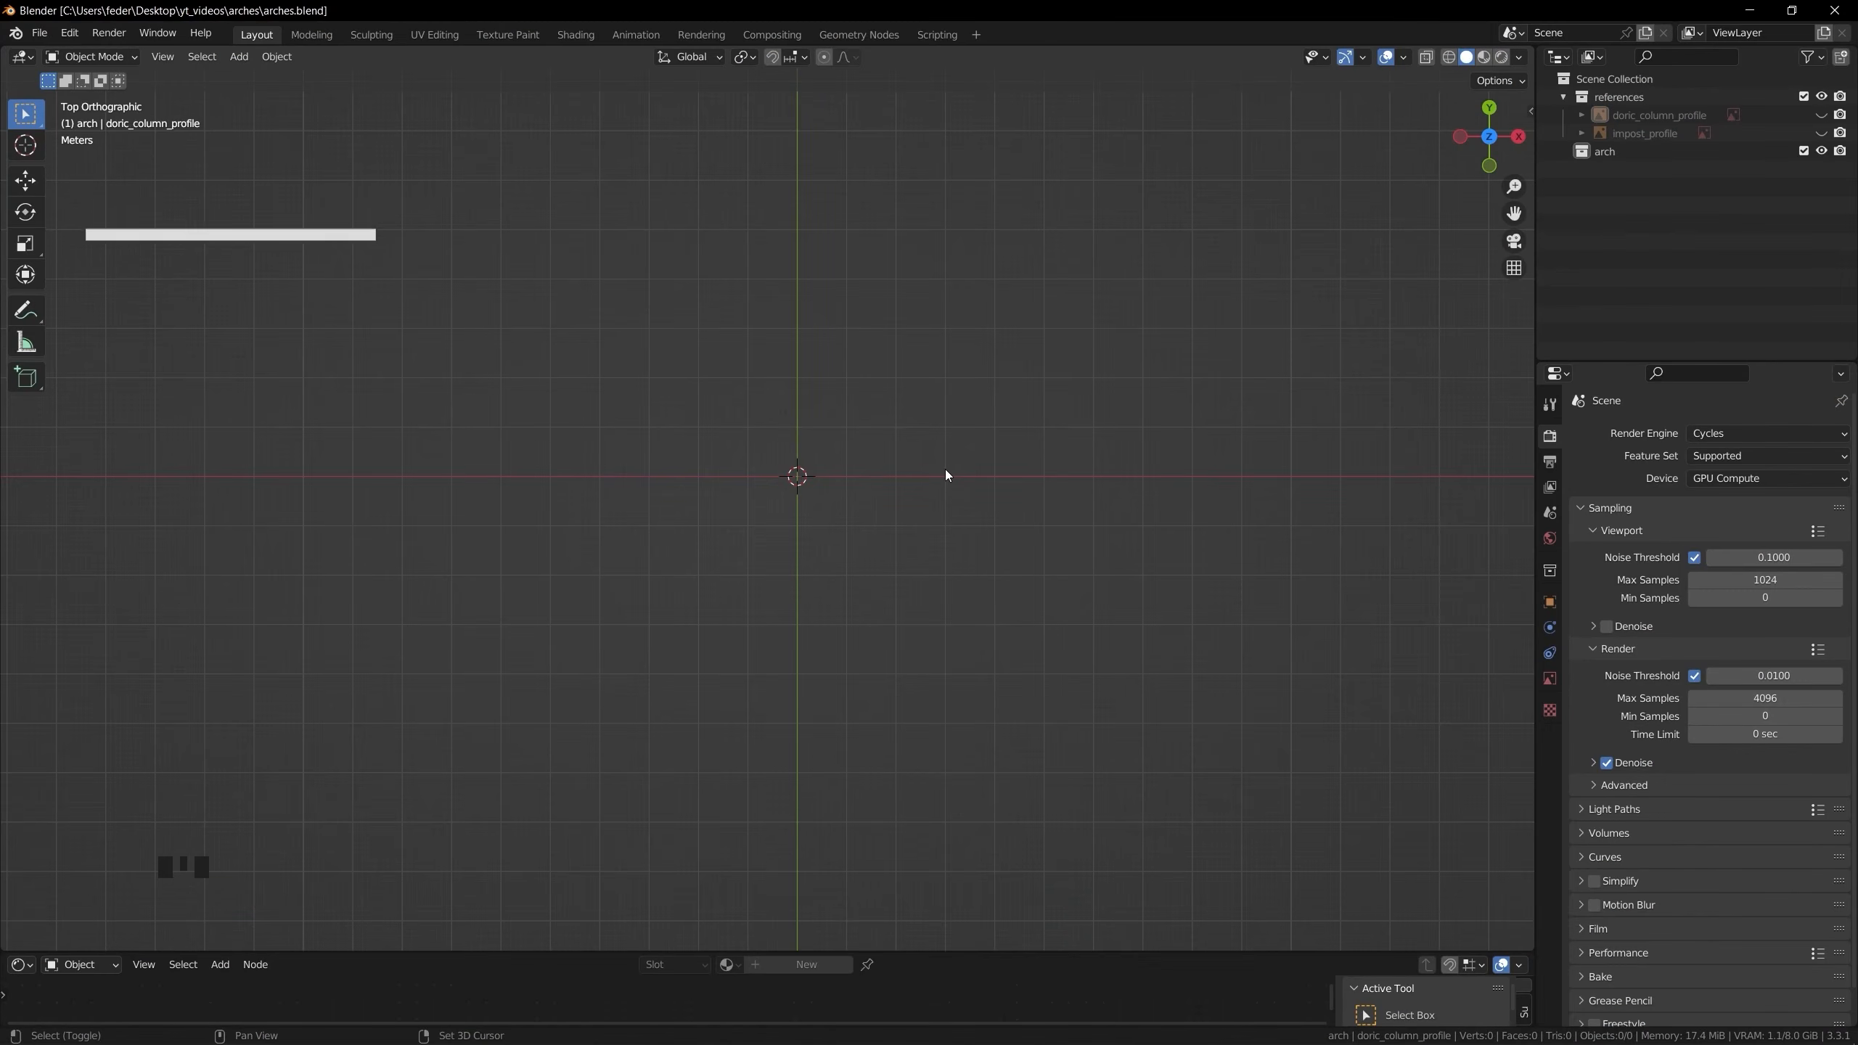
Add a mesh circle at the world origin with 16 vertices
{"action": "key", "text": "shift+a"}
{"action": "mouse_move", "coordinate": [945, 470]}
{"action": "left_click", "coordinate": [1009, 506]}
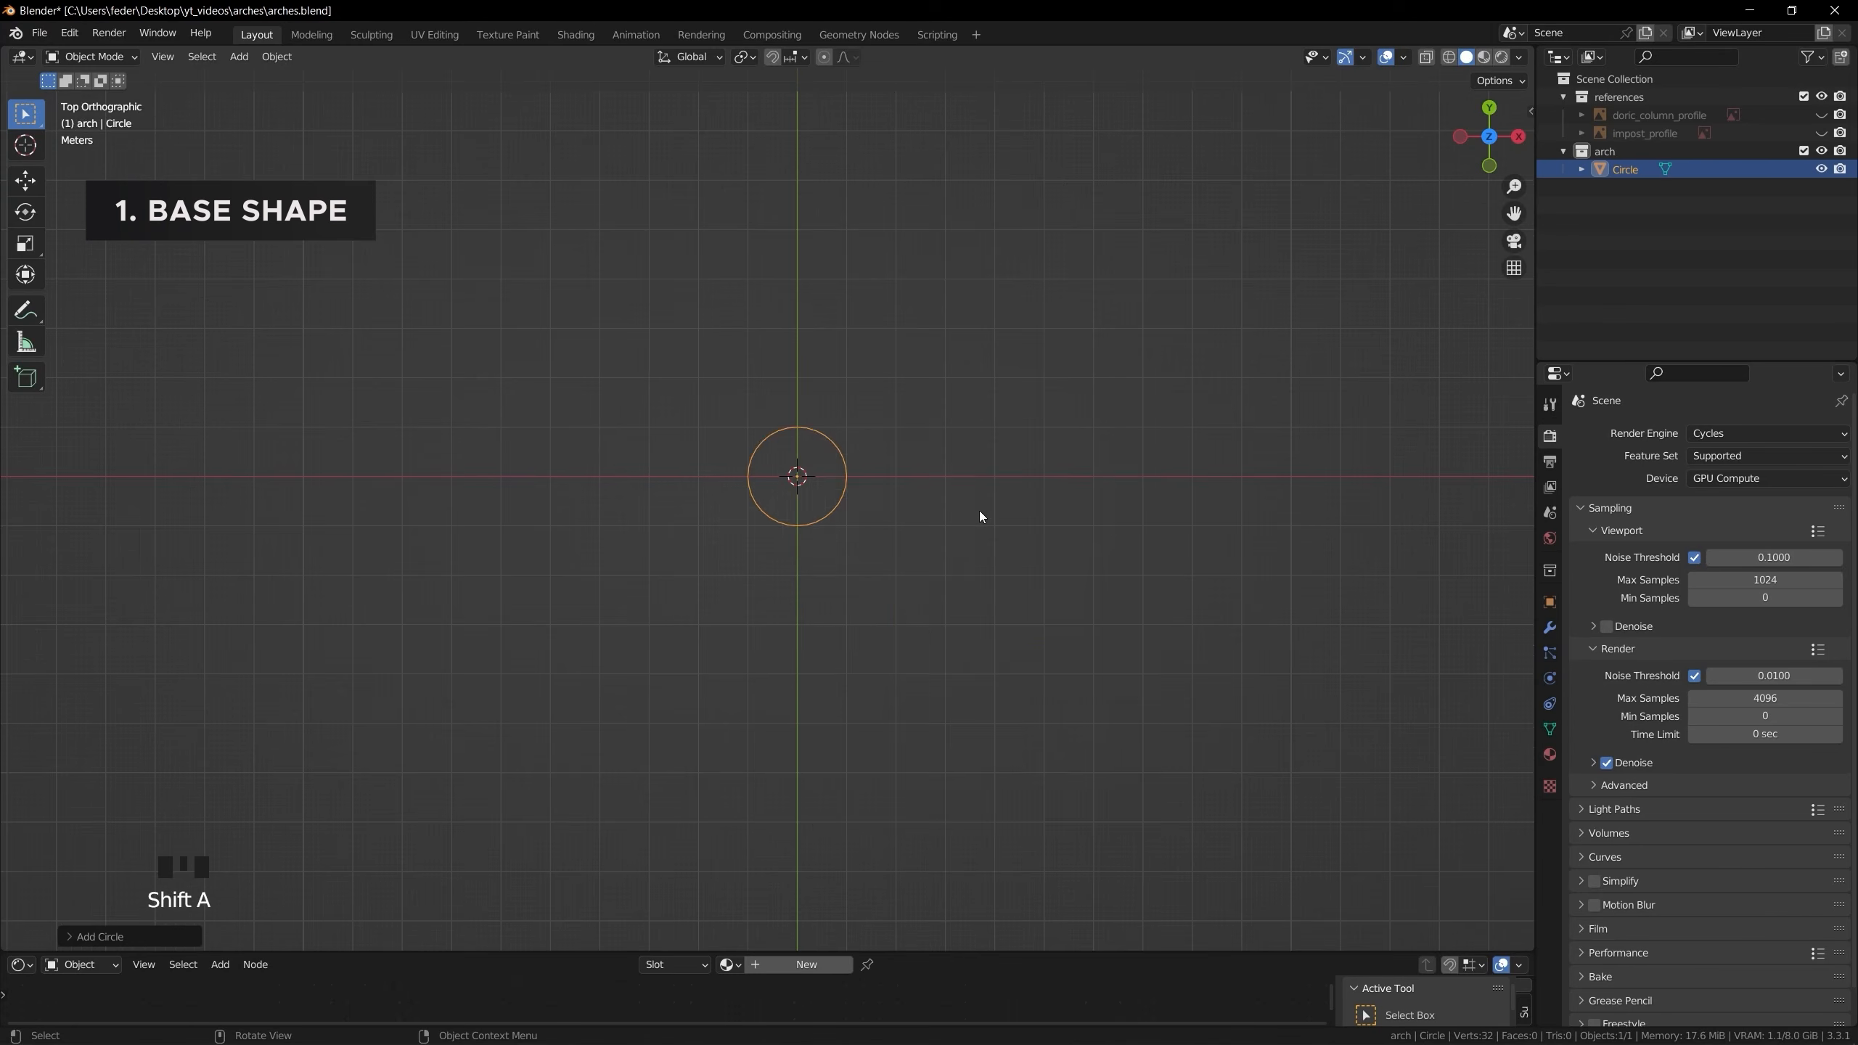
{"action": "scroll", "coordinate": [969, 519], "scroll_direction": "up", "scroll_amount": 4}
{"action": "middle_click_drag", "start_coordinate": [961, 525], "coordinate": [863, 587], "text": "shift"}
{"action": "left_click", "coordinate": [135, 937]}
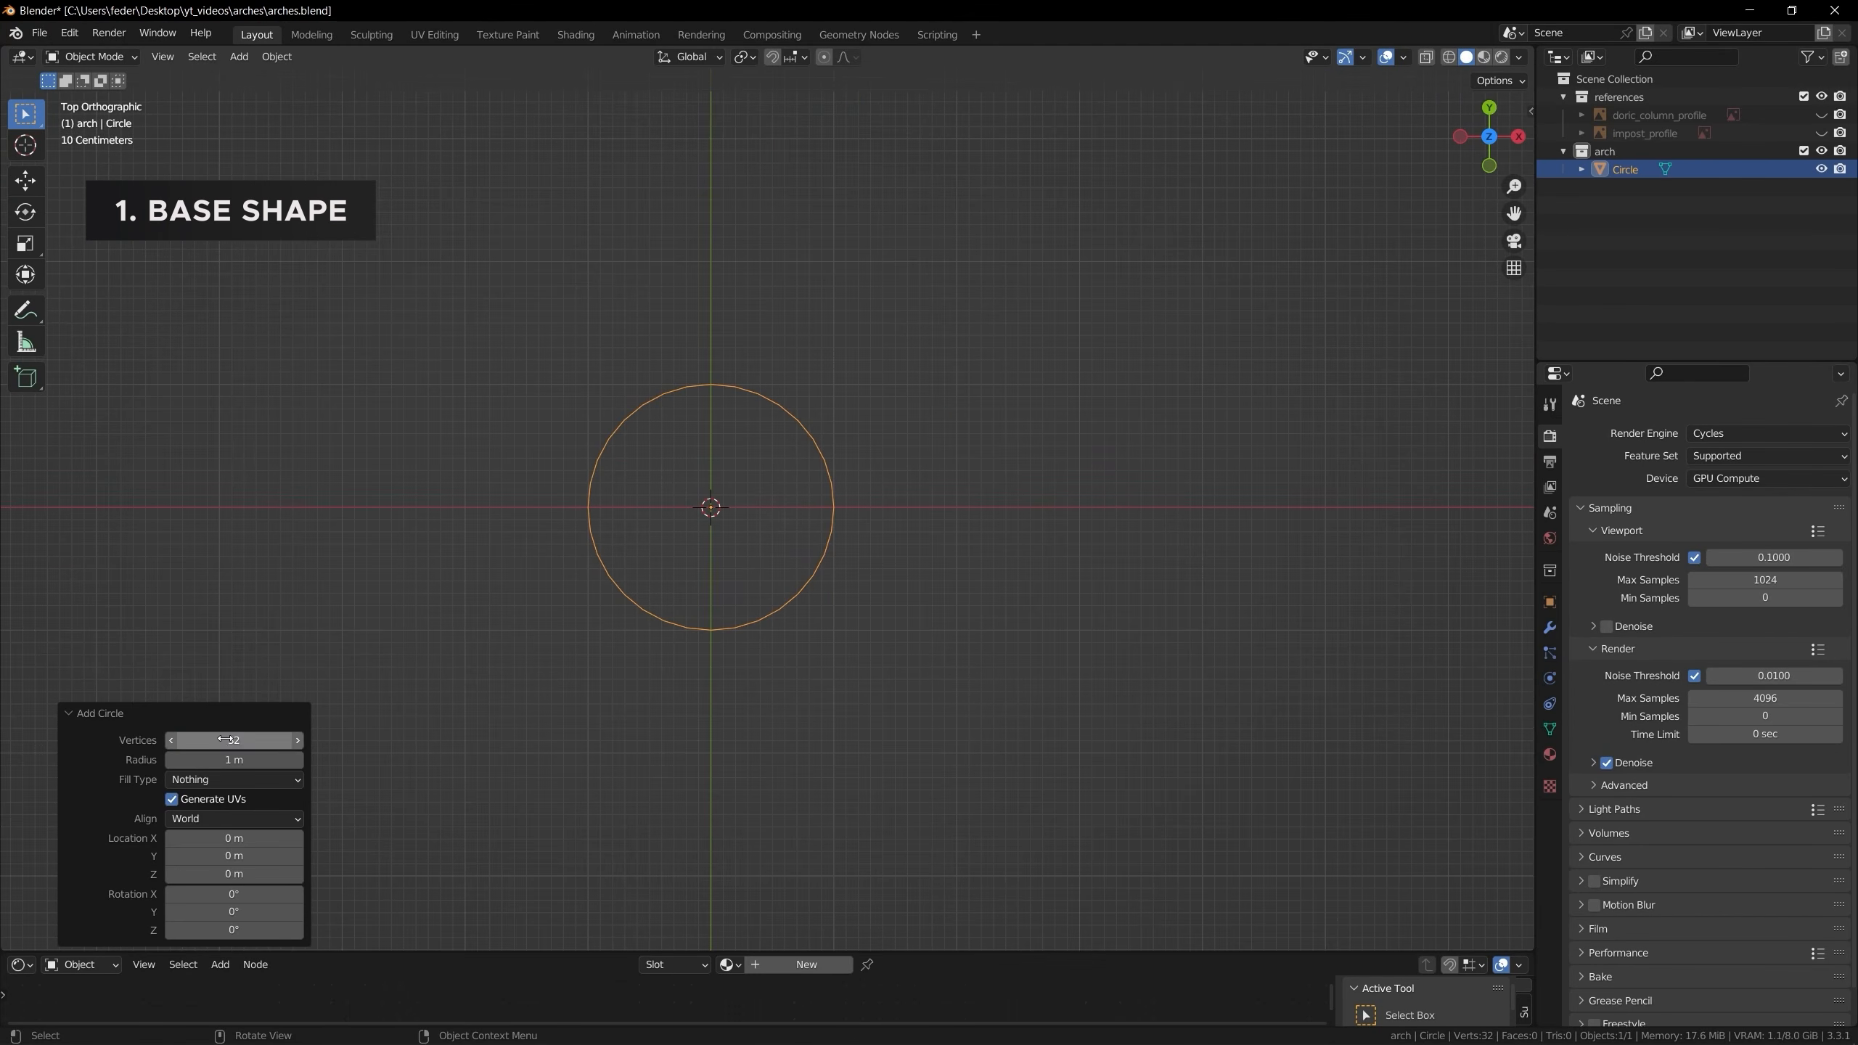
{"action": "left_click", "coordinate": [227, 739]}
{"action": "type", "text": "16"}
{"action": "key", "text": "Return"}
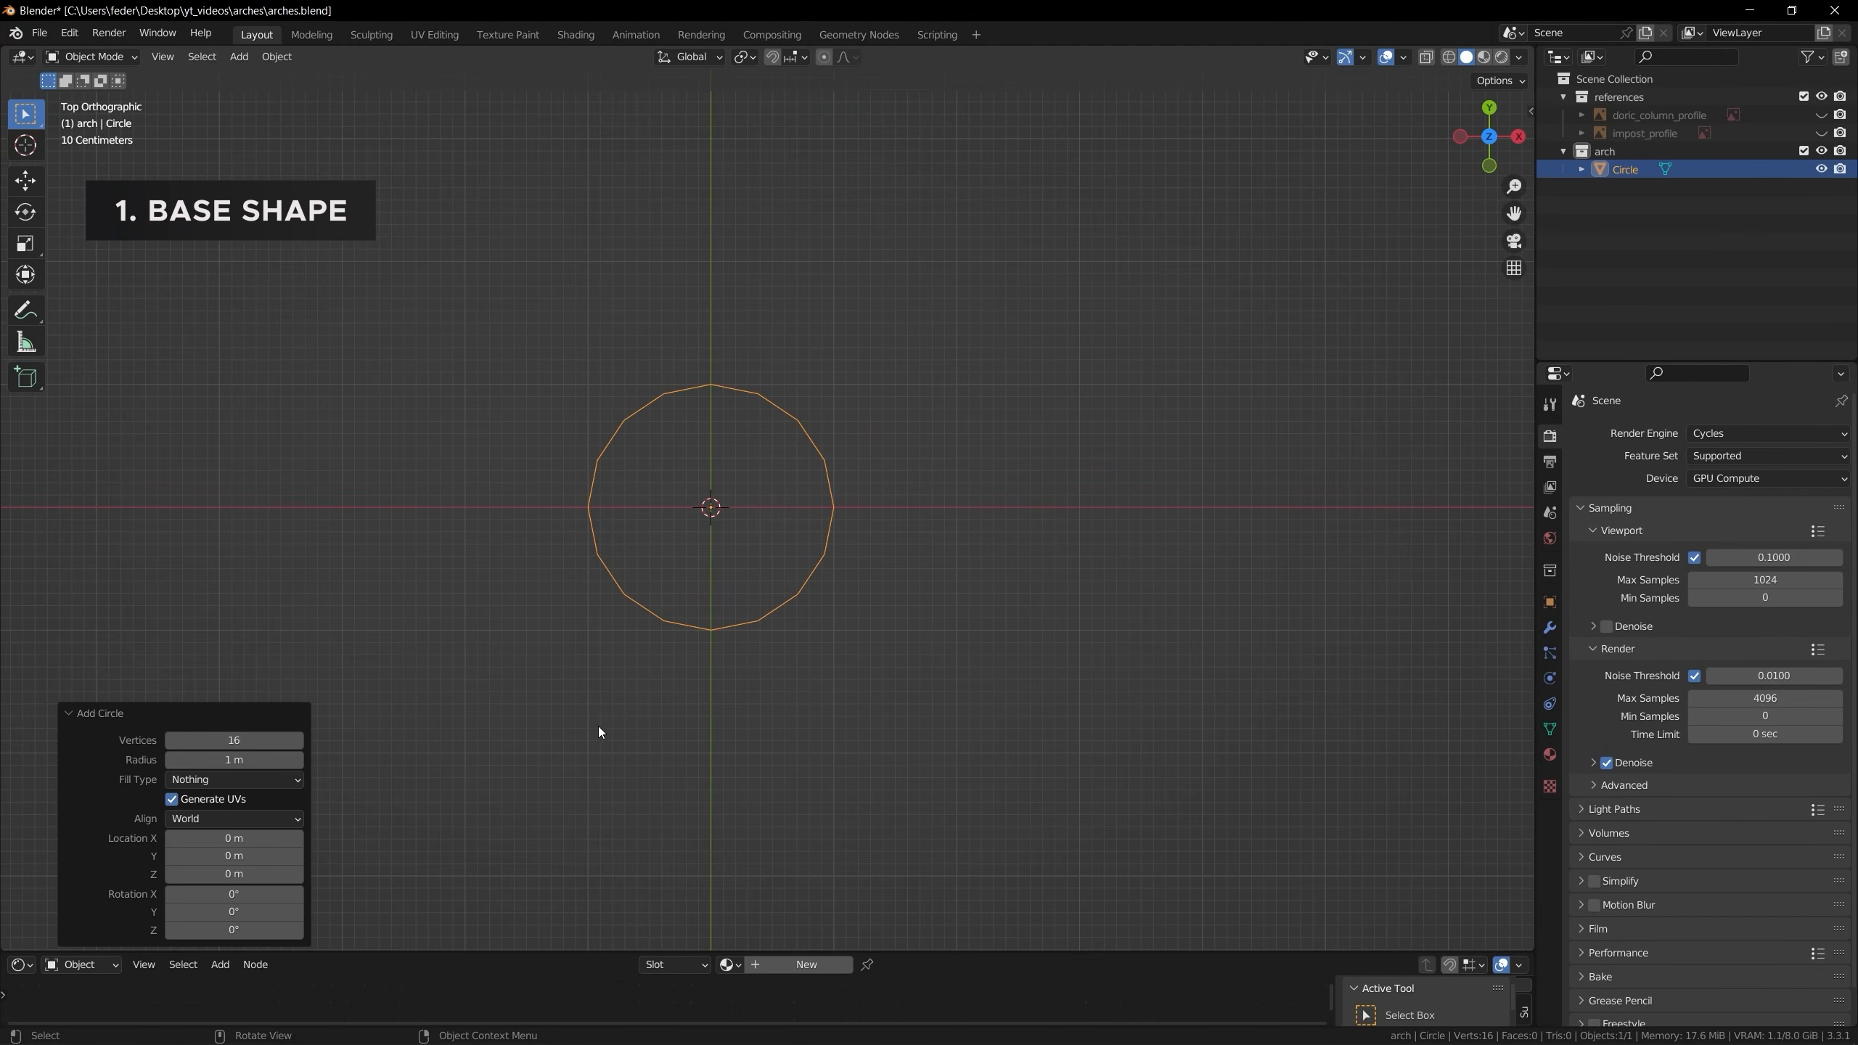
Fill the circle with a face and inset it by about 0.308 m to form a ring
{"action": "scroll", "coordinate": [686, 714], "scroll_direction": "up", "scroll_amount": 2}
{"action": "key", "text": "Tab"}
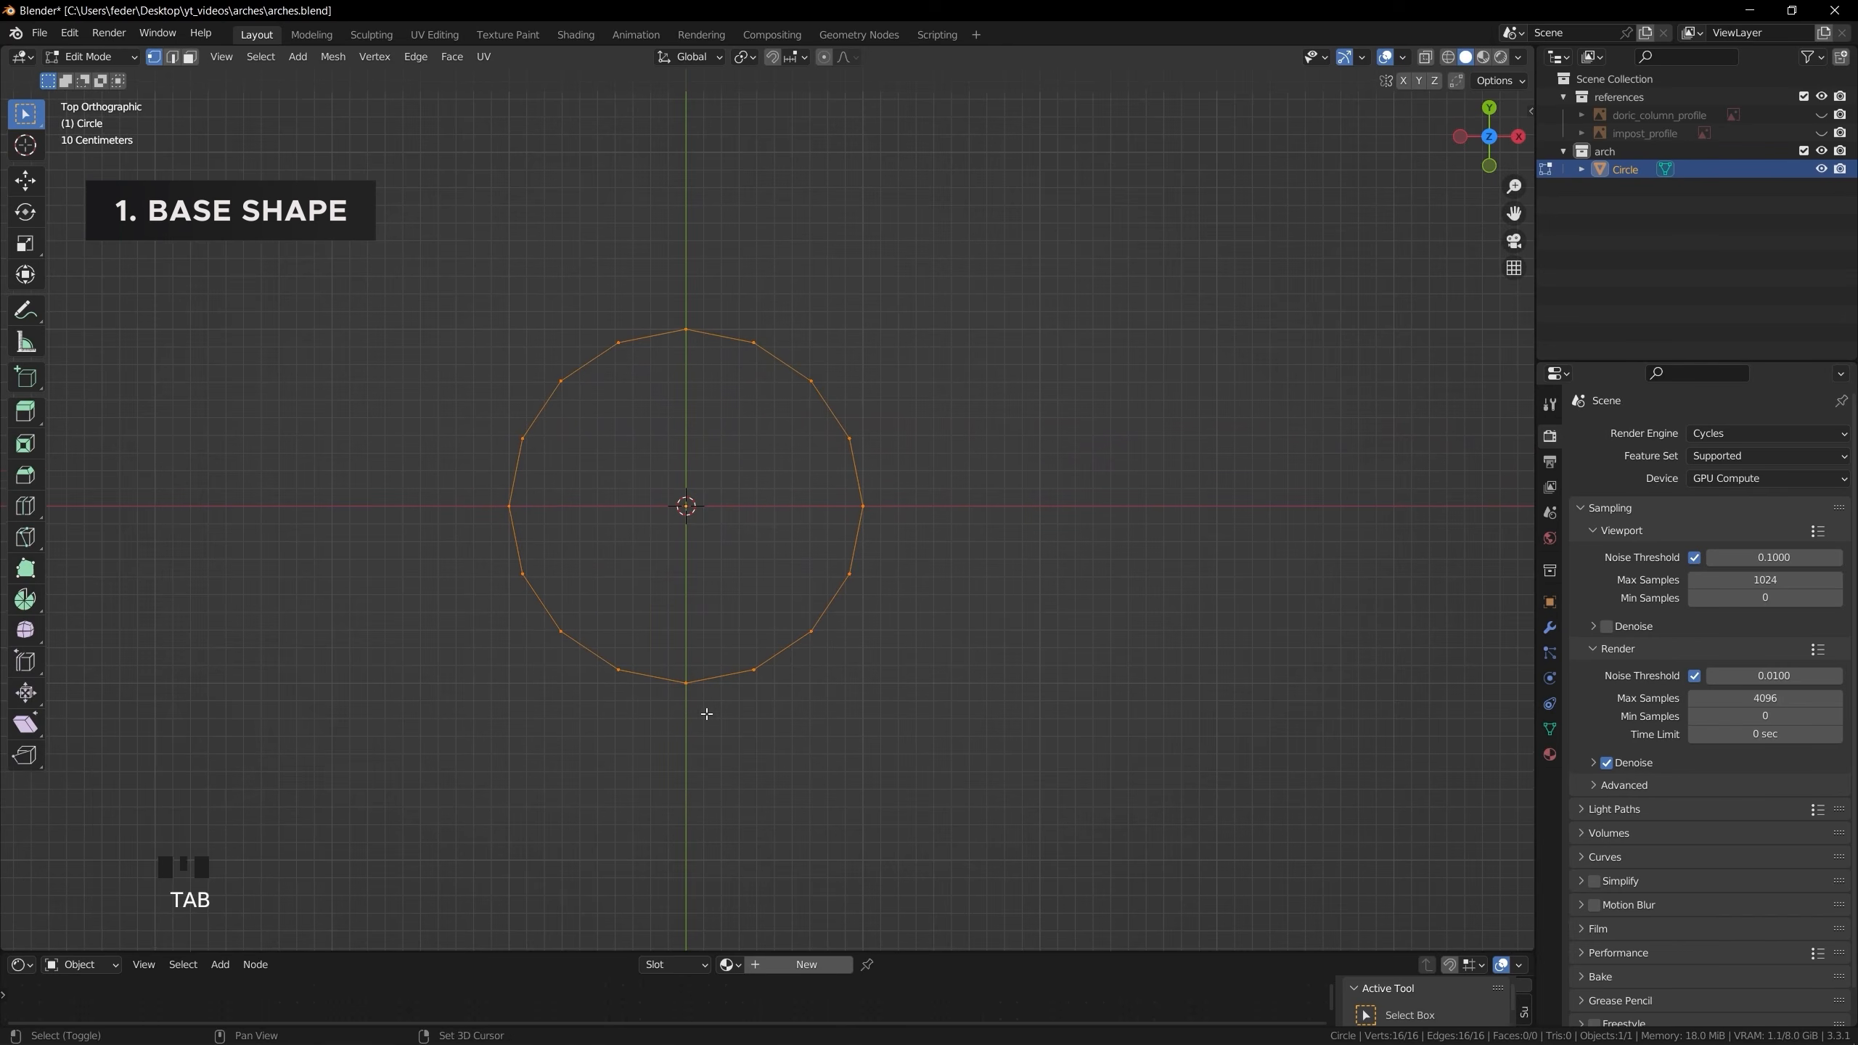
{"action": "middle_click_drag", "start_coordinate": [706, 714], "coordinate": [742, 672], "text": "shift"}
{"action": "key", "text": "f"}
{"action": "key", "text": "i"}
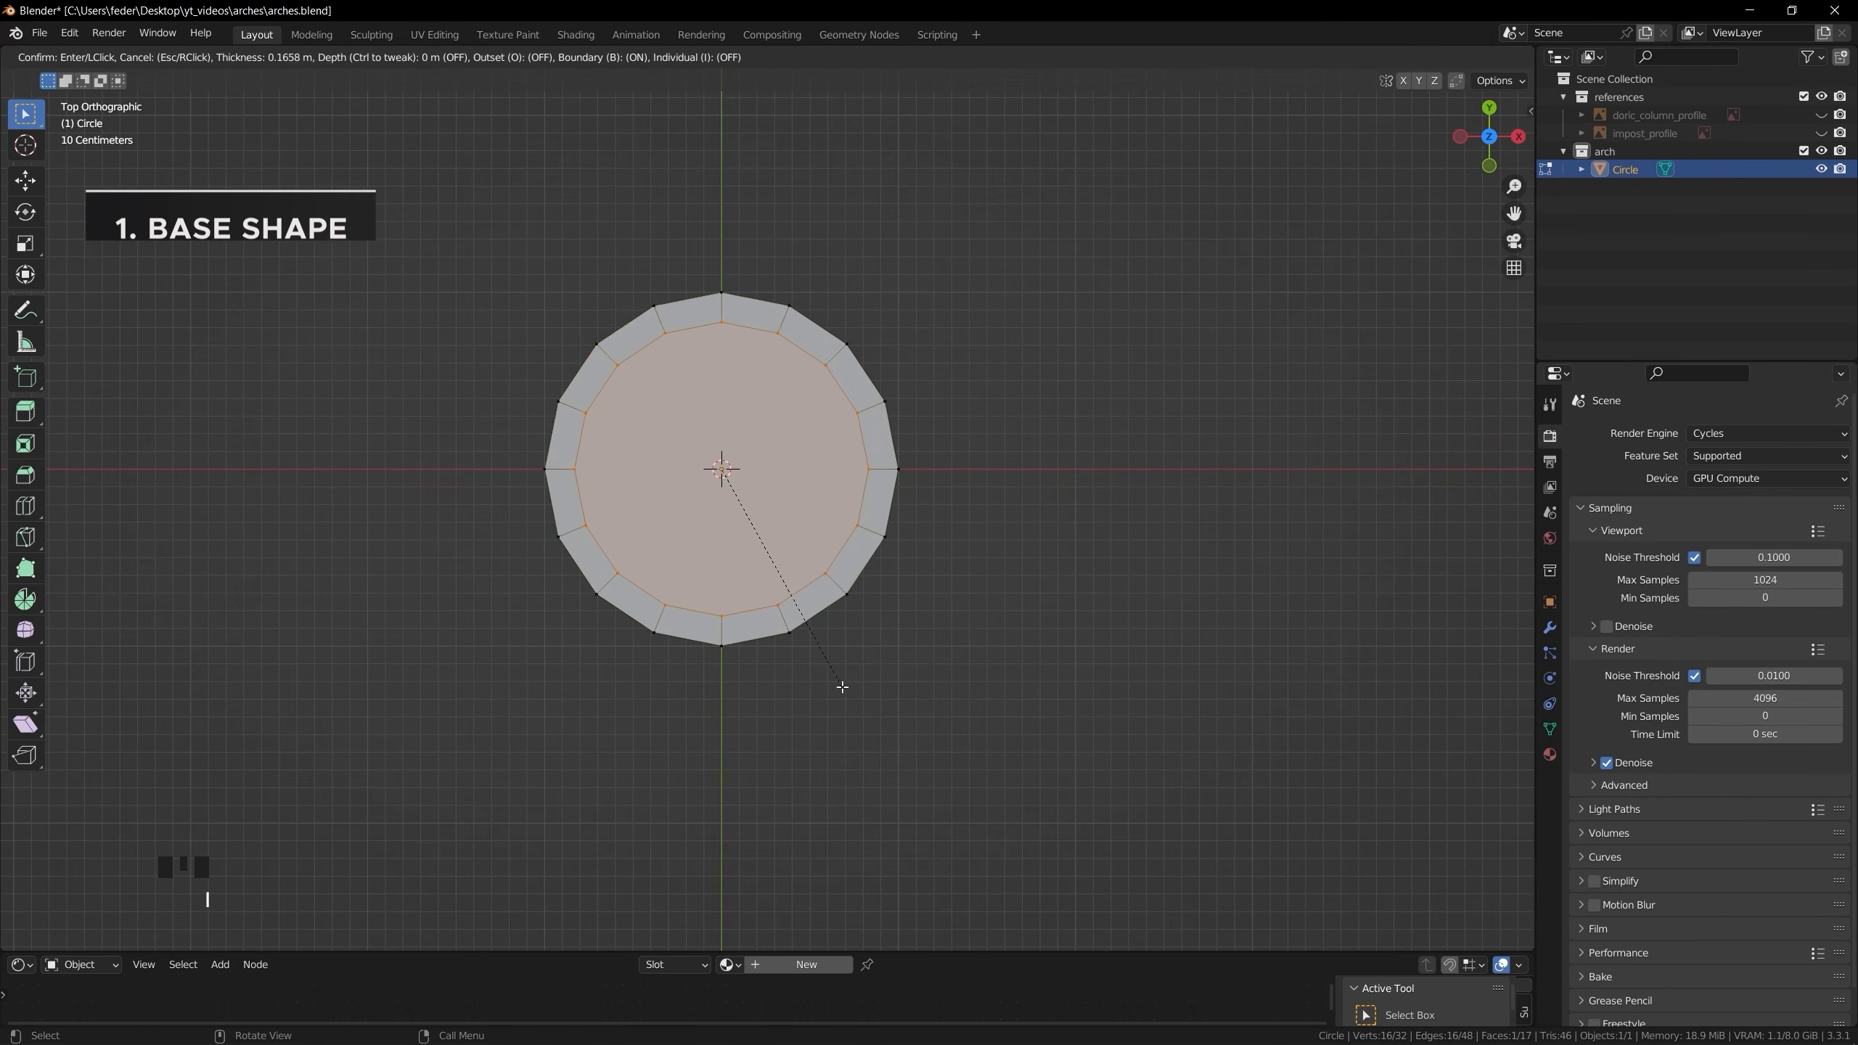
{"action": "left_click", "coordinate": [799, 658]}
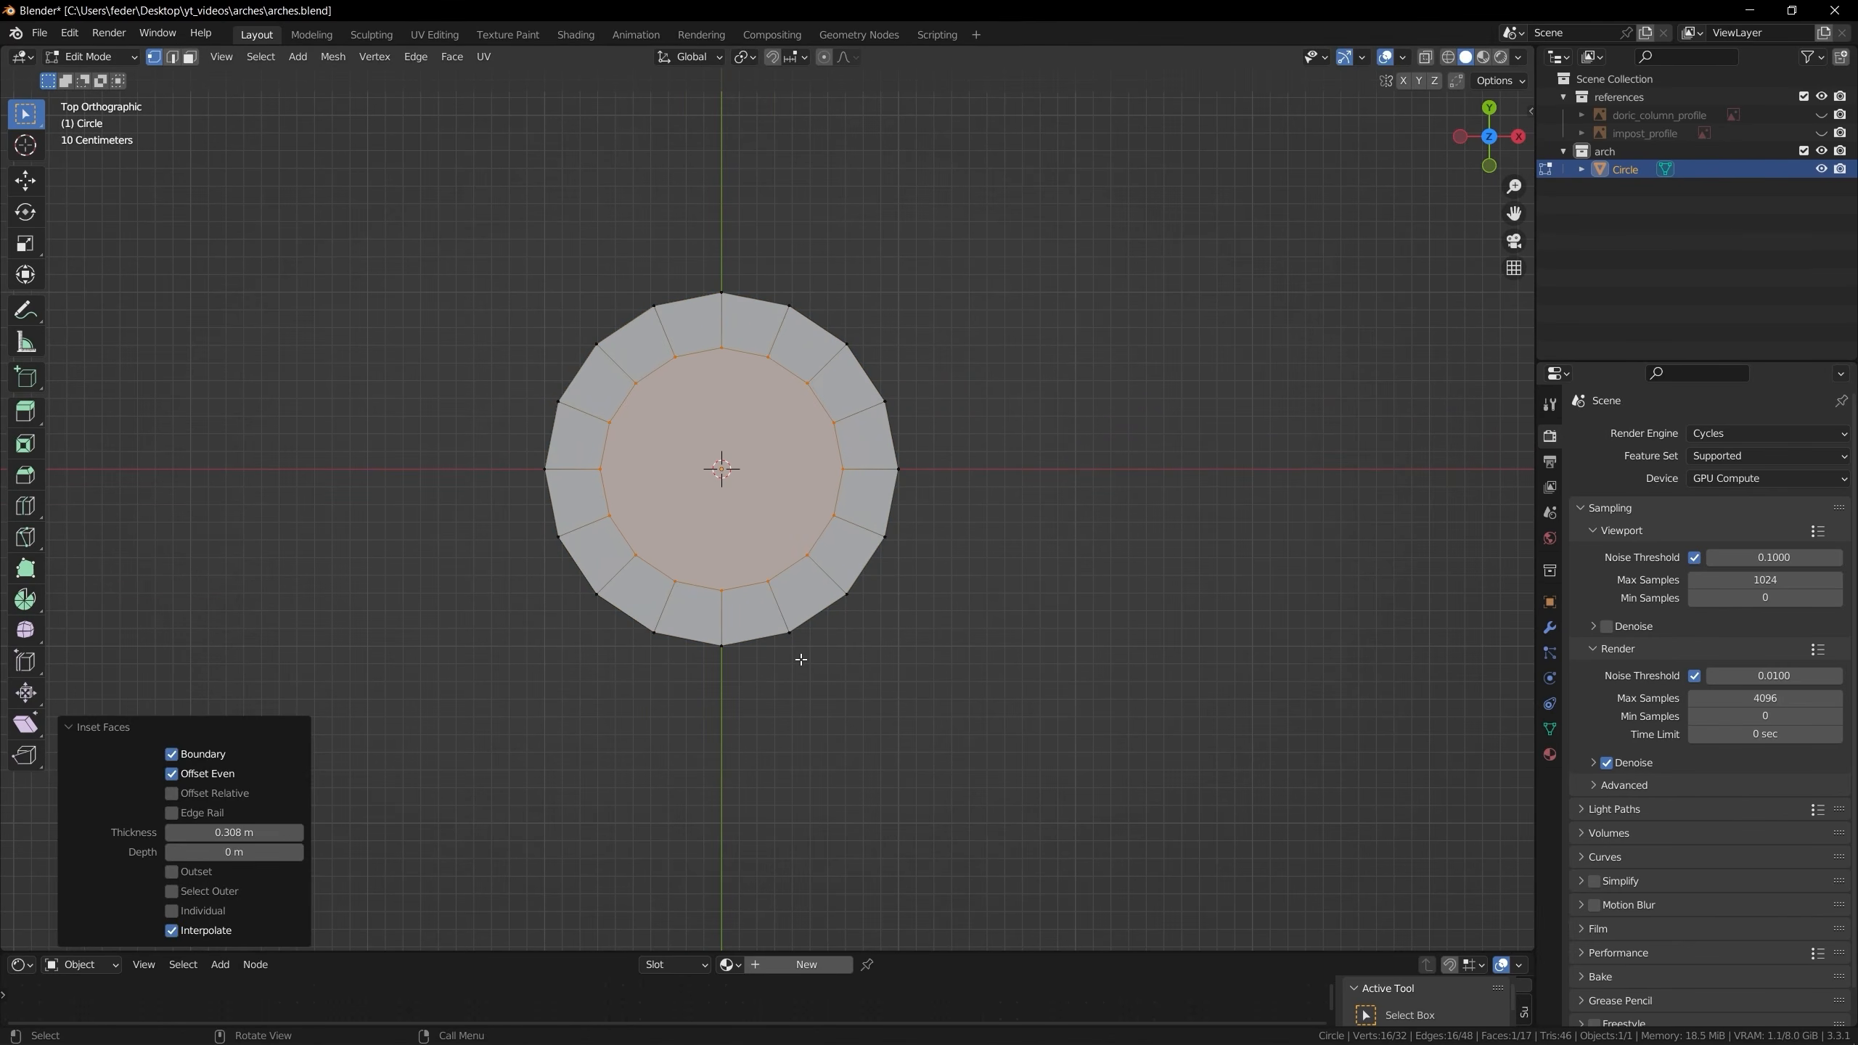
Delete the central face and the lower half of the ring's faces, keeping the upper half ring
{"action": "key", "text": "3"}
{"action": "key", "text": "b"}
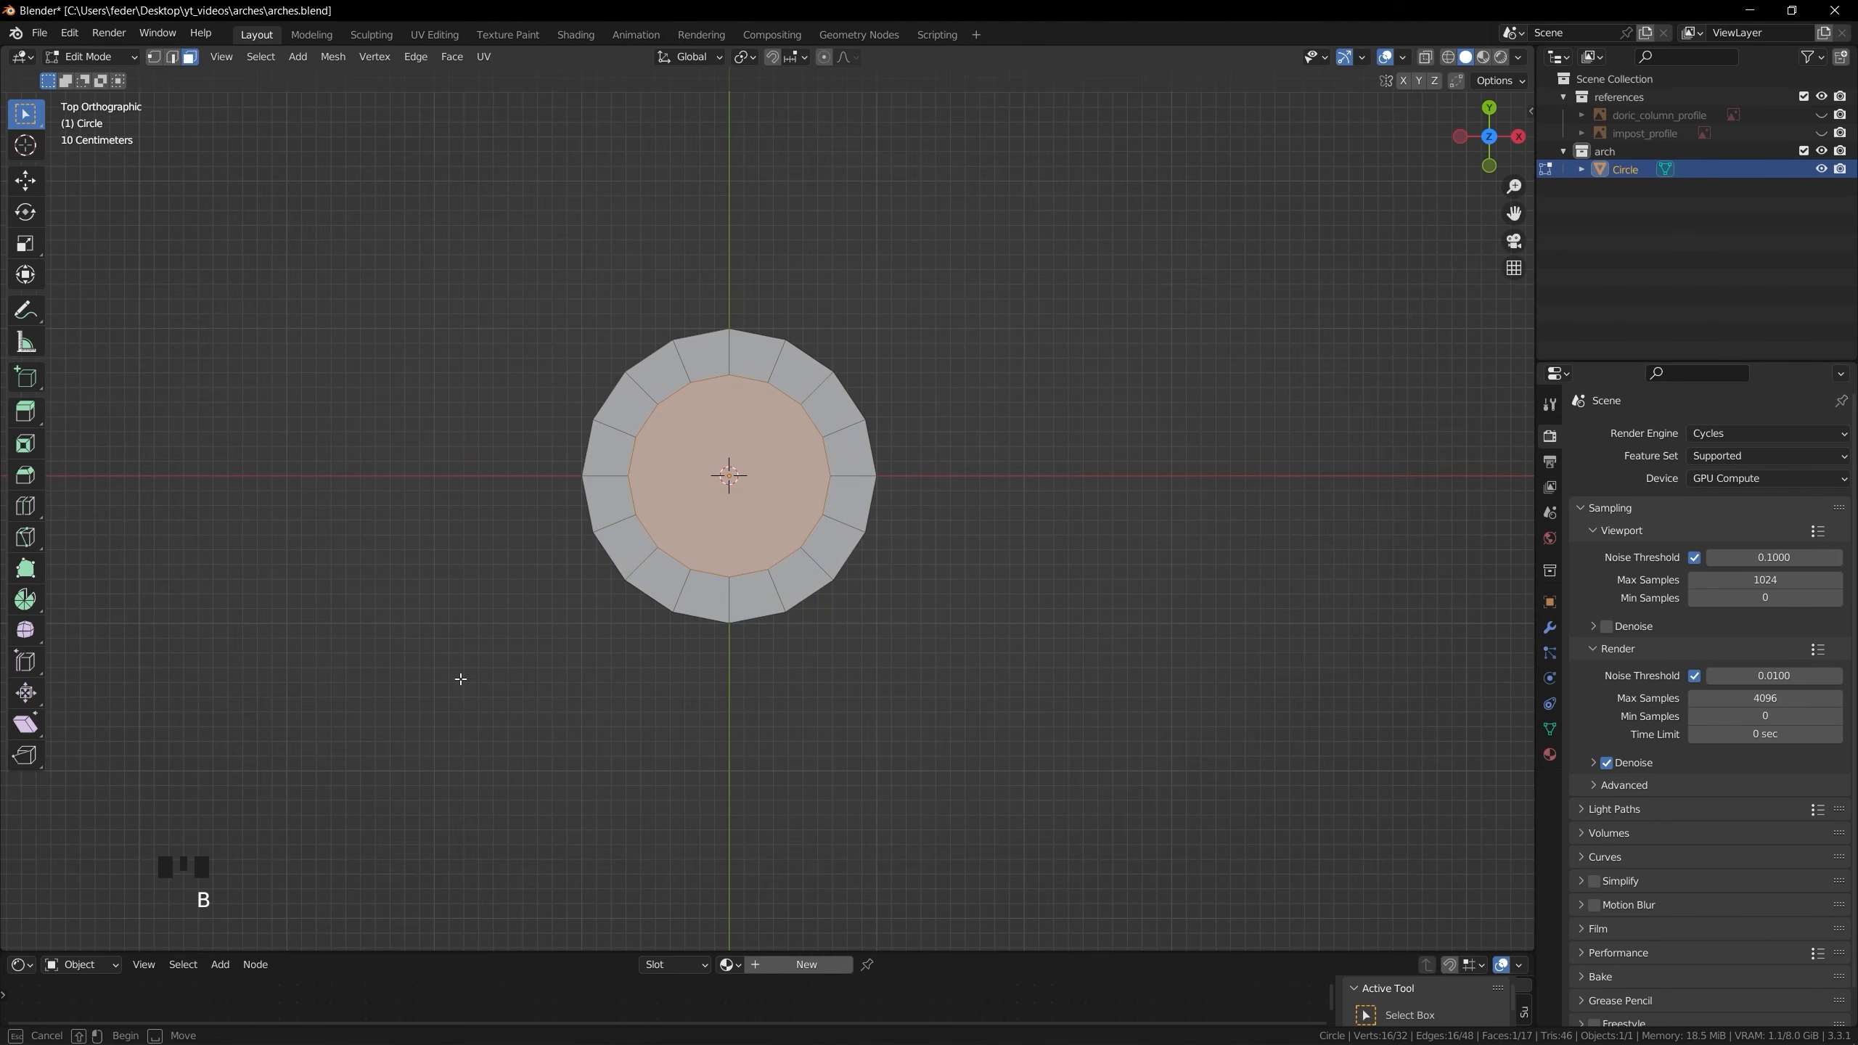
{"action": "left_click_drag", "start_coordinate": [461, 680], "coordinate": [1004, 476]}
{"action": "key", "text": "x"}
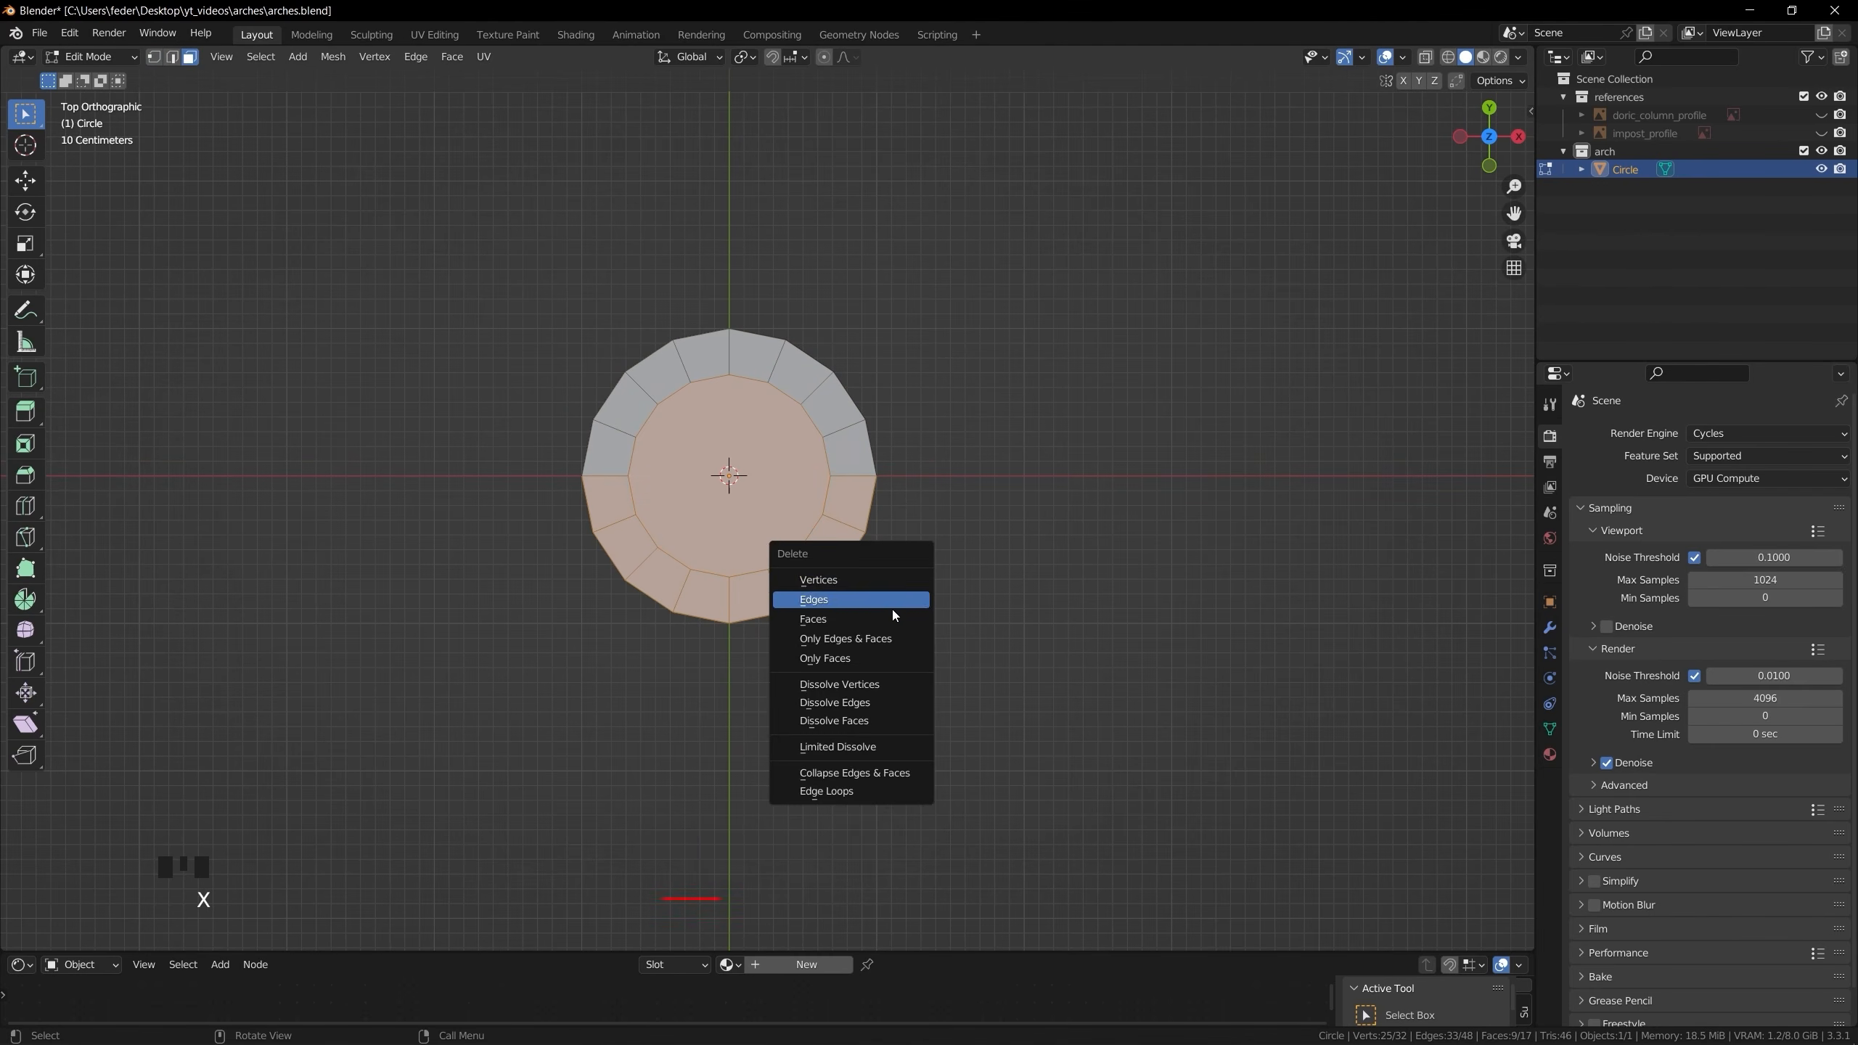
{"action": "left_click", "coordinate": [891, 614]}
Rotate the whole half ring 90° around the X axis to stand it upright, and move it forward along Y
{"action": "middle_click_drag", "start_coordinate": [892, 561], "coordinate": [974, 423]}
{"action": "type", "text": "a"}
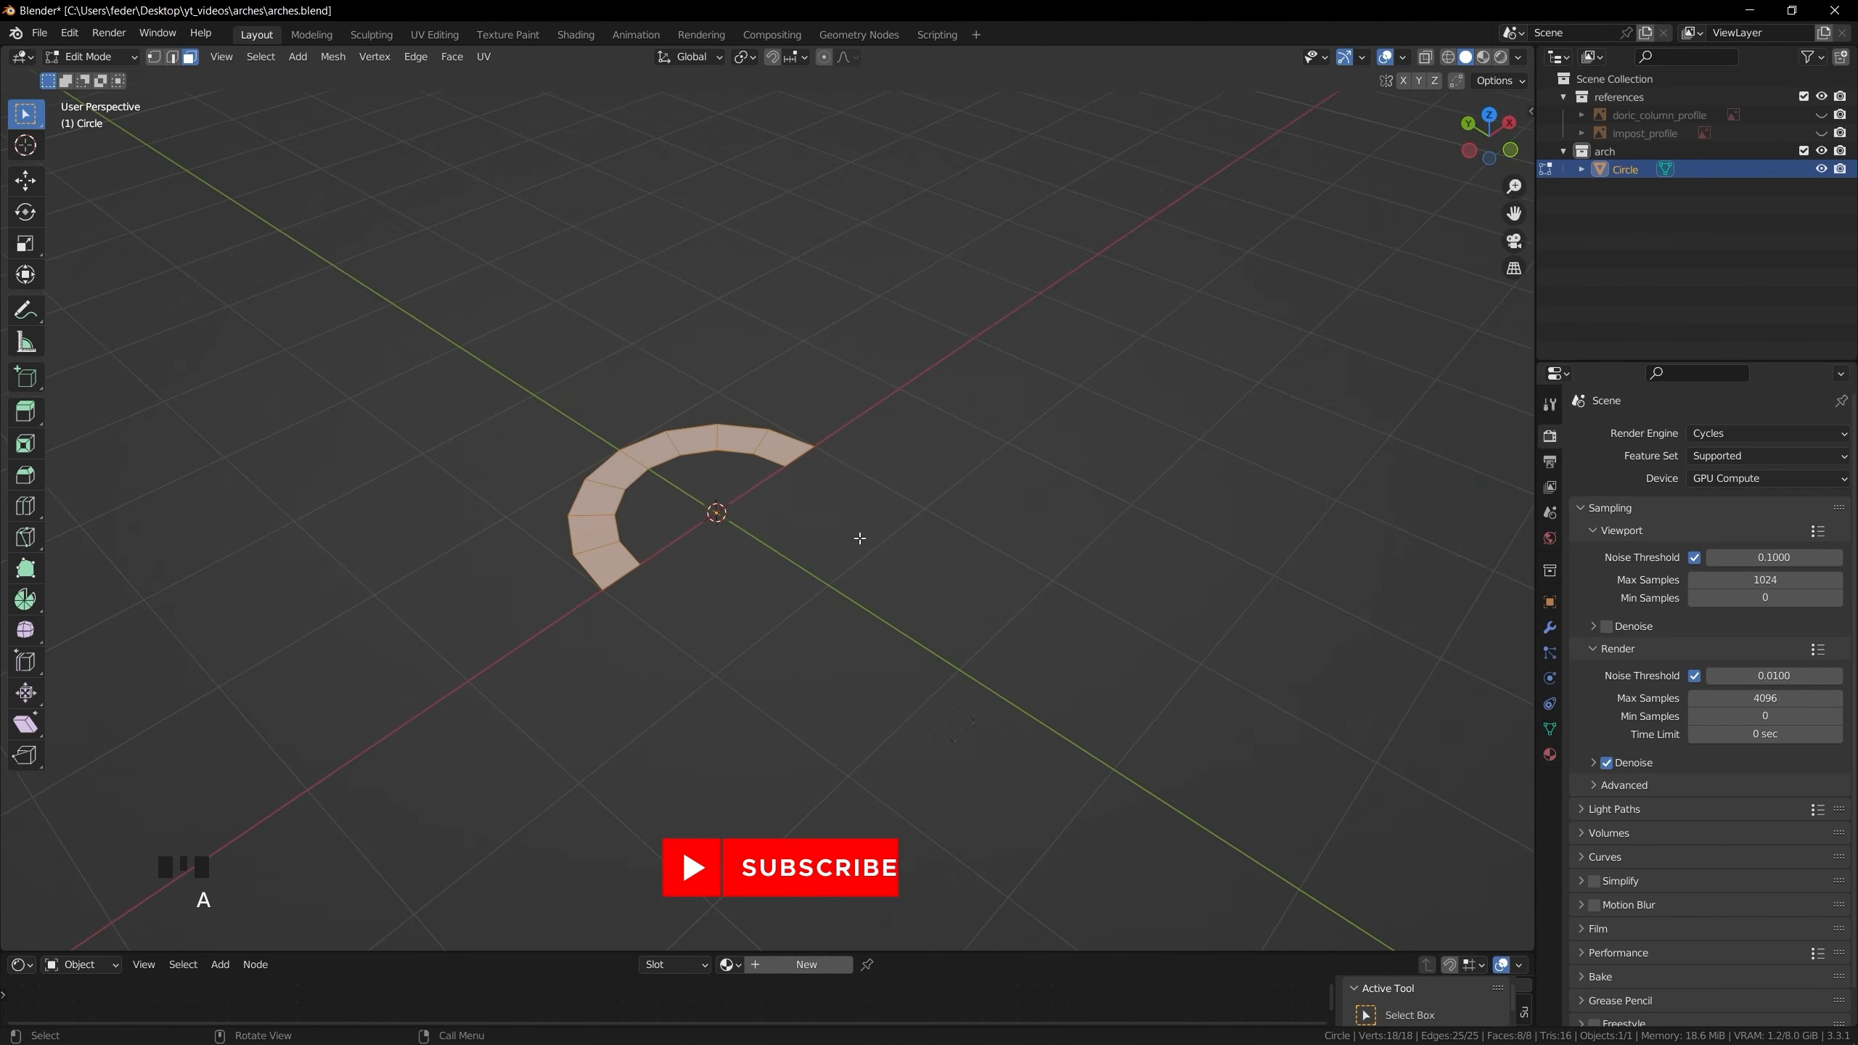
{"action": "type", "text": "rx90"}
{"action": "left_click", "coordinate": [861, 537]}
{"action": "middle_click_drag", "start_coordinate": [861, 538], "coordinate": [725, 592]}
{"action": "key", "text": "g"}
{"action": "key", "text": "y"}
{"action": "left_click", "coordinate": [837, 636]}
Delete the four faces on one side of the arch, from the crown down to the base
{"action": "left_click", "coordinate": [703, 414]}
{"action": "left_click", "coordinate": [827, 556], "text": "ctrl"}
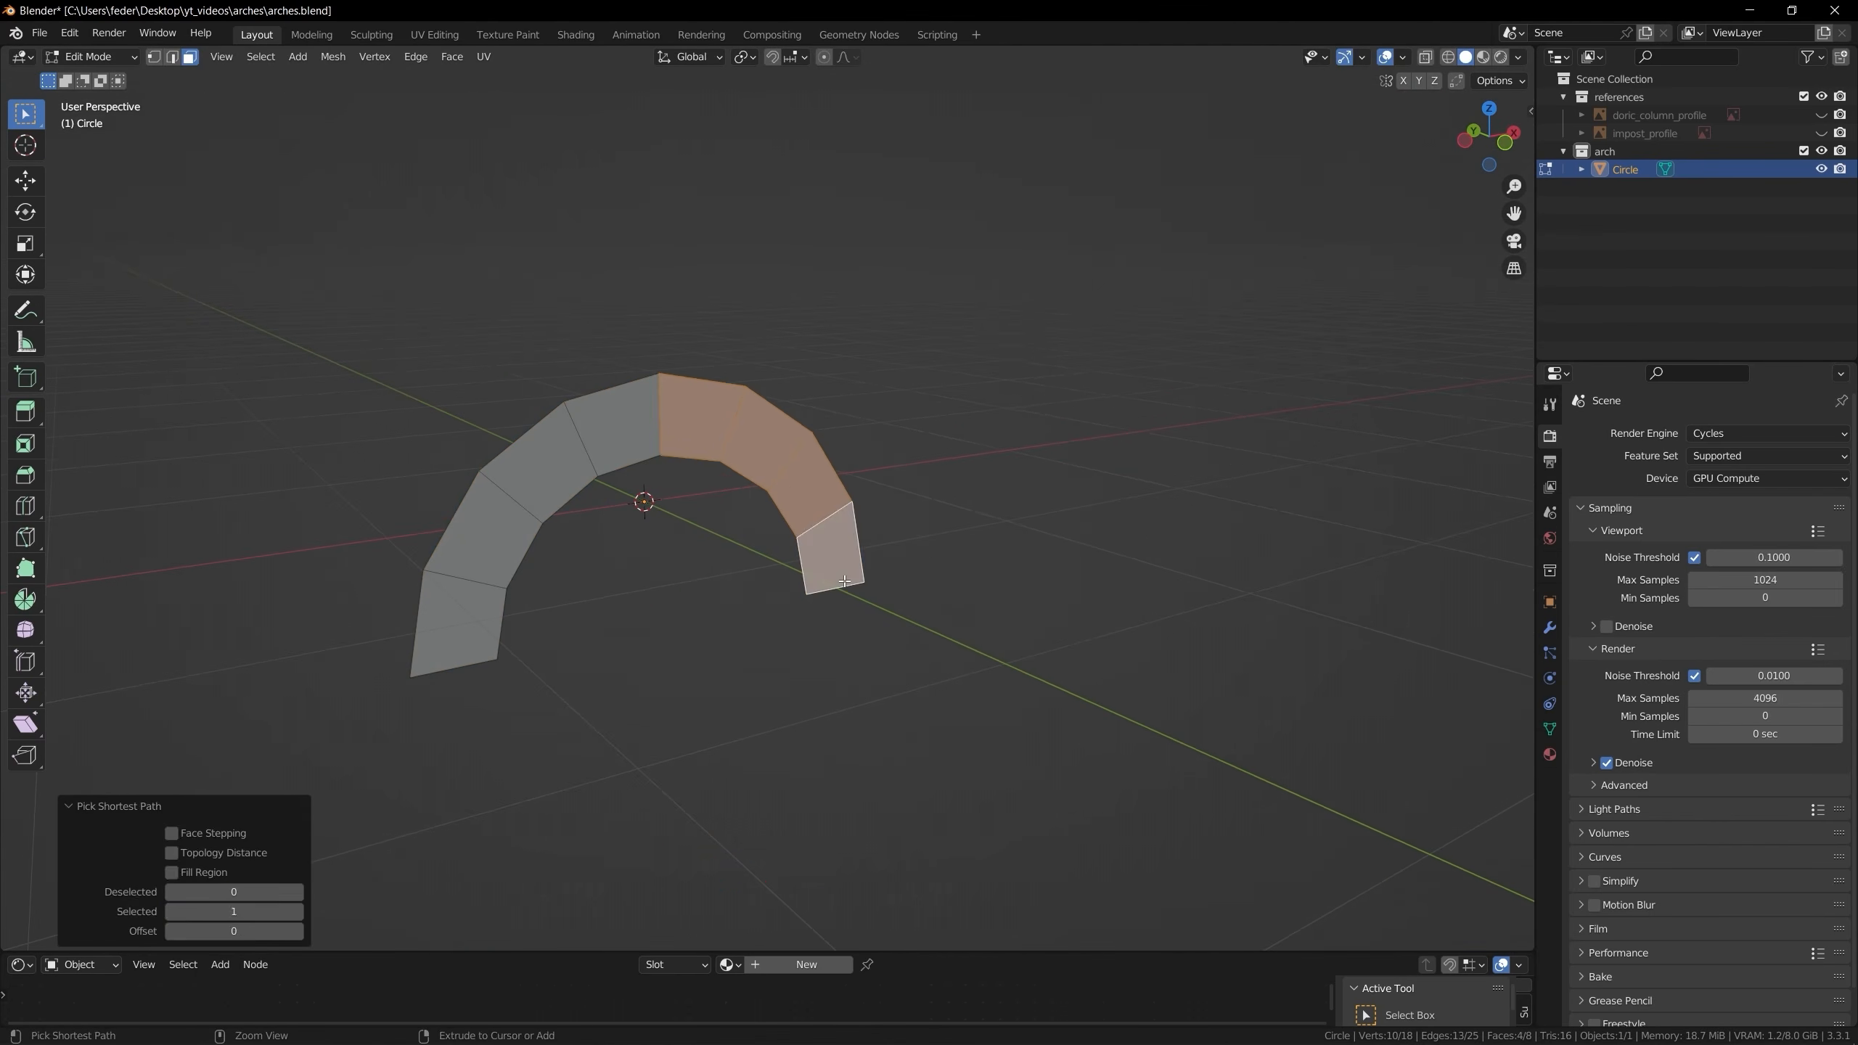
{"action": "key", "text": "x"}
{"action": "left_click", "coordinate": [794, 560]}
Add a Mirror modifier to the half arch with Clipping enabled and both the X and Y axes active
{"action": "key", "text": "Tab"}
{"action": "left_click", "coordinate": [1550, 628]}
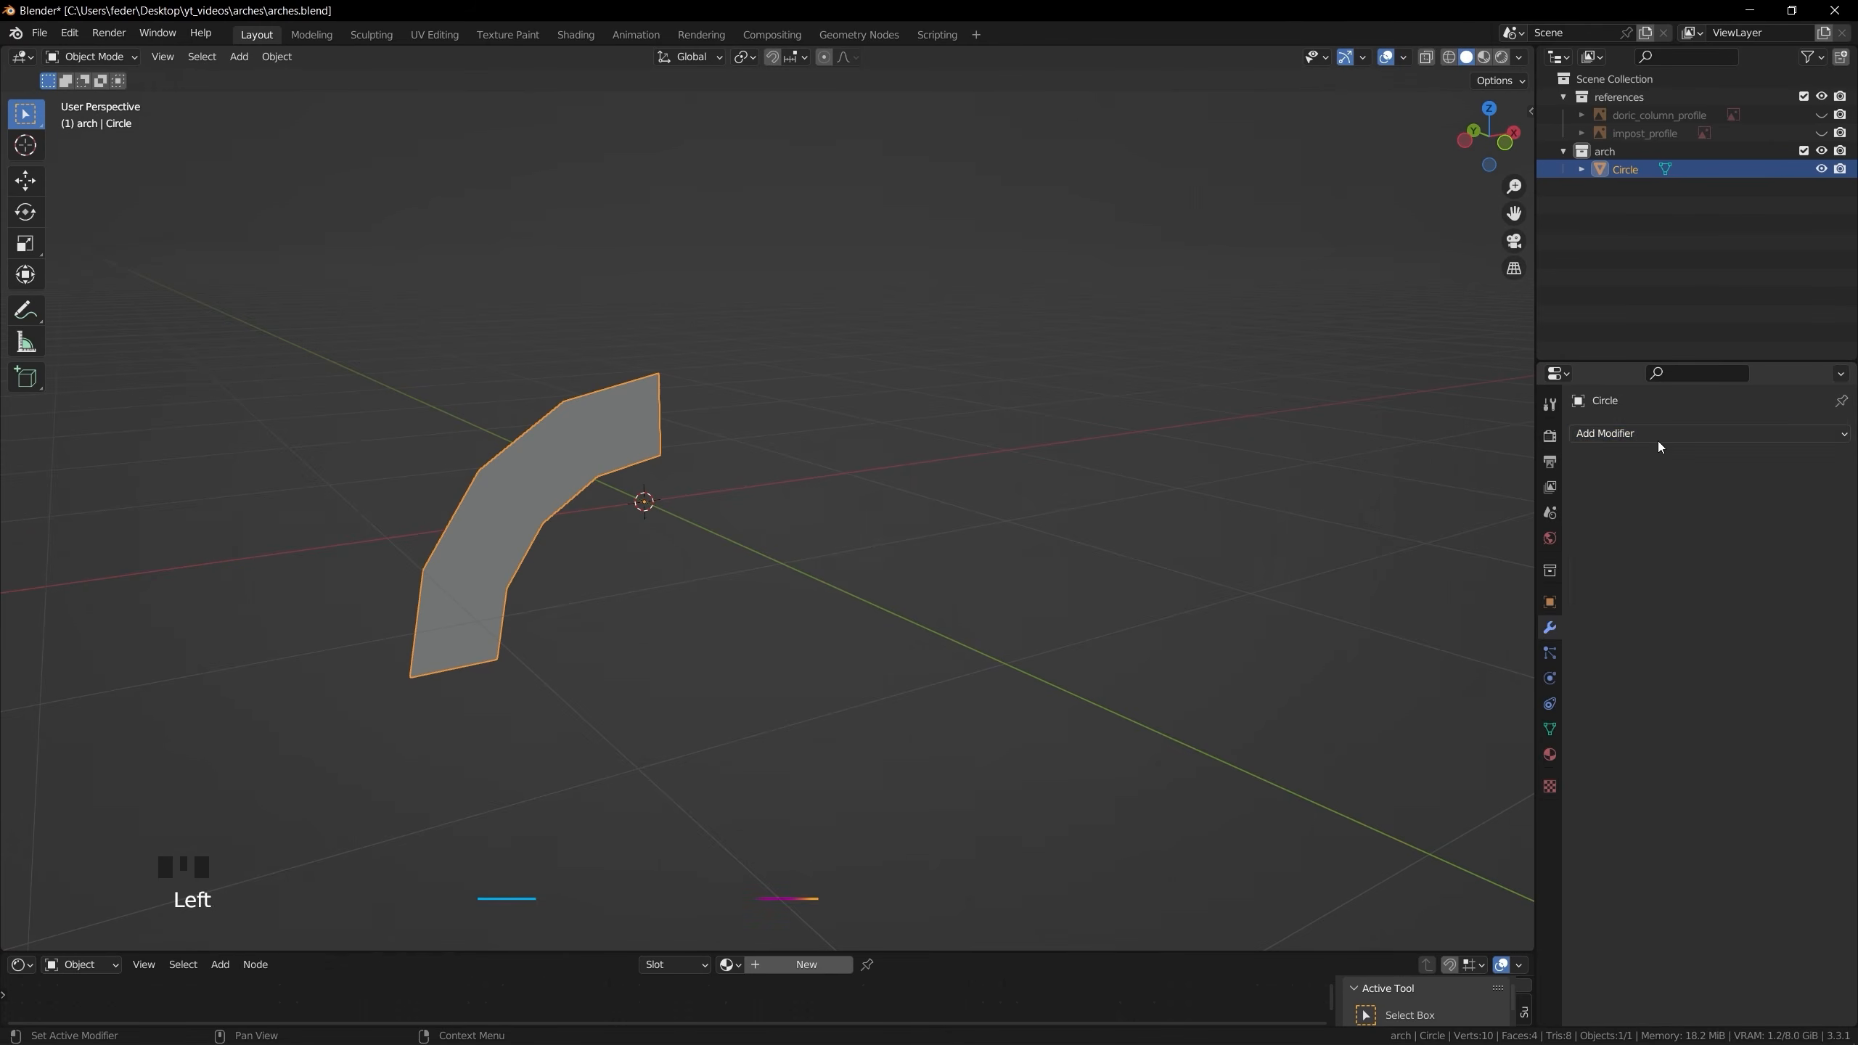
{"action": "left_click", "coordinate": [1658, 441]}
{"action": "left_click", "coordinate": [1518, 633]}
{"action": "left_click", "coordinate": [1688, 576]}
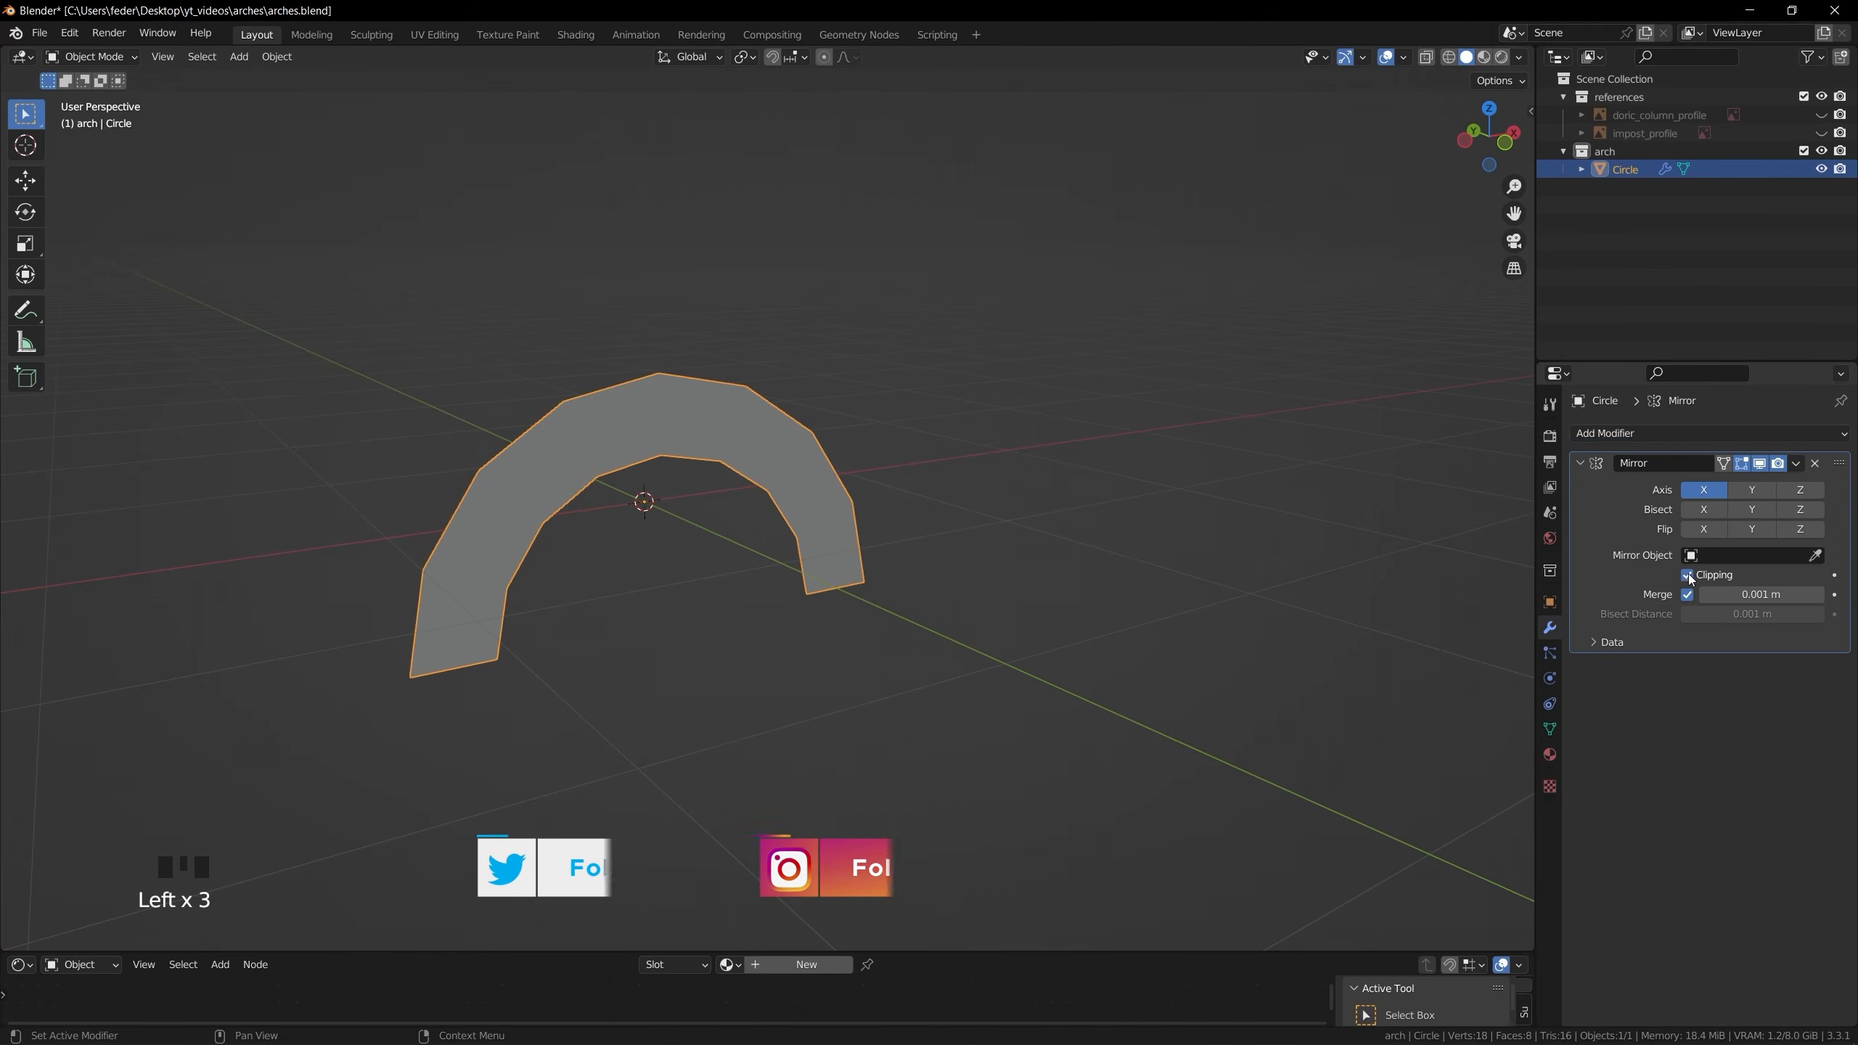
{"action": "left_click", "coordinate": [1752, 490]}
Extrude the arch's inner edge loop along Y to the mirror plane to form the underside of the opening
{"action": "middle_click_drag", "start_coordinate": [910, 542], "coordinate": [782, 514]}
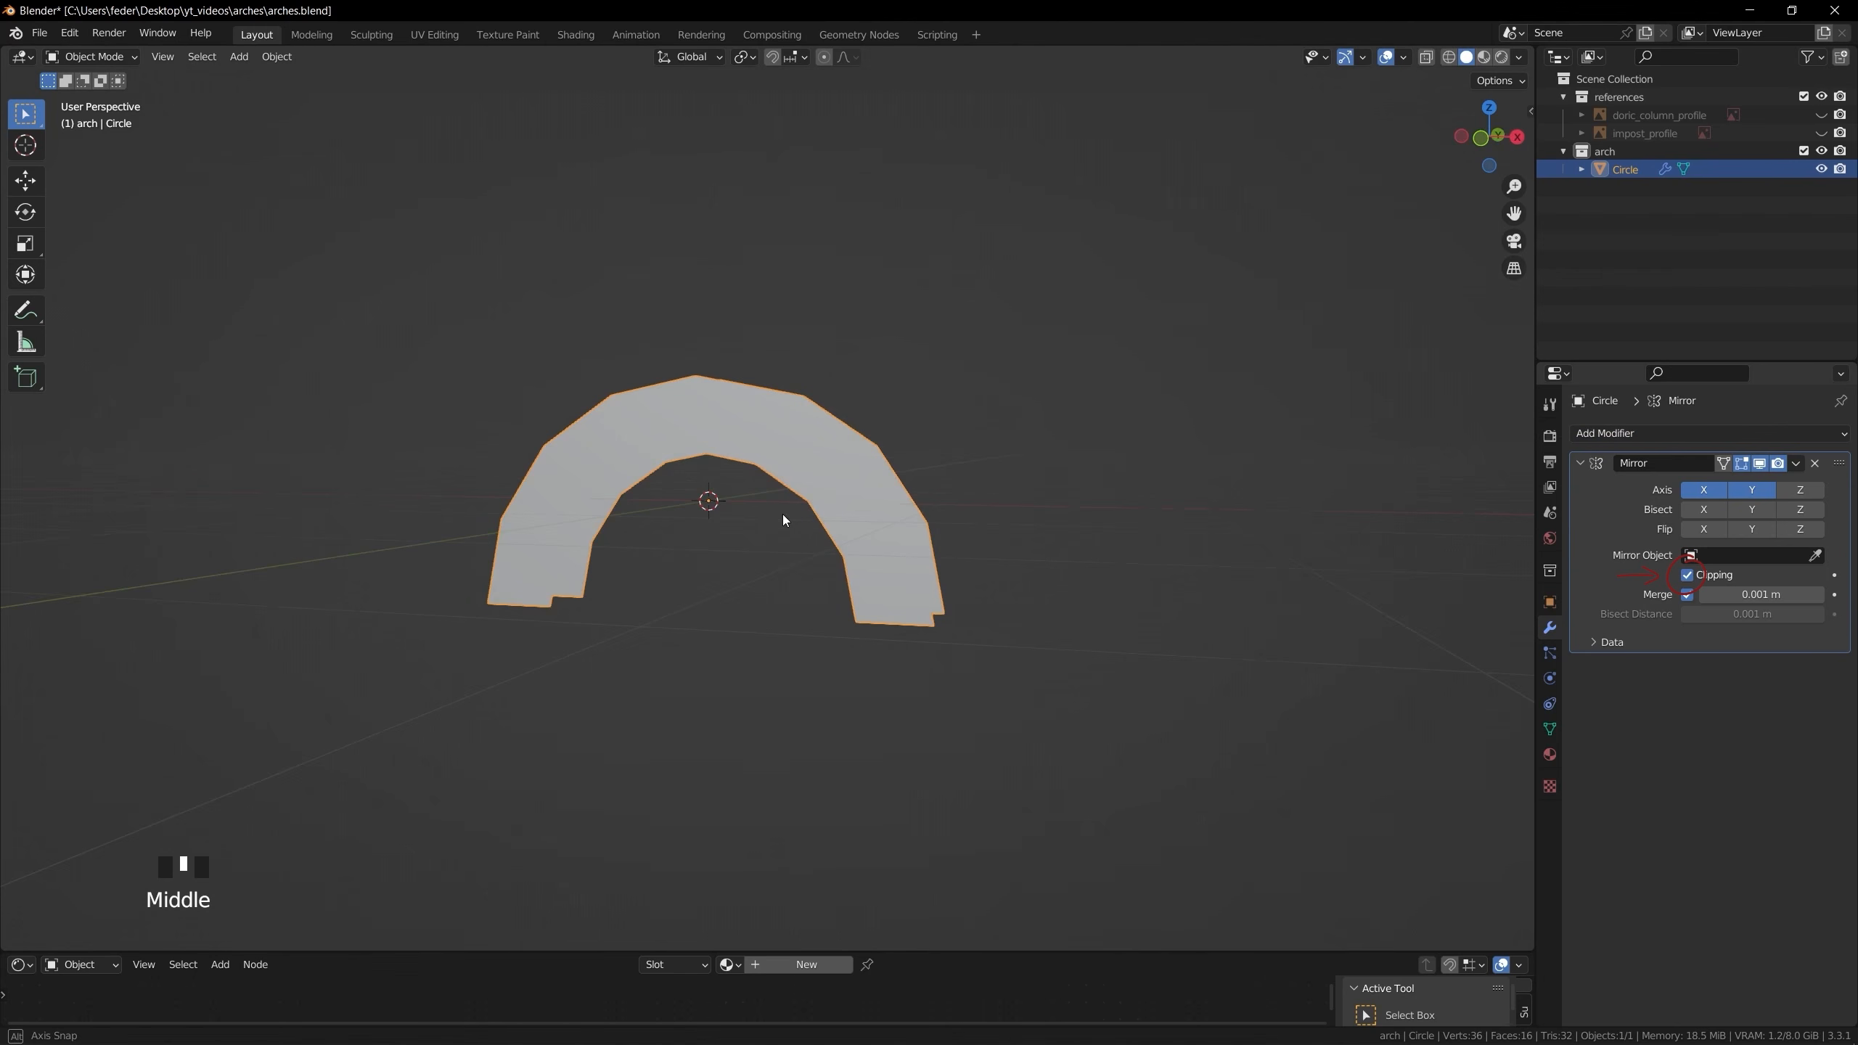
{"action": "middle_click_drag", "start_coordinate": [782, 514], "coordinate": [906, 622], "text": "shift"}
{"action": "scroll", "coordinate": [768, 453], "scroll_direction": "up", "scroll_amount": 2}
{"action": "left_click", "coordinate": [768, 453]}
{"action": "key", "text": "Tab"}
{"action": "left_click", "coordinate": [724, 520], "text": "alt"}
{"action": "key", "text": "e"}
{"action": "left_click", "coordinate": [911, 602]}
Move all of the arch's geometry along Y to adjust the depth of the mirrored arch
{"action": "key", "text": "a"}
{"action": "key", "text": "g"}
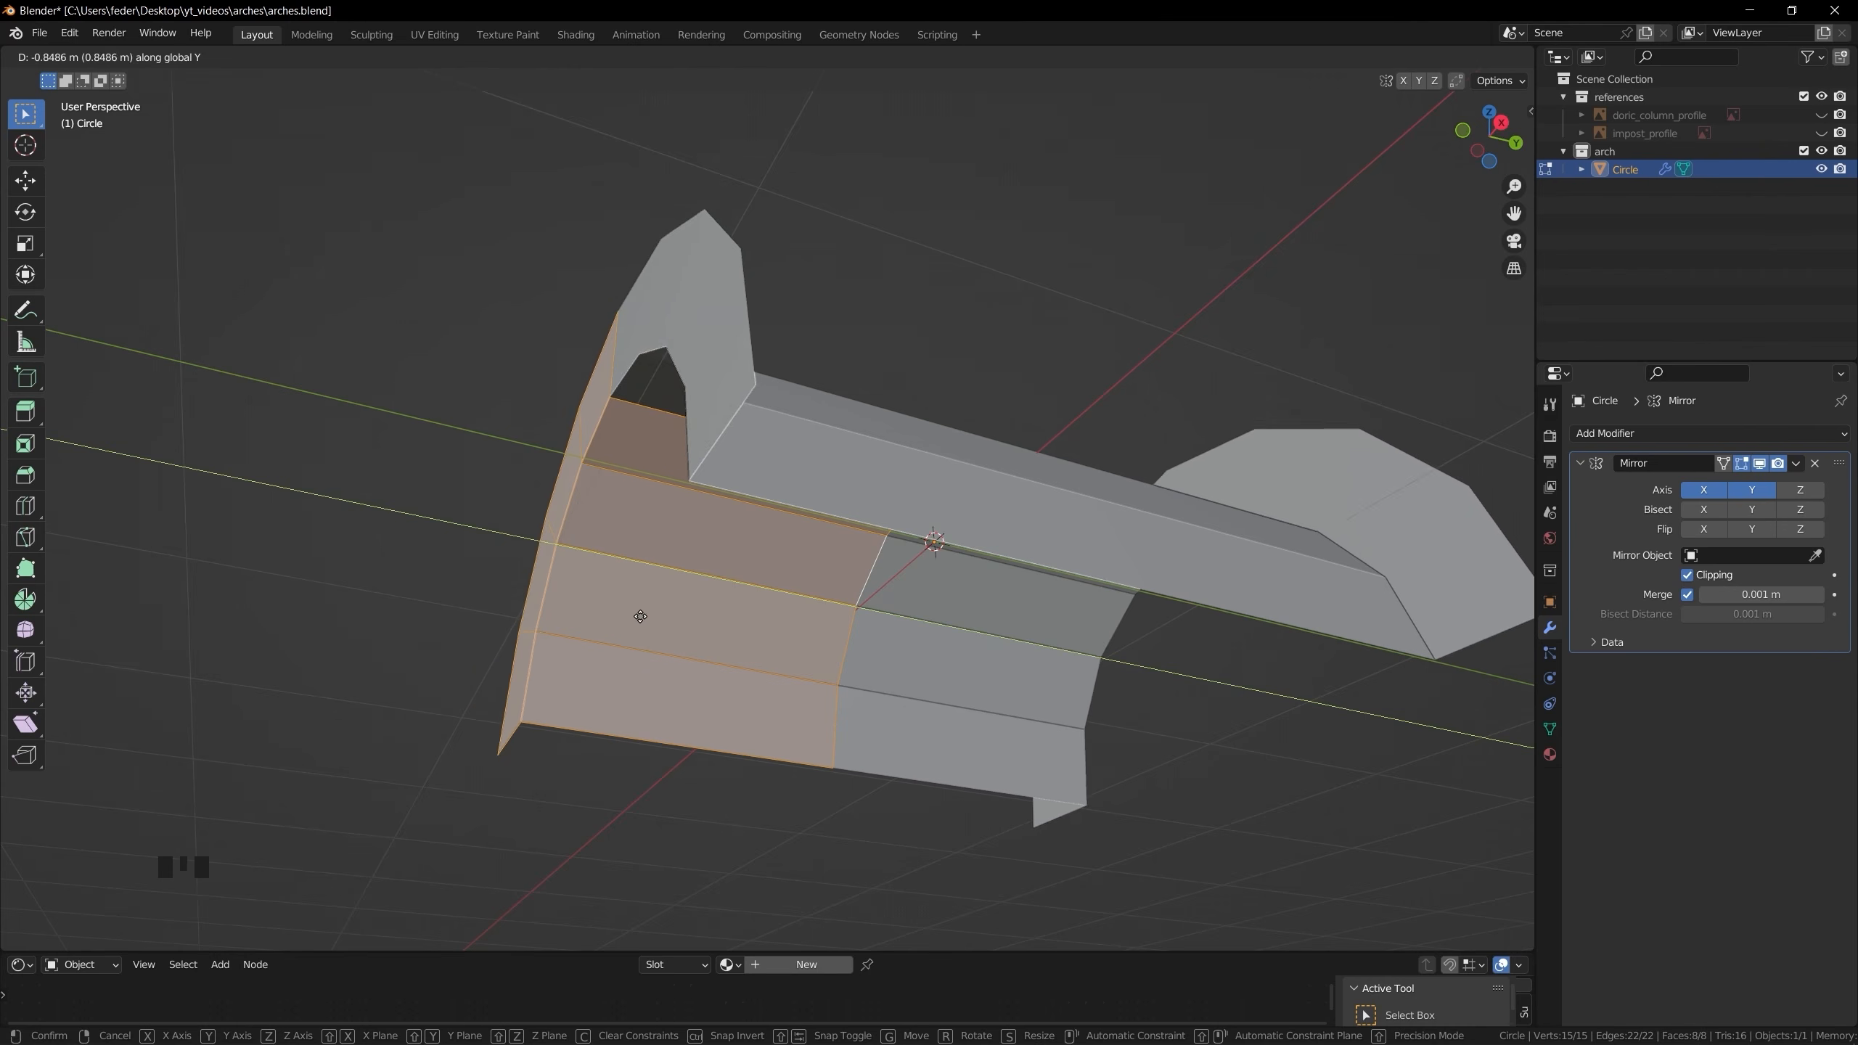
{"action": "left_click", "coordinate": [869, 654]}
{"action": "middle_click_drag", "start_coordinate": [870, 654], "coordinate": [1057, 696]}
{"action": "scroll", "coordinate": [855, 618], "scroll_direction": "down", "scroll_amount": 2}
{"action": "key", "text": "Tab"}
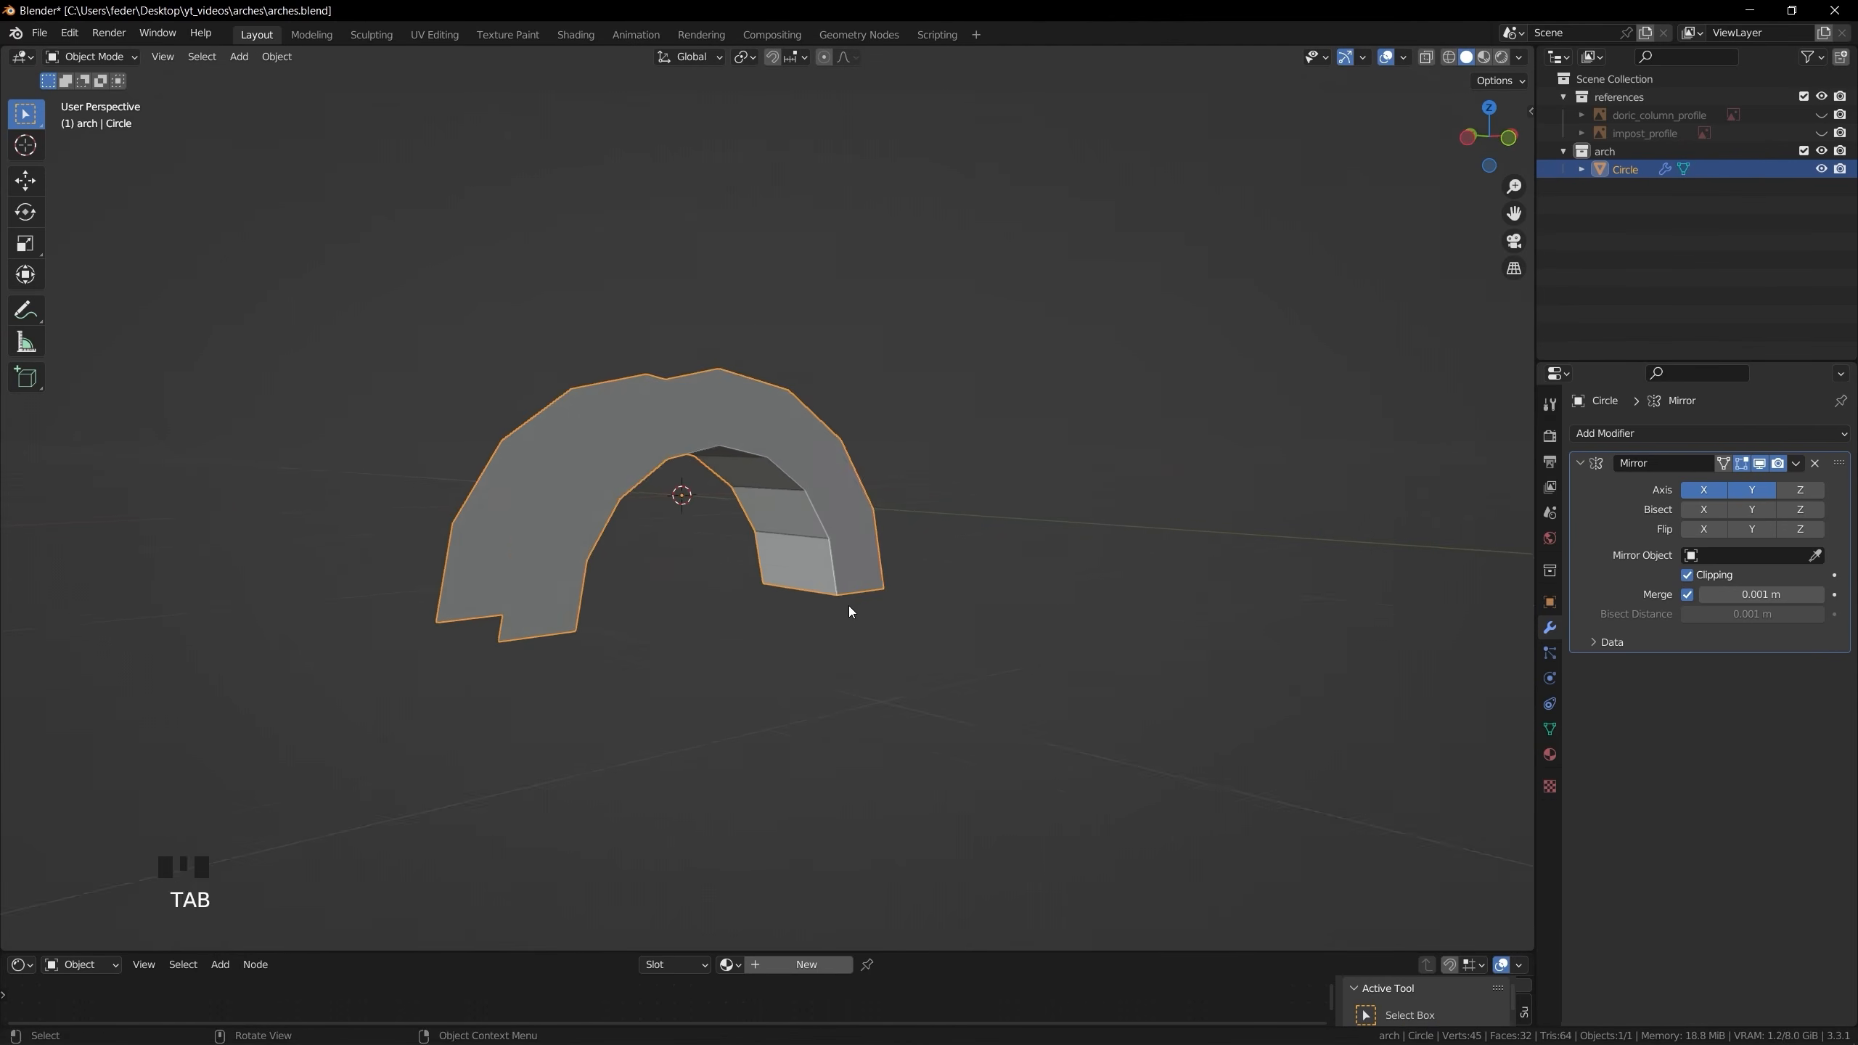
Add a loop cut midway between the inner and outer edges of the arch's front face
{"action": "middle_click_drag", "start_coordinate": [850, 609], "coordinate": [798, 613]}
{"action": "left_click", "coordinate": [1496, 137]}
{"action": "middle_click_drag", "start_coordinate": [788, 472], "coordinate": [825, 500], "text": "shift"}
{"action": "key", "text": "Tab"}
{"action": "scroll", "coordinate": [758, 520], "scroll_direction": "up", "scroll_amount": 2}
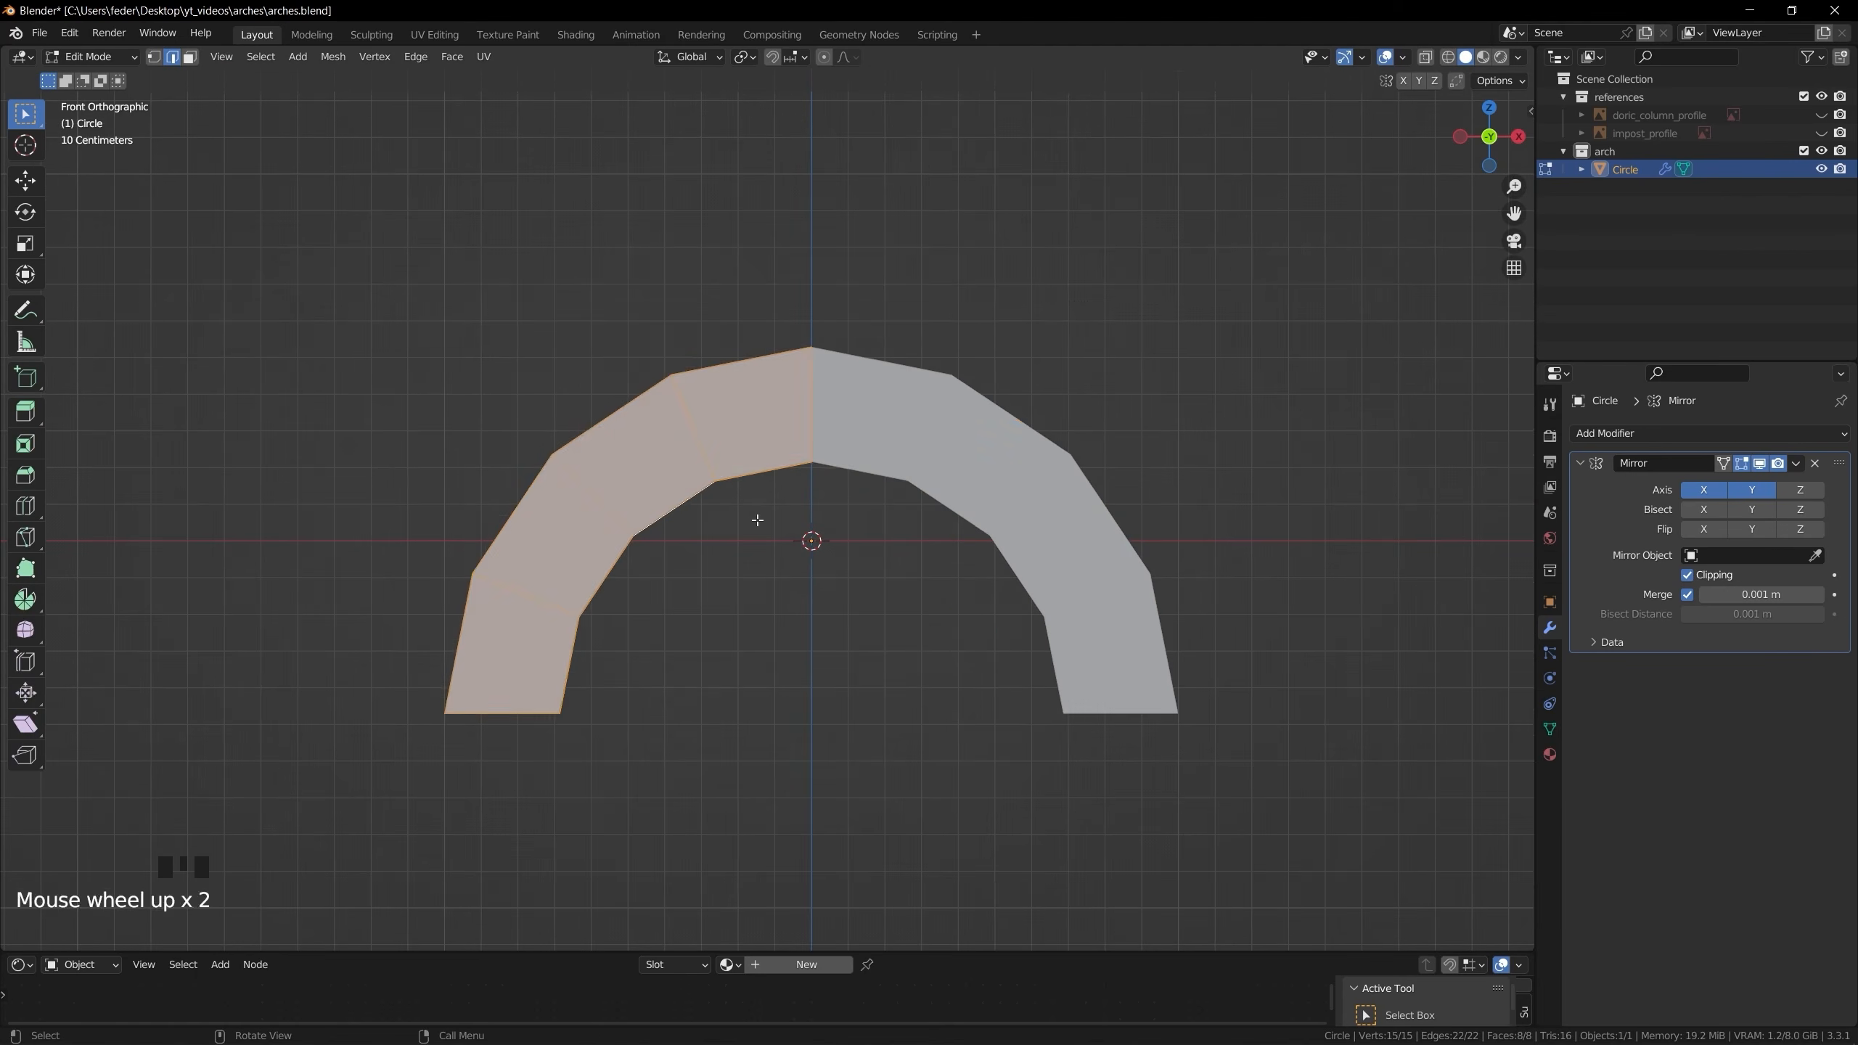
{"action": "left_click", "coordinate": [754, 512]}
{"action": "key", "text": "ctrl+r"}
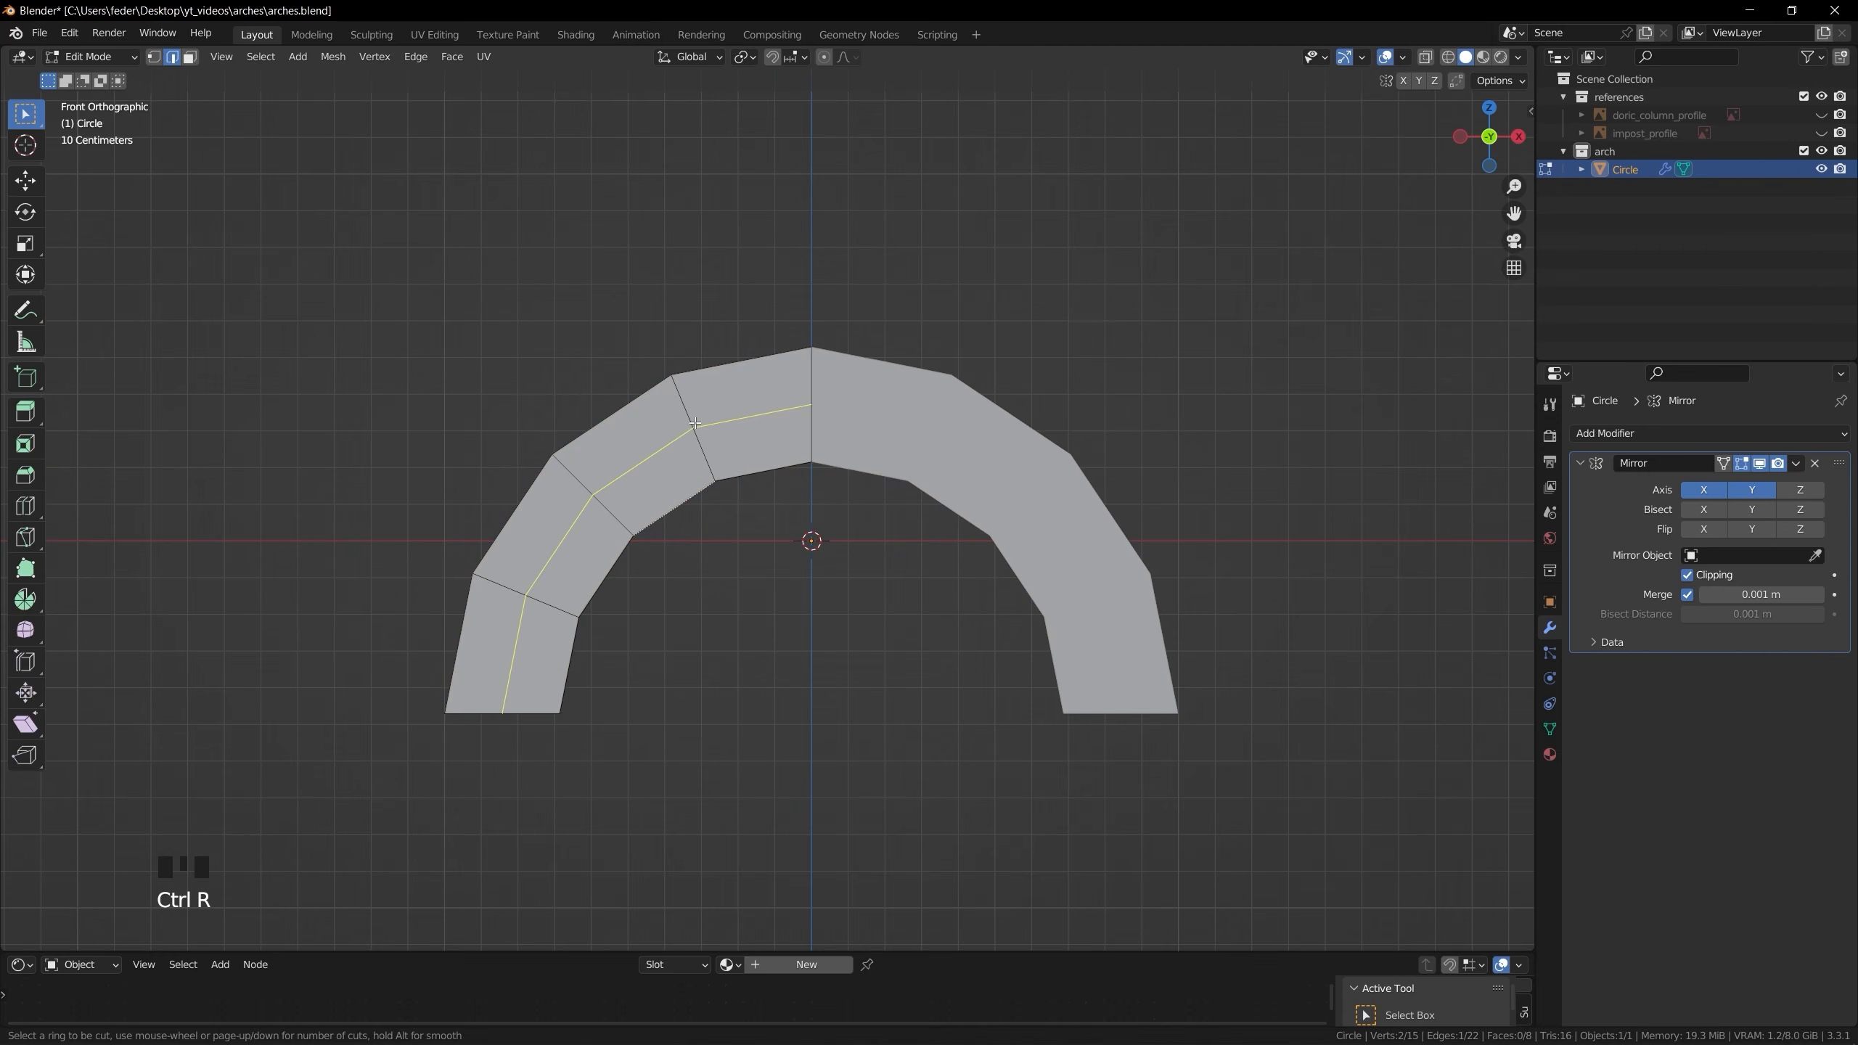
{"action": "left_click", "coordinate": [694, 433]}
{"action": "key", "text": "1"}
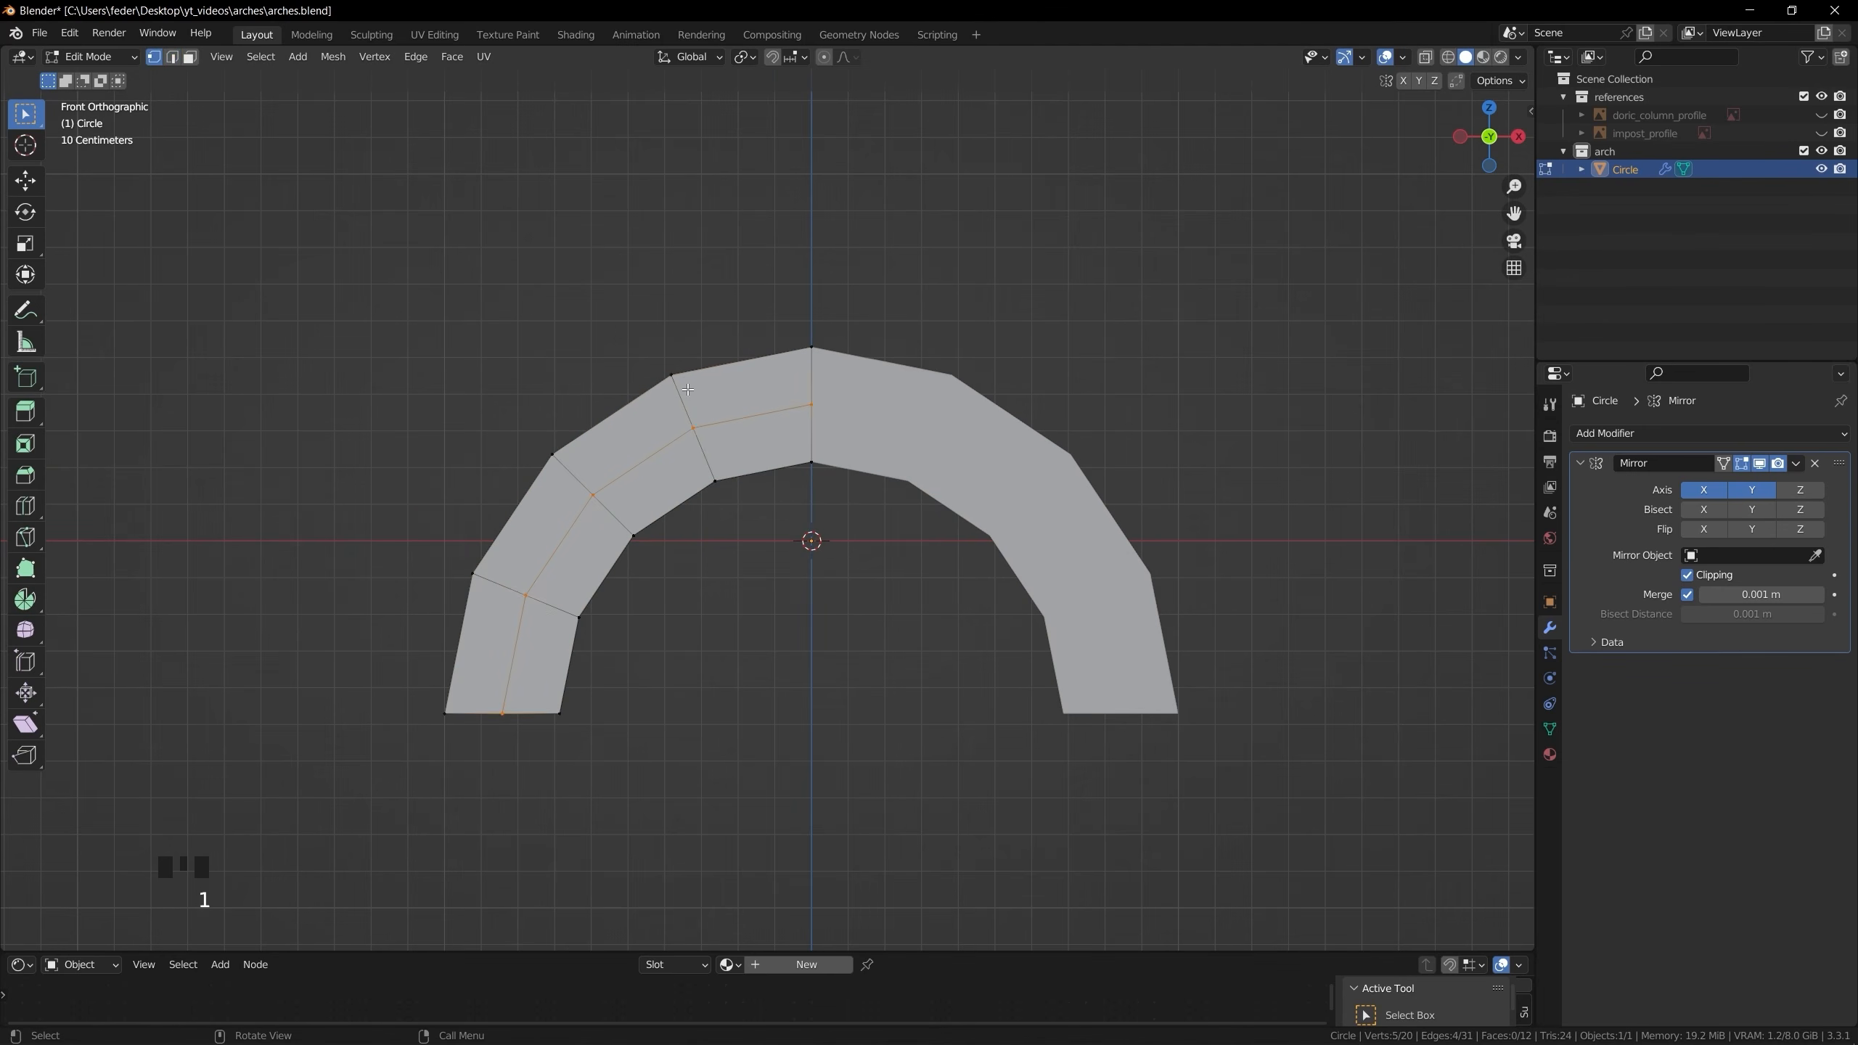
{"action": "key", "text": "g"}
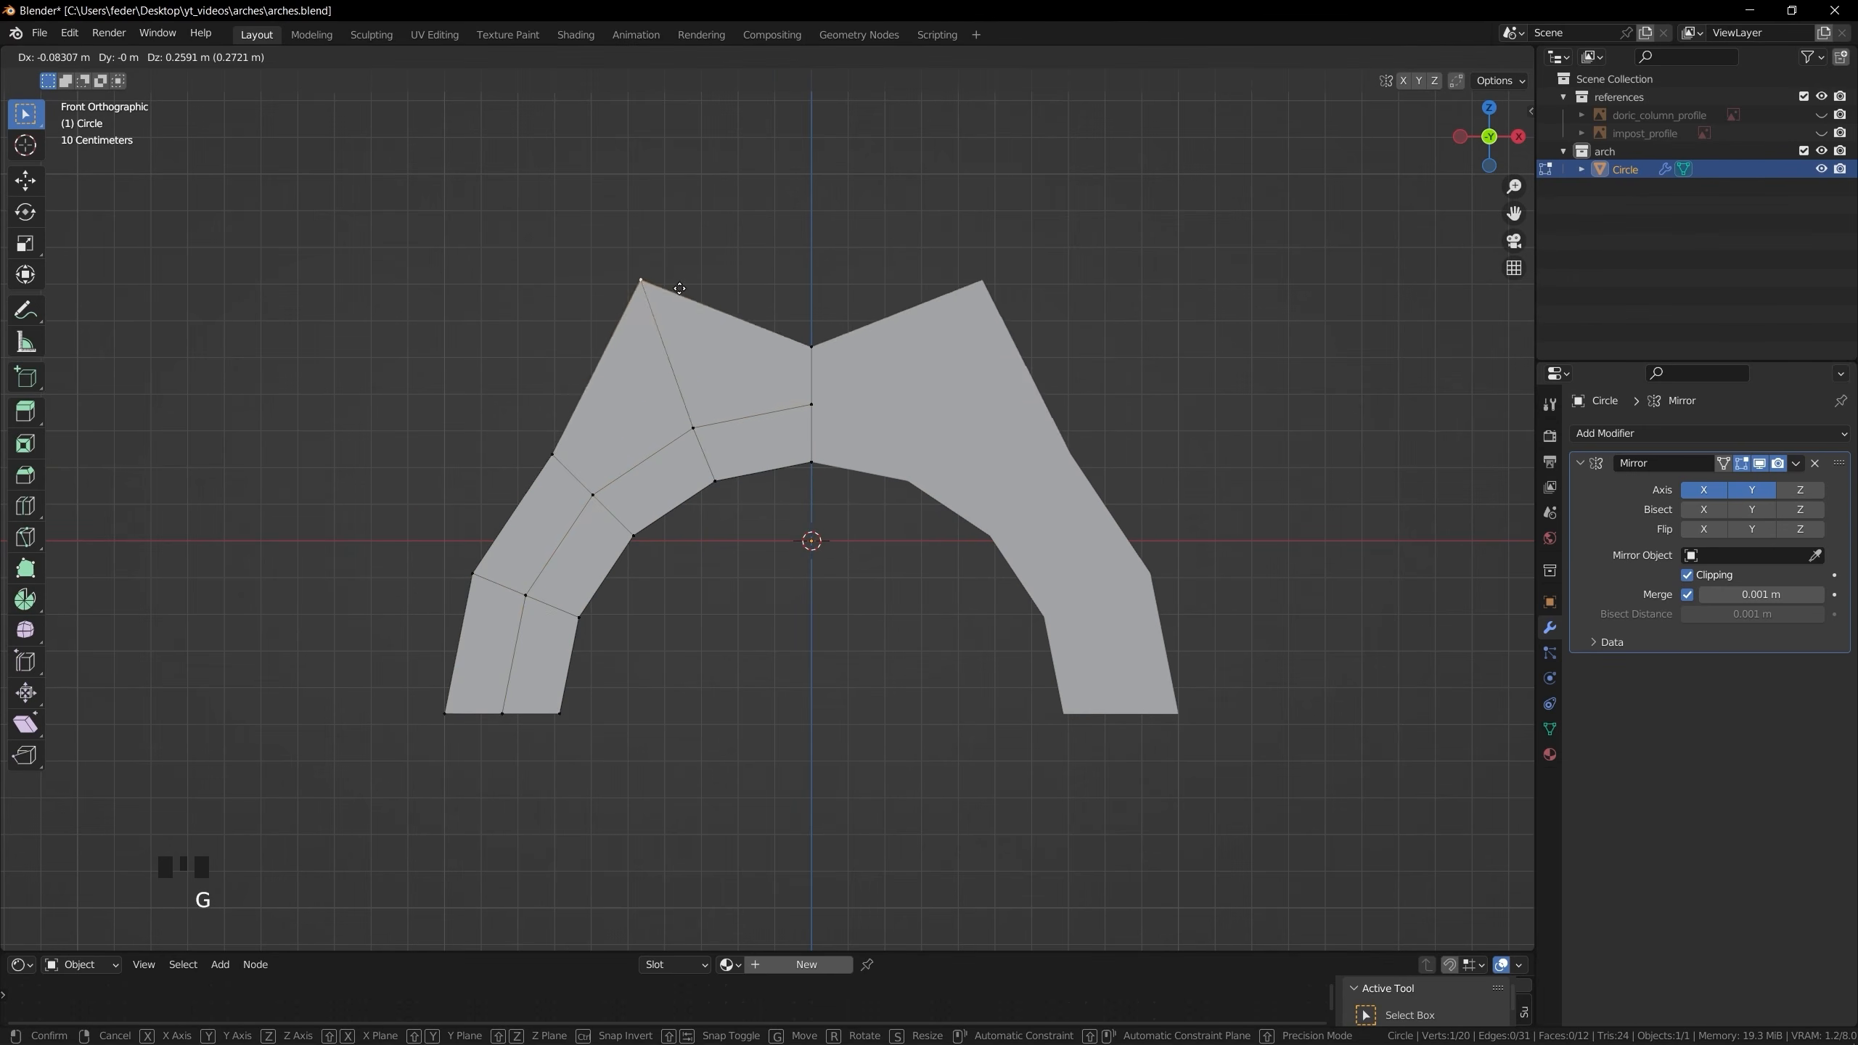
{"action": "right_click", "coordinate": [648, 320]}
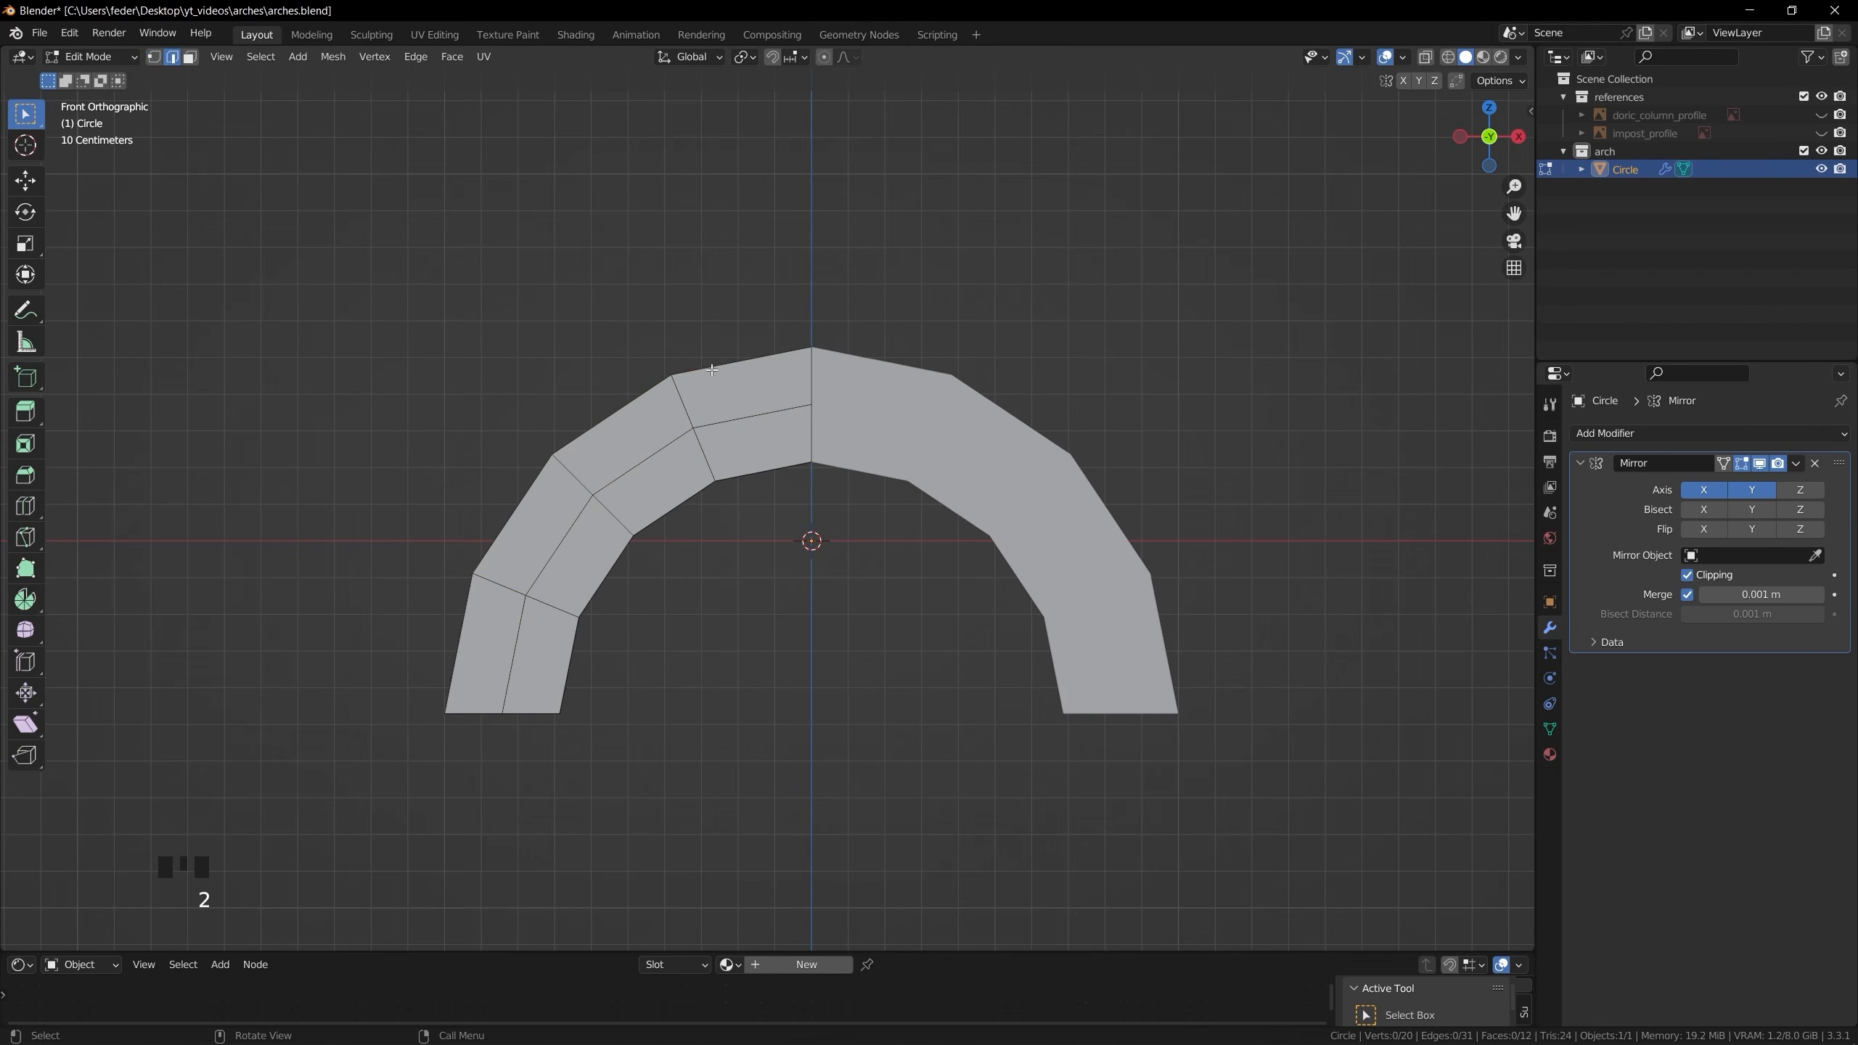
Flatten the outer edge at the crown by scaling it to 0 along Z
{"action": "key", "text": "s"}
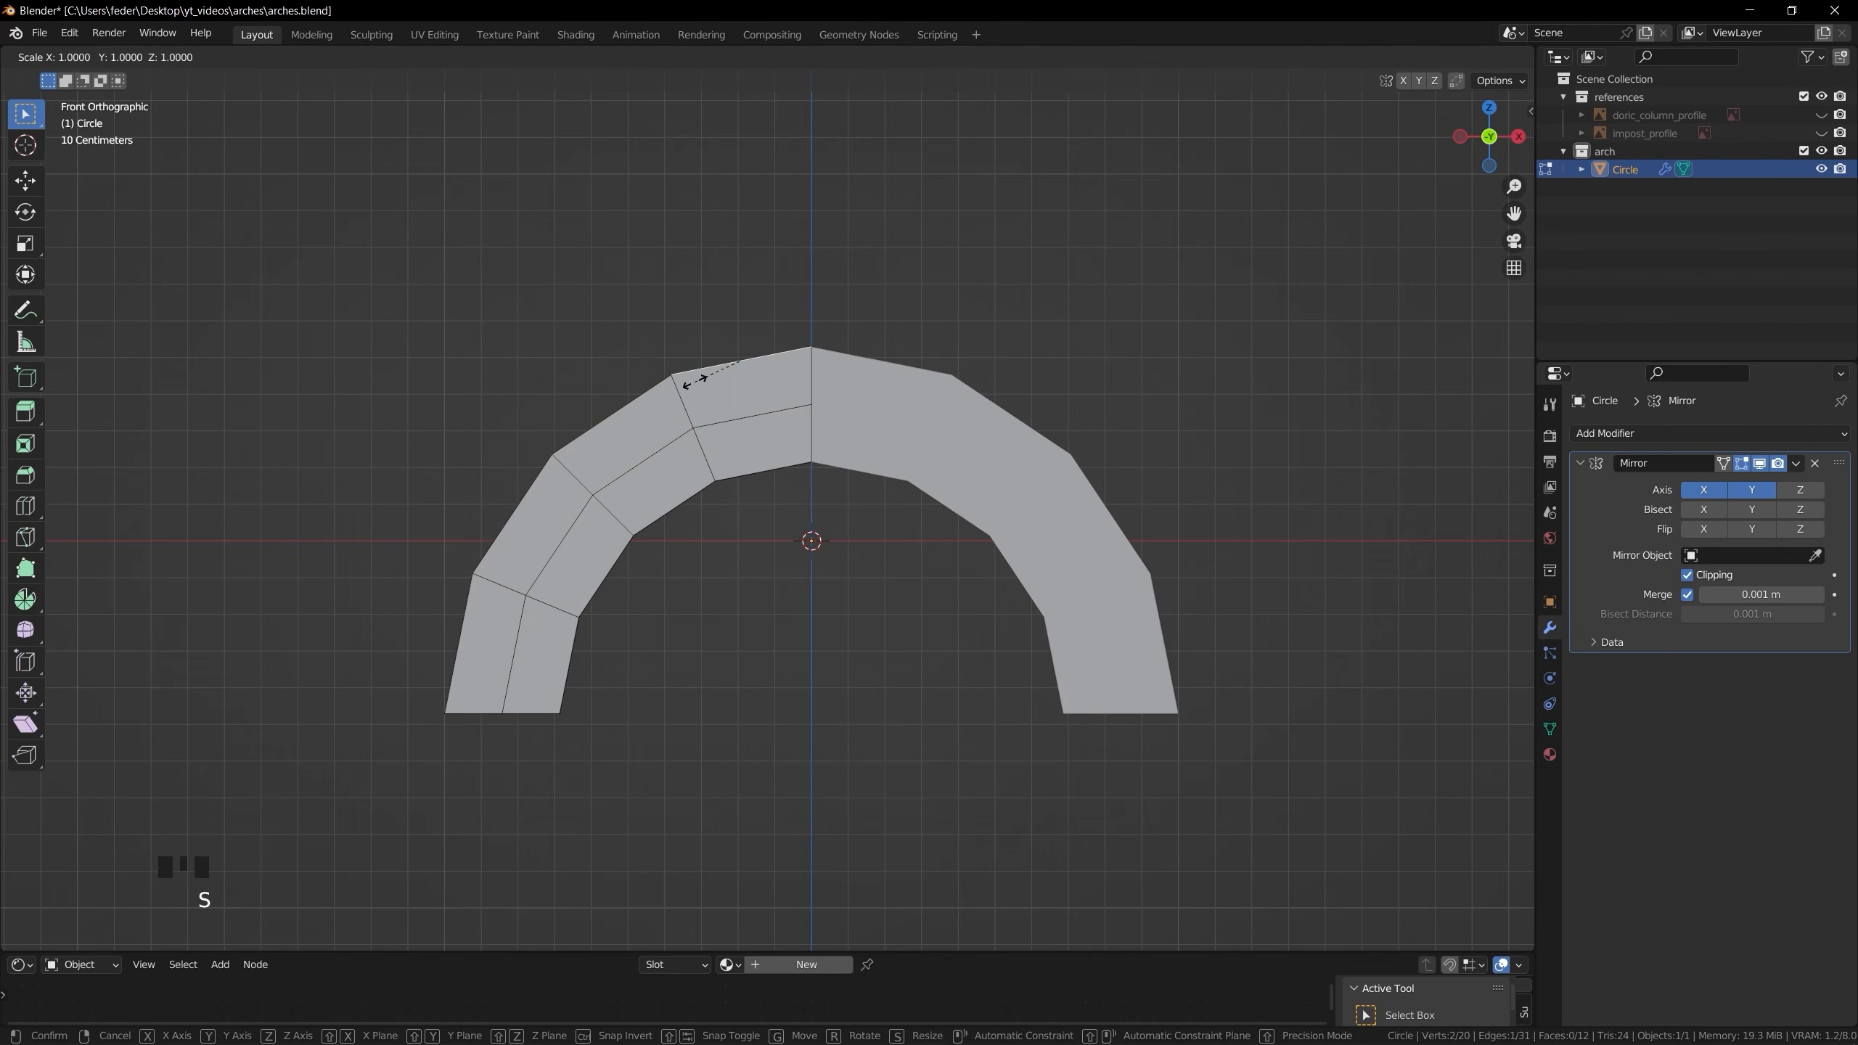
{"action": "key", "text": "z"}
{"action": "key", "text": "0"}
{"action": "key", "text": "Return"}
Enable vertex snapping and raise the next outer vertex along Z to the height of the flattened top edge
{"action": "key", "text": "1"}
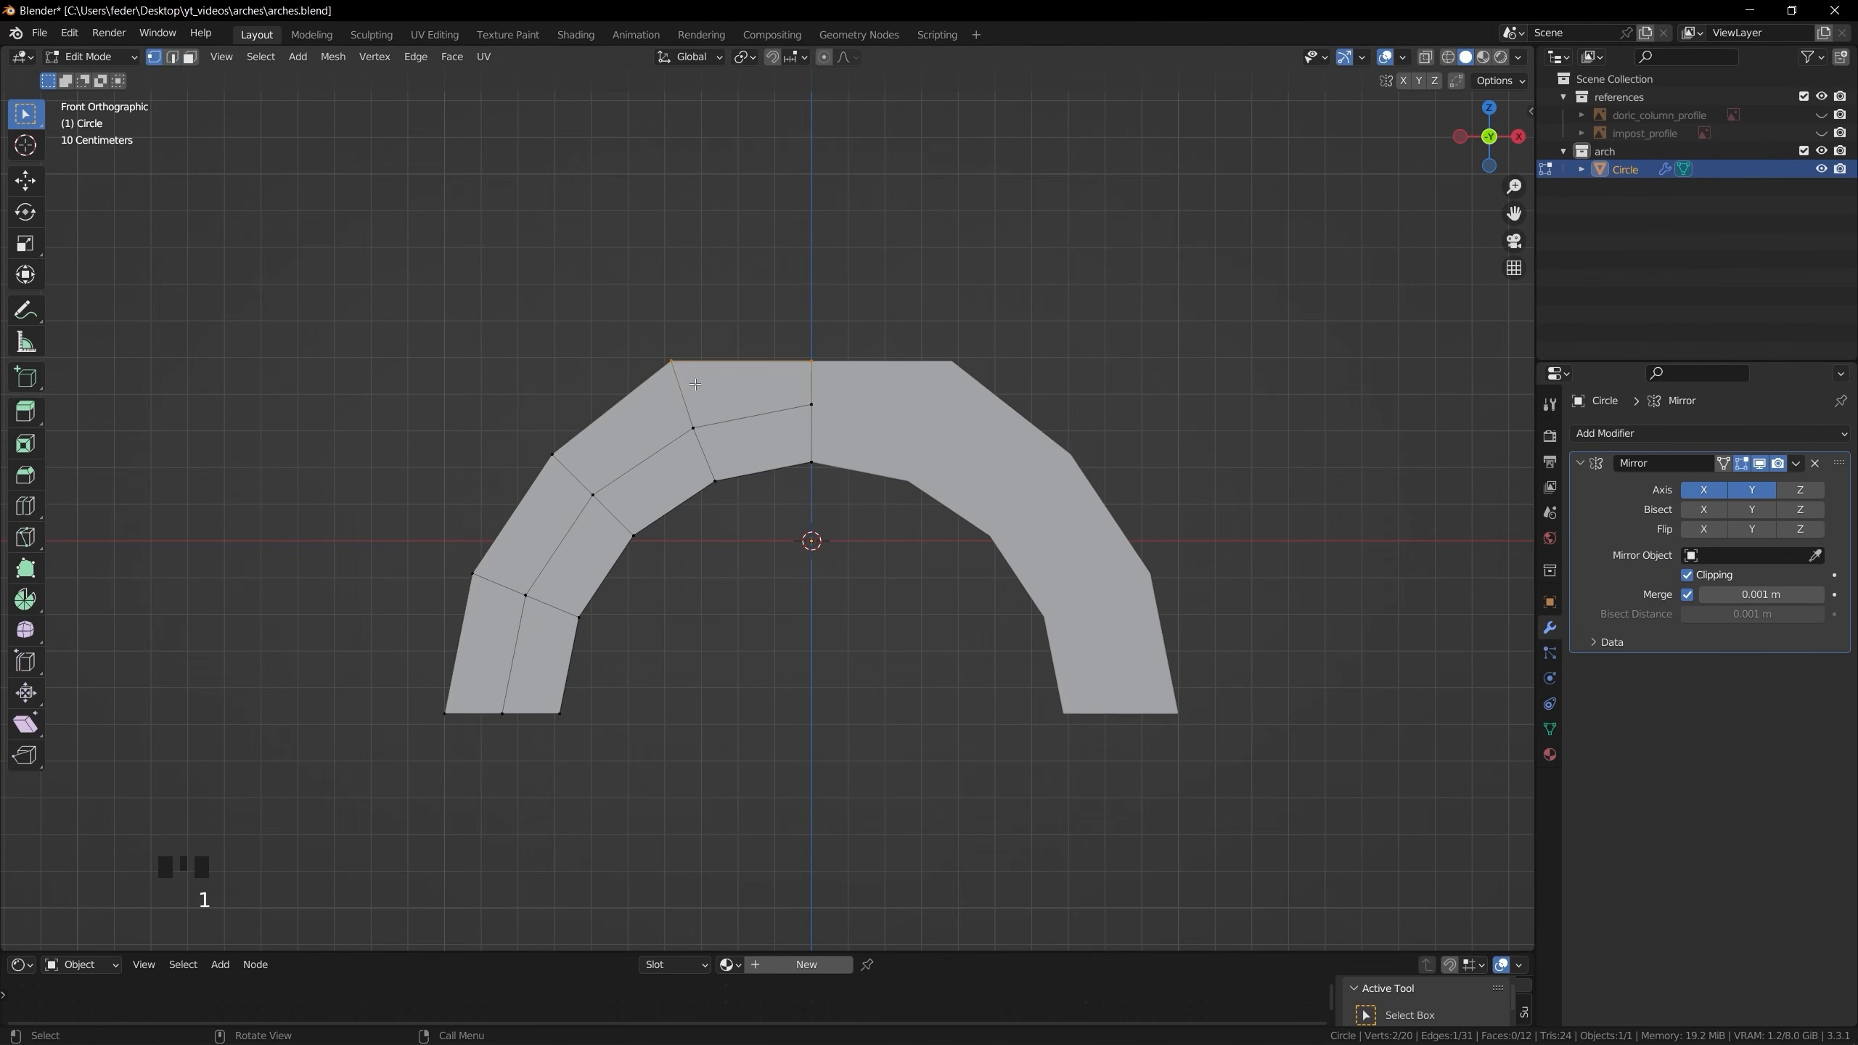
{"action": "left_click", "coordinate": [772, 58]}
{"action": "left_click", "coordinate": [799, 58]}
{"action": "left_click", "coordinate": [761, 131]}
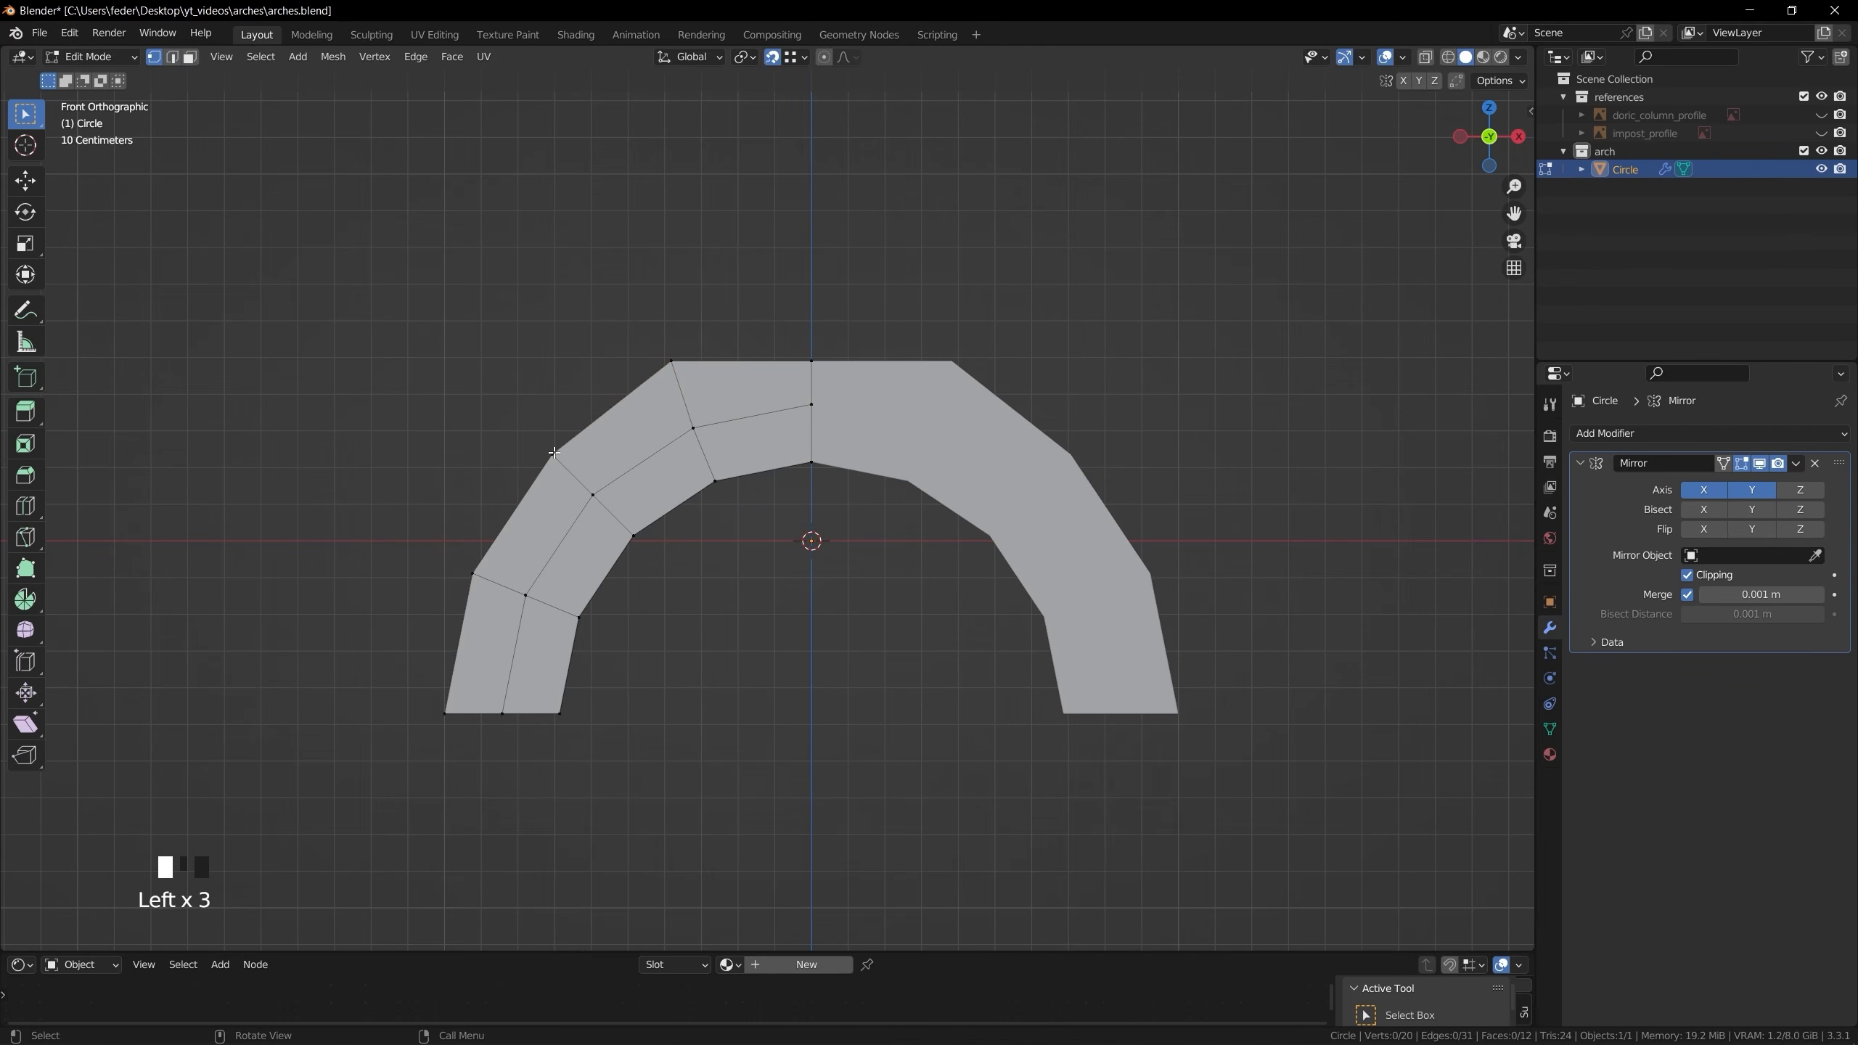
{"action": "key", "text": "g"}
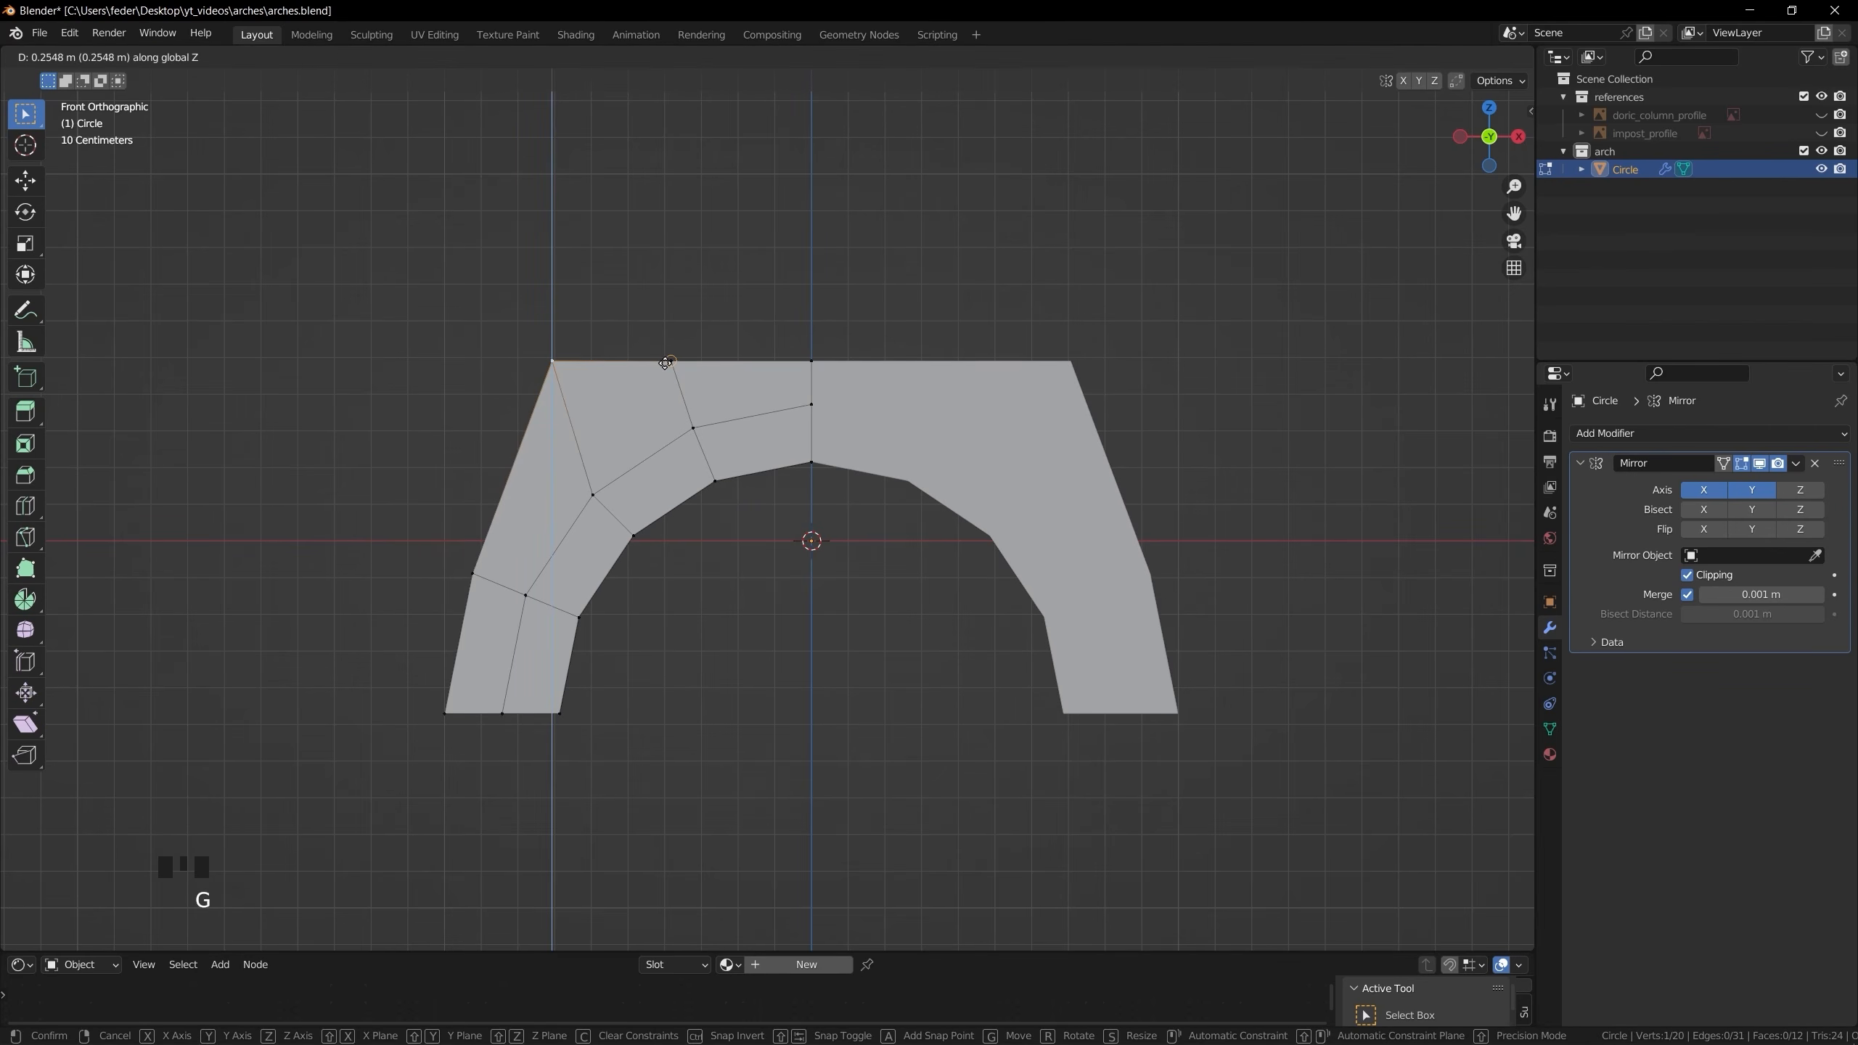
{"action": "left_click", "coordinate": [666, 363]}
Move the lower outer side vertex along X, snapping it in line with the base's outer corner
{"action": "left_click", "coordinate": [471, 575]}
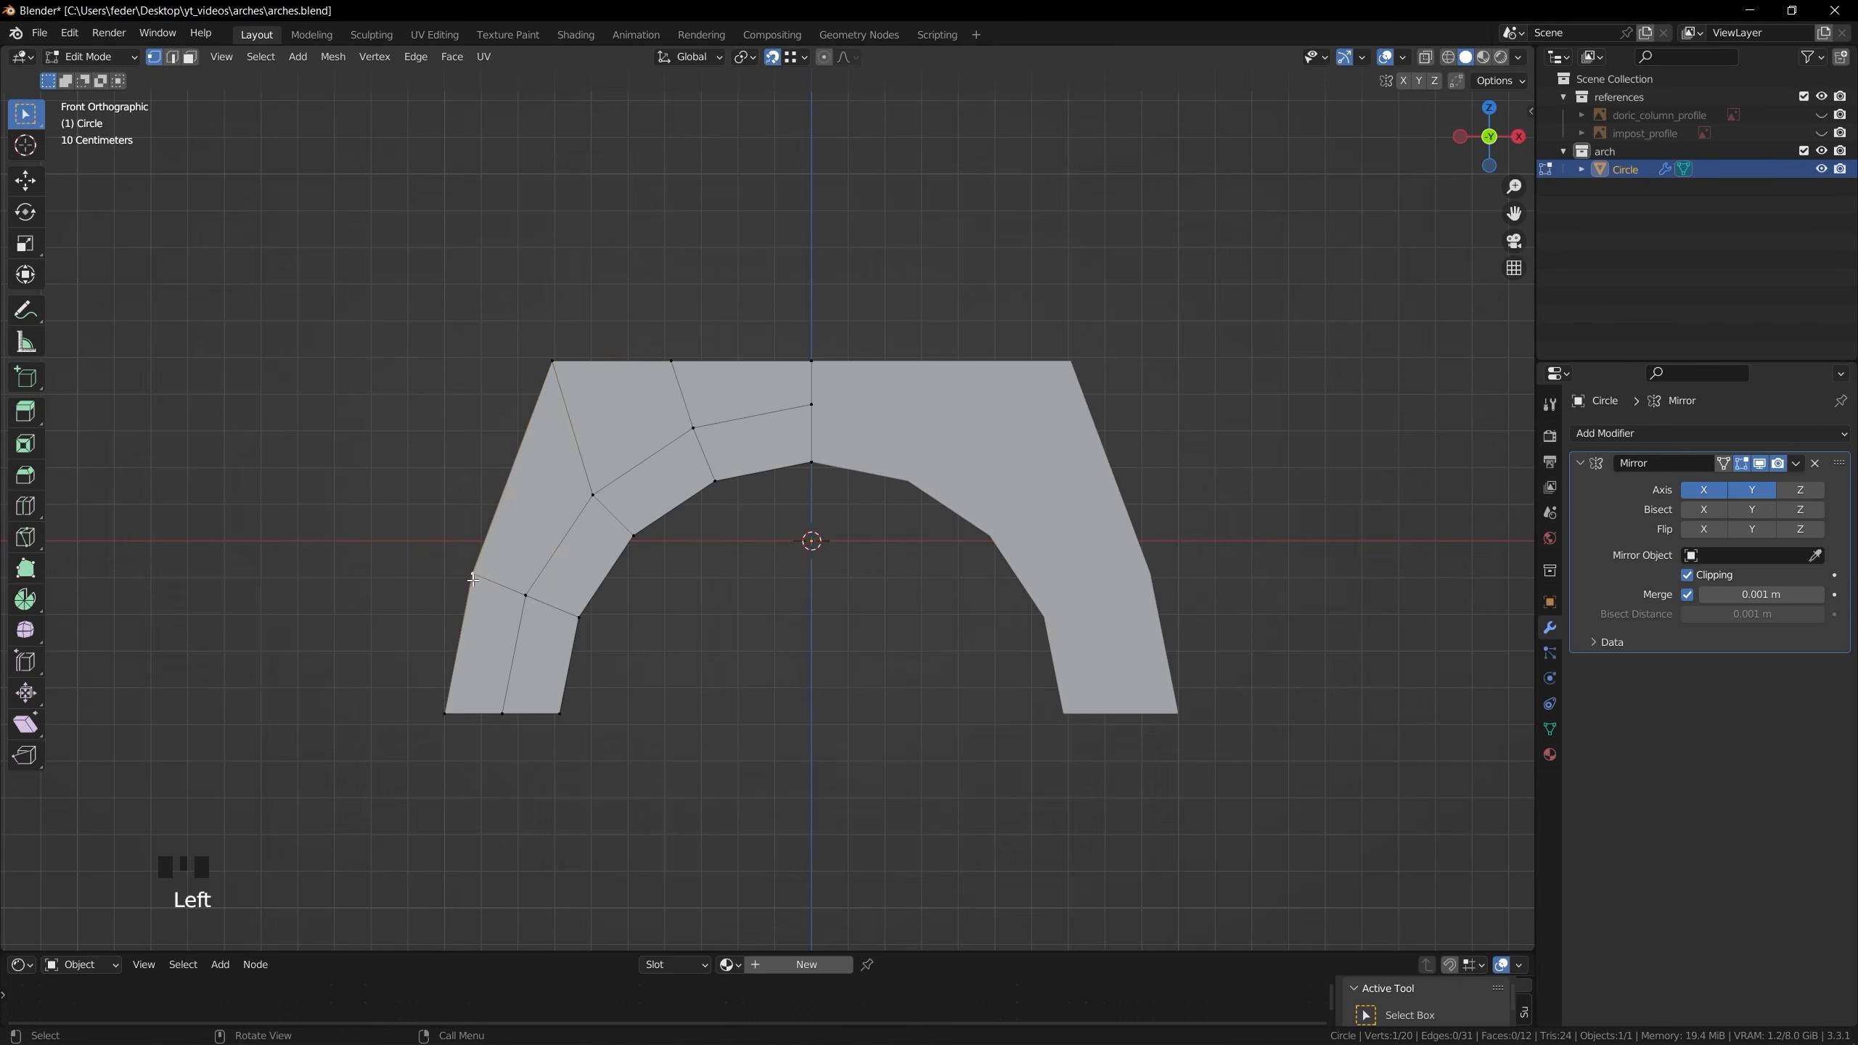
{"action": "key", "text": "g"}
{"action": "key", "text": "x"}
{"action": "left_click", "coordinate": [449, 703]}
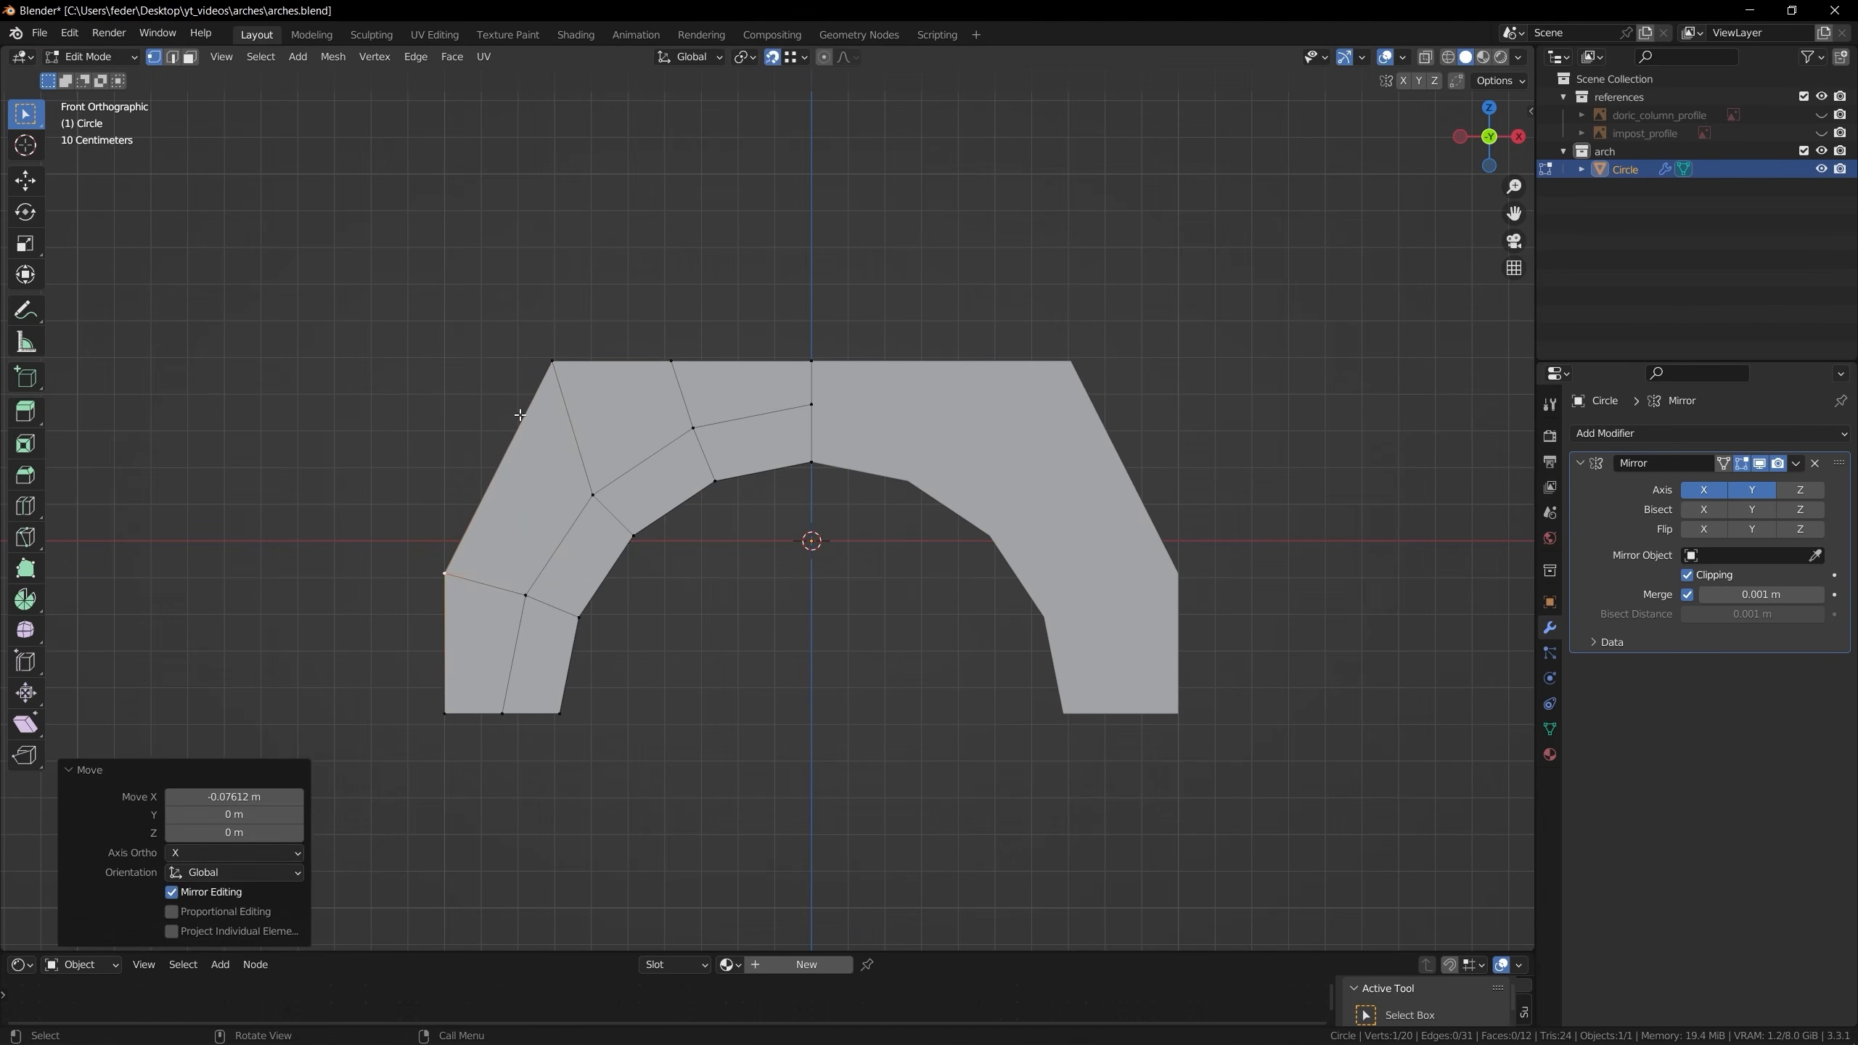
Move the top outer corner vertex along X to snap it in line with the vertical side, and turn off snapping
{"action": "left_click", "coordinate": [553, 363]}
{"action": "key", "text": "g"}
{"action": "key", "text": "x"}
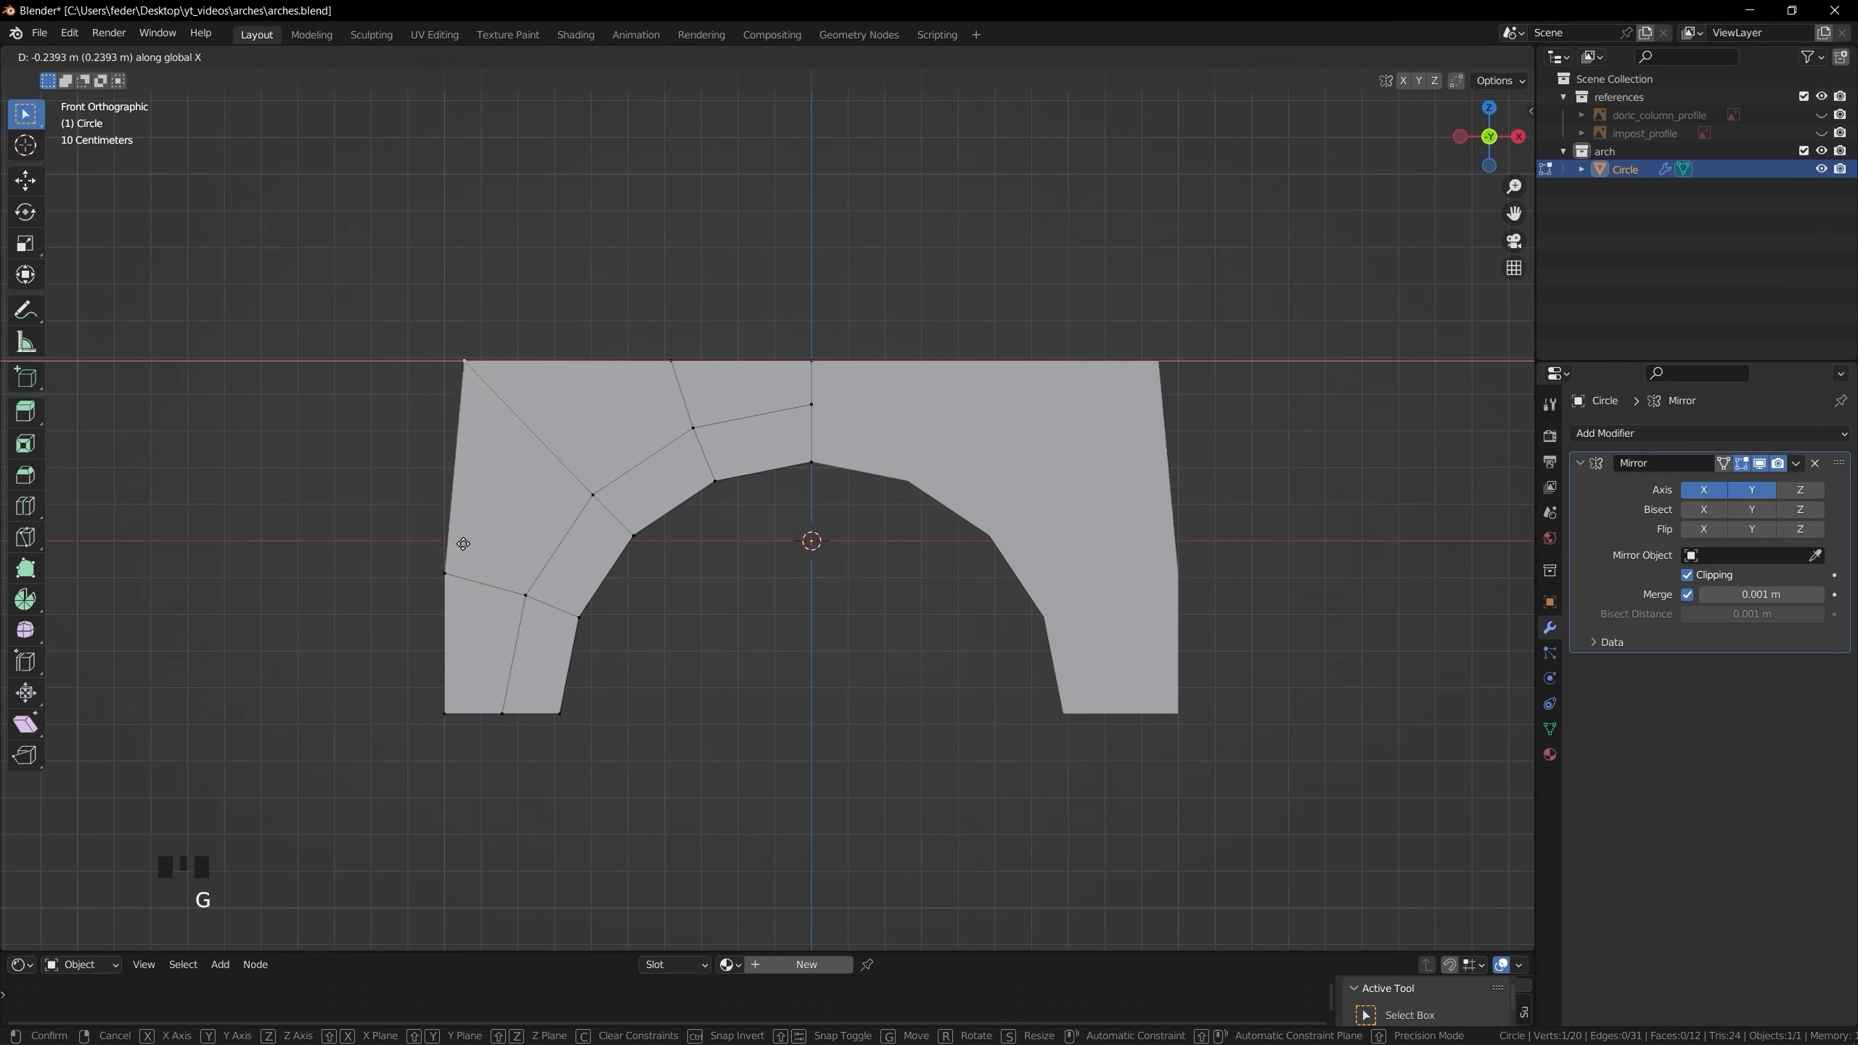
{"action": "left_click", "coordinate": [447, 572]}
{"action": "scroll", "coordinate": [644, 487], "scroll_direction": "down", "scroll_amount": 2}
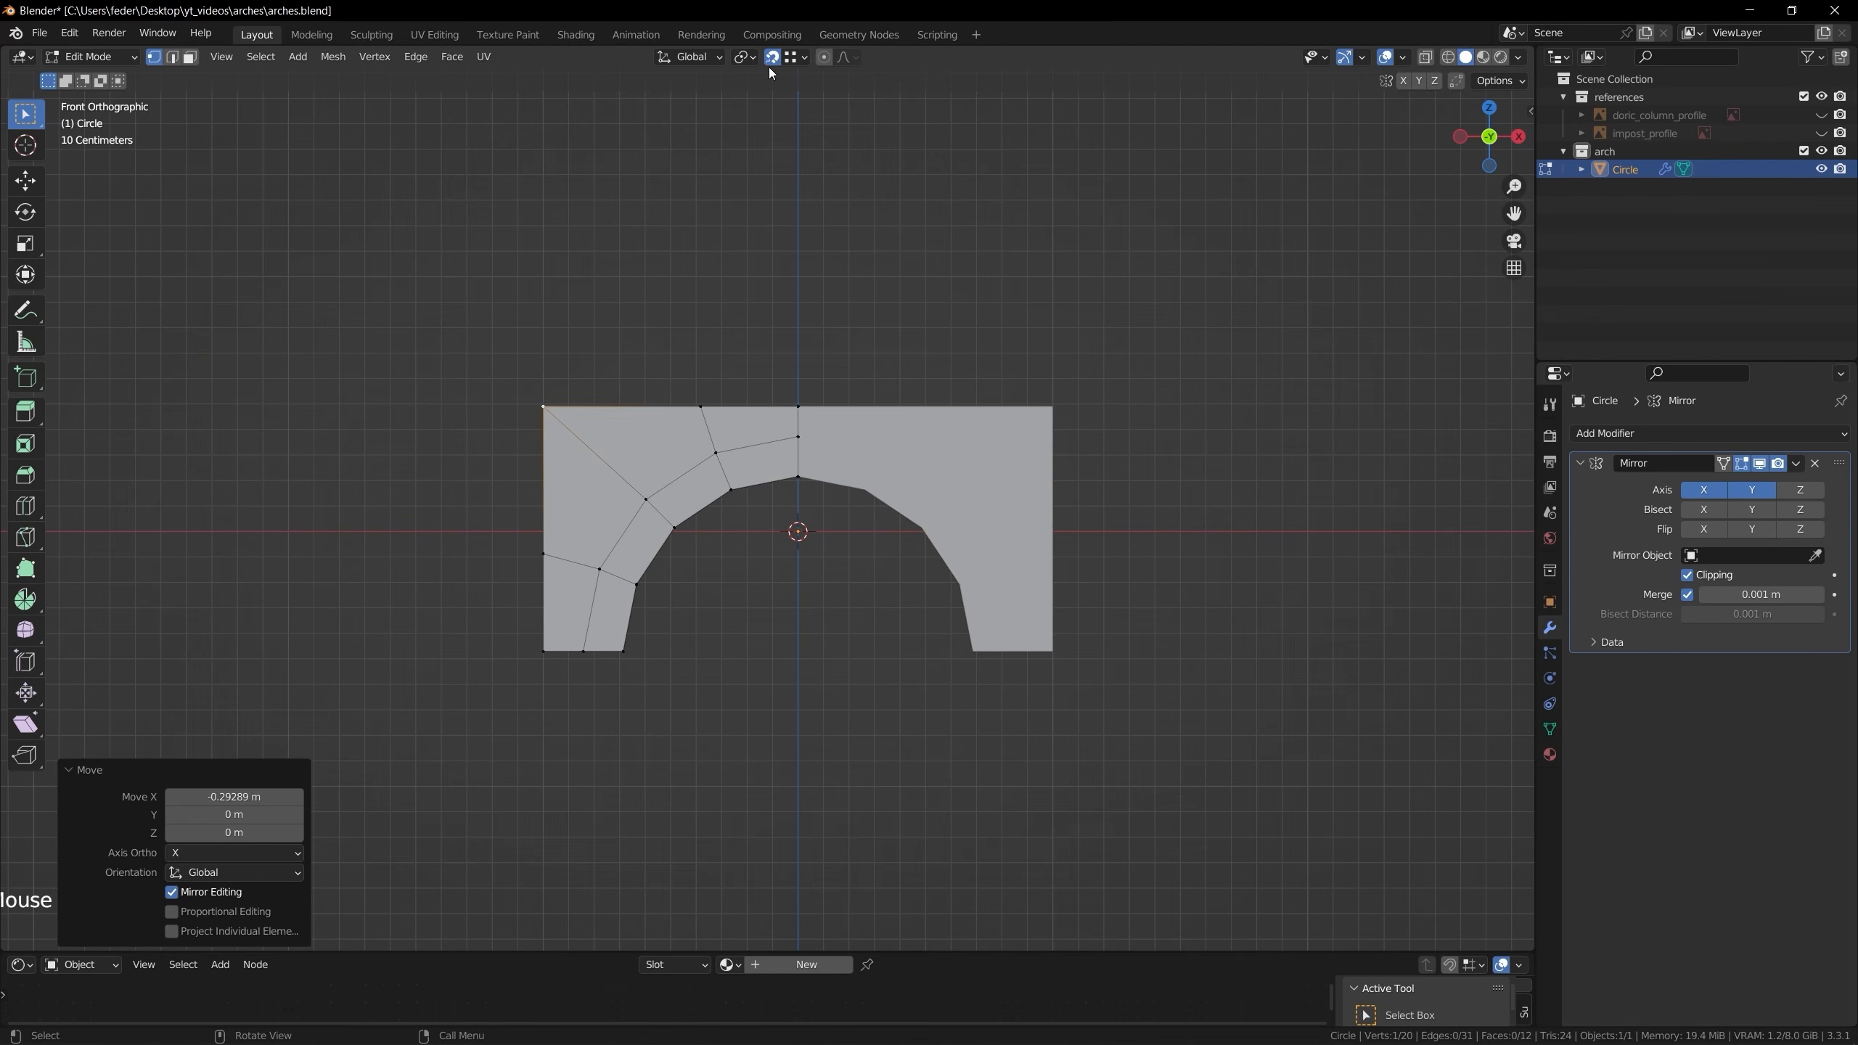
{"action": "middle_click_drag", "start_coordinate": [770, 116], "coordinate": [767, 381]}
{"action": "key", "text": "Tab"}
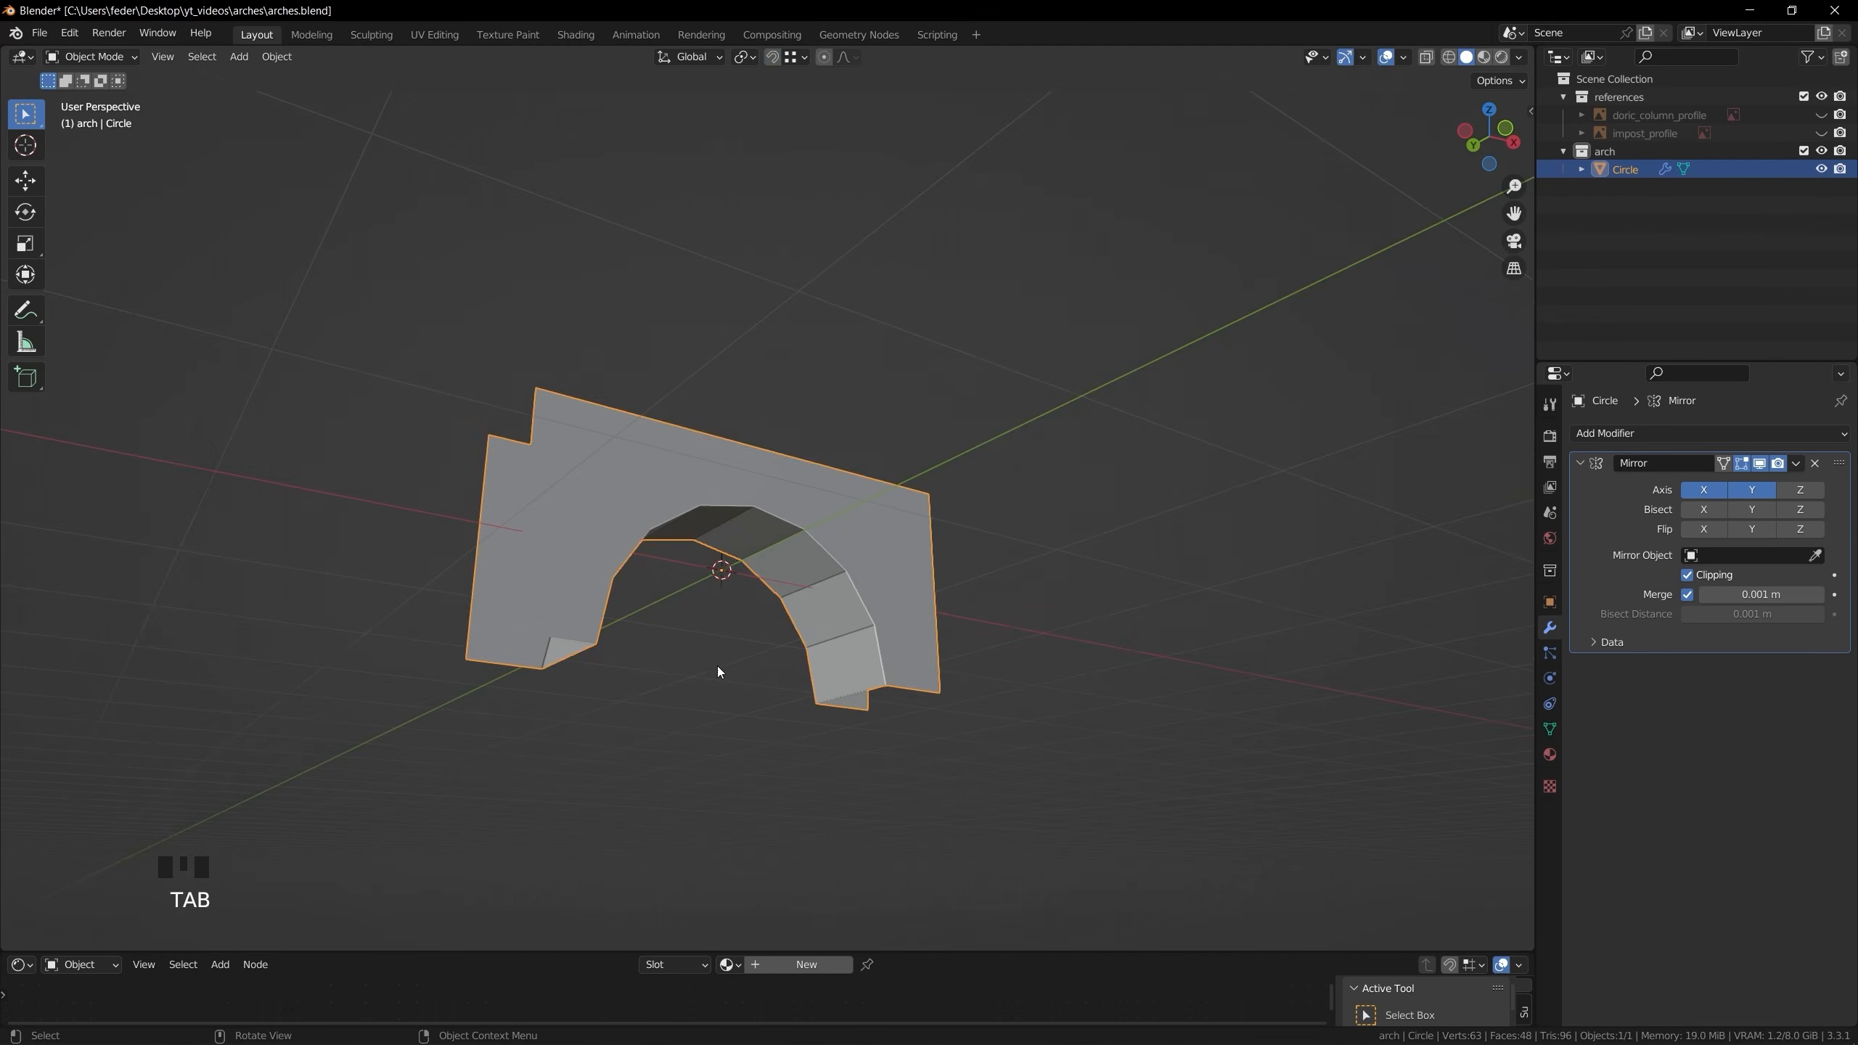
Apply smooth shading to the arch object
{"action": "left_click", "coordinate": [707, 687]}
{"action": "mouse_move", "coordinate": [707, 688]}
{"action": "middle_mouse_down"}
{"action": "mouse_move", "coordinate": [659, 667]}
{"action": "mouse_move", "coordinate": [705, 645]}
{"action": "mouse_move", "coordinate": [719, 709]}
{"action": "middle_mouse_up"}
{"action": "scroll", "coordinate": [714, 647], "scroll_direction": "up", "scroll_amount": 2}
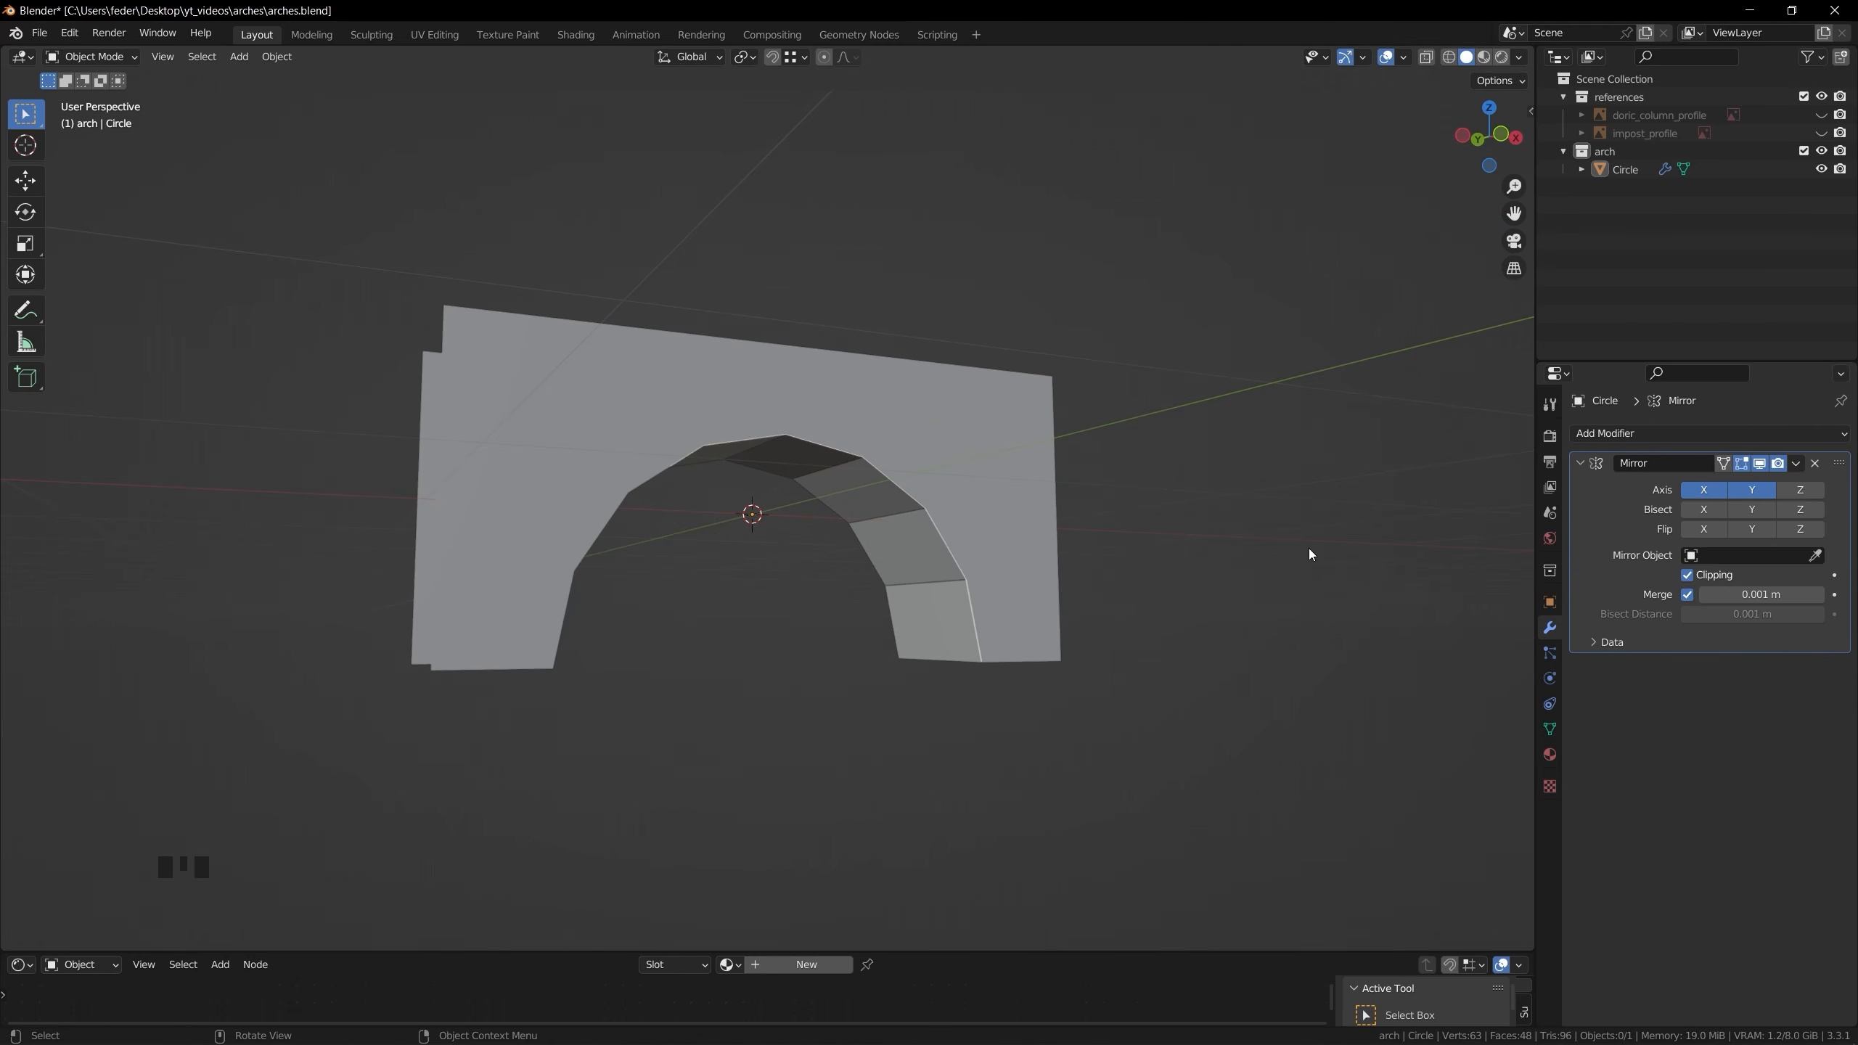
{"action": "left_click", "coordinate": [1578, 463]}
{"action": "left_click", "coordinate": [951, 523]}
{"action": "right_click", "coordinate": [951, 523]}
{"action": "left_click", "coordinate": [955, 521]}
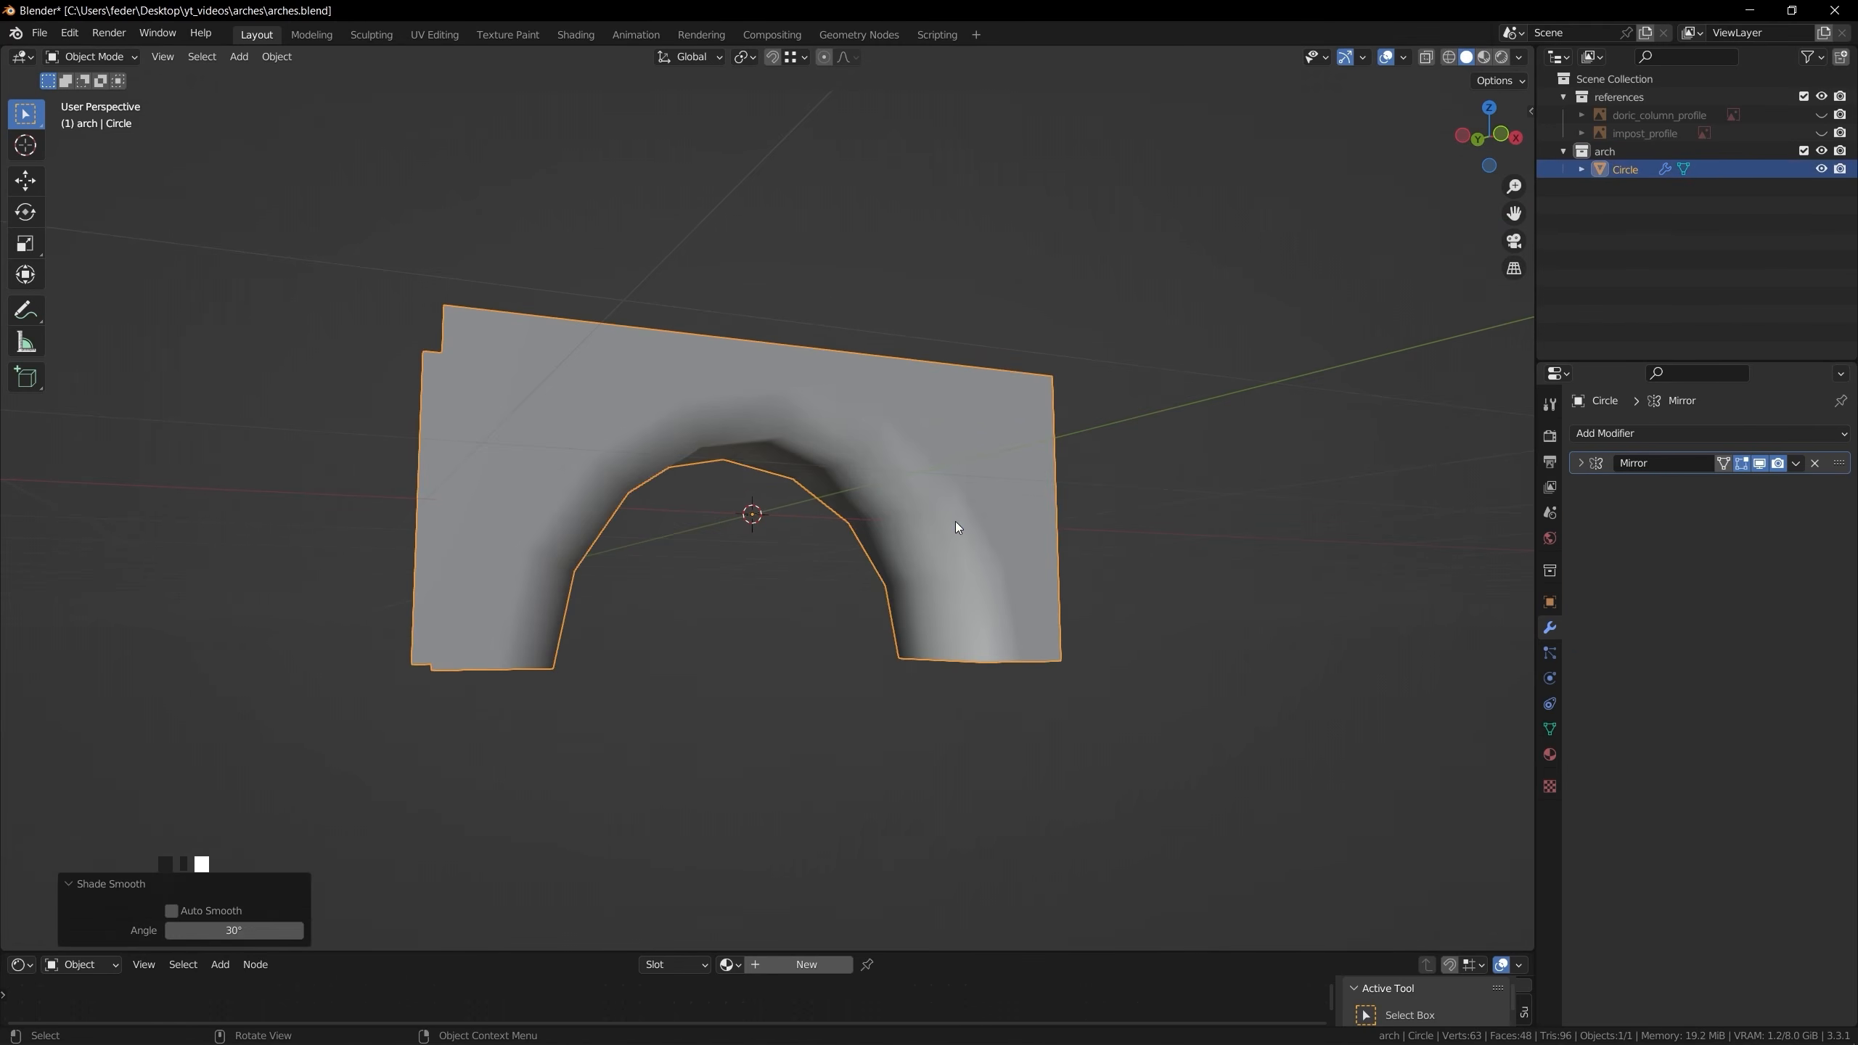
Add a Subdivision Surface modifier to the arch with viewport and render levels set to 3
{"action": "left_click", "coordinate": [1655, 436]}
{"action": "left_click", "coordinate": [1531, 758]}
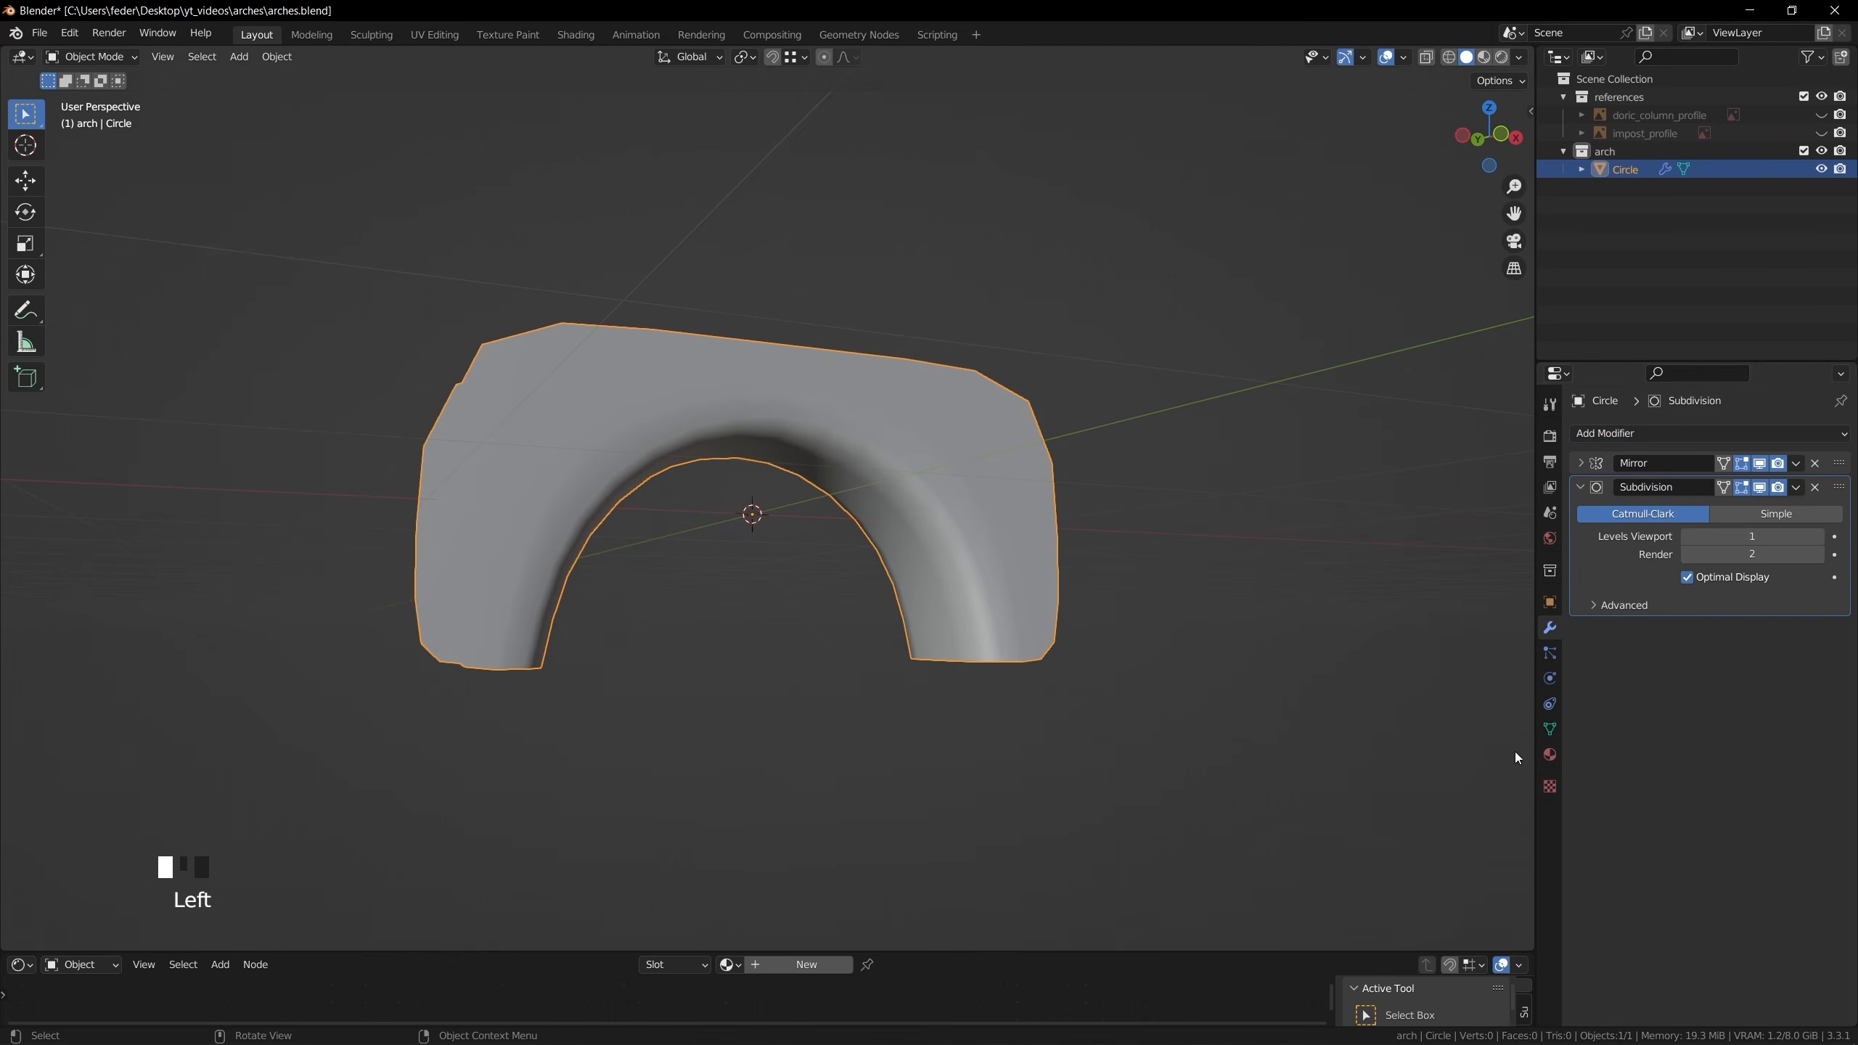
{"action": "left_click_drag", "start_coordinate": [1773, 537], "coordinate": [1773, 554]}
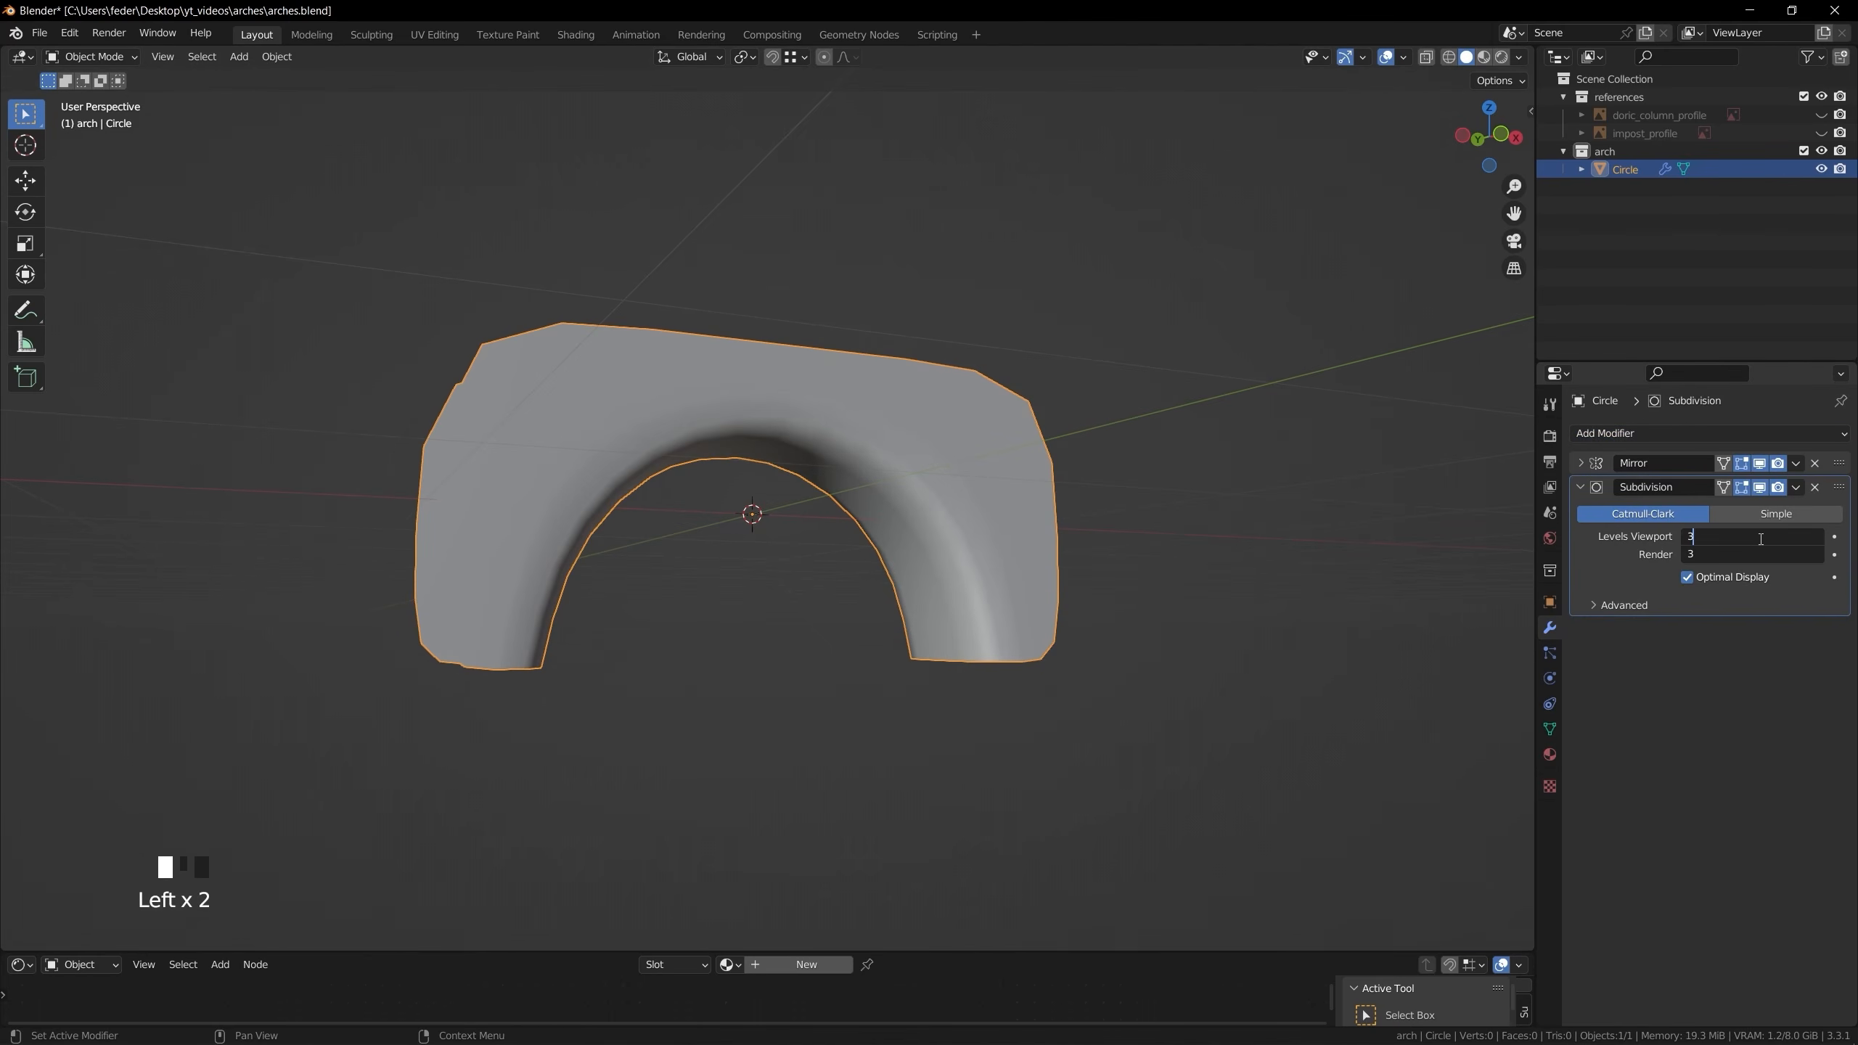
{"action": "key", "text": "Return"}
{"action": "left_click", "coordinate": [1581, 487]}
{"action": "left_click", "coordinate": [1272, 598]}
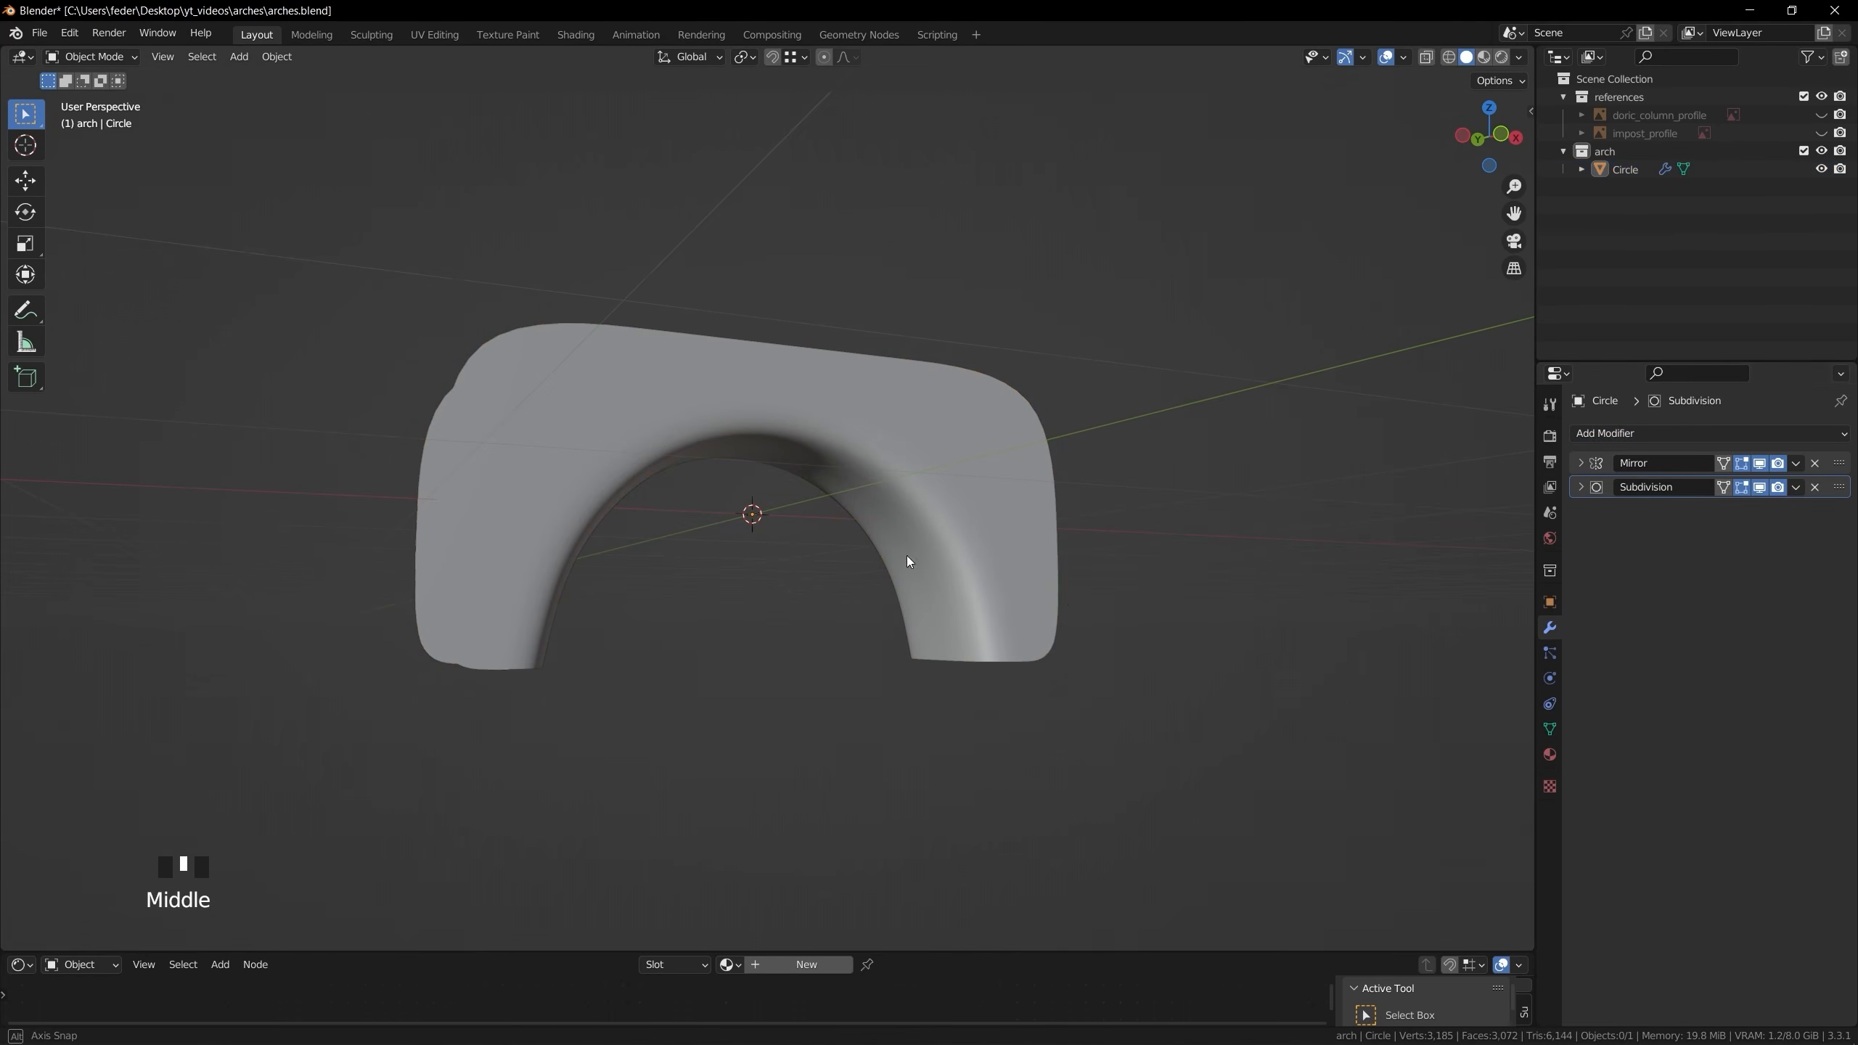
Try a loop cut along the face strip bordering the arch opening
{"action": "middle_click_drag", "start_coordinate": [906, 554], "coordinate": [857, 541]}
{"action": "scroll", "coordinate": [767, 547], "scroll_direction": "up", "scroll_amount": 3}
{"action": "key", "text": "Tab"}
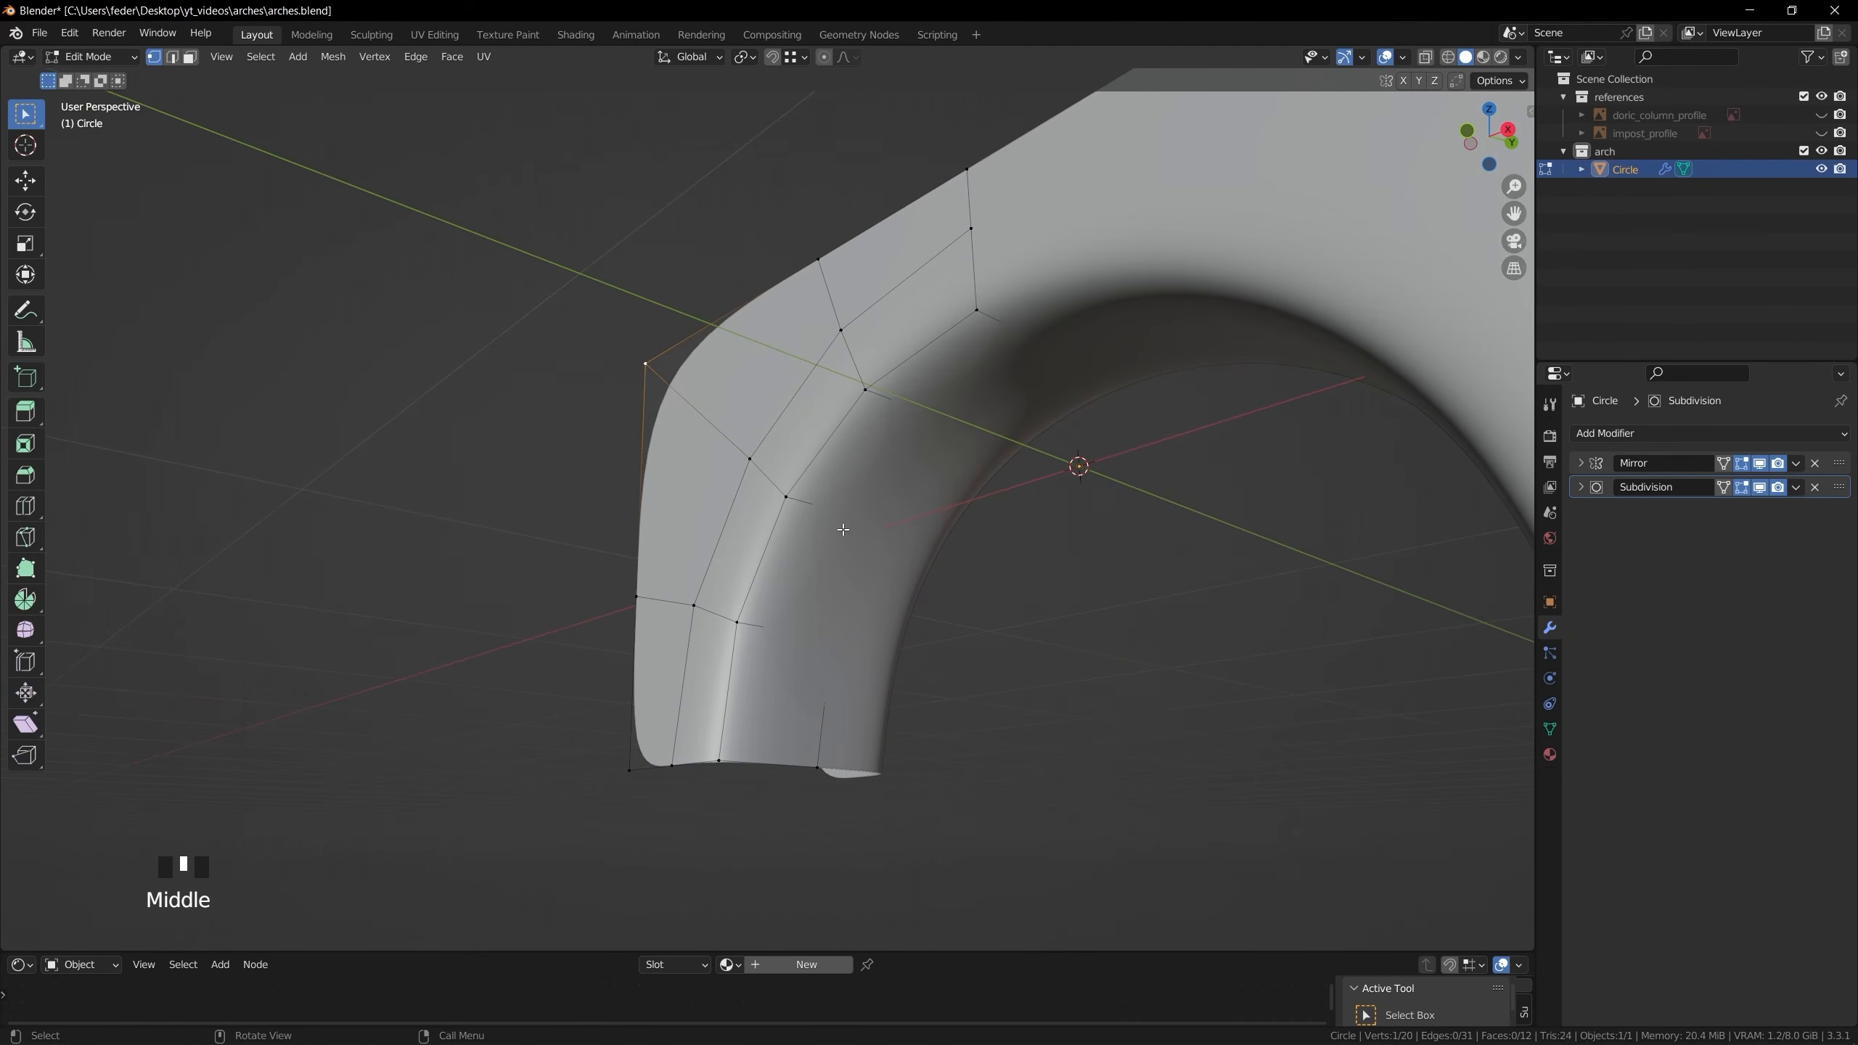
{"action": "key", "text": "ctrl+r"}
{"action": "left_click", "coordinate": [777, 491]}
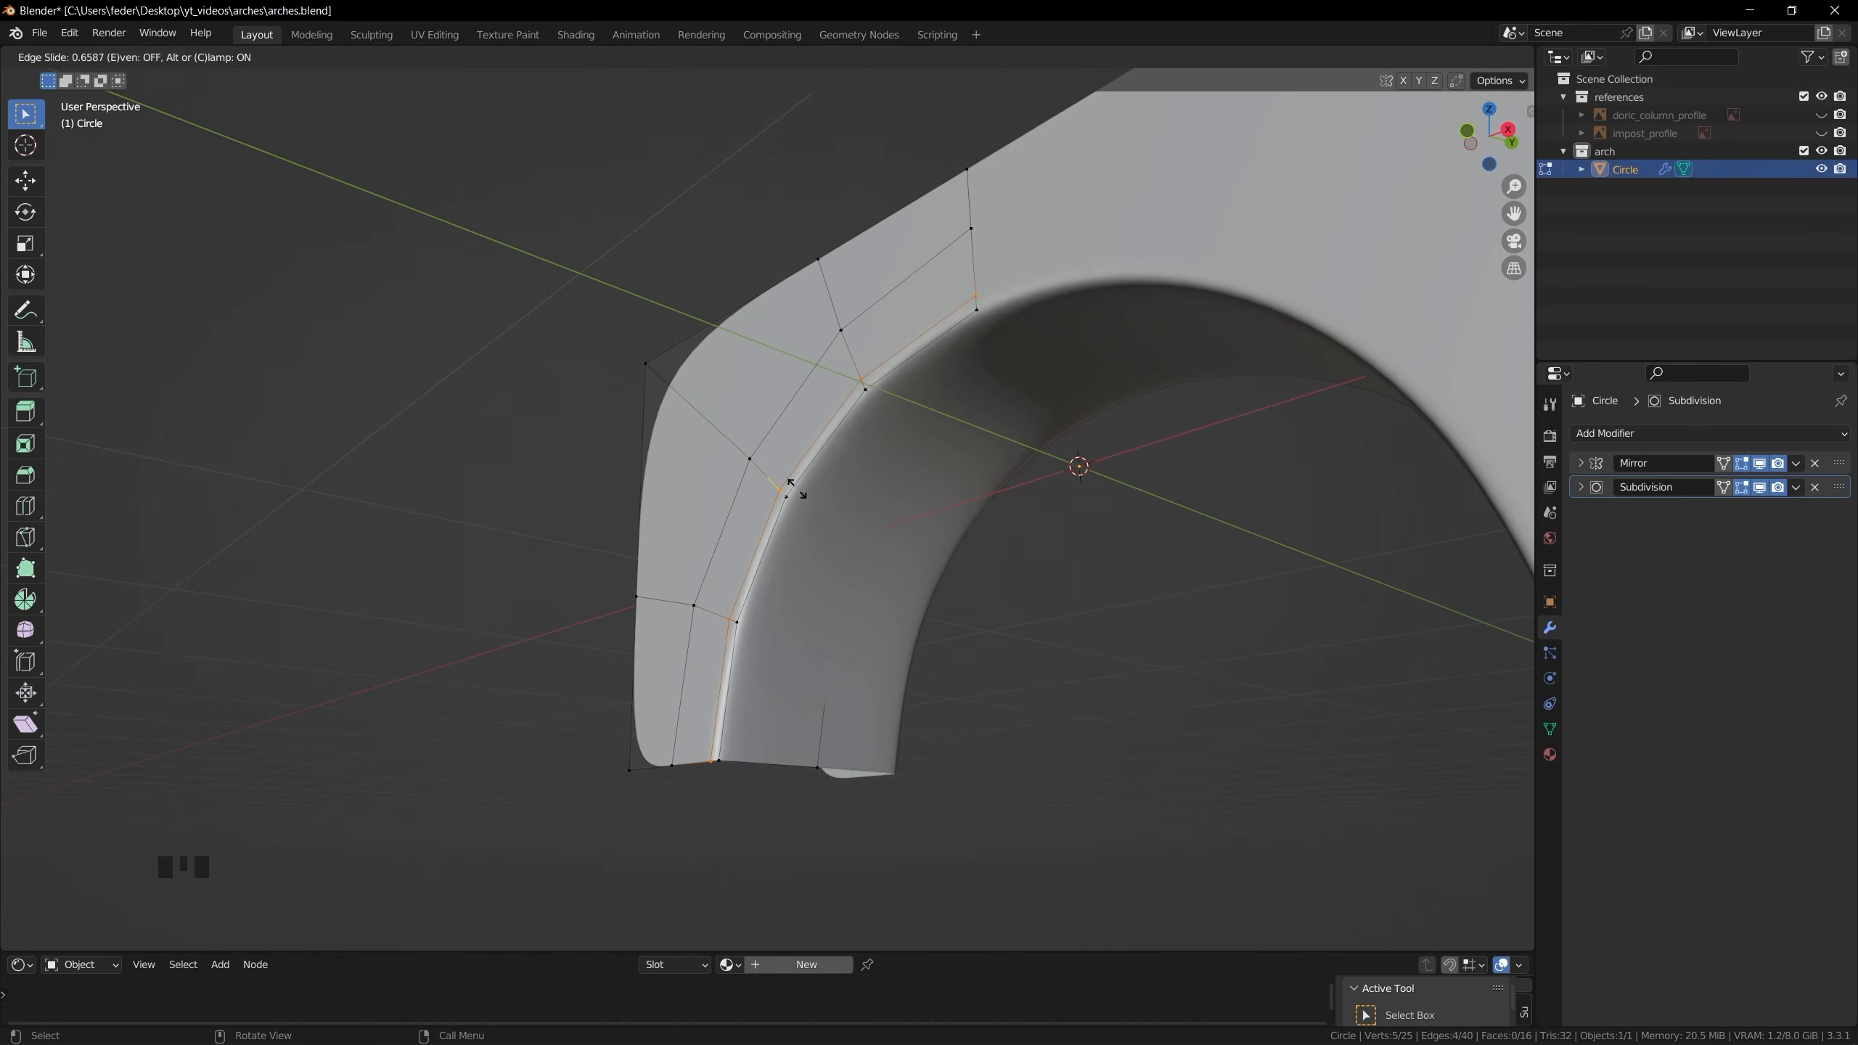
{"action": "right_click", "coordinate": [796, 484]}
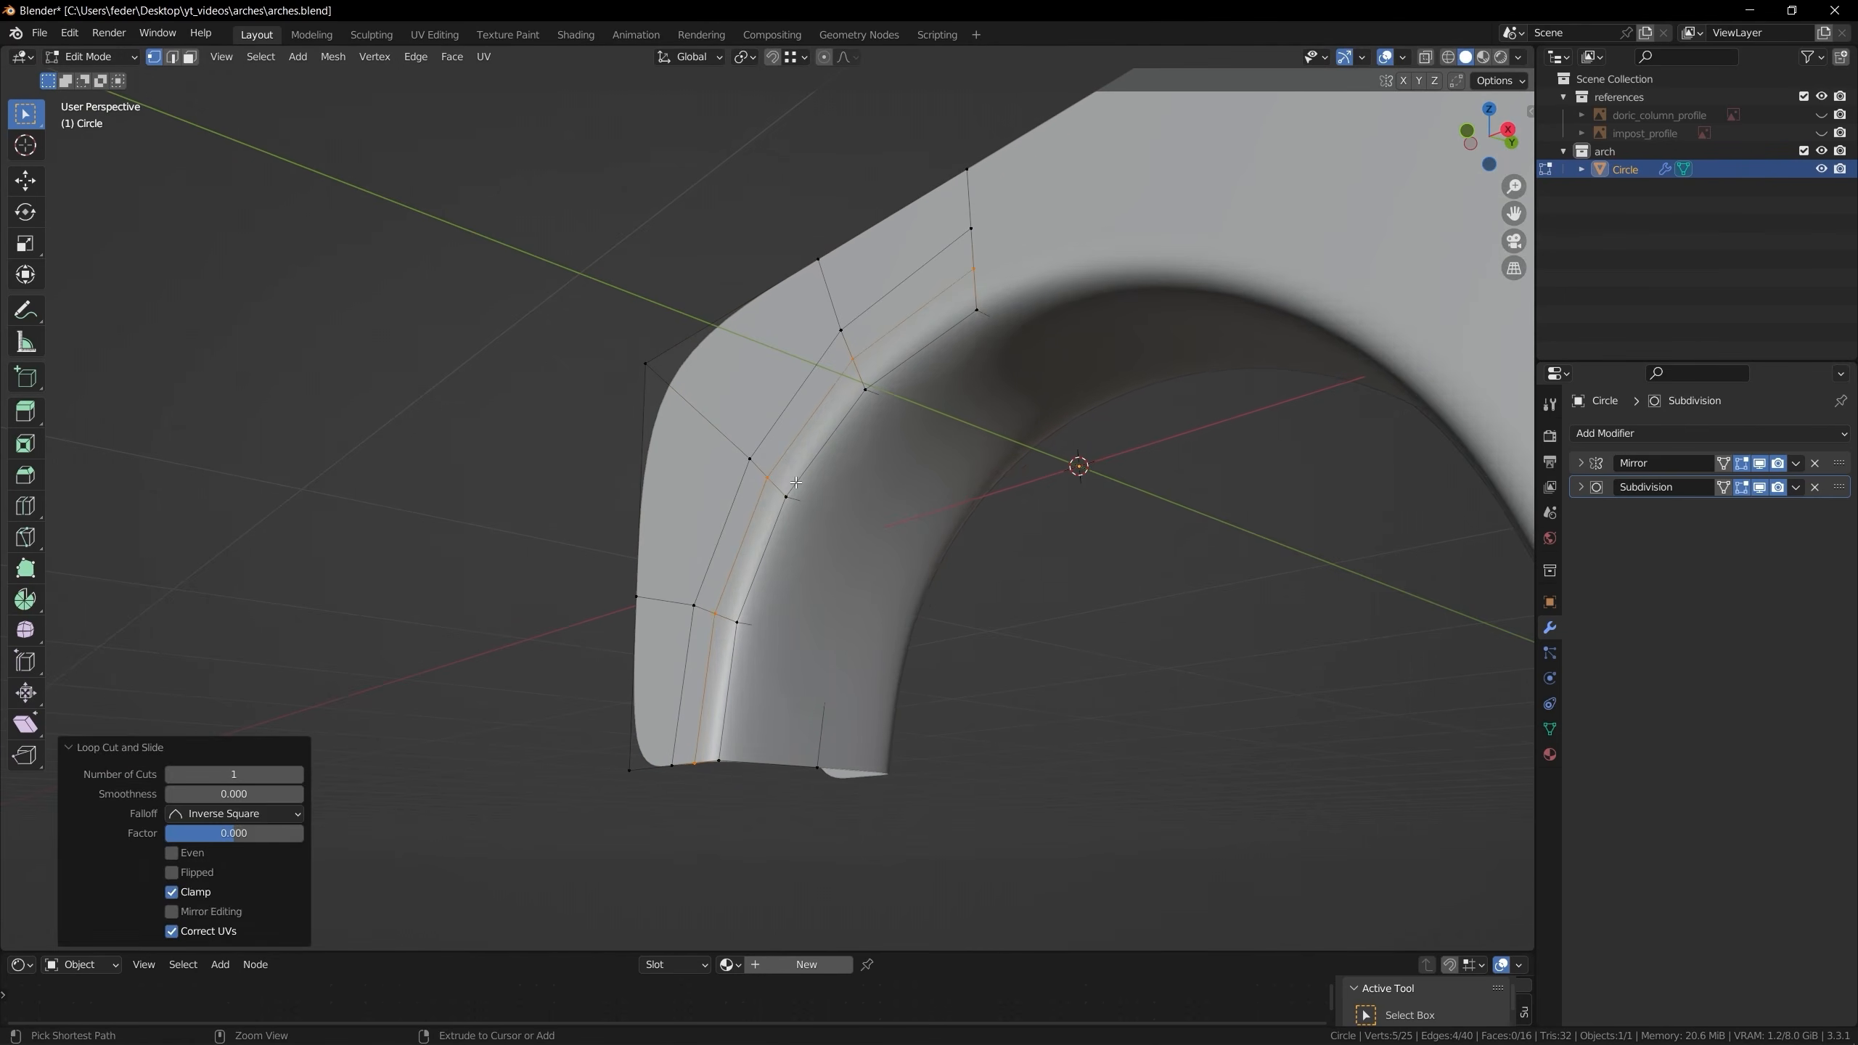
{"action": "key", "text": "ctrl+z"}
{"action": "middle_click_drag", "start_coordinate": [796, 482], "coordinate": [903, 624]}
{"action": "key", "text": "Tab"}
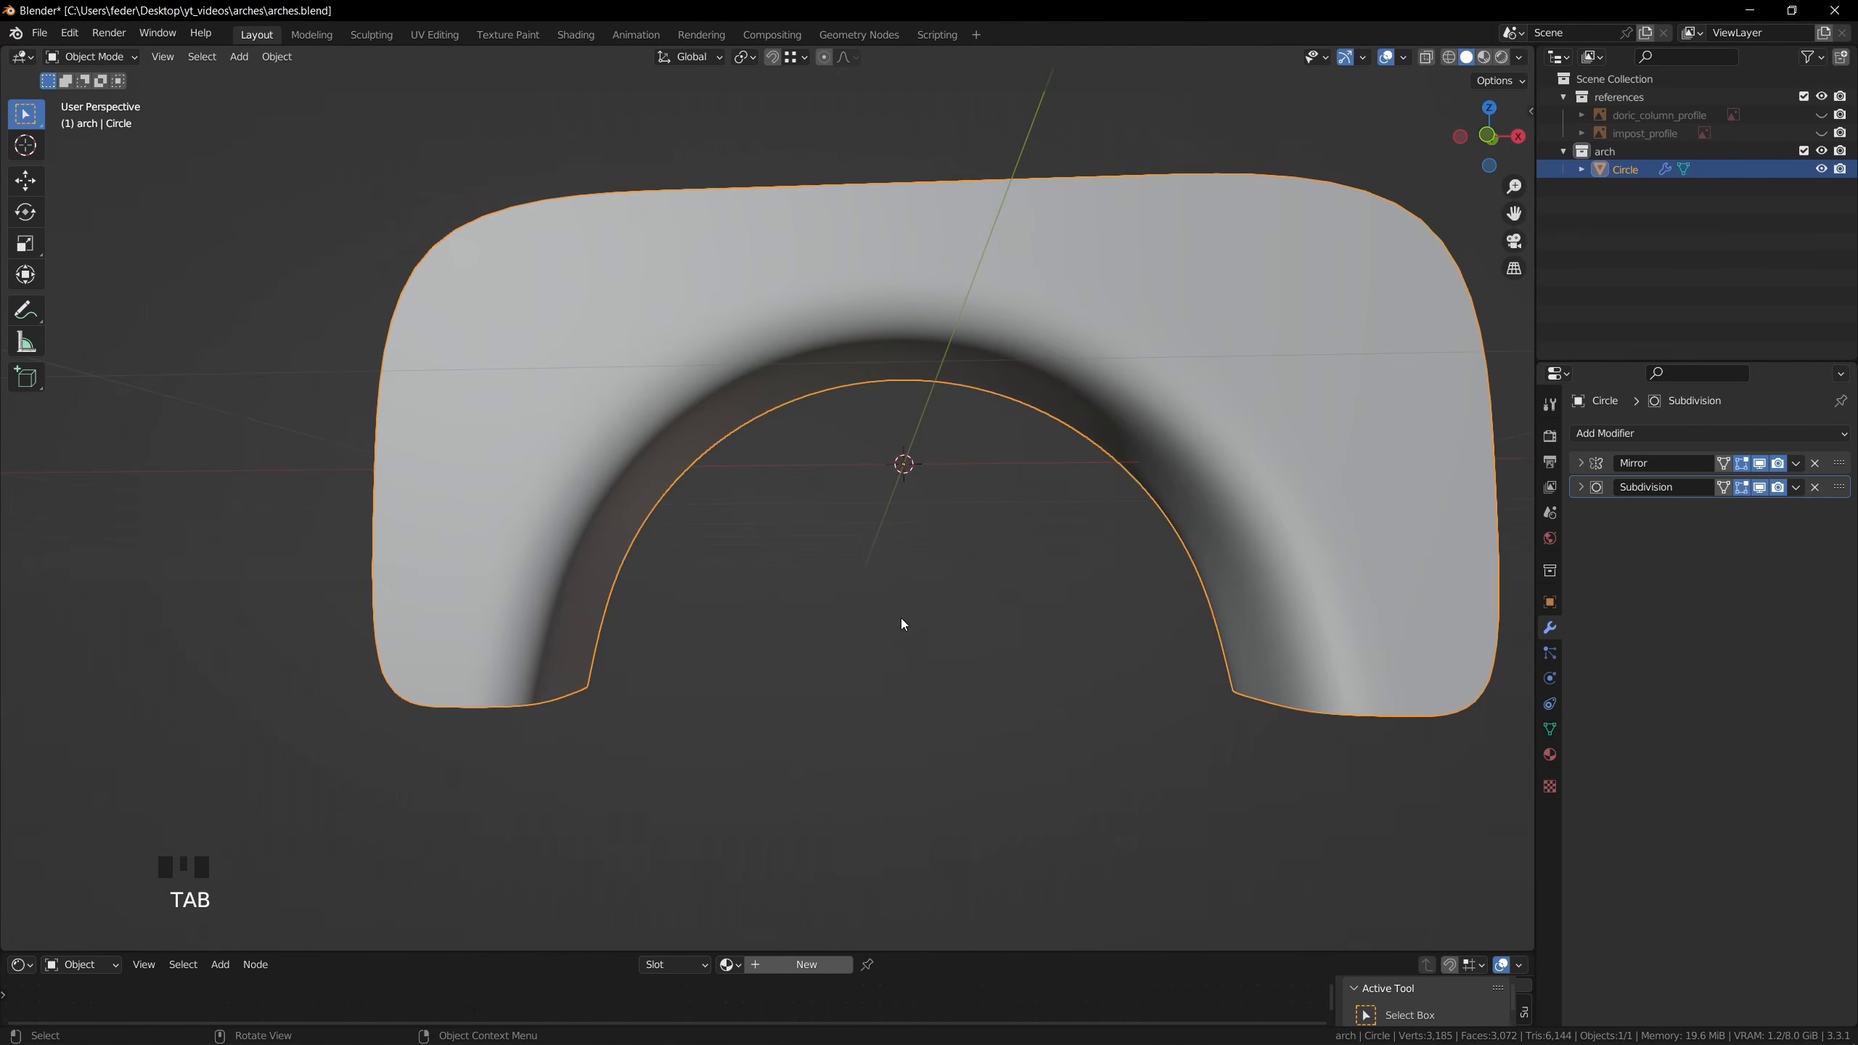
Add a Bevel modifier to the arch and place it between Mirror and Subdivision in the stack
{"action": "left_click", "coordinate": [902, 623]}
{"action": "left_click", "coordinate": [1648, 437]}
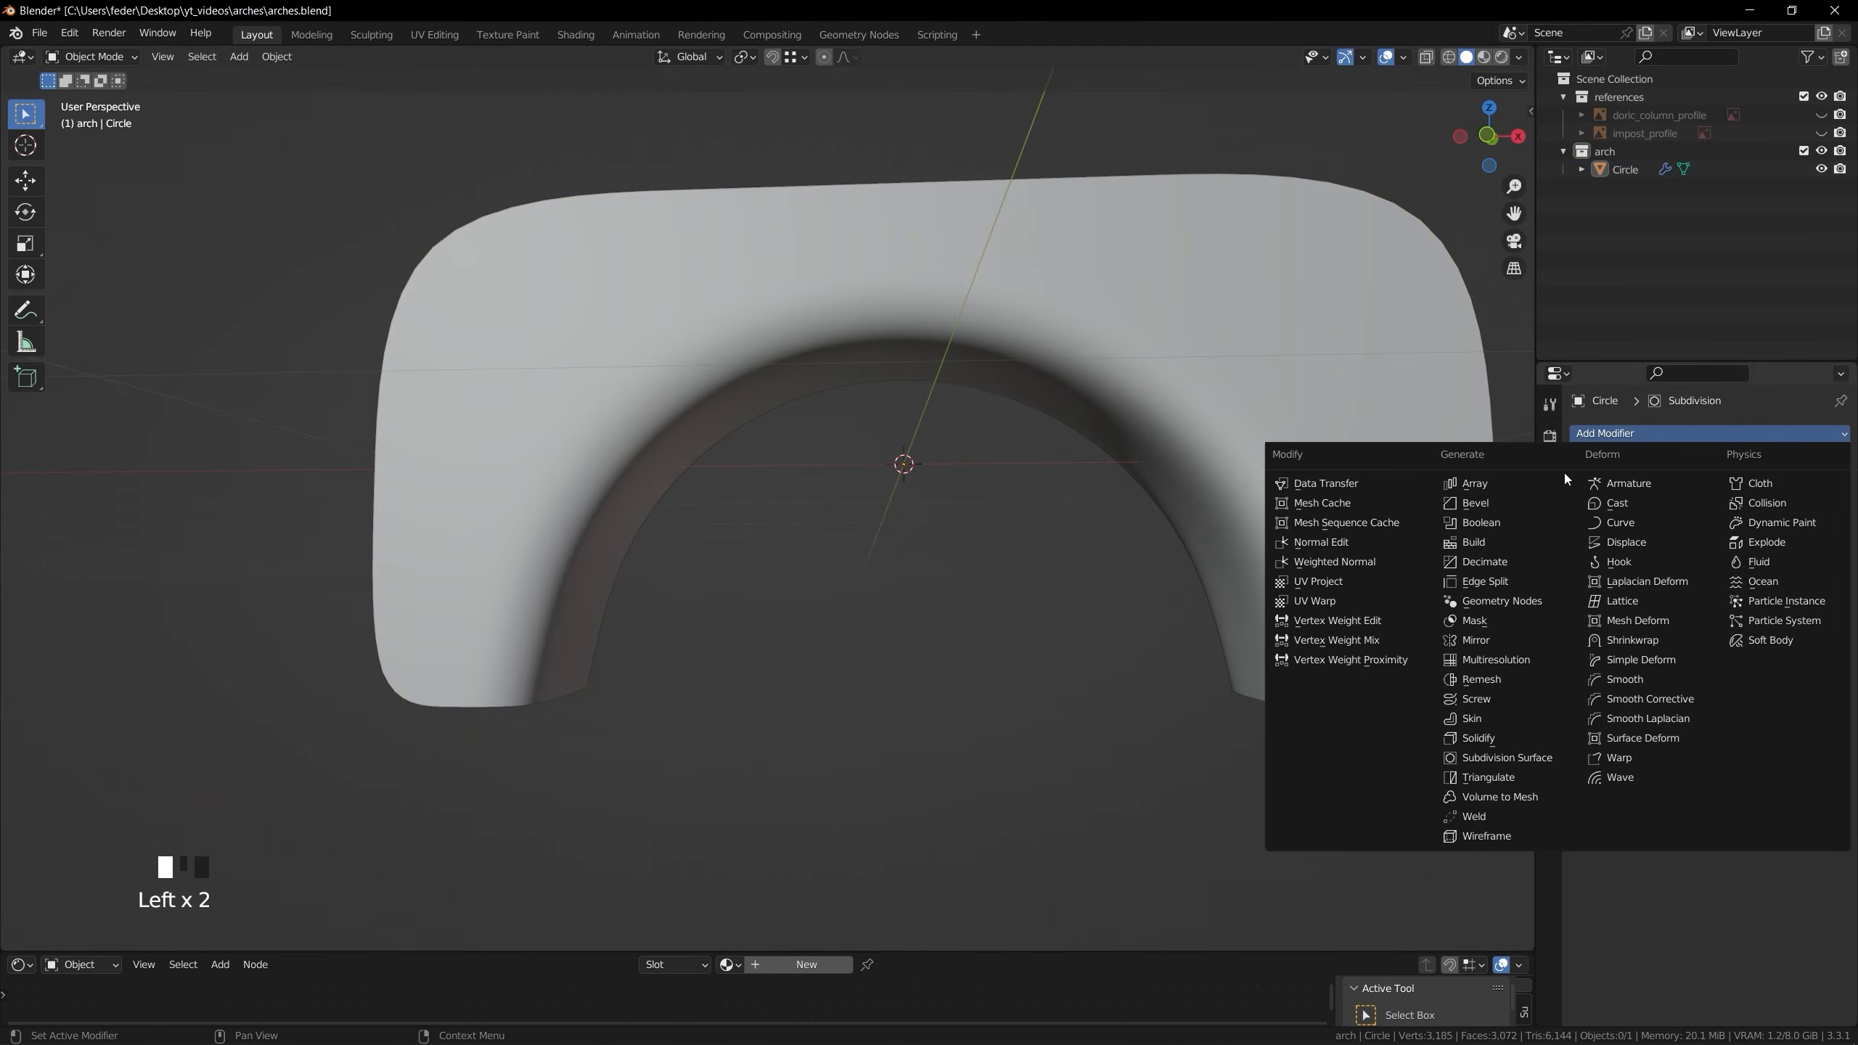
{"action": "left_click", "coordinate": [1504, 506]}
{"action": "left_click_drag", "start_coordinate": [1840, 511], "coordinate": [1840, 485]}
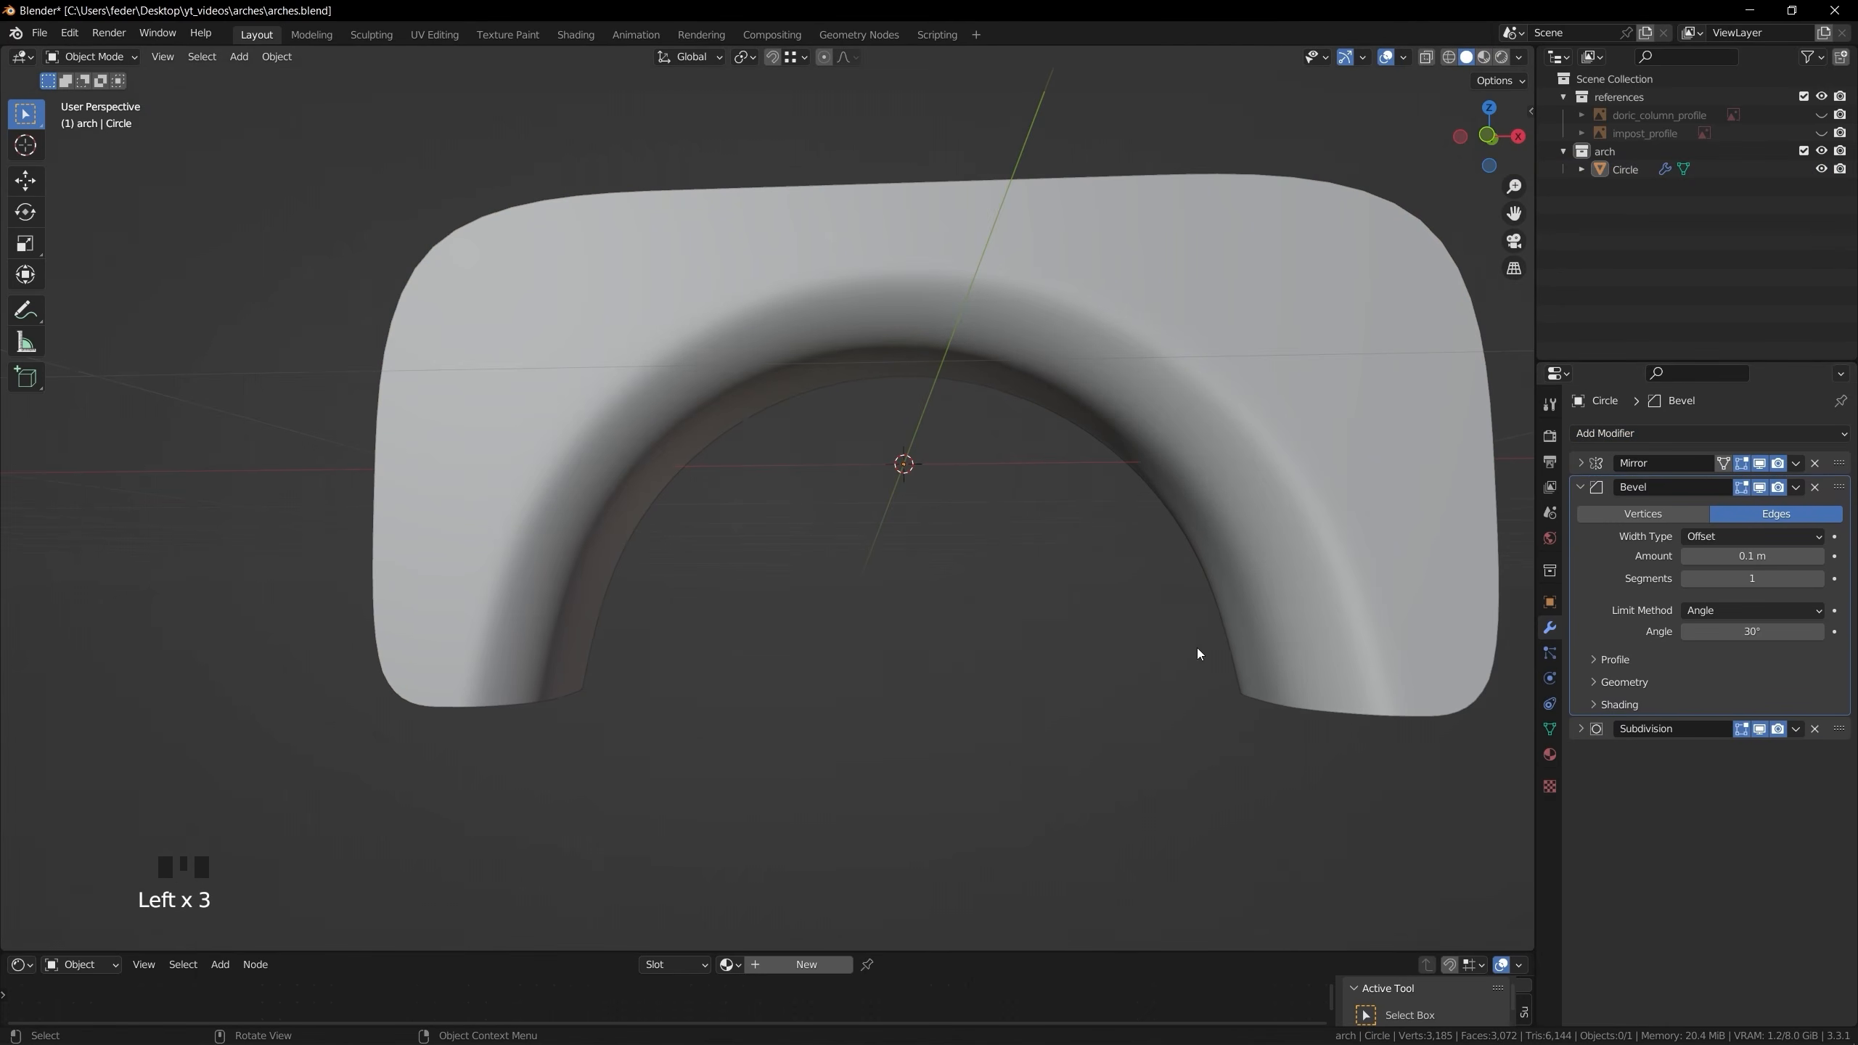
Set the Bevel modifier's amount to 0.01 m and its segments to 2
{"action": "middle_click_drag", "start_coordinate": [1196, 647], "coordinate": [1060, 632]}
{"action": "scroll", "coordinate": [1067, 639], "scroll_direction": "down", "scroll_amount": 2}
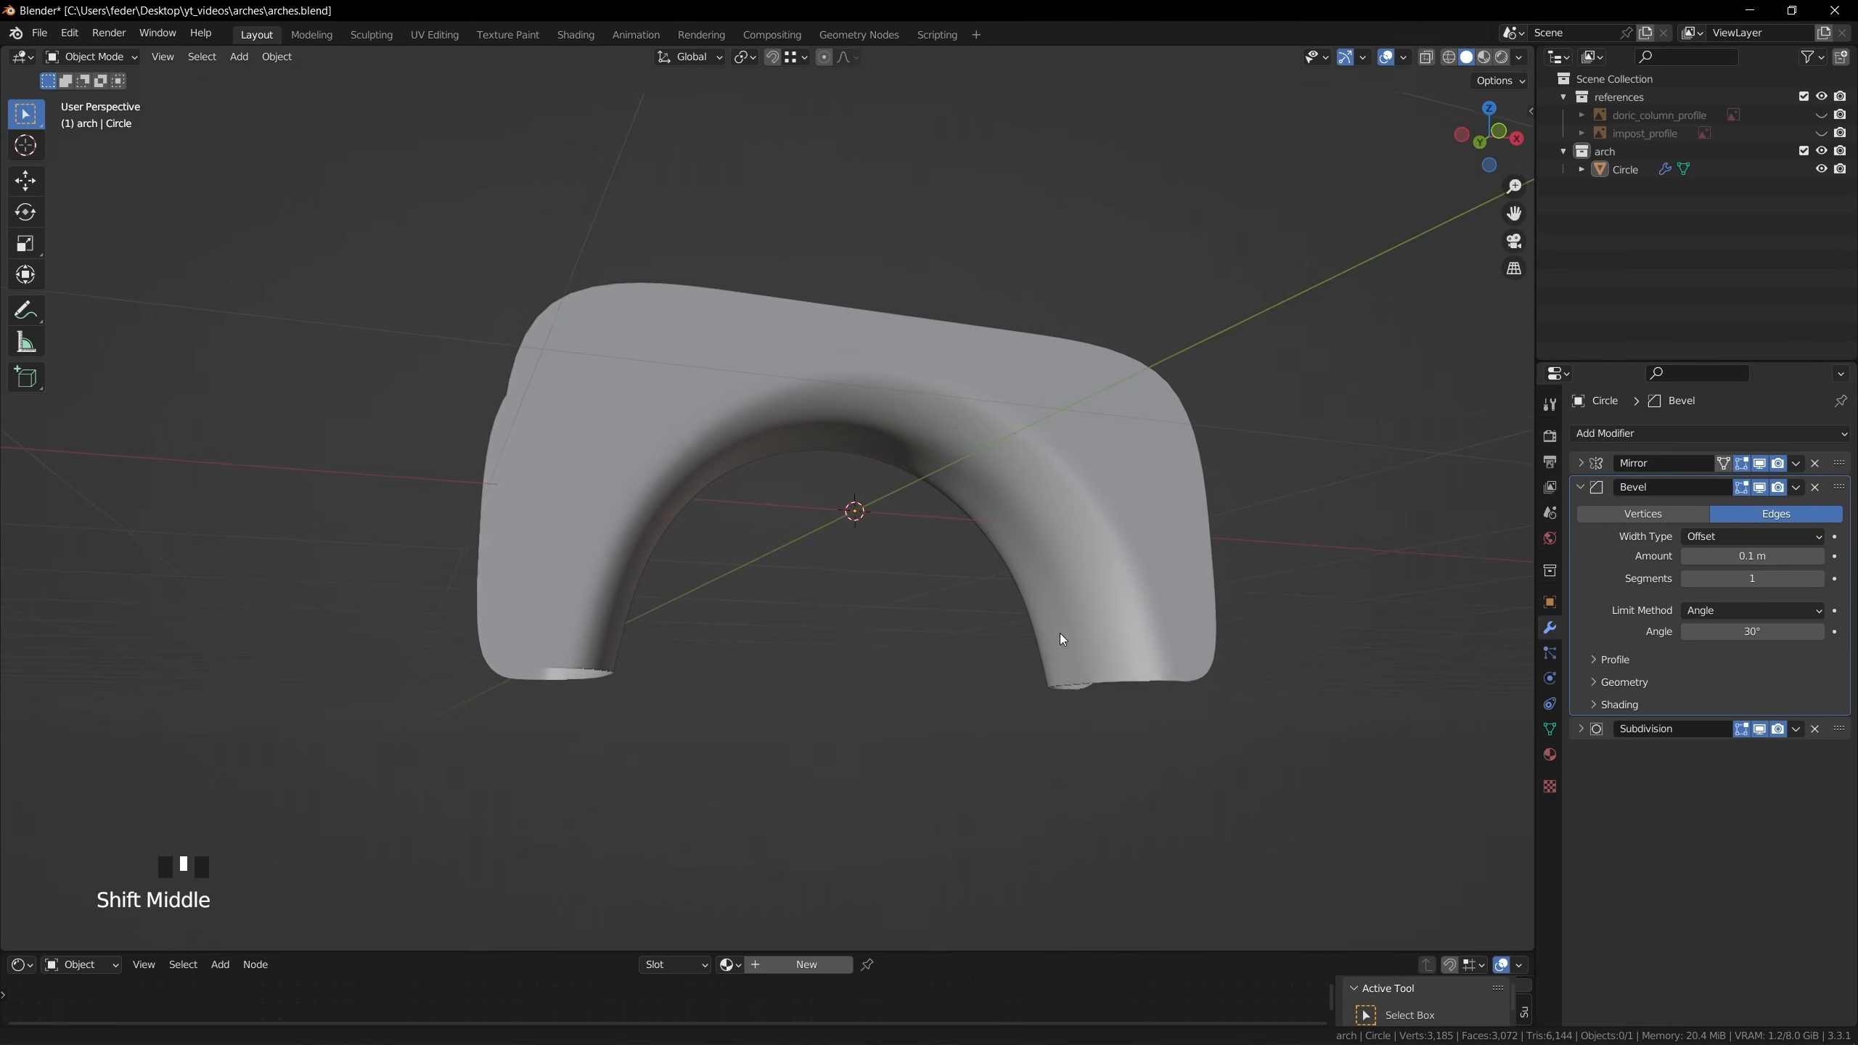
{"action": "left_click", "coordinate": [1751, 555]}
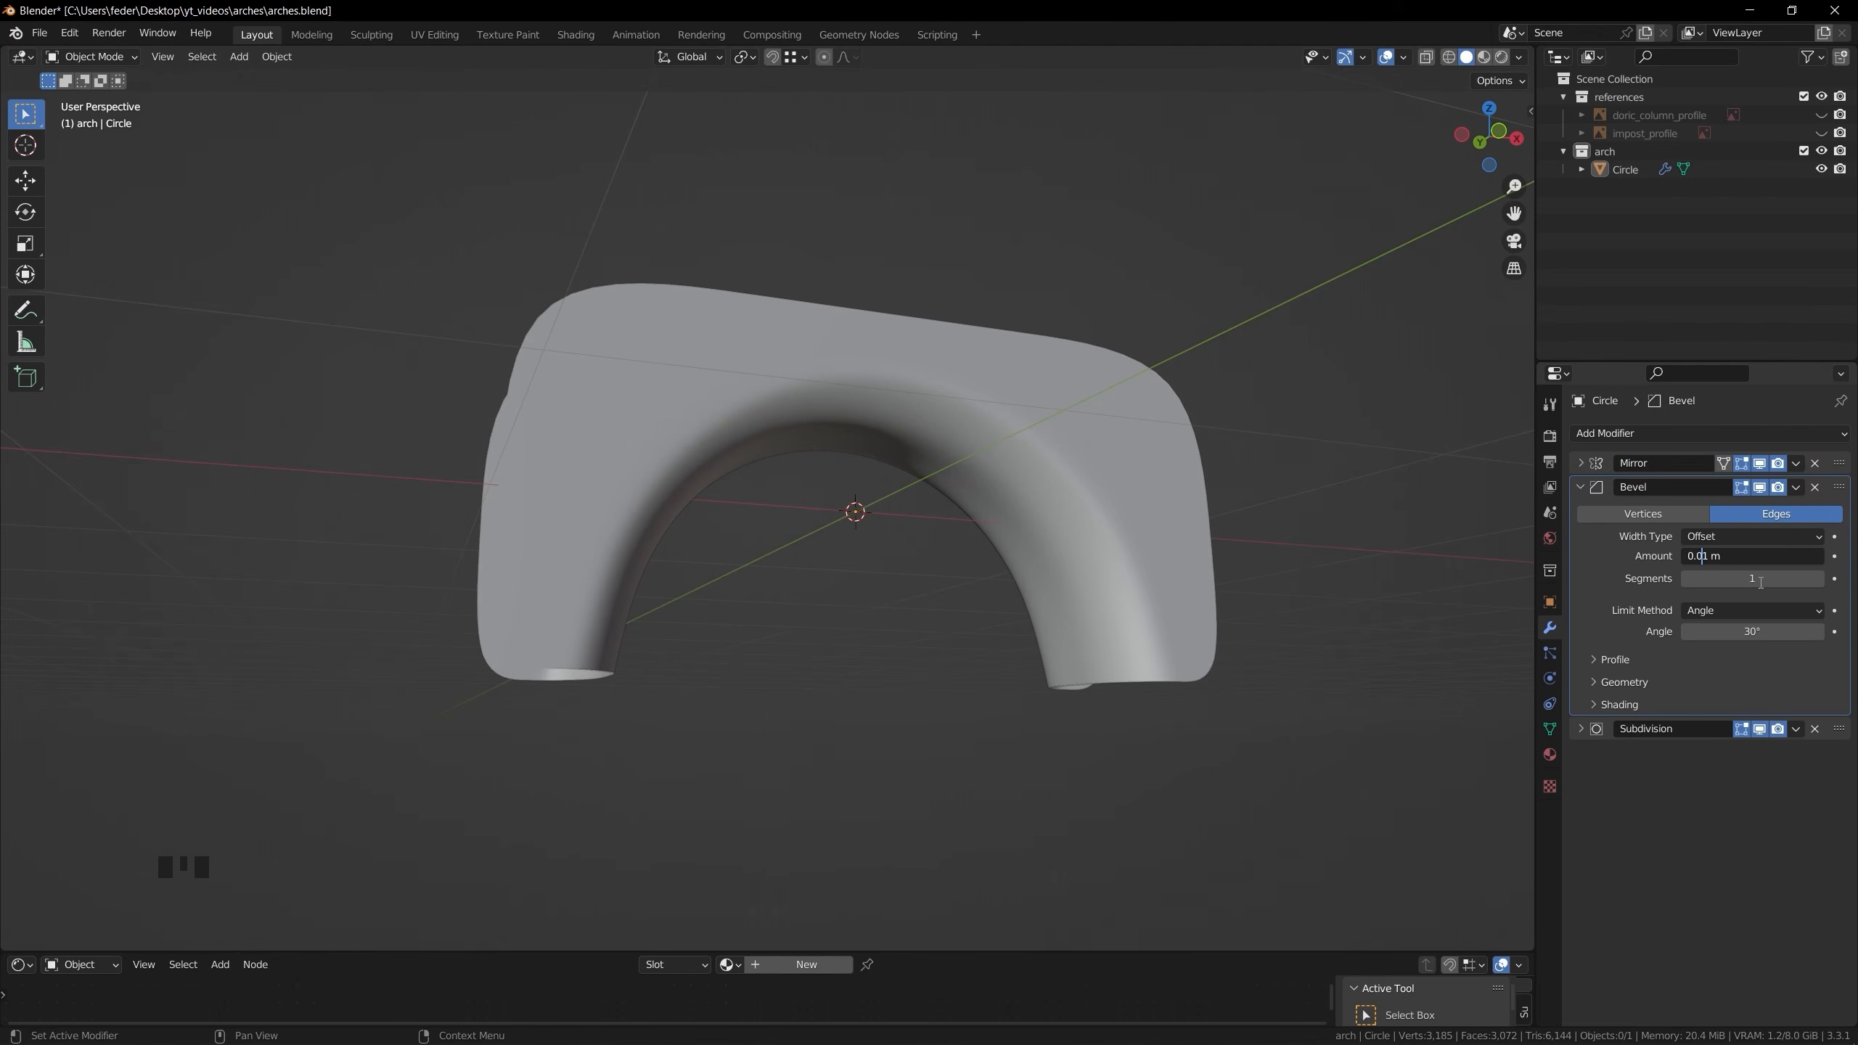
{"action": "key", "text": "Return"}
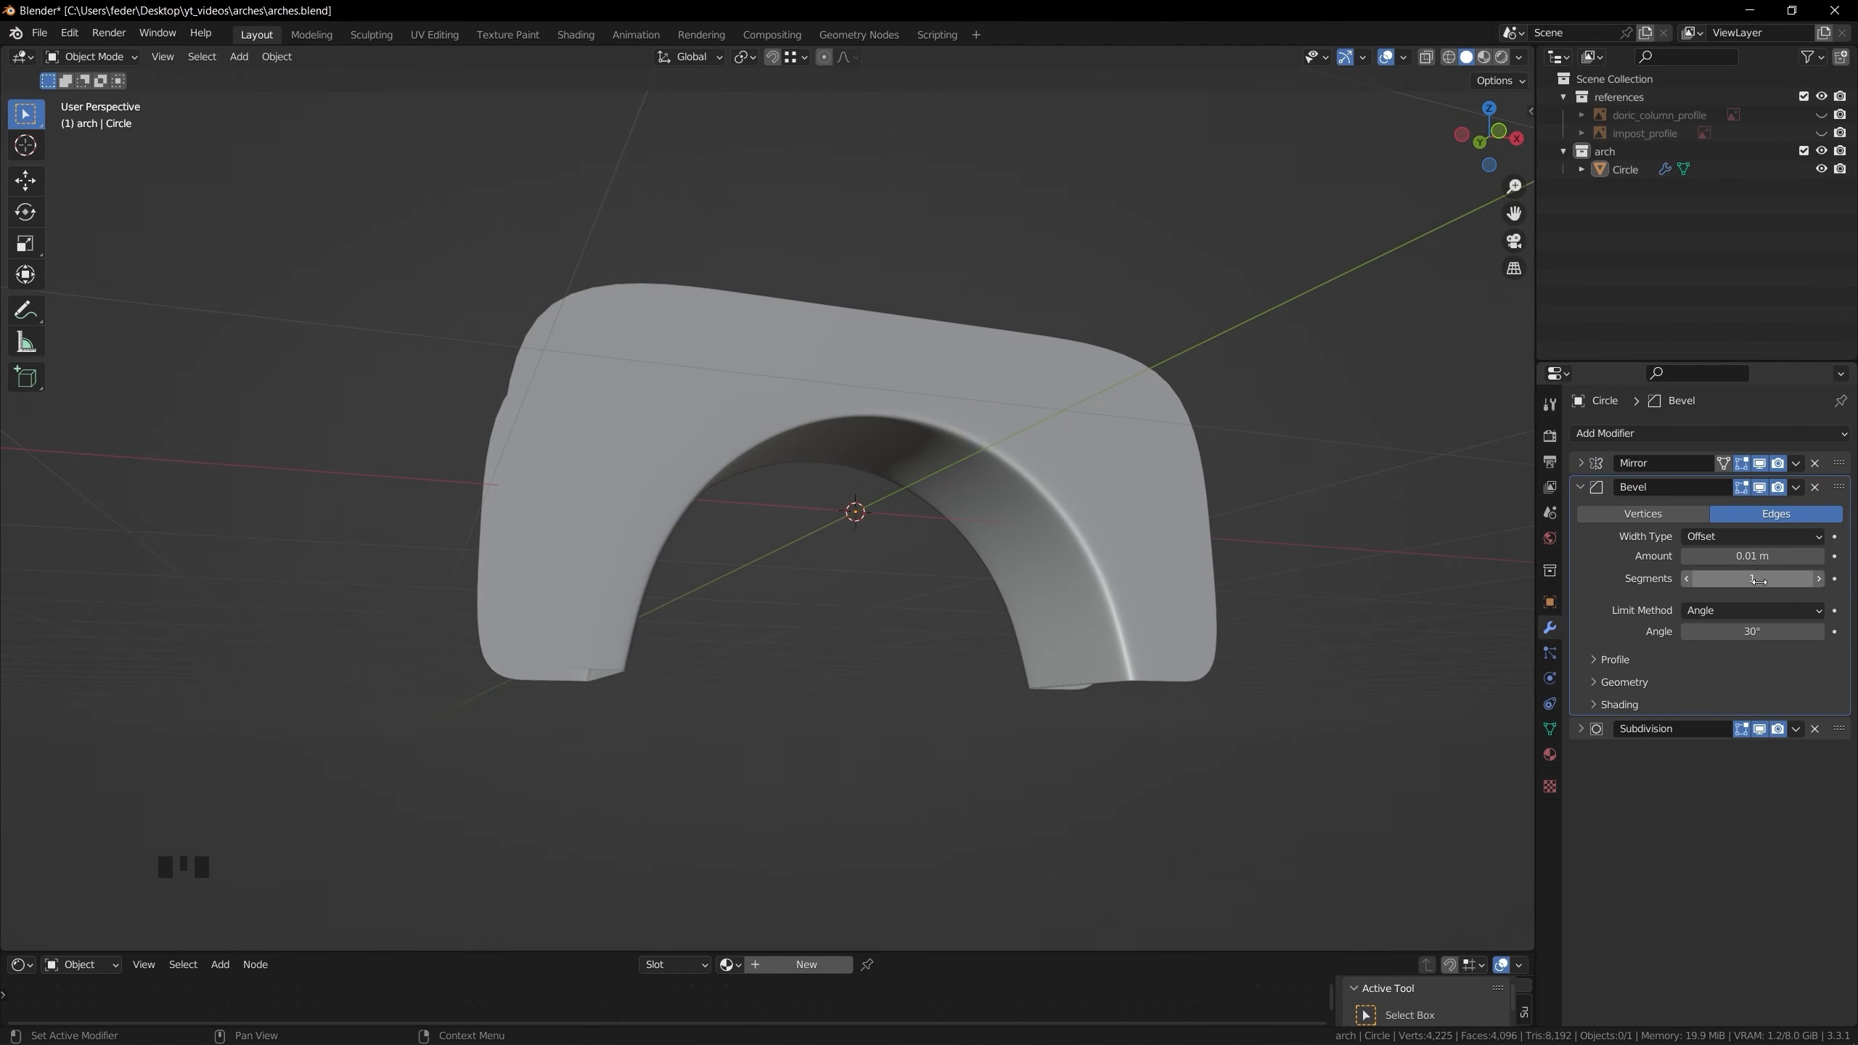
{"action": "left_click", "coordinate": [1818, 580]}
Extrude the front face loop bordering the arch opening outward by about 0.026 m to form a raised band
{"action": "middle_click_drag", "start_coordinate": [984, 726], "coordinate": [1073, 757]}
{"action": "middle_click_drag", "start_coordinate": [643, 552], "coordinate": [619, 544]}
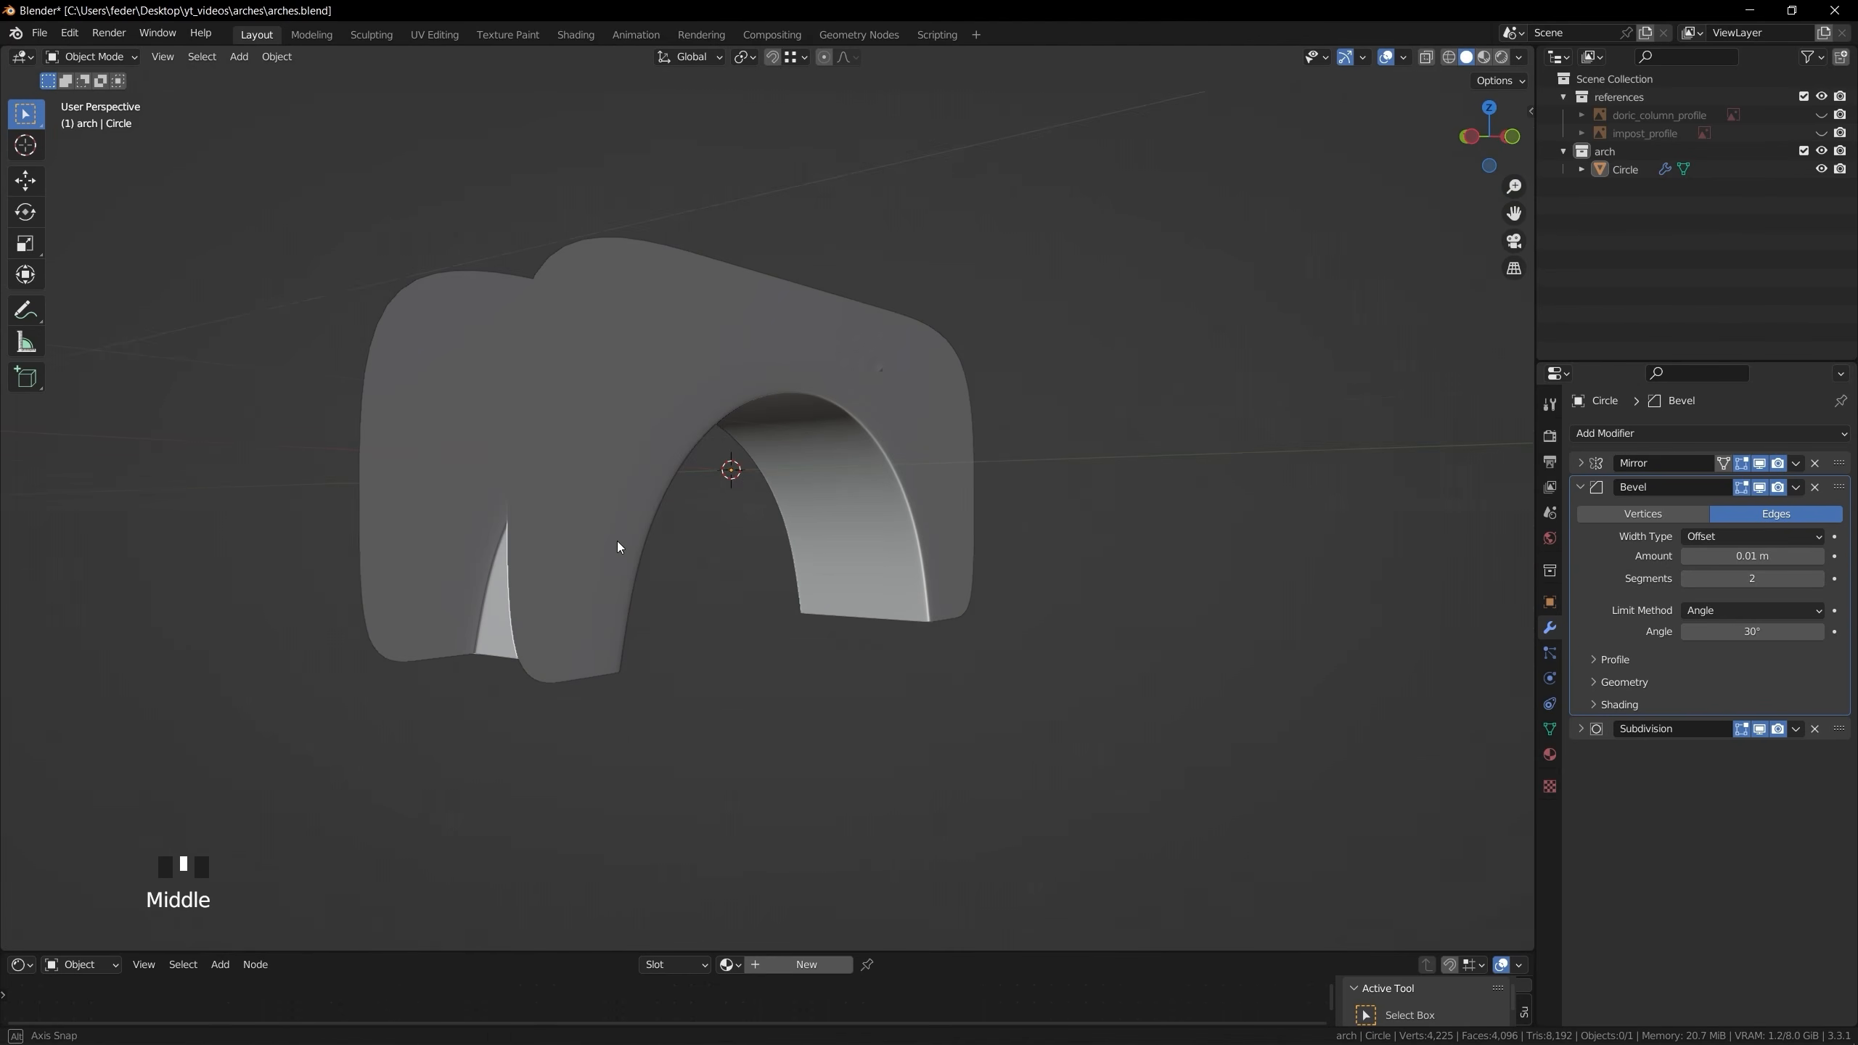
{"action": "middle_click_drag", "start_coordinate": [560, 415], "coordinate": [854, 381]}
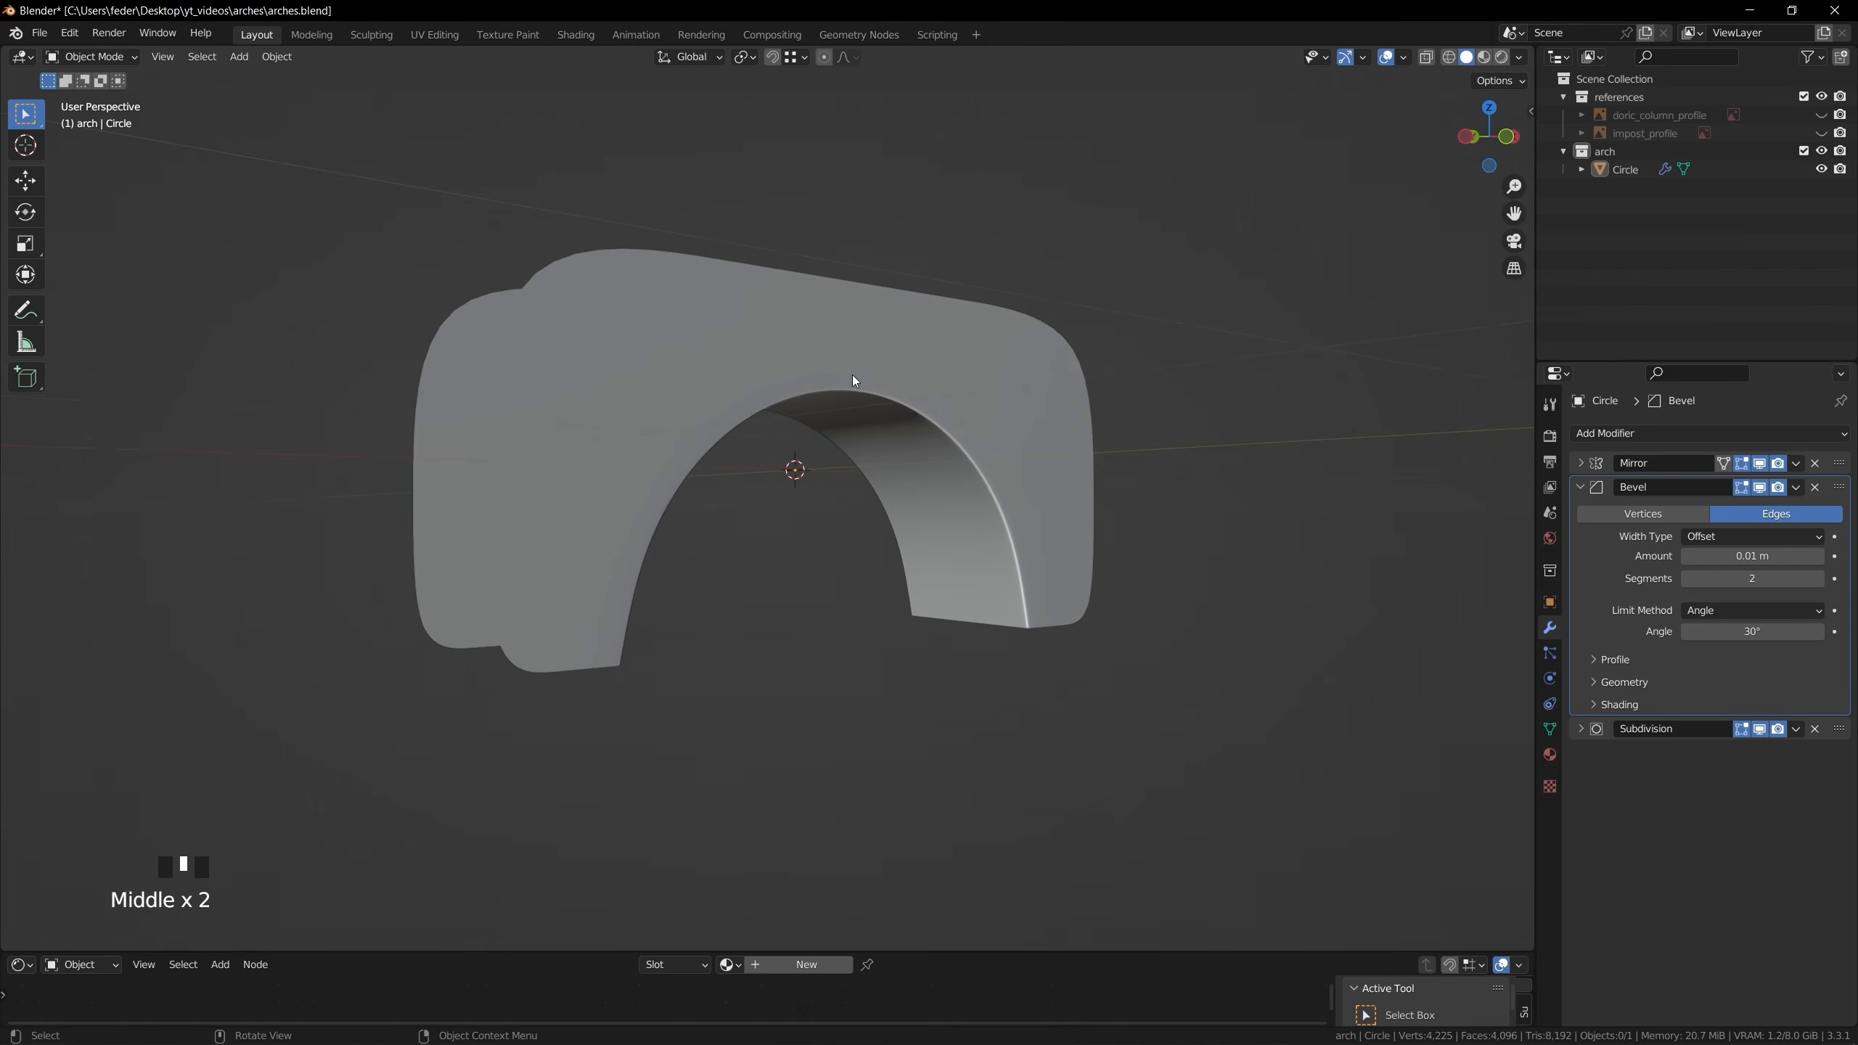
{"action": "left_click", "coordinate": [1493, 142]}
{"action": "middle_click_drag", "start_coordinate": [1095, 419], "coordinate": [914, 460], "text": "shift"}
{"action": "scroll", "coordinate": [908, 443], "scroll_direction": "down", "scroll_amount": 1}
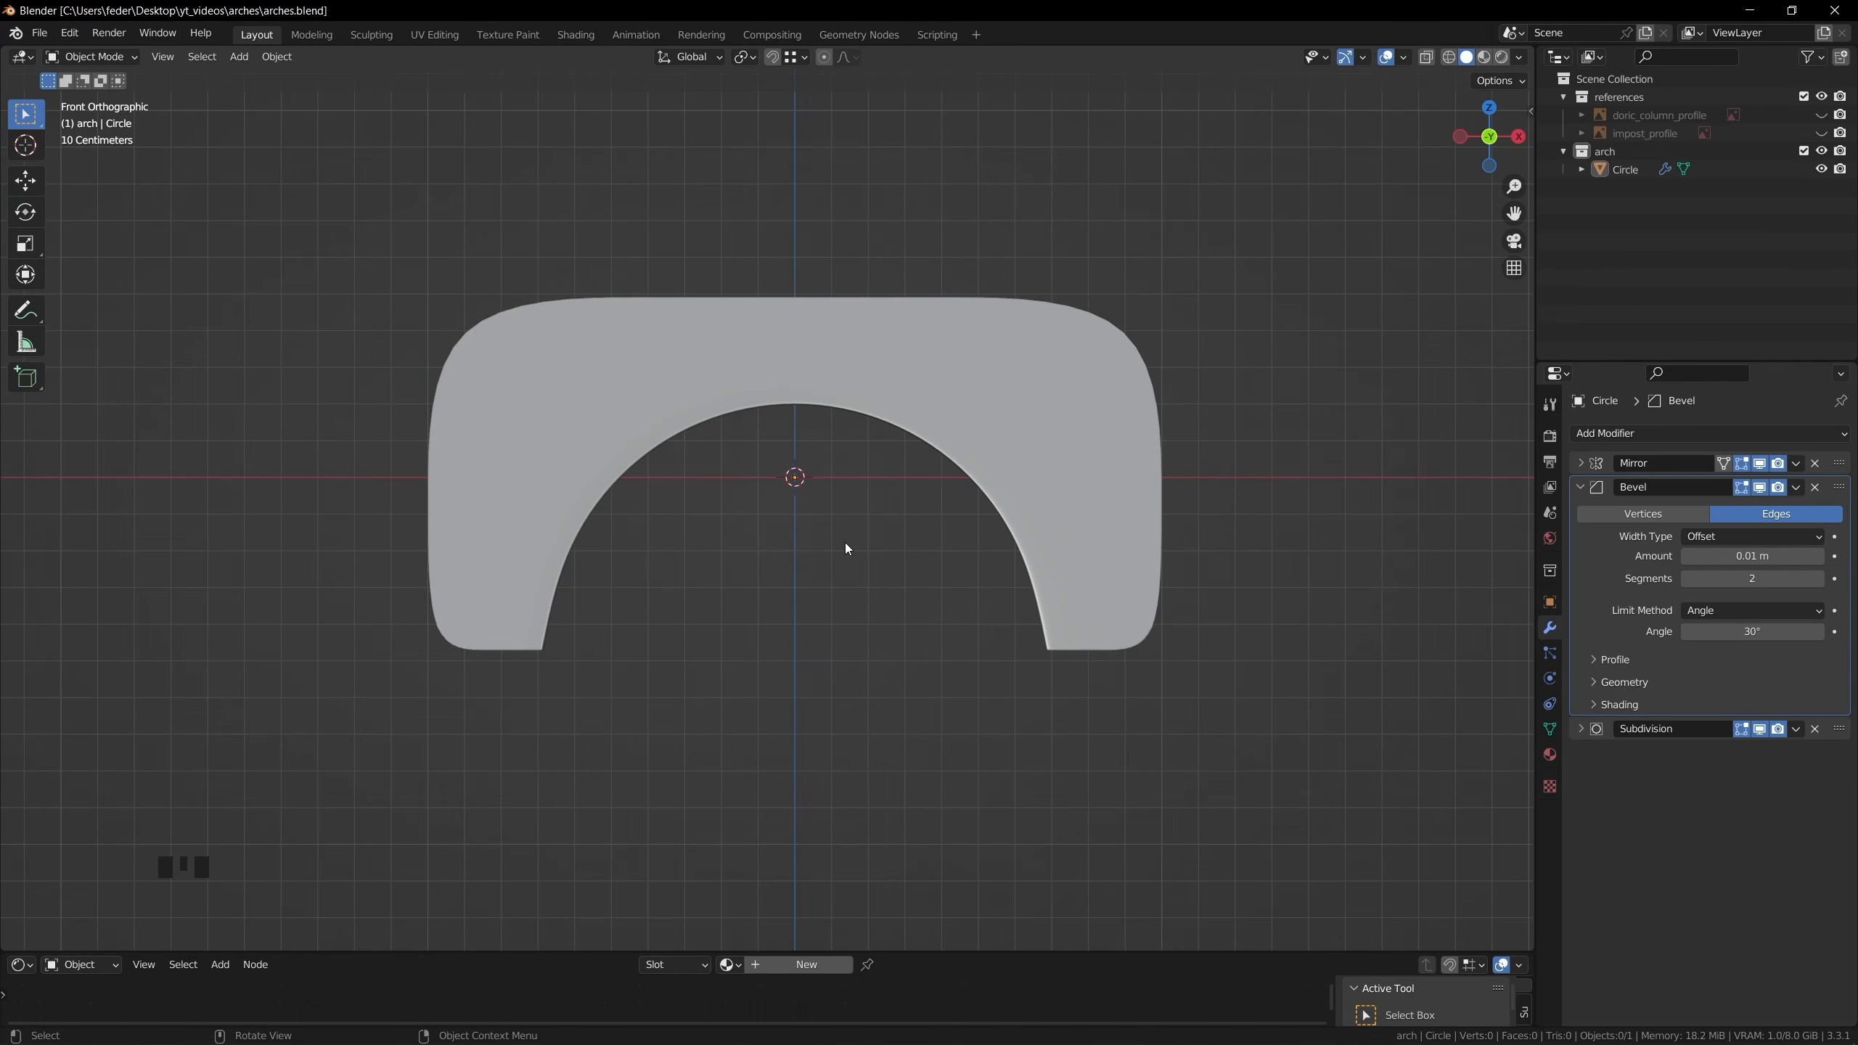
{"action": "left_click", "coordinate": [629, 456]}
{"action": "middle_click_drag", "start_coordinate": [629, 456], "coordinate": [657, 475]}
{"action": "key", "text": "Tab"}
{"action": "scroll", "coordinate": [732, 439], "scroll_direction": "up", "scroll_amount": 3}
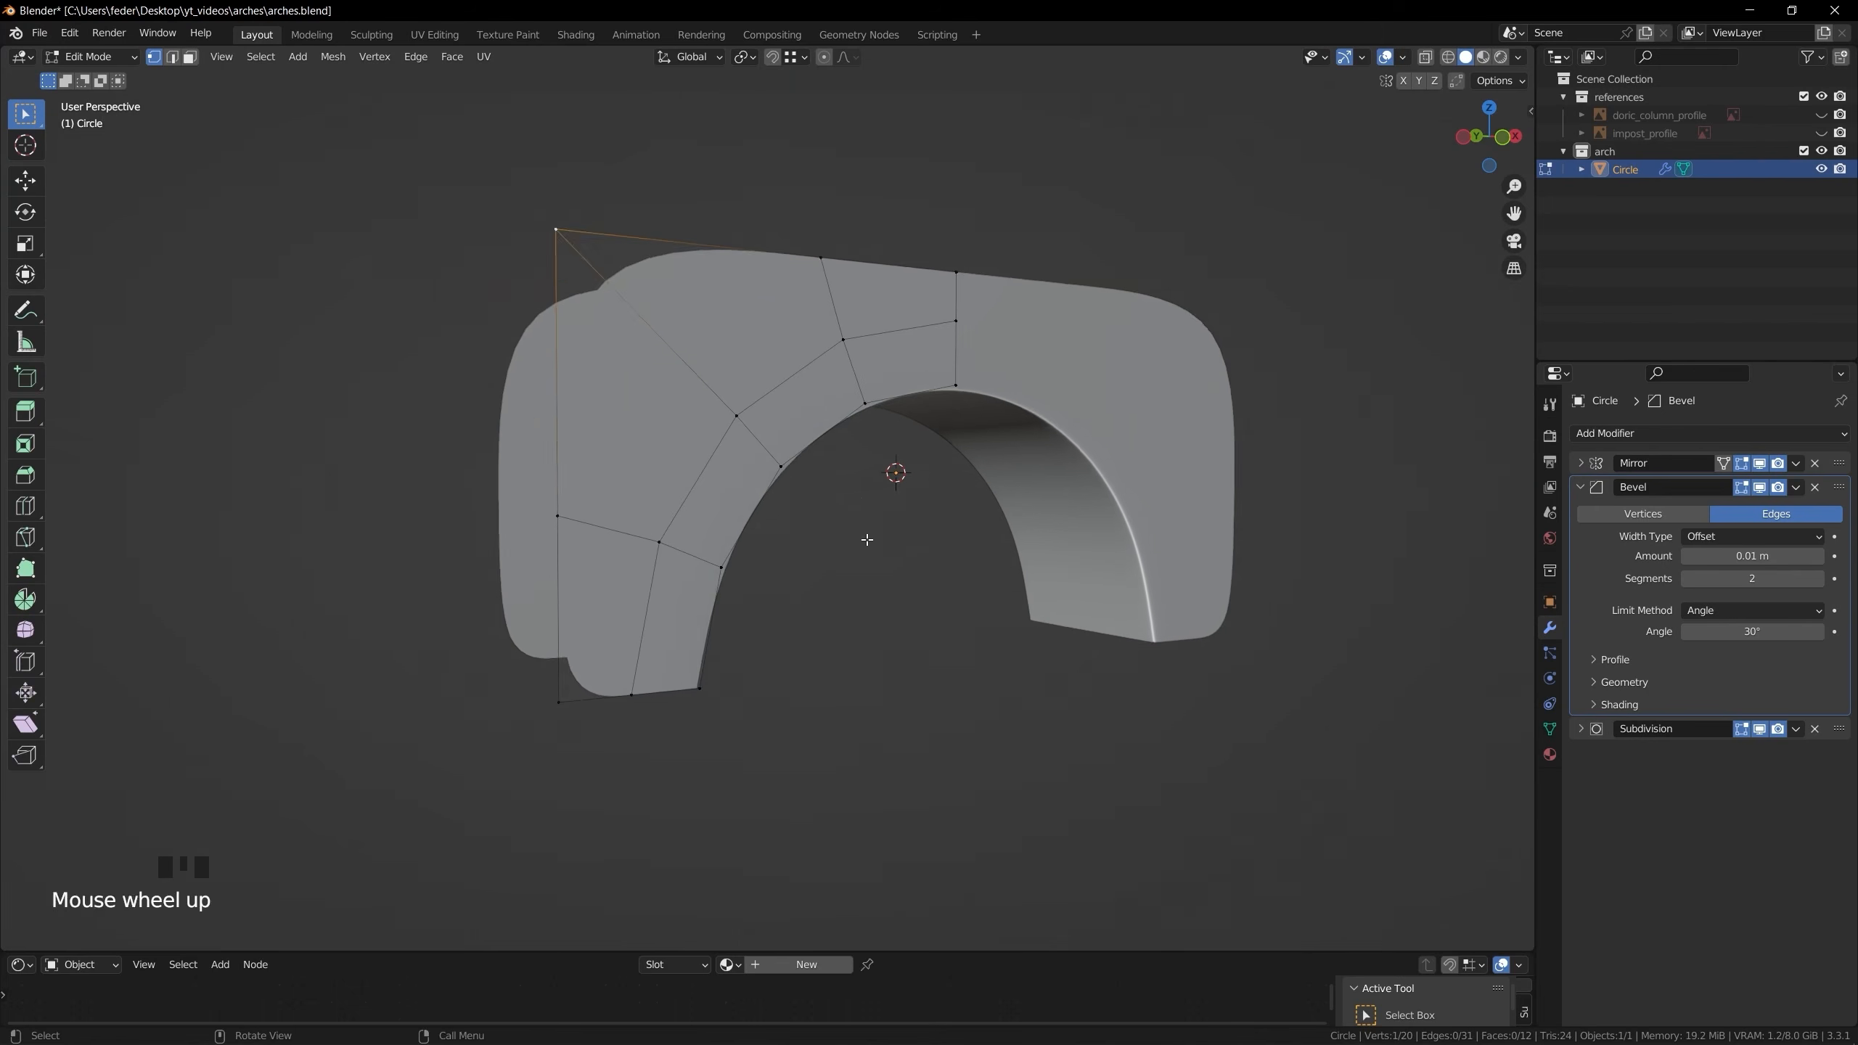
{"action": "key", "text": "3"}
{"action": "left_click", "coordinate": [757, 429], "text": "alt"}
{"action": "middle_click_drag", "start_coordinate": [757, 429], "coordinate": [798, 447]}
{"action": "key", "text": "e"}
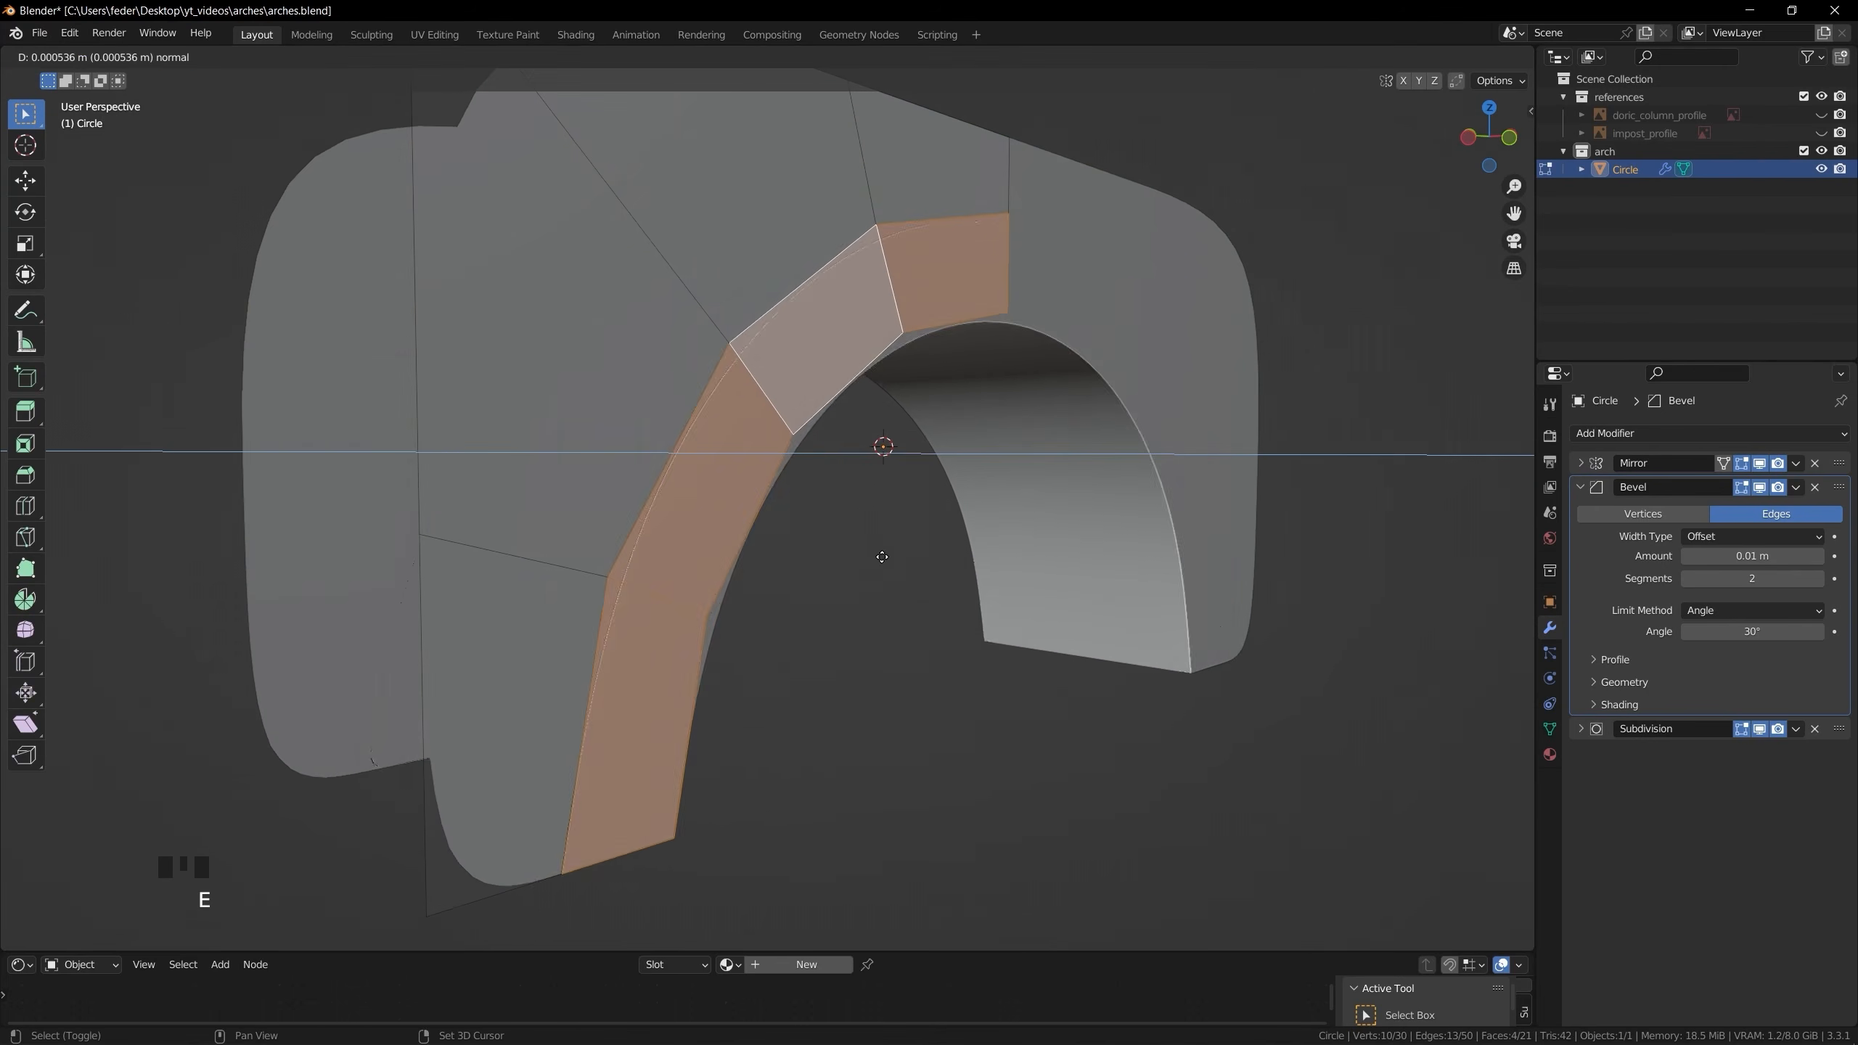
{"action": "left_click", "coordinate": [1017, 595]}
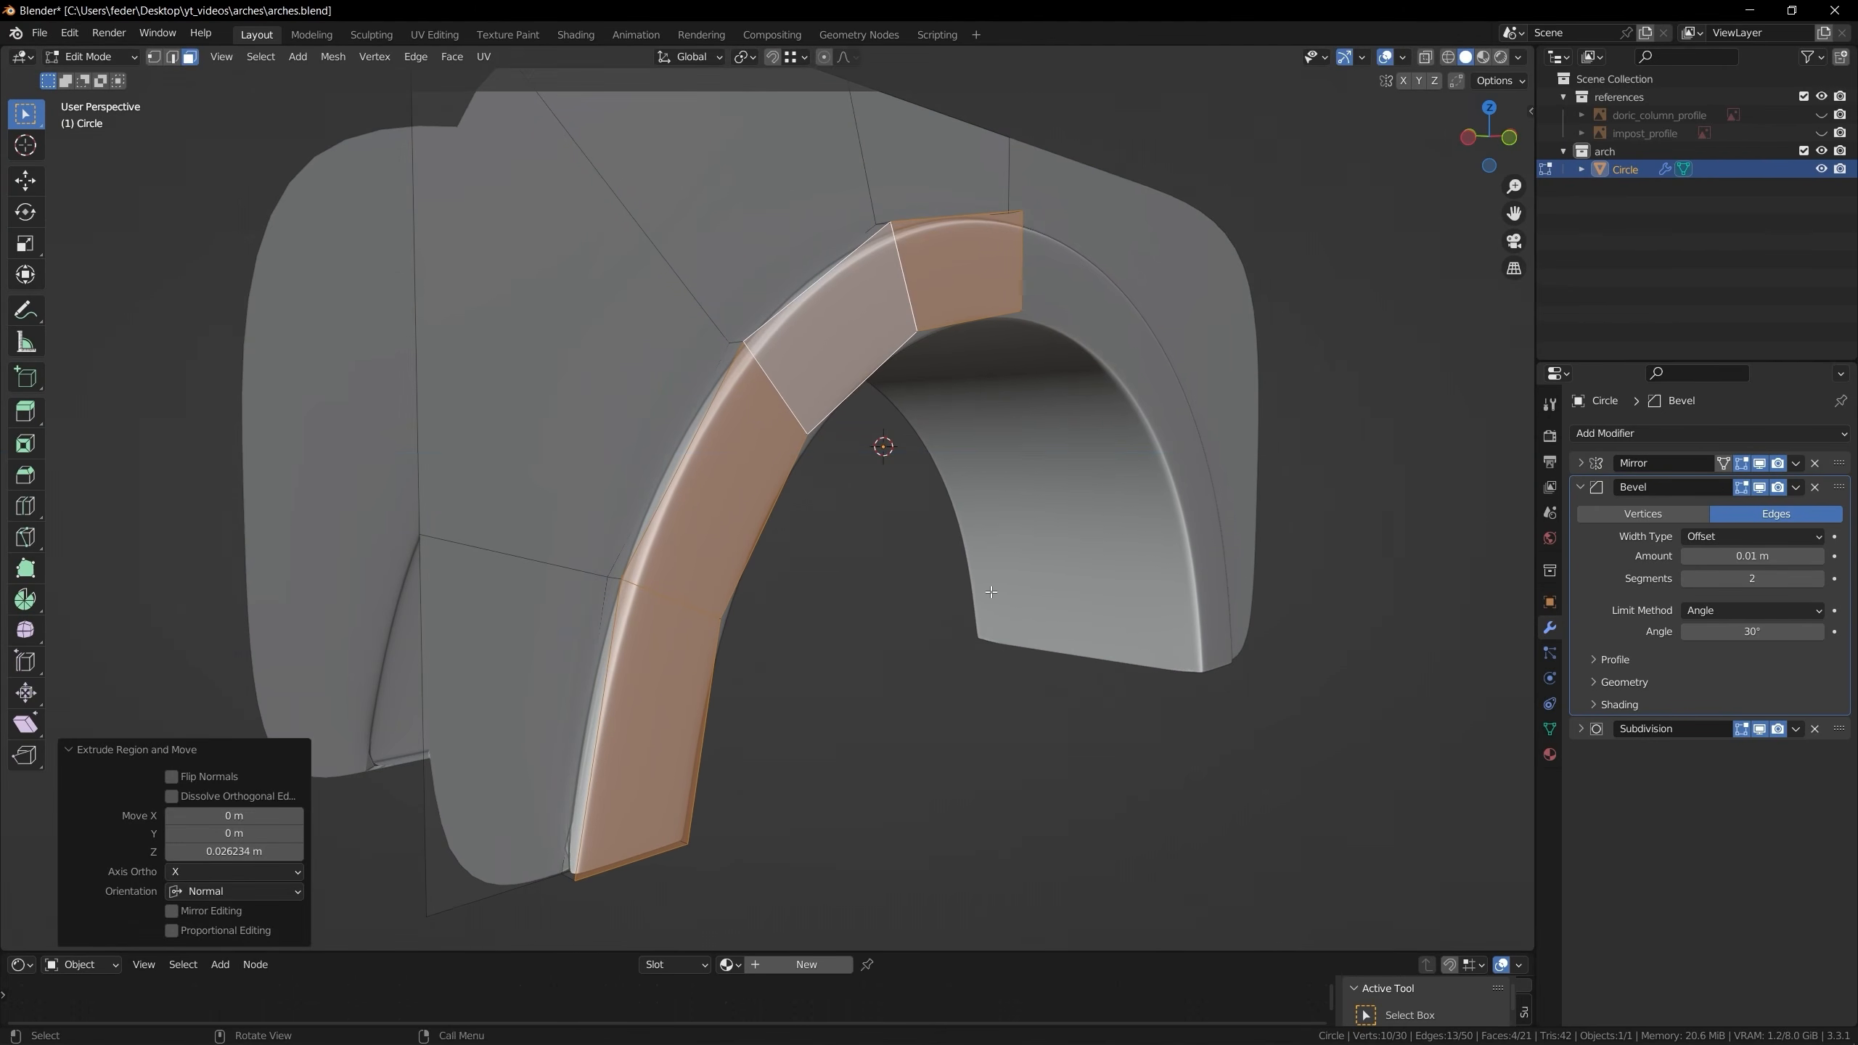
Delete the face closing the bottom end of the raised band
{"action": "middle_click_drag", "start_coordinate": [1017, 595], "coordinate": [1010, 615]}
{"action": "left_click", "coordinate": [748, 352], "text": "alt"}
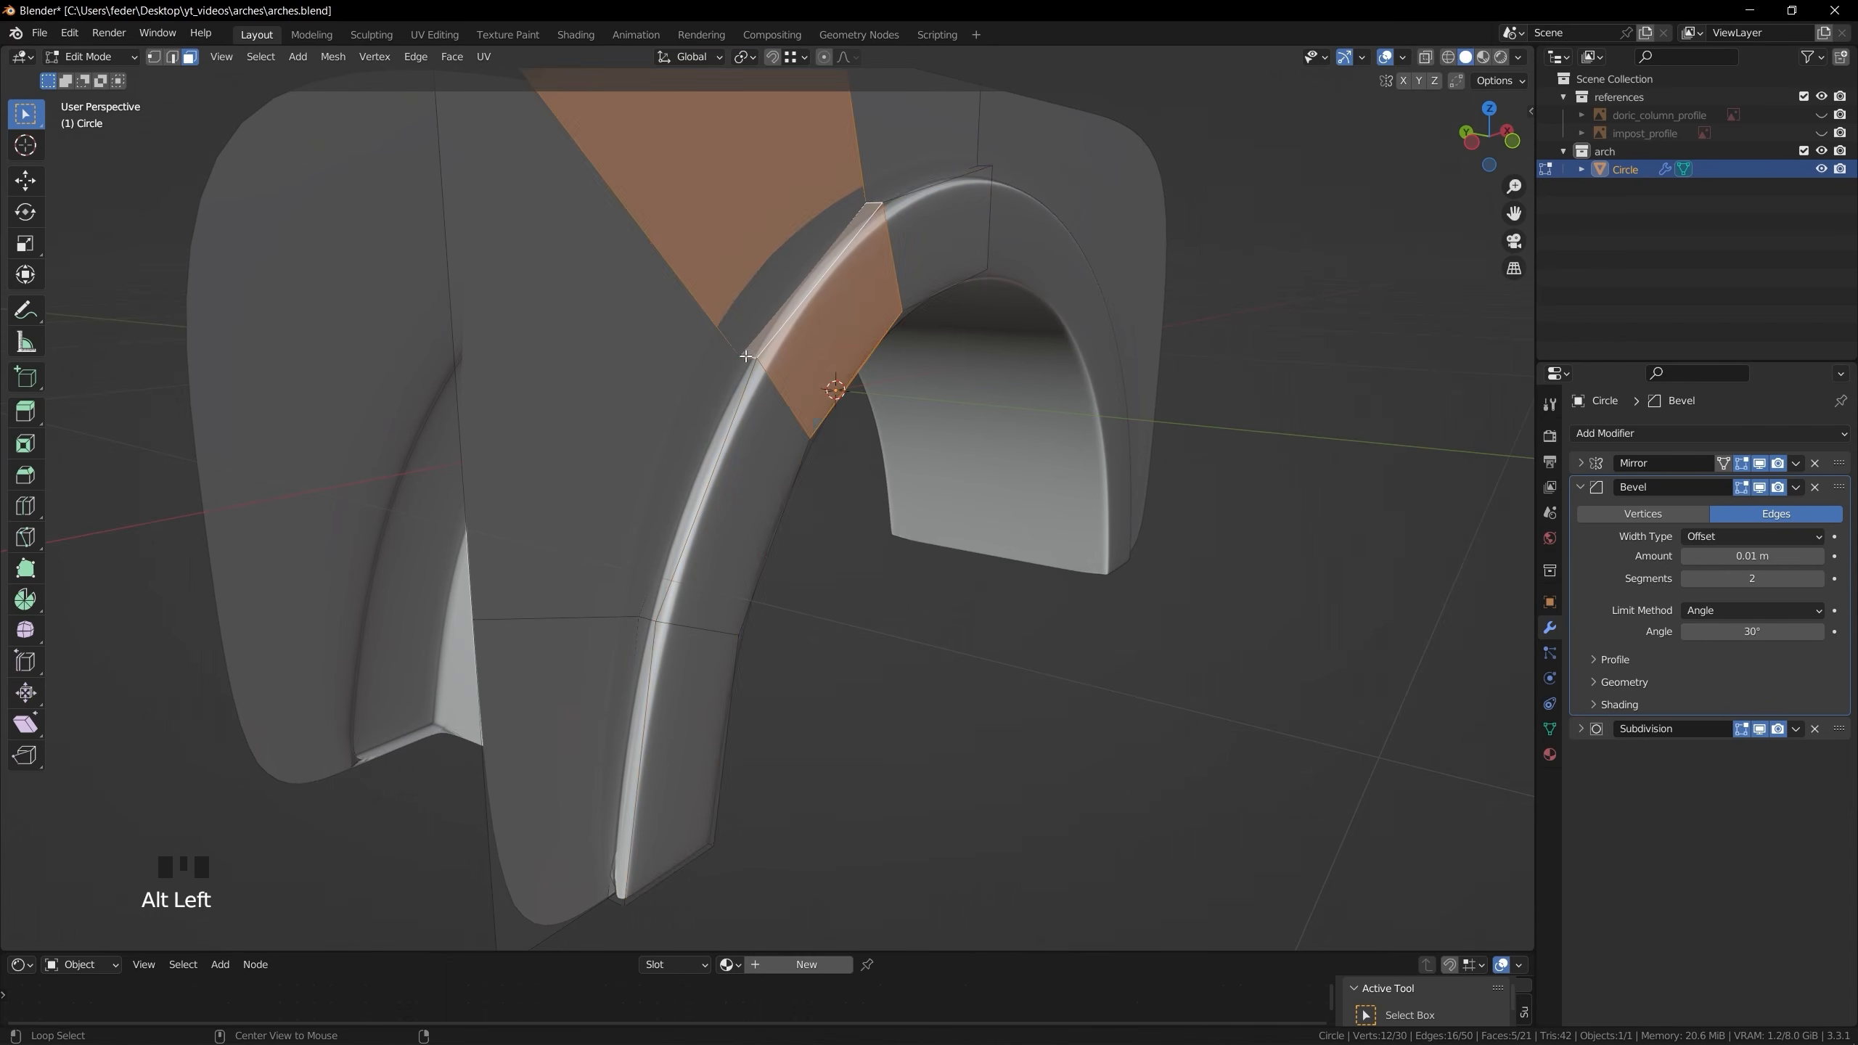
{"action": "left_click", "coordinate": [747, 352], "text": "alt"}
{"action": "middle_click_drag", "start_coordinate": [748, 352], "coordinate": [795, 226]}
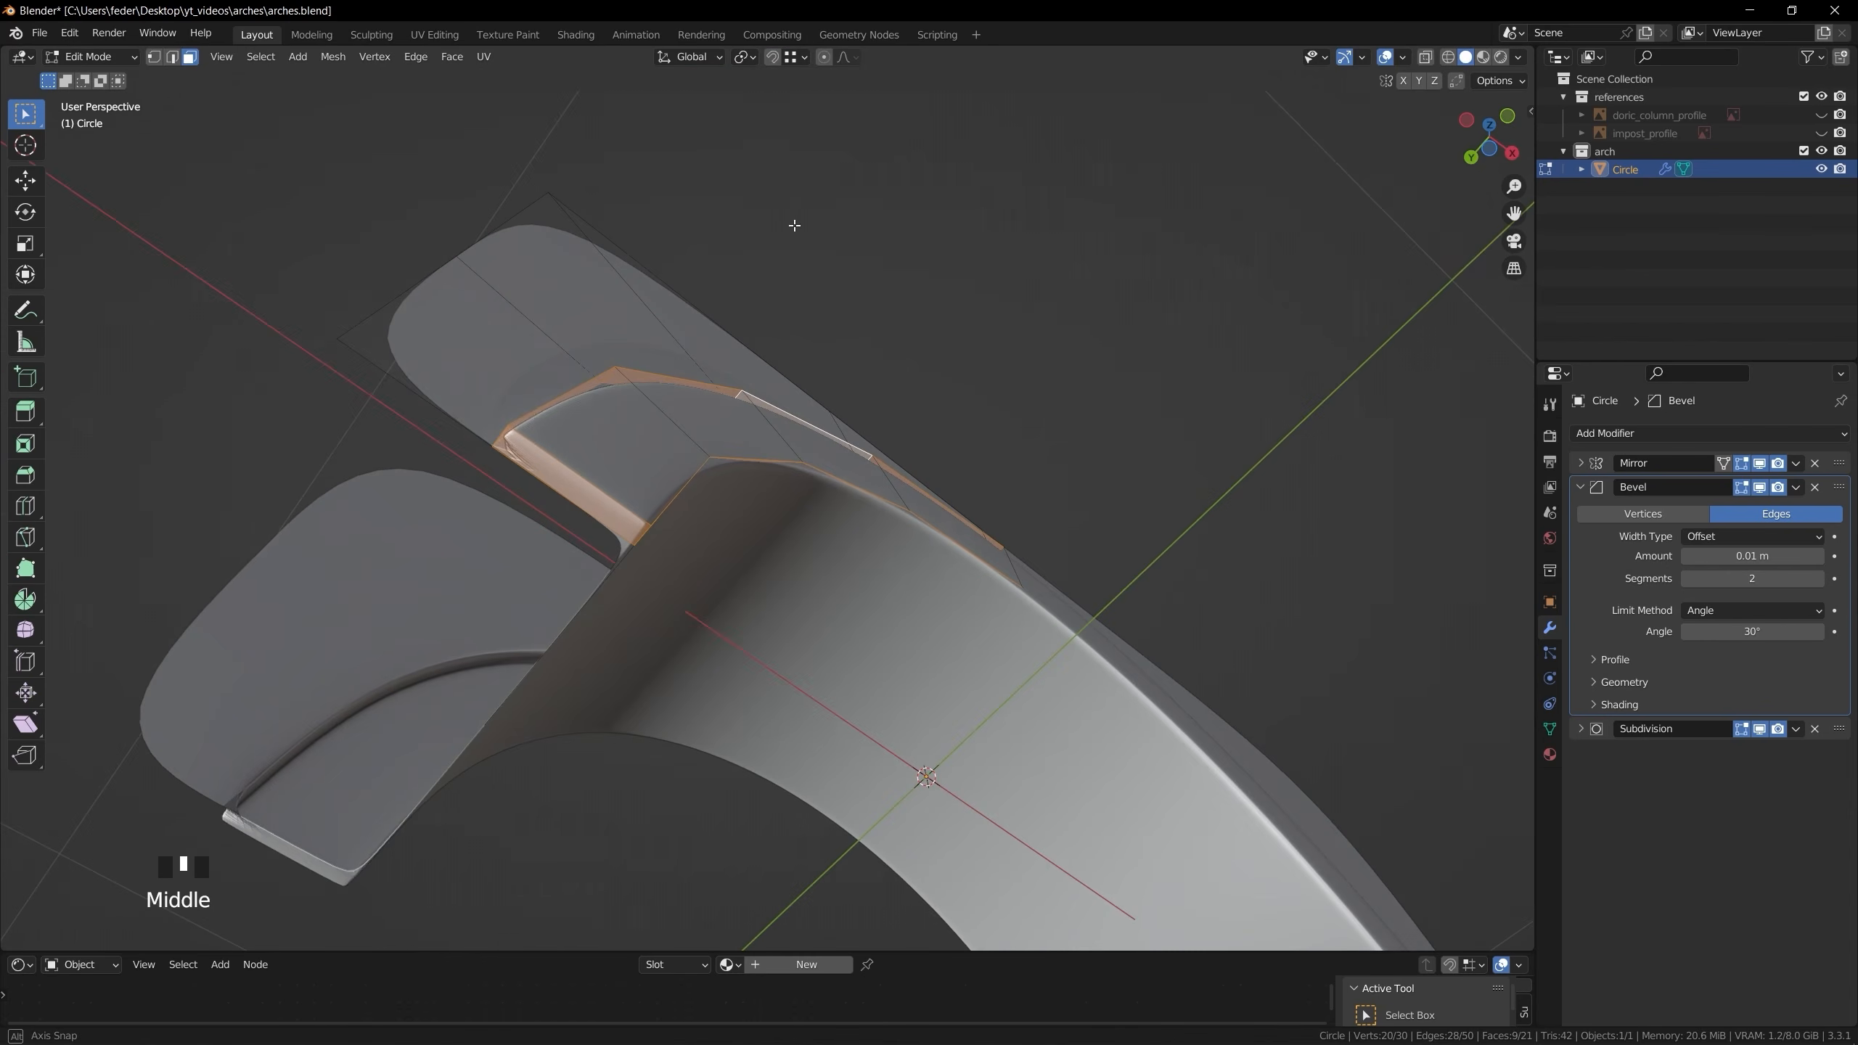
{"action": "left_click", "coordinate": [592, 502]}
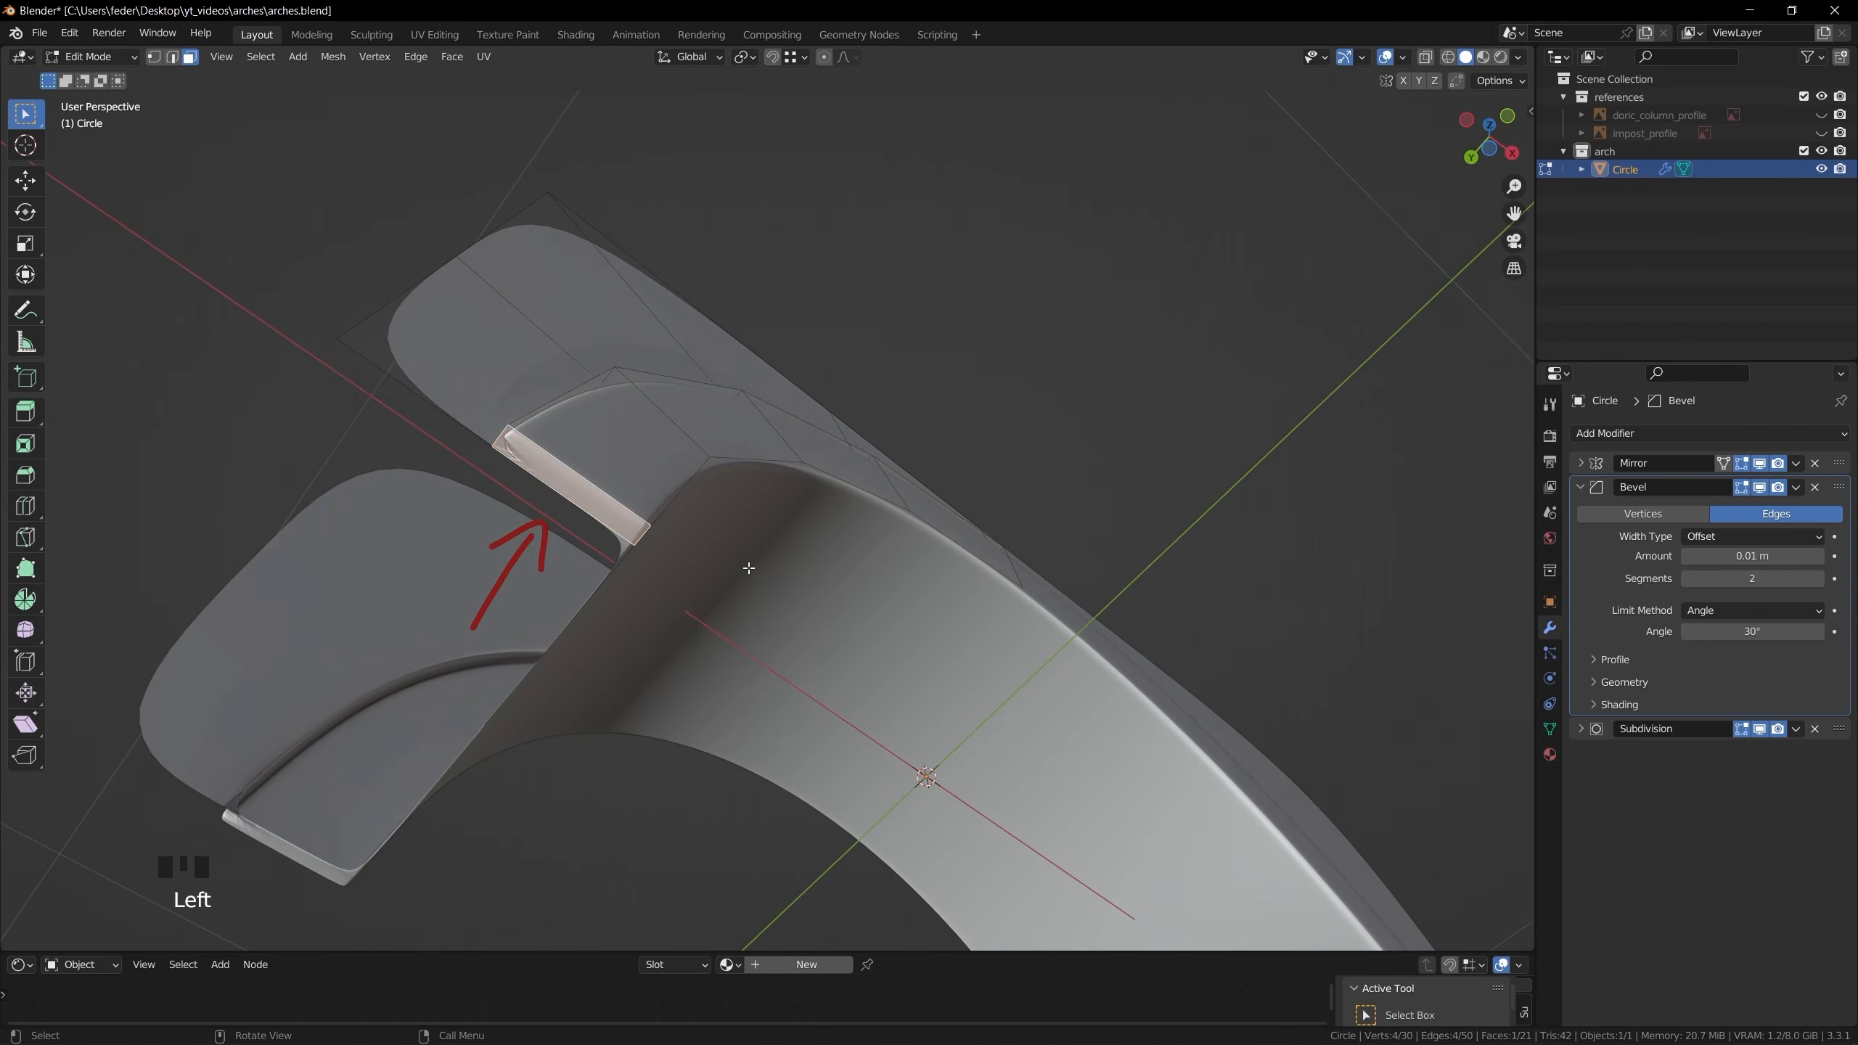
{"action": "key", "text": "x"}
{"action": "left_click", "coordinate": [738, 605]}
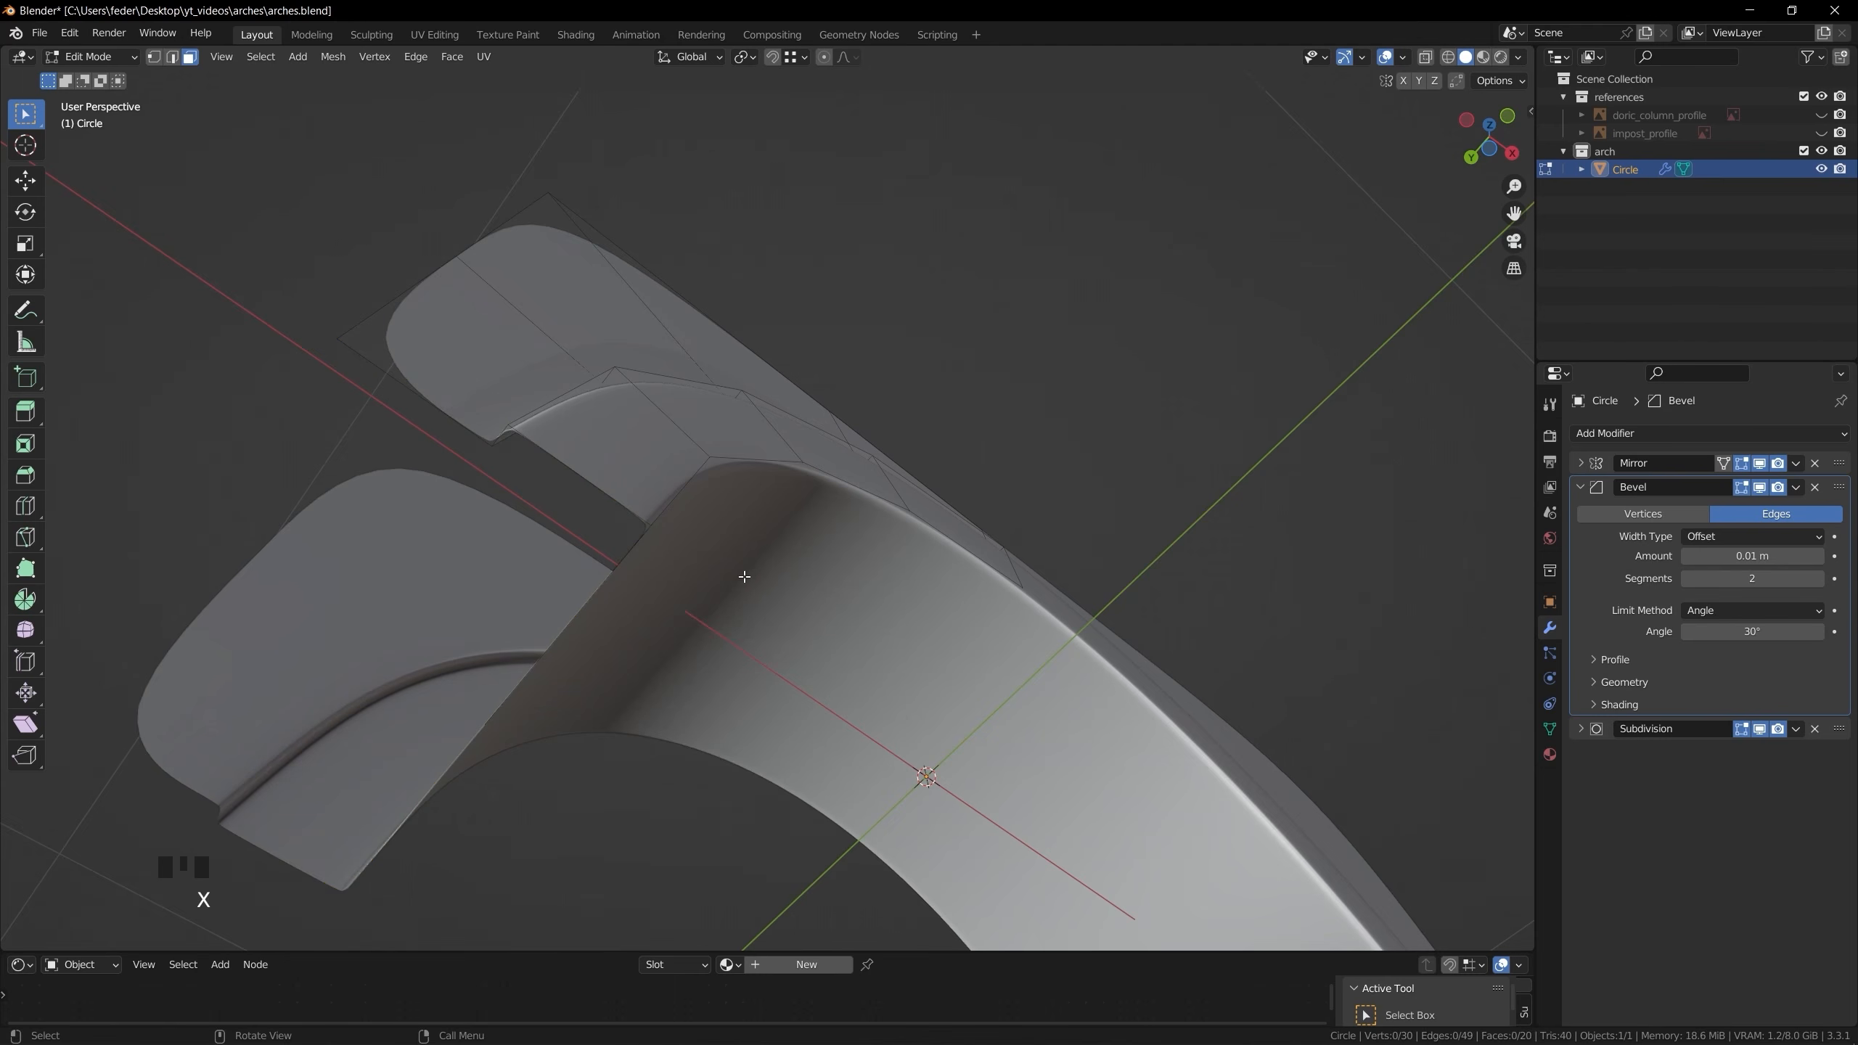
Cut an edge loop along the raised band toward its outer edge and bevel it into a strip
{"action": "middle_click_drag", "start_coordinate": [744, 577], "coordinate": [696, 527]}
{"action": "key", "text": "ctrl+r"}
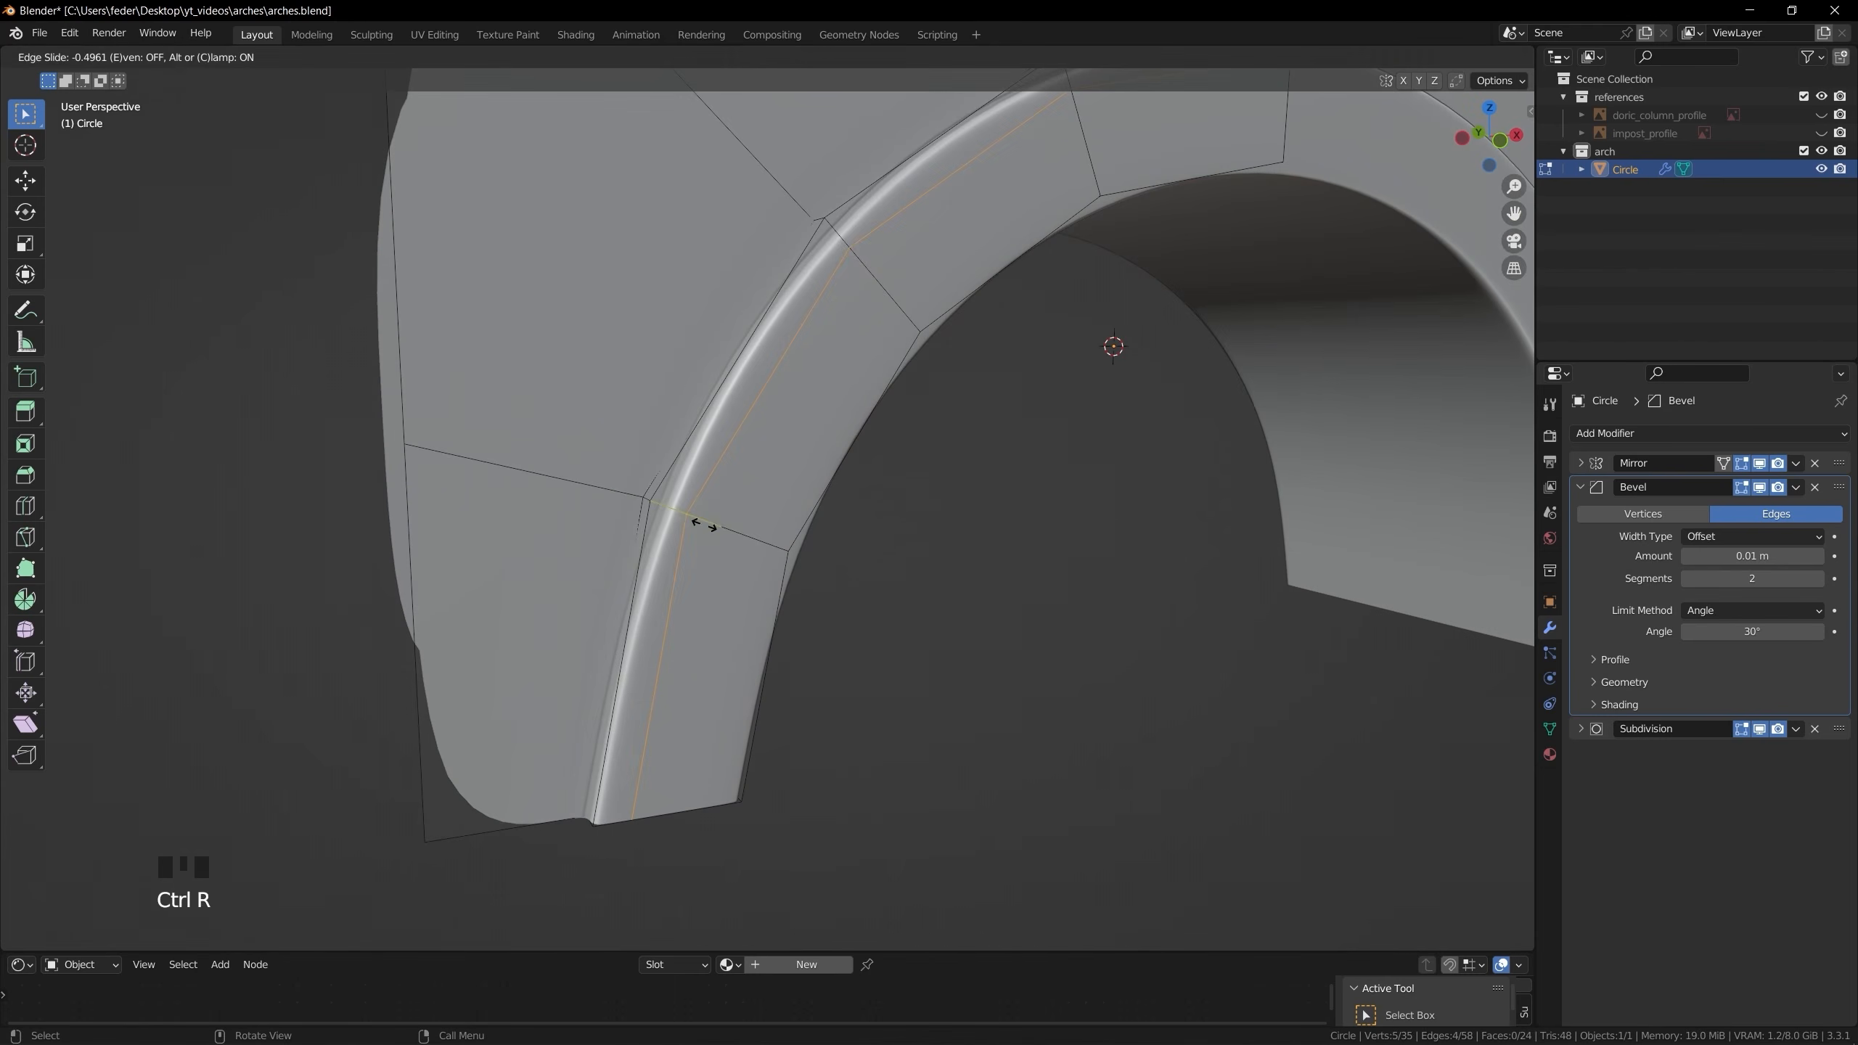
{"action": "left_click", "coordinate": [696, 527]}
{"action": "key", "text": "ctrl+b"}
{"action": "left_click", "coordinate": [1132, 826]}
Extrude the beveled strip along the band and delete the face at its bottom end
{"action": "key", "text": "e"}
{"action": "left_click", "coordinate": [1120, 756]}
{"action": "middle_click_drag", "start_coordinate": [1098, 731], "coordinate": [805, 439]}
{"action": "left_click", "coordinate": [676, 554]}
{"action": "key", "text": "x"}
{"action": "middle_click_drag", "start_coordinate": [680, 563], "coordinate": [732, 644]}
Extrude the band's outermost face strip outward by about 0.007 m and delete its bottom end face
{"action": "left_click", "coordinate": [708, 479], "text": "alt"}
{"action": "key", "text": "e"}
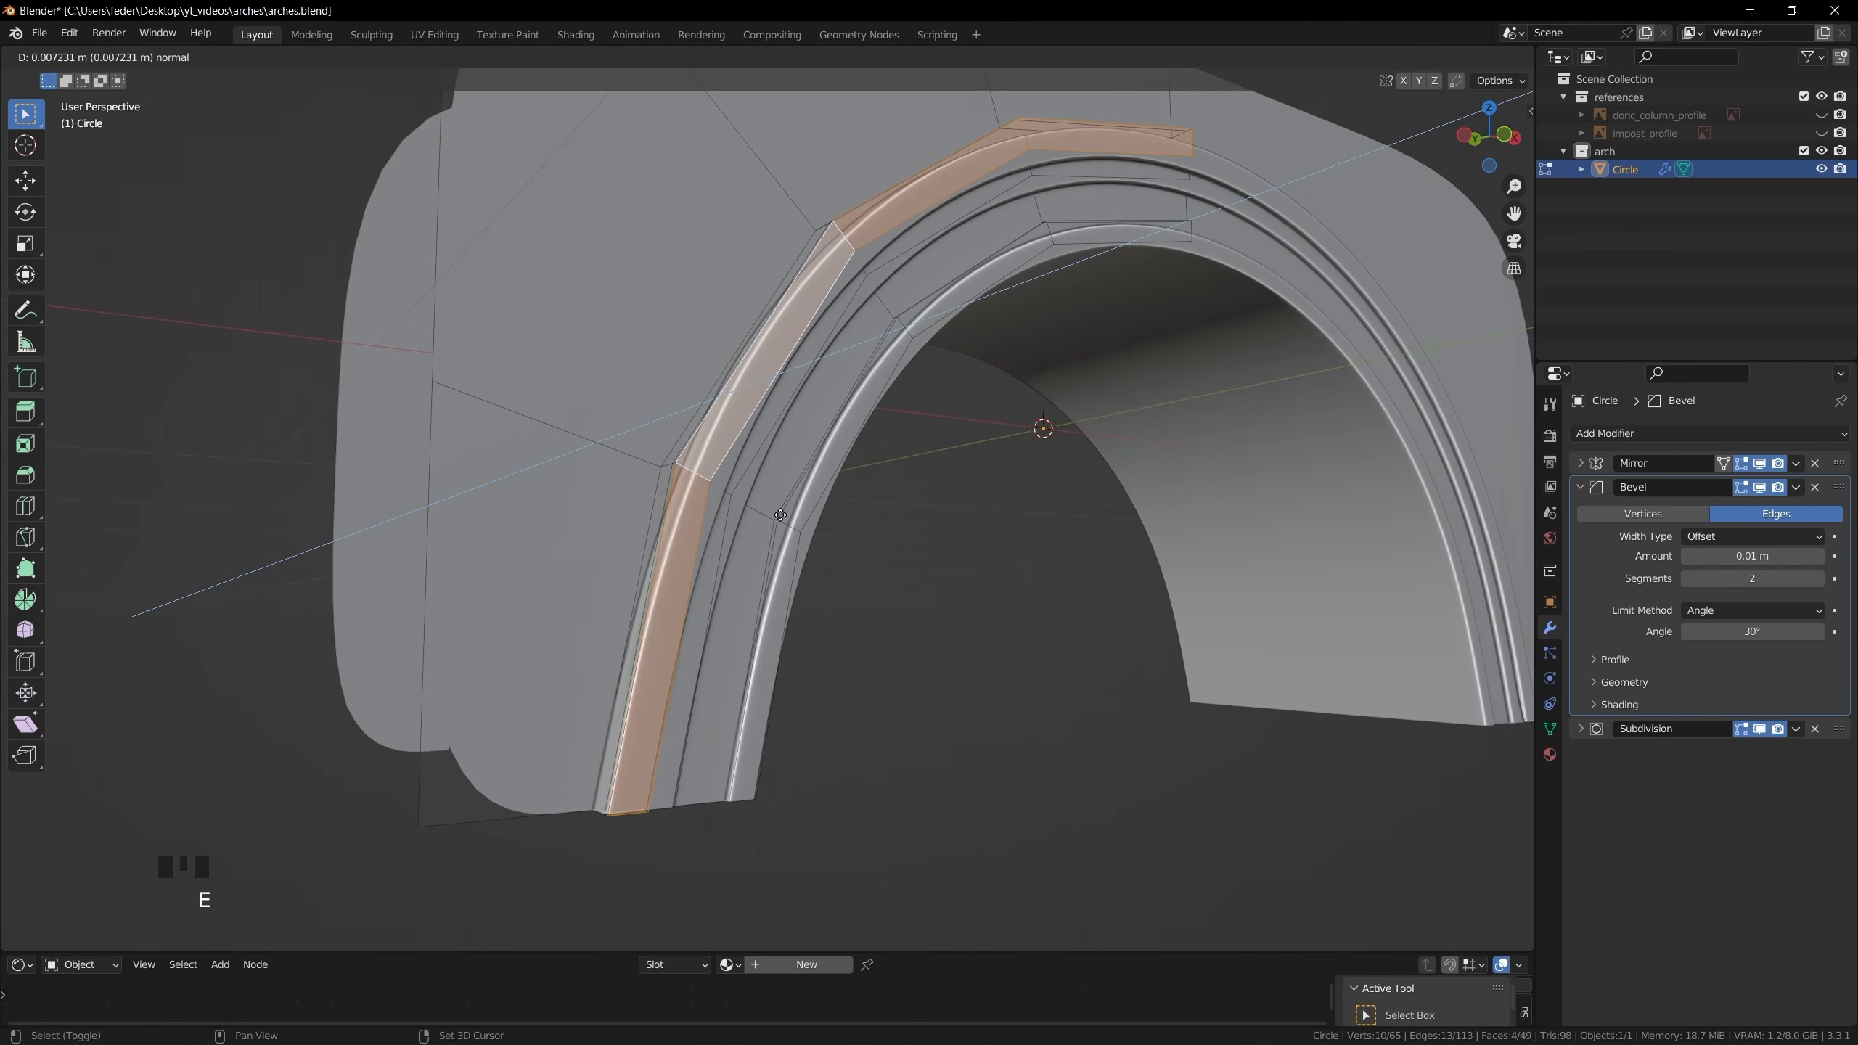
{"action": "left_click", "coordinate": [781, 515]}
{"action": "middle_click_drag", "start_coordinate": [781, 516], "coordinate": [653, 597]}
{"action": "left_click", "coordinate": [653, 597]}
{"action": "key", "text": "x"}
Slide the groove's edge loop to reshape the groove's side, and bevel the groove's outer edge loop into a narrow strip
{"action": "middle_click_drag", "start_coordinate": [798, 537], "coordinate": [764, 622]}
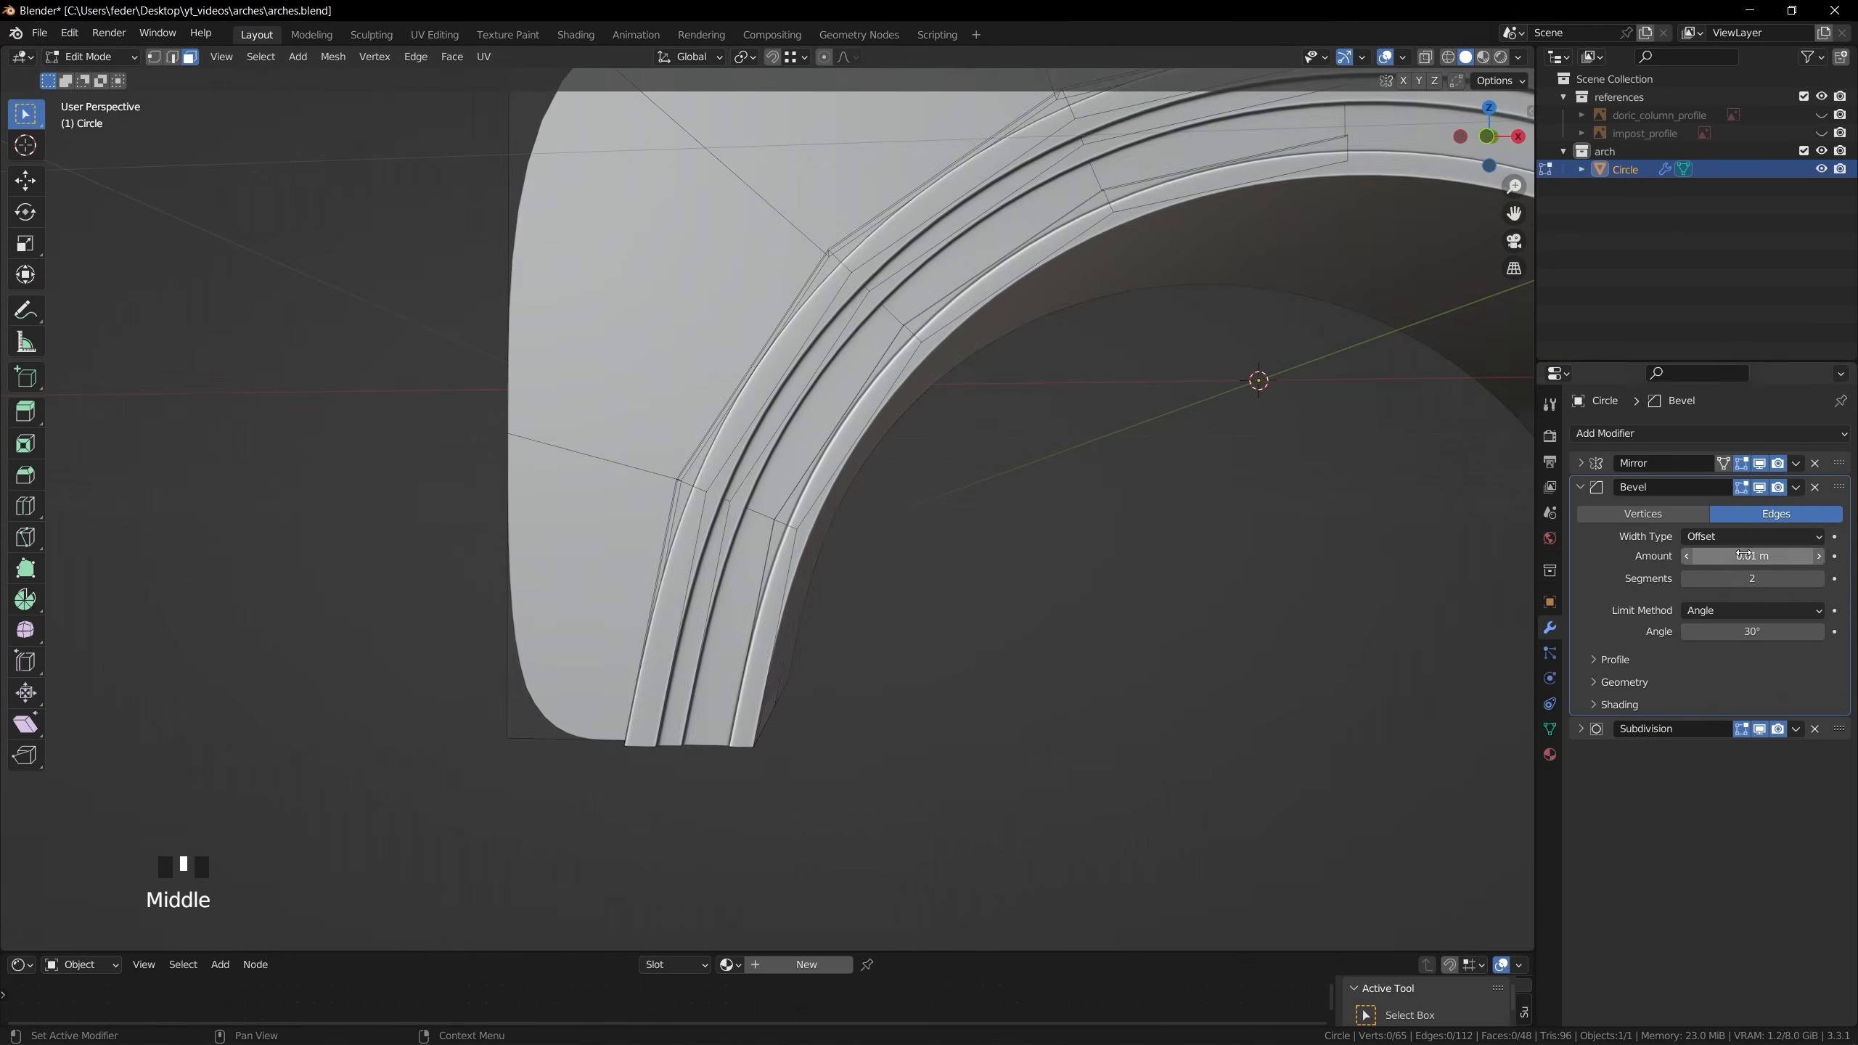
{"action": "left_click", "coordinate": [1760, 488]}
{"action": "left_click", "coordinate": [1724, 729]}
{"action": "key", "text": "2"}
{"action": "left_click", "coordinate": [784, 389], "text": "alt"}
{"action": "scroll", "coordinate": [1350, 511], "scroll_direction": "up", "scroll_amount": 2}
{"action": "key", "text": "g"}
{"action": "key", "text": "g"}
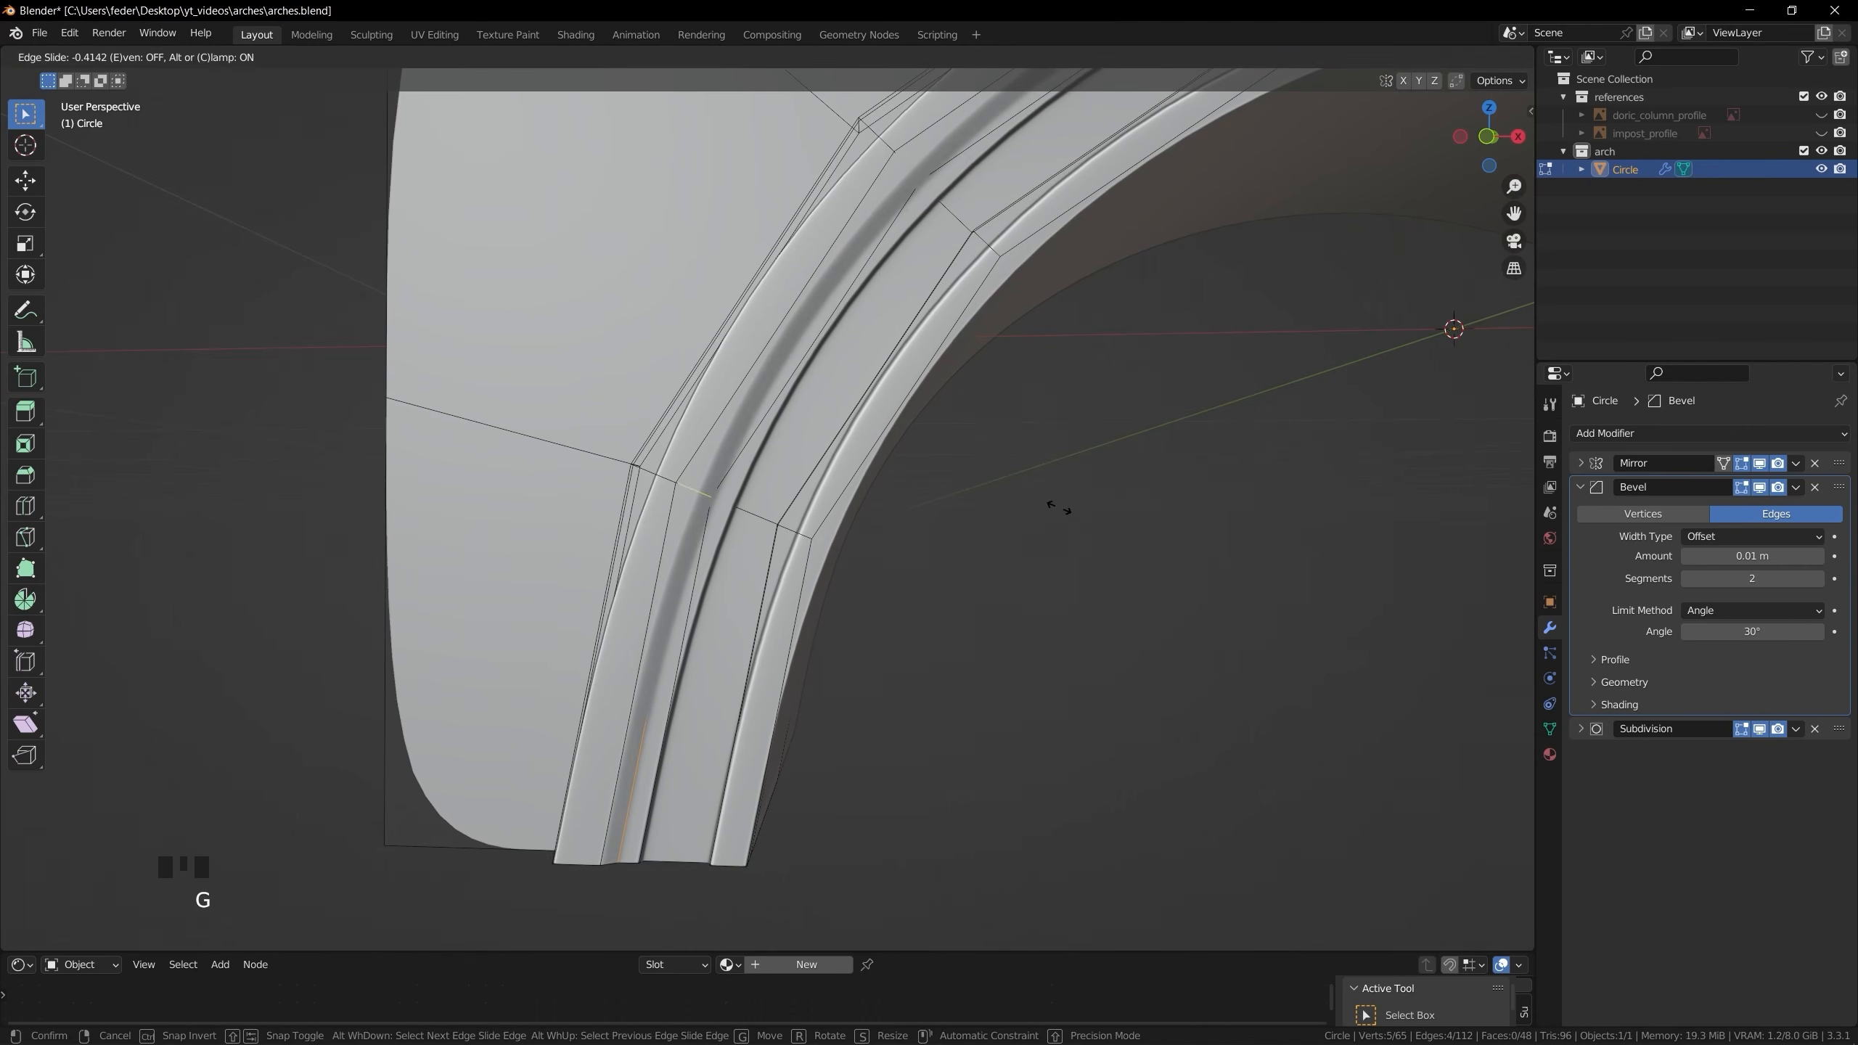
{"action": "left_click", "coordinate": [1064, 509]}
{"action": "key", "text": "ctrl+b"}
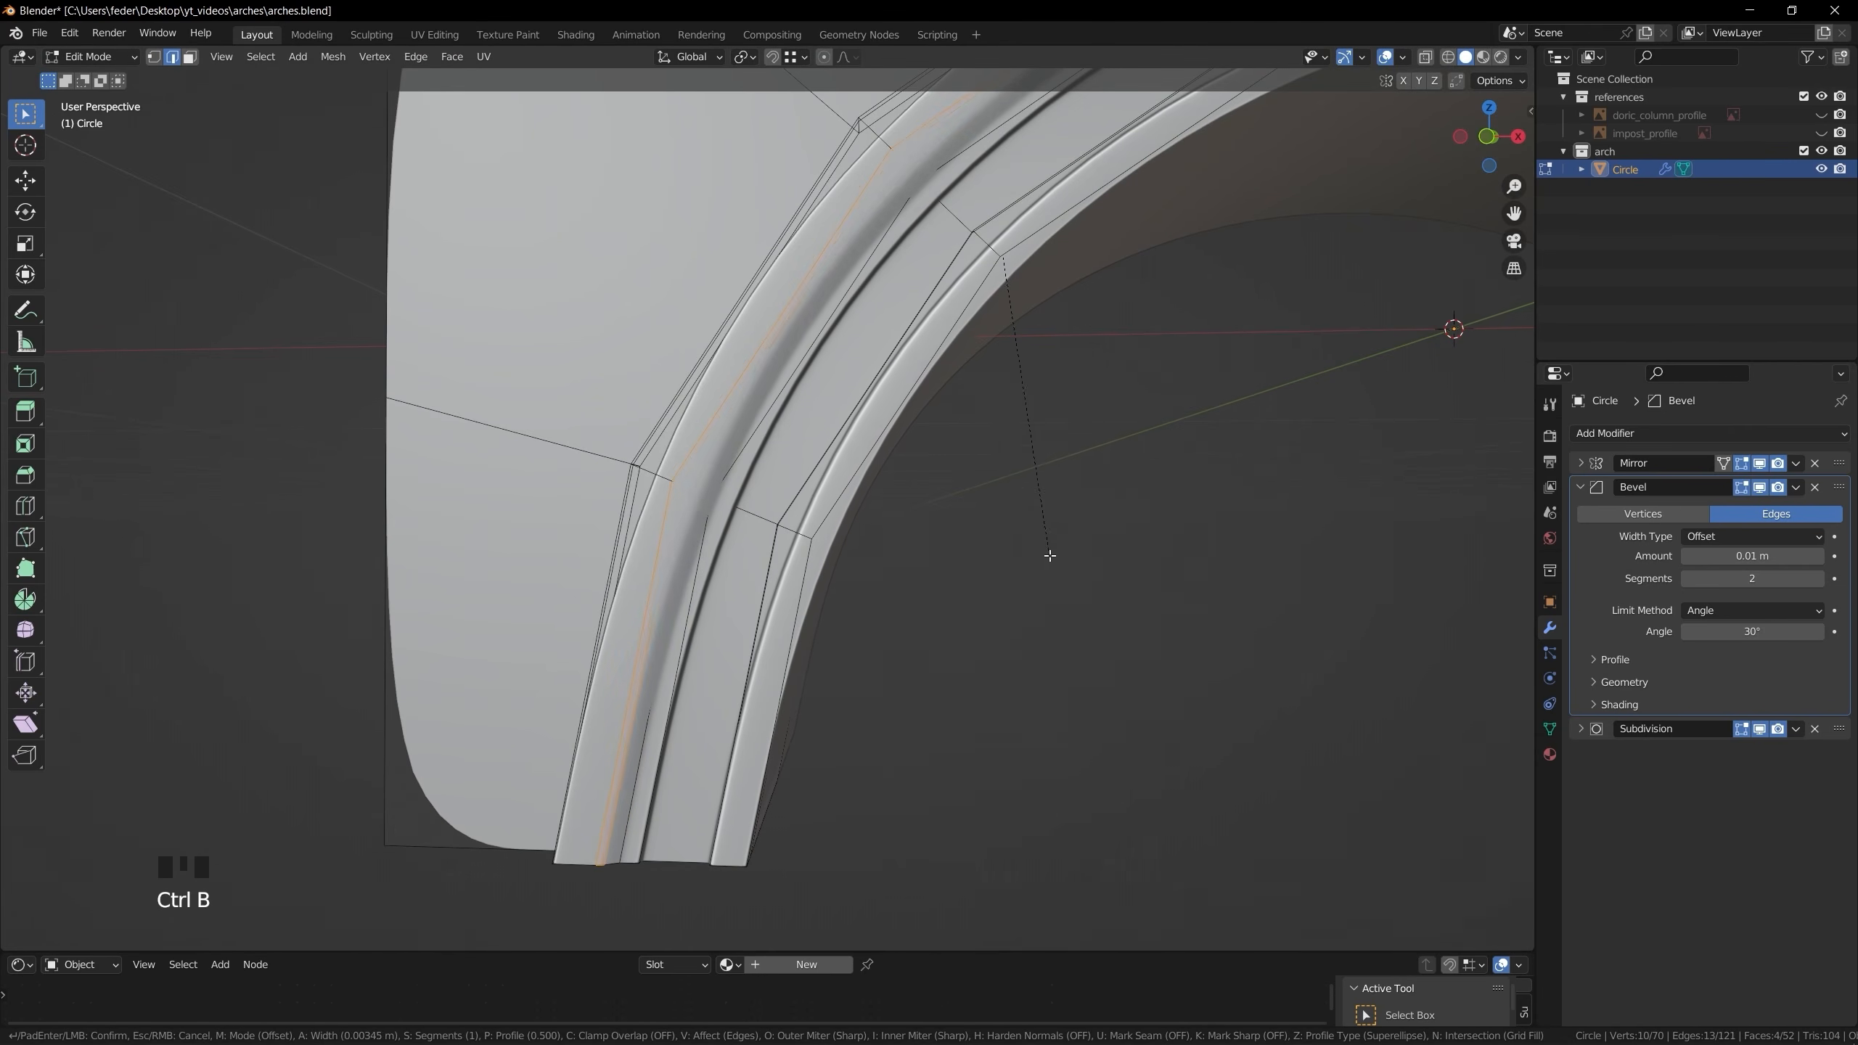
{"action": "scroll", "coordinate": [1063, 564], "scroll_direction": "down", "scroll_amount": 1}
{"action": "left_click", "coordinate": [1070, 569]}
Extrude the narrow face loop beside the groove and delete the extrusion's bottom end face
{"action": "middle_click_drag", "start_coordinate": [1053, 568], "coordinate": [1120, 565]}
{"action": "key", "text": "3"}
{"action": "left_click", "coordinate": [786, 465], "text": "alt"}
{"action": "key", "text": "e"}
{"action": "middle_click_drag", "start_coordinate": [827, 505], "coordinate": [798, 315]}
{"action": "left_click", "coordinate": [841, 524]}
{"action": "left_click", "coordinate": [691, 386]}
{"action": "key", "text": "x"}
{"action": "key", "text": "f"}
Cut an edge loop along the band's outermost strip, slid to a factor of about -0.25
{"action": "middle_click_drag", "start_coordinate": [695, 391], "coordinate": [753, 586]}
{"action": "key", "text": "ctrl+r"}
{"action": "left_click", "coordinate": [753, 472]}
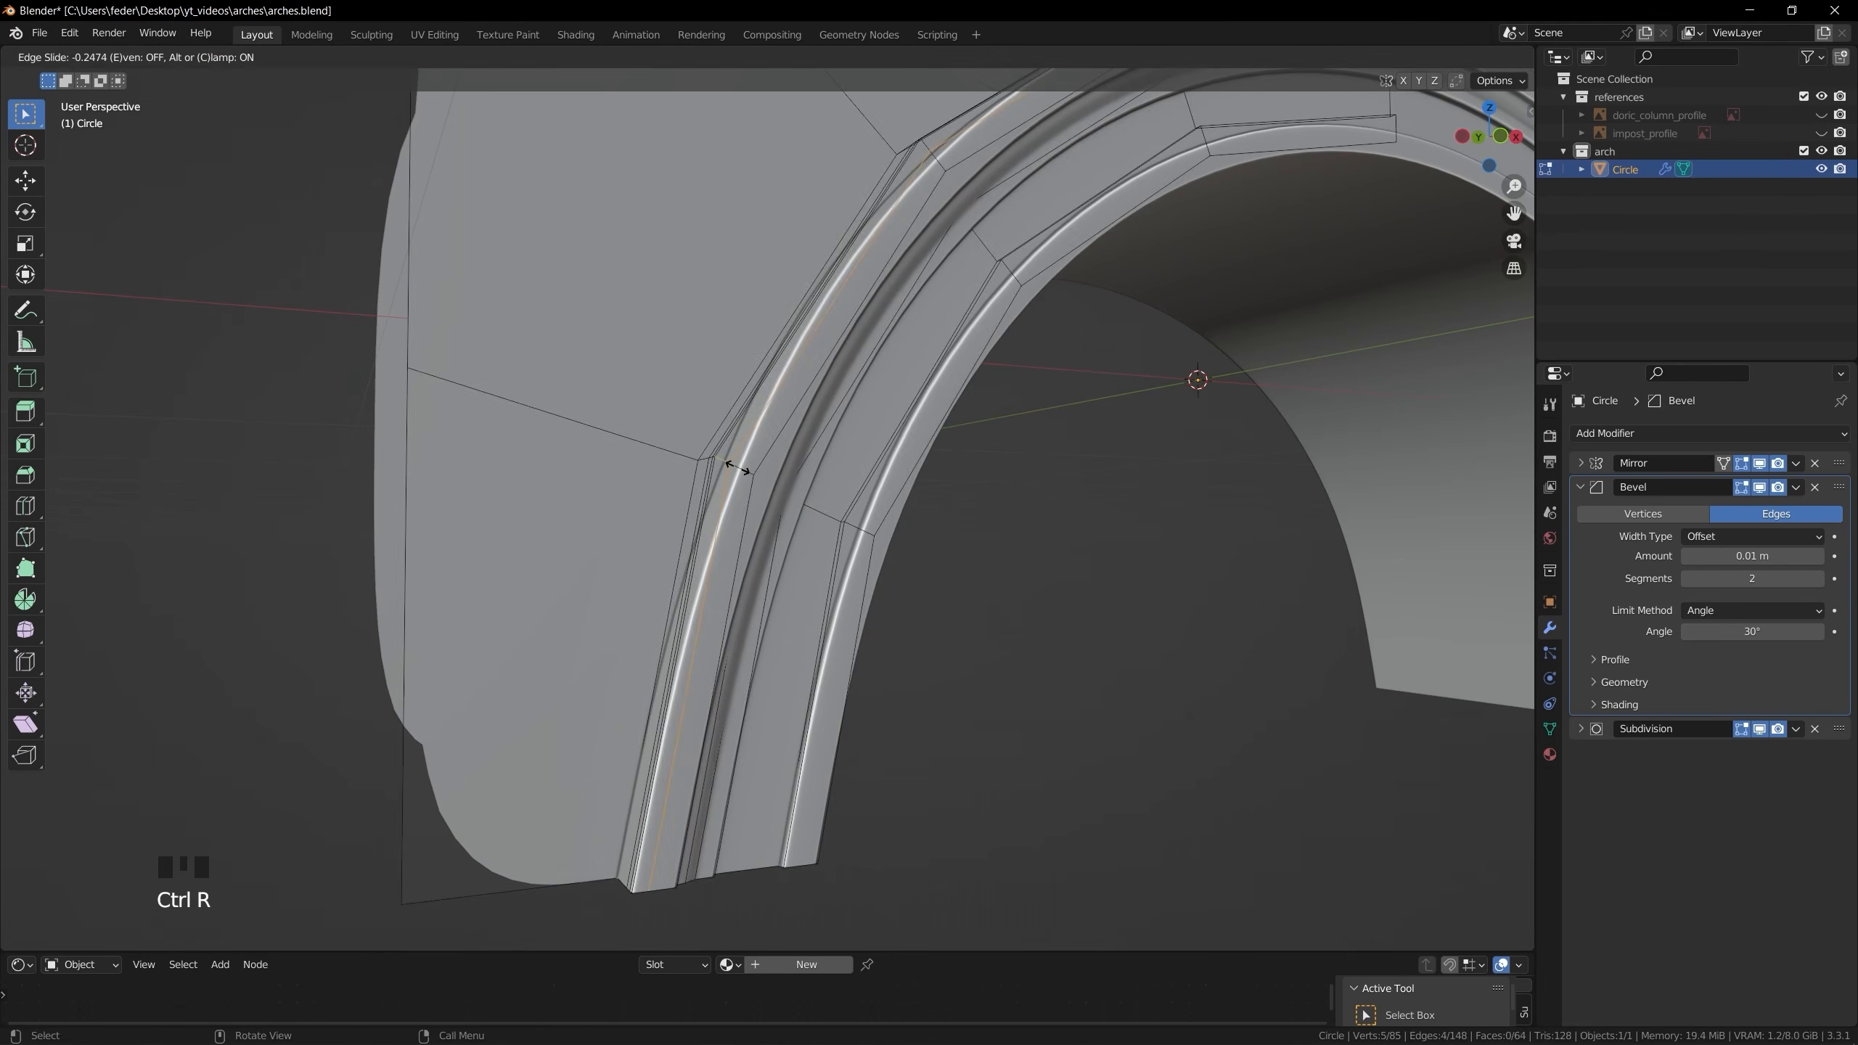
{"action": "left_click", "coordinate": [738, 467]}
Extrude the face loop next to the new cut on the outermost strip and remove its bottom end face
{"action": "left_click", "coordinate": [734, 460], "text": "alt"}
{"action": "key", "text": "e"}
{"action": "middle_click_drag", "start_coordinate": [783, 481], "coordinate": [775, 308]}
{"action": "left_click", "coordinate": [815, 482]}
{"action": "left_click", "coordinate": [694, 404]}
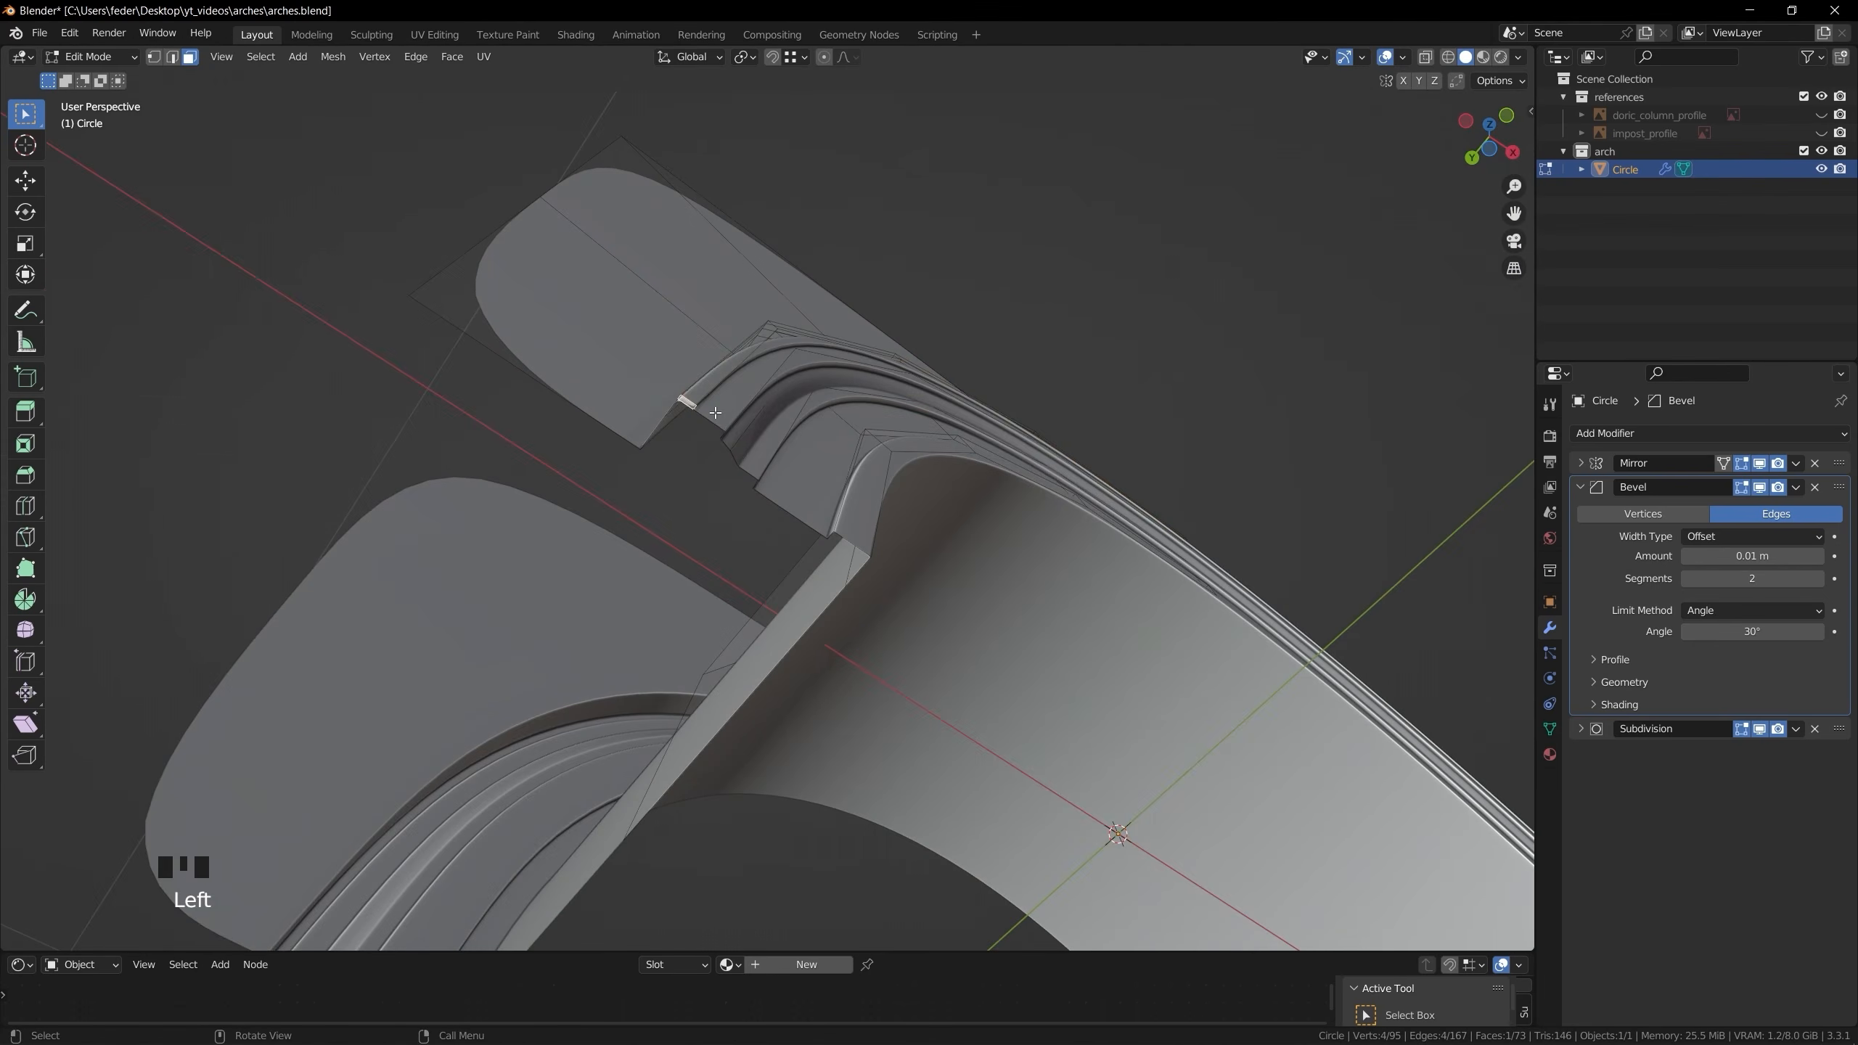
{"action": "key", "text": "x"}
{"action": "key", "text": "f"}
Cut a centred edge loop along the narrow strip on the groove's inner side and bevel it into a thin strip
{"action": "middle_click_drag", "start_coordinate": [694, 404], "coordinate": [732, 541]}
{"action": "middle_click_drag", "start_coordinate": [733, 542], "coordinate": [791, 472], "text": "shift"}
{"action": "key", "text": "ctrl+r"}
{"action": "left_click", "coordinate": [776, 468]}
{"action": "left_click", "coordinate": [775, 468]}
{"action": "key", "text": "ctrl+b"}
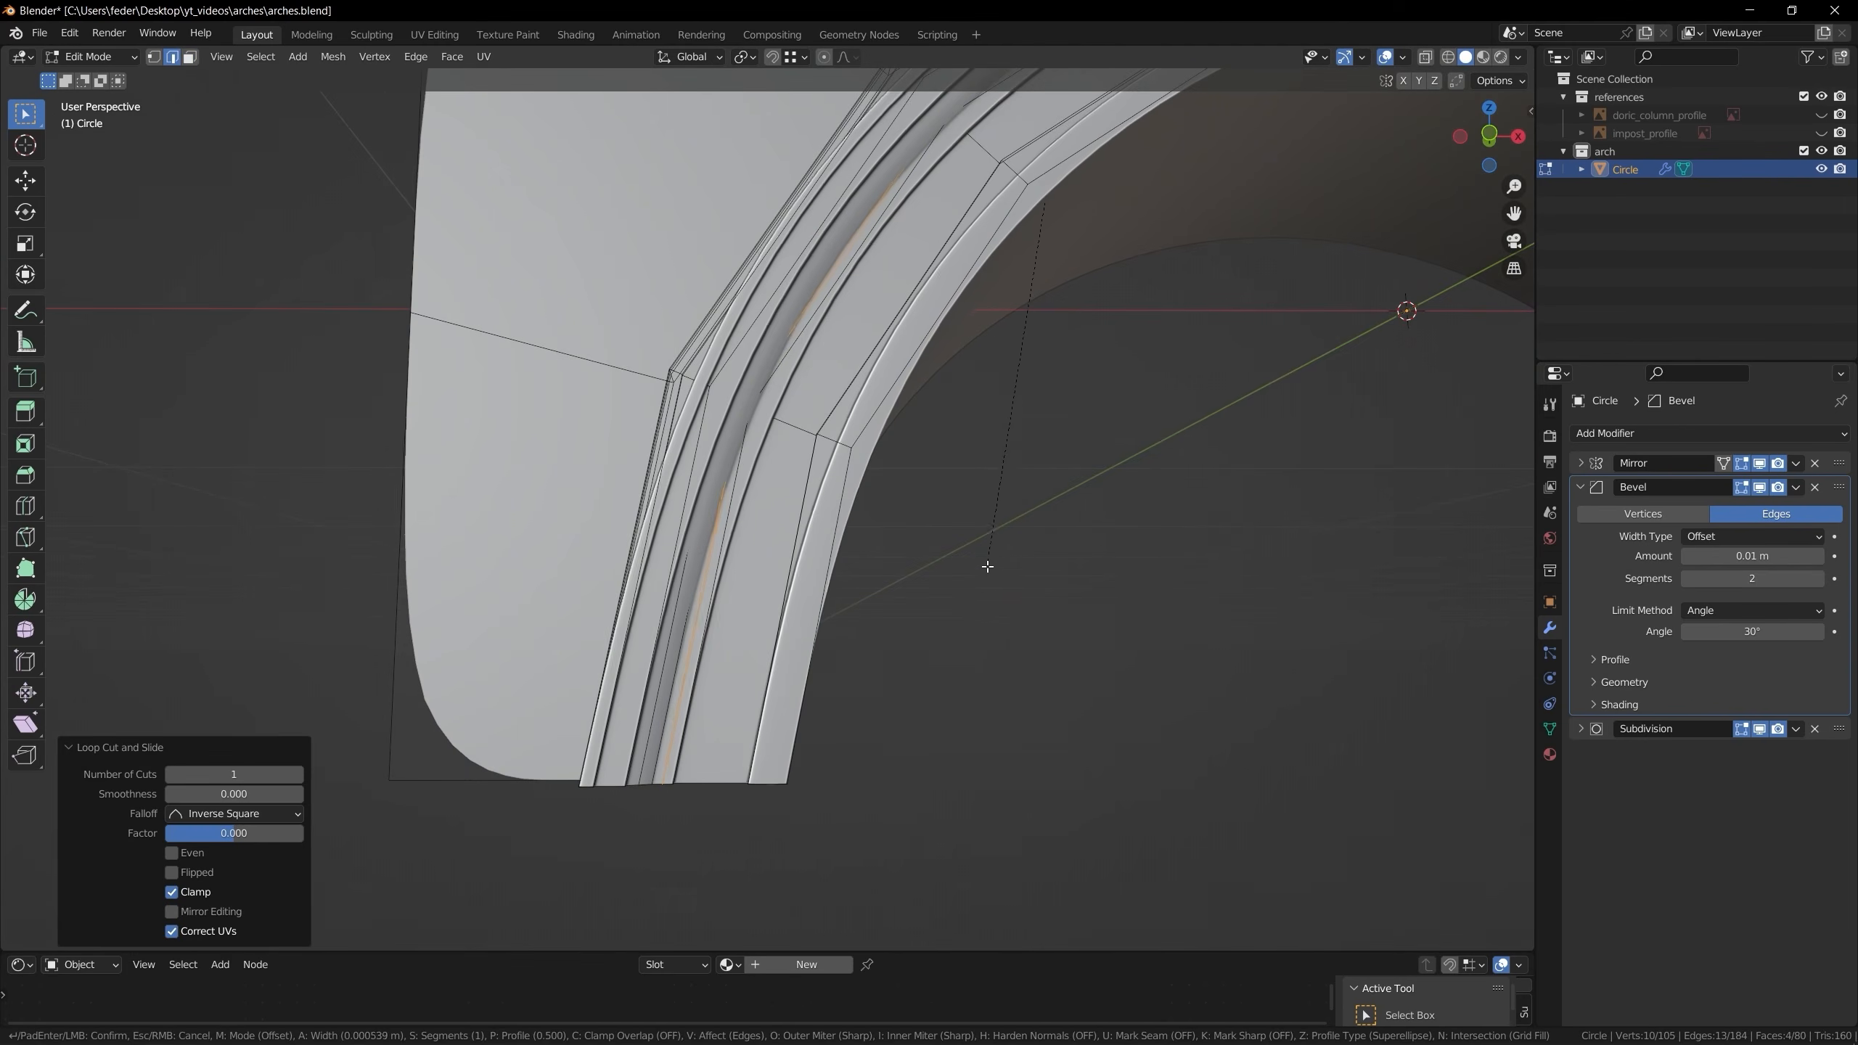
{"action": "left_click", "coordinate": [1020, 592]}
Extrude the thin strip on the groove's inner side and delete its bottom end face
{"action": "key", "text": "e"}
{"action": "left_click", "coordinate": [992, 578]}
{"action": "key", "text": "Tab"}
{"action": "middle_click_drag", "start_coordinate": [989, 585], "coordinate": [893, 410]}
{"action": "key", "text": "Tab"}
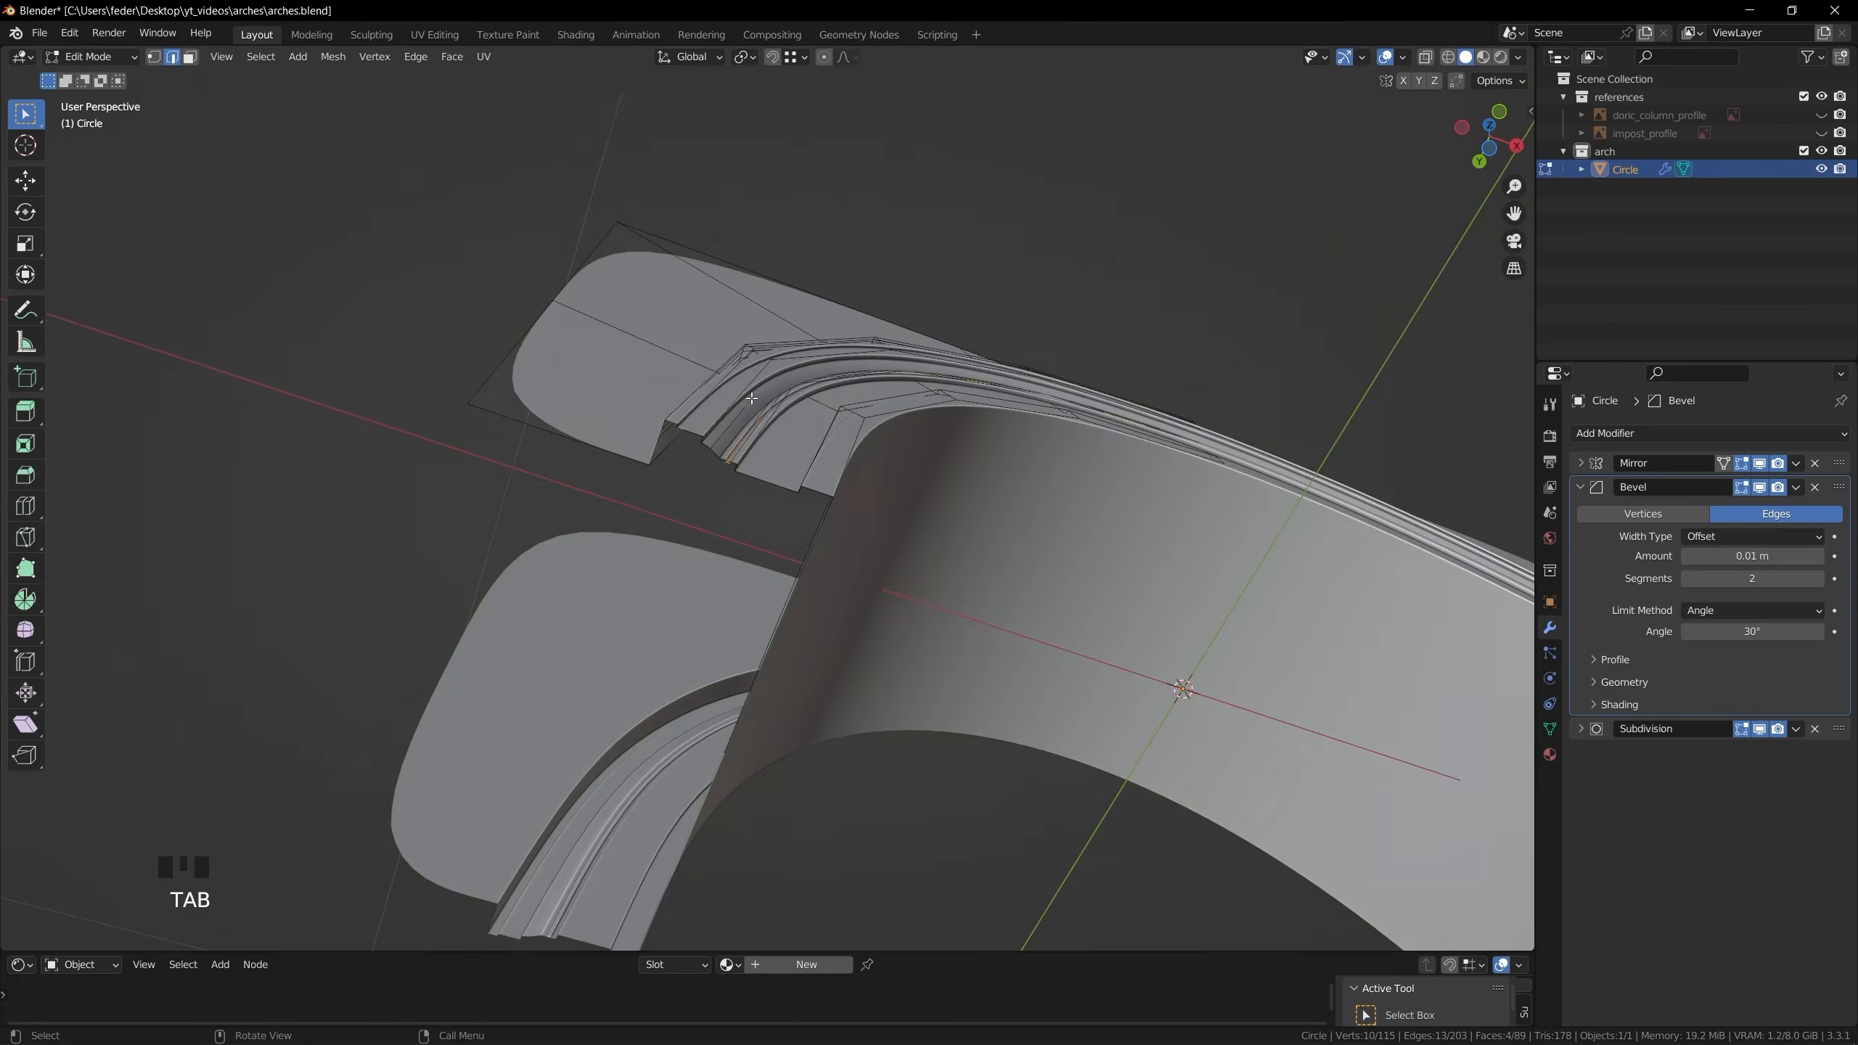
{"action": "scroll", "coordinate": [863, 440], "scroll_direction": "up", "scroll_amount": 3}
{"action": "key", "text": "3"}
{"action": "key", "text": "x"}
{"action": "key", "text": "f"}
Cut a centred edge loop along the innermost strip around the opening and bevel it about 0.005 m wide
{"action": "middle_click_drag", "start_coordinate": [892, 478], "coordinate": [927, 567]}
{"action": "key", "text": "Tab"}
{"action": "scroll", "coordinate": [951, 560], "scroll_direction": "down", "scroll_amount": 4}
{"action": "middle_click_drag", "start_coordinate": [1053, 556], "coordinate": [773, 487], "text": "shift"}
{"action": "key", "text": "Tab"}
{"action": "key", "text": "ctrl+r"}
{"action": "left_click", "coordinate": [773, 487]}
{"action": "left_click", "coordinate": [773, 486]}
{"action": "key", "text": "ctrl+b"}
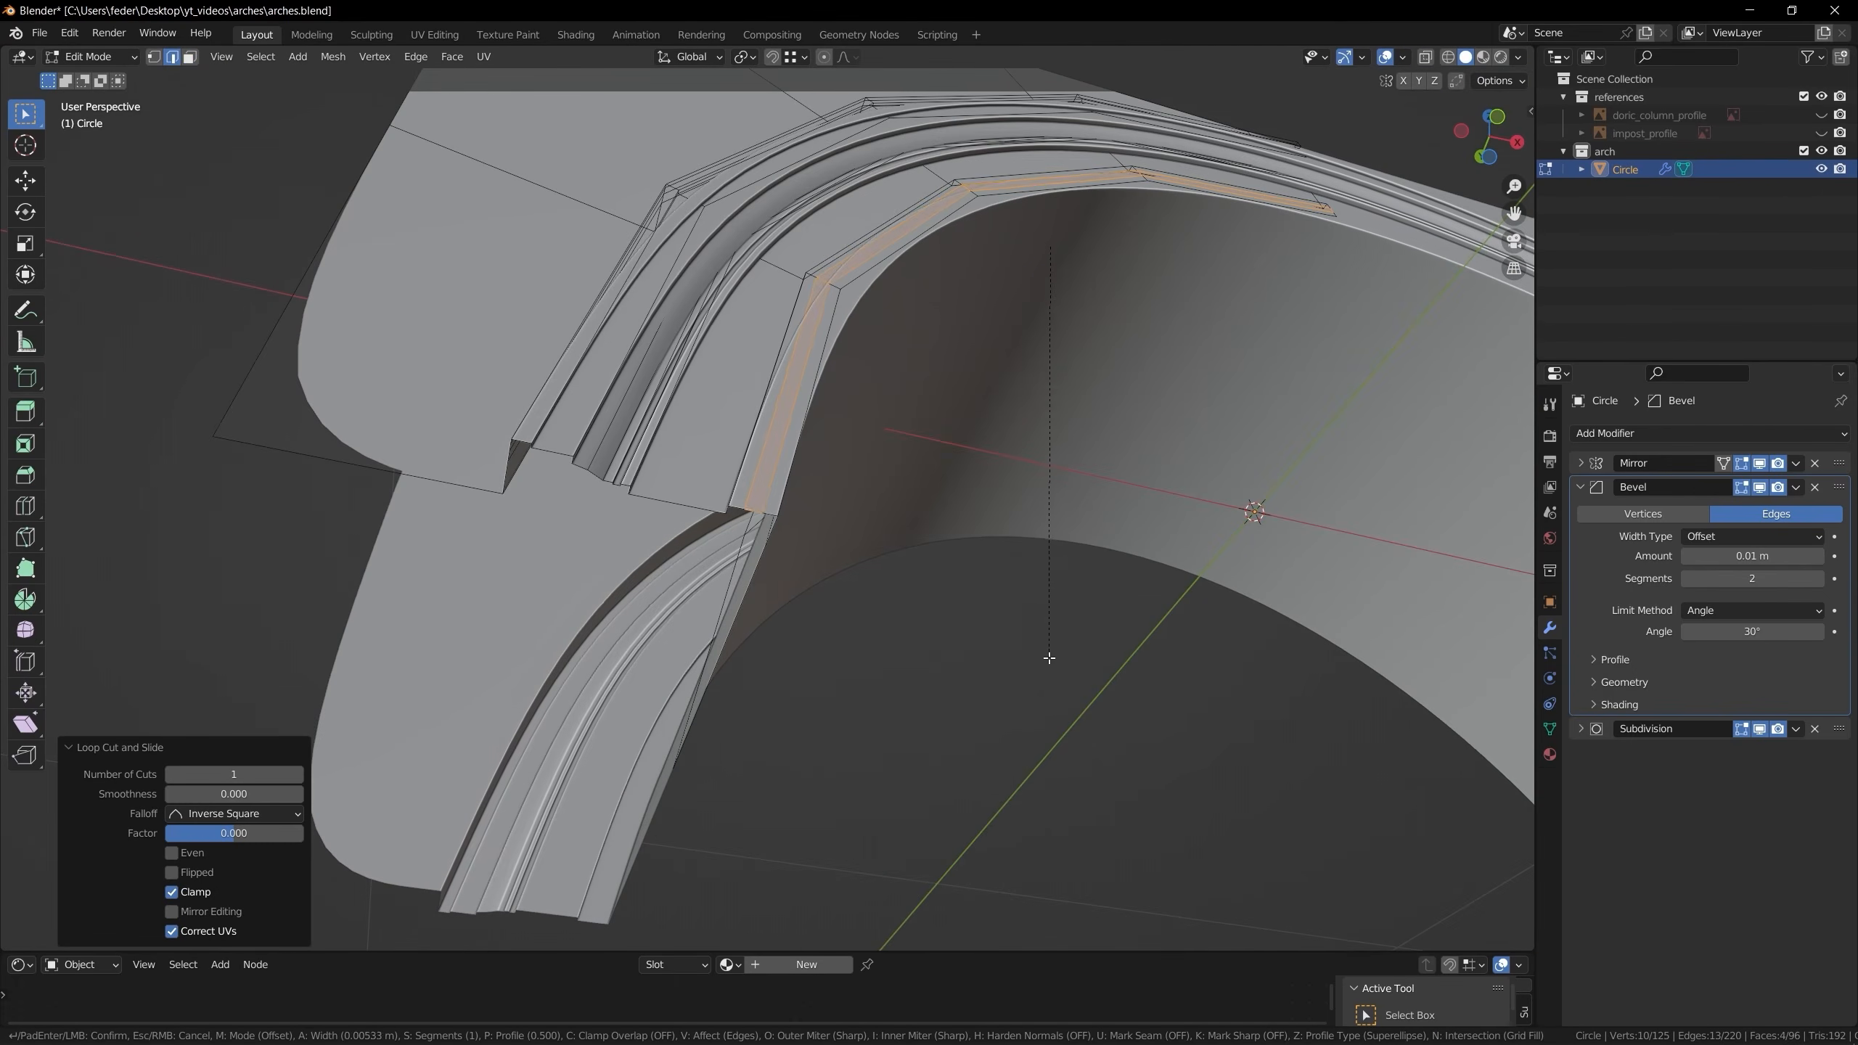
{"action": "left_click", "coordinate": [1052, 659]}
Extrude the beveled strip nearest the opening and delete its bottom end face
{"action": "middle_click_drag", "start_coordinate": [1051, 659], "coordinate": [805, 542]}
{"action": "key", "text": "e"}
{"action": "left_click", "coordinate": [988, 689]}
{"action": "scroll", "coordinate": [841, 439], "scroll_direction": "up", "scroll_amount": 3}
{"action": "key", "text": "3"}
{"action": "left_click", "coordinate": [781, 391]}
{"action": "key", "text": "x"}
{"action": "key", "text": "f"}
Cut a centred edge loop along the strip between the innermost ridges and move it along Y
{"action": "left_click", "coordinate": [1759, 487]}
{"action": "key", "text": "ctrl+r"}
{"action": "left_click", "coordinate": [839, 193]}
{"action": "left_click", "coordinate": [840, 193]}
{"action": "left_click_drag", "start_coordinate": [1742, 487], "coordinate": [1759, 487]}
{"action": "middle_click_drag", "start_coordinate": [1243, 446], "coordinate": [1204, 469]}
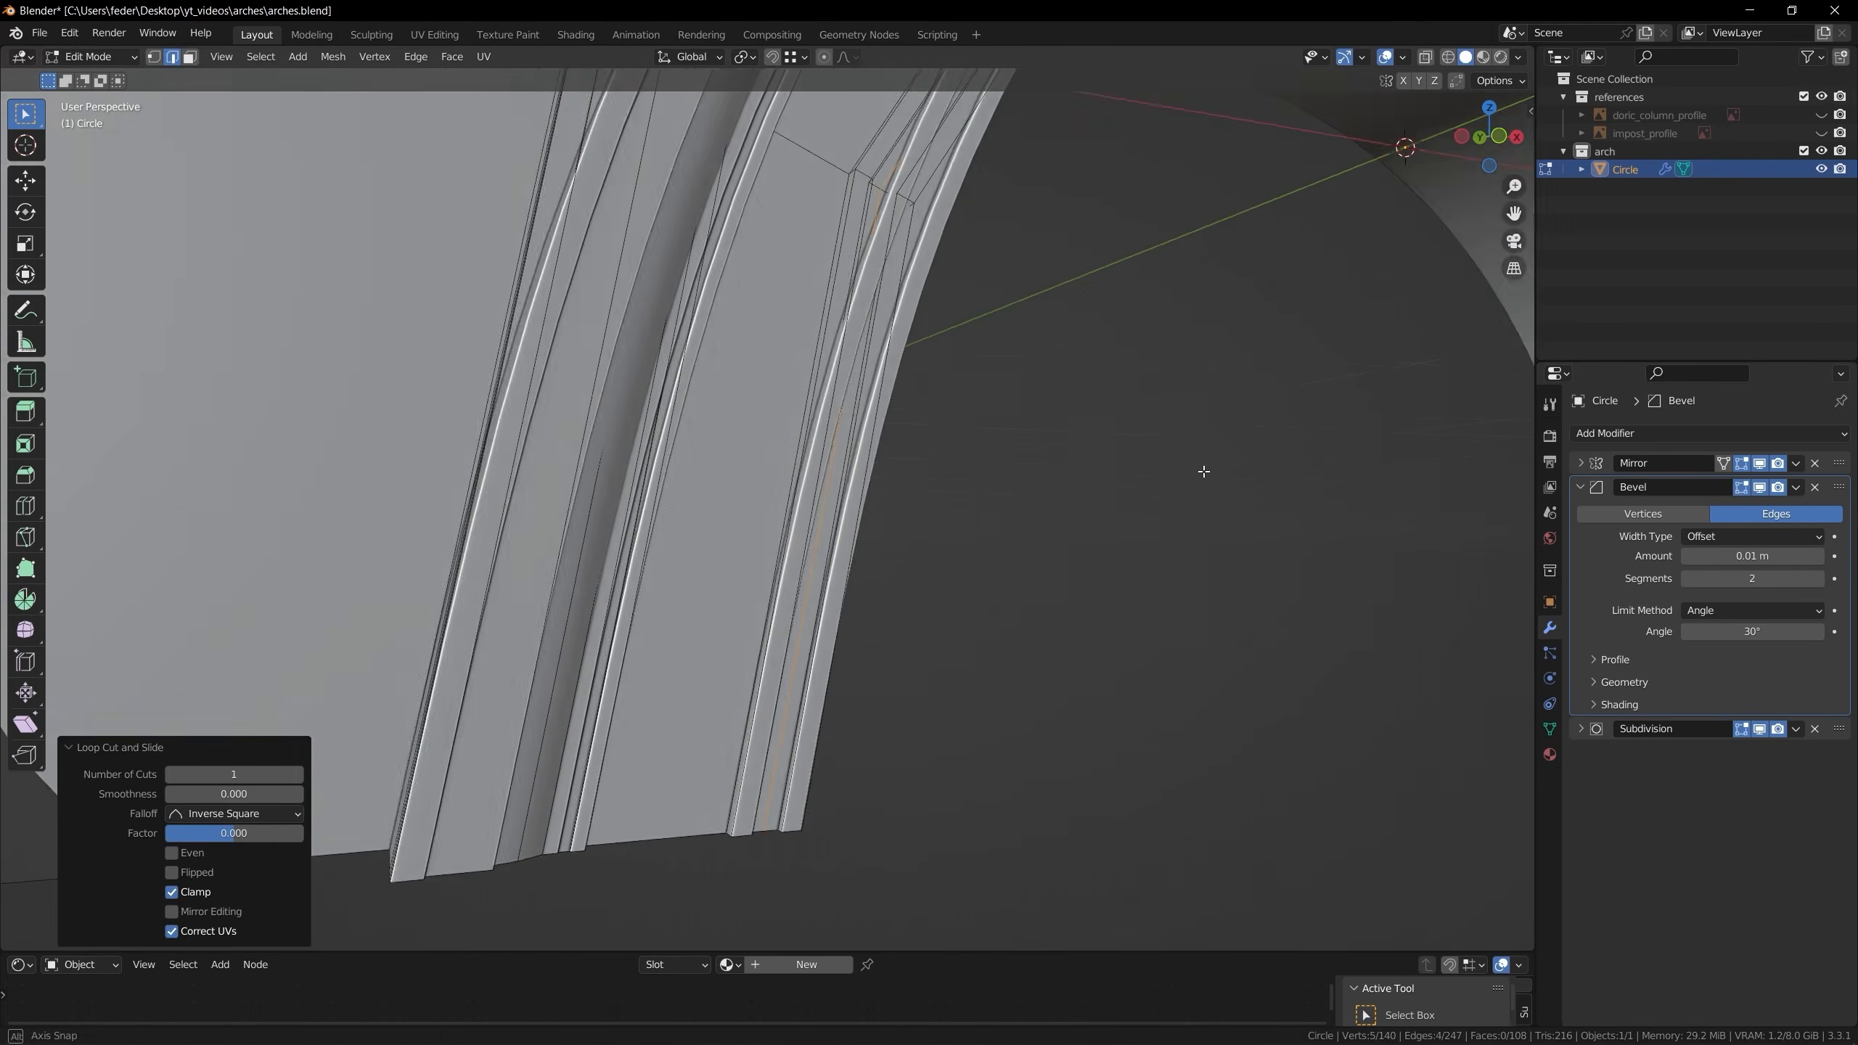
{"action": "key", "text": "g"}
{"action": "key", "text": "y"}
{"action": "left_click", "coordinate": [1168, 483]}
Bevel the edge loop between the innermost ridges to a width of about 0.002 m
{"action": "middle_click_drag", "start_coordinate": [1025, 615], "coordinate": [986, 545]}
{"action": "key", "text": "ctrl+b"}
{"action": "left_click", "coordinate": [1076, 593]}
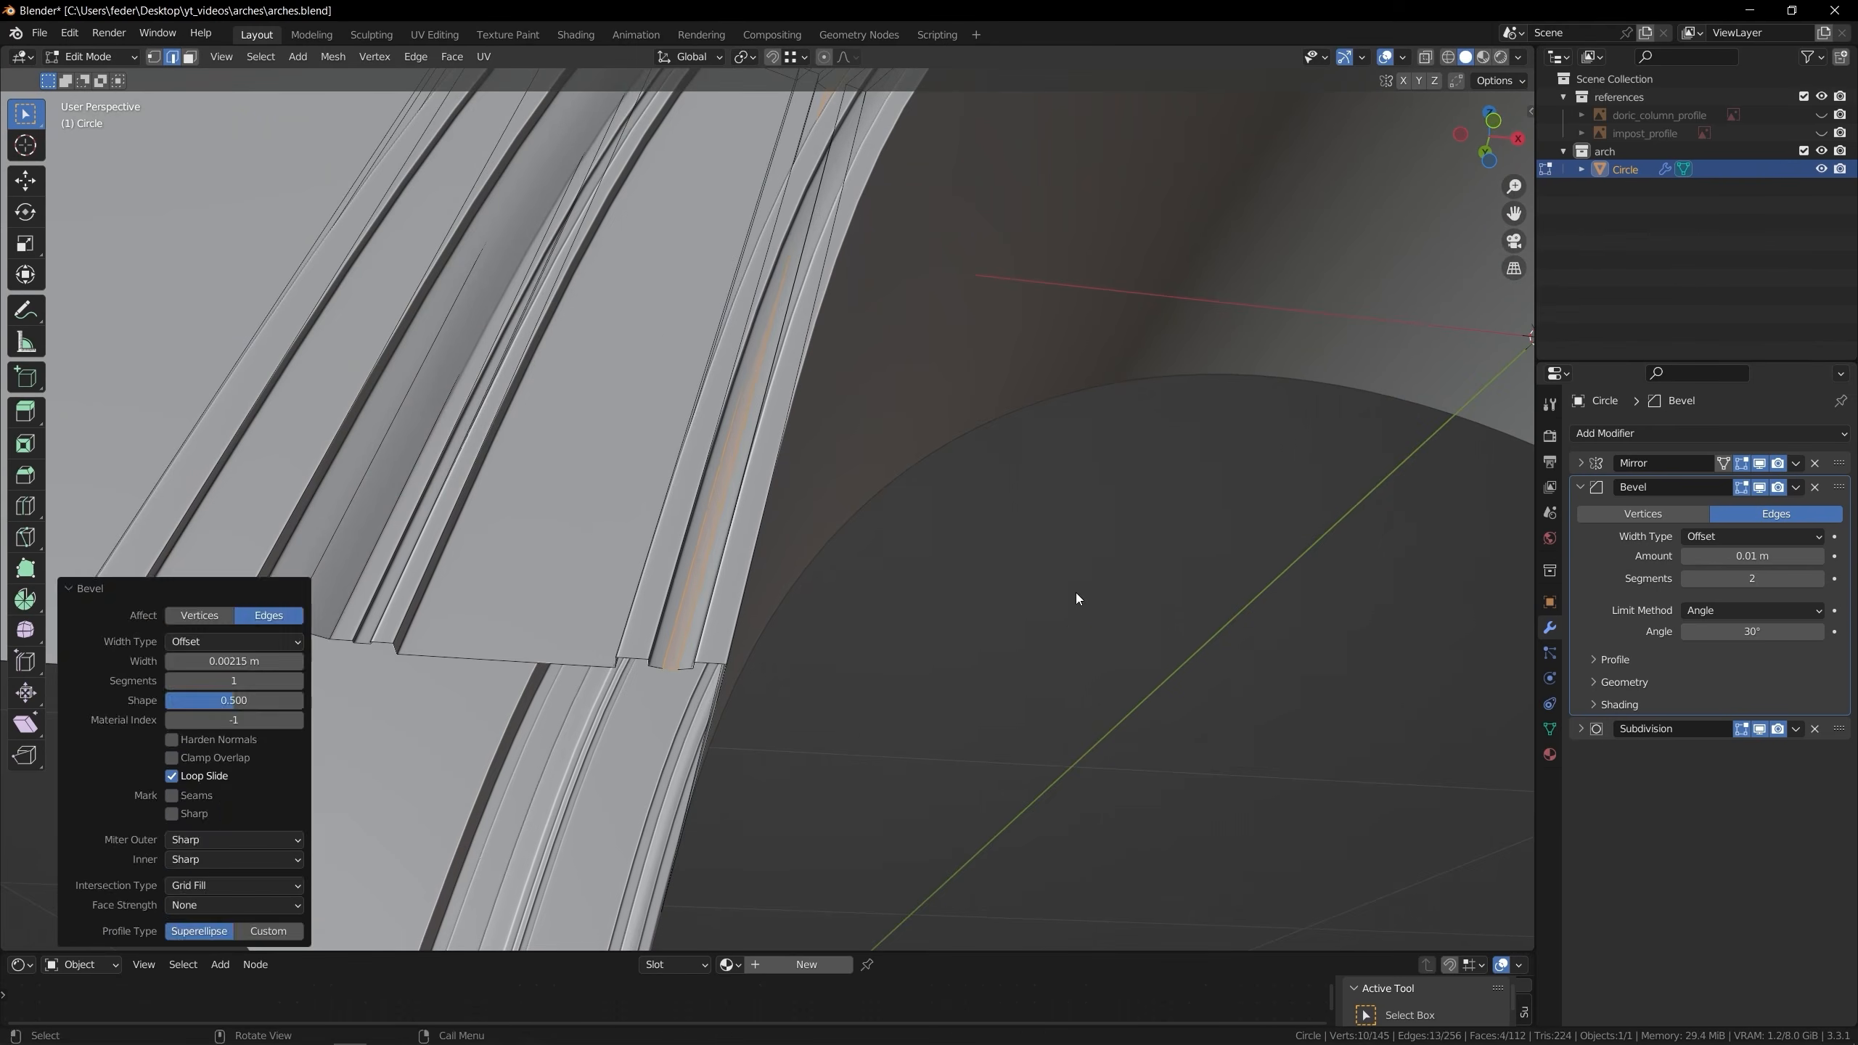
{"action": "key", "text": "Tab"}
{"action": "middle_click_drag", "start_coordinate": [1076, 593], "coordinate": [1057, 648]}
{"action": "left_click", "coordinate": [1580, 487]}
Extrude another narrow face loop on the inner trim and delete the face at its bottom end
{"action": "key", "text": "Tab"}
{"action": "key", "text": "3"}
{"action": "left_click", "coordinate": [616, 614], "text": "alt"}
{"action": "middle_click_drag", "start_coordinate": [863, 659], "coordinate": [959, 701]}
{"action": "key", "text": "alt+e"}
{"action": "left_click", "coordinate": [959, 719]}
{"action": "left_click", "coordinate": [958, 765]}
{"action": "middle_click_drag", "start_coordinate": [959, 765], "coordinate": [796, 548]}
{"action": "left_click", "coordinate": [754, 668]}
{"action": "key", "text": "x"}
{"action": "key", "text": "f"}
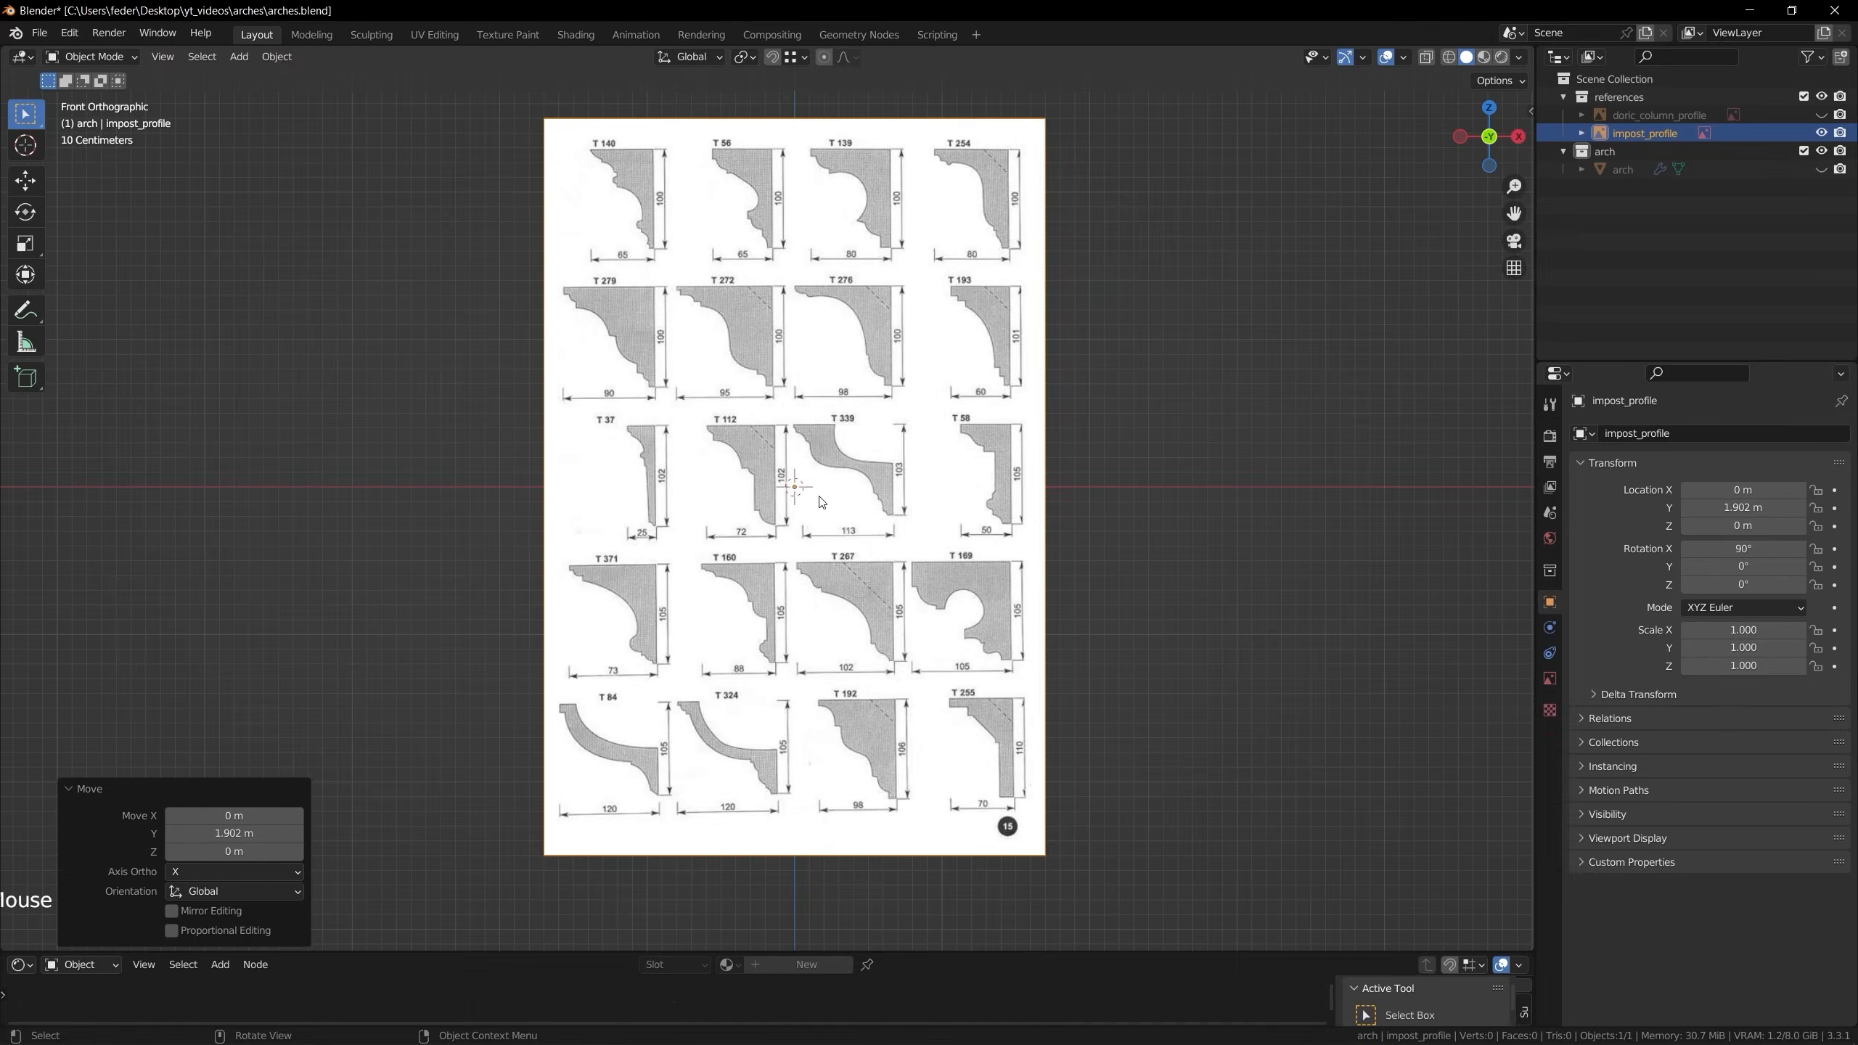
Add a cube in front of the profile sheet and scale its mesh down uniformly
{"action": "middle_click_drag", "start_coordinate": [805, 475], "coordinate": [894, 534]}
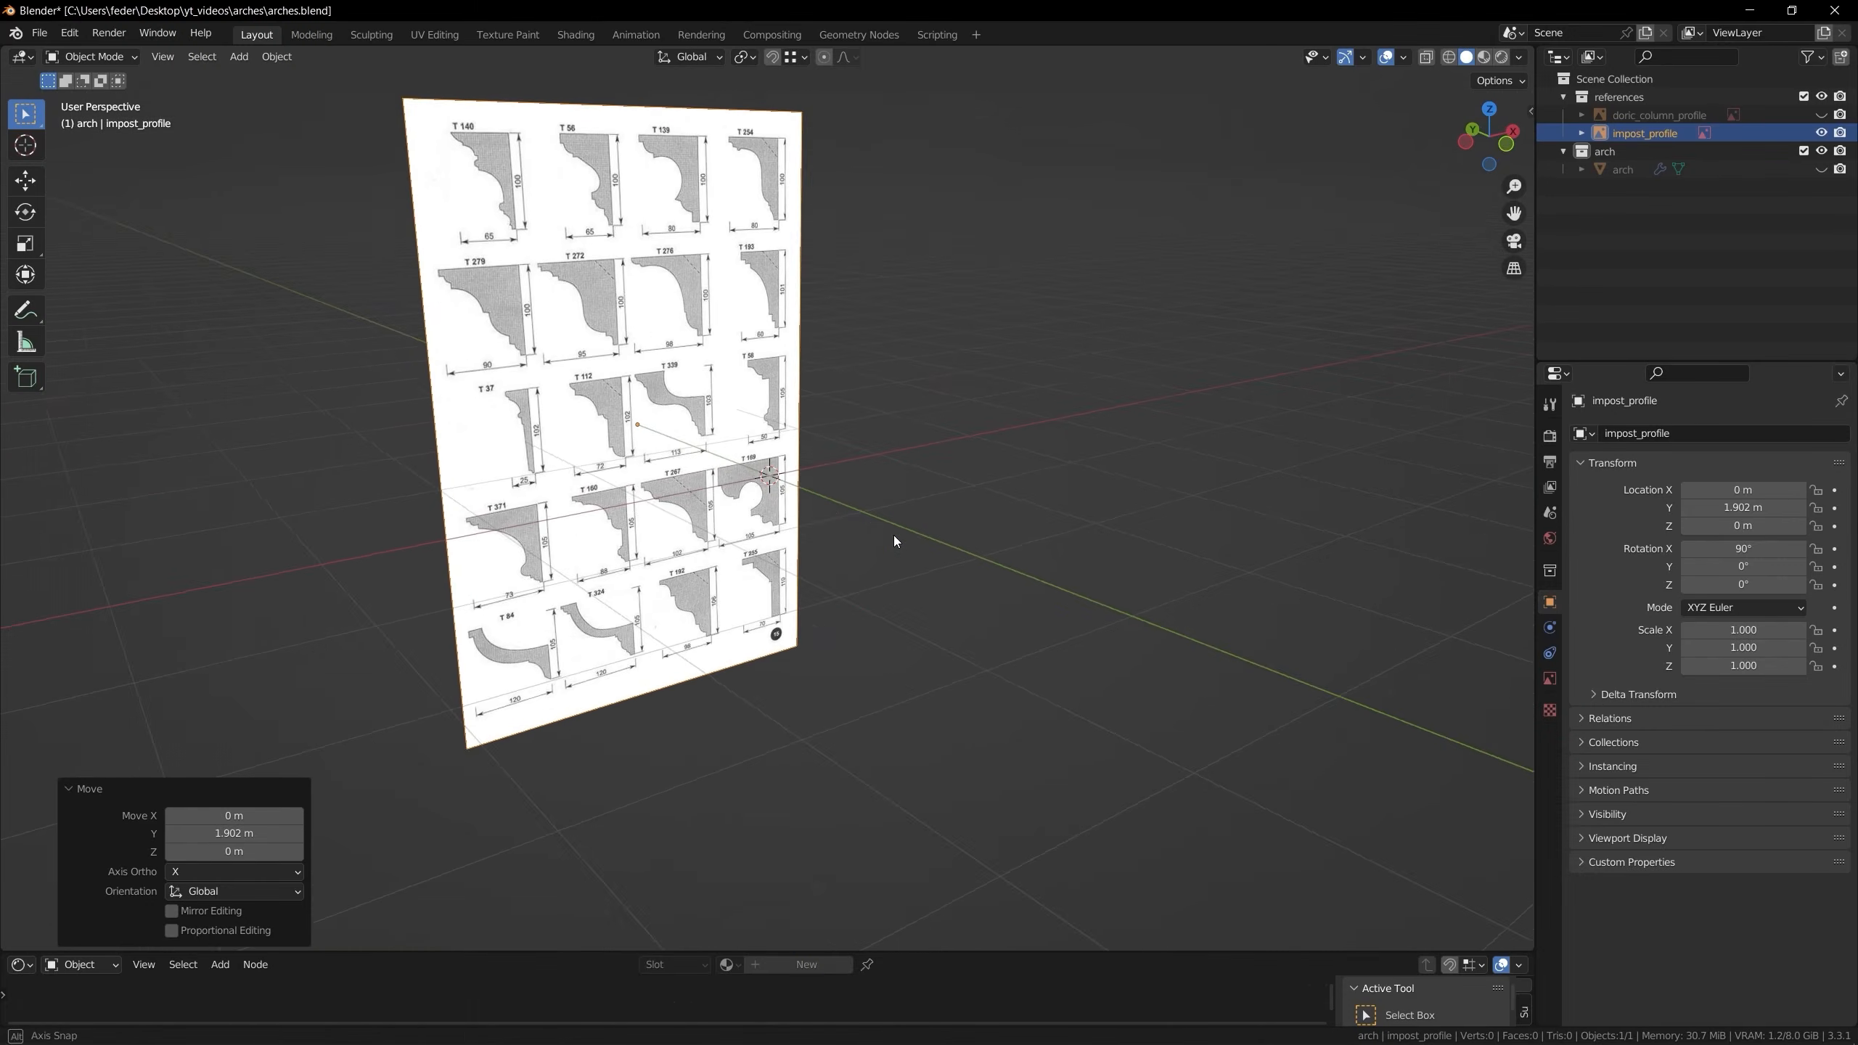
{"action": "scroll", "coordinate": [895, 534], "scroll_direction": "up", "scroll_amount": 3}
{"action": "key", "text": "shift+a"}
{"action": "left_click", "coordinate": [940, 523]}
{"action": "key", "text": "Tab"}
{"action": "key", "text": "s"}
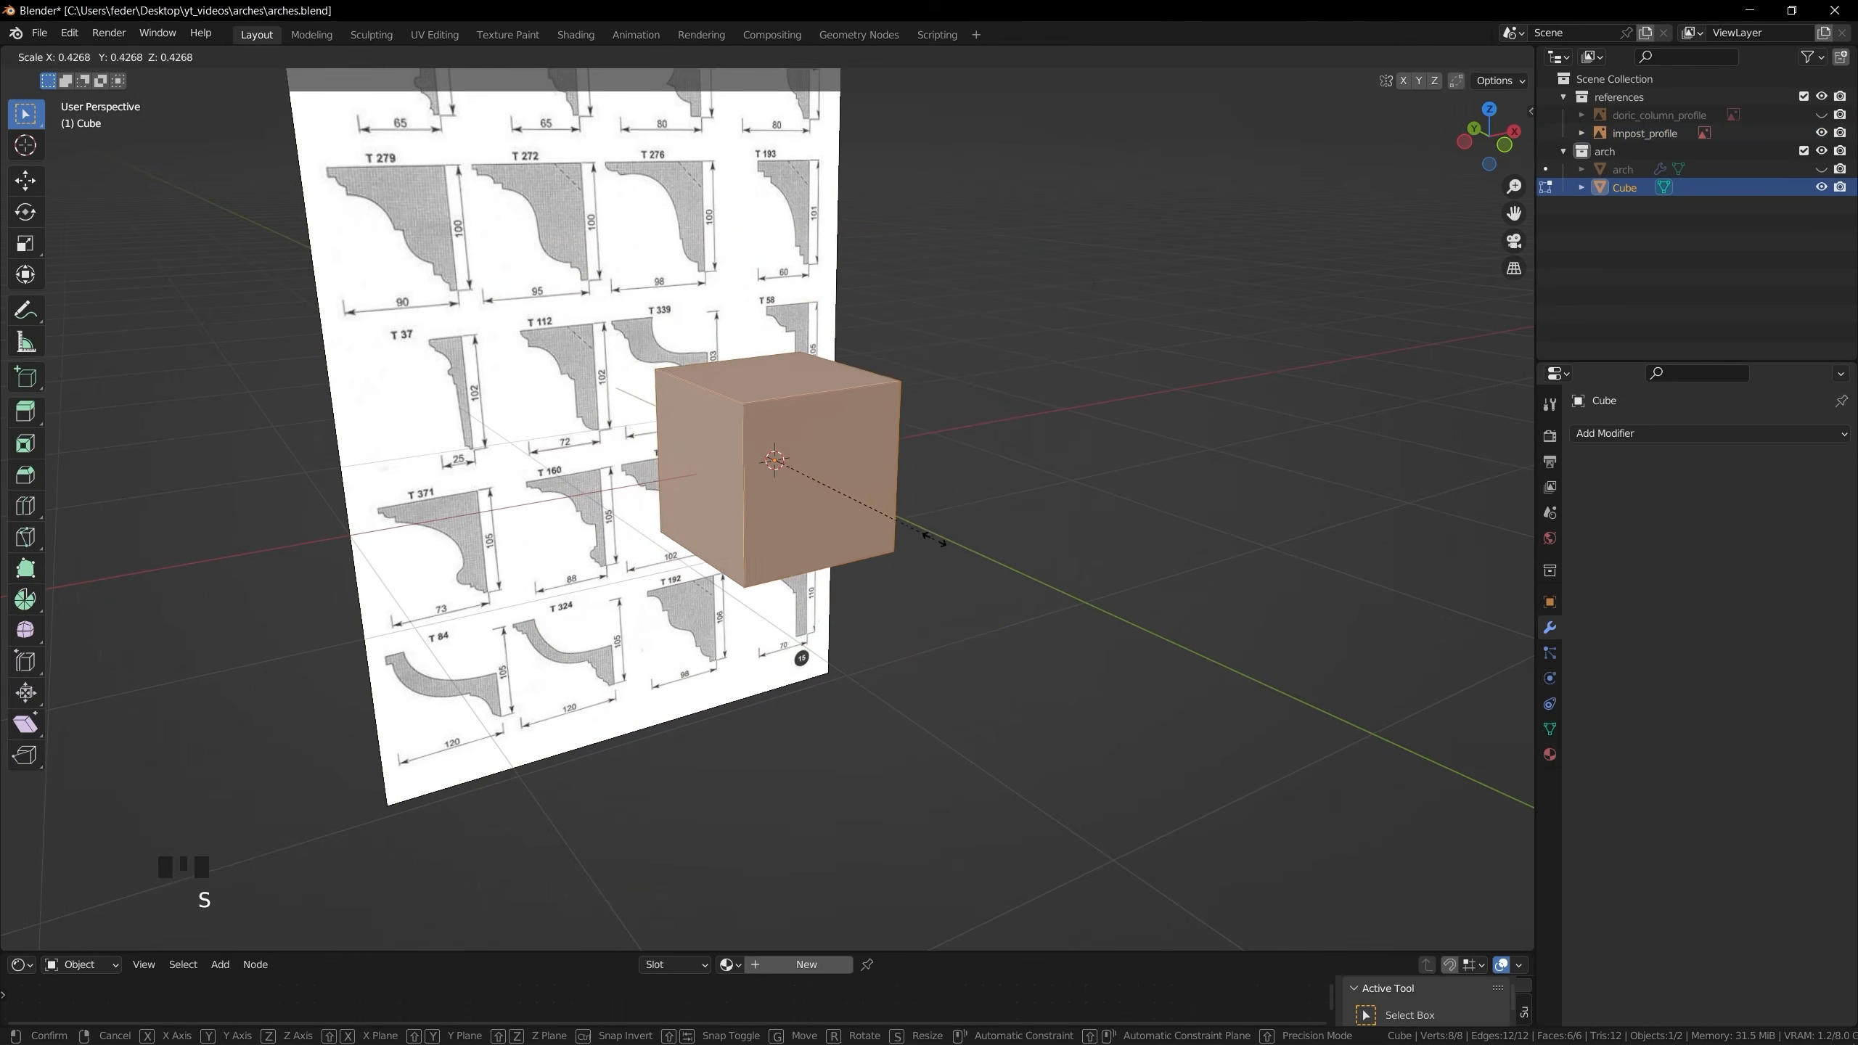
{"action": "left_click", "coordinate": [858, 487]}
Duplicate the cube mesh, moving the copy about 0.8 m along X, and stretch the copy along Y into an elongated box
{"action": "middle_click_drag", "start_coordinate": [843, 480], "coordinate": [810, 547]}
{"action": "key", "text": "shift+d"}
{"action": "right_click", "coordinate": [843, 491]}
{"action": "key", "text": "g"}
{"action": "key", "text": "x"}
{"action": "left_click", "coordinate": [953, 518]}
{"action": "key", "text": "s"}
{"action": "key", "text": "y"}
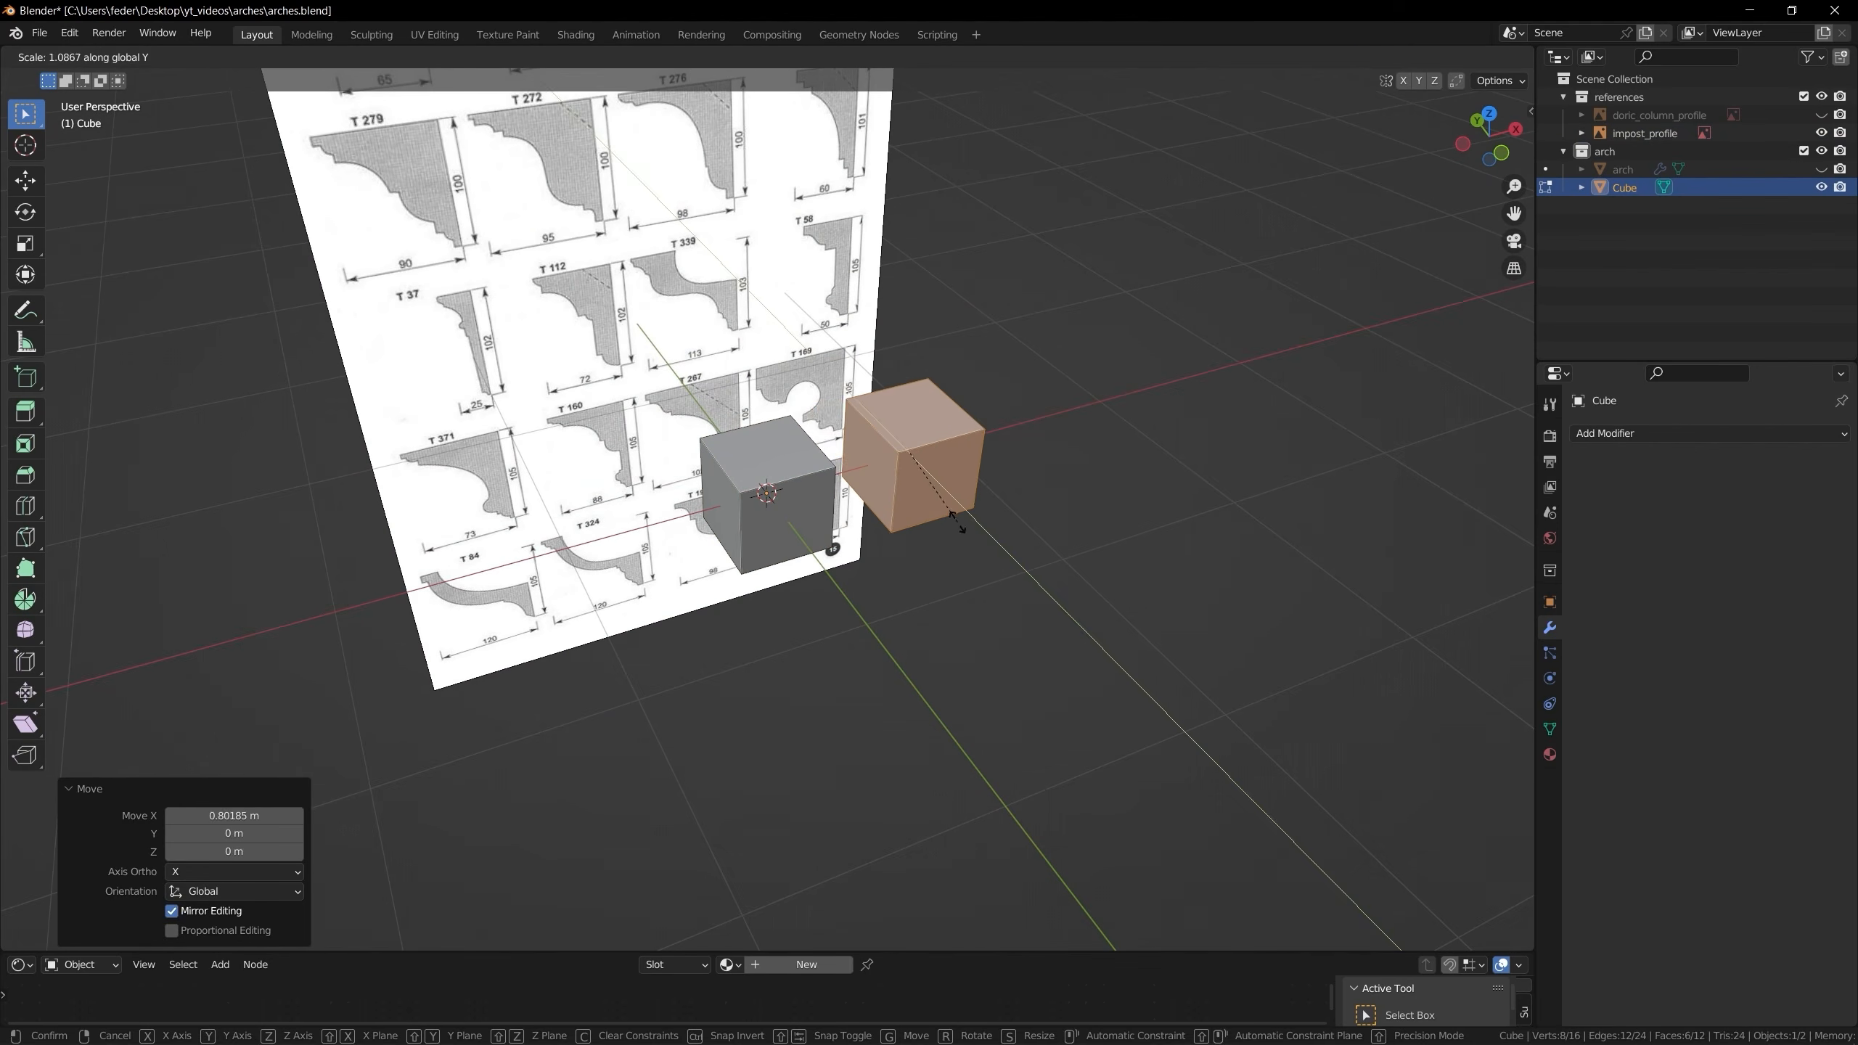
{"action": "left_click", "coordinate": [1041, 578]}
Delete the top faces of both the cubic box and the elongated box
{"action": "left_click", "coordinate": [775, 479]}
{"action": "left_click", "coordinate": [922, 459], "text": "shift"}
{"action": "key", "text": "x"}
{"action": "left_click", "coordinate": [914, 493]}
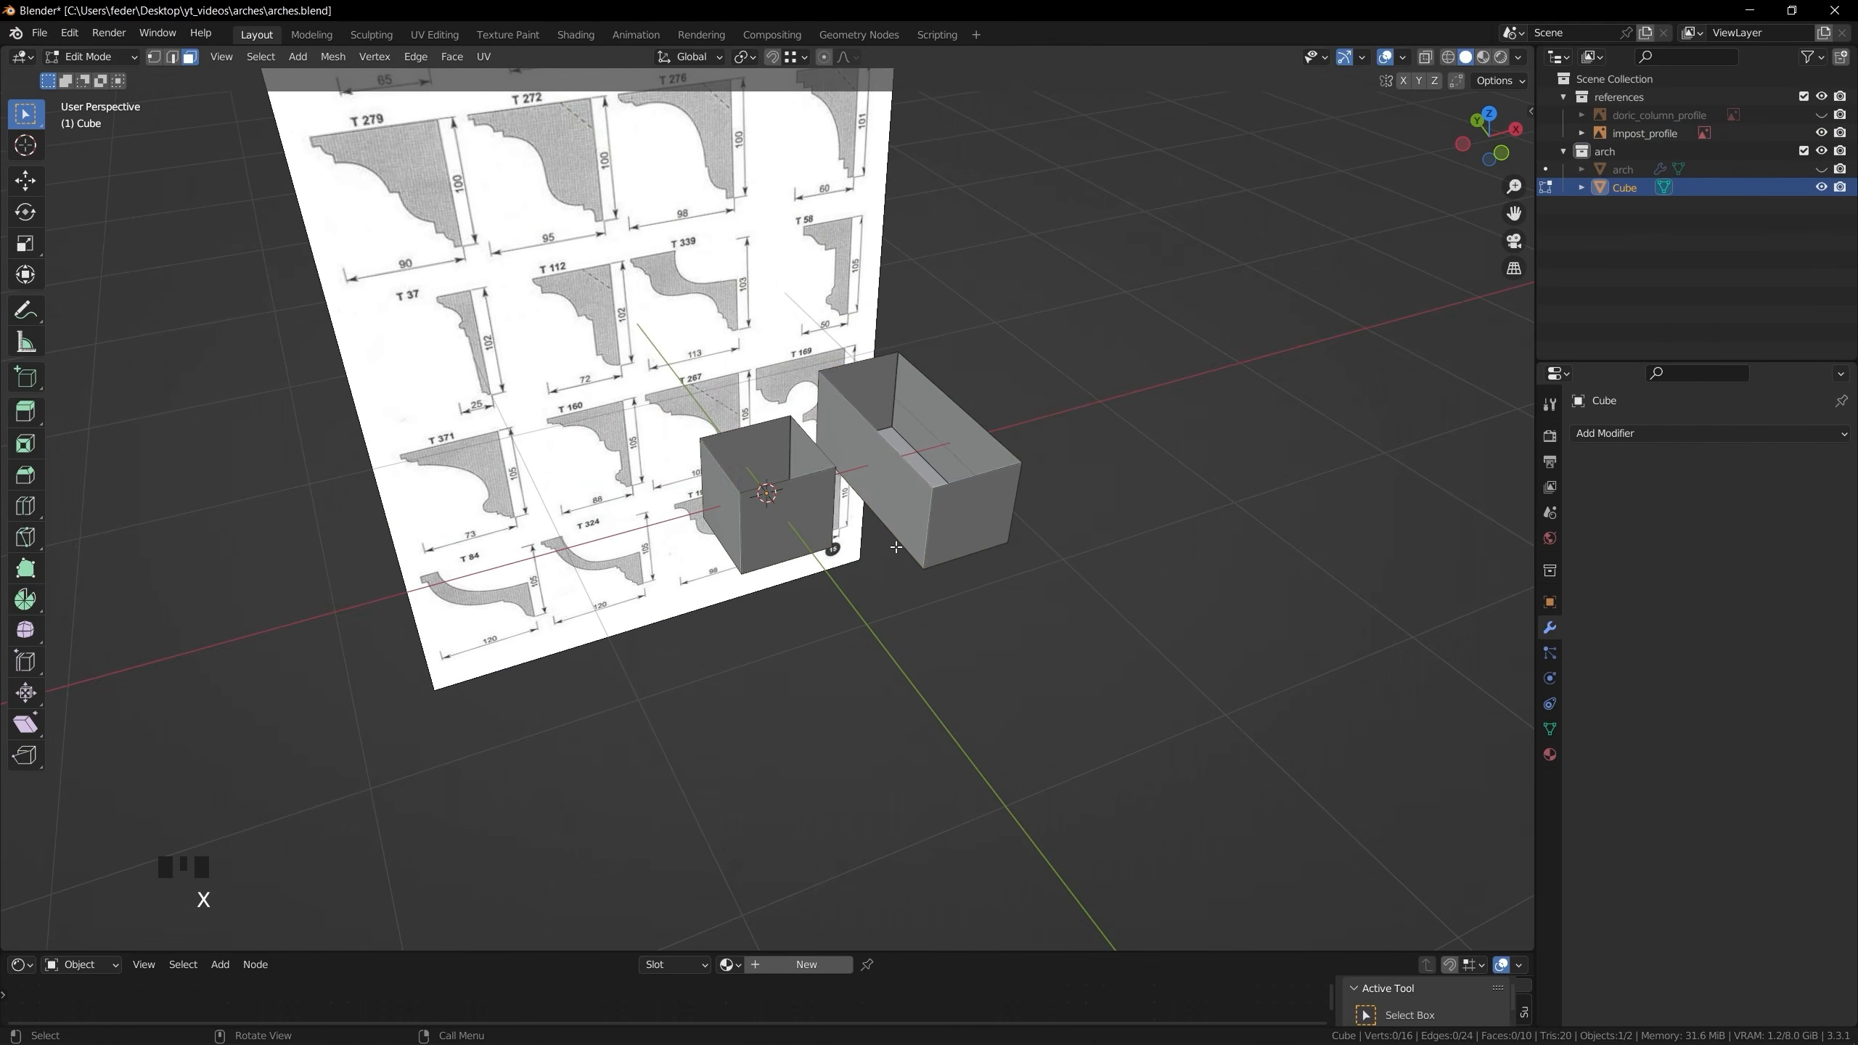
Extrude the cubic box's top edge loop in place and scale it outward into a rim
{"action": "key", "text": "2"}
{"action": "scroll", "coordinate": [856, 509], "scroll_direction": "up", "scroll_amount": 5}
{"action": "left_click", "coordinate": [845, 440], "text": "alt"}
{"action": "key", "text": "e"}
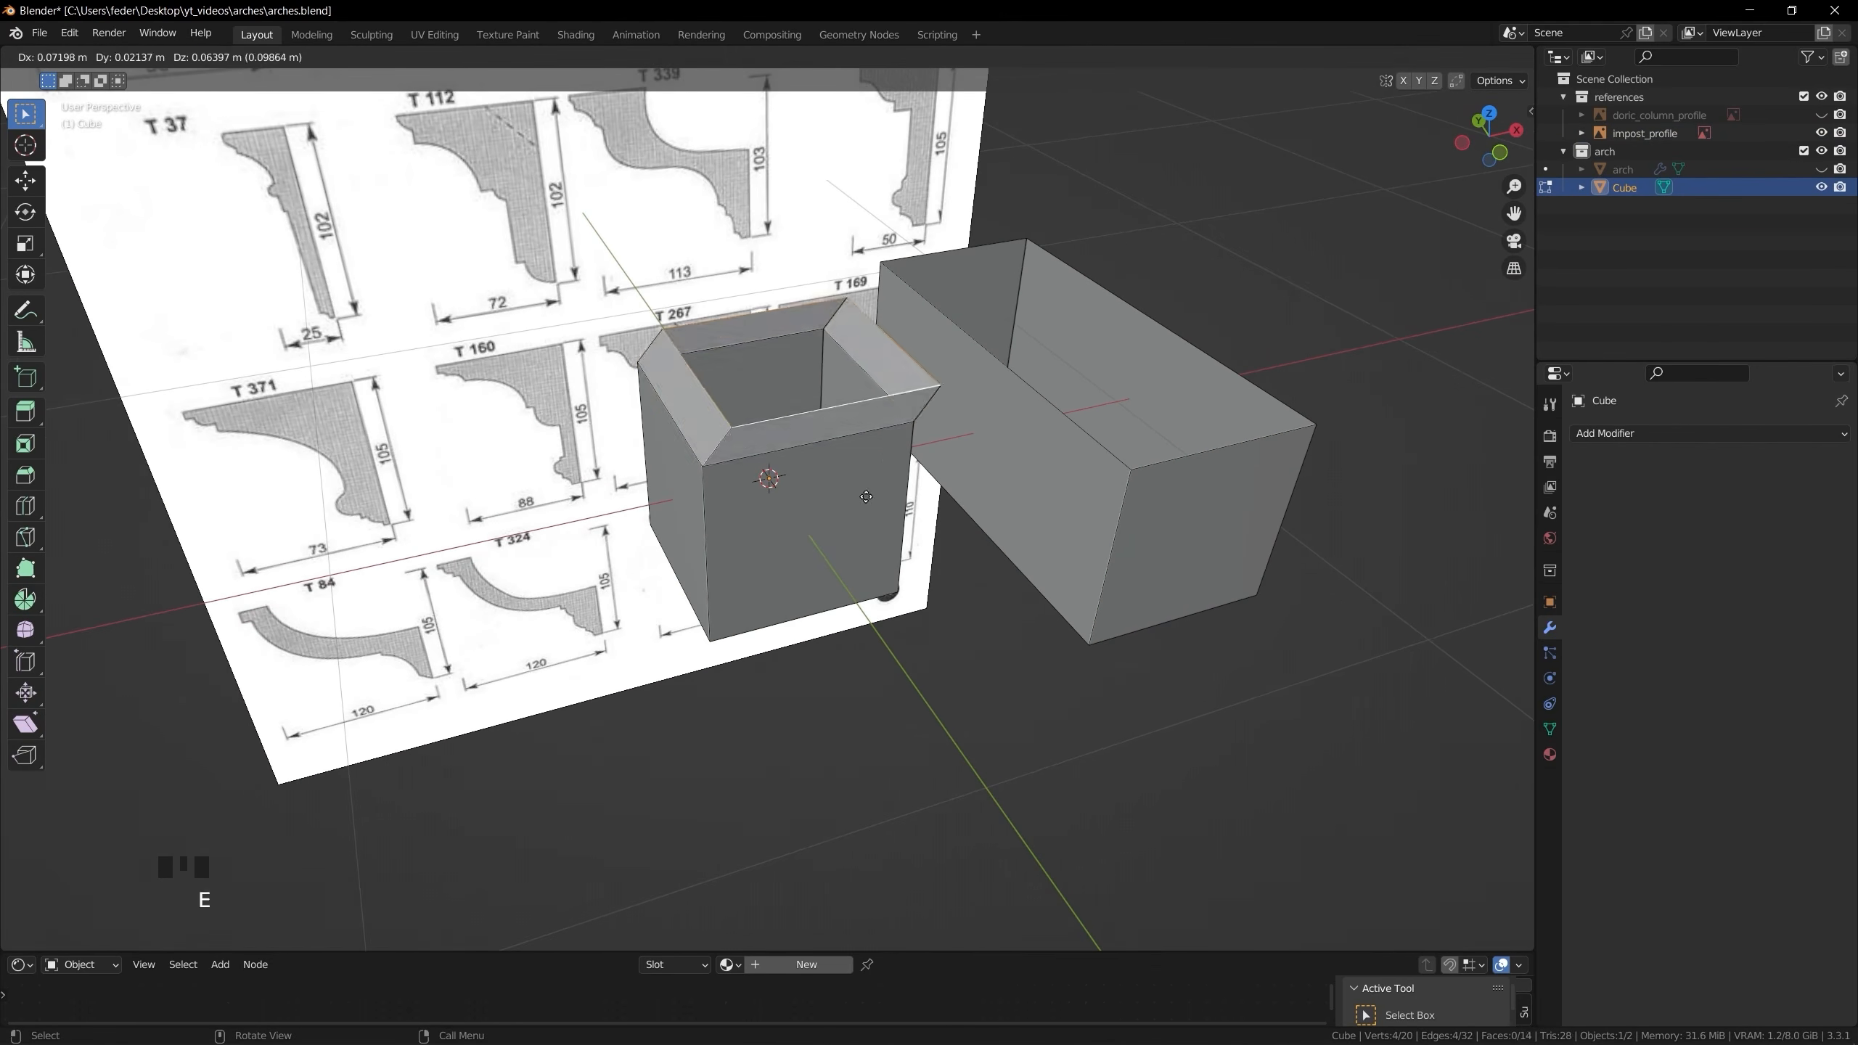
{"action": "right_click", "coordinate": [871, 439]}
{"action": "key", "text": "s"}
{"action": "left_click", "coordinate": [917, 704]}
Extrude the elongated box's top edge loop in place and scale it outward into a rim
{"action": "middle_click_drag", "start_coordinate": [979, 629], "coordinate": [985, 654]}
{"action": "left_click", "coordinate": [1164, 514], "text": "alt"}
{"action": "key", "text": "e"}
{"action": "right_click", "coordinate": [1199, 551]}
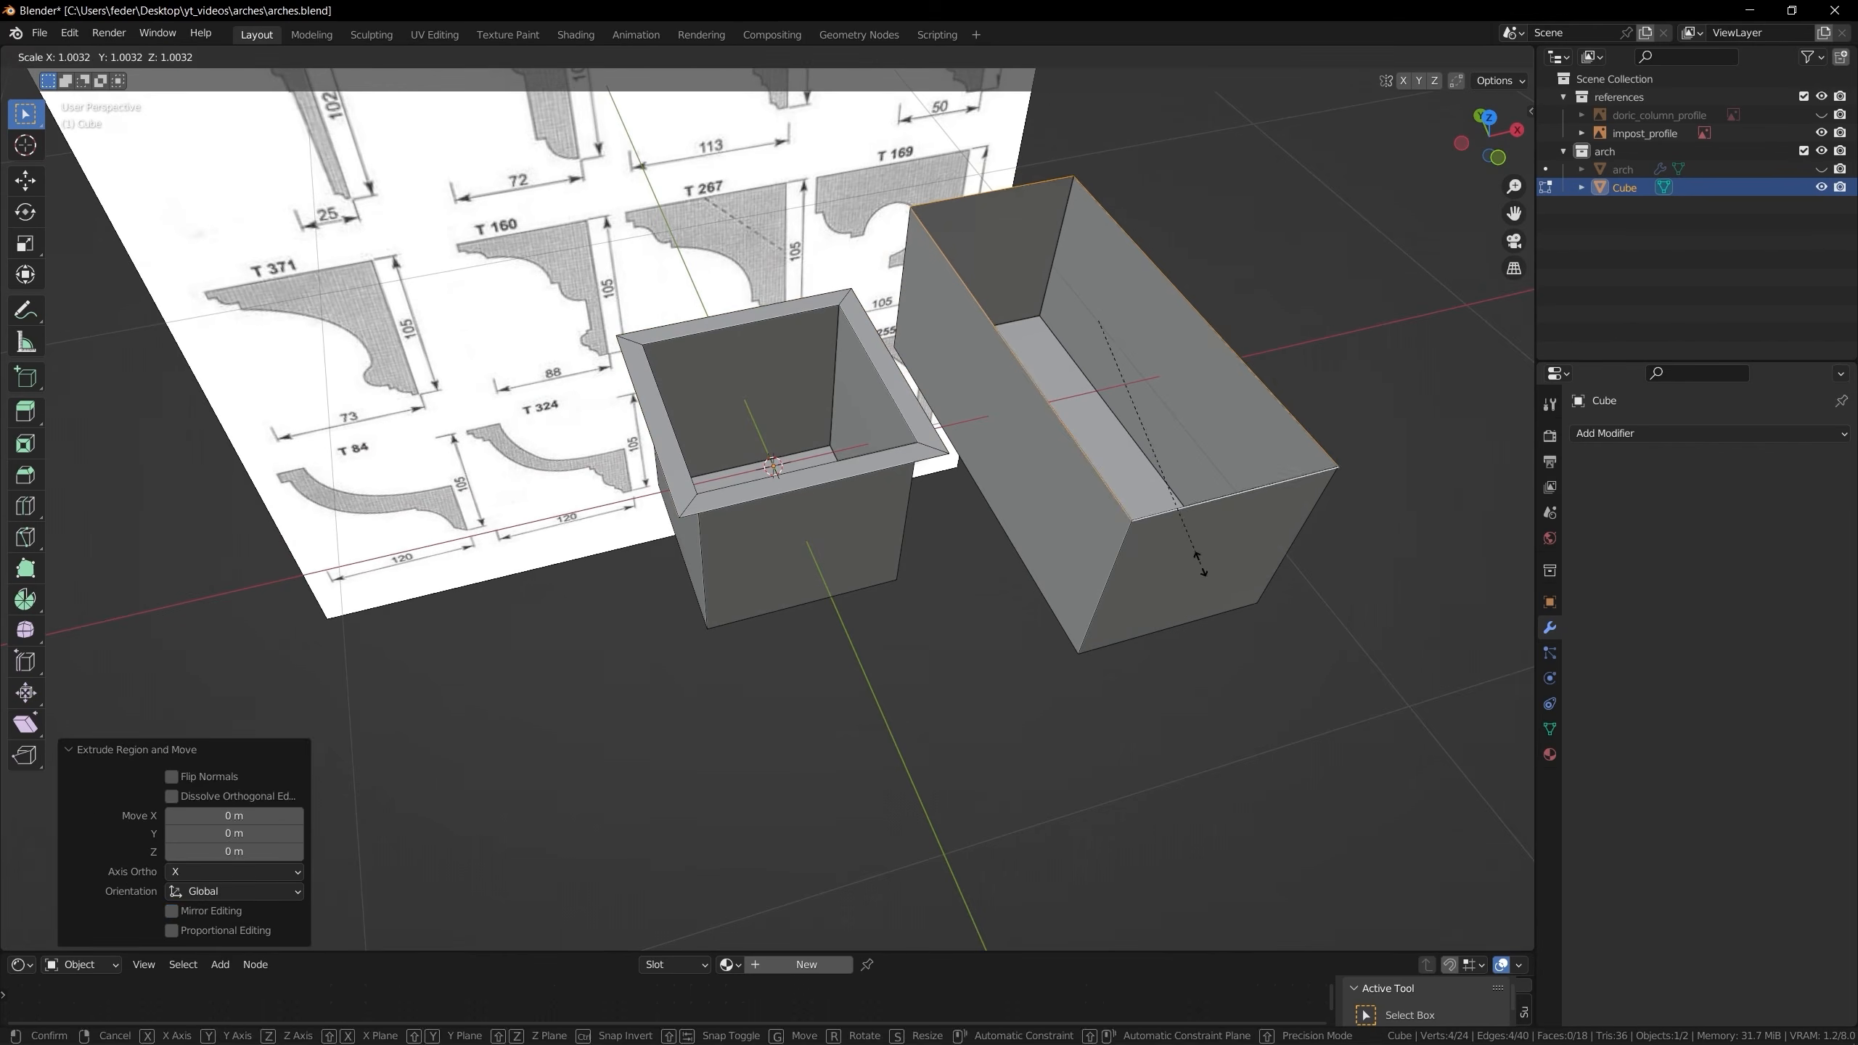
{"action": "key", "text": "s"}
{"action": "left_click", "coordinate": [1199, 685]}
{"action": "middle_click_drag", "start_coordinate": [1199, 686], "coordinate": [1127, 574]}
{"action": "key", "text": "Tab"}
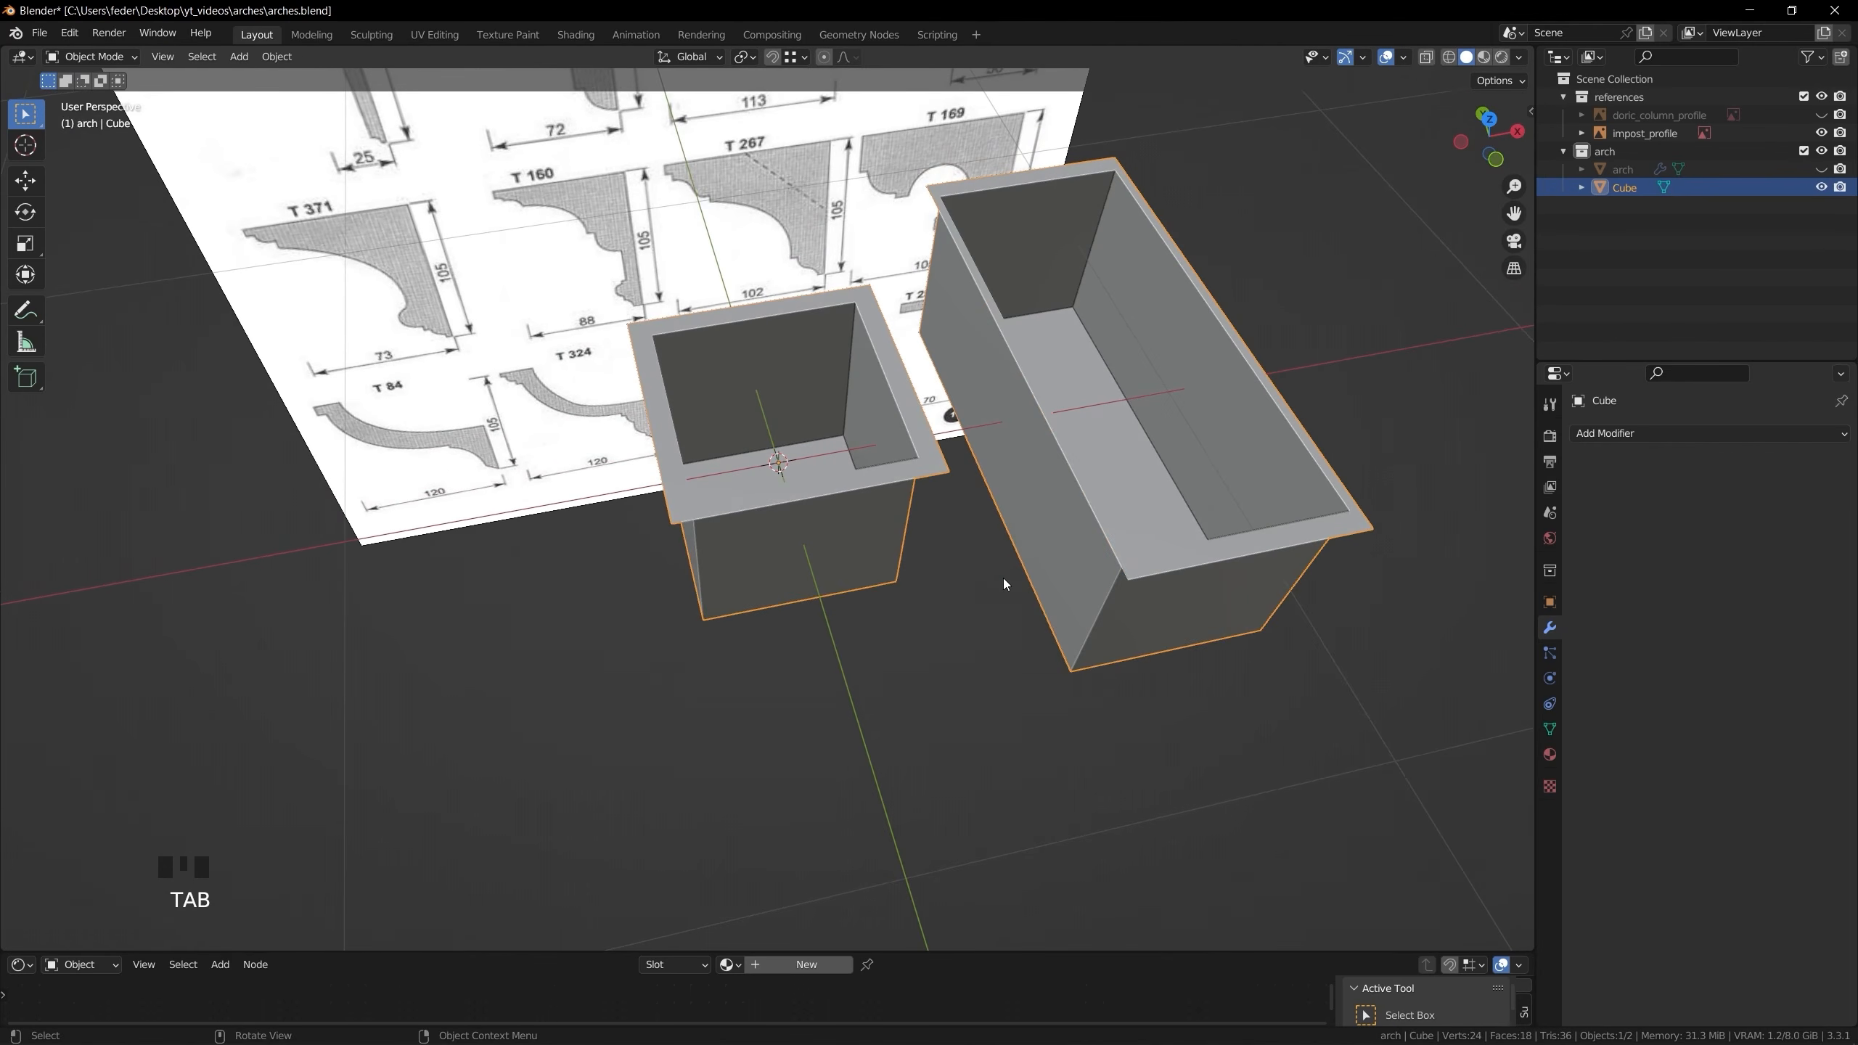
Replace the two test boxes with a new 2 m cube and scale its mesh to 0.205
{"action": "key", "text": "Delete"}
{"action": "key", "text": "shift+a"}
{"action": "left_click", "coordinate": [1052, 606]}
{"action": "middle_click_drag", "start_coordinate": [951, 568], "coordinate": [906, 502]}
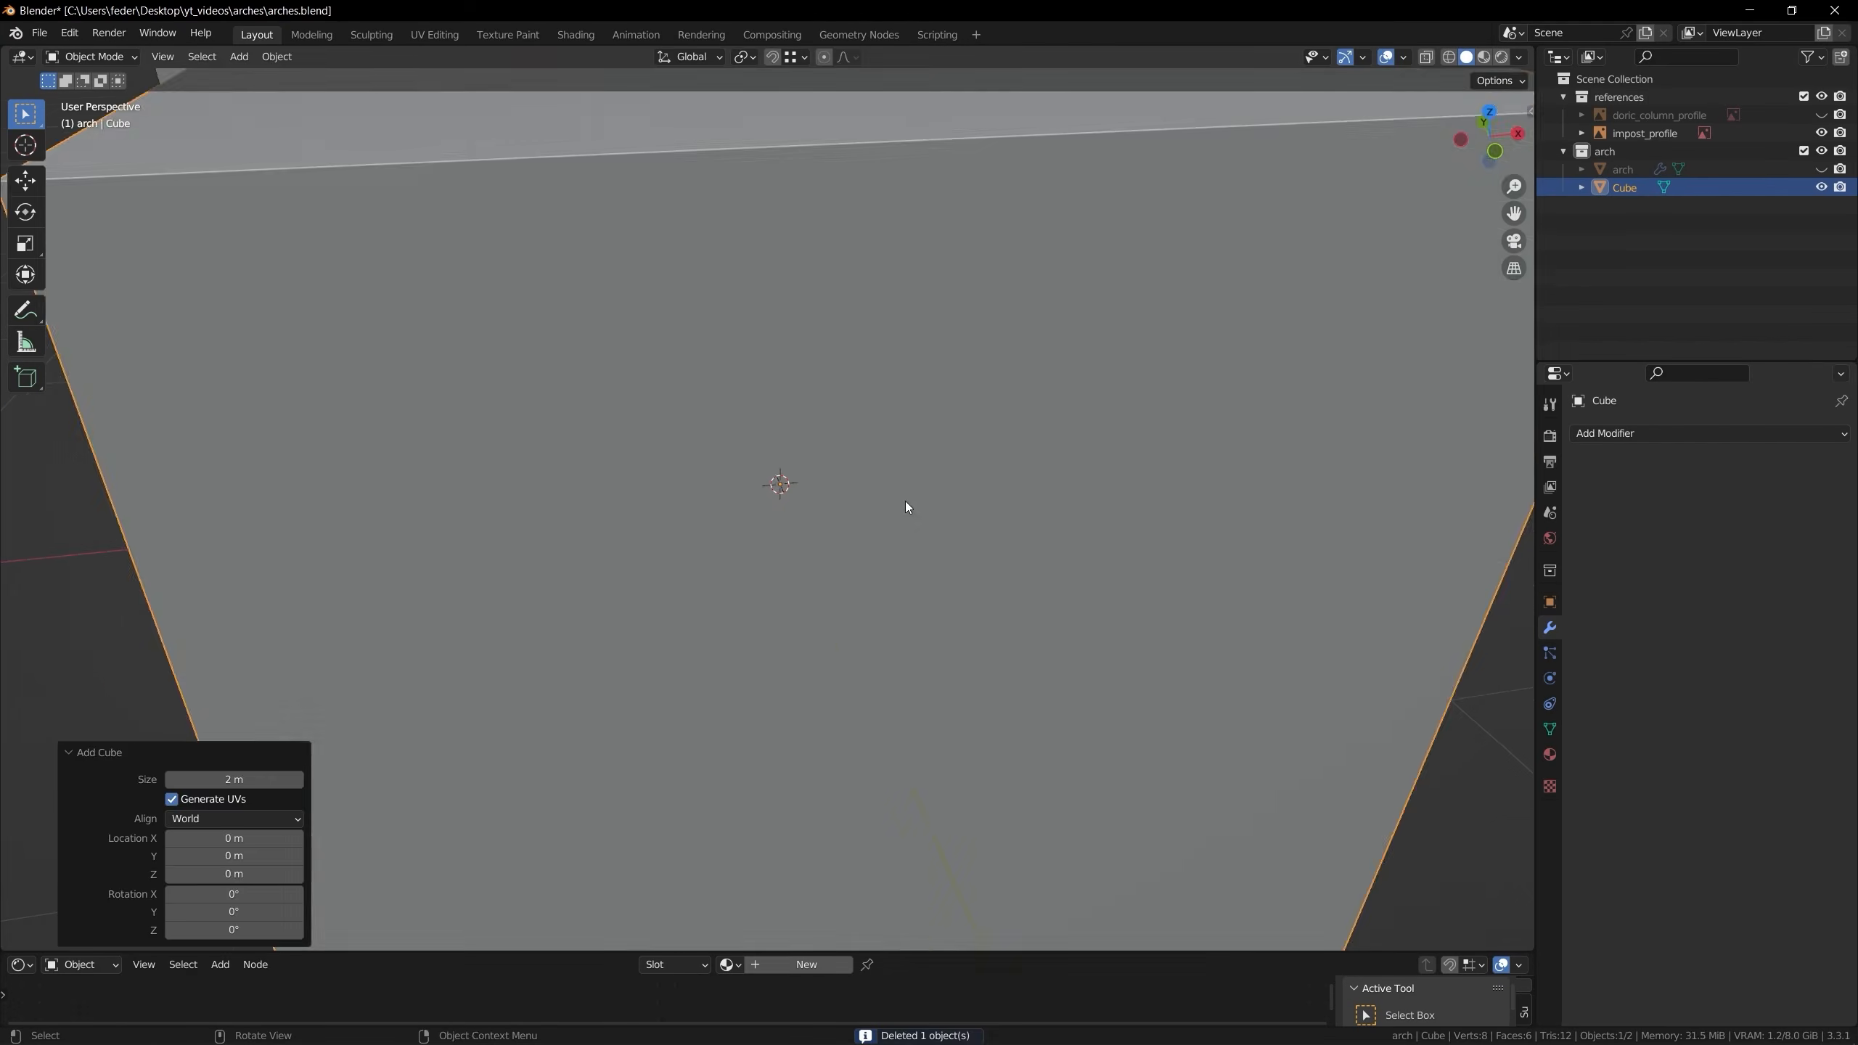
{"action": "scroll", "coordinate": [906, 501], "scroll_direction": "down", "scroll_amount": 4}
{"action": "key", "text": "Tab"}
{"action": "key", "text": "s"}
{"action": "left_click", "coordinate": [830, 511]}
Delete the top and bottom faces of the new cube, keeping only its four side walls
{"action": "left_click", "coordinate": [1492, 150]}
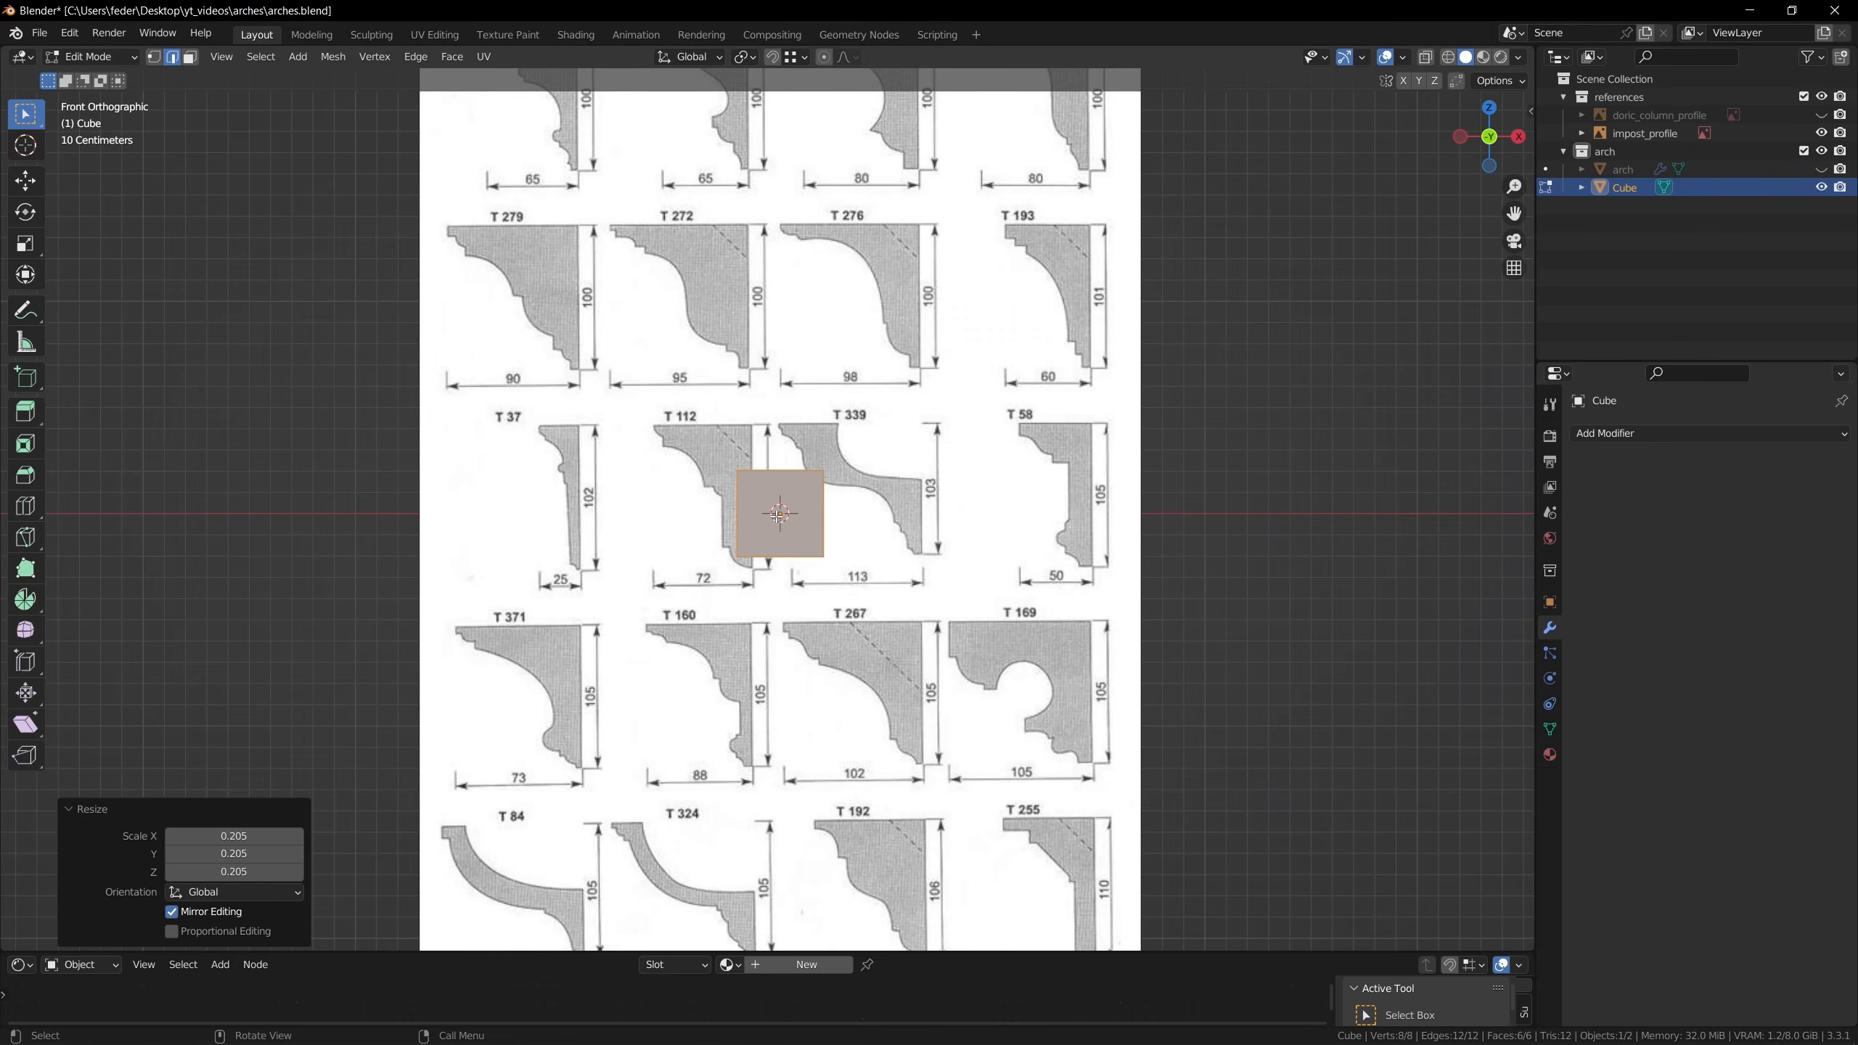
{"action": "scroll", "coordinate": [778, 514], "scroll_direction": "up", "scroll_amount": 3}
{"action": "key", "text": "Tab"}
{"action": "middle_click_drag", "start_coordinate": [826, 539], "coordinate": [765, 329]}
{"action": "key", "text": "Tab"}
{"action": "key", "text": "3"}
{"action": "left_click", "coordinate": [768, 432]}
{"action": "left_click", "coordinate": [761, 570], "text": "shift"}
{"action": "key", "text": "x"}
{"action": "left_click", "coordinate": [762, 569]}
{"action": "middle_click_drag", "start_coordinate": [762, 569], "coordinate": [783, 667]}
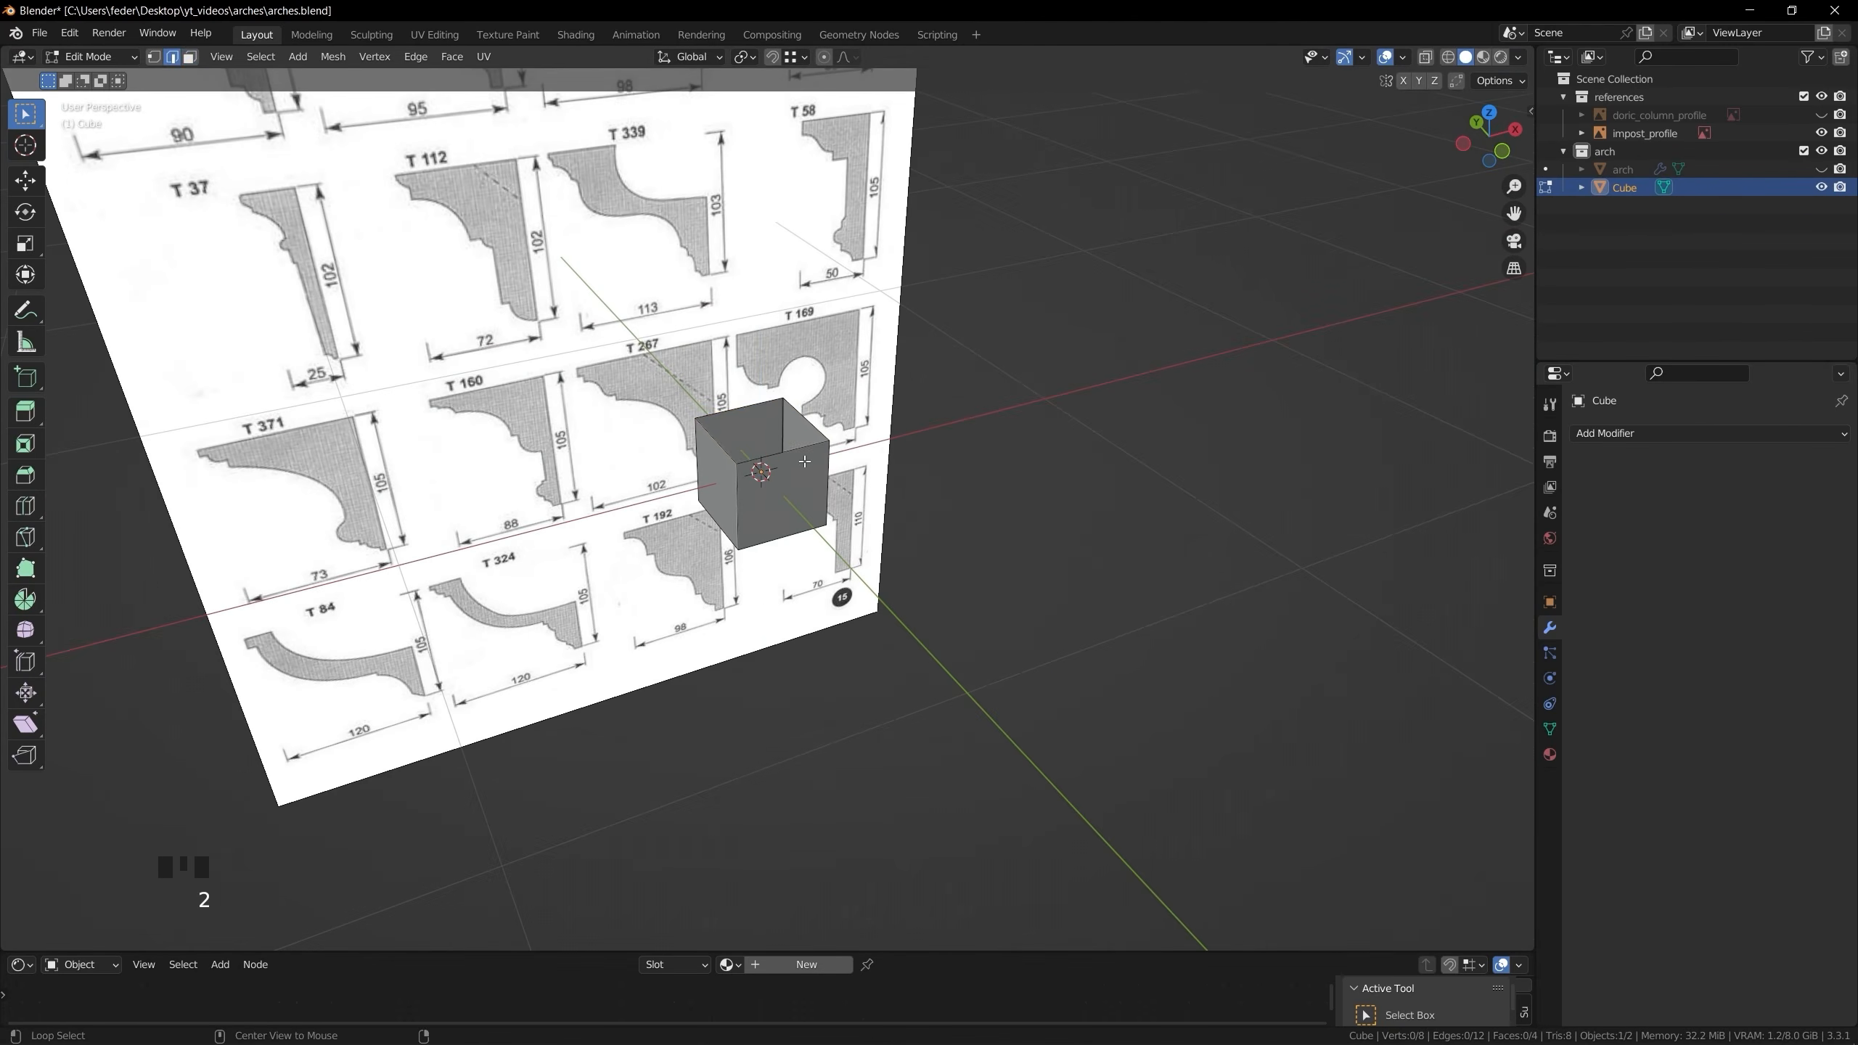
Lower the cube's top edge loop by about 0.207 m along Z
{"action": "left_click", "coordinate": [805, 461], "text": "alt"}
{"action": "key", "text": "g"}
{"action": "key", "text": "z"}
{"action": "left_click", "coordinate": [817, 522]}
Move the whole mesh in front view so its upper corner meets the foot of the T 112 profile
{"action": "key", "text": "KP_1"}
{"action": "key", "text": "KP_Decimal"}
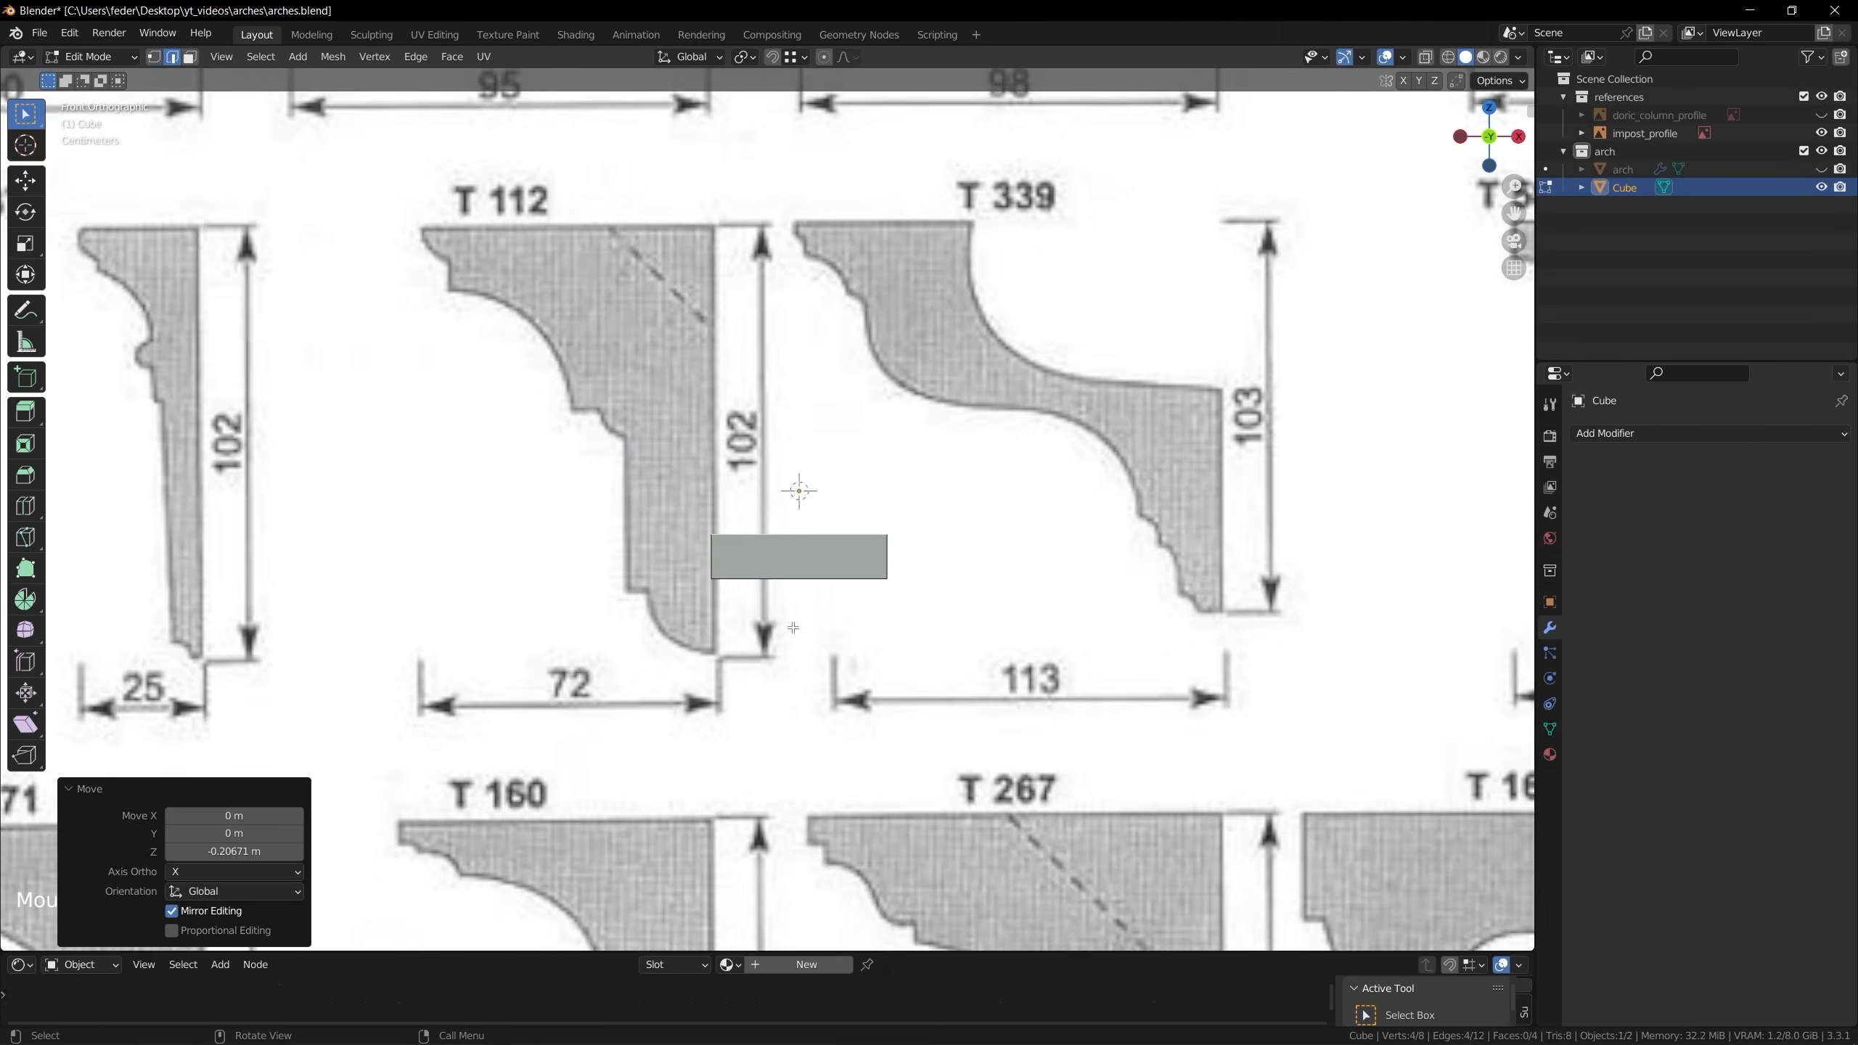
{"action": "key", "text": "a"}
{"action": "scroll", "coordinate": [805, 550], "scroll_direction": "up", "scroll_amount": 2}
{"action": "key", "text": "g"}
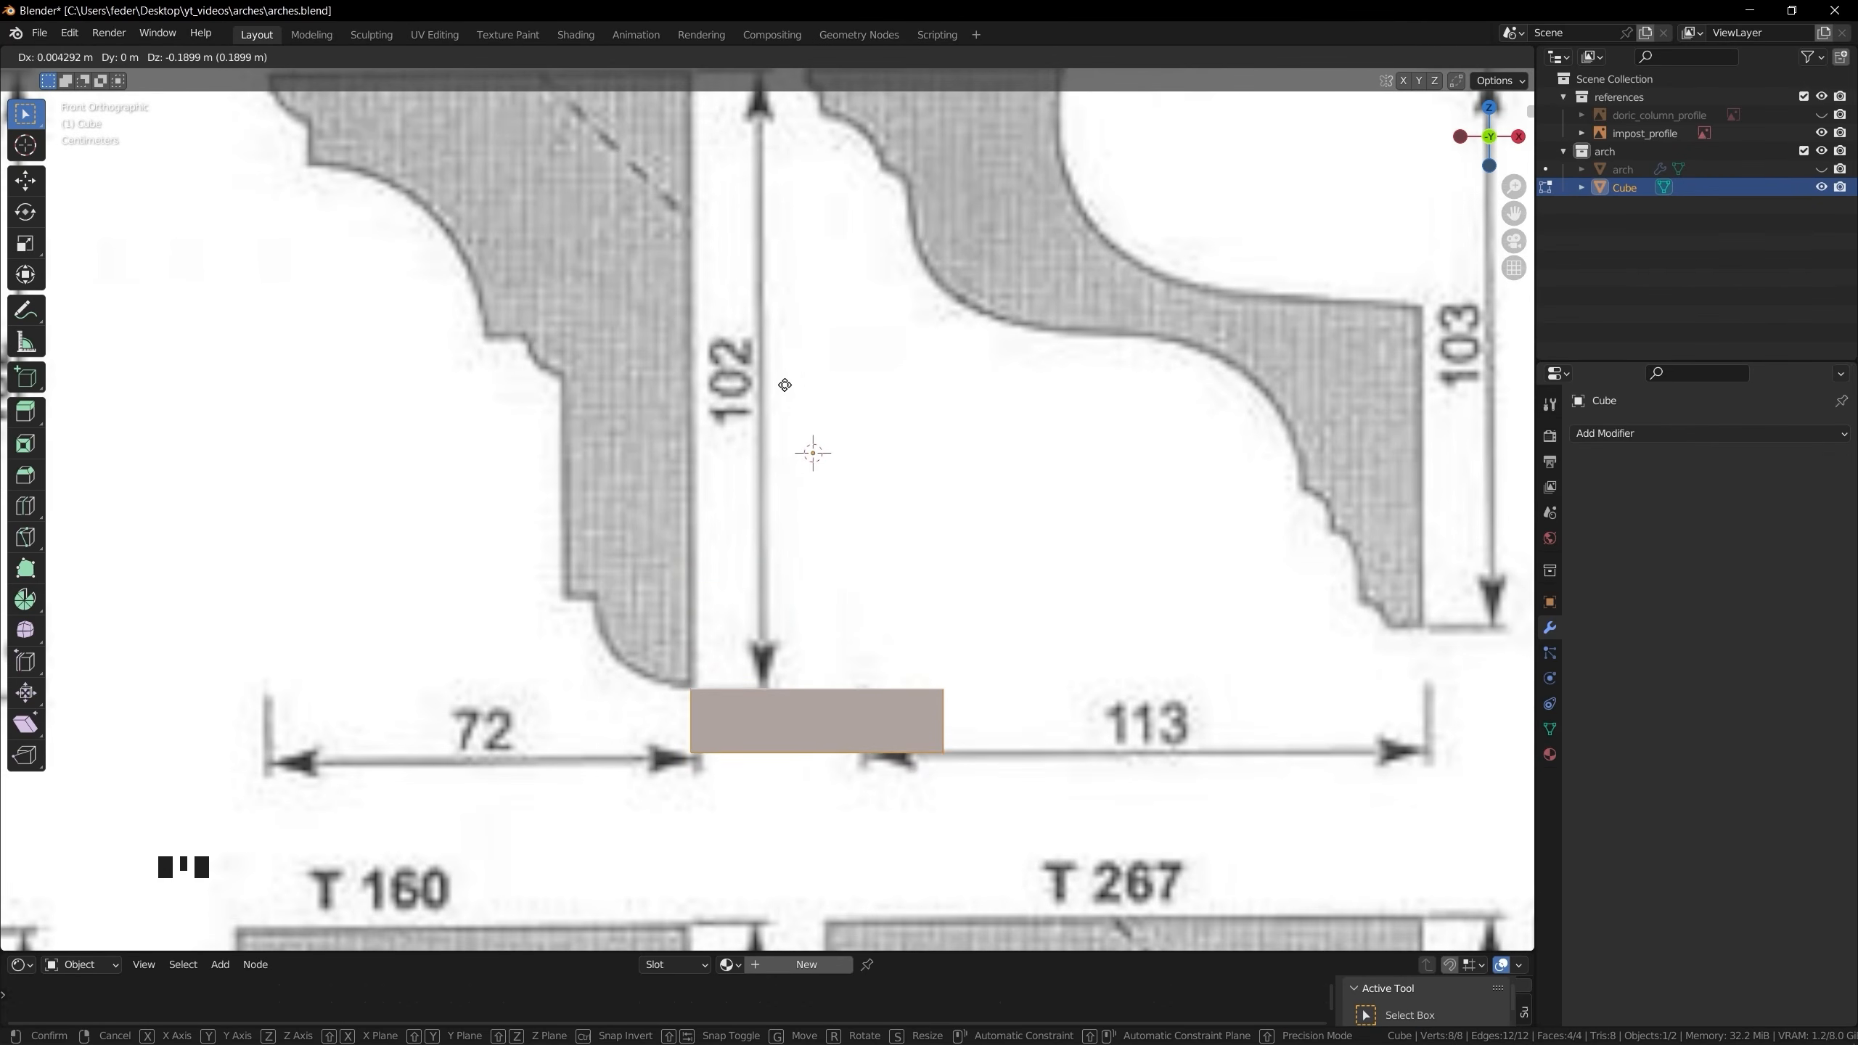
{"action": "left_click", "coordinate": [807, 721]}
Extrude the mesh's top edge loop in place and scale it inward to 0.287
{"action": "left_click", "coordinate": [799, 690], "text": "alt"}
{"action": "middle_click_drag", "start_coordinate": [812, 660], "coordinate": [848, 682]}
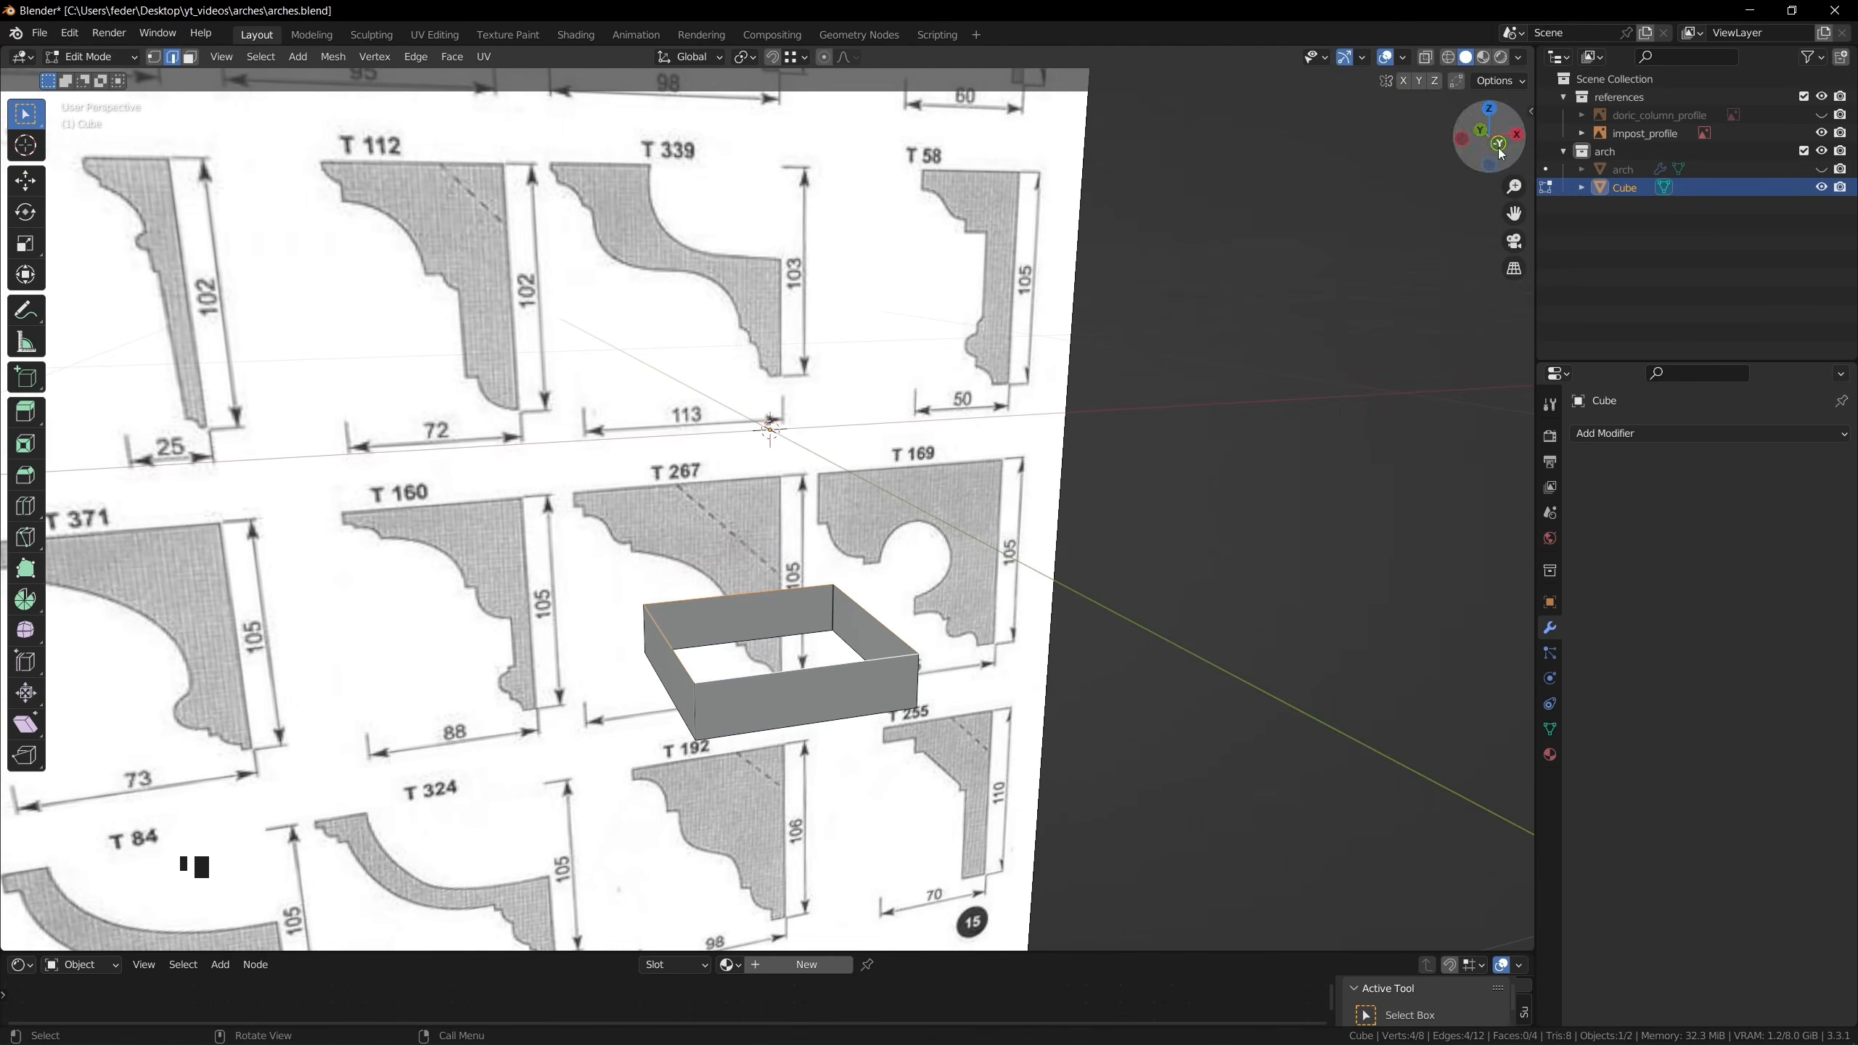
{"action": "left_click", "coordinate": [1499, 148]}
{"action": "key", "text": "e"}
{"action": "key", "text": "Escape"}
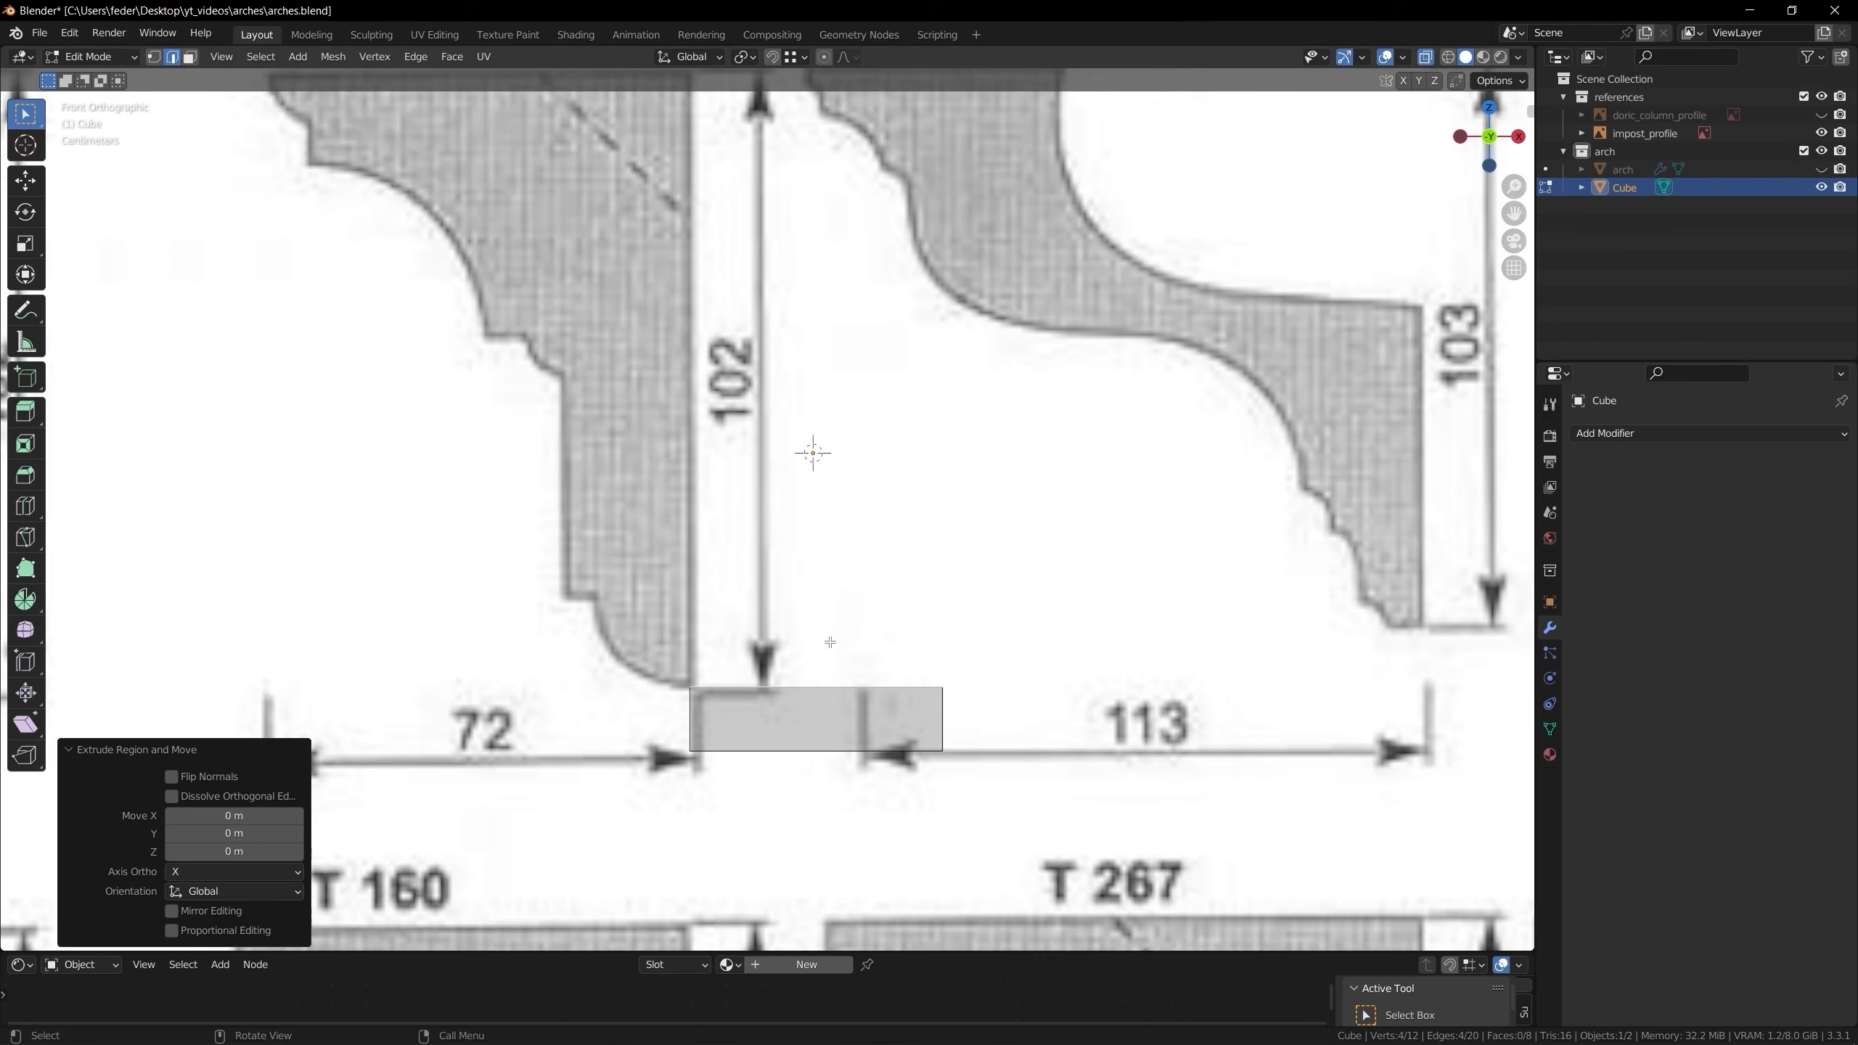
{"action": "key", "text": "s"}
{"action": "left_click", "coordinate": [470, 909]}
Scale the extruded loop outward to the edge of T 112's lower curve and extrude it about 0.1 m up along Z
{"action": "middle_click_drag", "start_coordinate": [673, 535], "coordinate": [706, 579]}
{"action": "key", "text": "s"}
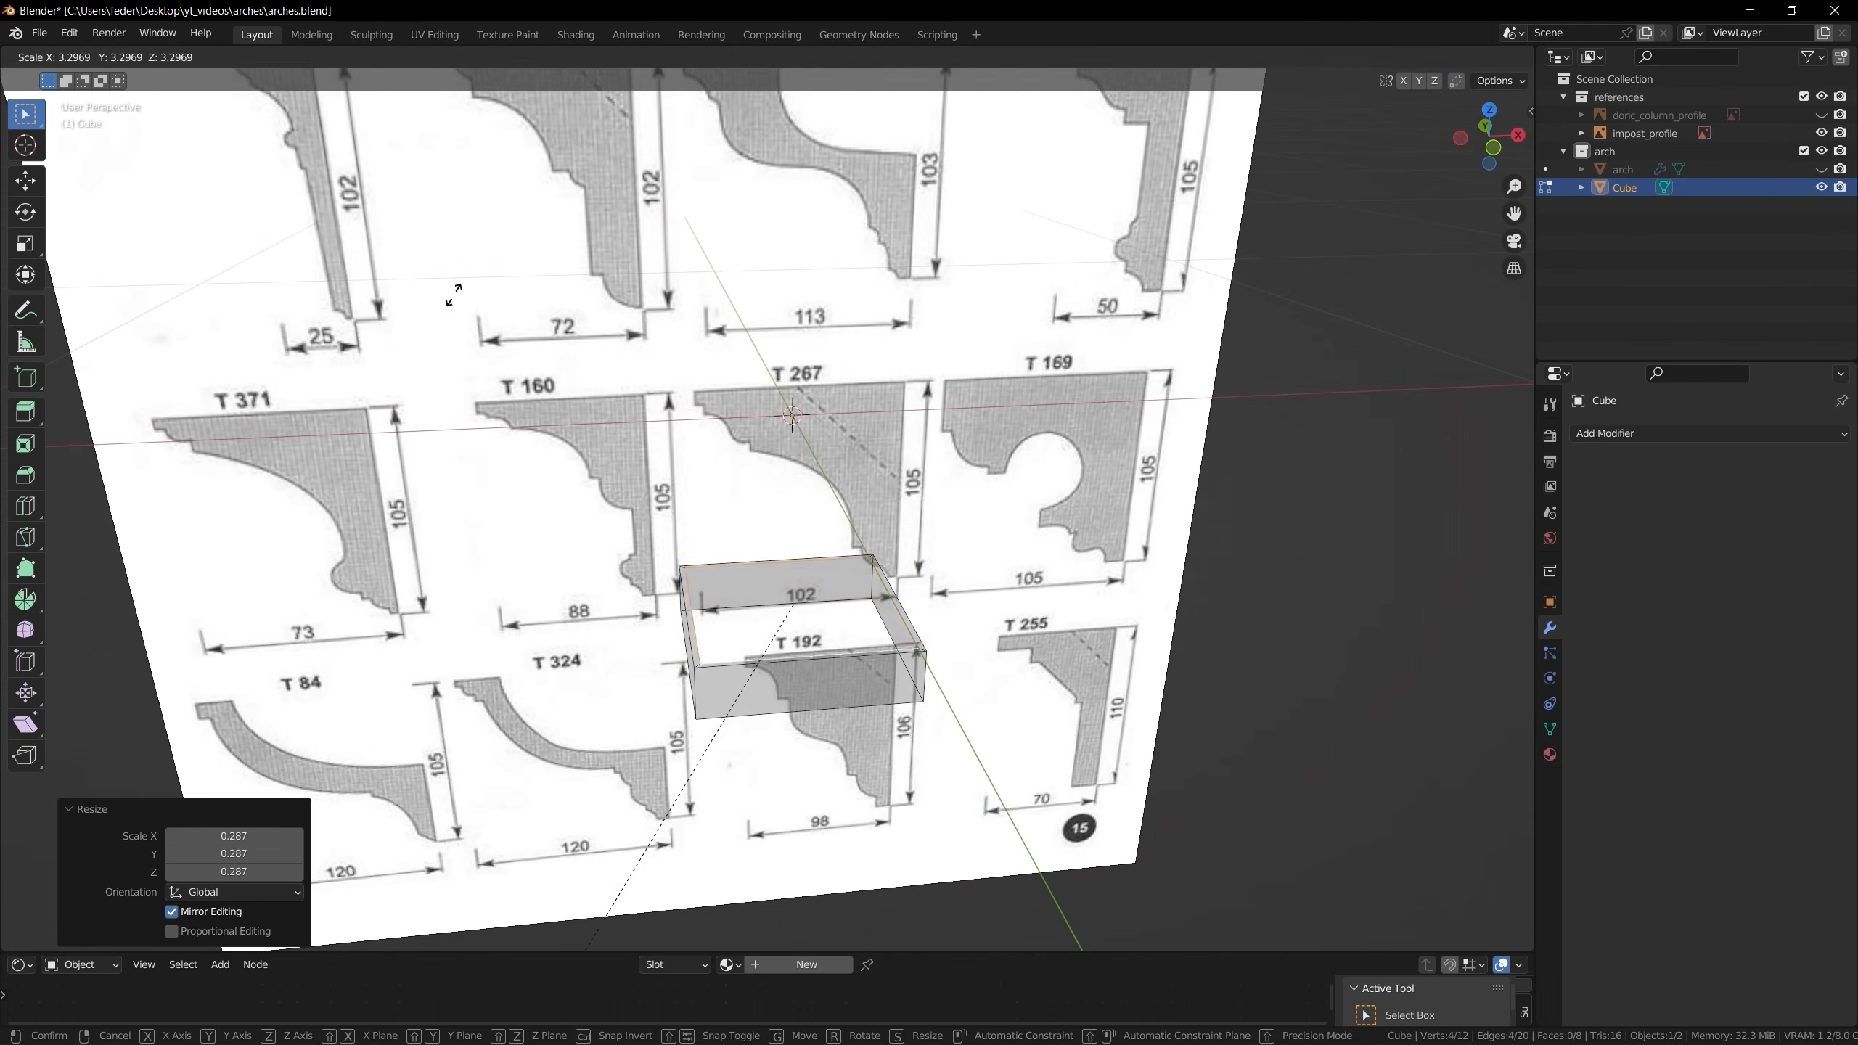
{"action": "left_click", "coordinate": [420, 454]}
{"action": "left_click", "coordinate": [1496, 150]}
{"action": "key", "text": "s"}
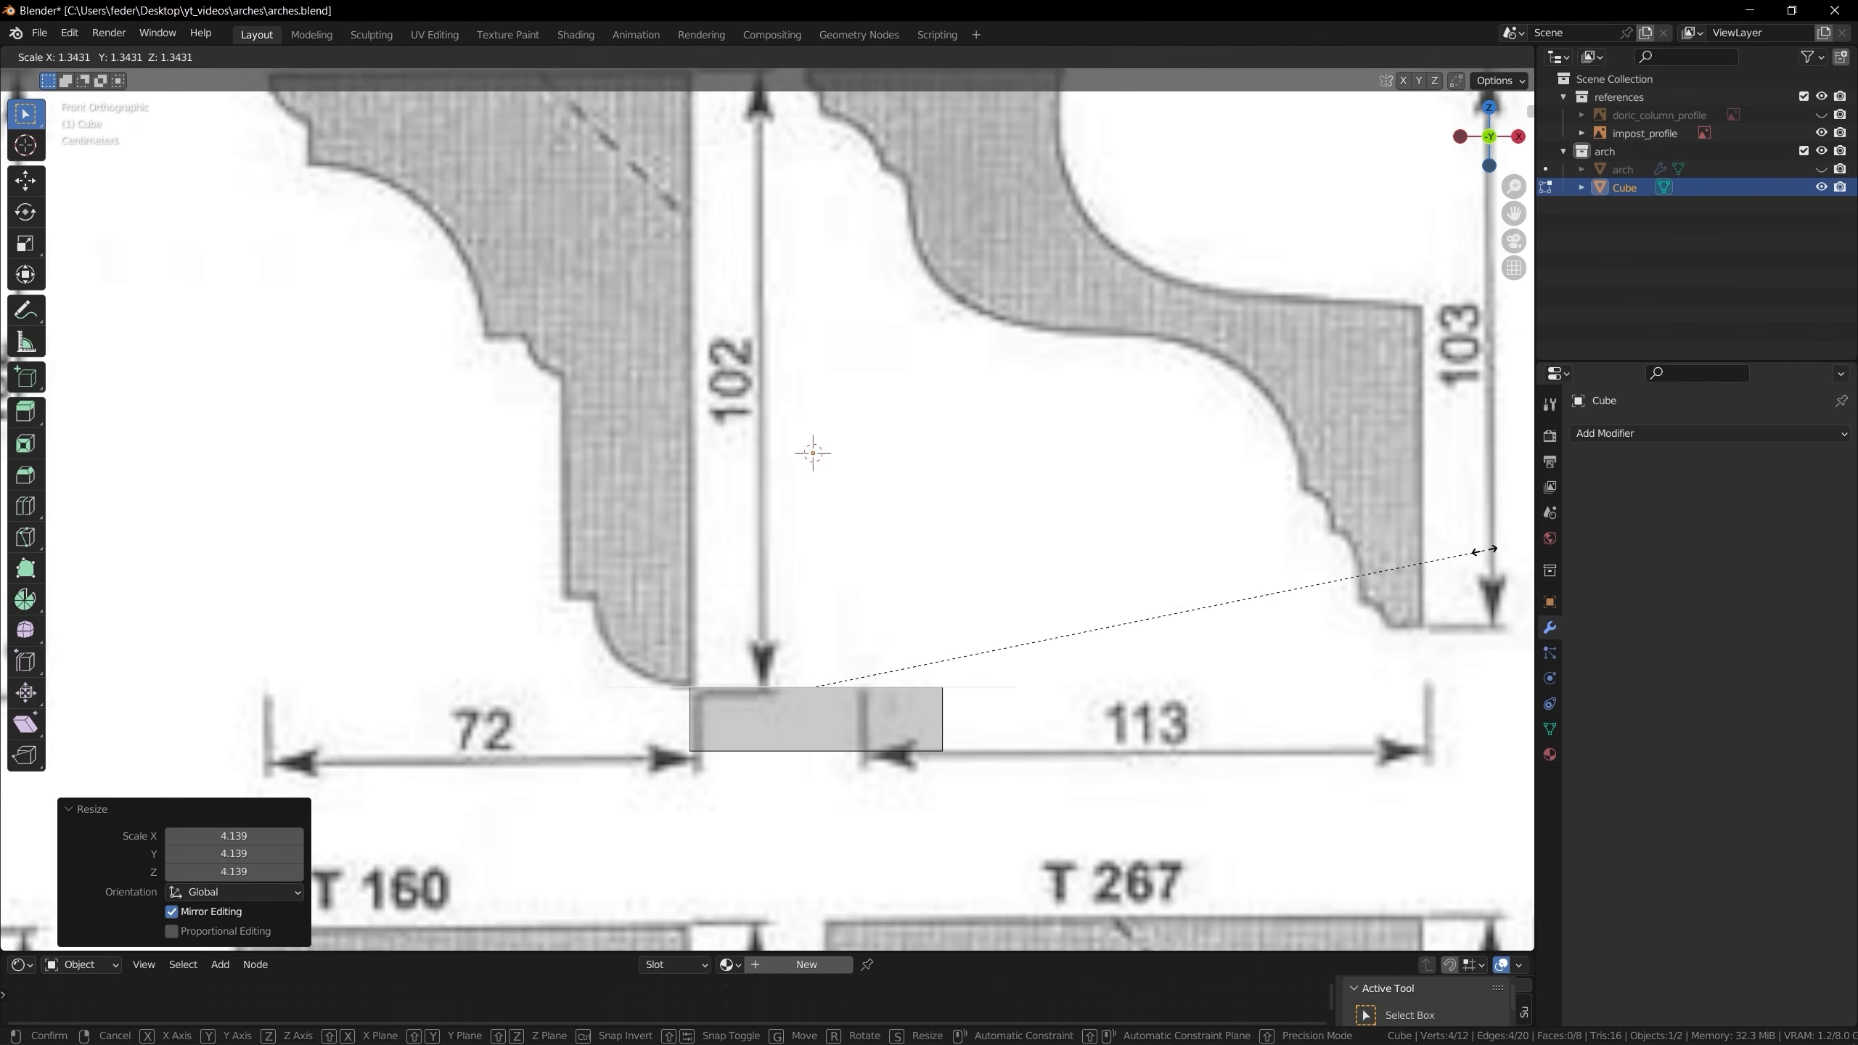
{"action": "left_click", "coordinate": [3, 618]}
{"action": "key", "text": "e"}
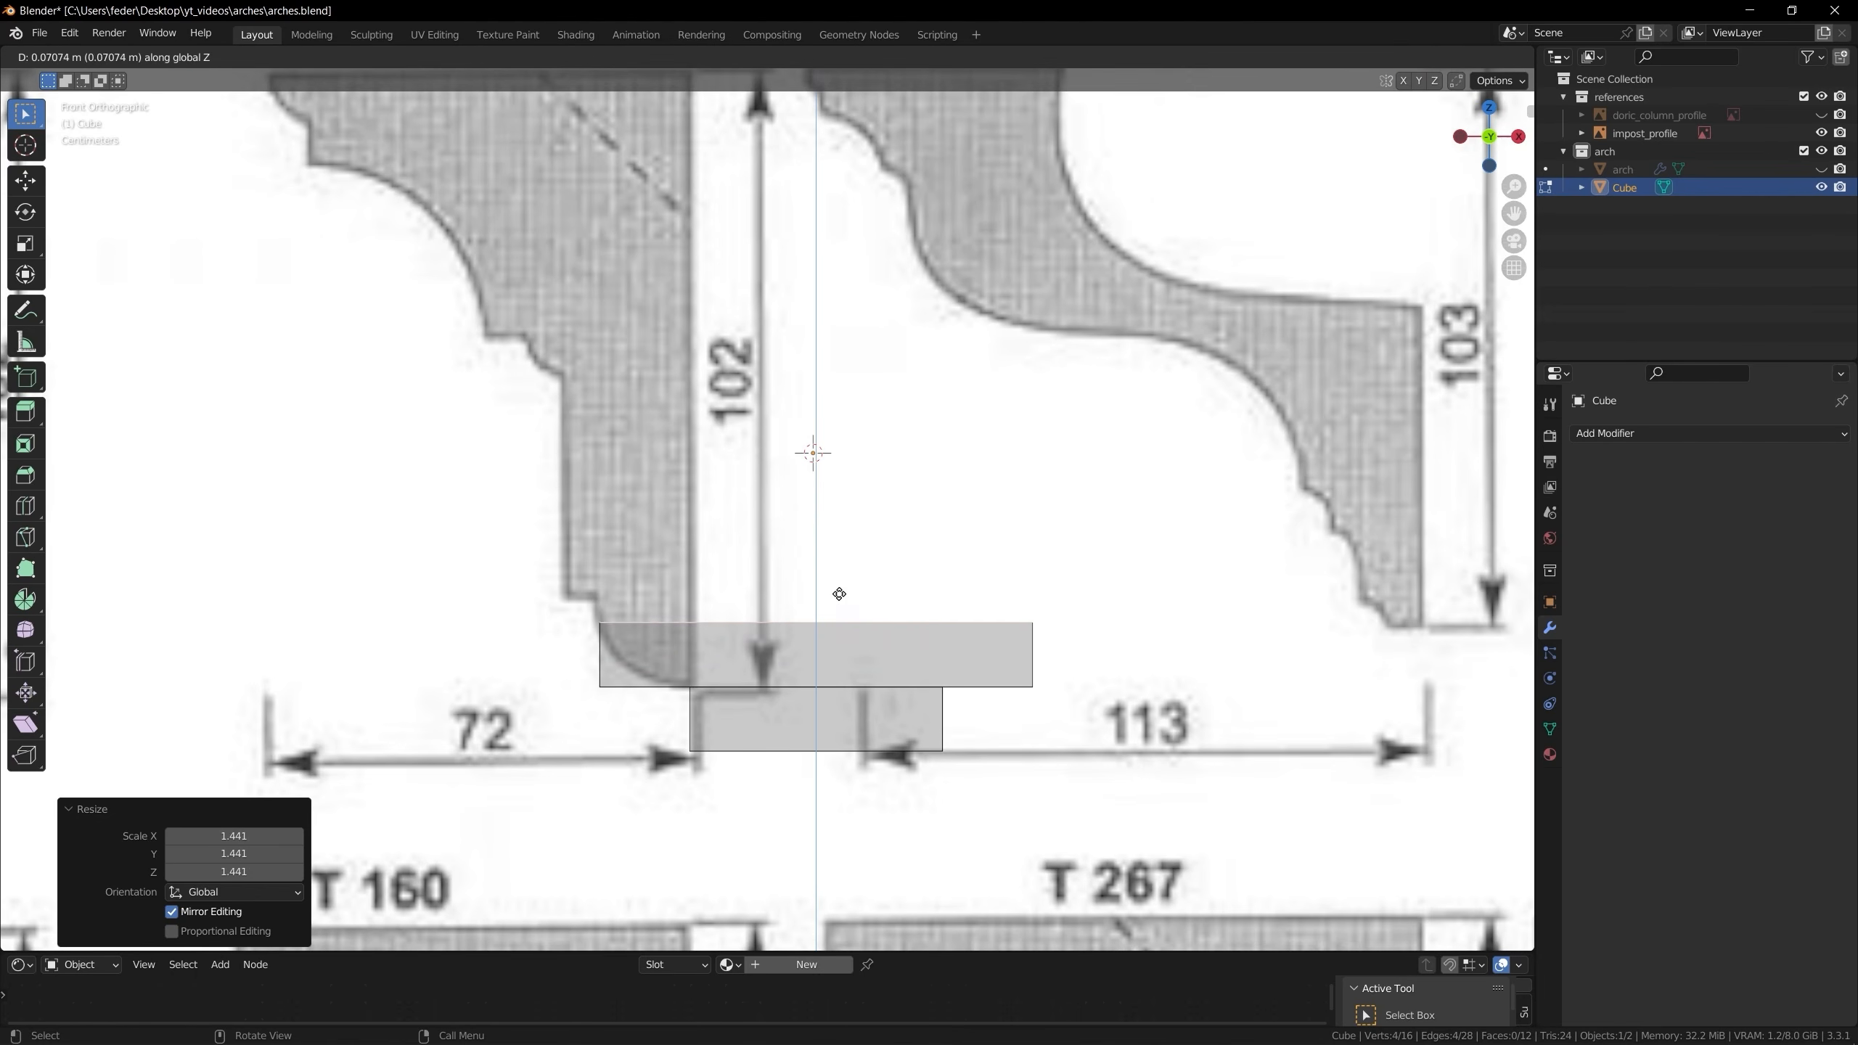
{"action": "left_click", "coordinate": [840, 548]}
Slide the new band's lower edge loop by a factor of 0.309 and bevel it about 0.026 m to follow T 112's base curve
{"action": "middle_click_drag", "start_coordinate": [840, 548], "coordinate": [1470, 229]}
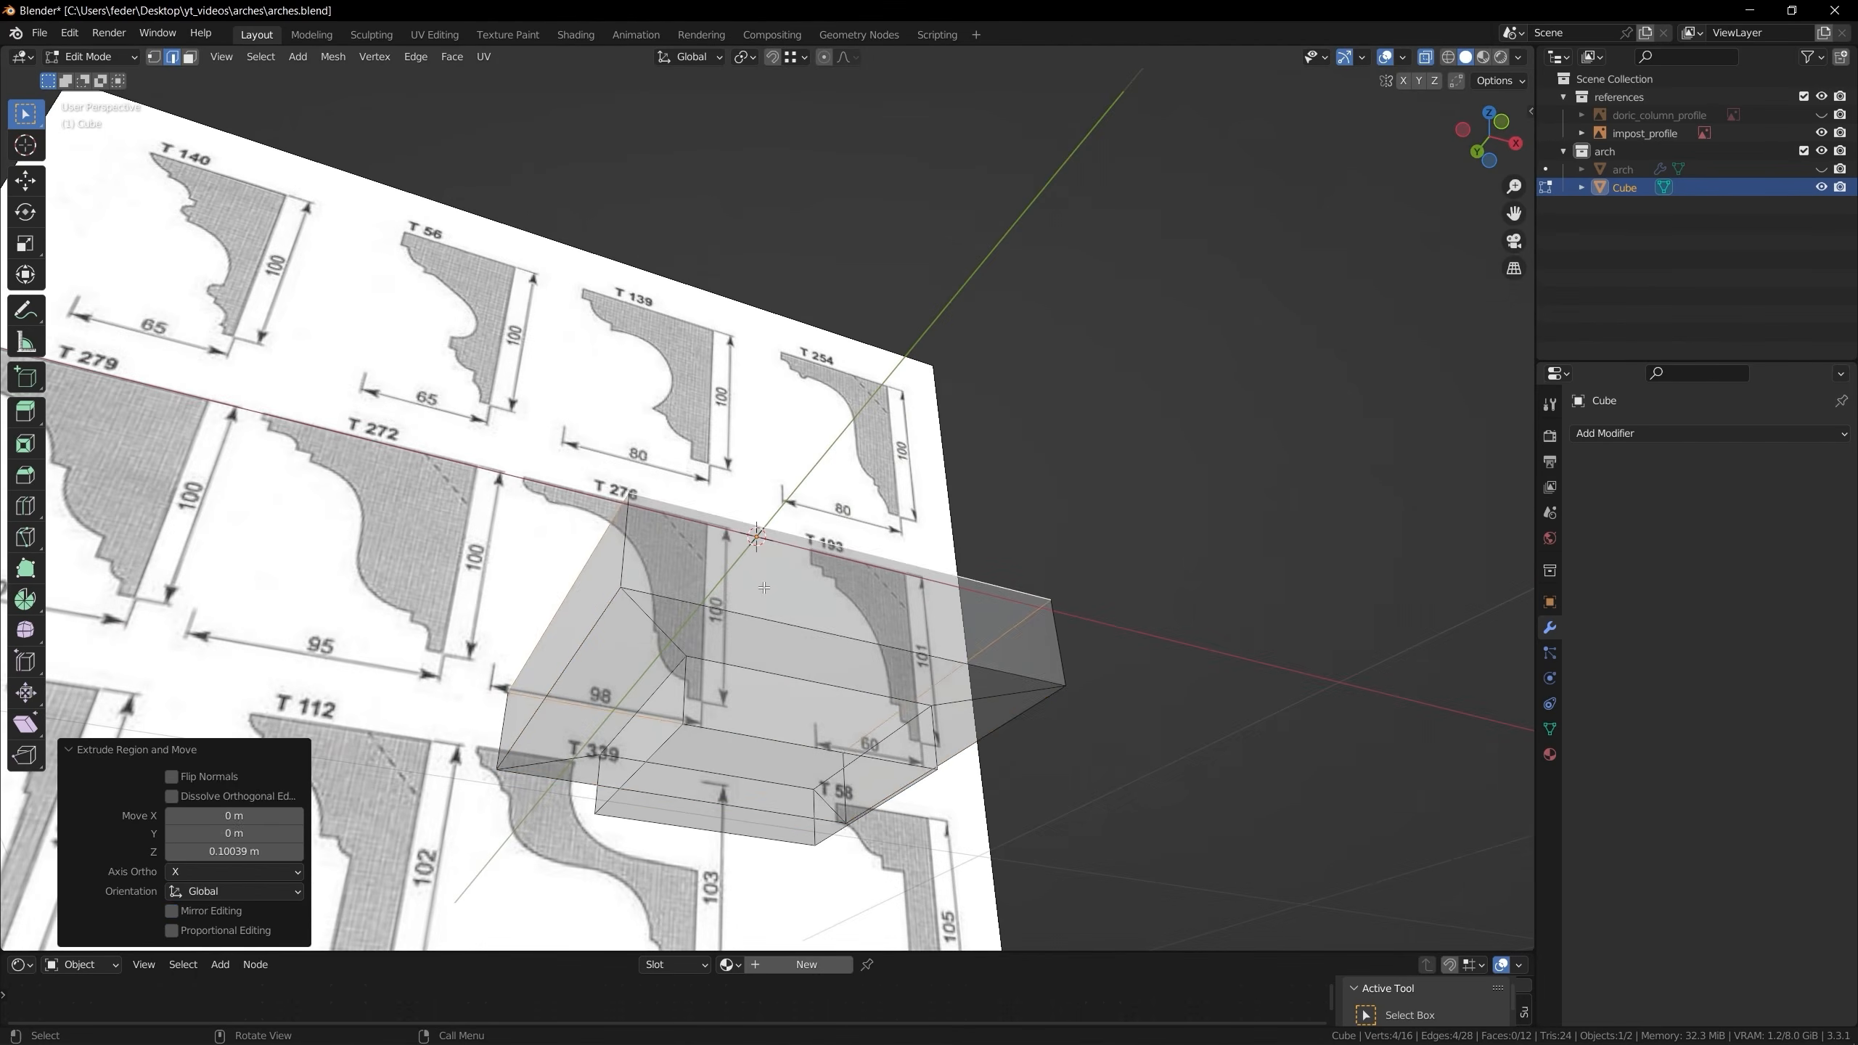
{"action": "left_click", "coordinate": [1505, 124]}
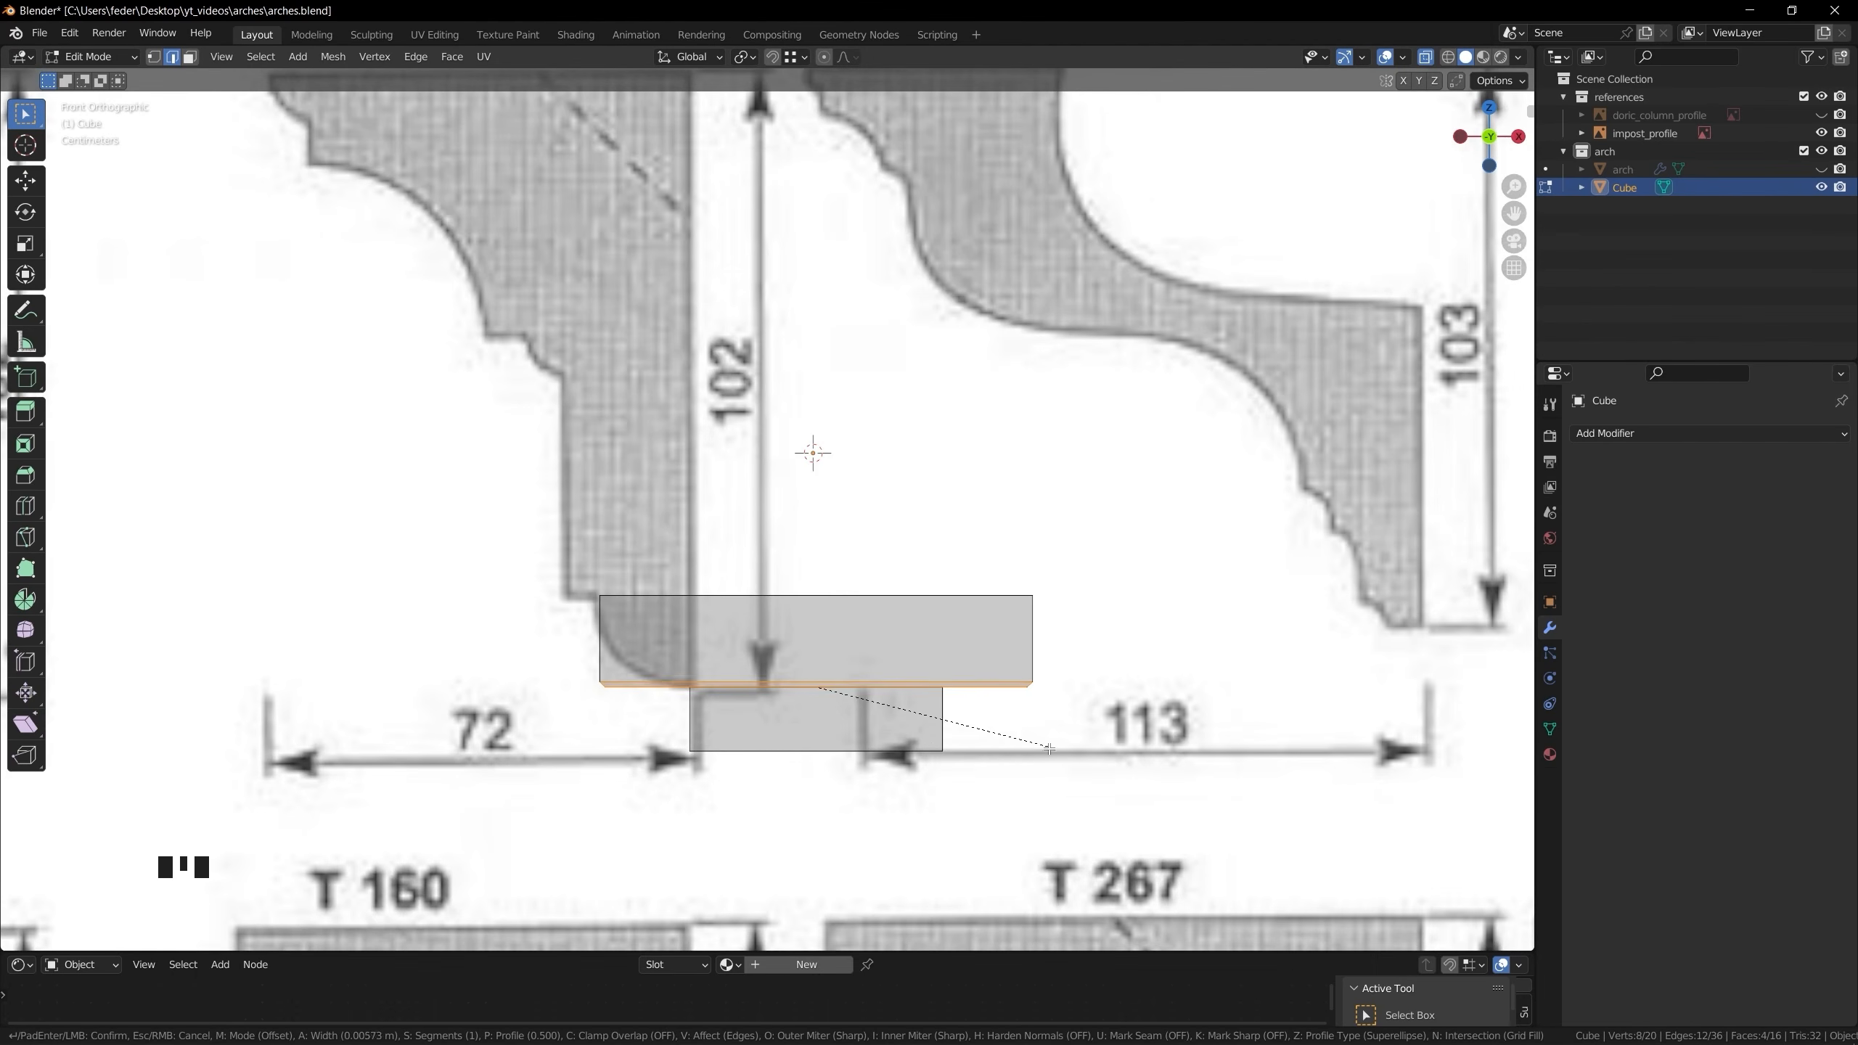
{"action": "key", "text": "Escape"}
{"action": "key", "text": "g"}
{"action": "key", "text": "g"}
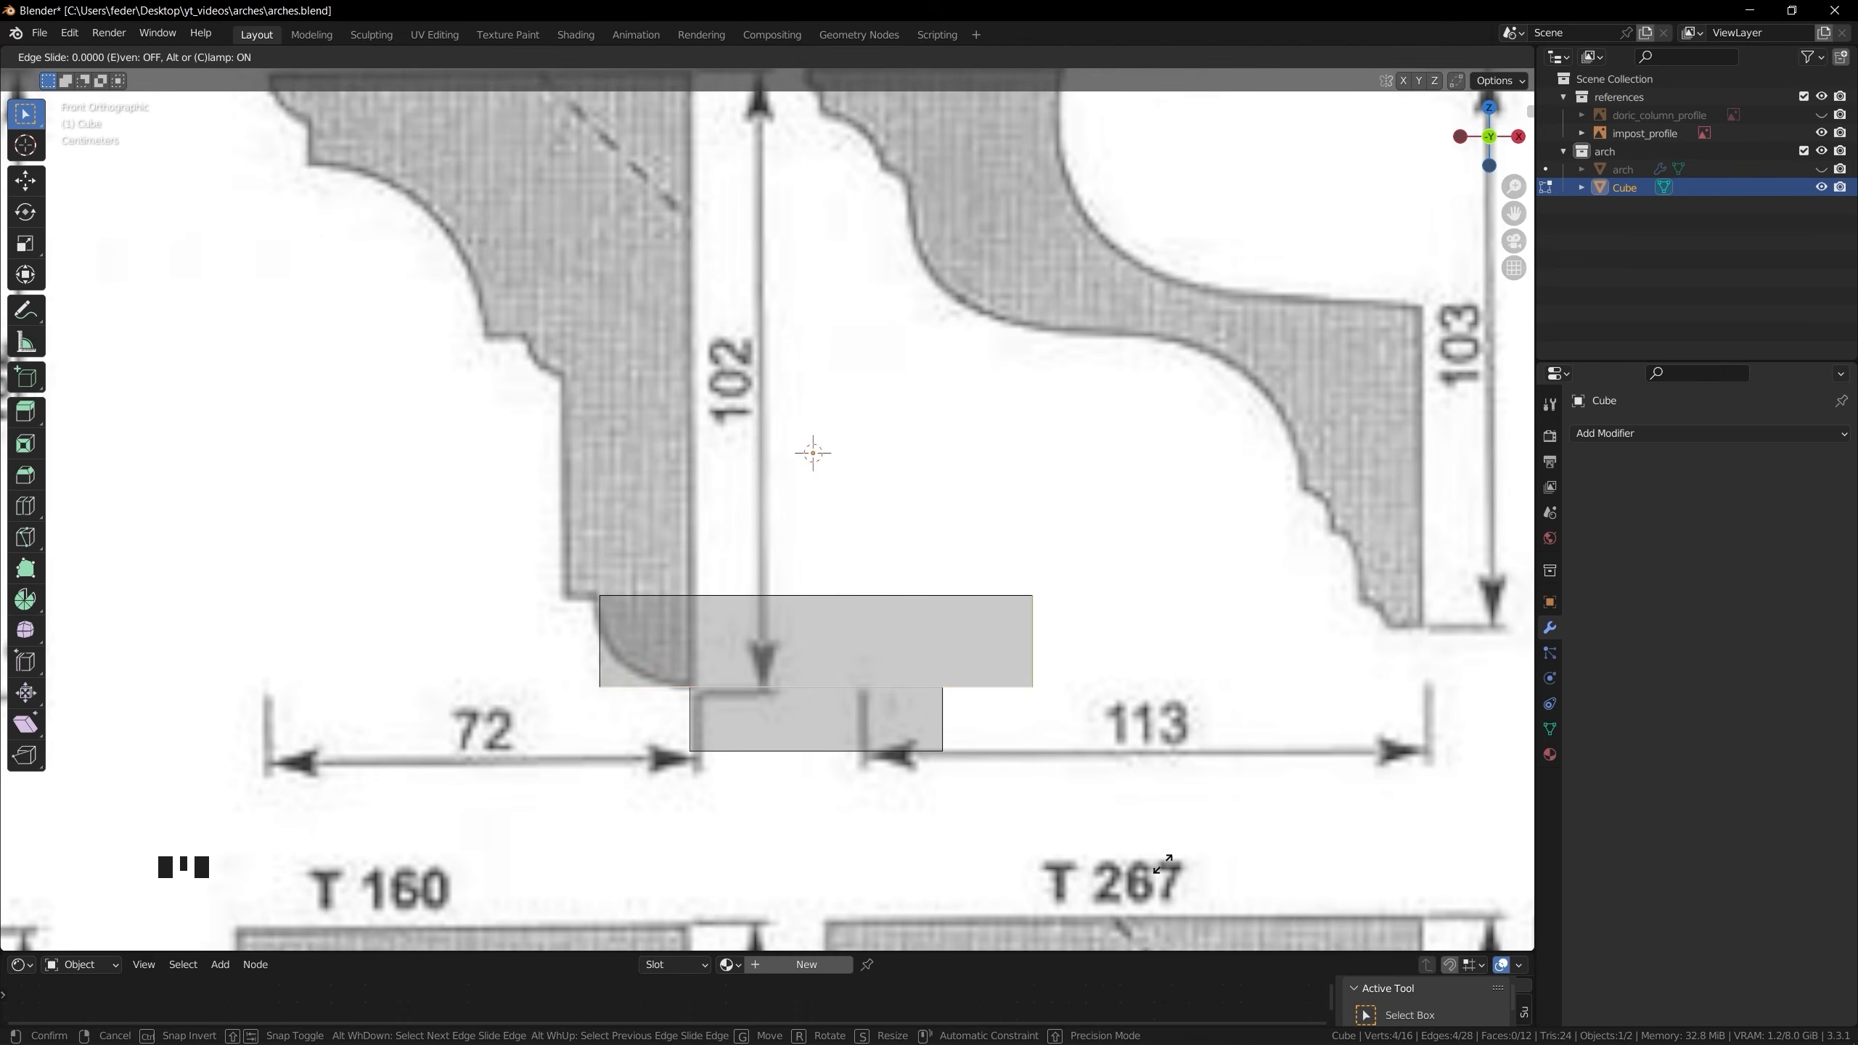
{"action": "left_click", "coordinate": [1193, 607]}
{"action": "key", "text": "ctrl+b"}
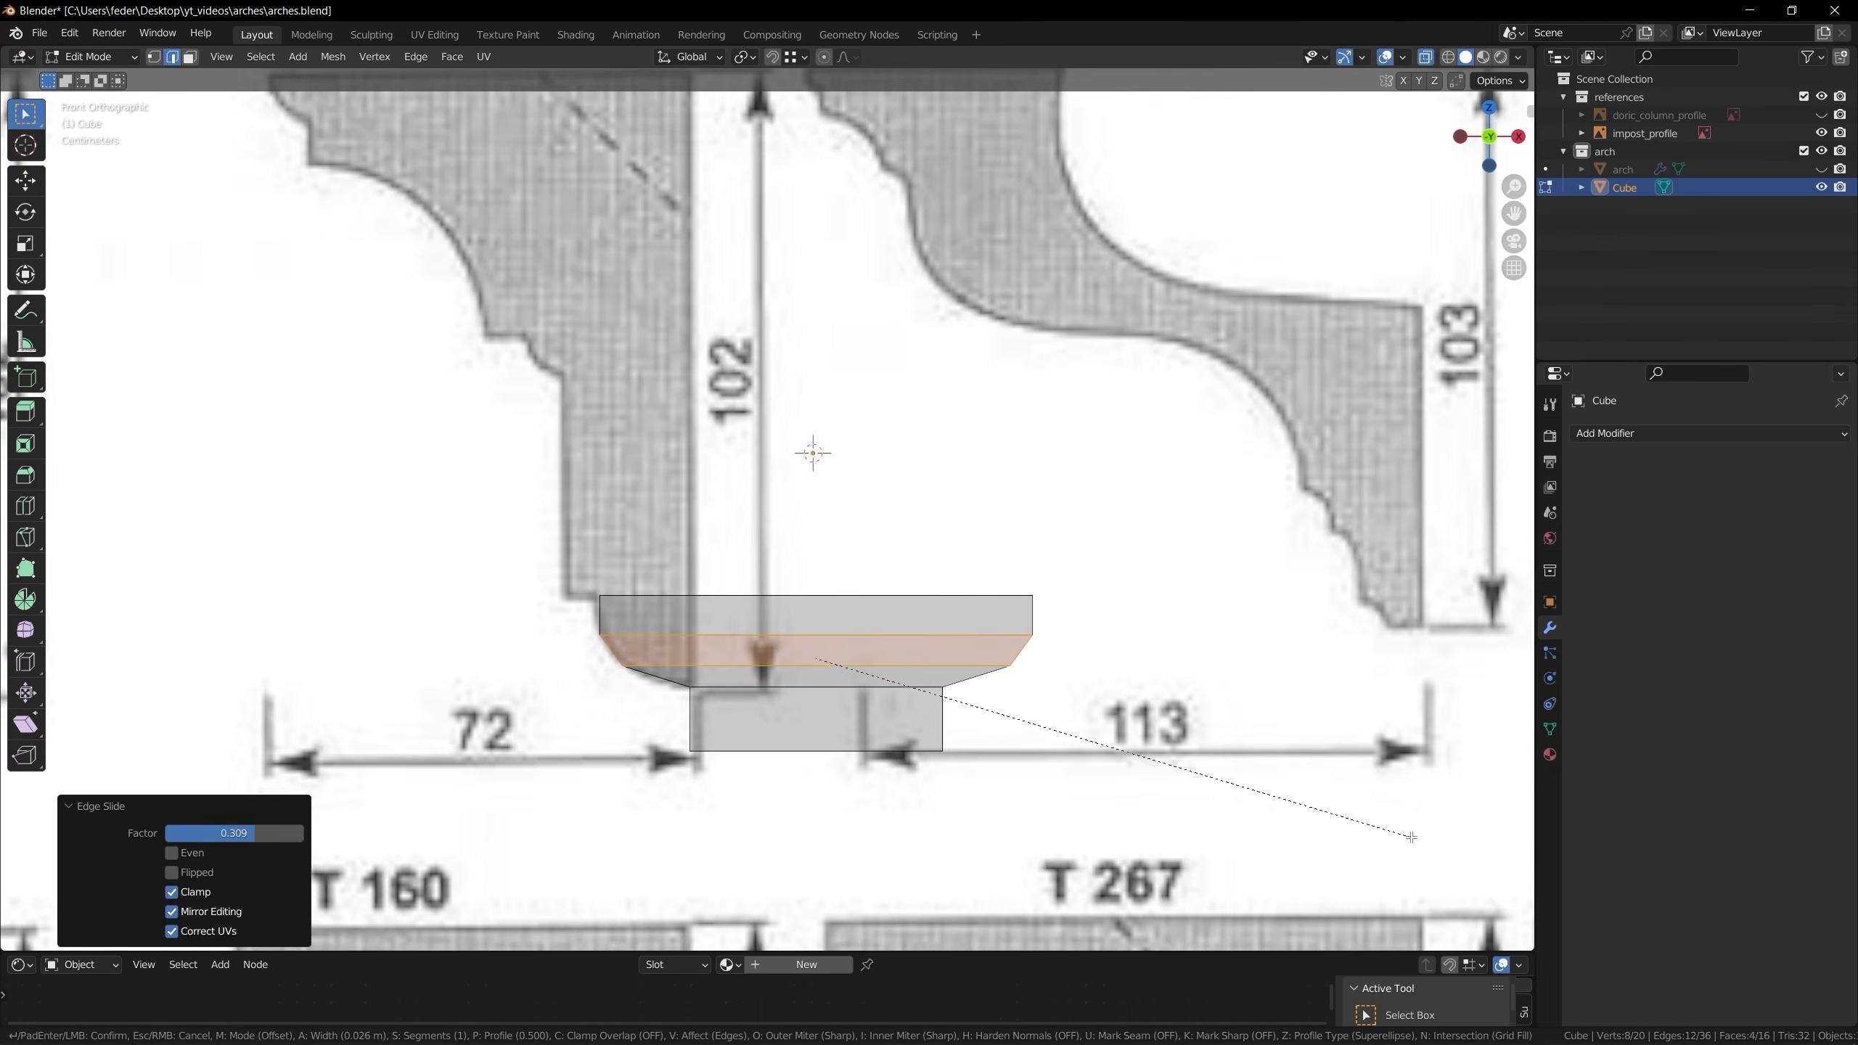
{"action": "left_click", "coordinate": [1412, 837]}
Extrude the top edge loop, scale it to 1.124 for a ledge, and extrude it up along Z over T 112's straight section
{"action": "left_click", "coordinate": [860, 596], "text": "alt"}
{"action": "key", "text": "e"}
{"action": "right_click", "coordinate": [856, 538]}
{"action": "key", "text": "s"}
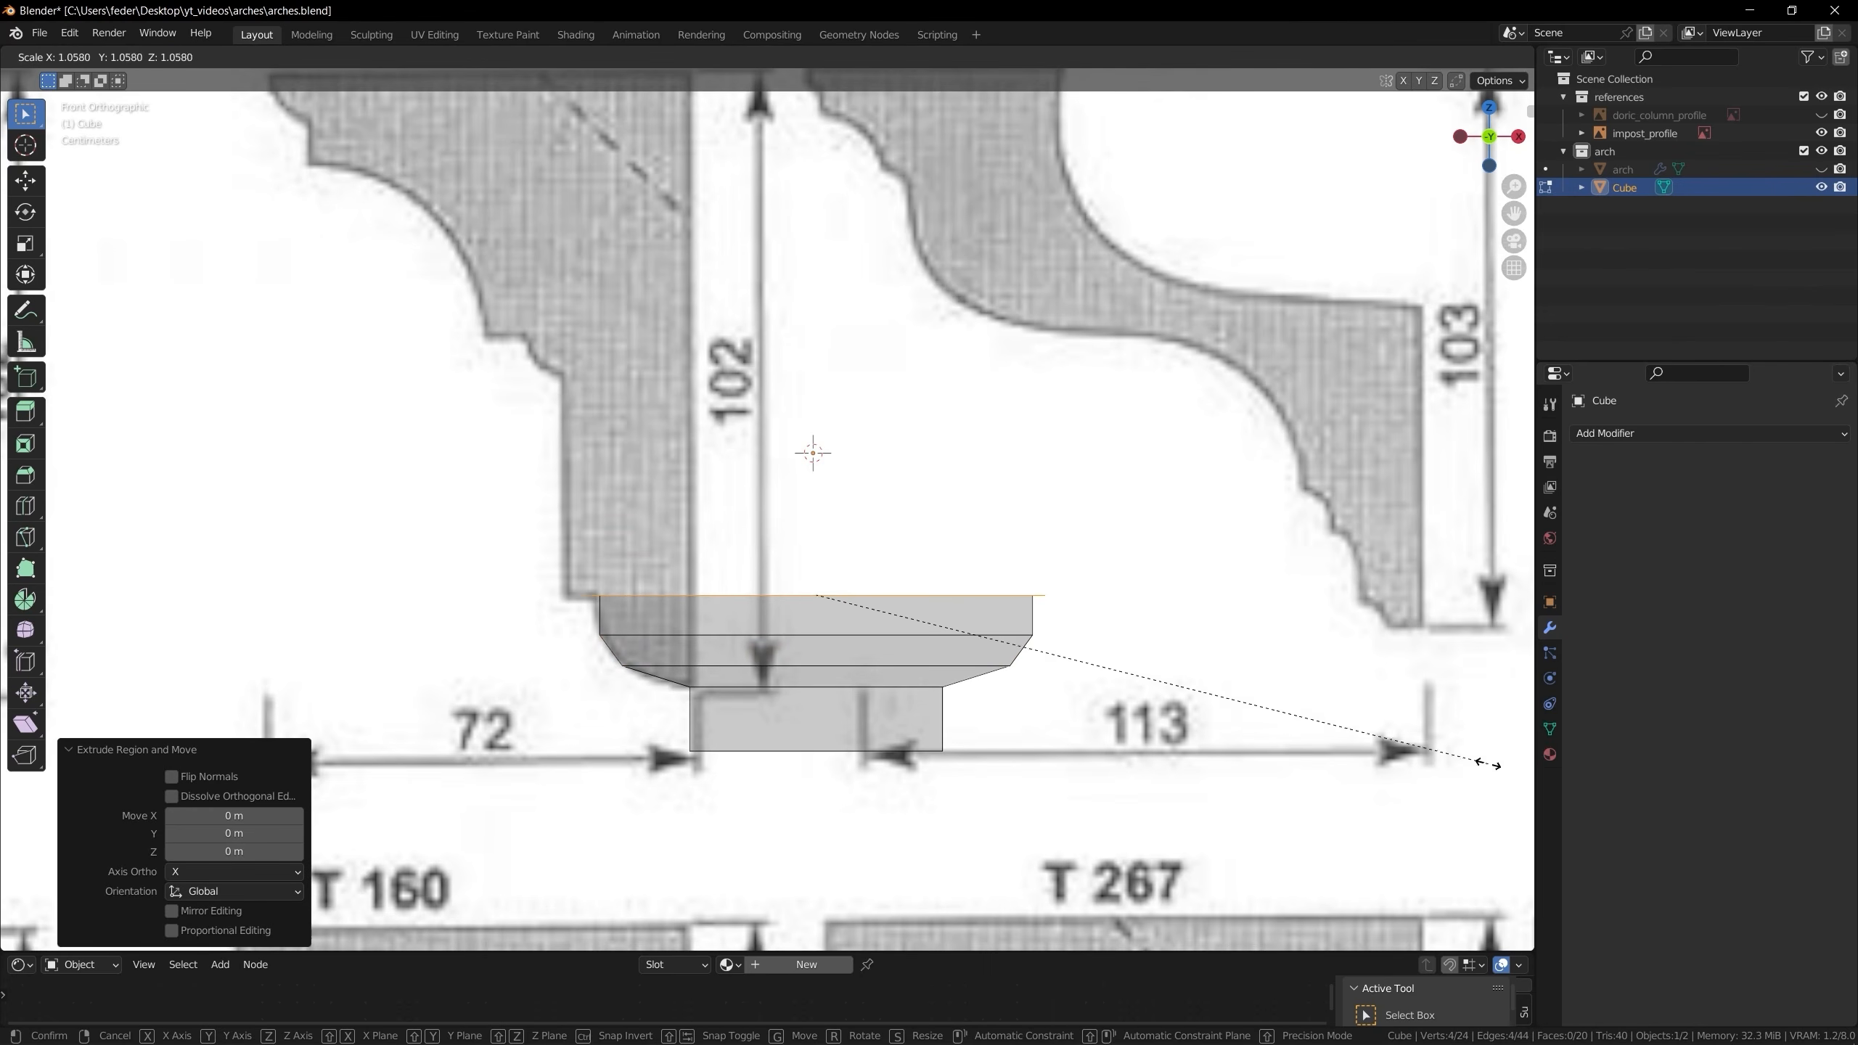
{"action": "left_click", "coordinate": [138, 911]}
{"action": "key", "text": "e"}
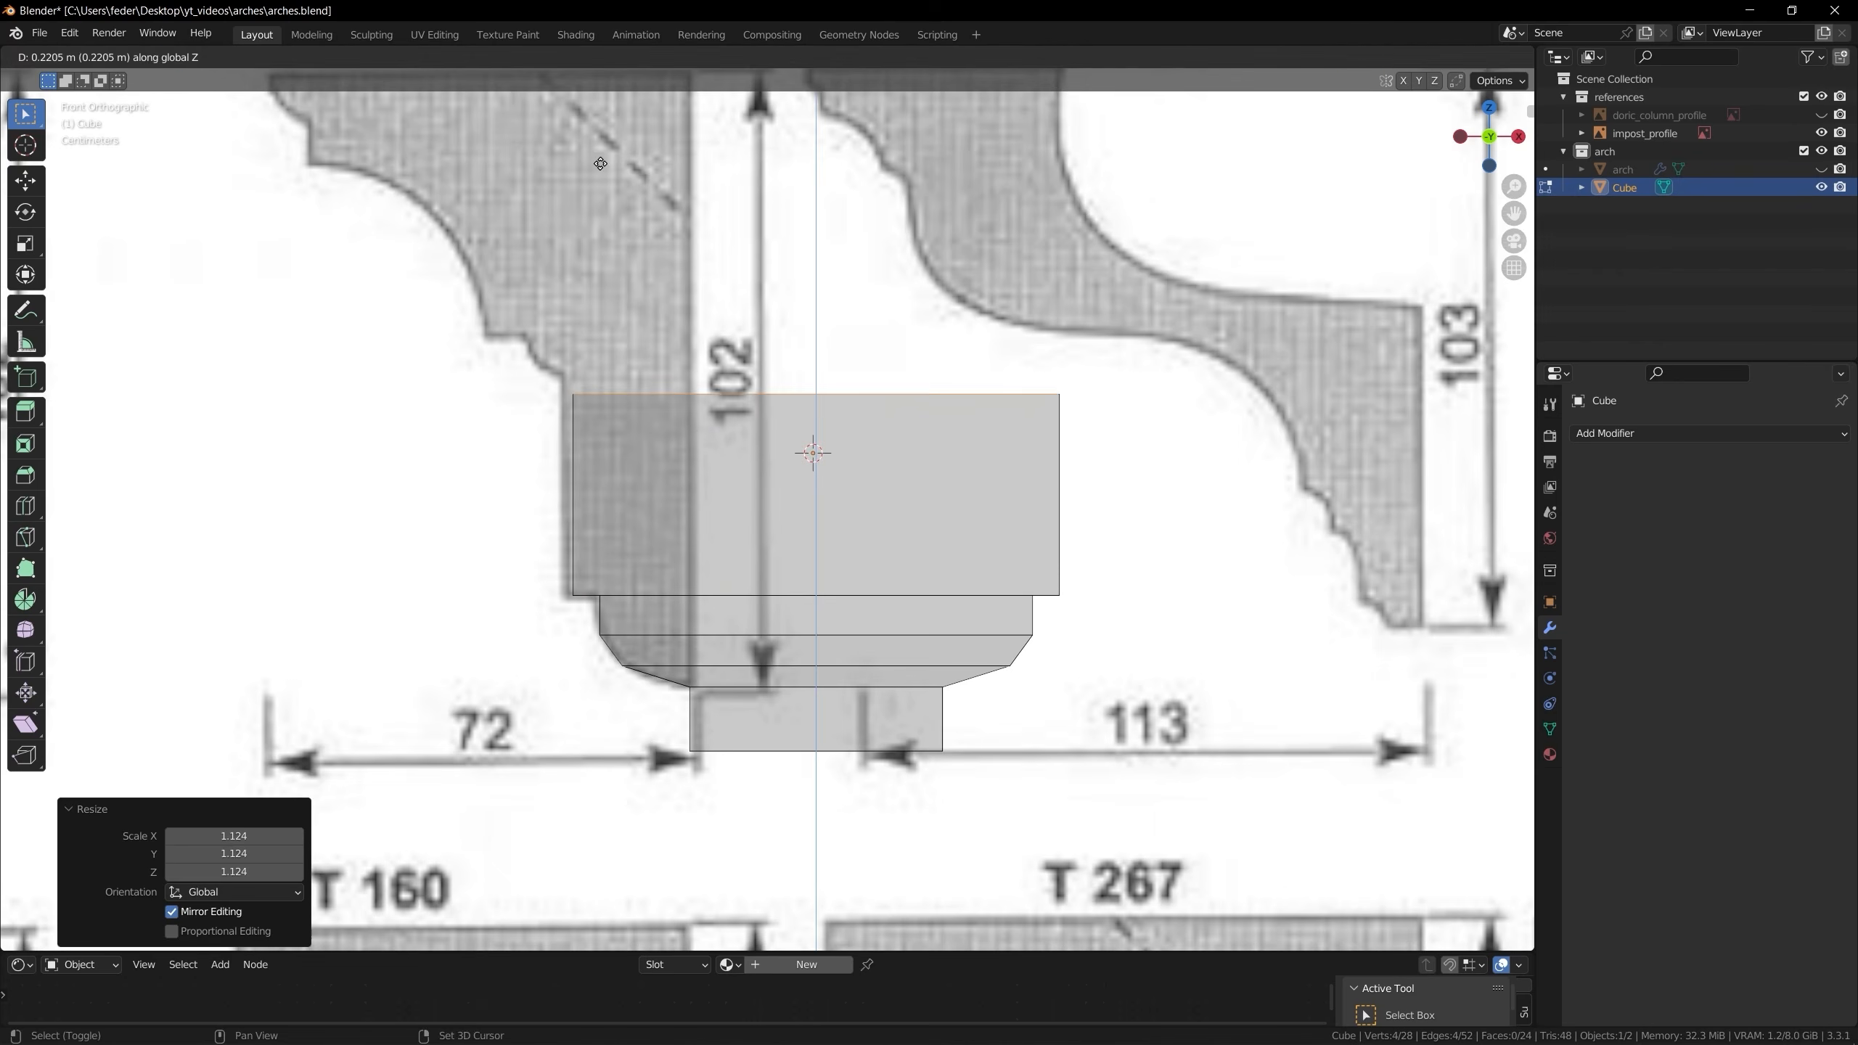
{"action": "left_click", "coordinate": [659, 376]}
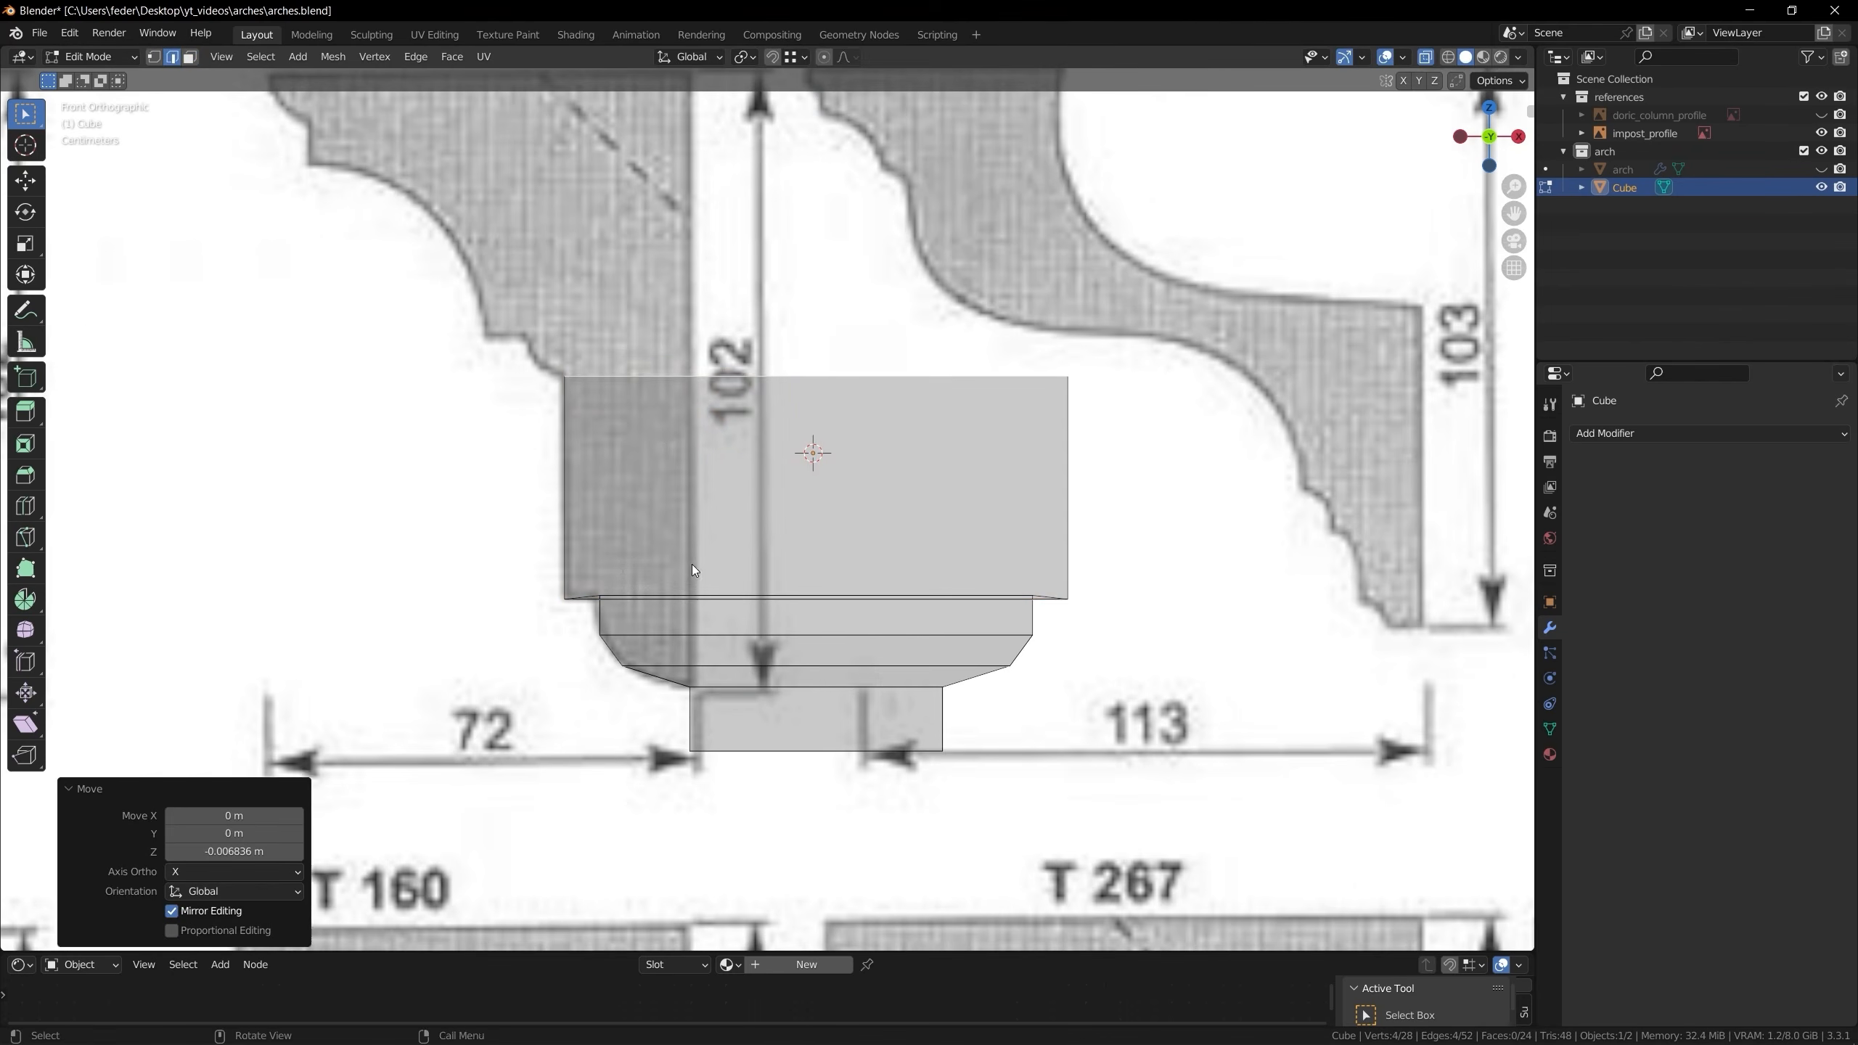
Flatten the two edge loops of the ledge beneath the straight section by scaling them to 0 along Z
{"action": "middle_click_drag", "start_coordinate": [691, 563], "coordinate": [690, 559]}
{"action": "left_click", "coordinate": [599, 619], "text": "alt"}
{"action": "left_click", "coordinate": [598, 625], "text": "alt+shift"}
{"action": "key", "text": "s"}
{"action": "key", "text": "z"}
{"action": "key", "text": "0"}
{"action": "left_click", "coordinate": [598, 624]}
Extrude the top edge loop outward and then up along Z to form T 112's small moulding above the straight section
{"action": "key", "text": "KP_1"}
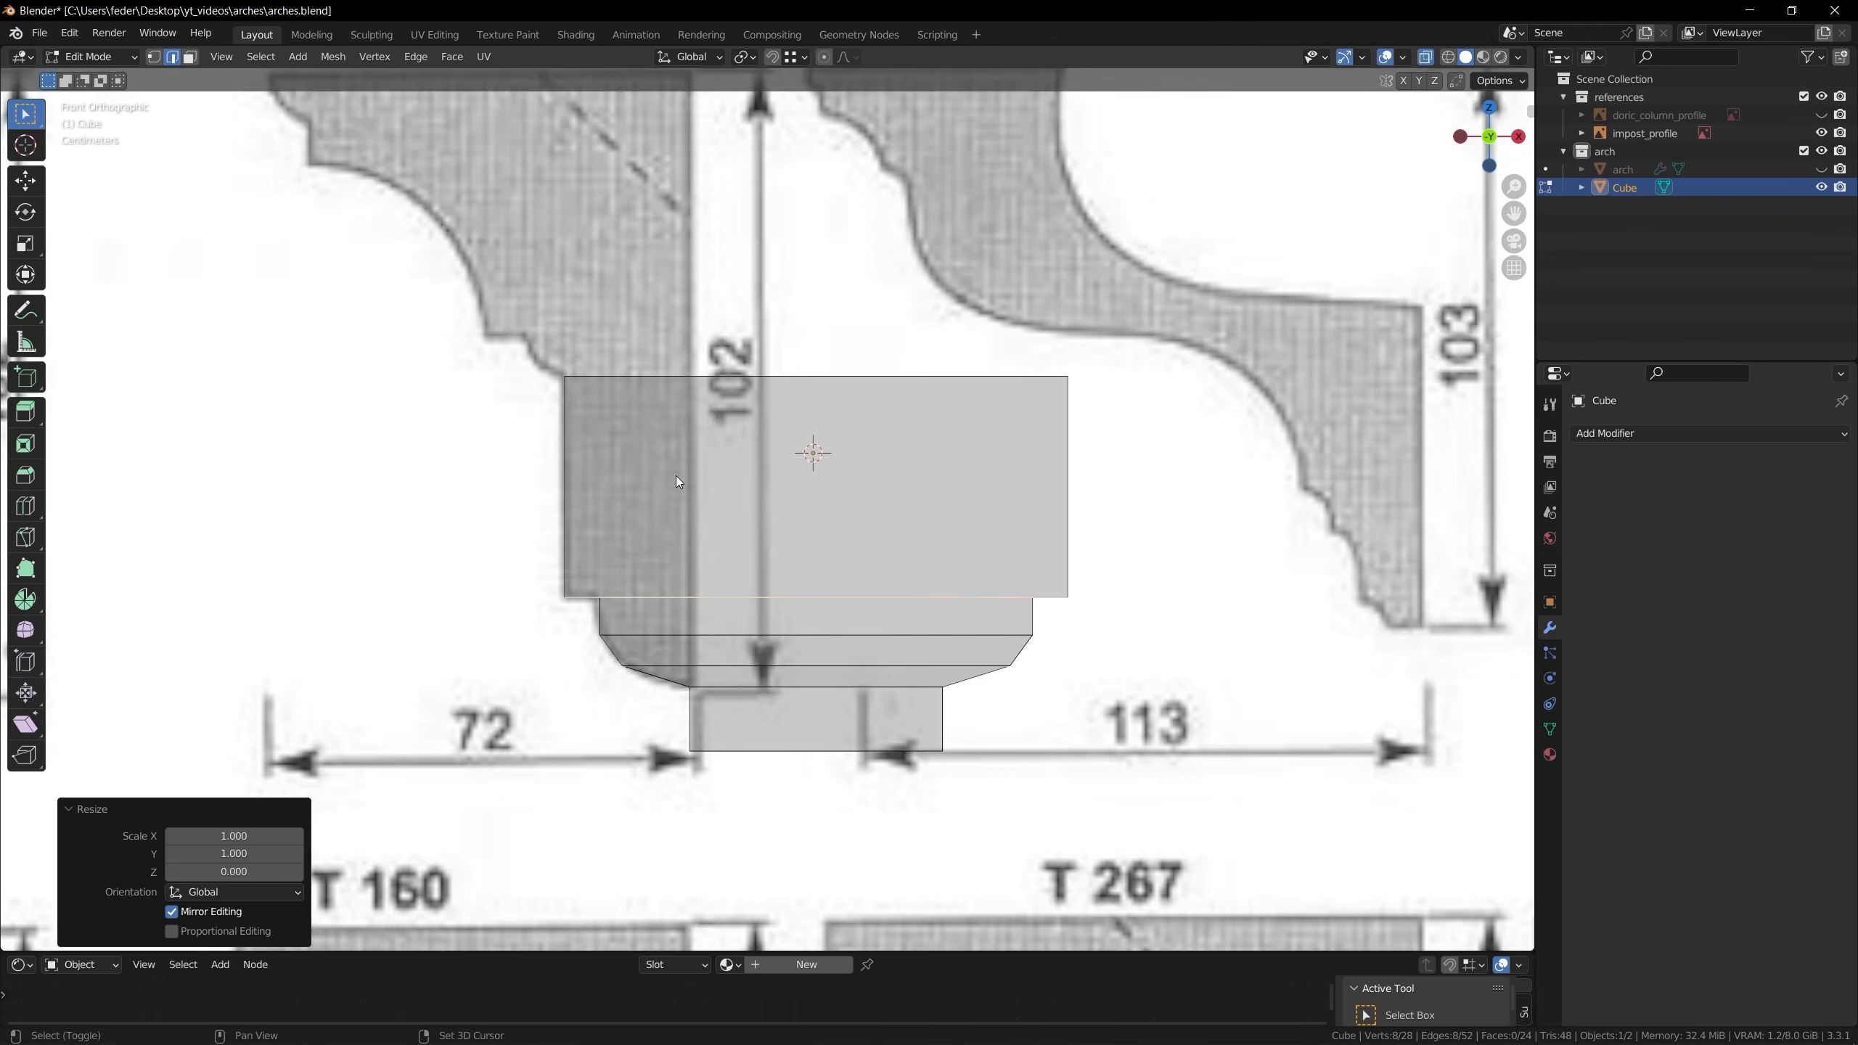
{"action": "middle_click_drag", "start_coordinate": [677, 476], "coordinate": [756, 646], "text": "shift"}
{"action": "left_click", "coordinate": [694, 547], "text": "alt"}
{"action": "scroll", "coordinate": [687, 585], "scroll_direction": "up", "scroll_amount": 2}
{"action": "key", "text": "e"}
{"action": "key", "text": "Escape"}
{"action": "key", "text": "s"}
{"action": "left_click", "coordinate": [554, 674]}
{"action": "key", "text": "e"}
{"action": "key", "text": "z"}
{"action": "left_click", "coordinate": [563, 616]}
Slide the small moulding's lower edge loop along its walls and bevel it 0.0218 m with 2 segments
{"action": "left_click", "coordinate": [564, 563], "text": "alt"}
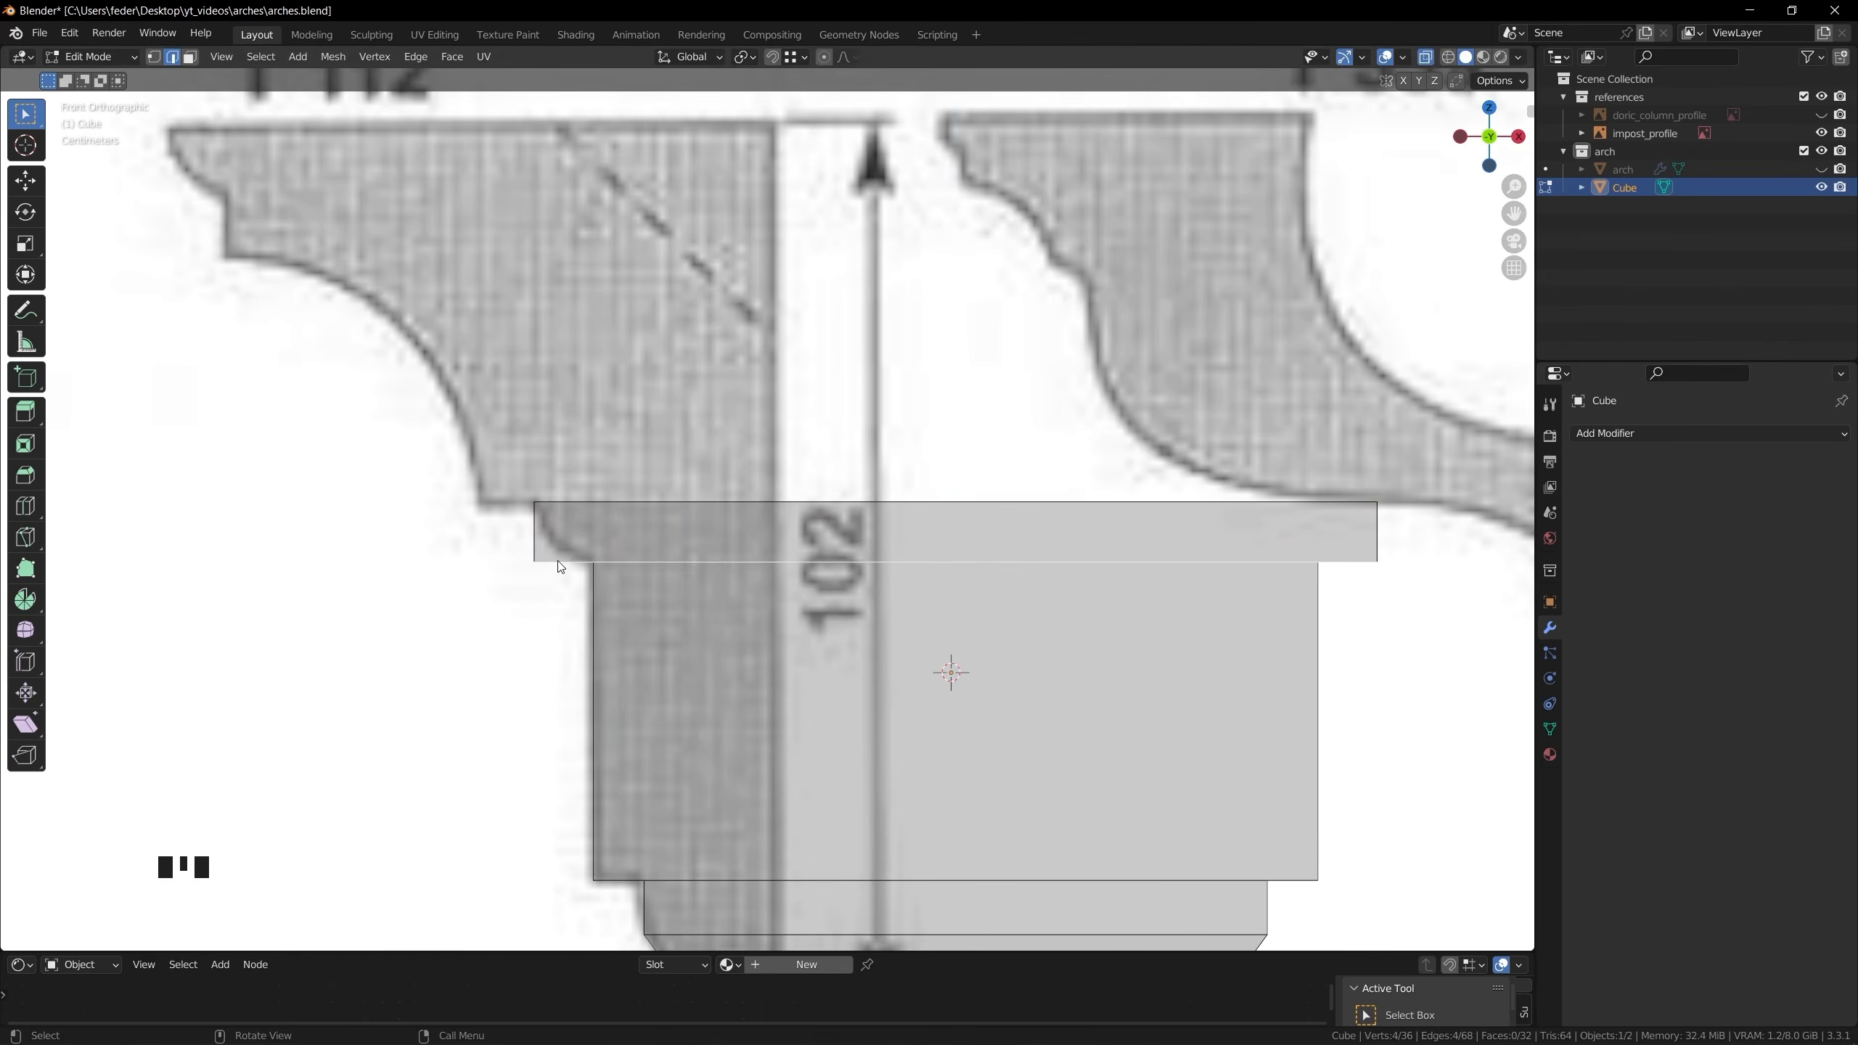
{"action": "key", "text": "g"}
{"action": "key", "text": "g"}
{"action": "left_click", "coordinate": [655, 348]}
{"action": "key", "text": "ctrl+b"}
{"action": "scroll", "coordinate": [916, 945], "scroll_direction": "up", "scroll_amount": 1}
{"action": "left_click", "coordinate": [892, 283]}
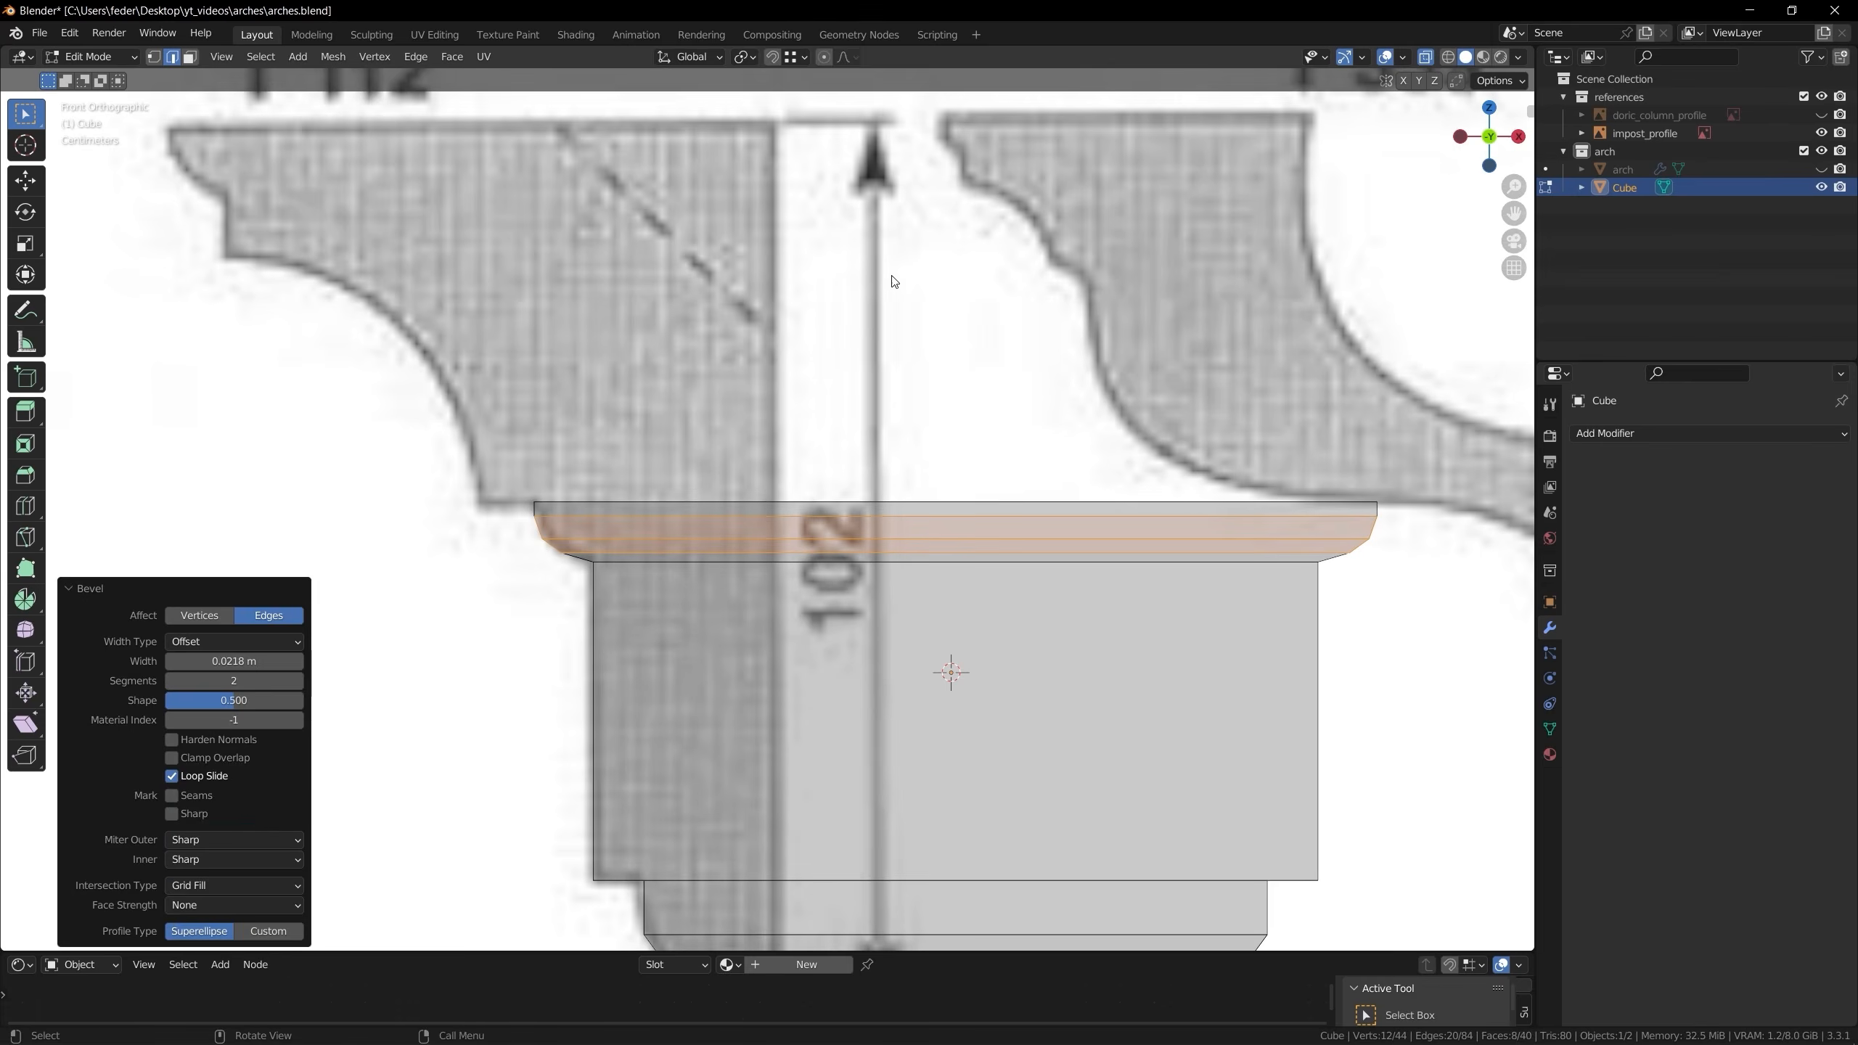
Extrude the top edge loop outward to the base of T 112's large cove and extrude it up along Z to the cove's top
{"action": "left_click", "coordinate": [596, 503], "text": "alt"}
{"action": "key", "text": "e"}
{"action": "key", "text": "Escape"}
{"action": "key", "text": "s"}
{"action": "left_click", "coordinate": [550, 553]}
{"action": "middle_click_drag", "start_coordinate": [550, 553], "coordinate": [623, 609], "text": "shift"}
{"action": "key", "text": "e"}
{"action": "key", "text": "z"}
{"action": "left_click", "coordinate": [625, 358]}
Extrude the top edge loop in place and scale it outward to the upper corner of T 112's large cove
{"action": "middle_click_drag", "start_coordinate": [624, 358], "coordinate": [698, 364], "text": "shift"}
{"action": "scroll", "coordinate": [732, 384], "scroll_direction": "down", "scroll_amount": 1}
{"action": "key", "text": "e"}
{"action": "key", "text": "Escape"}
{"action": "key", "text": "s"}
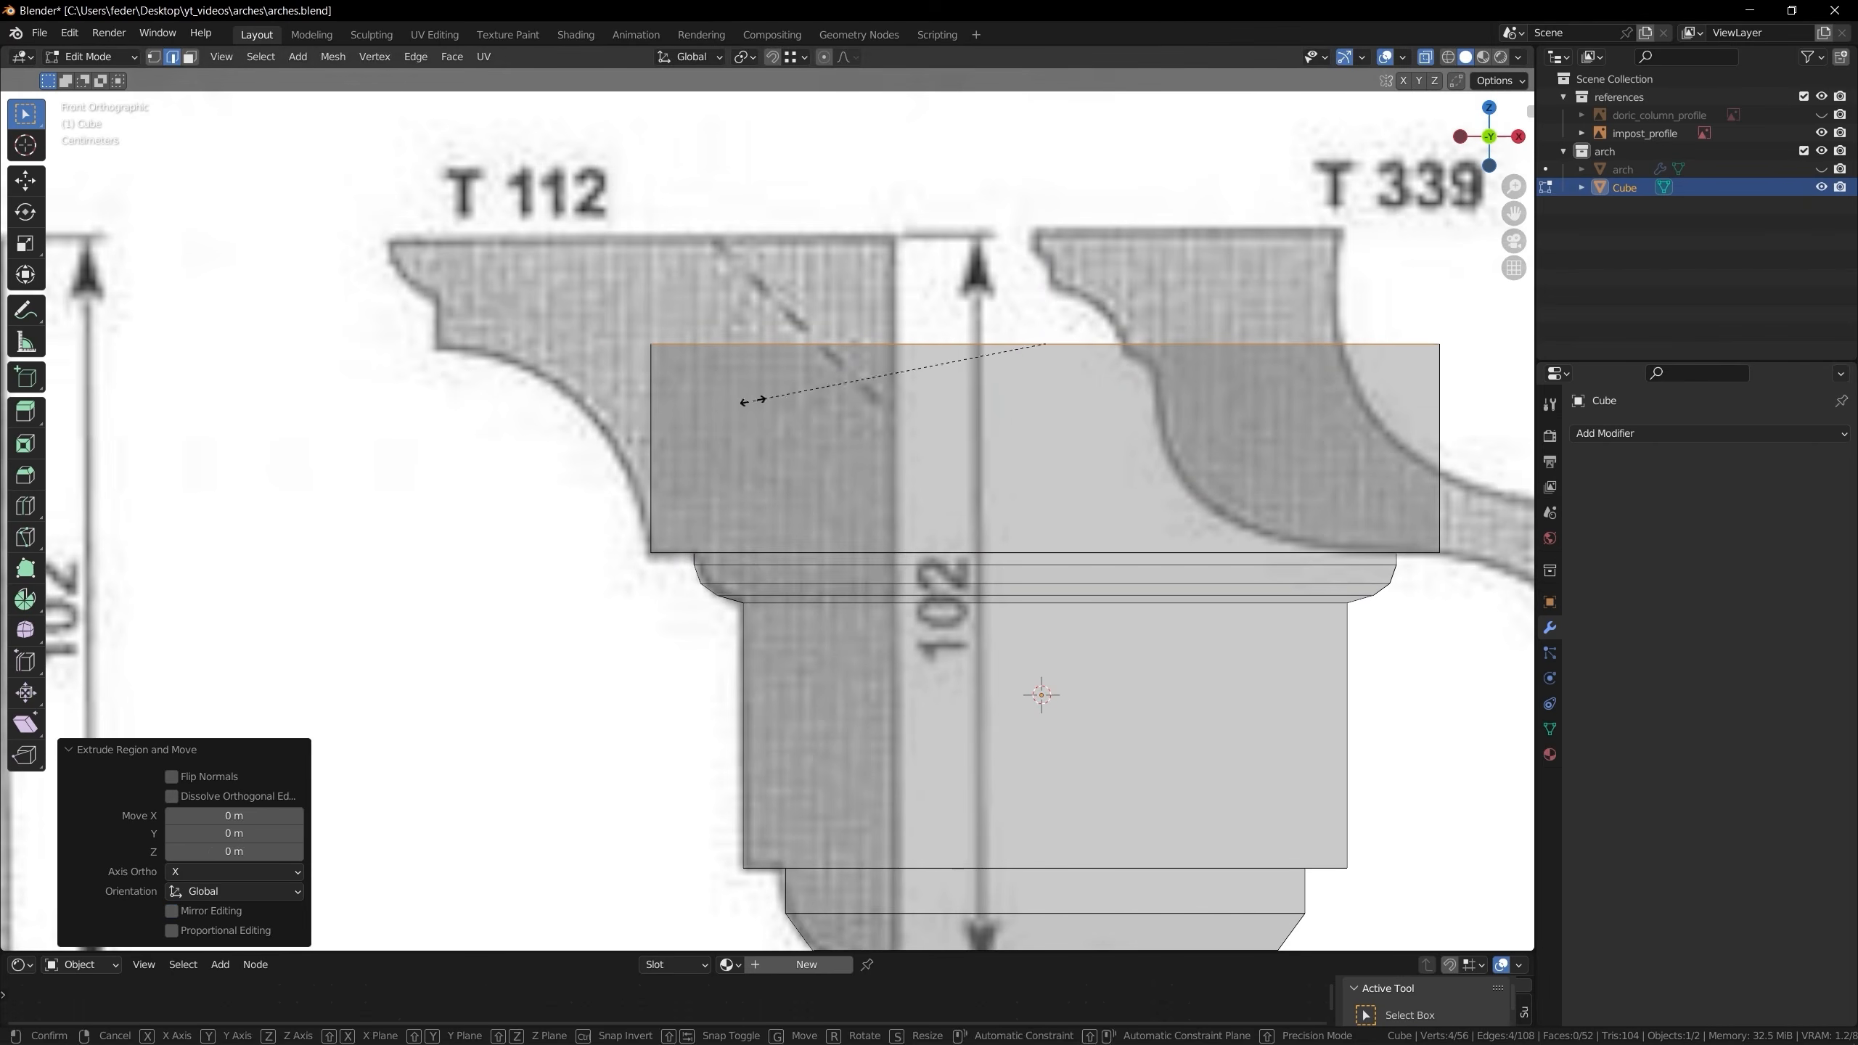
{"action": "left_click", "coordinate": [717, 199]}
Slide the large cove's inner edge loop along the walls and bevel it to follow T 112's concave curve
{"action": "middle_click_drag", "start_coordinate": [717, 199], "coordinate": [790, 292]}
{"action": "left_click", "coordinate": [717, 563], "text": "alt"}
{"action": "left_click", "coordinate": [863, 329], "text": "alt"}
{"action": "key", "text": "KP_1"}
{"action": "key", "text": "g"}
{"action": "key", "text": "g"}
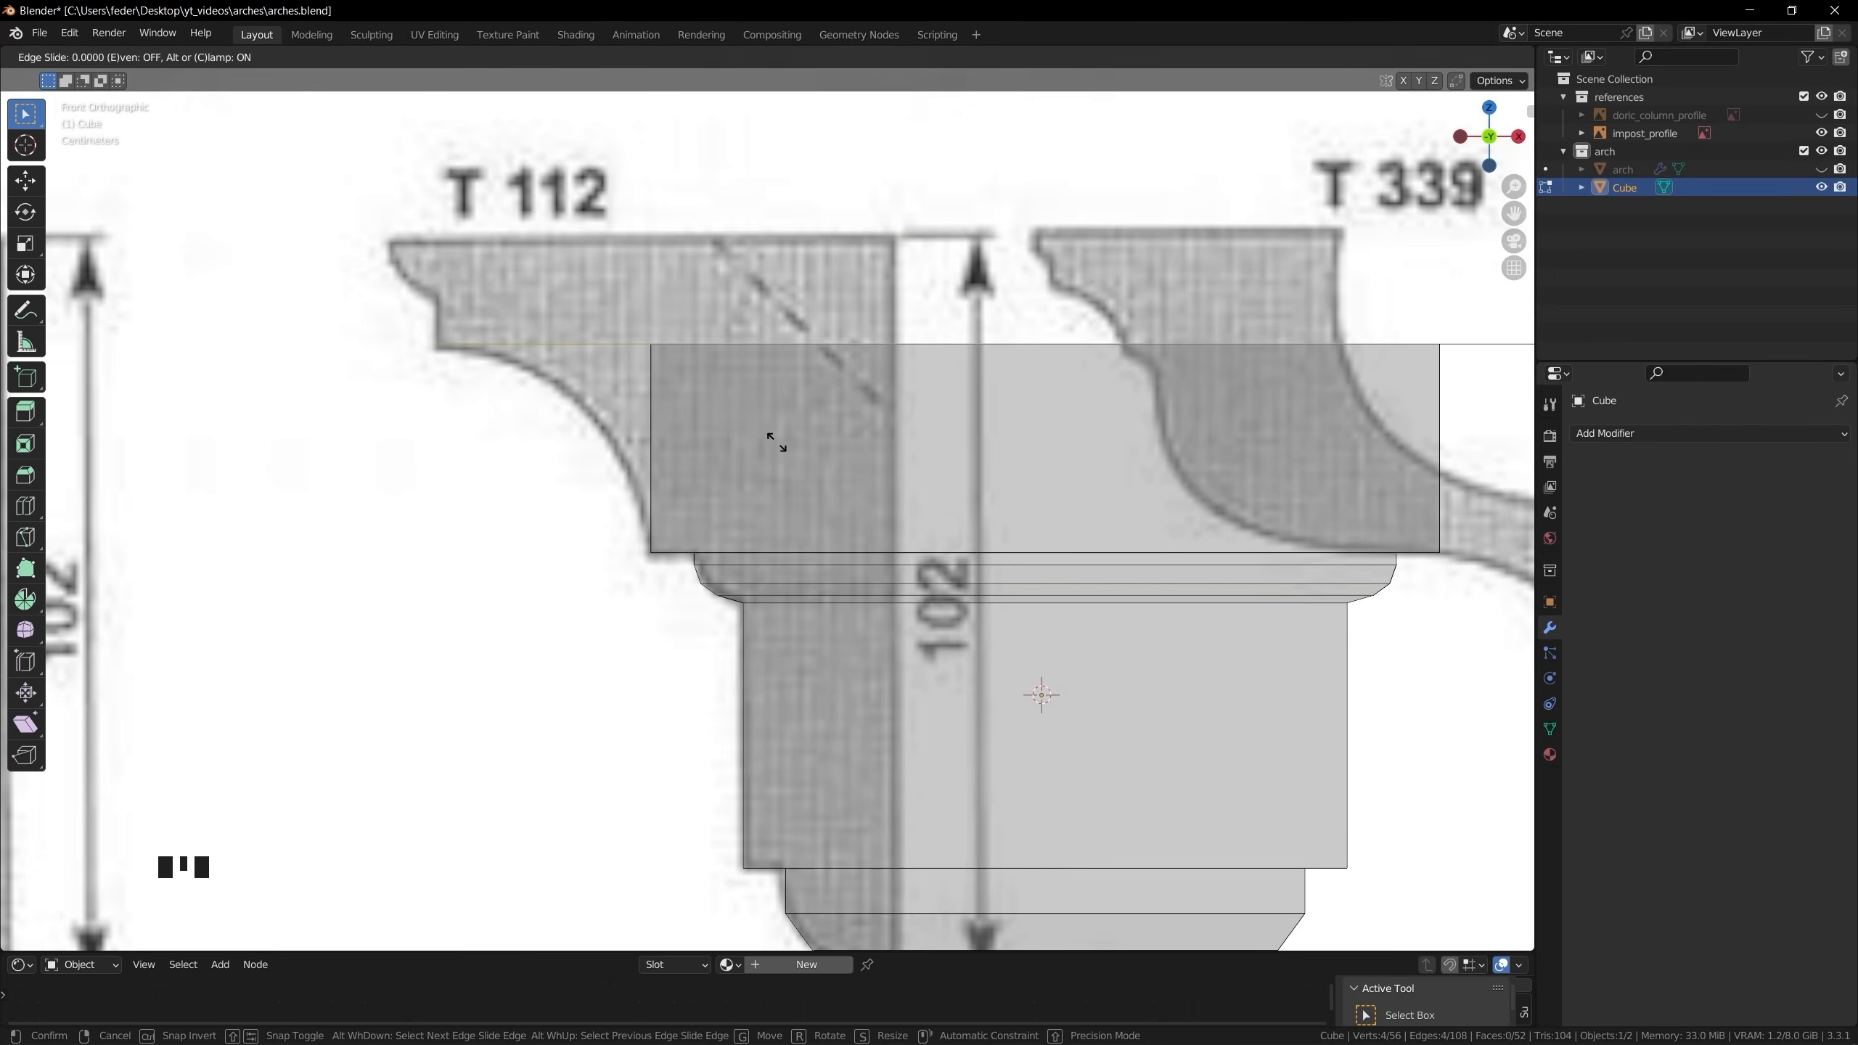
{"action": "left_click", "coordinate": [783, 458]}
{"action": "key", "text": "ctrl+b"}
{"action": "left_click", "coordinate": [988, 864]}
Extrude the outer edge loop up along Z to form the vertical band beneath T 112's top lip
{"action": "left_click", "coordinate": [526, 343], "text": "alt"}
{"action": "key", "text": "e"}
{"action": "key", "text": "z"}
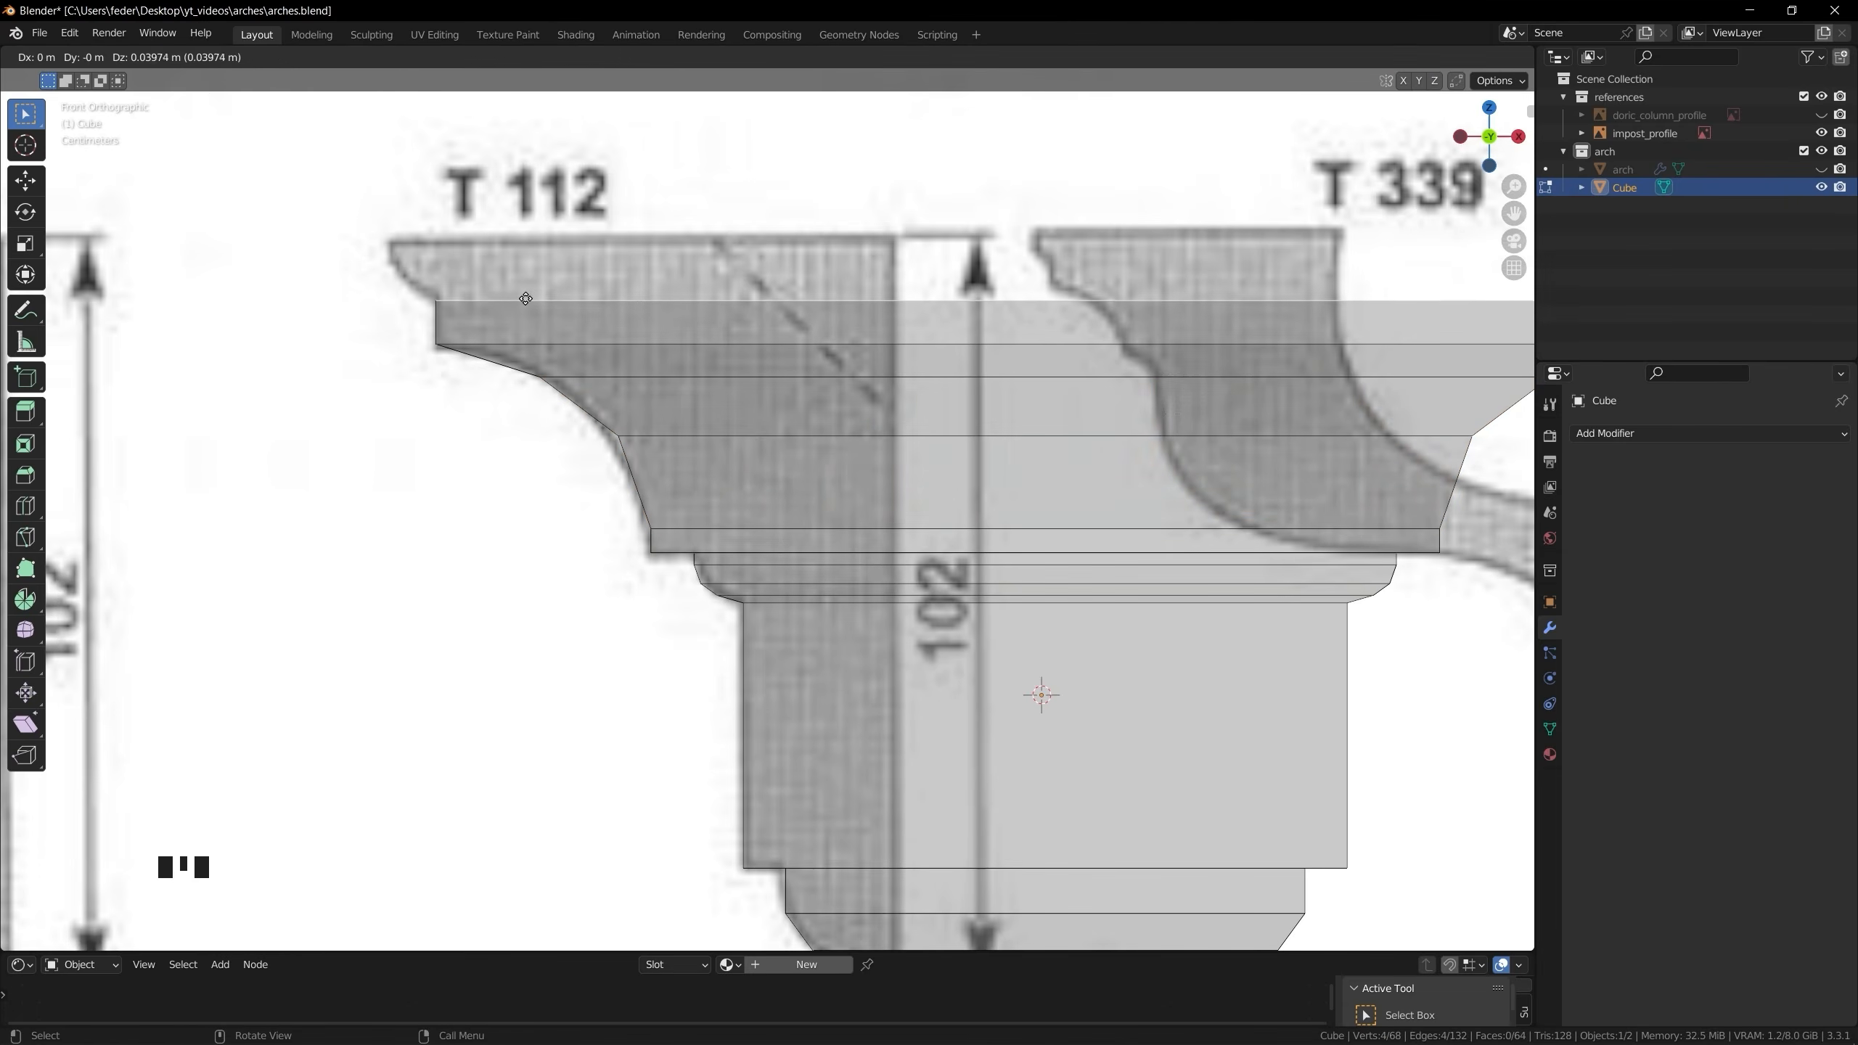
{"action": "left_click", "coordinate": [555, 261]}
Flare the top lip out to T 112's upper corner and scale a centred loop cut to follow its curve
{"action": "middle_click_drag", "start_coordinate": [555, 261], "coordinate": [607, 349], "text": "shift"}
{"action": "key", "text": "s"}
{"action": "left_click", "coordinate": [569, 415]}
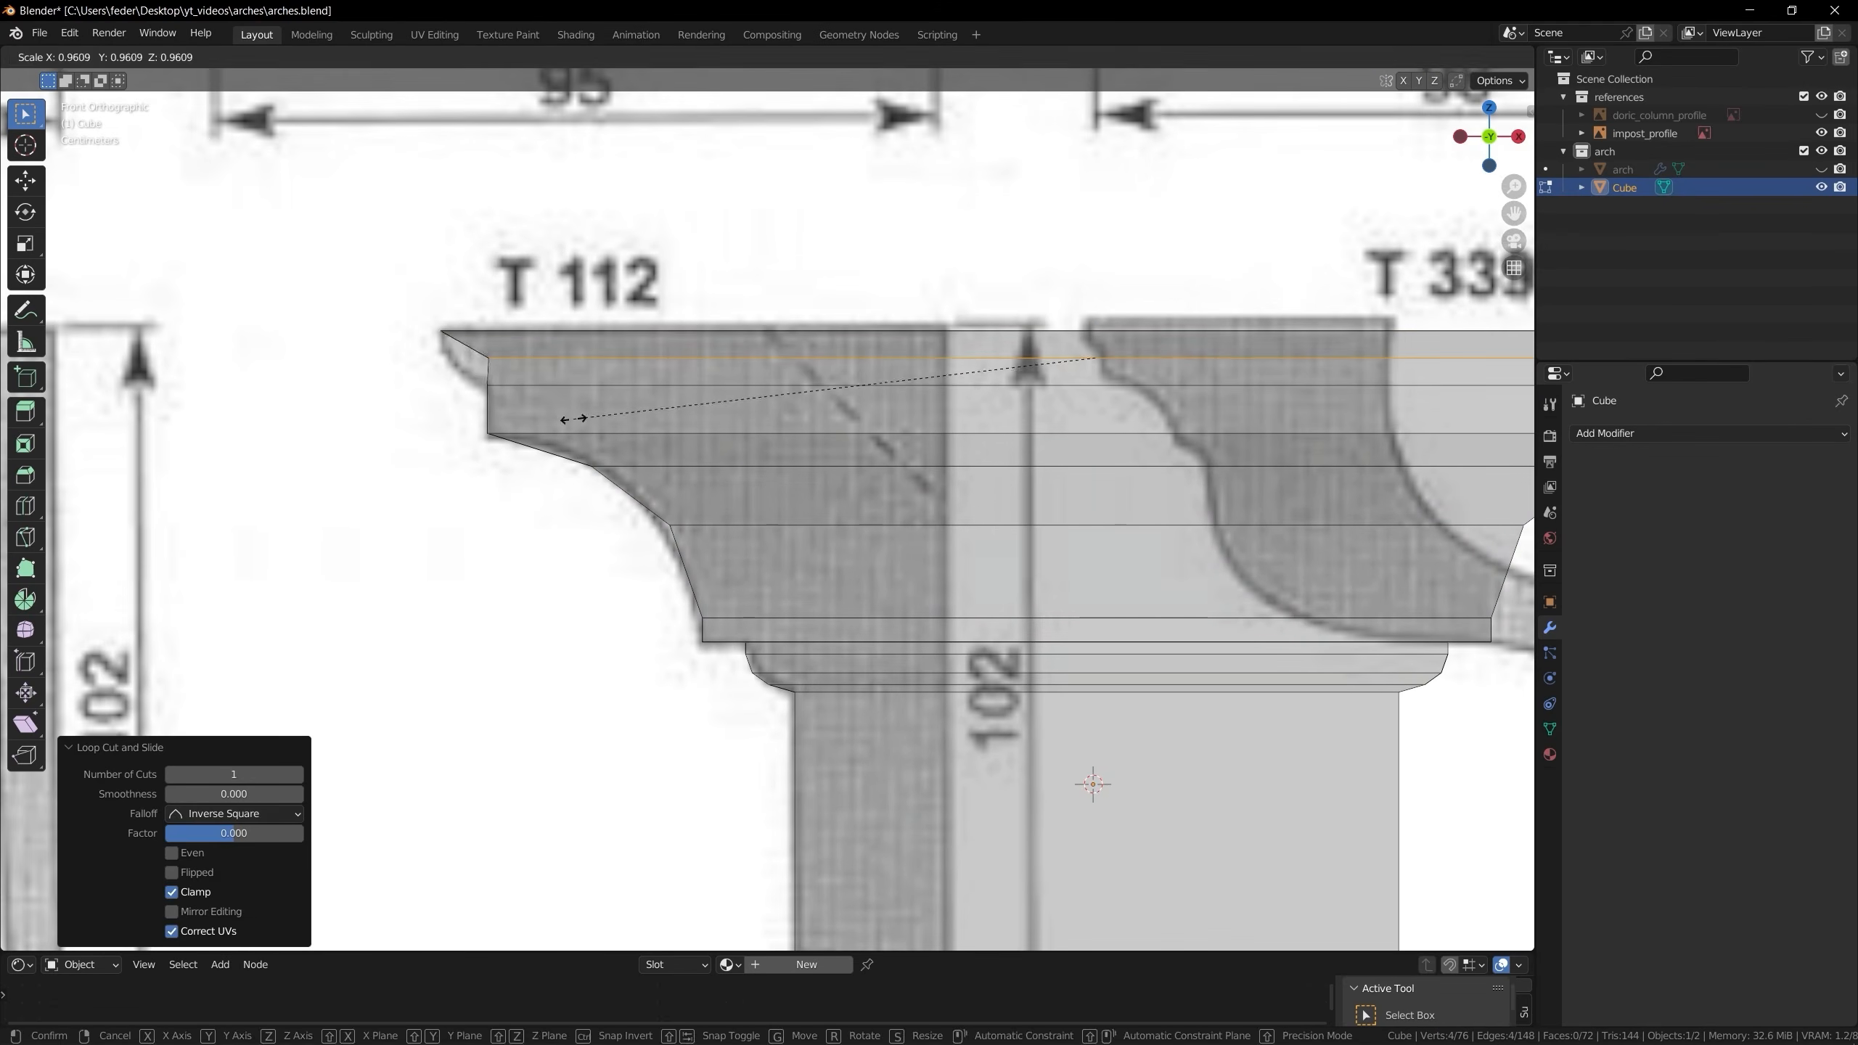
Close the top opening with a face and merge all of the mesh's vertices by distance
{"action": "middle_click_drag", "start_coordinate": [1012, 506], "coordinate": [905, 560]}
{"action": "scroll", "coordinate": [900, 516], "scroll_direction": "down", "scroll_amount": 3}
{"action": "key", "text": "a"}
{"action": "key", "text": "m"}
{"action": "key", "text": "b"}
{"action": "key", "text": "Tab"}
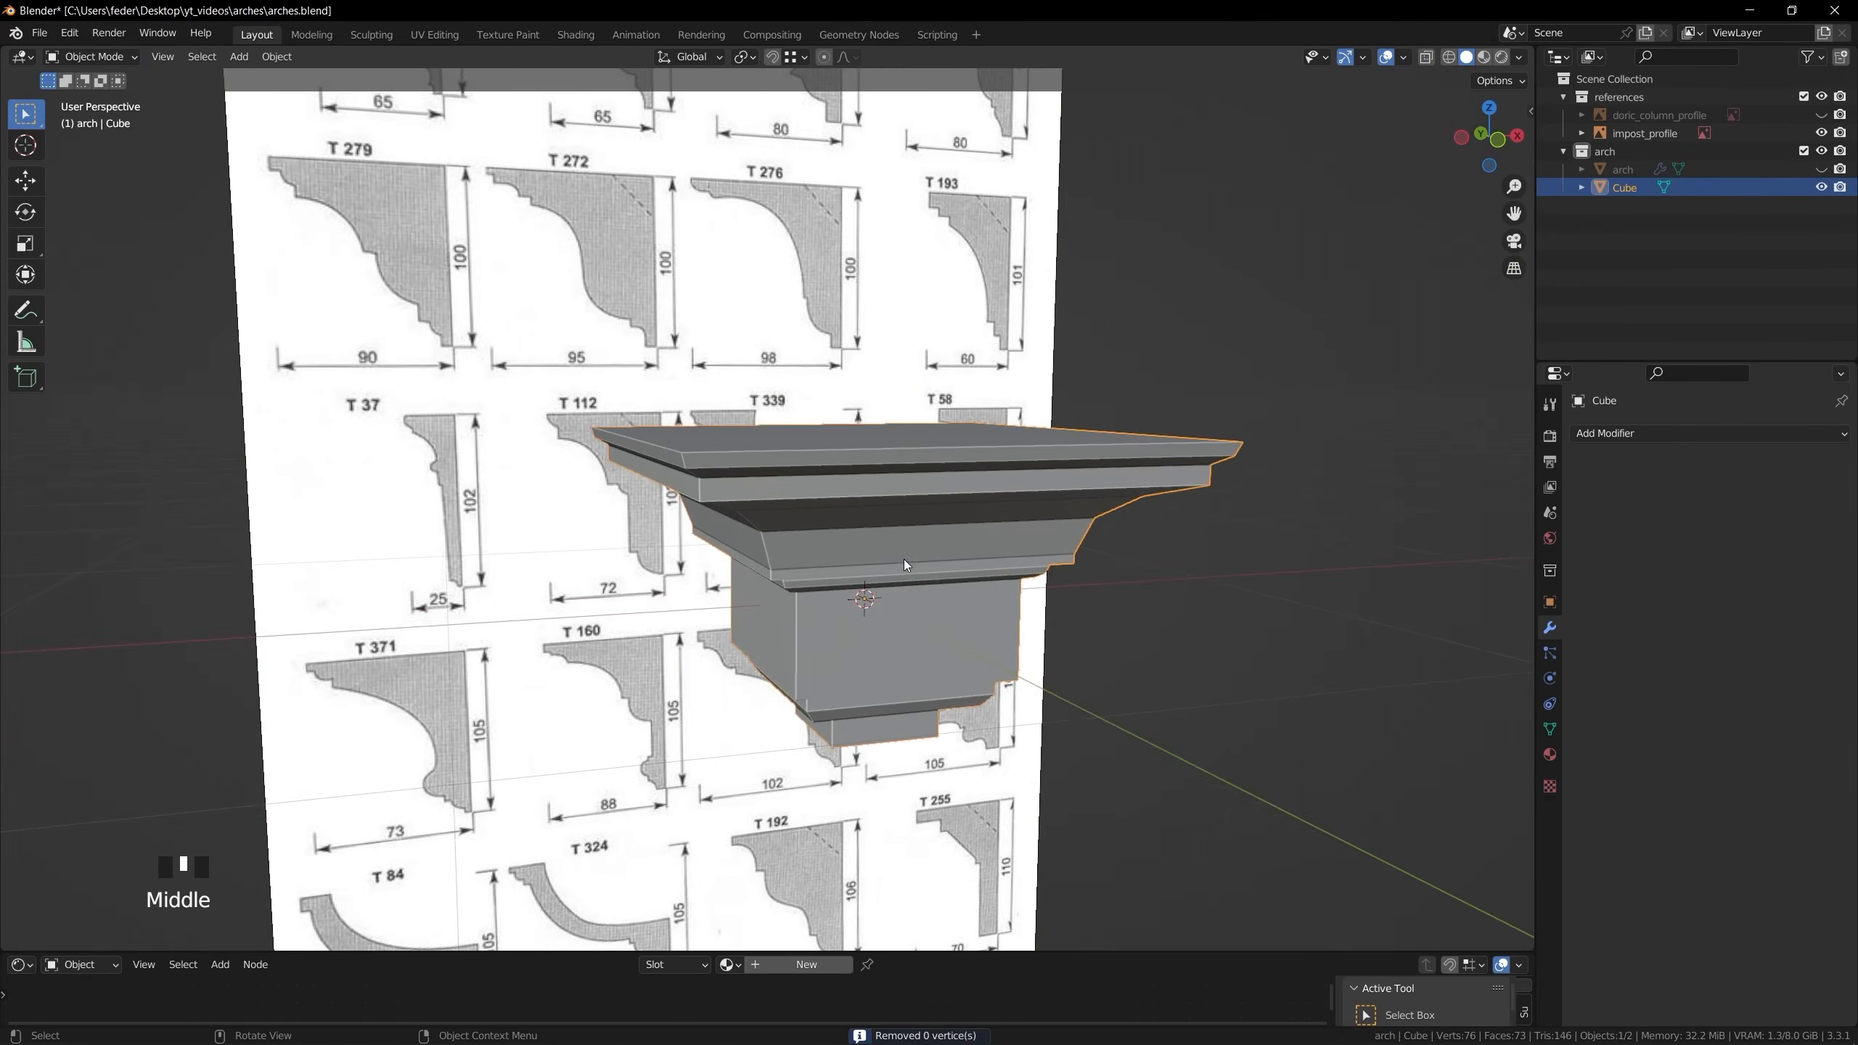
Hide the impost_profile reference image and rename the cube object to impost
{"action": "left_click", "coordinate": [700, 339]}
{"action": "left_click", "coordinate": [1822, 133]}
{"action": "double_click", "coordinate": [1624, 187]}
{"action": "middle_click_drag", "start_coordinate": [984, 612], "coordinate": [962, 535]}
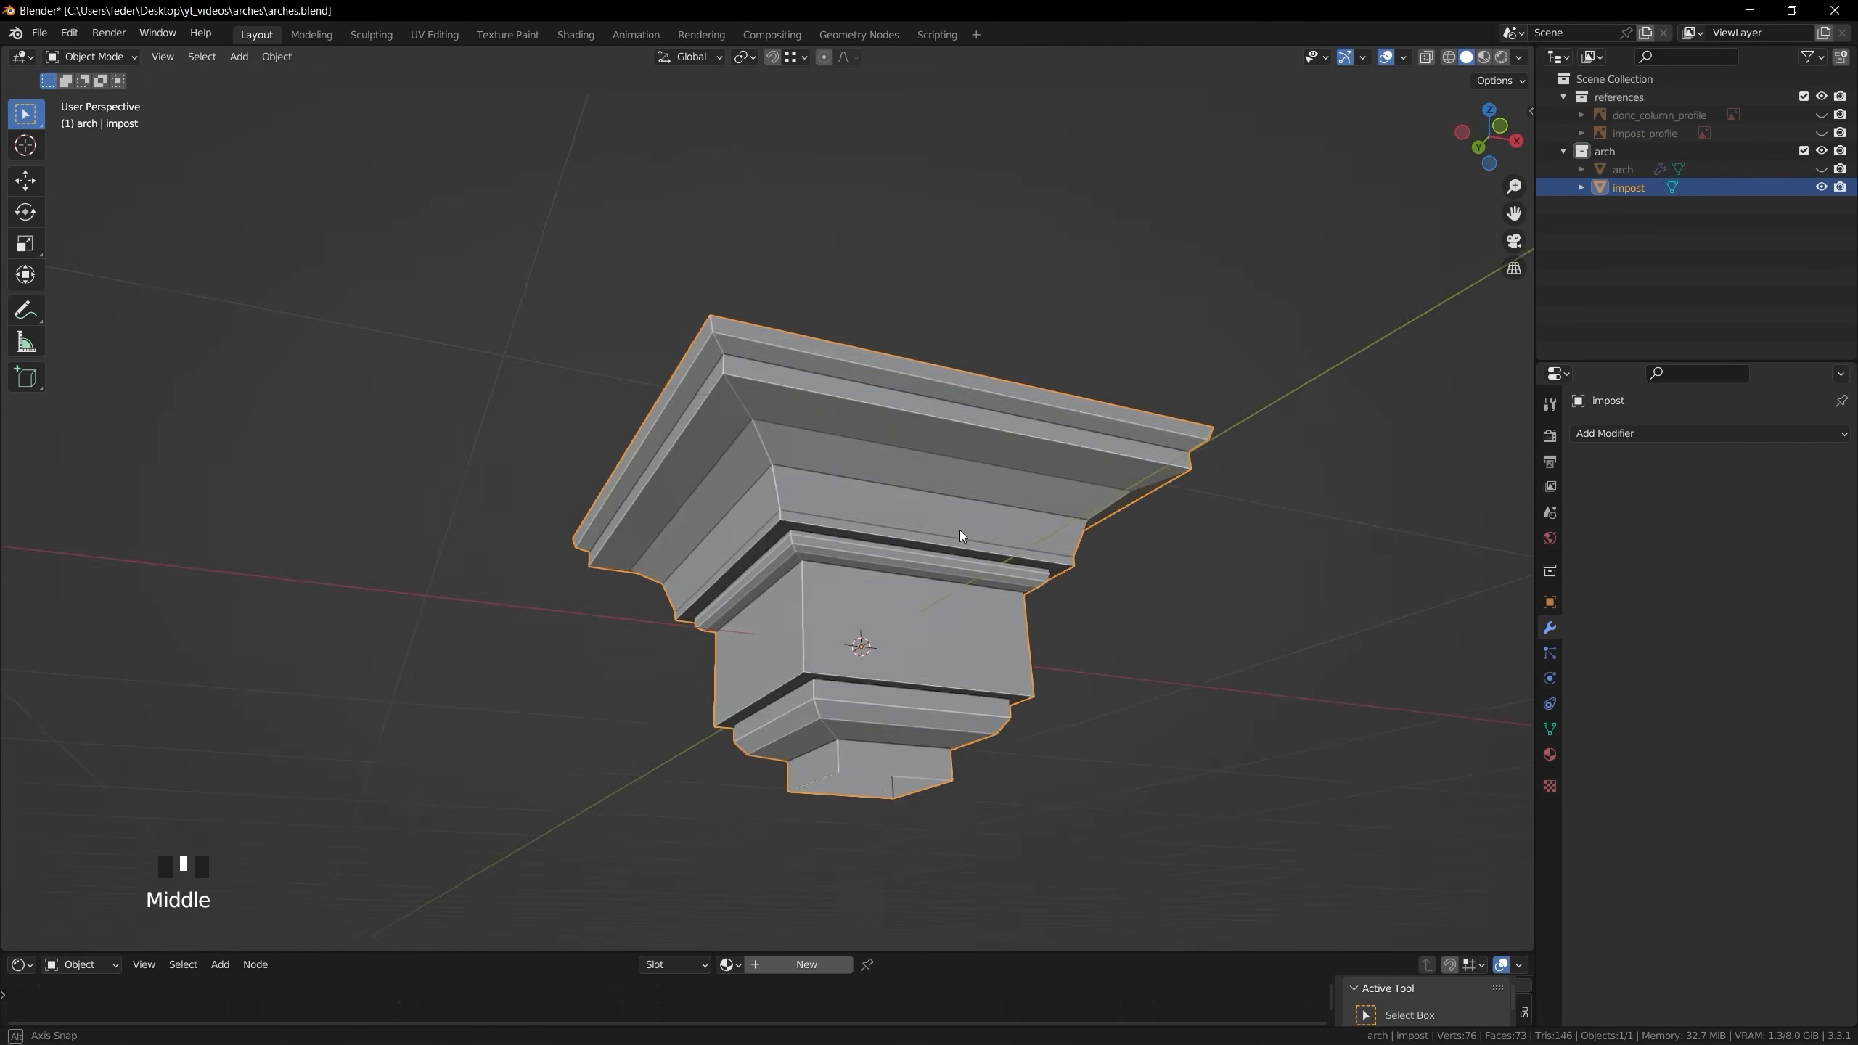
Delete the impost's lowest ring of faces and scale the remaining bottom edge loop by 1.257
{"action": "scroll", "coordinate": [889, 783], "scroll_direction": "up", "scroll_amount": 3}
{"action": "key", "text": "Tab"}
{"action": "key", "text": "3"}
{"action": "left_click", "coordinate": [874, 732], "text": "alt"}
{"action": "key", "text": "x"}
{"action": "key", "text": "f"}
{"action": "key", "text": "2"}
{"action": "middle_click_drag", "start_coordinate": [929, 473], "coordinate": [933, 399]}
{"action": "left_click", "coordinate": [961, 540], "text": "alt"}
{"action": "key", "text": "s"}
{"action": "left_click", "coordinate": [967, 521]}
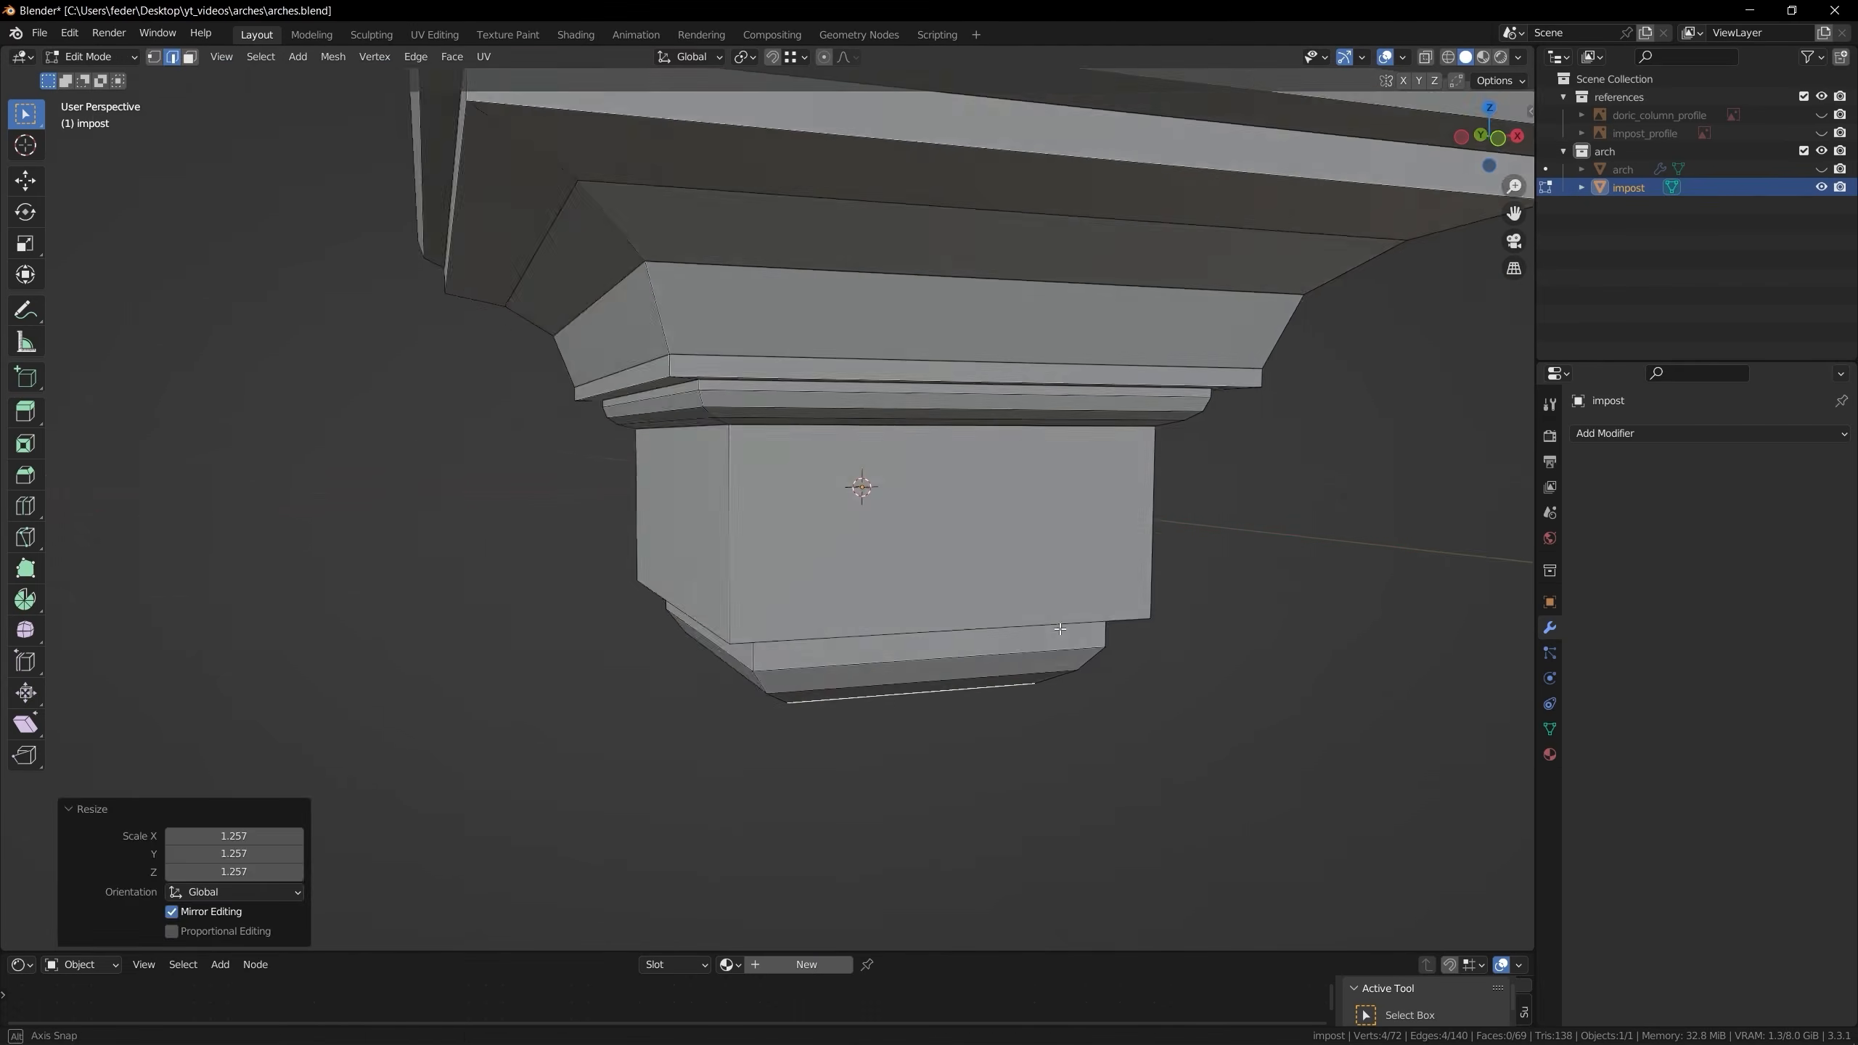
Shade the impost smooth and add a Subdivision Surface modifier with its level set to 2
{"action": "key", "text": "Tab"}
{"action": "right_click", "coordinate": [1339, 505]}
{"action": "left_click", "coordinate": [1336, 507]}
{"action": "left_click", "coordinate": [1705, 433]}
{"action": "left_click", "coordinate": [1460, 748]}
{"action": "double_click", "coordinate": [1751, 513]}
{"action": "type", "text": "2"}
{"action": "left_click", "coordinate": [1591, 460]}
Add a Bevel modifier above the Subdivision, limited by Weight, with a 0.01 m amount and 2 segments
{"action": "left_click", "coordinate": [1606, 433]}
{"action": "left_click", "coordinate": [1456, 507]}
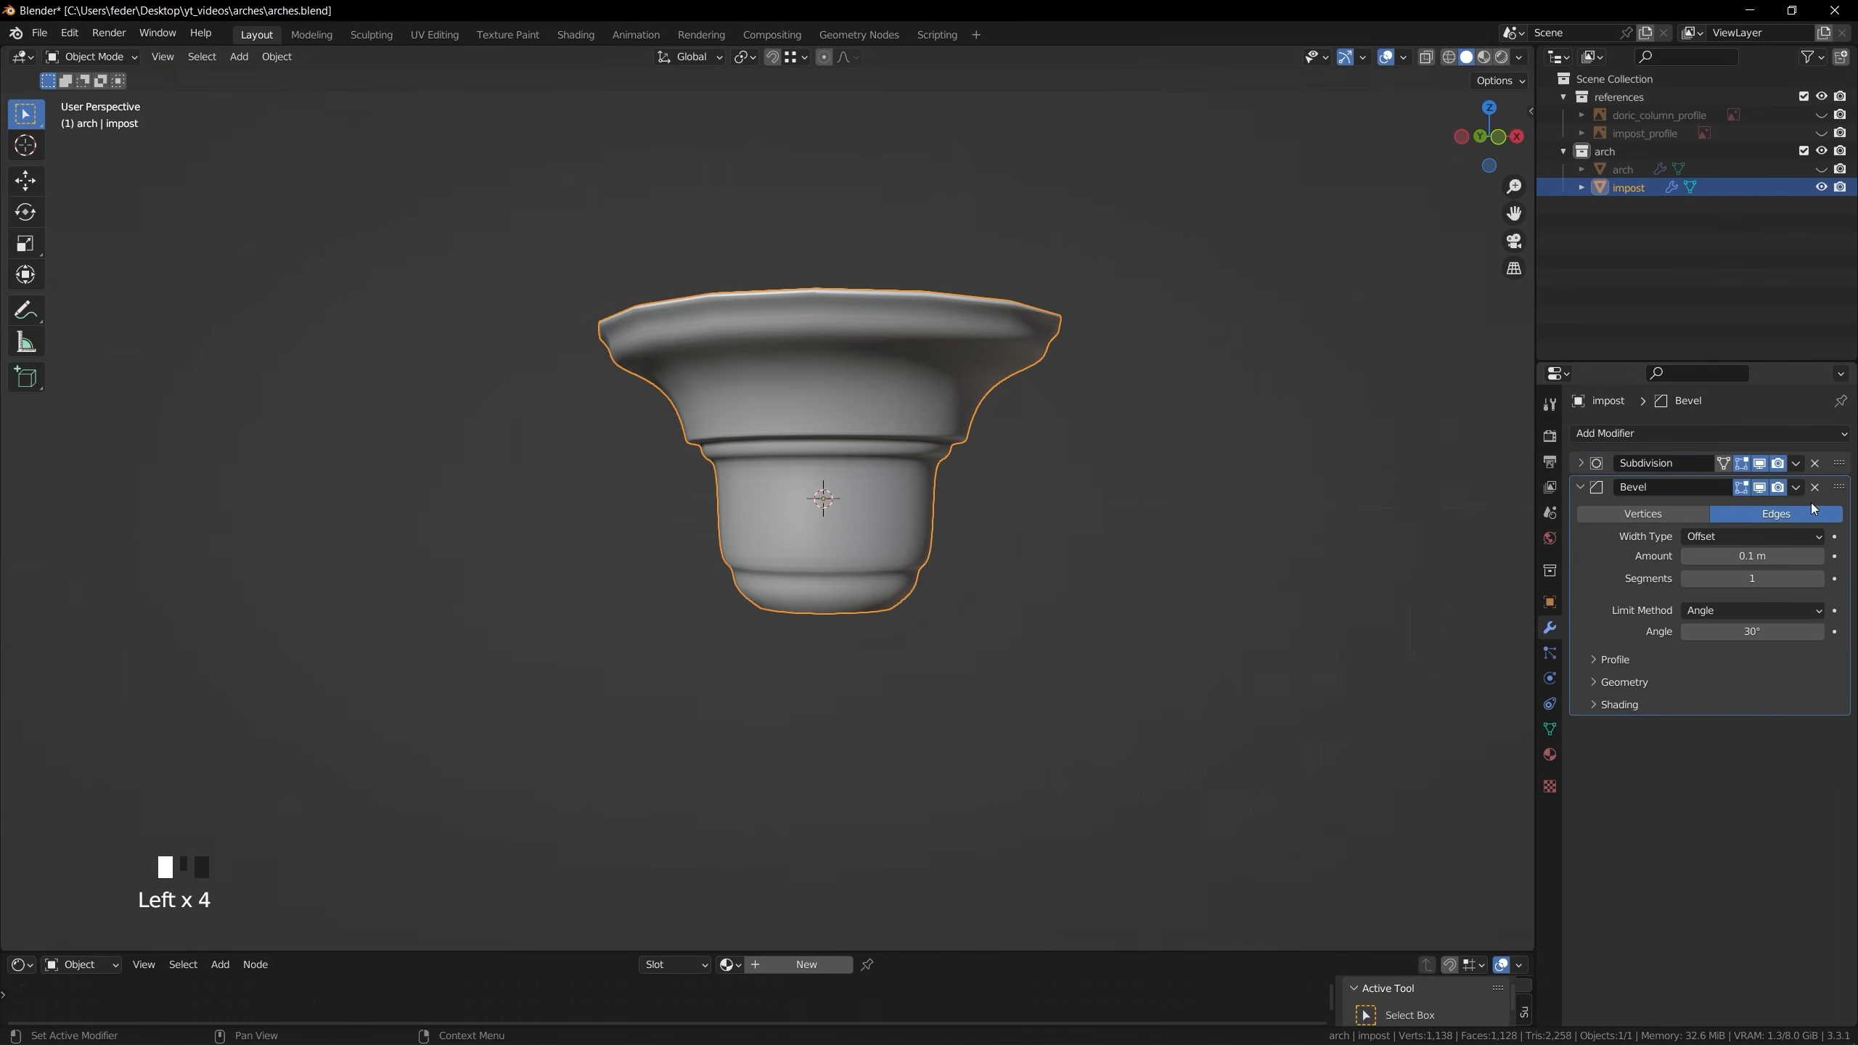
{"action": "left_click_drag", "start_coordinate": [1838, 487], "coordinate": [1839, 450]}
{"action": "left_click", "coordinate": [1729, 587]}
{"action": "left_click", "coordinate": [1725, 648]}
{"action": "double_click", "coordinate": [1706, 534]}
{"action": "left_click", "coordinate": [1819, 555]}
Set a mean bevel weight of 1.00 on the impost's corner edges and the border of its top face
{"action": "key", "text": "Tab"}
{"action": "key", "text": "2"}
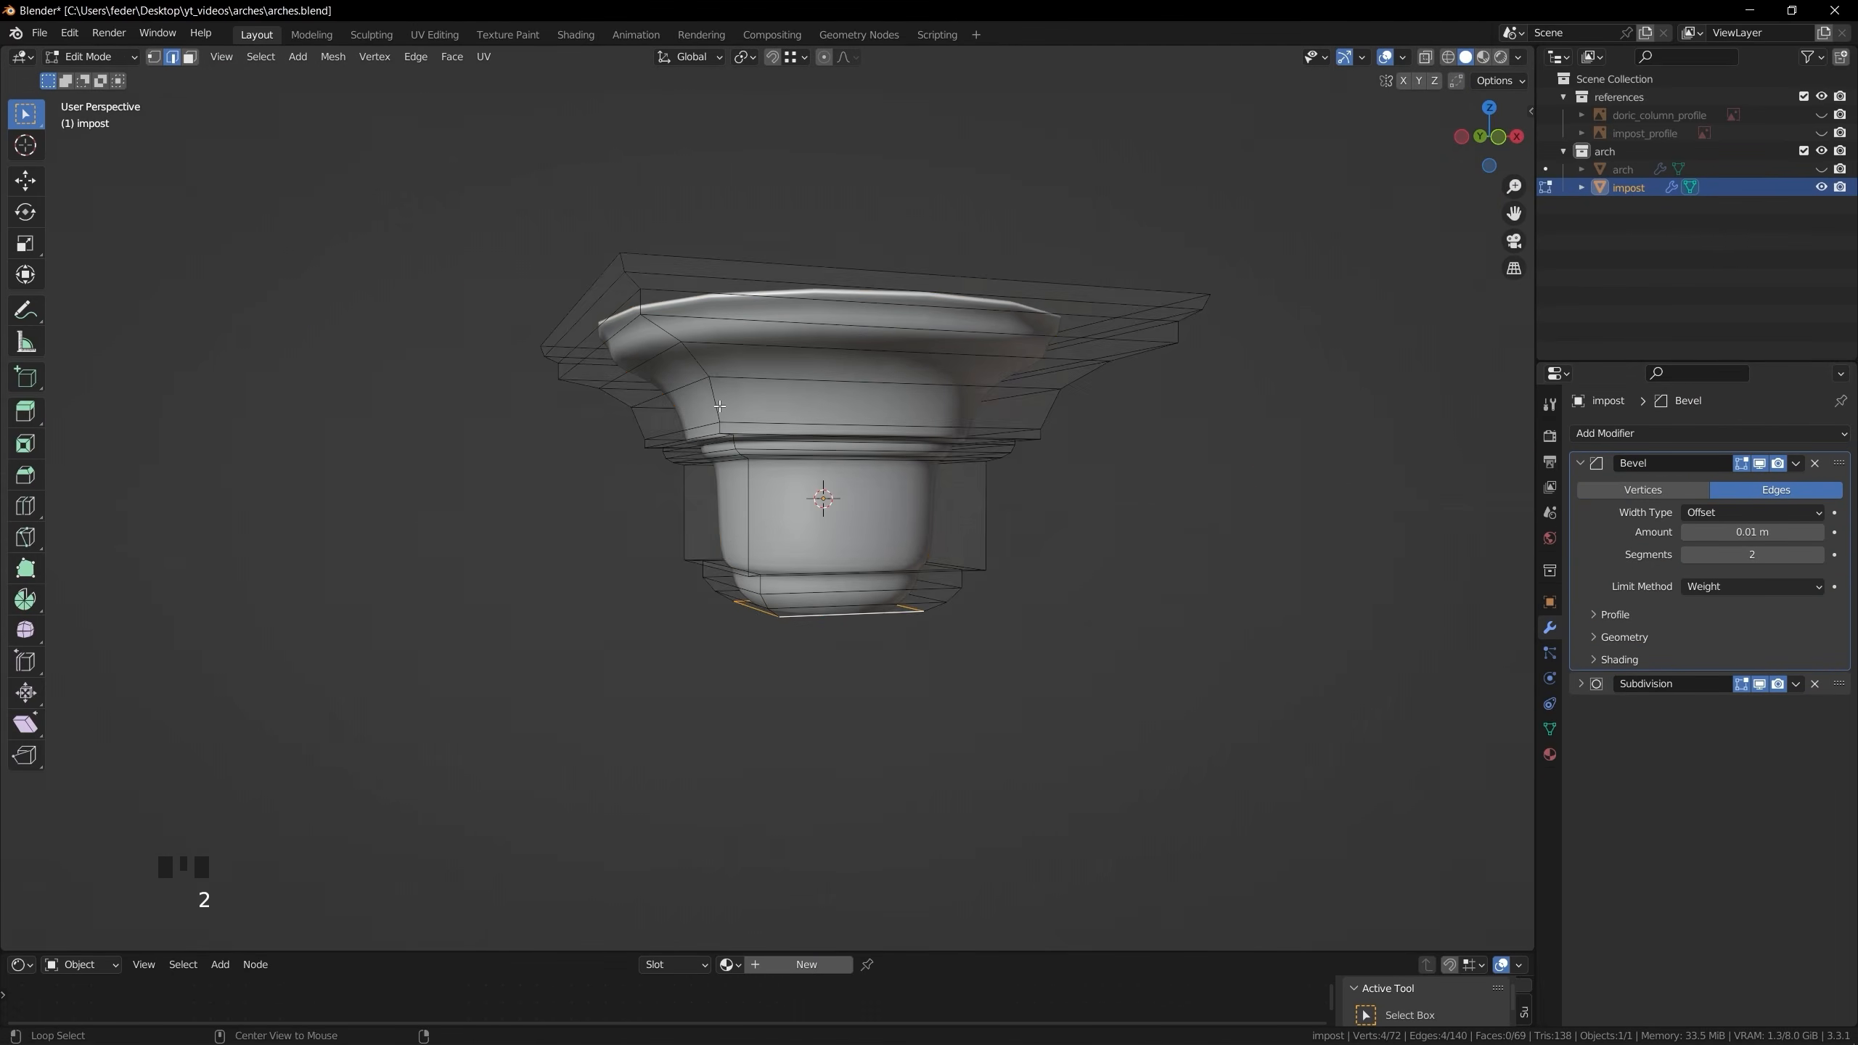
{"action": "left_click", "coordinate": [929, 512], "text": "alt"}
{"action": "middle_click_drag", "start_coordinate": [943, 520], "coordinate": [827, 491]}
{"action": "left_click", "coordinate": [739, 506], "text": "alt+shift"}
{"action": "key", "text": "n"}
{"action": "left_click_drag", "start_coordinate": [1411, 303], "coordinate": [1496, 303]}
{"action": "middle_click_drag", "start_coordinate": [676, 387], "coordinate": [731, 505]}
{"action": "key", "text": "3"}
{"action": "left_click", "coordinate": [731, 396]}
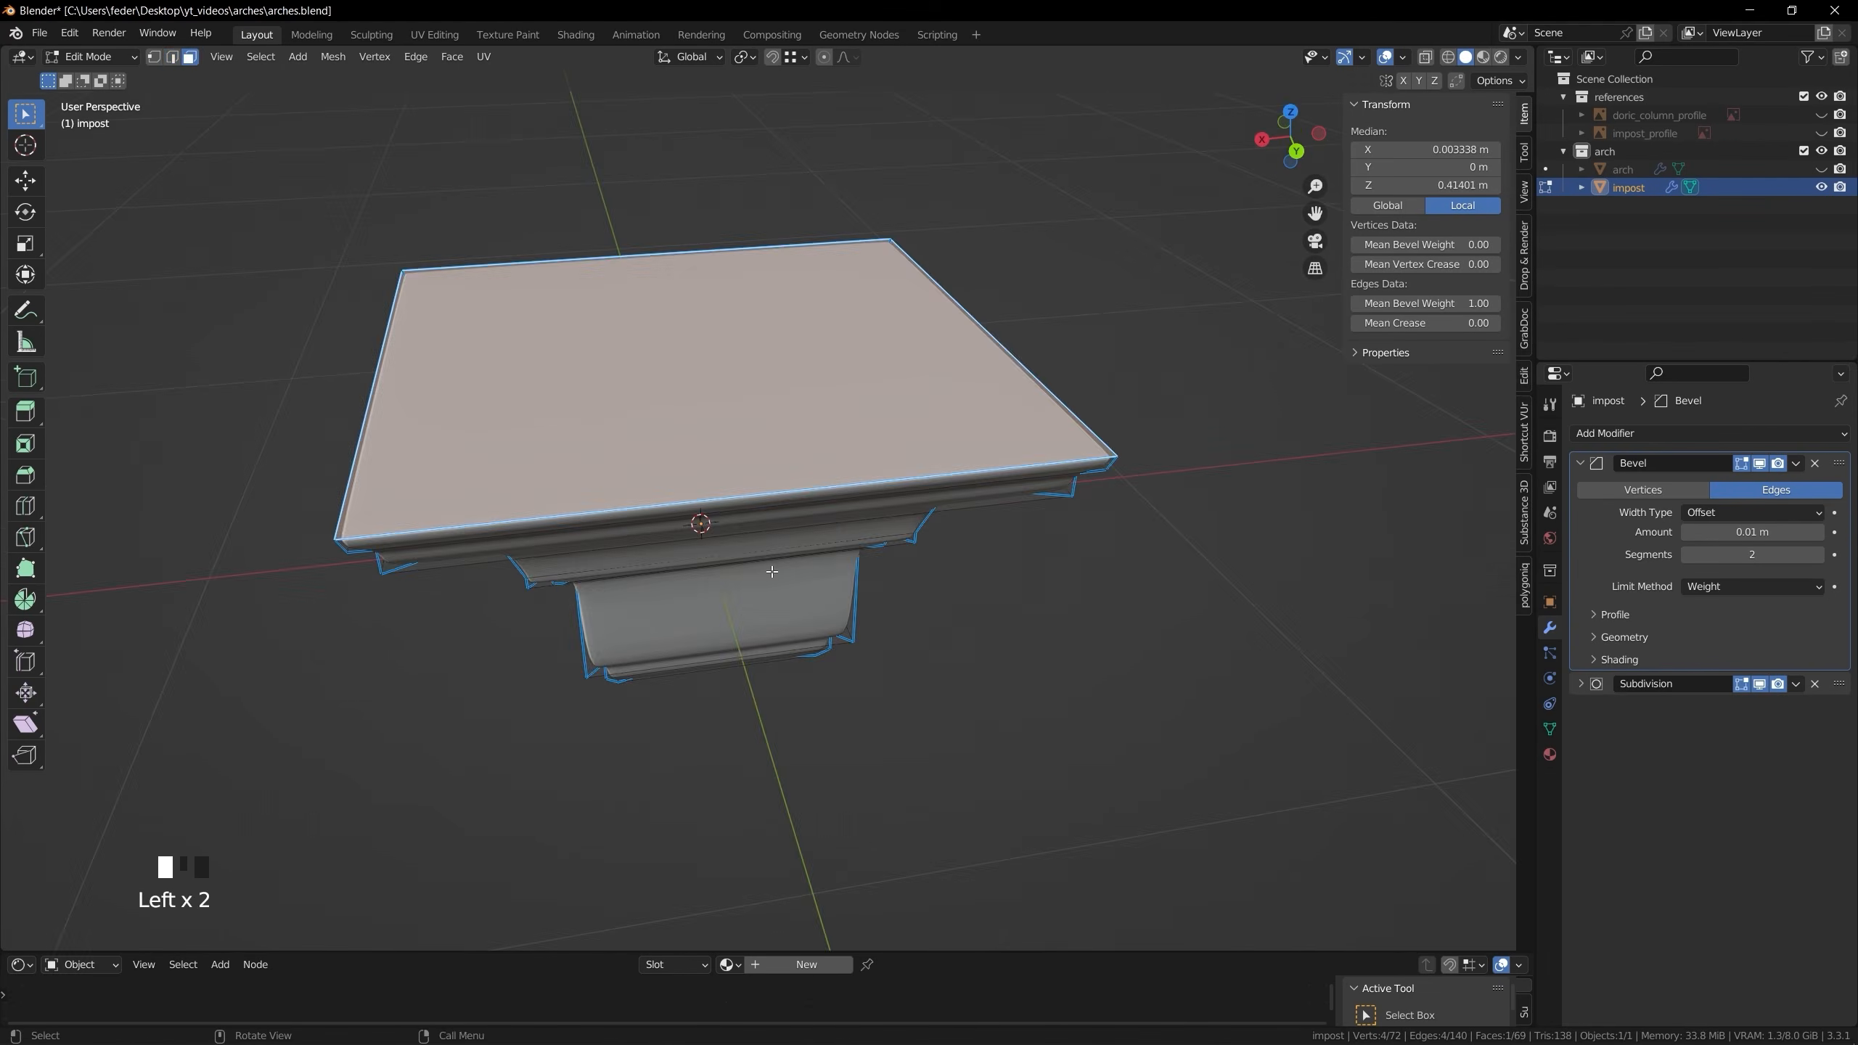
Apply full mean bevel weight to the remaining horizontal edge loops of the impost's mouldings
{"action": "middle_click_drag", "start_coordinate": [771, 569], "coordinate": [746, 424]}
{"action": "key", "text": "2"}
{"action": "left_click", "coordinate": [877, 227], "text": "alt"}
{"action": "middle_click_drag", "start_coordinate": [622, 410], "coordinate": [739, 388]}
{"action": "left_click", "coordinate": [752, 383], "text": "alt"}
{"action": "left_click_drag", "start_coordinate": [1412, 303], "coordinate": [1496, 302]}
{"action": "scroll", "coordinate": [753, 388], "scroll_direction": "up", "scroll_amount": 4}
{"action": "middle_click_drag", "start_coordinate": [702, 322], "coordinate": [772, 304]}
{"action": "left_click", "coordinate": [761, 220], "text": "alt"}
{"action": "left_click_drag", "start_coordinate": [1411, 303], "coordinate": [1496, 303]}
{"action": "scroll", "coordinate": [760, 454], "scroll_direction": "down", "scroll_amount": 3}
{"action": "middle_click_drag", "start_coordinate": [761, 453], "coordinate": [762, 349]}
{"action": "key", "text": "Tab"}
{"action": "left_click", "coordinate": [1098, 352]}
Unhide the arch and move the entire impost mesh along Y until it stands clear of the arch
{"action": "scroll", "coordinate": [951, 454], "scroll_direction": "down", "scroll_amount": 2}
{"action": "middle_click_drag", "start_coordinate": [863, 586], "coordinate": [907, 586]}
{"action": "left_click", "coordinate": [1822, 169]}
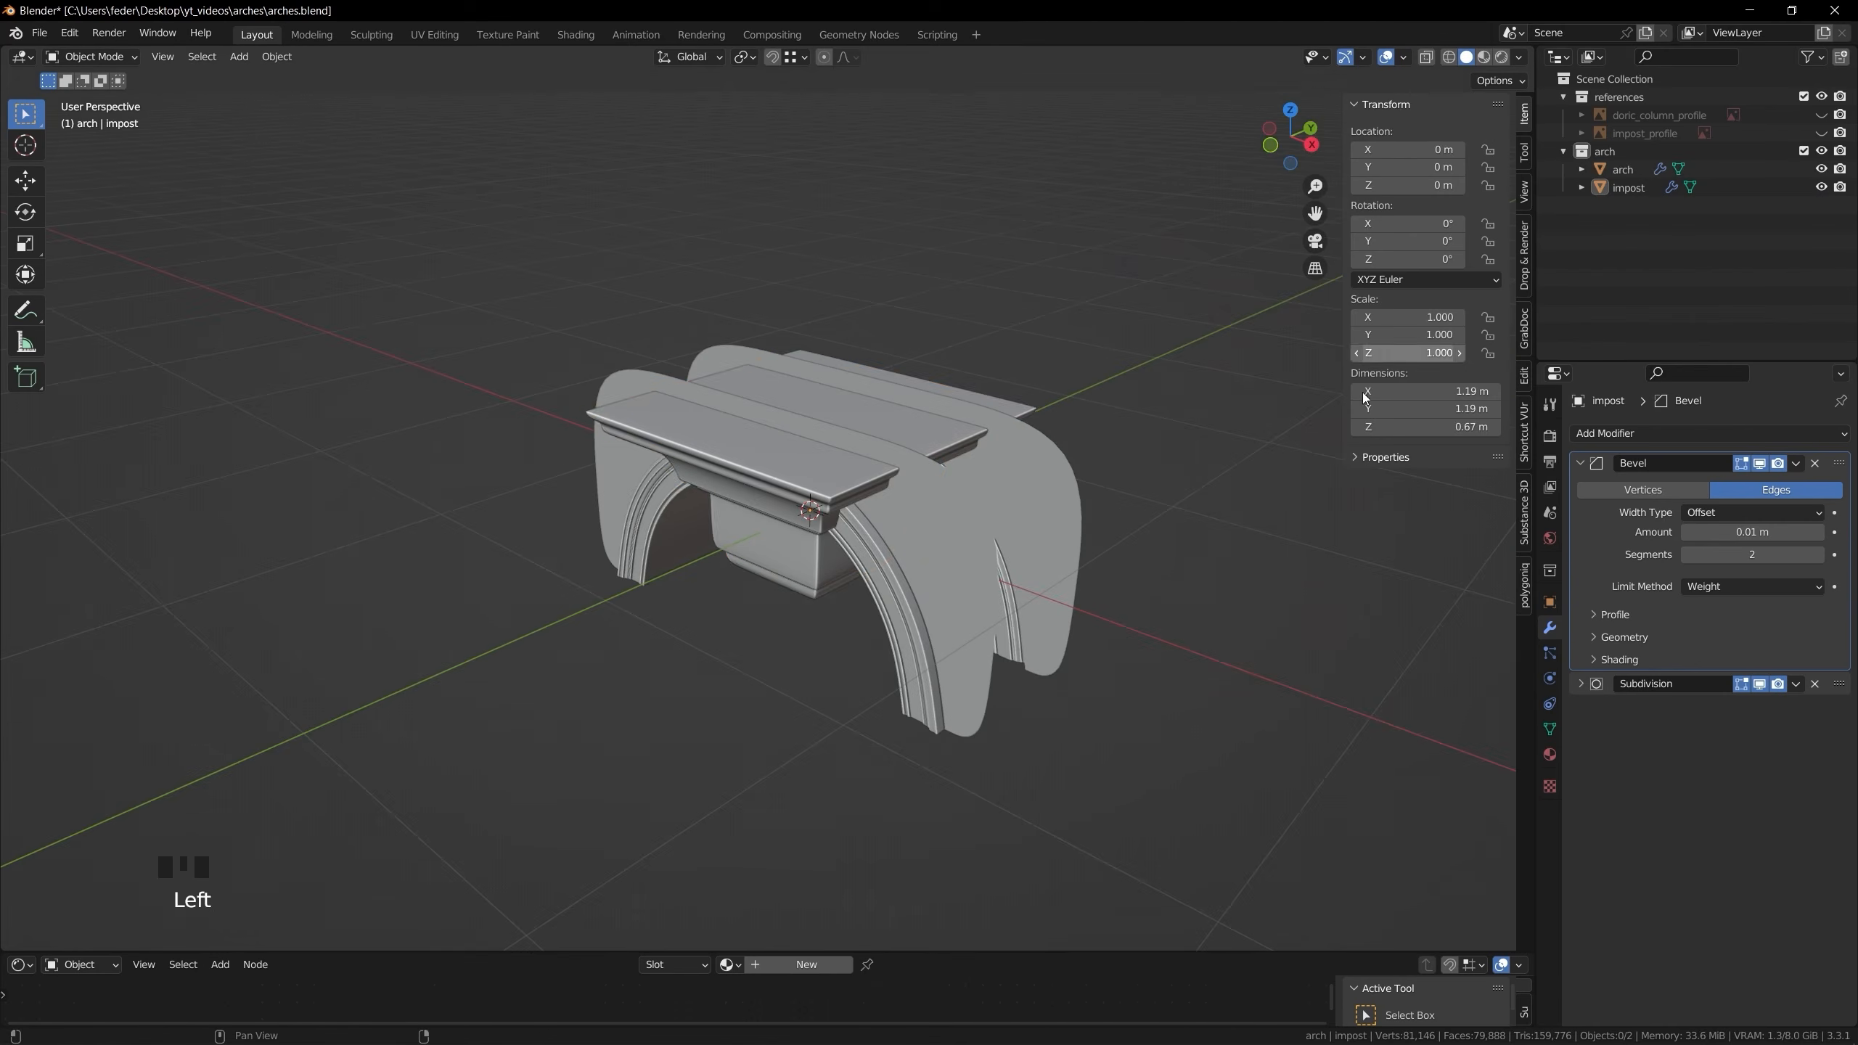
{"action": "key", "text": "Tab"}
{"action": "key", "text": "a"}
{"action": "middle_click_drag", "start_coordinate": [863, 513], "coordinate": [1047, 483]}
{"action": "key", "text": "g"}
{"action": "key", "text": "y"}
Delete the impost's top and surplus side faces so that only one moulded corner piece remains
{"action": "key", "text": "3"}
{"action": "left_click", "coordinate": [1032, 483], "text": "alt"}
{"action": "key", "text": "l"}
{"action": "key", "text": "x"}
{"action": "left_click", "coordinate": [1032, 510]}
{"action": "left_click", "coordinate": [942, 570], "text": "alt"}
{"action": "key", "text": "x"}
{"action": "middle_click_drag", "start_coordinate": [943, 578], "coordinate": [842, 586]}
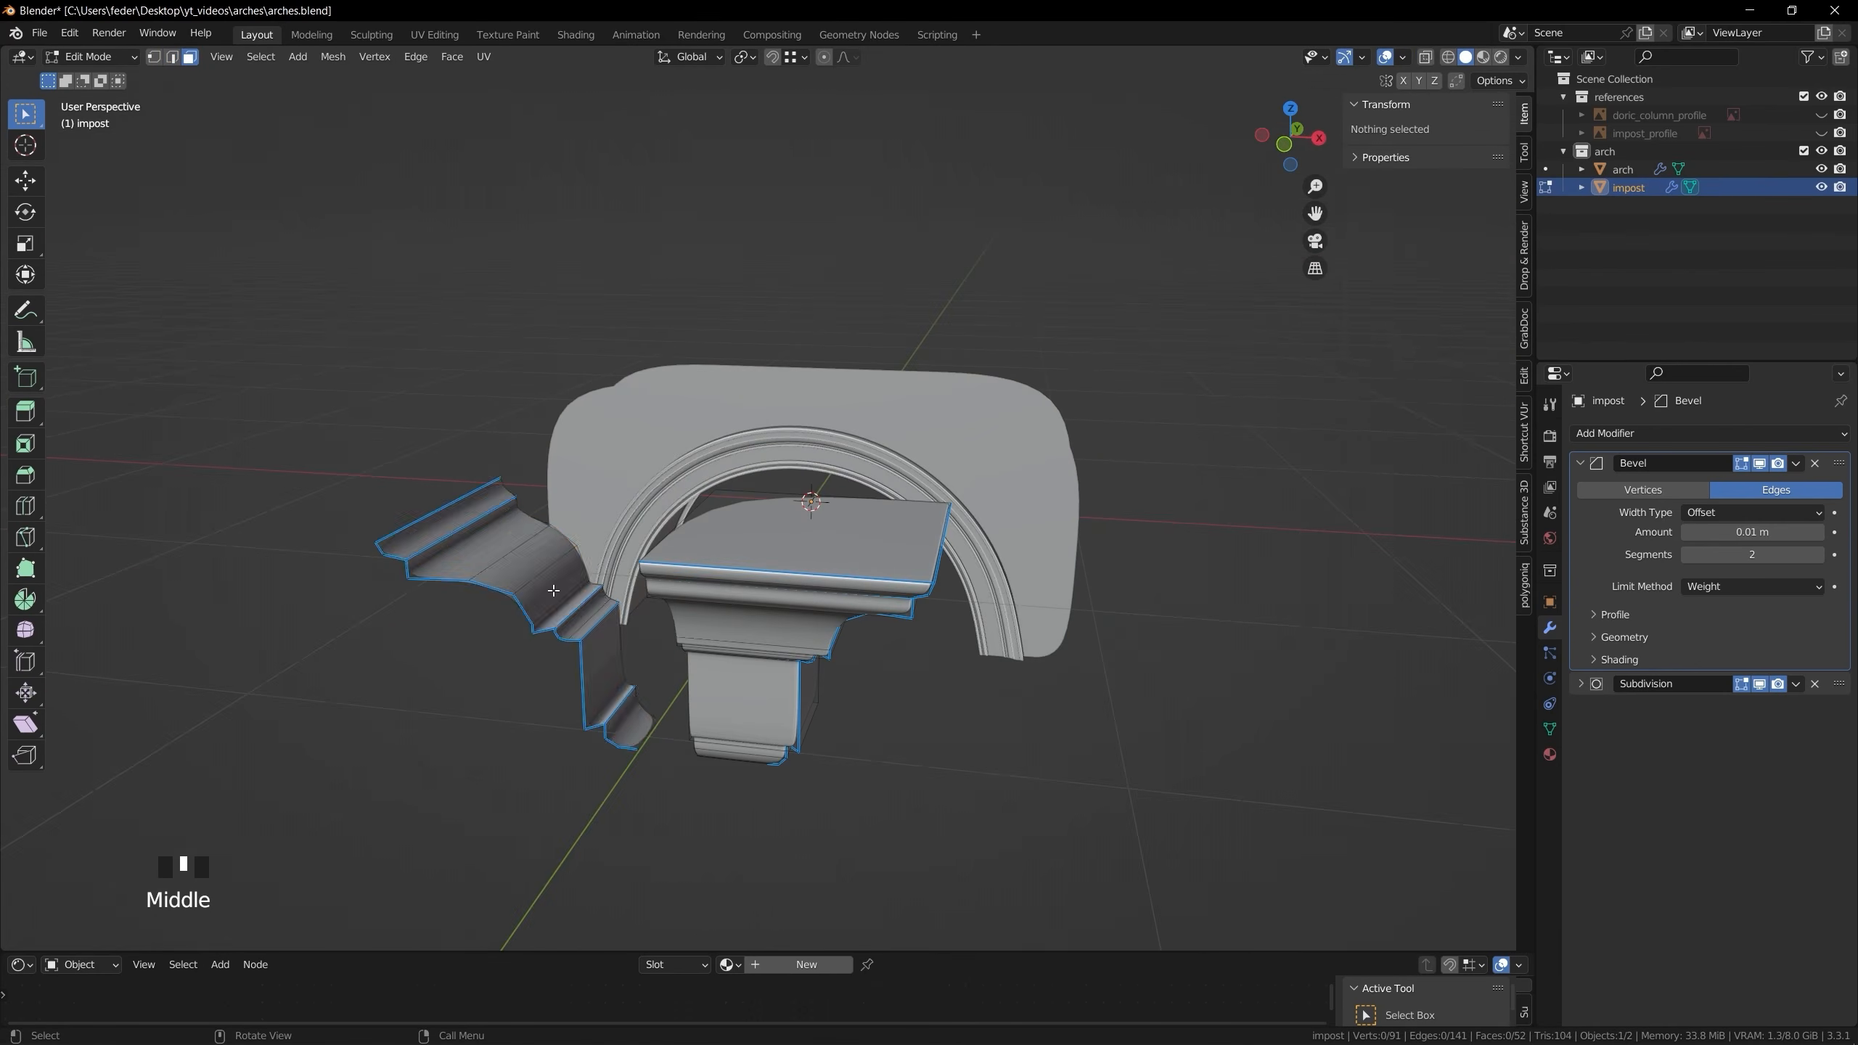
{"action": "key", "text": "l"}
{"action": "key", "text": "x"}
Scale the remaining corner piece to 0.331 and place it beneath the arch's left foot in front view
{"action": "key", "text": "l"}
{"action": "key", "text": "s"}
{"action": "left_click", "coordinate": [1299, 145]}
{"action": "key", "text": "g"}
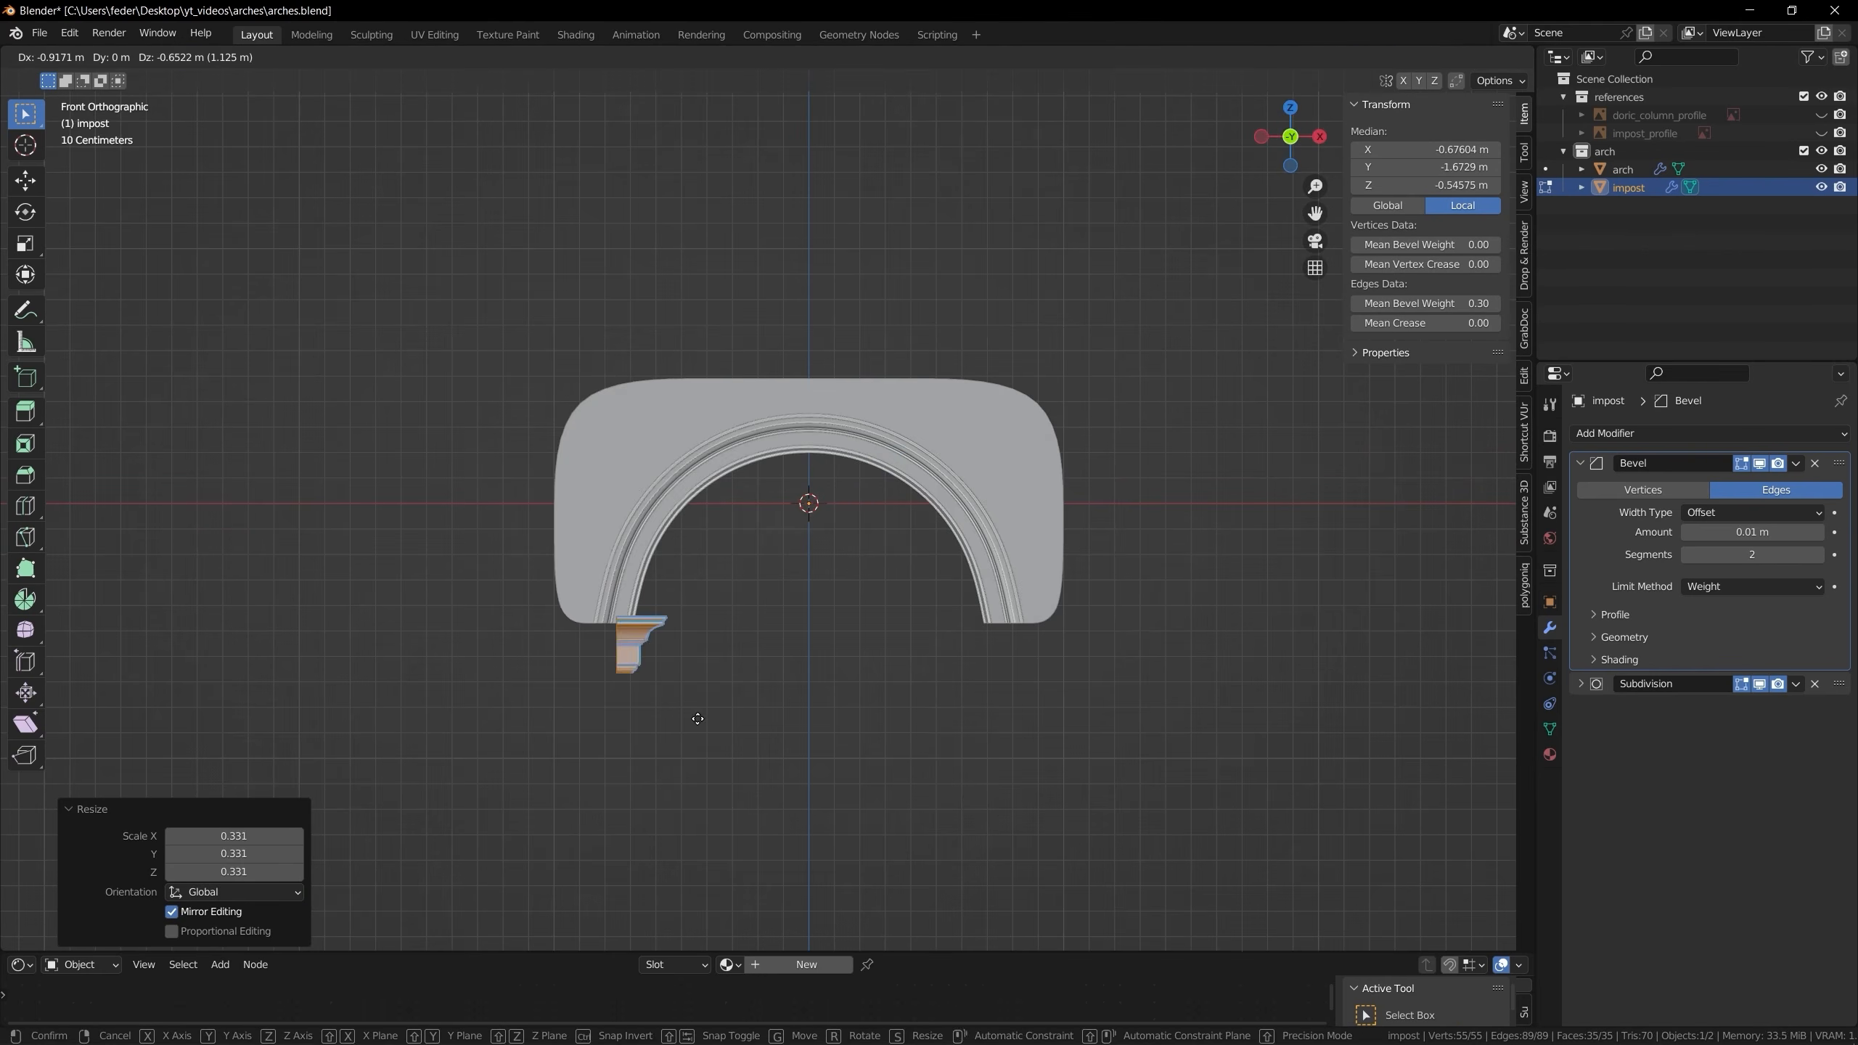
{"action": "left_click", "coordinate": [701, 718]}
Move the corner piece 1.445 m along Y to bring it up to the arch's front face
{"action": "middle_click_drag", "start_coordinate": [701, 718], "coordinate": [775, 761]}
{"action": "key", "text": "g"}
{"action": "key", "text": "y"}
{"action": "left_click", "coordinate": [721, 626]}
{"action": "mouse_move", "coordinate": [721, 626]}
{"action": "middle_mouse_down"}
{"action": "mouse_move", "coordinate": [746, 505]}
{"action": "mouse_move", "coordinate": [703, 622]}
{"action": "middle_mouse_up"}
Scale the corner piece by 0.892 and shrink it further to suit the width of the arch's moulding
{"action": "left_click", "coordinate": [1295, 147]}
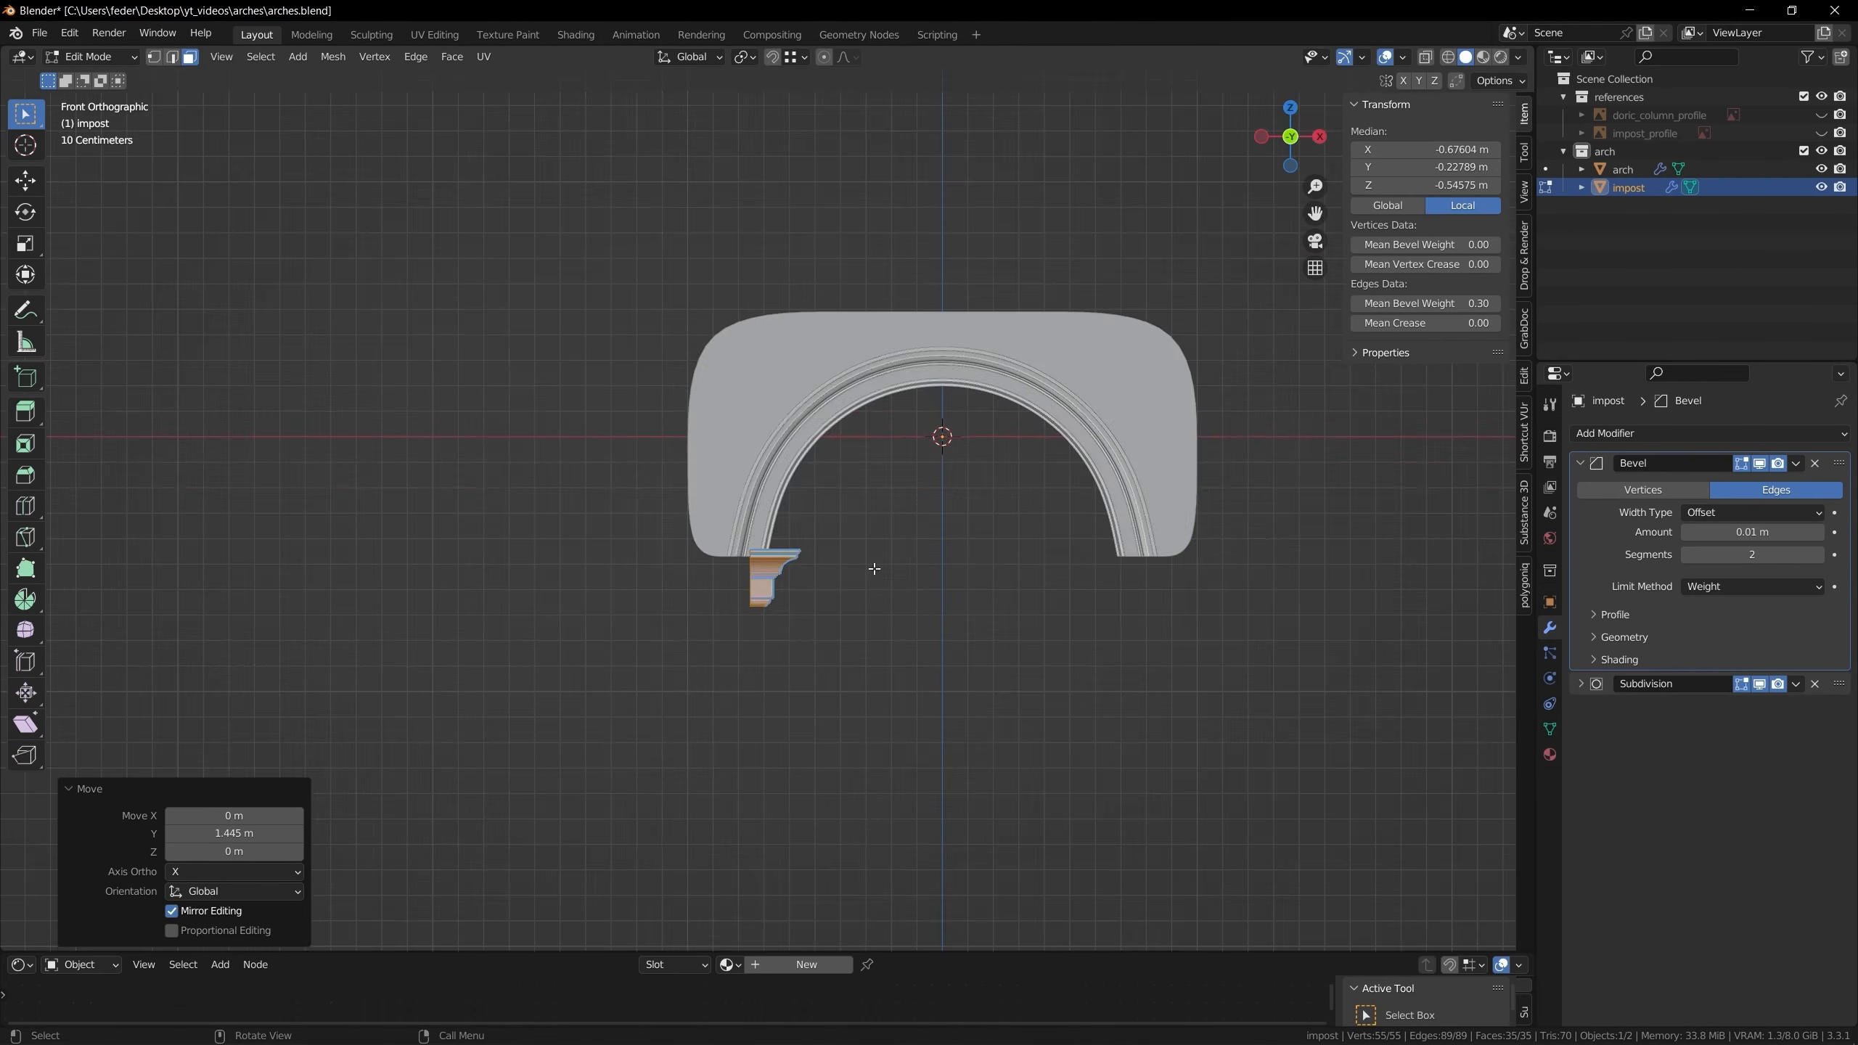
{"action": "scroll", "coordinate": [841, 643], "scroll_direction": "up", "scroll_amount": 5}
{"action": "key", "text": "s"}
{"action": "left_click", "coordinate": [776, 779]}
{"action": "key", "text": "s"}
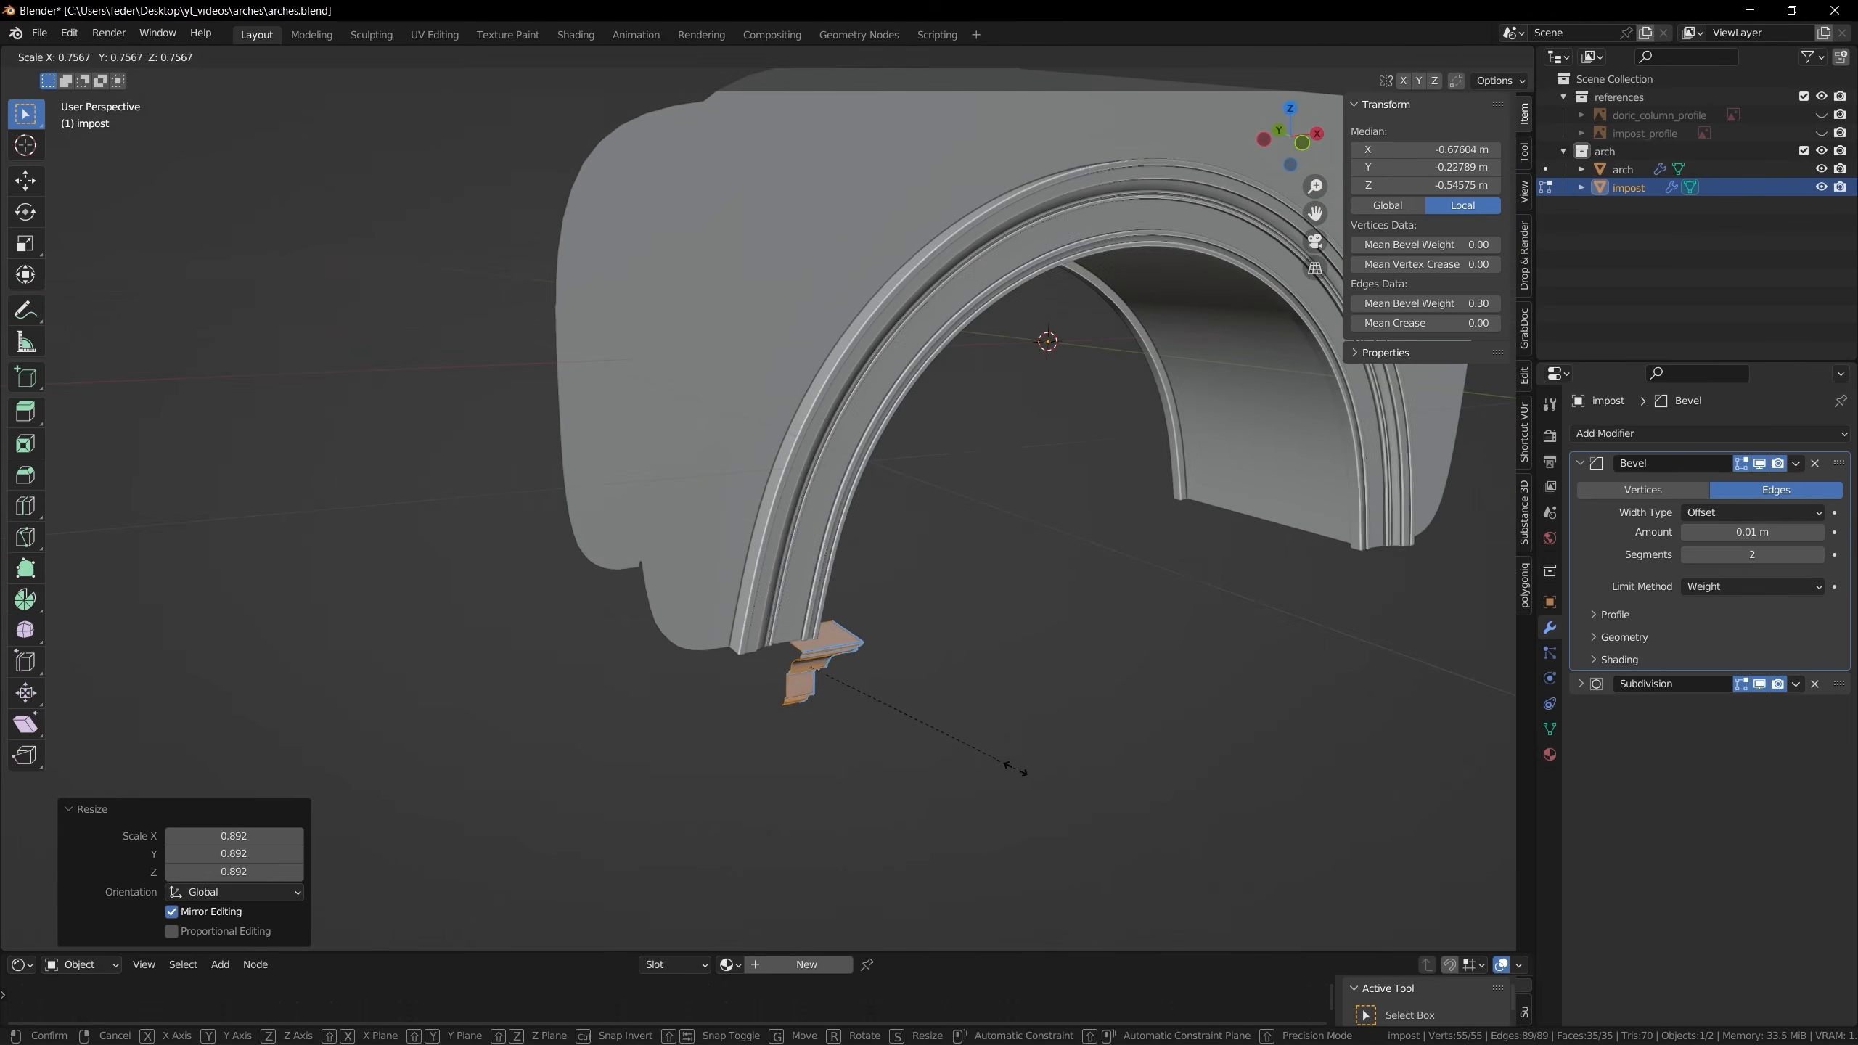
{"action": "left_click", "coordinate": [1016, 768]}
Reposition the corner piece directly under the arch's left foot and adjust its depth along Y
{"action": "left_click", "coordinate": [1300, 148]}
{"action": "key", "text": "g"}
{"action": "left_click", "coordinate": [816, 721]}
{"action": "key", "text": "g"}
{"action": "middle_click_drag", "start_coordinate": [816, 721], "coordinate": [841, 659]}
{"action": "key", "text": "y"}
{"action": "left_click", "coordinate": [698, 763]}
Add a Mirror modifier at the top of the impost's stack, mirroring on X and Y with Clipping enabled
{"action": "key", "text": "Tab"}
{"action": "scroll", "coordinate": [865, 770], "scroll_direction": "down", "scroll_amount": 3}
{"action": "left_click", "coordinate": [704, 644]}
{"action": "left_click", "coordinate": [1580, 463]}
{"action": "left_click", "coordinate": [1613, 433]}
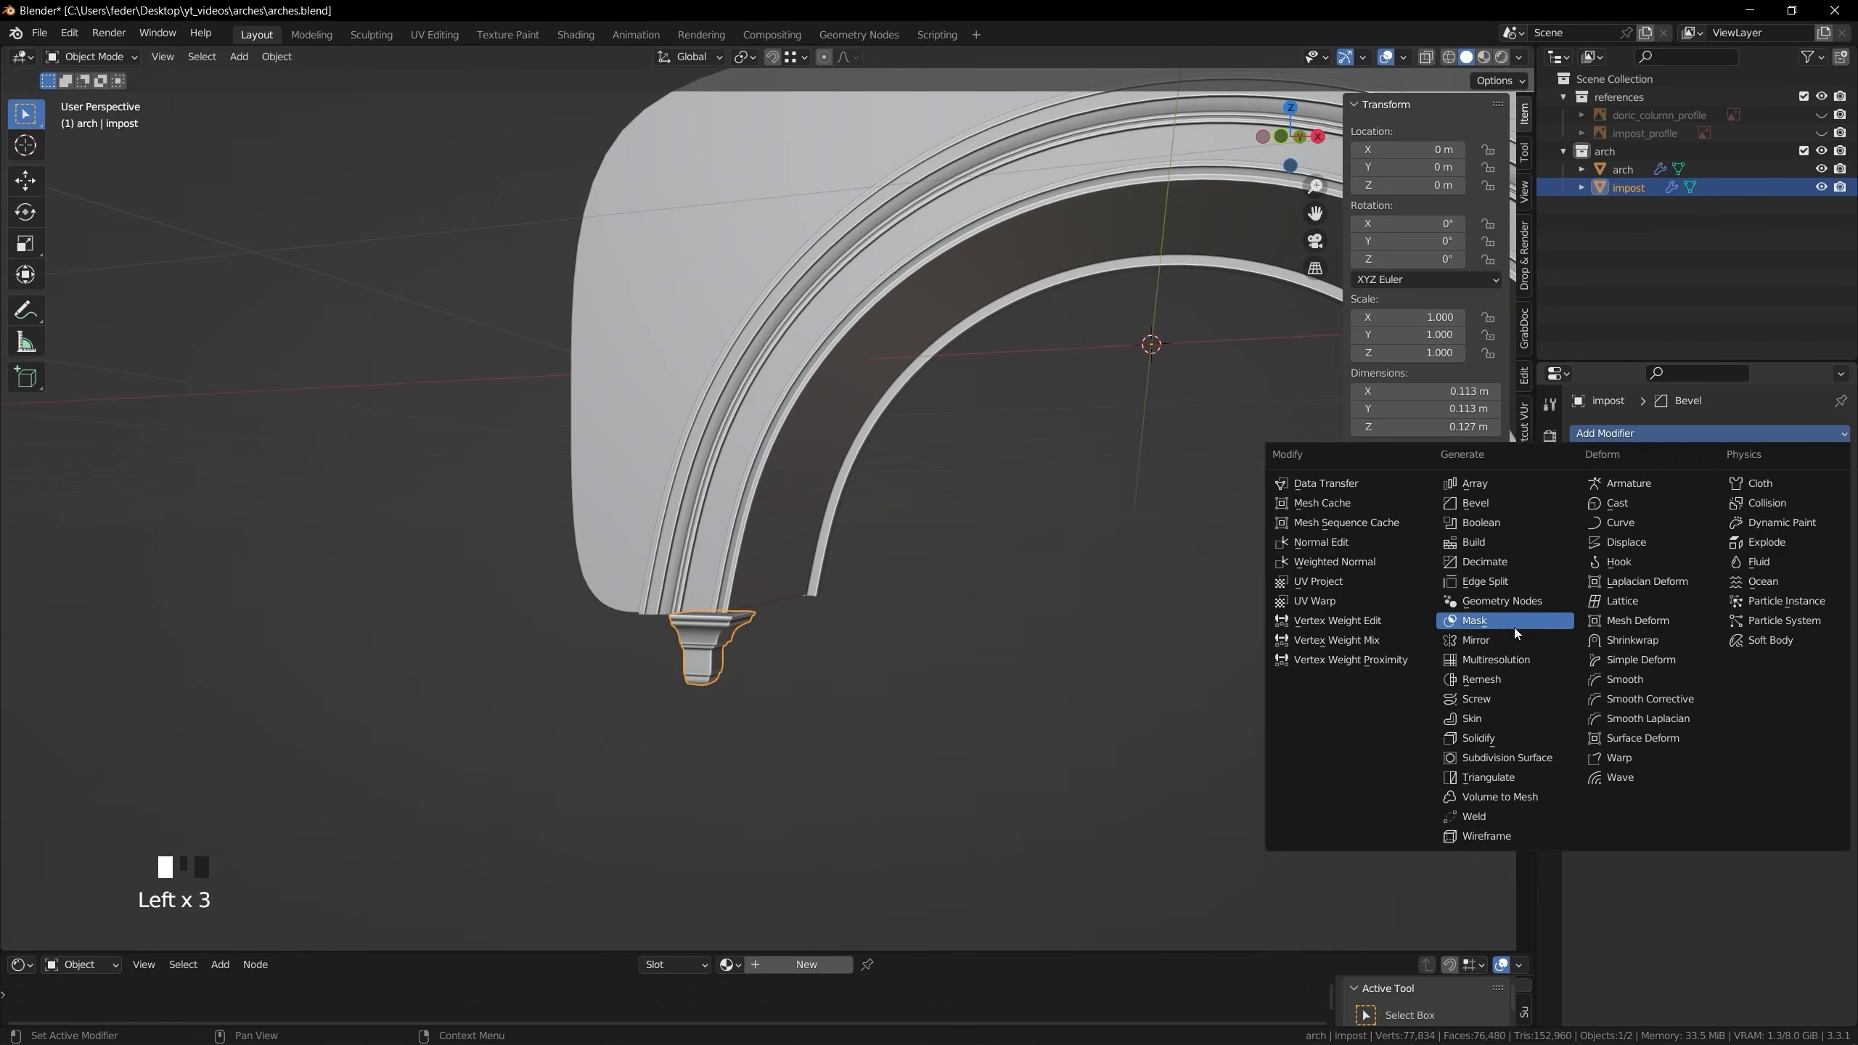
{"action": "left_click", "coordinate": [1498, 639]}
{"action": "left_click_drag", "start_coordinate": [1839, 512], "coordinate": [1840, 464]}
{"action": "left_click", "coordinate": [1752, 490]}
{"action": "left_click", "coordinate": [1687, 576]}
Extend the impost's inner end loop along Y until it meets its mirrored half under the arch
{"action": "middle_click_drag", "start_coordinate": [1200, 622], "coordinate": [1061, 614]}
{"action": "key", "text": "Tab"}
{"action": "scroll", "coordinate": [847, 704], "scroll_direction": "up", "scroll_amount": 1}
{"action": "left_click", "coordinate": [850, 710], "text": "alt"}
{"action": "key", "text": "g"}
{"action": "key", "text": "y"}
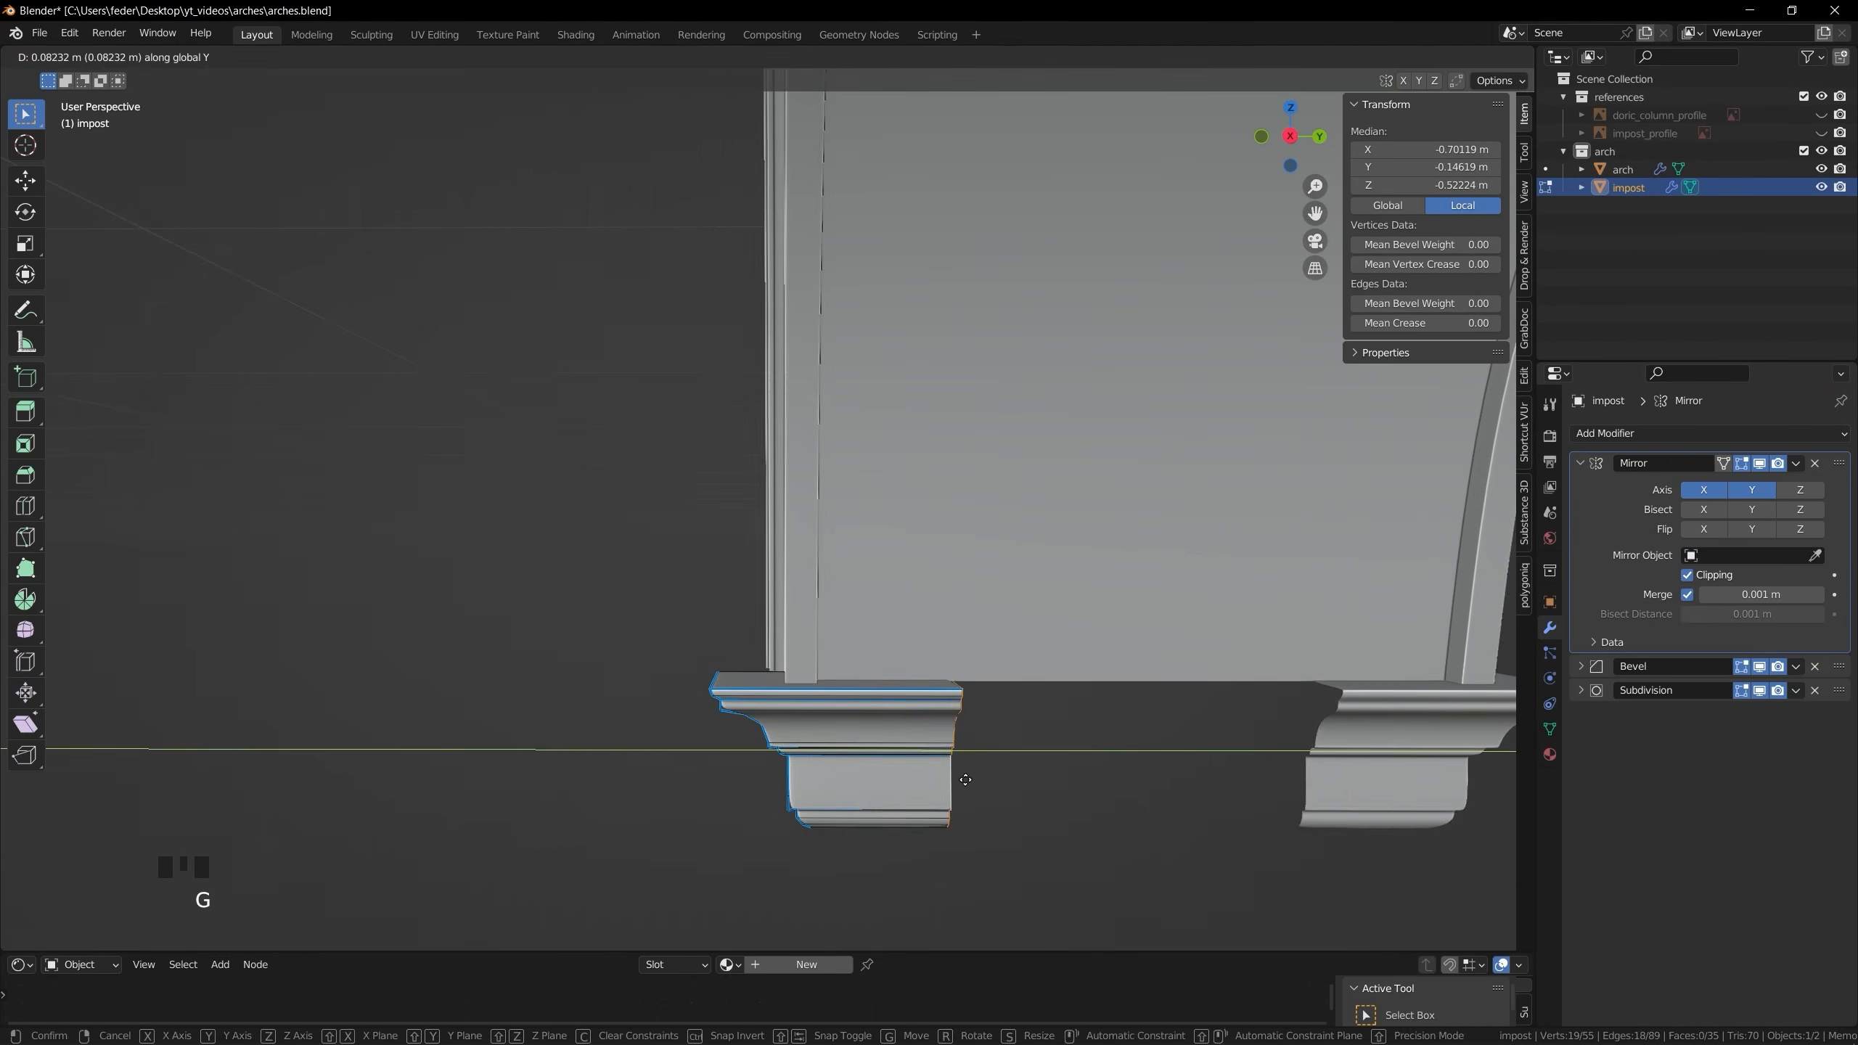
{"action": "left_click", "coordinate": [1141, 735]}
{"action": "middle_click_drag", "start_coordinate": [1141, 736], "coordinate": [906, 654]}
Edit the impost and arch together and snap the impost's outer end loop along X to the arch's outer corner vertex
{"action": "key", "text": "Tab"}
{"action": "middle_click_drag", "start_coordinate": [1025, 776], "coordinate": [1134, 706]}
{"action": "left_click", "coordinate": [837, 707]}
{"action": "left_click", "coordinate": [806, 556], "text": "shift"}
{"action": "key", "text": "Tab"}
{"action": "middle_click_drag", "start_coordinate": [820, 568], "coordinate": [897, 588]}
{"action": "key", "text": "2"}
{"action": "left_click", "coordinate": [803, 662], "text": "alt"}
{"action": "key", "text": "1"}
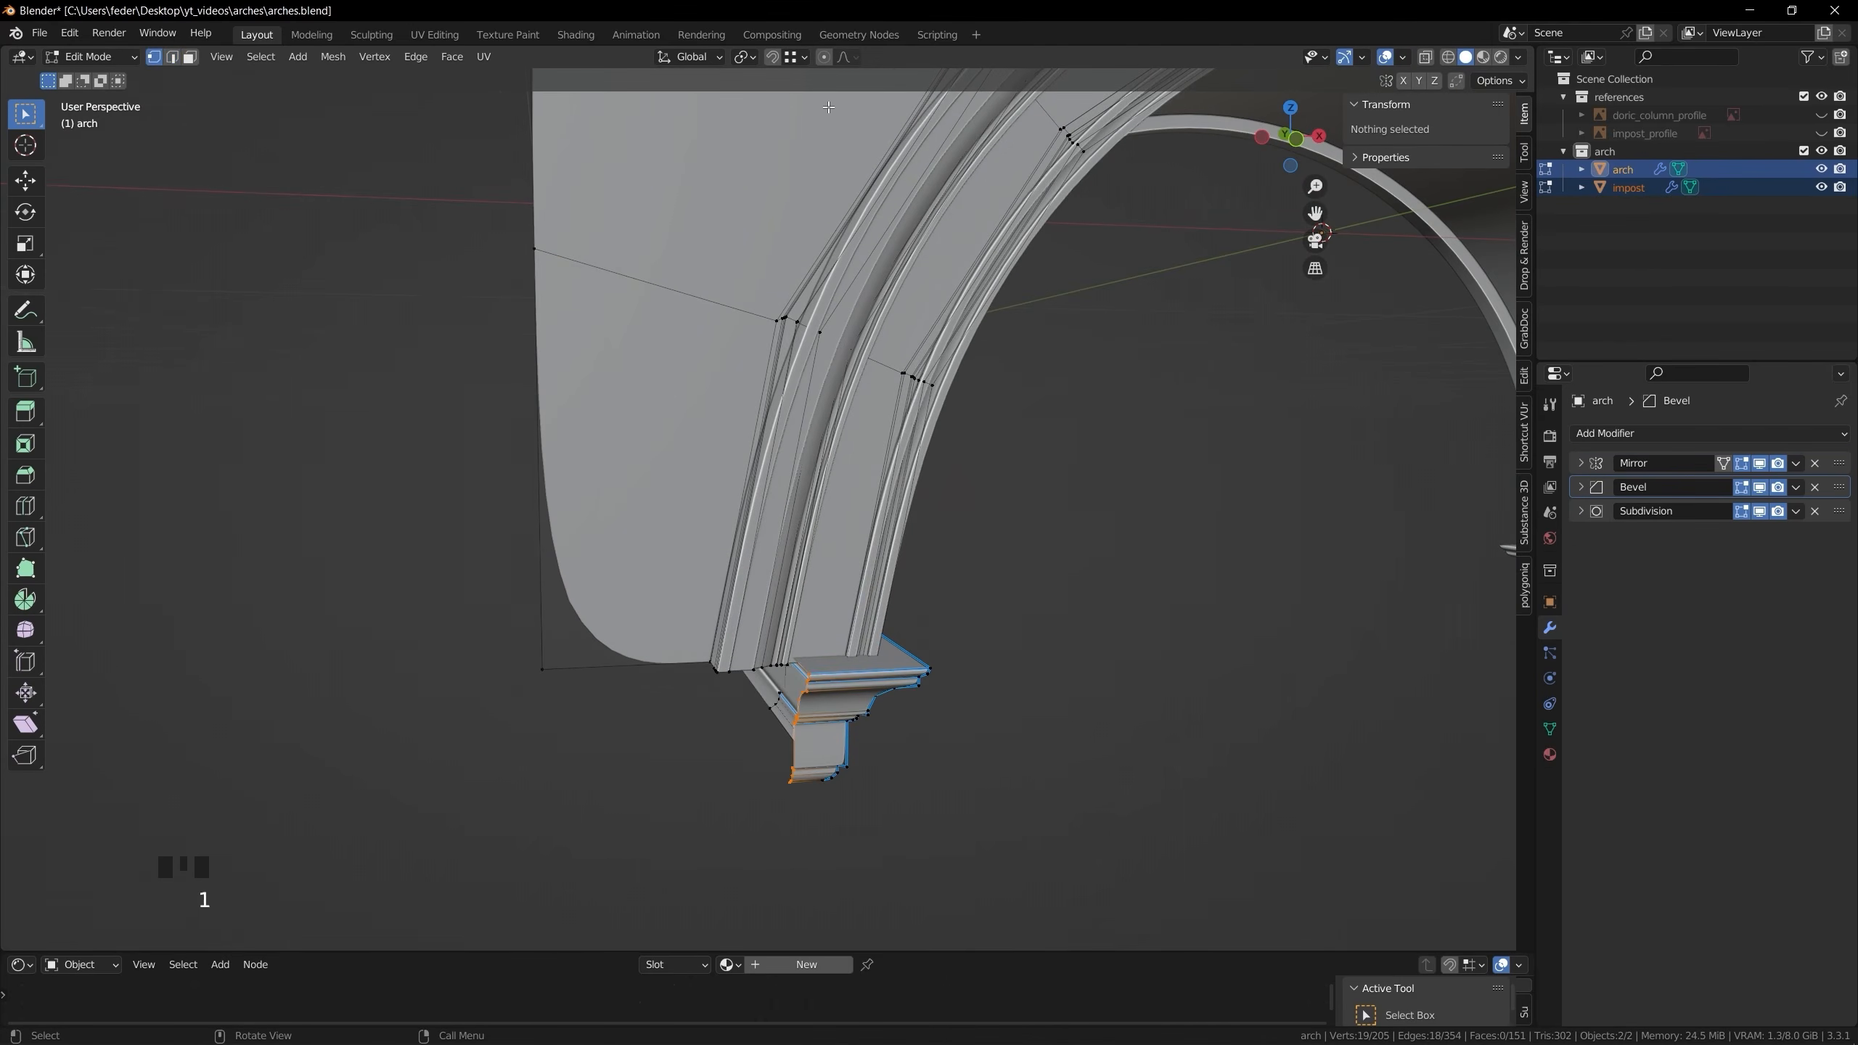
{"action": "key", "text": "shift+Tab"}
{"action": "key", "text": "g"}
{"action": "key", "text": "x"}
{"action": "left_click", "coordinate": [549, 655]}
{"action": "middle_click_drag", "start_coordinate": [571, 651], "coordinate": [513, 622]}
{"action": "key", "text": "Tab"}
Check the mirrored imposts against the arch from the front and save the file
{"action": "left_click", "coordinate": [1010, 556]}
{"action": "middle_click_drag", "start_coordinate": [1010, 556], "coordinate": [793, 597]}
{"action": "scroll", "coordinate": [877, 591], "scroll_direction": "down", "scroll_amount": 3}
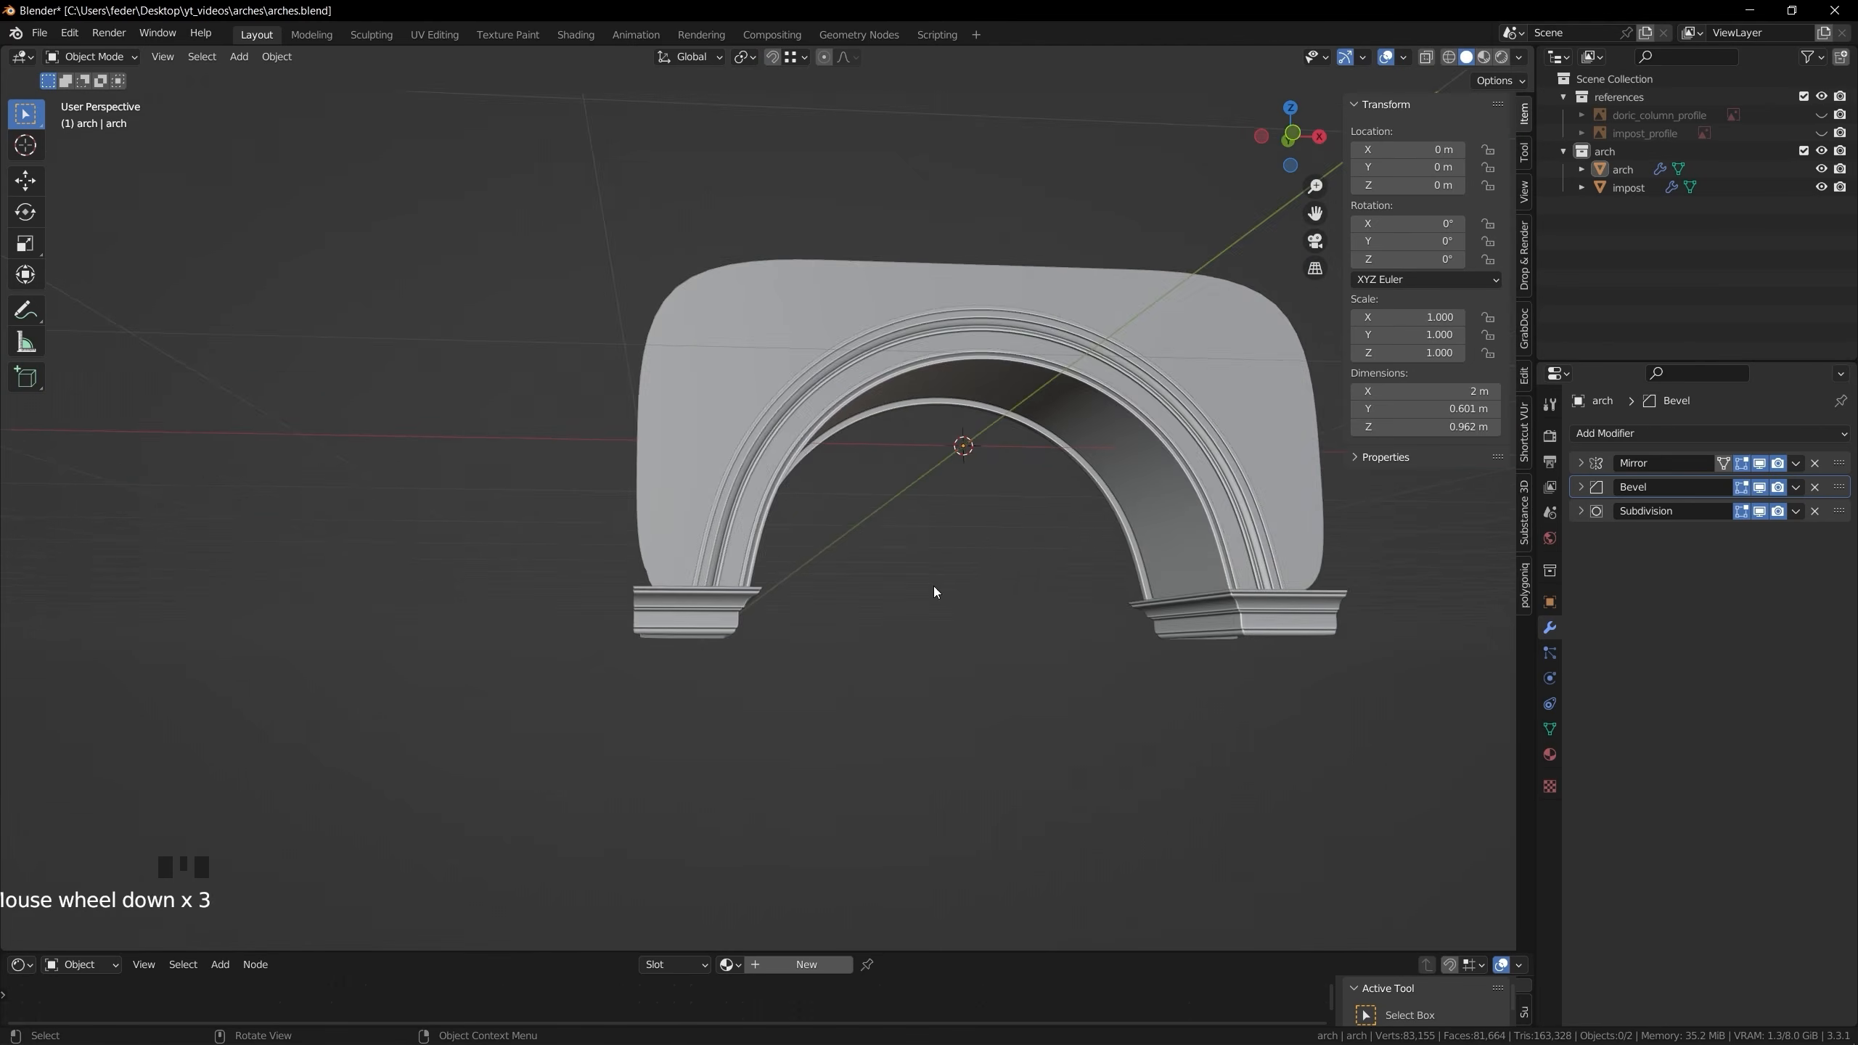
{"action": "middle_click_drag", "start_coordinate": [933, 587], "coordinate": [898, 589]}
{"action": "middle_click_drag", "start_coordinate": [897, 589], "coordinate": [820, 608], "text": "shift"}
{"action": "left_click", "coordinate": [1291, 136]}
{"action": "middle_click_drag", "start_coordinate": [972, 581], "coordinate": [878, 501], "text": "shift"}
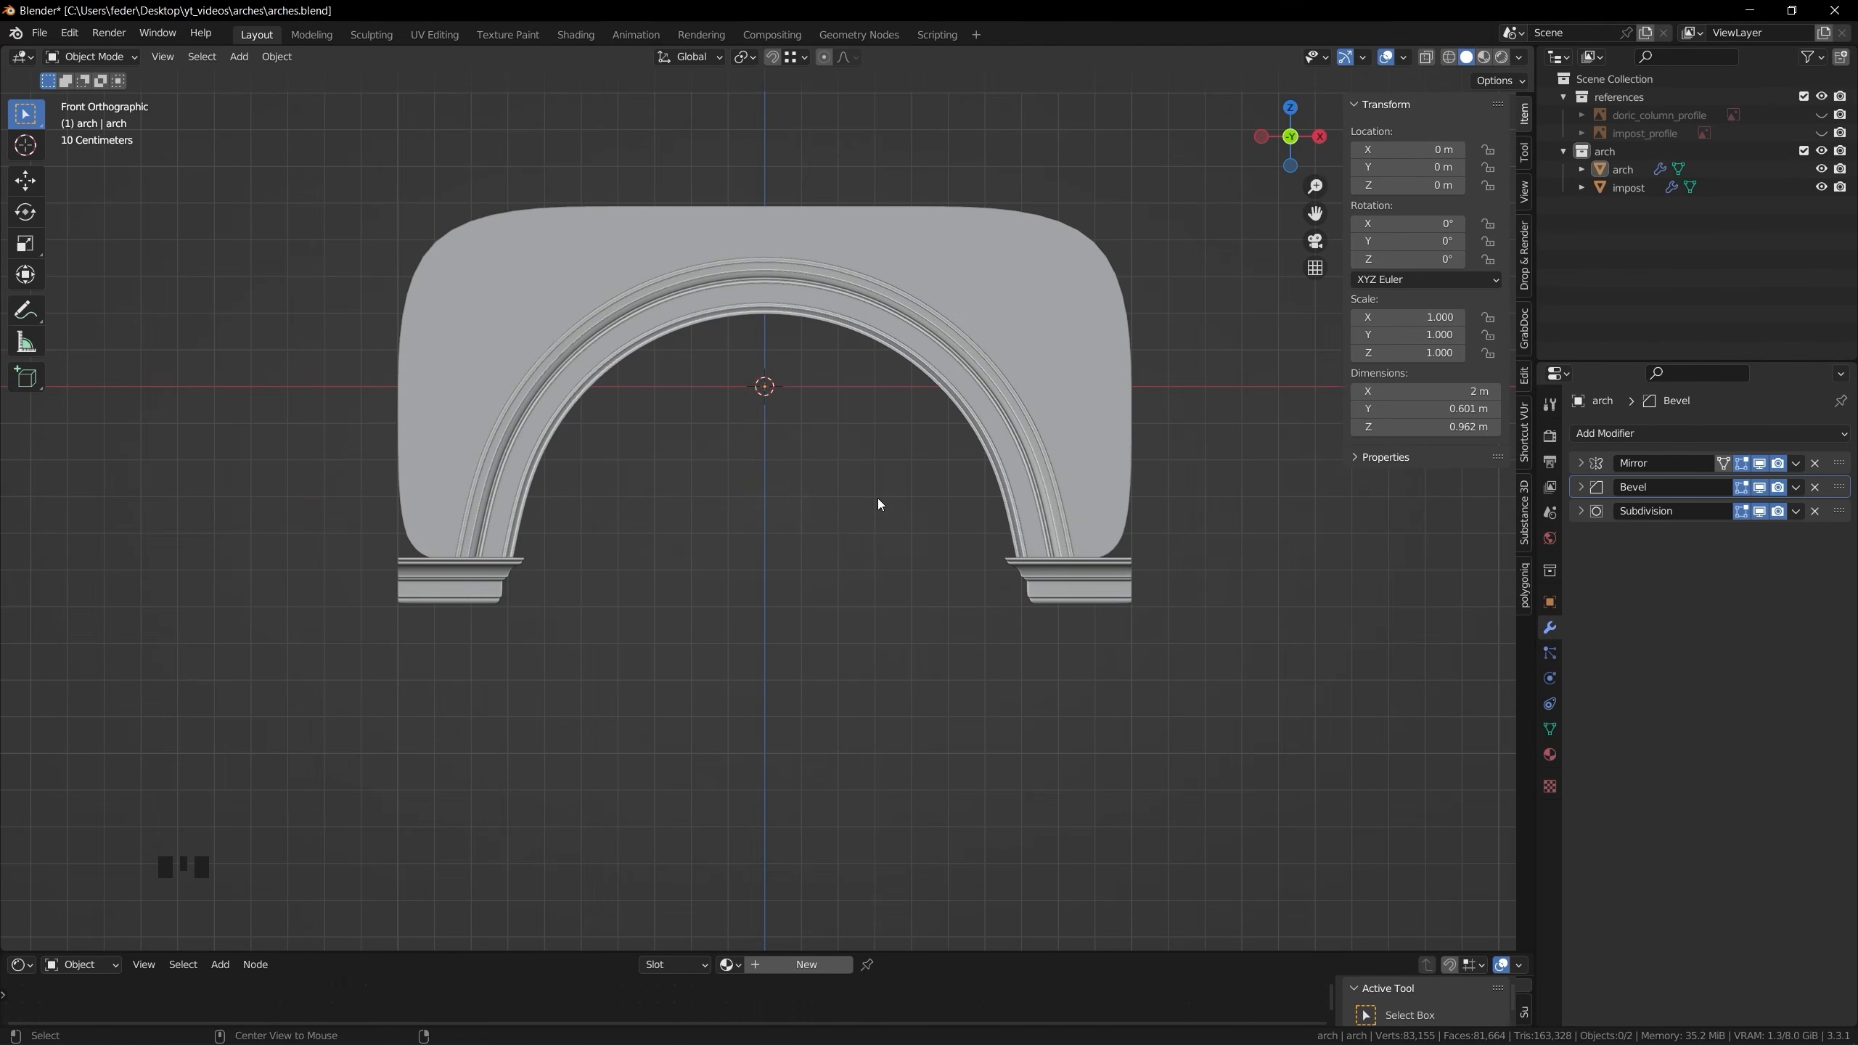
{"action": "key", "text": "ctrl+s"}
Open the impost for editing, select its whole mesh and rescale it in front view
{"action": "left_click", "coordinate": [585, 547]}
{"action": "key", "text": "Tab"}
{"action": "middle_click_drag", "start_coordinate": [672, 588], "coordinate": [636, 715]}
{"action": "scroll", "coordinate": [655, 577], "scroll_direction": "up", "scroll_amount": 5}
{"action": "key", "text": "2"}
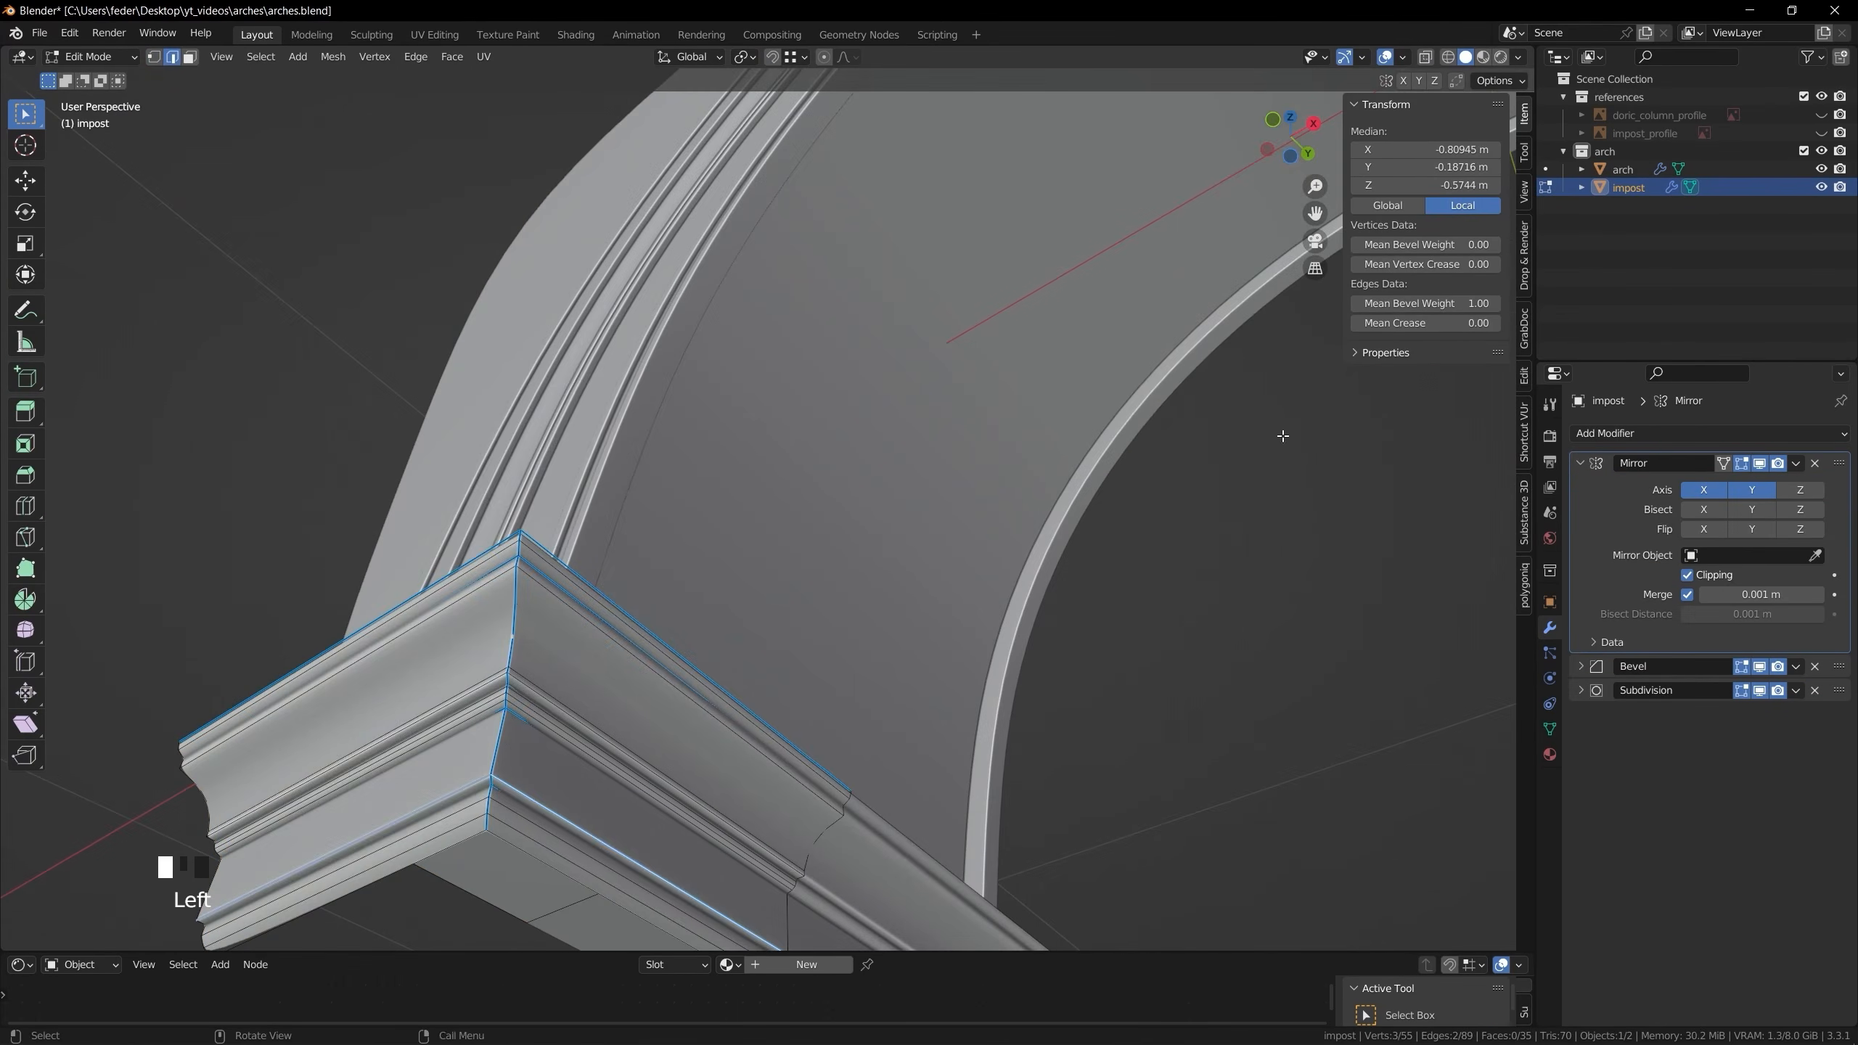
{"action": "scroll", "coordinate": [1025, 505], "scroll_direction": "down", "scroll_amount": 5}
{"action": "middle_click_drag", "start_coordinate": [877, 527], "coordinate": [539, 594]}
{"action": "key", "text": "a"}
{"action": "key", "text": "s"}
{"action": "left_click", "coordinate": [1284, 143]}
{"action": "key", "text": "s"}
{"action": "left_click", "coordinate": [894, 644]}
Move the rescaled impost mesh along Y to realign it with the arch's front face
{"action": "middle_click_drag", "start_coordinate": [895, 643], "coordinate": [648, 484]}
{"action": "key", "text": "g"}
{"action": "key", "text": "y"}
{"action": "left_click", "coordinate": [951, 544]}
Open the arch and impost for editing and add a loop cut around the impost's lower flat face
{"action": "key", "text": "Tab"}
{"action": "left_click", "coordinate": [753, 476], "text": "shift"}
{"action": "scroll", "coordinate": [855, 527], "scroll_direction": "down", "scroll_amount": 4}
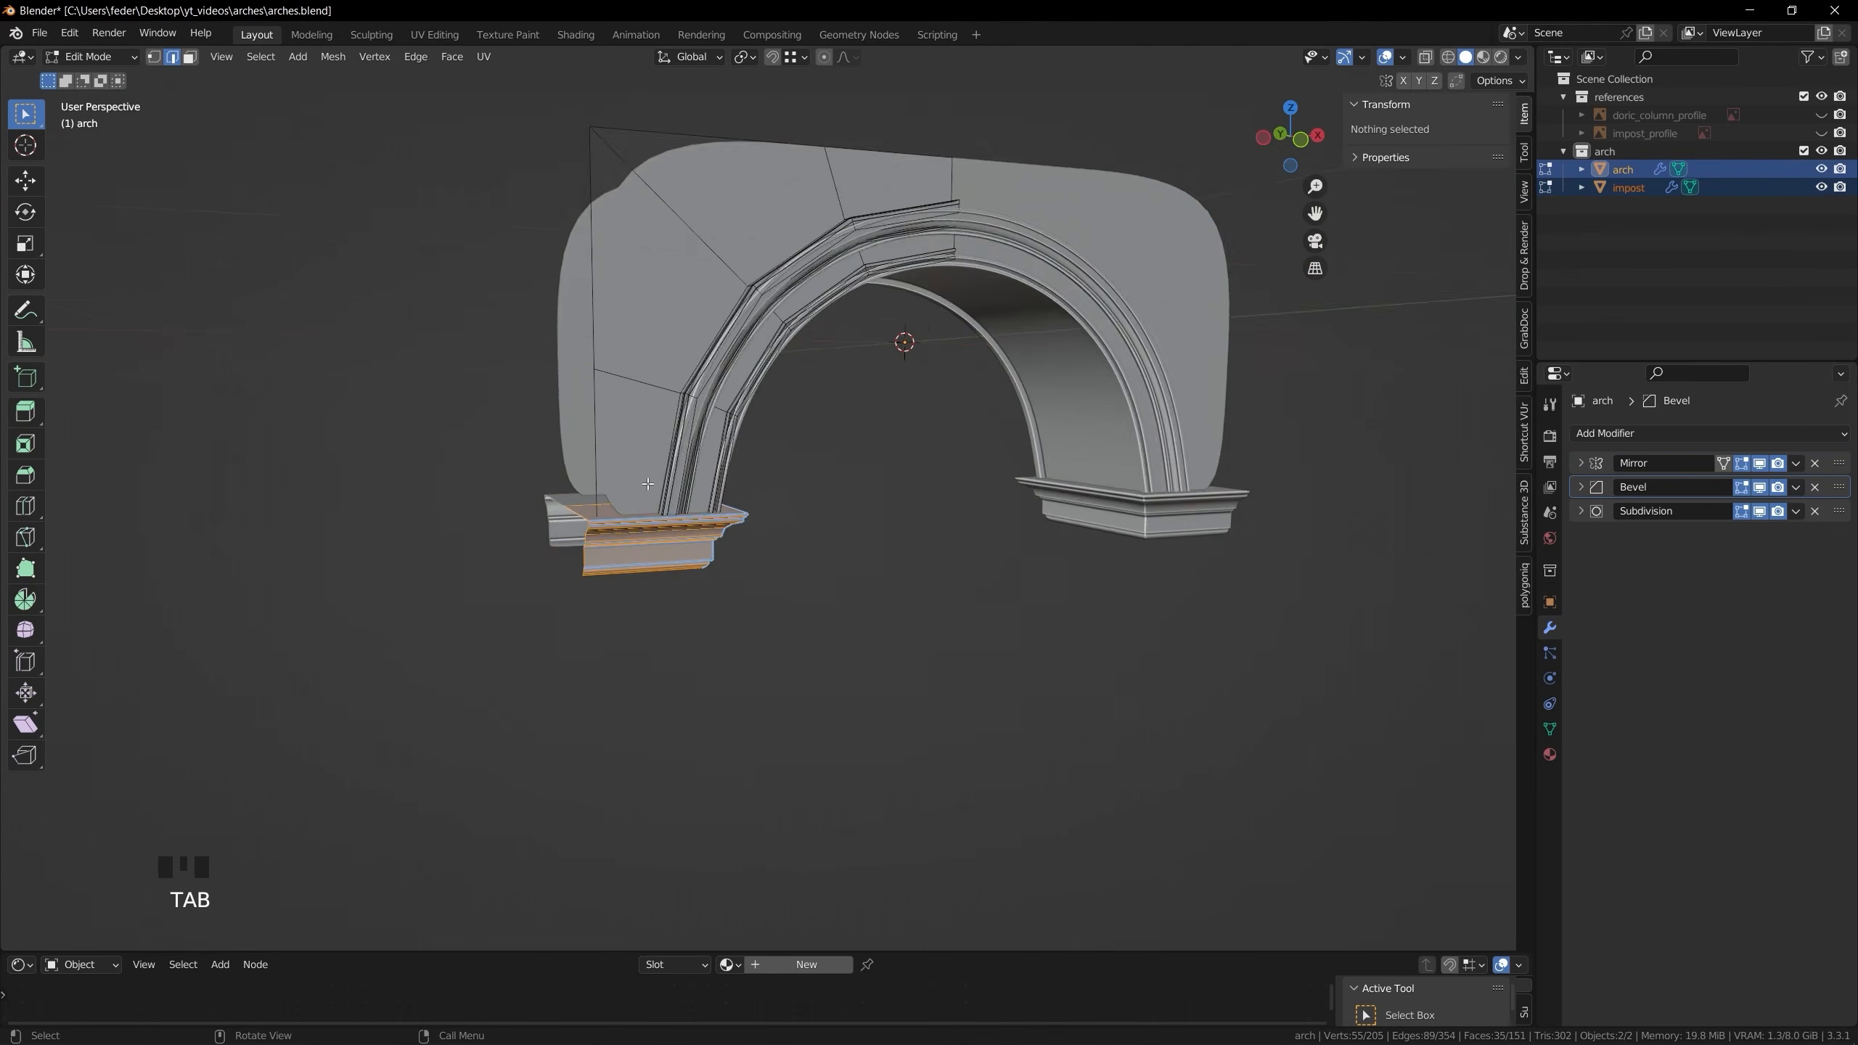
{"action": "scroll", "coordinate": [649, 484], "scroll_direction": "up", "scroll_amount": 1}
{"action": "left_click", "coordinate": [633, 553], "text": "alt"}
{"action": "scroll", "coordinate": [632, 553], "scroll_direction": "up", "scroll_amount": 1}
{"action": "key", "text": "Tab"}
{"action": "key", "text": "ctrl+r"}
Box-select the impost's lower faces and move them along Z
{"action": "key", "text": "3"}
{"action": "key", "text": "b"}
{"action": "left_click_drag", "start_coordinate": [373, 622], "coordinate": [736, 506]}
{"action": "key", "text": "g"}
{"action": "key", "text": "z"}
{"action": "left_click", "coordinate": [671, 582]}
Select the edge loop beneath the impost's top rim and check the whole arch in Object Mode
{"action": "key", "text": "alt+z"}
{"action": "middle_click_drag", "start_coordinate": [672, 581], "coordinate": [671, 411]}
{"action": "scroll", "coordinate": [671, 410], "scroll_direction": "up", "scroll_amount": 5}
{"action": "key", "text": "2"}
{"action": "left_click", "coordinate": [395, 273], "text": "alt"}
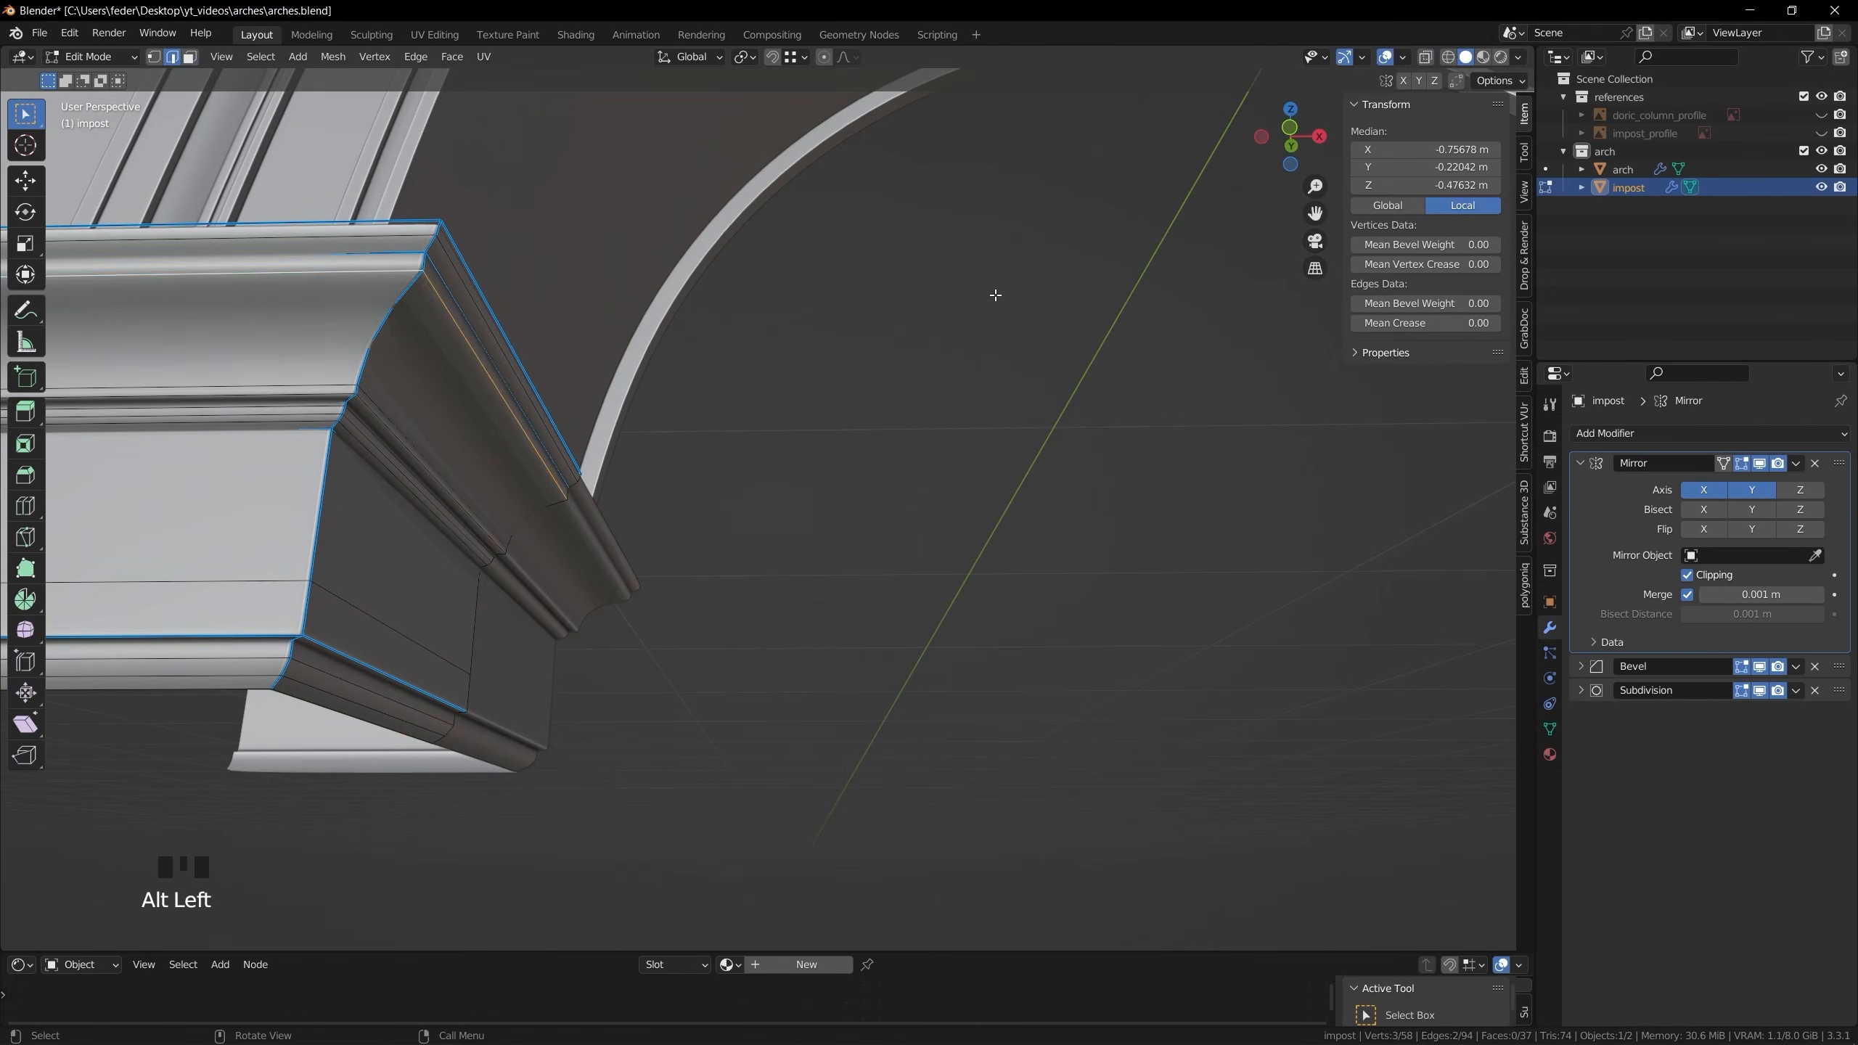
{"action": "scroll", "coordinate": [876, 551], "scroll_direction": "down", "scroll_amount": 5}
{"action": "middle_click_drag", "start_coordinate": [877, 552], "coordinate": [871, 439]}
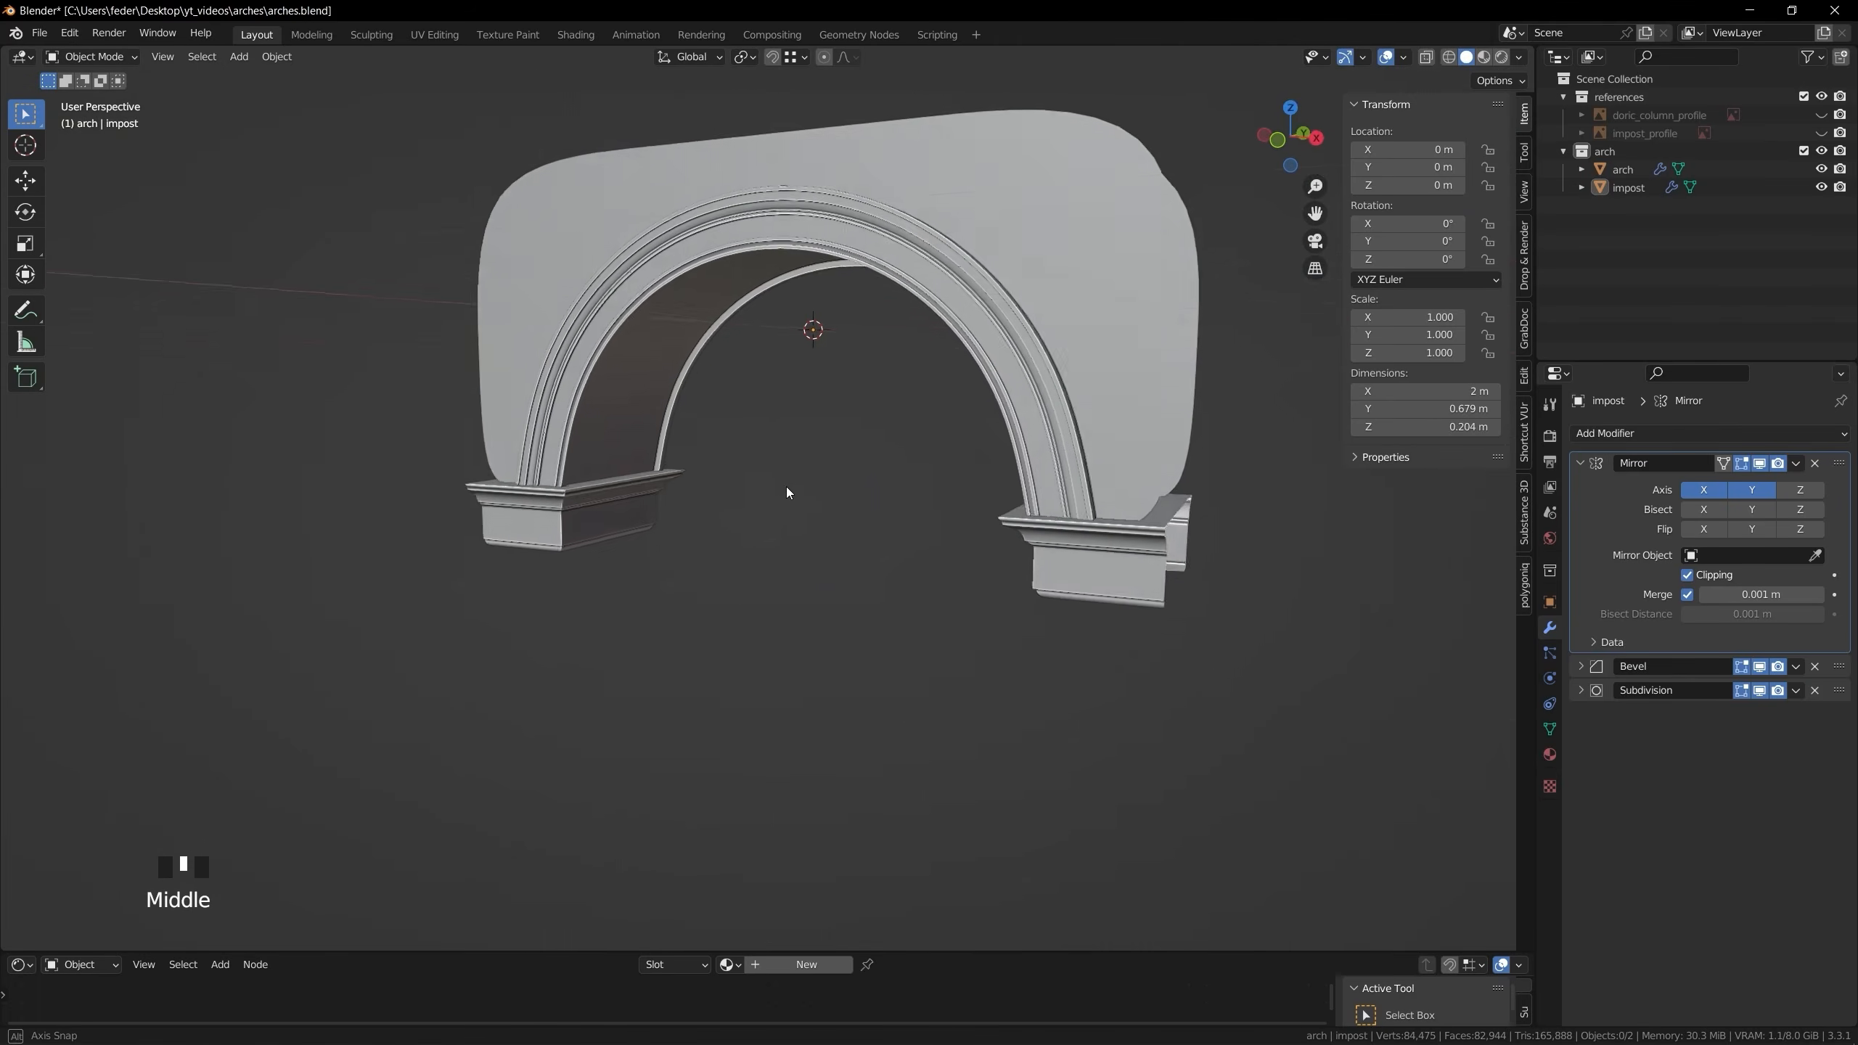
{"action": "middle_click_drag", "start_coordinate": [787, 489], "coordinate": [802, 511]}
Hide the impost and extrude the arch's inner bottom edge along X to the mirror centreline as a measuring face
{"action": "left_click", "coordinate": [525, 521]}
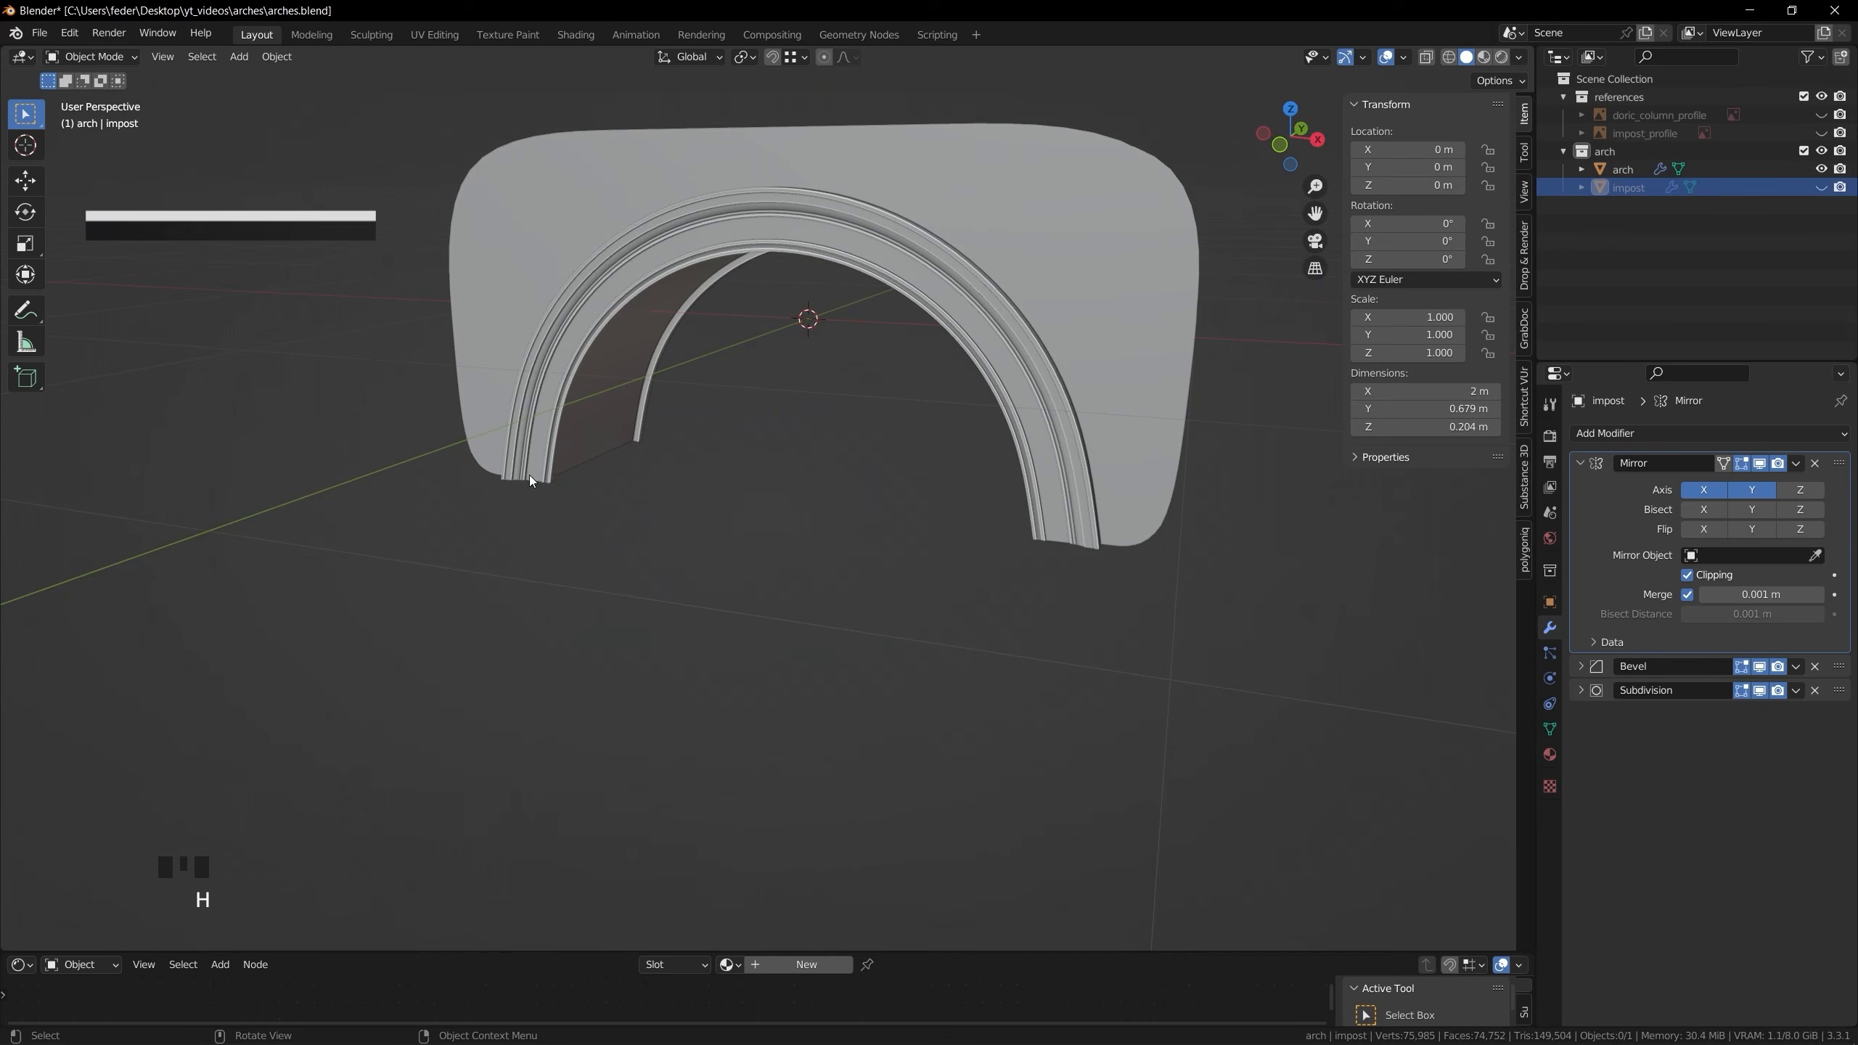
{"action": "key", "text": "Tab"}
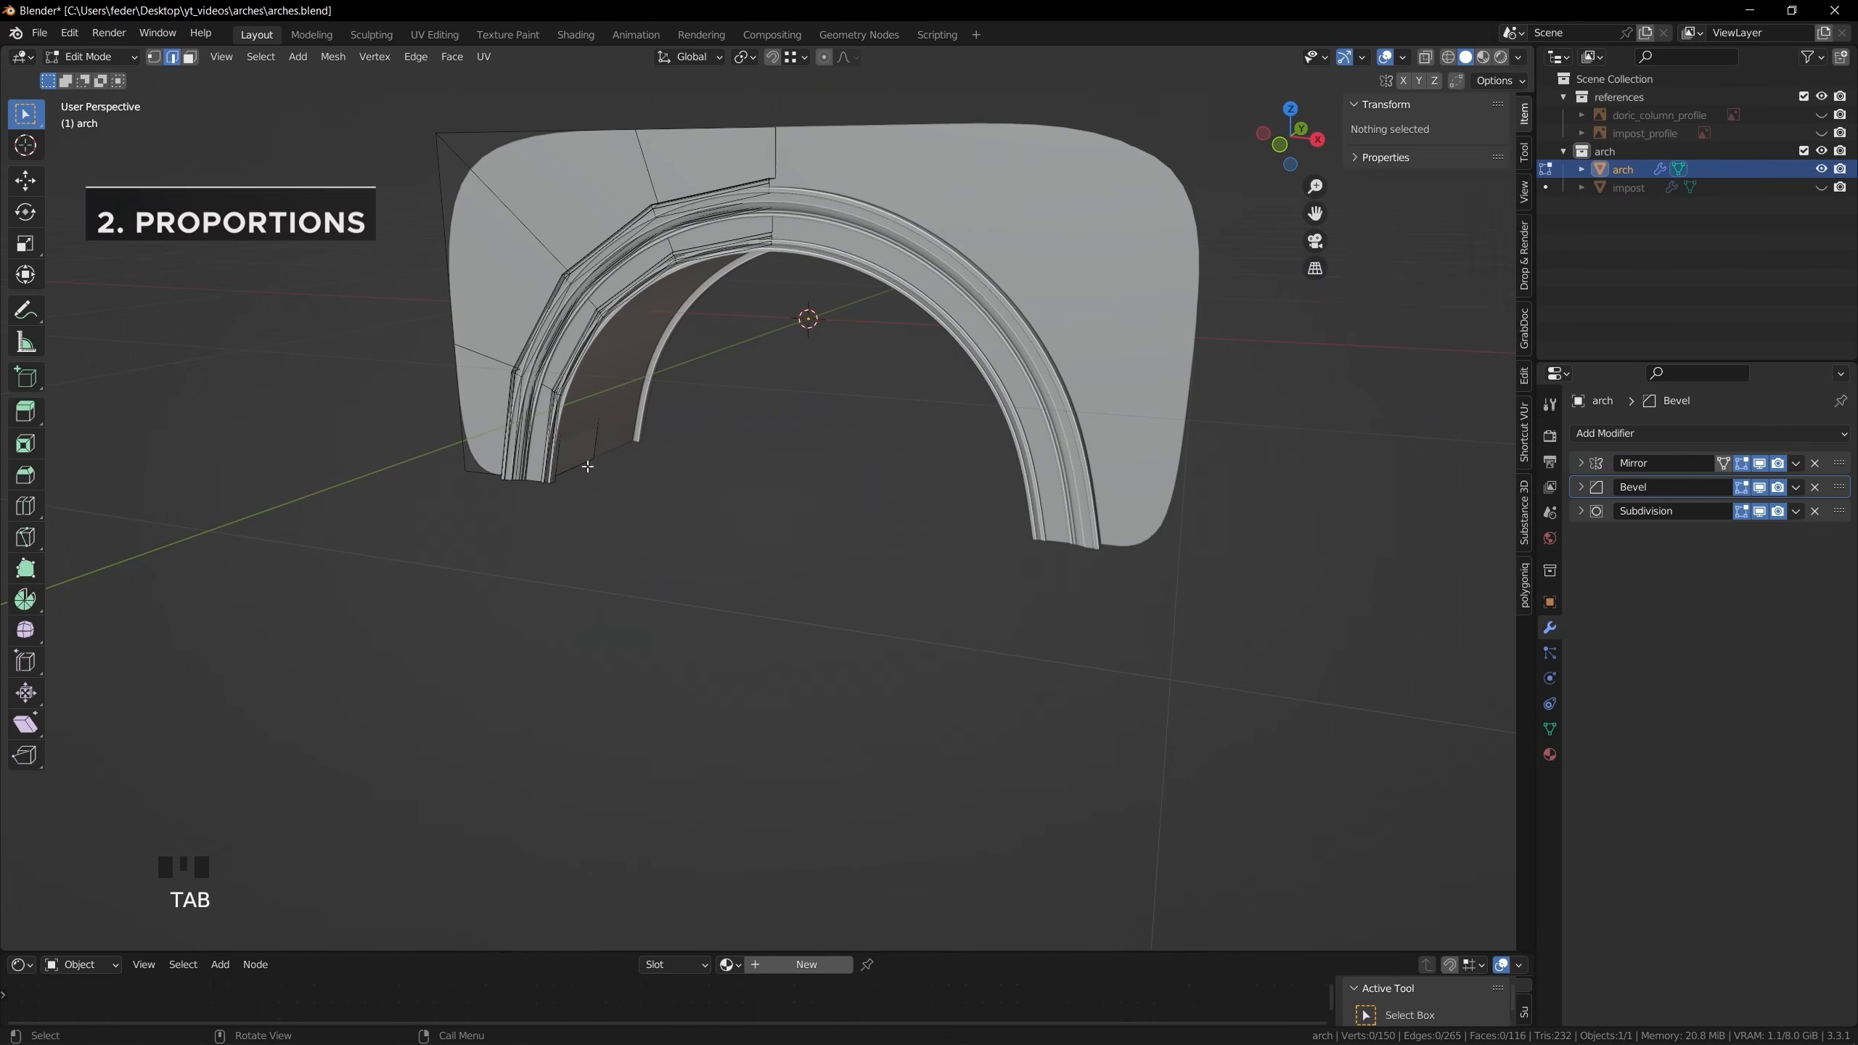
{"action": "left_click", "coordinate": [642, 497]}
{"action": "left_click", "coordinate": [1198, 595]}
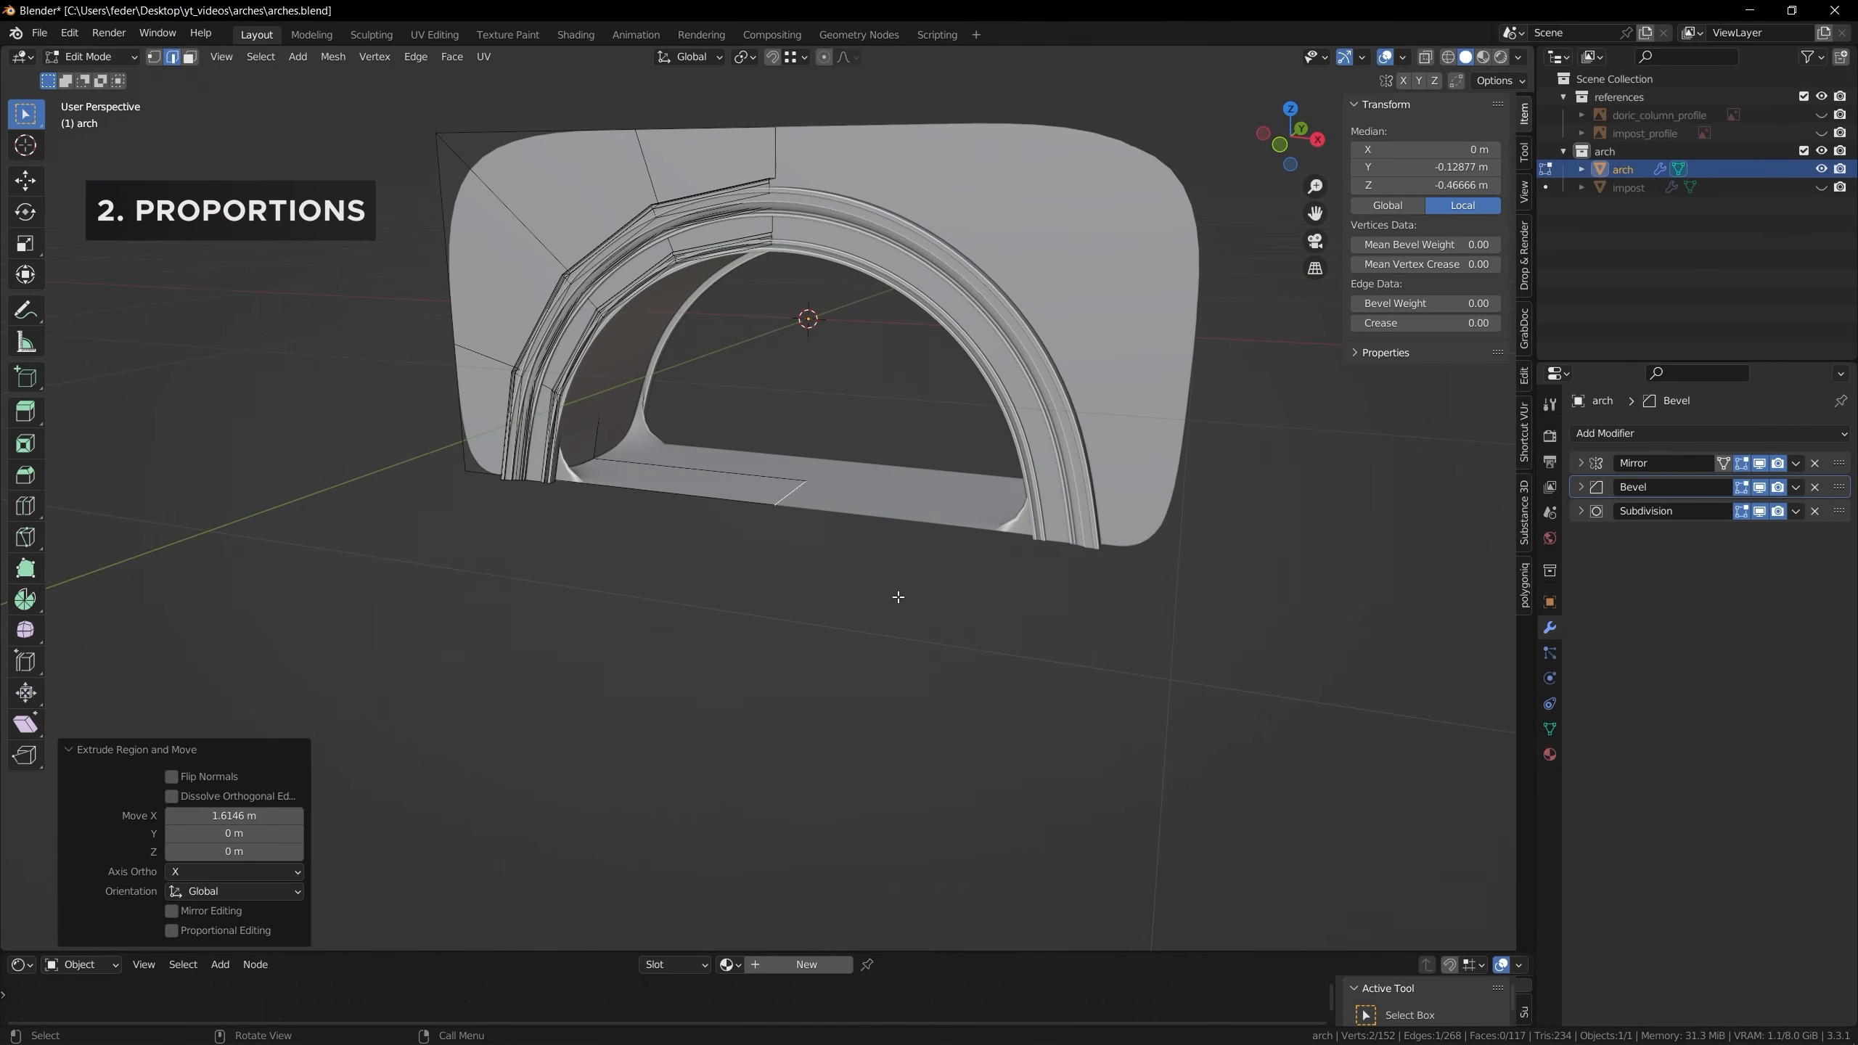
{"action": "key", "text": "Tab"}
Show the impost again and select the entire arch and impost meshes together in Edit Mode
{"action": "left_click", "coordinate": [1821, 188]}
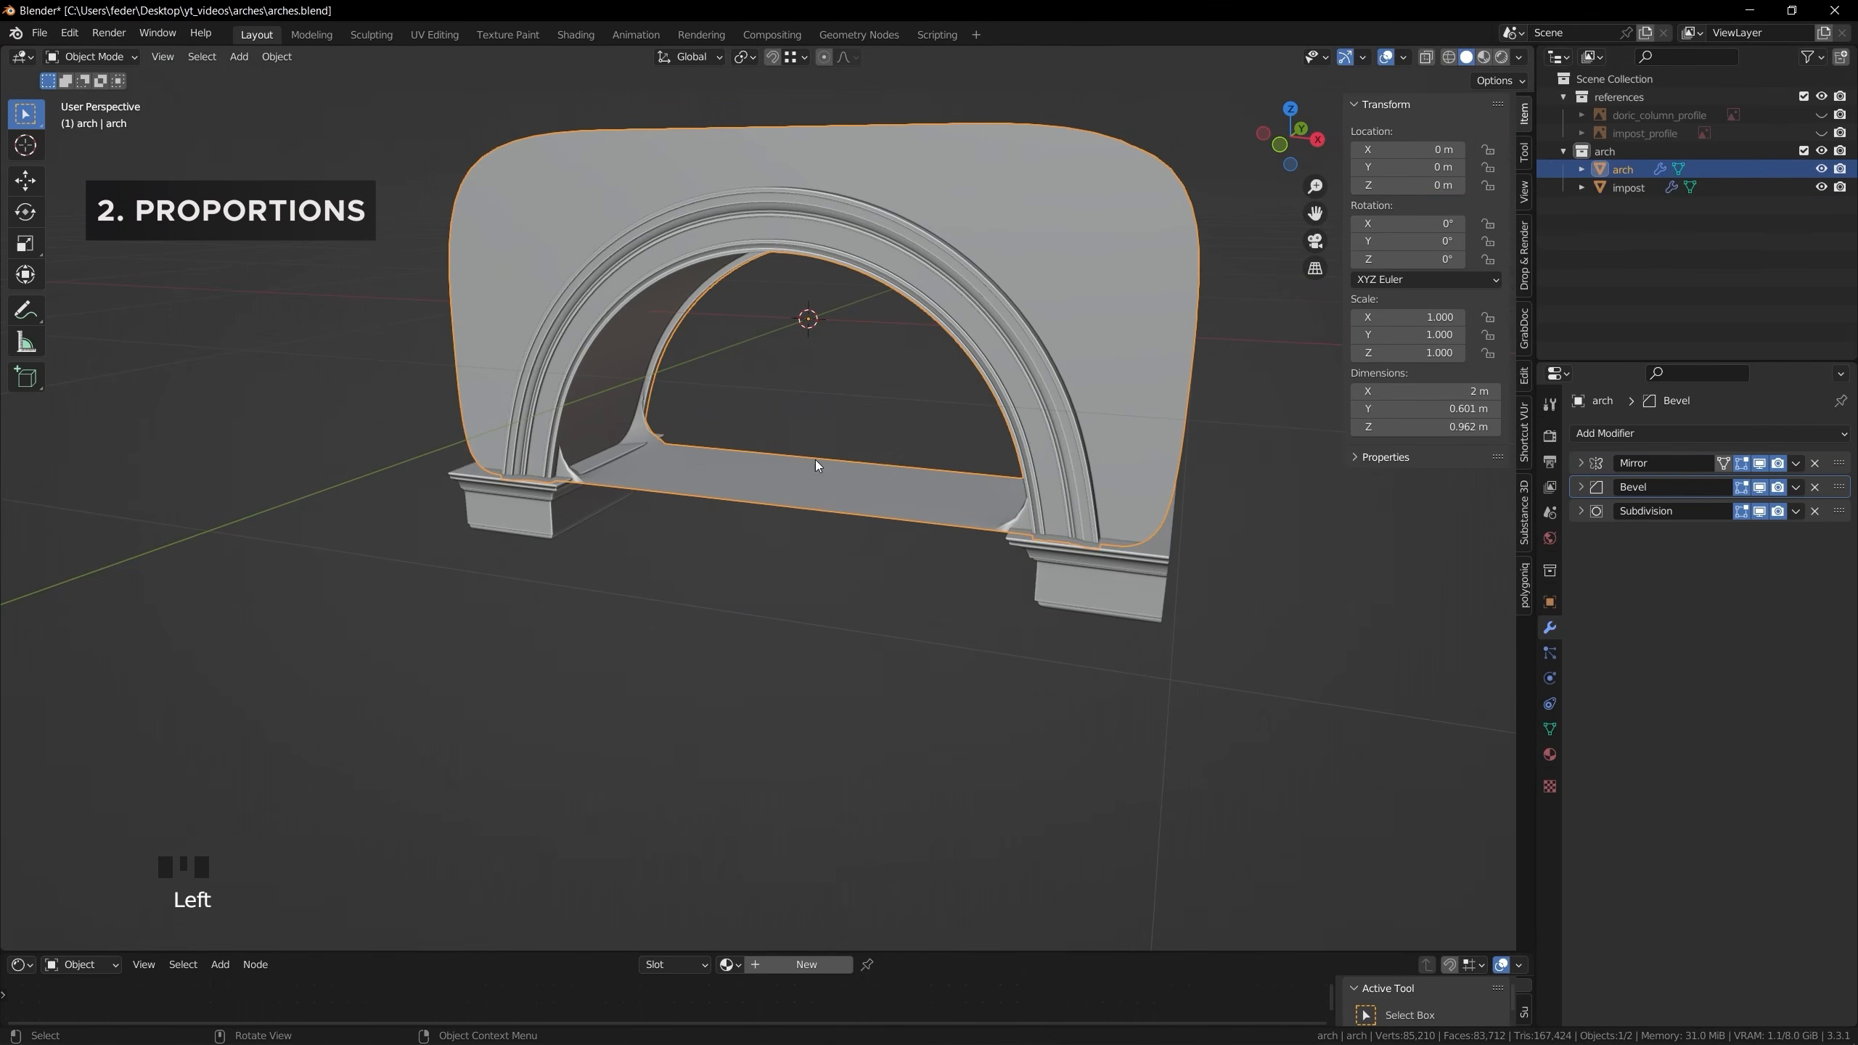
{"action": "left_click", "coordinate": [534, 521], "text": "shift"}
{"action": "key", "text": "Tab"}
{"action": "key", "text": "a"}
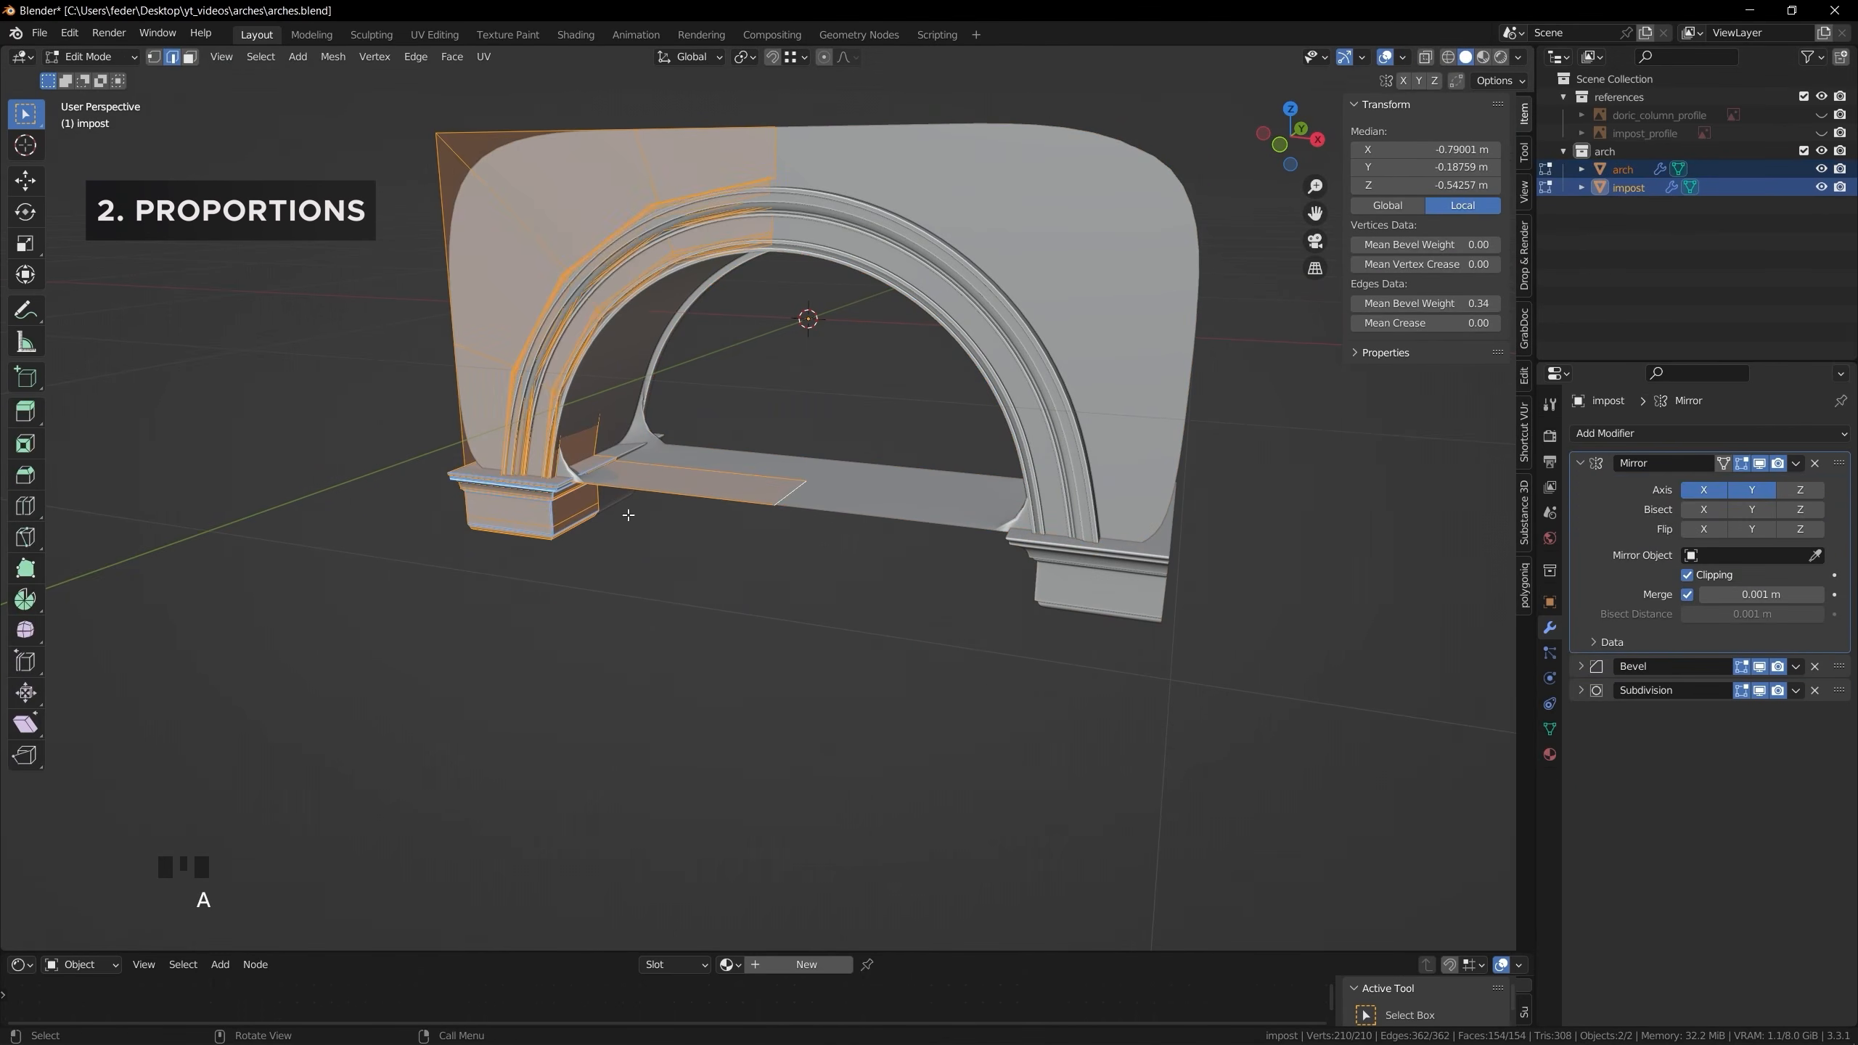
Display edge lengths in the viewport overlays and set the transform pivot to the 3D Cursor
{"action": "left_click", "coordinate": [1400, 57]}
{"action": "left_click", "coordinate": [1333, 634]}
{"action": "middle_click_drag", "start_coordinate": [907, 476], "coordinate": [850, 453]}
{"action": "left_click", "coordinate": [744, 57]}
{"action": "left_click", "coordinate": [787, 108]}
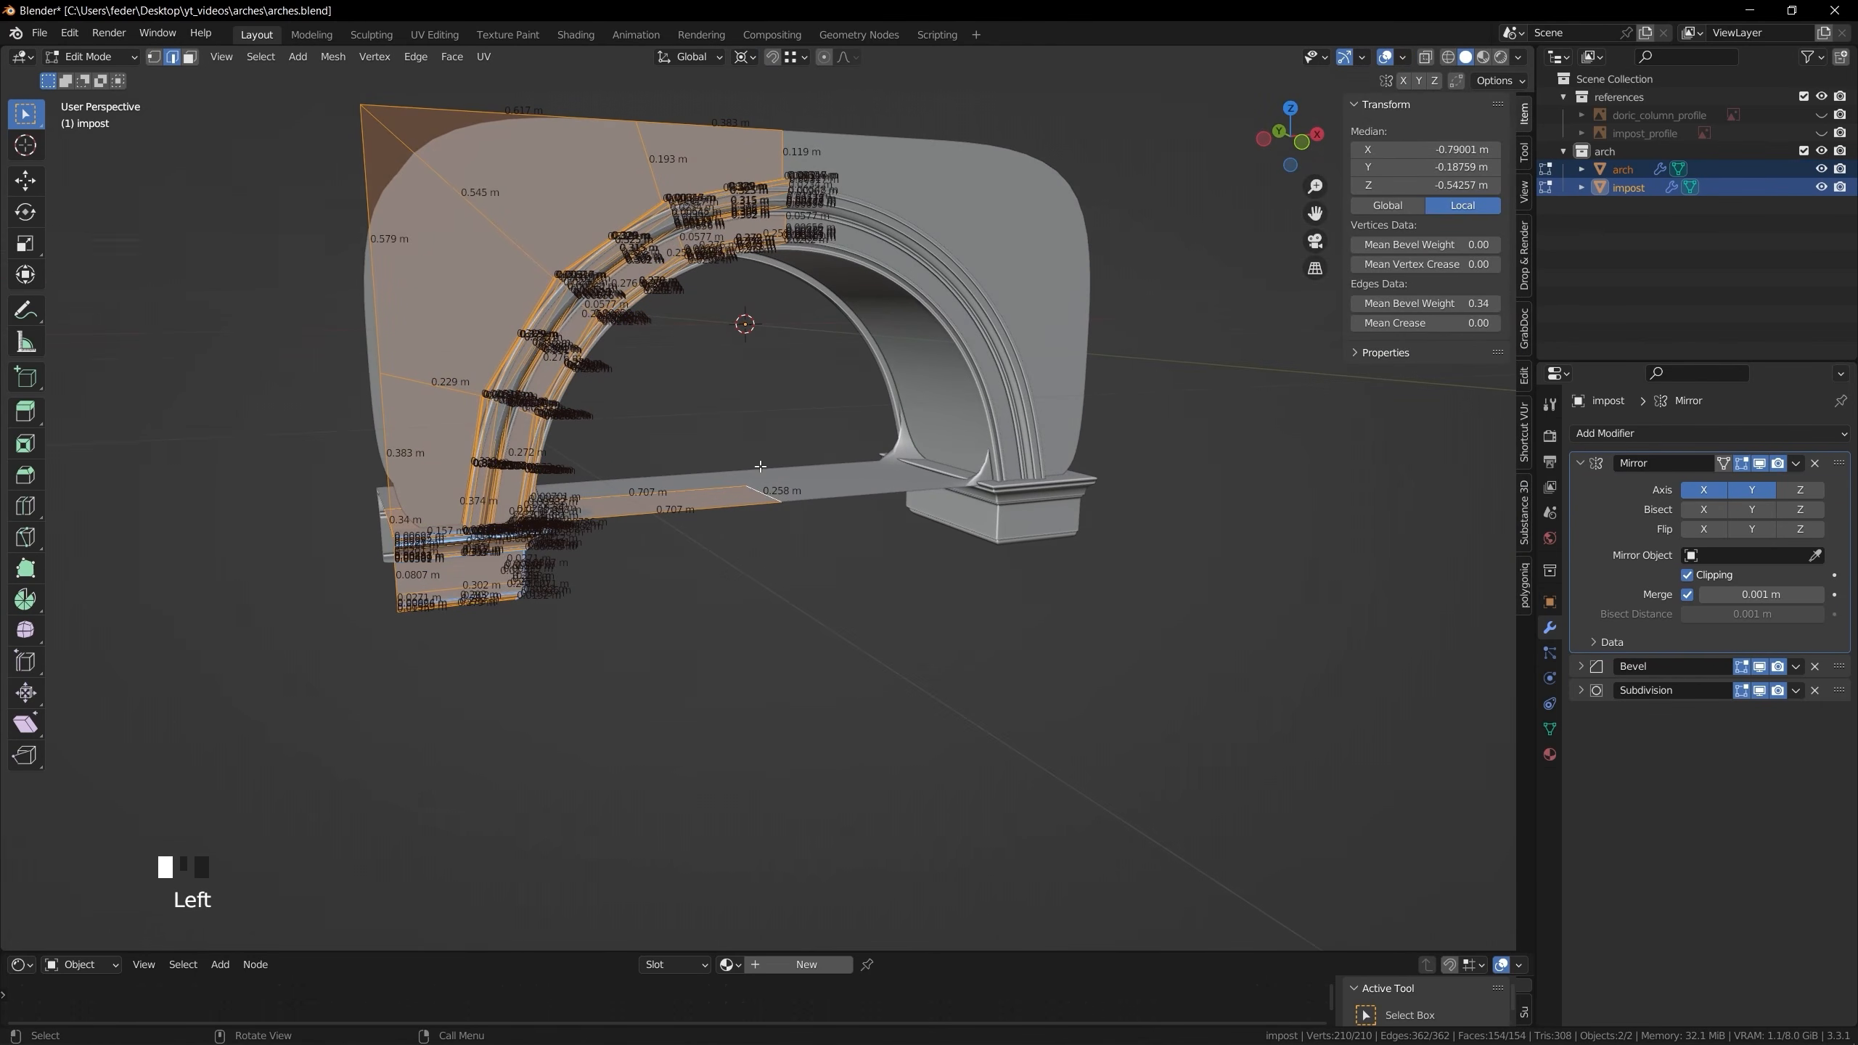
Scale both meshes by 2.092 and again by 1.355 until the measuring face's long edge reads 2 m
{"action": "key", "text": "s"}
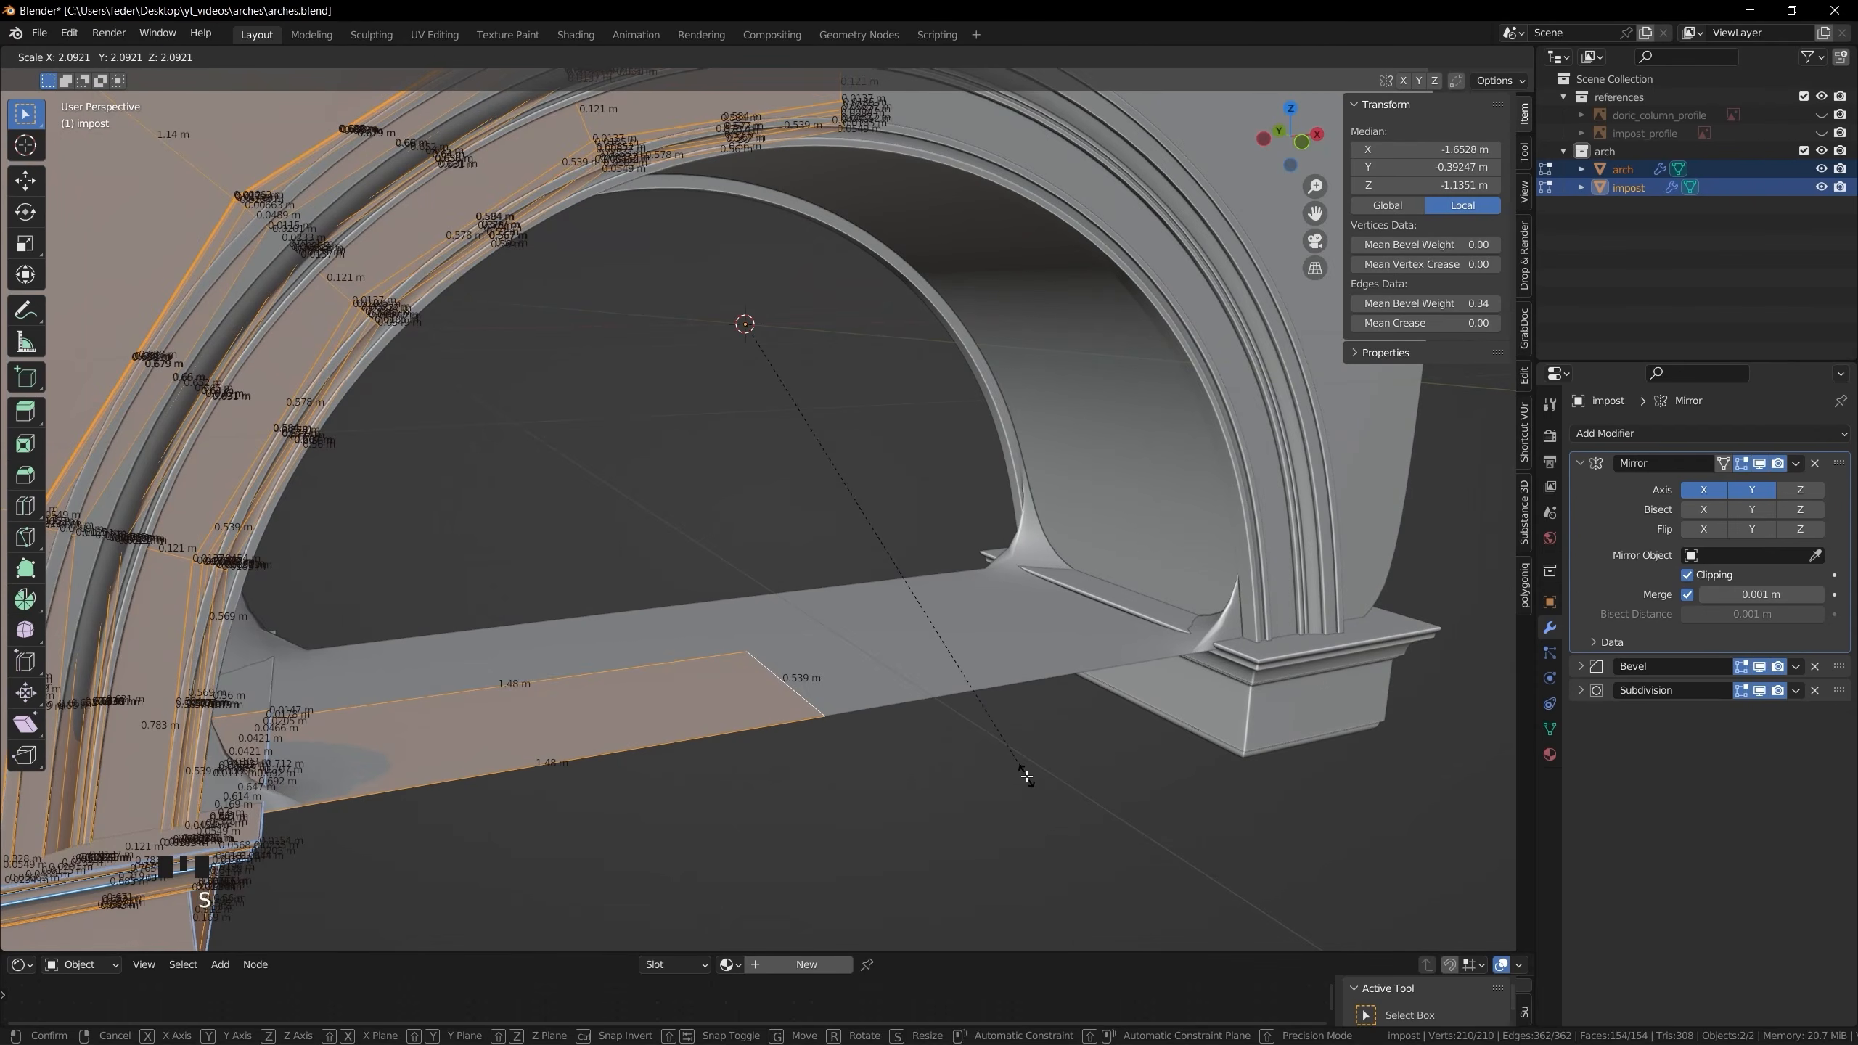
{"action": "left_click", "coordinate": [1027, 777]}
{"action": "middle_click_drag", "start_coordinate": [1027, 777], "coordinate": [996, 586], "text": "shift"}
{"action": "scroll", "coordinate": [981, 587], "scroll_direction": "down", "scroll_amount": 3}
{"action": "key", "text": "s"}
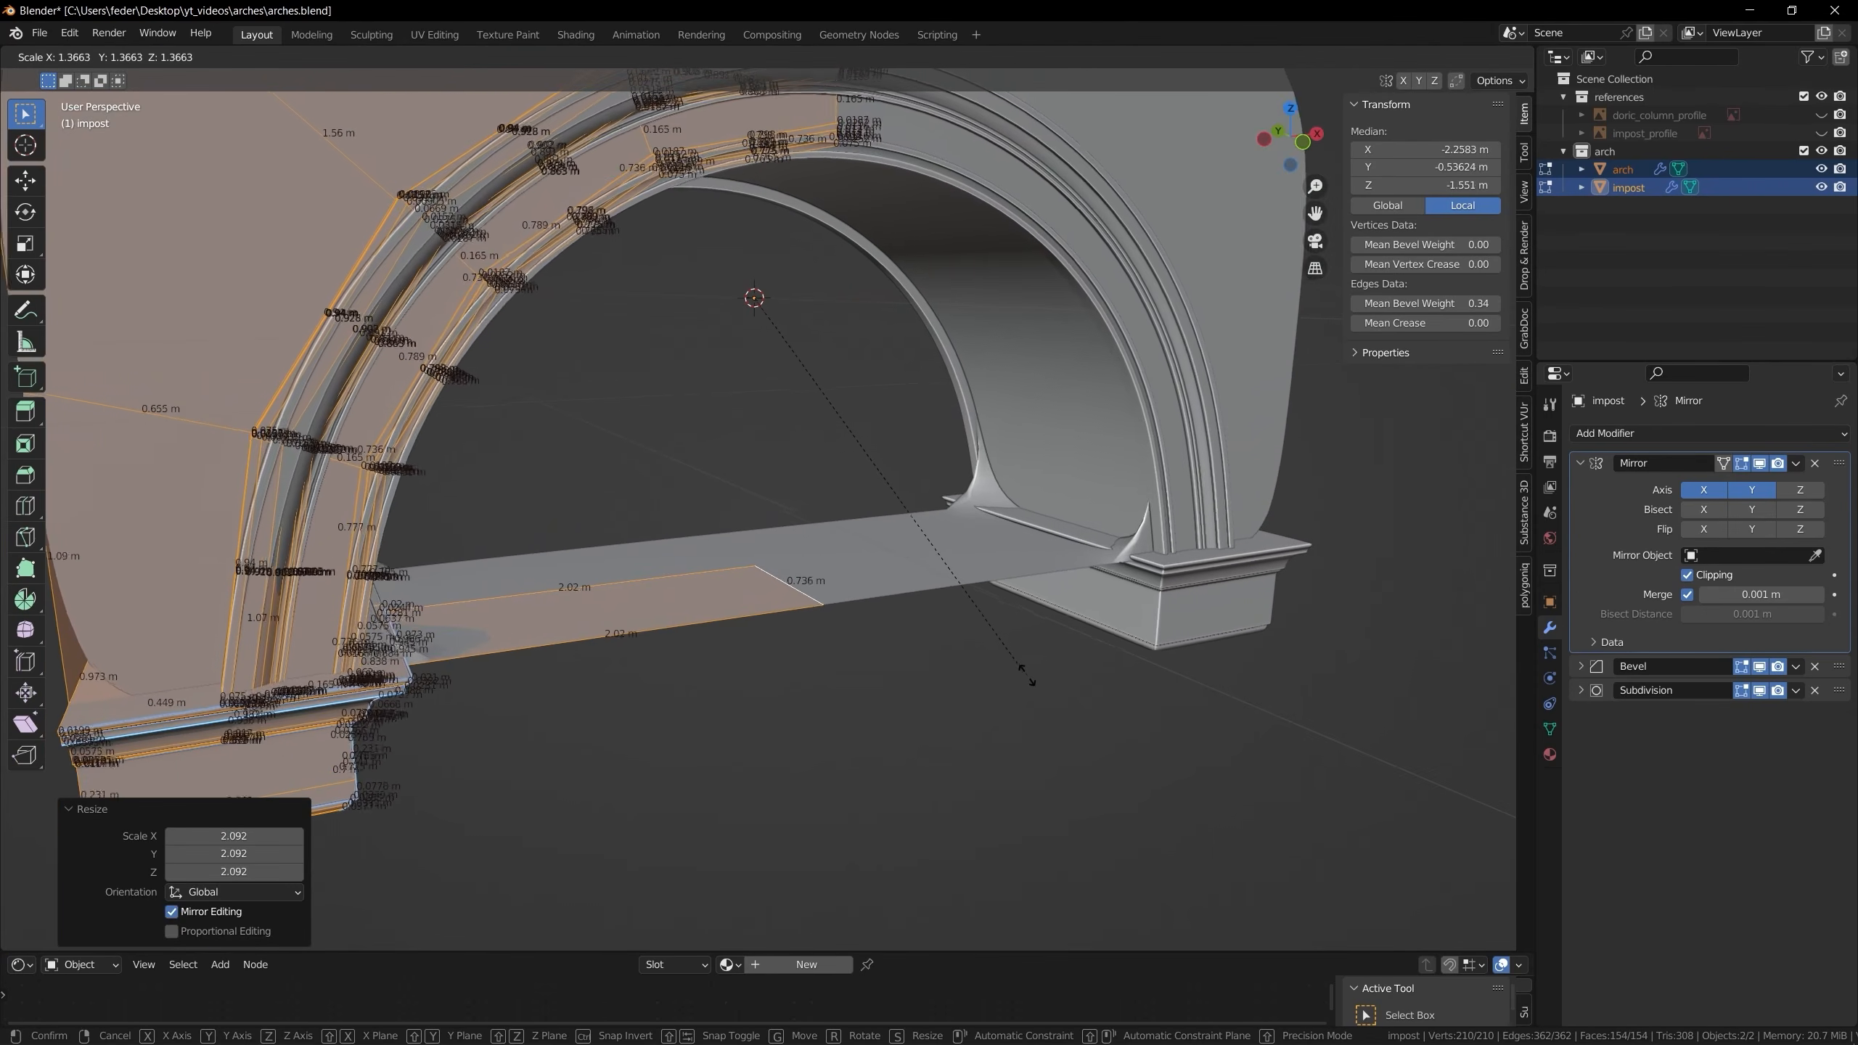
{"action": "left_click", "coordinate": [927, 606]}
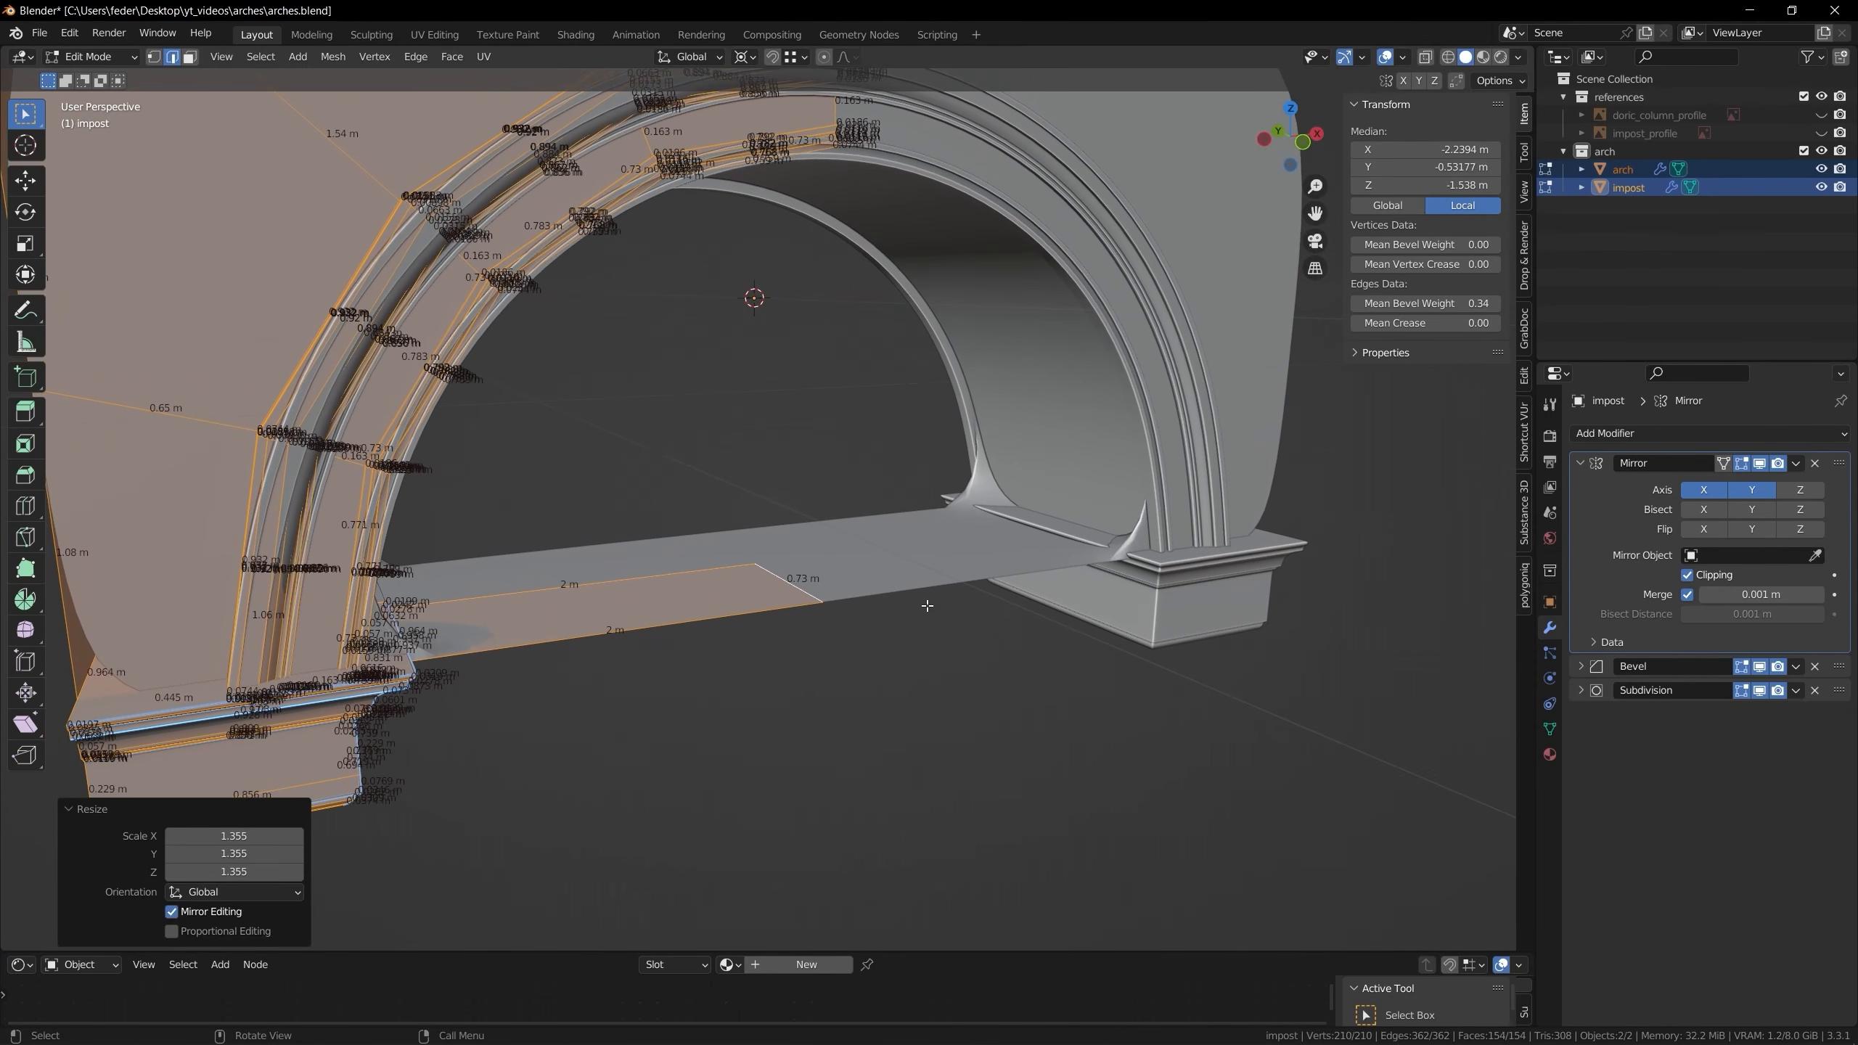
Delete the measuring face that bridges the arch's feet
{"action": "scroll", "coordinate": [928, 606], "scroll_direction": "down", "scroll_amount": 3}
{"action": "middle_click_drag", "start_coordinate": [928, 597], "coordinate": [859, 602]}
{"action": "key", "text": "3"}
{"action": "left_click", "coordinate": [746, 571]}
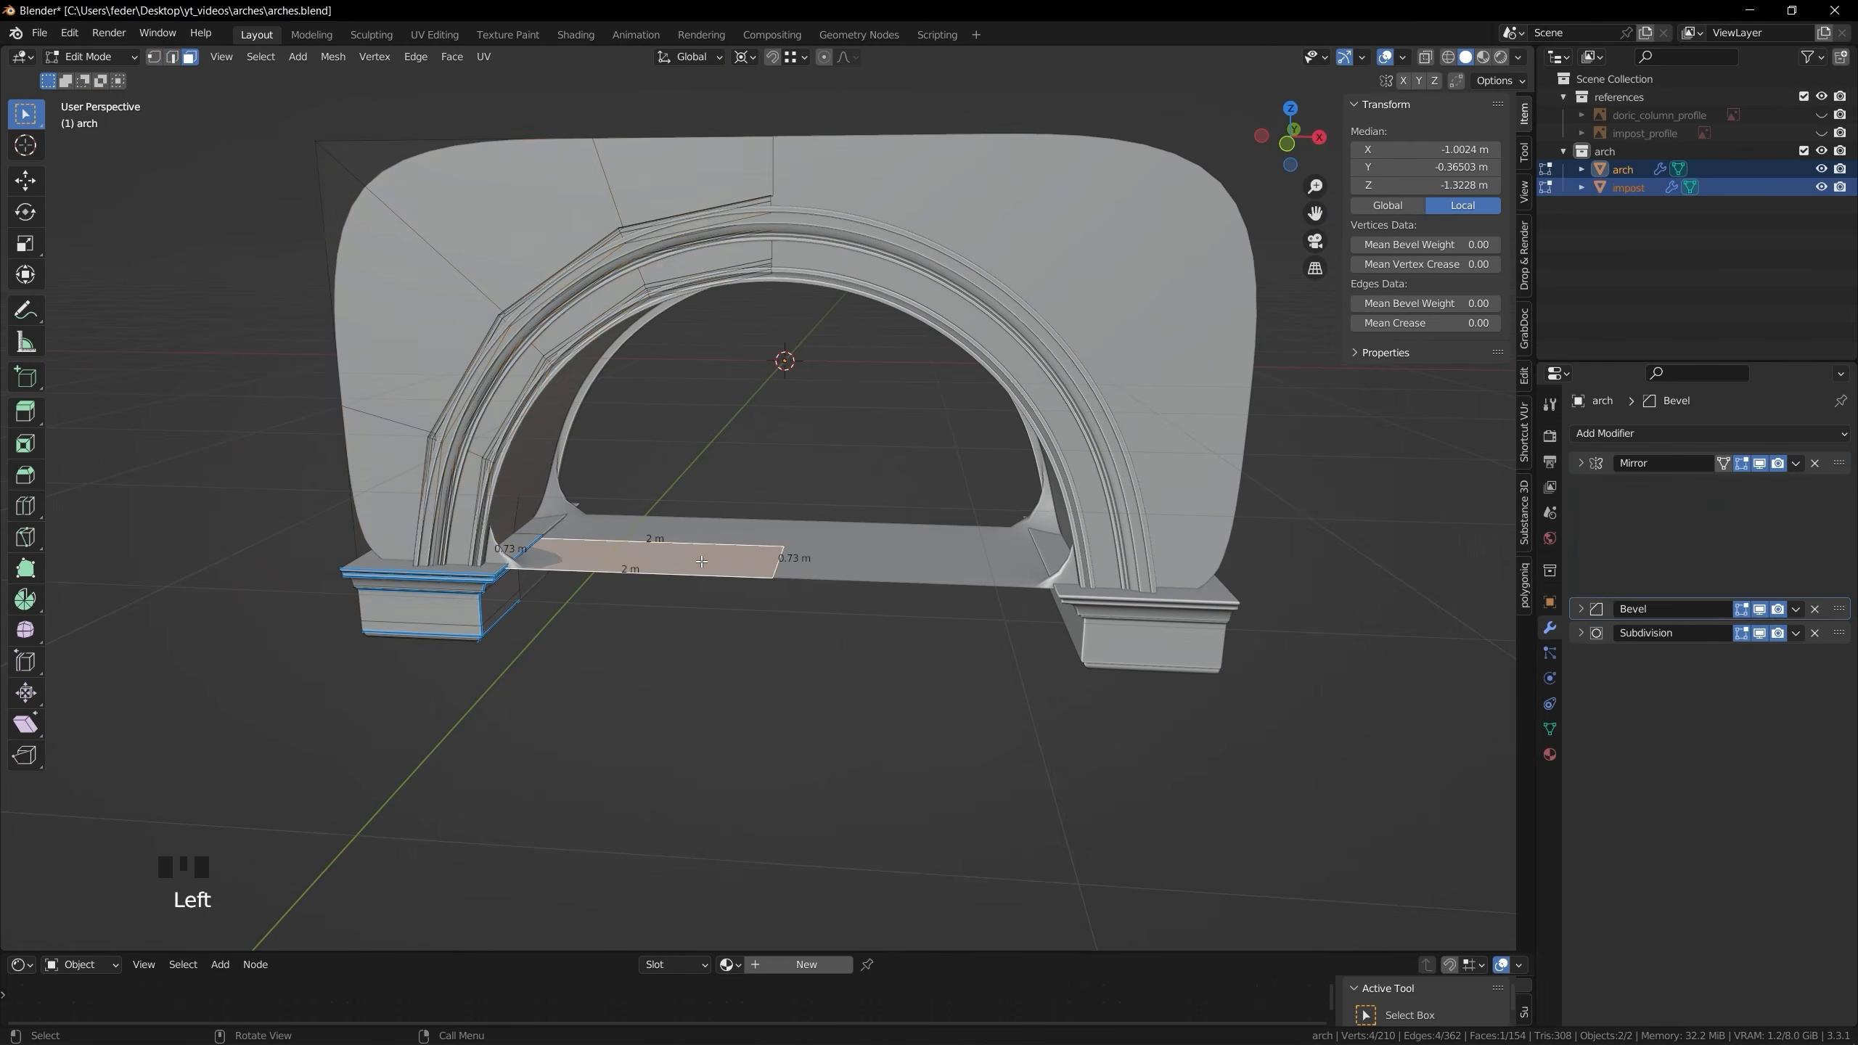
{"action": "key", "text": "x"}
{"action": "left_click", "coordinate": [701, 593]}
Turn off the edge length overlay for the arch mesh and return to Object Mode
{"action": "key", "text": "Tab"}
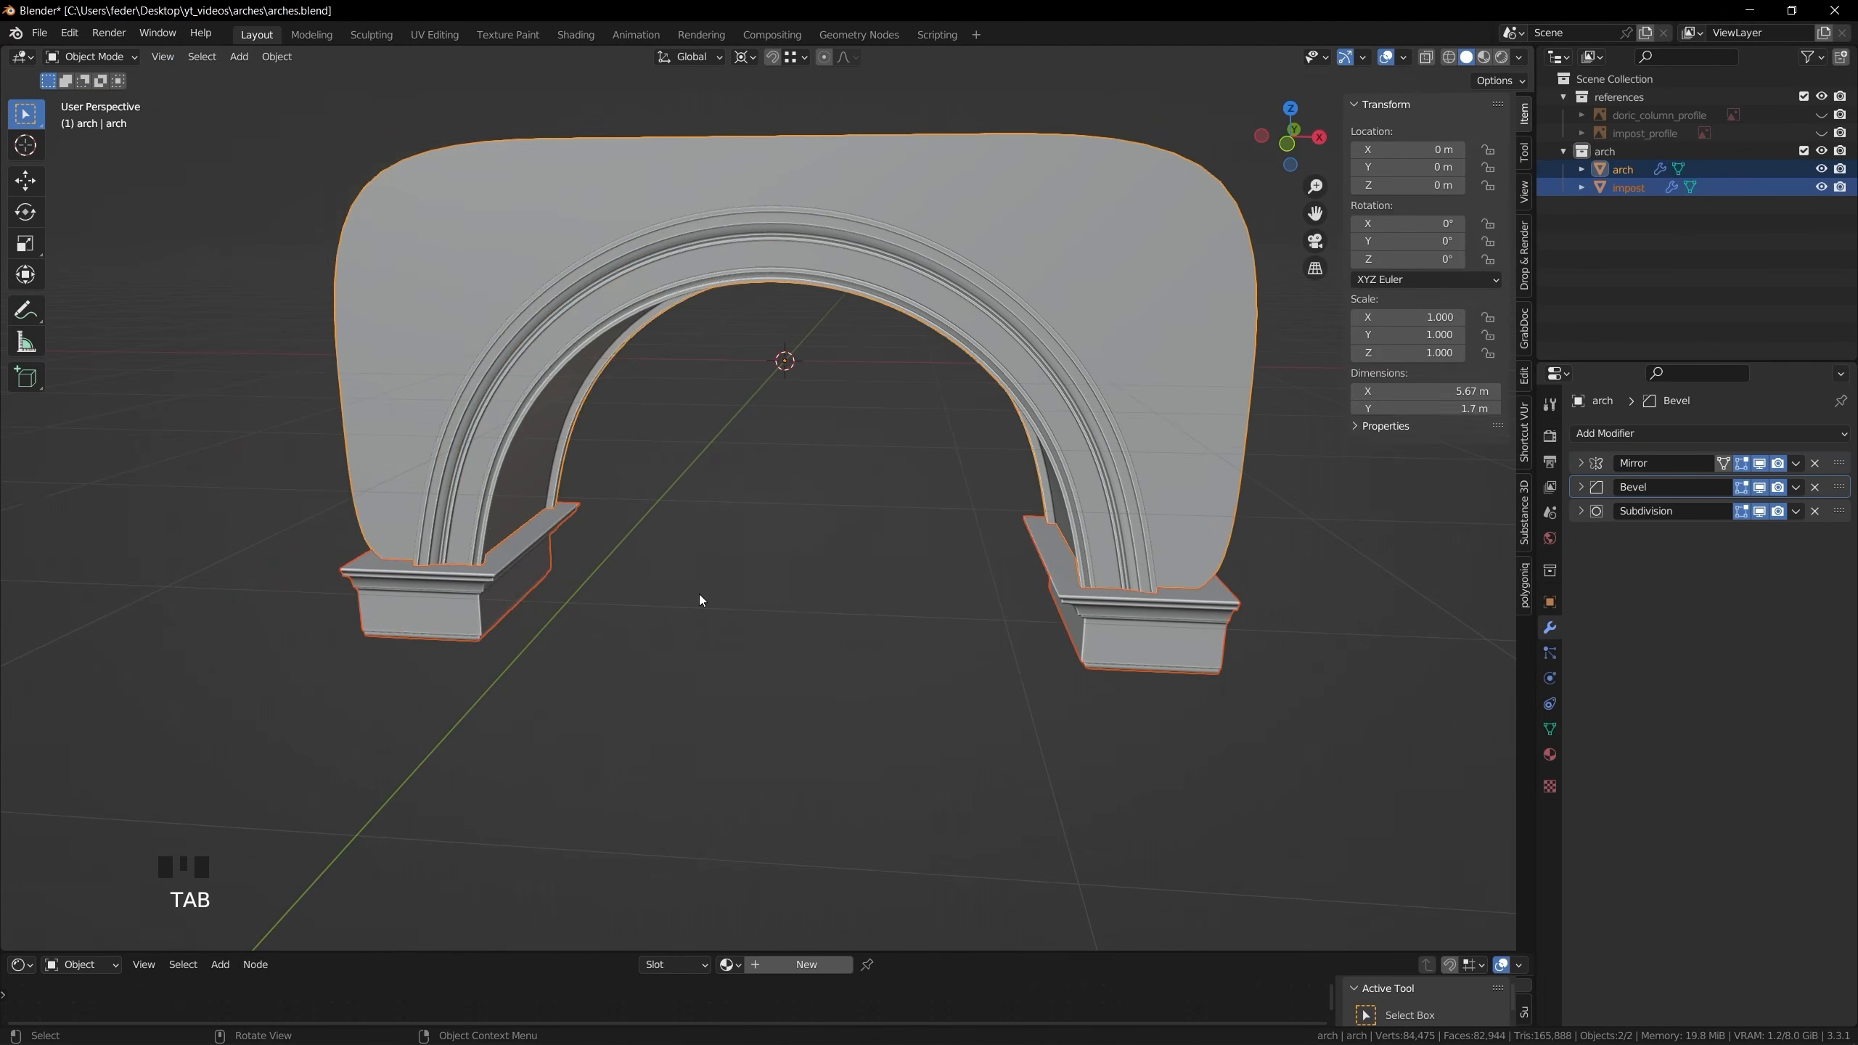
{"action": "left_click", "coordinate": [700, 594]}
{"action": "key", "text": "Tab"}
{"action": "left_click", "coordinate": [1404, 58]}
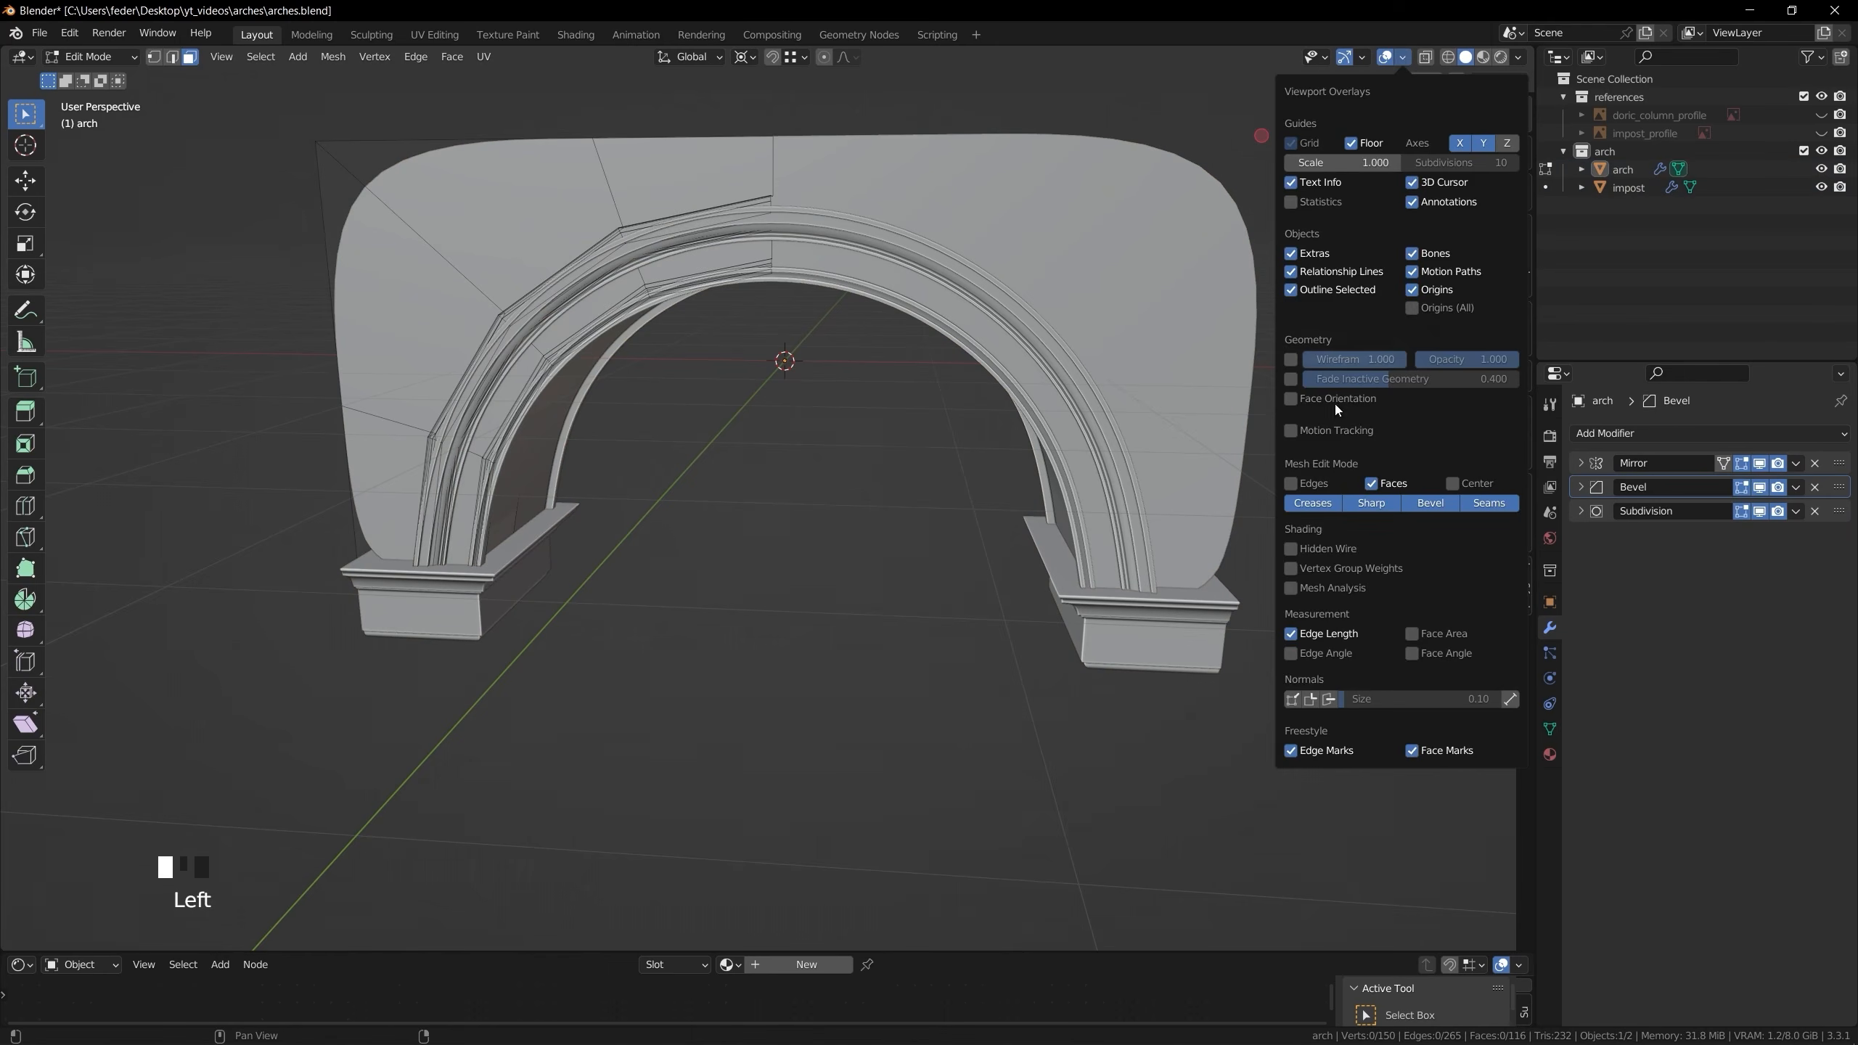
{"action": "scroll", "coordinate": [1076, 394], "scroll_direction": "down", "scroll_amount": 3}
{"action": "key", "text": "Tab"}
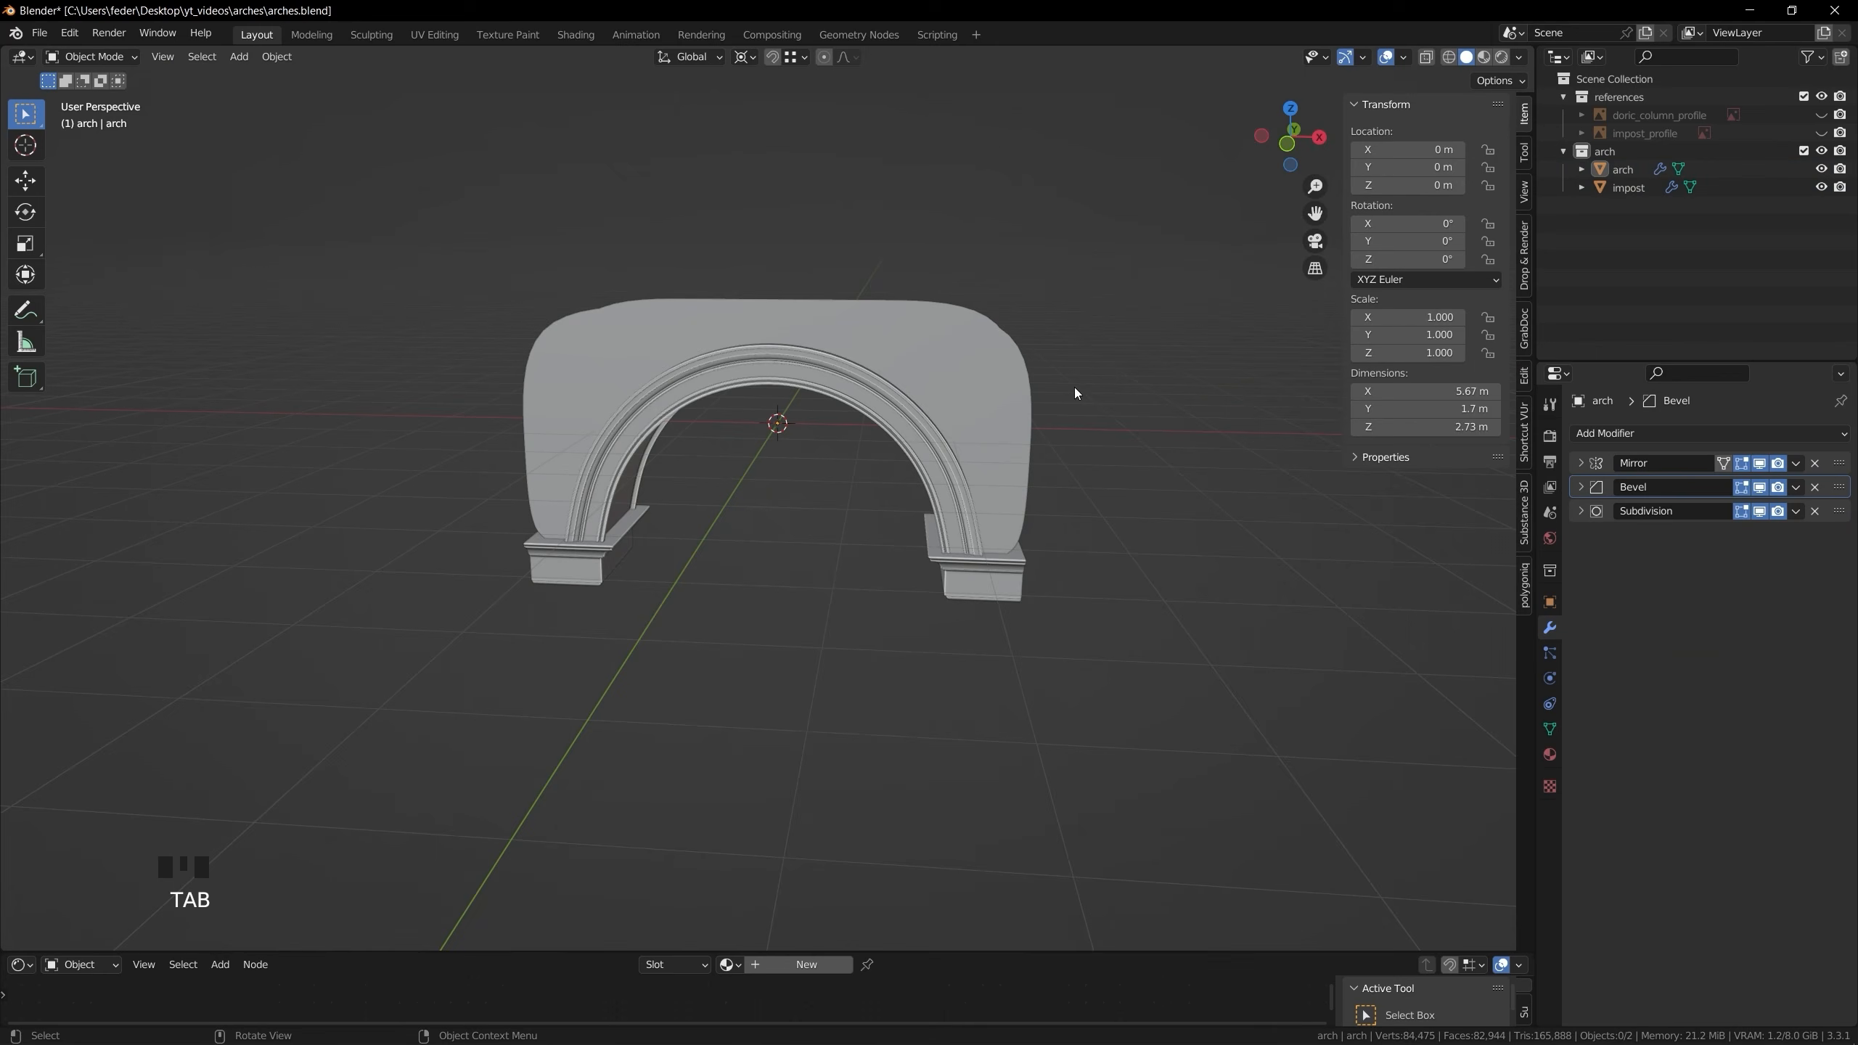
Add a mesh circle in front view and rotate it 90° about X to face the arch
{"action": "left_click", "coordinate": [1298, 148]}
{"action": "key", "text": "shift+a"}
{"action": "mouse_move", "coordinate": [802, 535]}
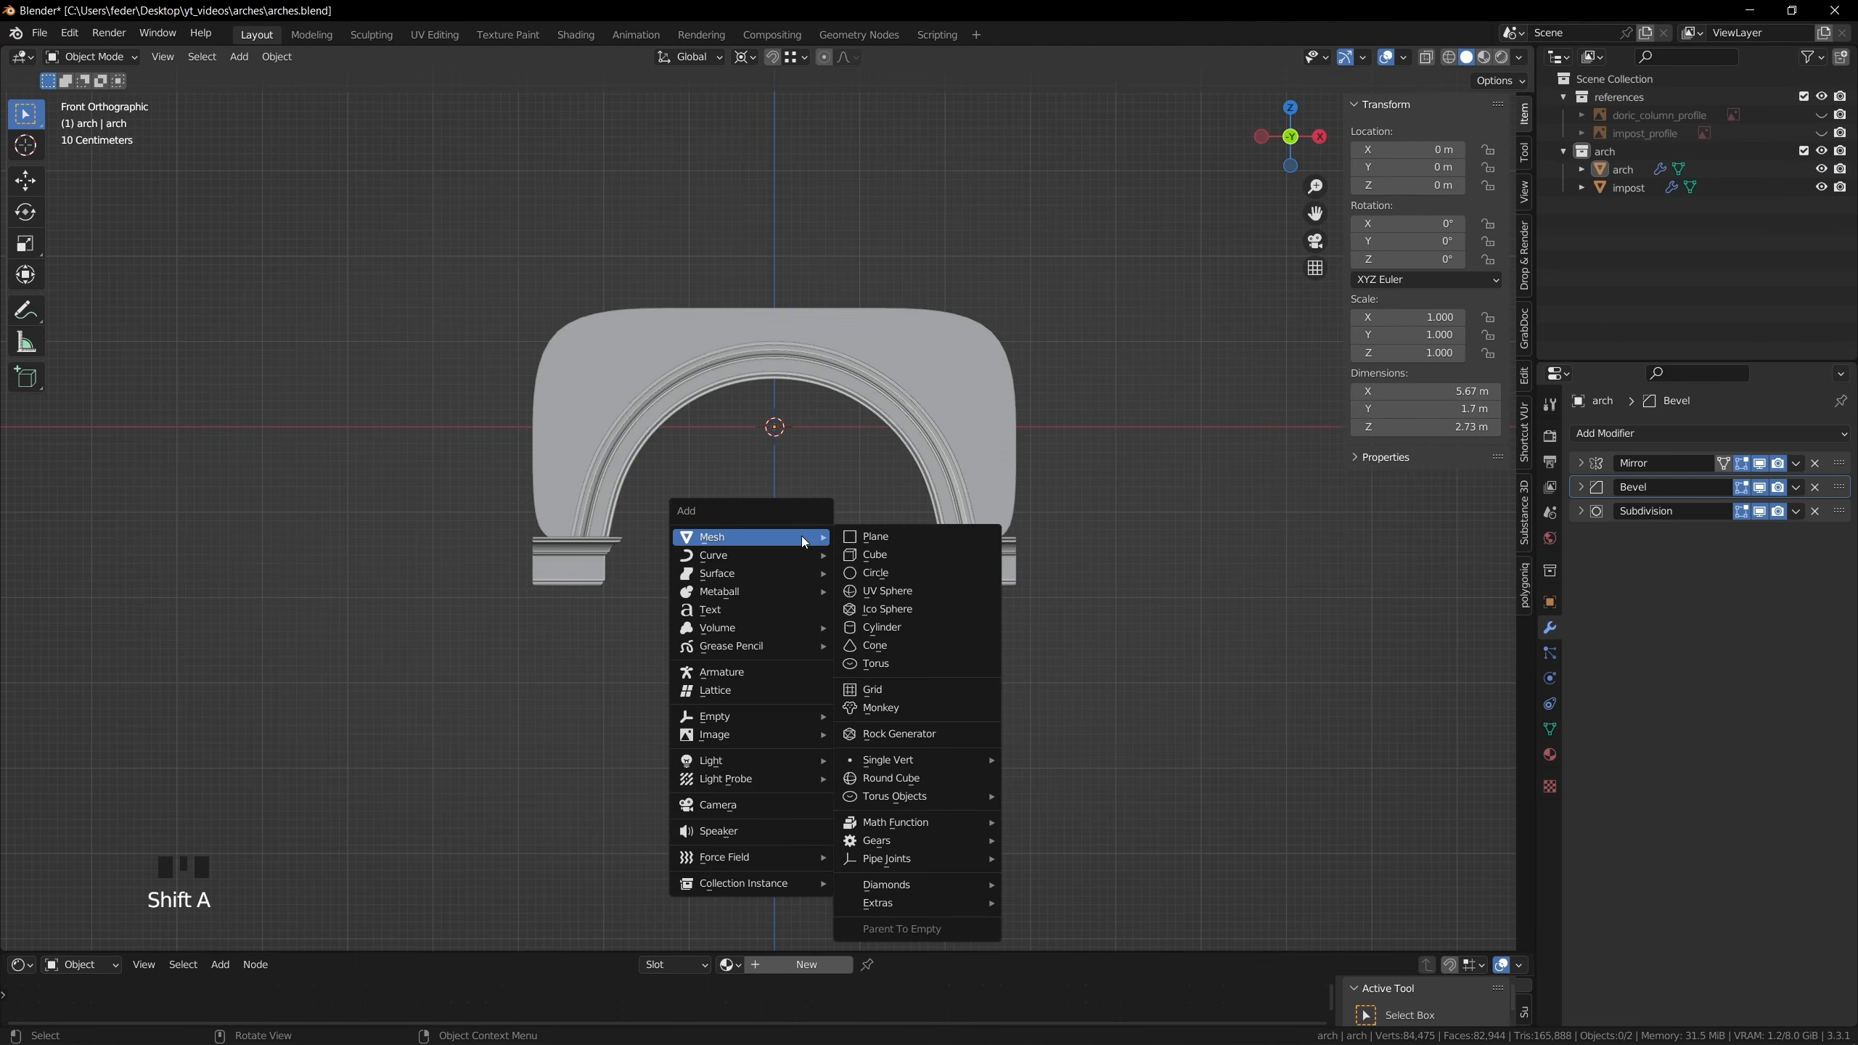
{"action": "left_click", "coordinate": [889, 573]}
{"action": "key", "text": "r"}
{"action": "key", "text": "x"}
{"action": "key", "text": "9"}
{"action": "key", "text": "0"}
{"action": "key", "text": "Return"}
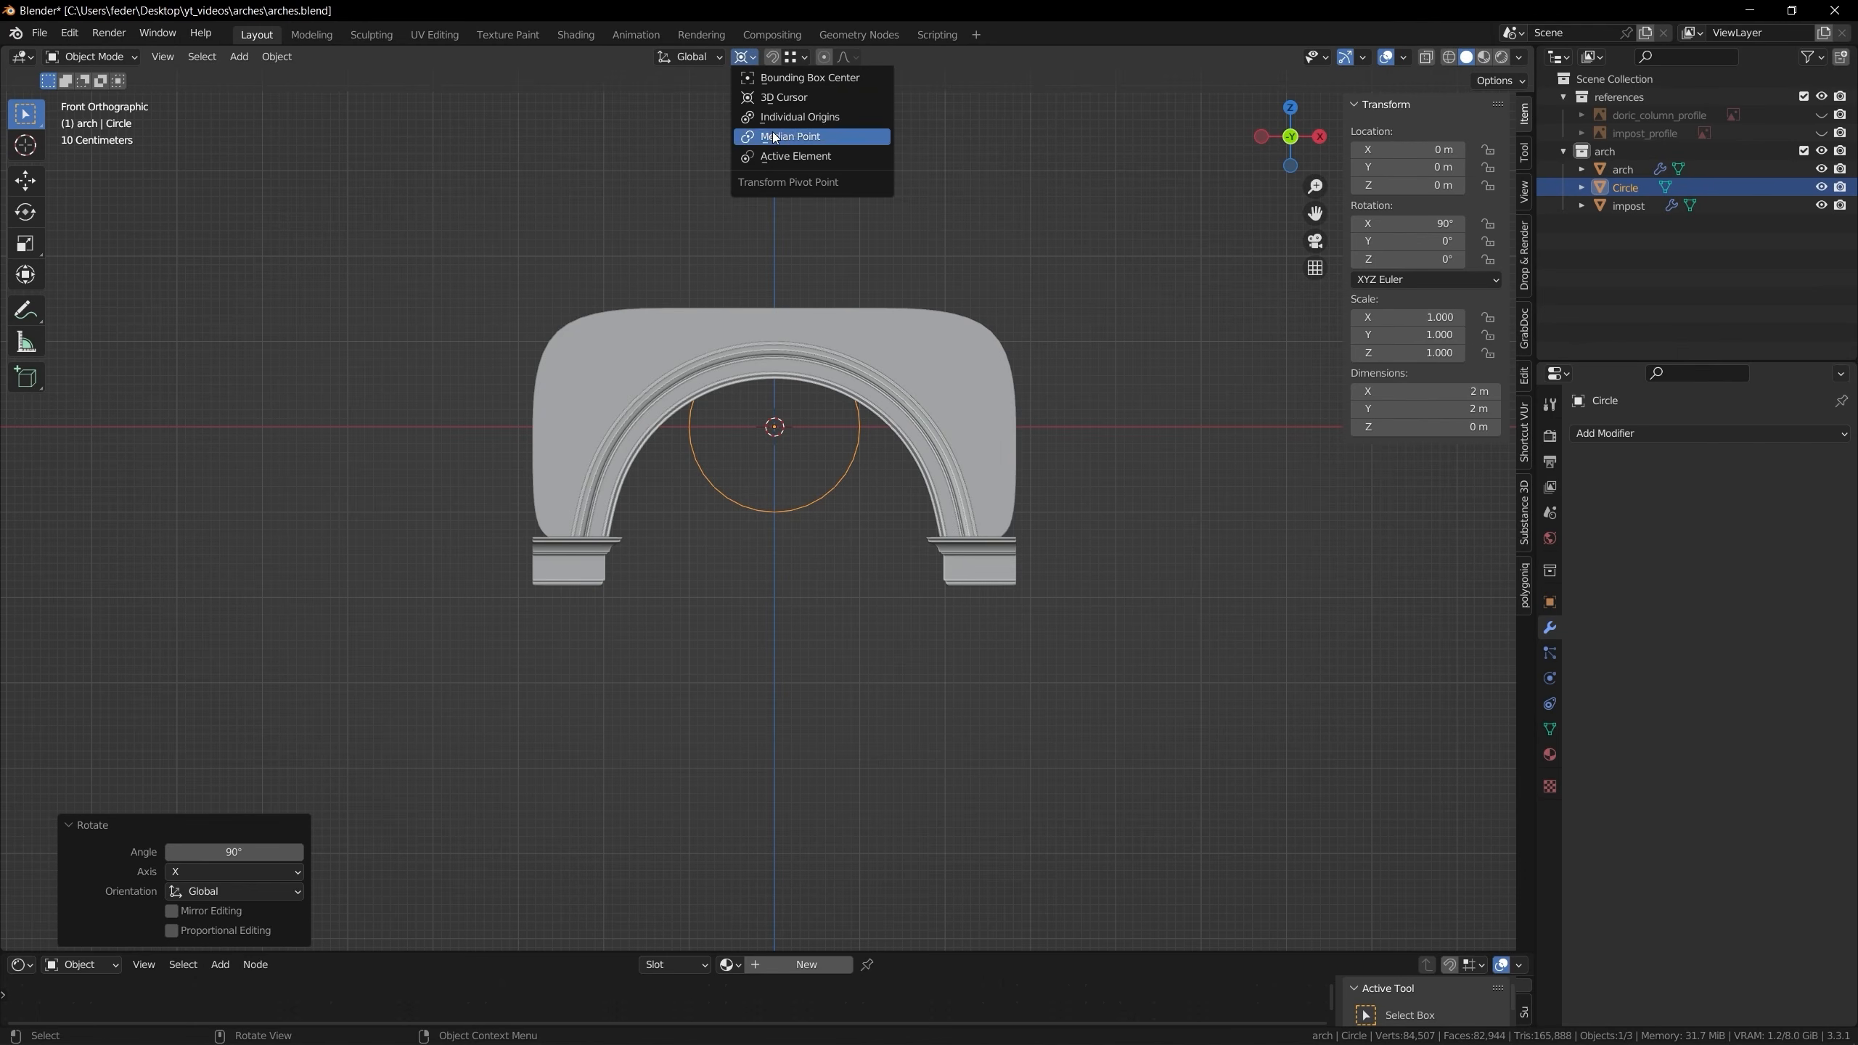
Lower the circle 1.3352 m along Z and scale it by 1.893 to match the arch's inner opening
{"action": "key", "text": "g"}
{"action": "key", "text": "z"}
{"action": "left_click", "coordinate": [759, 549]}
{"action": "key", "text": "s"}
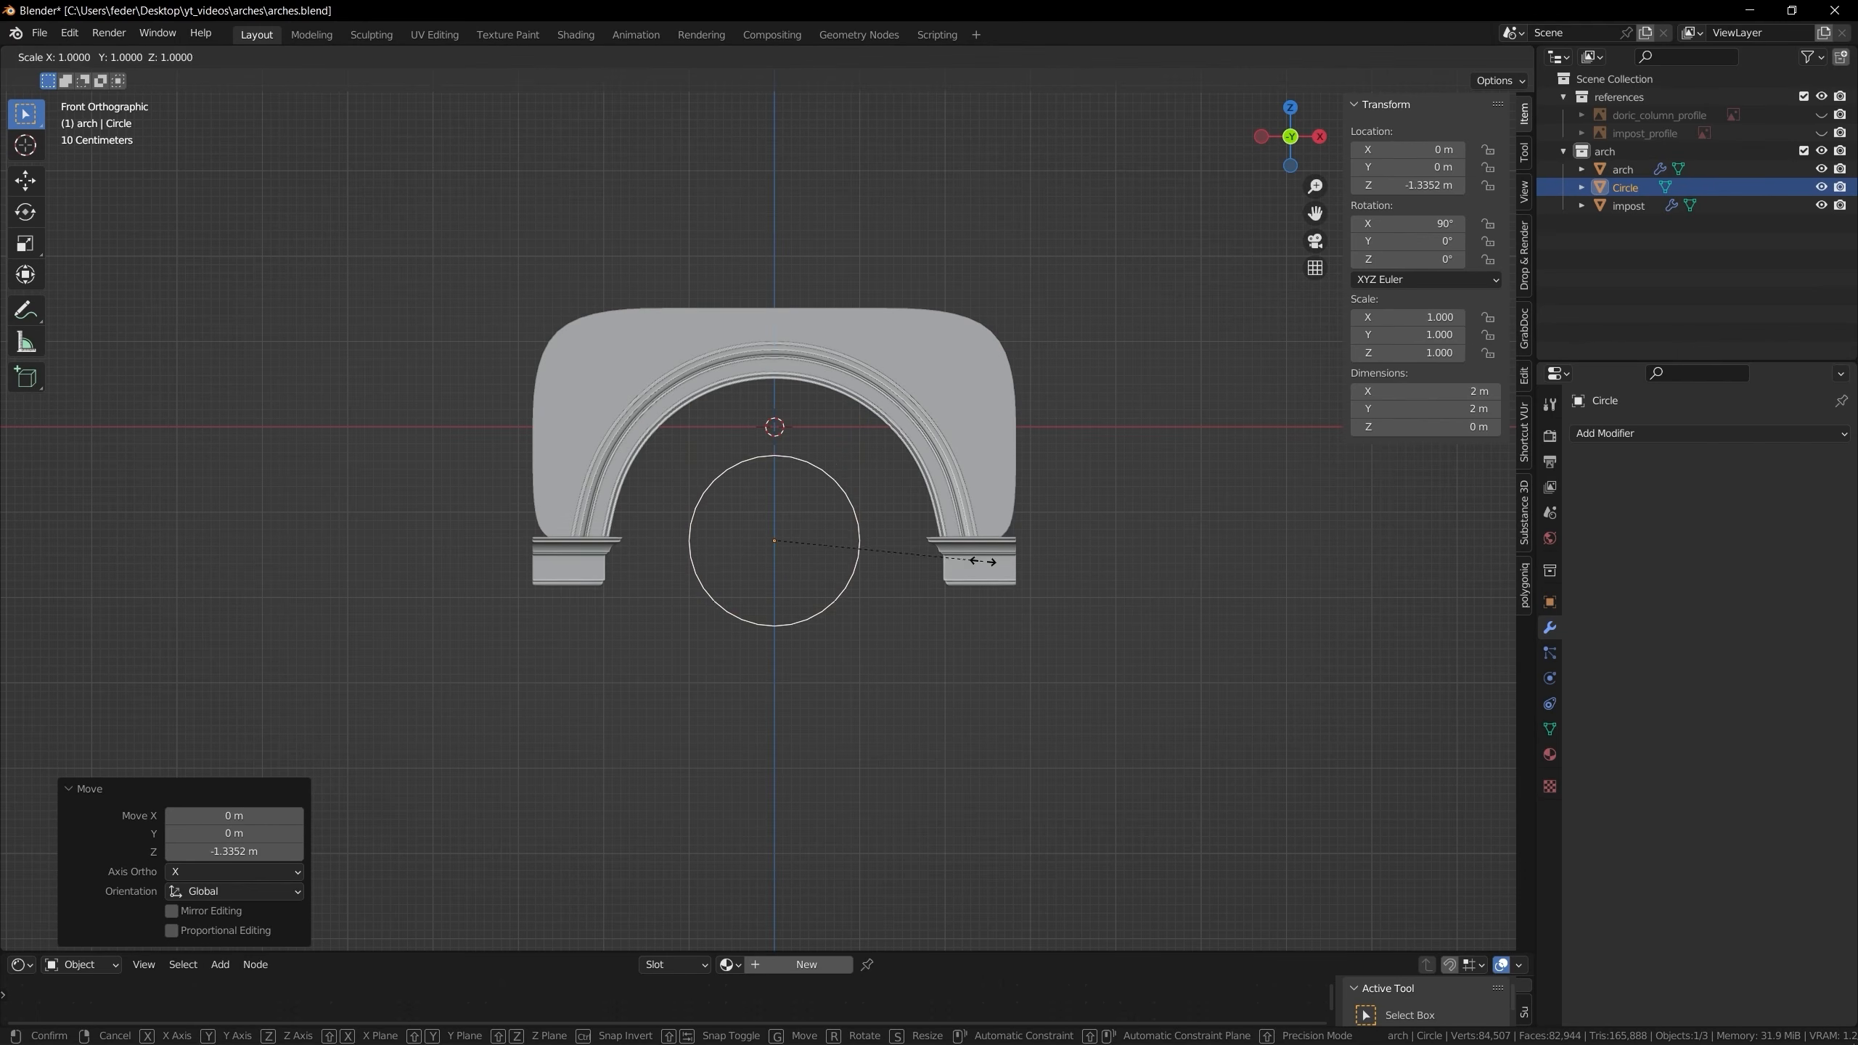
{"action": "left_click", "coordinate": [1215, 428]}
Duplicate the guide circle and move the copy 3.792 m down along Z so it sits directly beneath the first
{"action": "scroll", "coordinate": [1024, 505], "scroll_direction": "down", "scroll_amount": 1}
{"action": "middle_click_drag", "start_coordinate": [1011, 545], "coordinate": [1003, 453], "text": "shift"}
{"action": "key", "text": "shift+d"}
{"action": "right_click", "coordinate": [1098, 431]}
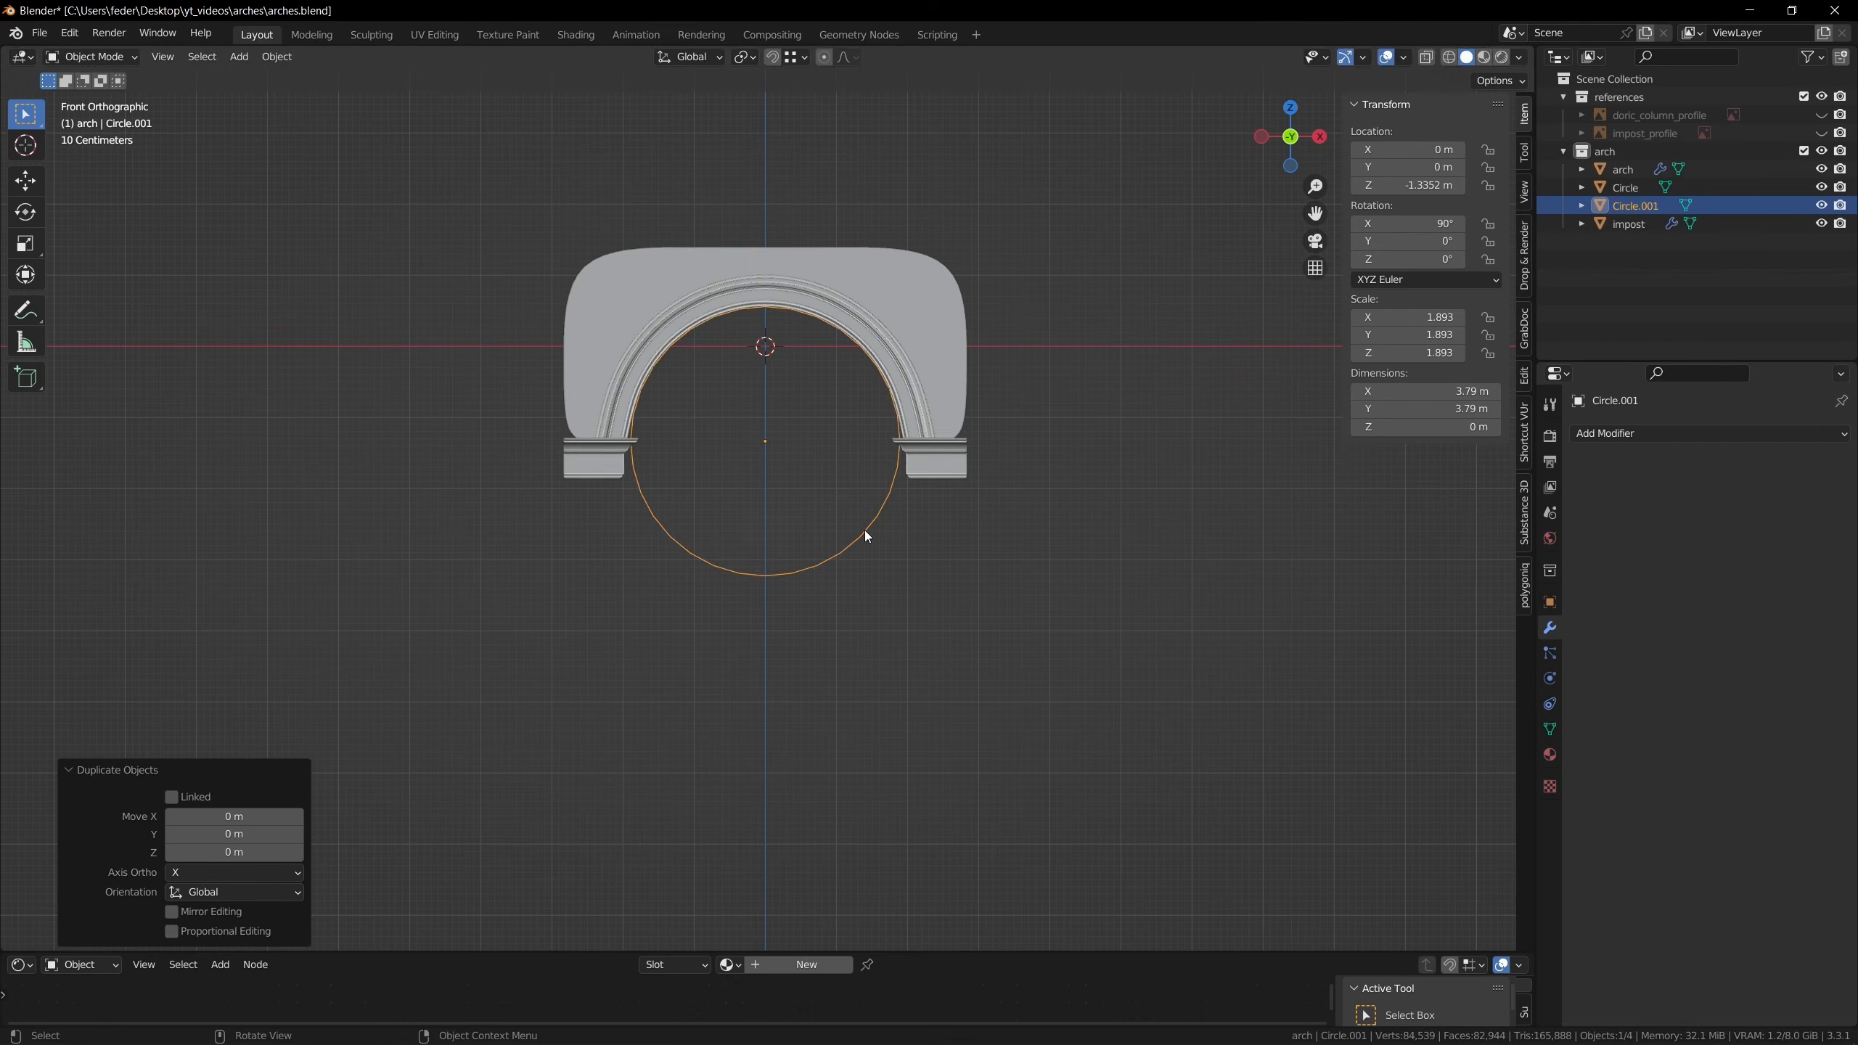
{"action": "key", "text": "g"}
{"action": "key", "text": "z"}
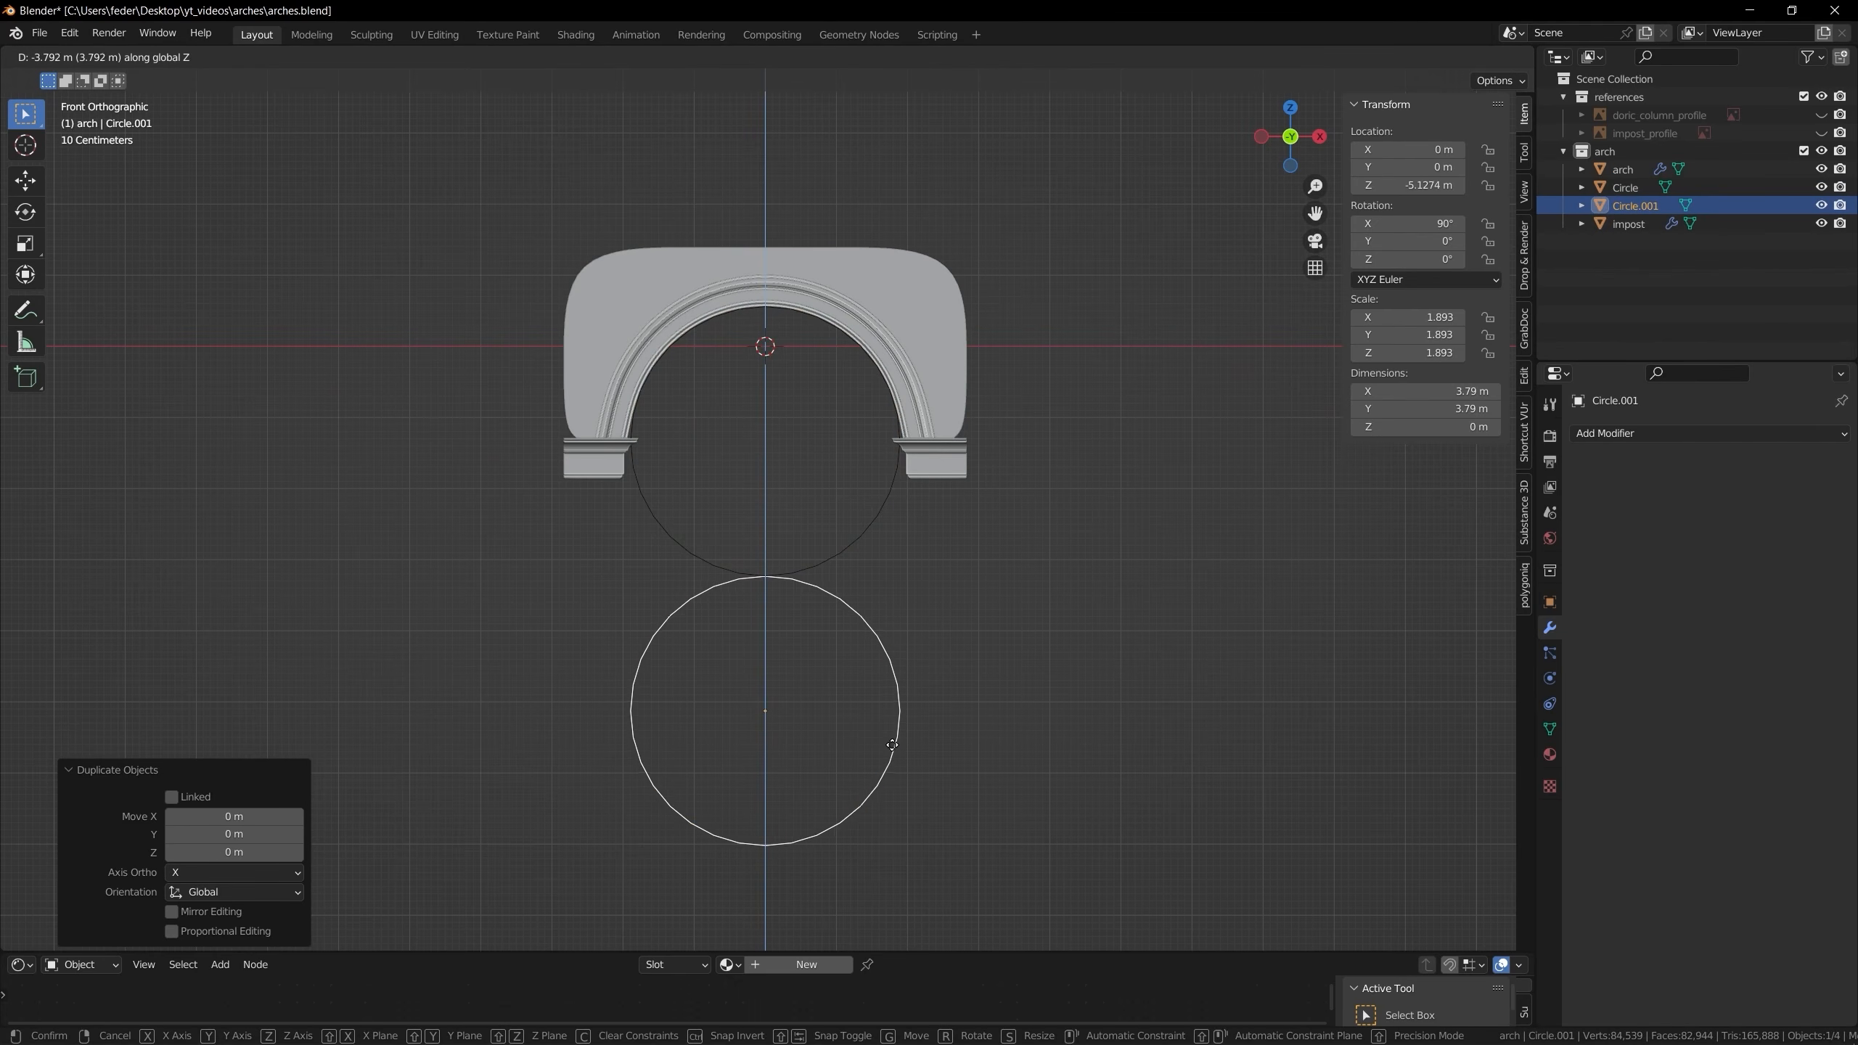
{"action": "left_click", "coordinate": [892, 745]}
Select all meshes of the circles, impost and arch and raise them 6.9987 m along Z so the lower circle rests on the ground
{"action": "left_click", "coordinate": [858, 540], "text": "shift"}
{"action": "left_click", "coordinate": [925, 471], "text": "shift"}
{"action": "left_click", "coordinate": [954, 432], "text": "shift"}
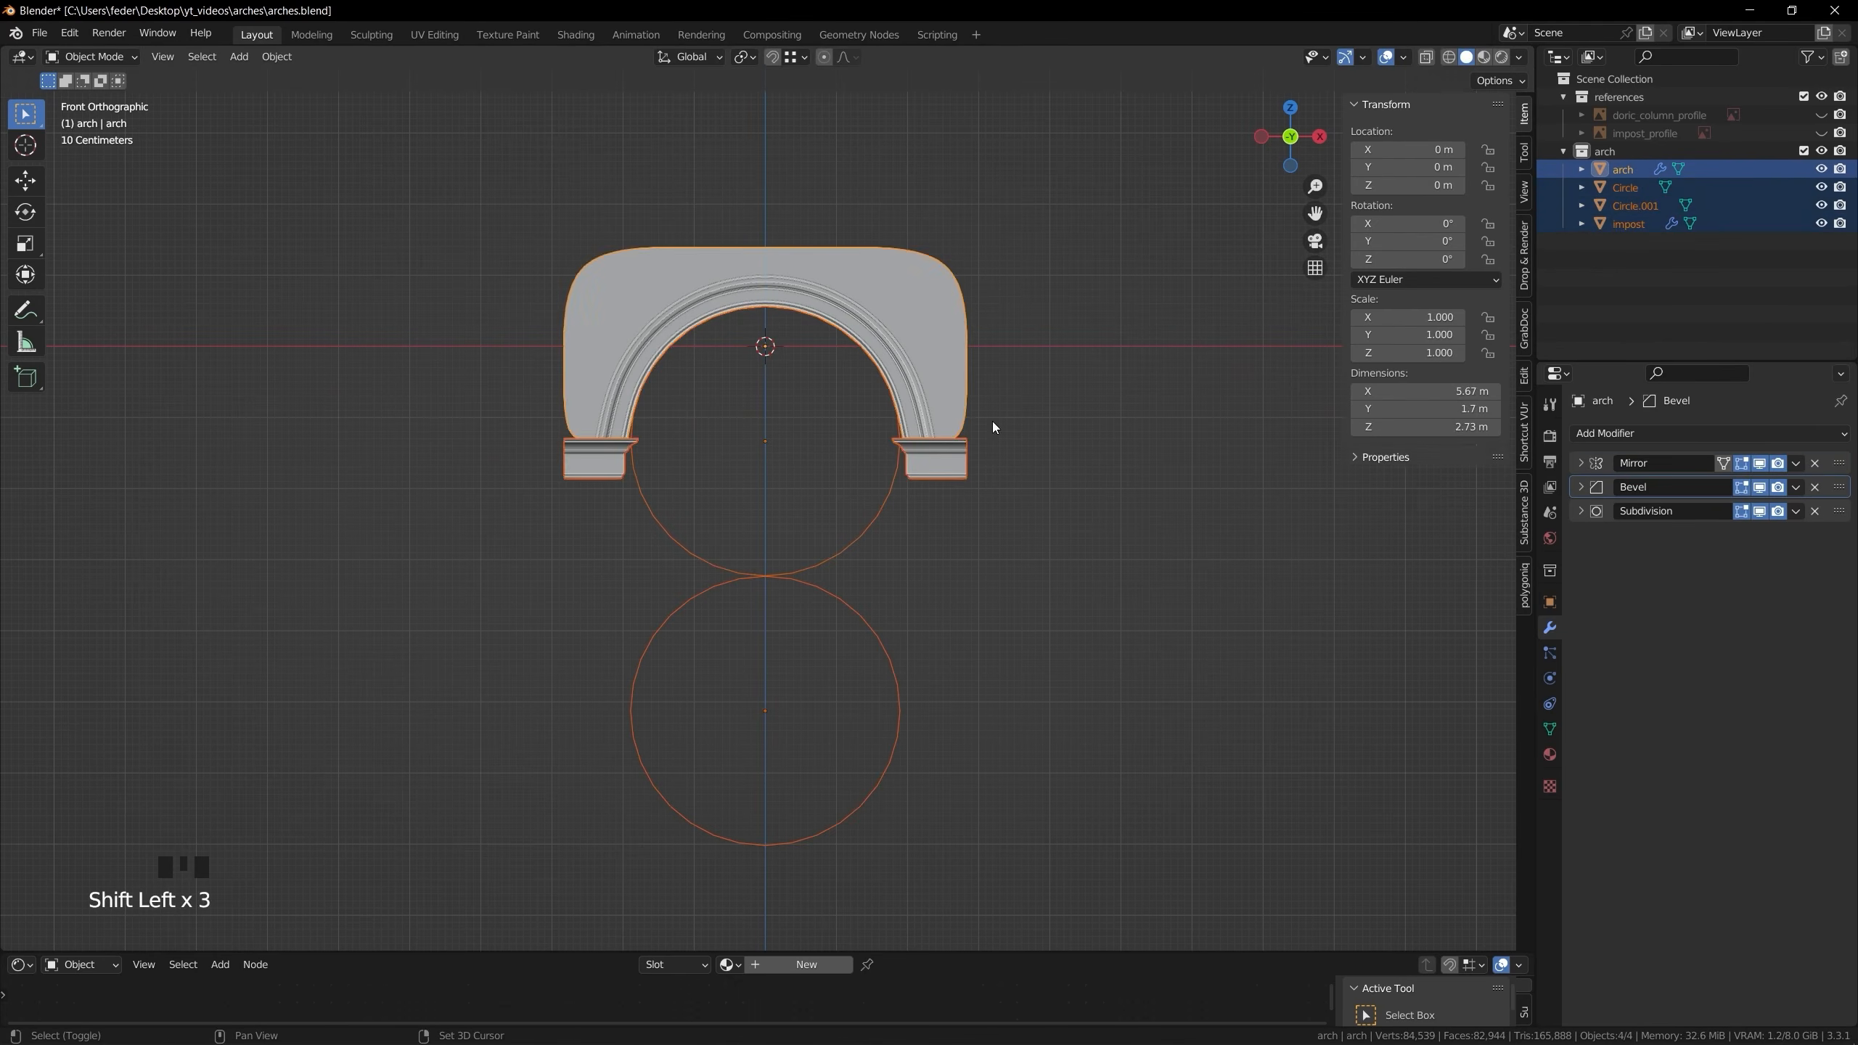
{"action": "key", "text": "Tab"}
{"action": "key", "text": "a"}
{"action": "key", "text": "g"}
{"action": "key", "text": "z"}
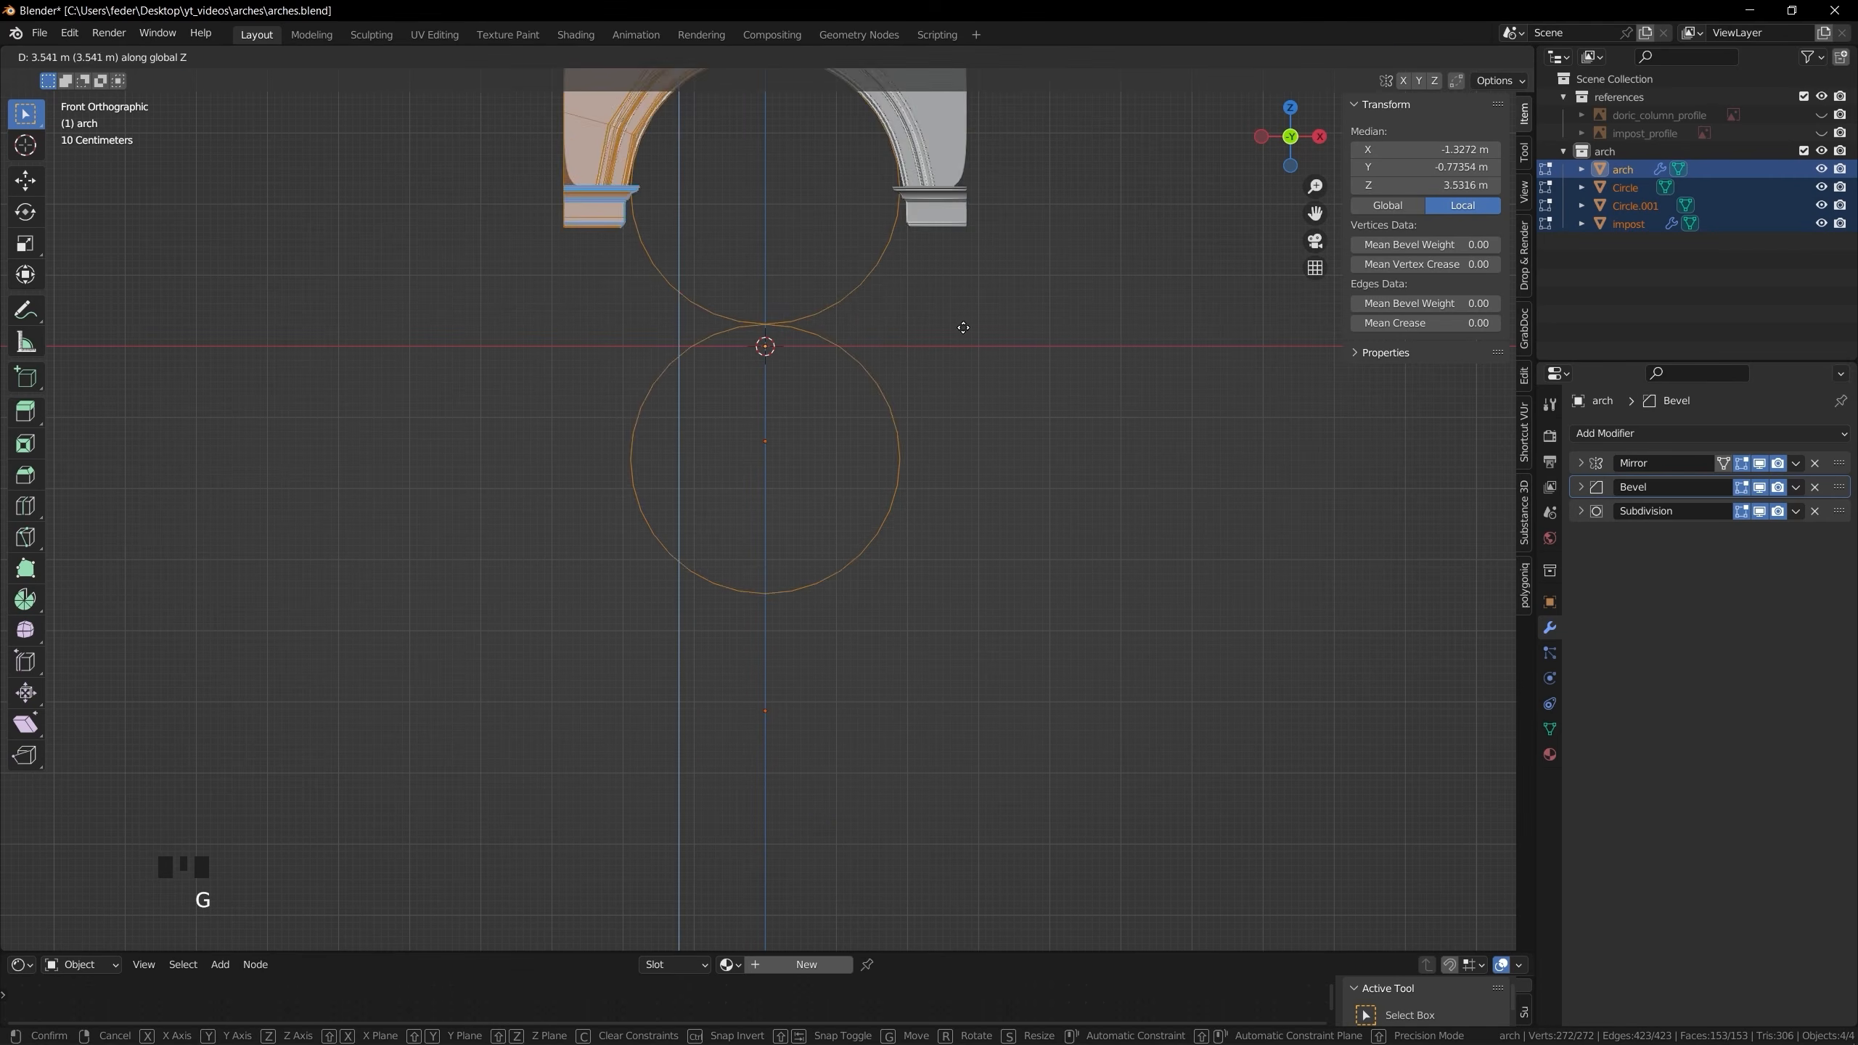
{"action": "left_click", "coordinate": [935, 99]}
{"action": "scroll", "coordinate": [942, 472], "scroll_direction": "up", "scroll_amount": 3, "text": "shift"}
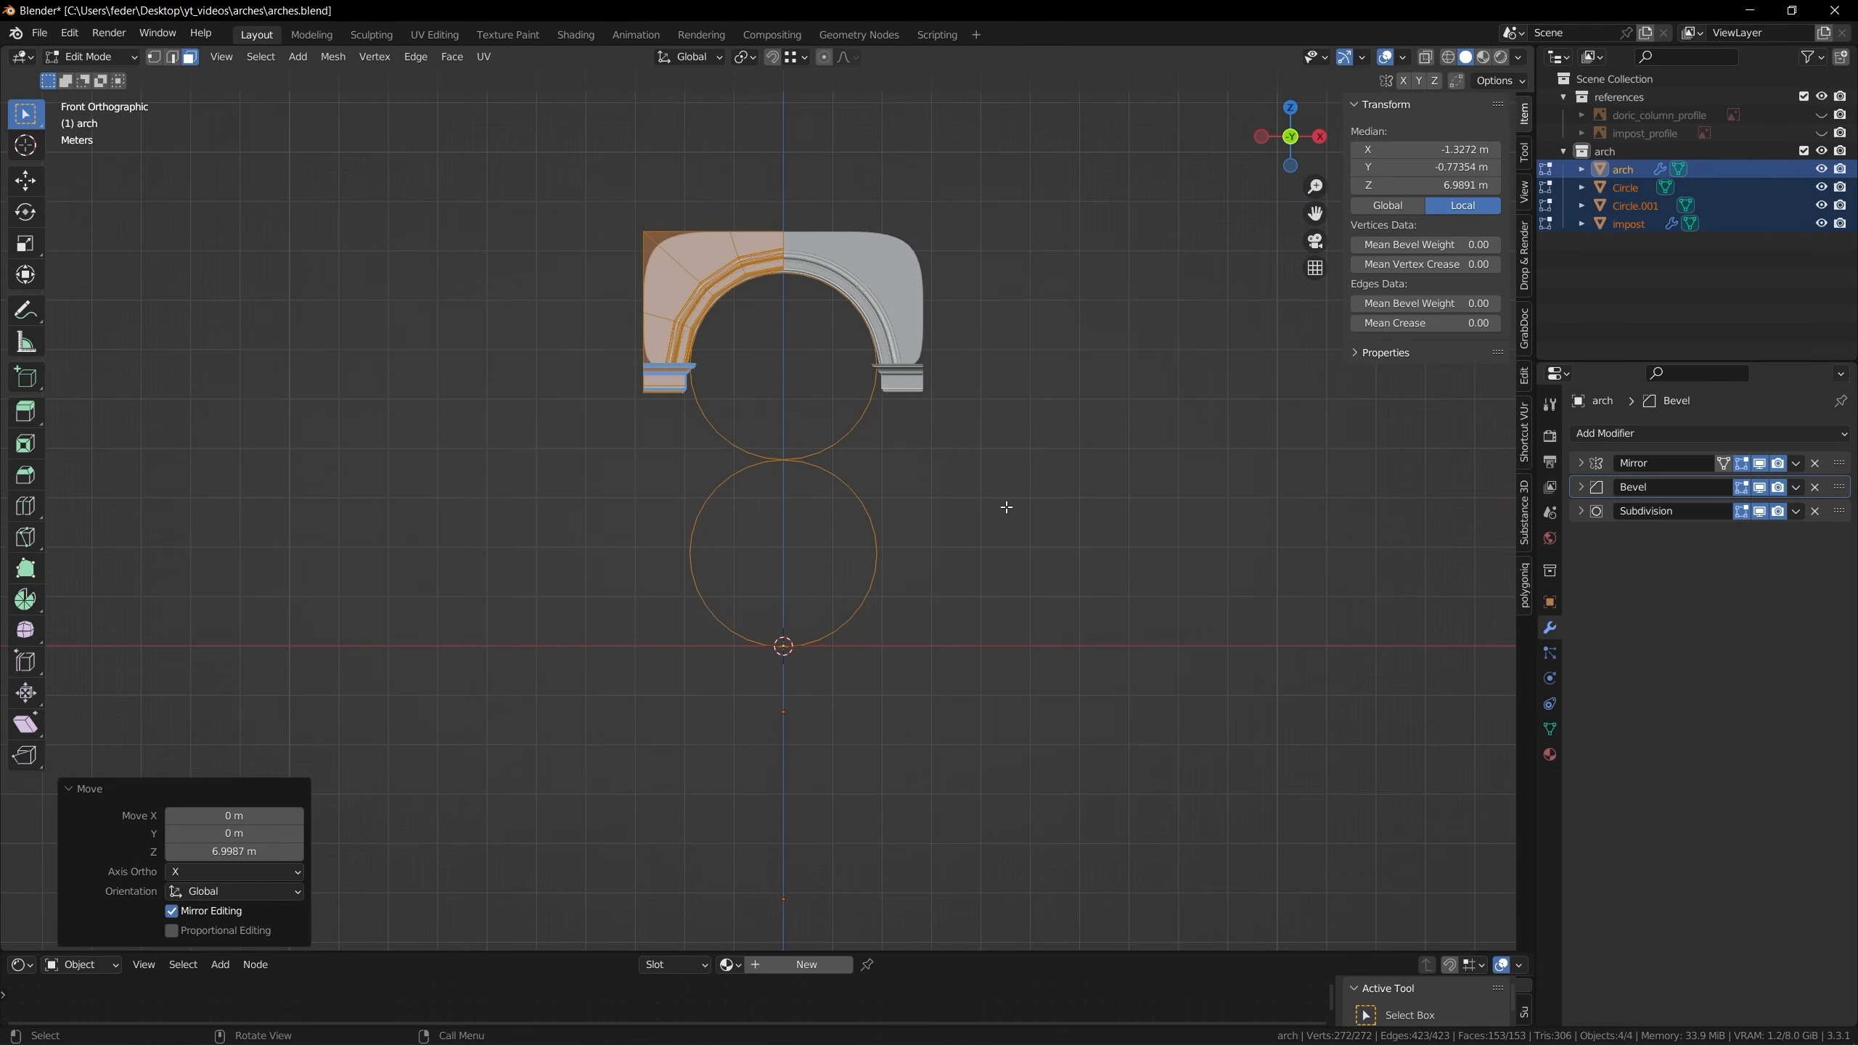
Replace the guide circles with a 2 m cube at the origin and reduce it to an open ring about 0.26 m high
{"action": "key", "text": "Tab"}
{"action": "left_click", "coordinate": [967, 500]}
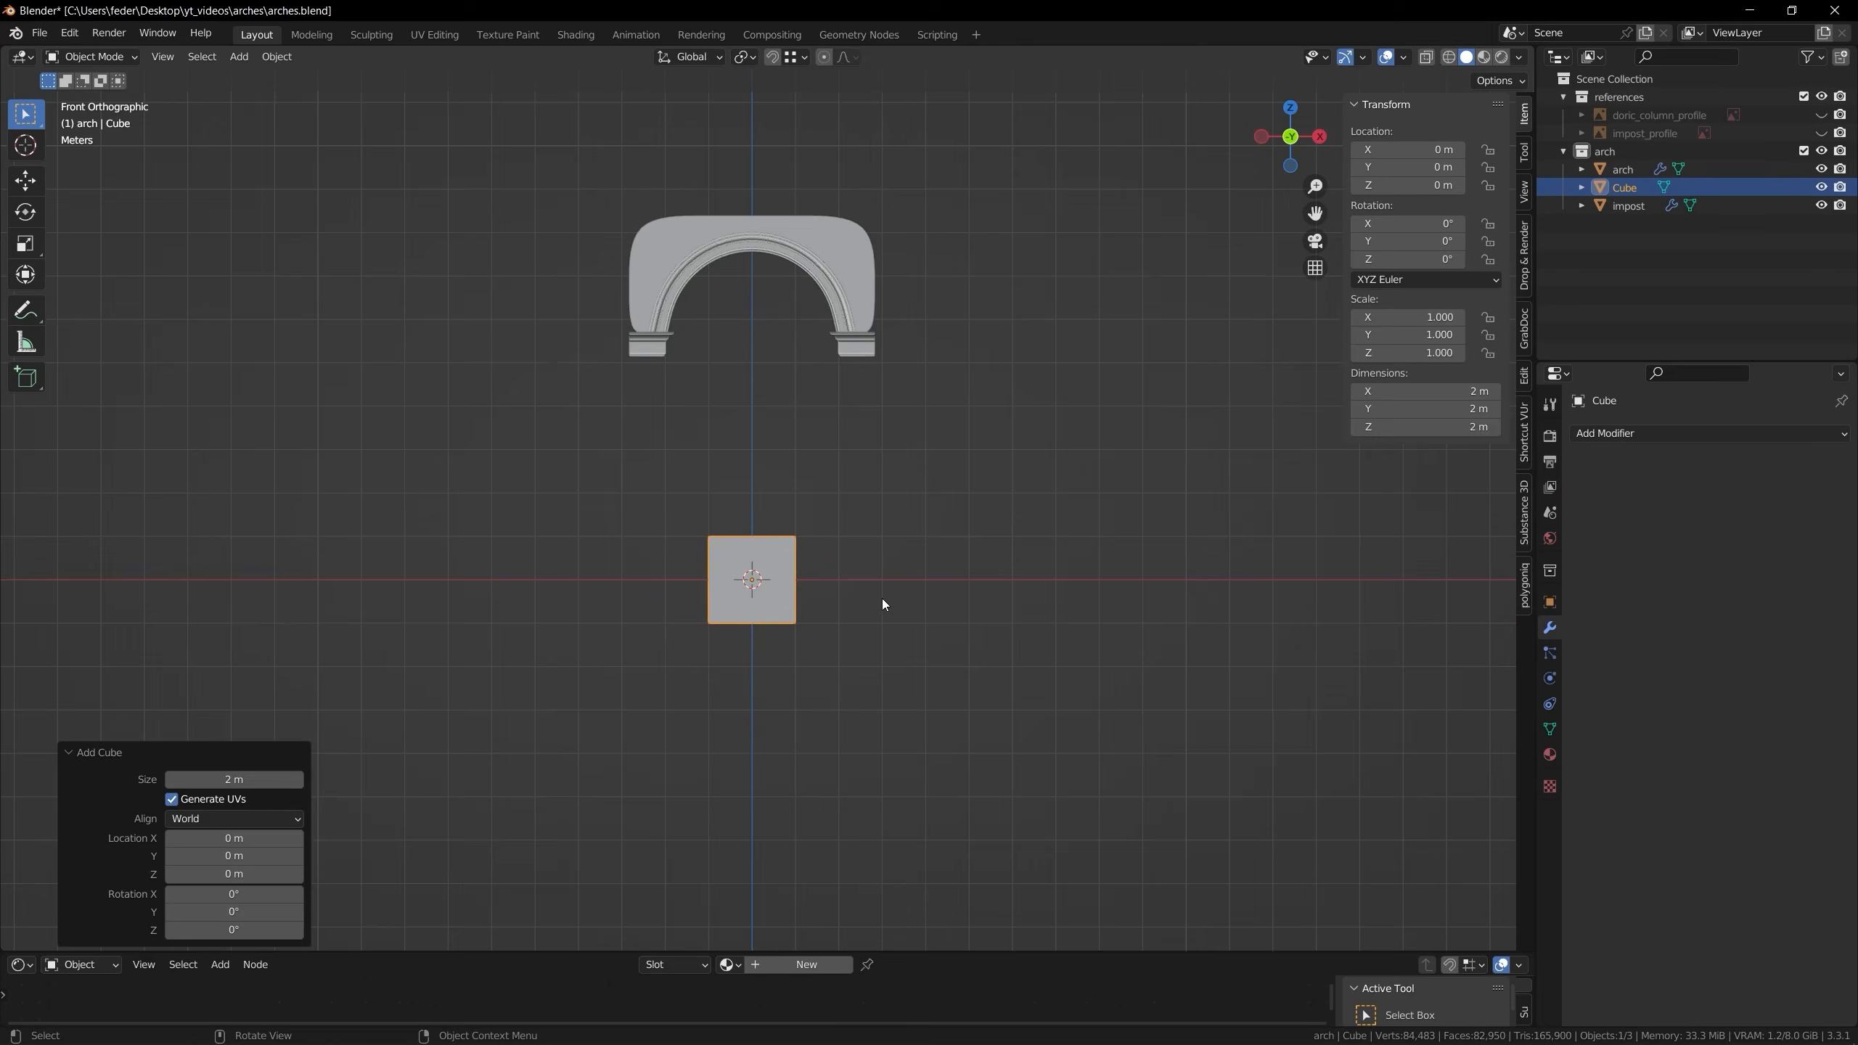
{"action": "key", "text": "Tab"}
{"action": "scroll", "coordinate": [881, 599], "scroll_direction": "up", "scroll_amount": 3}
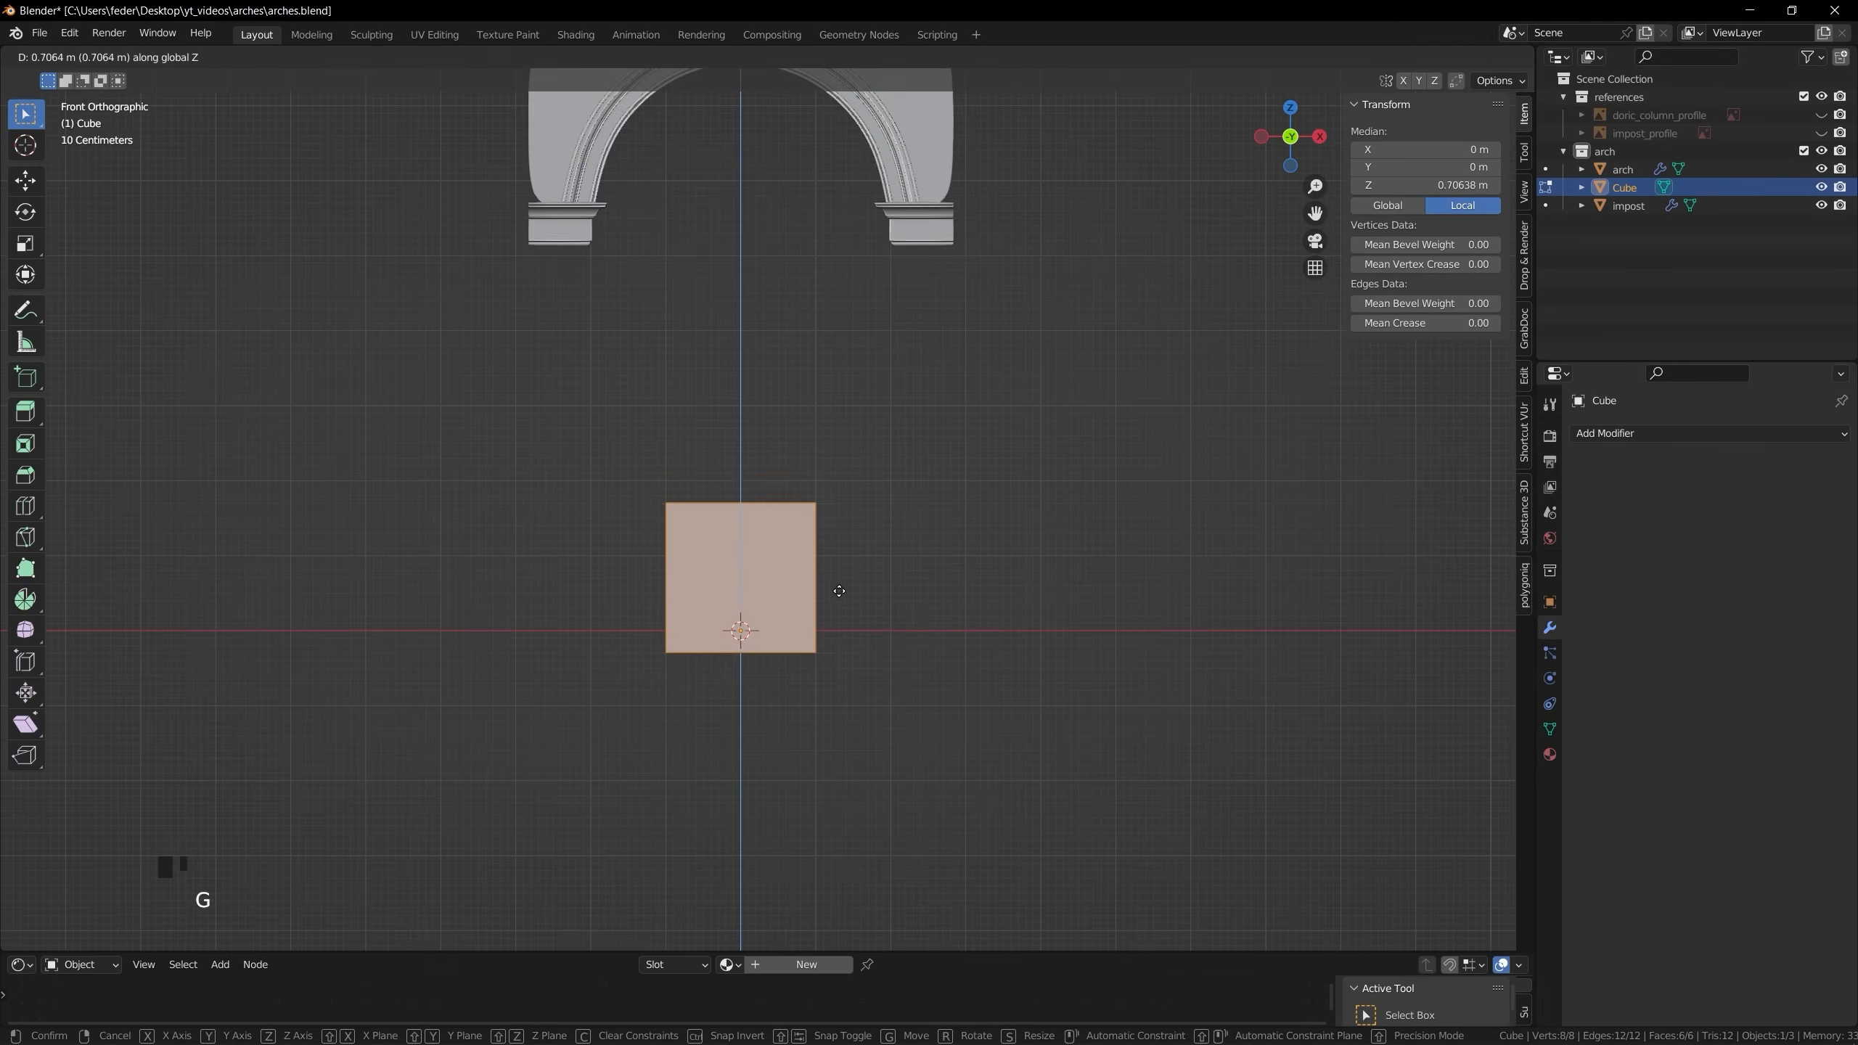
{"action": "middle_click_drag", "start_coordinate": [882, 599], "coordinate": [834, 647]}
{"action": "key", "text": "g"}
{"action": "key", "text": "z"}
{"action": "left_click", "coordinate": [783, 627]}
{"action": "key", "text": "KP_1"}
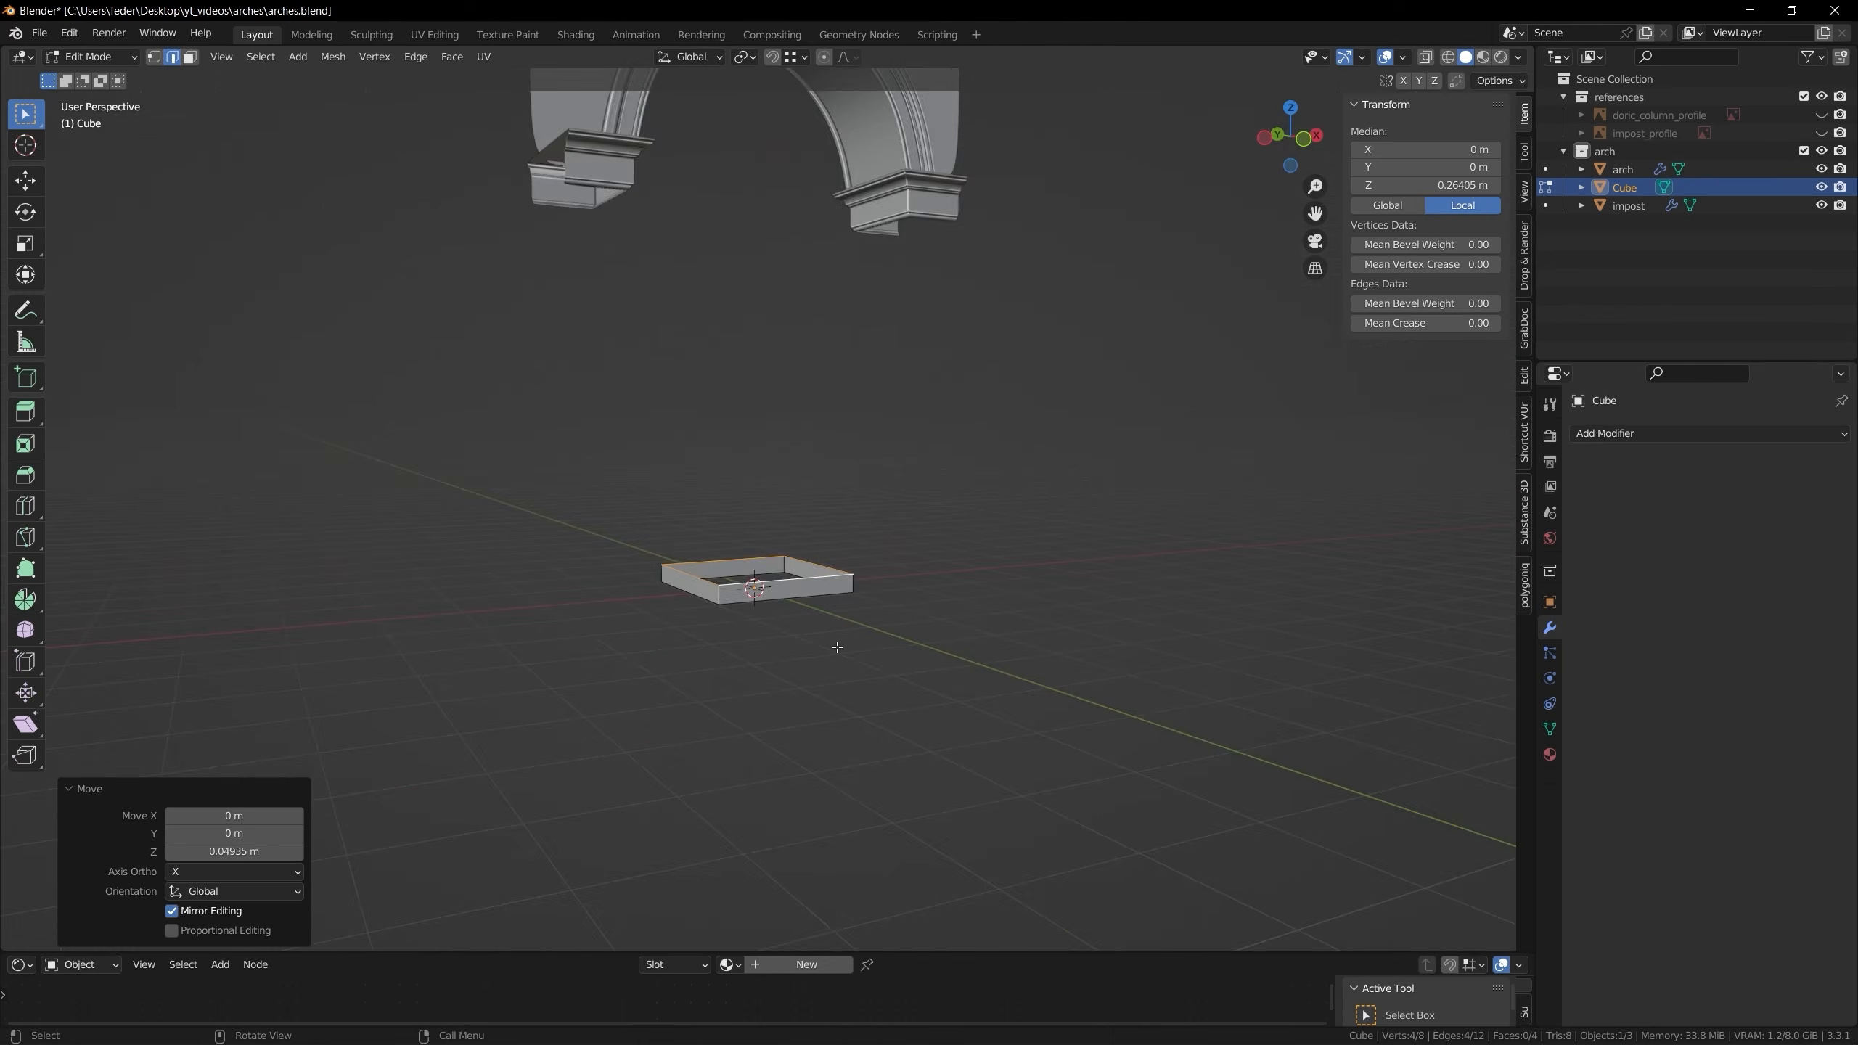
Extrude the ring's top edge loop, scale it inward, and extrude it upward as a second base tier
{"action": "scroll", "coordinate": [836, 652], "scroll_direction": "up", "scroll_amount": 5}
{"action": "key", "text": "e"}
{"action": "right_click", "coordinate": [849, 689]}
{"action": "key", "text": "s"}
{"action": "key", "text": "e"}
{"action": "key", "text": "z"}
{"action": "left_click", "coordinate": [887, 709]}
Build a further tier on the base and taper its top loop by a scale of 0.960
{"action": "middle_click_drag", "start_coordinate": [887, 711], "coordinate": [874, 739]}
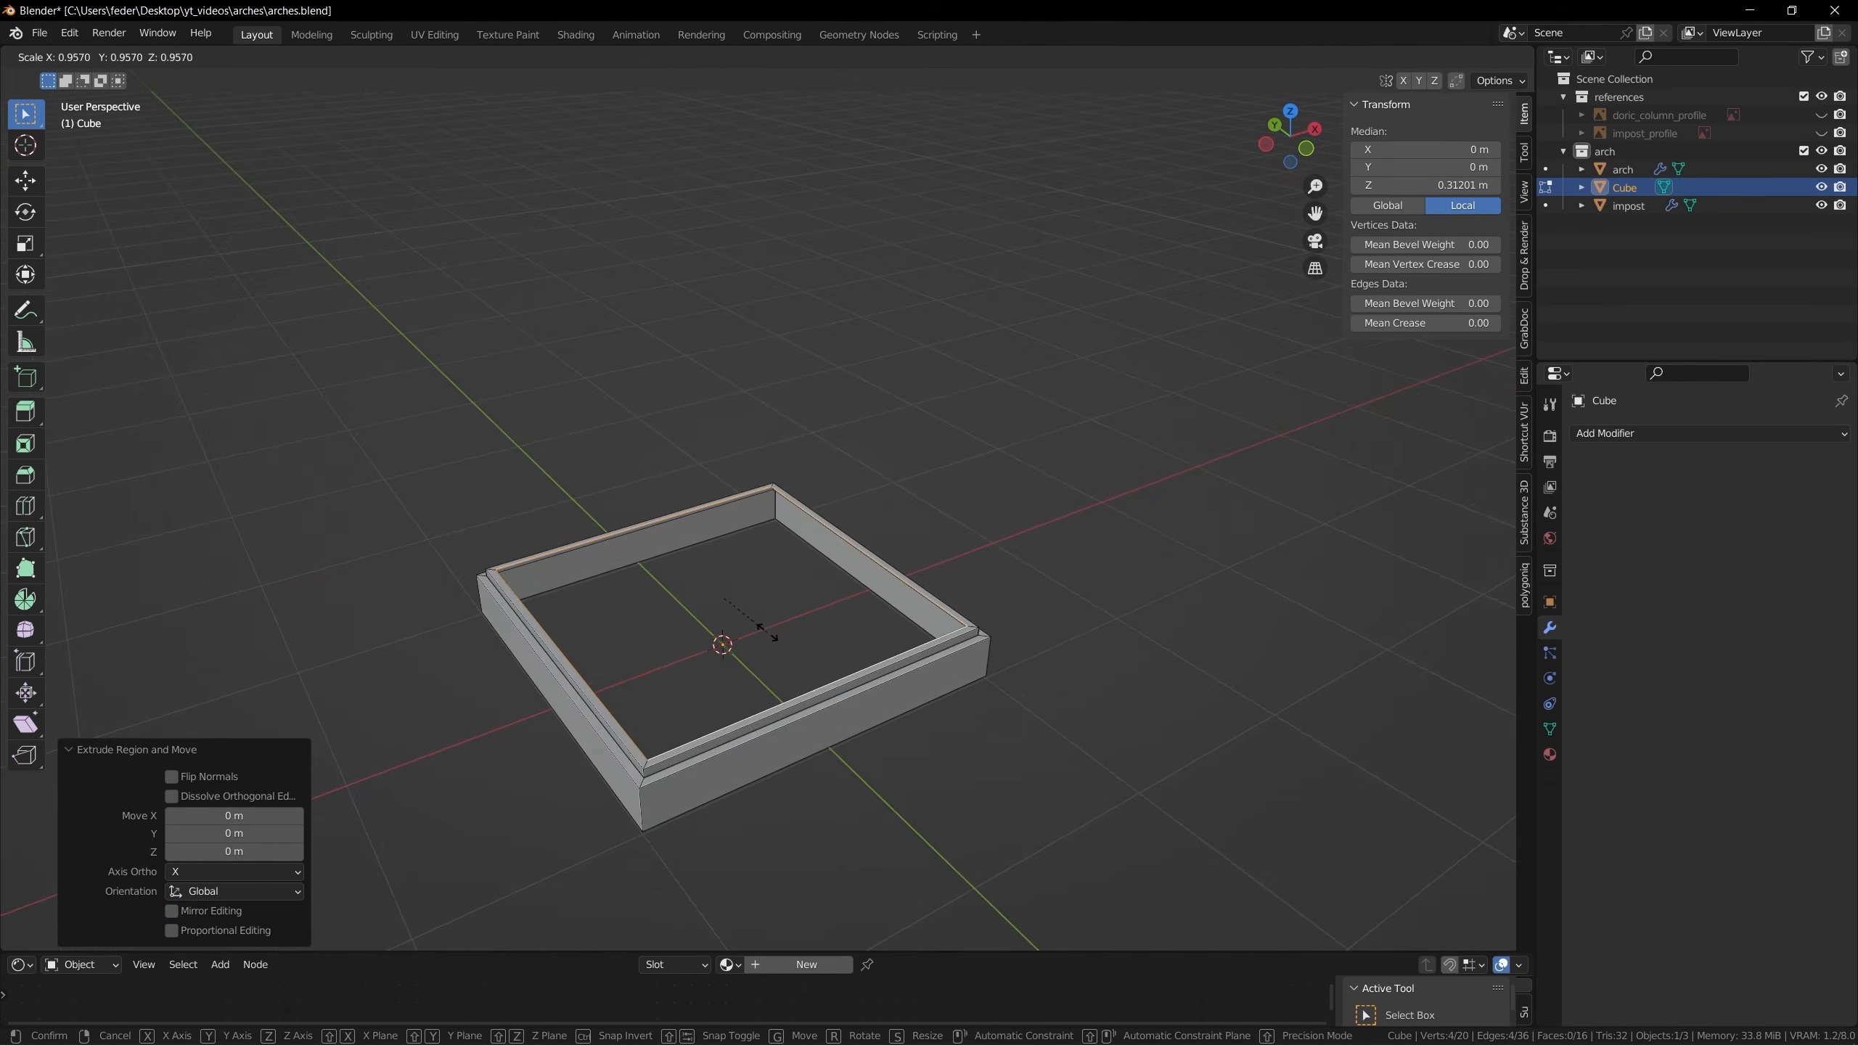
{"action": "left_click", "coordinate": [768, 628]}
{"action": "key", "text": "KP_1"}
{"action": "left_click", "coordinate": [809, 603]}
{"action": "key", "text": "s"}
{"action": "left_click", "coordinate": [809, 607]}
{"action": "scroll", "coordinate": [951, 681], "scroll_direction": "up", "scroll_amount": 2}
Add a horizontal loop cut around the base's upper sloped tier and slide it into position
{"action": "key", "text": "ctrl+r"}
{"action": "left_click", "coordinate": [1081, 750]}
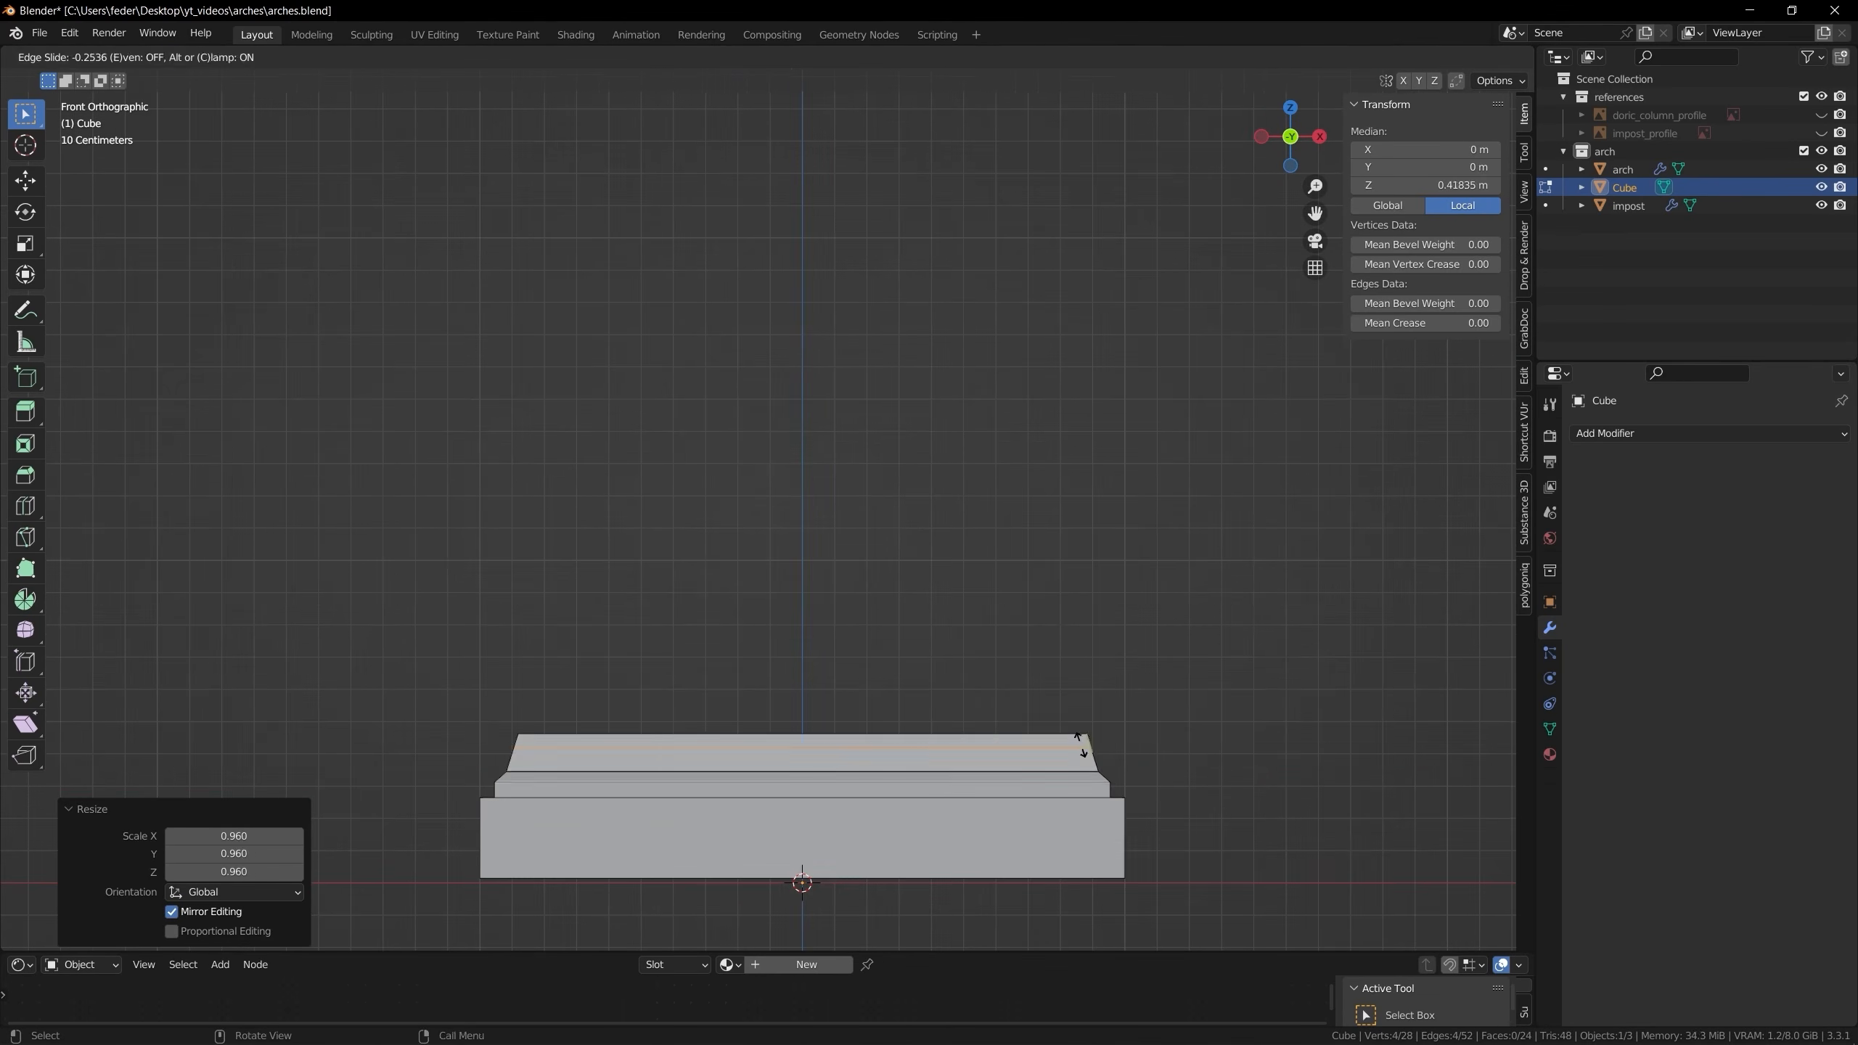
{"action": "left_click", "coordinate": [1260, 731]}
Select the base's top edge loop, extrude and scale it inward, and extrude a small step upward
{"action": "middle_click_drag", "start_coordinate": [1141, 659], "coordinate": [1053, 724]}
{"action": "left_click", "coordinate": [933, 589], "text": "alt"}
{"action": "key", "text": "e"}
{"action": "key", "text": "s"}
{"action": "key", "text": "KP_1"}
{"action": "key", "text": "e"}
{"action": "key", "text": "z"}
{"action": "middle_click_drag", "start_coordinate": [796, 637], "coordinate": [730, 713]}
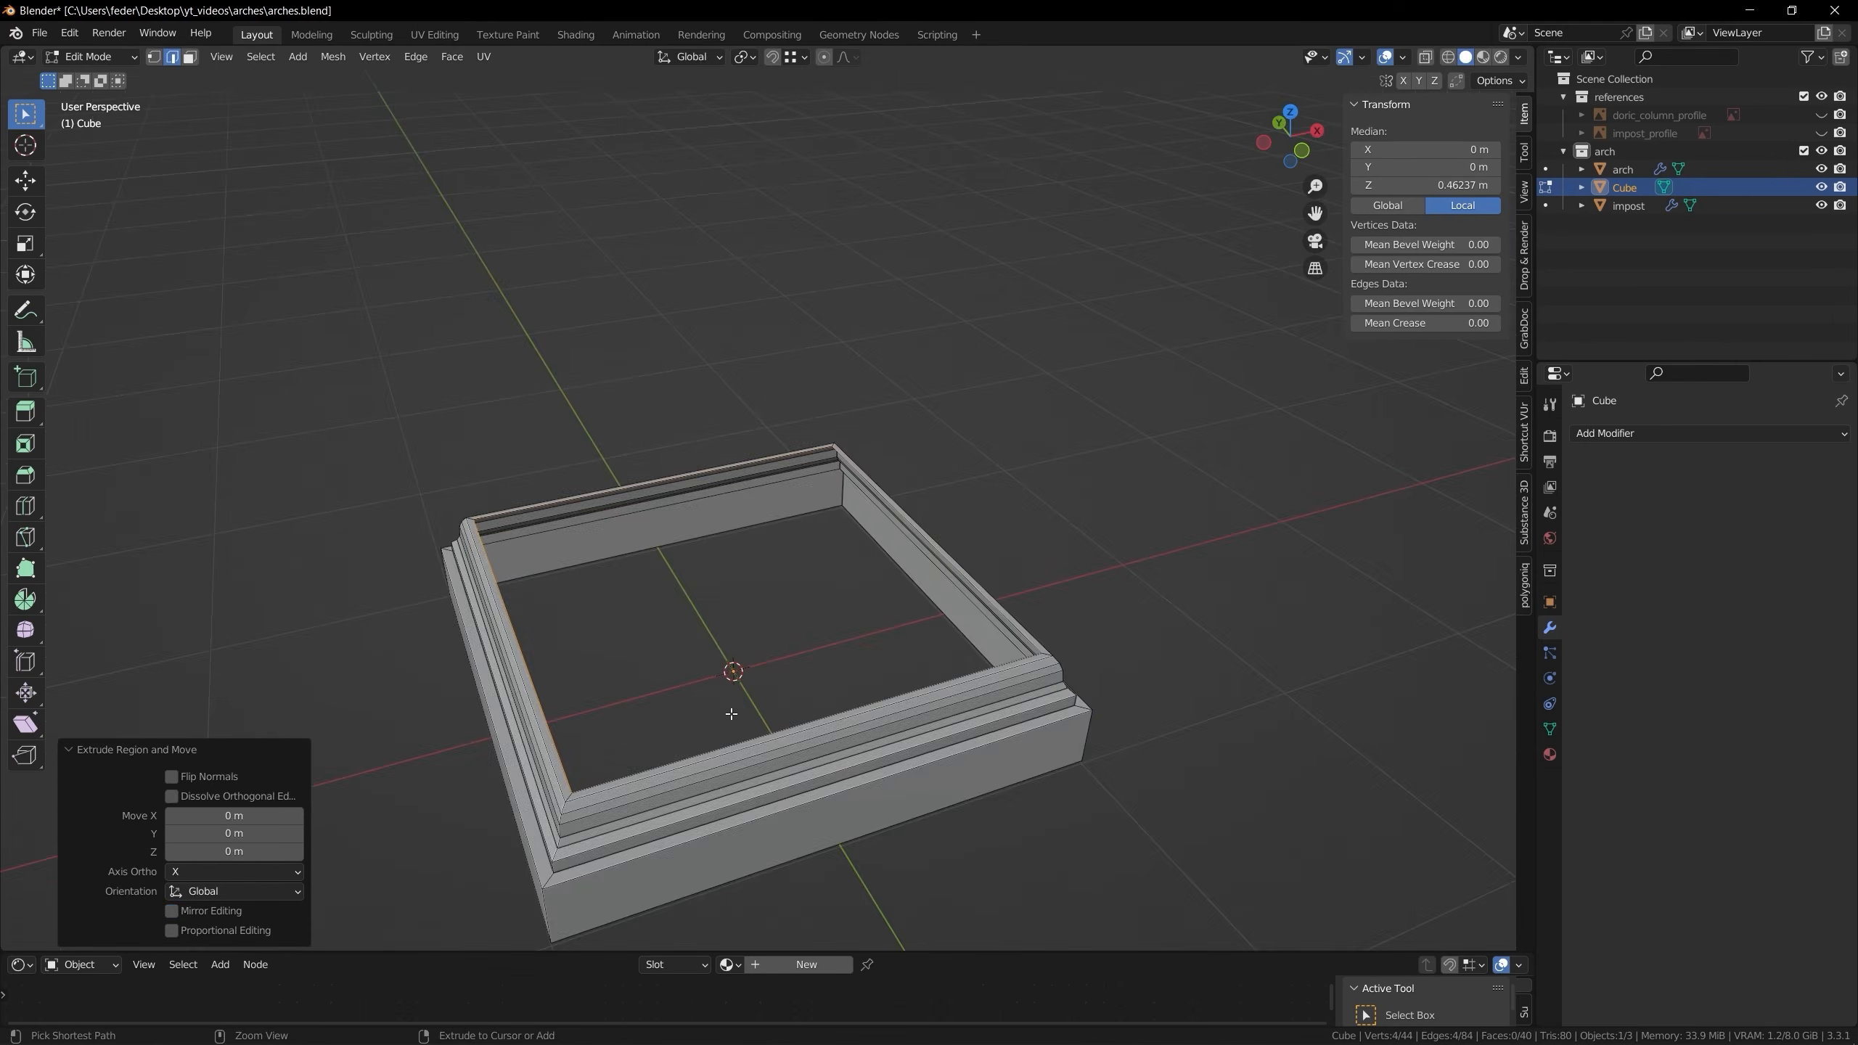
Scale the newly extruded top loop and extrude it about 0.03 m upward along Z
{"action": "key", "text": "s"}
{"action": "key", "text": "KP_1"}
{"action": "key", "text": "e"}
{"action": "key", "text": "z"}
{"action": "left_click", "coordinate": [816, 593]}
Try to extrude an inset from the top loop and raise it along Z
{"action": "middle_click_drag", "start_coordinate": [819, 608], "coordinate": [896, 710]}
{"action": "key", "text": "e"}
{"action": "key", "text": "s"}
{"action": "key", "text": "KP_1"}
{"action": "key", "text": "e"}
{"action": "key", "text": "z"}
{"action": "left_click", "coordinate": [684, 464]}
{"action": "key", "text": "ctrl+z"}
{"action": "key", "text": "ctrl+z"}
Rescale the base's top edge loop and extrude it about 1 m upward to form the pedestal's shaft
{"action": "middle_click_drag", "start_coordinate": [703, 586], "coordinate": [772, 693]}
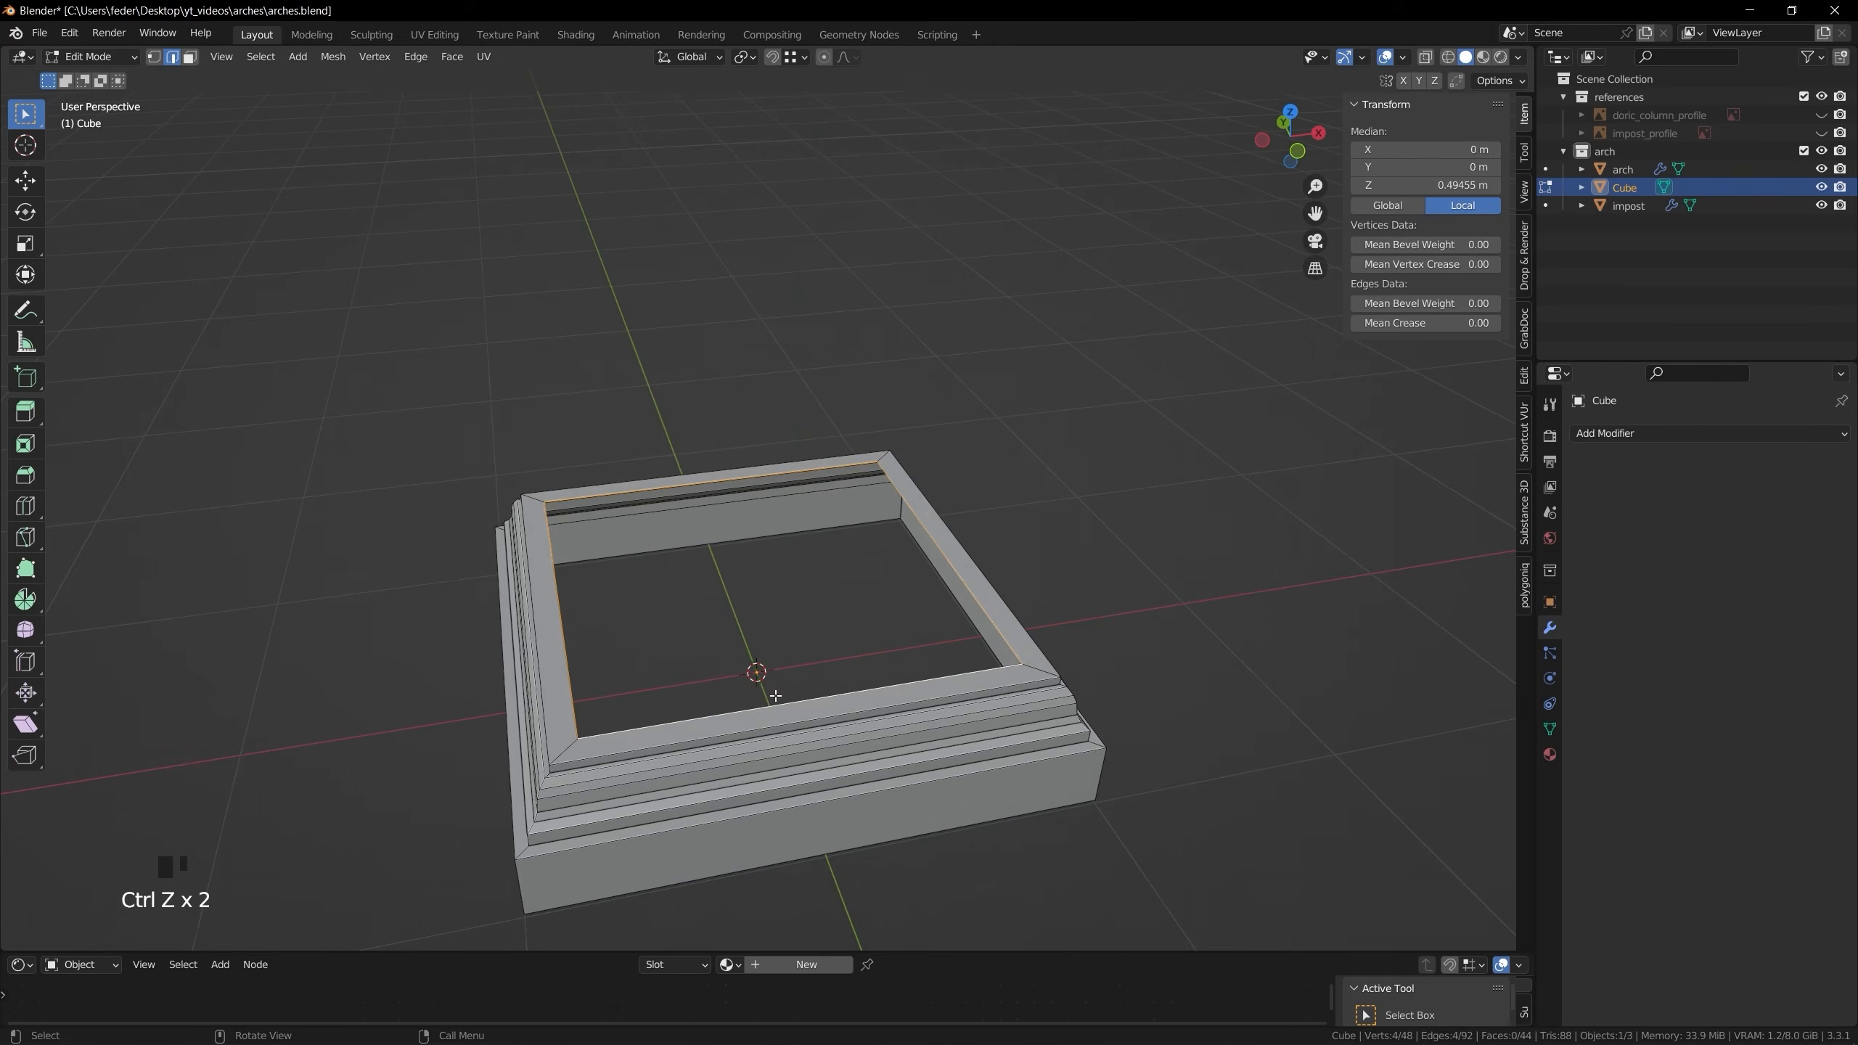
{"action": "key", "text": "s"}
{"action": "key", "text": "KP_1"}
{"action": "key", "text": "e"}
{"action": "key", "text": "z"}
{"action": "left_click", "coordinate": [753, 264]}
{"action": "middle_click_drag", "start_coordinate": [746, 278], "coordinate": [828, 460], "text": "shift"}
Extrude the pedestal shaft's top loop outward at a scale of about 1.028, and extrude it about 0.06 m upward along Z
{"action": "middle_click_drag", "start_coordinate": [775, 548], "coordinate": [841, 655]}
{"action": "key", "text": "e"}
{"action": "key", "text": "s"}
{"action": "left_click", "coordinate": [843, 669]}
{"action": "key", "text": "KP_1"}
{"action": "key", "text": "e"}
{"action": "key", "text": "z"}
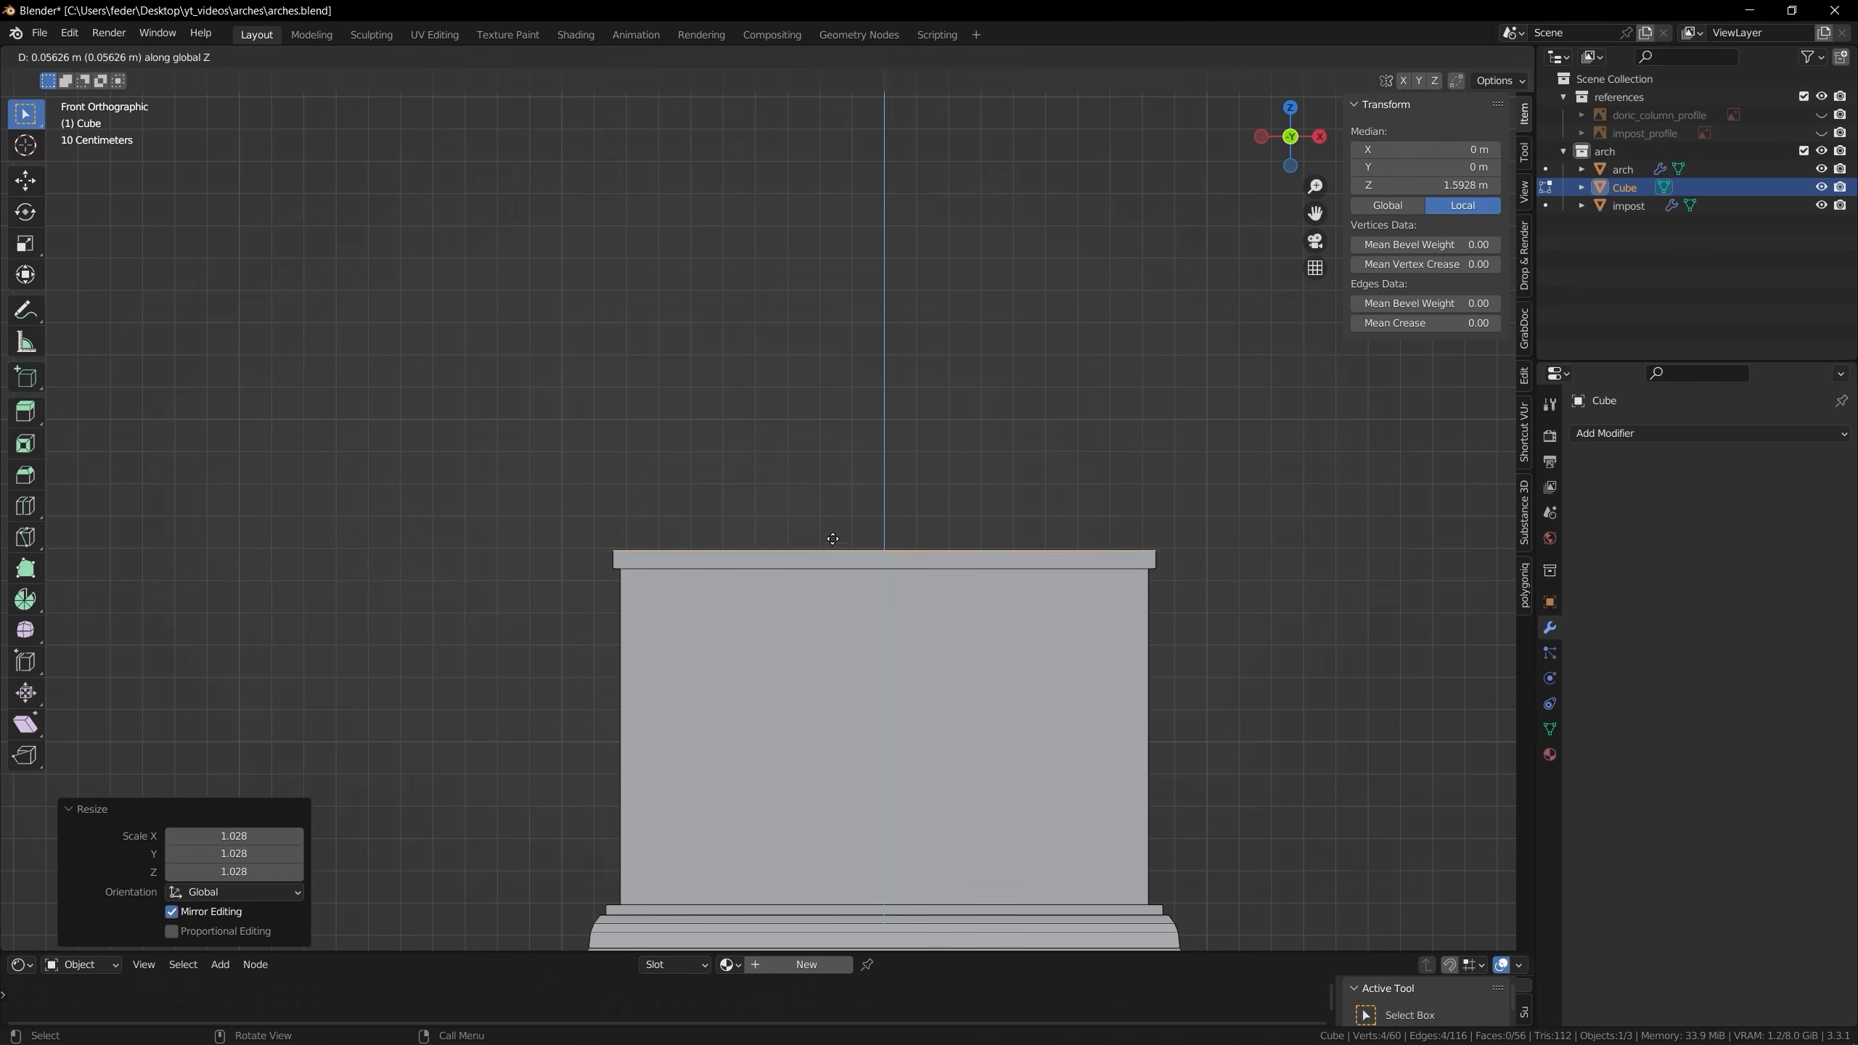
Cut a loop through the cap's new strip, scale it to shape the flared moulding, and bevel it about 0.009 m wide
{"action": "key", "text": "ctrl+r"}
{"action": "left_click", "coordinate": [610, 543]}
{"action": "scroll", "coordinate": [768, 505], "scroll_direction": "up", "scroll_amount": 2}
{"action": "key", "text": "s"}
{"action": "key", "text": "ctrl+b"}
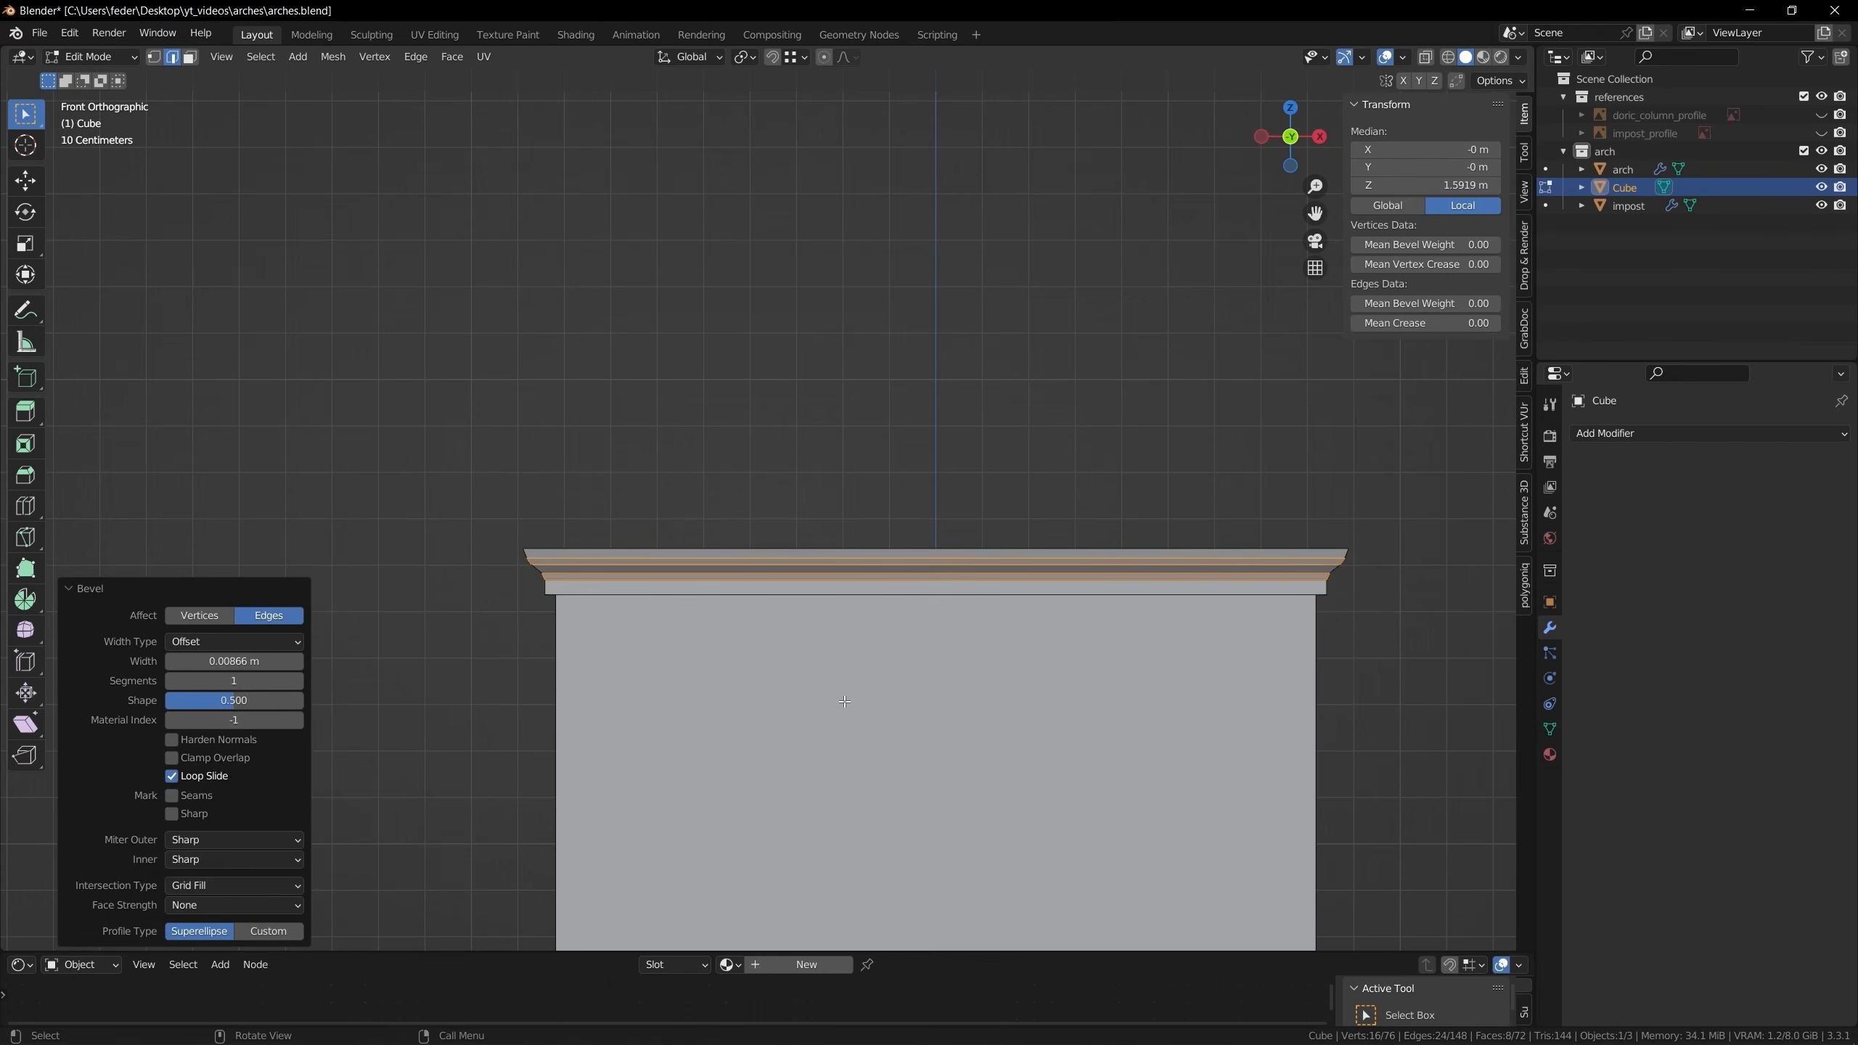
Extrude the cap's top loop, scale it to about 0.983, and extrude a vertical band about 0.1 m upward along Z
{"action": "middle_click_drag", "start_coordinate": [790, 542], "coordinate": [848, 622]}
{"action": "key", "text": "e"}
{"action": "key", "text": "s"}
{"action": "key", "text": "KP_1"}
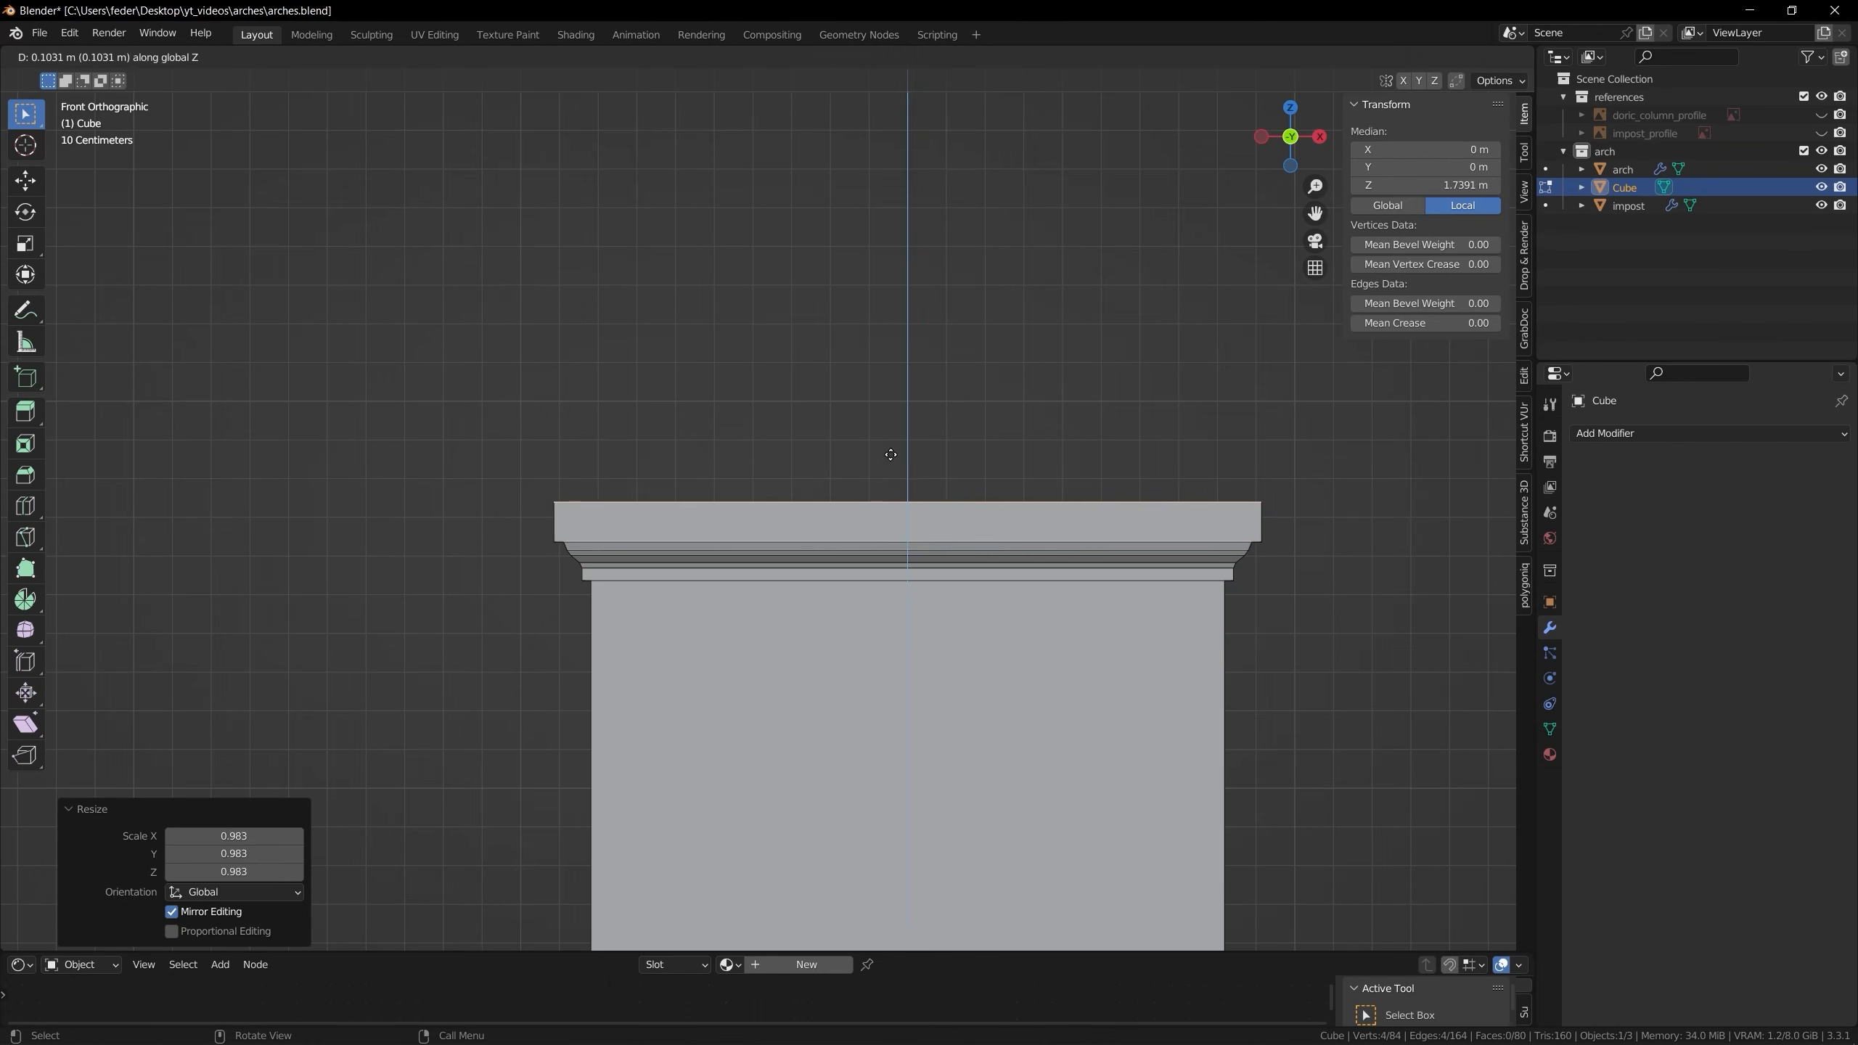
{"action": "scroll", "coordinate": [765, 510], "scroll_direction": "up", "scroll_amount": 2}
Extrude a thin strip above the cap's vertical band along Z, scale it outward, and bevel its lower edge loop
{"action": "key", "text": "e"}
{"action": "key", "text": "z"}
{"action": "left_click", "coordinate": [762, 496]}
{"action": "key", "text": "s"}
{"action": "left_click", "coordinate": [623, 505], "text": "alt"}
{"action": "key", "text": "ctrl+b"}
Extrude the cap's top loop outward for the upper lip and close the open top of the pedestal with a face
{"action": "left_click", "coordinate": [702, 492], "text": "alt"}
{"action": "key", "text": "e"}
{"action": "key", "text": "s"}
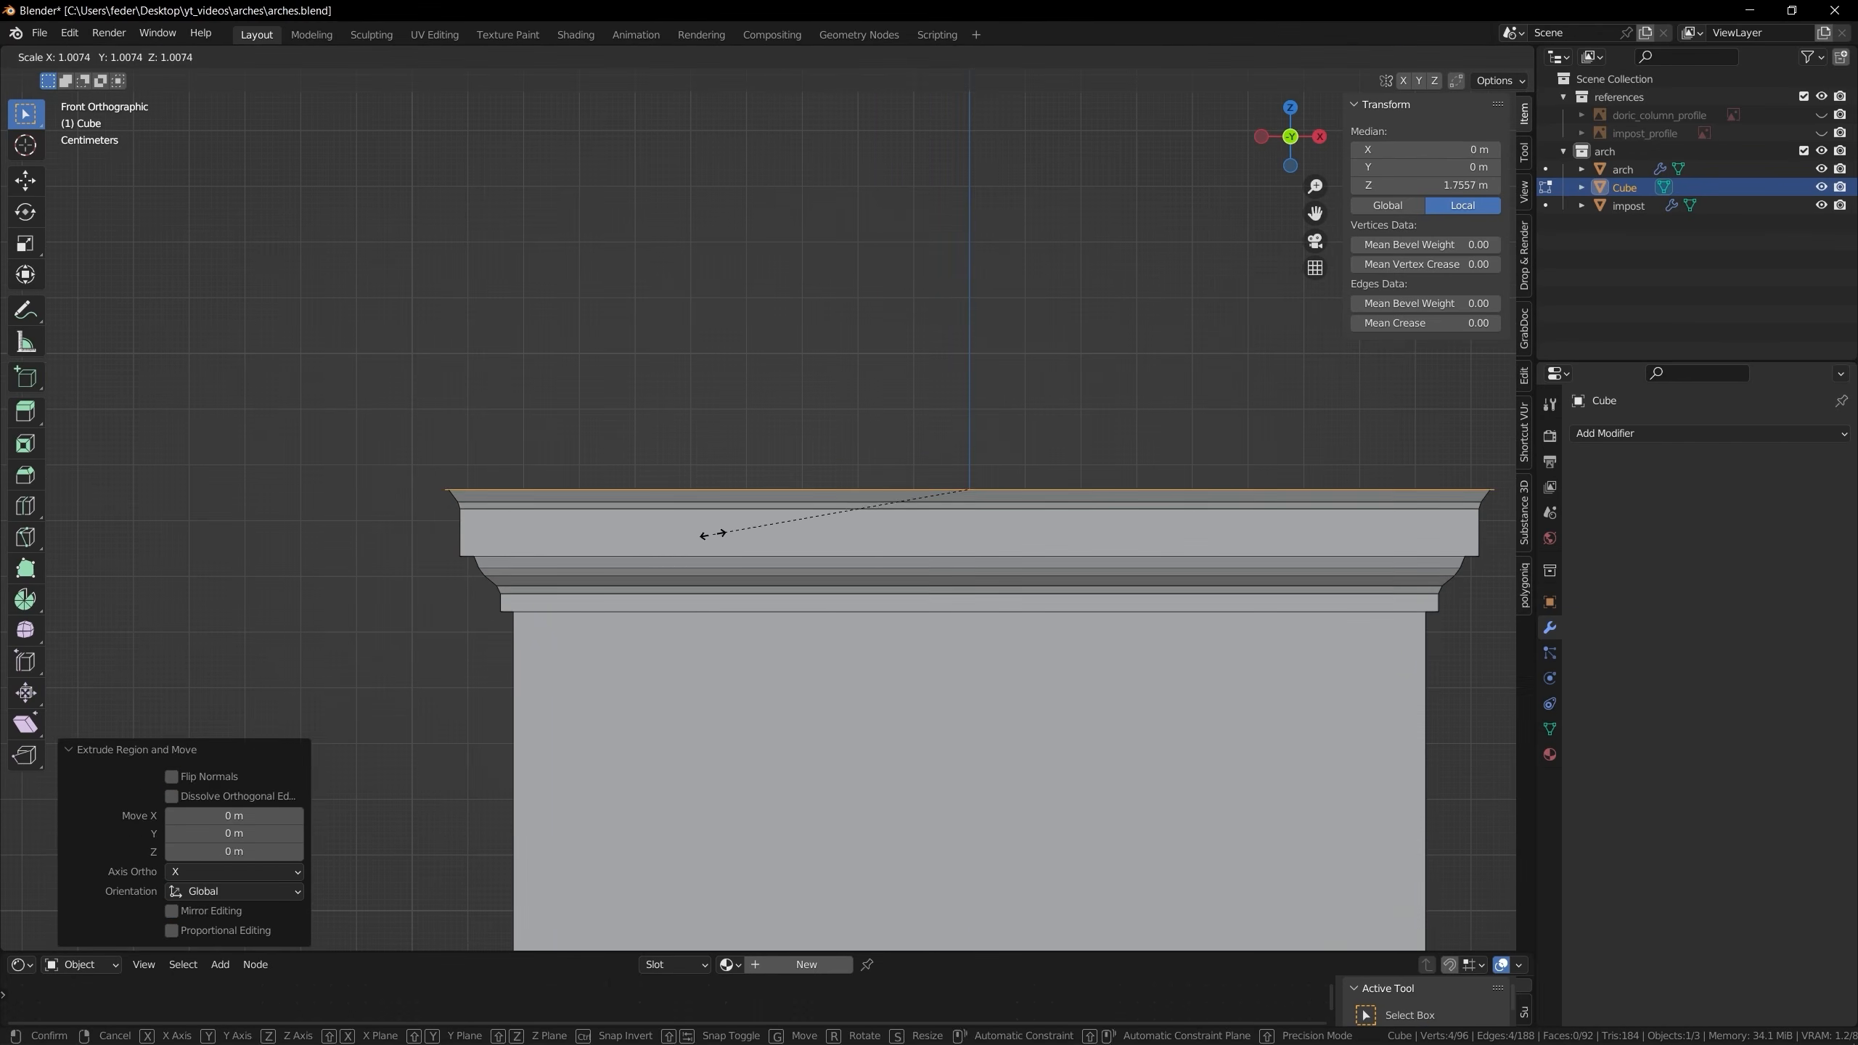
{"action": "left_click", "coordinate": [706, 472]}
{"action": "scroll", "coordinate": [706, 472], "scroll_direction": "down", "scroll_amount": 5}
{"action": "mouse_move", "coordinate": [732, 512]}
{"action": "middle_mouse_down"}
{"action": "mouse_move", "coordinate": [805, 556]}
{"action": "mouse_move", "coordinate": [886, 552]}
{"action": "mouse_move", "coordinate": [915, 622]}
{"action": "middle_mouse_up"}
{"action": "left_click", "coordinate": [887, 553], "text": "alt"}
{"action": "key", "text": "x"}
{"action": "key", "text": "f"}
{"action": "key", "text": "Tab"}
Move the whole pedestal mesh away from the origin along Y and X in Edit Mode
{"action": "key", "text": "Tab"}
{"action": "key", "text": "a"}
{"action": "key", "text": "g"}
{"action": "key", "text": "y"}
{"action": "left_click", "coordinate": [908, 622]}
{"action": "key", "text": "g"}
{"action": "key", "text": "x"}
{"action": "key", "text": "Tab"}
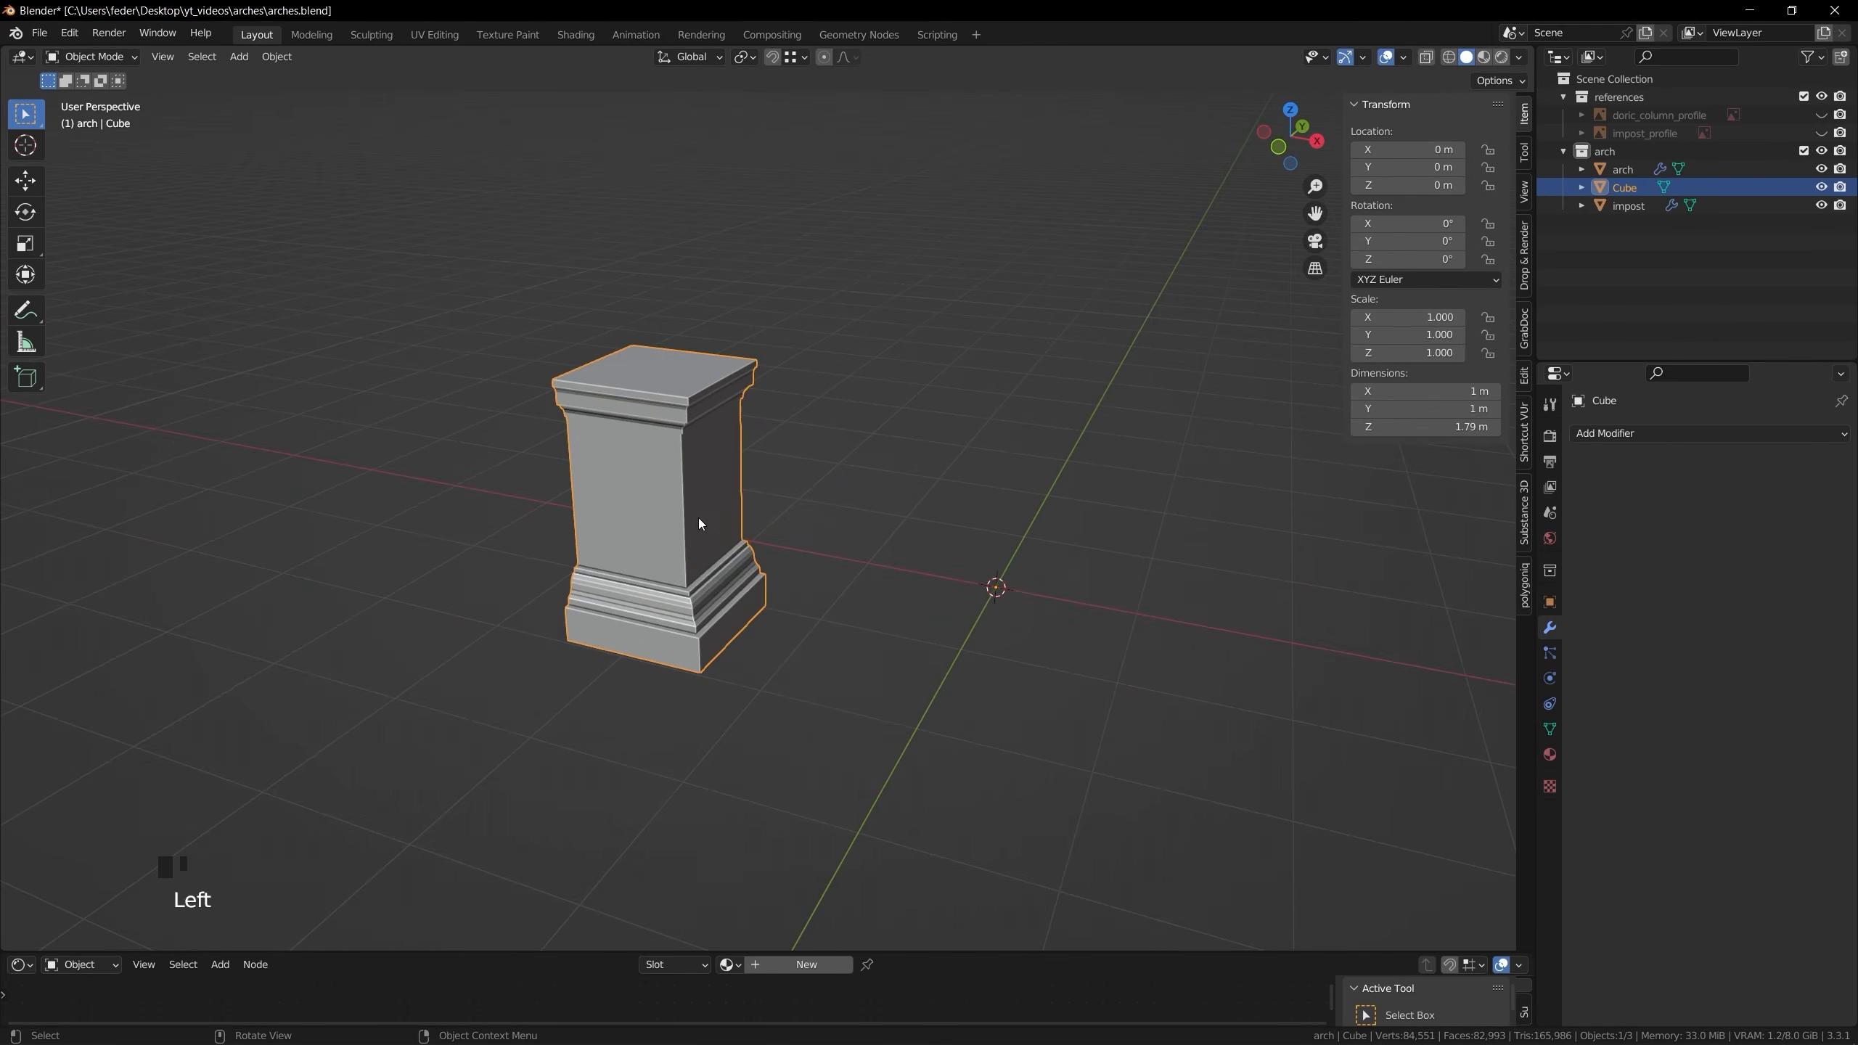
Copy the impost's Mirror, Bevel and Subdivision modifiers to the pedestal
{"action": "left_click", "coordinate": [761, 208], "text": "shift"}
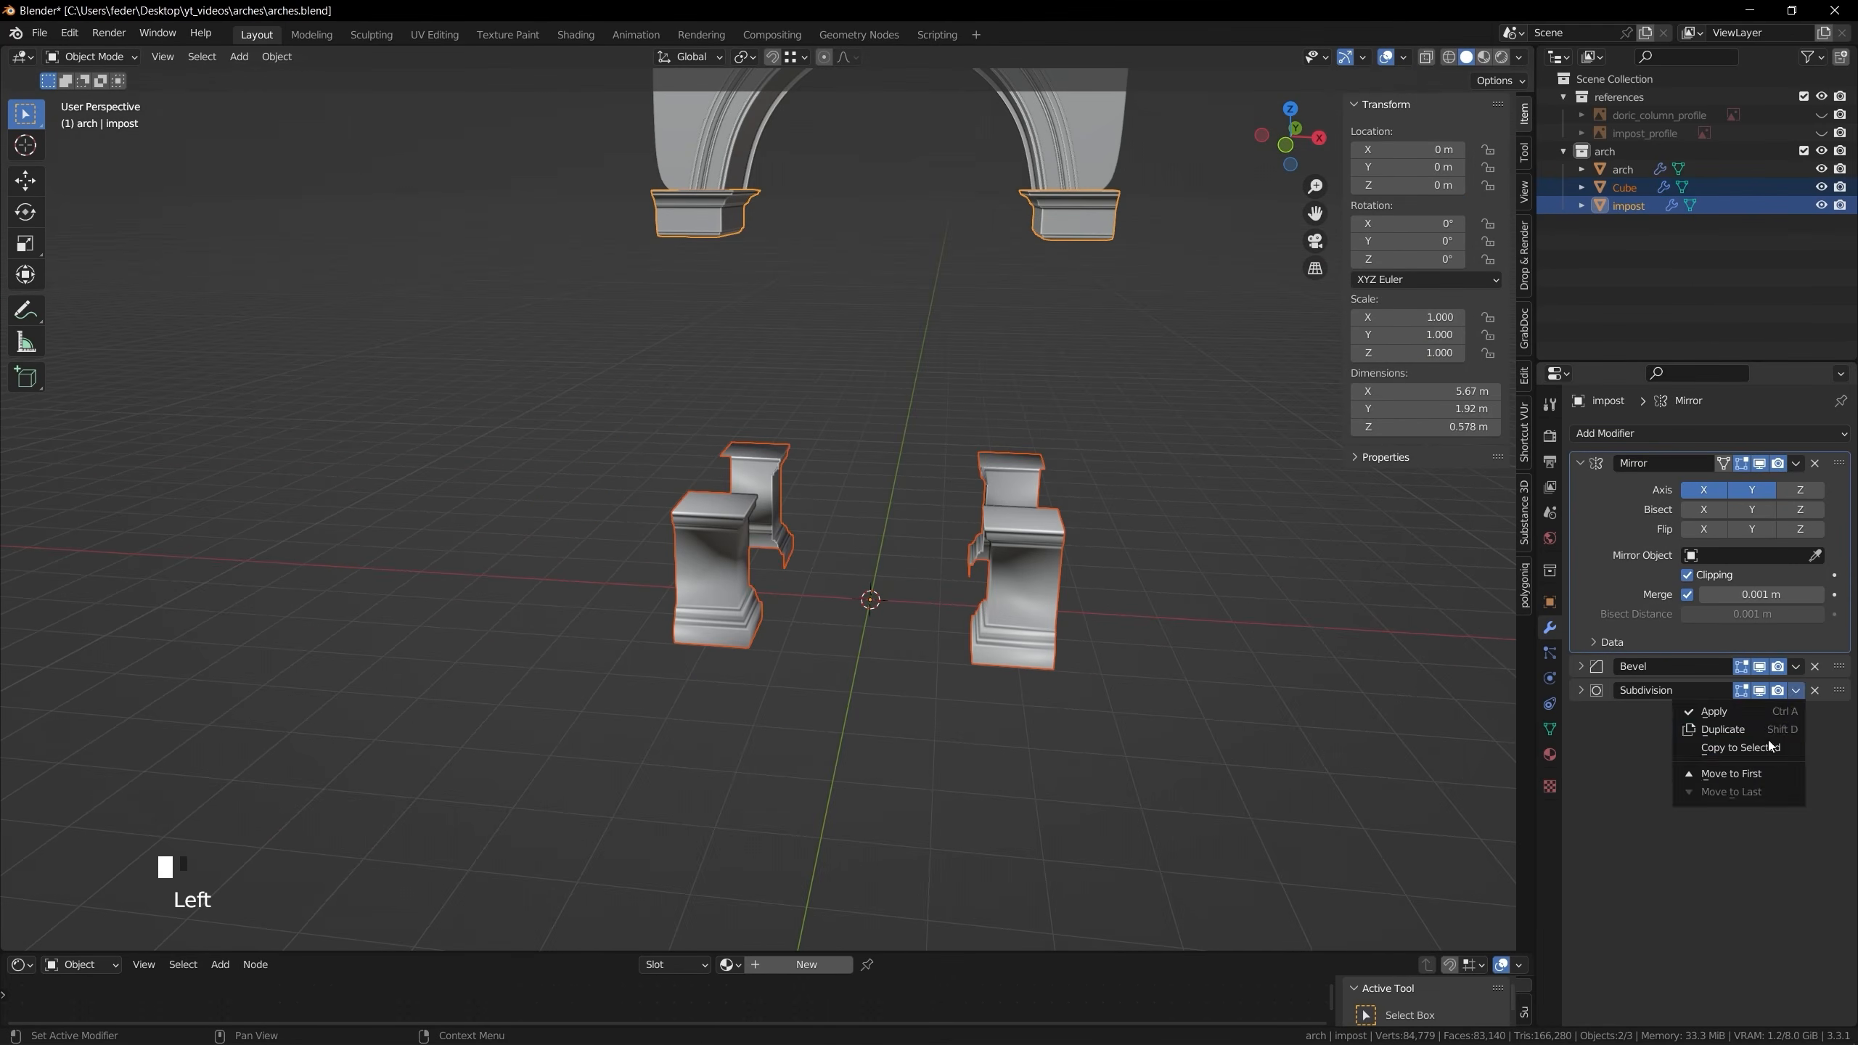
{"action": "left_click", "coordinate": [1771, 748]}
{"action": "left_click", "coordinate": [1021, 586]}
Set the mean bevel weight to 1.00 on the pedestal cap's upper edges and the shaft's vertical corner edge
{"action": "key", "text": "Tab"}
{"action": "middle_click_drag", "start_coordinate": [1020, 586], "coordinate": [1270, 378]}
{"action": "left_click_drag", "start_coordinate": [1422, 302], "coordinate": [1492, 302]}
{"action": "middle_click_drag", "start_coordinate": [1097, 440], "coordinate": [1203, 332]}
{"action": "left_click", "coordinate": [996, 359], "text": "alt"}
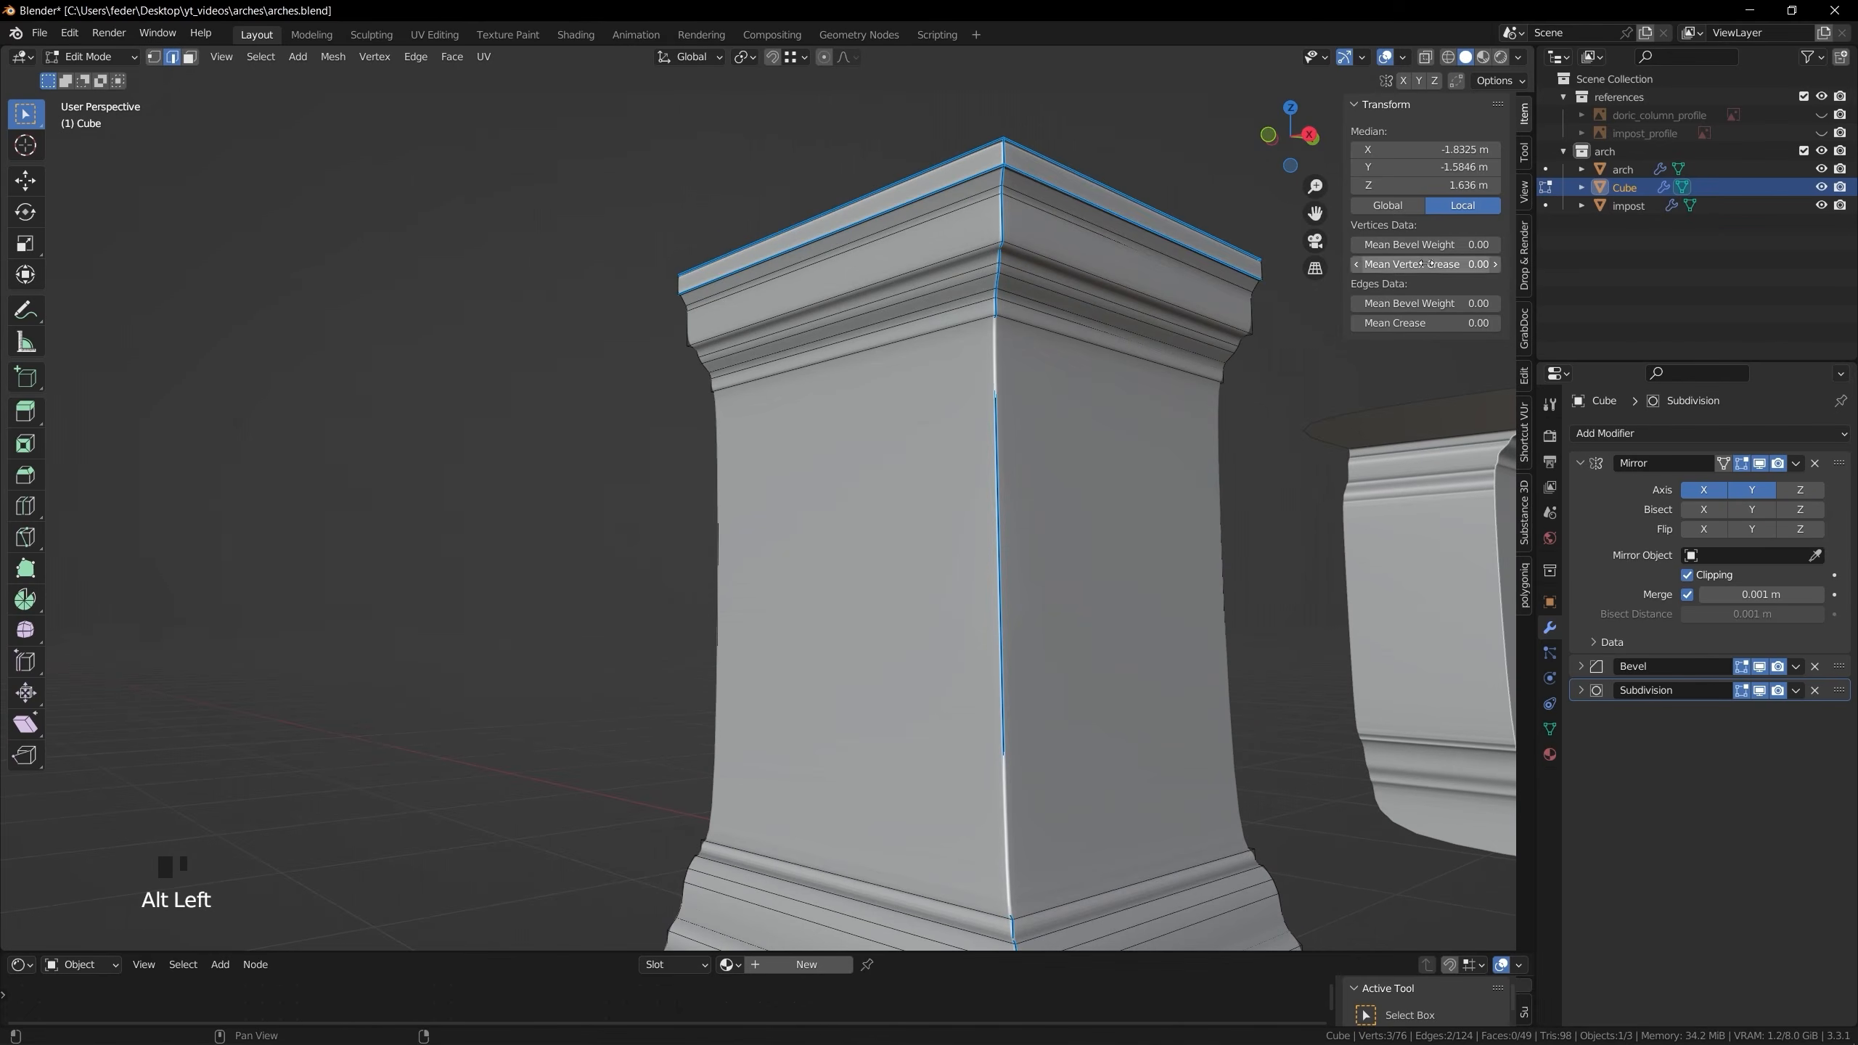
{"action": "left_click_drag", "start_coordinate": [1425, 303], "coordinate": [1496, 302]}
Set the mean bevel weight to 1.00 on the remaining corner edges of the pedestal's cap mouldings
{"action": "middle_click_drag", "start_coordinate": [1061, 439], "coordinate": [1127, 410]}
{"action": "left_click", "coordinate": [1024, 257], "text": "alt"}
{"action": "left_click", "coordinate": [1017, 359], "text": "alt"}
{"action": "left_click_drag", "start_coordinate": [1426, 303], "coordinate": [1496, 303]}
{"action": "middle_click_drag", "start_coordinate": [1025, 439], "coordinate": [953, 541]}
{"action": "key", "text": "Tab"}
{"action": "key", "text": "Tab"}
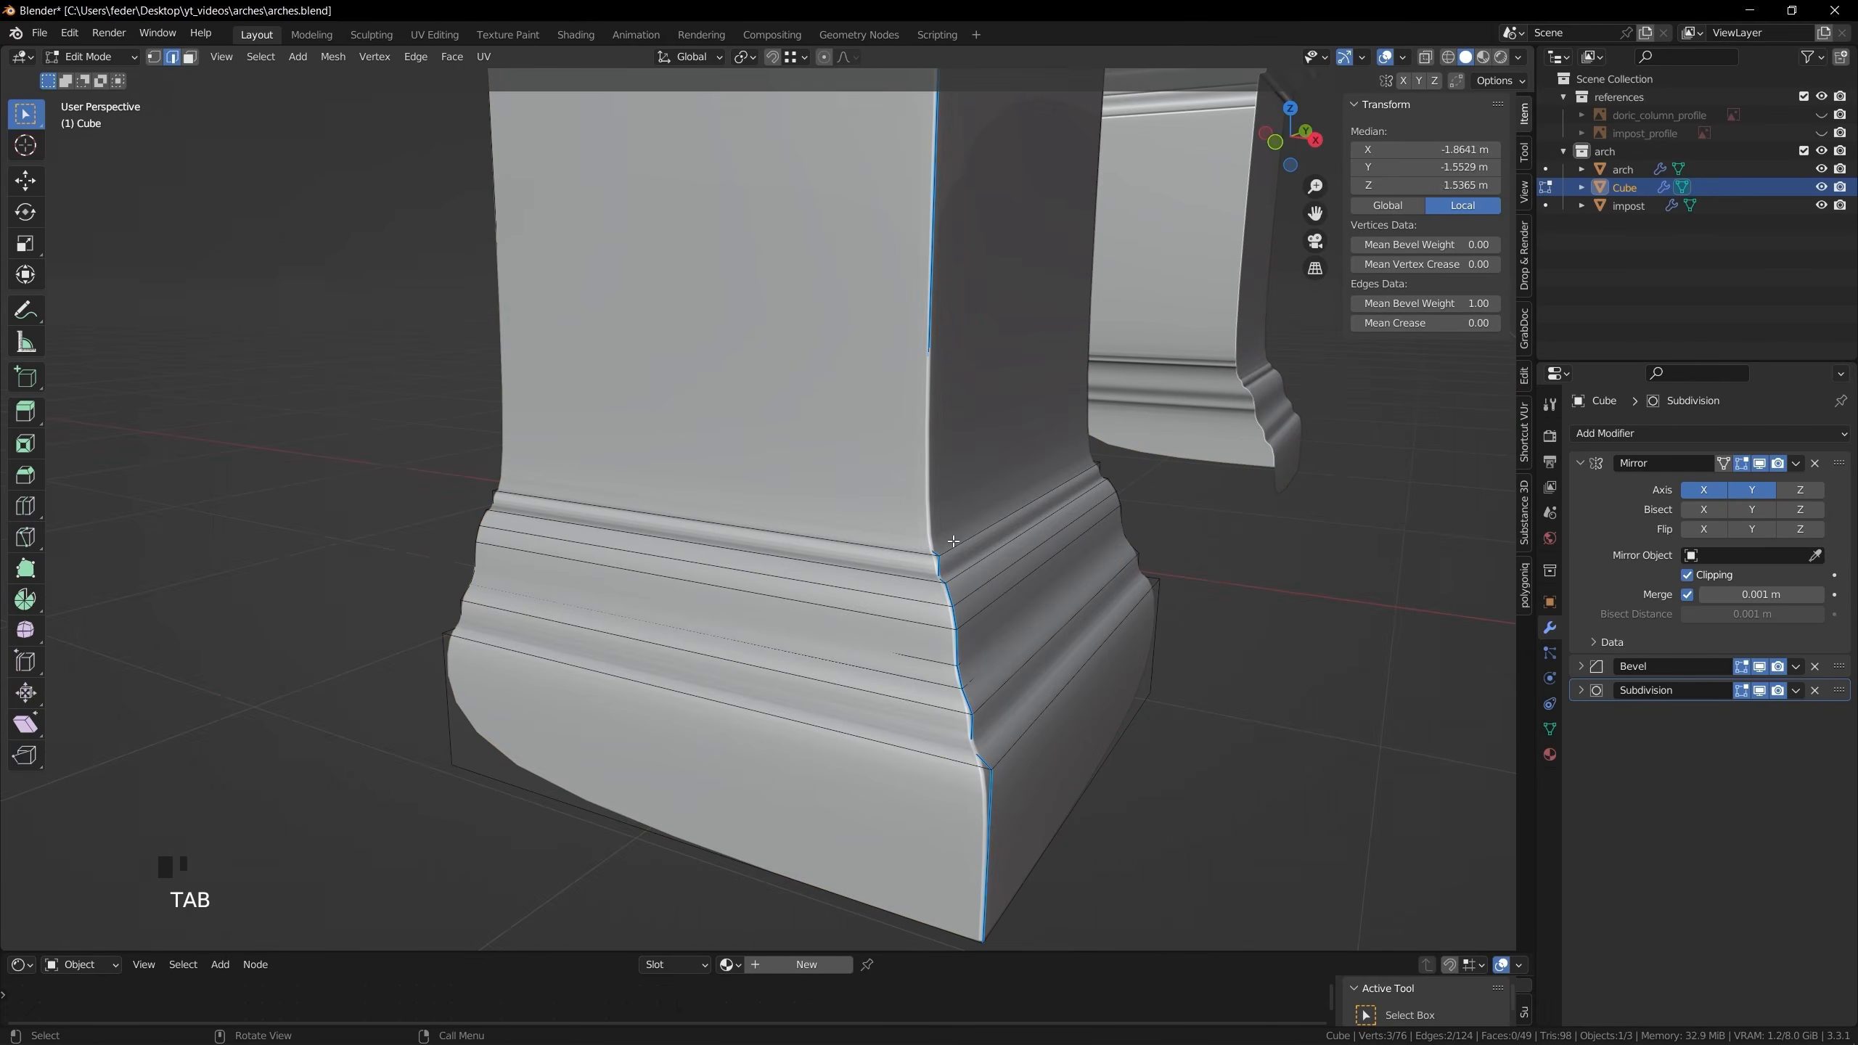
Set the mean bevel weight to 1.00 on the corner and plinth edges of the pedestal's base mouldings
{"action": "left_click", "coordinate": [972, 537], "text": "alt"}
{"action": "left_click_drag", "start_coordinate": [1425, 303], "coordinate": [1496, 302]}
{"action": "middle_click_drag", "start_coordinate": [1061, 468], "coordinate": [1013, 469]}
{"action": "scroll", "coordinate": [1014, 513], "scroll_direction": "up", "scroll_amount": 4}
{"action": "left_click", "coordinate": [1046, 549], "text": "alt"}
{"action": "left_click_drag", "start_coordinate": [1426, 302], "coordinate": [1496, 303]}
{"action": "left_click", "coordinate": [1128, 693], "text": "alt"}
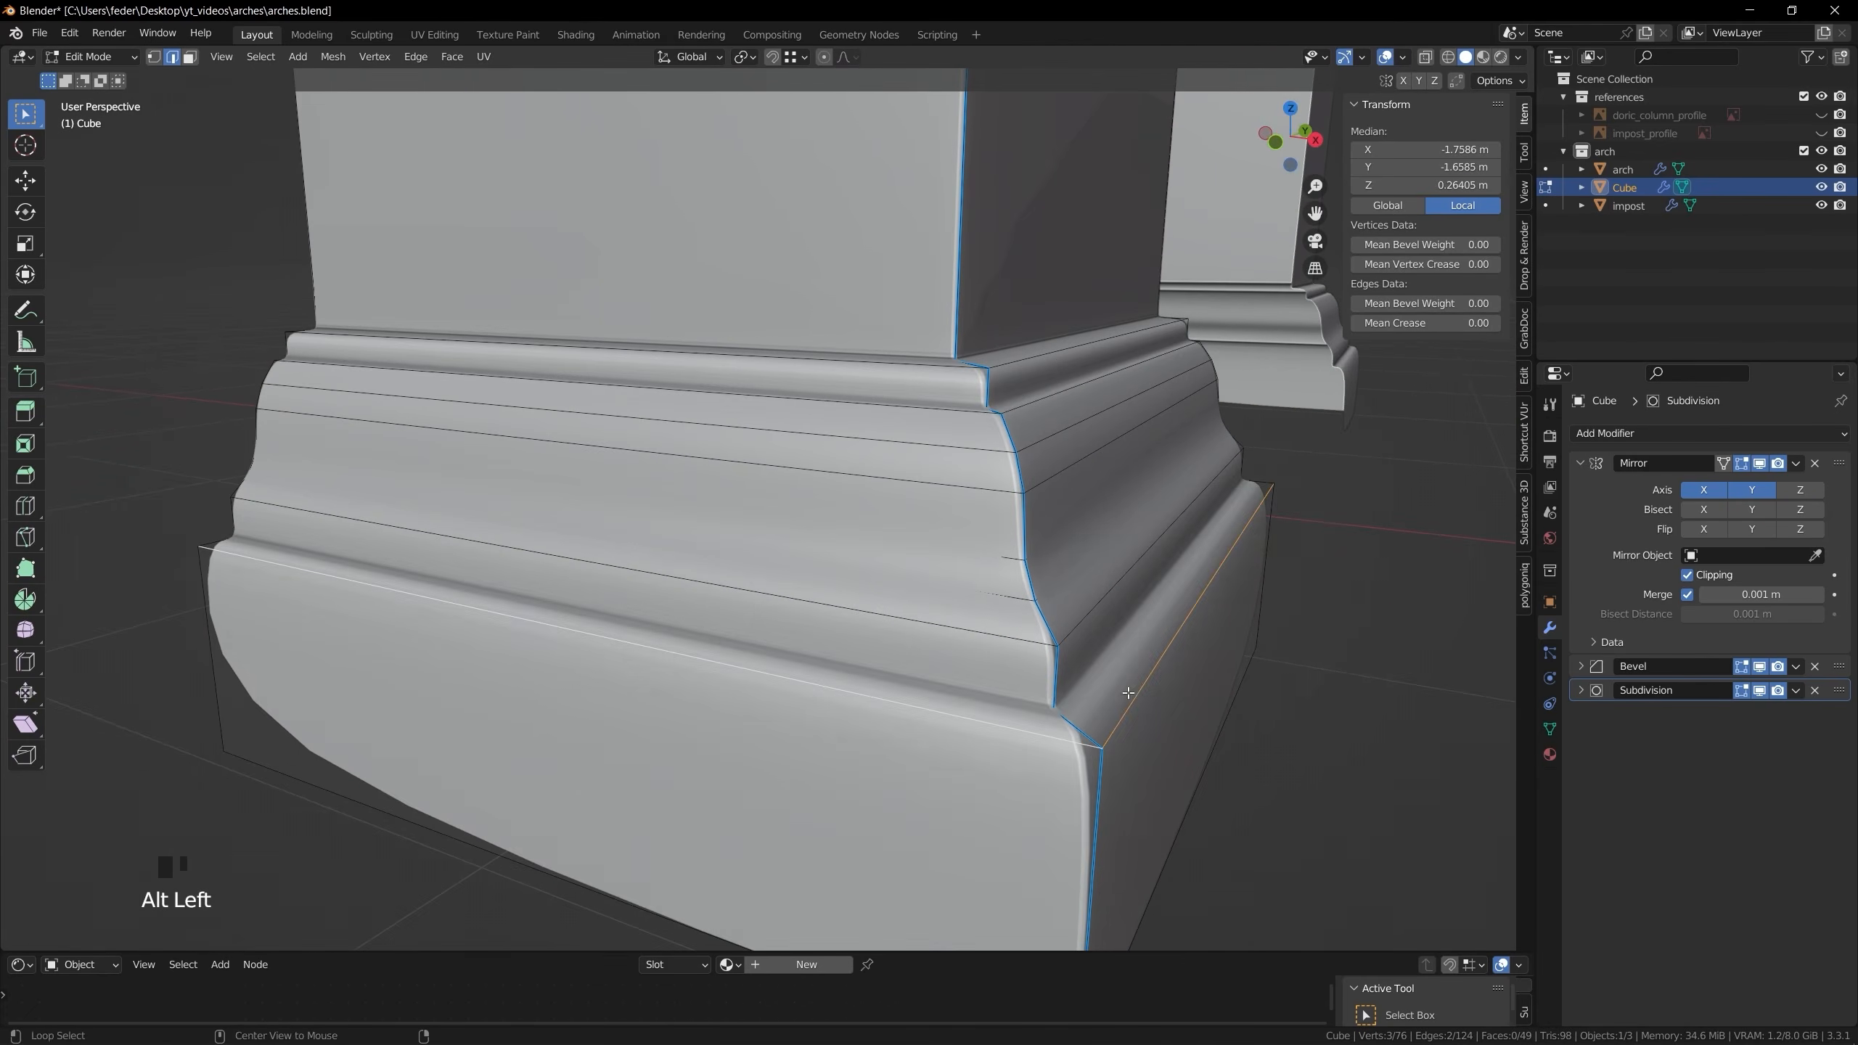
Merge the whole pedestal mesh's vertices and move the mesh in top view to line up with the impost above
{"action": "key", "text": "a"}
{"action": "key", "text": "m"}
{"action": "left_click", "coordinate": [688, 674]}
{"action": "key", "text": "Tab"}
{"action": "key", "text": "Tab"}
{"action": "left_click", "coordinate": [1291, 110]}
{"action": "key", "text": "alt+z"}
{"action": "key", "text": "g"}
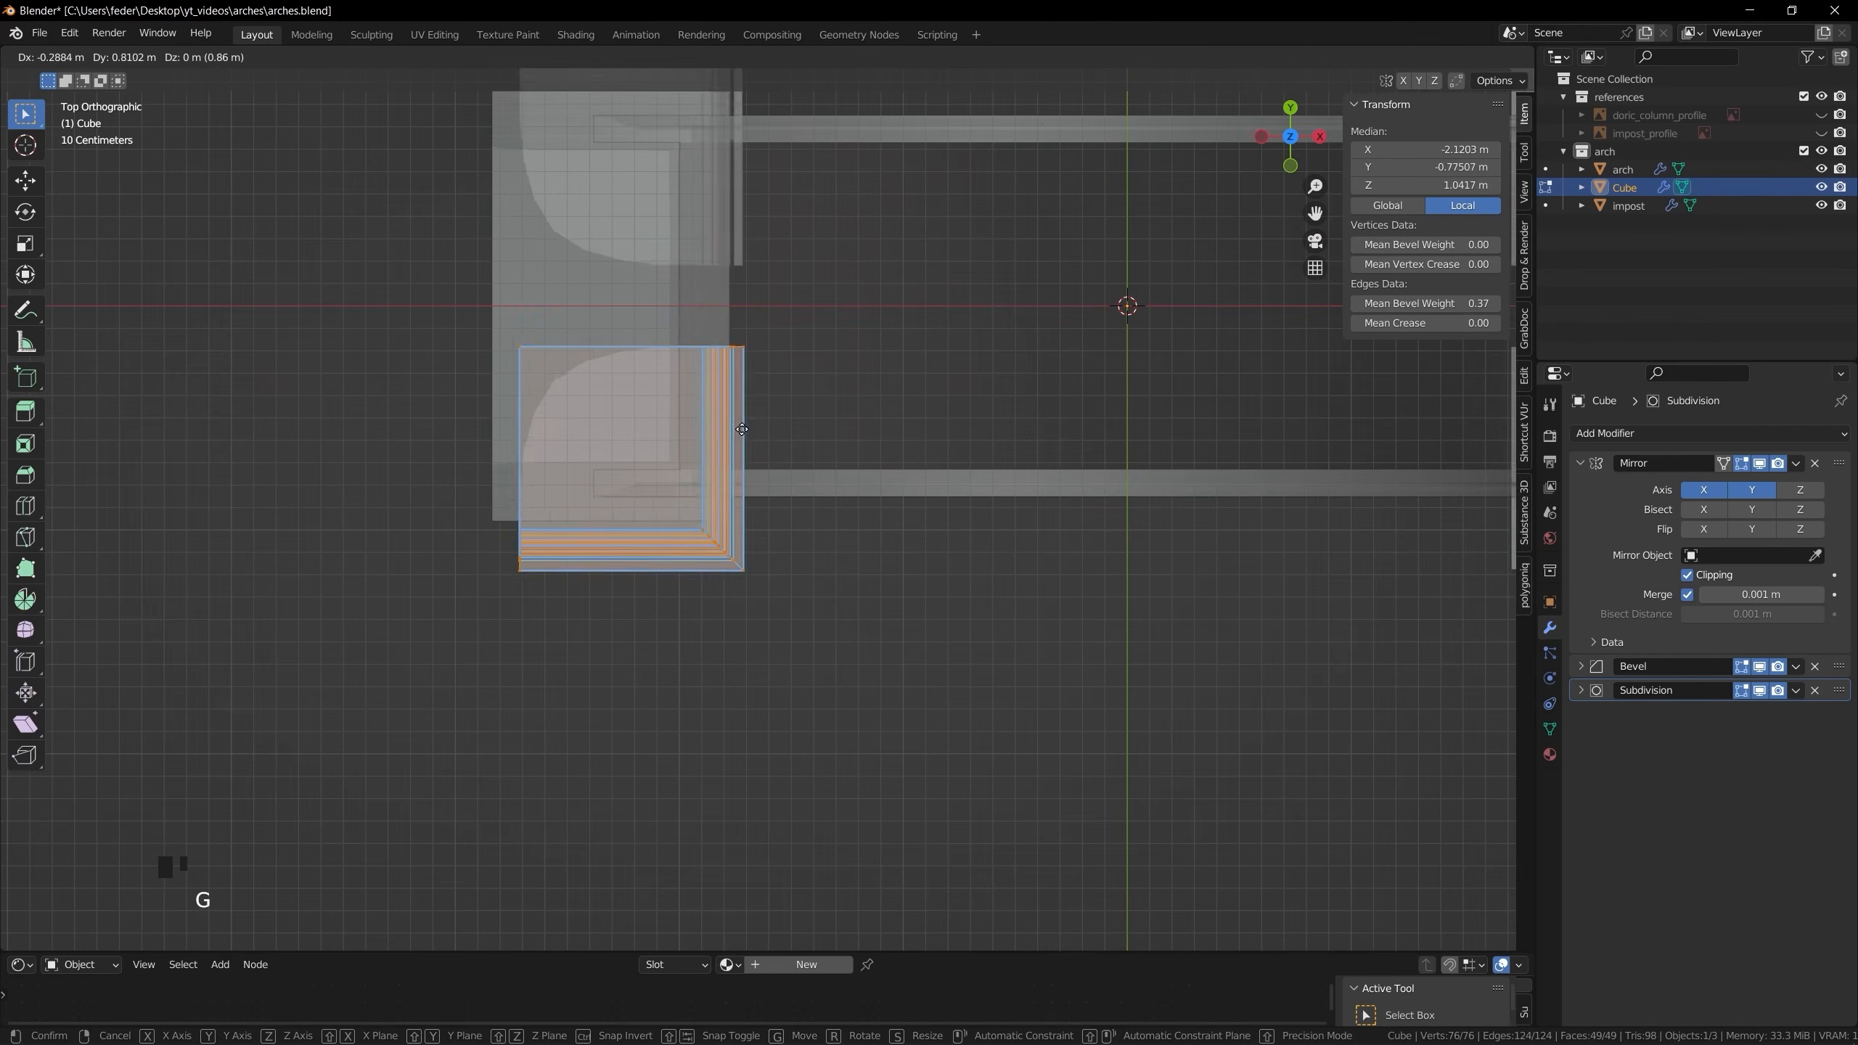
{"action": "left_click", "coordinate": [740, 387]}
{"action": "middle_click_drag", "start_coordinate": [829, 482], "coordinate": [914, 351]}
Adjust the pedestal mesh so its mirrored front and back halves meet, and return to Object Mode
{"action": "key", "text": "alt+z"}
{"action": "key", "text": "g"}
{"action": "scroll", "coordinate": [877, 556], "scroll_direction": "down", "scroll_amount": 4}
{"action": "key", "text": "2"}
{"action": "key", "text": "Tab"}
{"action": "left_click", "coordinate": [673, 548]}
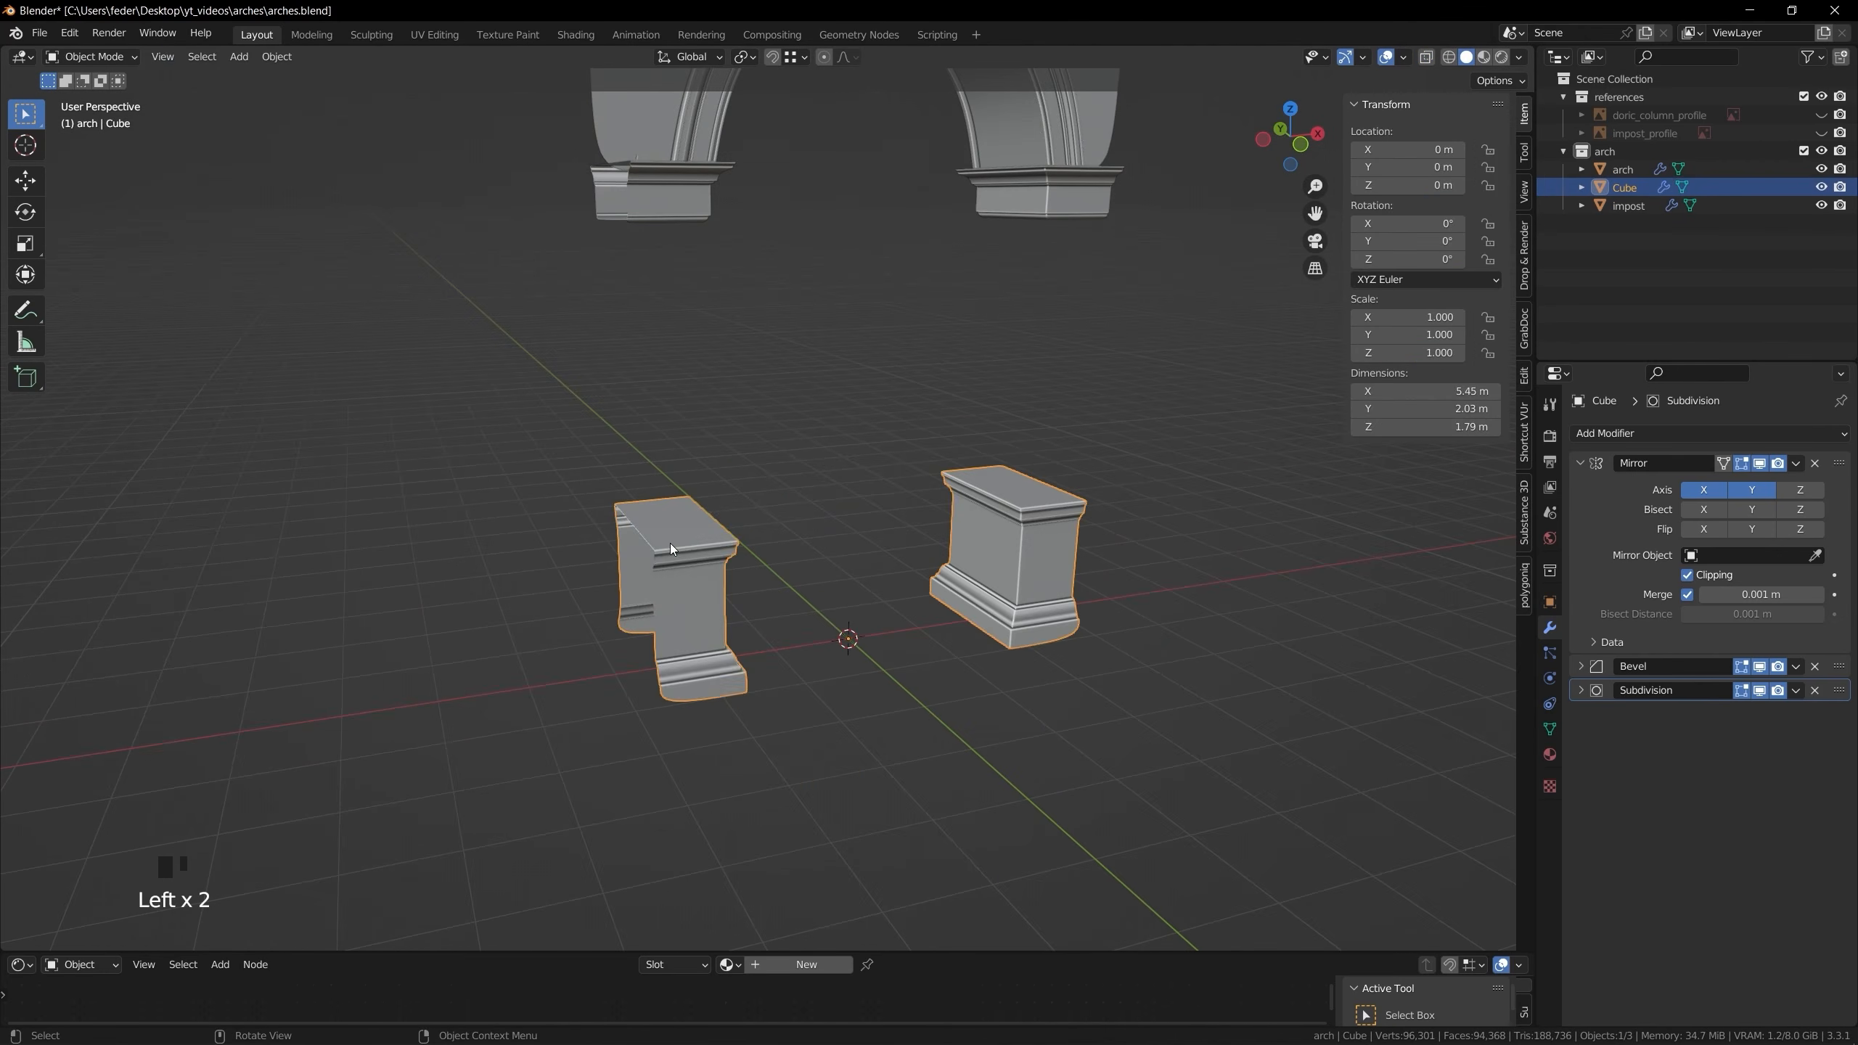
{"action": "left_click", "coordinate": [673, 549]}
{"action": "middle_click_drag", "start_coordinate": [672, 549], "coordinate": [687, 513]}
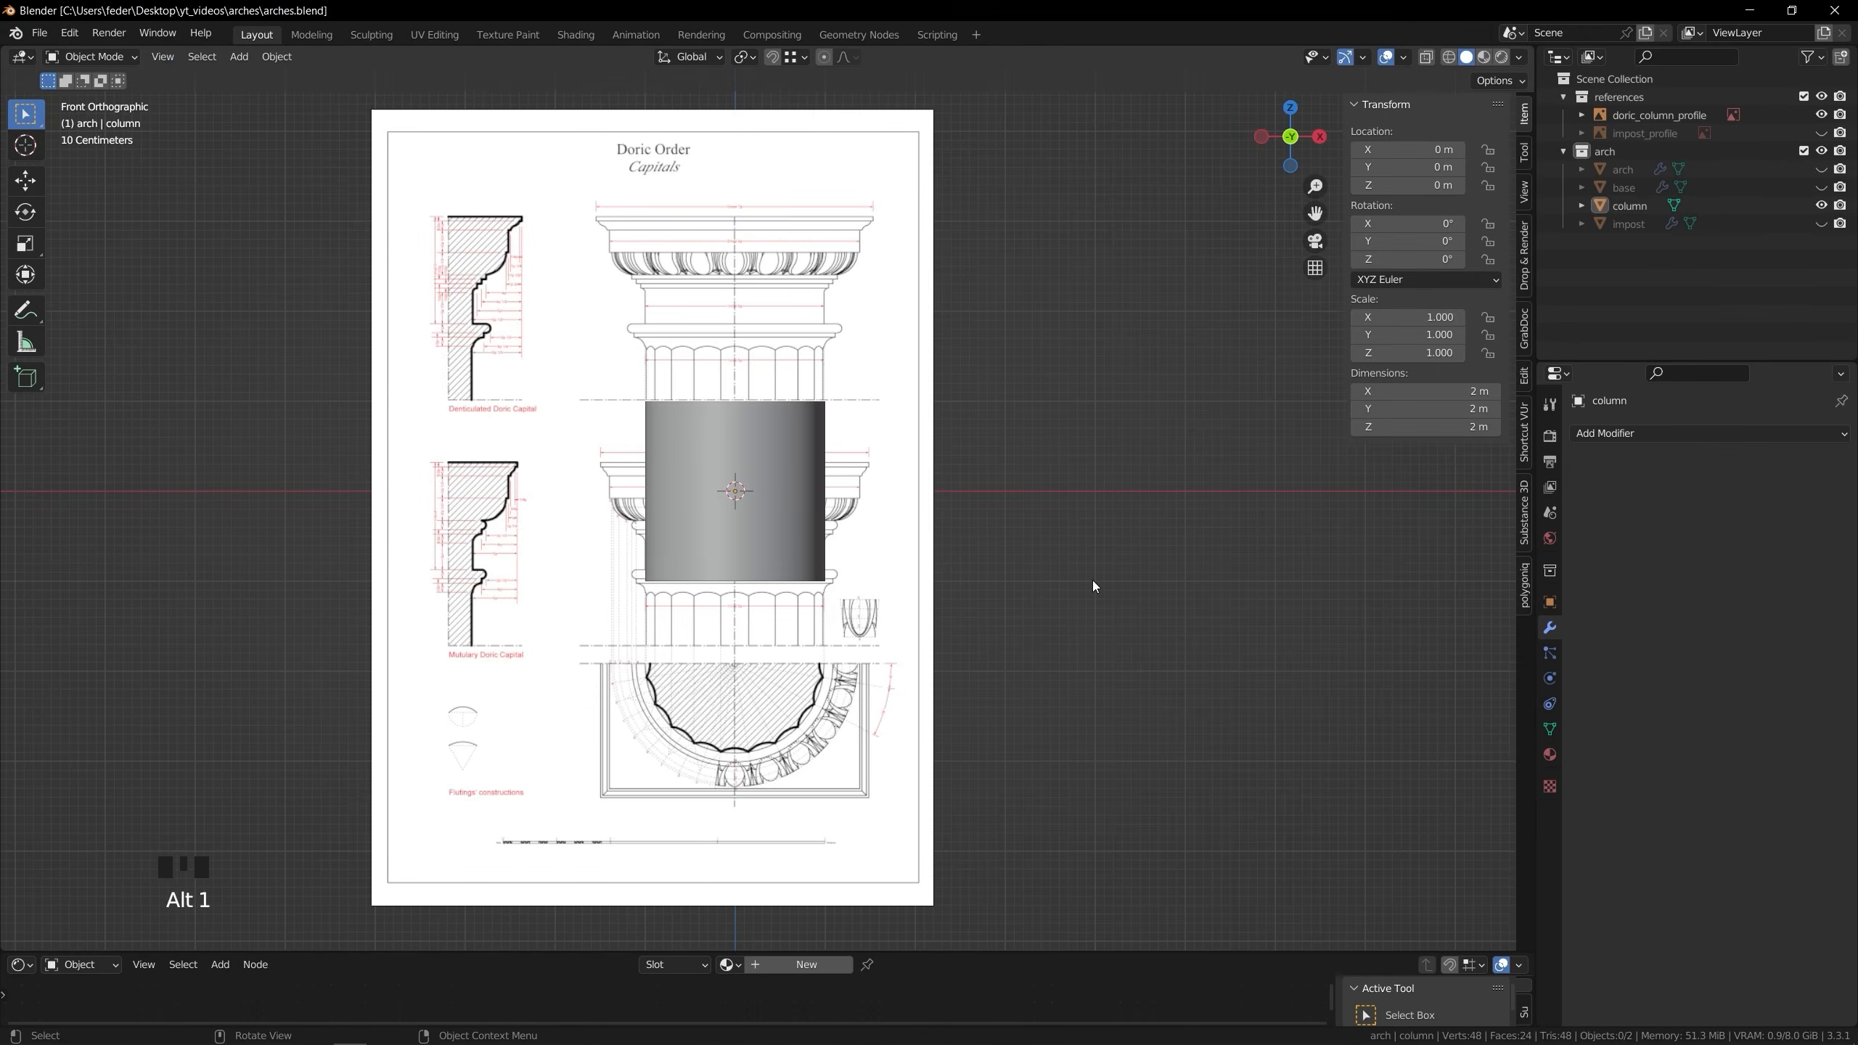
Move the Doric column reference image about 2.1 m upward along Z so its lower capital sits above the cylinder
{"action": "scroll", "coordinate": [1091, 582], "scroll_direction": "up", "scroll_amount": 3}
{"action": "key", "text": "g"}
{"action": "key", "text": "z"}
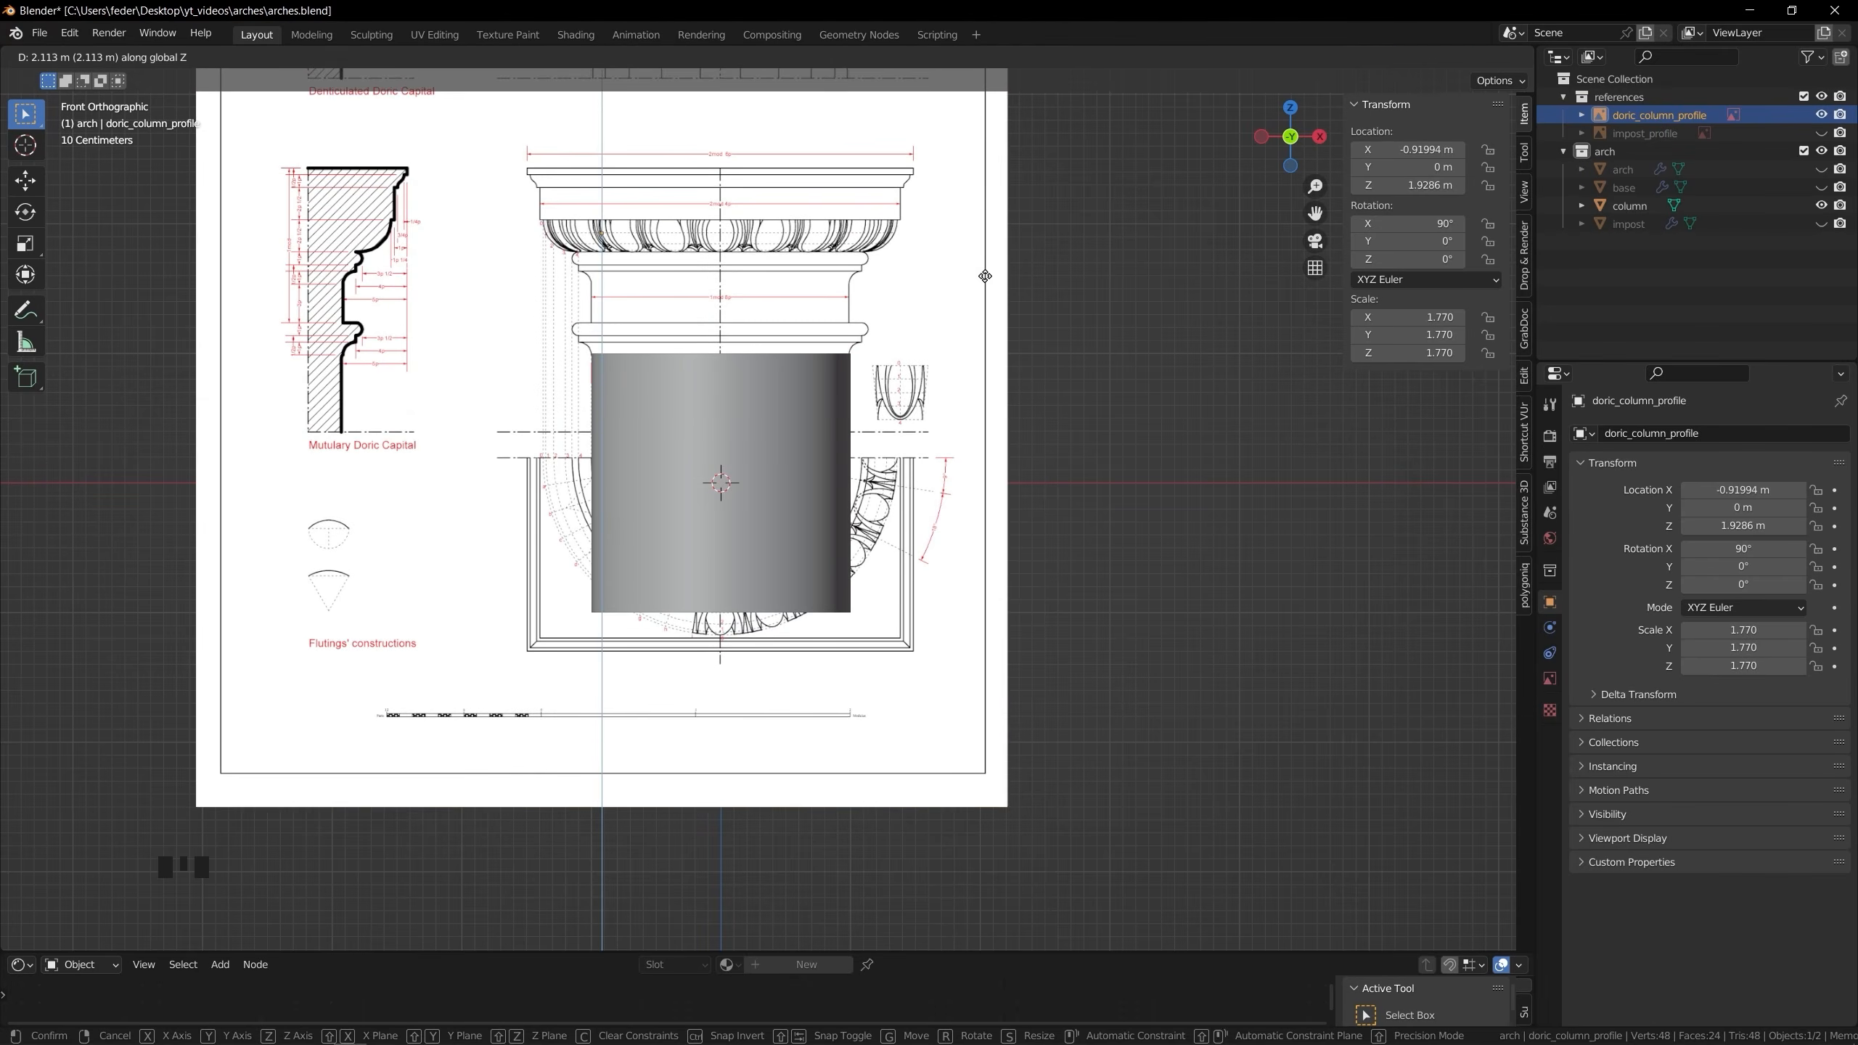
{"action": "left_click", "coordinate": [986, 276]}
Lower the column cylinder's bottom edge loop along Z to make the shaft about 4.07 m tall
{"action": "left_click", "coordinate": [887, 513]}
{"action": "key", "text": "Tab"}
{"action": "key", "text": "2"}
{"action": "middle_click_drag", "start_coordinate": [887, 523], "coordinate": [951, 512]}
{"action": "left_click", "coordinate": [841, 571], "text": "alt"}
{"action": "key", "text": "g"}
{"action": "key", "text": "z"}
{"action": "left_click", "coordinate": [945, 808]}
Select all of the column's side faces and inset them individually by about 0.019 m
{"action": "left_click", "coordinate": [853, 603]}
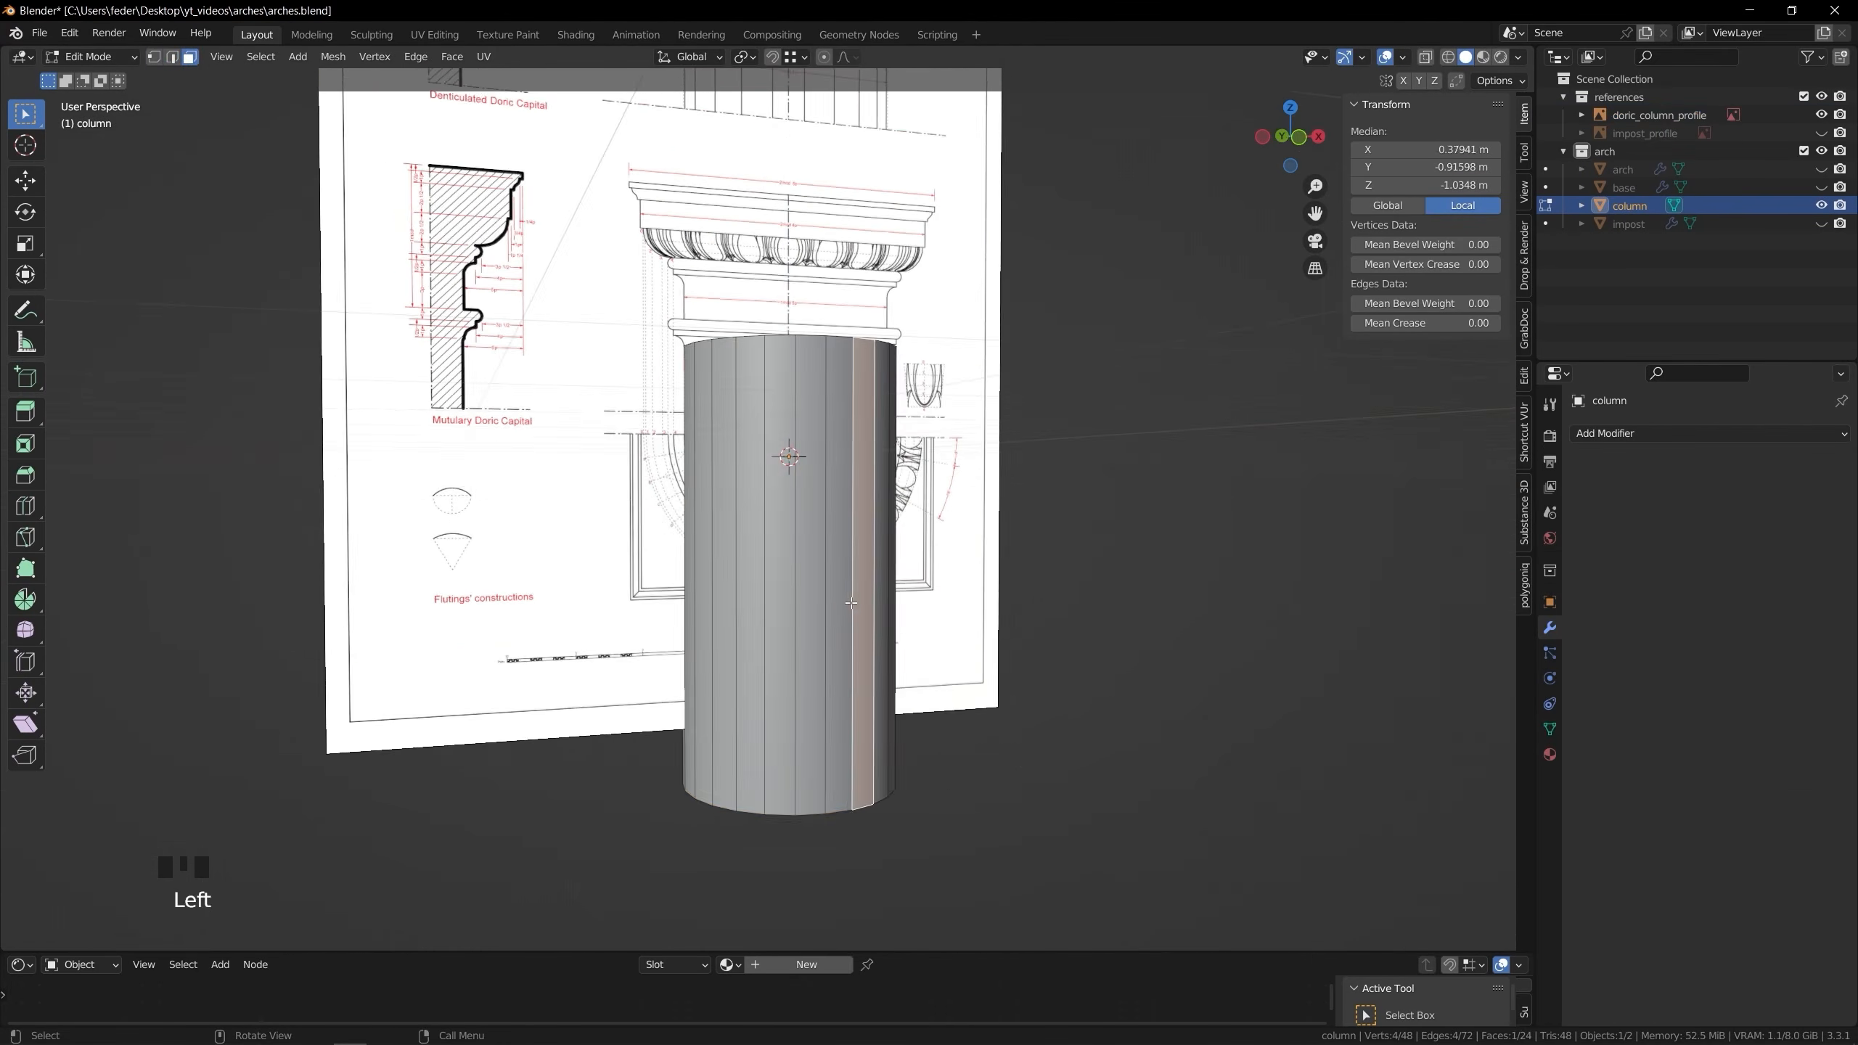
{"action": "scroll", "coordinate": [850, 603], "scroll_direction": "up", "scroll_amount": 3}
{"action": "key", "text": "a"}
{"action": "key", "text": "i"}
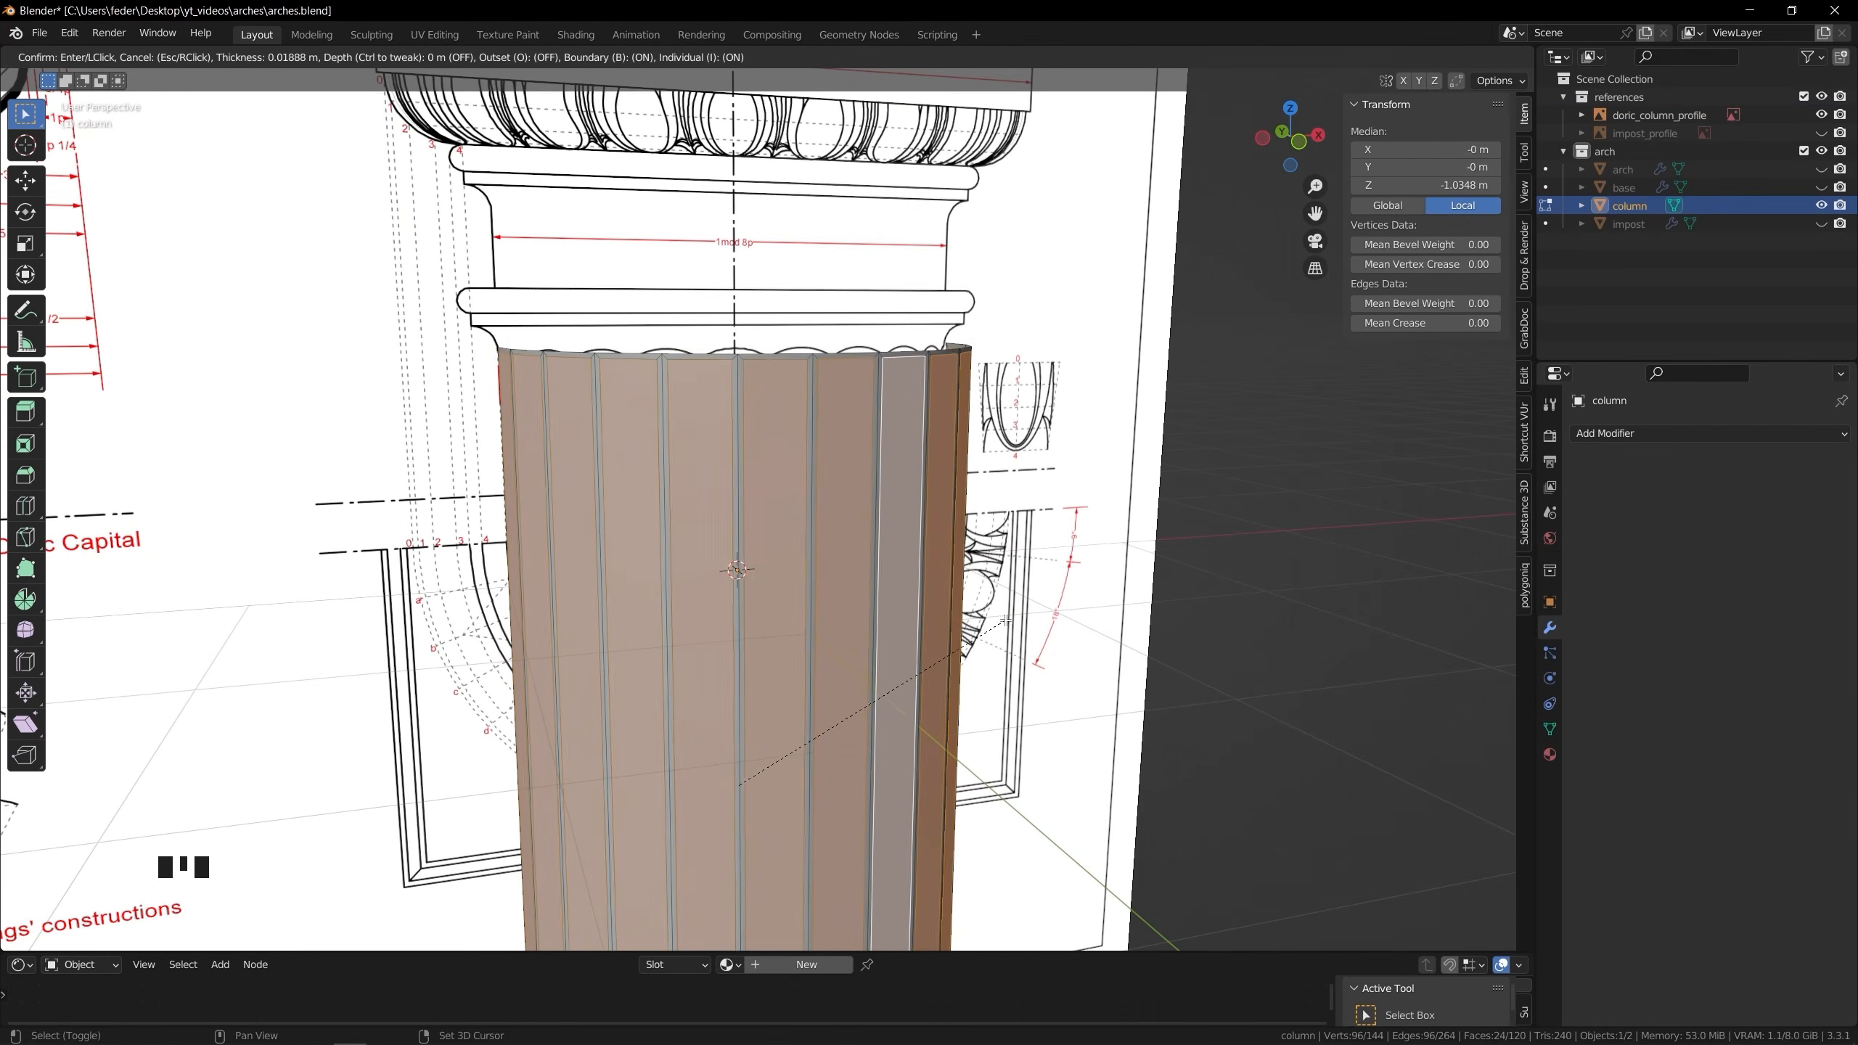
Extrude the column's inset faces inward to hollow out the flutes
{"action": "key", "text": "alt+e"}
{"action": "left_click", "coordinate": [1185, 612]}
{"action": "left_click", "coordinate": [1186, 631]}
{"action": "middle_click_drag", "start_coordinate": [1186, 630], "coordinate": [1108, 575]}
{"action": "left_click", "coordinate": [689, 59]}
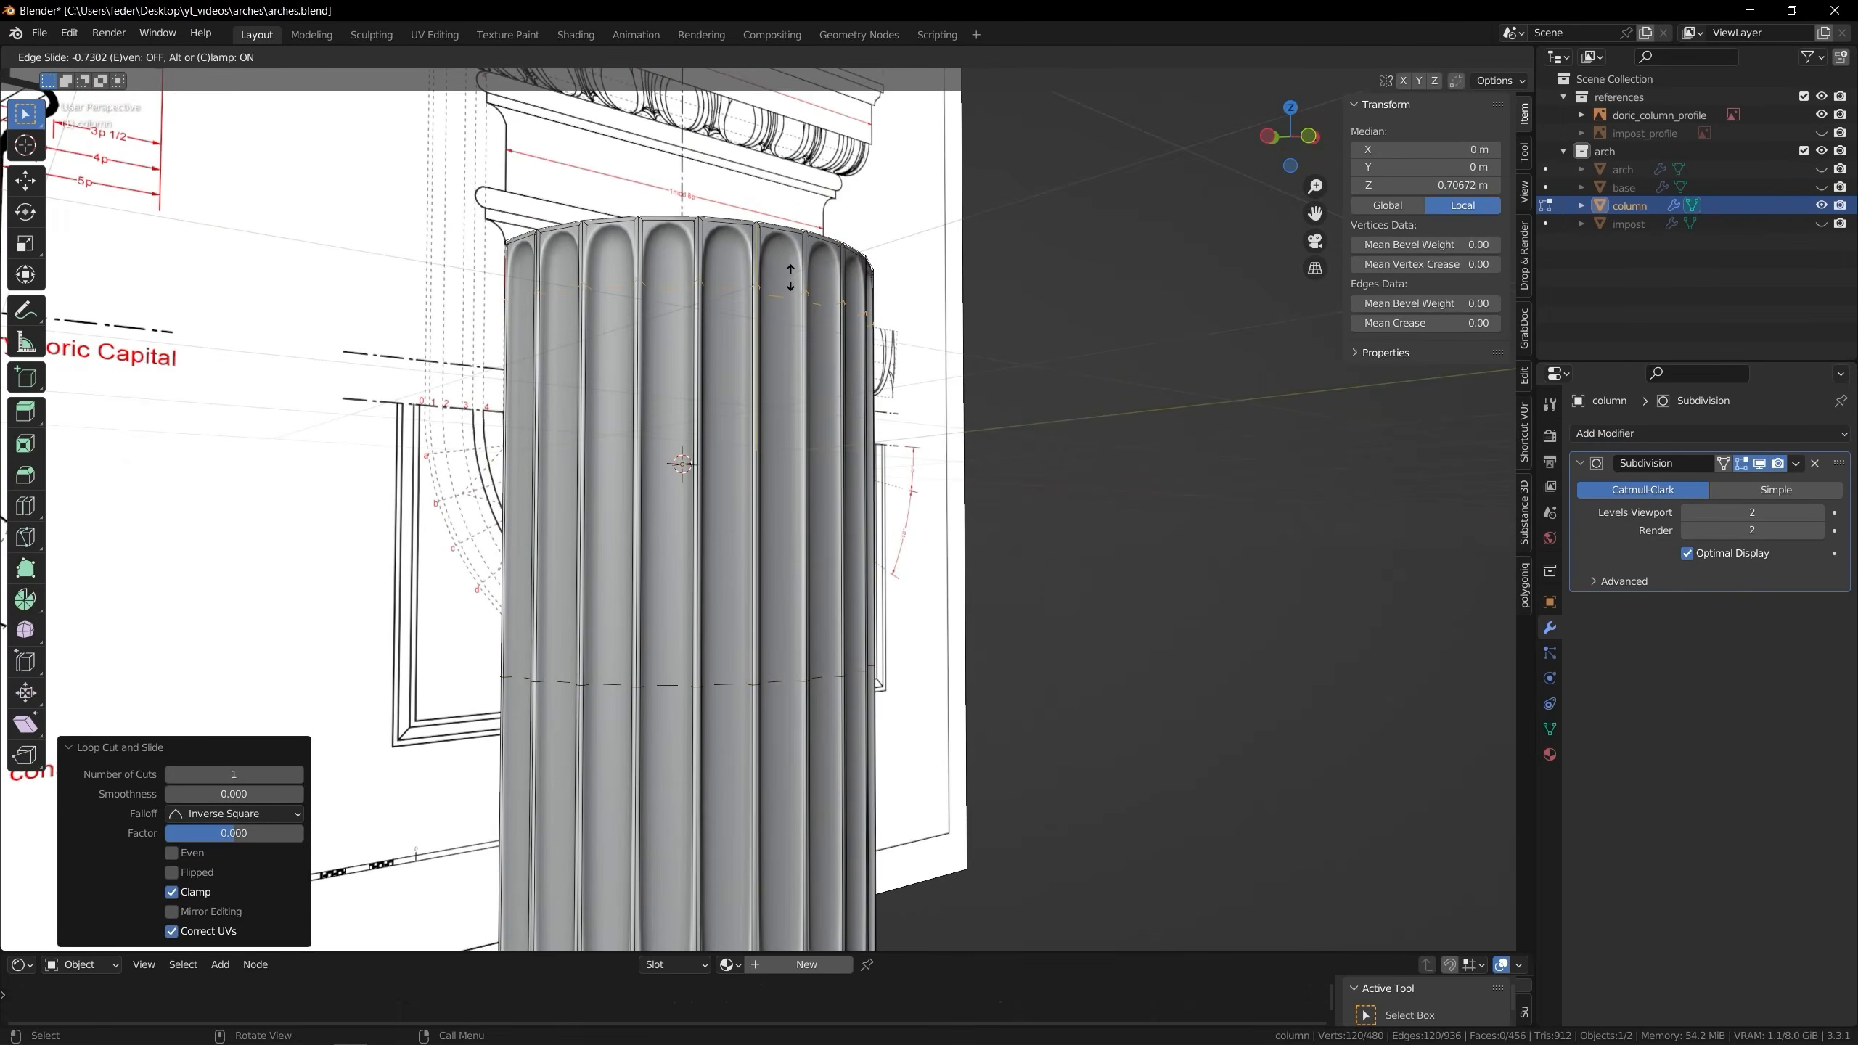
Add a horizontal loop cut near the lower end of the flutes to tighten their rounded ends
{"action": "scroll", "coordinate": [778, 621], "scroll_direction": "down", "scroll_amount": 2}
{"action": "key", "text": "ctrl+r"}
{"action": "left_click", "coordinate": [808, 728]}
{"action": "key", "text": "Tab"}
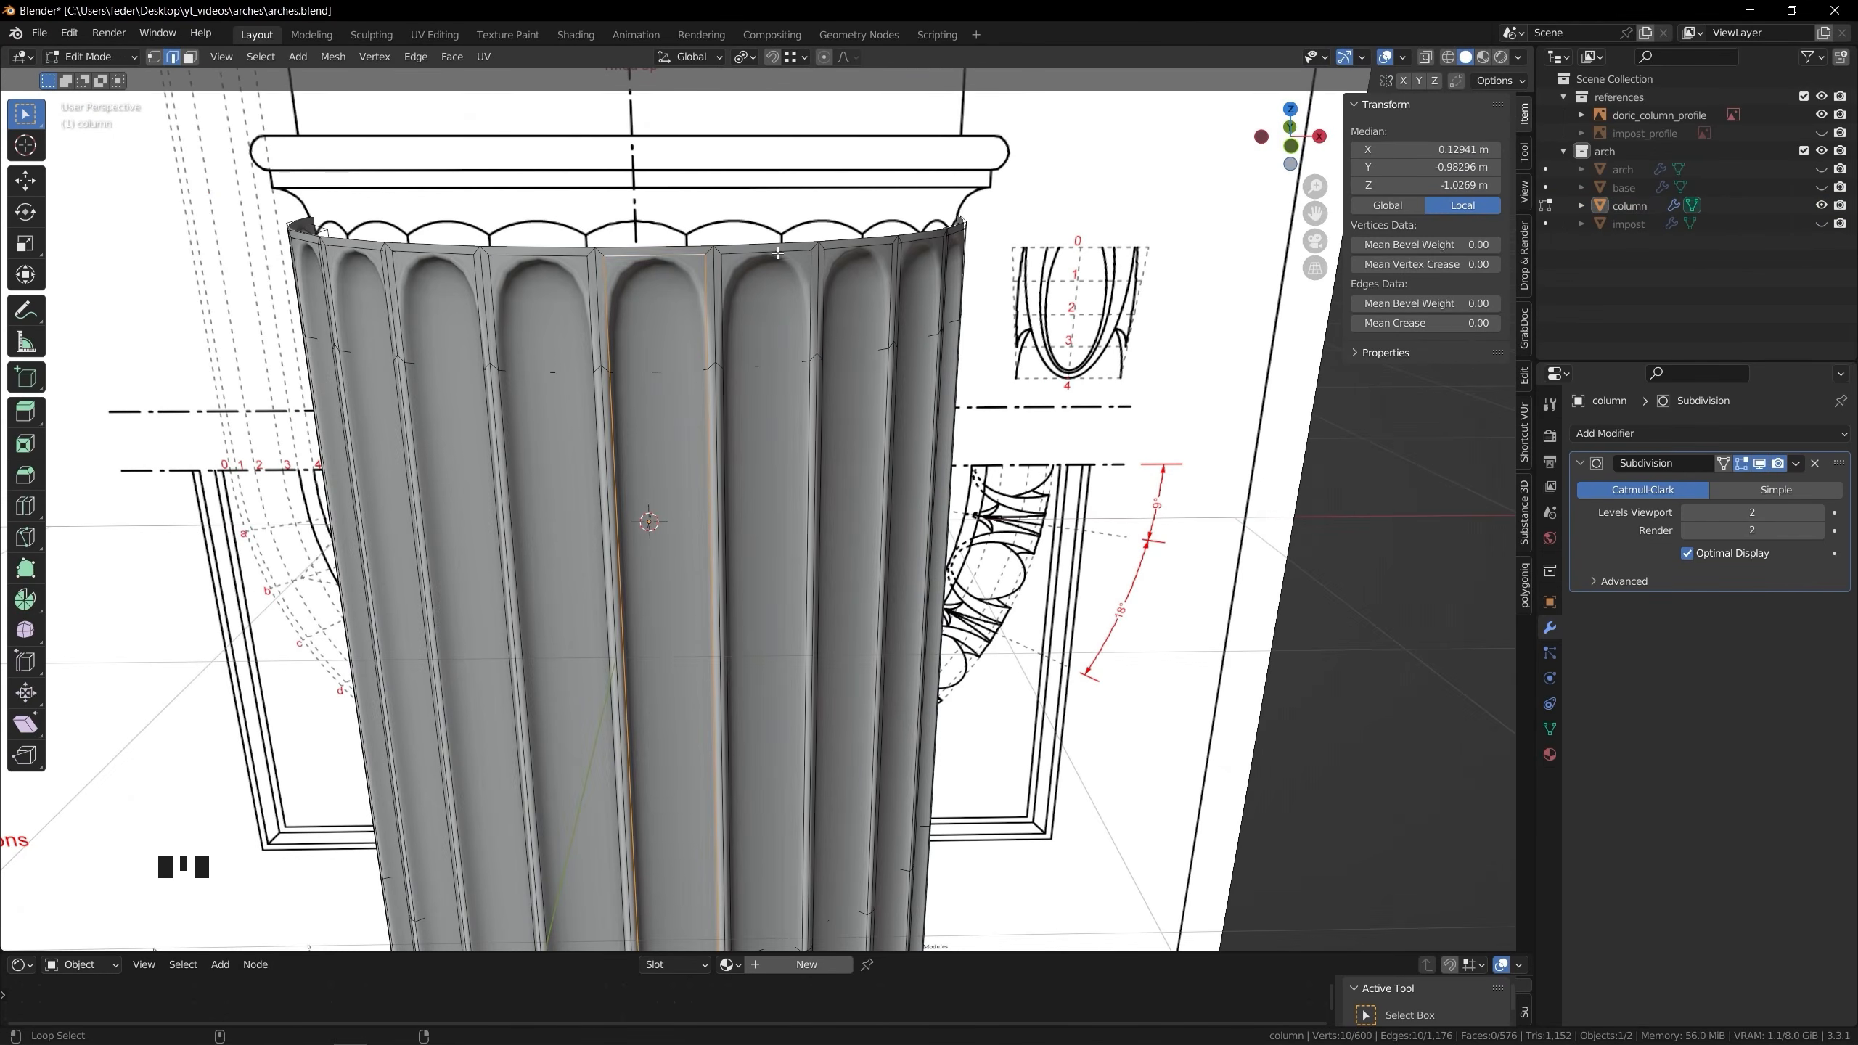
Select the edge loops outlining the flutes all around the column and crease them
{"action": "left_click", "coordinate": [778, 253], "text": "alt+shift"}
{"action": "left_click", "coordinate": [858, 247], "text": "alt+shift"}
{"action": "middle_click_drag", "start_coordinate": [858, 246], "coordinate": [778, 237]}
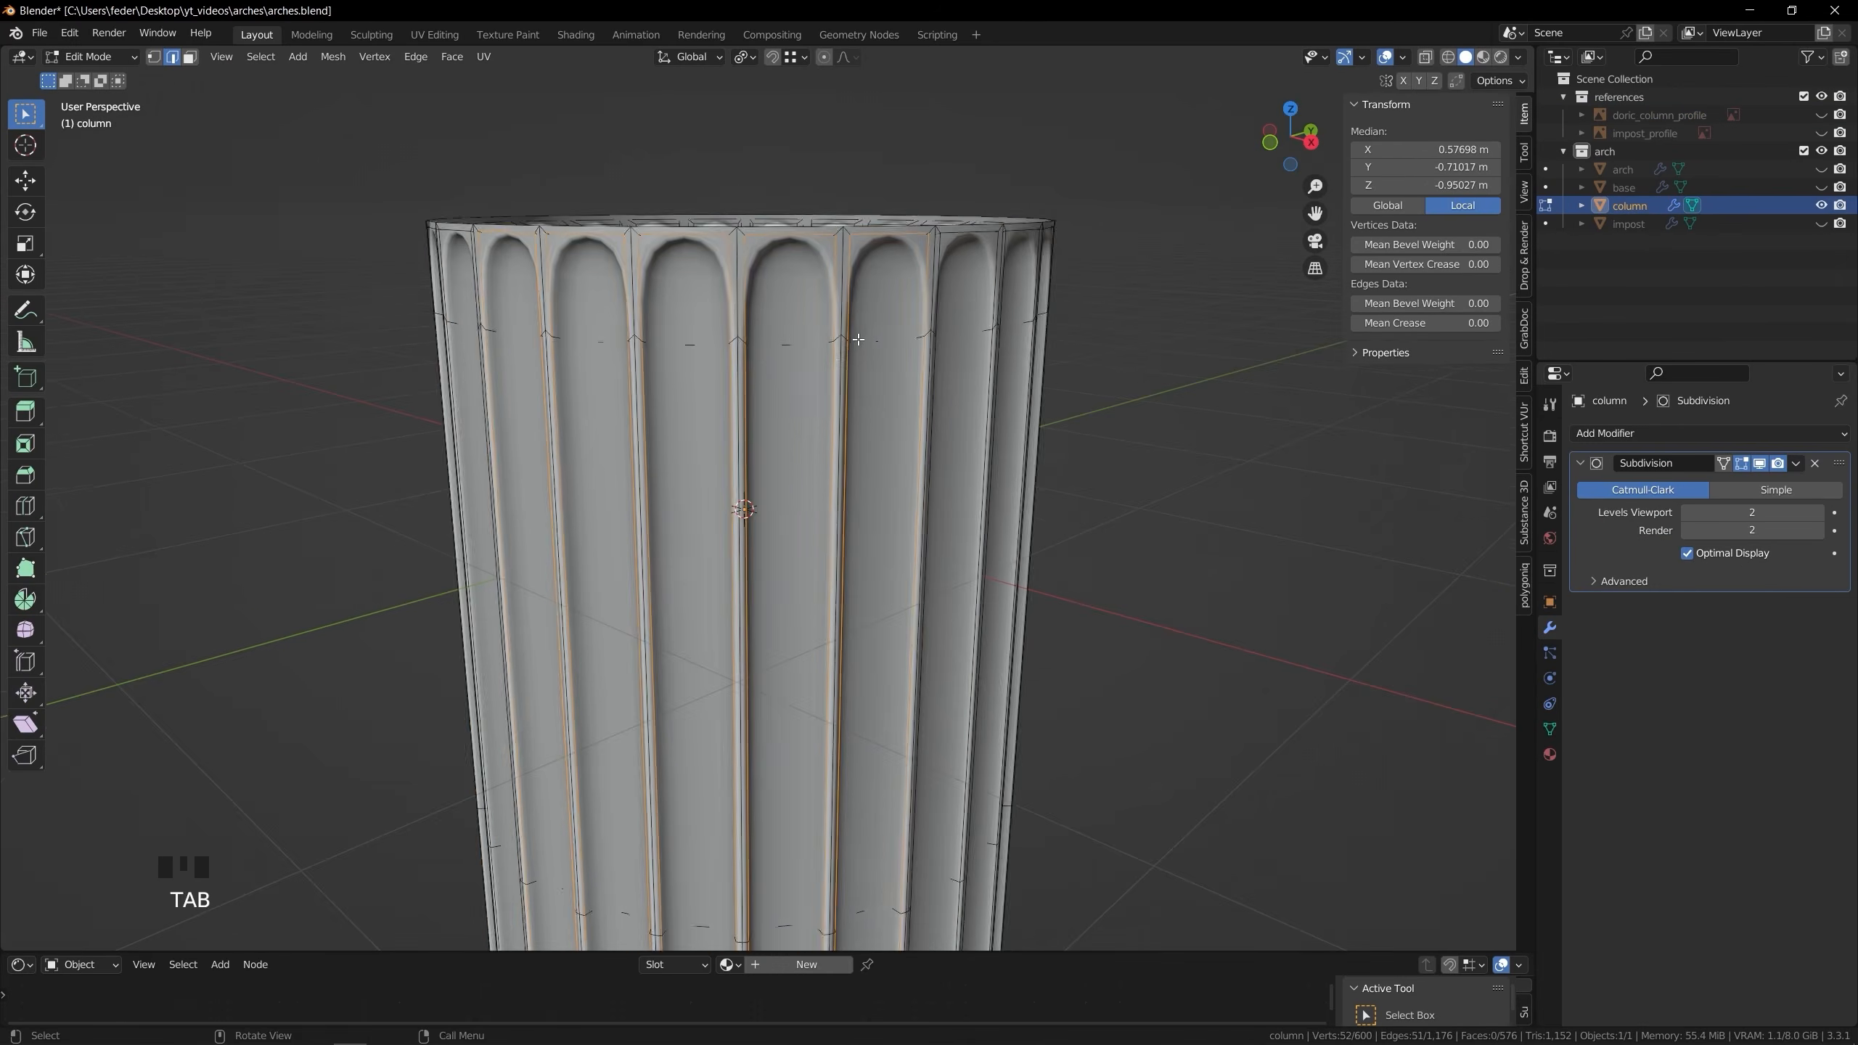
{"action": "left_click", "coordinate": [809, 519], "text": "alt+shift"}
{"action": "left_click", "coordinate": [809, 519], "text": "alt+shift"}
{"action": "middle_click_drag", "start_coordinate": [809, 519], "coordinate": [820, 186]}
{"action": "left_click", "coordinate": [943, 182], "text": "alt+shift"}
{"action": "left_click", "coordinate": [946, 175], "text": "alt+shift"}
{"action": "key", "text": "ctrl+z"}
{"action": "middle_click_drag", "start_coordinate": [945, 181], "coordinate": [717, 203]}
{"action": "left_click", "coordinate": [814, 184], "text": "alt+shift"}
{"action": "left_click", "coordinate": [945, 189], "text": "alt+shift"}
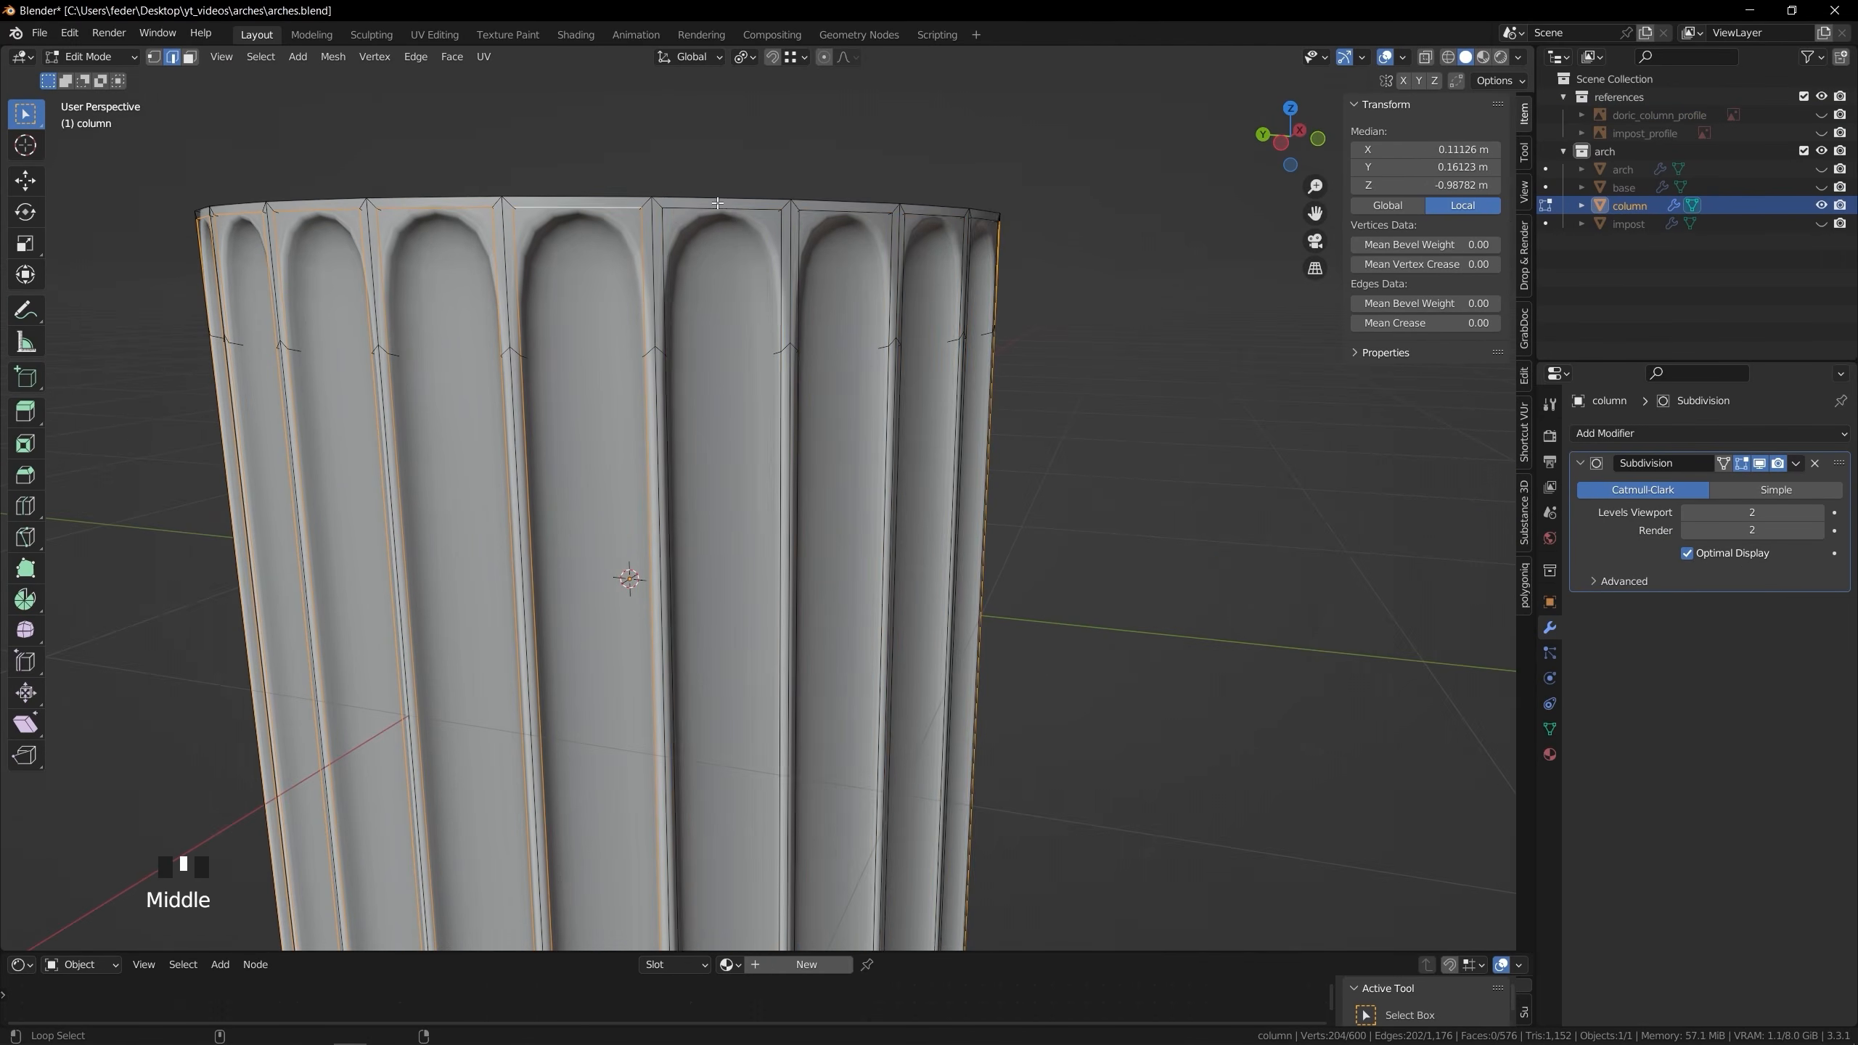
{"action": "key", "text": "shift+e"}
{"action": "key", "text": "Tab"}
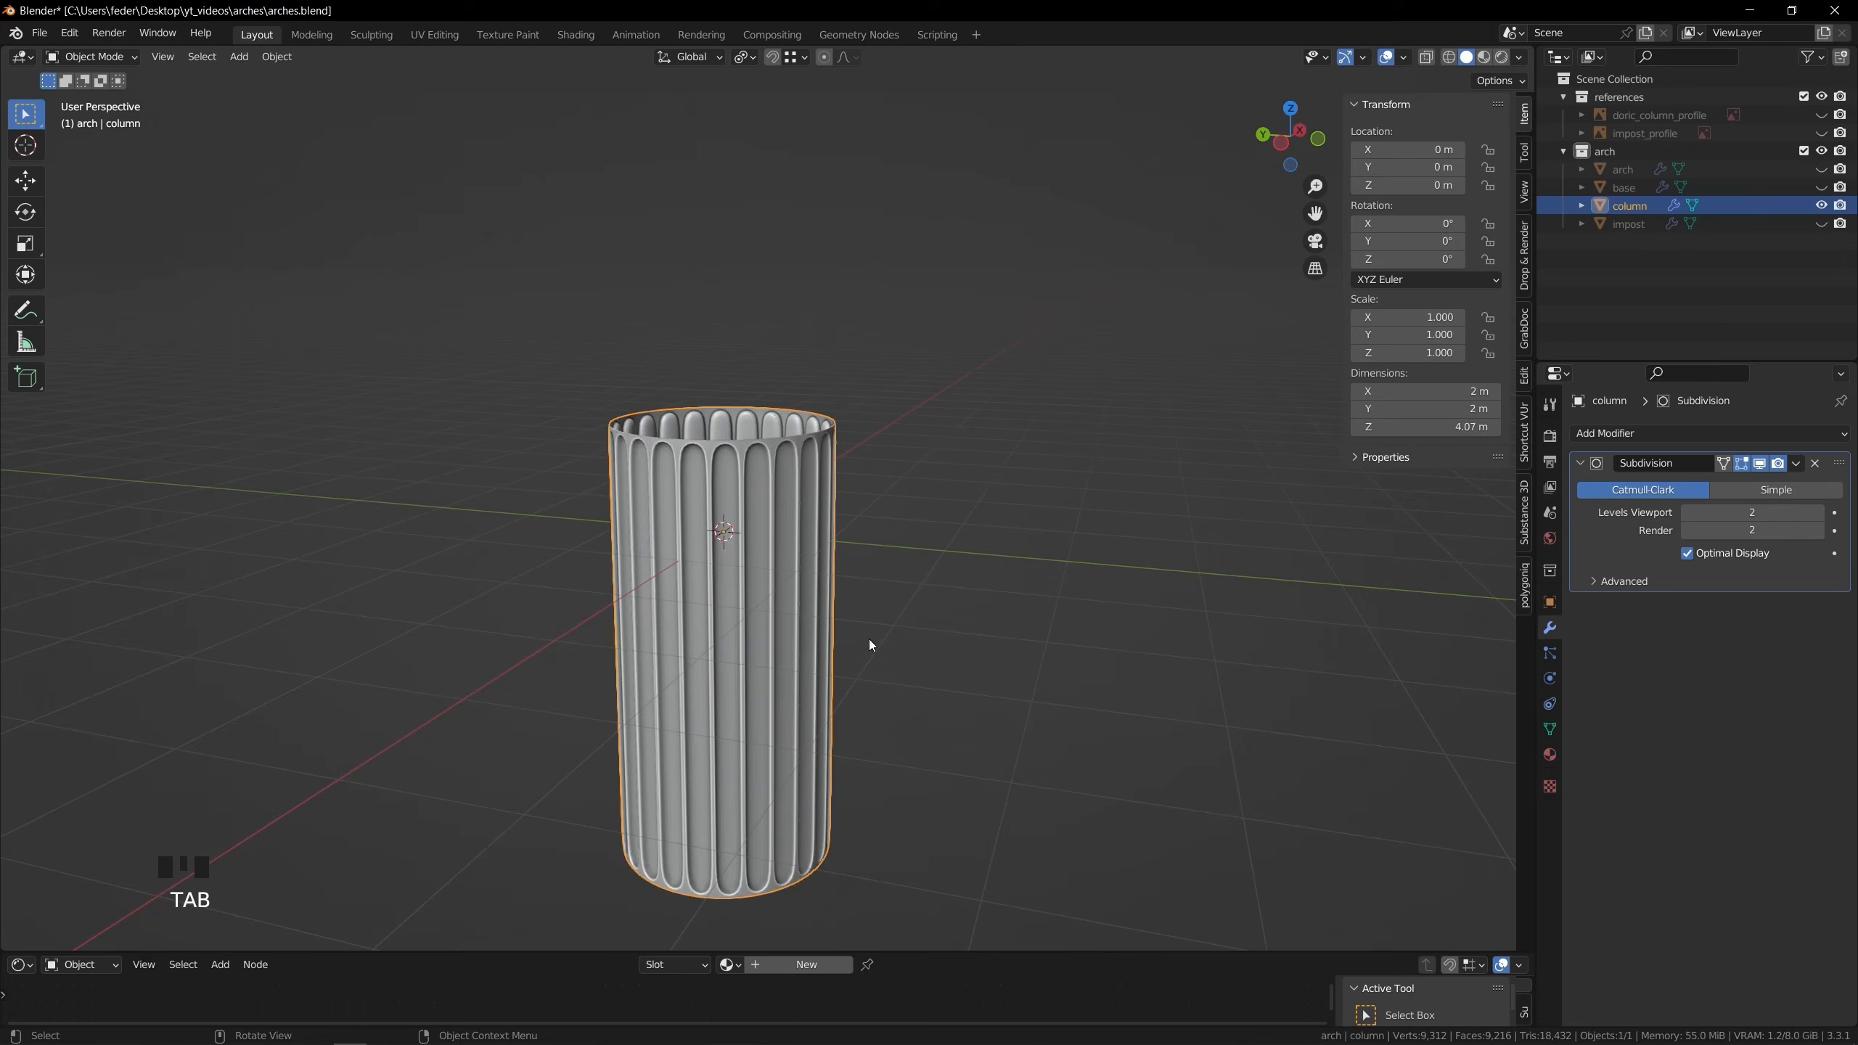
{"action": "middle_click_drag", "start_coordinate": [868, 639], "coordinate": [1146, 657]}
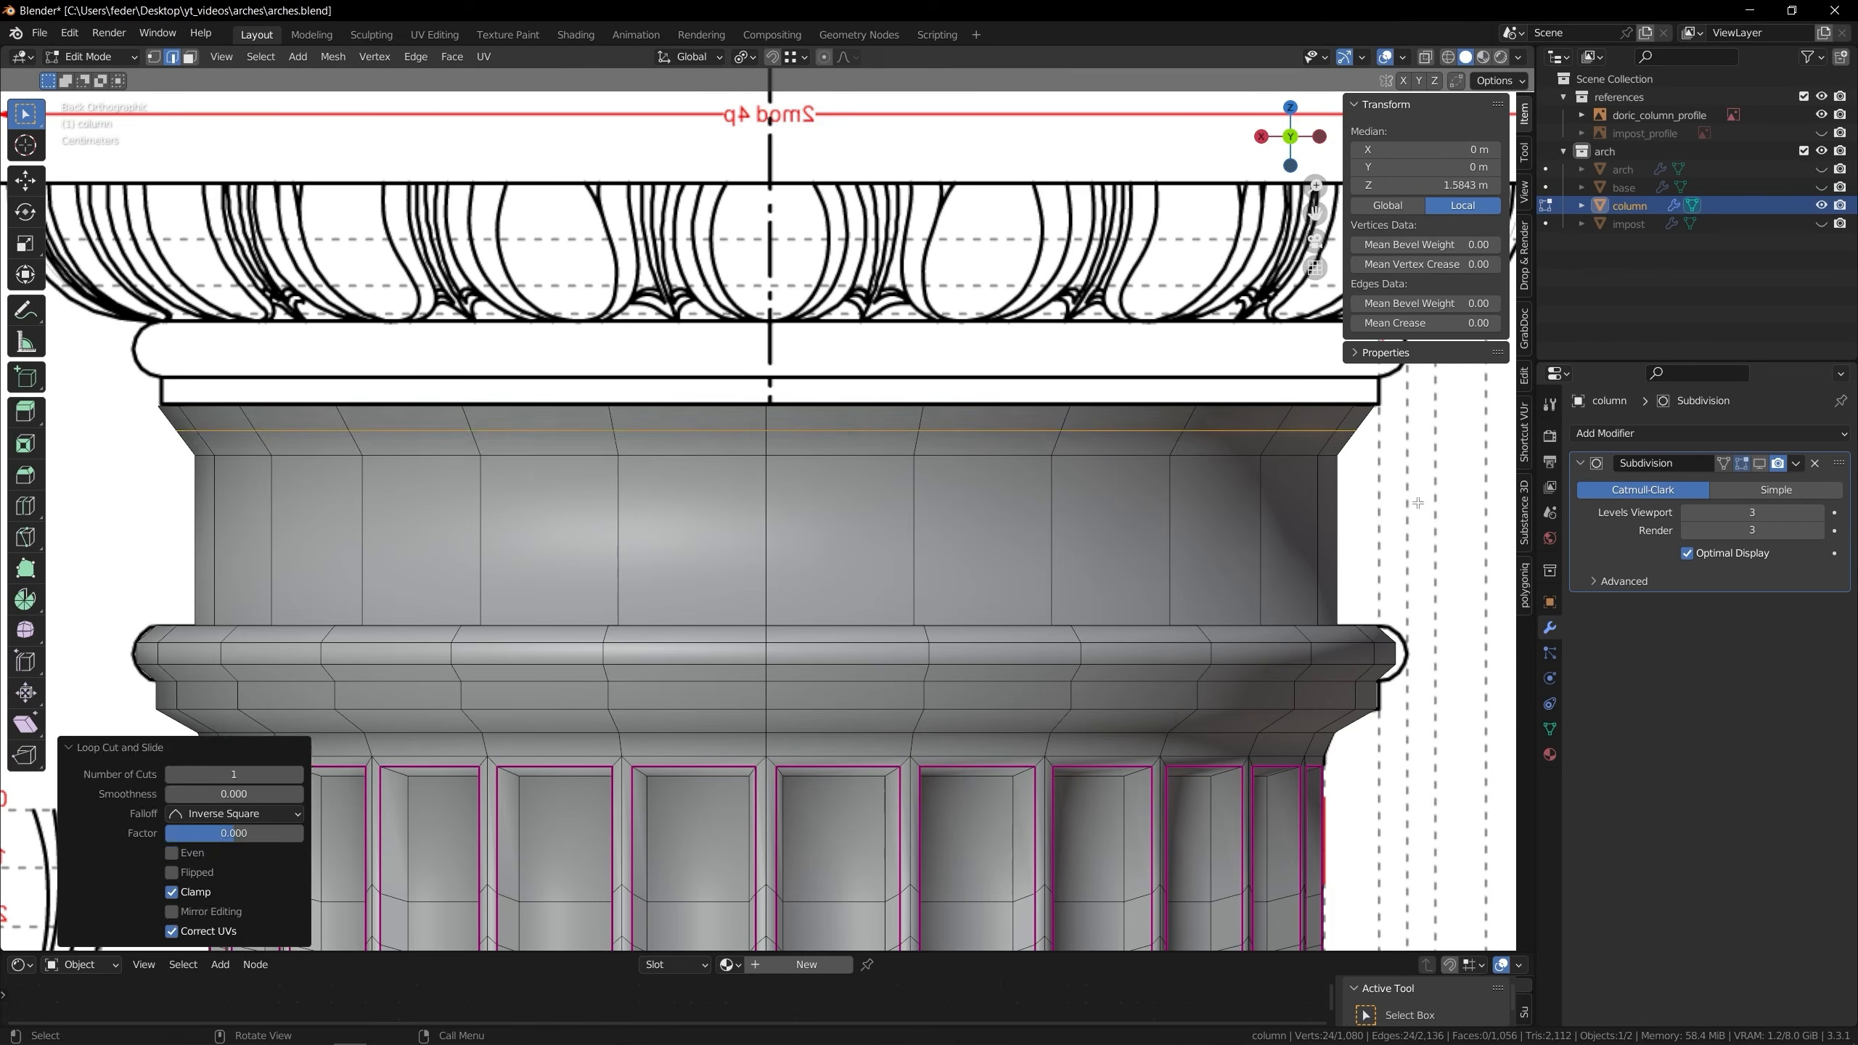
Scale the loop cut in the neck's flare to the reference, extrude a ring above it along Z, and round it outward
{"action": "key", "text": "s"}
{"action": "key", "text": "e"}
{"action": "key", "text": "z"}
{"action": "middle_click_drag", "start_coordinate": [1317, 352], "coordinate": [897, 574], "text": "shift"}
{"action": "key", "text": "ctrl+r"}
{"action": "key", "text": "s"}
Extrude the ring's top loop upward and outward, and add a bevelled loop cut to form the capital's curved ovolo
{"action": "left_click", "coordinate": [1083, 428], "text": "alt"}
{"action": "key", "text": "e"}
{"action": "key", "text": "z"}
{"action": "key", "text": "s"}
{"action": "key", "text": "ctrl+r"}
{"action": "key", "text": "ctrl+b"}
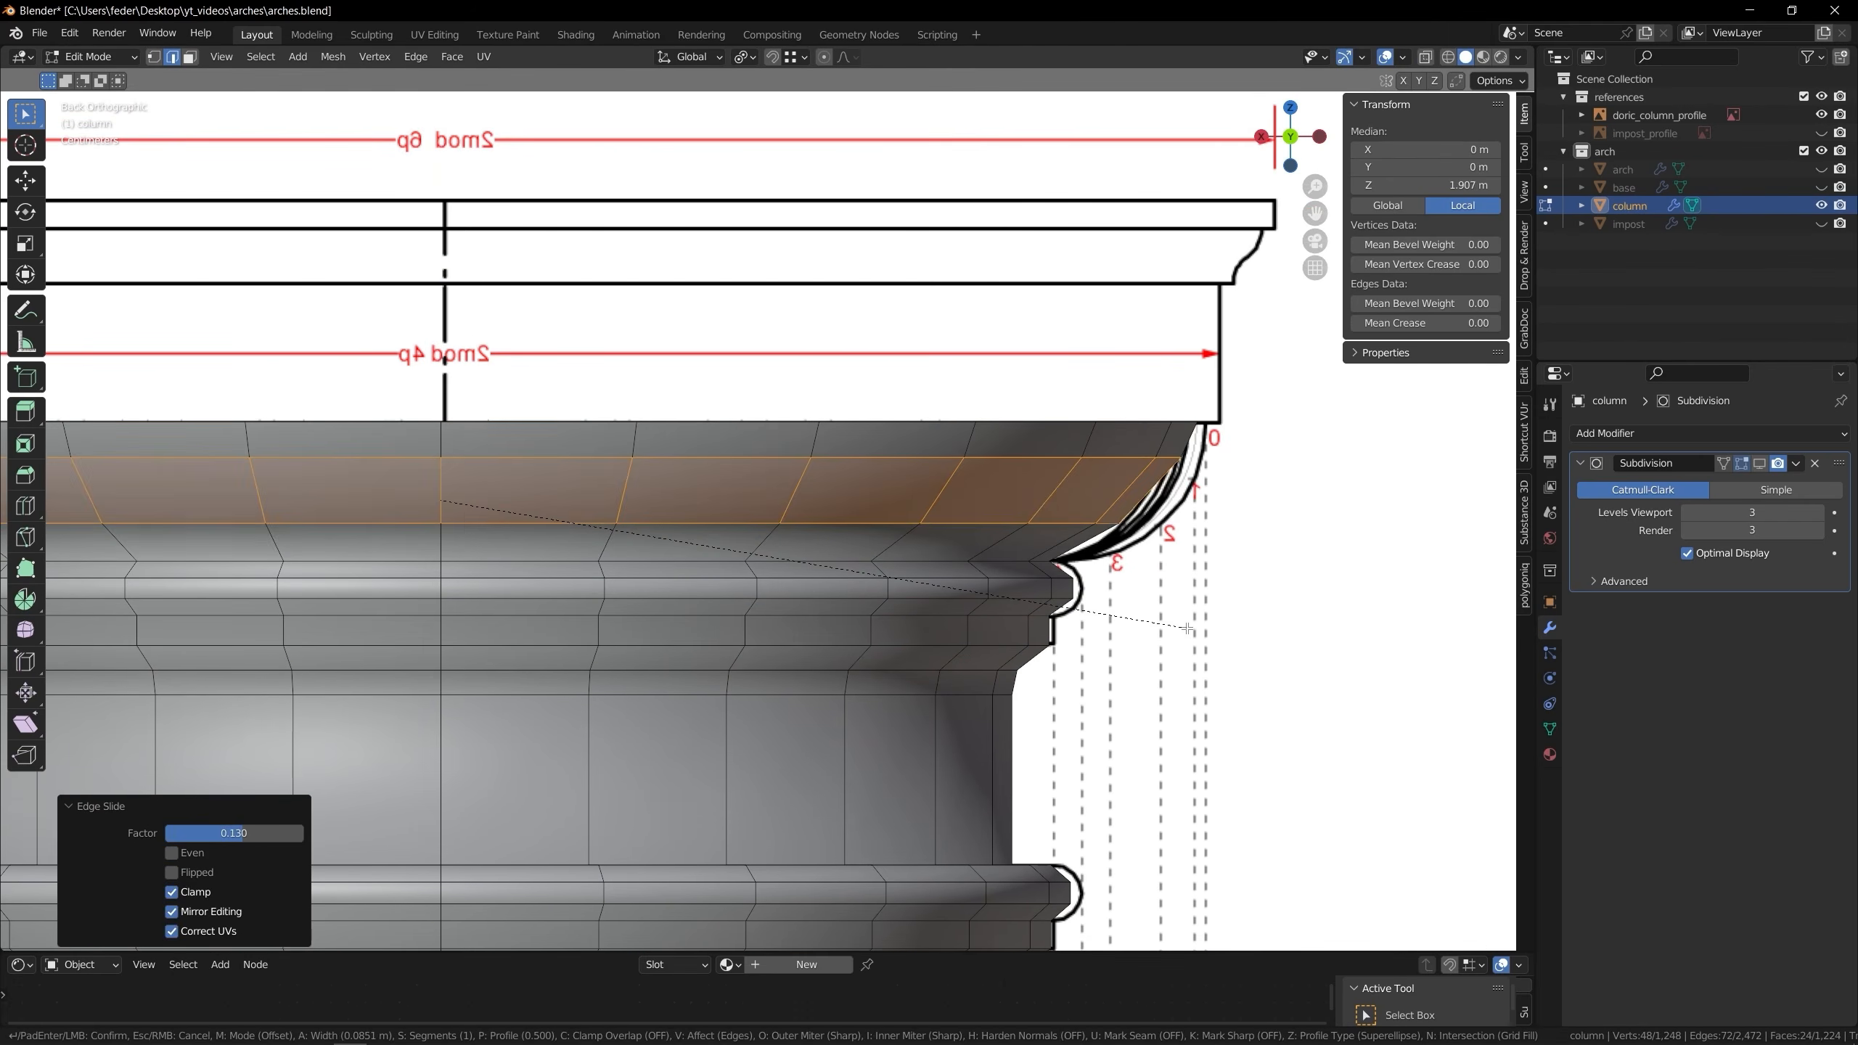
Extrude the ovolo's top loop outward and upward to form the capital's vertical band matching the reference
{"action": "left_click", "coordinate": [1136, 422], "text": "alt"}
{"action": "key", "text": "e"}
{"action": "key", "text": "s"}
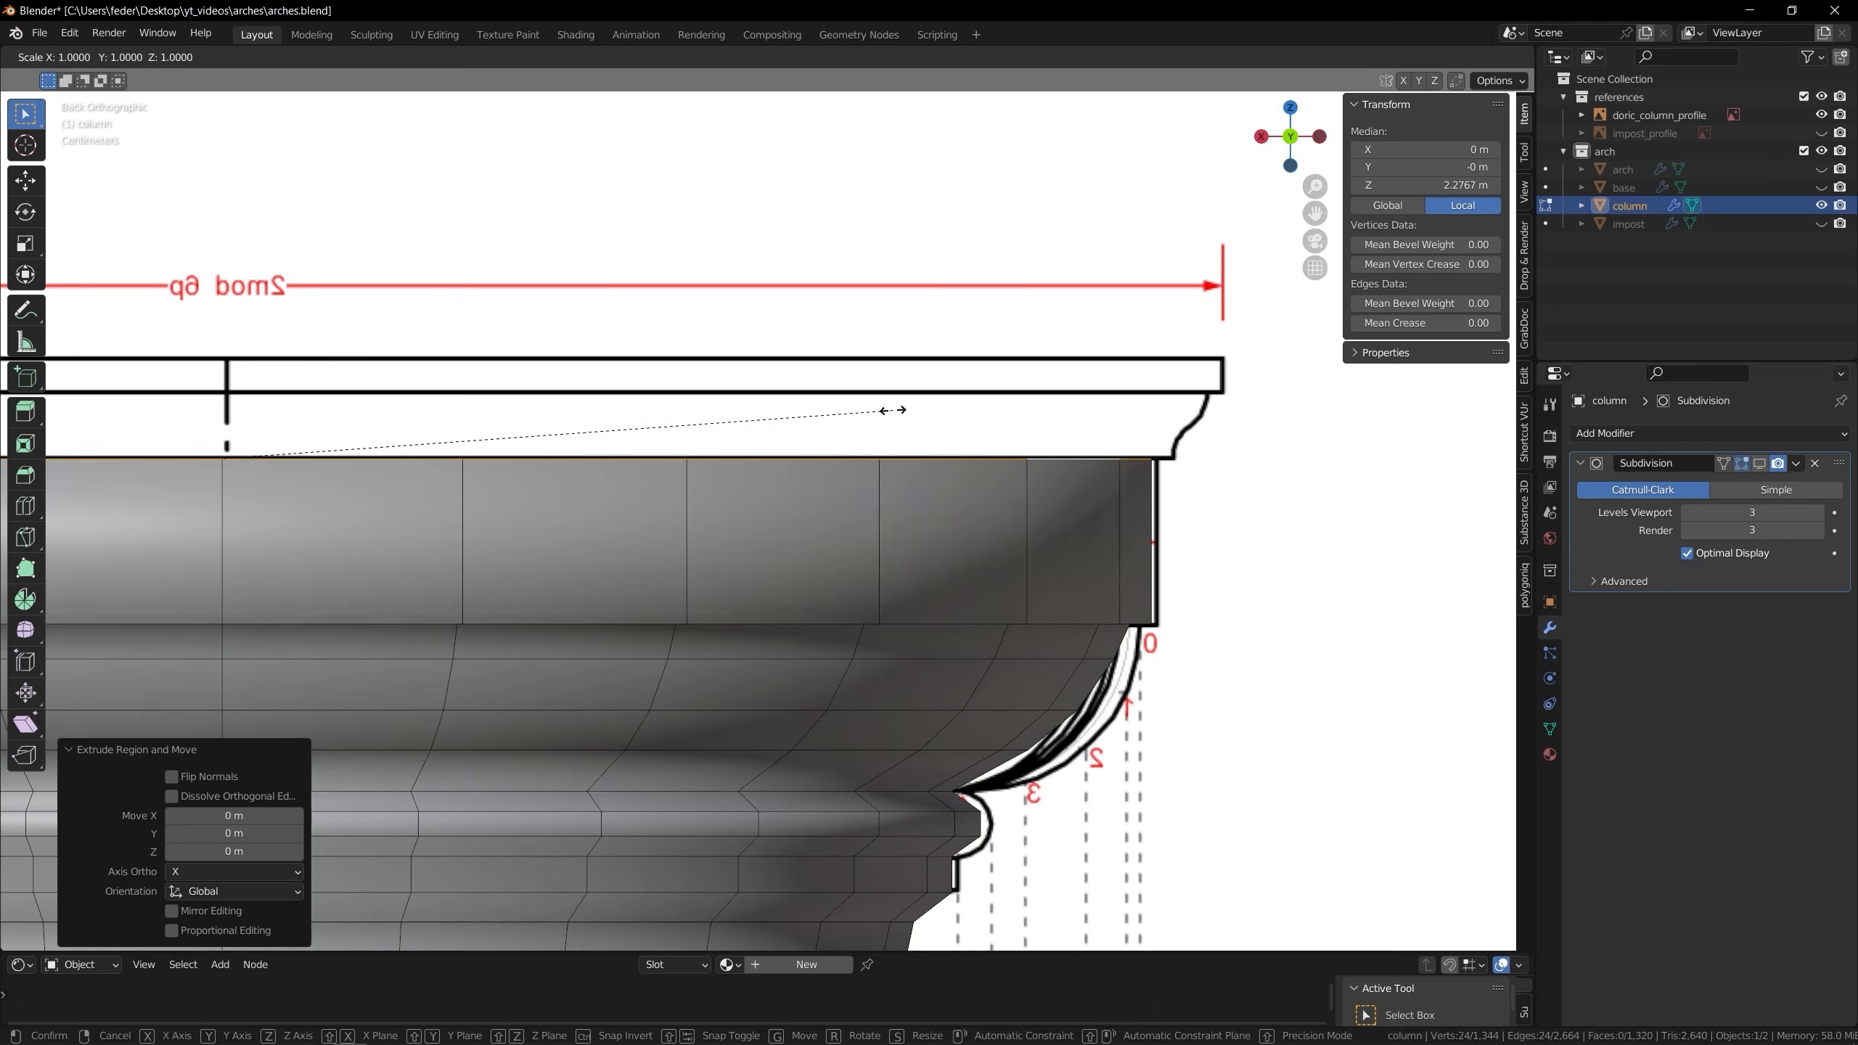
Extrude a flared moulding about 0.04 m up from the band and add a loop cut to shape its curve
{"action": "key", "text": "ctrl+r"}
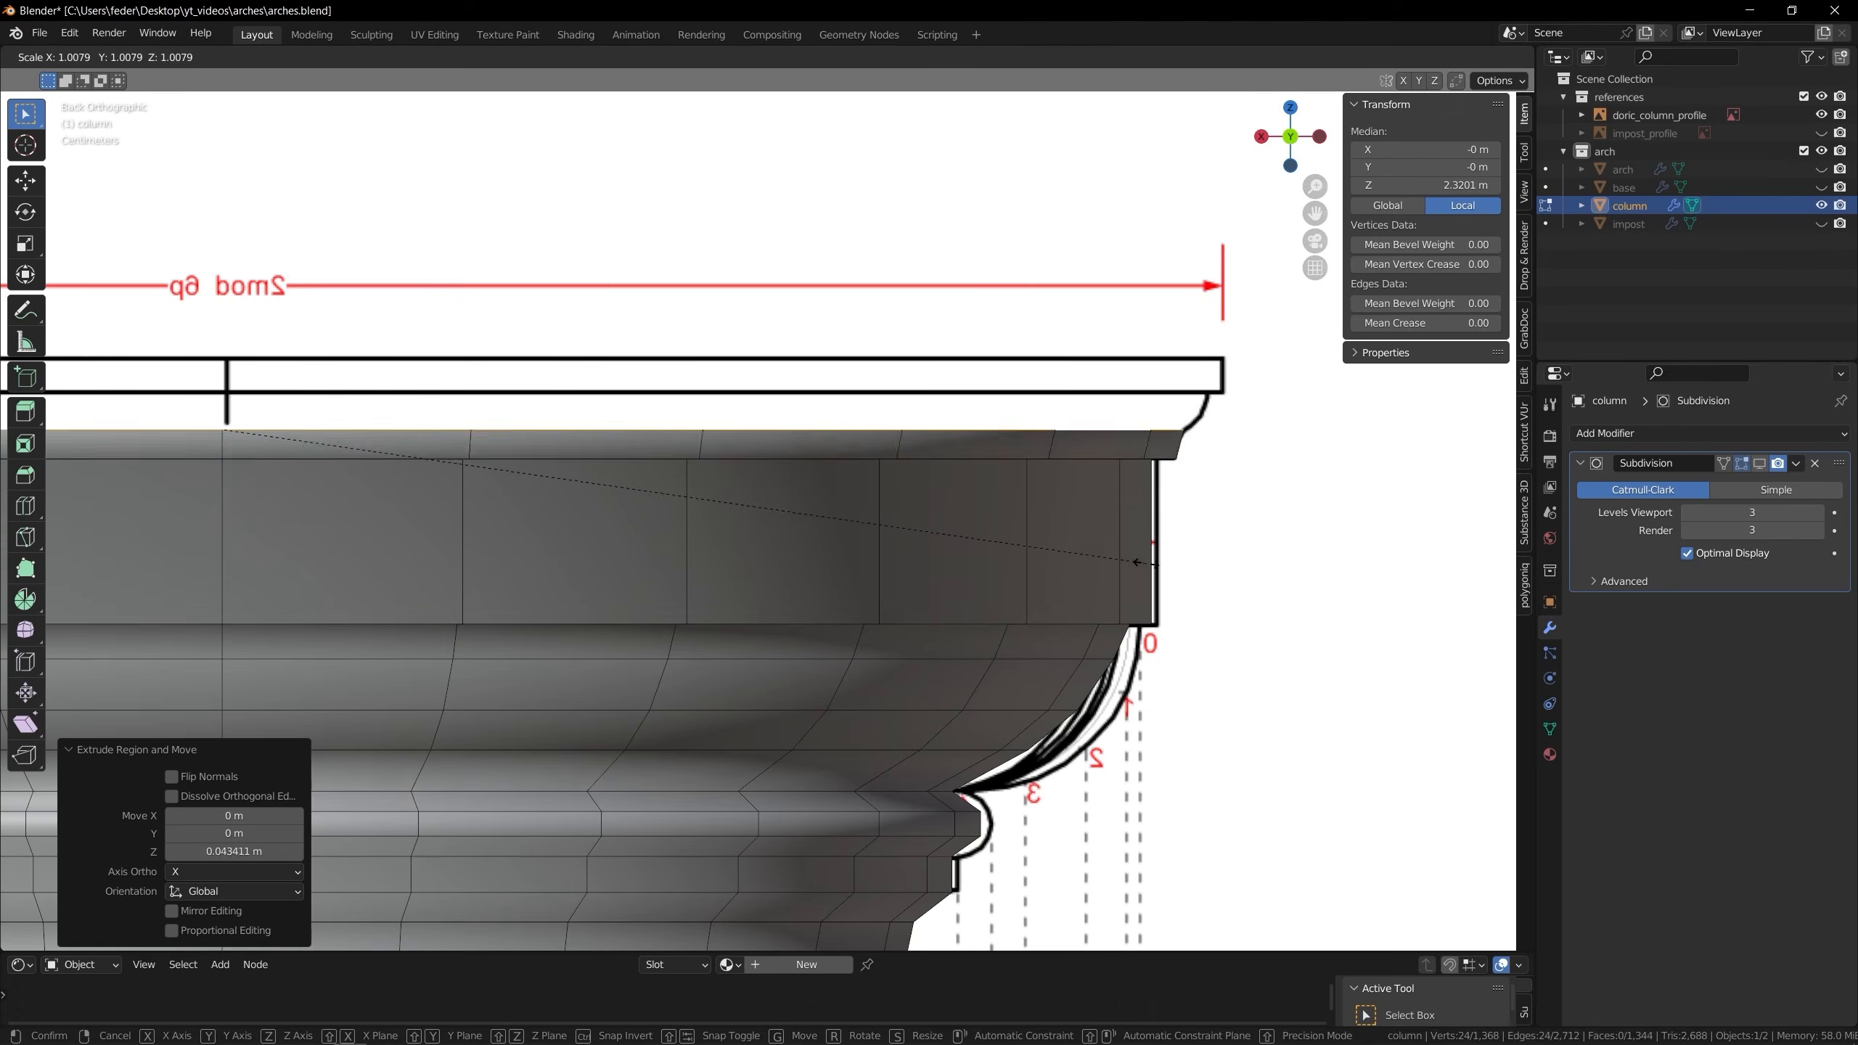
{"action": "left_click", "coordinate": [1159, 416]}
{"action": "right_click", "coordinate": [1158, 415]}
{"action": "left_click", "coordinate": [1186, 427]}
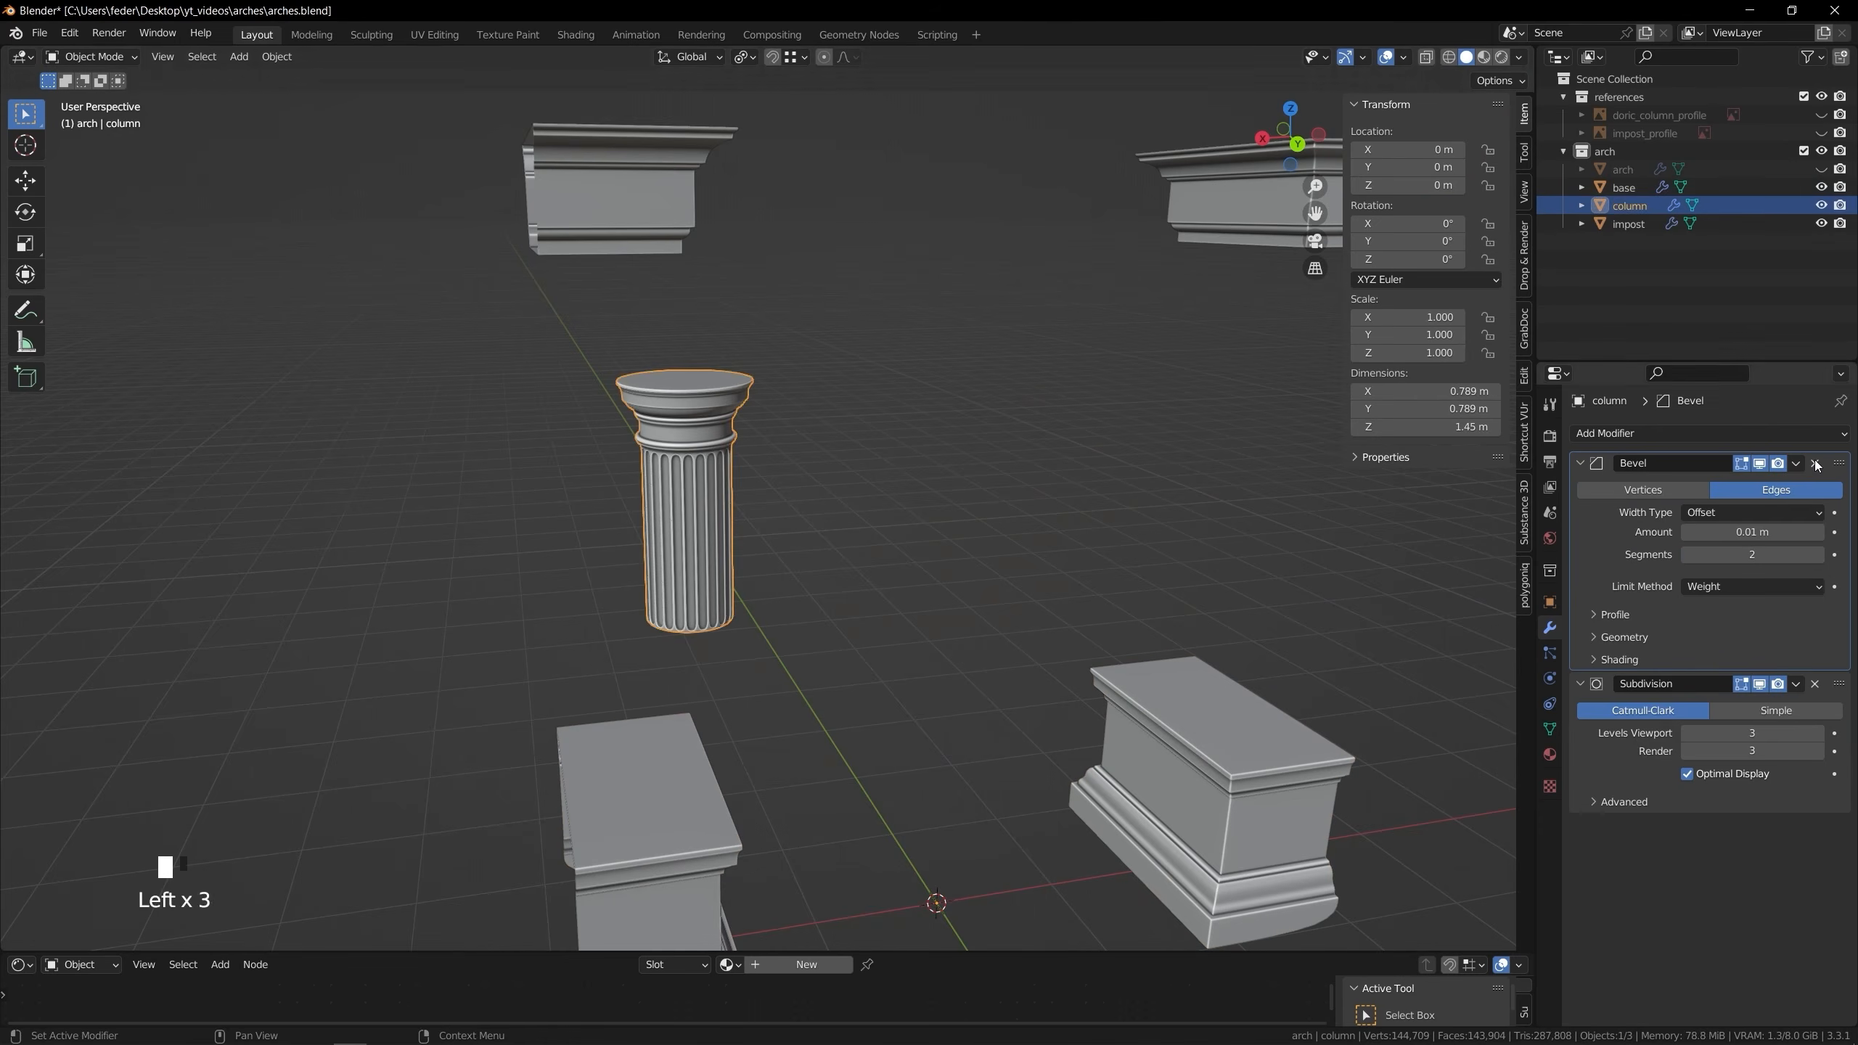
Remove the column's Bevel and Subdivision modifiers and join the column into the mirrored base object
{"action": "left_click", "coordinate": [1816, 464]}
{"action": "left_click", "coordinate": [1816, 464]}
{"action": "middle_click_drag", "start_coordinate": [908, 490], "coordinate": [851, 430]}
{"action": "left_click", "coordinate": [633, 776], "text": "shift"}
{"action": "key", "text": "ctrl+j"}
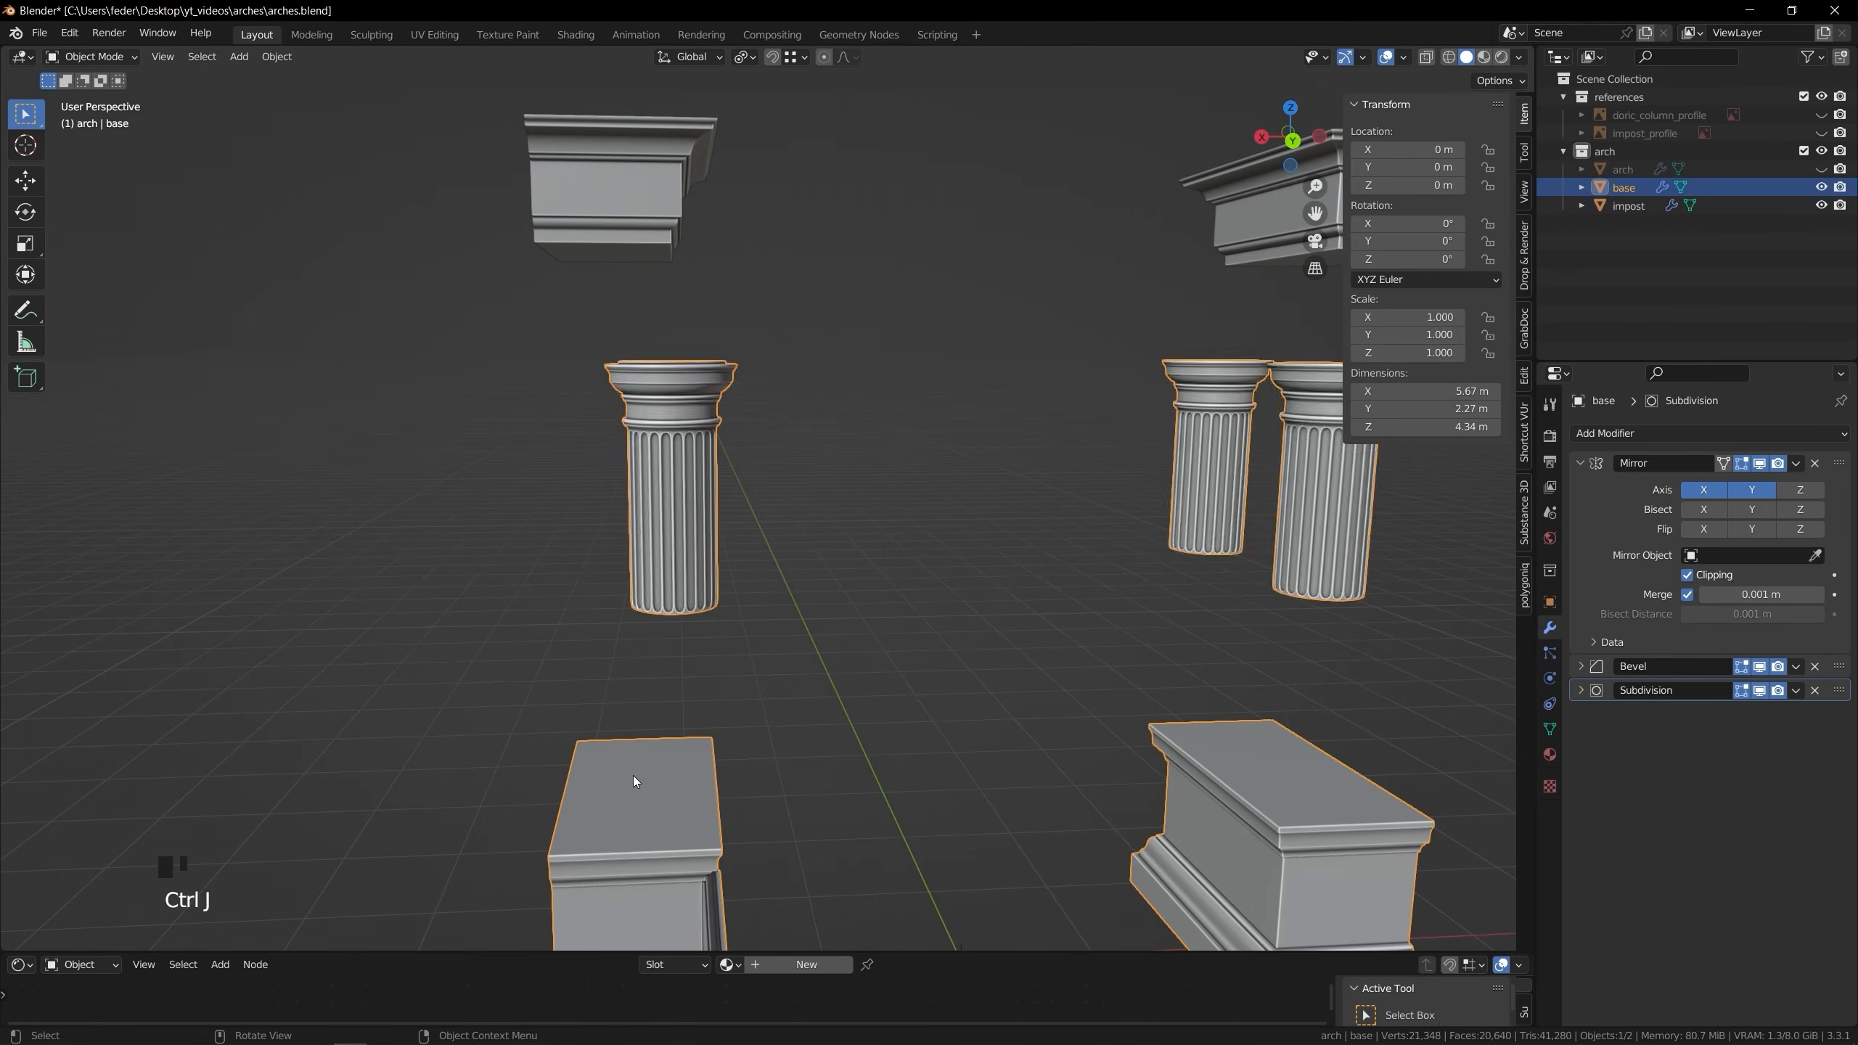
Select the linked column geometry inside the base mesh and move it along Z and Y into place beneath the impost
{"action": "middle_click_drag", "start_coordinate": [761, 512], "coordinate": [662, 462]}
{"action": "key", "text": "Tab"}
{"action": "key", "text": "l"}
{"action": "key", "text": "ctrl+KP_1"}
{"action": "key", "text": "g"}
{"action": "key", "text": "z"}
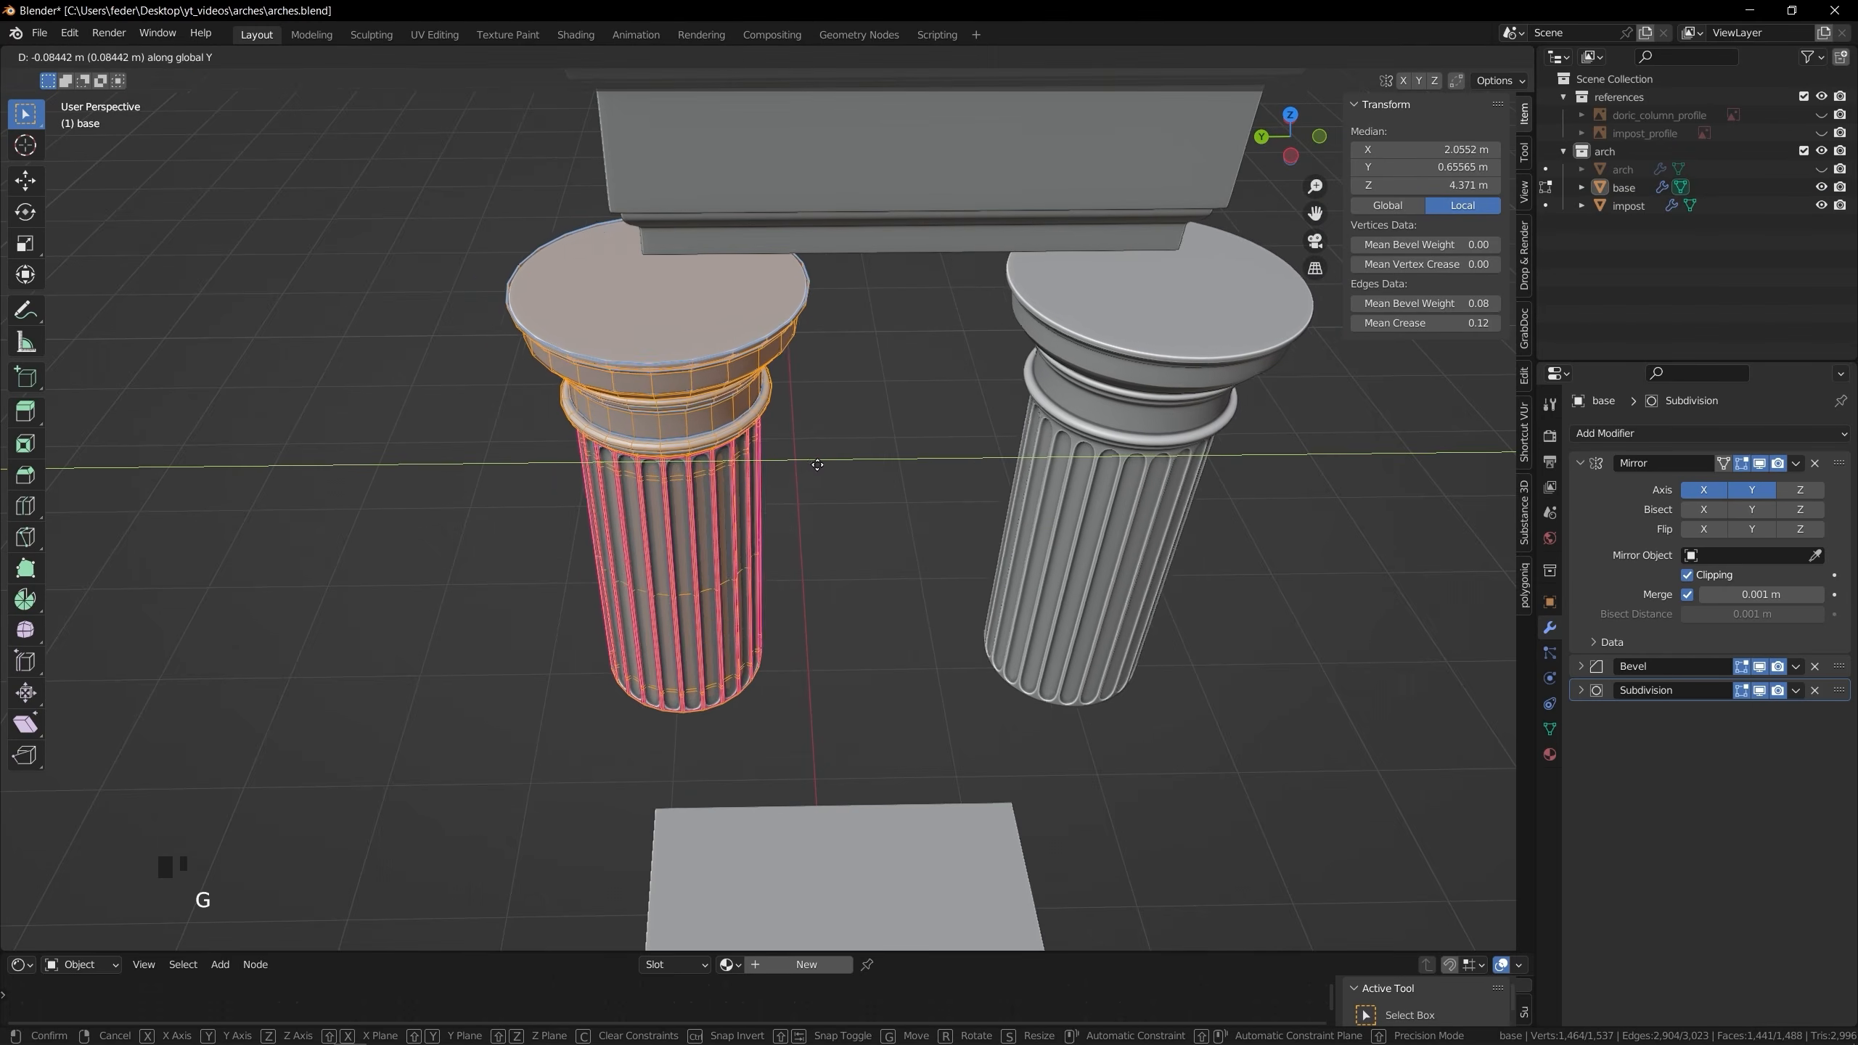
{"action": "middle_click_drag", "start_coordinate": [805, 439], "coordinate": [775, 439]}
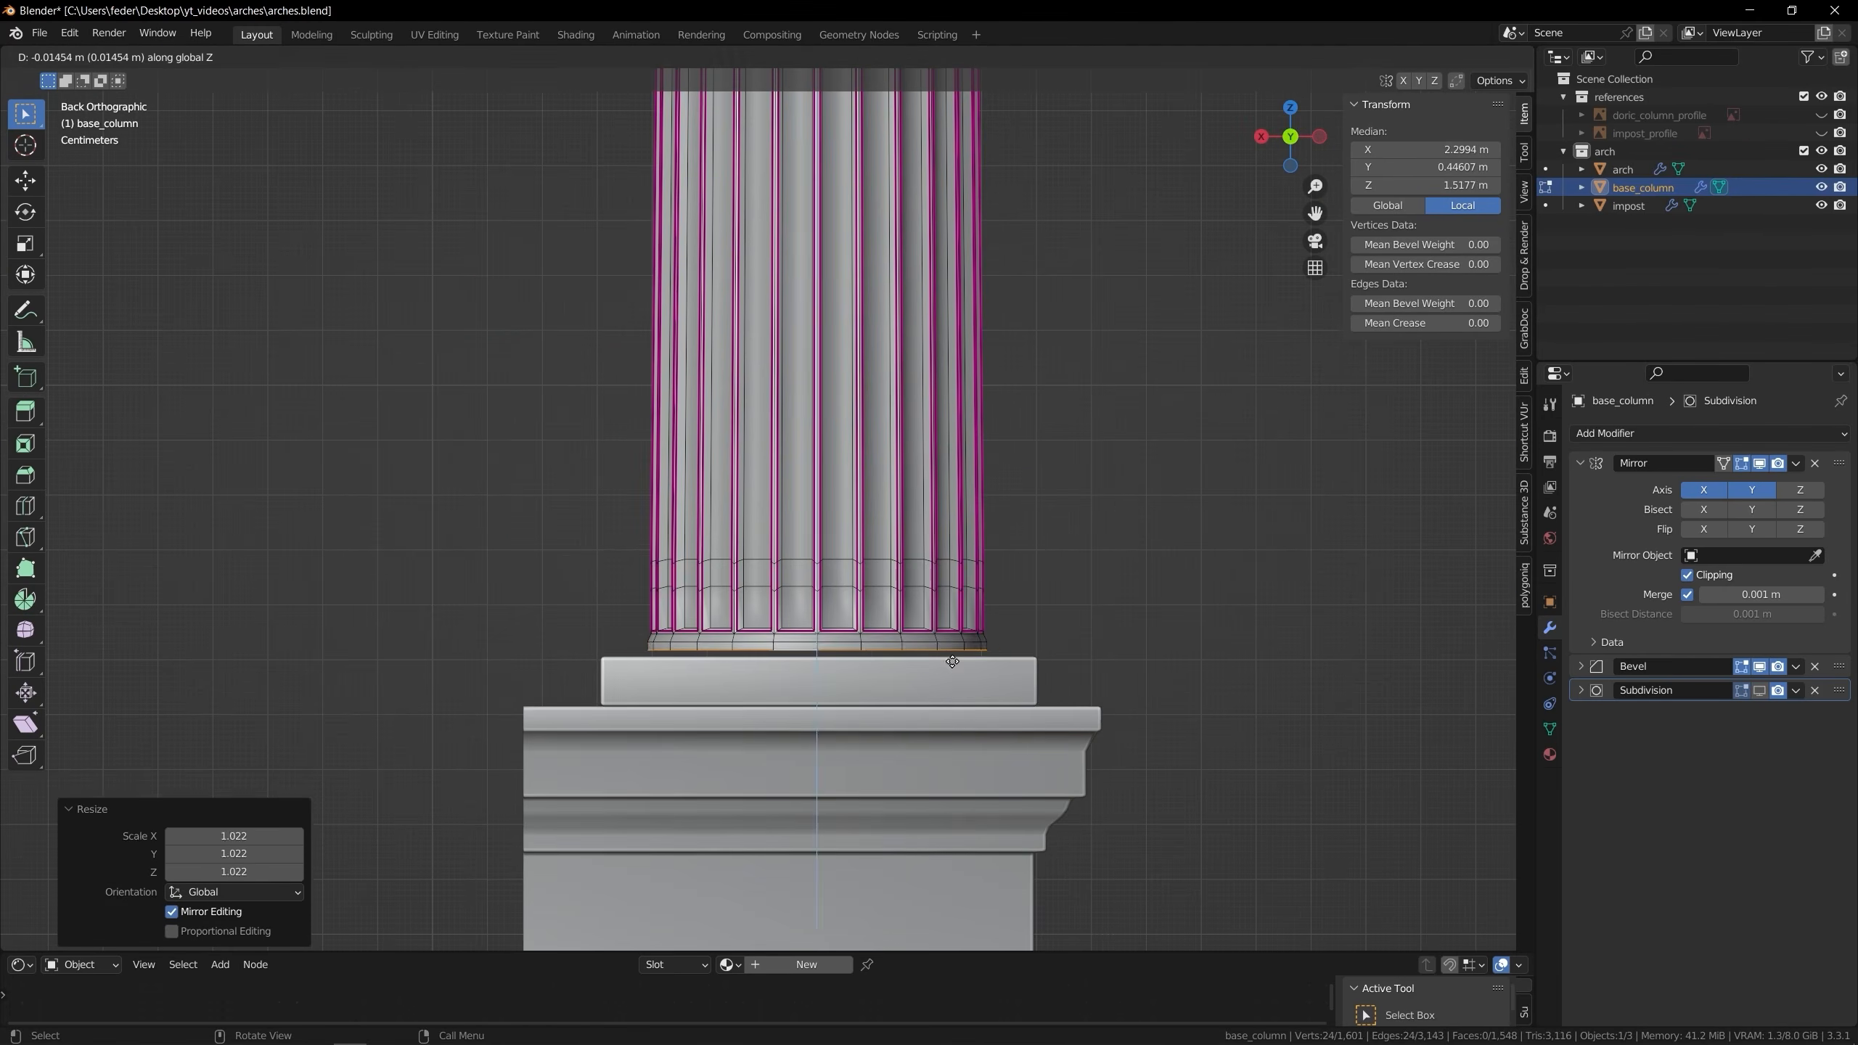
Lower the column's bottom edge loop about 0.015 m along Z toward the plinth
{"action": "left_click", "coordinate": [1091, 720]}
{"action": "key", "text": "Tab"}
{"action": "middle_click_drag", "start_coordinate": [882, 505], "coordinate": [925, 500]}
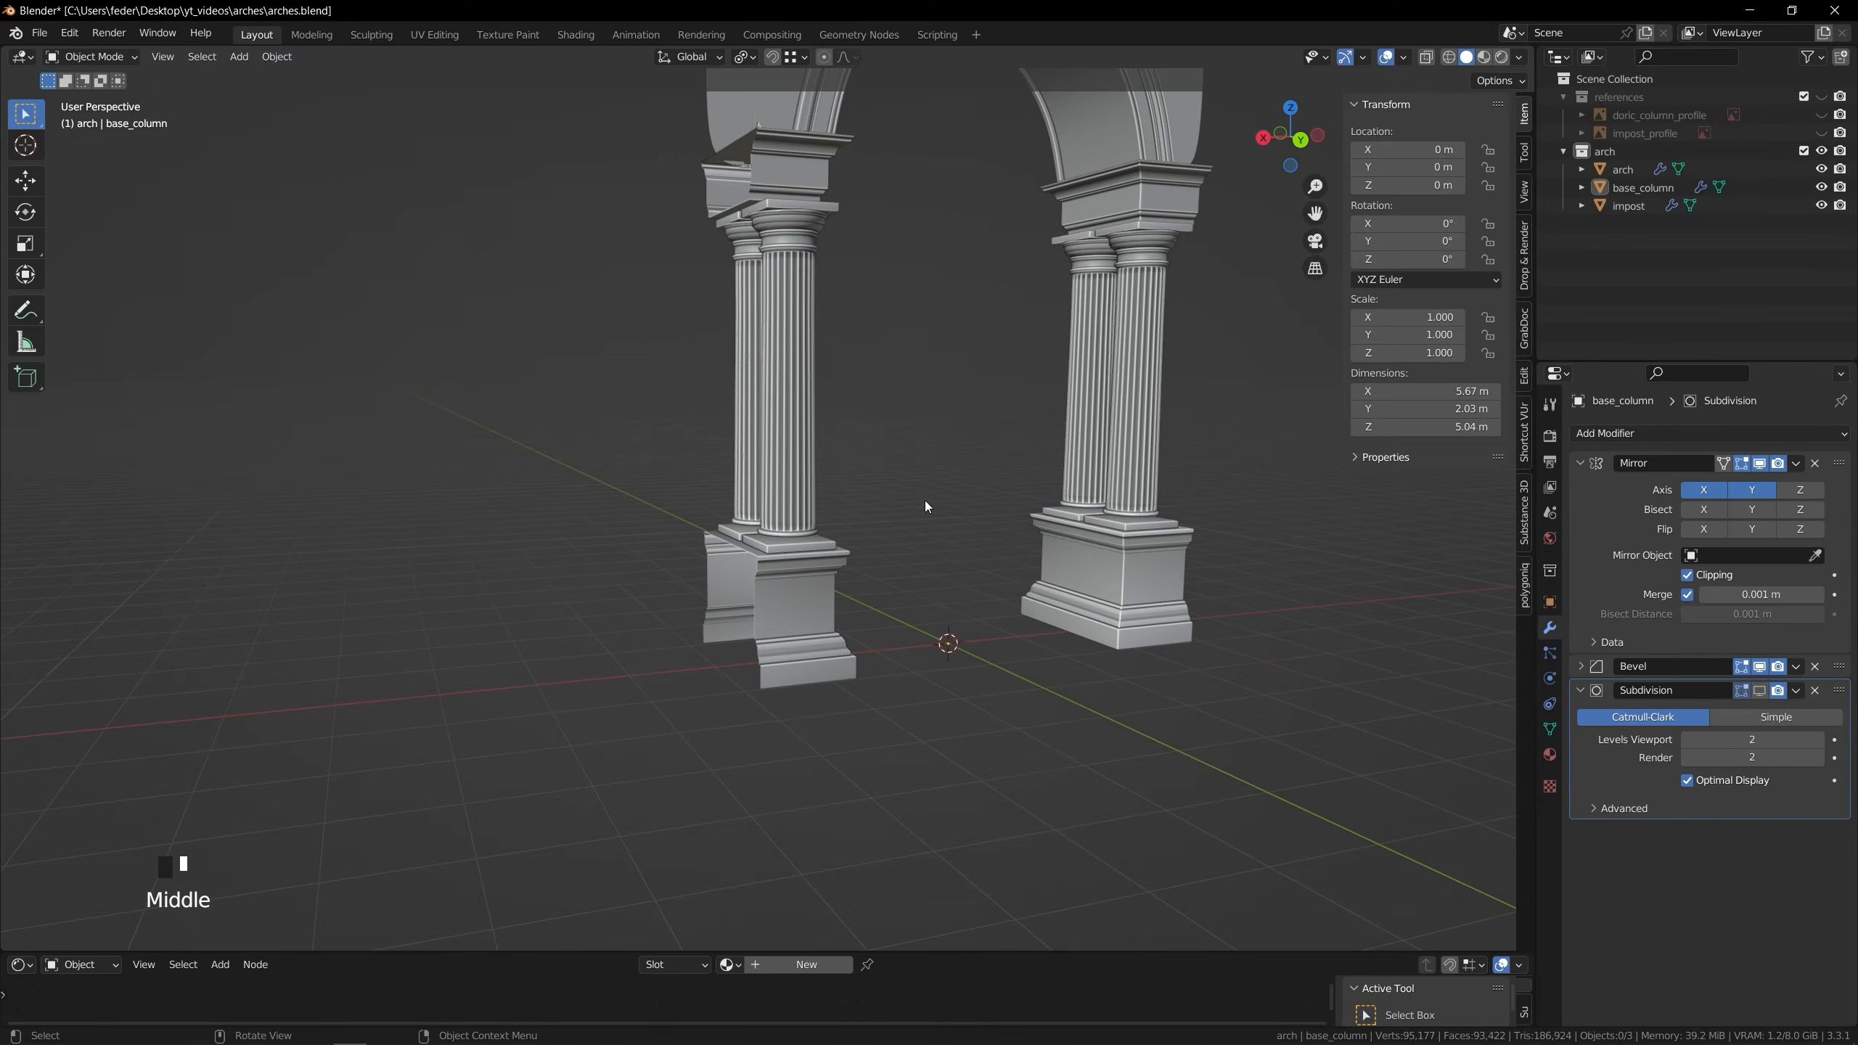
Add a torus to the base mesh, size it, and move it about 2.31 m along X and 1.54 m along Z
{"action": "key", "text": "Tab"}
{"action": "key", "text": "shift+a"}
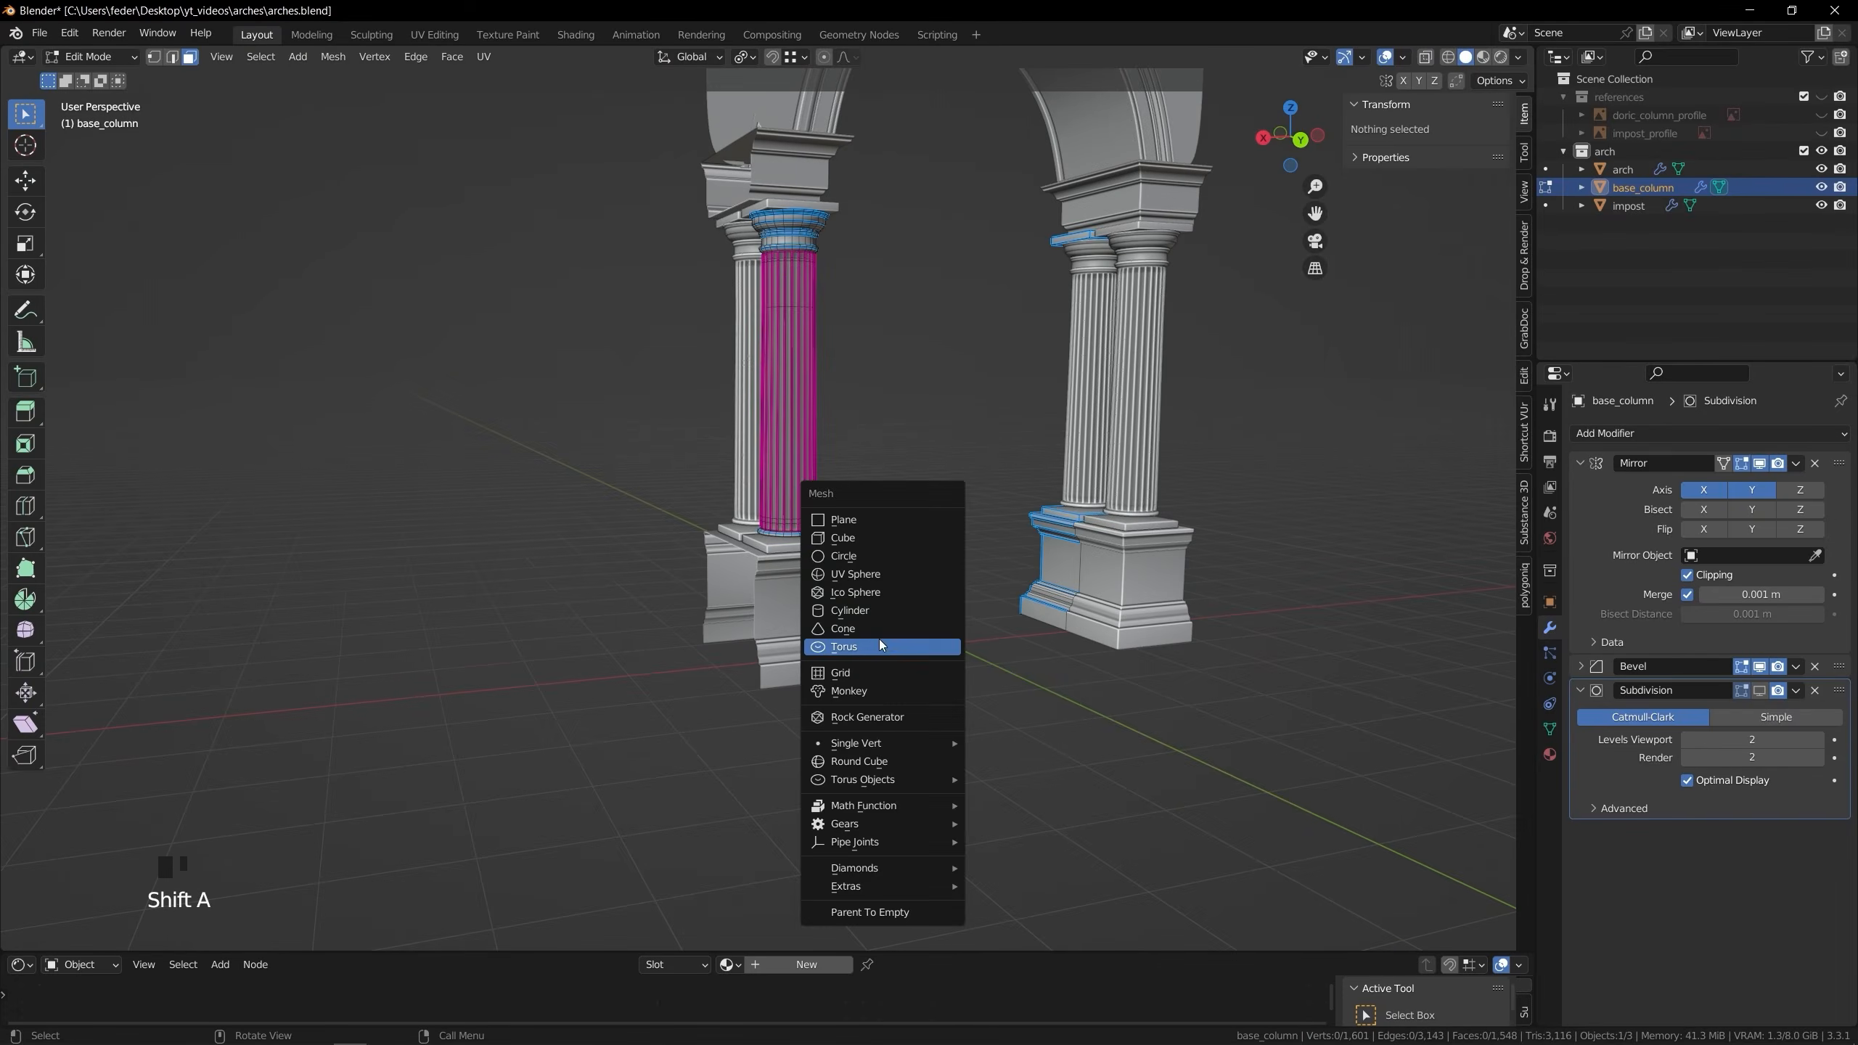
{"action": "left_click", "coordinate": [884, 645]}
{"action": "left_click_drag", "start_coordinate": [159, 780], "coordinate": [151, 779]}
{"action": "left_click", "coordinate": [1301, 143]}
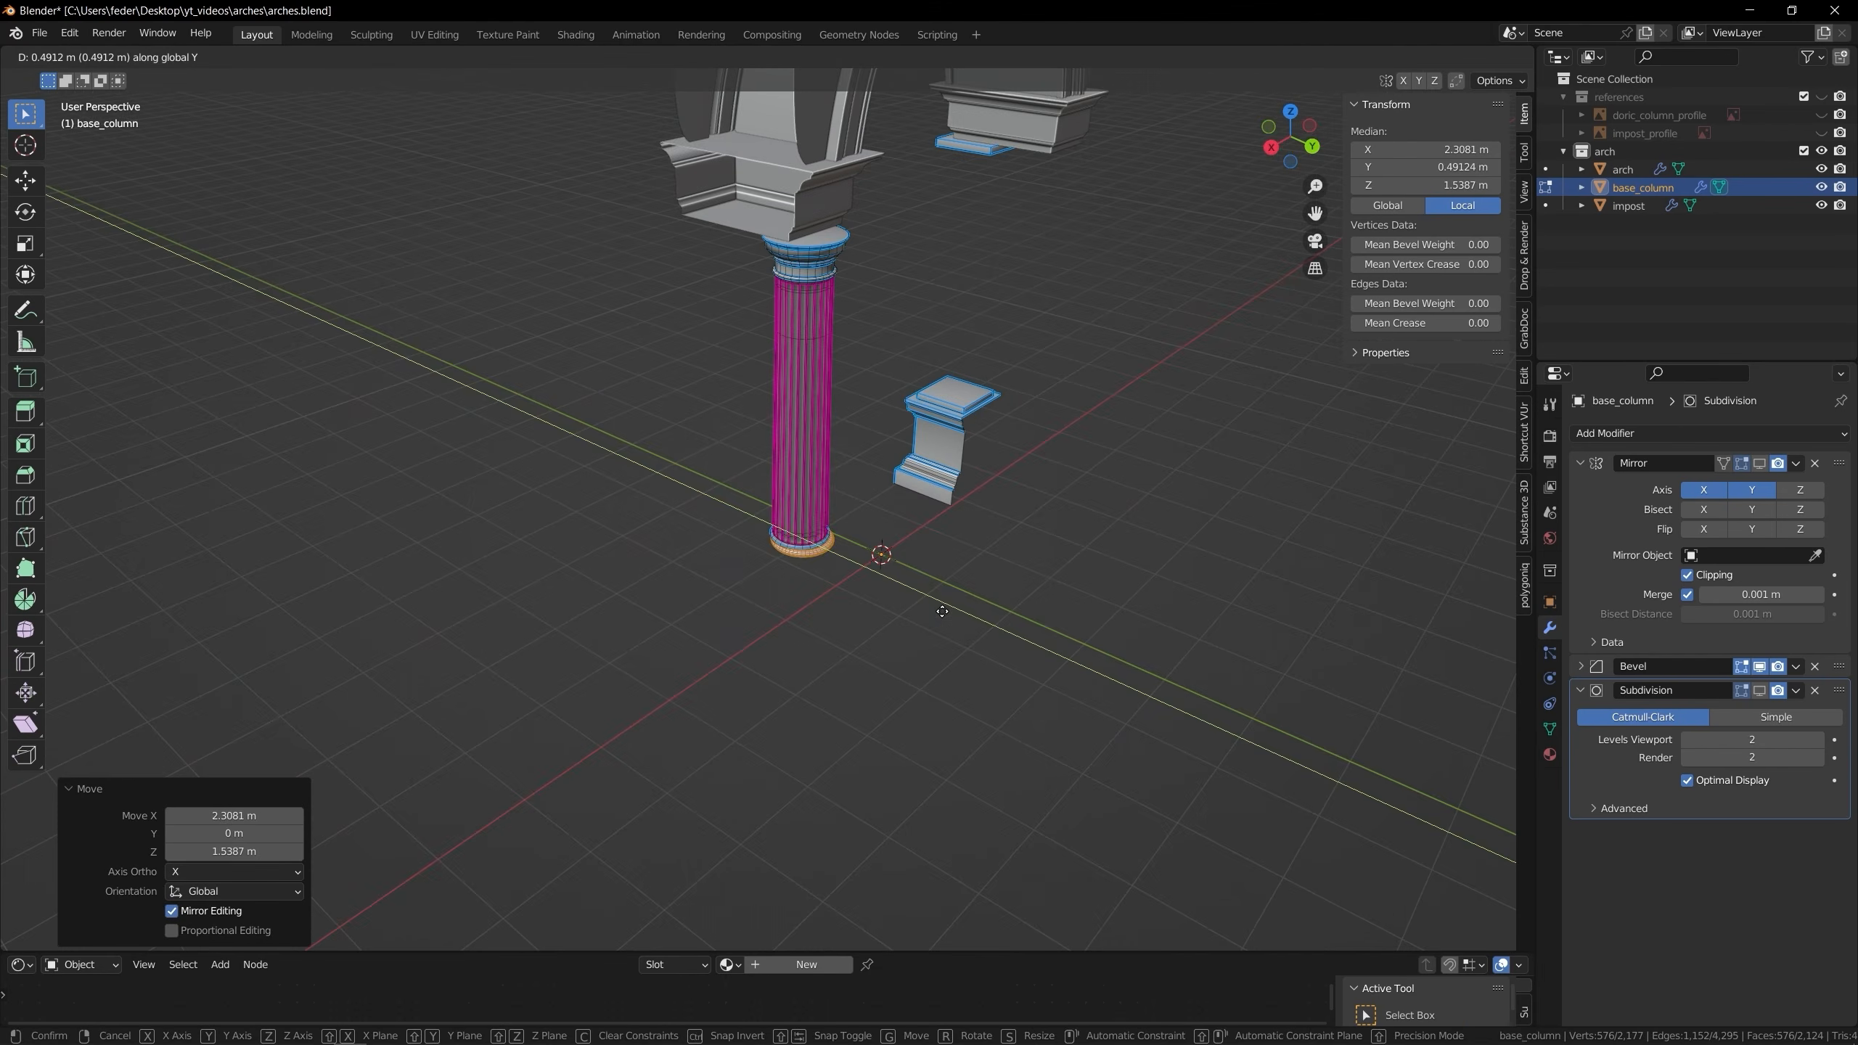
Center the torus beneath the column and place it between the shaft's foot and the square plinth
{"action": "key", "text": "KP_7"}
{"action": "scroll", "coordinate": [788, 643], "scroll_direction": "up", "scroll_amount": 5}
{"action": "key", "text": "g"}
{"action": "left_click", "coordinate": [1198, 463]}
{"action": "key", "text": "KP_1"}
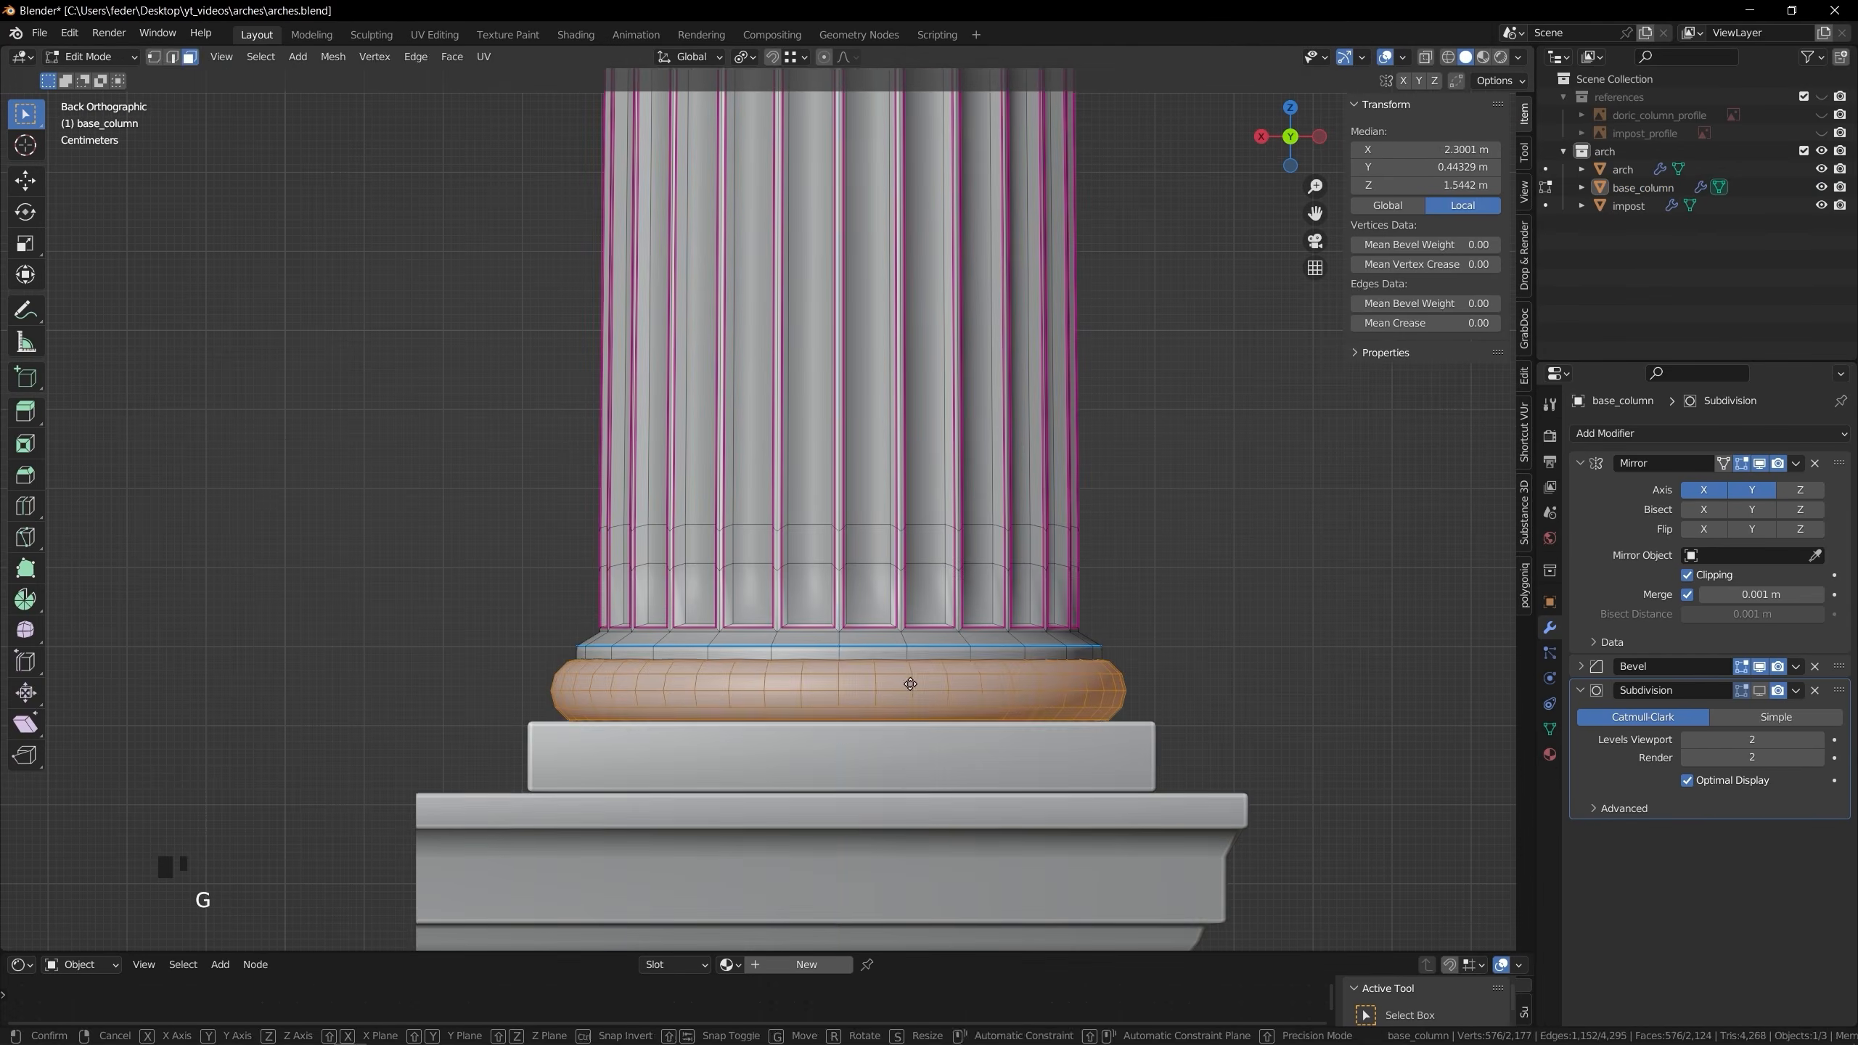
{"action": "key", "text": "Tab"}
{"action": "middle_click_drag", "start_coordinate": [1200, 512], "coordinate": [817, 569]}
{"action": "key", "text": "ctrl+KP_1"}
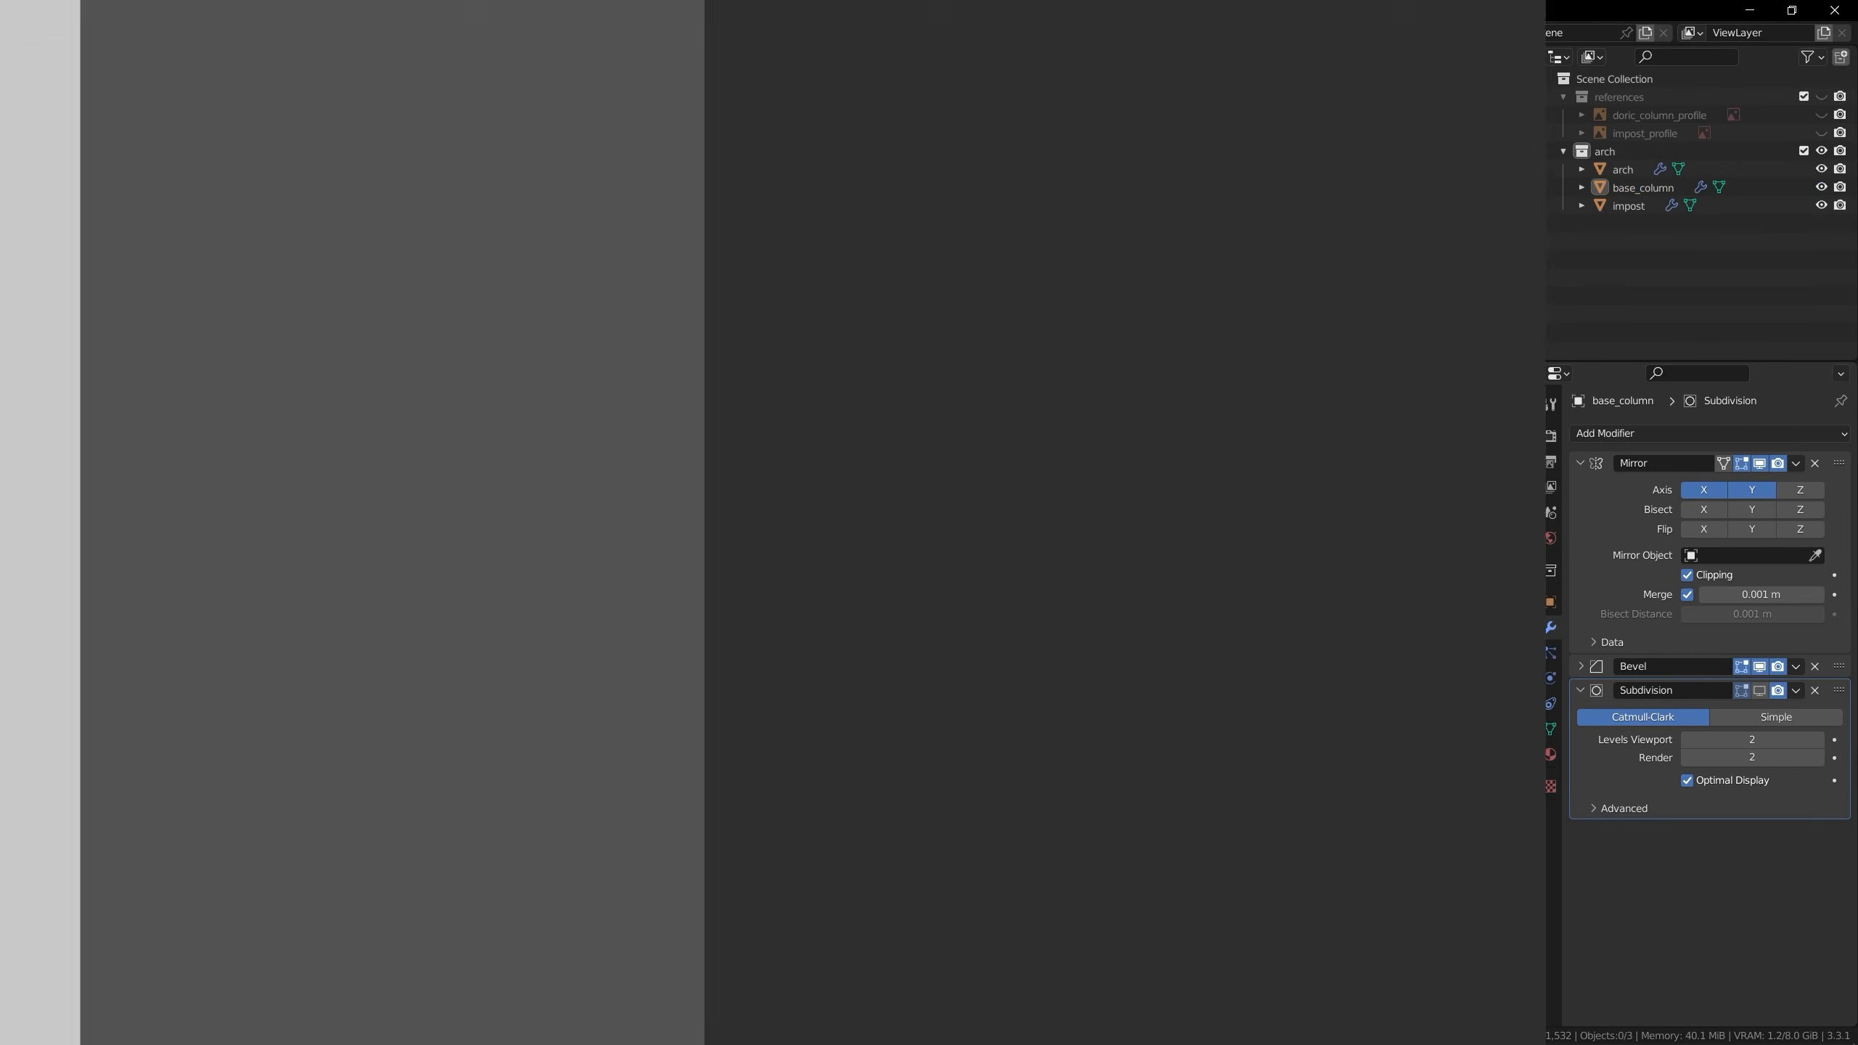
Add a cube and move its geometry 9.4244 m up along Z above the arch
{"action": "key", "text": "alt+1"}
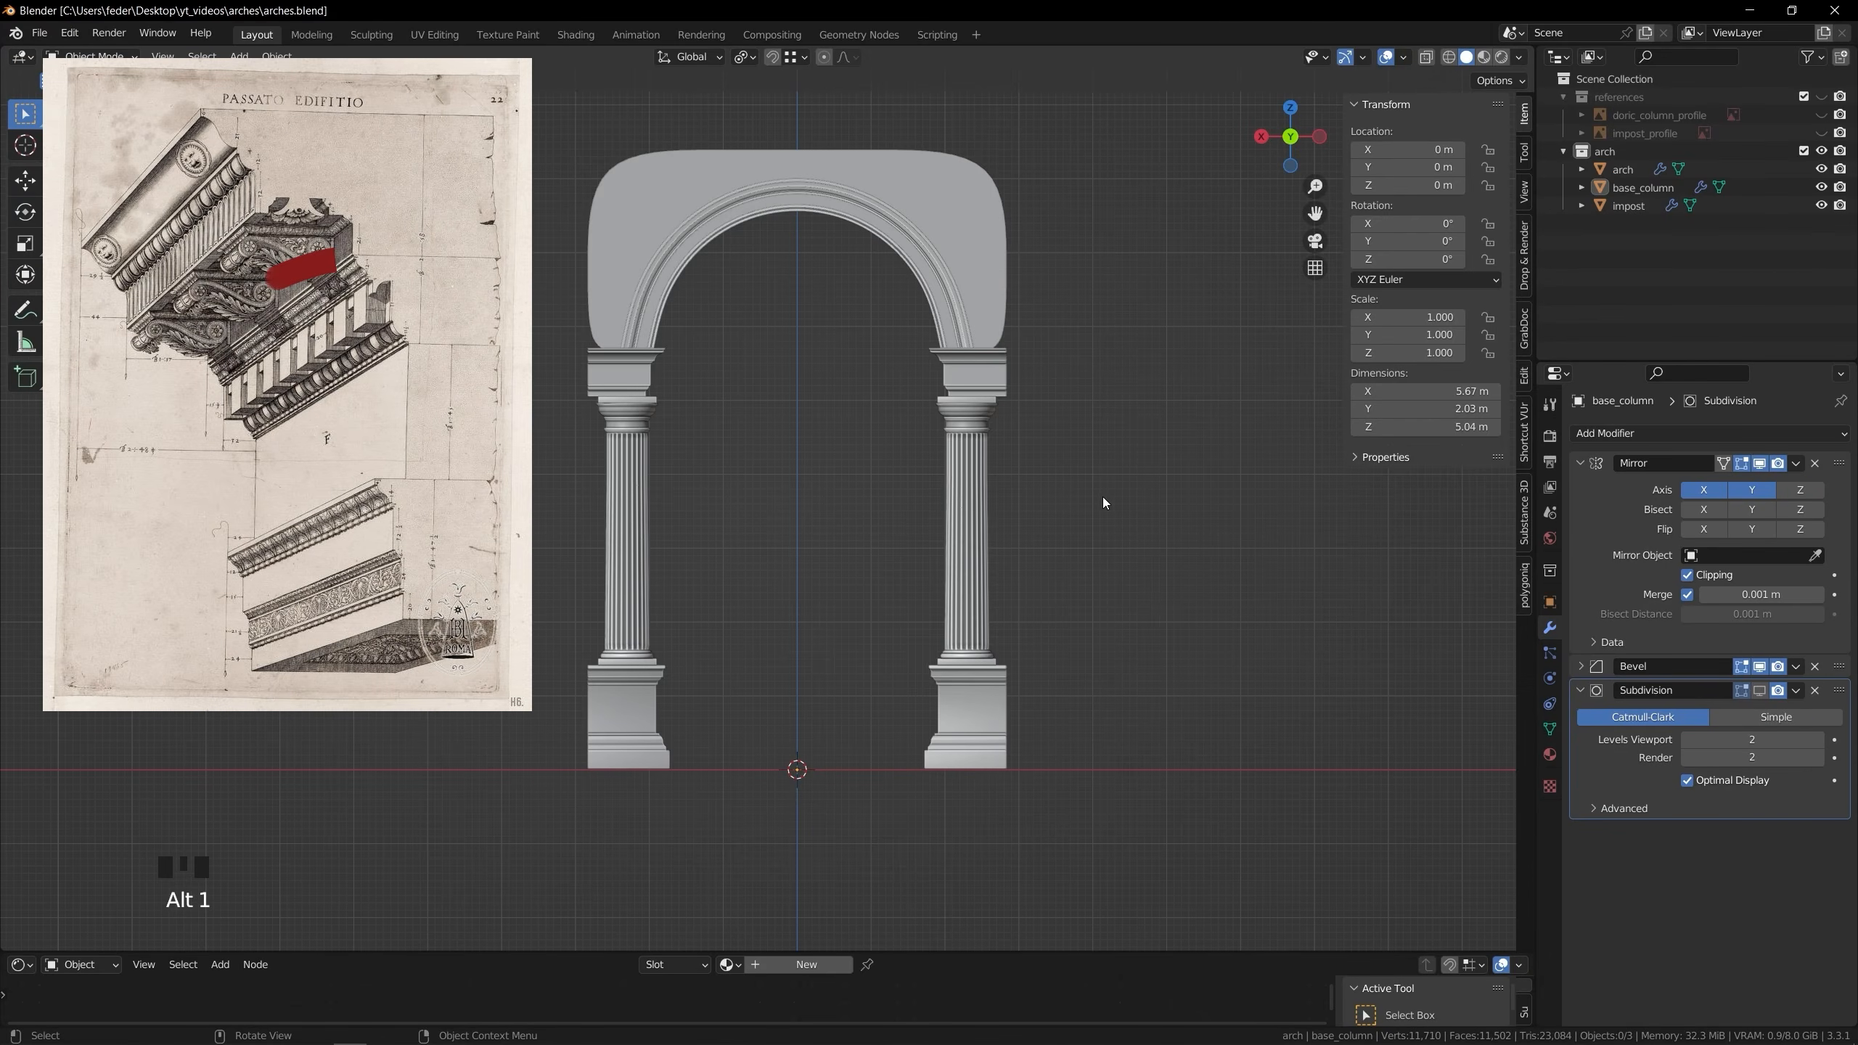
{"action": "key", "text": "shift+a"}
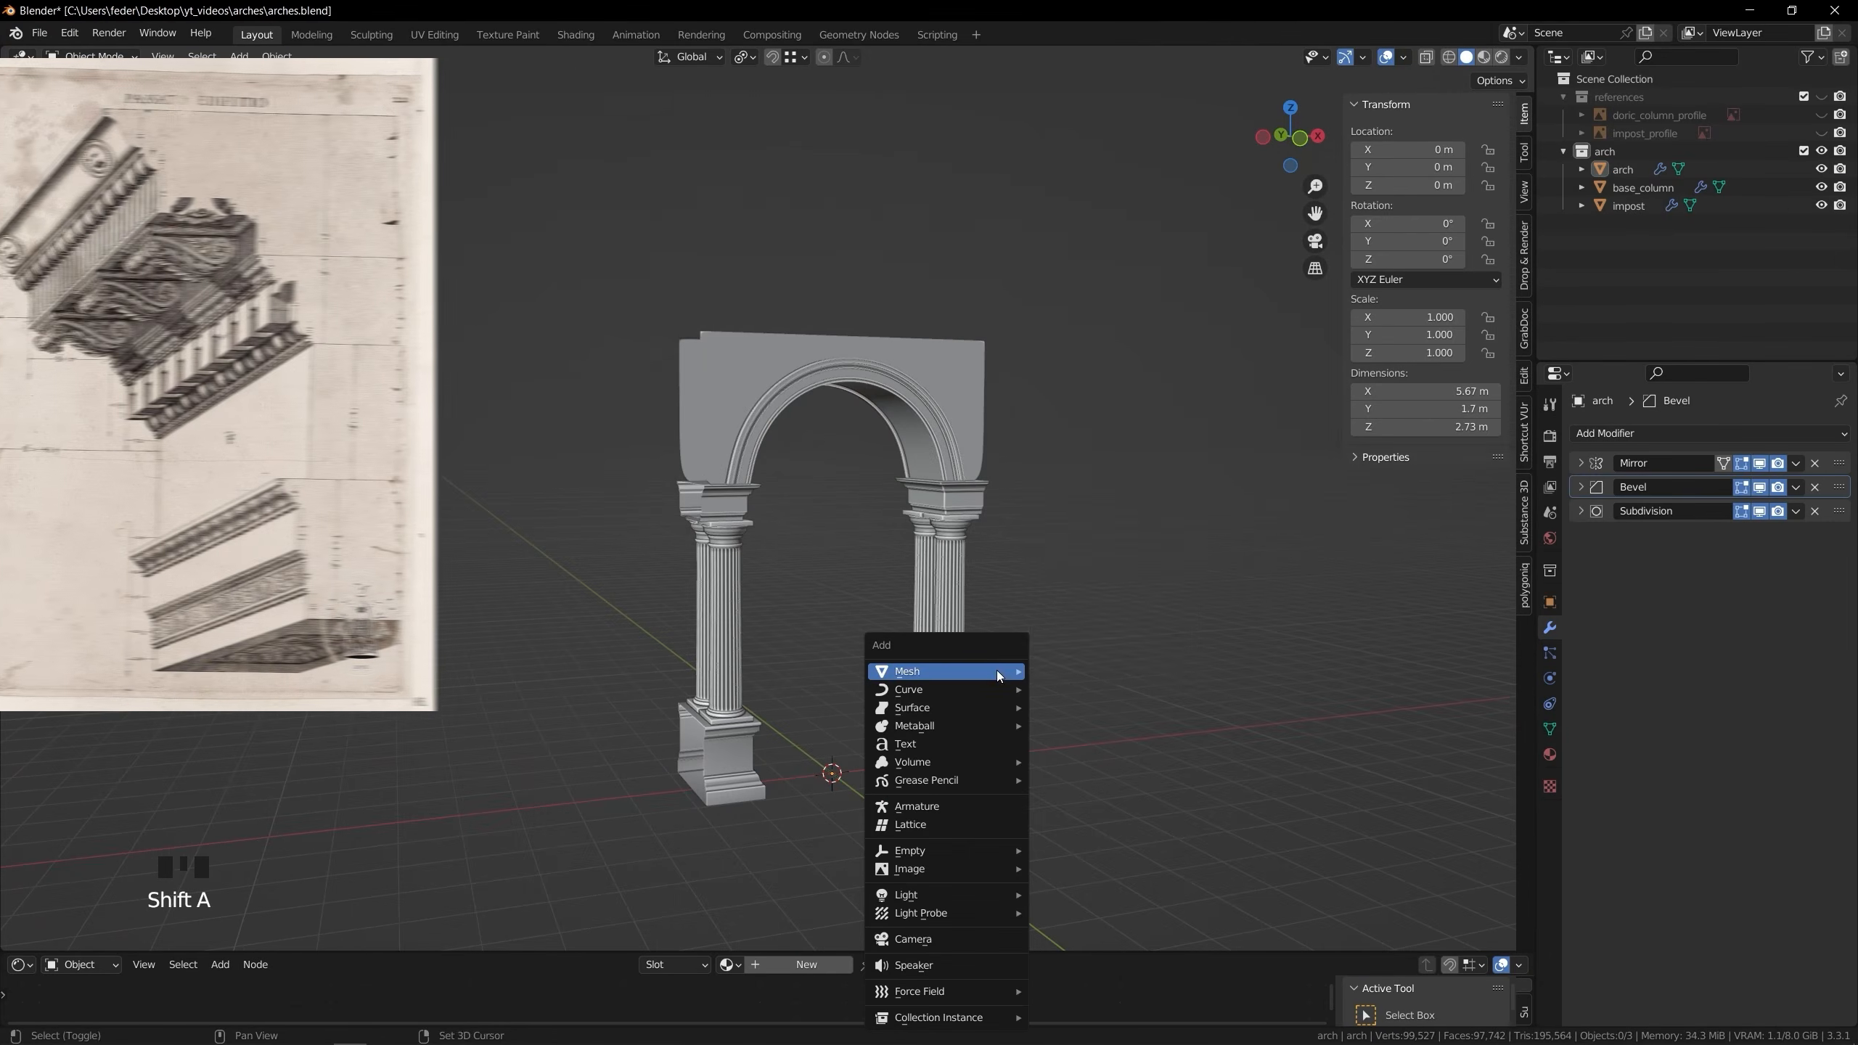
{"action": "left_click", "coordinate": [1068, 684]}
{"action": "key", "text": "Tab"}
{"action": "key", "text": "g"}
{"action": "key", "text": "z"}
{"action": "left_click", "coordinate": [898, 291]}
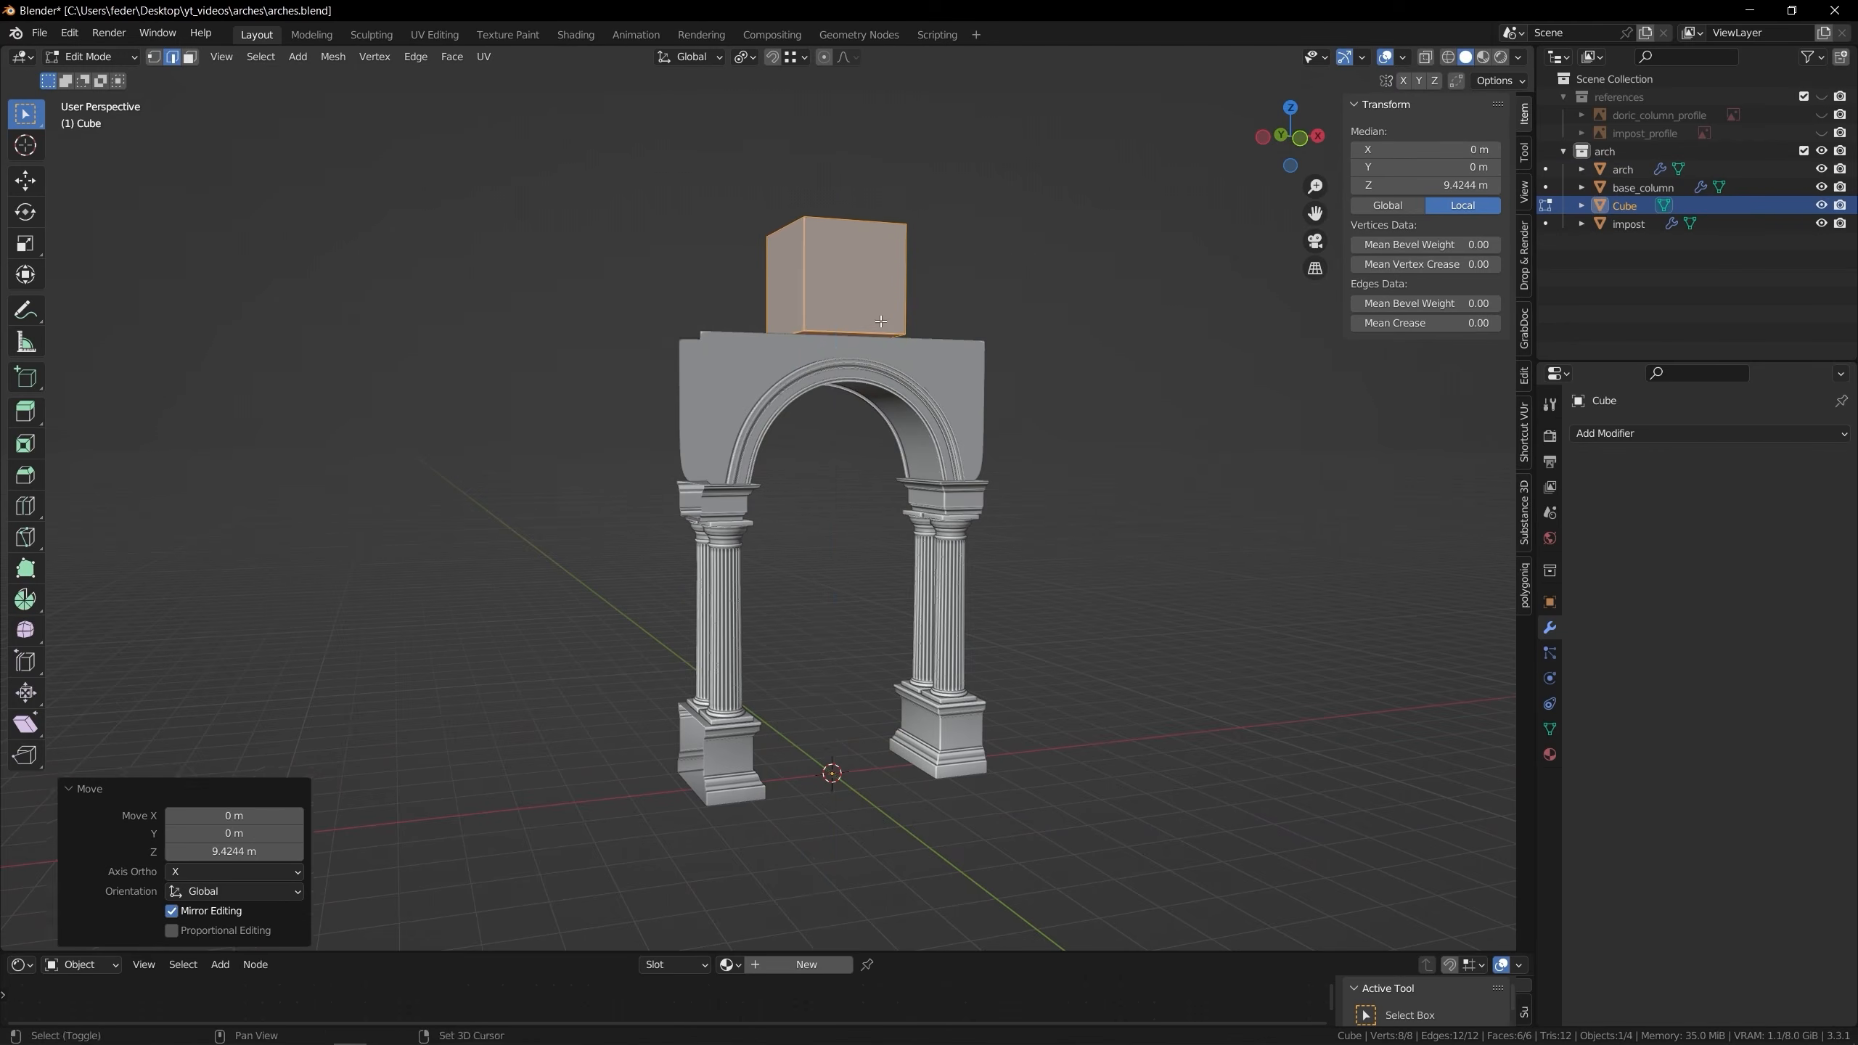
Scale the cube by 0.825 to match the arch's depth in side view
{"action": "middle_click_drag", "start_coordinate": [900, 292], "coordinate": [896, 708]}
{"action": "left_click", "coordinate": [1282, 139]}
{"action": "scroll", "coordinate": [974, 311], "scroll_direction": "up", "scroll_amount": 4}
{"action": "key", "text": "s"}
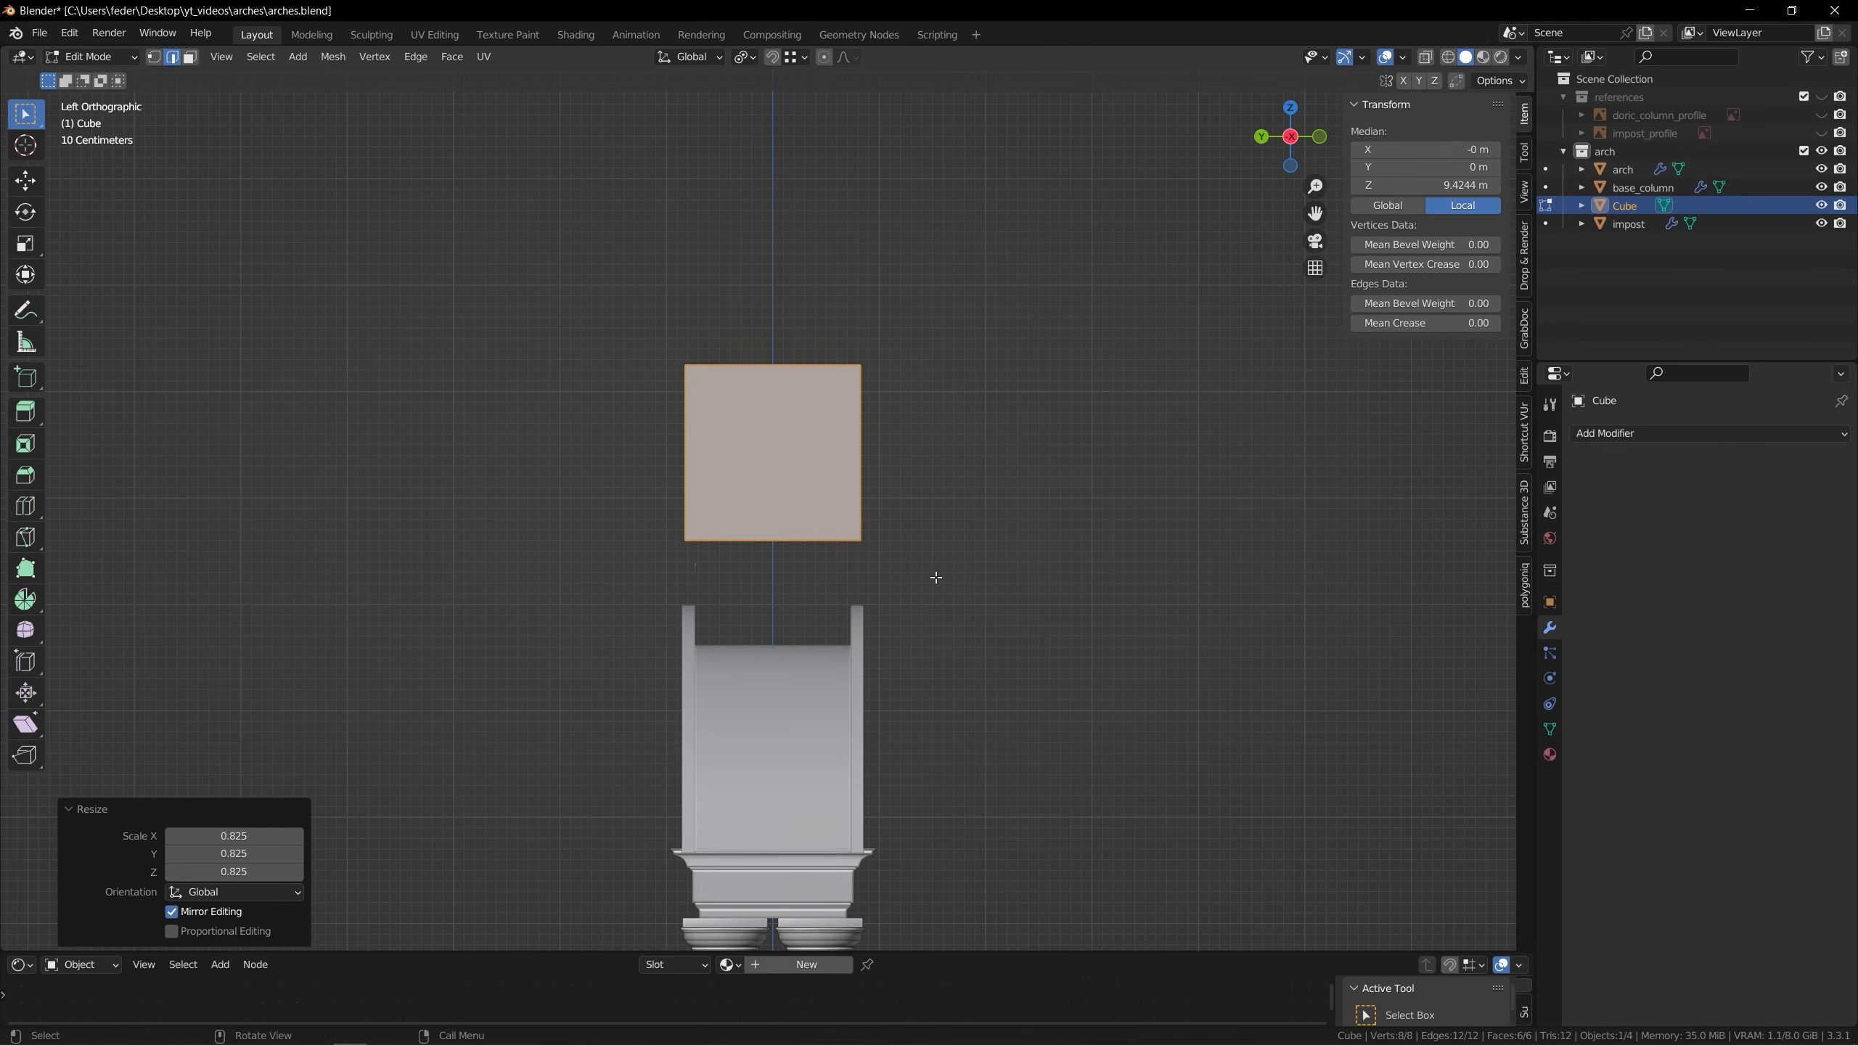
{"action": "middle_click_drag", "start_coordinate": [937, 578], "coordinate": [1243, 541]}
Lower the cube along Z onto the arch's top and scale it by 1.028
{"action": "left_click", "coordinate": [1288, 138]}
{"action": "scroll", "coordinate": [915, 541], "scroll_direction": "up", "scroll_amount": 3}
{"action": "key", "text": "g"}
{"action": "key", "text": "z"}
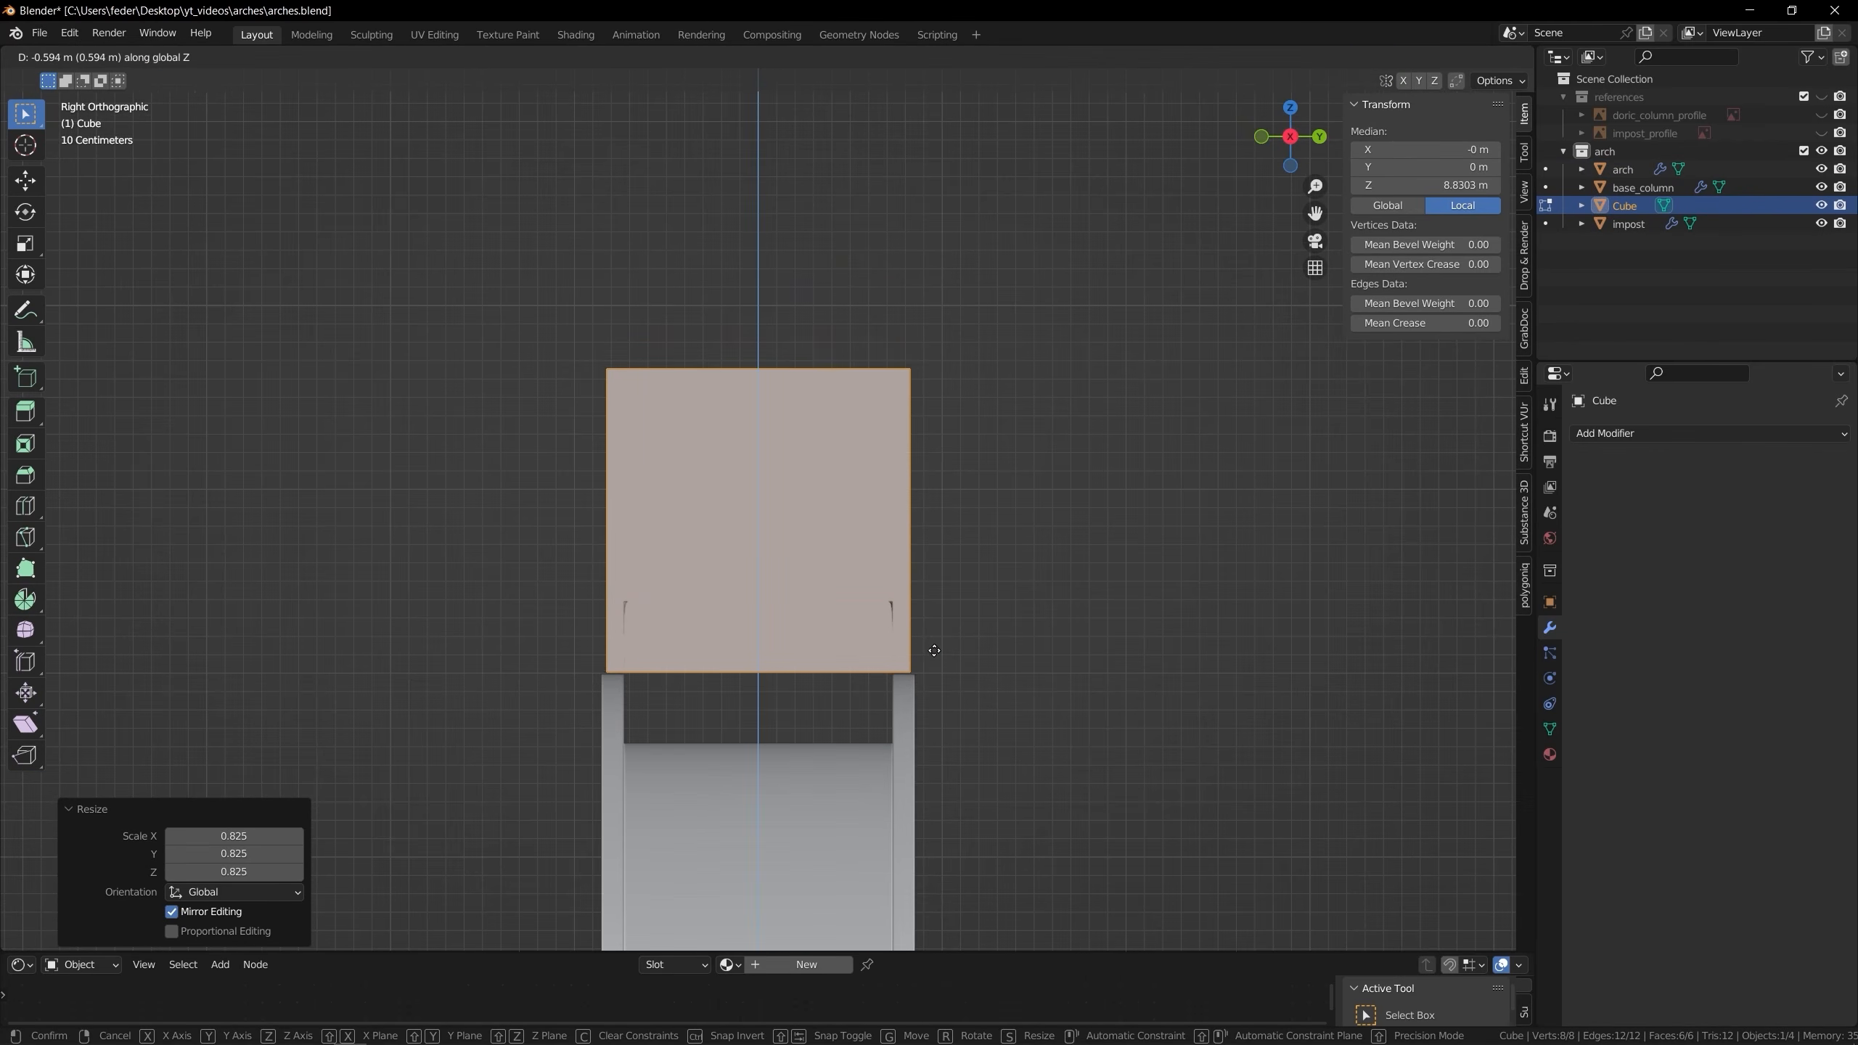
{"action": "left_click", "coordinate": [989, 664]}
{"action": "middle_click_drag", "start_coordinate": [990, 663], "coordinate": [805, 607]}
{"action": "key", "text": "g"}
{"action": "key", "text": "z"}
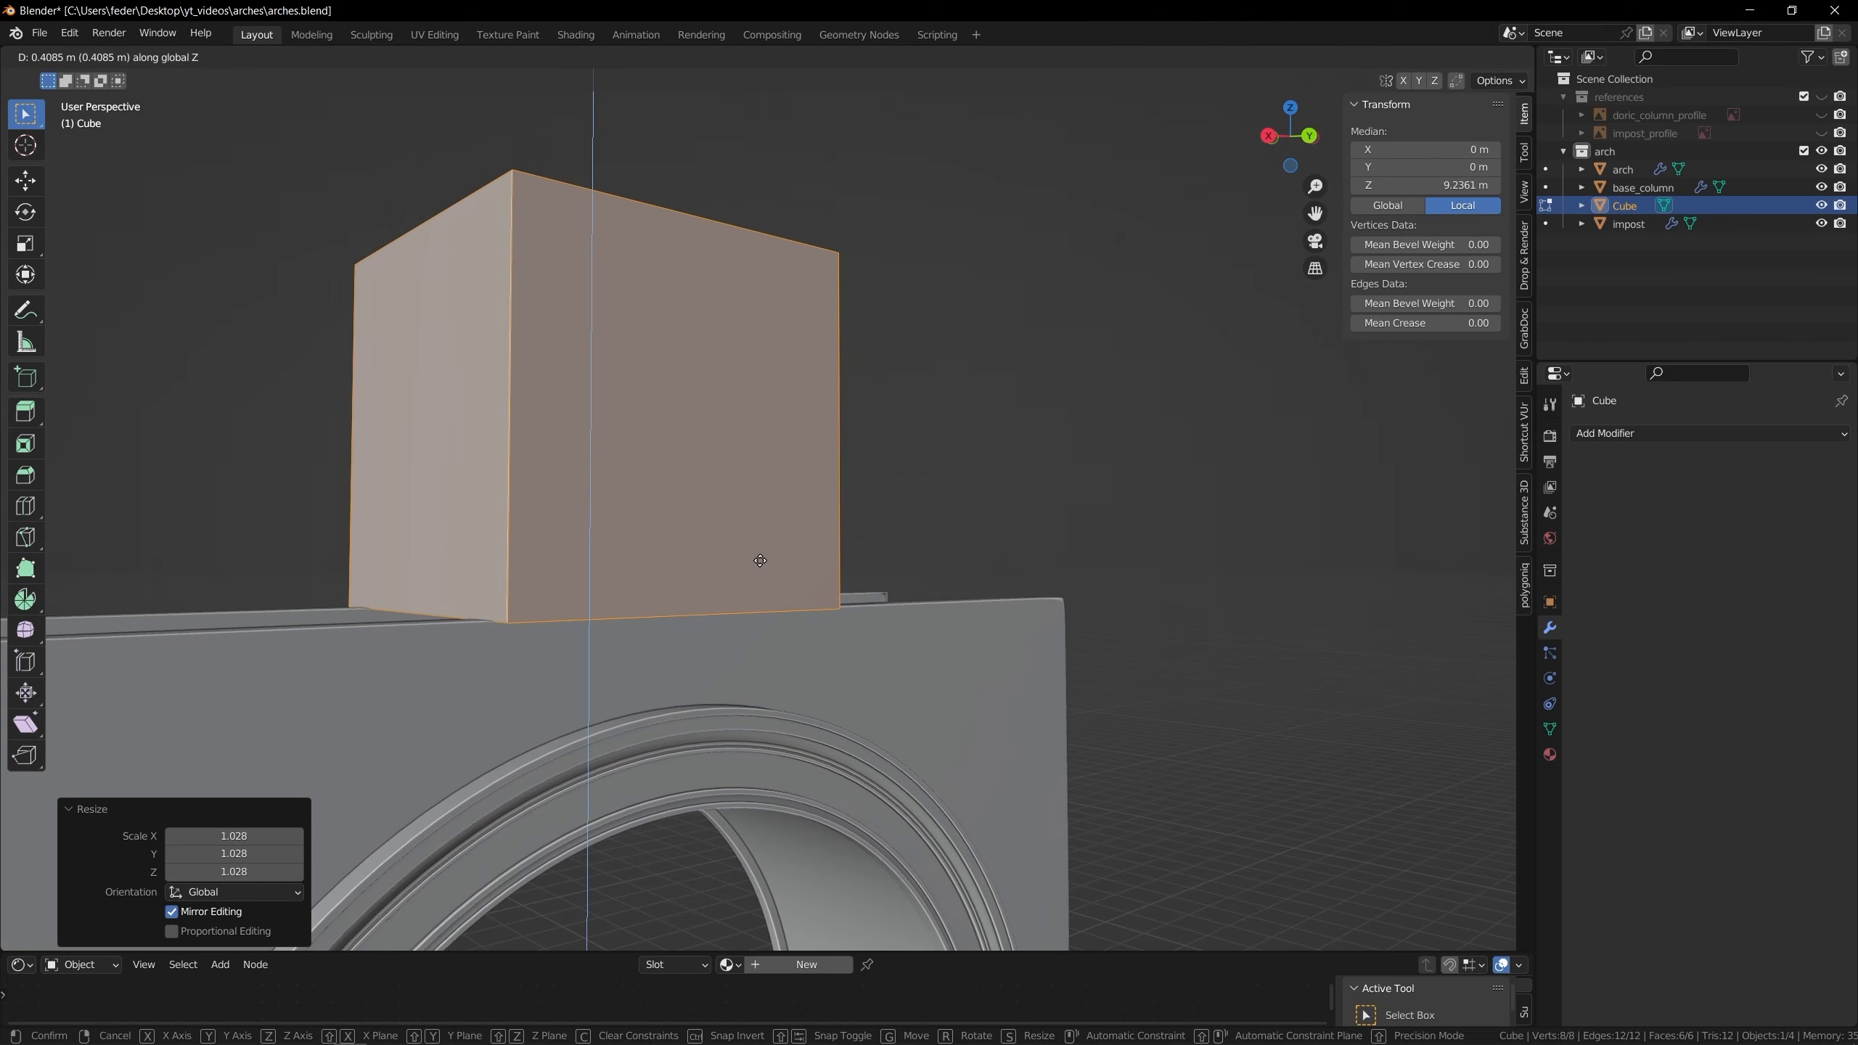
{"action": "left_click", "coordinate": [1066, 400]}
{"action": "scroll", "coordinate": [951, 380], "scroll_direction": "up", "scroll_amount": 3}
Delete the cube's top and bottom faces
{"action": "key", "text": "3"}
{"action": "middle_click_drag", "start_coordinate": [863, 147], "coordinate": [790, 585], "text": "shift"}
{"action": "left_click", "coordinate": [834, 355]}
{"action": "left_click", "coordinate": [750, 289], "text": "shift"}
{"action": "key", "text": "x"}
{"action": "left_click", "coordinate": [750, 327]}
Lower the open cube's top edge loop 1.477 m along Z to leave a low base band
{"action": "scroll", "coordinate": [749, 330], "scroll_direction": "up", "scroll_amount": 2}
{"action": "scroll", "coordinate": [752, 308], "scroll_direction": "down", "scroll_amount": 4}
{"action": "key", "text": "2"}
{"action": "left_click", "coordinate": [752, 301], "text": "alt"}
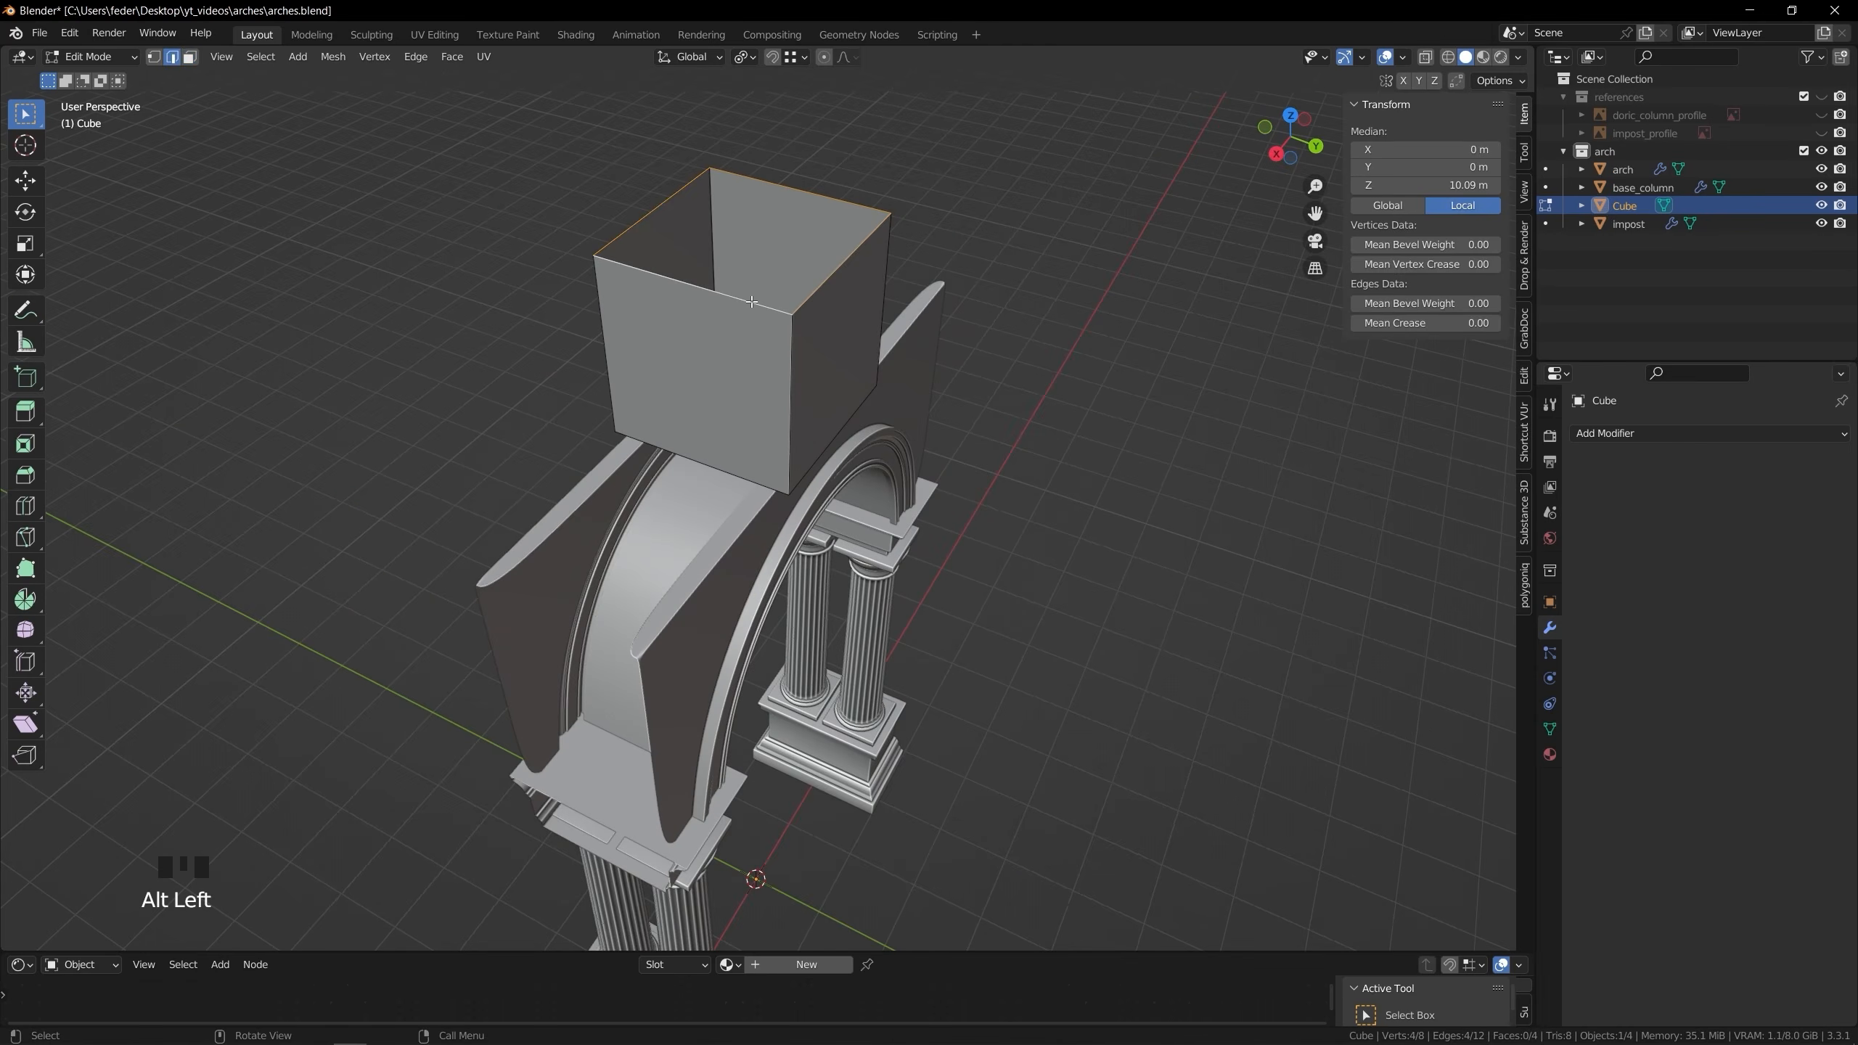
{"action": "left_click", "coordinate": [775, 455]}
{"action": "middle_click_drag", "start_coordinate": [775, 455], "coordinate": [755, 290]}
{"action": "scroll", "coordinate": [753, 344], "scroll_direction": "up", "scroll_amount": 5}
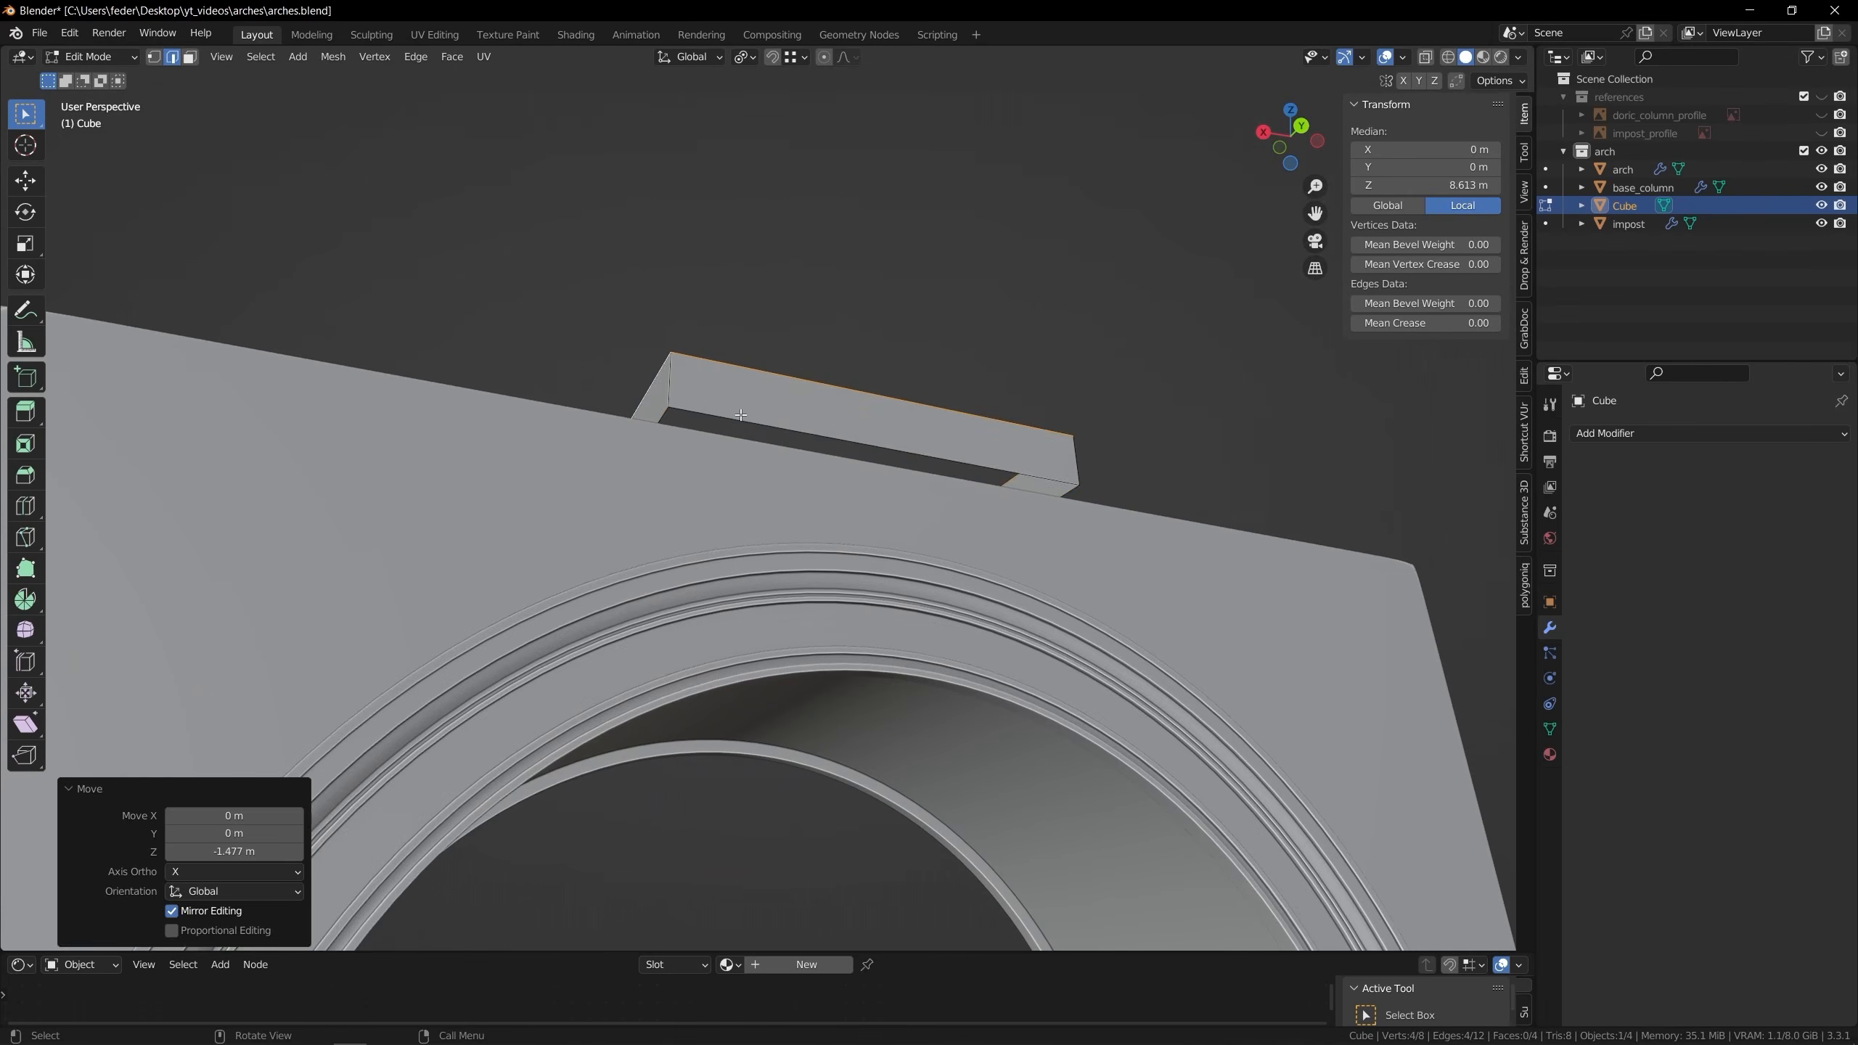
Fill the band's open bottom edge loop with a face
{"action": "left_click", "coordinate": [794, 443], "text": "alt"}
{"action": "key", "text": "f"}
{"action": "middle_click_drag", "start_coordinate": [795, 446], "coordinate": [799, 498]}
Move the band's top edge loop along Z to adjust its height
{"action": "left_click", "coordinate": [772, 403], "text": "alt"}
{"action": "scroll", "coordinate": [805, 415], "scroll_direction": "down", "scroll_amount": 1}
{"action": "middle_click_drag", "start_coordinate": [772, 404], "coordinate": [914, 531]}
{"action": "scroll", "coordinate": [805, 415], "scroll_direction": "up", "scroll_amount": 4}
{"action": "key", "text": "g"}
{"action": "key", "text": "z"}
{"action": "left_click", "coordinate": [854, 511]}
Repeatedly extrude and scale the top edge loop to build stepped, alternately recessed and projecting base mouldings
{"action": "key", "text": "e"}
{"action": "left_click", "coordinate": [869, 516]}
{"action": "key", "text": "s"}
{"action": "left_click", "coordinate": [888, 488]}
{"action": "key", "text": "e"}
{"action": "key", "text": "s"}
{"action": "left_click", "coordinate": [867, 477]}
{"action": "key", "text": "e"}
{"action": "right_click", "coordinate": [831, 445]}
{"action": "key", "text": "s"}
{"action": "key", "text": "z"}
{"action": "left_click", "coordinate": [849, 448]}
{"action": "scroll", "coordinate": [944, 443], "scroll_direction": "down", "scroll_amount": 5}
{"action": "scroll", "coordinate": [933, 468], "scroll_direction": "up", "scroll_amount": 4}
Extrude the top loop inward at 0.949 scale, and extrude it about 0.39 m up for the tall plain band
{"action": "key", "text": "e"}
{"action": "right_click", "coordinate": [915, 531]}
{"action": "key", "text": "s"}
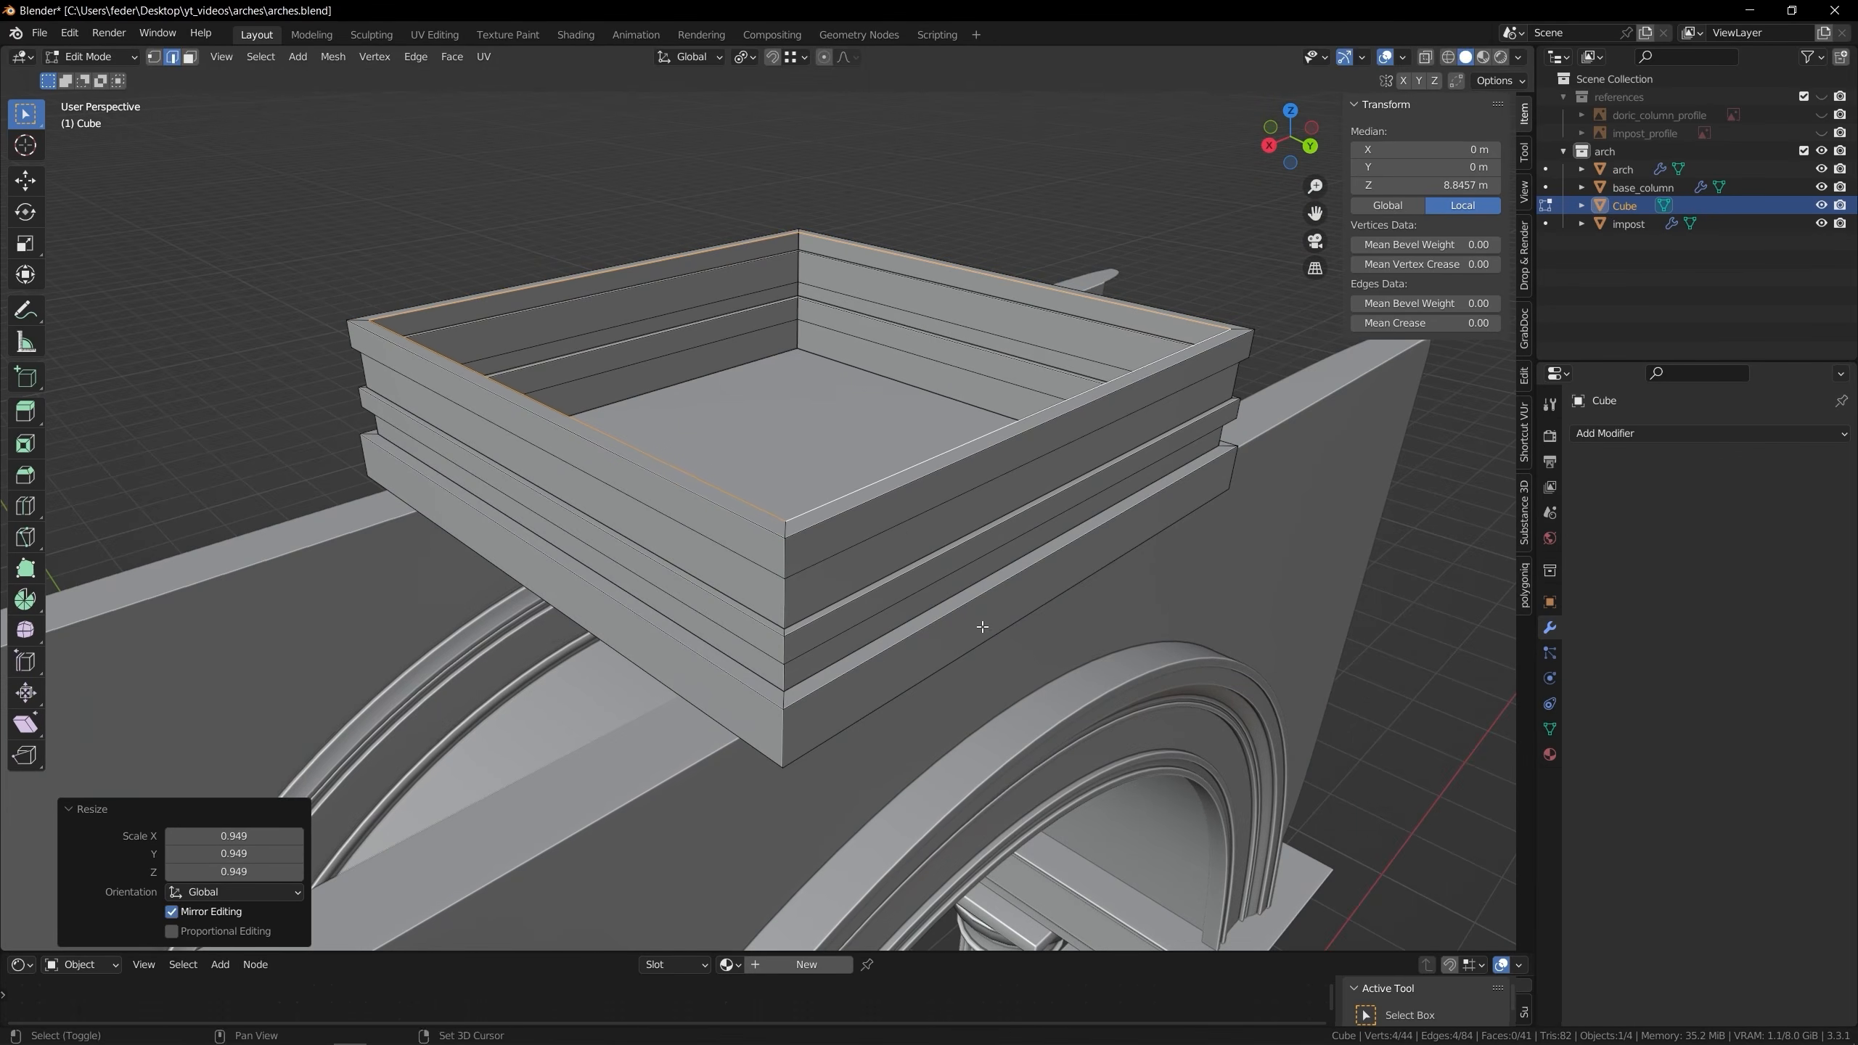
{"action": "middle_click_drag", "start_coordinate": [982, 627], "coordinate": [892, 415]}
{"action": "key", "text": "e"}
{"action": "key", "text": "z"}
{"action": "left_click", "coordinate": [888, 360]}
{"action": "scroll", "coordinate": [888, 360], "scroll_direction": "down", "scroll_amount": 4}
{"action": "scroll", "coordinate": [928, 570], "scroll_direction": "up", "scroll_amount": 3}
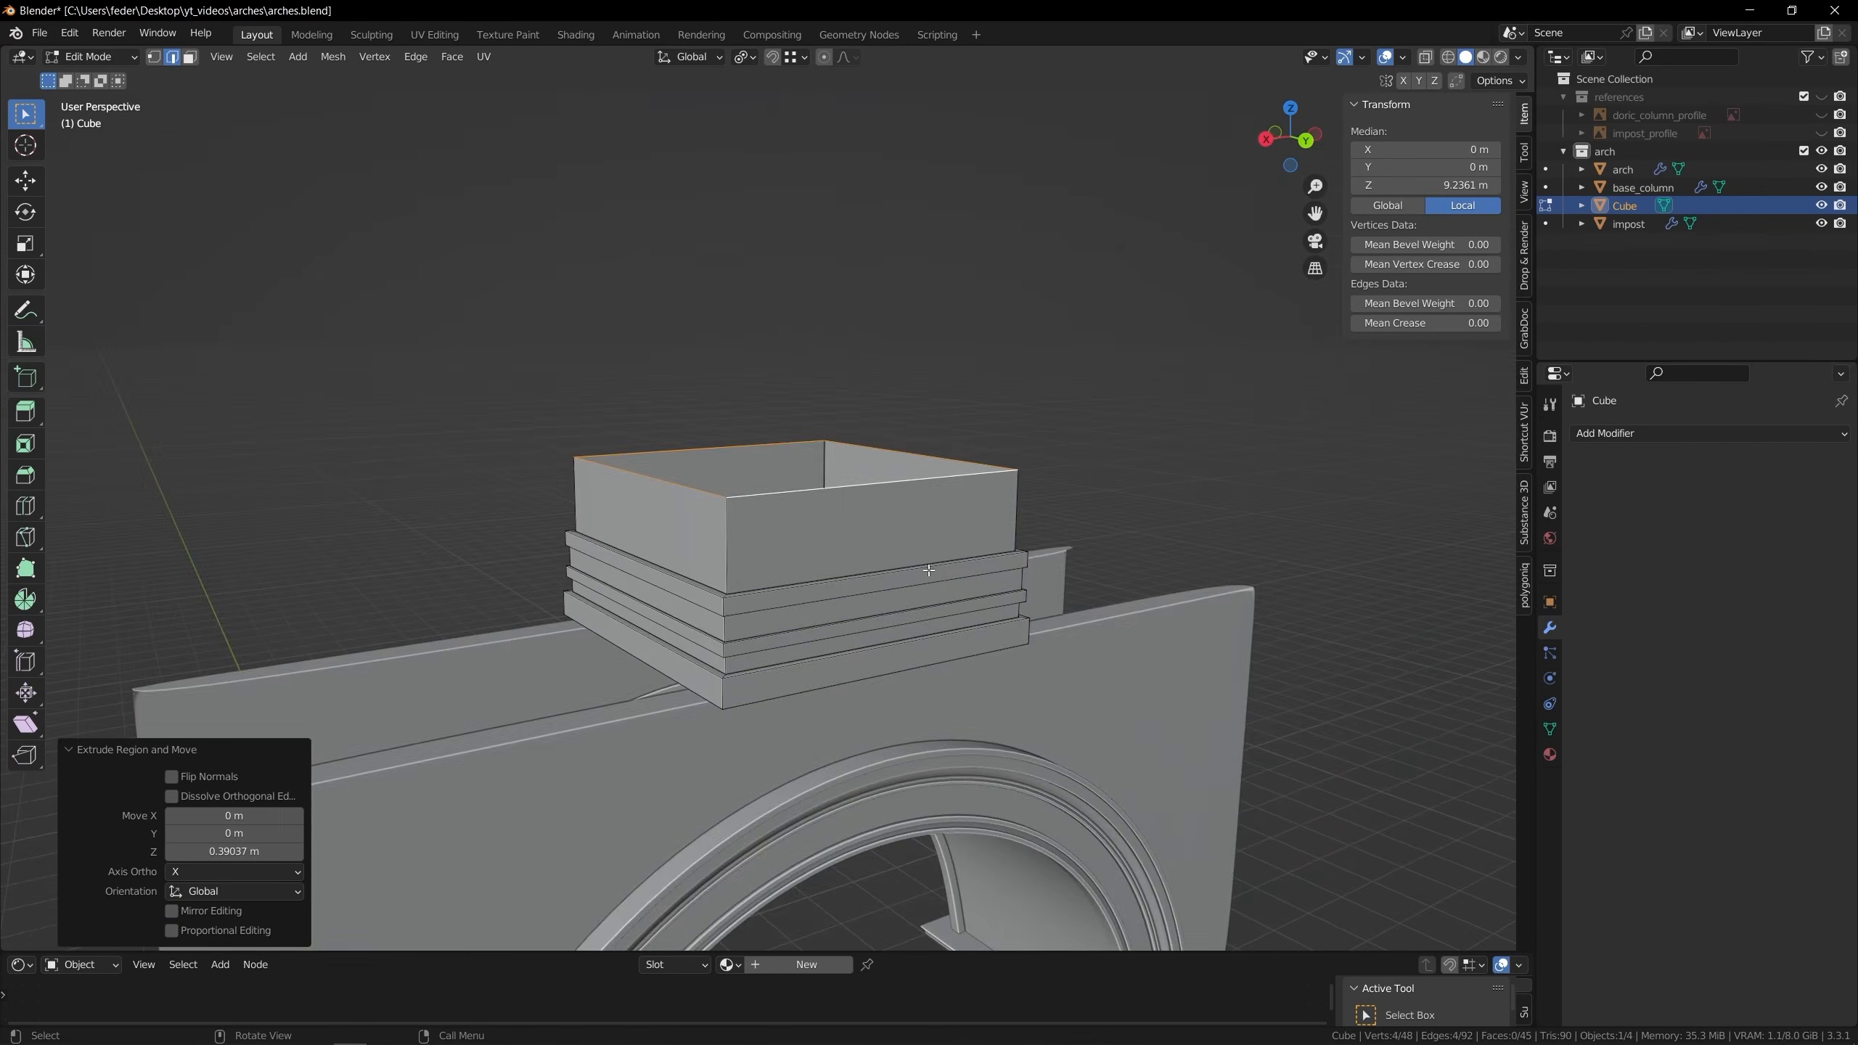
Extrude the top loop outward at 1.027 scale and about 0.11 m up to form a projecting band
{"action": "middle_click_drag", "start_coordinate": [929, 570], "coordinate": [951, 593]}
{"action": "scroll", "coordinate": [862, 594], "scroll_direction": "up", "scroll_amount": 4}
{"action": "key", "text": "e"}
{"action": "right_click", "coordinate": [857, 600]}
{"action": "key", "text": "s"}
{"action": "left_click", "coordinate": [842, 639]}
{"action": "key", "text": "e"}
{"action": "key", "text": "z"}
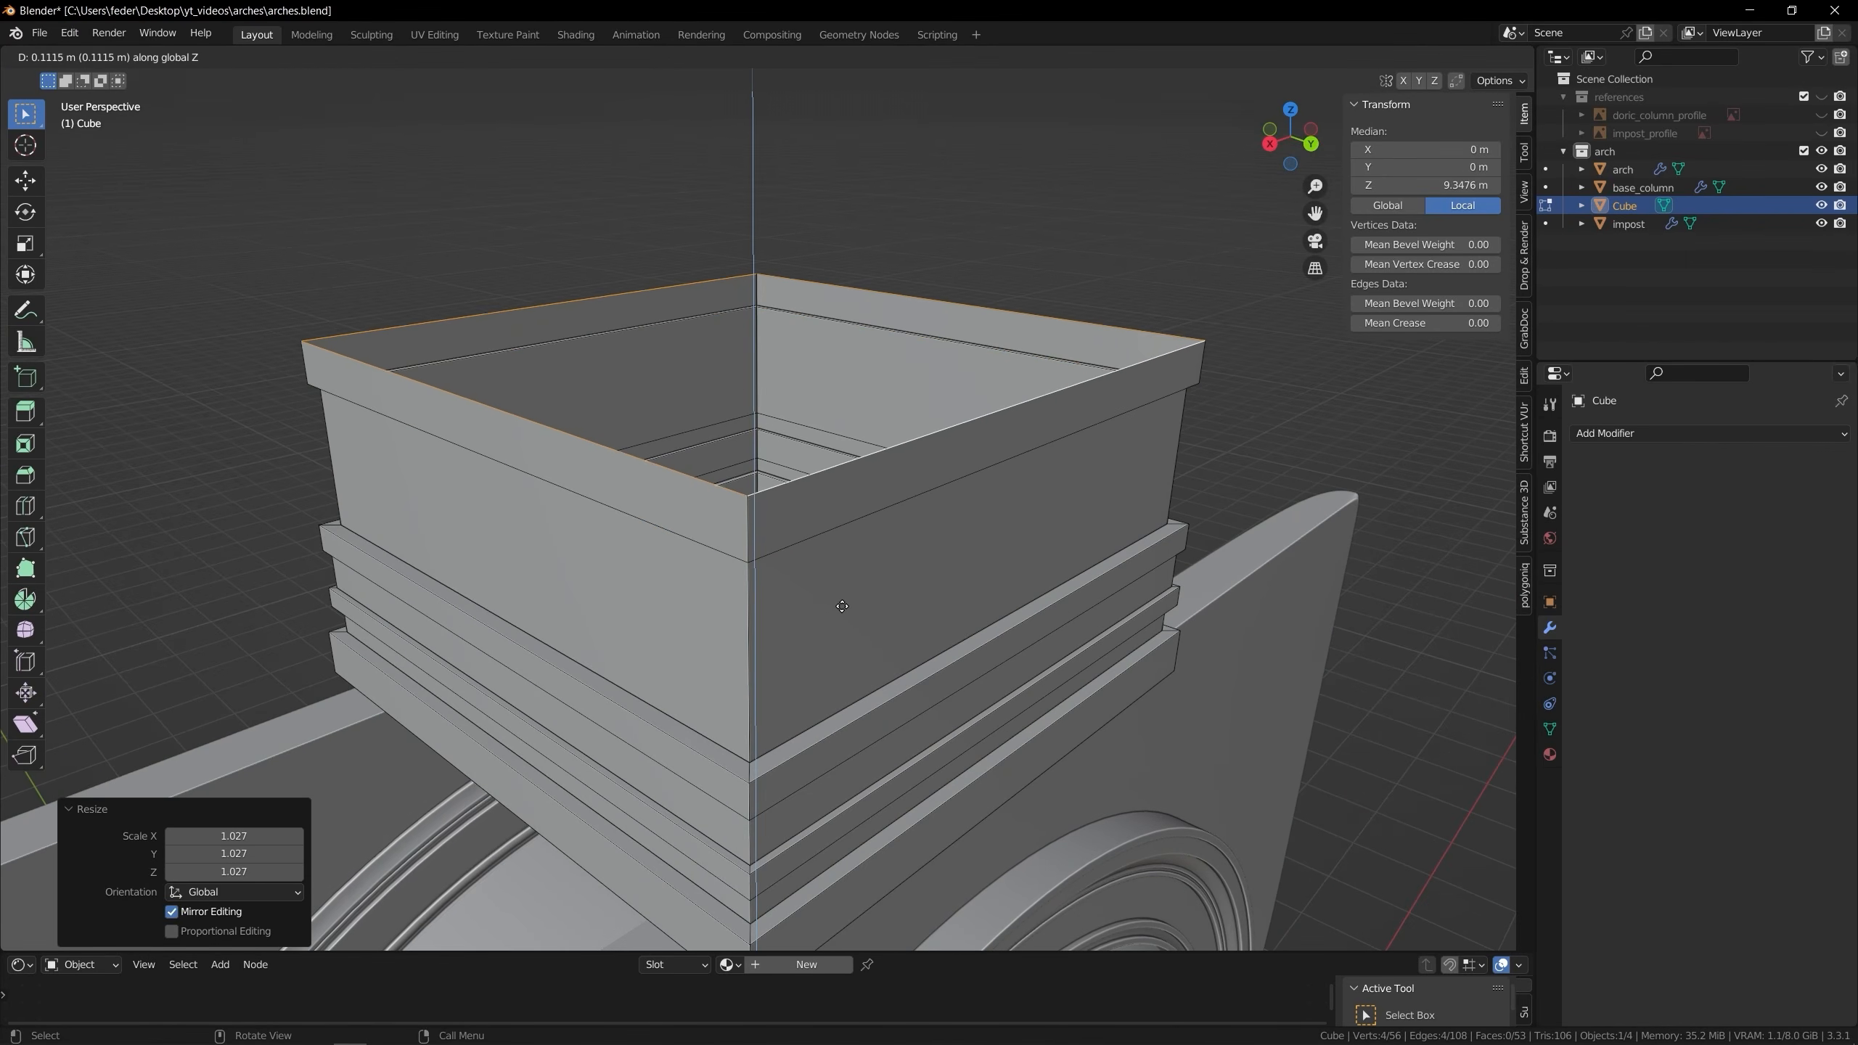
{"action": "left_click", "coordinate": [842, 608]}
Extrude a narrow recess about 0.056 m high, finish the top moulding, and cap the open top with a face
{"action": "key", "text": "e"}
{"action": "right_click", "coordinate": [845, 604]}
{"action": "key", "text": "s"}
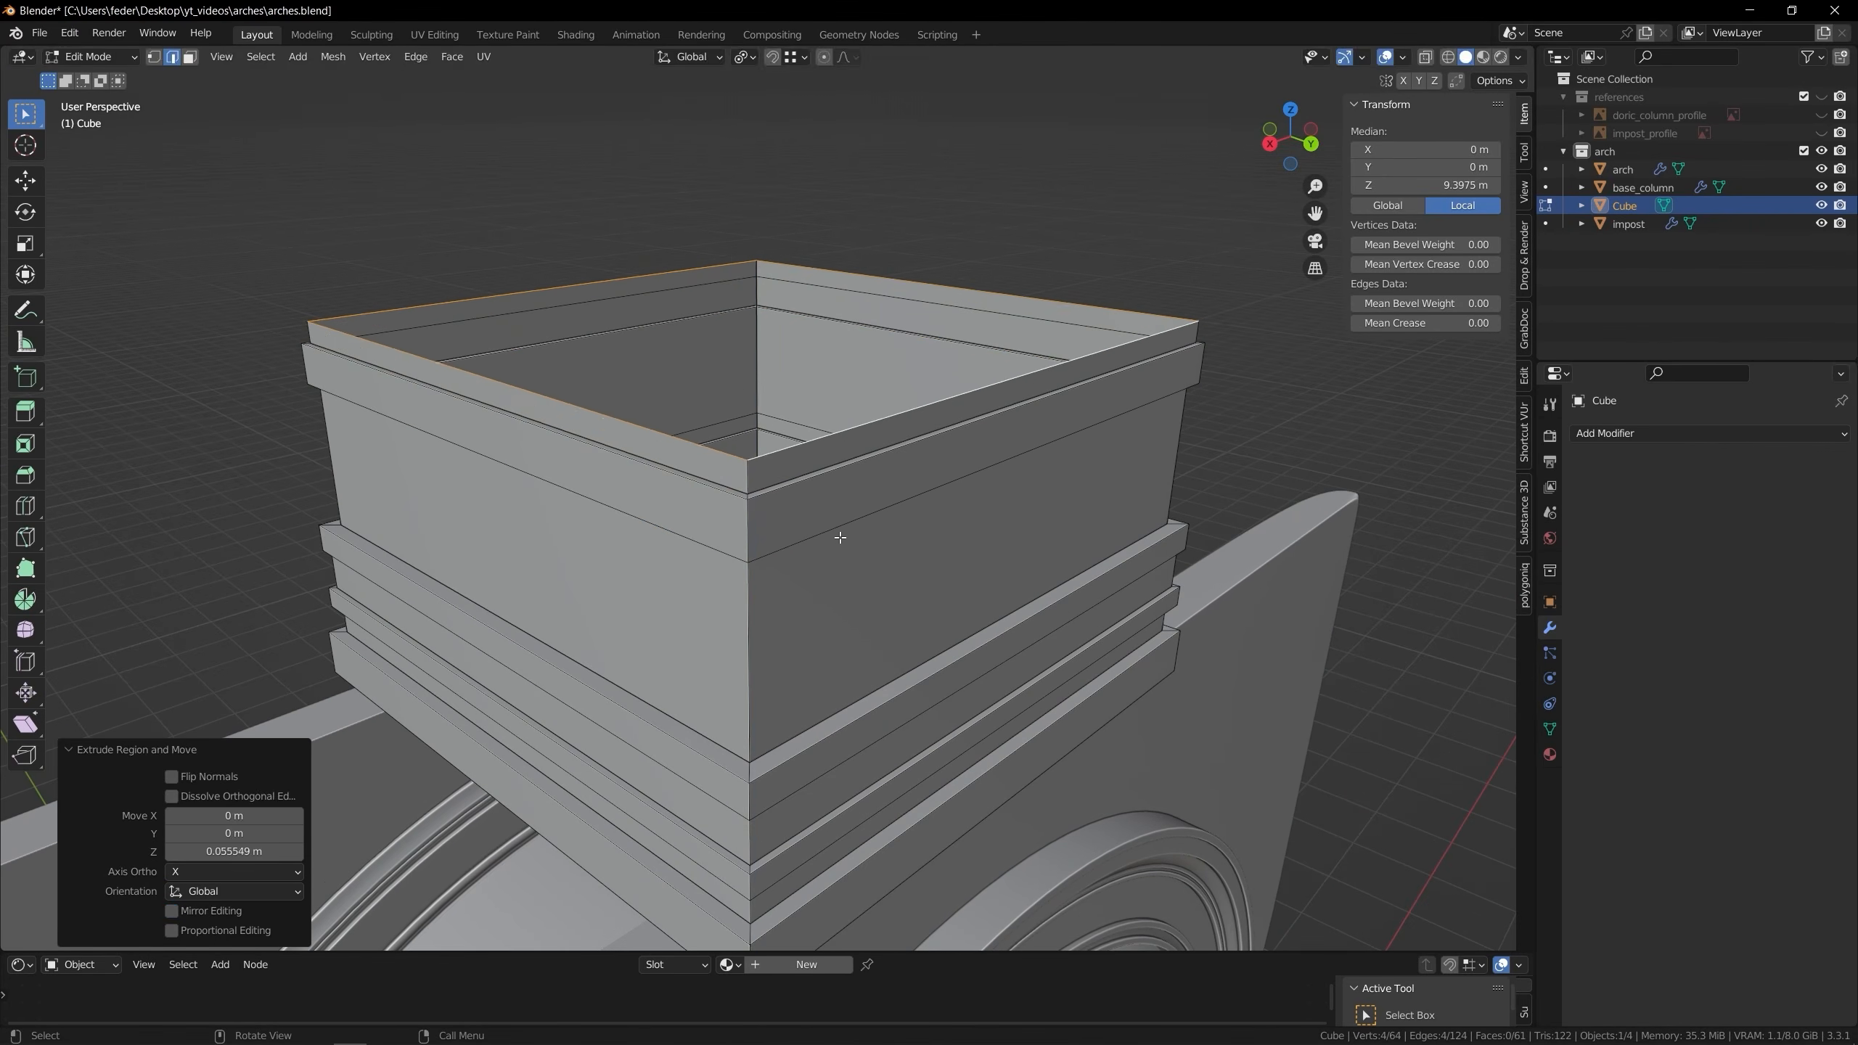
{"action": "left_click", "coordinate": [844, 516]}
{"action": "scroll", "coordinate": [871, 533], "scroll_direction": "down", "scroll_amount": 3}
{"action": "middle_click_drag", "start_coordinate": [897, 544], "coordinate": [934, 482]}
{"action": "scroll", "coordinate": [879, 487], "scroll_direction": "down", "scroll_amount": 3}
{"action": "scroll", "coordinate": [849, 477], "scroll_direction": "up", "scroll_amount": 3}
{"action": "key", "text": "f"}
{"action": "scroll", "coordinate": [848, 477], "scroll_direction": "down", "scroll_amount": 3}
Add a Bevel modifier with Harden Normals to the moulded block and enable Auto Smooth at 30°
{"action": "key", "text": "Tab"}
{"action": "left_click", "coordinate": [1070, 370]}
{"action": "left_click", "coordinate": [907, 505]}
{"action": "scroll", "coordinate": [907, 505], "scroll_direction": "up", "scroll_amount": 3}
{"action": "left_click", "coordinate": [1709, 432]}
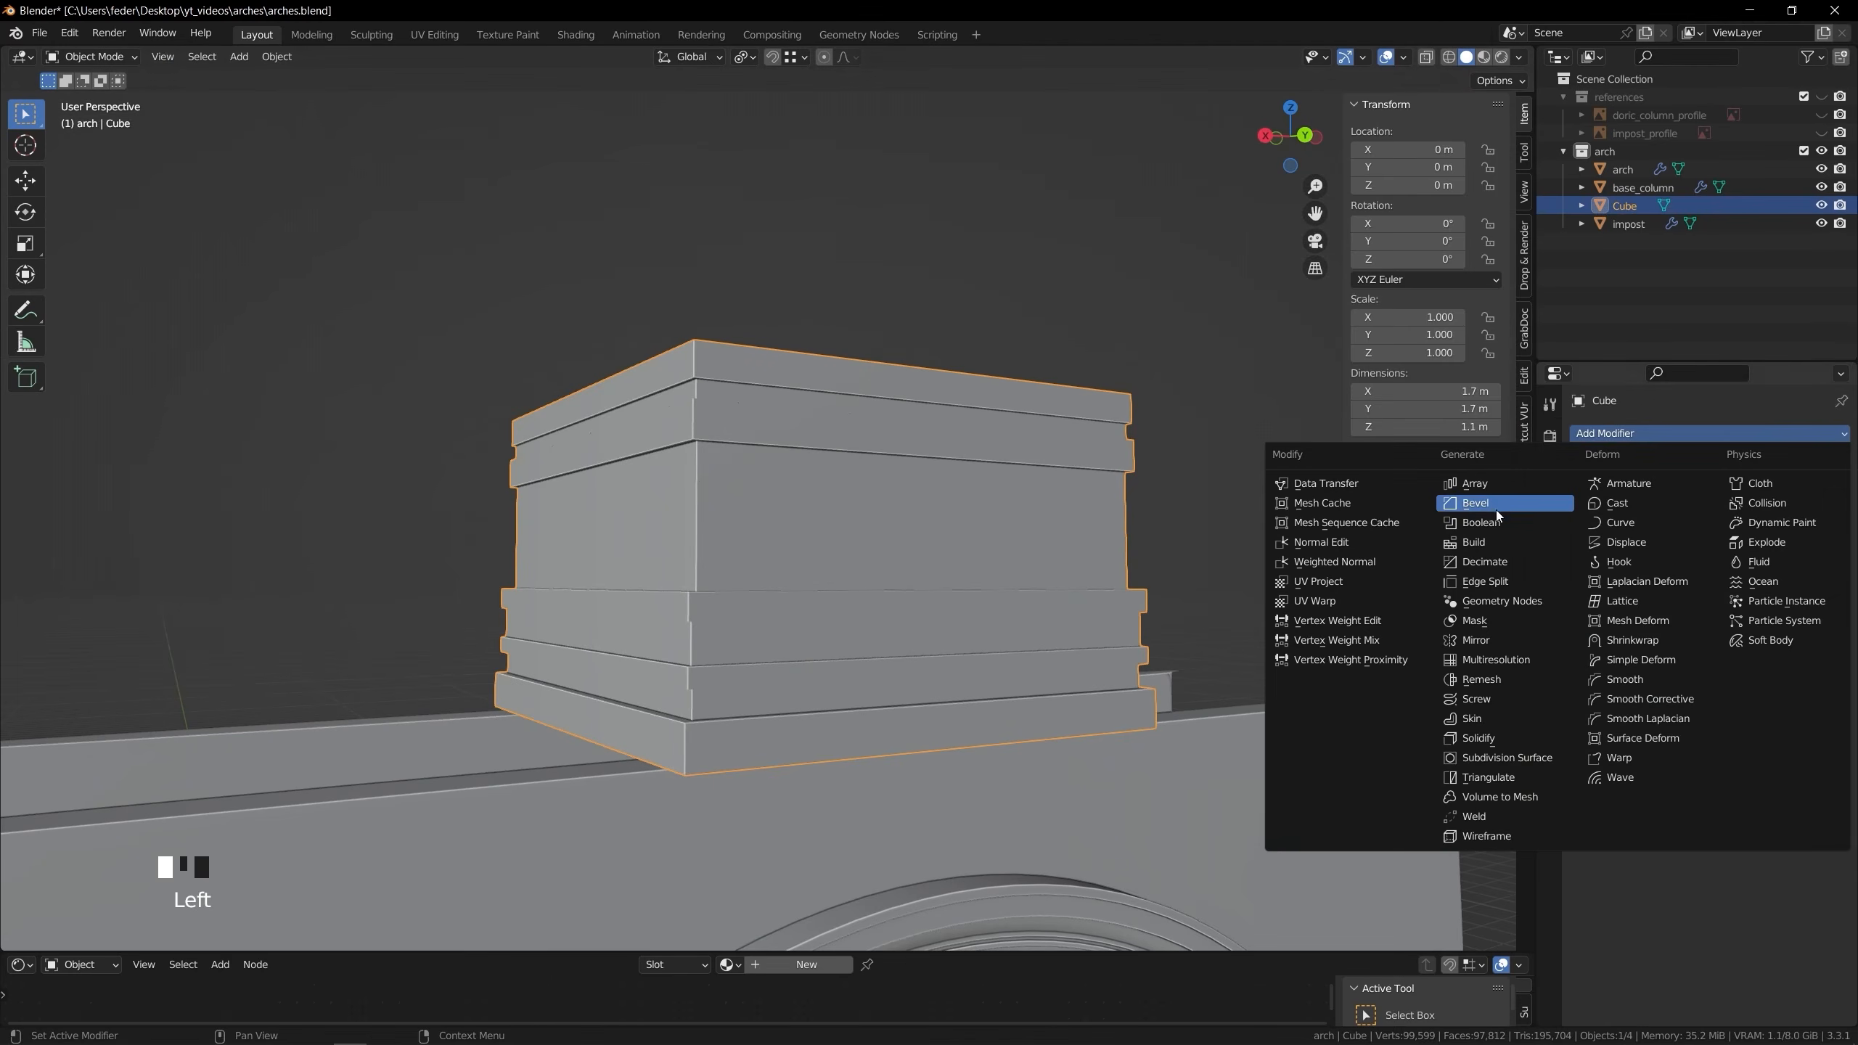
{"action": "left_click", "coordinate": [1505, 508]}
{"action": "middle_click_drag", "start_coordinate": [1192, 539], "coordinate": [1218, 545]}
{"action": "left_click", "coordinate": [1550, 728]}
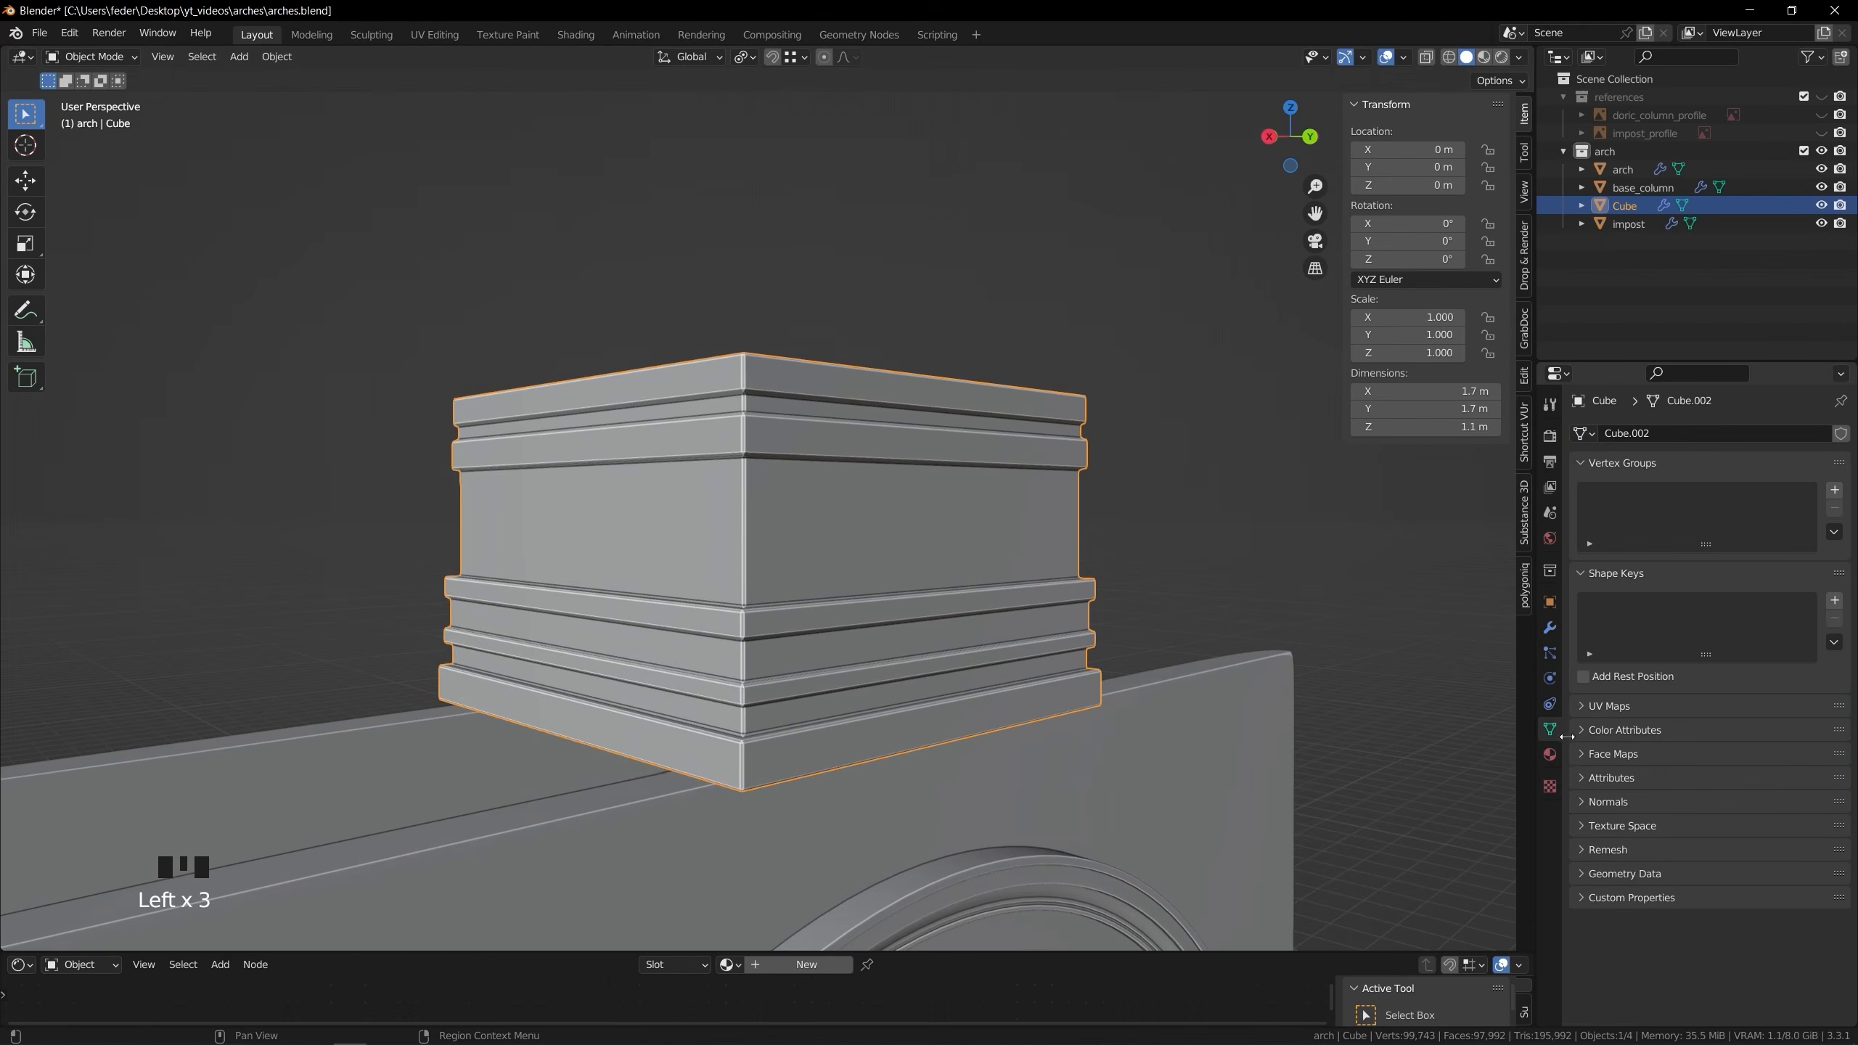
{"action": "left_click", "coordinate": [1687, 829]}
{"action": "middle_click_drag", "start_coordinate": [1236, 468], "coordinate": [914, 465]}
Add loop cuts through the moulded block to divide its width into thirds and split its depth
{"action": "key", "text": "Tab"}
{"action": "right_click", "coordinate": [892, 472]}
{"action": "scroll", "coordinate": [893, 471], "scroll_direction": "down", "scroll_amount": 2}
{"action": "key", "text": "3"}
{"action": "left_click", "coordinate": [754, 457], "text": "alt"}
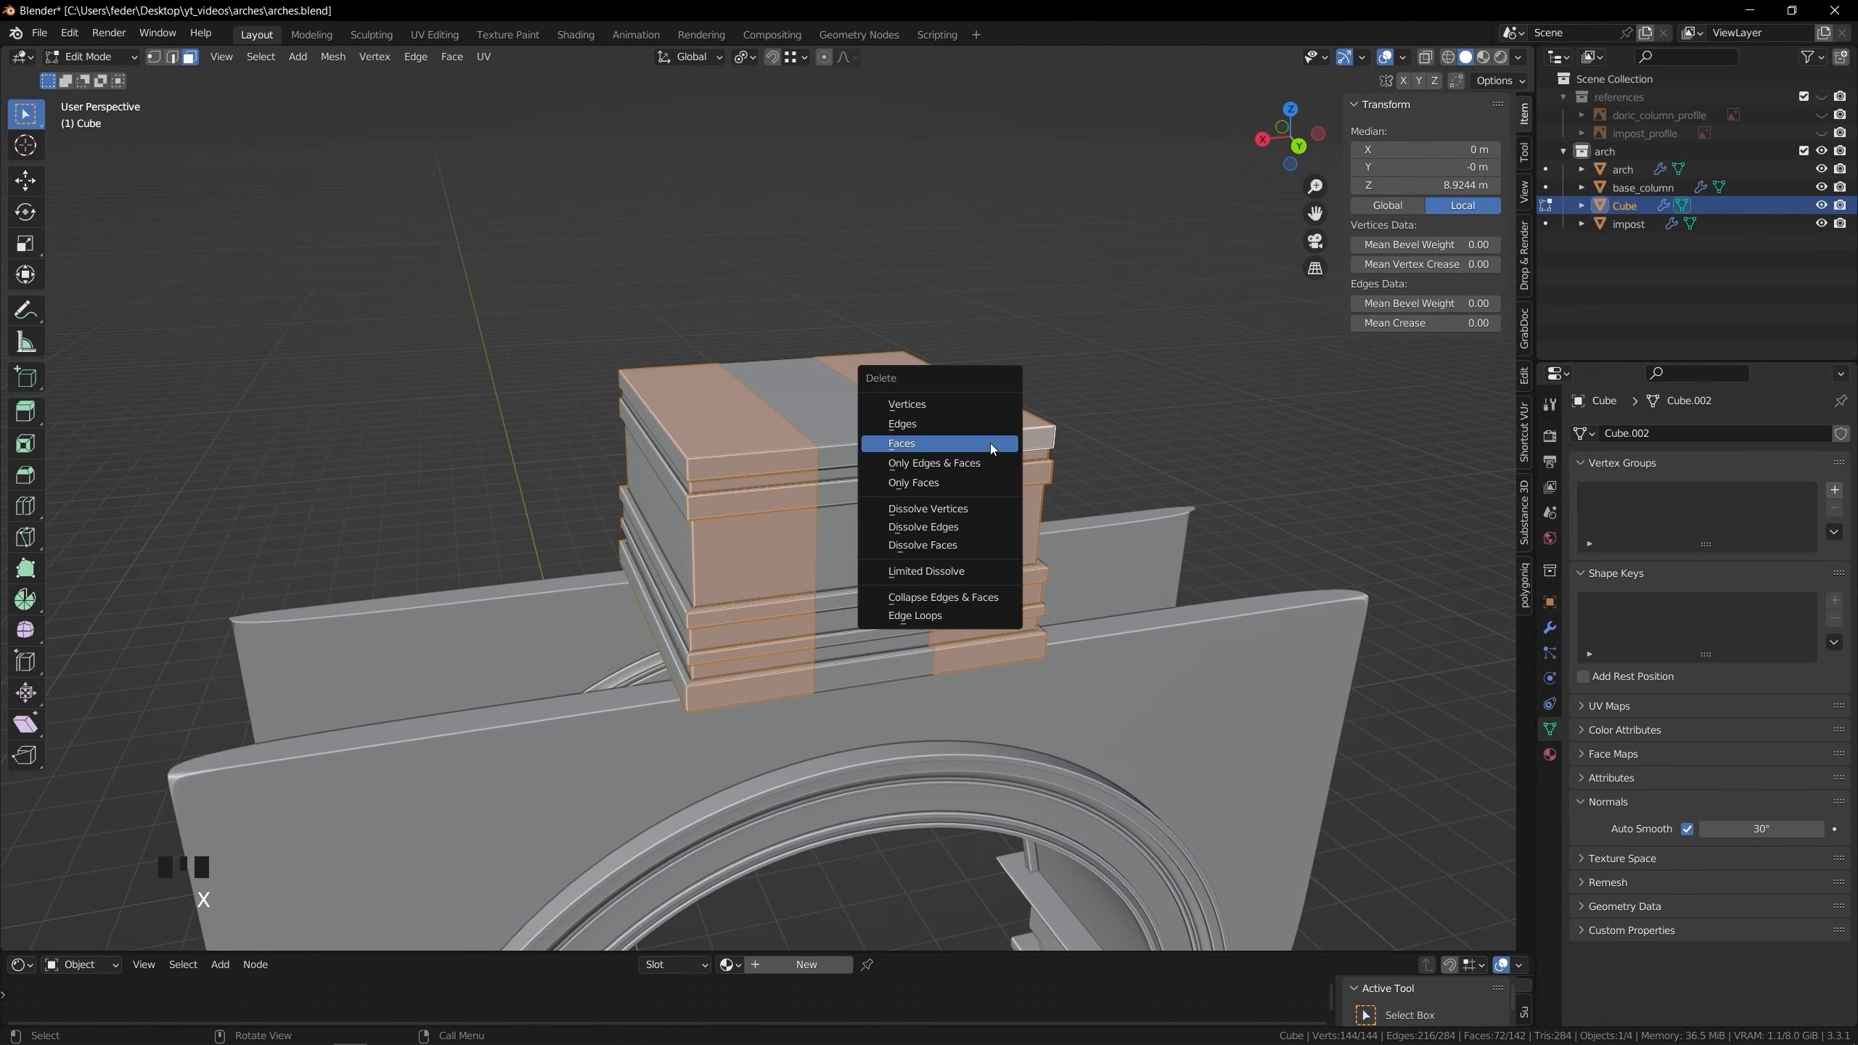
{"action": "middle_click_drag", "start_coordinate": [622, 336], "coordinate": [669, 344]}
{"action": "key", "text": "ctrl+r"}
{"action": "left_click", "coordinate": [651, 425]}
{"action": "right_click", "coordinate": [651, 425]}
Delete the outer portions of the block, keeping the middle strip running front to back
{"action": "middle_click_drag", "start_coordinate": [863, 432], "coordinate": [786, 457]}
{"action": "left_click", "coordinate": [784, 465], "text": "alt"}
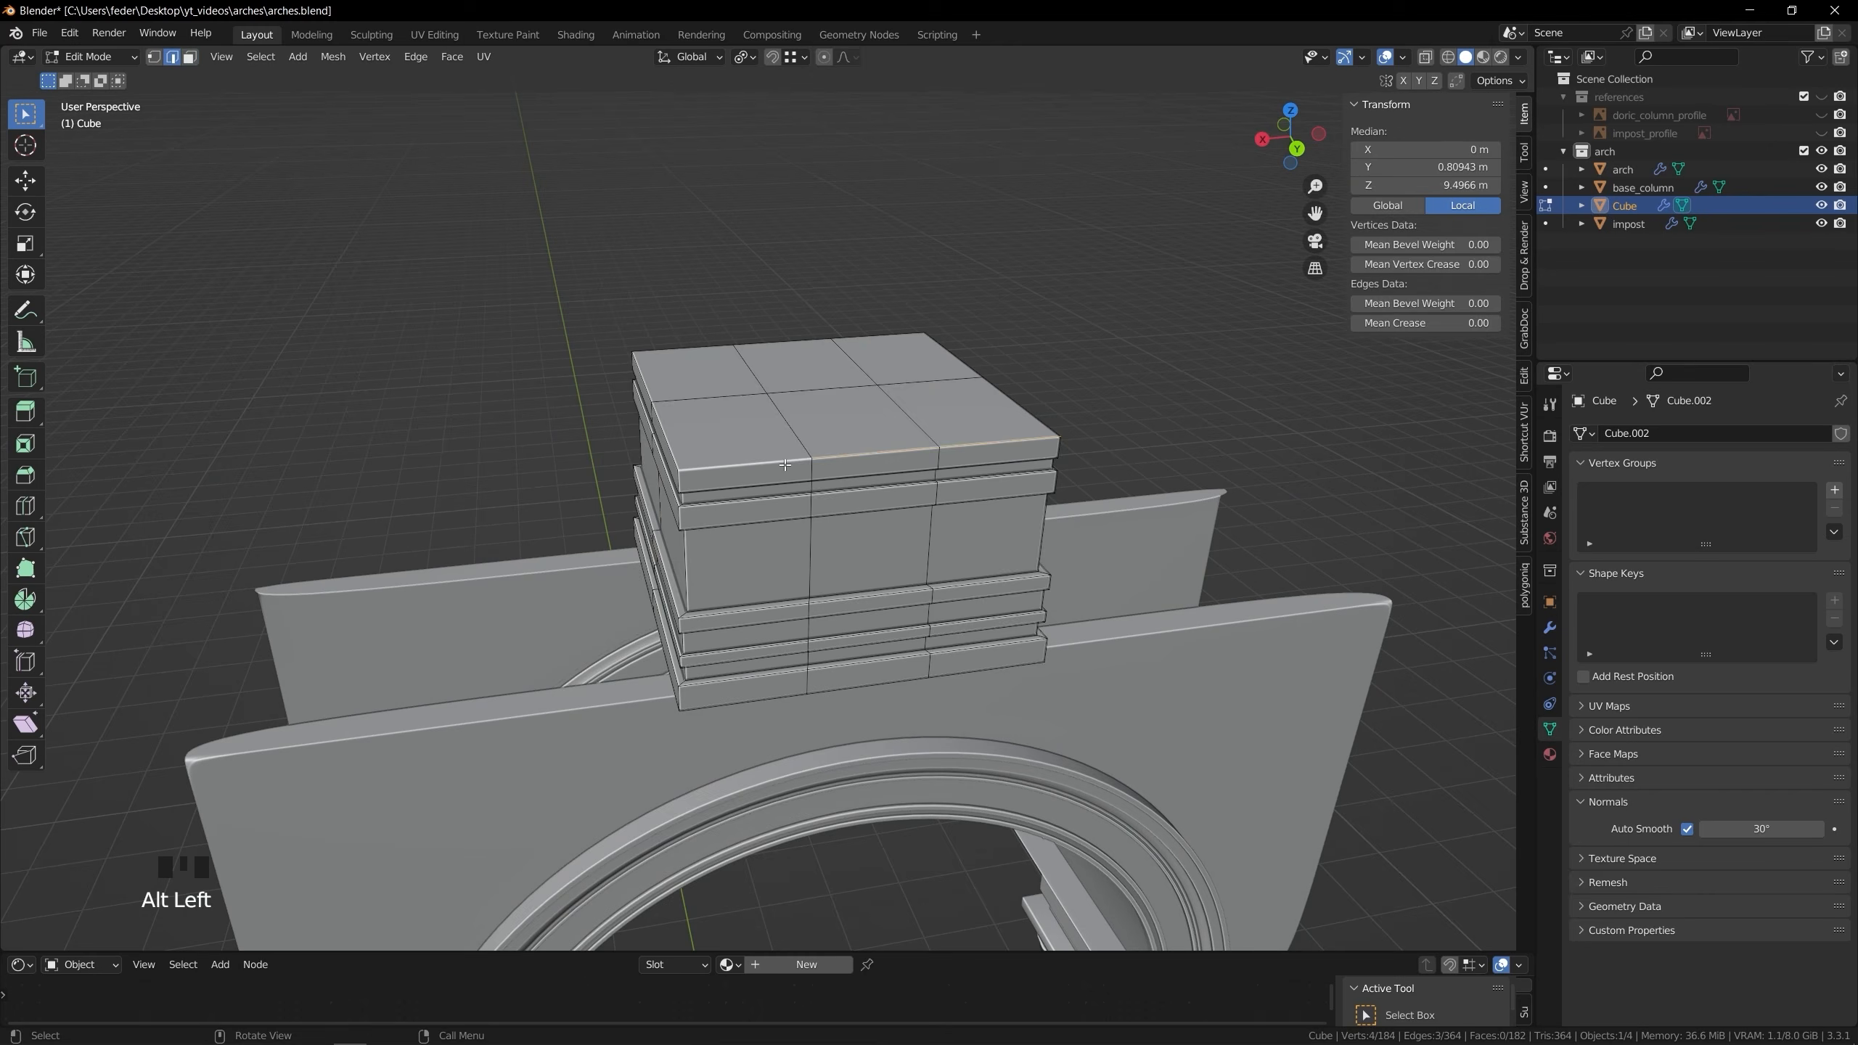
{"action": "key", "text": "x"}
{"action": "left_click", "coordinate": [1023, 451]}
{"action": "middle_click_drag", "start_coordinate": [1024, 451], "coordinate": [1021, 495]}
{"action": "key", "text": "l"}
{"action": "key", "text": "l"}
{"action": "key", "text": "x"}
{"action": "left_click", "coordinate": [1020, 495]}
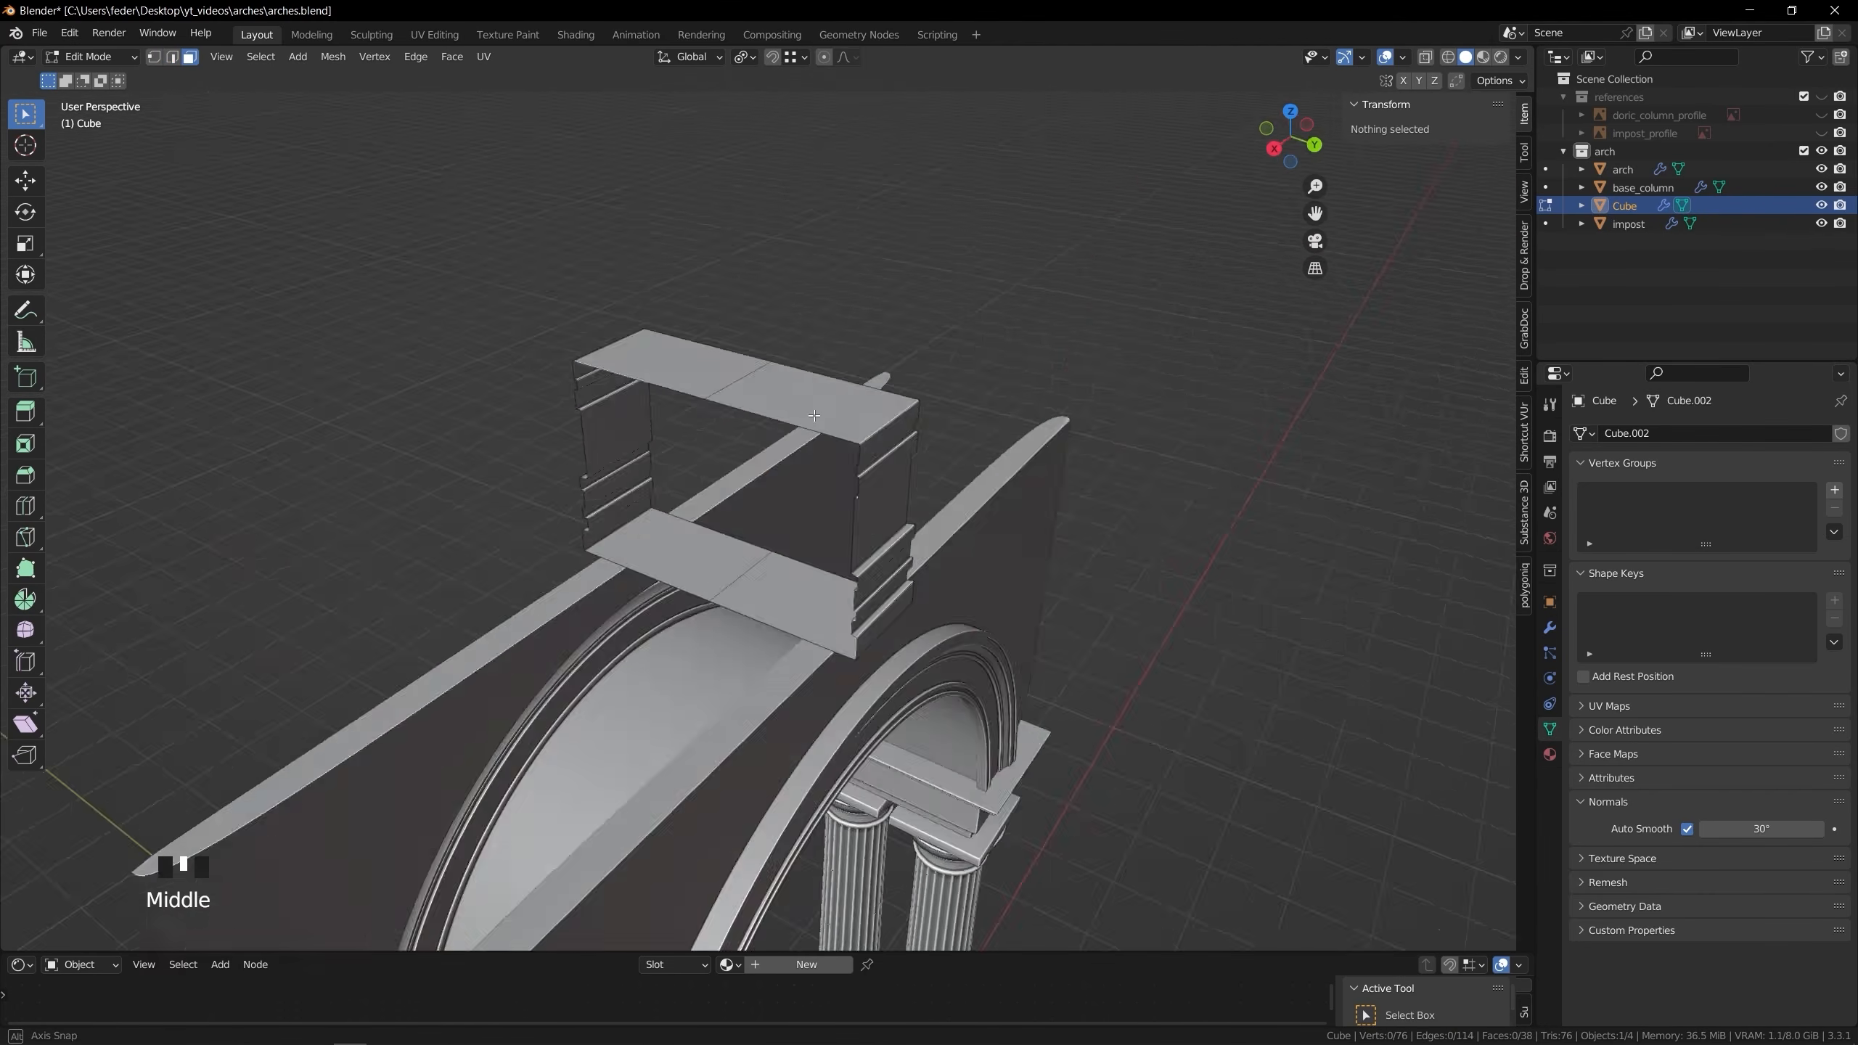
Delete the strip's middle and rear faces, keeping only the front slice
{"action": "middle_click_drag", "start_coordinate": [814, 416], "coordinate": [617, 412]}
{"action": "left_click", "coordinate": [620, 622]}
{"action": "middle_click_drag", "start_coordinate": [728, 509], "coordinate": [639, 488]}
{"action": "key", "text": "l"}
{"action": "key", "text": "x"}
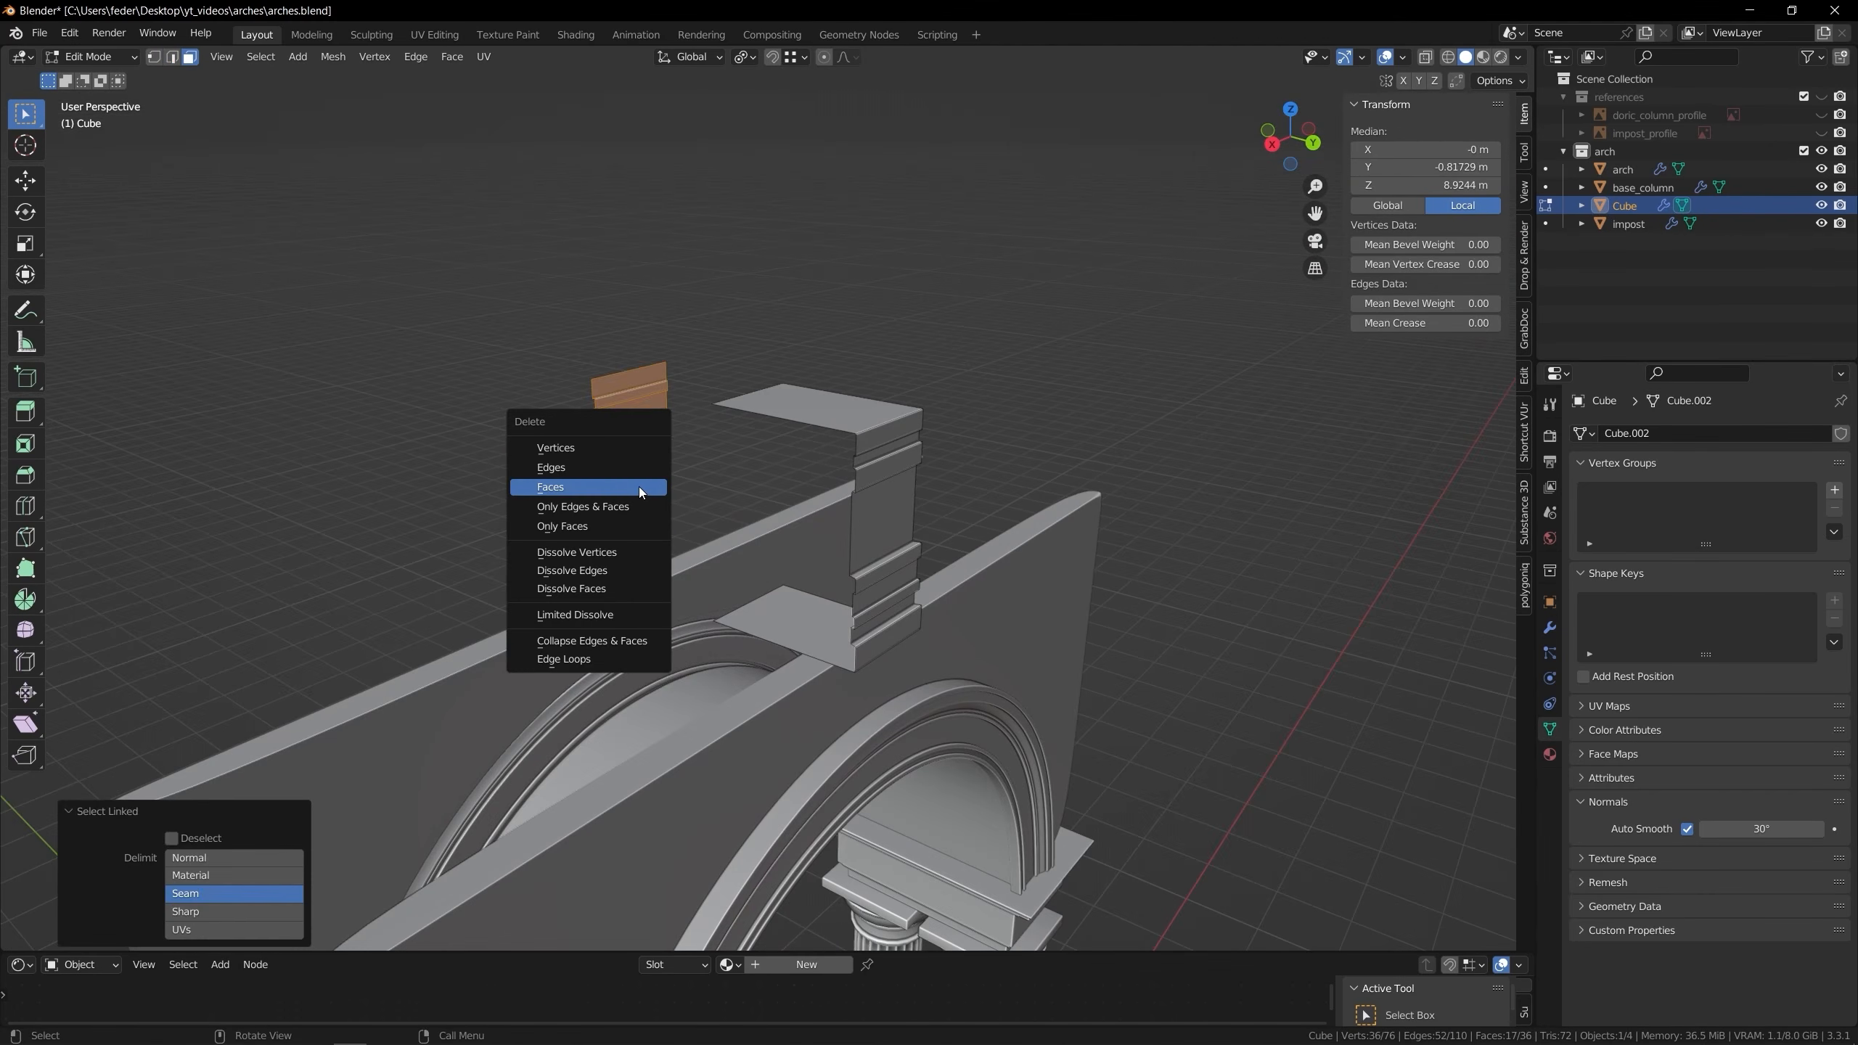
{"action": "left_click", "coordinate": [639, 490]}
{"action": "key", "text": "2"}
{"action": "left_click", "coordinate": [775, 391]}
{"action": "left_click", "coordinate": [833, 619]}
Add a Mirror modifier on the Y axis only to the slice and place it above the Bevel modifier
{"action": "key", "text": "Tab"}
{"action": "middle_click_drag", "start_coordinate": [911, 560], "coordinate": [805, 513]}
{"action": "left_click", "coordinate": [863, 527]}
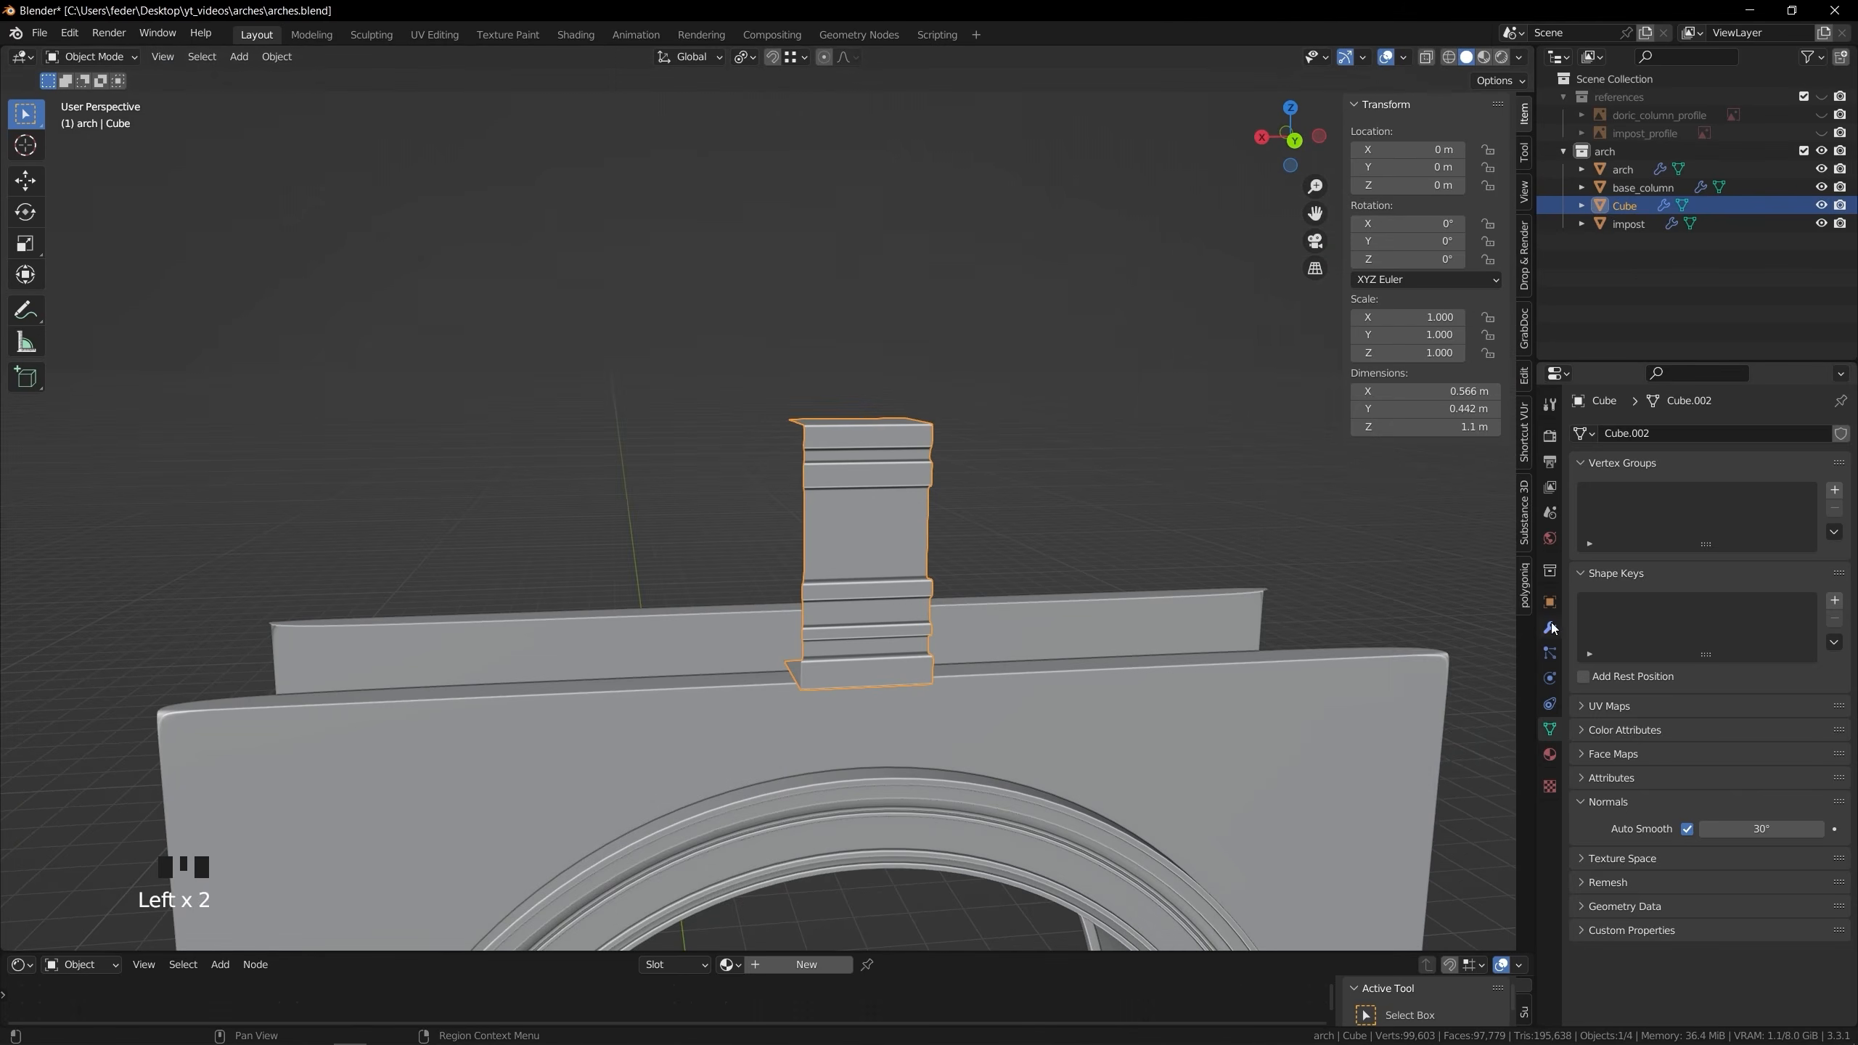
{"action": "left_click", "coordinate": [1549, 627]}
{"action": "left_click", "coordinate": [1704, 433]}
{"action": "left_click", "coordinate": [1499, 643]}
{"action": "left_click_drag", "start_coordinate": [1839, 824], "coordinate": [1839, 465]}
{"action": "middle_click_drag", "start_coordinate": [753, 359], "coordinate": [857, 418]}
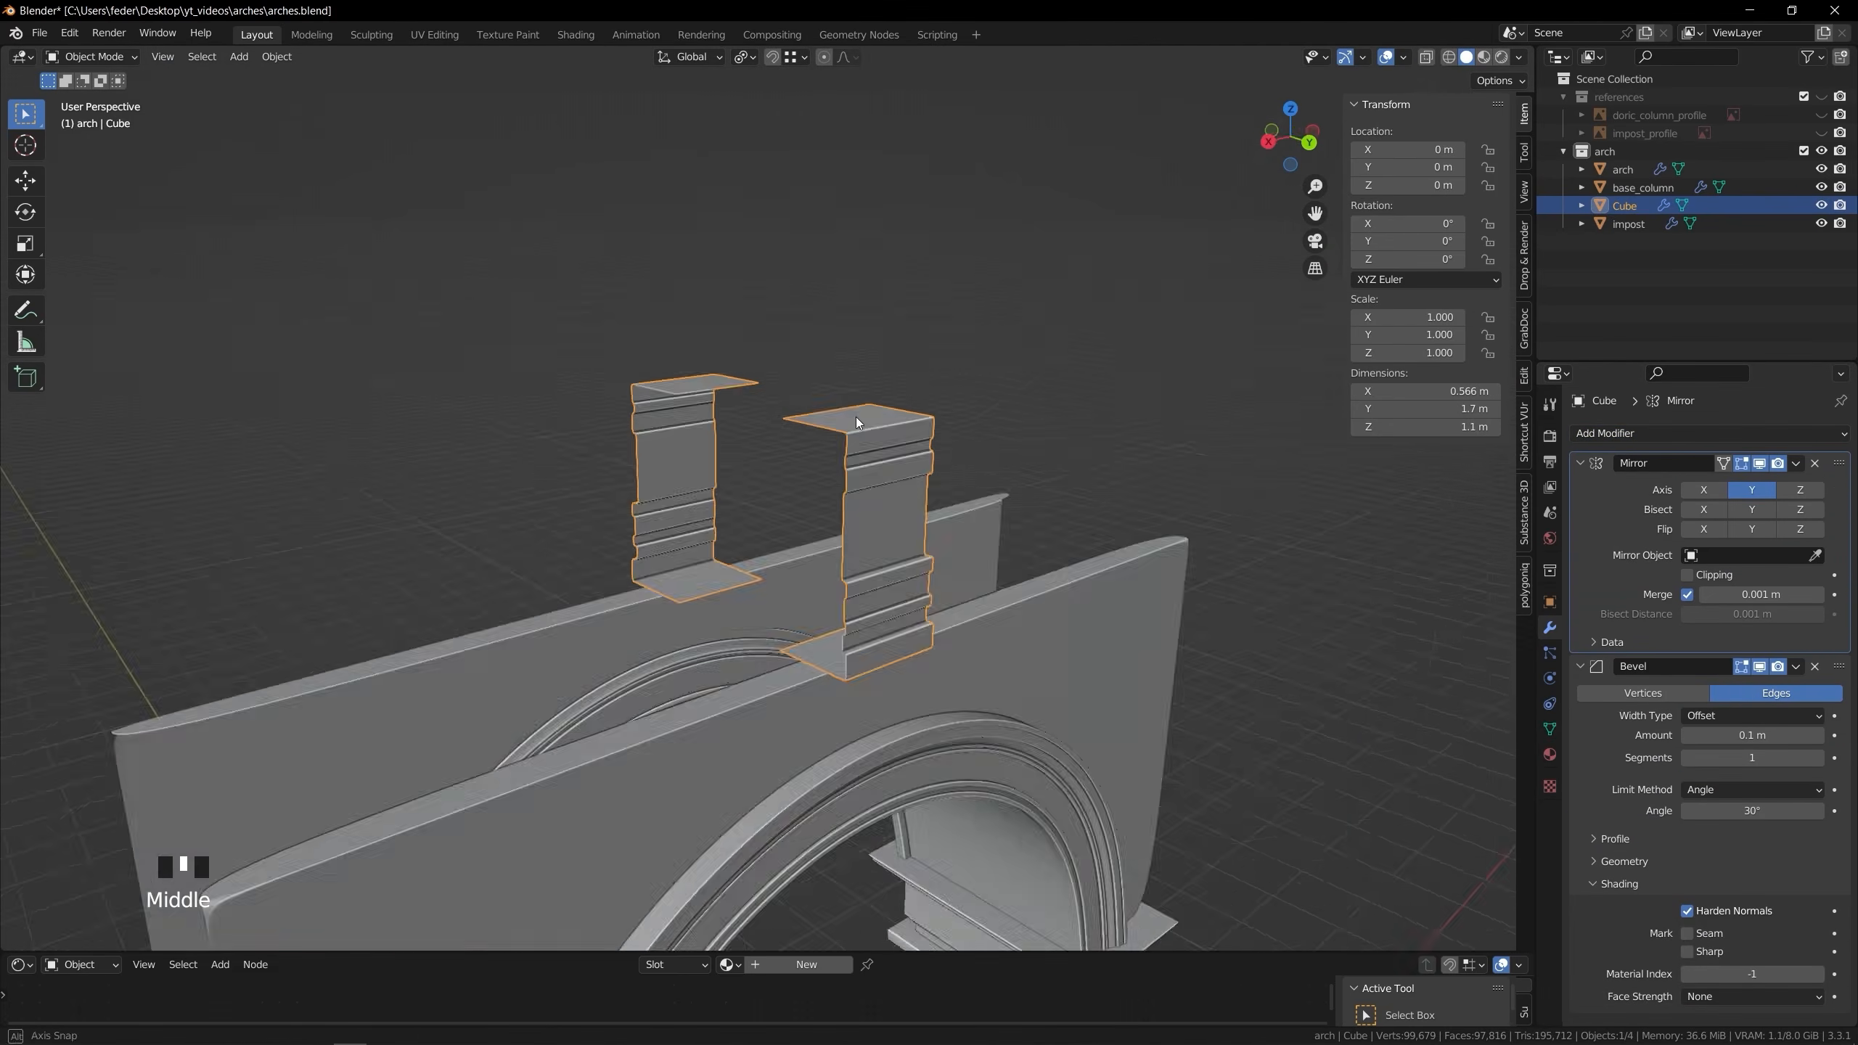
{"action": "left_click", "coordinate": [1038, 454]}
Lower the upper band of the block's base mouldings by about 0.04 m along Z, working in back view
{"action": "middle_click_drag", "start_coordinate": [1039, 453], "coordinate": [1071, 391]}
{"action": "scroll", "coordinate": [1007, 445], "scroll_direction": "down", "scroll_amount": 3}
{"action": "scroll", "coordinate": [1006, 444], "scroll_direction": "up", "scroll_amount": 2}
{"action": "left_click", "coordinate": [1293, 137]}
{"action": "left_click", "coordinate": [833, 560]}
{"action": "scroll", "coordinate": [837, 562], "scroll_direction": "up", "scroll_amount": 3}
{"action": "key", "text": "Tab"}
{"action": "key", "text": "3"}
{"action": "key", "text": "alt+z"}
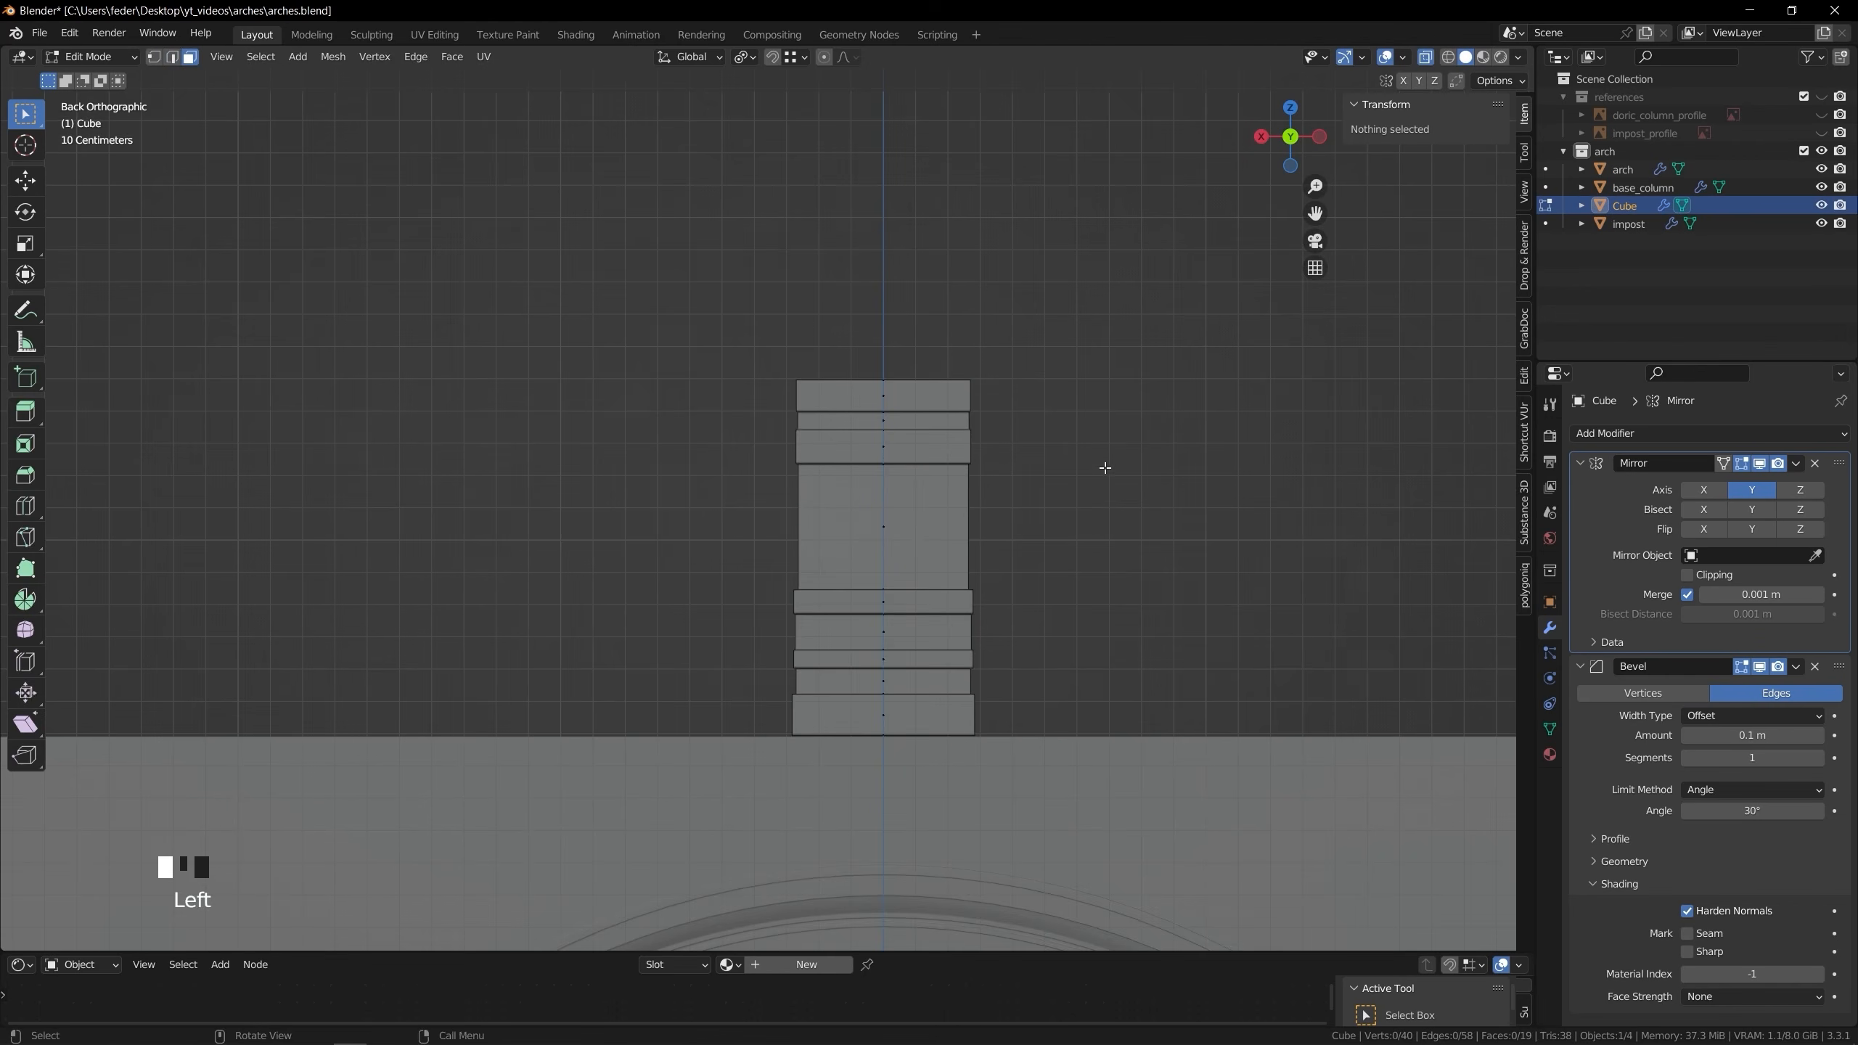
{"action": "middle_click_drag", "start_coordinate": [989, 554], "coordinate": [925, 492], "text": "shift"}
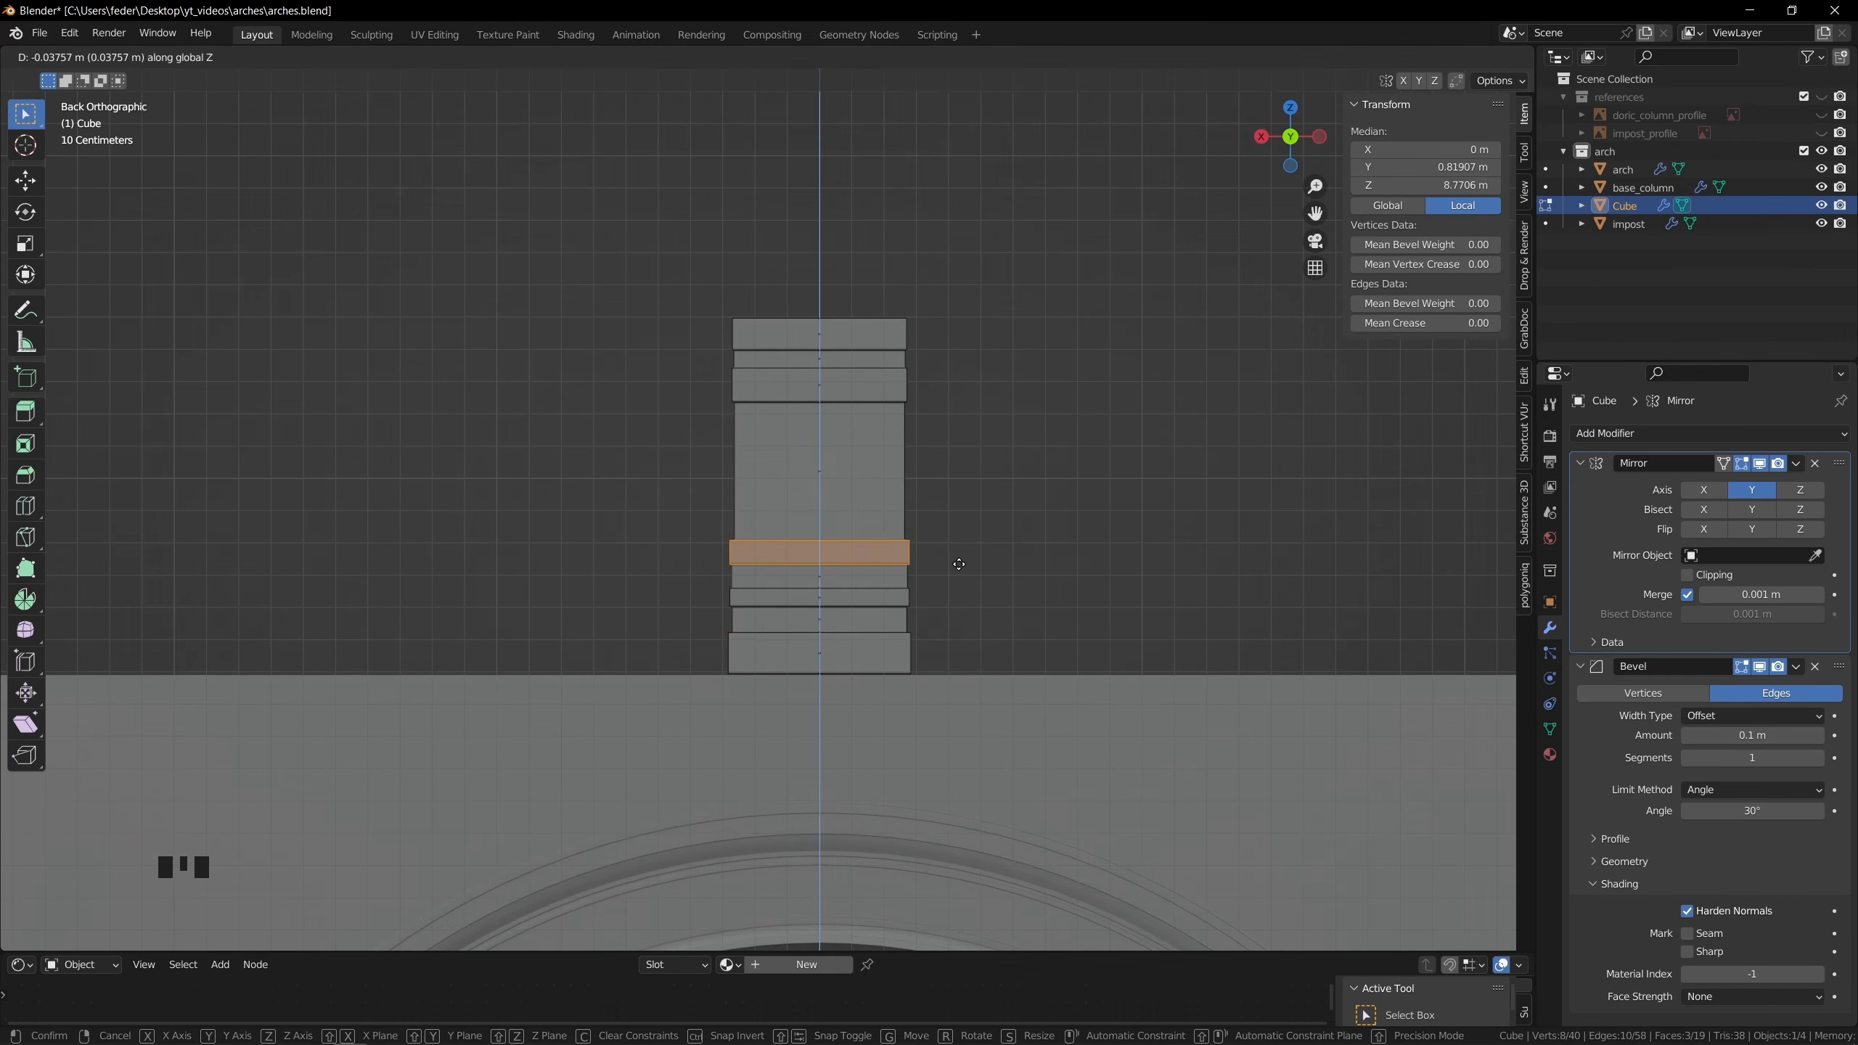
{"action": "left_click", "coordinate": [1086, 408]}
Raise the block's three top moulding bands by about 0.08 m along Z and save the file
{"action": "key", "text": "g"}
{"action": "key", "text": "z"}
{"action": "left_click", "coordinate": [999, 291]}
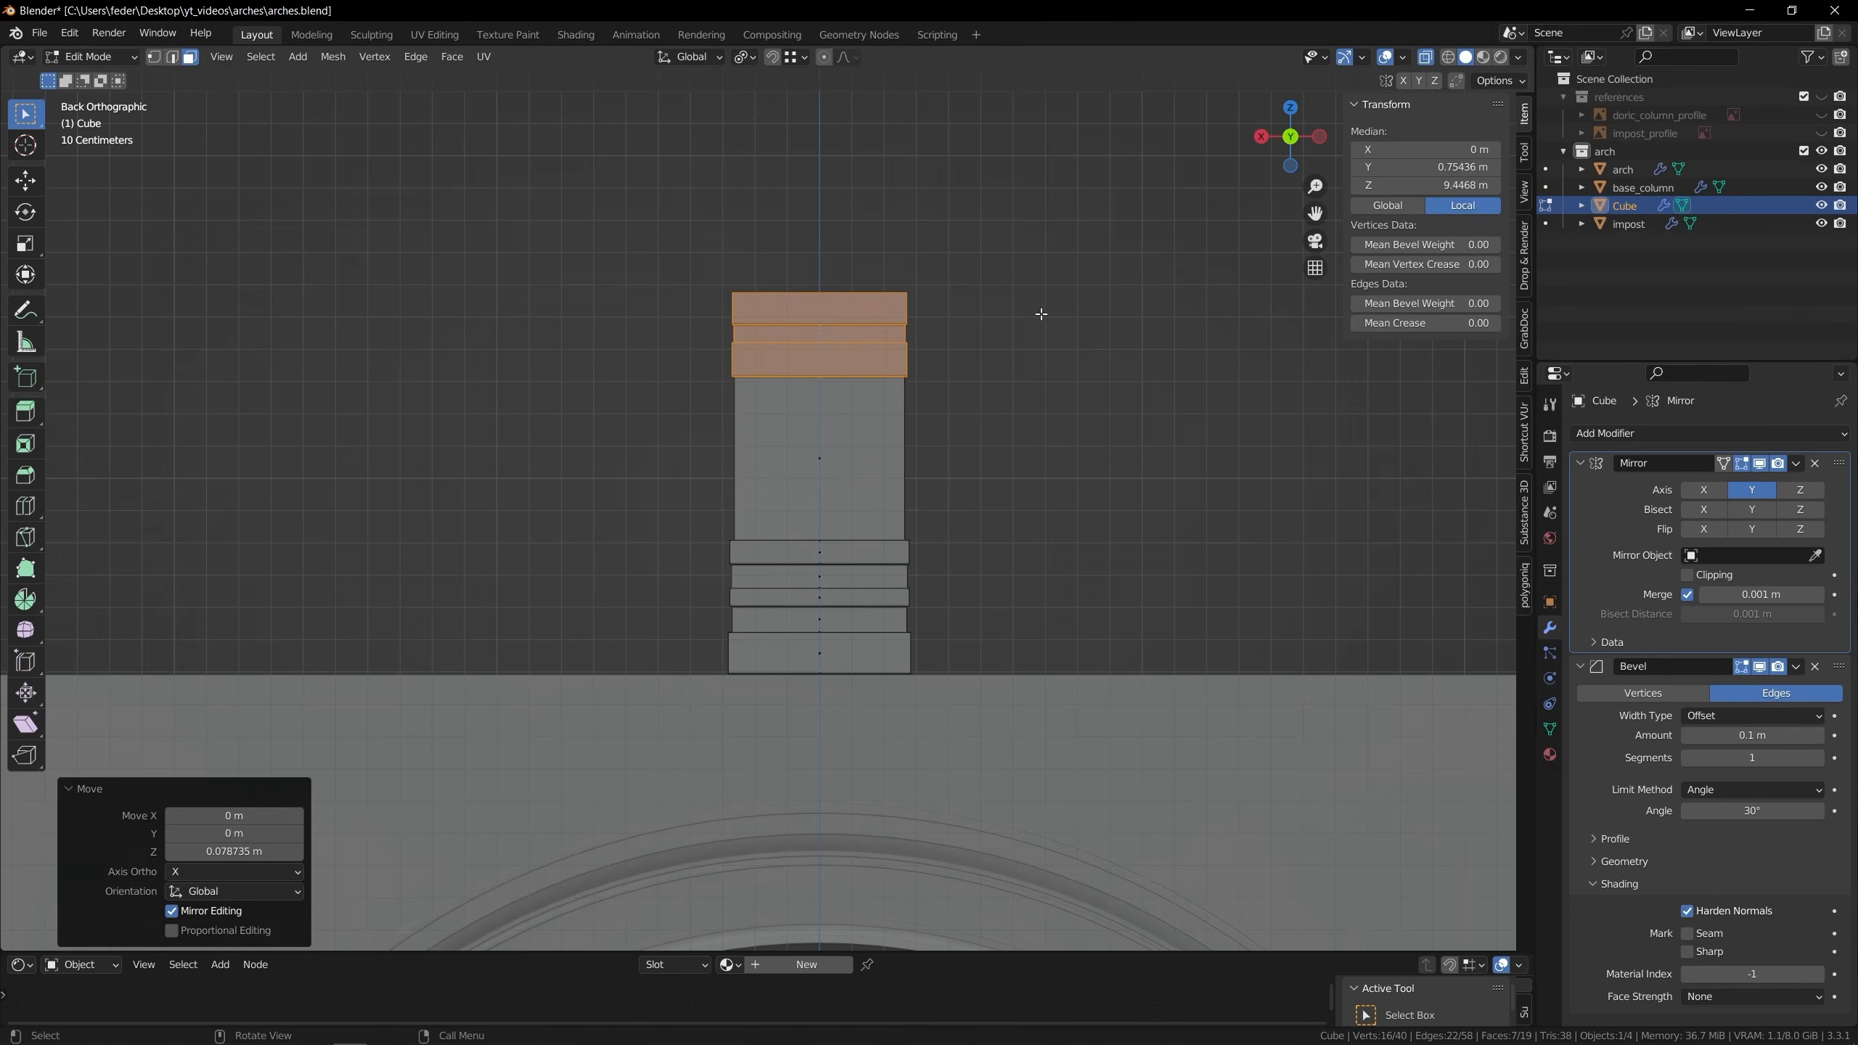
{"action": "key", "text": "alt+z"}
{"action": "key", "text": "Tab"}
{"action": "left_click", "coordinate": [1097, 435]}
{"action": "scroll", "coordinate": [1097, 436], "scroll_direction": "down", "scroll_amount": 4}
{"action": "middle_click_drag", "start_coordinate": [1095, 433], "coordinate": [1018, 477]}
{"action": "key", "text": "ctrl+s"}
Extend one side edge loop of the moulded block along X to the arch's end, with the arch included in edit mode
{"action": "left_click", "coordinate": [801, 511]}
{"action": "key", "text": "Tab"}
{"action": "key", "text": "2"}
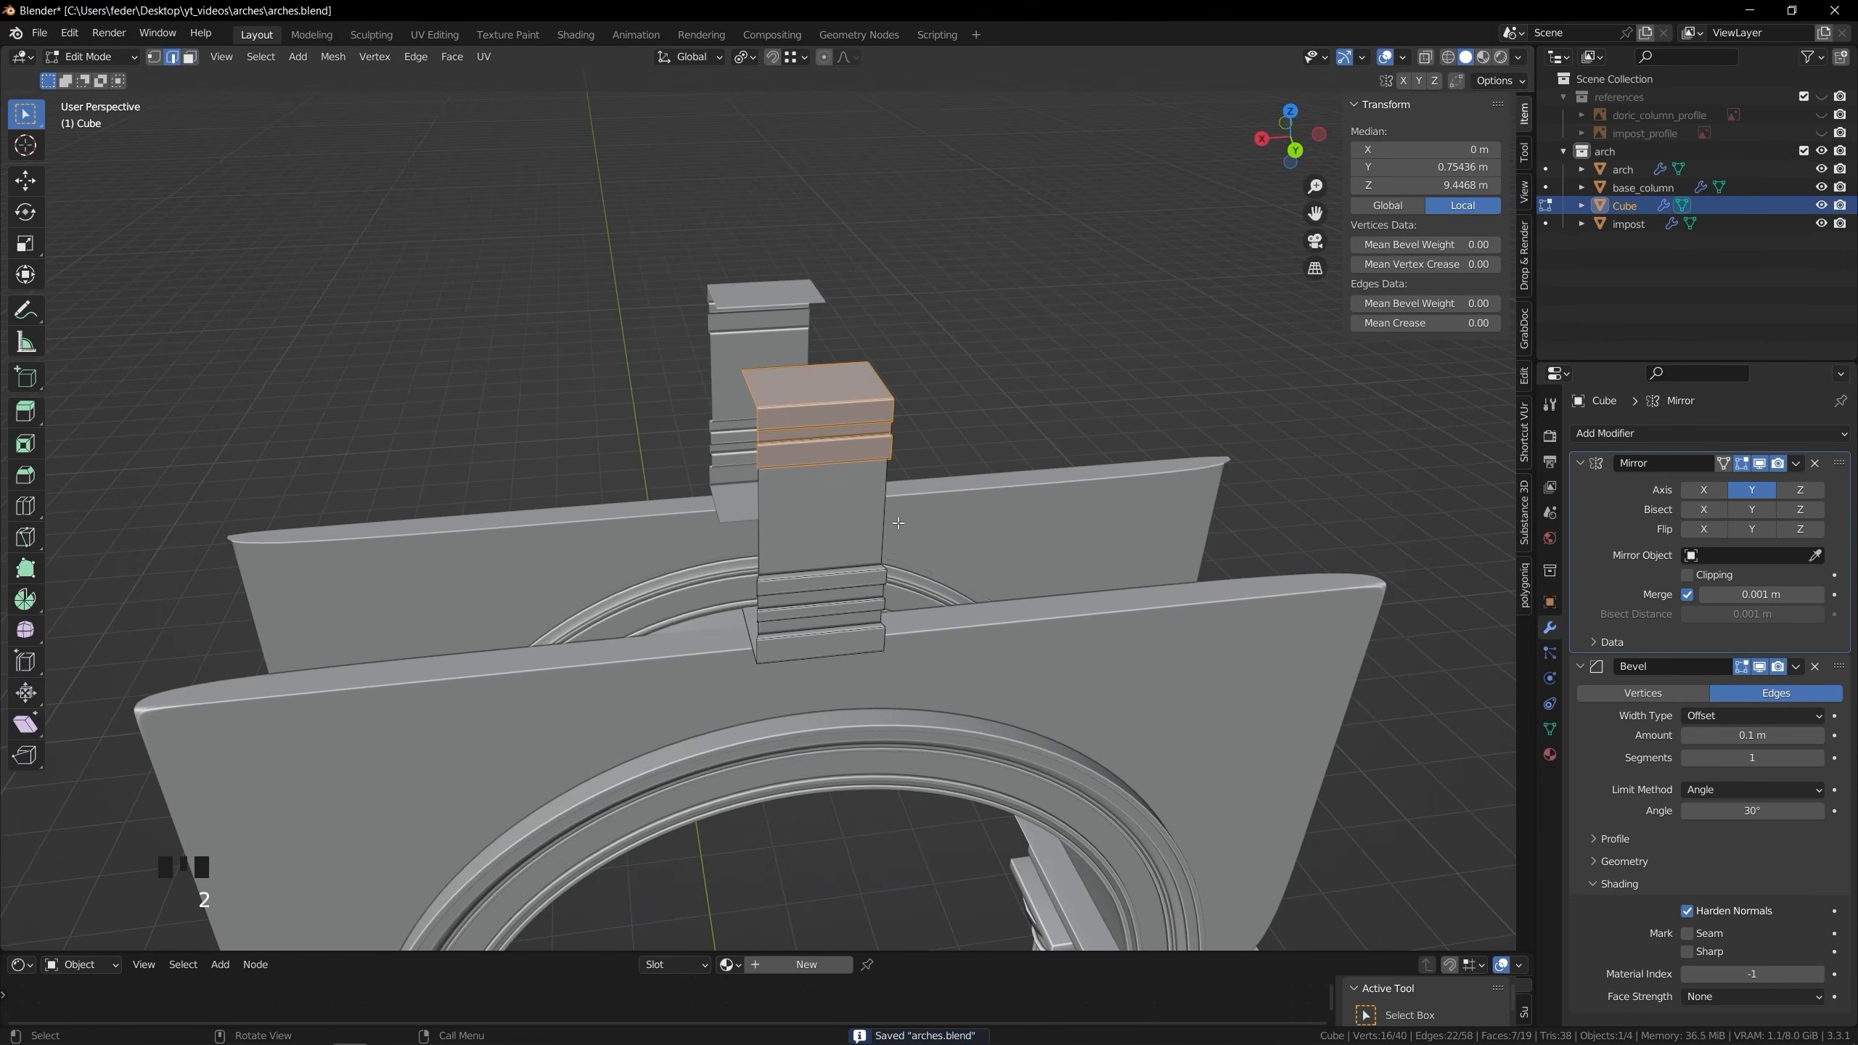
{"action": "left_click", "coordinate": [895, 523], "text": "alt"}
{"action": "middle_click_drag", "start_coordinate": [1126, 556], "coordinate": [1062, 523]}
{"action": "key", "text": "Tab"}
{"action": "left_click", "coordinate": [979, 617], "text": "shift"}
{"action": "key", "text": "Tab"}
{"action": "middle_click_drag", "start_coordinate": [979, 617], "coordinate": [688, 347]}
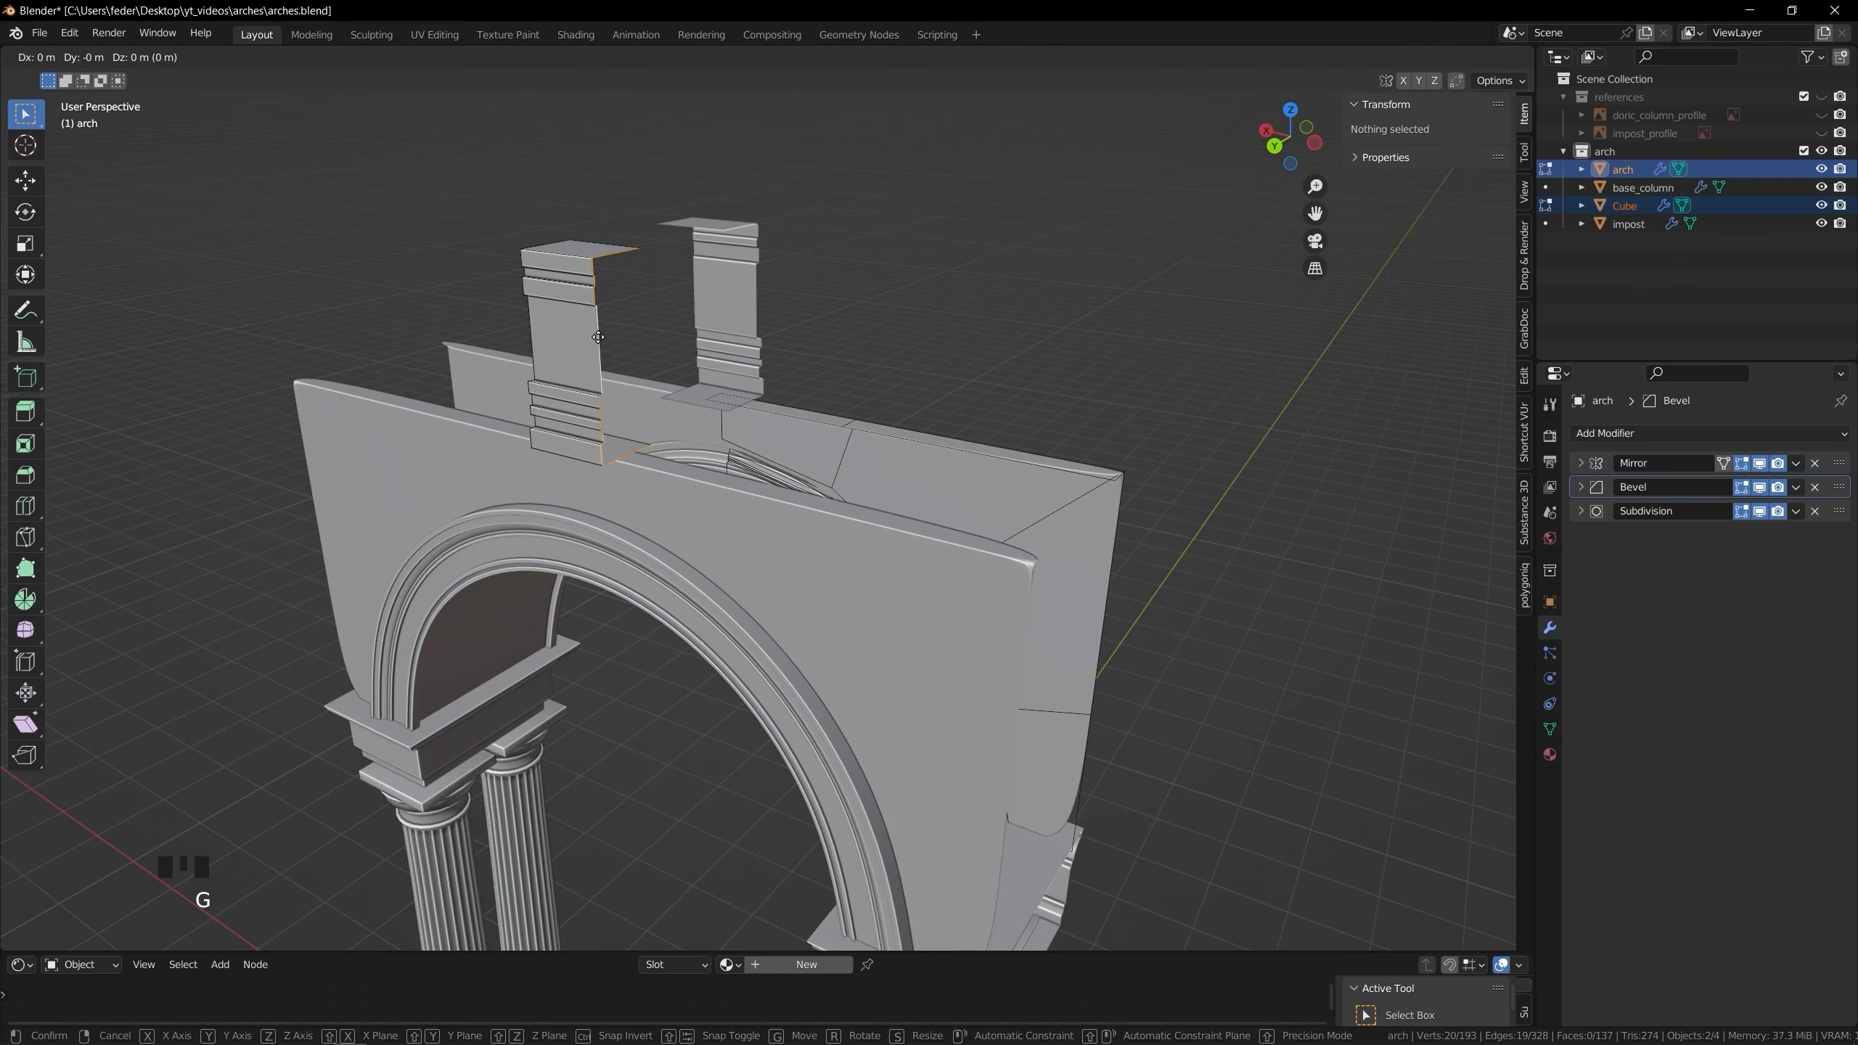
{"action": "key", "text": "x"}
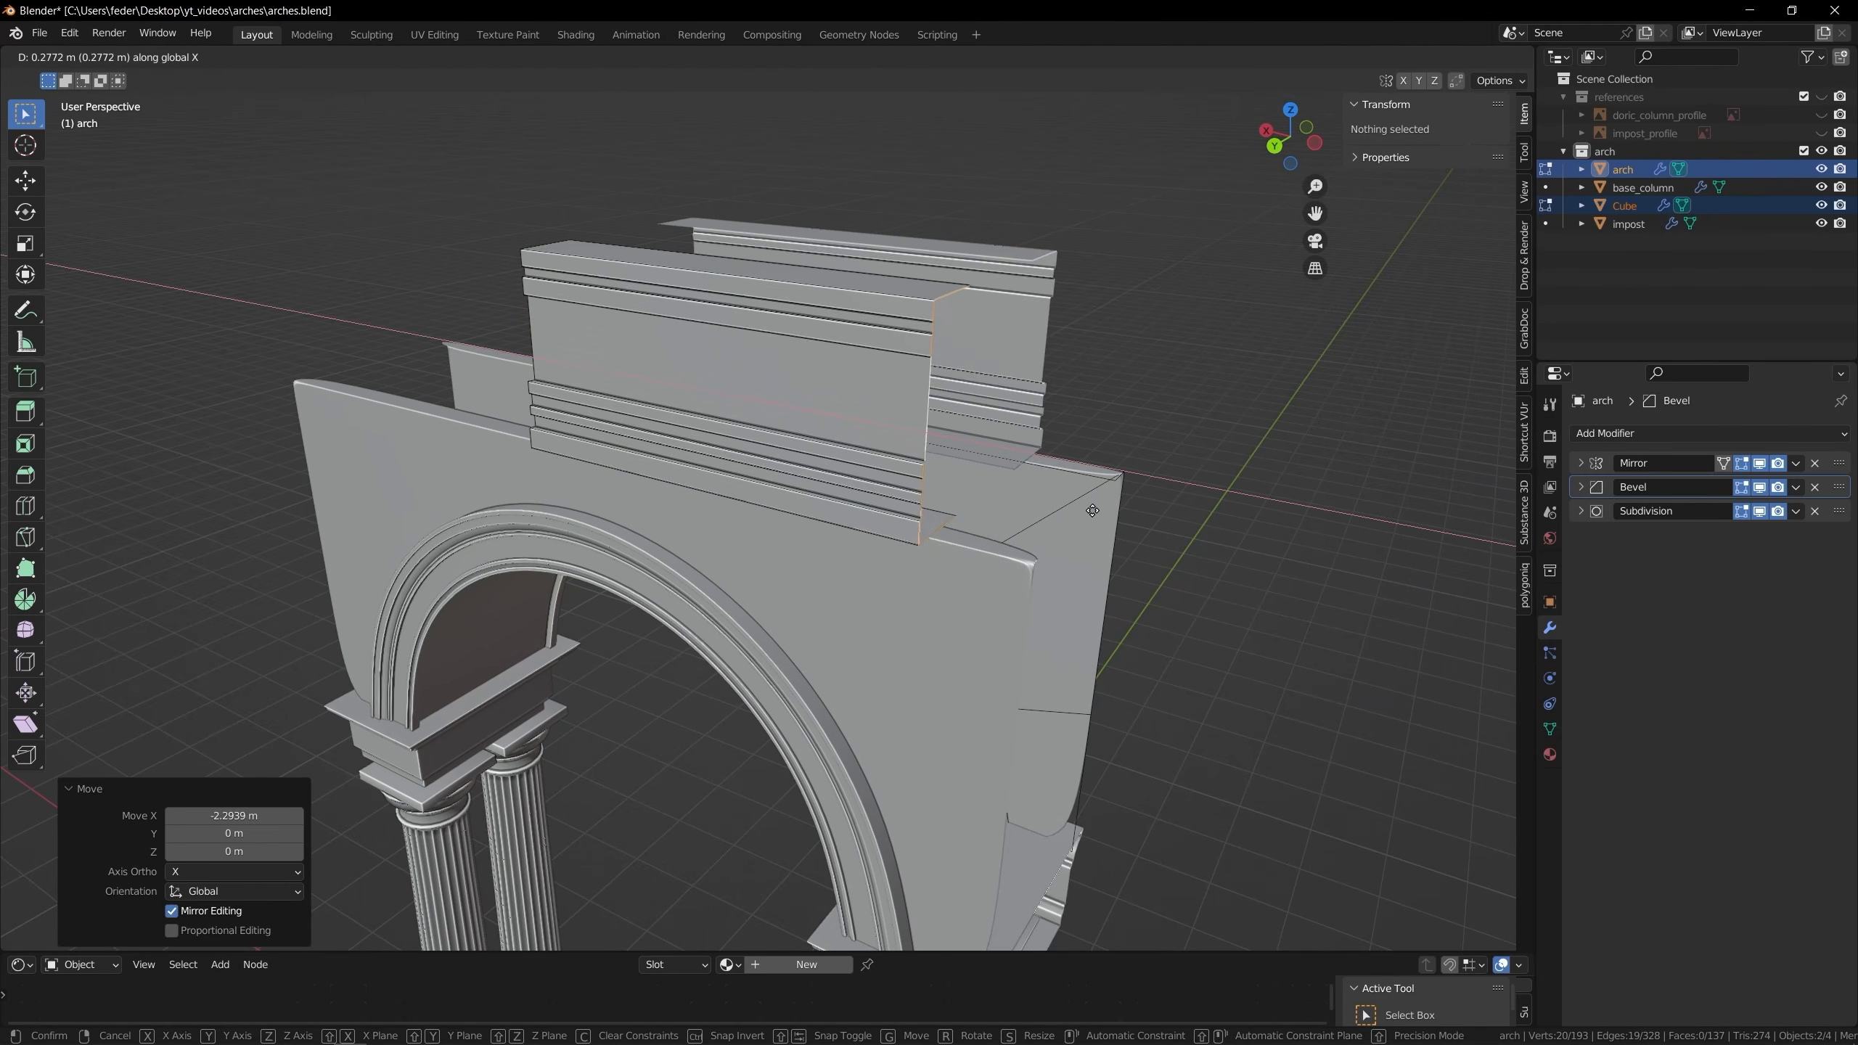
{"action": "left_click", "coordinate": [1125, 496]}
{"action": "right_click", "coordinate": [1067, 526]}
Move the block's opposite side edge loop along X to about -0.24 m, just short of the centre line
{"action": "middle_click_drag", "start_coordinate": [1067, 525], "coordinate": [746, 439]}
{"action": "key", "text": "Tab"}
{"action": "left_click", "coordinate": [672, 227]}
{"action": "left_click", "coordinate": [1289, 137]}
{"action": "left_click", "coordinate": [819, 308]}
{"action": "key", "text": "Tab"}
{"action": "key", "text": "2"}
{"action": "left_click", "coordinate": [844, 405], "text": "alt"}
{"action": "left_click", "coordinate": [1287, 141]}
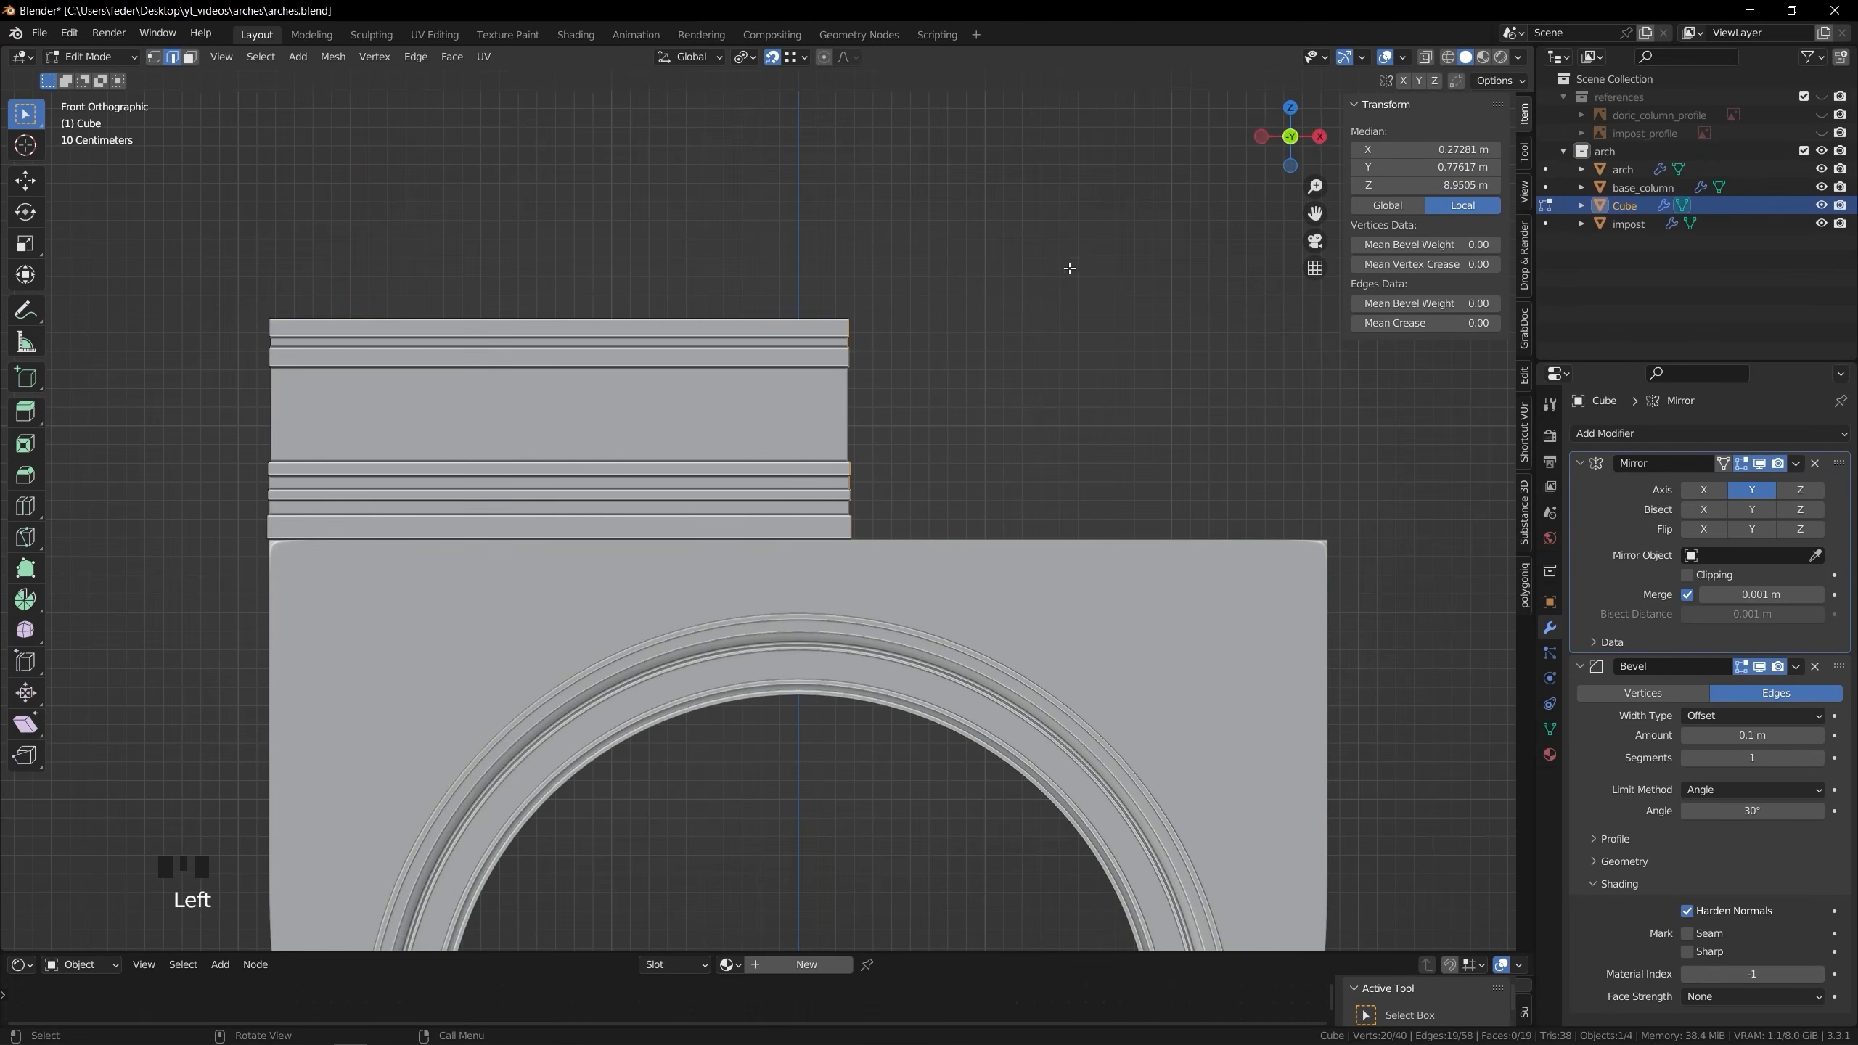
{"action": "left_click", "coordinate": [1290, 137]}
{"action": "left_click", "coordinate": [898, 442]}
Enable the X axis and clipping in the block's Mirror modifier and close the gap at the centre
{"action": "key", "text": "Tab"}
{"action": "left_click", "coordinate": [1705, 490]}
{"action": "key", "text": "Tab"}
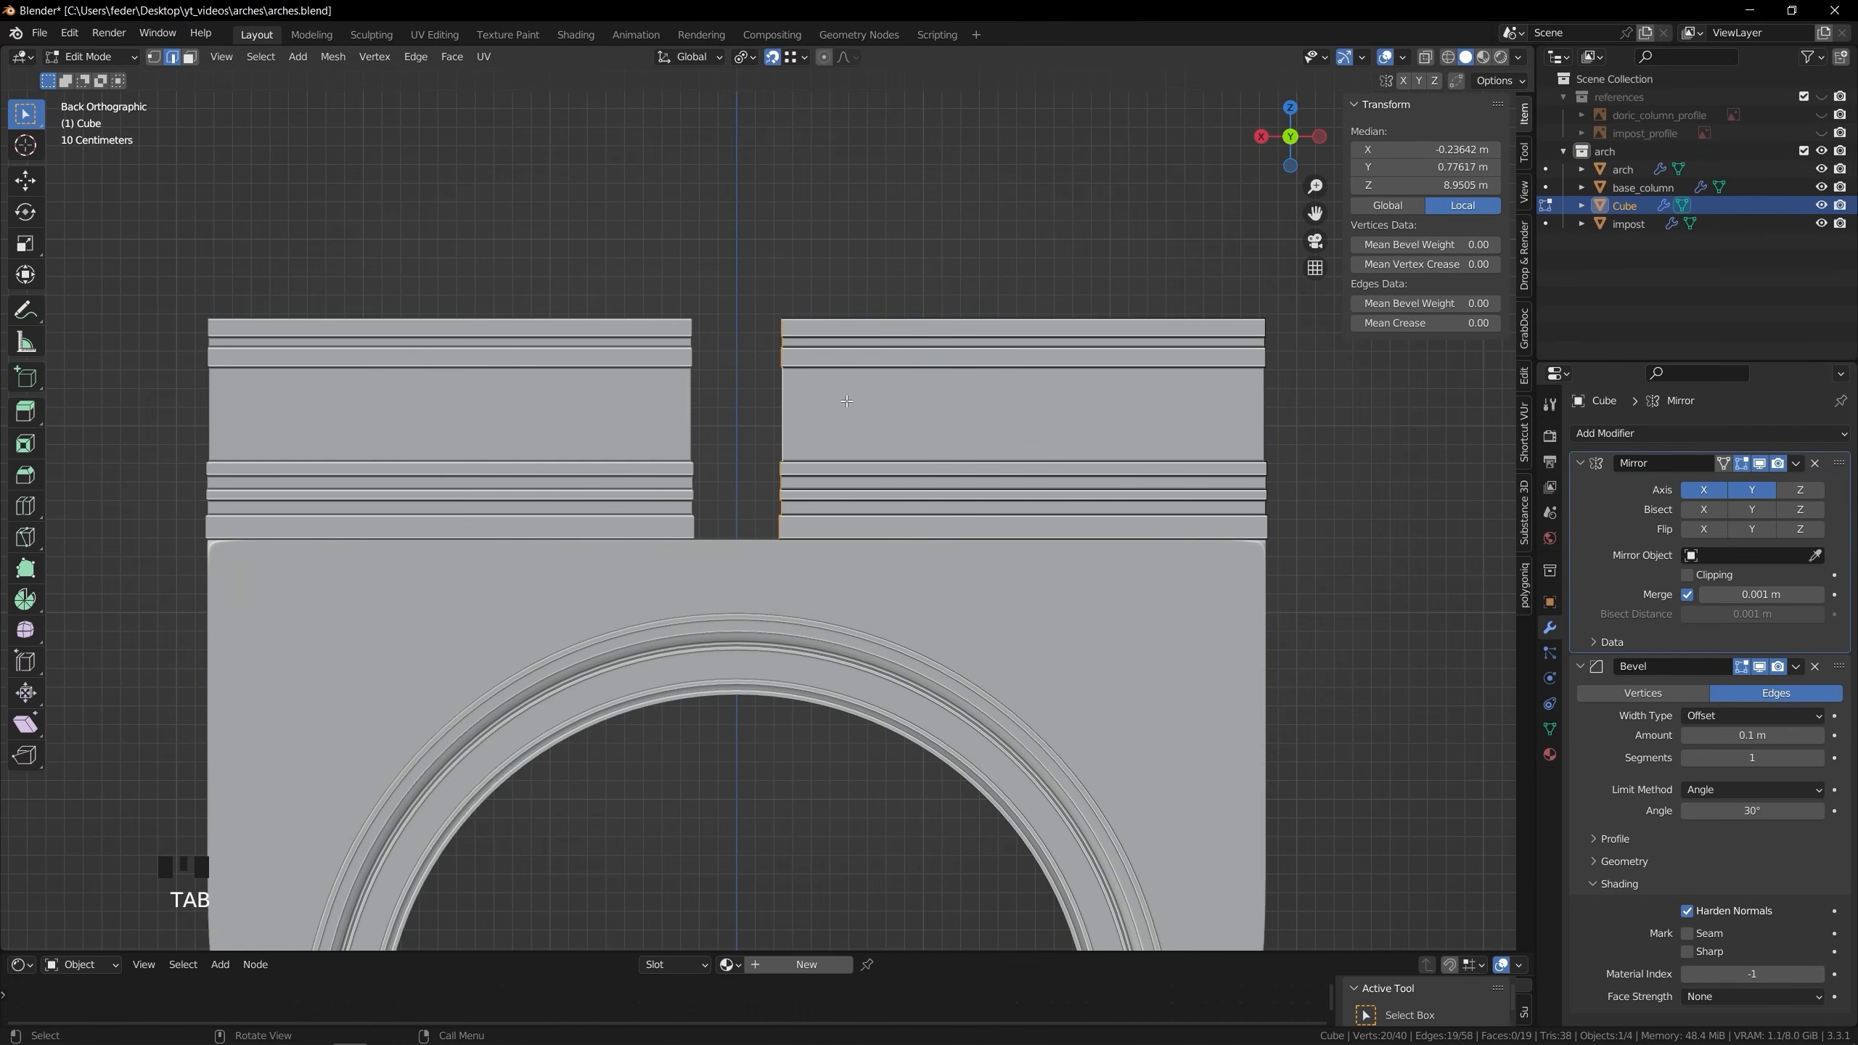
{"action": "key", "text": "Tab"}
{"action": "key", "text": "Tab"}
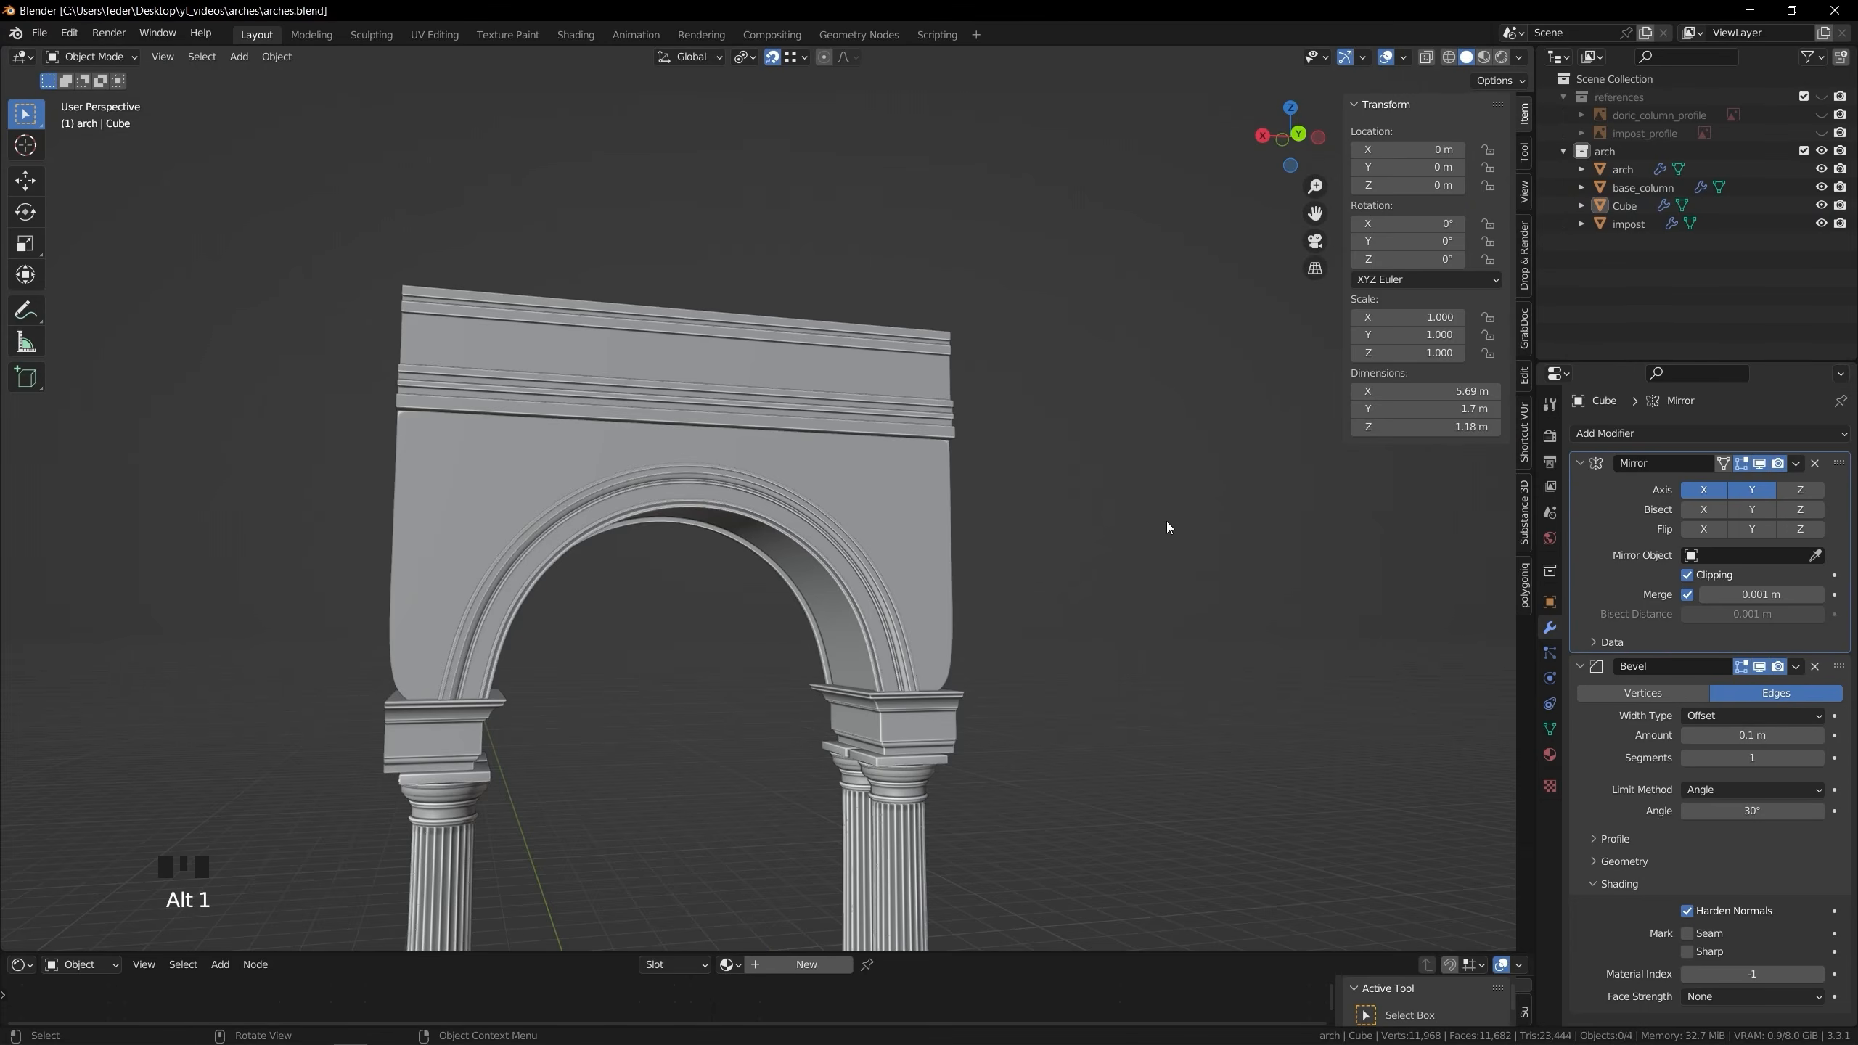
Delete the top face of the mirrored entablature to leave the front profile open
{"action": "middle_click_drag", "start_coordinate": [1165, 521], "coordinate": [1236, 571]}
{"action": "left_click", "coordinate": [695, 439]}
{"action": "key", "text": "Tab"}
{"action": "middle_click_drag", "start_coordinate": [629, 403], "coordinate": [648, 450]}
{"action": "key", "text": "3"}
{"action": "left_click", "coordinate": [649, 450]}
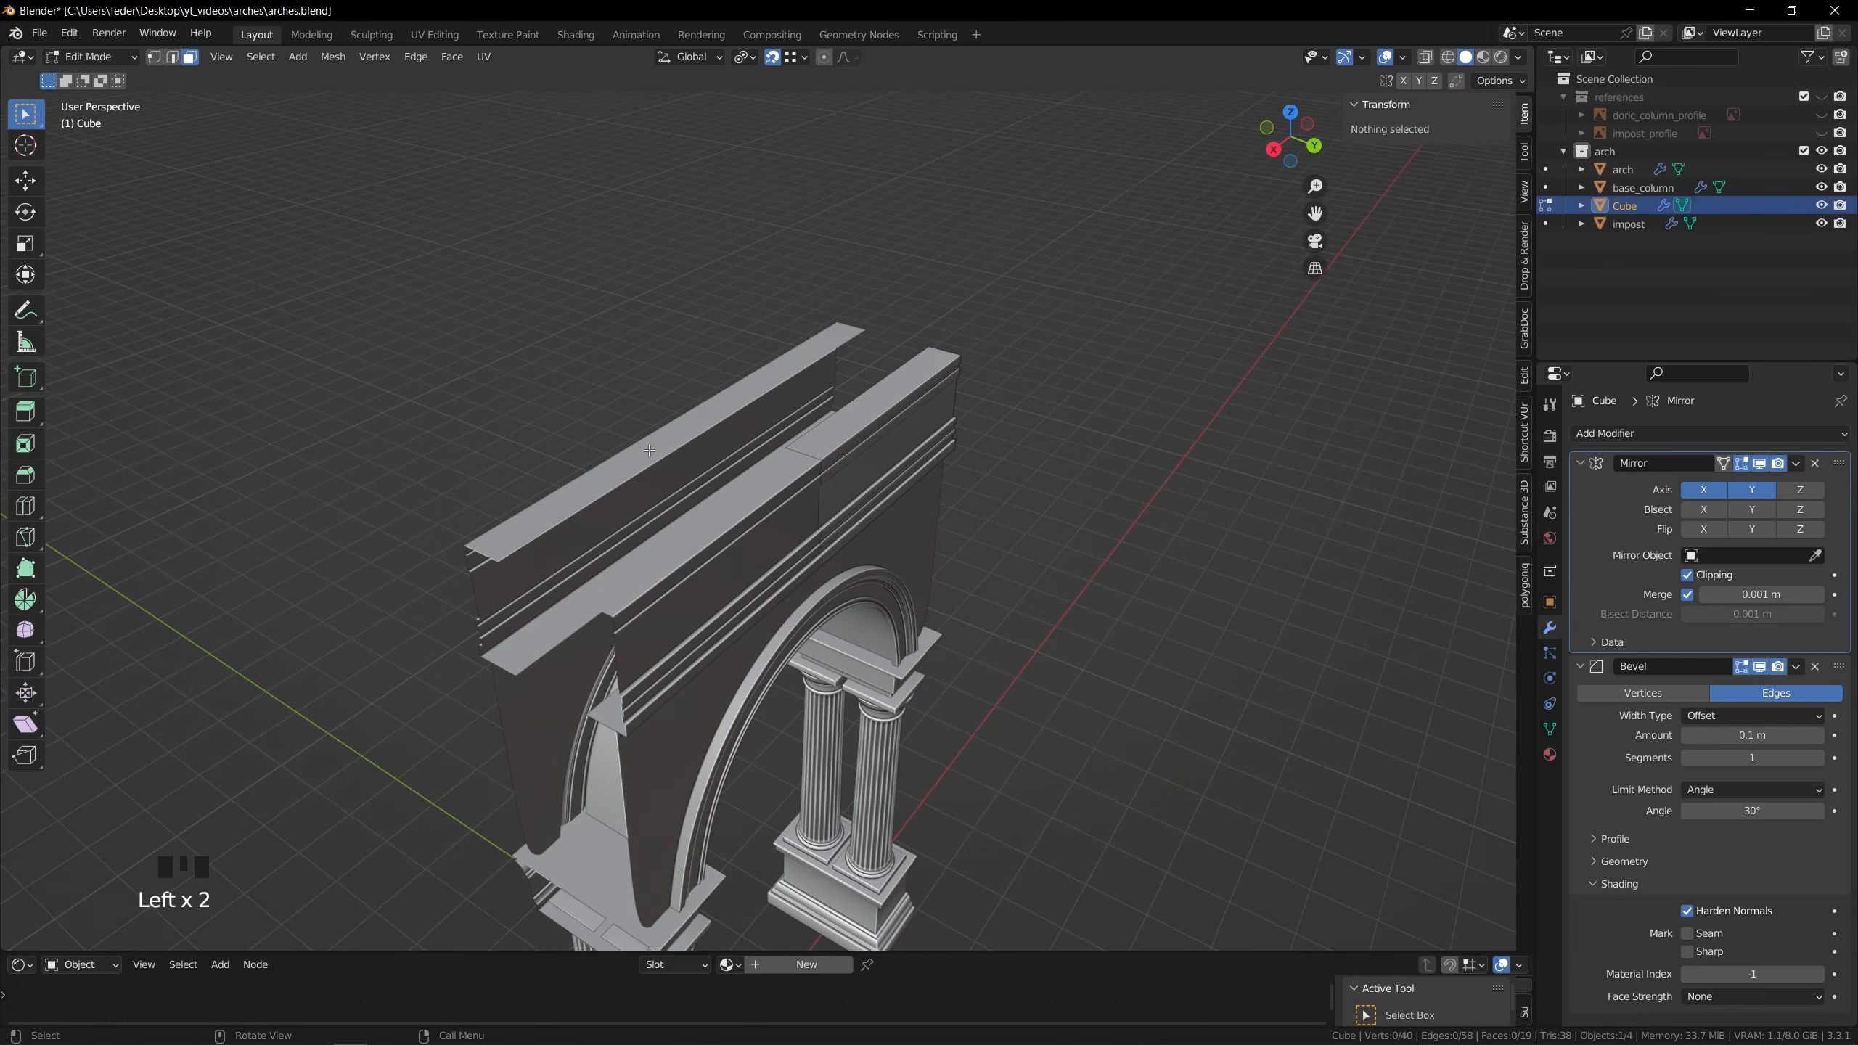
{"action": "left_click", "coordinate": [649, 450]}
{"action": "middle_click_drag", "start_coordinate": [827, 447], "coordinate": [644, 403]}
{"action": "middle_click_drag", "start_coordinate": [644, 402], "coordinate": [814, 564], "text": "shift"}
{"action": "key", "text": "x"}
{"action": "left_click", "coordinate": [776, 567]}
Extrude the entablature's top front edge upward and along Y in small alternating steps of about 0.02 m to form a fillet
{"action": "key", "text": "2"}
{"action": "left_click", "coordinate": [776, 509]}
{"action": "key", "text": "e"}
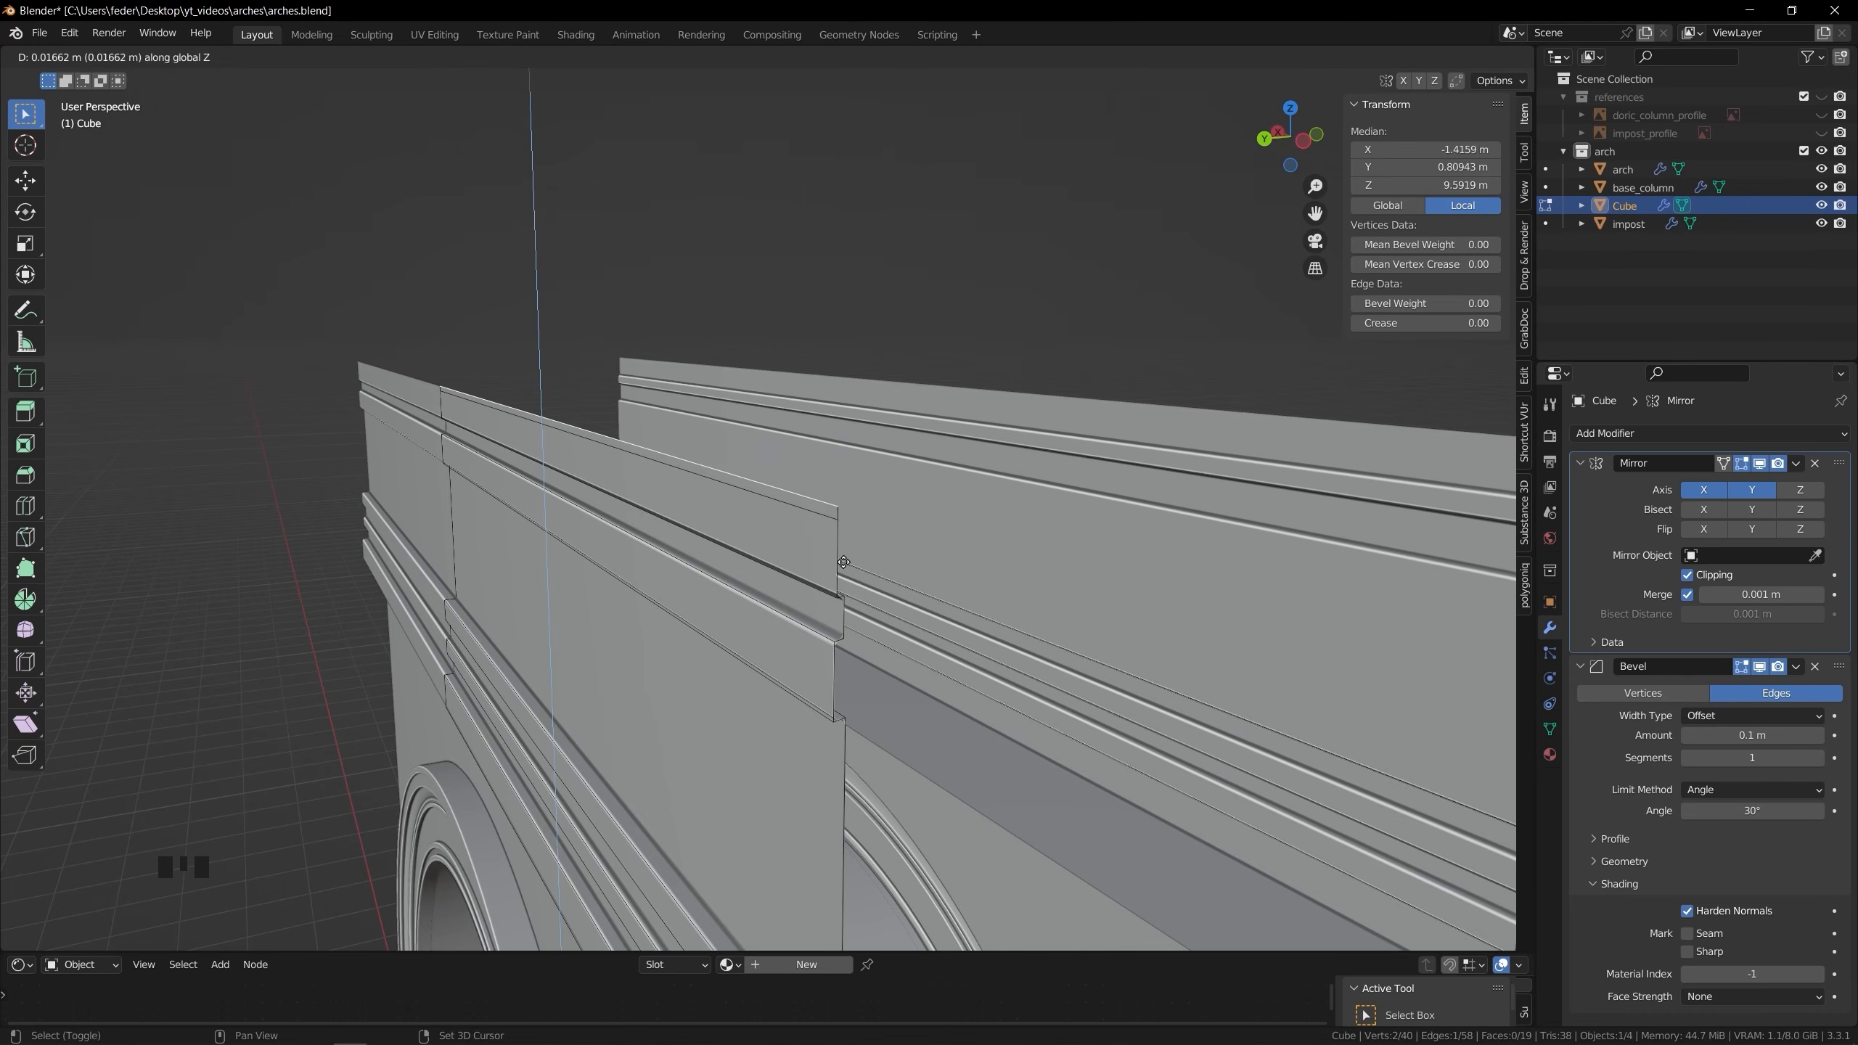
{"action": "left_click", "coordinate": [842, 564]}
{"action": "middle_click_drag", "start_coordinate": [754, 436], "coordinate": [695, 465], "text": "shift"}
{"action": "key", "text": "e"}
{"action": "key", "text": "y"}
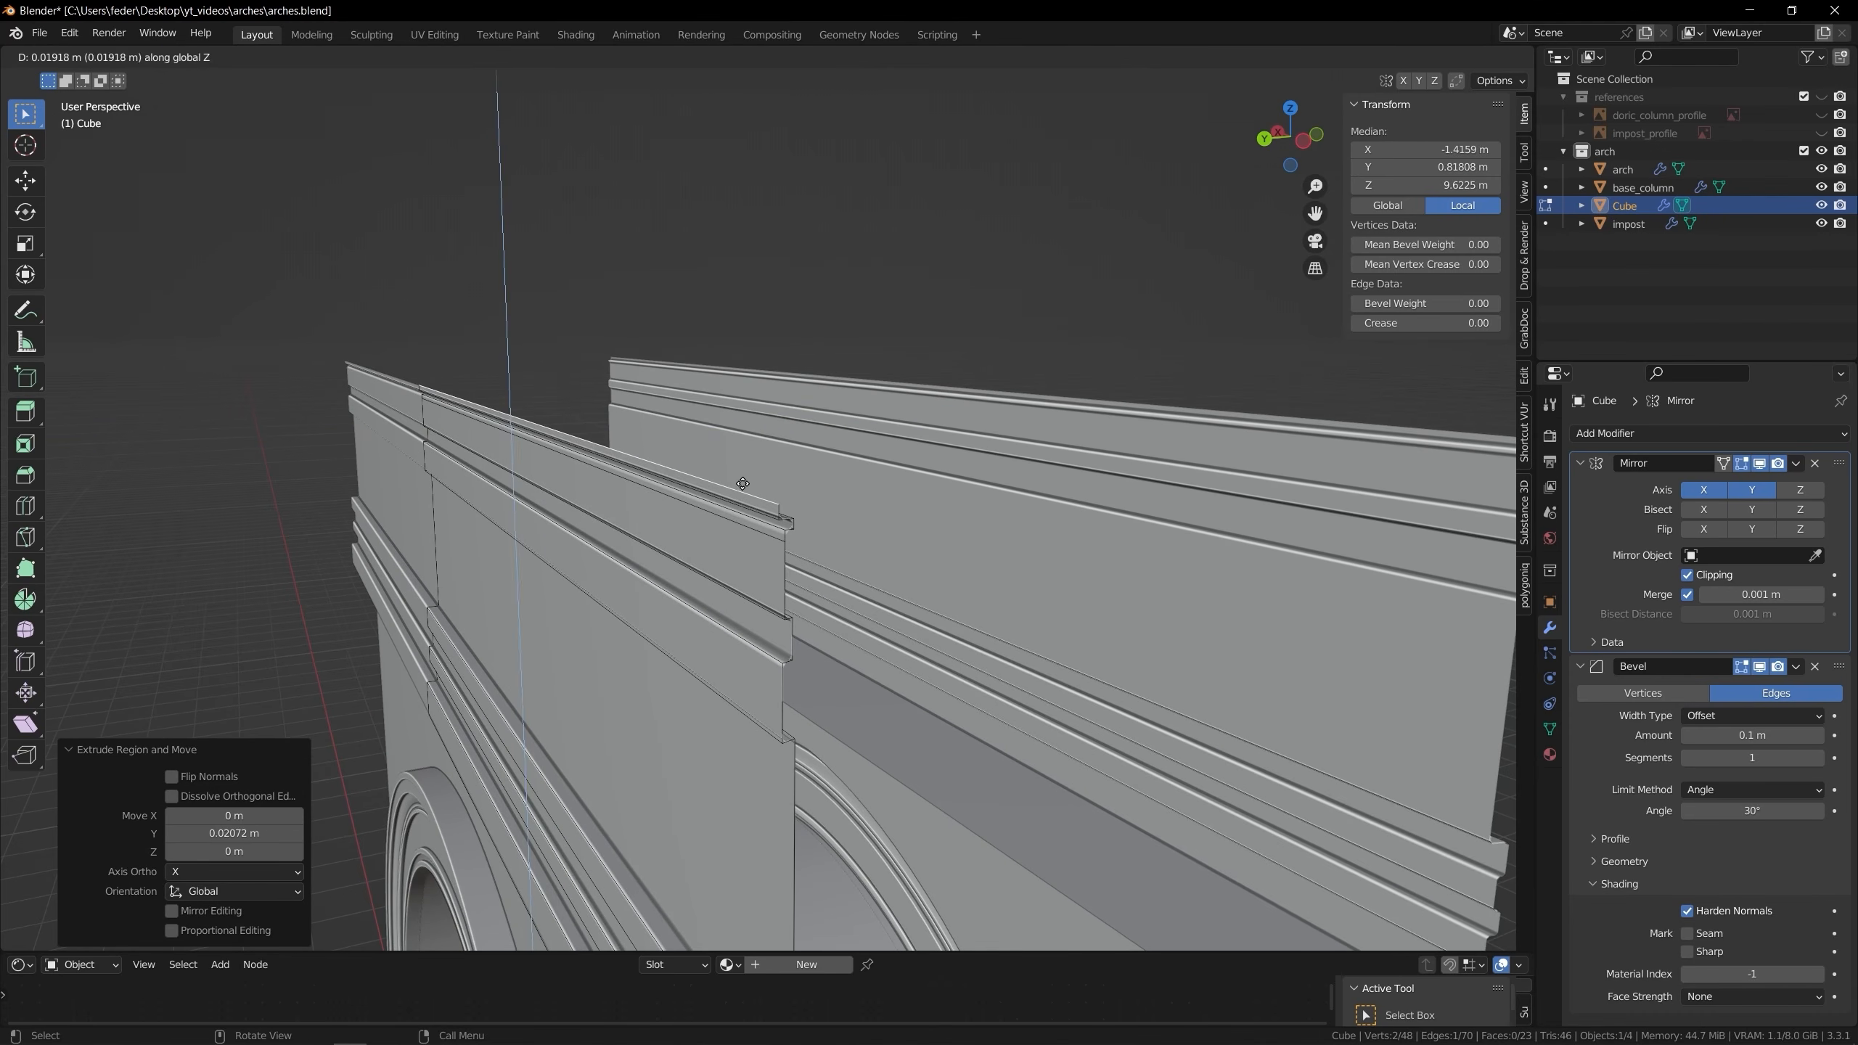
{"action": "left_click", "coordinate": [723, 458]}
Divide the flared strip above the fillet with a loop cut and bevel the loop 0.0386 m wide with 2 segments
{"action": "middle_click_drag", "start_coordinate": [723, 457], "coordinate": [782, 511]}
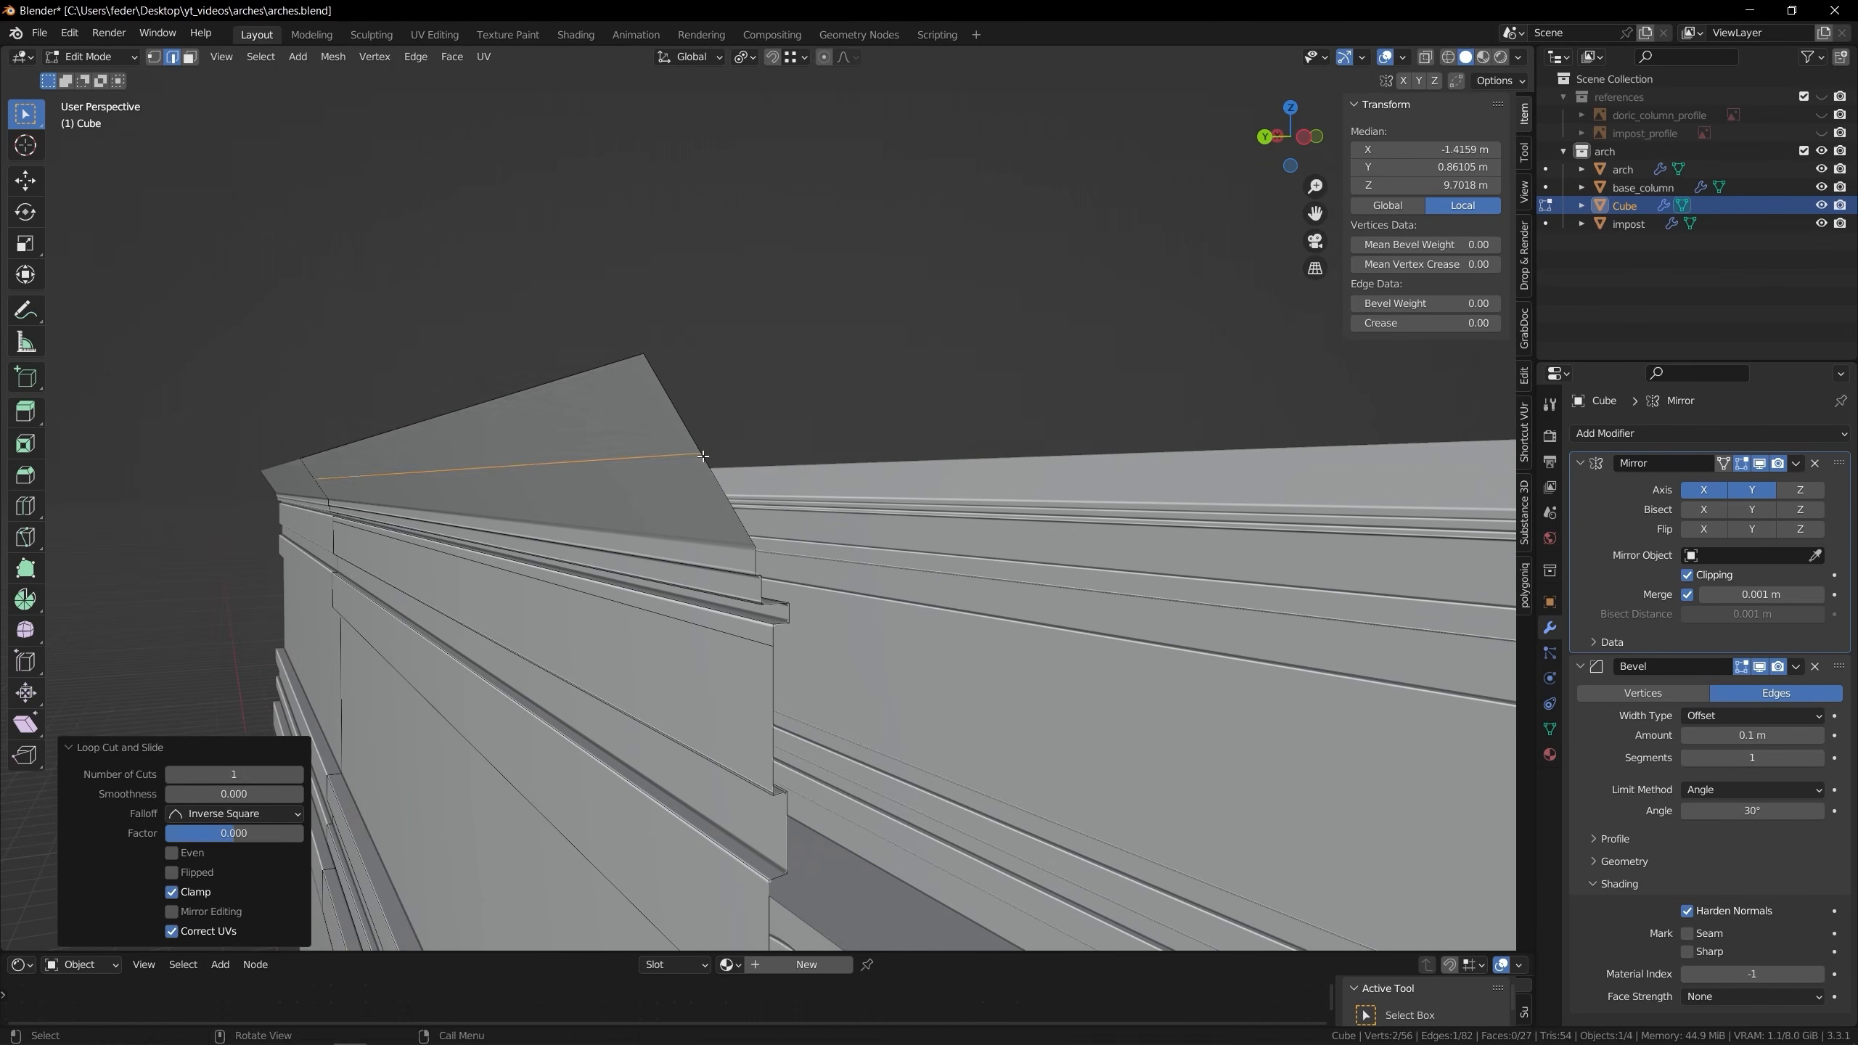
{"action": "key", "text": "ctrl+b"}
{"action": "left_click", "coordinate": [695, 468]}
{"action": "middle_click_drag", "start_coordinate": [694, 468], "coordinate": [852, 472]}
{"action": "left_click", "coordinate": [1289, 138]}
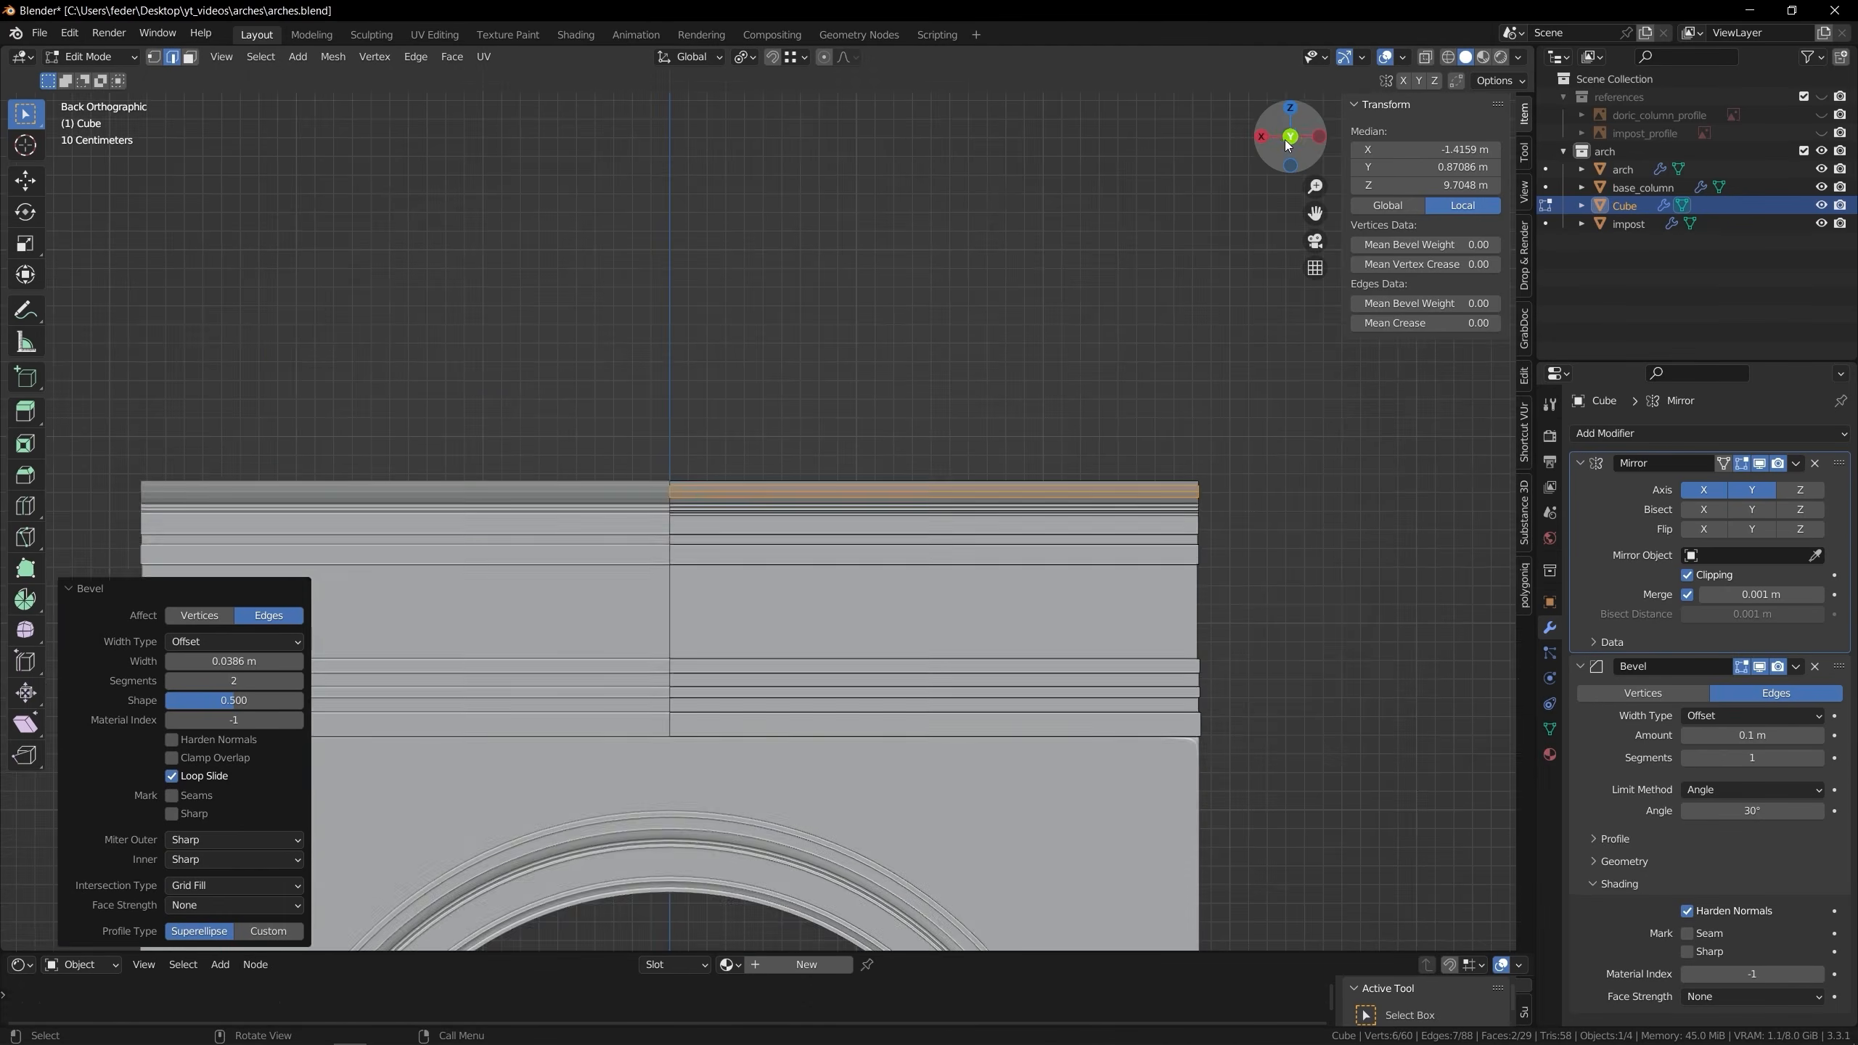
Extrude the curved moulding's top edge 0.222 m upward to form a flat fascia
{"action": "left_click", "coordinate": [1169, 482]}
{"action": "scroll", "coordinate": [1164, 505], "scroll_direction": "up", "scroll_amount": 3}
{"action": "middle_click_drag", "start_coordinate": [1160, 514], "coordinate": [767, 510]}
{"action": "scroll", "coordinate": [731, 483], "scroll_direction": "up", "scroll_amount": 2}
{"action": "left_click", "coordinate": [740, 478]}
{"action": "left_click", "coordinate": [745, 384]}
{"action": "scroll", "coordinate": [774, 496], "scroll_direction": "down", "scroll_amount": 3}
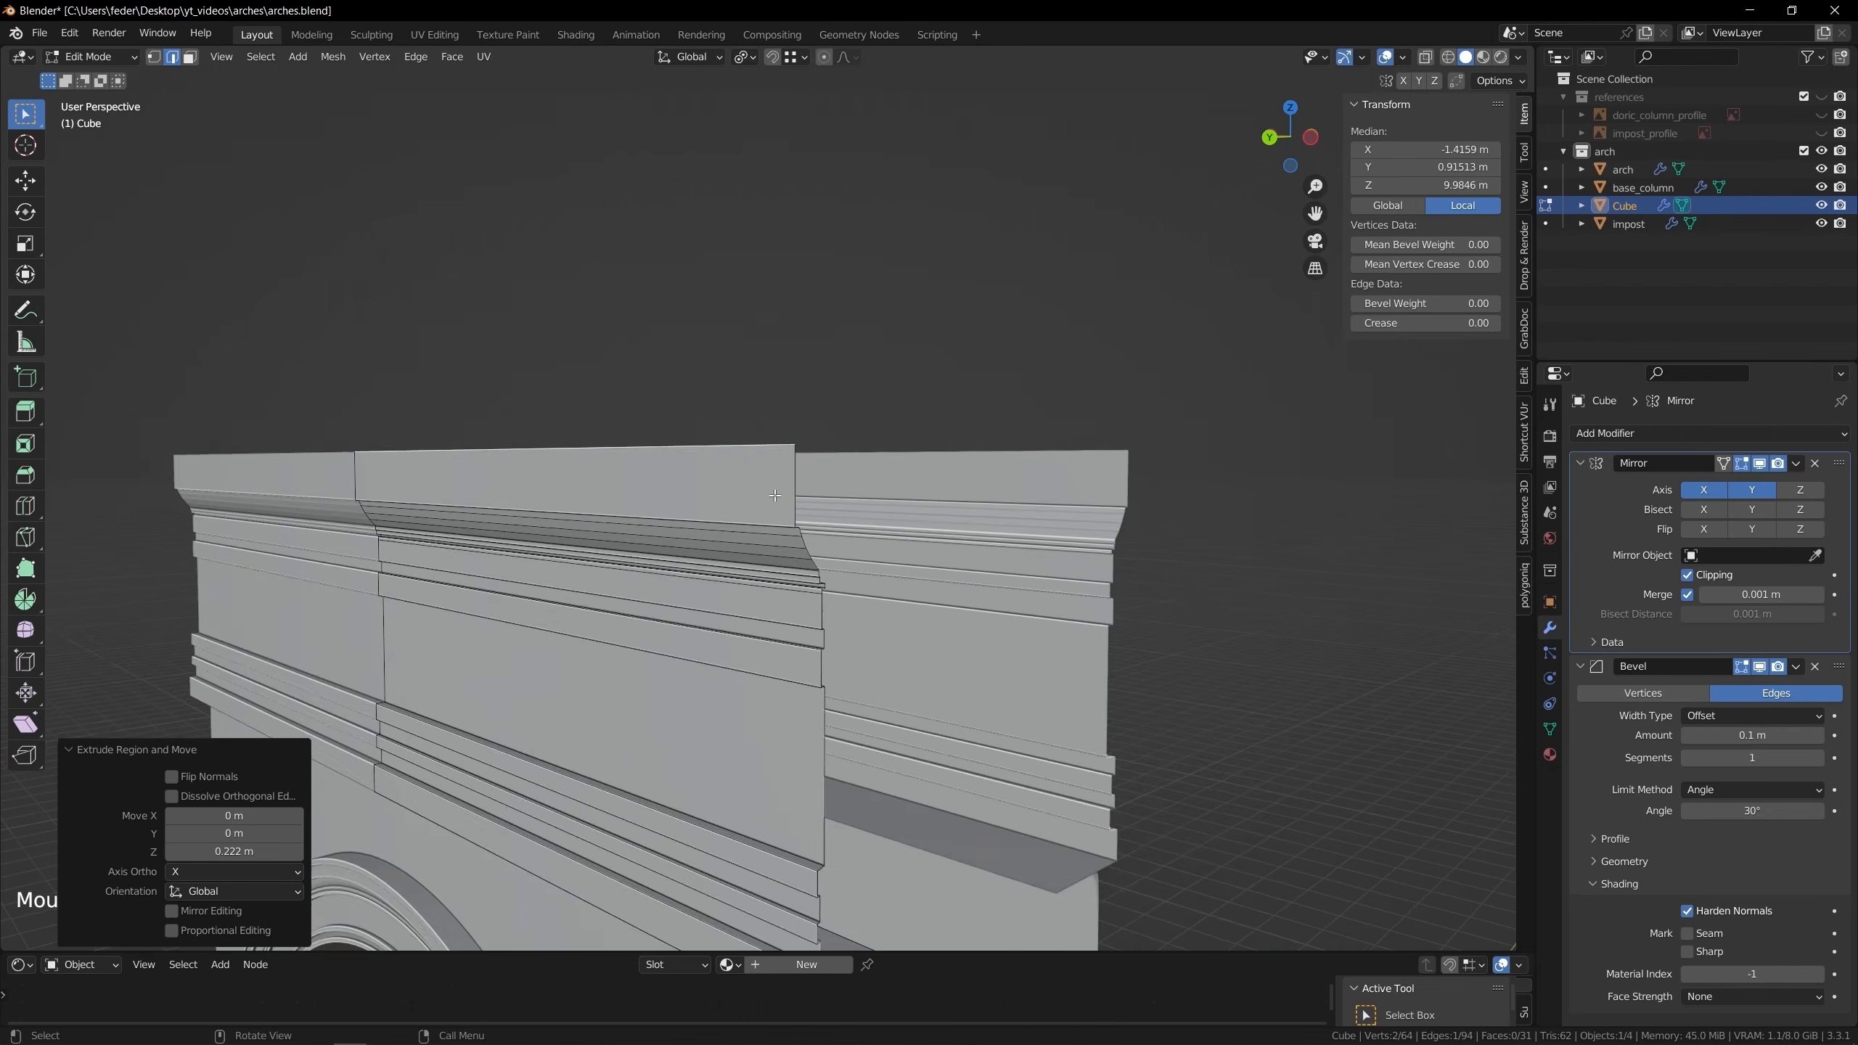
Extrude the fascia's top edge along Y and upward, ending in a strip about 0.1 m high slanted about 0.05 m outward
{"action": "scroll", "coordinate": [777, 597], "scroll_direction": "up", "scroll_amount": 2}
{"action": "middle_click_drag", "start_coordinate": [777, 578], "coordinate": [752, 594]}
{"action": "key", "text": "e"}
{"action": "key", "text": "y"}
{"action": "left_click", "coordinate": [724, 523]}
{"action": "middle_click_drag", "start_coordinate": [721, 521], "coordinate": [735, 535]}
{"action": "scroll", "coordinate": [736, 535], "scroll_direction": "up", "scroll_amount": 1}
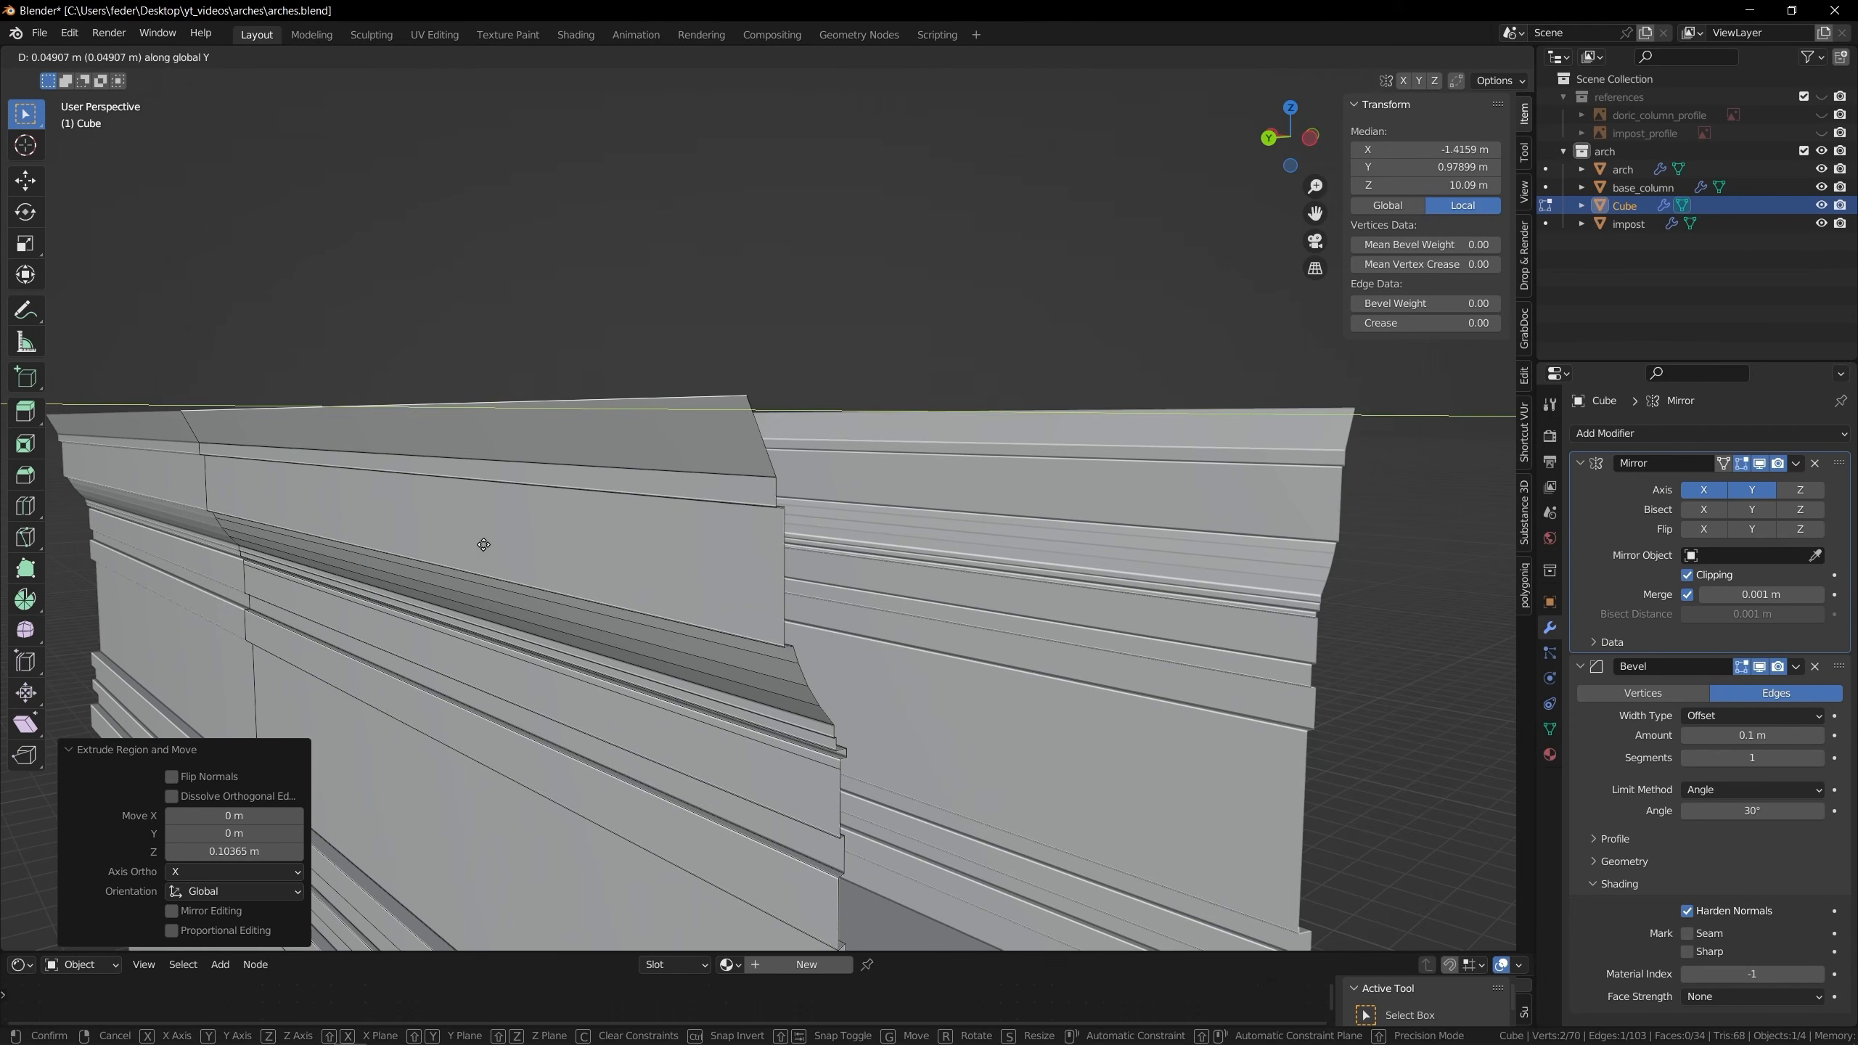
{"action": "left_click", "coordinate": [855, 505]}
Round the slanted strip above the fascia into a convex moulding using a bevelled loop cut
{"action": "middle_click_drag", "start_coordinate": [813, 506], "coordinate": [556, 472]}
{"action": "key", "text": "3"}
{"action": "left_click", "coordinate": [739, 475]}
{"action": "key", "text": "e"}
{"action": "key", "text": "y"}
{"action": "left_click", "coordinate": [732, 488]}
Extrude the convex moulding's top edge about 0.09 m upward and shift the new edge outward along Y
{"action": "key", "text": "2"}
{"action": "left_click", "coordinate": [614, 419], "text": "alt"}
{"action": "key", "text": "e"}
{"action": "key", "text": "z"}
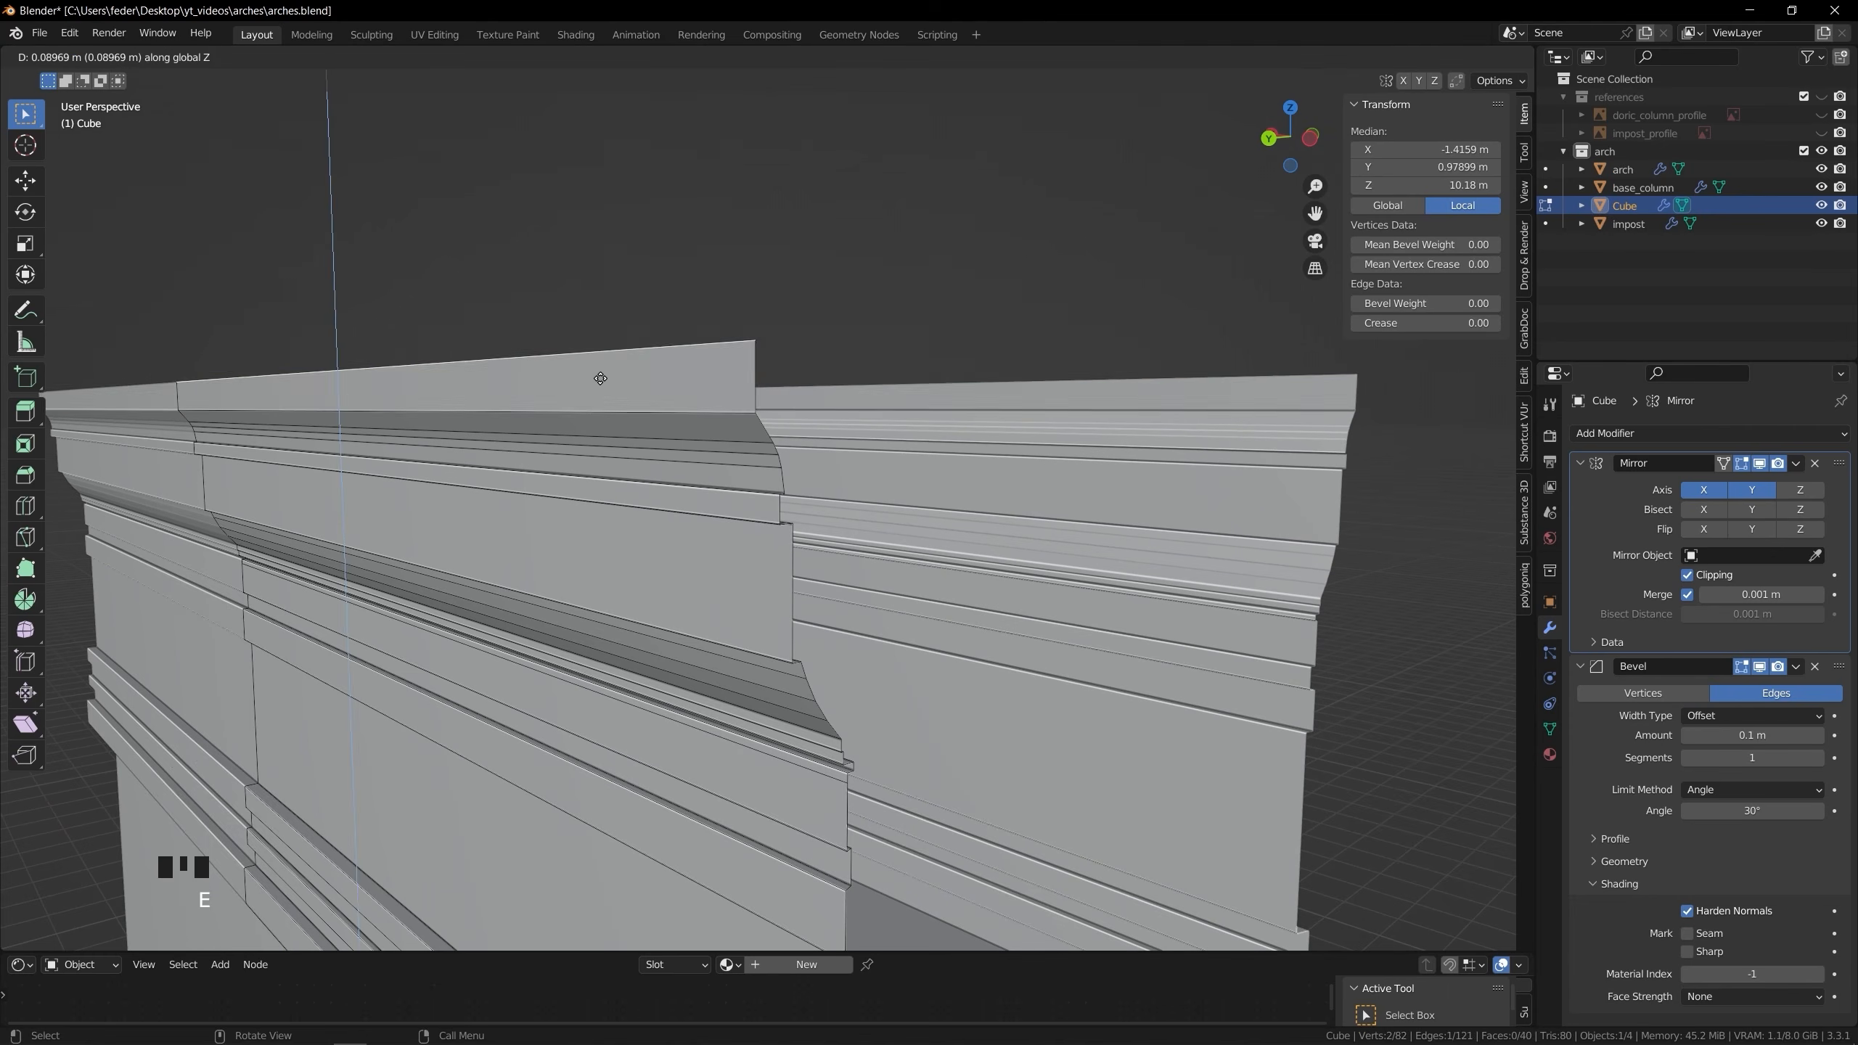
{"action": "left_click", "coordinate": [601, 377]}
{"action": "key", "text": "g"}
{"action": "key", "text": "y"}
{"action": "left_click", "coordinate": [572, 387]}
Add a loop cut to the new top strip, shift it along Y, and bevel it 0.0276 m wide with 2 segments
{"action": "key", "text": "ctrl+r"}
{"action": "key", "text": "g"}
{"action": "key", "text": "y"}
{"action": "left_click", "coordinate": [720, 381]}
{"action": "key", "text": "ctrl+b"}
{"action": "left_click", "coordinate": [694, 395]}
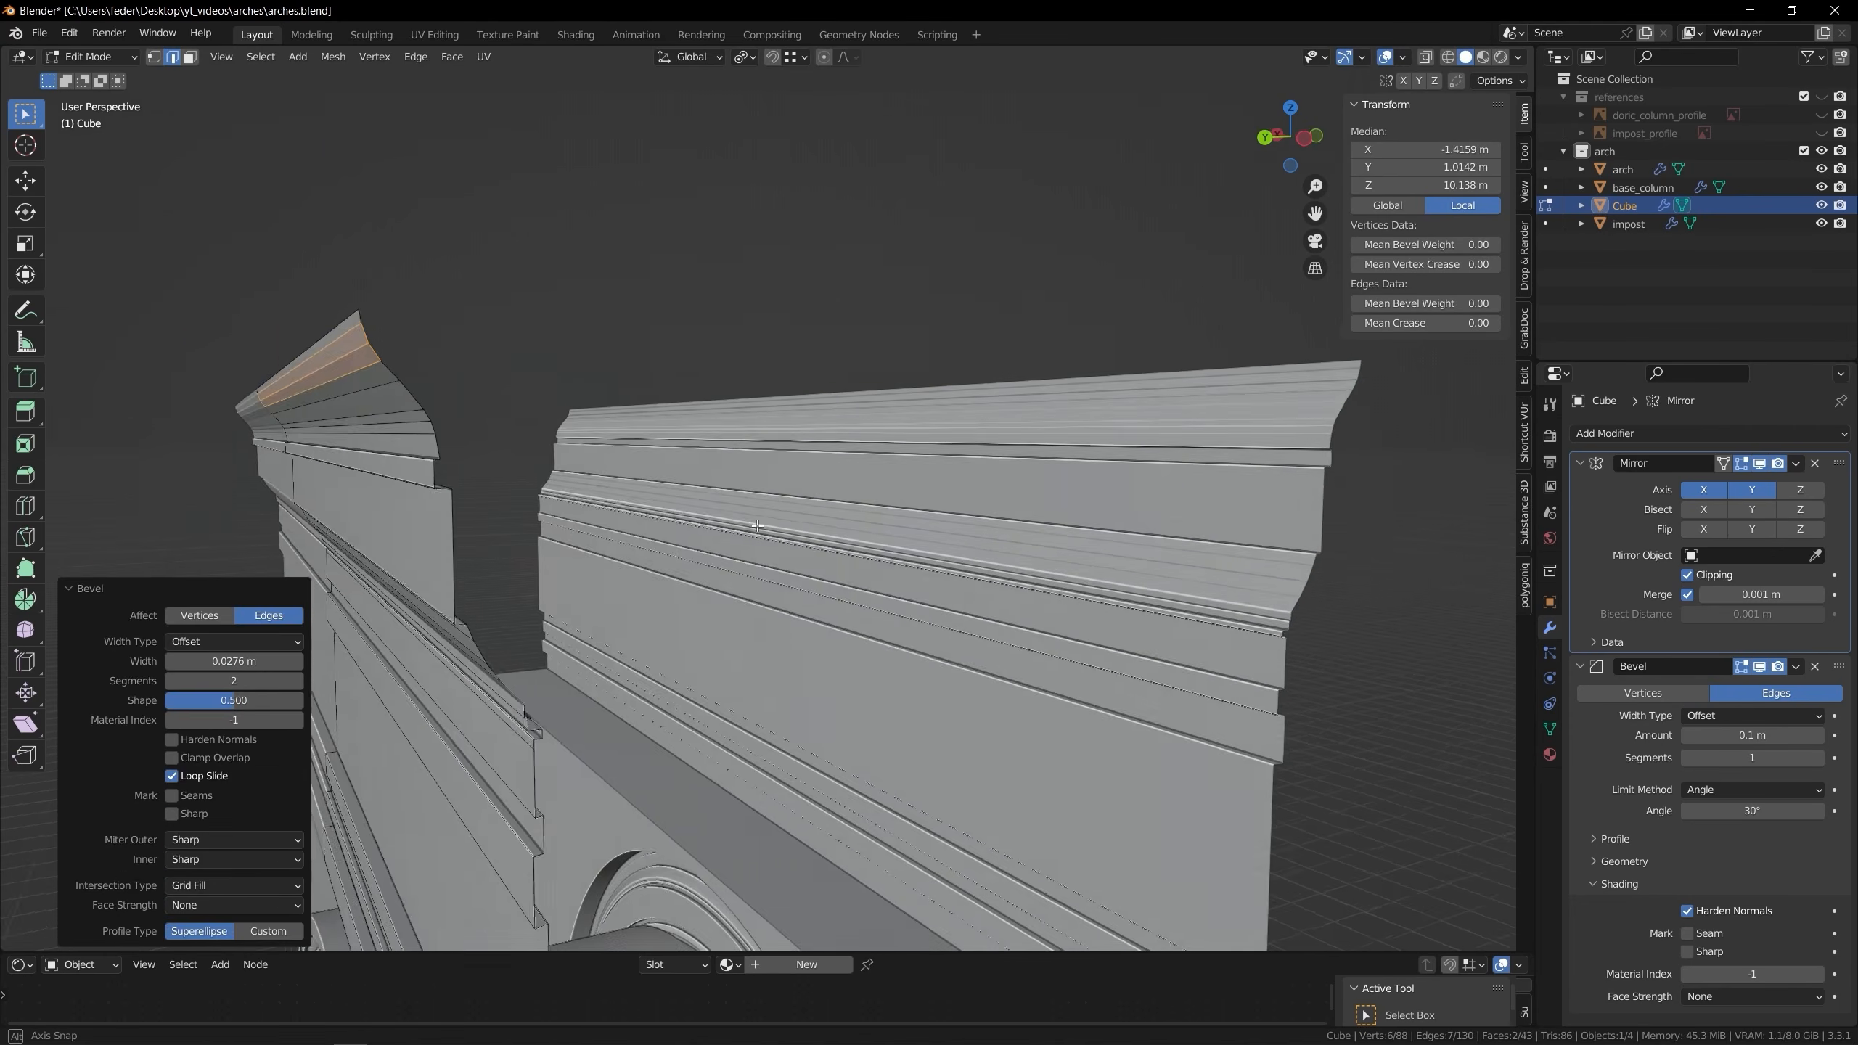
Apply smooth shading to the entablature object
{"action": "key", "text": "Tab"}
{"action": "middle_click_drag", "start_coordinate": [732, 513], "coordinate": [778, 538]}
{"action": "right_click", "coordinate": [952, 538]}
{"action": "left_click", "coordinate": [952, 535]}
{"action": "left_click", "coordinate": [857, 447]}
{"action": "scroll", "coordinate": [856, 447], "scroll_direction": "up", "scroll_amount": 4}
{"action": "scroll", "coordinate": [880, 461], "scroll_direction": "down", "scroll_amount": 4}
Extrude the cornice's top edge outward along Y, then about 0.022 m upward to form a small step
{"action": "left_click", "coordinate": [772, 468]}
{"action": "key", "text": "Tab"}
{"action": "scroll", "coordinate": [772, 468], "scroll_direction": "up", "scroll_amount": 6}
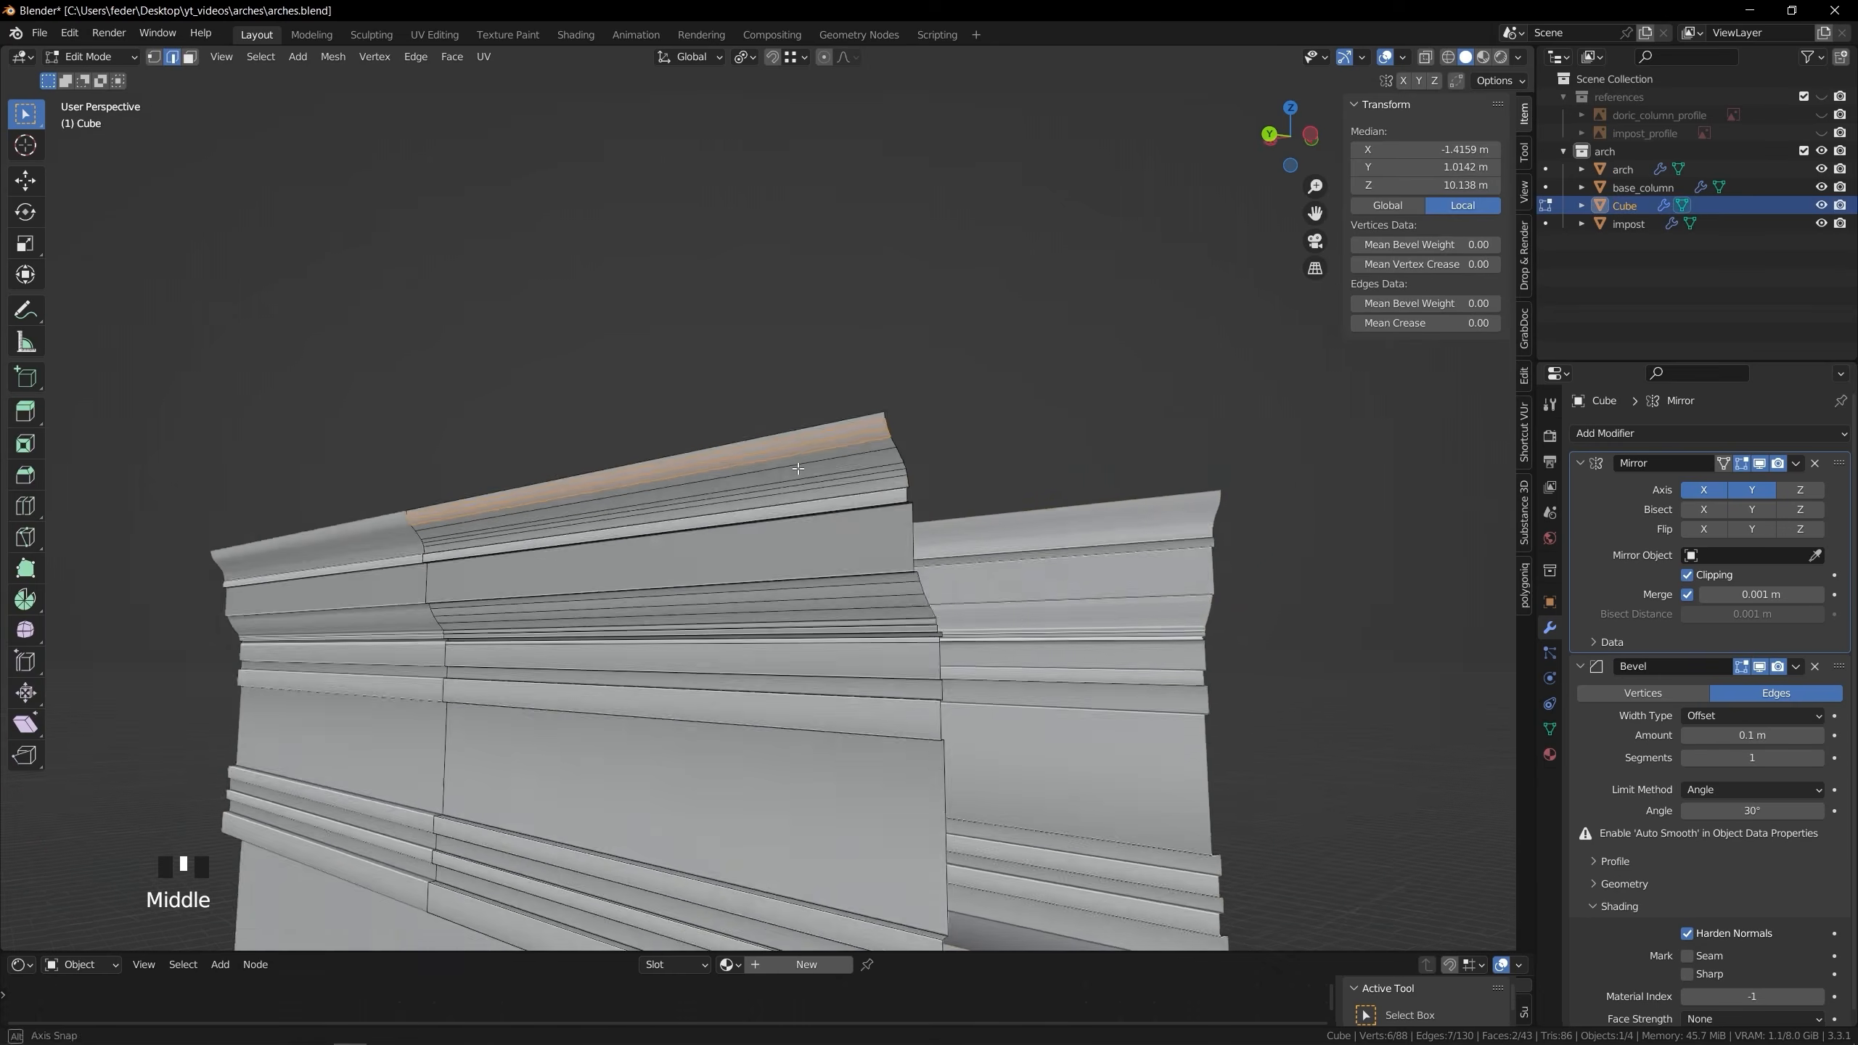
{"action": "left_click", "coordinate": [863, 410]}
{"action": "middle_click_drag", "start_coordinate": [862, 456], "coordinate": [851, 492]}
{"action": "key", "text": "e"}
{"action": "key", "text": "y"}
{"action": "left_click", "coordinate": [841, 490]}
{"action": "key", "text": "e"}
{"action": "key", "text": "z"}
{"action": "left_click", "coordinate": [839, 480]}
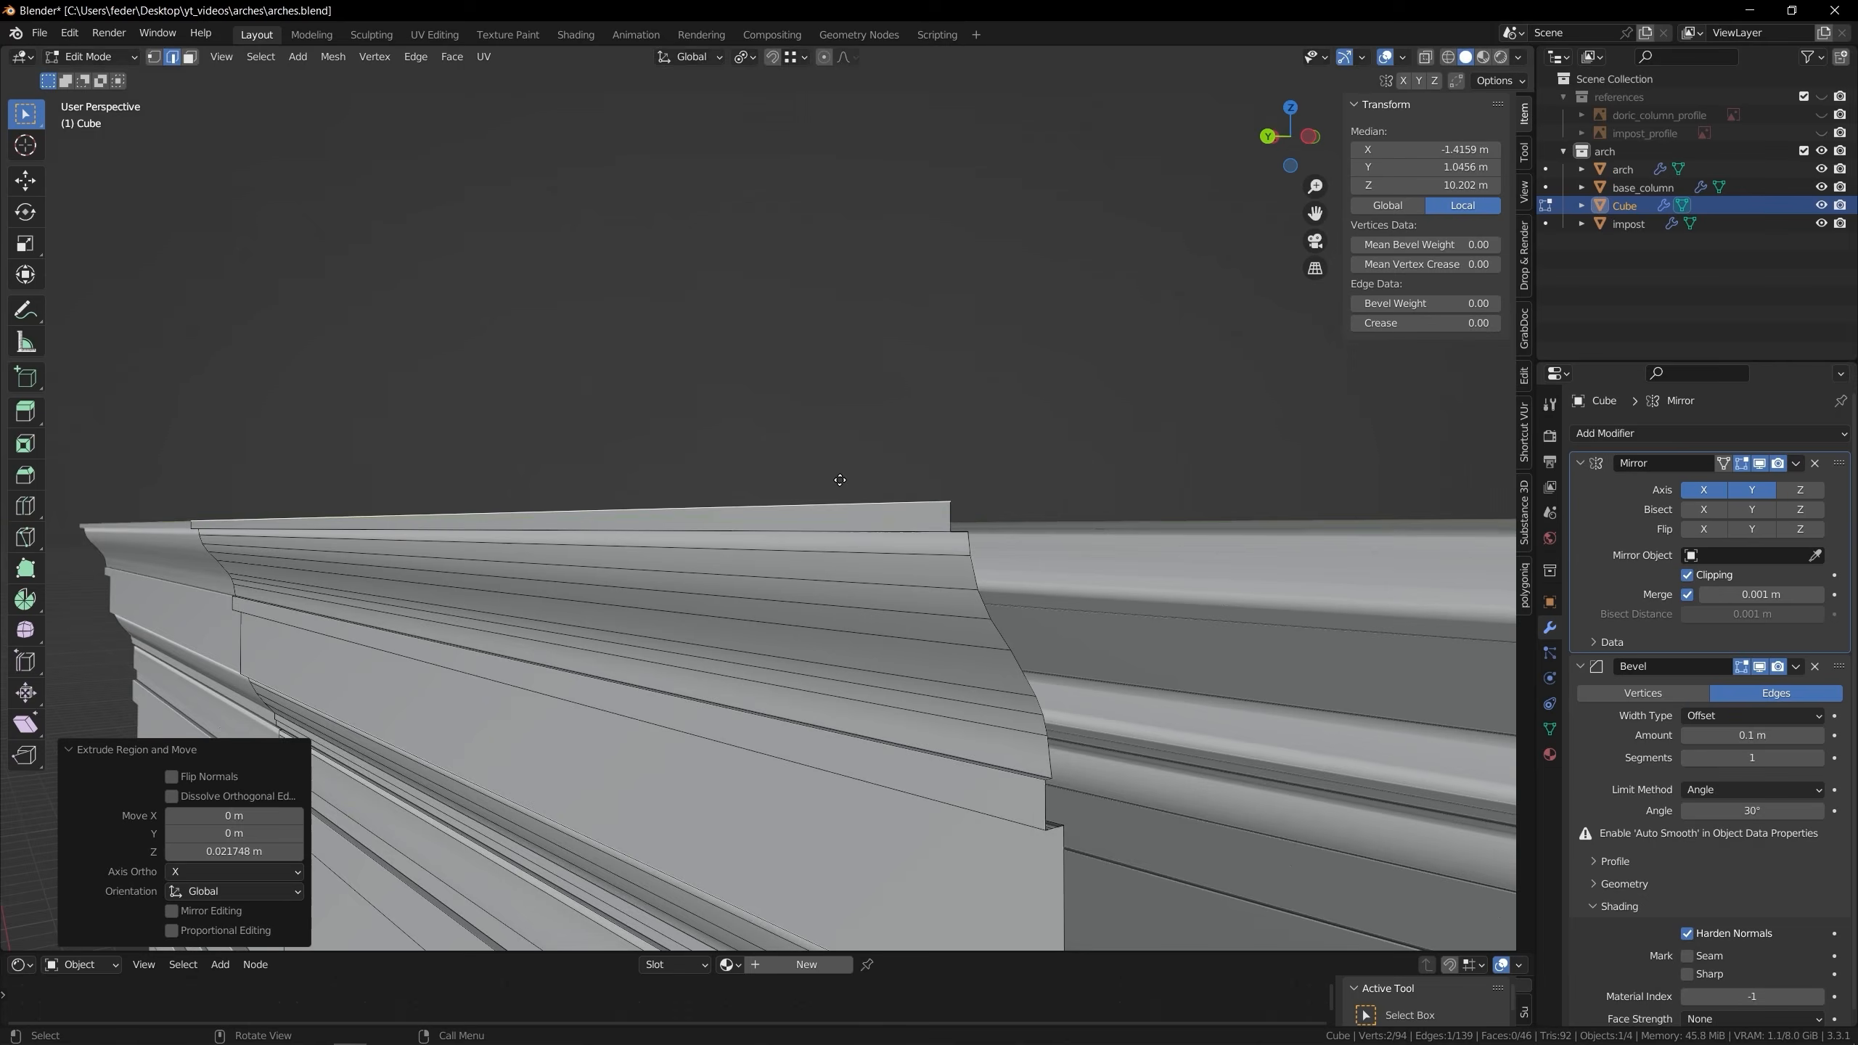
Extrude the top edge again about 0.012 m outward along Y and about 0.018 m upward for a second step
{"action": "key", "text": "e"}
{"action": "key", "text": "y"}
{"action": "left_click", "coordinate": [831, 479]}
{"action": "key", "text": "e"}
{"action": "key", "text": "z"}
{"action": "left_click", "coordinate": [831, 462]}
Extrude the top edge upward to a height of 10.415 m, then about 0.37 m outward along Y as an overhang
{"action": "key", "text": "e"}
{"action": "key", "text": "y"}
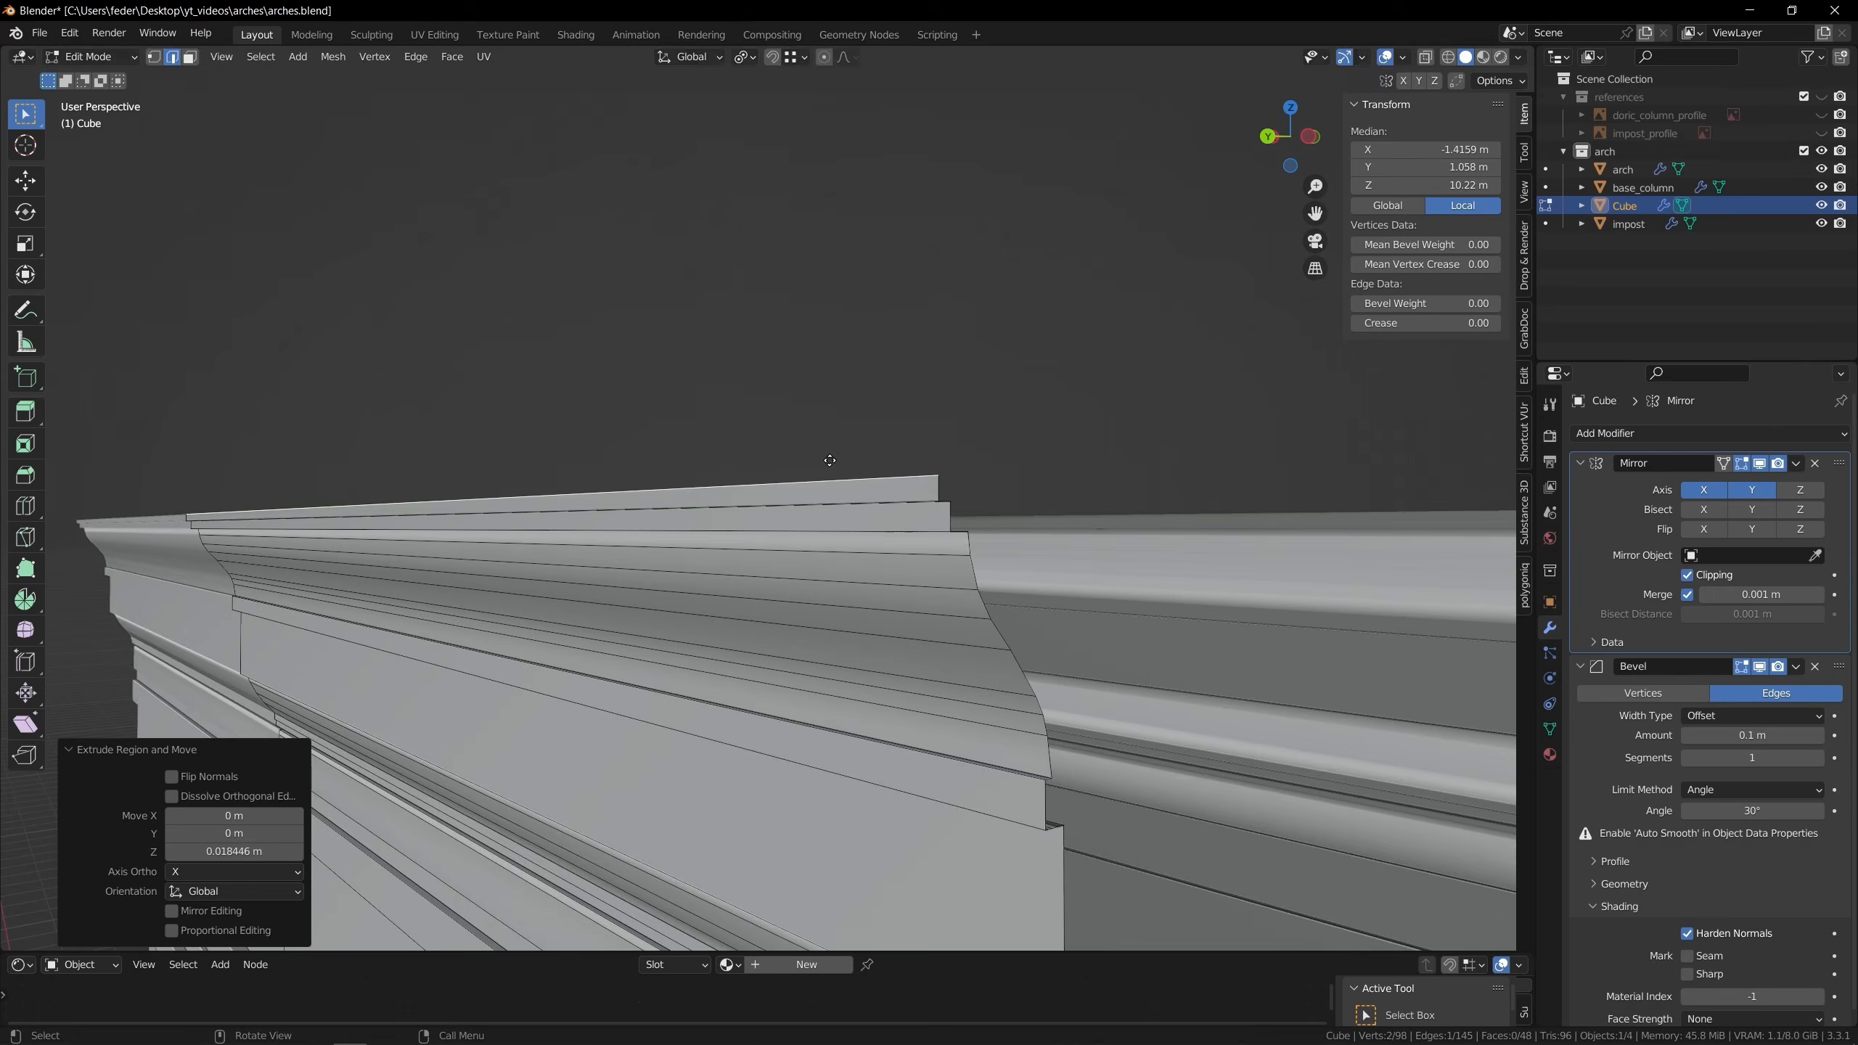
{"action": "left_click", "coordinate": [832, 461]}
{"action": "key", "text": "e"}
{"action": "key", "text": "z"}
{"action": "key", "text": "e"}
{"action": "key", "text": "y"}
{"action": "left_click", "coordinate": [703, 351]}
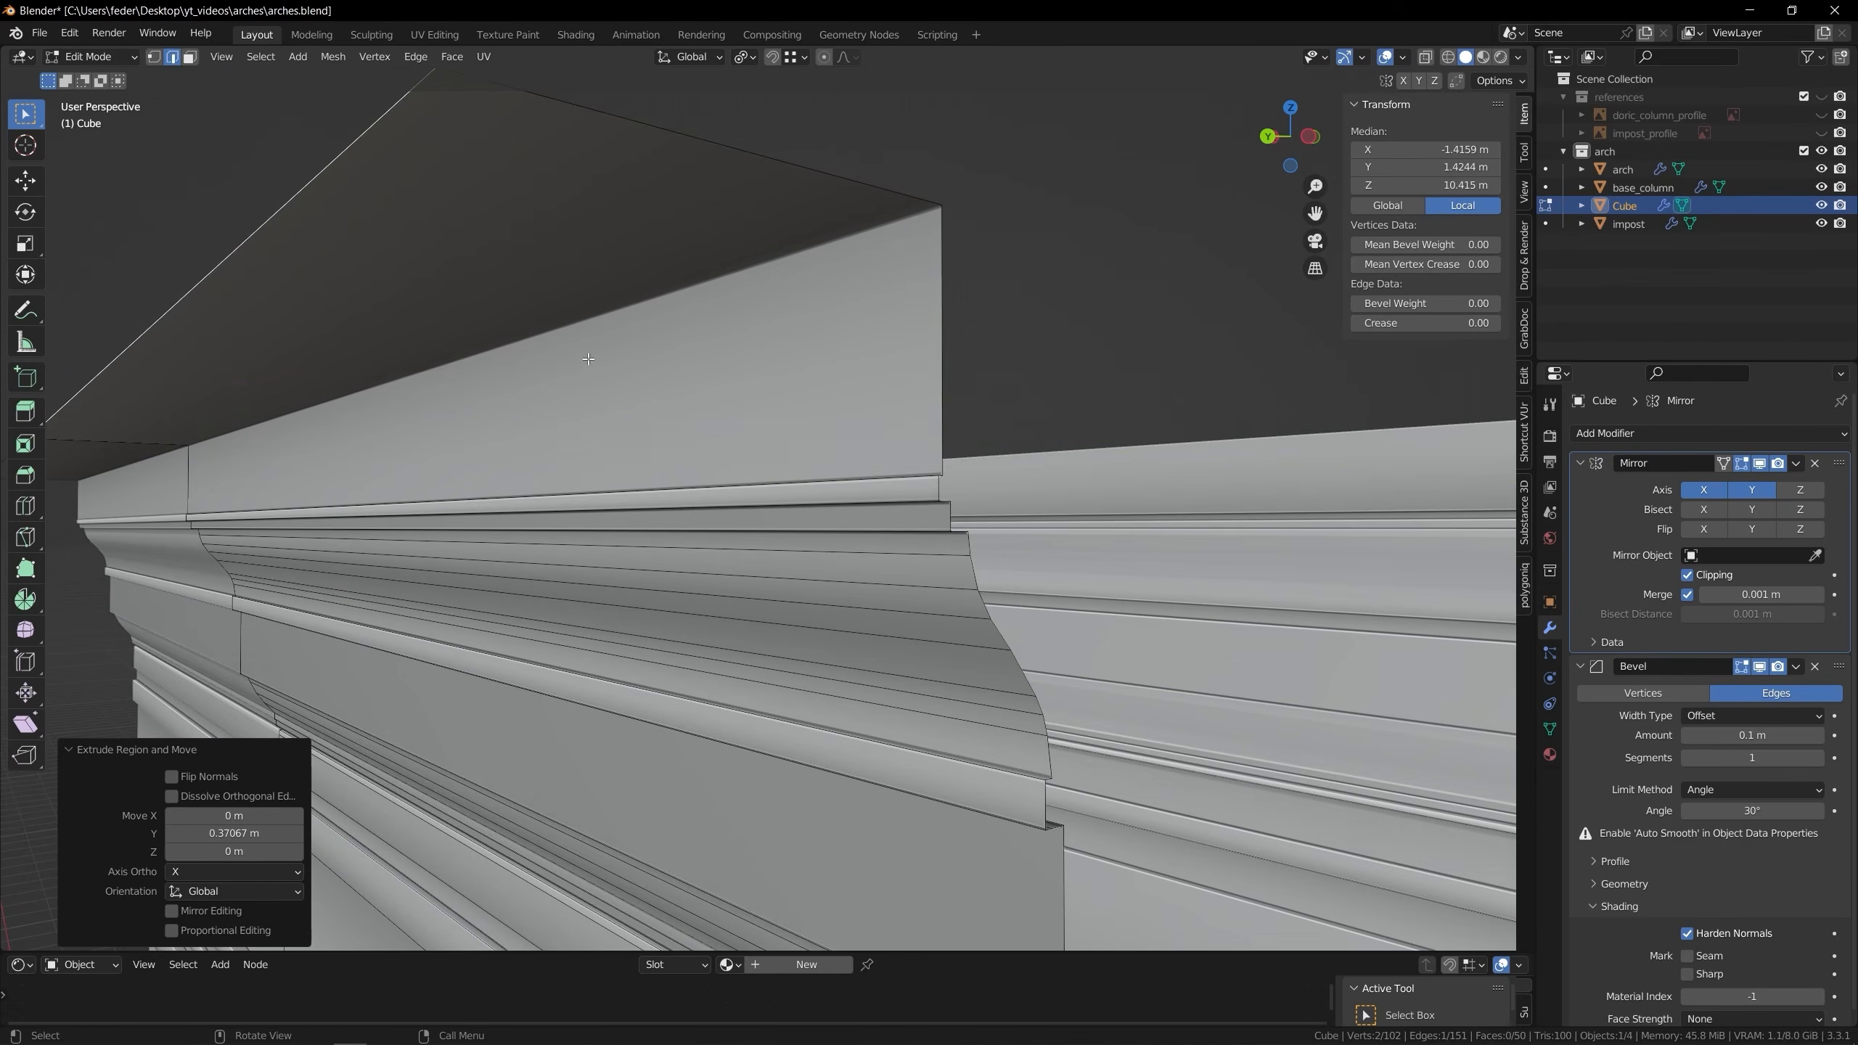
Extrude the overhang's outer edge upward along Z to form the cornice's vertical fascia
{"action": "scroll", "coordinate": [914, 527], "scroll_direction": "down", "scroll_amount": 8}
{"action": "key", "text": "Tab"}
{"action": "left_click", "coordinate": [1083, 643]}
{"action": "middle_click_drag", "start_coordinate": [1024, 638], "coordinate": [904, 622]}
{"action": "scroll", "coordinate": [820, 608], "scroll_direction": "up", "scroll_amount": 6}
{"action": "middle_click_drag", "start_coordinate": [797, 600], "coordinate": [859, 609]}
{"action": "key", "text": "Tab"}
{"action": "key", "text": "e"}
{"action": "key", "text": "z"}
{"action": "left_click", "coordinate": [652, 499]}
Extrude the fascia's top edge outward along Y and then upward along Z to start the upper moulding
{"action": "scroll", "coordinate": [805, 556], "scroll_direction": "up", "scroll_amount": 4}
{"action": "scroll", "coordinate": [932, 617], "scroll_direction": "down", "scroll_amount": 4}
{"action": "key", "text": "e"}
{"action": "key", "text": "y"}
{"action": "left_click", "coordinate": [884, 619]}
{"action": "key", "text": "e"}
{"action": "key", "text": "z"}
{"action": "left_click", "coordinate": [795, 575]}
Bevel the corner above the fascia into a rounded moulding
{"action": "key", "text": "ctrl+b"}
{"action": "left_click", "coordinate": [876, 590]}
{"action": "left_click", "coordinate": [883, 618]}
Extrude the top edge slightly outward along Y and then upward to form a small step above the rounded moulding
{"action": "scroll", "coordinate": [883, 617], "scroll_direction": "up", "scroll_amount": 2}
{"action": "key", "text": "e"}
{"action": "key", "text": "y"}
{"action": "left_click", "coordinate": [887, 620]}
{"action": "key", "text": "e"}
{"action": "key", "text": "z"}
{"action": "left_click", "coordinate": [885, 613]}
Extrude the top edge again along Y, then upward along Z to a height of about 10.94 m
{"action": "key", "text": "e"}
{"action": "key", "text": "y"}
{"action": "left_click", "coordinate": [879, 615]}
{"action": "key", "text": "e"}
{"action": "key", "text": "z"}
{"action": "left_click", "coordinate": [849, 539]}
Move the top edge about 0.077 m outward along Y and add a loop cut across the slanted face
{"action": "key", "text": "g"}
{"action": "key", "text": "y"}
{"action": "left_click", "coordinate": [808, 541]}
{"action": "key", "text": "ctrl+r"}
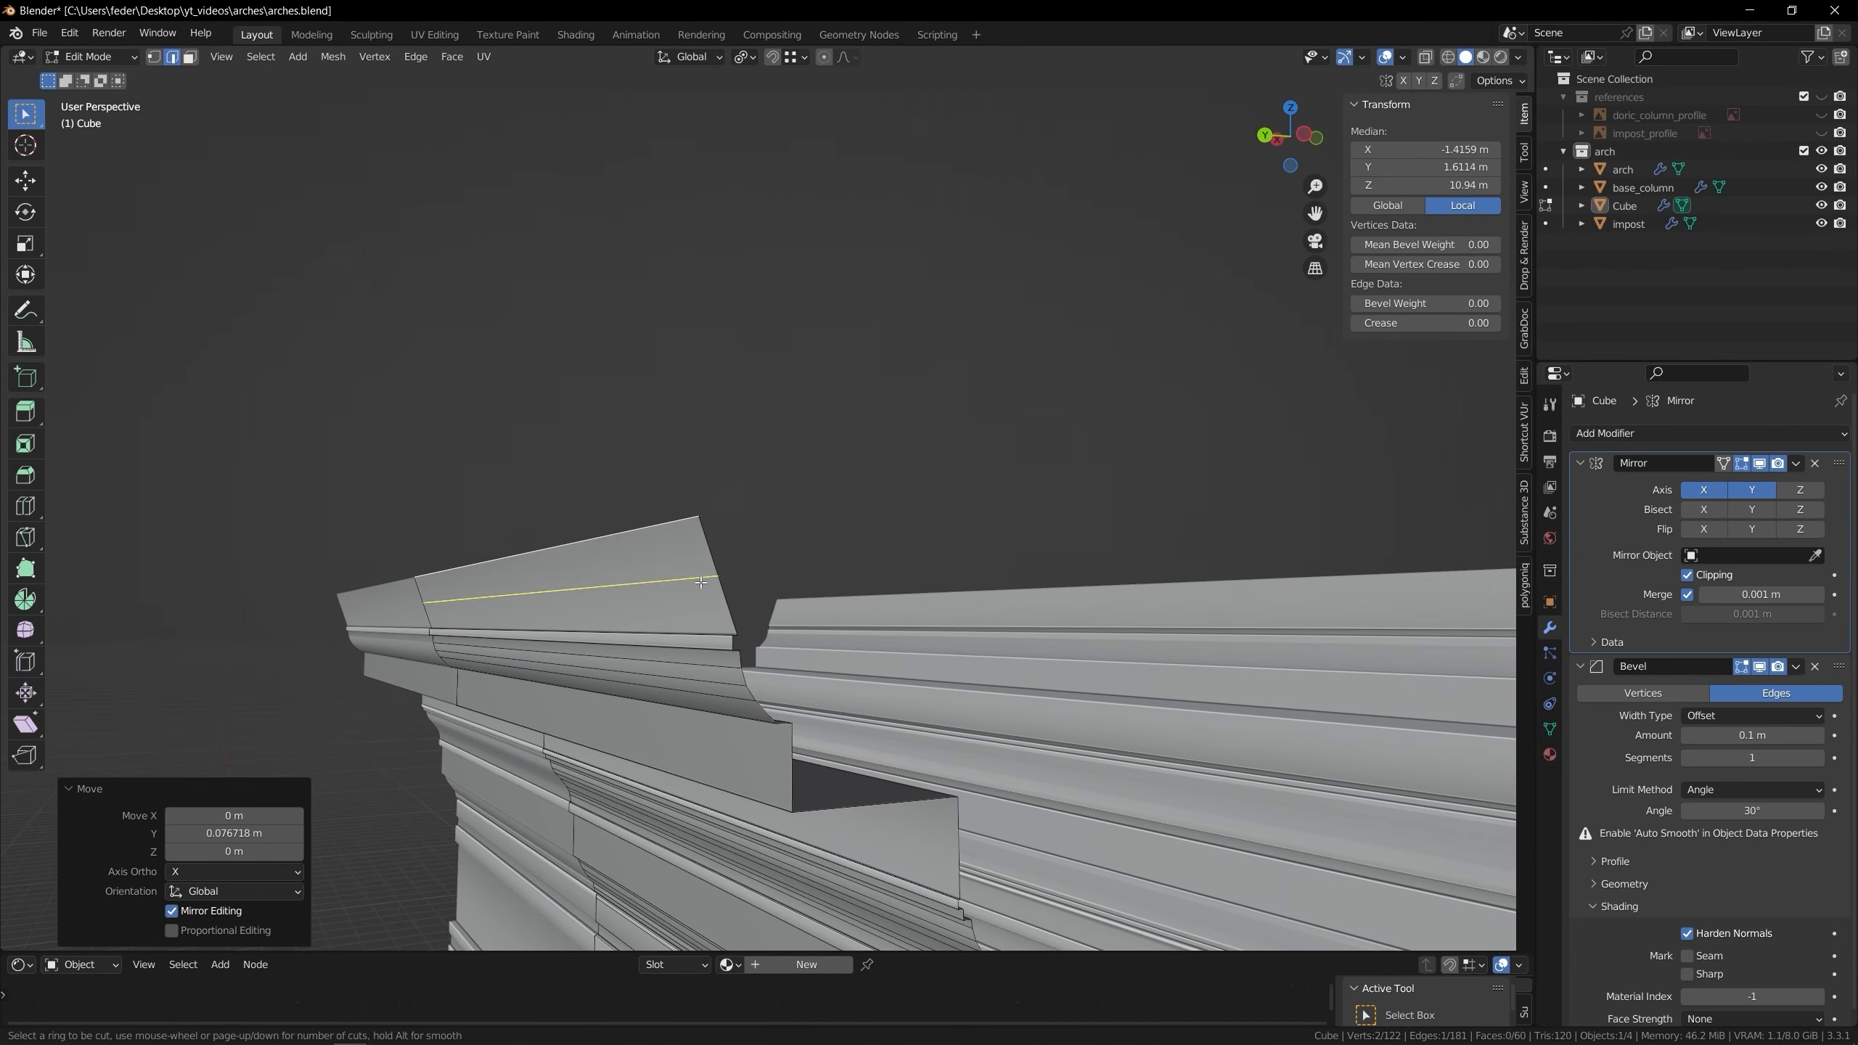
{"action": "left_click", "coordinate": [726, 586]}
Extrude the cornice's top edge outward along Y, then about 0.042 m upward as the crowning lip
{"action": "key", "text": "e"}
{"action": "key", "text": "y"}
{"action": "left_click", "coordinate": [664, 524]}
{"action": "key", "text": "e"}
{"action": "key", "text": "z"}
{"action": "left_click", "coordinate": [664, 522]}
Extrude the lip's top edge inward along Y to the mirror centre to close the cornice's top
{"action": "key", "text": "e"}
{"action": "key", "text": "y"}
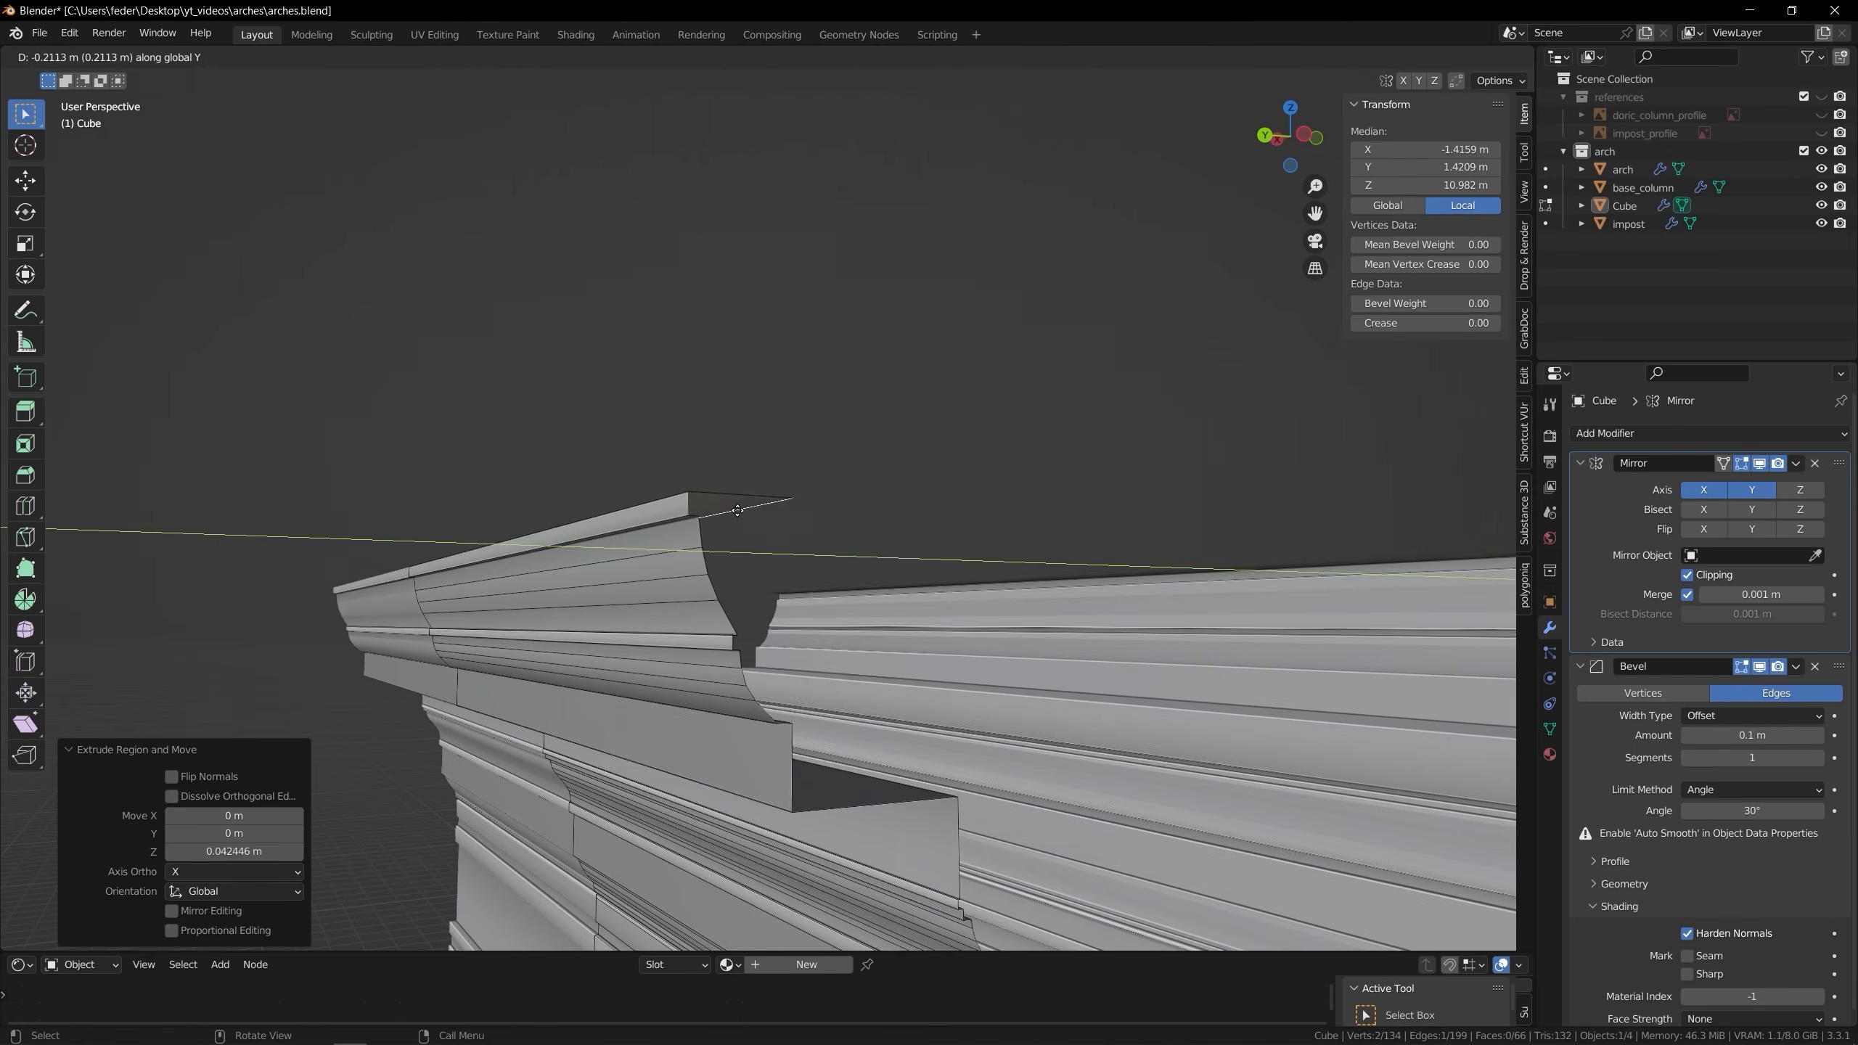
{"action": "left_click", "coordinate": [753, 520]}
{"action": "middle_click_drag", "start_coordinate": [1060, 602], "coordinate": [1074, 604]}
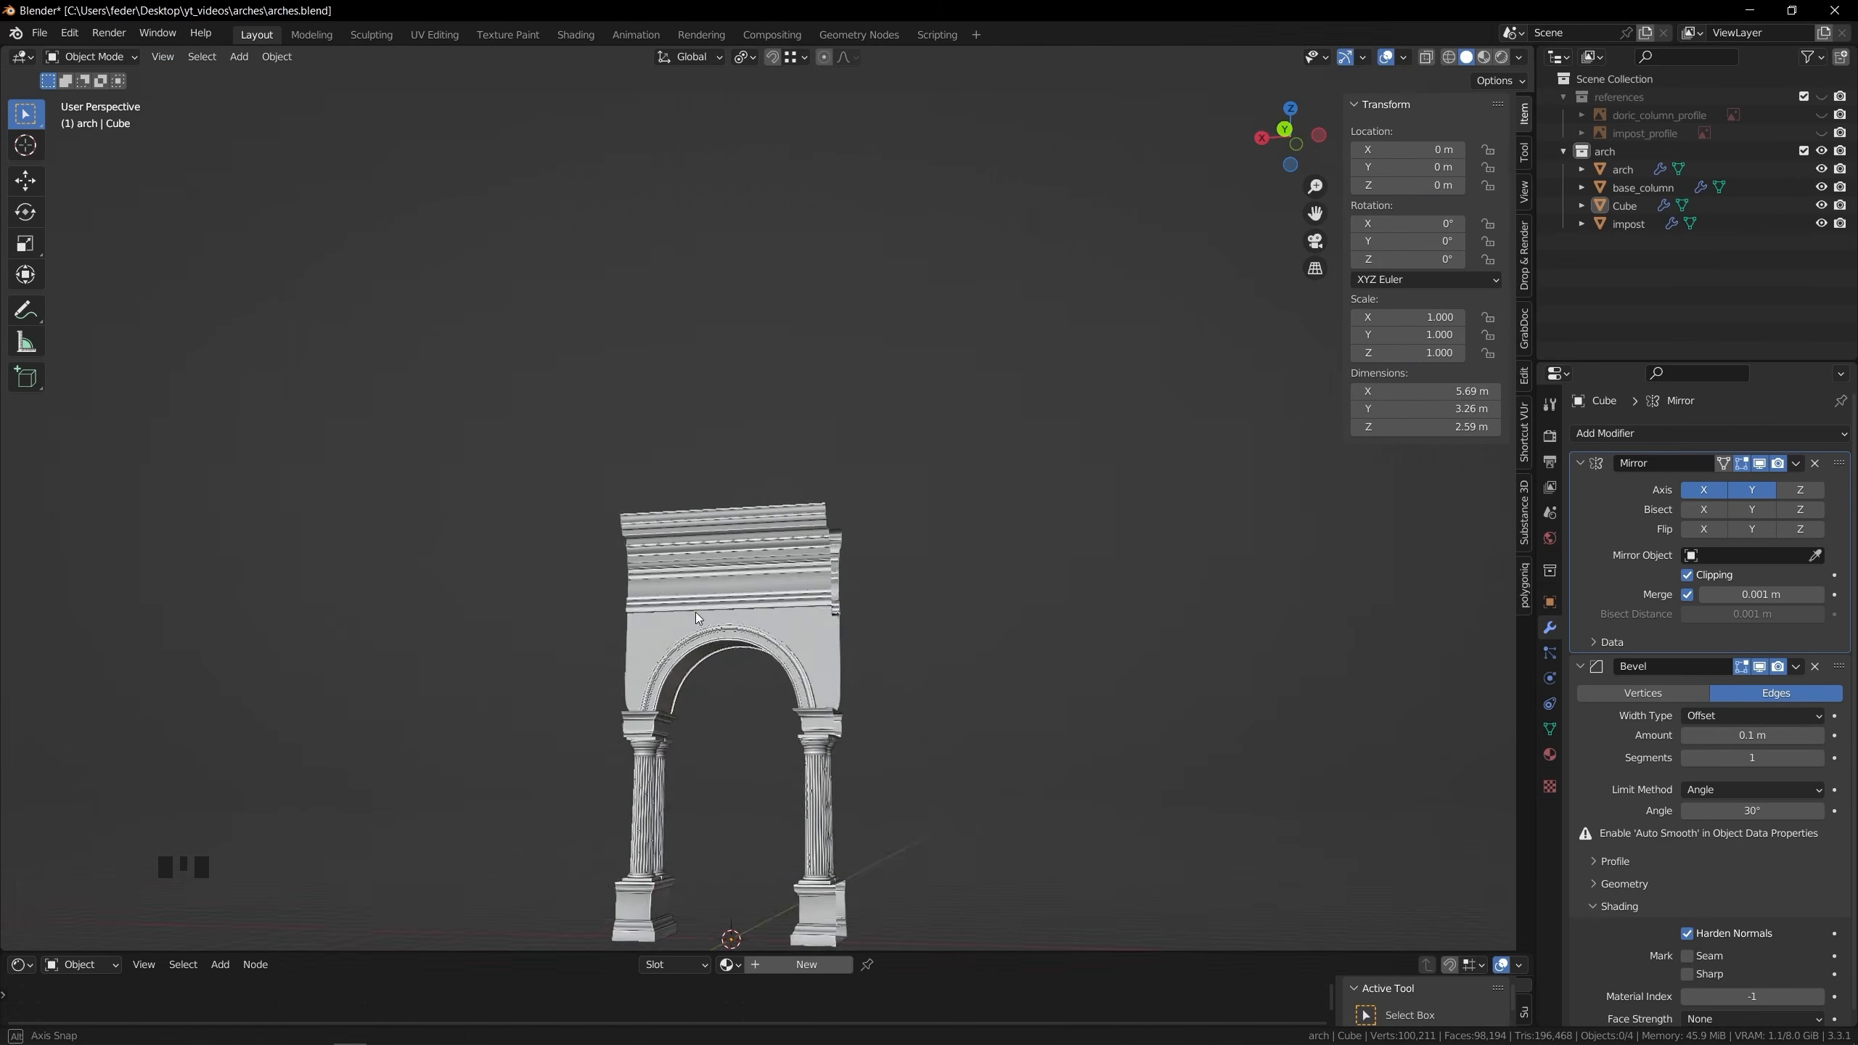
{"action": "scroll", "coordinate": [696, 618], "scroll_direction": "up", "scroll_amount": 6}
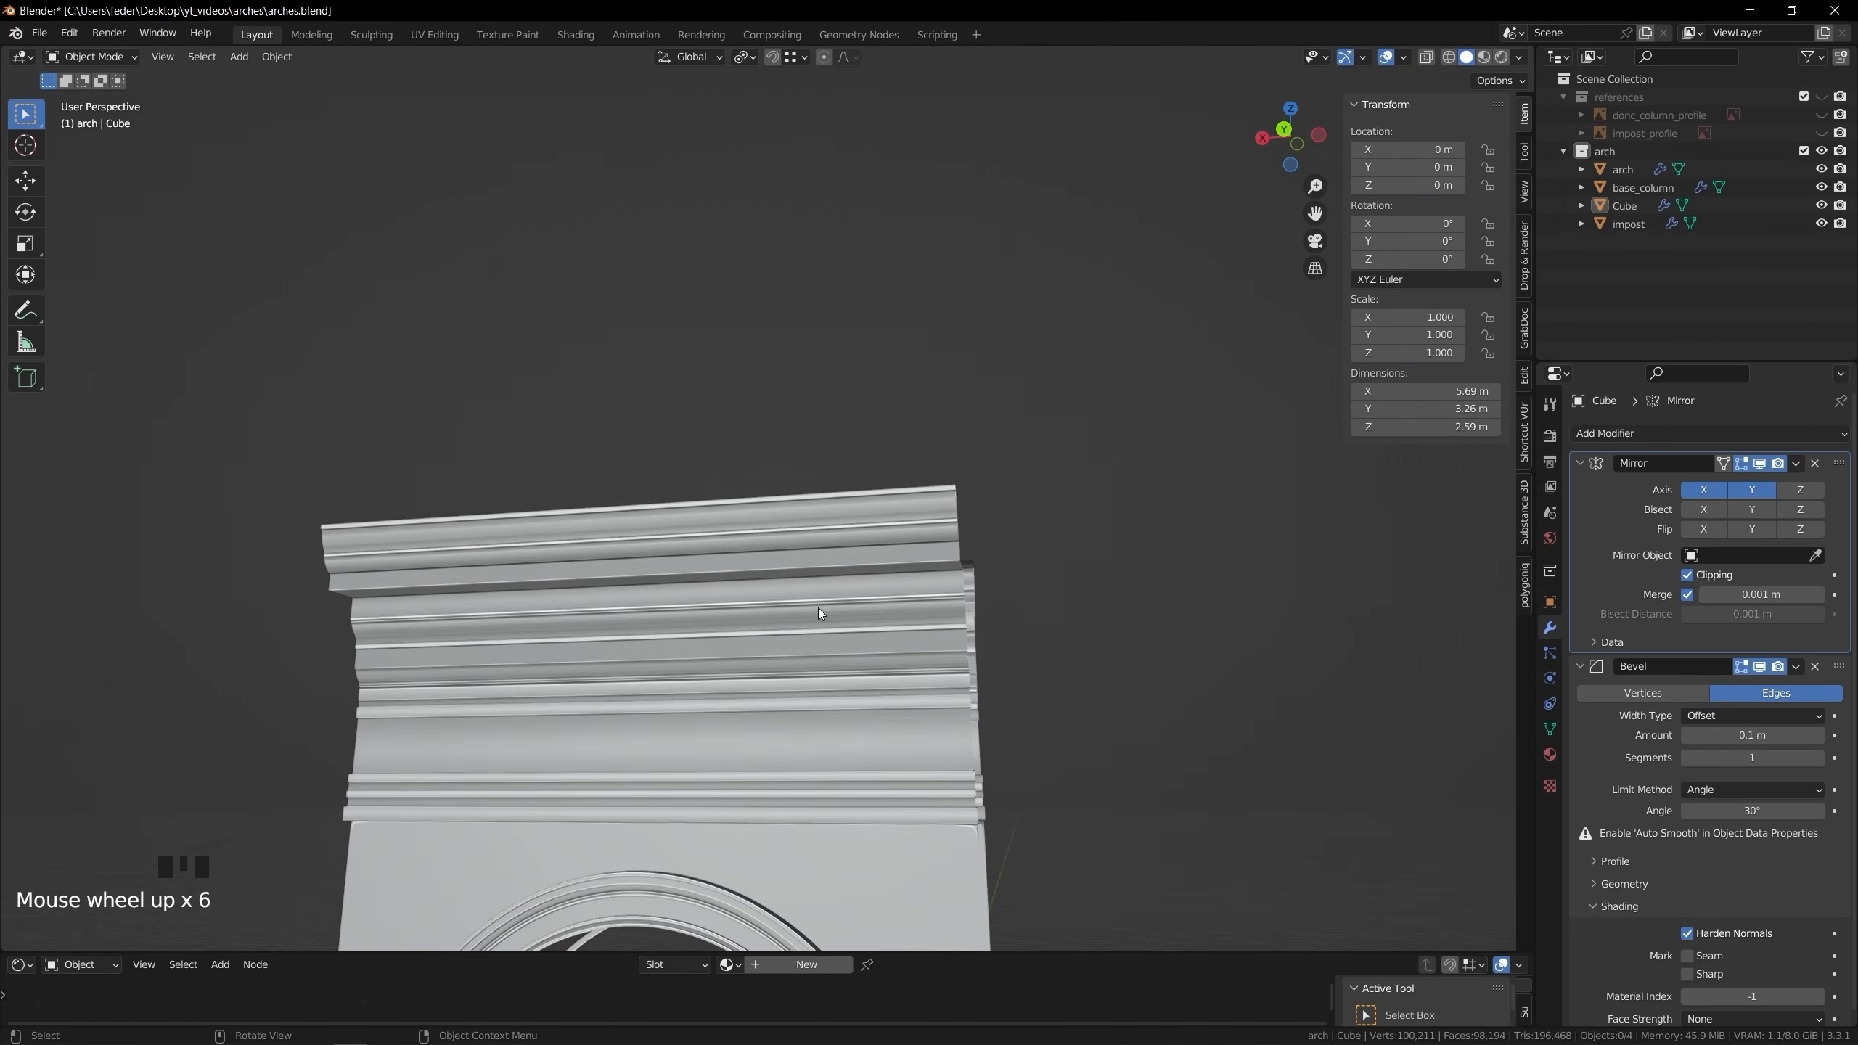
{"action": "middle_click_drag", "start_coordinate": [818, 609], "coordinate": [669, 682]}
{"action": "key", "text": "Tab"}
{"action": "middle_click_drag", "start_coordinate": [802, 572], "coordinate": [802, 572]}
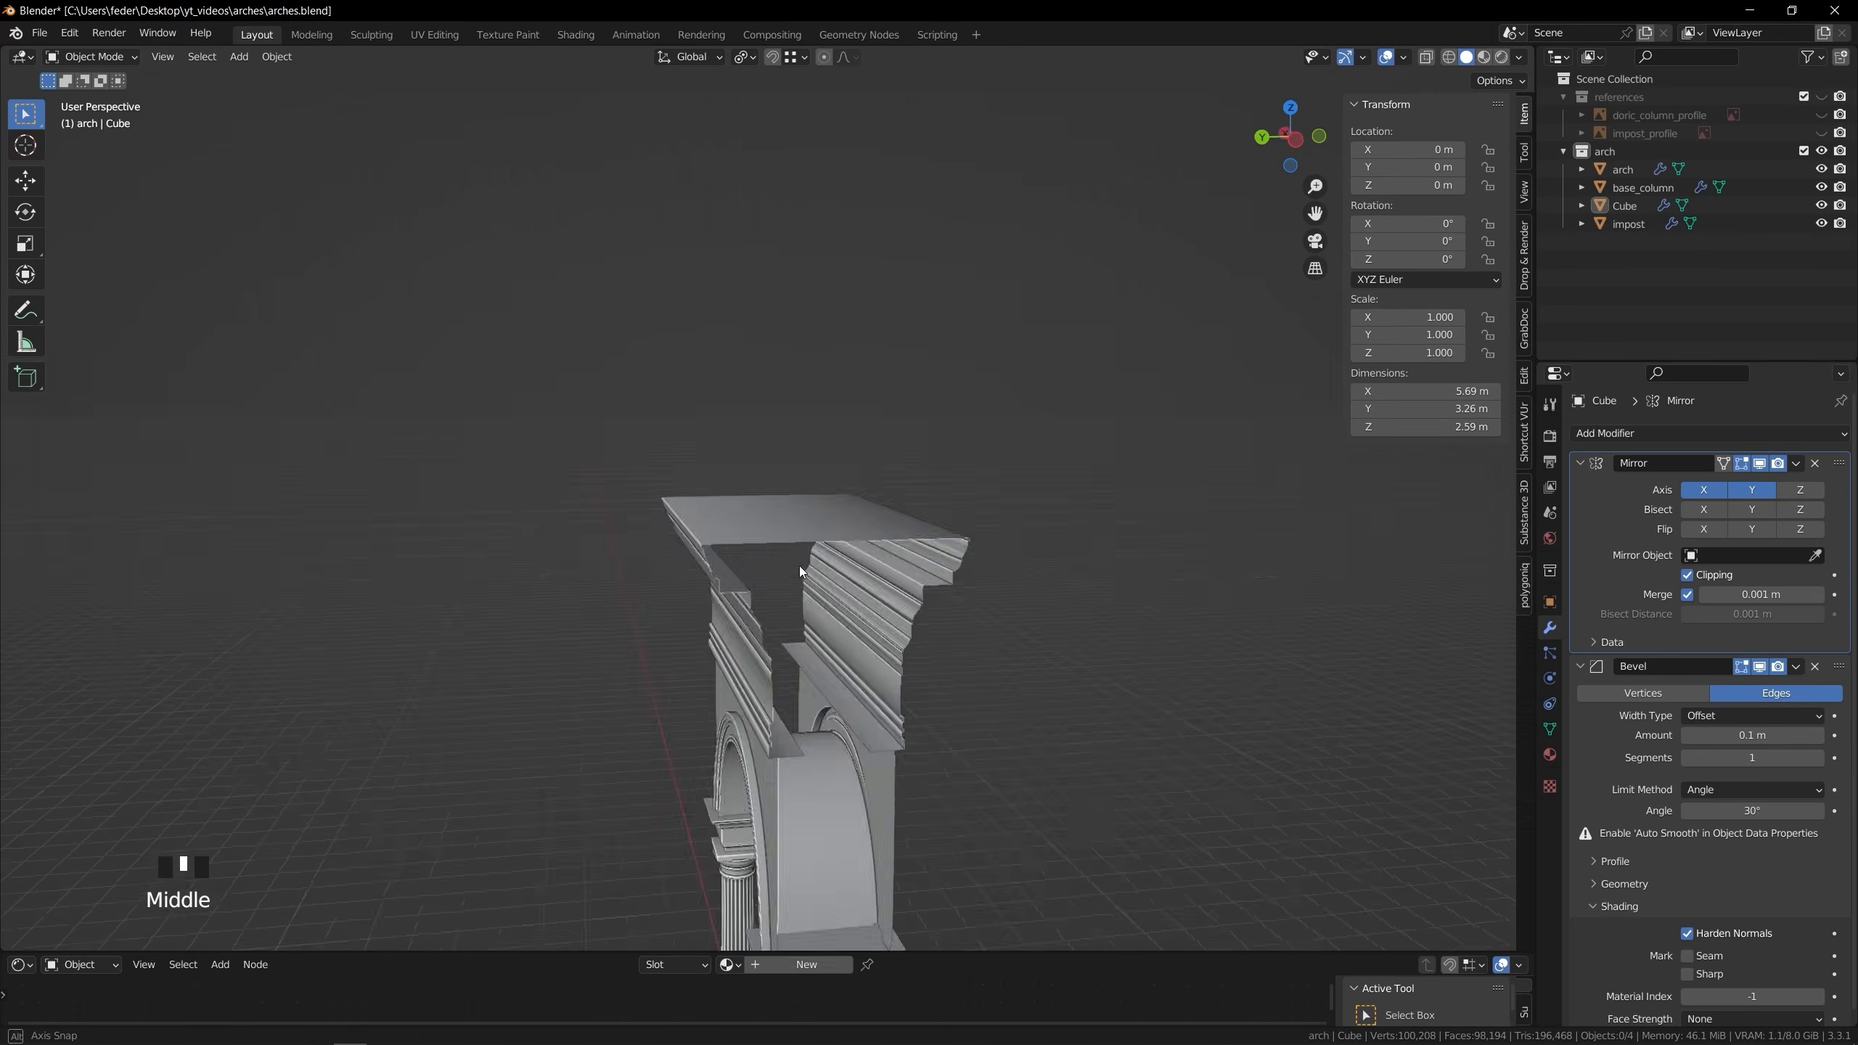
Enable Auto Smooth at 30° for the entablature's mesh normals
{"action": "scroll", "coordinate": [1028, 531], "scroll_direction": "up", "scroll_amount": 5}
{"action": "left_click", "coordinate": [1550, 728]}
{"action": "left_click", "coordinate": [1687, 828]}
{"action": "middle_click_drag", "start_coordinate": [1324, 727], "coordinate": [1138, 599]}
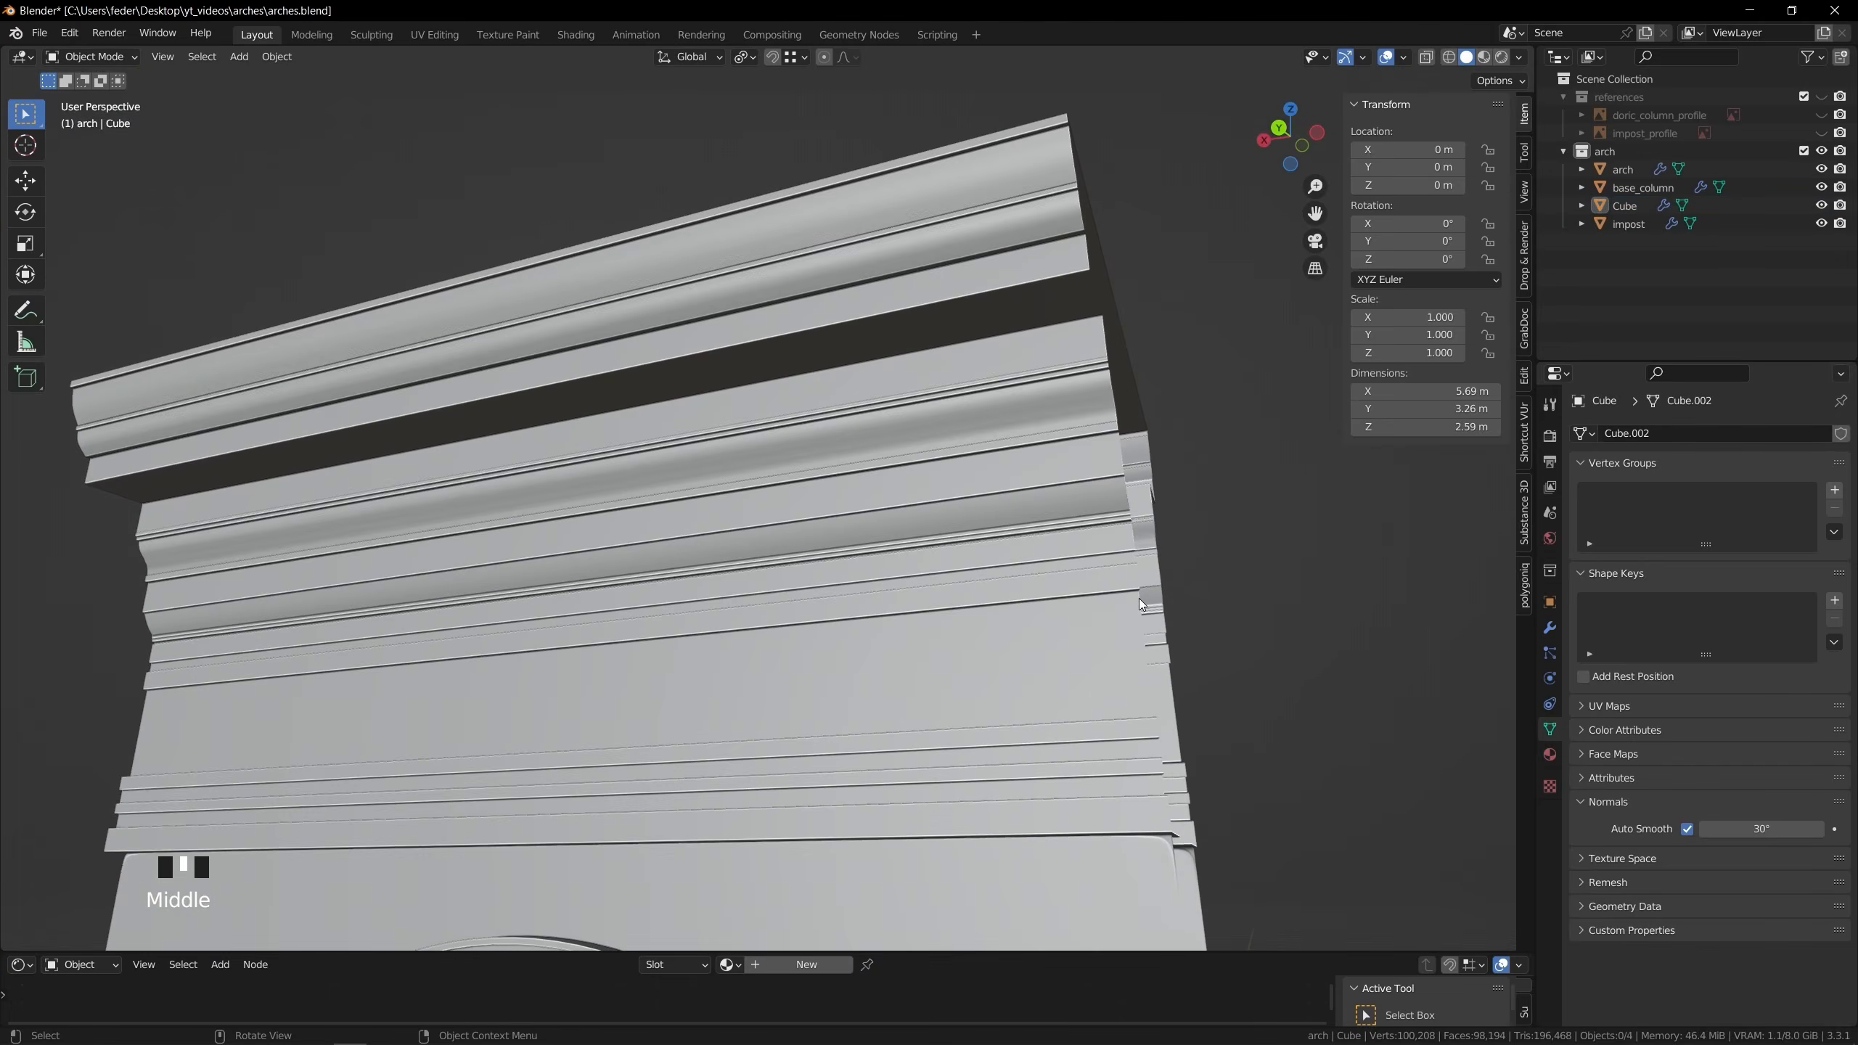
Select the upper cornice faces in the back view with X-ray and move them vertically along Z
{"action": "scroll", "coordinate": [1037, 636], "scroll_direction": "down", "scroll_amount": 4}
{"action": "middle_click_drag", "start_coordinate": [1038, 643], "coordinate": [1119, 725]}
{"action": "left_click", "coordinate": [1301, 137]}
{"action": "key", "text": "Tab"}
{"action": "key", "text": "3"}
{"action": "key", "text": "alt+z"}
{"action": "scroll", "coordinate": [978, 585], "scroll_direction": "up", "scroll_amount": 5}
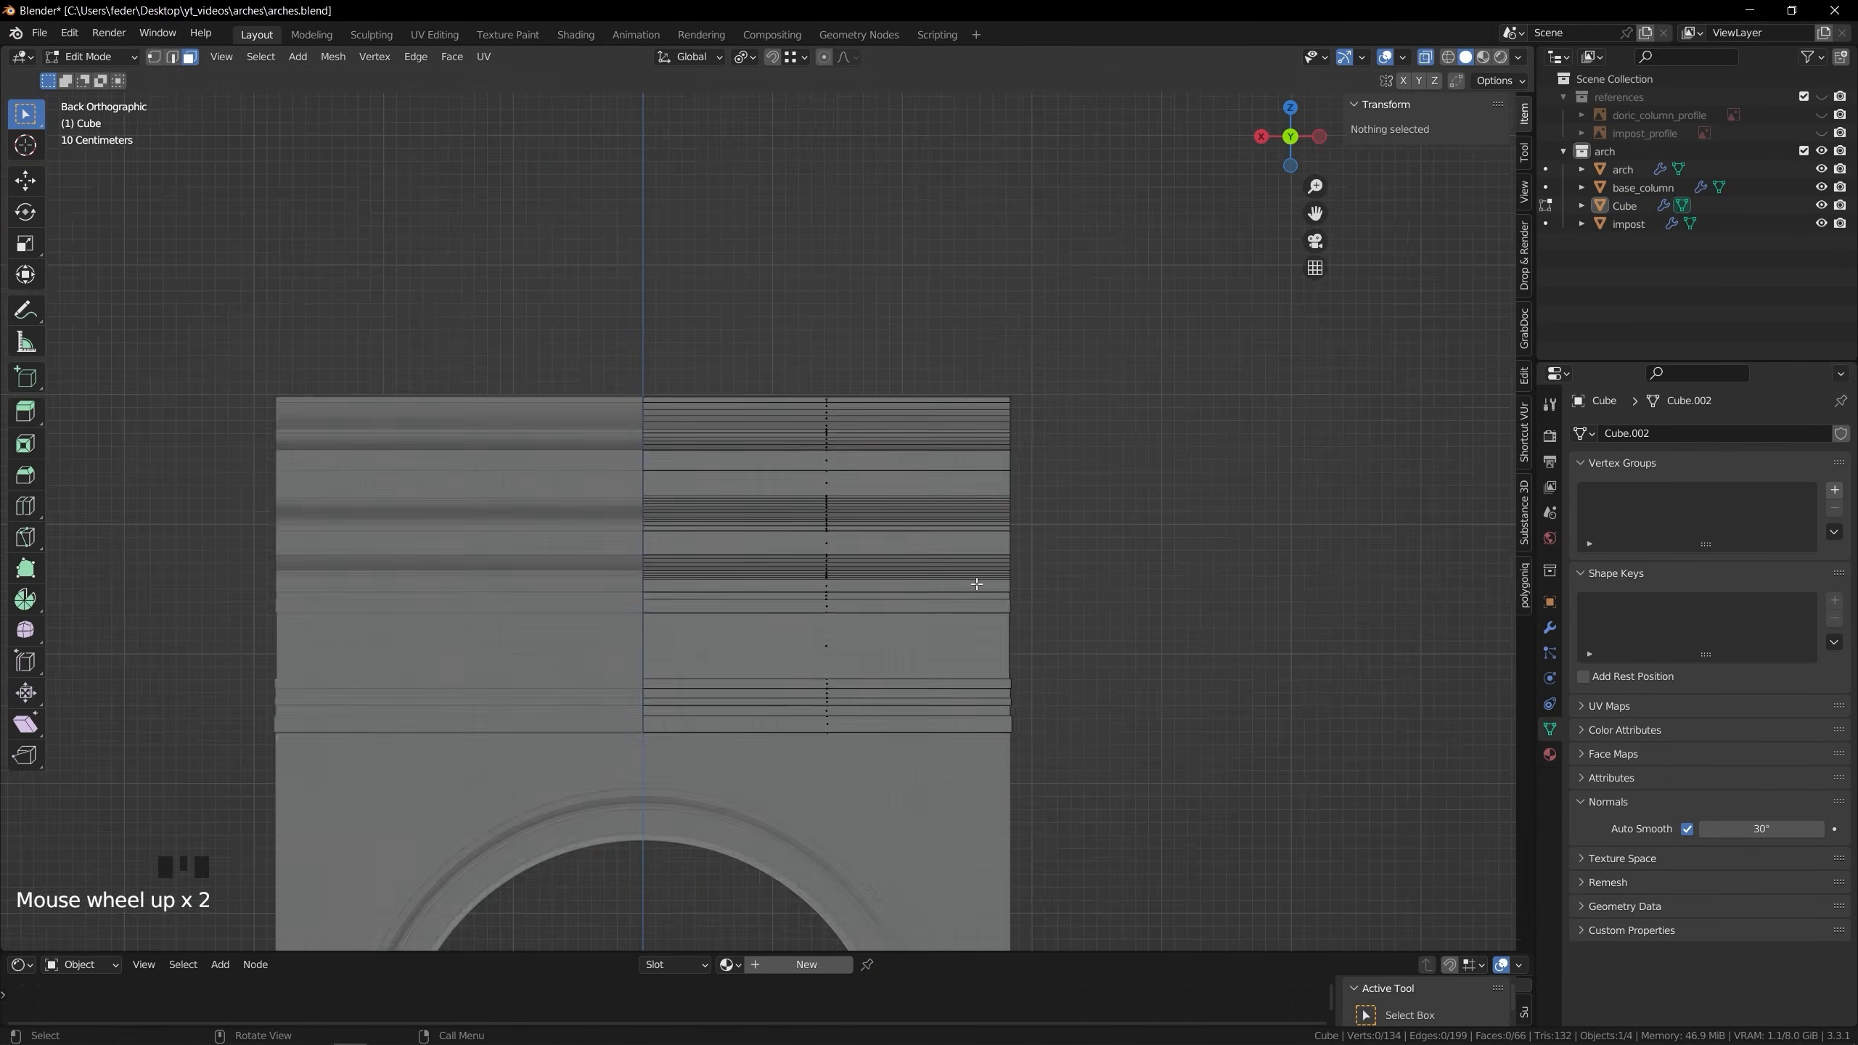
{"action": "middle_click_drag", "start_coordinate": [858, 590], "coordinate": [736, 587], "text": "shift"}
{"action": "scroll", "coordinate": [736, 587], "scroll_direction": "up", "scroll_amount": 2}
{"action": "scroll", "coordinate": [736, 588], "scroll_direction": "down", "scroll_amount": 1}
{"action": "key", "text": "b"}
{"action": "left_click_drag", "start_coordinate": [329, 587], "coordinate": [1243, 132]}
{"action": "left_click", "coordinate": [1193, 534]}
{"action": "key", "text": "b"}
{"action": "left_click_drag", "start_coordinate": [328, 569], "coordinate": [1245, 152]}
{"action": "key", "text": "g"}
{"action": "key", "text": "z"}
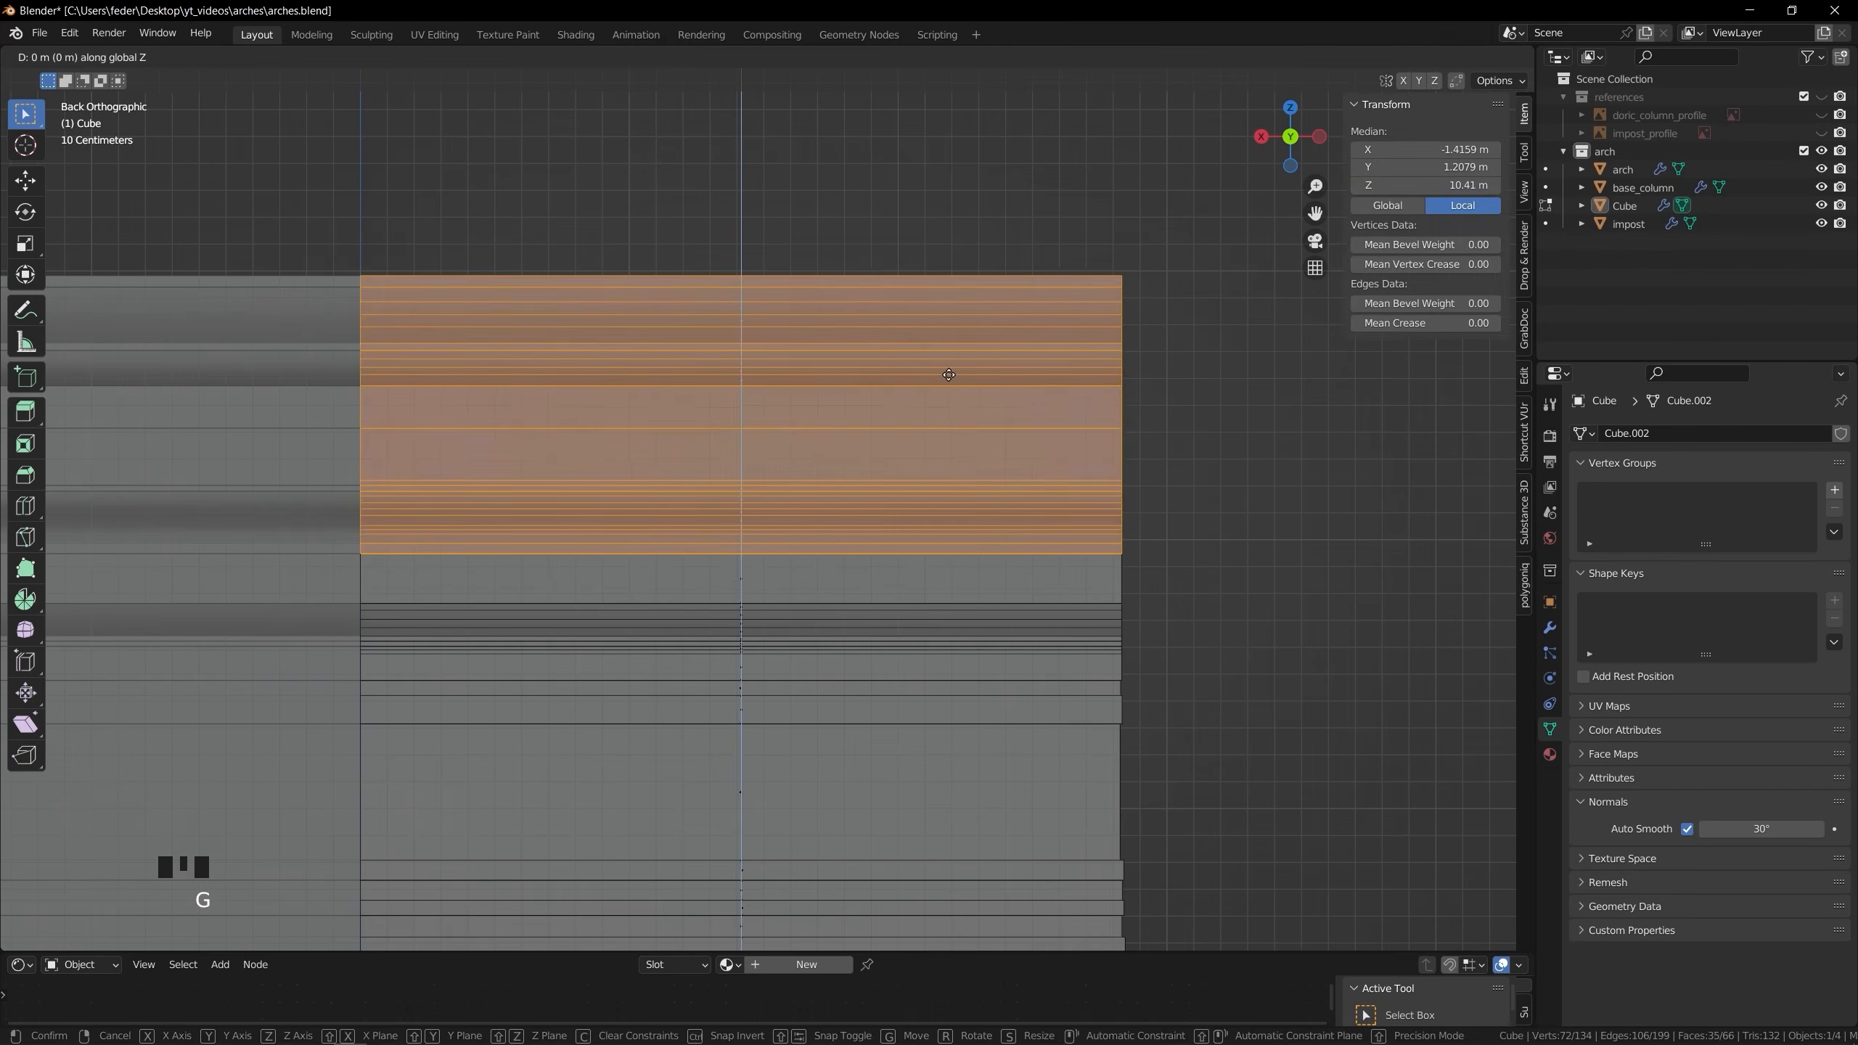
{"action": "left_click", "coordinate": [988, 419]}
{"action": "left_click", "coordinate": [988, 418]}
{"action": "key", "text": "alt+z"}
{"action": "middle_click_drag", "start_coordinate": [988, 419], "coordinate": [1046, 469]}
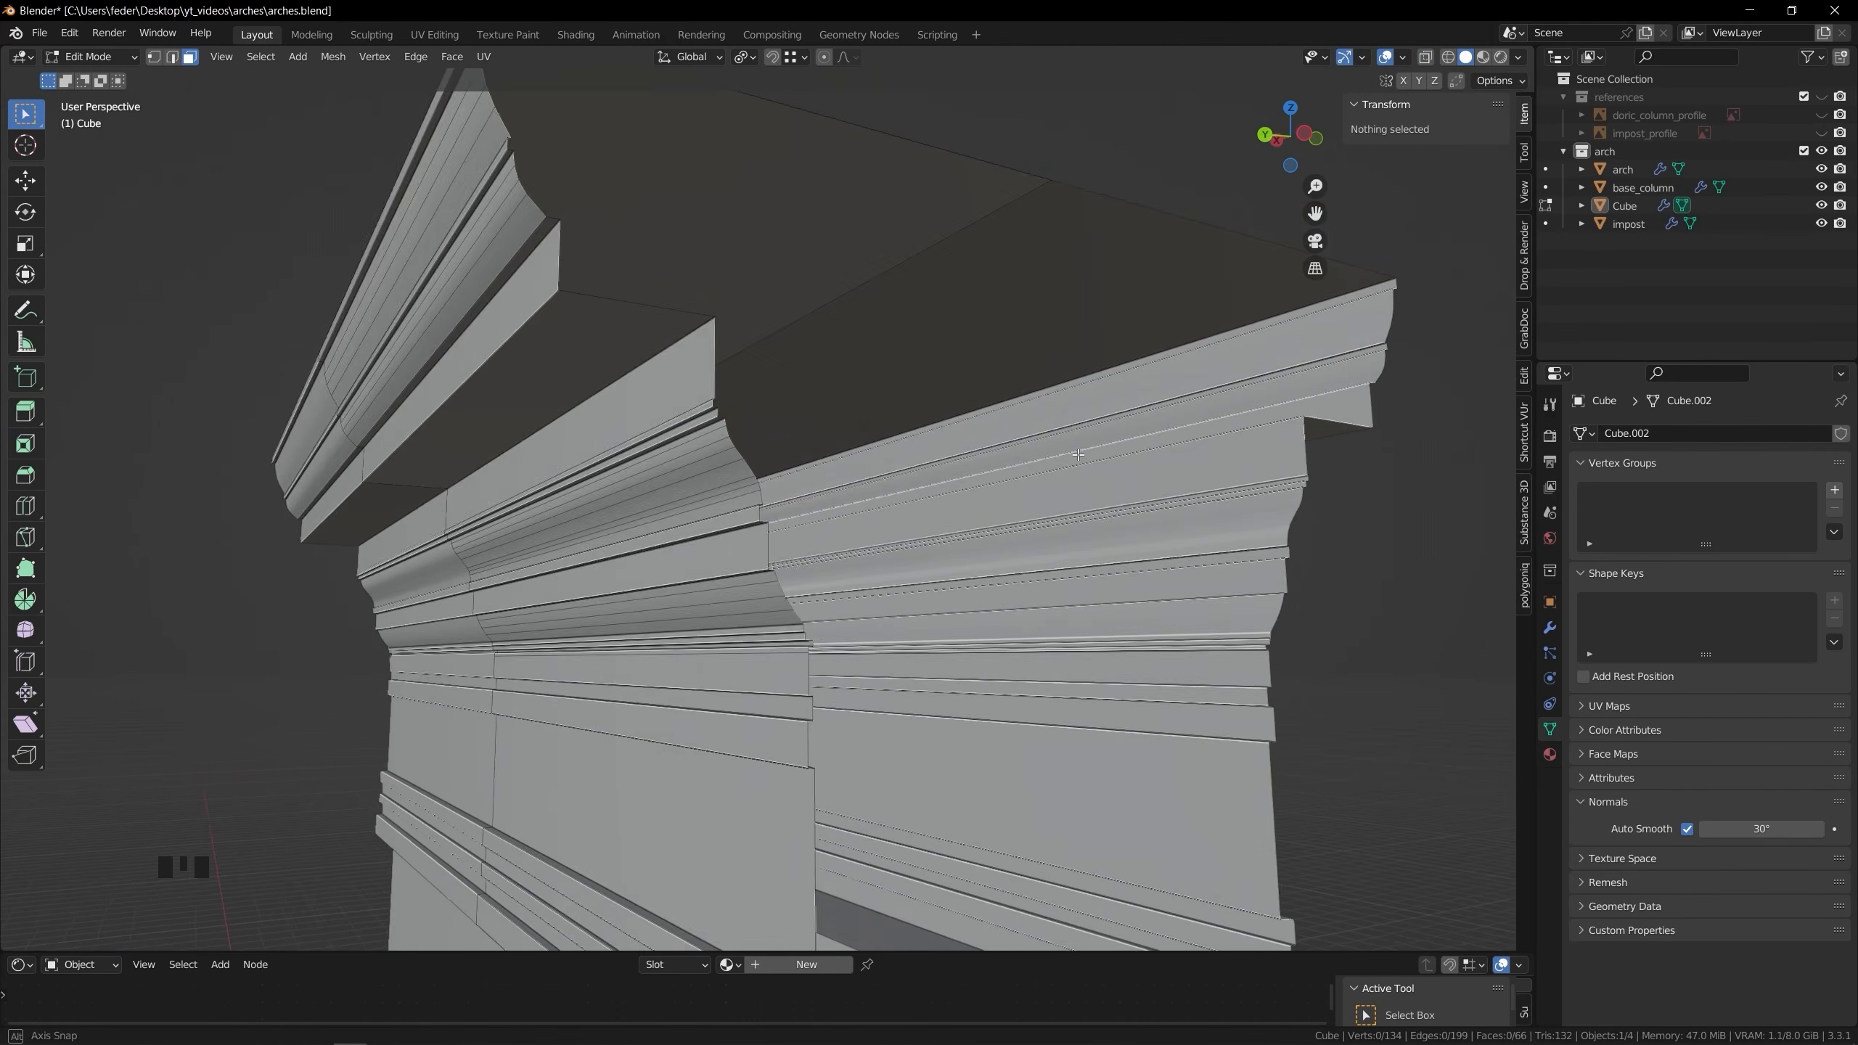
Shift a moulding face below the cornice overhang along Y to adjust its projection
{"action": "key", "text": "3"}
{"action": "key", "text": "Tab"}
{"action": "left_click", "coordinate": [644, 534]}
{"action": "key", "text": "g"}
{"action": "key", "text": "y"}
{"action": "left_click", "coordinate": [651, 538]}
{"action": "key", "text": "Tab"}
{"action": "middle_click_drag", "start_coordinate": [651, 538], "coordinate": [889, 556]}
Select the projecting top part of the cornice in the back view and move it about 0.047 m up along Z
{"action": "left_click", "coordinate": [1295, 136]}
{"action": "key", "text": "Tab"}
{"action": "key", "text": "alt+z"}
{"action": "double_click", "coordinate": [1087, 484]}
{"action": "middle_click_drag", "start_coordinate": [1091, 495], "coordinate": [1215, 500], "text": "shift"}
{"action": "key", "text": "b"}
{"action": "left_click_drag", "start_coordinate": [573, 477], "coordinate": [1236, 257]}
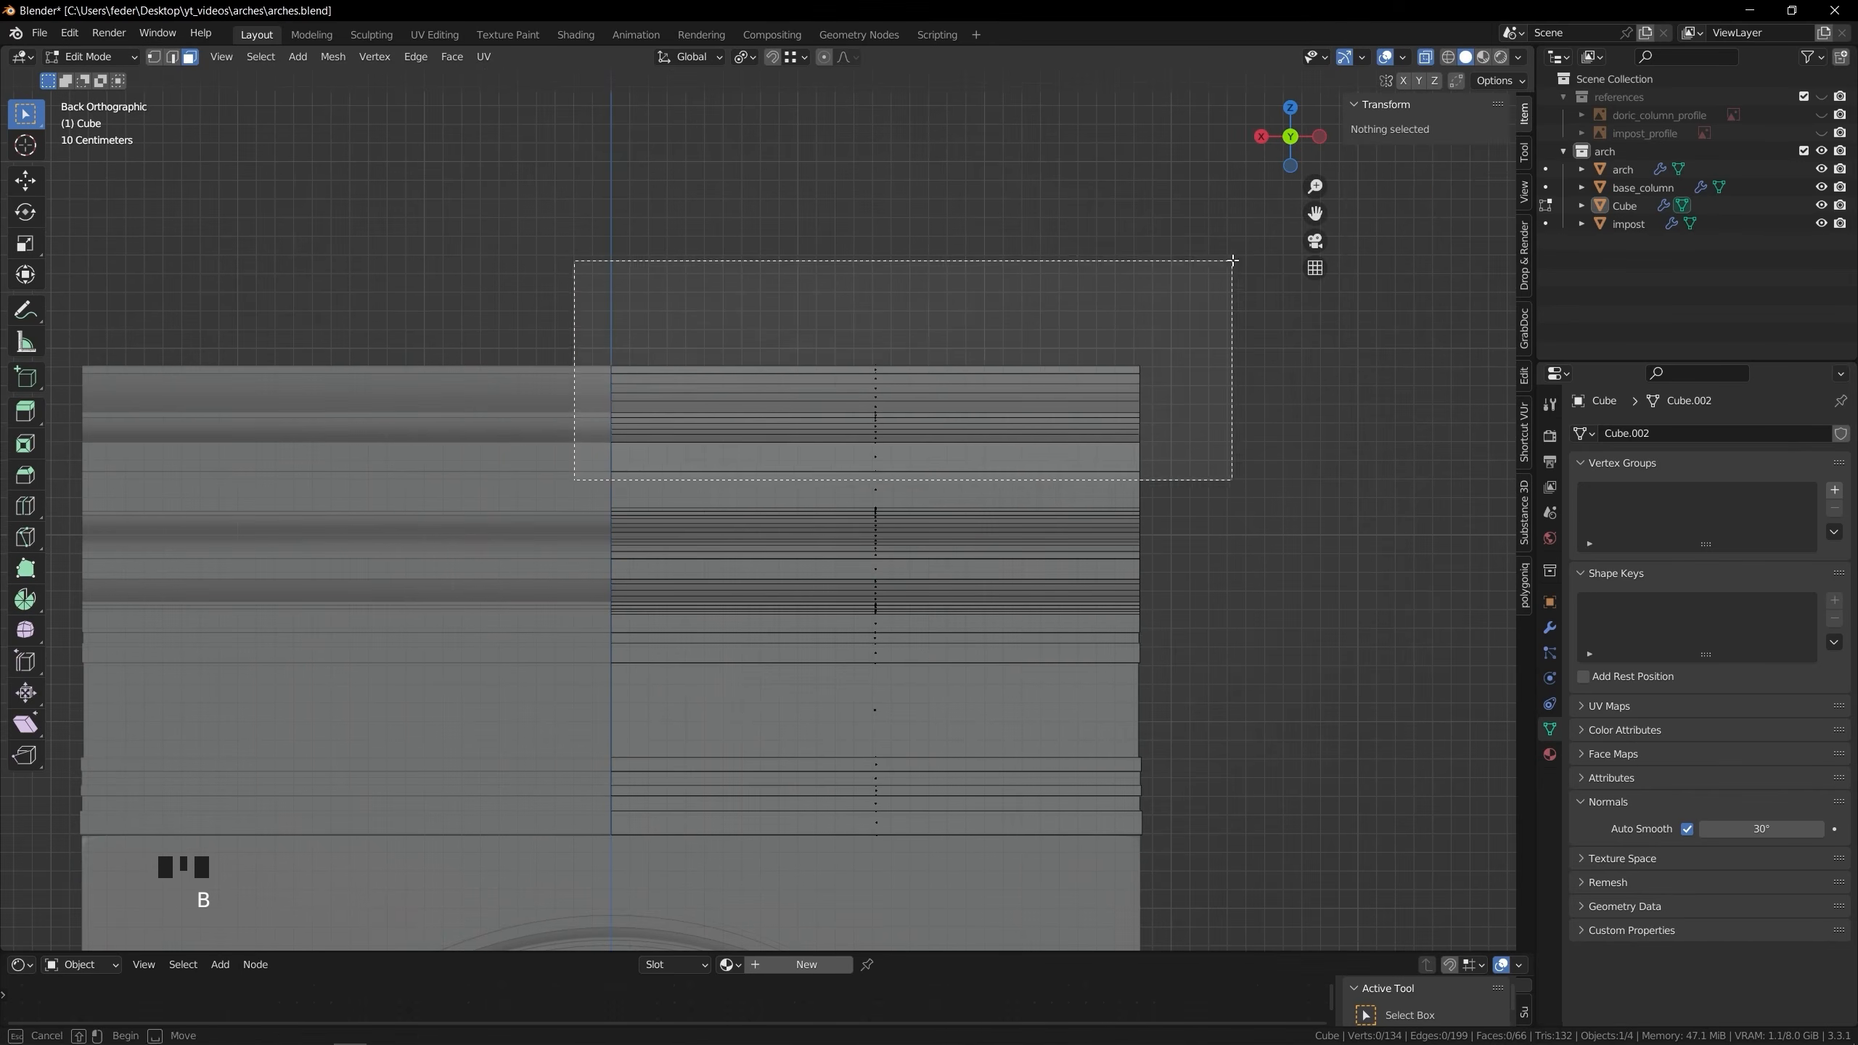
{"action": "key", "text": "g"}
{"action": "key", "text": "z"}
{"action": "left_click", "coordinate": [1113, 433]}
{"action": "middle_click_drag", "start_coordinate": [1083, 541], "coordinate": [1162, 460]}
{"action": "key", "text": "alt+z"}
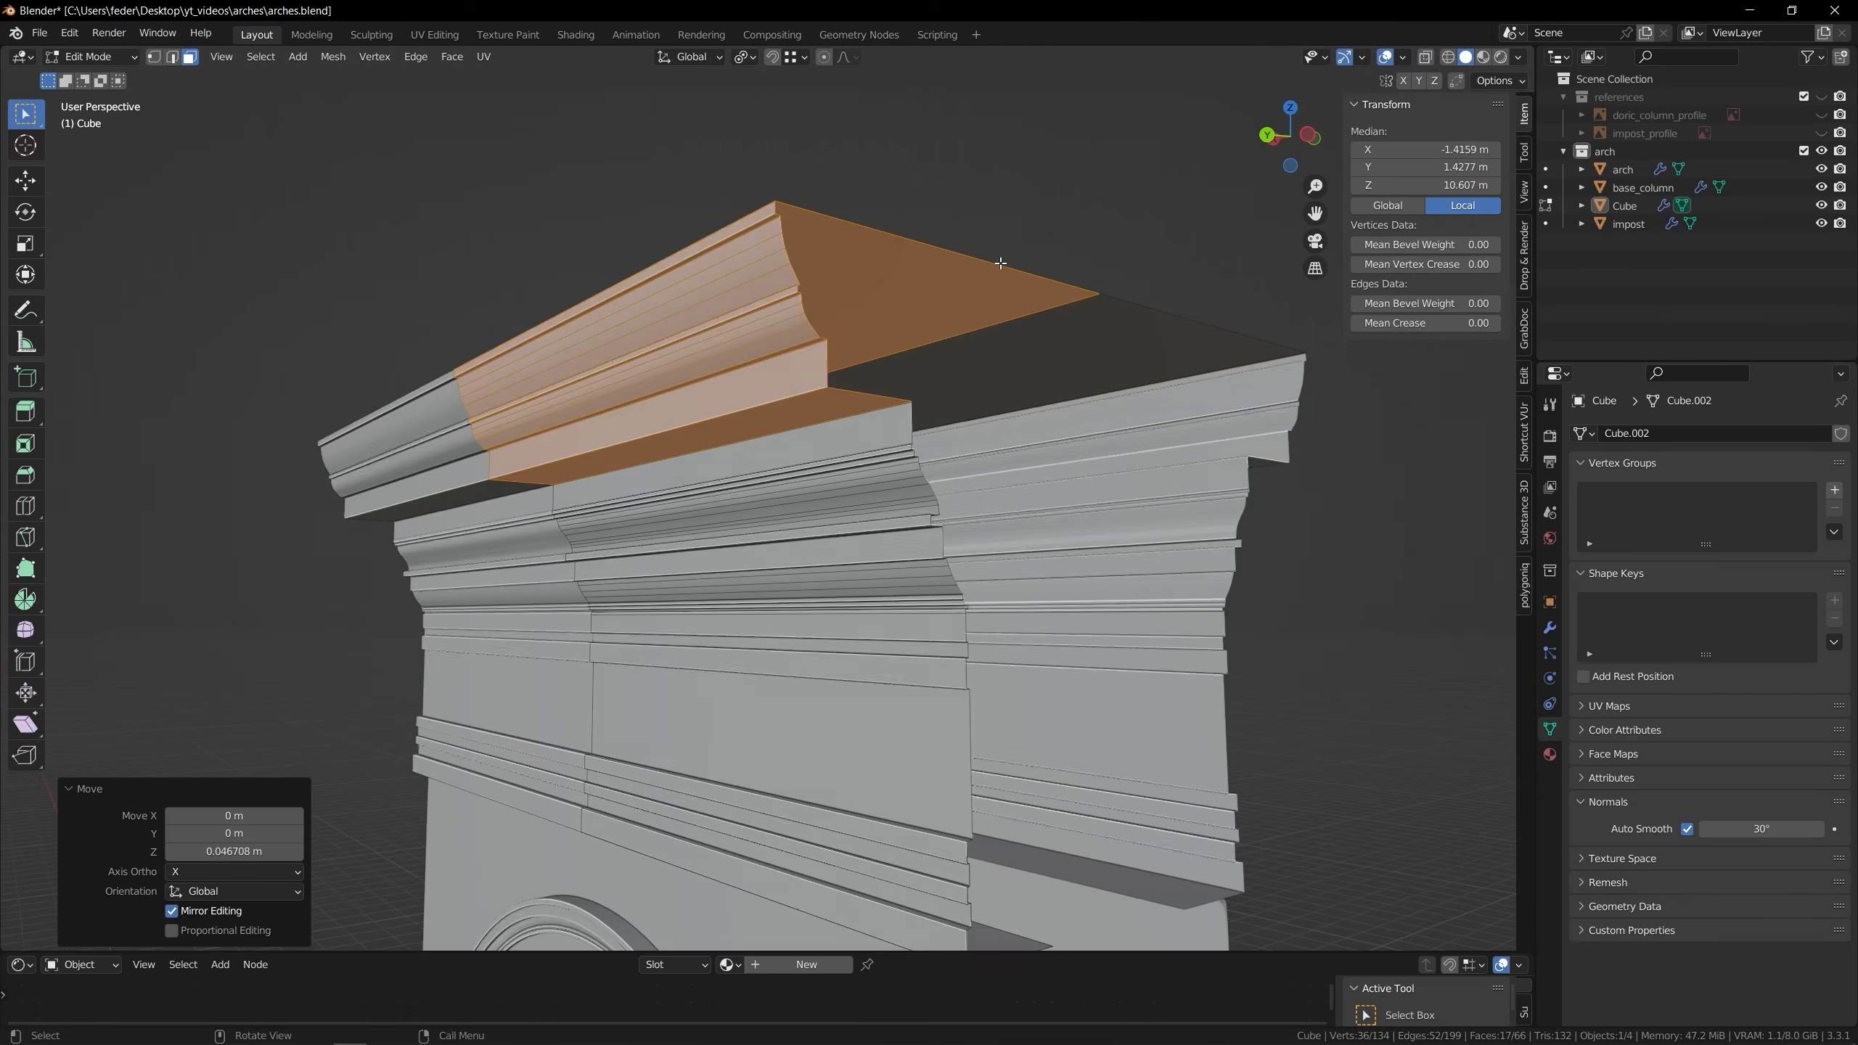
Leave mesh editing, deselect the entablature and save the file
{"action": "key", "text": "Tab"}
{"action": "scroll", "coordinate": [1083, 498], "scroll_direction": "down", "scroll_amount": 5}
{"action": "middle_click_drag", "start_coordinate": [1038, 513], "coordinate": [1009, 553]}
{"action": "scroll", "coordinate": [1010, 553], "scroll_direction": "down", "scroll_amount": 3}
{"action": "middle_click_drag", "start_coordinate": [1010, 553], "coordinate": [1001, 509], "text": "shift"}
{"action": "middle_click_drag", "start_coordinate": [1001, 509], "coordinate": [994, 453], "text": "shift"}
{"action": "left_click", "coordinate": [841, 366]}
{"action": "left_click", "coordinate": [1031, 439]}
{"action": "key", "text": "ctrl+s"}
Scale the whole entablature mesh and lower it along Z to a median height of 9.372 m
{"action": "left_click", "coordinate": [852, 480]}
{"action": "key", "text": "Tab"}
{"action": "middle_click_drag", "start_coordinate": [841, 487], "coordinate": [800, 476]}
{"action": "key", "text": "Tab"}
{"action": "left_click", "coordinate": [972, 337]}
{"action": "key", "text": "Tab"}
{"action": "key", "text": "2"}
{"action": "key", "text": "s"}
{"action": "key", "text": "g"}
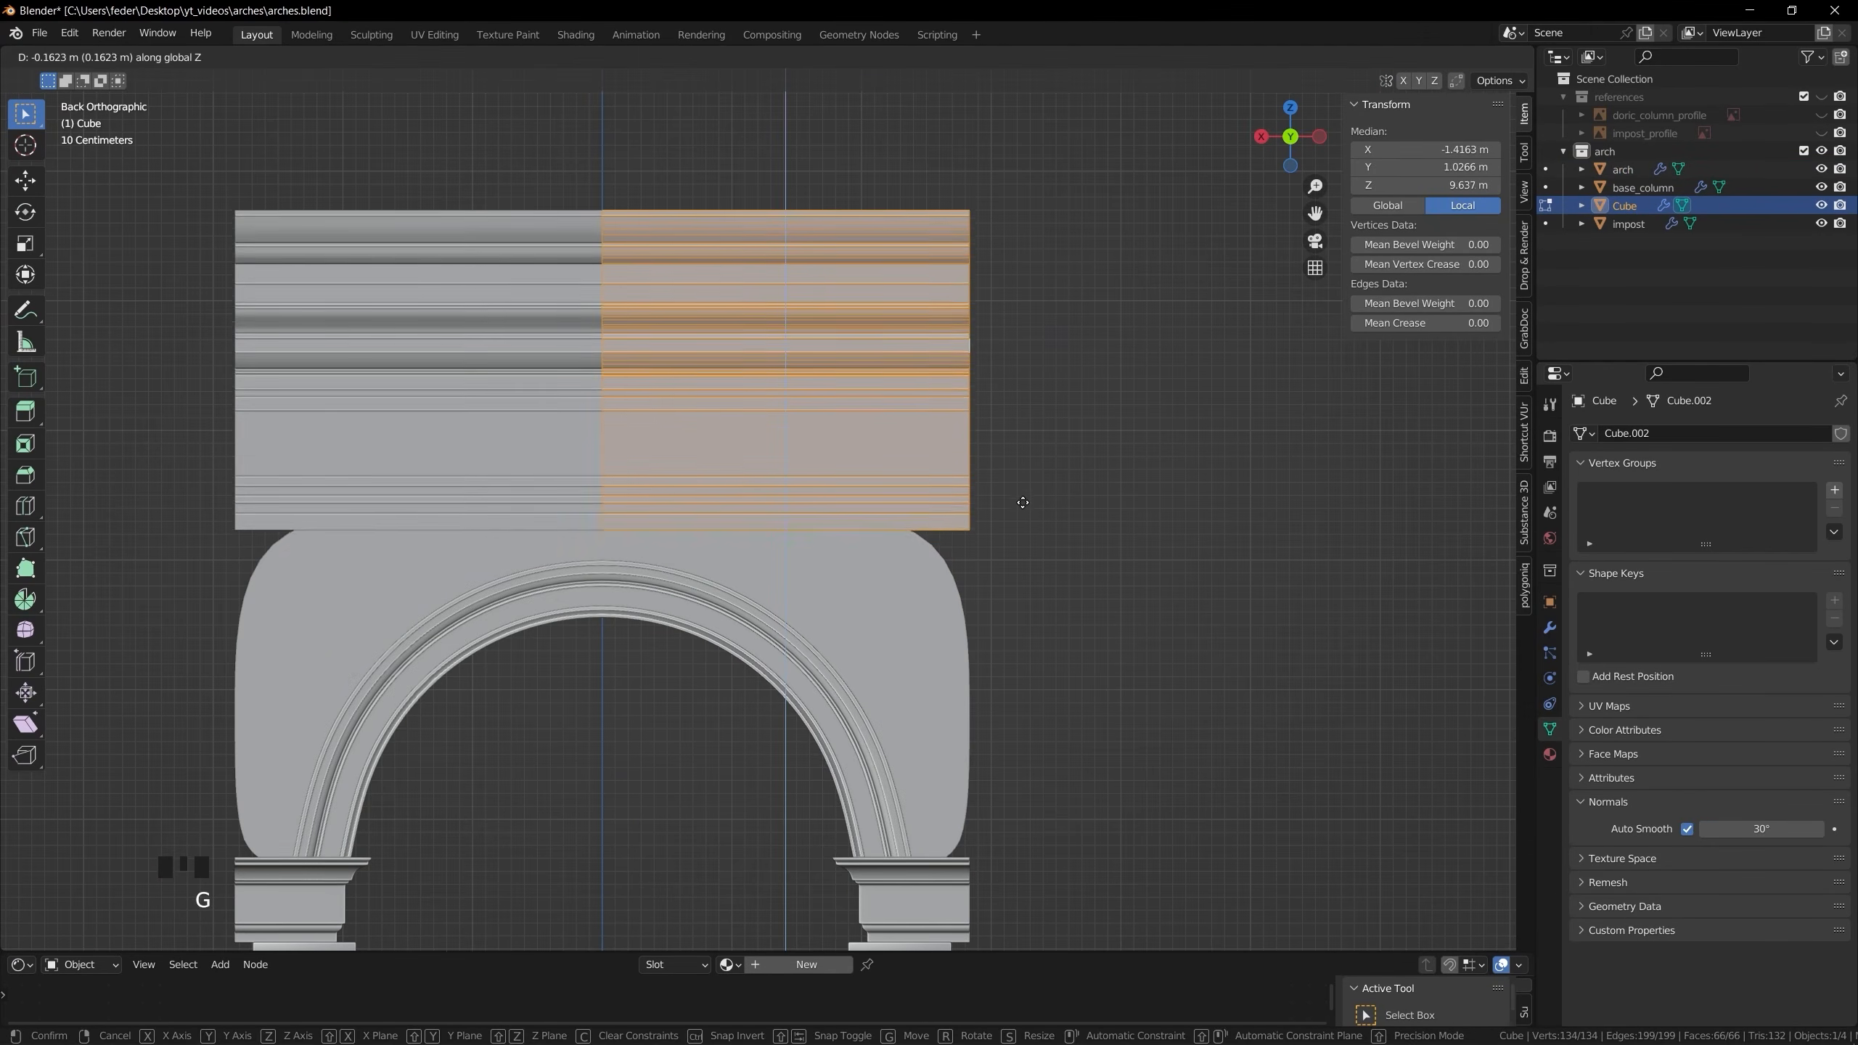
{"action": "left_click", "coordinate": [1024, 511]}
{"action": "key", "text": "s"}
{"action": "left_click", "coordinate": [1083, 602]}
{"action": "key", "text": "Tab"}
{"action": "middle_click_drag", "start_coordinate": [1083, 601], "coordinate": [859, 522]}
{"action": "left_click", "coordinate": [859, 523]}
Select the cornice's uppermost profile faces in the right side view
{"action": "key", "text": "Tab"}
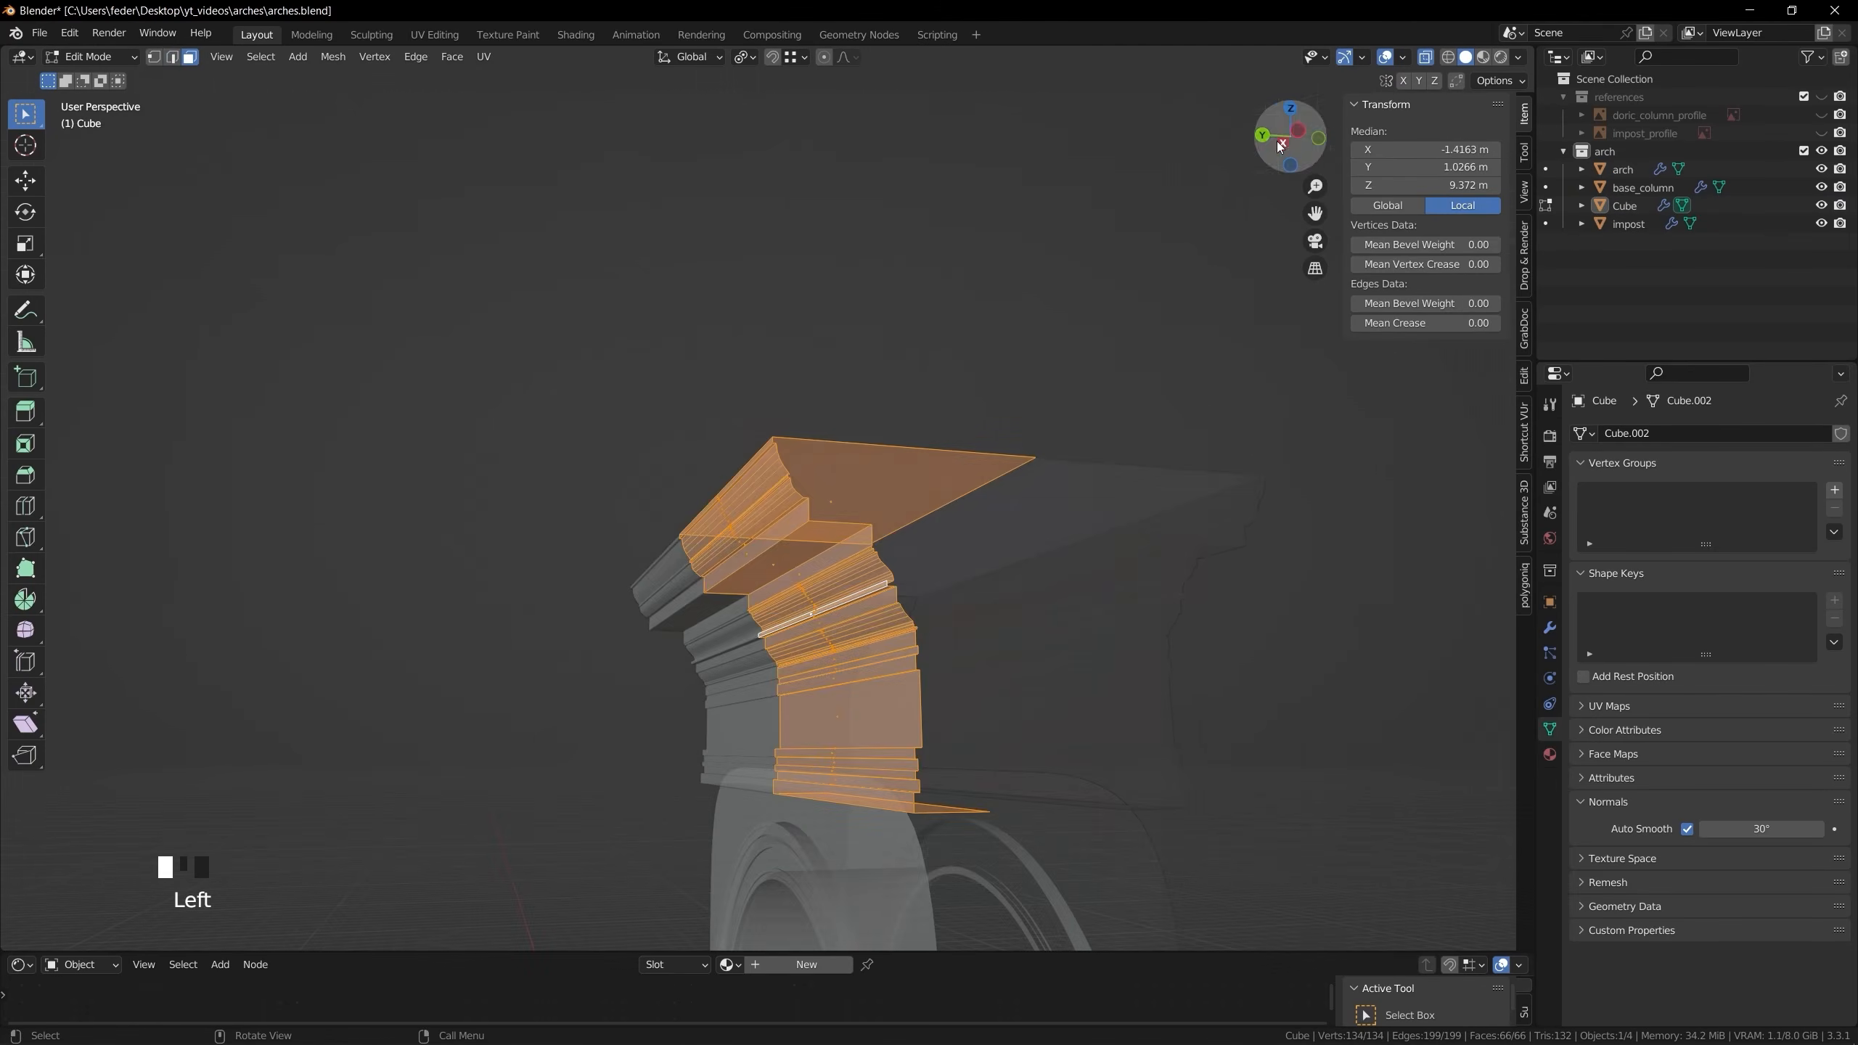
{"action": "left_click", "coordinate": [1291, 140]}
{"action": "key", "text": "b"}
{"action": "scroll", "coordinate": [837, 492], "scroll_direction": "up", "scroll_amount": 5}
{"action": "left_click_drag", "start_coordinate": [836, 493], "coordinate": [1025, 648]}
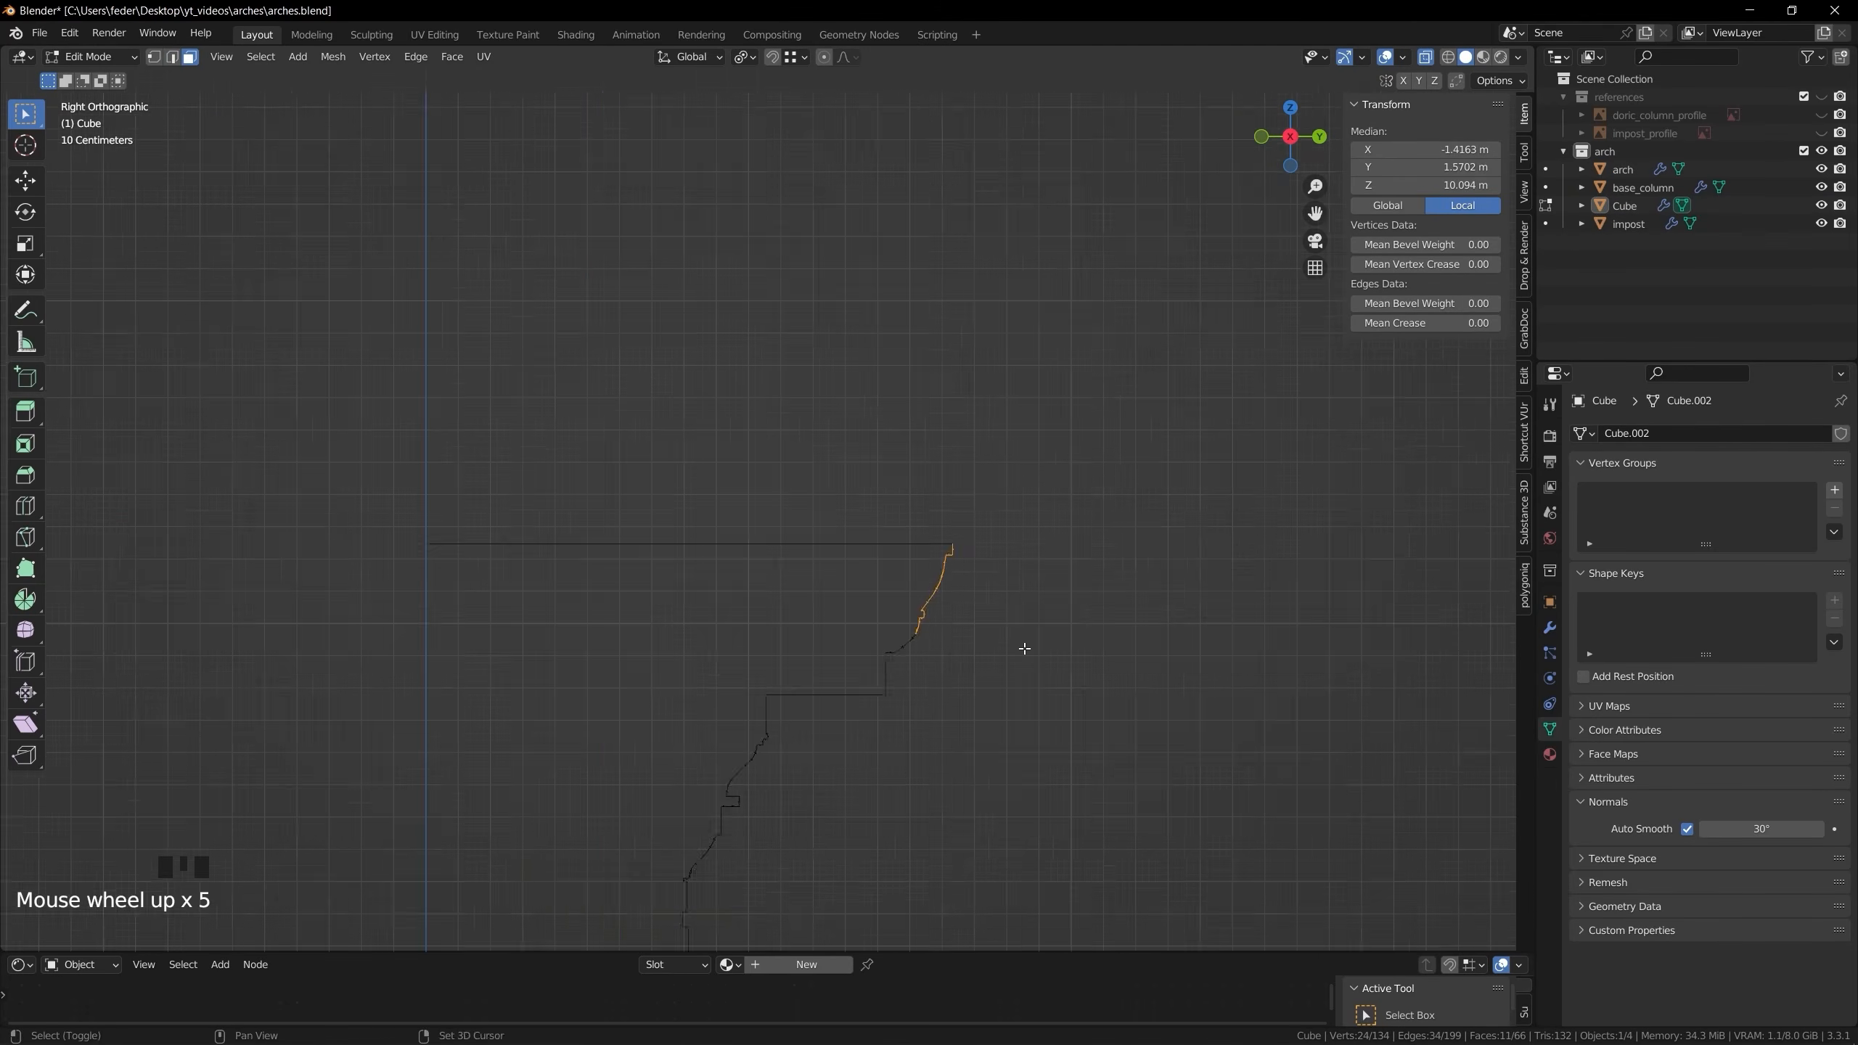
{"action": "left_click", "coordinate": [837, 580]}
{"action": "middle_click_drag", "start_coordinate": [836, 580], "coordinate": [914, 556]}
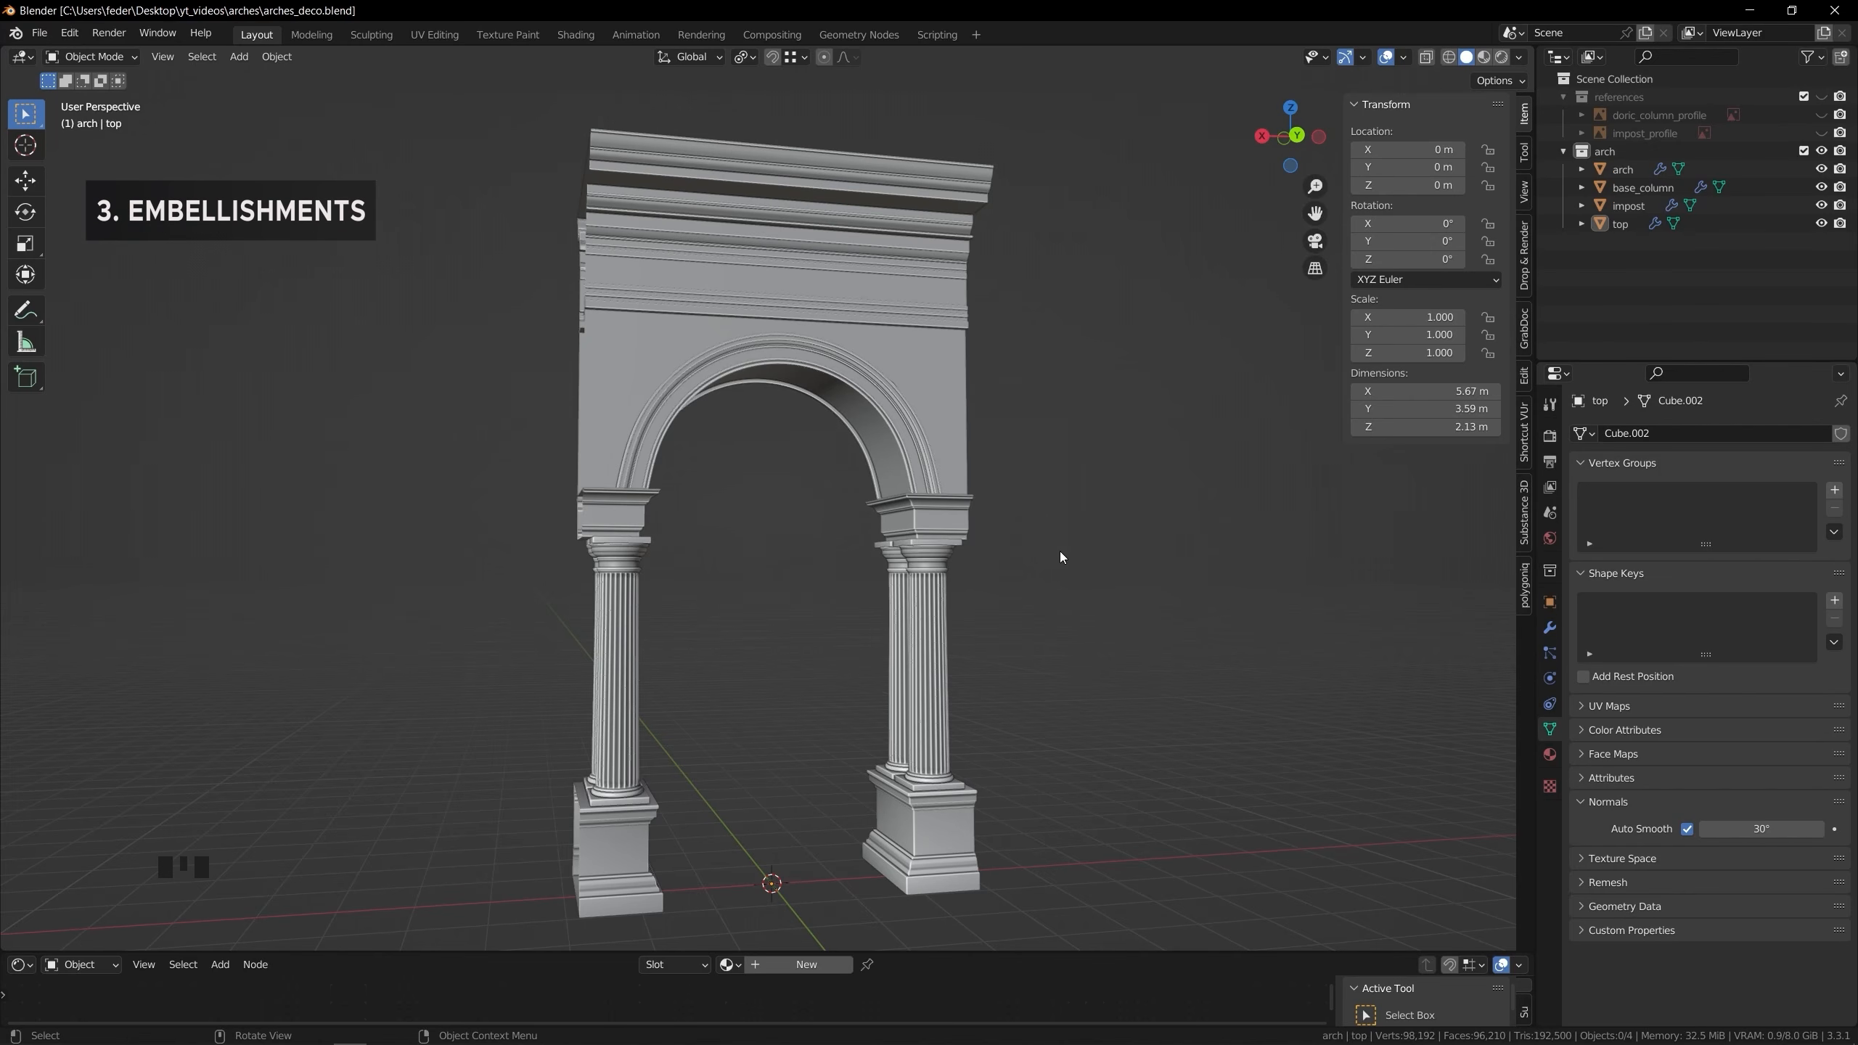
Hide the top, impost and base_column objects to isolate the arch
{"action": "left_click", "coordinate": [1822, 223]}
{"action": "left_click", "coordinate": [1822, 205]}
{"action": "left_click", "coordinate": [1822, 187]}
{"action": "left_click", "coordinate": [780, 417]}
{"action": "mouse_move", "coordinate": [780, 417]}
{"action": "middle_mouse_down"}
{"action": "mouse_move", "coordinate": [824, 426]}
{"action": "mouse_move", "coordinate": [804, 401]}
{"action": "middle_mouse_up"}
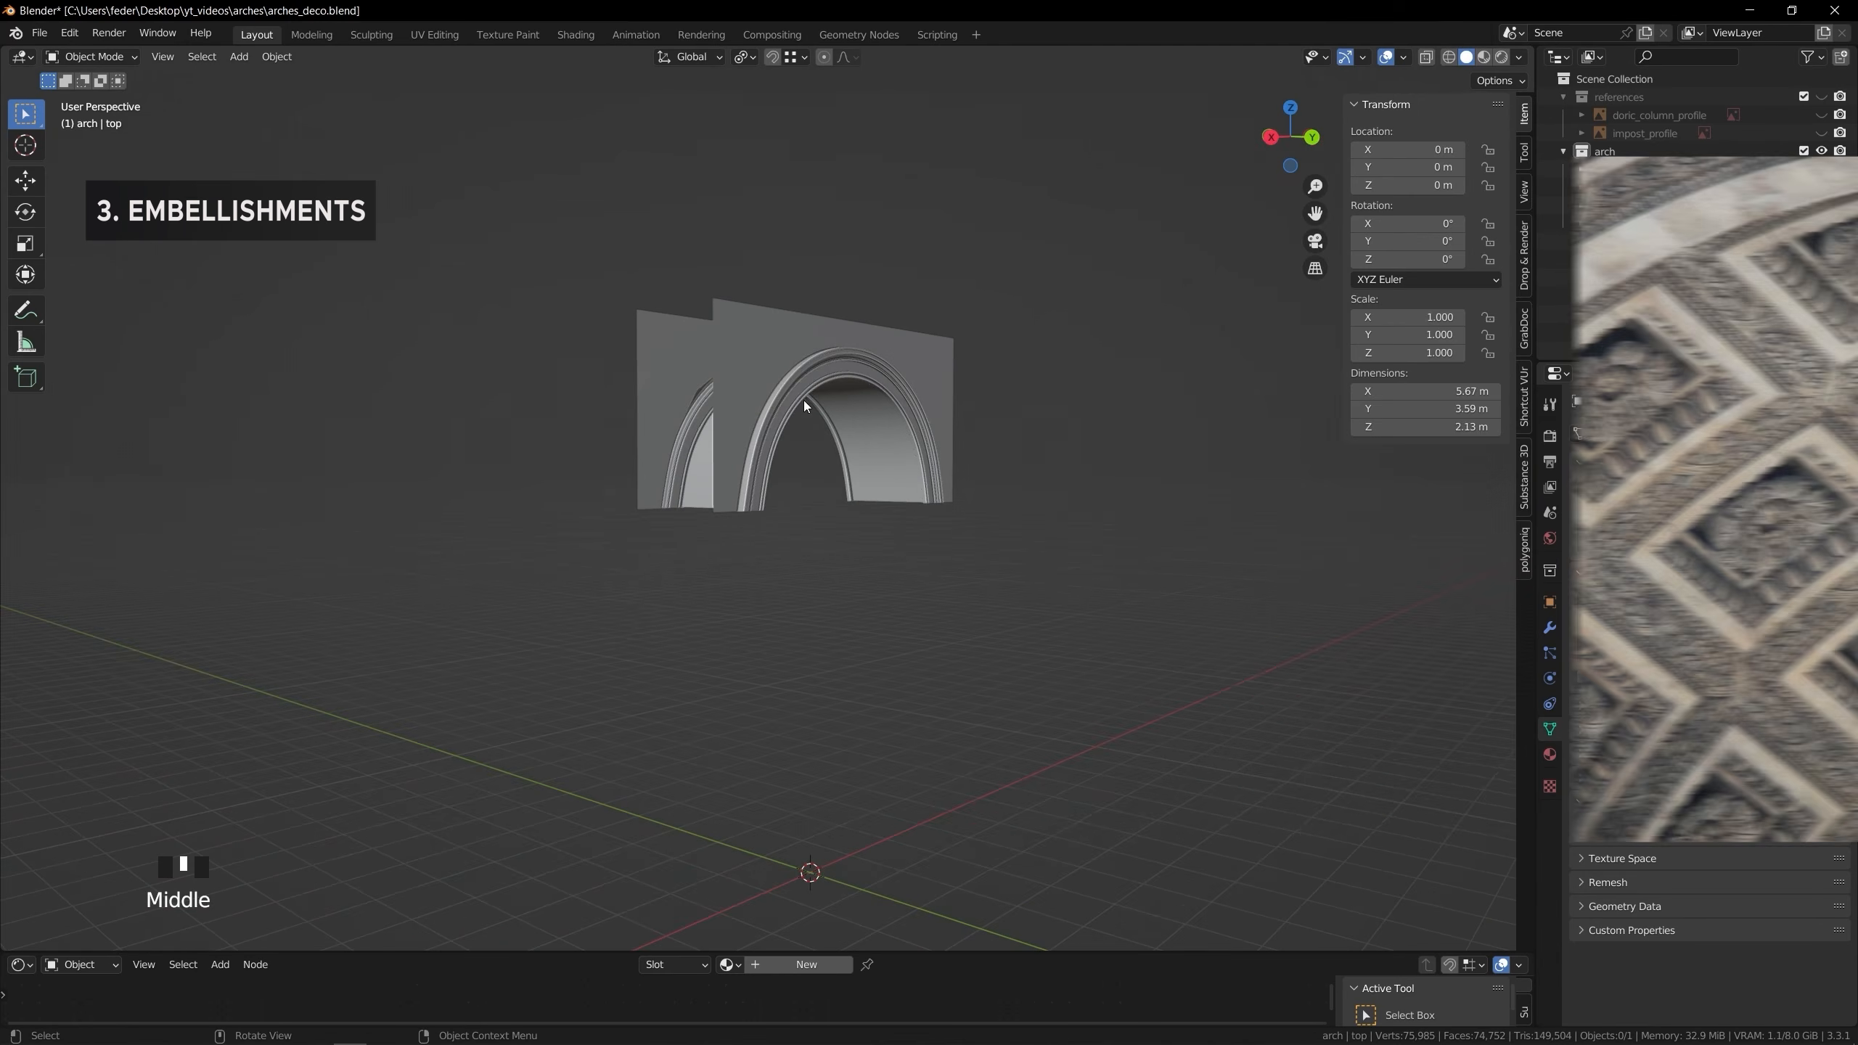
{"action": "key", "text": "Tab"}
{"action": "scroll", "coordinate": [790, 389], "scroll_direction": "up", "scroll_amount": 3}
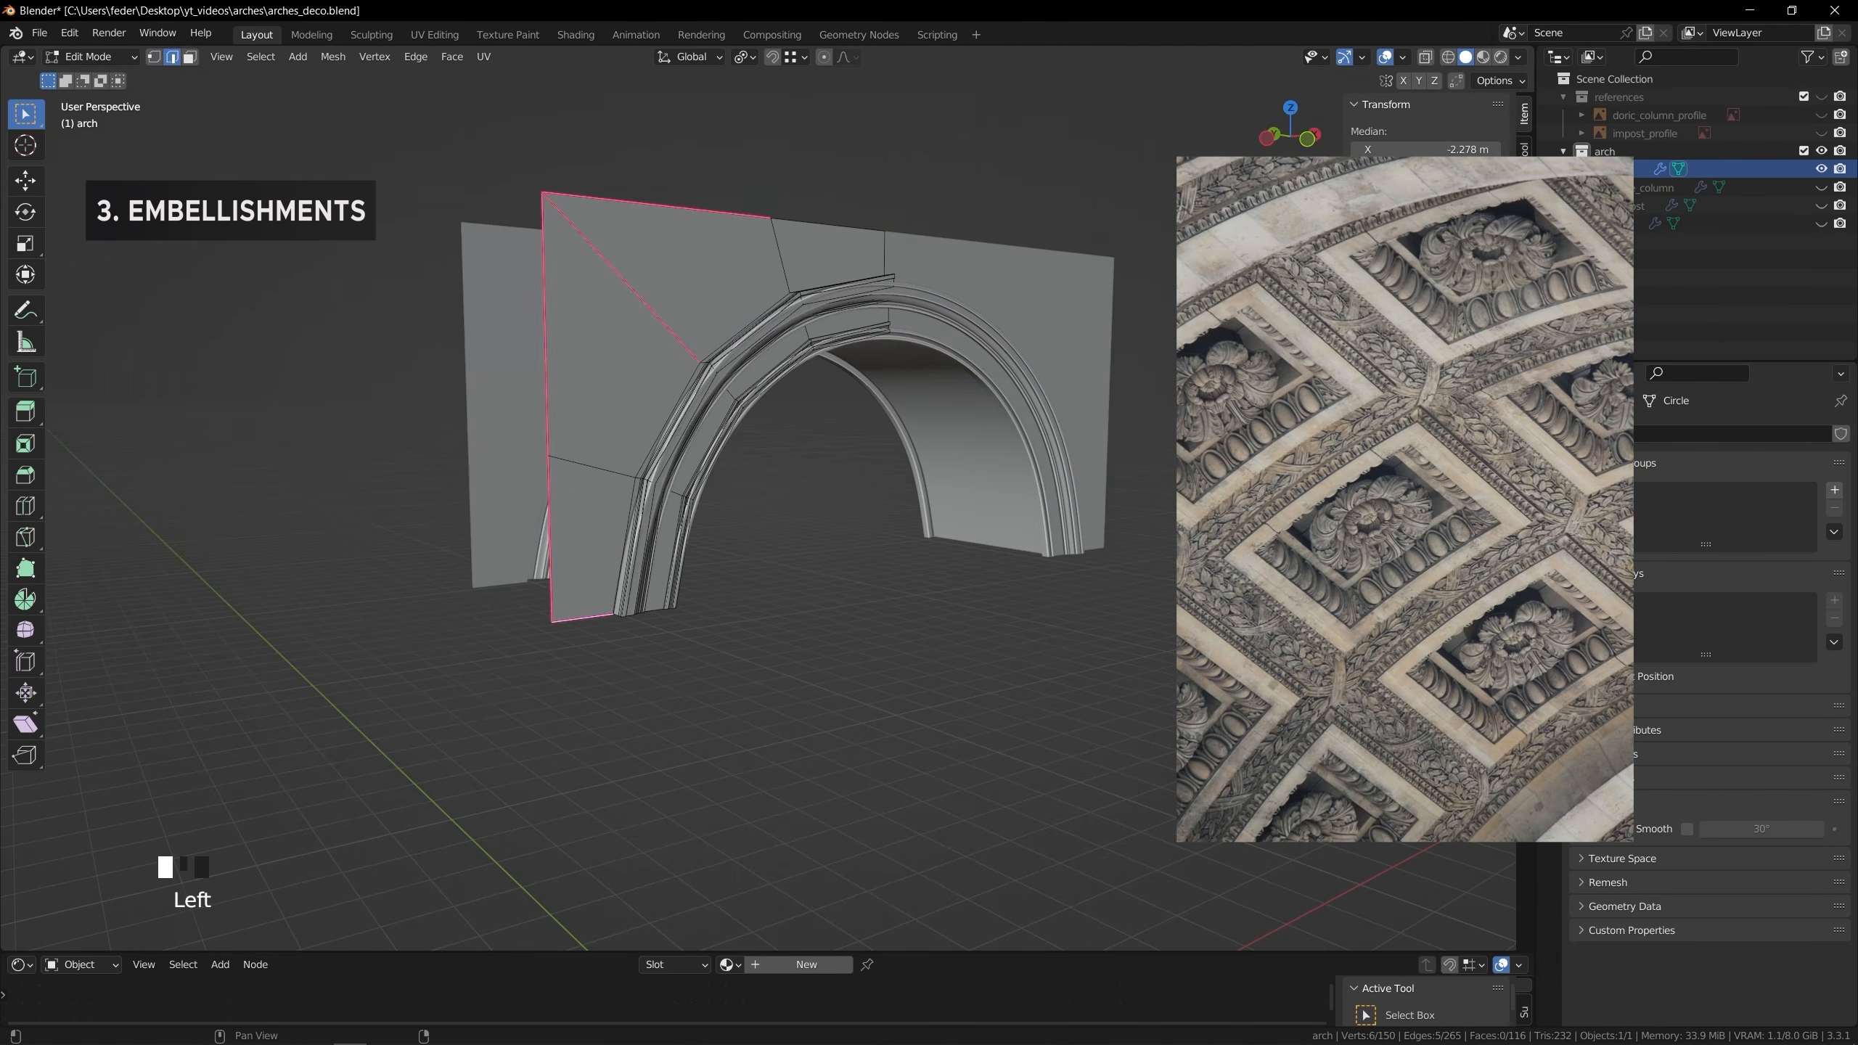
{"action": "key", "text": "Tab"}
{"action": "left_click", "coordinate": [920, 645]}
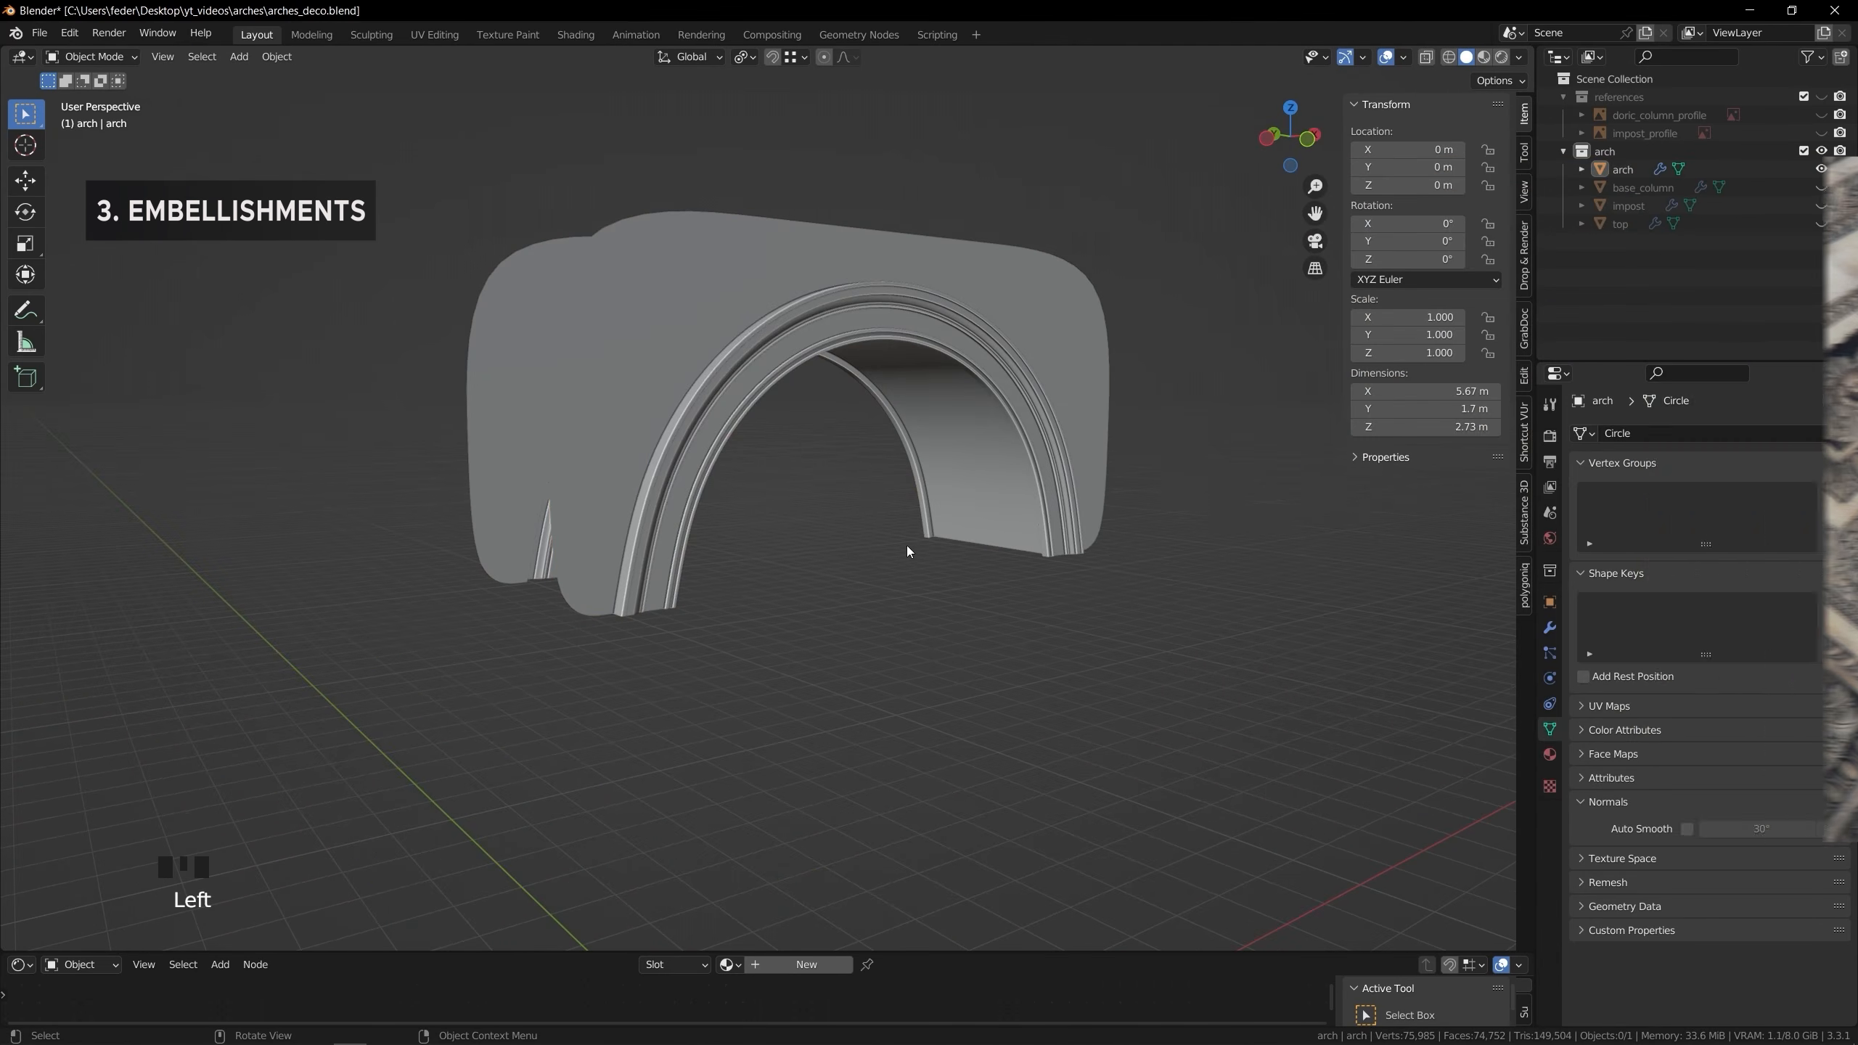
Select both rows of faces along the arch's curved underside
{"action": "middle_click_drag", "start_coordinate": [905, 546], "coordinate": [827, 403]}
{"action": "left_click", "coordinate": [816, 441]}
{"action": "key", "text": "Tab"}
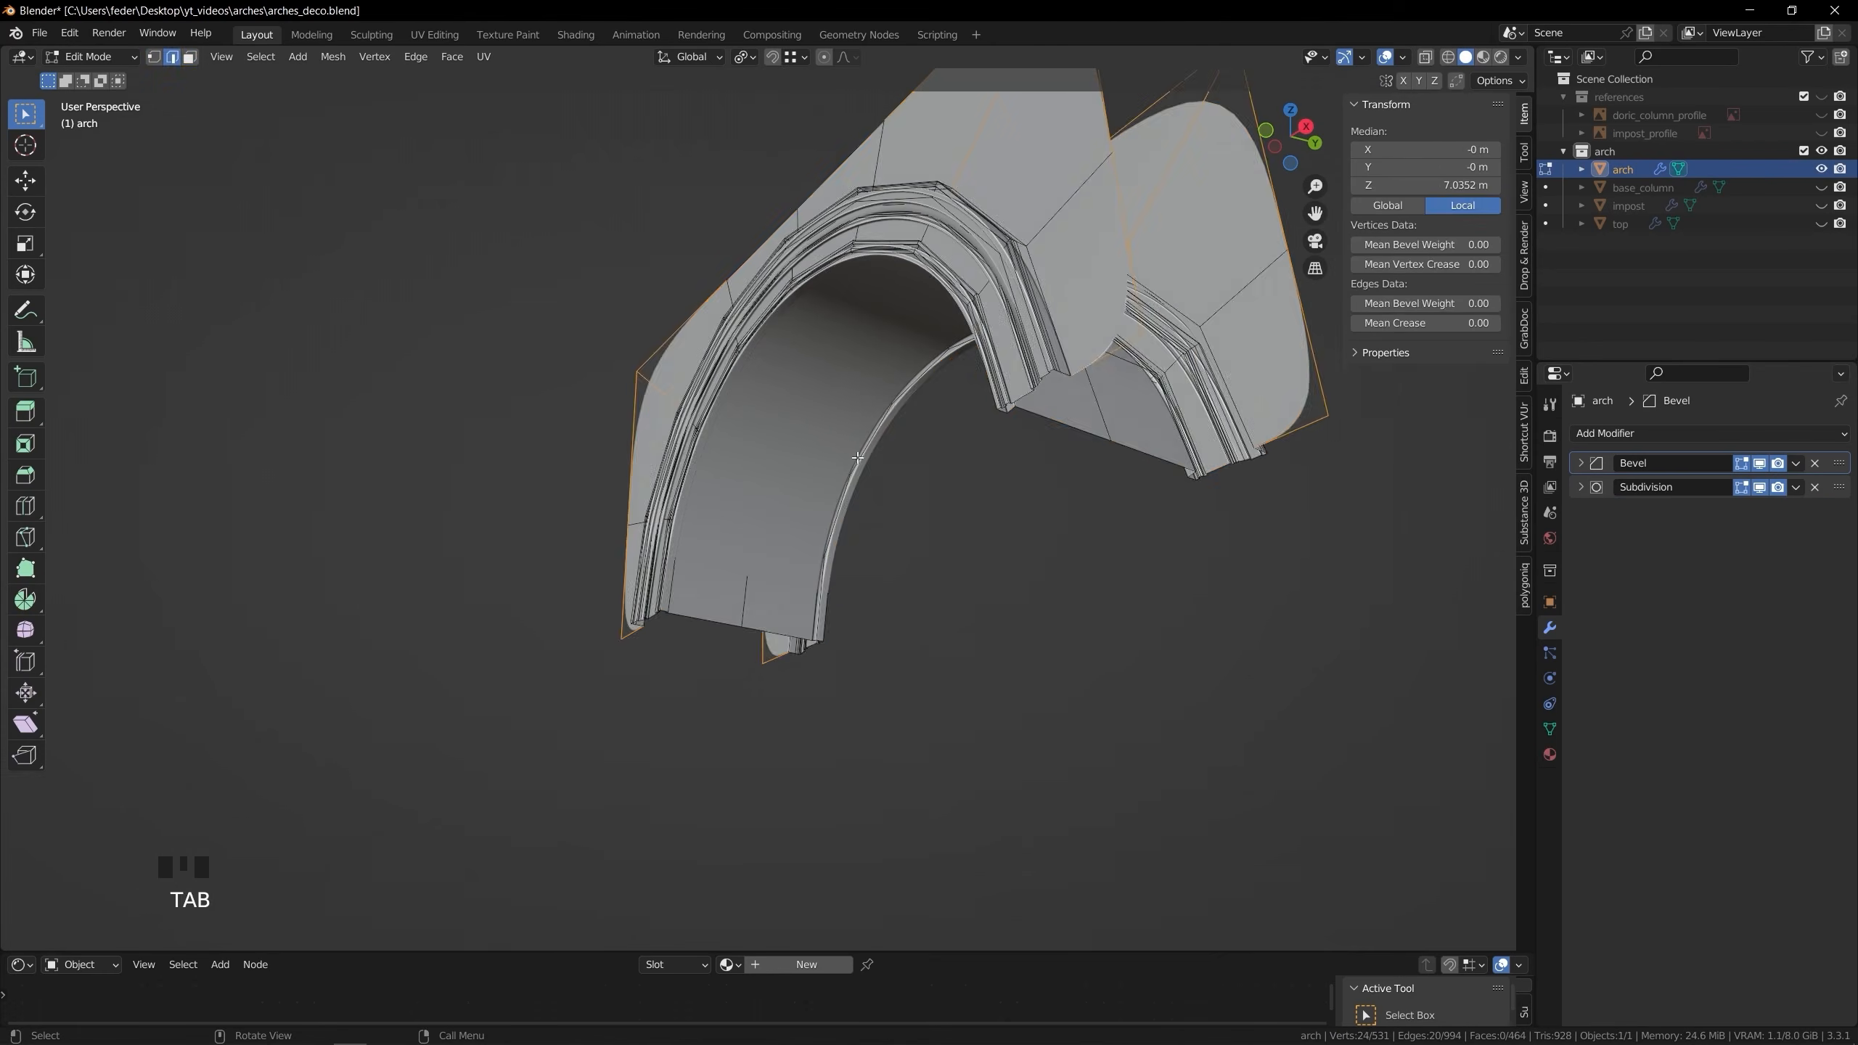
{"action": "key", "text": "3"}
{"action": "left_click", "coordinate": [892, 428], "text": "alt"}
{"action": "middle_click_drag", "start_coordinate": [892, 428], "coordinate": [903, 585]}
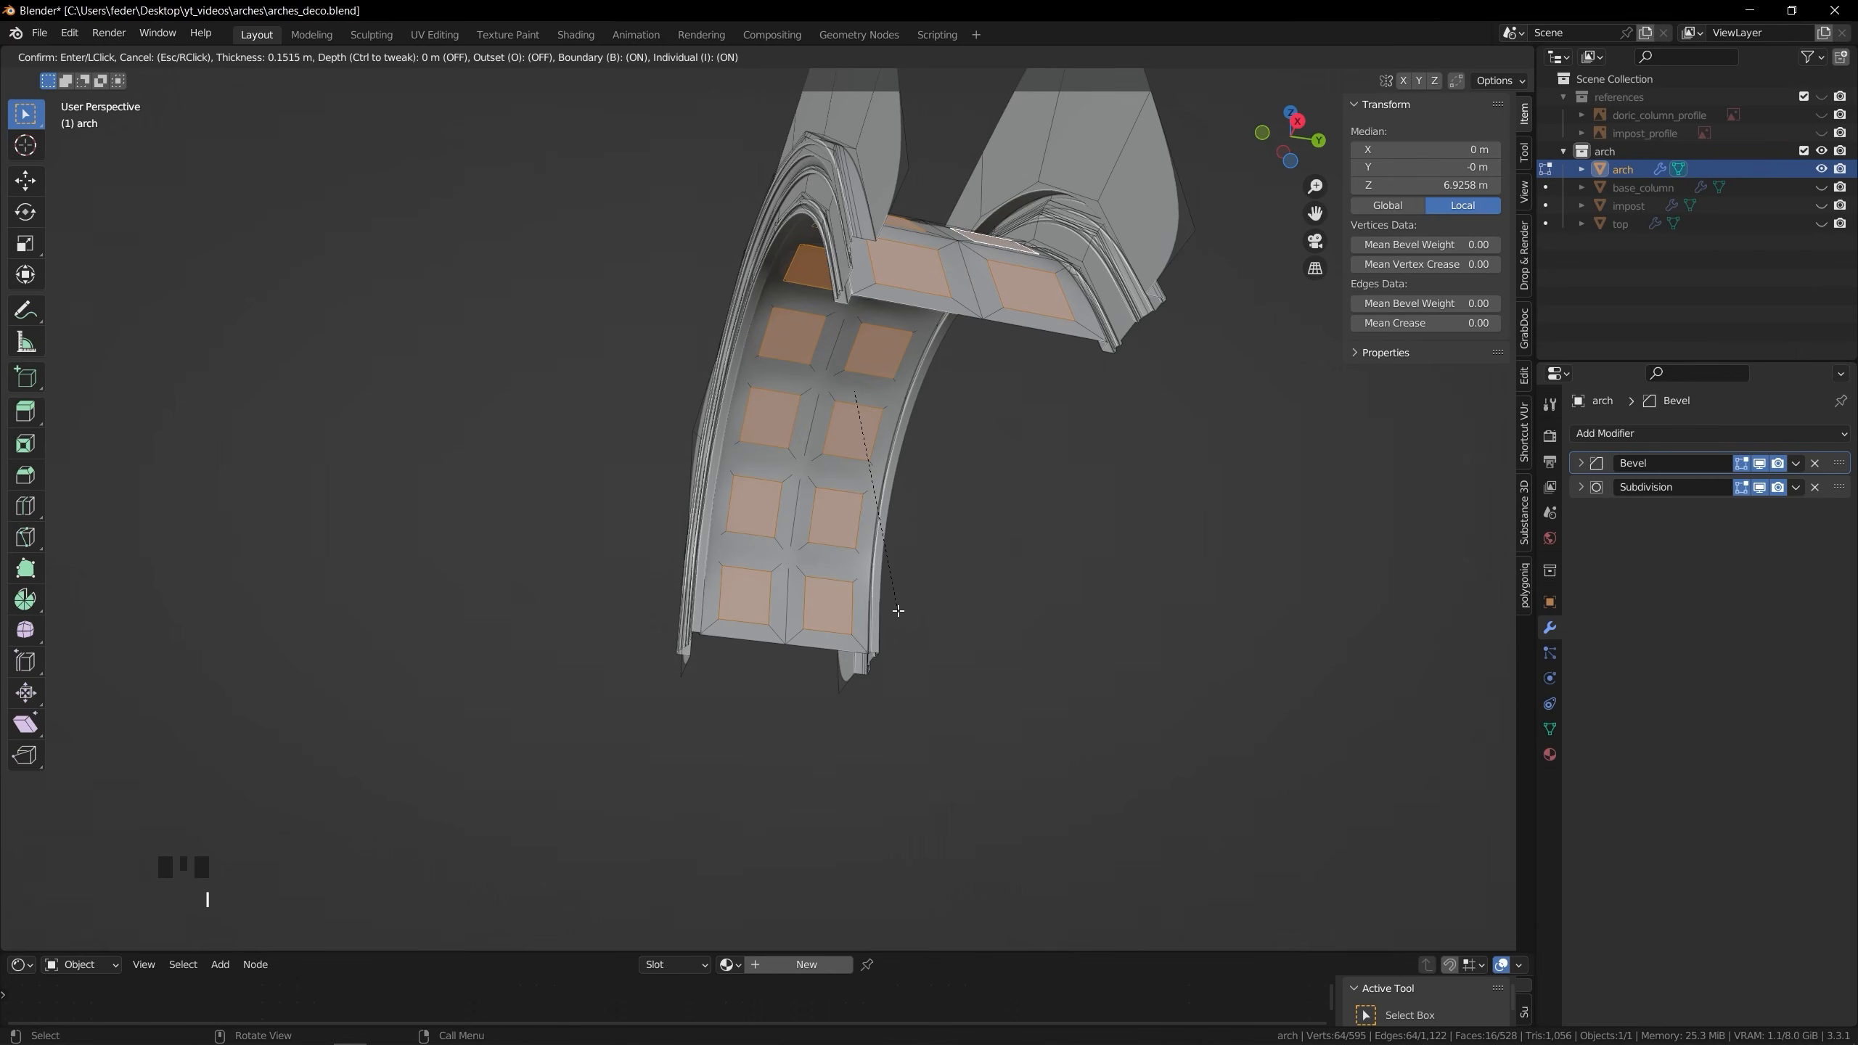
Try to inset the underside faces individually by about 0.15 m
{"action": "left_click", "coordinate": [892, 611]}
{"action": "key", "text": "Tab"}
{"action": "middle_click_drag", "start_coordinate": [893, 610], "coordinate": [962, 512]}
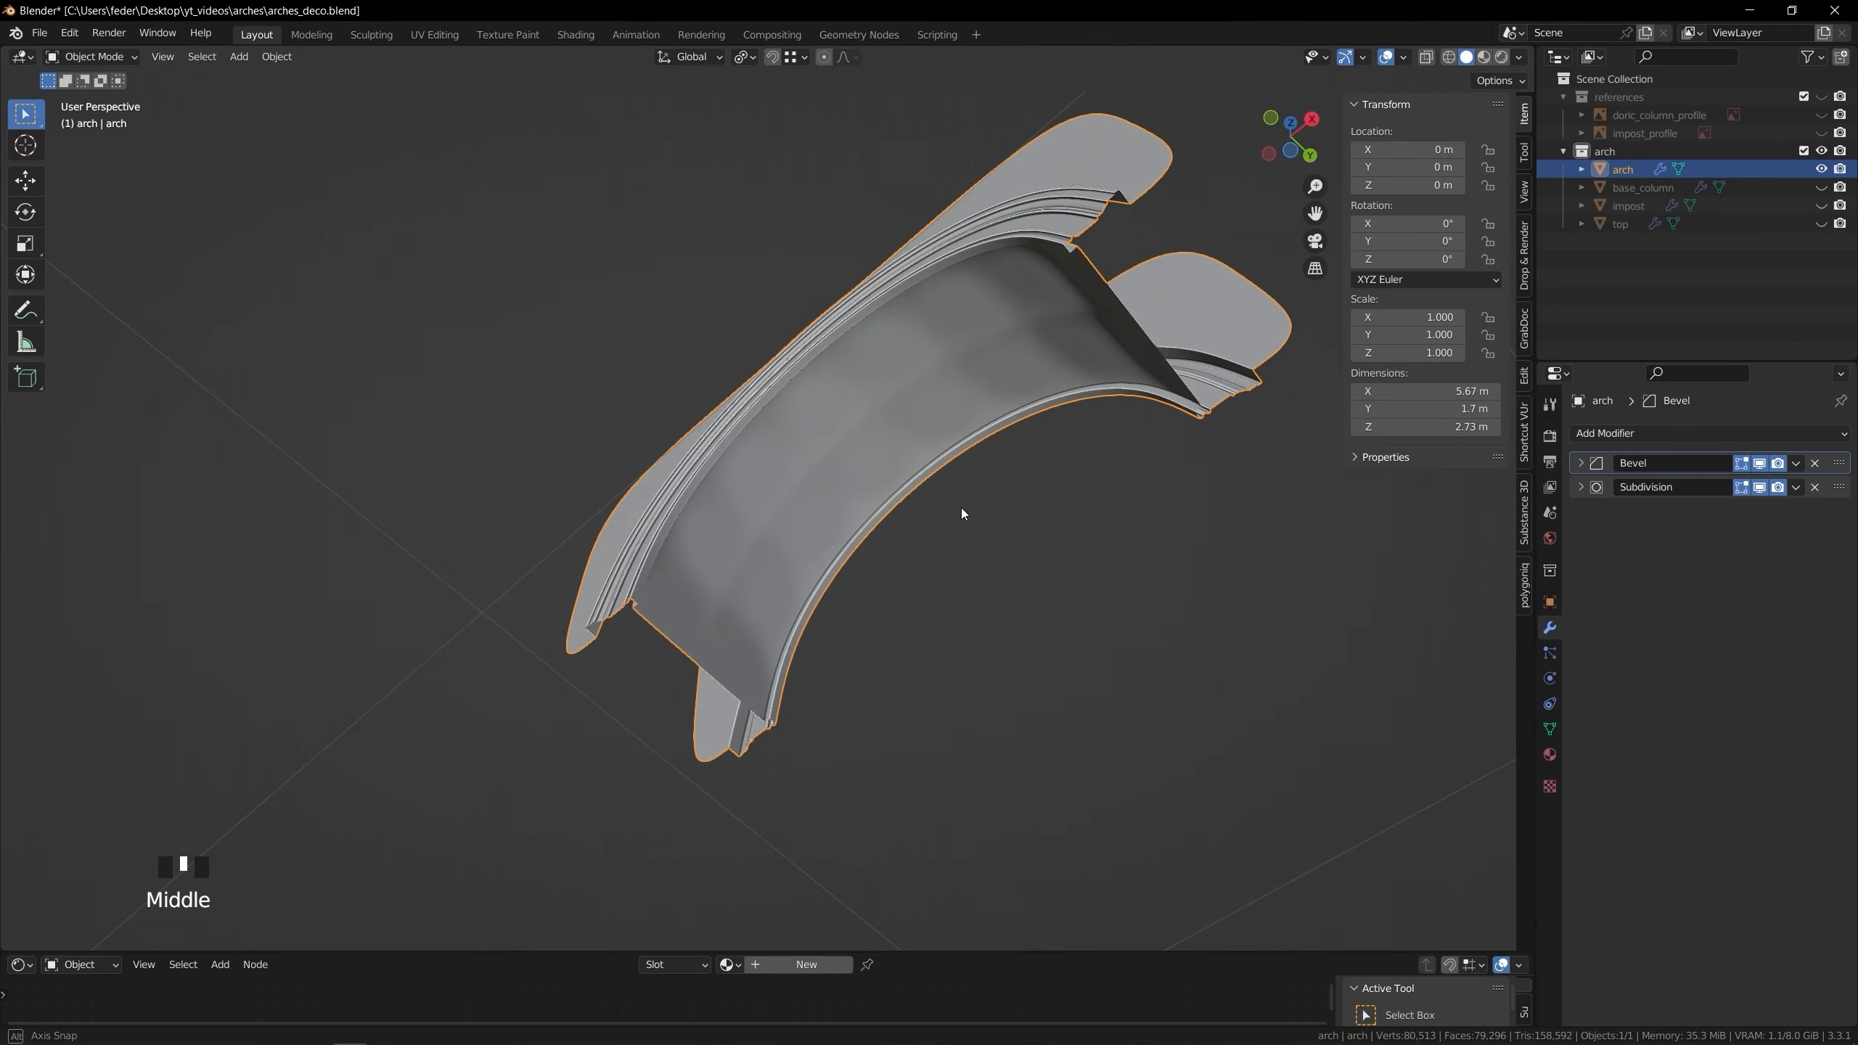
{"action": "key", "text": "ctrl+z"}
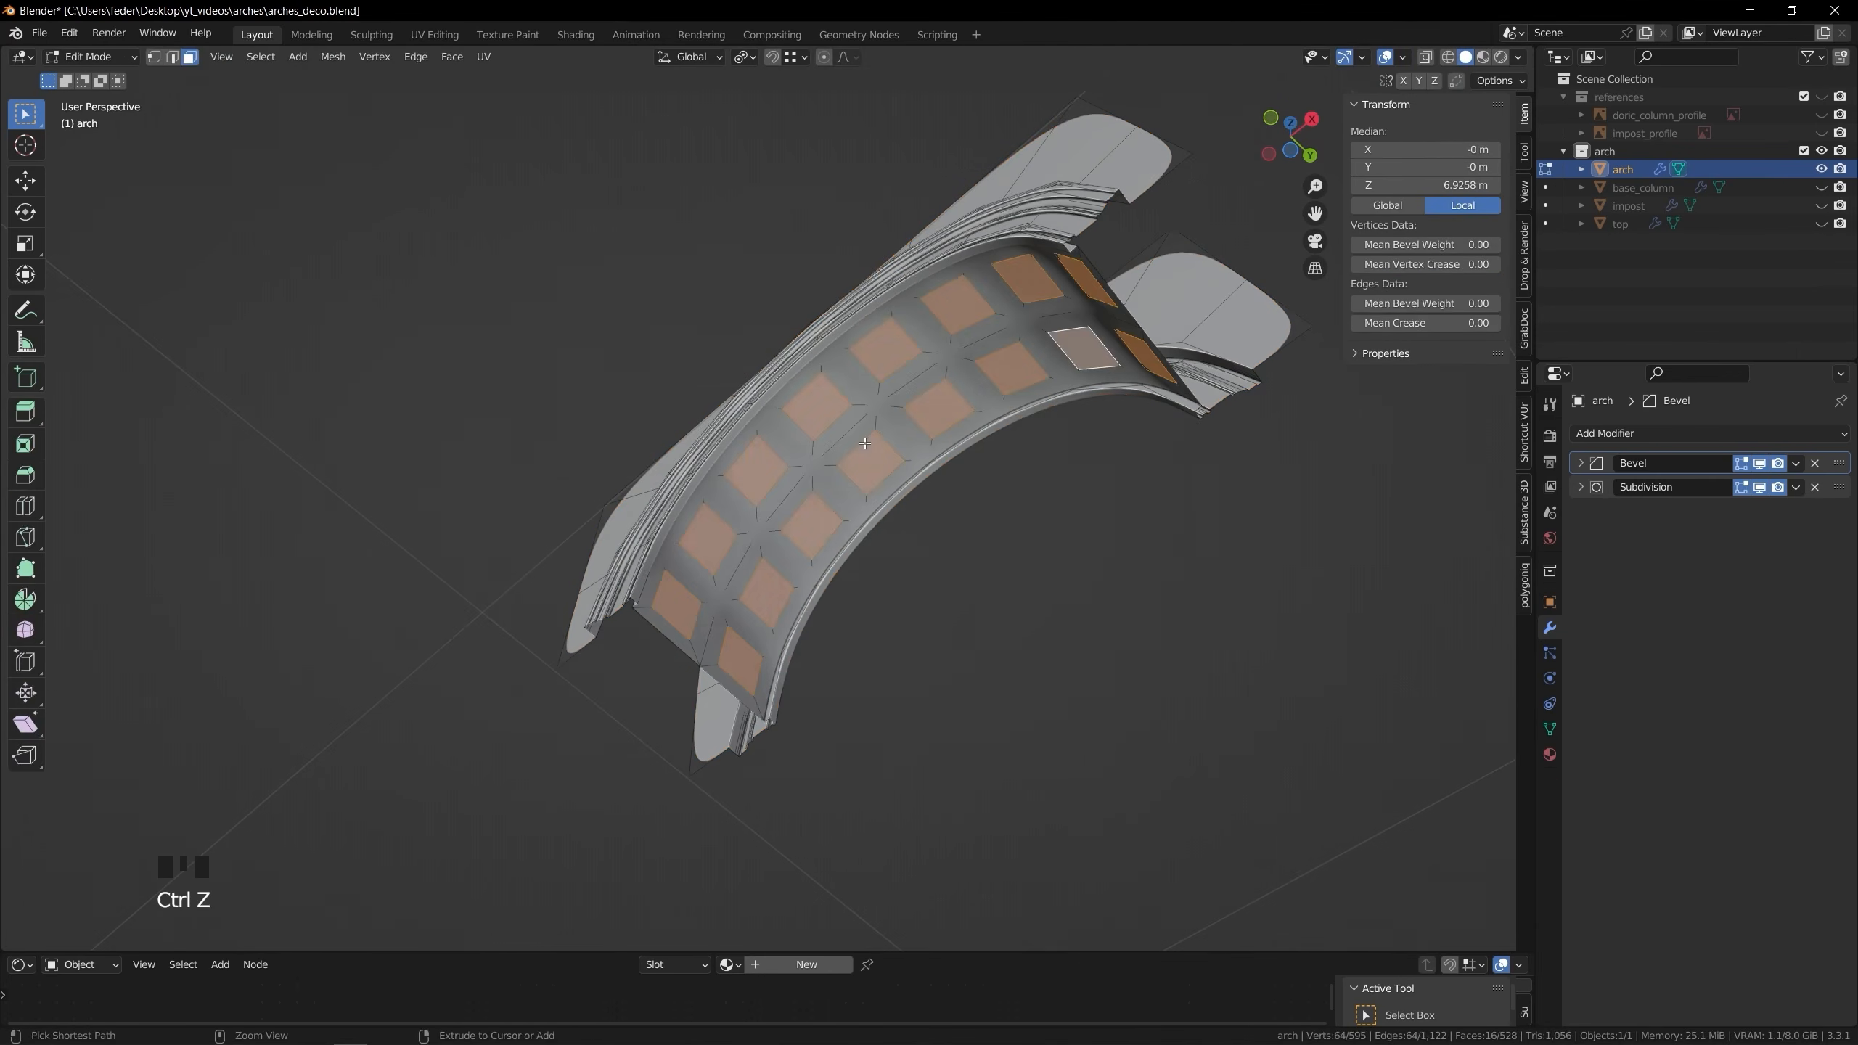
{"action": "key", "text": "ctrl+z"}
Duplicate the selected underside faces in place and separate them into an isolated object named curve_bmk
{"action": "middle_click_drag", "start_coordinate": [866, 449], "coordinate": [813, 590]}
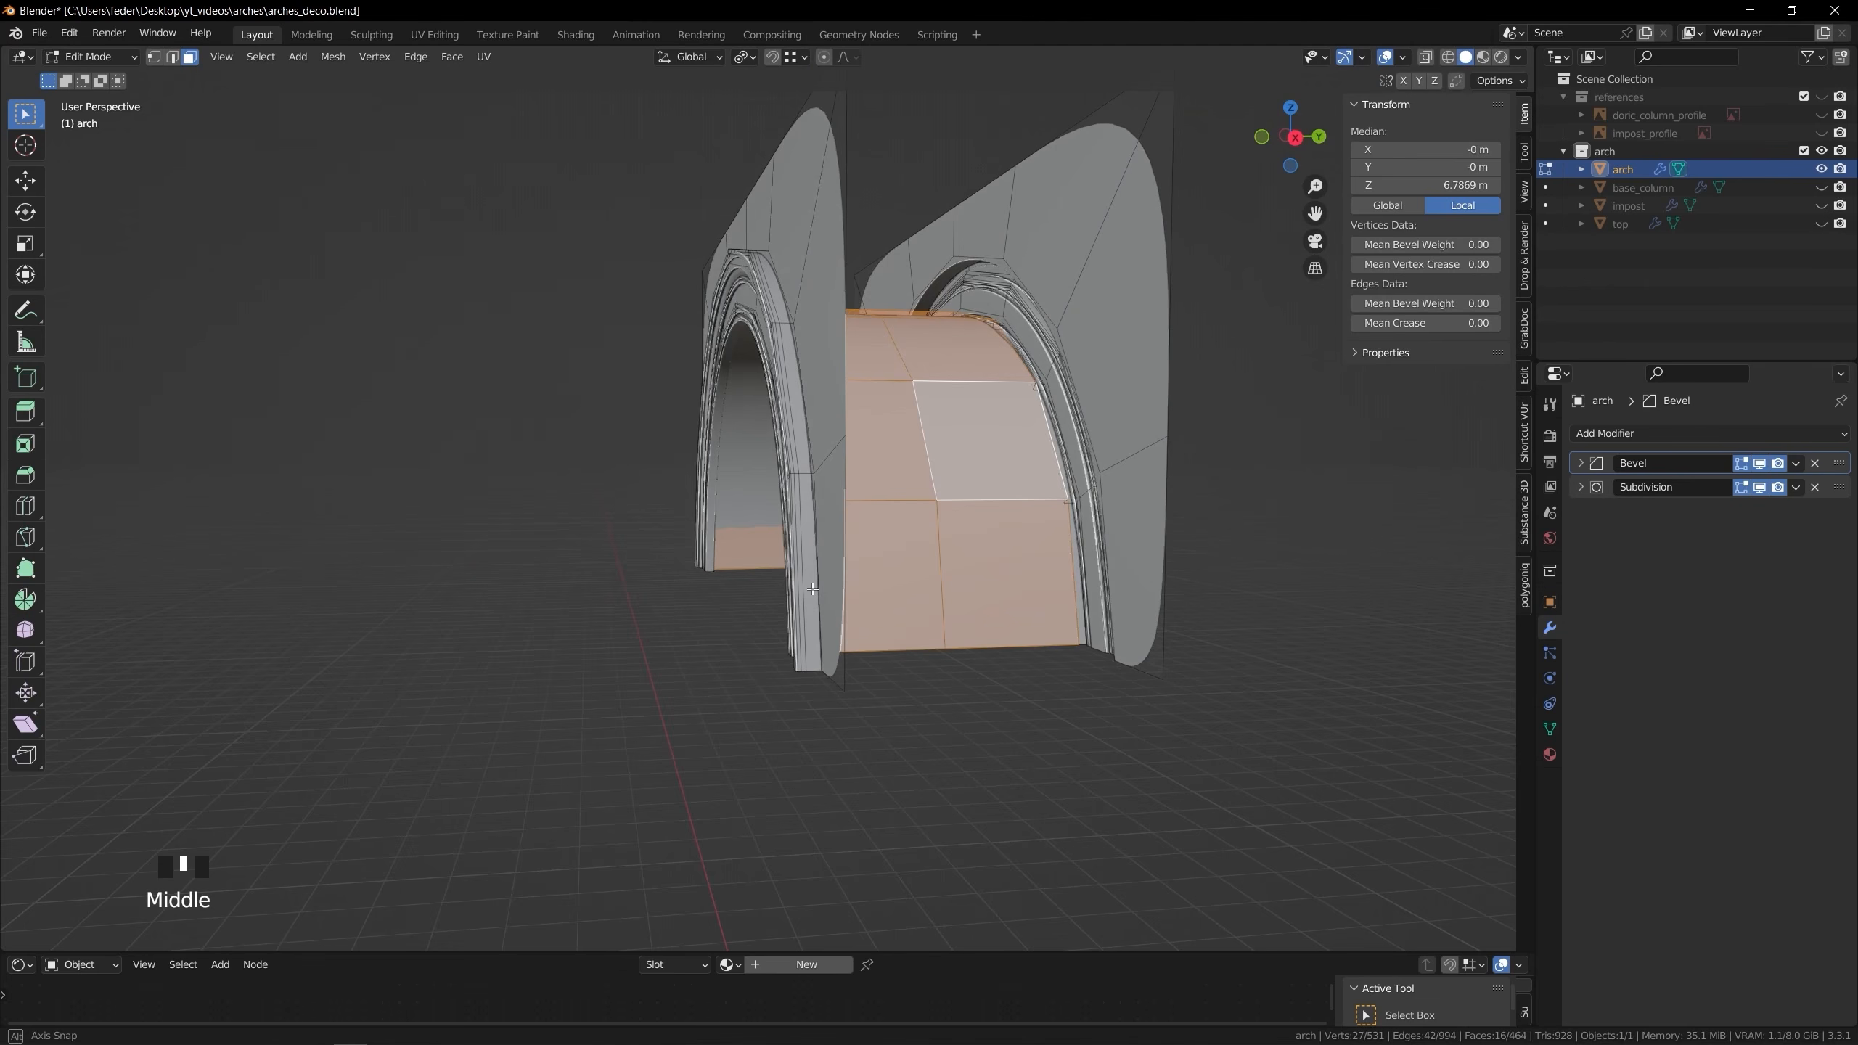
{"action": "middle_click_drag", "start_coordinate": [813, 589], "coordinate": [805, 600]}
{"action": "key", "text": "shift+d"}
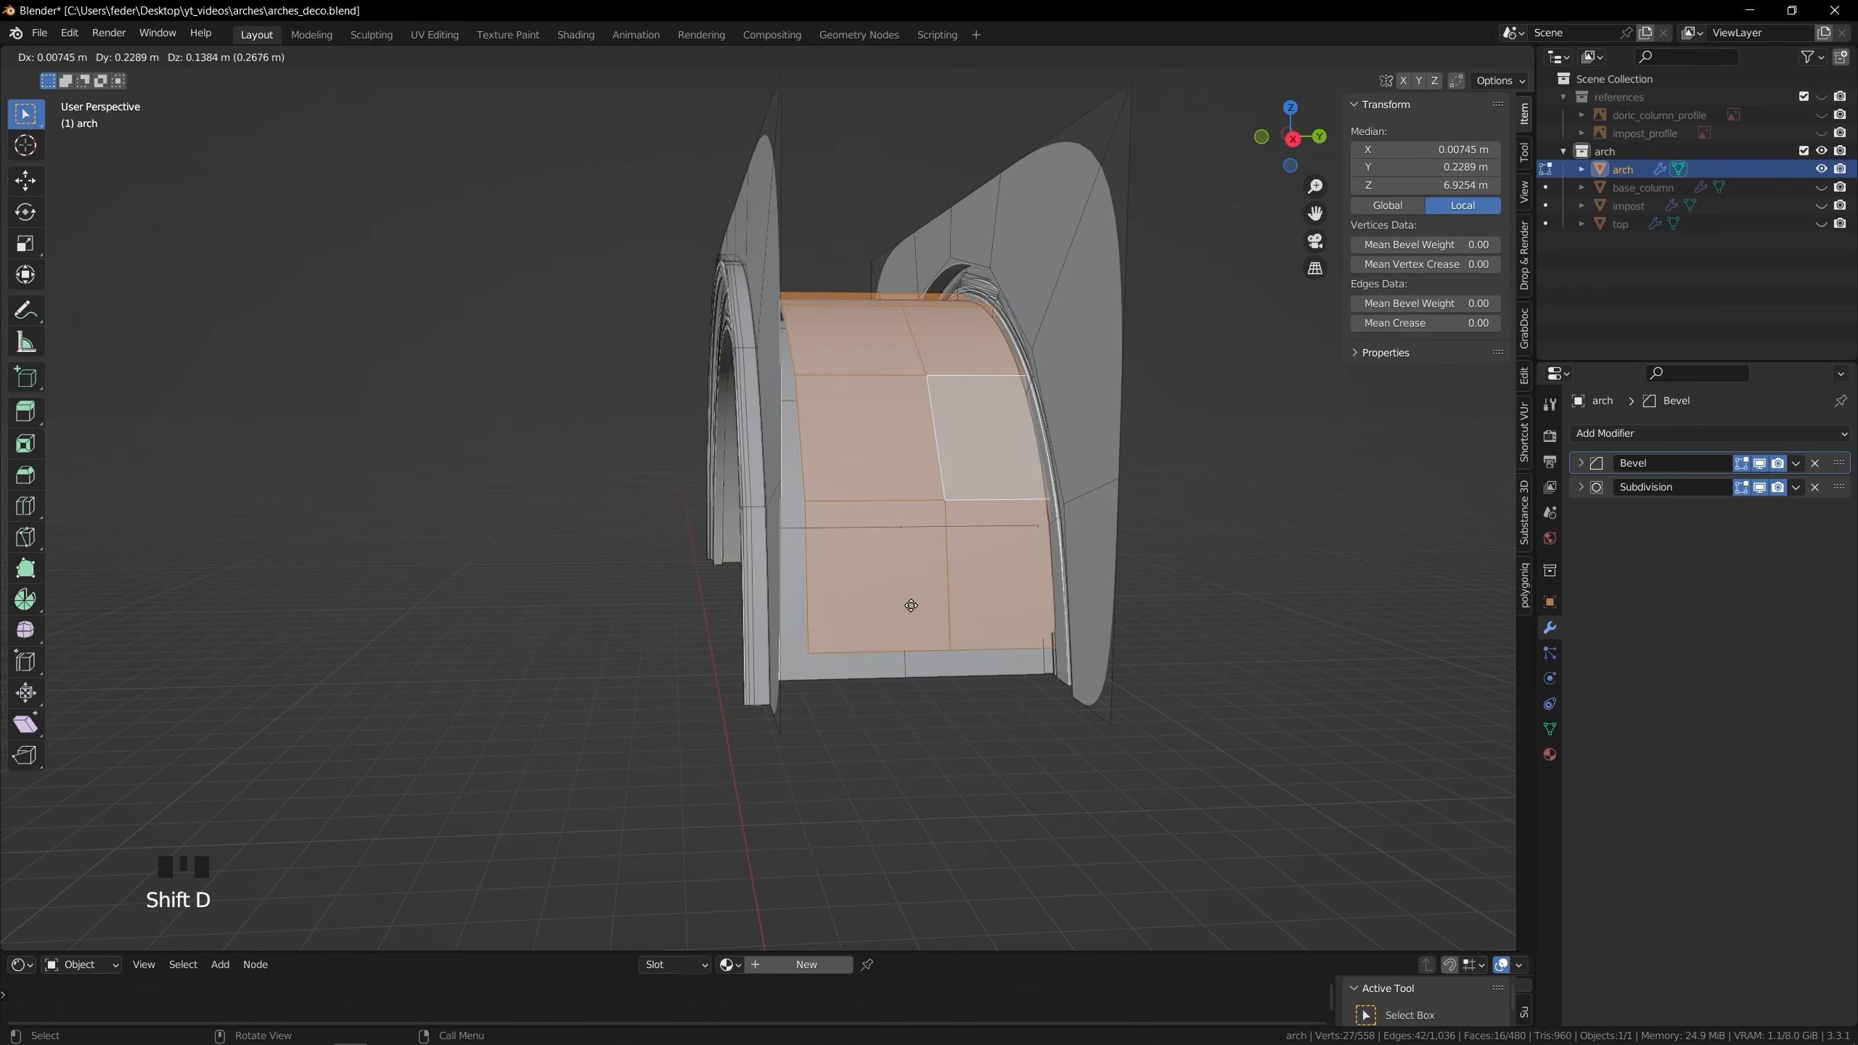
{"action": "right_click", "coordinate": [911, 605]}
{"action": "left_click", "coordinate": [912, 605]}
{"action": "key", "text": "Tab"}
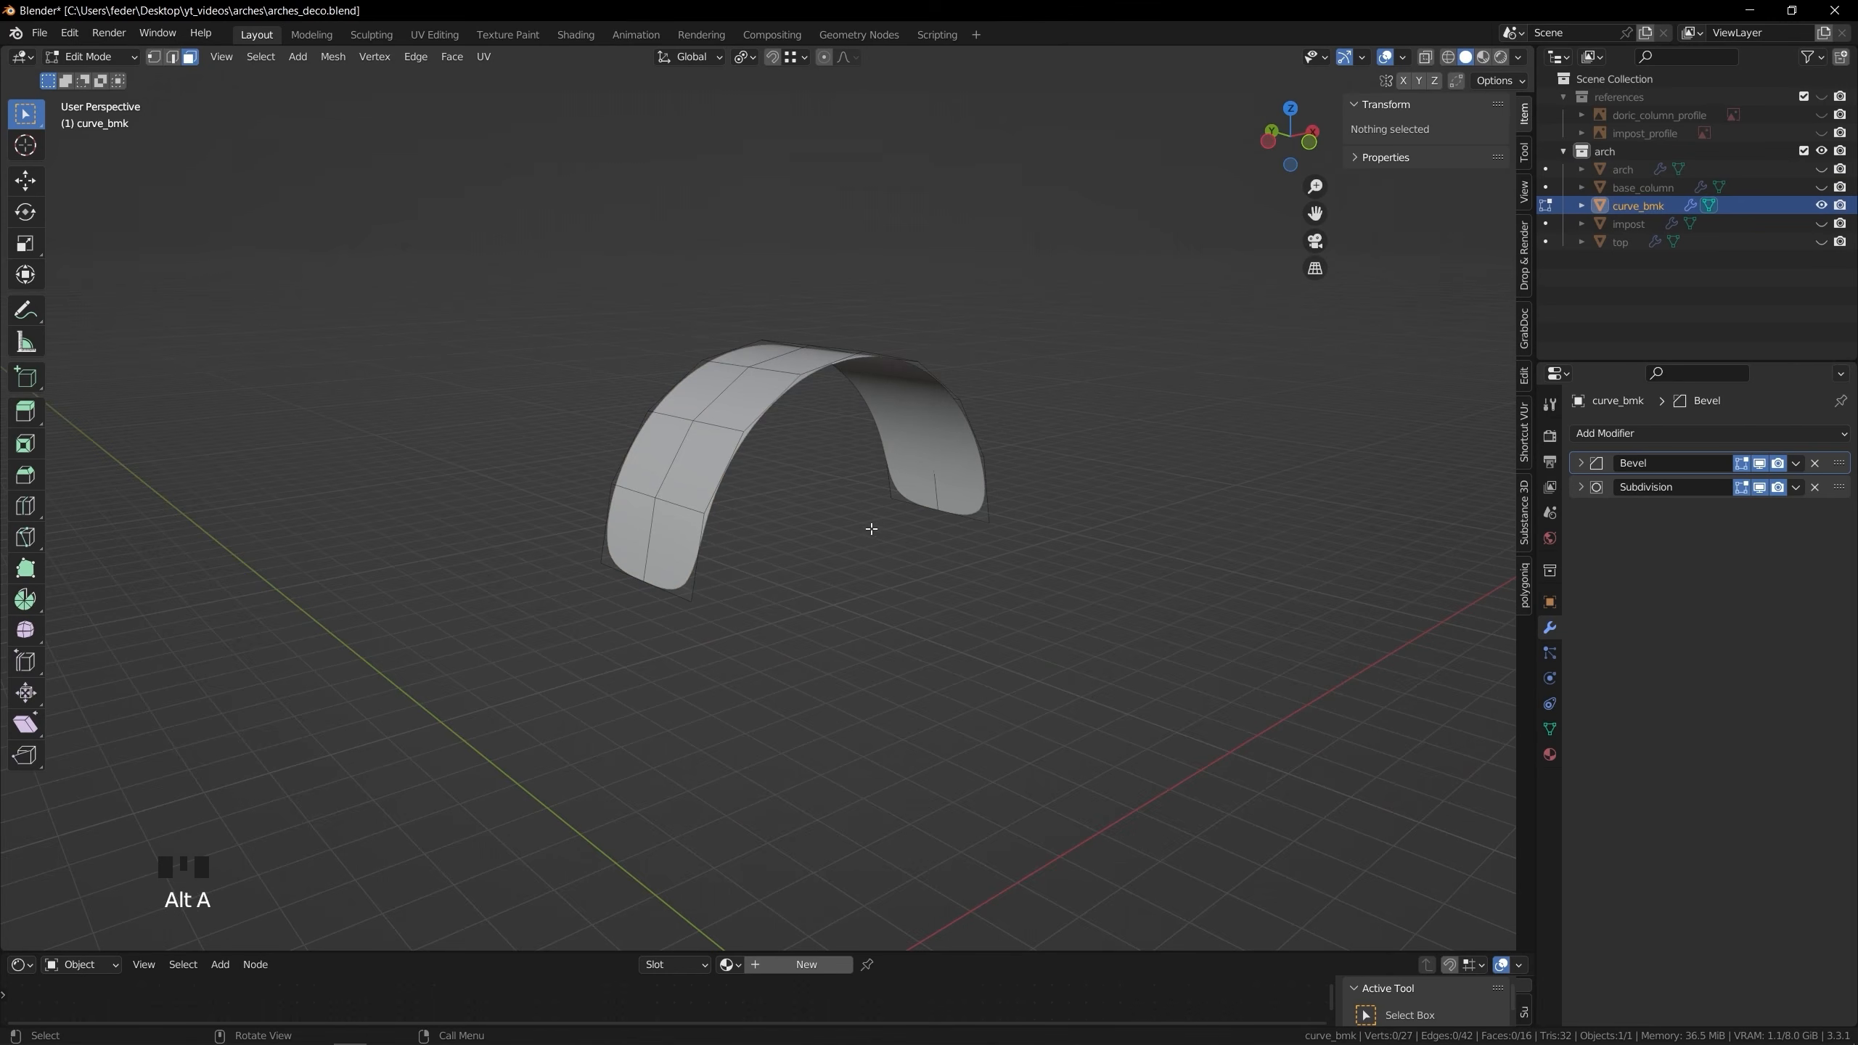
Select the non-manifold boundary edges of curve_bmk and crease them to sharpen the strip's corners
{"action": "left_click", "coordinate": [280, 63]}
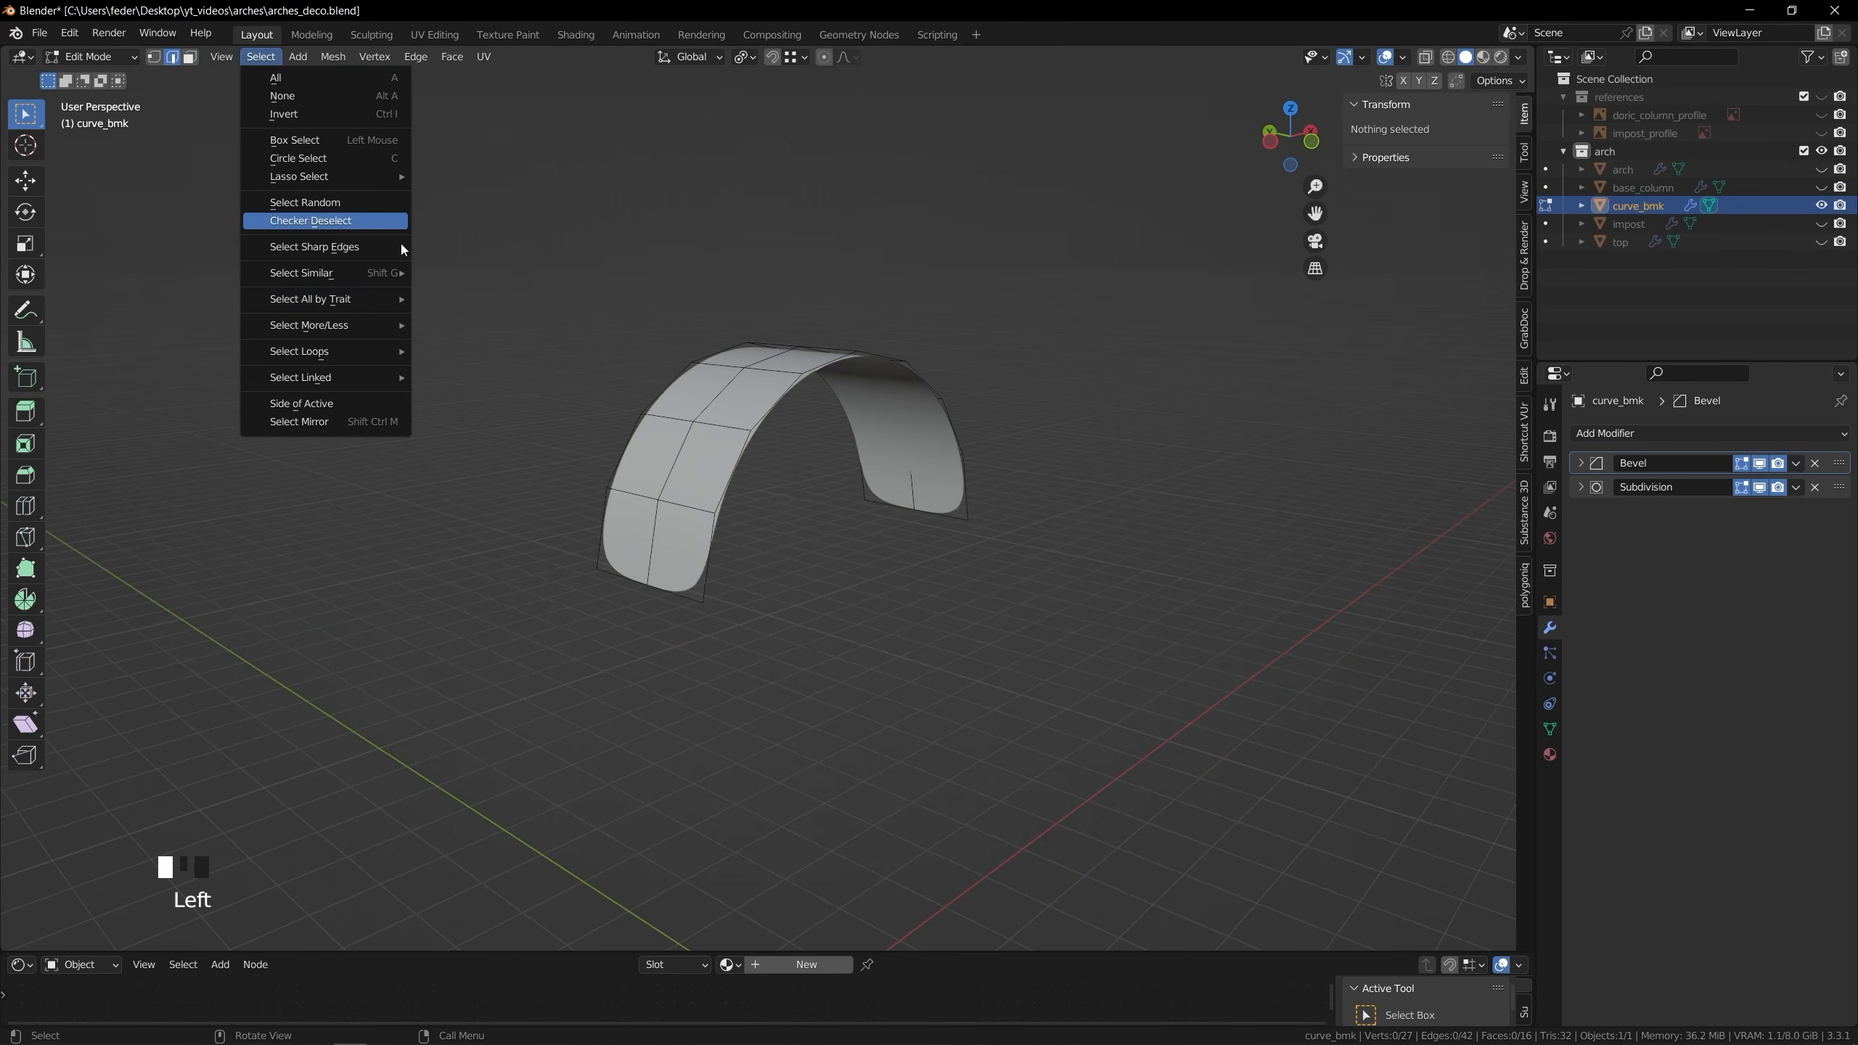
{"action": "mouse_move", "coordinate": [373, 312]}
{"action": "left_click", "coordinate": [454, 299]}
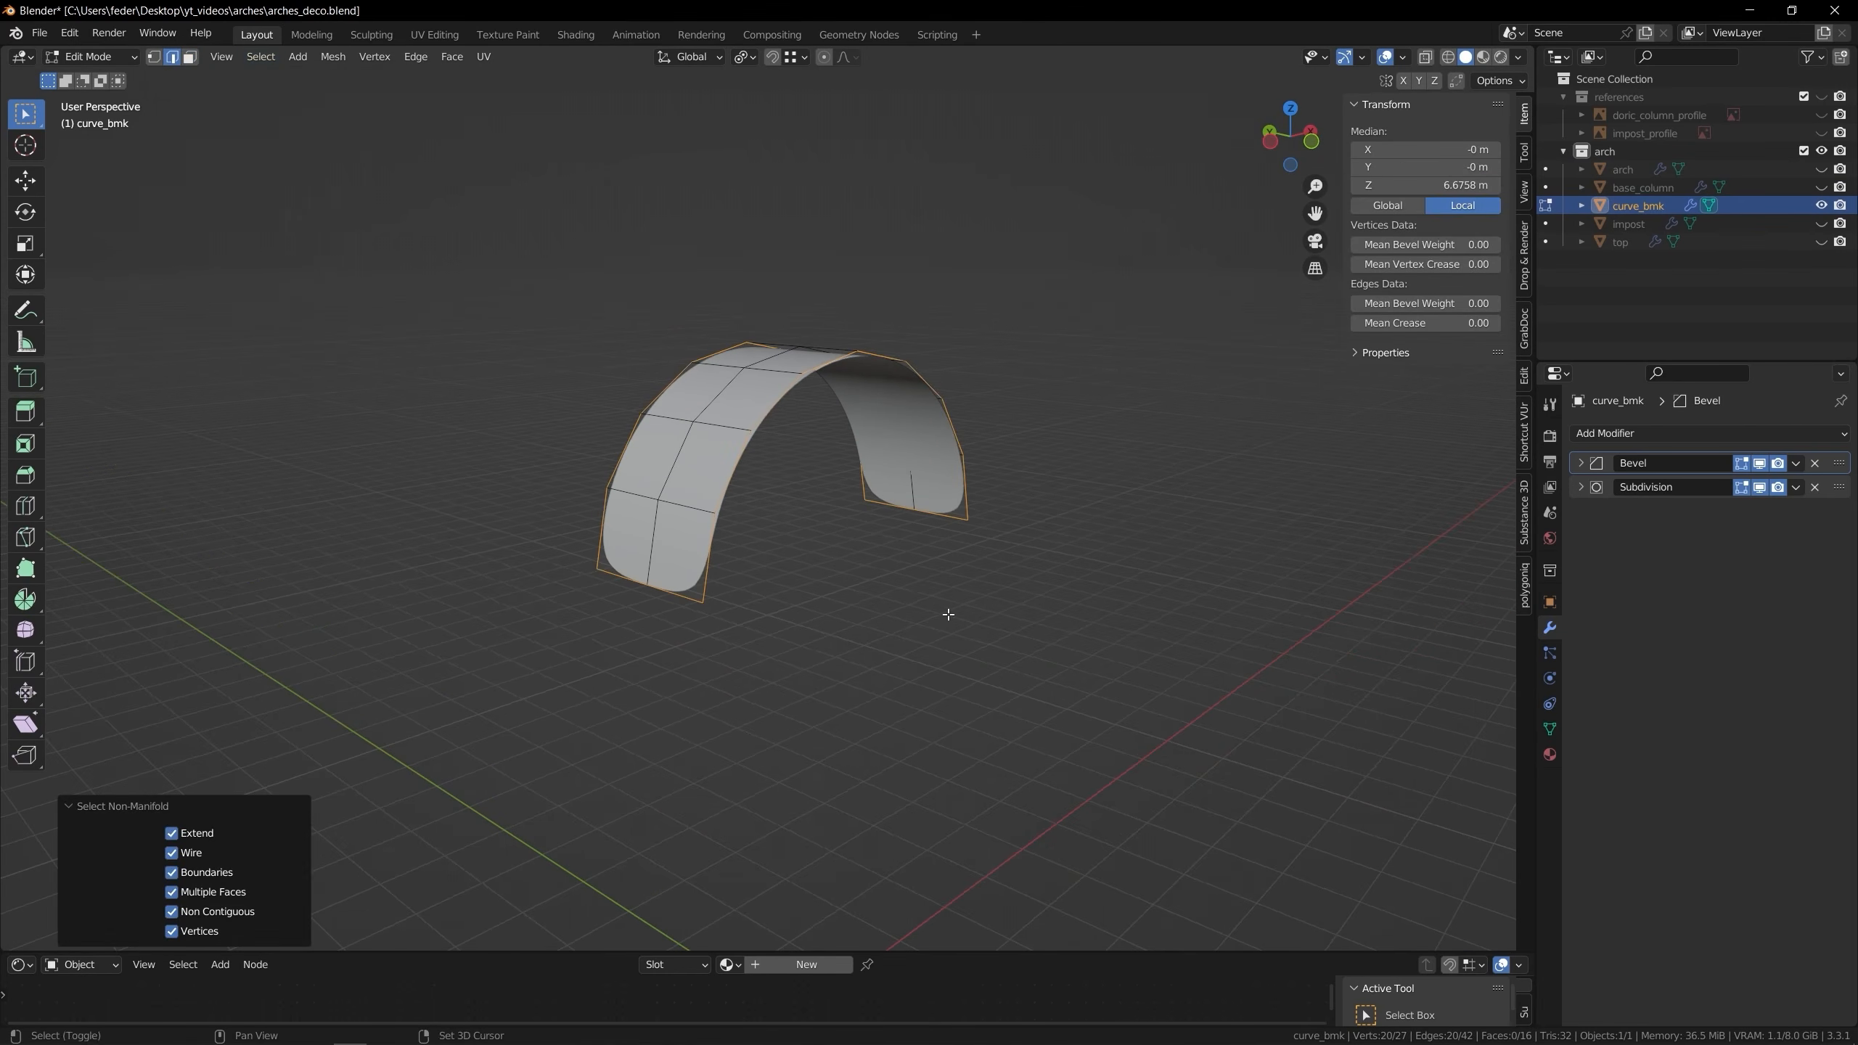
{"action": "key", "text": "Return"}
{"action": "key", "text": "Tab"}
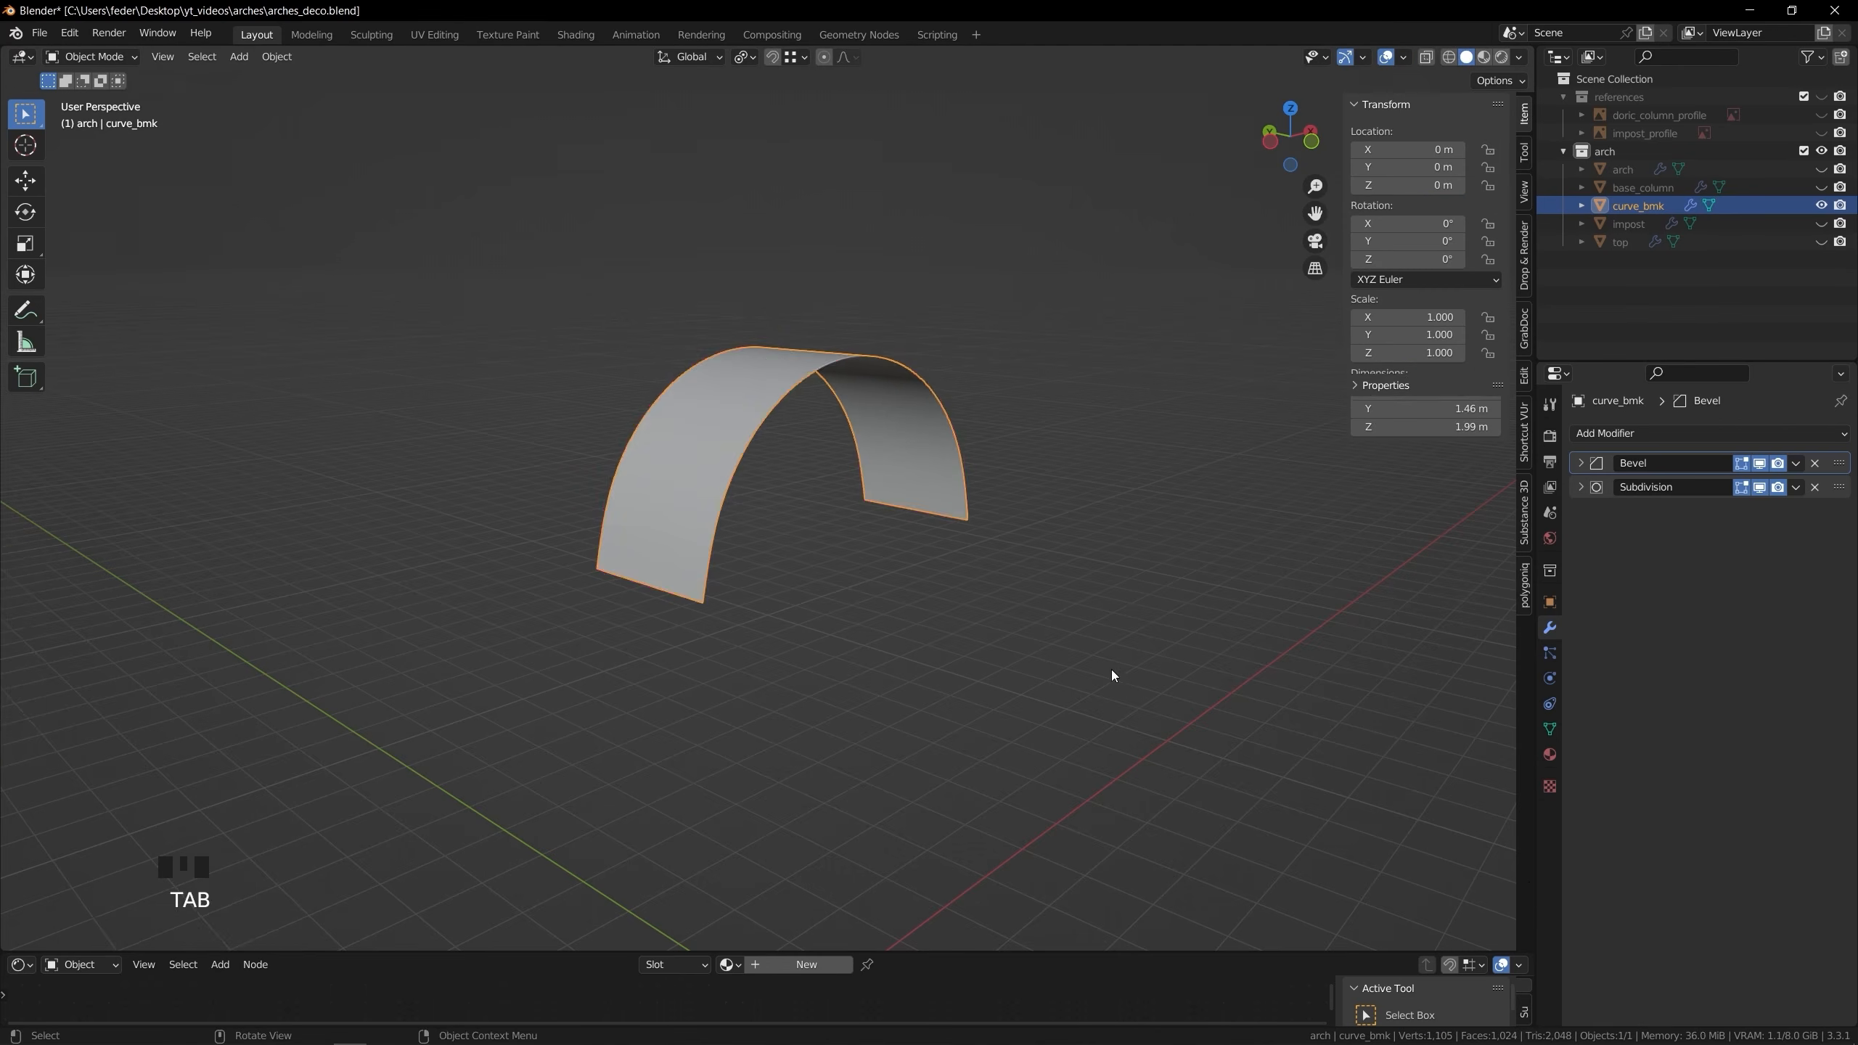
Select both rows of faces on the arch's curved underside and add a vertex group named curvature for them
{"action": "middle_click_drag", "start_coordinate": [1112, 670], "coordinate": [1014, 589]}
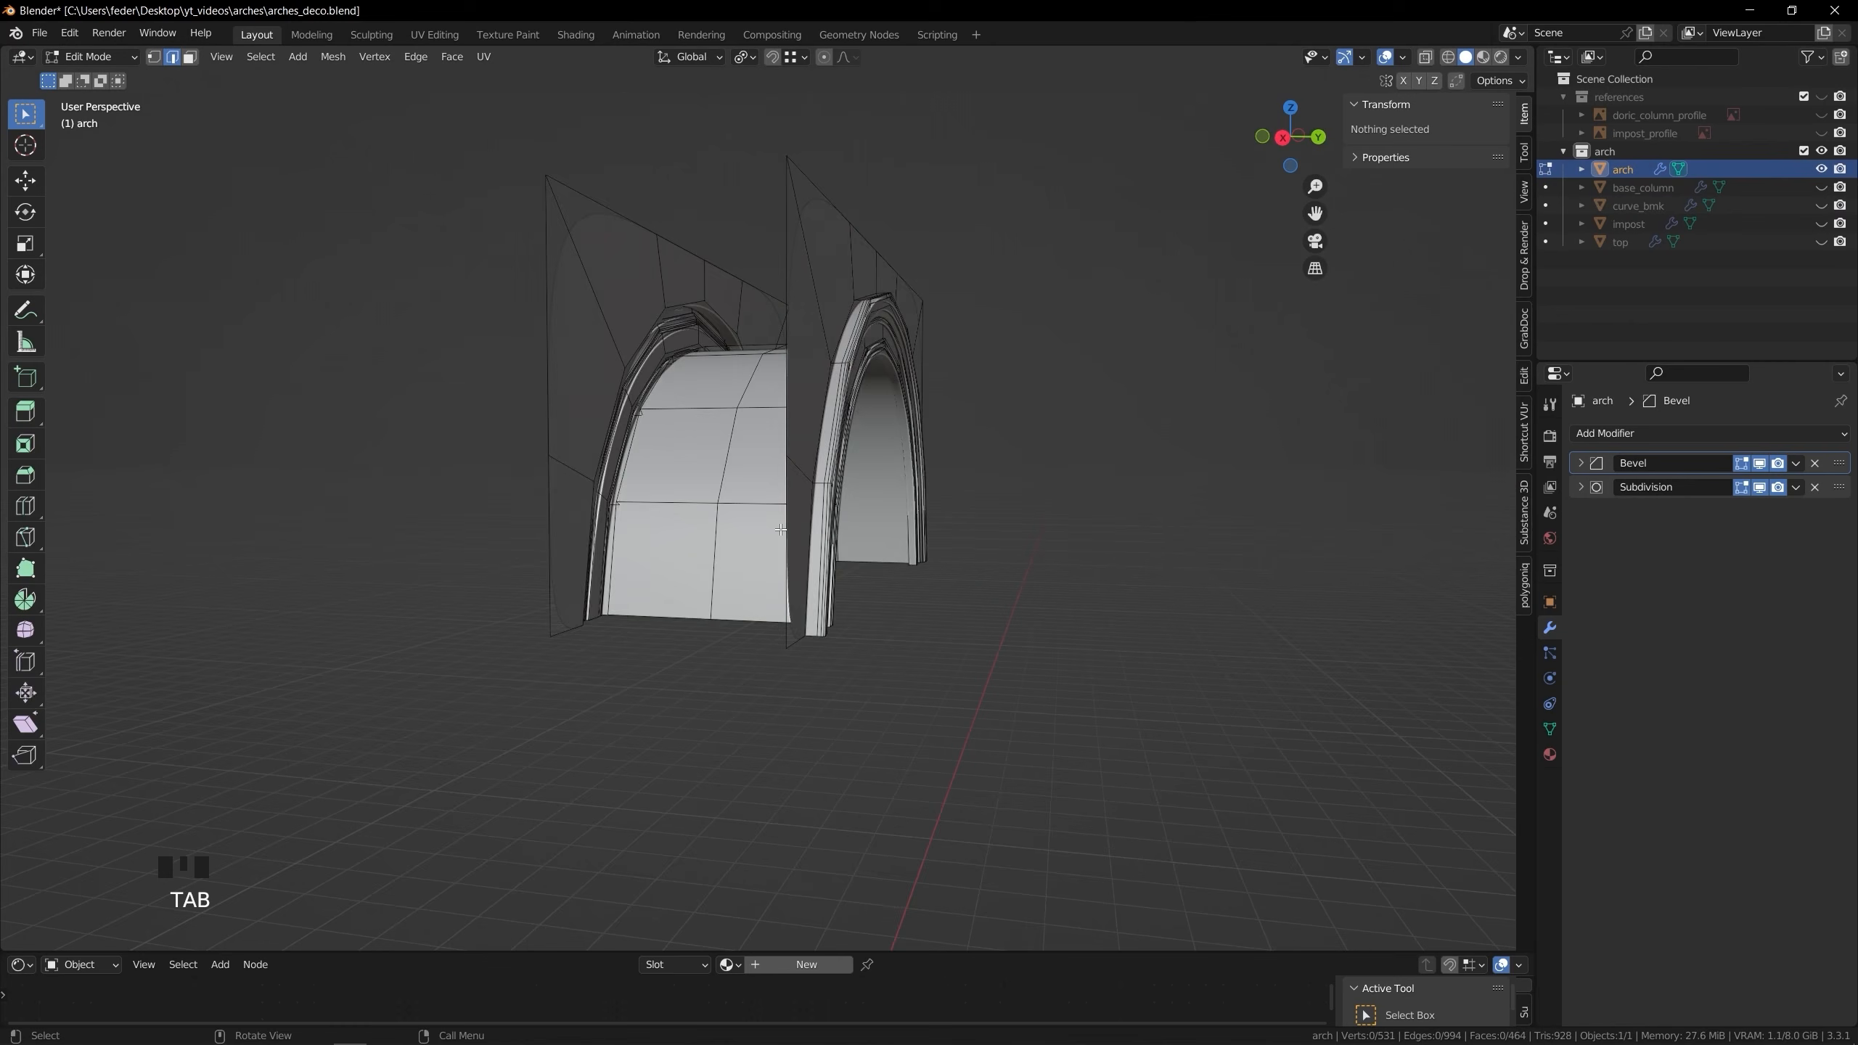
{"action": "middle_click_drag", "start_coordinate": [841, 512], "coordinate": [868, 527]}
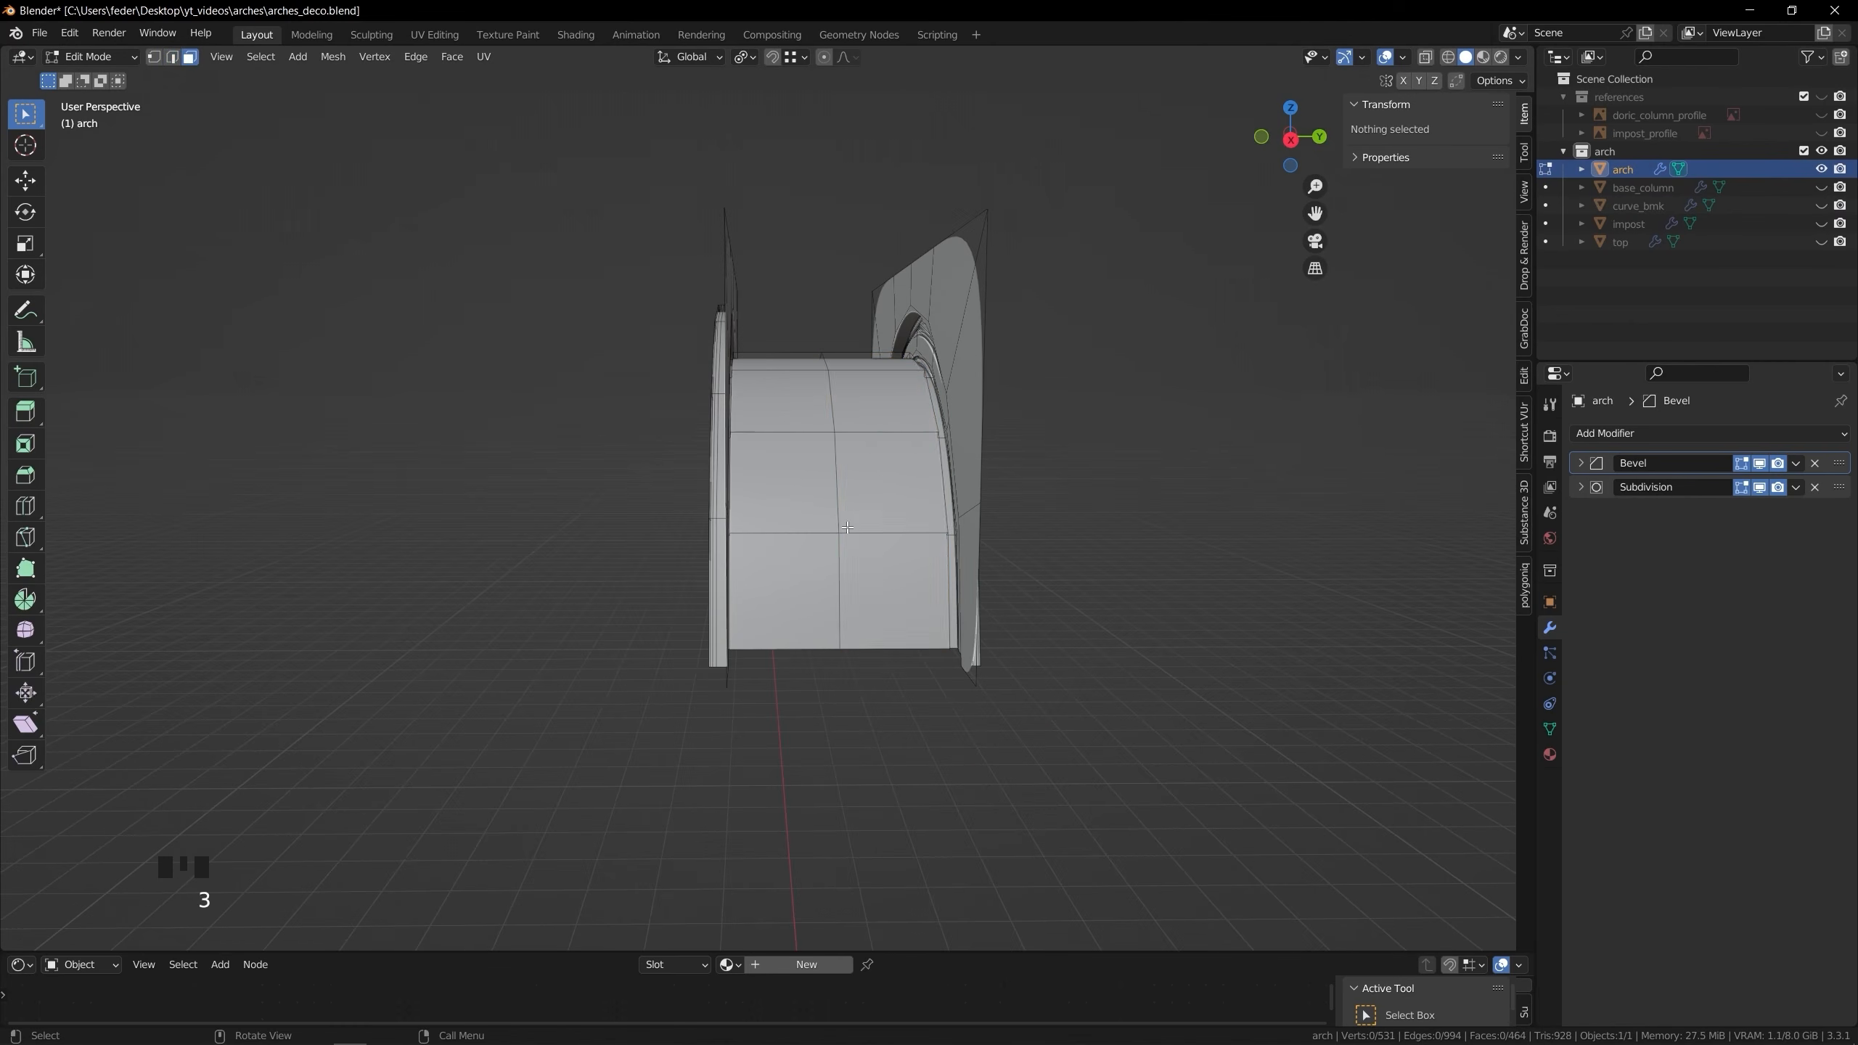
{"action": "left_click", "coordinate": [868, 527], "text": "alt"}
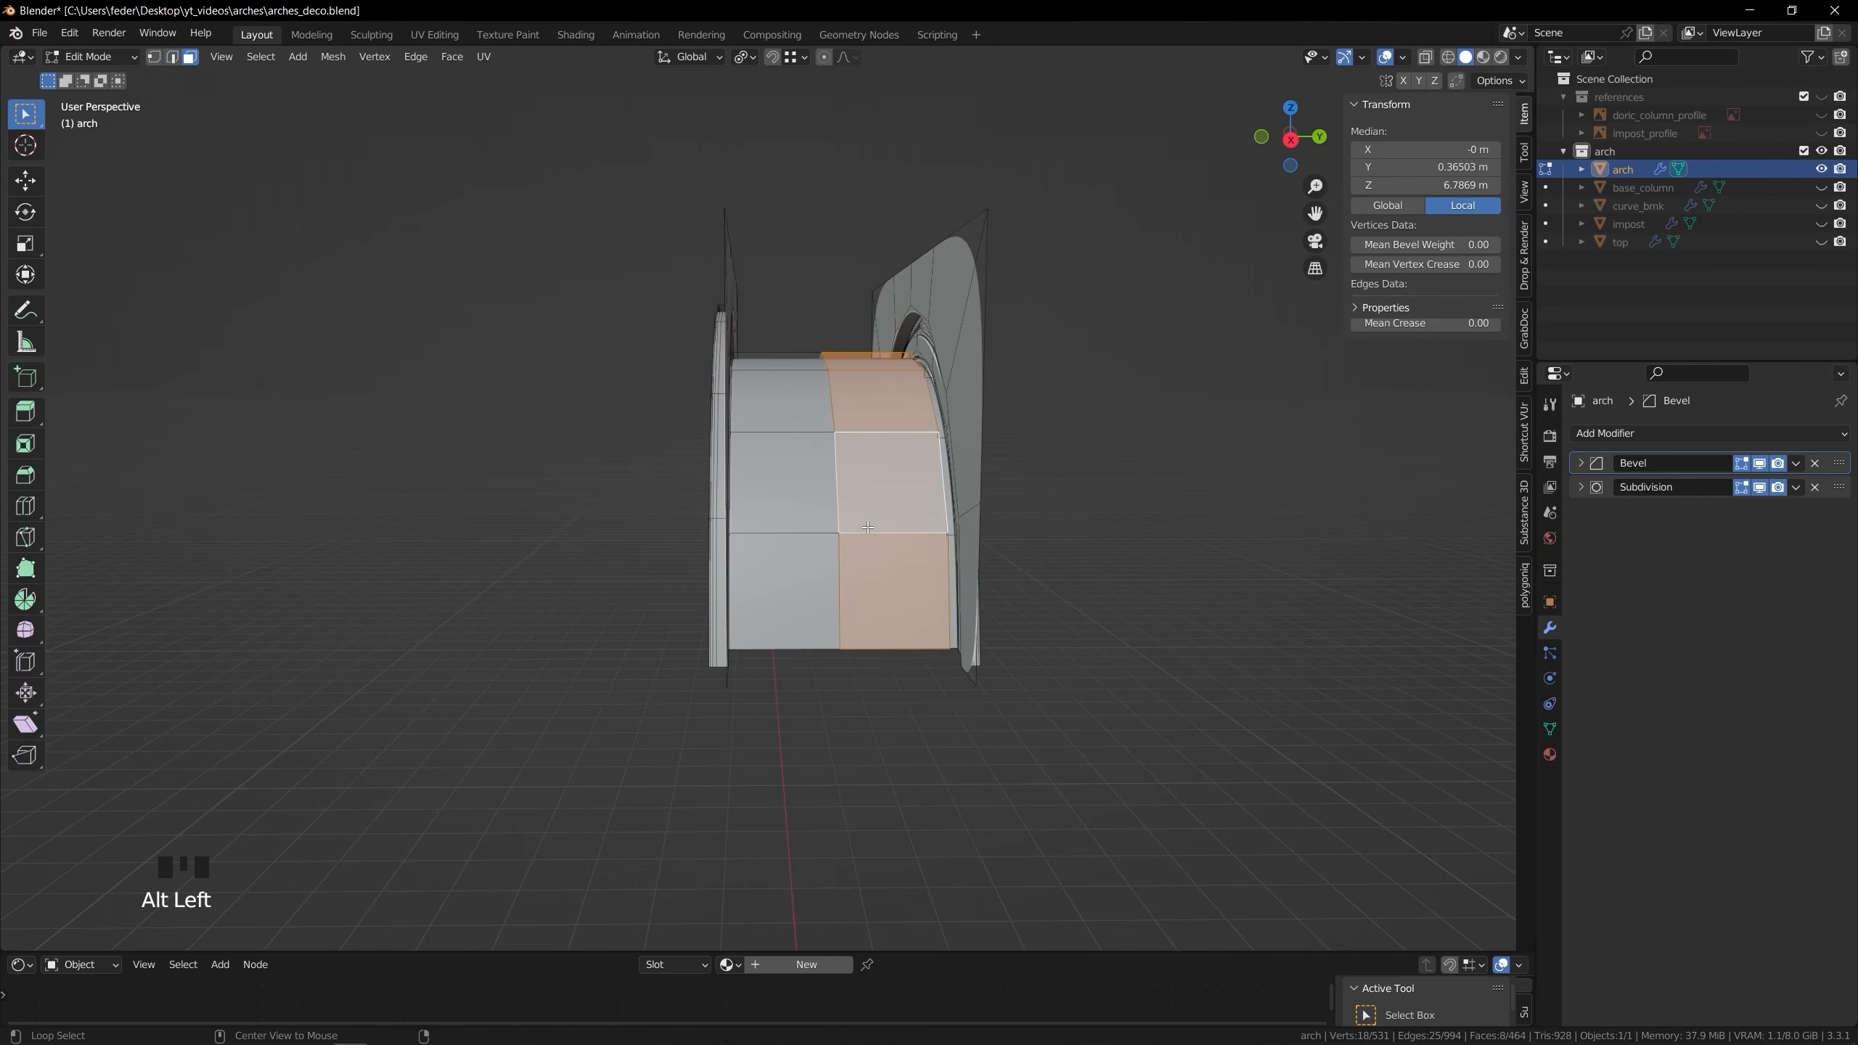
{"action": "left_click", "coordinate": [1550, 730]}
{"action": "left_click", "coordinate": [1834, 491]}
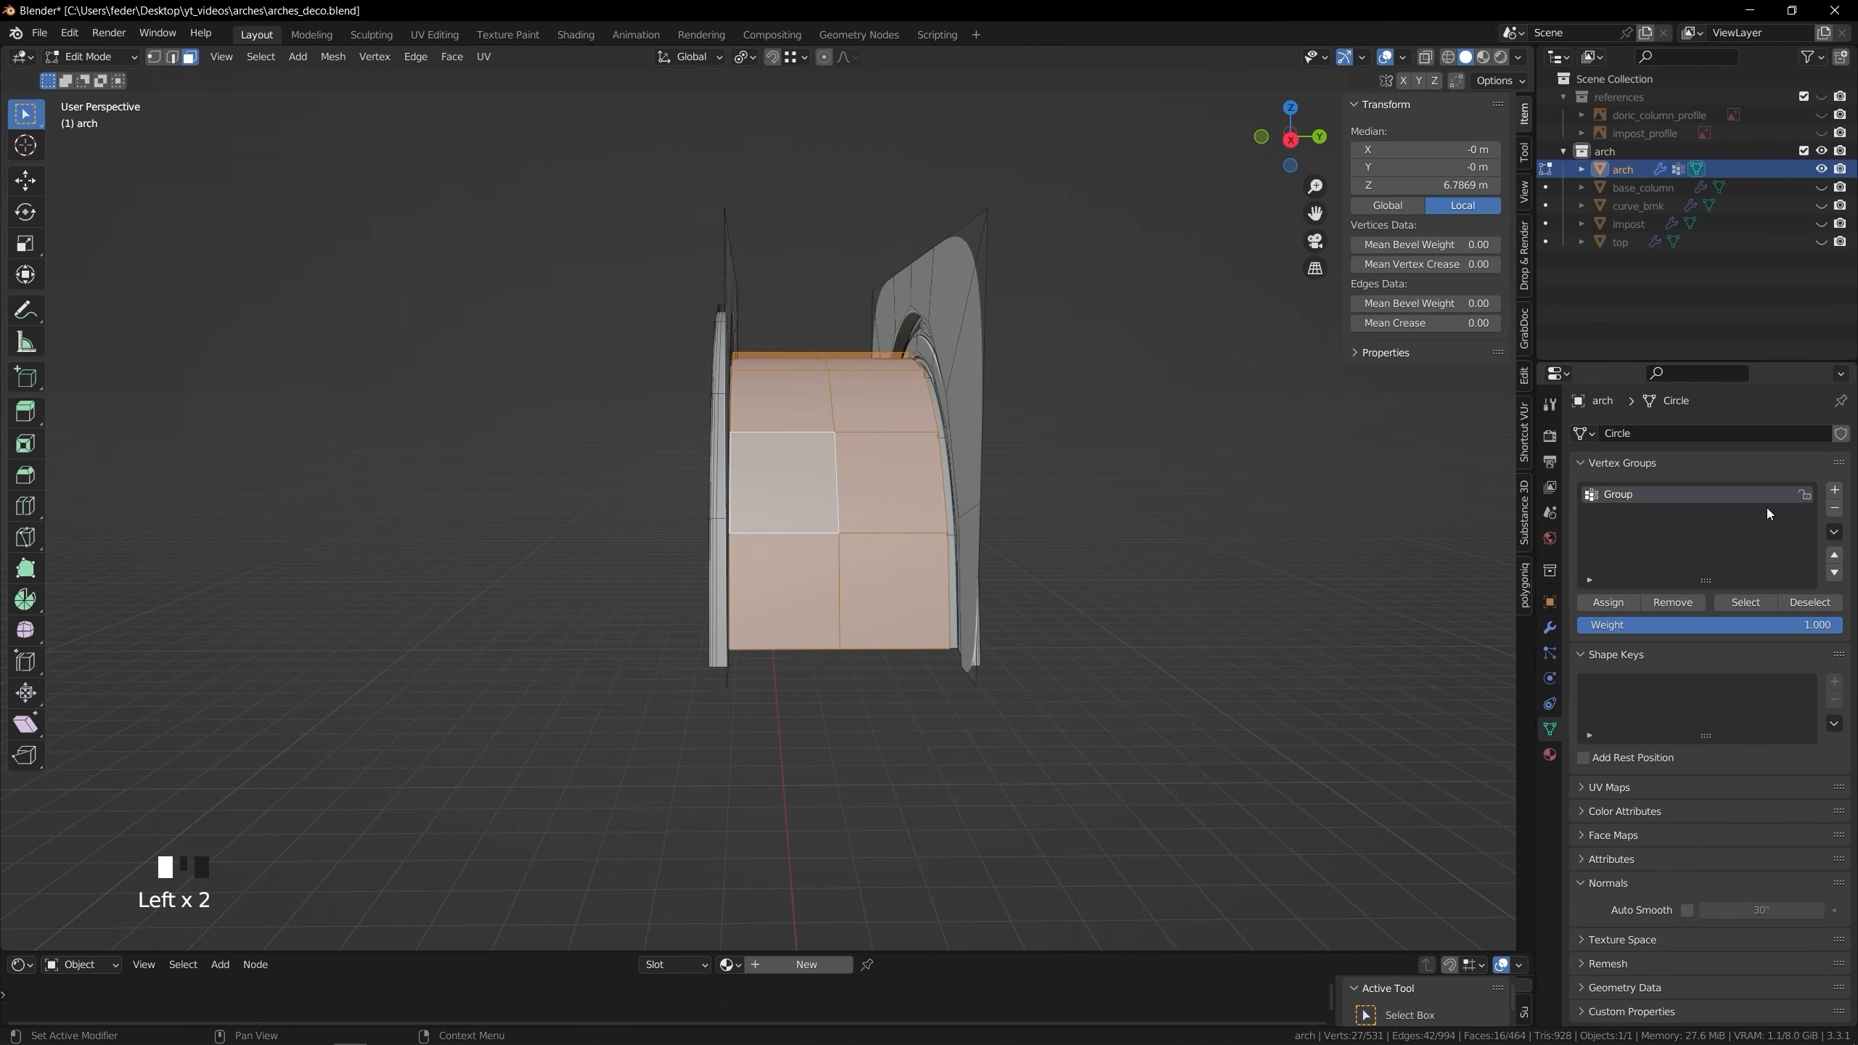
{"action": "key", "text": "Tab"}
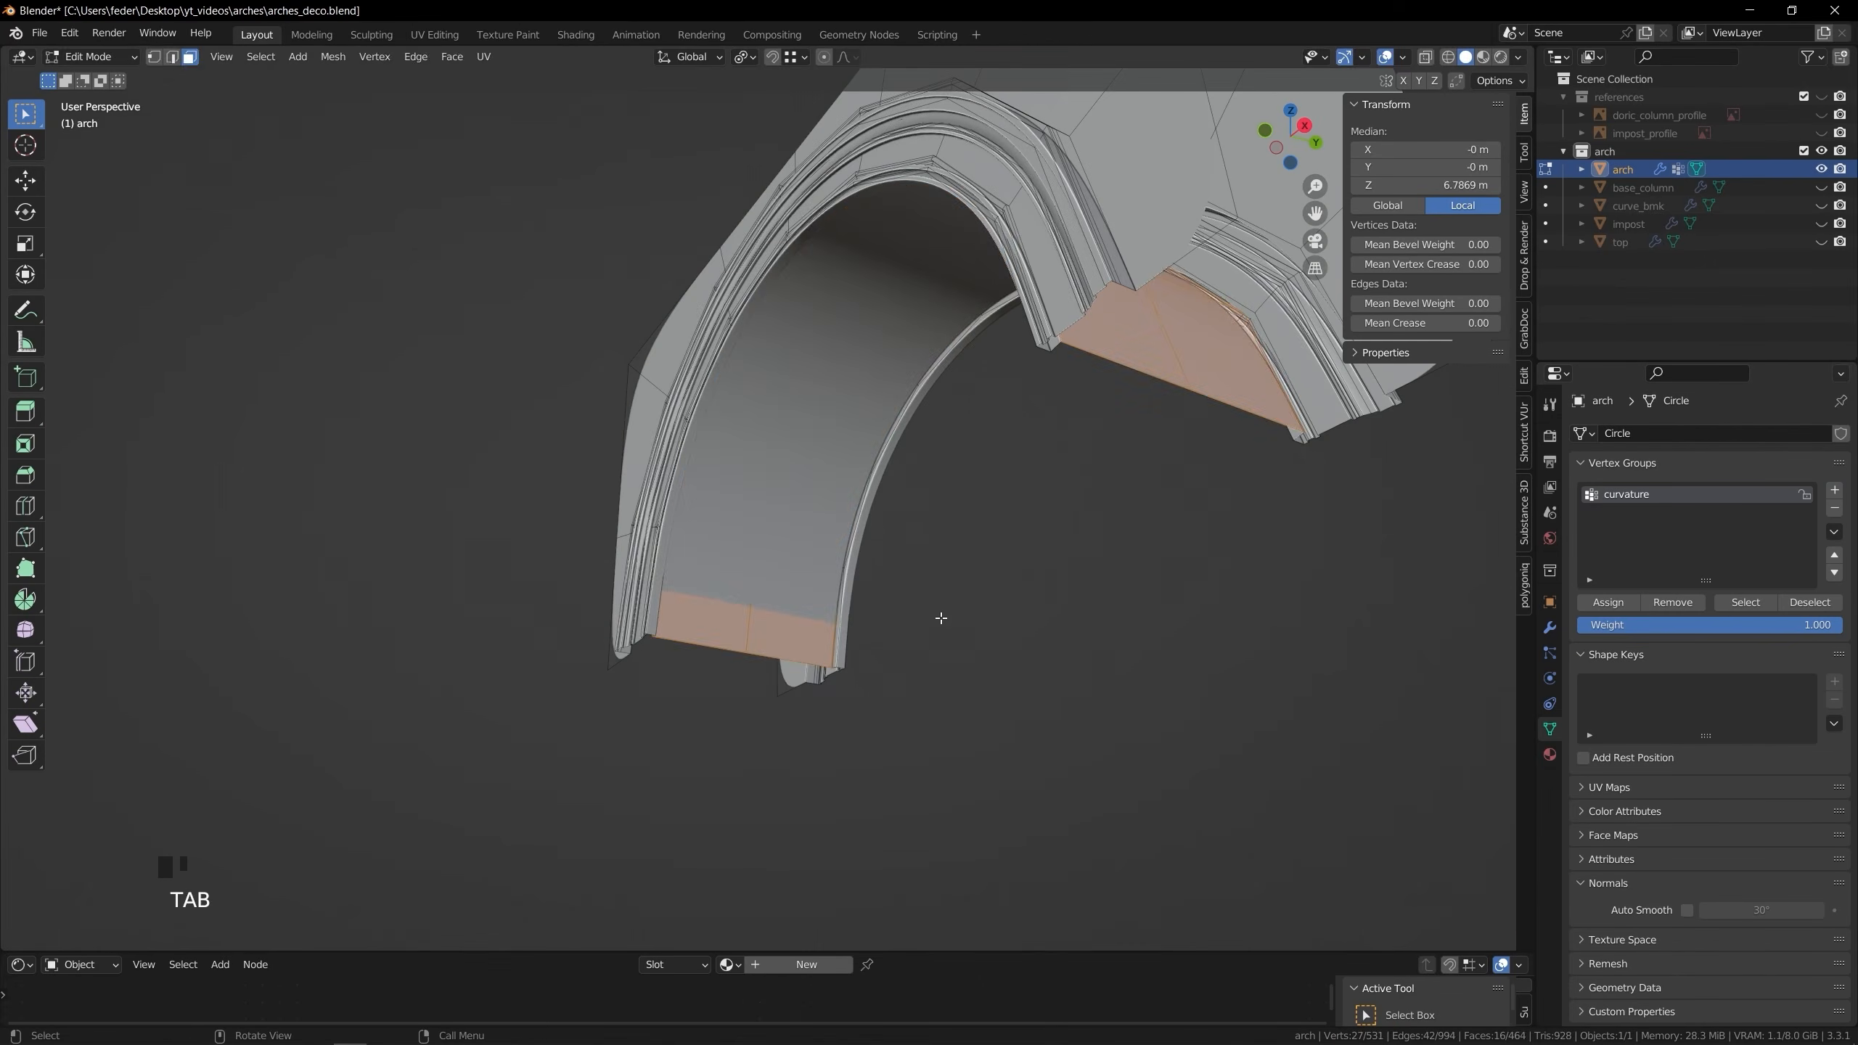
Inset the underside faces individually by about 0.18 m and delete the inner faces to leave openings
{"action": "key", "text": "i"}
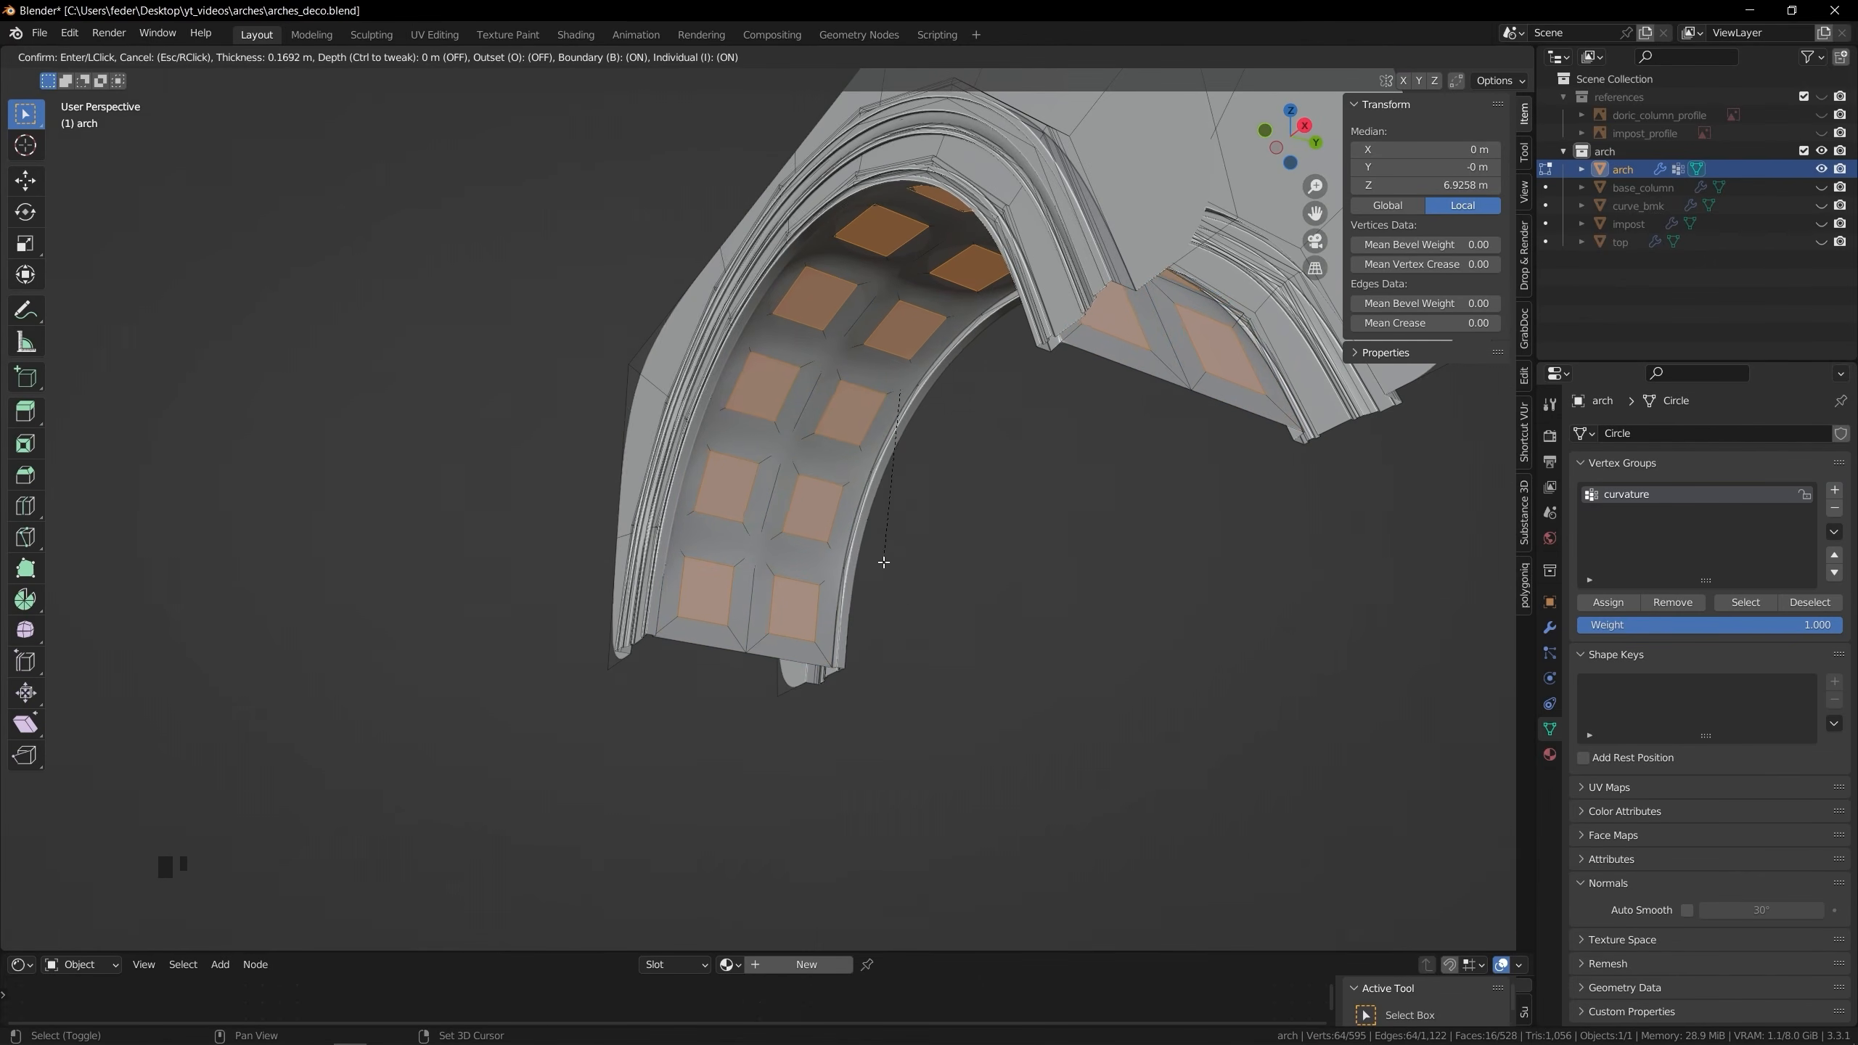
{"action": "left_click", "coordinate": [884, 545]}
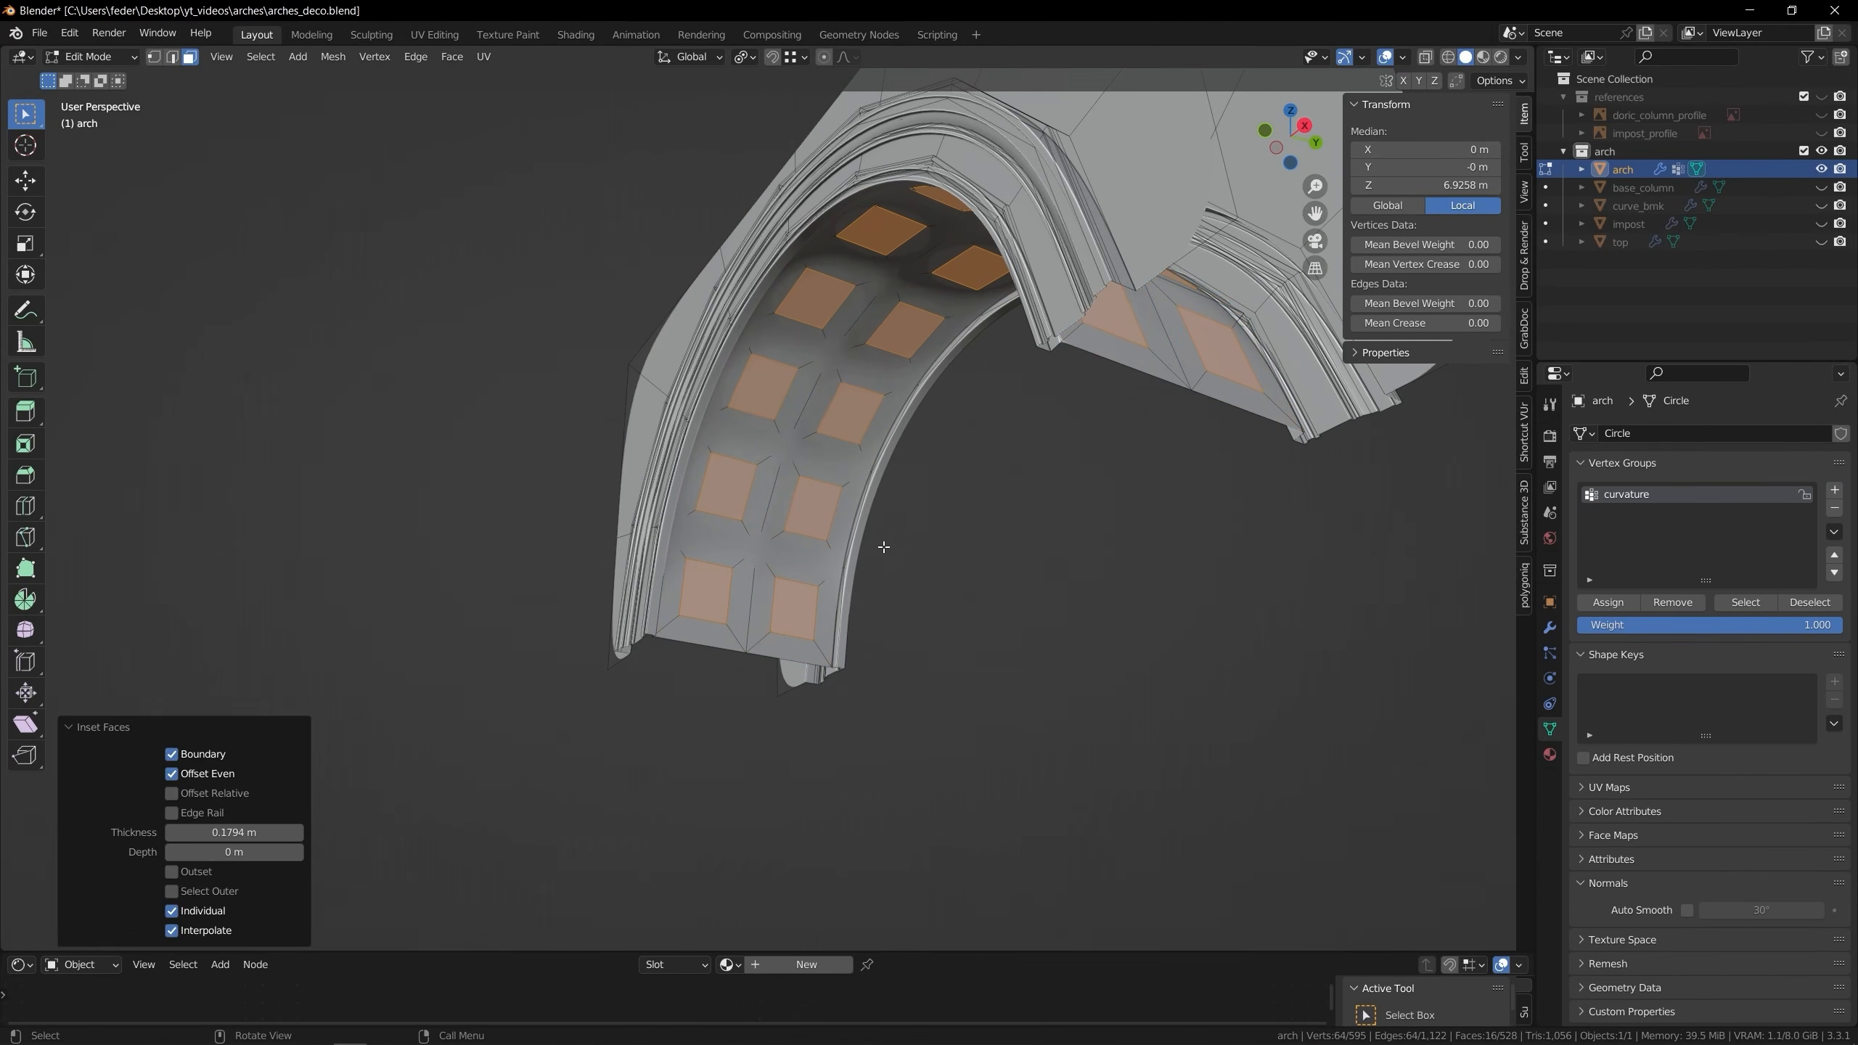
{"action": "key", "text": "x"}
{"action": "left_click", "coordinate": [886, 582]}
{"action": "middle_click_drag", "start_coordinate": [905, 556], "coordinate": [1124, 584]}
{"action": "key", "text": "Tab"}
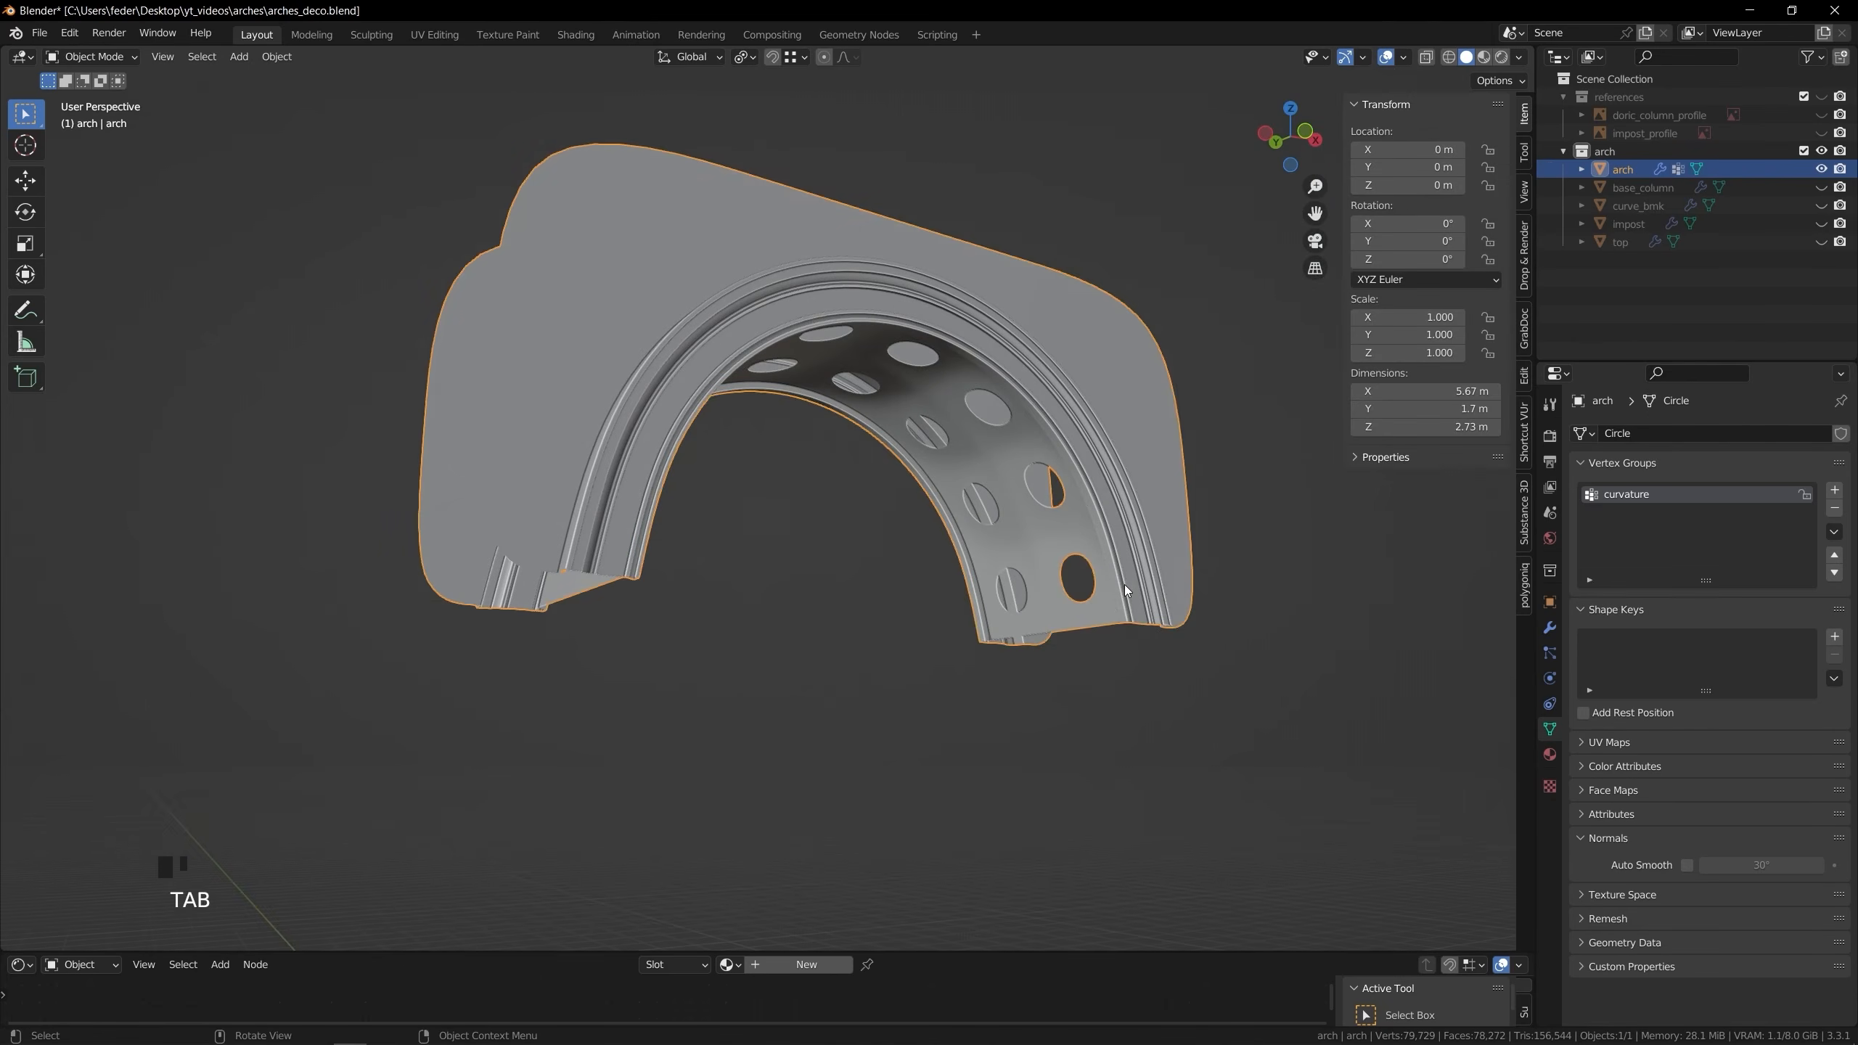
Add a Shrinkwrap modifier to the arch with curve_bmk as target, limited to the curvature vertex group
{"action": "left_click", "coordinate": [1549, 628]}
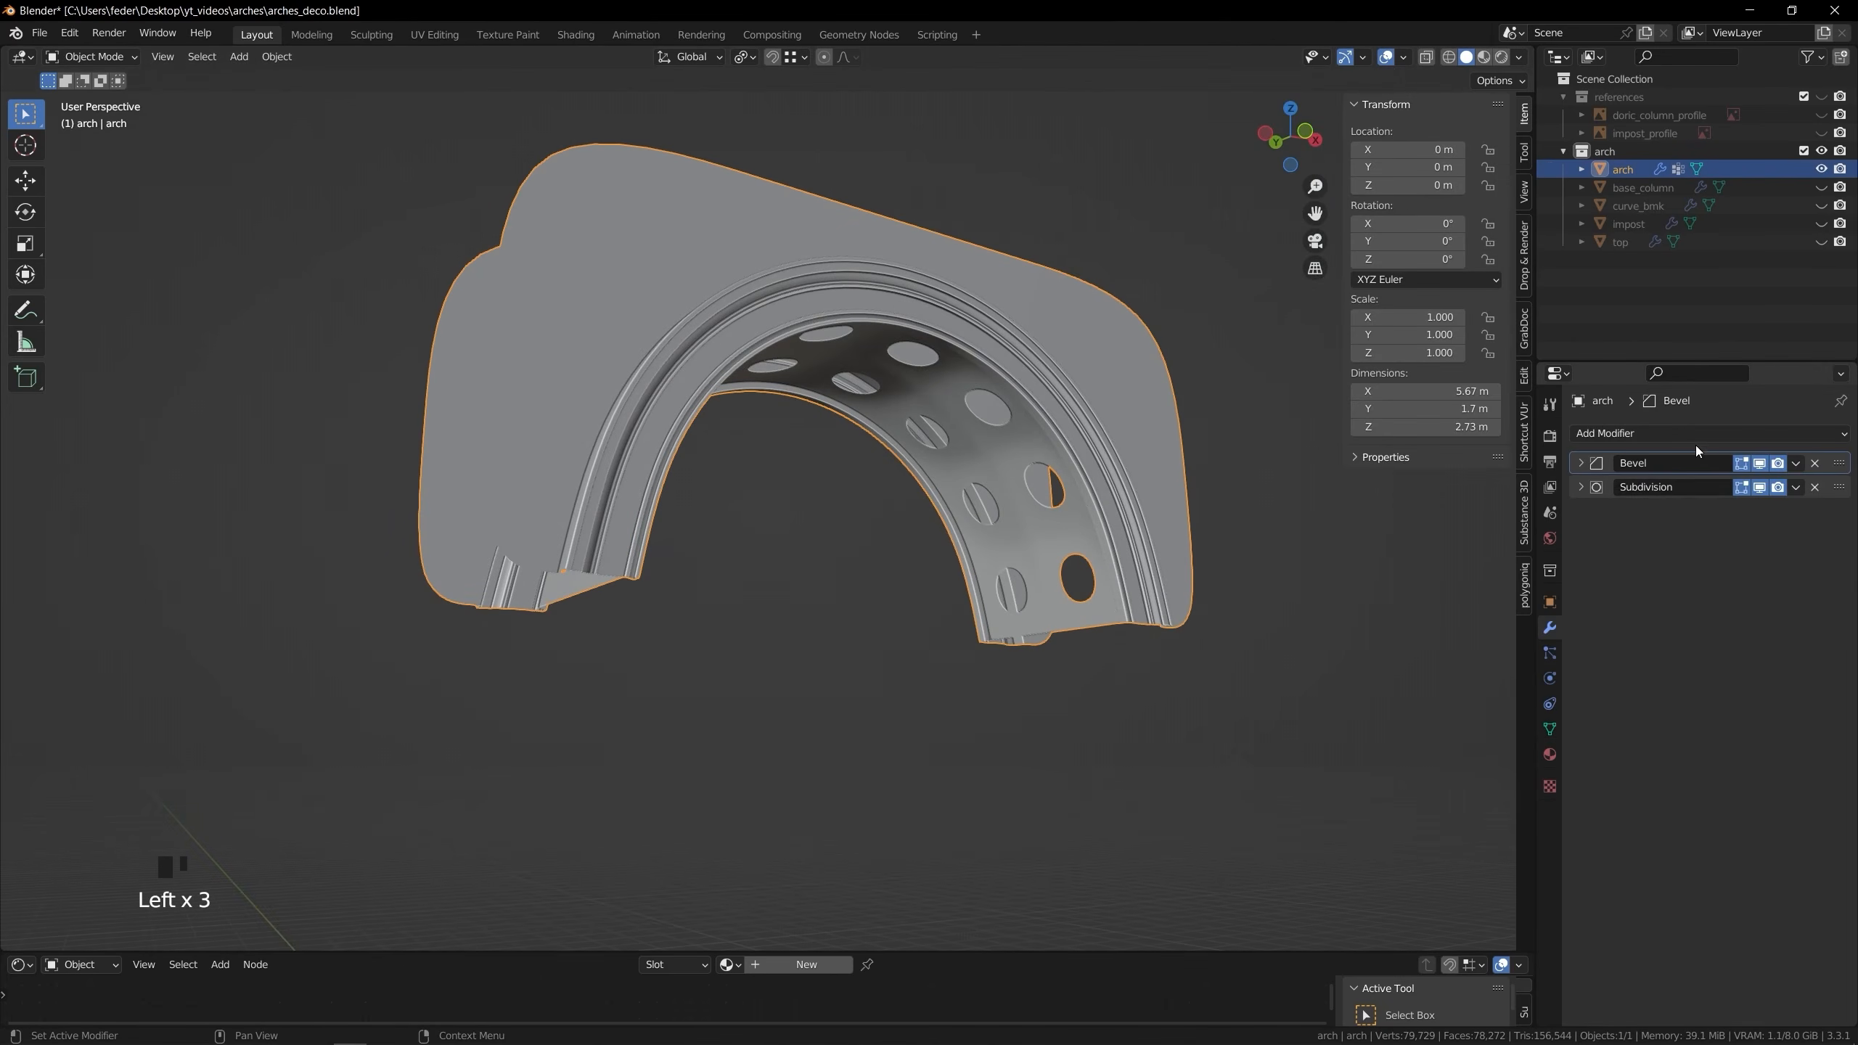
{"action": "left_click", "coordinate": [1696, 440]}
{"action": "left_click", "coordinate": [1658, 632]}
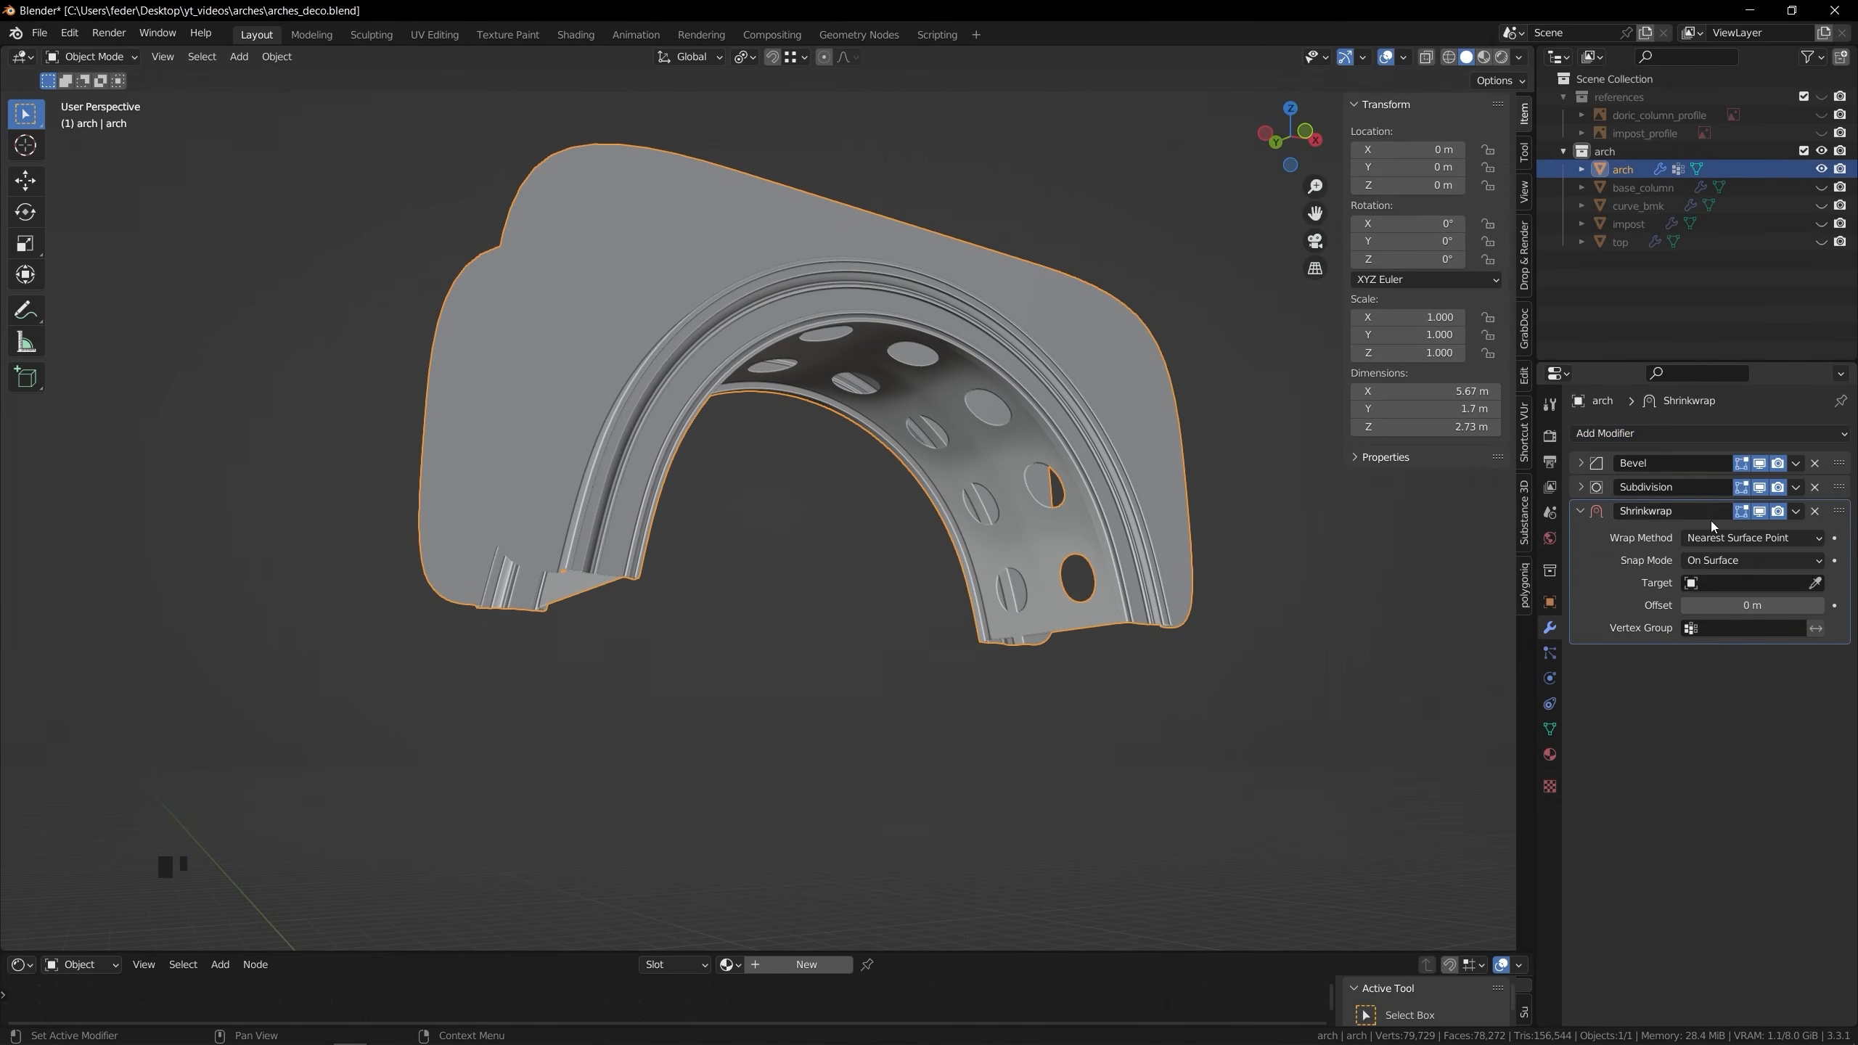
{"action": "left_click", "coordinate": [1727, 581]}
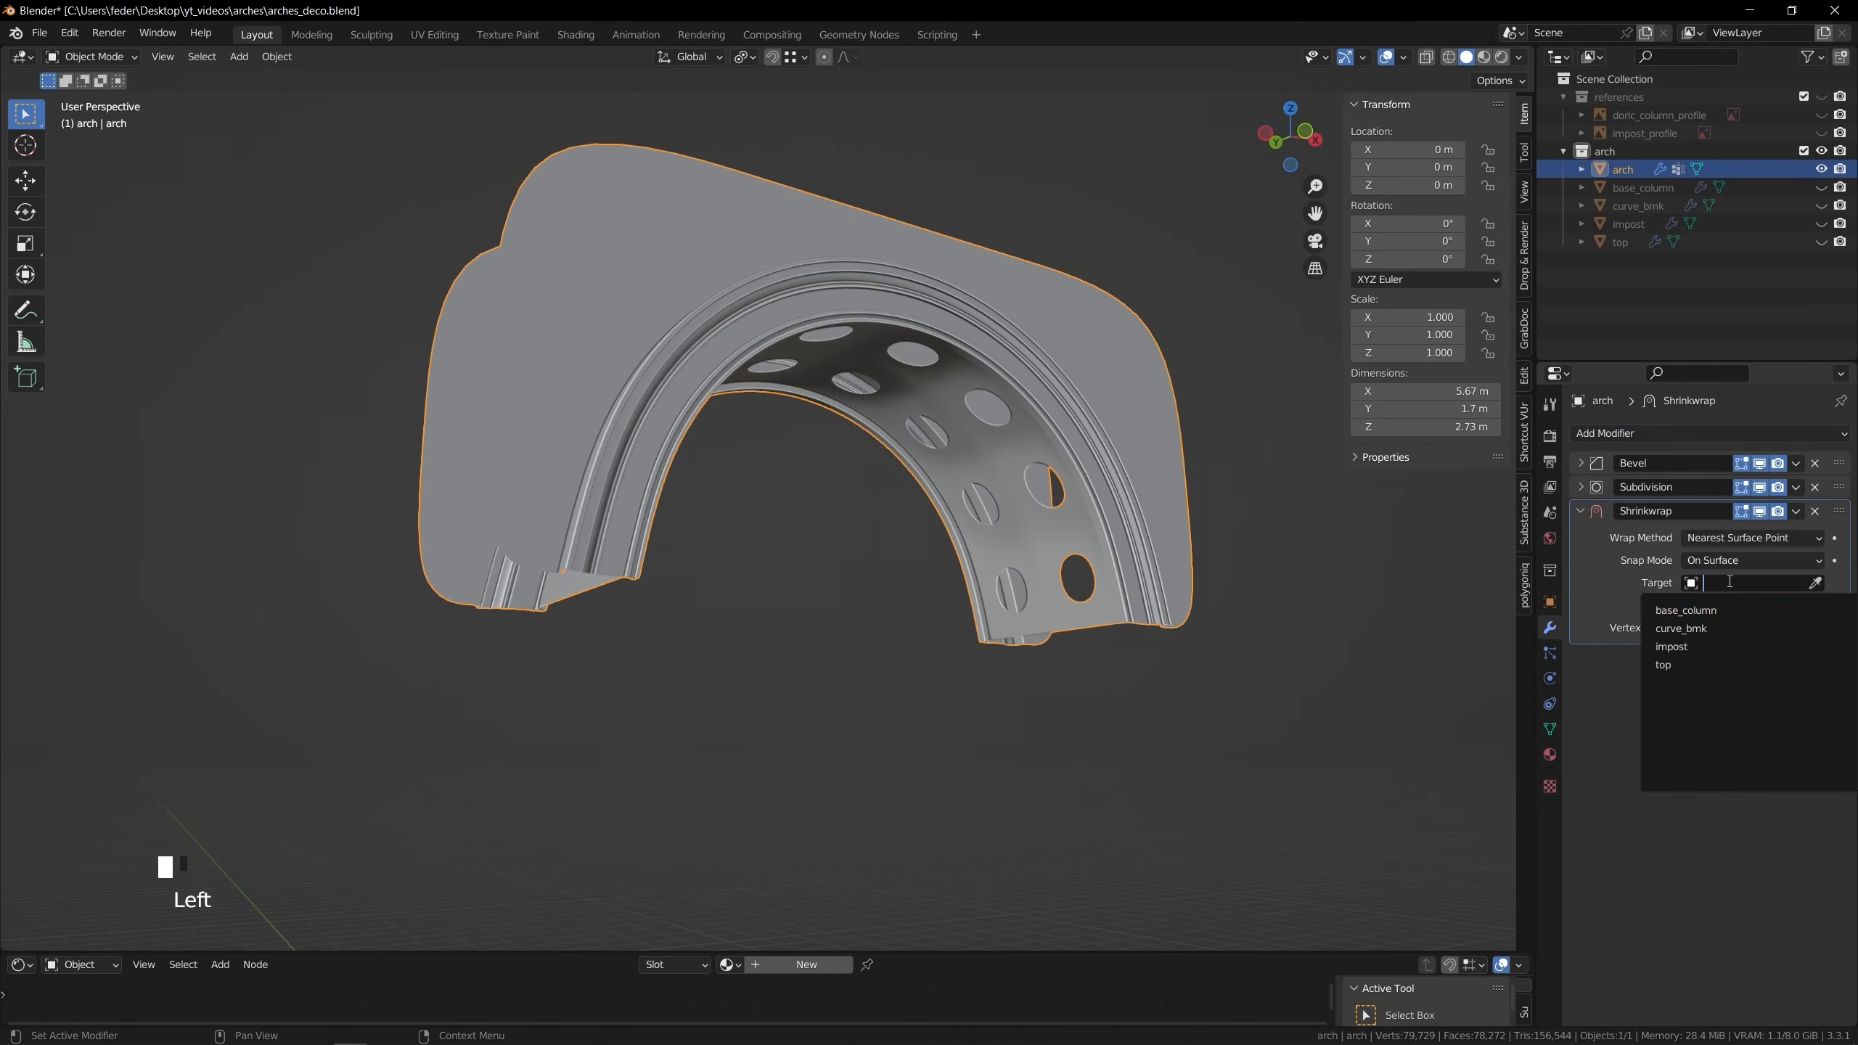
{"action": "left_click", "coordinate": [1715, 627]}
{"action": "left_click", "coordinate": [1754, 627]}
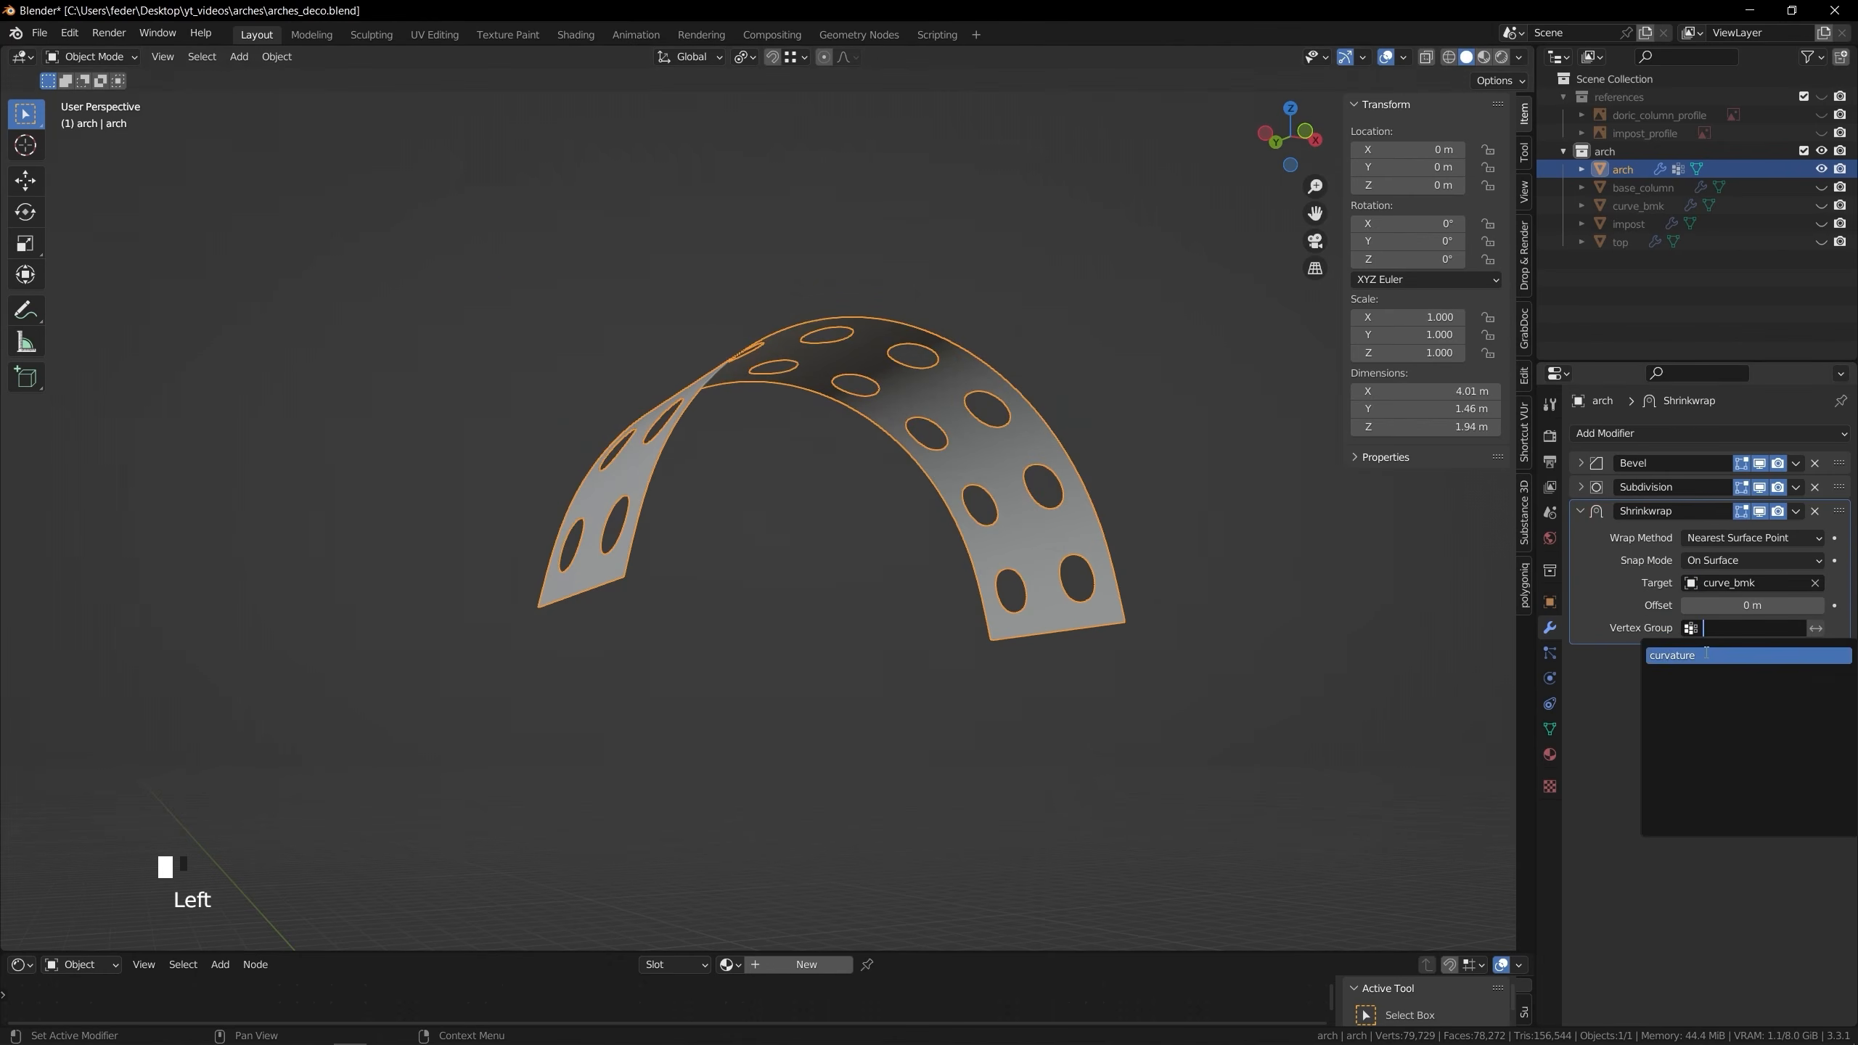
{"action": "left_click", "coordinate": [1748, 656]}
{"action": "left_click", "coordinate": [1214, 754]}
{"action": "middle_click_drag", "start_coordinate": [1214, 754], "coordinate": [1078, 523]}
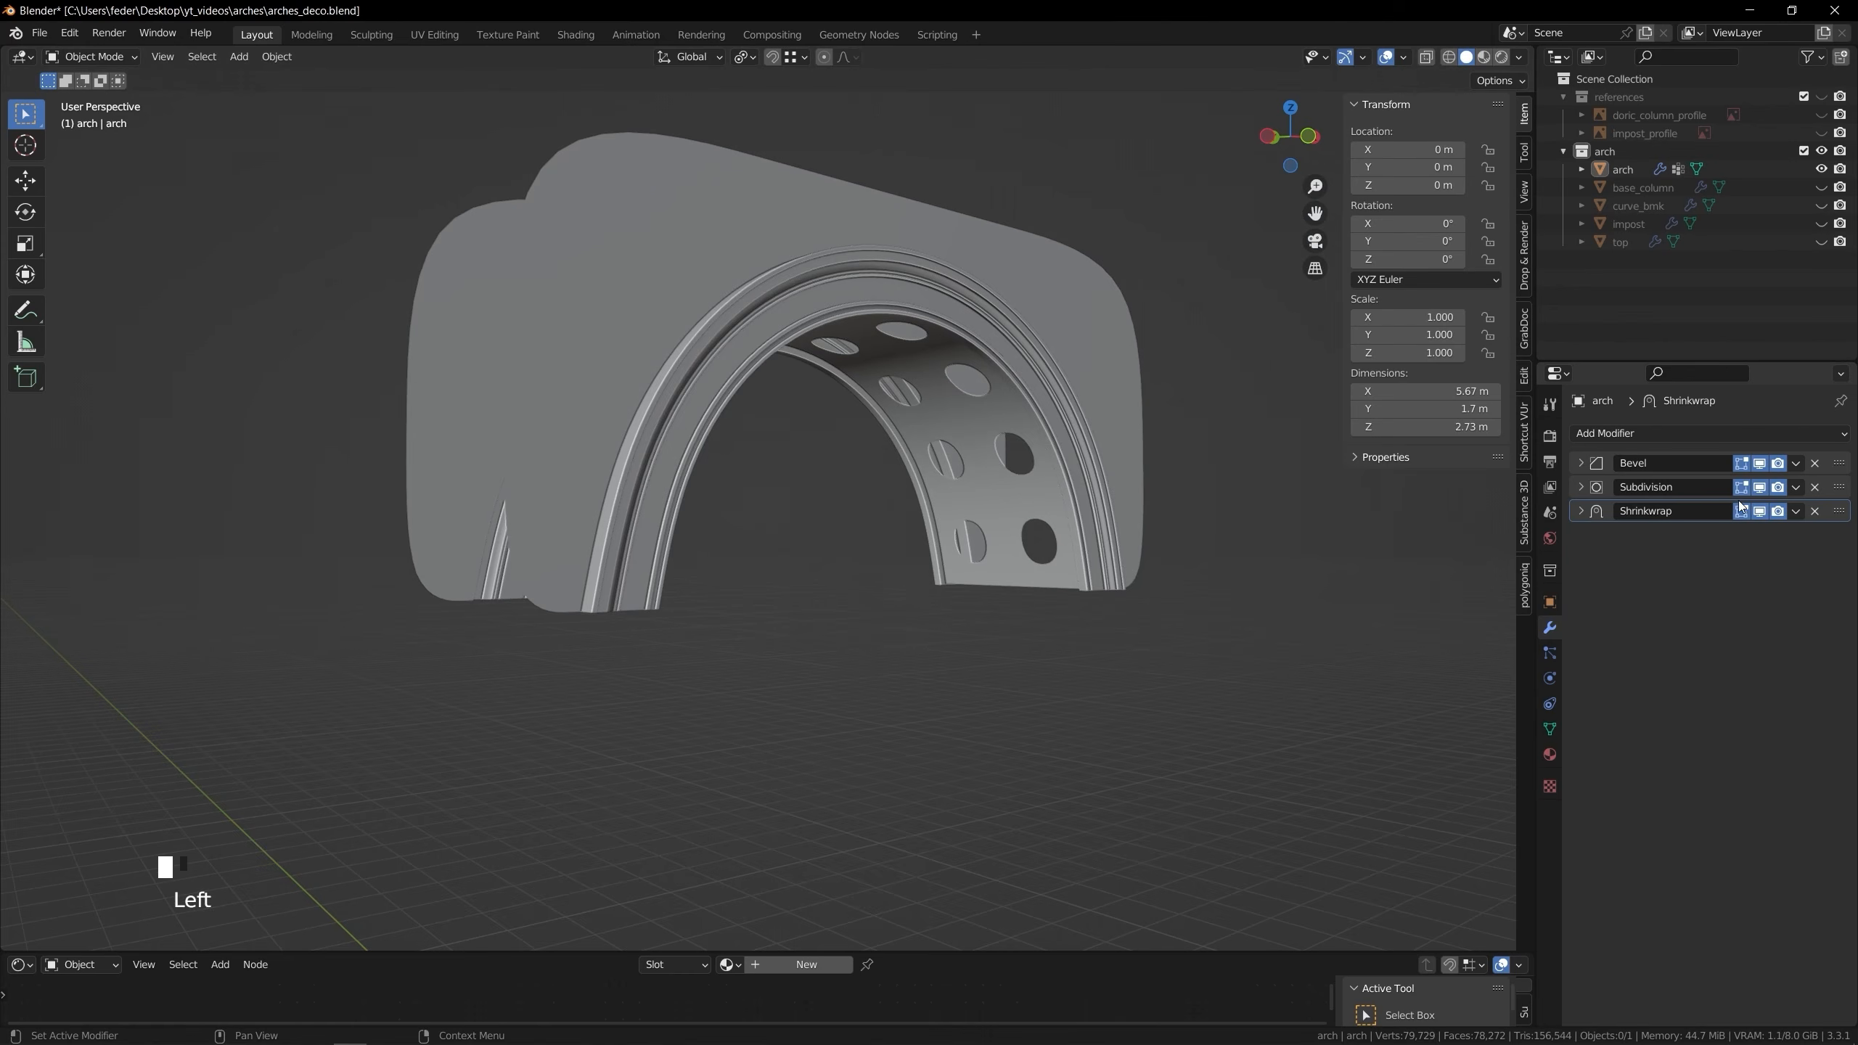
Turn off the arch modifiers' viewport display and hide all mesh parts except the perforated underside strip
{"action": "left_click", "coordinate": [1758, 487]}
{"action": "left_click", "coordinate": [1758, 463]}
{"action": "key", "text": "Tab"}
{"action": "scroll", "coordinate": [1207, 564], "scroll_direction": "up", "scroll_amount": 4}
{"action": "middle_click_drag", "start_coordinate": [1141, 560], "coordinate": [463, 644]}
{"action": "scroll", "coordinate": [689, 617], "scroll_direction": "up", "scroll_amount": 4}
{"action": "left_click", "coordinate": [635, 641], "text": "alt"}
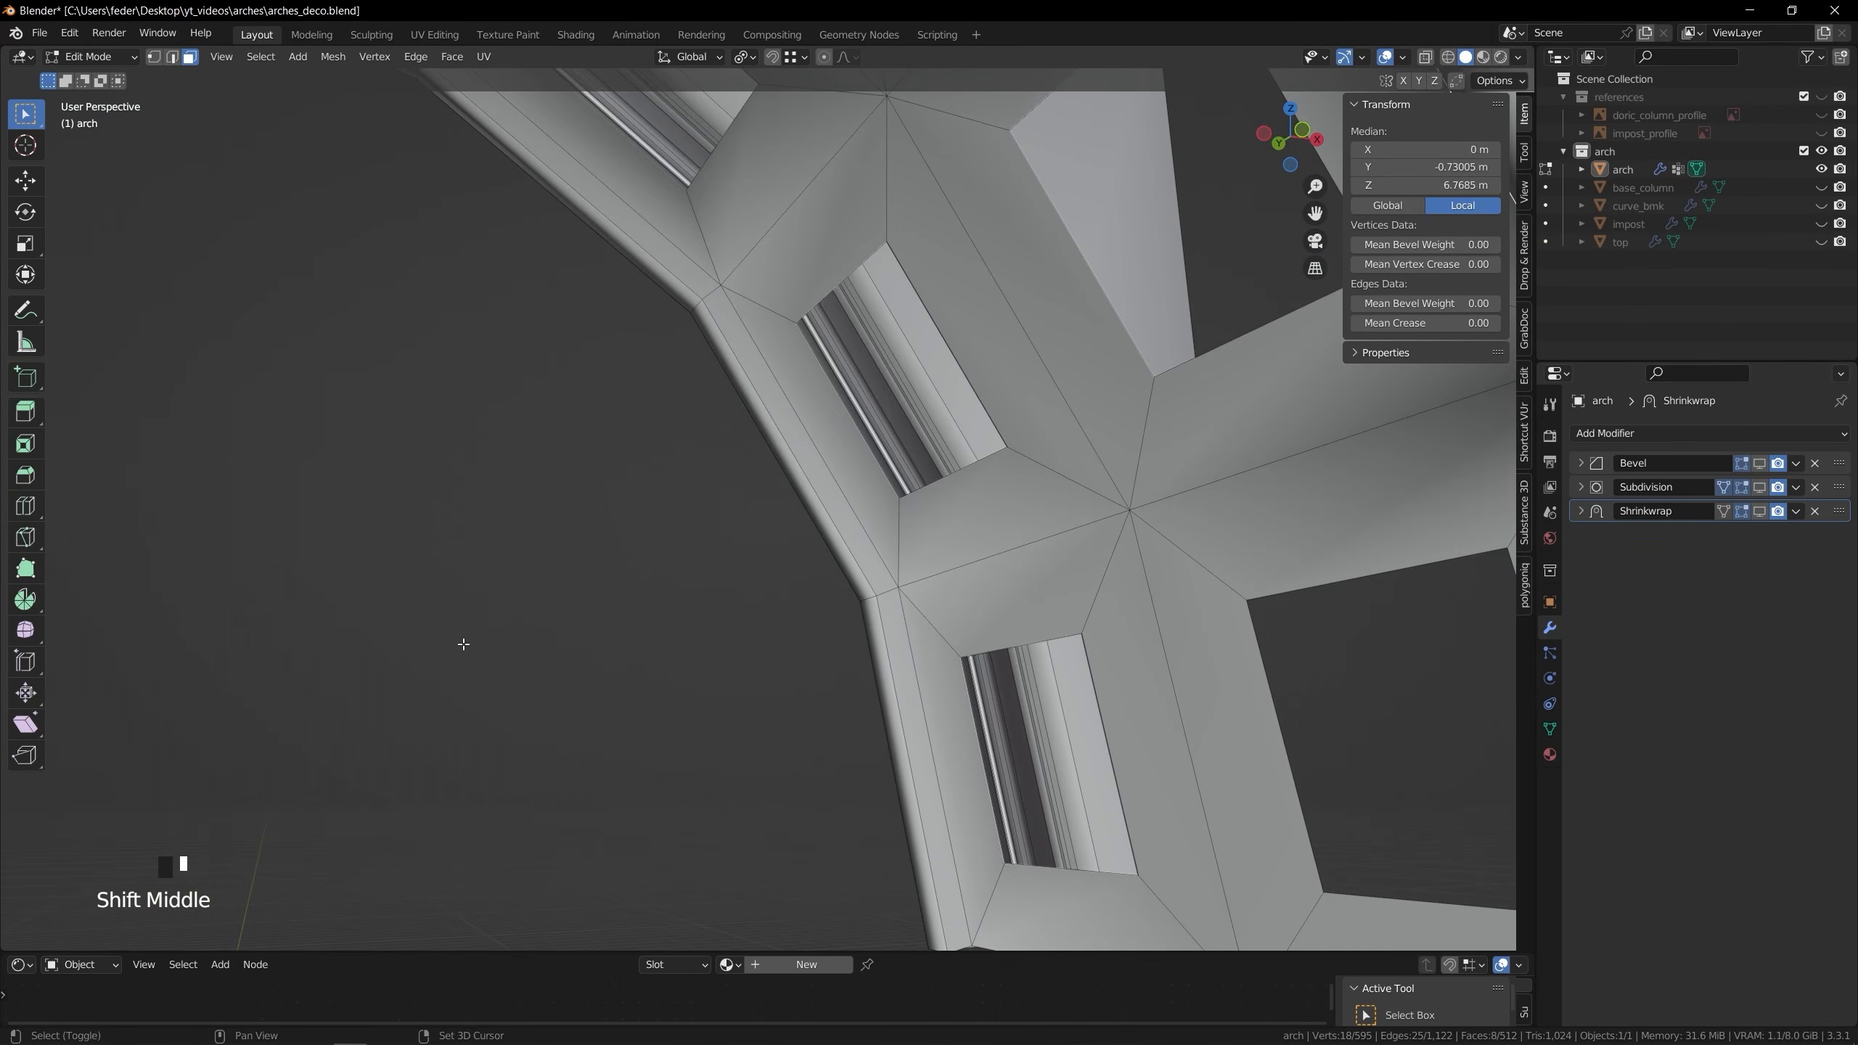
{"action": "key", "text": "alt+a"}
{"action": "key", "text": "l"}
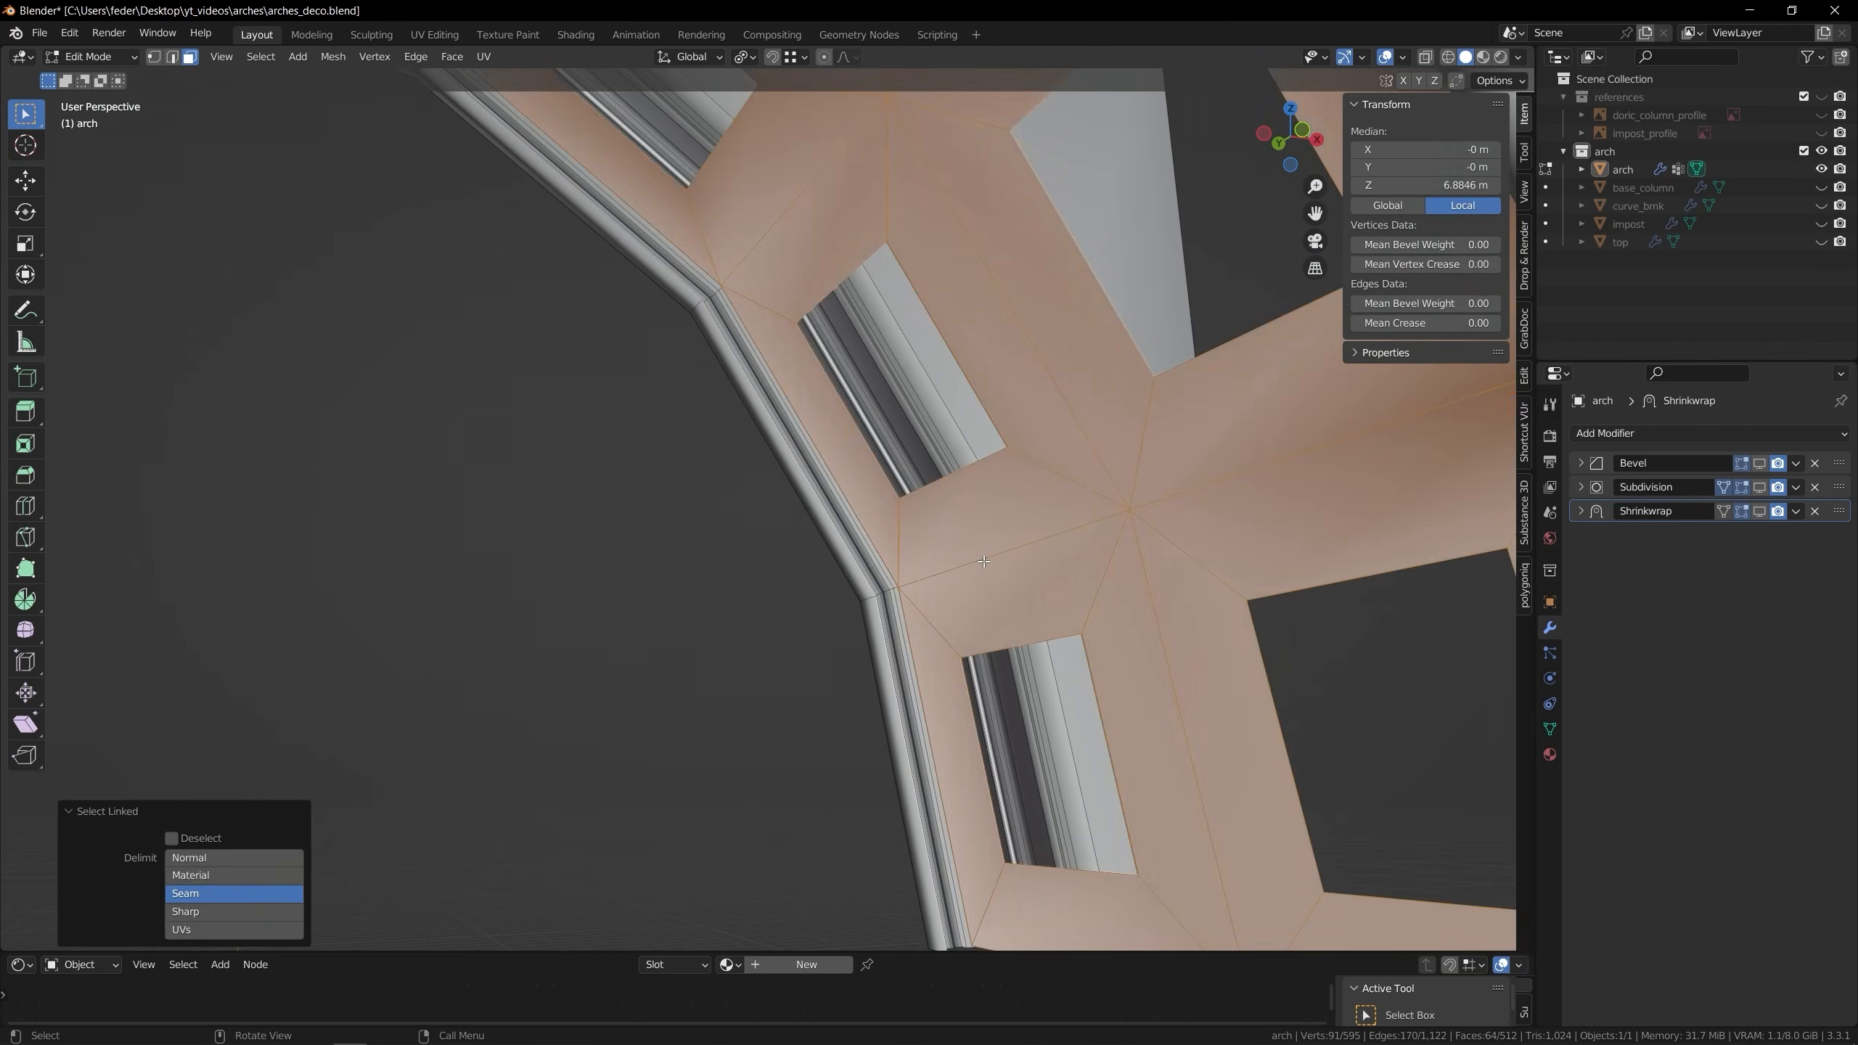
{"action": "key", "text": "ctrl+i"}
{"action": "key", "text": "h"}
{"action": "scroll", "coordinate": [984, 561], "scroll_direction": "down", "scroll_amount": 5}
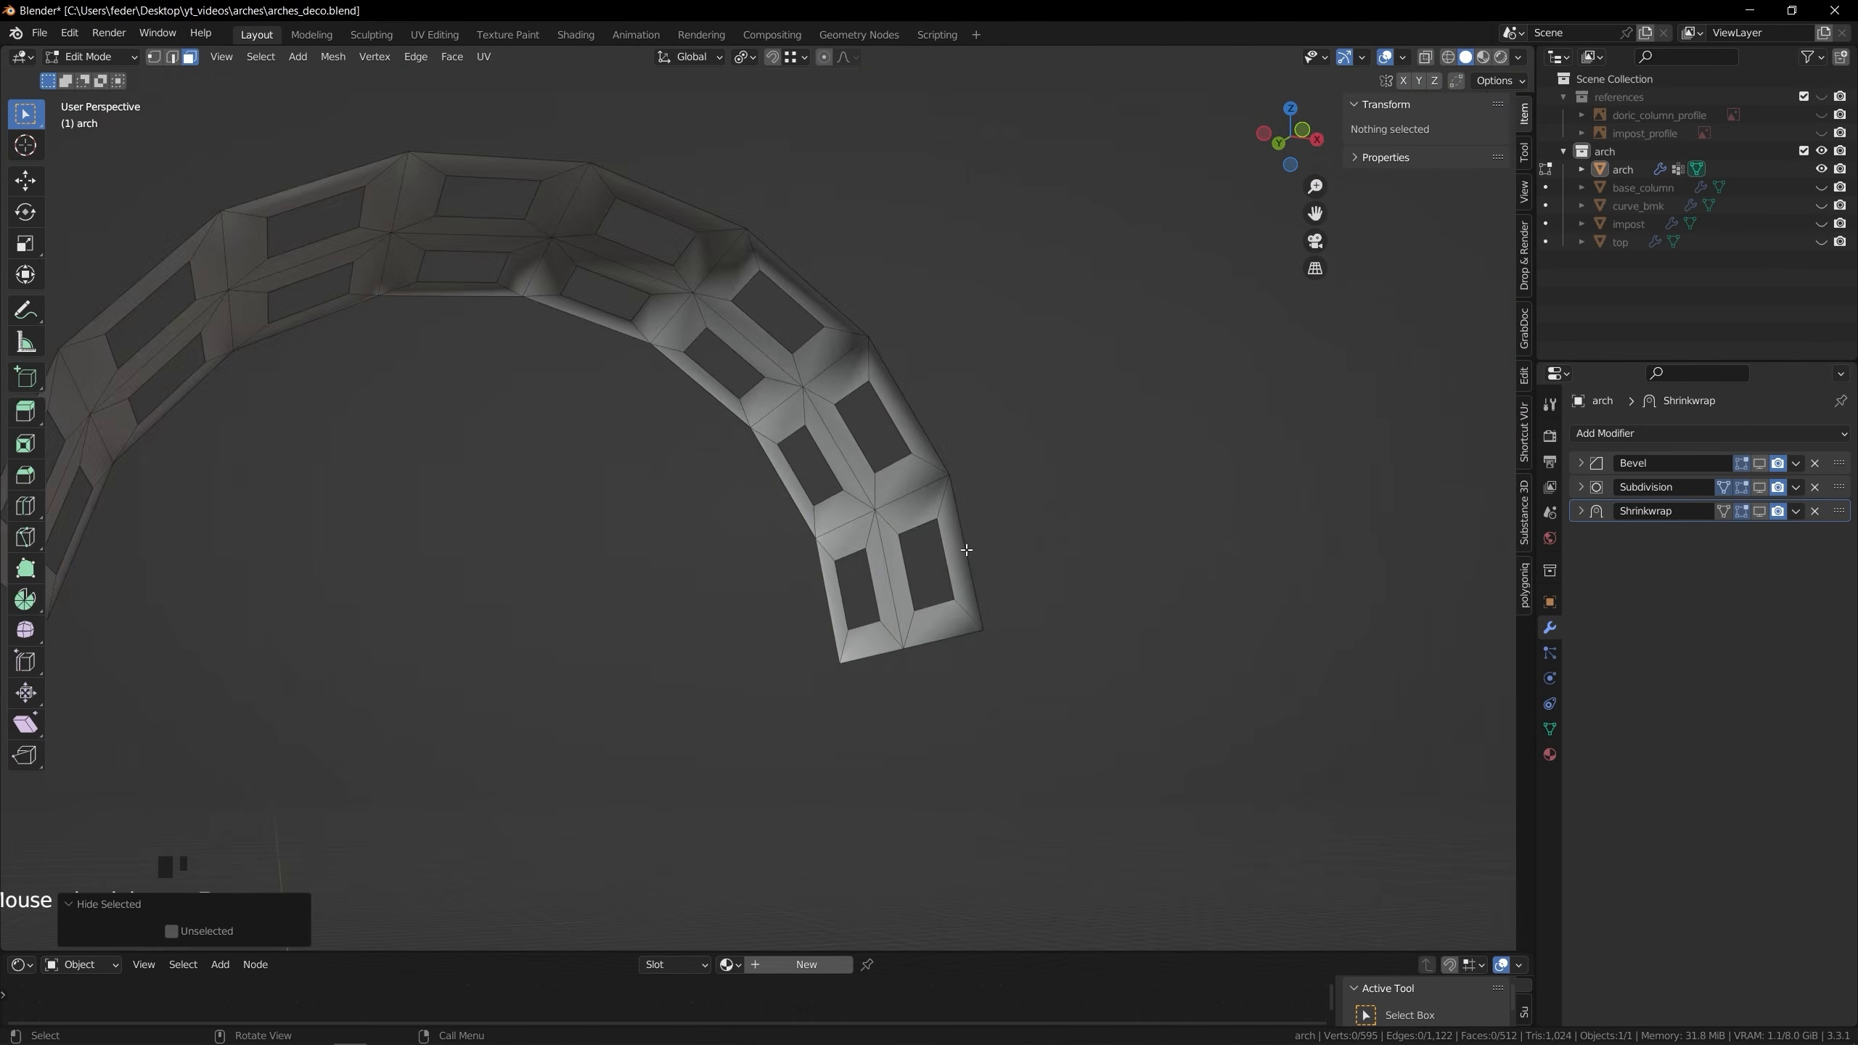
Select all the diagonal corner edges around the underside openings by similarity and crease them with a factor of 1
{"action": "middle_click_drag", "start_coordinate": [708, 626], "coordinate": [796, 606]}
{"action": "scroll", "coordinate": [797, 607], "scroll_direction": "up", "scroll_amount": 3}
{"action": "scroll", "coordinate": [889, 596], "scroll_direction": "up", "scroll_amount": 3}
{"action": "left_click", "coordinate": [263, 58]}
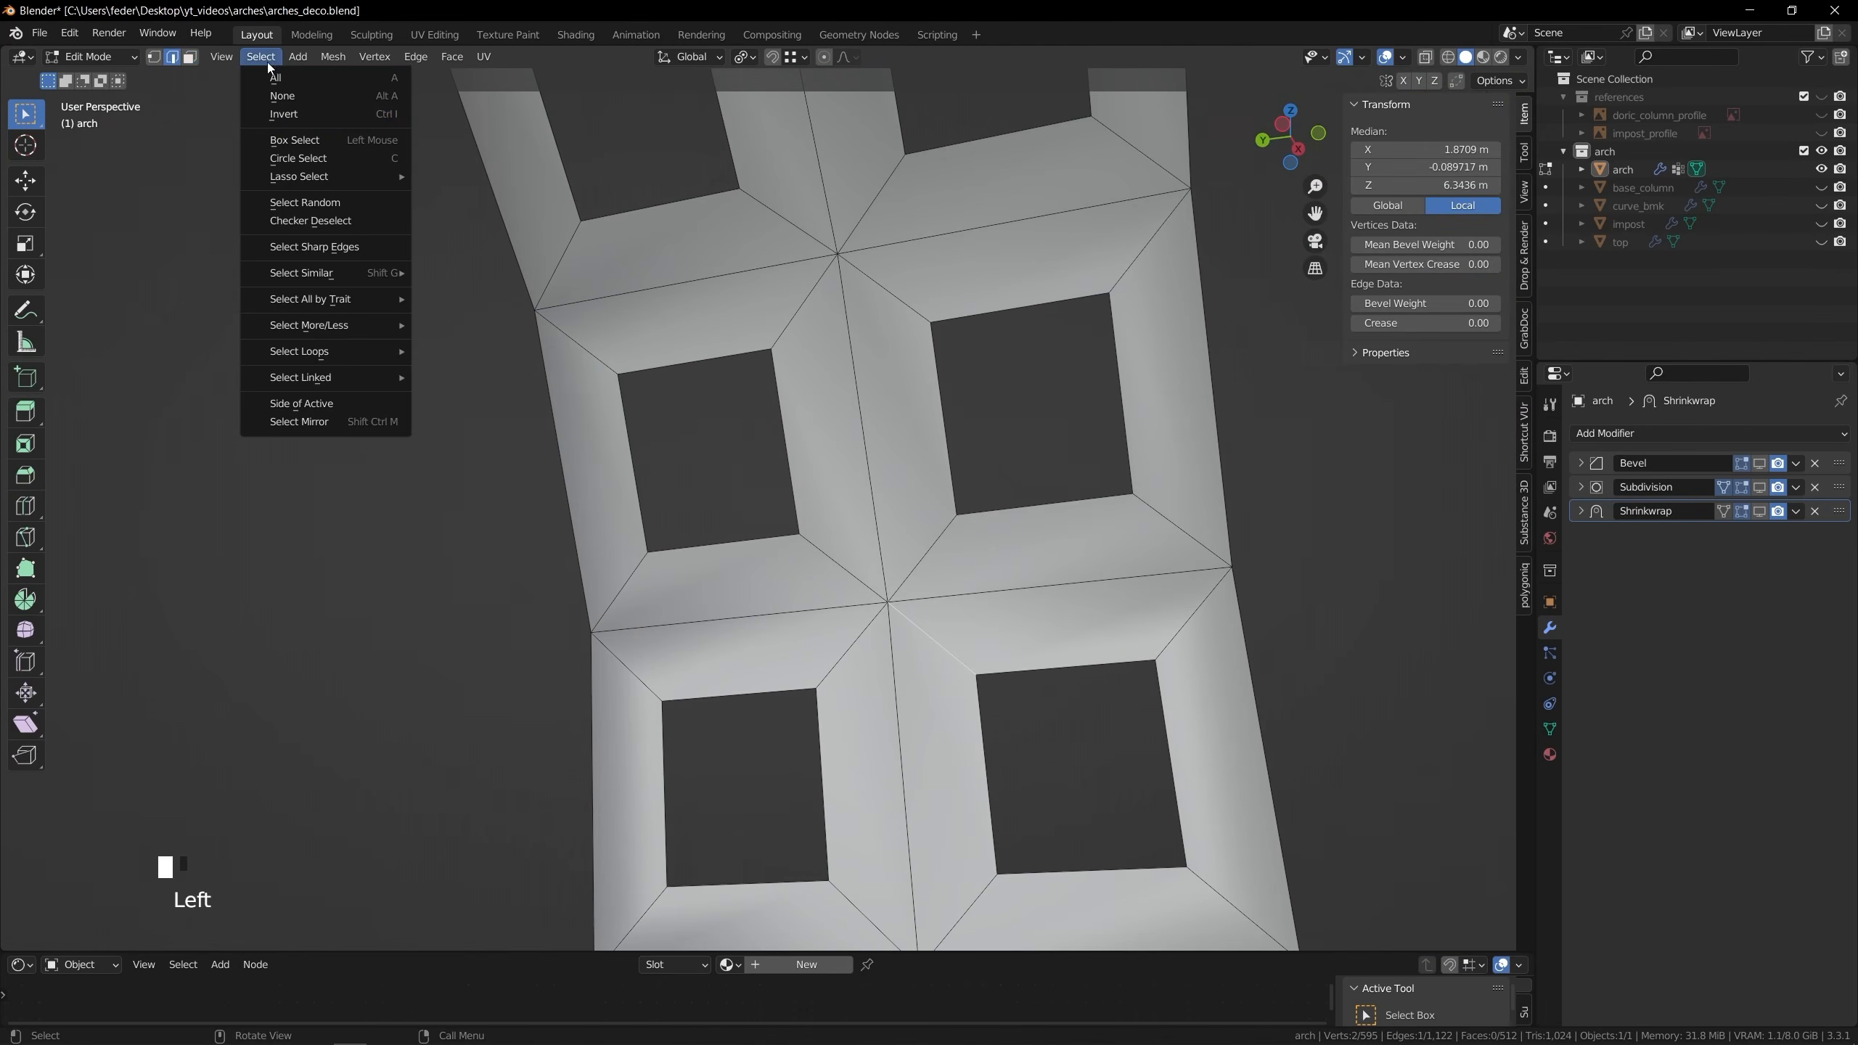
{"action": "mouse_move", "coordinate": [350, 272]}
{"action": "left_click", "coordinate": [439, 278]}
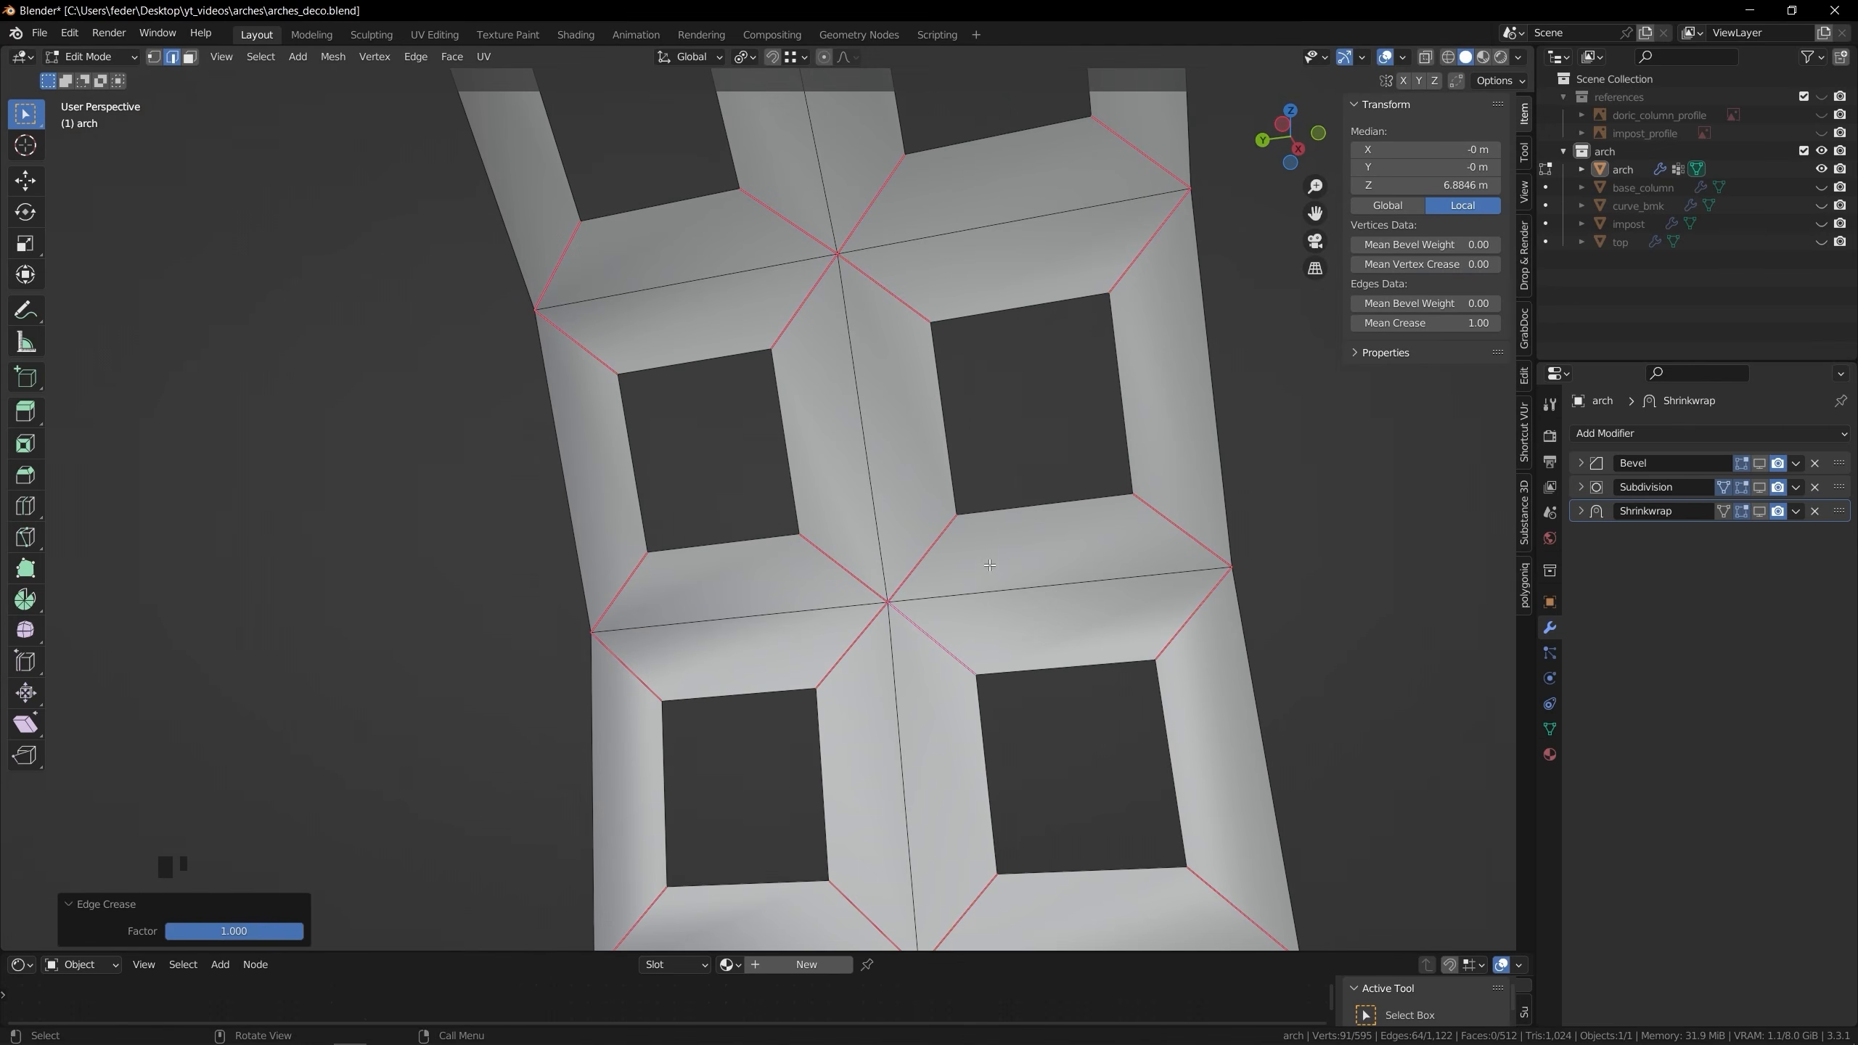
{"action": "key", "text": "Tab"}
{"action": "key", "text": "Tab"}
{"action": "left_click", "coordinate": [1001, 490]}
{"action": "key", "text": "Tab"}
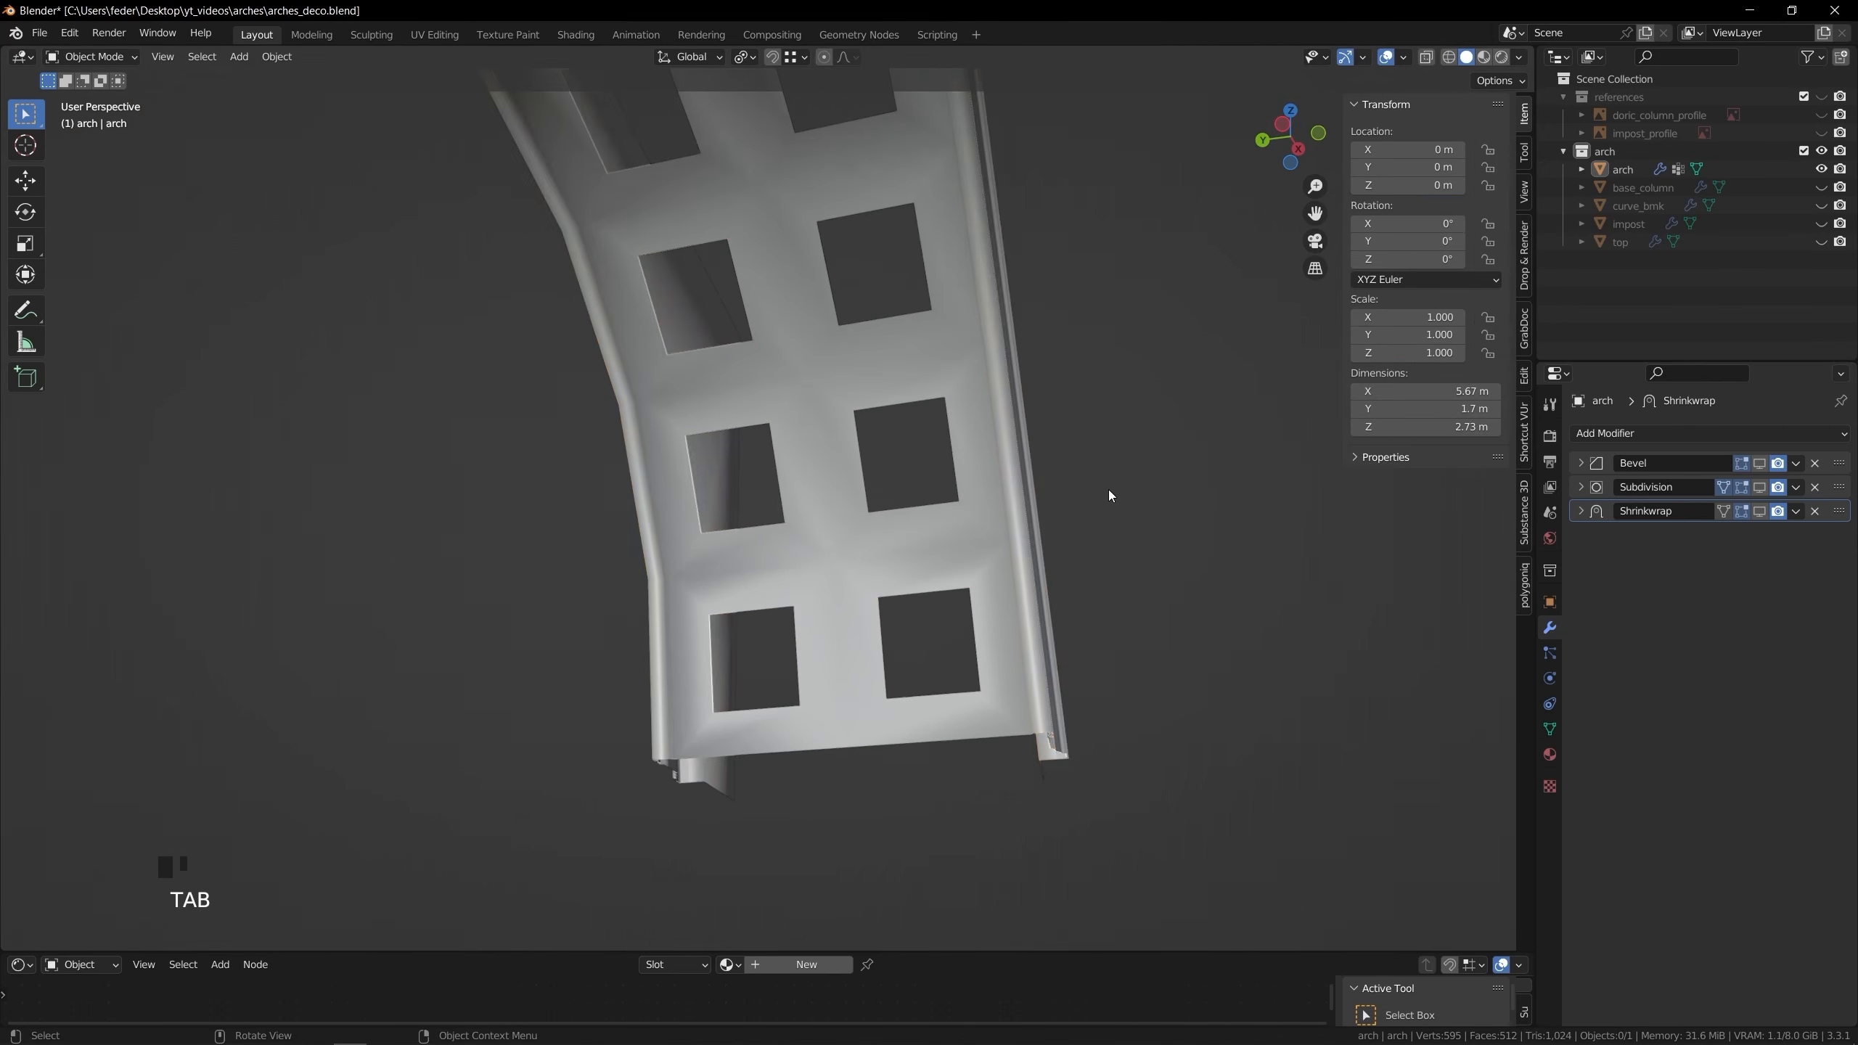
Turn the viewport display of the arch's Bevel, Subdivision and Shrinkwrap modifiers back on
{"action": "middle_click_drag", "start_coordinate": [1109, 495], "coordinate": [1398, 498]}
{"action": "left_click", "coordinate": [1761, 468]}
{"action": "left_click", "coordinate": [1761, 468]}
{"action": "left_click", "coordinate": [1760, 468]}
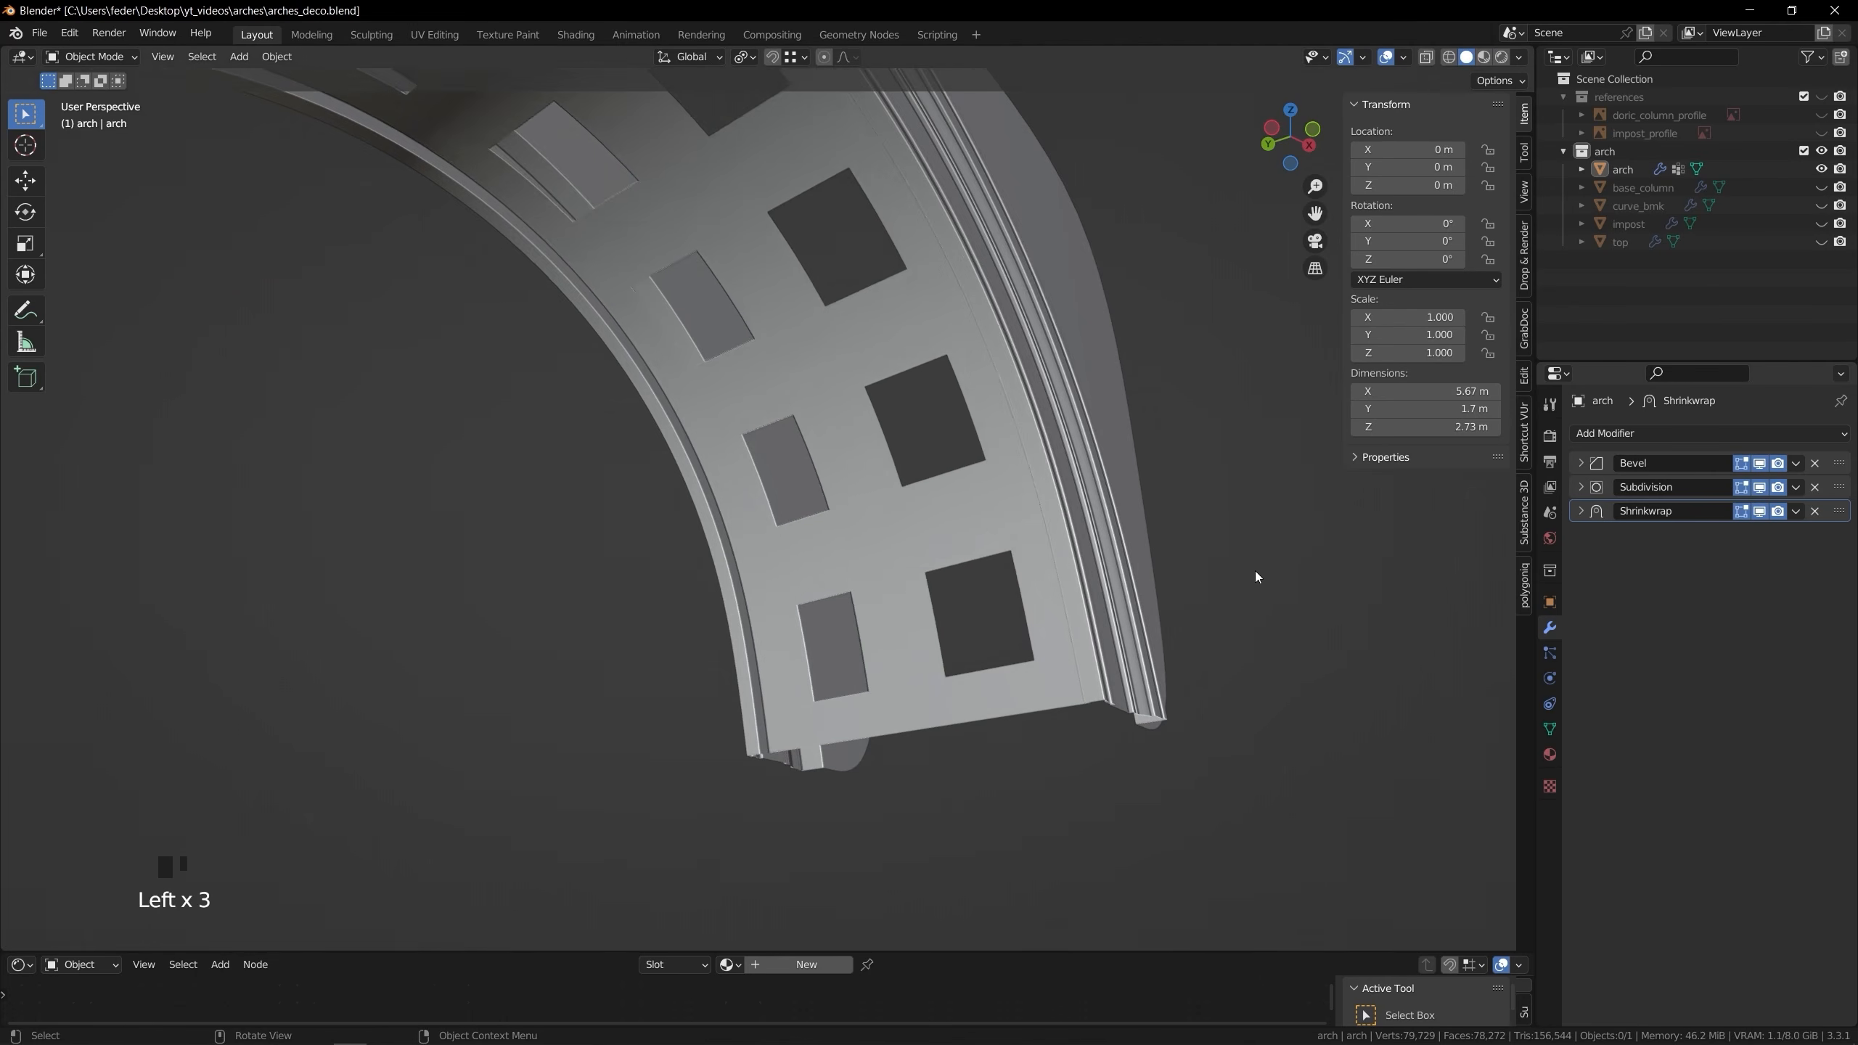
{"action": "scroll", "coordinate": [1094, 455], "scroll_direction": "down", "scroll_amount": 3}
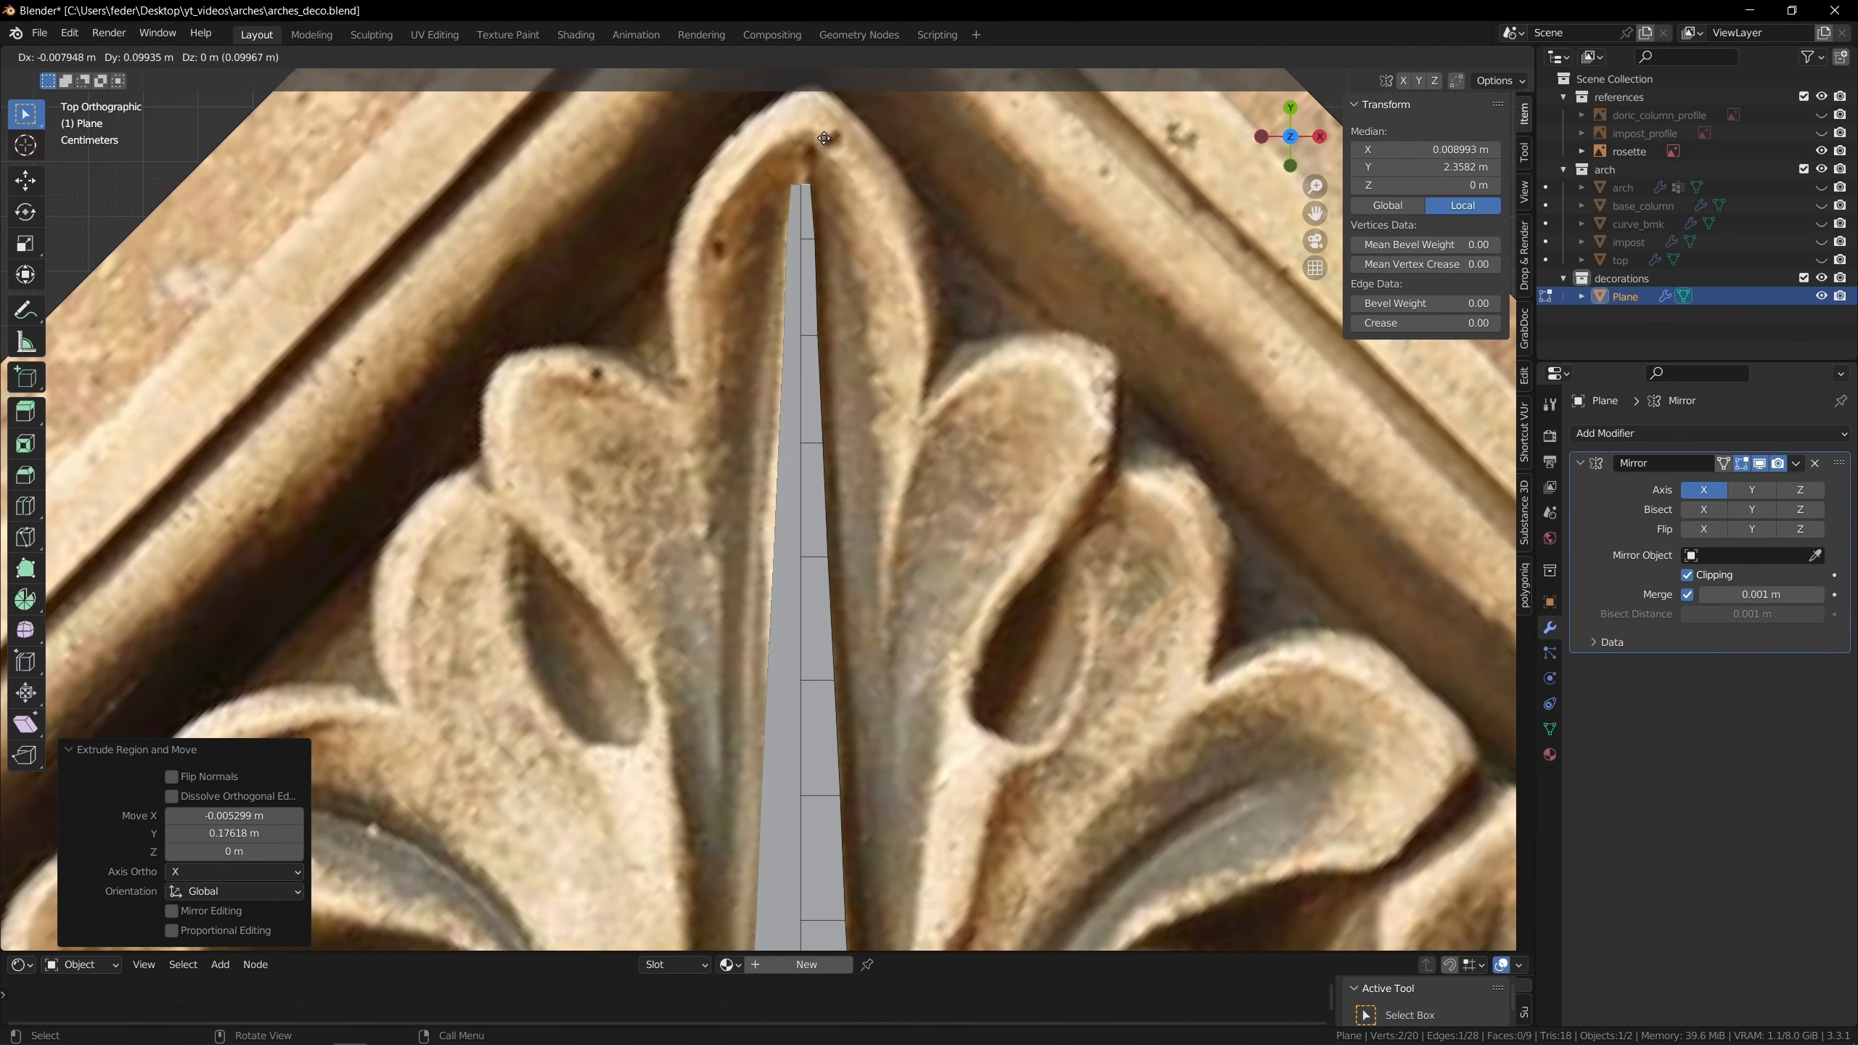
Extrude the rosette leaf's central rib up to the leaf tip and extrude its side edges down 0.0439 m
{"action": "left_click", "coordinate": [825, 138]}
{"action": "middle_click_drag", "start_coordinate": [824, 138], "coordinate": [659, 439]}
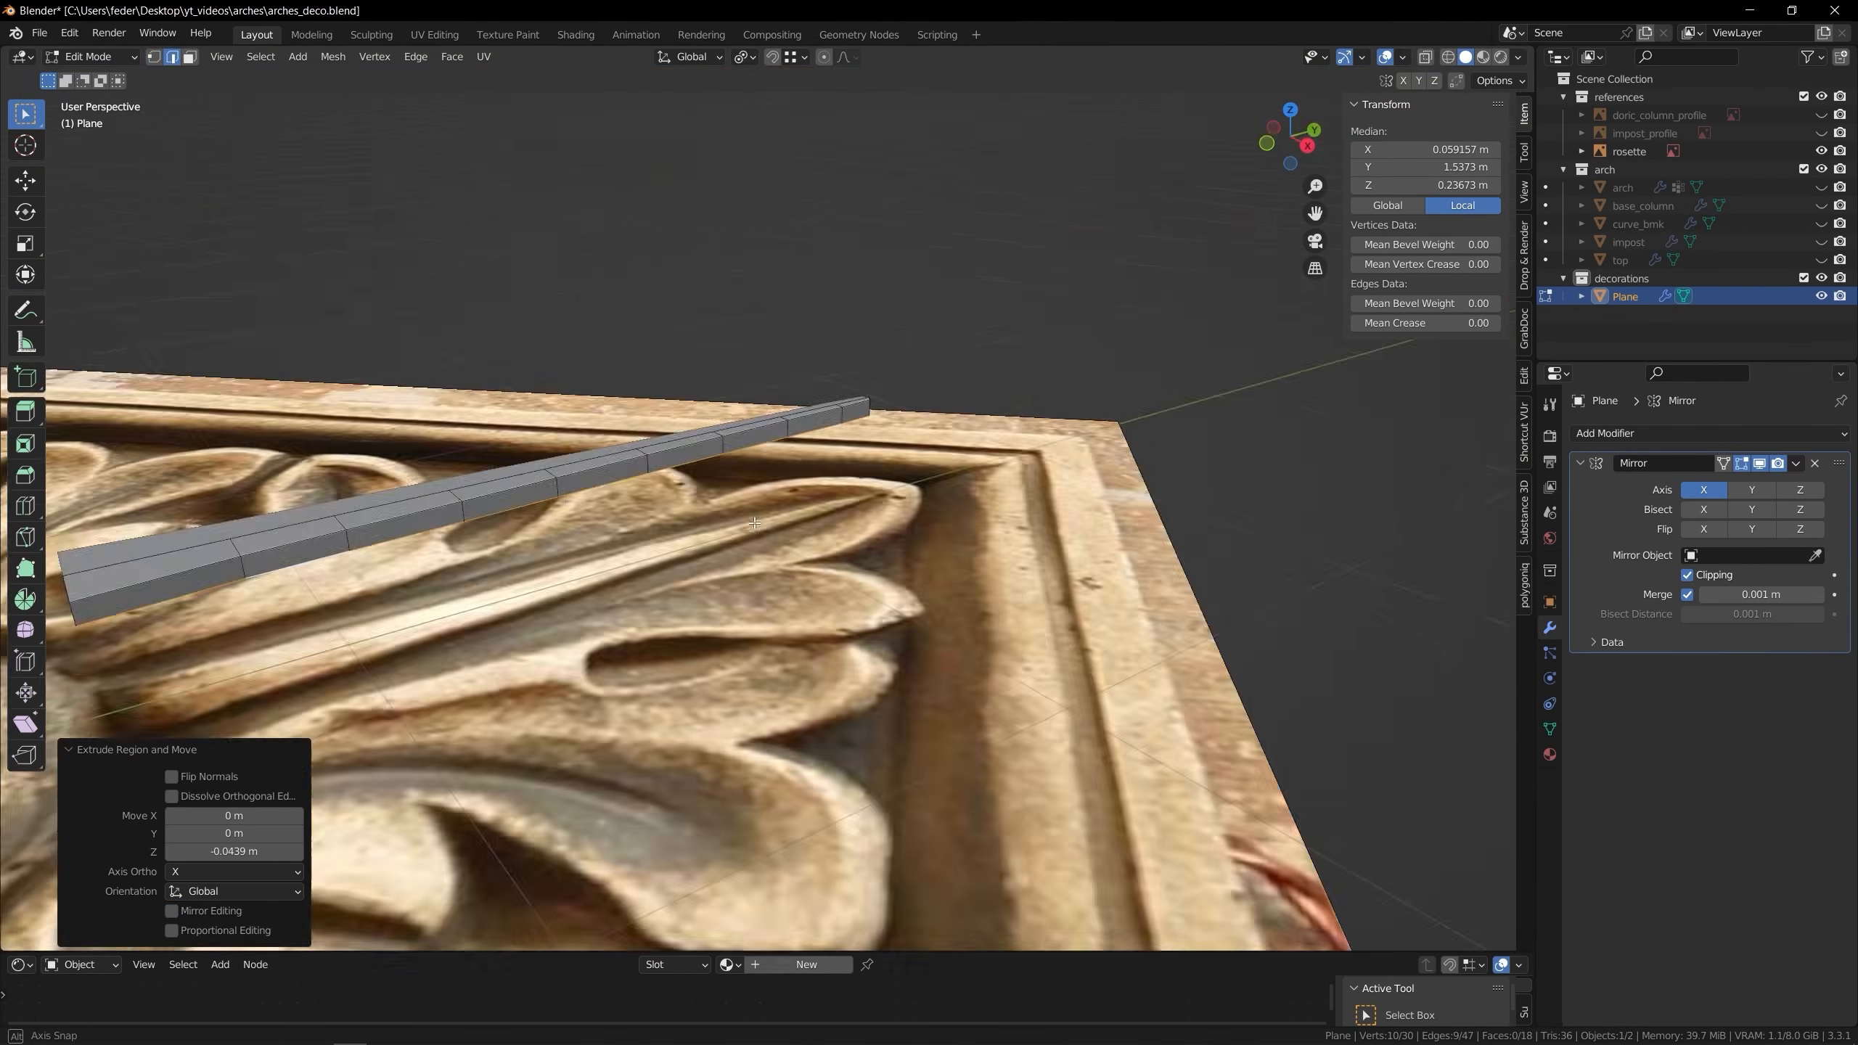
{"action": "middle_click_drag", "start_coordinate": [512, 439], "coordinate": [549, 495]}
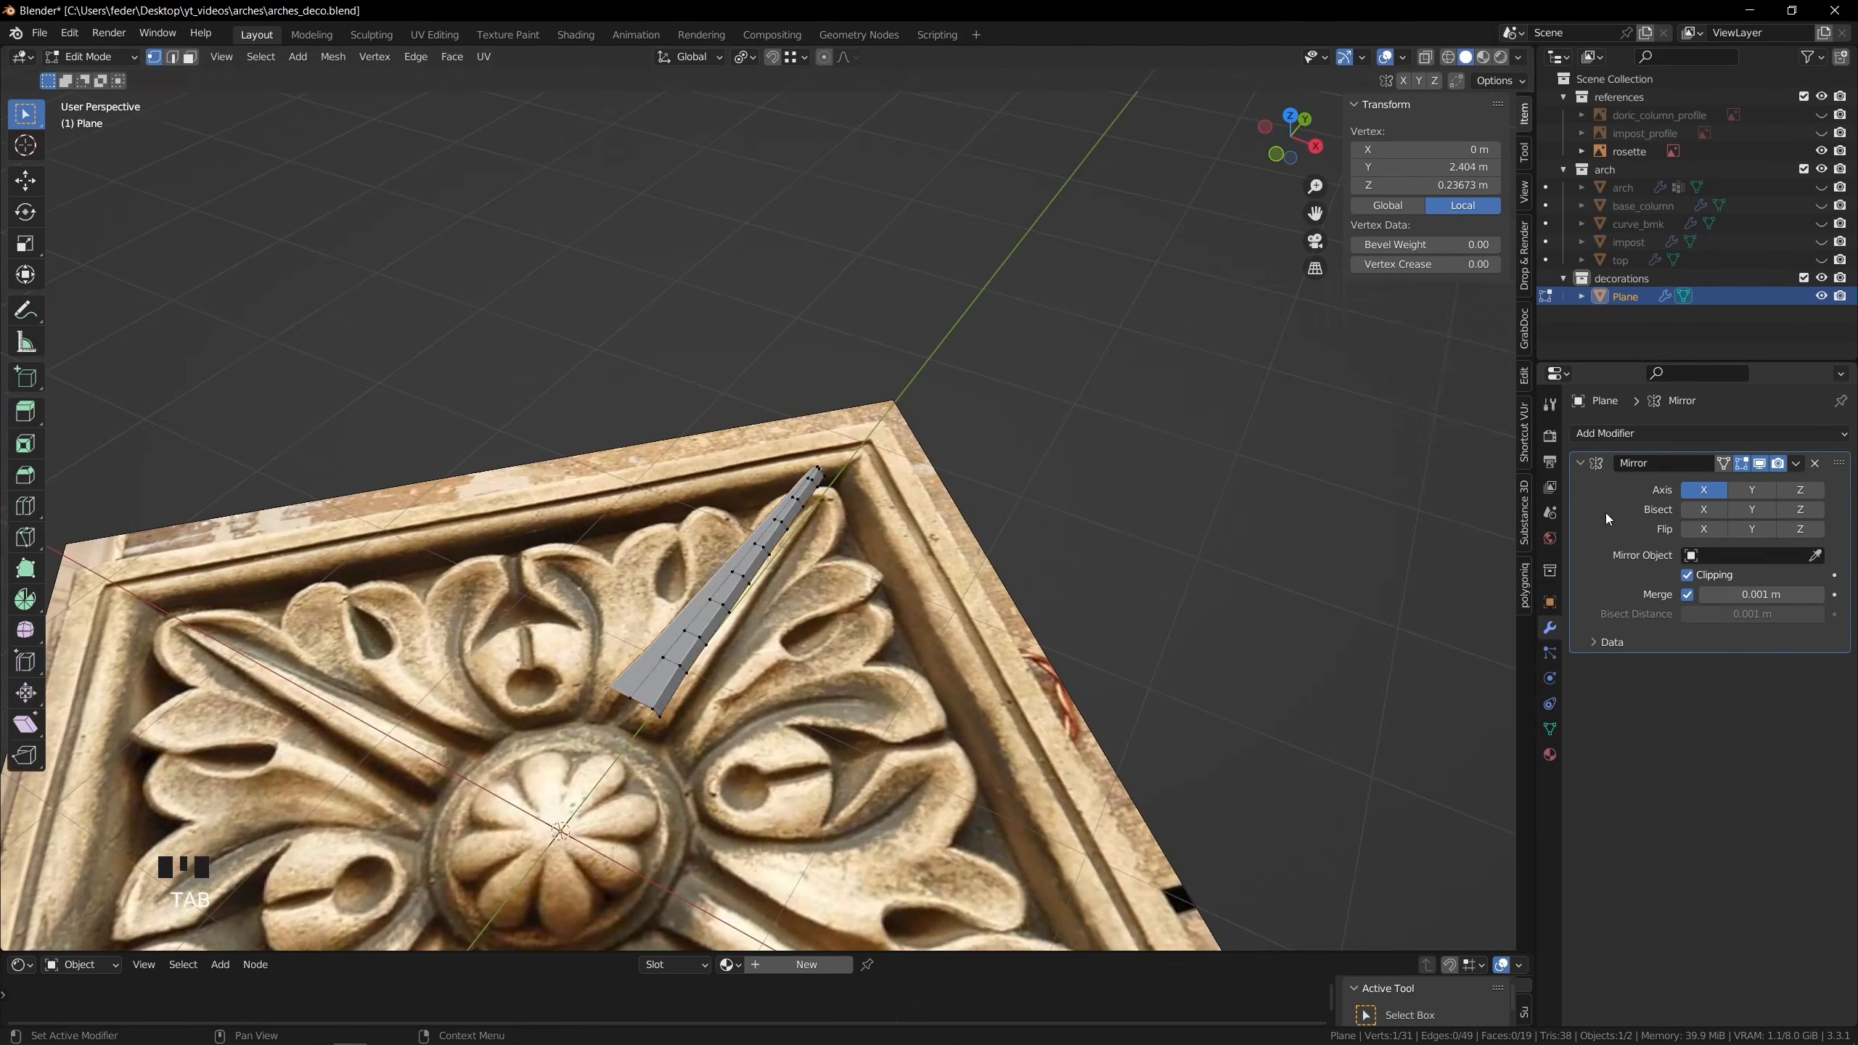
Add a level 2 Subdivision modifier to the rib mesh and duplicate one of its faces beside it
{"action": "key", "text": "Tab"}
{"action": "key", "text": "ctrl+2"}
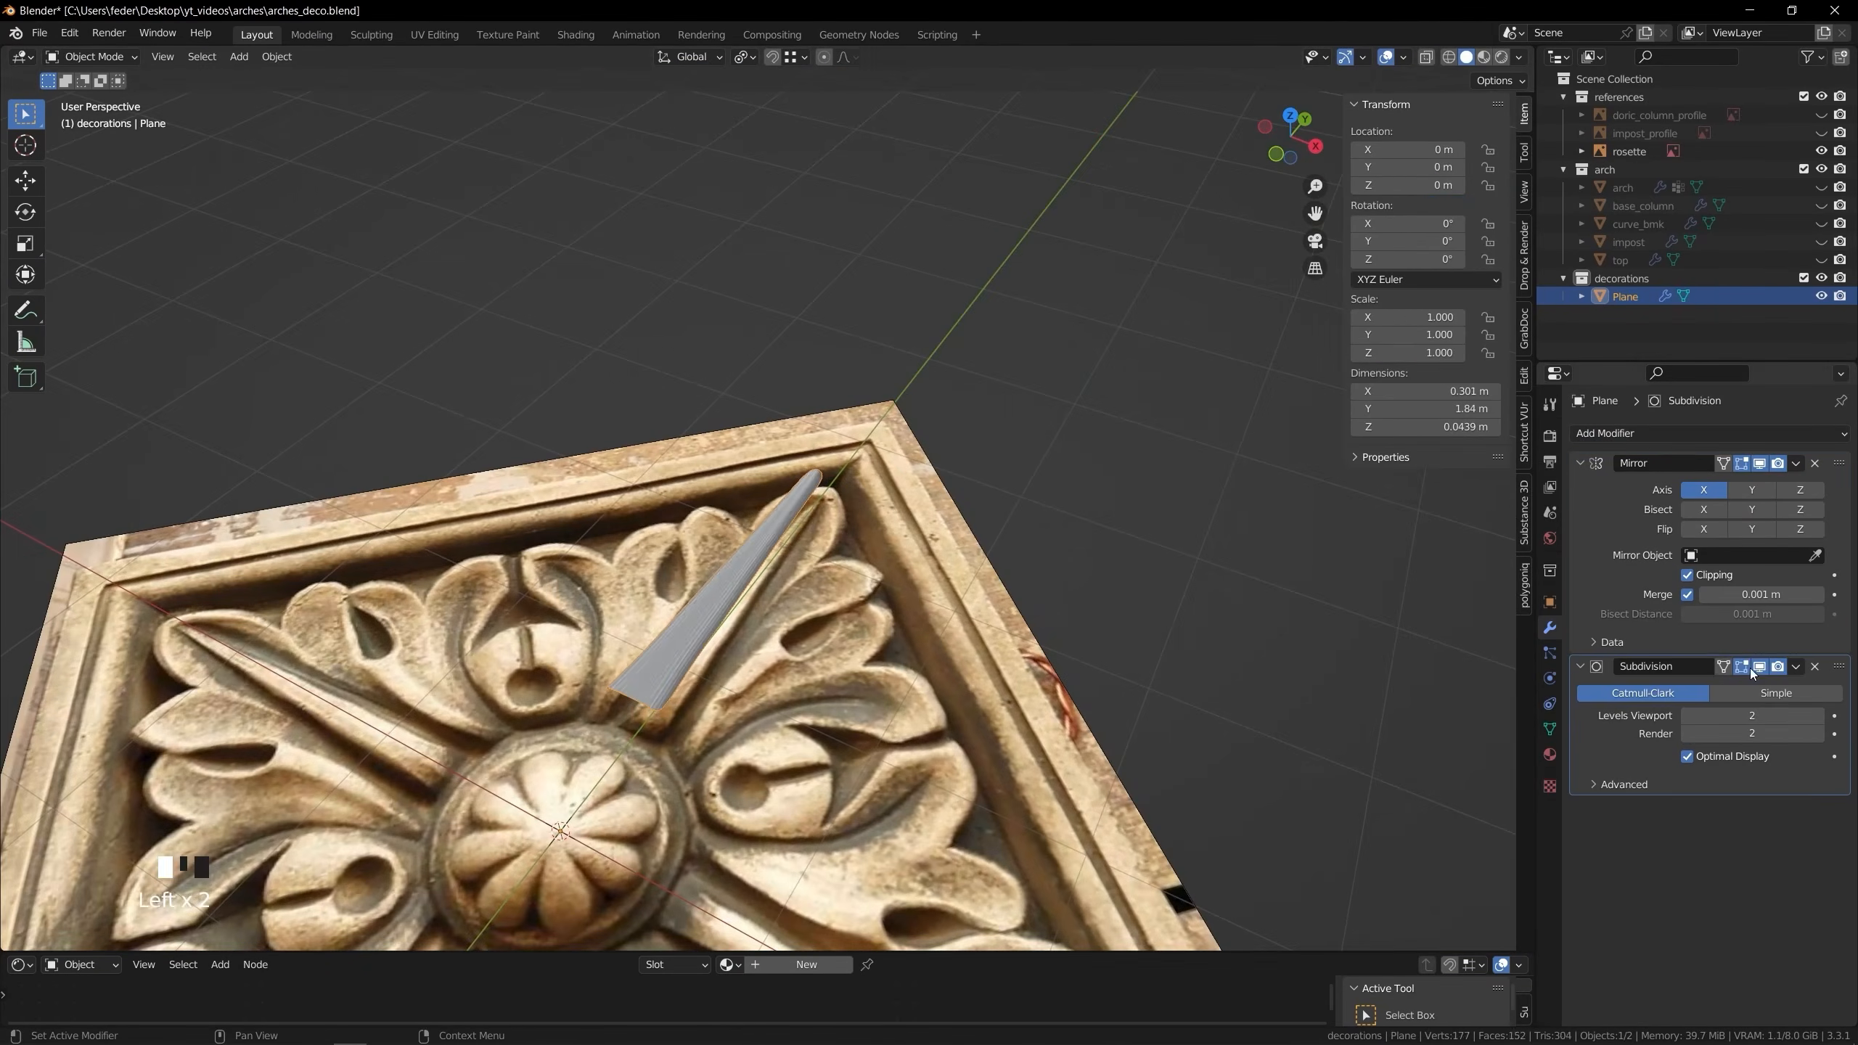
{"action": "key", "text": "KP_7"}
{"action": "scroll", "coordinate": [860, 524], "scroll_direction": "up", "scroll_amount": 4}
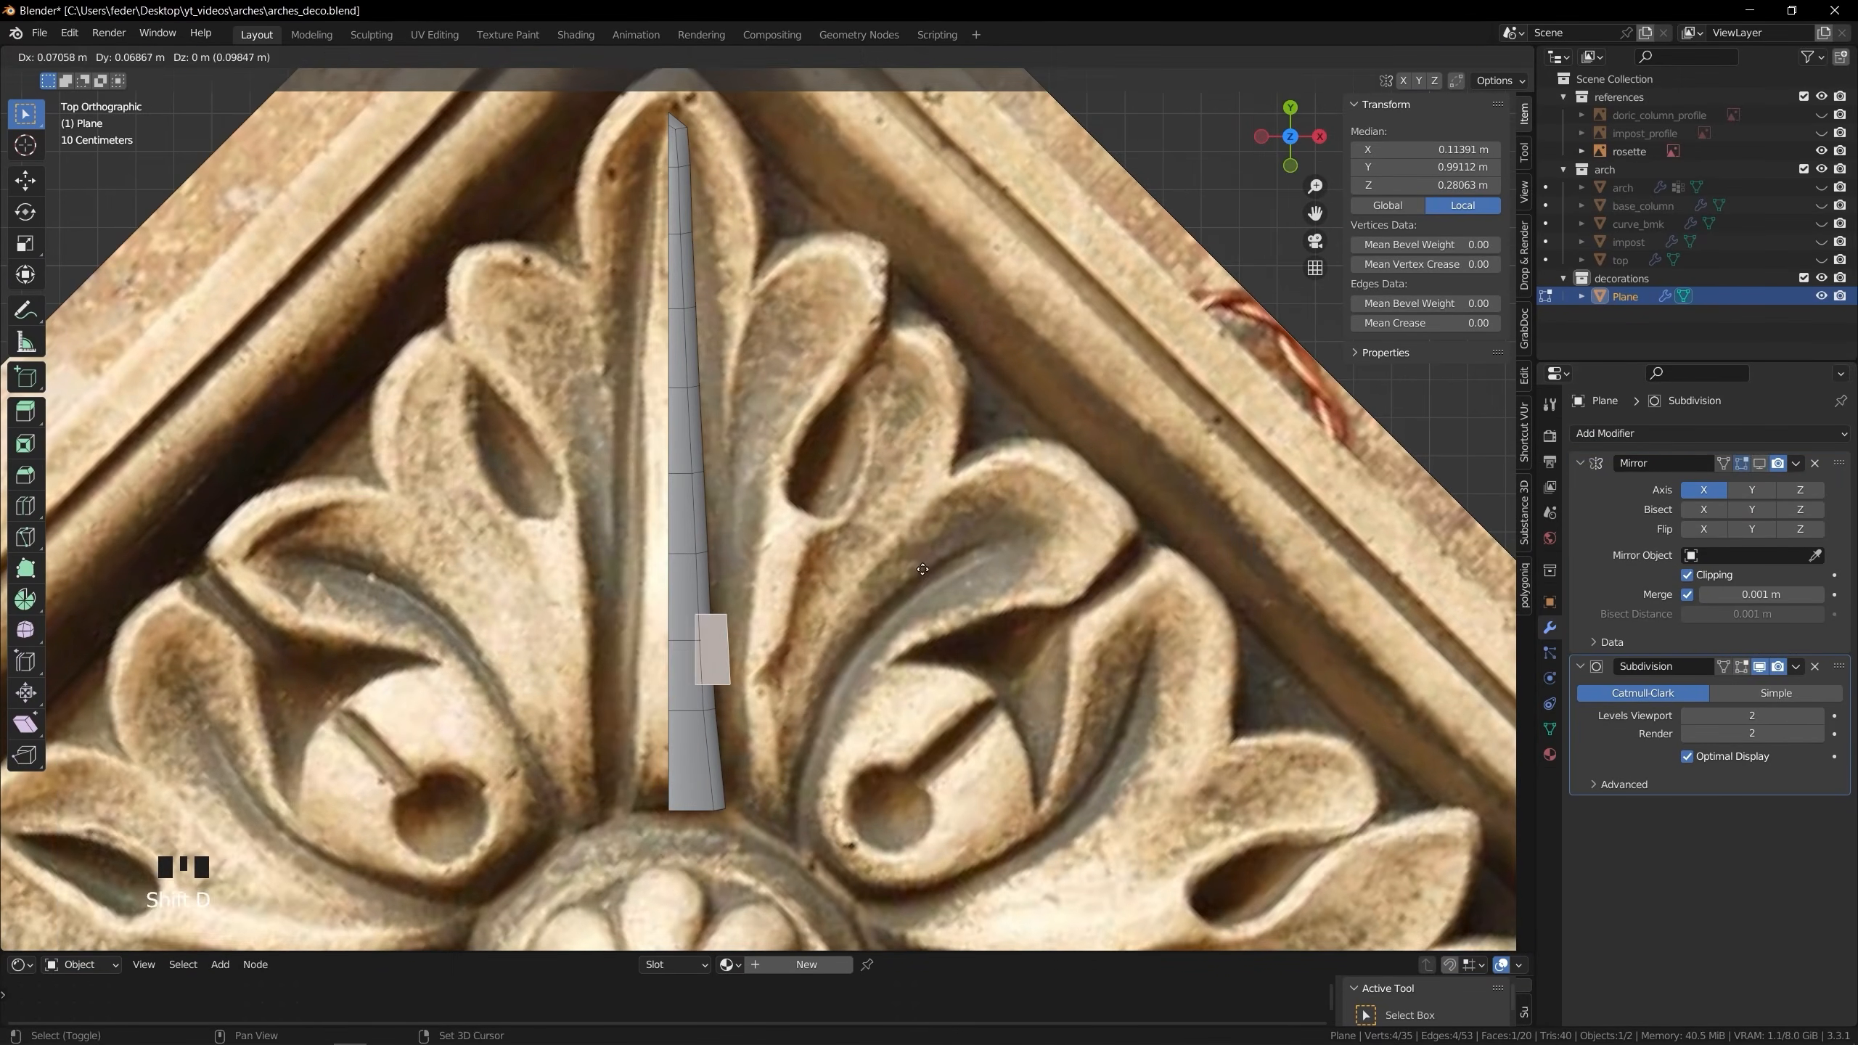
{"action": "key", "text": "2"}
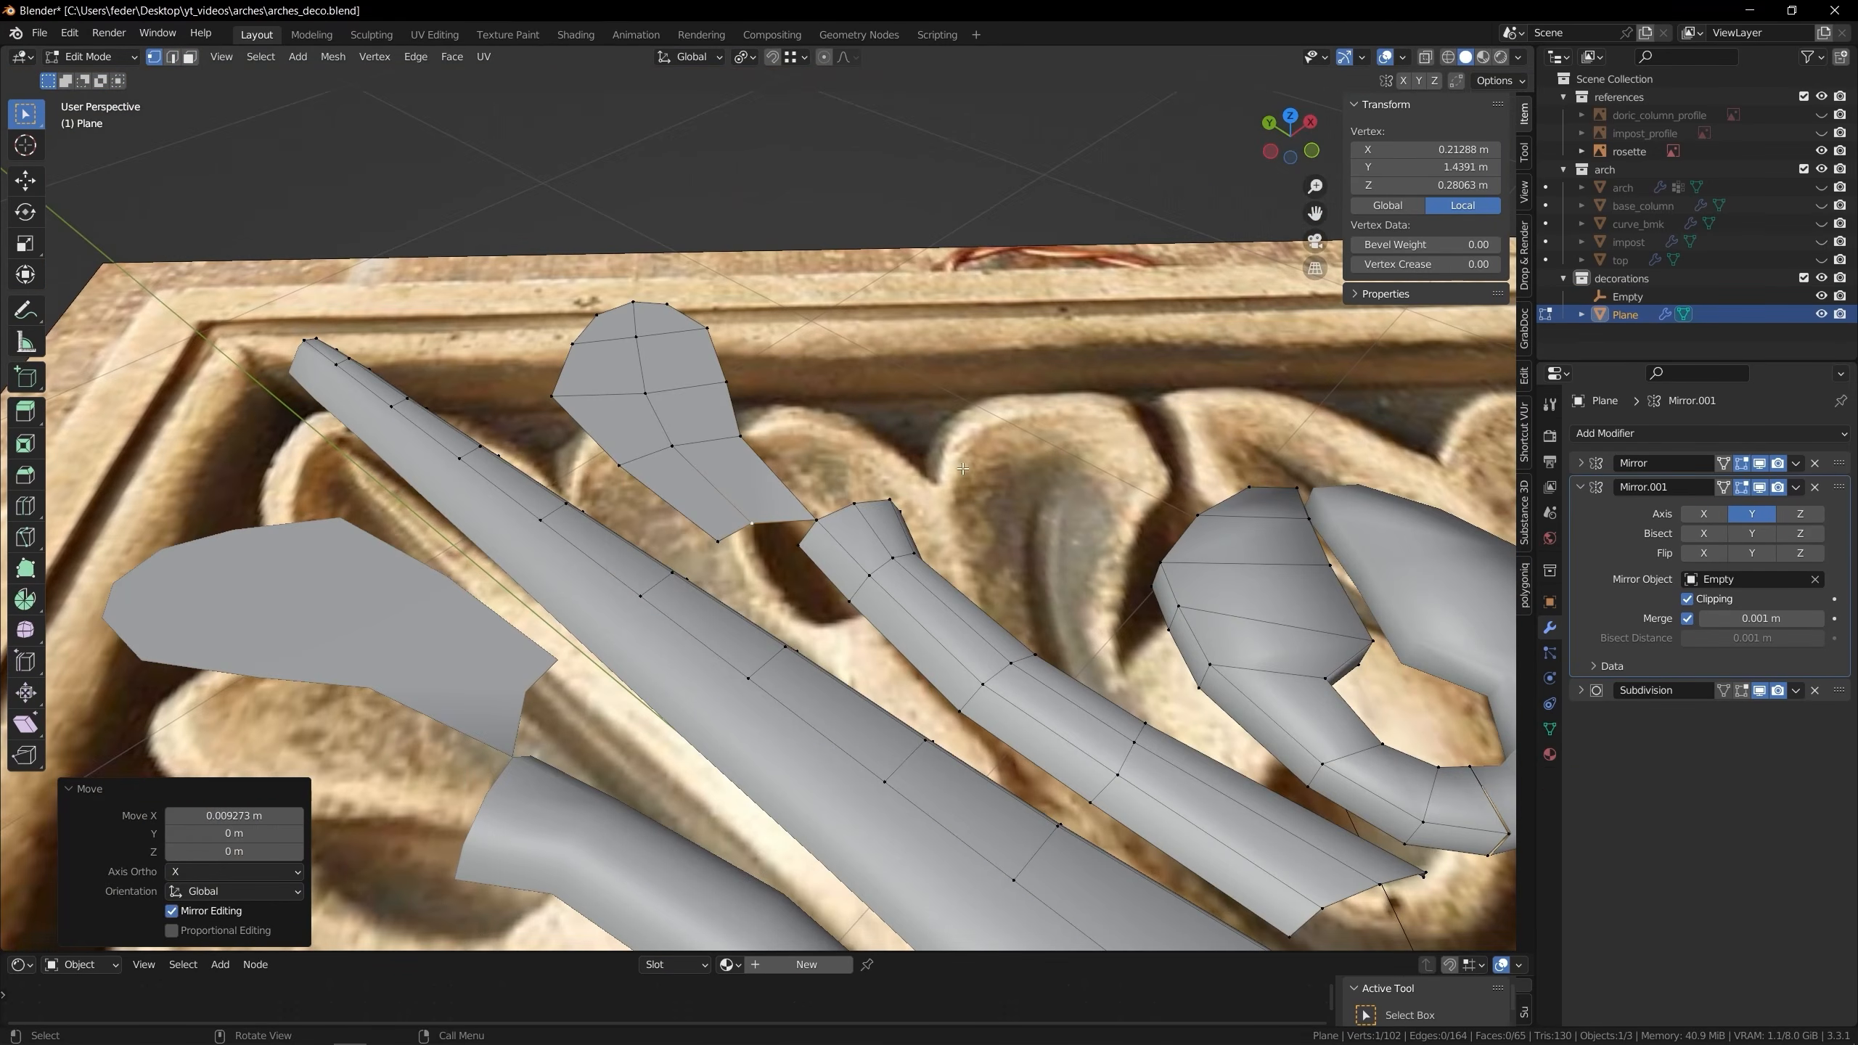
Fill faces between the facing edges of the side lobe and the central rib to join them
{"action": "key", "text": "Tab"}
{"action": "middle_click_drag", "start_coordinate": [963, 468], "coordinate": [769, 500]}
{"action": "scroll", "coordinate": [769, 500], "scroll_direction": "down", "scroll_amount": 6}
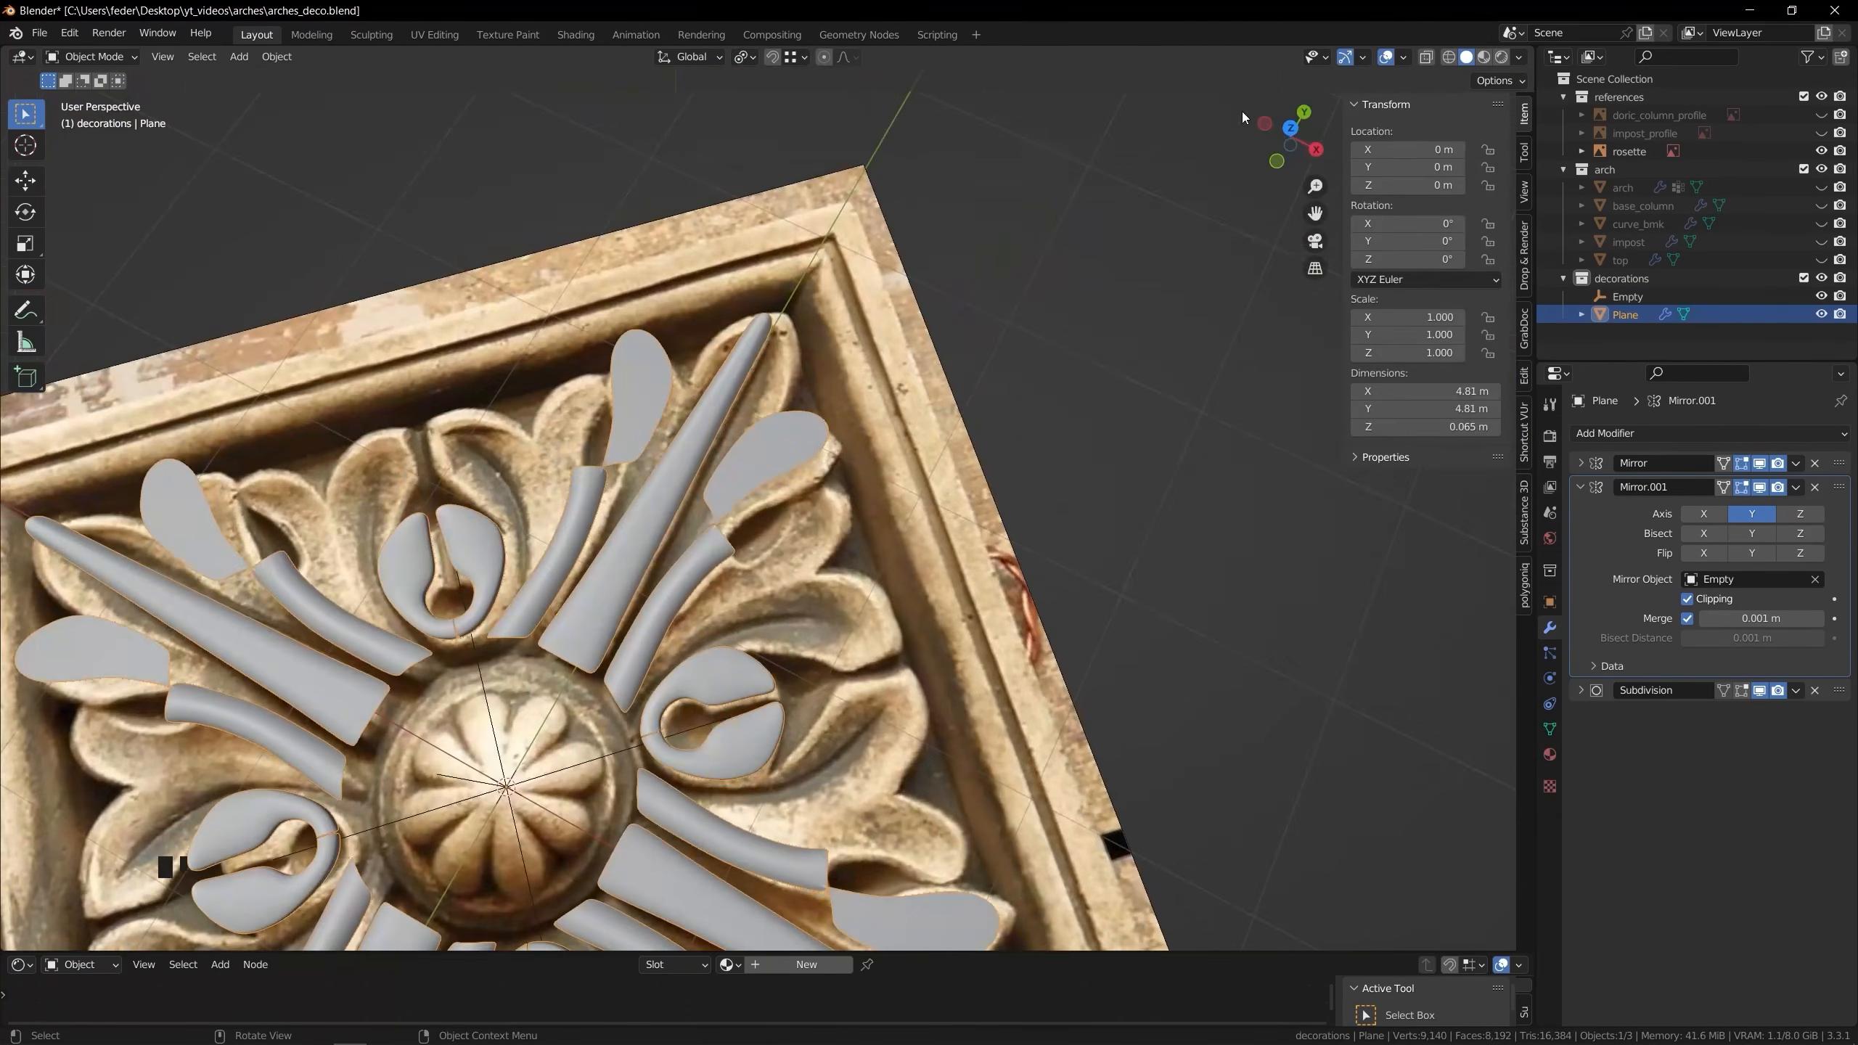
{"action": "key", "text": "KP_7"}
{"action": "scroll", "coordinate": [836, 576], "scroll_direction": "up", "scroll_amount": 8}
{"action": "key", "text": "Tab"}
{"action": "key", "text": "2"}
{"action": "left_click", "coordinate": [783, 626]}
{"action": "middle_click_drag", "start_coordinate": [838, 633], "coordinate": [1083, 439]}
{"action": "left_click", "coordinate": [704, 439]}
{"action": "left_click", "coordinate": [585, 410], "text": "shift"}
{"action": "key", "text": "f"}
Move the new joining vertices between the side lobe and the rib to smooth the leaf, and save the file
{"action": "key", "text": "Tab"}
{"action": "key", "text": "Tab"}
{"action": "key", "text": "g"}
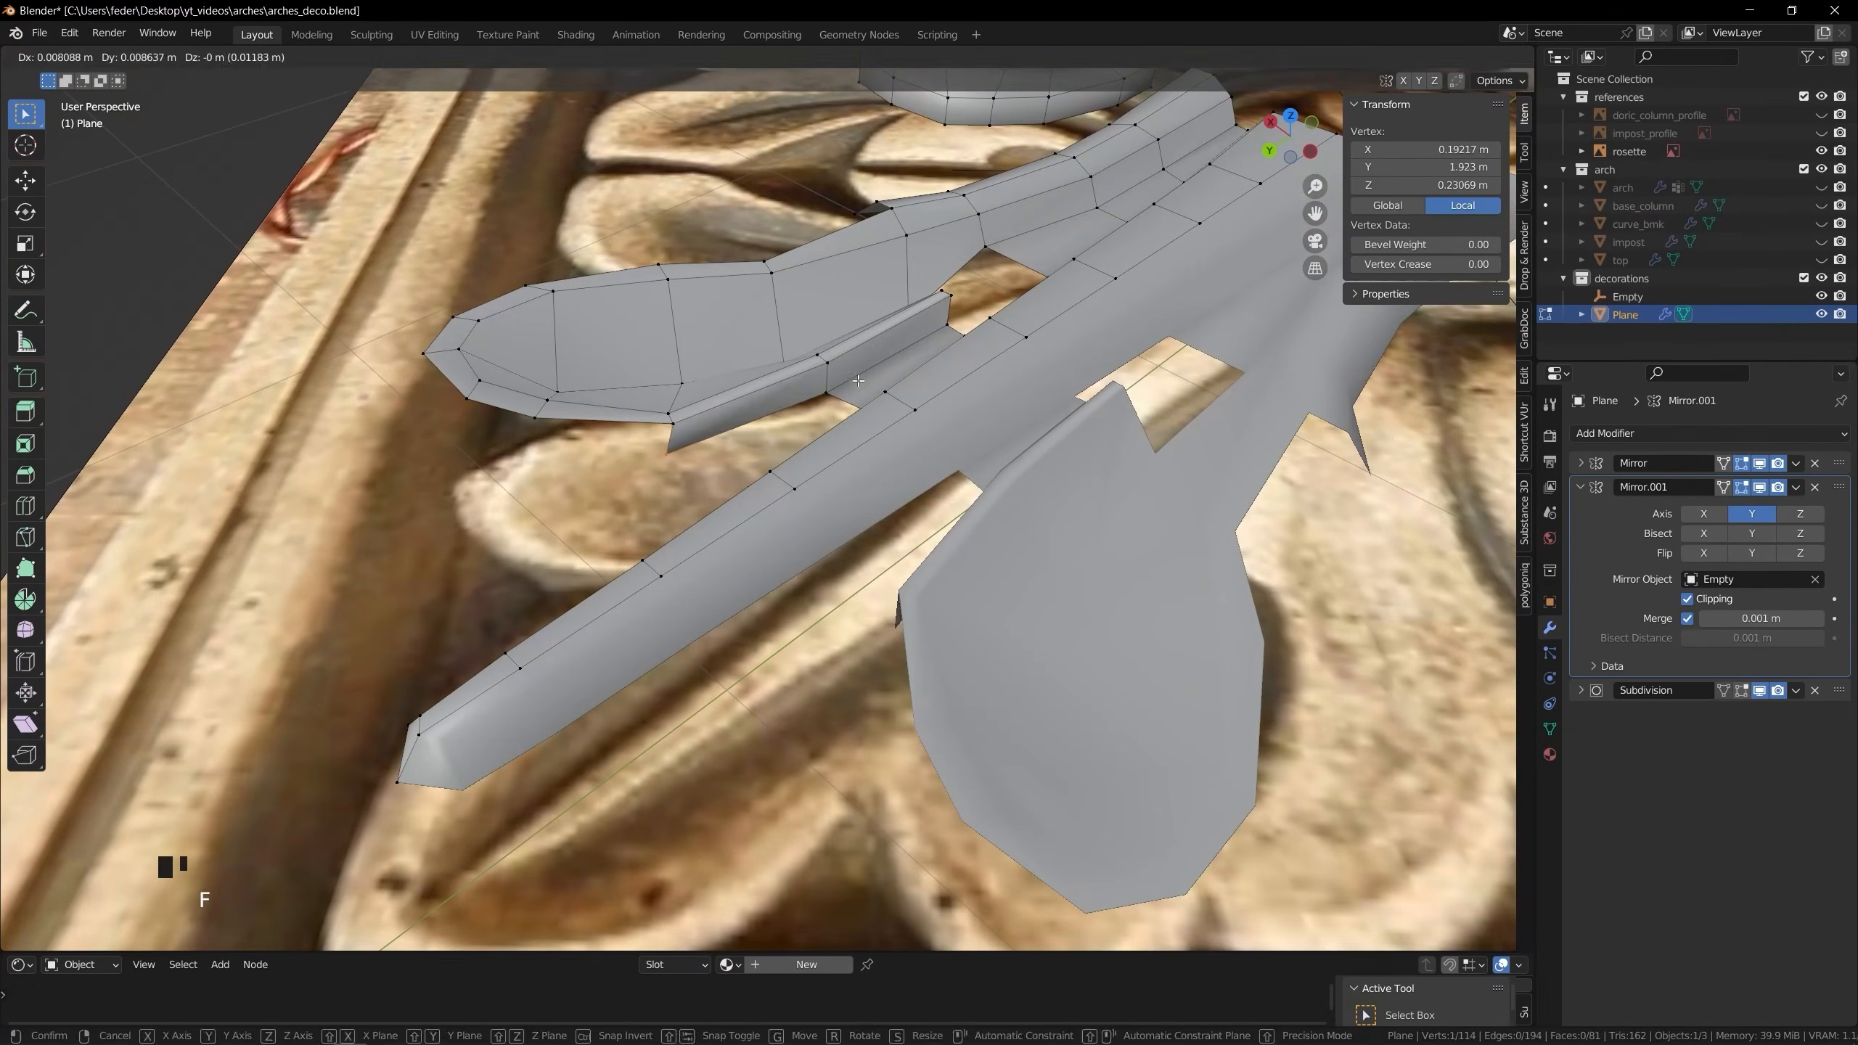
{"action": "left_click", "coordinate": [732, 425]}
{"action": "middle_click_drag", "start_coordinate": [915, 439], "coordinate": [754, 489]}
{"action": "scroll", "coordinate": [754, 488], "scroll_direction": "up", "scroll_amount": 4}
{"action": "key", "text": "Tab"}
{"action": "key", "text": "KP_7"}
{"action": "scroll", "coordinate": [753, 488], "scroll_direction": "down", "scroll_amount": 6}
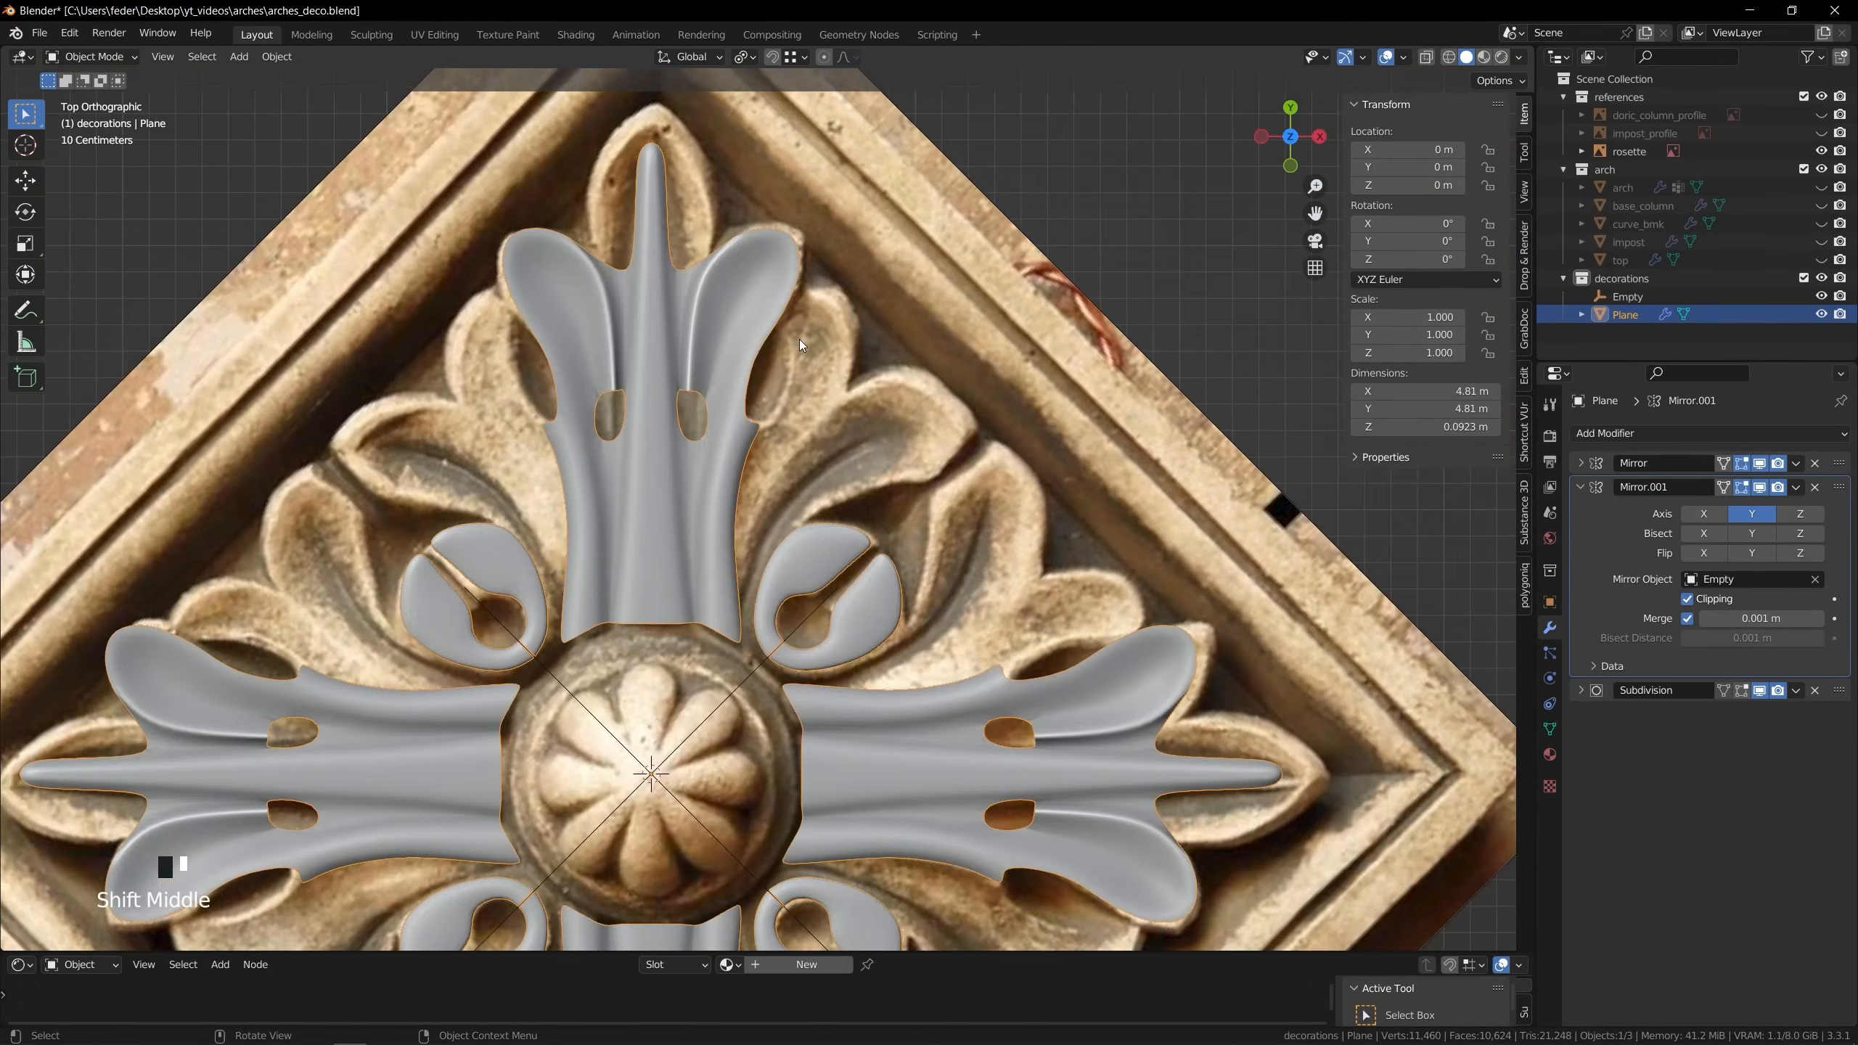
{"action": "key", "text": "ctrl+s"}
Fill and reshape faces around the rib's tip to form the leaf's broad central lobe, following the rosette reference
{"action": "key", "text": "Tab"}
{"action": "scroll", "coordinate": [703, 468], "scroll_direction": "up", "scroll_amount": 5}
{"action": "key", "text": "f"}
{"action": "key", "text": "g"}
{"action": "left_click", "coordinate": [503, 369]}
{"action": "key", "text": "Tab"}
{"action": "middle_click_drag", "start_coordinate": [505, 380], "coordinate": [764, 552]}
{"action": "key", "text": "Tab"}
{"action": "scroll", "coordinate": [764, 553], "scroll_direction": "down", "scroll_amount": 2}
{"action": "key", "text": "KP_7"}
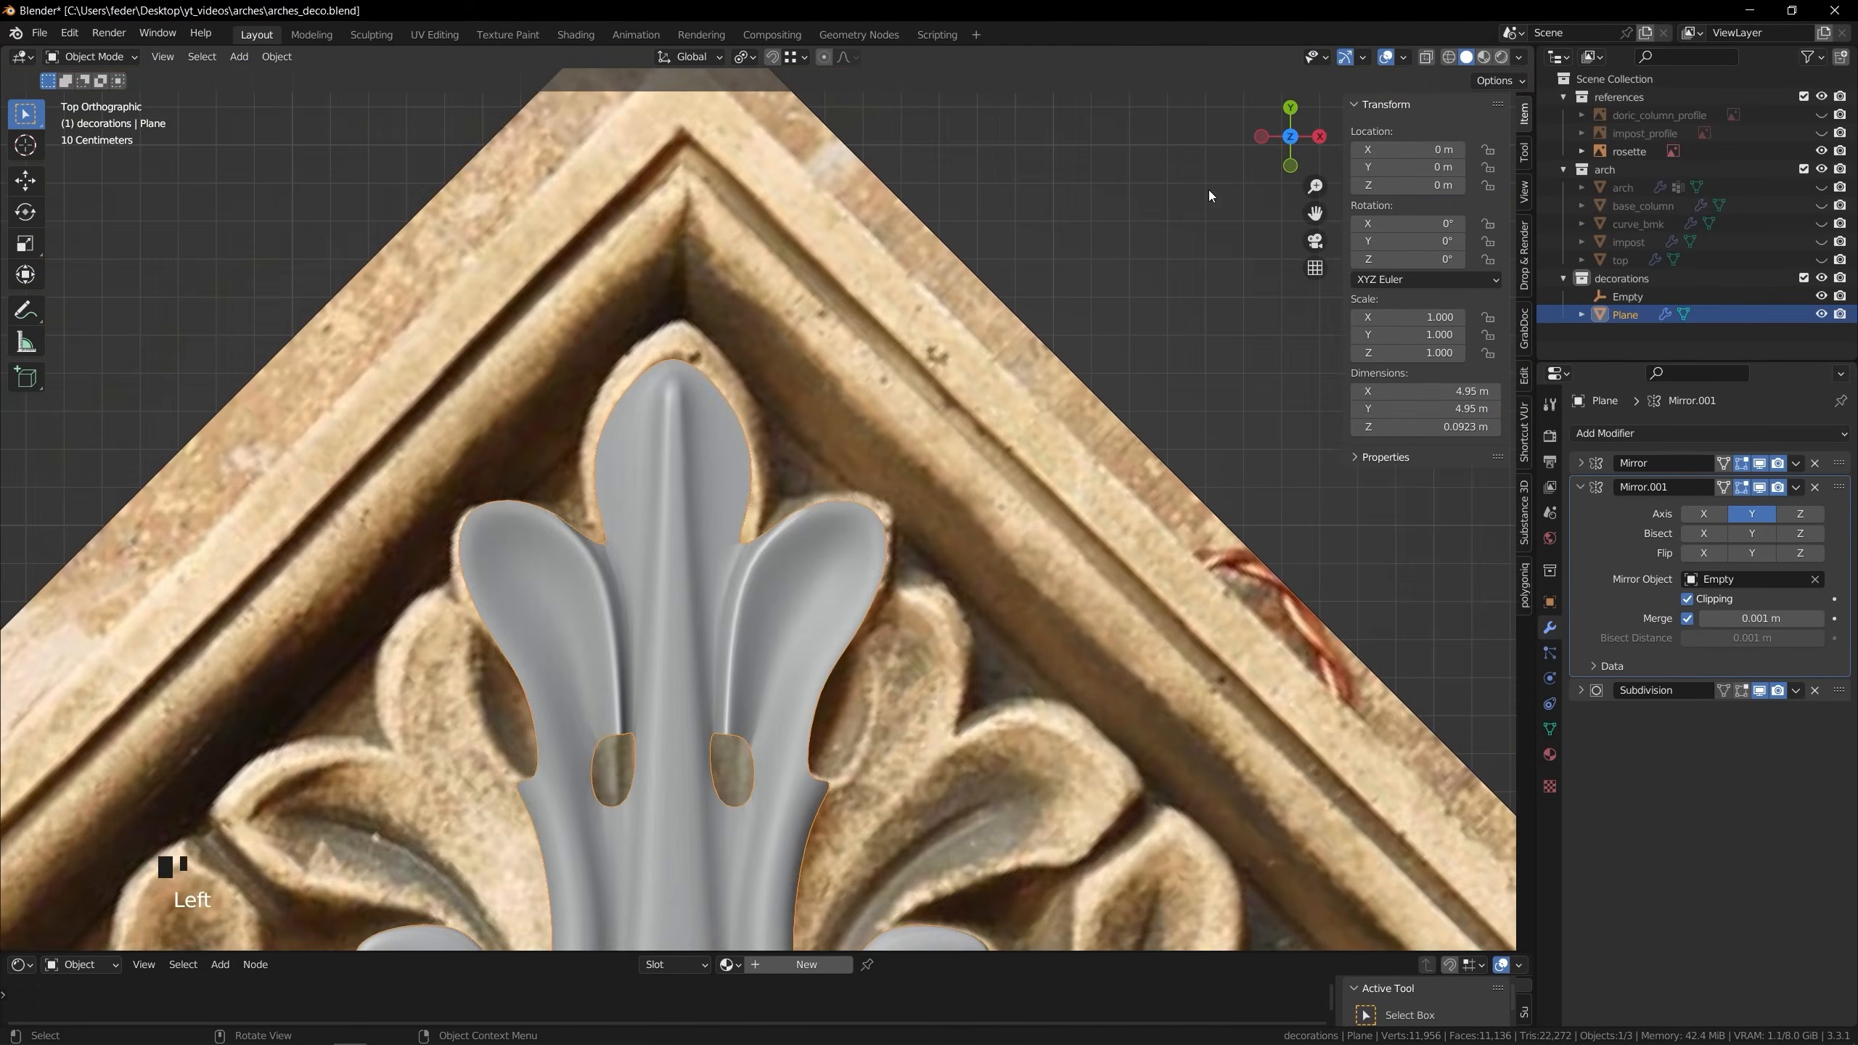
Extrude the central lobe's lower side edge to form a narrow rim beside the side lobe
{"action": "scroll", "coordinate": [784, 484], "scroll_direction": "up", "scroll_amount": 5}
{"action": "key", "text": "2"}
{"action": "left_click", "coordinate": [785, 484]}
{"action": "key", "text": "Tab"}
{"action": "scroll", "coordinate": [772, 732], "scroll_direction": "down", "scroll_amount": 5}
{"action": "key", "text": "Tab"}
{"action": "scroll", "coordinate": [805, 468], "scroll_direction": "up", "scroll_amount": 5}
{"action": "left_click", "coordinate": [812, 508]}
{"action": "key", "text": "e"}
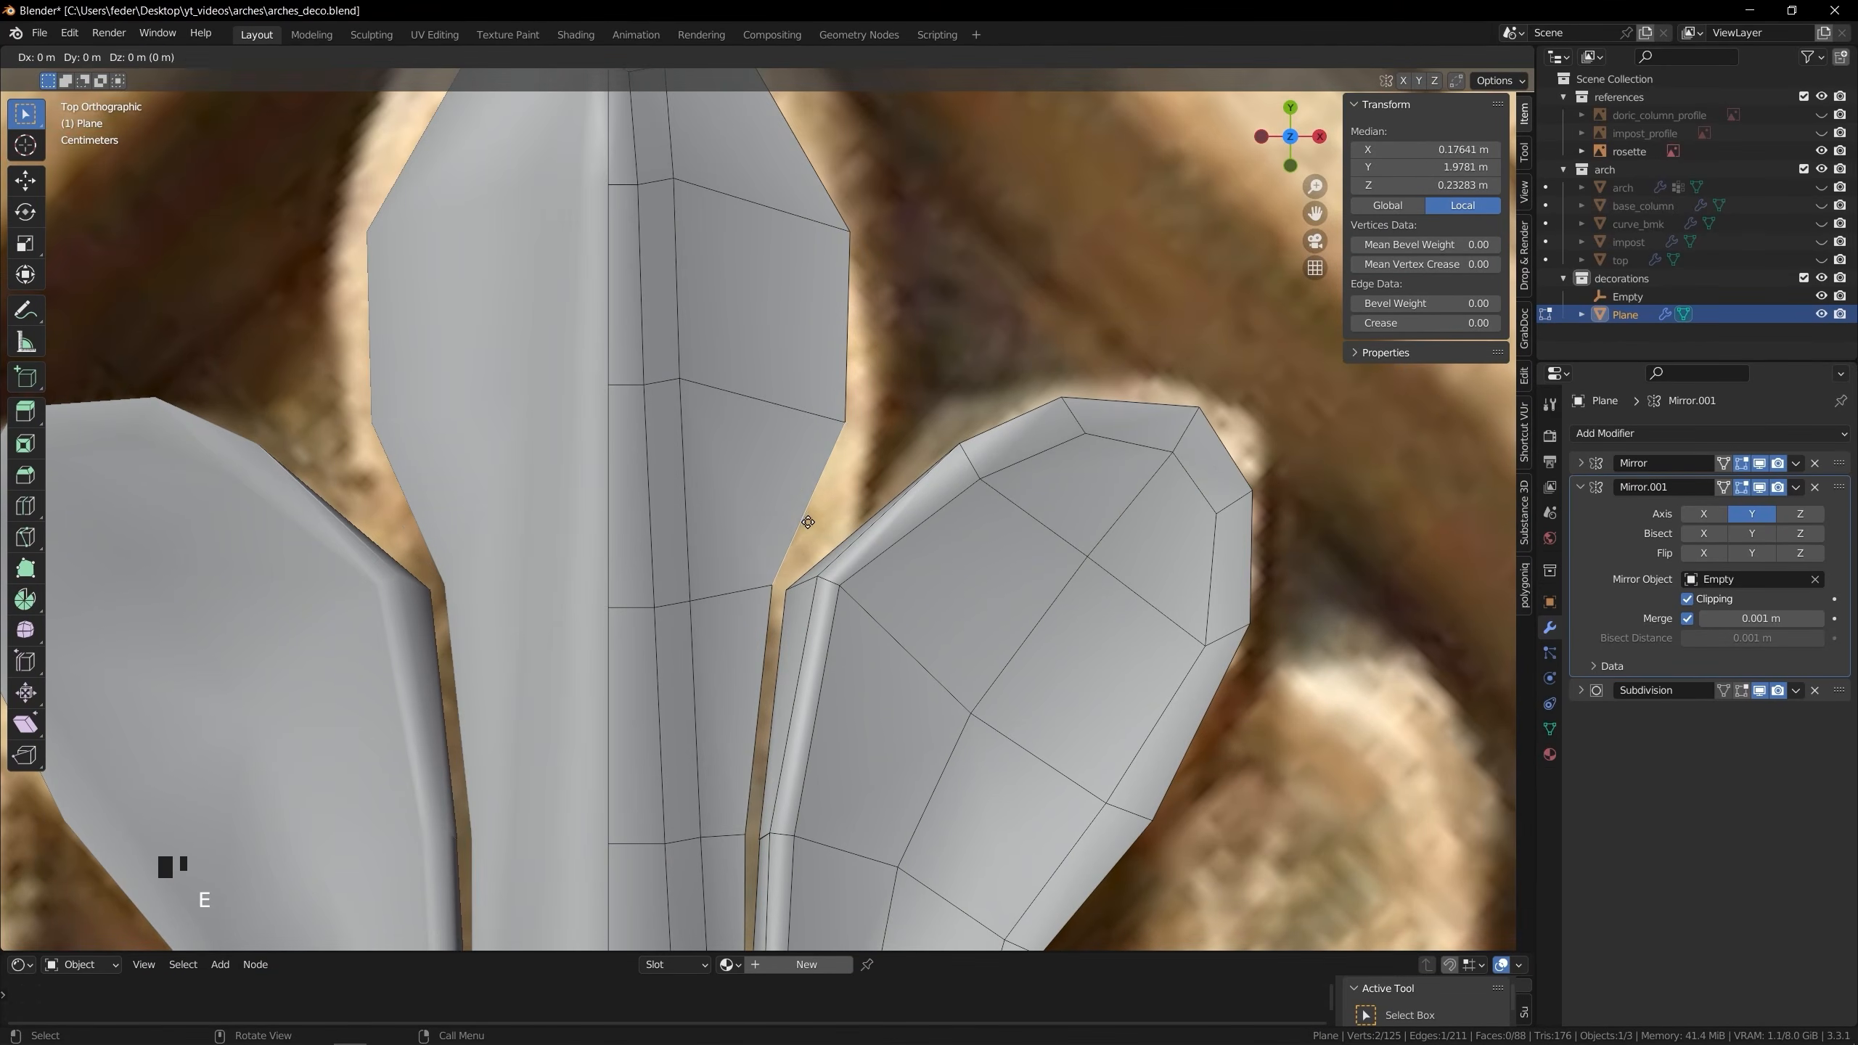
{"action": "left_click", "coordinate": [821, 512]}
{"action": "middle_click_drag", "start_coordinate": [821, 512], "coordinate": [863, 337]}
{"action": "left_click", "coordinate": [811, 432]}
{"action": "middle_click_drag", "start_coordinate": [811, 432], "coordinate": [901, 556]}
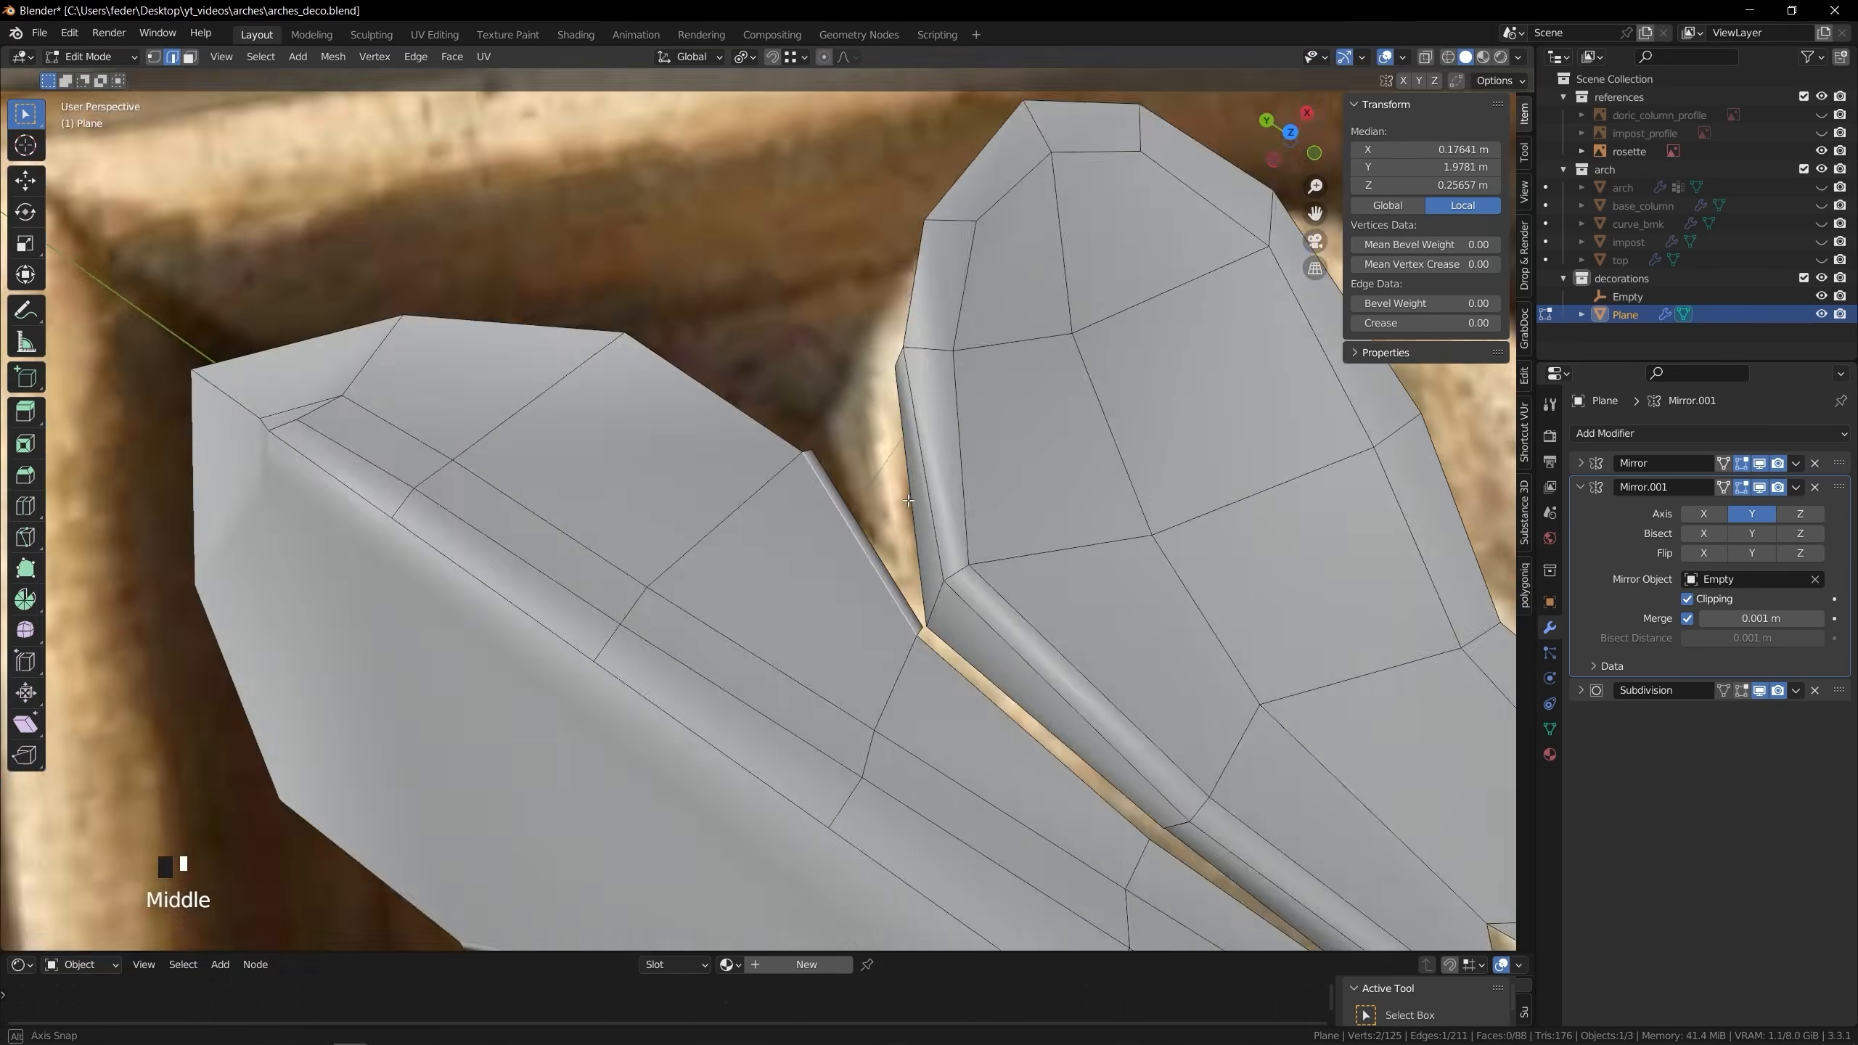
Adjust the rim's vertices where the central lobe meets the side lobe
{"action": "key", "text": "1"}
{"action": "scroll", "coordinate": [870, 484], "scroll_direction": "up", "scroll_amount": 4}
{"action": "scroll", "coordinate": [923, 467], "scroll_direction": "up", "scroll_amount": 3}
{"action": "middle_click_drag", "start_coordinate": [1141, 446], "coordinate": [827, 498]}
{"action": "key", "text": "Tab"}
{"action": "scroll", "coordinate": [923, 467], "scroll_direction": "down", "scroll_amount": 3}
{"action": "key", "text": "Tab"}
{"action": "scroll", "coordinate": [827, 498], "scroll_direction": "up", "scroll_amount": 3}
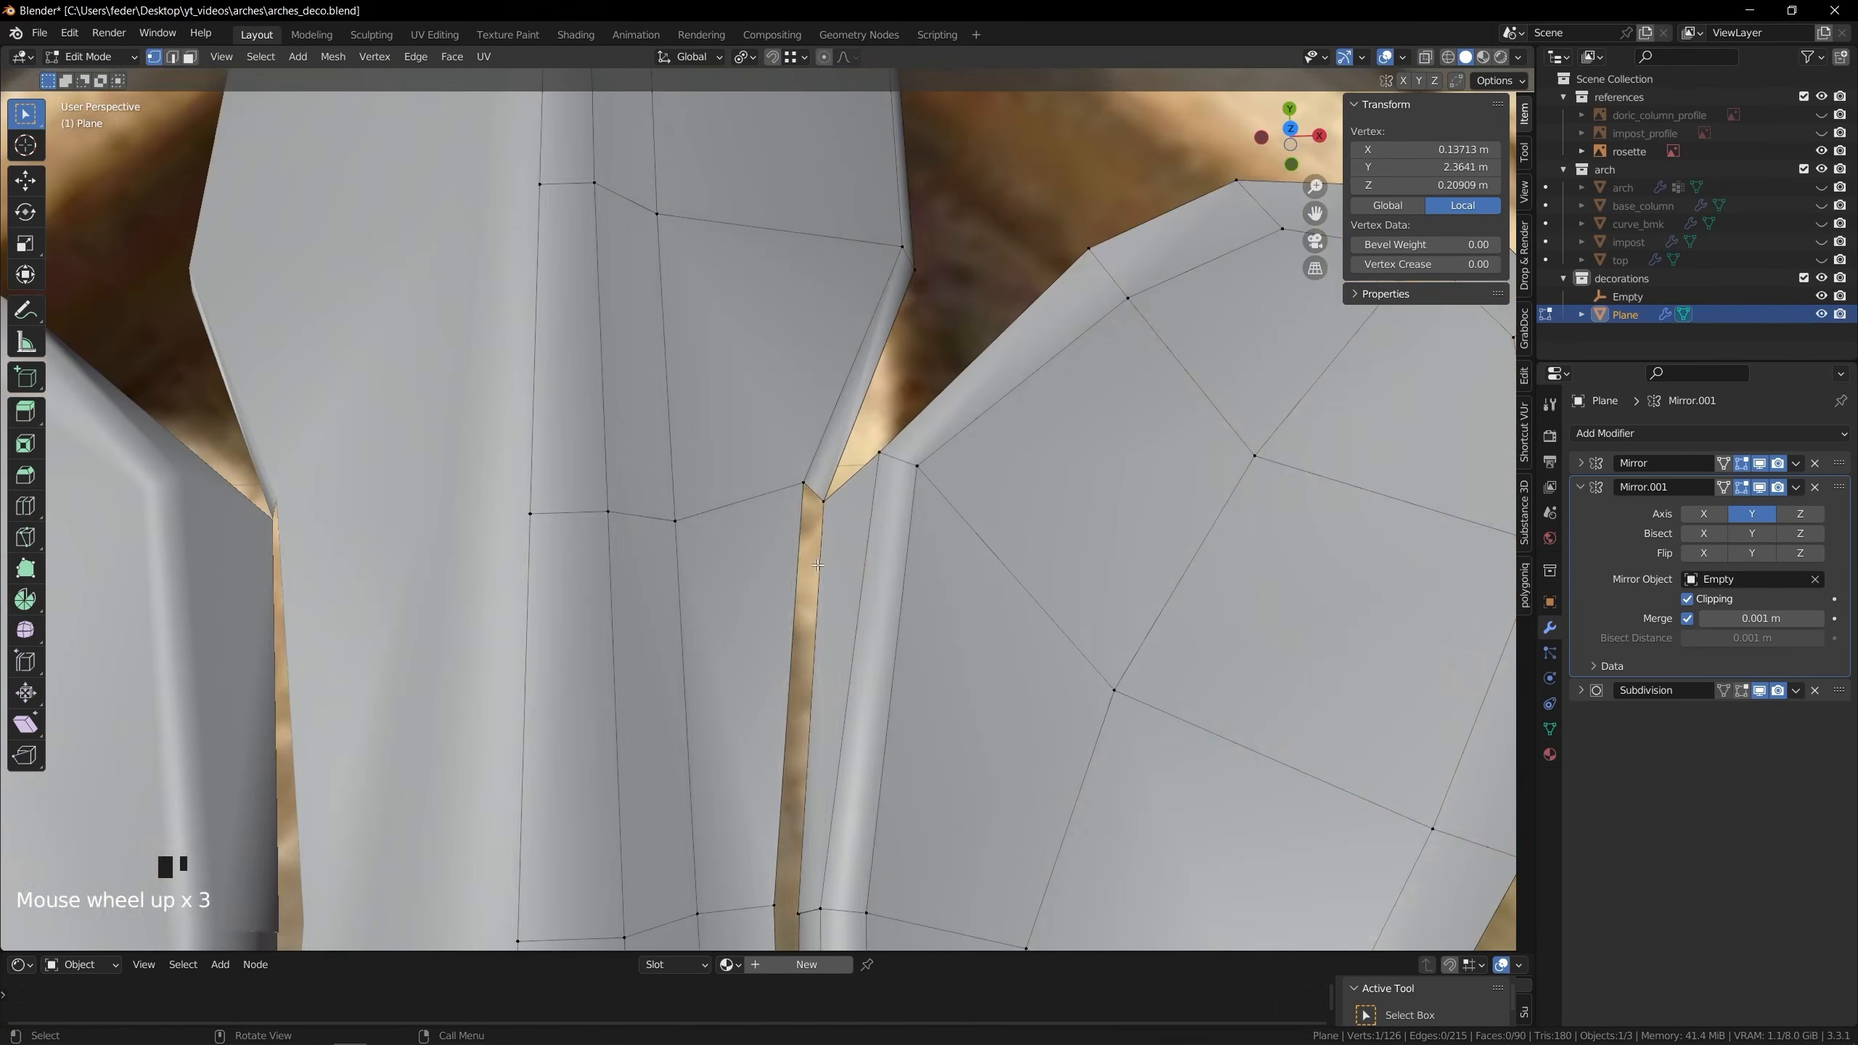
Select the edges along the narrow gap between the central lobe and the side lobe
{"action": "key", "text": "Tab"}
{"action": "middle_click_drag", "start_coordinate": [1024, 586], "coordinate": [1244, 385]}
{"action": "key", "text": "Tab"}
{"action": "key", "text": "2"}
{"action": "scroll", "coordinate": [819, 520], "scroll_direction": "up", "scroll_amount": 4}
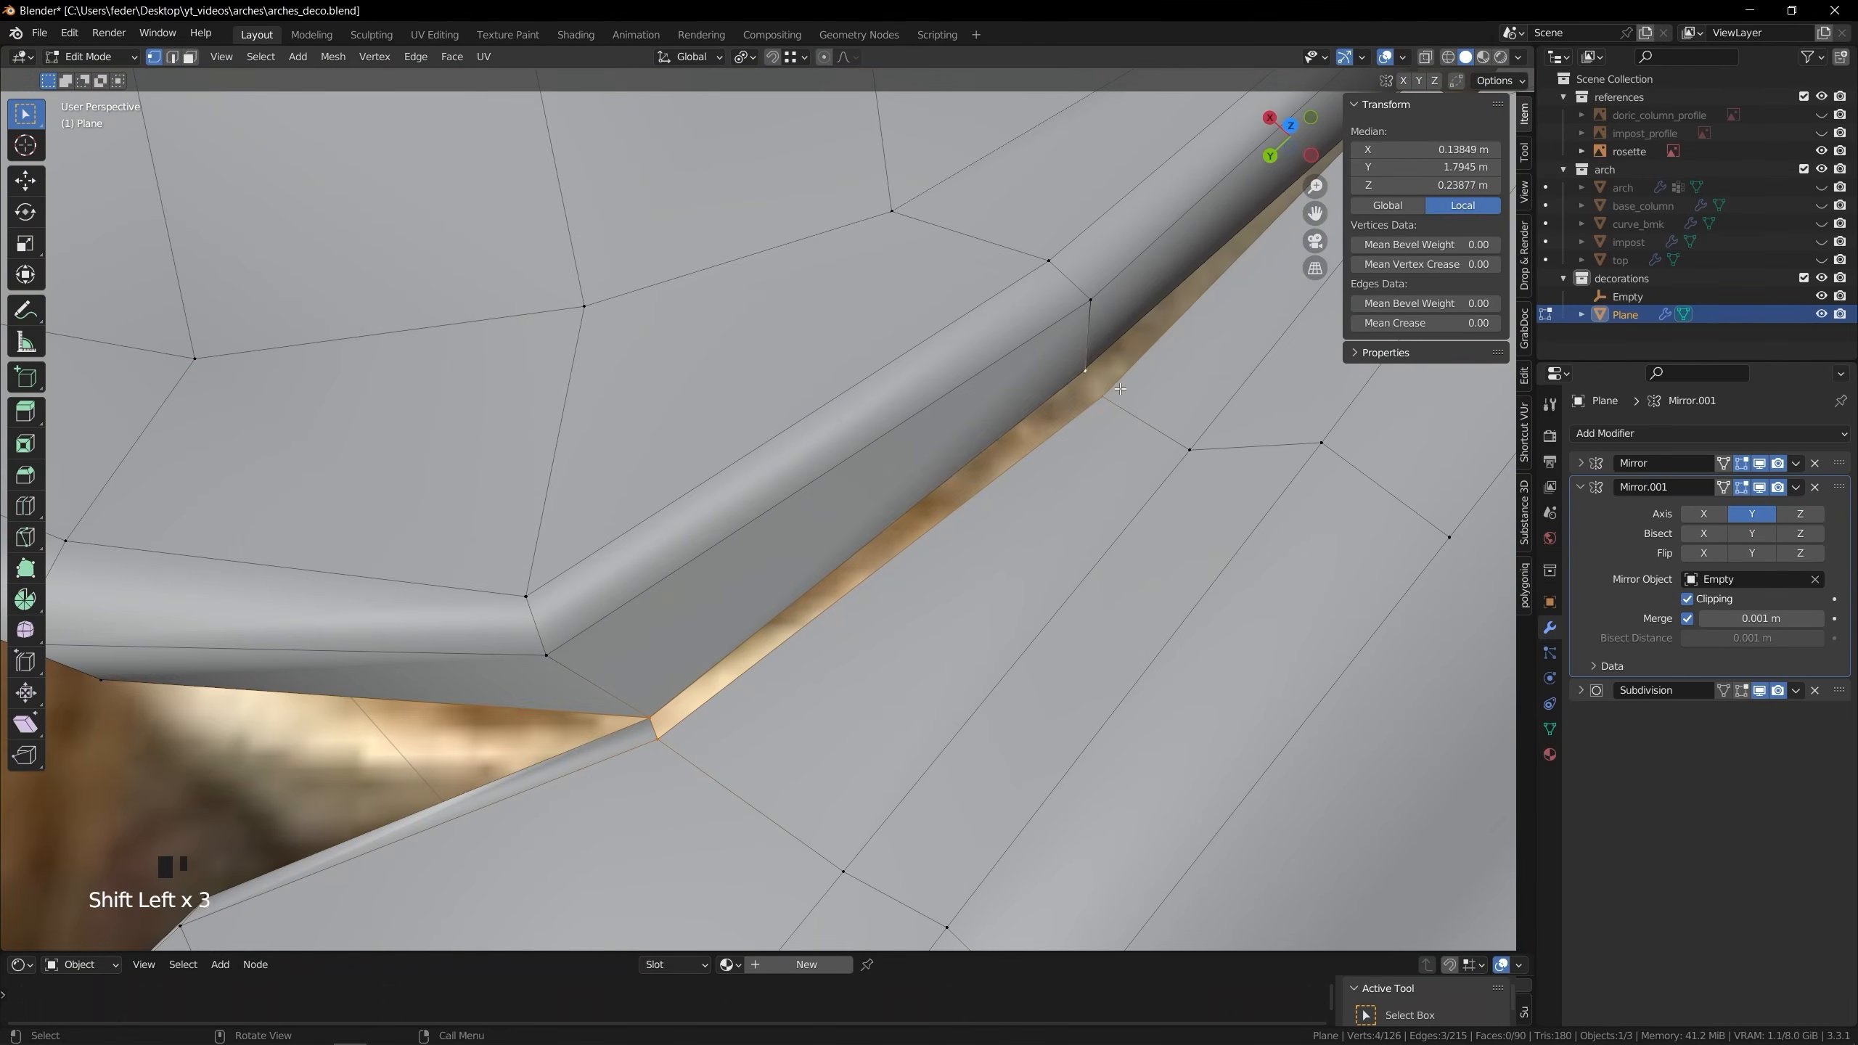
{"action": "key", "text": "Tab"}
{"action": "scroll", "coordinate": [951, 512], "scroll_direction": "down", "scroll_amount": 5}
Rip the edge between the leaf's side lobe and the neighbouring curled lobe to open a narrow gap
{"action": "key", "text": "Tab"}
{"action": "scroll", "coordinate": [805, 586], "scroll_direction": "up", "scroll_amount": 4}
{"action": "middle_click_drag", "start_coordinate": [786, 631], "coordinate": [903, 644]}
{"action": "left_click", "coordinate": [909, 665]}
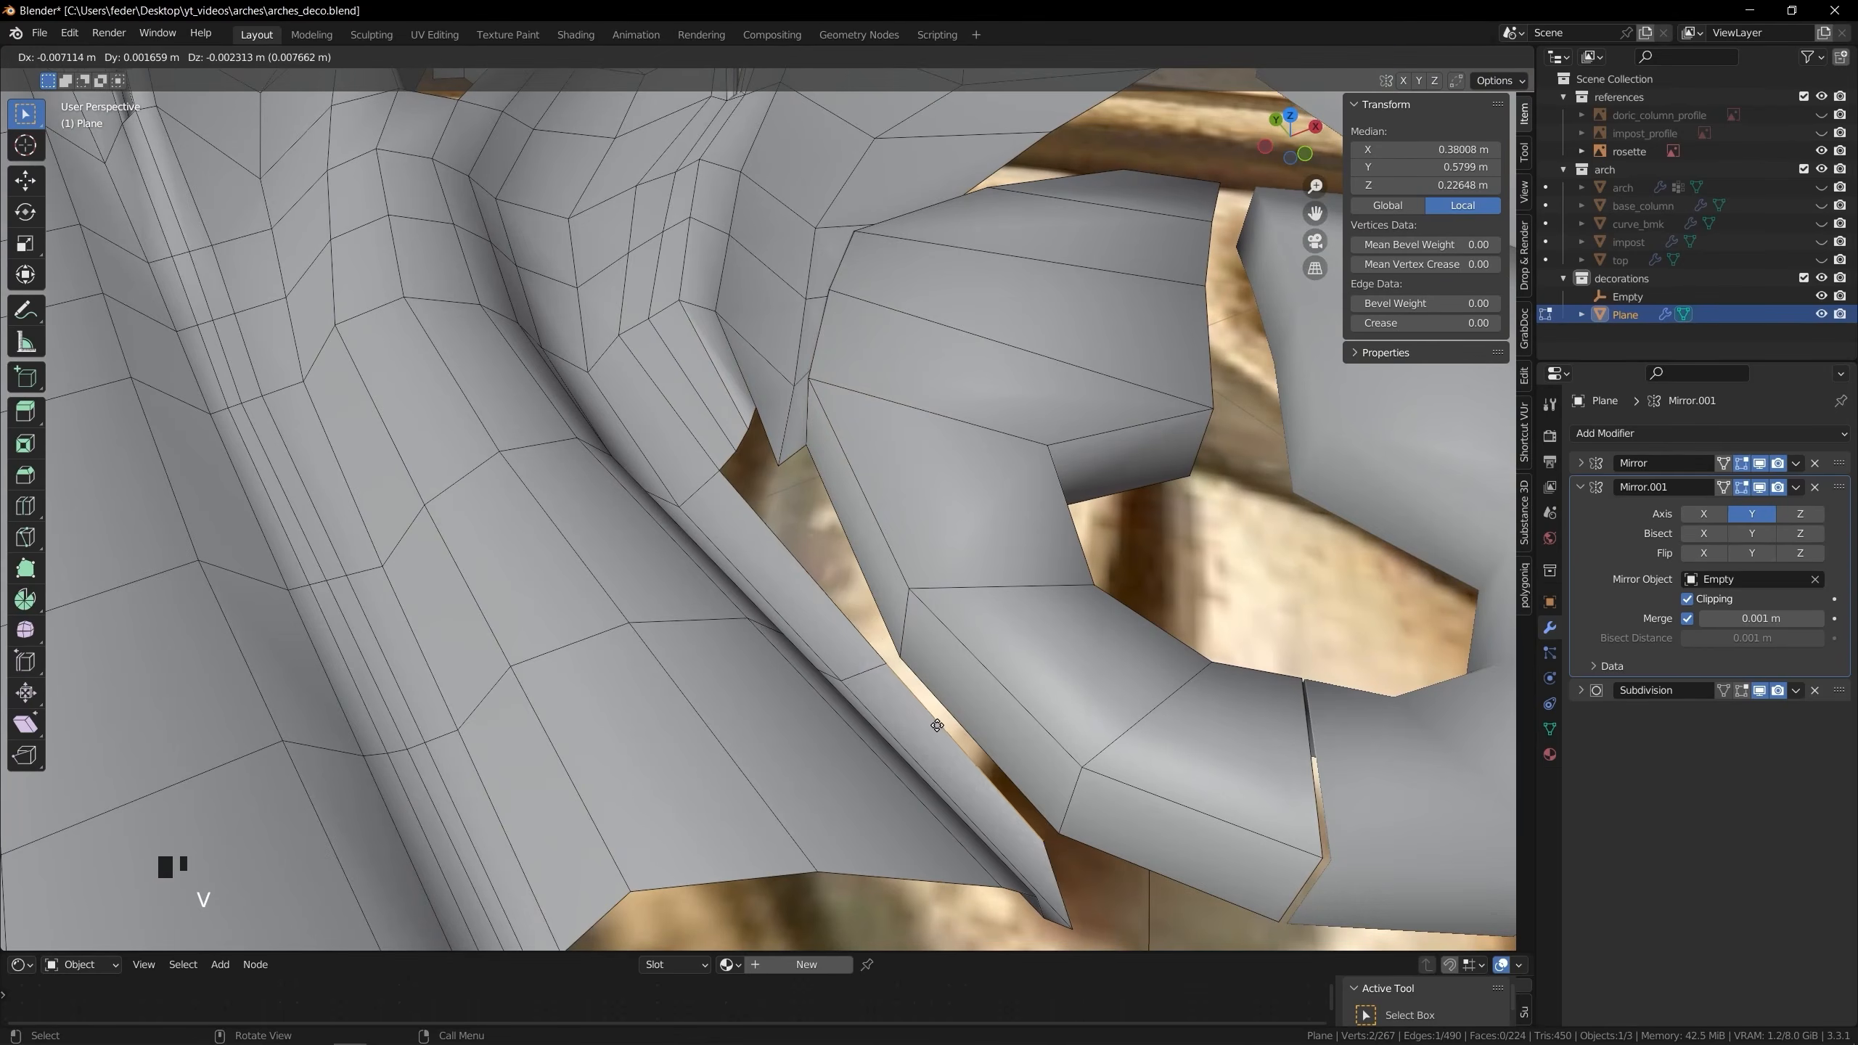
{"action": "left_click", "coordinate": [937, 725]}
Reposition the lobe's vertices beside the ripped gap and save the file
{"action": "key", "text": "1"}
{"action": "key", "text": "g"}
{"action": "left_click", "coordinate": [871, 541]}
{"action": "key", "text": "Tab"}
{"action": "key", "text": "ctrl+s"}
{"action": "key", "text": "Tab"}
Adjust the individual vertices around the curled lobe and its gap to refine the leaf outline
{"action": "mouse_move", "coordinate": [849, 527]}
{"action": "middle_mouse_down"}
{"action": "mouse_move", "coordinate": [754, 549]}
{"action": "mouse_move", "coordinate": [841, 454]}
{"action": "mouse_move", "coordinate": [761, 483]}
{"action": "mouse_move", "coordinate": [736, 430]}
{"action": "mouse_move", "coordinate": [791, 498]}
{"action": "mouse_move", "coordinate": [775, 556]}
{"action": "mouse_move", "coordinate": [841, 512]}
{"action": "middle_mouse_up"}
{"action": "scroll", "coordinate": [768, 538], "scroll_direction": "up", "scroll_amount": 4}
{"action": "key", "text": "3"}
{"action": "key", "text": "1"}
{"action": "scroll", "coordinate": [735, 430], "scroll_direction": "down", "scroll_amount": 5}
{"action": "left_click", "coordinate": [760, 556]}
{"action": "key", "text": "g"}
{"action": "left_click", "coordinate": [761, 549]}
{"action": "key", "text": "g"}
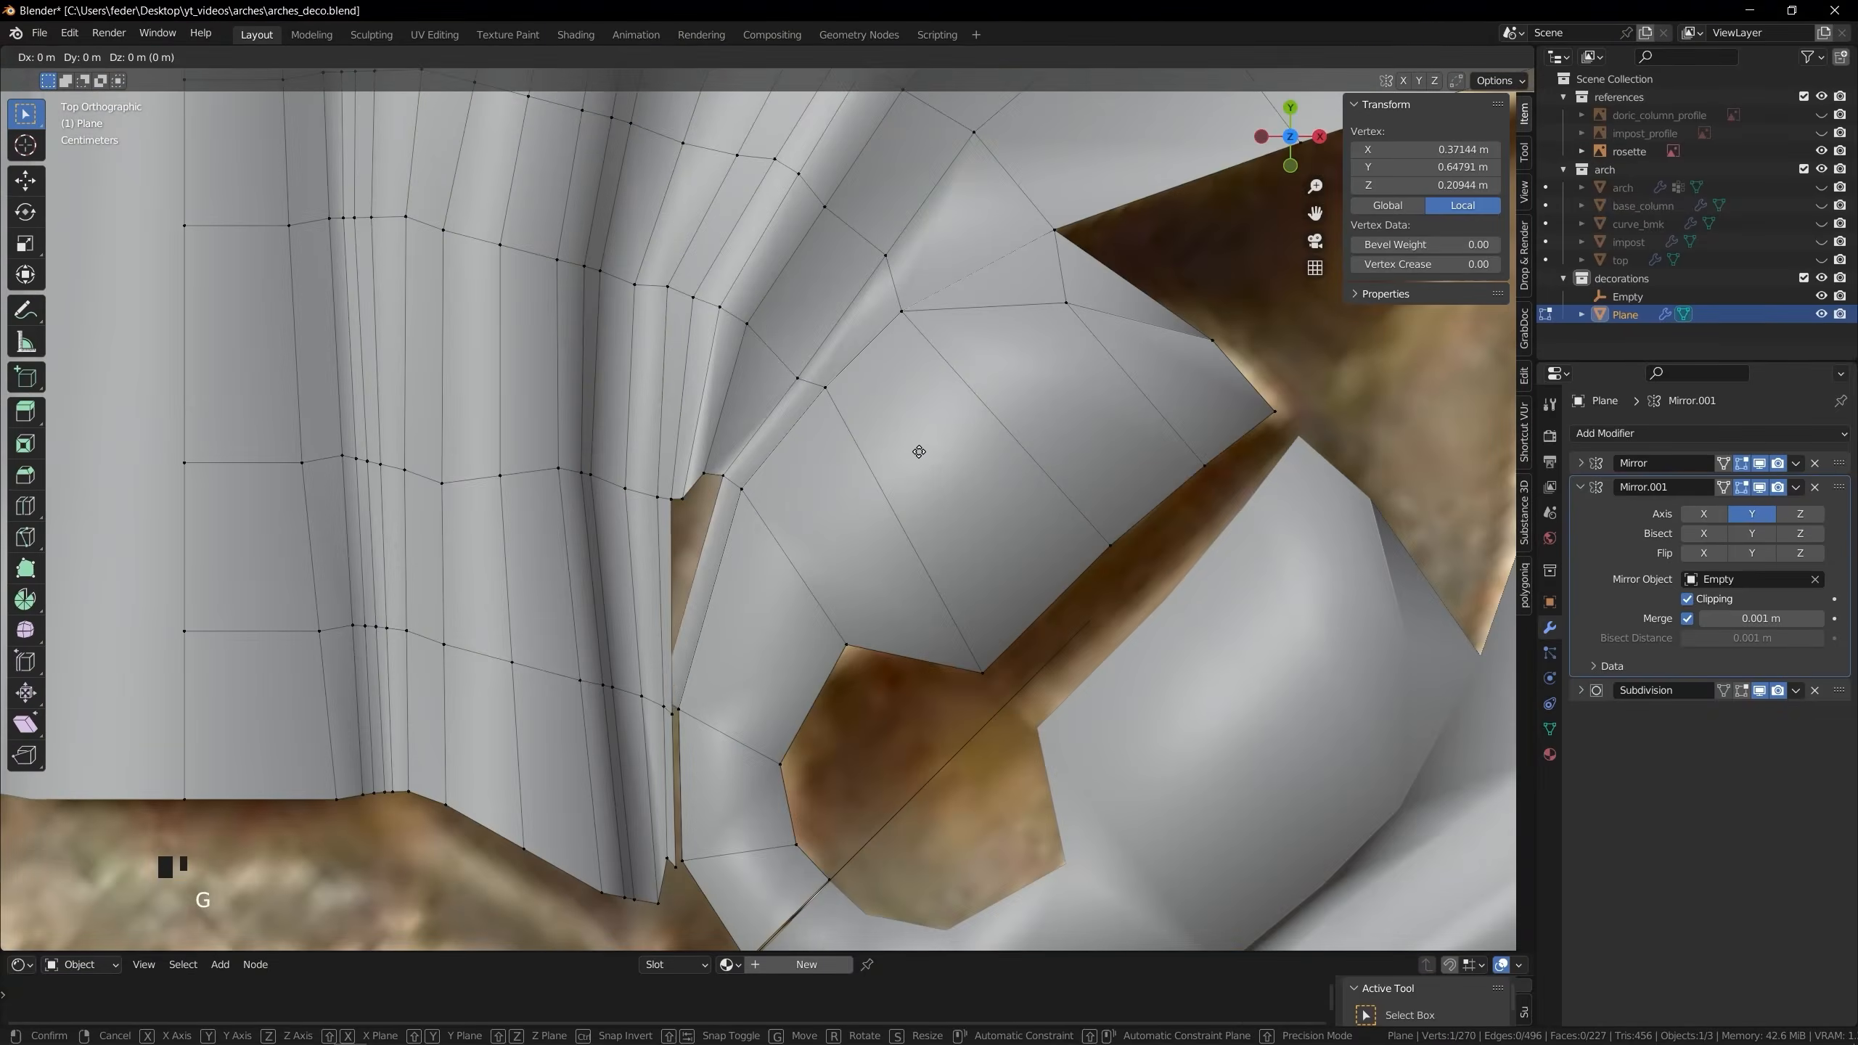
{"action": "middle_click_drag", "start_coordinate": [877, 468], "coordinate": [839, 456]}
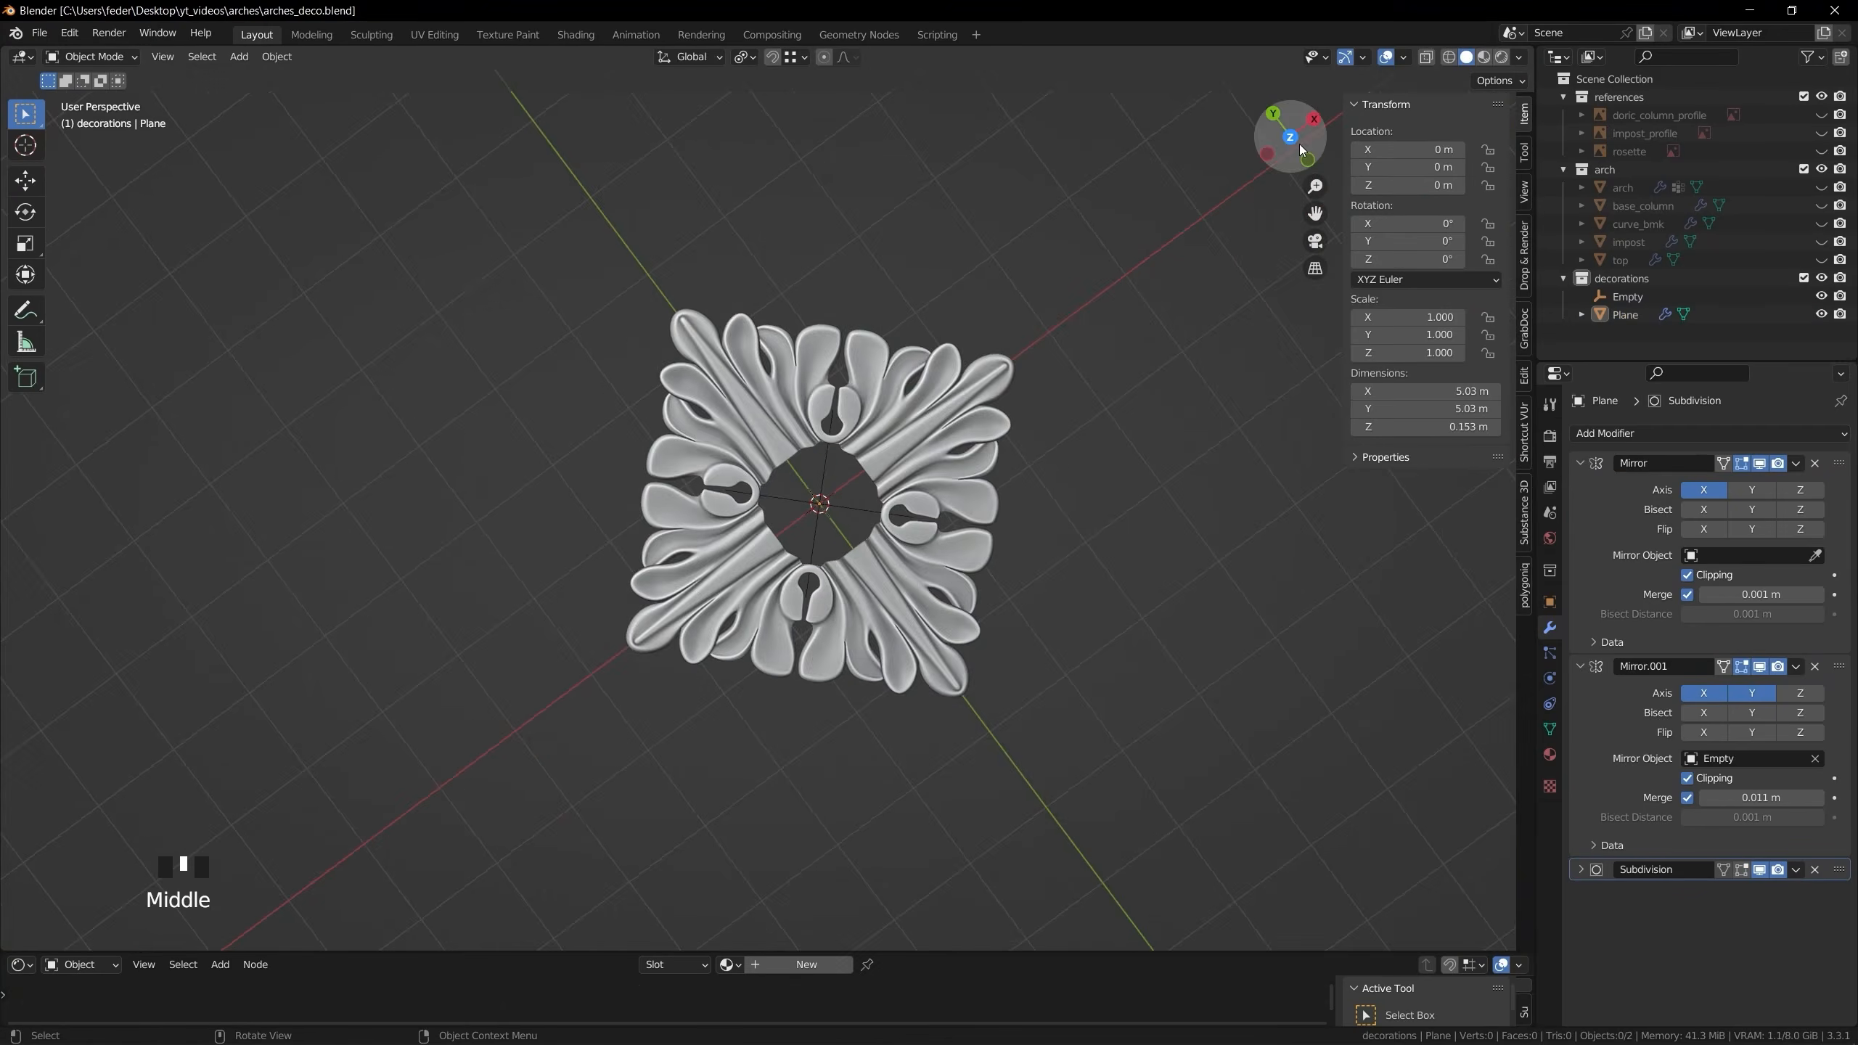
Apply the rosette's first Mirror modifier and reposition the selected mesh vertices
{"action": "left_click", "coordinate": [1796, 463]}
{"action": "left_click", "coordinate": [1720, 484]}
{"action": "key", "text": "Tab"}
{"action": "key", "text": "g"}
{"action": "left_click", "coordinate": [820, 453]}
{"action": "key", "text": "Tab"}
Raise the rosette's central part along Z so that the leaves slope down towards the outer tips
{"action": "scroll", "coordinate": [805, 512], "scroll_direction": "up", "scroll_amount": 5}
{"action": "key", "text": "Tab"}
{"action": "scroll", "coordinate": [823, 476], "scroll_direction": "down", "scroll_amount": 2}
{"action": "key", "text": "g"}
{"action": "key", "text": "z"}
{"action": "left_click", "coordinate": [825, 515]}
{"action": "key", "text": "Tab"}
{"action": "key", "text": "Tab"}
Add a sphere at the rosette's centre and delete the faces of its lower half to leave a dome
{"action": "key", "text": "shift+a"}
{"action": "left_click", "coordinate": [670, 499]}
{"action": "key", "text": "3"}
{"action": "key", "text": "x"}
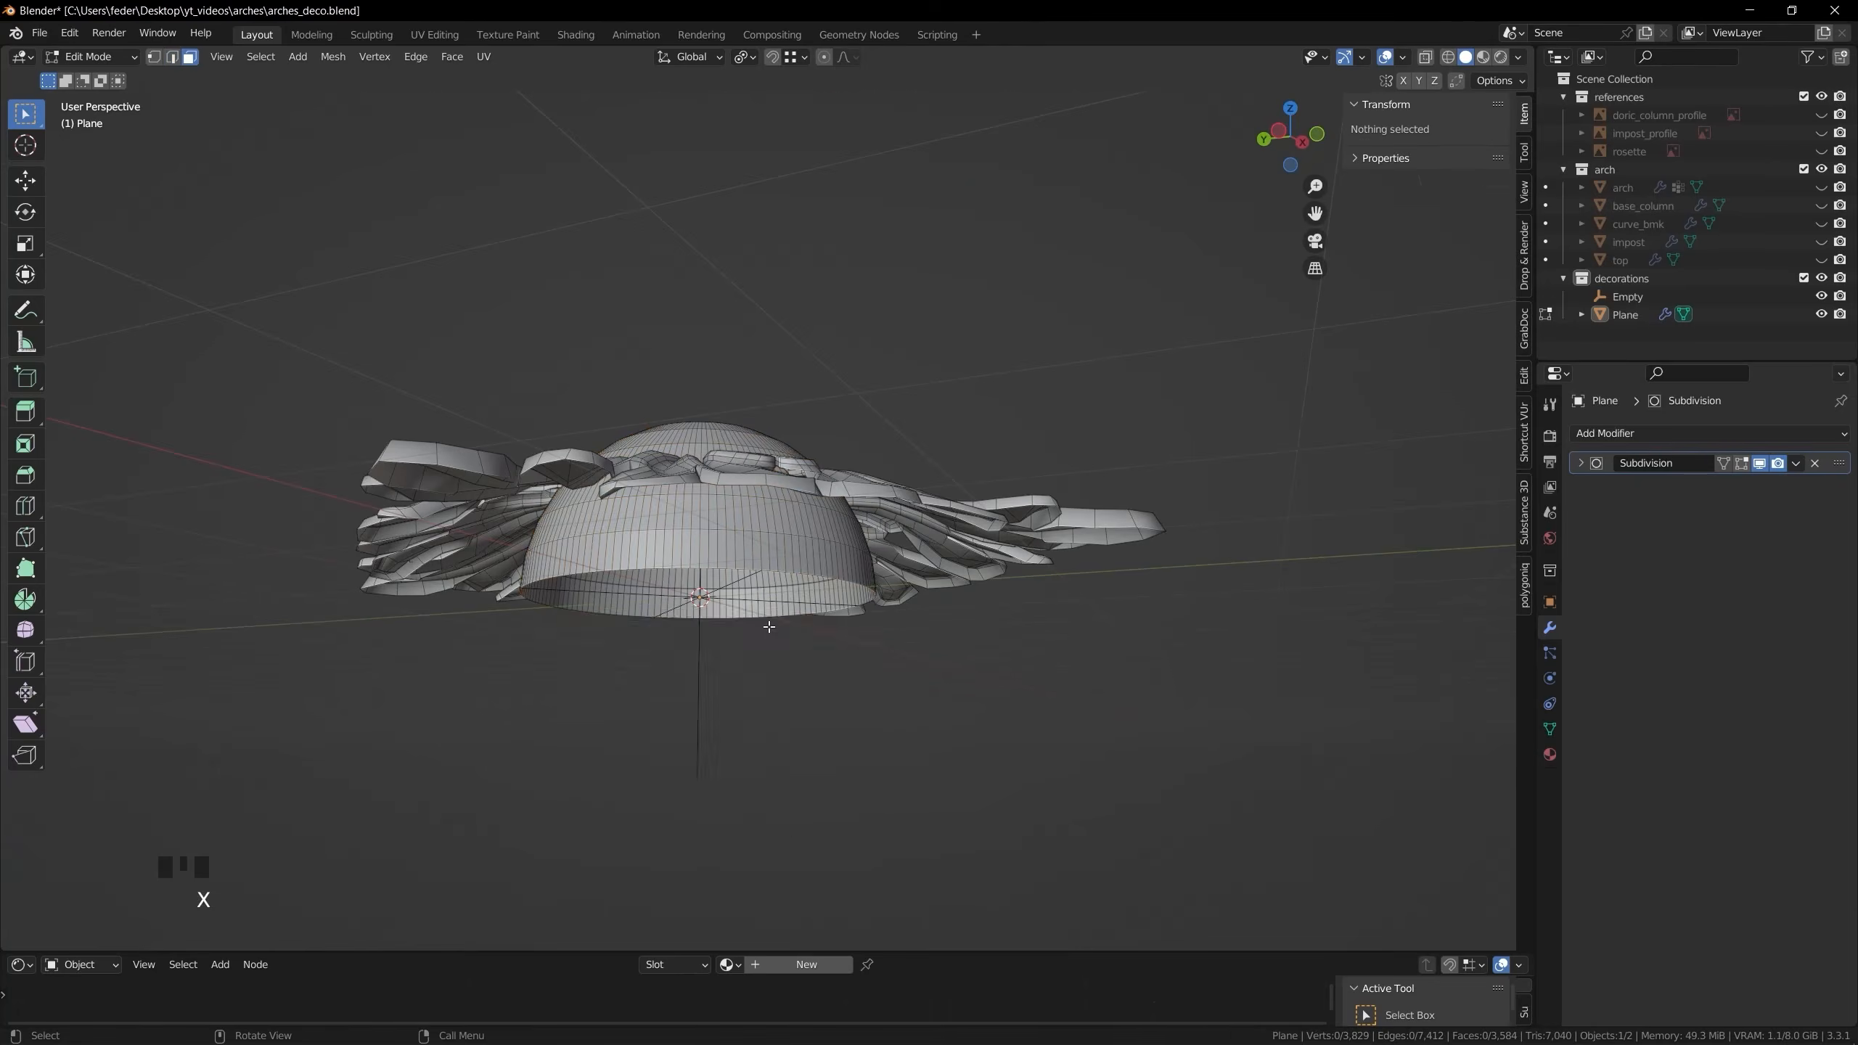
Scale the central dome and move it along Z to sit in the rosette's round opening
{"action": "middle_click_drag", "start_coordinate": [769, 627], "coordinate": [776, 696]}
{"action": "scroll", "coordinate": [775, 622], "scroll_direction": "up", "scroll_amount": 4}
{"action": "key", "text": "l"}
{"action": "key", "text": "s"}
{"action": "left_click", "coordinate": [819, 582]}
{"action": "key", "text": "g"}
{"action": "key", "text": "z"}
{"action": "left_click", "coordinate": [823, 536]}
Try to bridge the dome's bottom edge loop with the leaves' inner edge loop
{"action": "key", "text": "2"}
{"action": "key", "text": "ctrl+e"}
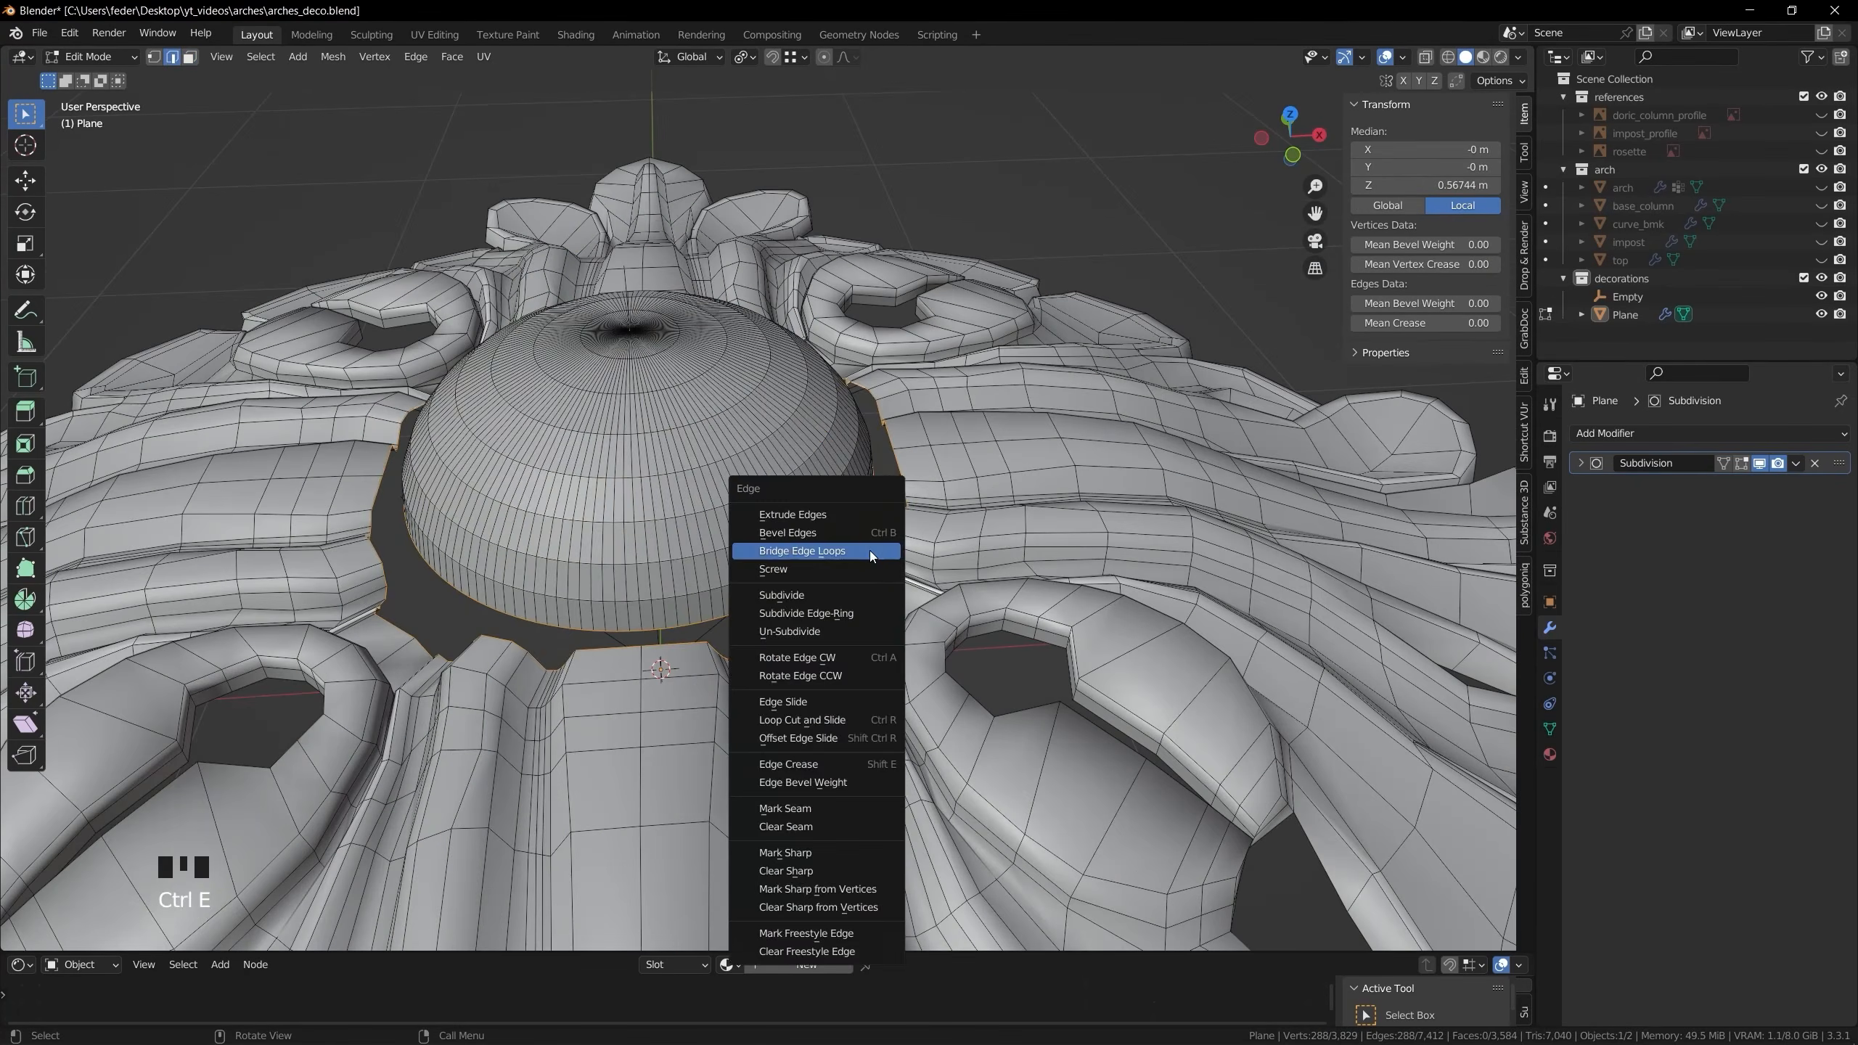
{"action": "left_click", "coordinate": [872, 552]}
{"action": "key", "text": "Tab"}
{"action": "middle_click_drag", "start_coordinate": [871, 552], "coordinate": [932, 546]}
{"action": "key", "text": "ctrl+z"}
{"action": "key", "text": "ctrl+z"}
Scale up the dome to fill more of the central opening and select its bottom edge loop
{"action": "key", "text": "l"}
{"action": "key", "text": "KP_7"}
{"action": "key", "text": "s"}
{"action": "middle_click_drag", "start_coordinate": [1083, 629], "coordinate": [871, 468]}
{"action": "left_click", "coordinate": [622, 699], "text": "alt"}
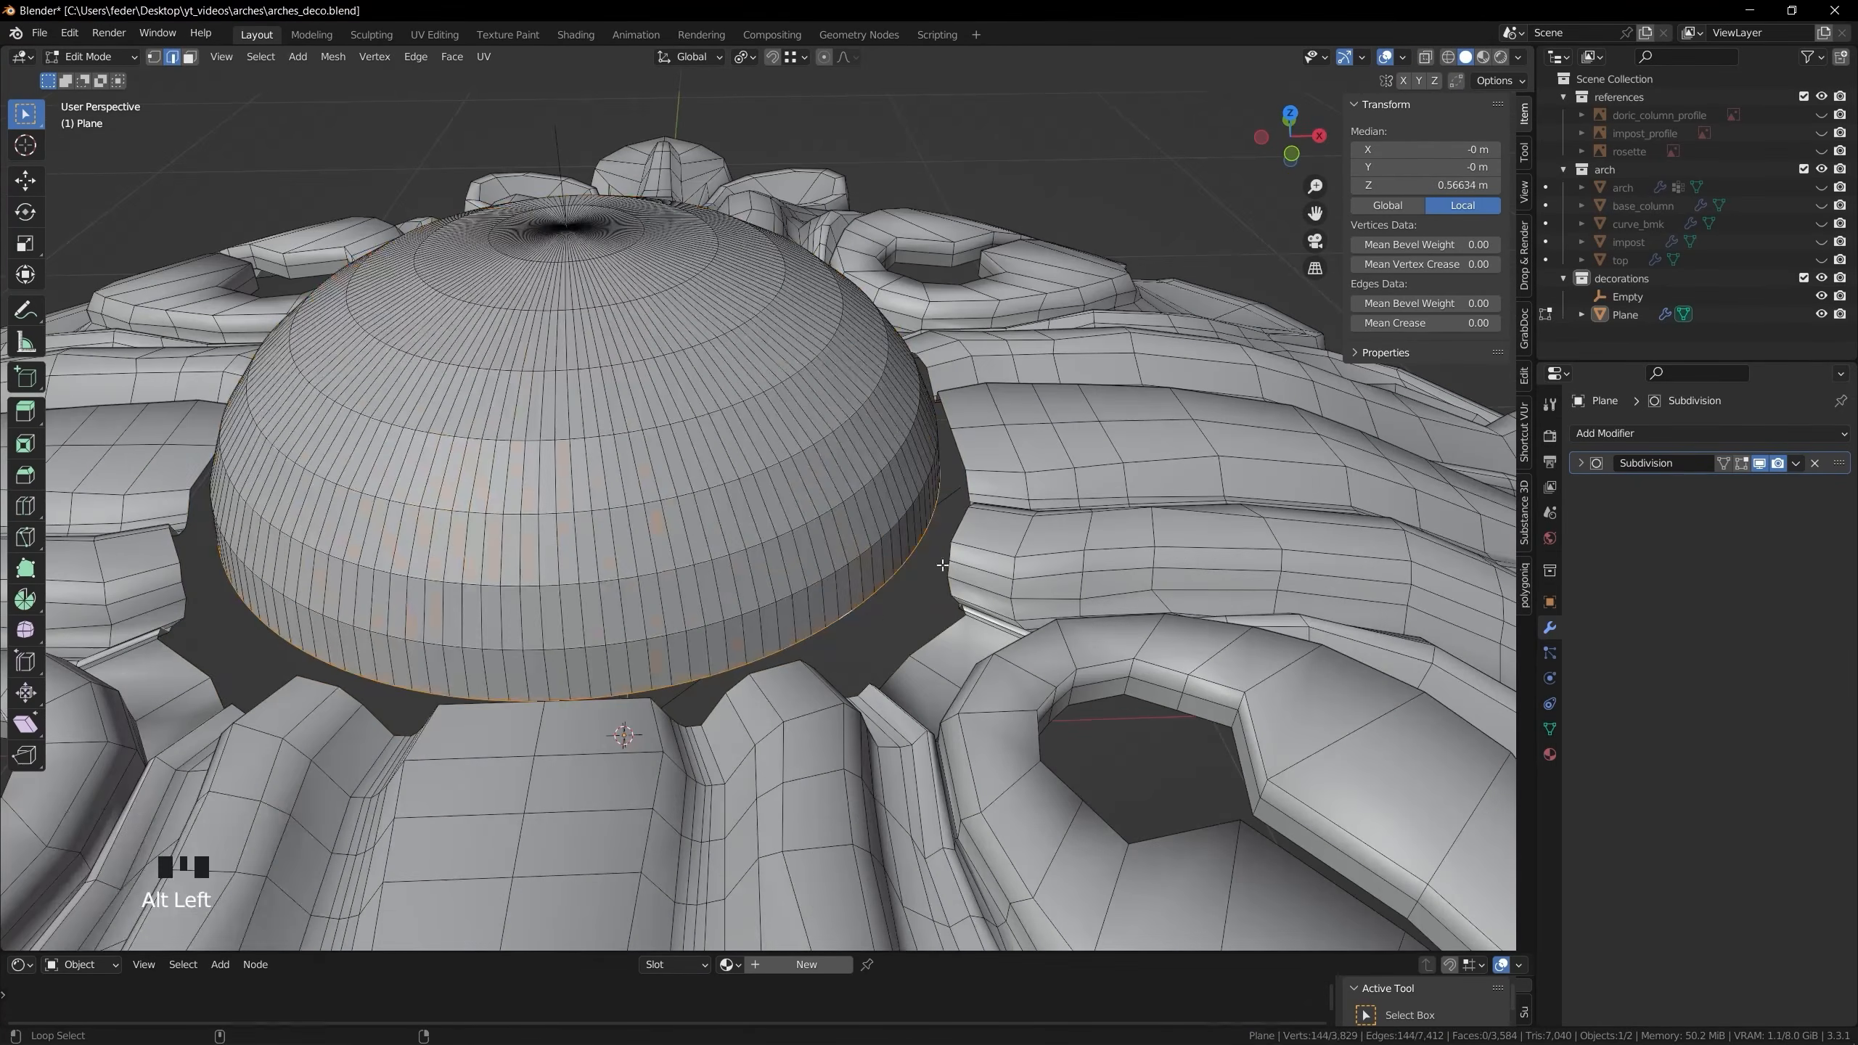
Duplicate the rosette object as a backup copy
{"action": "key", "text": "Tab"}
{"action": "left_click", "coordinate": [825, 485]}
{"action": "scroll", "coordinate": [1065, 669], "scroll_direction": "down", "scroll_amount": 6}
{"action": "key", "text": "shift+d"}
{"action": "scroll", "coordinate": [855, 649], "scroll_direction": "up", "scroll_amount": 3}
Select the dome's lower edge loop to examine it from underneath, and save the file
{"action": "key", "text": "Tab"}
{"action": "left_click", "coordinate": [870, 468], "text": "alt"}
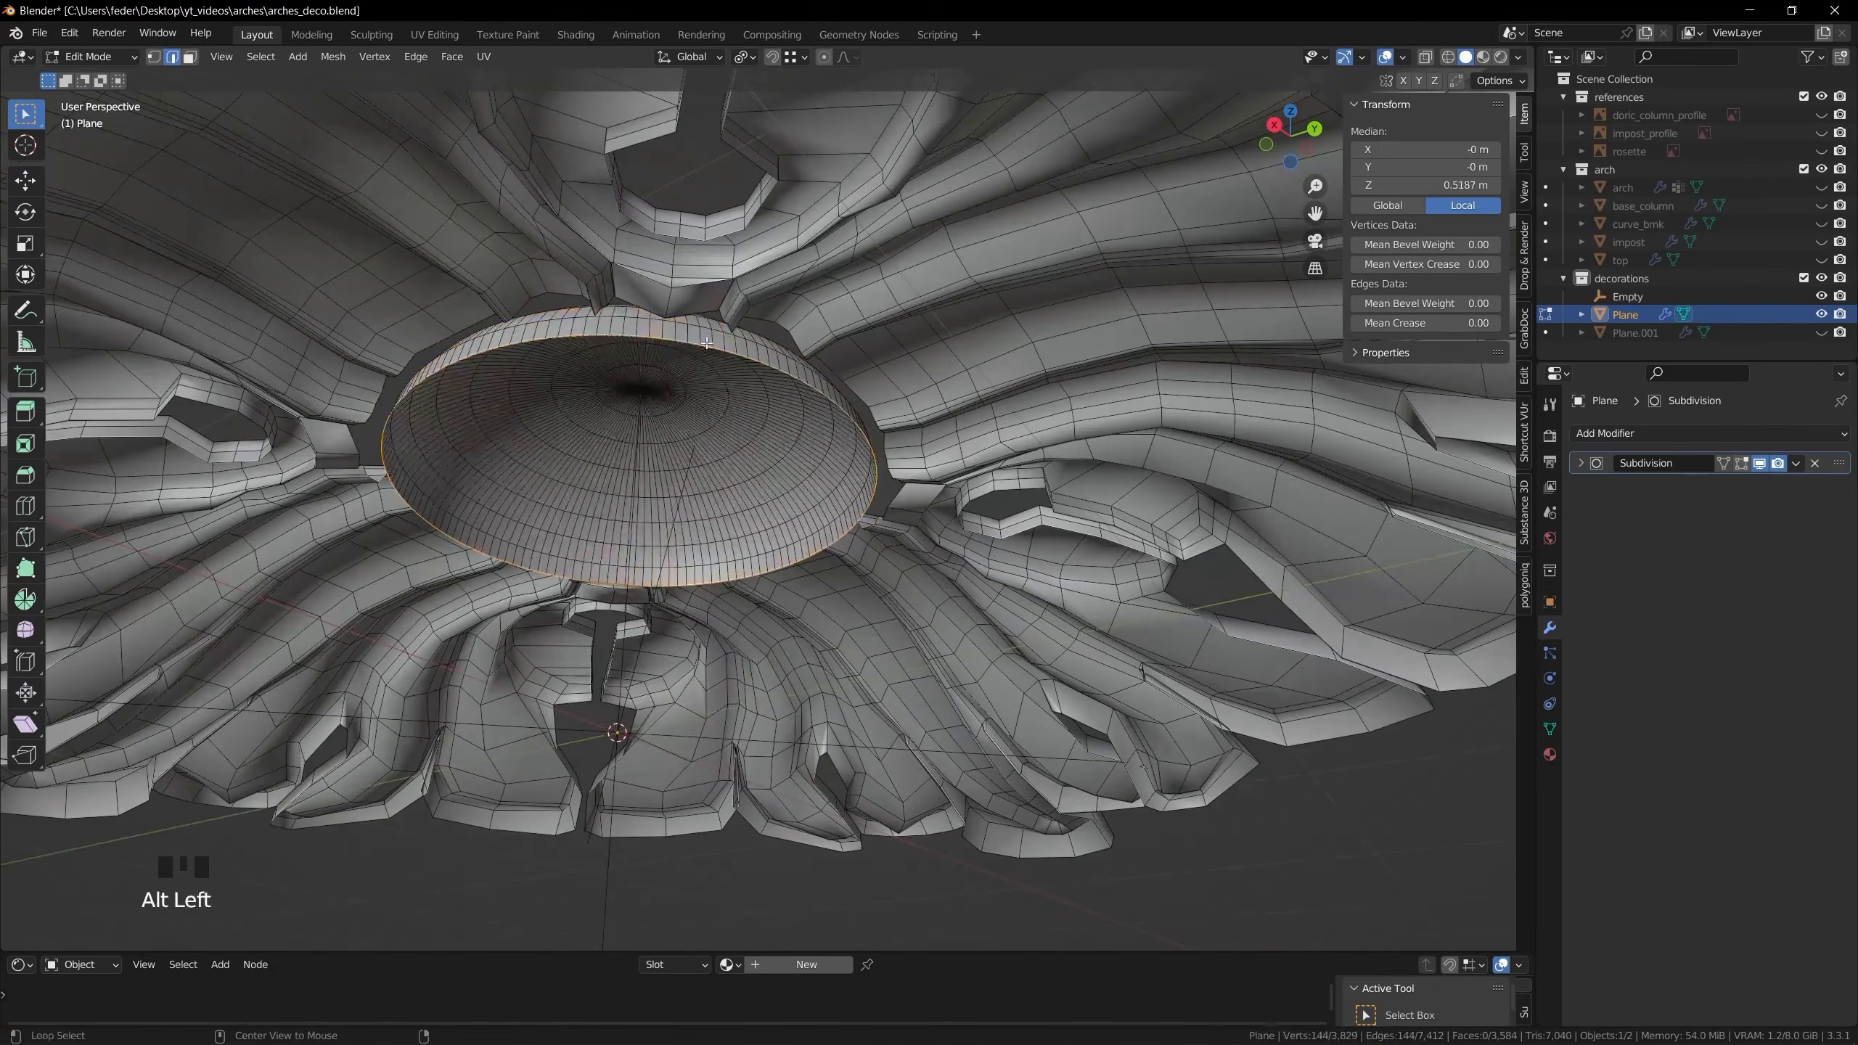
{"action": "key", "text": "Tab"}
{"action": "scroll", "coordinate": [659, 365], "scroll_direction": "down", "scroll_amount": 3}
{"action": "left_click", "coordinate": [1045, 627]}
{"action": "middle_click_drag", "start_coordinate": [659, 365], "coordinate": [949, 570]}
{"action": "key", "text": "ctrl+s"}
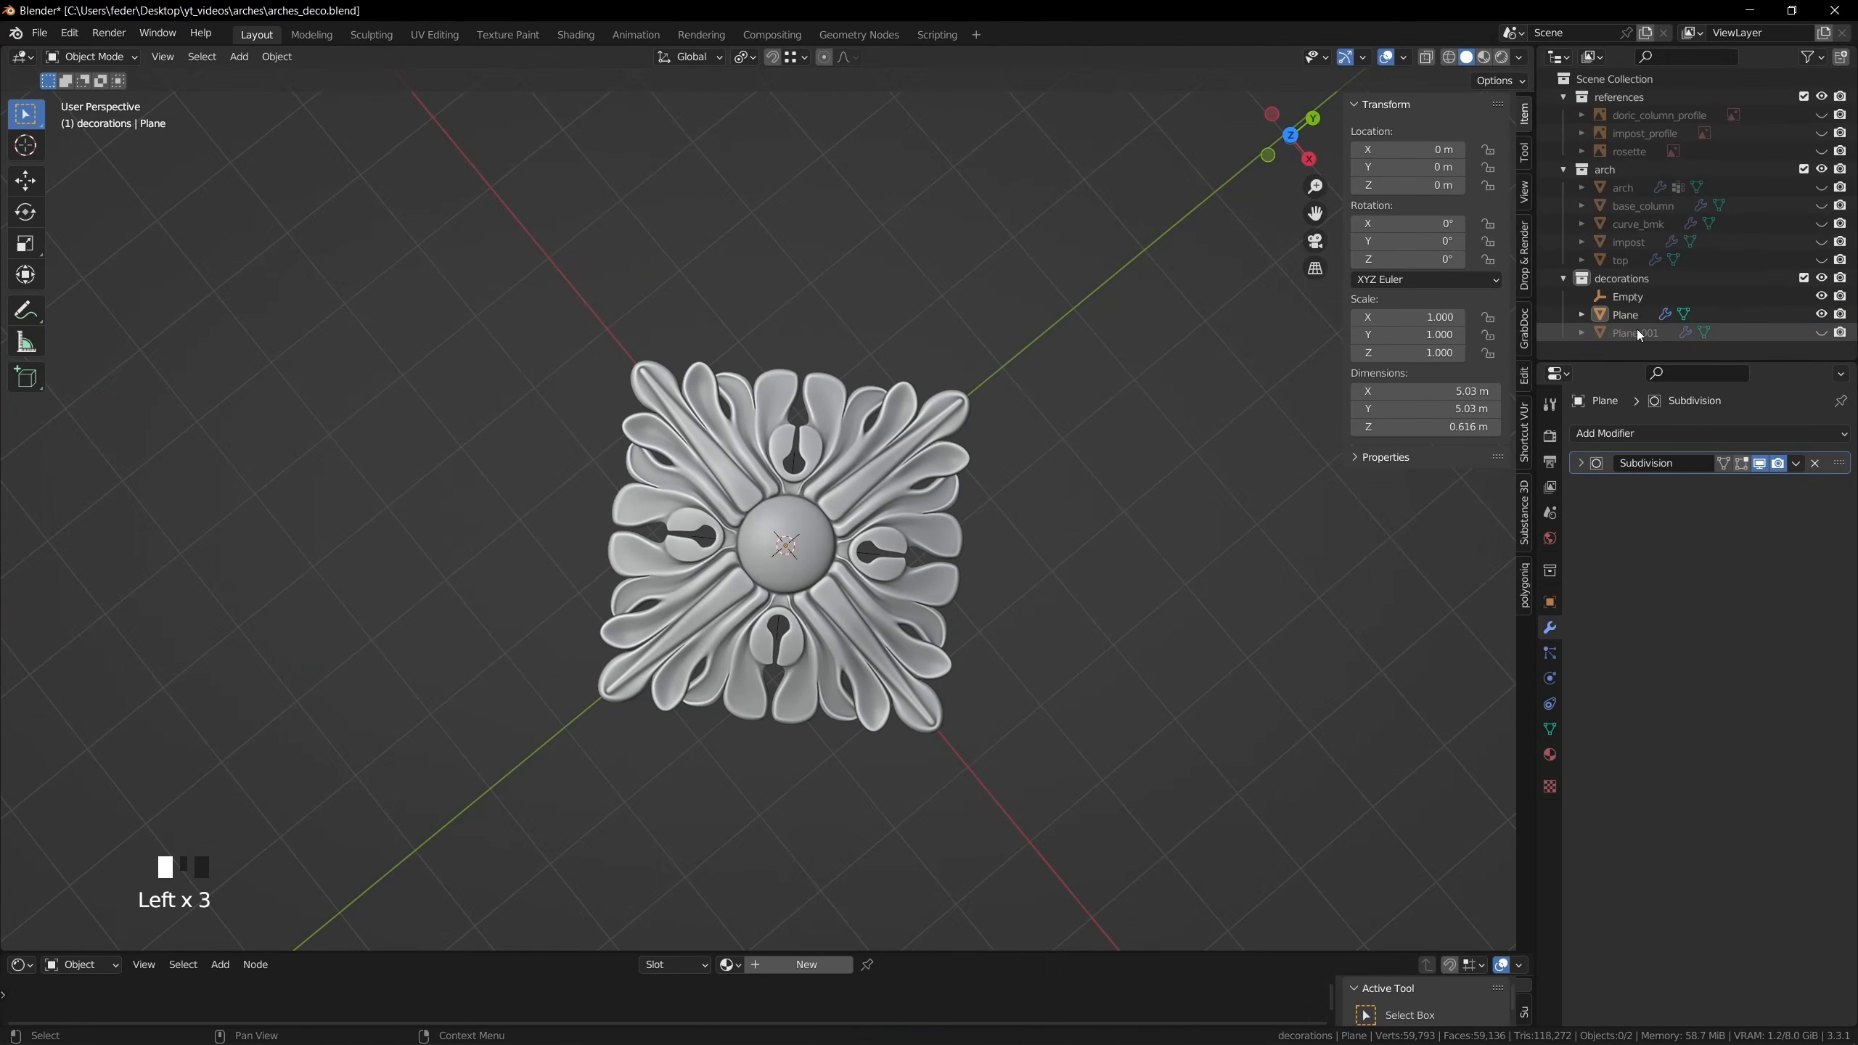
Rename the rosette object DECO_rosette and delete the leftover objects from the decorations collection
{"action": "left_click", "coordinate": [1625, 316]}
{"action": "type", "text": "DECO_rosette"}
{"action": "key", "text": "Return"}
{"action": "left_click", "coordinate": [1630, 316]}
{"action": "key", "text": "Delete"}
Preview the rosette without its Subdivision modifier in the viewport and re-enable the modifier
{"action": "left_click", "coordinate": [1581, 463]}
{"action": "left_click", "coordinate": [1759, 463]}
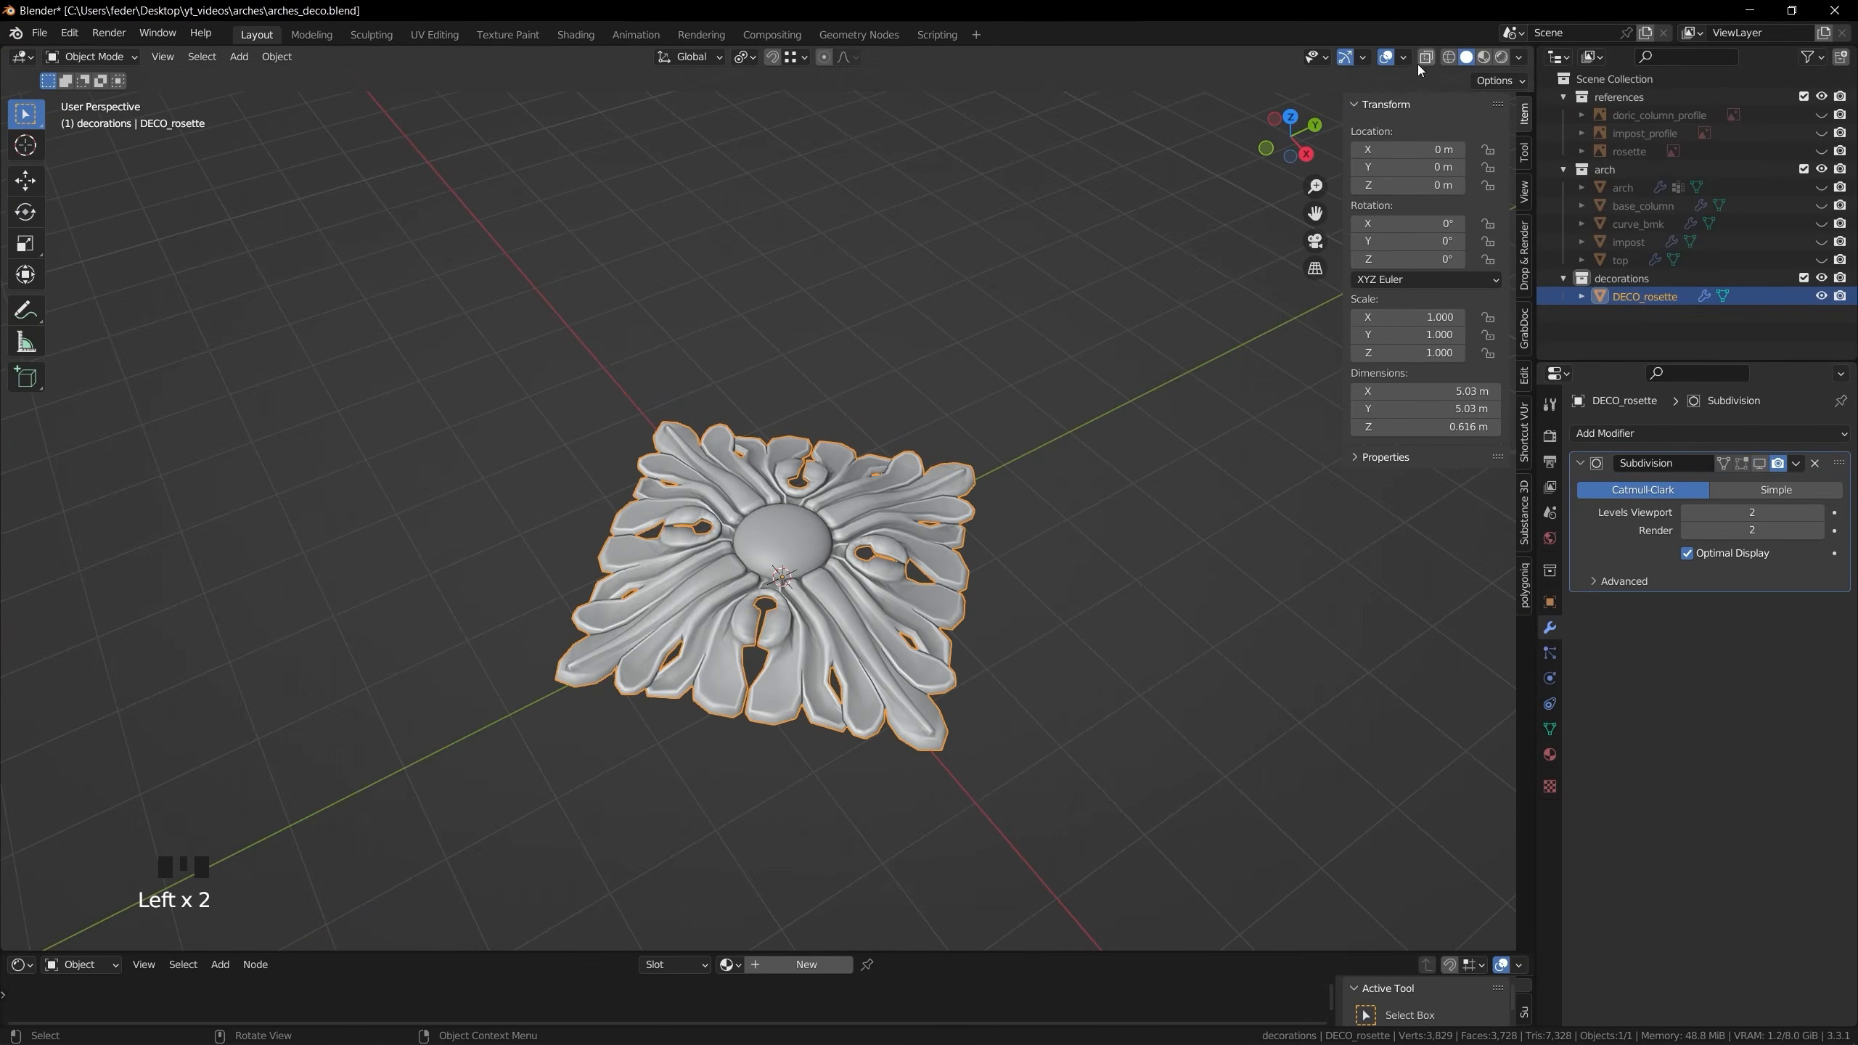
{"action": "left_click", "coordinate": [1759, 463]}
Extend the rosette's outer boundary edges downward and flatten them into a level base with a Z scale of 0
{"action": "left_click", "coordinate": [943, 541]}
{"action": "key", "text": "Tab"}
{"action": "middle_click_drag", "start_coordinate": [958, 703], "coordinate": [1187, 459]}
{"action": "left_click", "coordinate": [946, 531], "text": "alt"}
{"action": "key", "text": "s"}
{"action": "key", "text": "z"}
{"action": "key", "text": "0"}
{"action": "key", "text": "Tab"}
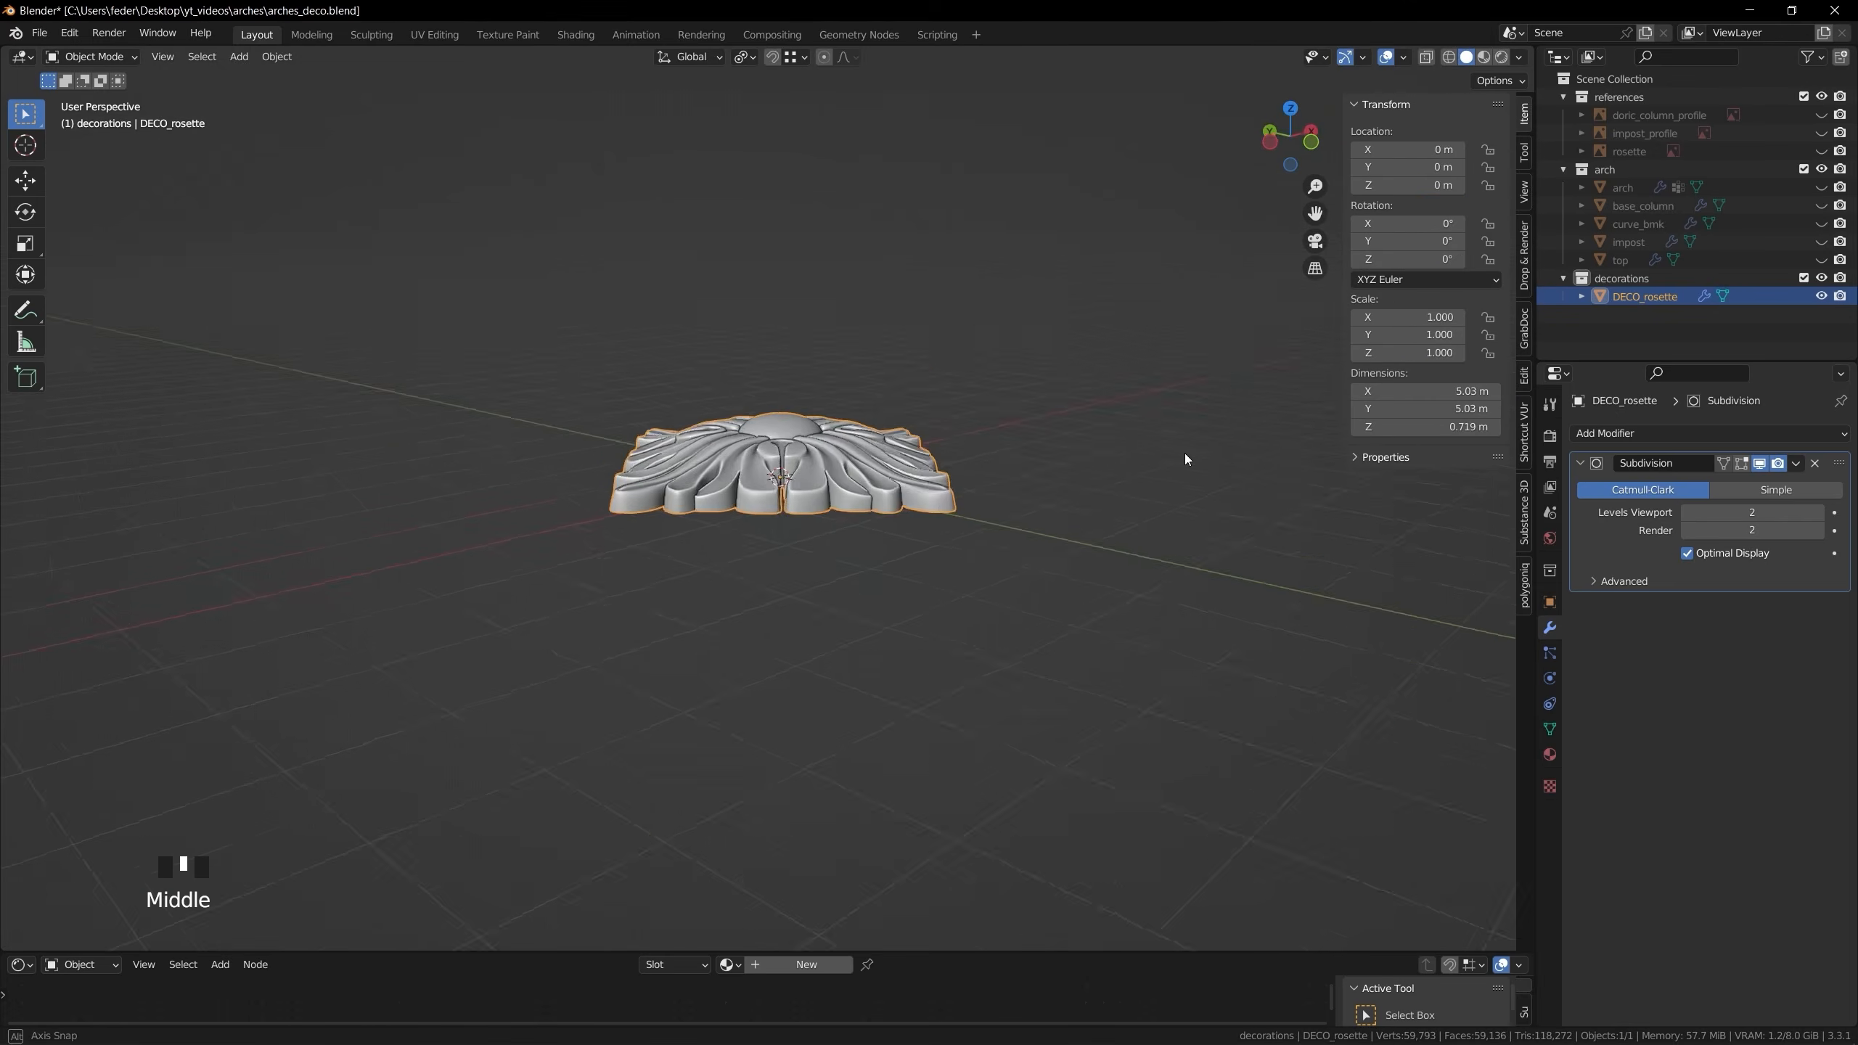
Add a plane at the rosette's centre, scale it up and rotate it by 45 degrees
{"action": "key", "text": "shift+a"}
{"action": "key", "text": "s"}
{"action": "left_click", "coordinate": [1112, 486]}
{"action": "key", "text": "r"}
{"action": "key", "text": "4"}
{"action": "key", "text": "5"}
{"action": "key", "text": "Return"}
Scale the plane's mesh so its edges extend beyond the rosette's leaf tips
{"action": "middle_click_drag", "start_coordinate": [1098, 629], "coordinate": [1046, 571]}
{"action": "left_click", "coordinate": [898, 720]}
{"action": "key", "text": "Tab"}
{"action": "key", "text": "s"}
{"action": "left_click", "coordinate": [1173, 706]}
{"action": "key", "text": "Tab"}
Unhide the rosette reference image and move it along Y beside the model
{"action": "left_click", "coordinate": [1024, 776]}
{"action": "key", "text": "h"}
{"action": "middle_click_drag", "start_coordinate": [1039, 703], "coordinate": [986, 488]}
{"action": "left_click", "coordinate": [1822, 151]}
{"action": "left_click", "coordinate": [896, 622]}
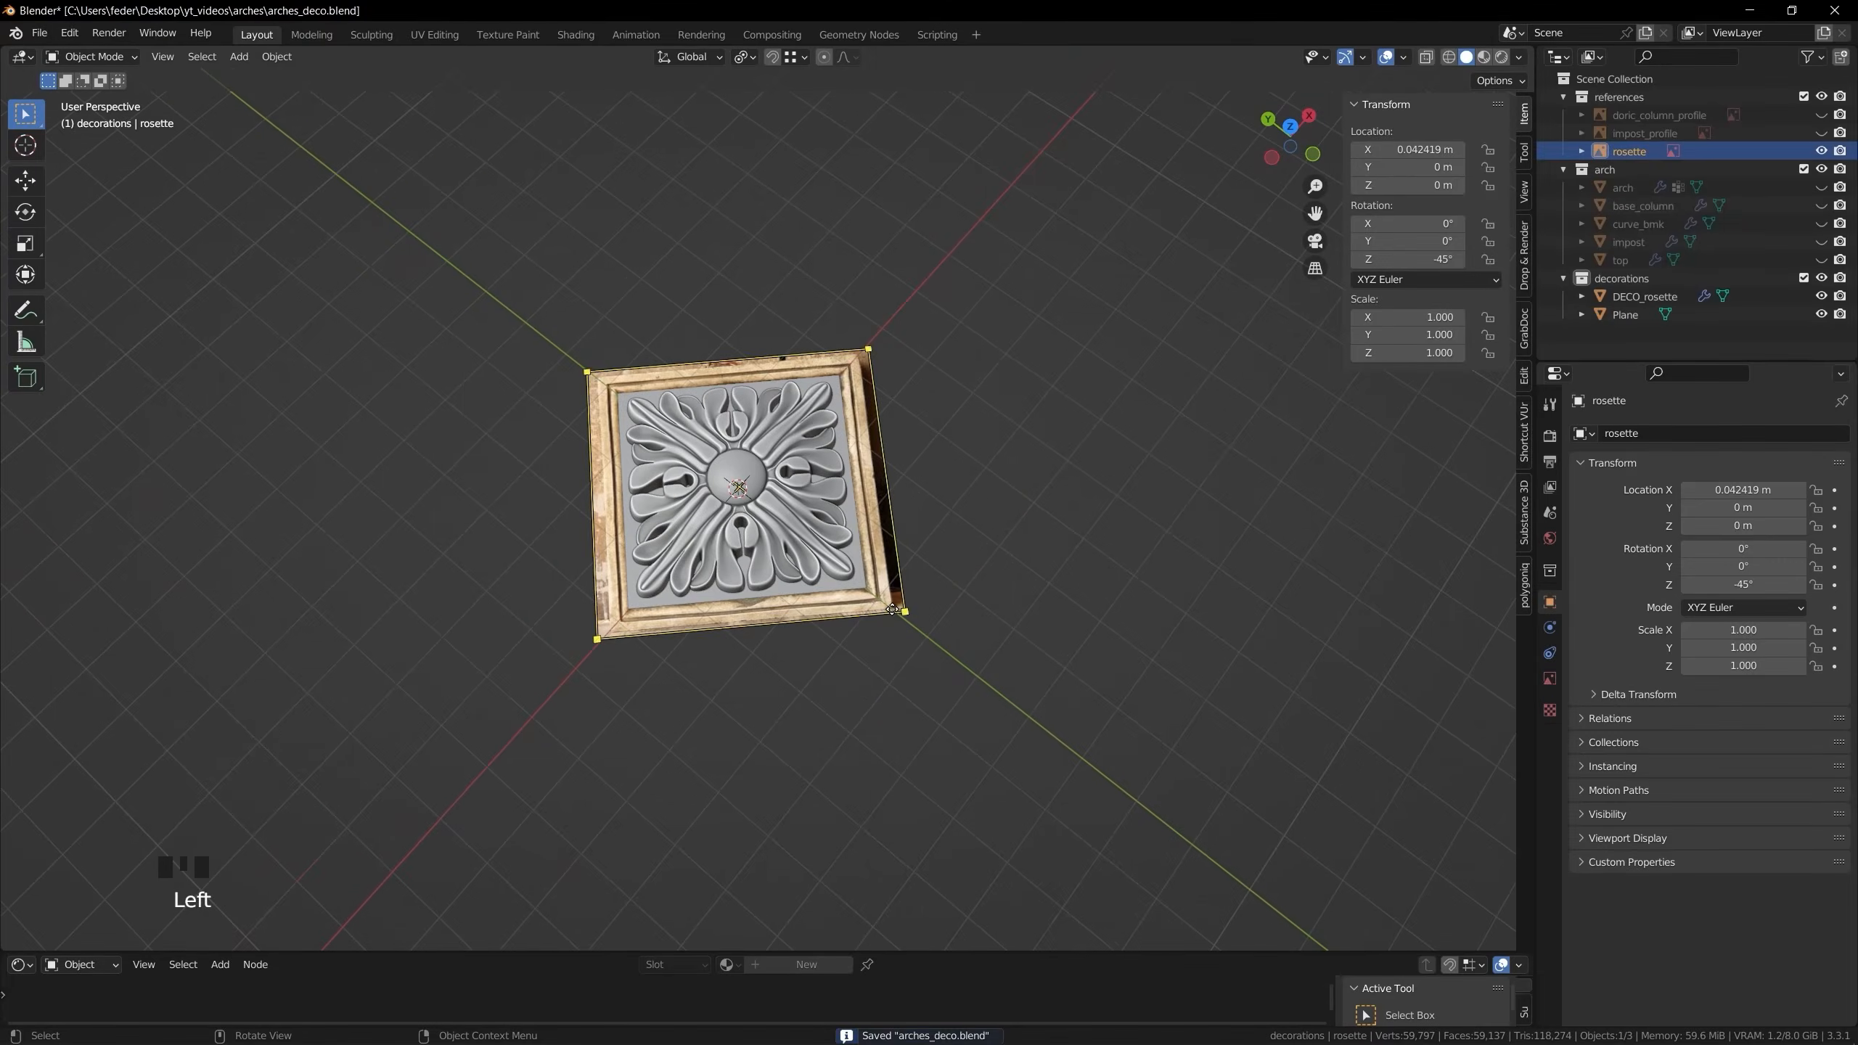
{"action": "key", "text": "g"}
{"action": "key", "text": "y"}
{"action": "left_click", "coordinate": [1017, 644]}
{"action": "middle_click_drag", "start_coordinate": [1017, 644], "coordinate": [805, 659]}
Extrude the whole plane upward around the rosette and scale the extruded edges to start the square frame
{"action": "left_click", "coordinate": [827, 476]}
{"action": "key", "text": "Tab"}
{"action": "key", "text": "a"}
{"action": "key", "text": "e"}
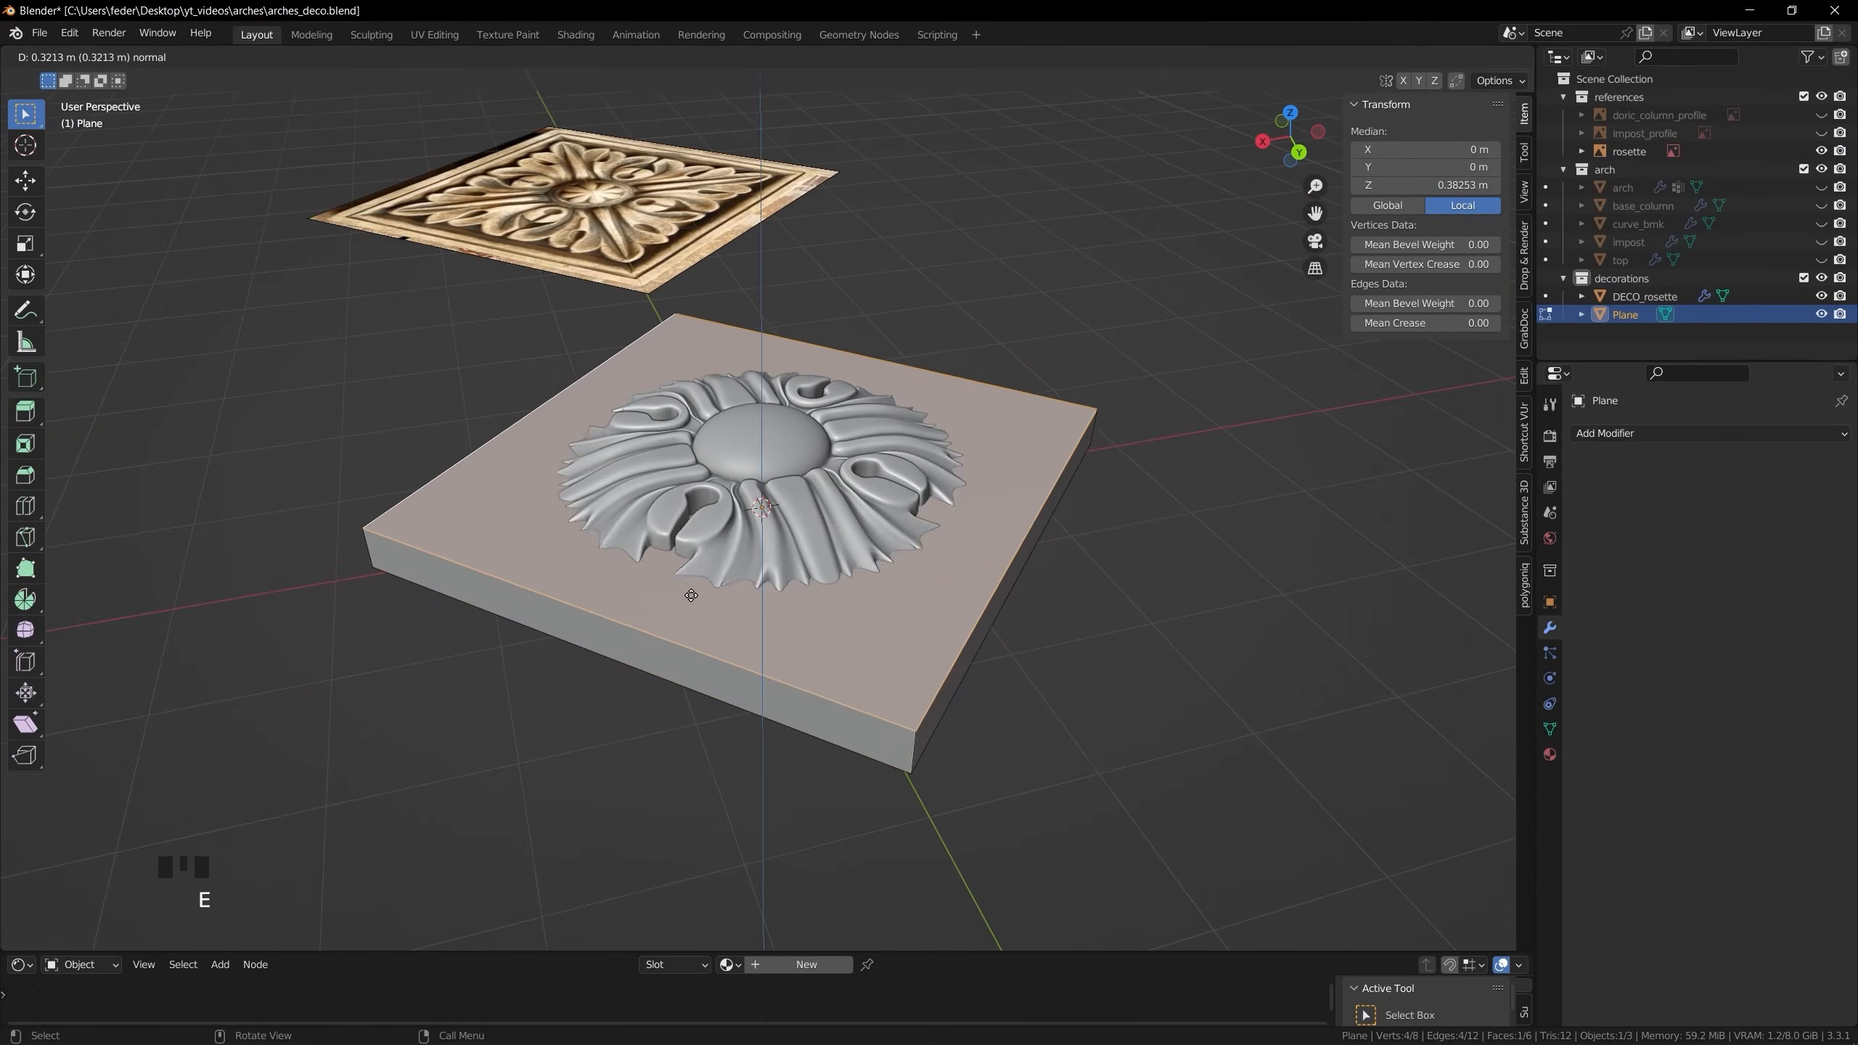
{"action": "key", "text": "s"}
{"action": "left_click", "coordinate": [1002, 721]}
Add a loop cut around the frame's sides, scale it to 0.965 and bevel it
{"action": "middle_click_drag", "start_coordinate": [1003, 721], "coordinate": [1261, 419]}
{"action": "key", "text": "ctrl+r"}
{"action": "key", "text": "s"}
{"action": "key", "text": "ctrl+b"}
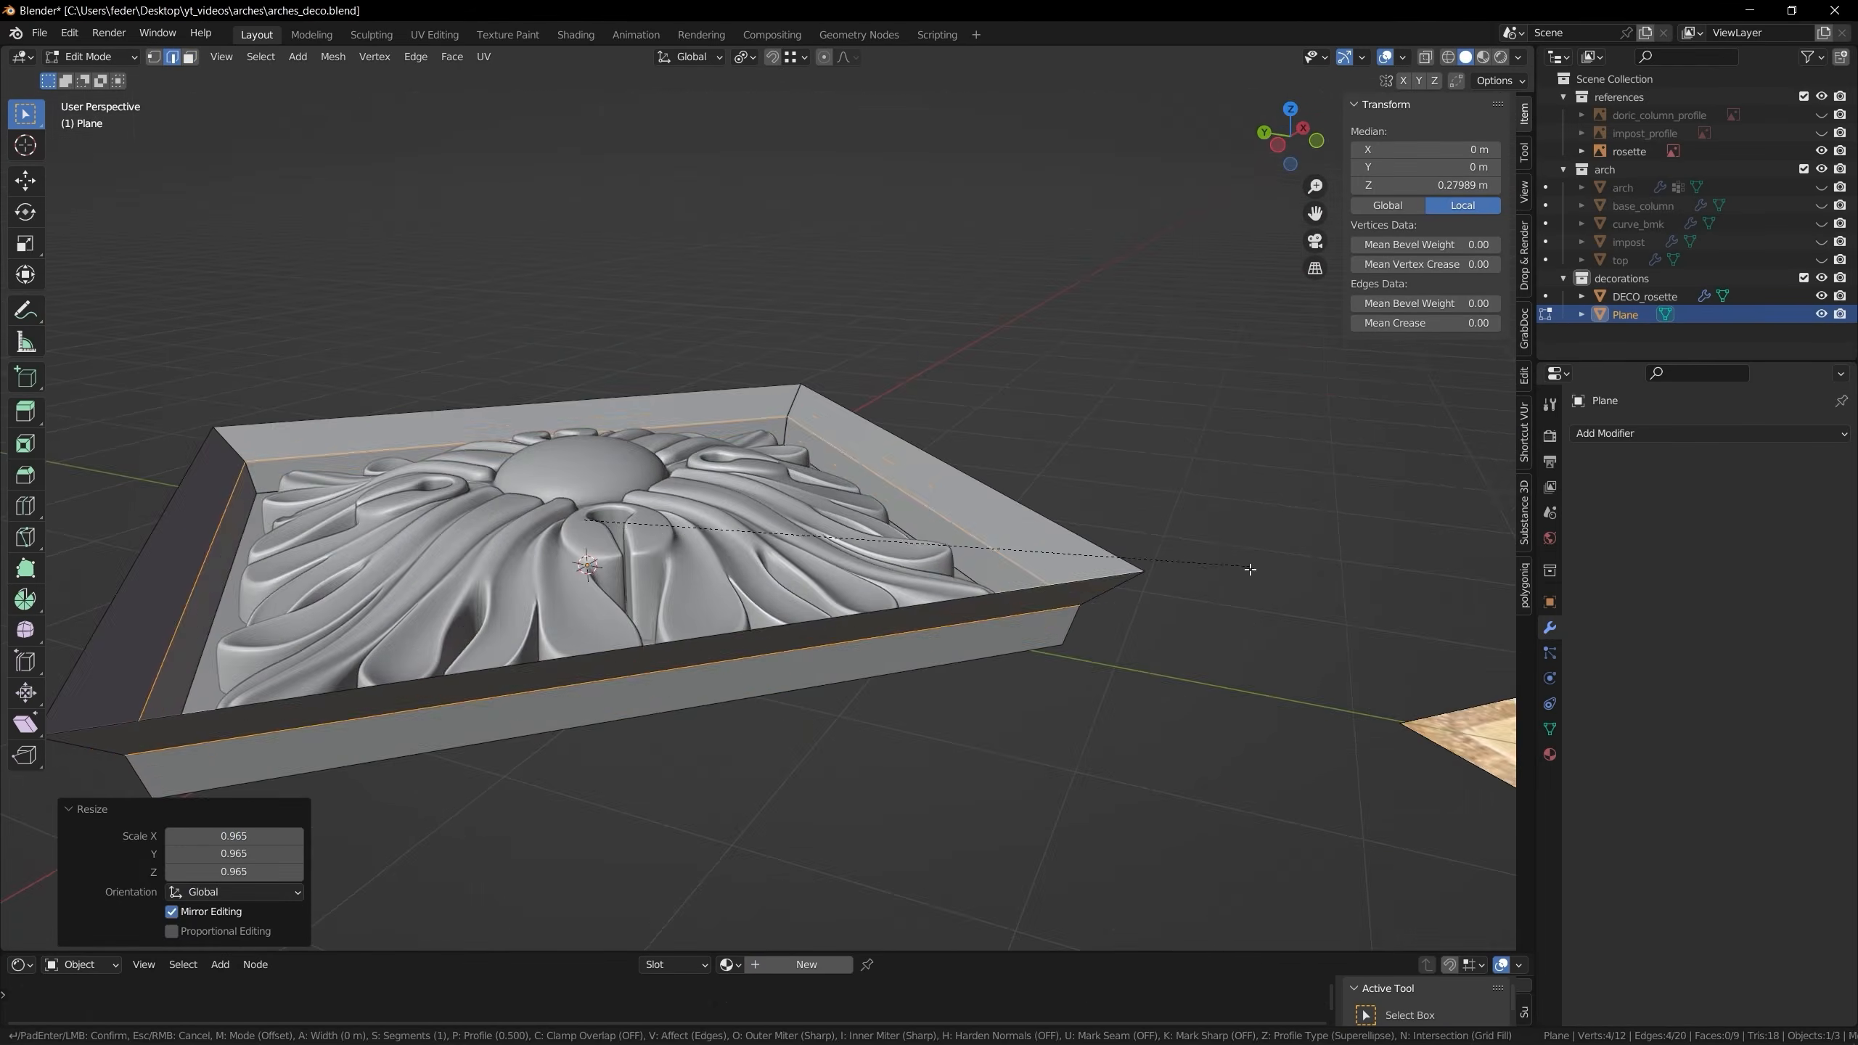
{"action": "key", "text": "Tab"}
Extrude and scale the frame's edges to build up its stepped moulding profile
{"action": "middle_click_drag", "start_coordinate": [1249, 569], "coordinate": [908, 428]}
{"action": "scroll", "coordinate": [966, 613], "scroll_direction": "up", "scroll_amount": 3}
{"action": "key", "text": "Tab"}
{"action": "middle_click_drag", "start_coordinate": [951, 513], "coordinate": [1128, 490]}
{"action": "key", "text": "e"}
{"action": "key", "text": "s"}
{"action": "left_click", "coordinate": [1054, 586]}
{"action": "key", "text": "e"}
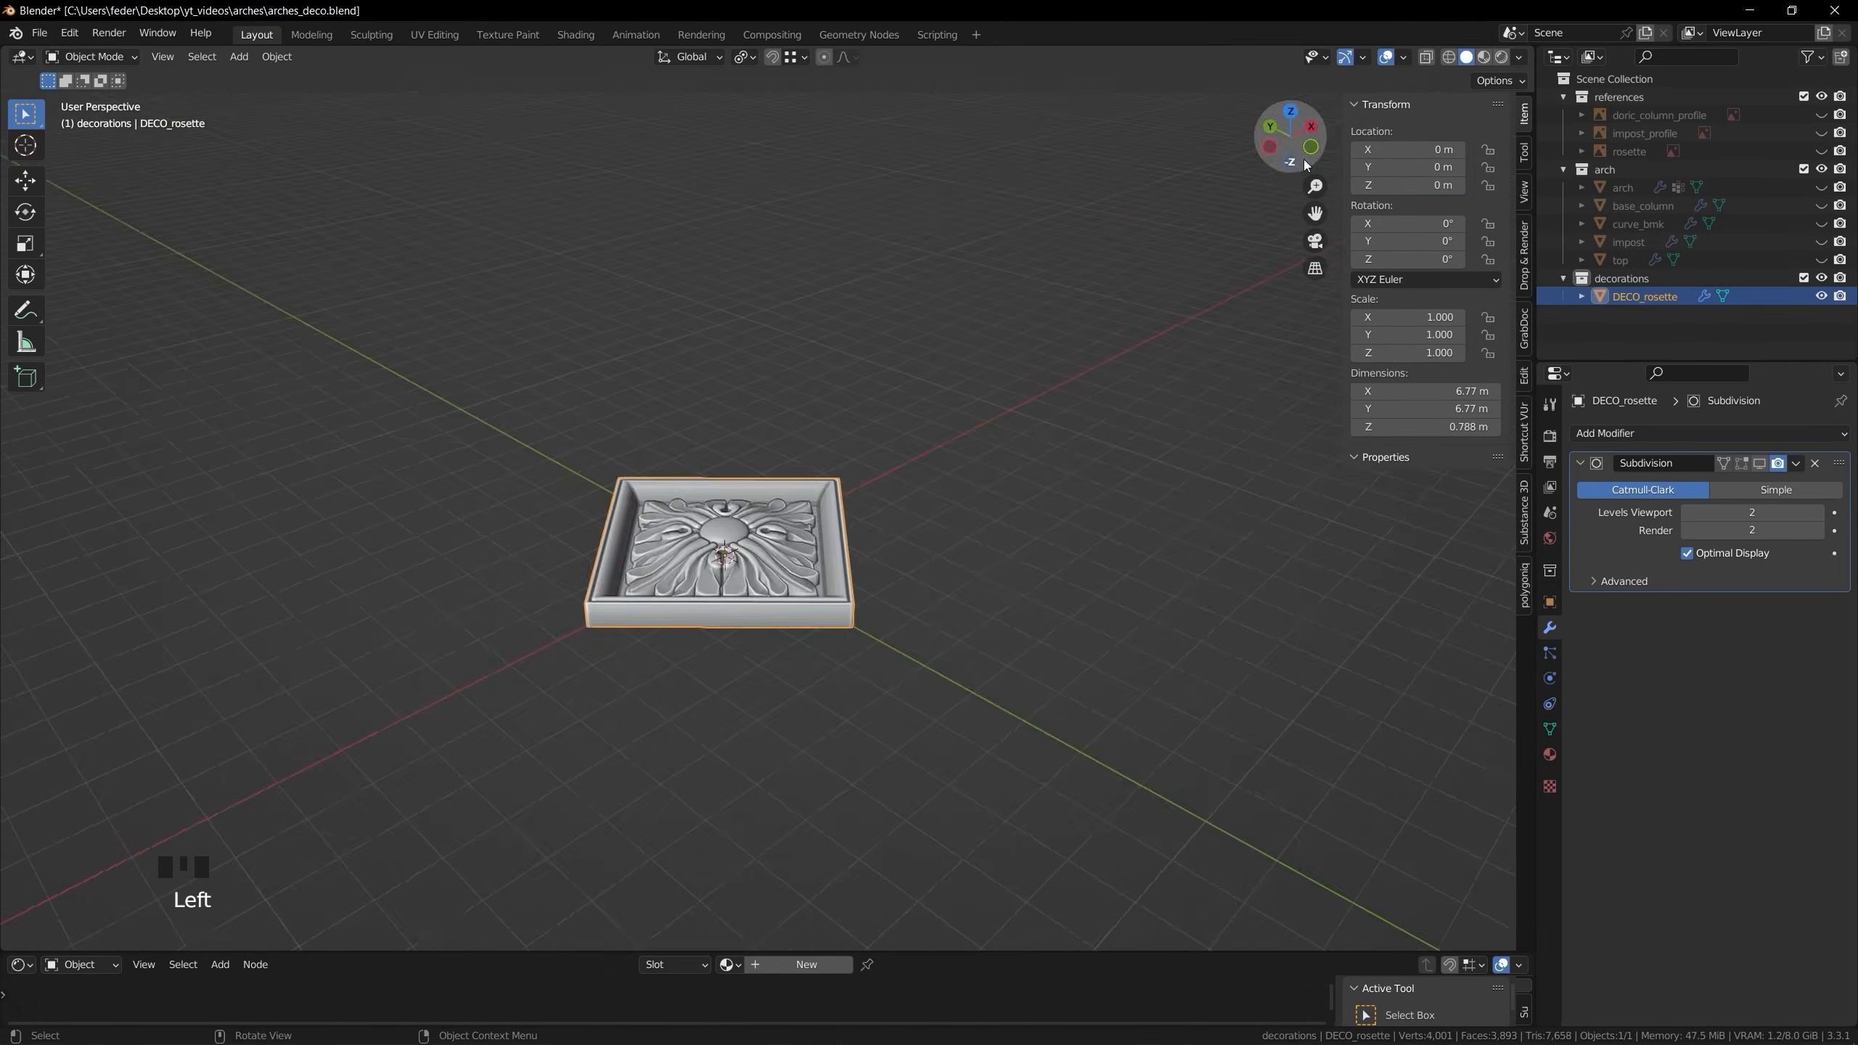
Add an Array modifier to the framed rosette DECO_rosette
{"action": "key", "text": "Tab"}
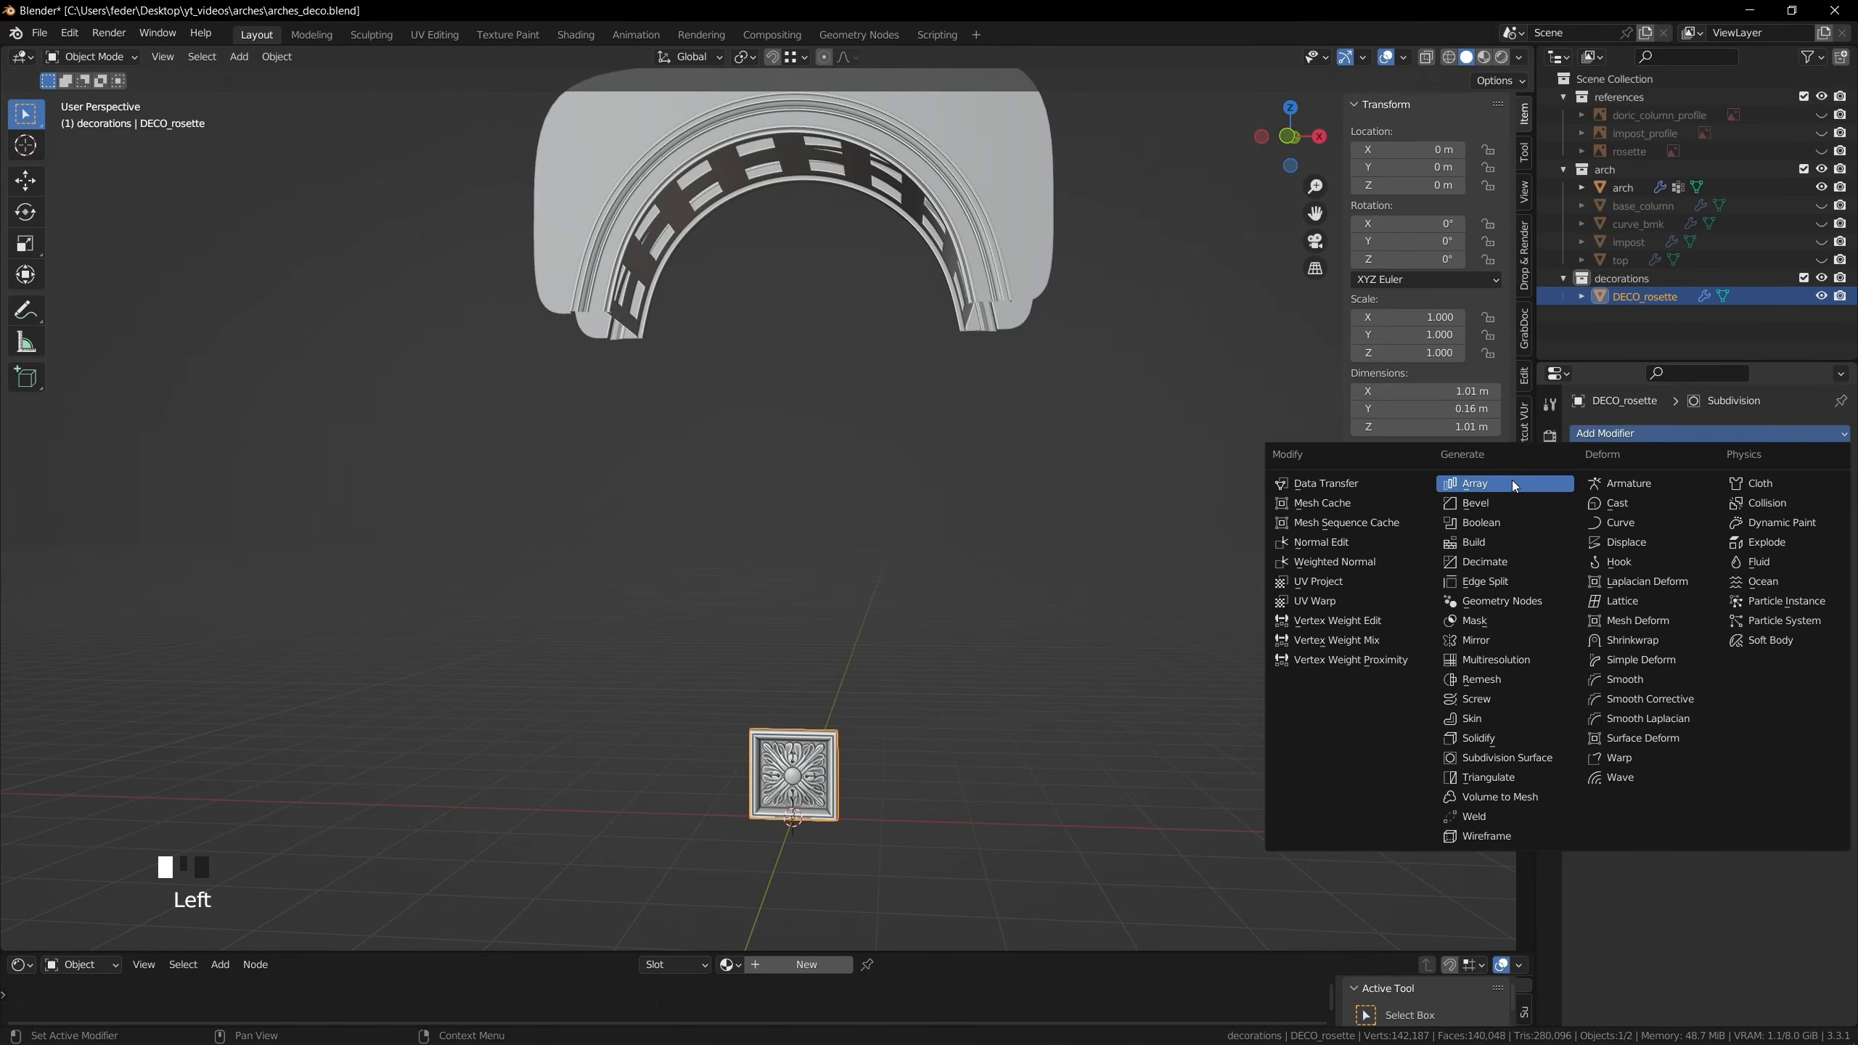
{"action": "left_click", "coordinate": [1512, 487]}
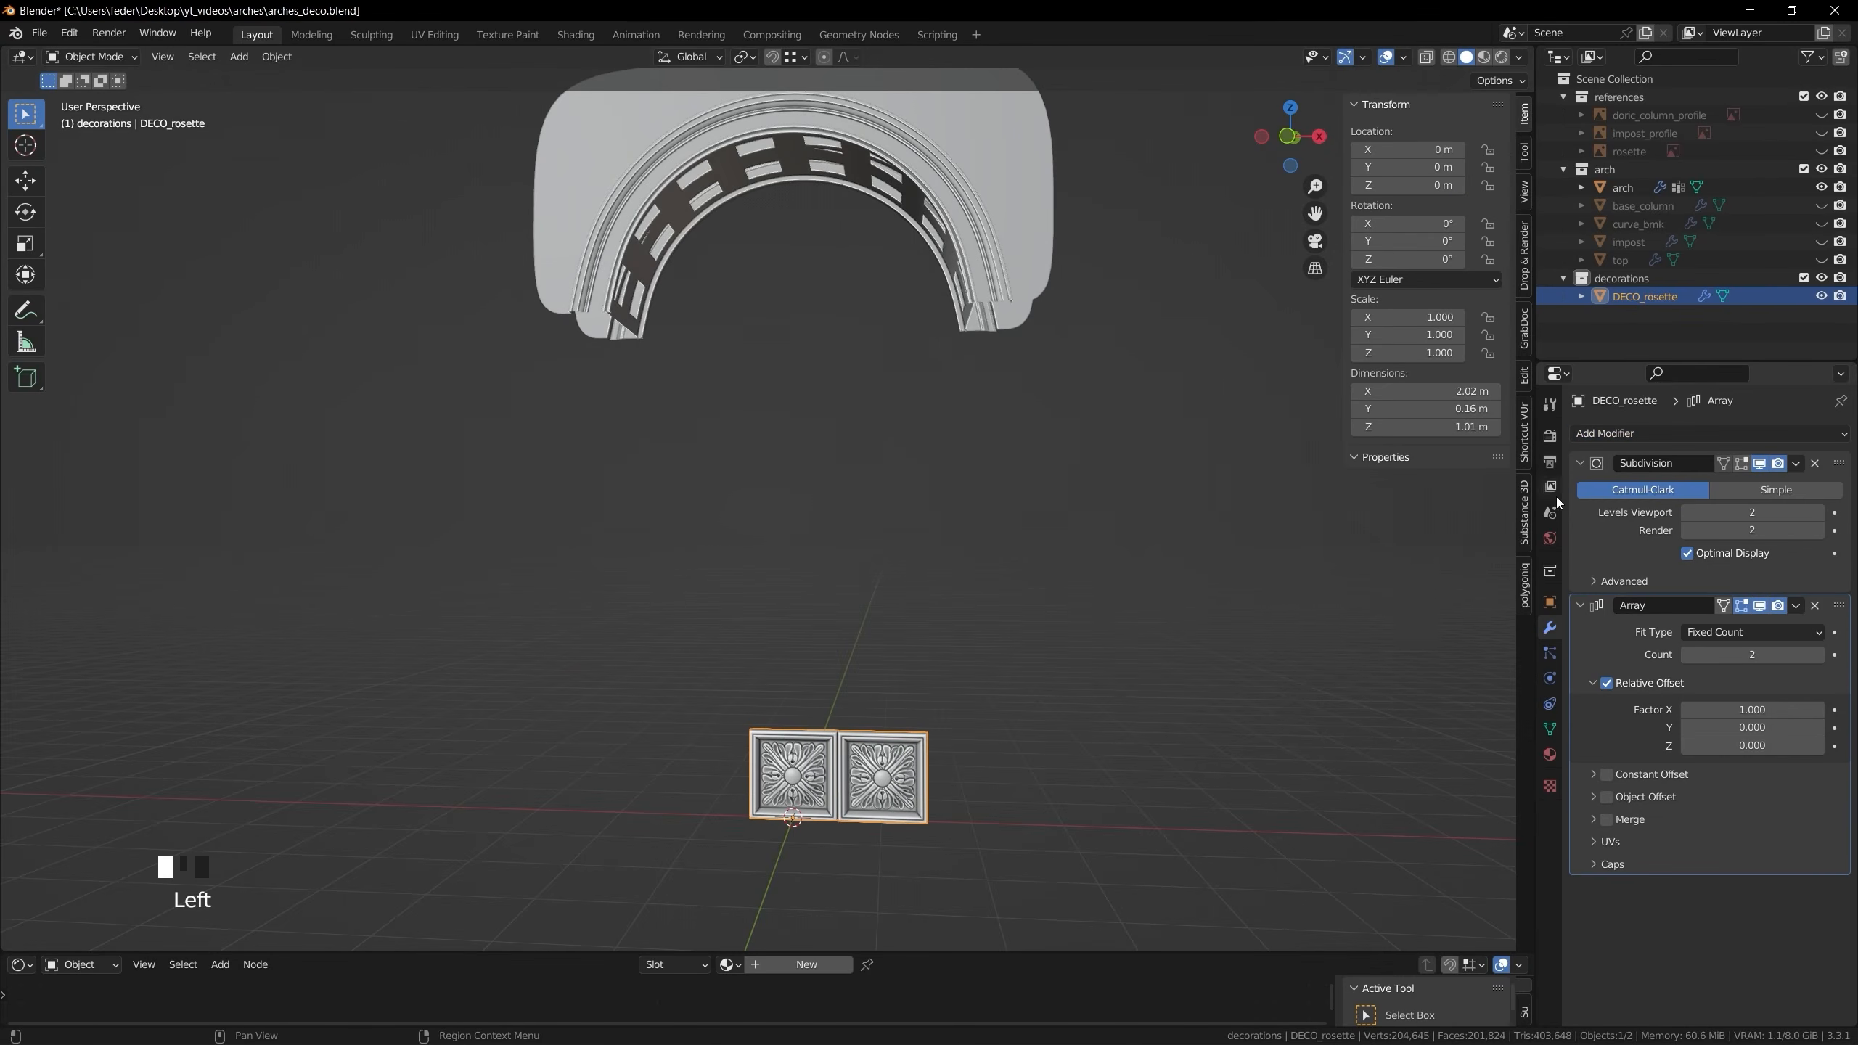
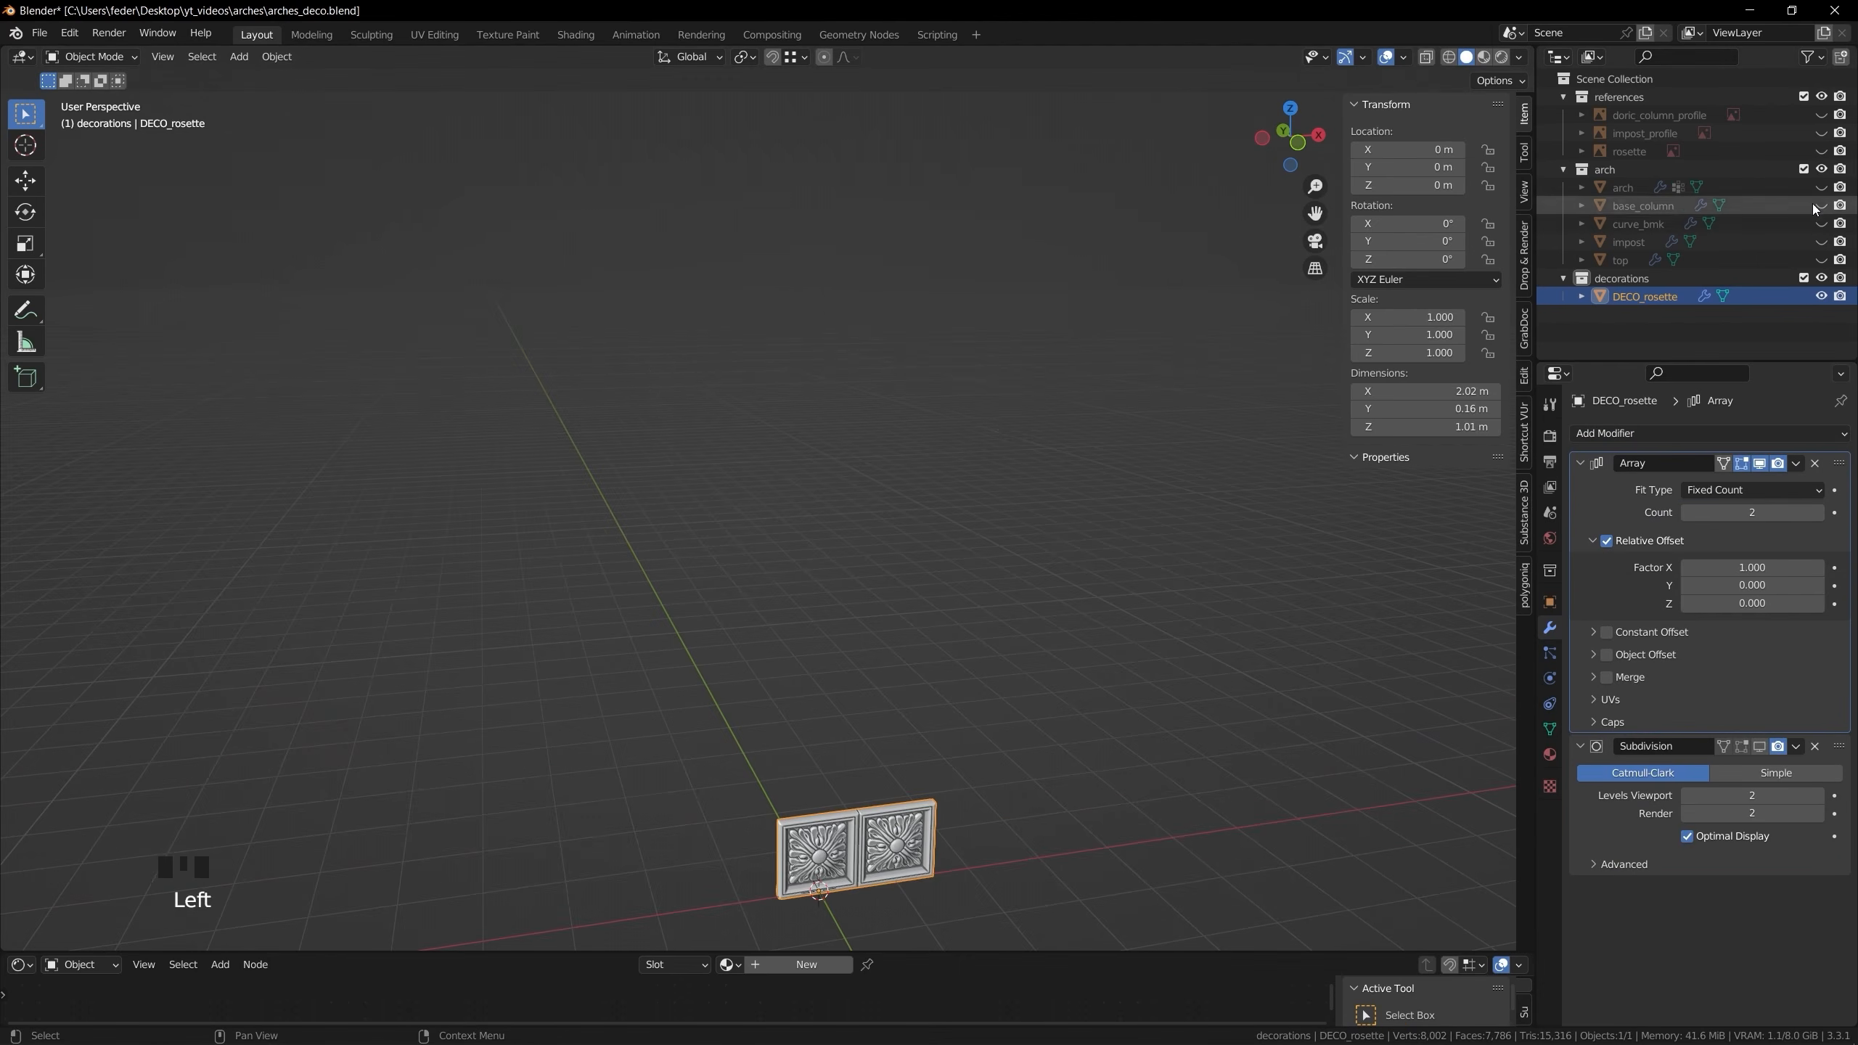
Cut an edge loop along the curve_bmk surface and convert the separated rosette_guide arc to a curve
{"action": "left_click", "coordinate": [841, 429]}
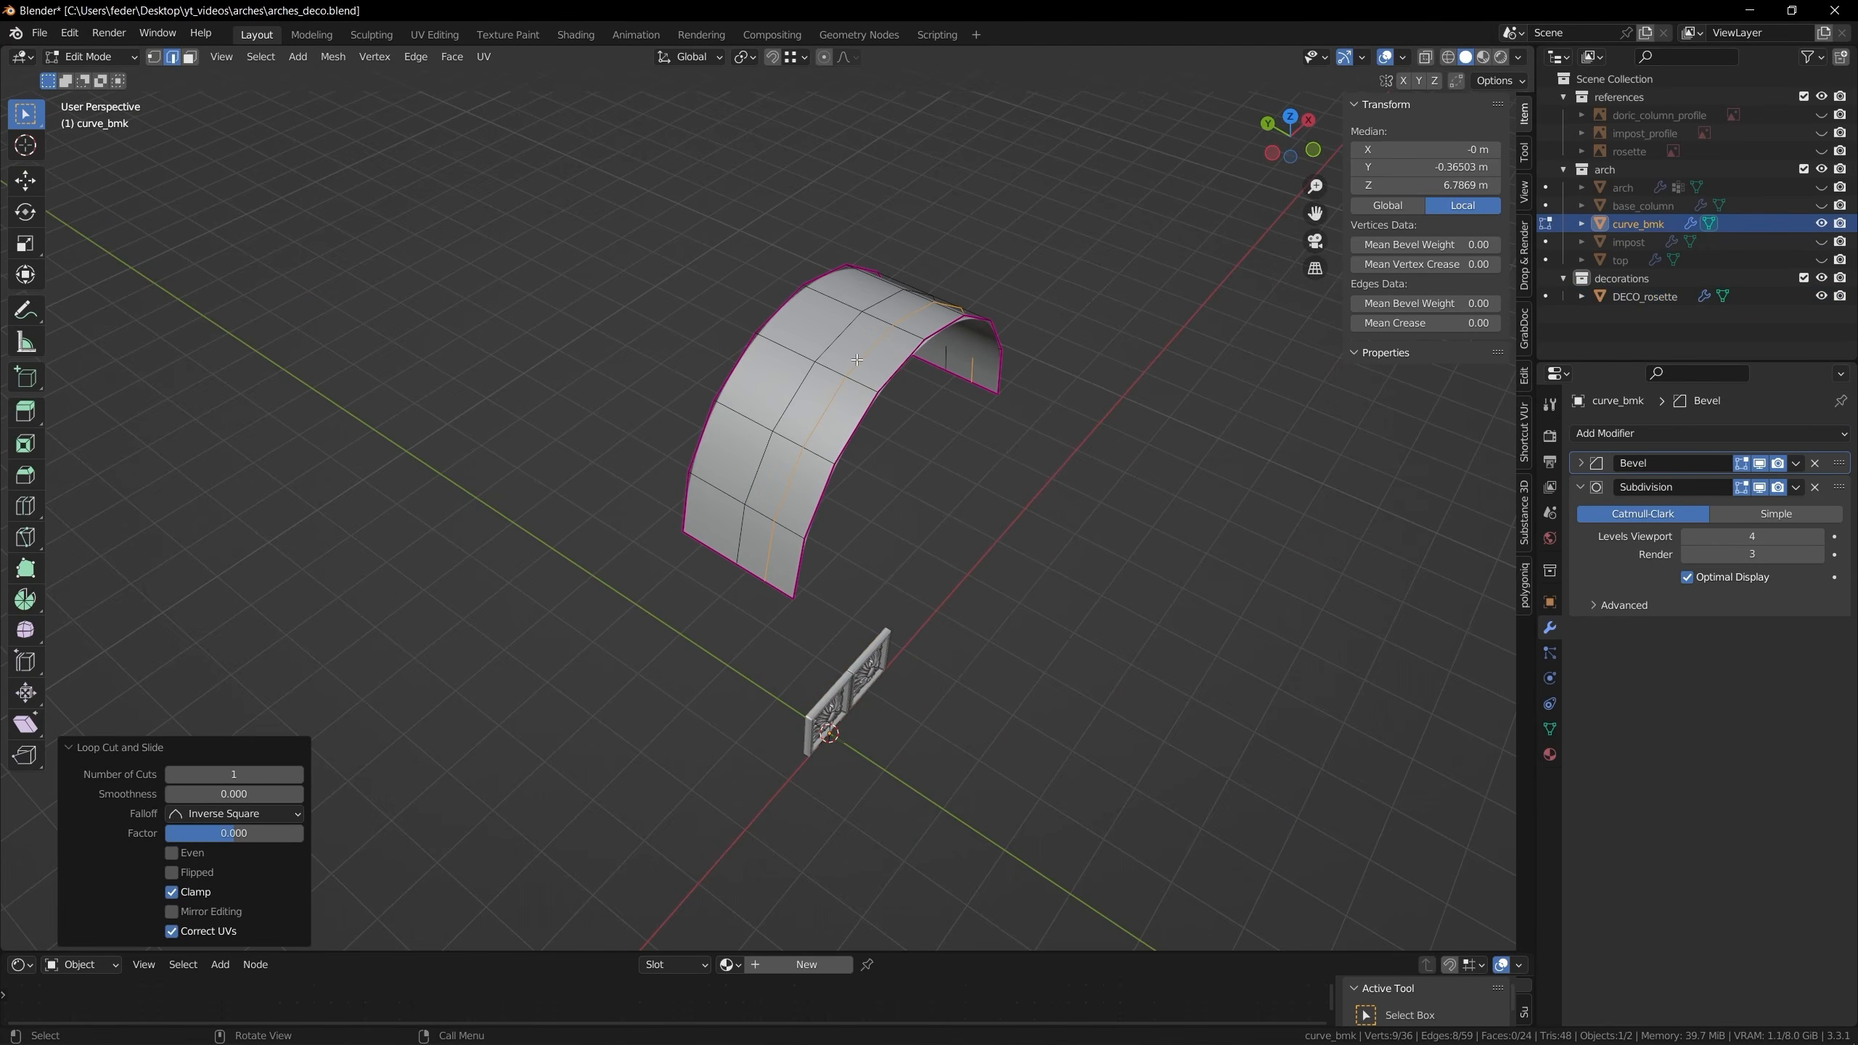
{"action": "left_click", "coordinate": [941, 412]}
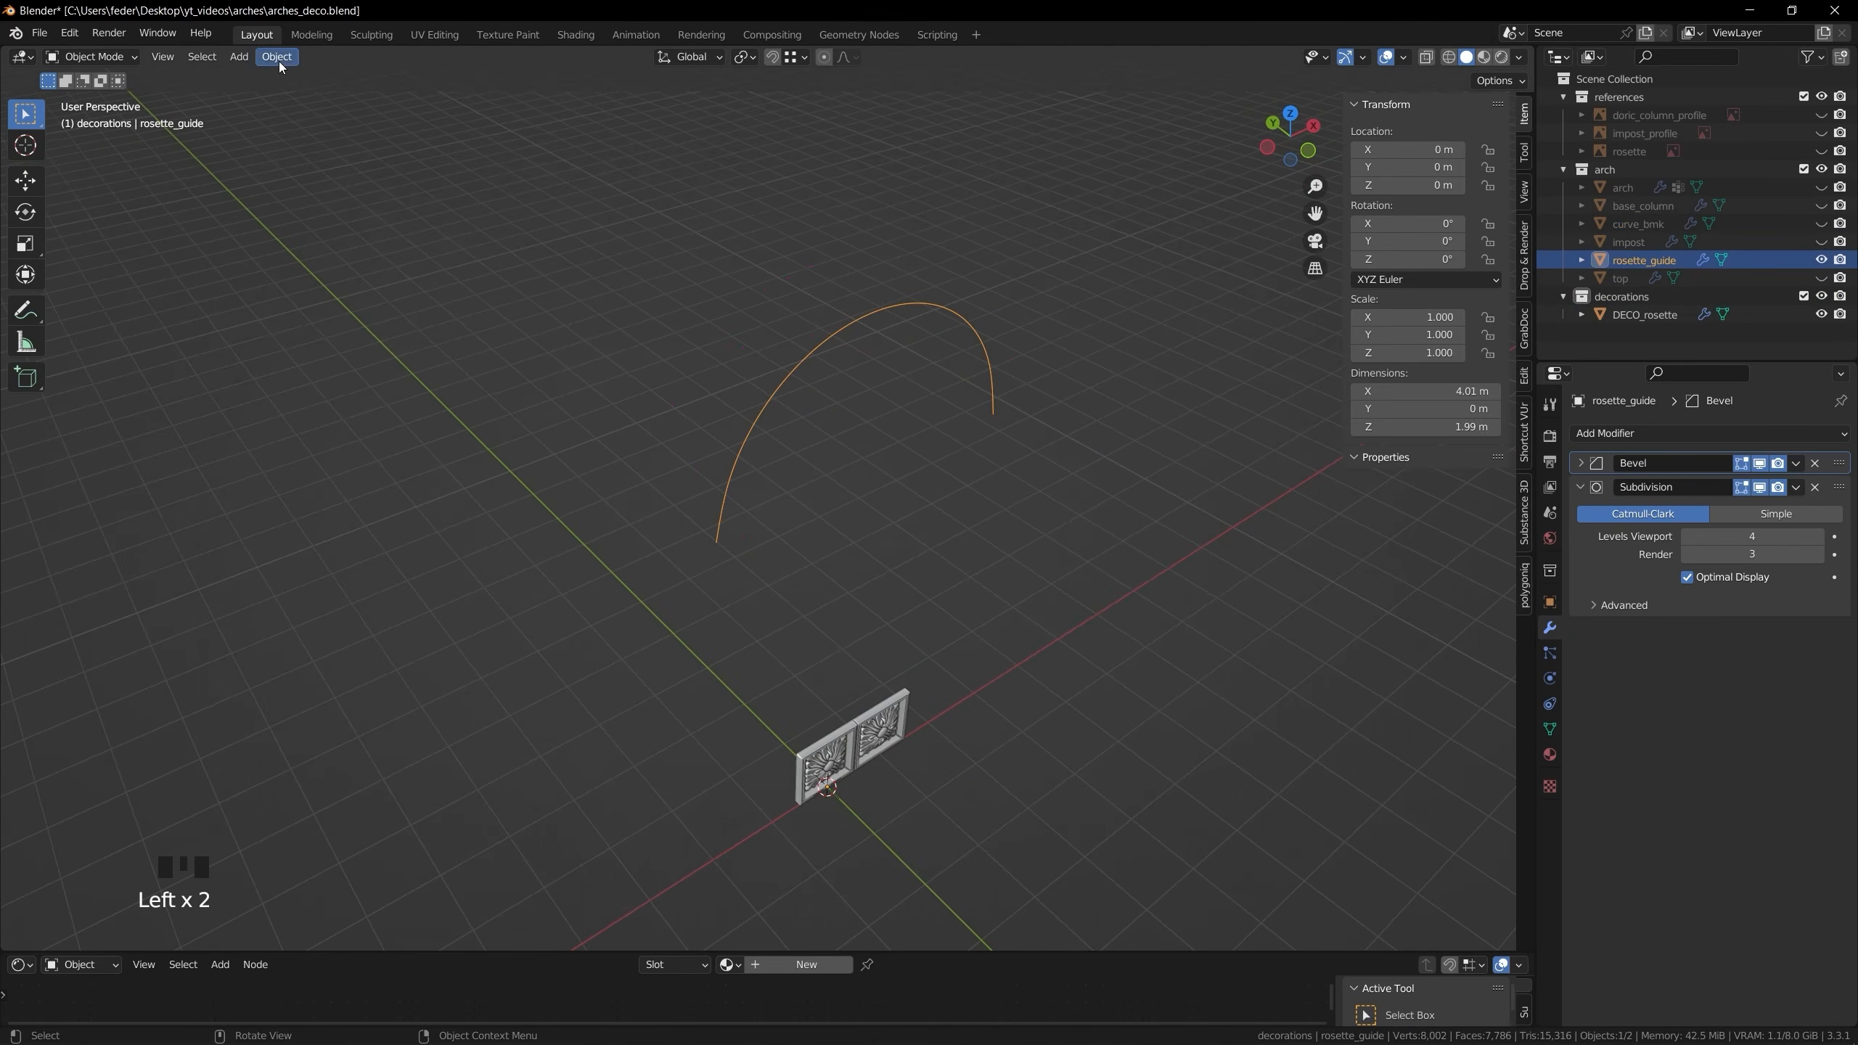
{"action": "left_click", "coordinate": [277, 57]}
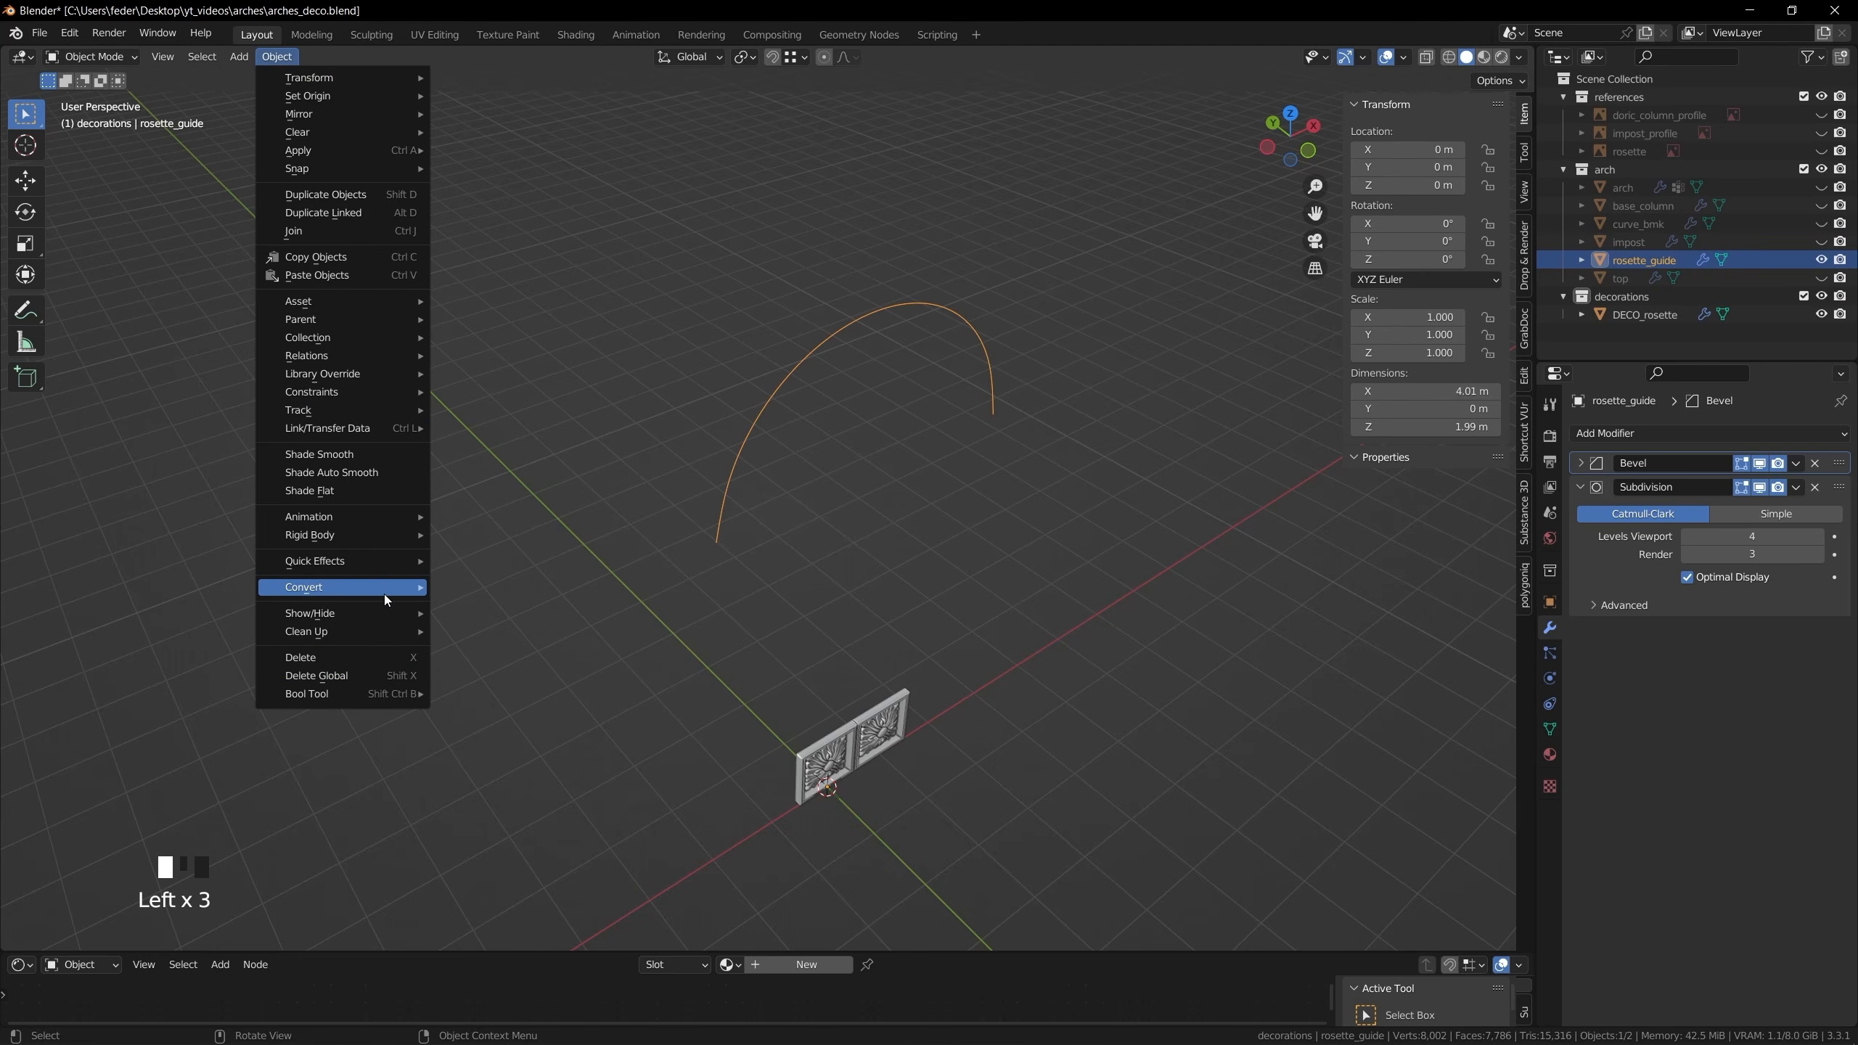
{"action": "mouse_move", "coordinate": [383, 589]}
{"action": "left_click", "coordinate": [491, 589]}
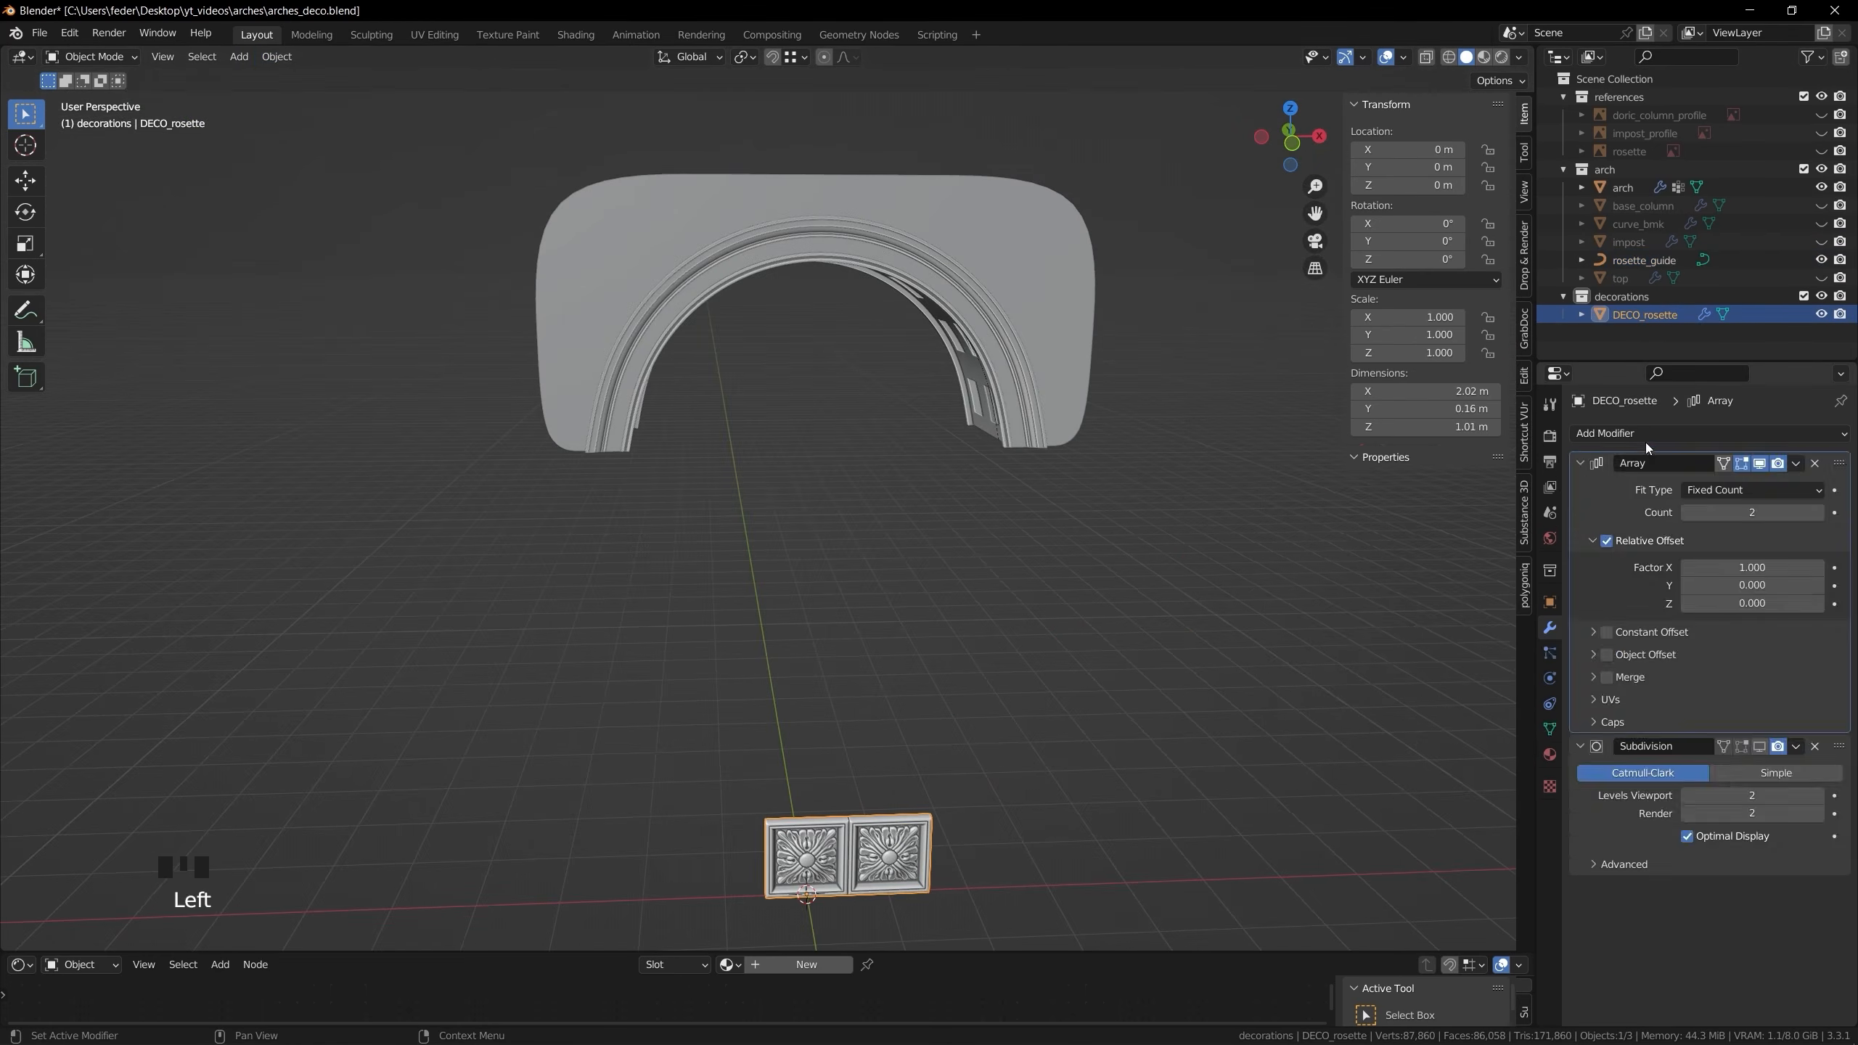
Add a Curve modifier to DECO_rosette with rosette_guide as the curve object and adjust the mesh in the arch
{"action": "left_click", "coordinate": [1709, 433]}
{"action": "left_click", "coordinate": [1620, 505]}
{"action": "left_click", "coordinate": [1728, 800]}
{"action": "middle_click_drag", "start_coordinate": [900, 776], "coordinate": [904, 635], "text": "shift"}
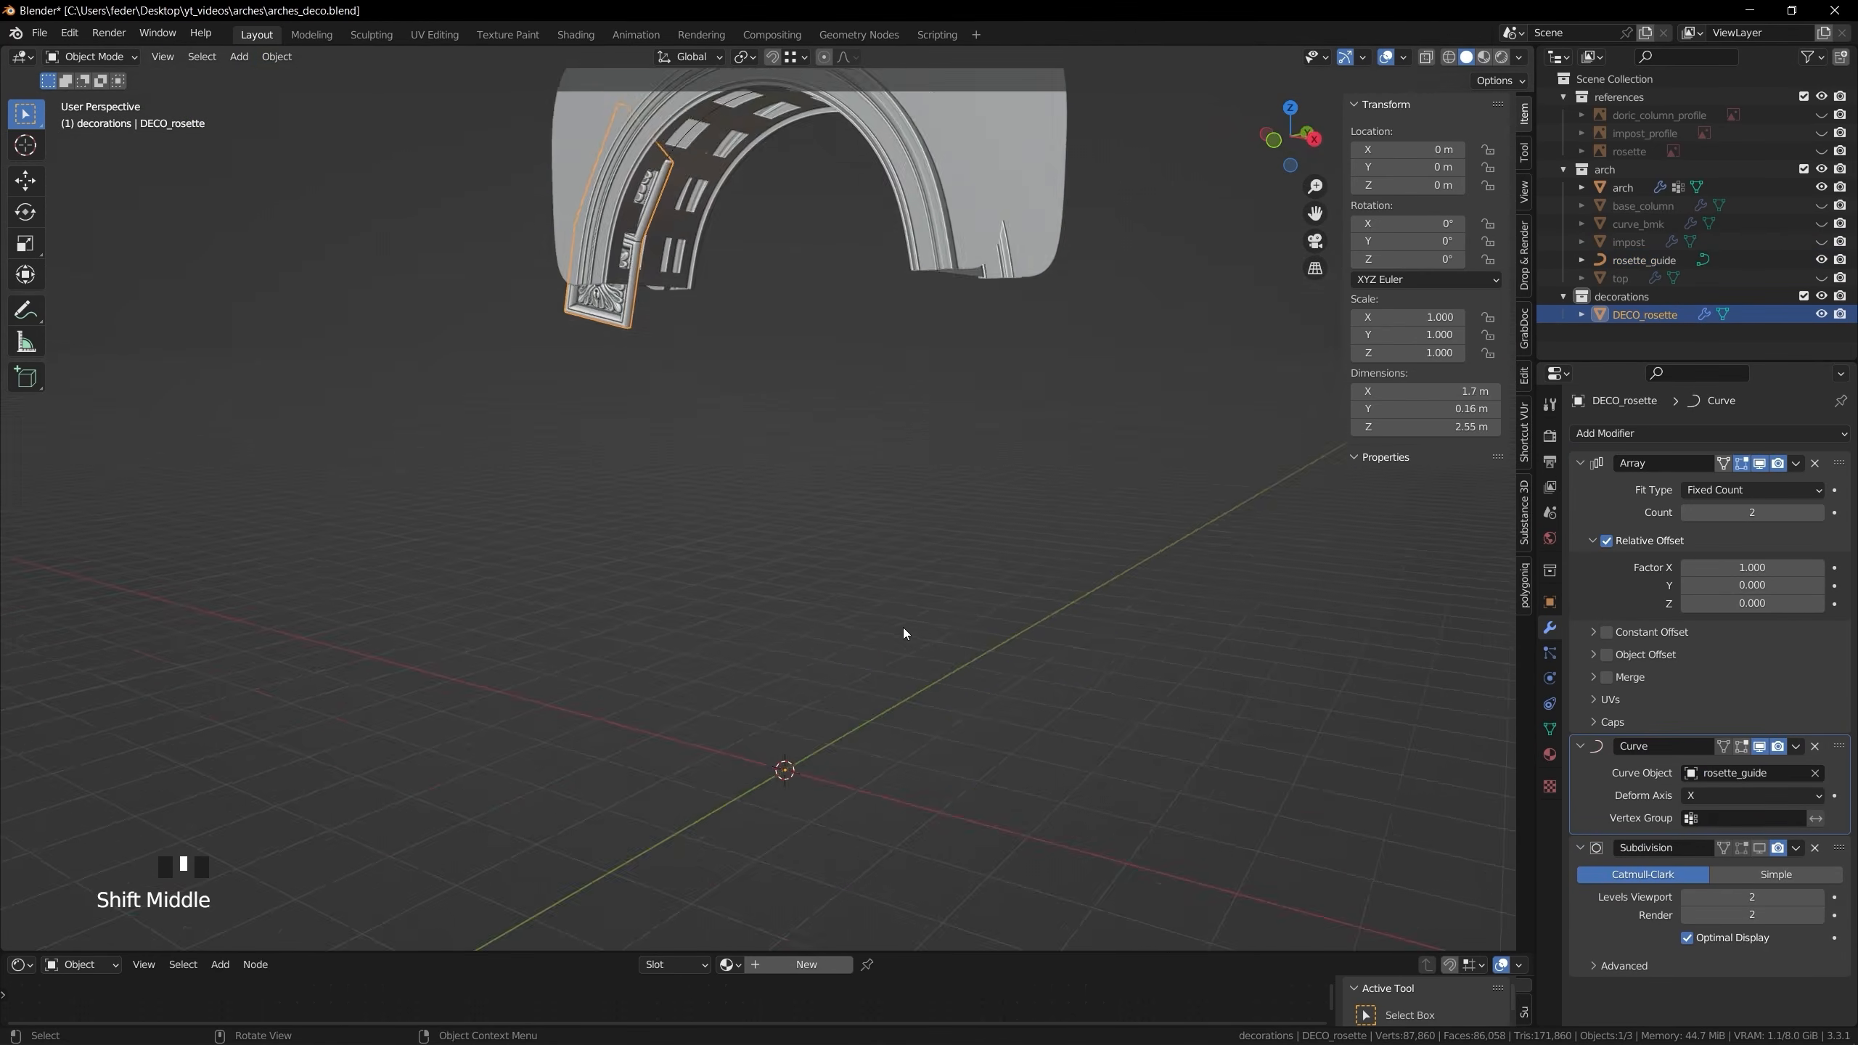
{"action": "key", "text": "Tab"}
{"action": "middle_click_drag", "start_coordinate": [923, 710], "coordinate": [784, 605]}
{"action": "key", "text": "Tab"}
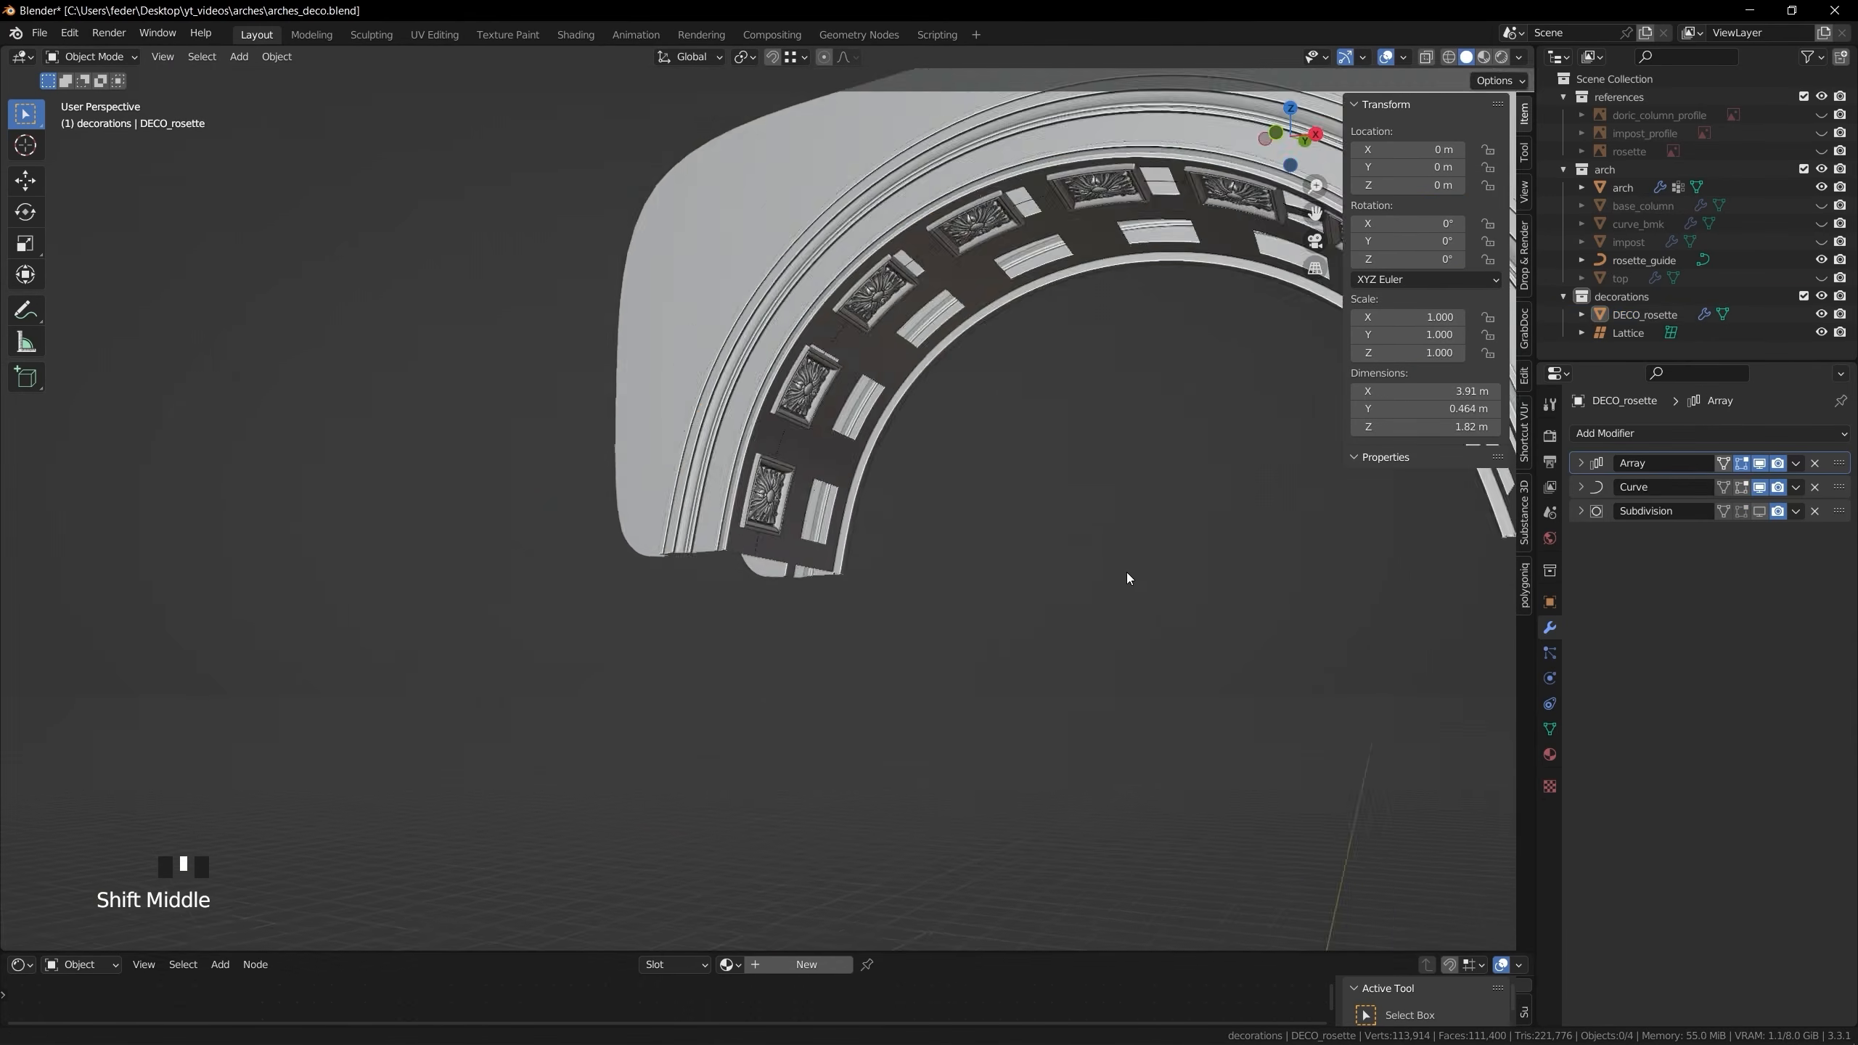
Set the rosette array's relative offset X factor to 1.650 to fit the arch's coffers
{"action": "middle_click_drag", "start_coordinate": [1127, 573], "coordinate": [1392, 569], "text": "shift"}
{"action": "left_click", "coordinate": [1392, 568]}
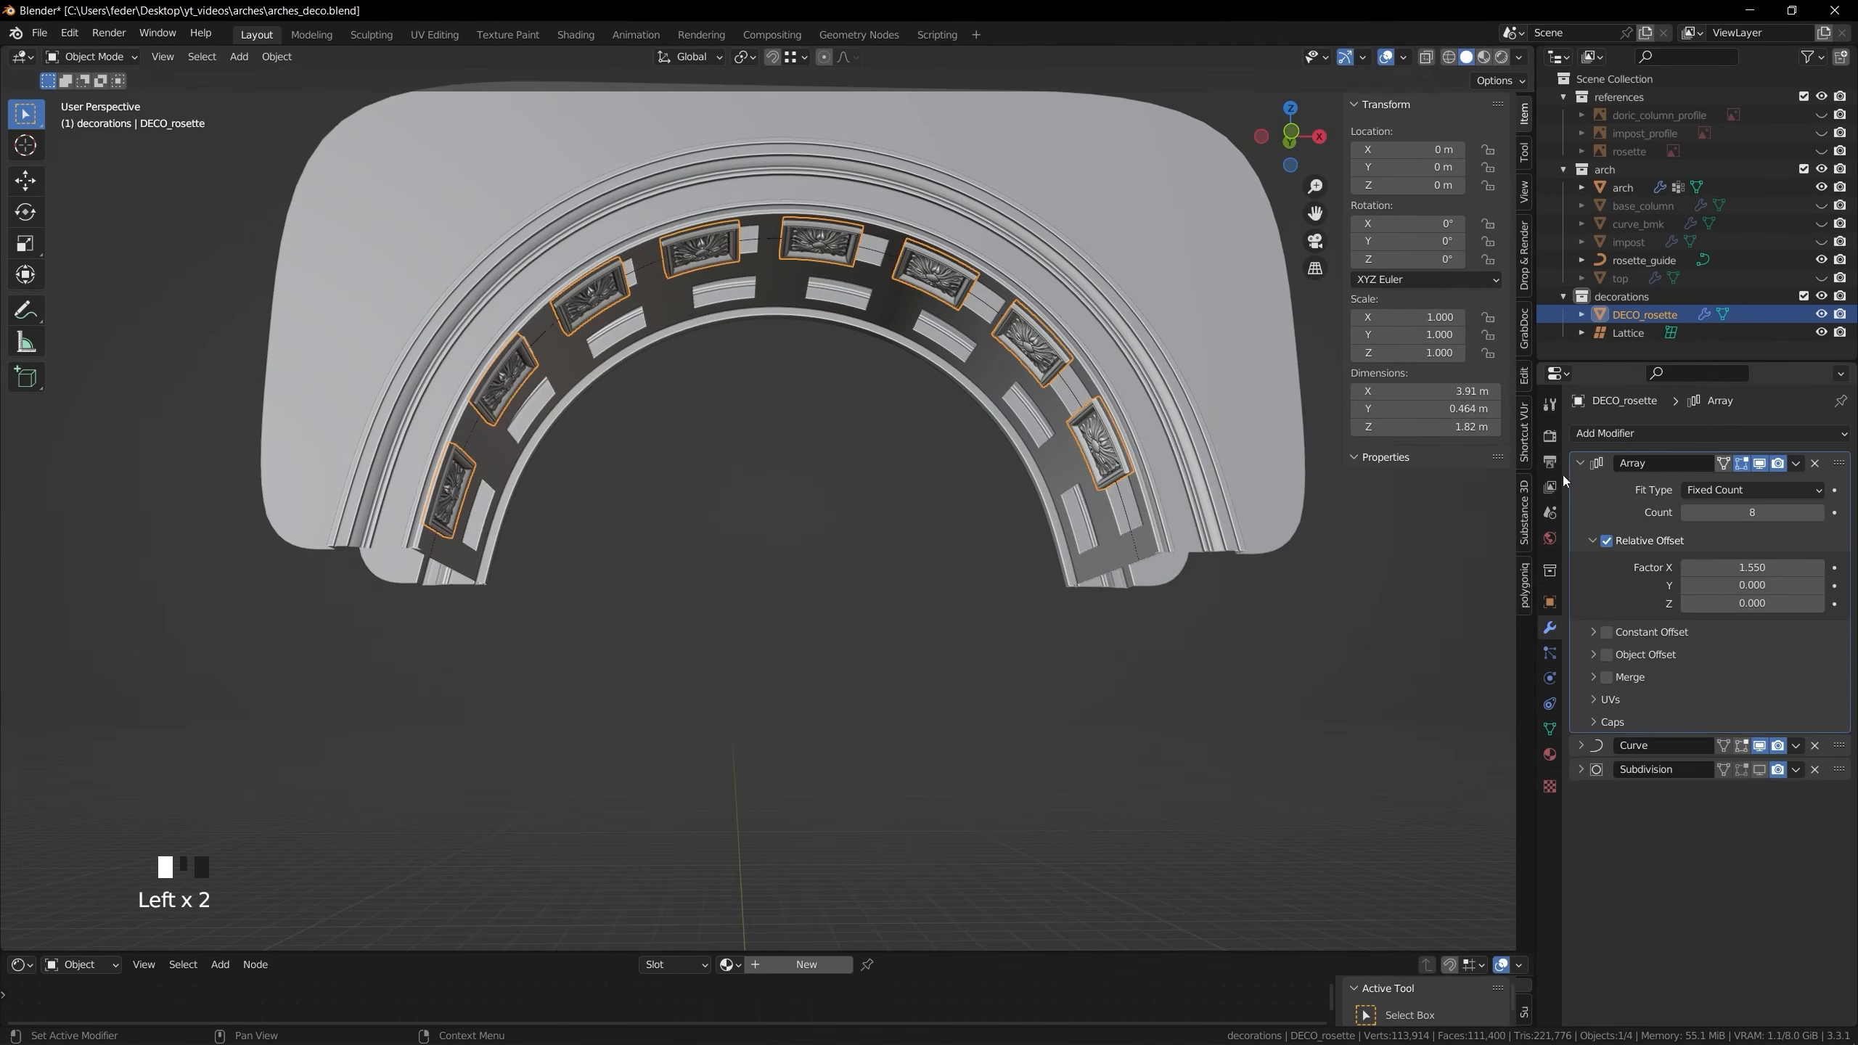
{"action": "scroll", "coordinate": [1112, 563], "scroll_direction": "up", "scroll_amount": 5}
{"action": "middle_click_drag", "start_coordinate": [1112, 563], "coordinate": [1110, 597]}
{"action": "left_click_drag", "start_coordinate": [1752, 569], "coordinate": [1770, 568], "text": "shift"}
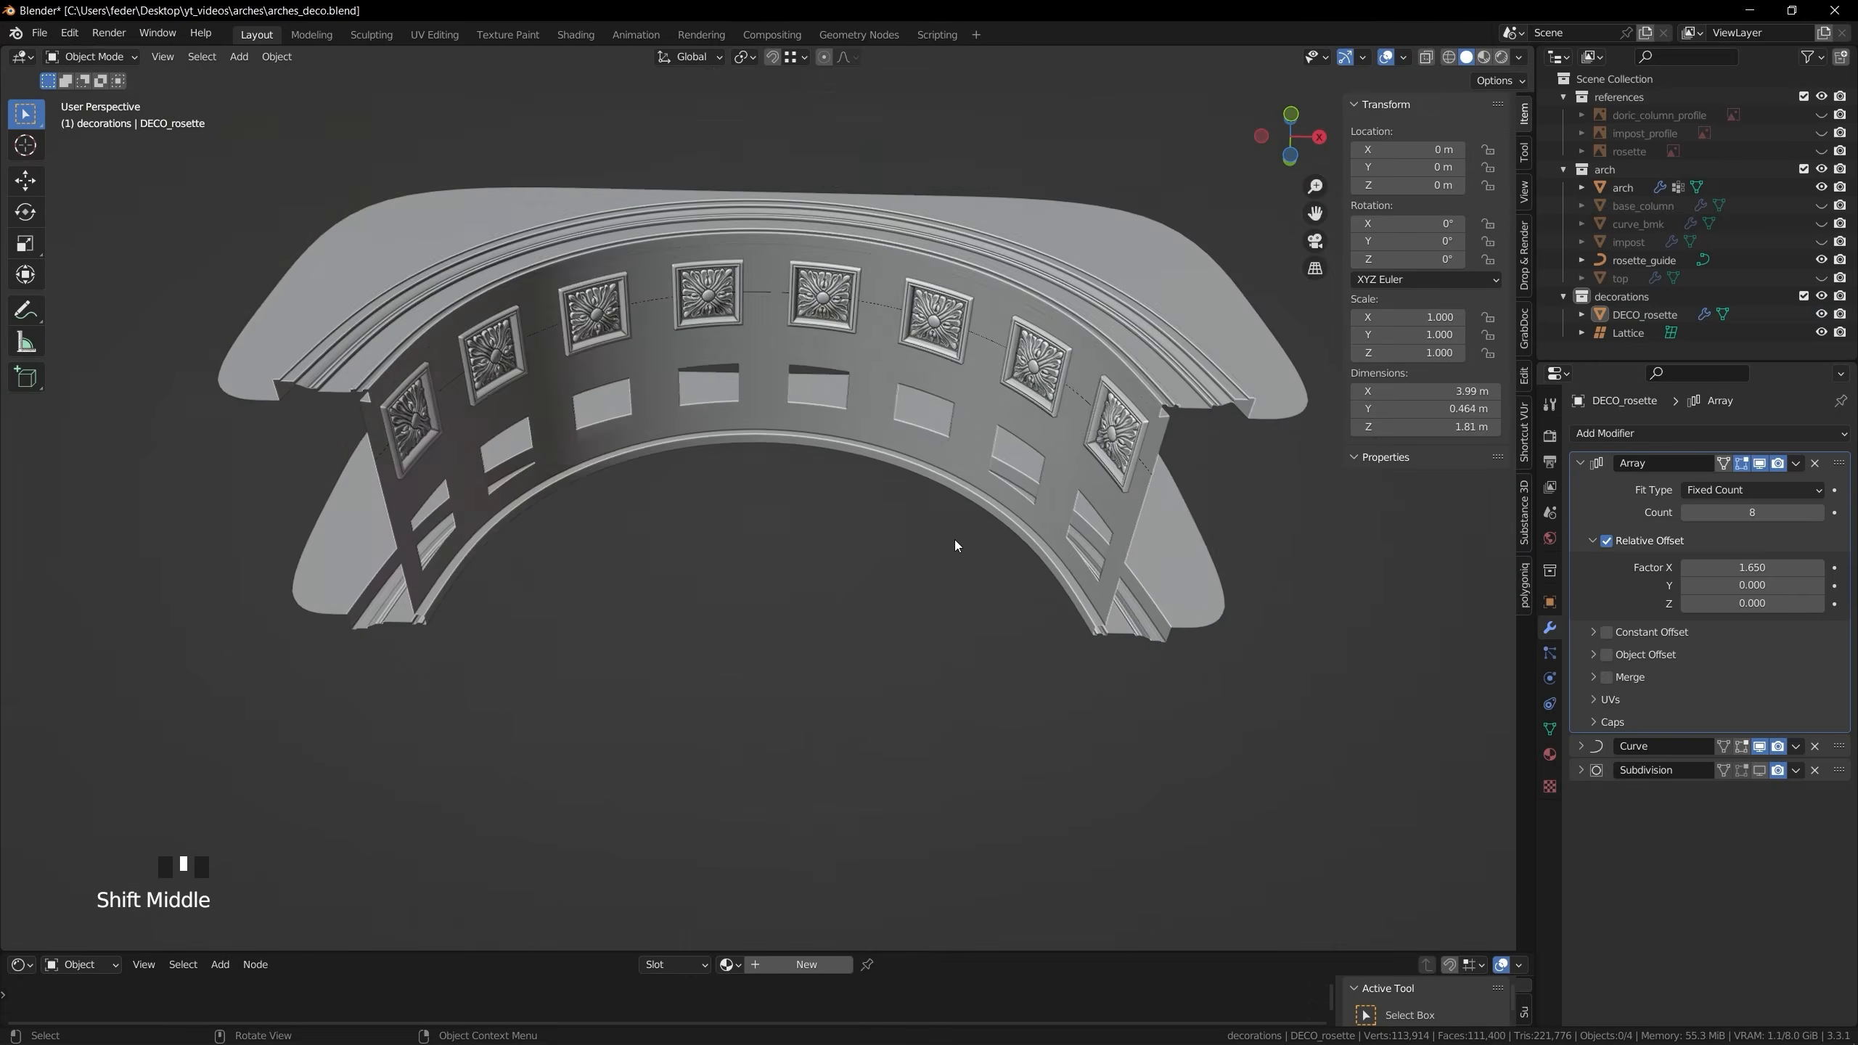
Add a Mirror modifier to DECO_rosette and place it above the Subdivision modifier
{"action": "middle_click_drag", "start_coordinate": [954, 539], "coordinate": [862, 564]}
{"action": "left_click", "coordinate": [1580, 462]}
{"action": "left_click", "coordinate": [1595, 433]}
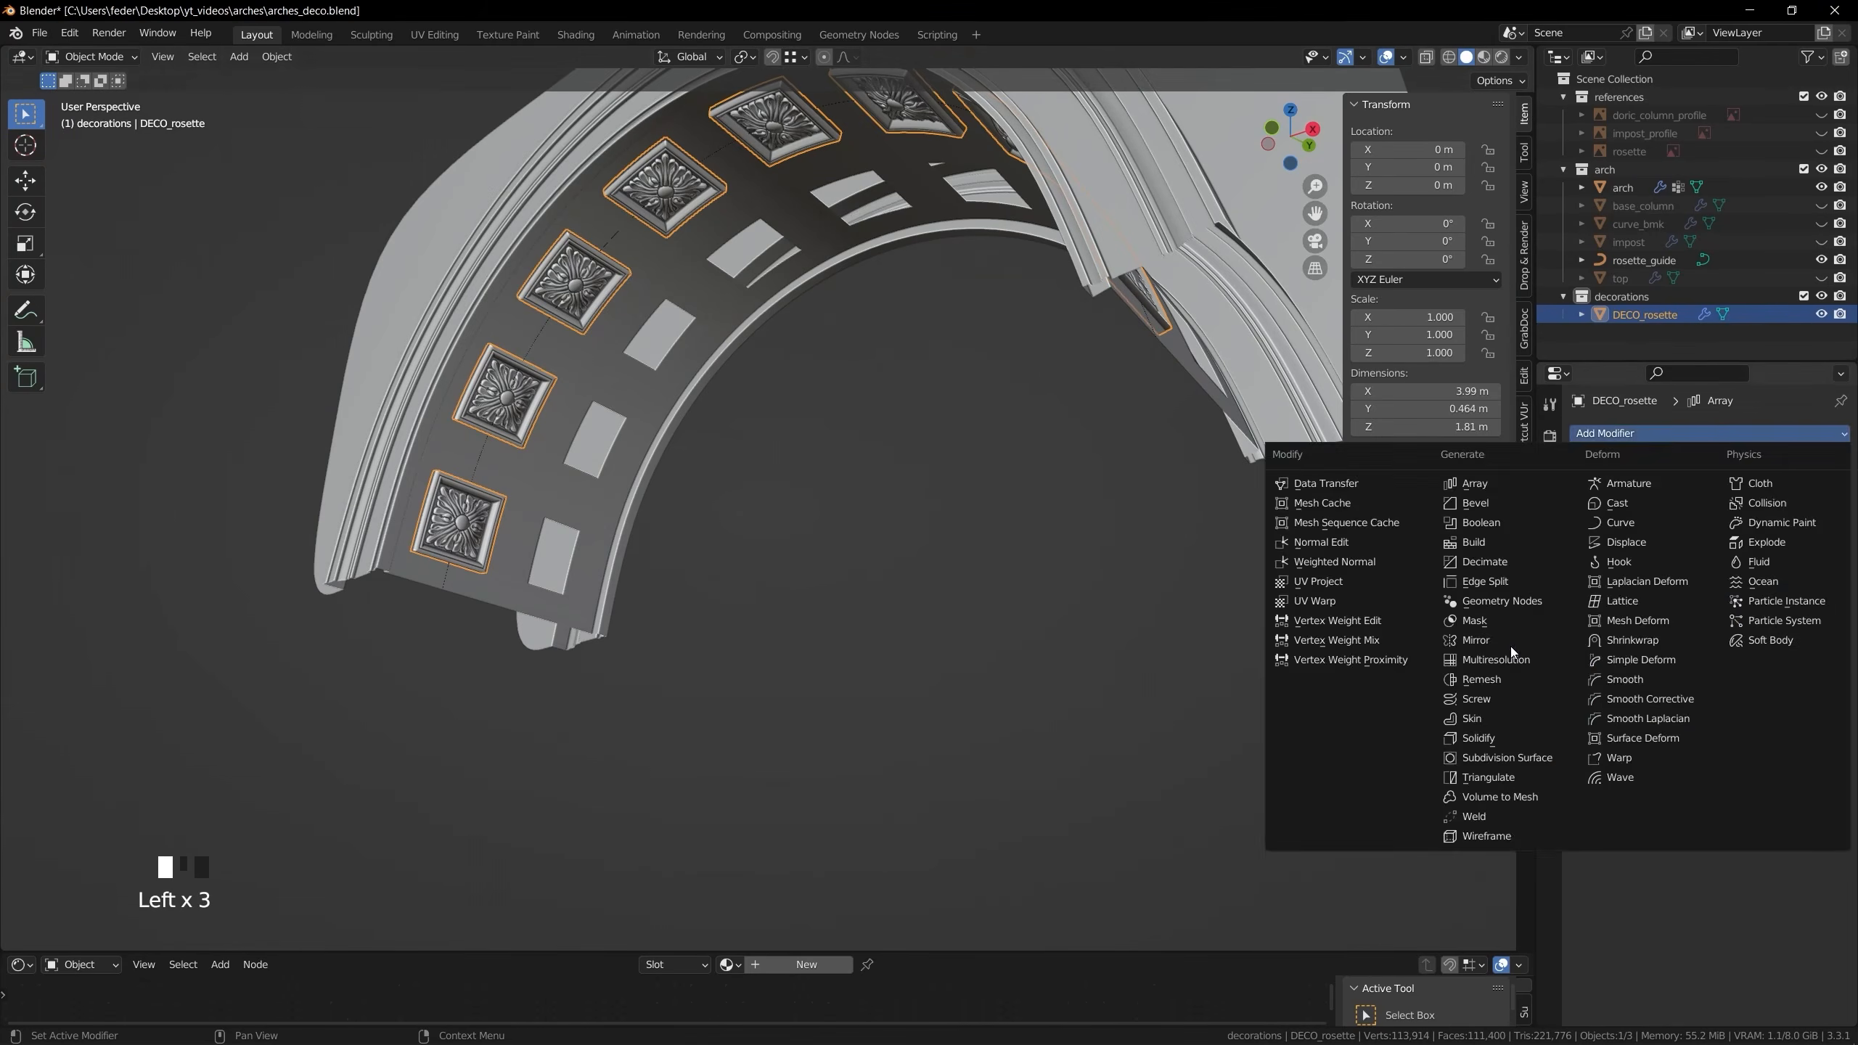
{"action": "left_click", "coordinate": [1510, 642]}
{"action": "mouse_move", "coordinate": [1840, 534]}
{"action": "left_mouse_down"}
{"action": "mouse_move", "coordinate": [1833, 497]}
{"action": "mouse_move", "coordinate": [1848, 509]}
{"action": "left_mouse_up"}
{"action": "middle_click_drag", "start_coordinate": [845, 454], "coordinate": [951, 439]}
{"action": "scroll", "coordinate": [921, 477], "scroll_direction": "down", "scroll_amount": 2}
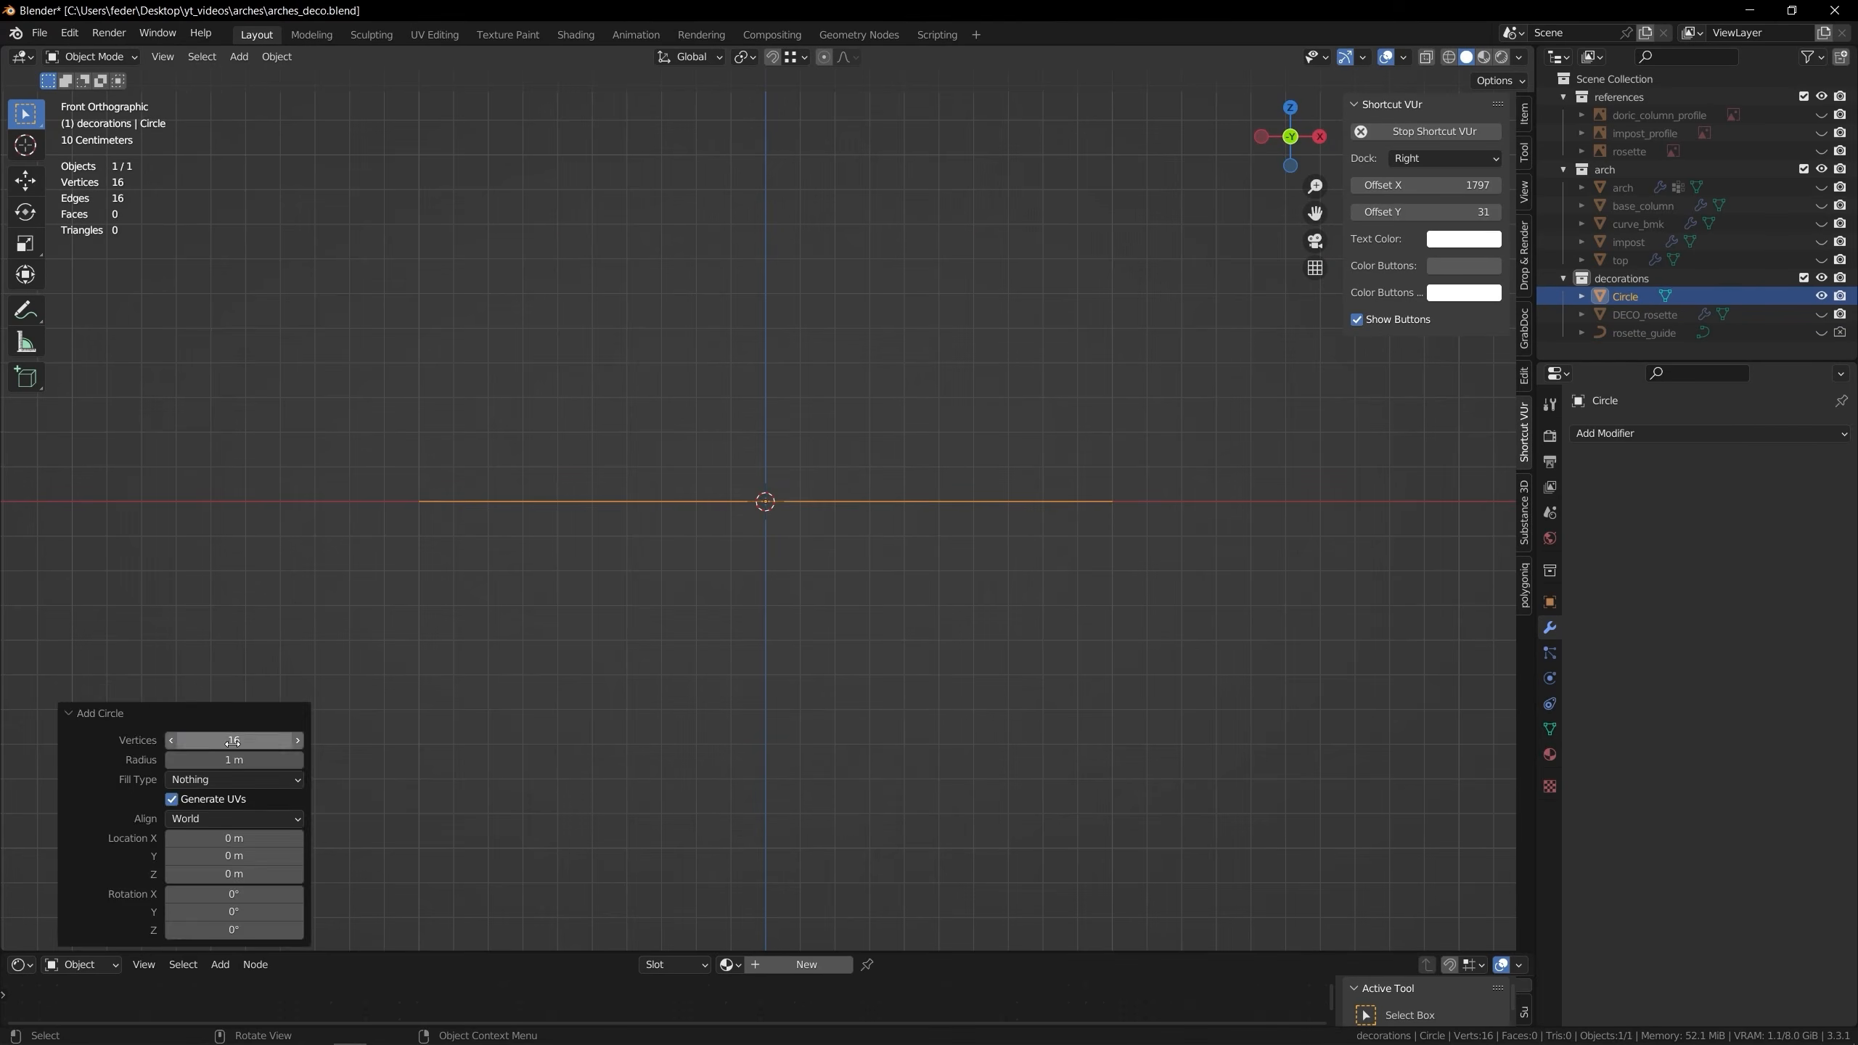
Fill the 16-vertex circle with a face and inset it to form a ring
{"action": "key", "text": "Tab"}
{"action": "key", "text": "f"}
{"action": "key", "text": "i"}
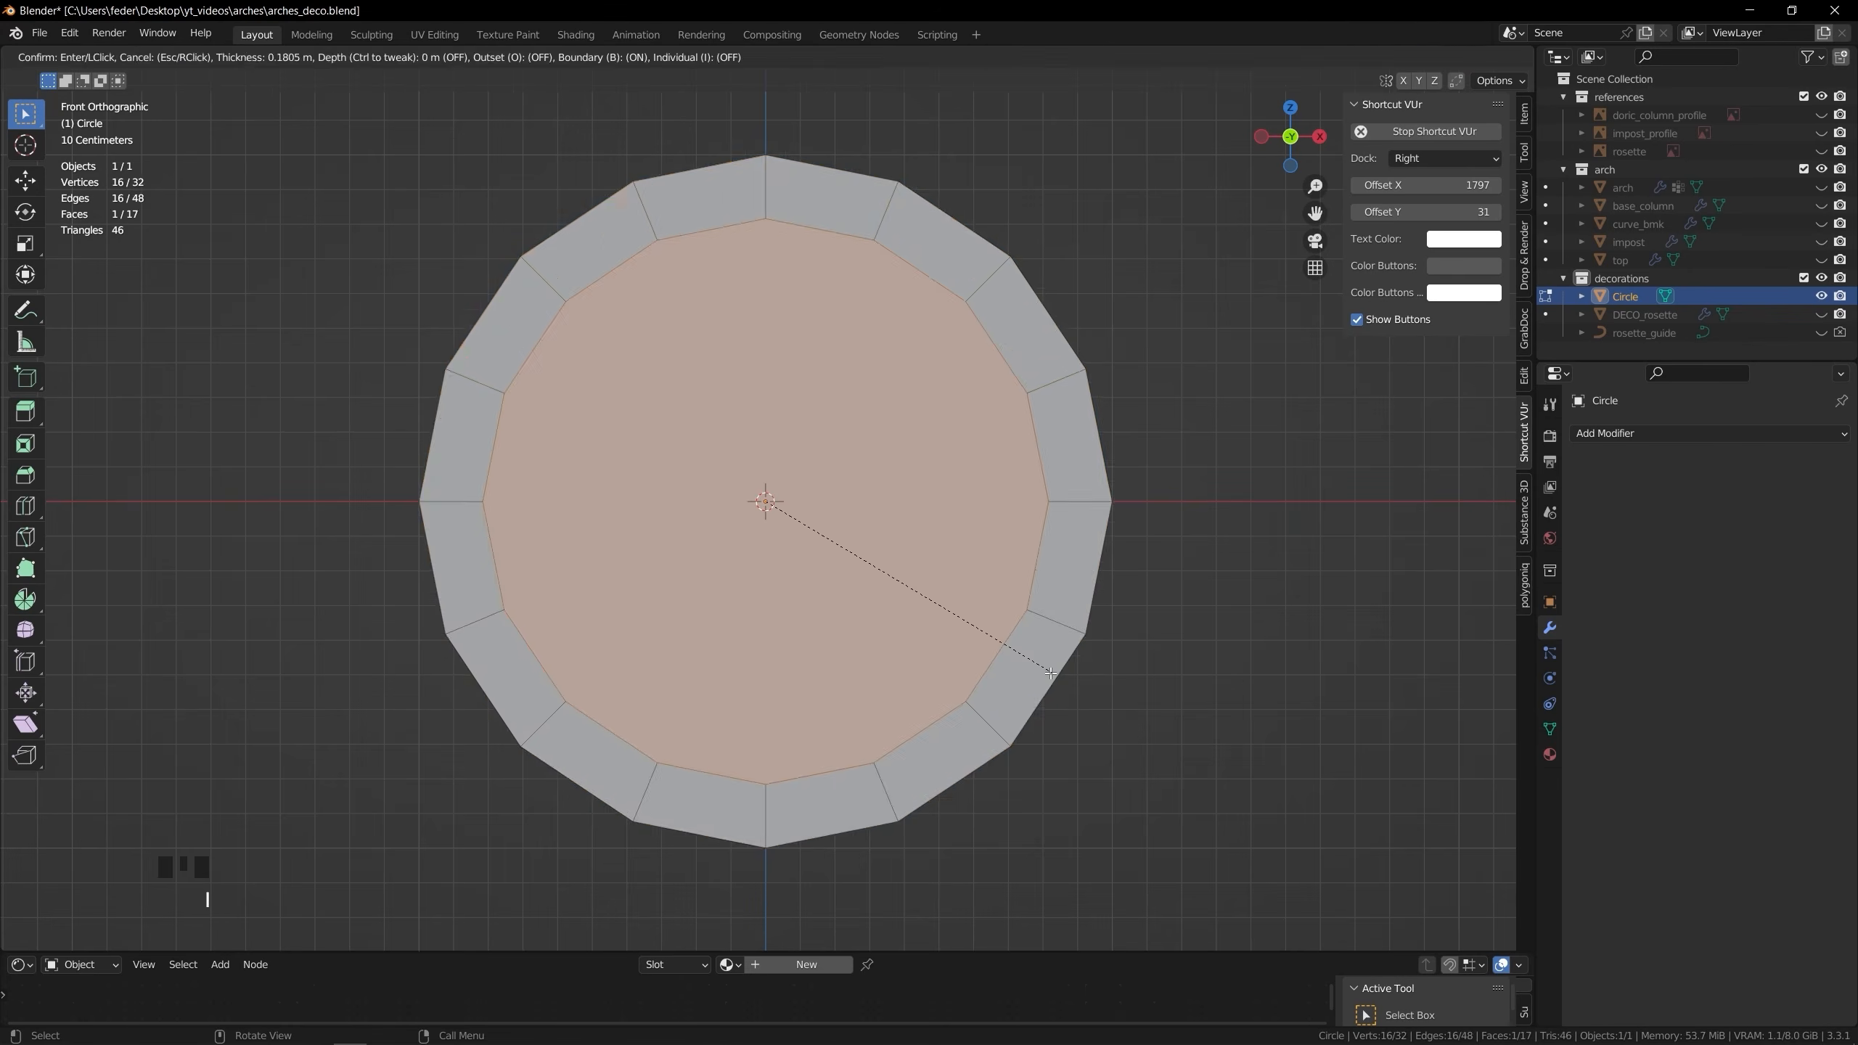
{"action": "left_click", "coordinate": [987, 636]}
Delete the ring's lower half and place a flipped duplicate of the upper half beside it along X, forming an S-shaped wave
{"action": "scroll", "coordinate": [878, 659], "scroll_direction": "down", "scroll_amount": 3}
{"action": "left_click_drag", "start_coordinate": [448, 752], "coordinate": [1013, 519]}
{"action": "key", "text": "x"}
{"action": "key", "text": "shift+d"}
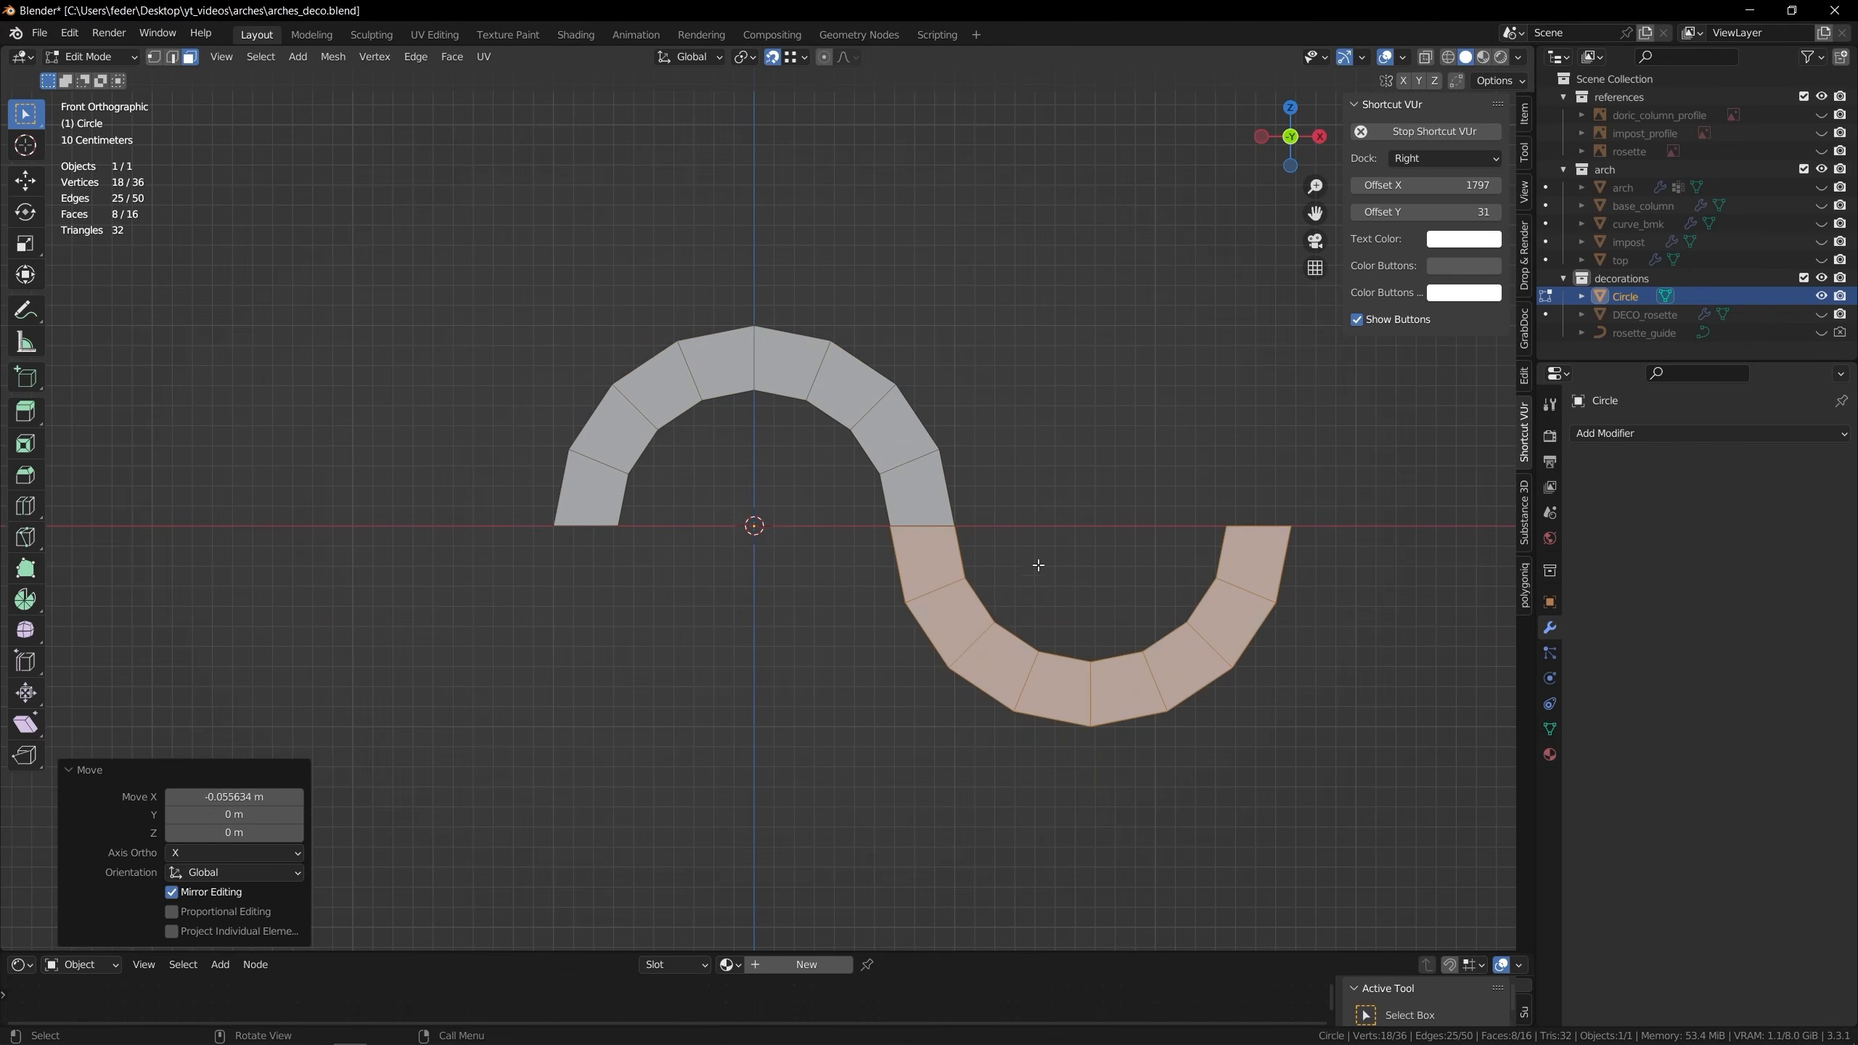
Merge the overlapping vertices where the two half rings meet and correct the wave's face normals
{"action": "key", "text": "a"}
{"action": "key", "text": "m"}
{"action": "left_click", "coordinate": [1403, 58]}
{"action": "left_click", "coordinate": [1292, 401]}
{"action": "left_click", "coordinate": [333, 57]}
{"action": "left_click", "coordinate": [501, 355]}
Centre the wave's origin on its geometry and snap the object to the 3D cursor
{"action": "key", "text": "Tab"}
{"action": "key", "text": "shift+s"}
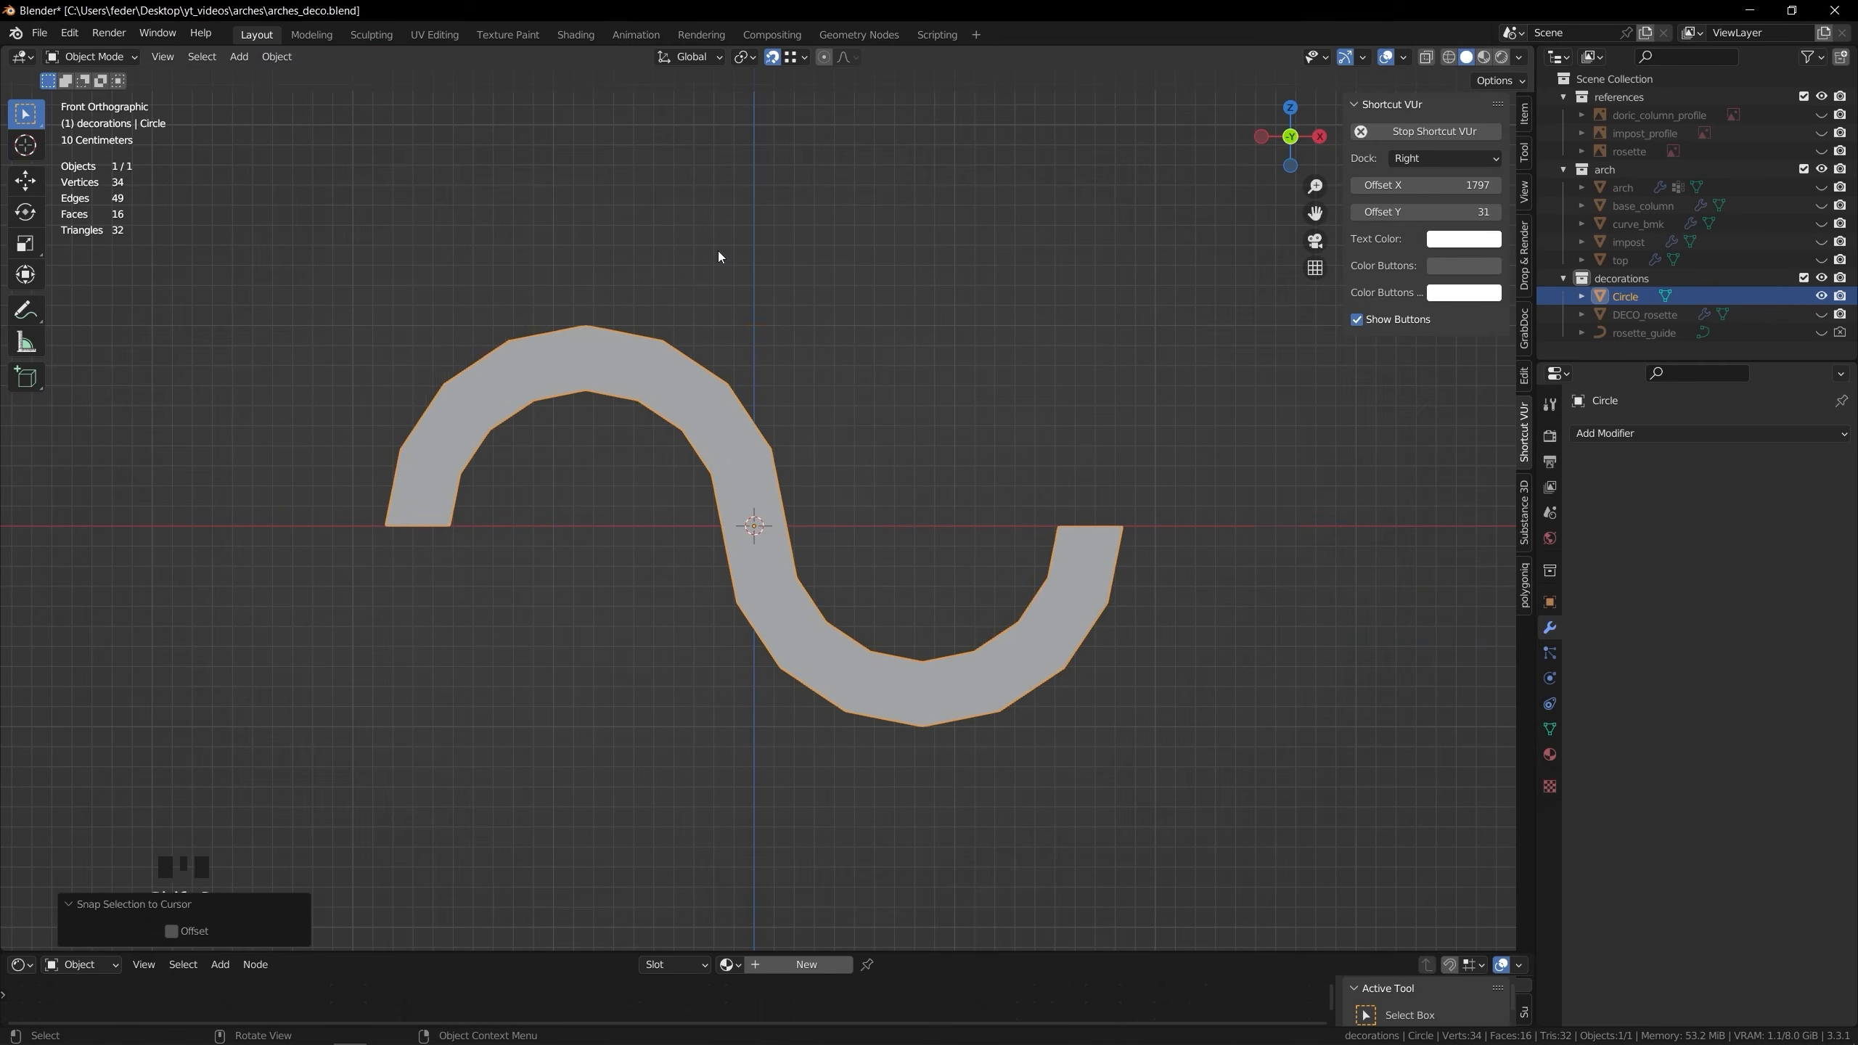
Add Subdivision and Array modifiers to the wave, place the Array first and hide the Subdivision in the viewport
{"action": "left_click", "coordinate": [1613, 434]}
{"action": "left_click", "coordinate": [1511, 755]}
{"action": "left_click", "coordinate": [1612, 433]}
{"action": "left_click", "coordinate": [1510, 482]}
{"action": "left_click_drag", "start_coordinate": [1839, 606], "coordinate": [1840, 463]}
{"action": "left_click", "coordinate": [1760, 747]}
Set the array's relative offset X factor to 0.912 with Merge enabled and show the Subdivision in the viewport
{"action": "scroll", "coordinate": [774, 506], "scroll_direction": "up", "scroll_amount": 8}
{"action": "left_click_drag", "start_coordinate": [1752, 569], "coordinate": [1727, 568], "text": "shift"}
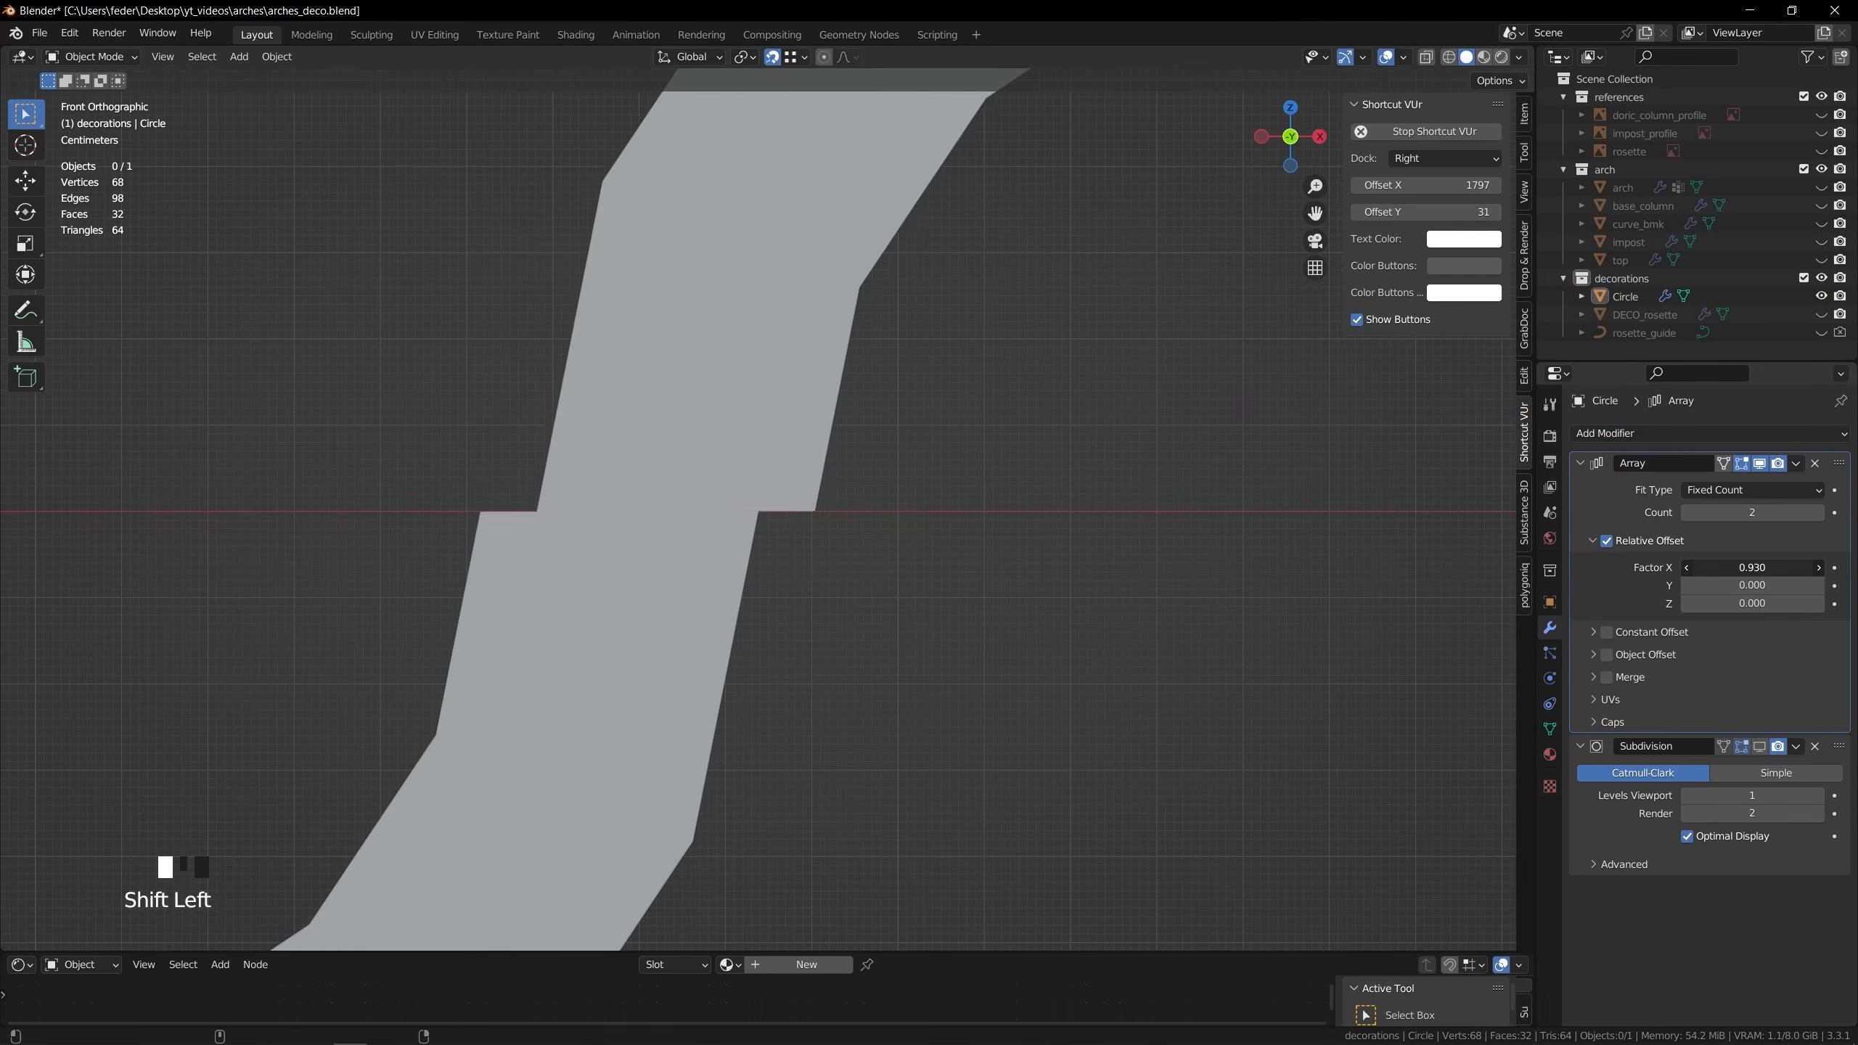
{"action": "key", "text": "Return"}
{"action": "scroll", "coordinate": [914, 513], "scroll_direction": "down", "scroll_amount": 7}
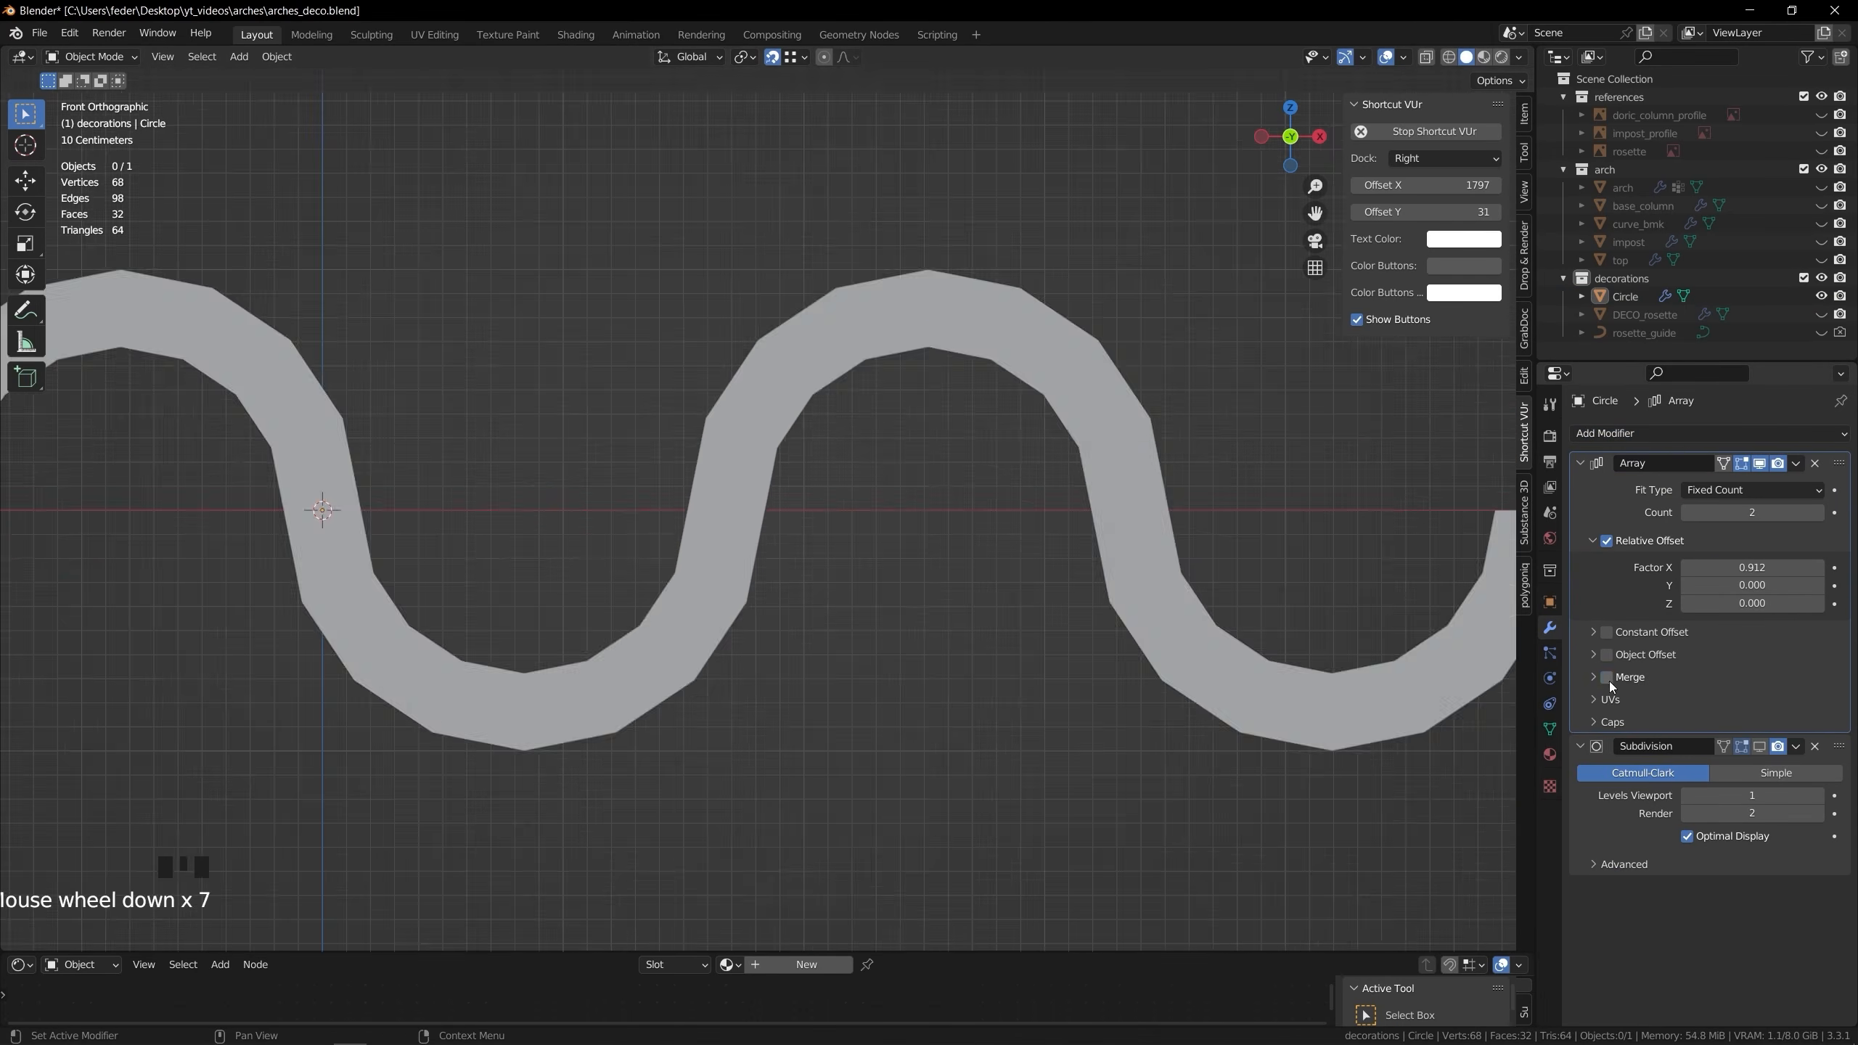
{"action": "left_click", "coordinate": [1606, 678]}
{"action": "left_click", "coordinate": [1760, 747]}
Move the wave's end edge along the Y axis with smooth proportional editing
{"action": "middle_click_drag", "start_coordinate": [791, 505], "coordinate": [940, 534]}
{"action": "key", "text": "Tab"}
{"action": "left_click", "coordinate": [938, 472]}
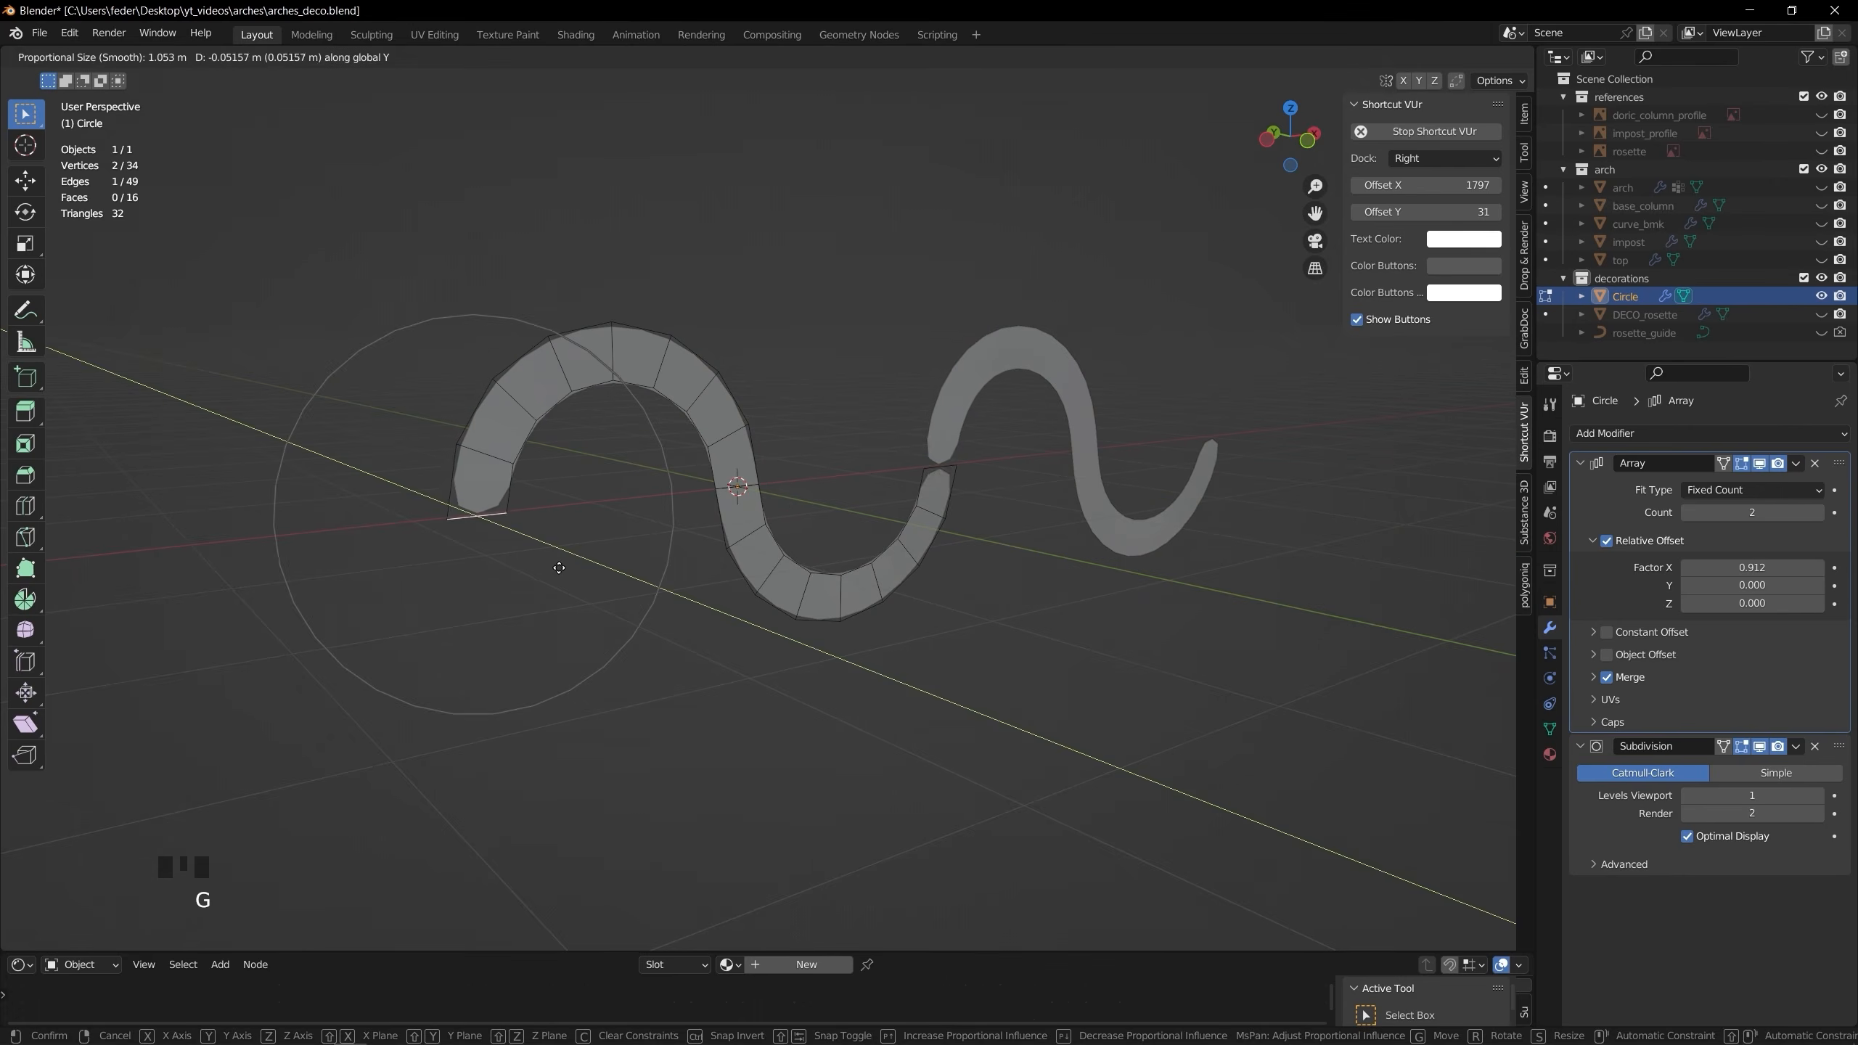
{"action": "left_click", "coordinate": [559, 568]}
{"action": "key", "text": "Tab"}
{"action": "key", "text": "Tab"}
Select both long boundary edge loops of the wave
{"action": "left_click", "coordinate": [842, 572], "text": "alt"}
{"action": "left_click", "coordinate": [699, 543], "text": "alt+shift"}
{"action": "key", "text": "e"}
{"action": "left_click", "coordinate": [812, 513]}
{"action": "middle_click_drag", "start_coordinate": [812, 513], "coordinate": [917, 656]}
{"action": "key", "text": "ctrl+z"}
Extrude the boundary loops along Y with proportional editing off and cut one centred edge loop along the wave's length
{"action": "key", "text": "o"}
{"action": "key", "text": "e"}
{"action": "key", "text": "y"}
{"action": "left_click", "coordinate": [889, 648]}
{"action": "key", "text": "ctrl+r"}
{"action": "left_click", "coordinate": [870, 657]}
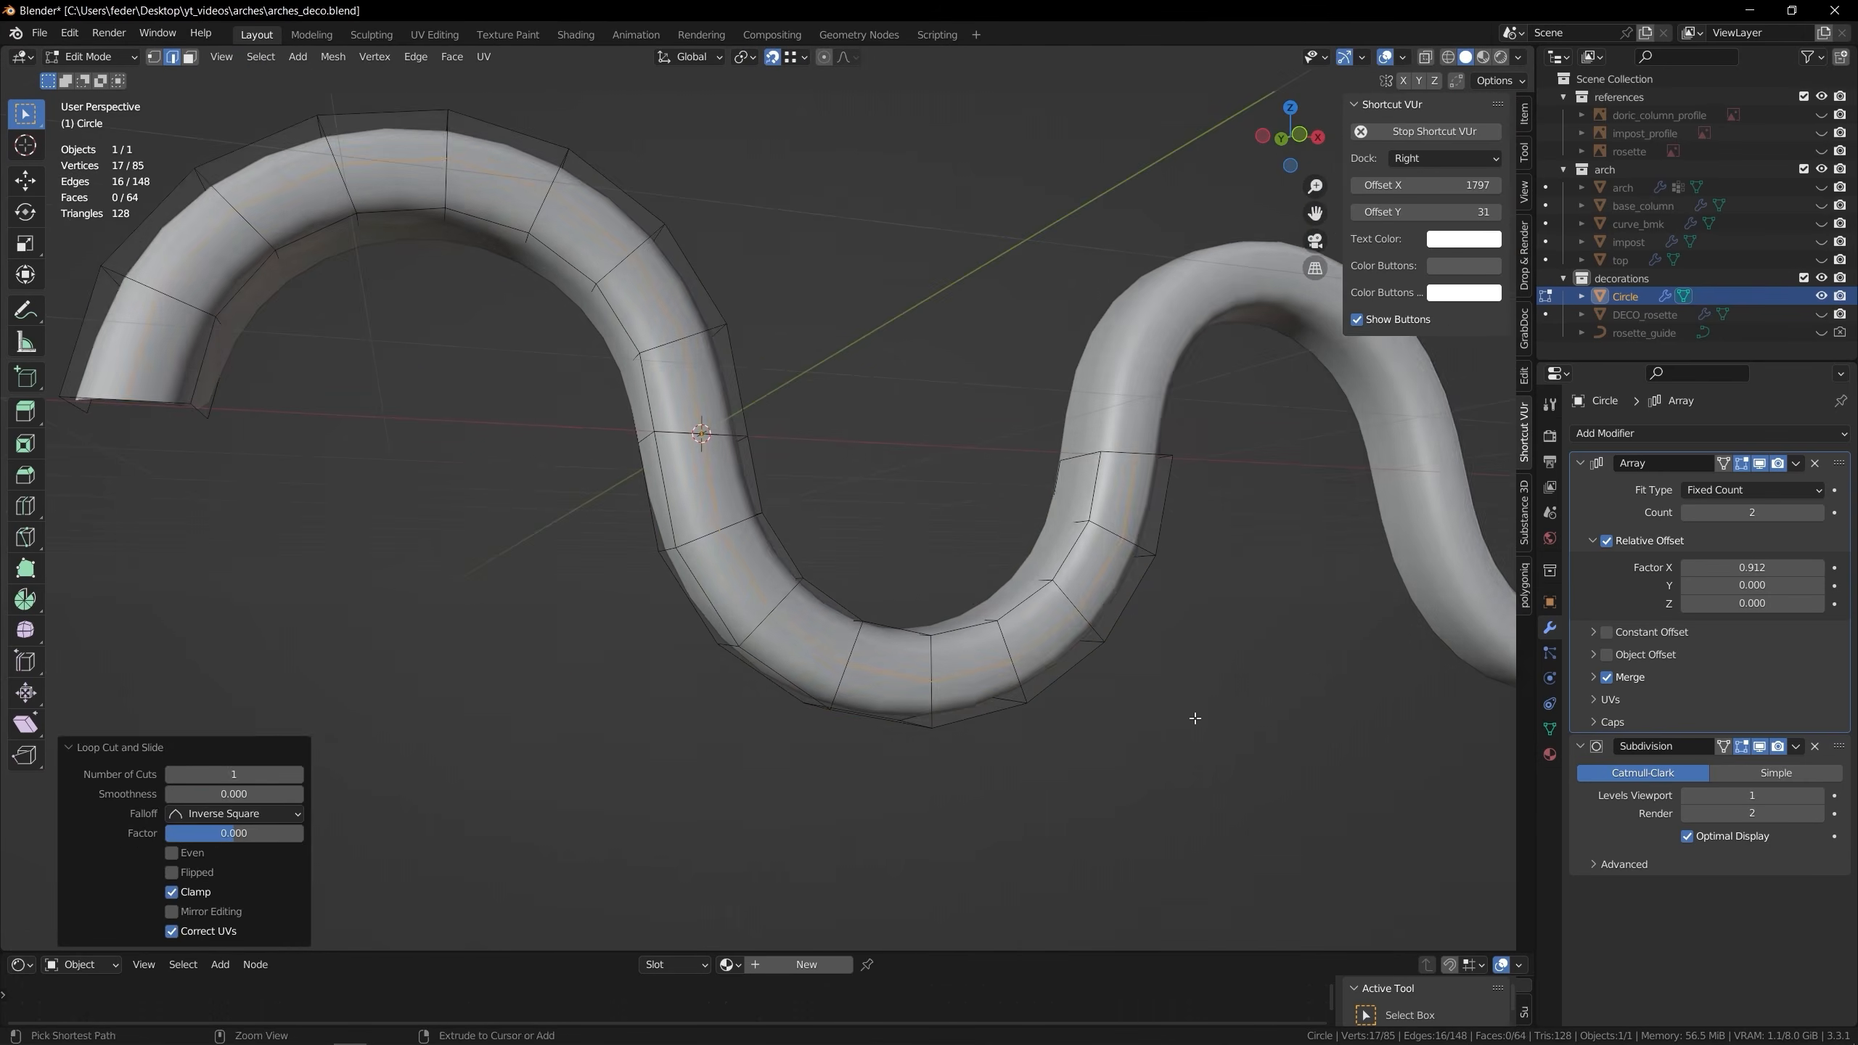
Bevel the lengthwise centre edge loop of the curved strip into a wide band and extrude that band's faces
{"action": "key", "text": "ctrl+b"}
{"action": "left_click", "coordinate": [1211, 724]}
{"action": "middle_click_drag", "start_coordinate": [1097, 721], "coordinate": [1211, 730]}
{"action": "key", "text": "e"}
{"action": "left_click", "coordinate": [1759, 463]}
{"action": "middle_click_drag", "start_coordinate": [1025, 556], "coordinate": [1061, 586]}
{"action": "scroll", "coordinate": [1165, 472], "scroll_direction": "down", "scroll_amount": 5}
{"action": "left_click", "coordinate": [1759, 463]}
Place a Bevel modifier with 0.021 m amount and 2 segments between the strip's Array and Subdivision modifiers
{"action": "key", "text": "Tab"}
{"action": "left_click", "coordinate": [1060, 732]}
{"action": "middle_click_drag", "start_coordinate": [1061, 731], "coordinate": [1141, 702]}
{"action": "left_click_drag", "start_coordinate": [1840, 889], "coordinate": [1840, 746]}
{"action": "scroll", "coordinate": [1060, 556], "scroll_direction": "up", "scroll_amount": 4}
{"action": "left_click", "coordinate": [1820, 839]}
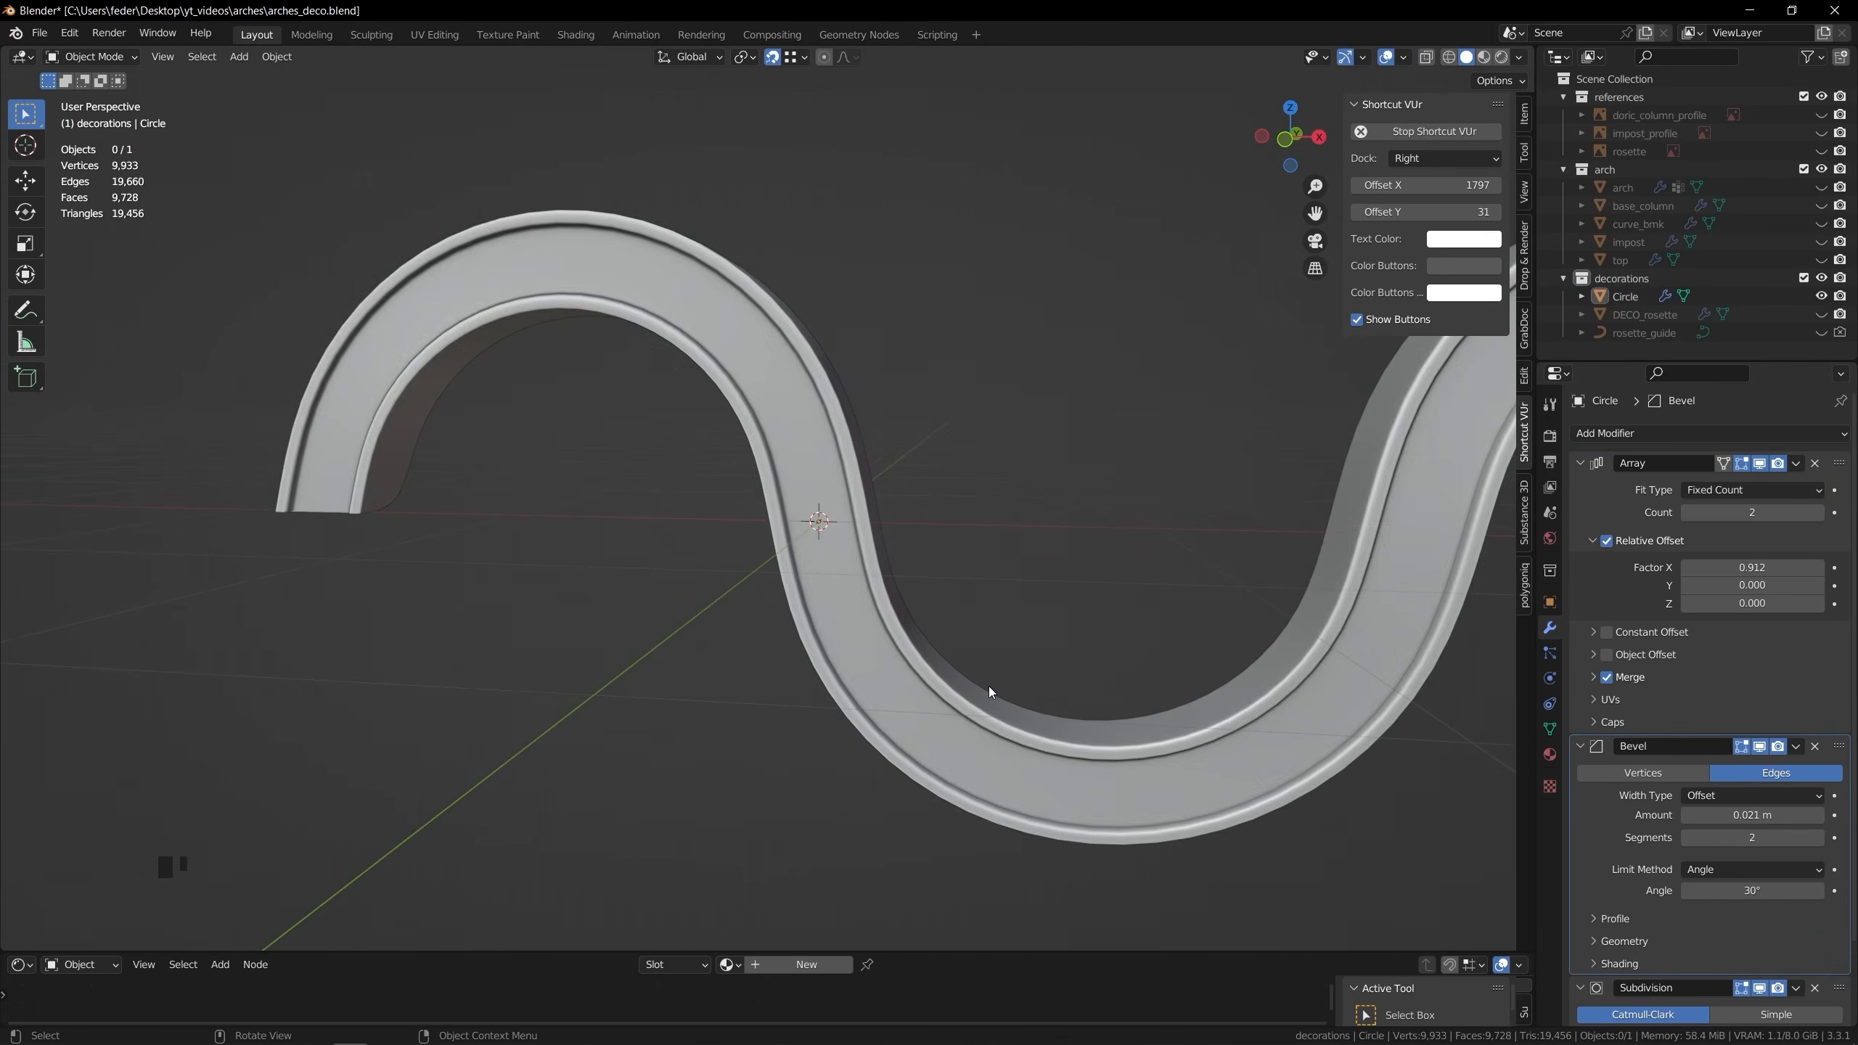
Offset the mesh of the strip's duplicate about 1.668 m along X to form the second interlaced wave
{"action": "key", "text": "KP_1"}
{"action": "scroll", "coordinate": [990, 687], "scroll_direction": "down", "scroll_amount": 5}
{"action": "middle_click_drag", "start_coordinate": [961, 585], "coordinate": [1000, 593], "text": "shift"}
{"action": "left_click", "coordinate": [772, 58]}
{"action": "key", "text": "Tab"}
{"action": "scroll", "coordinate": [760, 505], "scroll_direction": "up", "scroll_amount": 4}
{"action": "key", "text": "g"}
{"action": "key", "text": "x"}
{"action": "left_click", "coordinate": [740, 501]}
Fine-tune the duplicate's mesh along X so the two waves cross evenly in closed circles
{"action": "scroll", "coordinate": [739, 501], "scroll_direction": "up", "scroll_amount": 7}
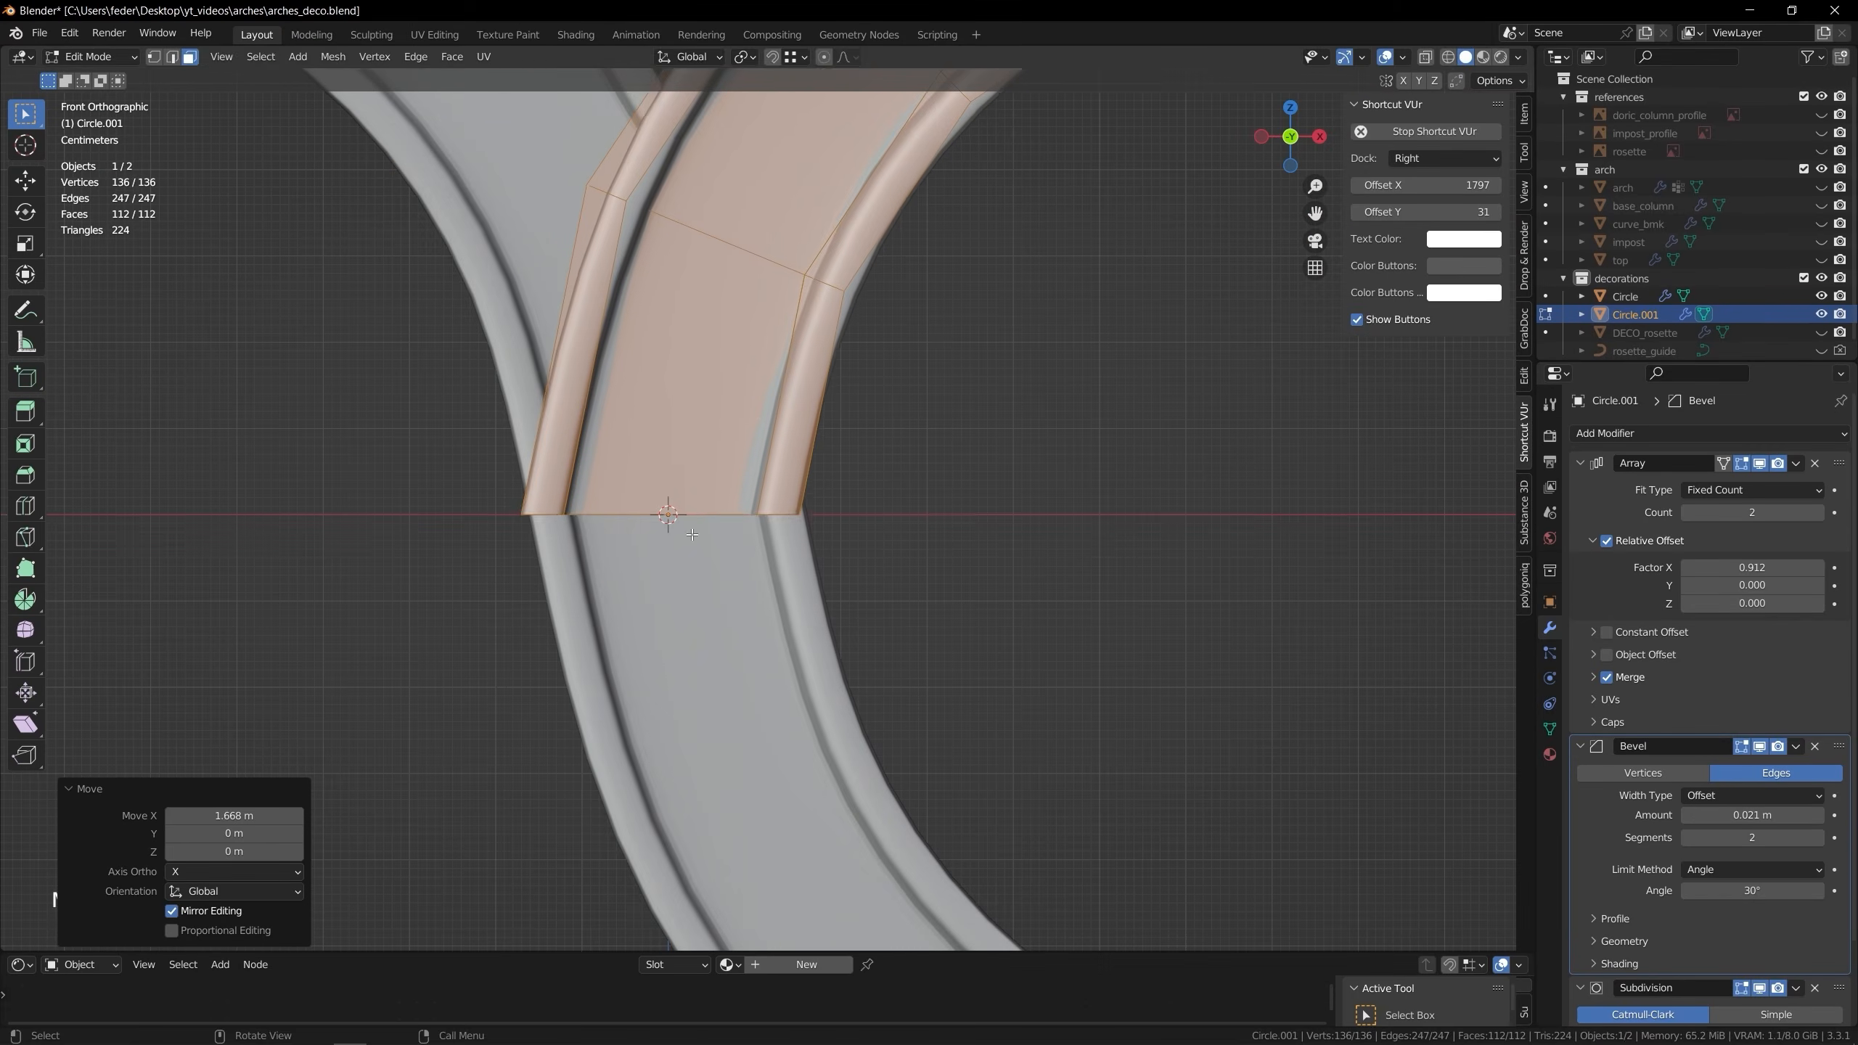
{"action": "key", "text": "g"}
{"action": "key", "text": "x"}
{"action": "left_click", "coordinate": [568, 512]}
{"action": "key", "text": "Tab"}
{"action": "scroll", "coordinate": [568, 512], "scroll_direction": "down", "scroll_amount": 8}
{"action": "middle_click_drag", "start_coordinate": [1097, 542], "coordinate": [749, 503], "text": "shift"}
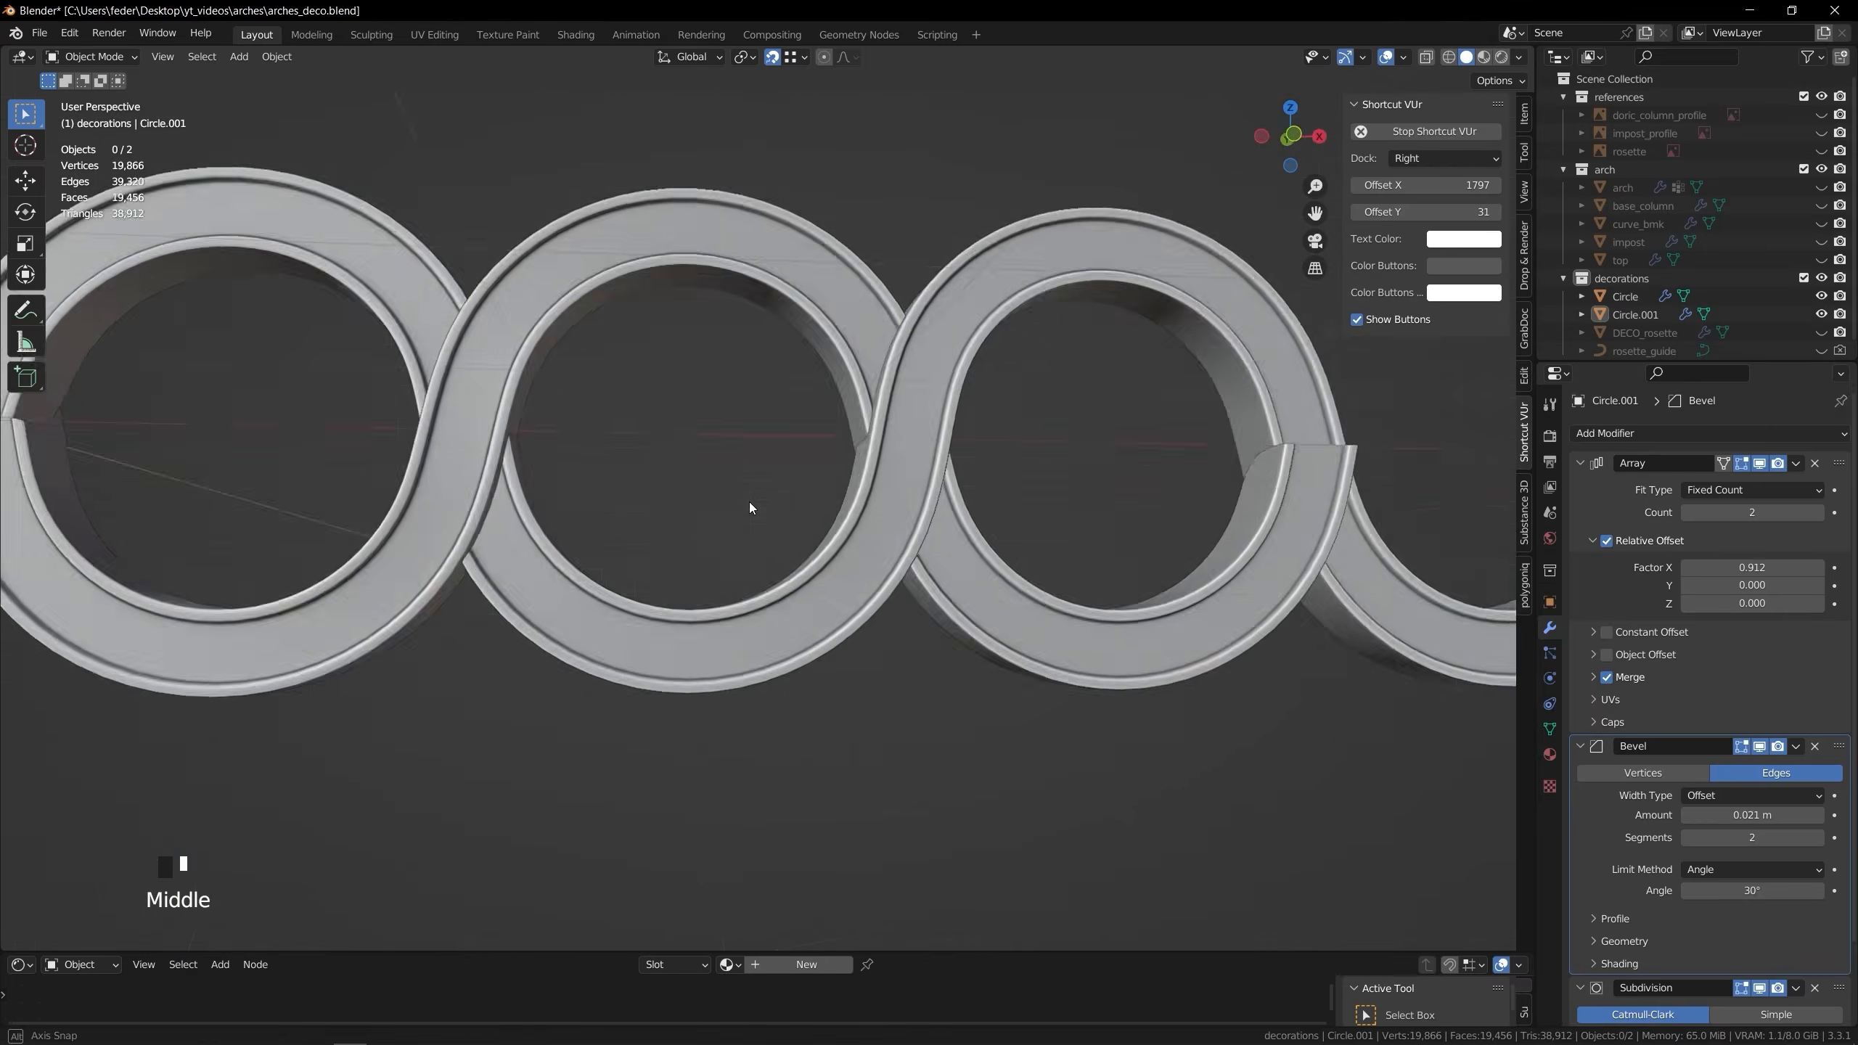
{"action": "scroll", "coordinate": [885, 509], "scroll_direction": "up", "scroll_amount": 5}
{"action": "scroll", "coordinate": [886, 509], "scroll_direction": "down", "scroll_amount": 5}
Add a Curve modifier to the first wave strip with rosette_guide as its curve object
{"action": "left_click", "coordinate": [637, 580]}
{"action": "scroll", "coordinate": [964, 298], "scroll_direction": "down", "scroll_amount": 5}
{"action": "middle_click_drag", "start_coordinate": [964, 316], "coordinate": [980, 614], "text": "shift"}
{"action": "left_click_drag", "start_coordinate": [1581, 463], "coordinate": [1581, 511]}
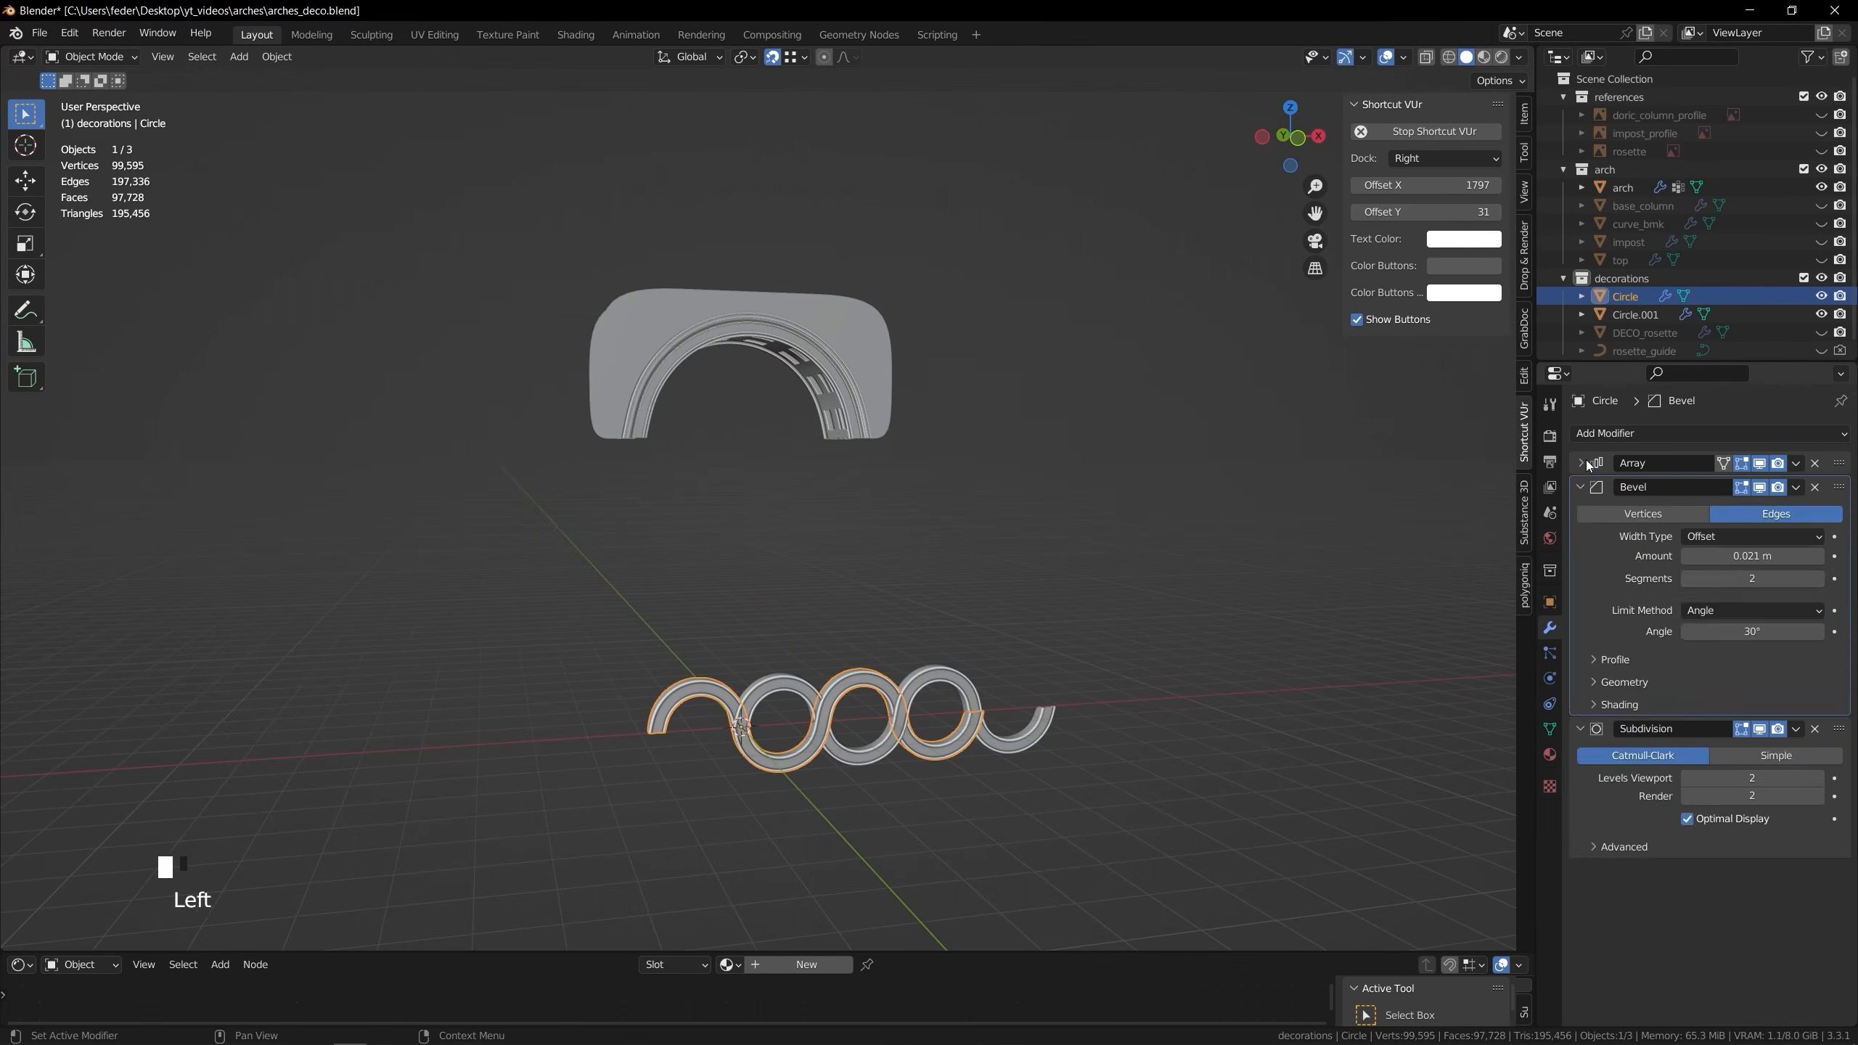
{"action": "left_click", "coordinate": [1639, 434]}
{"action": "left_click", "coordinate": [1620, 521]}
{"action": "left_click", "coordinate": [1745, 514]}
{"action": "left_click", "coordinate": [1734, 537]}
Place the second strip's Curve modifier directly after its Array and set rosette_guide as the curve object
{"action": "left_click_drag", "start_coordinate": [1838, 535], "coordinate": [1839, 487]}
{"action": "left_click", "coordinate": [1745, 514]}
{"action": "left_click", "coordinate": [1734, 538]}
{"action": "middle_click_drag", "start_coordinate": [704, 412], "coordinate": [886, 448], "text": "shift"}
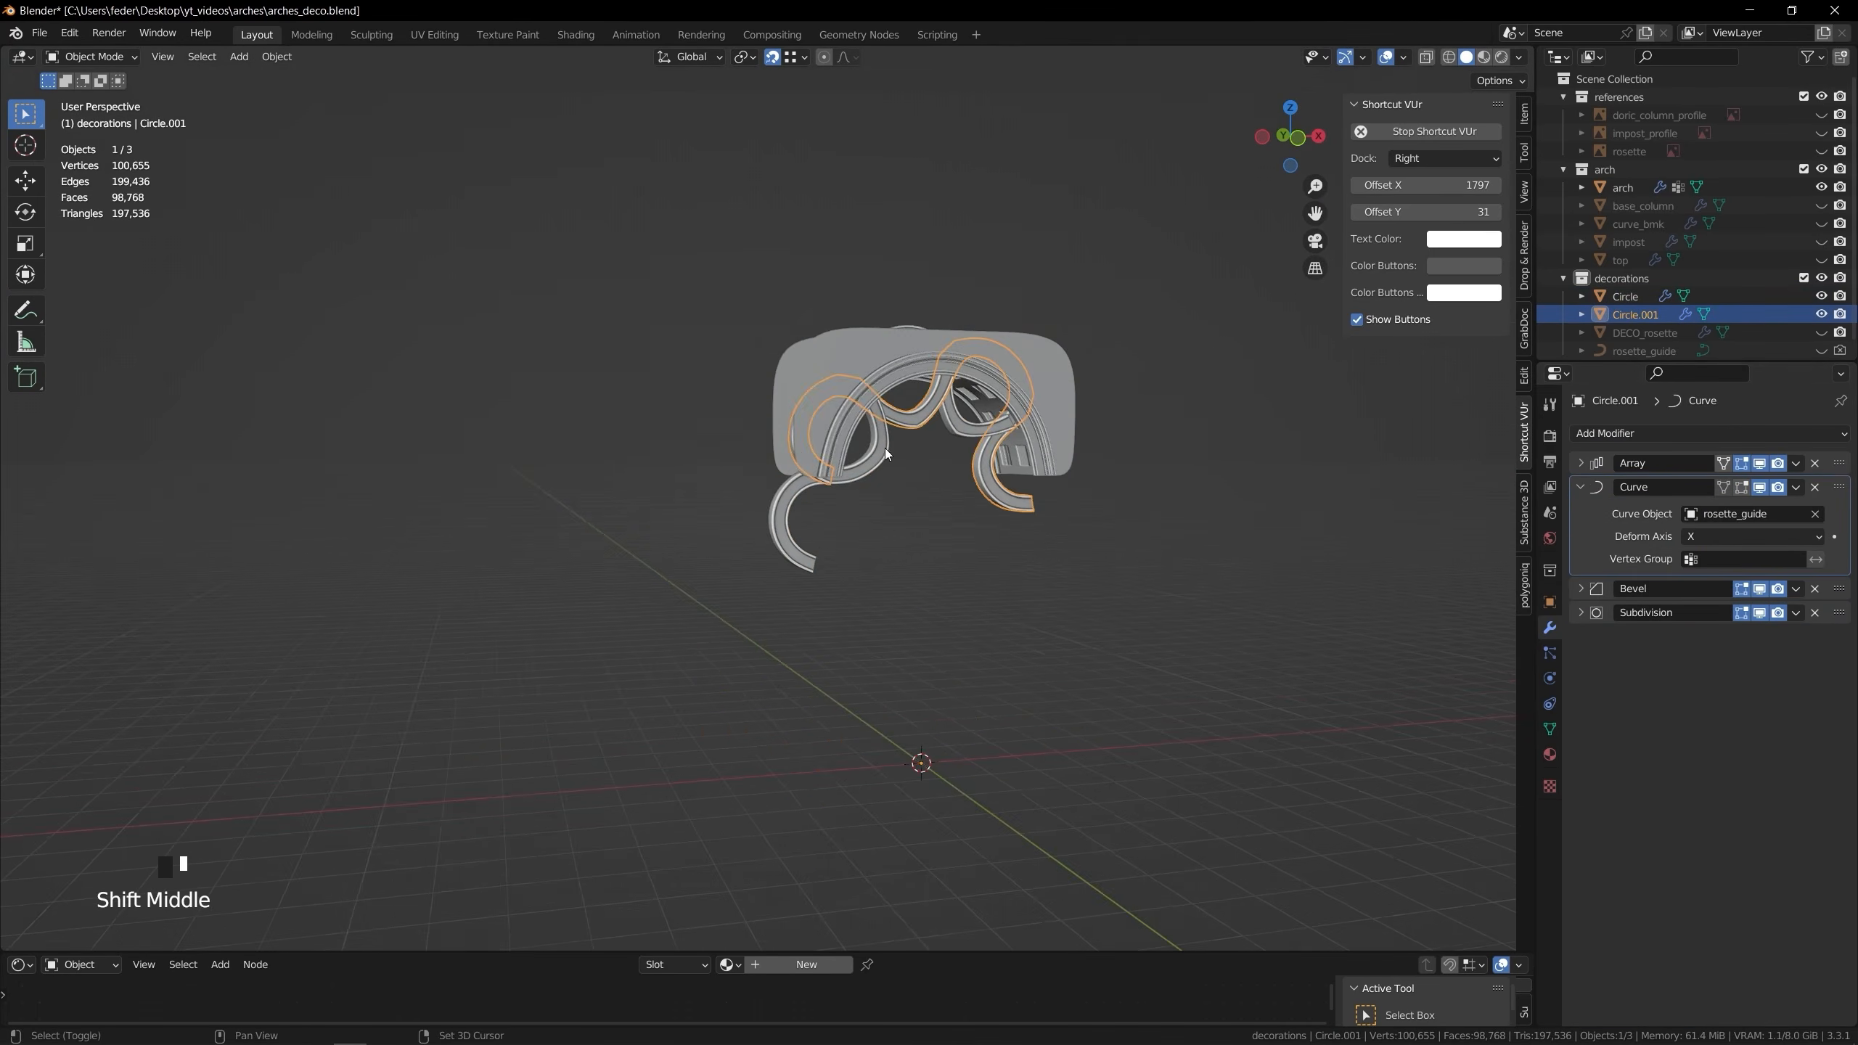
Scale both wave strips down uniformly to fit the arch's decorative band
{"action": "left_click", "coordinate": [938, 729]}
{"action": "scroll", "coordinate": [938, 729], "scroll_direction": "up", "scroll_amount": 5}
{"action": "key", "text": "s"}
{"action": "left_click", "coordinate": [988, 759]}
Set the Array count to 26 on the second wave strip and 27 on the first
{"action": "middle_click_drag", "start_coordinate": [877, 556], "coordinate": [870, 512]}
{"action": "left_click", "coordinate": [776, 527]}
{"action": "left_click", "coordinate": [1581, 463]}
{"action": "left_click", "coordinate": [1820, 512]}
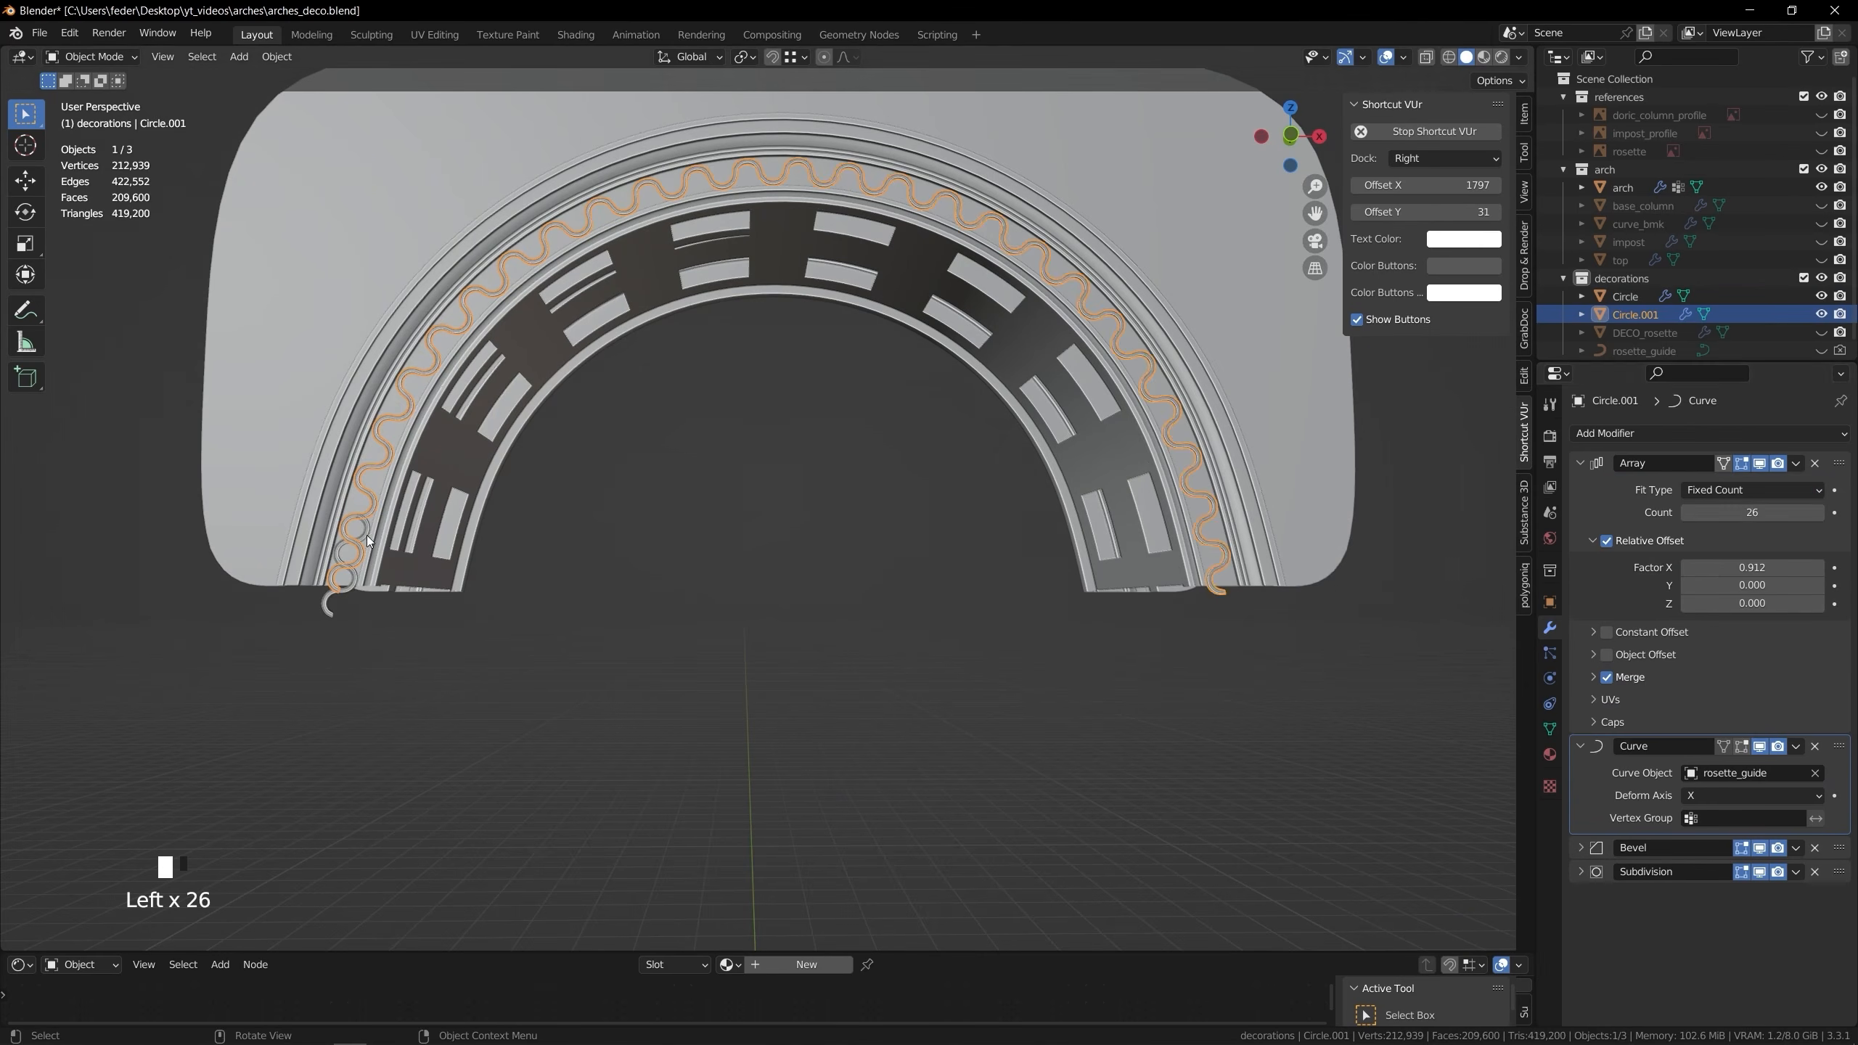
{"action": "middle_click_drag", "start_coordinate": [1320, 546], "coordinate": [1200, 542]}
{"action": "left_click", "coordinate": [1819, 512]}
{"action": "left_click", "coordinate": [997, 570]}
Select both wave strips and scale them by 1.085
{"action": "scroll", "coordinate": [787, 381], "scroll_direction": "up", "scroll_amount": 6}
{"action": "key", "text": "KP_1"}
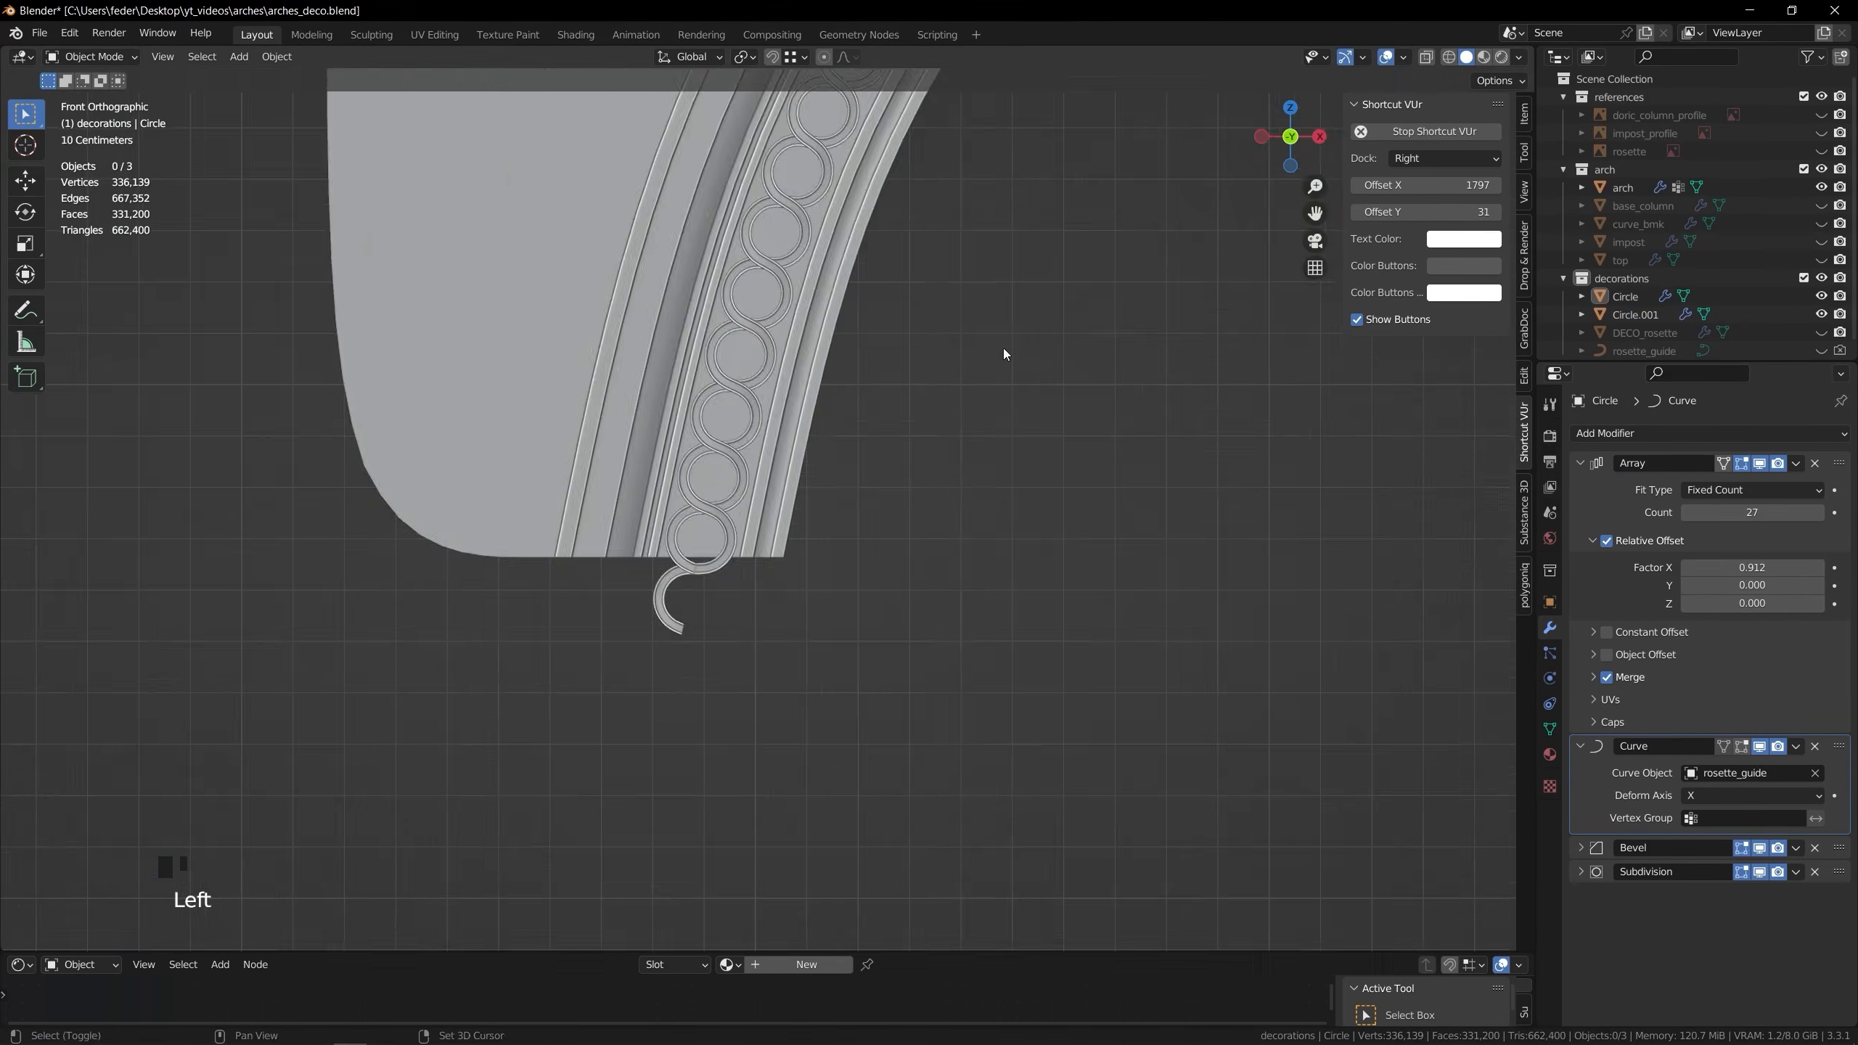
{"action": "left_click", "coordinate": [706, 468]}
{"action": "left_click", "coordinate": [673, 352], "text": "shift"}
{"action": "key", "text": "s"}
{"action": "left_click", "coordinate": [1106, 671]}
Move both wave strips slightly along Z to centre them in the arch's decorative band
{"action": "key", "text": "g"}
{"action": "key", "text": "z"}
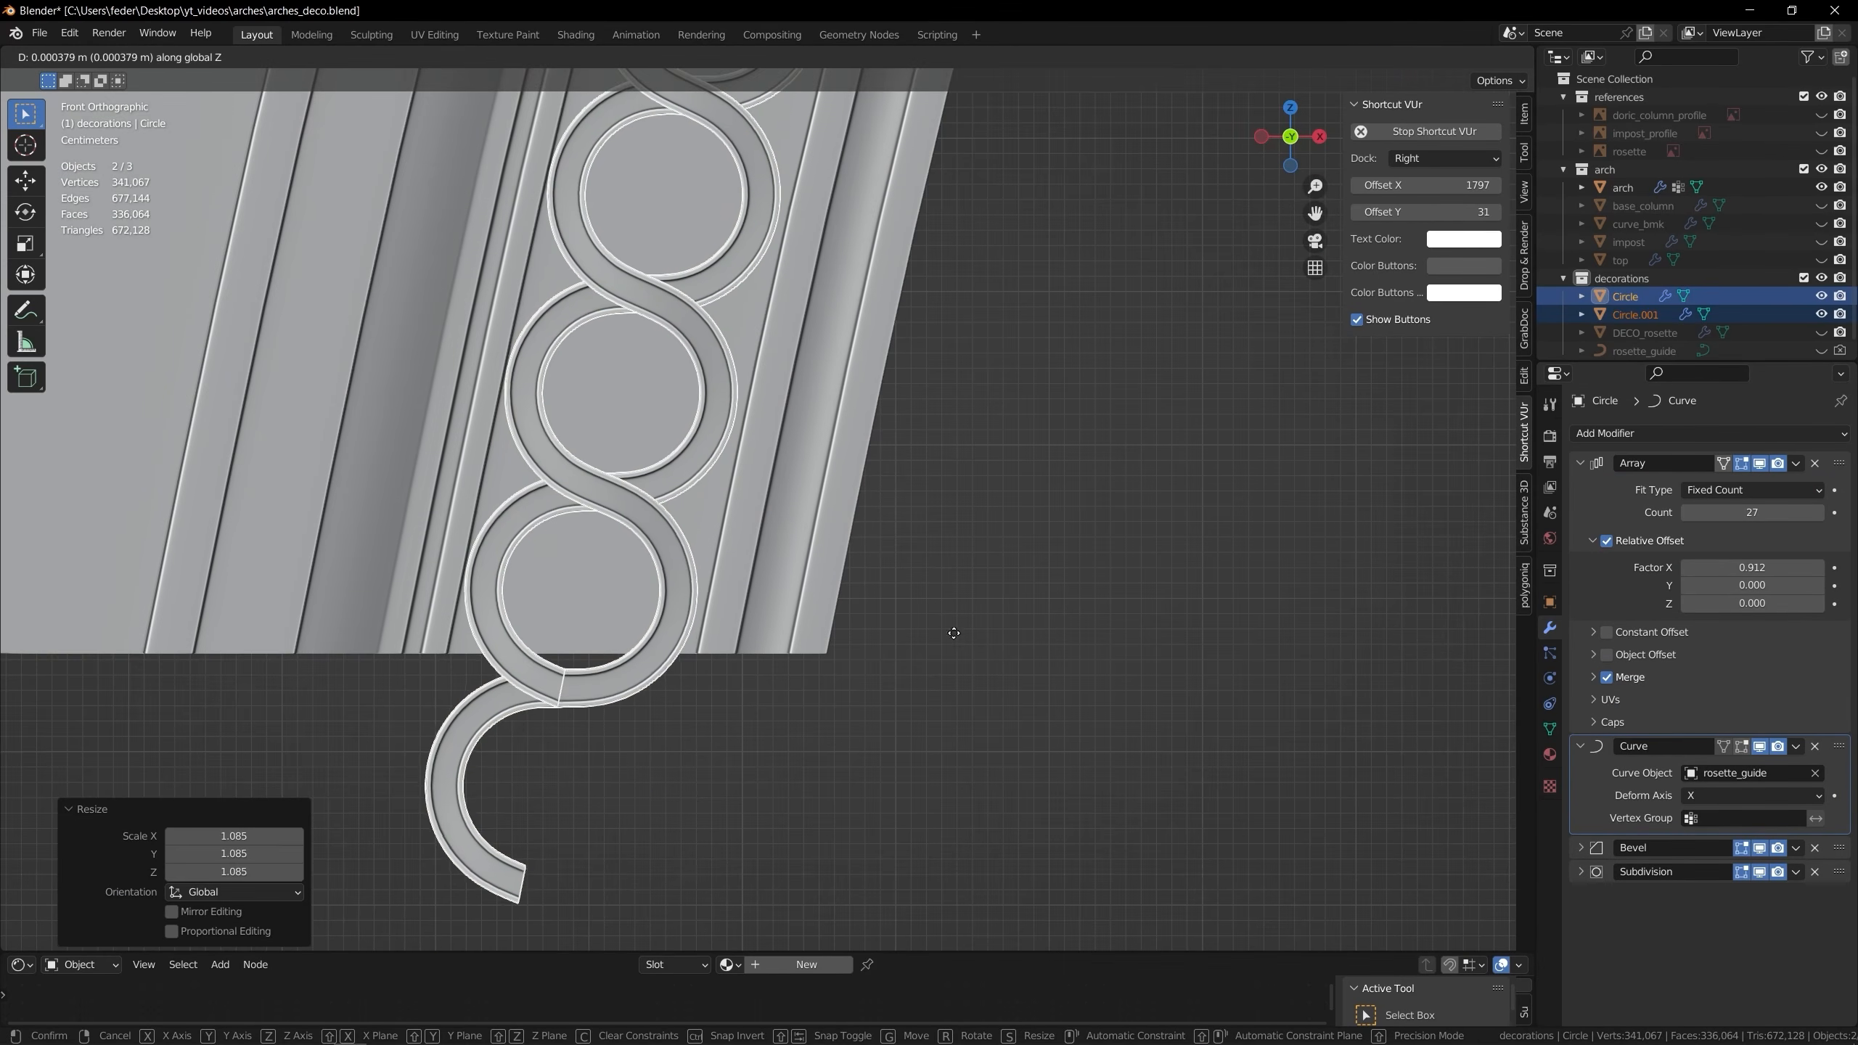
{"action": "left_click", "coordinate": [1045, 632]}
{"action": "scroll", "coordinate": [1025, 608], "scroll_direction": "down", "scroll_amount": 9}
{"action": "scroll", "coordinate": [941, 519], "scroll_direction": "up", "scroll_amount": 4}
{"action": "middle_click_drag", "start_coordinate": [941, 520], "coordinate": [1119, 599], "text": "shift"}
{"action": "left_click", "coordinate": [838, 440]}
{"action": "key", "text": "g"}
{"action": "key", "text": "z"}
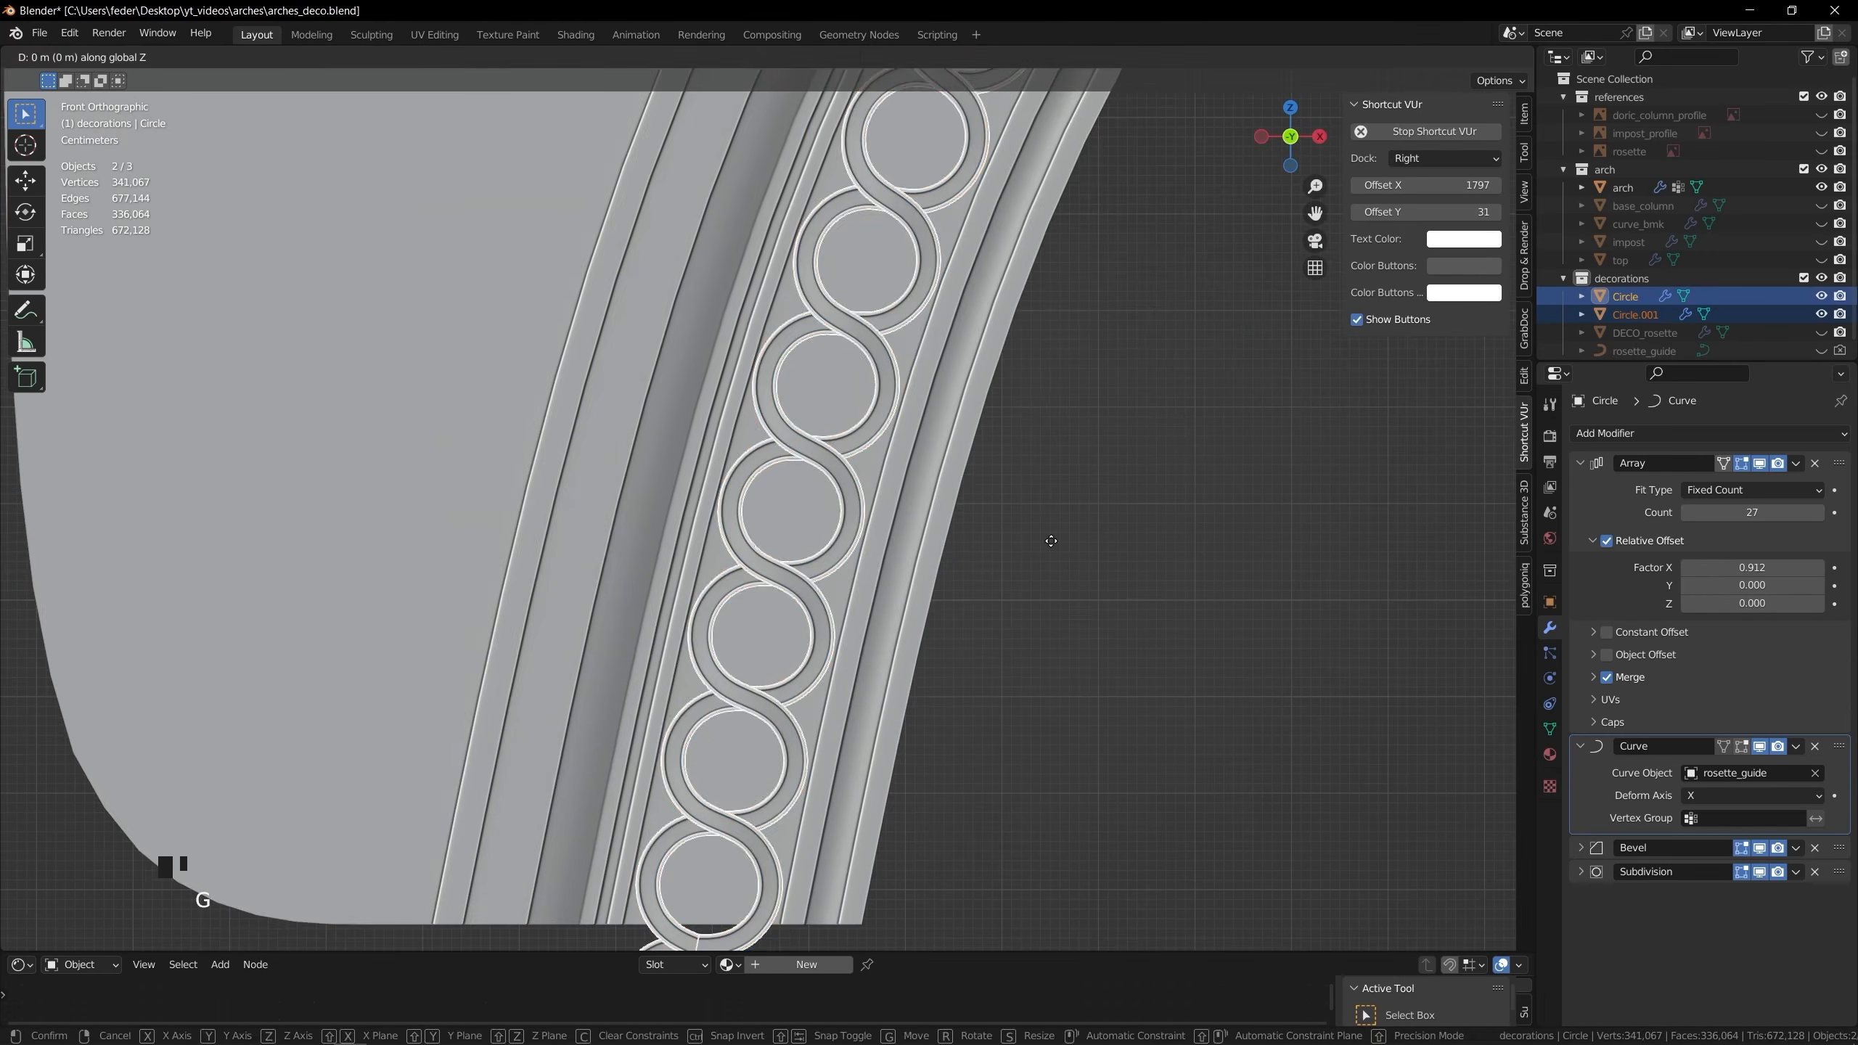
{"action": "scroll", "coordinate": [914, 468], "scroll_direction": "up", "scroll_amount": 2}
{"action": "left_click", "coordinate": [778, 385], "text": "shift"}
{"action": "left_click", "coordinate": [1137, 640]}
{"action": "left_click", "coordinate": [1136, 640]}
Reduce the Array counts of both wave strips to match the arch's length, using 25 for the first strip
{"action": "scroll", "coordinate": [1137, 640], "scroll_direction": "down", "scroll_amount": 5}
{"action": "middle_click_drag", "start_coordinate": [439, 571], "coordinate": [768, 559], "text": "shift"}
{"action": "scroll", "coordinate": [768, 558], "scroll_direction": "up", "scroll_amount": 3}
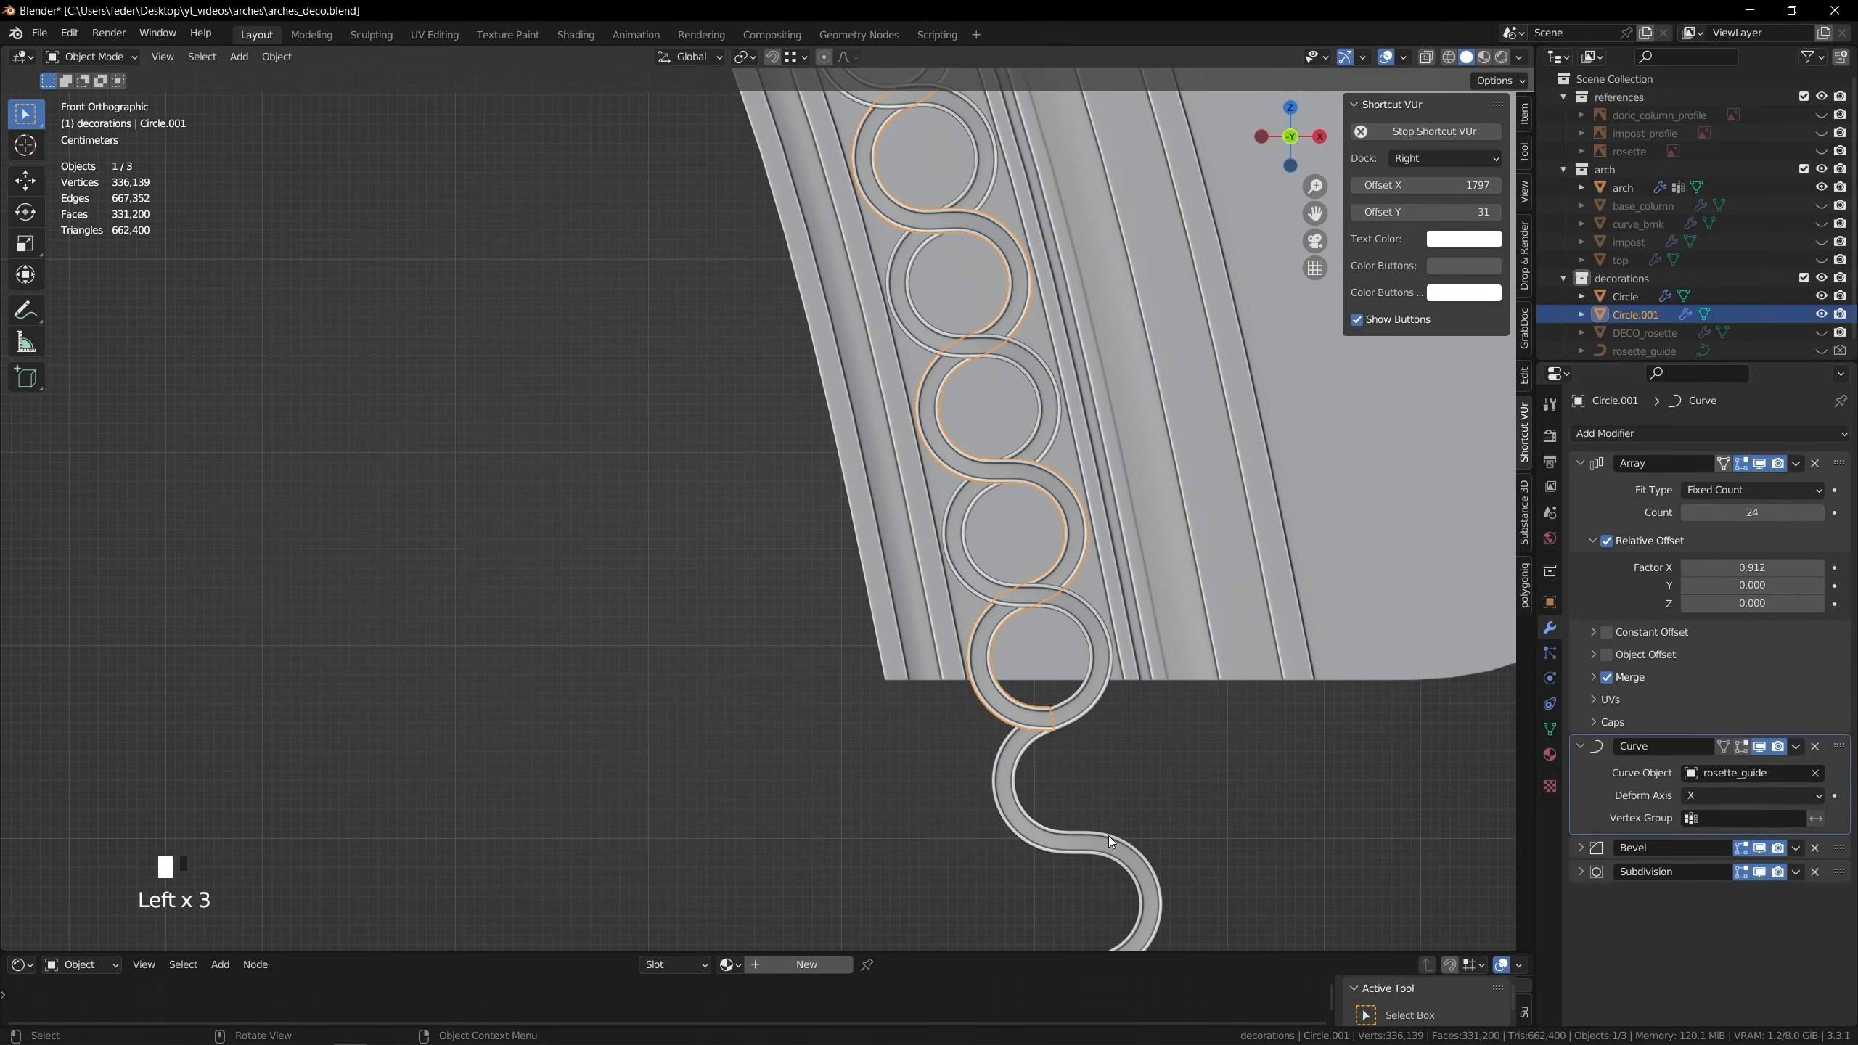
{"action": "left_click", "coordinate": [1819, 518]}
{"action": "left_click", "coordinate": [1185, 812]}
{"action": "scroll", "coordinate": [1097, 731], "scroll_direction": "down", "scroll_amount": 8}
{"action": "middle_click_drag", "start_coordinate": [1083, 731], "coordinate": [935, 511], "text": "shift"}
{"action": "scroll", "coordinate": [1000, 491], "scroll_direction": "down", "scroll_amount": 5}
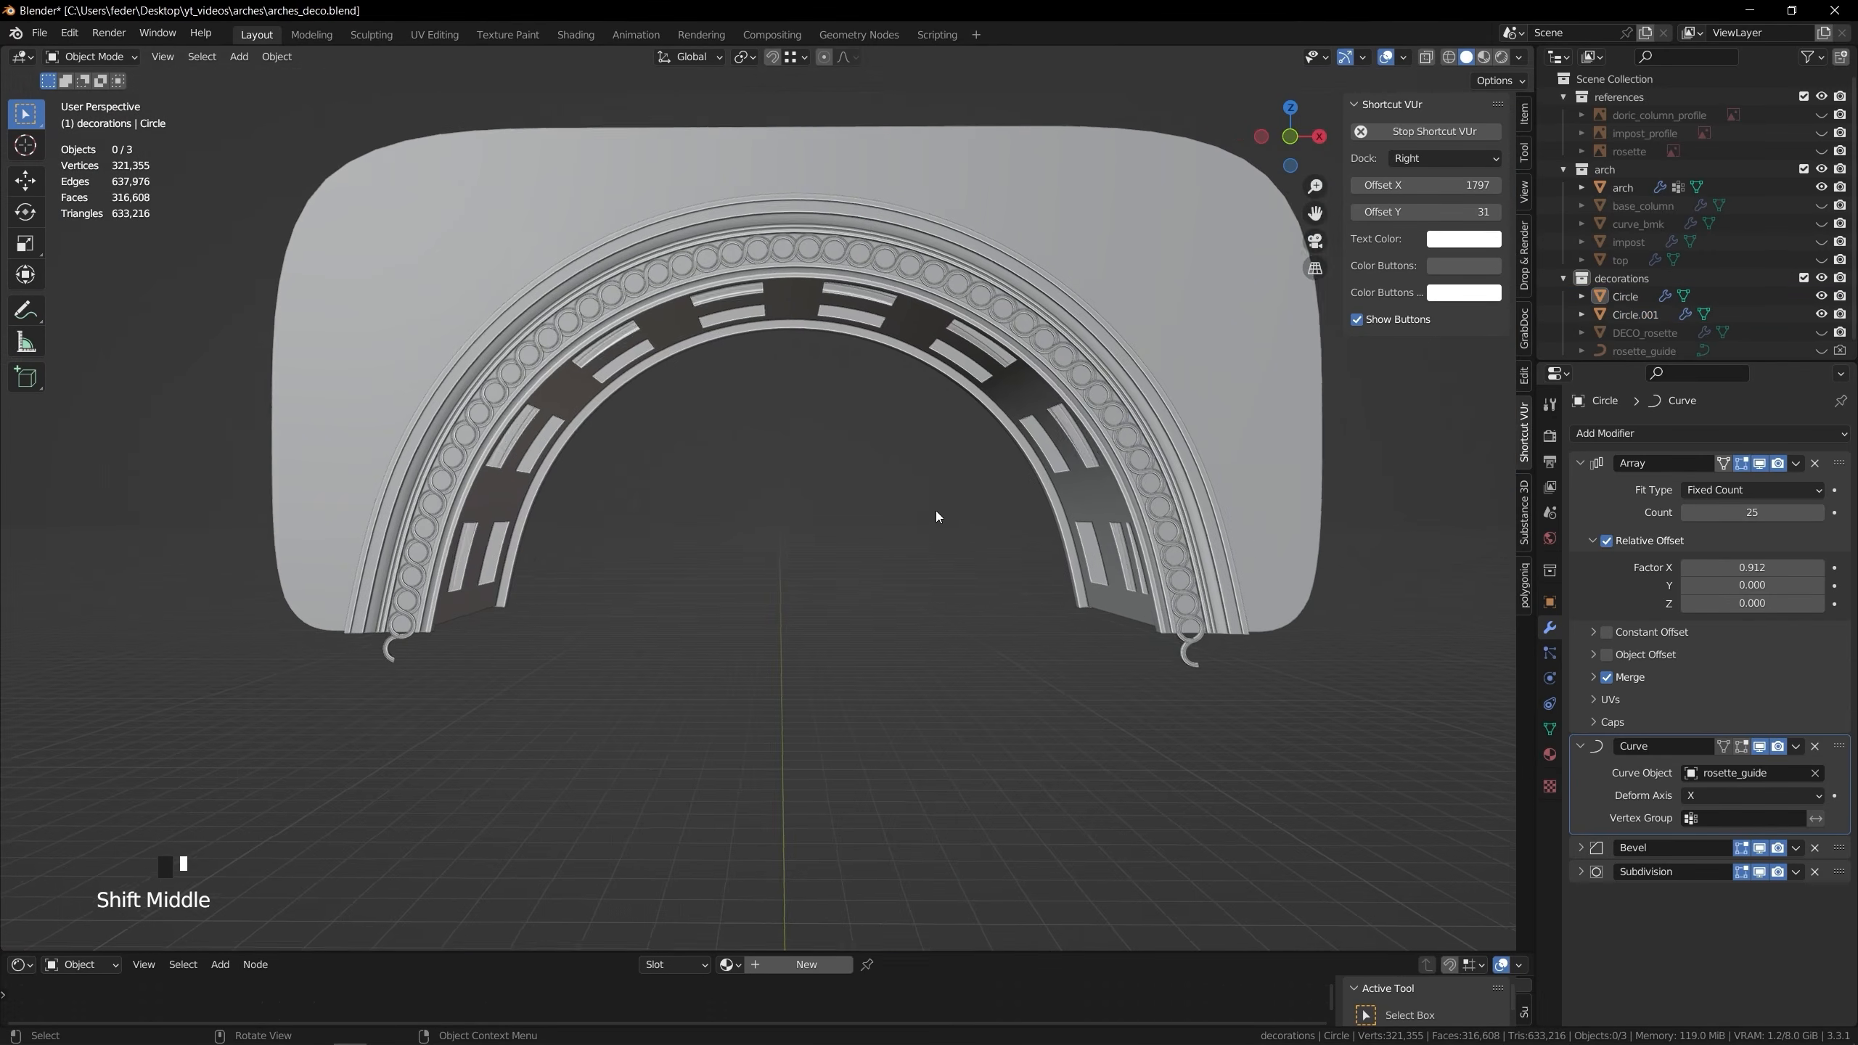
Unhide the impost and select a wave strip with its Array settings collapsed
{"action": "left_click", "coordinate": [1822, 243]}
{"action": "left_click", "coordinate": [1581, 463]}
{"action": "mouse_move", "coordinate": [929, 675]}
{"action": "middle_mouse_down"}
{"action": "mouse_move", "coordinate": [984, 684]}
{"action": "mouse_move", "coordinate": [933, 644]}
{"action": "middle_mouse_up"}
{"action": "left_click", "coordinate": [1171, 410]}
{"action": "left_click", "coordinate": [1581, 463]}
Try mirroring the wave strip across the Y axis with a Mirror modifier, and remove that modifier
{"action": "left_click", "coordinate": [1708, 433]}
{"action": "left_click", "coordinate": [1453, 637]}
{"action": "left_click", "coordinate": [1751, 586]}
{"action": "left_click", "coordinate": [1708, 587]}
{"action": "left_click", "coordinate": [1815, 561]}
Apply the Array and Curve modifiers on the wave strips
{"action": "left_click", "coordinate": [914, 644]}
{"action": "left_click", "coordinate": [1796, 464]}
{"action": "left_click", "coordinate": [1777, 486]}
{"action": "left_click", "coordinate": [1795, 464]}
{"action": "left_click", "coordinate": [1778, 486]}
{"action": "scroll", "coordinate": [712, 458], "scroll_direction": "up", "scroll_amount": 3}
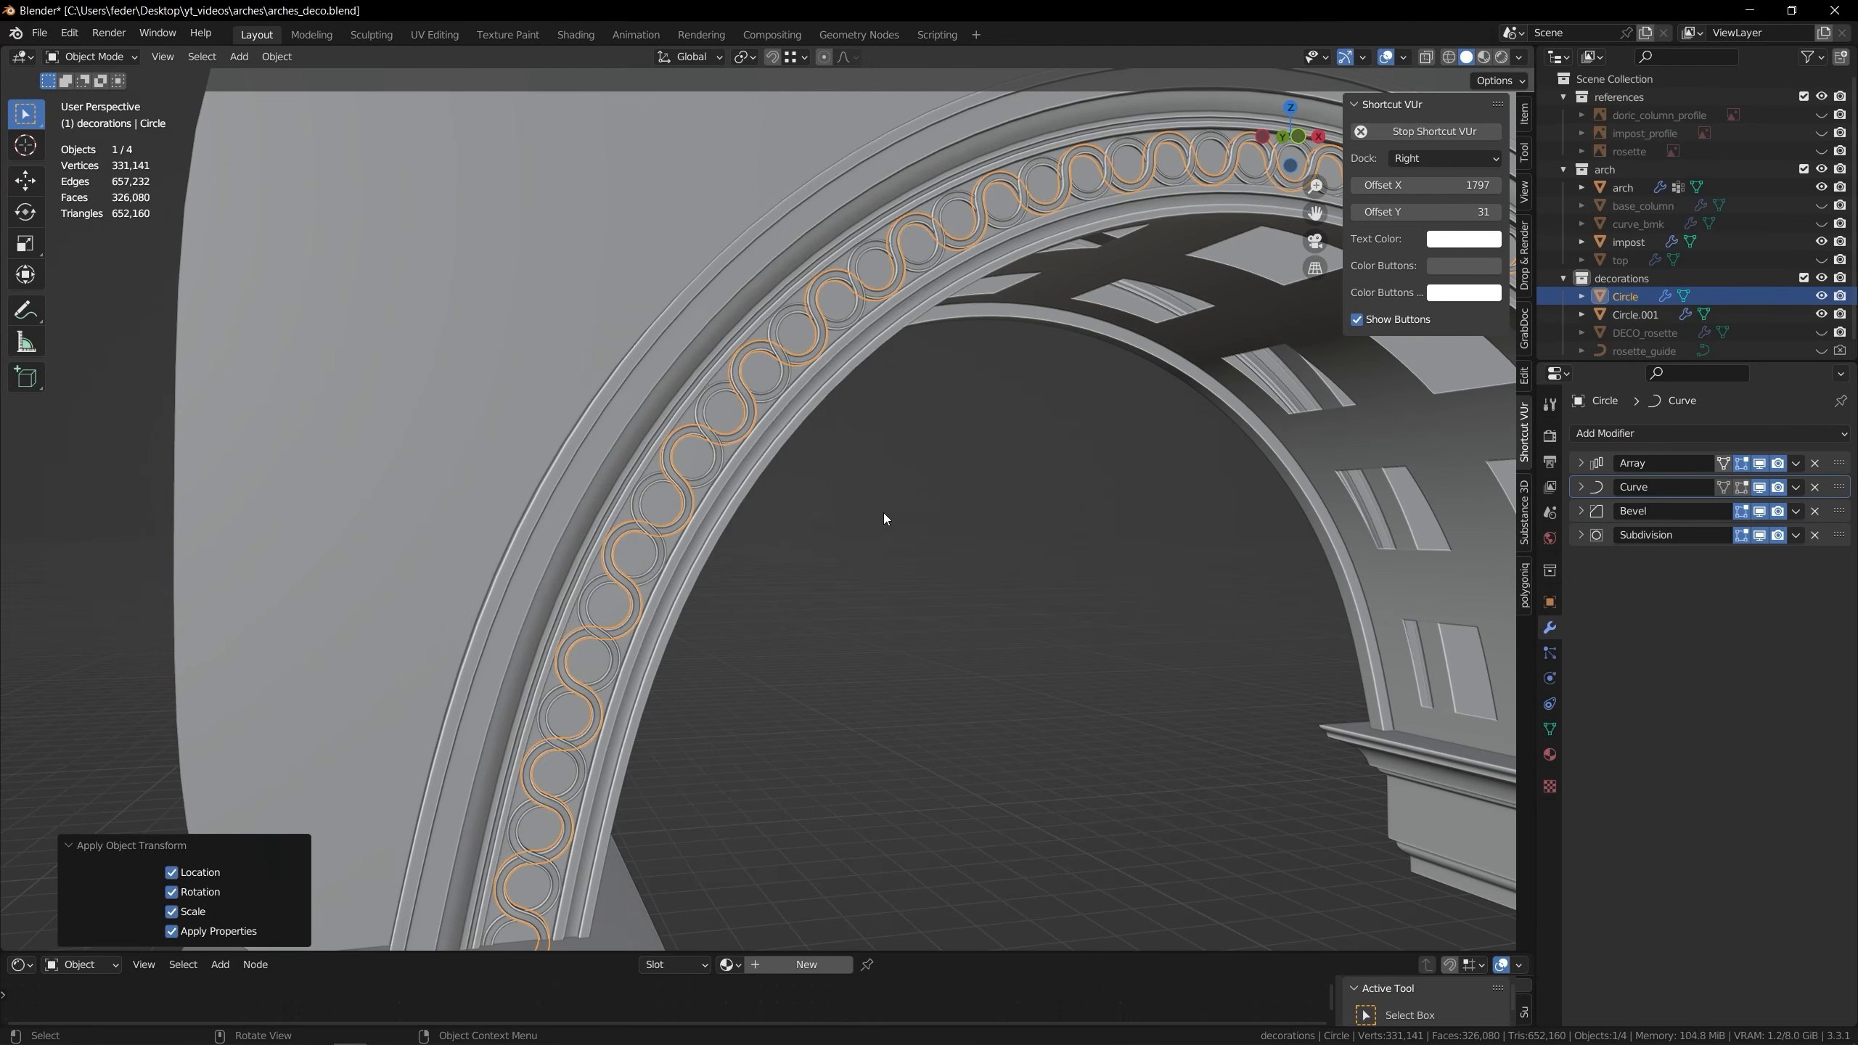
Join the two wave strips into one object and hide the impost
{"action": "left_click", "coordinate": [788, 367], "text": "shift"}
{"action": "key", "text": "ctrl+j"}
{"action": "left_click", "coordinate": [1183, 622]}
{"action": "key", "text": "h"}
Delete the strip faces that stick out below the arch's left leg
{"action": "key", "text": "Tab"}
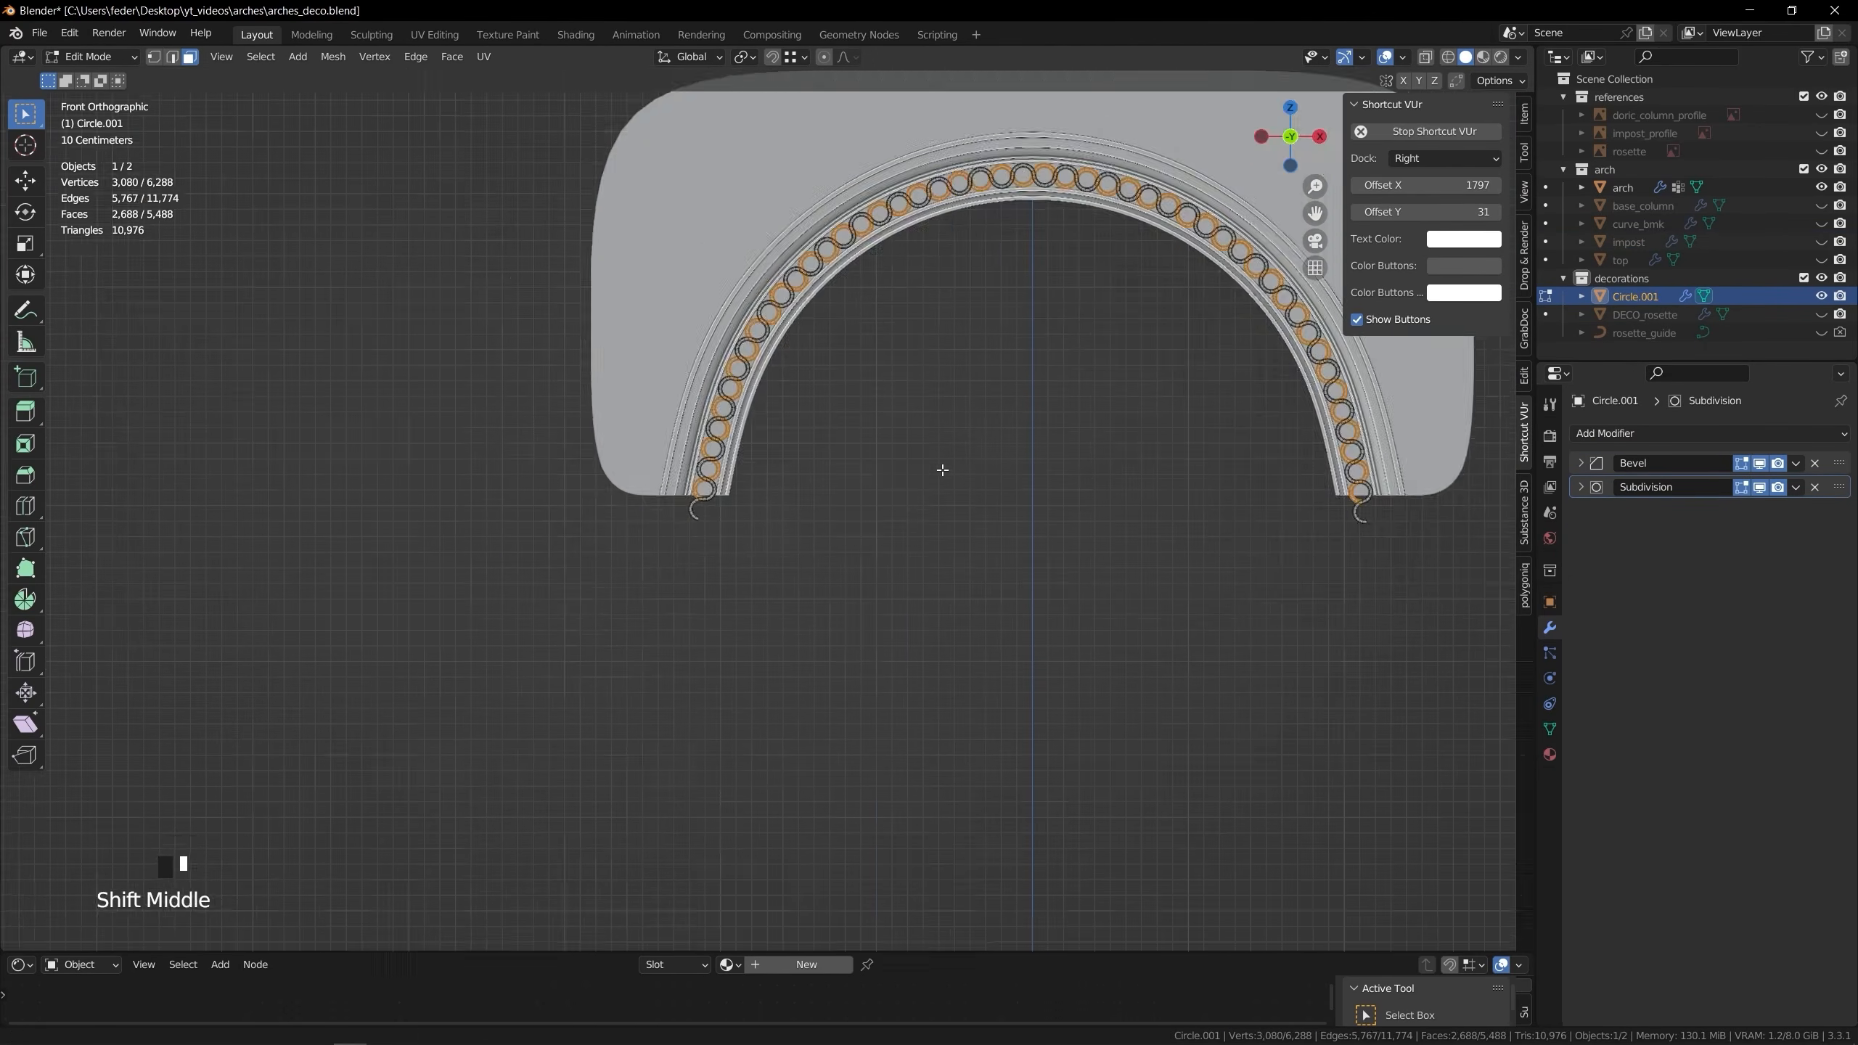
{"action": "scroll", "coordinate": [878, 453], "scroll_direction": "up", "scroll_amount": 8}
{"action": "left_click", "coordinate": [842, 423]}
{"action": "left_click_drag", "start_coordinate": [719, 388], "coordinate": [383, 620]}
{"action": "key", "text": "x"}
{"action": "left_click", "coordinate": [761, 489]}
{"action": "middle_click_drag", "start_coordinate": [463, 419], "coordinate": [476, 530], "text": "shift"}
{"action": "scroll", "coordinate": [475, 530], "scroll_direction": "up", "scroll_amount": 2}
{"action": "key", "text": "b"}
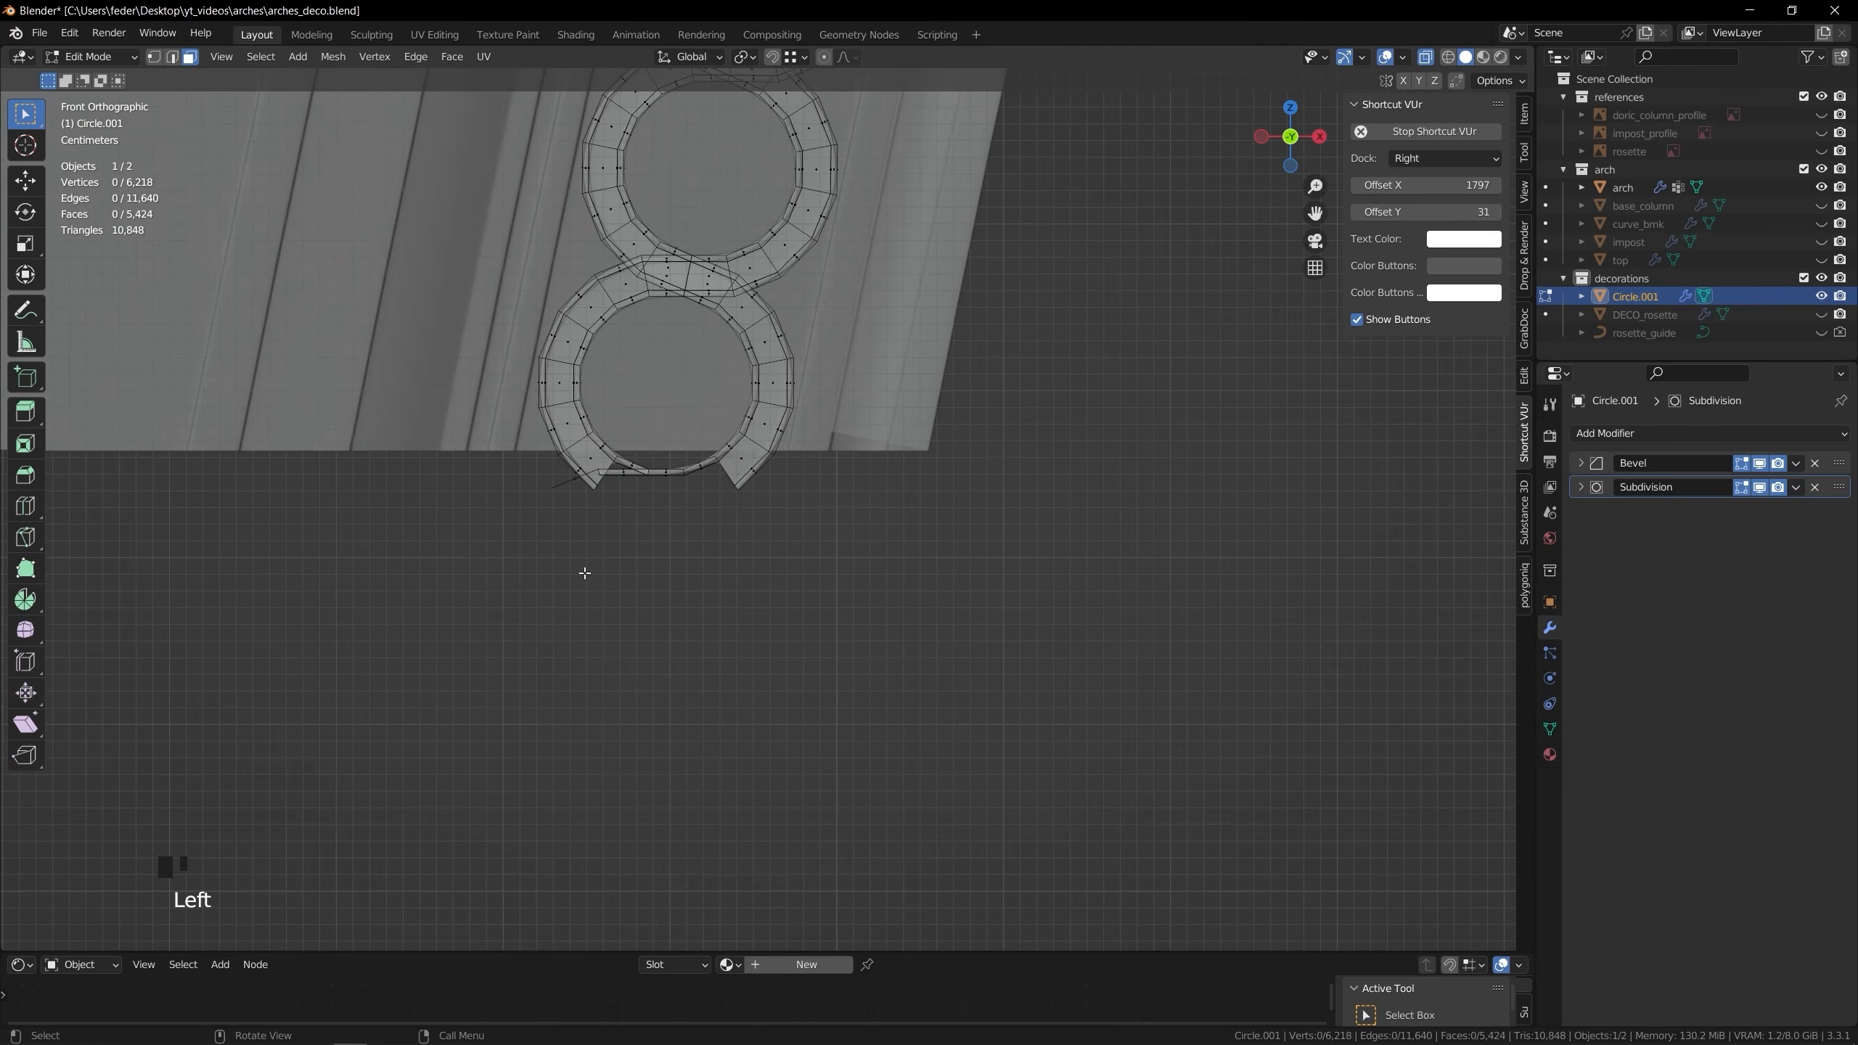
{"action": "left_click_drag", "start_coordinate": [684, 524], "coordinate": [686, 523]}
{"action": "key", "text": "c"}
{"action": "key", "text": "x"}
Delete the hooked strip end below the arch's right leg and leave Edit Mode
{"action": "middle_click_drag", "start_coordinate": [380, 541], "coordinate": [619, 572], "text": "shift"}
{"action": "scroll", "coordinate": [619, 573], "scroll_direction": "up", "scroll_amount": 10}
{"action": "key", "text": "b"}
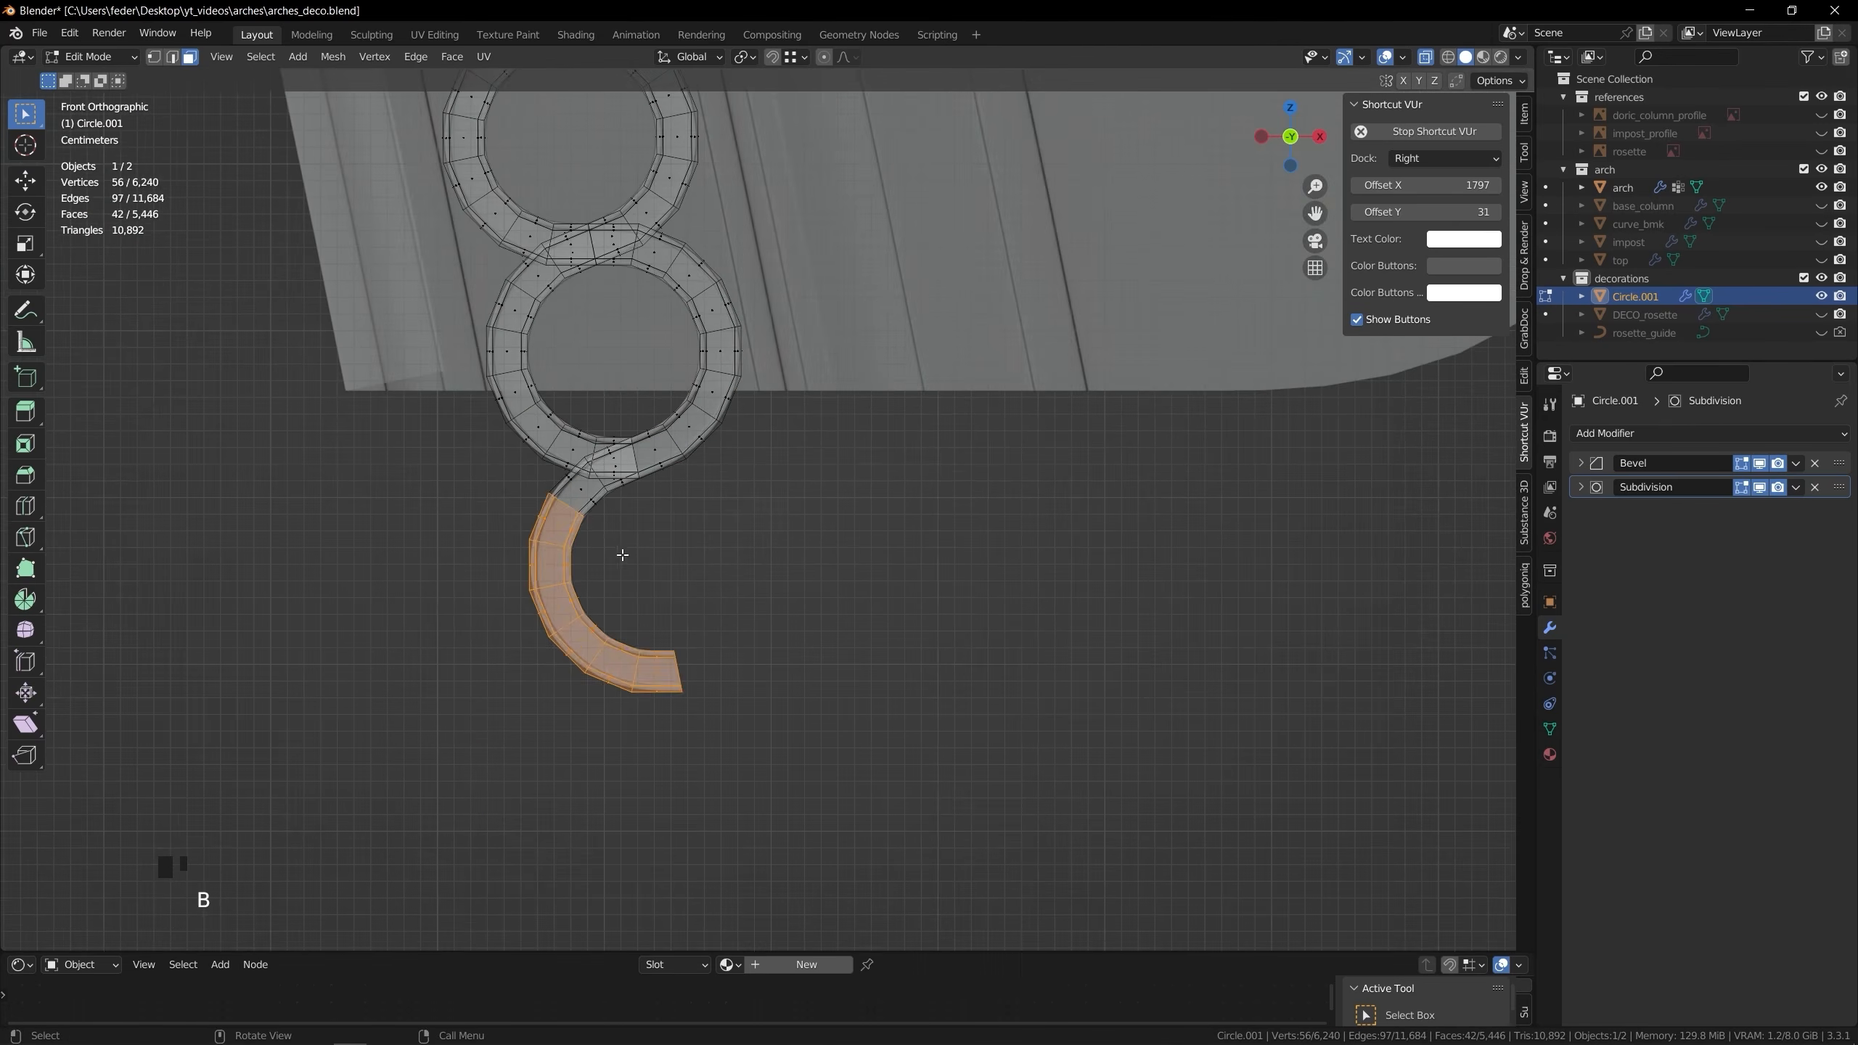
{"action": "key", "text": "x"}
{"action": "key", "text": "Tab"}
{"action": "scroll", "coordinate": [854, 457], "scroll_direction": "down", "scroll_amount": 3}
{"action": "middle_click_drag", "start_coordinate": [854, 457], "coordinate": [1024, 513]}
Give the flower ornament an Array modifier and a Curve modifier that follows rosette_guide
{"action": "left_click", "coordinate": [1709, 433]}
{"action": "left_click", "coordinate": [1464, 468]}
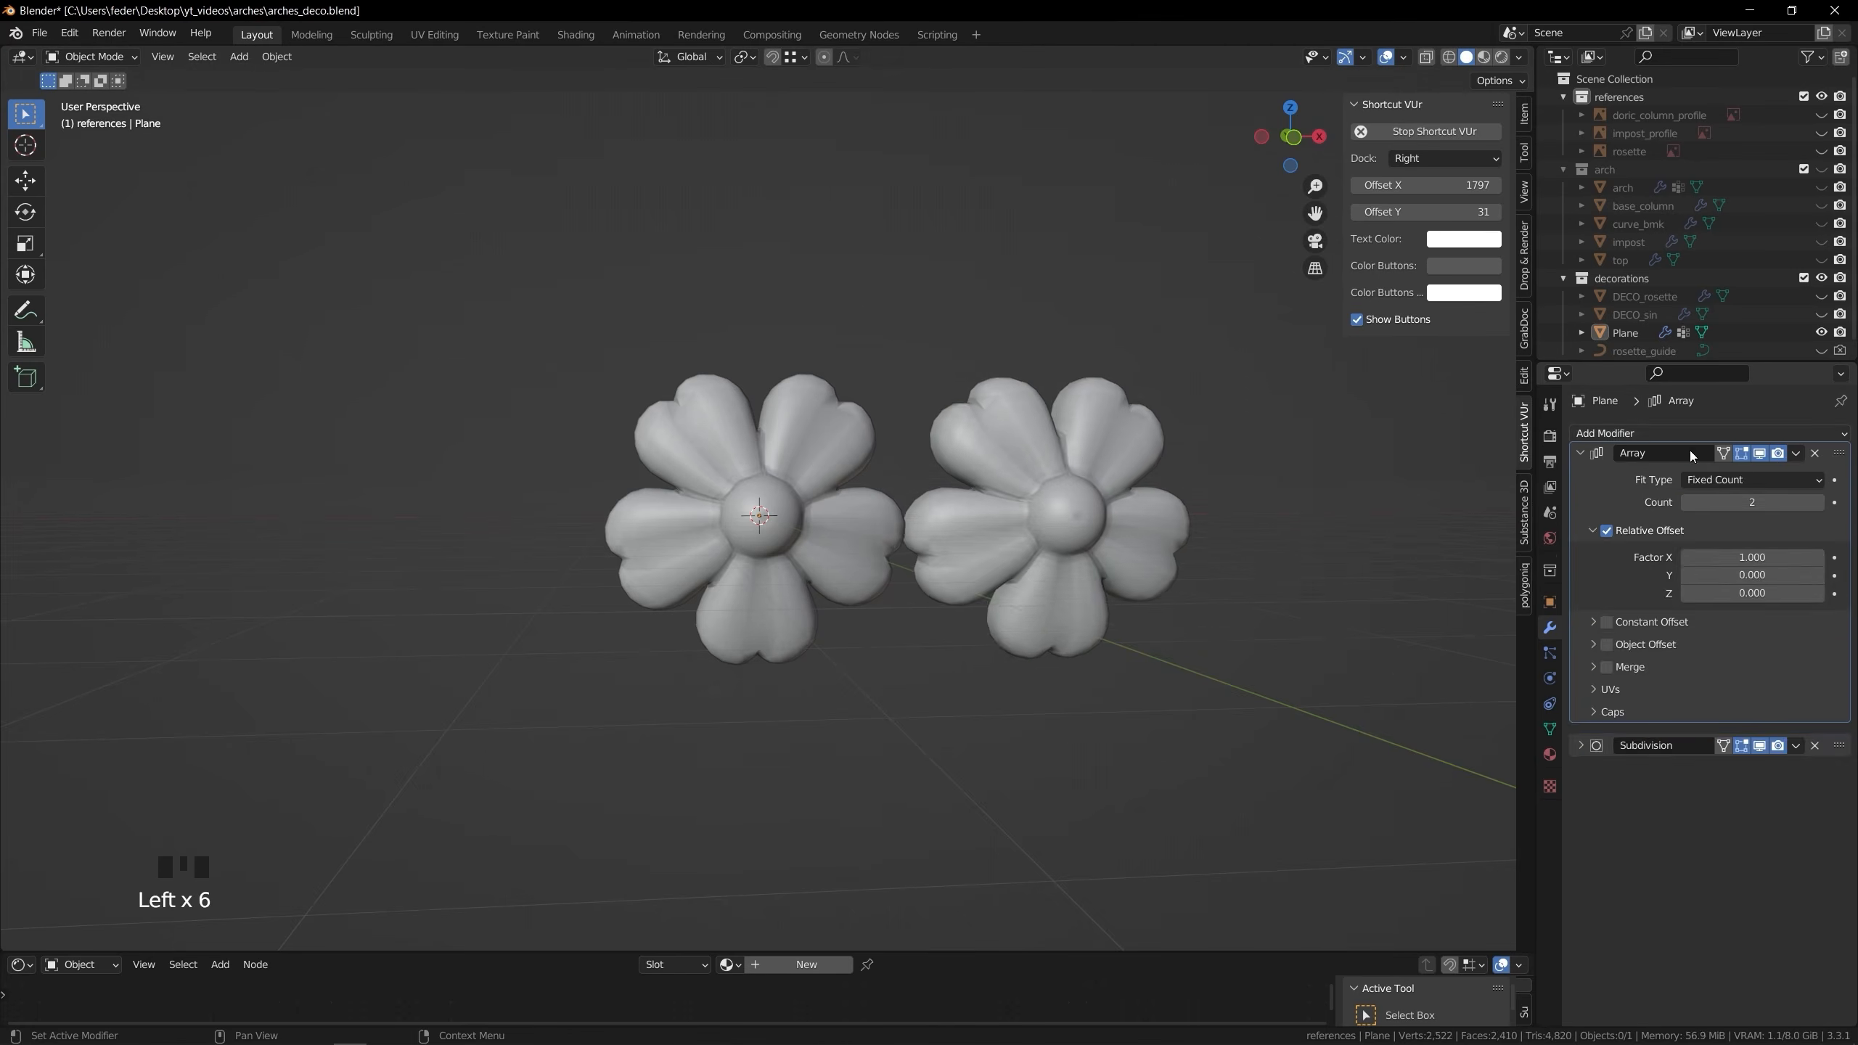
{"action": "left_click", "coordinate": [1709, 434]}
{"action": "left_click", "coordinate": [1749, 773]}
{"action": "middle_click_drag", "start_coordinate": [951, 512], "coordinate": [1025, 439]}
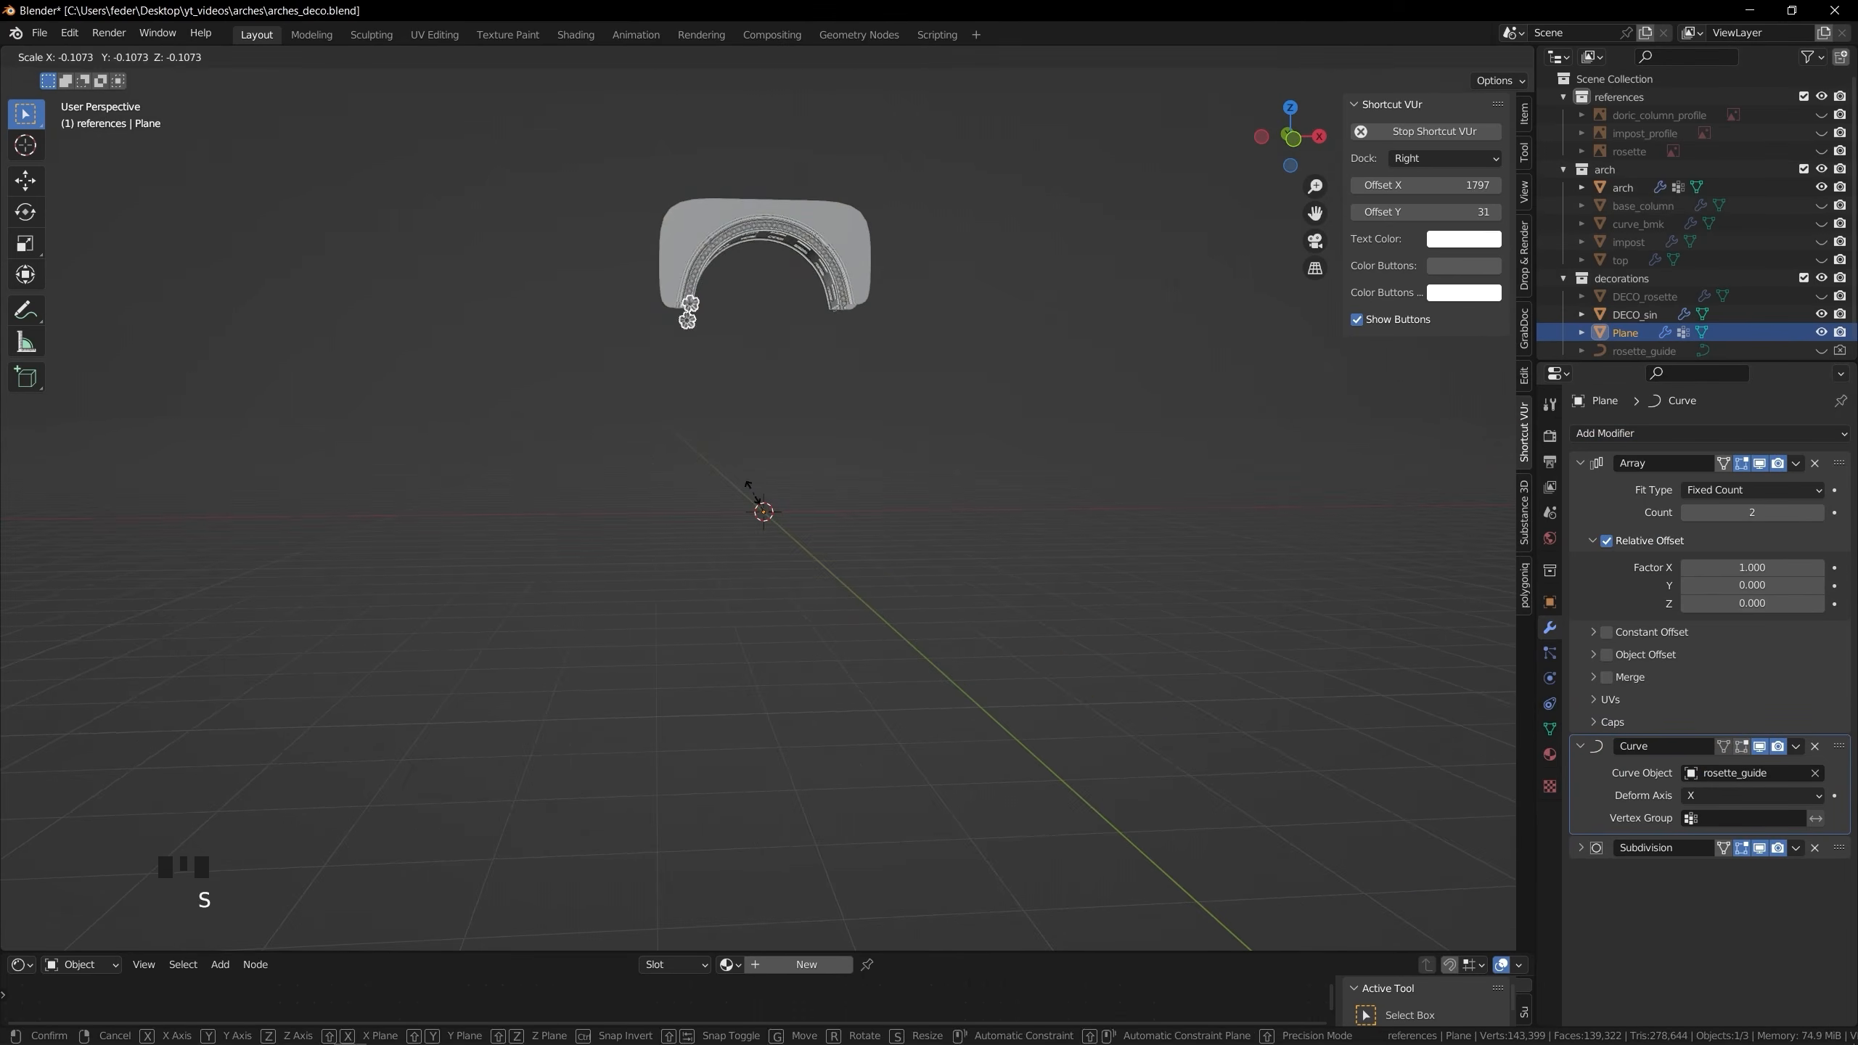
Scale the flower ornament down to fit inside the circles of the interlaced strip
{"action": "left_click", "coordinate": [769, 521]}
{"action": "scroll", "coordinate": [877, 439], "scroll_direction": "up", "scroll_amount": 10}
{"action": "middle_click_drag", "start_coordinate": [893, 366], "coordinate": [965, 538], "text": "shift"}
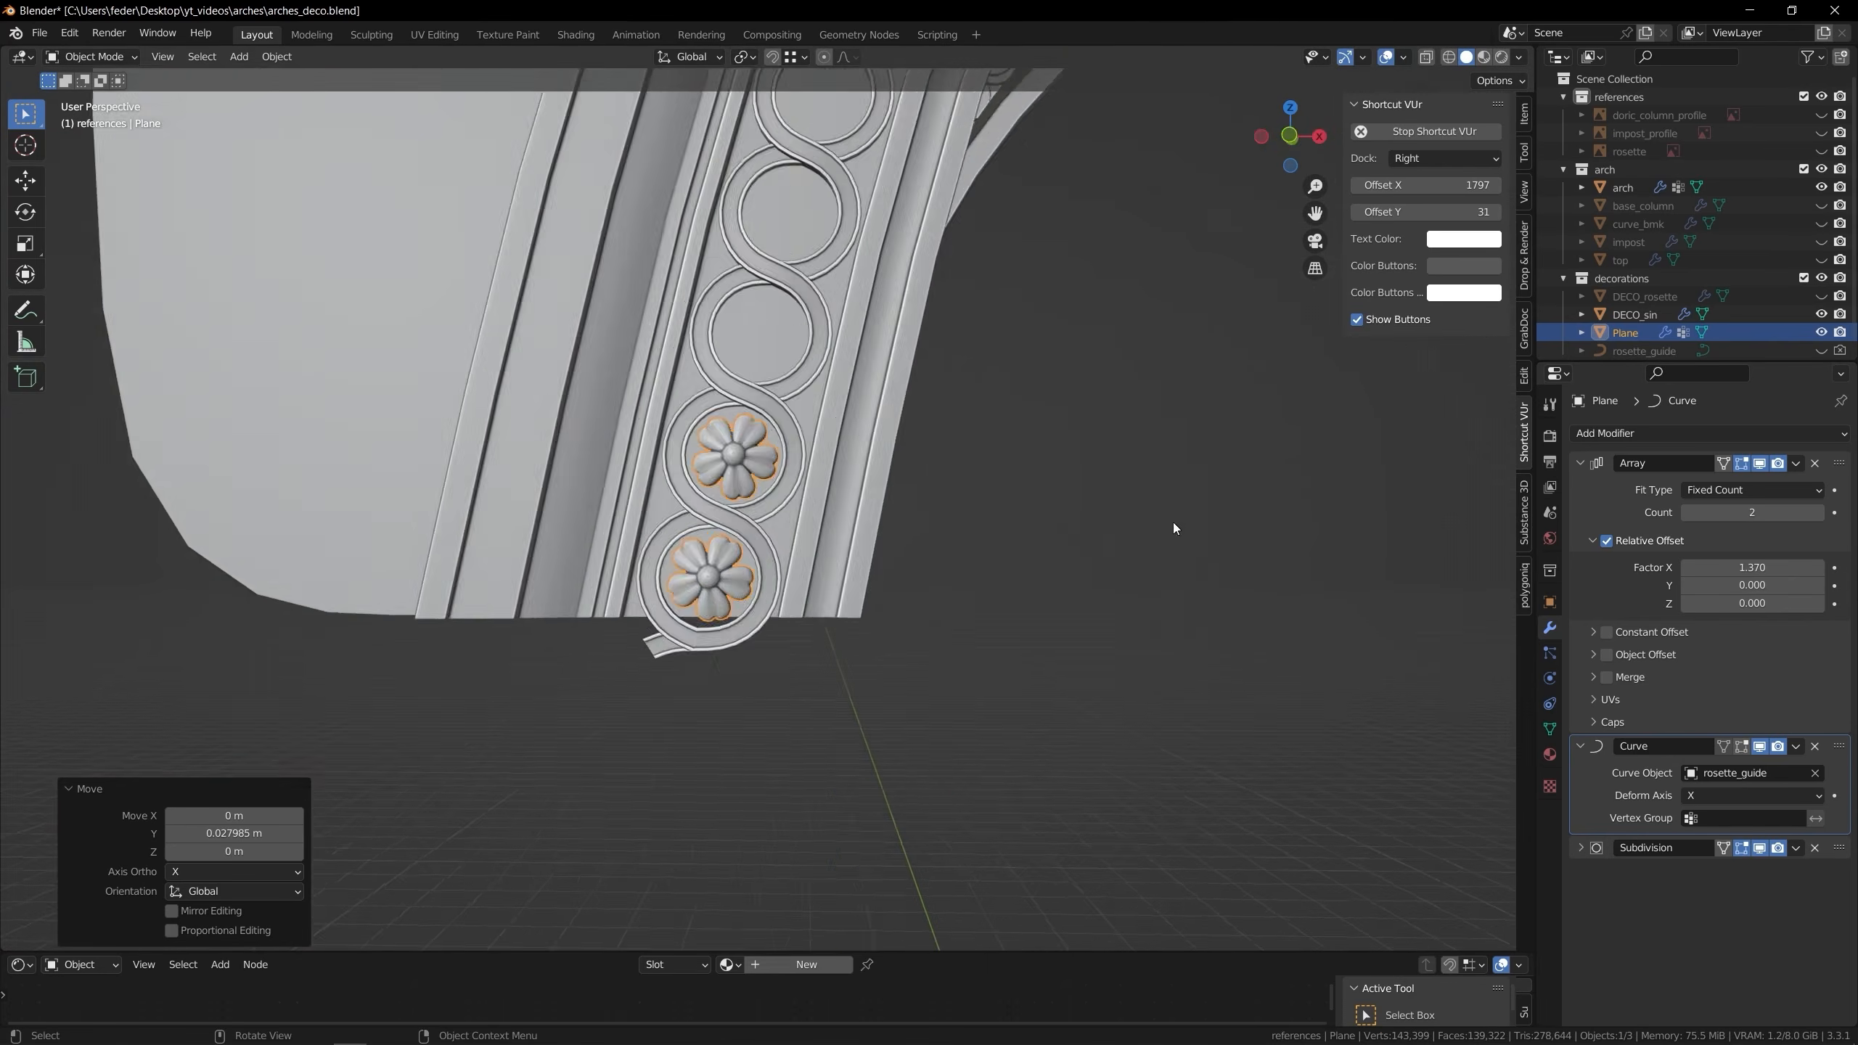
Set the flower's Array count to 48 with a relative X offset of about 1.39 and viewport subdivision level 0
{"action": "scroll", "coordinate": [731, 439], "scroll_direction": "down", "scroll_amount": 4}
{"action": "left_click", "coordinate": [1819, 513]}
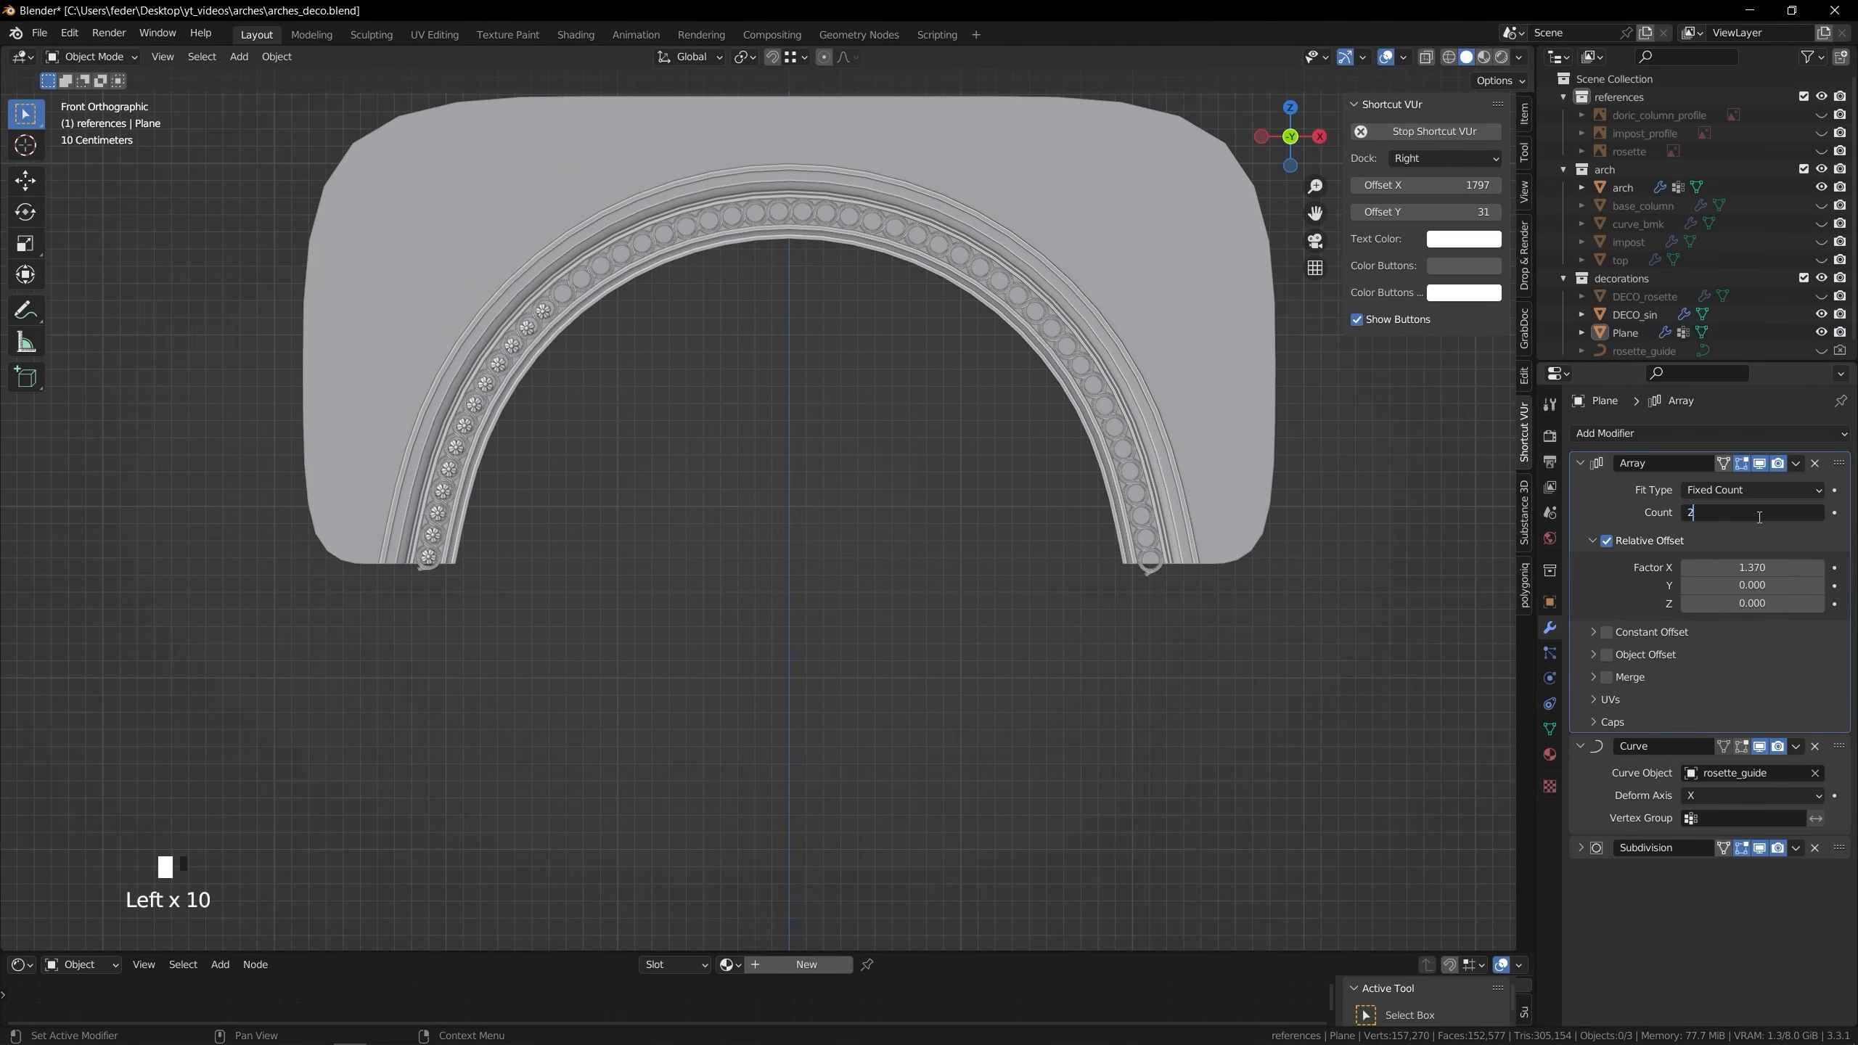
{"action": "left_click", "coordinate": [1688, 897]}
{"action": "scroll", "coordinate": [1279, 621], "scroll_direction": "up", "scroll_amount": 4}
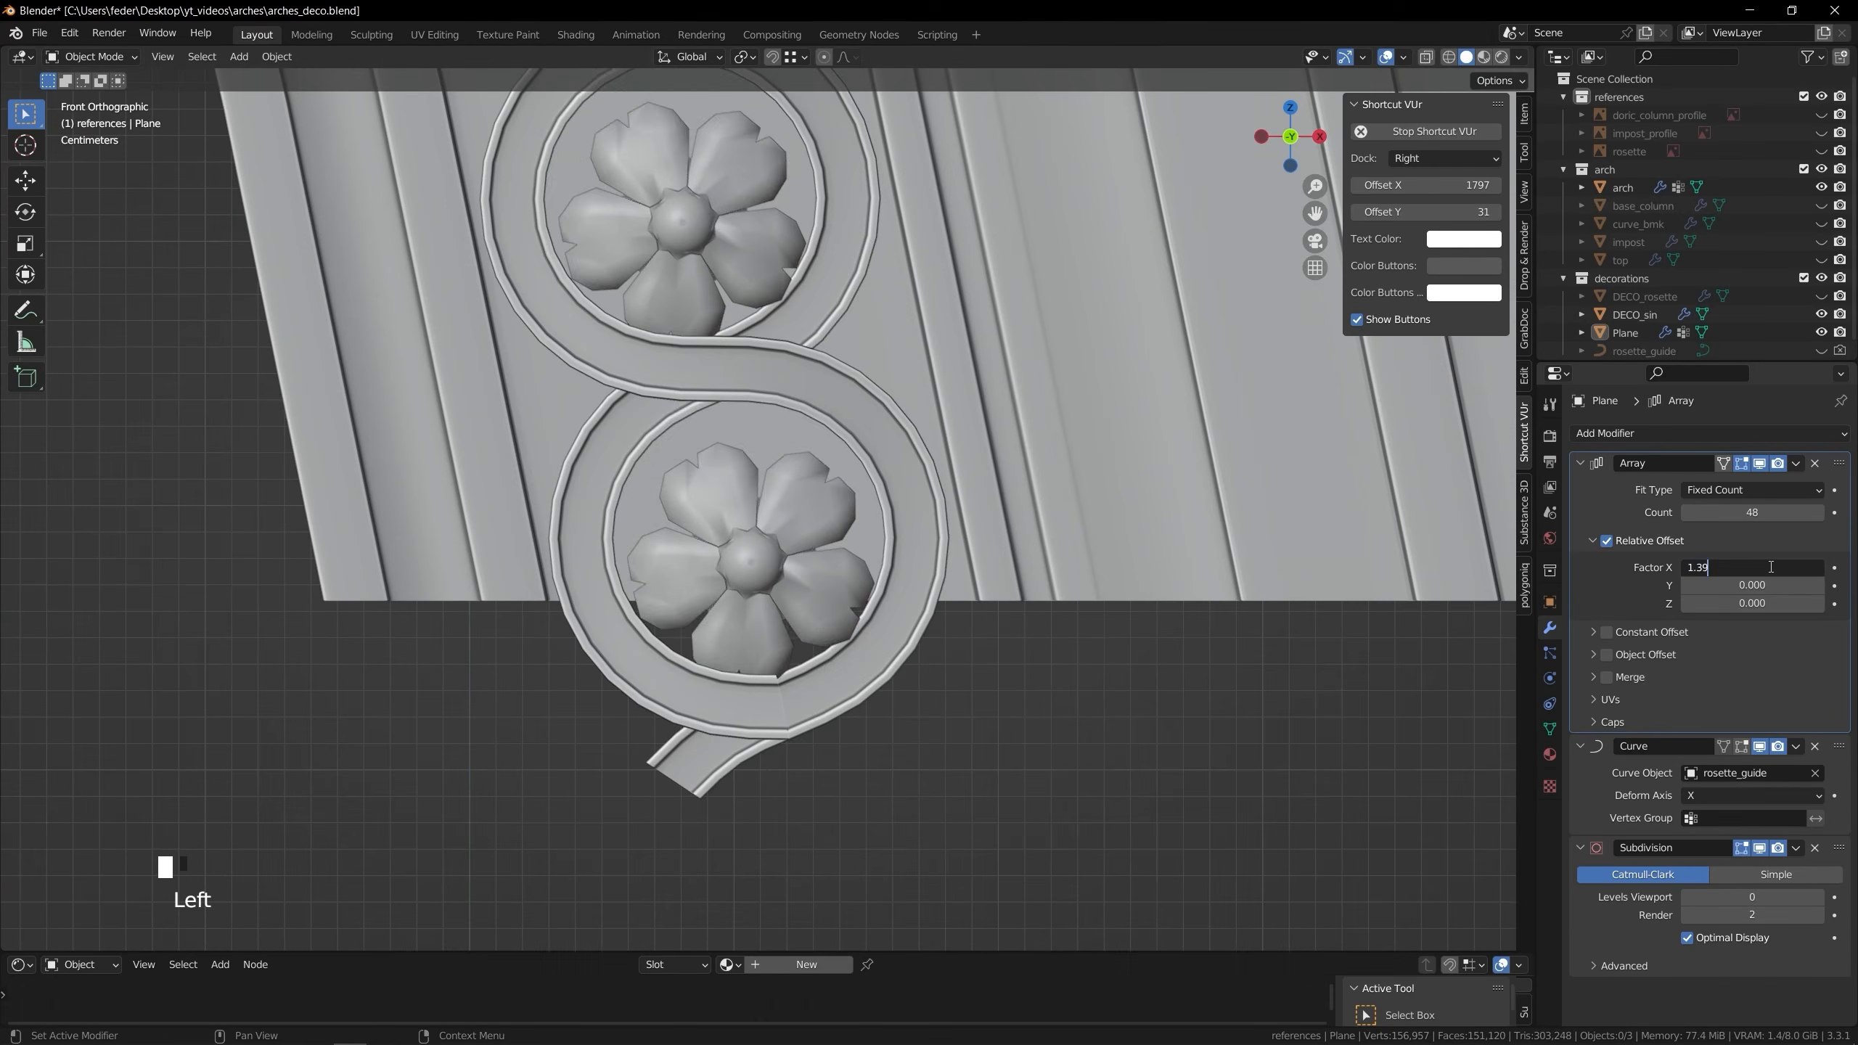
{"action": "left_click_drag", "start_coordinate": [1784, 568], "coordinate": [1769, 567]}
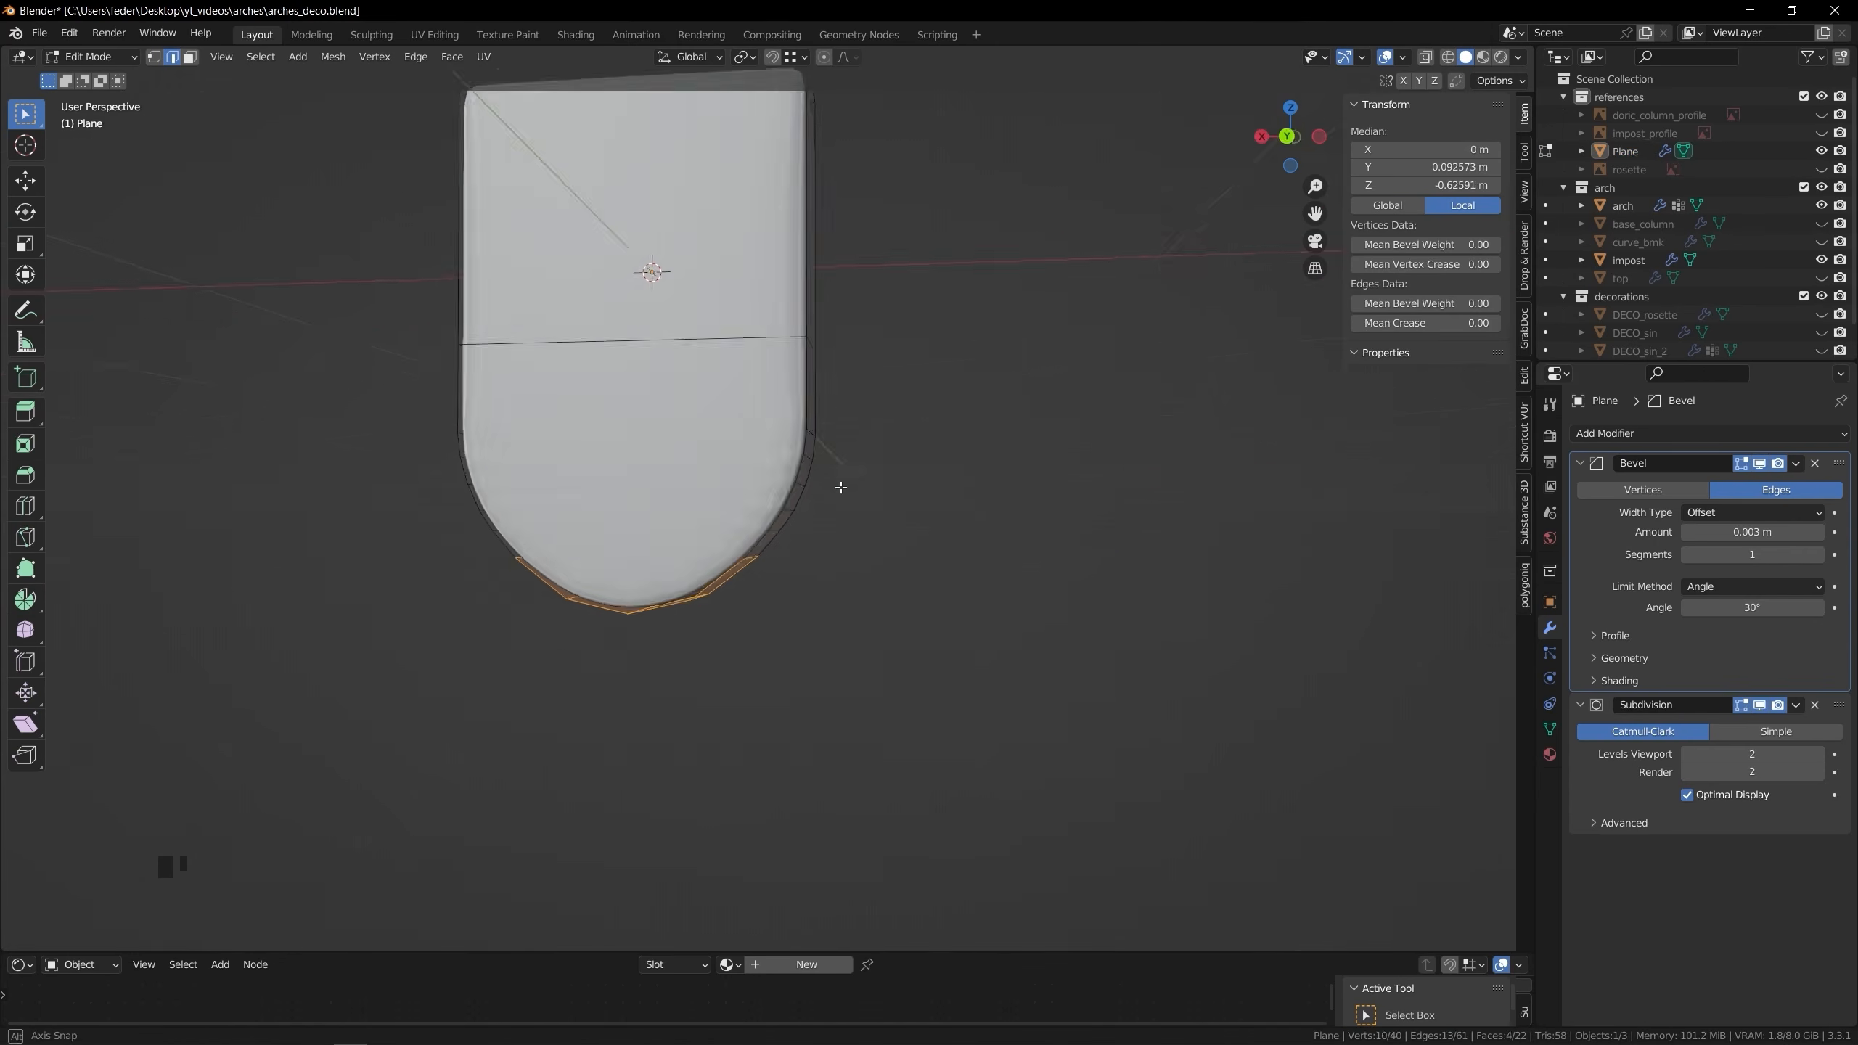
Give the round-ended tongue ornament an Array modifier and a Curve modifier that follows rosette_guide
{"action": "middle_click_drag", "start_coordinate": [842, 486], "coordinate": [999, 576]}
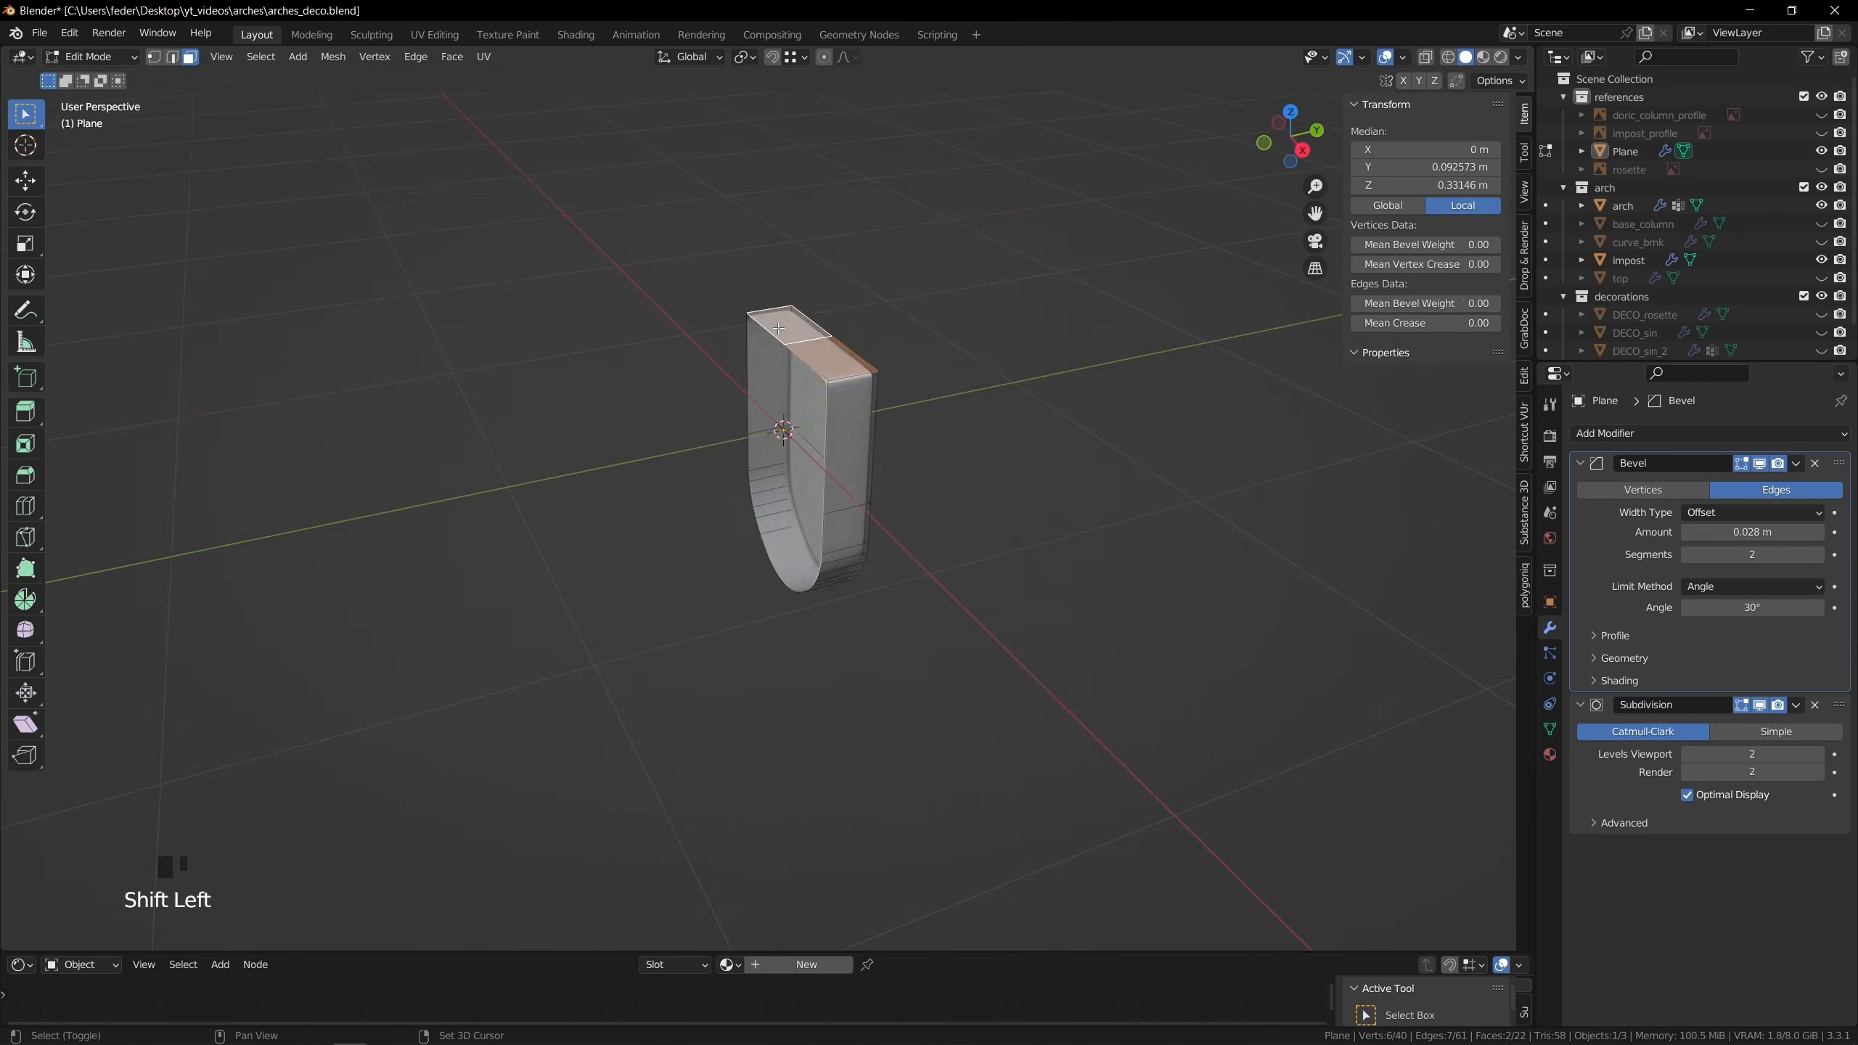
{"action": "scroll", "coordinate": [868, 425], "scroll_direction": "down", "scroll_amount": 9}
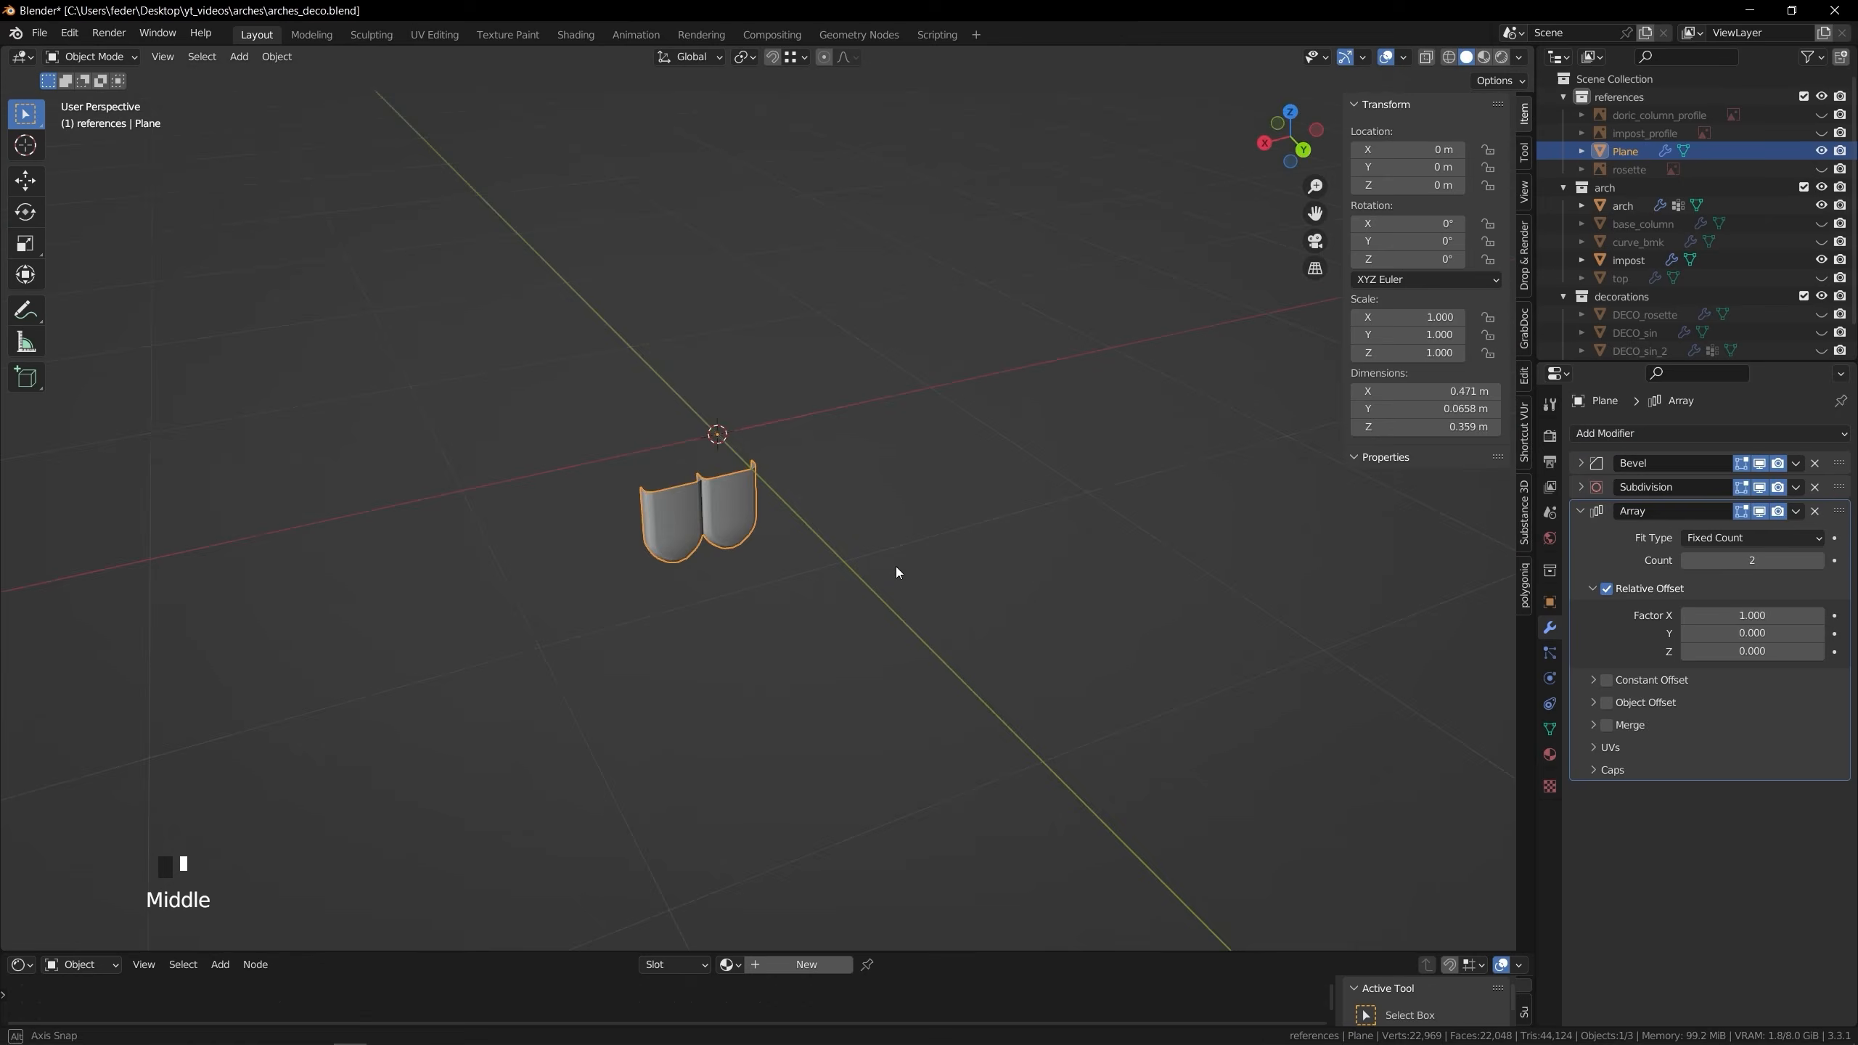
{"action": "left_click", "coordinate": [1708, 433]}
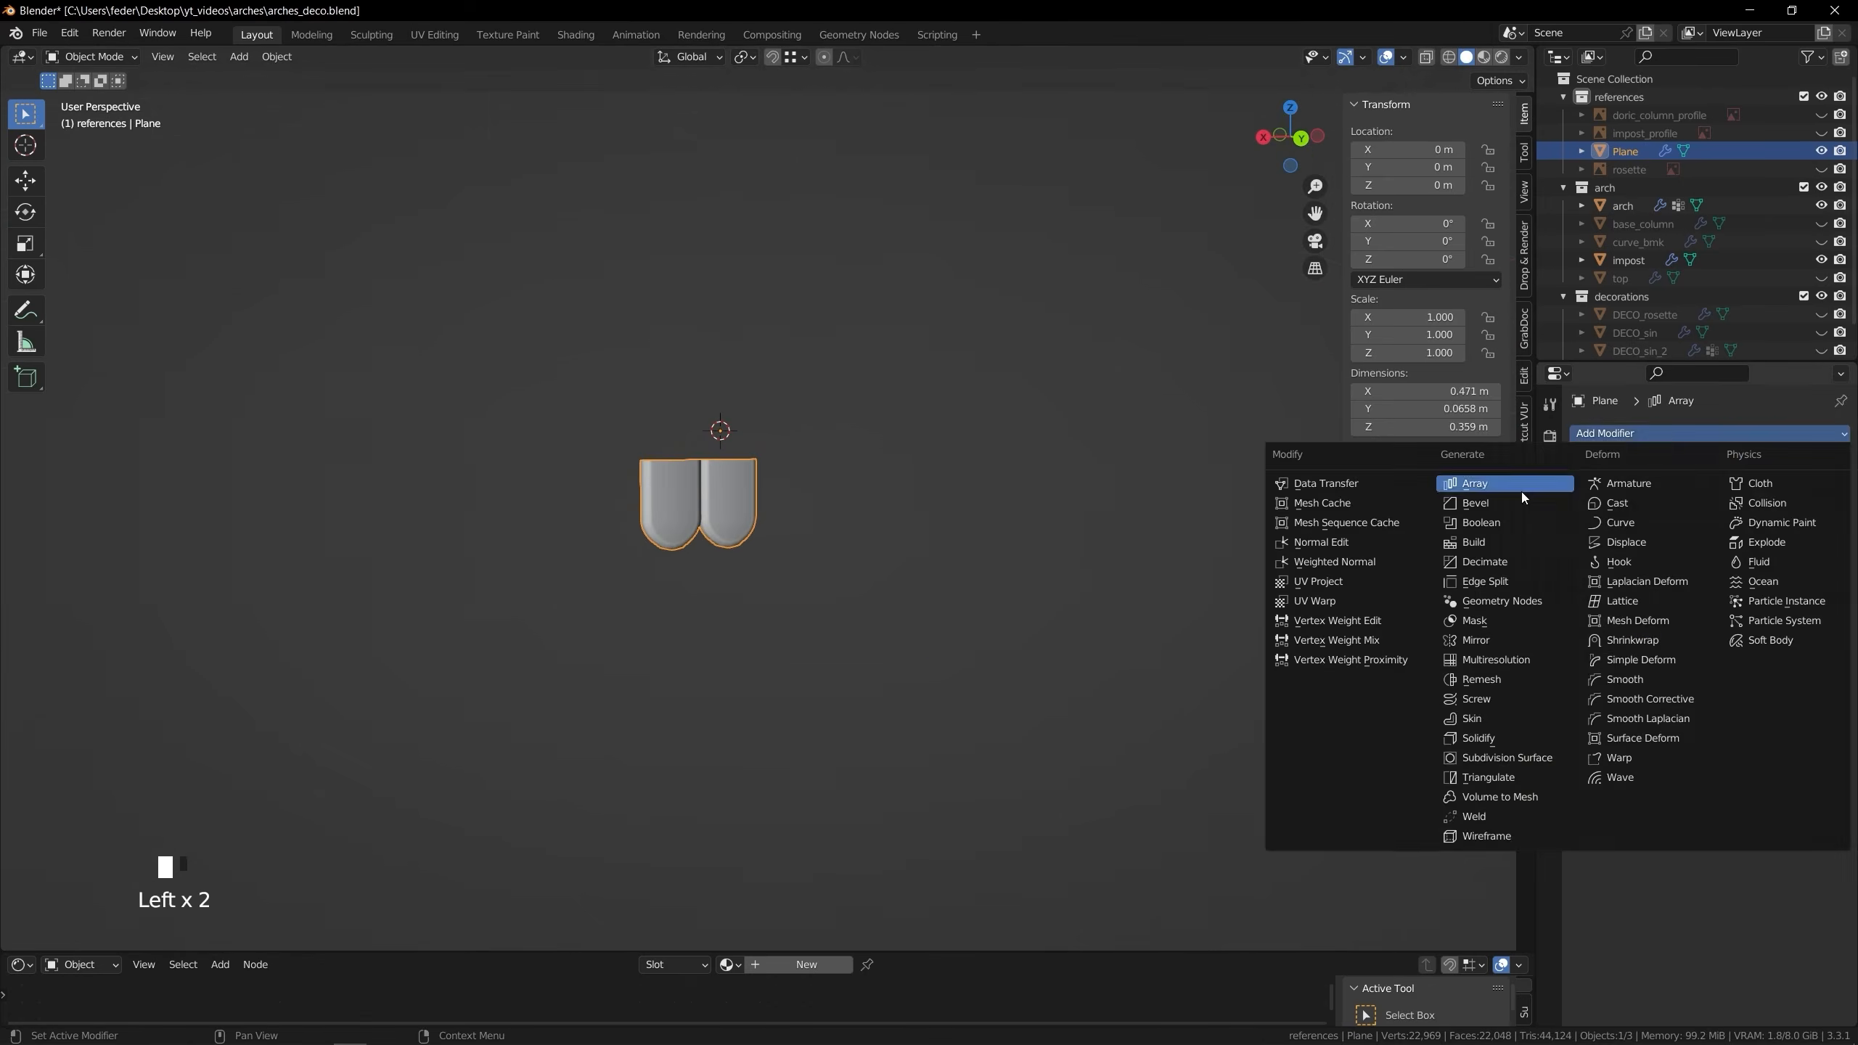
{"action": "left_click", "coordinate": [1522, 488]}
{"action": "left_click", "coordinate": [1748, 755]}
{"action": "left_click", "coordinate": [1749, 777]}
Move the tongue ornament row along Y and Z into the arch's moulding and tilt it -22.6° about X
{"action": "key", "text": "g"}
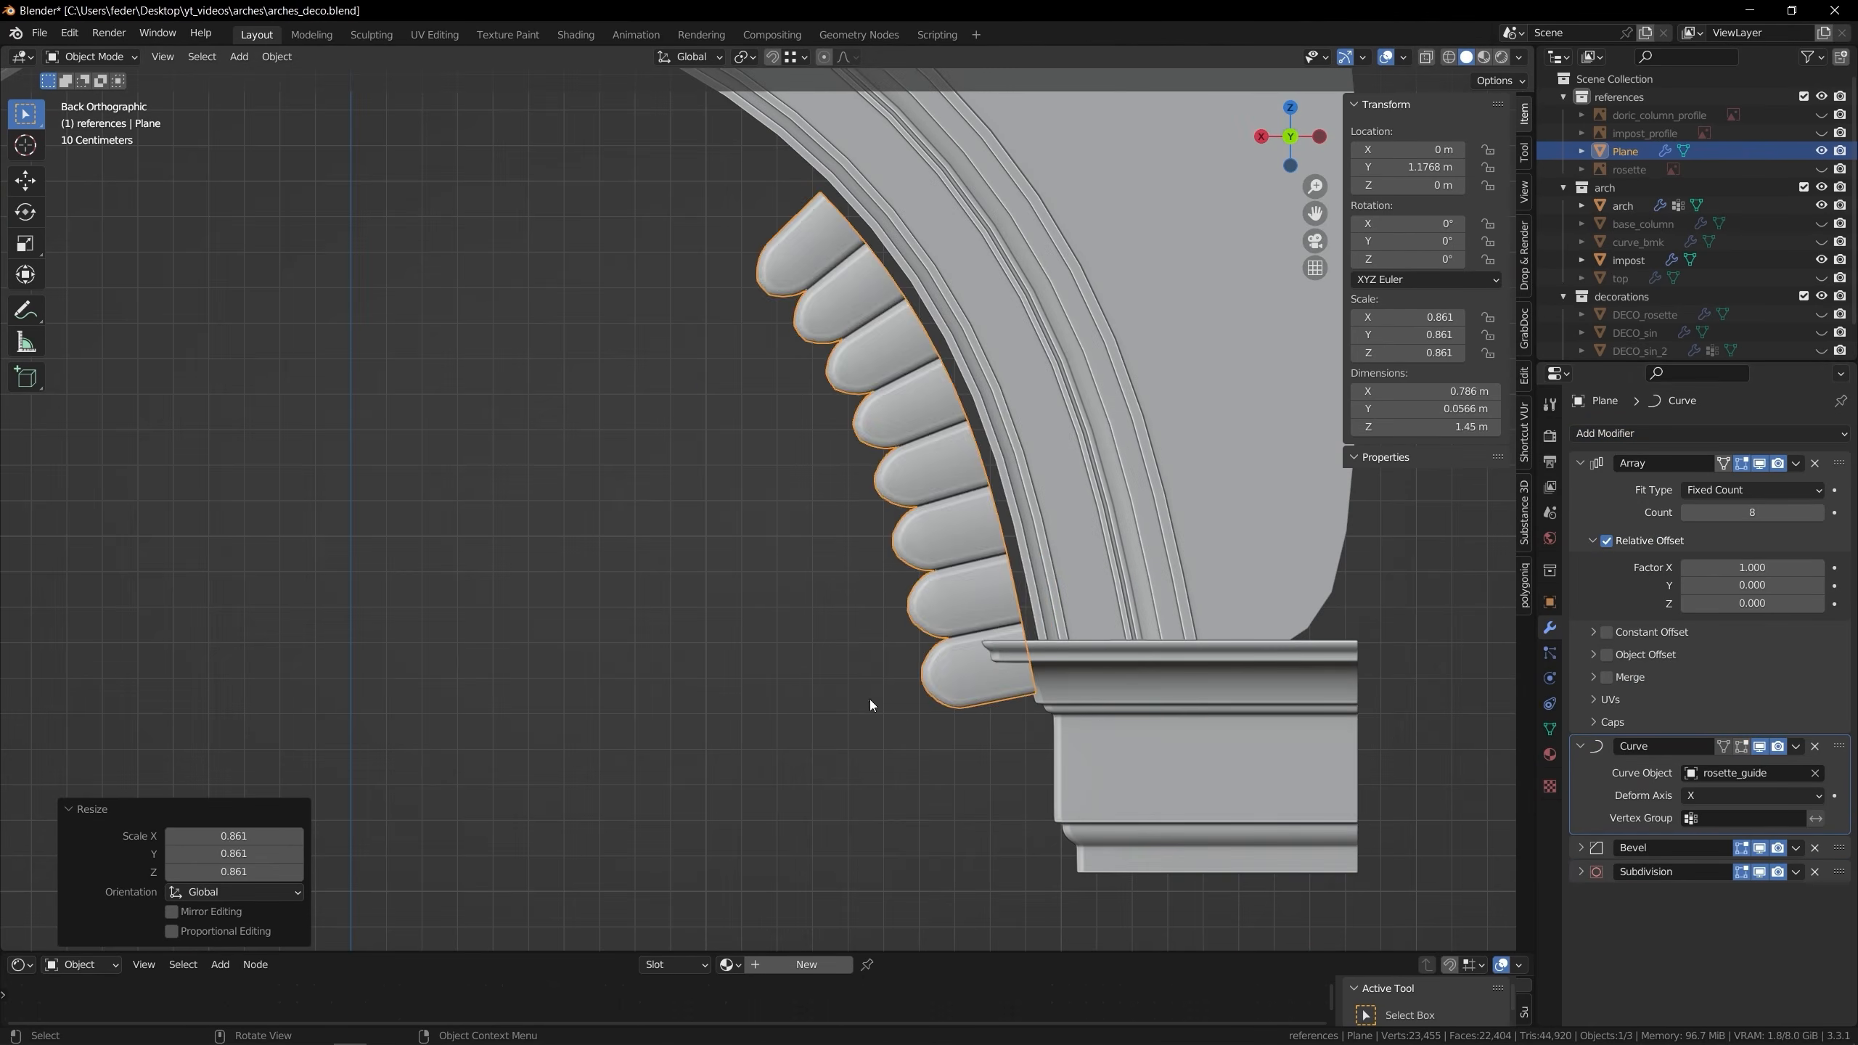
{"action": "scroll", "coordinate": [781, 523], "scroll_direction": "up", "scroll_amount": 2}
{"action": "middle_click_drag", "start_coordinate": [1004, 575], "coordinate": [823, 678], "text": "shift"}
{"action": "key", "text": "g"}
{"action": "key", "text": "z"}
{"action": "left_click", "coordinate": [784, 475]}
{"action": "key", "text": "r"}
{"action": "key", "text": "z"}
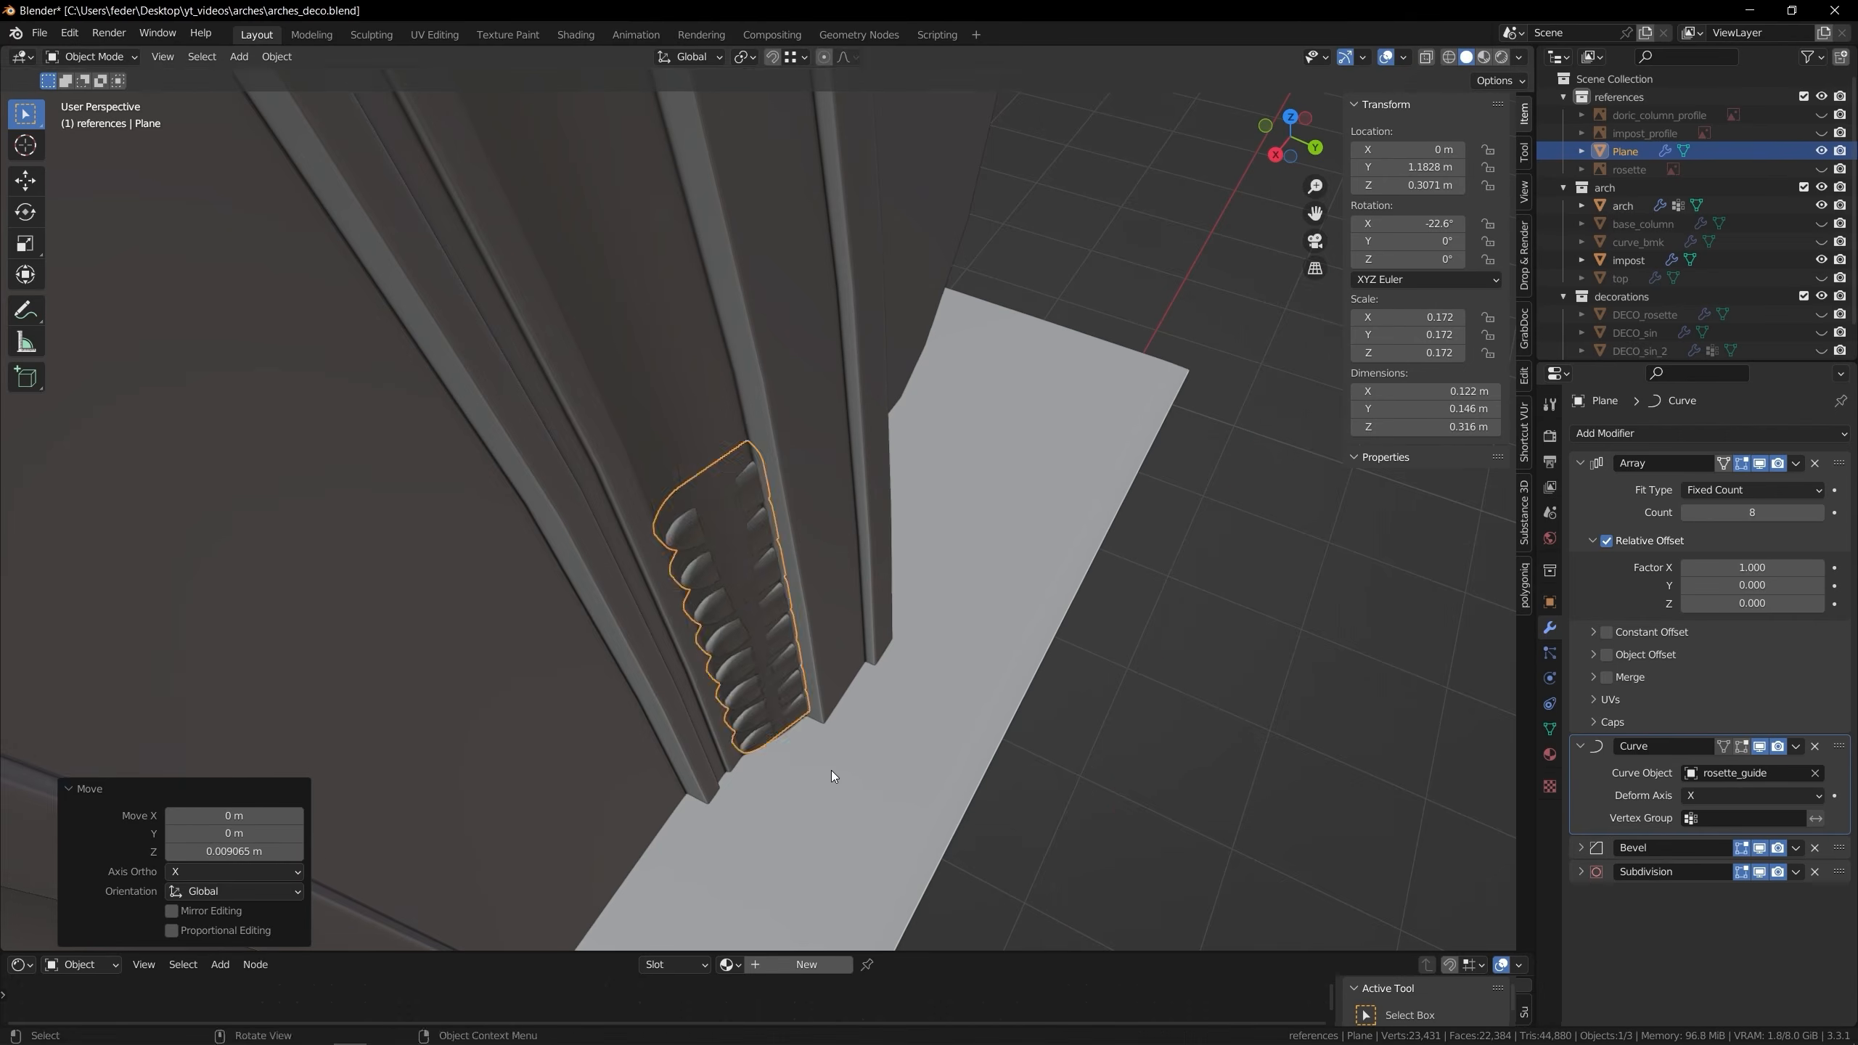
Move the tongue ornament row along Y to about 1.186 m so it sits in the arch's moulding
{"action": "middle_click_drag", "start_coordinate": [830, 770], "coordinate": [783, 626]}
{"action": "key", "text": "g"}
{"action": "key", "text": "y"}
{"action": "left_click", "coordinate": [783, 626]}
{"action": "left_click", "coordinate": [951, 512]}
Save the file and shift the edge at the tongue's rounded tip slightly along Y with proportional editing
{"action": "scroll", "coordinate": [763, 477], "scroll_direction": "up", "scroll_amount": 6}
{"action": "left_click", "coordinate": [714, 468]}
{"action": "key", "text": "Tab"}
{"action": "middle_click_drag", "start_coordinate": [762, 476], "coordinate": [486, 609], "text": "shift"}
{"action": "scroll", "coordinate": [732, 571], "scroll_direction": "up", "scroll_amount": 3}
{"action": "key", "text": "ctrl+s"}
{"action": "key", "text": "2"}
{"action": "left_click", "coordinate": [793, 567]}
{"action": "middle_click_drag", "start_coordinate": [793, 568], "coordinate": [808, 630]}
{"action": "key", "text": "o"}
{"action": "key", "text": "g"}
{"action": "key", "text": "y"}
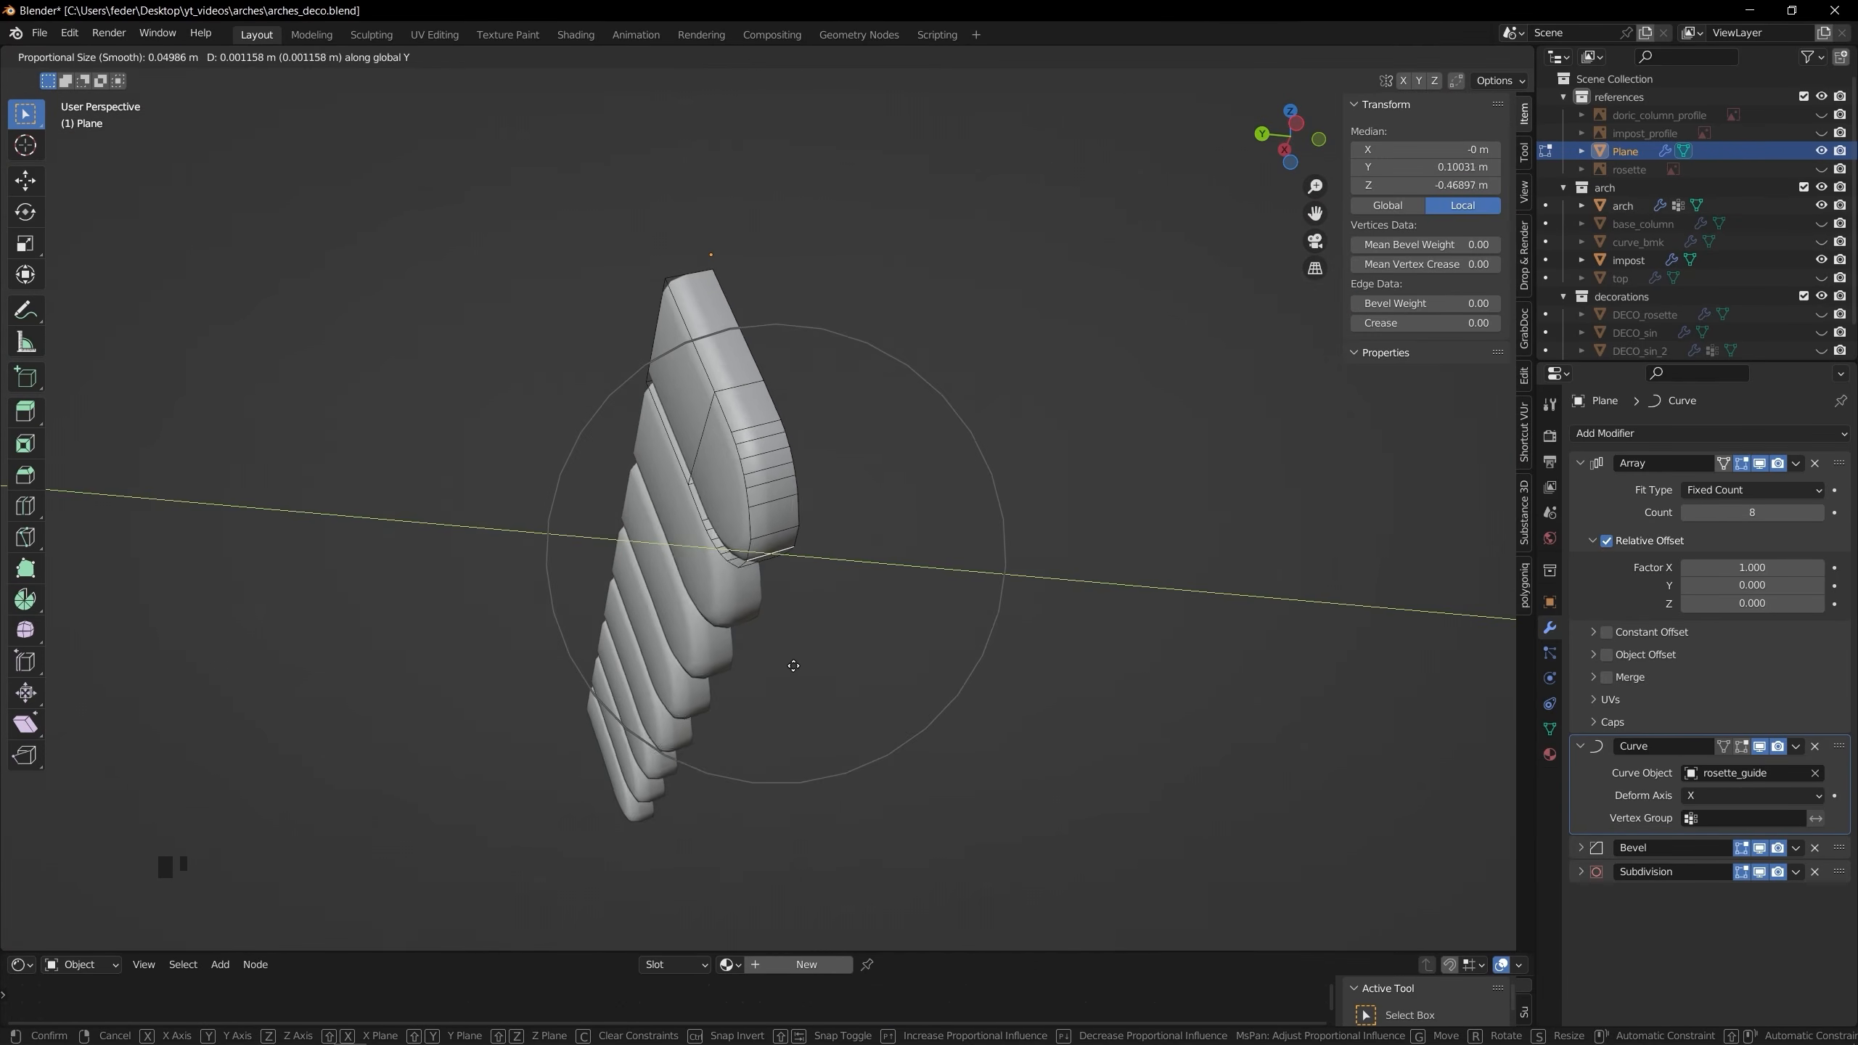
{"action": "left_click", "coordinate": [794, 666]}
{"action": "key", "text": "Tab"}
Bring the arch back into view, rotate the tongue row 4.14° about X and scale it to about 0.162
{"action": "scroll", "coordinate": [862, 411], "scroll_direction": "down", "scroll_amount": 13}
{"action": "key", "text": "KP_Divide"}
{"action": "middle_click_drag", "start_coordinate": [1024, 693], "coordinate": [1244, 586]}
{"action": "key", "text": "r"}
{"action": "key", "text": "x"}
{"action": "left_click", "coordinate": [1311, 552]}
{"action": "key", "text": "s"}
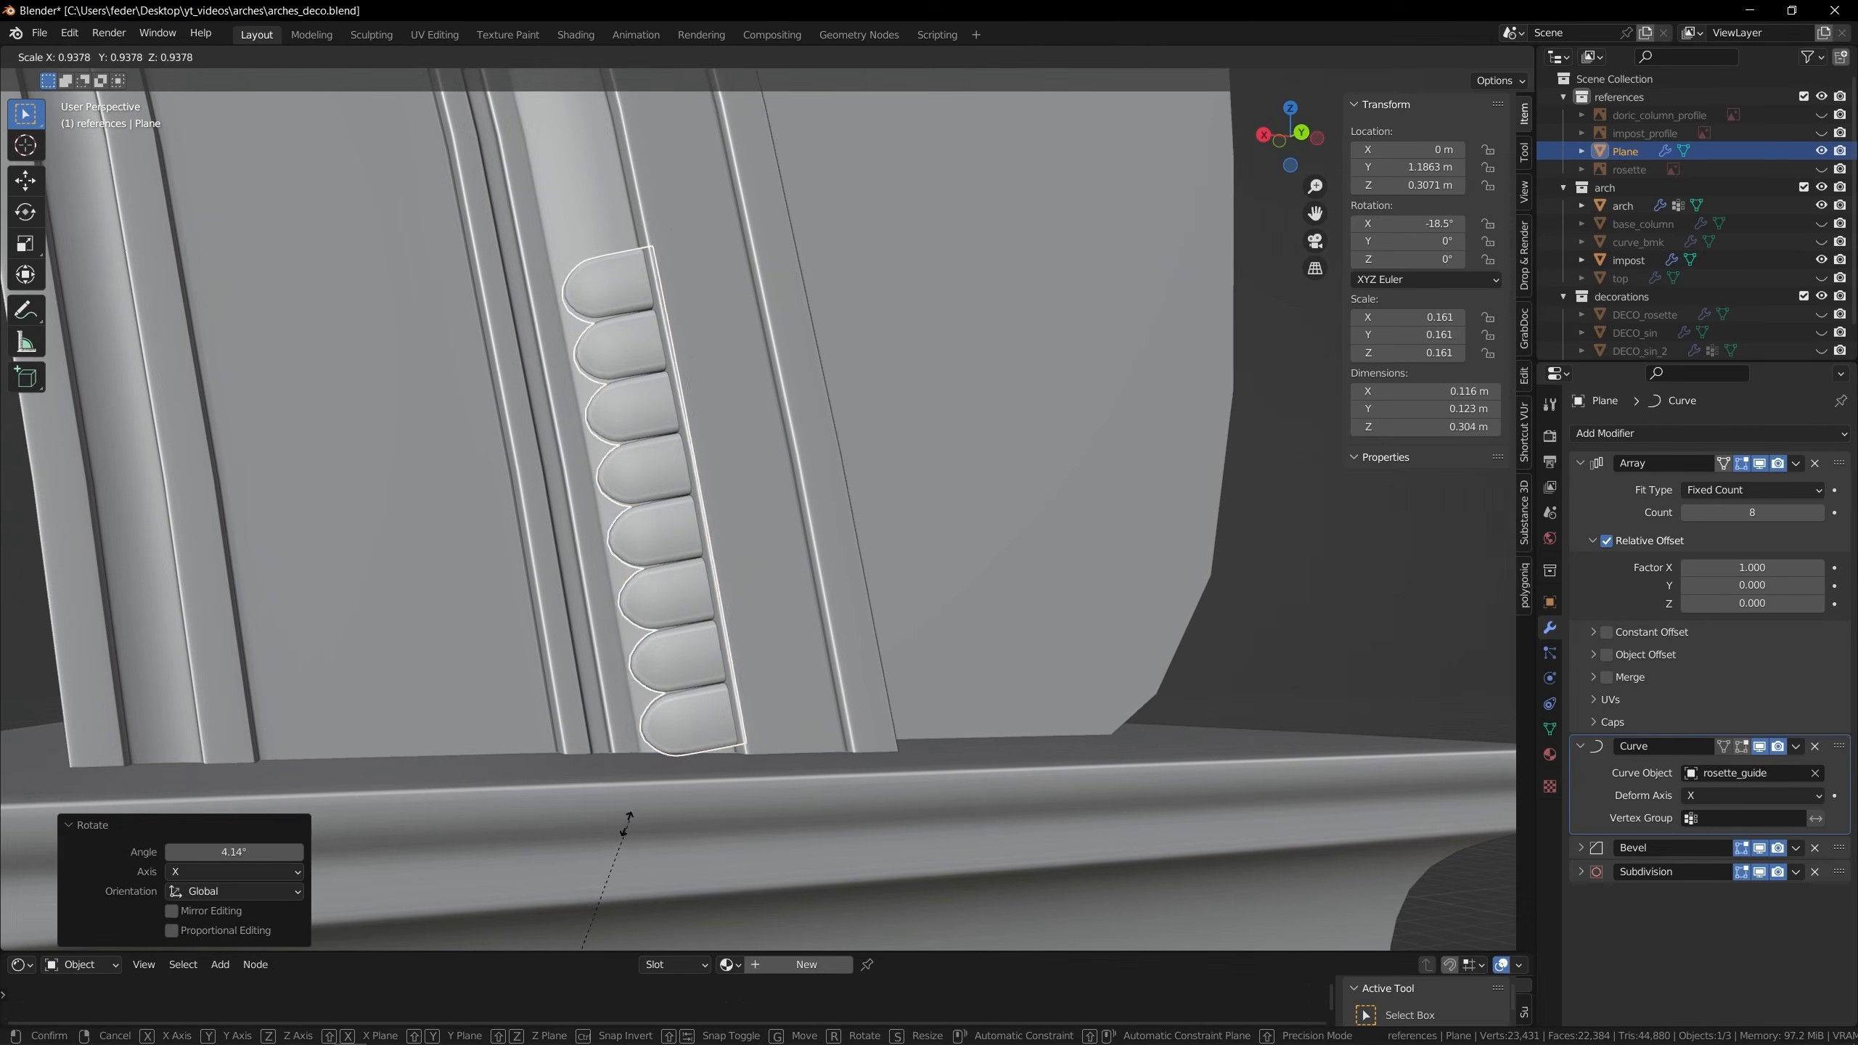
{"action": "left_click", "coordinate": [628, 820]}
{"action": "middle_click_drag", "start_coordinate": [628, 820], "coordinate": [1063, 704]}
{"action": "scroll", "coordinate": [1063, 704], "scroll_direction": "down", "scroll_amount": 4}
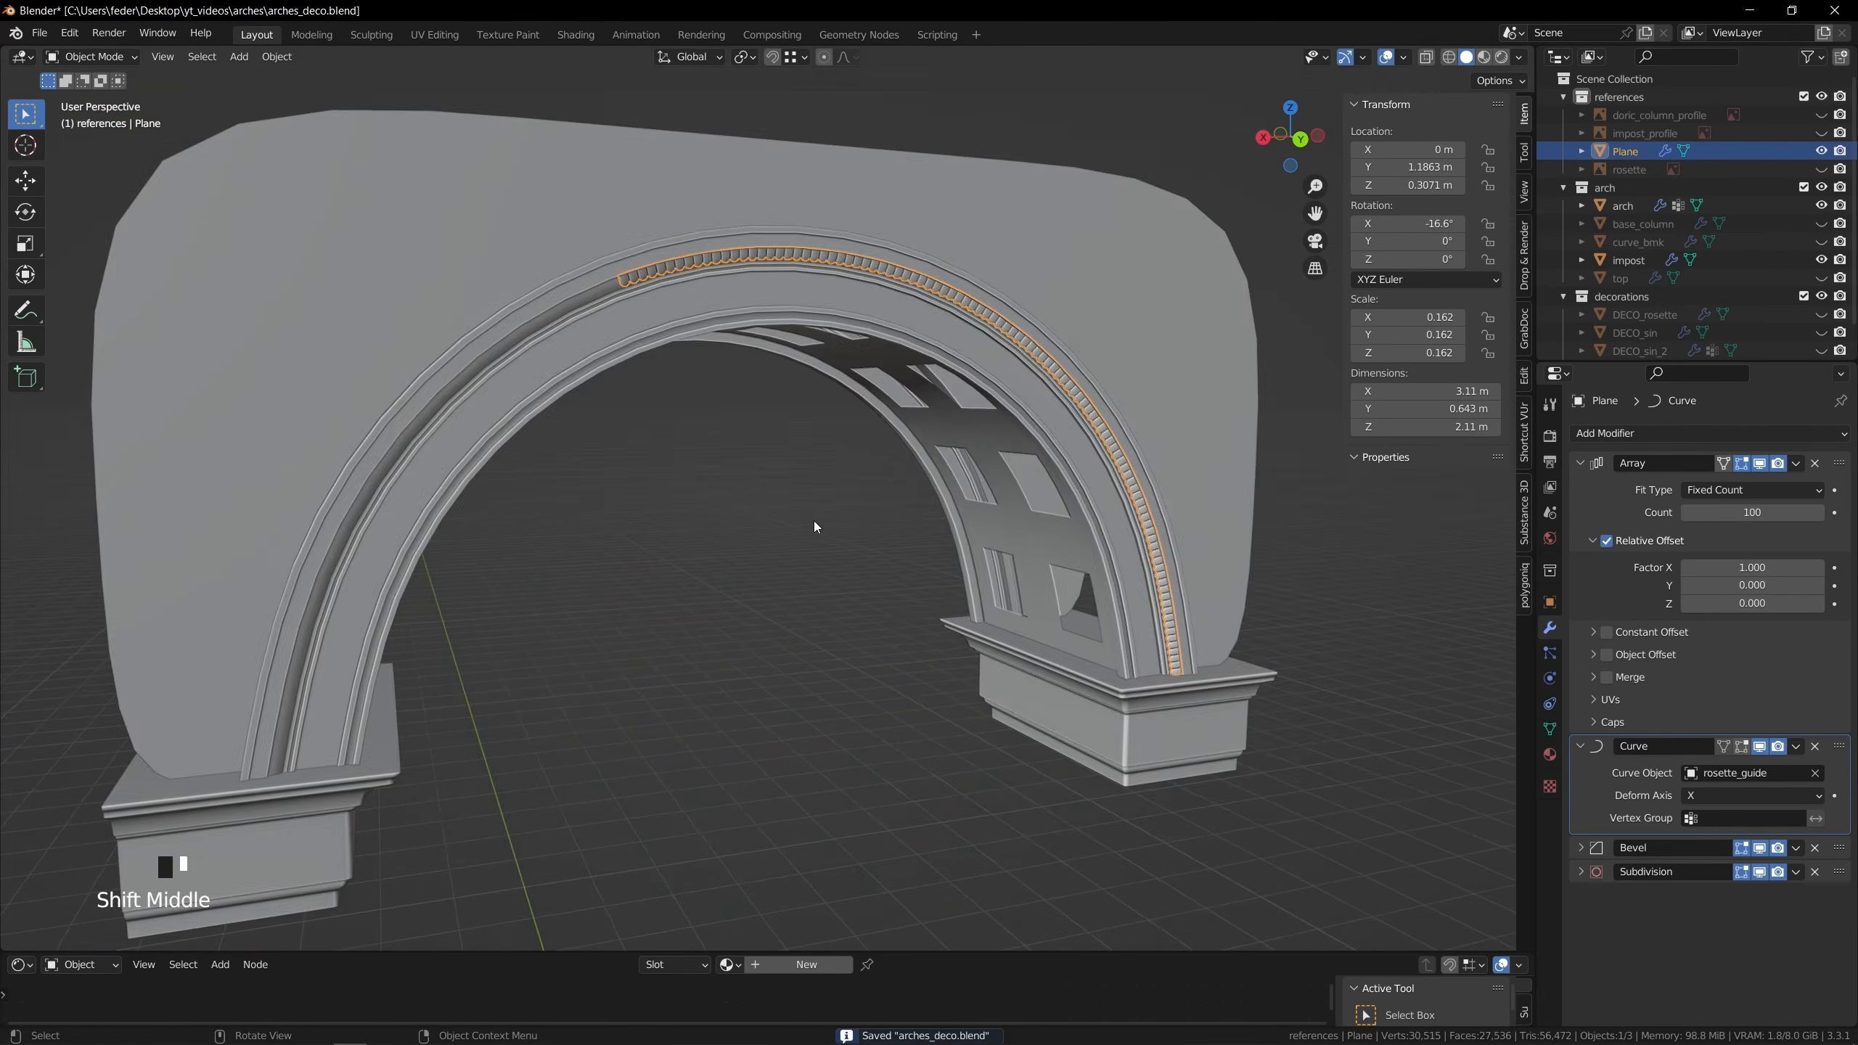
{"action": "scroll", "coordinate": [775, 398], "scroll_direction": "up", "scroll_amount": 3}
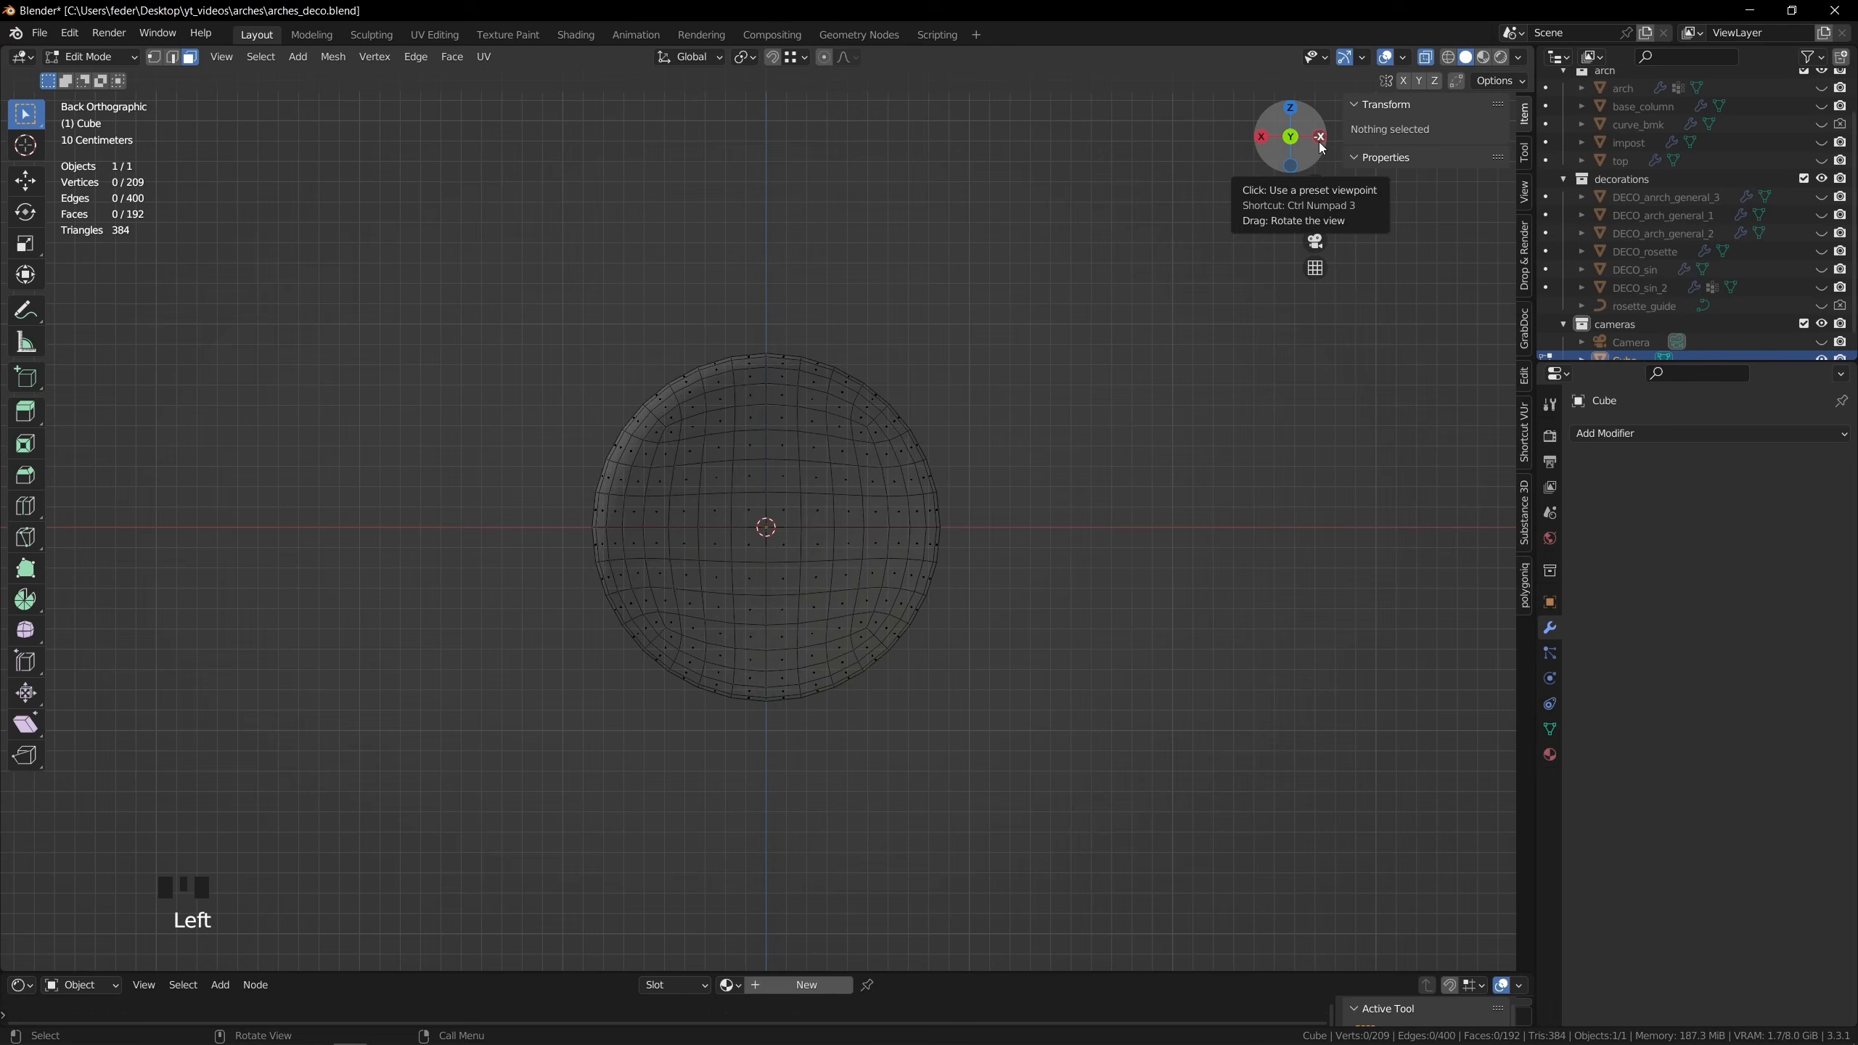
Stretch the whole half-sphere mesh along Z into an egg shape
{"action": "key", "text": "Tab"}
{"action": "key", "text": "Tab"}
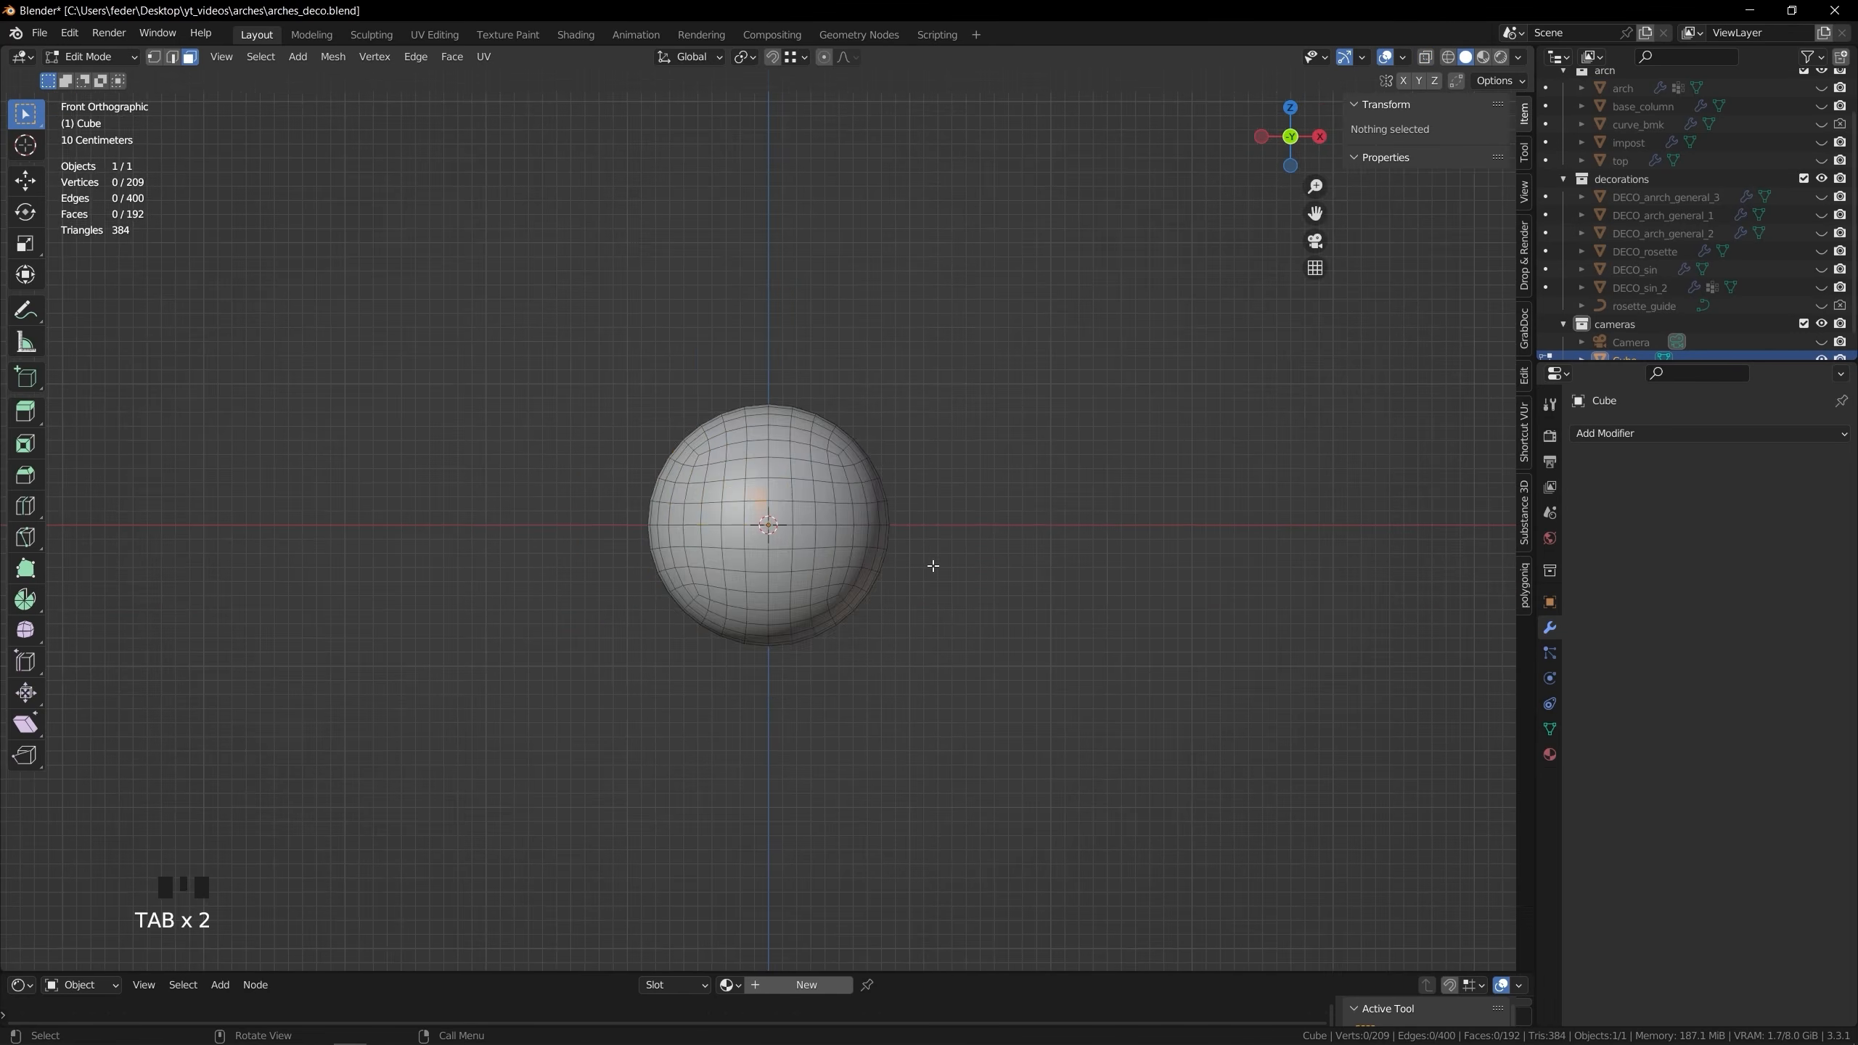
{"action": "key", "text": "a"}
{"action": "key", "text": "s"}
{"action": "key", "text": "z"}
{"action": "left_click", "coordinate": [906, 664]}
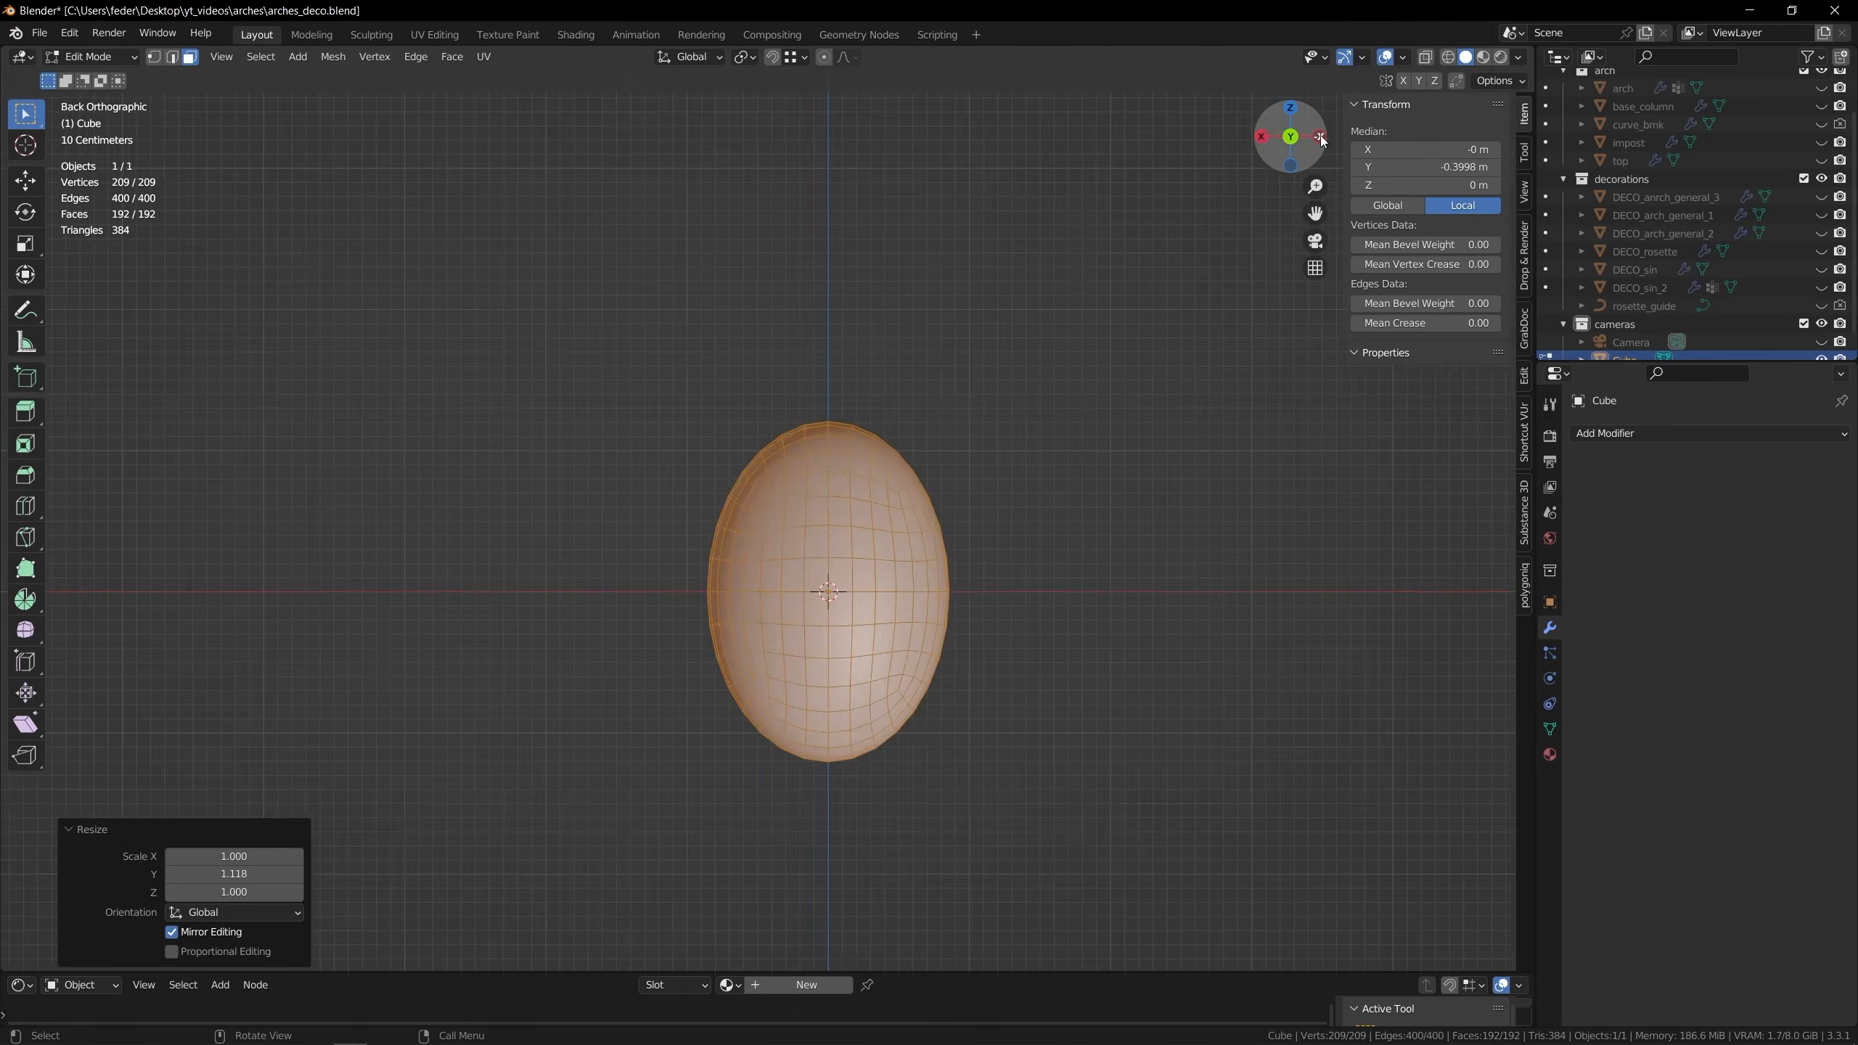
Select the loop around the egg's upper part and flatten it to zero height along Z
{"action": "left_click", "coordinate": [705, 515], "text": "alt"}
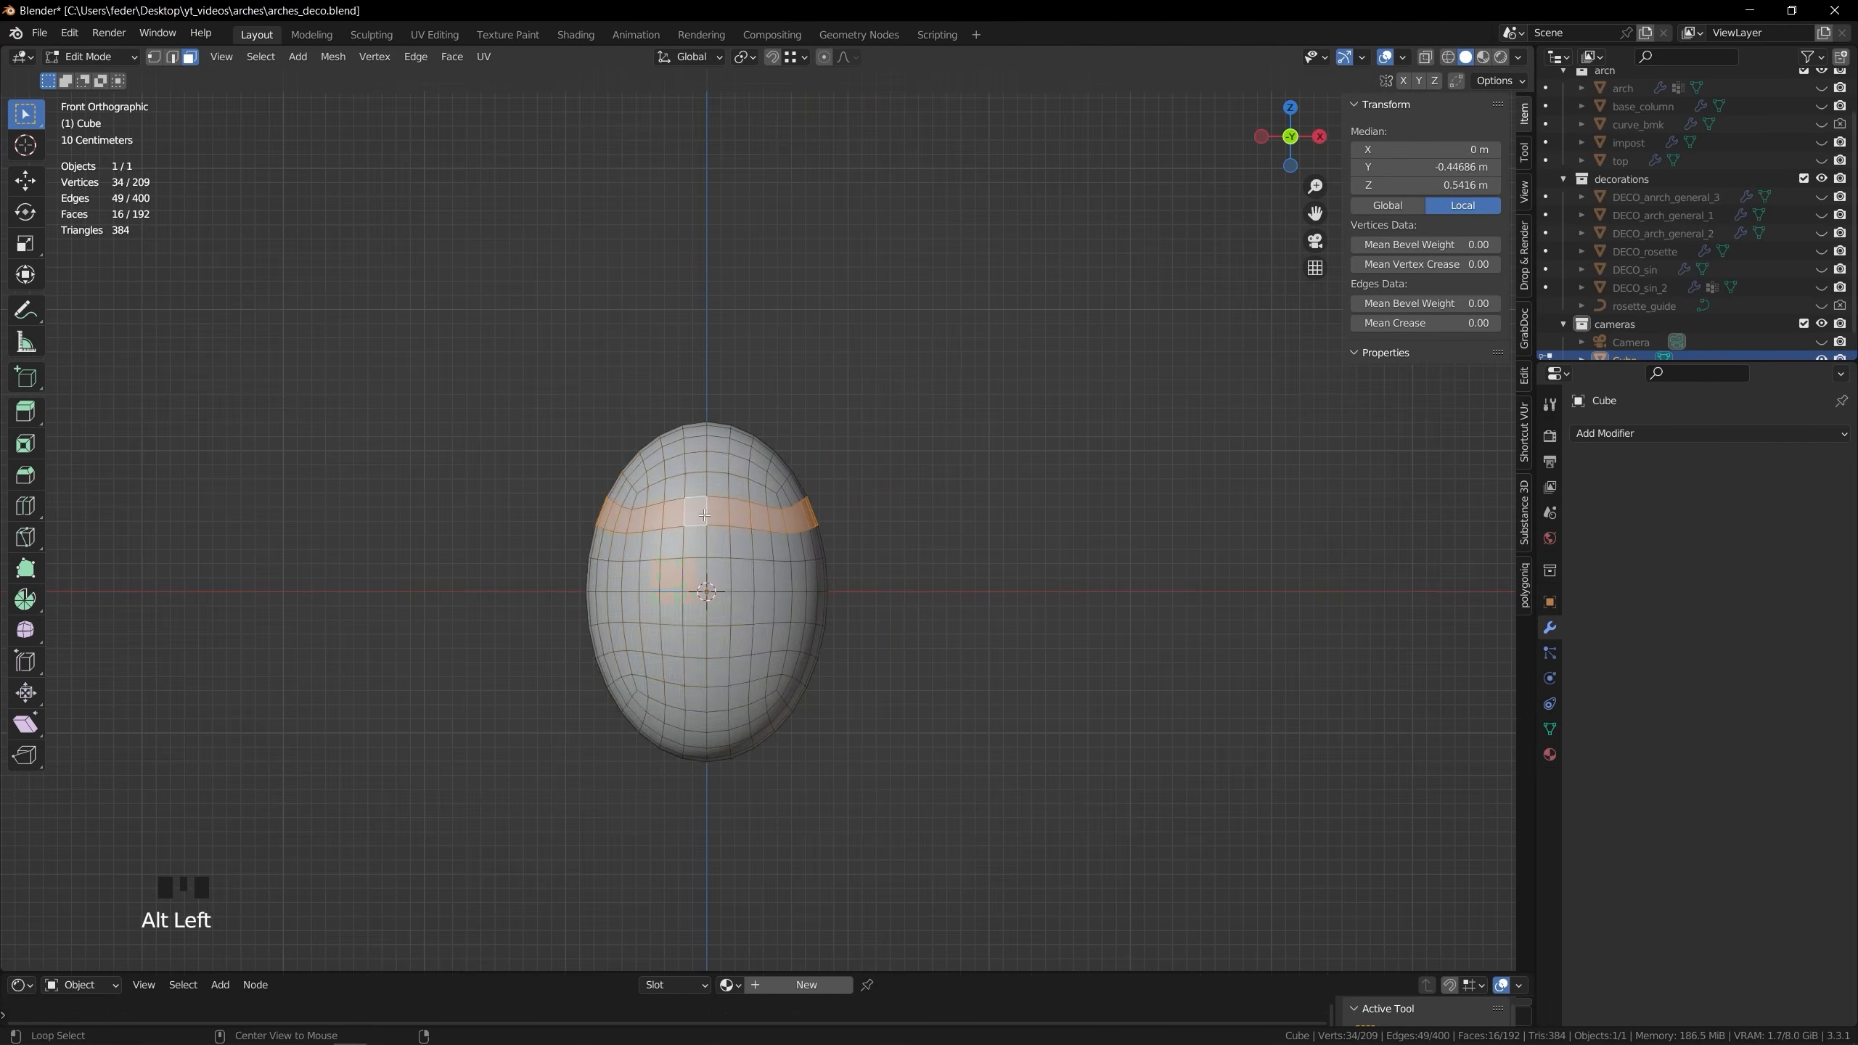
{"action": "left_click", "coordinate": [780, 533], "text": "alt"}
{"action": "key", "text": "s"}
{"action": "key", "text": "z"}
{"action": "key", "text": "0"}
{"action": "key", "text": "Return"}
Rescale the whole flat-topped egg along Z and return to Object Mode in the front view
{"action": "key", "text": "a"}
{"action": "key", "text": "s"}
{"action": "key", "text": "z"}
{"action": "key", "text": "Return"}
{"action": "key", "text": "Tab"}
{"action": "middle_click_drag", "start_coordinate": [954, 677], "coordinate": [891, 637]}
{"action": "key", "text": "KP_1"}
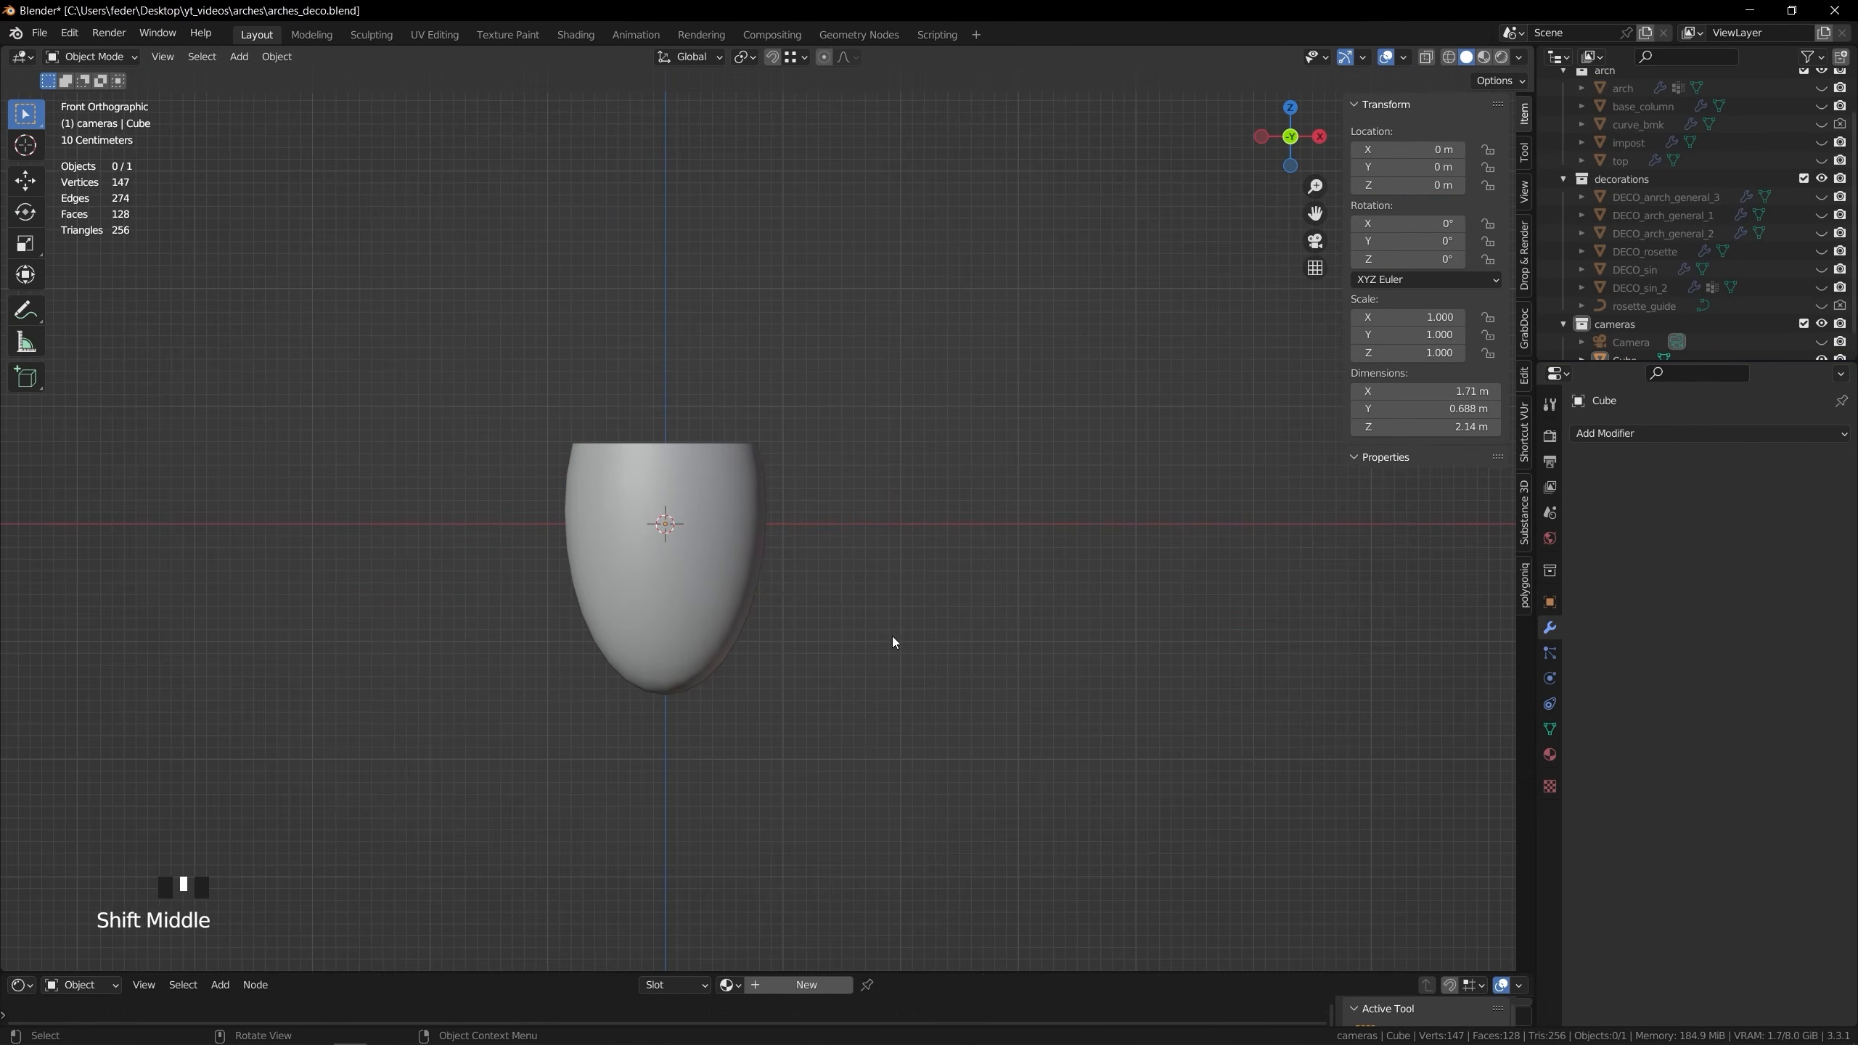
Add a mesh circle, rotate it 90° about X and open it for editing
{"action": "key", "text": "shift+a"}
{"action": "key", "text": "r"}
{"action": "key", "text": "x"}
{"action": "key", "text": "9"}
{"action": "key", "text": "0"}
{"action": "key", "text": "Return"}
{"action": "key", "text": "Tab"}
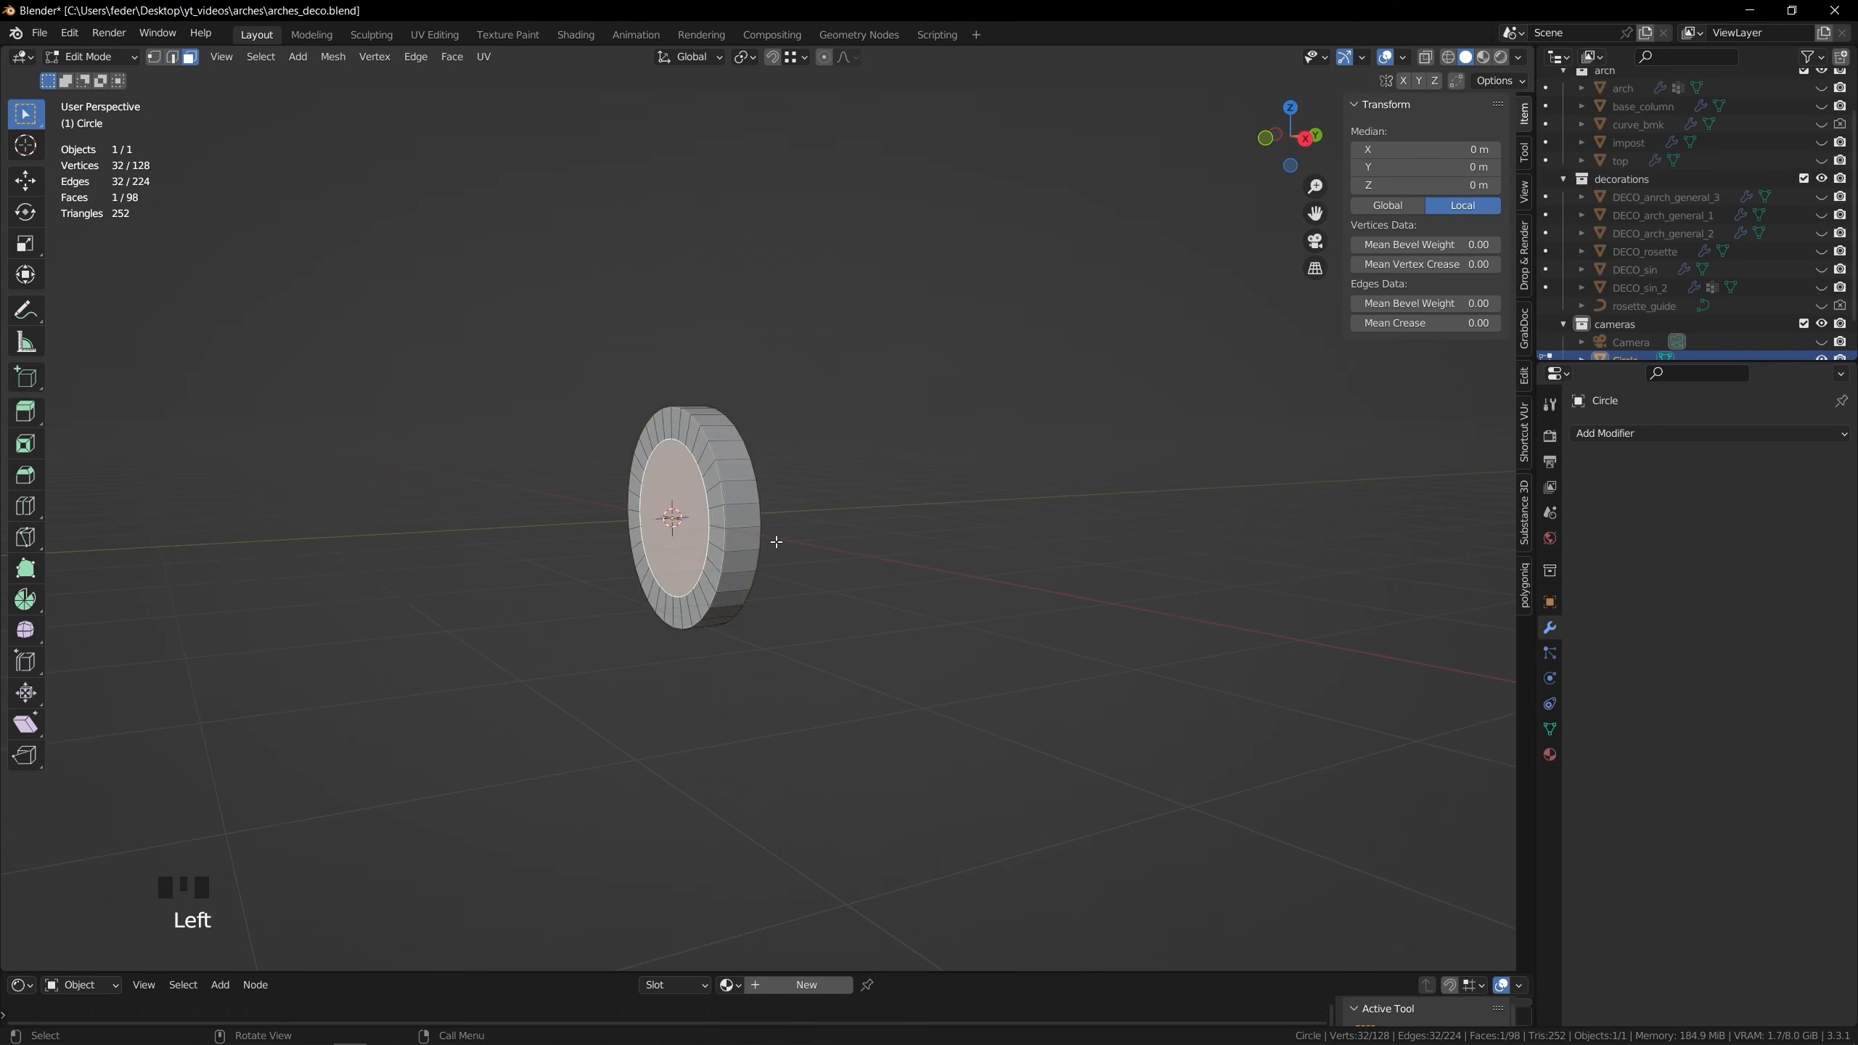
Delete the inner disc faces on both sides of the ring, bridge the opening's edges and shade the ring smooth
{"action": "middle_click_drag", "start_coordinate": [776, 541], "coordinate": [687, 543]}
{"action": "left_click", "coordinate": [687, 534], "text": "shift"}
{"action": "key", "text": "x"}
{"action": "key", "text": "f"}
{"action": "middle_click_drag", "start_coordinate": [776, 541], "coordinate": [667, 545]}
{"action": "scroll", "coordinate": [667, 545], "scroll_direction": "up", "scroll_amount": 3}
{"action": "key", "text": "2"}
{"action": "key", "text": "Tab"}
{"action": "right_click", "coordinate": [922, 629]}
{"action": "left_click", "coordinate": [933, 634]}
{"action": "middle_click_drag", "start_coordinate": [924, 628], "coordinate": [981, 538]}
Show the egg again and scale the ring, overall and along X, into an oval frame around it
{"action": "left_click", "coordinate": [1822, 342]}
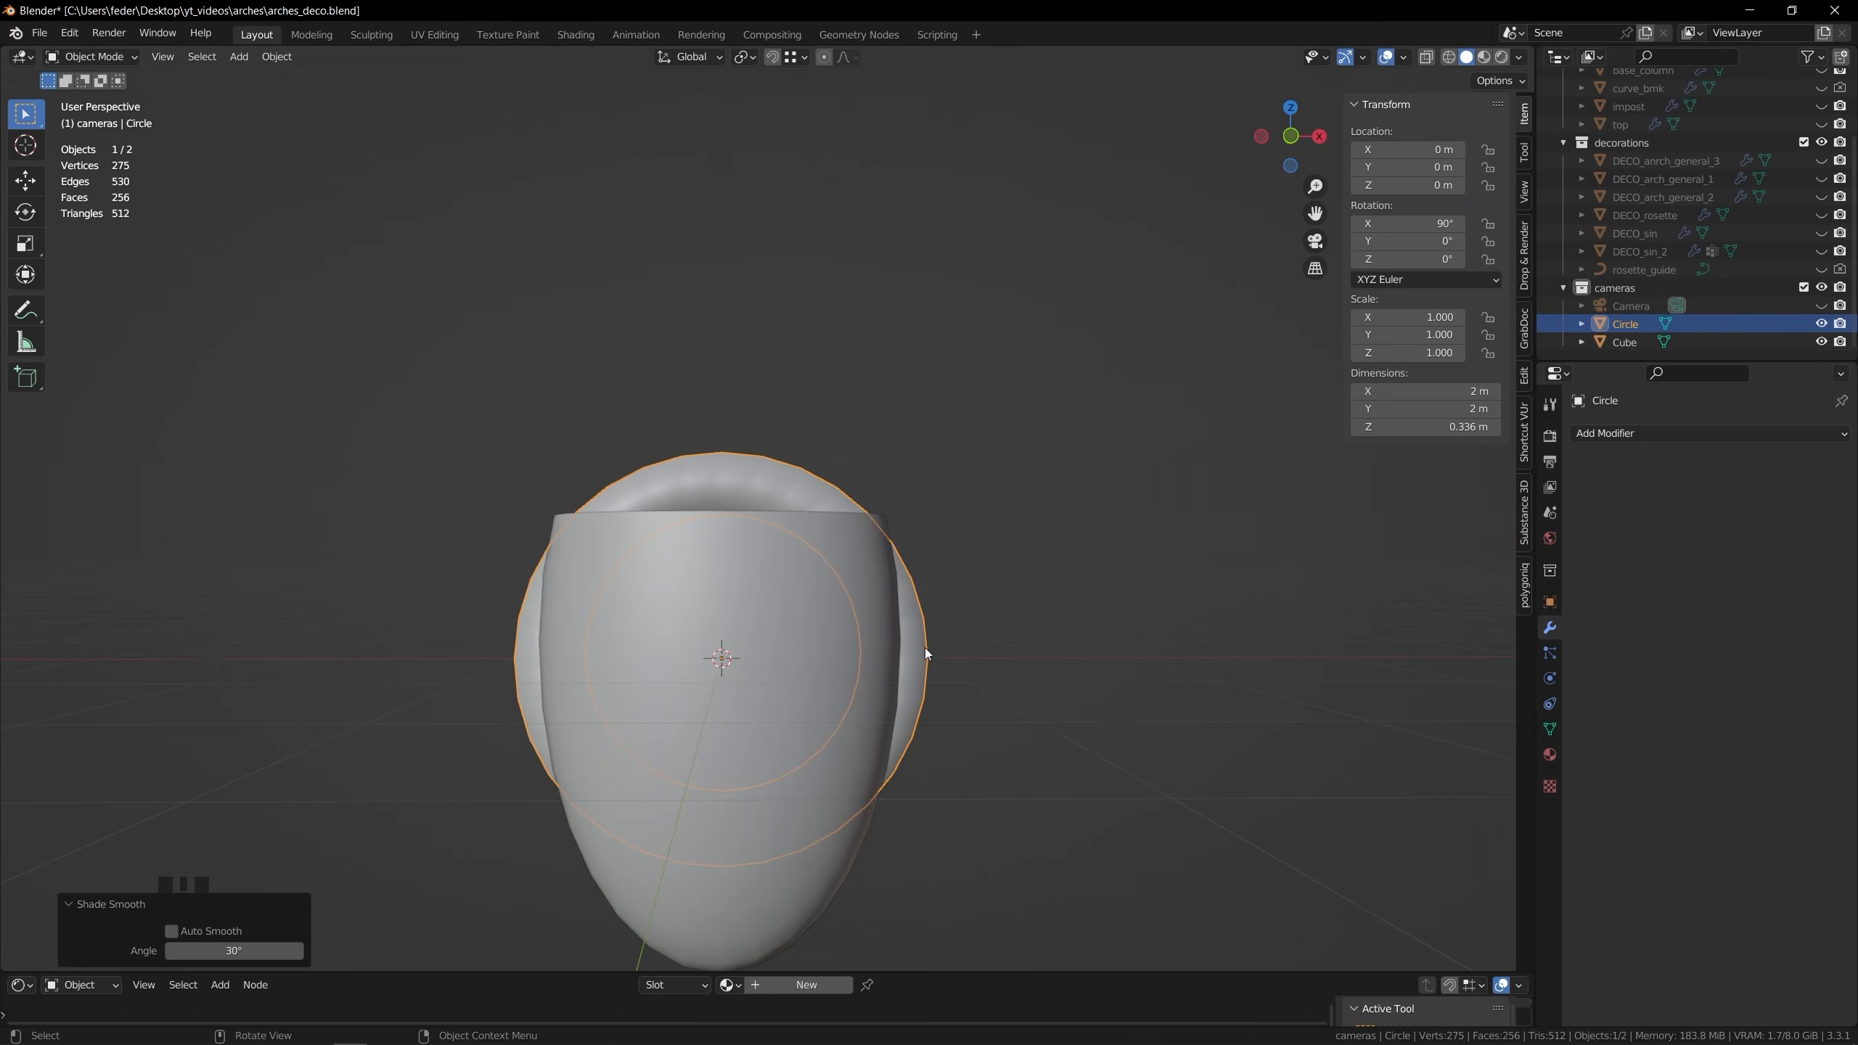
{"action": "key", "text": "KP_1"}
{"action": "key", "text": "Tab"}
{"action": "key", "text": "a"}
{"action": "key", "text": "s"}
{"action": "left_click", "coordinate": [1081, 720]}
{"action": "key", "text": "s"}
{"action": "key", "text": "x"}
{"action": "left_click", "coordinate": [975, 664]}
{"action": "middle_click_drag", "start_coordinate": [974, 665], "coordinate": [884, 656]}
{"action": "key", "text": "KP_1"}
{"action": "left_click", "coordinate": [951, 622]}
Flatten the upper end of the oval frame and delete its top faces to leave a U-shaped frame
{"action": "scroll", "coordinate": [871, 453], "scroll_direction": "up", "scroll_amount": 2}
{"action": "key", "text": "3"}
{"action": "middle_click_drag", "start_coordinate": [867, 450], "coordinate": [585, 607], "text": "shift"}
{"action": "key", "text": "0"}
{"action": "key", "text": "Return"}
{"action": "key", "text": "3"}
{"action": "key", "text": "x"}
{"action": "key", "text": "f"}
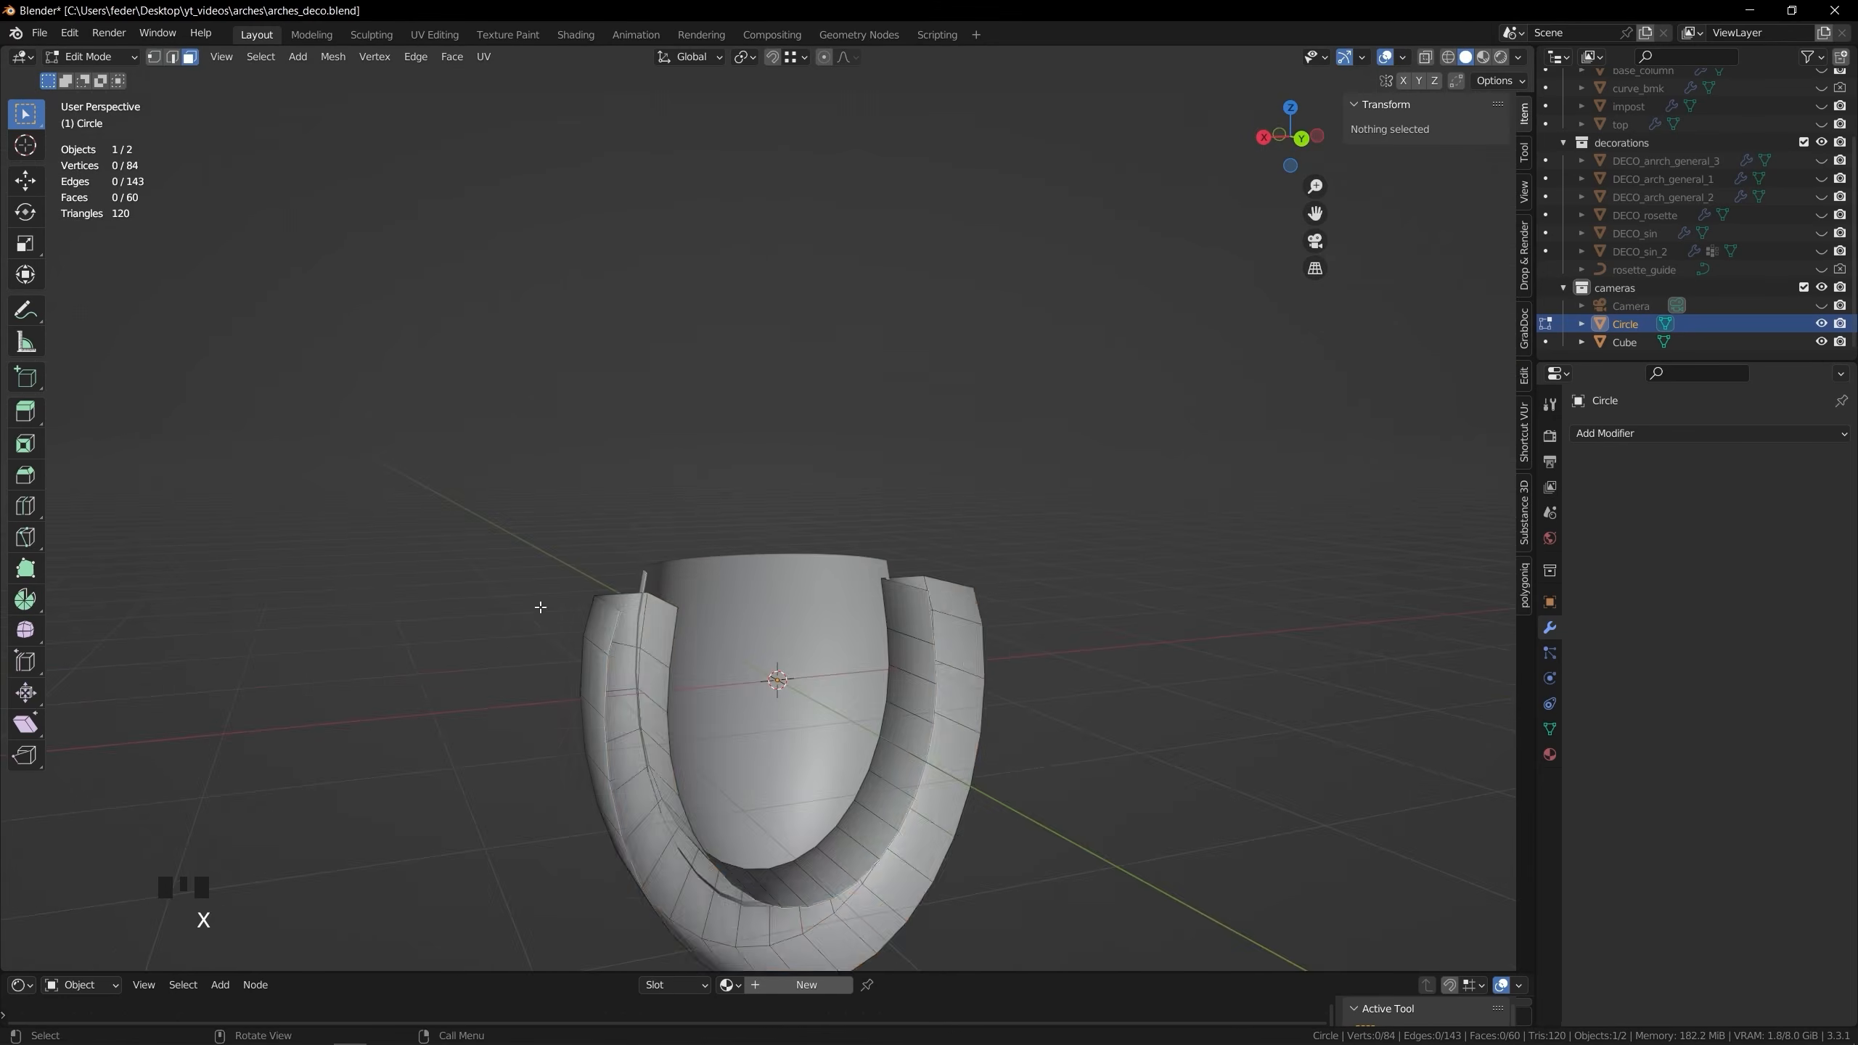
Save the file and delete the left half of the U-shaped frame's faces, including the hidden ones
{"action": "key", "text": "KP_1"}
{"action": "key", "text": "ctrl+s"}
{"action": "key", "text": "alt+z"}
{"action": "left_click_drag", "start_coordinate": [435, 885], "coordinate": [713, 401]}
{"action": "key", "text": "x"}
{"action": "key", "text": "f"}
{"action": "key", "text": "alt+z"}
Add a Mirror modifier on the X axis with Clipping enabled to the half frame and reopen it for editing
{"action": "key", "text": "Tab"}
{"action": "left_click", "coordinate": [1678, 436]}
{"action": "left_click", "coordinate": [1476, 640]}
{"action": "left_click", "coordinate": [1684, 576]}
{"action": "key", "text": "Tab"}
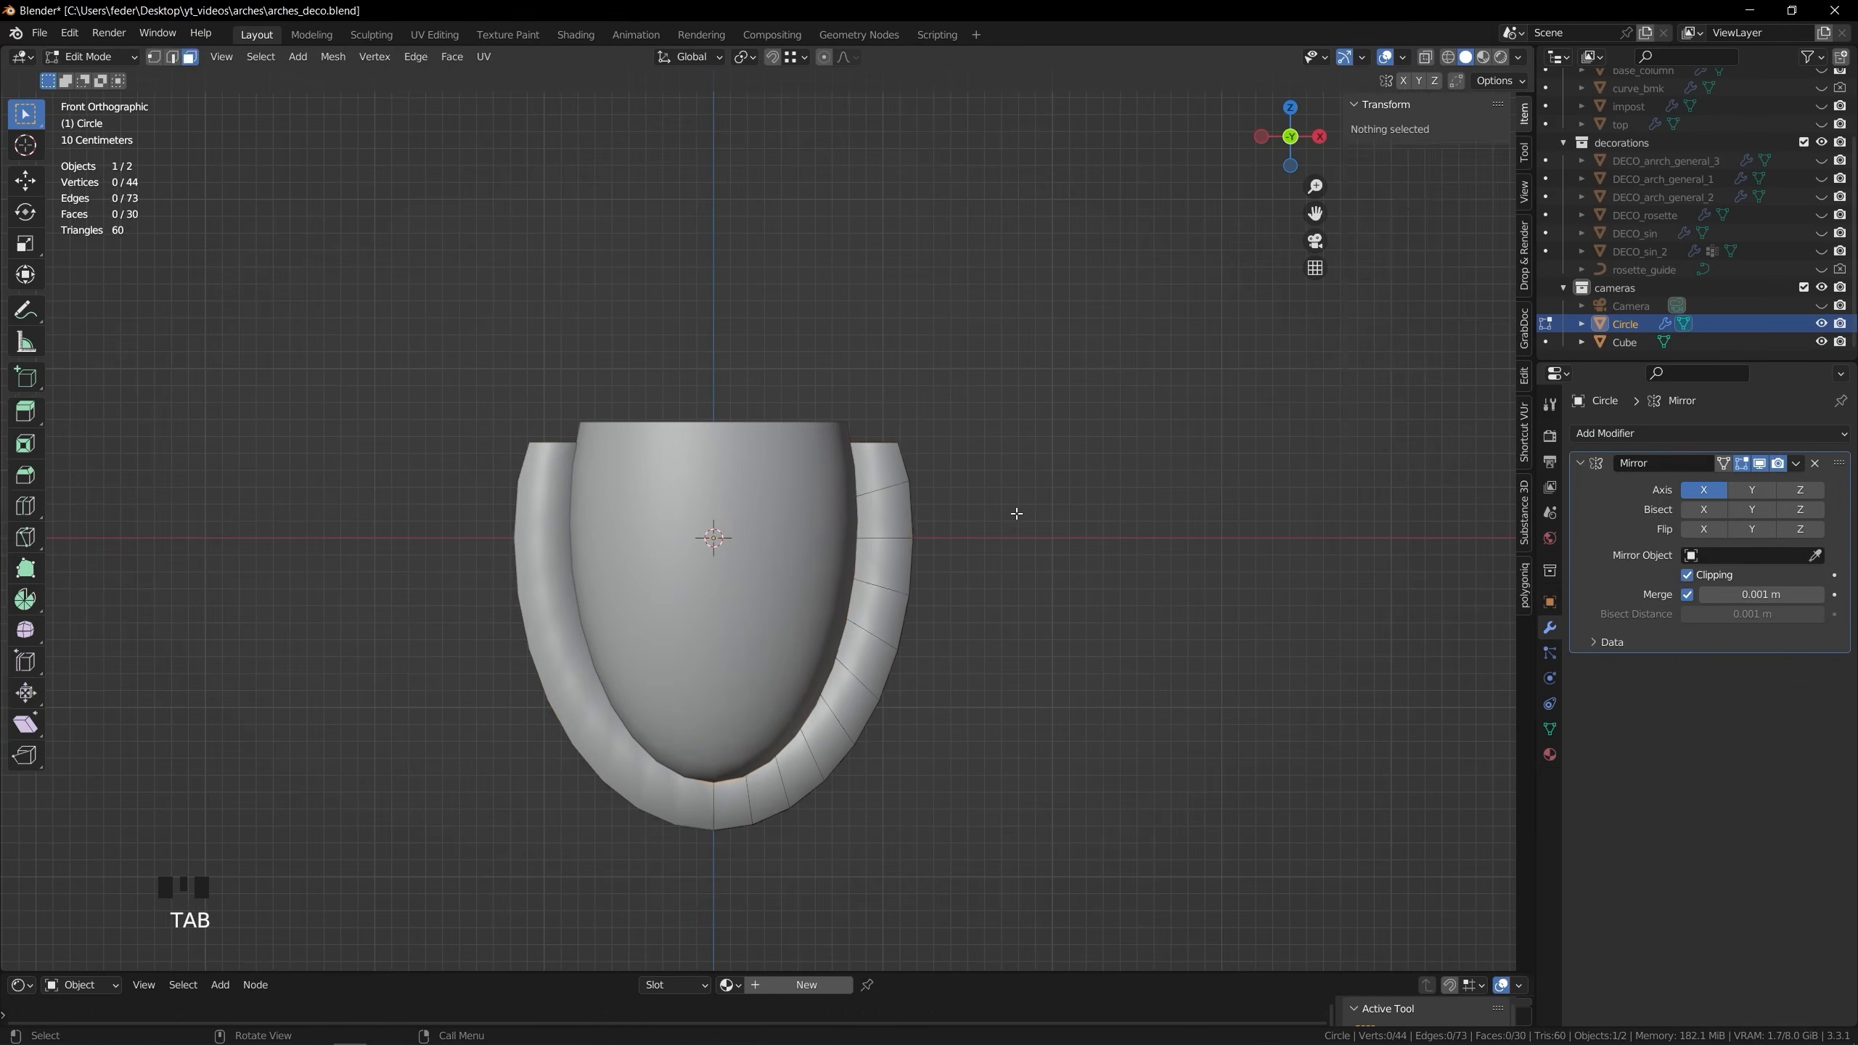
Add a mesh plane beside the egg, rotate it 90° about X and narrow it along X into a dart strip
{"action": "key", "text": "shift+a"}
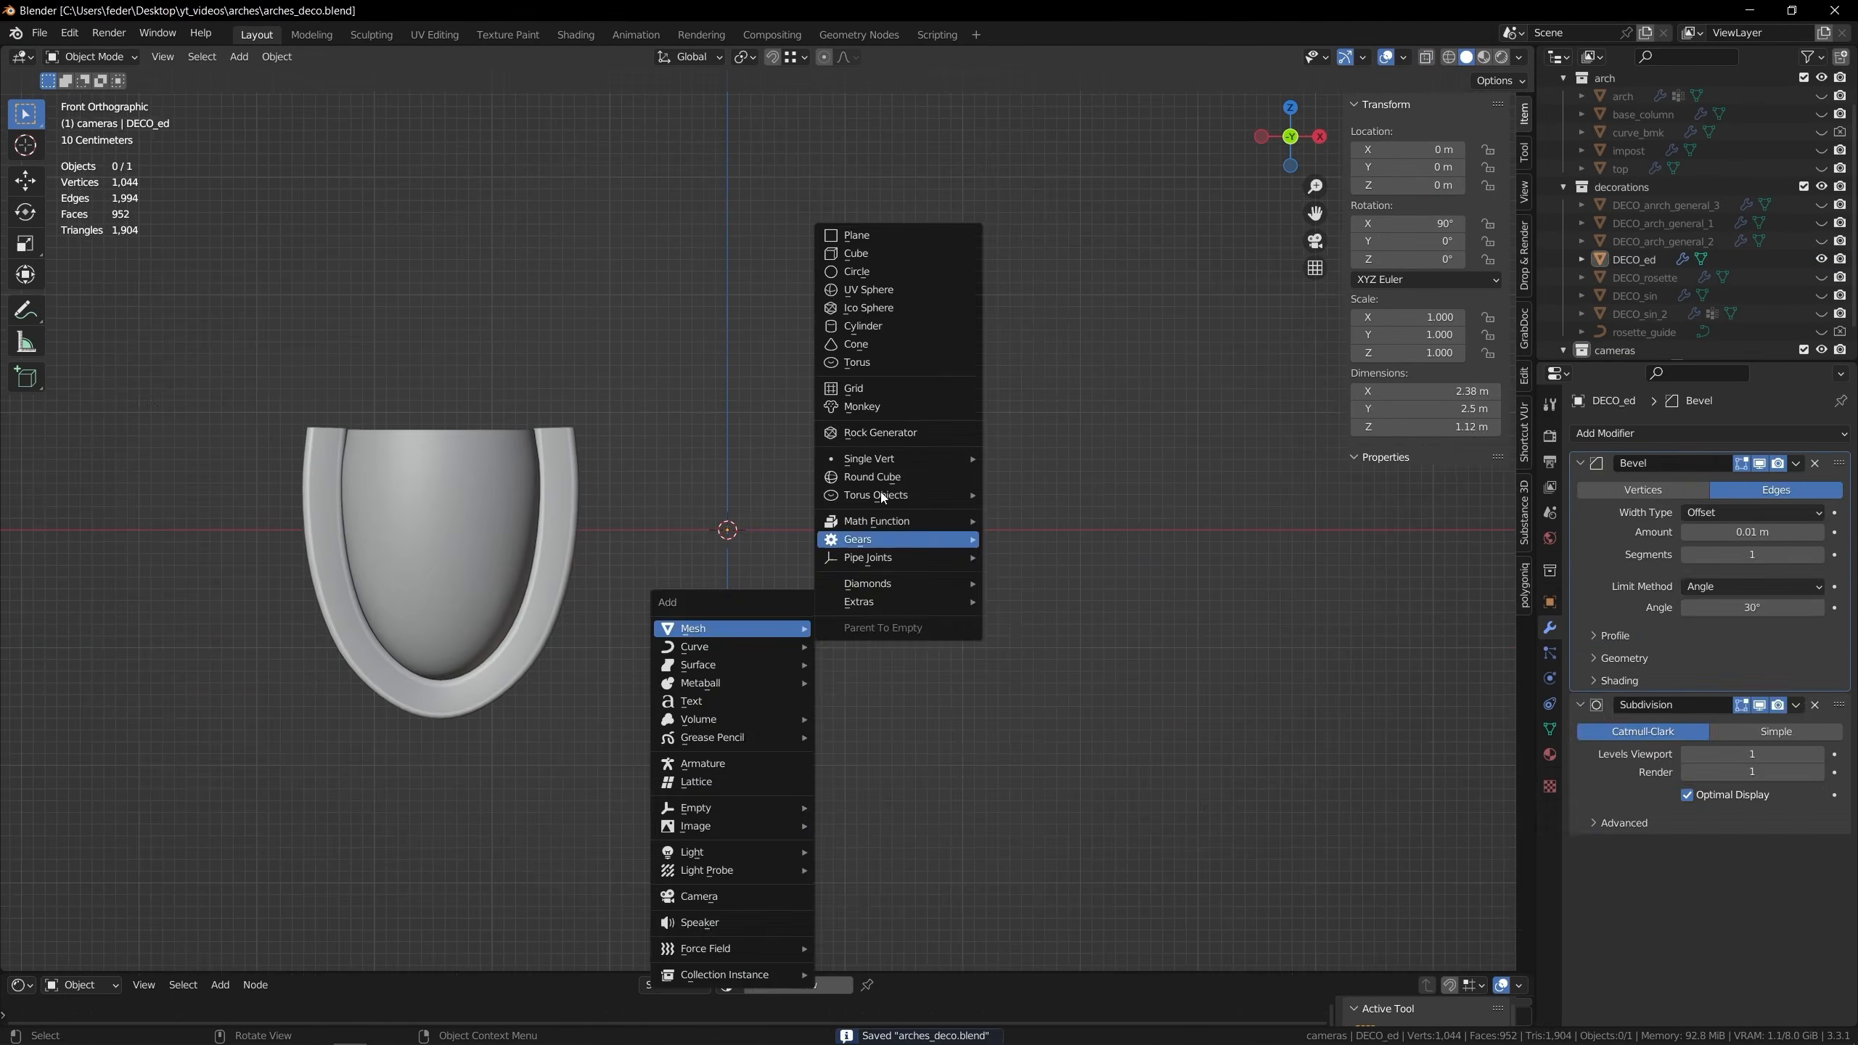
{"action": "left_click", "coordinate": [864, 237]}
{"action": "key", "text": "Tab"}
{"action": "key", "text": "r"}
{"action": "key", "text": "x"}
{"action": "key", "text": "9"}
{"action": "key", "text": "0"}
{"action": "key", "text": "Return"}
{"action": "key", "text": "s"}
{"action": "key", "text": "x"}
{"action": "left_click", "coordinate": [770, 667]}
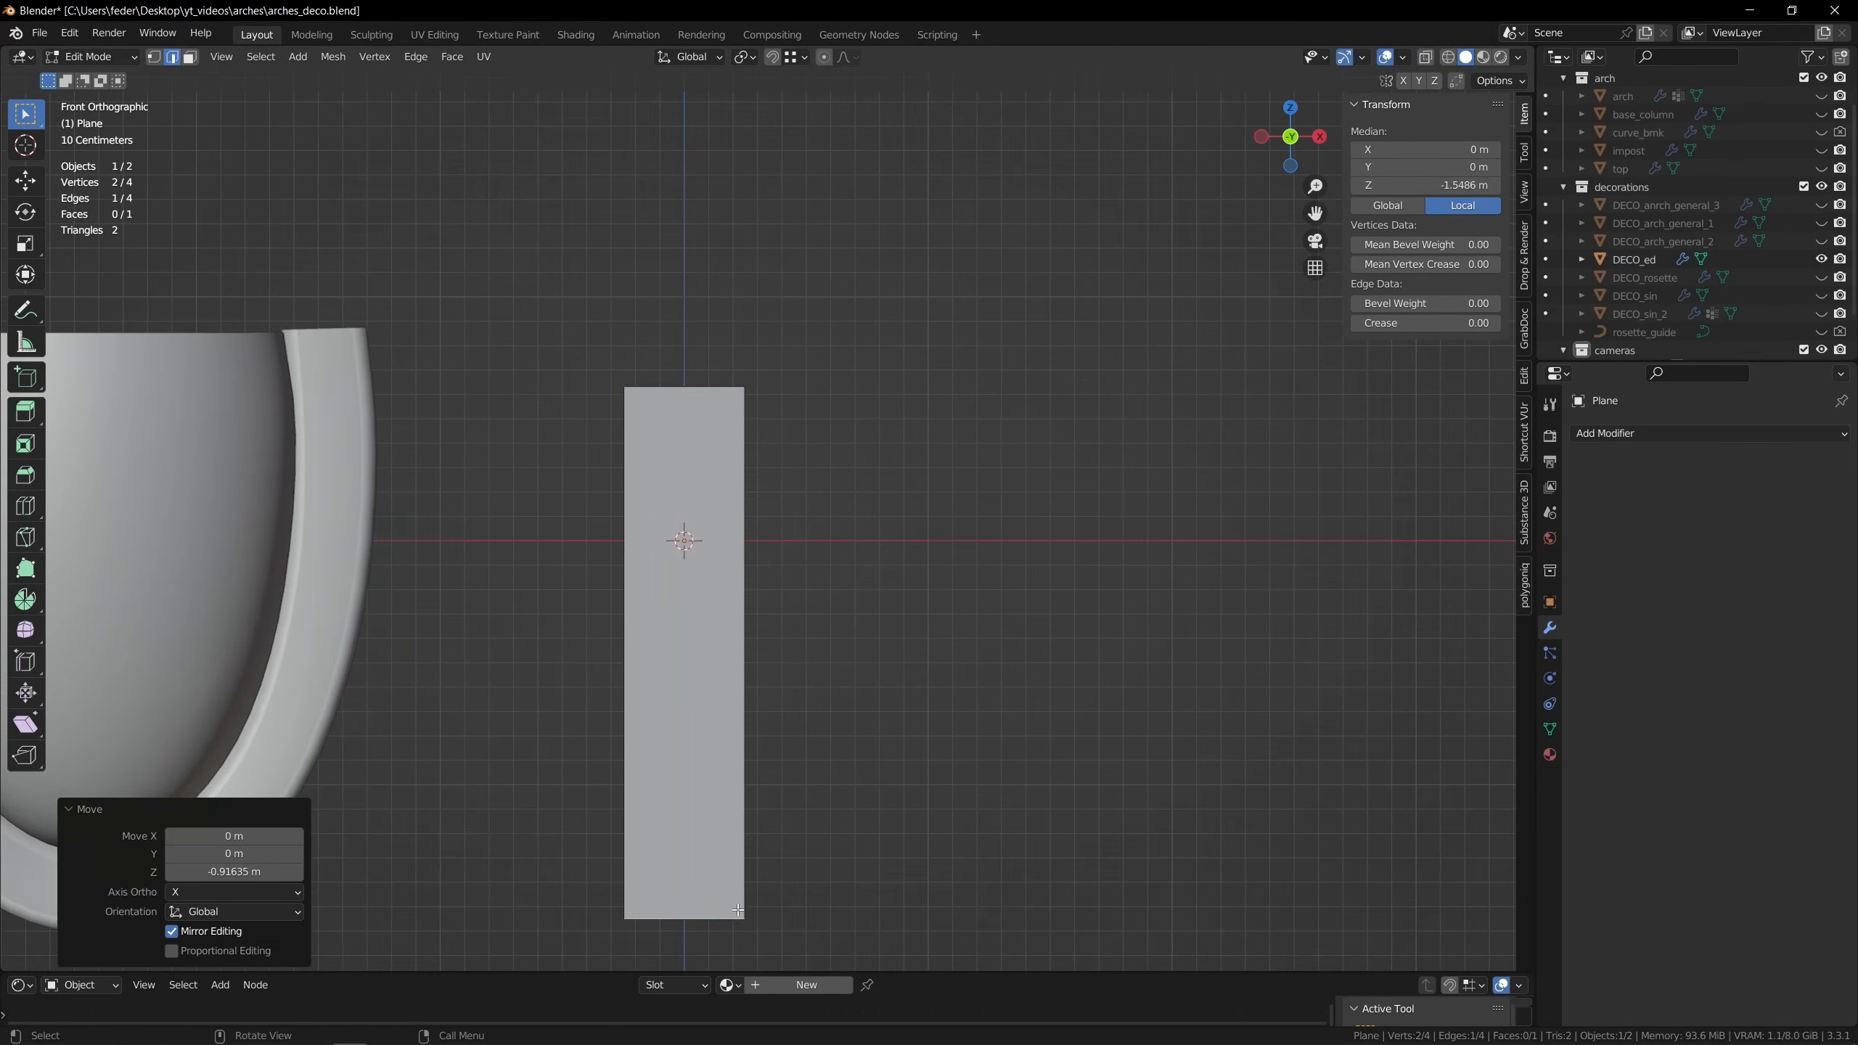
Move the lower part of the dart strip down along Z to shape its arrow point
{"action": "left_click", "coordinate": [368, 331]}
{"action": "scroll", "coordinate": [570, 586], "scroll_direction": "down", "scroll_amount": 2}
{"action": "middle_click_drag", "start_coordinate": [629, 761], "coordinate": [615, 666], "text": "shift"}
{"action": "left_click", "coordinate": [689, 696]}
{"action": "key", "text": "g"}
{"action": "key", "text": "z"}
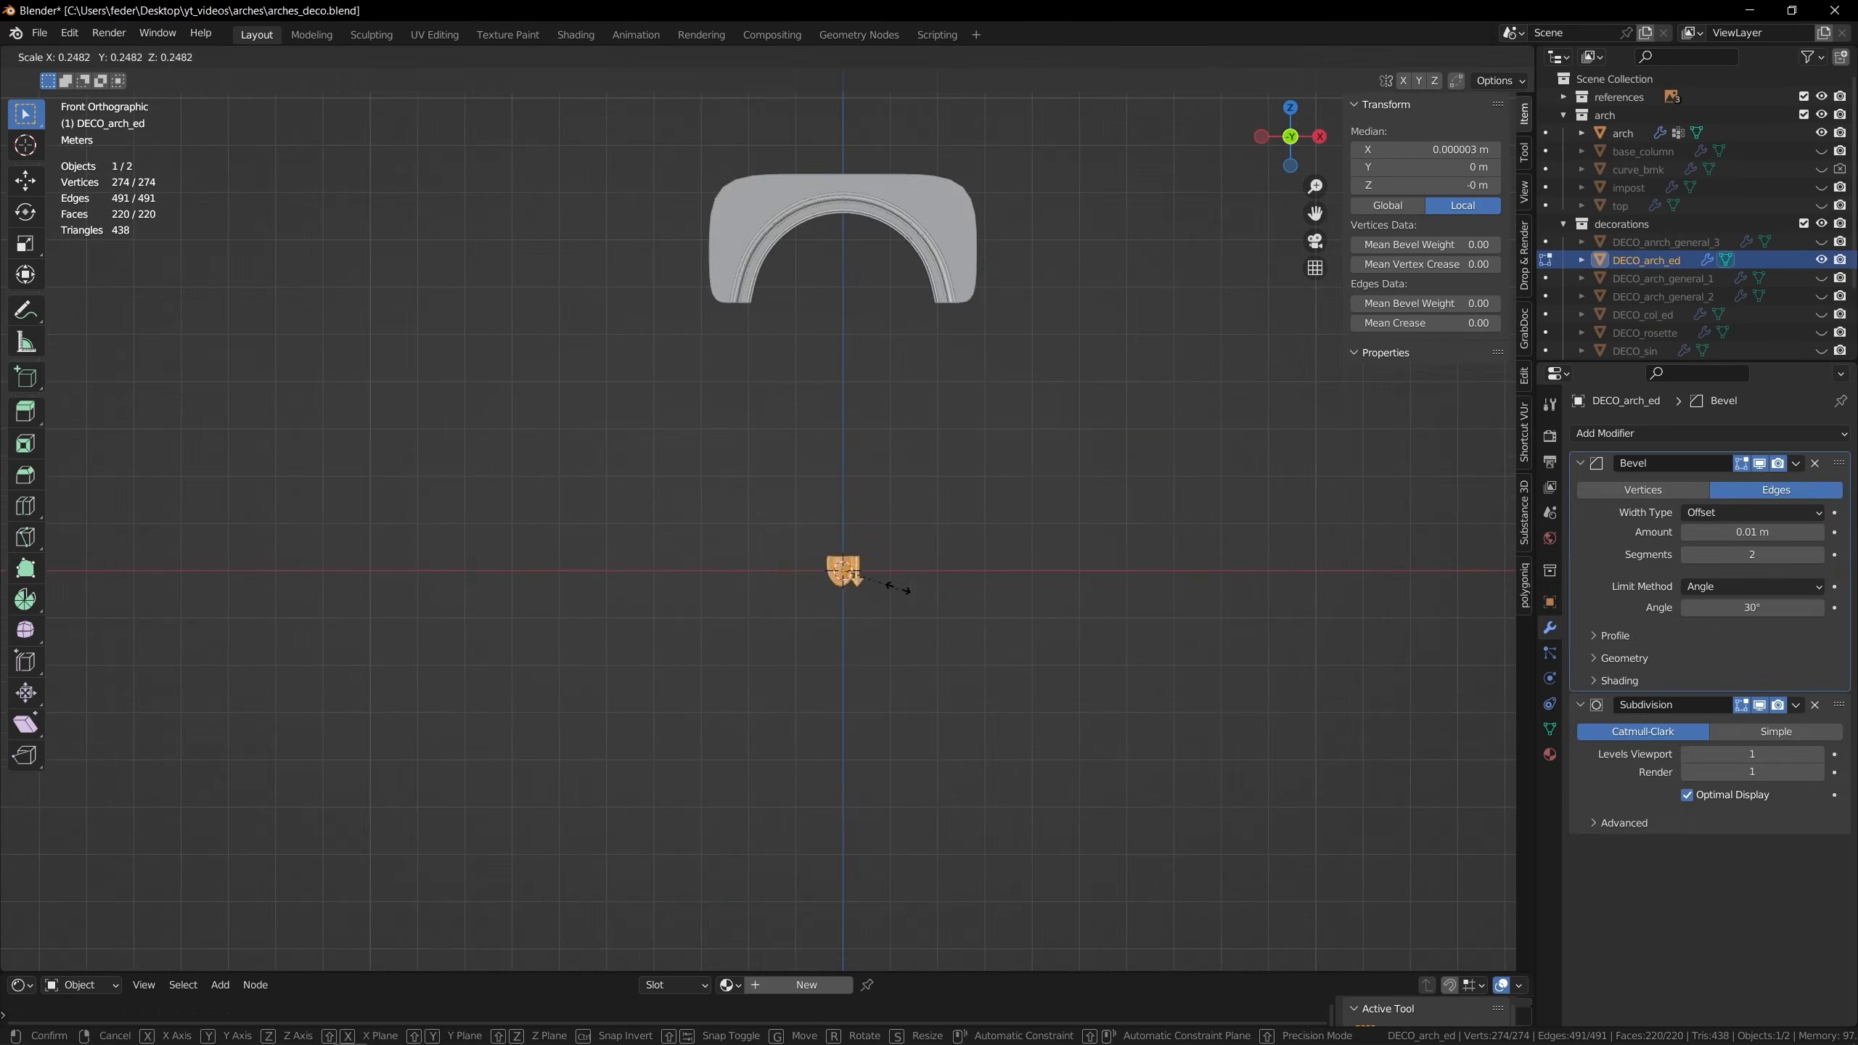
Scale the egg-and-dart ornament down to 0.181 to fit the arch's outer moulding
{"action": "scroll", "coordinate": [819, 459], "scroll_direction": "up", "scroll_amount": 4}
{"action": "left_click", "coordinate": [1581, 746]}
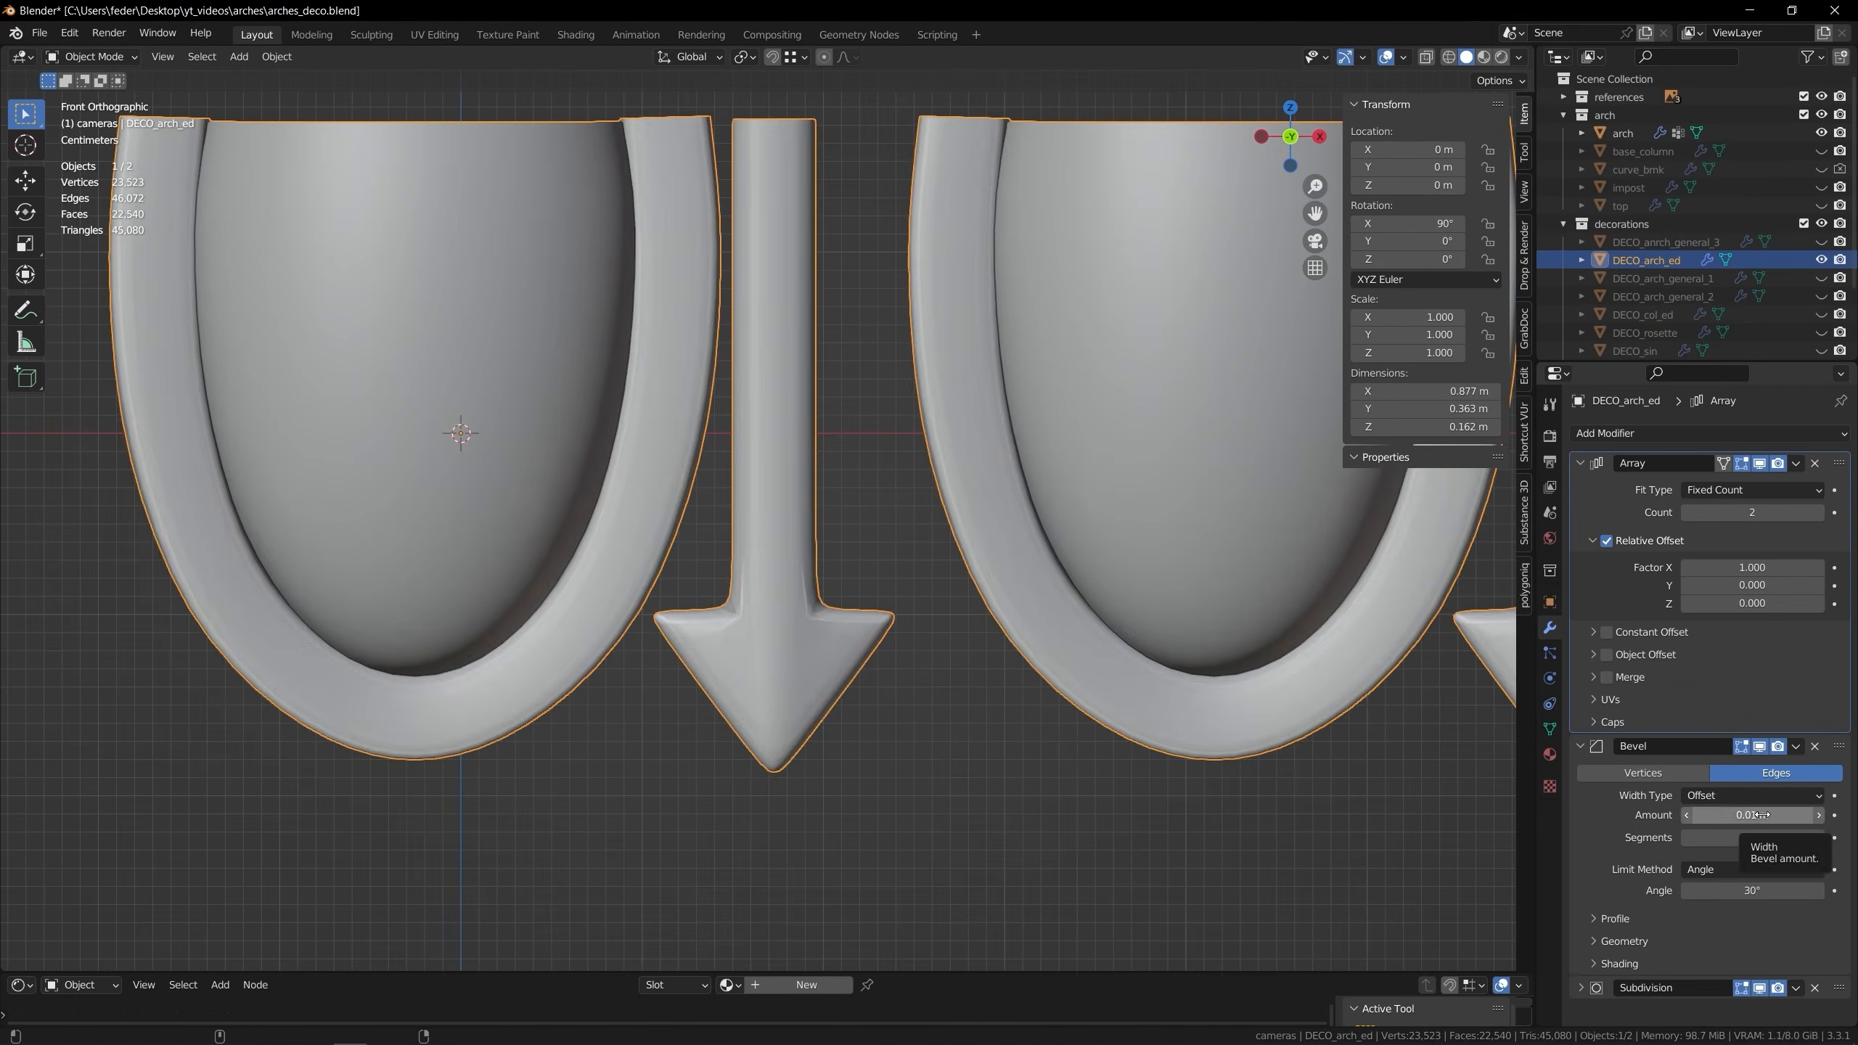
{"action": "scroll", "coordinate": [901, 650], "scroll_direction": "down", "scroll_amount": 5}
{"action": "middle_click_drag", "start_coordinate": [901, 650], "coordinate": [1135, 419]}
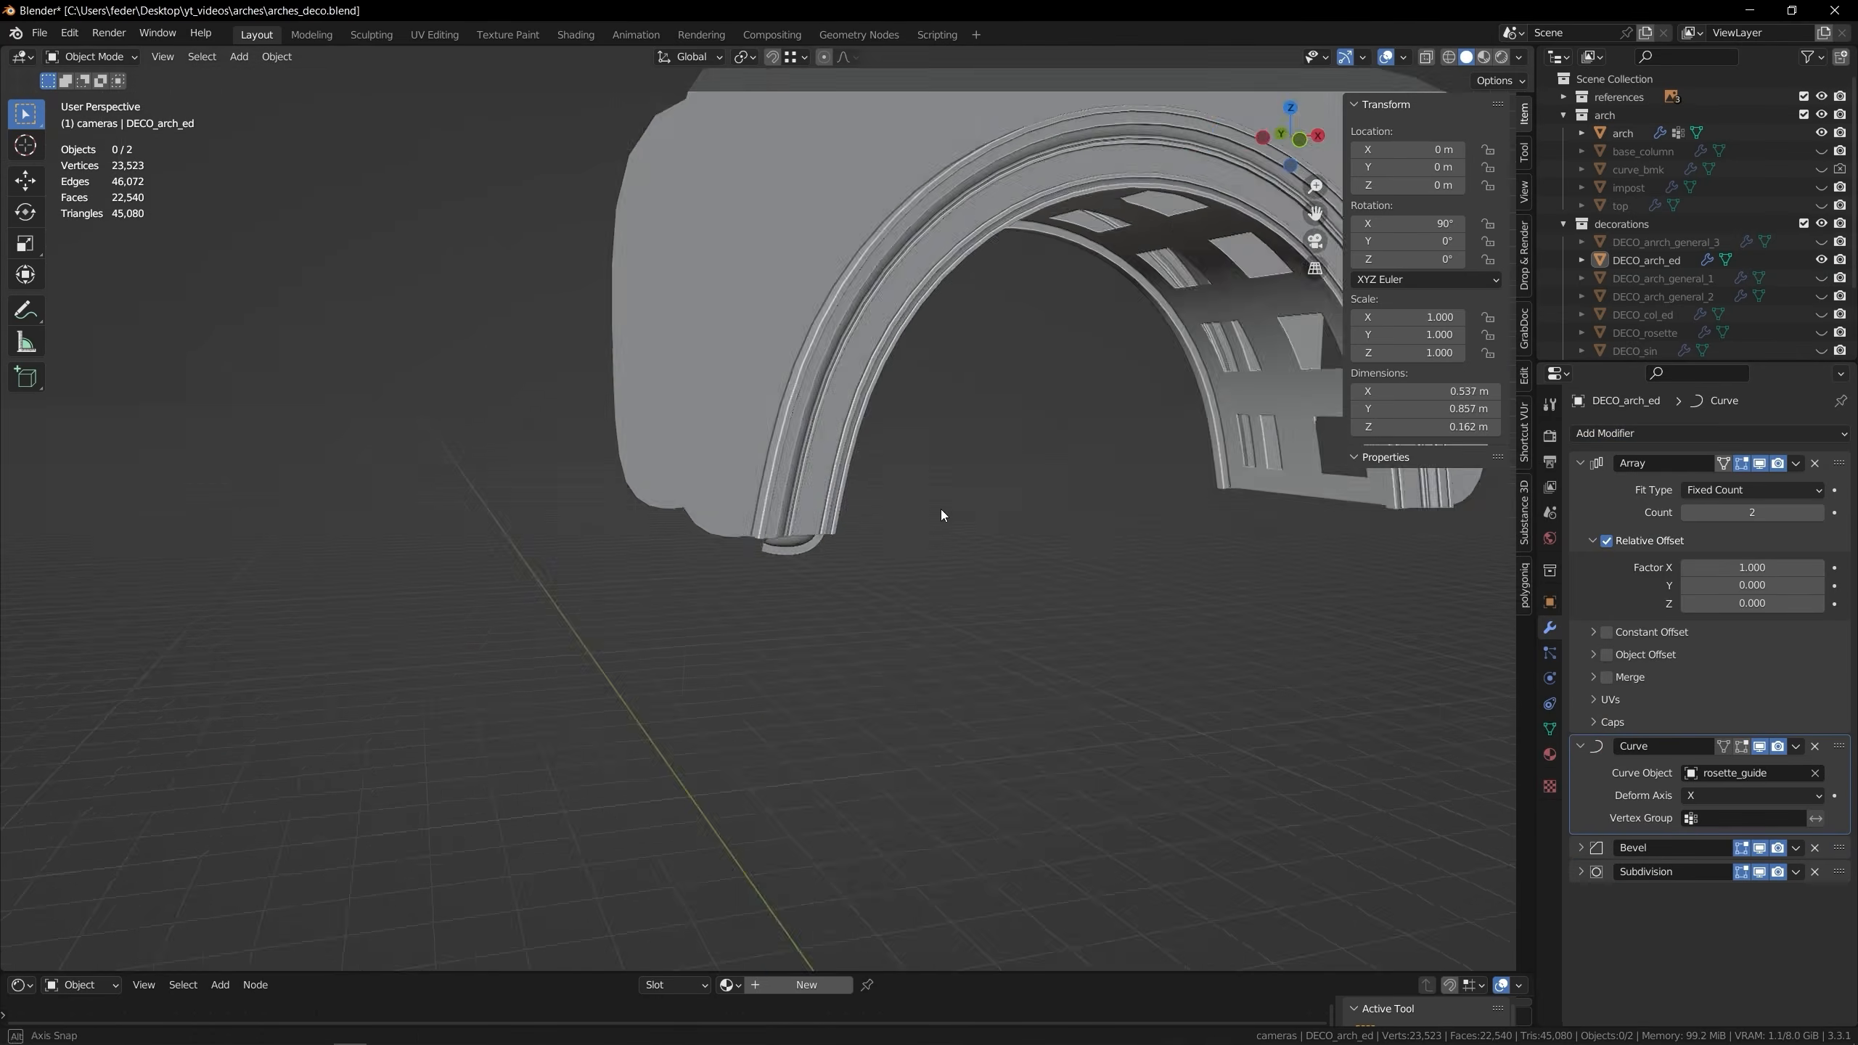
{"action": "key", "text": "s"}
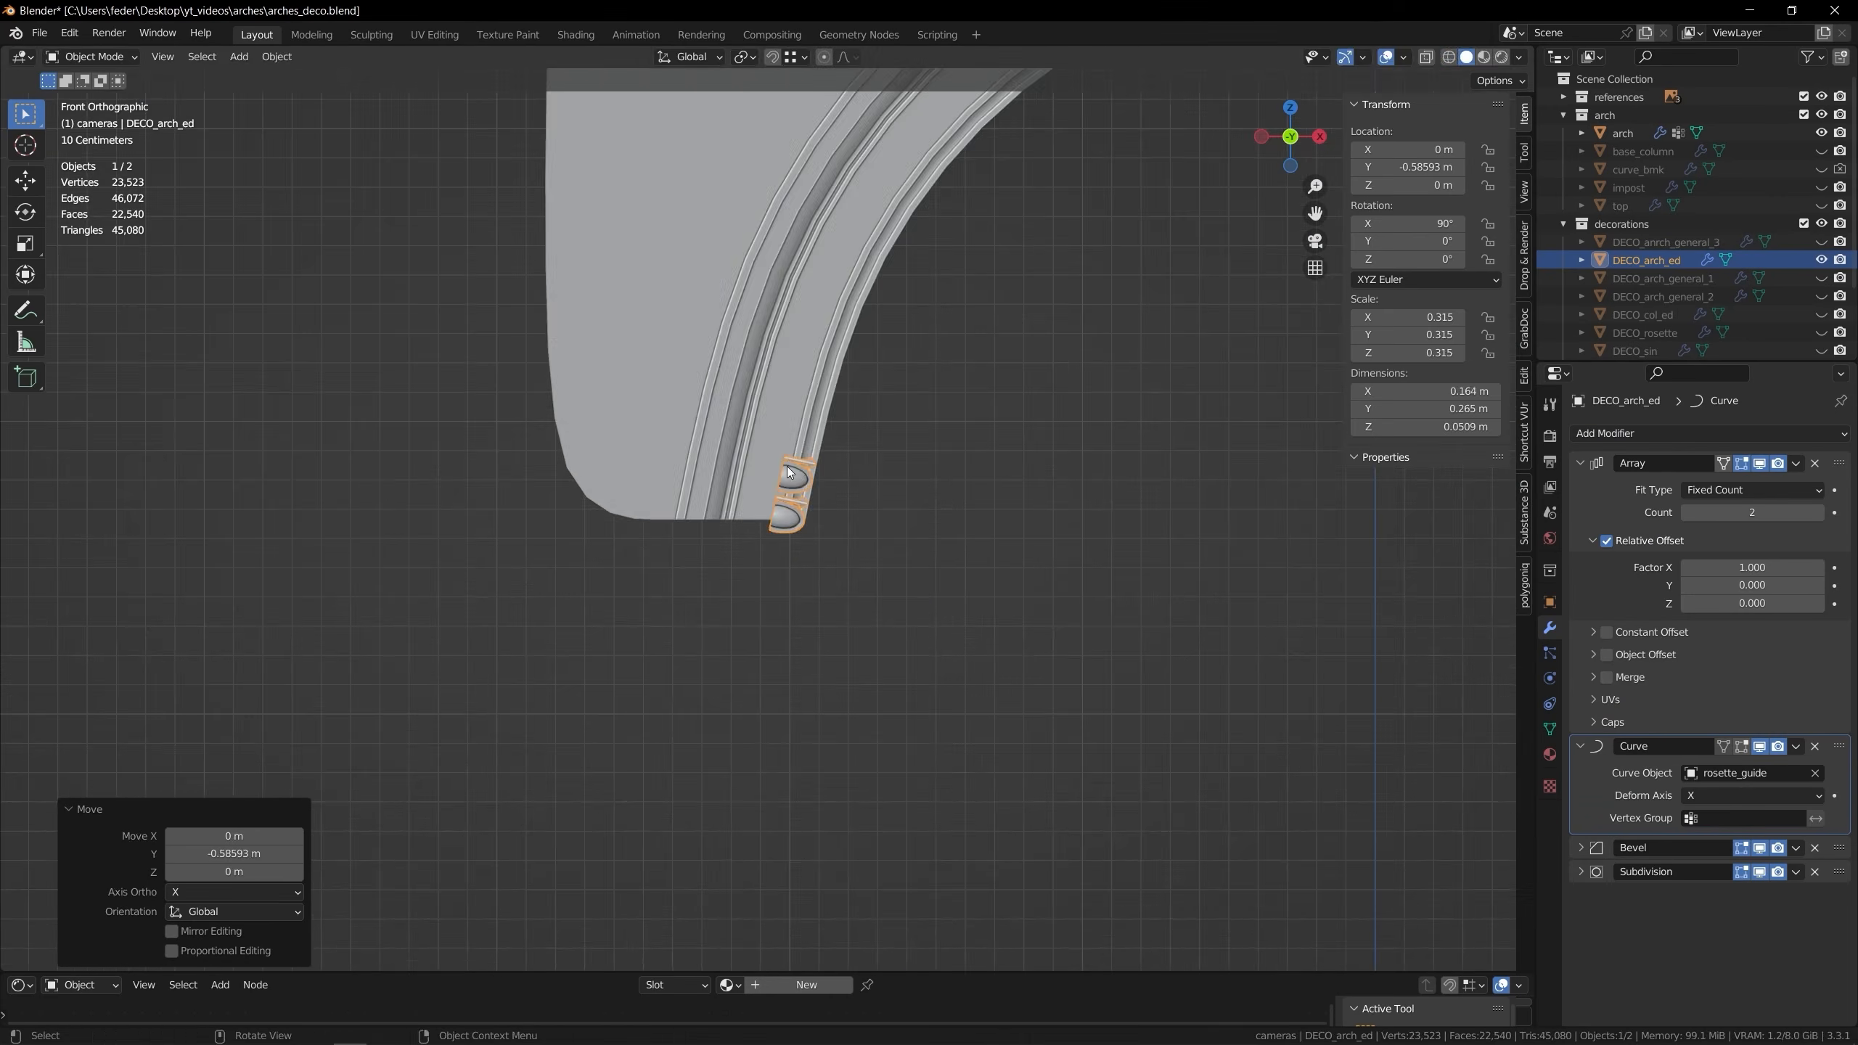
{"action": "scroll", "coordinate": [1111, 147], "scroll_direction": "up", "scroll_amount": 3}
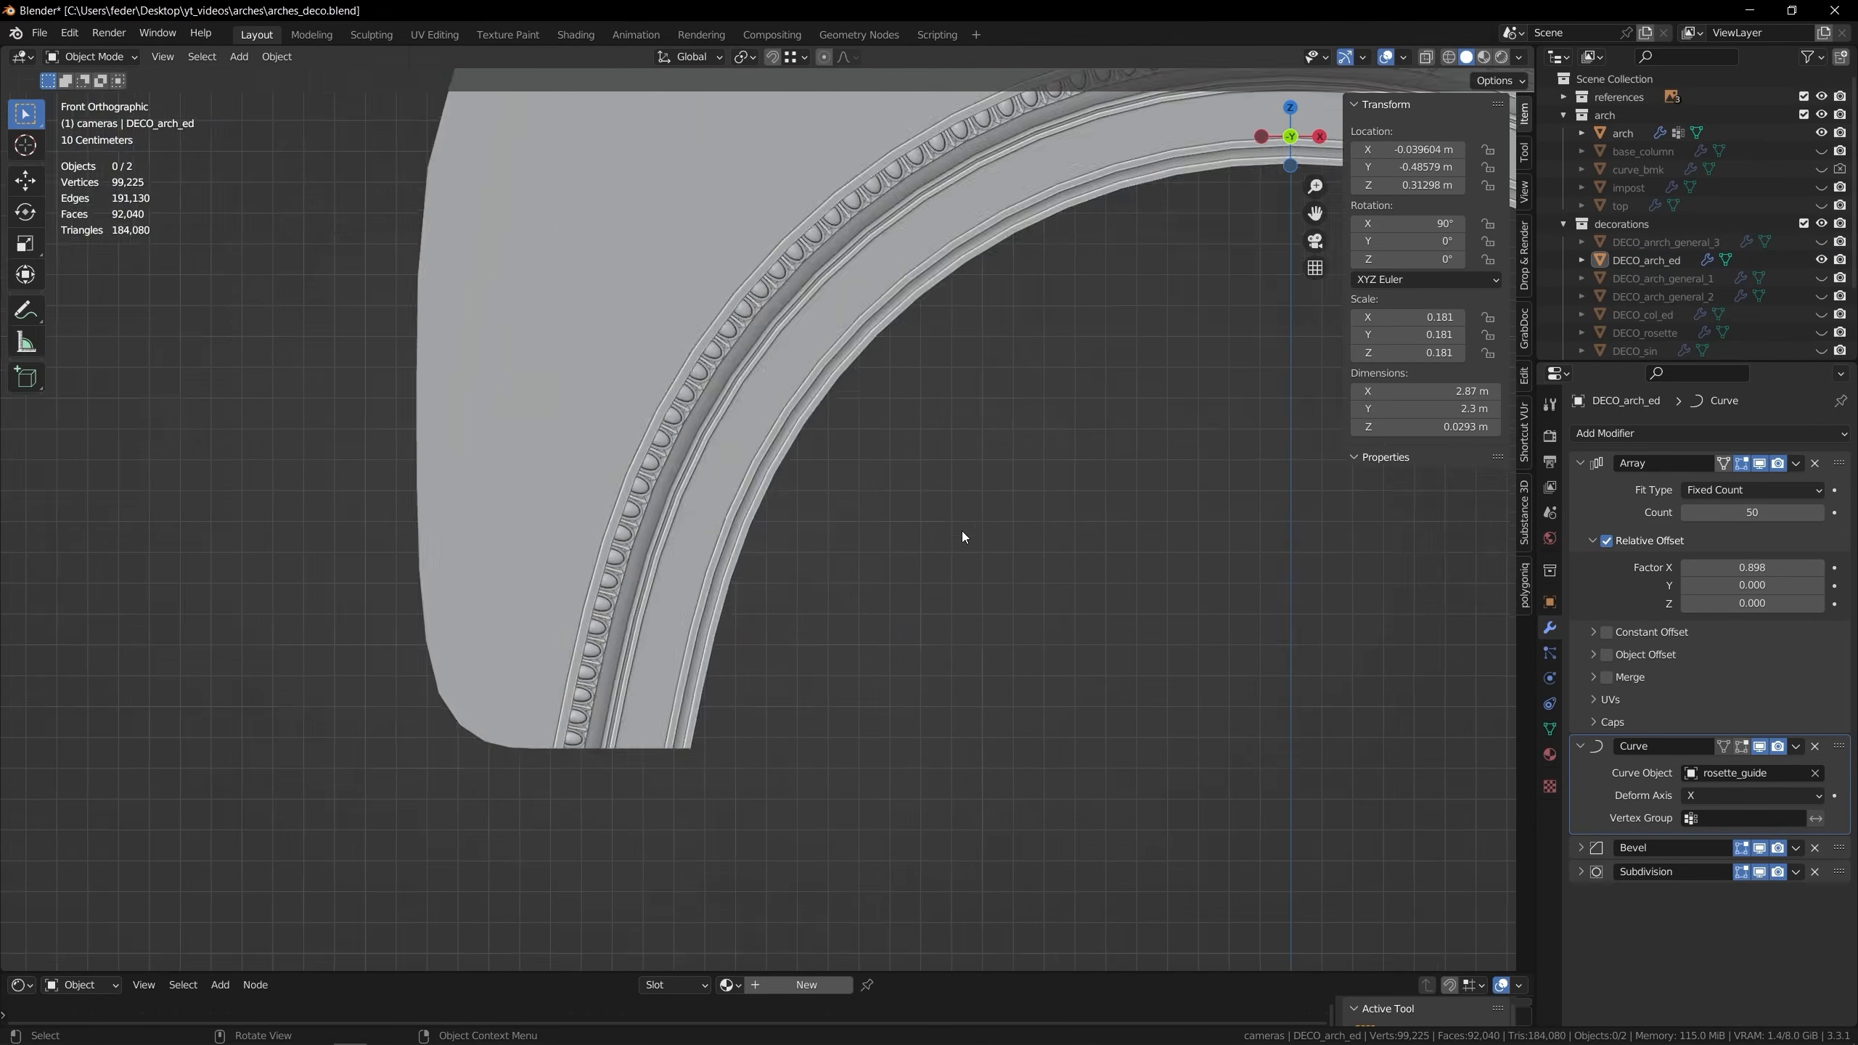
Set the arch egg-and-dart's viewport subdivision level to 0 and its Array count to 88
{"action": "left_click", "coordinate": [1581, 872]}
{"action": "left_click", "coordinate": [1819, 512]}
{"action": "scroll", "coordinate": [1152, 664], "scroll_direction": "up", "scroll_amount": 8}
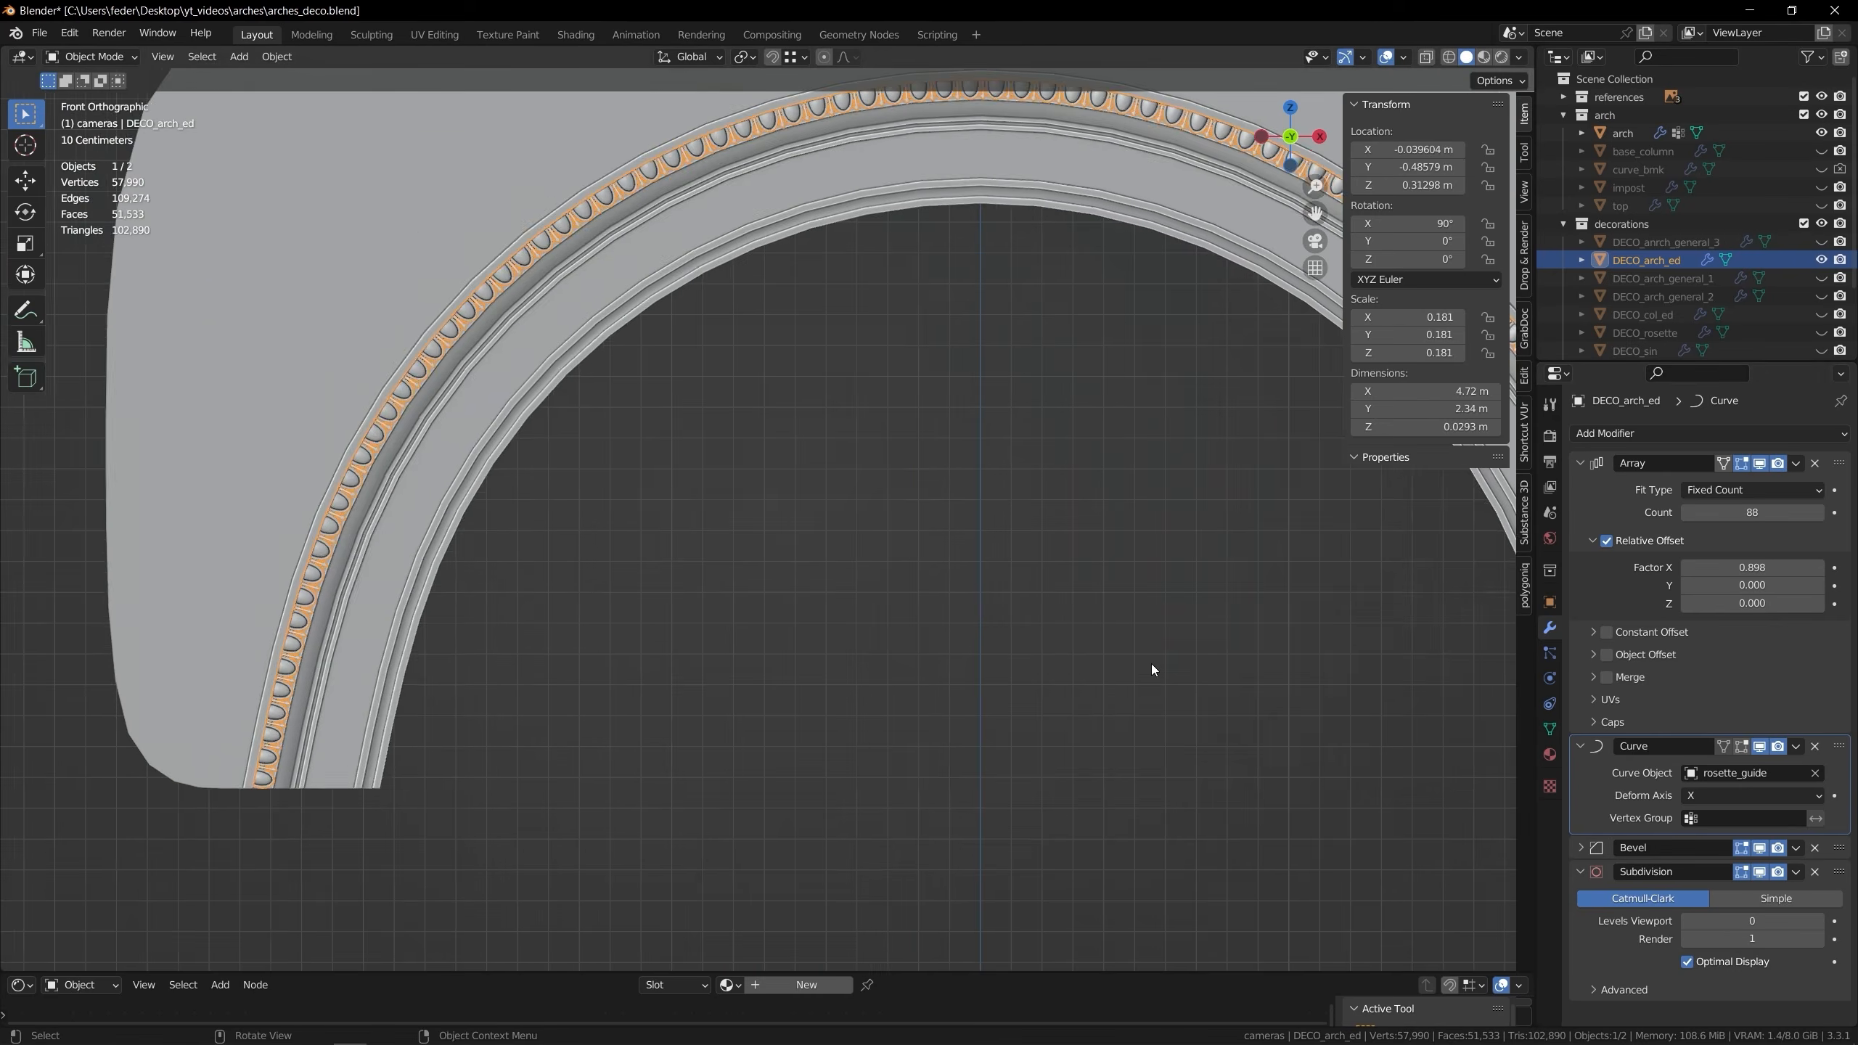
Scale the column's egg-and-dart mesh by 0.359 to fit the capital's curved moulding
{"action": "key", "text": "s"}
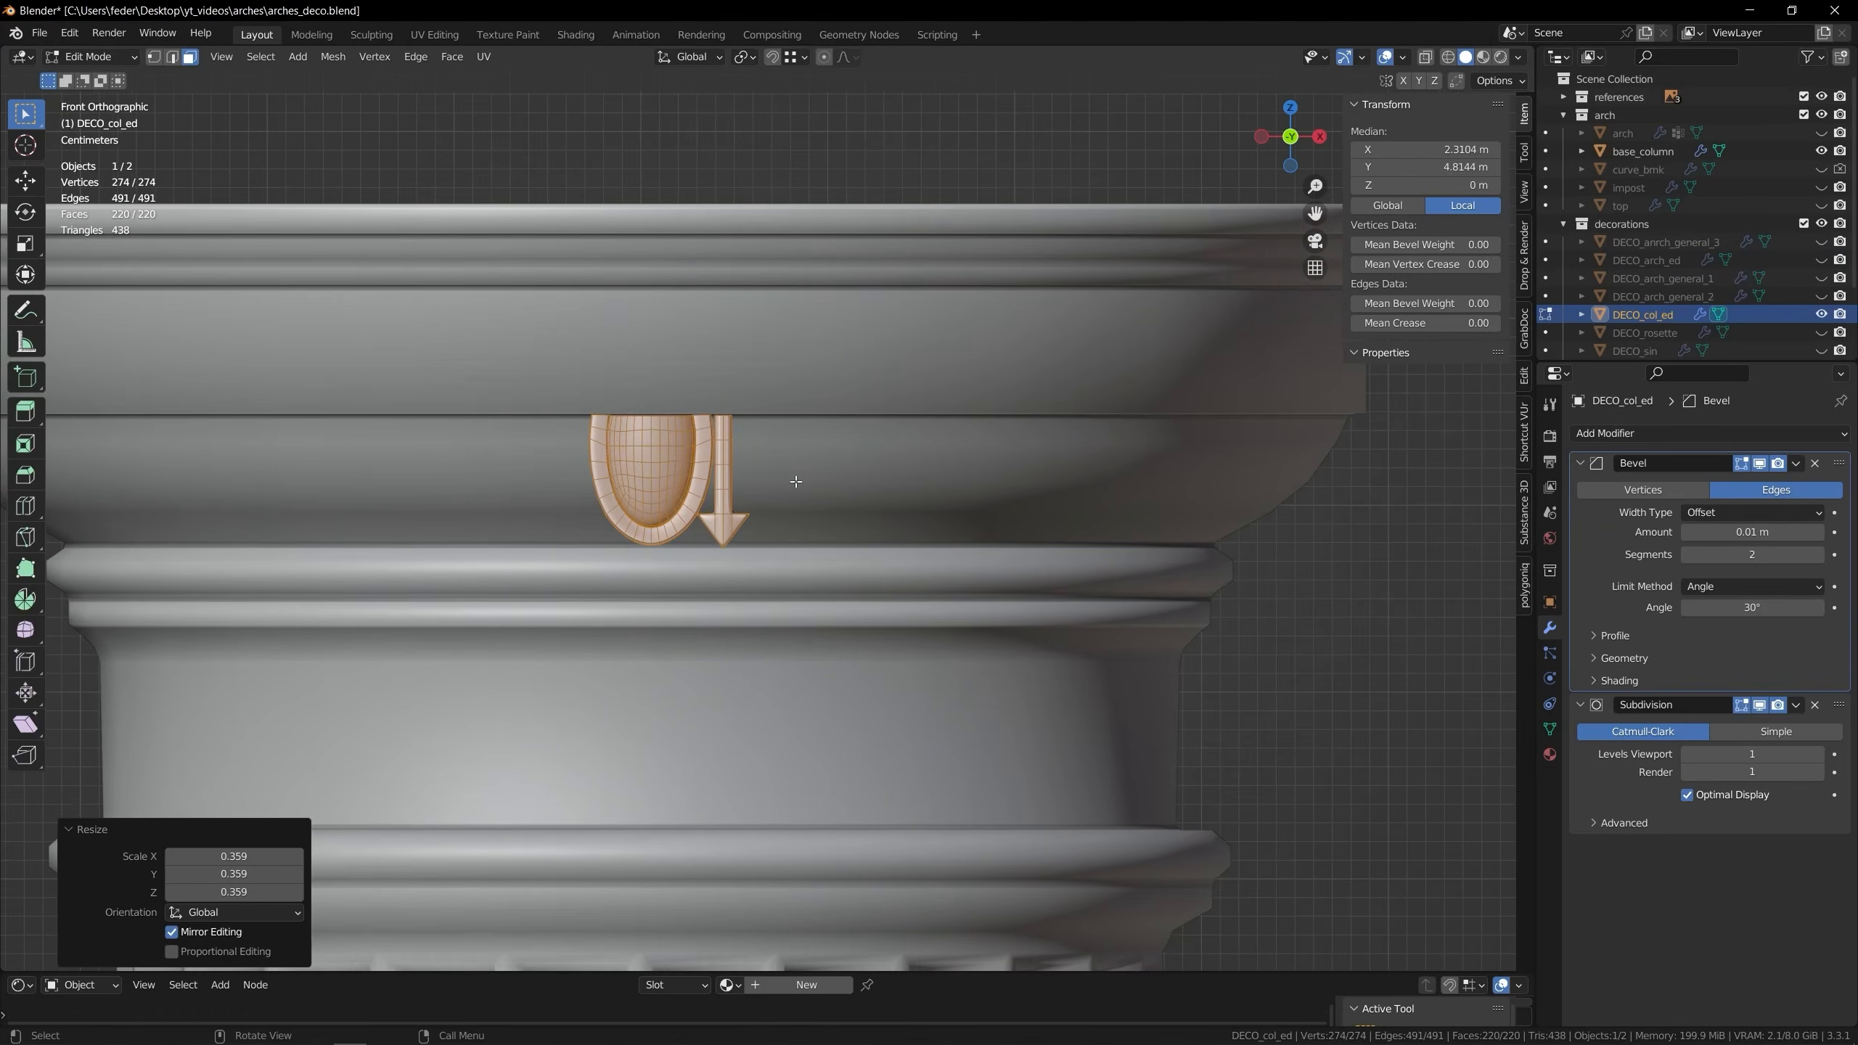
{"action": "middle_click_drag", "start_coordinate": [834, 650], "coordinate": [834, 650]}
{"action": "scroll", "coordinate": [834, 650], "scroll_direction": "up", "scroll_amount": 2}
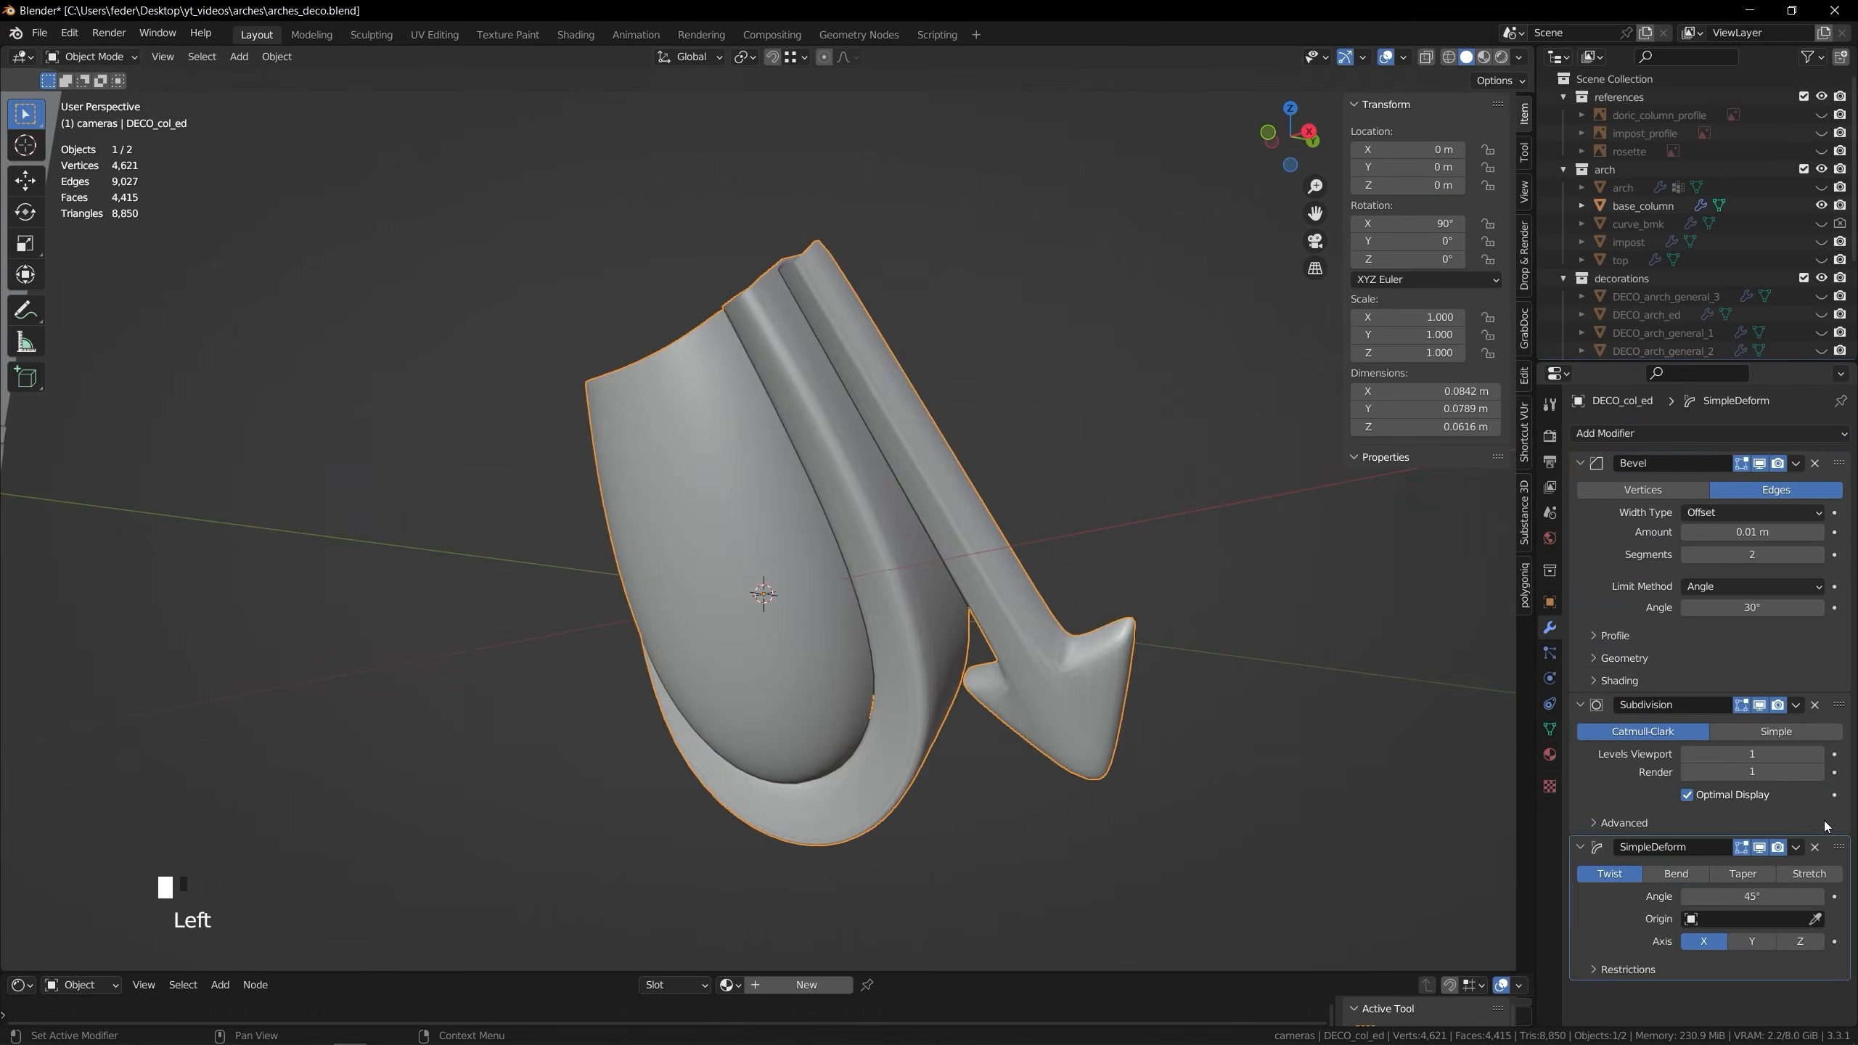
Move the selected edges of the dart's shaft along Y in Edit Mode
{"action": "middle_click_drag", "start_coordinate": [834, 649], "coordinate": [834, 649]}
{"action": "key", "text": "Tab"}
{"action": "key", "text": "g"}
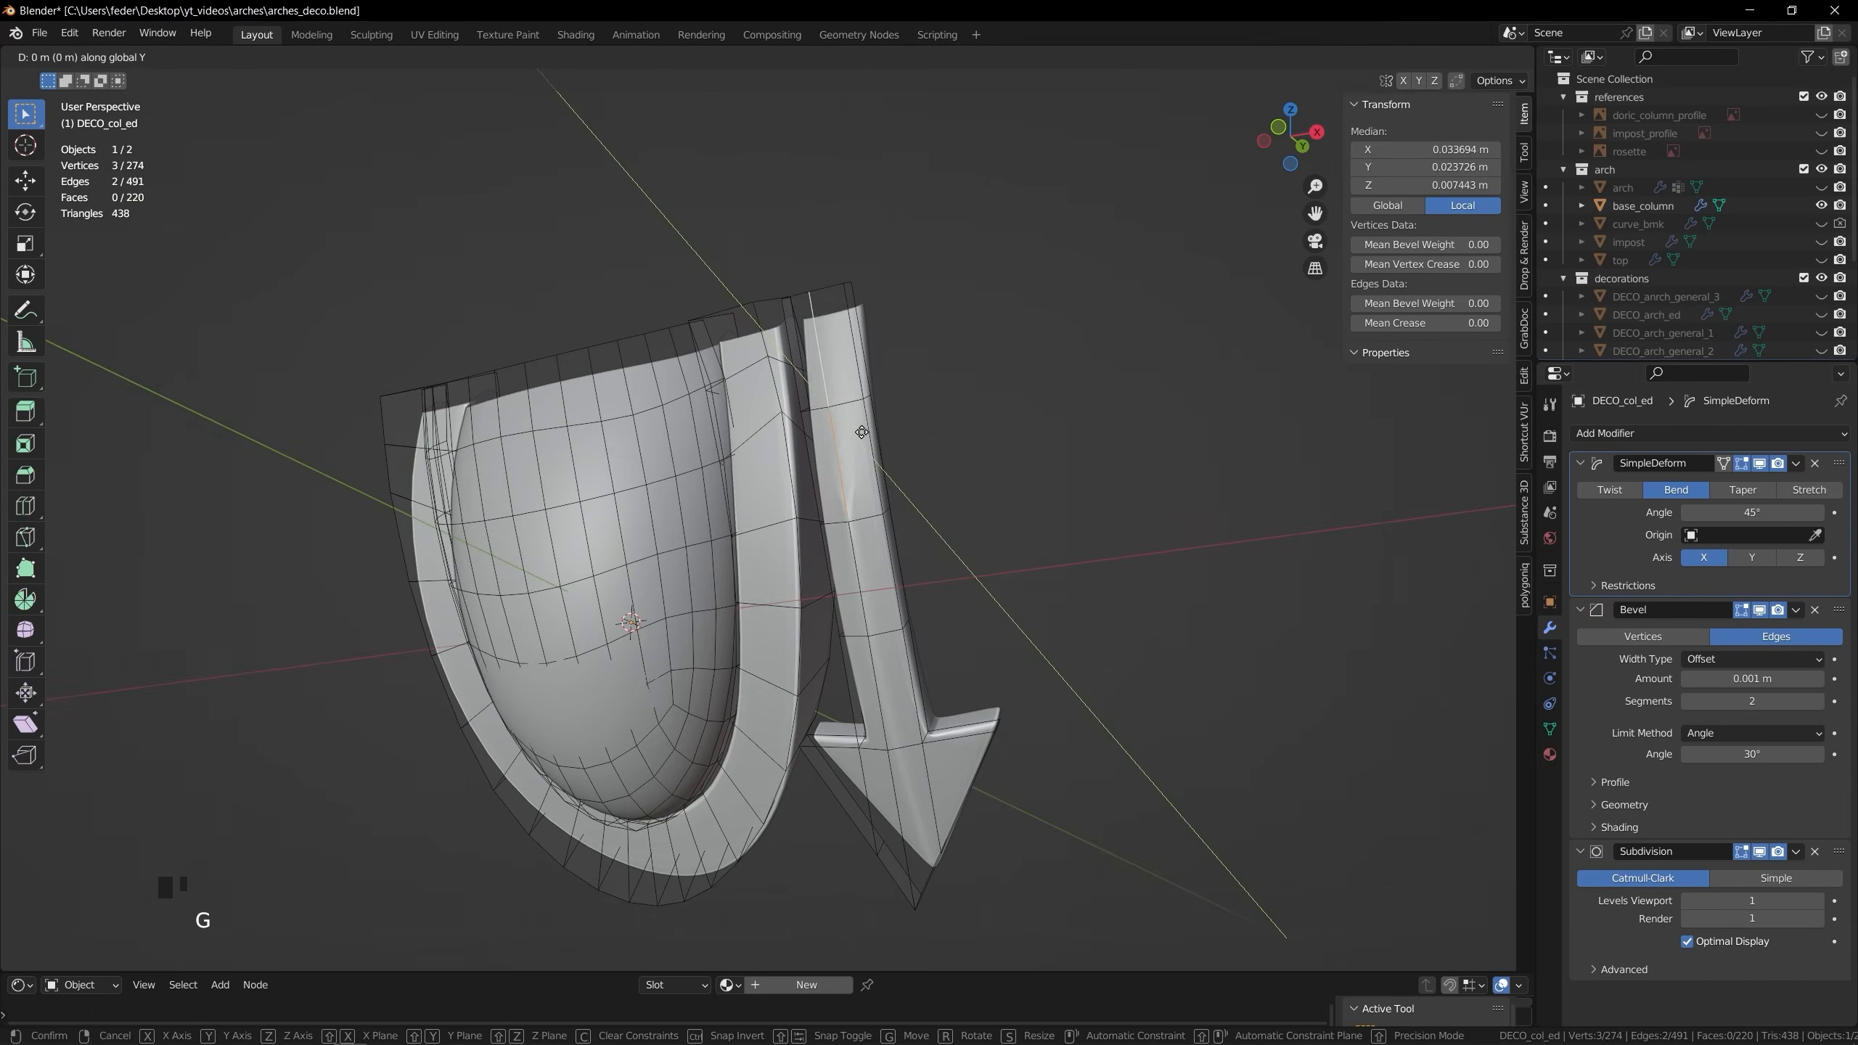
{"action": "left_click", "coordinate": [860, 431]}
{"action": "key", "text": "Tab"}
{"action": "middle_click_drag", "start_coordinate": [860, 430], "coordinate": [845, 468]}
Move the bent egg-and-dart ornament onto the curved moulding of the column's capital
{"action": "scroll", "coordinate": [863, 556], "scroll_direction": "down", "scroll_amount": 5}
{"action": "key", "text": "KP_1"}
{"action": "key", "text": "g"}
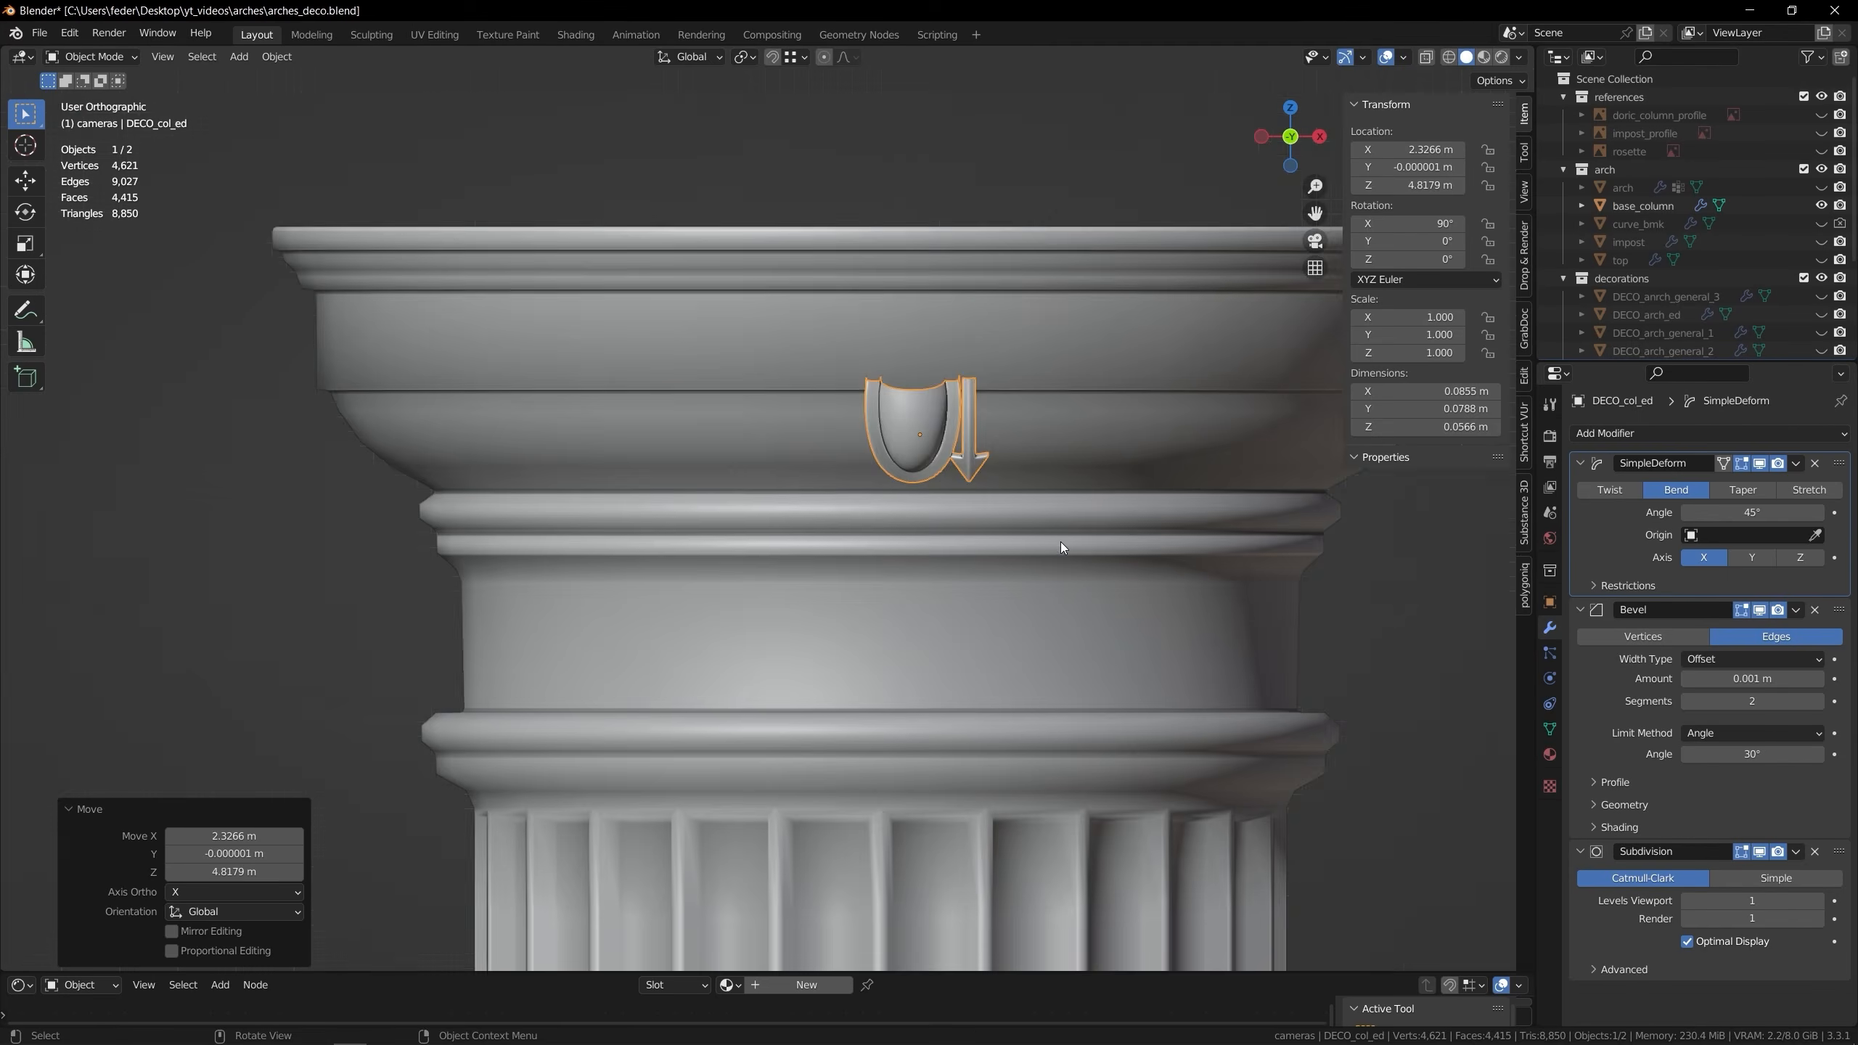
{"action": "scroll", "coordinate": [1059, 541], "scroll_direction": "up", "scroll_amount": 4}
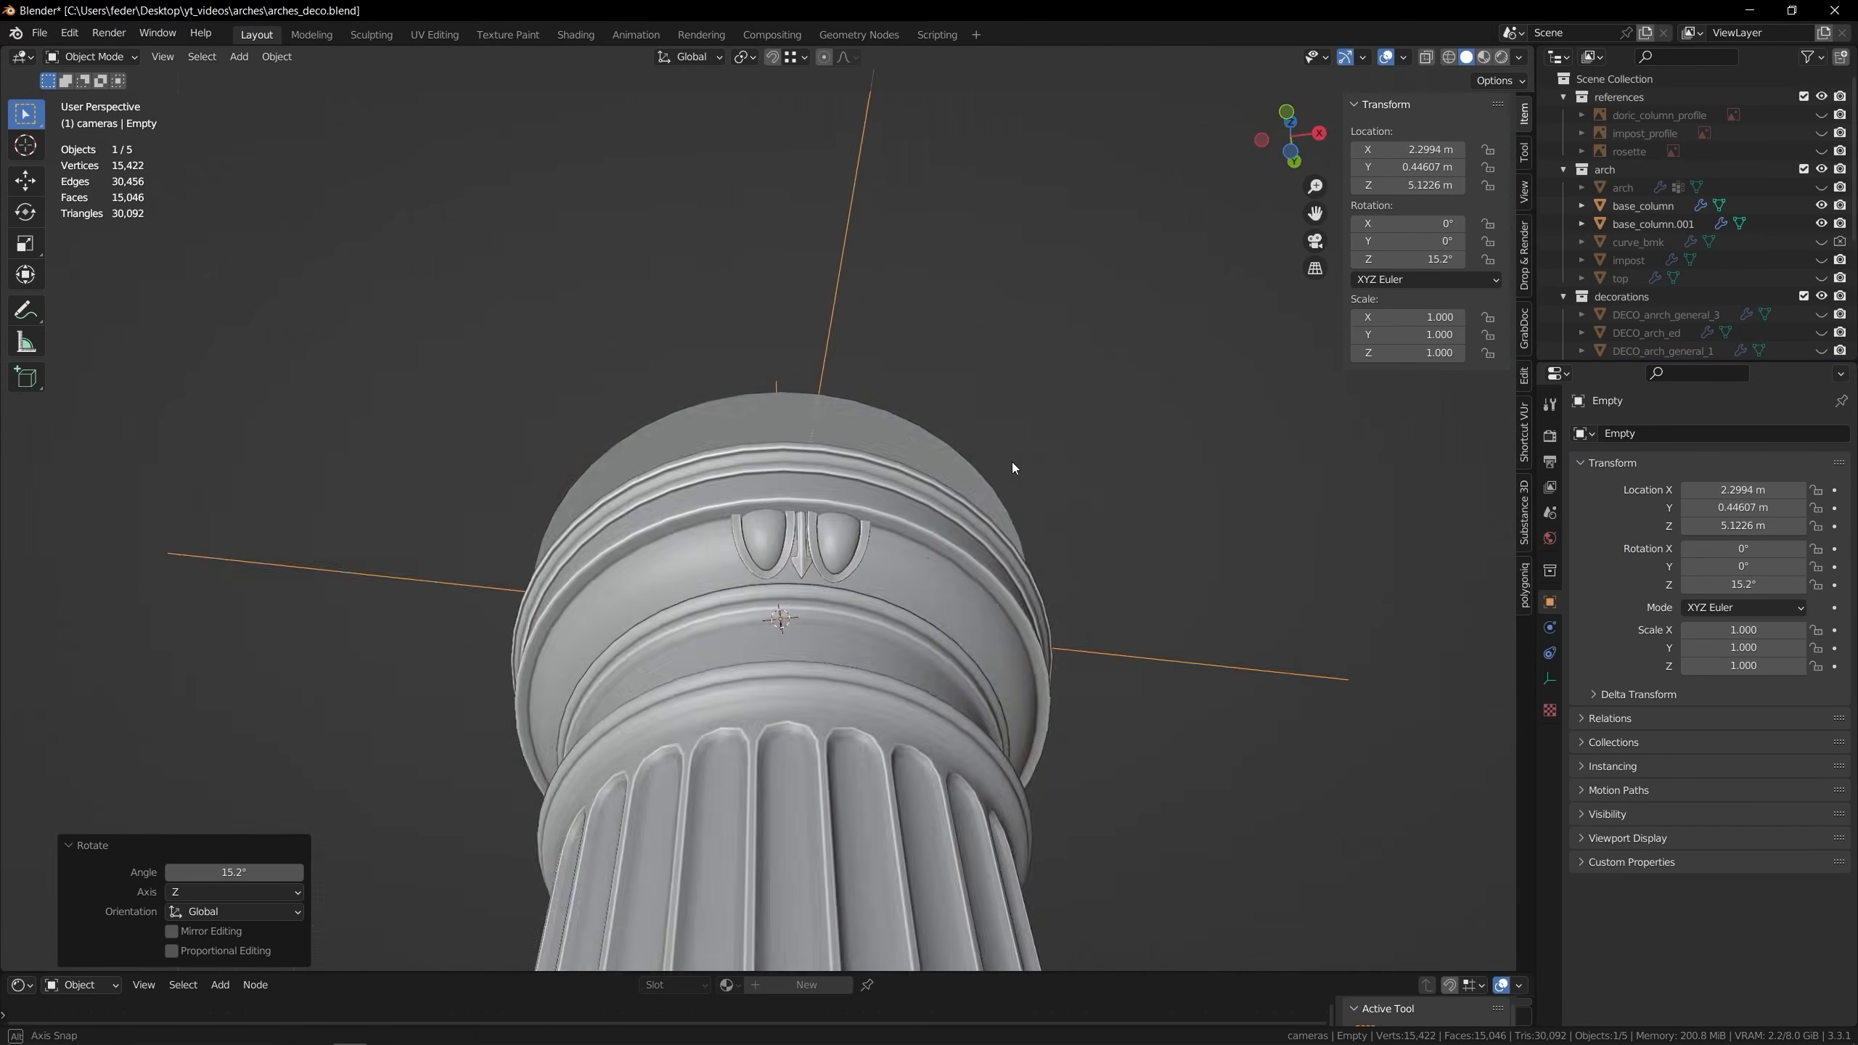
Set the capital dart's origin to the 3D cursor at the column's centre
{"action": "scroll", "coordinate": [909, 581], "scroll_direction": "up", "scroll_amount": 5}
{"action": "middle_click_drag", "start_coordinate": [908, 581], "coordinate": [1170, 644]}
{"action": "left_click", "coordinate": [277, 56]}
{"action": "mouse_move", "coordinate": [344, 96]}
{"action": "left_click", "coordinate": [543, 135]}
Add an Array modifier to the separate dart object and place it first in the modifier stack
{"action": "left_click", "coordinate": [1709, 434]}
{"action": "left_click", "coordinate": [1463, 480]}
{"action": "left_click_drag", "start_coordinate": [1838, 847], "coordinate": [1790, 406]}
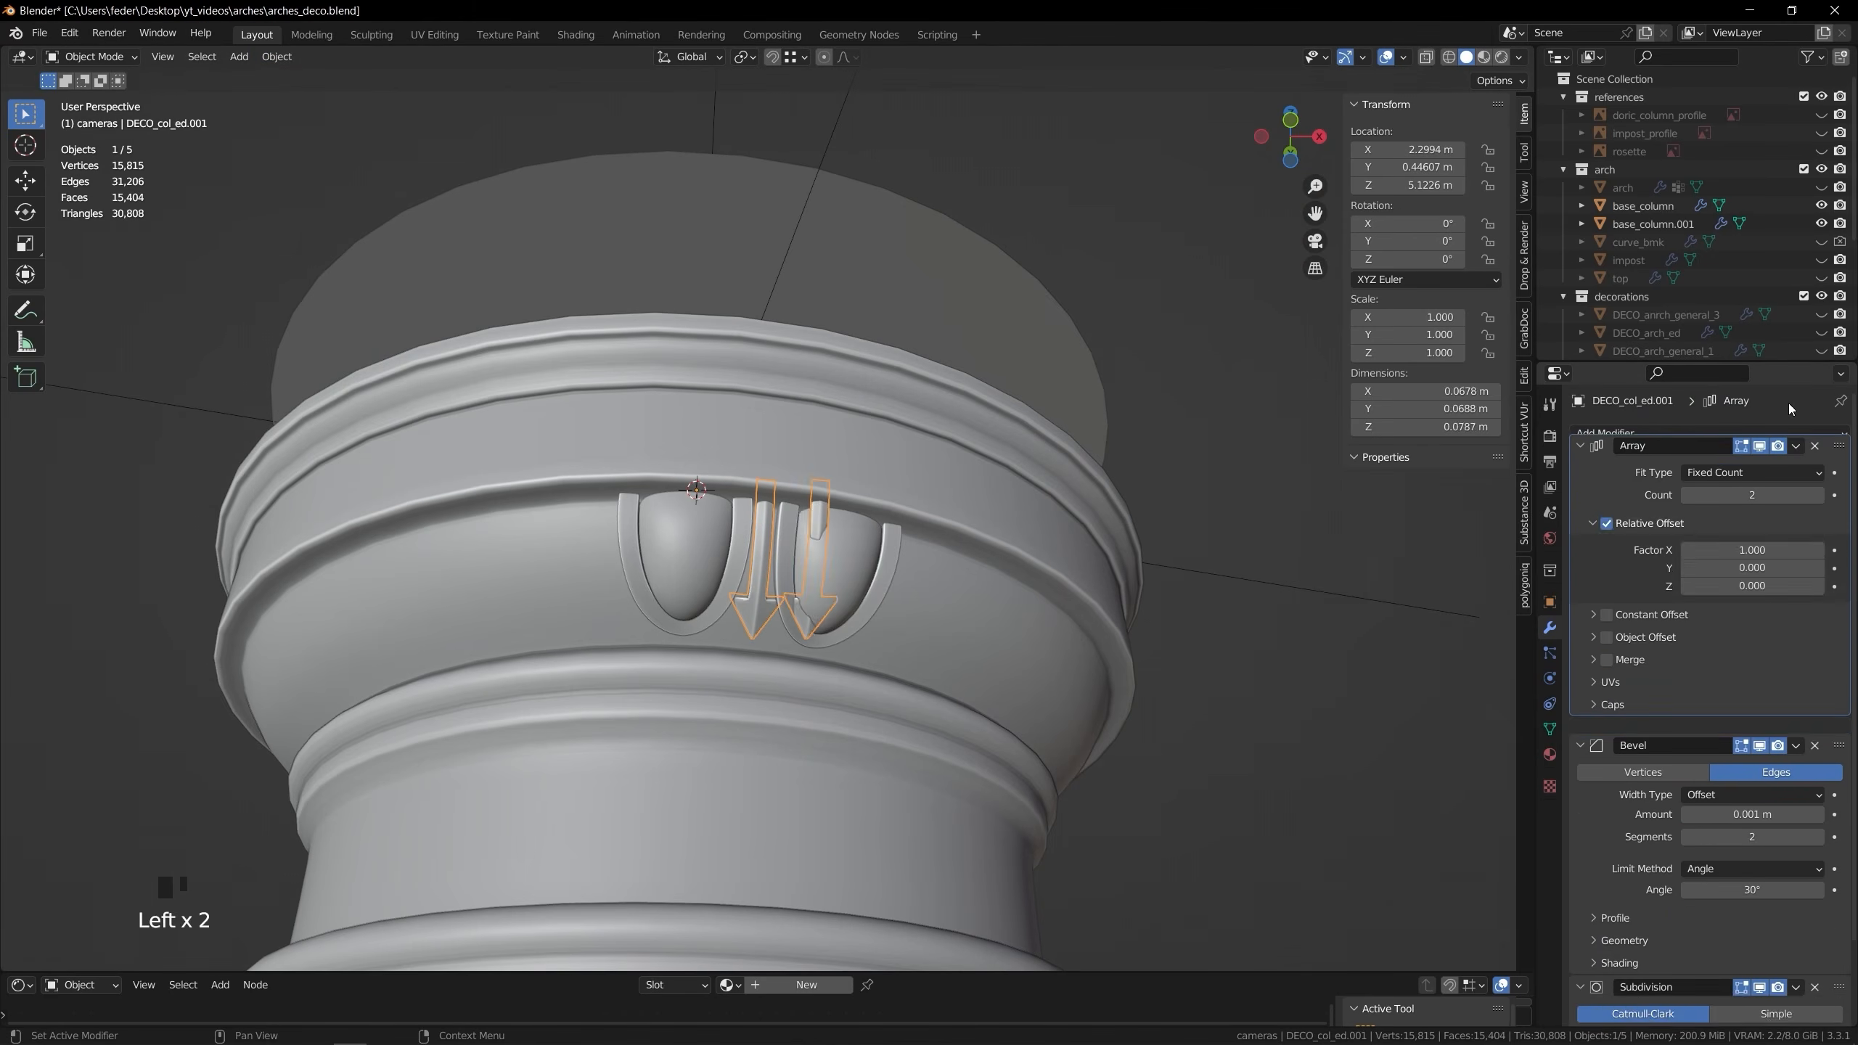
Rotate the Empty driving the capital array's object offset about Z to adjust the ornament spacing around the column
{"action": "middle_click_drag", "start_coordinate": [1098, 659], "coordinate": [1248, 723]}
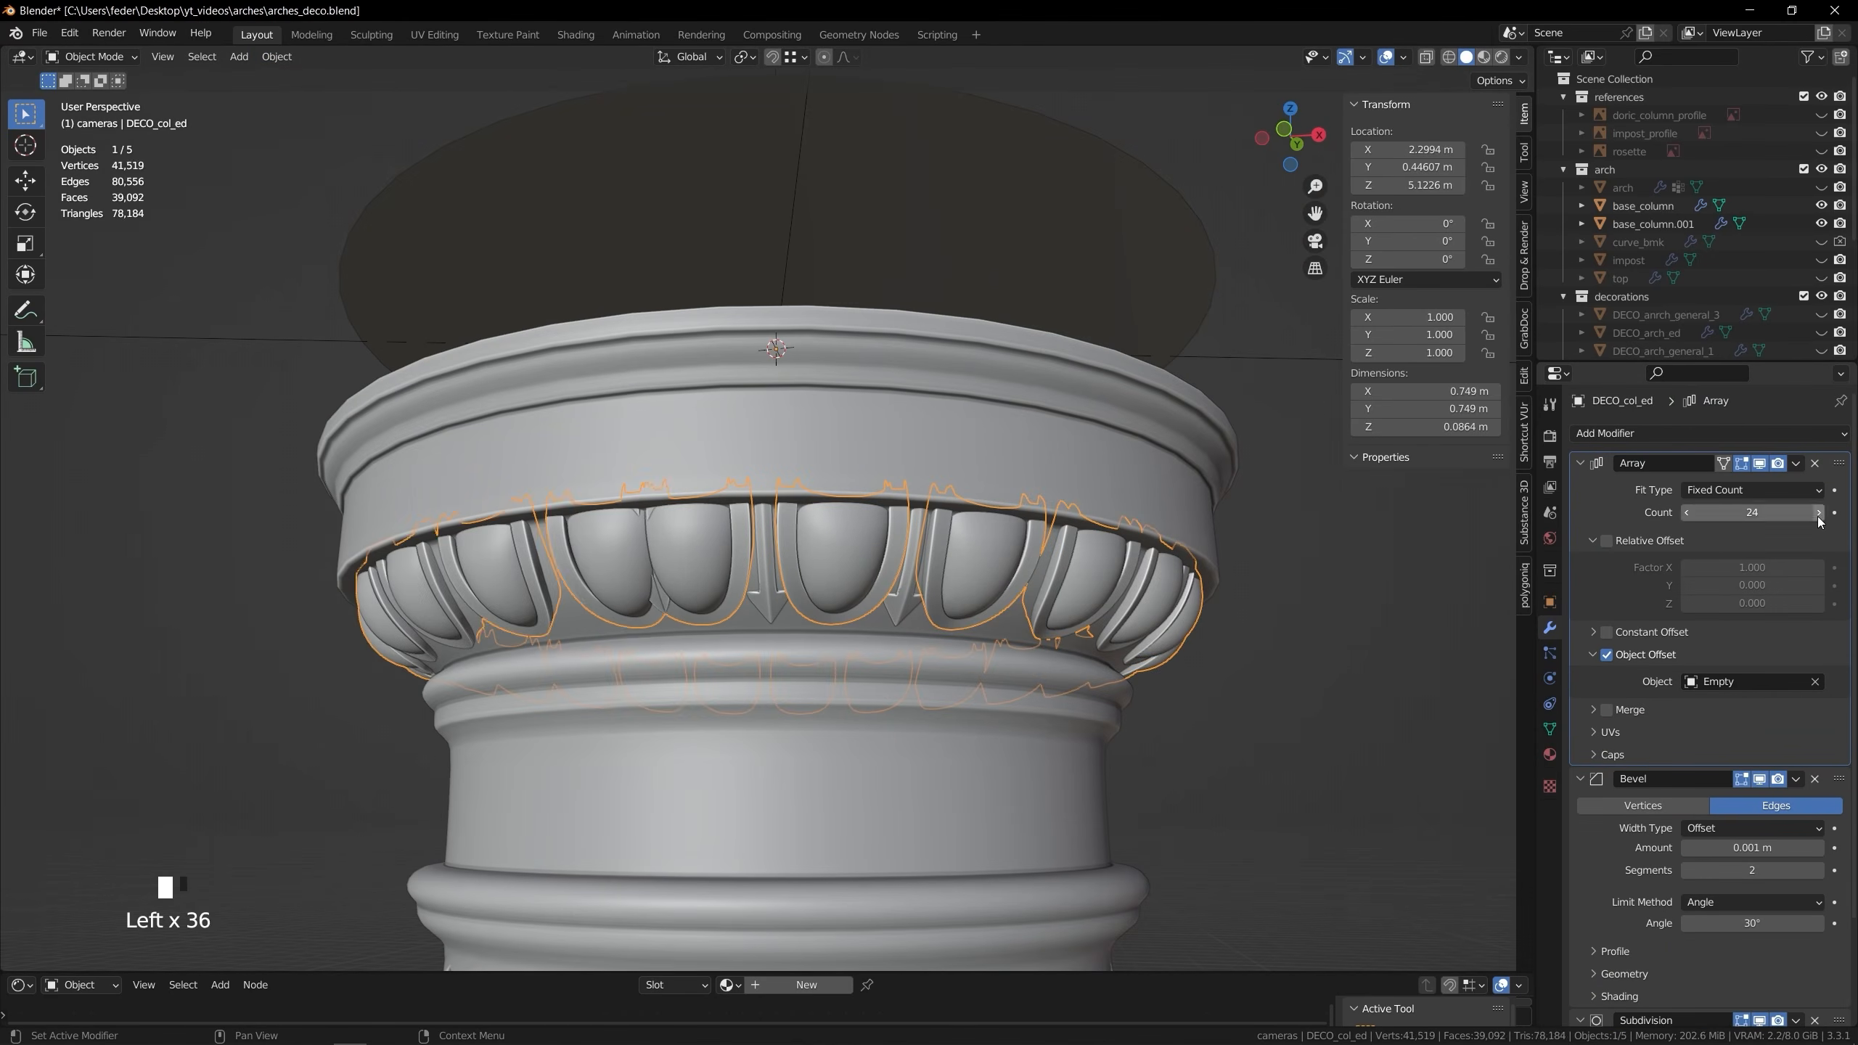
{"action": "middle_click_drag", "start_coordinate": [803, 554], "coordinate": [940, 430]}
{"action": "left_click", "coordinate": [870, 183]}
{"action": "scroll", "coordinate": [920, 501], "scroll_direction": "up", "scroll_amount": 3}
{"action": "key", "text": "r"}
{"action": "key", "text": "z"}
{"action": "left_click", "coordinate": [884, 527]}
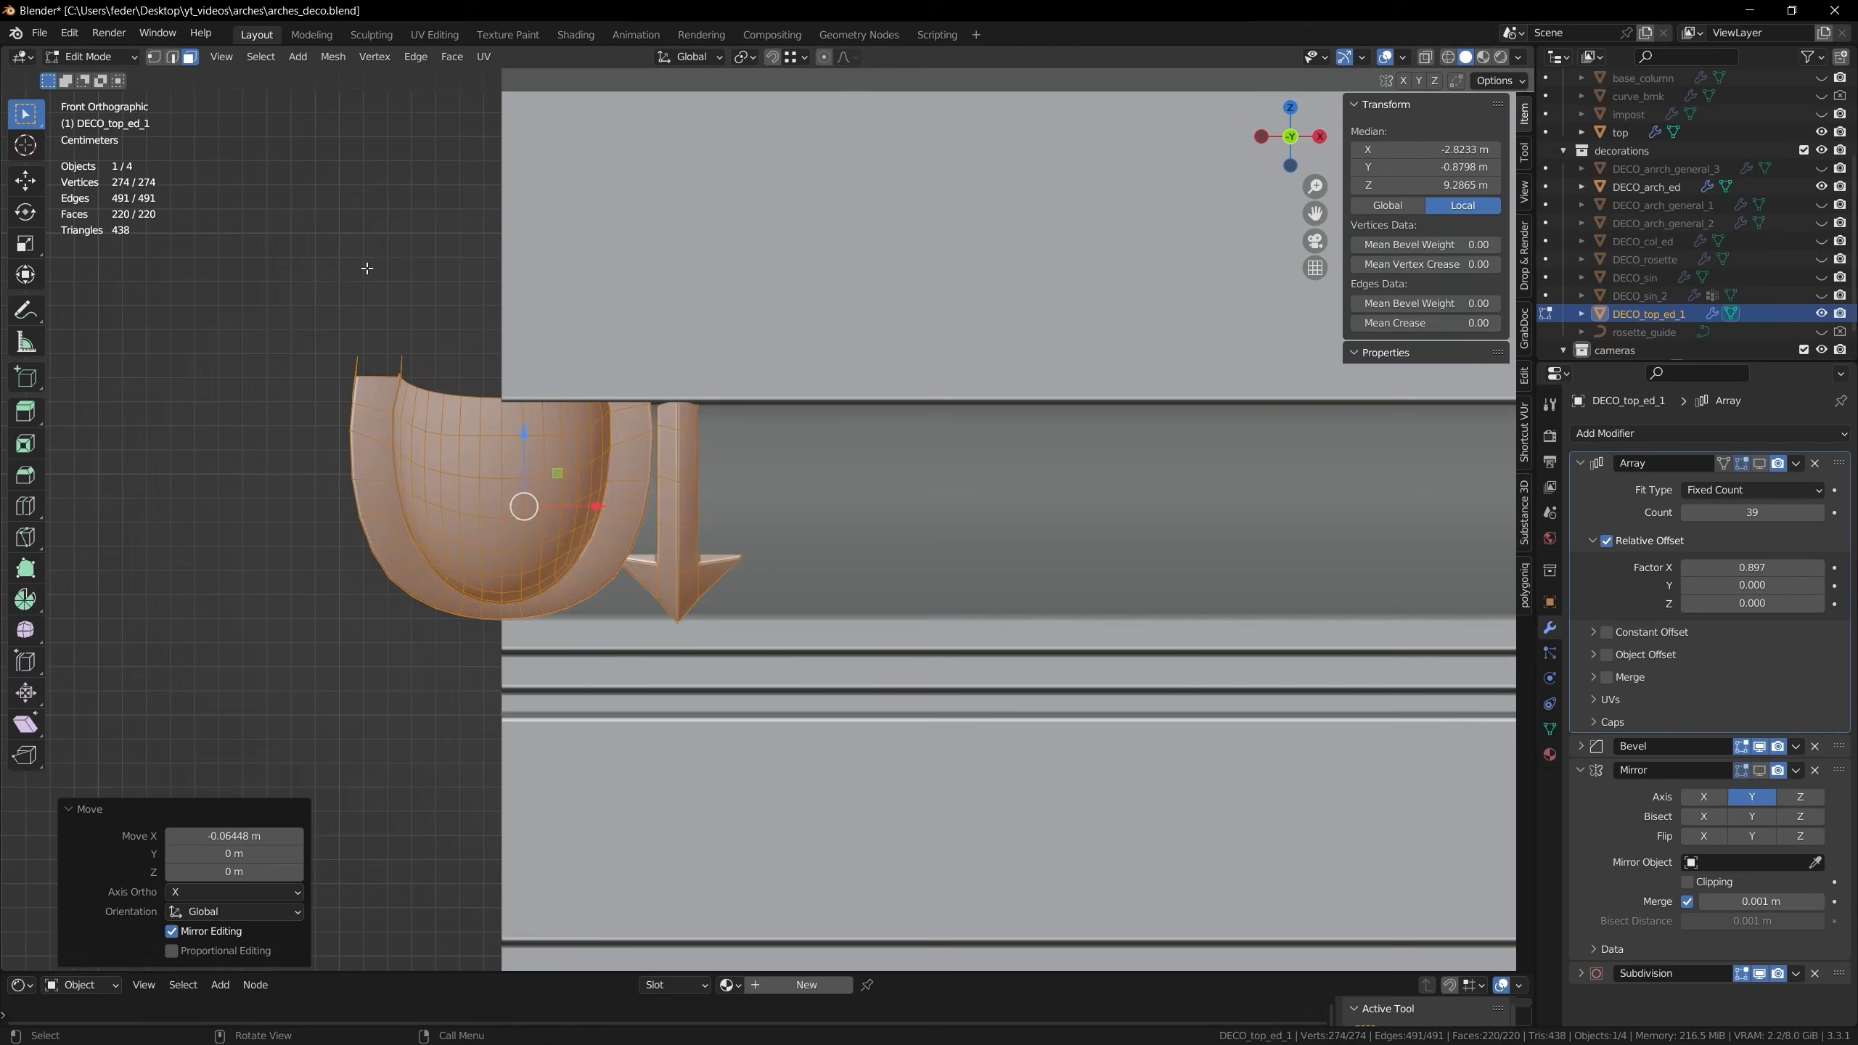
Set the entablature egg-and-dart row's Array count to 40 and scale its base mesh by 0.995
{"action": "middle_click_drag", "start_coordinate": [731, 410], "coordinate": [808, 393]}
{"action": "left_click", "coordinate": [897, 612]}
{"action": "middle_click_drag", "start_coordinate": [897, 613], "coordinate": [896, 561]}
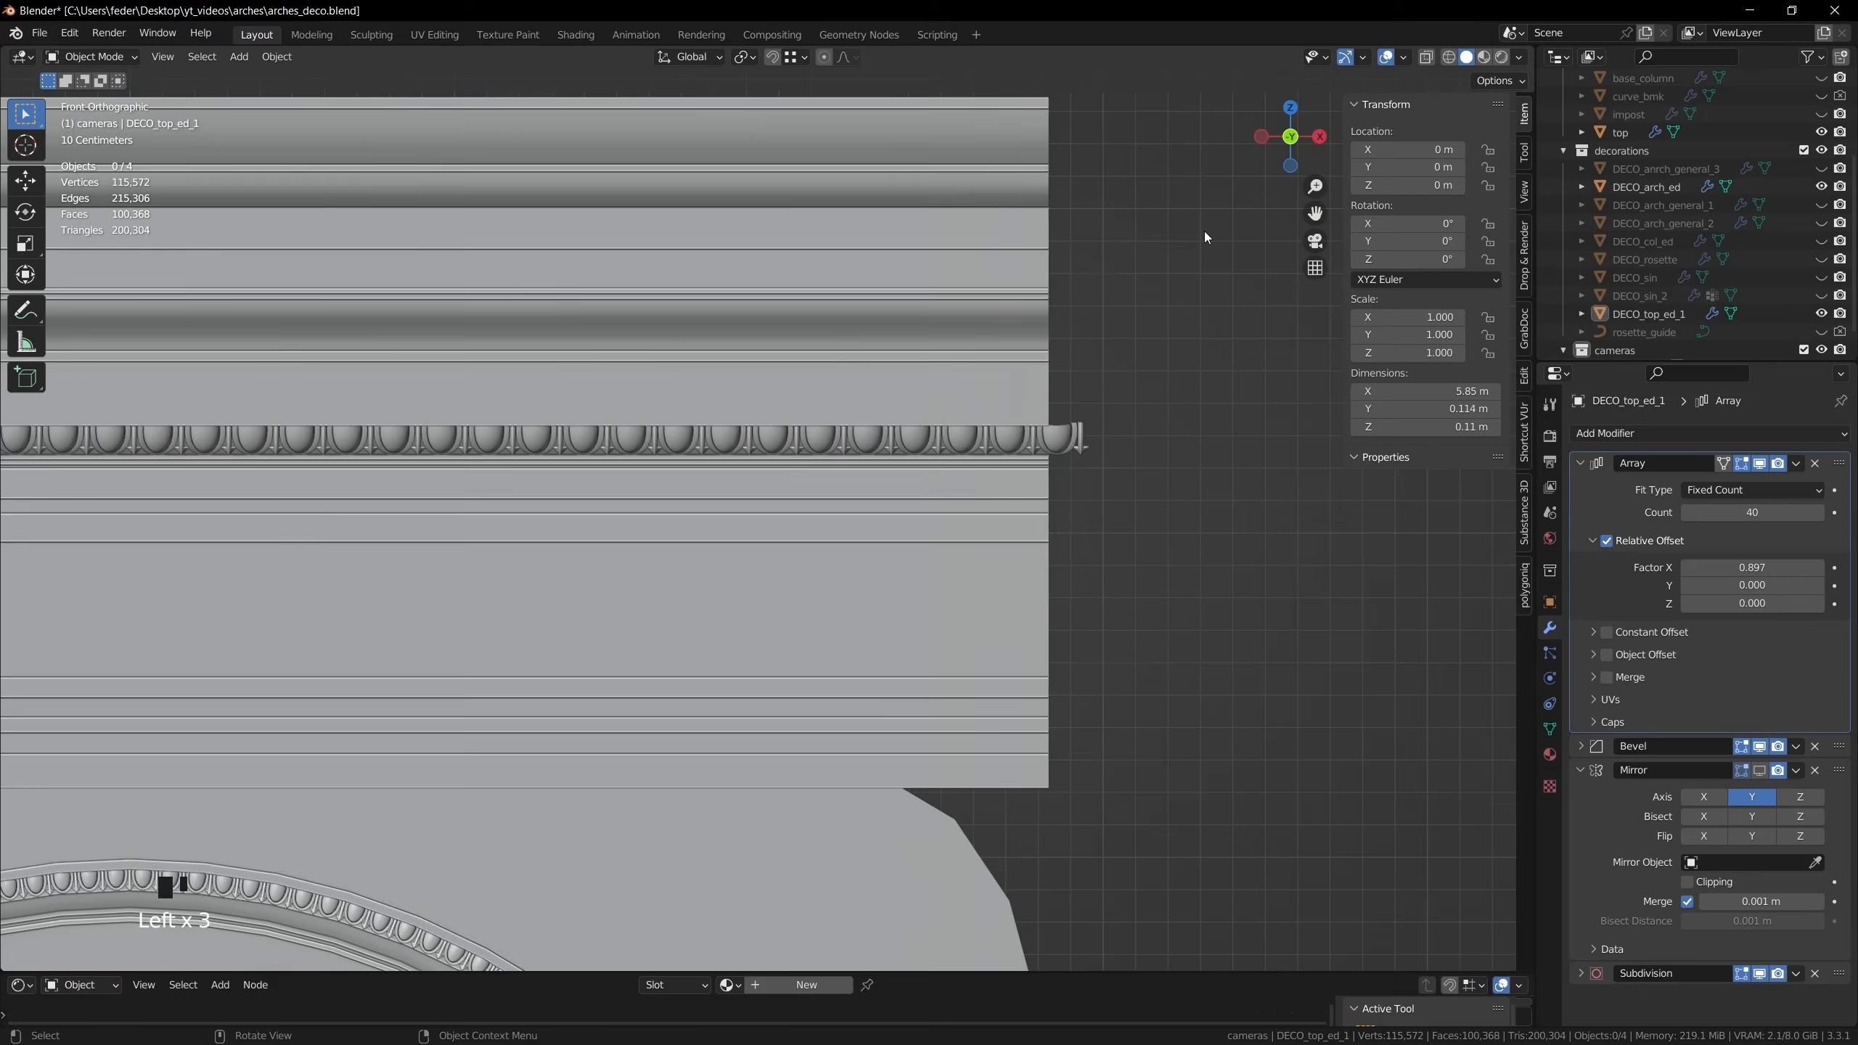
{"action": "scroll", "coordinate": [949, 573], "scroll_direction": "up", "scroll_amount": 3}
{"action": "left_click", "coordinate": [949, 573]}
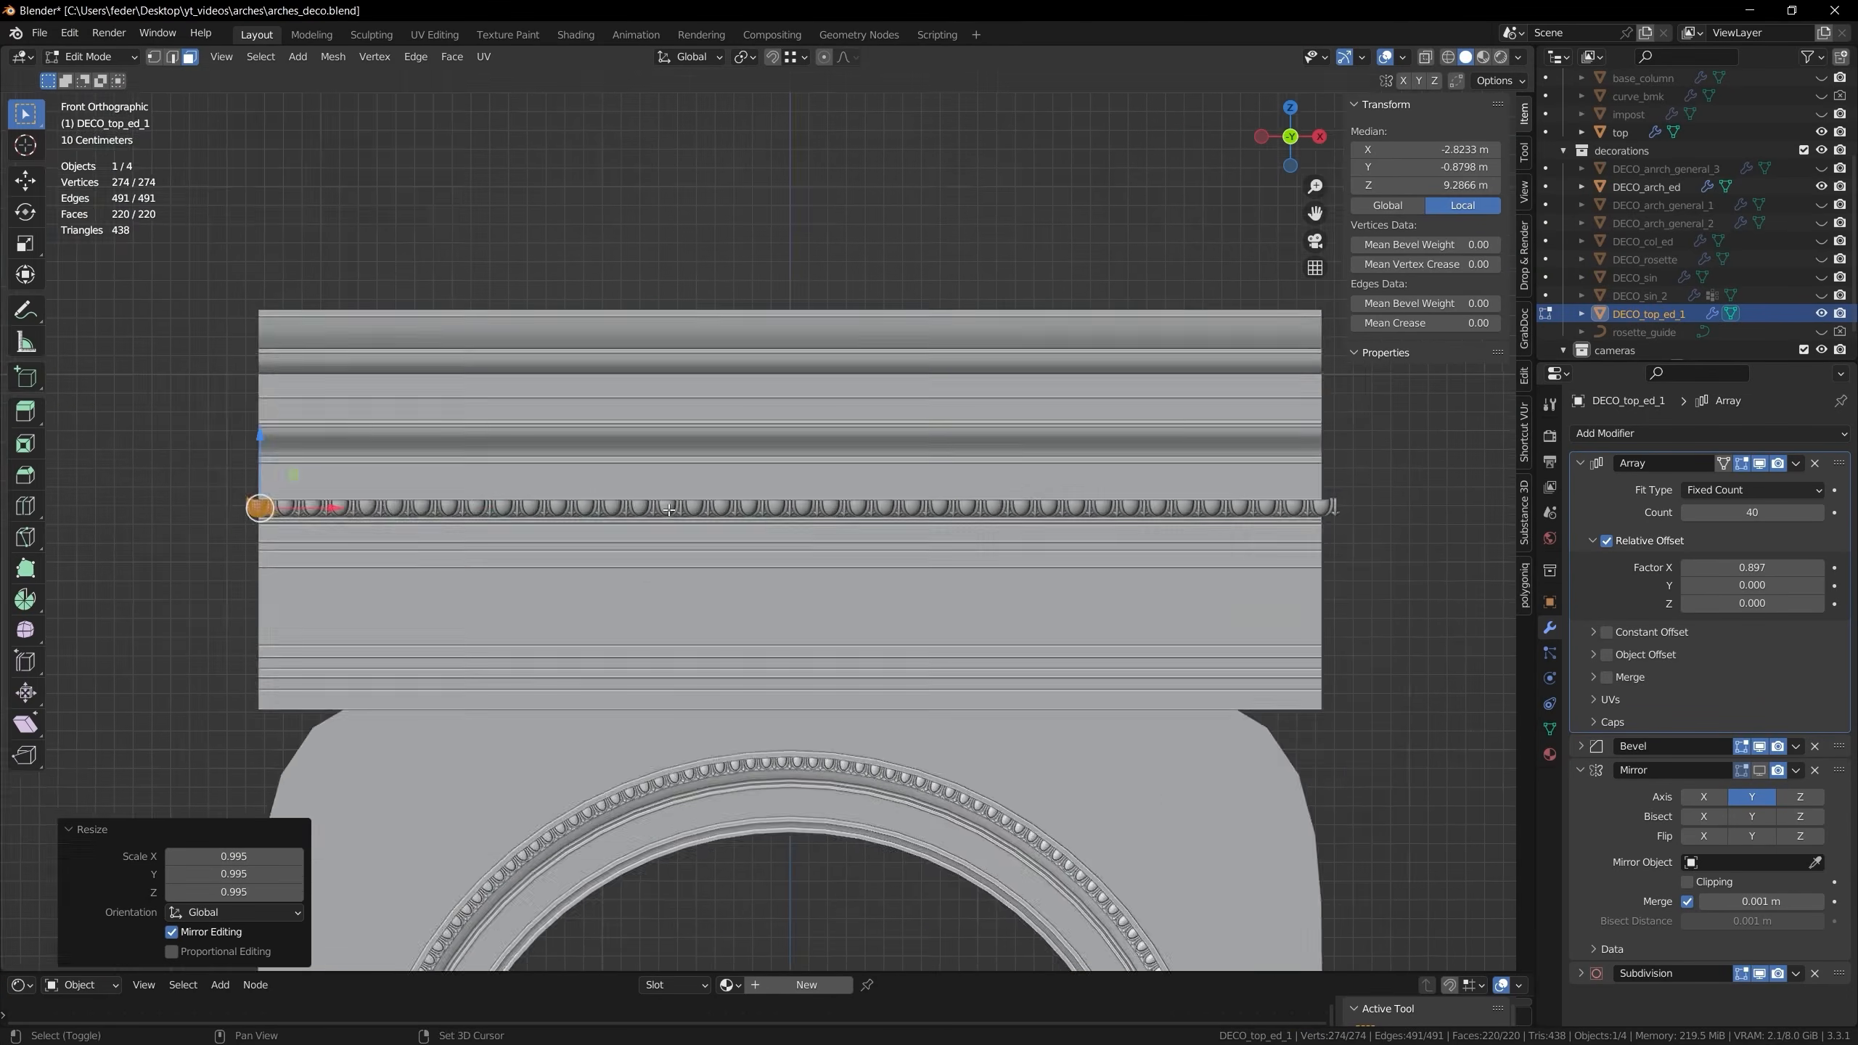
{"action": "scroll", "coordinate": [761, 485], "scroll_direction": "up", "scroll_amount": 5}
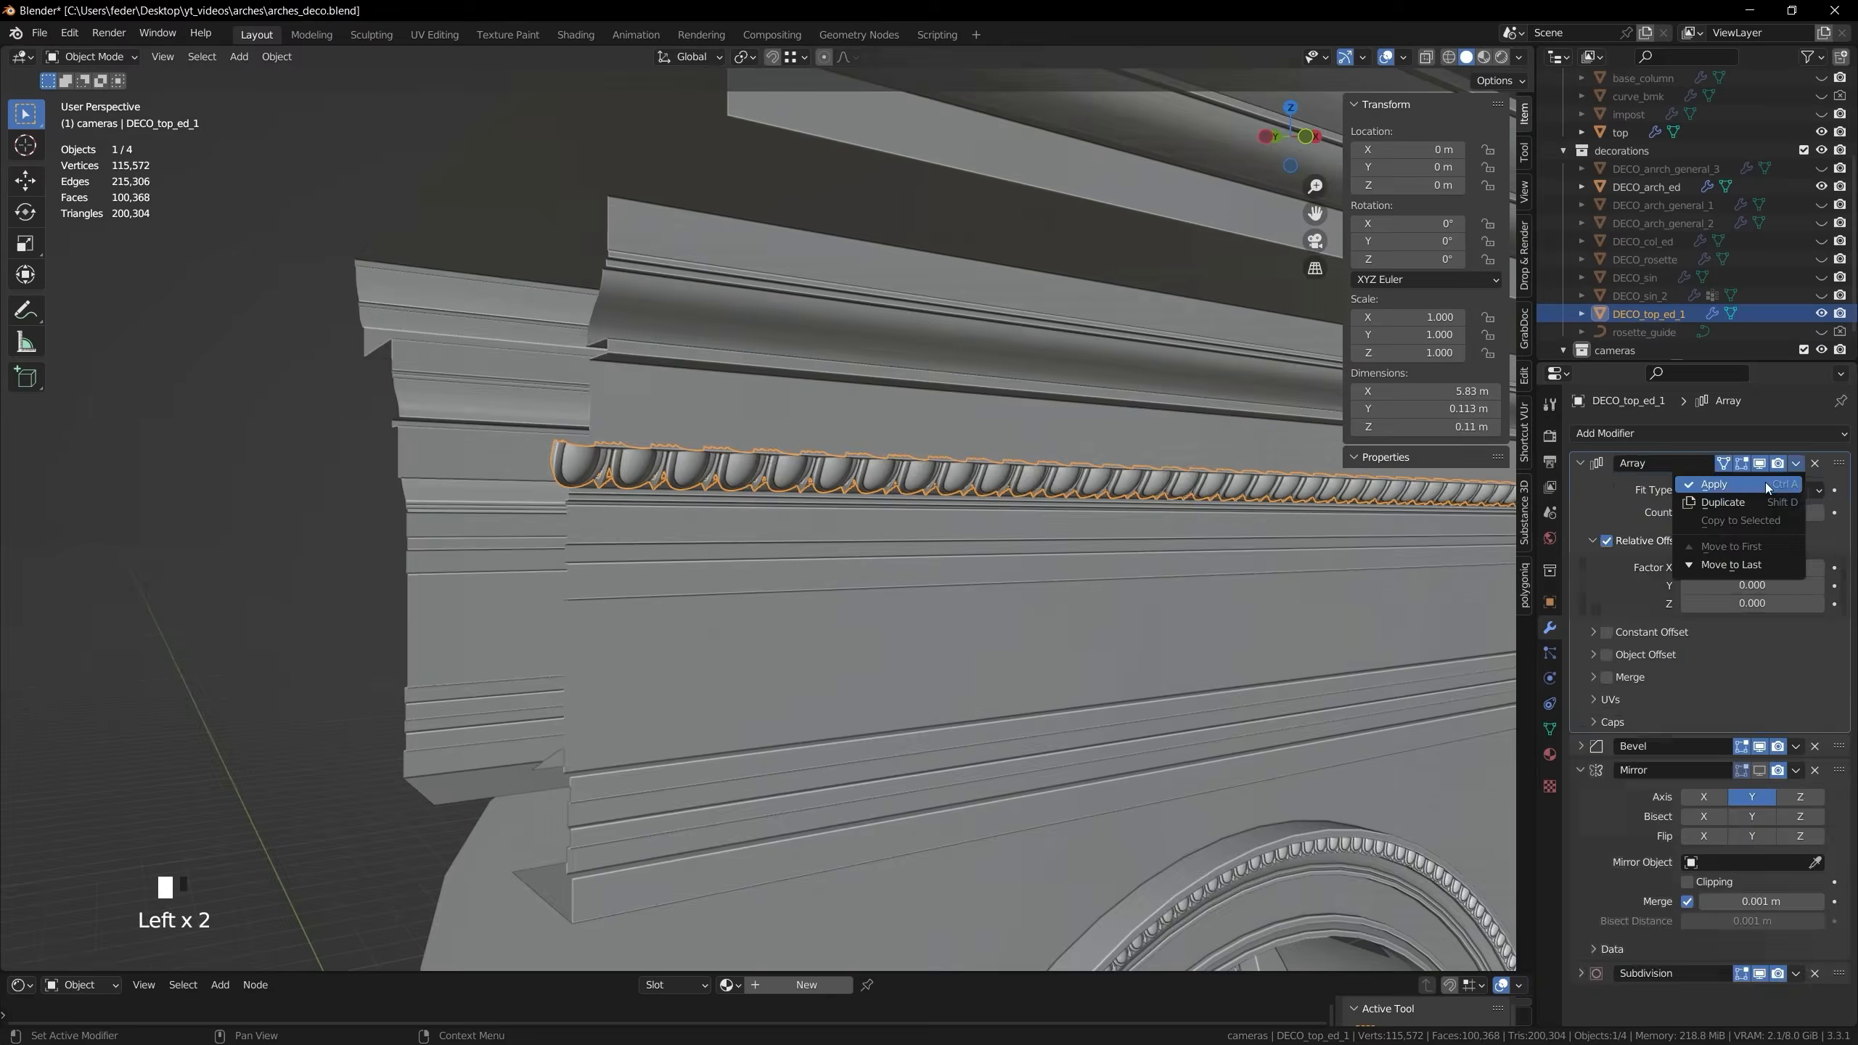
Apply the entablature egg-and-dart row's Array modifier and trim the parts overhanging the moulding's ends
{"action": "left_click", "coordinate": [1704, 475]}
{"action": "key", "text": "Tab"}
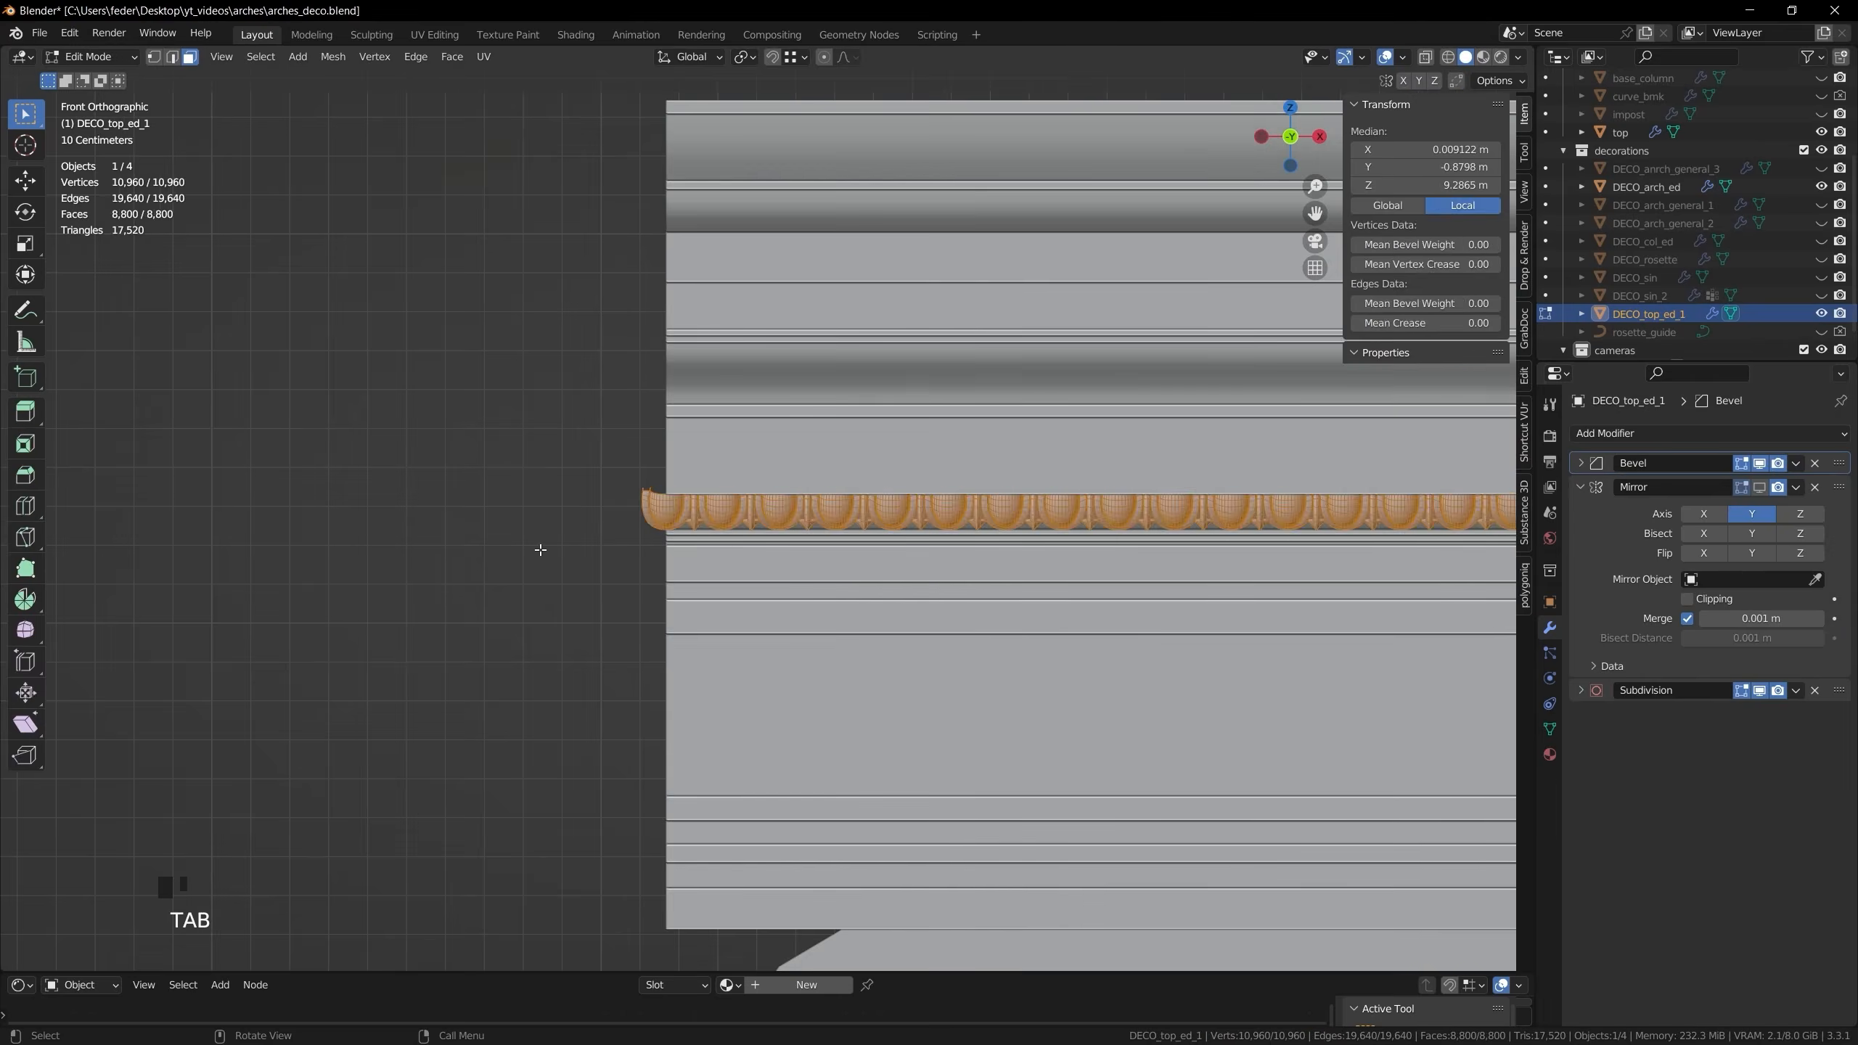
{"action": "scroll", "coordinate": [989, 494], "scroll_direction": "up", "scroll_amount": 5}
{"action": "scroll", "coordinate": [990, 493], "scroll_direction": "down", "scroll_amount": 10}
{"action": "key", "text": "alt+a"}
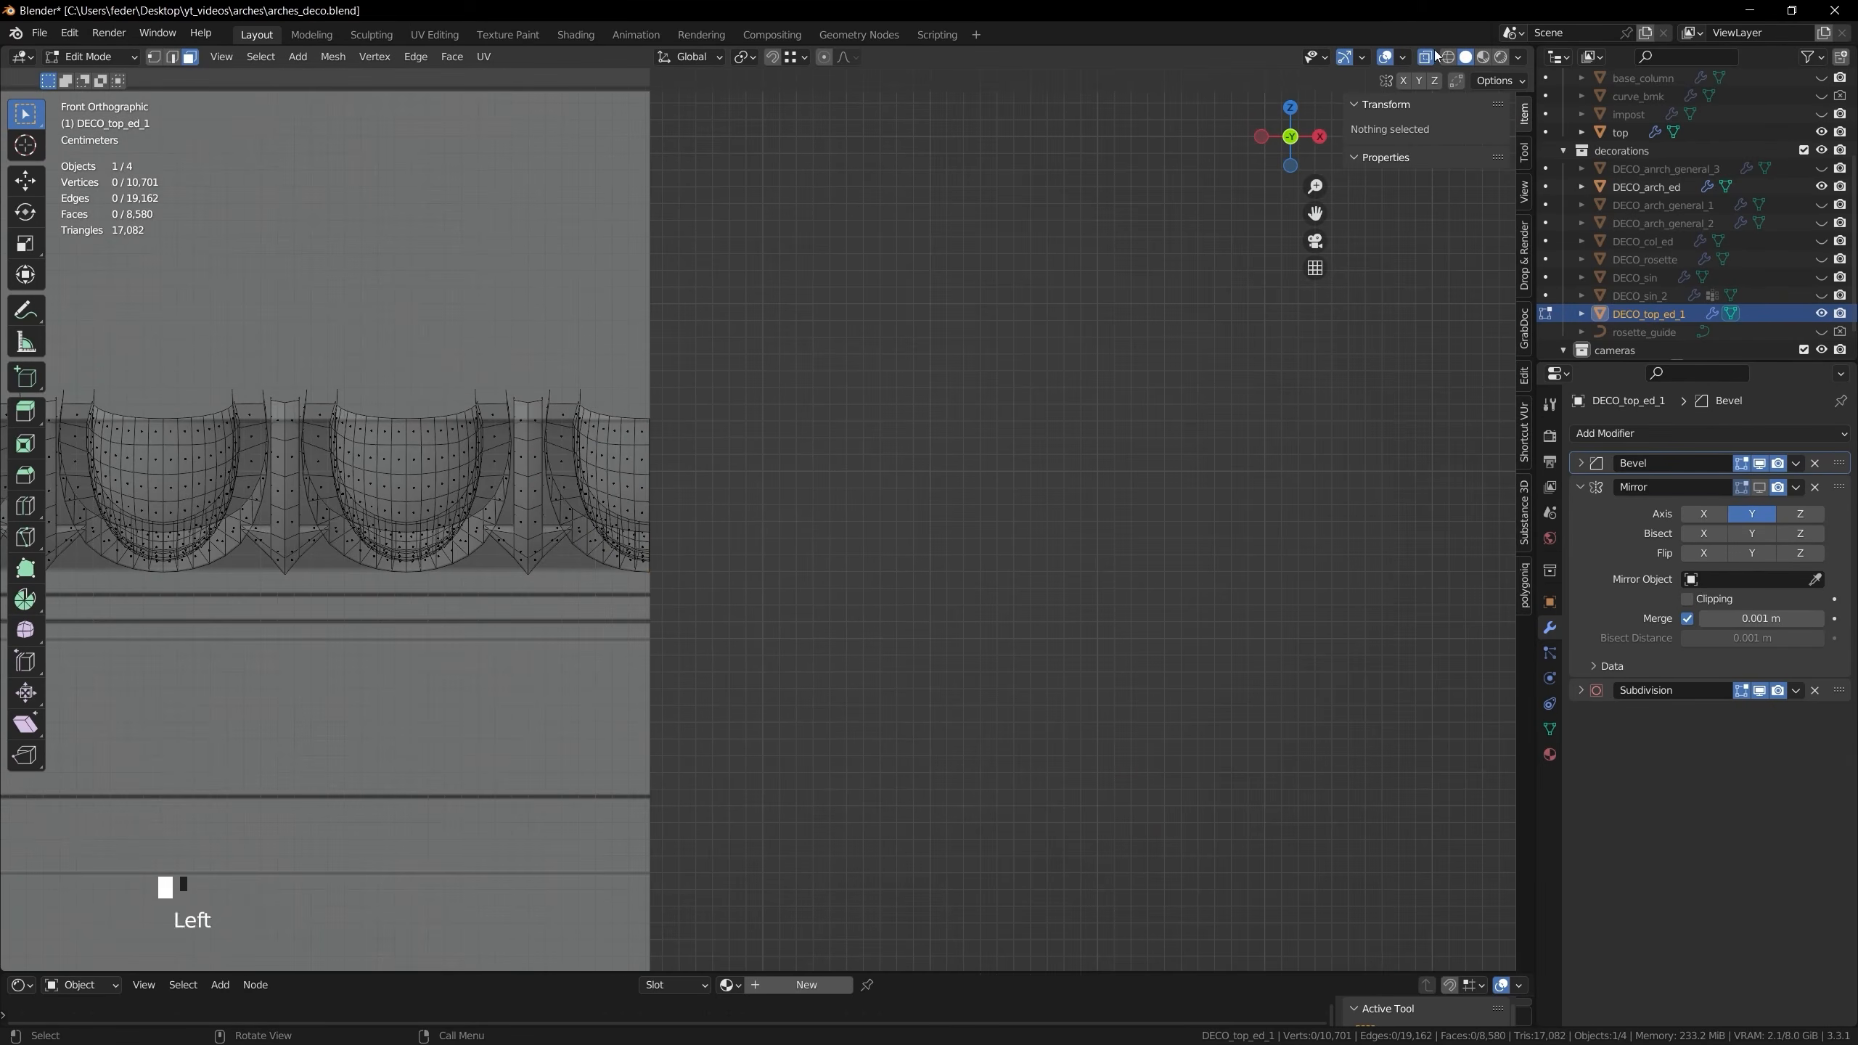
Duplicate the egg-and-dart row and fit the copy against the uppermost cornice moulding
{"action": "scroll", "coordinate": [900, 511], "scroll_direction": "down", "scroll_amount": 2}
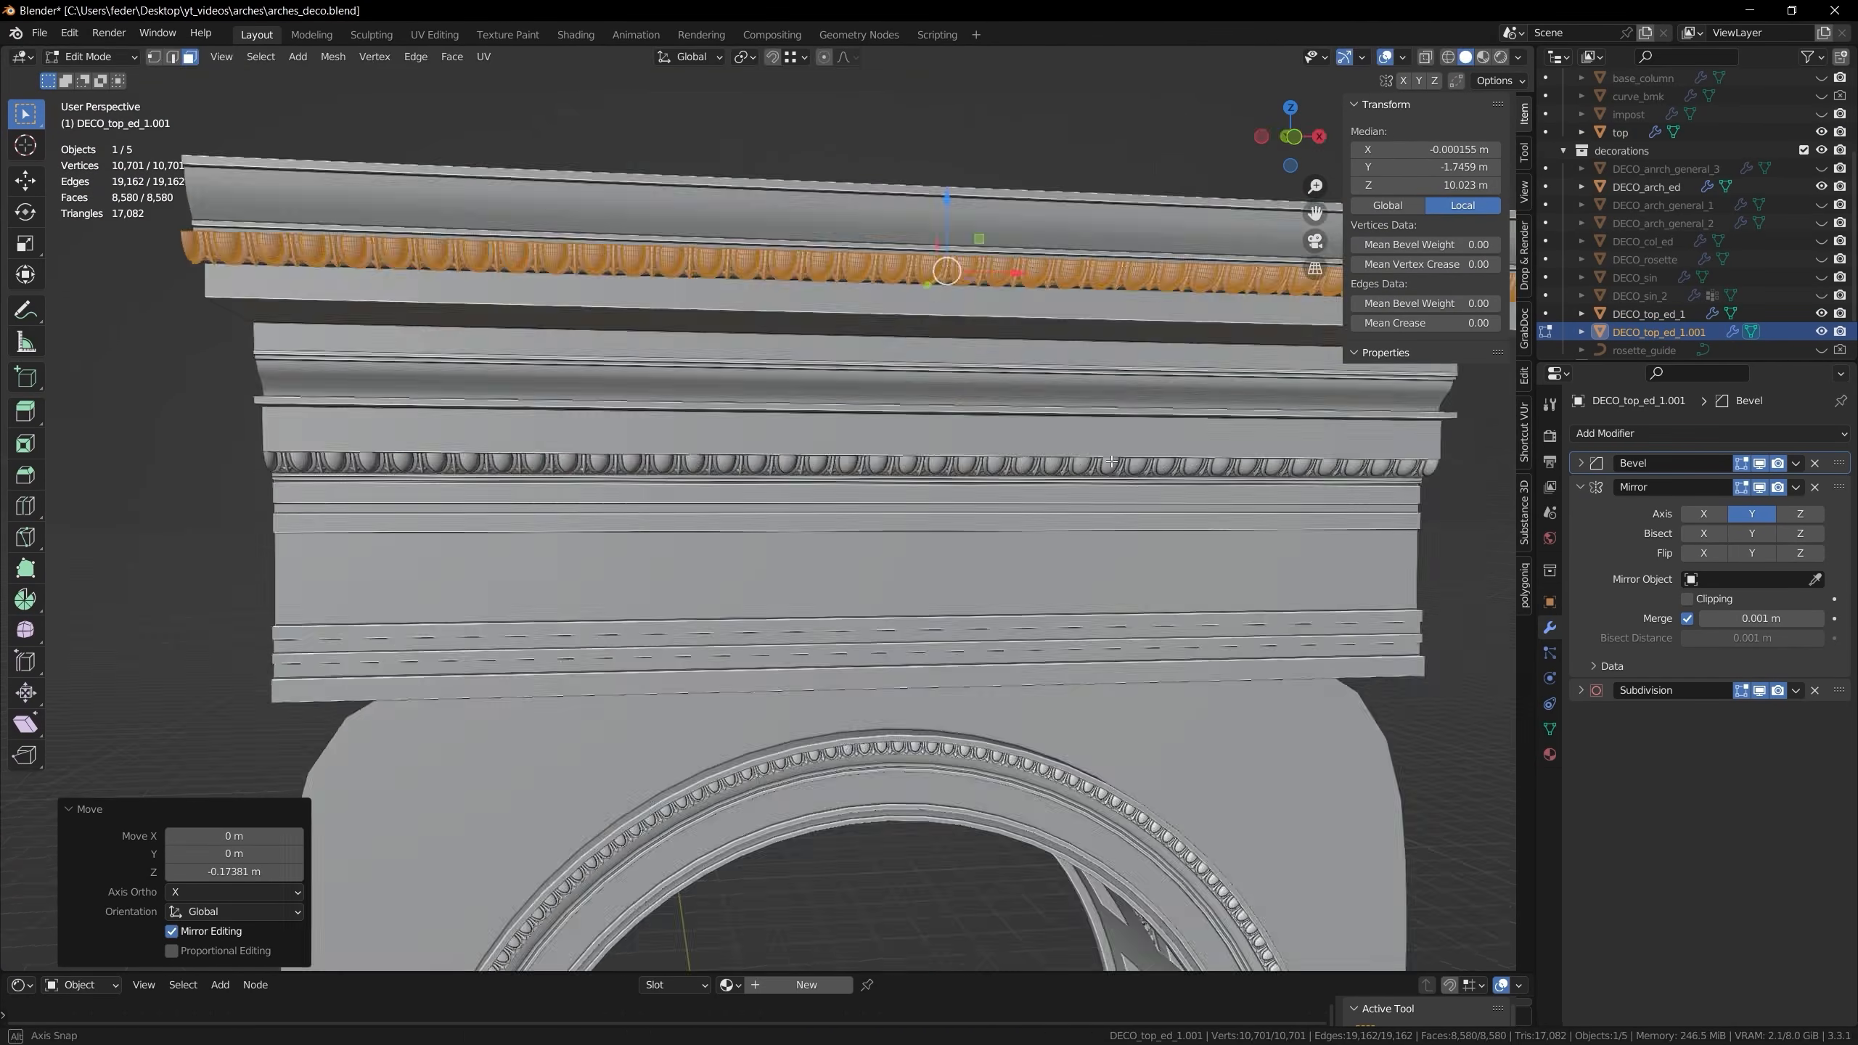
{"action": "middle_click_drag", "start_coordinate": [948, 432], "coordinate": [802, 441]}
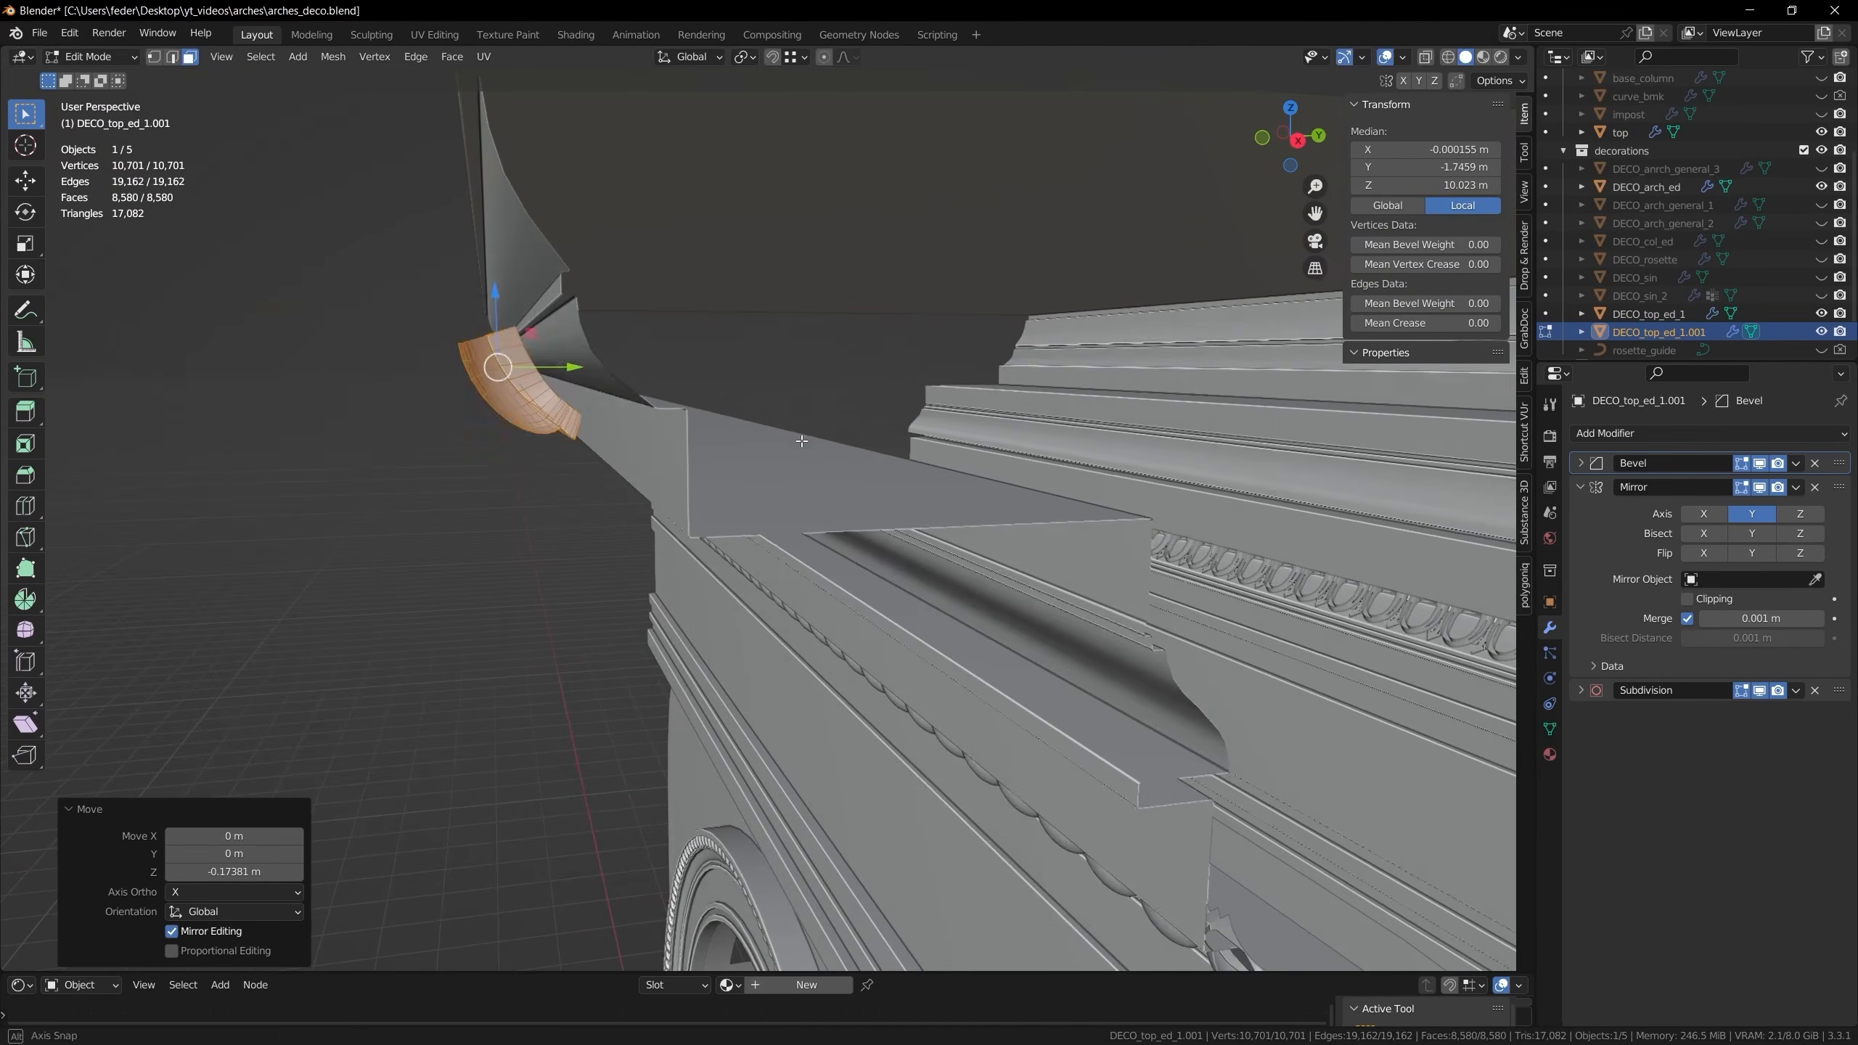
{"action": "scroll", "coordinate": [738, 612], "scroll_direction": "up", "scroll_amount": 3}
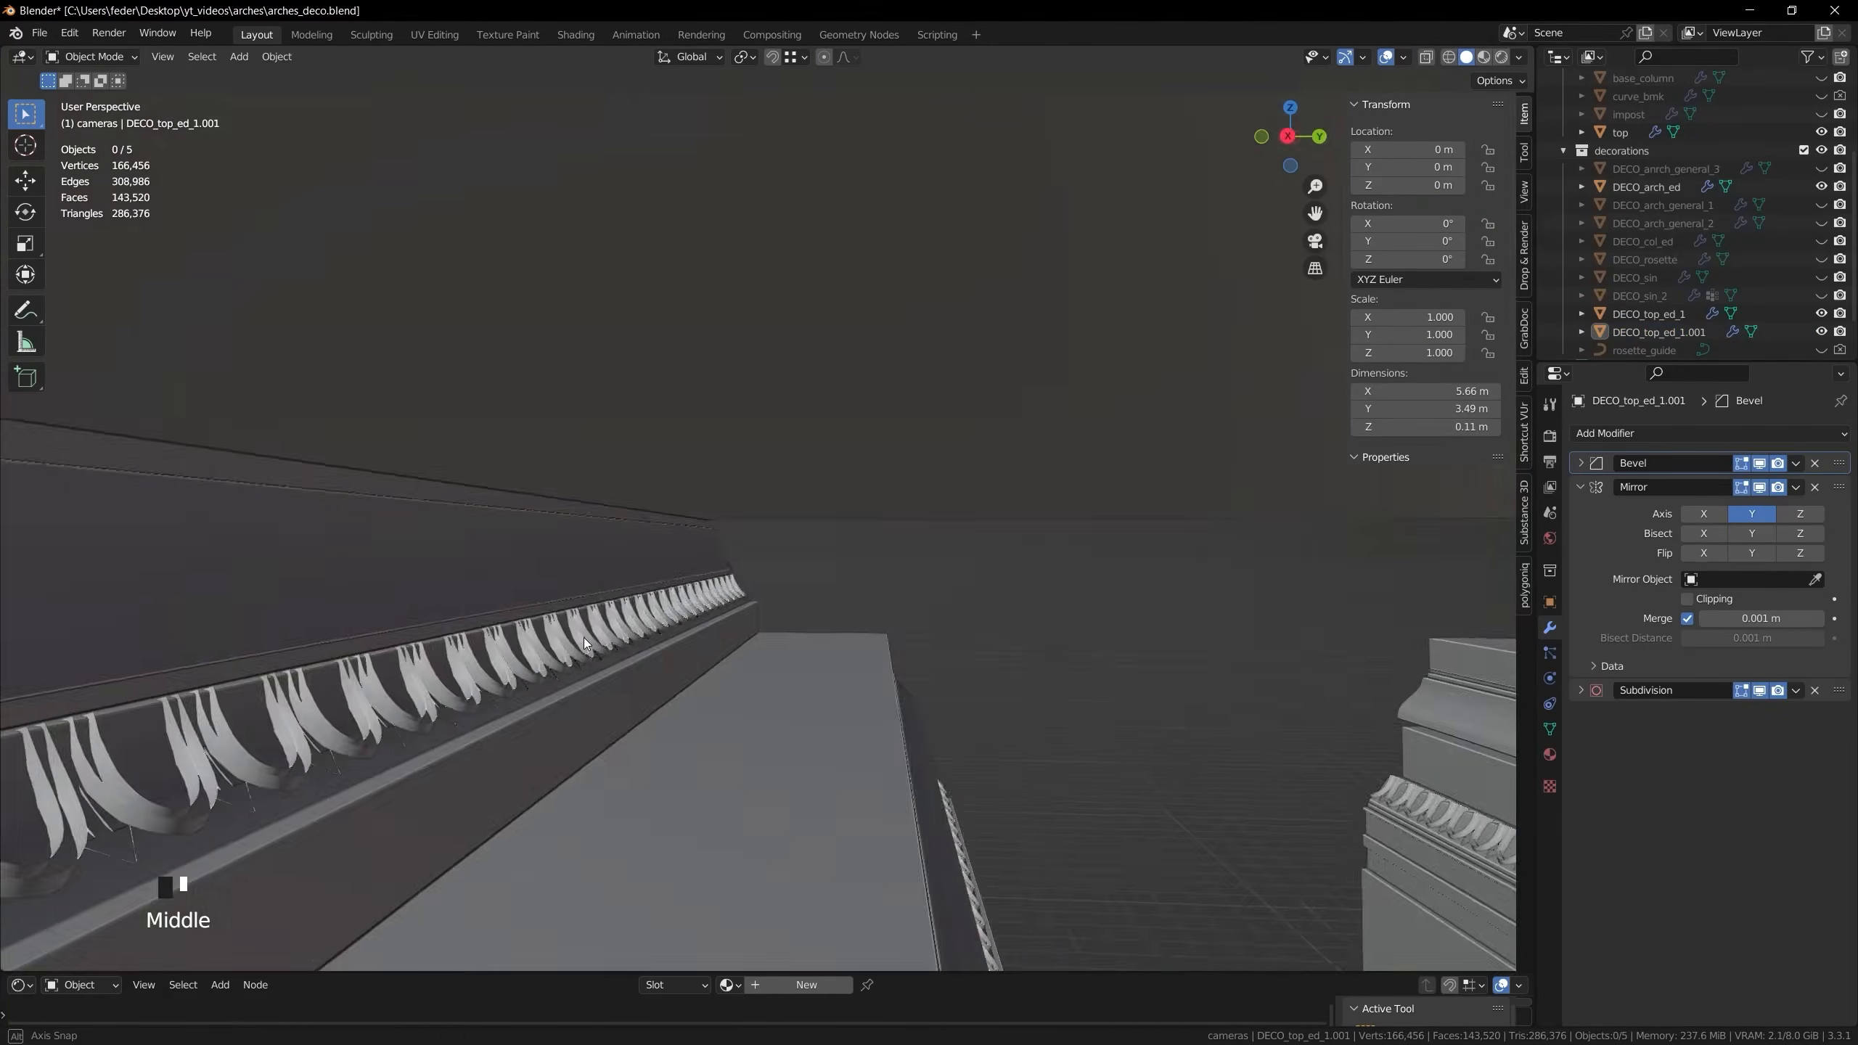
{"action": "scroll", "coordinate": [715, 567], "scroll_direction": "up", "scroll_amount": 2}
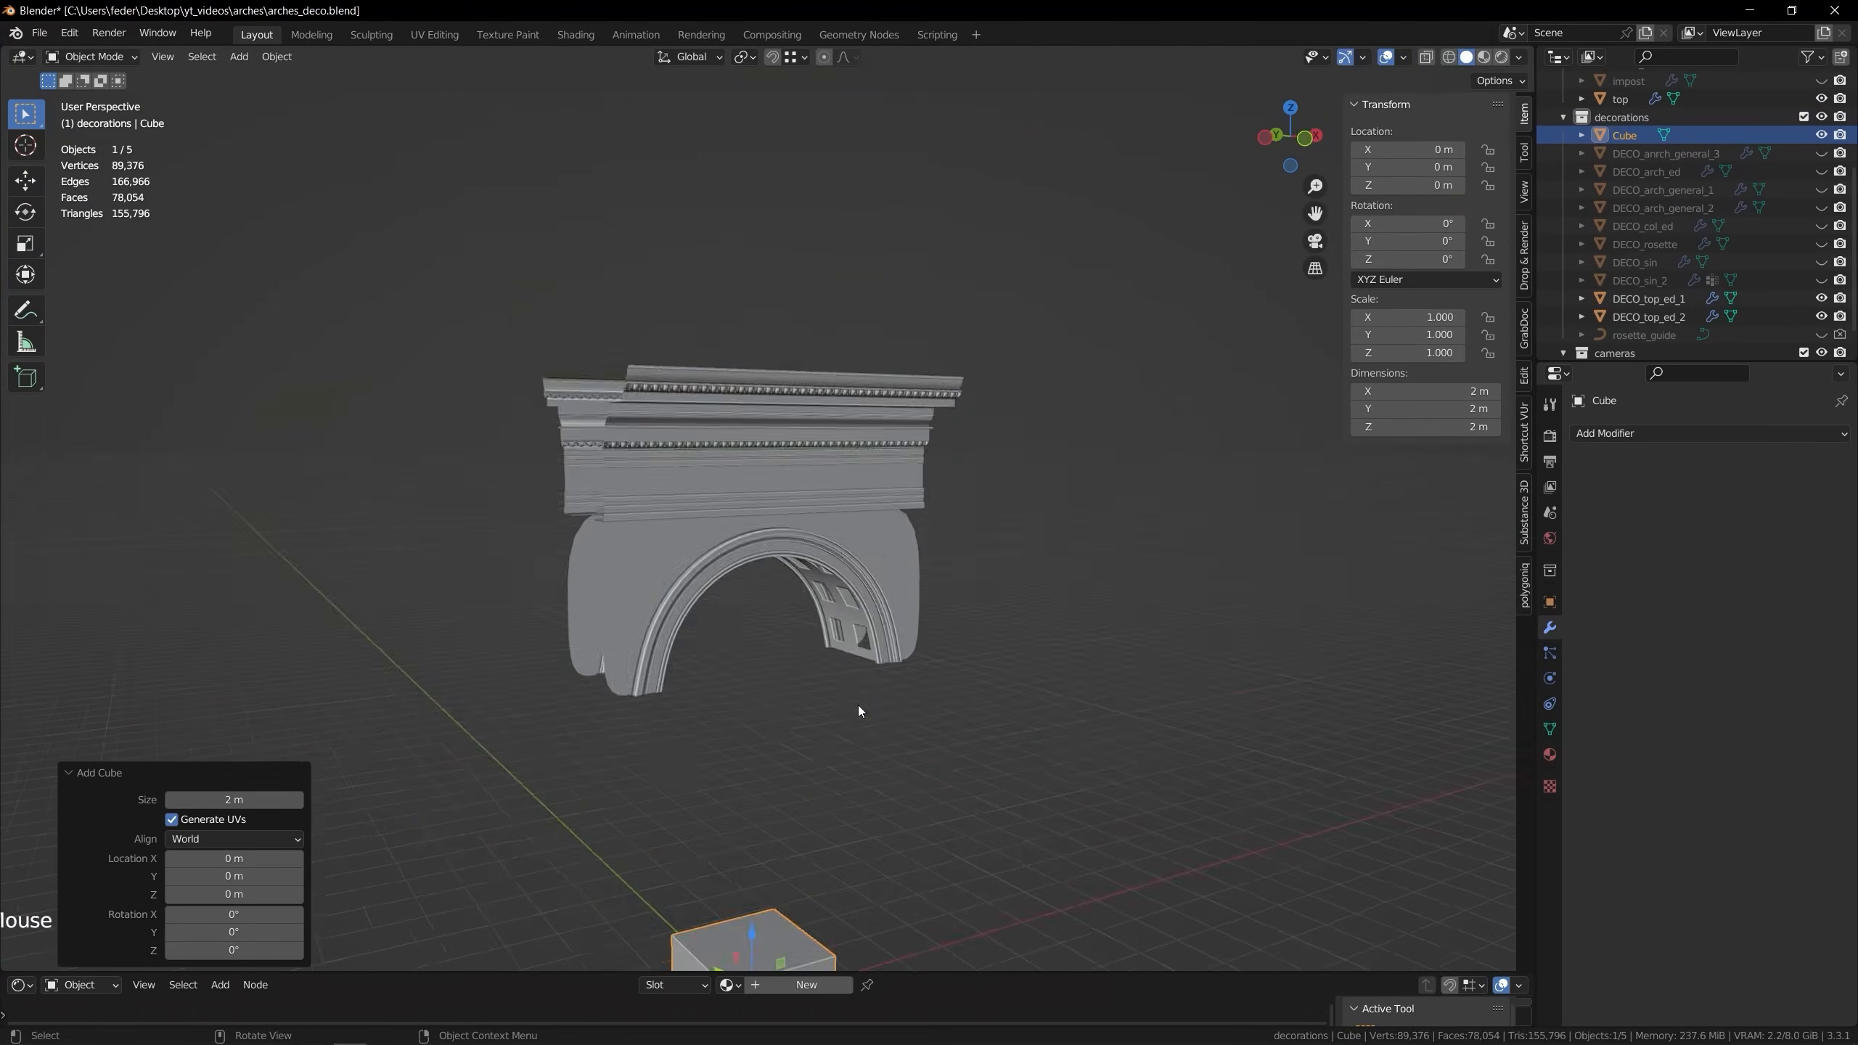
Scale and move the new cube into a small dentil block above the lower egg-and-dart row and reorder its modifiers
{"action": "key", "text": "s"}
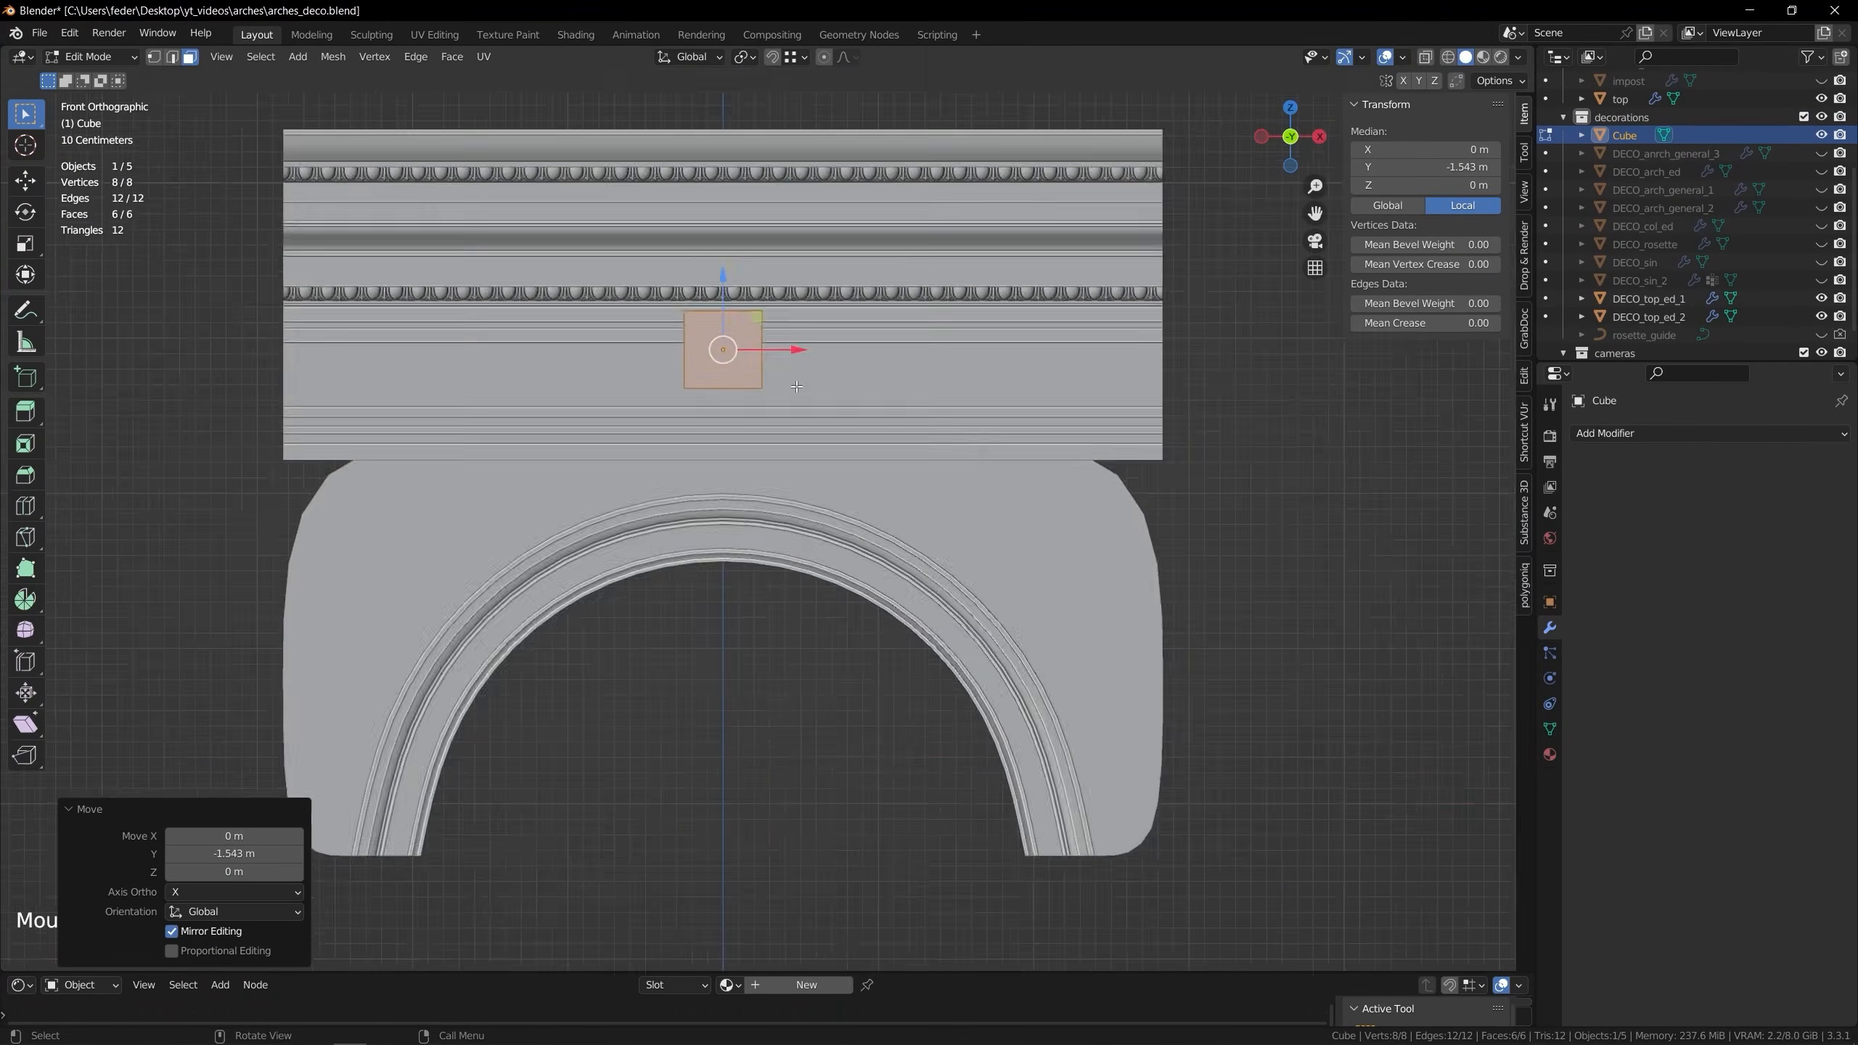
{"action": "scroll", "coordinate": [787, 348], "scroll_direction": "up", "scroll_amount": 3}
{"action": "middle_click_drag", "start_coordinate": [829, 518], "coordinate": [667, 303]}
{"action": "key", "text": "g"}
{"action": "key", "text": "y"}
{"action": "key", "text": "s"}
{"action": "key", "text": "y"}
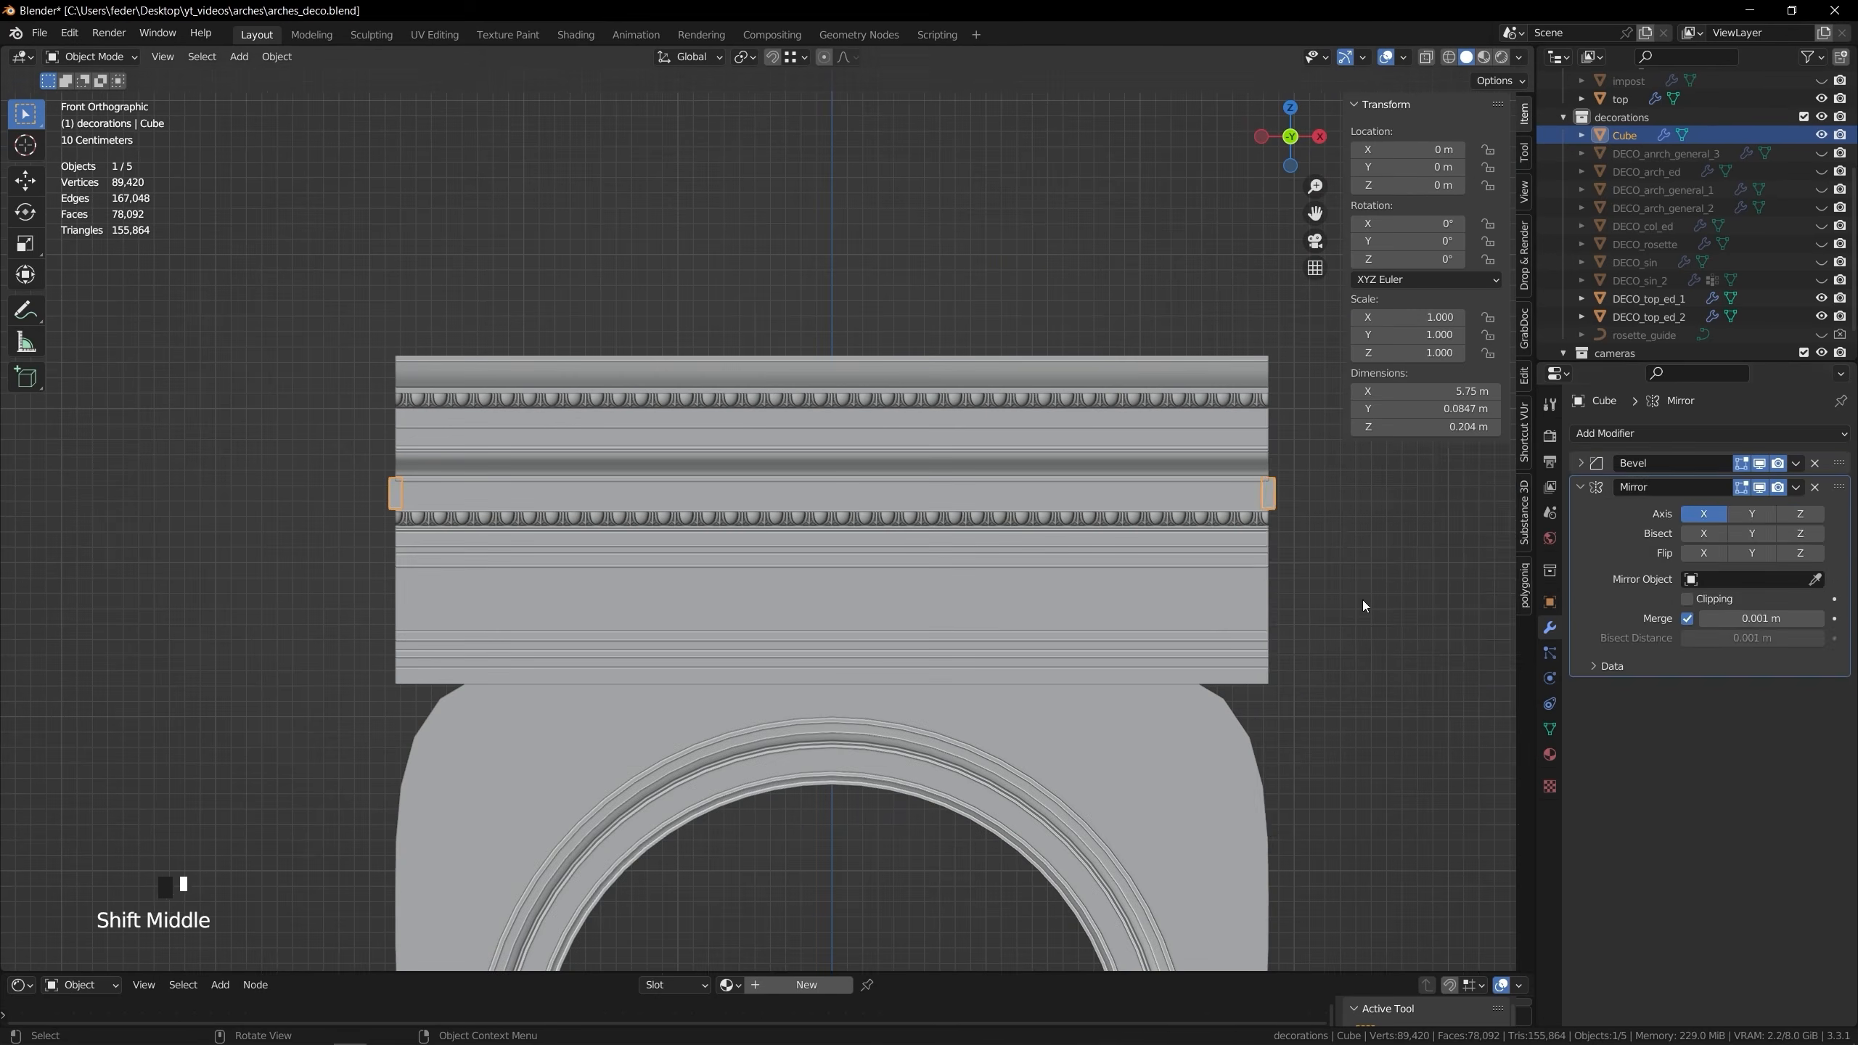
{"action": "left_click_drag", "start_coordinate": [1836, 630], "coordinate": [1823, 519]}
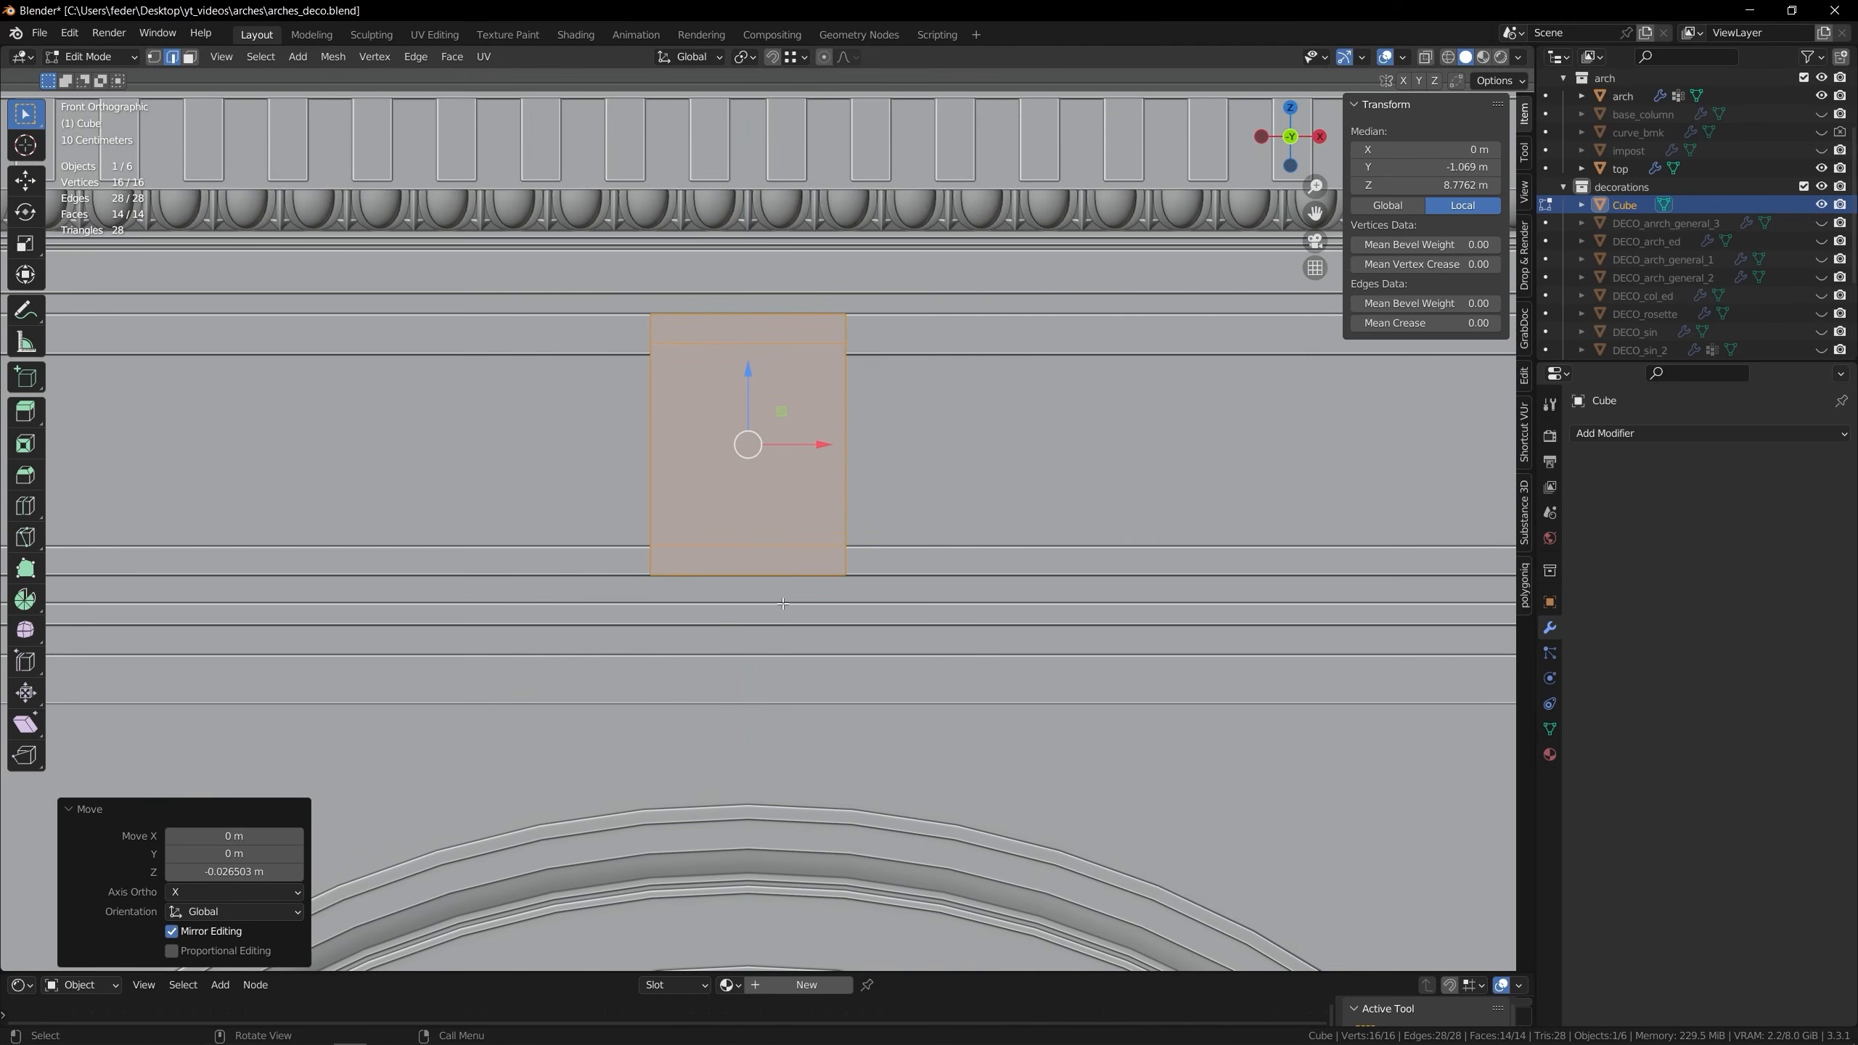
Shape the frieze block around its upper edge loop and taper the triglyph's two sunken groove faces to 0.909 in Z
{"action": "scroll", "coordinate": [782, 603], "scroll_direction": "up", "scroll_amount": 3}
{"action": "left_click", "coordinate": [717, 212], "text": "alt"}
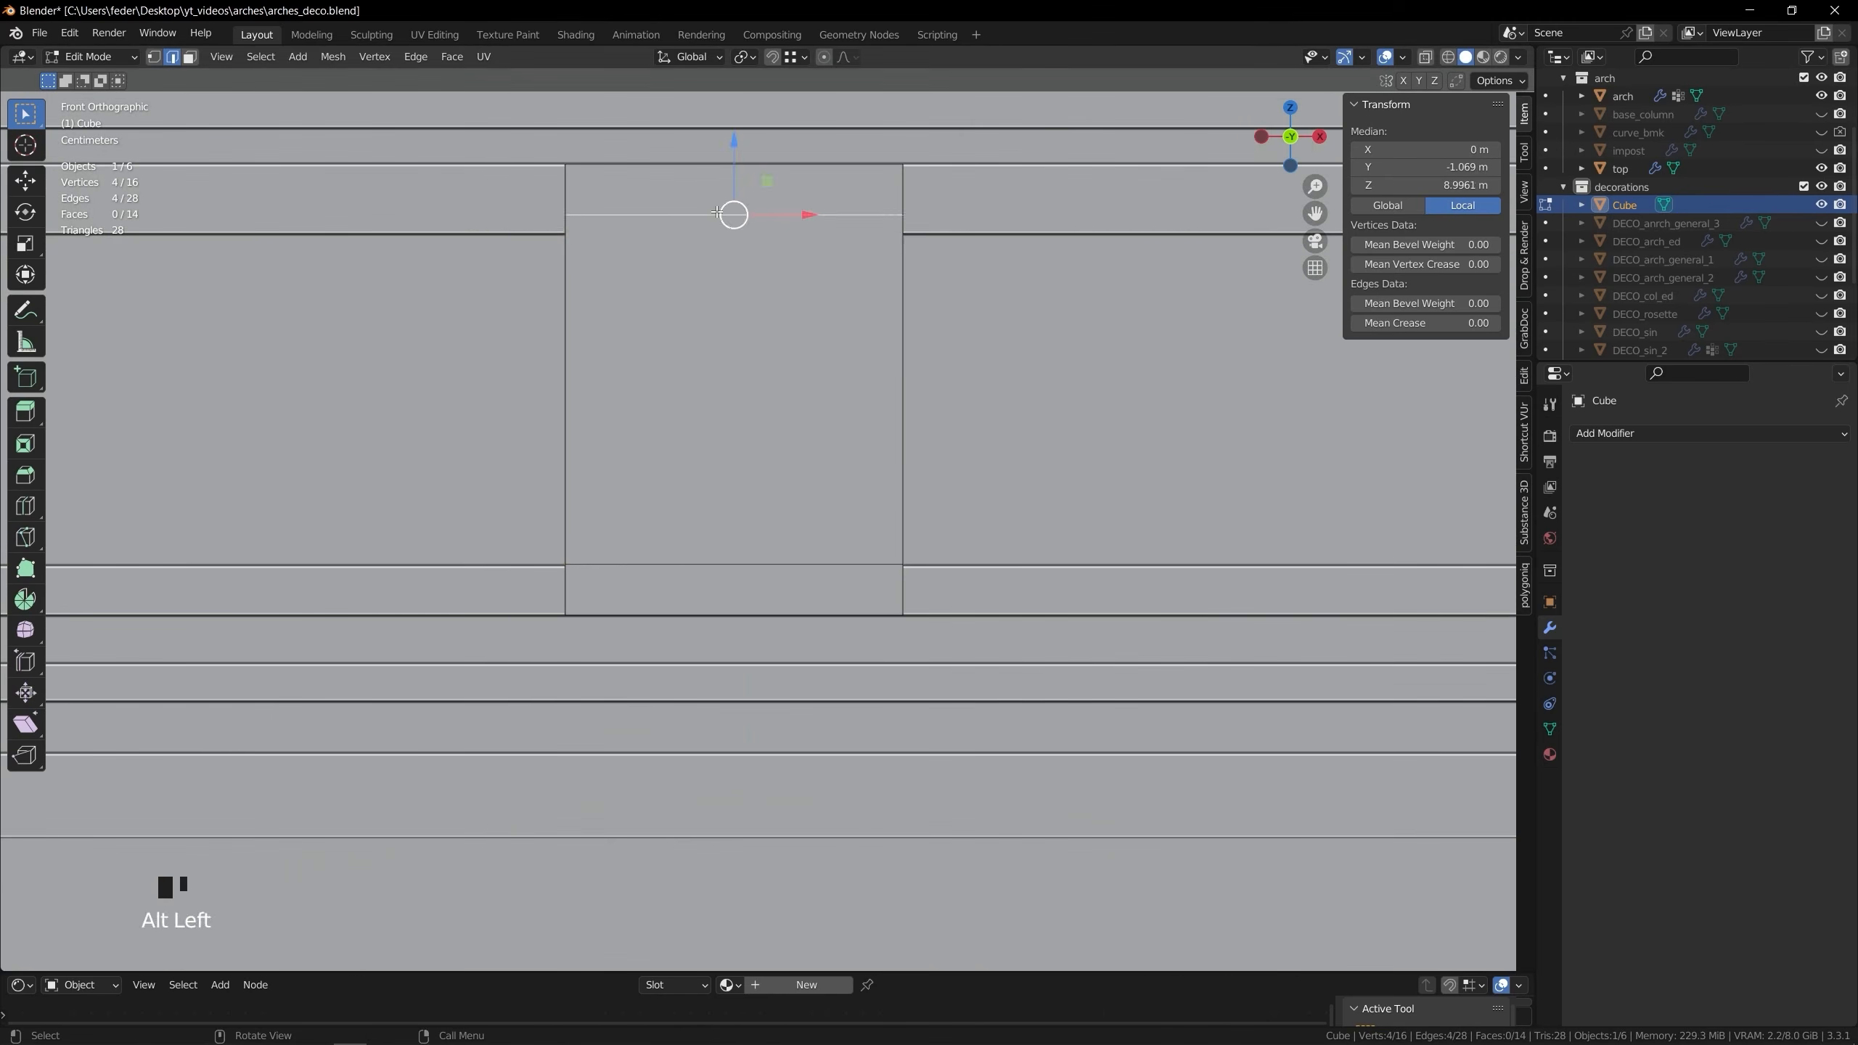
{"action": "middle_click_drag", "start_coordinate": [728, 344], "coordinate": [709, 410]}
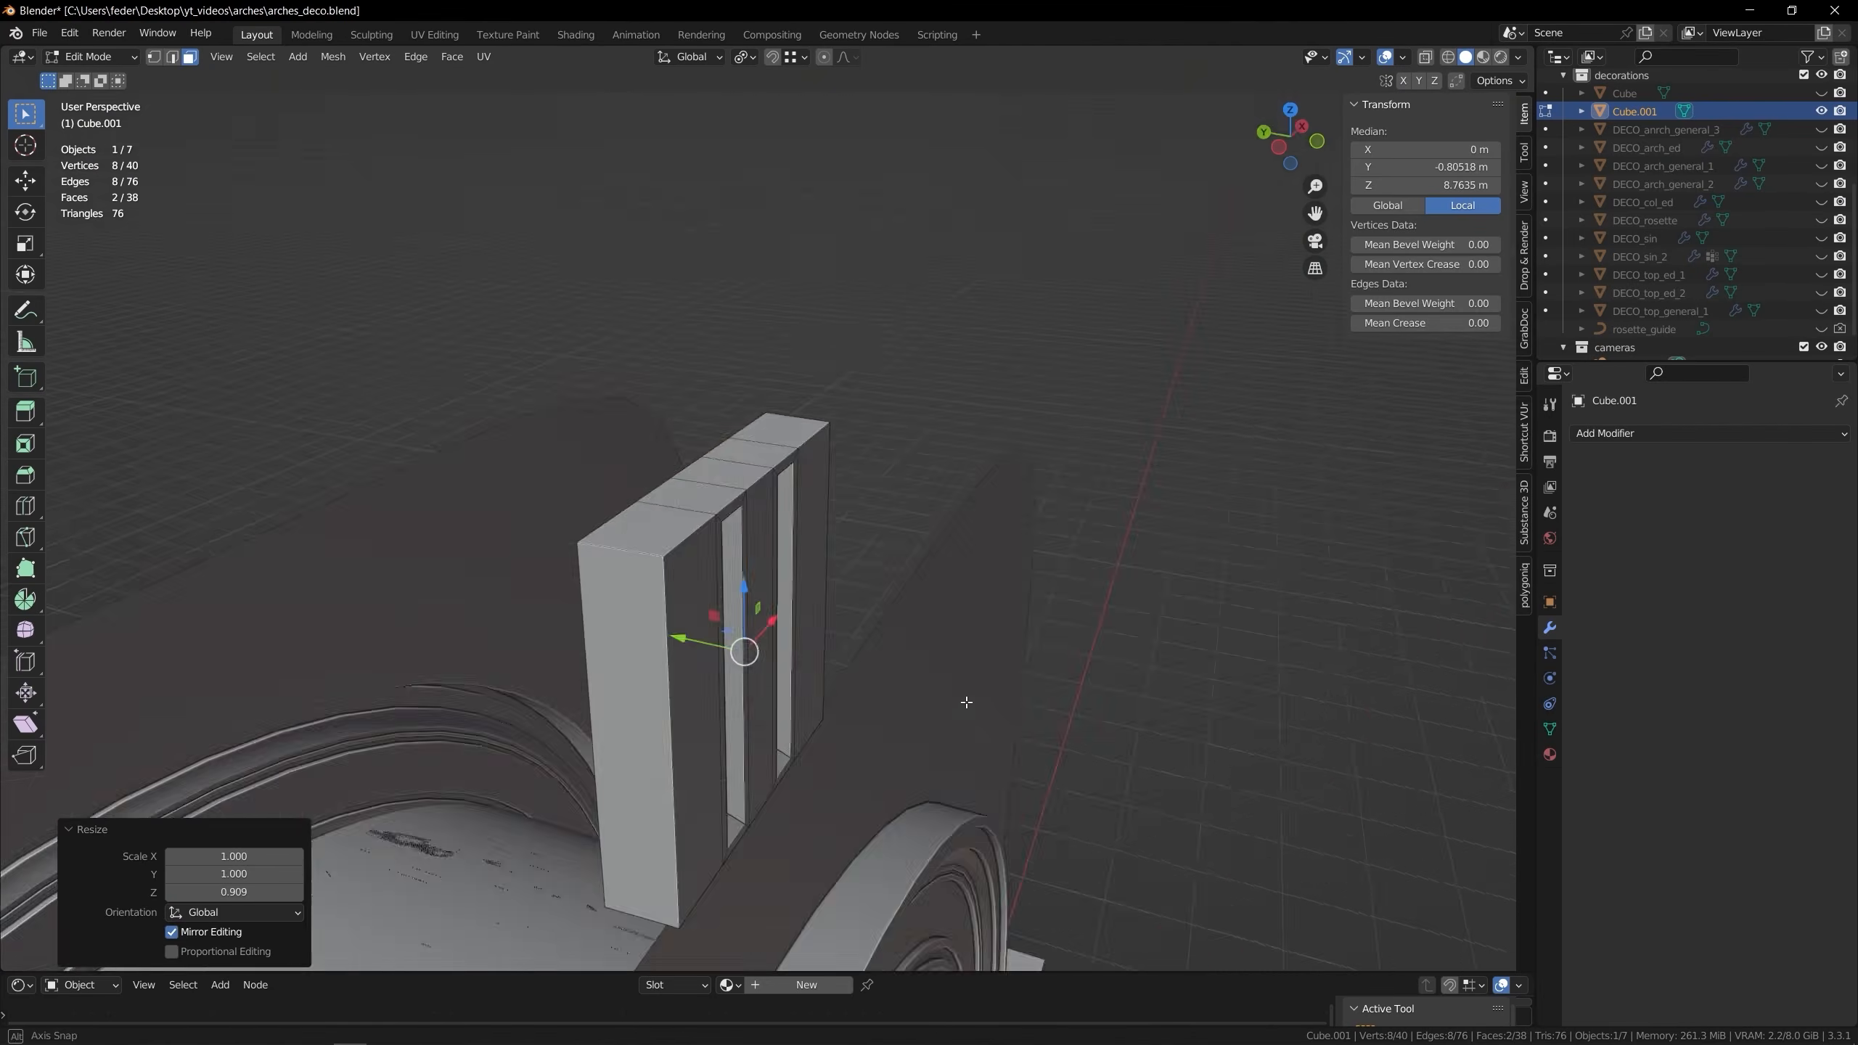
{"action": "middle_click_drag", "start_coordinate": [738, 647], "coordinate": [531, 496]}
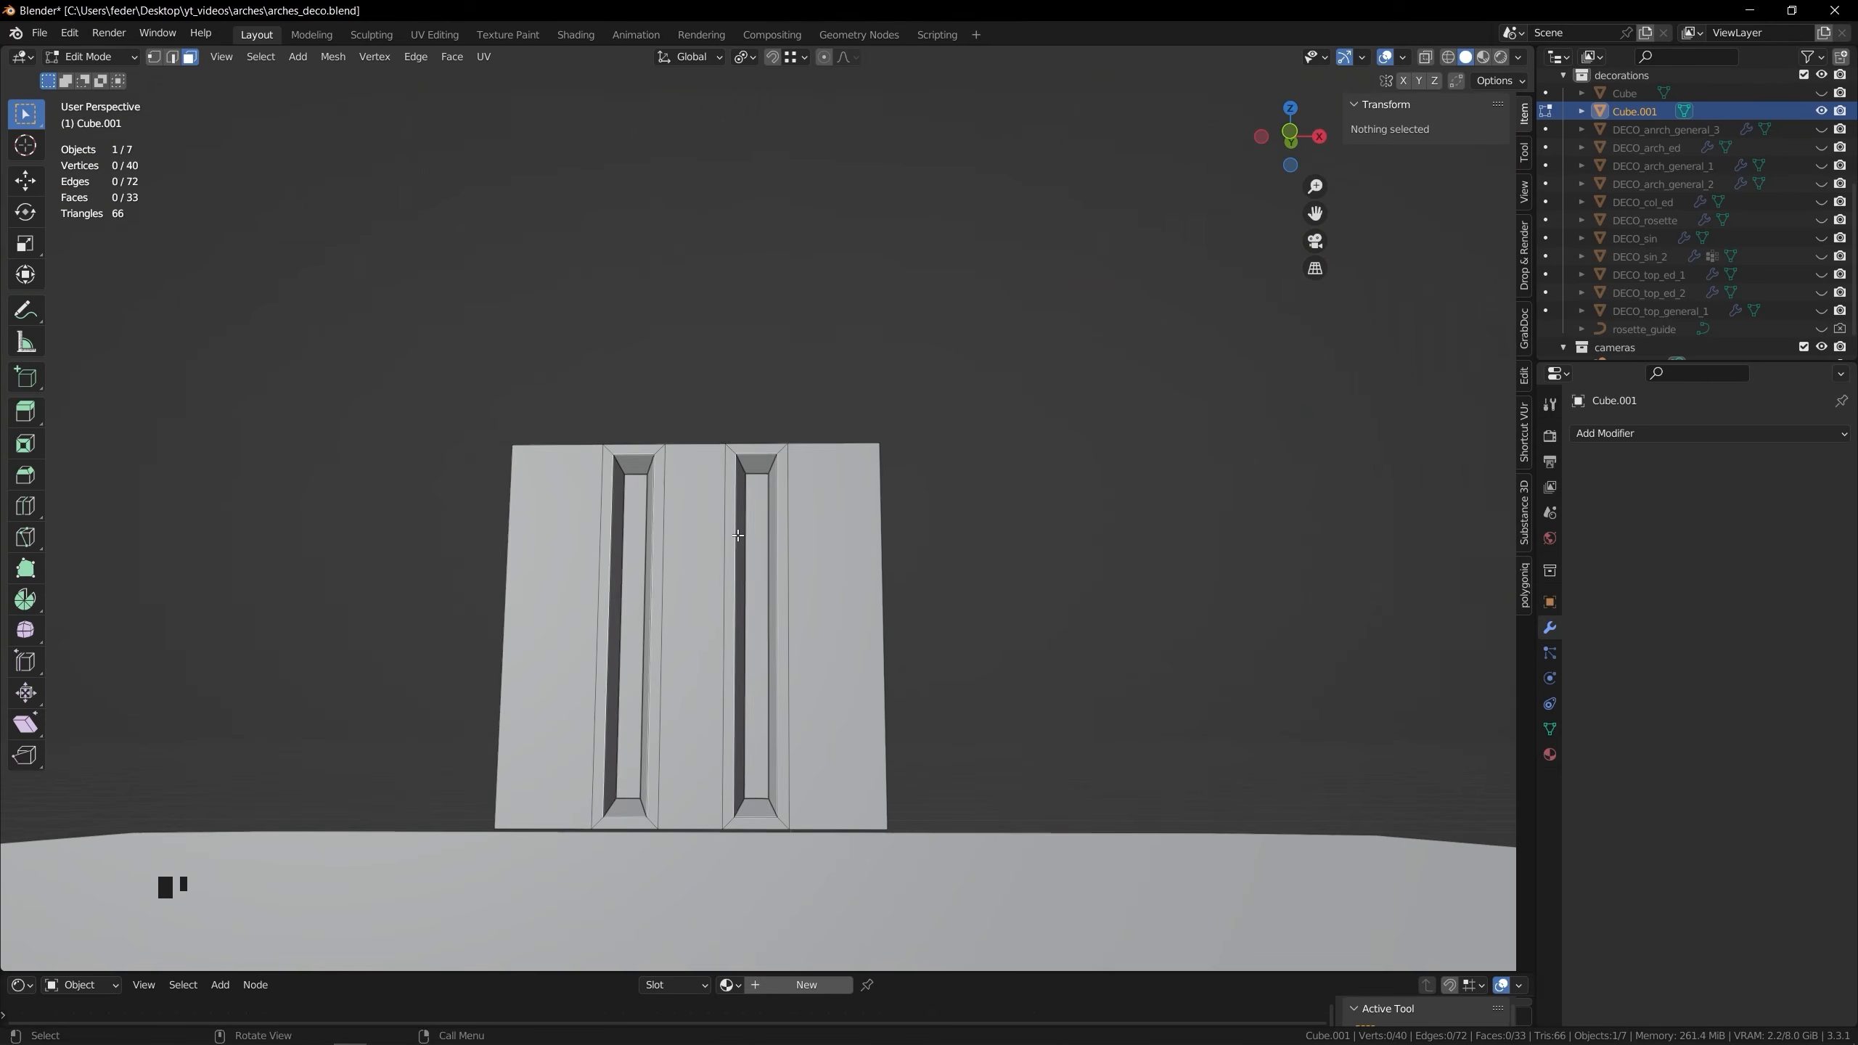
Delete the triglyph's surrounding face loops so only one grooved strip is left
{"action": "middle_click_drag", "start_coordinate": [738, 535], "coordinate": [757, 622]}
{"action": "left_click", "coordinate": [631, 472], "text": "alt"}
{"action": "left_click", "coordinate": [836, 461], "text": "alt+shift"}
{"action": "left_click", "coordinate": [567, 483], "text": "alt+shift"}
{"action": "key", "text": "x"}
{"action": "left_click", "coordinate": [869, 586]}
{"action": "middle_click_drag", "start_coordinate": [852, 574], "coordinate": [794, 468]}
{"action": "key", "text": "l"}
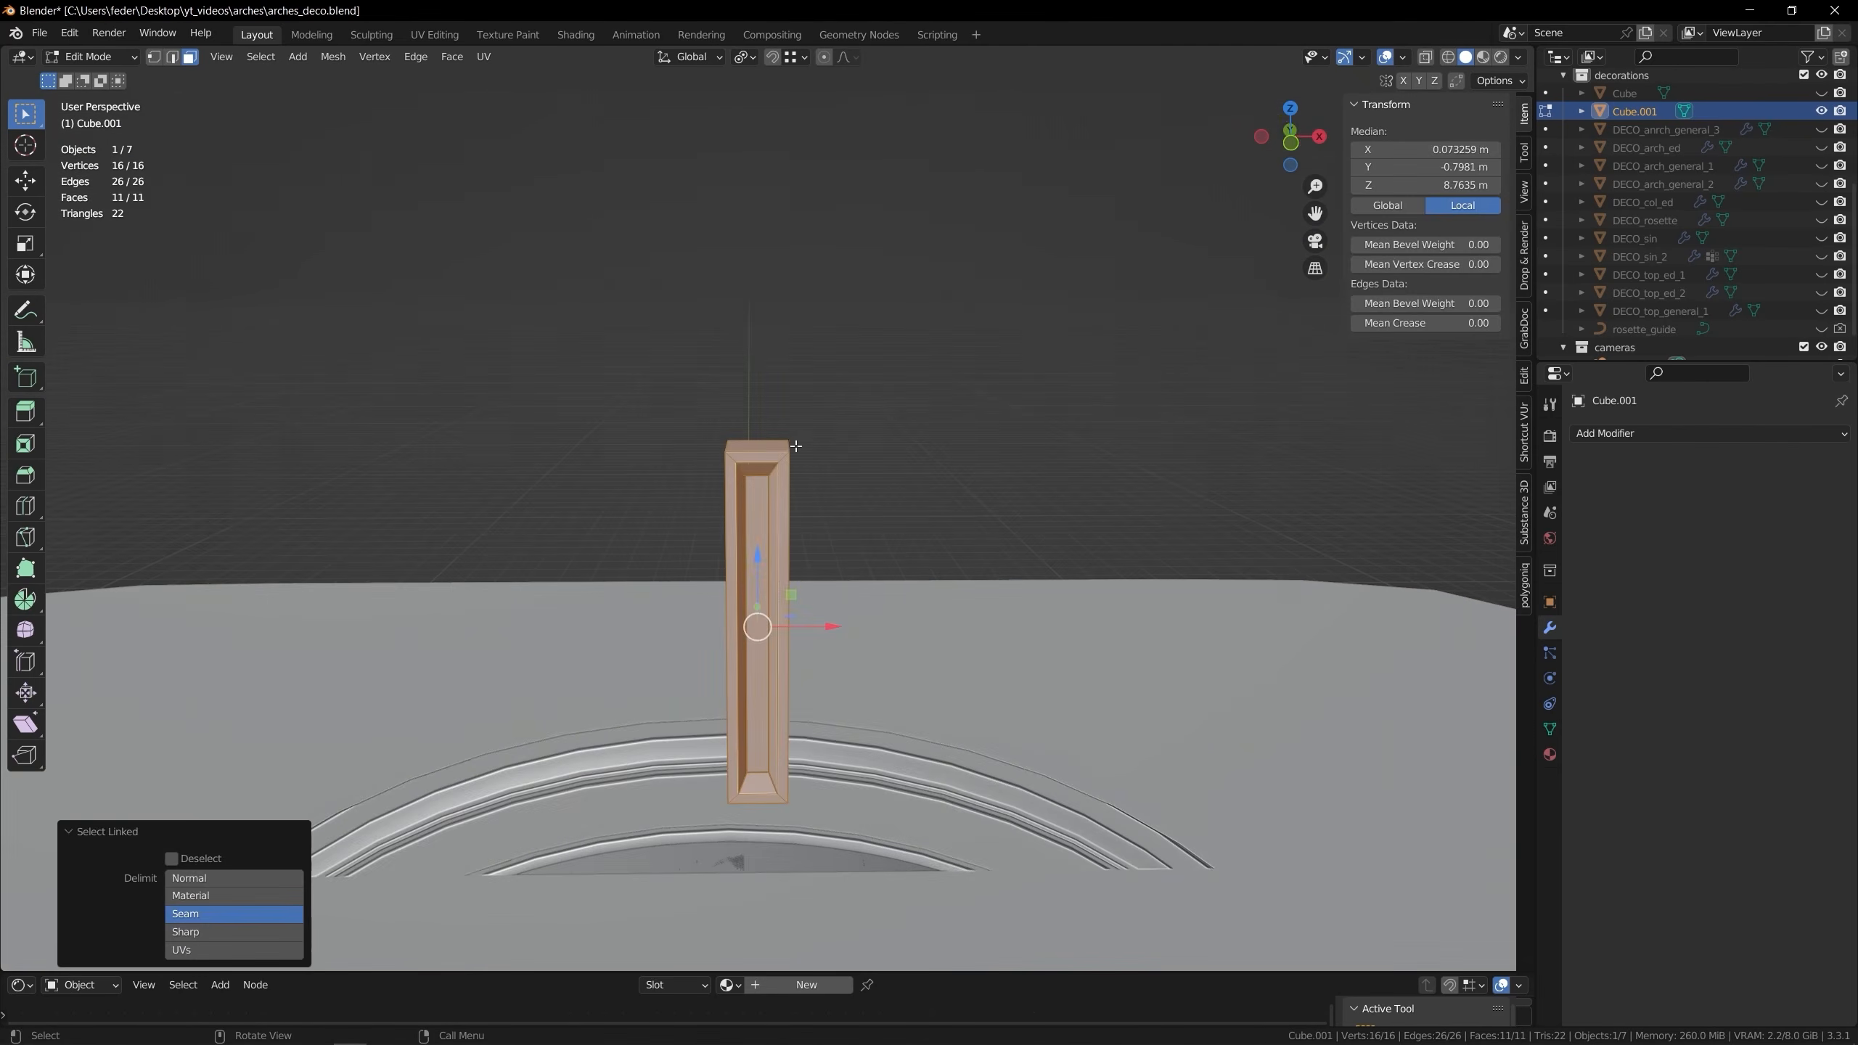
Save the file, set the grooved strip's origin to its geometry and snap it to the 3D cursor at the world origin
{"action": "key", "text": "Tab"}
{"action": "key", "text": "ctrl+s"}
{"action": "left_click", "coordinate": [276, 58]}
{"action": "left_click", "coordinate": [527, 119]}
{"action": "key", "text": "shift+s"}
{"action": "scroll", "coordinate": [819, 547], "scroll_direction": "down", "scroll_amount": 5}
{"action": "scroll", "coordinate": [820, 547], "scroll_direction": "down", "scroll_amount": 10}
Move the grooved strip's mesh up 10.569 m along Z in Edit Mode
{"action": "key", "text": "Tab"}
{"action": "key", "text": "g"}
{"action": "key", "text": "z"}
{"action": "left_click", "coordinate": [834, 270]}
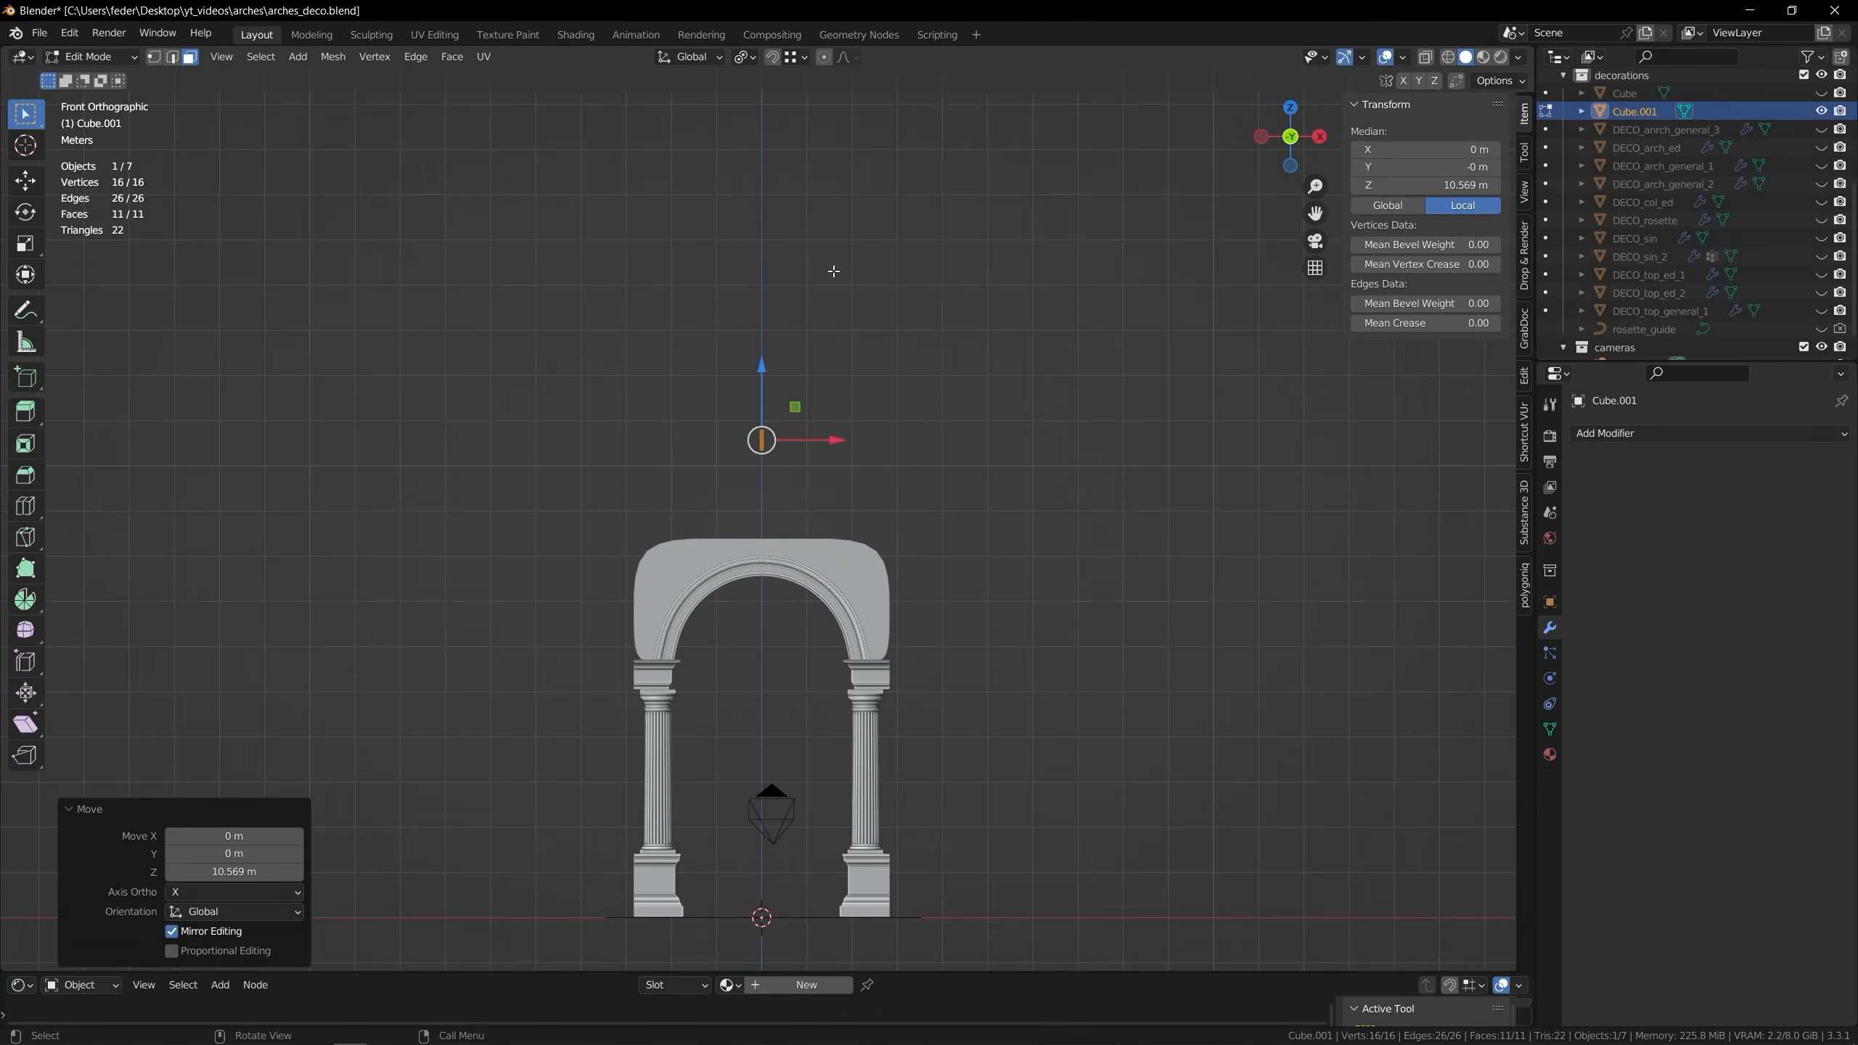
Array the grooved strip along X with a count of 4 and Merge enabled, and apply the modifier
{"action": "key", "text": "KP_Decimal"}
{"action": "left_click", "coordinate": [787, 577]}
{"action": "key", "text": "Tab"}
{"action": "left_click", "coordinate": [1709, 434]}
{"action": "left_click", "coordinate": [1190, 500]}
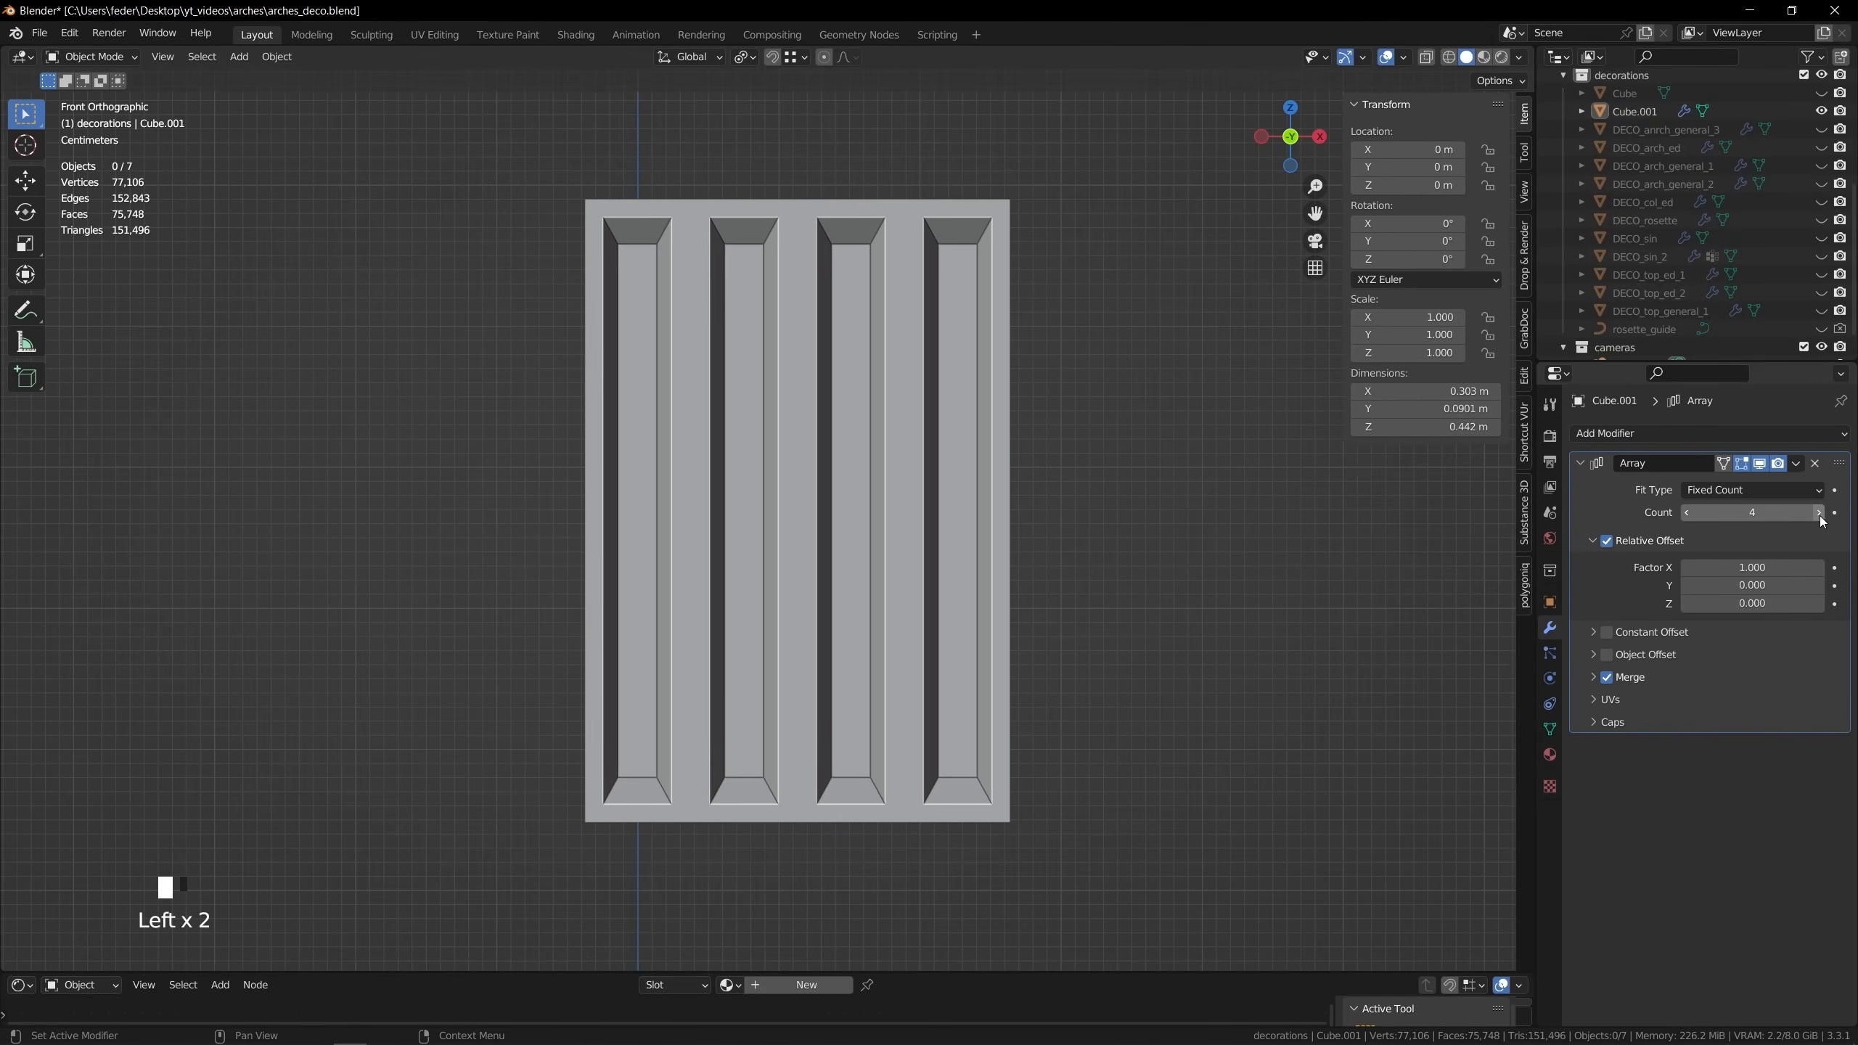
{"action": "middle_click_drag", "start_coordinate": [1117, 512], "coordinate": [981, 520], "text": "shift"}
{"action": "left_click", "coordinate": [823, 505]}
{"action": "key", "text": "ctrl+a"}
Cut vertical edge loops through the outermost grooves, flatten them with an X scale of 0, and delete the outer halves
{"action": "key", "text": "Tab"}
{"action": "key", "text": "ctrl+r"}
{"action": "left_click", "coordinate": [825, 253]}
{"action": "right_click", "coordinate": [825, 253]}
{"action": "key", "text": "s"}
{"action": "key", "text": "x"}
{"action": "key", "text": "0"}
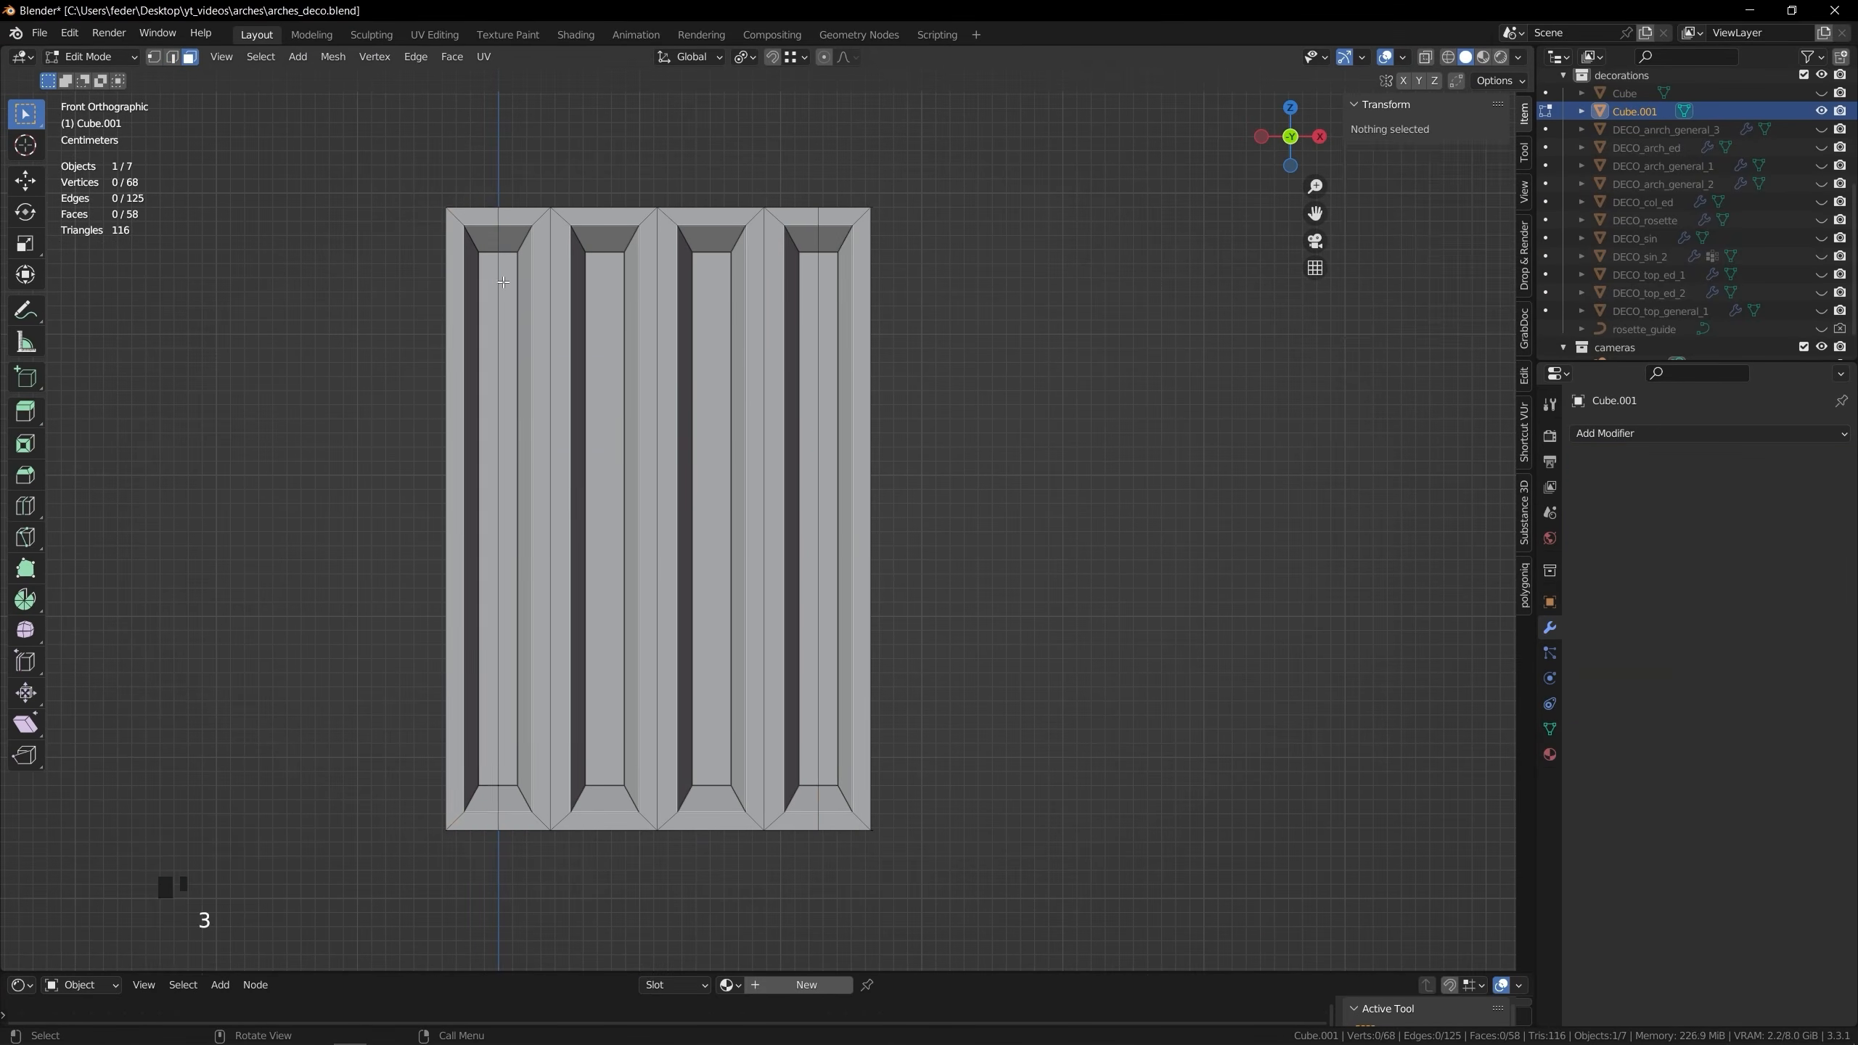
{"action": "key", "text": "l"}
{"action": "key", "text": "l"}
{"action": "key", "text": "x"}
Select the open boundary edges along the triglyph's side and clear the loose edges at its top corner
{"action": "mouse_move", "coordinate": [855, 439]}
{"action": "middle_mouse_down"}
{"action": "mouse_move", "coordinate": [954, 452]}
{"action": "mouse_move", "coordinate": [842, 423]}
{"action": "middle_mouse_up"}
{"action": "key", "text": "2"}
{"action": "left_click", "coordinate": [818, 373], "text": "alt"}
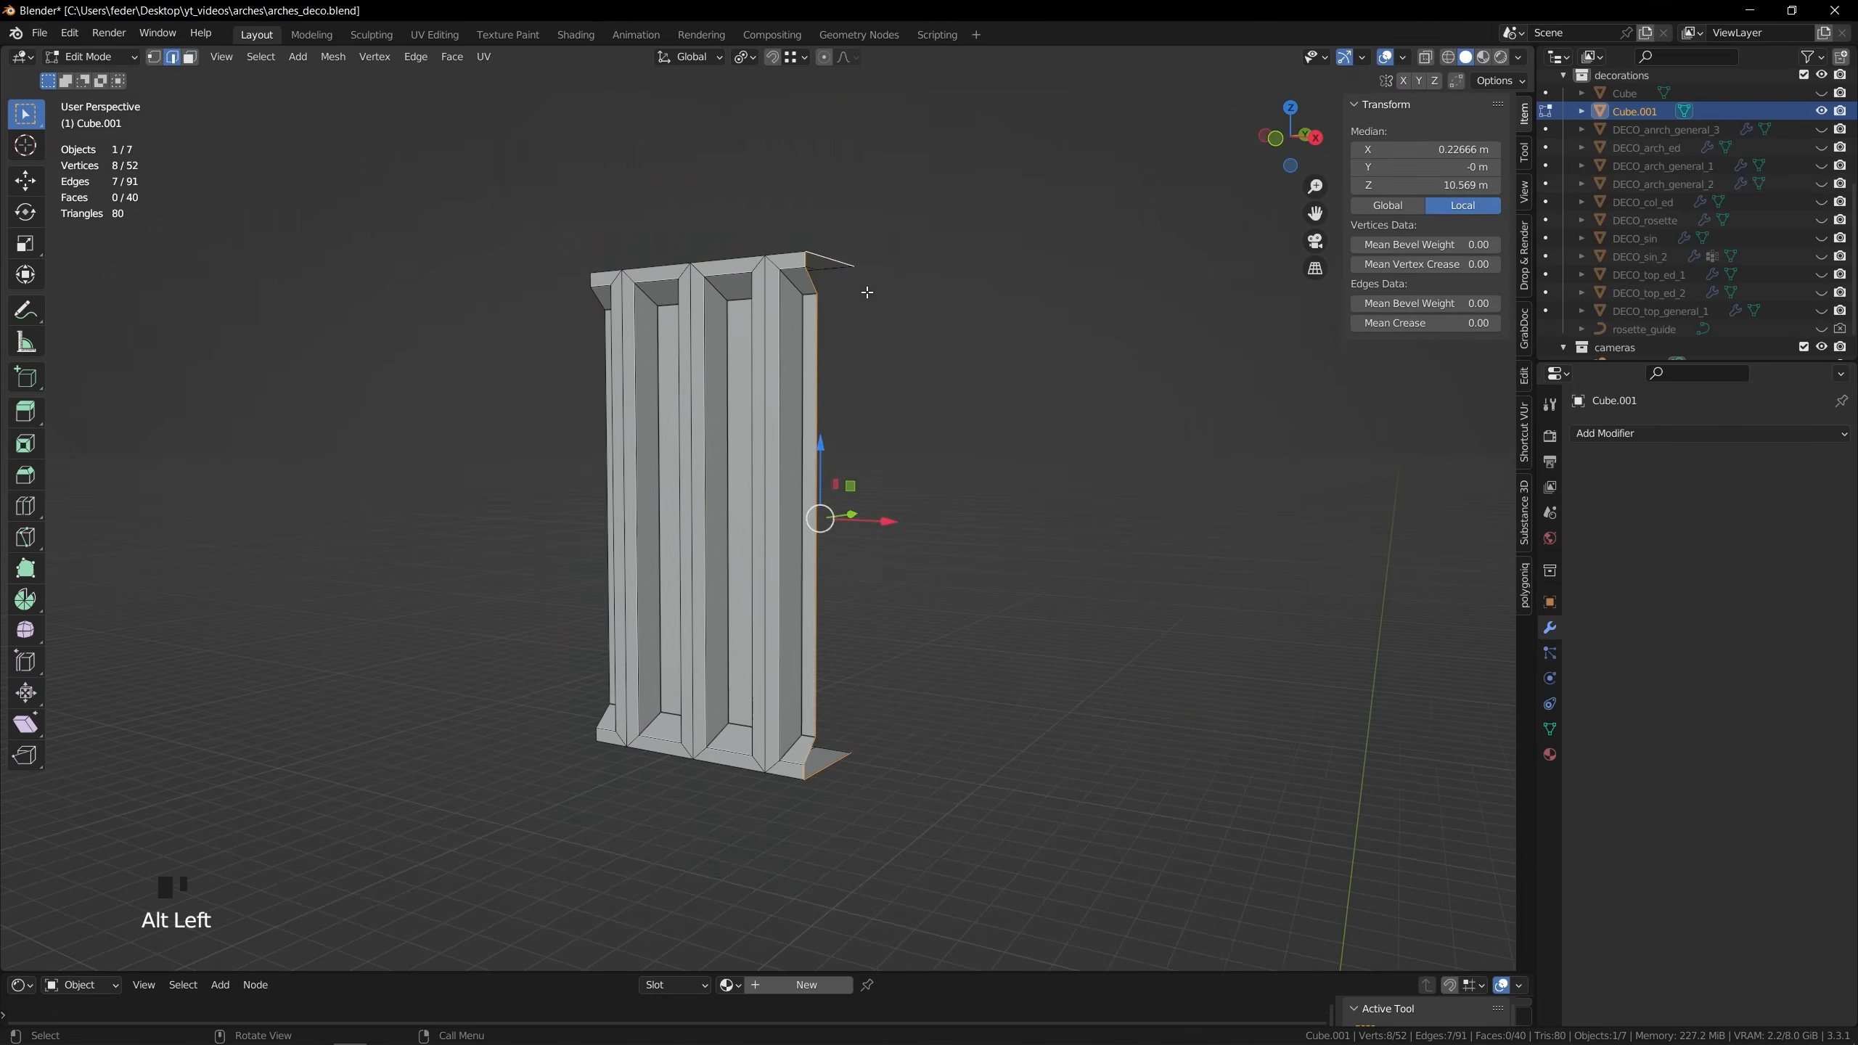
{"action": "left_click", "coordinate": [849, 274]}
{"action": "left_click", "coordinate": [823, 307], "text": "ctrl"}
{"action": "left_click", "coordinate": [1290, 140]}
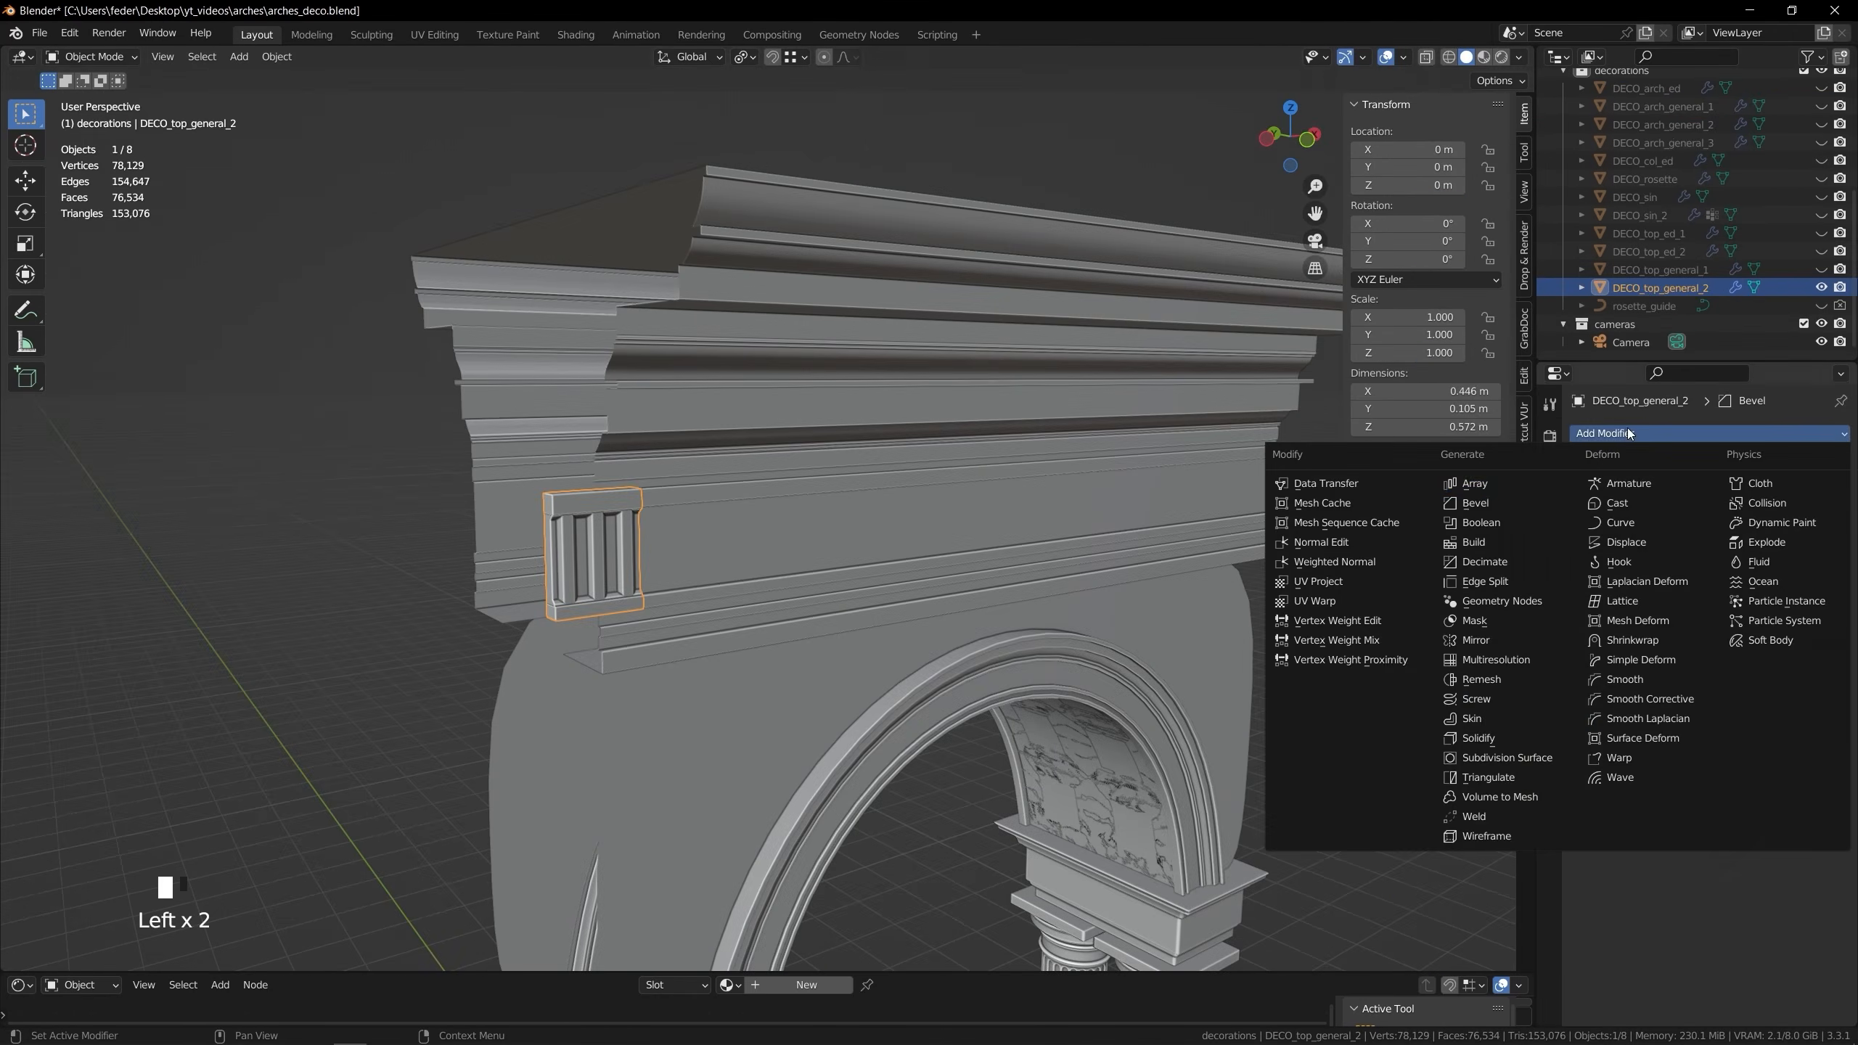
Add an Array modifier ahead of the triglyph's Bevel, raise its count to repeat it along the frieze, and apply it
{"action": "left_click", "coordinate": [1602, 479]}
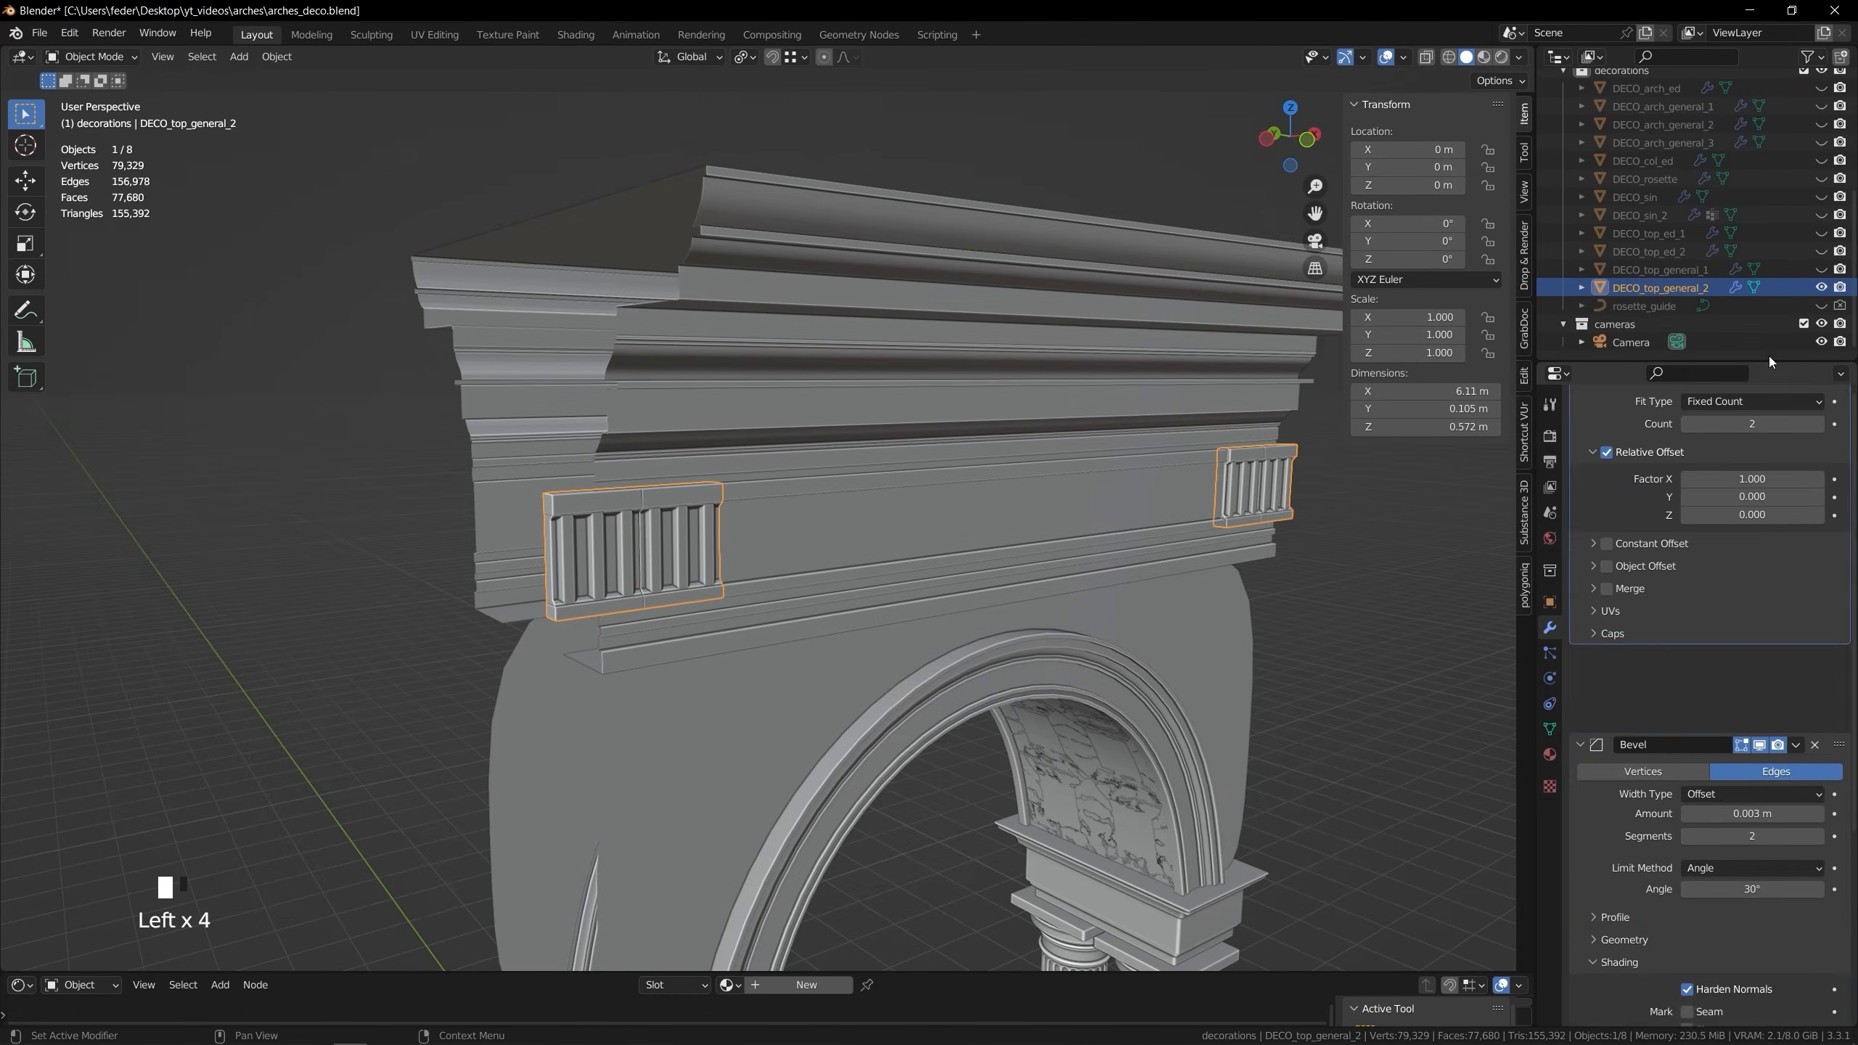
{"action": "left_click", "coordinate": [1820, 512]}
{"action": "middle_click_drag", "start_coordinate": [1171, 439], "coordinate": [1263, 213], "text": "shift"}
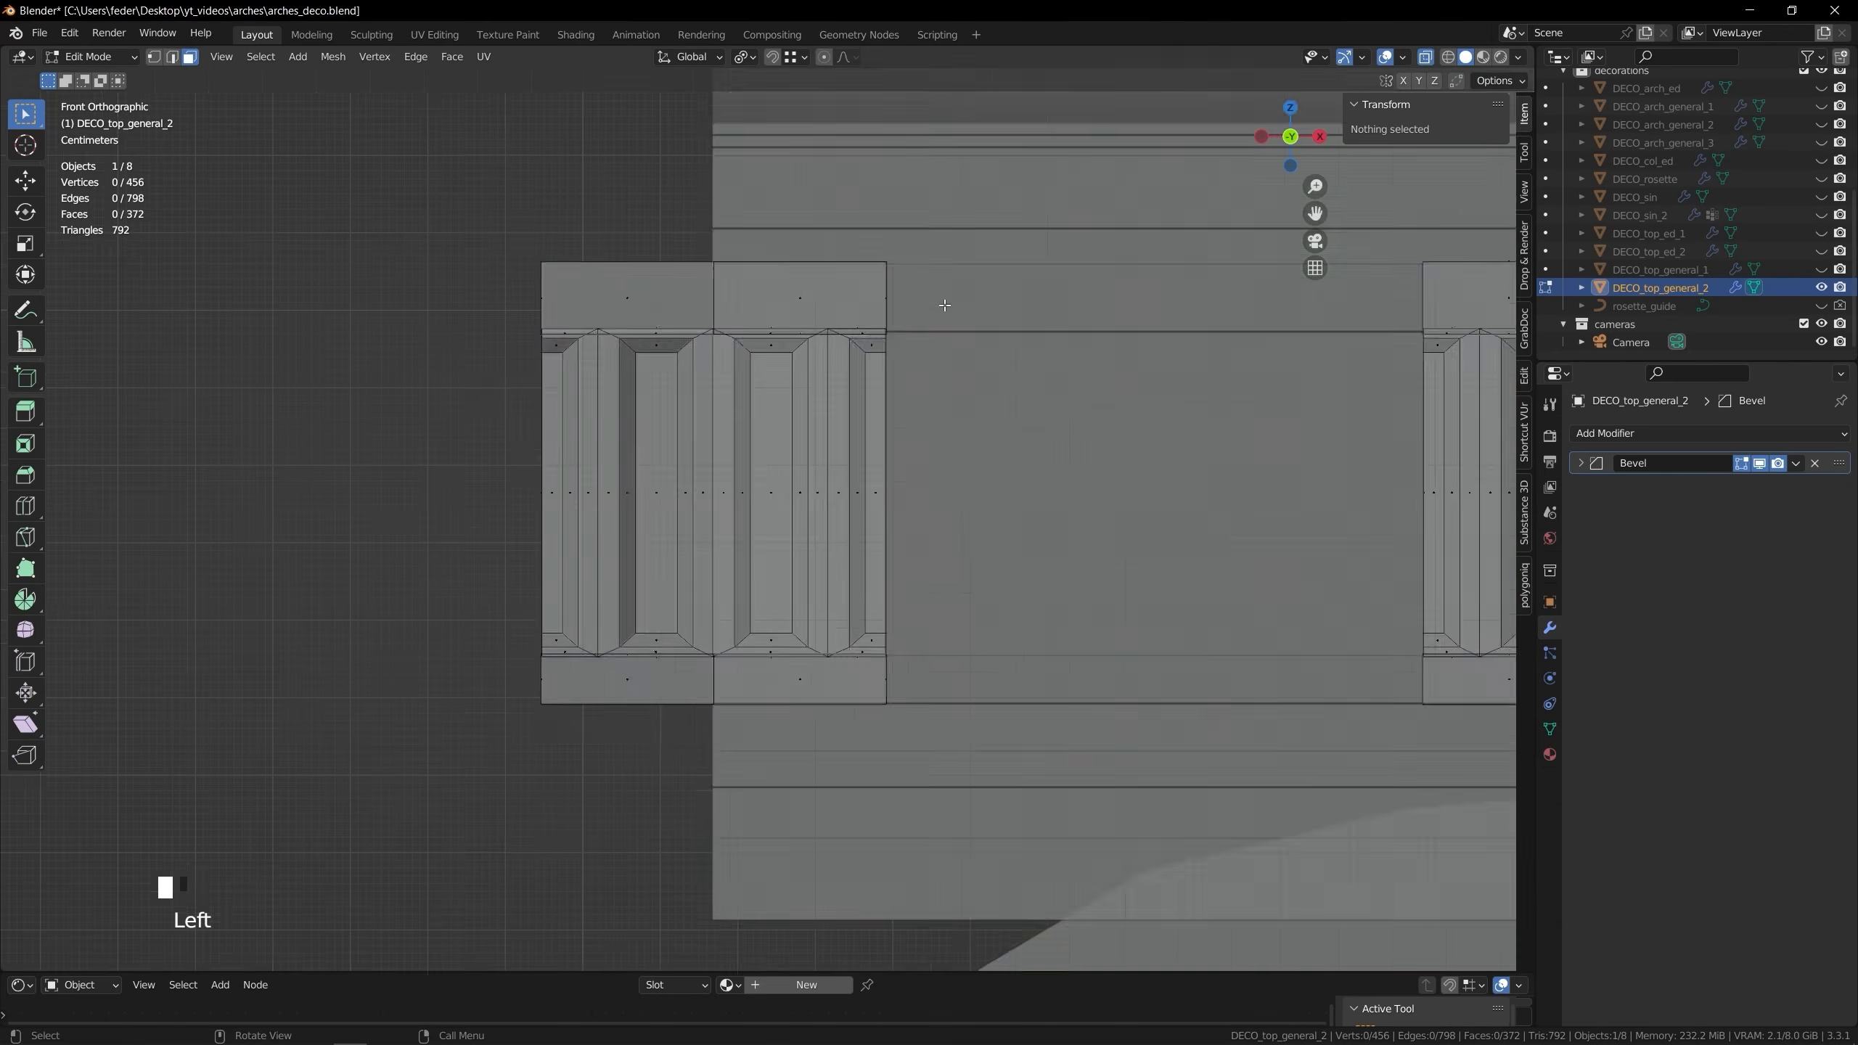
{"action": "scroll", "coordinate": [1130, 491], "scroll_direction": "down", "scroll_amount": 4}
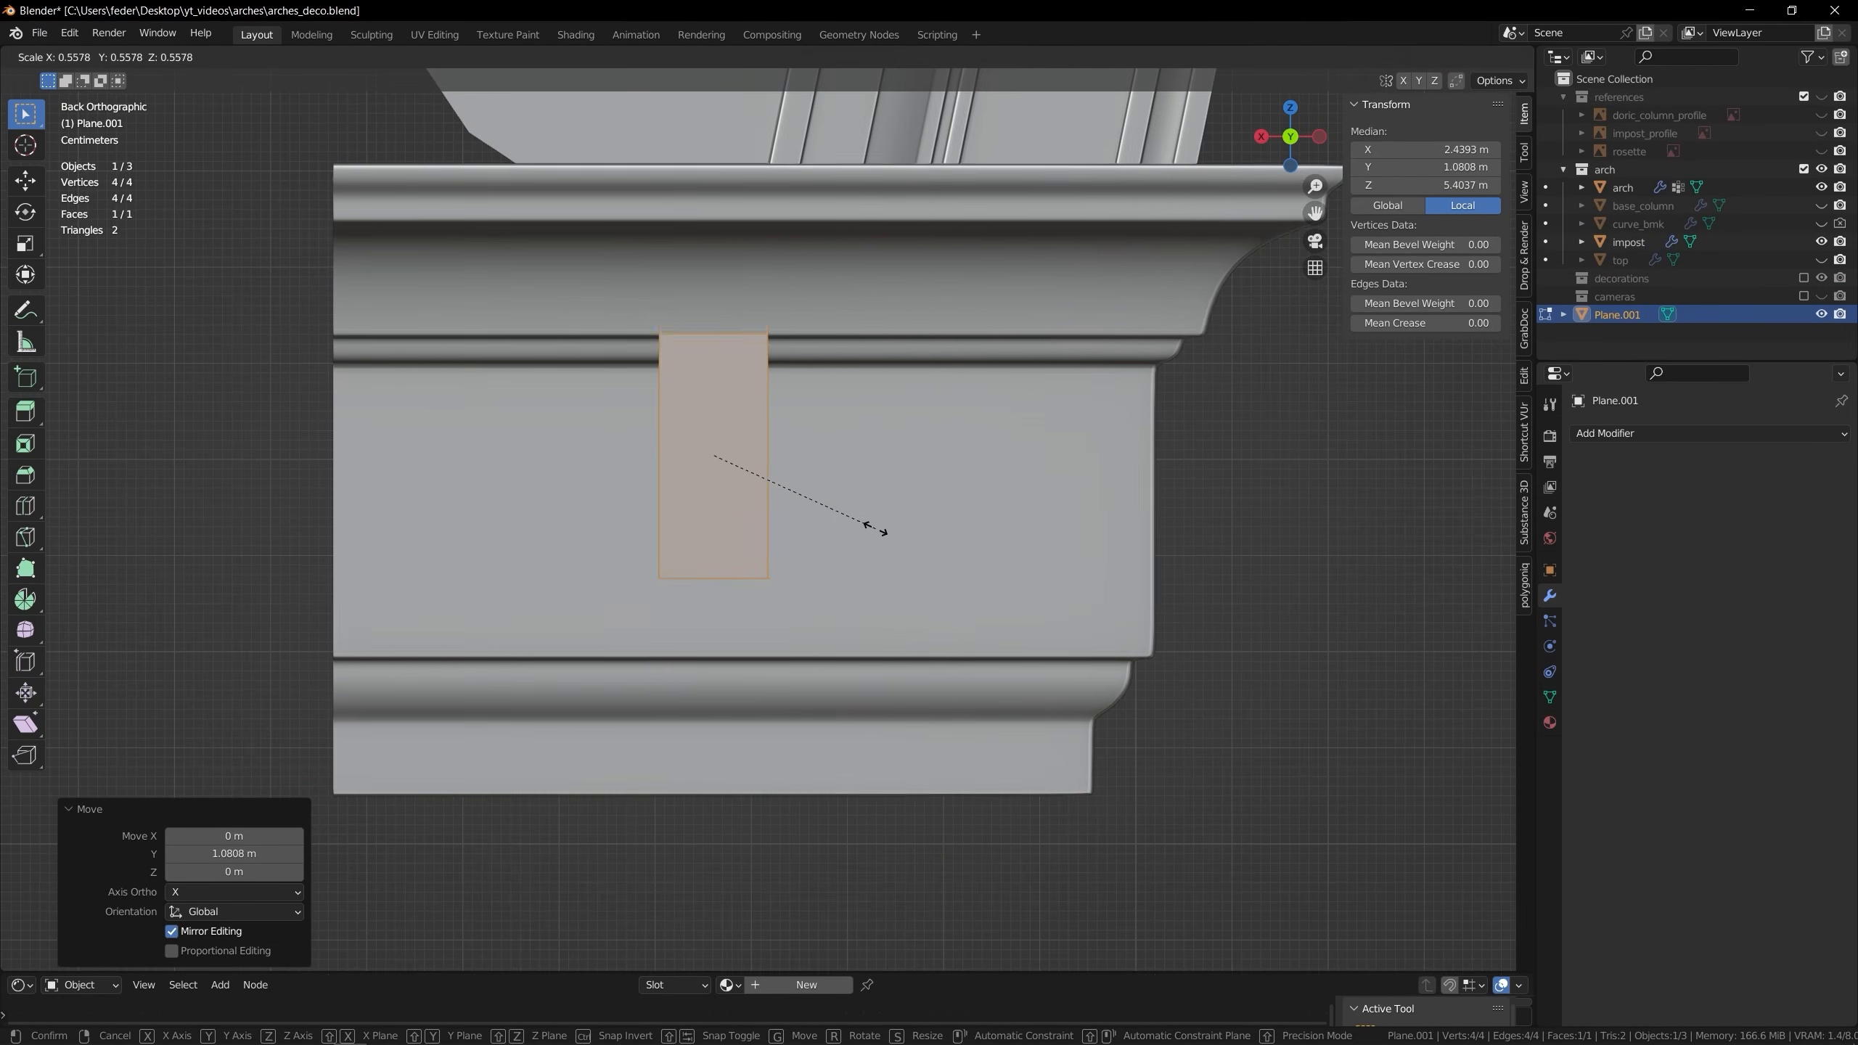
Scale the new plane to a tall strip on the impost's flat band and divide it with 5 horizontal loop cuts
{"action": "scroll", "coordinate": [746, 511], "scroll_direction": "up", "scroll_amount": 4}
{"action": "key", "text": "ctrl+r"}
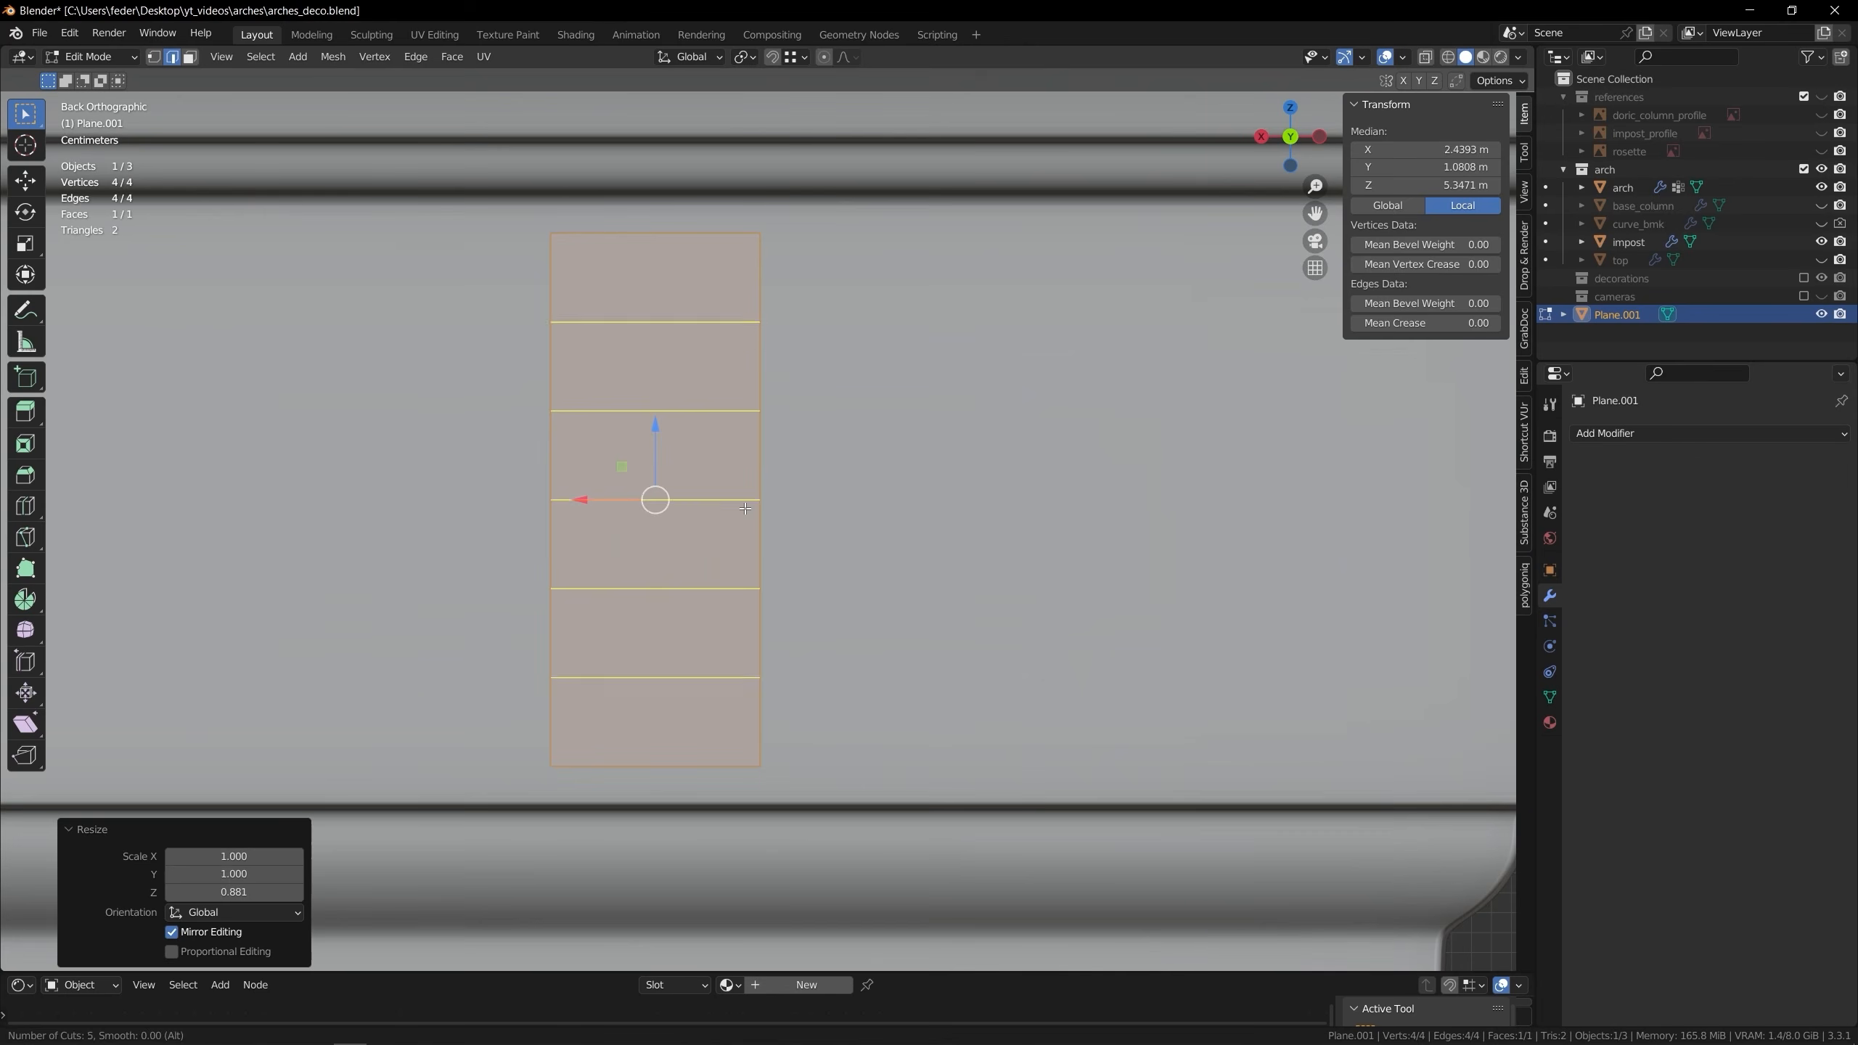
{"action": "key", "text": "a"}
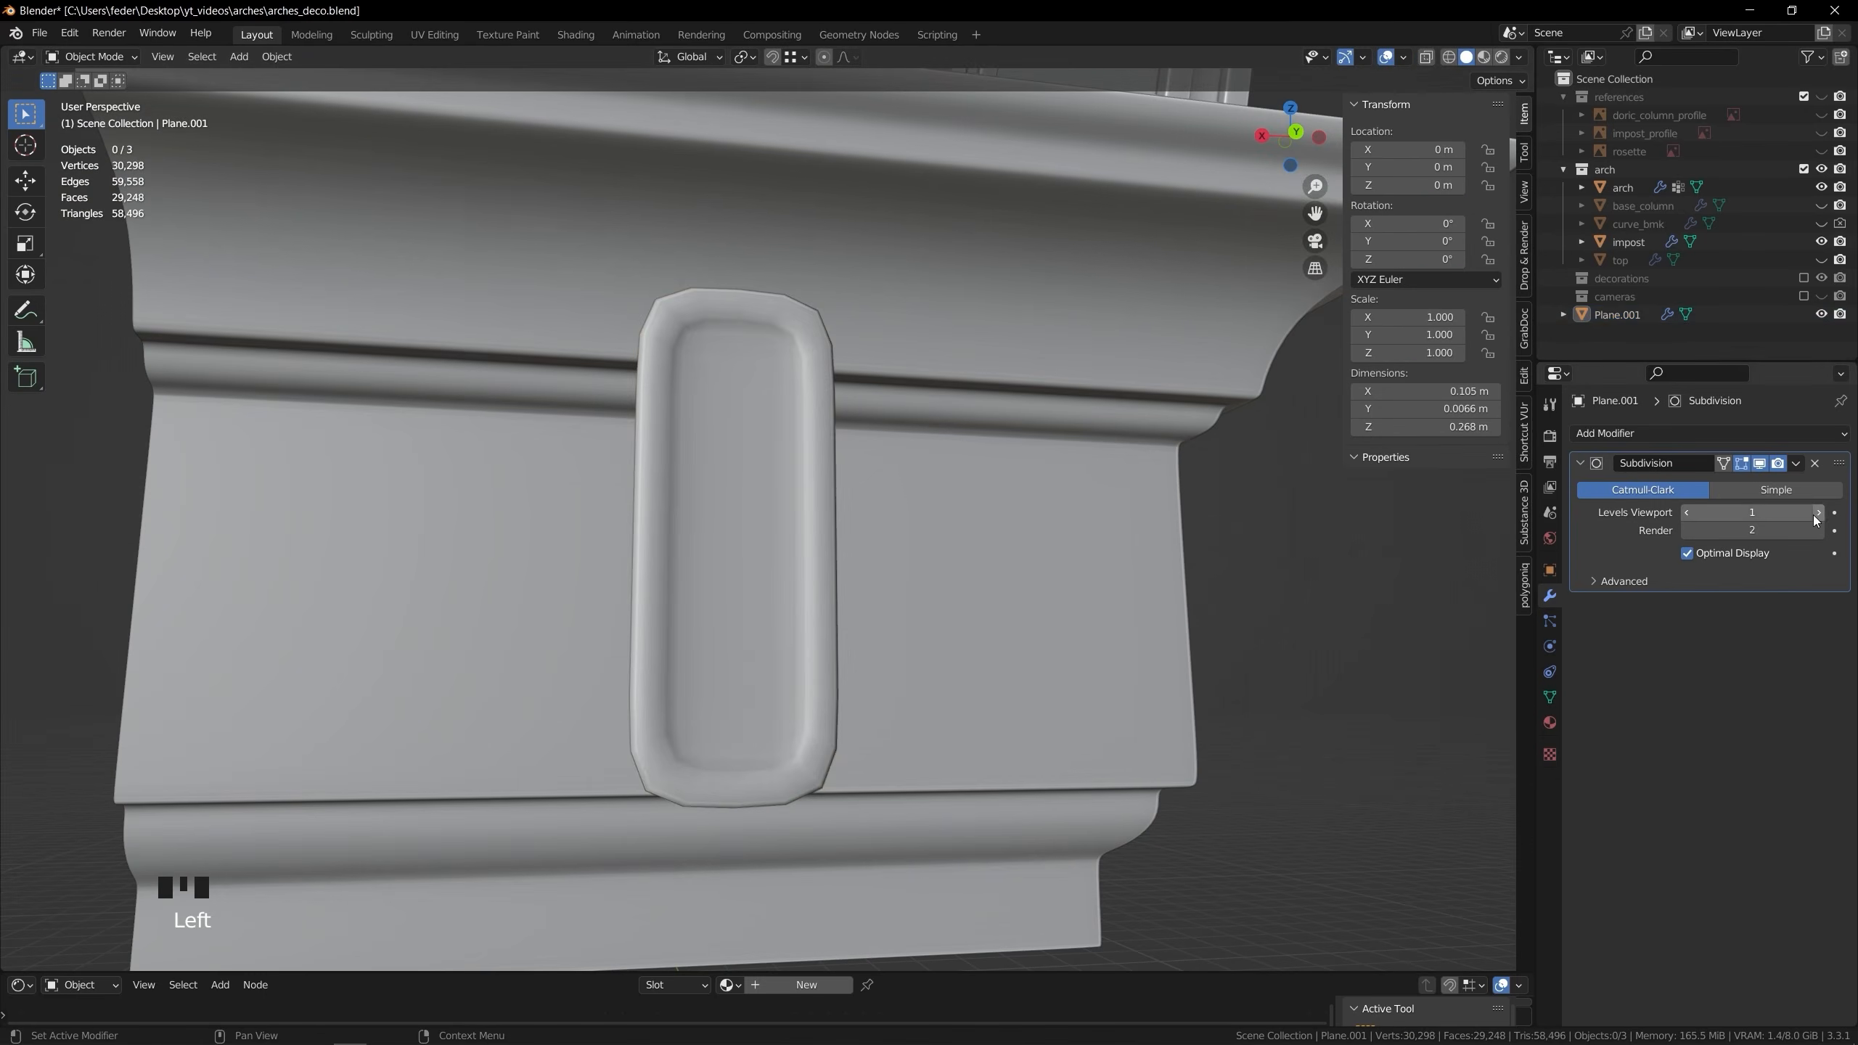
Array the rounded impost ornament along the band with a count of 8 and an X factor of -1
{"action": "scroll", "coordinate": [1531, 448], "scroll_direction": "up", "scroll_amount": 3}
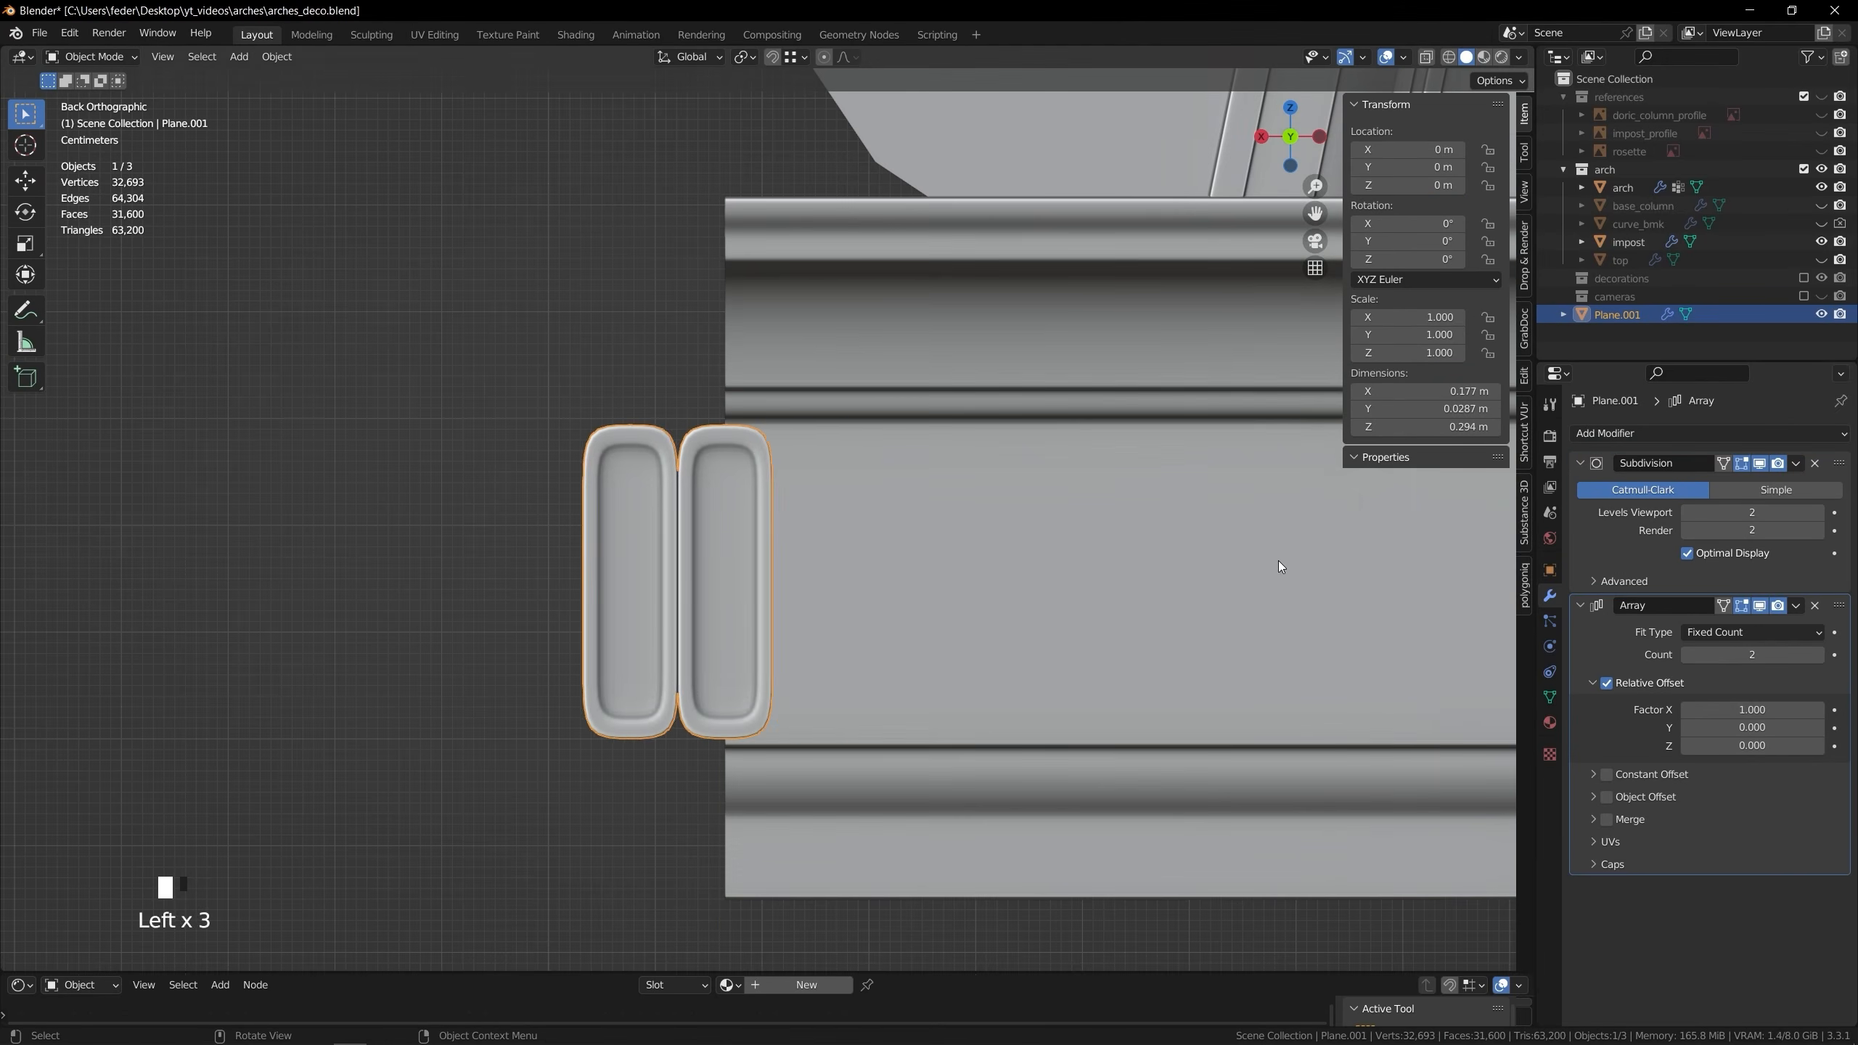
{"action": "left_click", "coordinate": [1818, 513]}
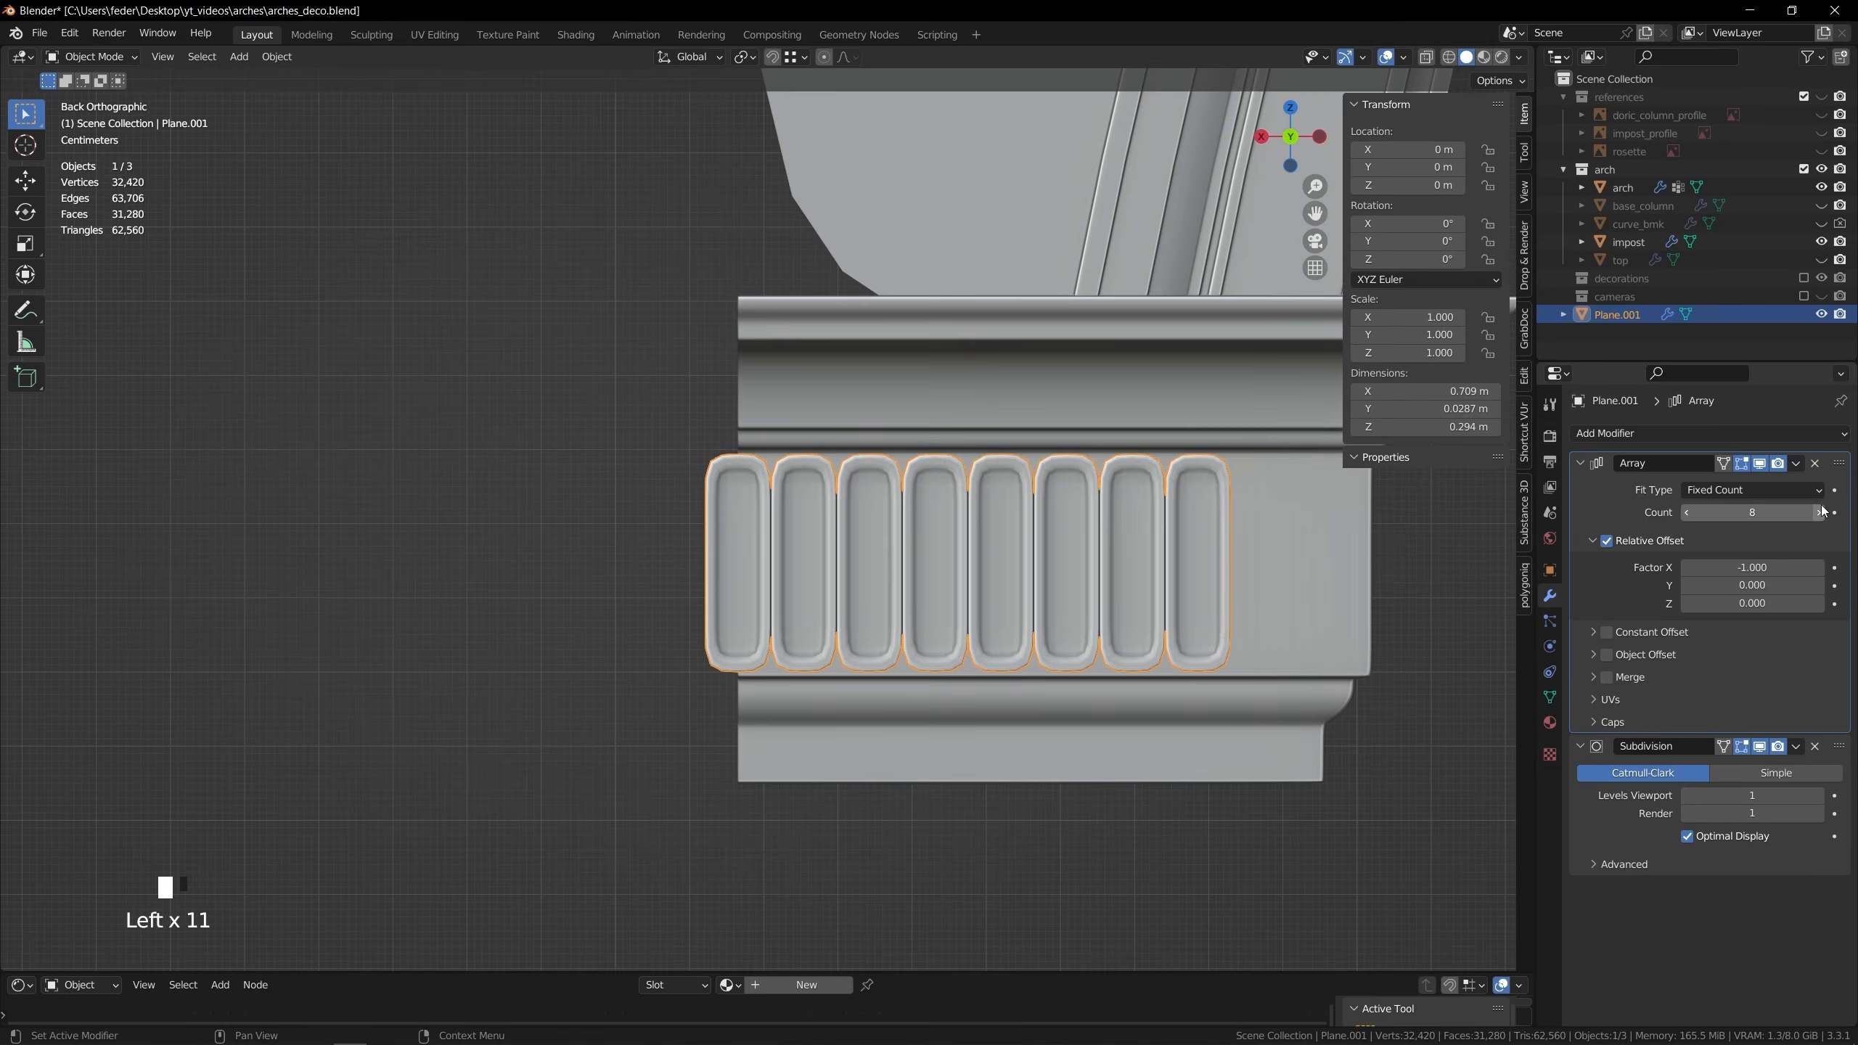
{"action": "scroll", "coordinate": [946, 593], "scroll_direction": "up", "scroll_amount": 3}
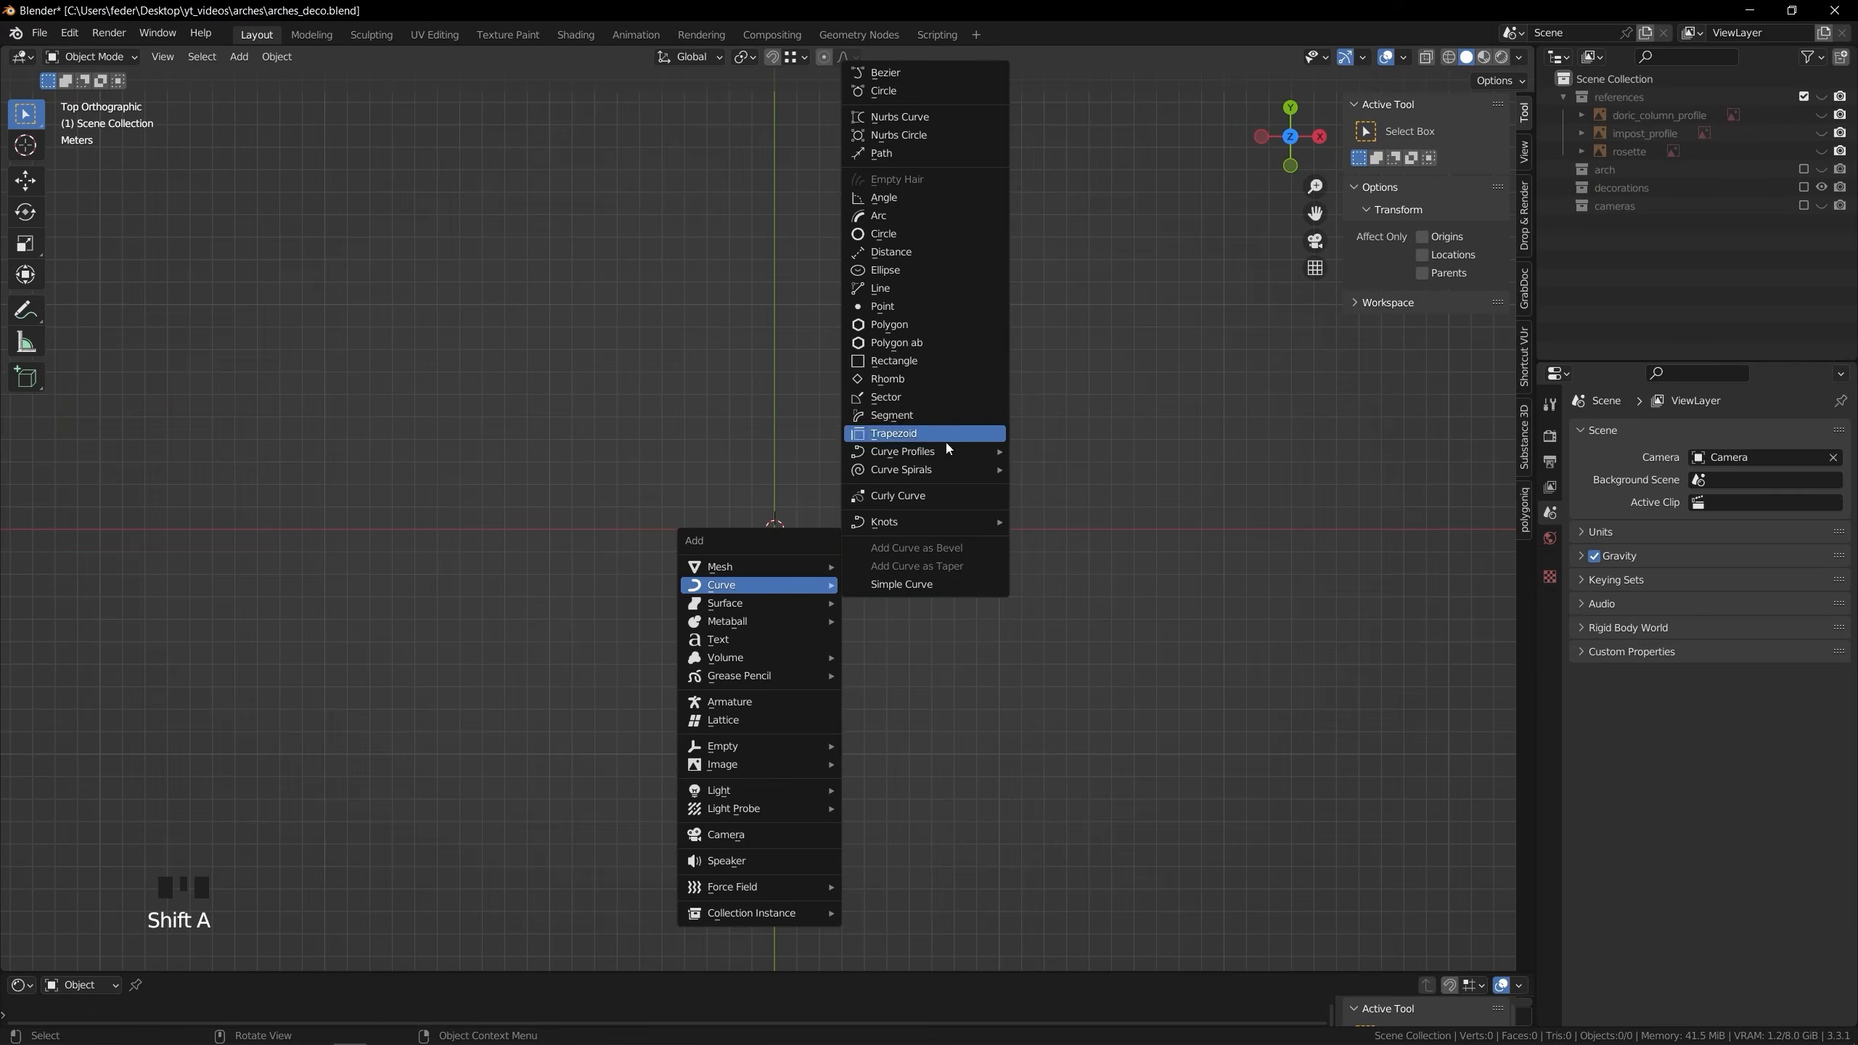
Add a two-turn spiral curve, rotate it 90° about X and extrude it by about 0.205 m
{"action": "left_click", "coordinate": [947, 433]}
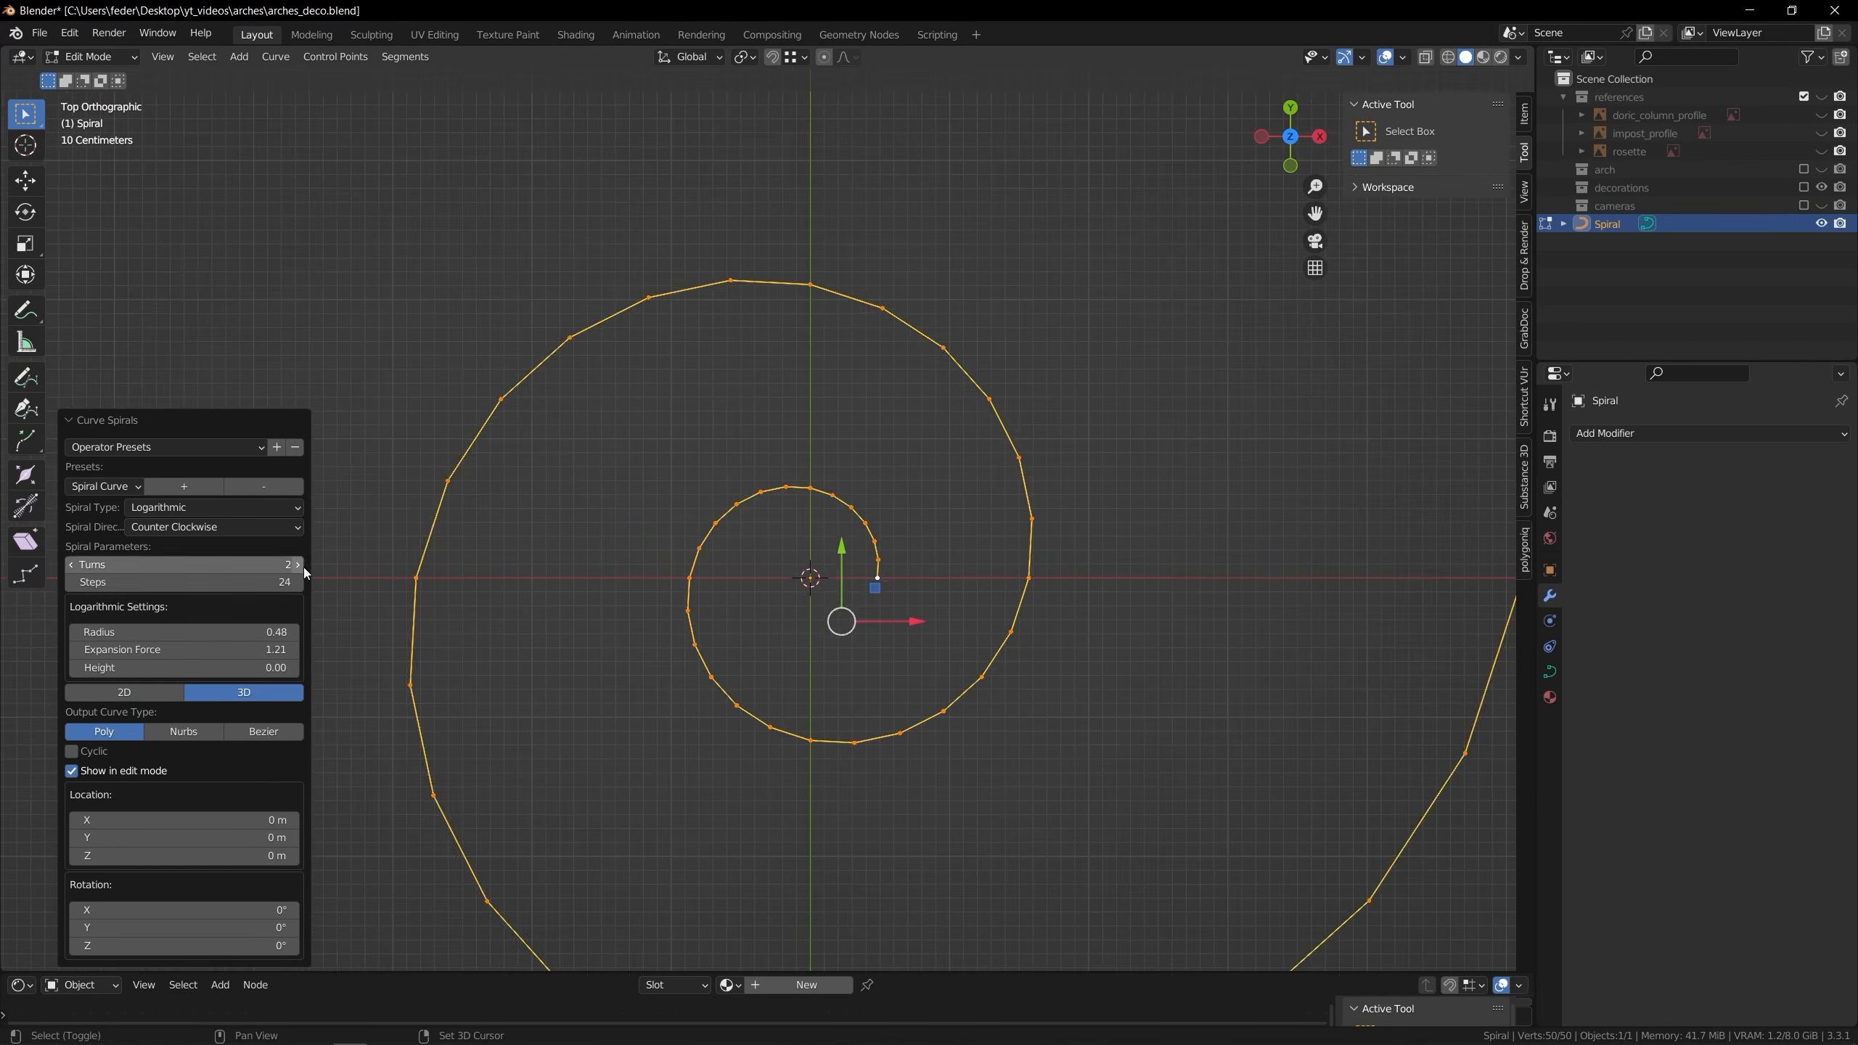
{"action": "key", "text": "Return"}
{"action": "key", "text": "KP_1"}
{"action": "left_click", "coordinate": [1549, 671]}
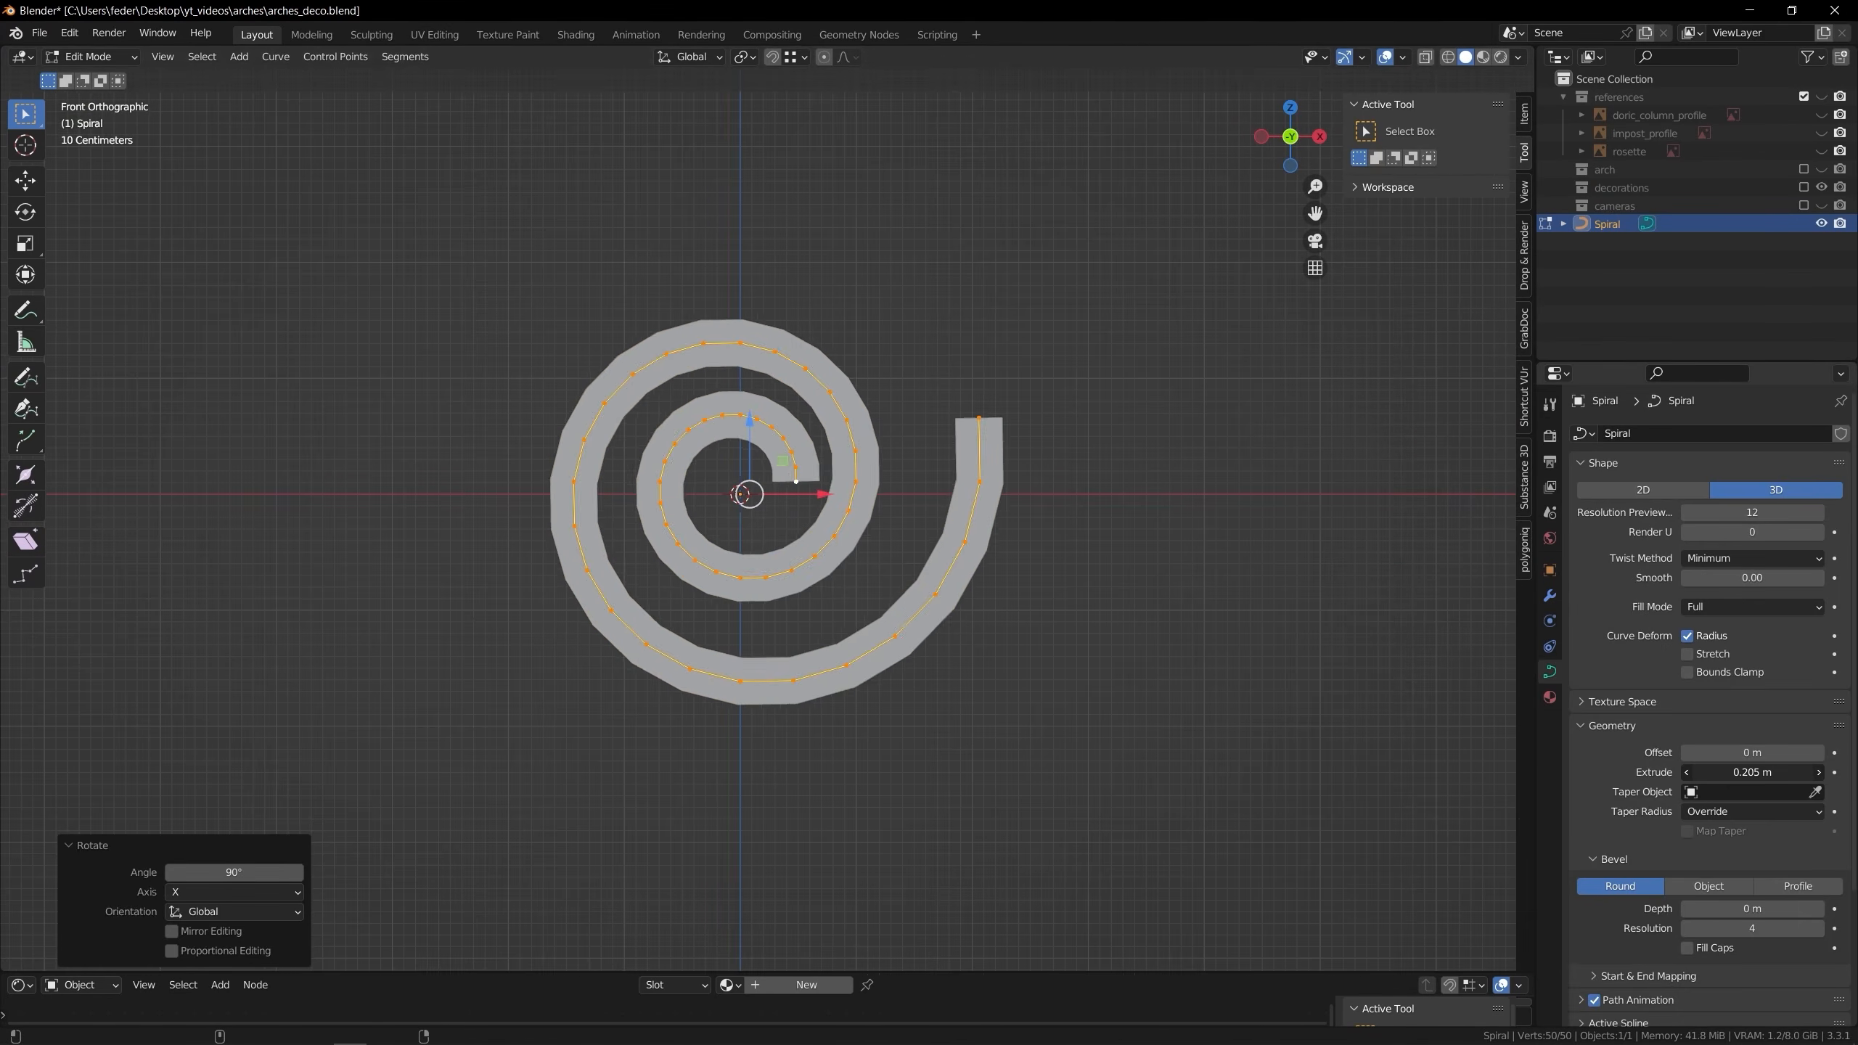
Add a circle scaled to fill the spiral's centre and merge the overlapping vertices of the spiral mesh at the last selected
{"action": "key", "text": "shift+a"}
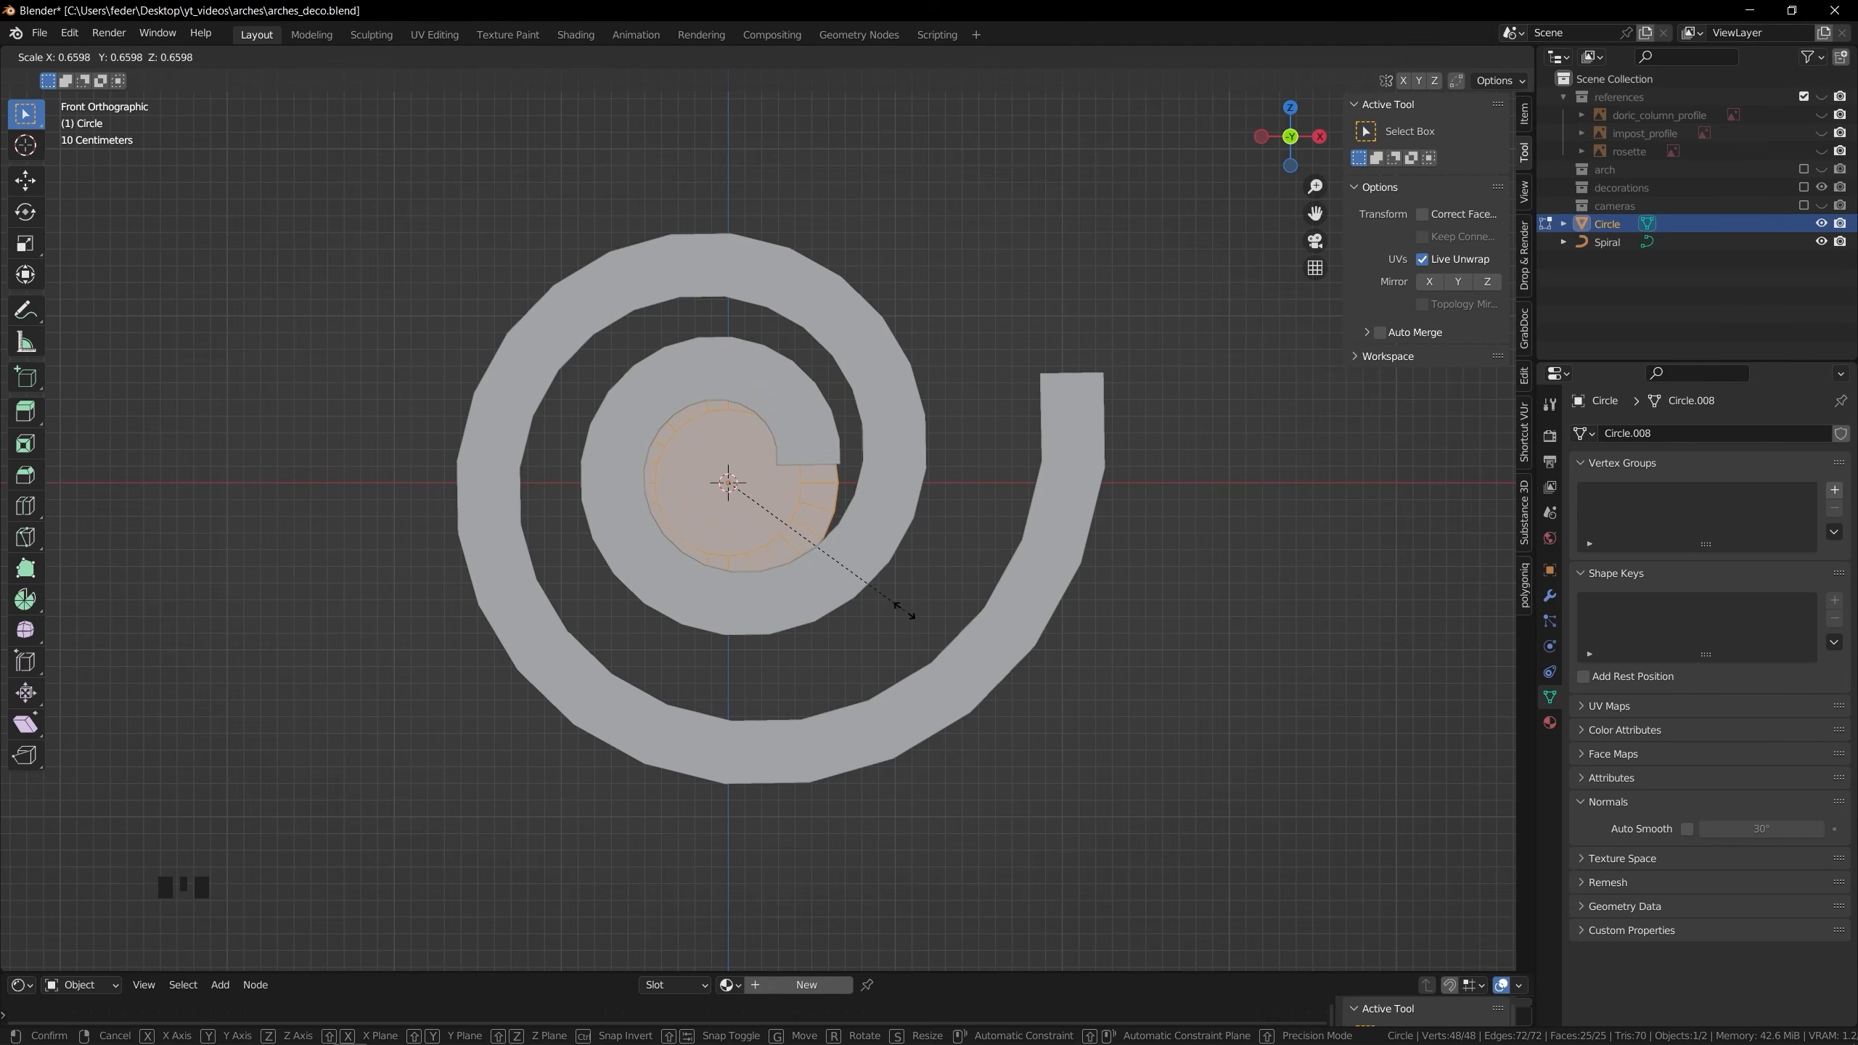
{"action": "left_click", "coordinate": [905, 621]}
{"action": "scroll", "coordinate": [905, 621], "scroll_direction": "up", "scroll_amount": 3}
{"action": "scroll", "coordinate": [713, 630], "scroll_direction": "down", "scroll_amount": 3}
{"action": "key", "text": "m"}
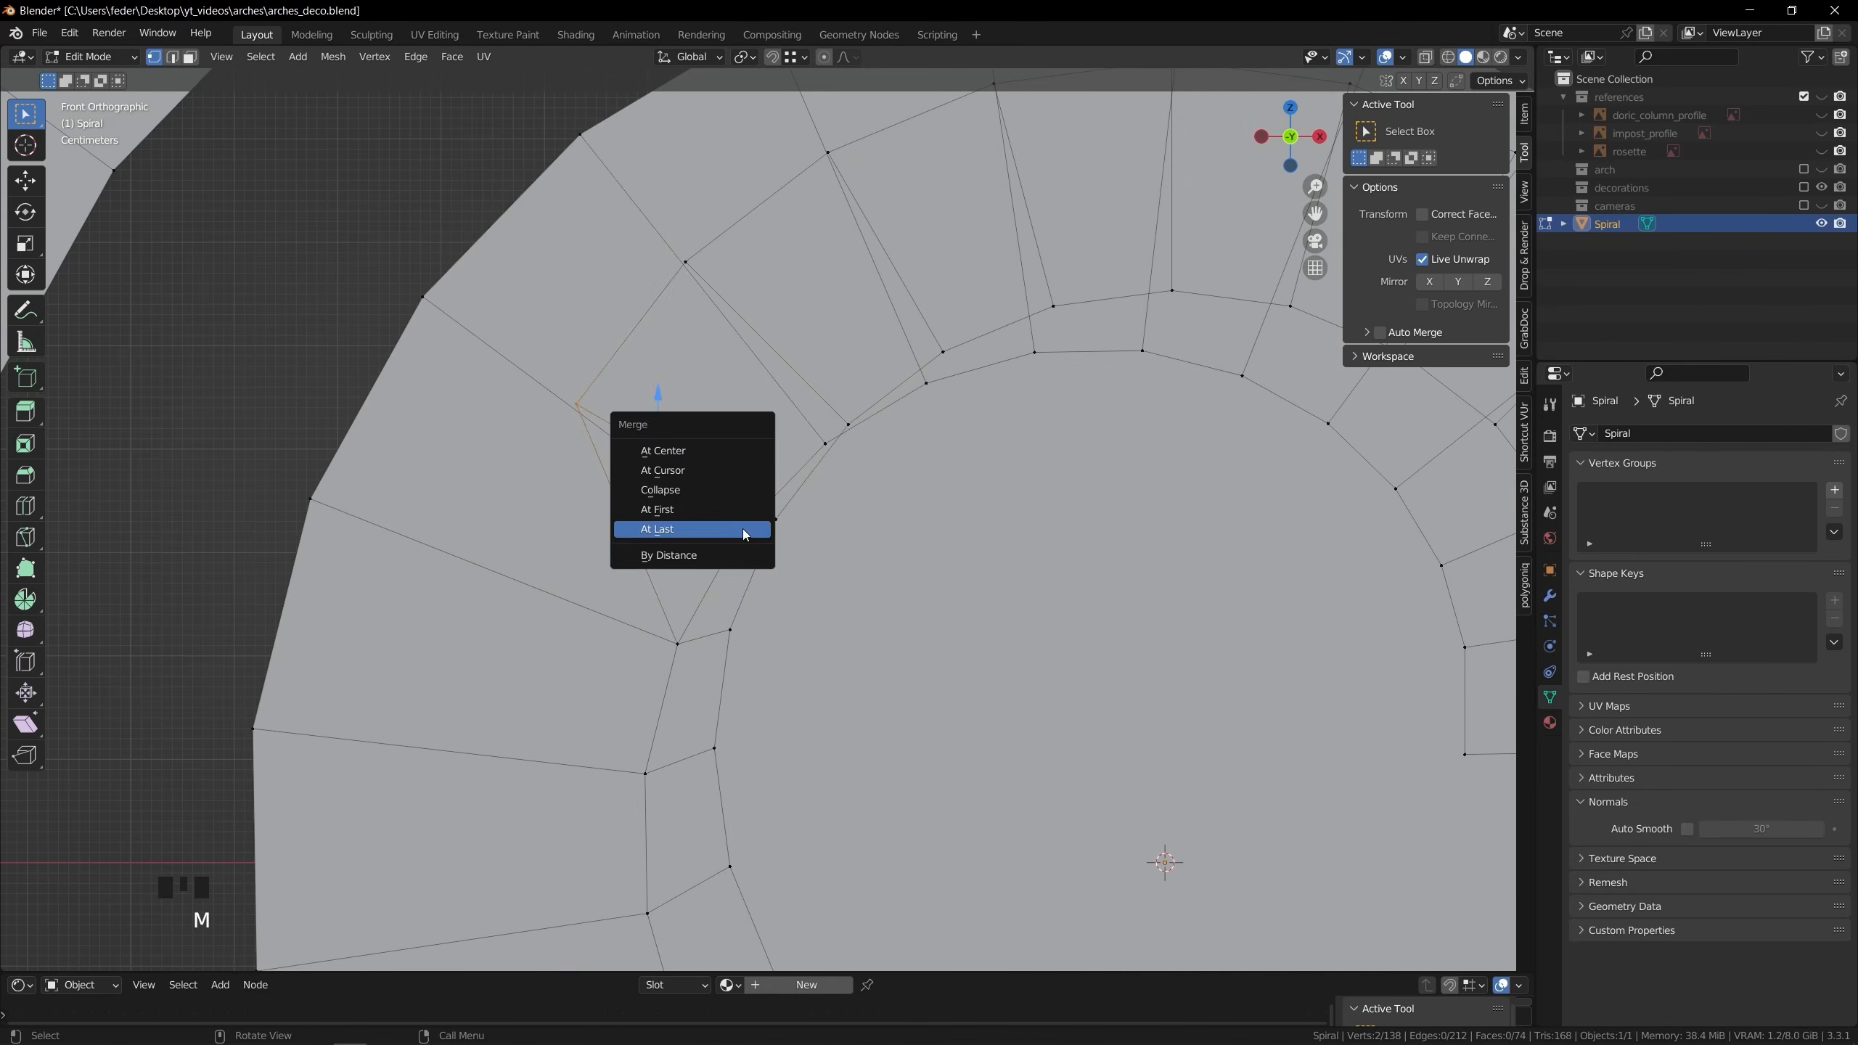
{"action": "scroll", "coordinate": [835, 444], "scroll_direction": "down", "scroll_amount": 5}
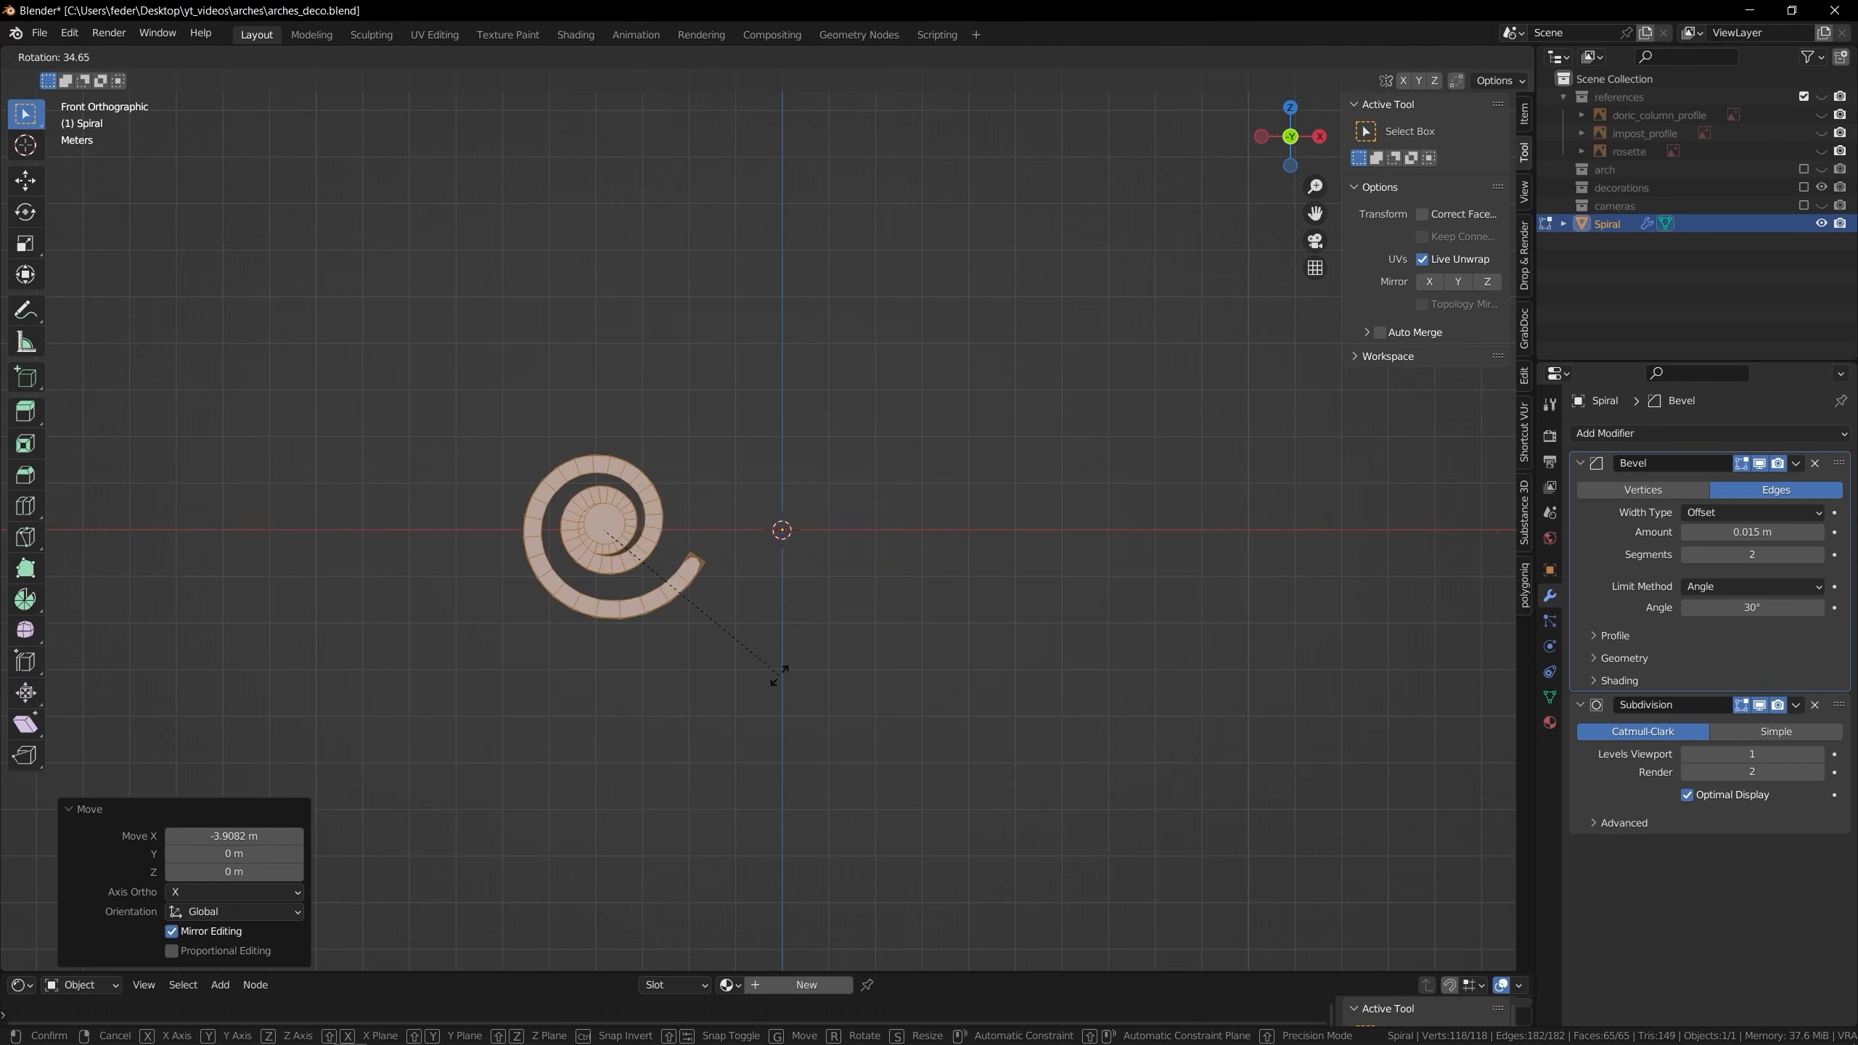
Reposition the rotated spiral beside the world origin and shrink the opposite scroll of the joined S-shape with proportional editing
{"action": "key", "text": "g"}
{"action": "left_click", "coordinate": [893, 451]}
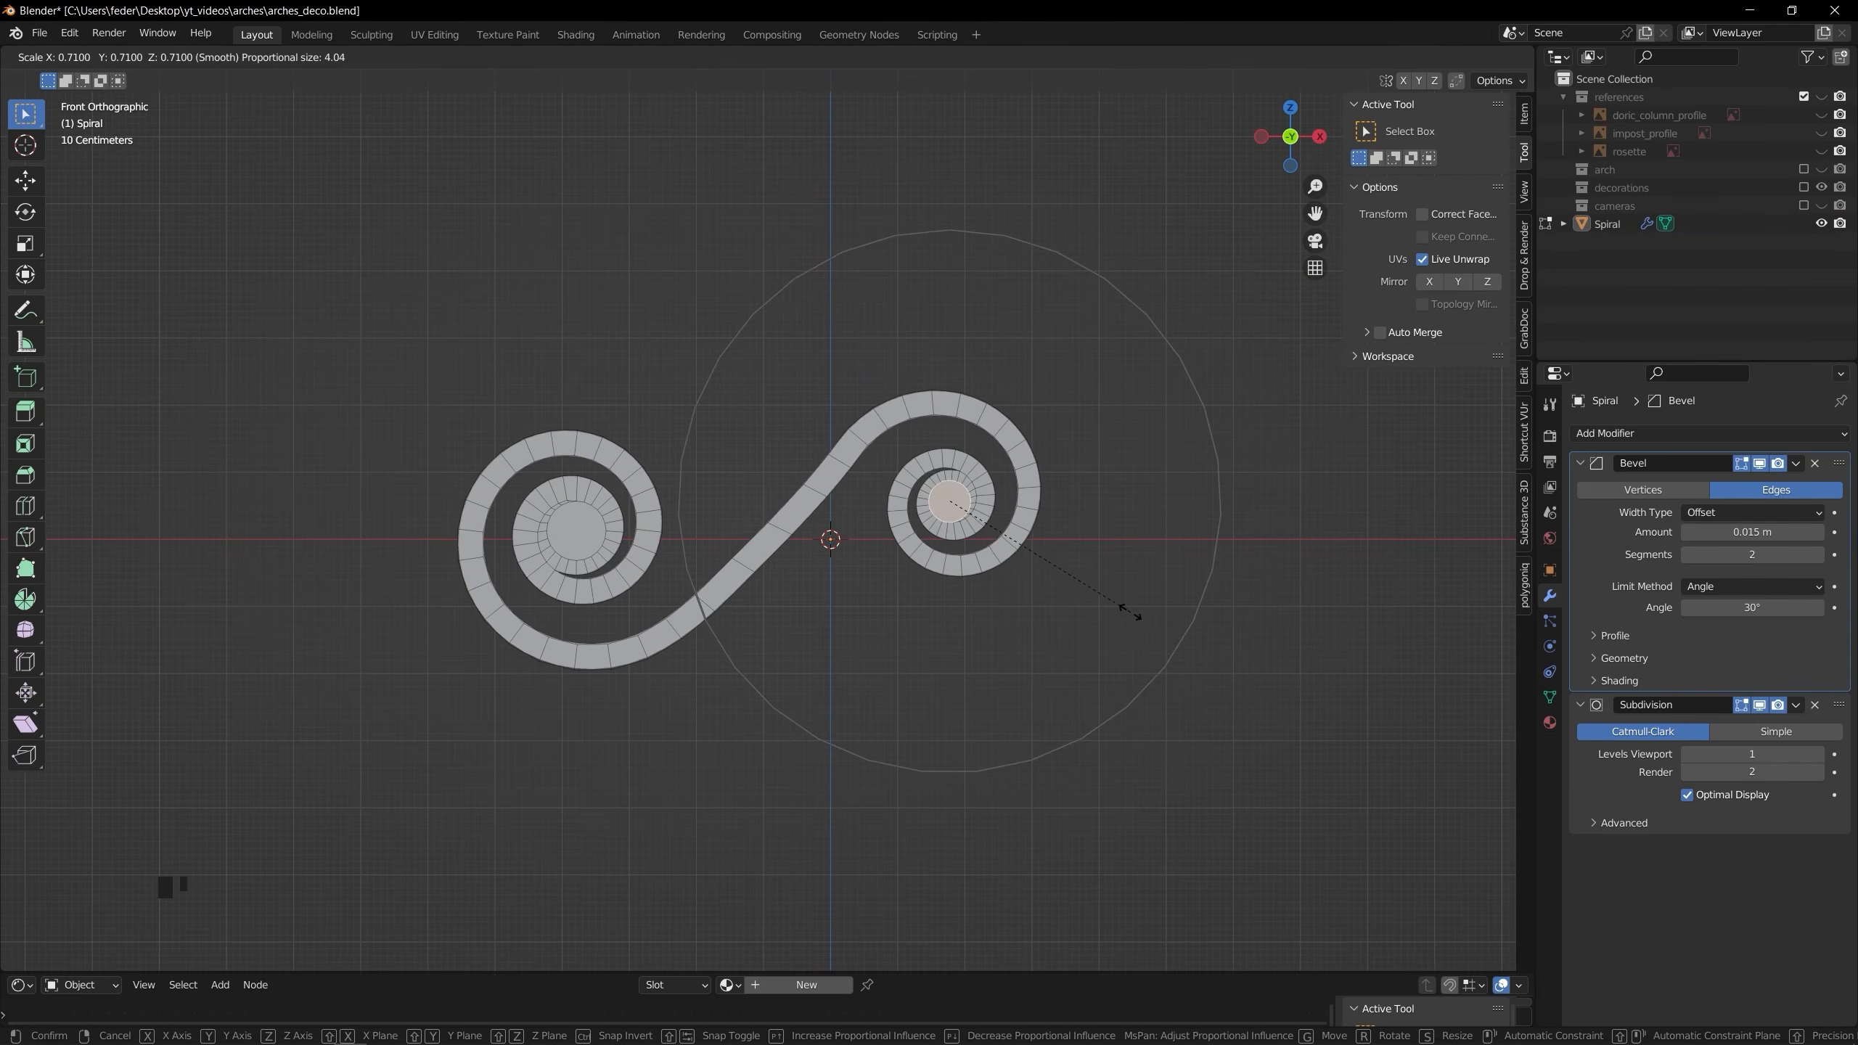
{"action": "left_click", "coordinate": [763, 536]}
Set the S-shaped scroll's origin to its geometry and snap the scroll to the 3D cursor
{"action": "key", "text": "KP_1"}
{"action": "scroll", "coordinate": [1036, 685], "scroll_direction": "down", "scroll_amount": 4}
{"action": "left_click", "coordinate": [783, 565]}
{"action": "left_click", "coordinate": [276, 57]}
{"action": "left_click", "coordinate": [483, 115]}
{"action": "key", "text": "shift+s"}
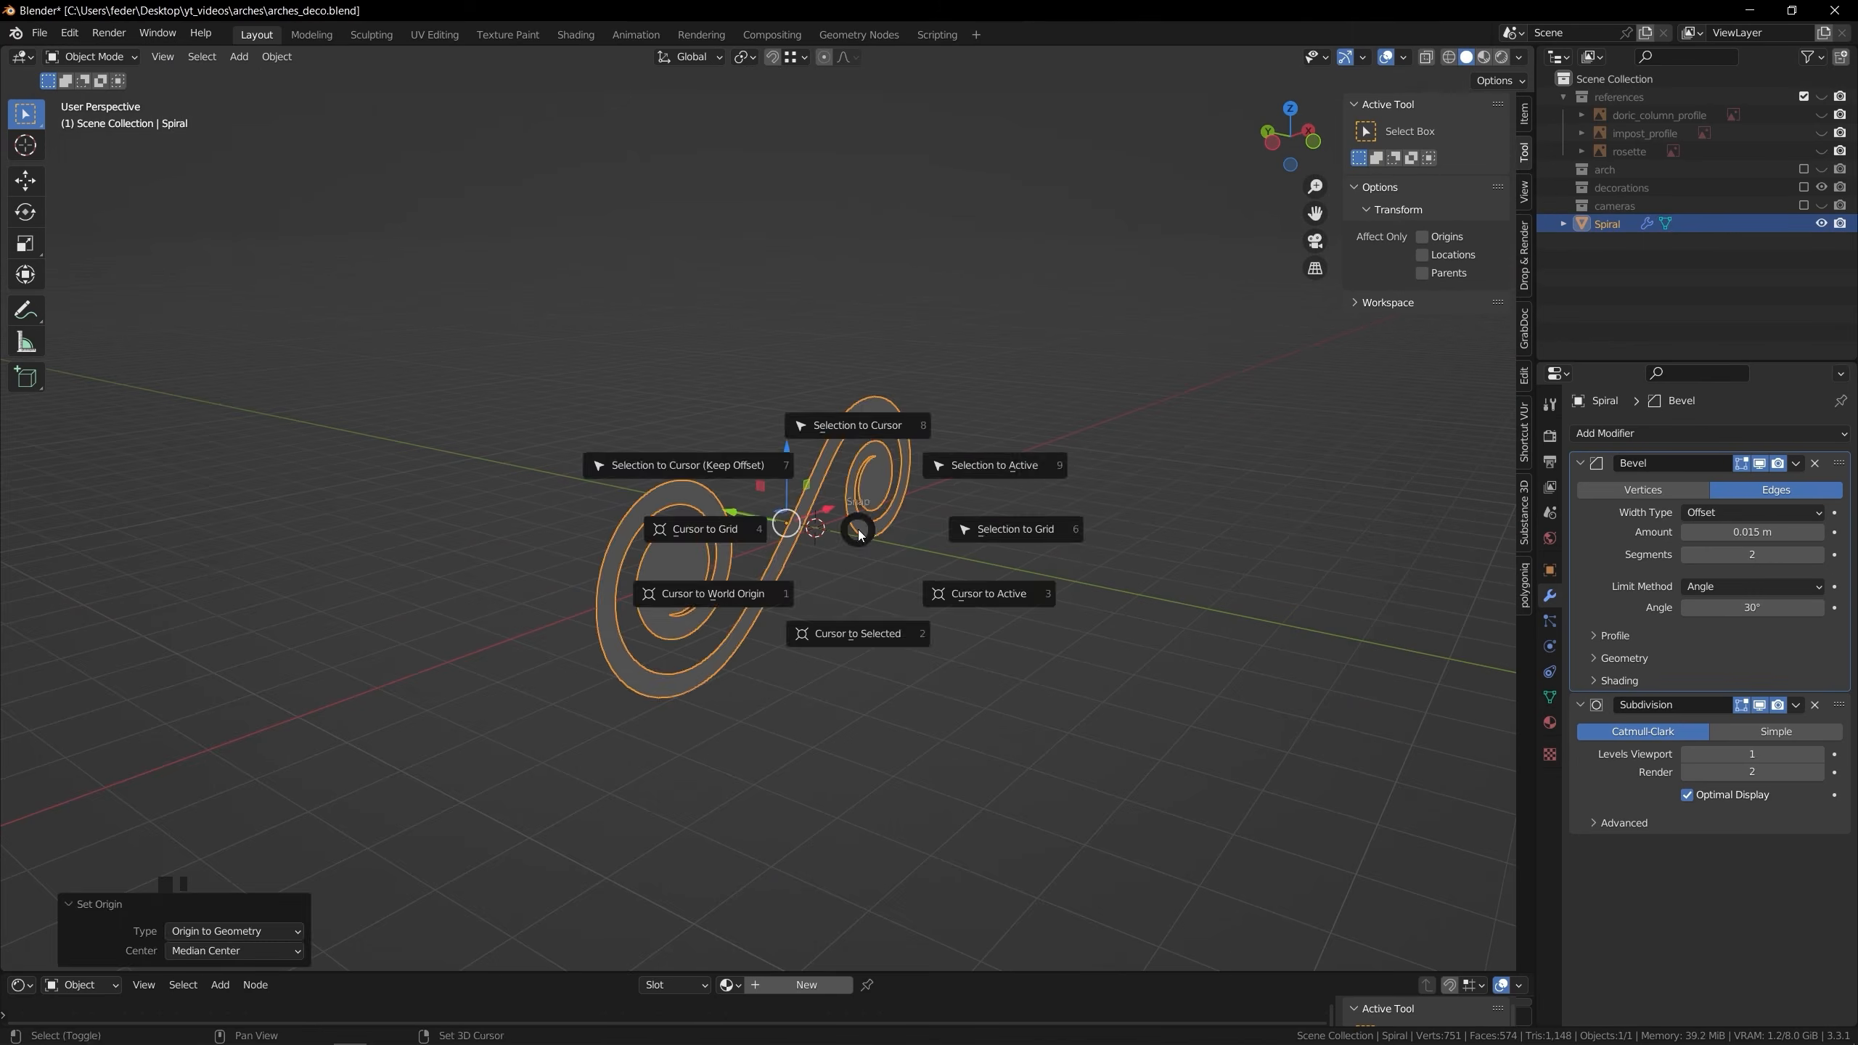
Add a Mirror modifier to the scroll on the Y axis only, placed before the Bevel with Clipping enabled, and give it depth
{"action": "left_click", "coordinate": [1710, 434]}
{"action": "left_click", "coordinate": [1472, 631]}
{"action": "left_click", "coordinate": [1752, 538]}
{"action": "left_click", "coordinate": [1702, 539]}
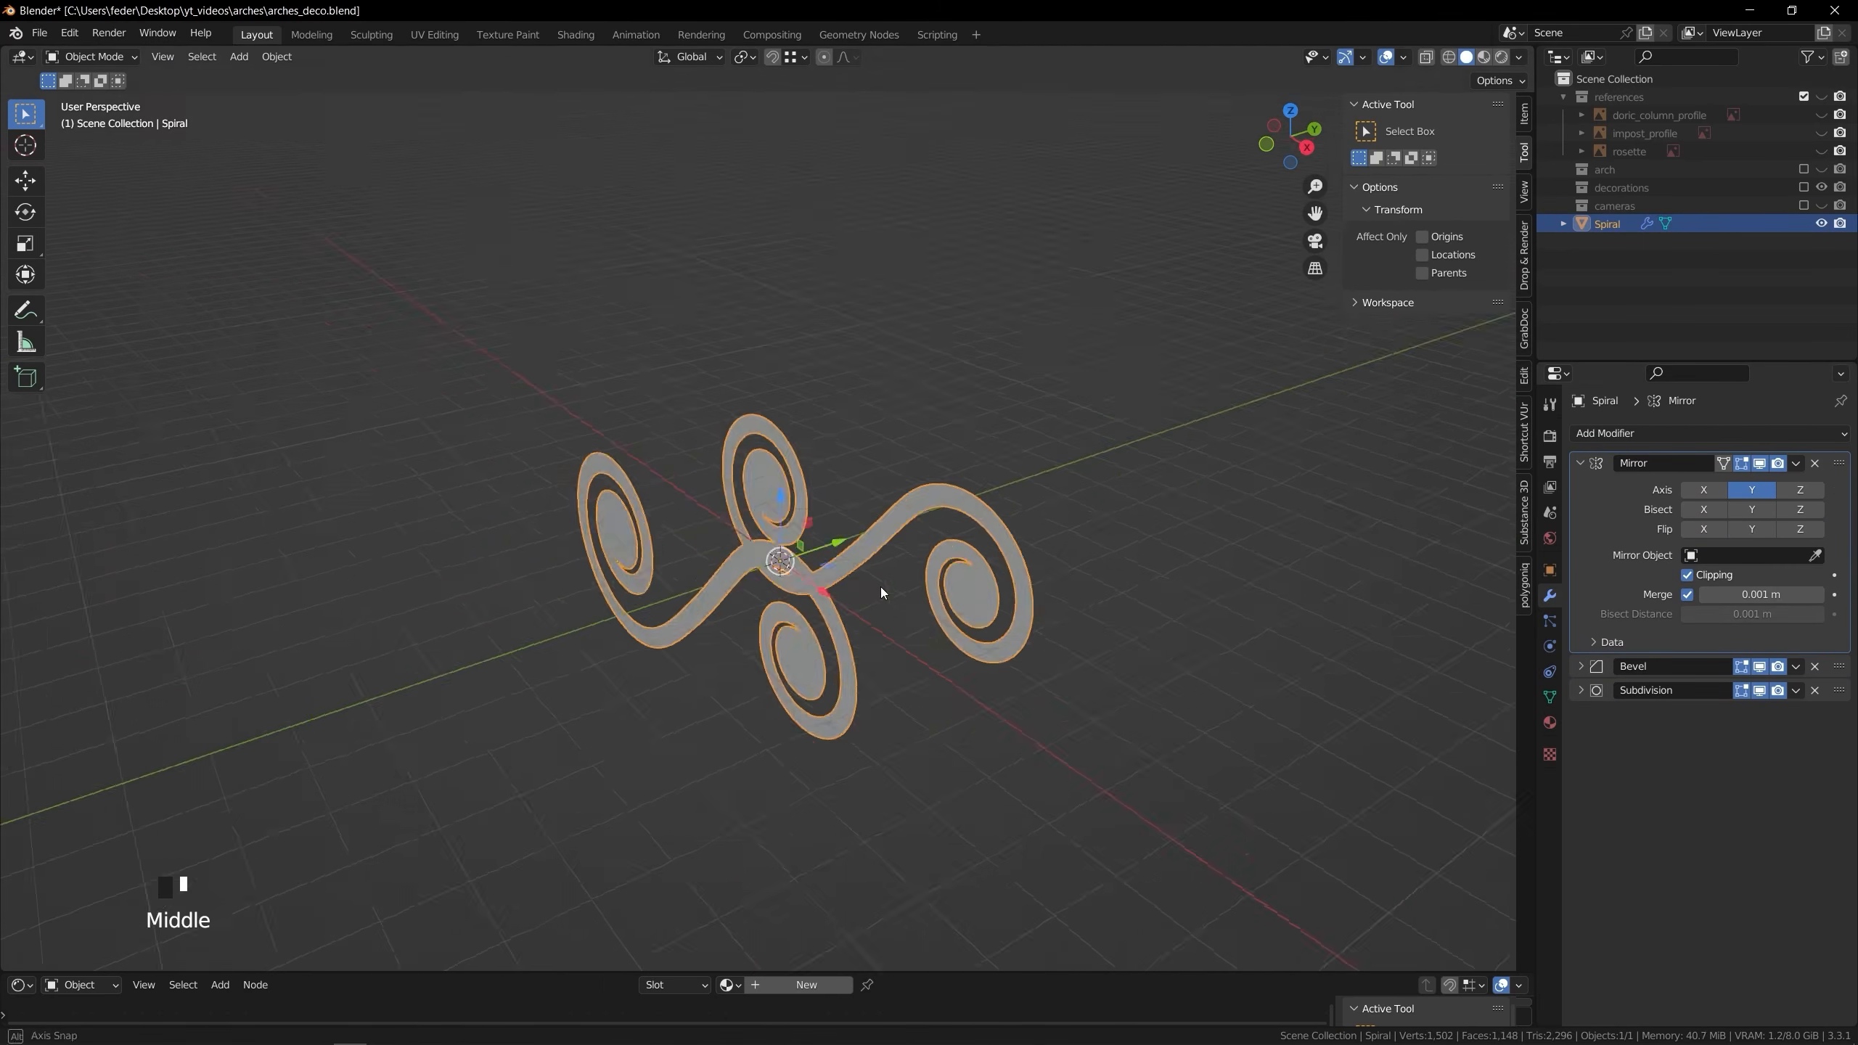
{"action": "middle_click_drag", "start_coordinate": [879, 588], "coordinate": [1022, 616]}
{"action": "scroll", "coordinate": [1022, 615], "scroll_direction": "down", "scroll_amount": 3}
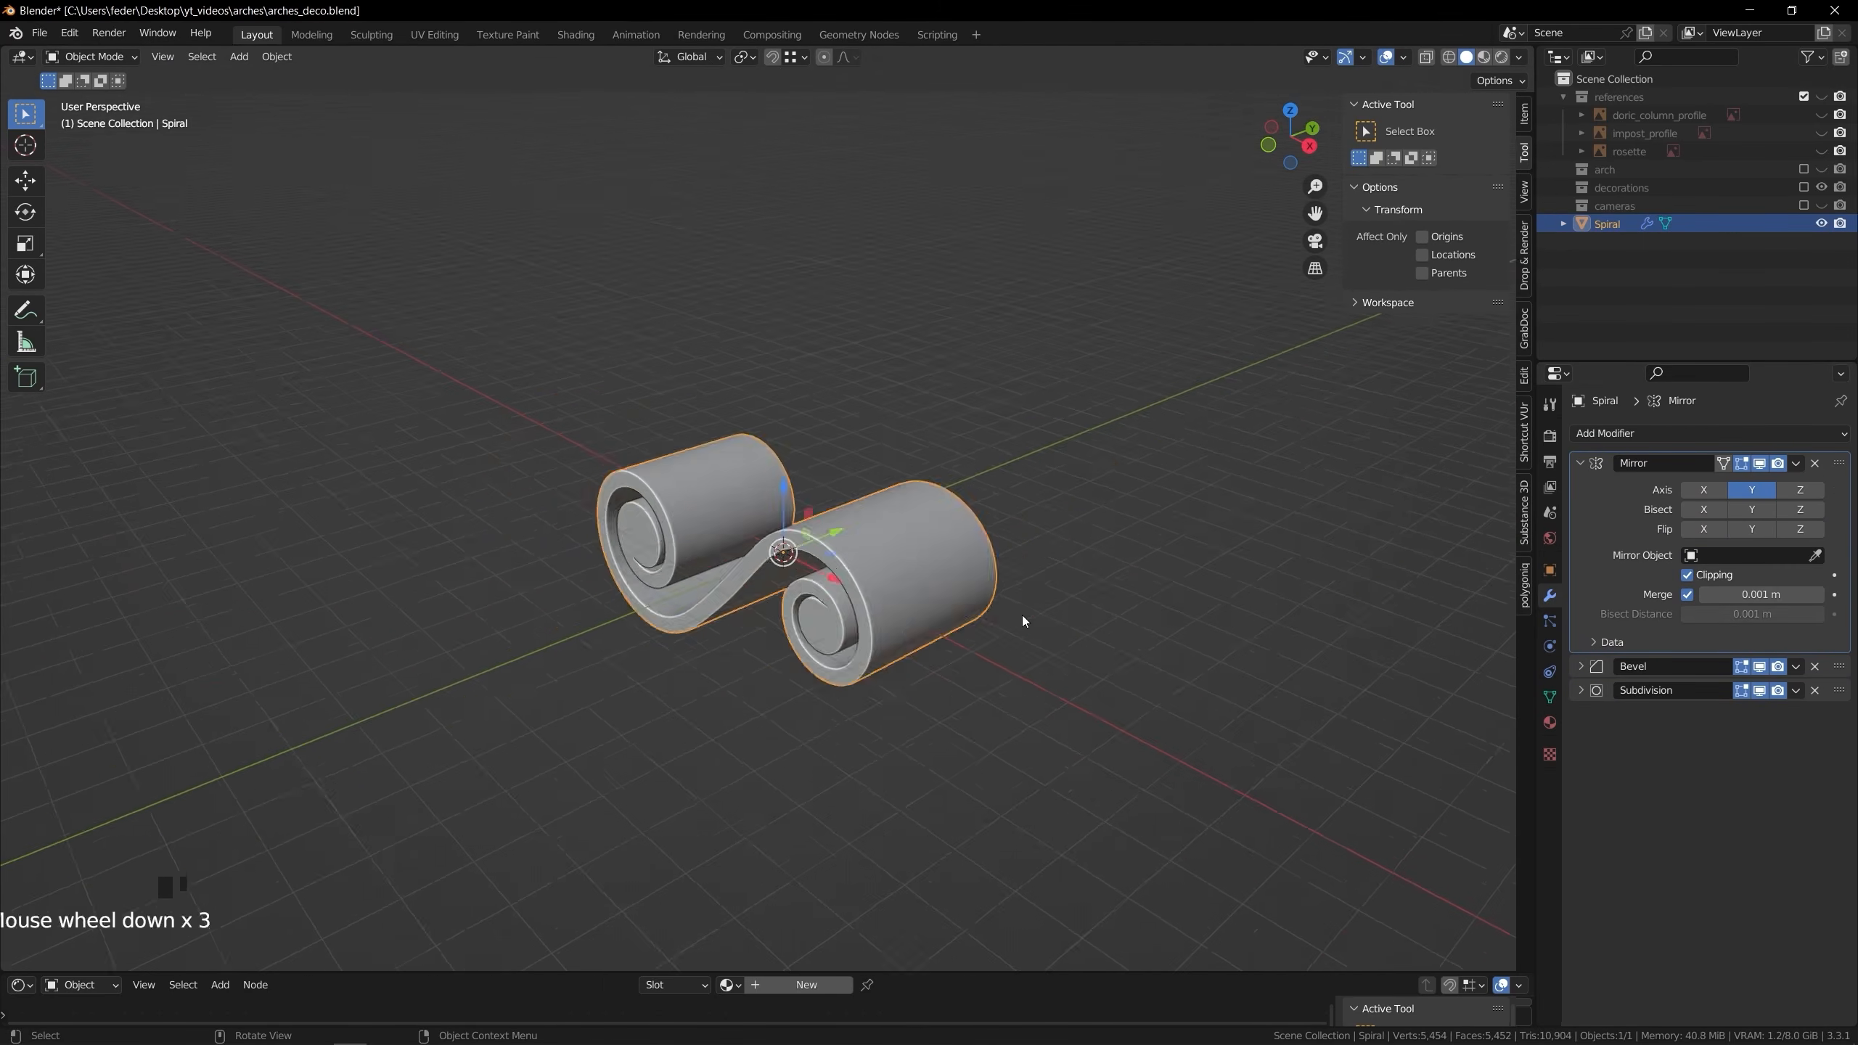
Raise and widen the cube's top rim into a flared capital and bevel its sloped section with 2 segments, 0.182 m wide
{"action": "key", "text": "g"}
{"action": "key", "text": "z"}
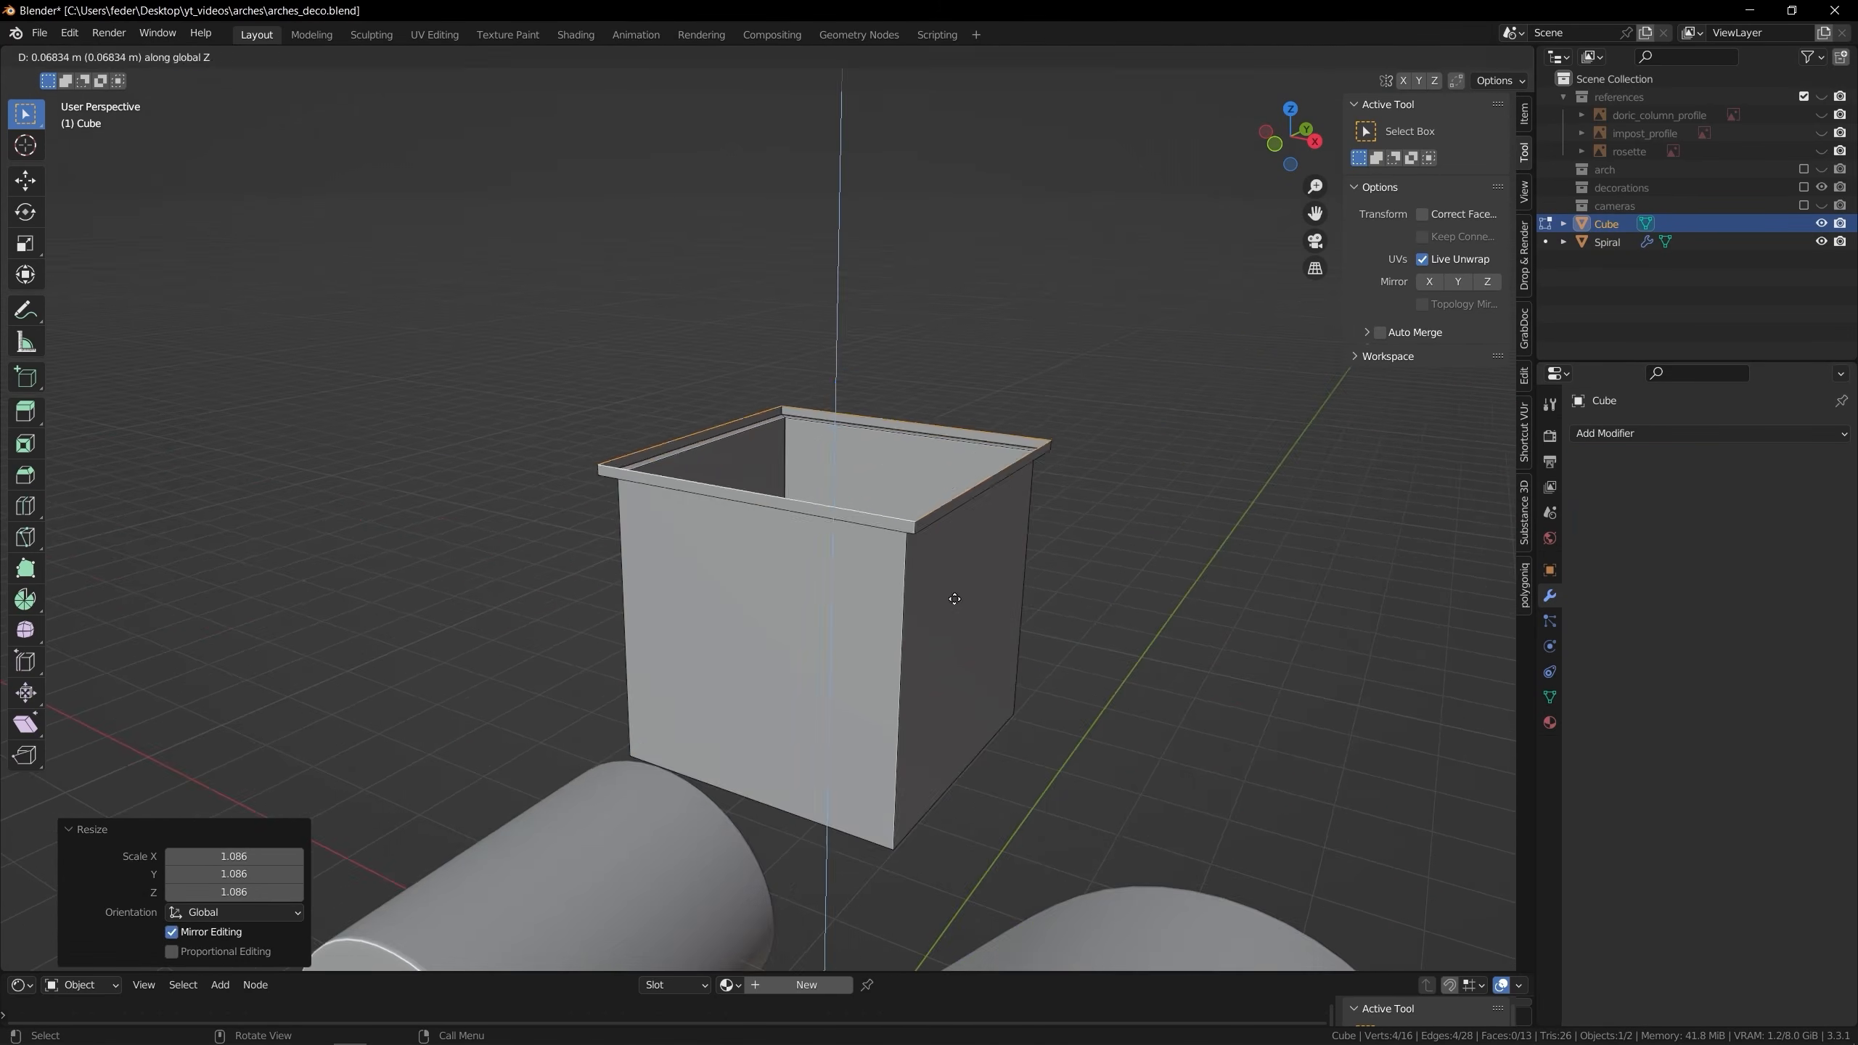
{"action": "key", "text": "s"}
{"action": "left_click", "coordinate": [1062, 568]}
{"action": "left_click", "coordinate": [1267, 584]}
{"action": "scroll", "coordinate": [1028, 506], "scroll_direction": "down", "scroll_amount": 3}
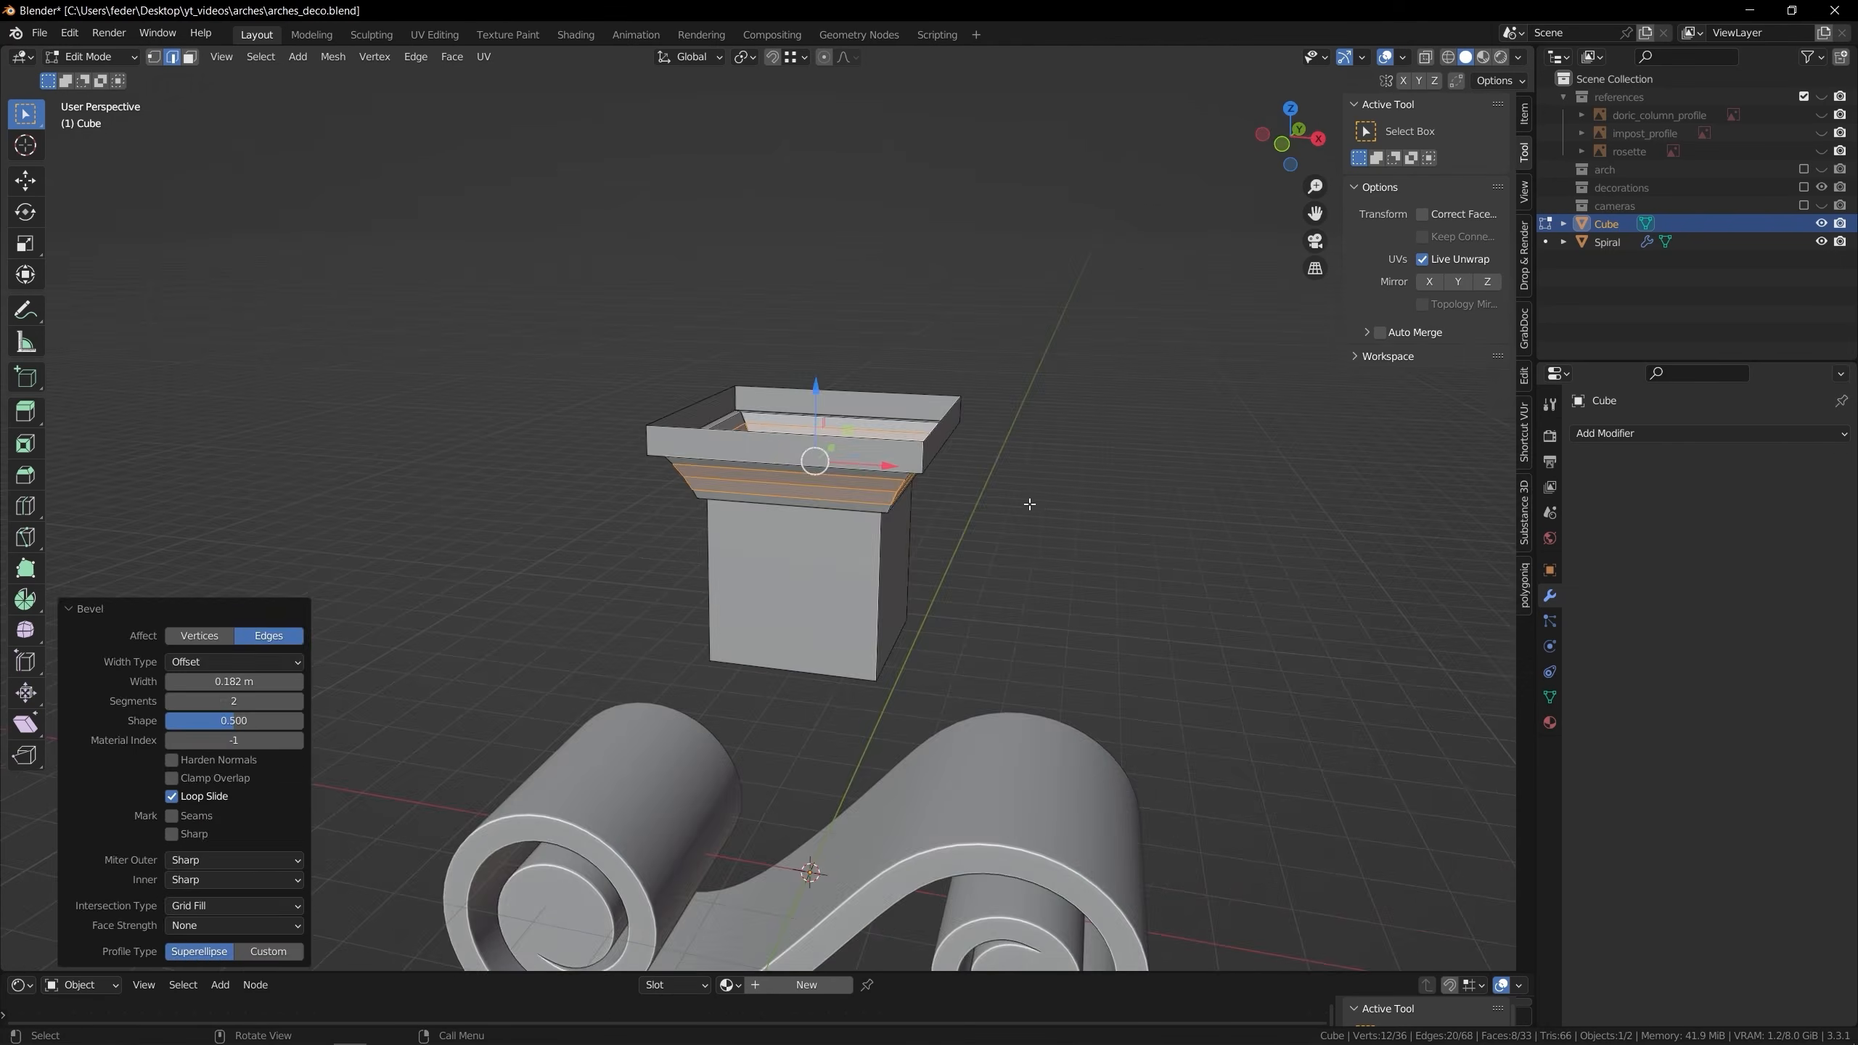
{"action": "middle_click_drag", "start_coordinate": [1029, 506], "coordinate": [951, 512]}
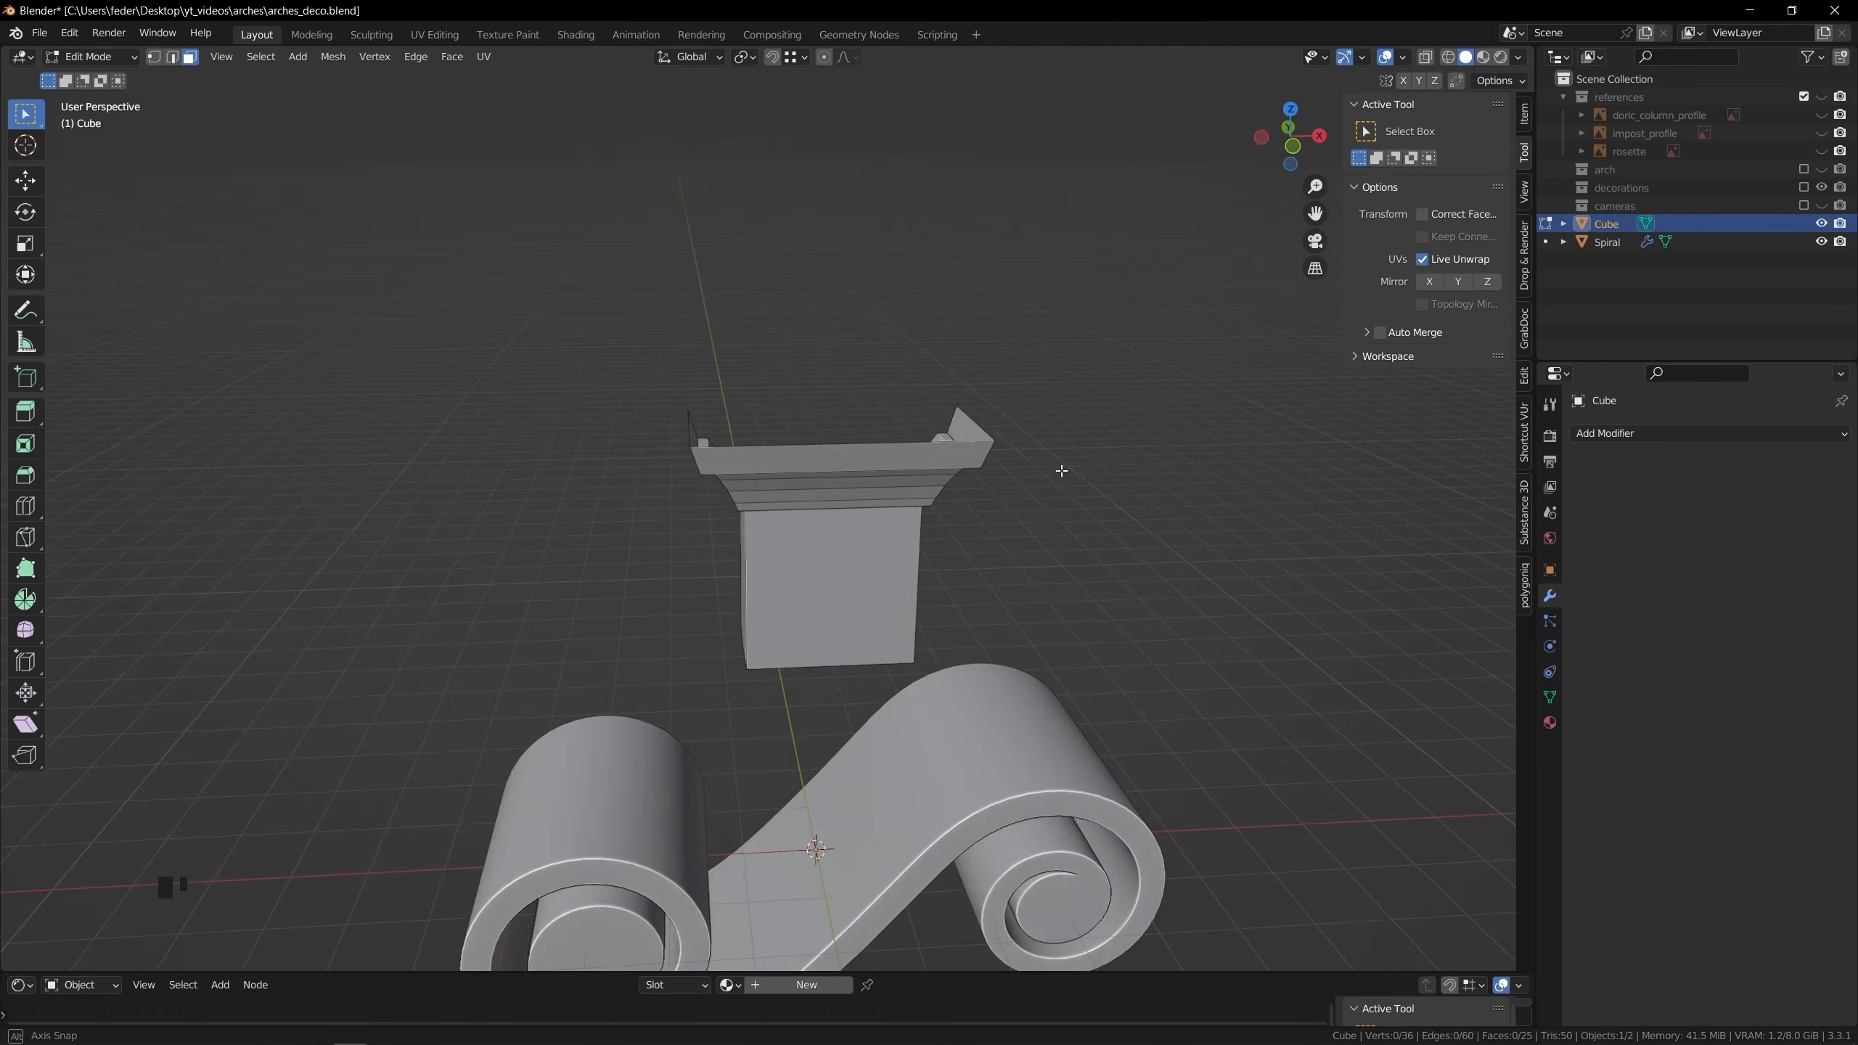
{"action": "middle_click_drag", "start_coordinate": [1062, 471], "coordinate": [1024, 483]}
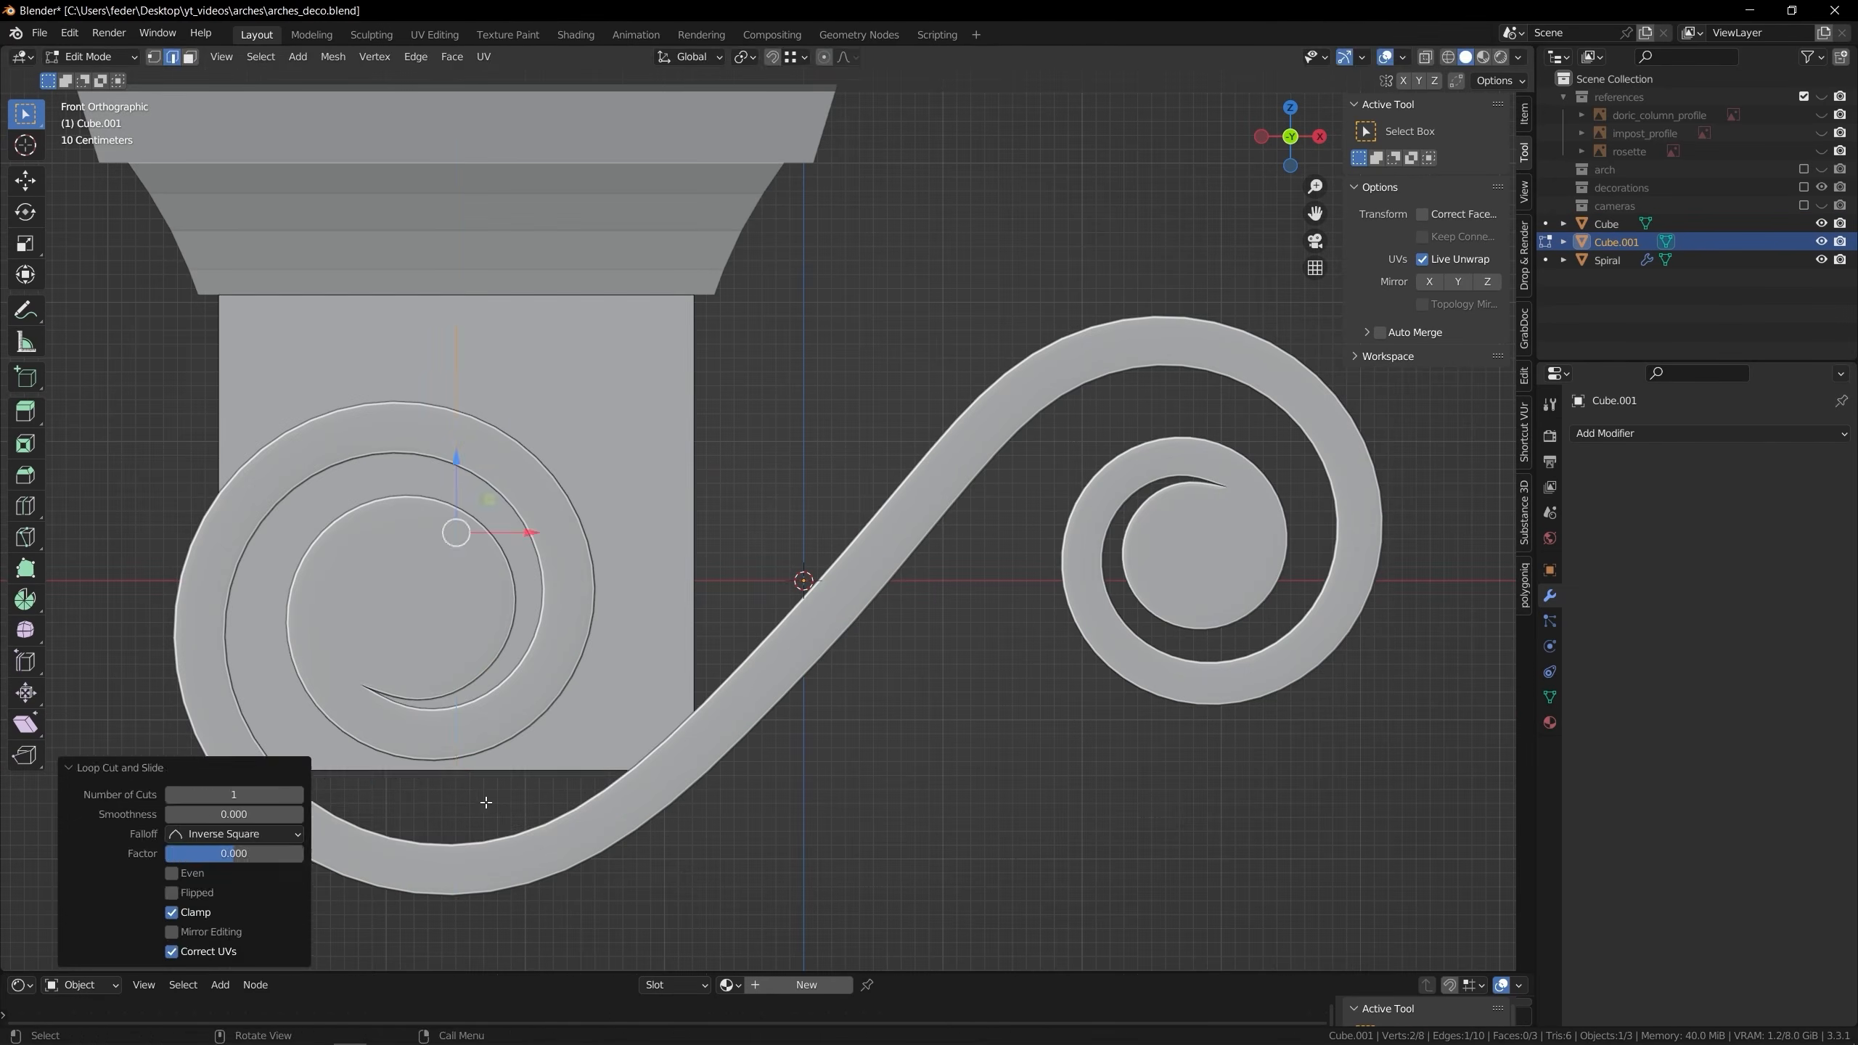
Extrude the plain block 3.4677 m along X behind the S-scroll and divide it with loop cuts to follow the scroll's curve
{"action": "middle_click_drag", "start_coordinate": [486, 802], "coordinate": [384, 897], "text": "shift"}
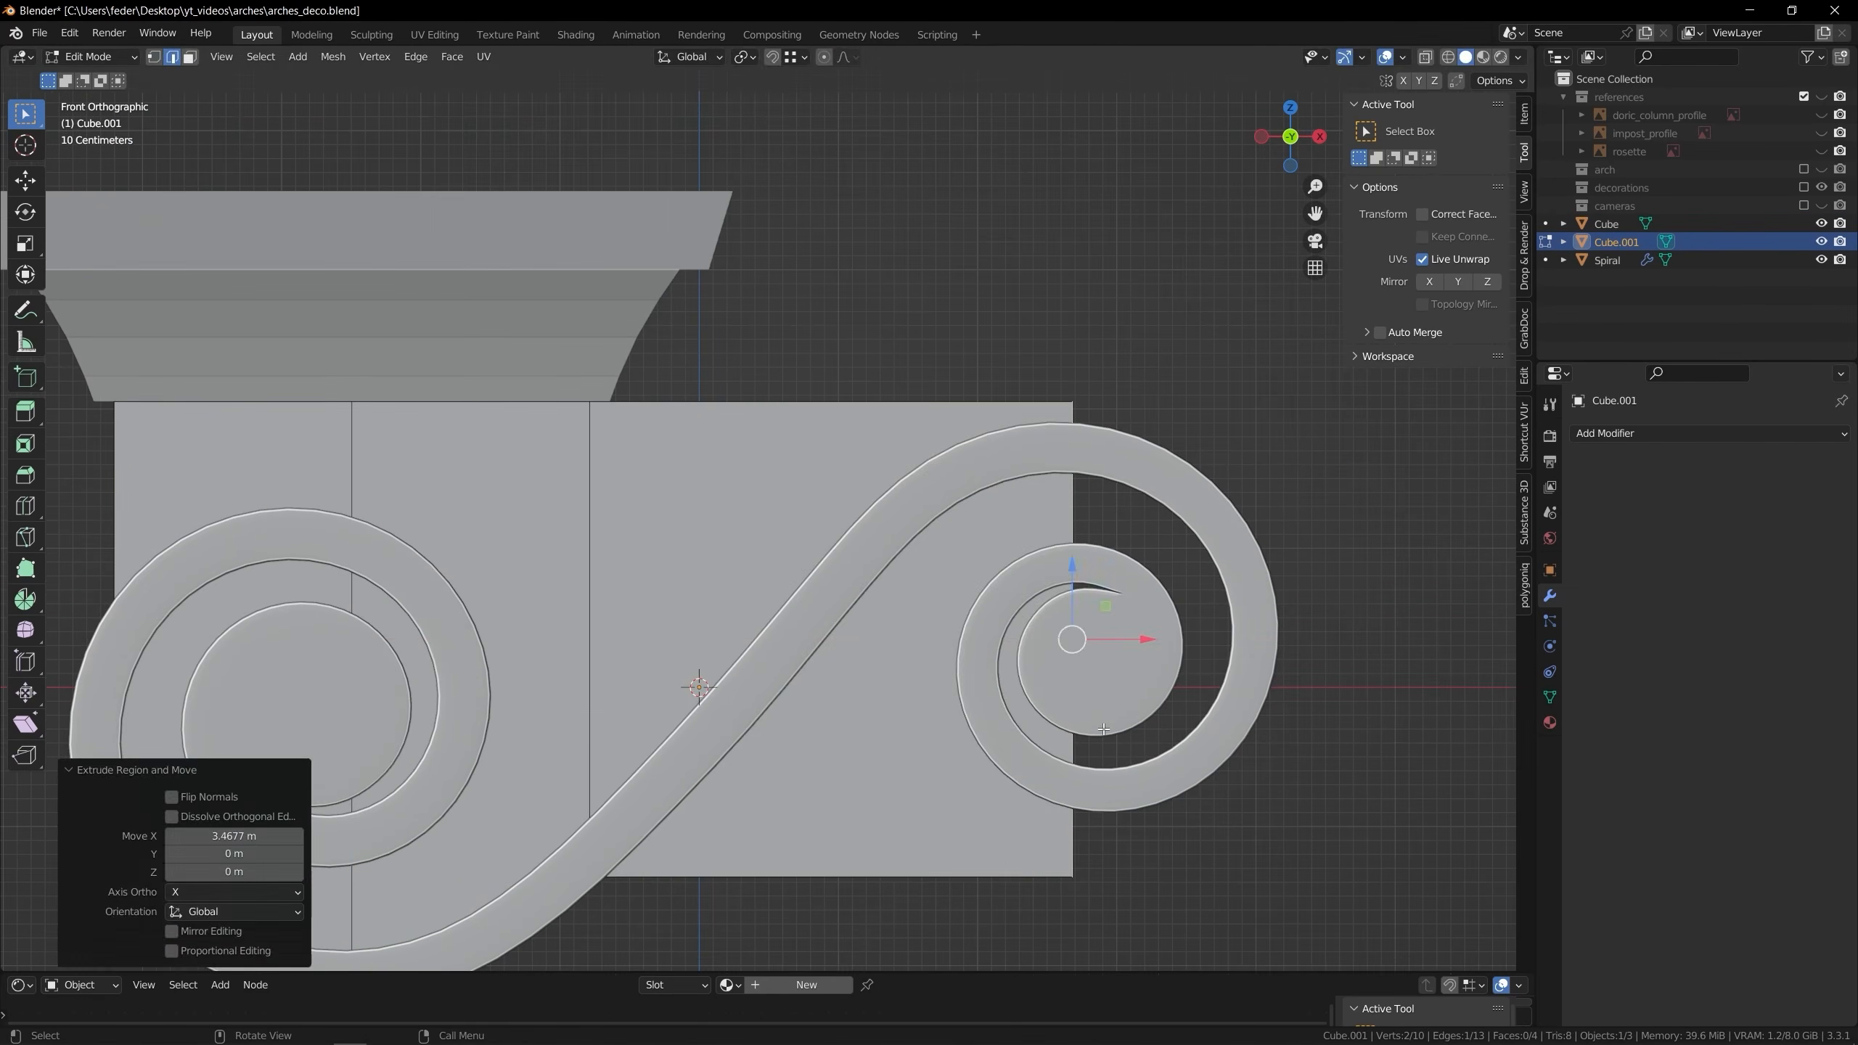
{"action": "key", "text": "ctrl+r"}
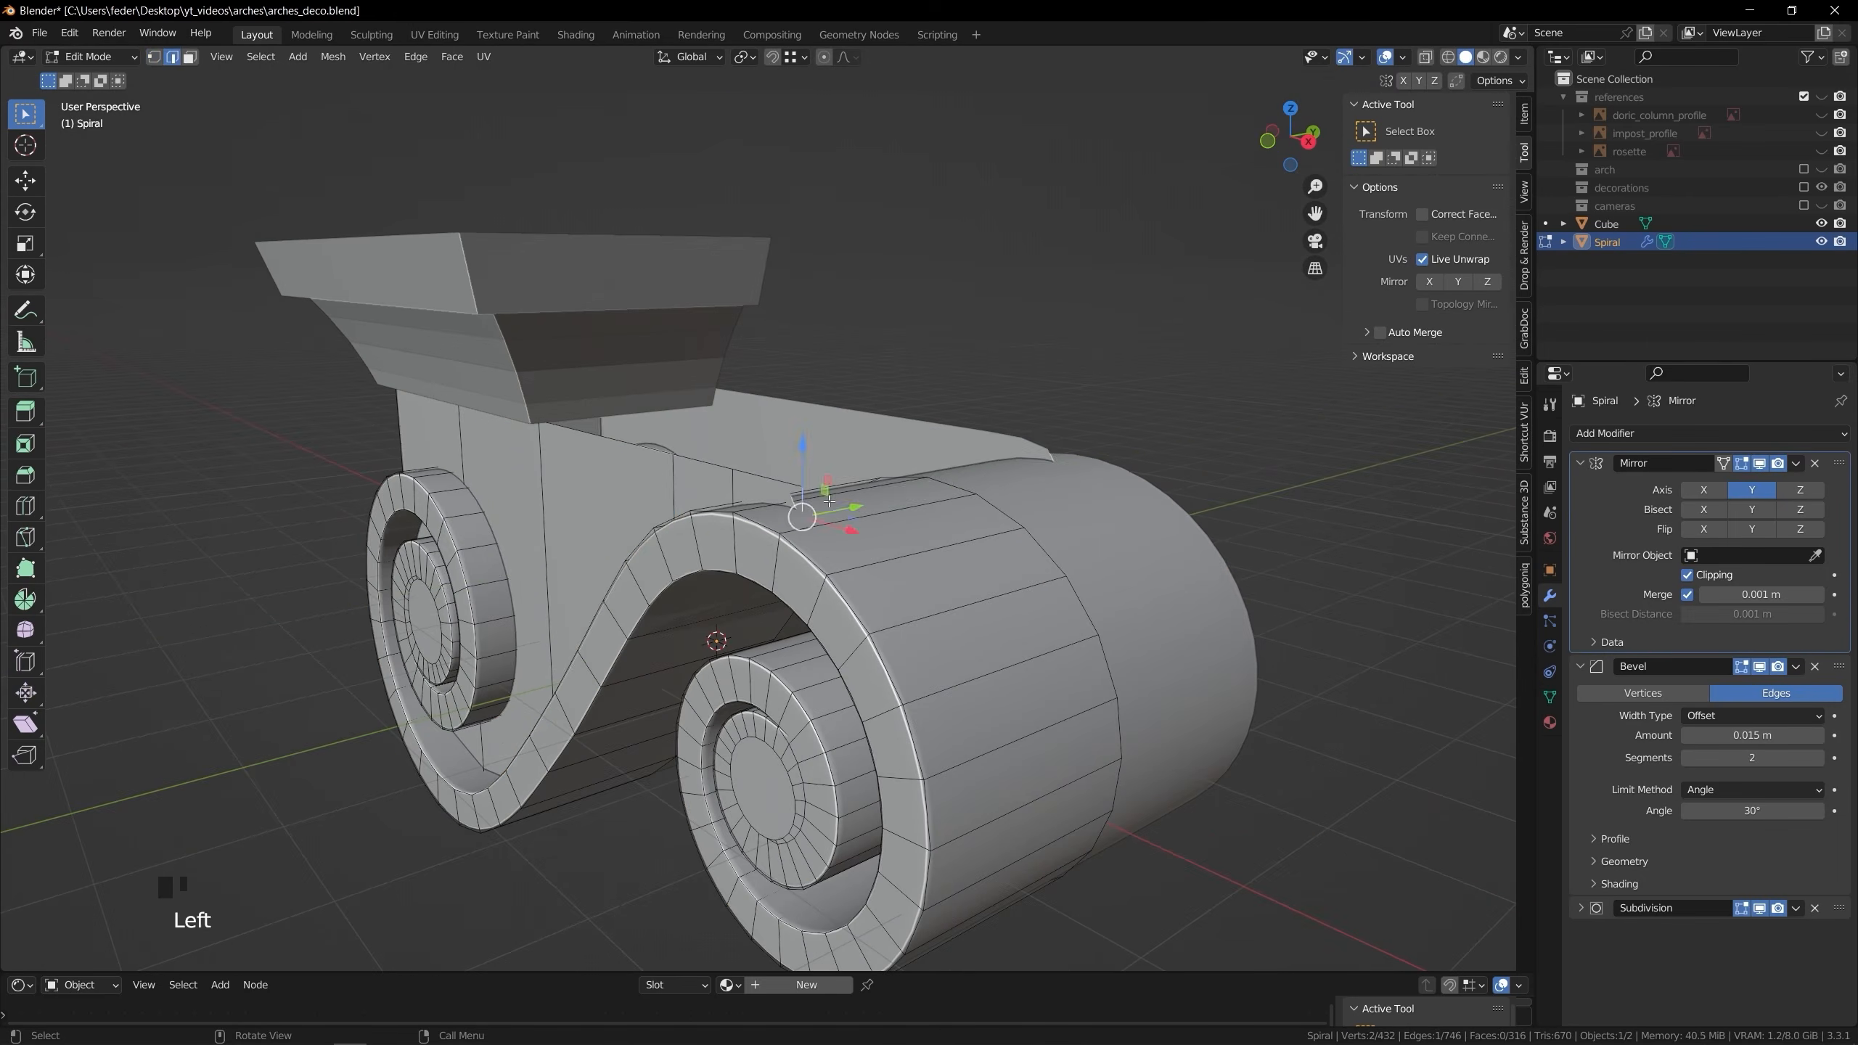
{"action": "middle_click_drag", "start_coordinate": [841, 454], "coordinate": [813, 429]}
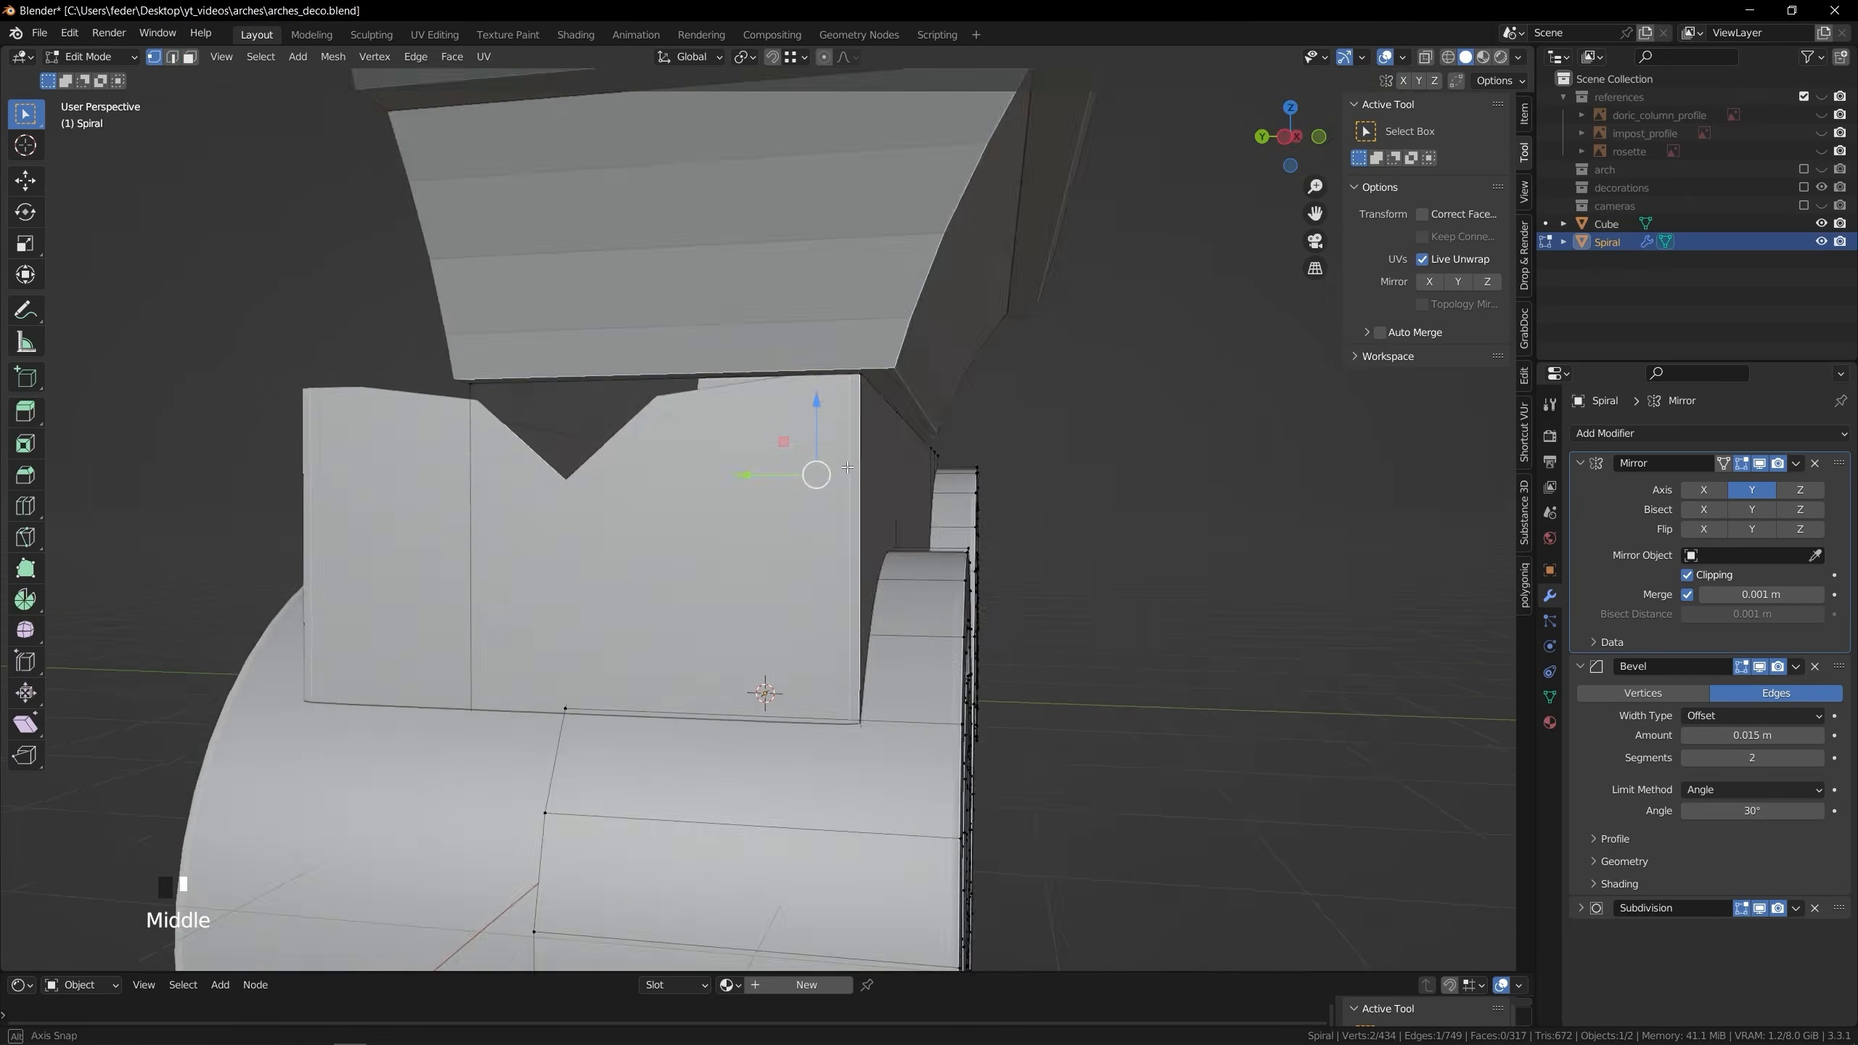
{"action": "middle_click_drag", "start_coordinate": [847, 467], "coordinate": [753, 505]}
{"action": "left_click", "coordinate": [1226, 401]}
{"action": "scroll", "coordinate": [1143, 641], "scroll_direction": "down", "scroll_amount": 5}
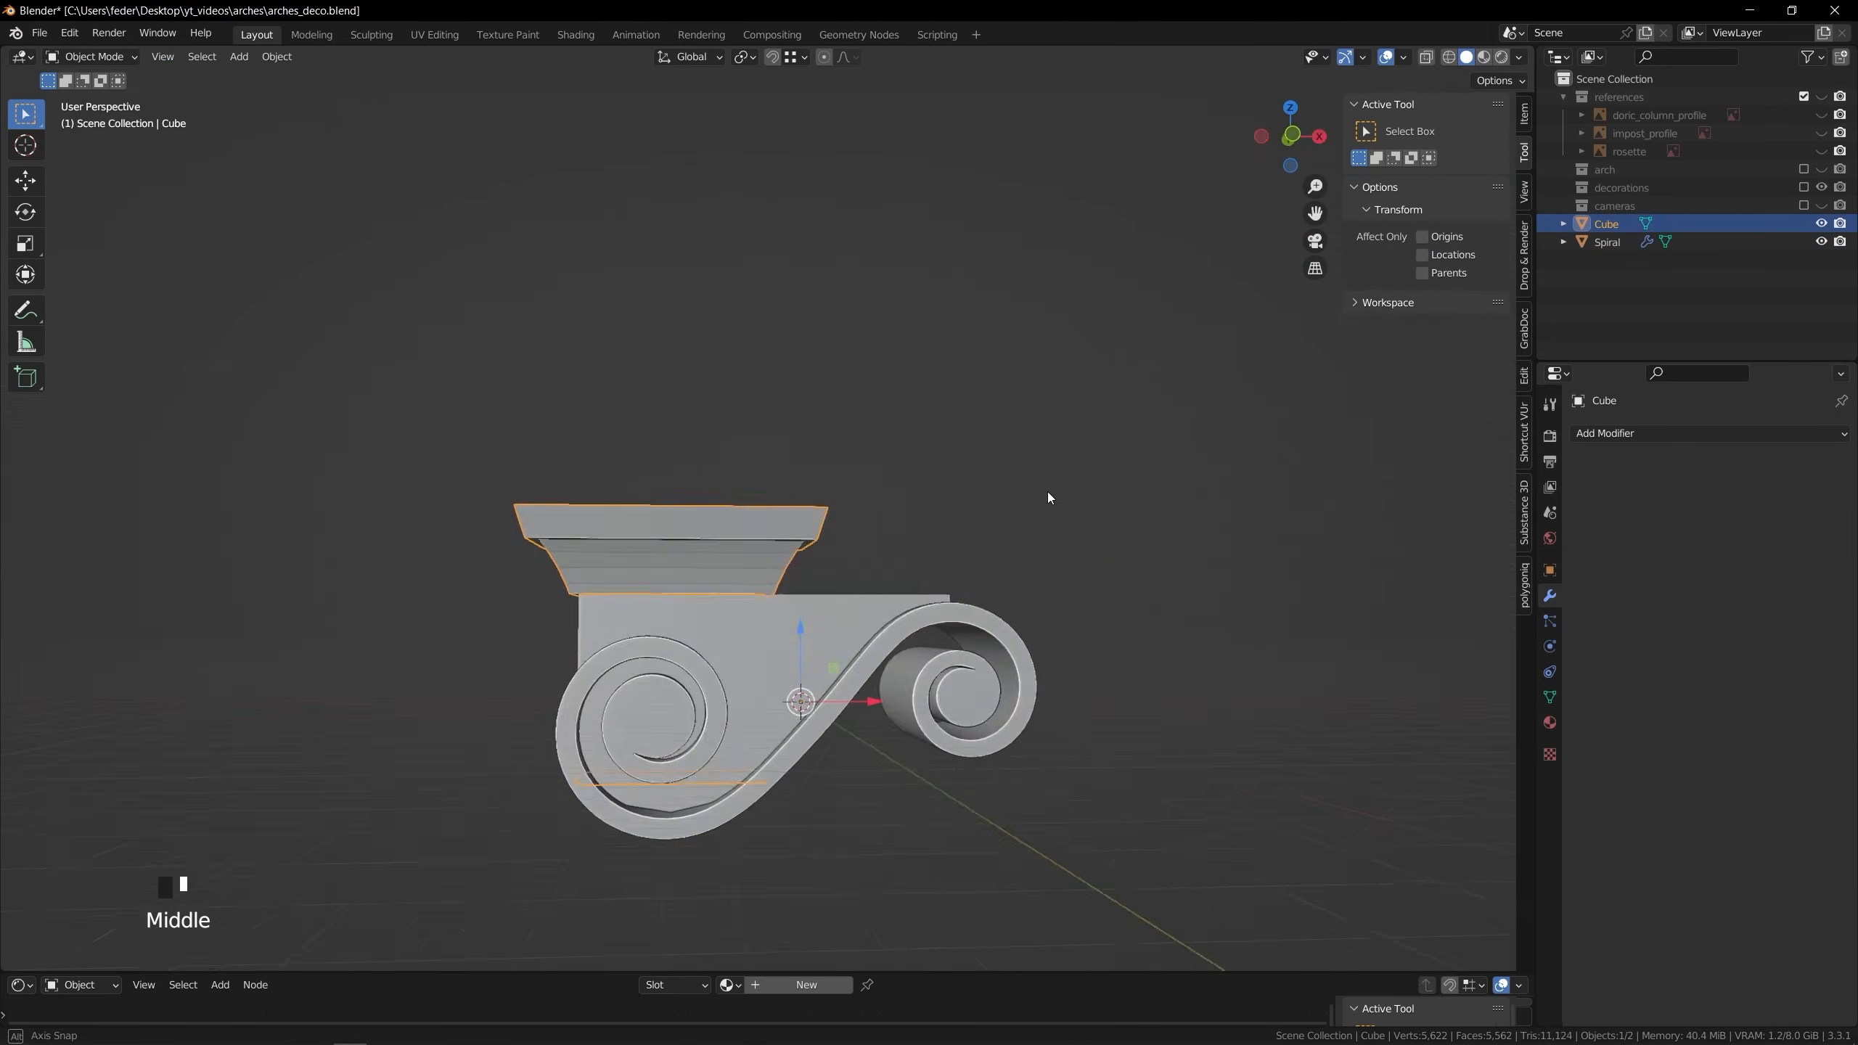
Stretch the capital along X to span the bracket and lower the filler block's bottom edge 0.23031 m along Z
{"action": "middle_click_drag", "start_coordinate": [1048, 491], "coordinate": [1317, 140]}
{"action": "key", "text": "g"}
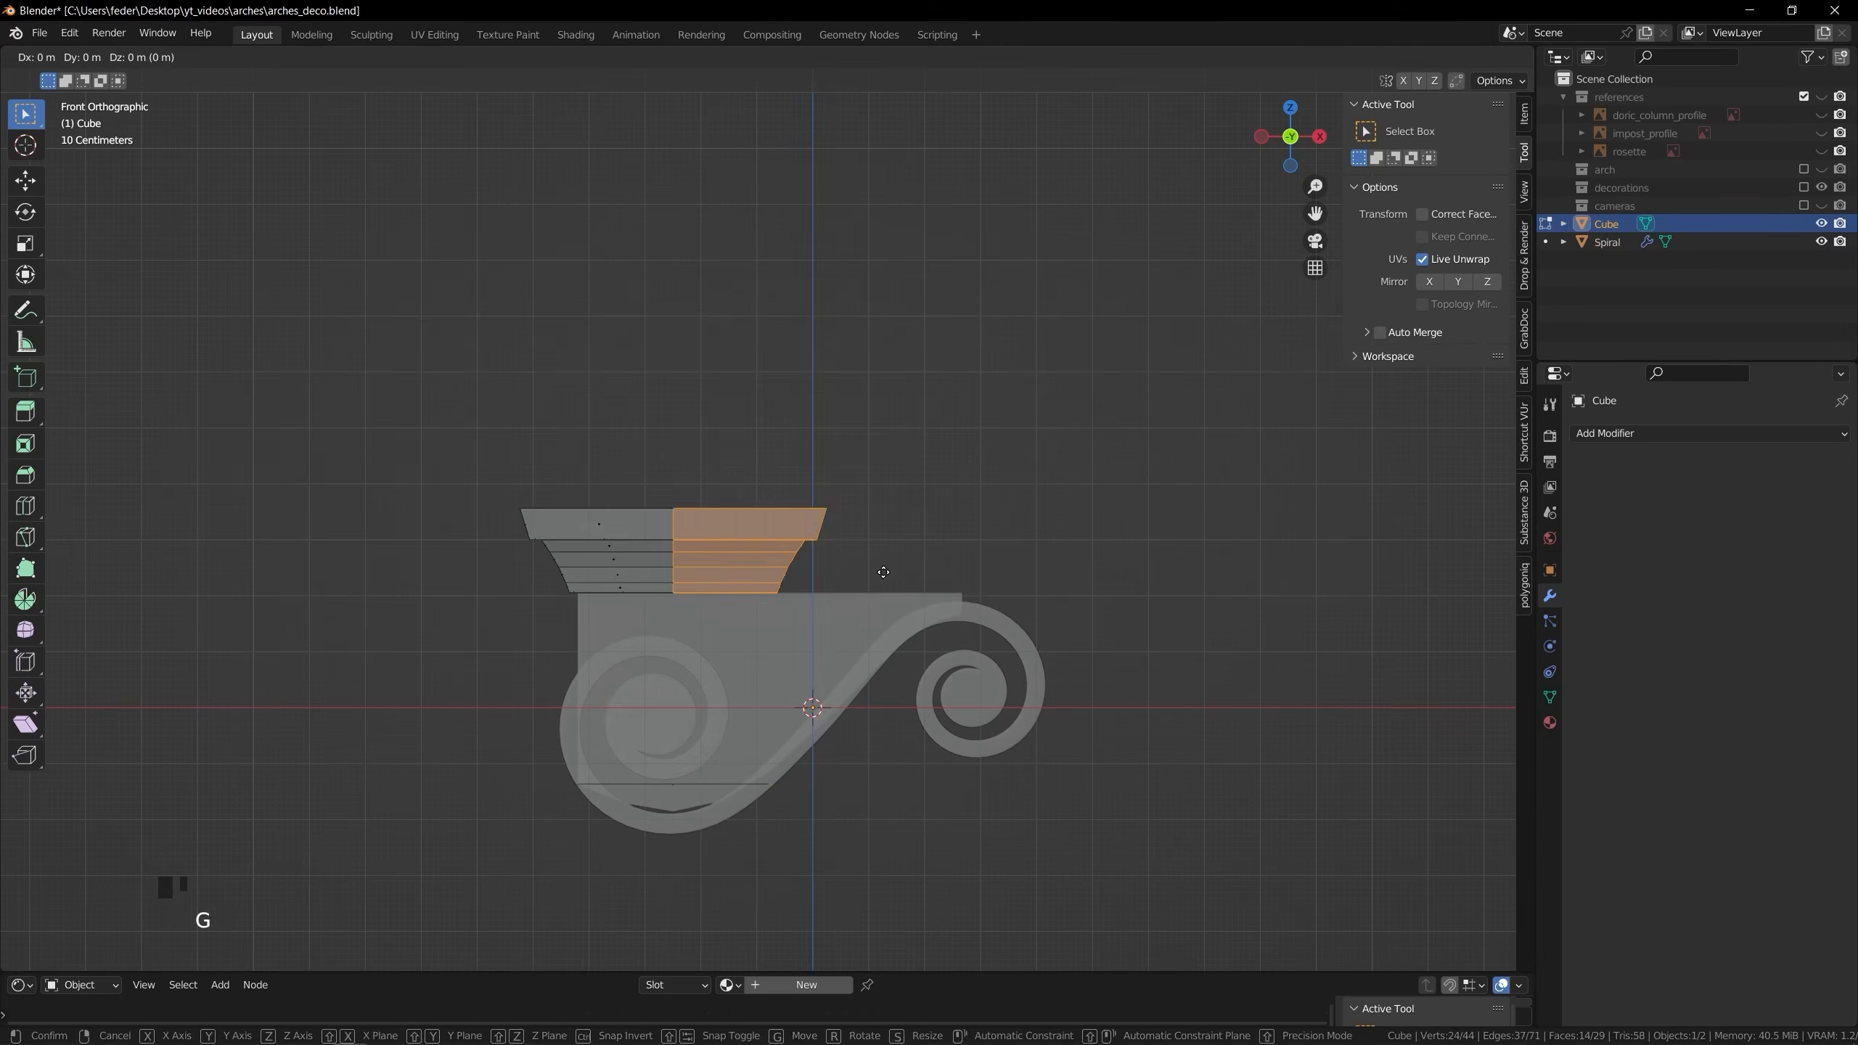
{"action": "scroll", "coordinate": [864, 583], "scroll_direction": "up", "scroll_amount": 3}
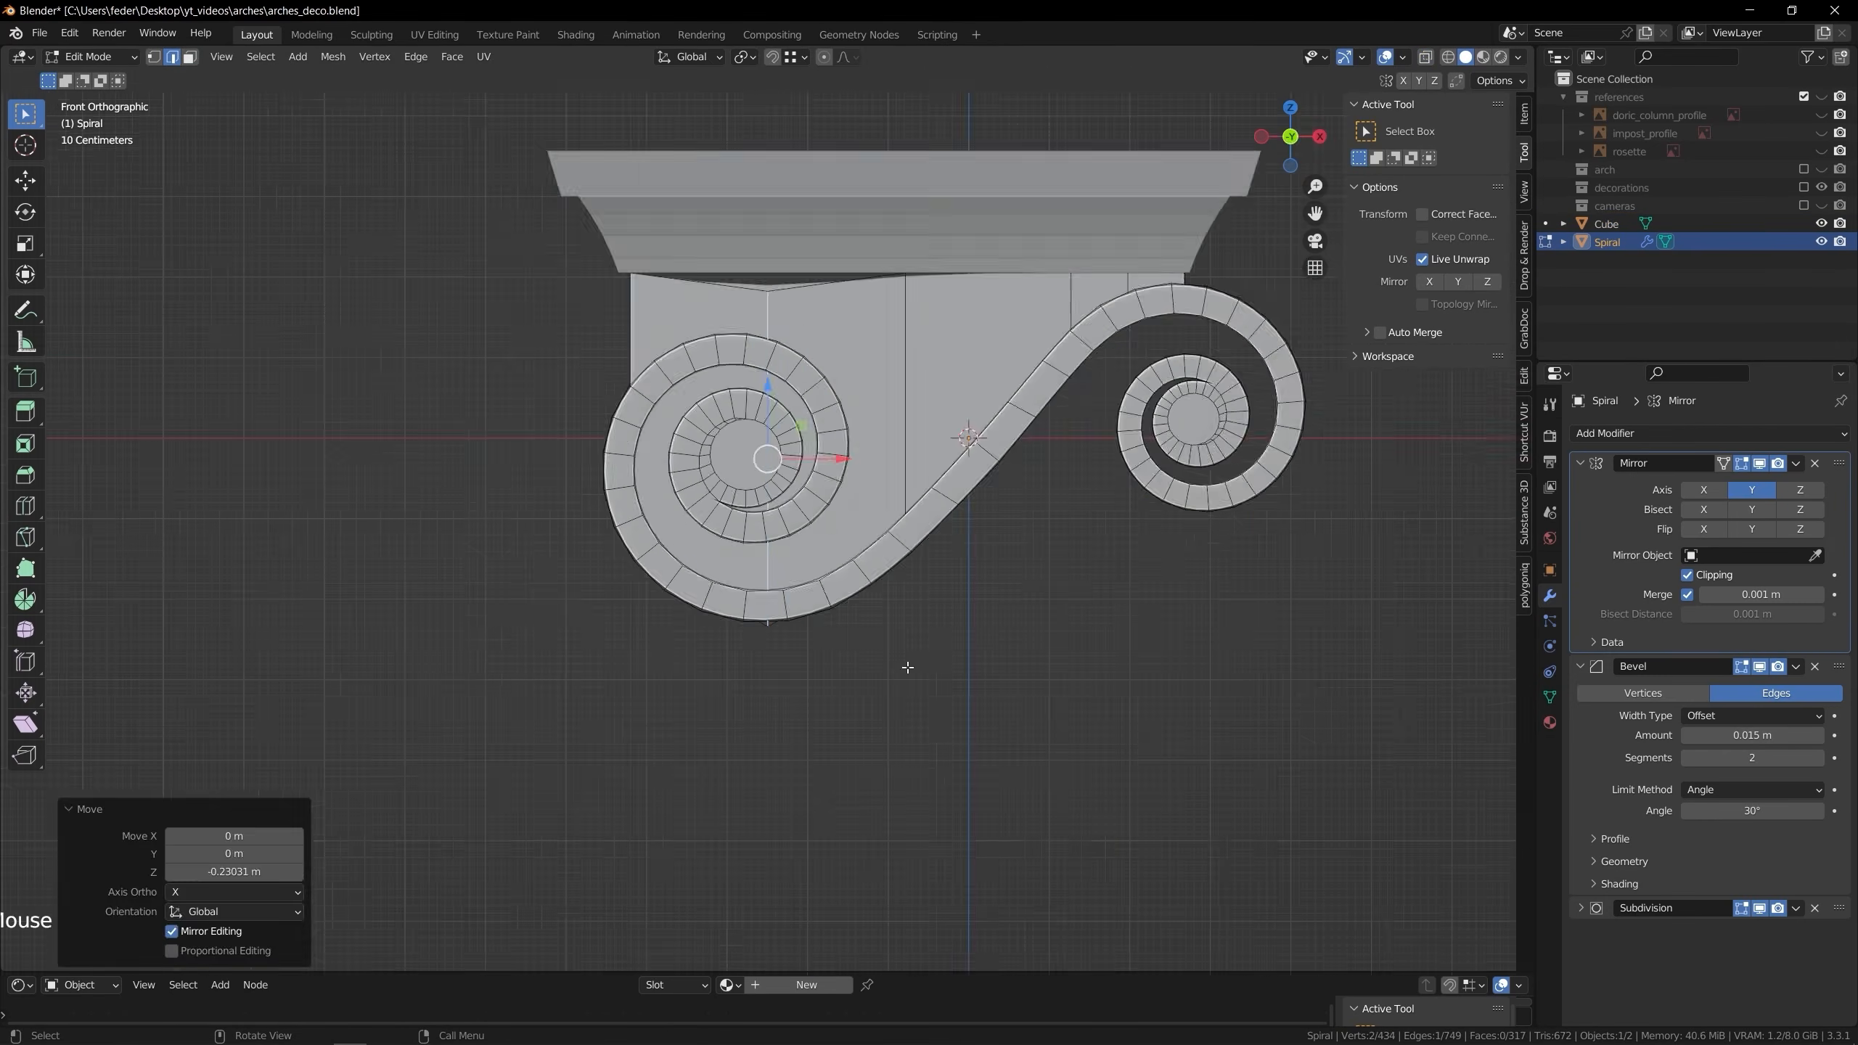
{"action": "scroll", "coordinate": [796, 335], "scroll_direction": "down", "scroll_amount": 4}
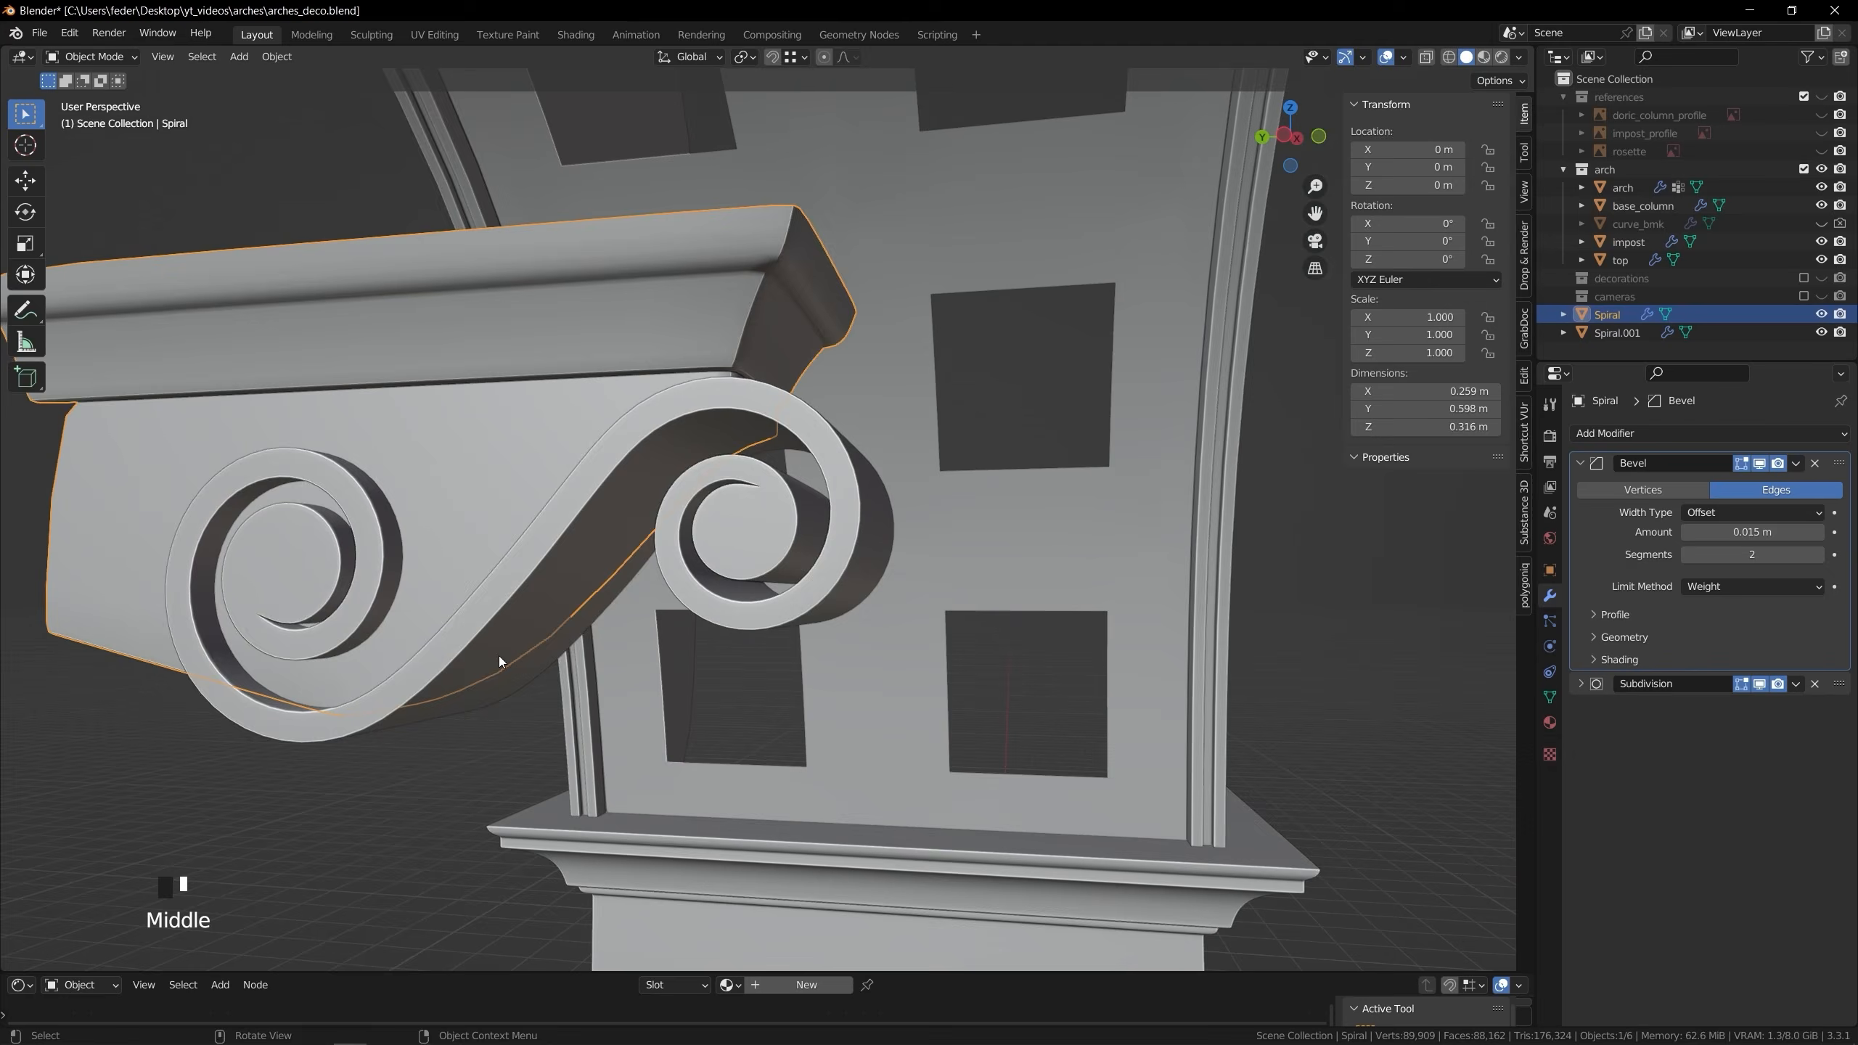
Set the capital's Bevel amount to 0.002 m and limit the scroll's Bevel modifier by Weight
{"action": "middle_click_drag", "start_coordinate": [500, 657], "coordinate": [592, 294]}
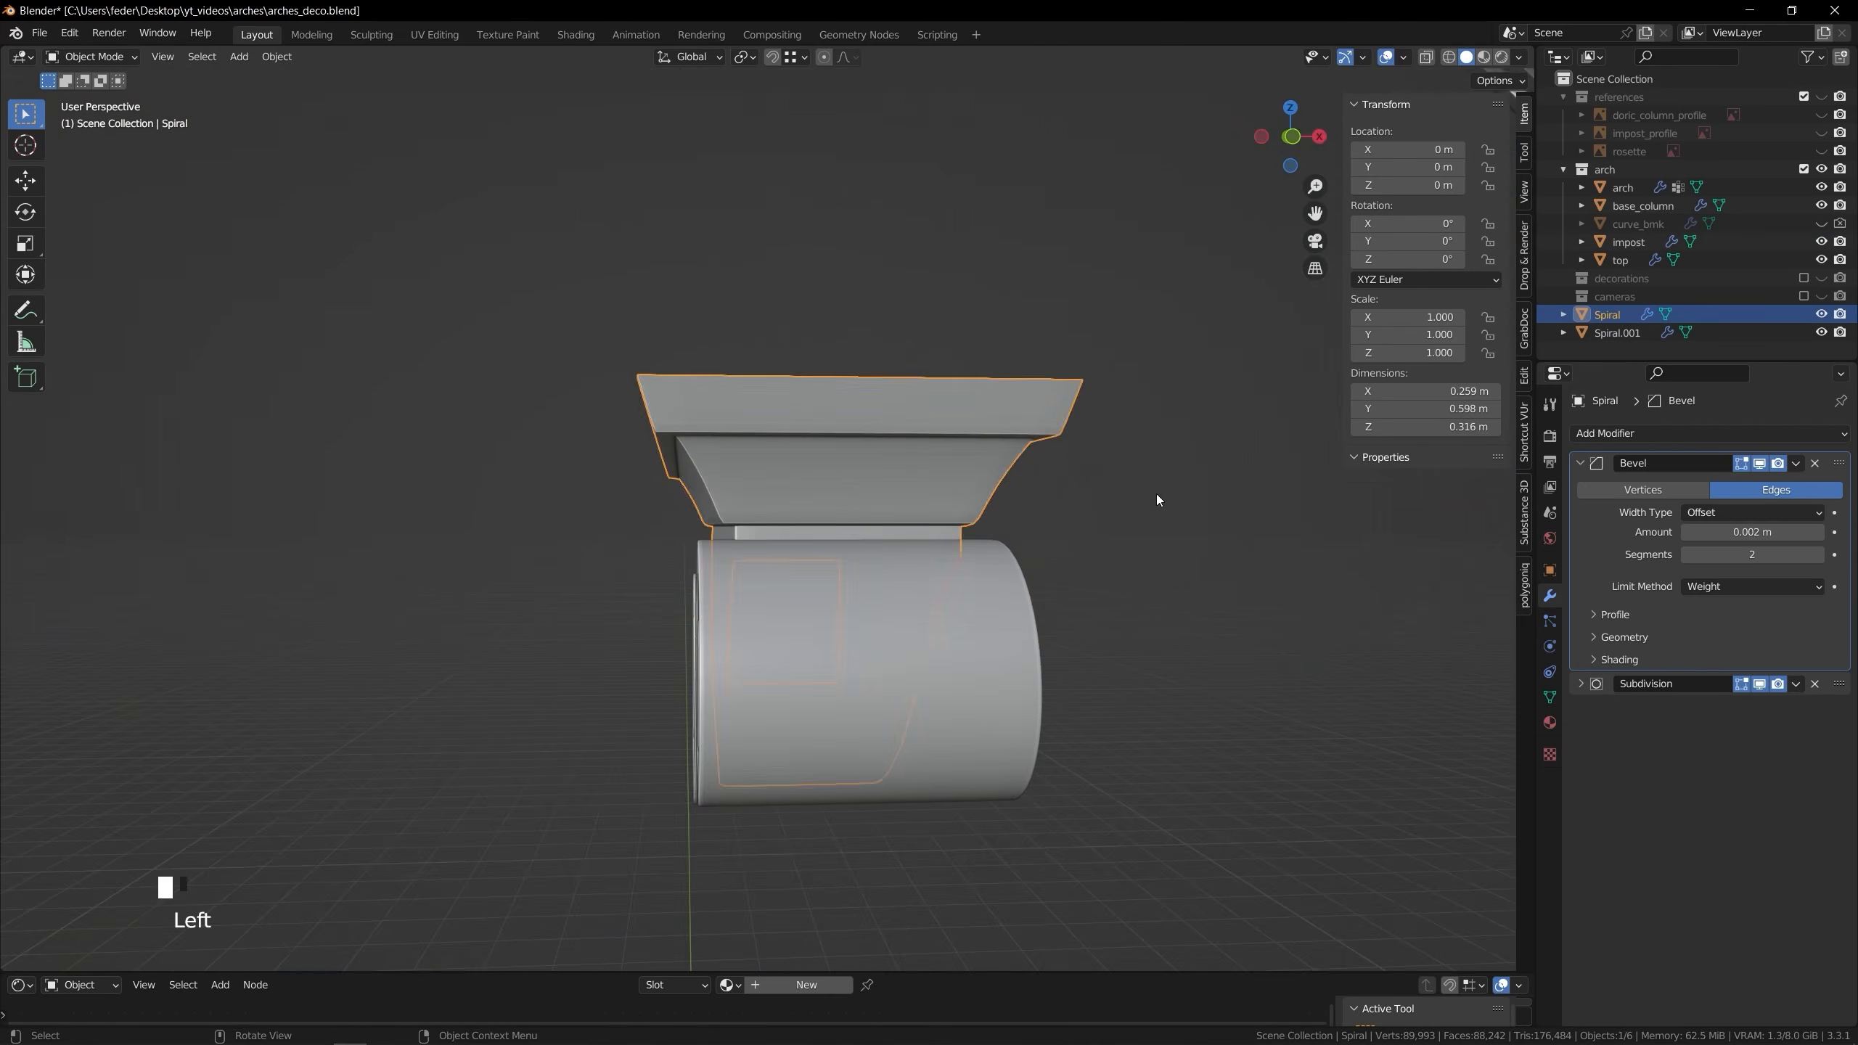
{"action": "middle_click_drag", "start_coordinate": [1155, 494], "coordinate": [713, 756]}
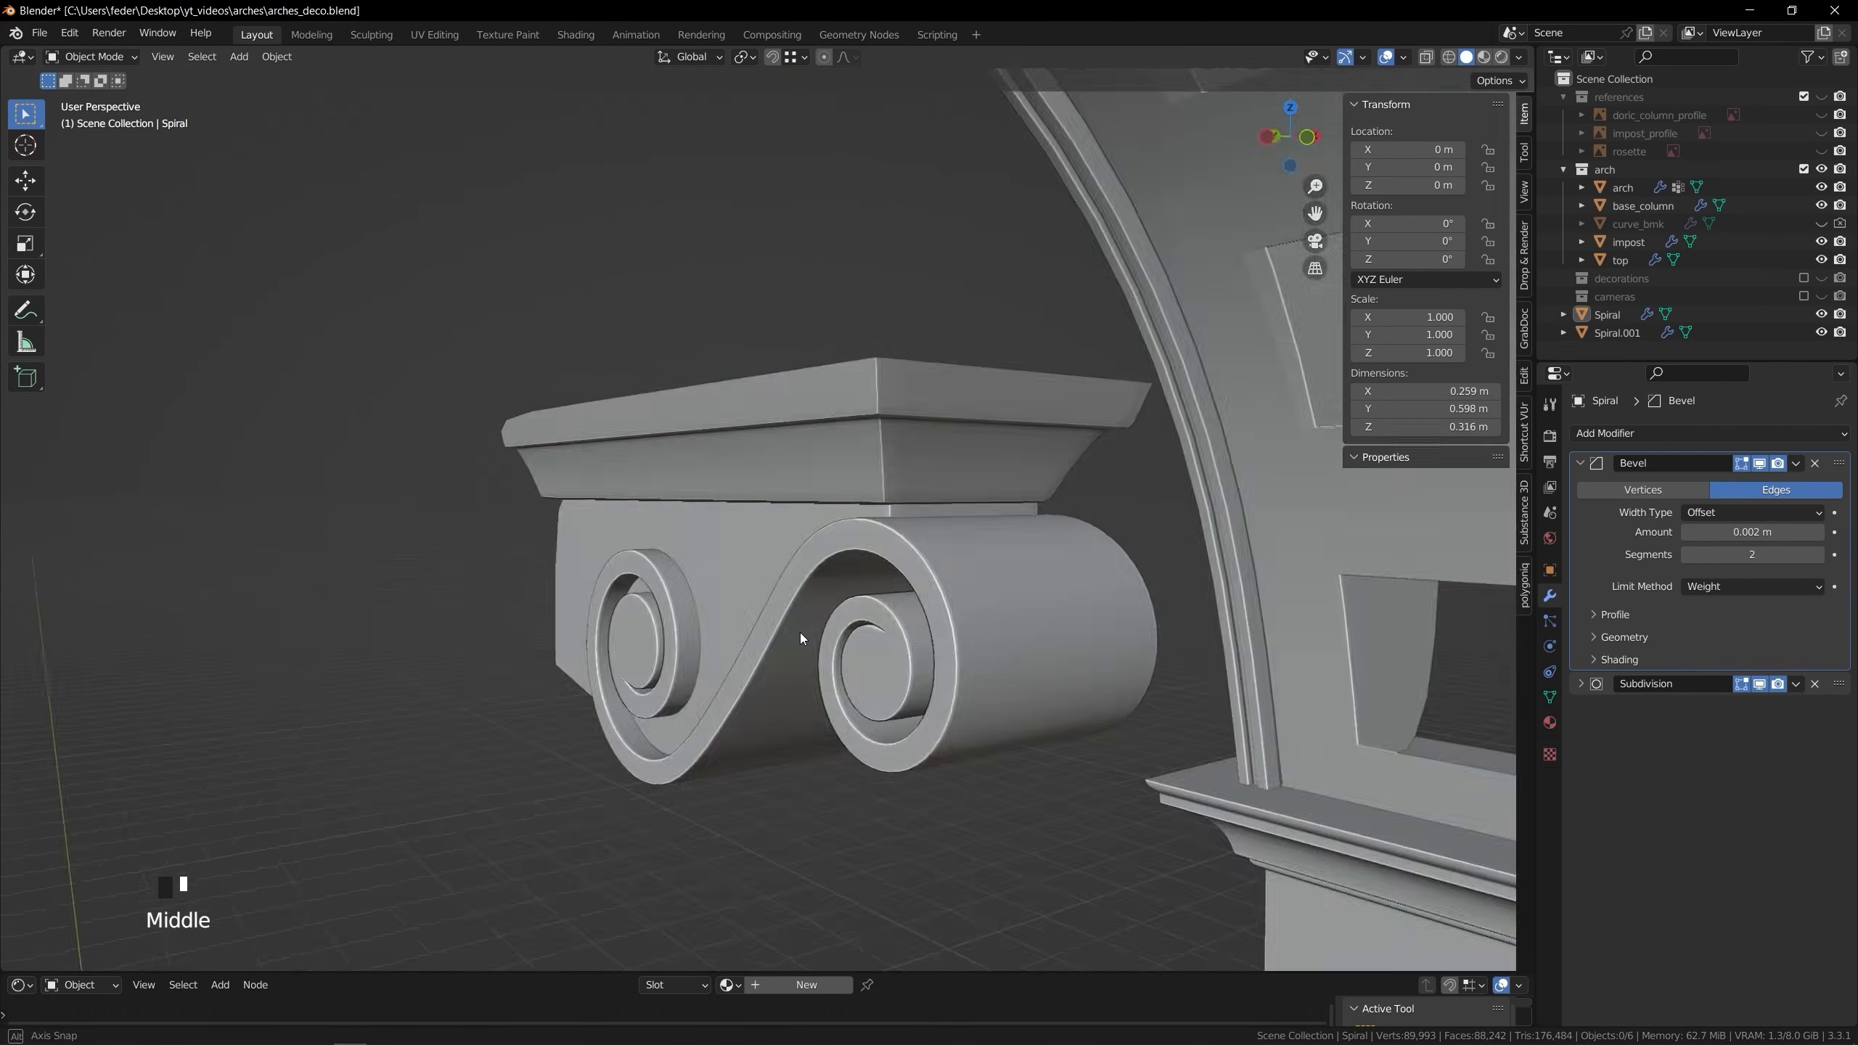
{"action": "middle_click_drag", "start_coordinate": [800, 633], "coordinate": [949, 621]}
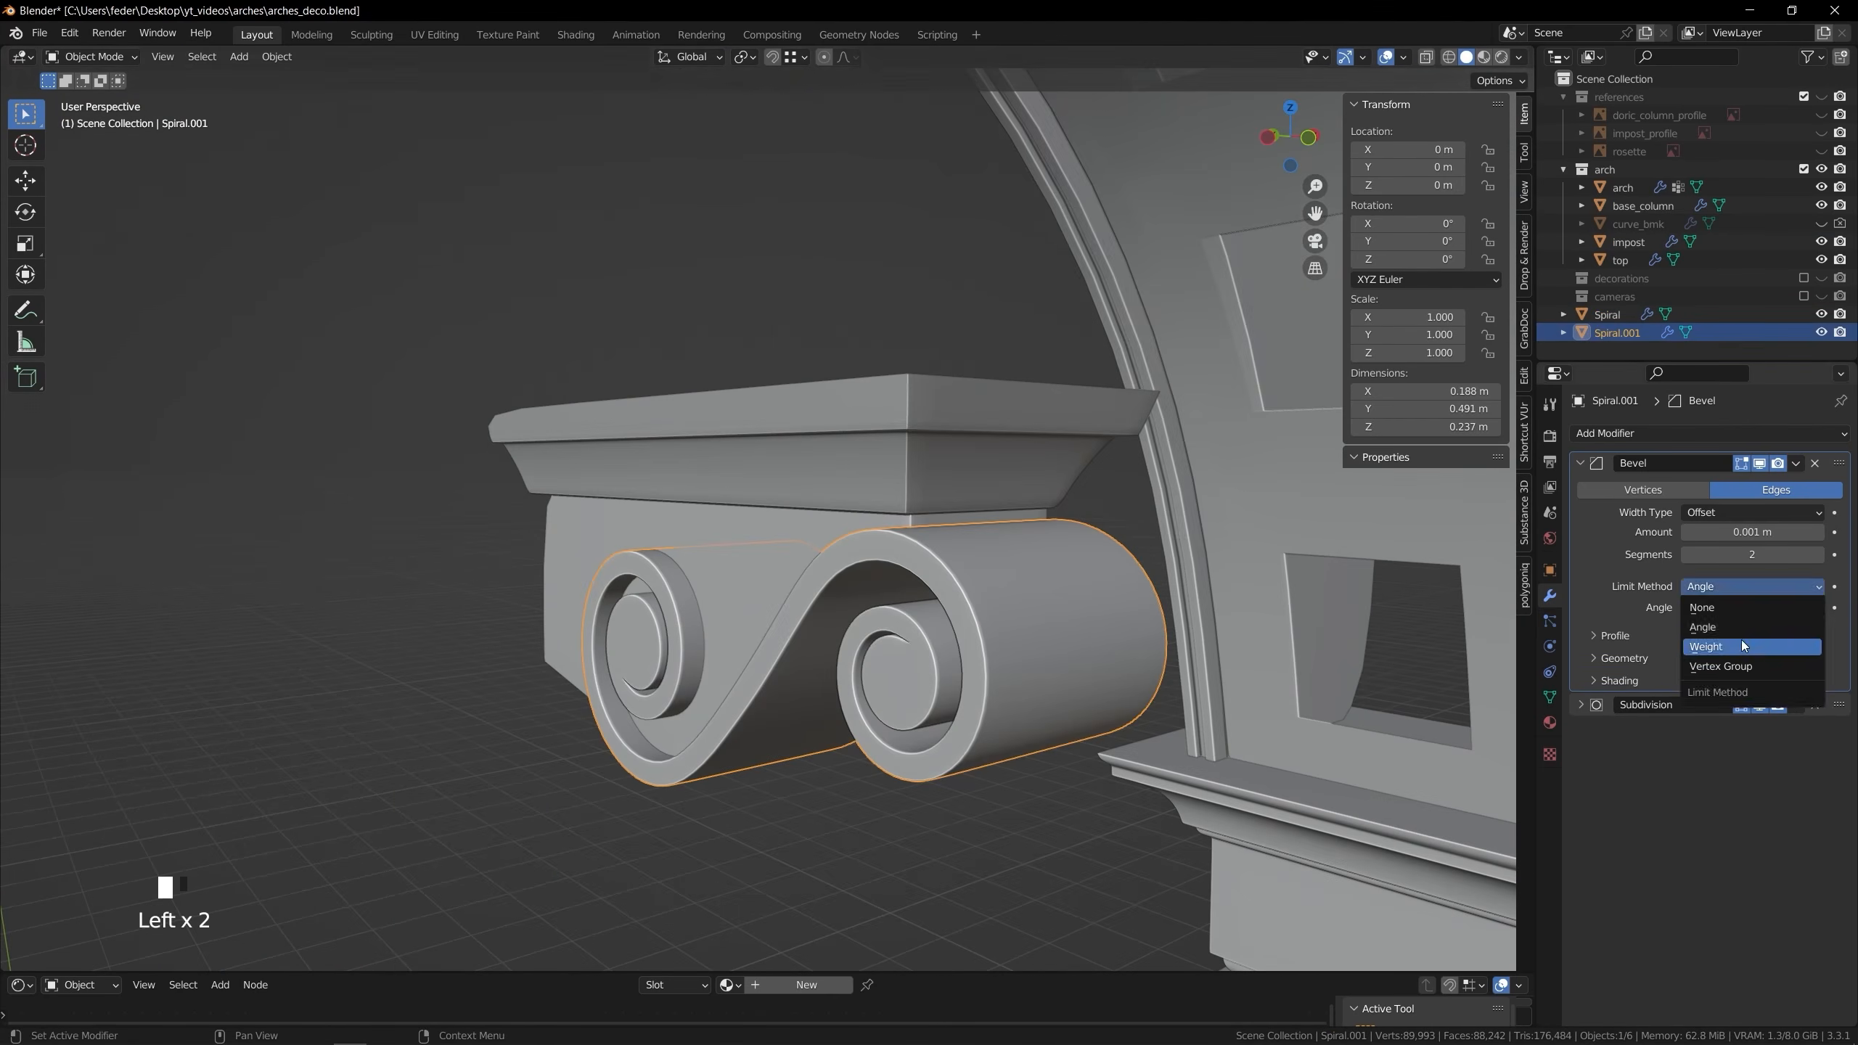
Join the scroll to the capital, assign a mean bevel weight to the scroll's outline edges and save the file
{"action": "key", "text": "Tab"}
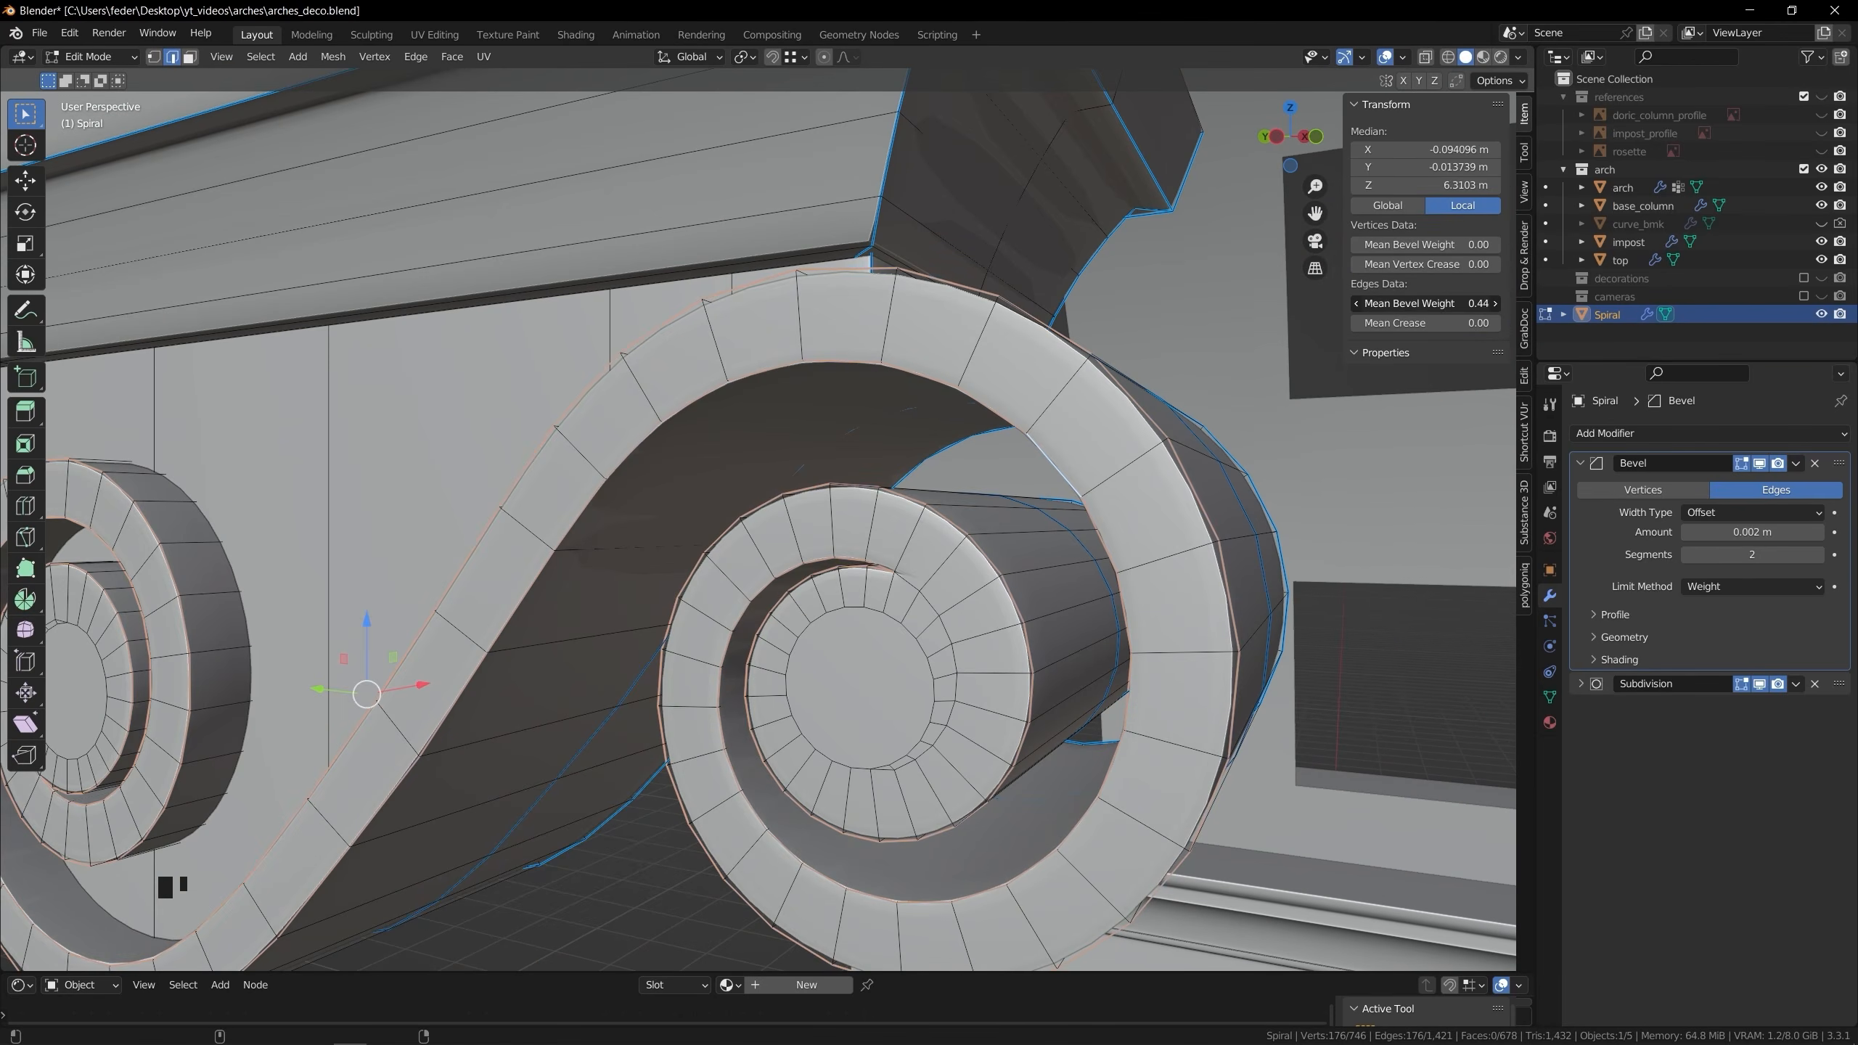
{"action": "key", "text": "Tab"}
{"action": "key", "text": "ctrl+s"}
{"action": "scroll", "coordinate": [761, 520], "scroll_direction": "down", "scroll_amount": 10}
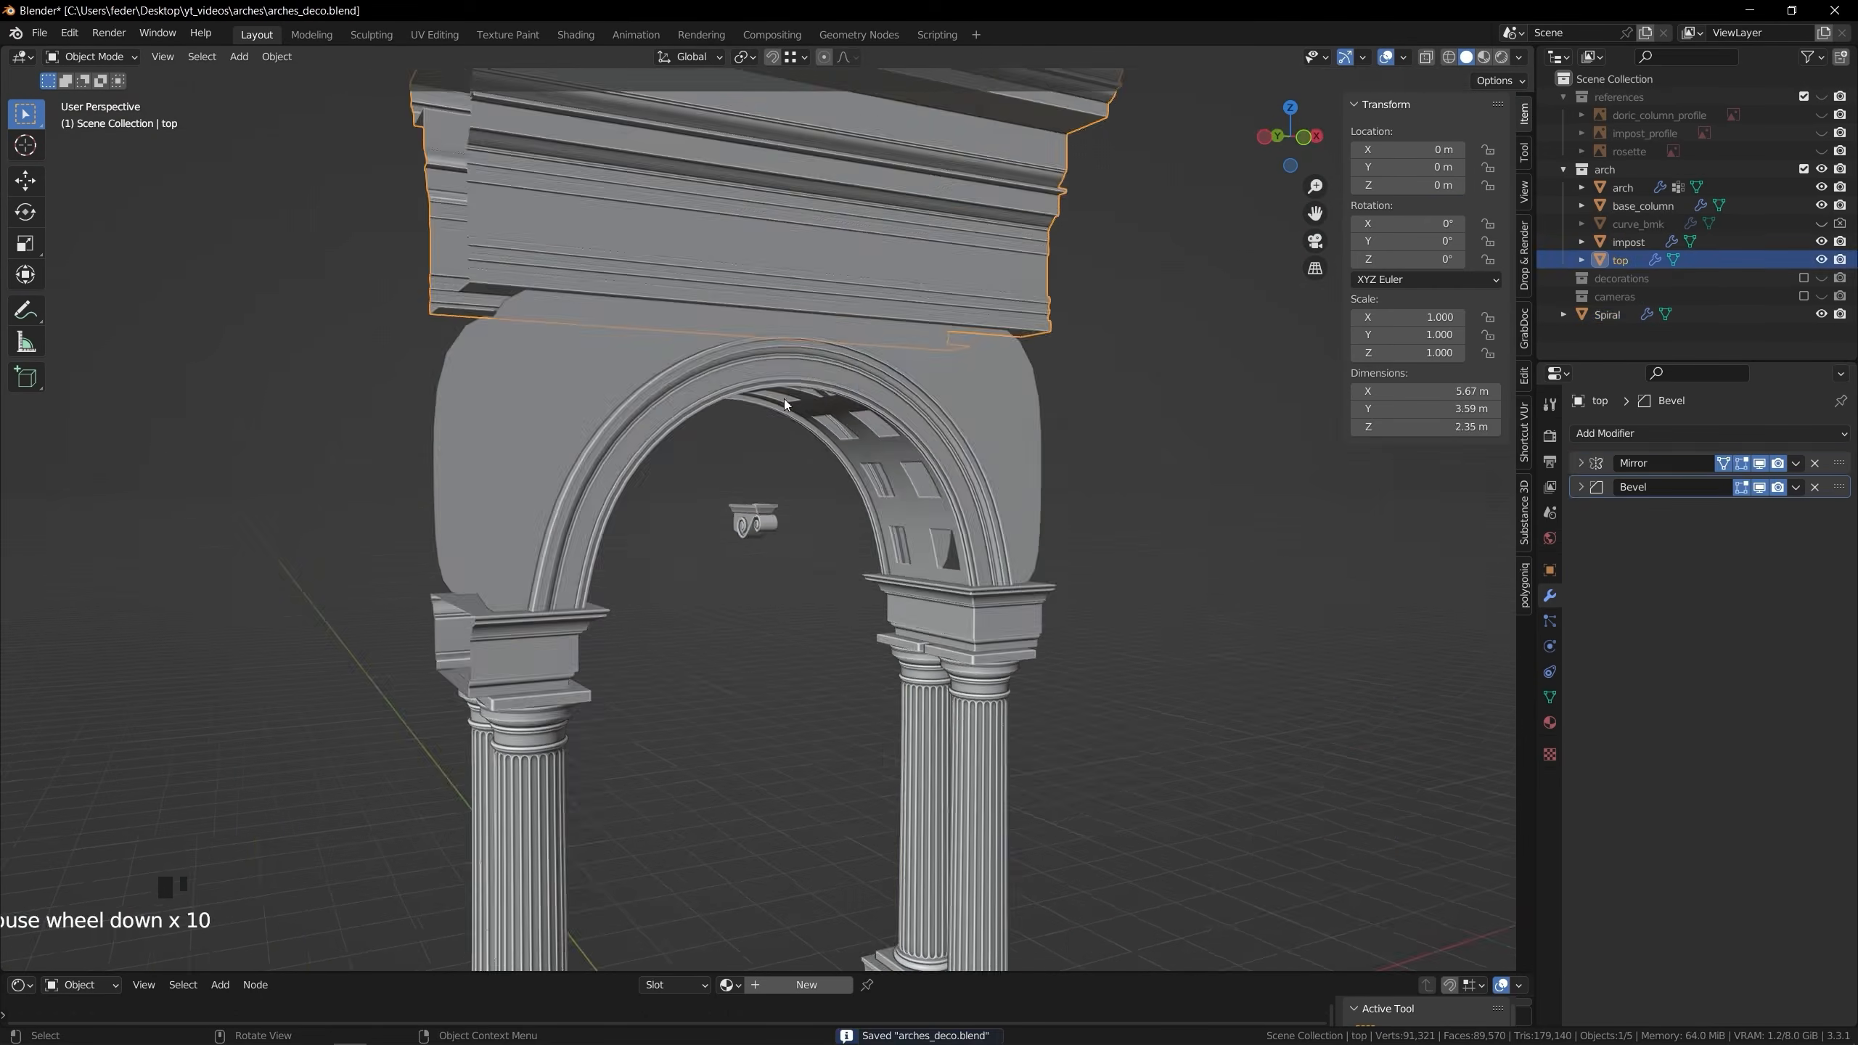
Move the whole bracket mesh along Y and about -2.83 m along X to sit beneath the end of the cornice
{"action": "left_click", "coordinate": [753, 520]}
{"action": "key", "text": "Tab"}
{"action": "key", "text": "a"}
{"action": "key", "text": "g"}
{"action": "key", "text": "y"}
{"action": "key", "text": "KP_1"}
{"action": "key", "text": "g"}
{"action": "key", "text": "x"}
{"action": "scroll", "coordinate": [146, 468], "scroll_direction": "up", "scroll_amount": 8}
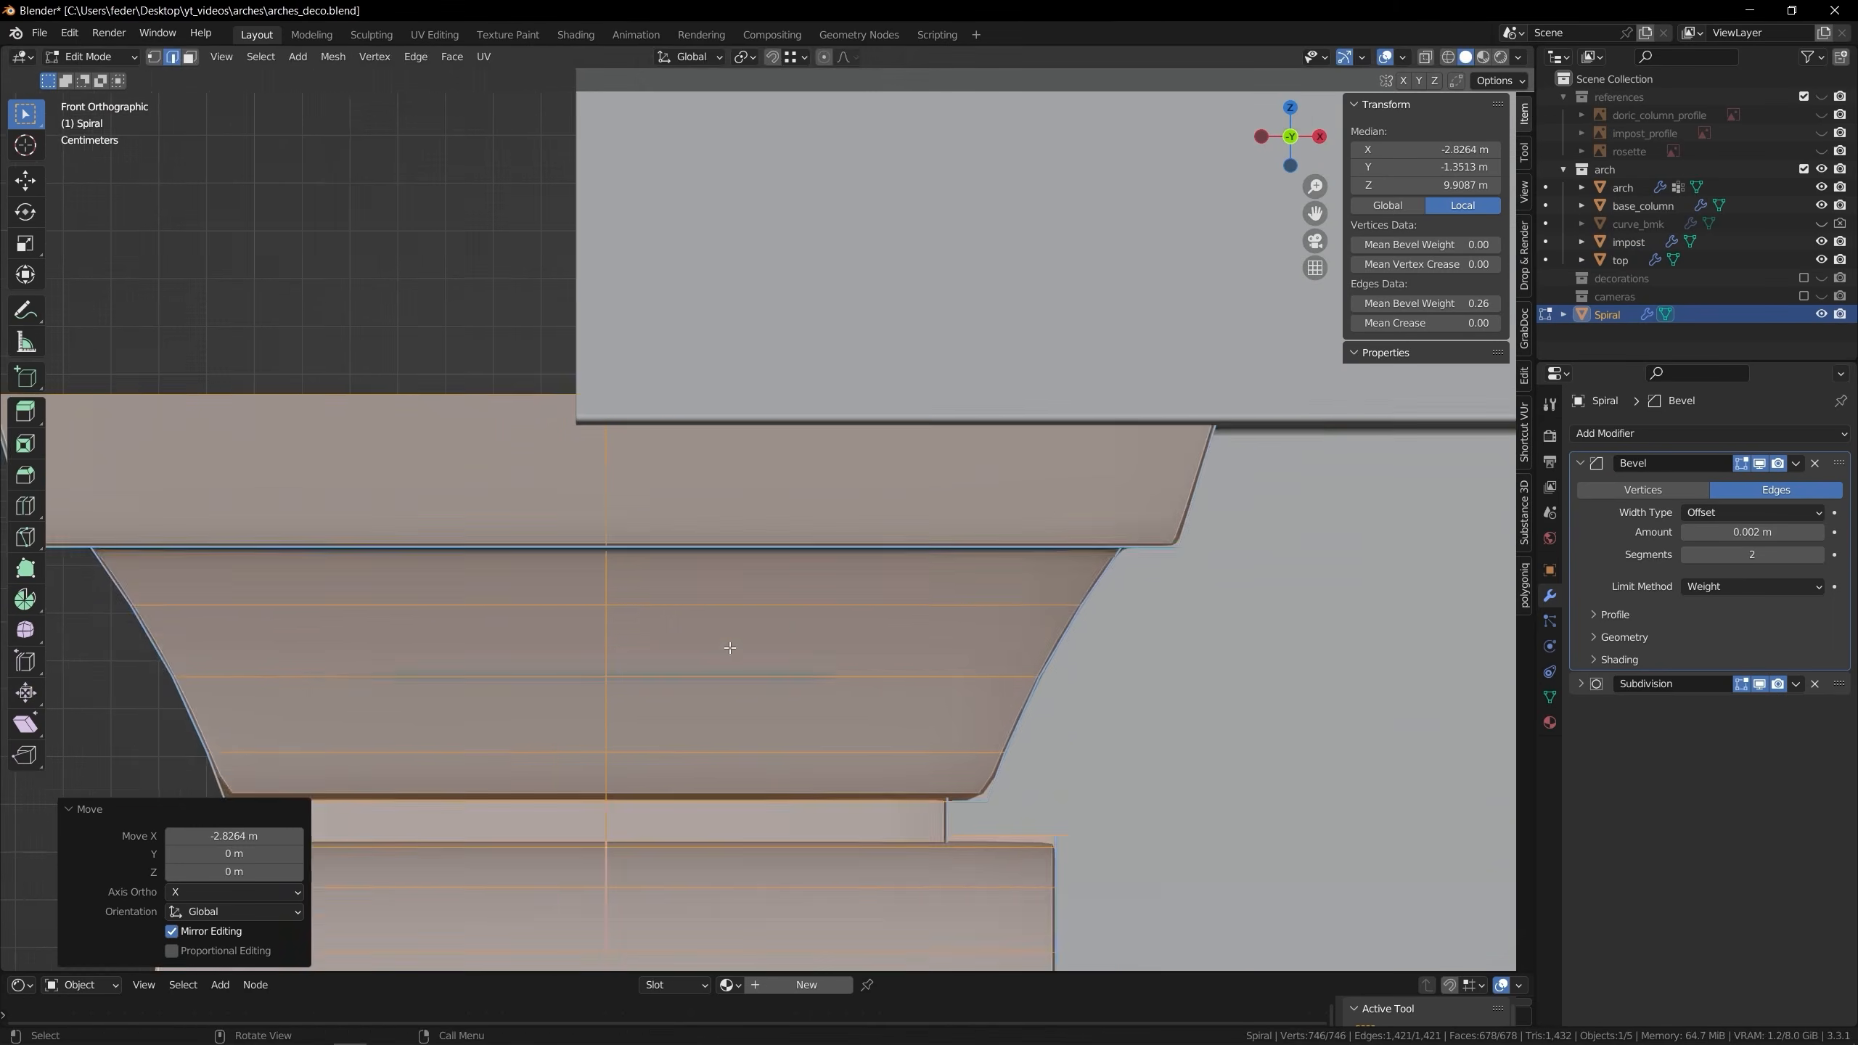
{"action": "key", "text": "g"}
{"action": "key", "text": "x"}
{"action": "scroll", "coordinate": [658, 512], "scroll_direction": "down", "scroll_amount": 2}
{"action": "key", "text": "Tab"}
Add a Mirror modifier on the X axis to the bracket and place it ahead of the Bevel
{"action": "left_click", "coordinate": [1580, 463]}
{"action": "left_click", "coordinate": [1711, 434]}
{"action": "middle_click_drag", "start_coordinate": [1024, 636], "coordinate": [1208, 635]}
{"action": "left_click_drag", "start_coordinate": [1839, 510], "coordinate": [1840, 463]}
Add an Array modifier to the bracket, place it before the Mirror and set its count to 4
{"action": "left_click", "coordinate": [1710, 433]}
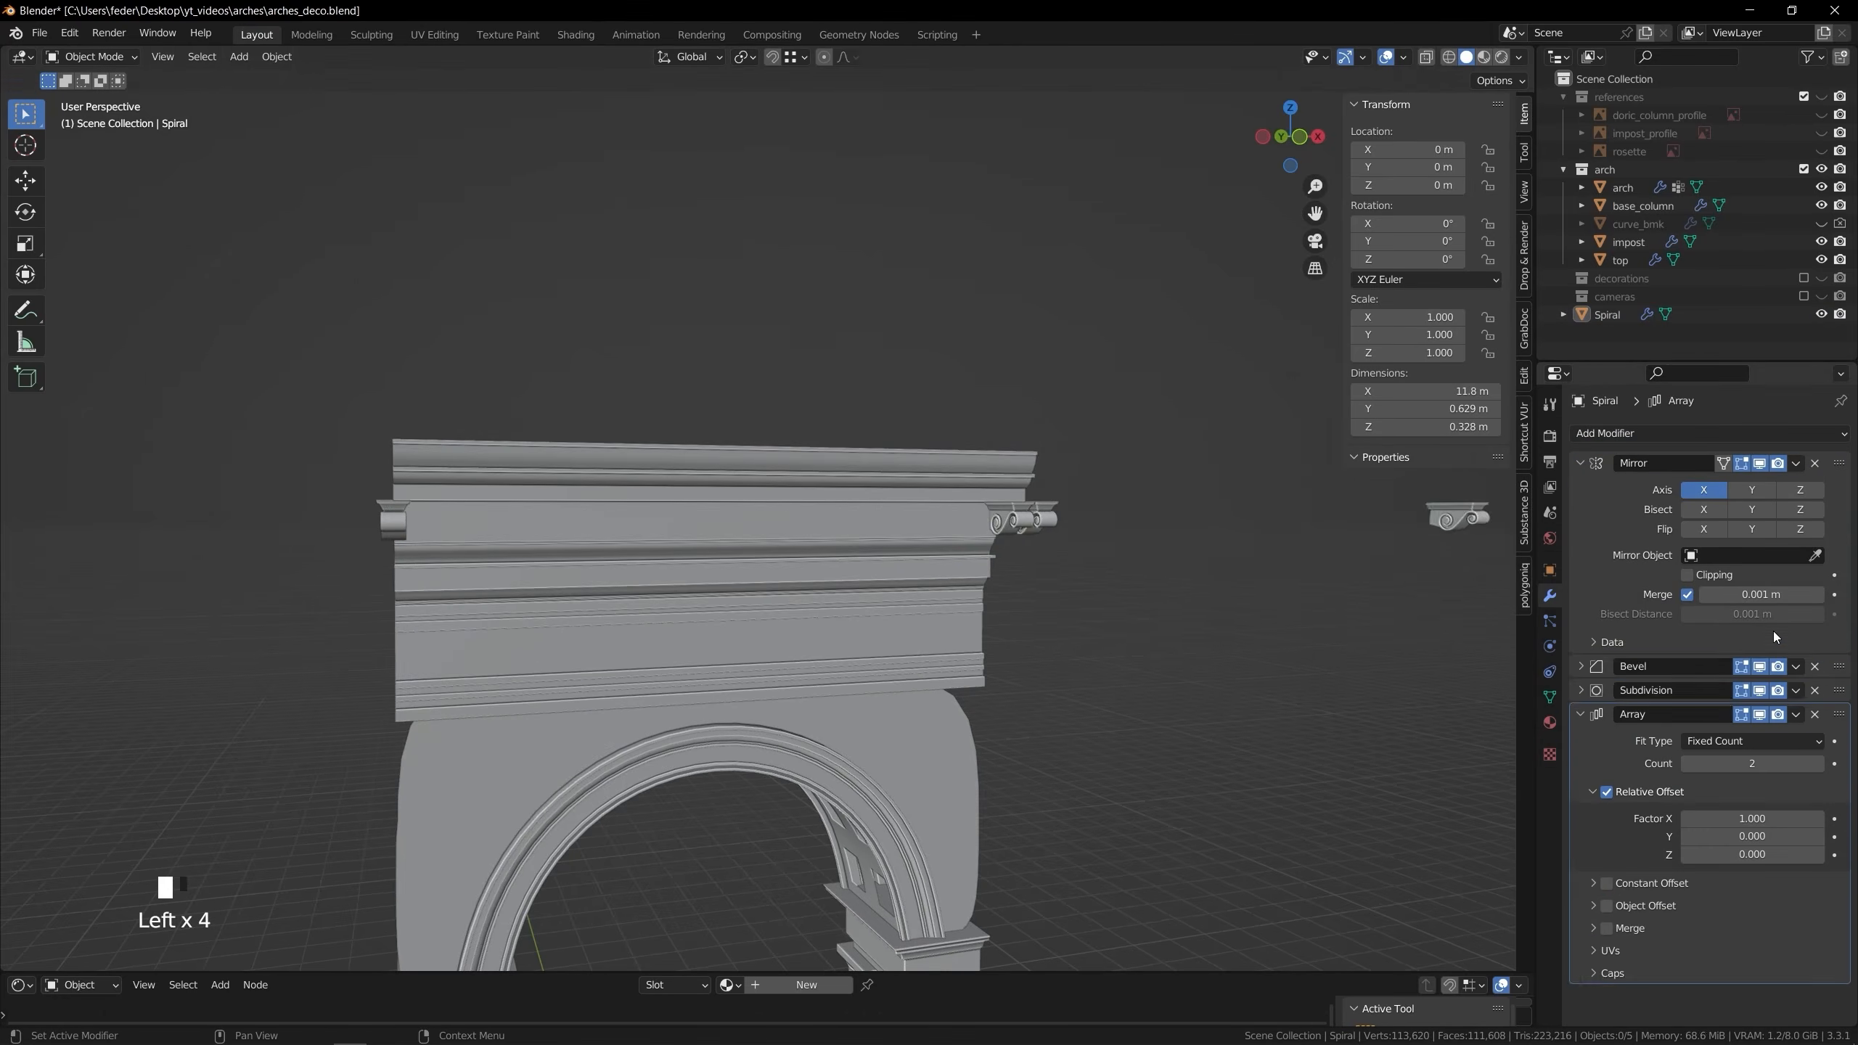
{"action": "left_click_drag", "start_coordinate": [1839, 714], "coordinate": [1840, 664]}
{"action": "middle_click_drag", "start_coordinate": [1280, 644], "coordinate": [1145, 663]}
{"action": "left_click_drag", "start_coordinate": [1839, 666], "coordinate": [1805, 468]}
{"action": "left_click", "coordinate": [1820, 514]}
{"action": "scroll", "coordinate": [1646, 920], "scroll_direction": "down", "scroll_amount": 4}
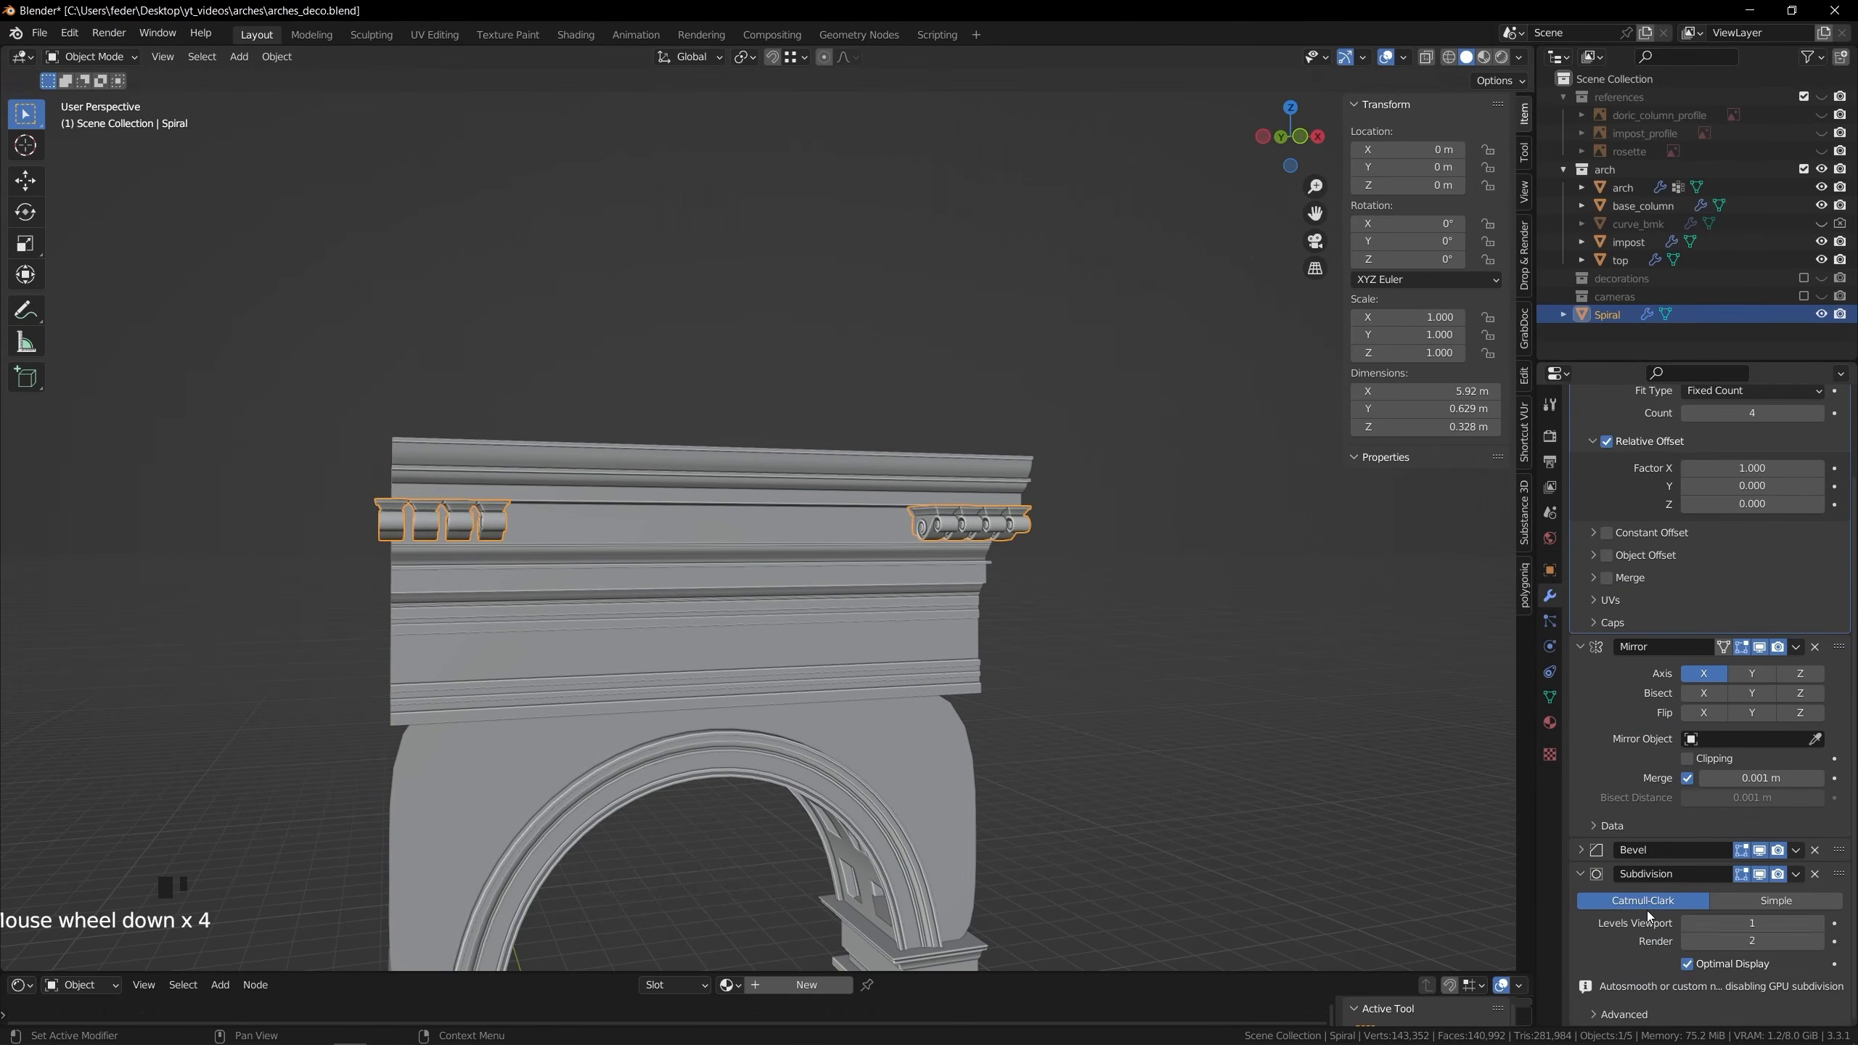
Check the bracket row along the cornice in front view and save the file
{"action": "key", "text": "KP_1"}
{"action": "middle_click_drag", "start_coordinate": [703, 468], "coordinate": [964, 450], "text": "shift"}
{"action": "key", "text": "ctrl+s"}
{"action": "key", "text": "Tab"}
{"action": "scroll", "coordinate": [678, 455], "scroll_direction": "up", "scroll_amount": 4}
{"action": "scroll", "coordinate": [678, 455], "scroll_direction": "down", "scroll_amount": 4}
{"action": "middle_click_drag", "start_coordinate": [678, 455], "coordinate": [1157, 495], "text": "shift"}
{"action": "right_click", "coordinate": [1118, 421]}
{"action": "scroll", "coordinate": [761, 513], "scroll_direction": "down", "scroll_amount": 3}
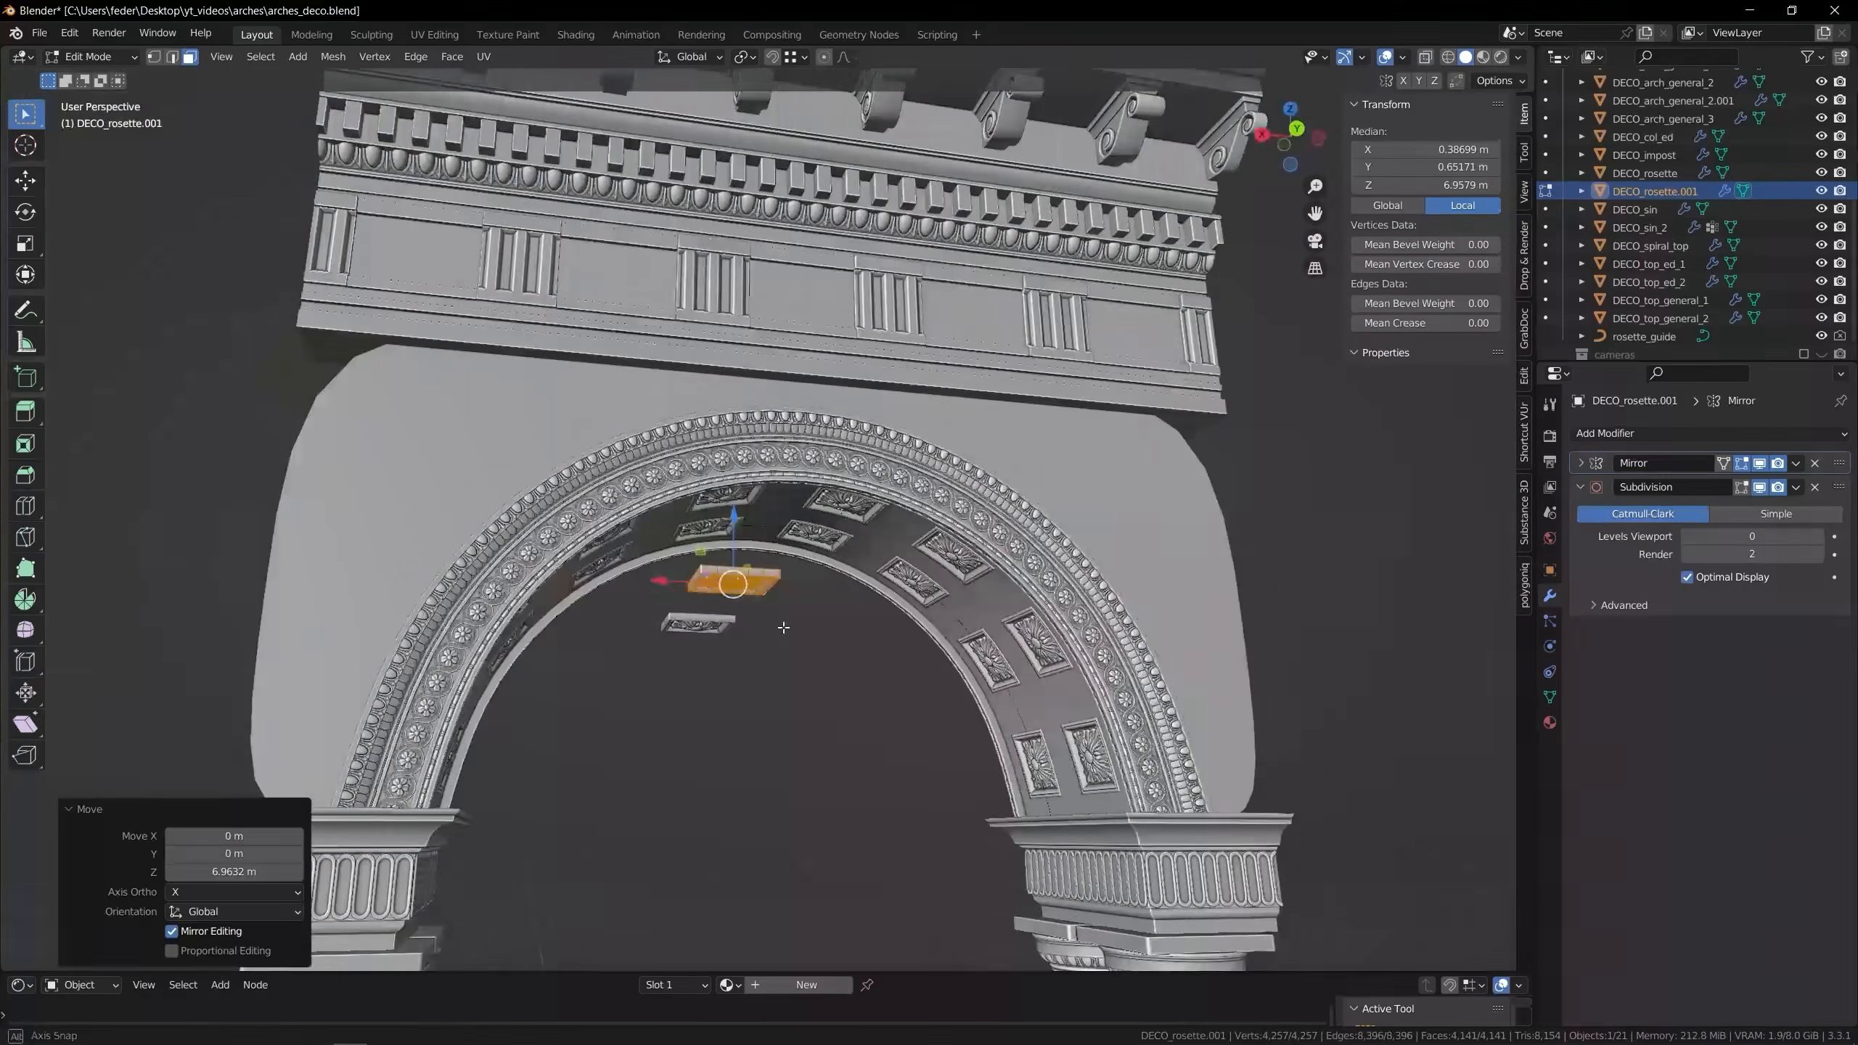
Move the duplicated rosette panel up to the cornice's underside and fit it between the first two brackets
{"action": "middle_click_drag", "start_coordinate": [761, 513], "coordinate": [1053, 432]}
{"action": "left_click_drag", "start_coordinate": [953, 468], "coordinate": [954, 559]}
{"action": "left_click_drag", "start_coordinate": [1004, 634], "coordinate": [930, 629]}
{"action": "middle_click_drag", "start_coordinate": [929, 630], "coordinate": [731, 586]}
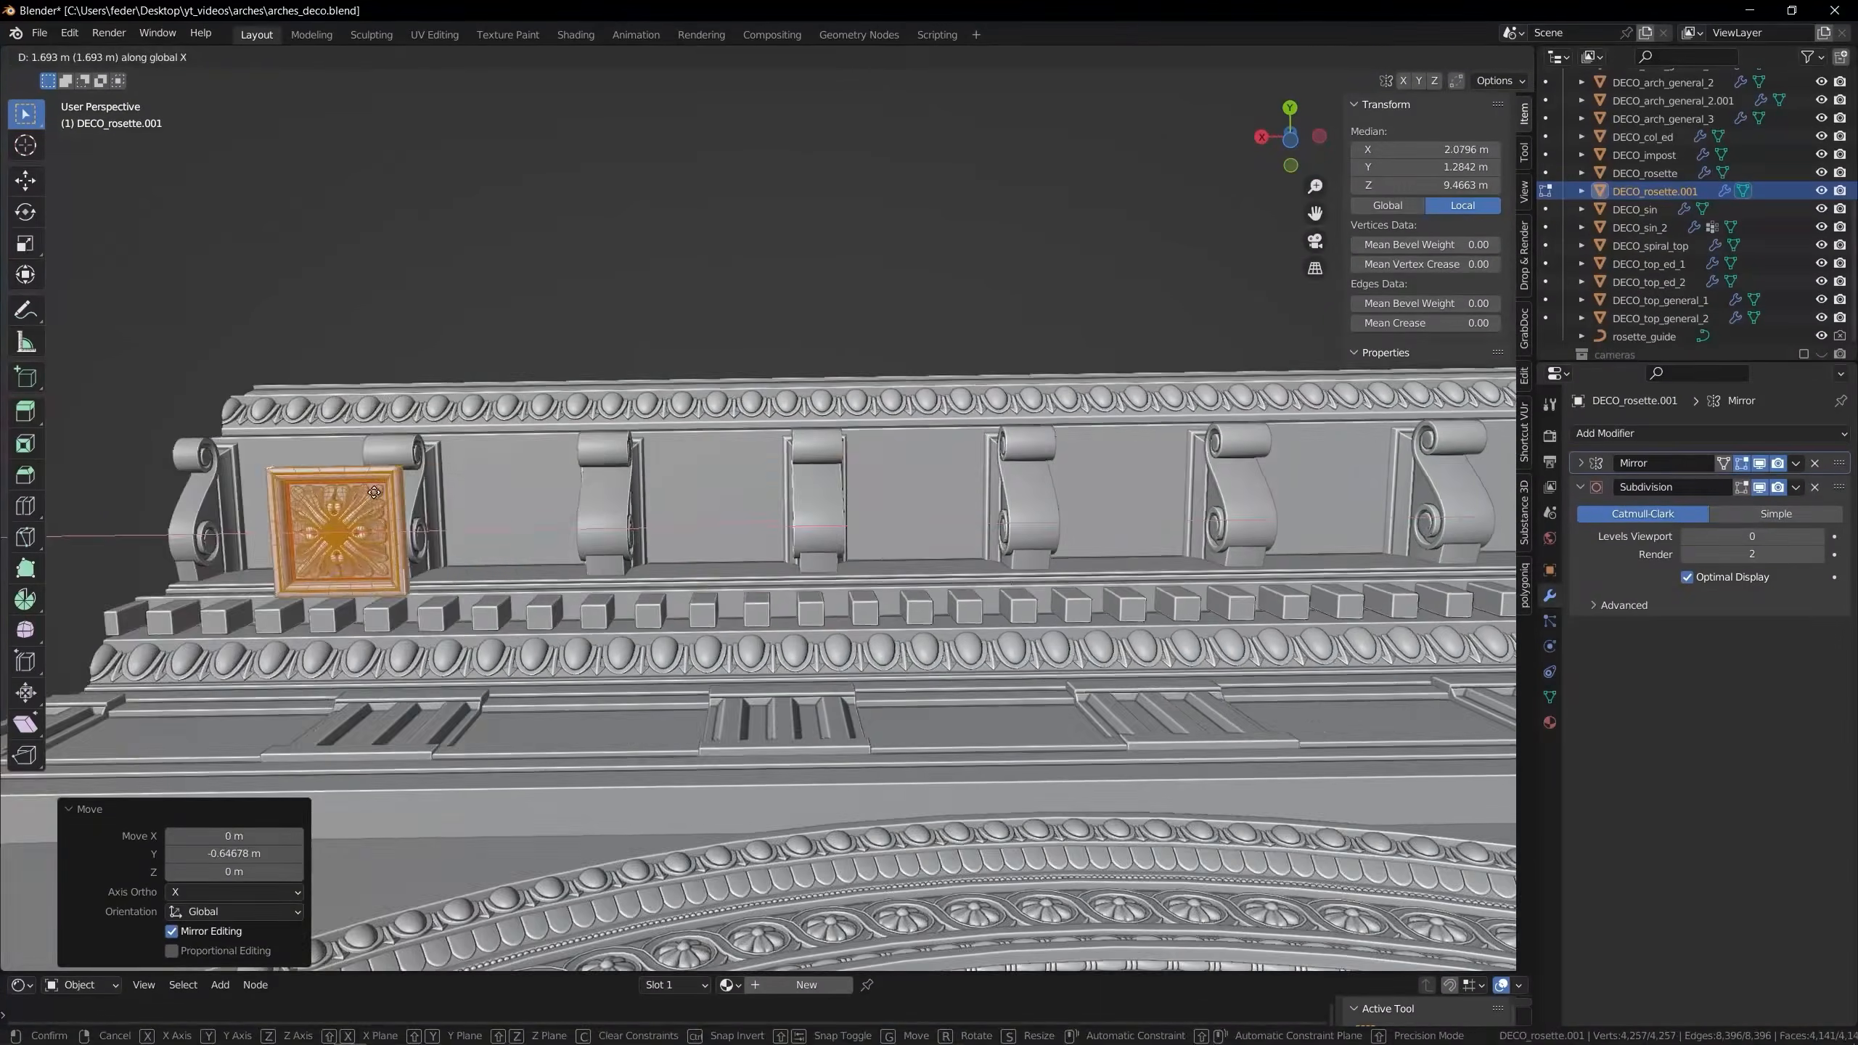
{"action": "left_click_drag", "start_coordinate": [388, 527], "coordinate": [695, 530]}
{"action": "key", "text": "ctrl+KP_7"}
{"action": "left_click_drag", "start_coordinate": [847, 468], "coordinate": [911, 481]}
{"action": "middle_click_drag", "start_coordinate": [910, 481], "coordinate": [693, 684]}
{"action": "left_click_drag", "start_coordinate": [645, 626], "coordinate": [646, 579]}
{"action": "middle_click_drag", "start_coordinate": [645, 578], "coordinate": [703, 468]}
{"action": "key", "text": "Tab"}
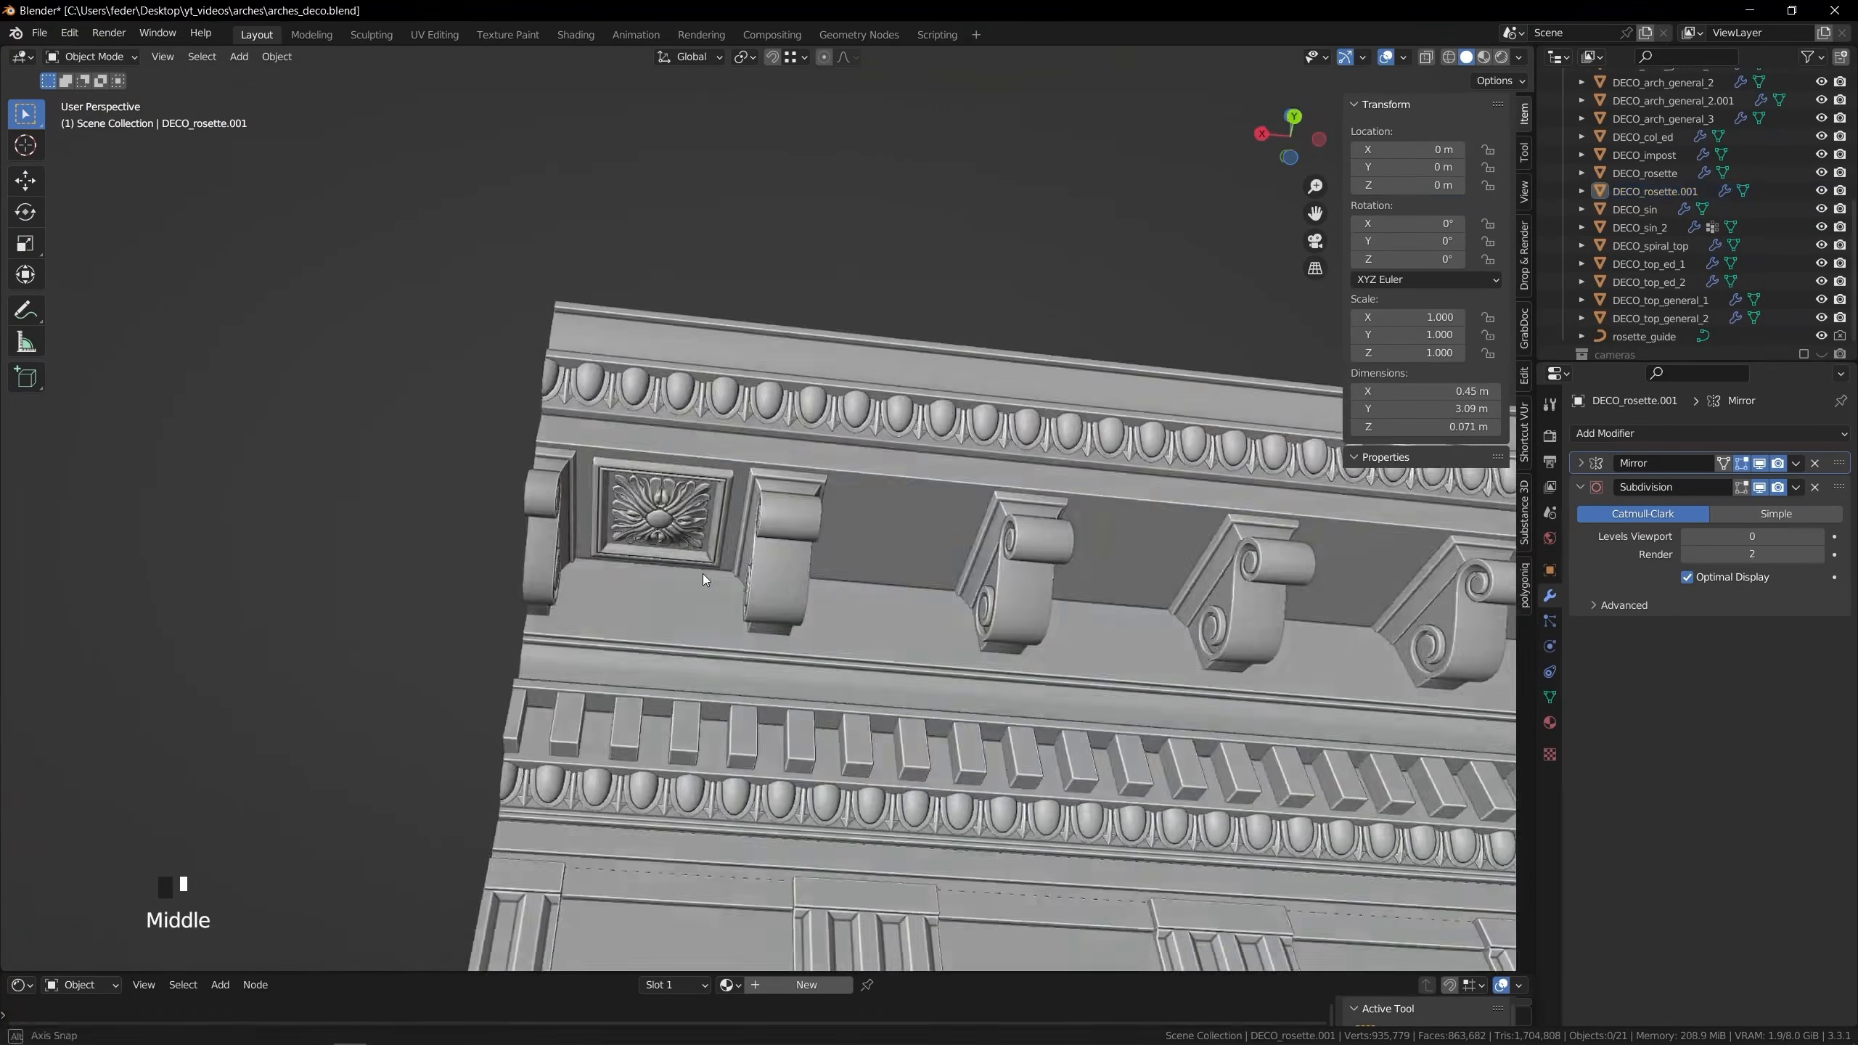
Enable the X axis in the rosette panel's Mirror and place an Array modifier before it with an X factor of -1.800
{"action": "left_click", "coordinate": [644, 534]}
{"action": "left_click", "coordinate": [1581, 463]}
{"action": "left_click", "coordinate": [1703, 491]}
{"action": "left_click", "coordinate": [1710, 434]}
{"action": "left_click", "coordinate": [1478, 477]}
{"action": "left_click_drag", "start_coordinate": [1840, 809], "coordinate": [1839, 468]}
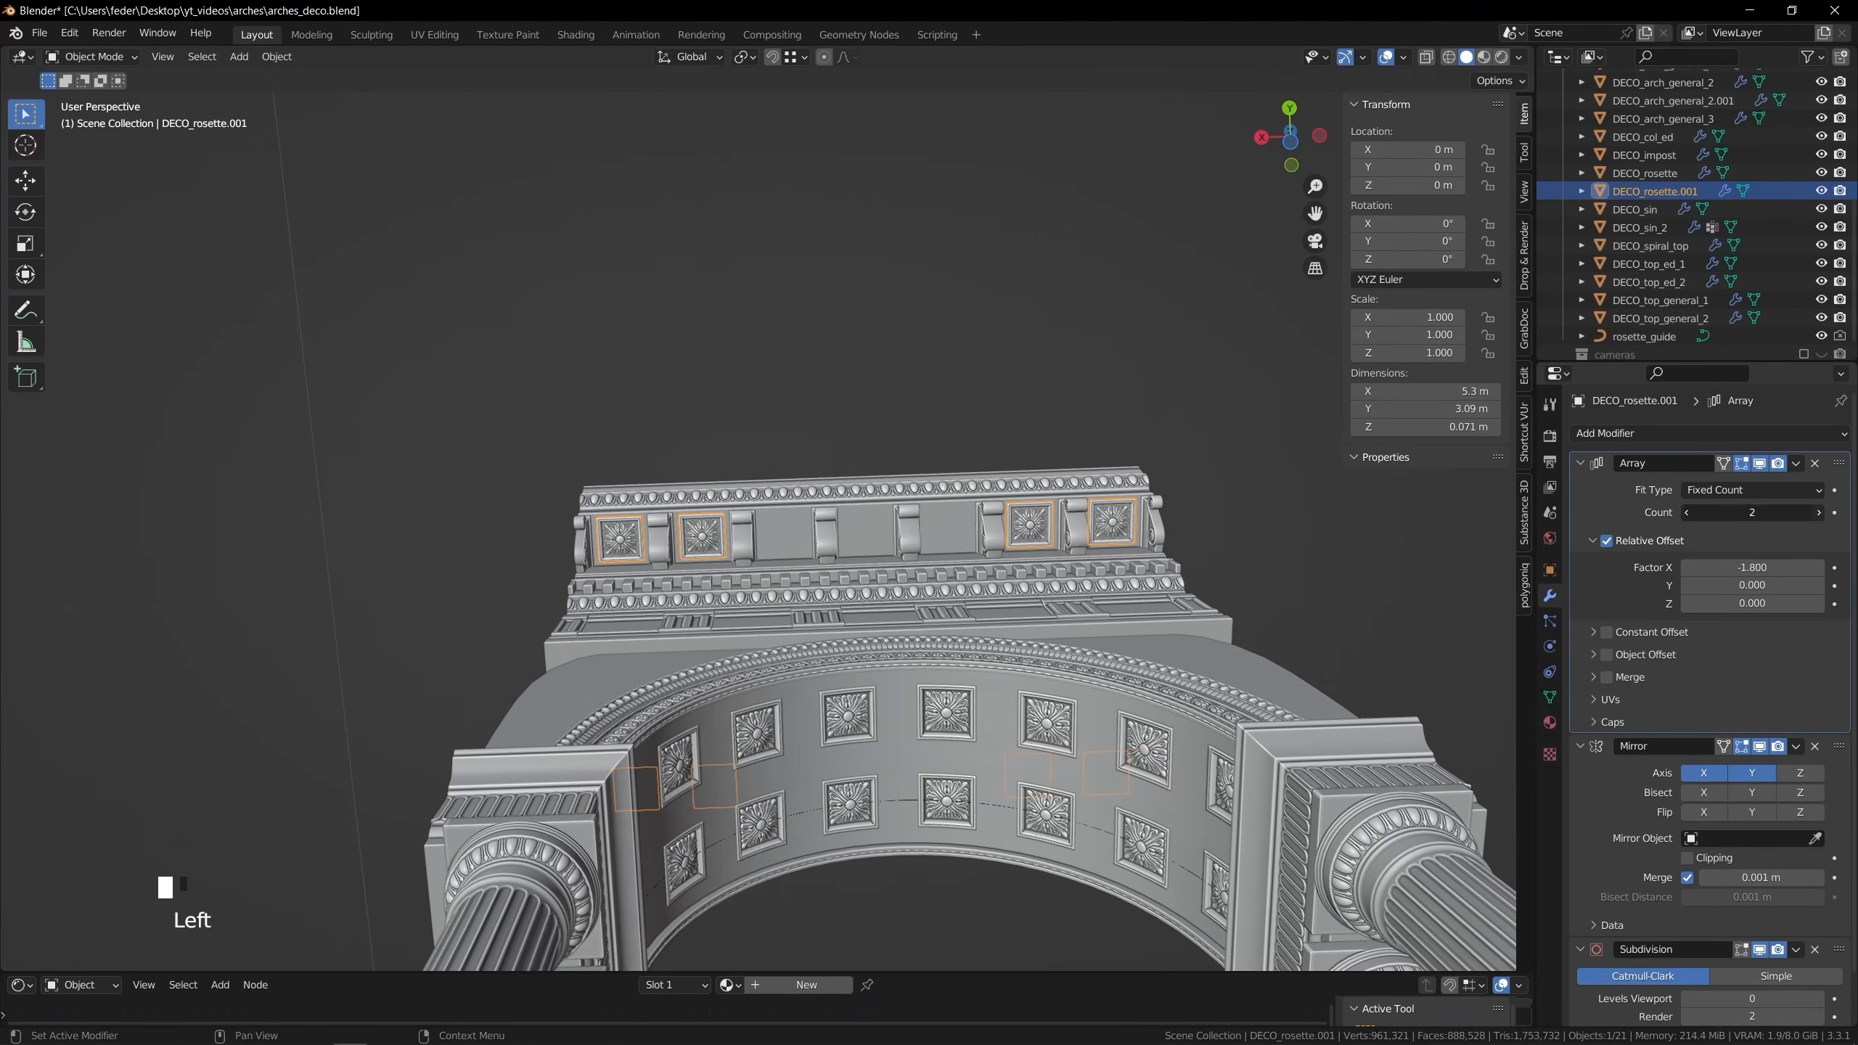
Set the rosette array's count to 3 and fine-tune the X offset to centre the panels between the brackets
{"action": "left_click", "coordinate": [1820, 513]}
{"action": "scroll", "coordinate": [805, 548], "scroll_direction": "up", "scroll_amount": 7}
{"action": "middle_click_drag", "start_coordinate": [805, 559], "coordinate": [801, 542]}
{"action": "left_click_drag", "start_coordinate": [1752, 569], "coordinate": [1745, 569]}
{"action": "scroll", "coordinate": [1024, 623], "scroll_direction": "down", "scroll_amount": 8}
{"action": "middle_click_drag", "start_coordinate": [1025, 622], "coordinate": [1141, 659]}
{"action": "left_click", "coordinate": [1173, 728]}
{"action": "scroll", "coordinate": [878, 541], "scroll_direction": "up", "scroll_amount": 7}
{"action": "middle_click_drag", "start_coordinate": [877, 527], "coordinate": [967, 573], "text": "shift"}
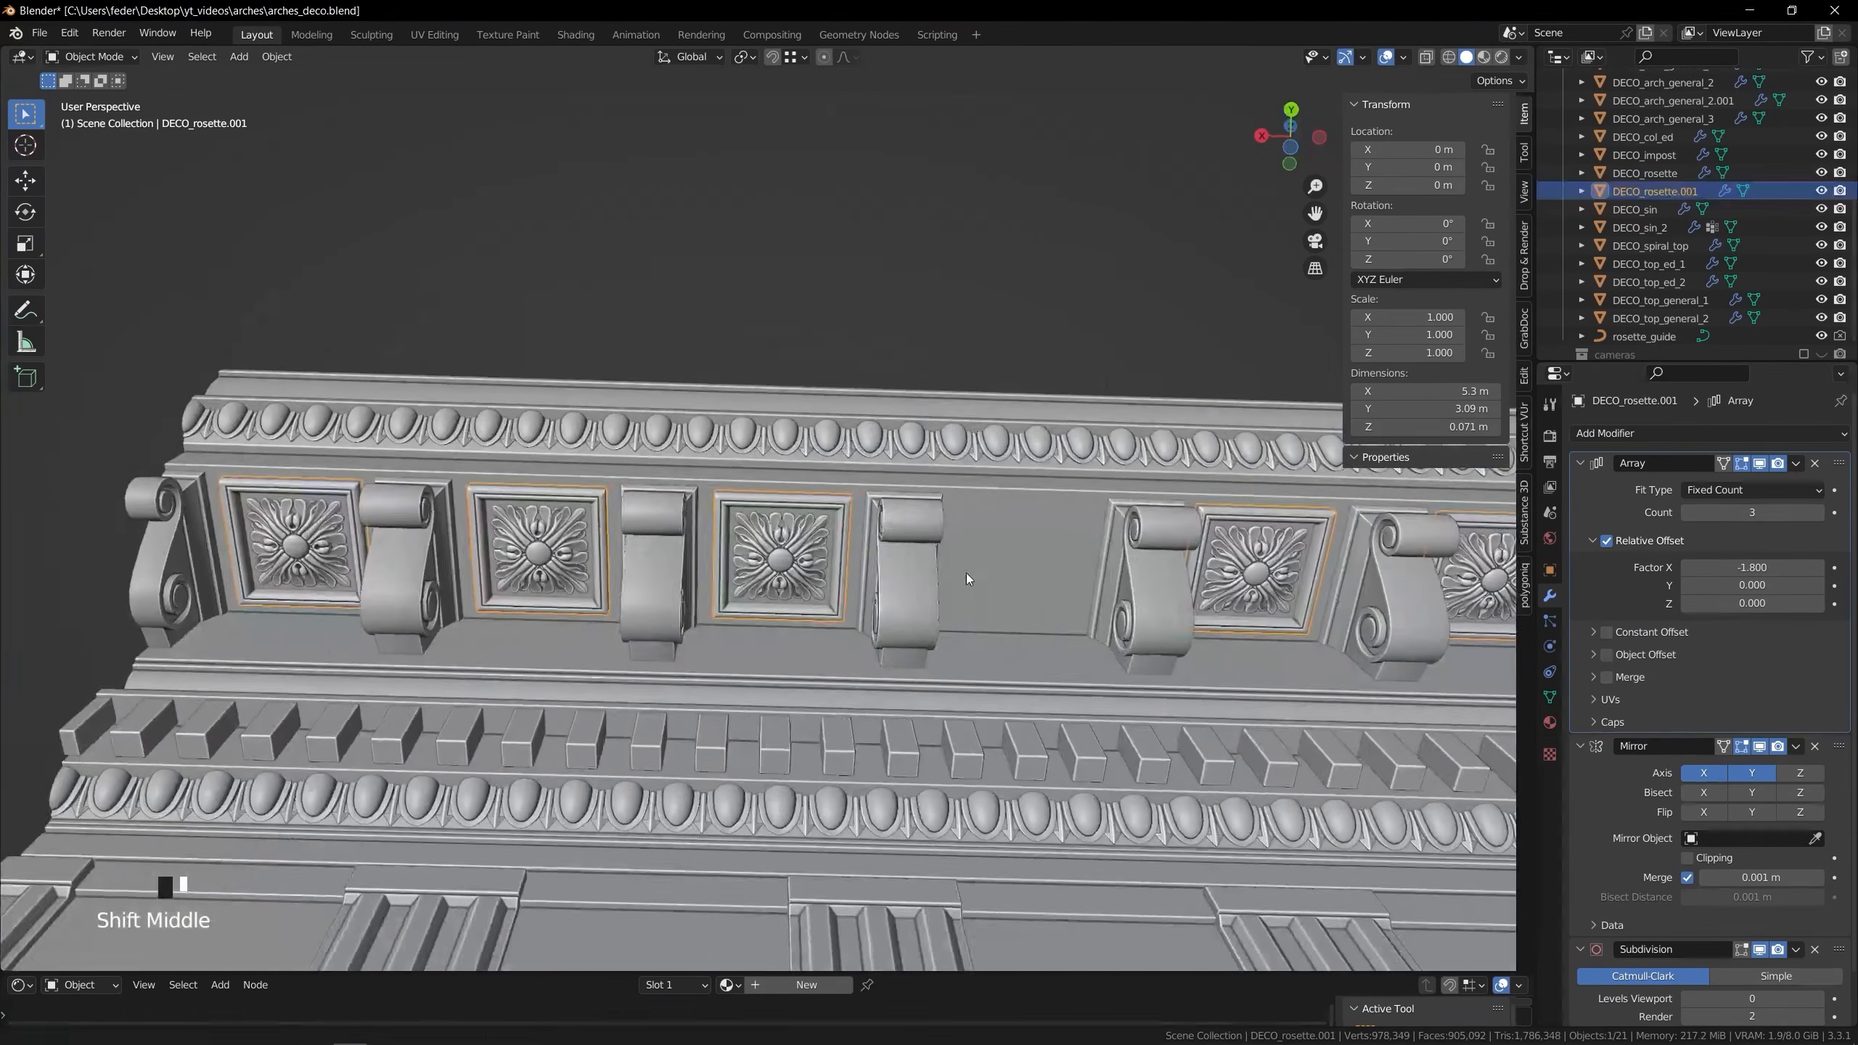
Try to apply the rosette array and fill the middle gap with a panel duplicated along X
{"action": "key", "text": "ctrl+a"}
{"action": "key", "text": "Tab"}
{"action": "scroll", "coordinate": [780, 581], "scroll_direction": "up", "scroll_amount": 2}
{"action": "key", "text": "shift+d"}
{"action": "key", "text": "x"}
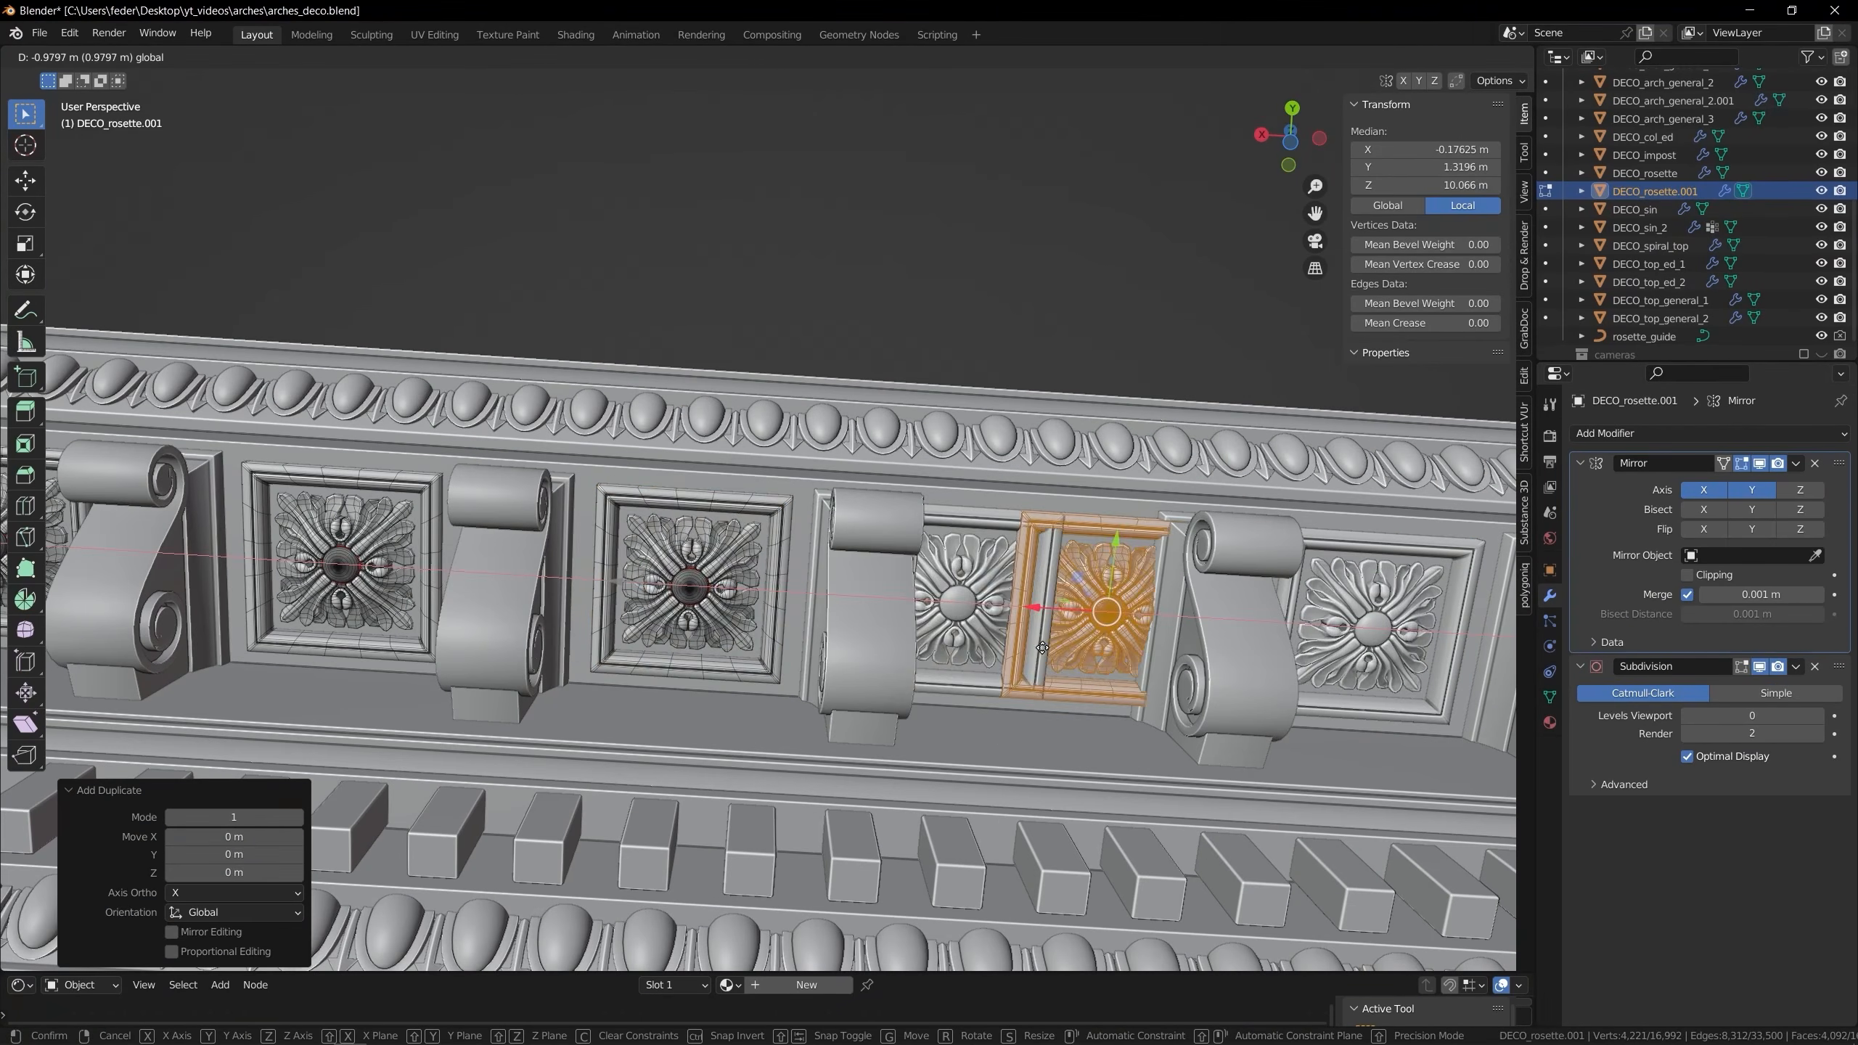
{"action": "right_click", "coordinate": [1042, 647]}
{"action": "key", "text": "ctrl+z"}
Try turning off the X mirroring on the applied rosettes, and undo back to the live Array modifier
{"action": "key", "text": "Tab"}
{"action": "scroll", "coordinate": [1042, 648], "scroll_direction": "down", "scroll_amount": 4}
{"action": "left_click", "coordinate": [1038, 263]}
{"action": "middle_click_drag", "start_coordinate": [1038, 541], "coordinate": [1046, 578]}
{"action": "left_click", "coordinate": [1704, 491]}
{"action": "key", "text": "ctrl+z"}
{"action": "key", "text": "ctrl+z"}
{"action": "key", "text": "ctrl+z"}
{"action": "key", "text": "ctrl+z"}
Turn off the rosettes' X mirroring and set the array to 7 copies with an X factor of -1.795
{"action": "left_click", "coordinate": [1703, 773]}
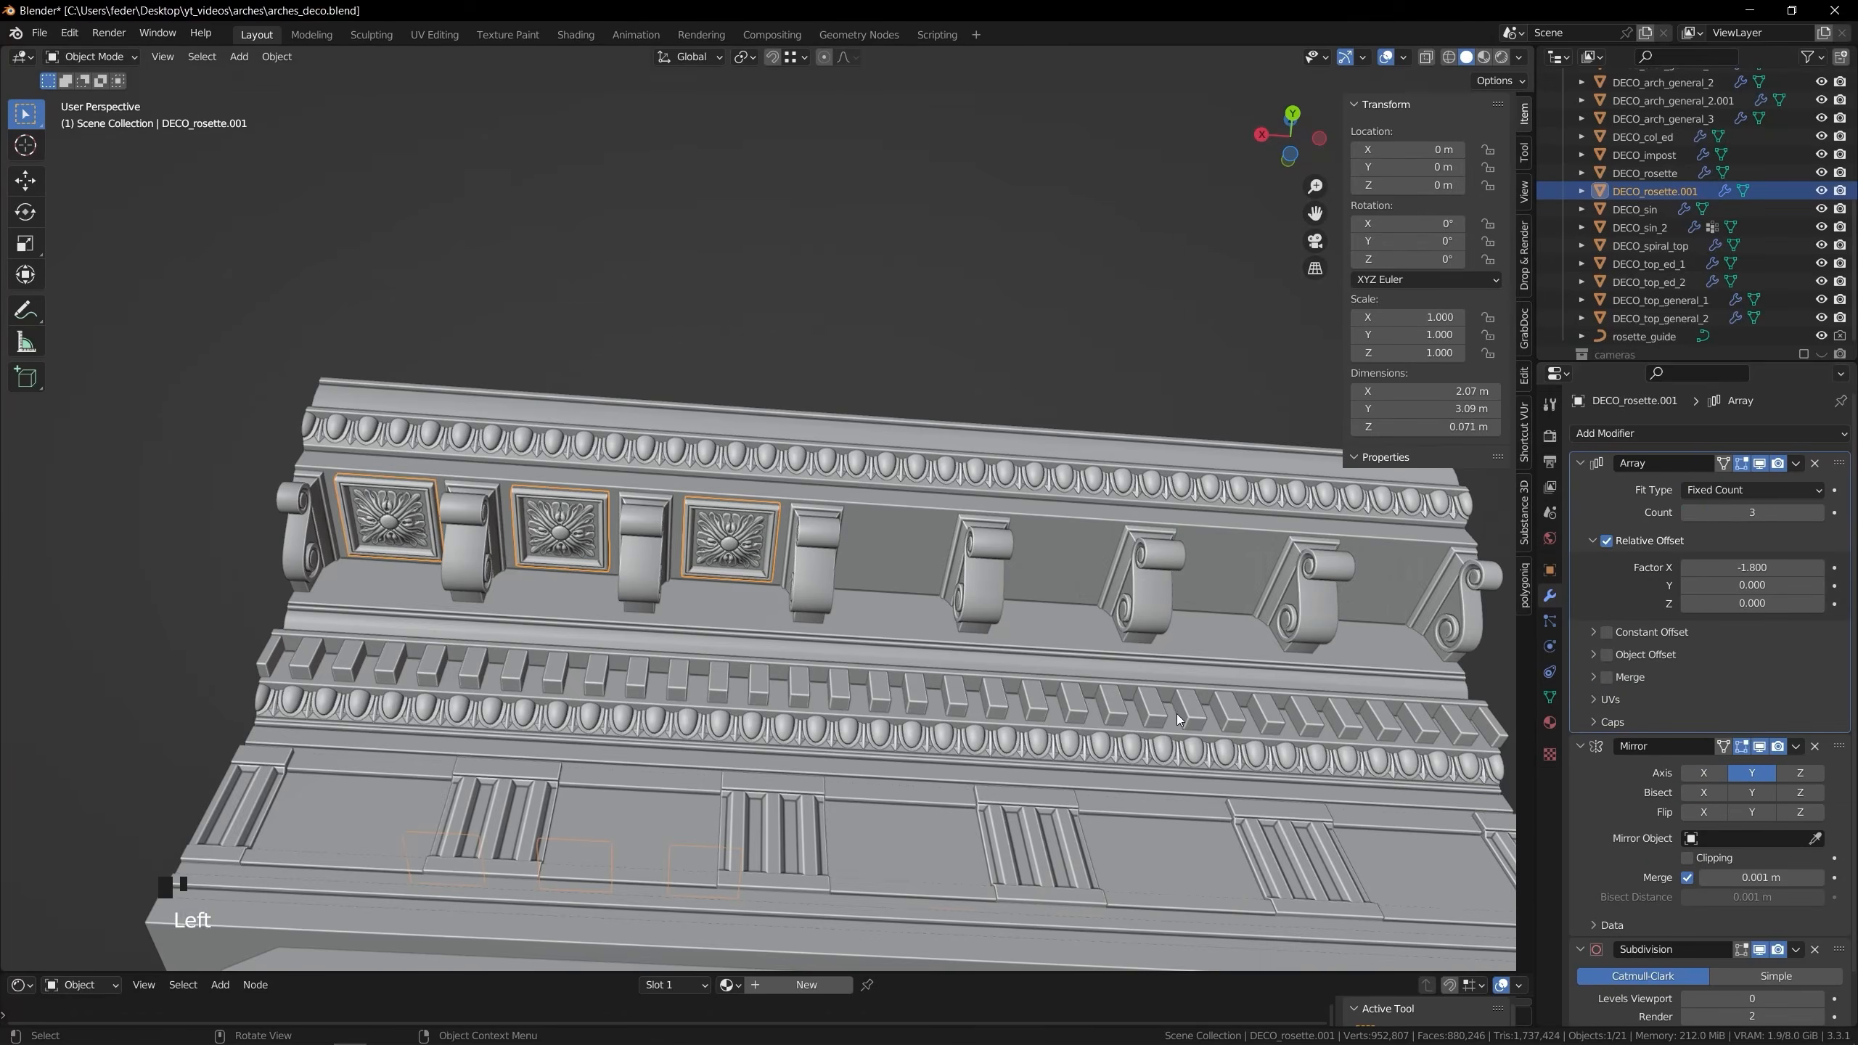
{"action": "left_click_drag", "start_coordinate": [1752, 513], "coordinate": [1784, 513]}
{"action": "middle_click_drag", "start_coordinate": [1007, 585], "coordinate": [775, 636], "text": "shift"}
{"action": "scroll", "coordinate": [775, 635], "scroll_direction": "up", "scroll_amount": 5}
{"action": "left_click_drag", "start_coordinate": [1752, 568], "coordinate": [1749, 568], "text": "shift"}
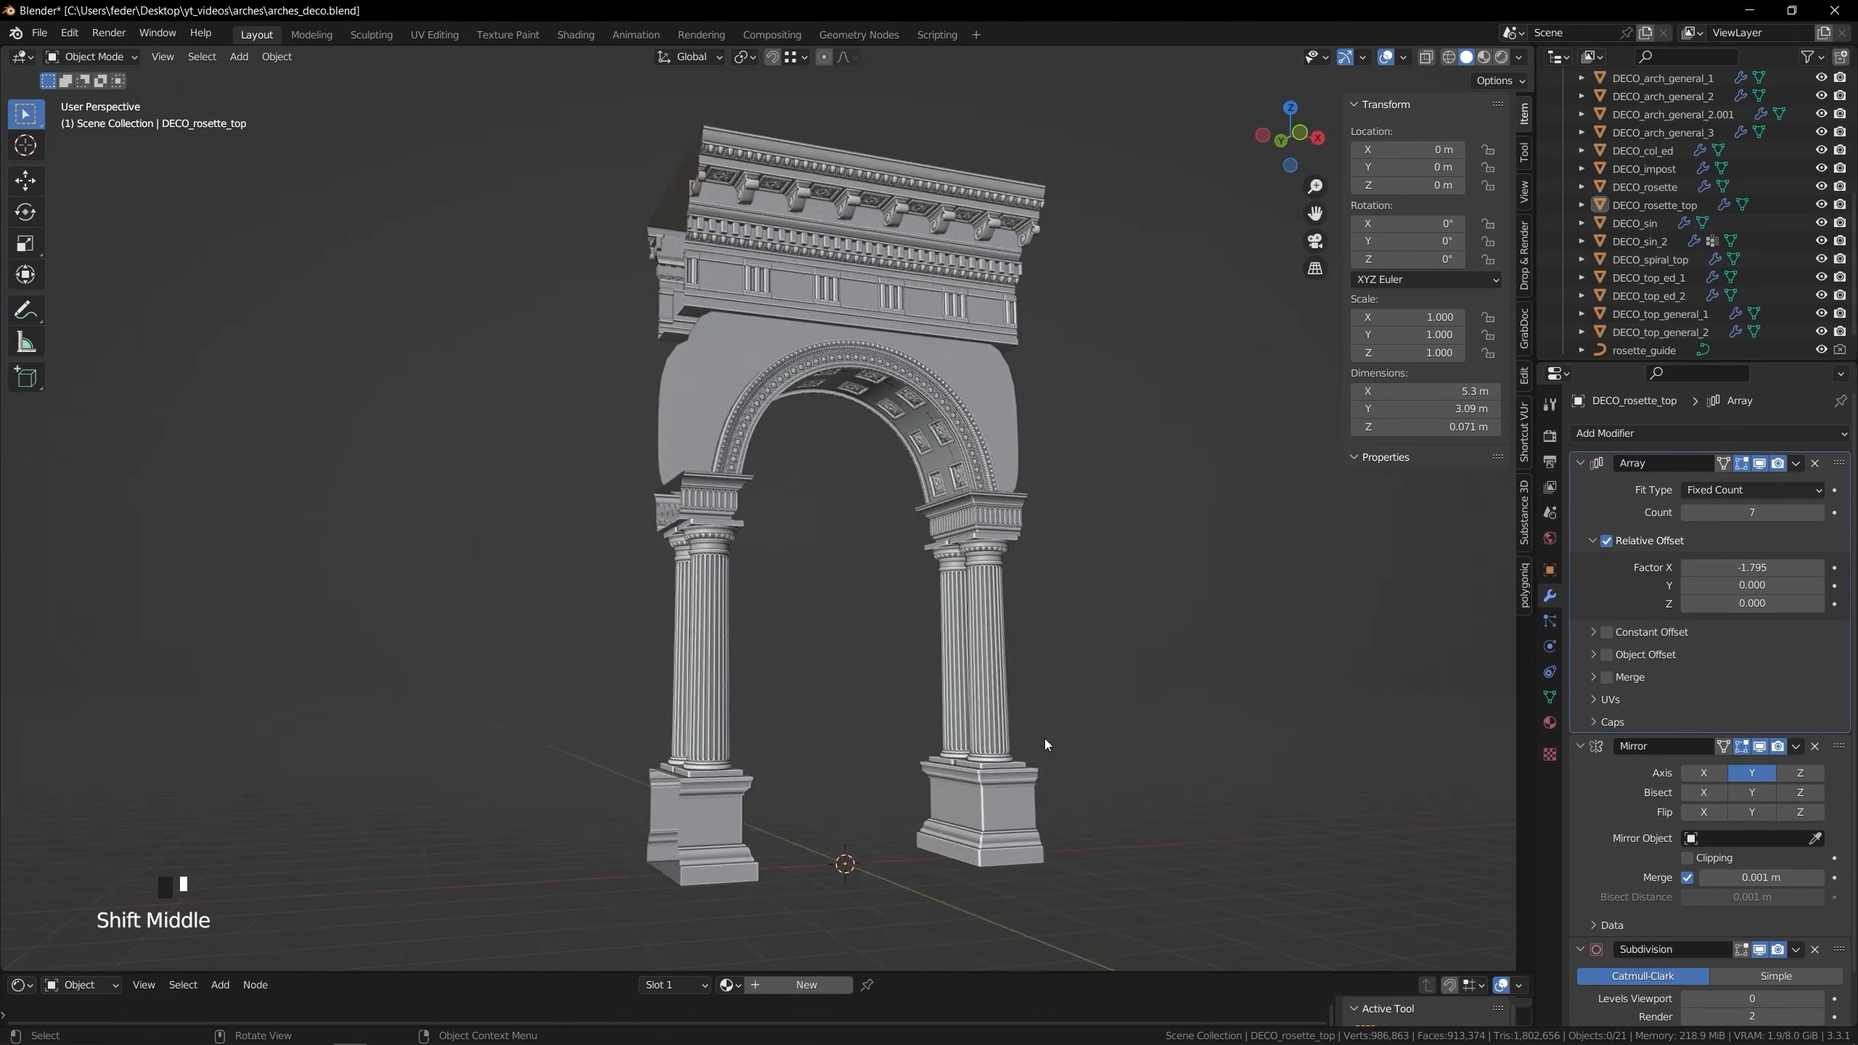
Add a cube with a level 3 subdivision applied, round it into a sphere and delete its back half
{"action": "key", "text": "shift+a"}
{"action": "mouse_move", "coordinate": [1286, 572]}
{"action": "left_click", "coordinate": [1277, 303]}
{"action": "key", "text": "ctrl+3"}
{"action": "key", "text": "ctrl+a"}
{"action": "key", "text": "Tab"}
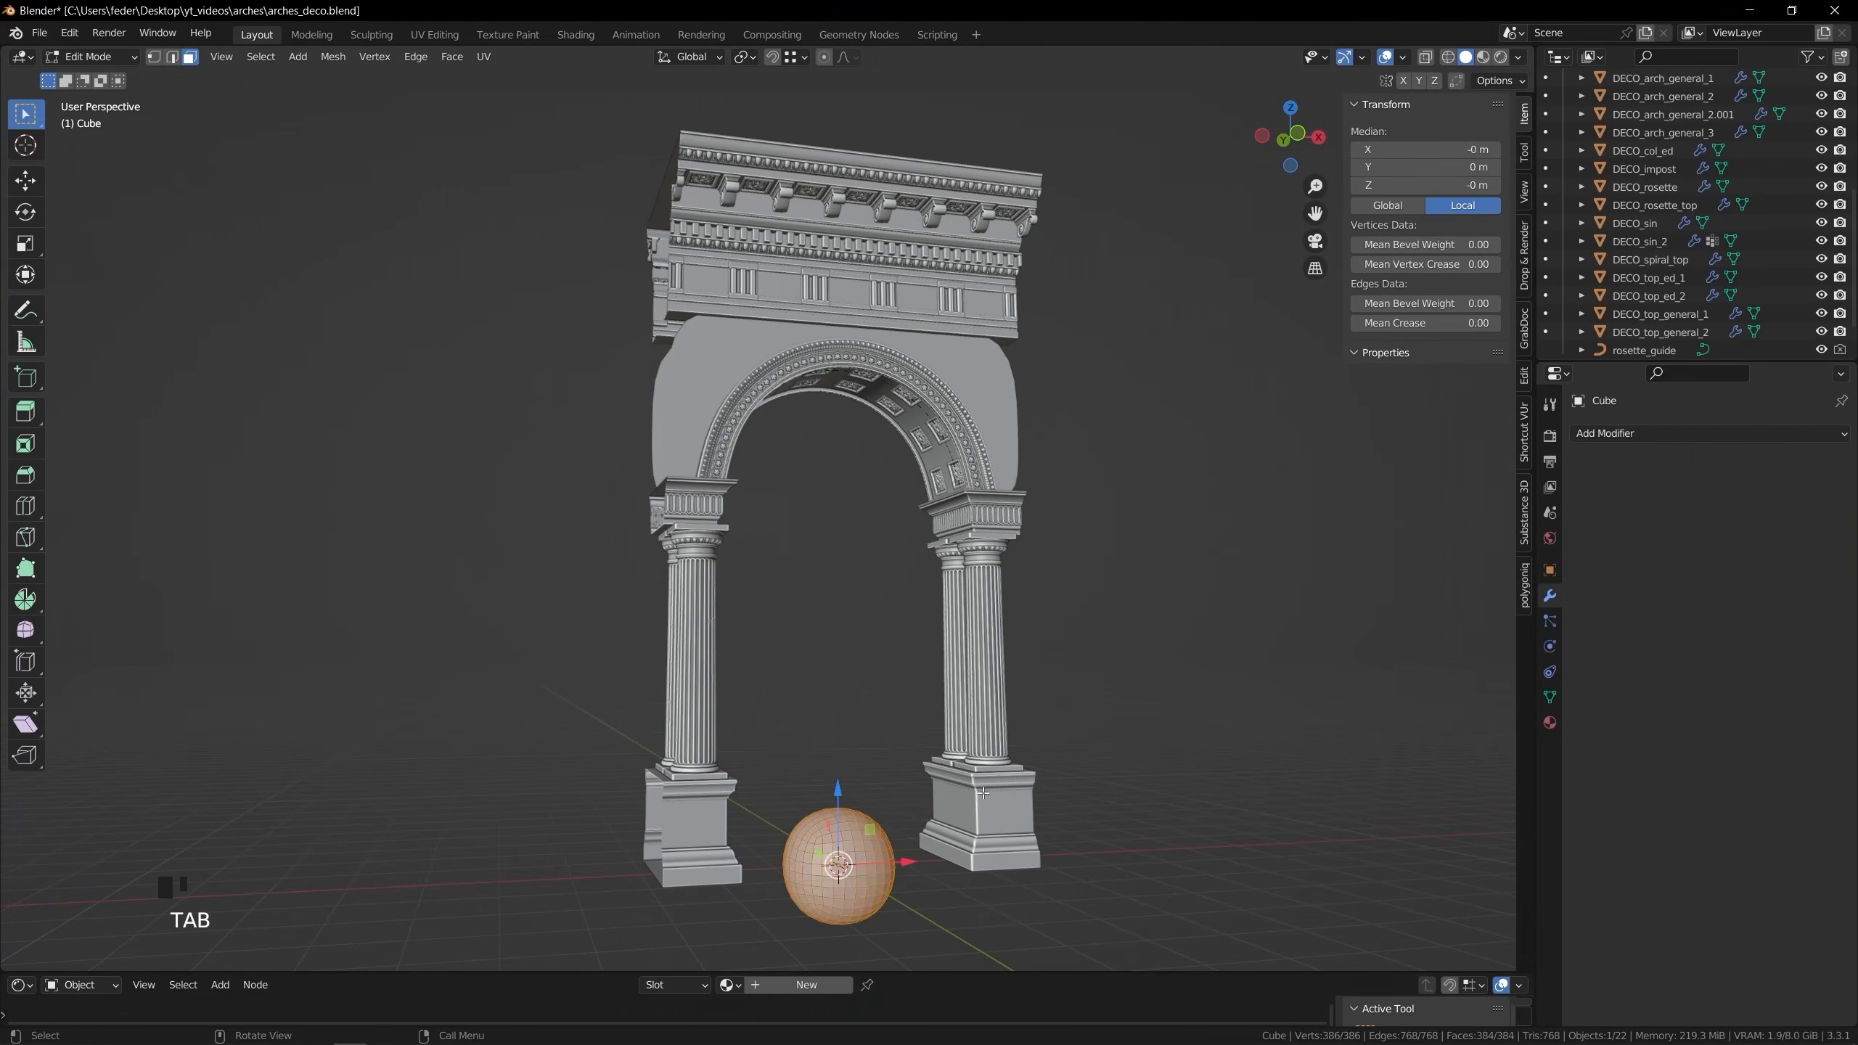
{"action": "key", "text": "shift+alt+s"}
{"action": "key", "text": "x"}
{"action": "left_click", "coordinate": [956, 511]}
Shrink the half sphere and move it along Z and Y in front of the frieze between the central triglyphs
{"action": "key", "text": "s"}
{"action": "scroll", "coordinate": [808, 772], "scroll_direction": "down", "scroll_amount": 4}
{"action": "middle_click_drag", "start_coordinate": [808, 772], "coordinate": [871, 864], "text": "shift"}
{"action": "key", "text": "g"}
{"action": "key", "text": "z"}
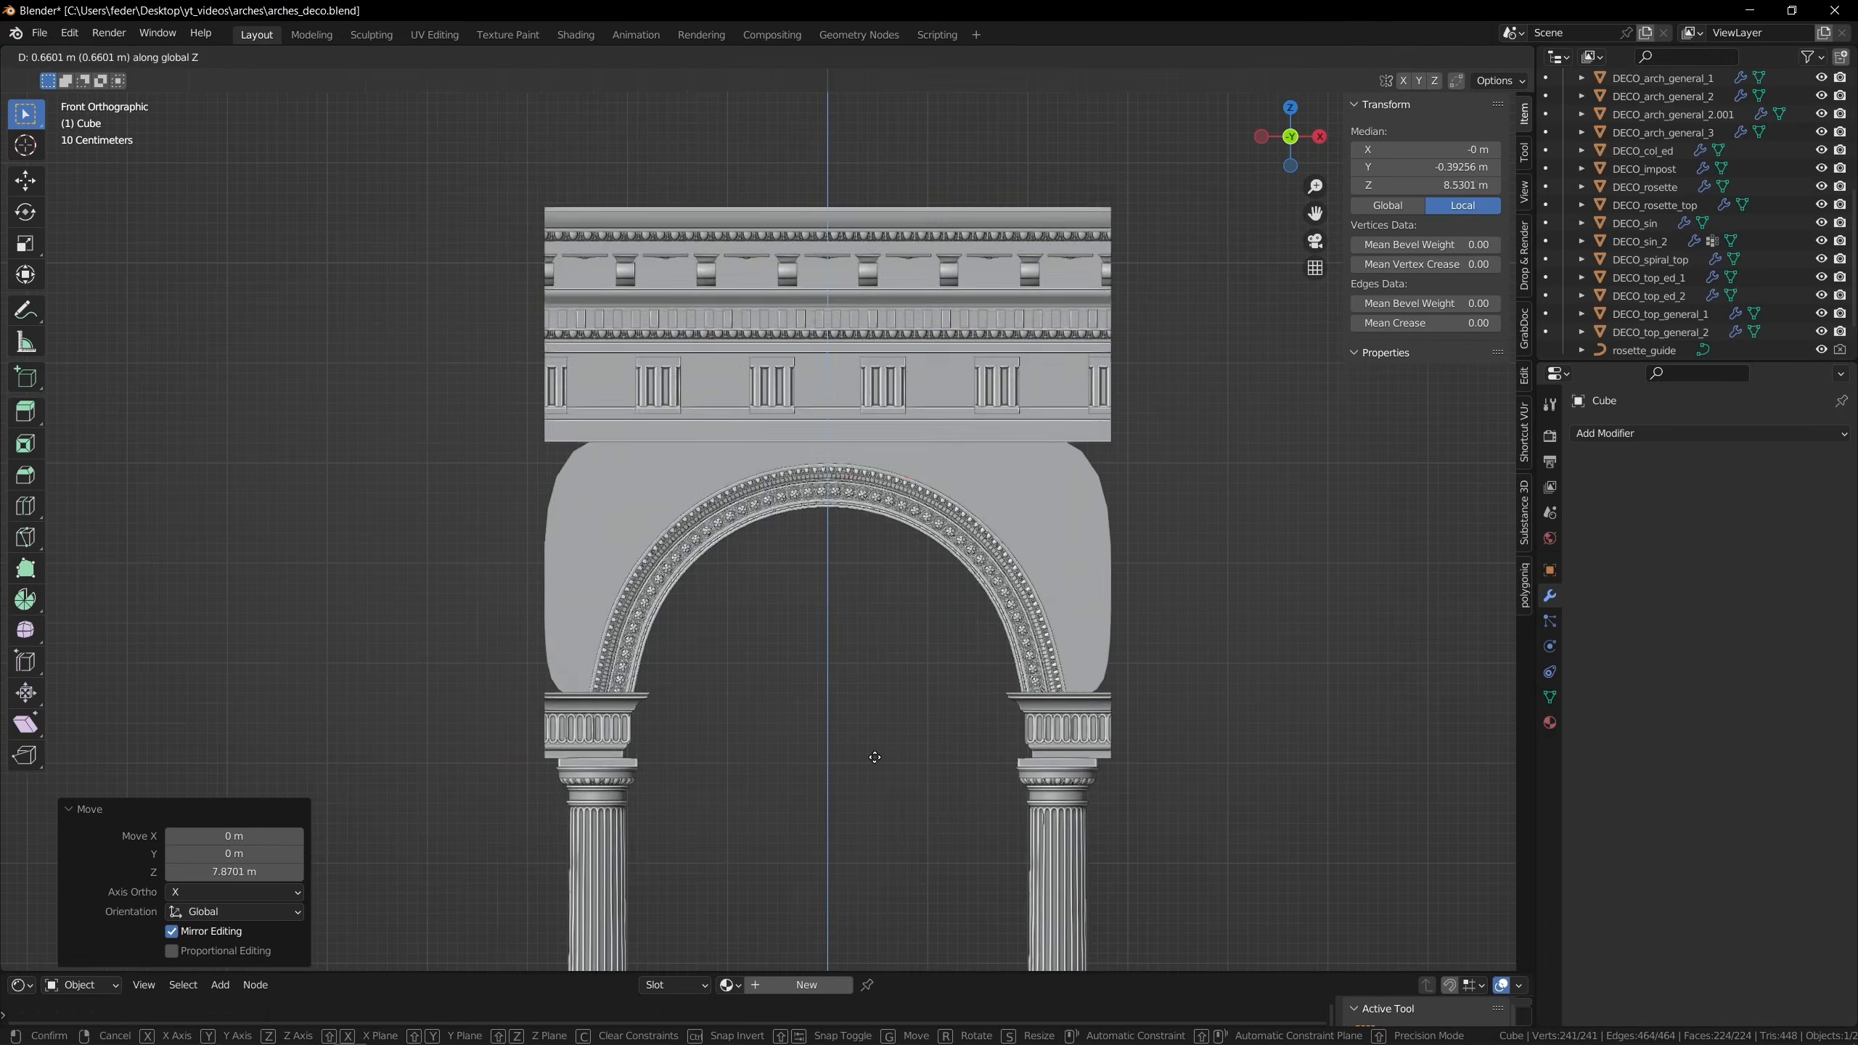
{"action": "left_click", "coordinate": [871, 756]}
{"action": "key", "text": "KP_3"}
{"action": "key", "text": "g"}
{"action": "key", "text": "y"}
{"action": "key", "text": "KP_1"}
Extrude the half sphere's rim loop and scale it outward by 1.257
{"action": "scroll", "coordinate": [825, 439], "scroll_direction": "up", "scroll_amount": 10}
{"action": "left_click", "coordinate": [826, 523], "text": "alt"}
{"action": "key", "text": "e"}
{"action": "key", "text": "s"}
{"action": "left_click", "coordinate": [841, 513]}
{"action": "middle_click_drag", "start_coordinate": [842, 512], "coordinate": [1025, 468]}
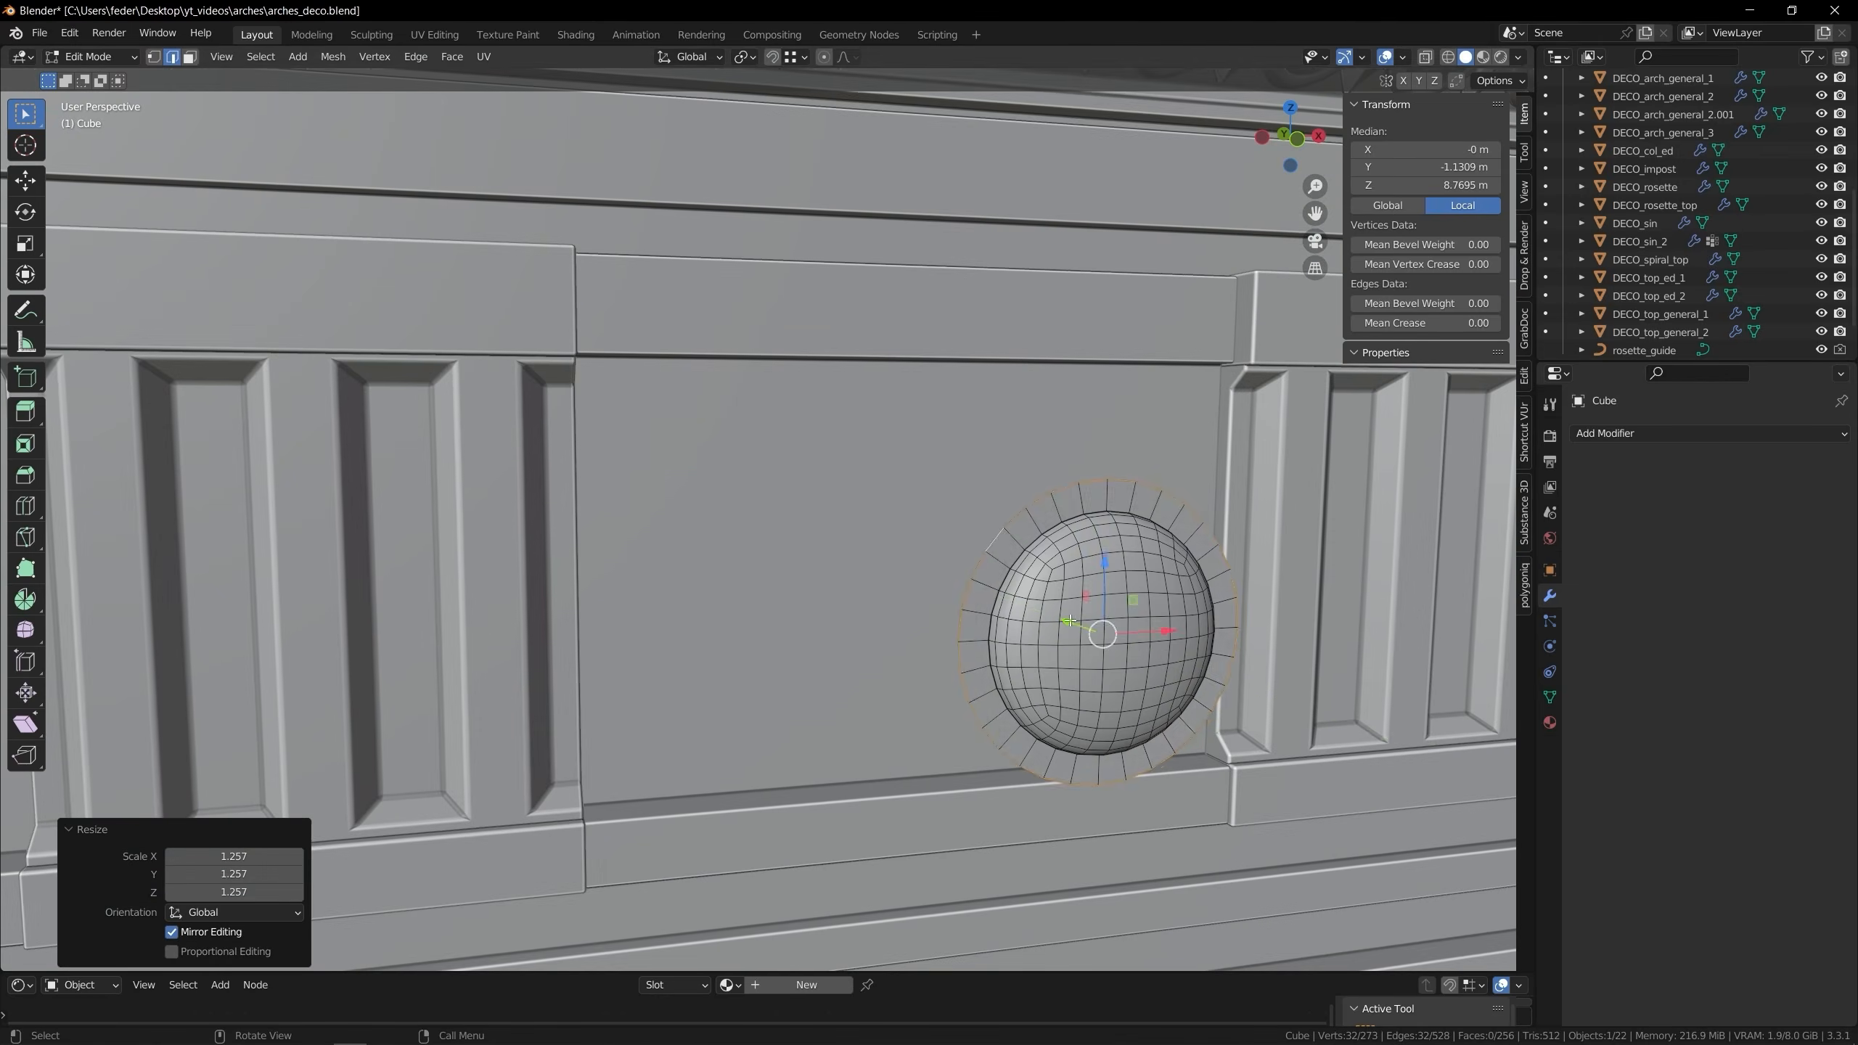
Build the first ring around the dome by extruding the rim along Y and outward, scaling the last loop by 1.203
{"action": "key", "text": "e"}
{"action": "key", "text": "y"}
{"action": "key", "text": "KP_1"}
{"action": "key", "text": "e"}
{"action": "key", "text": "s"}
{"action": "middle_click_drag", "start_coordinate": [877, 505], "coordinate": [995, 618]}
{"action": "key", "text": "KP_1"}
{"action": "key", "text": "e"}
{"action": "key", "text": "s"}
Extrude the rim along Y and scale it outward to form the medallion's outer ring
{"action": "key", "text": "e"}
{"action": "key", "text": "y"}
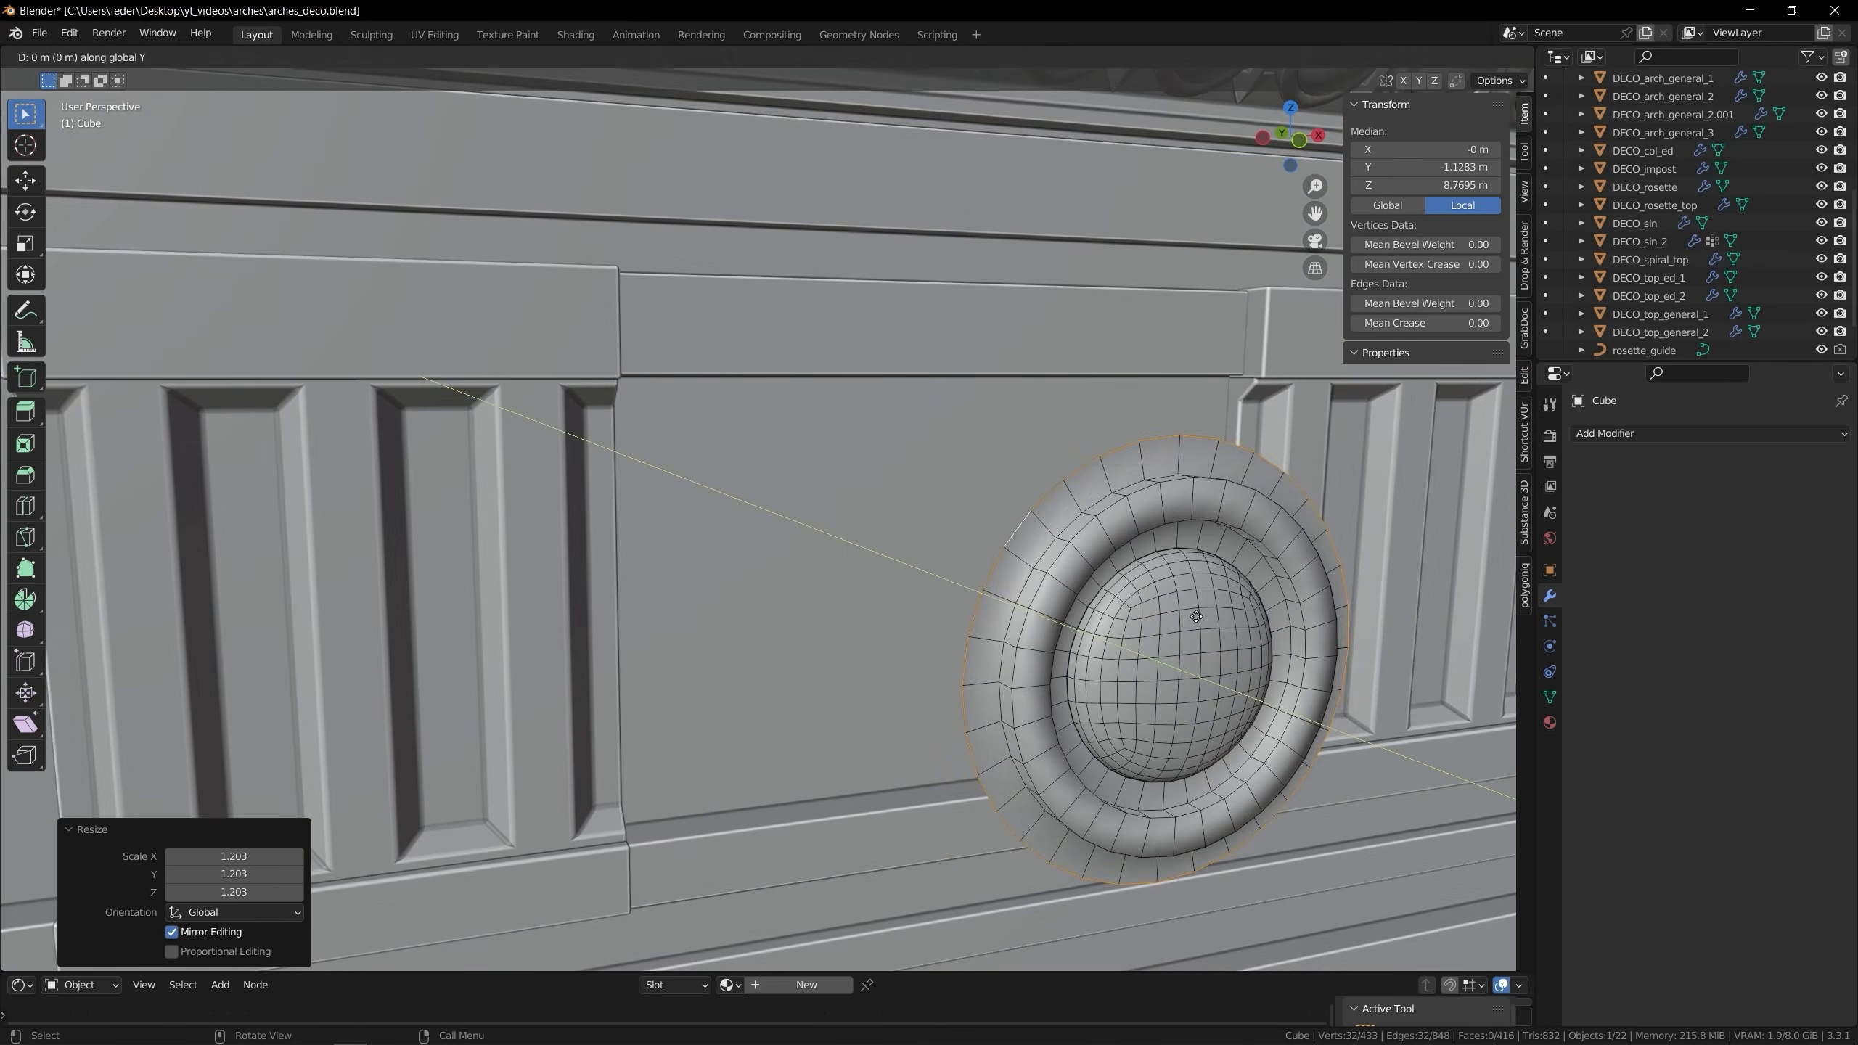
{"action": "key", "text": "KP_1"}
{"action": "key", "text": "e"}
{"action": "key", "text": "s"}
Select the two recessed face rings of the medallion and move them about -0.012 m along Y
{"action": "key", "text": "Tab"}
{"action": "key", "text": "Tab"}
{"action": "key", "text": "3"}
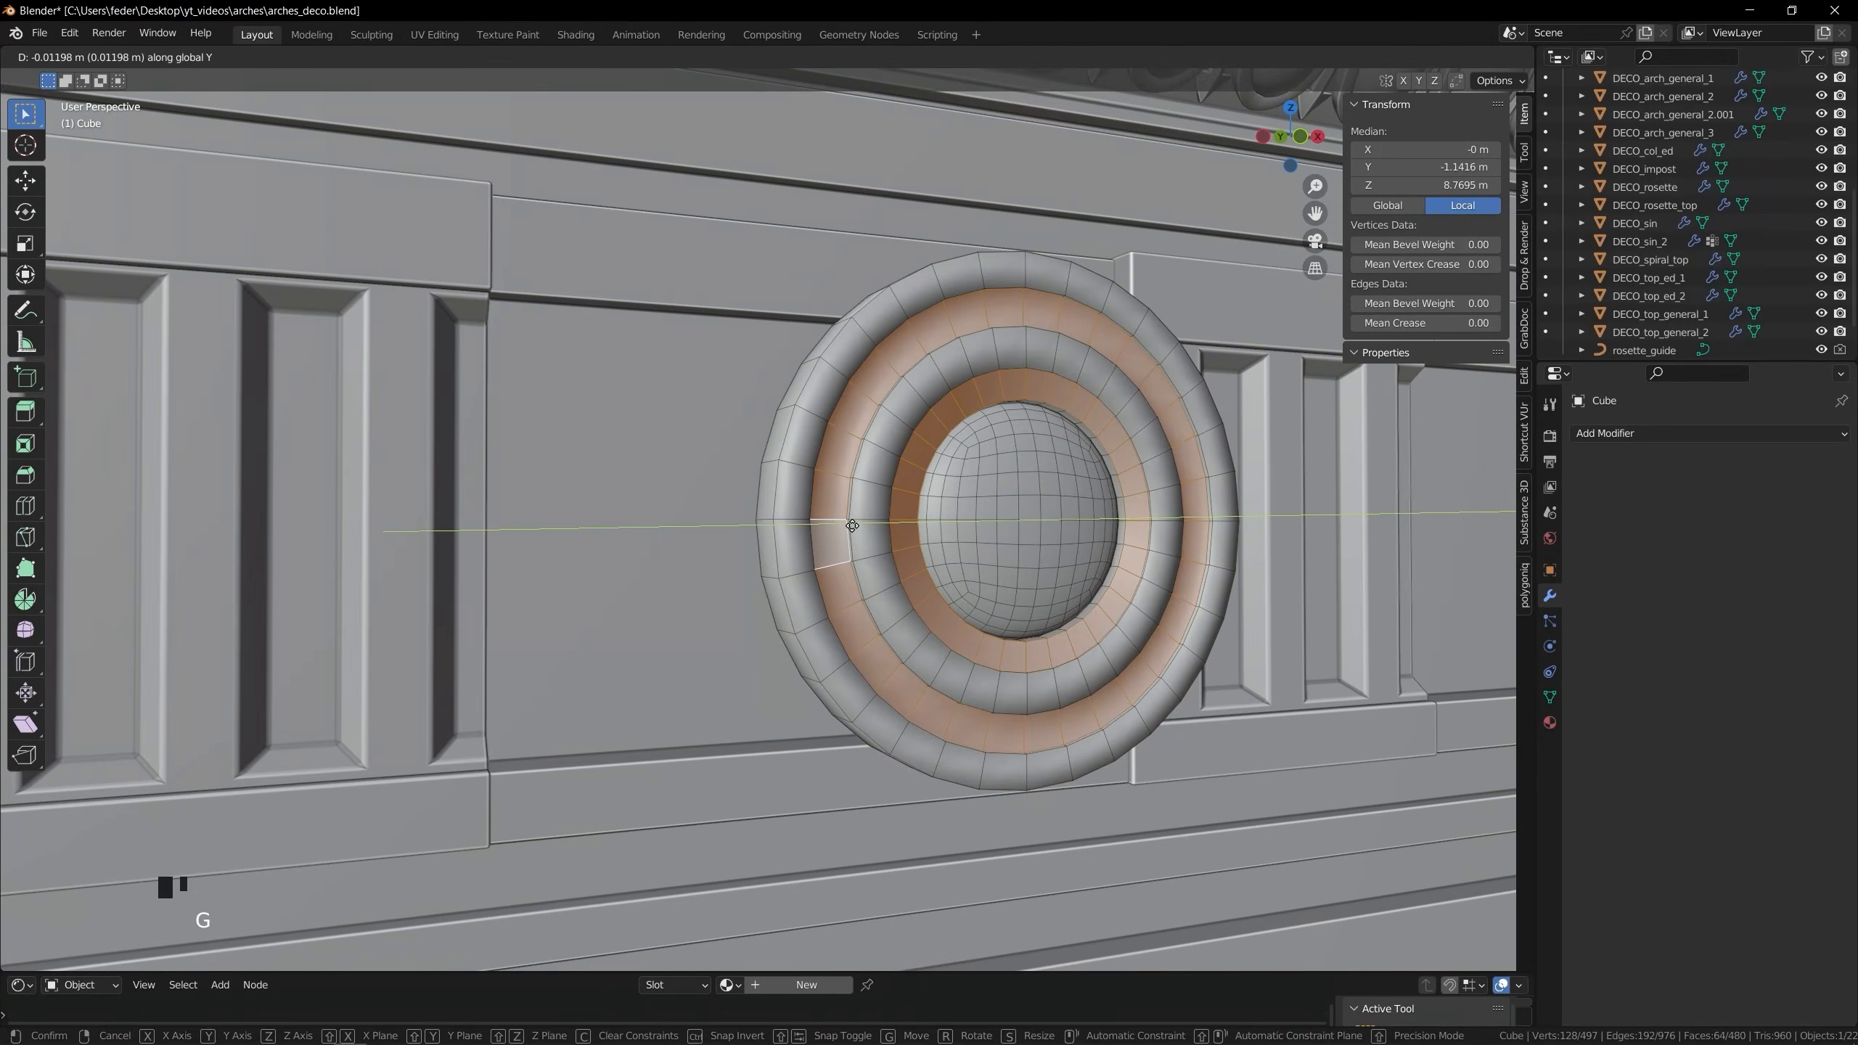
{"action": "left_click", "coordinate": [852, 526]}
{"action": "key", "text": "Tab"}
{"action": "scroll", "coordinate": [900, 494], "scroll_direction": "down", "scroll_amount": 5}
Add a Subdivision modifier to the medallion and move its whole mesh 0.3255 m along Y against the frieze
{"action": "left_click", "coordinate": [1708, 434]}
{"action": "left_click", "coordinate": [1501, 760]}
{"action": "key", "text": "Tab"}
{"action": "key", "text": "a"}
{"action": "key", "text": "g"}
{"action": "key", "text": "y"}
{"action": "key", "text": "KP_1"}
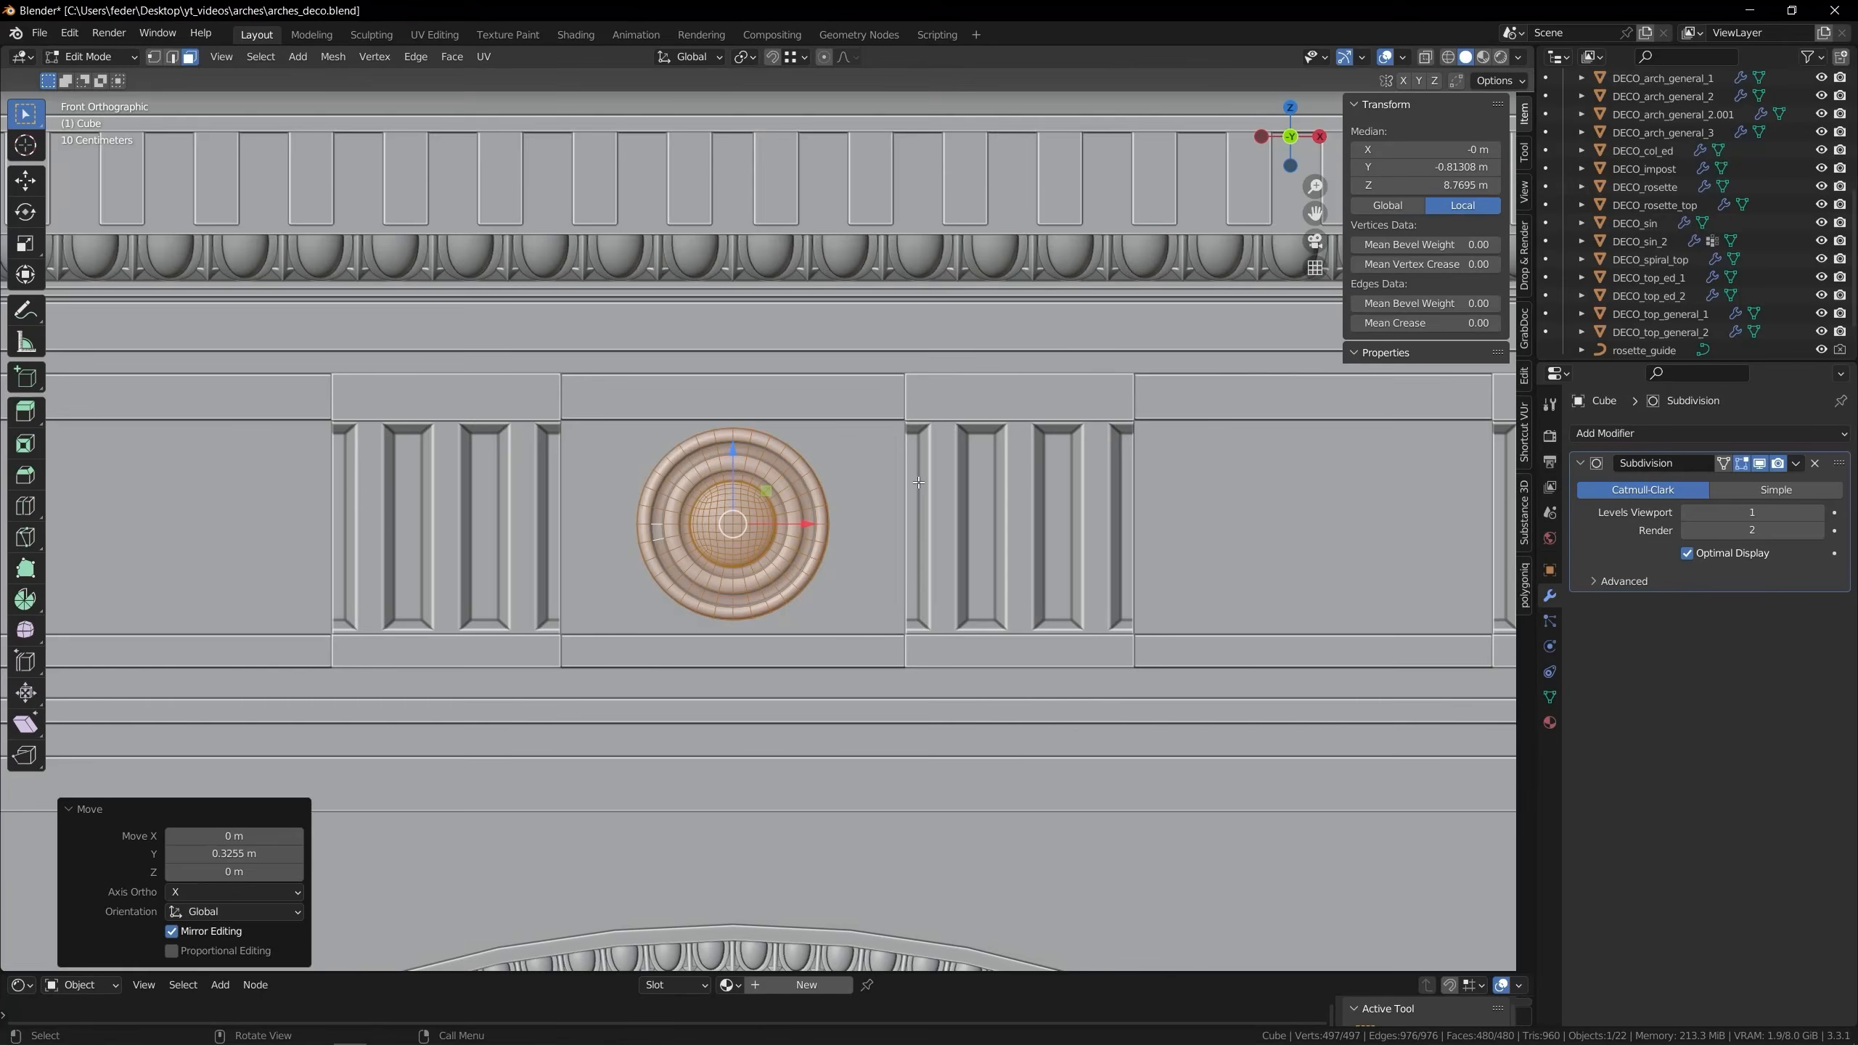
{"action": "key", "text": "Tab"}
{"action": "middle_click_drag", "start_coordinate": [918, 483], "coordinate": [1005, 622]}
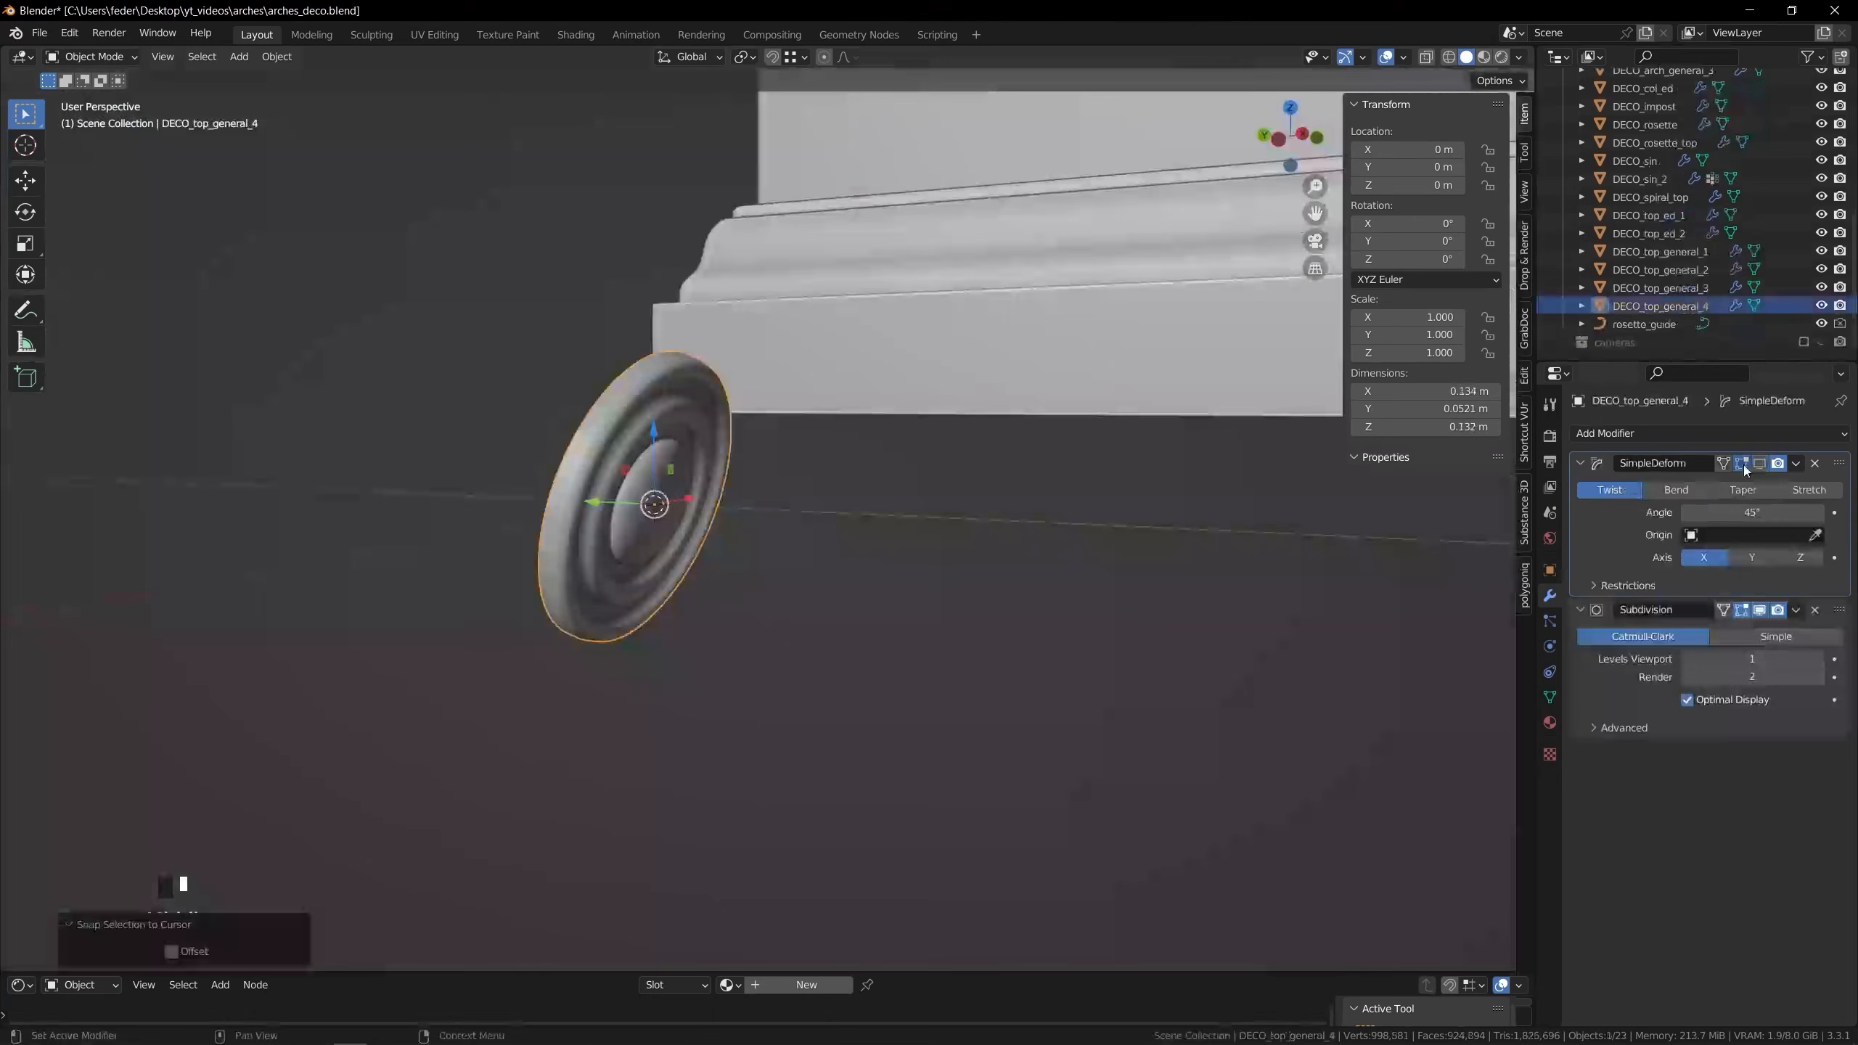
Set the medallion copy's Simple Deform modifier to Bend and raise the medallion along Z to about 10.3 m
{"action": "left_click", "coordinate": [1676, 490]}
{"action": "middle_click_drag", "start_coordinate": [1024, 527], "coordinate": [915, 551]}
{"action": "key", "text": "g"}
{"action": "key", "text": "z"}
{"action": "left_click", "coordinate": [908, 410]}
{"action": "middle_click_drag", "start_coordinate": [907, 410], "coordinate": [775, 498]}
{"action": "key", "text": "g"}
{"action": "key", "text": "z"}
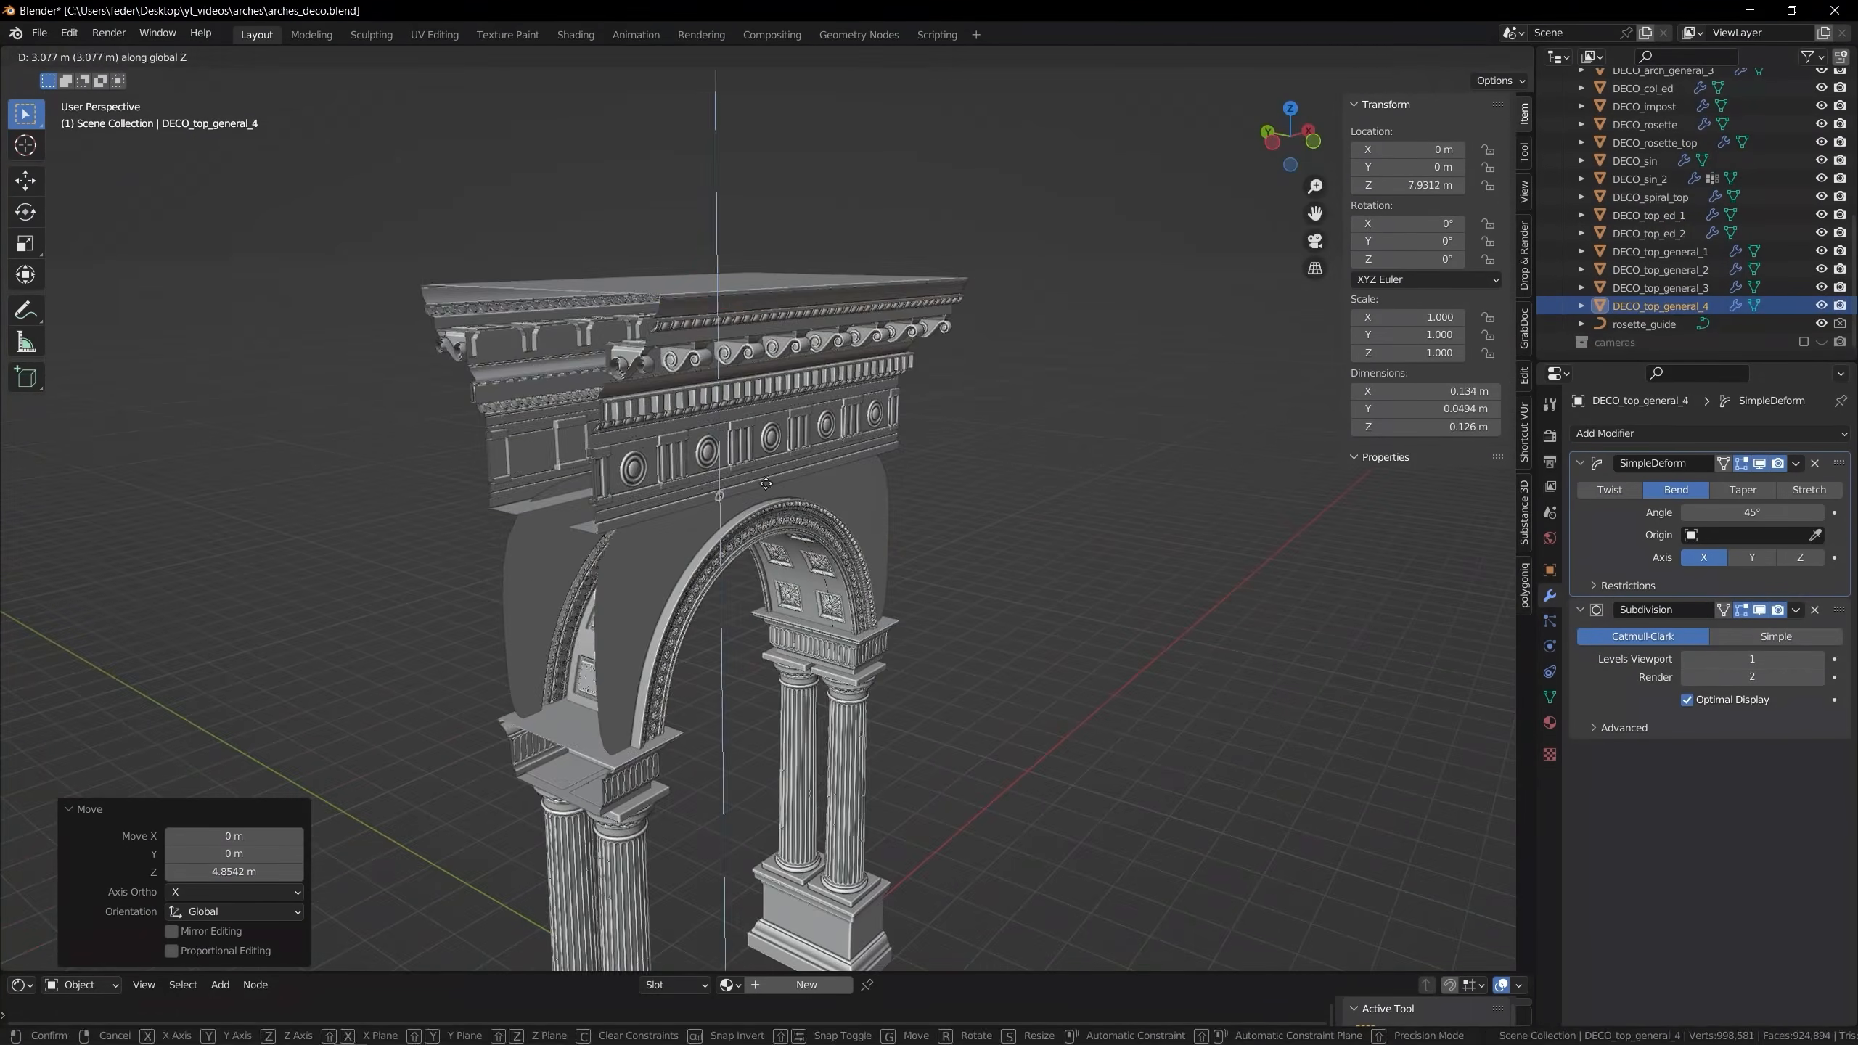
{"action": "left_click", "coordinate": [766, 439]}
Move the medallion along X to about -3.05 m and along Y to about -1.85 m, near the cornice corner
{"action": "left_click", "coordinate": [1313, 142]}
{"action": "scroll", "coordinate": [951, 351], "scroll_direction": "up", "scroll_amount": 4}
{"action": "key", "text": "g"}
{"action": "key", "text": "x"}
{"action": "left_click", "coordinate": [278, 357]}
{"action": "middle_click_drag", "start_coordinate": [278, 357], "coordinate": [314, 468]}
{"action": "key", "text": "g"}
{"action": "key", "text": "y"}
{"action": "left_click", "coordinate": [351, 513]}
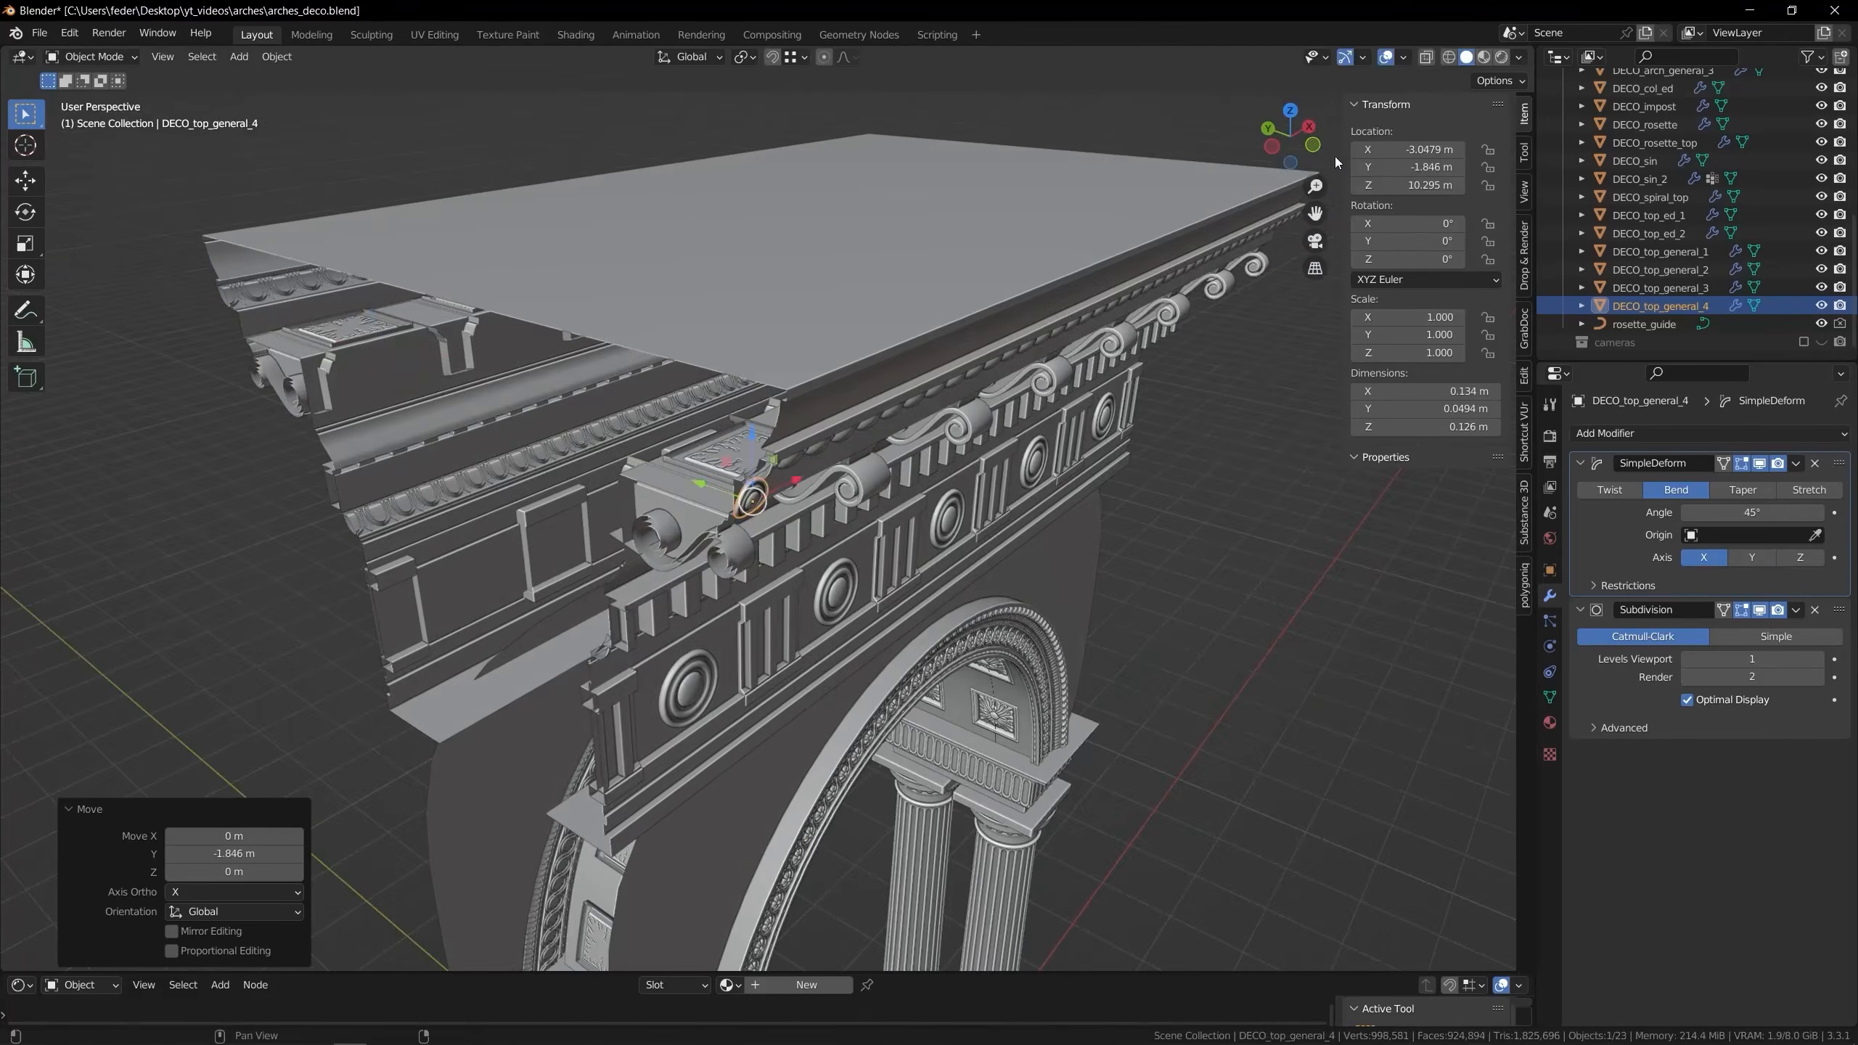
Fine-position the medallion along Y and X at the end of the uppermost cornice moulding
{"action": "left_click", "coordinate": [1313, 145]}
{"action": "key", "text": "g"}
{"action": "left_click", "coordinate": [792, 426]}
{"action": "middle_click_drag", "start_coordinate": [793, 425], "coordinate": [914, 512]}
{"action": "key", "text": "g"}
{"action": "key", "text": "y"}
{"action": "left_click", "coordinate": [864, 541]}
{"action": "key", "text": "g"}
{"action": "key", "text": "x"}
{"action": "left_click", "coordinate": [800, 622]}
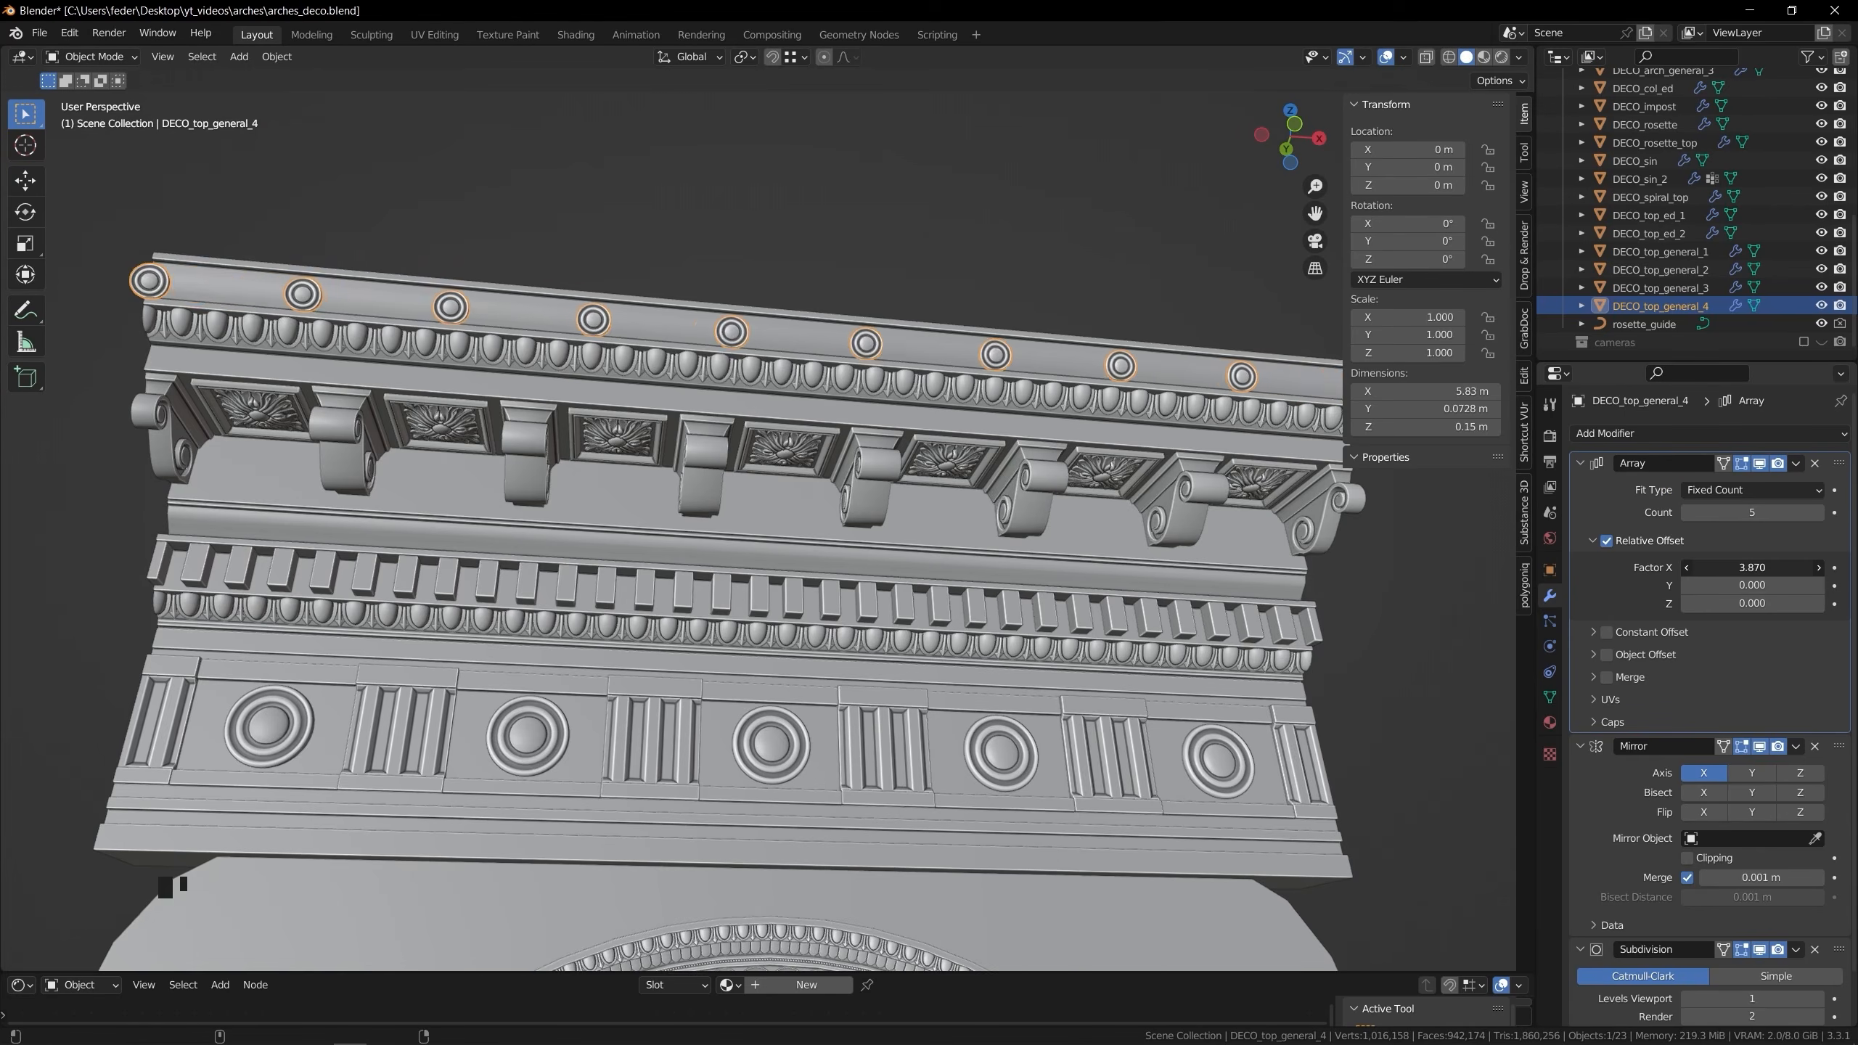
{"action": "left_click", "coordinate": [973, 333]}
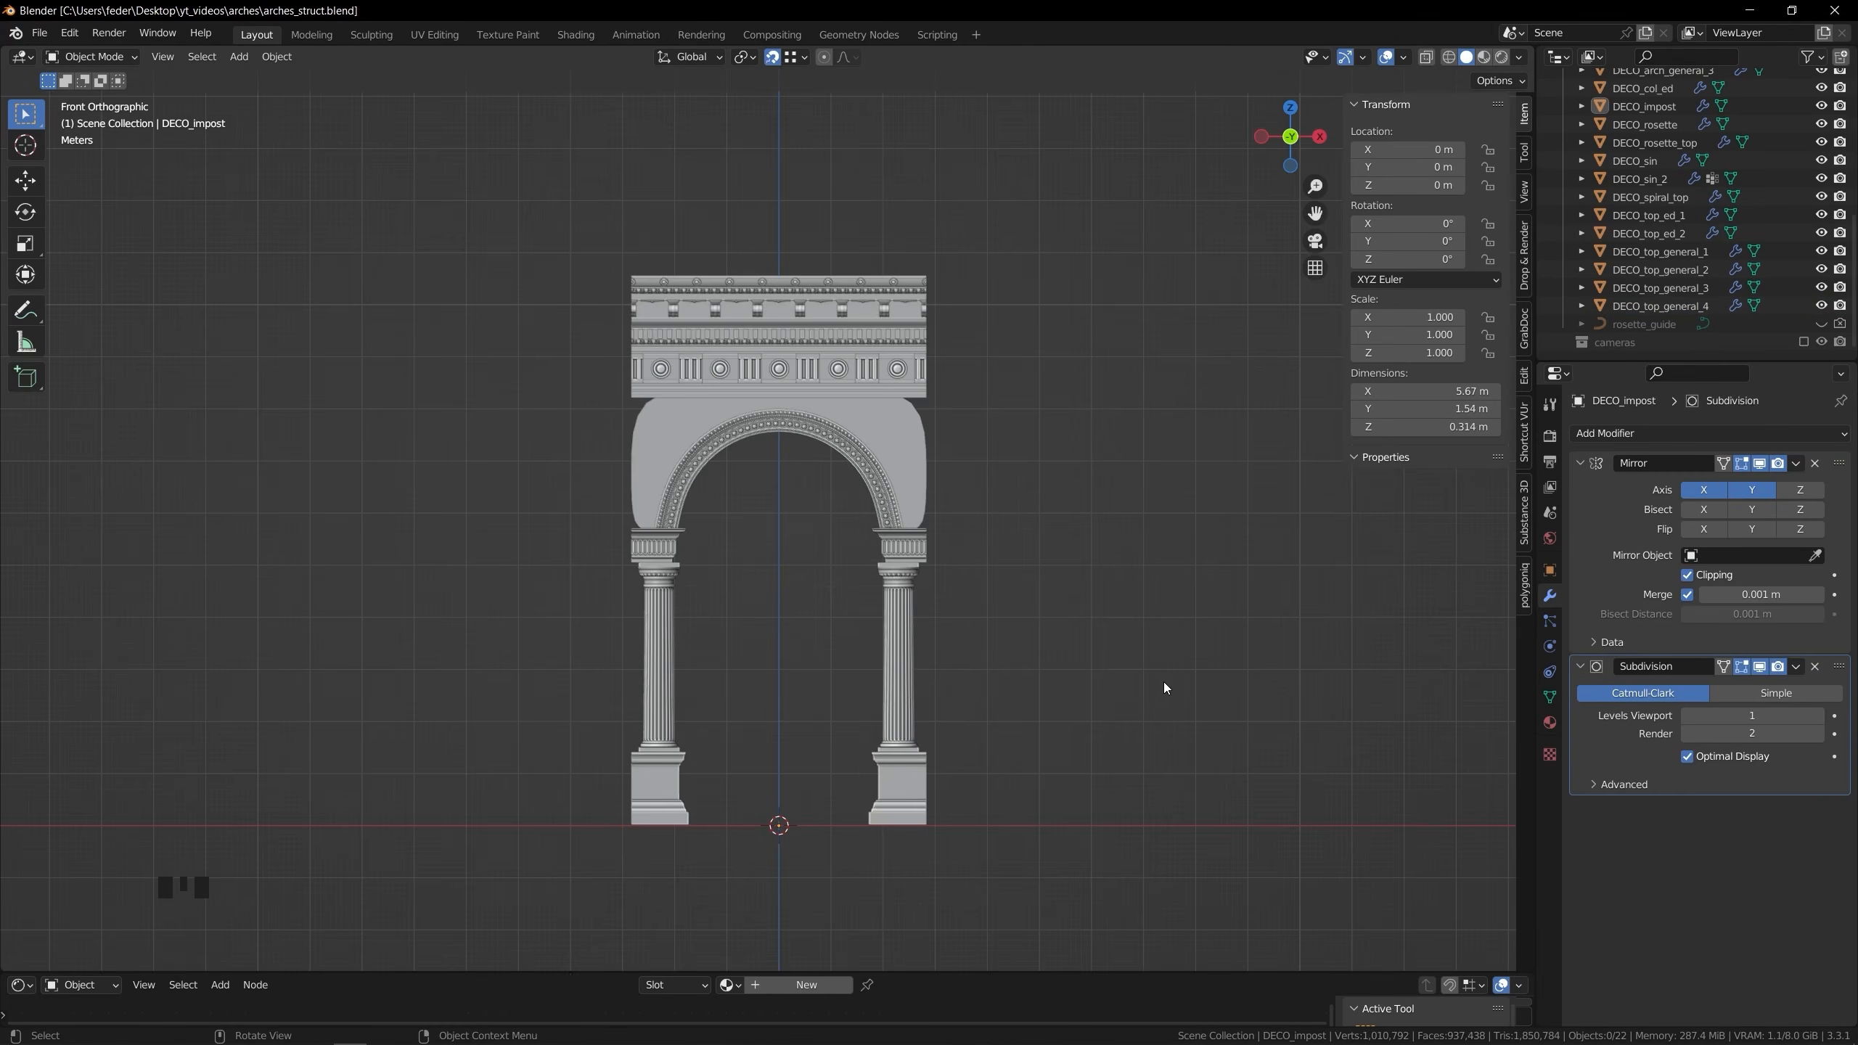
Exclude the decorations collection and hide base_column, impost and top, leaving only the arch object displayed
{"action": "left_click", "coordinate": [1803, 123]}
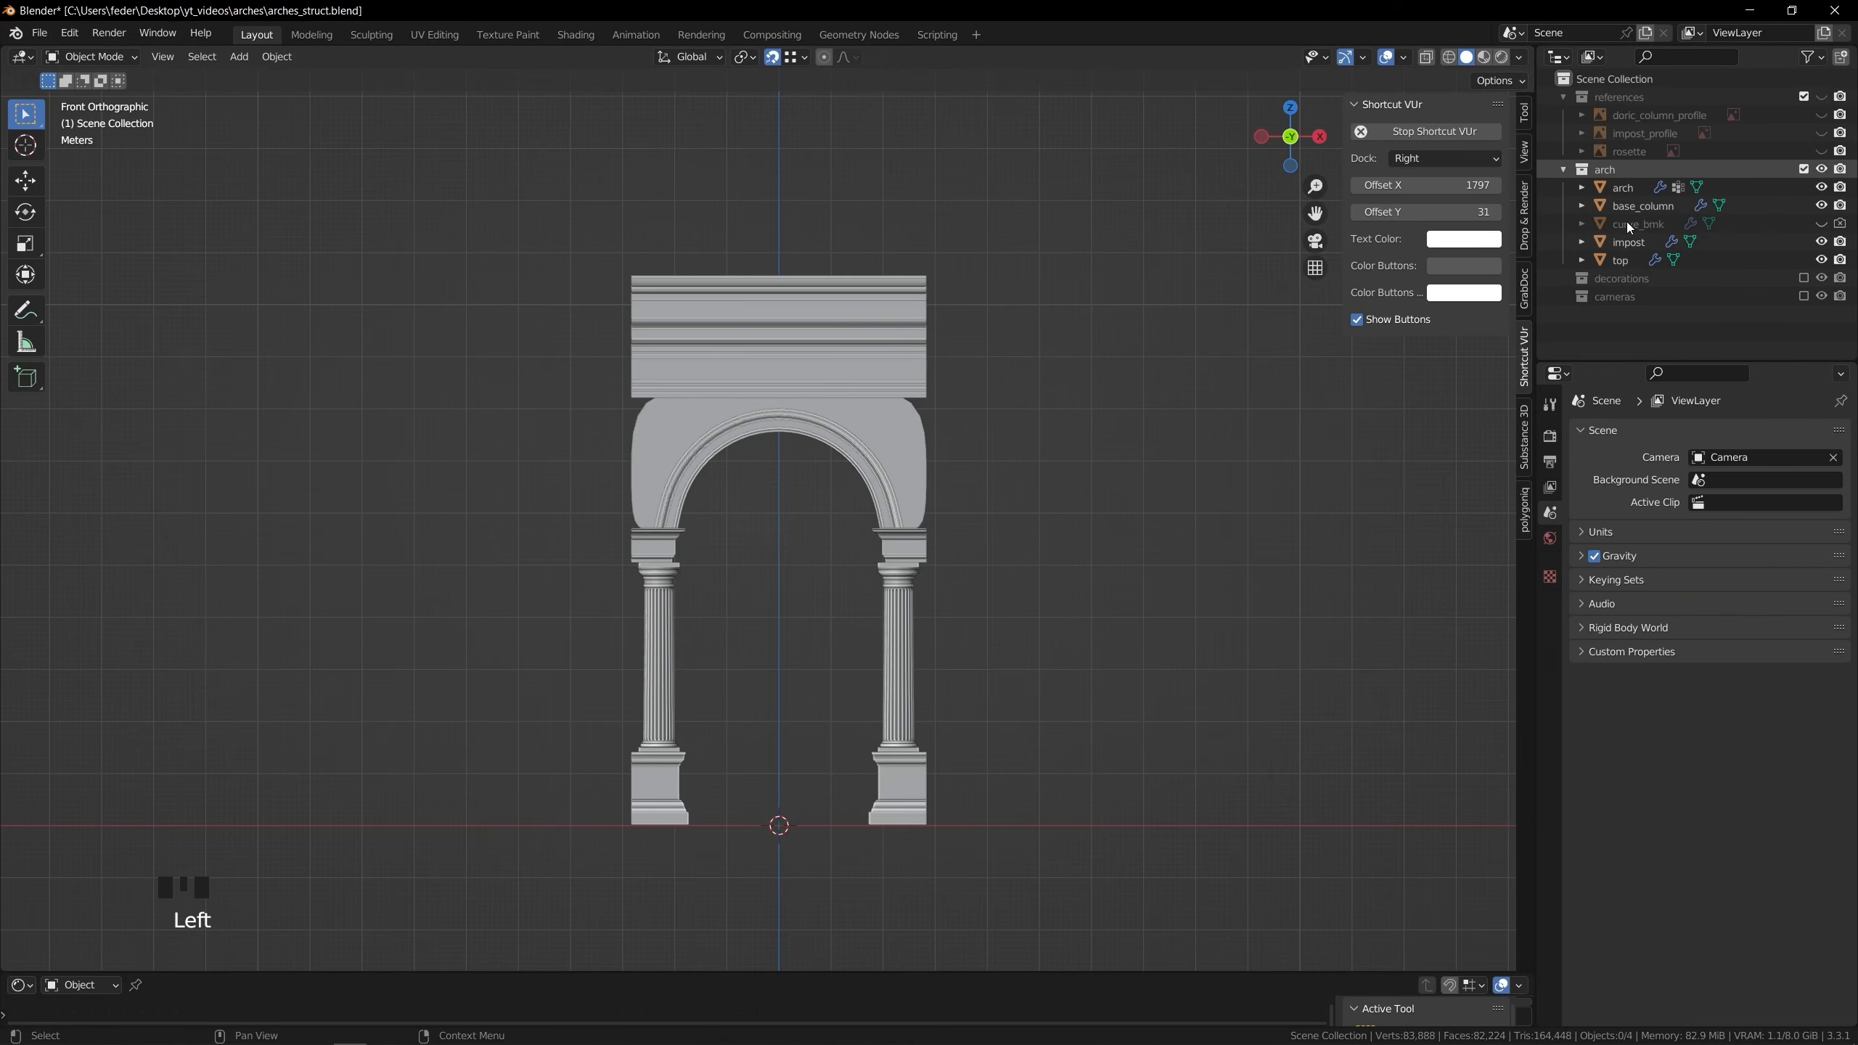
{"action": "left_click", "coordinate": [1822, 206]}
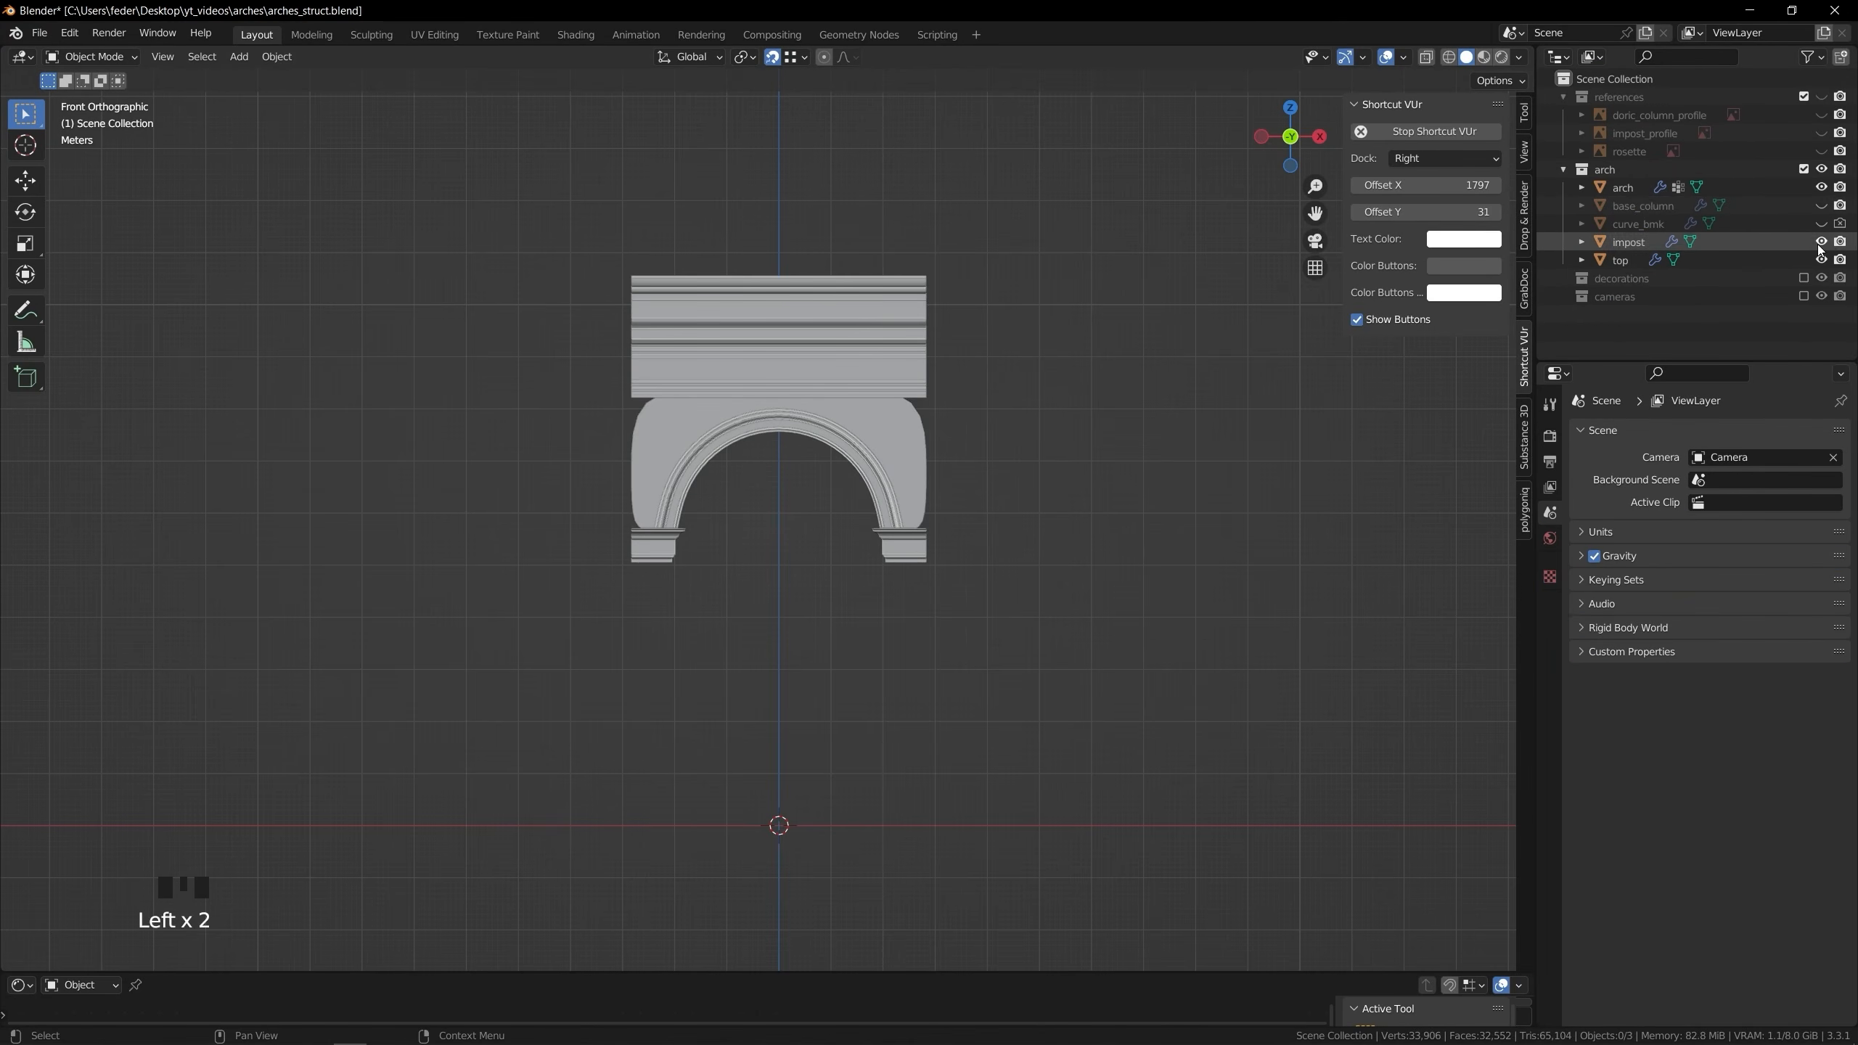
{"action": "left_click", "coordinate": [1822, 241]}
{"action": "left_click", "coordinate": [1821, 260]}
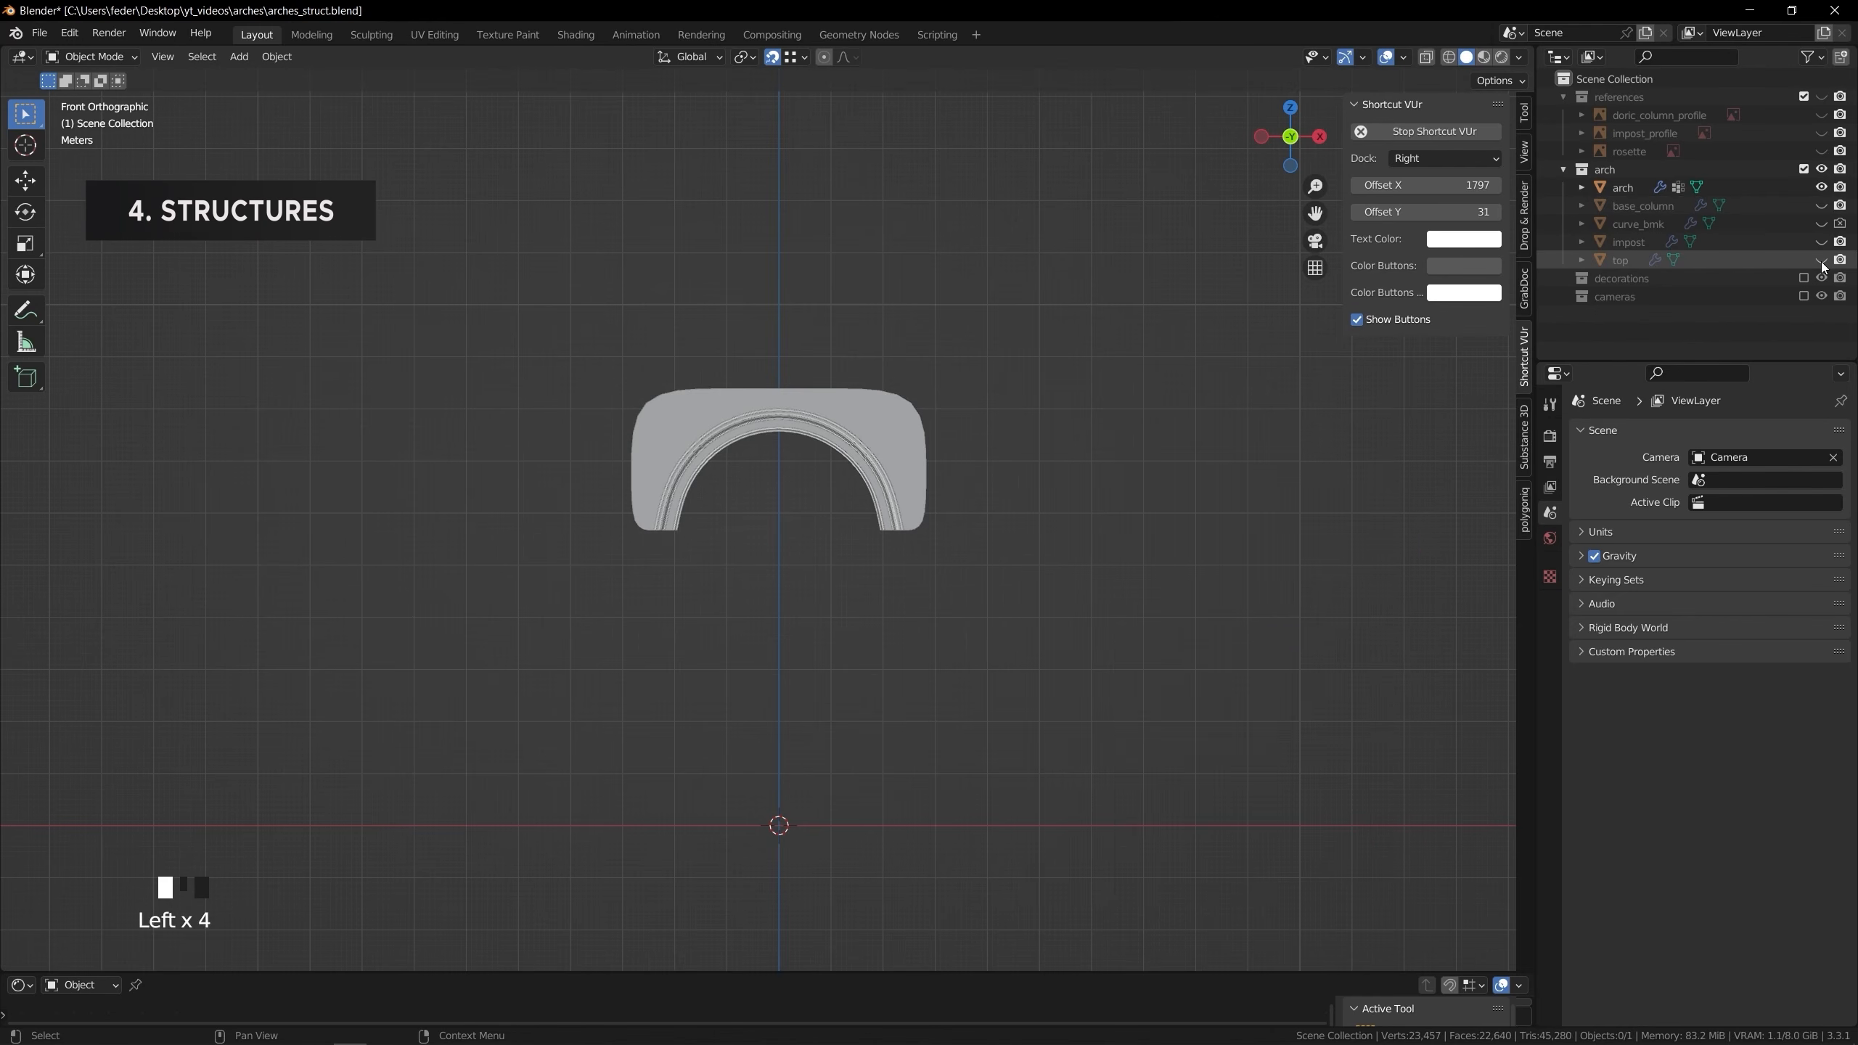
Add an Array modifier with a count of 2 and Merge enabled to the arch, placed first in its modifier stack
{"action": "middle_click_drag", "start_coordinate": [1028, 410], "coordinate": [1032, 474]}
{"action": "left_click", "coordinate": [1031, 474]}
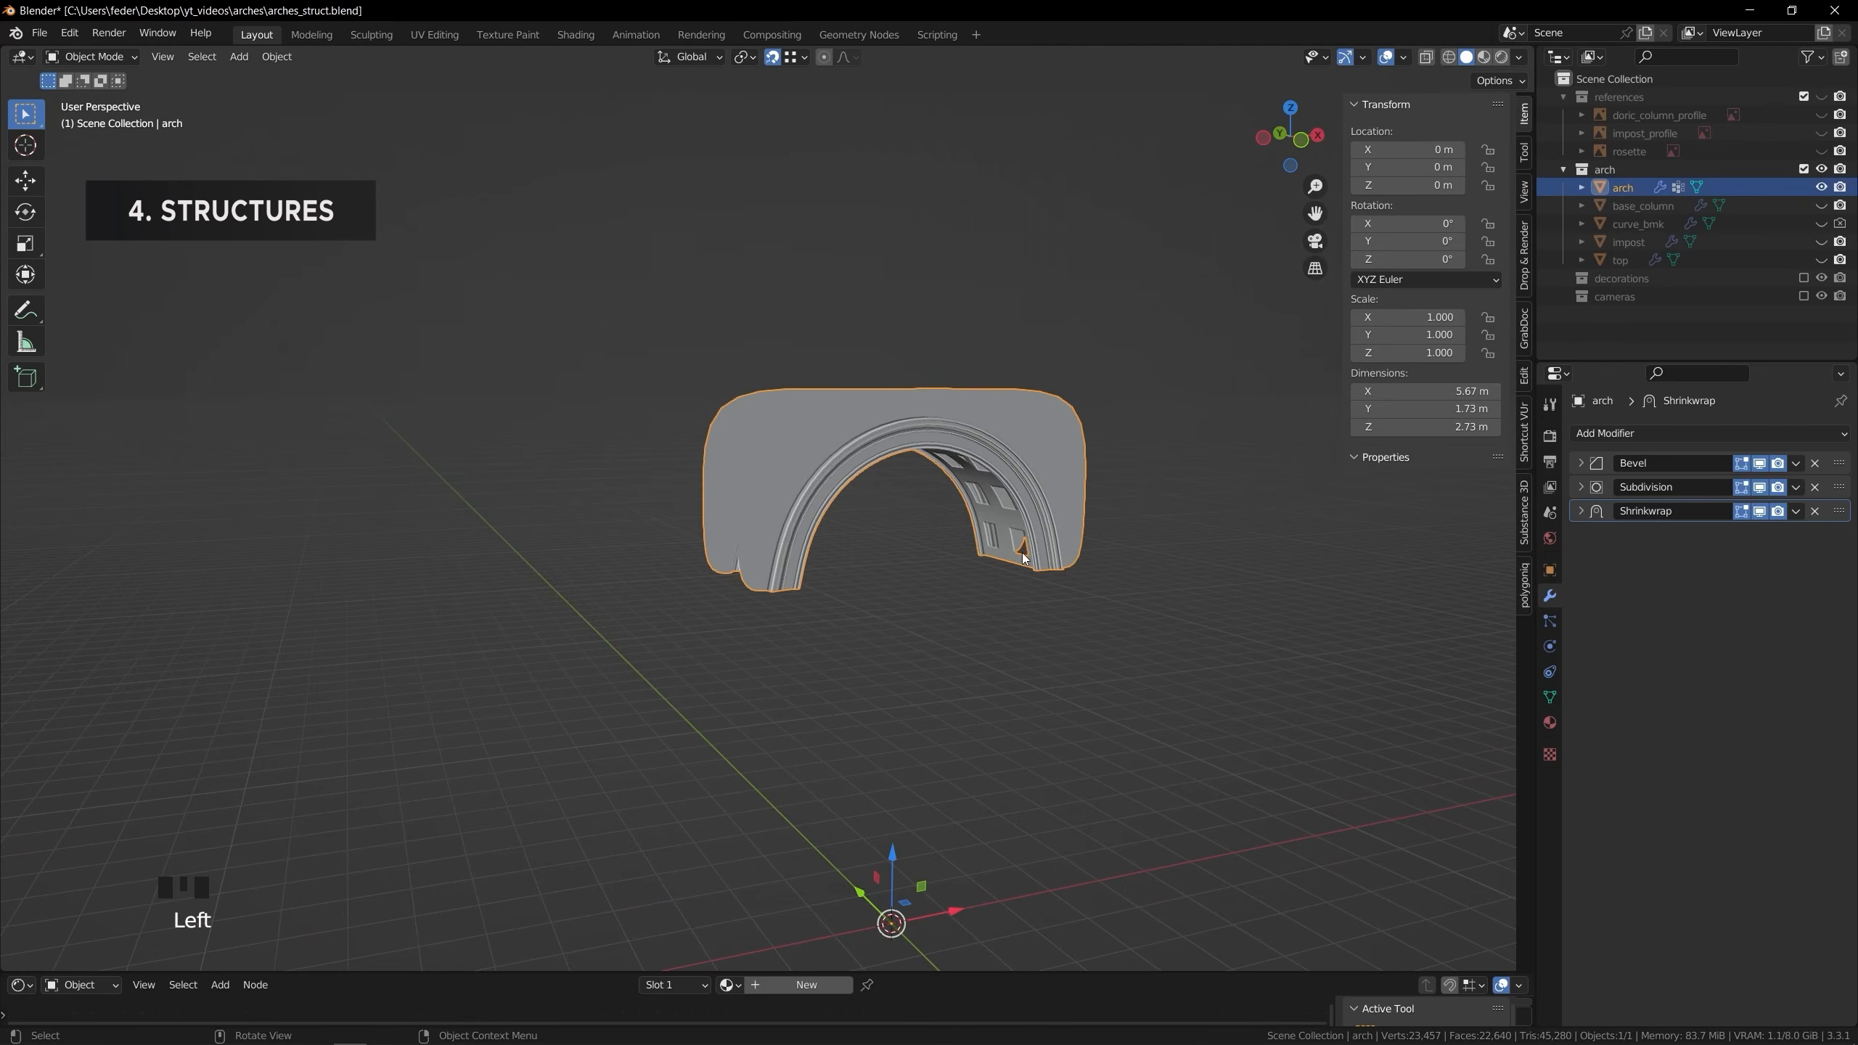
{"action": "key", "text": "shift+b"}
{"action": "left_click_drag", "start_coordinate": [615, 366], "coordinate": [1101, 666]}
{"action": "middle_click_drag", "start_coordinate": [1128, 544], "coordinate": [1089, 533]}
{"action": "left_click", "coordinate": [1653, 433]}
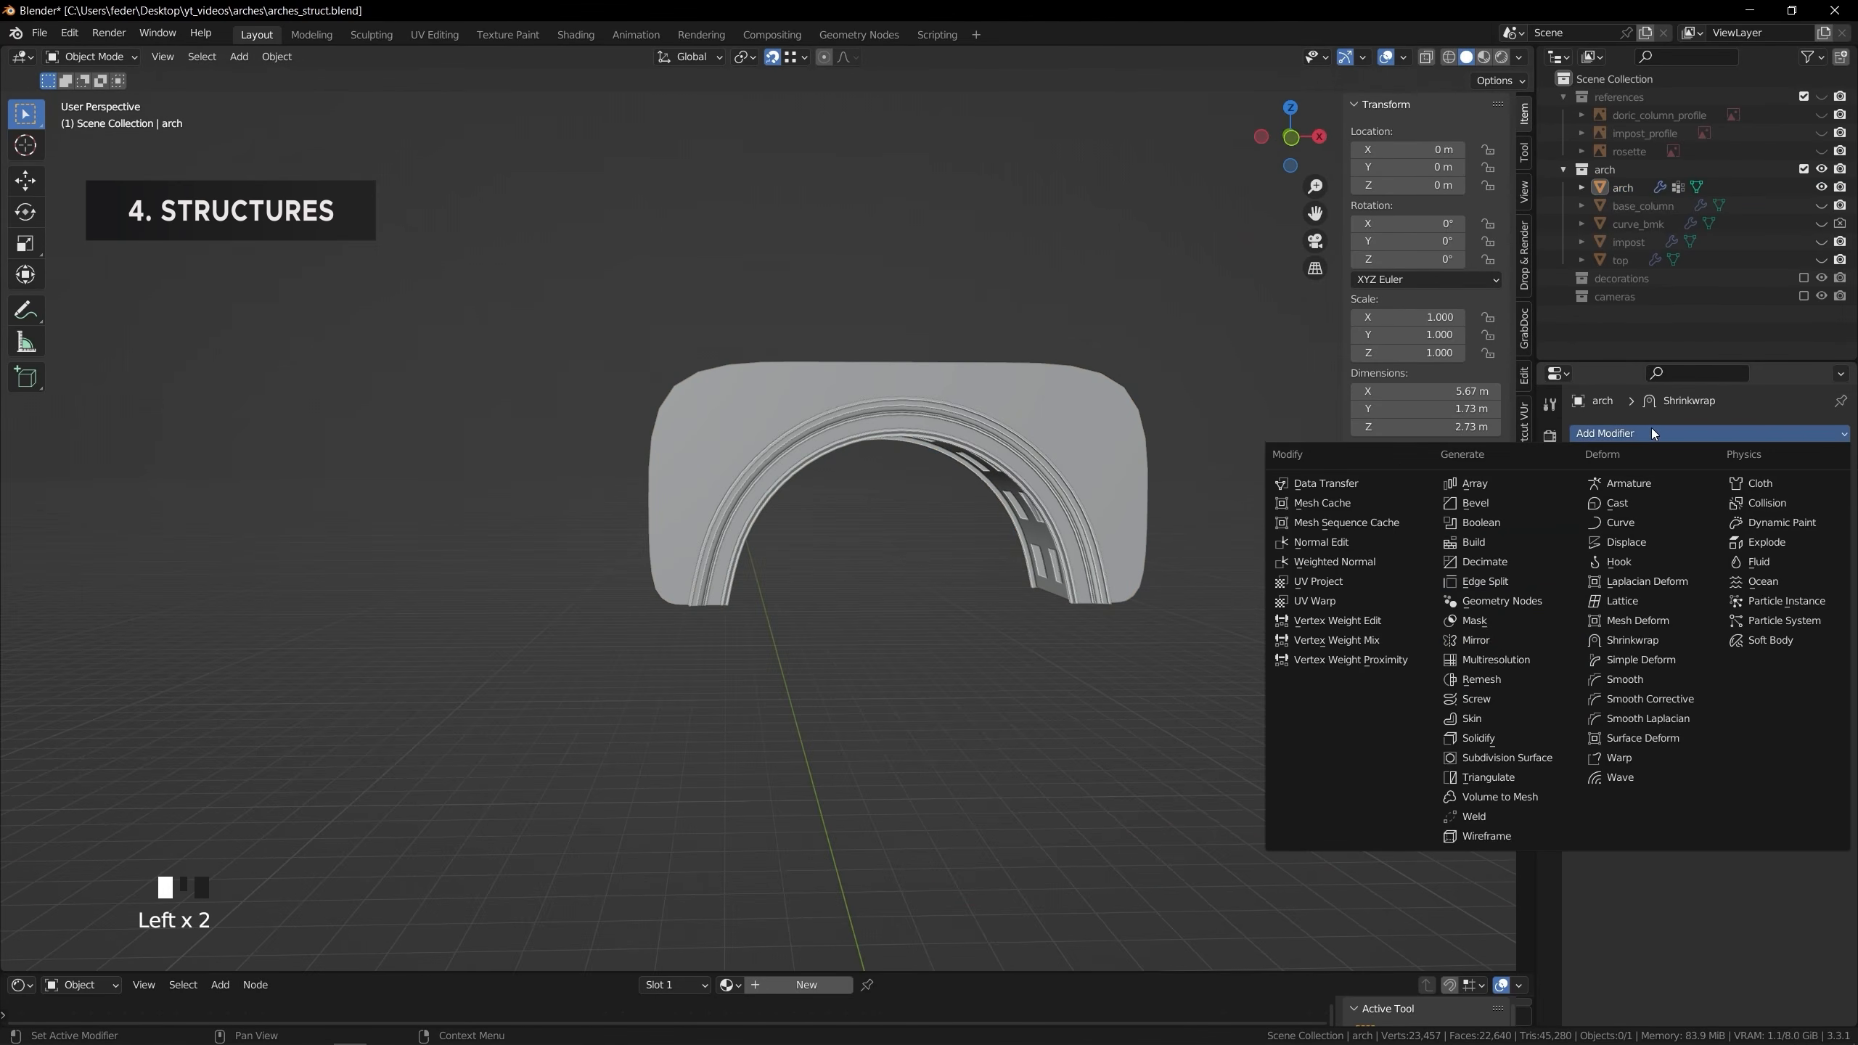
{"action": "left_click", "coordinate": [1485, 485]}
{"action": "middle_click_drag", "start_coordinate": [1292, 575], "coordinate": [982, 575], "text": "shift"}
{"action": "left_click_drag", "start_coordinate": [1840, 535], "coordinate": [1770, 468]}
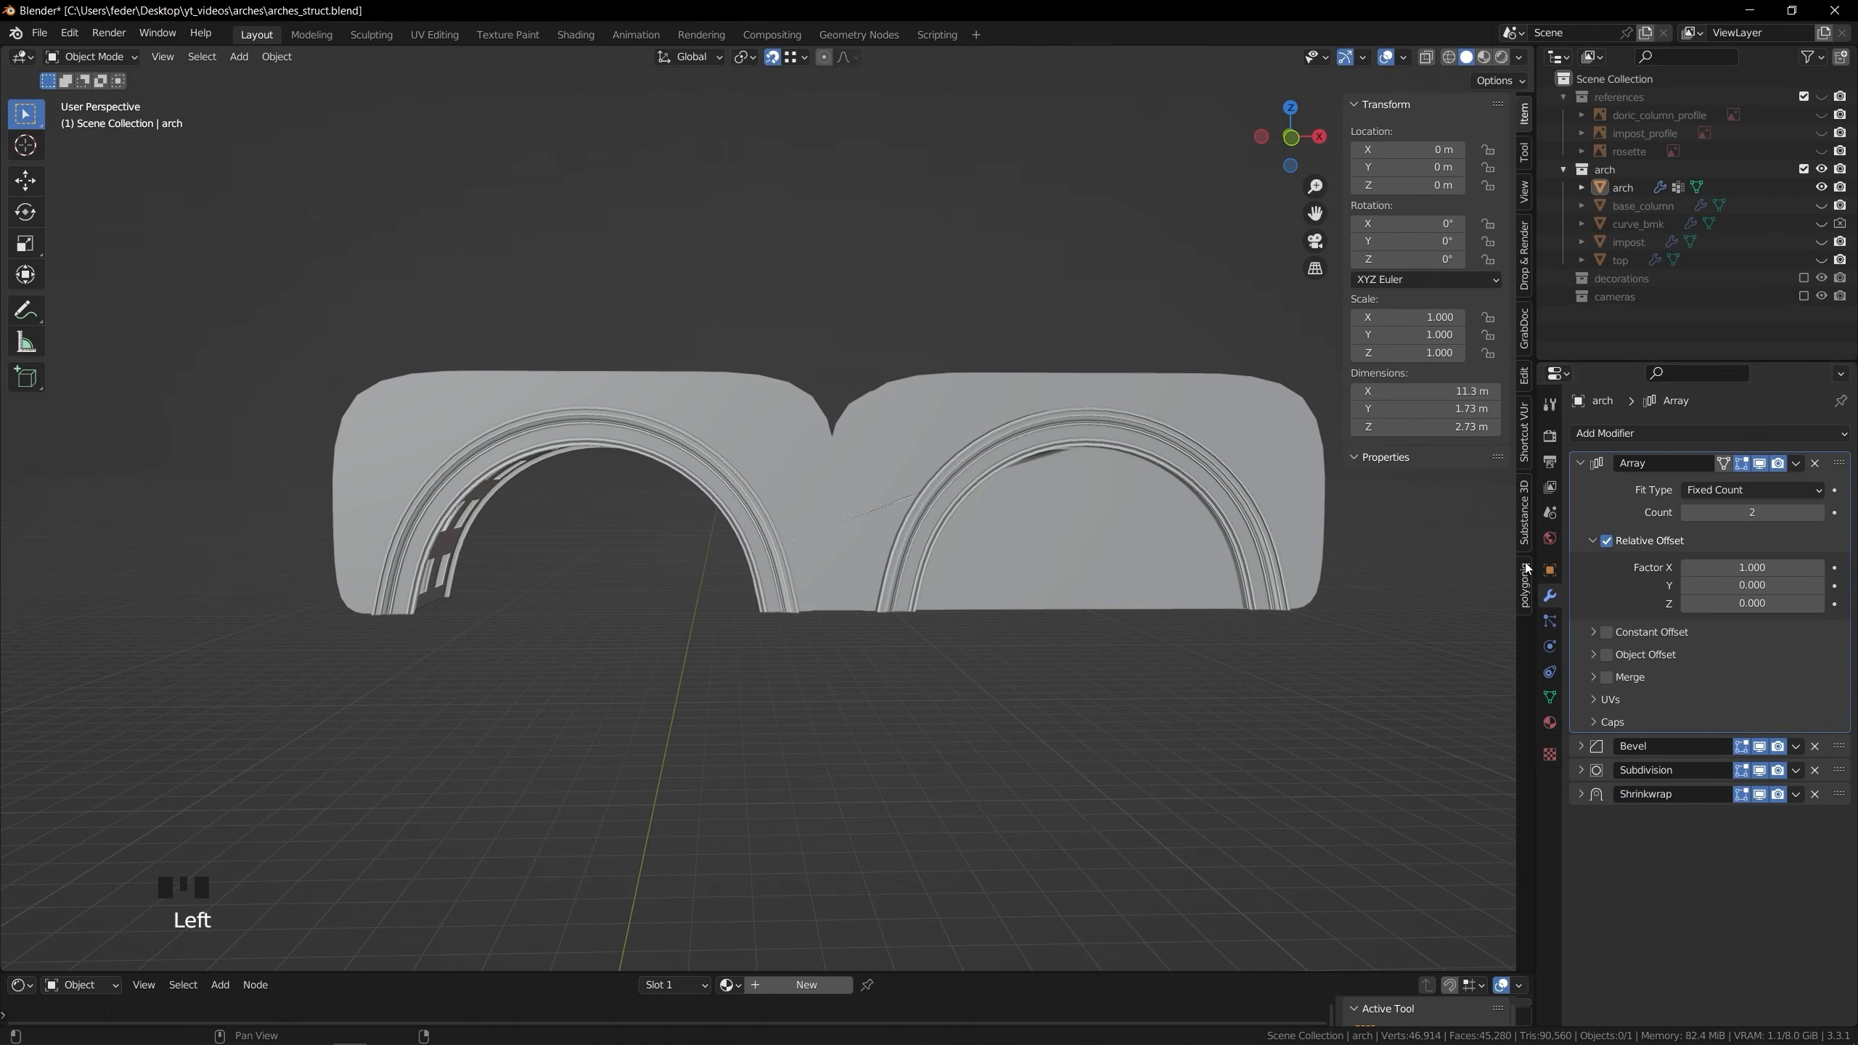
{"action": "mouse_move", "coordinate": [932, 565]}
{"action": "middle_mouse_down"}
{"action": "mouse_move", "coordinate": [956, 568]}
{"action": "mouse_move", "coordinate": [955, 680]}
{"action": "mouse_move", "coordinate": [942, 600]}
{"action": "middle_mouse_up"}
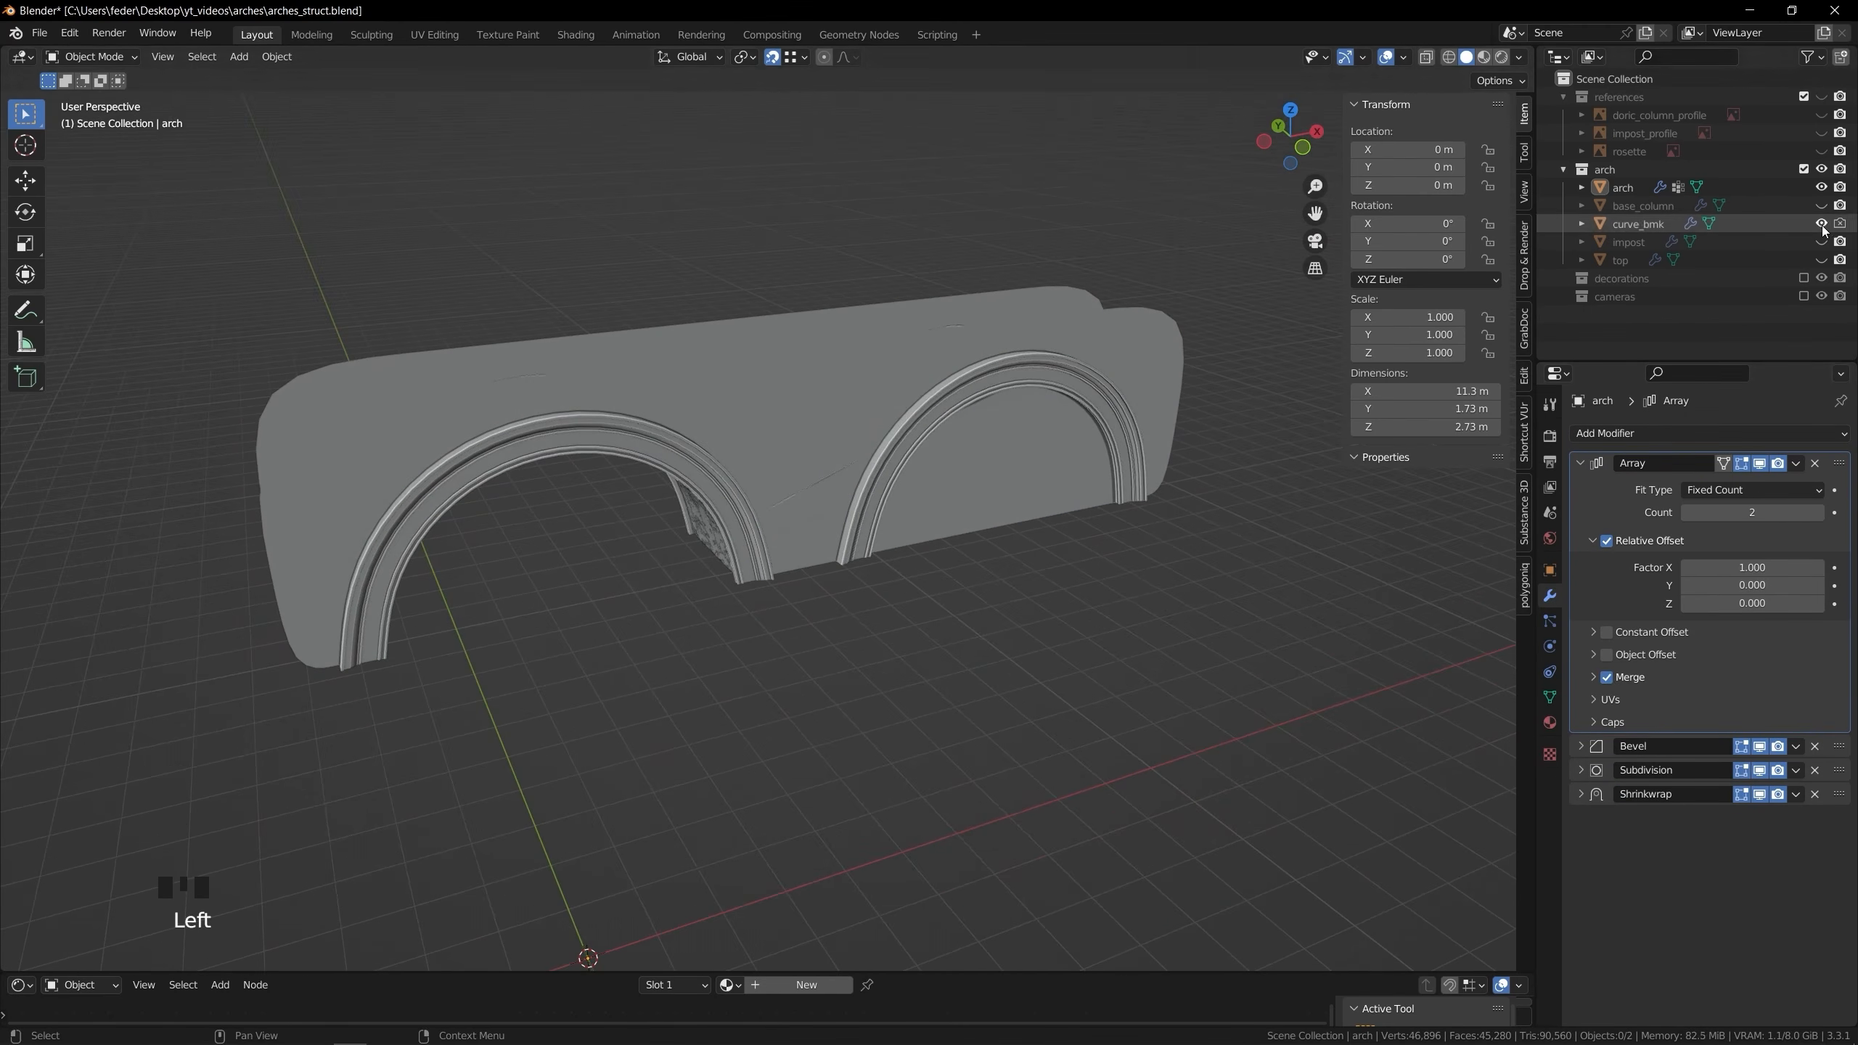
Show curve_bmk and add an Array modifier to it with a count of 2, placed first in its modifier stack
{"action": "middle_click_drag", "start_coordinate": [1024, 439], "coordinate": [897, 465]}
{"action": "left_click", "coordinate": [659, 419]}
{"action": "middle_click_drag", "start_coordinate": [659, 418], "coordinate": [709, 452], "text": "shift"}
{"action": "left_click", "coordinate": [1639, 433]}
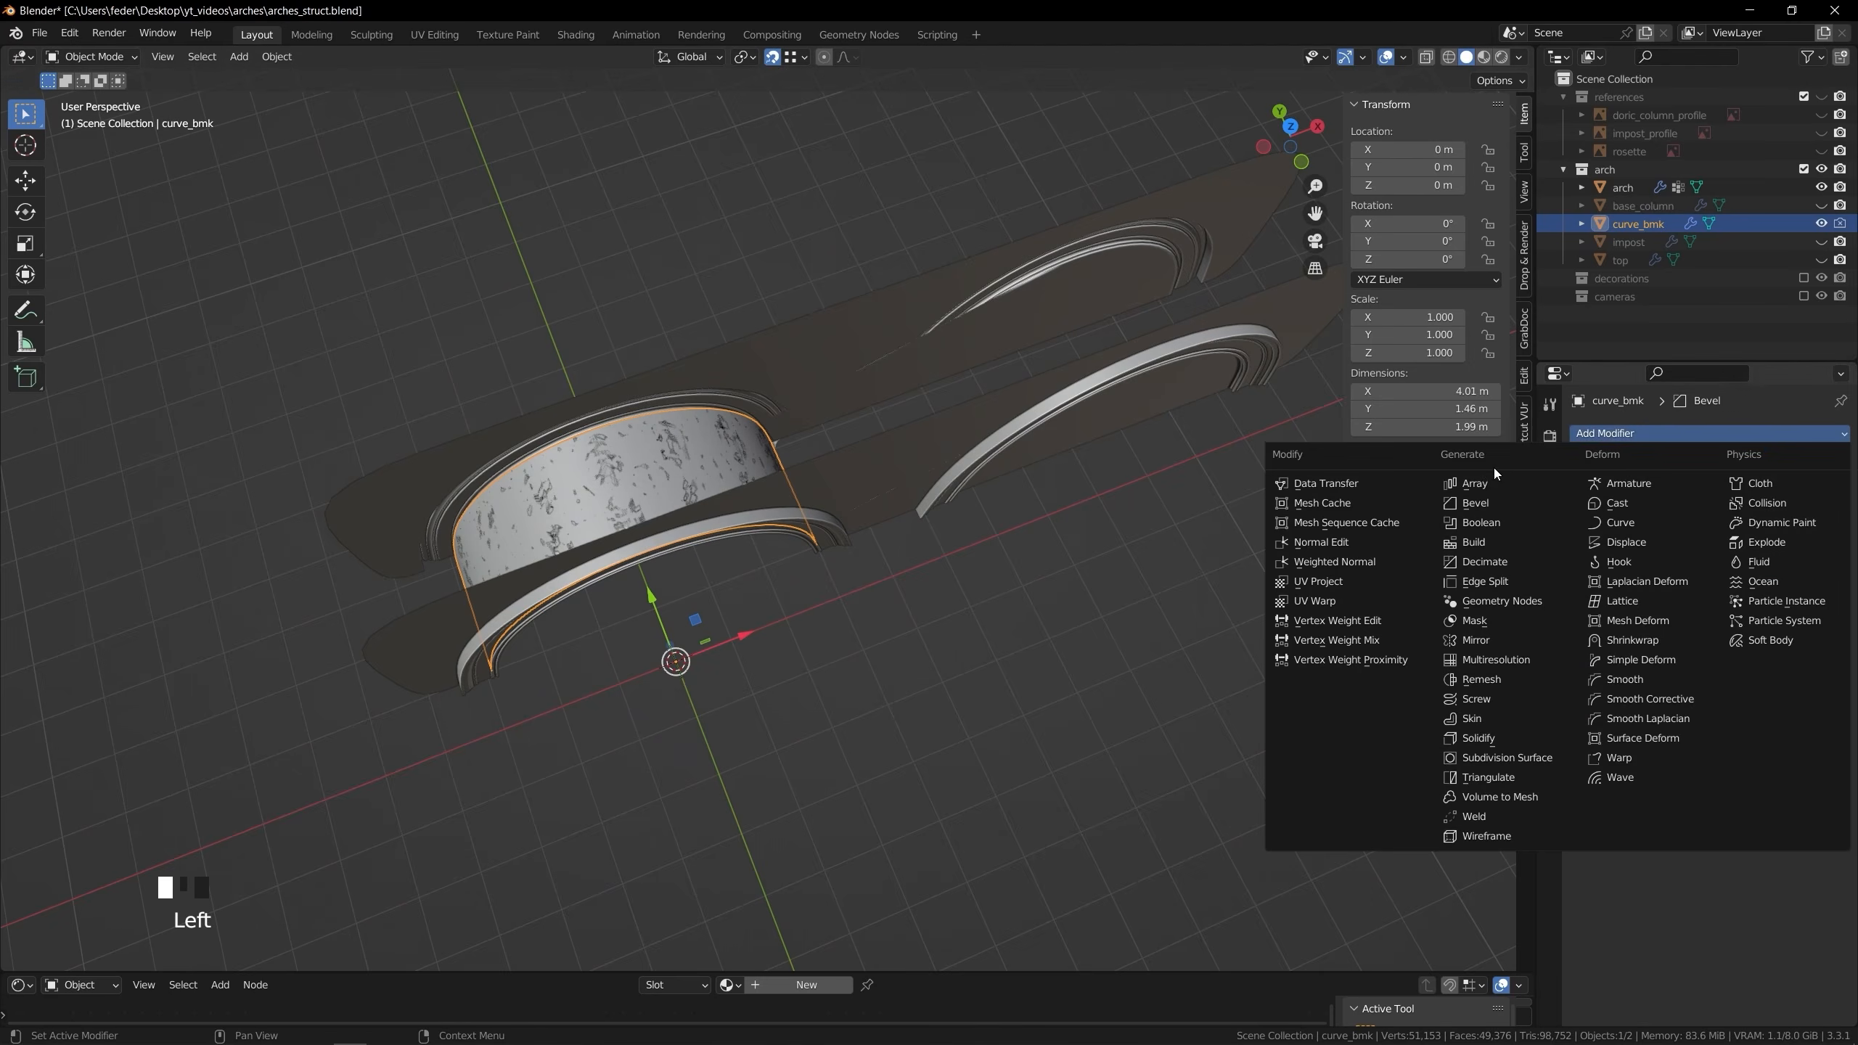
{"action": "left_click", "coordinate": [1474, 483]}
{"action": "left_click_drag", "start_coordinate": [1838, 628], "coordinate": [1838, 455]}
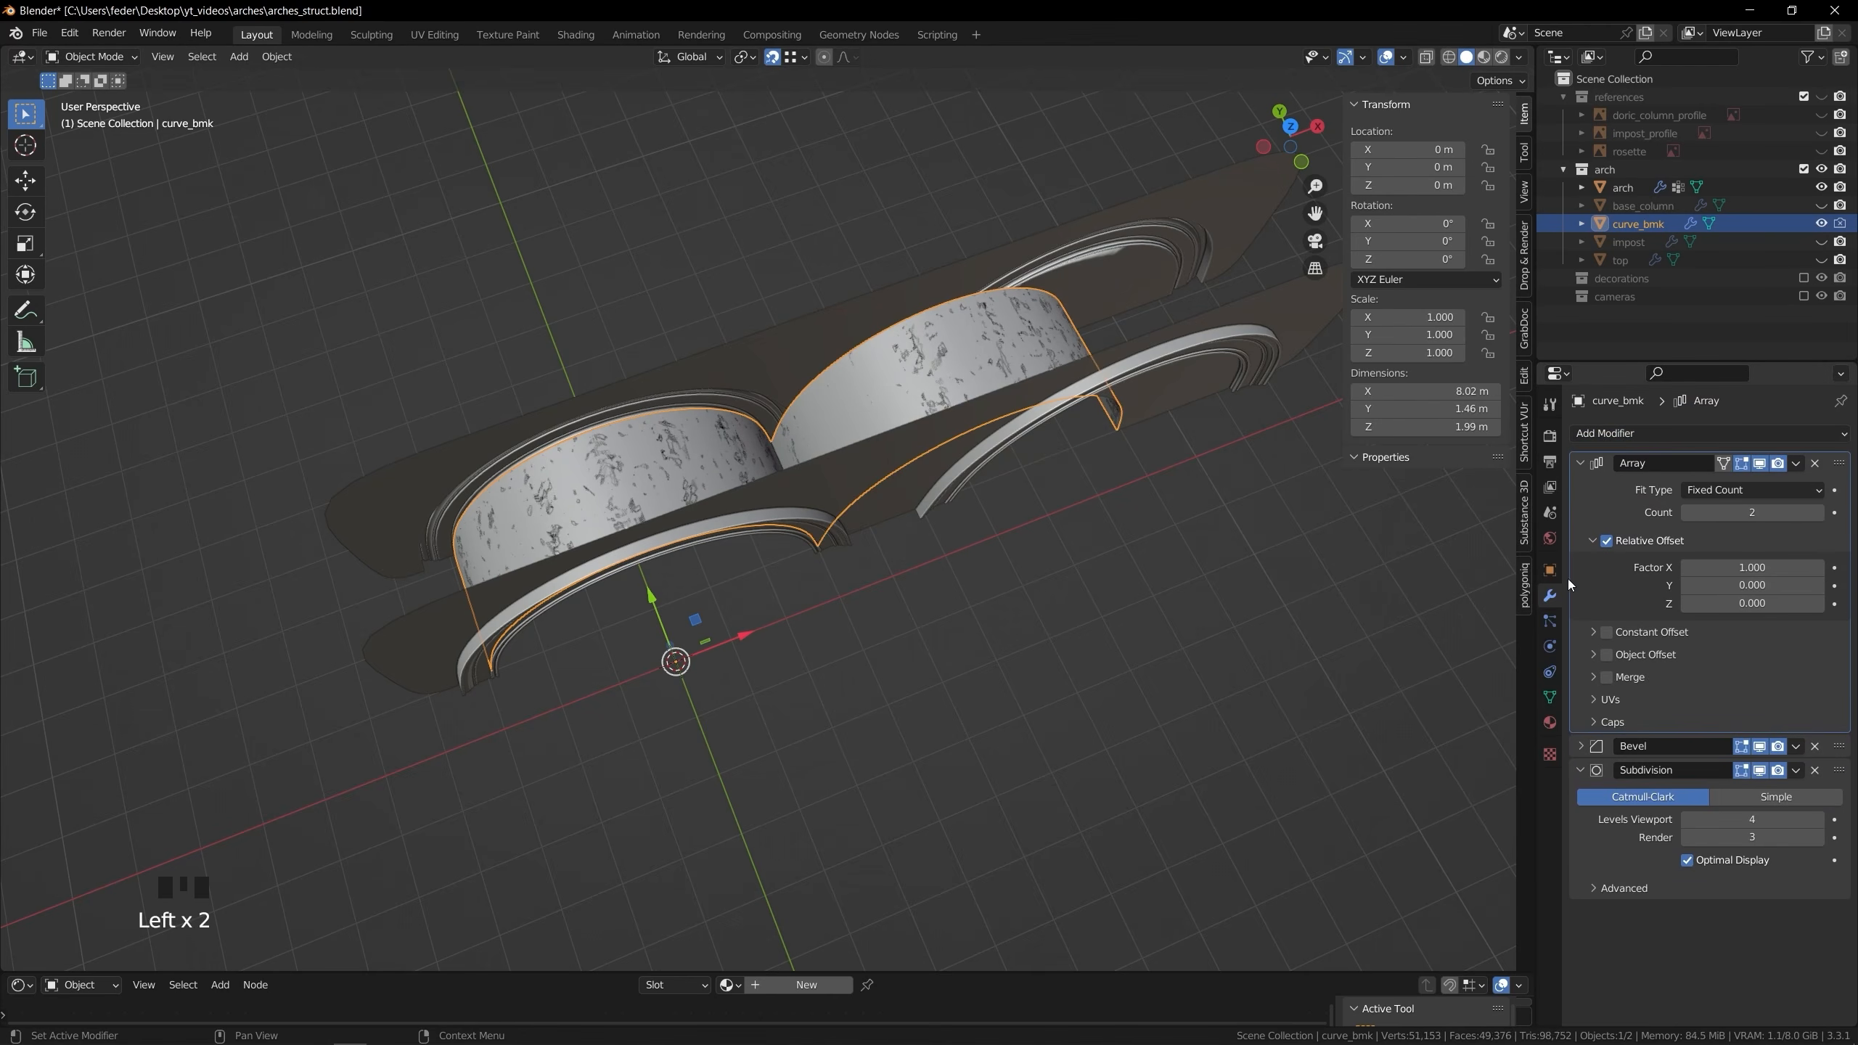
Turn off the viewport display of the Array modifiers on the arch and curve_bmk
{"action": "left_click", "coordinate": [966, 534]}
{"action": "mouse_move", "coordinate": [955, 529]}
{"action": "middle_mouse_down"}
{"action": "mouse_move", "coordinate": [967, 477]}
{"action": "mouse_move", "coordinate": [926, 435]}
{"action": "mouse_move", "coordinate": [943, 560]}
{"action": "middle_mouse_up"}
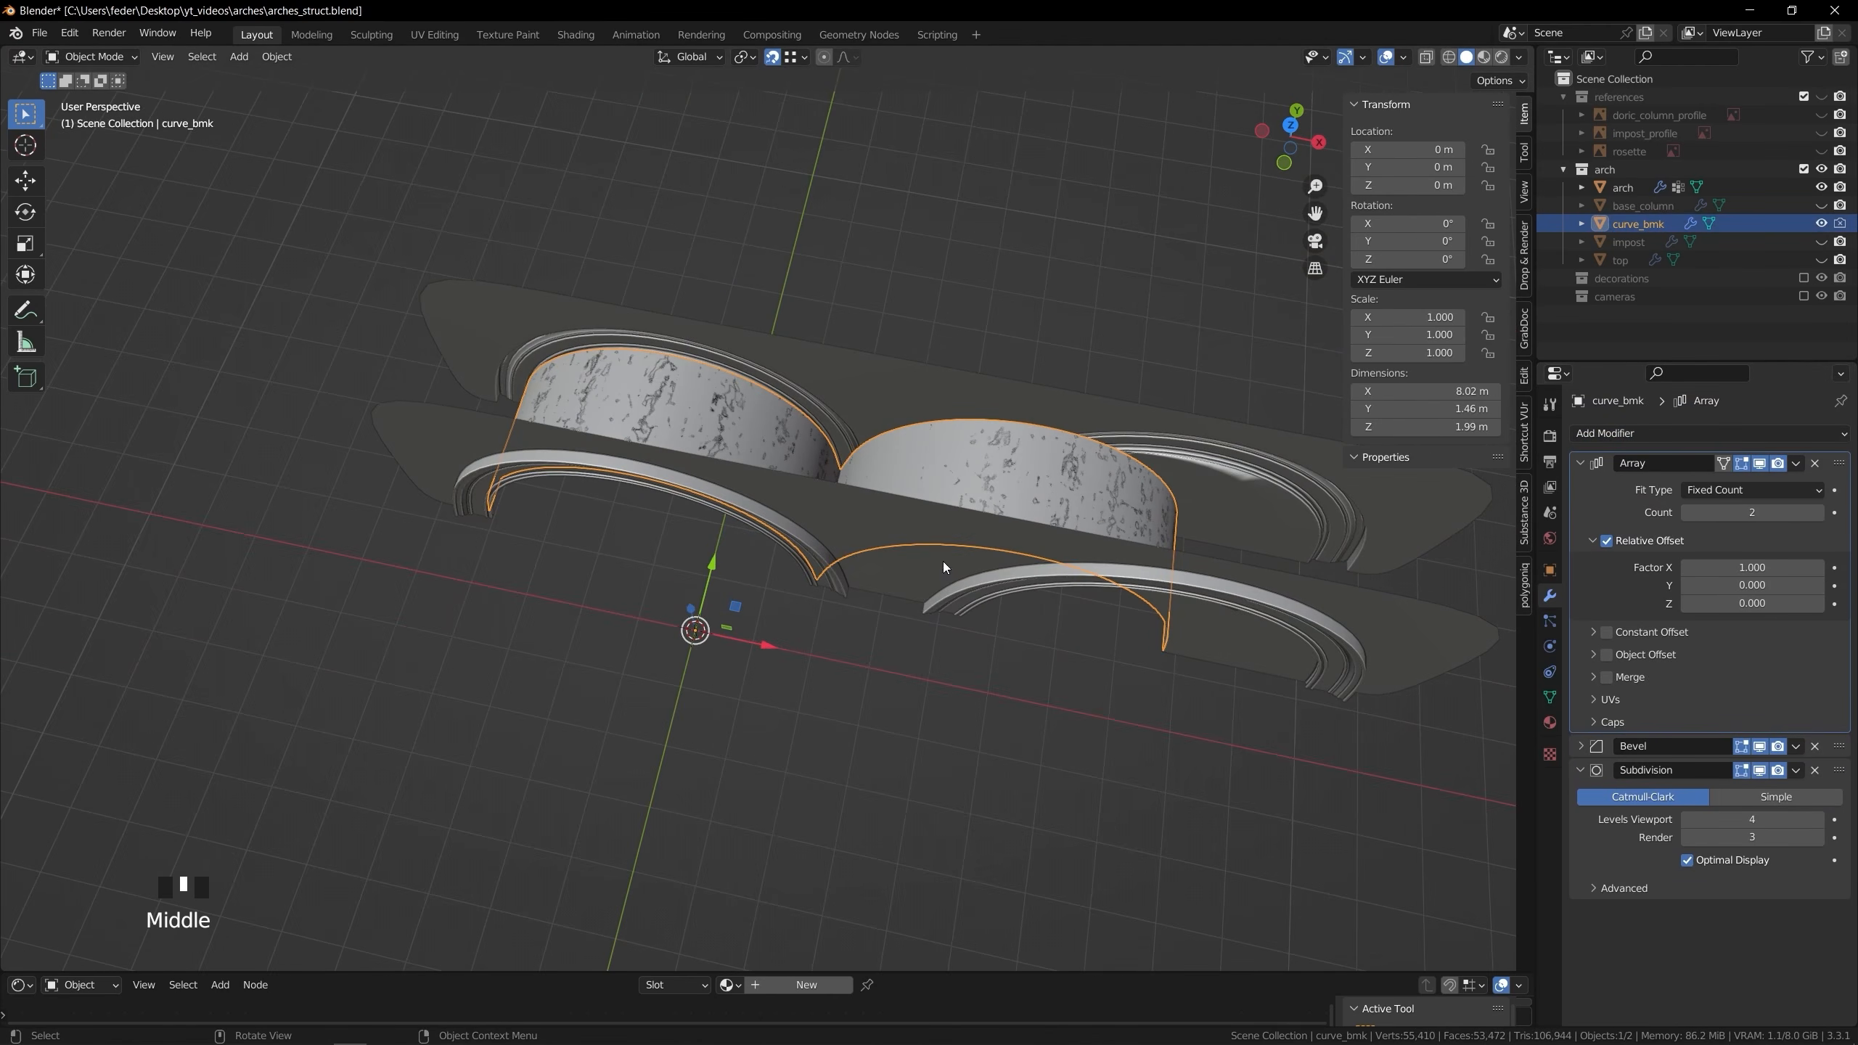
{"action": "left_click", "coordinate": [964, 573]}
{"action": "left_click", "coordinate": [1758, 464]}
{"action": "left_click", "coordinate": [1107, 530]}
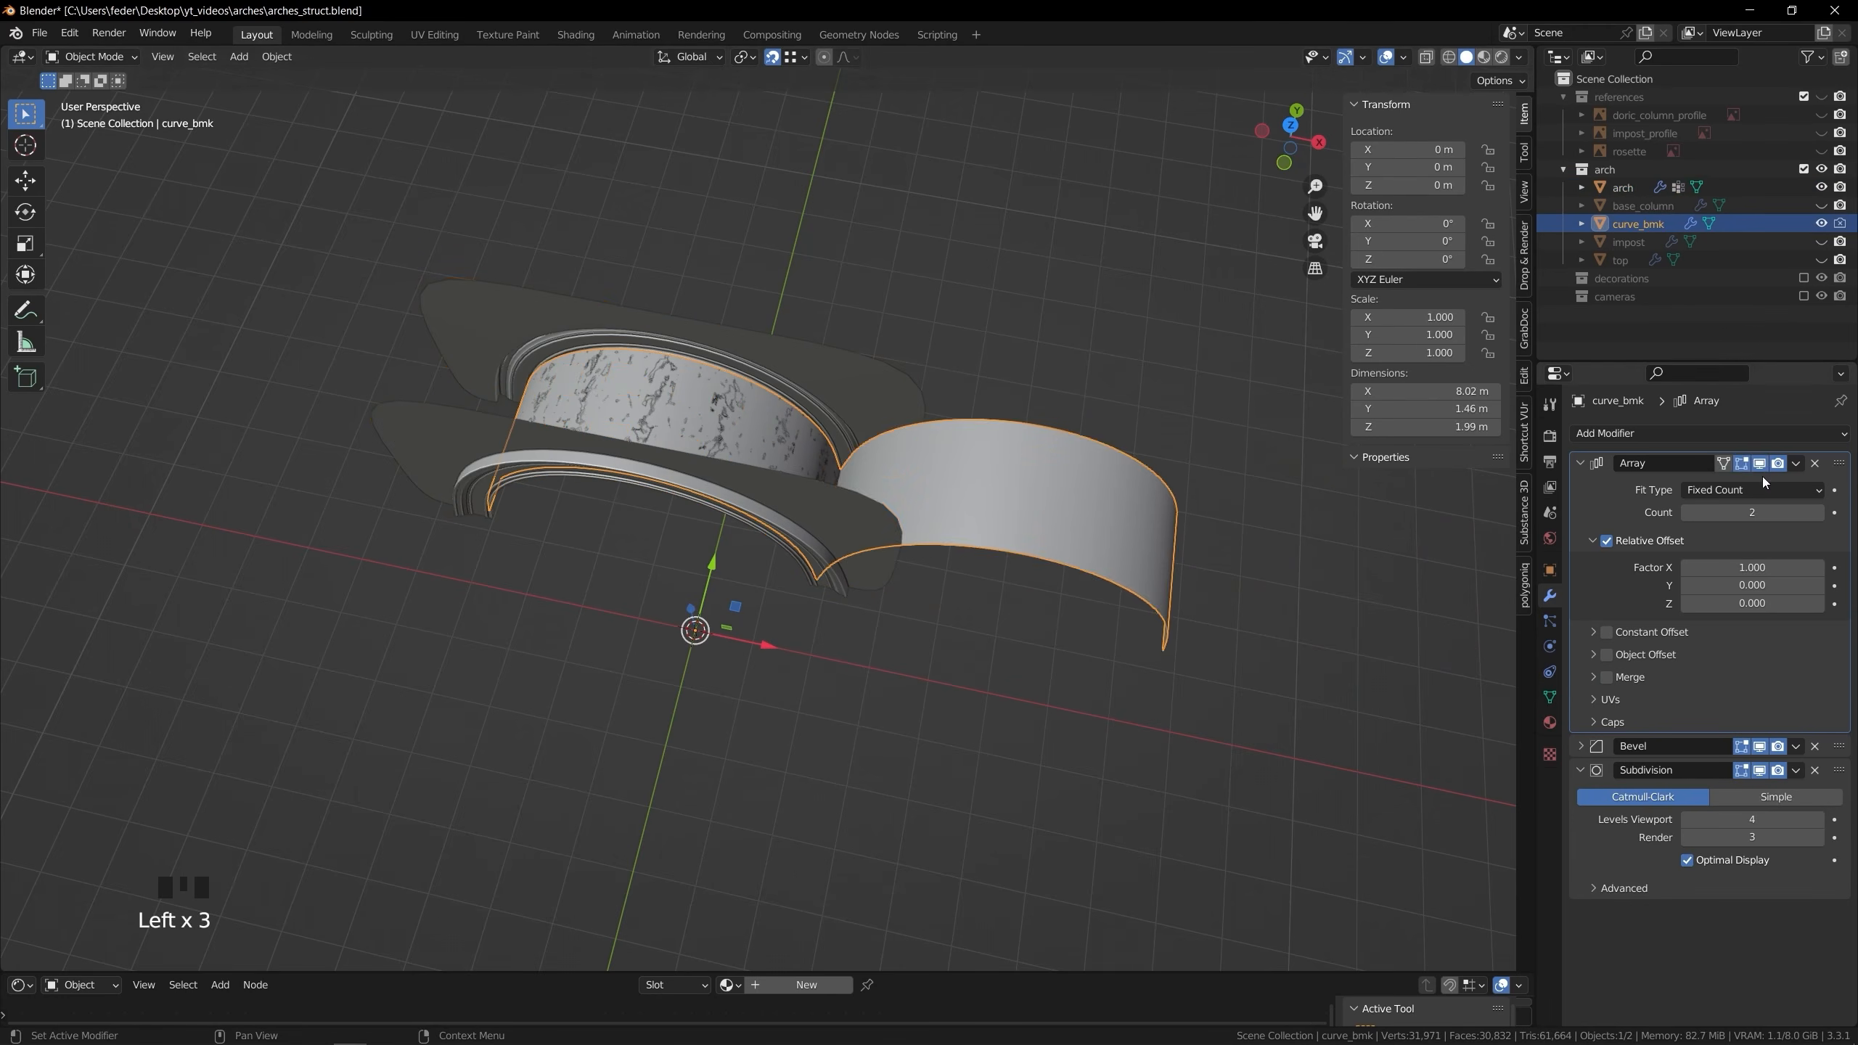
{"action": "left_click", "coordinate": [1760, 463]}
In curve_bmk's mesh, duplicate the bottom edge on the positive X side and move the copy 0.3658 m outward along X
{"action": "middle_click_drag", "start_coordinate": [1236, 523], "coordinate": [939, 458]}
{"action": "scroll", "coordinate": [973, 541], "scroll_direction": "up", "scroll_amount": 2}
{"action": "key", "text": "Tab"}
{"action": "scroll", "coordinate": [838, 582], "scroll_direction": "up", "scroll_amount": 2}
{"action": "middle_click_drag", "start_coordinate": [973, 575], "coordinate": [849, 584], "text": "shift"}
{"action": "left_click", "coordinate": [845, 538]}
{"action": "right_click", "coordinate": [880, 595]}
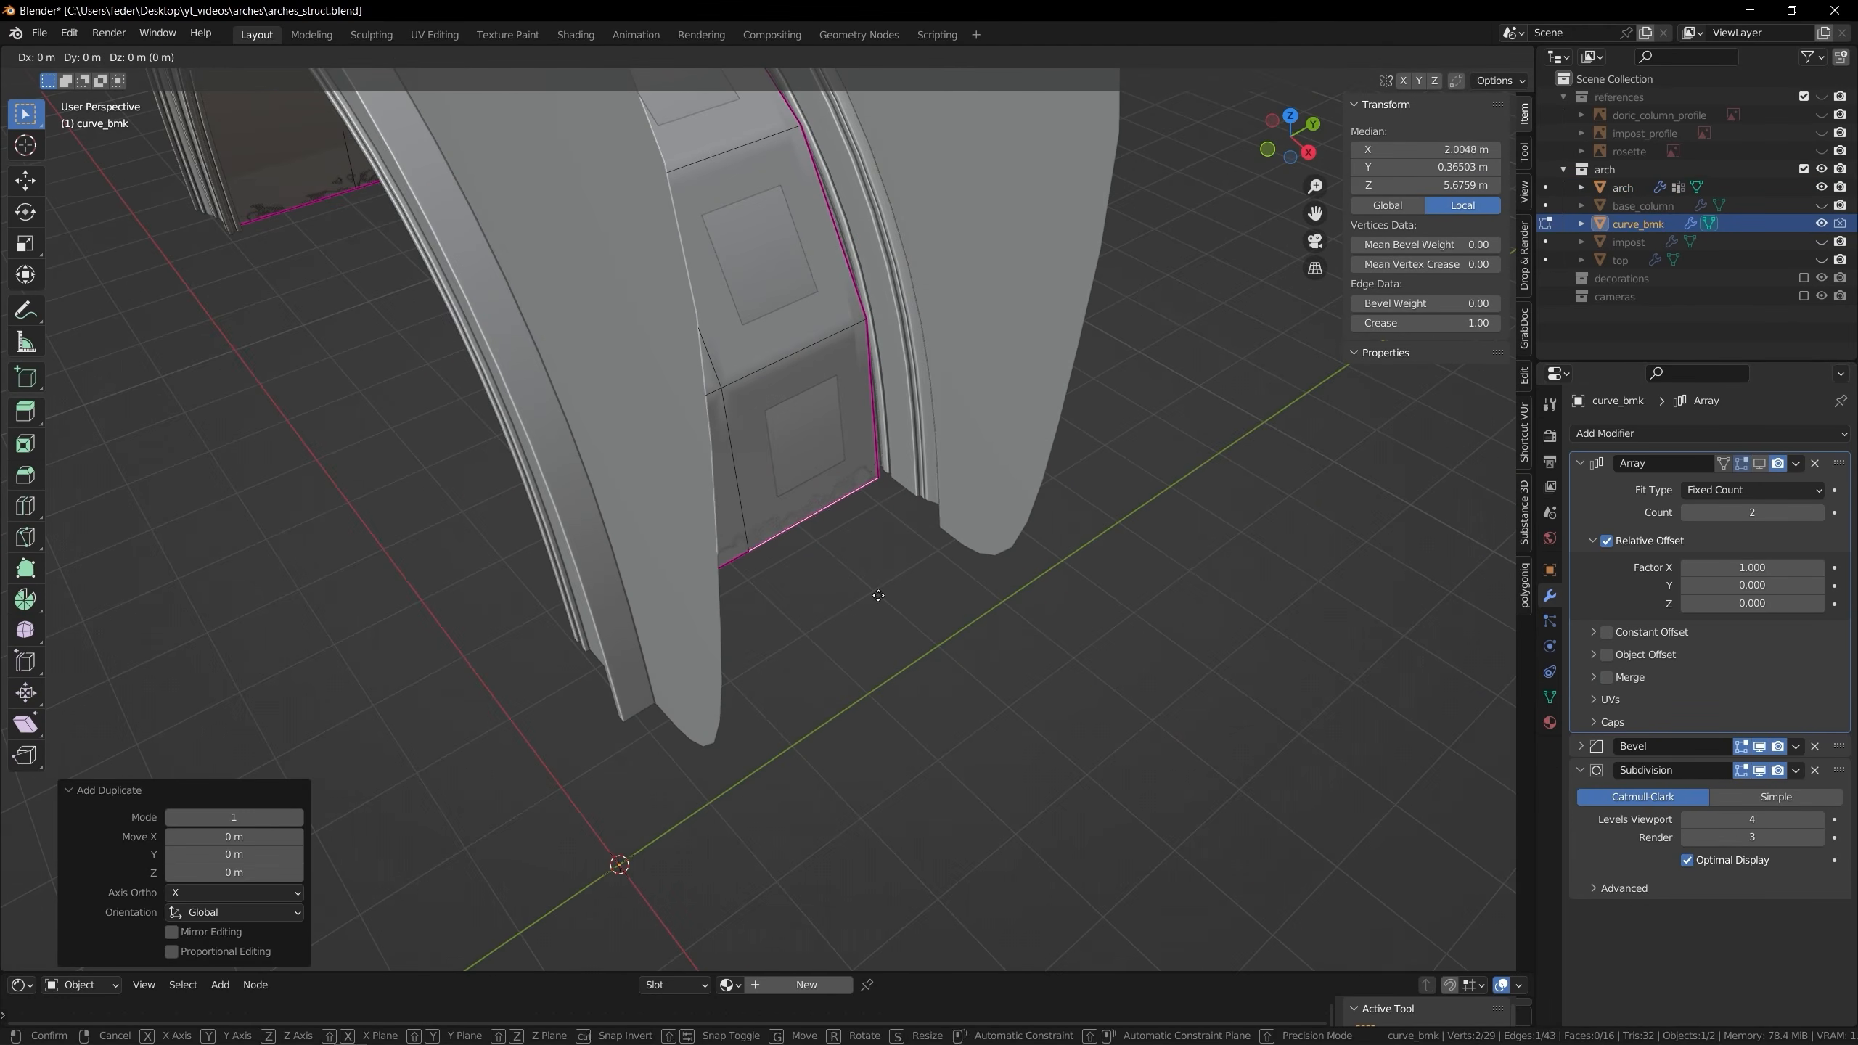
{"action": "left_click", "coordinate": [929, 651]}
Duplicate curve_bmk's opposite bottom edge on the negative X side and move the copy outward along X
{"action": "scroll", "coordinate": [527, 500], "scroll_direction": "down", "scroll_amount": 2}
{"action": "middle_click_drag", "start_coordinate": [526, 500], "coordinate": [681, 505]}
{"action": "scroll", "coordinate": [680, 506], "scroll_direction": "up", "scroll_amount": 2}
{"action": "middle_click_drag", "start_coordinate": [681, 505], "coordinate": [915, 443], "text": "shift"}
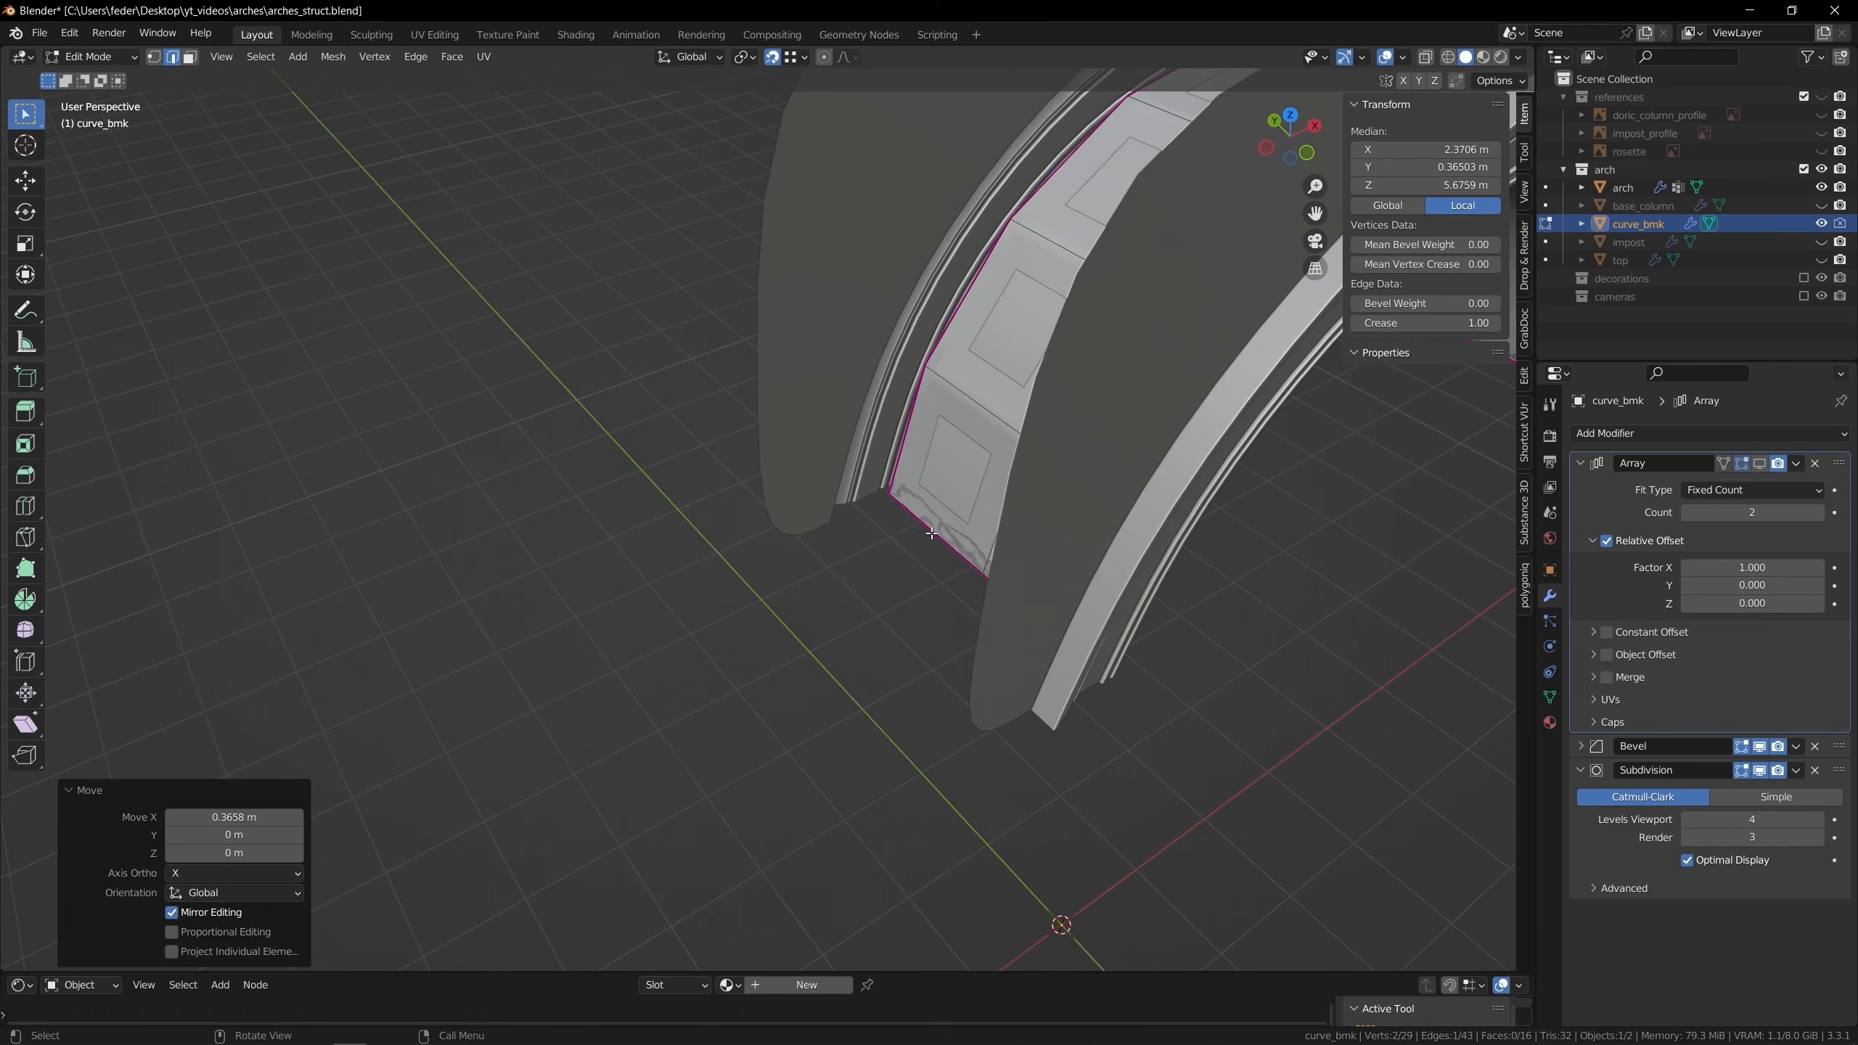
{"action": "left_click", "coordinate": [928, 533]}
{"action": "key", "text": "shift+d"}
{"action": "right_click", "coordinate": [906, 551]}
{"action": "key", "text": "g"}
{"action": "key", "text": "x"}
{"action": "left_click", "coordinate": [840, 570]}
Open the arch and curve_bmk together for mesh editing and move the positive-side duplicated edge 0.46404 m along X to the arch's side
{"action": "middle_click_drag", "start_coordinate": [1132, 473], "coordinate": [932, 611]}
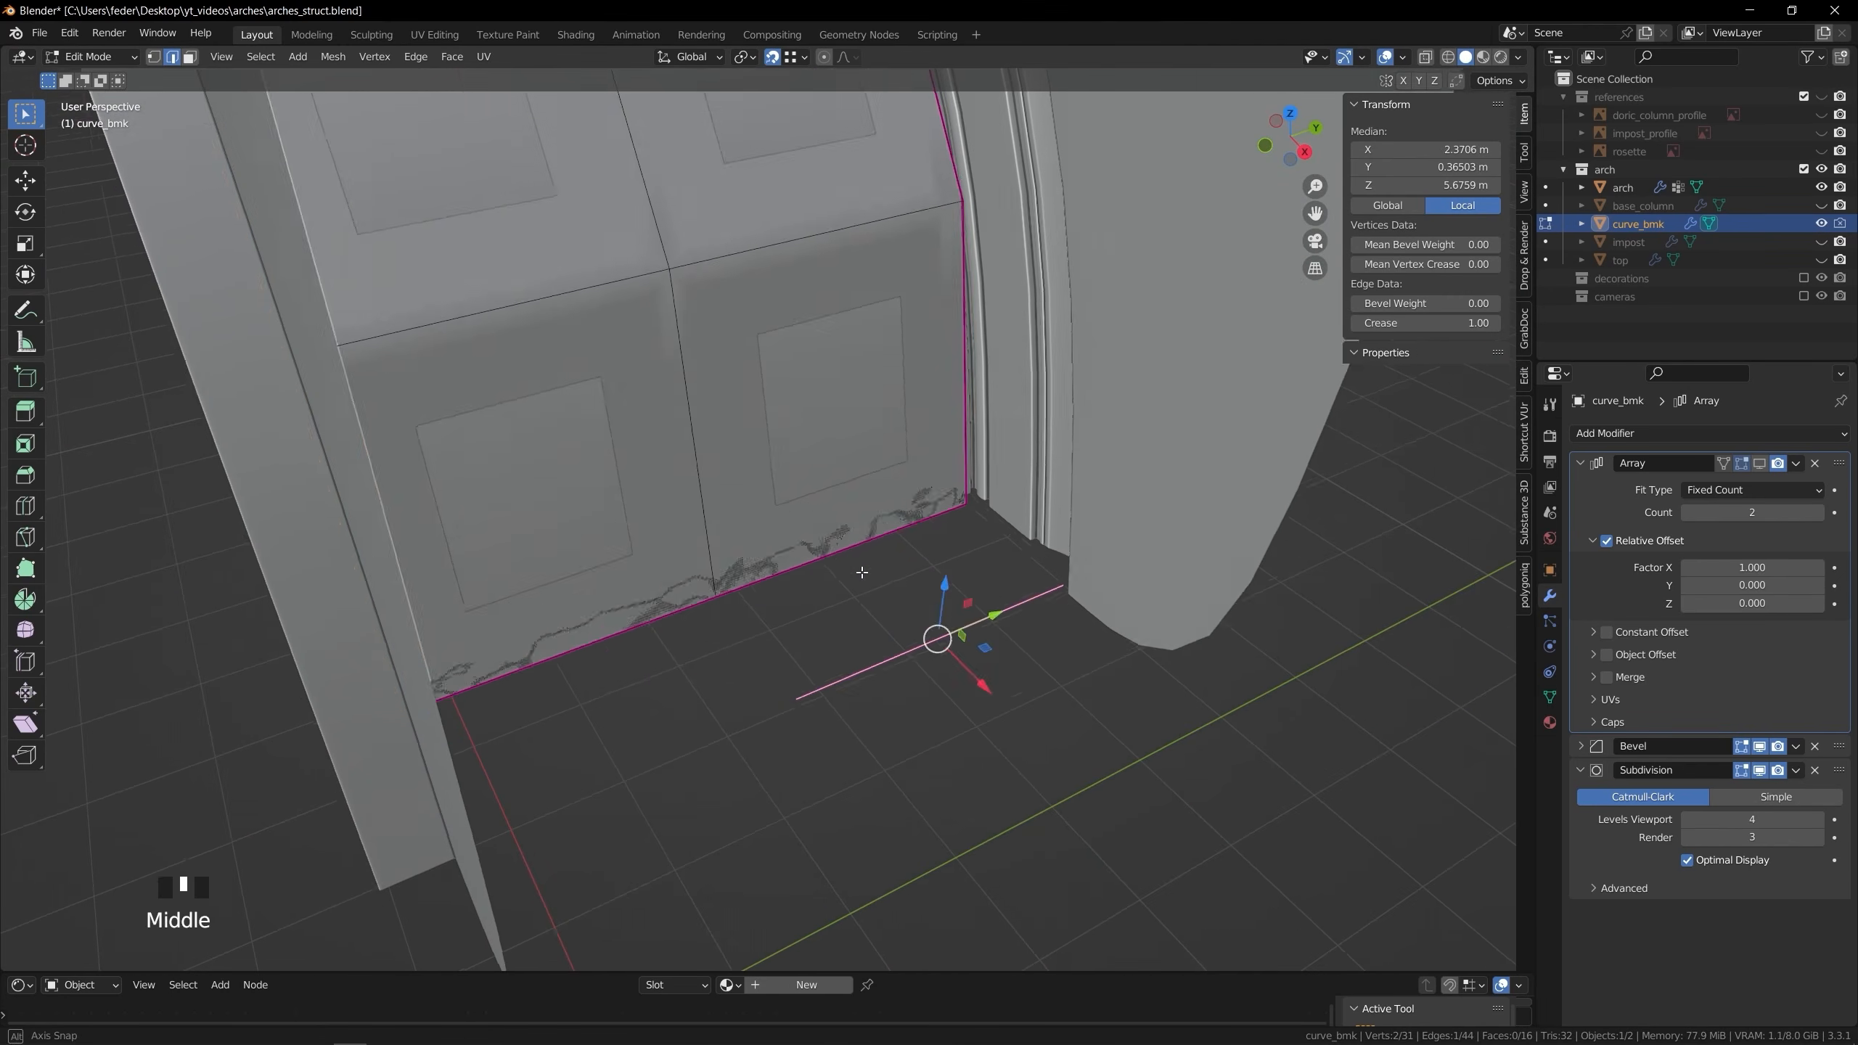
{"action": "key", "text": "Tab"}
{"action": "key", "text": "Tab"}
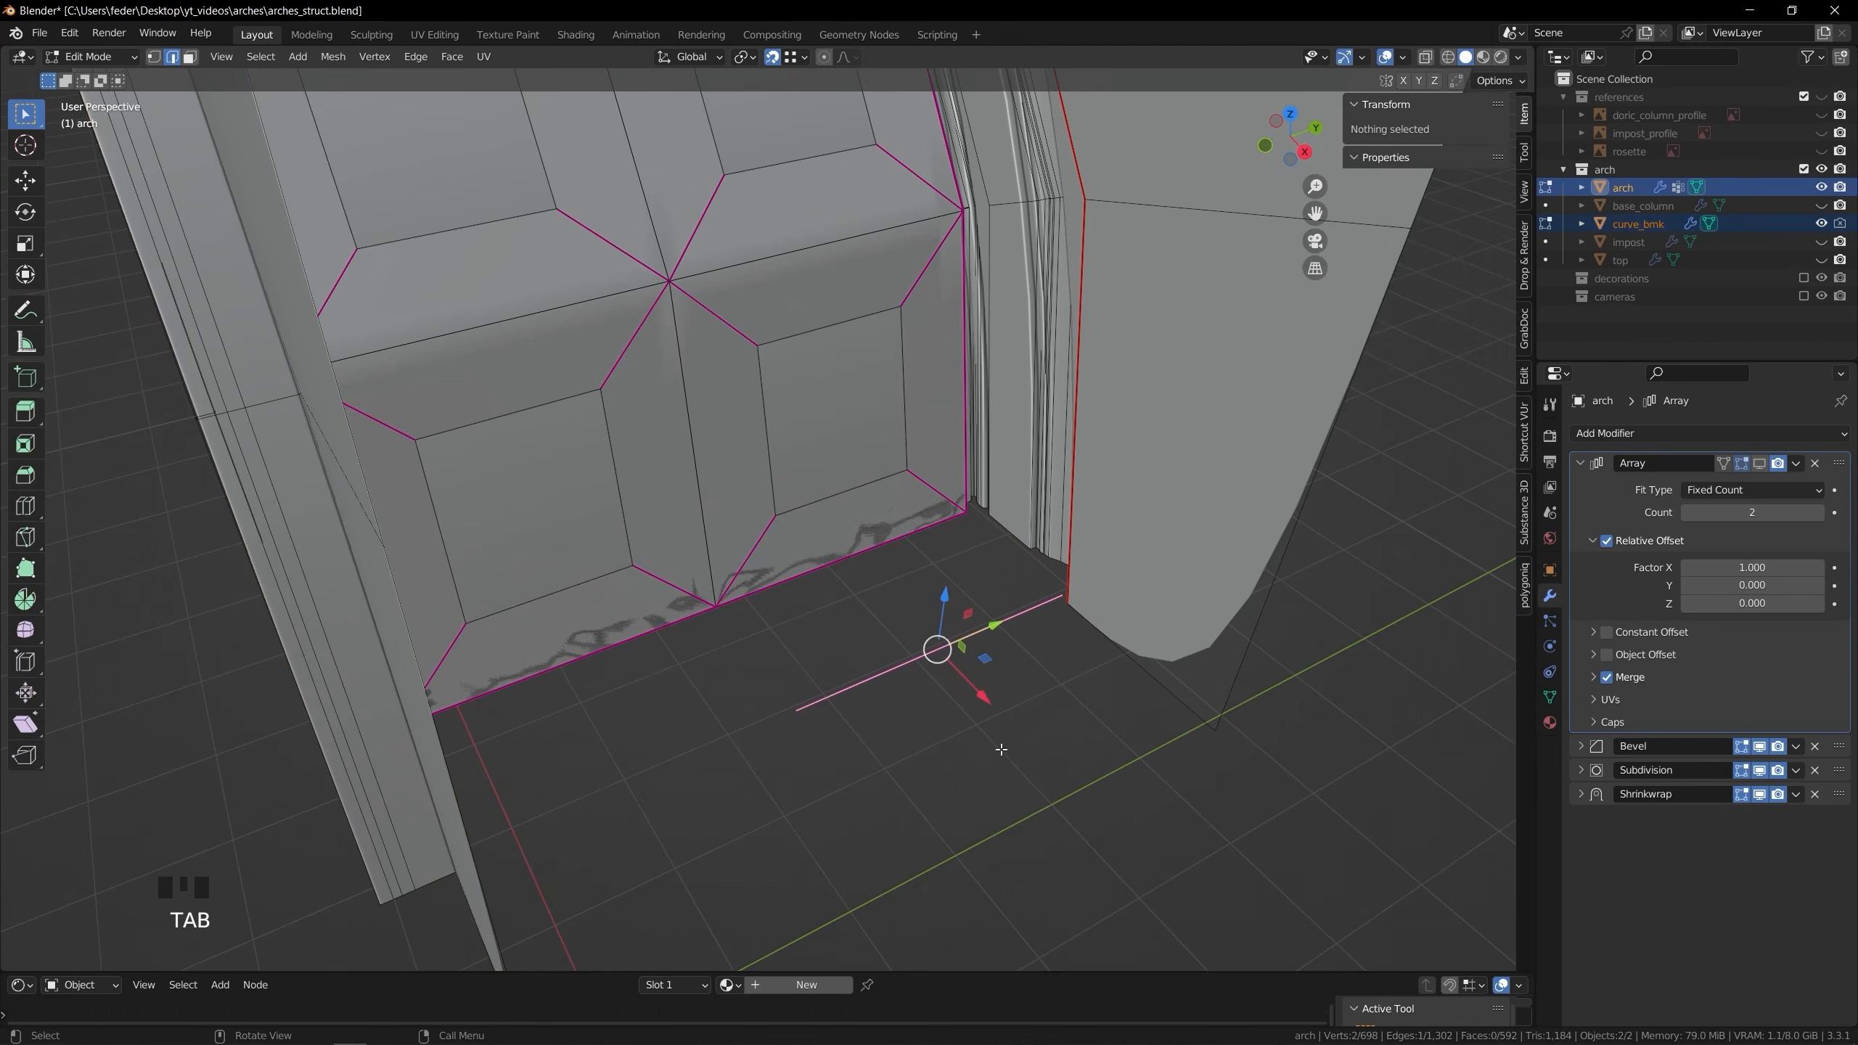
{"action": "left_click", "coordinate": [1039, 673]}
{"action": "key", "text": "g"}
{"action": "left_click", "coordinate": [1211, 724]}
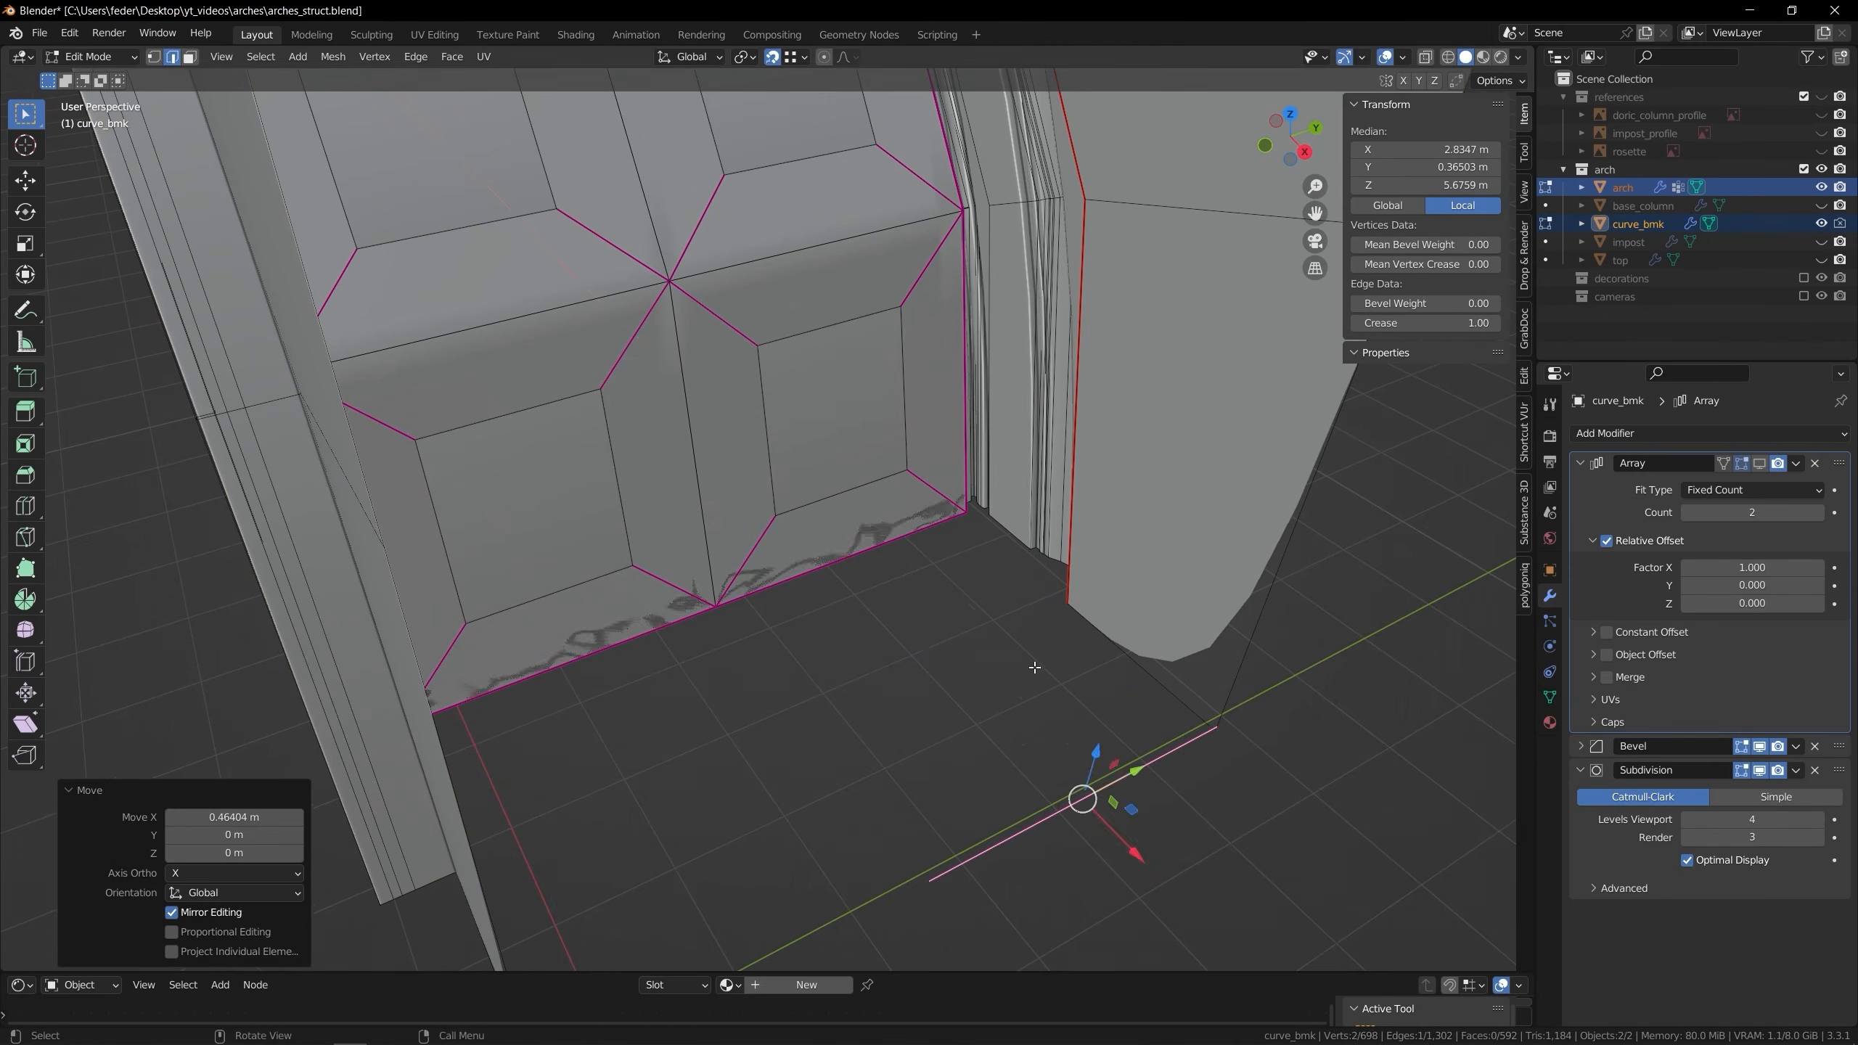
Move the negative-side duplicated edge -0.44508 m along X to align with the arch's opposite side
{"action": "scroll", "coordinate": [1033, 665], "scroll_direction": "down", "scroll_amount": 8}
{"action": "middle_click_drag", "start_coordinate": [585, 541], "coordinate": [704, 540]}
{"action": "scroll", "coordinate": [705, 540], "scroll_direction": "up", "scroll_amount": 3}
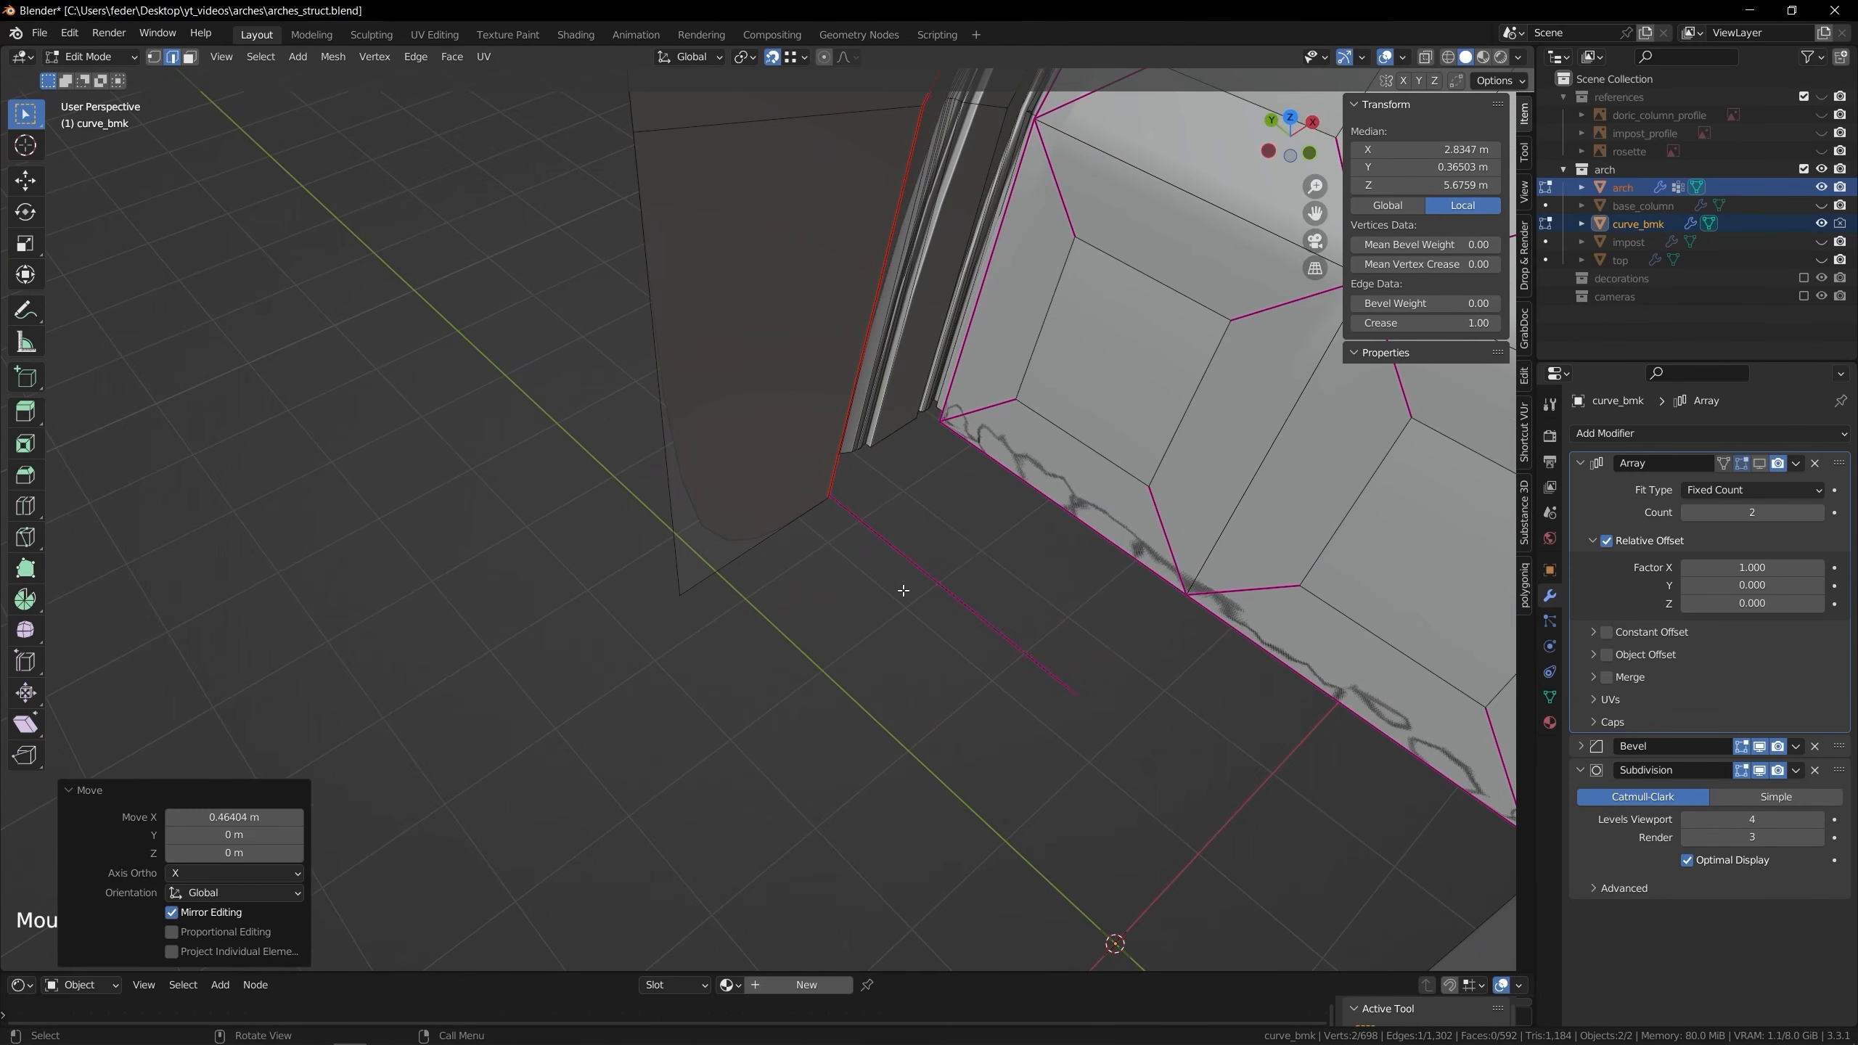
{"action": "left_click", "coordinate": [906, 560]}
{"action": "key", "text": "g"}
{"action": "key", "text": "x"}
{"action": "left_click", "coordinate": [695, 588]}
Return to Object Mode and turn curve_bmk's Array modifier display back on in the viewport
{"action": "scroll", "coordinate": [696, 588], "scroll_direction": "down", "scroll_amount": 5}
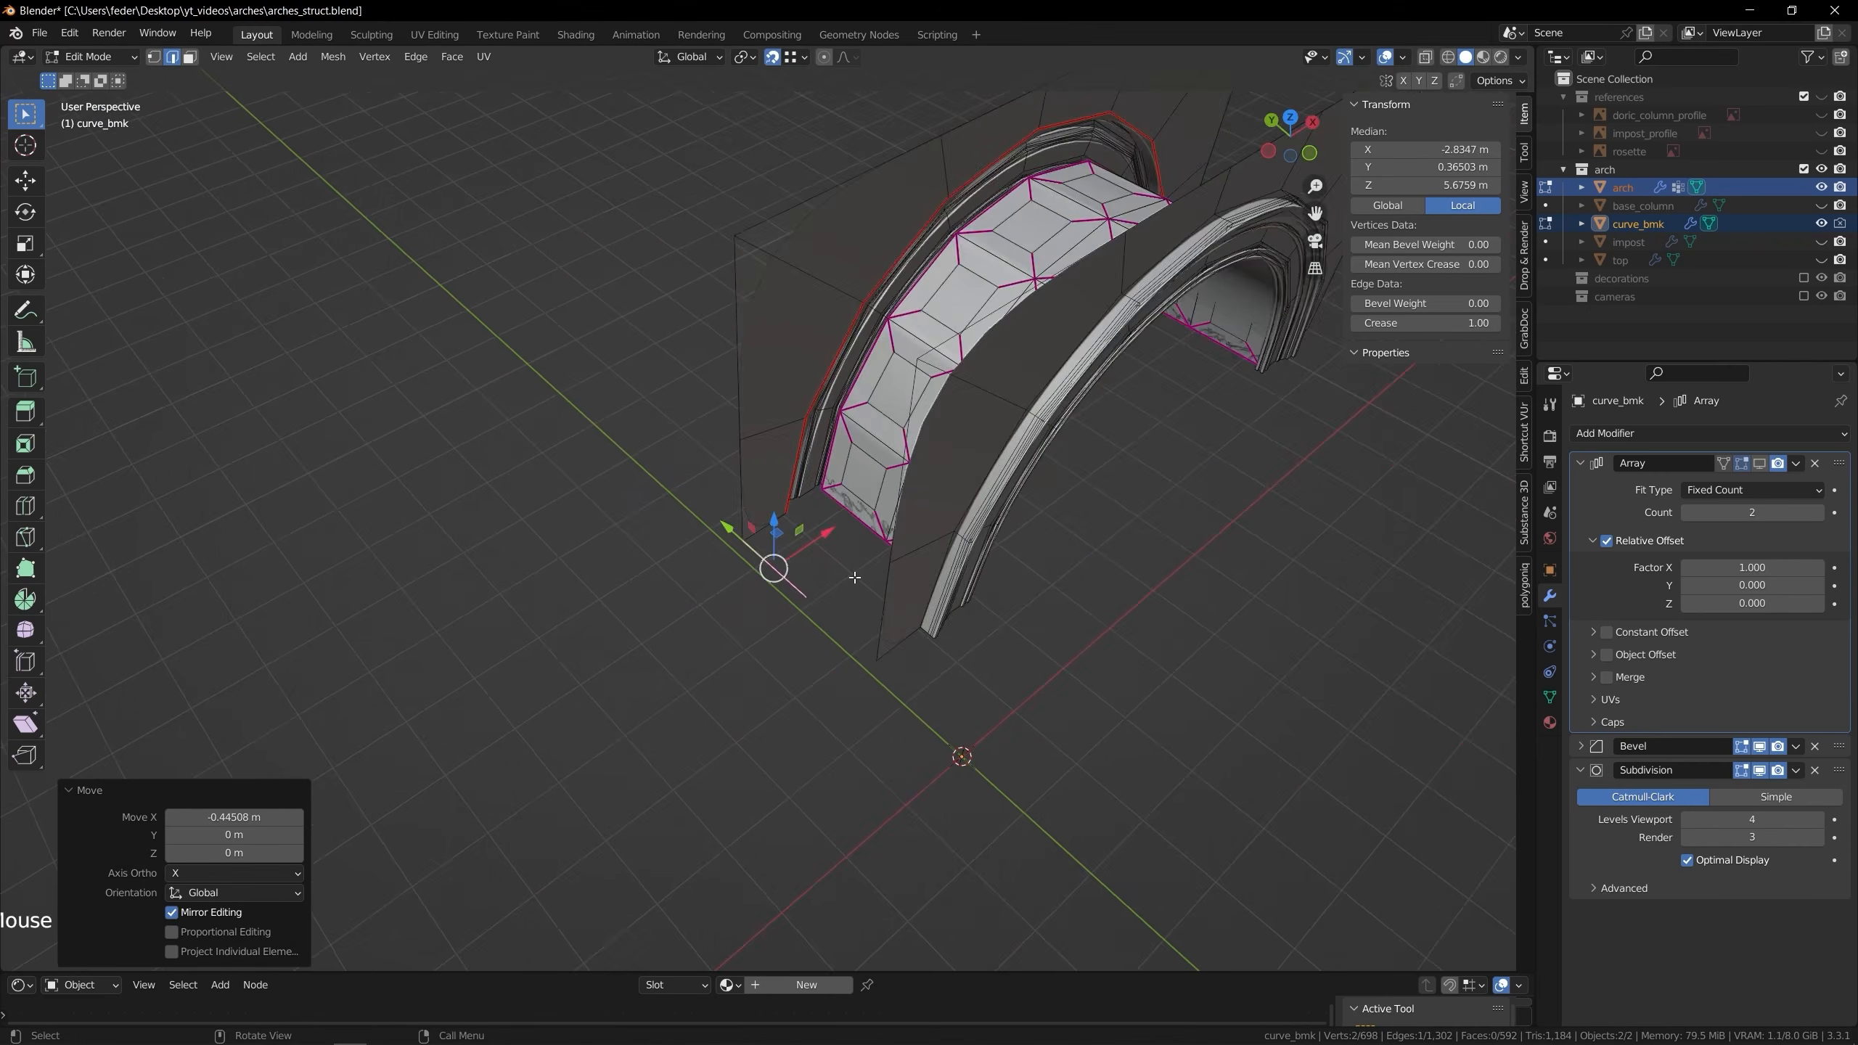
{"action": "middle_click_drag", "start_coordinate": [735, 578], "coordinate": [702, 567]}
{"action": "key", "text": "Tab"}
{"action": "left_click", "coordinate": [1766, 467]}
{"action": "left_click", "coordinate": [1086, 593]}
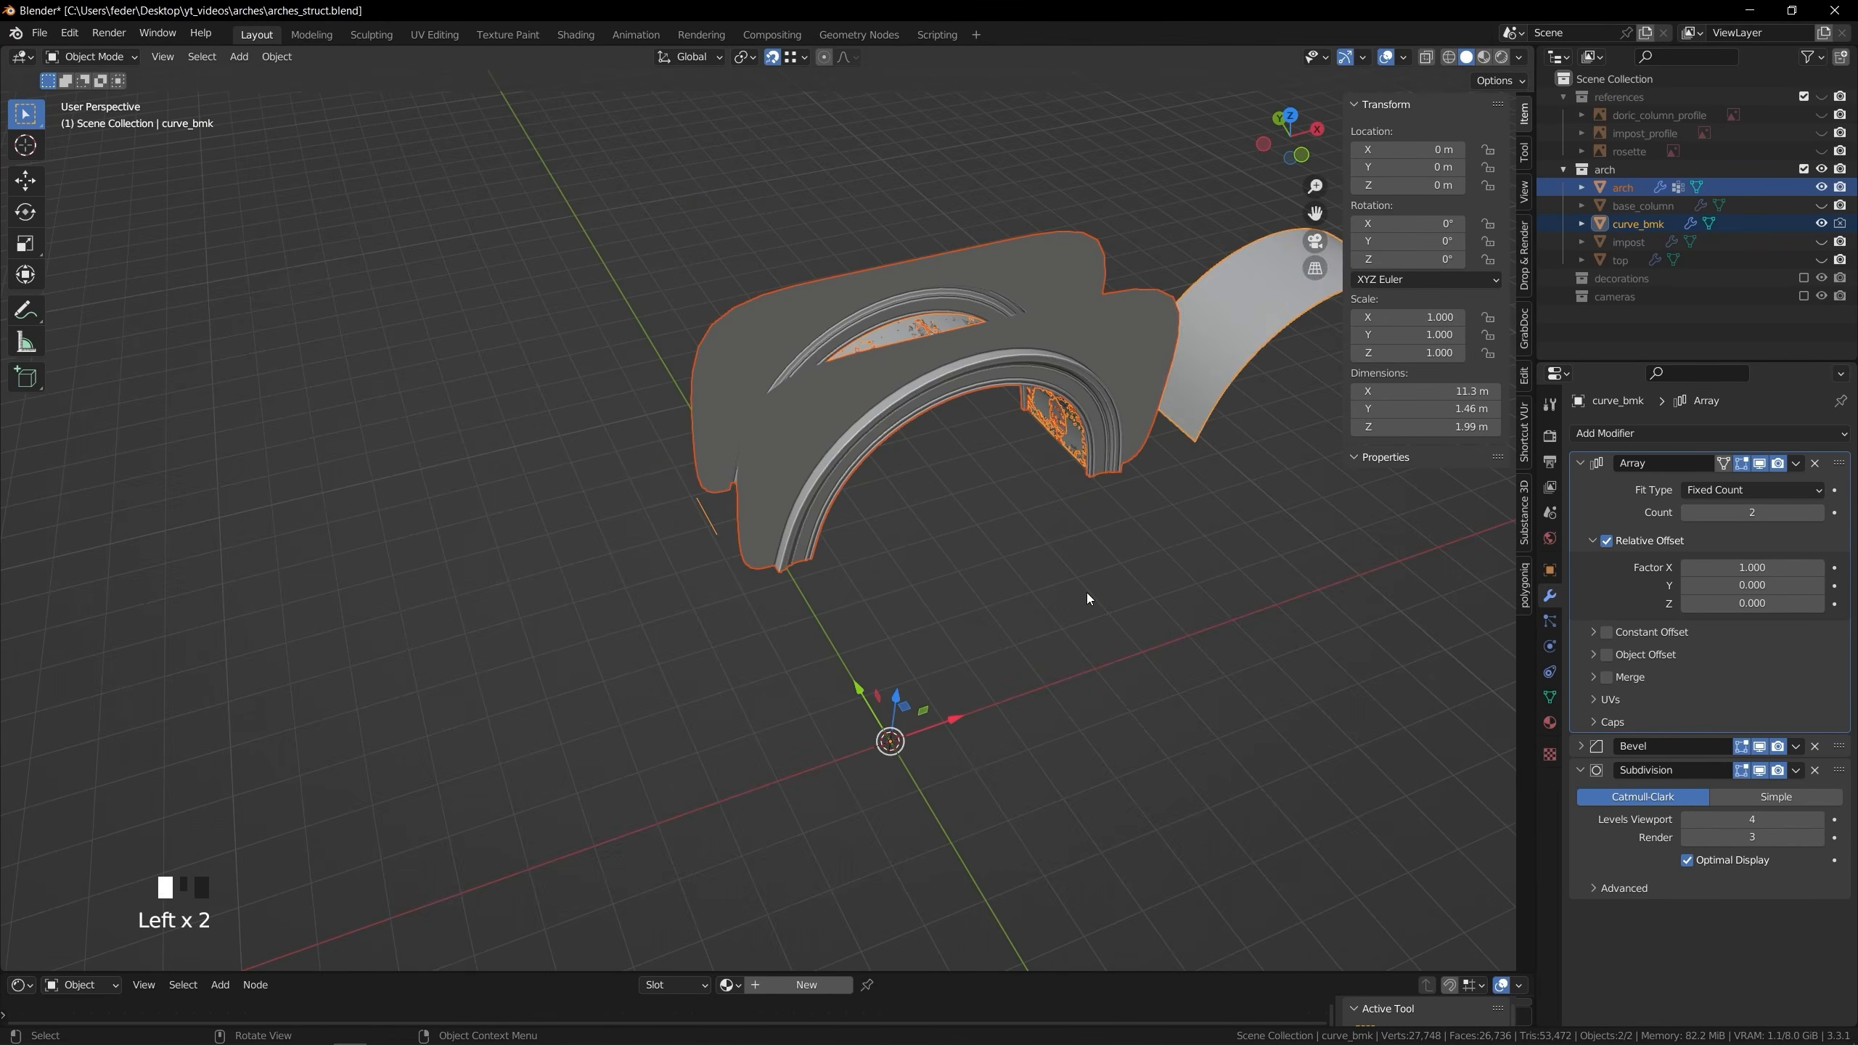
Hide curve_bmk and turn the arch's Array modifier display back on in the viewport
{"action": "middle_click_drag", "start_coordinate": [1086, 593], "coordinate": [1114, 511]}
{"action": "left_click", "coordinate": [1822, 224]}
{"action": "left_click", "coordinate": [1041, 370]}
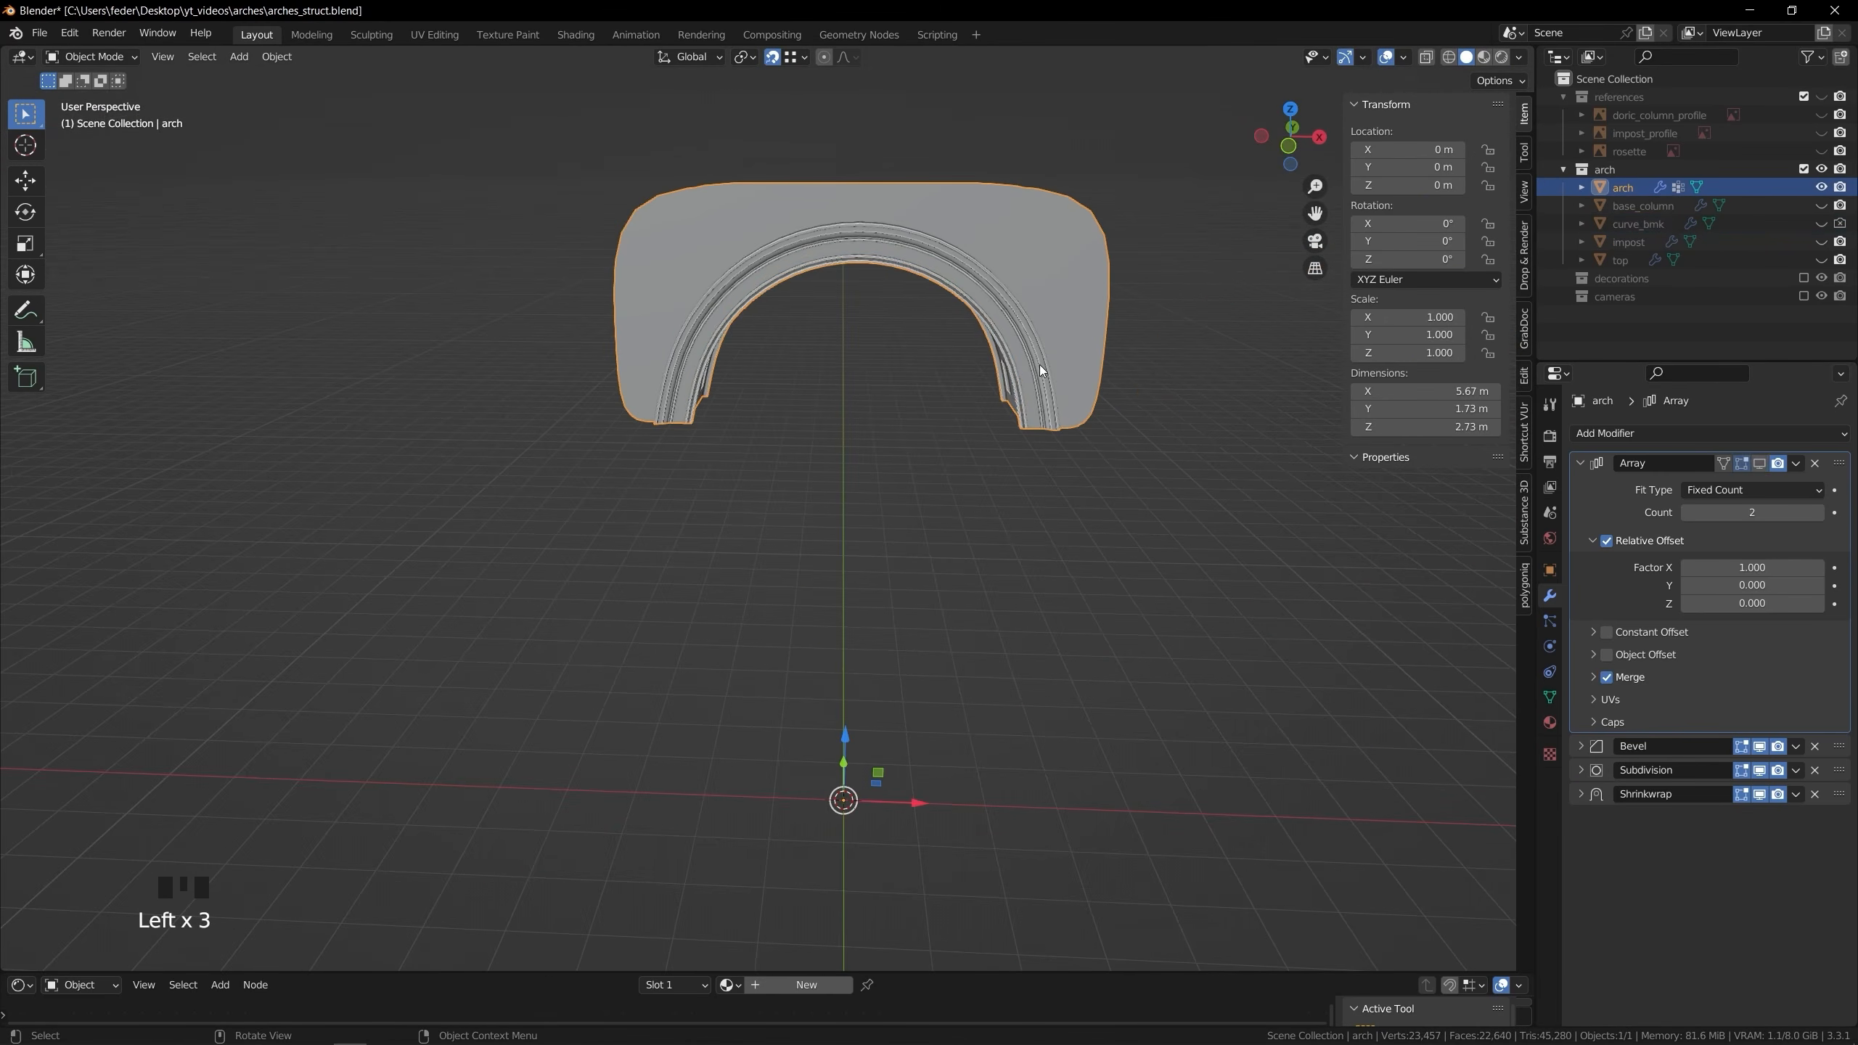
{"action": "left_click", "coordinate": [1758, 464]}
{"action": "left_click", "coordinate": [1062, 613]}
{"action": "middle_click_drag", "start_coordinate": [1061, 613], "coordinate": [1646, 564]}
Set the Array count to 4 on both the arch and curve_bmk
{"action": "left_click", "coordinate": [1828, 515]}
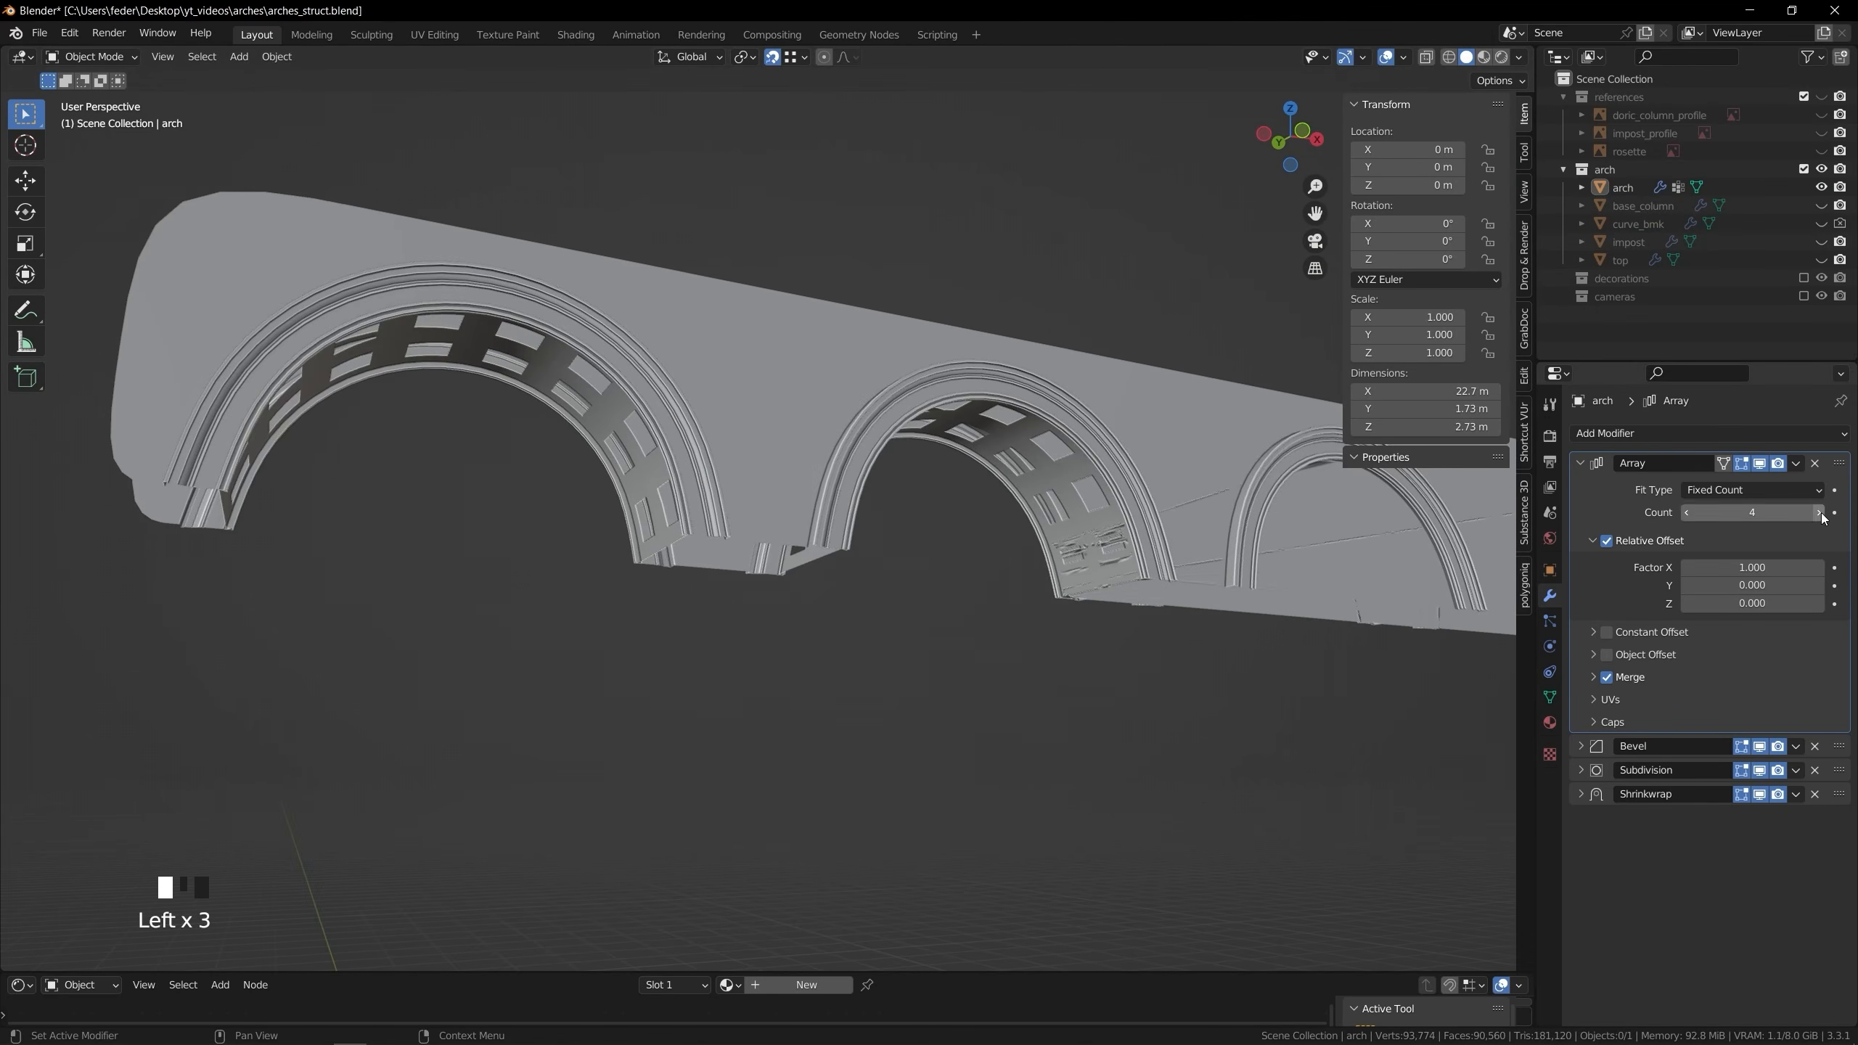
{"action": "left_click", "coordinate": [1641, 225]}
{"action": "left_click", "coordinate": [1820, 514]}
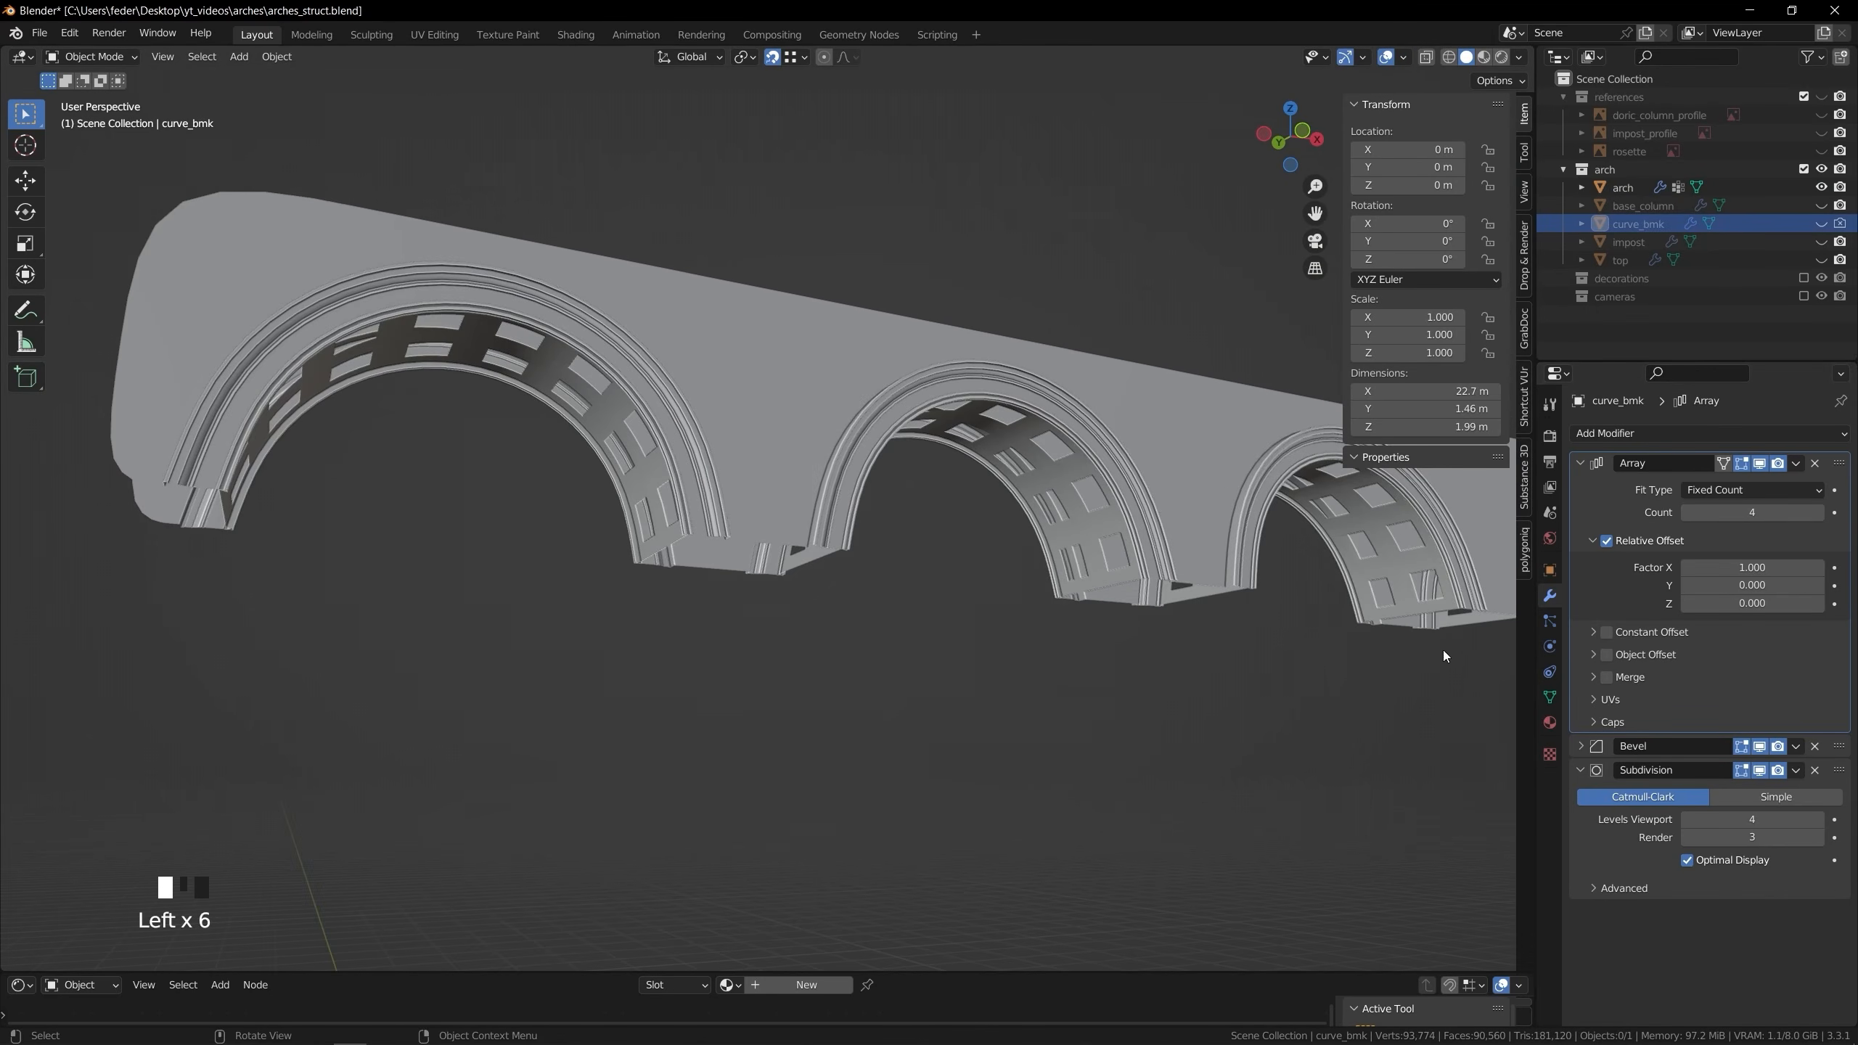
{"action": "middle_click_drag", "start_coordinate": [1443, 650], "coordinate": [1054, 669], "text": "shift"}
{"action": "scroll", "coordinate": [932, 637], "scroll_direction": "down", "scroll_amount": 3}
{"action": "middle_click_drag", "start_coordinate": [932, 637], "coordinate": [904, 556]}
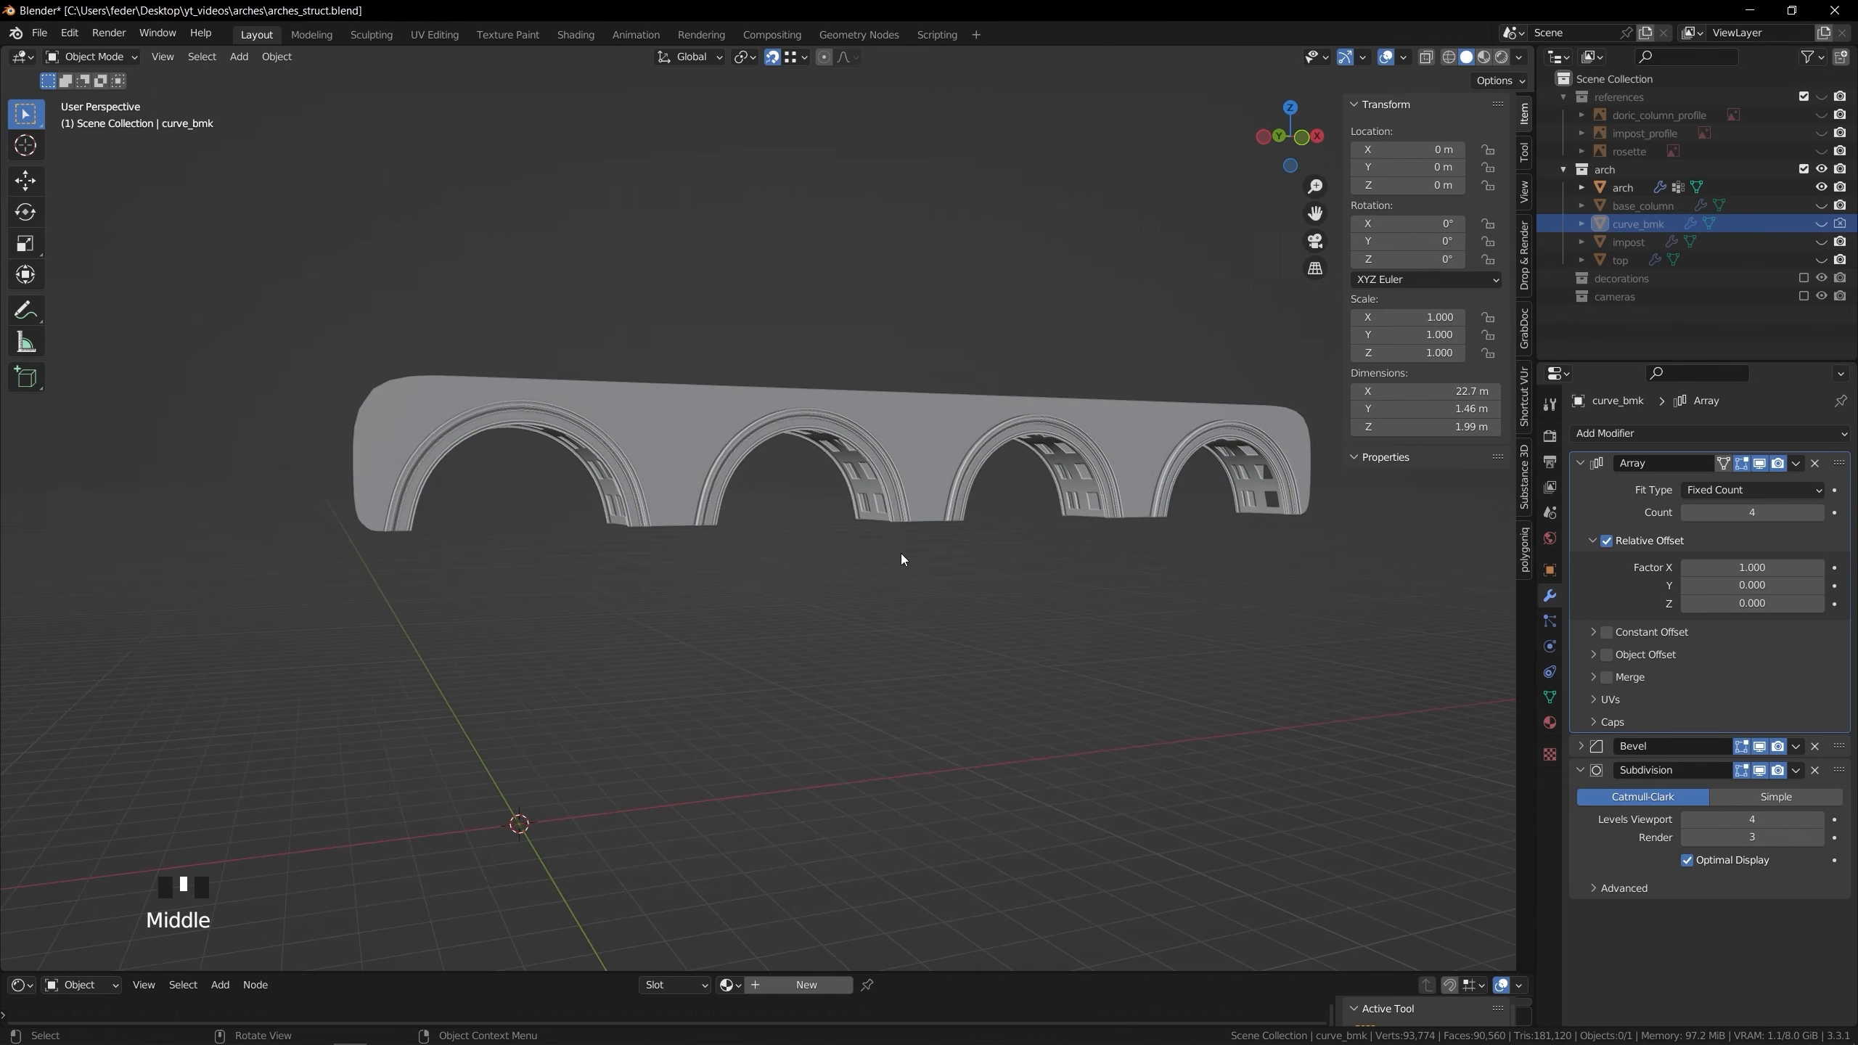
Show the impost and add an Array modifier with a count of 4 and Merge enabled, placed directly after its Mirror
{"action": "left_click", "coordinate": [1822, 243]}
{"action": "left_click", "coordinate": [669, 543]}
{"action": "left_click_drag", "start_coordinate": [1580, 487], "coordinate": [1580, 513]}
{"action": "left_click", "coordinate": [1605, 434]}
{"action": "left_click", "coordinate": [1551, 488]}
{"action": "left_click_drag", "start_coordinate": [1834, 534], "coordinate": [1831, 429]}
{"action": "left_click_drag", "start_coordinate": [1838, 745], "coordinate": [1826, 540]}
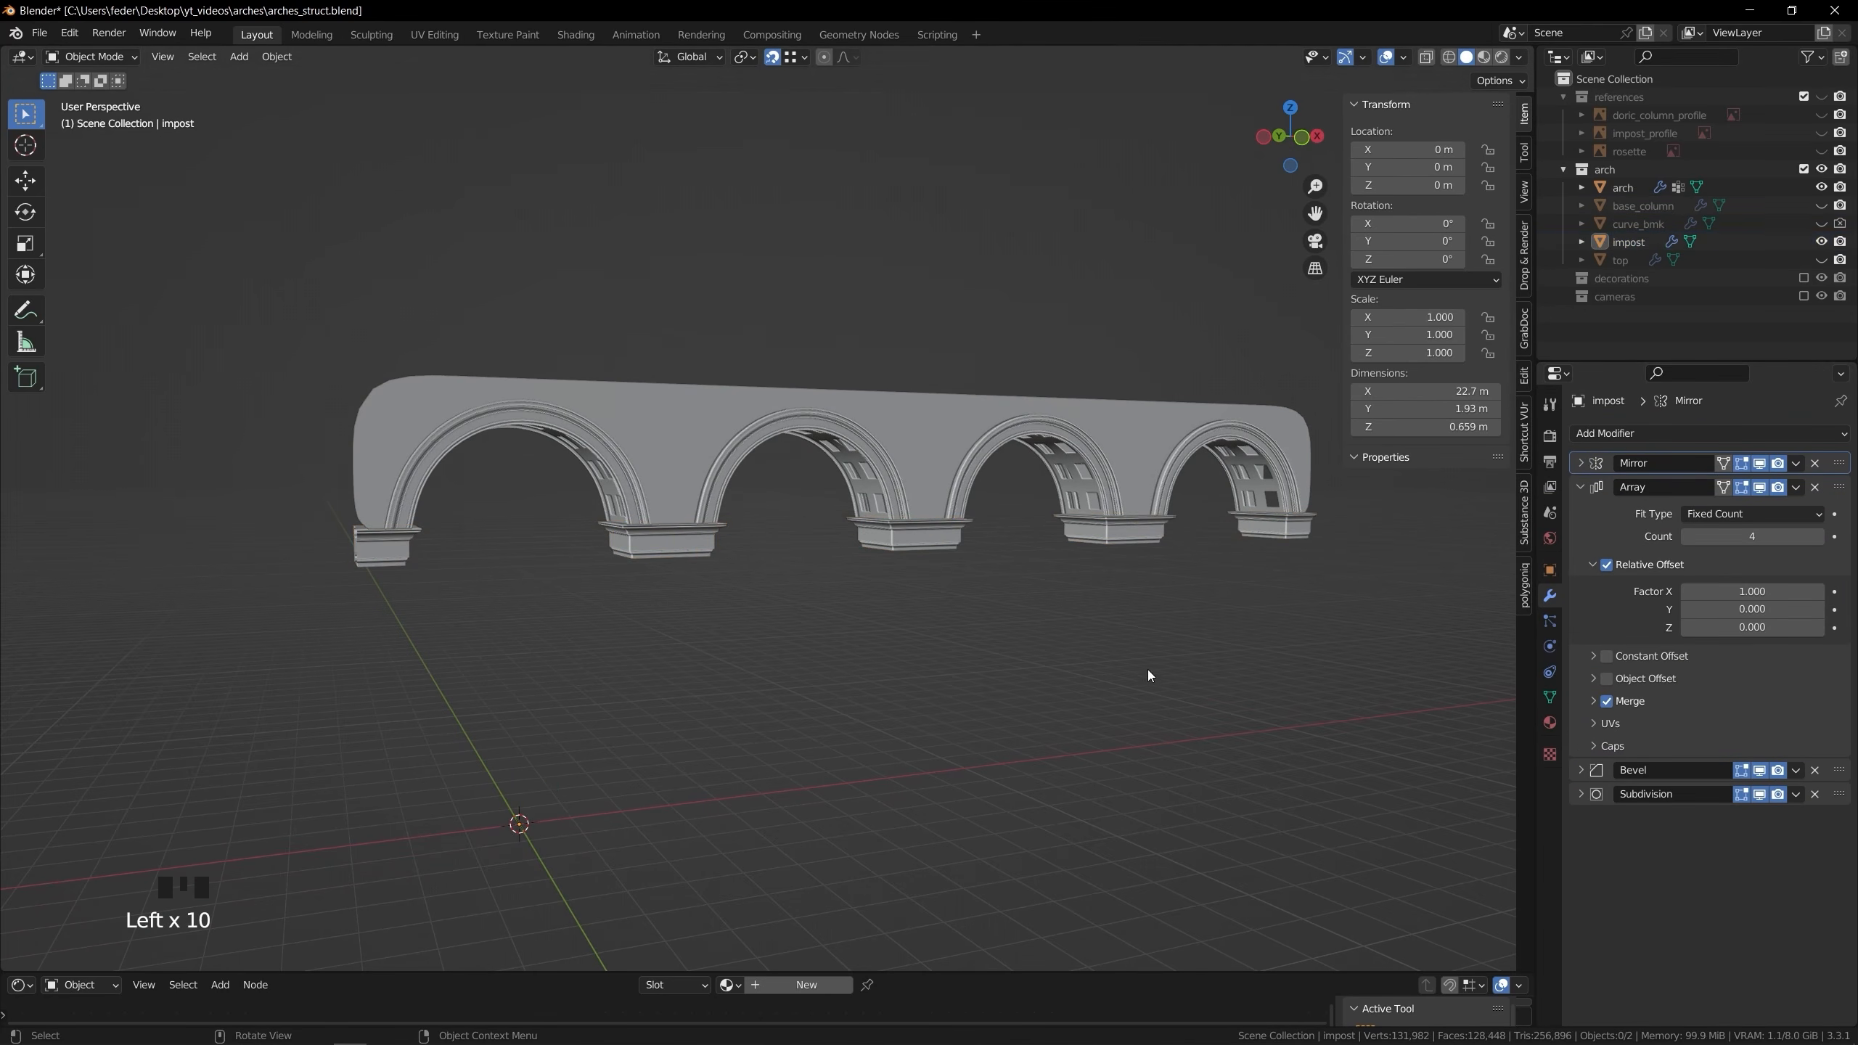
Show the top entablature and add an Array modifier with a count of 4 and Merge enabled, placed between Mirror and Bevel
{"action": "left_click", "coordinate": [1822, 261]}
{"action": "left_click", "coordinate": [1770, 262]}
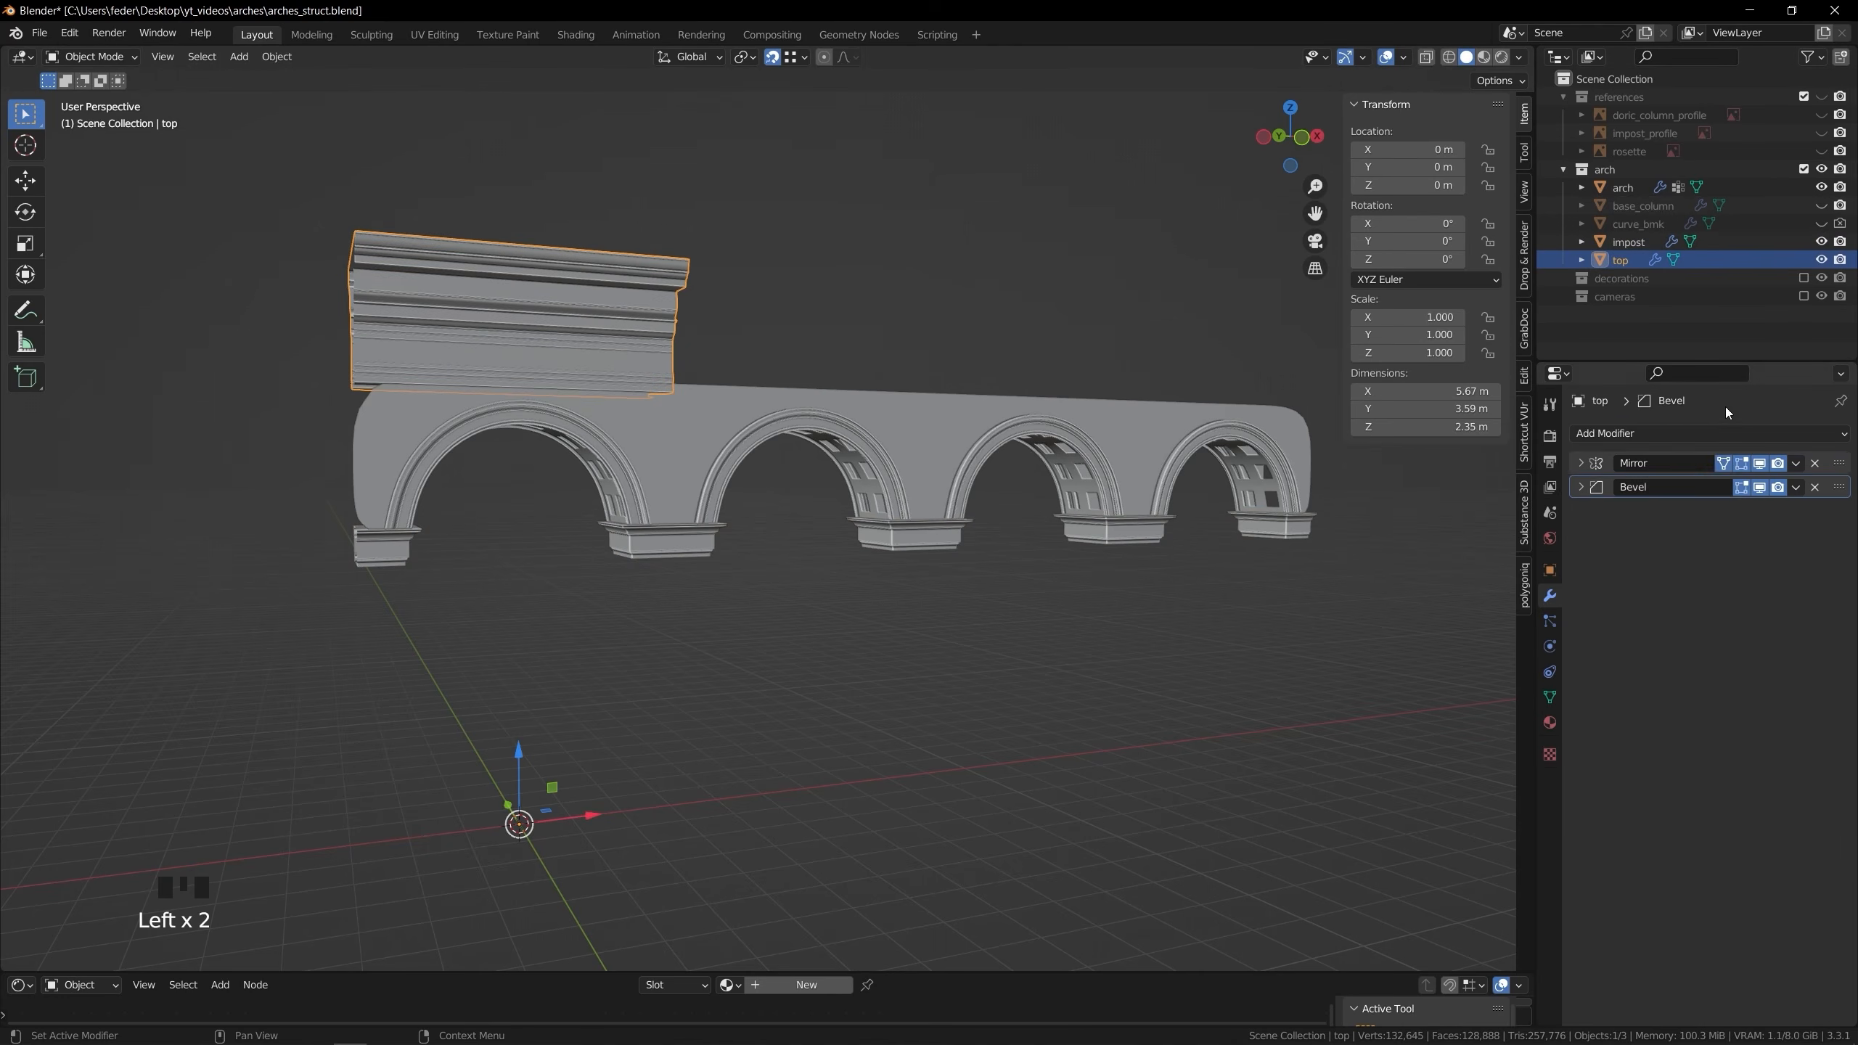
{"action": "left_click", "coordinate": [1712, 433]}
{"action": "left_click", "coordinate": [1544, 489]}
{"action": "left_click_drag", "start_coordinate": [1838, 512], "coordinate": [1835, 483]}
{"action": "left_click", "coordinate": [1819, 537]}
{"action": "left_click", "coordinate": [1819, 537]}
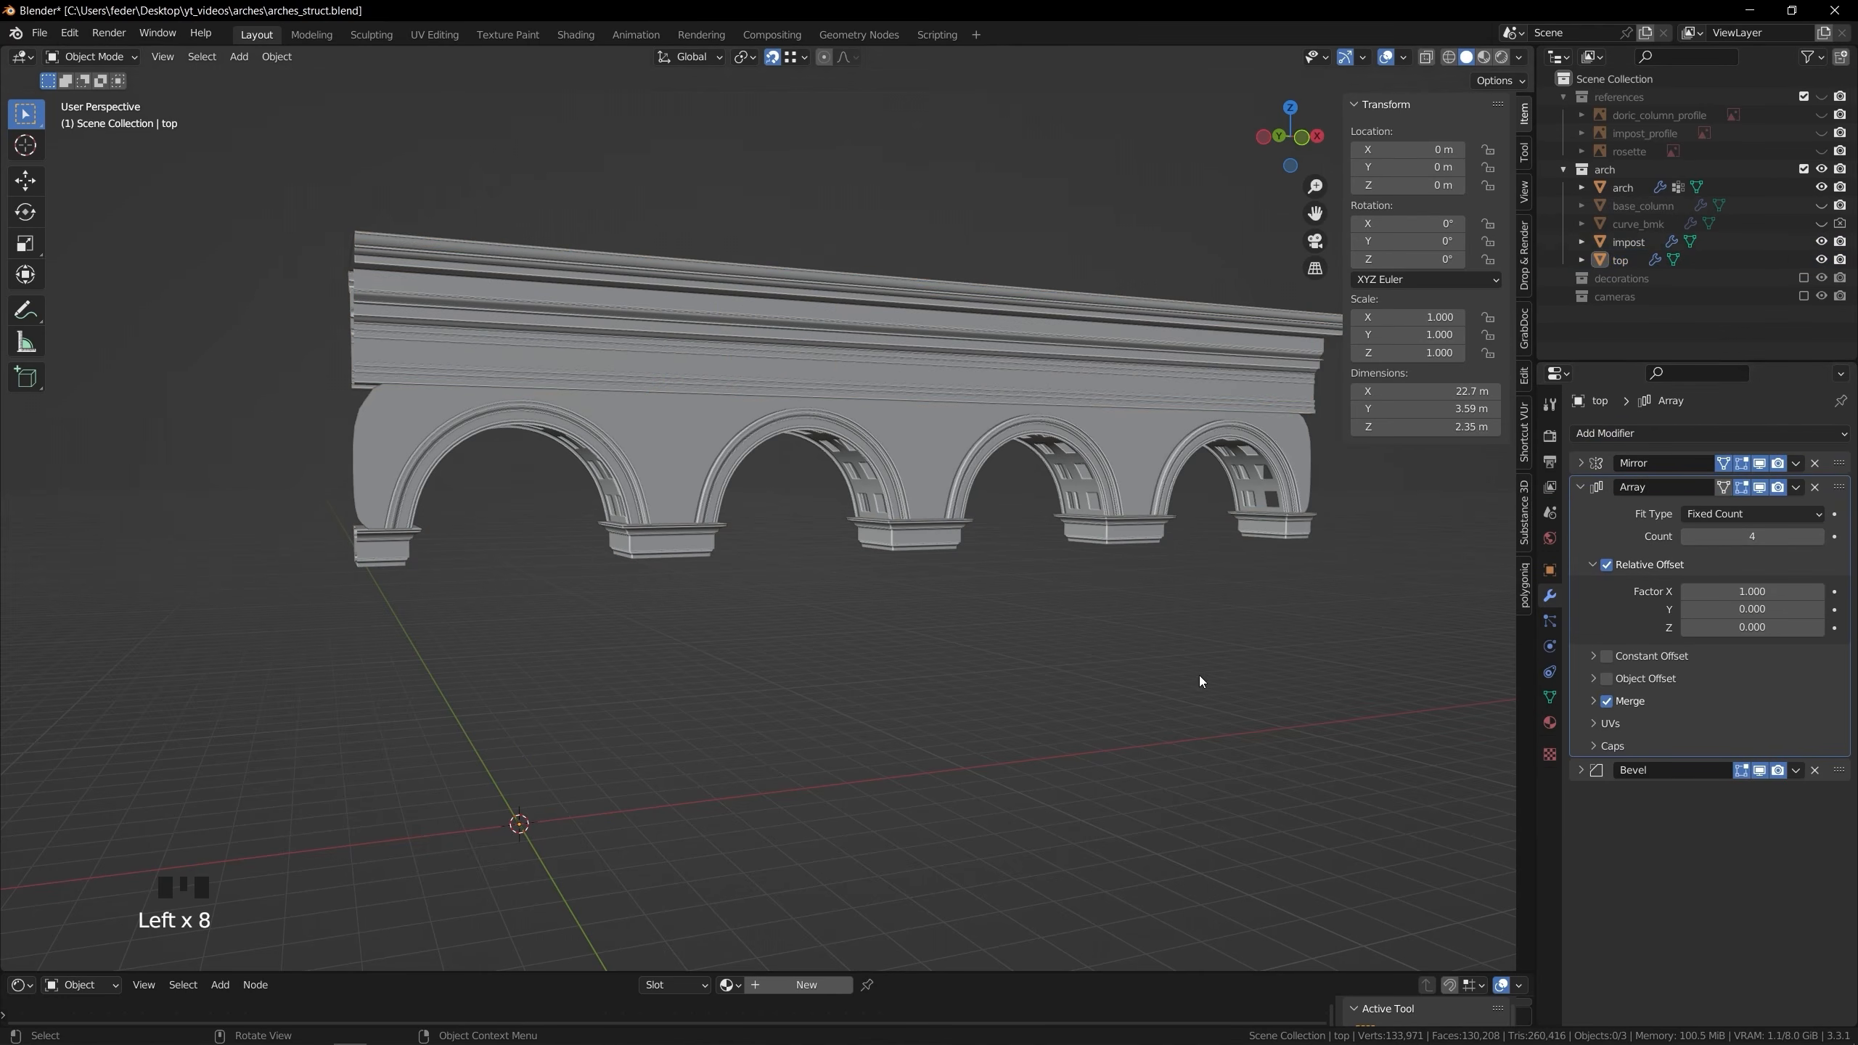
Show base_column and add an Array modifier to it, placed directly after its Mirror modifier
{"action": "left_click", "coordinate": [1821, 206]}
{"action": "left_click", "coordinate": [635, 681]}
{"action": "middle_click_drag", "start_coordinate": [635, 680], "coordinate": [1036, 579], "text": "shift"}
{"action": "left_click_drag", "start_coordinate": [1580, 463], "coordinate": [1580, 512]}
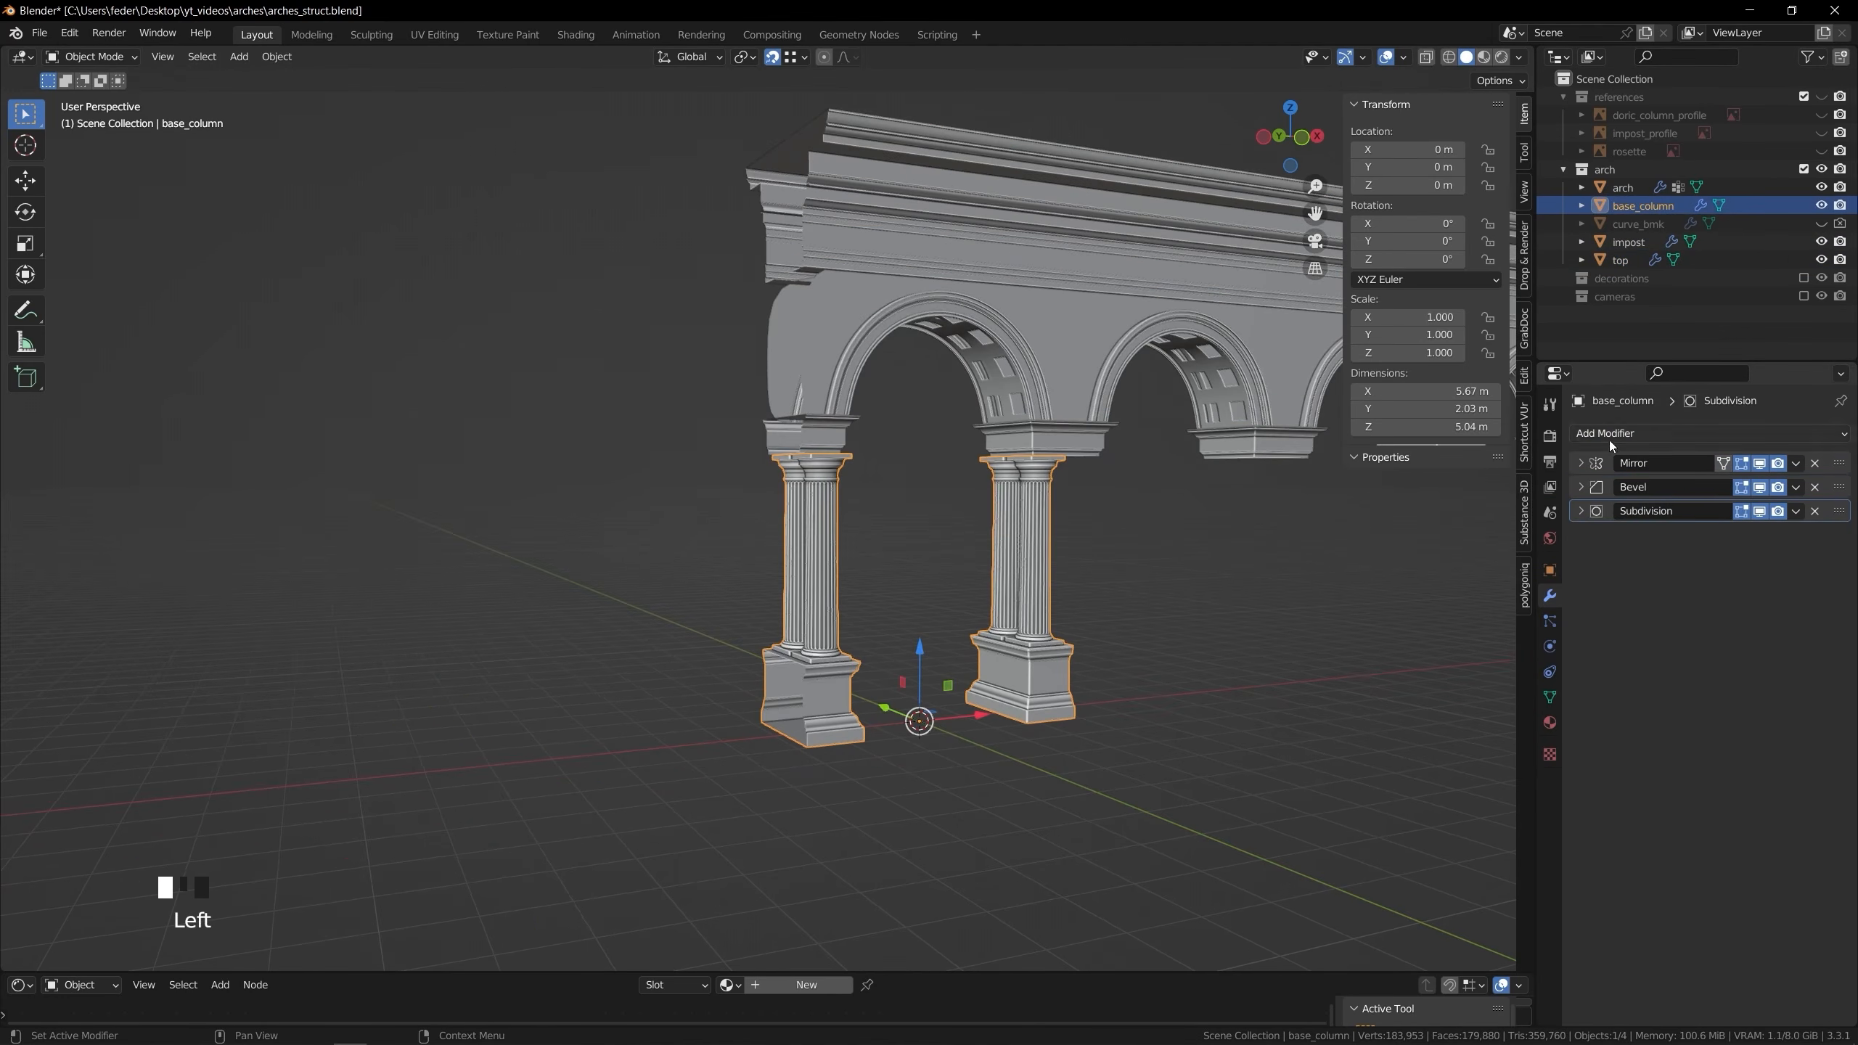
{"action": "left_click", "coordinate": [1610, 436]}
{"action": "left_click", "coordinate": [1540, 489]}
{"action": "left_click_drag", "start_coordinate": [1840, 534], "coordinate": [1840, 489]}
Set base_column's Array count to 4 and enable Merge
{"action": "middle_click_drag", "start_coordinate": [1411, 607], "coordinate": [1014, 648], "text": "shift"}
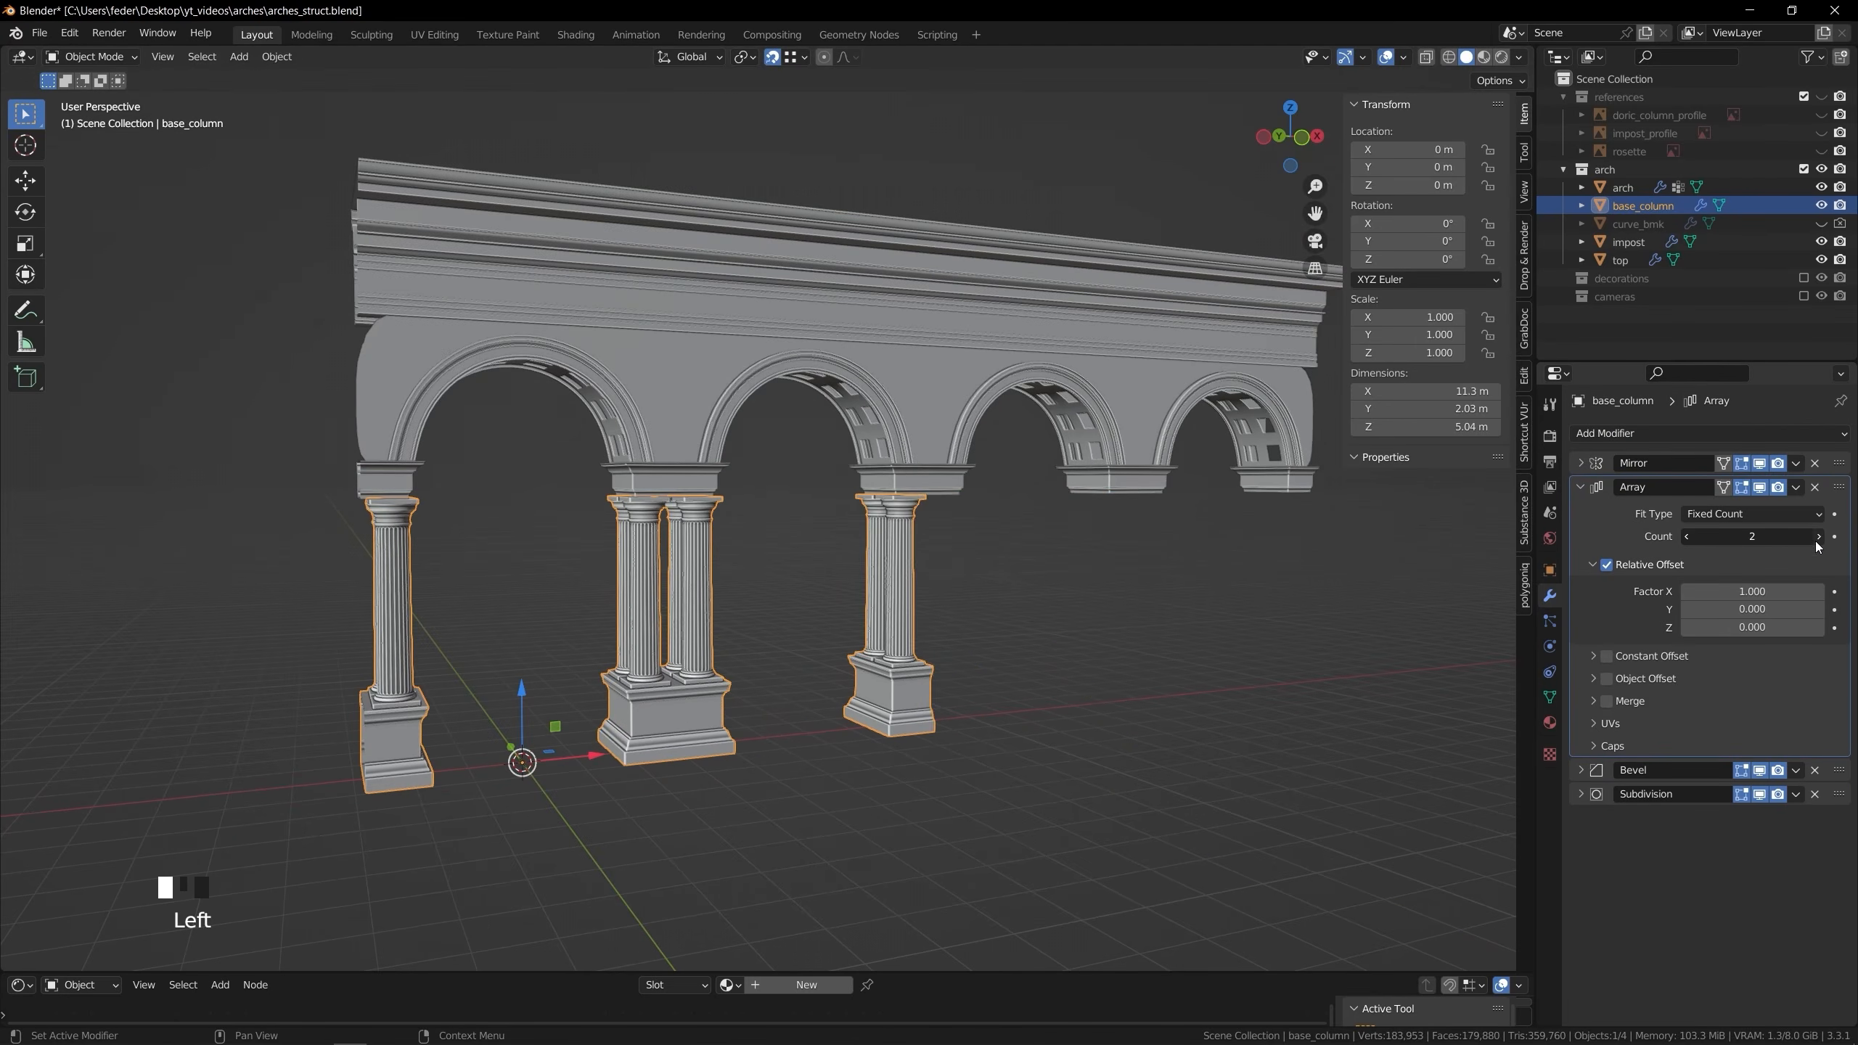
{"action": "left_click", "coordinate": [1819, 536]}
{"action": "left_click", "coordinate": [1818, 537]}
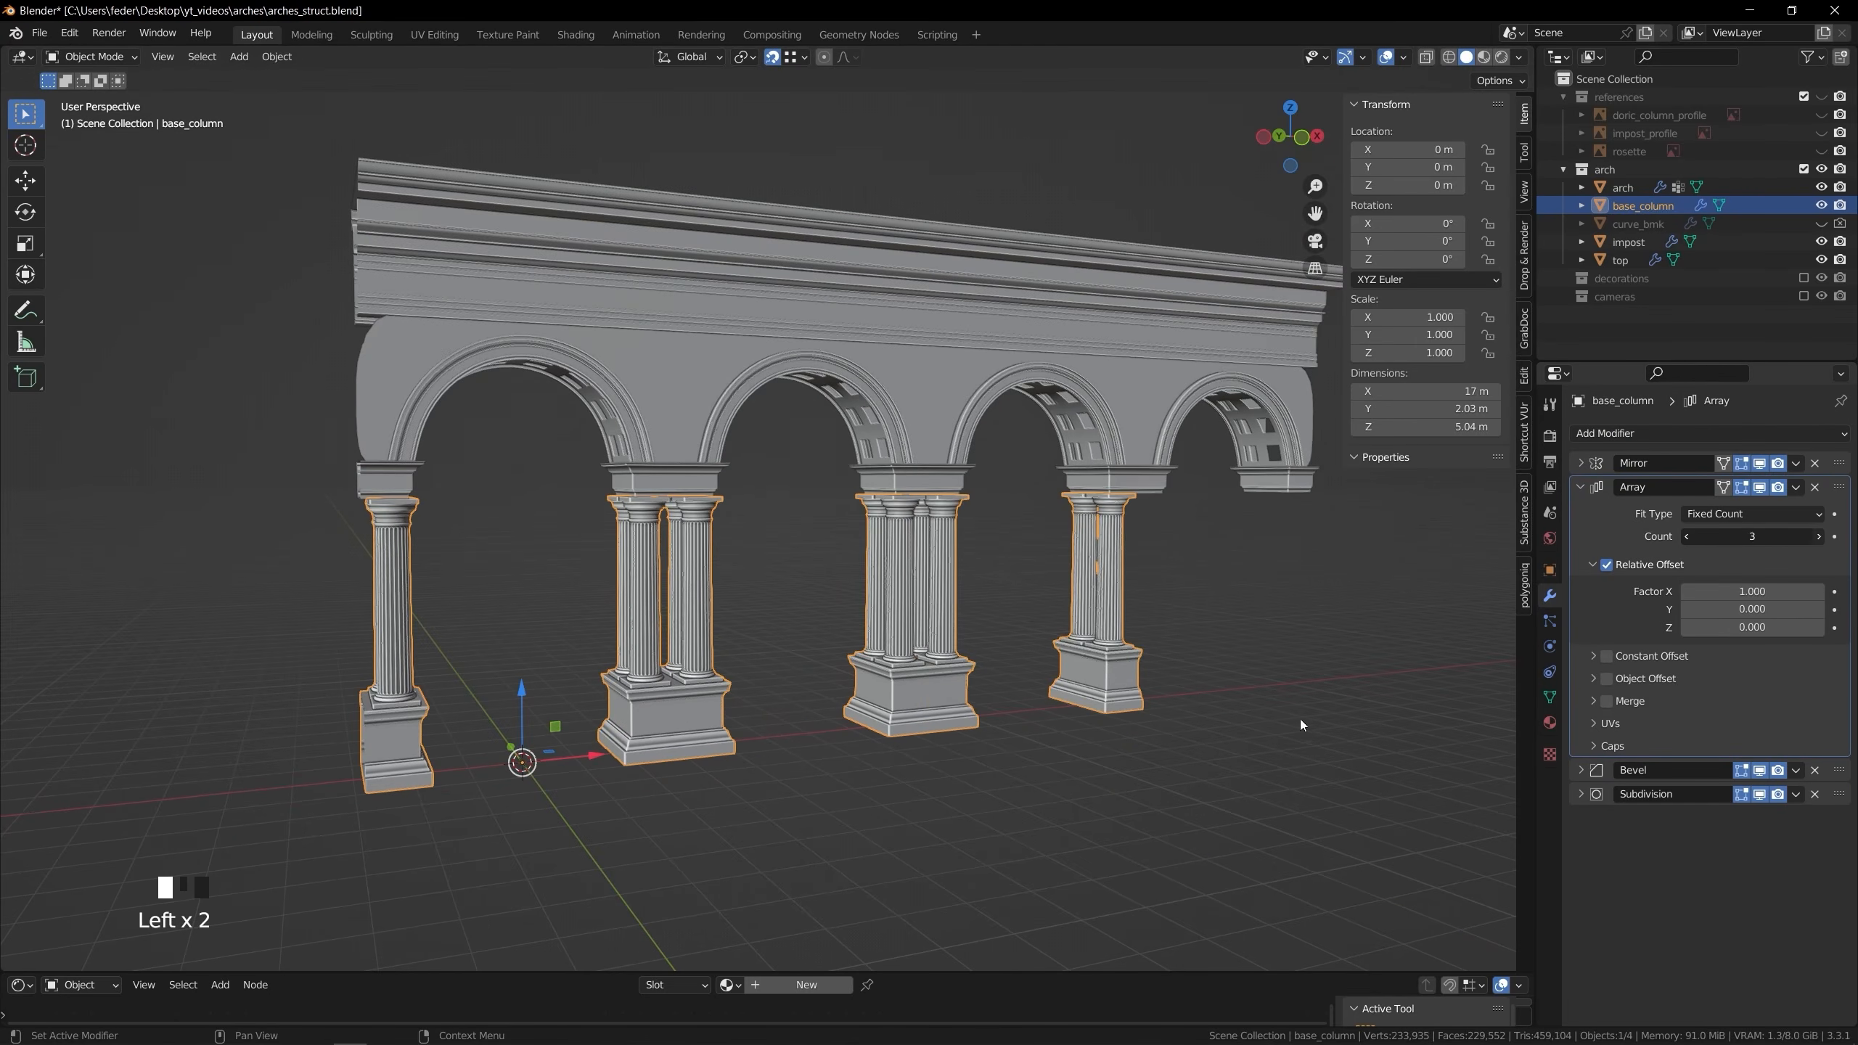
{"action": "left_click", "coordinate": [1618, 701]}
{"action": "left_click", "coordinate": [1298, 785]}
{"action": "middle_click_drag", "start_coordinate": [1298, 785], "coordinate": [1272, 781]}
Set the viewport level of base_column's Subdivision modifier to 0
{"action": "left_click", "coordinate": [907, 675]}
{"action": "left_click", "coordinate": [1581, 795]}
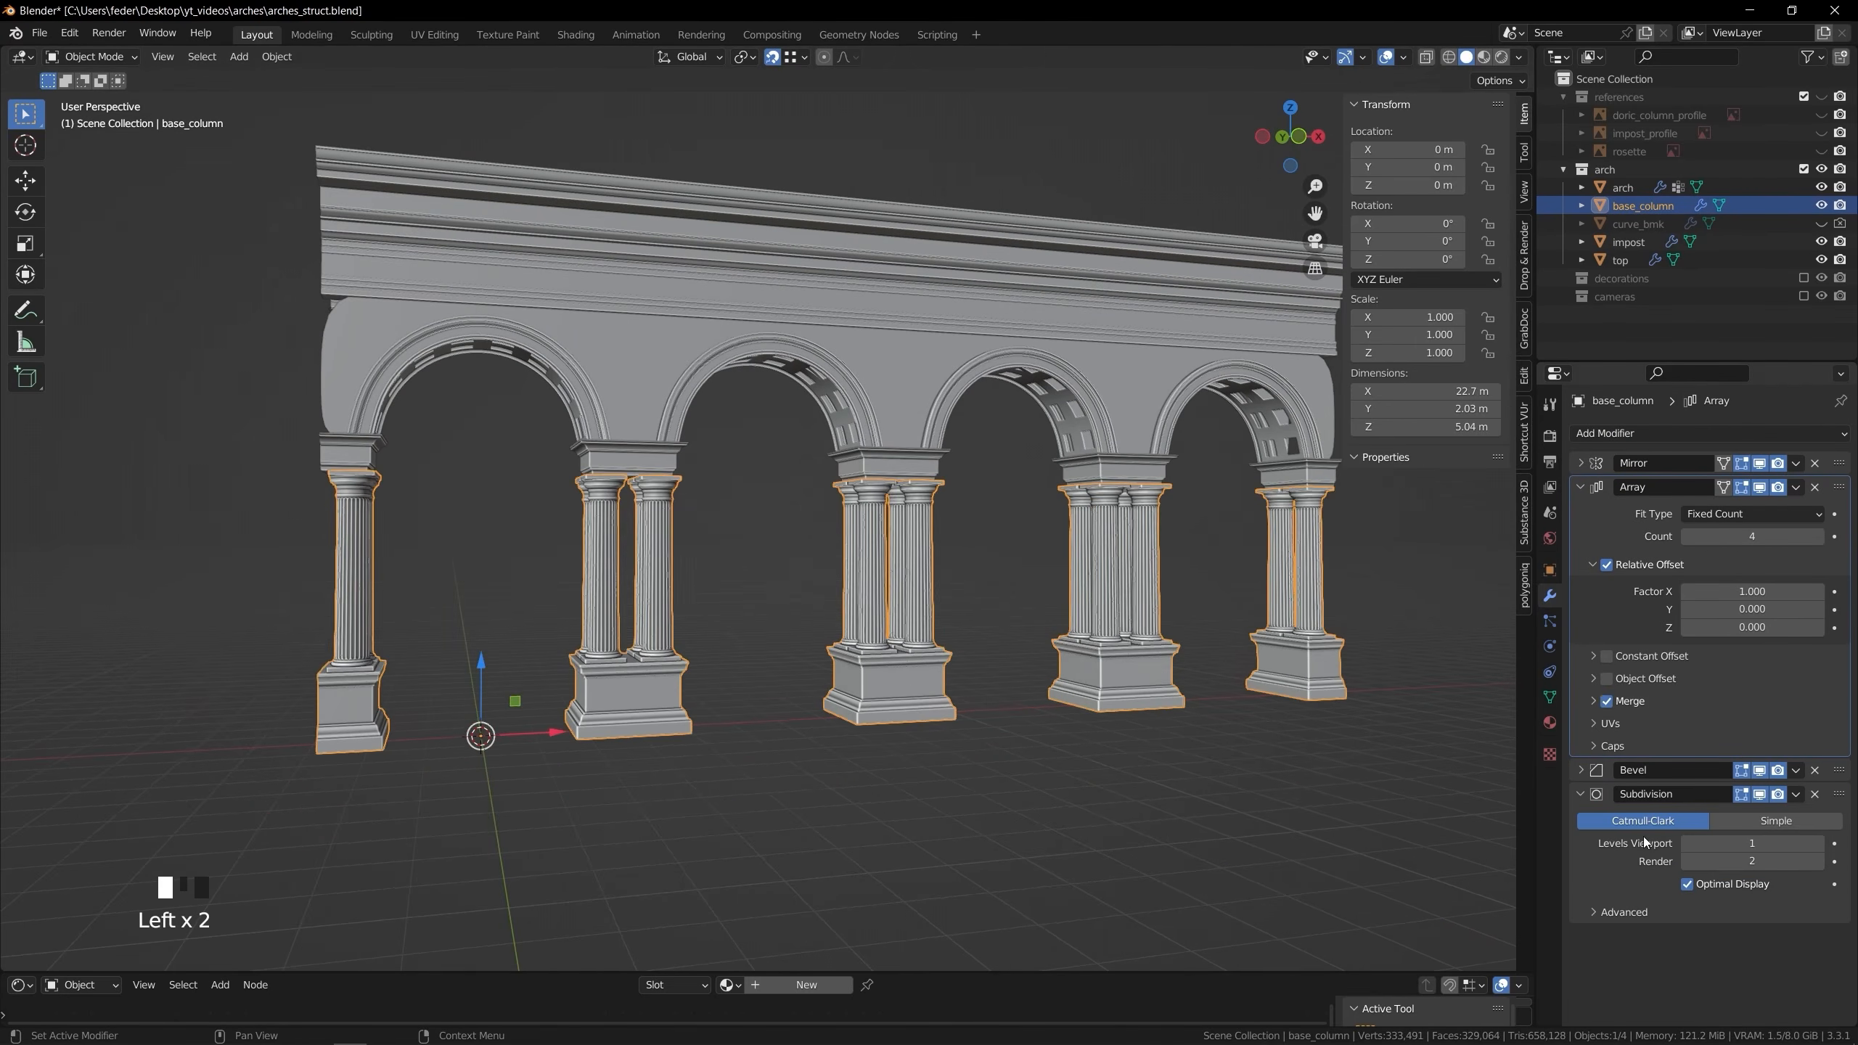
{"action": "left_click", "coordinate": [1687, 844]}
{"action": "left_click", "coordinate": [1387, 794]}
{"action": "left_click", "coordinate": [1581, 487]}
{"action": "middle_click_drag", "start_coordinate": [1327, 608], "coordinate": [1205, 717]}
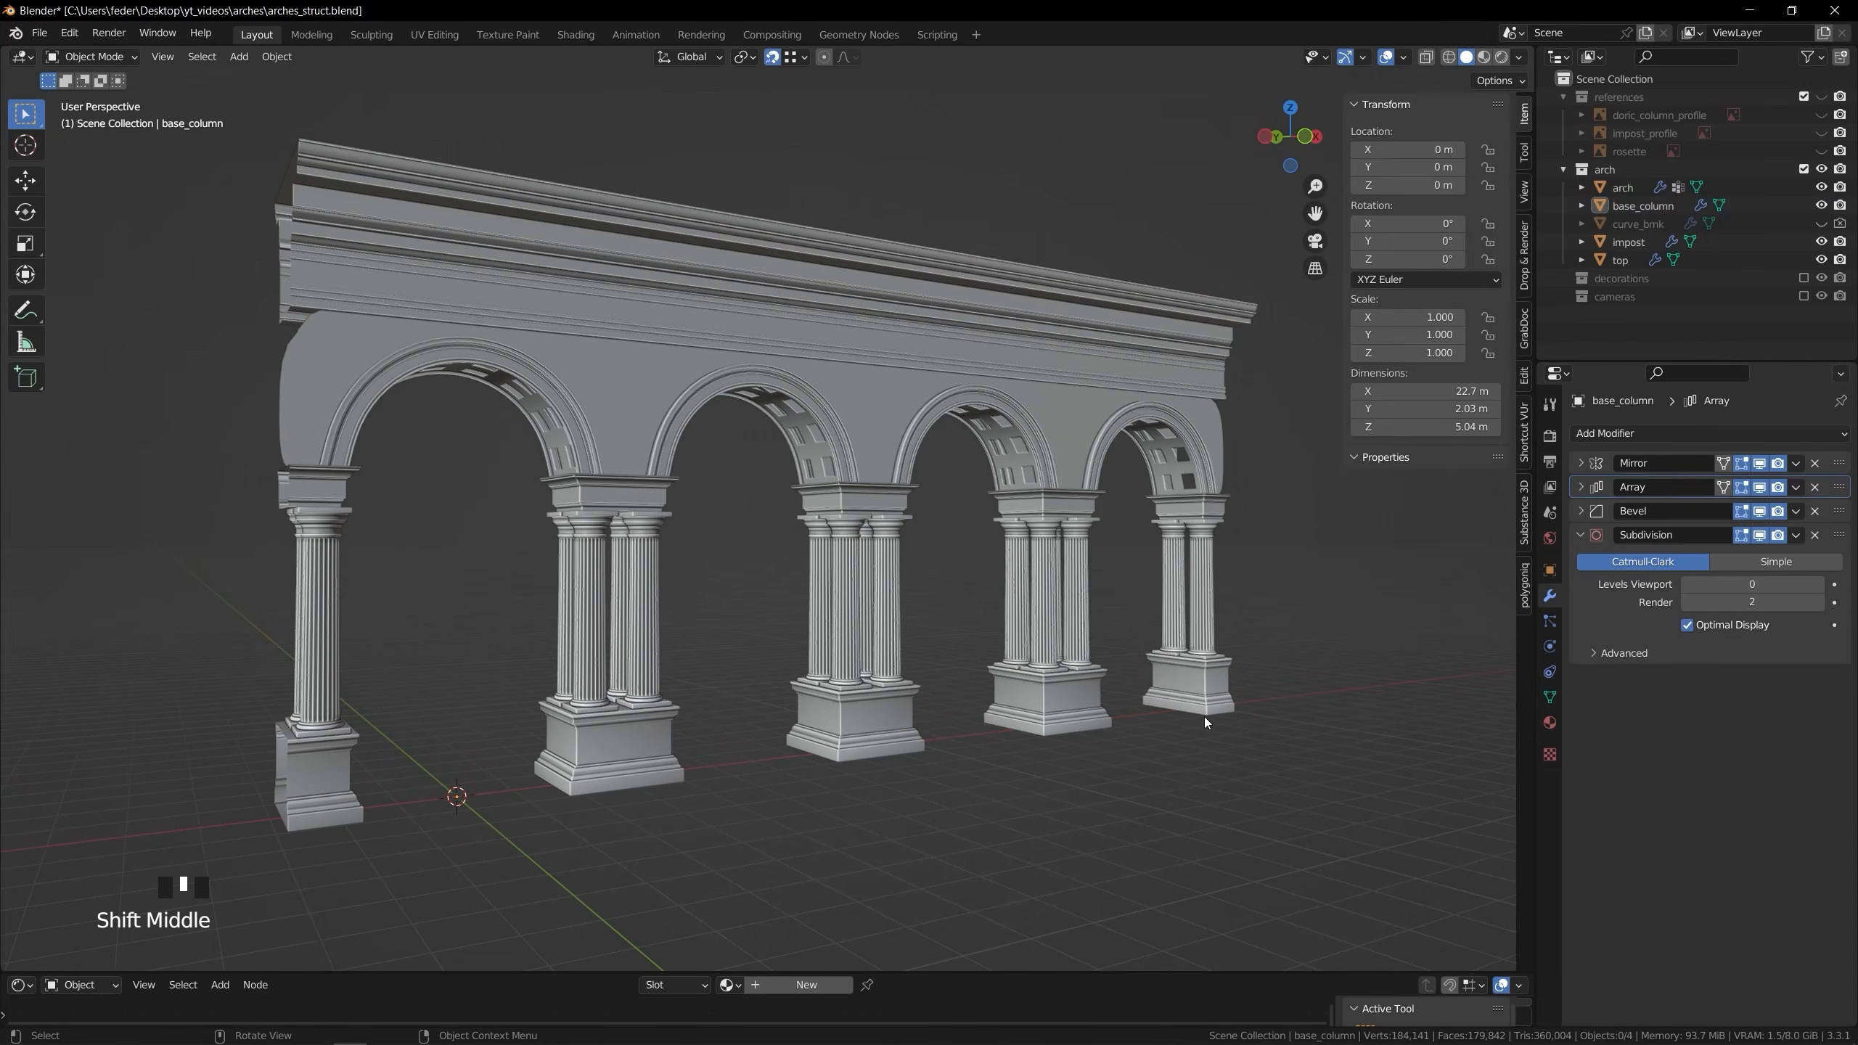
Enable the decorations collection and delete the half triglyph at the left end of the DECO_top_general_2 frieze
{"action": "left_click", "coordinate": [1803, 278]}
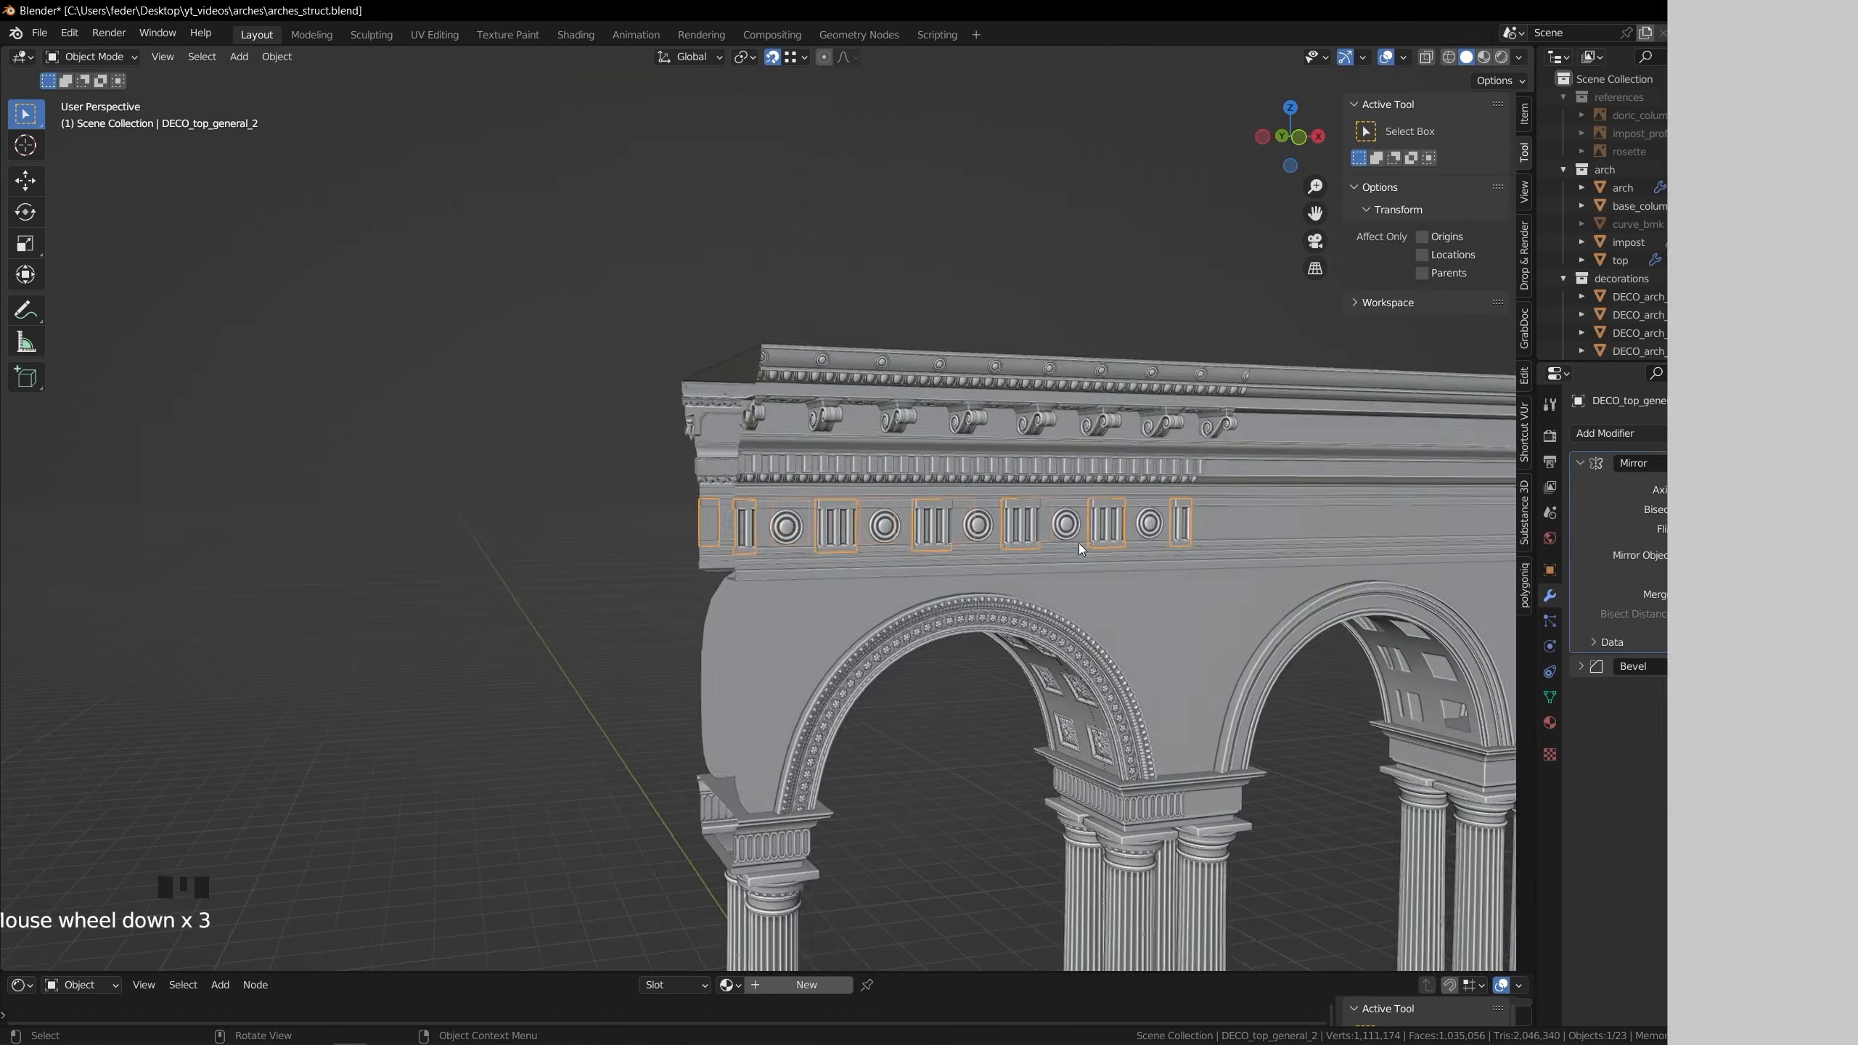
{"action": "key", "text": "Tab"}
{"action": "scroll", "coordinate": [1078, 543], "scroll_direction": "up", "scroll_amount": 2}
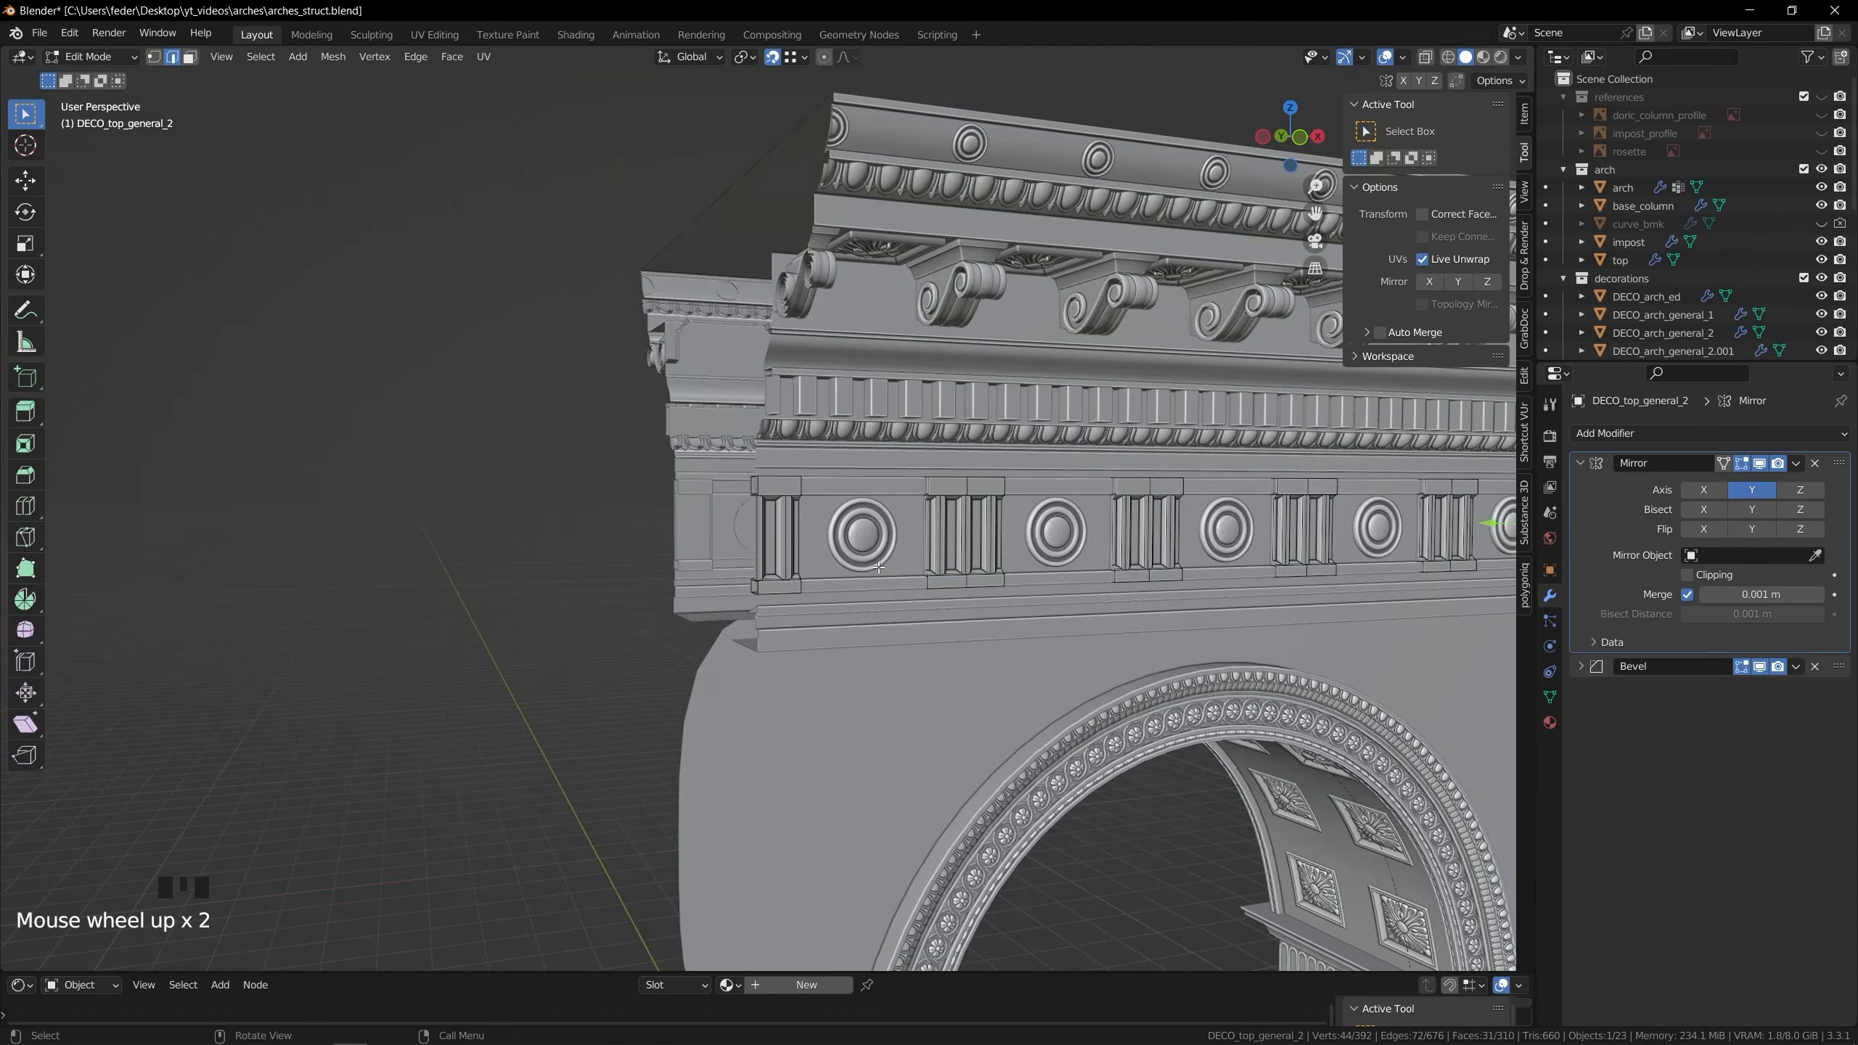
{"action": "key", "text": "l"}
{"action": "key", "text": "x"}
{"action": "scroll", "coordinate": [876, 836], "scroll_direction": "down", "scroll_amount": 2}
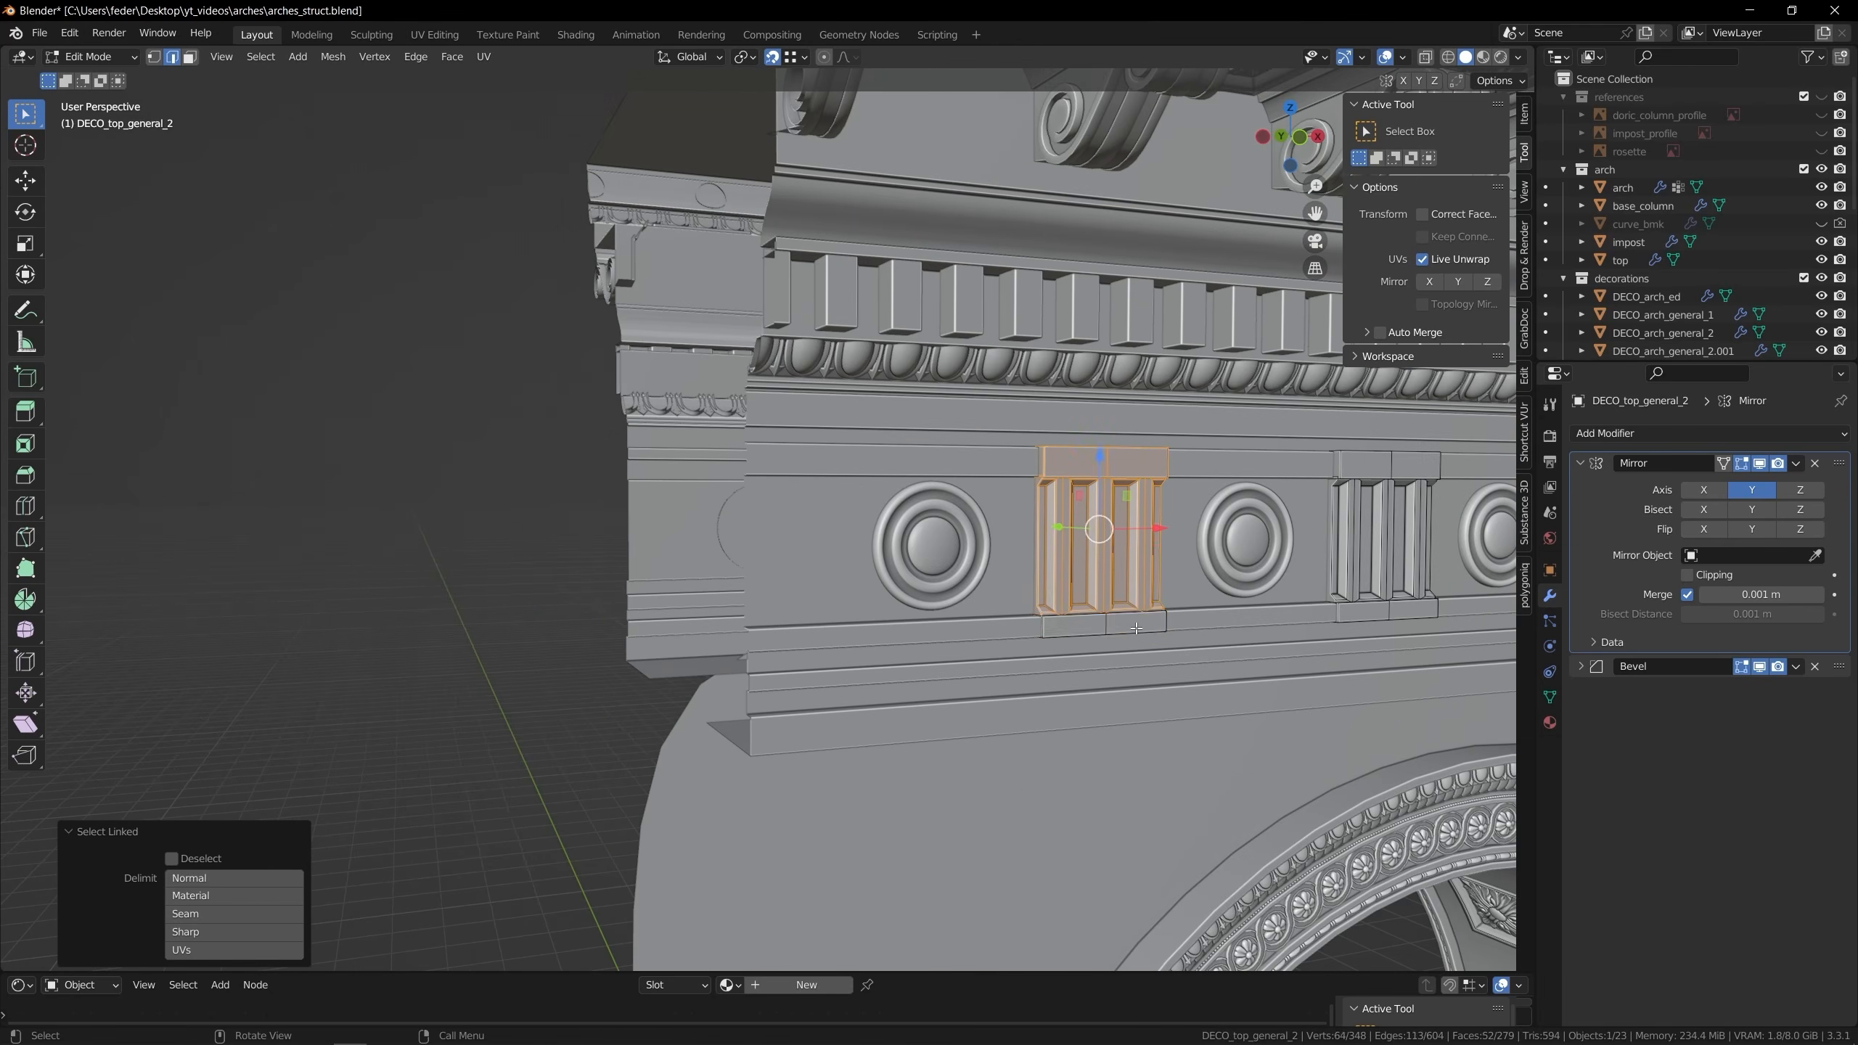
Duplicate the first full triglyph and move the copy along X to the frieze's left corner
{"action": "key", "text": "shift+d"}
{"action": "right_click", "coordinate": [981, 521]}
{"action": "key", "text": "g"}
{"action": "key", "text": "x"}
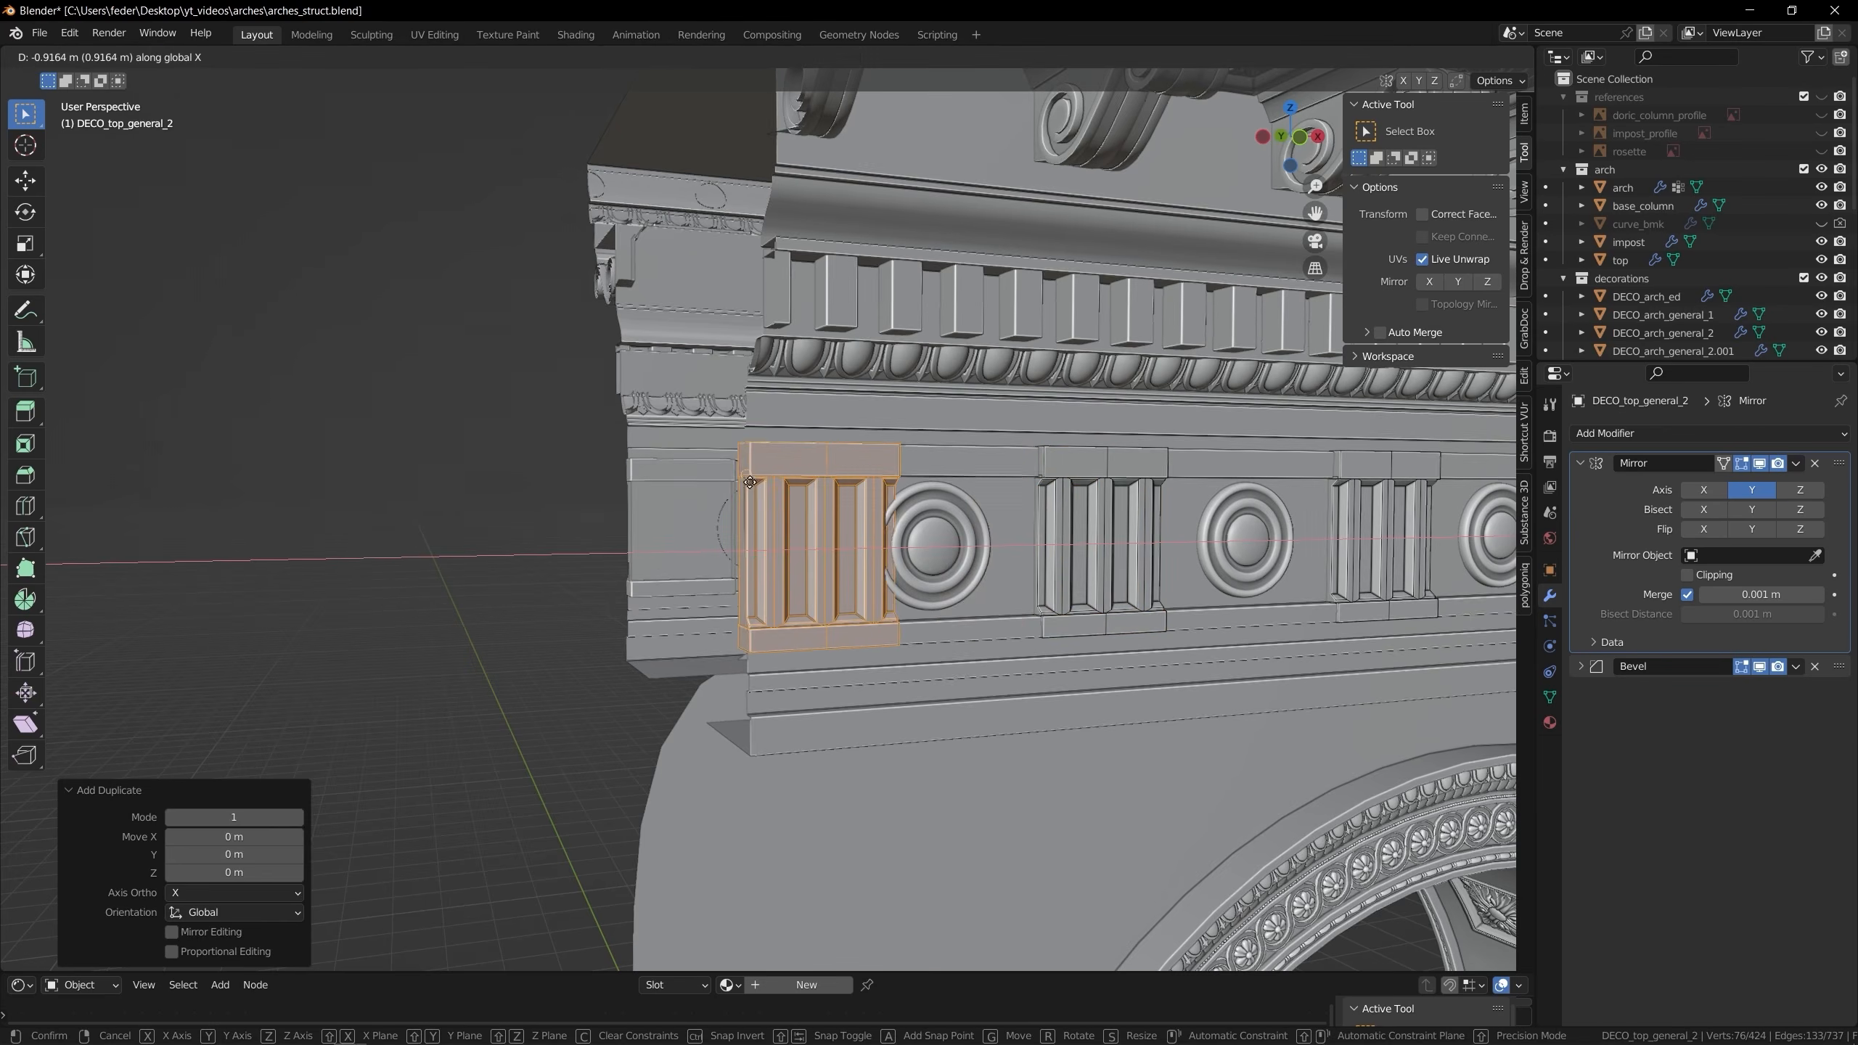
{"action": "left_click", "coordinate": [703, 484]}
{"action": "middle_click_drag", "start_coordinate": [702, 484], "coordinate": [739, 516]}
{"action": "scroll", "coordinate": [755, 515], "scroll_direction": "up", "scroll_amount": 4}
{"action": "key", "text": "g"}
{"action": "left_click", "coordinate": [653, 531]}
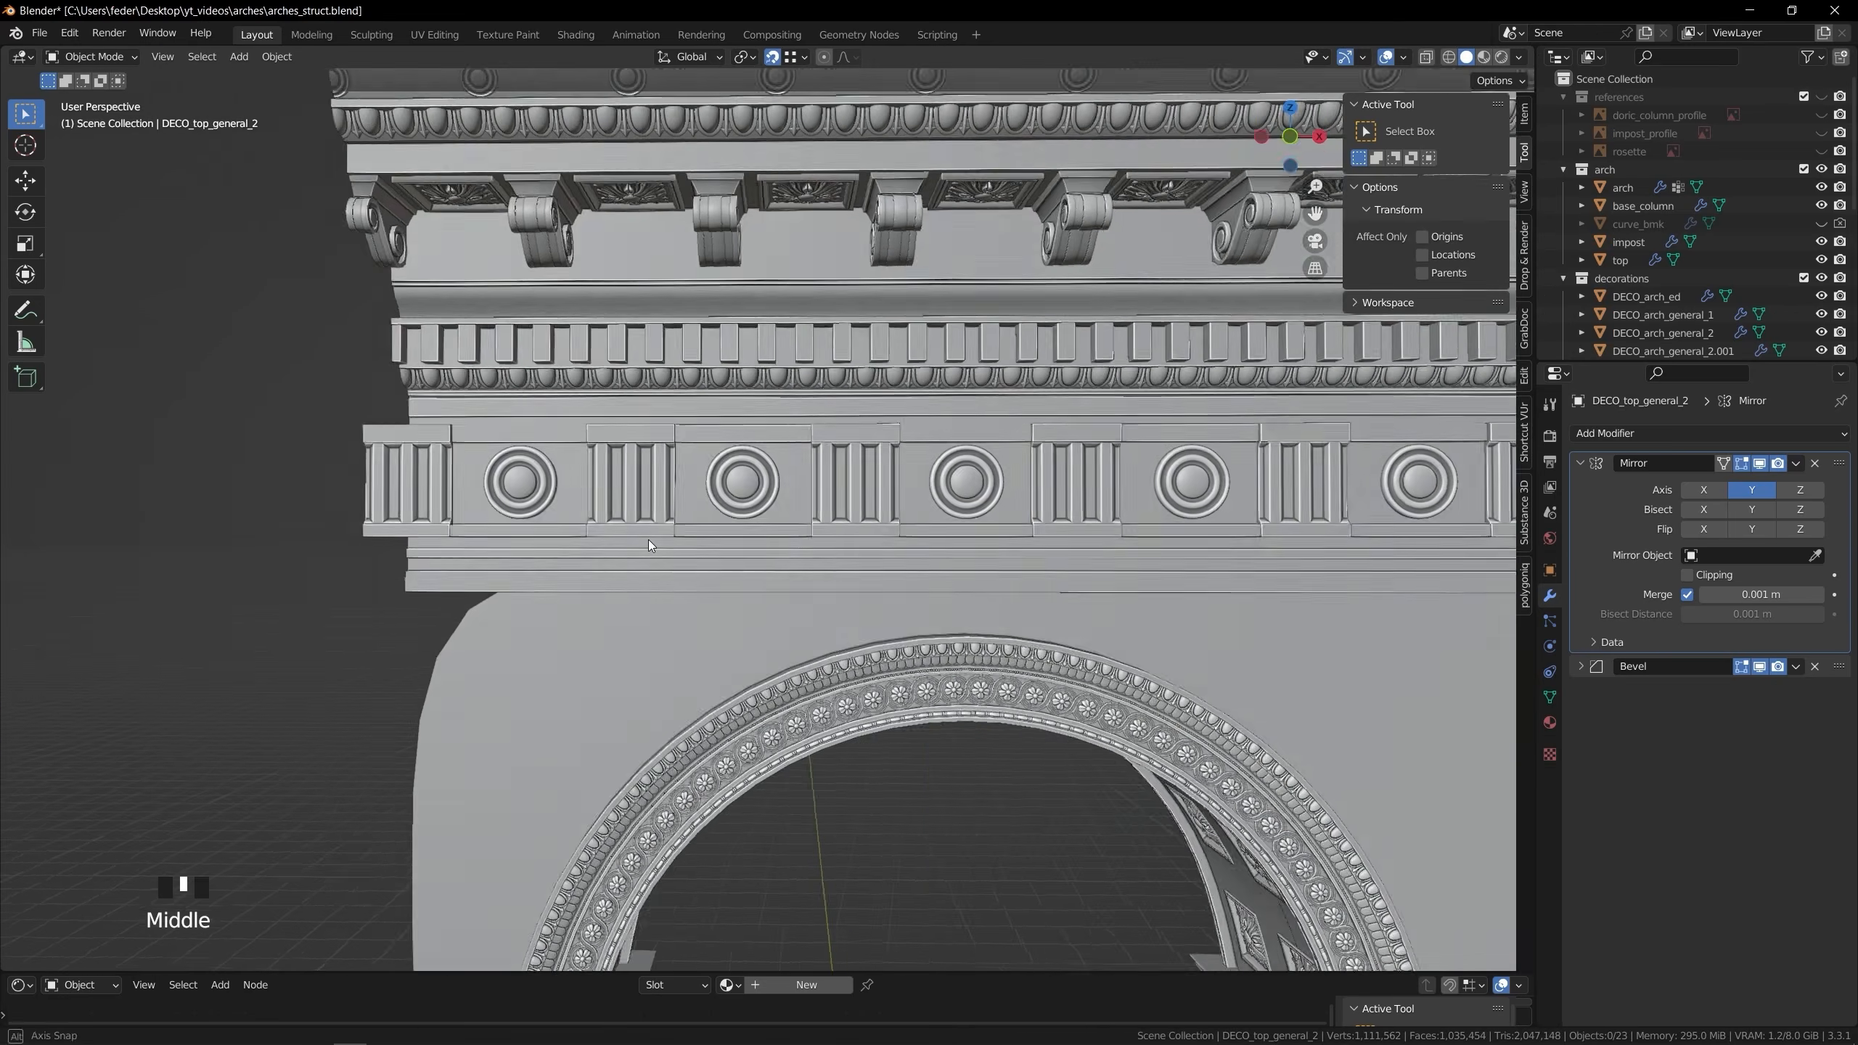
Delete the faces of the linked half triglyph at the frieze's right end
{"action": "middle_click_drag", "start_coordinate": [648, 540], "coordinate": [798, 577], "text": "shift"}
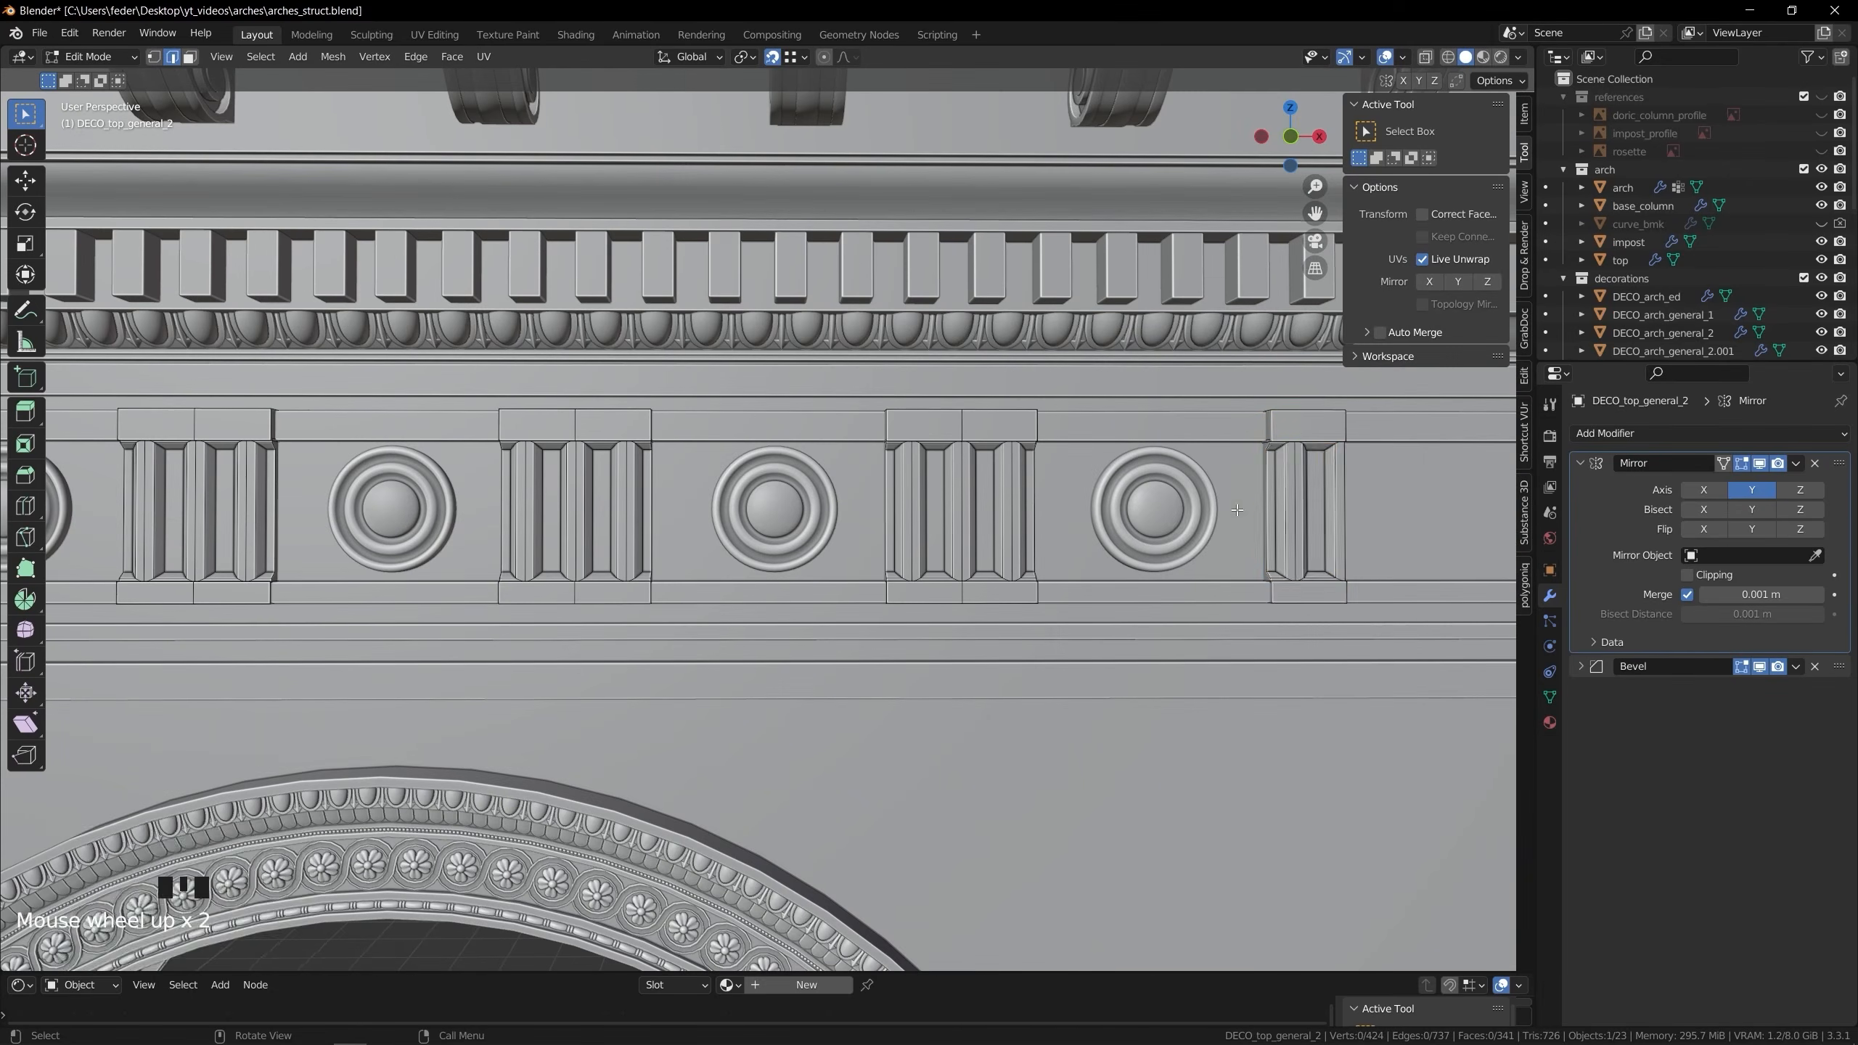
{"action": "right_click", "coordinate": [1300, 591]}
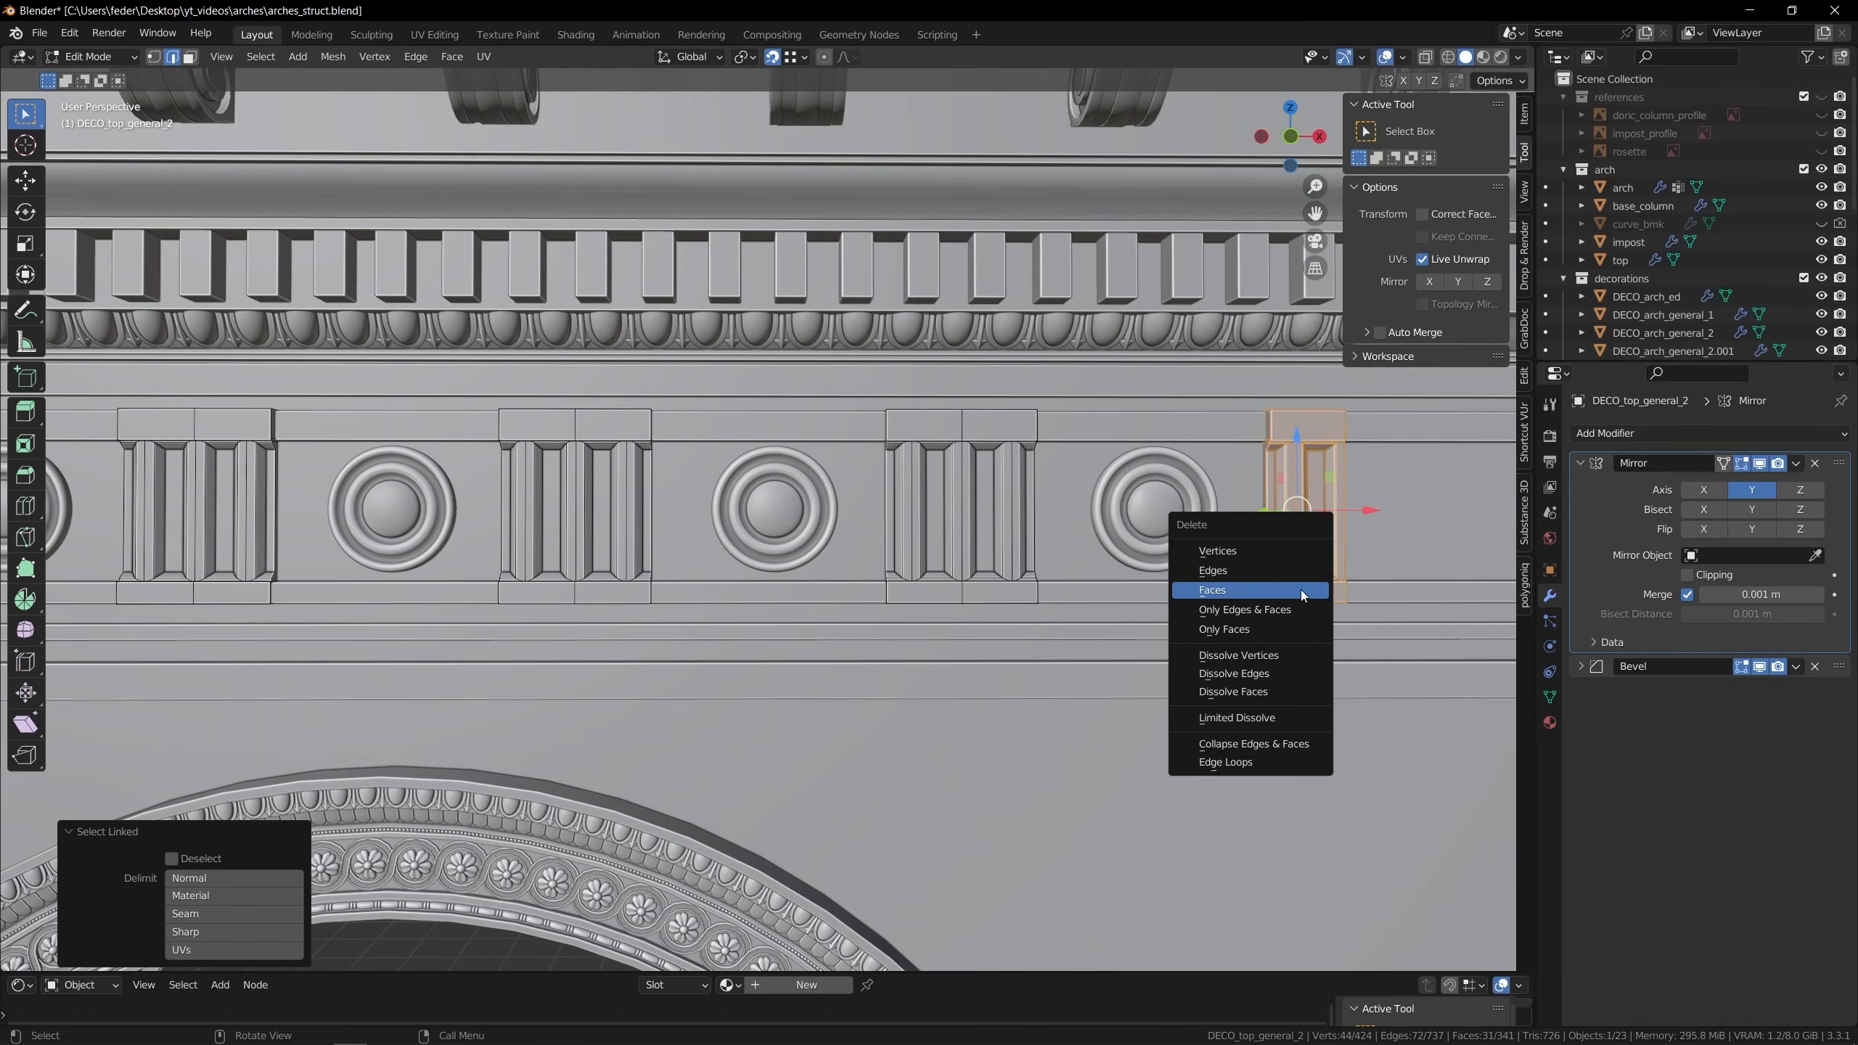
{"action": "left_click", "coordinate": [421, 323]}
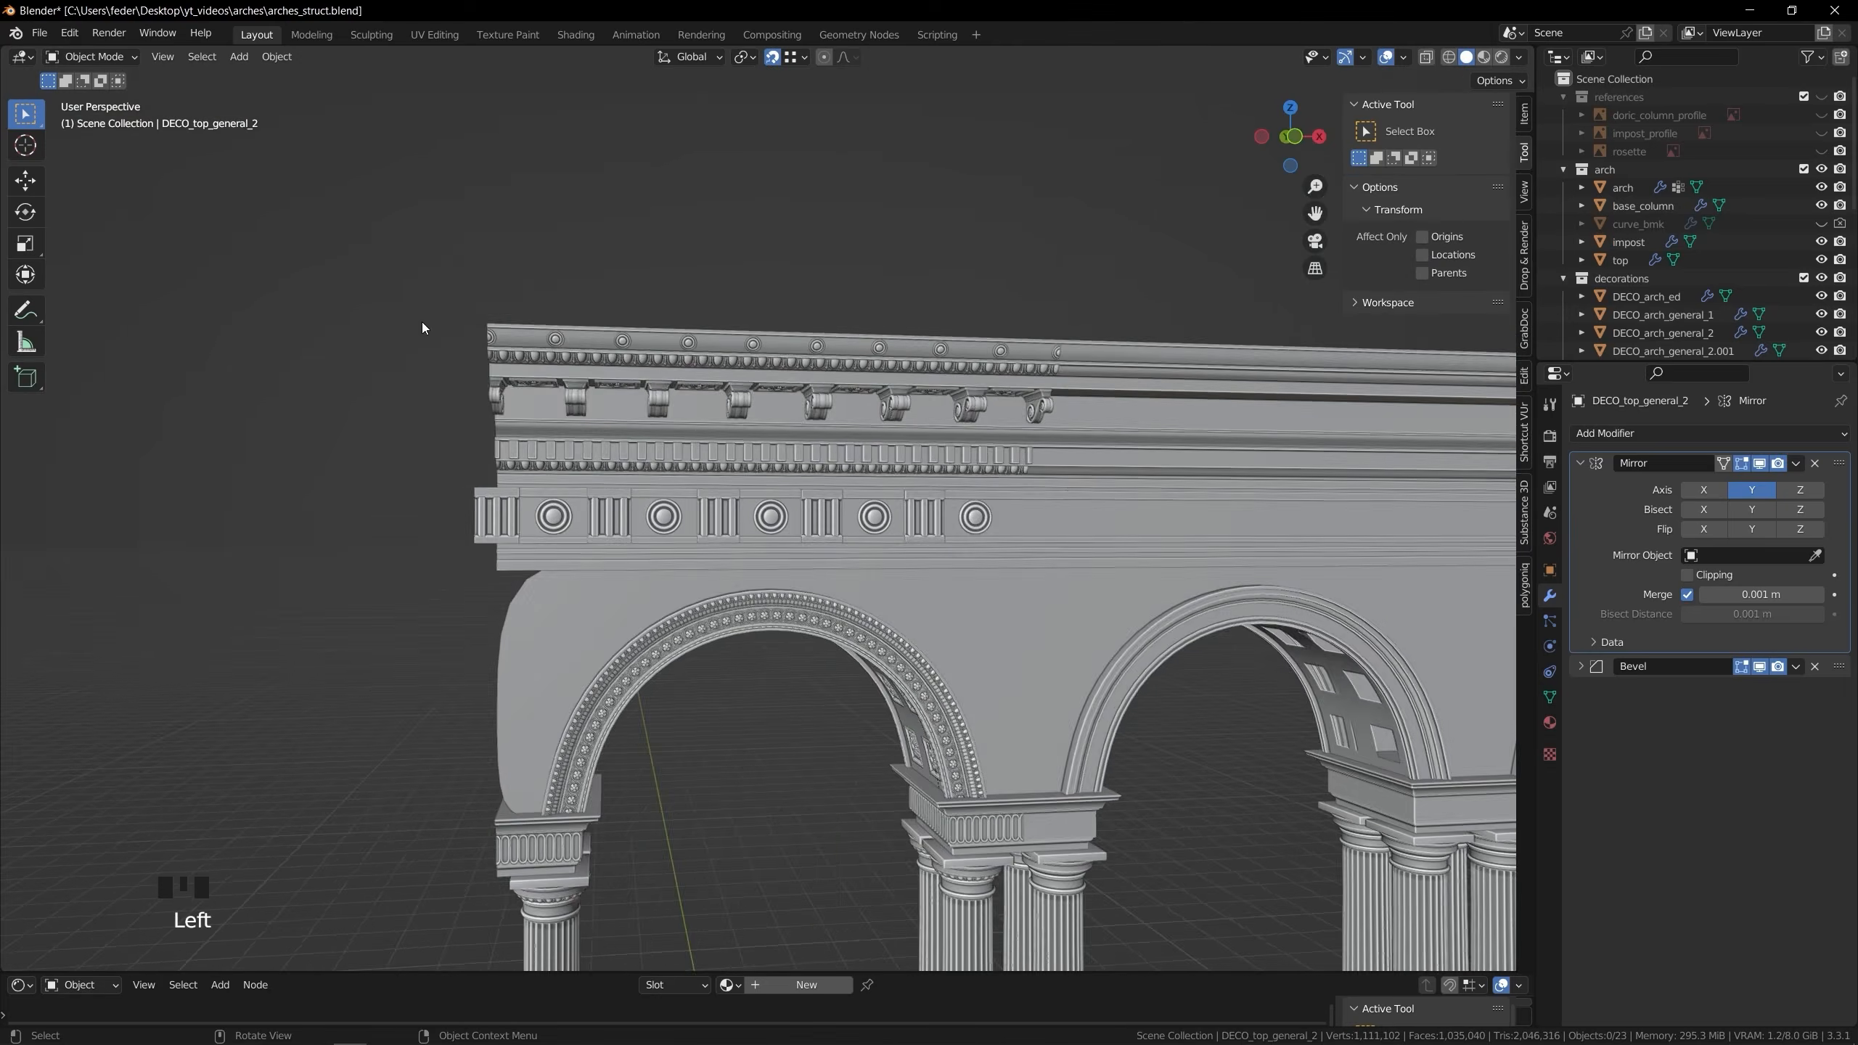
In DECO_top_general_1, replace the half dentil at the row's left end with a full duplicate moved along X to the corner
{"action": "scroll", "coordinate": [680, 506], "scroll_direction": "up", "scroll_amount": 6}
{"action": "left_click", "coordinate": [681, 506]}
{"action": "key", "text": "Tab"}
{"action": "key", "text": "l"}
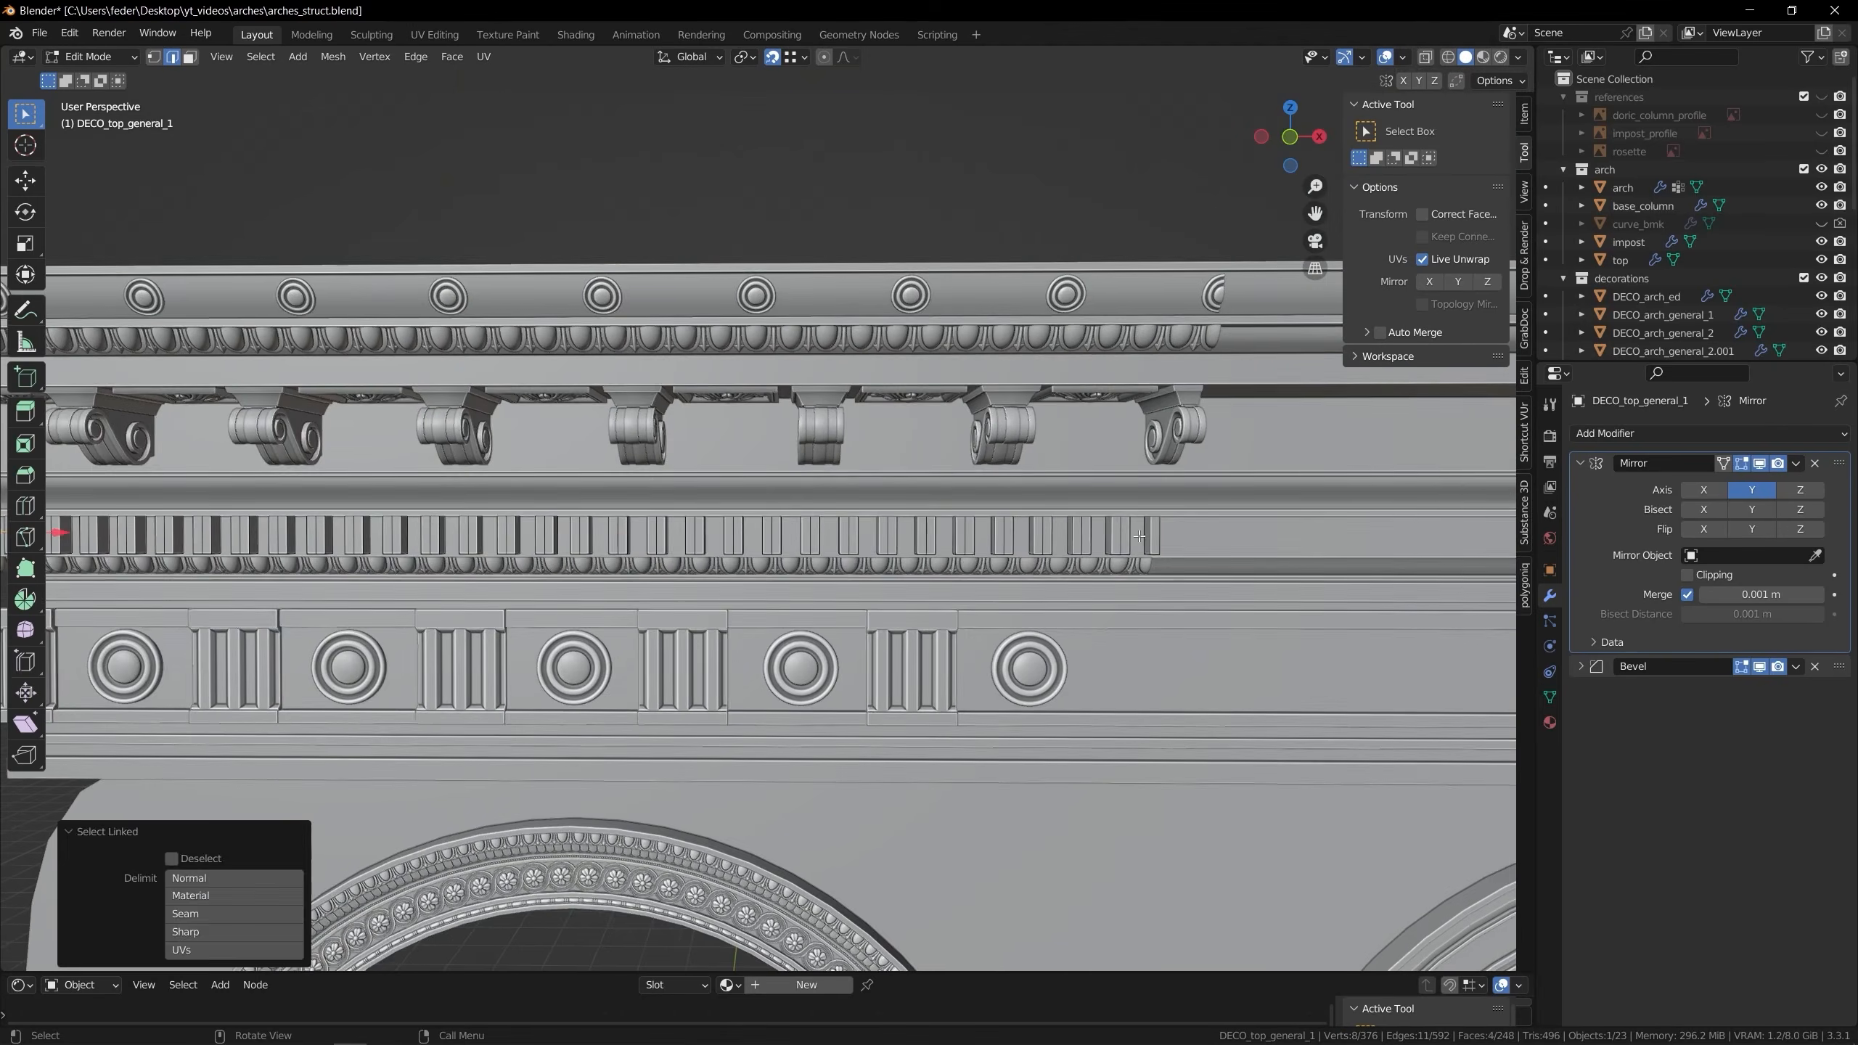
{"action": "middle_click_drag", "start_coordinate": [197, 439], "coordinate": [1046, 544], "text": "shift"}
{"action": "scroll", "coordinate": [1046, 544], "scroll_direction": "up", "scroll_amount": 4}
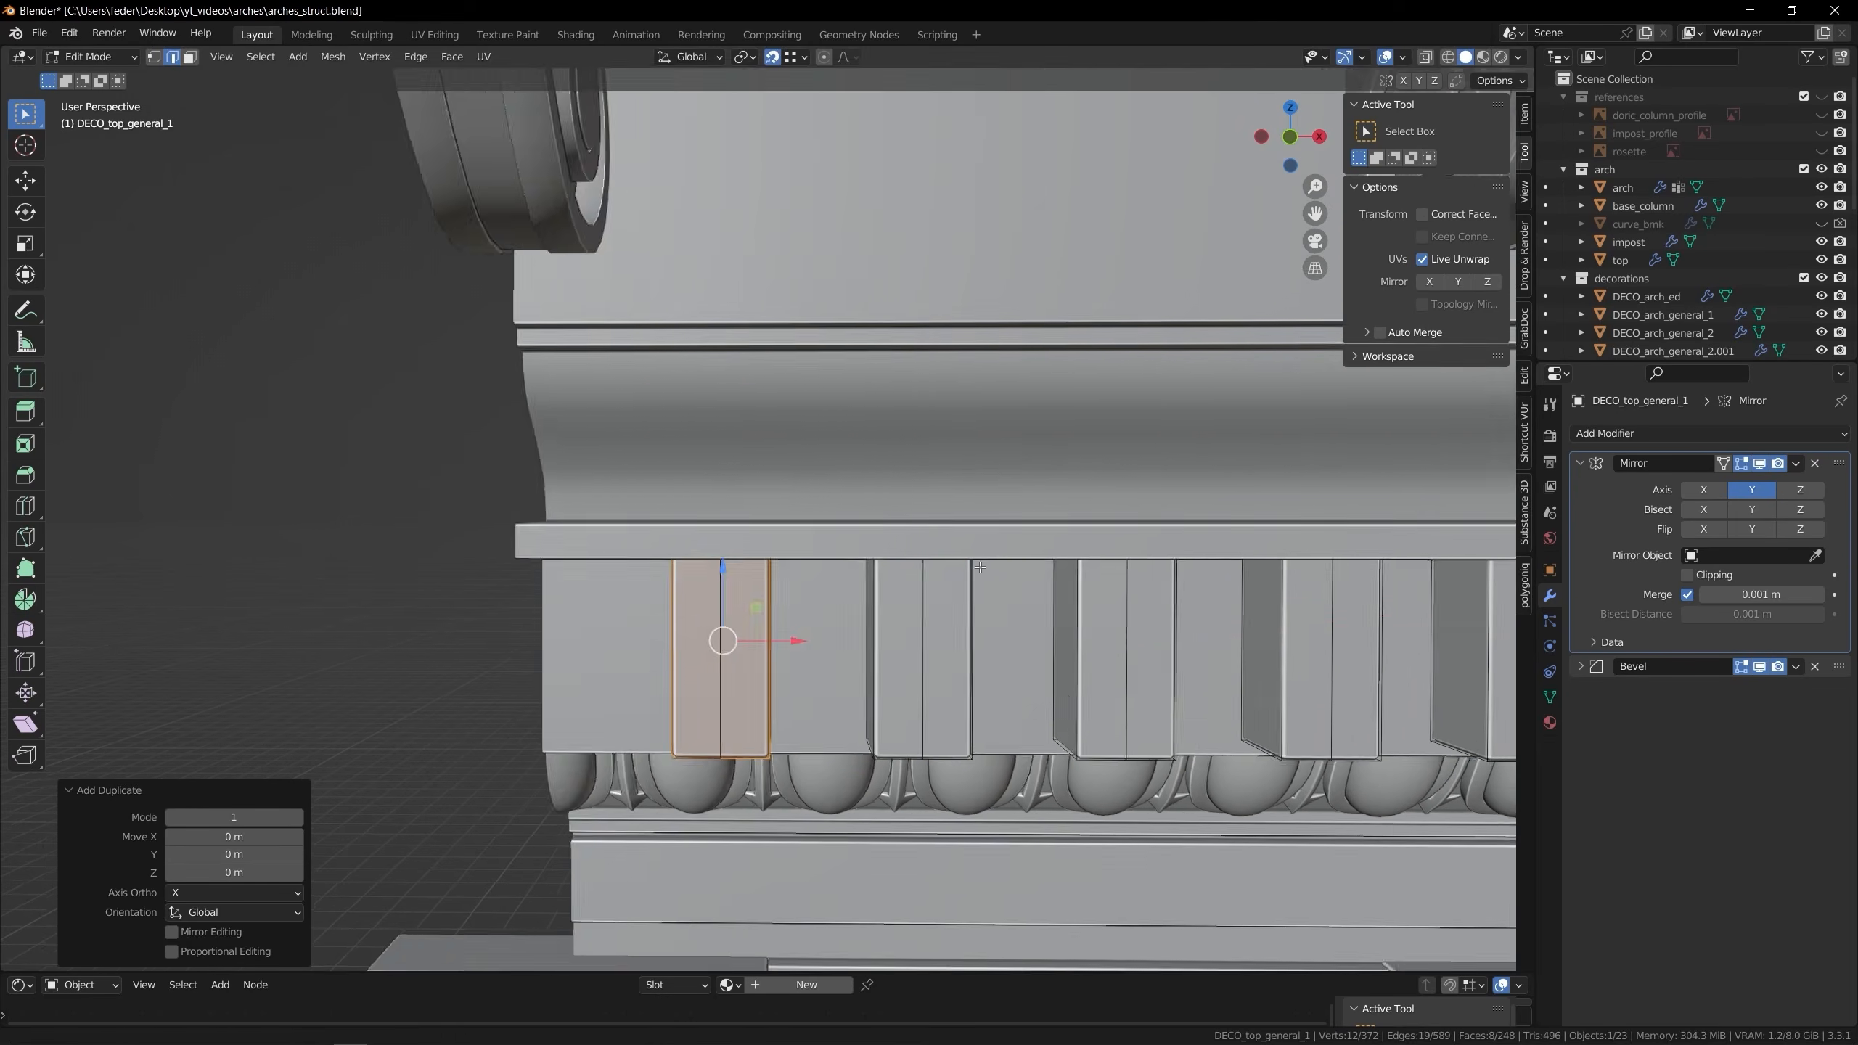
{"action": "key", "text": "g"}
{"action": "key", "text": "x"}
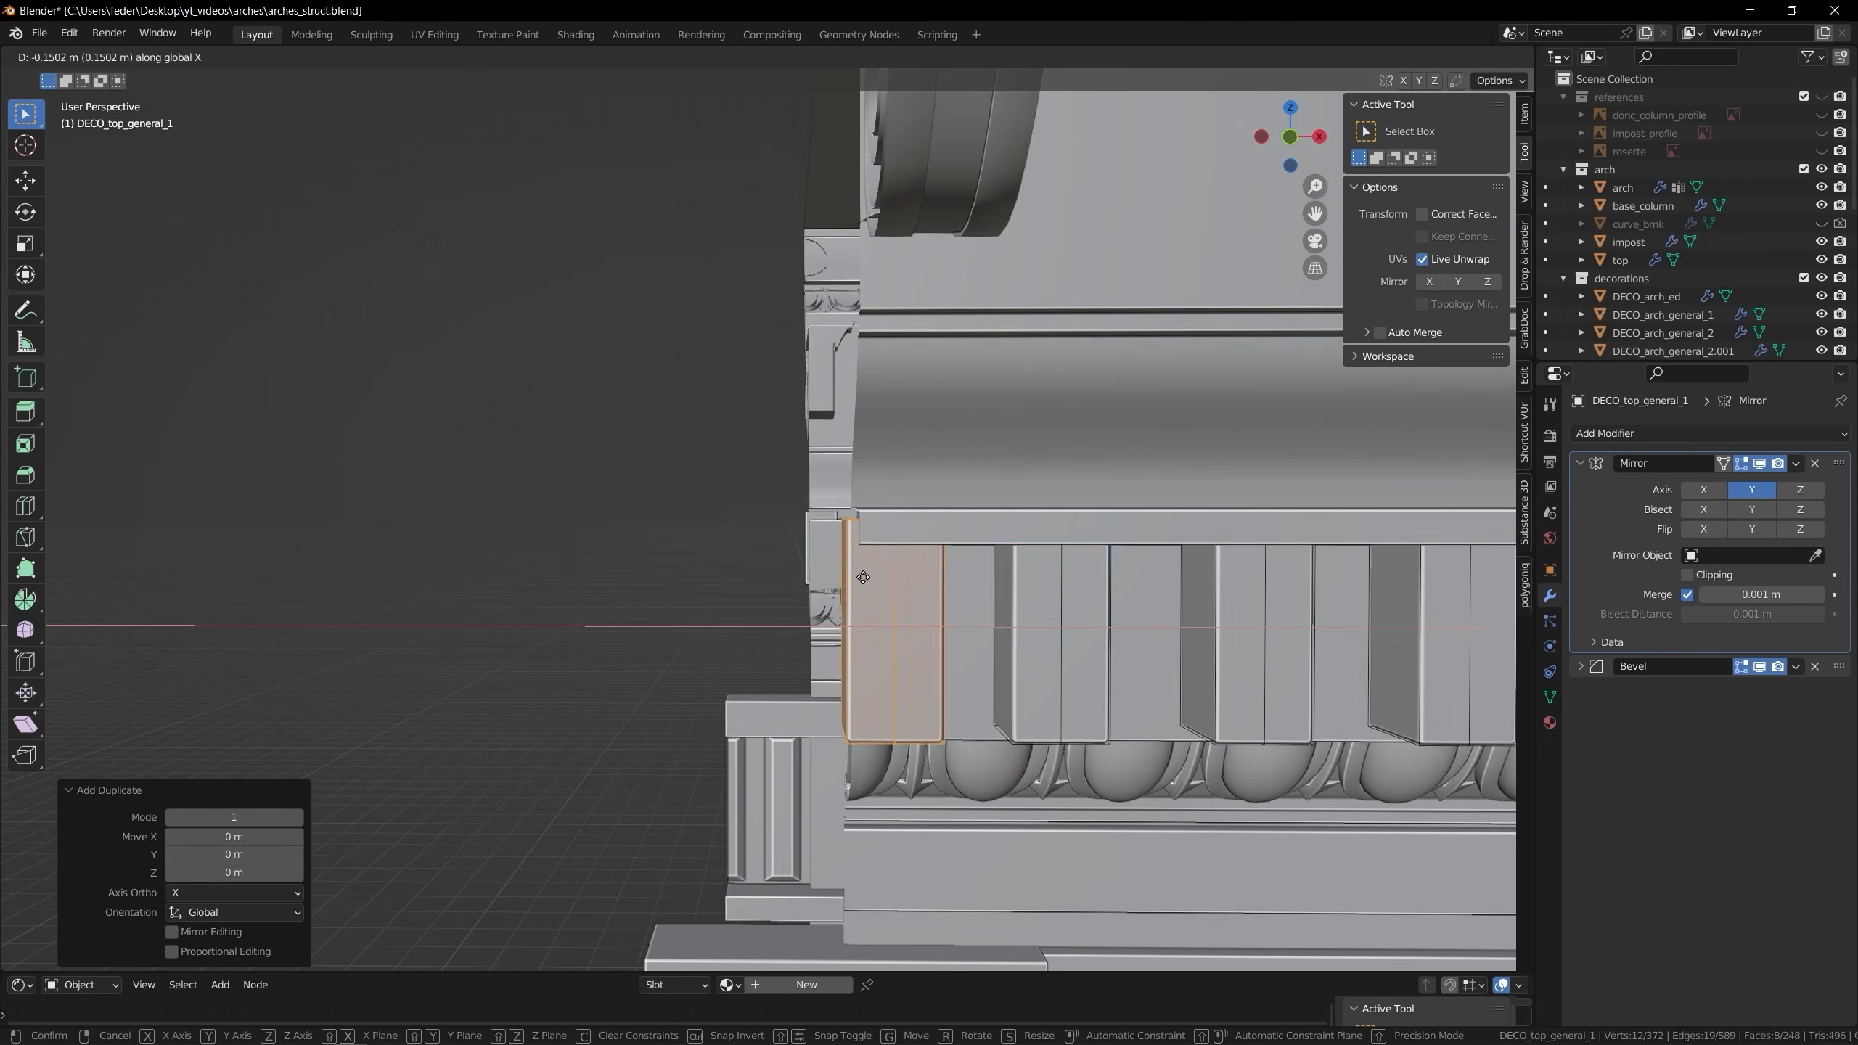
{"action": "left_click", "coordinate": [961, 576]}
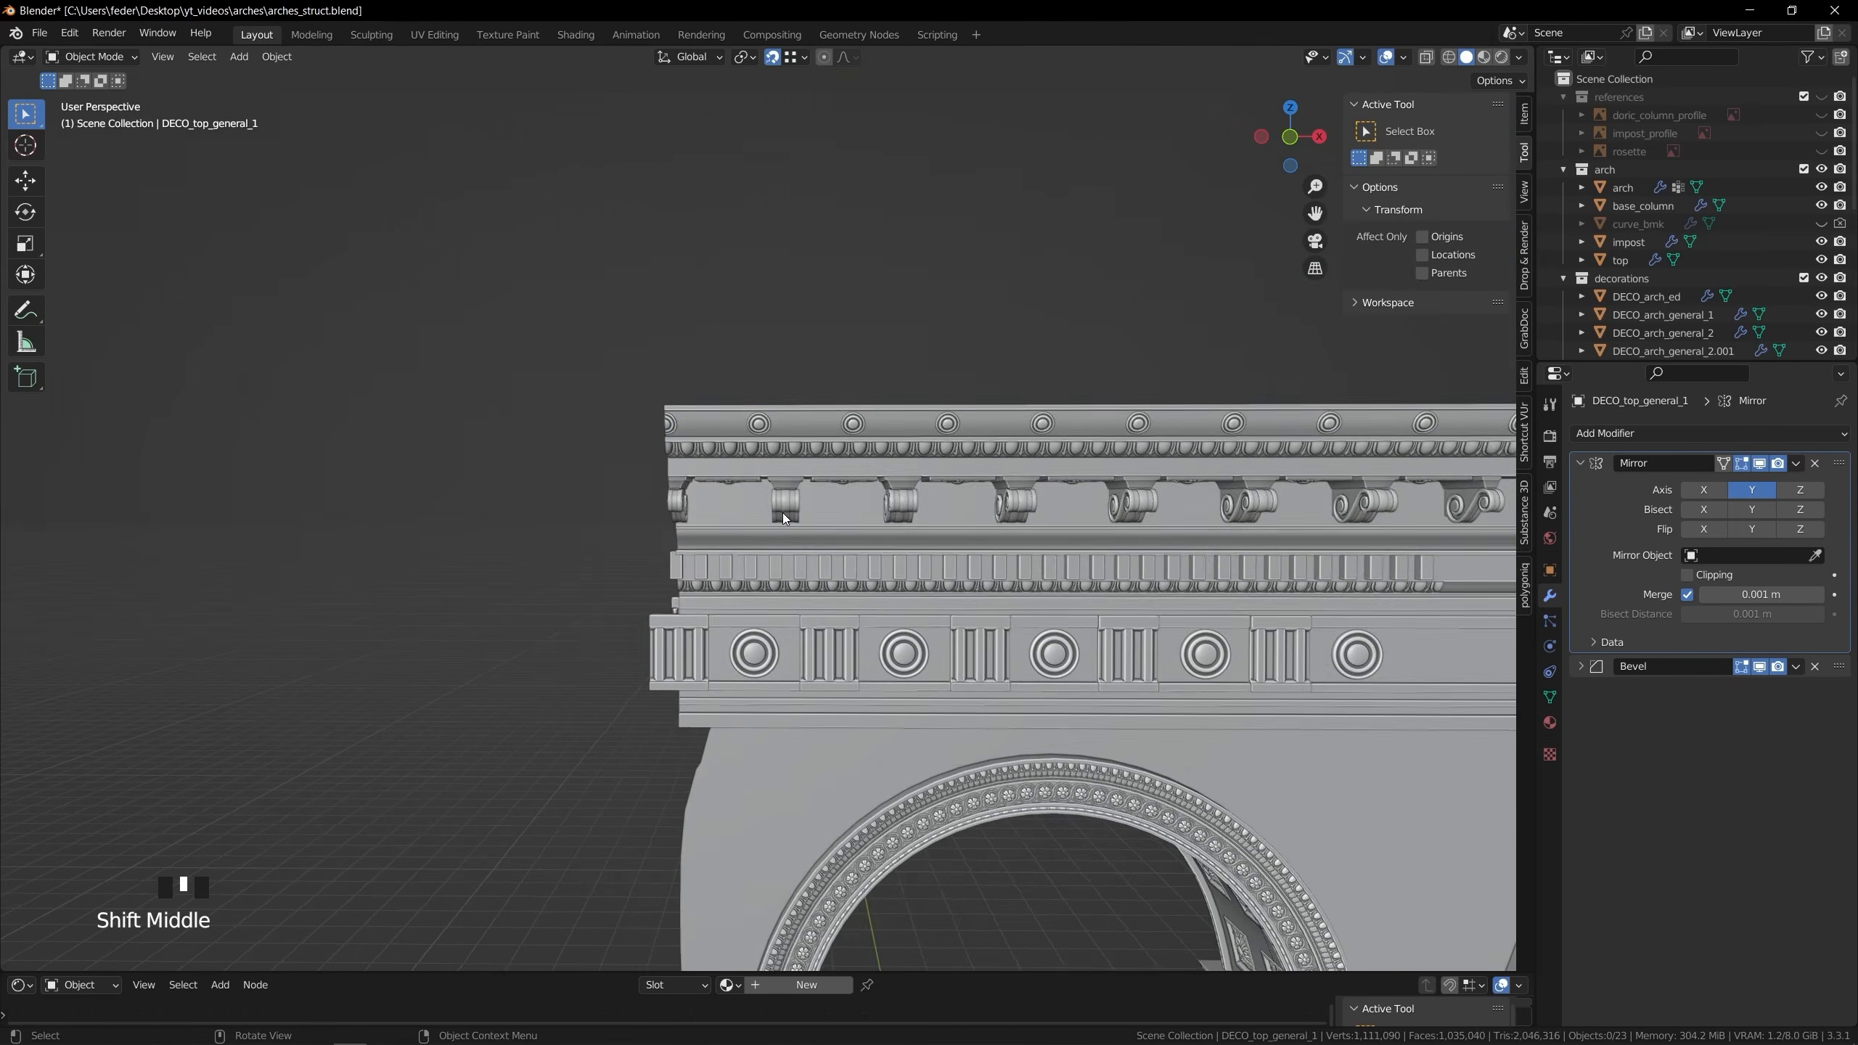
Apply the Mirror modifier of the scroll brackets, DECO_spiral_top
{"action": "left_click", "coordinate": [684, 539]}
{"action": "scroll", "coordinate": [550, 575], "scroll_direction": "up", "scroll_amount": 3}
{"action": "key", "text": "l"}
{"action": "scroll", "coordinate": [551, 575], "scroll_direction": "down", "scroll_amount": 6}
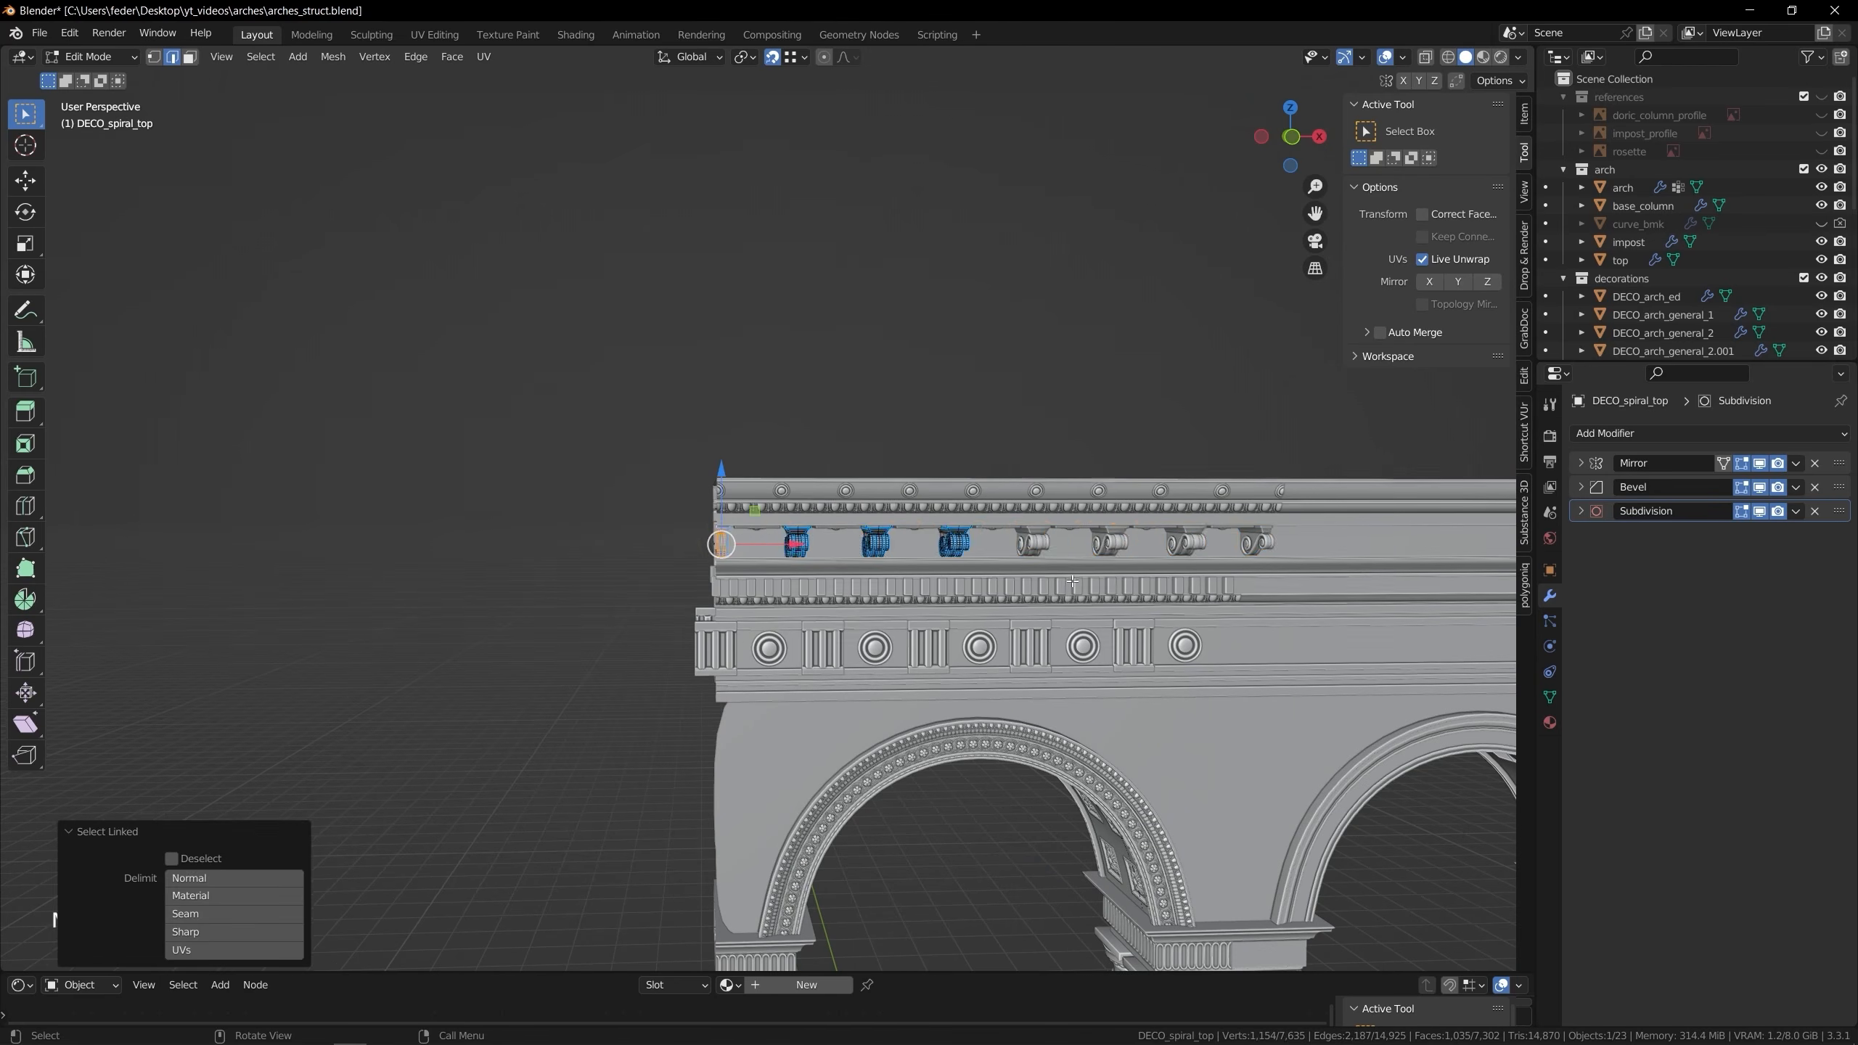
{"action": "key", "text": "Tab"}
{"action": "left_click", "coordinate": [1581, 462]}
{"action": "left_click", "coordinate": [1796, 465]}
{"action": "left_click", "coordinate": [1777, 483]}
Add a new Mirror modifier on the Y axis to DECO_spiral_top and place it first in the modifier stack
{"action": "left_click", "coordinate": [1641, 435]}
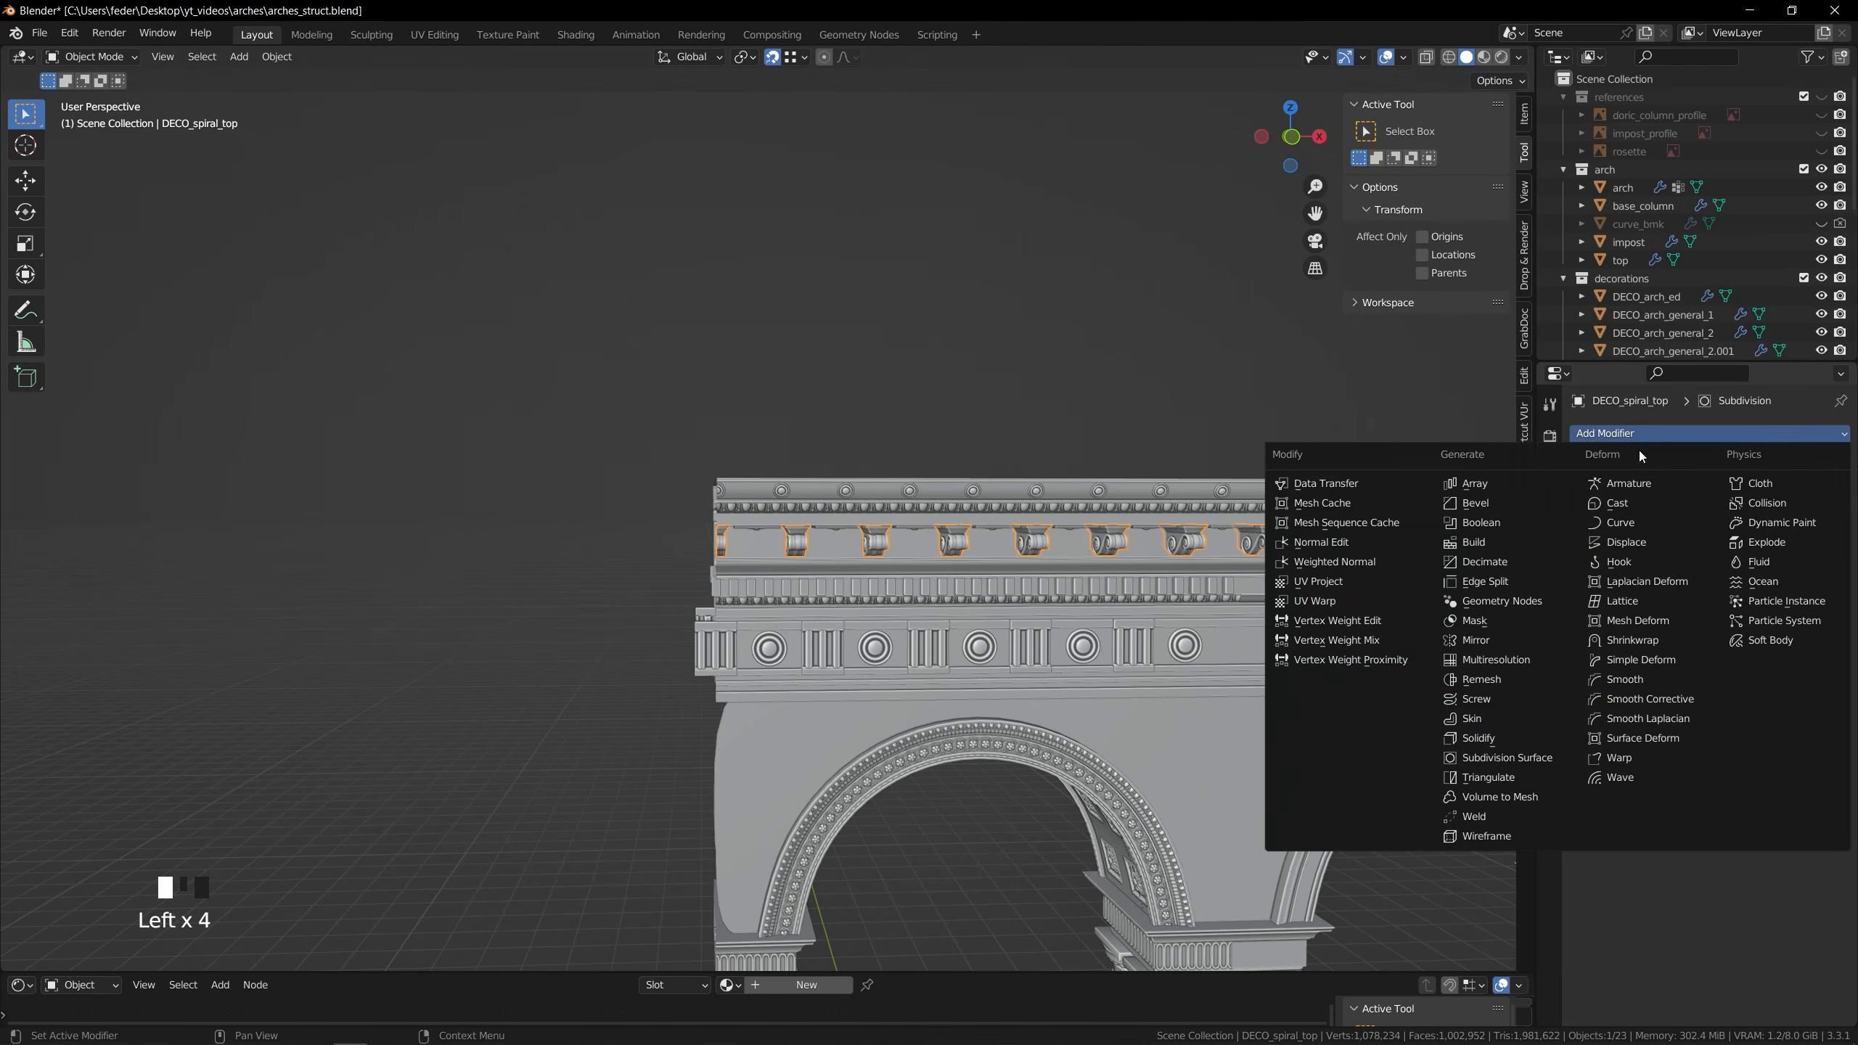
{"action": "left_click", "coordinate": [1485, 639]}
{"action": "left_click_drag", "start_coordinate": [1836, 508], "coordinate": [1833, 462]}
Delete the scroll brackets at both ends of the DECO_spiral_top row
{"action": "key", "text": "Tab"}
{"action": "scroll", "coordinate": [768, 513], "scroll_direction": "up", "scroll_amount": 2}
{"action": "key", "text": "ctrl+l"}
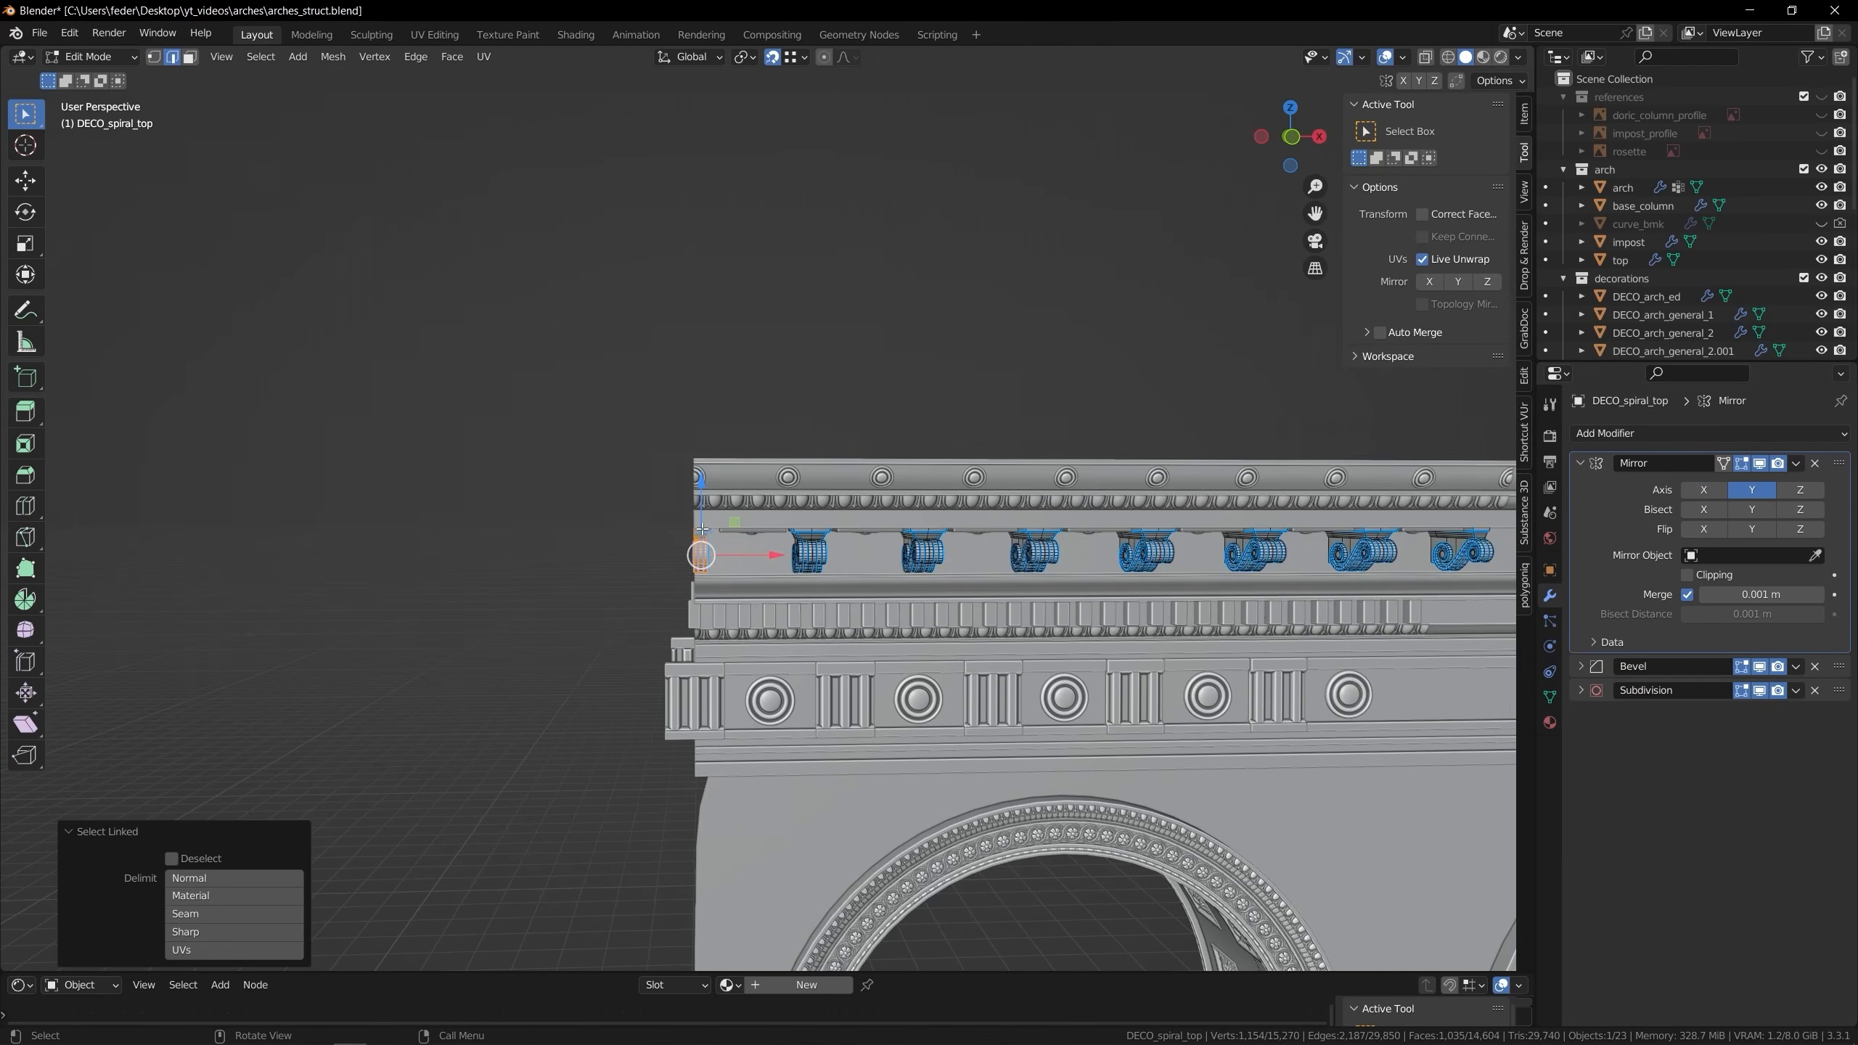
{"action": "key", "text": "x"}
{"action": "left_click", "coordinate": [1370, 565]}
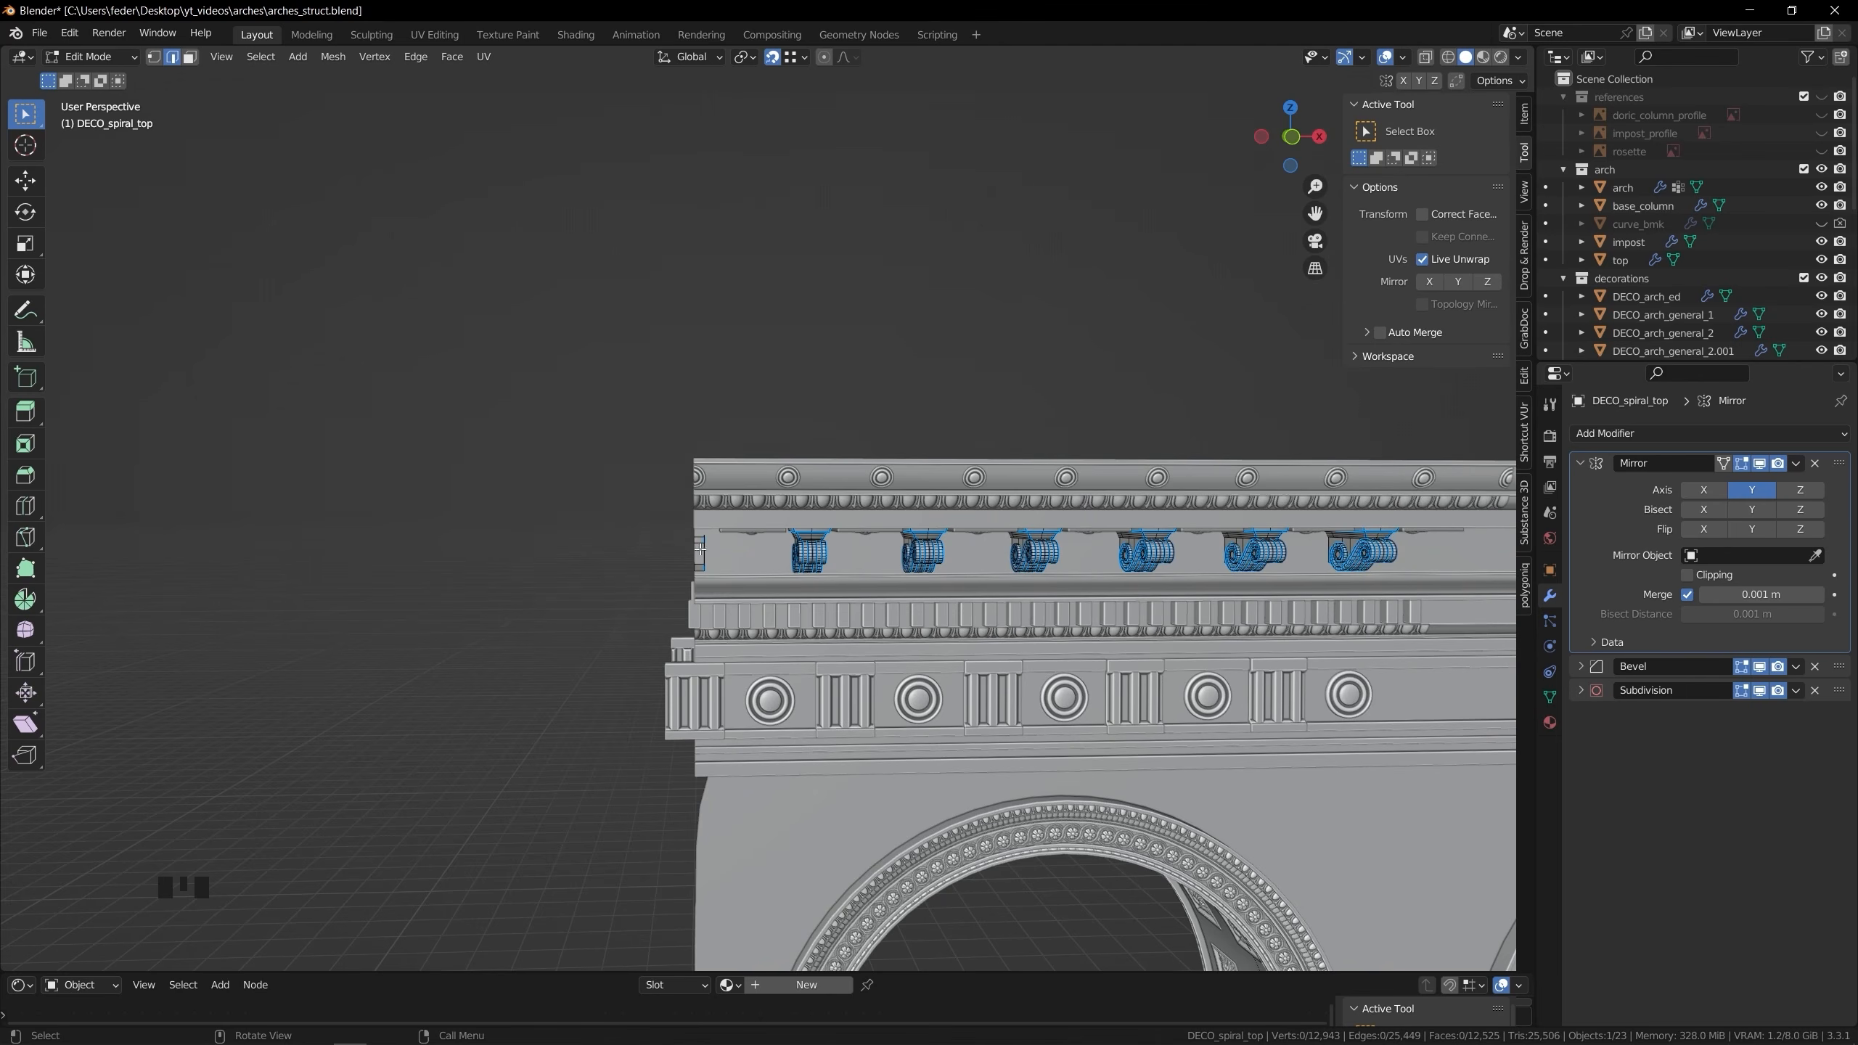
{"action": "key", "text": "l"}
{"action": "key", "text": "x"}
{"action": "left_click", "coordinate": [705, 551]}
Duplicate the first remaining scroll bracket and move the copy along X to the cornice's left end
{"action": "middle_click_drag", "start_coordinate": [706, 552], "coordinate": [720, 545], "text": "shift"}
{"action": "scroll", "coordinate": [744, 545], "scroll_direction": "up", "scroll_amount": 2}
{"action": "key", "text": "l"}
{"action": "key", "text": "shift+d"}
{"action": "key", "text": "x"}
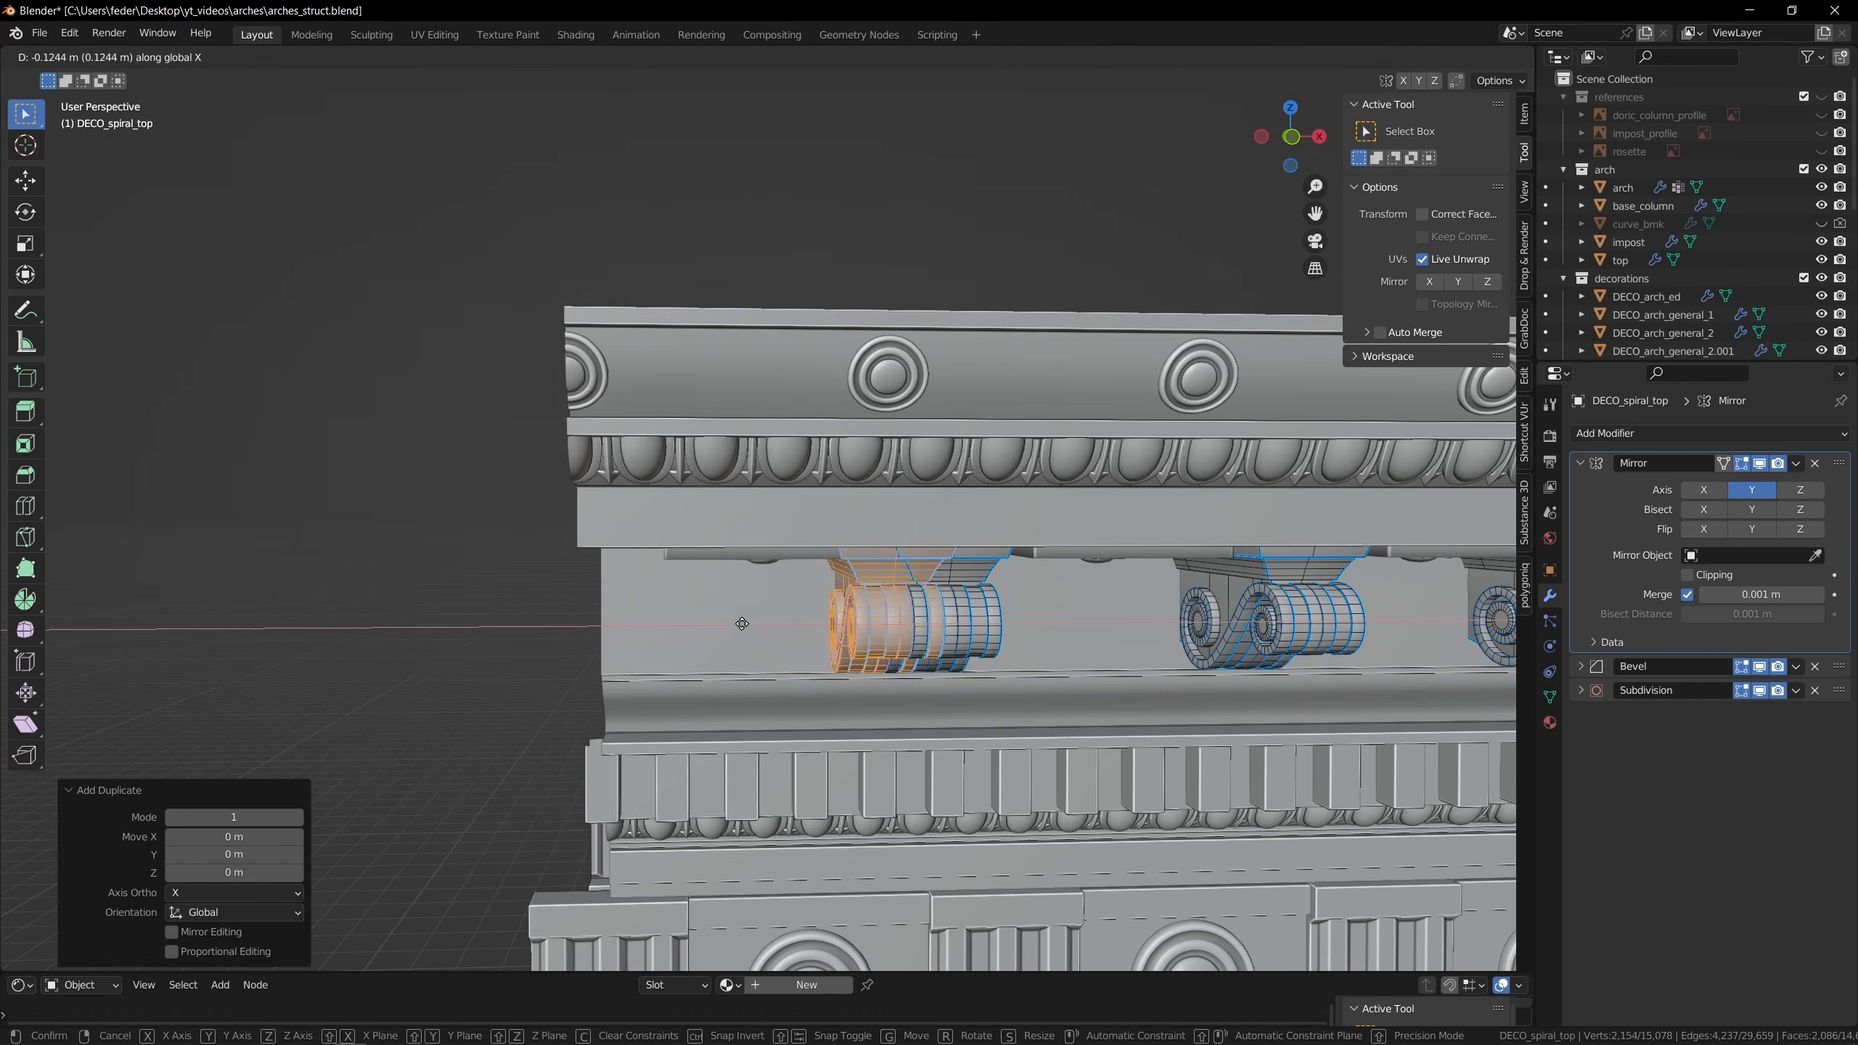
{"action": "scroll", "coordinate": [476, 624], "scroll_direction": "down", "scroll_amount": 2}
{"action": "left_click", "coordinate": [475, 623]}
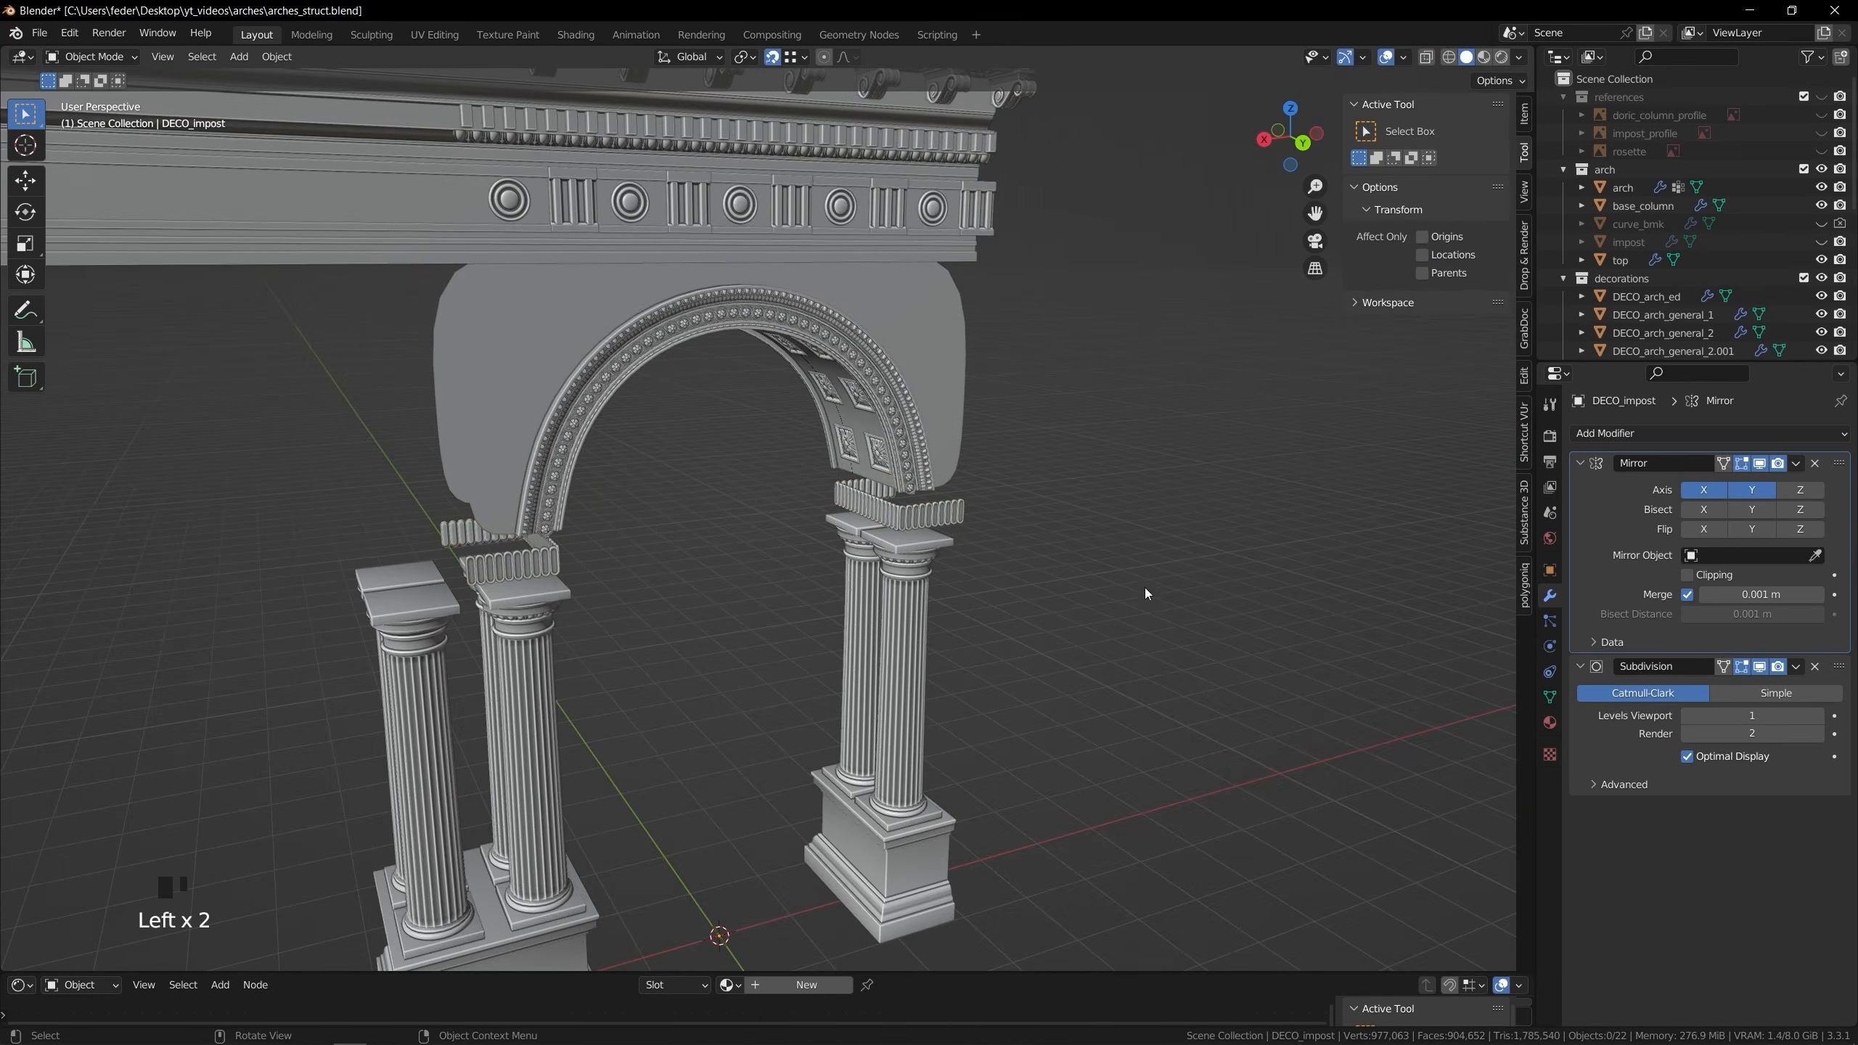
Show the impost and turn on the viewport display of the arch's Array modifier
{"action": "middle_click_drag", "start_coordinate": [1146, 593], "coordinate": [709, 544]}
{"action": "left_click", "coordinate": [1821, 243]}
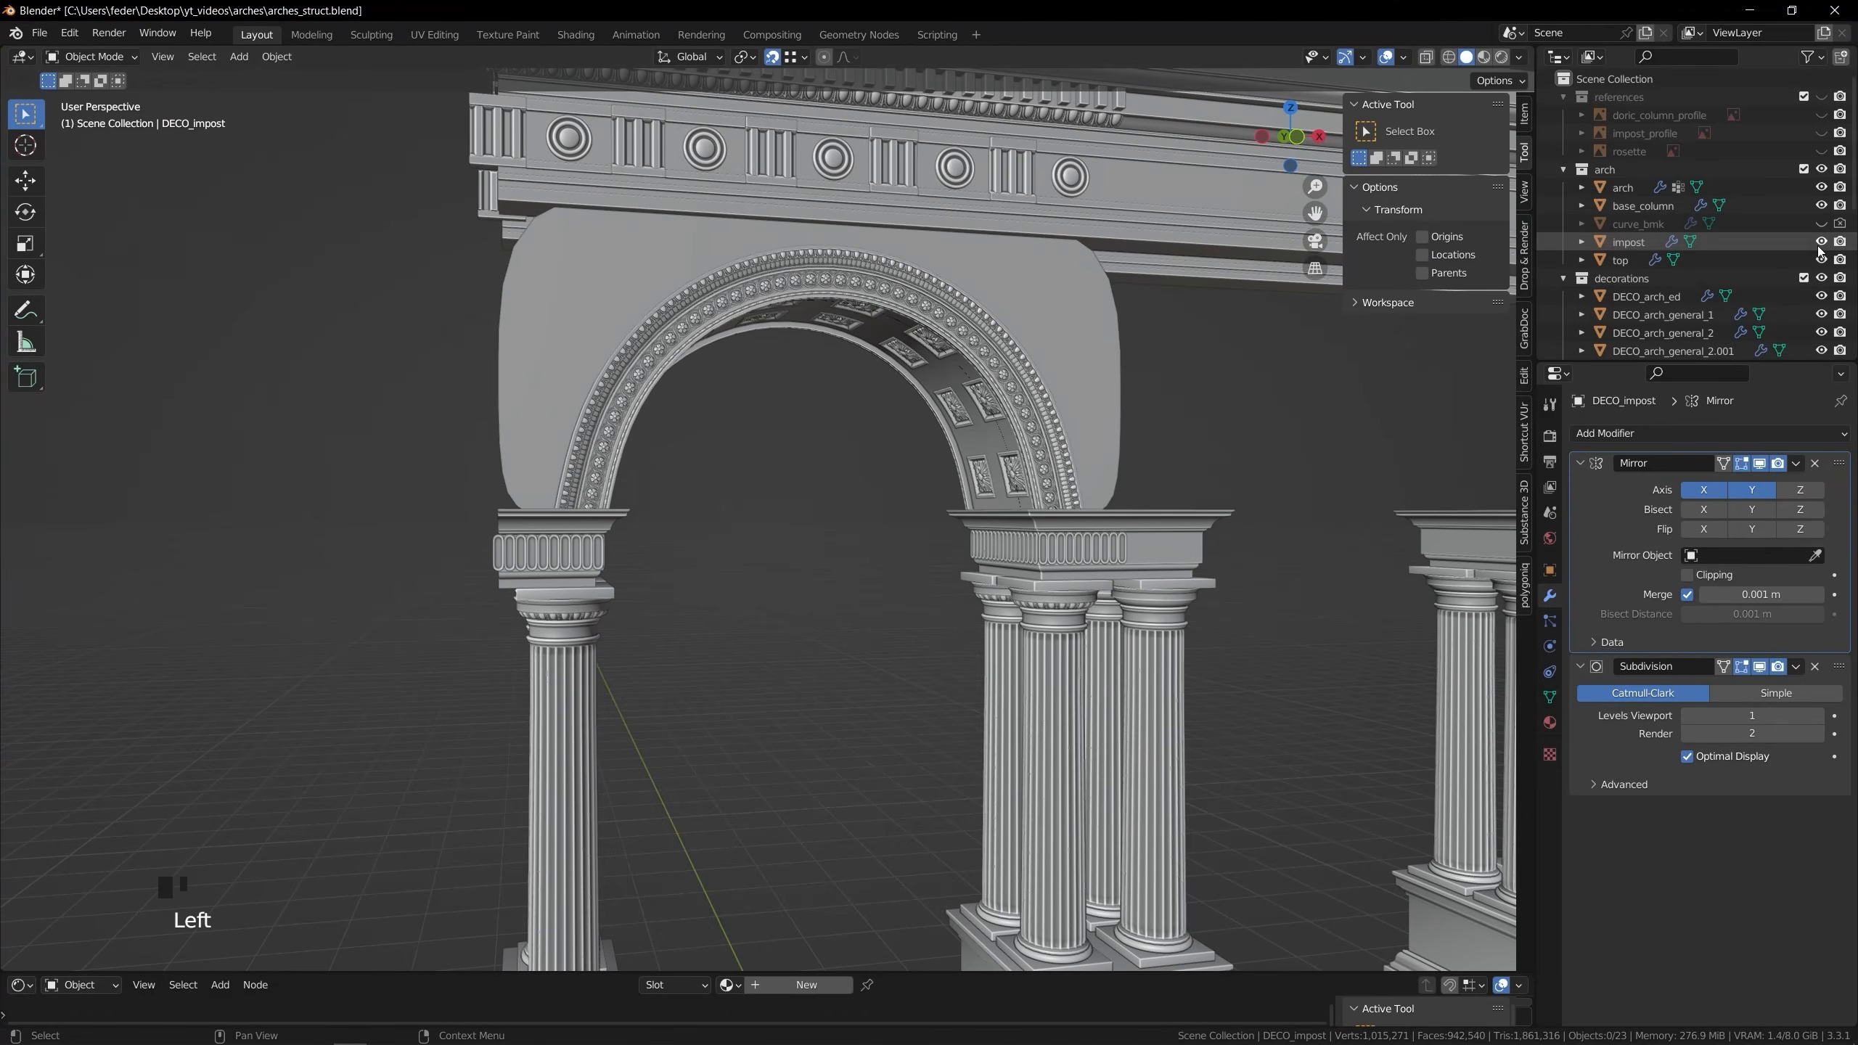
{"action": "middle_click_drag", "start_coordinate": [1248, 477], "coordinate": [1269, 480]}
{"action": "left_click", "coordinate": [1046, 315]}
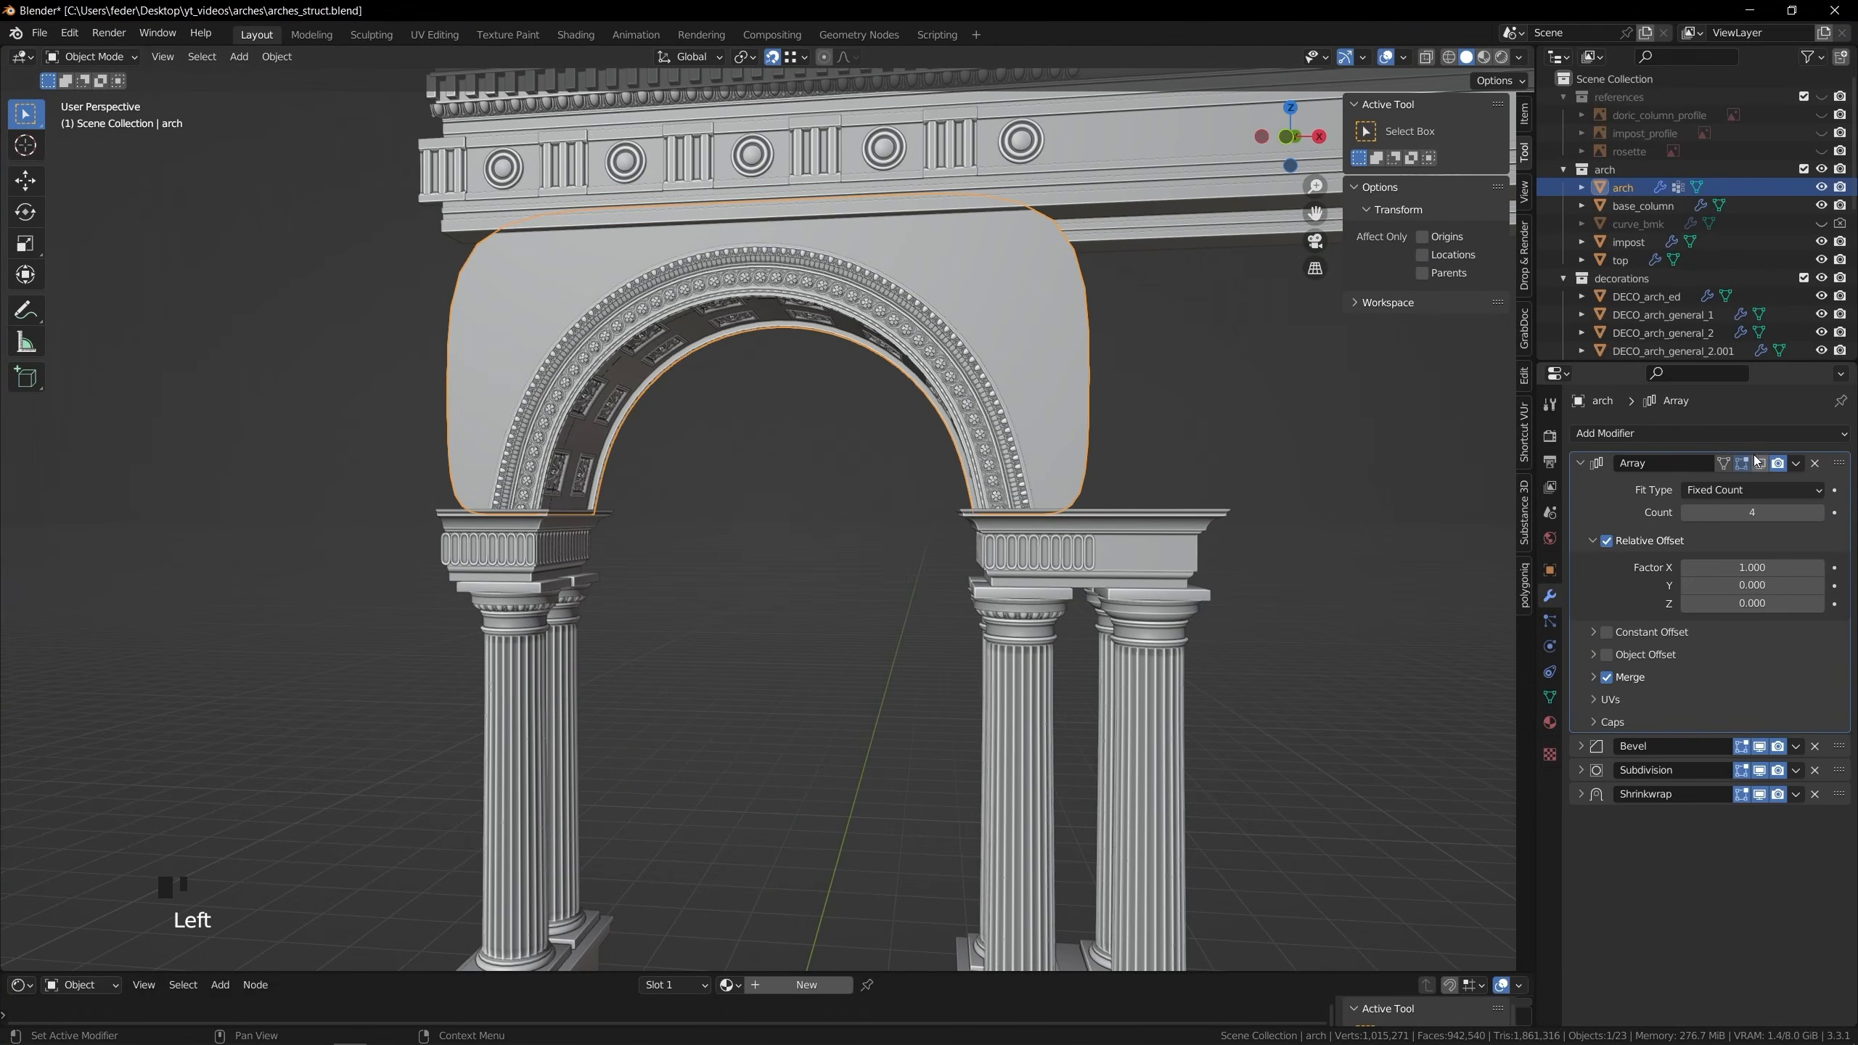
{"action": "left_click", "coordinate": [1759, 463]}
Isolate the arch by hiding top, impost and base_column and disabling the decorations collection
{"action": "scroll", "coordinate": [1185, 579], "scroll_direction": "down", "scroll_amount": 2}
{"action": "middle_click_drag", "start_coordinate": [1186, 579], "coordinate": [1348, 559]}
{"action": "left_click", "coordinate": [1149, 585]}
{"action": "scroll", "coordinate": [1149, 585], "scroll_direction": "down", "scroll_amount": 3}
{"action": "left_click", "coordinate": [1822, 260]}
{"action": "left_click", "coordinate": [1822, 241]}
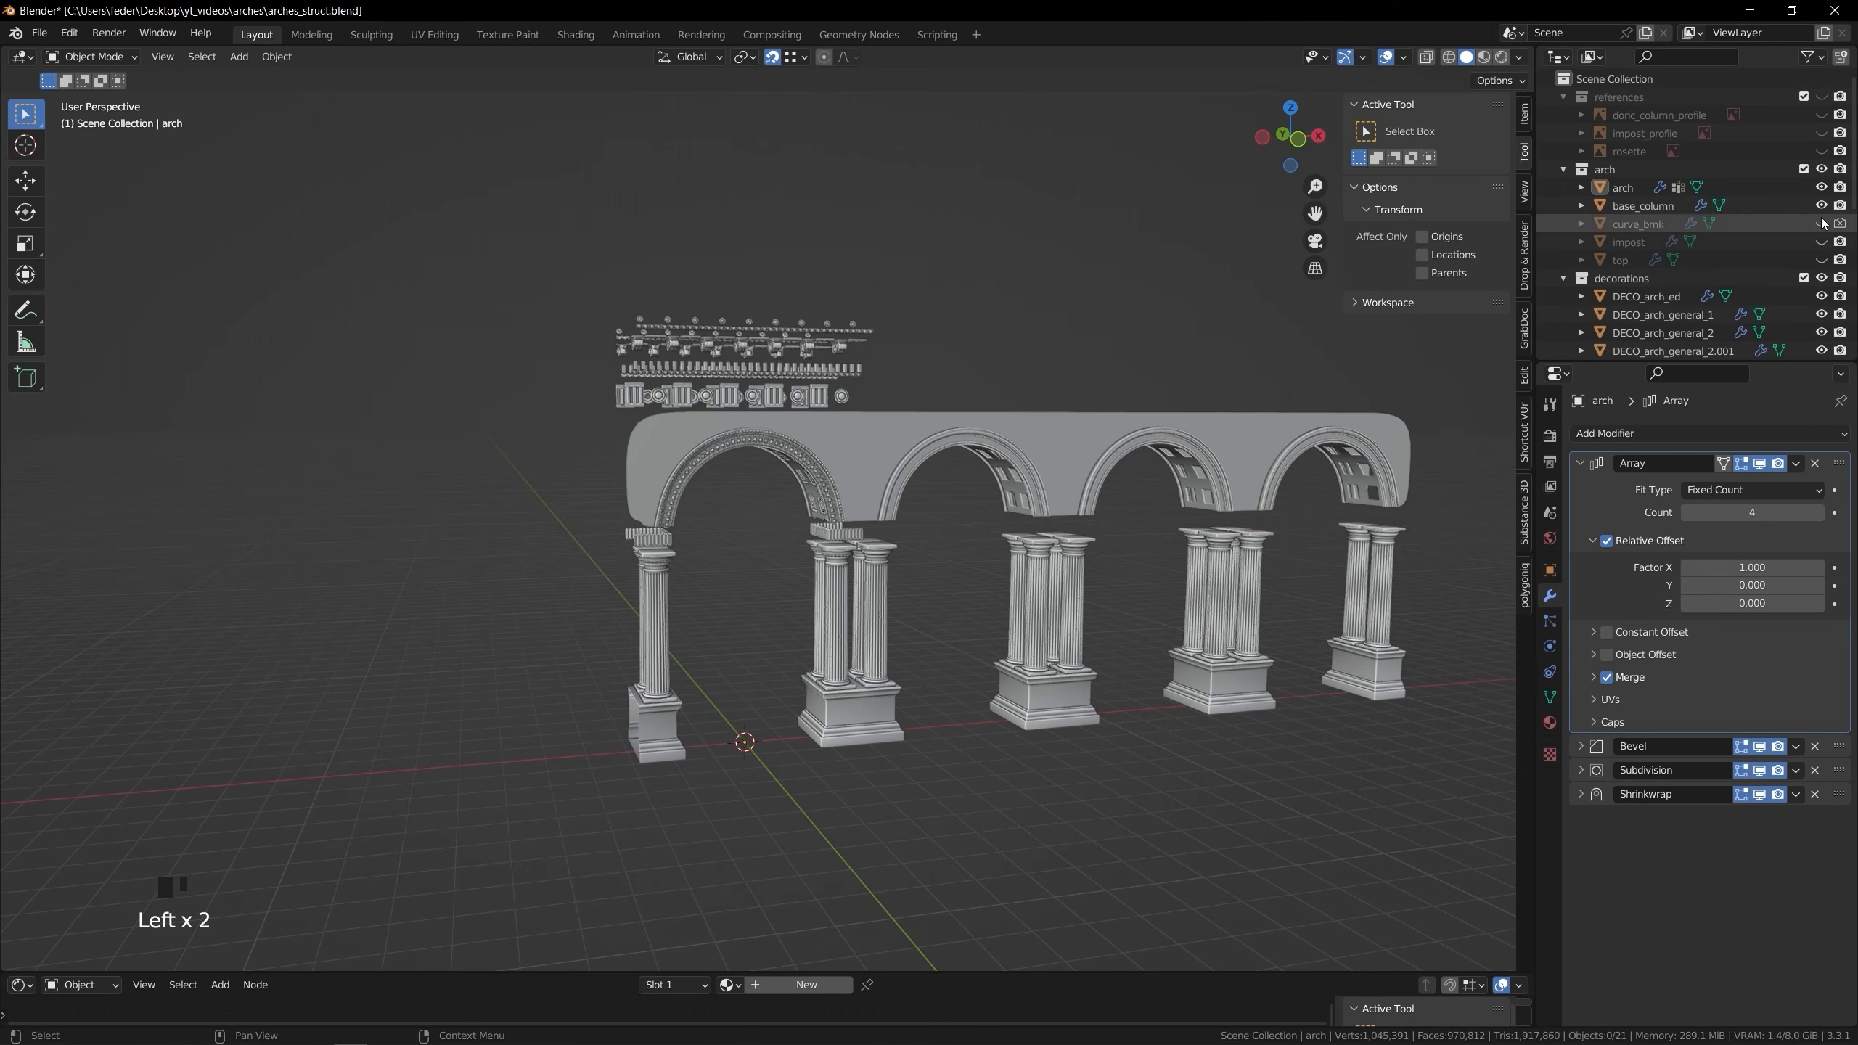
{"action": "left_click", "coordinate": [1822, 205]}
{"action": "left_click", "coordinate": [1803, 278]}
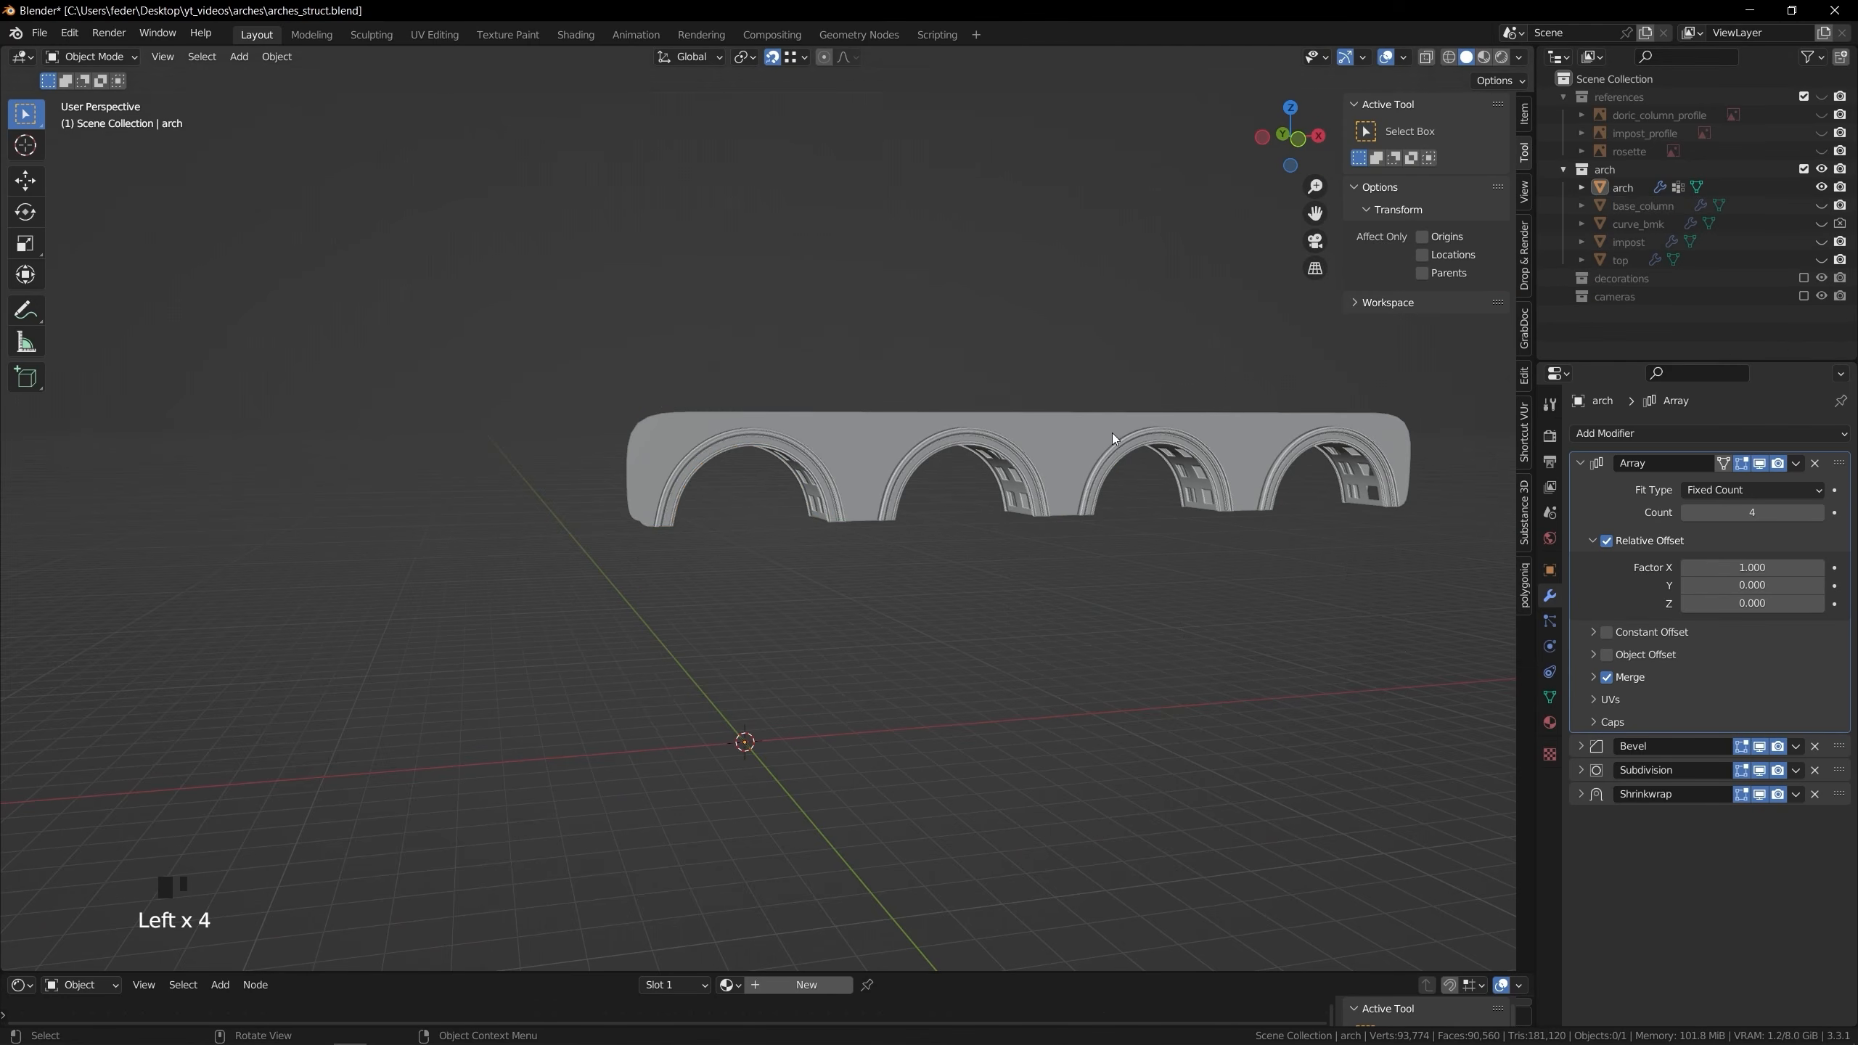
Turn off the viewport display of the arch's Array modifier and add a plane at the 3D cursor
{"action": "left_click", "coordinate": [1622, 187]}
{"action": "left_click", "coordinate": [1760, 463]}
{"action": "mouse_move", "coordinate": [918, 678]}
{"action": "middle_mouse_down", "text": "shift"}
{"action": "mouse_move", "coordinate": [972, 621]}
{"action": "mouse_move", "coordinate": [906, 667]}
{"action": "middle_mouse_up", "text": "shift"}
{"action": "key", "text": "shift+a"}
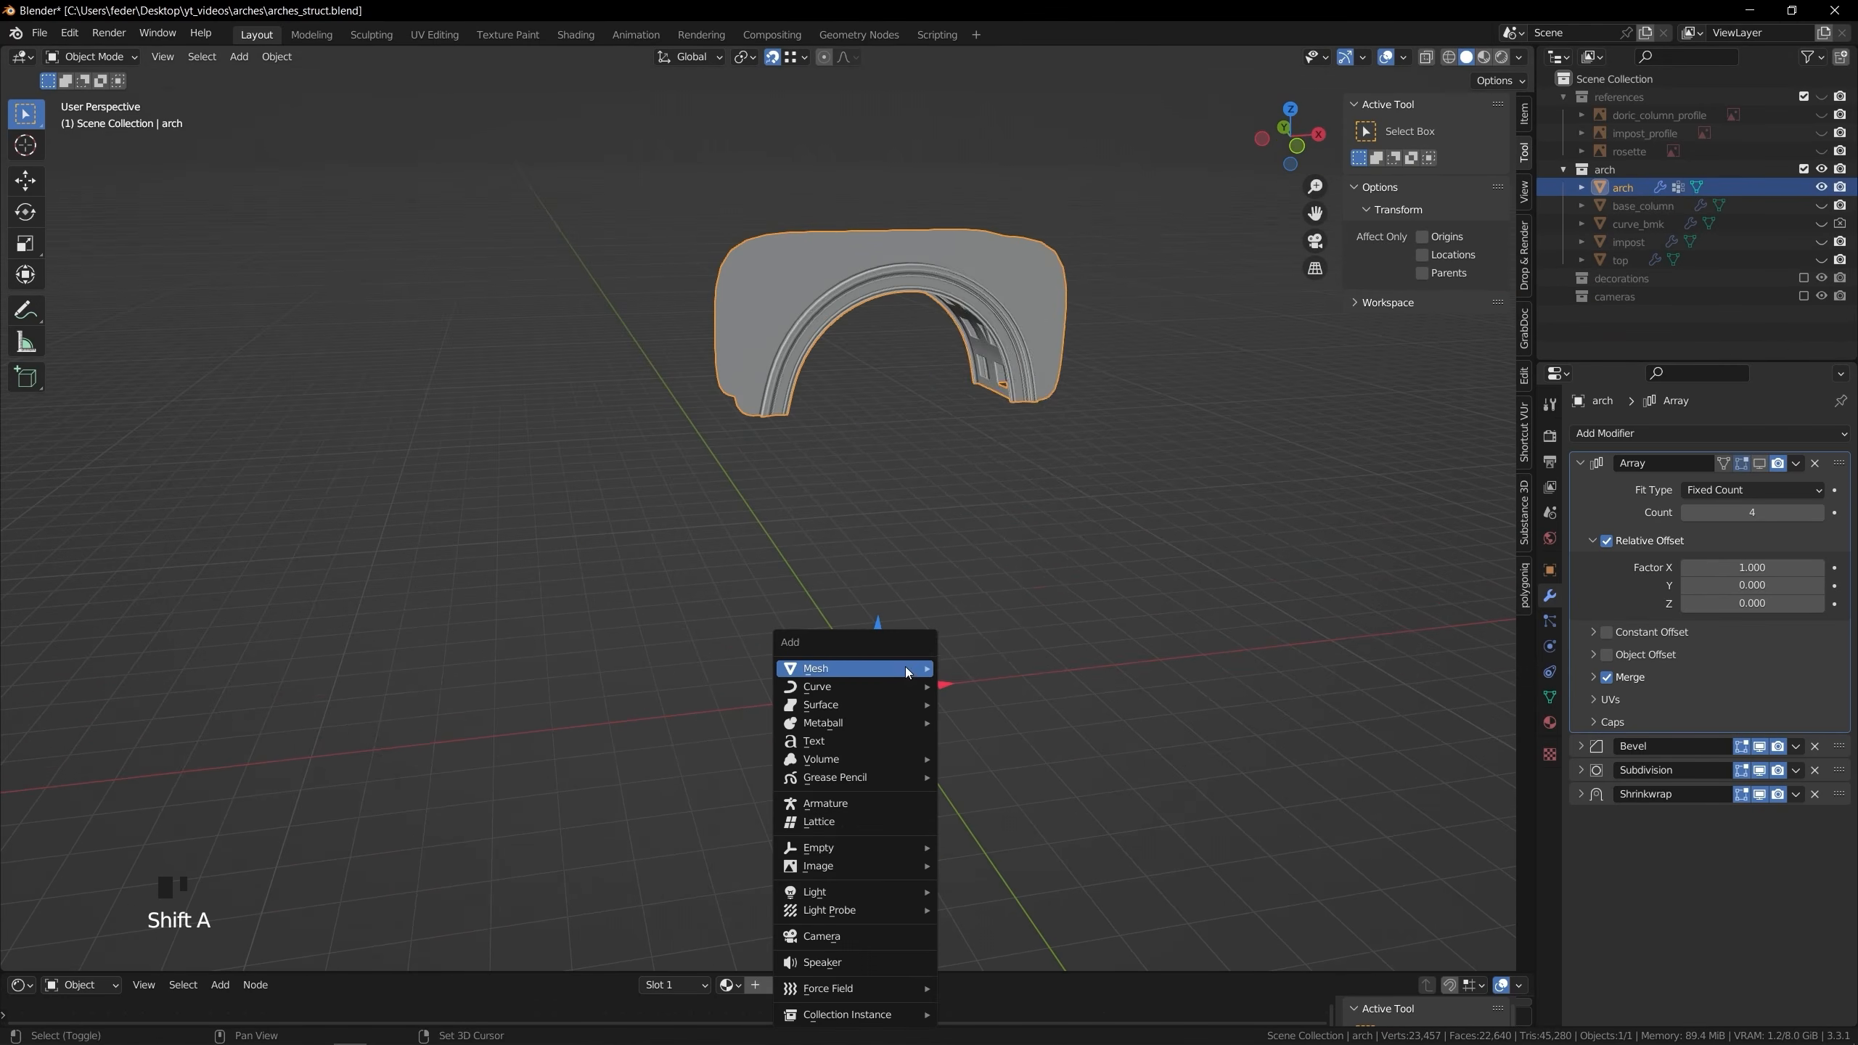
{"action": "mouse_move", "coordinate": [906, 667]}
{"action": "left_click", "coordinate": [995, 267]}
Edit the plane together with the arch and move its two end edges along X to match the arch's ends
{"action": "left_click", "coordinate": [1004, 433], "text": "shift"}
{"action": "key", "text": "Tab"}
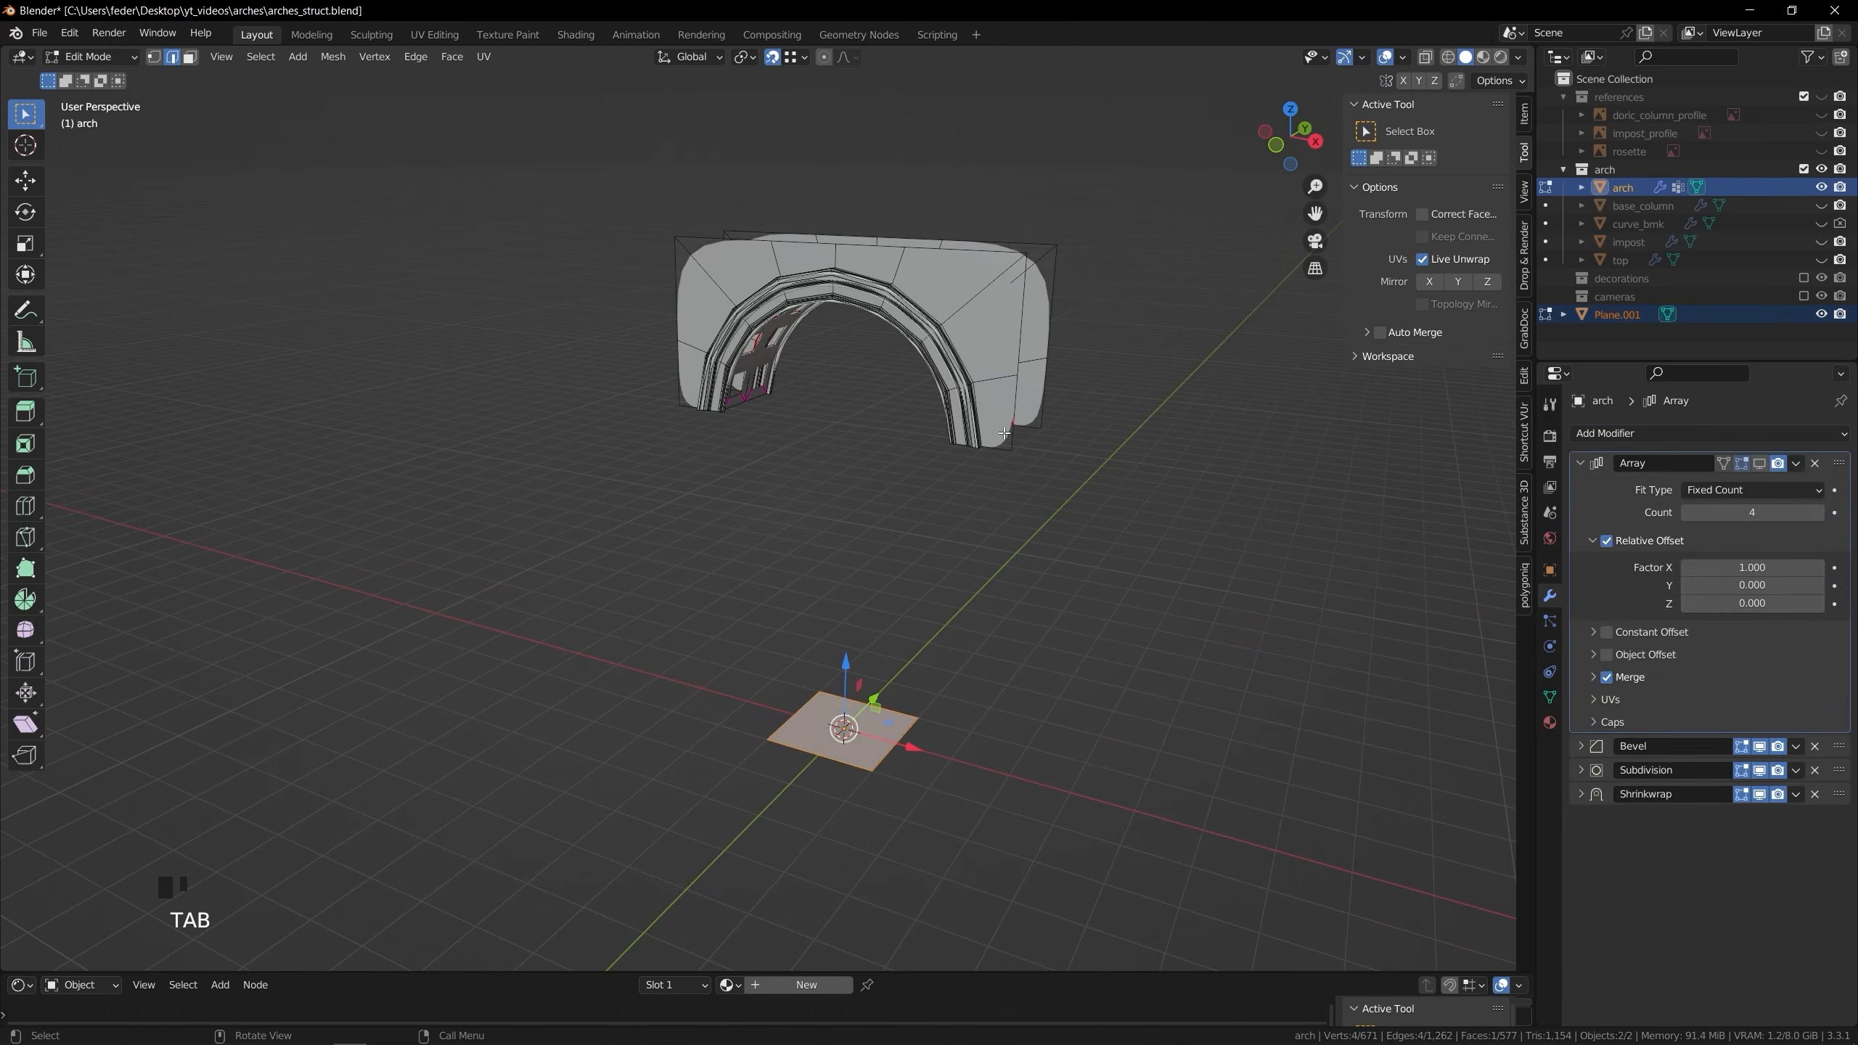
{"action": "left_click", "coordinate": [899, 746]}
{"action": "key", "text": "g"}
{"action": "key", "text": "x"}
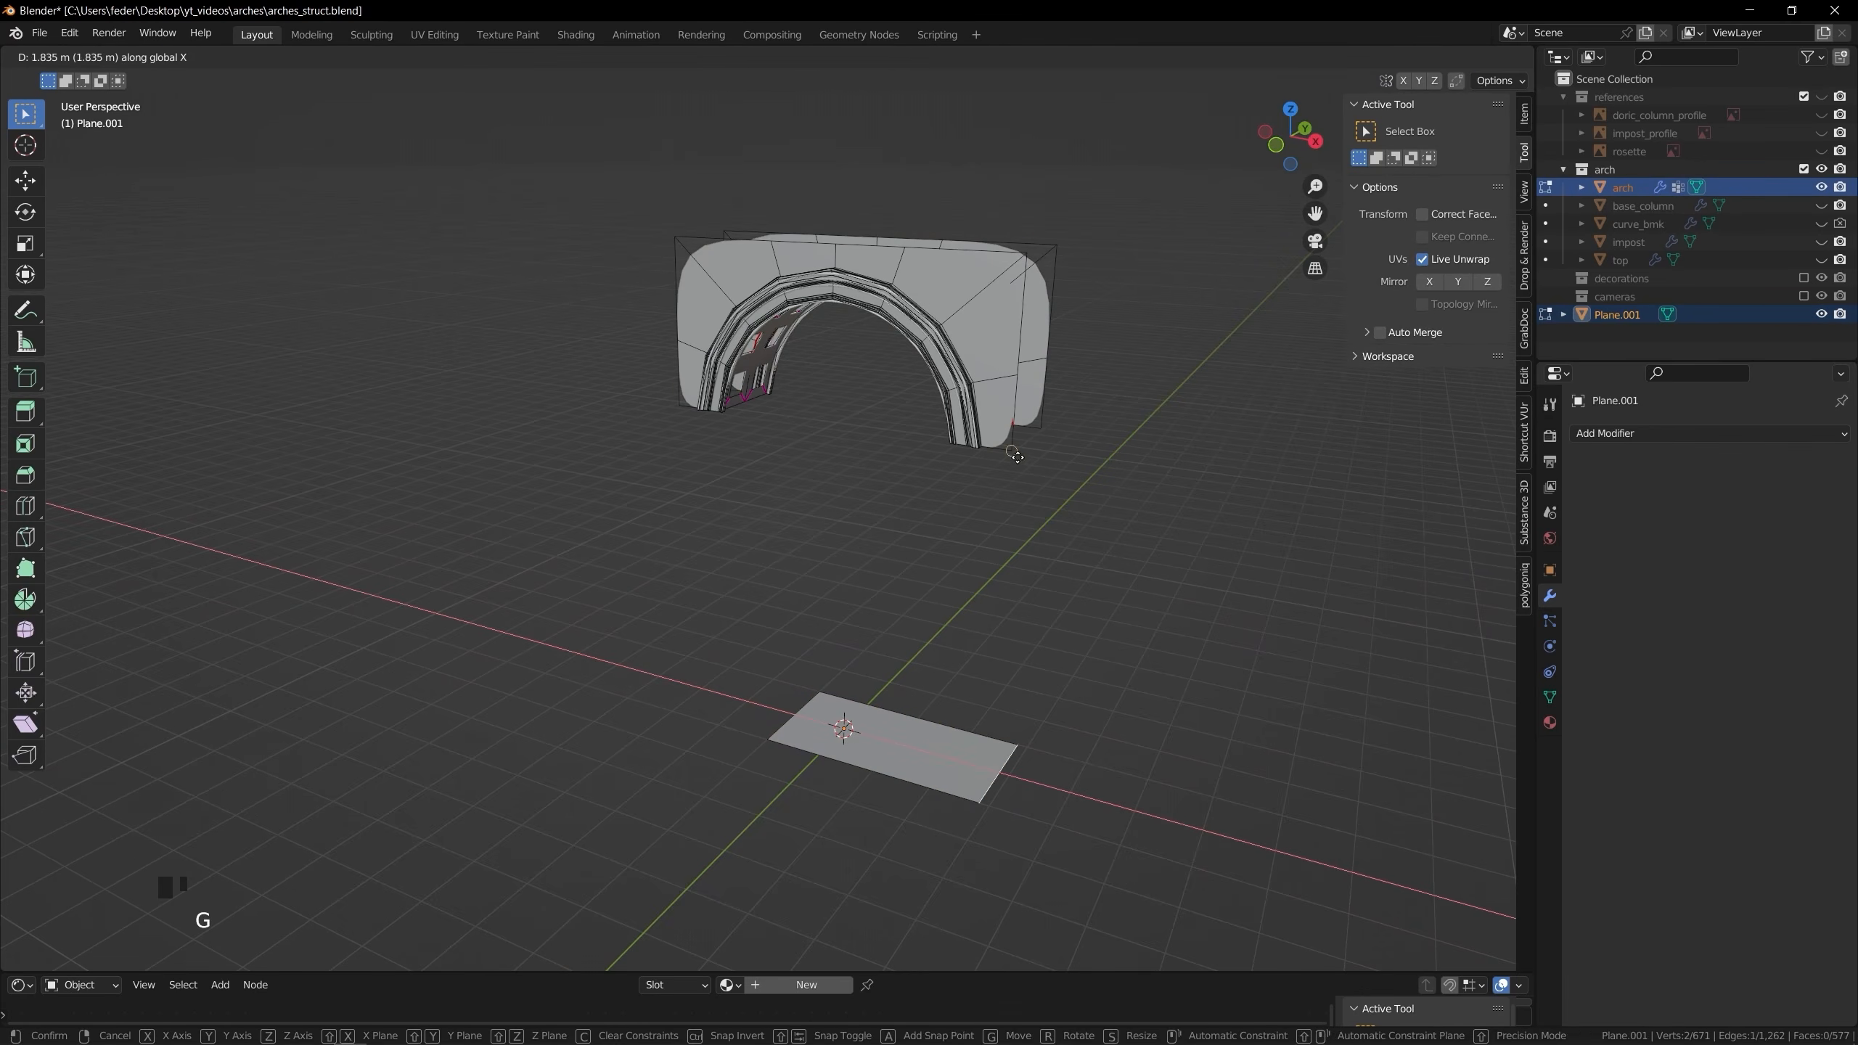
{"action": "left_click", "coordinate": [1013, 449]}
{"action": "middle_click_drag", "start_coordinate": [799, 676], "coordinate": [903, 688]}
{"action": "left_click", "coordinate": [840, 683]}
{"action": "key", "text": "g"}
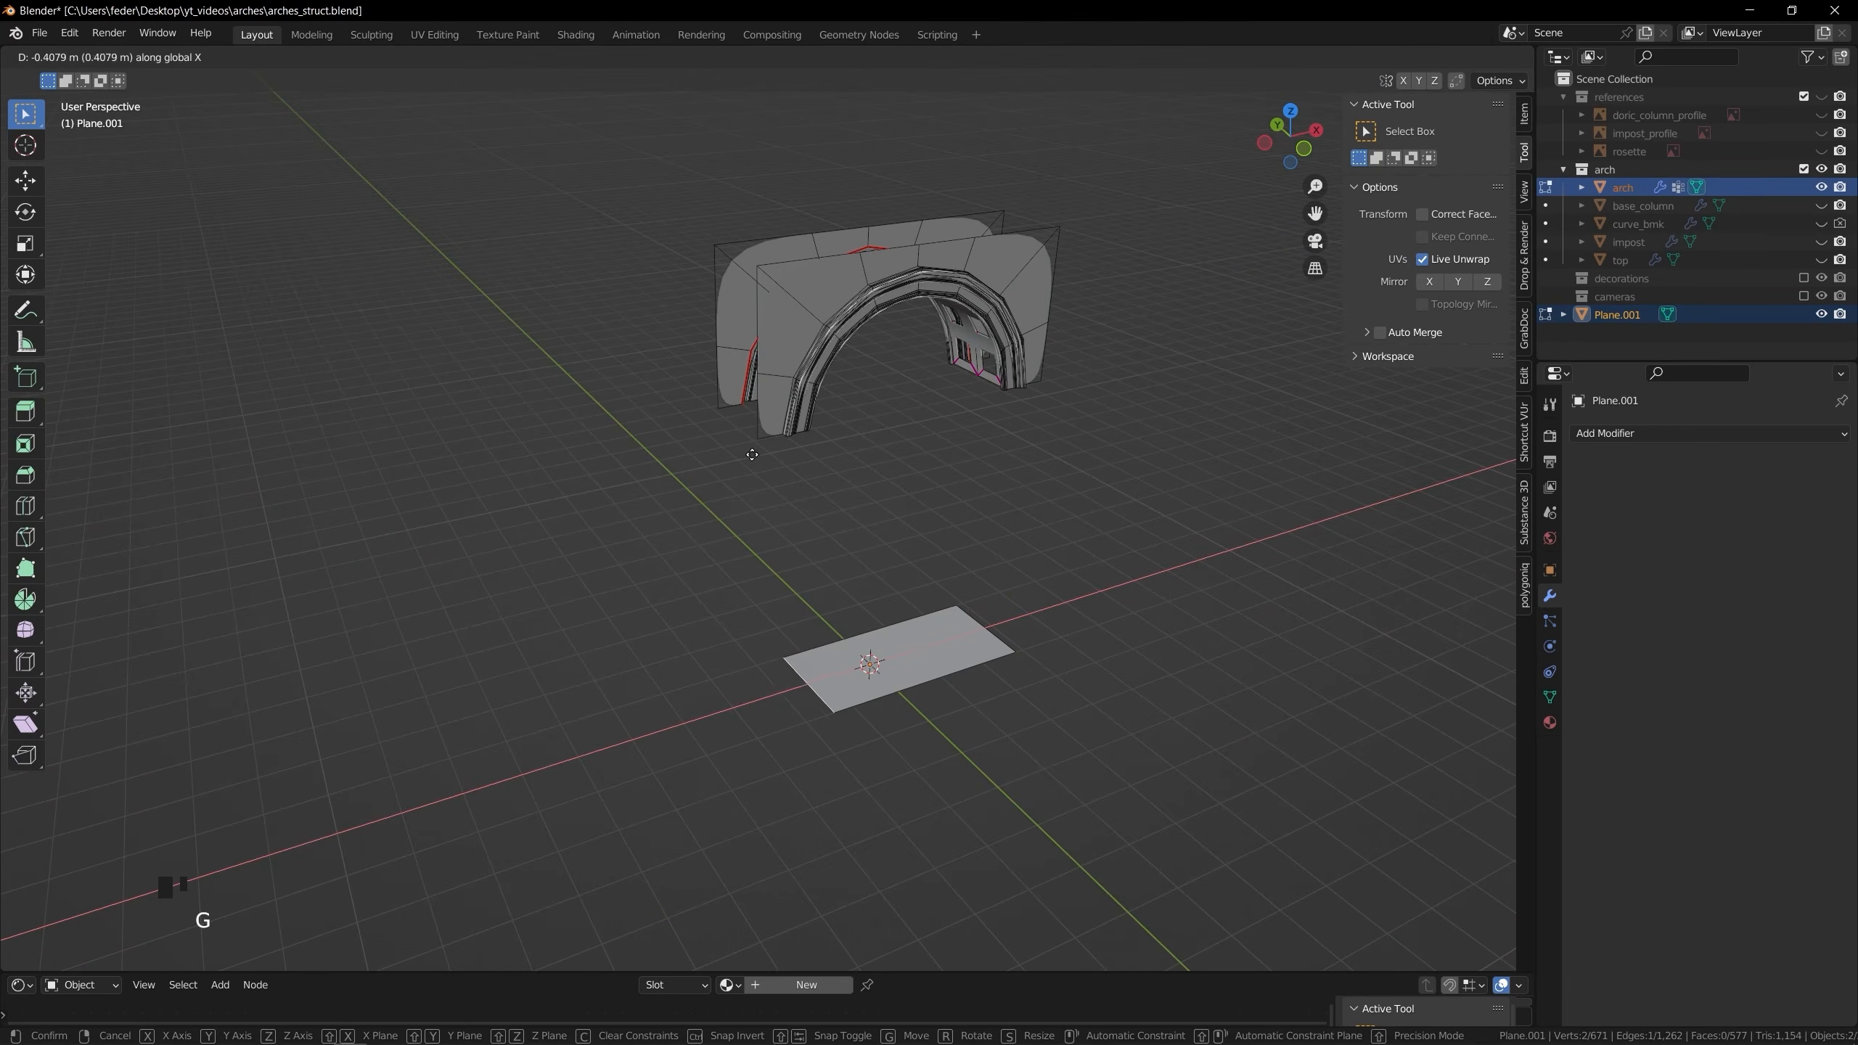
{"action": "key", "text": "Tab"}
{"action": "middle_click_drag", "start_coordinate": [1133, 556], "coordinate": [1065, 641]}
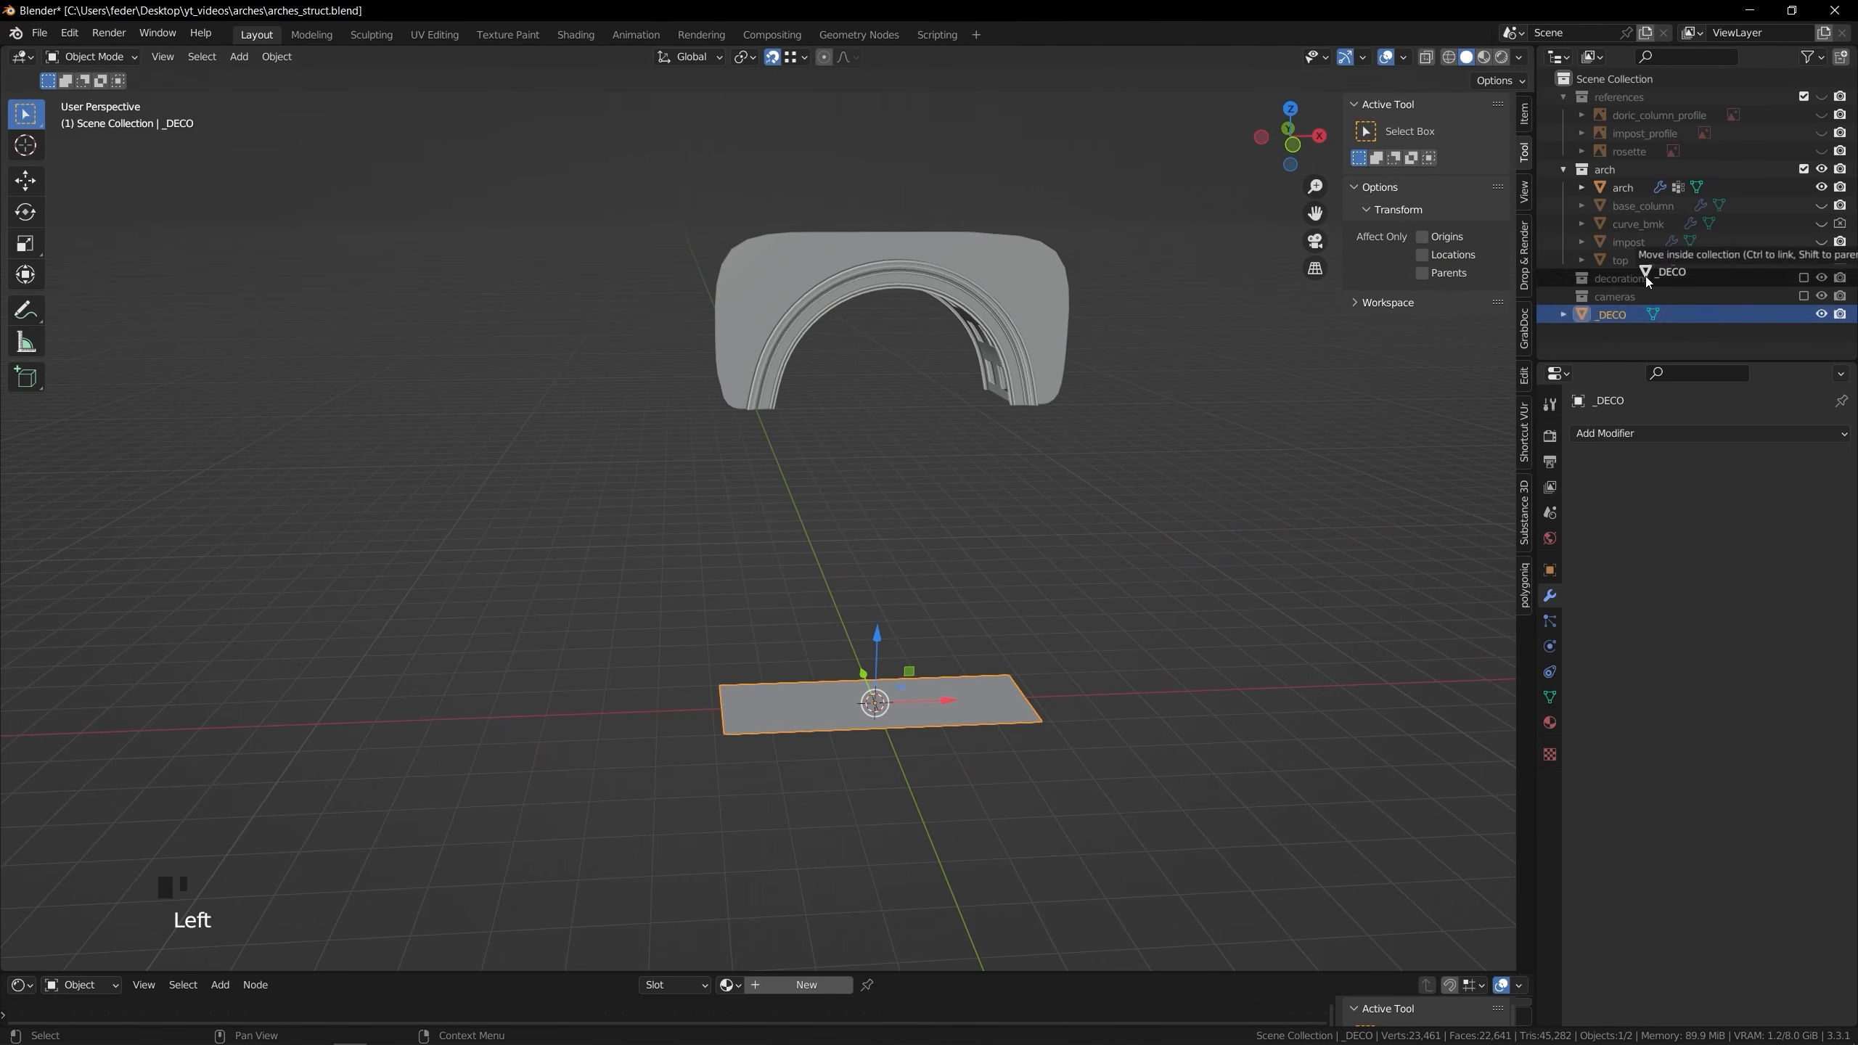
Move the plane, renamed _DECO, into the decorations collection and enable that collection
{"action": "left_click_drag", "start_coordinate": [1649, 282], "coordinate": [1652, 281]}
{"action": "left_click", "coordinate": [1028, 343]}
{"action": "left_click", "coordinate": [1803, 278]}
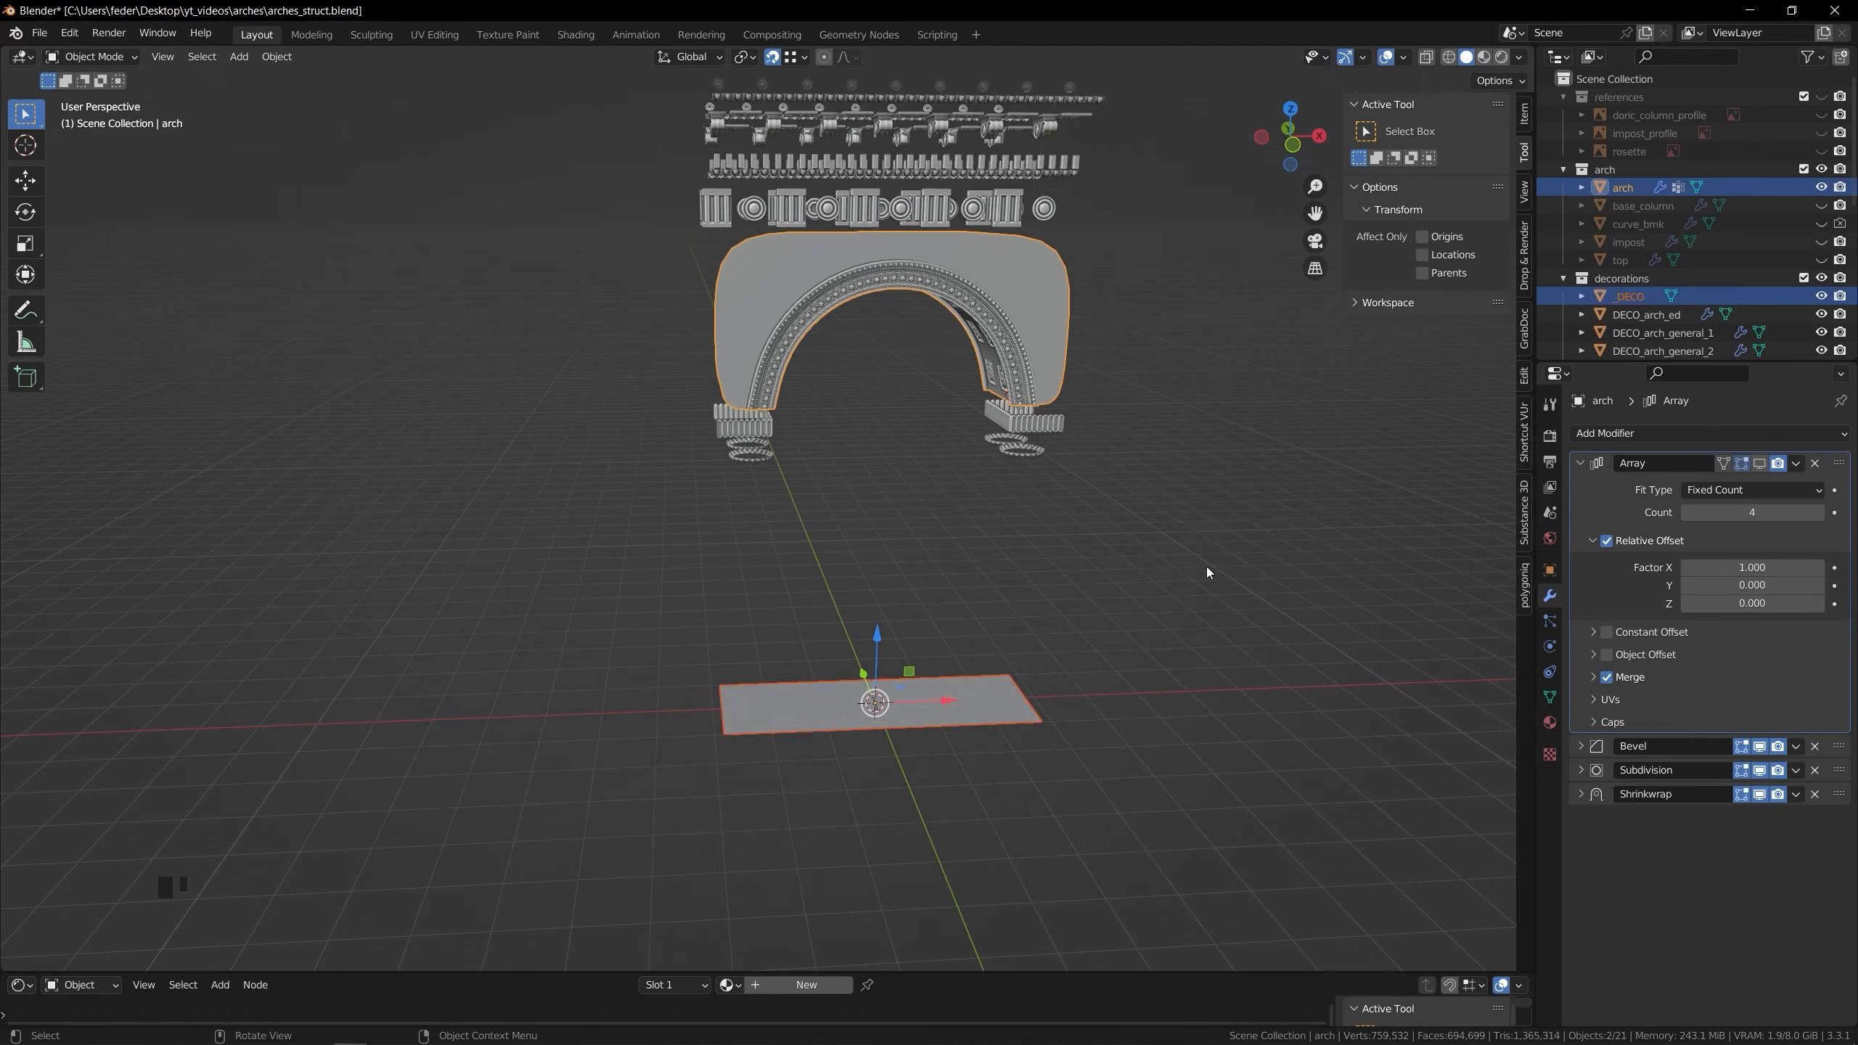
{"action": "middle_click_drag", "start_coordinate": [1207, 567], "coordinate": [1141, 586]}
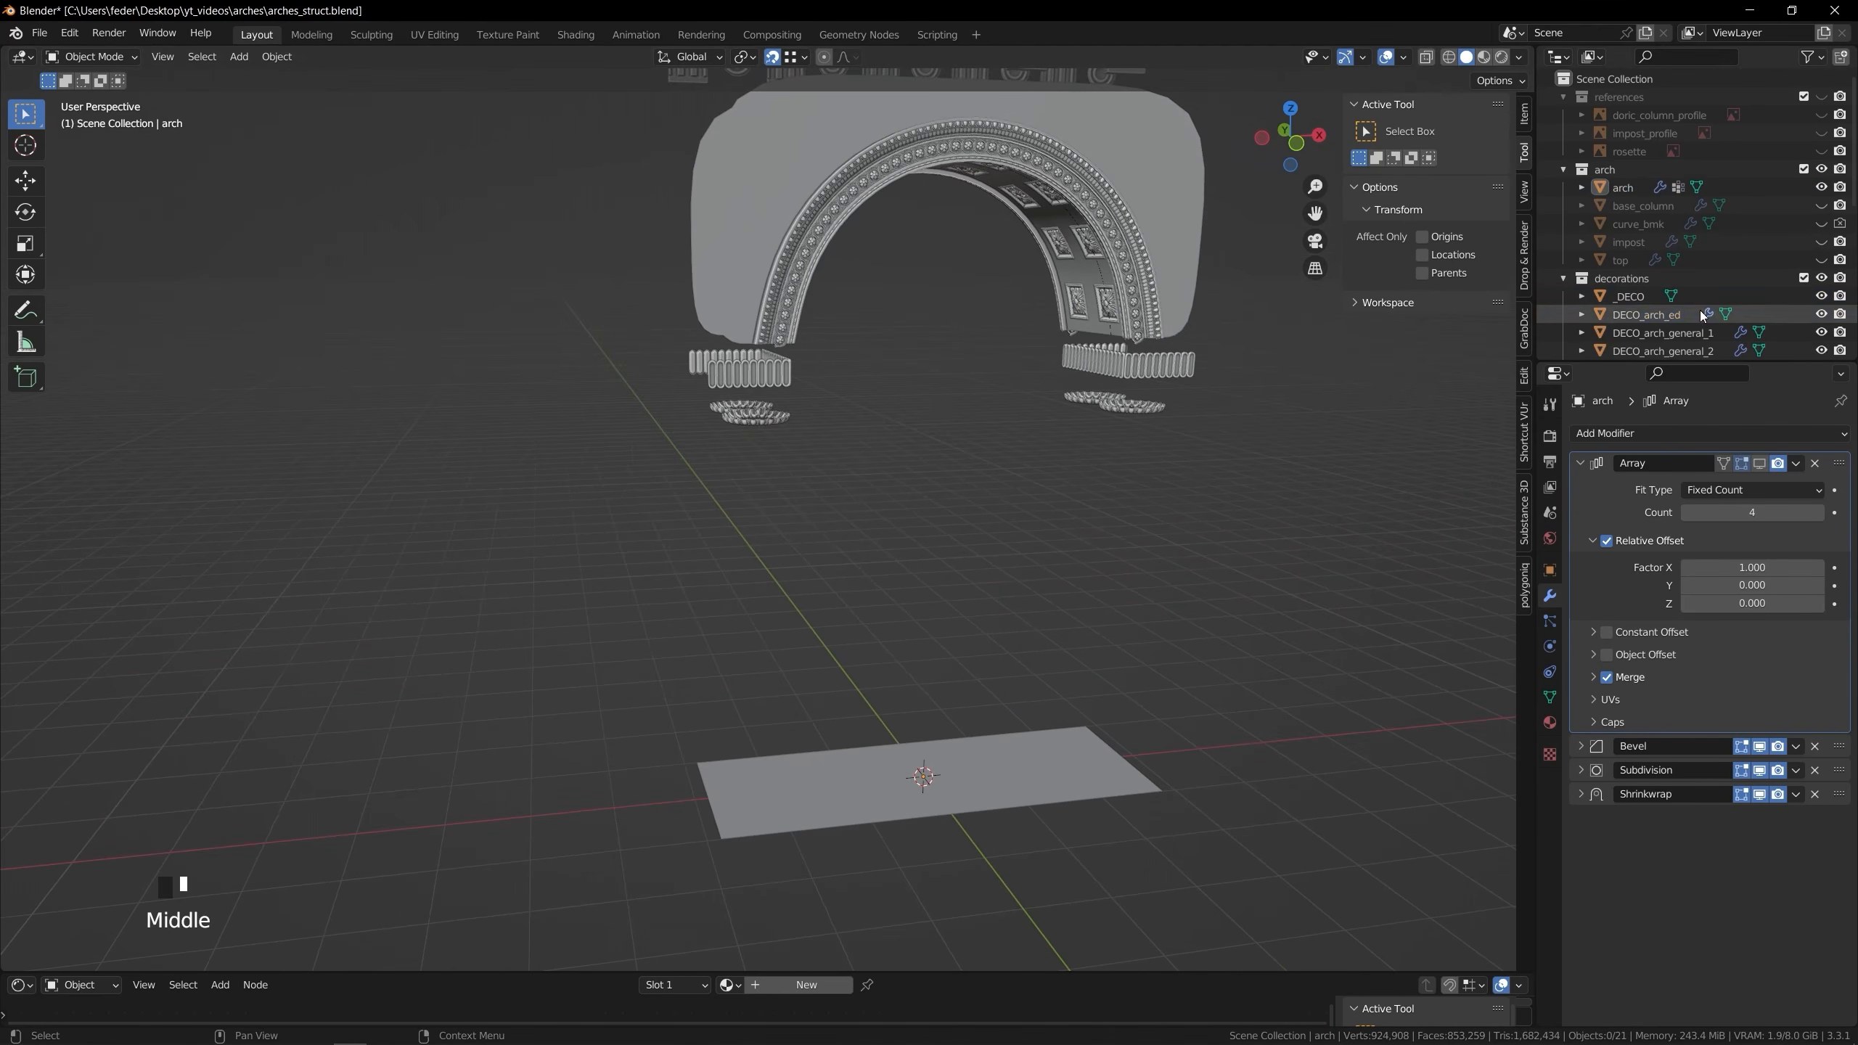
Parent all DECO objects, from DECO_arch_ed to DECO_top_general_4, to the _DECO plane using Object (Keep Transform)
{"action": "left_click", "coordinate": [1700, 313]}
{"action": "scroll", "coordinate": [1700, 307], "scroll_direction": "down", "scroll_amount": 13}
{"action": "left_click", "coordinate": [1674, 306], "text": "shift"}
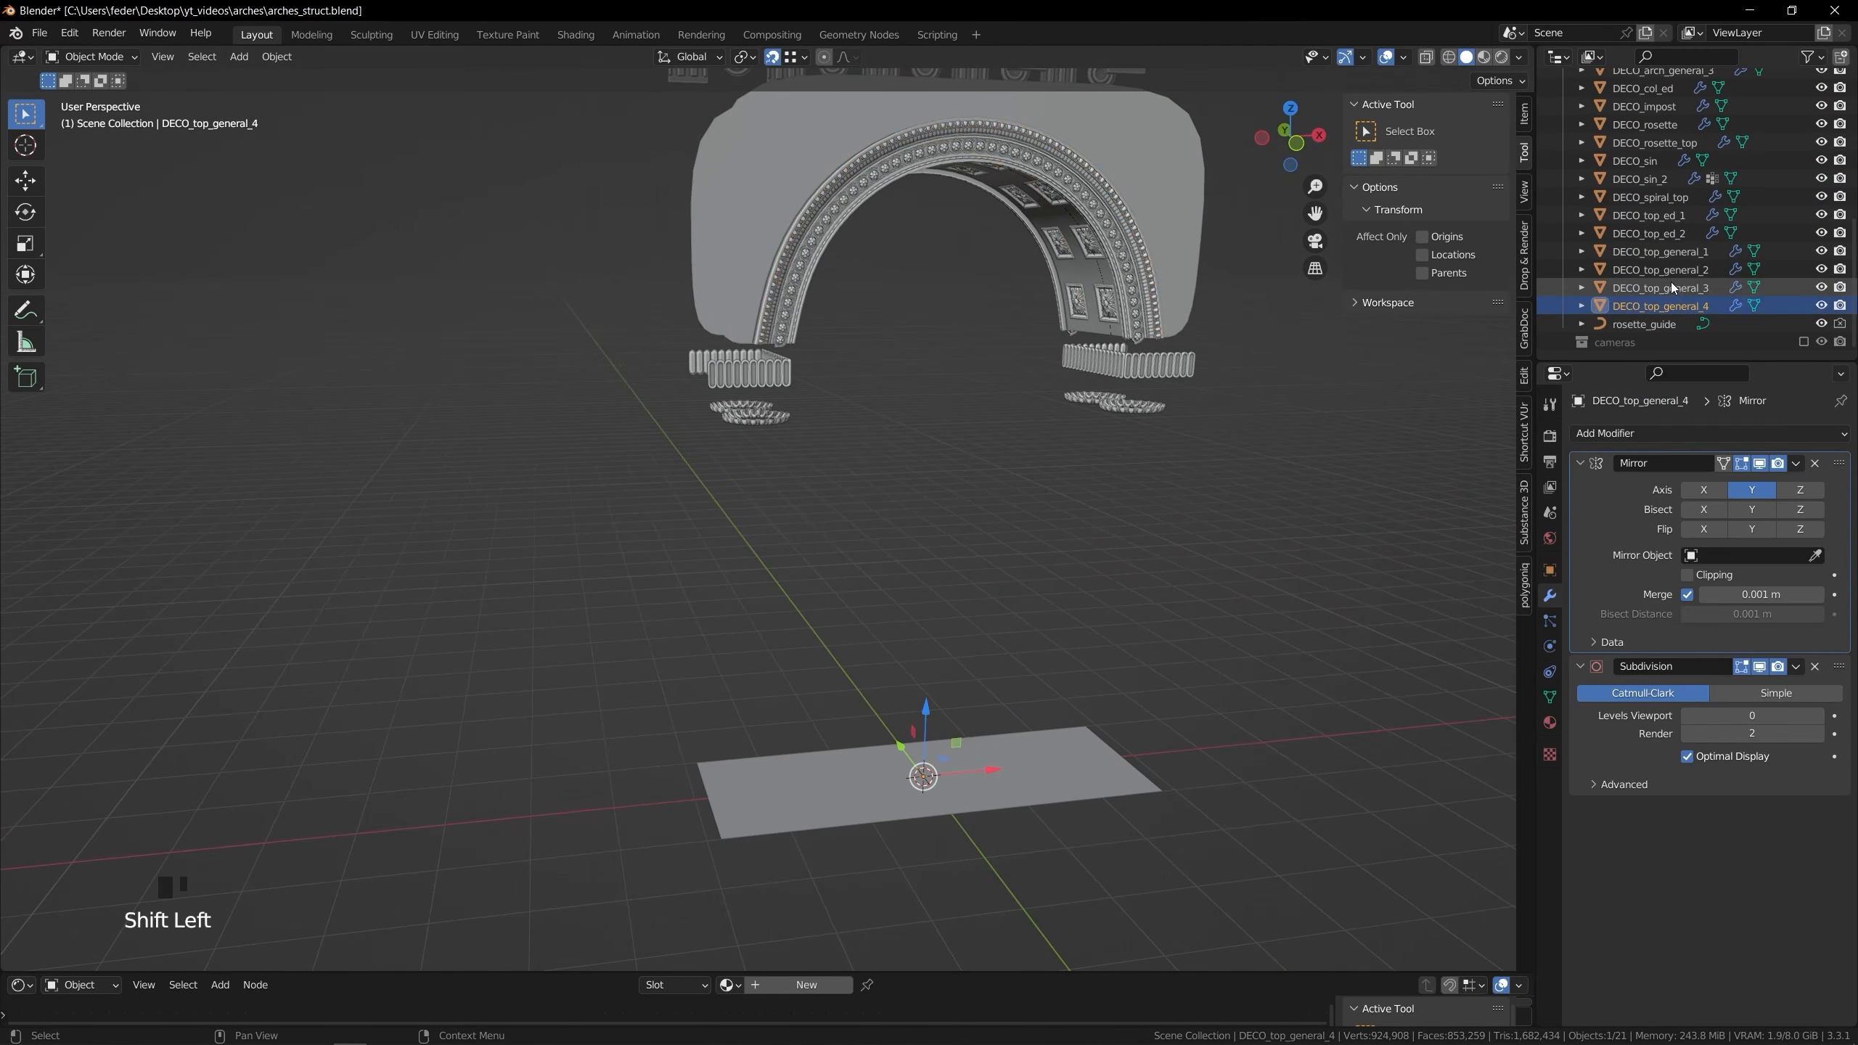
{"action": "scroll", "coordinate": [1671, 281], "scroll_direction": "up", "scroll_amount": 7}
{"action": "left_click", "coordinate": [1640, 183], "text": "ctrl"}
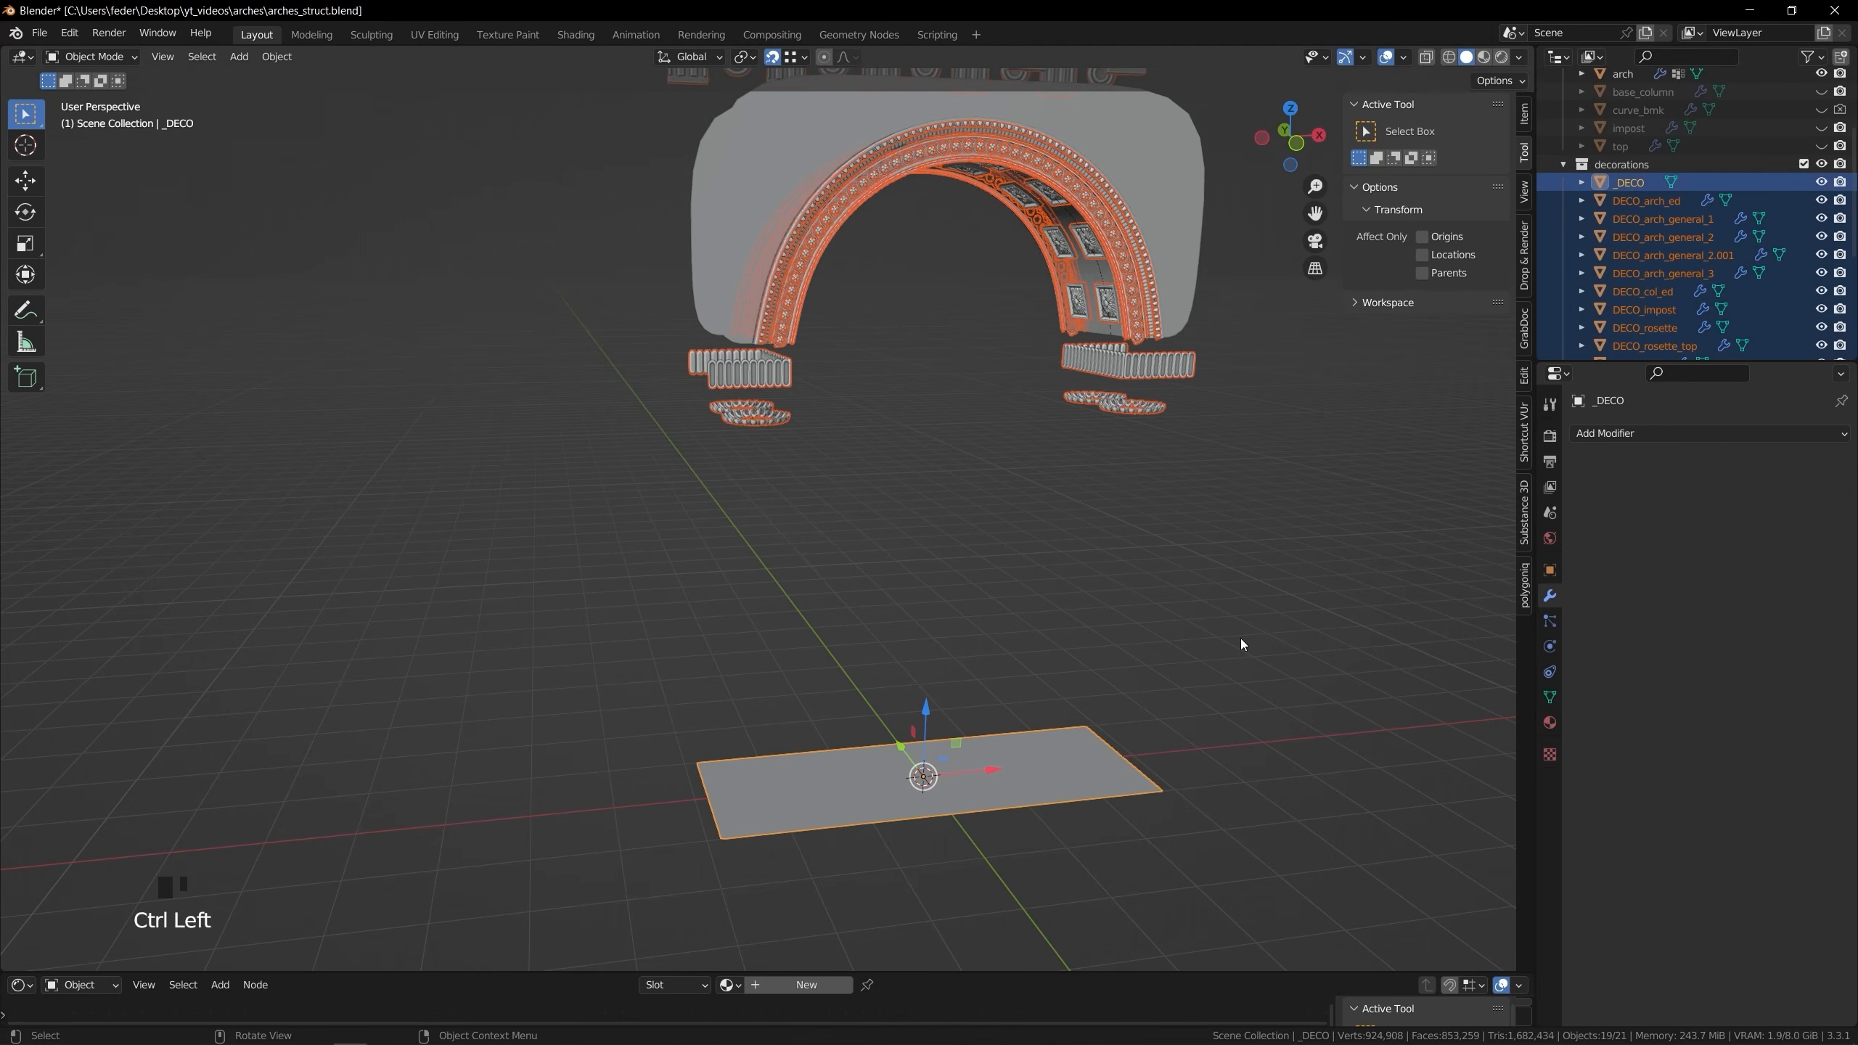
{"action": "key", "text": "ctrl+p"}
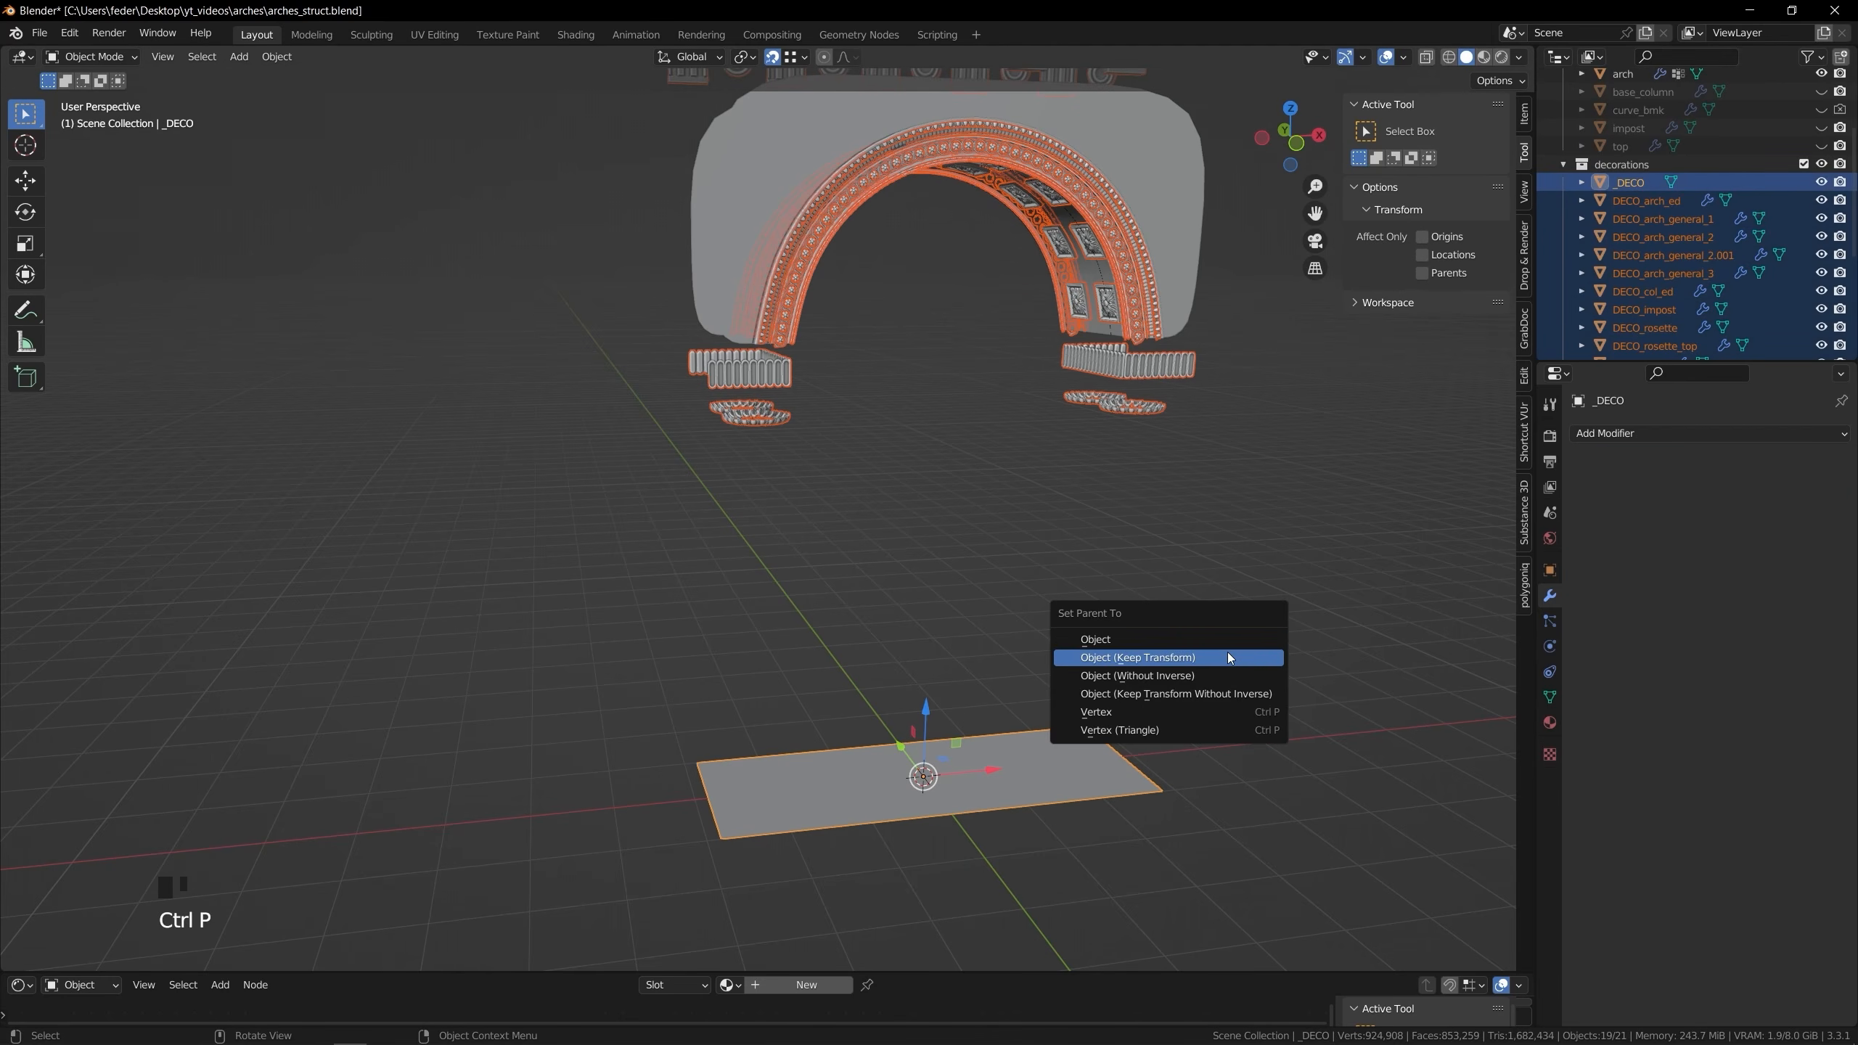
{"action": "left_click", "coordinate": [1225, 655]}
{"action": "left_click", "coordinate": [1221, 517]}
Create a new collection named guides in the Scene Collection and move rosette_guide into it
{"action": "right_click", "coordinate": [1612, 82]}
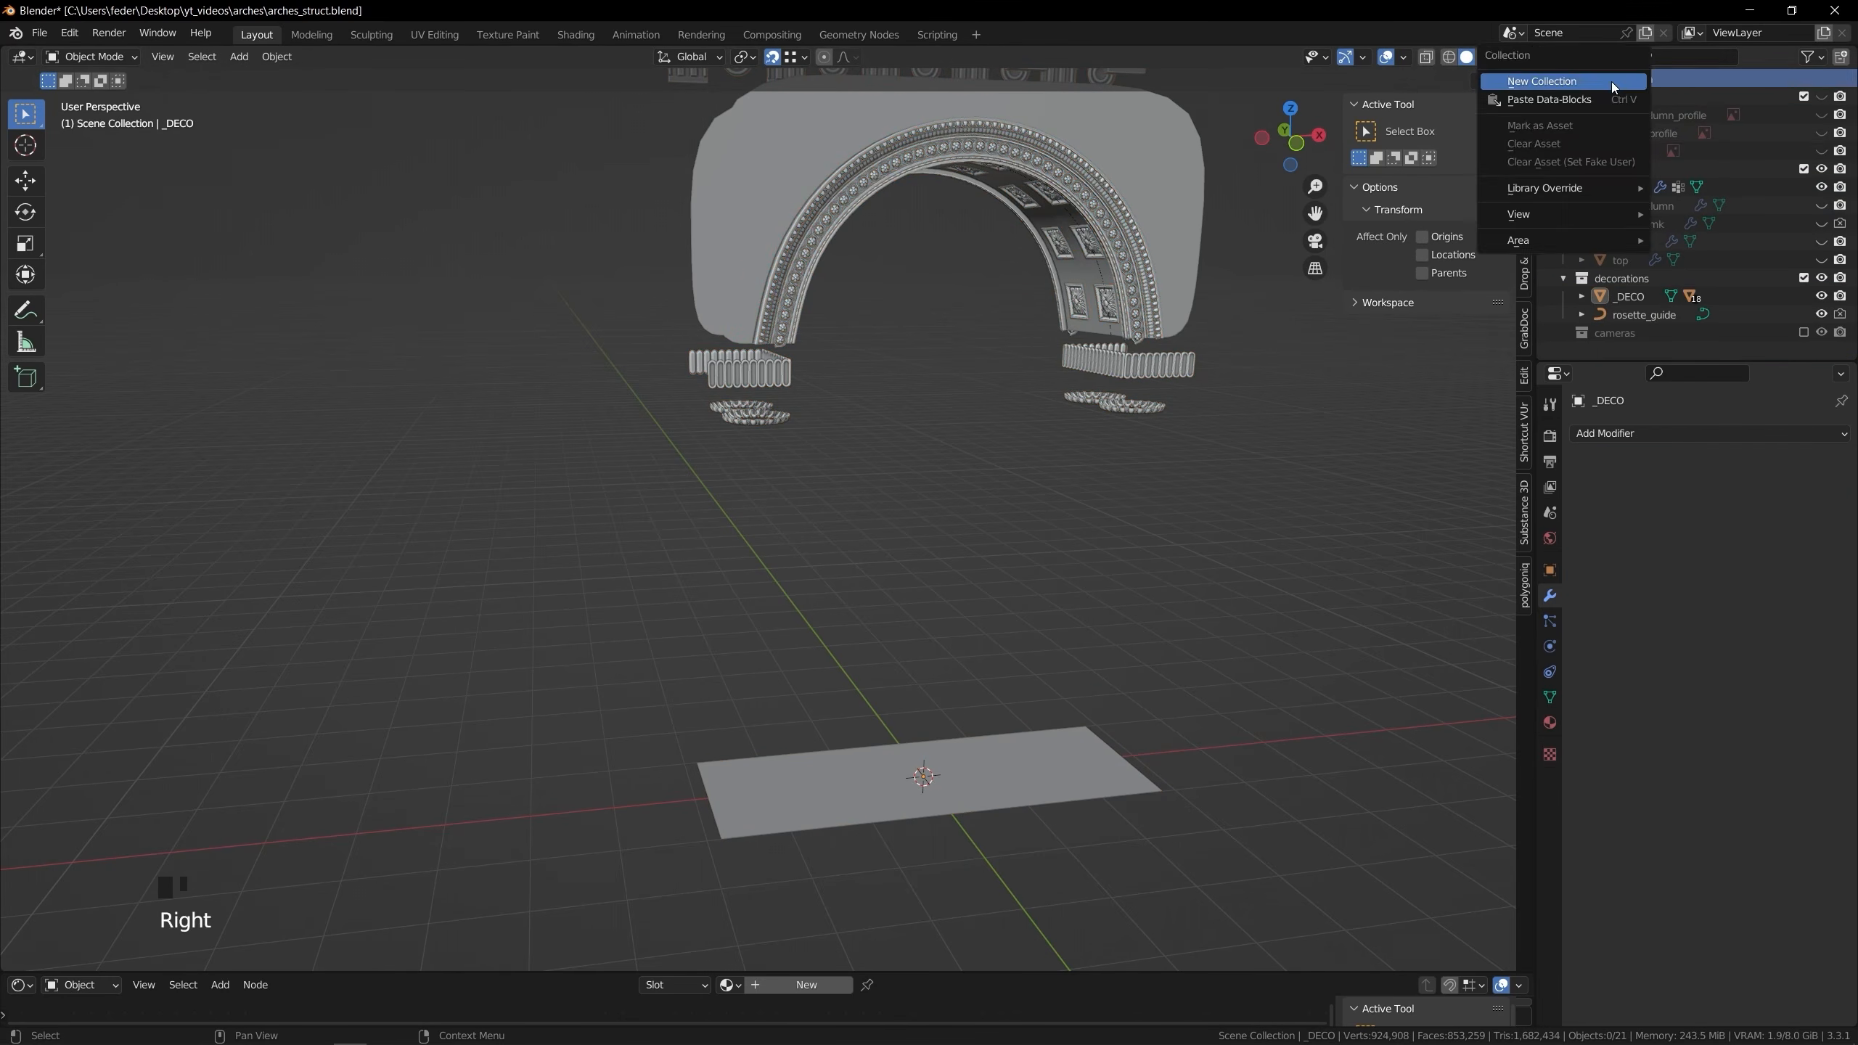
{"action": "left_click", "coordinate": [1611, 81]}
{"action": "scroll", "coordinate": [1645, 309], "scroll_direction": "down", "scroll_amount": 3}
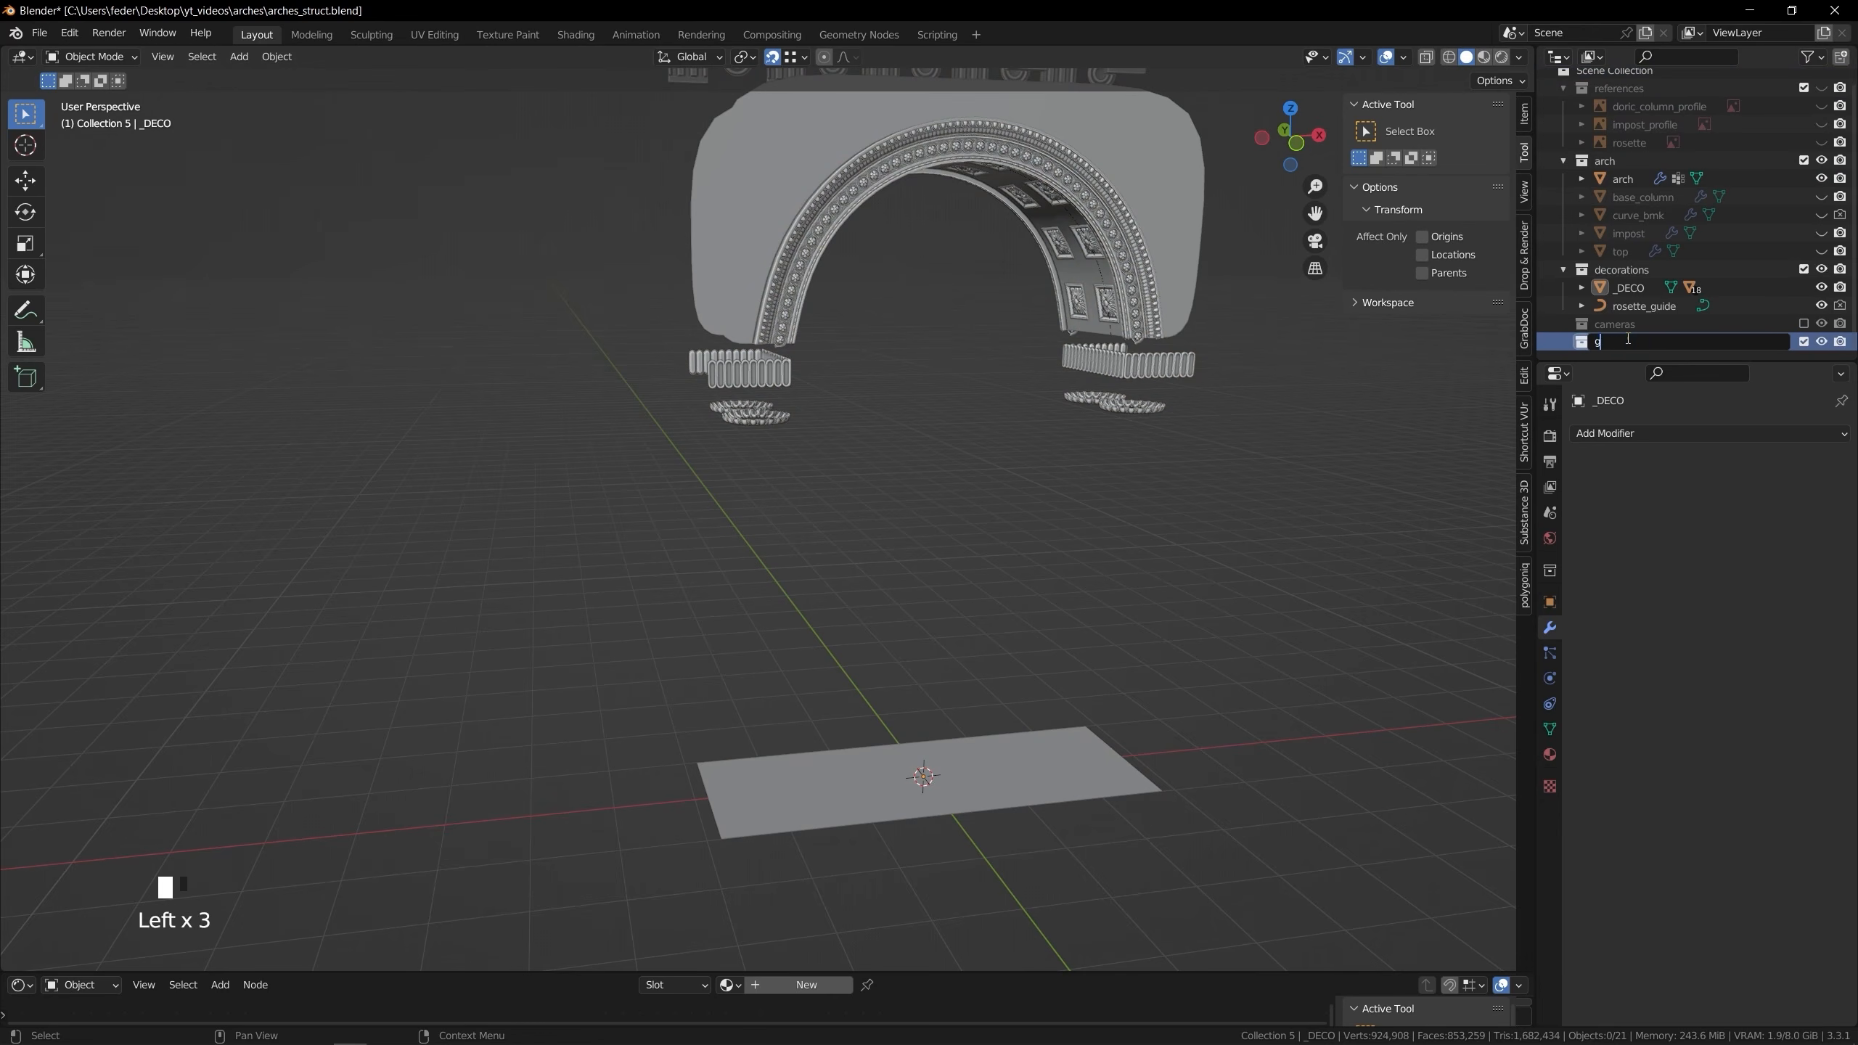
{"action": "left_click_drag", "start_coordinate": [1634, 304], "coordinate": [1637, 338]}
Set the instancing of the _DECO plane to Faces
{"action": "left_click", "coordinate": [1550, 602]}
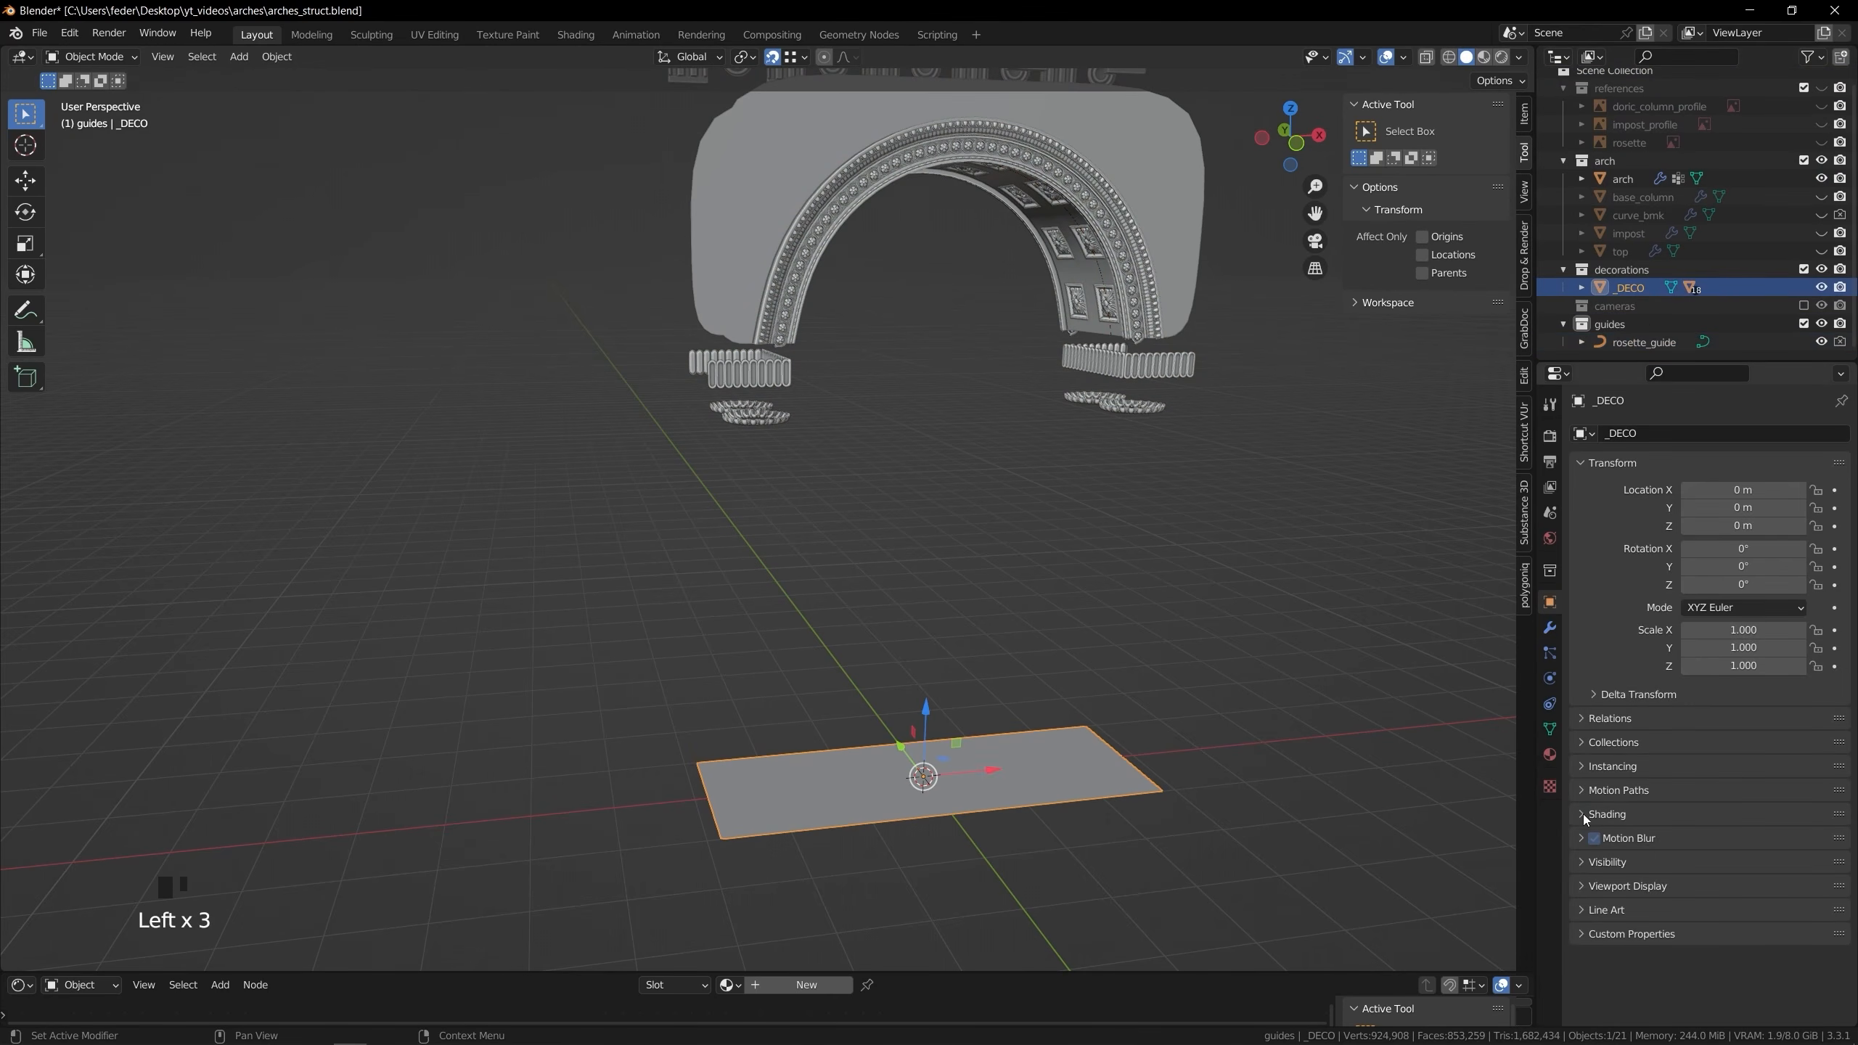
{"action": "left_click", "coordinate": [1589, 769]}
{"action": "left_click", "coordinate": [1770, 799]}
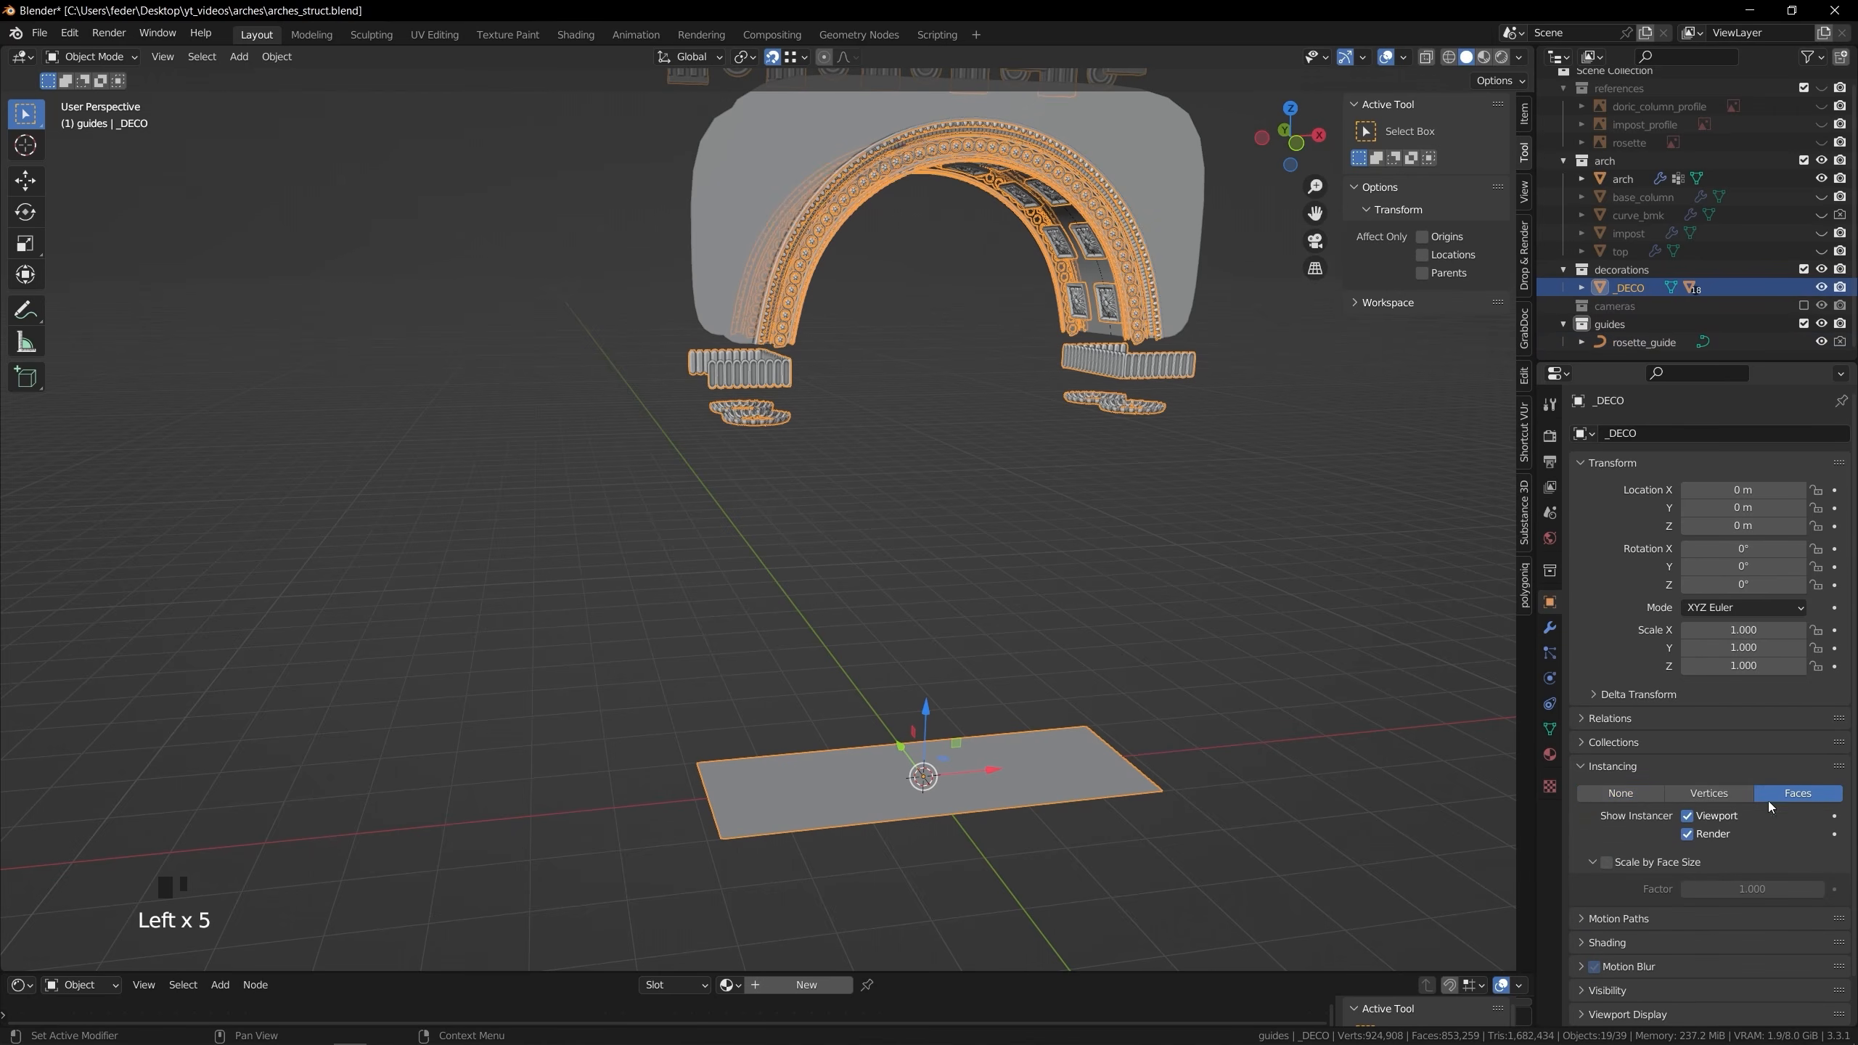
{"action": "left_click", "coordinate": [1060, 576]}
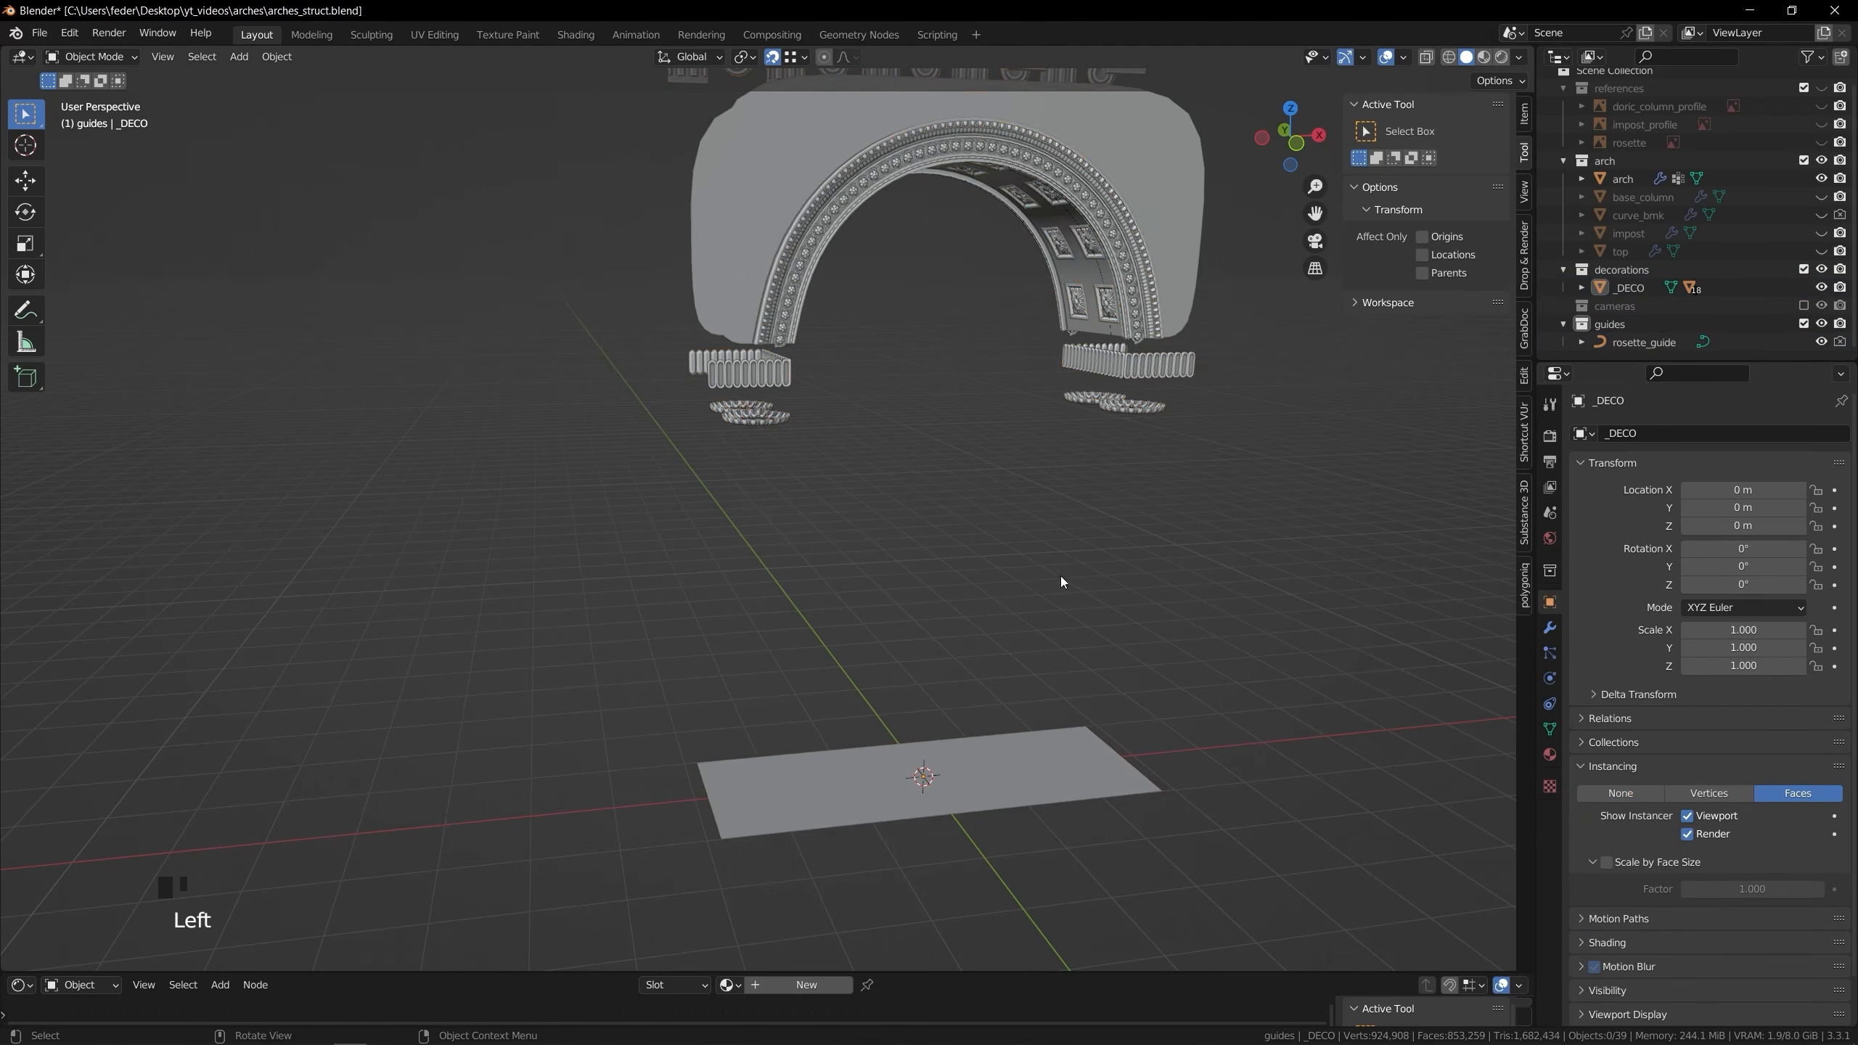
Enable the viewport display of the arch object's Array modifier
{"action": "middle_click_drag", "start_coordinate": [1060, 575], "coordinate": [1066, 444], "text": "shift"}
{"action": "scroll", "coordinate": [1127, 434], "scroll_direction": "down", "scroll_amount": 4}
{"action": "scroll", "coordinate": [1064, 444], "scroll_direction": "up", "scroll_amount": 2}
{"action": "left_click", "coordinate": [954, 396]}
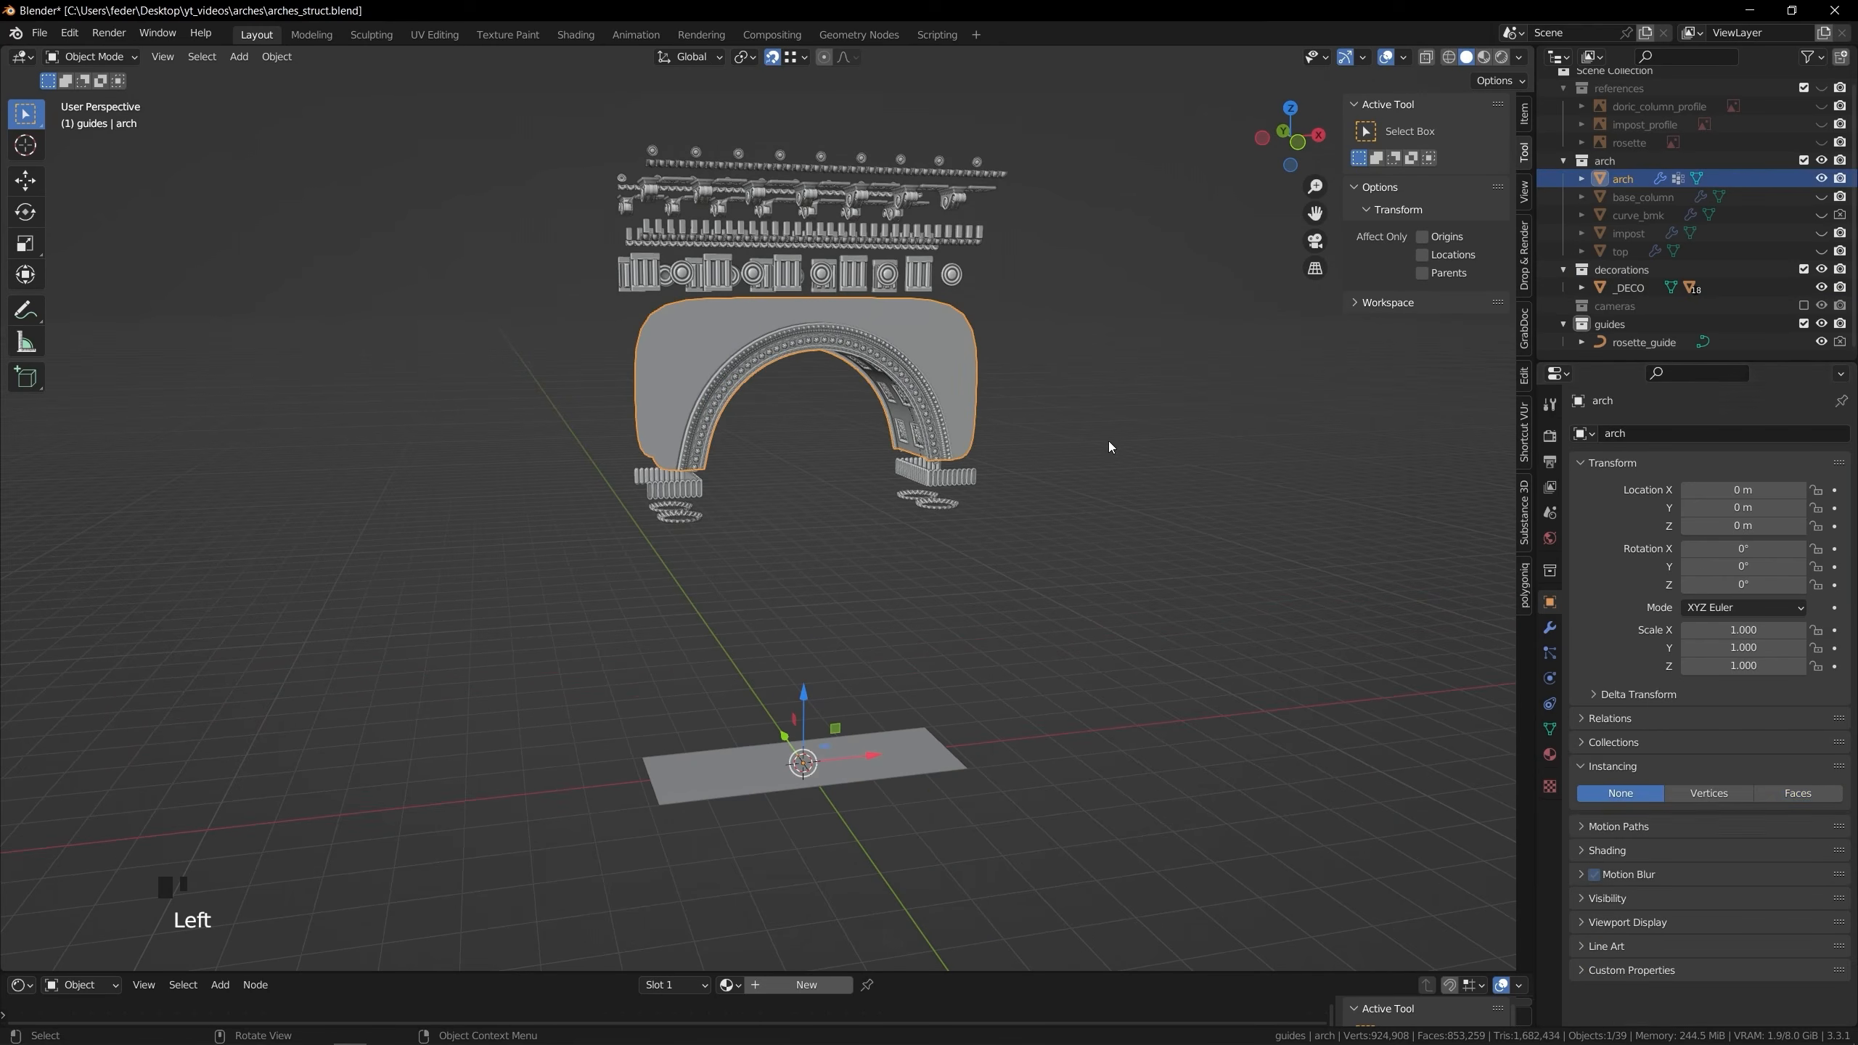
{"action": "left_click", "coordinate": [1550, 627]}
{"action": "left_click", "coordinate": [1759, 463]}
{"action": "left_click", "coordinate": [1211, 545]}
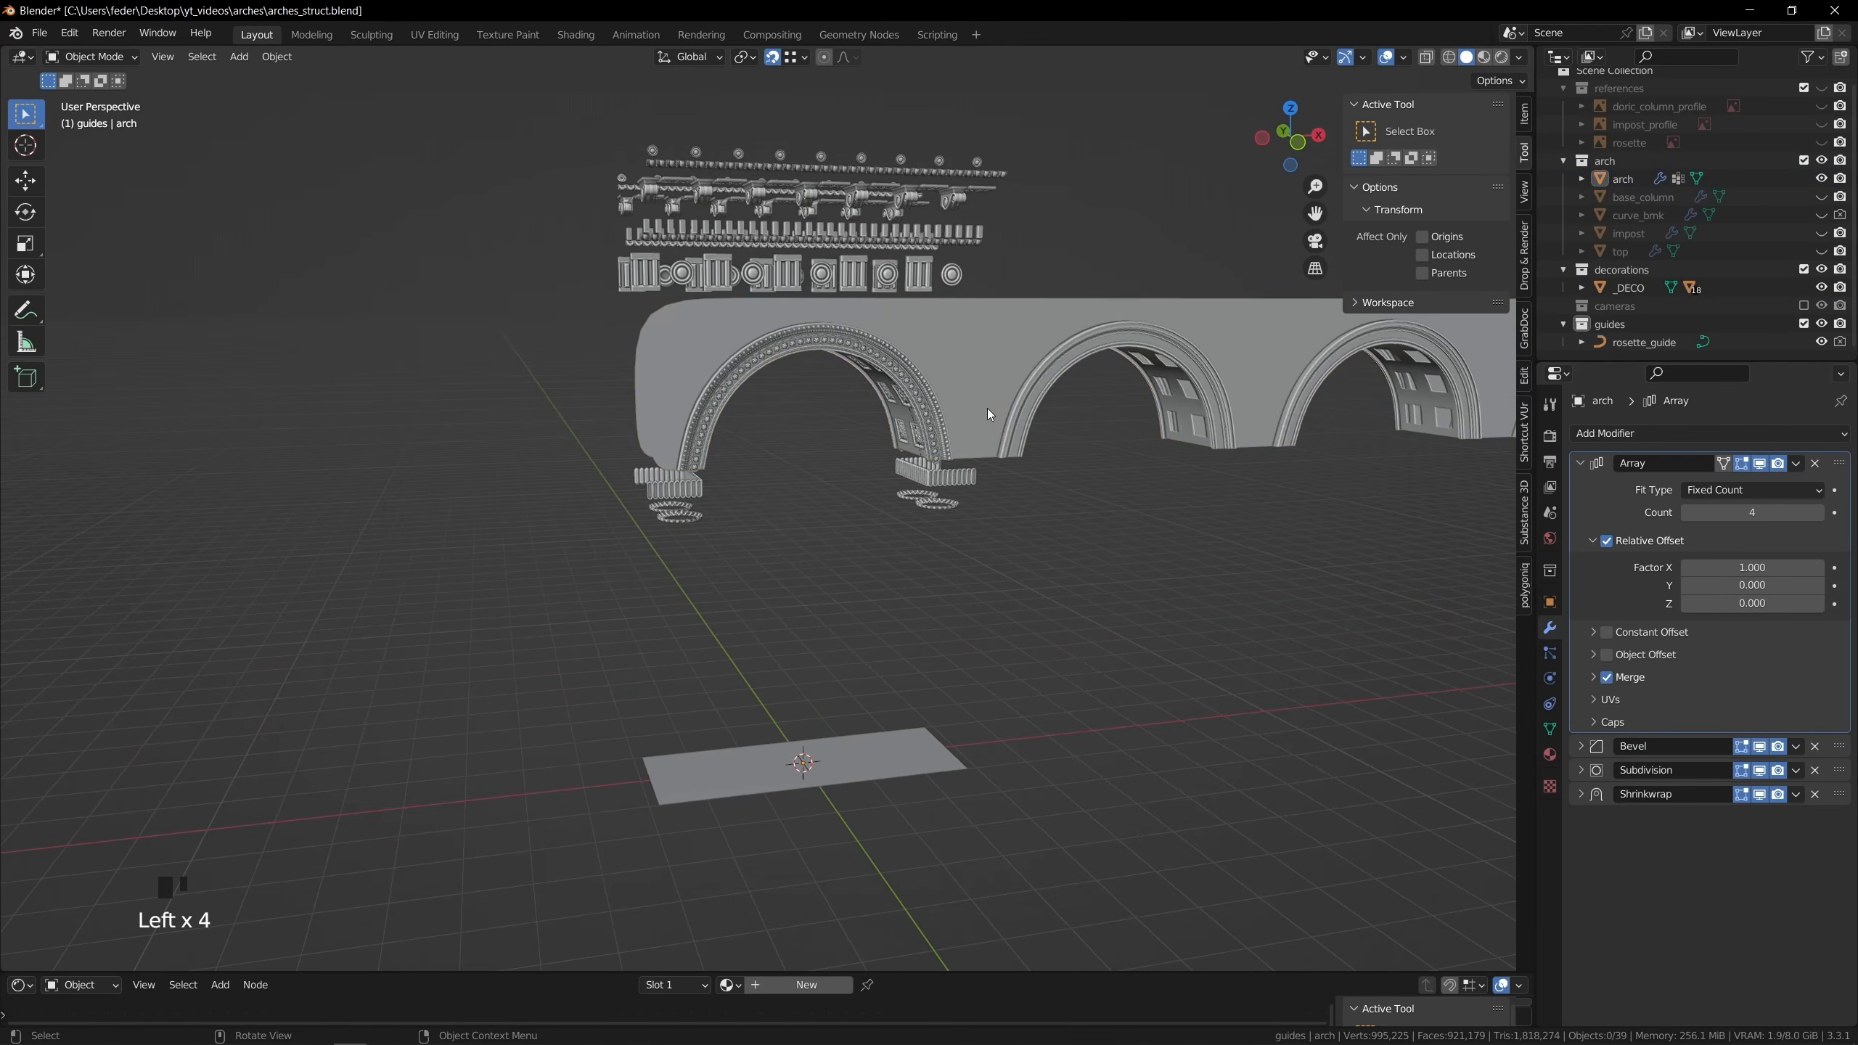
Unhide the top, impost and base_column objects in the arch collection
{"action": "left_click", "coordinate": [1822, 251]}
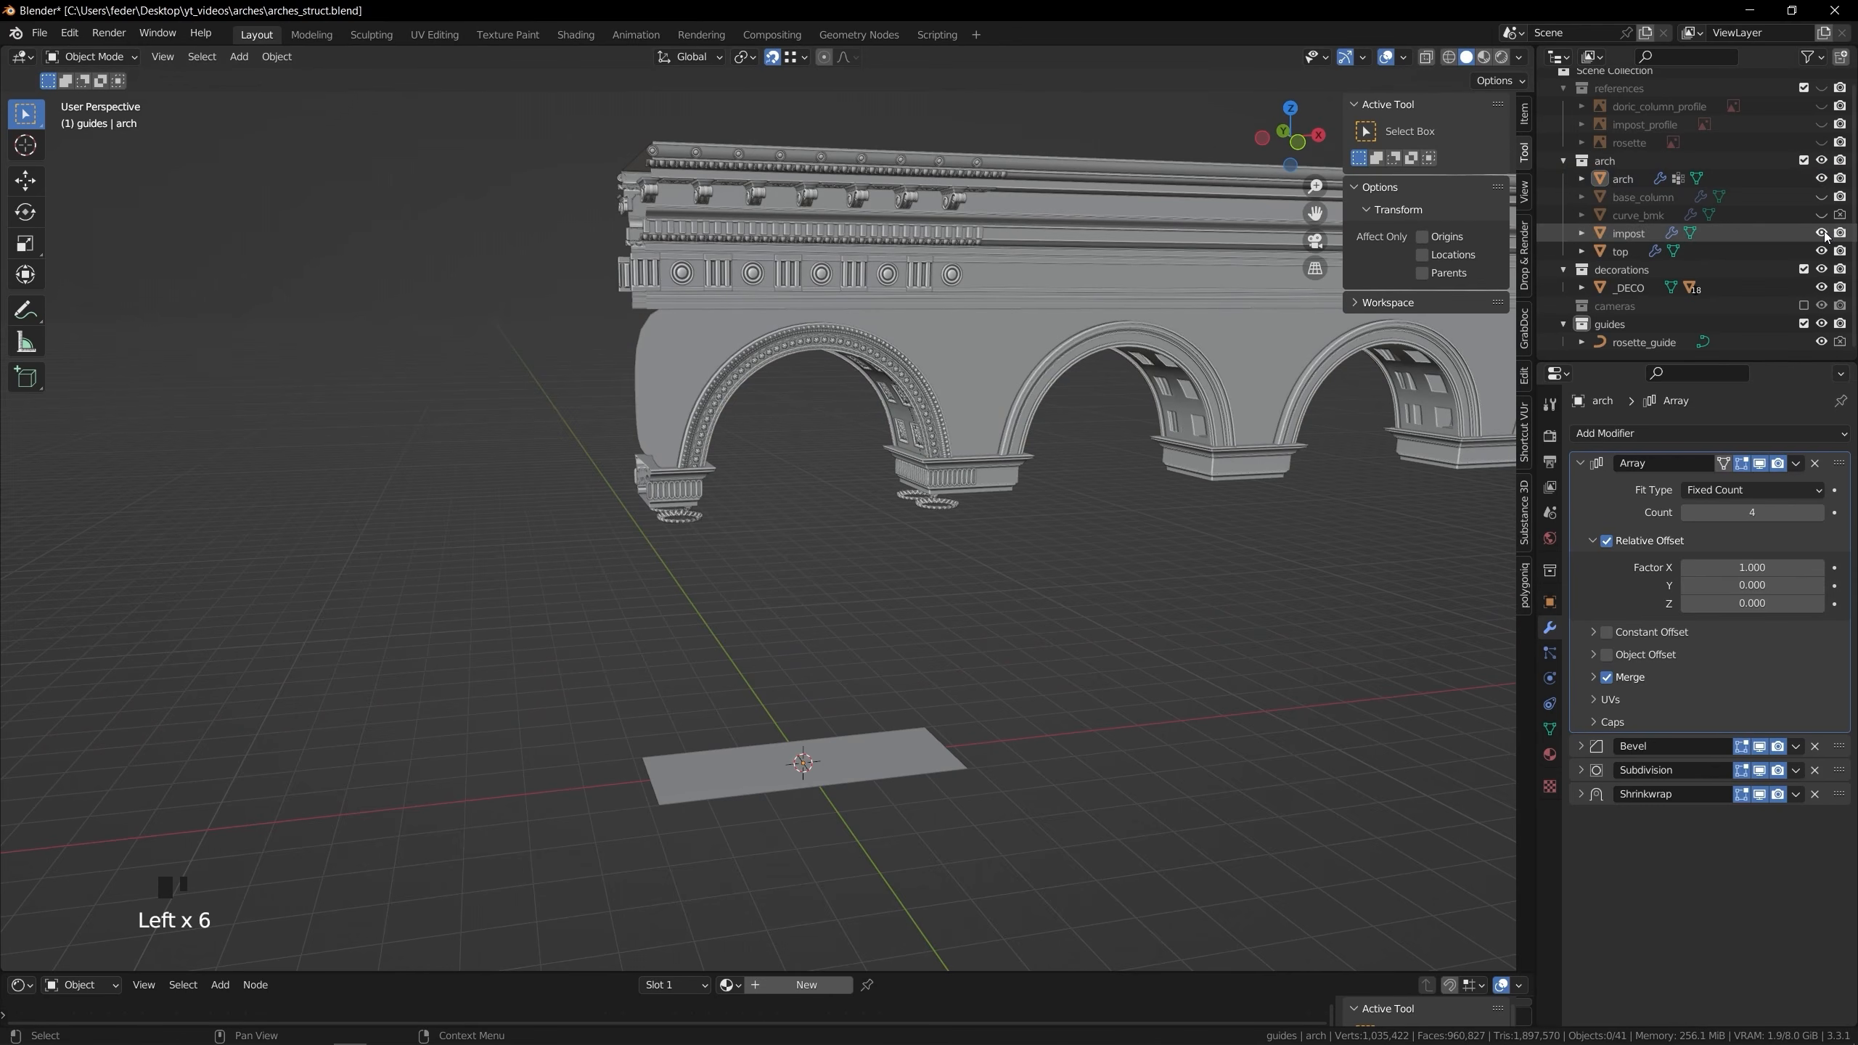
{"action": "left_click", "coordinate": [1822, 196]}
{"action": "left_click", "coordinate": [1643, 196]}
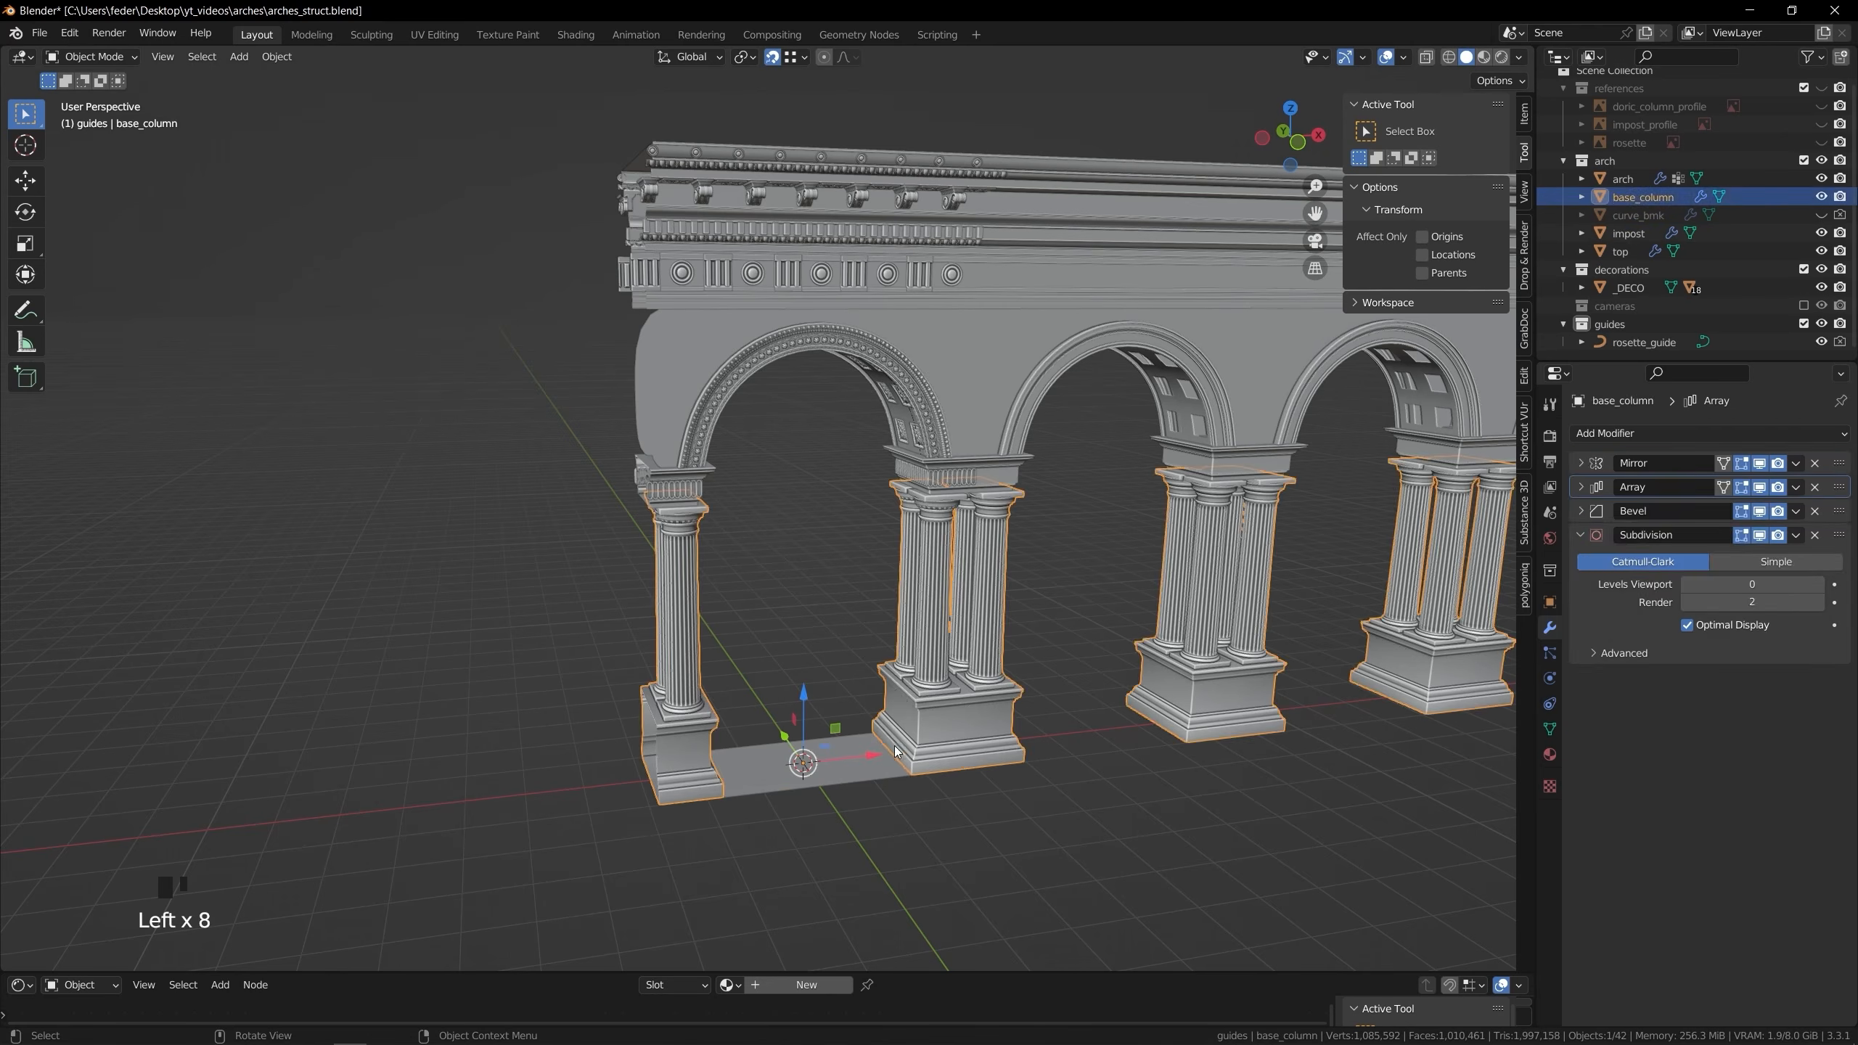
Add an Array modifier with a count of 4 to the _DECO plane
{"action": "left_click", "coordinate": [1629, 287]}
{"action": "left_click", "coordinate": [1708, 433]}
{"action": "left_click", "coordinate": [1500, 486]}
{"action": "left_click", "coordinate": [1320, 680]}
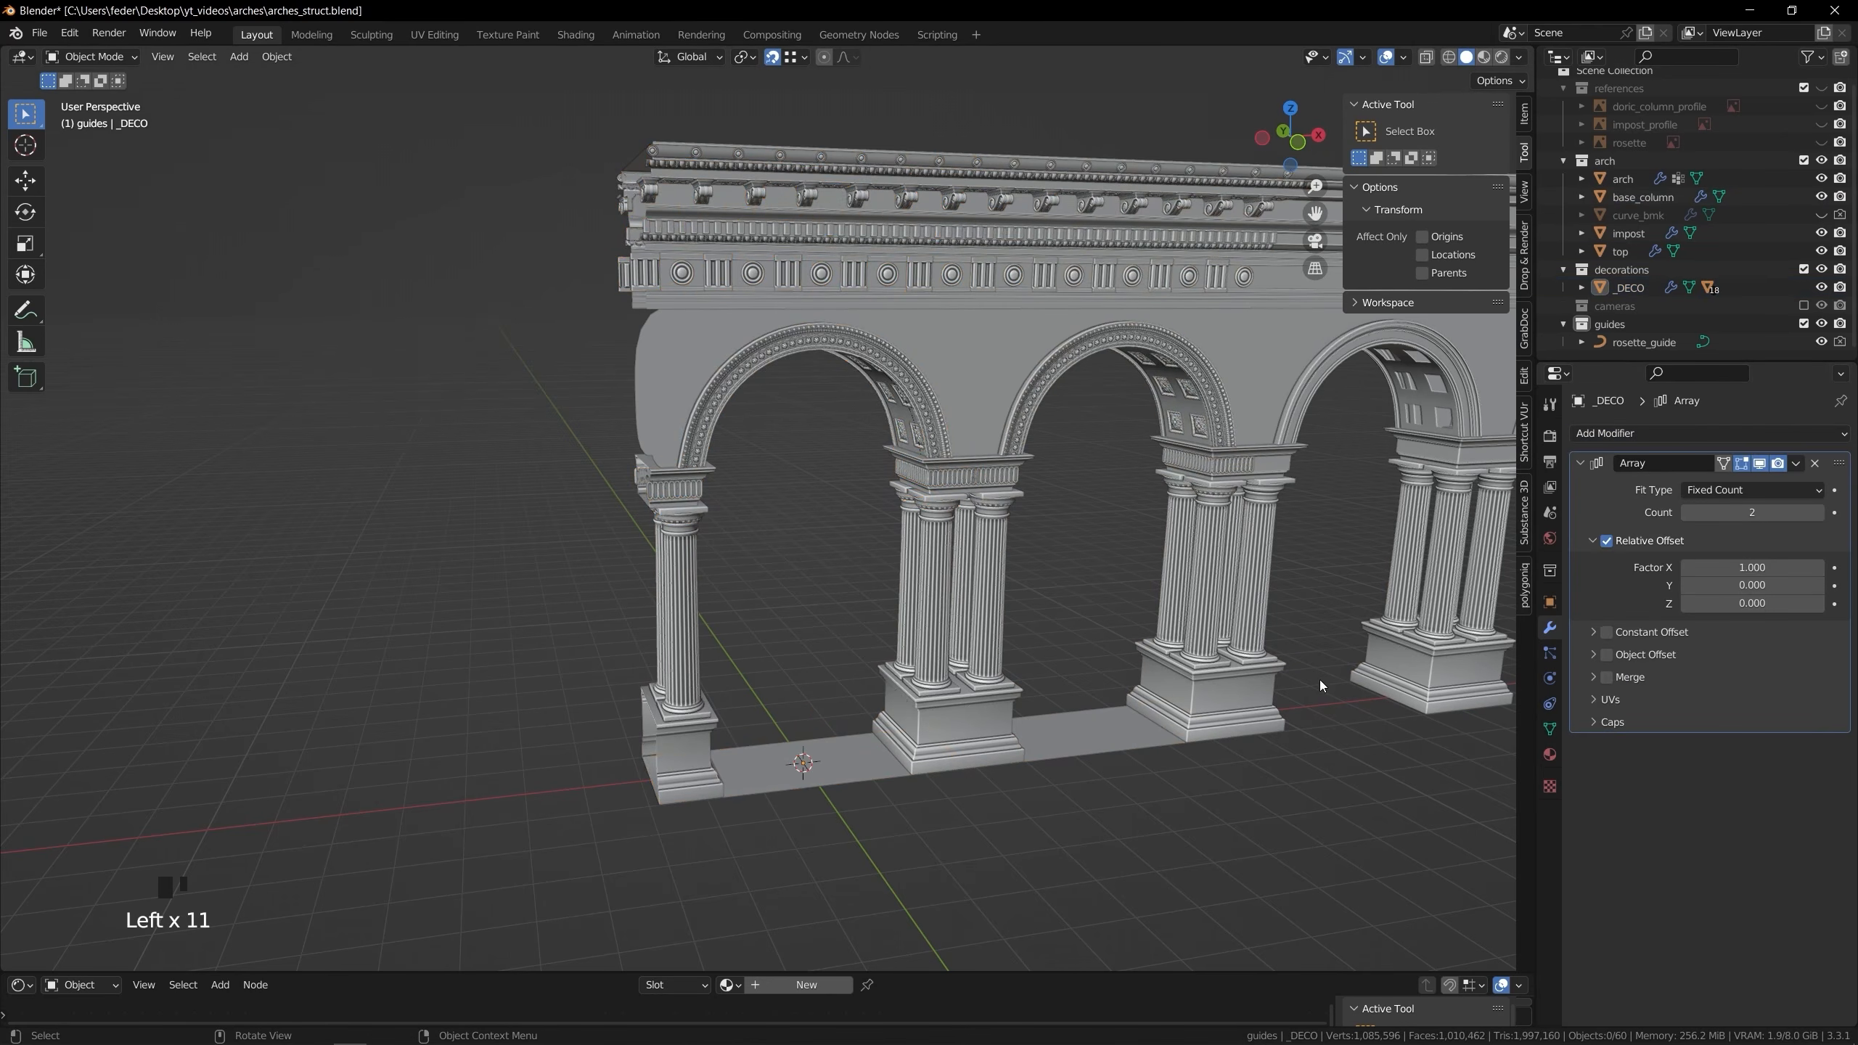
{"action": "middle_click_drag", "start_coordinate": [1320, 680], "coordinate": [1051, 567]}
{"action": "scroll", "coordinate": [1051, 567], "scroll_direction": "down", "scroll_amount": 3}
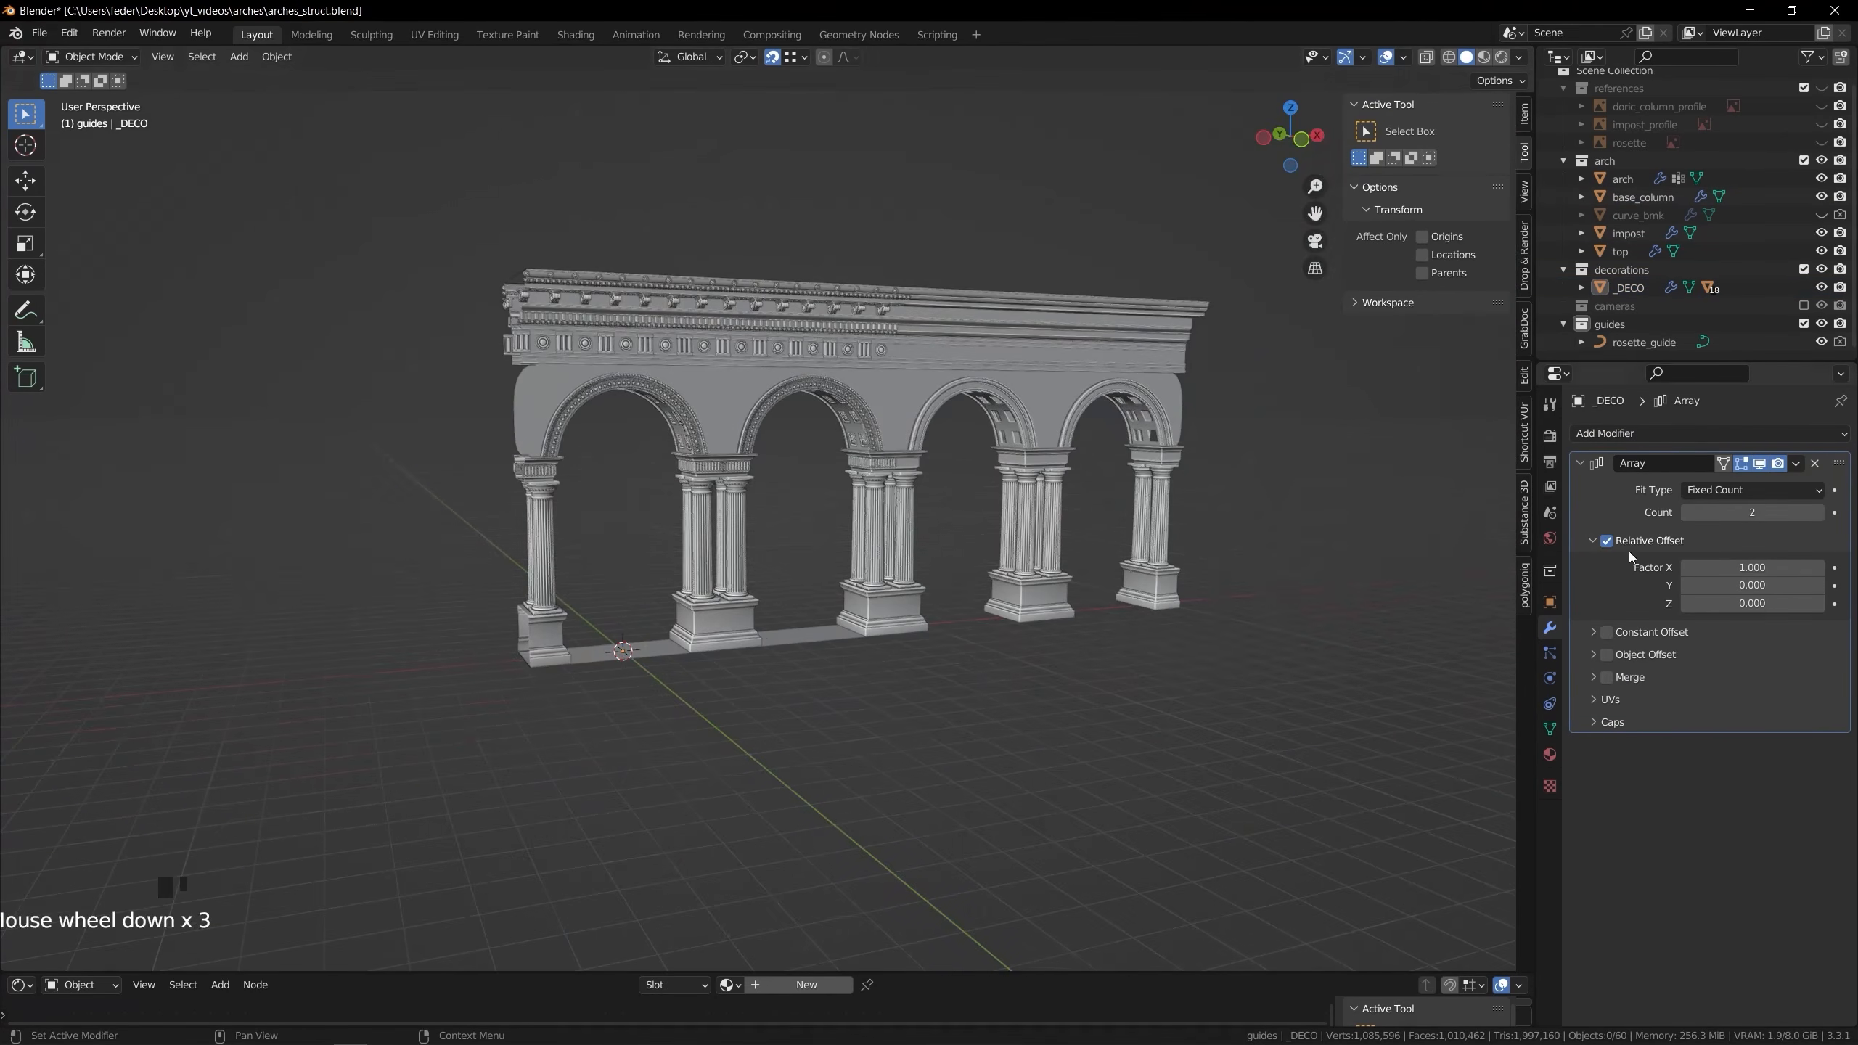
{"action": "left_click", "coordinate": [954, 626]}
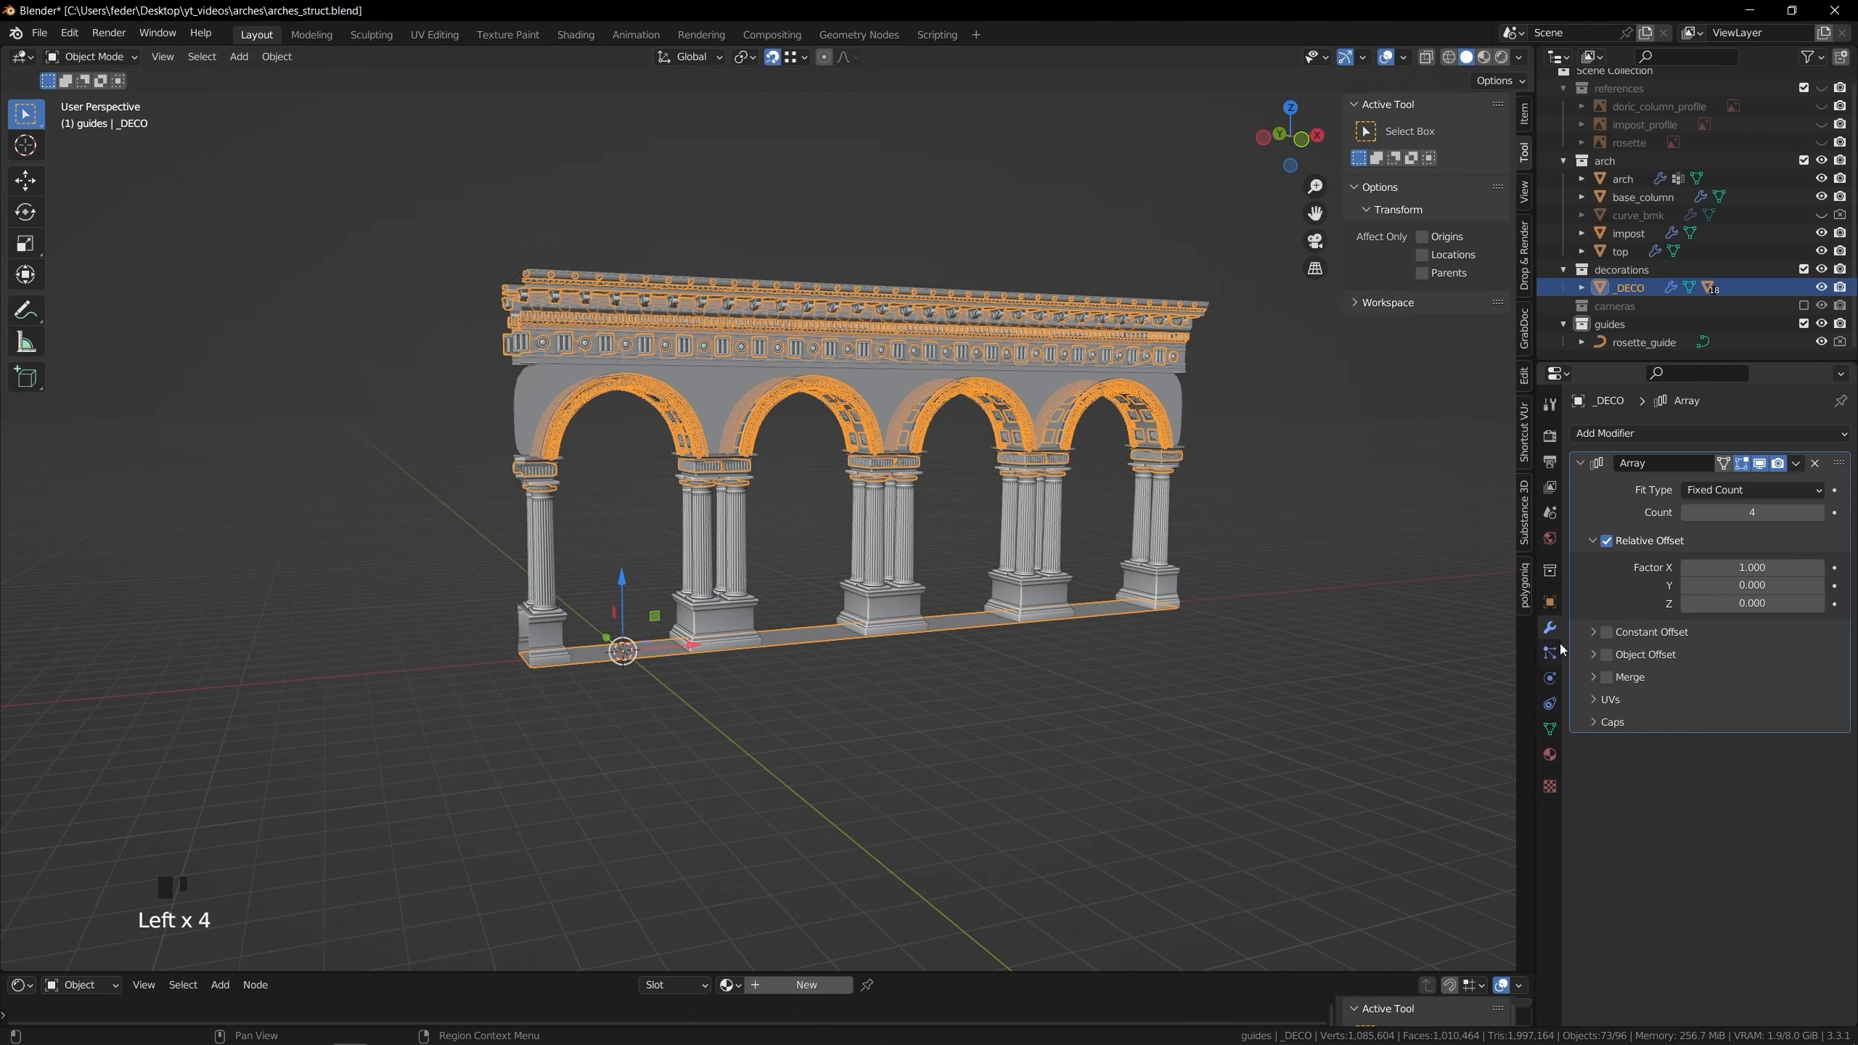
Turn off the viewport display of the _DECO instancer plane
{"action": "left_click", "coordinate": [1550, 602]}
{"action": "left_click", "coordinate": [1688, 815]}
{"action": "left_click", "coordinate": [976, 686]}
{"action": "middle_click_drag", "start_coordinate": [976, 686], "coordinate": [1015, 709], "text": "shift"}
{"action": "scroll", "coordinate": [1049, 660], "scroll_direction": "up", "scroll_amount": 2}
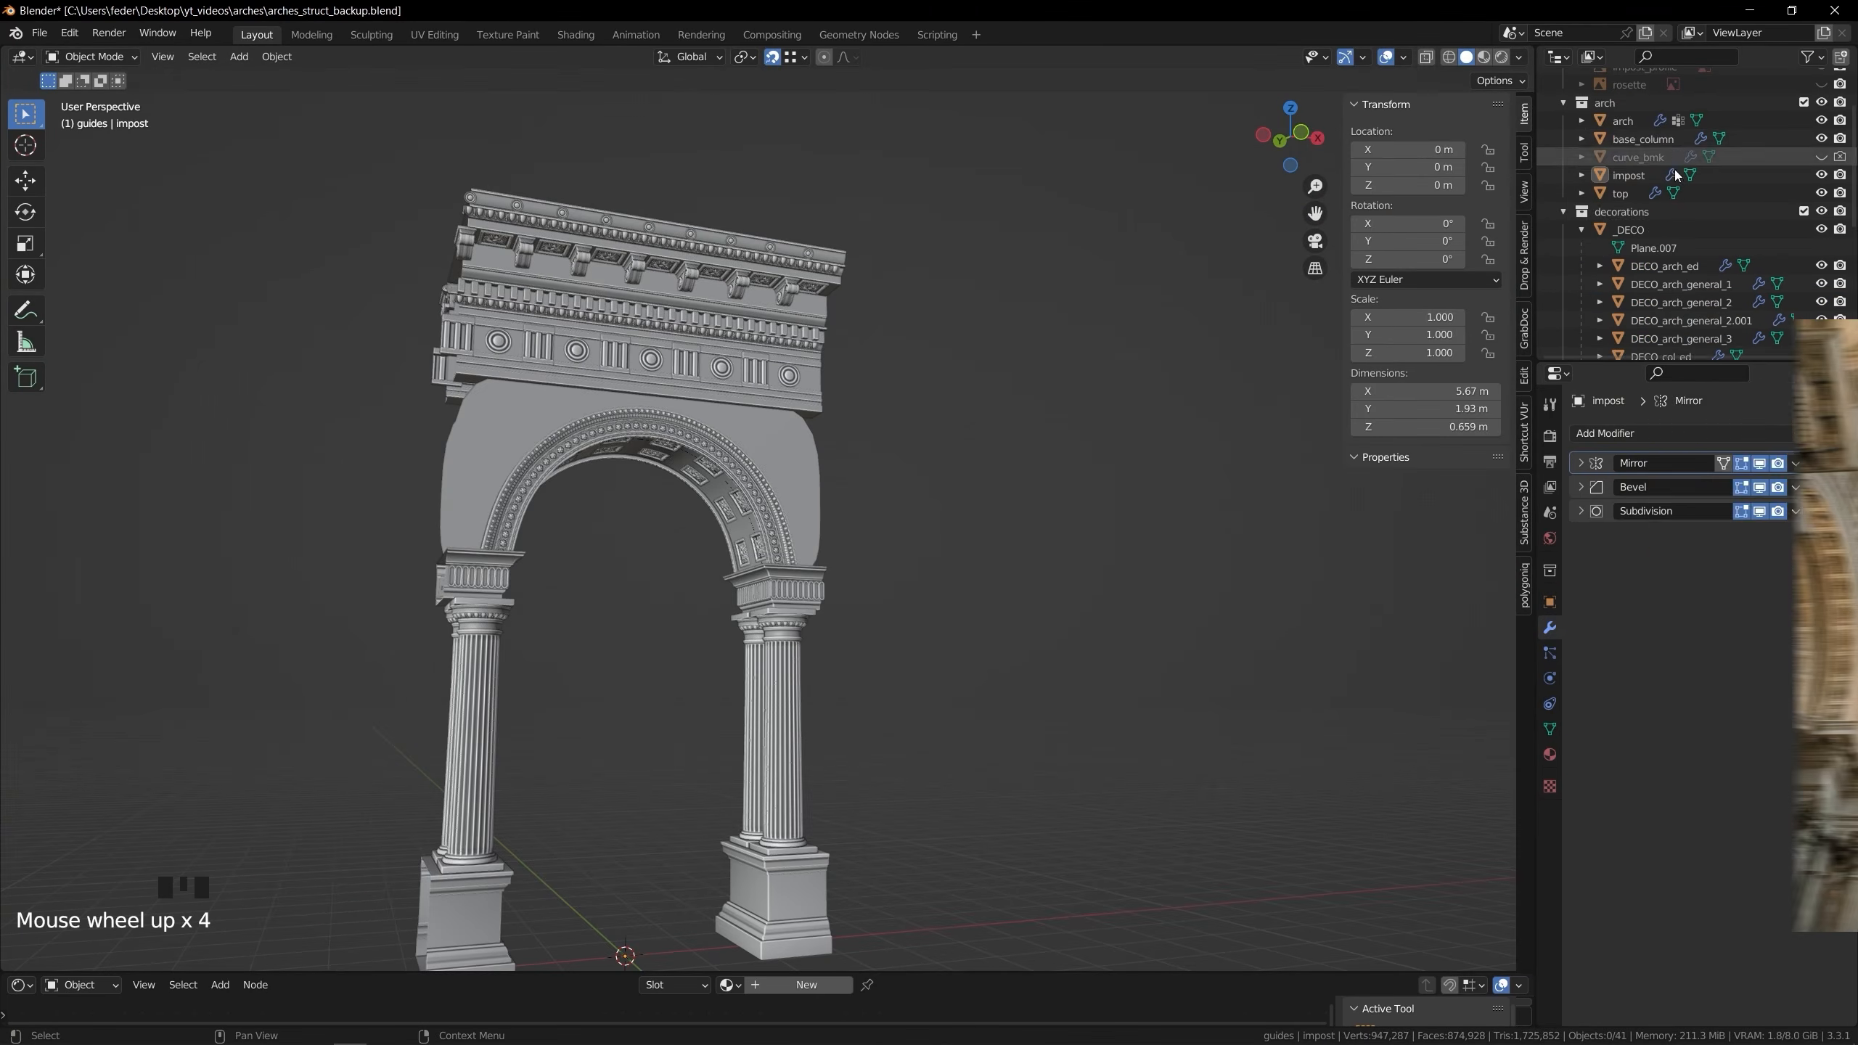
Hide the top object and move the decorations from DECO_rosette_top to DECO_top_general_4 into a new, disabled collection
{"action": "left_click", "coordinate": [1822, 192]}
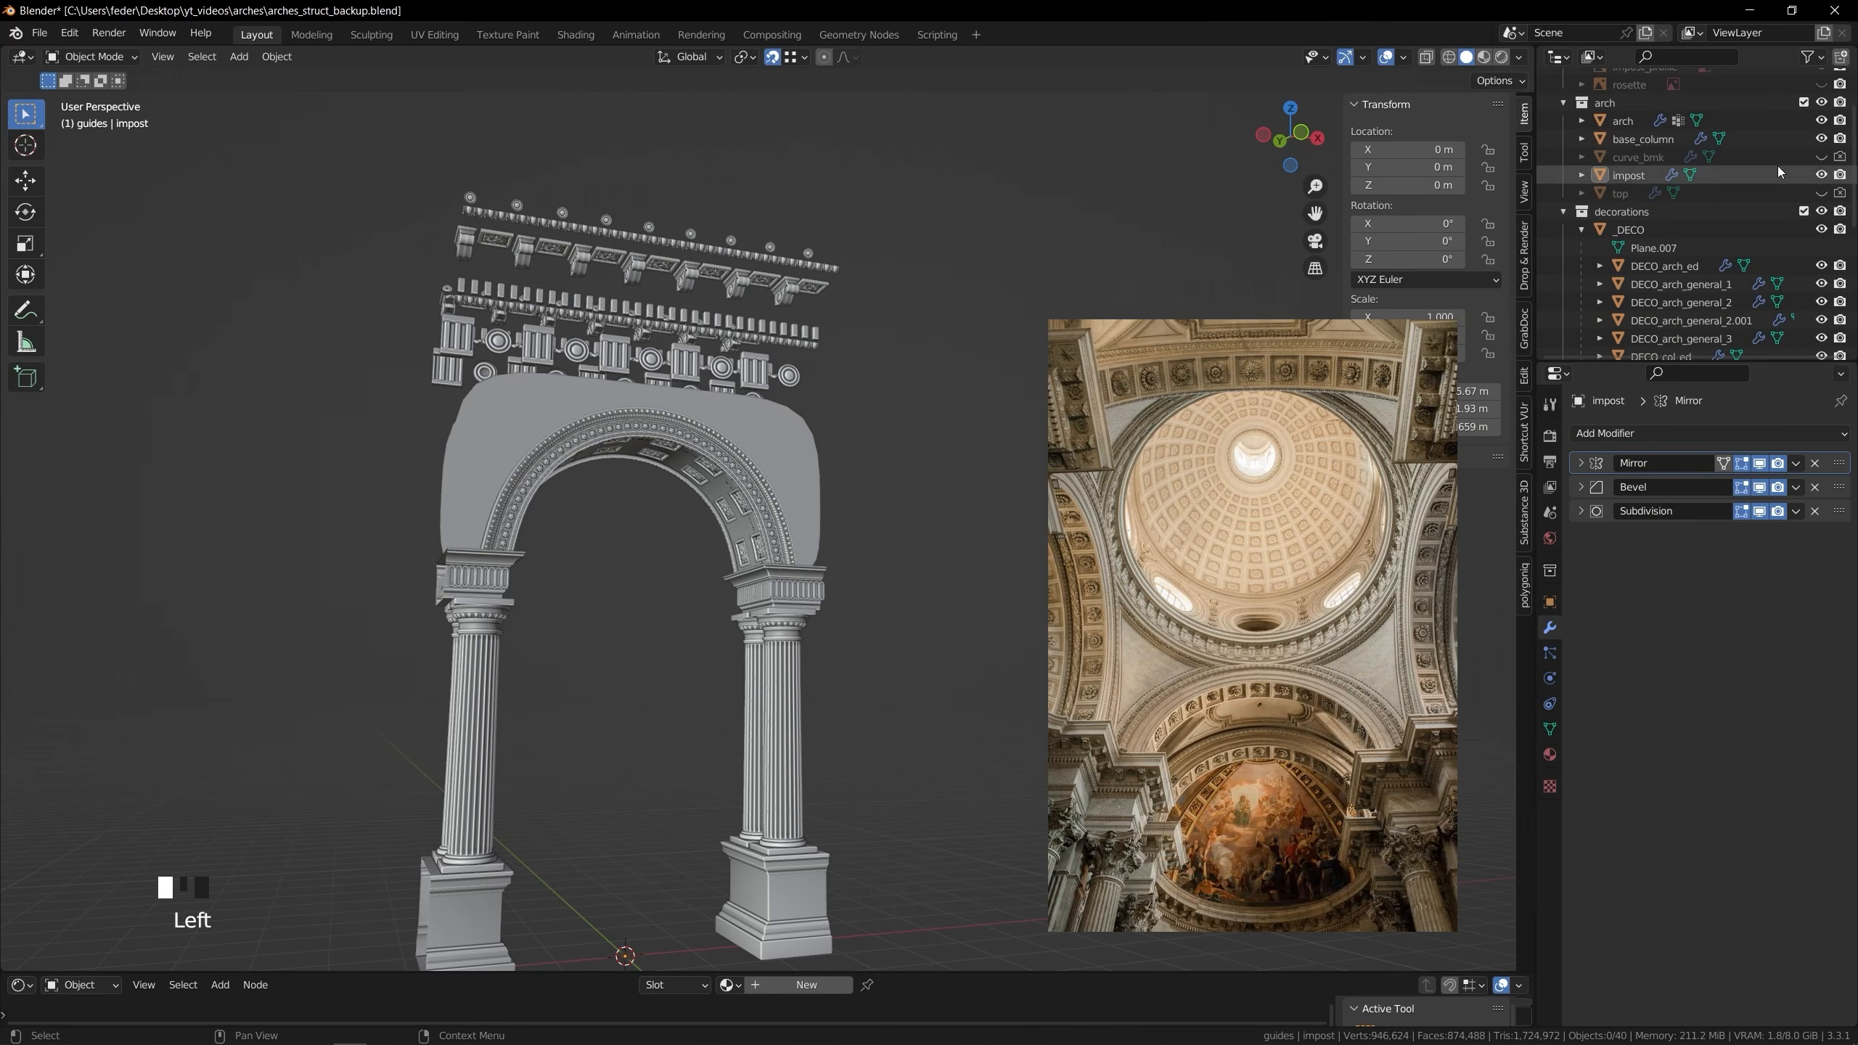
{"action": "scroll", "coordinate": [1646, 107], "scroll_direction": "up", "scroll_amount": 1}
{"action": "right_click", "coordinate": [1624, 85]}
{"action": "scroll", "coordinate": [1716, 215], "scroll_direction": "down", "scroll_amount": 14}
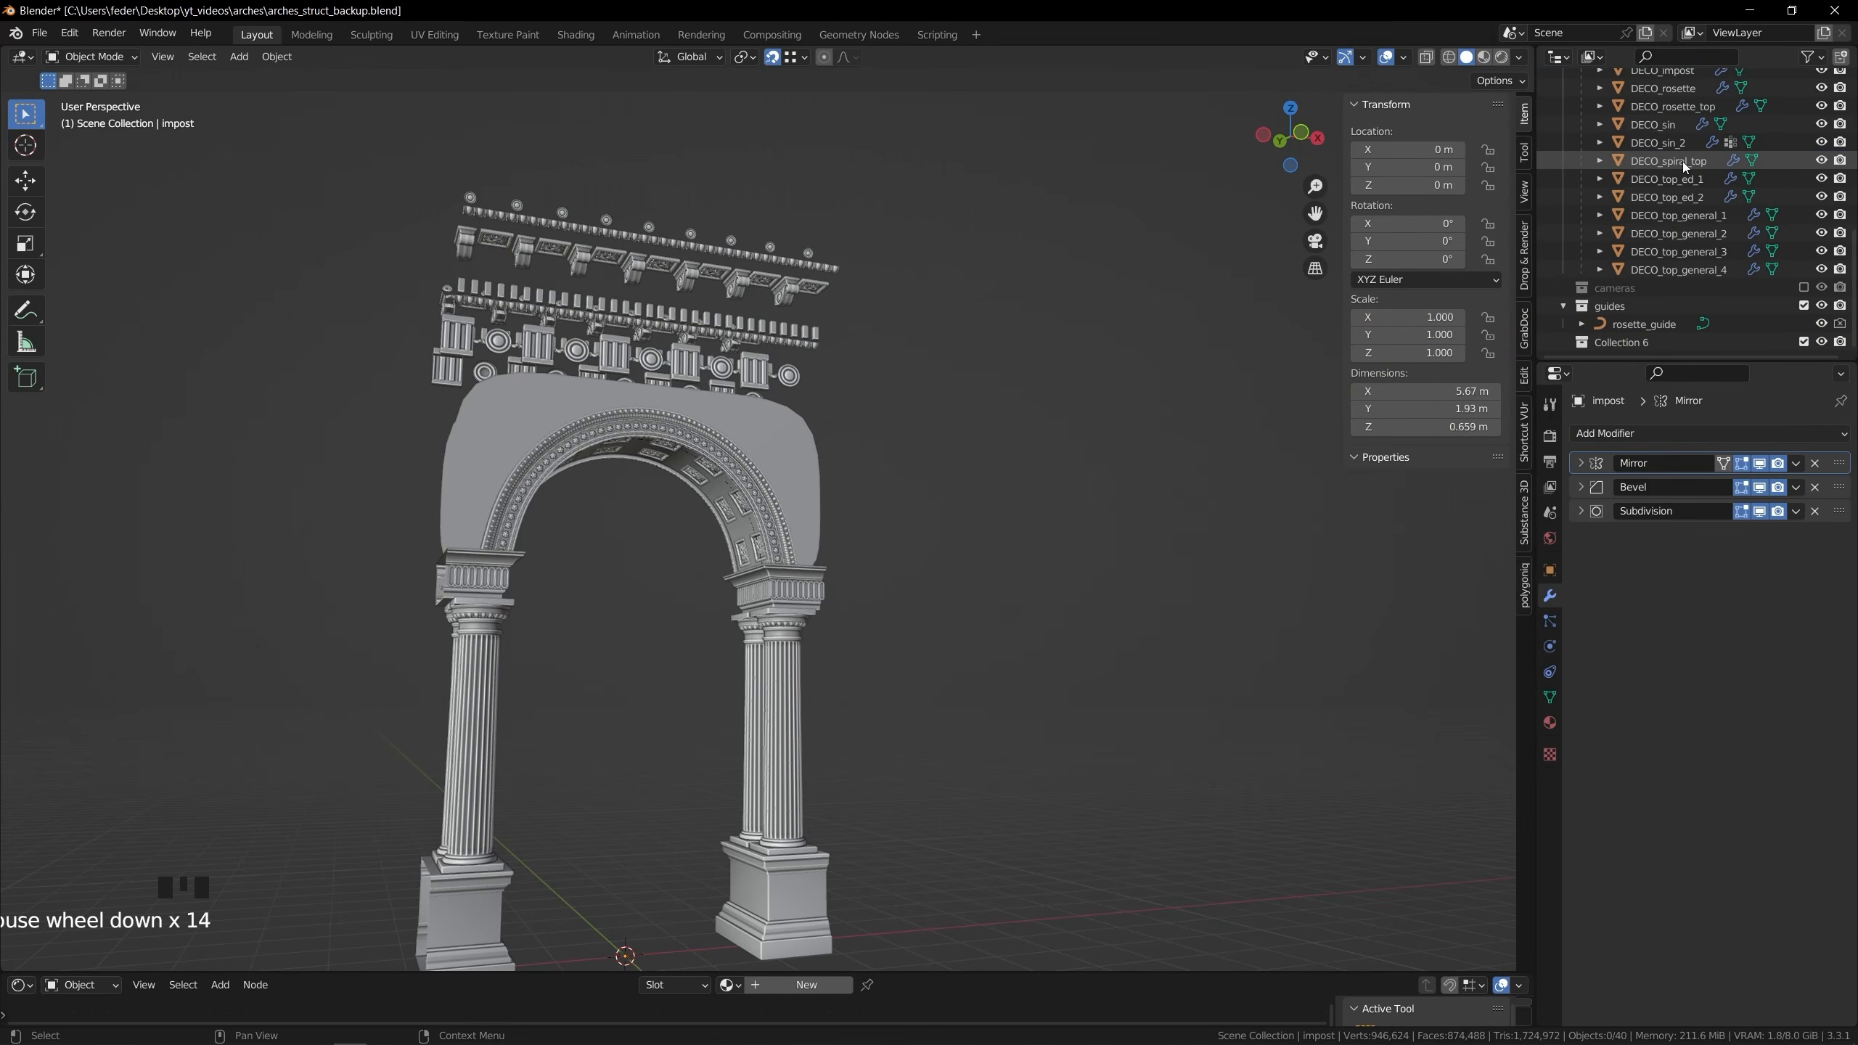
{"action": "left_click", "coordinate": [1682, 161]}
{"action": "left_click", "coordinate": [1702, 269], "text": "shift"}
{"action": "left_click_drag", "start_coordinate": [1702, 270], "coordinate": [1632, 342]}
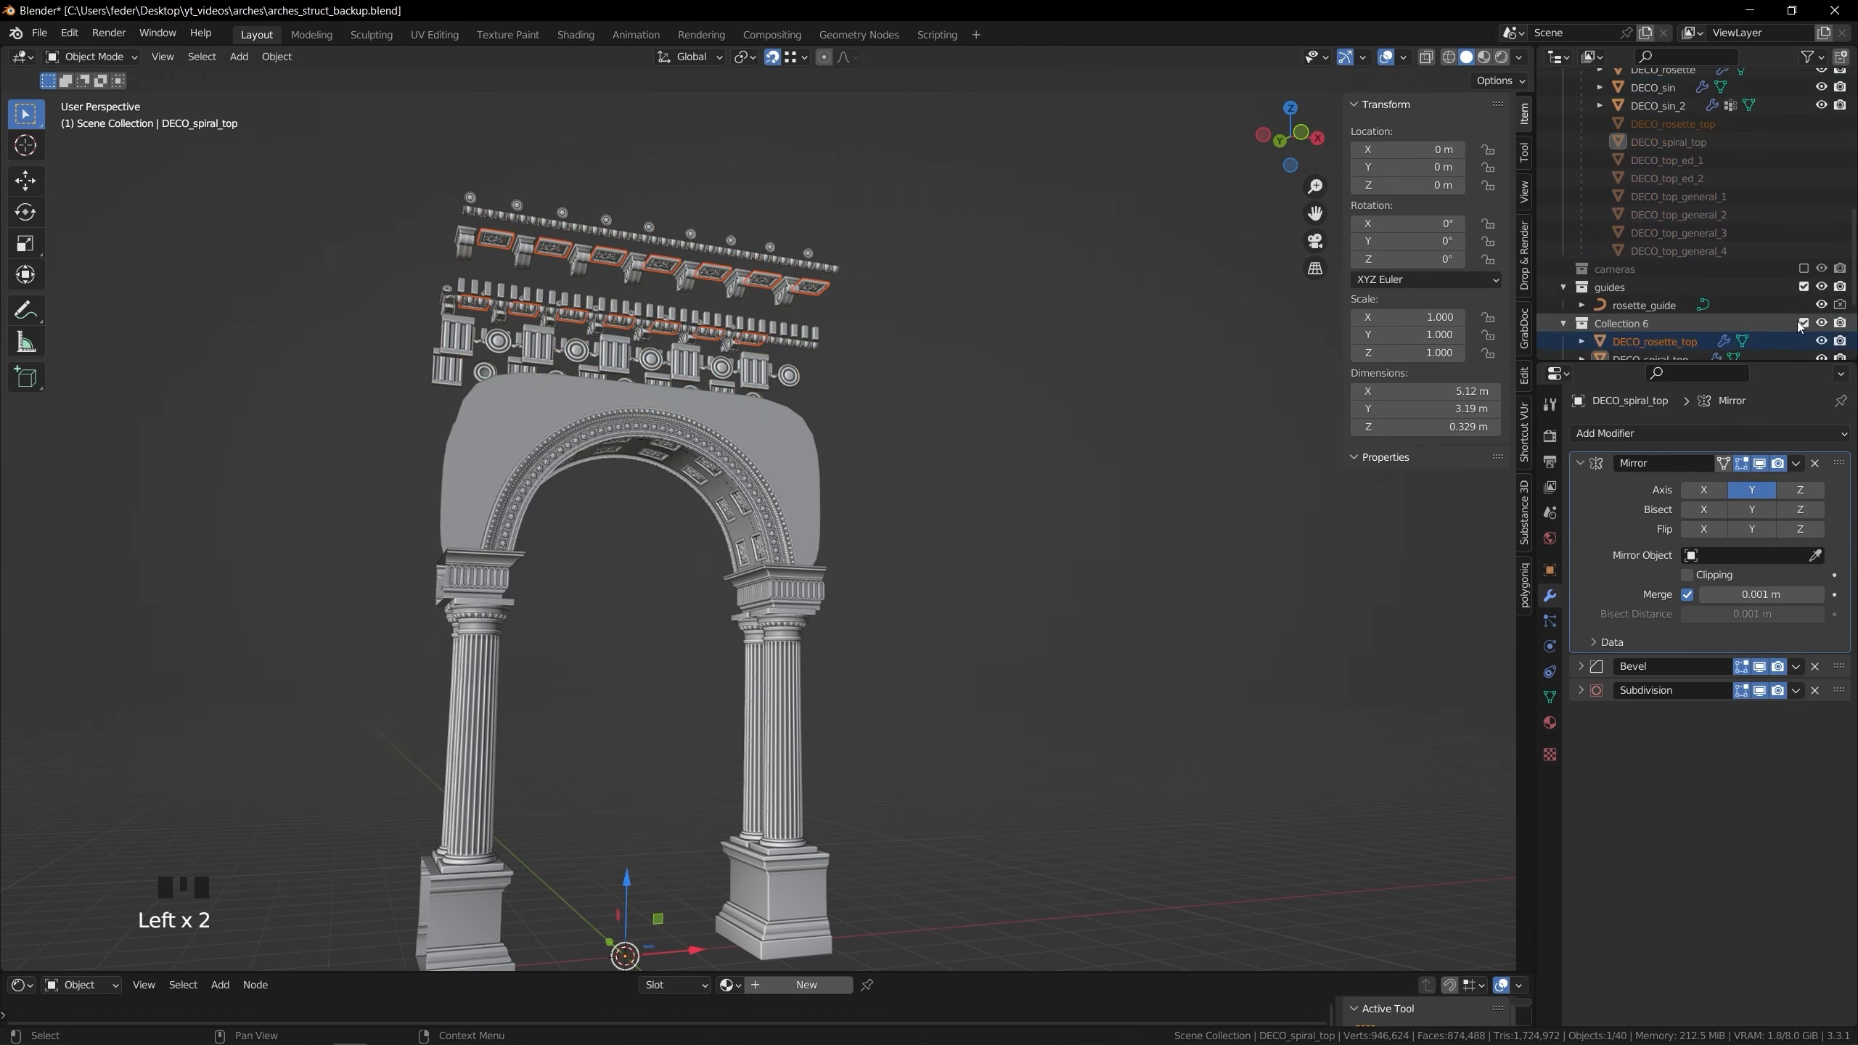
{"action": "left_click", "coordinate": [1803, 342]}
Unhide the curve_bmk object in the arch collection
{"action": "middle_click_drag", "start_coordinate": [921, 453], "coordinate": [944, 491]}
{"action": "middle_click_drag", "start_coordinate": [944, 491], "coordinate": [974, 526], "text": "shift"}
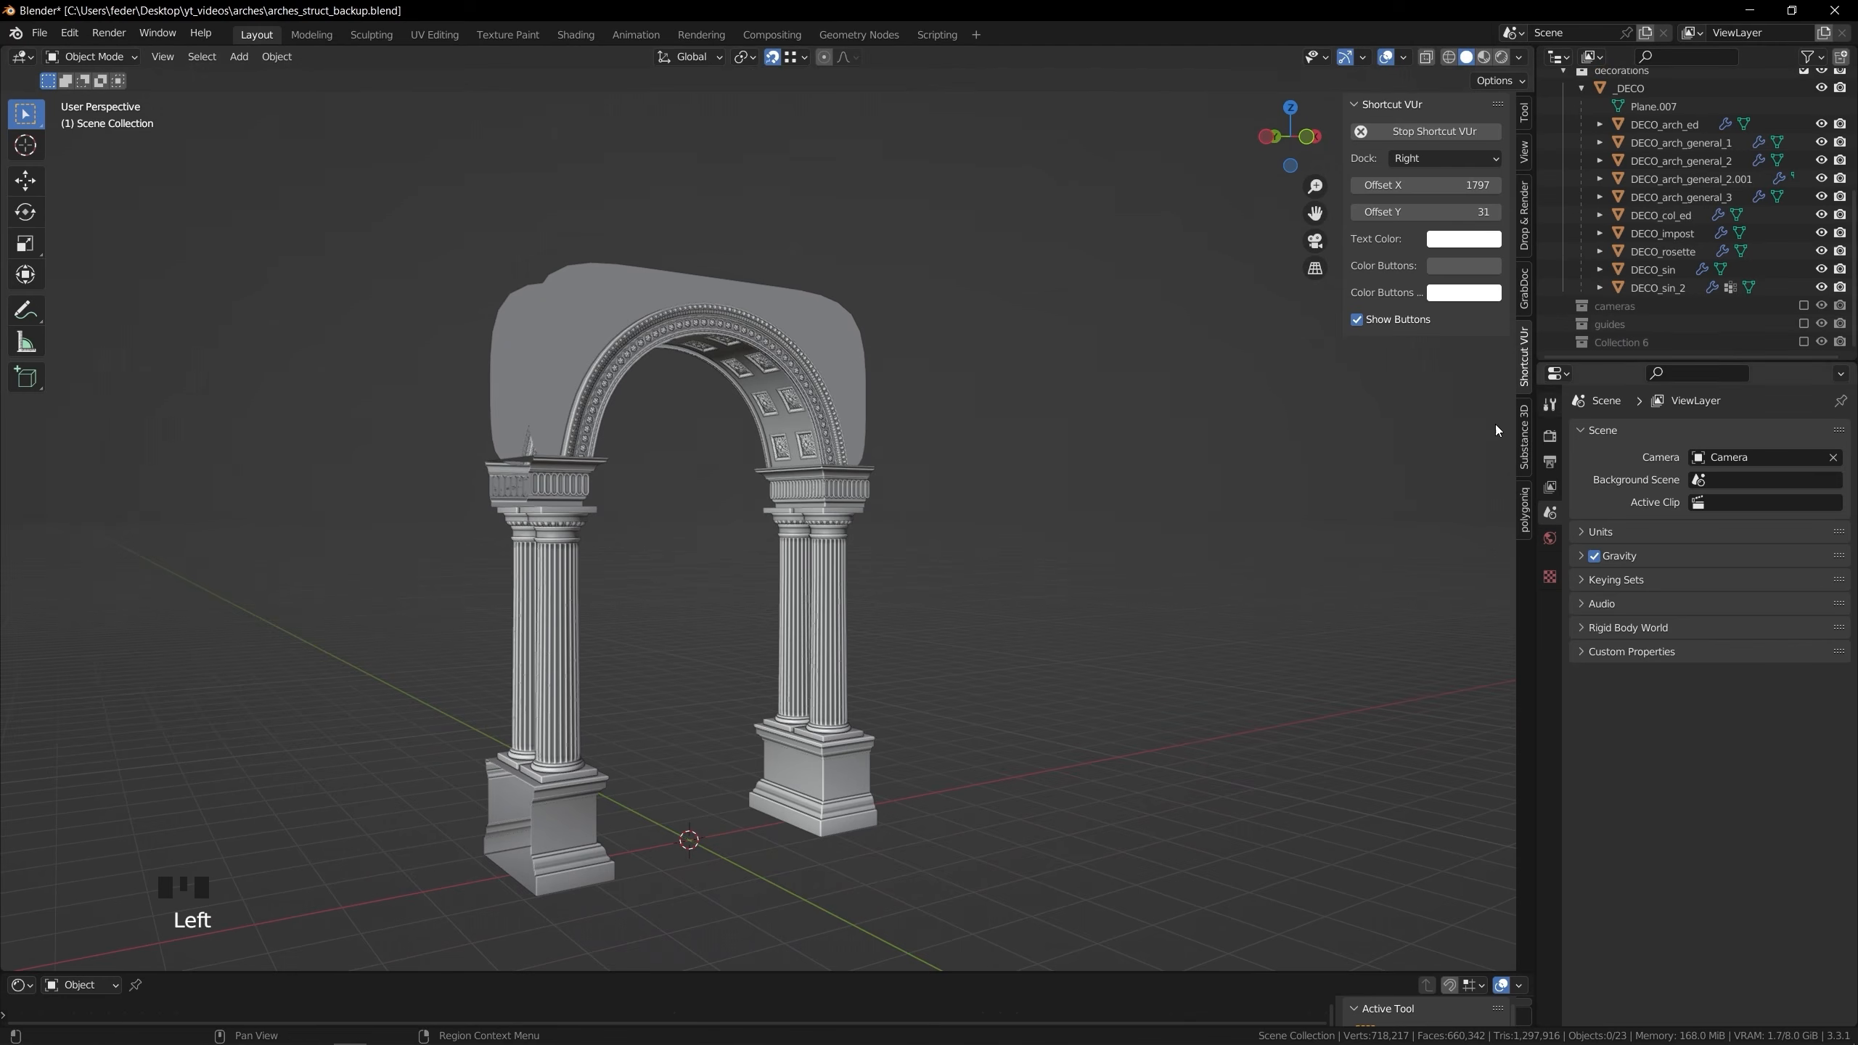
{"action": "middle_click_drag", "start_coordinate": [1078, 493], "coordinate": [1182, 561], "text": "shift"}
{"action": "scroll", "coordinate": [1823, 203], "scroll_direction": "up", "scroll_amount": 5}
{"action": "left_click", "coordinate": [1822, 160]}
{"action": "middle_click_drag", "start_coordinate": [1033, 548], "coordinate": [1068, 555]}
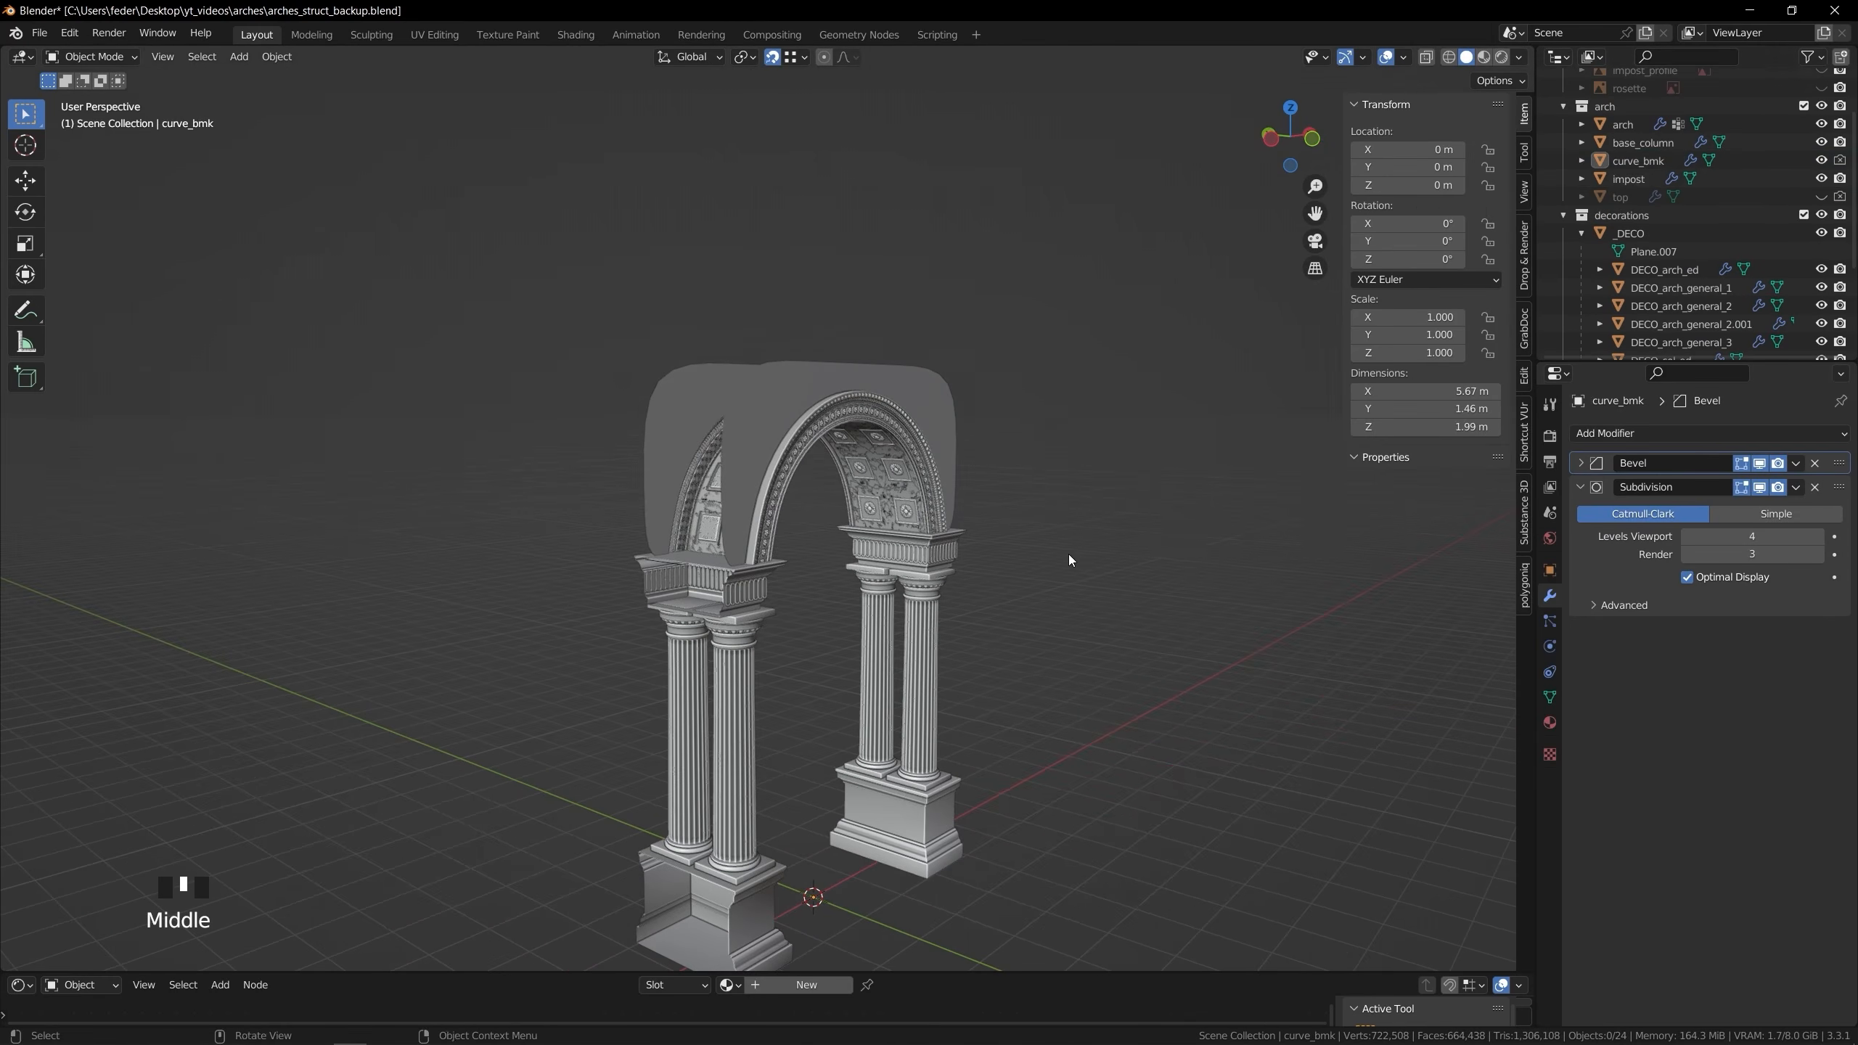
{"action": "left_click", "coordinate": [1615, 177]}
{"action": "left_click", "coordinate": [1624, 124], "text": "shift"}
{"action": "left_click", "coordinate": [1659, 234], "text": "ctrl"}
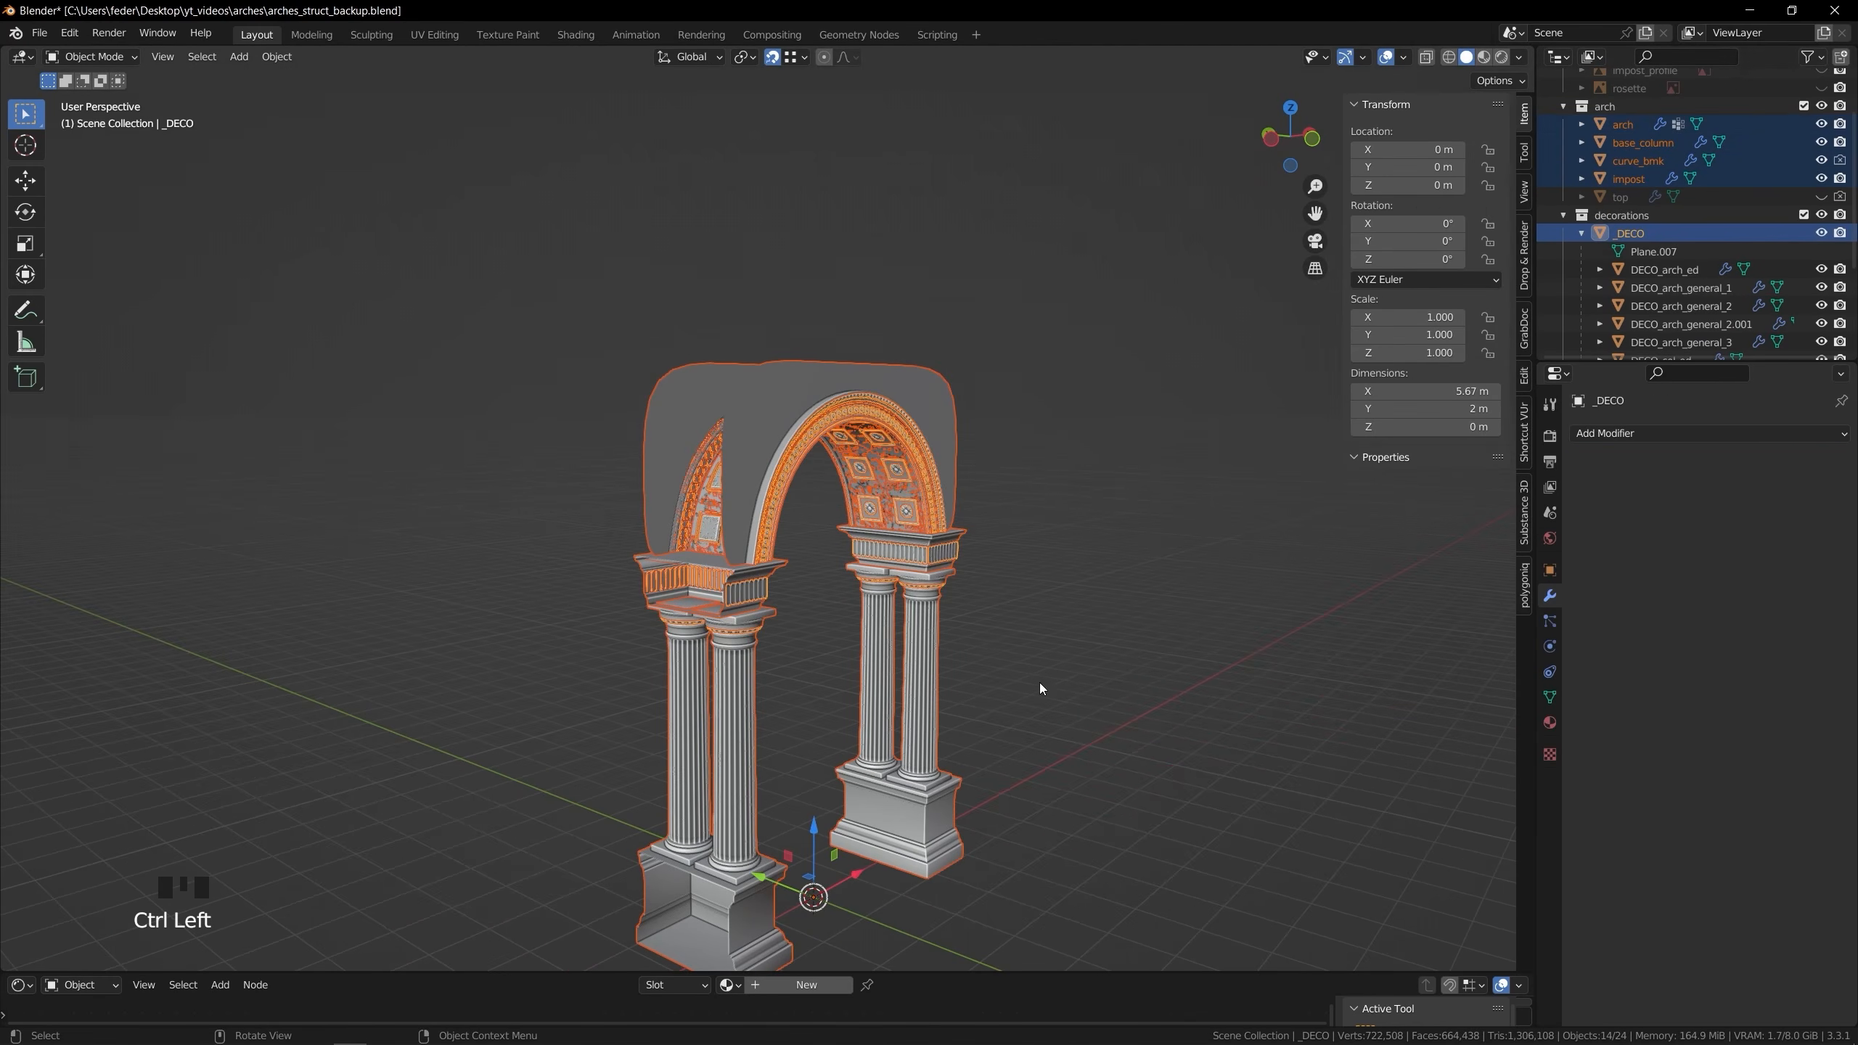
{"action": "key", "text": "Tab"}
{"action": "key", "text": "a"}
{"action": "middle_click_drag", "start_coordinate": [1042, 689], "coordinate": [1048, 605]}
{"action": "key", "text": "Tab"}
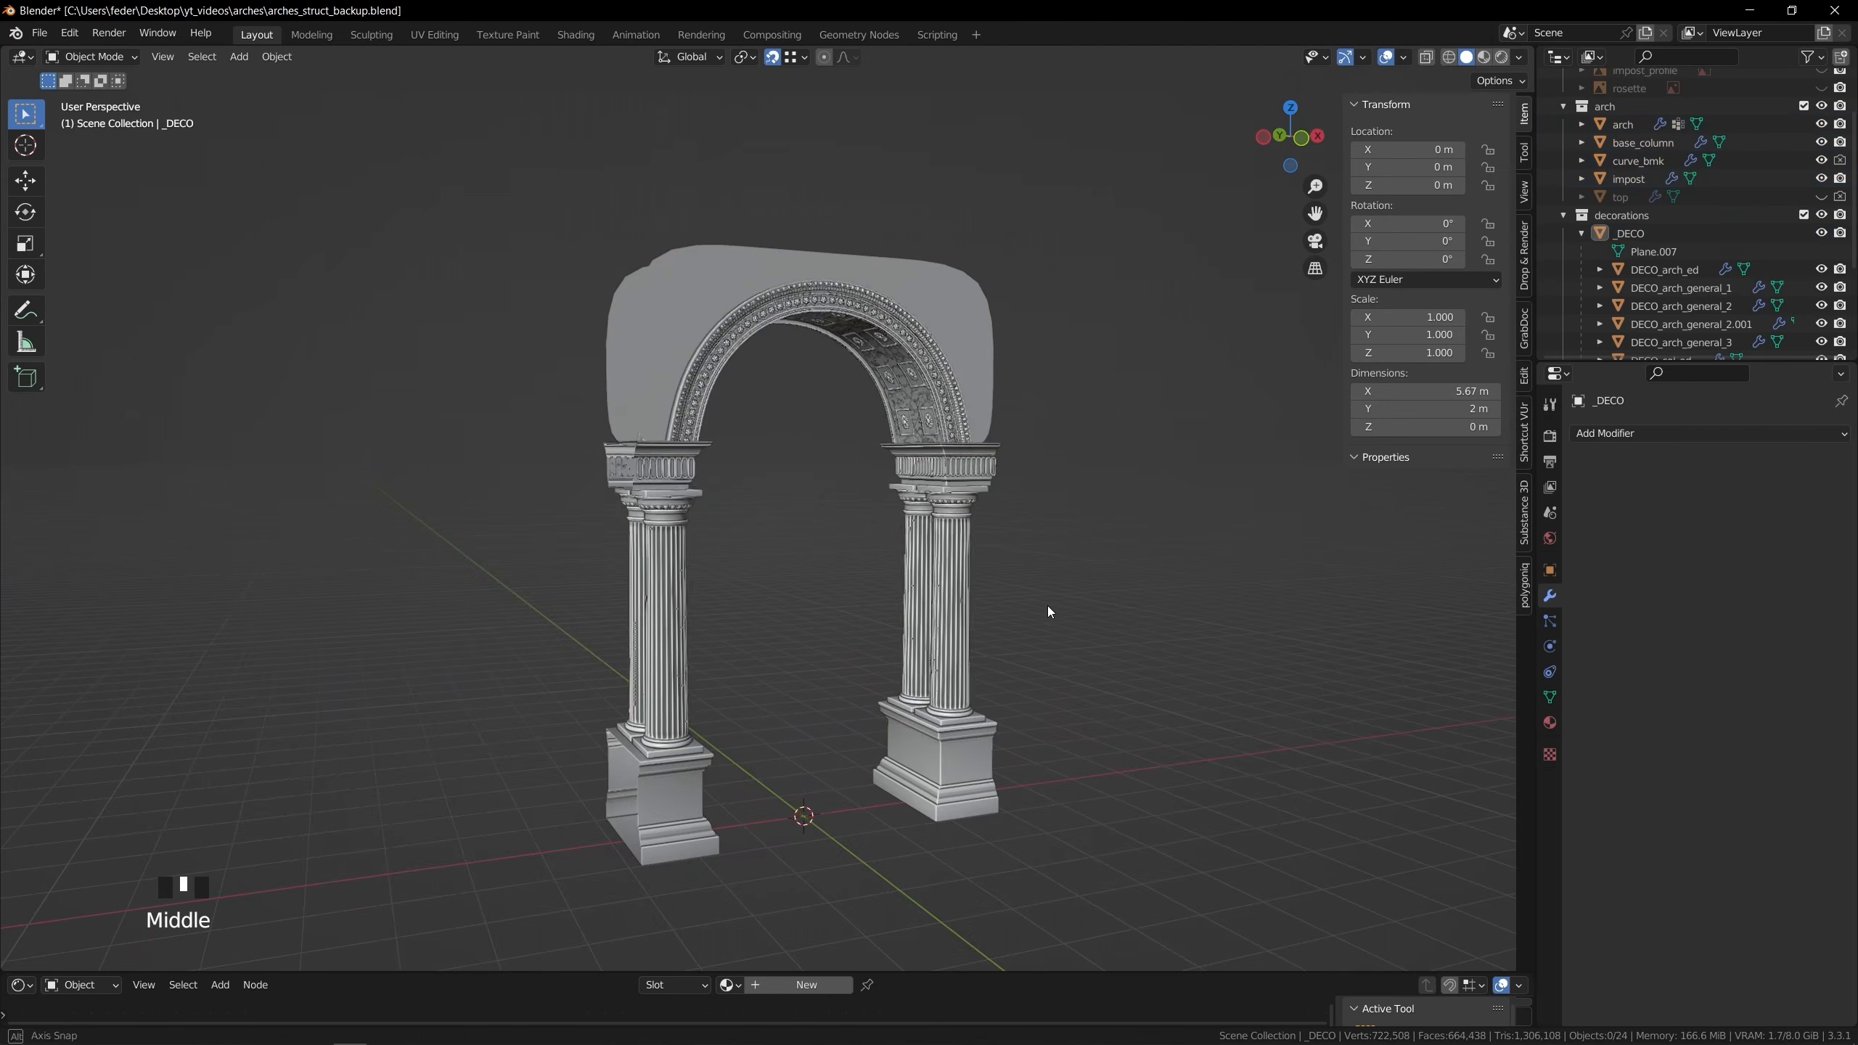
Apply the Mirror modifiers of base_column and impost
{"action": "scroll", "coordinate": [1039, 659], "scroll_direction": "up", "scroll_amount": 2}
{"action": "left_click", "coordinate": [1028, 839]}
{"action": "left_click", "coordinate": [1796, 464]}
{"action": "left_click", "coordinate": [1701, 485]}
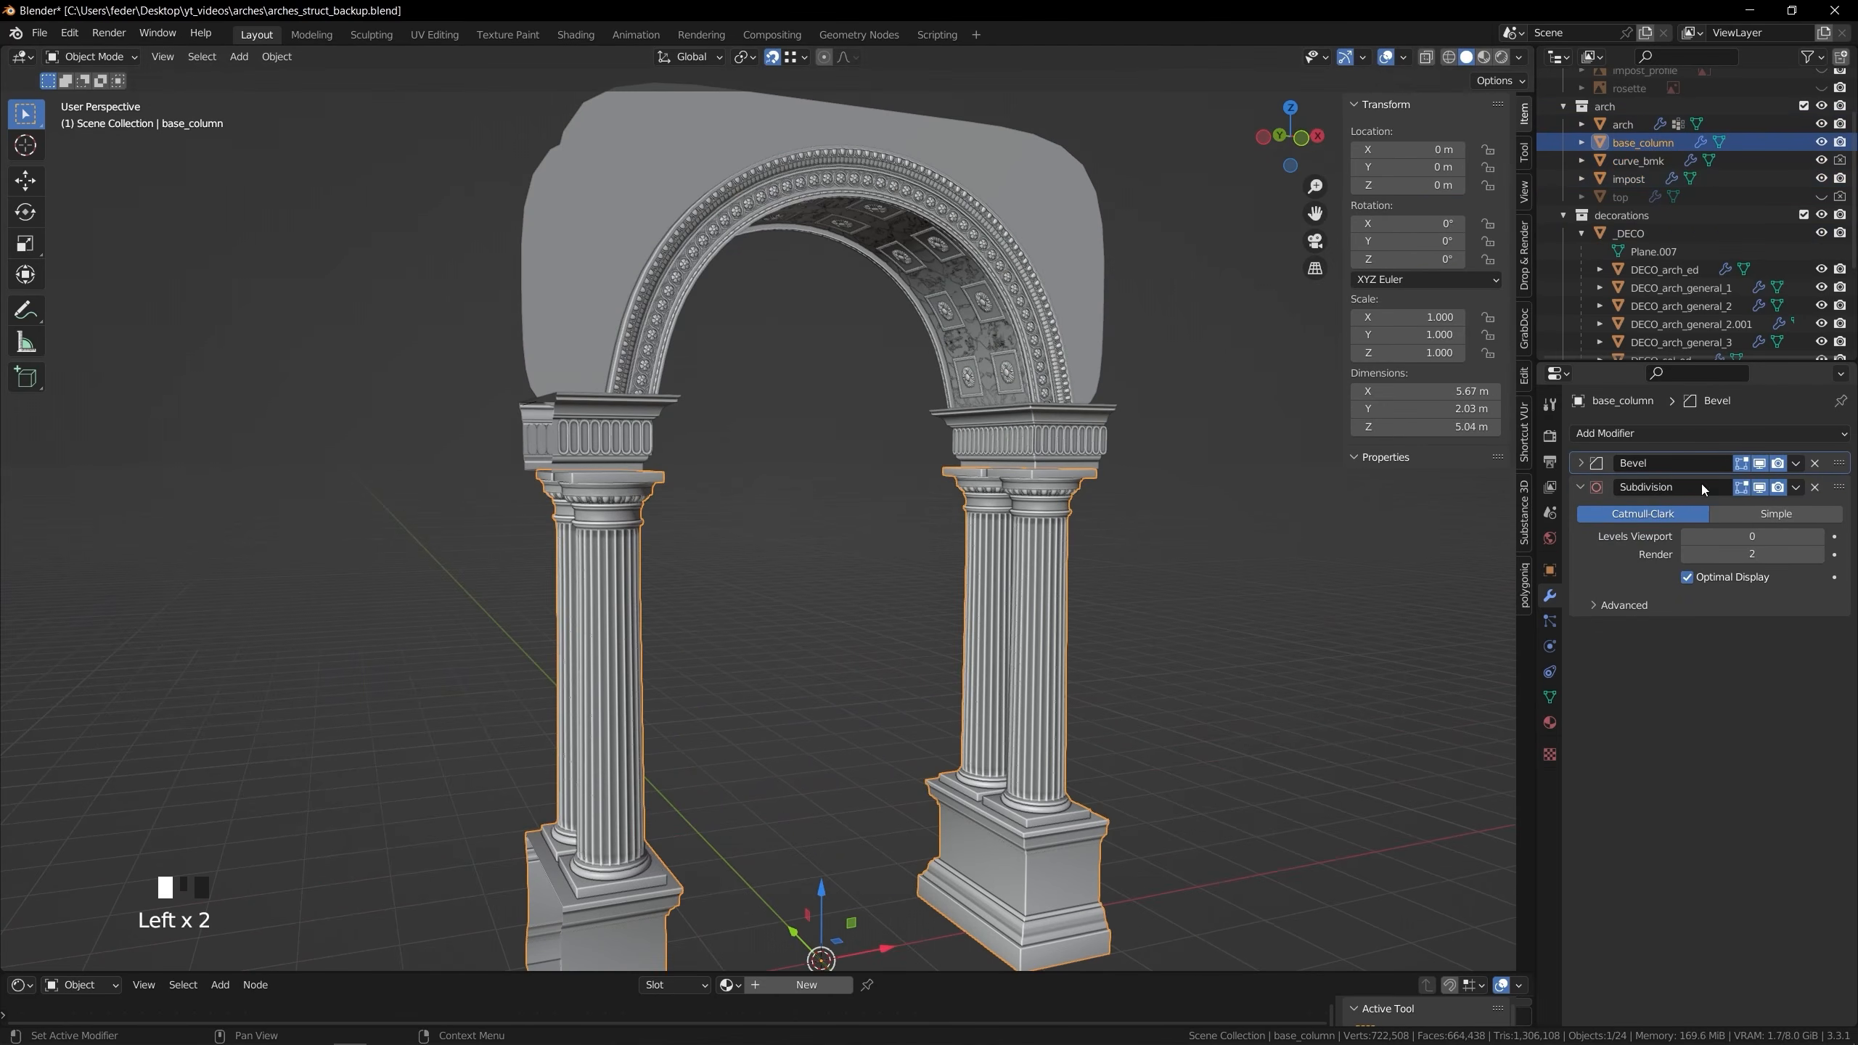
{"action": "left_click", "coordinate": [1093, 411]}
{"action": "left_click_drag", "start_coordinate": [1796, 464], "coordinate": [1769, 488]}
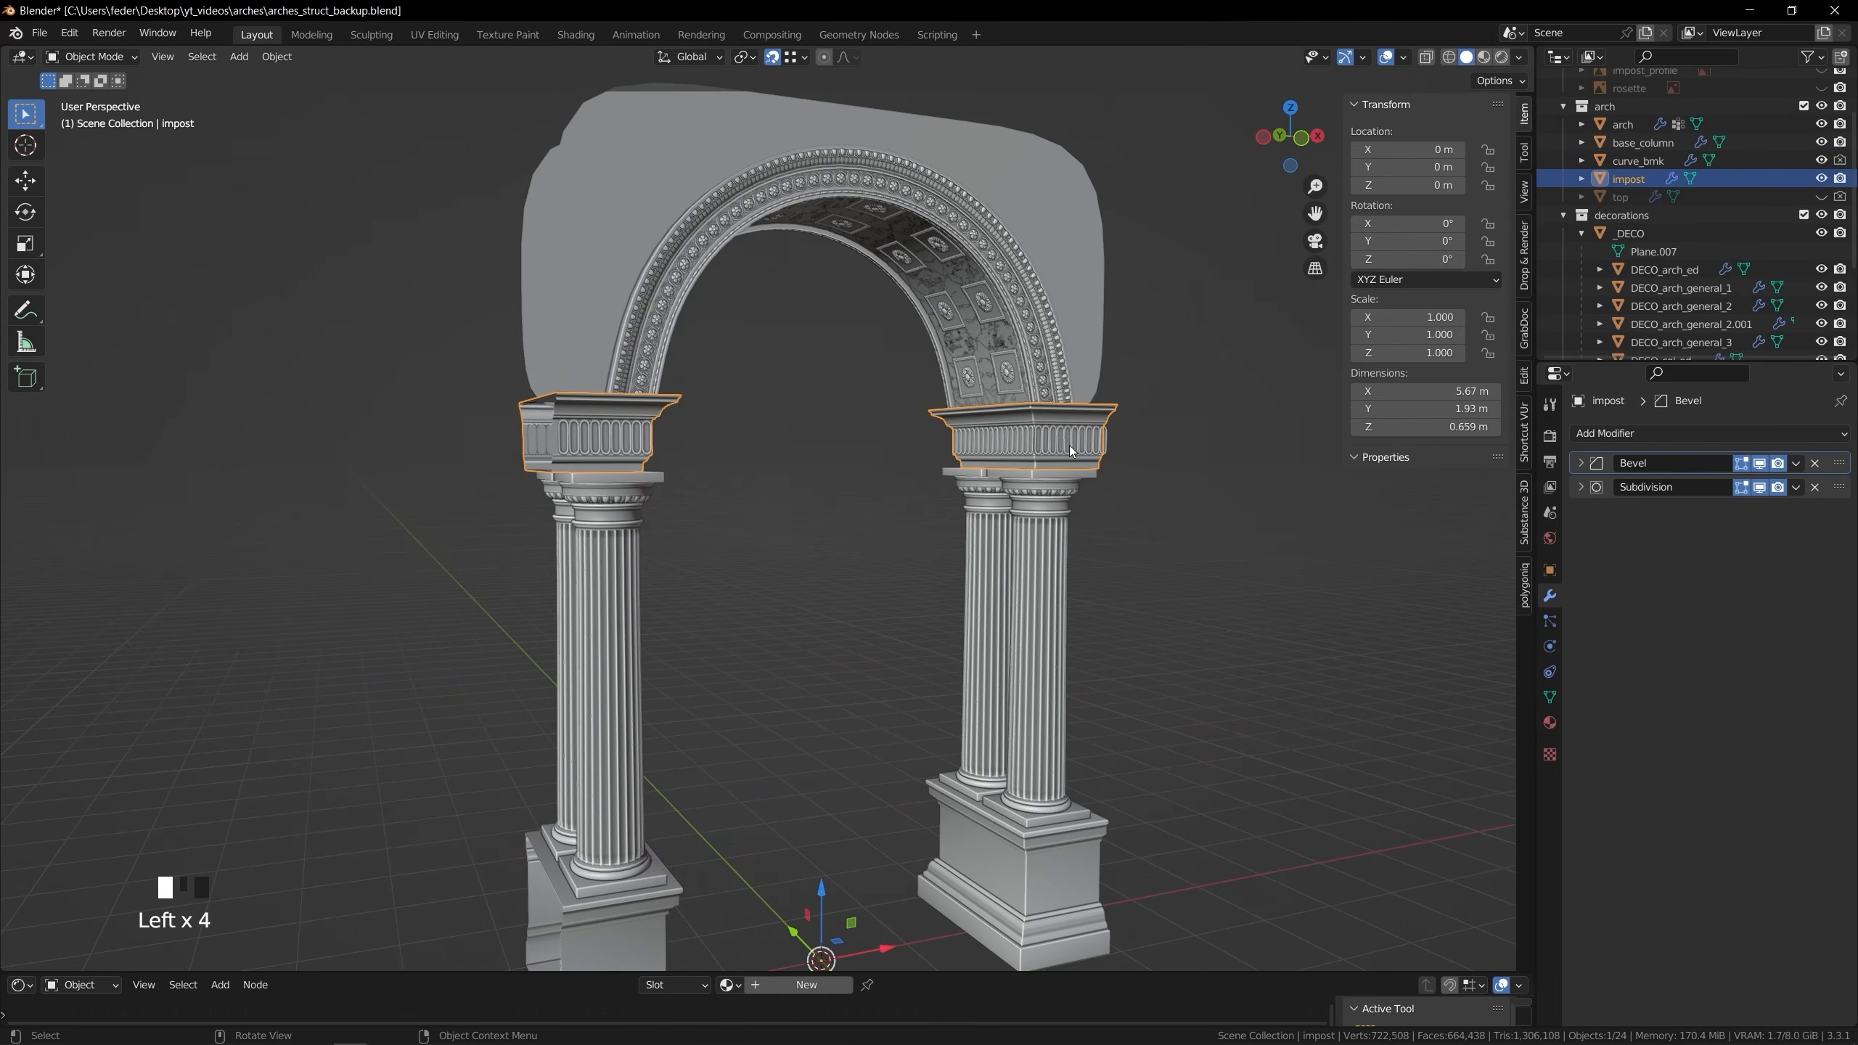
{"action": "left_click", "coordinate": [1082, 303]}
Edit arch, base_column, curve_bmk, impost and _DECO together and move their geometry about -1.83 m along Y
{"action": "left_click", "coordinate": [1629, 178]}
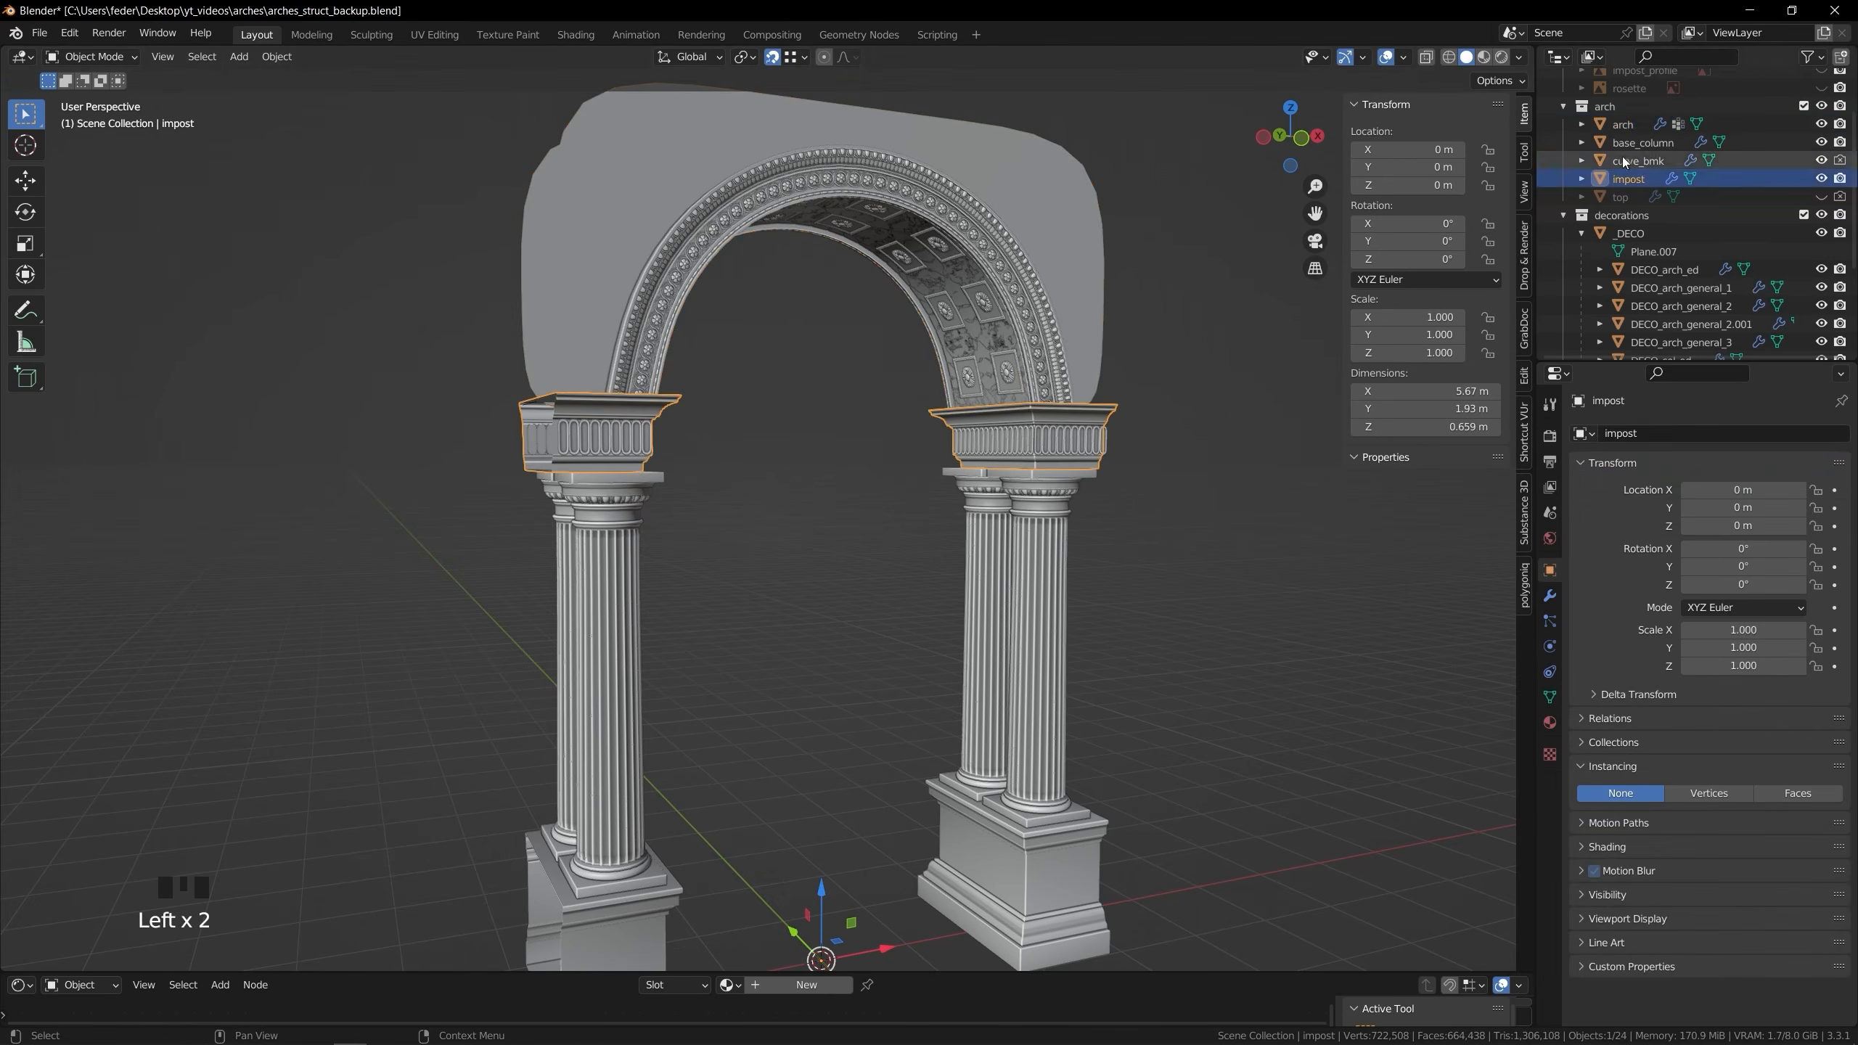
{"action": "left_click", "coordinate": [1622, 124], "text": "shift"}
{"action": "left_click", "coordinate": [1629, 233], "text": "ctrl"}
{"action": "key", "text": "Tab"}
{"action": "middle_click_drag", "start_coordinate": [1212, 443], "coordinate": [971, 731]}
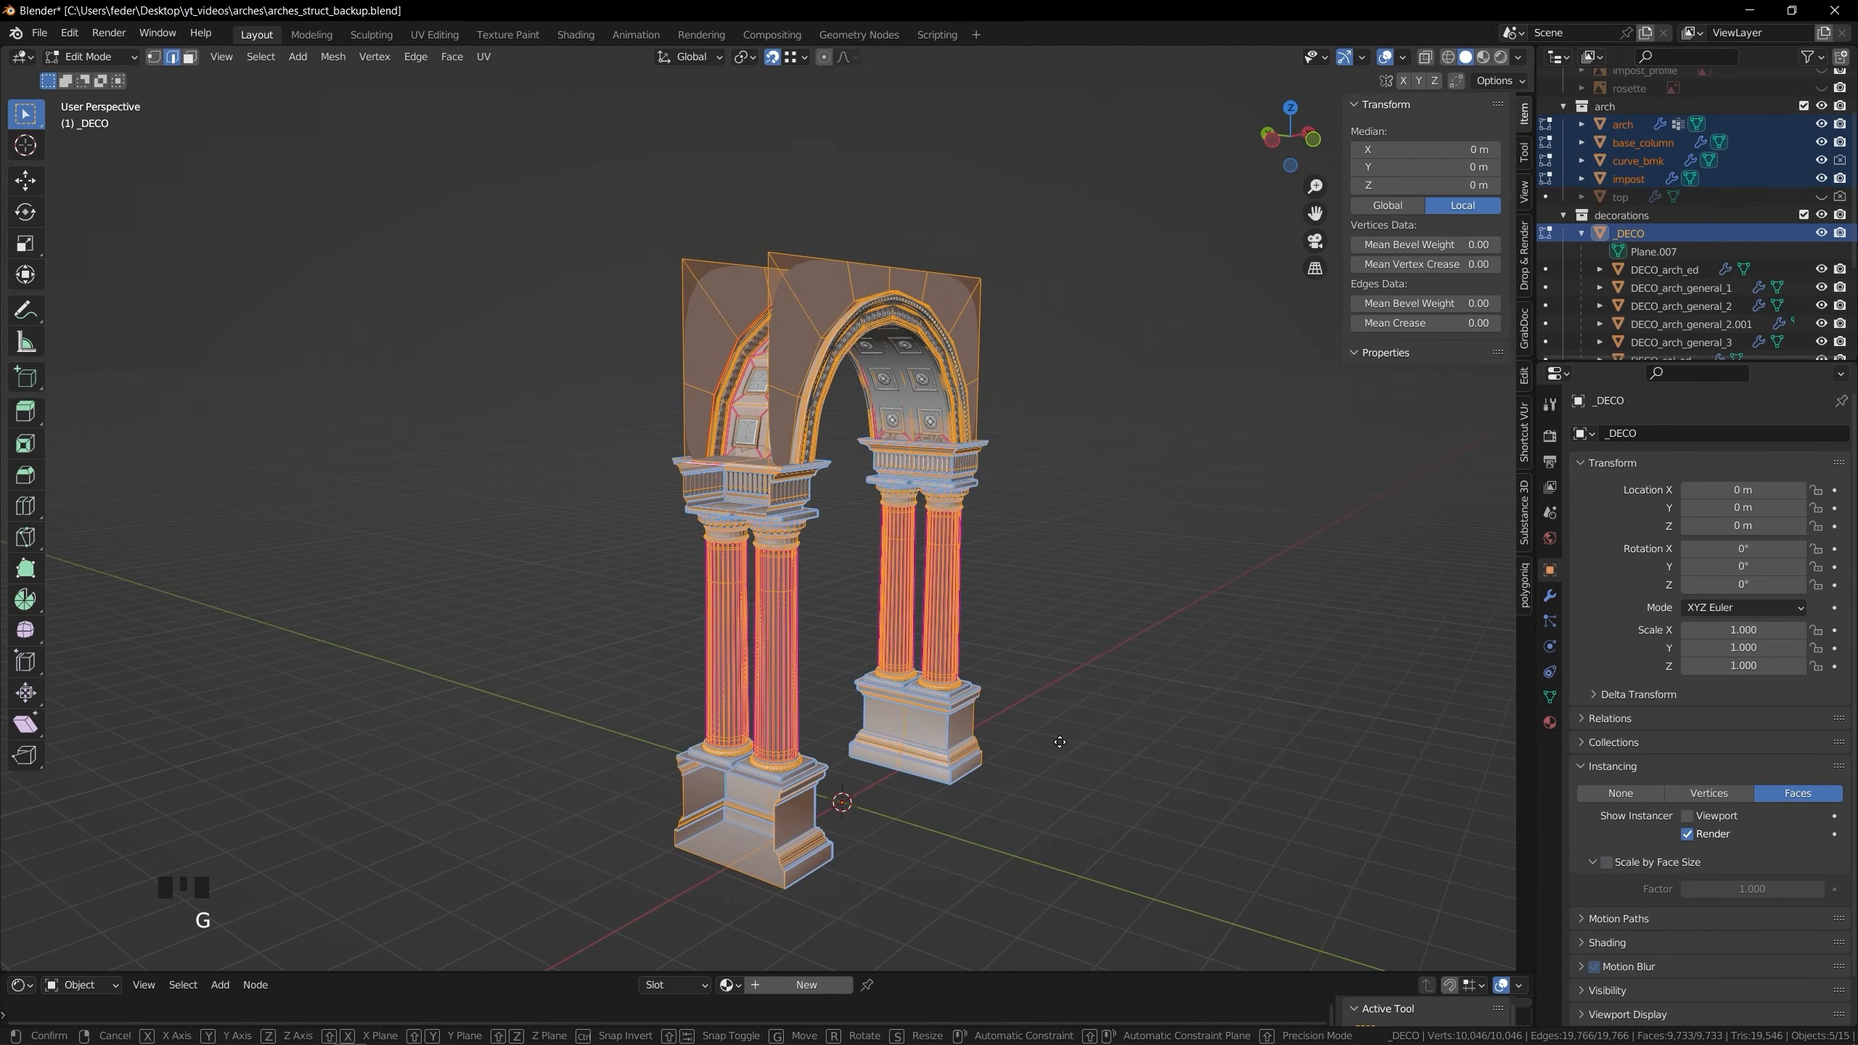
{"action": "key", "text": "y"}
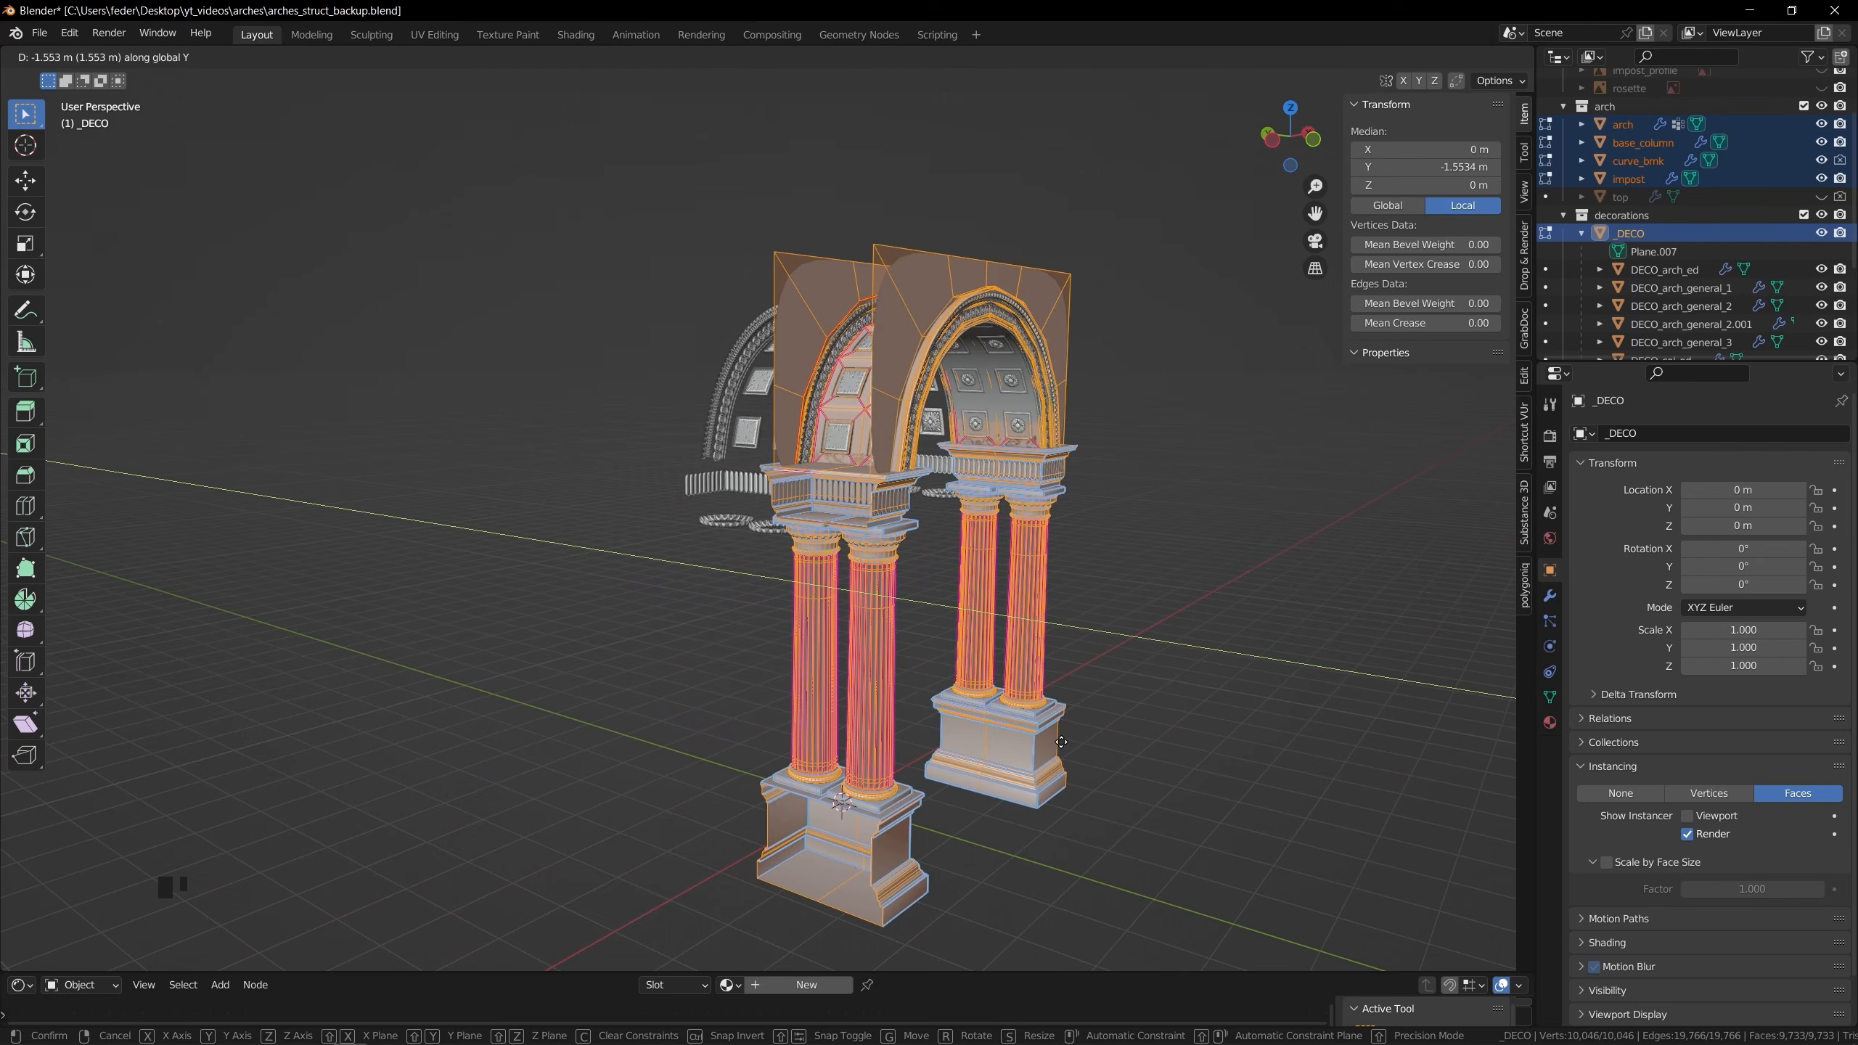
{"action": "left_click", "coordinate": [1080, 747]}
Hide the decorations from DECO_arch_ed to DECO_sin_2, then return to Object Mode with nothing selected
{"action": "scroll", "coordinate": [1702, 274], "scroll_direction": "down", "scroll_amount": 5}
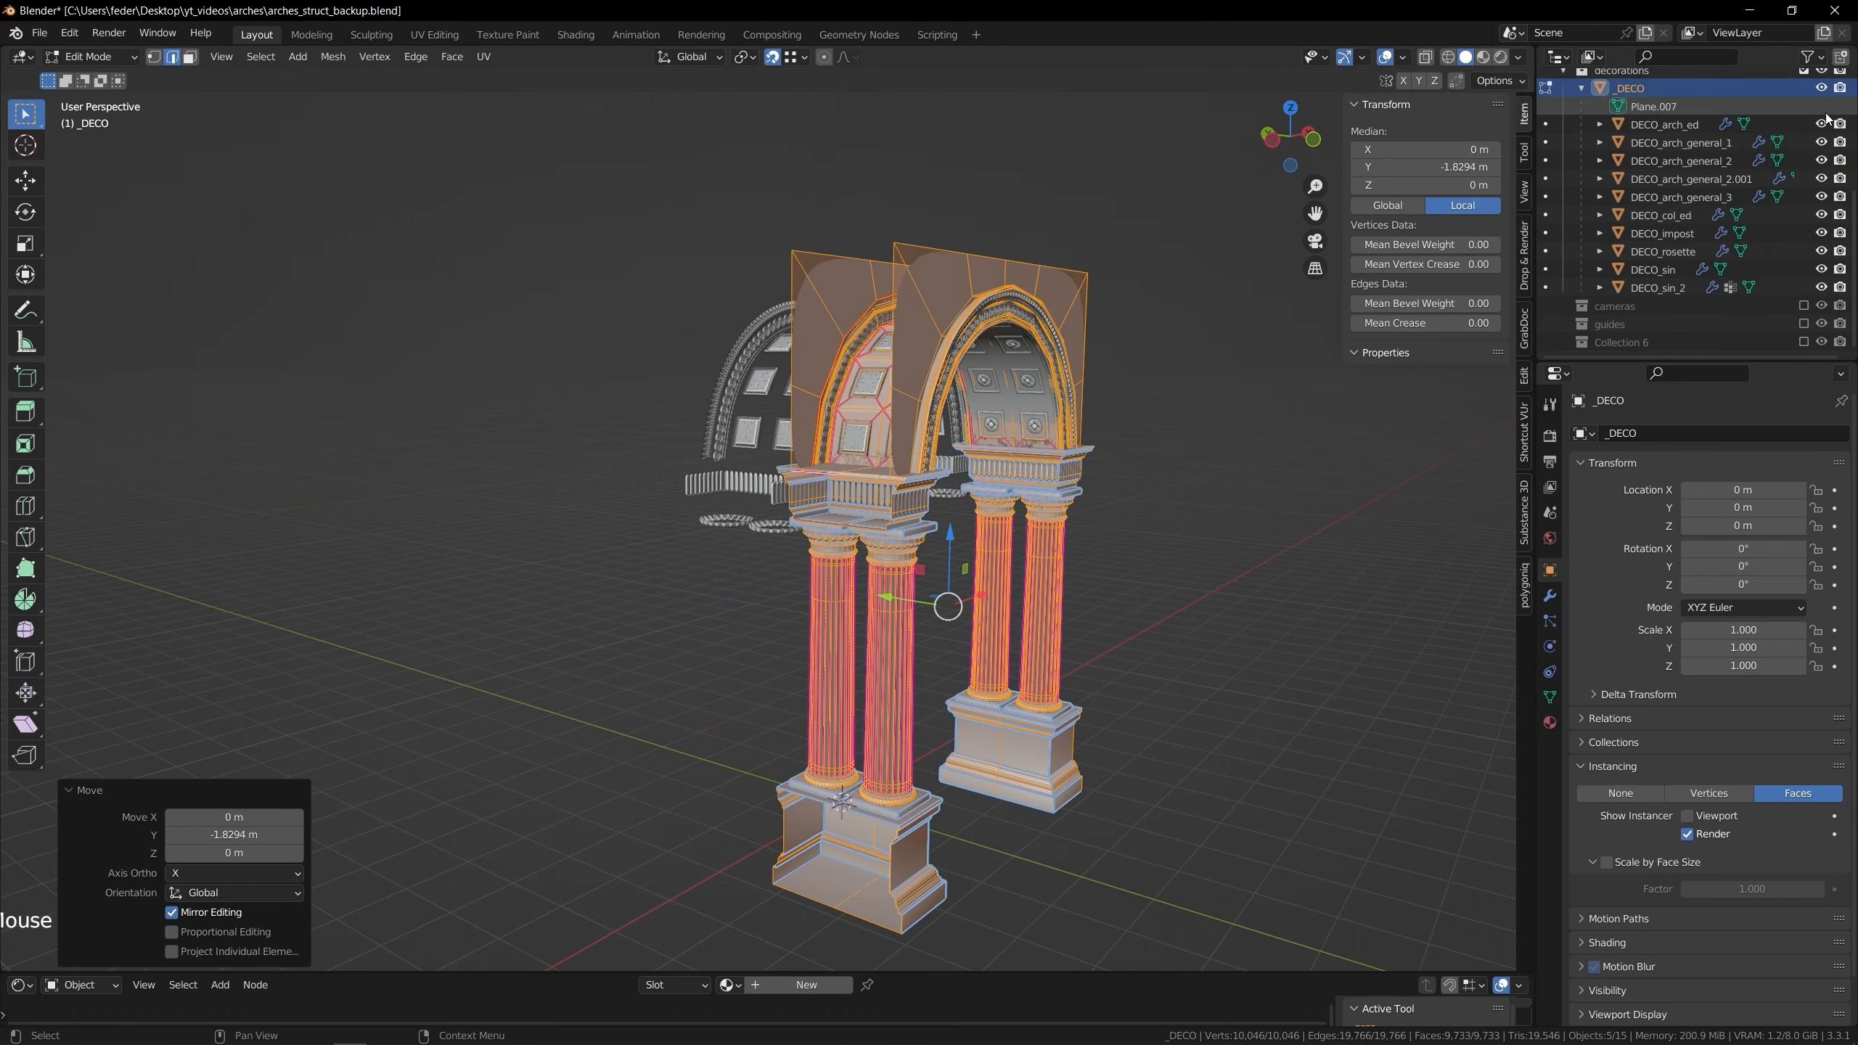
{"action": "left_click_drag", "start_coordinate": [1822, 123], "coordinate": [1800, 241]}
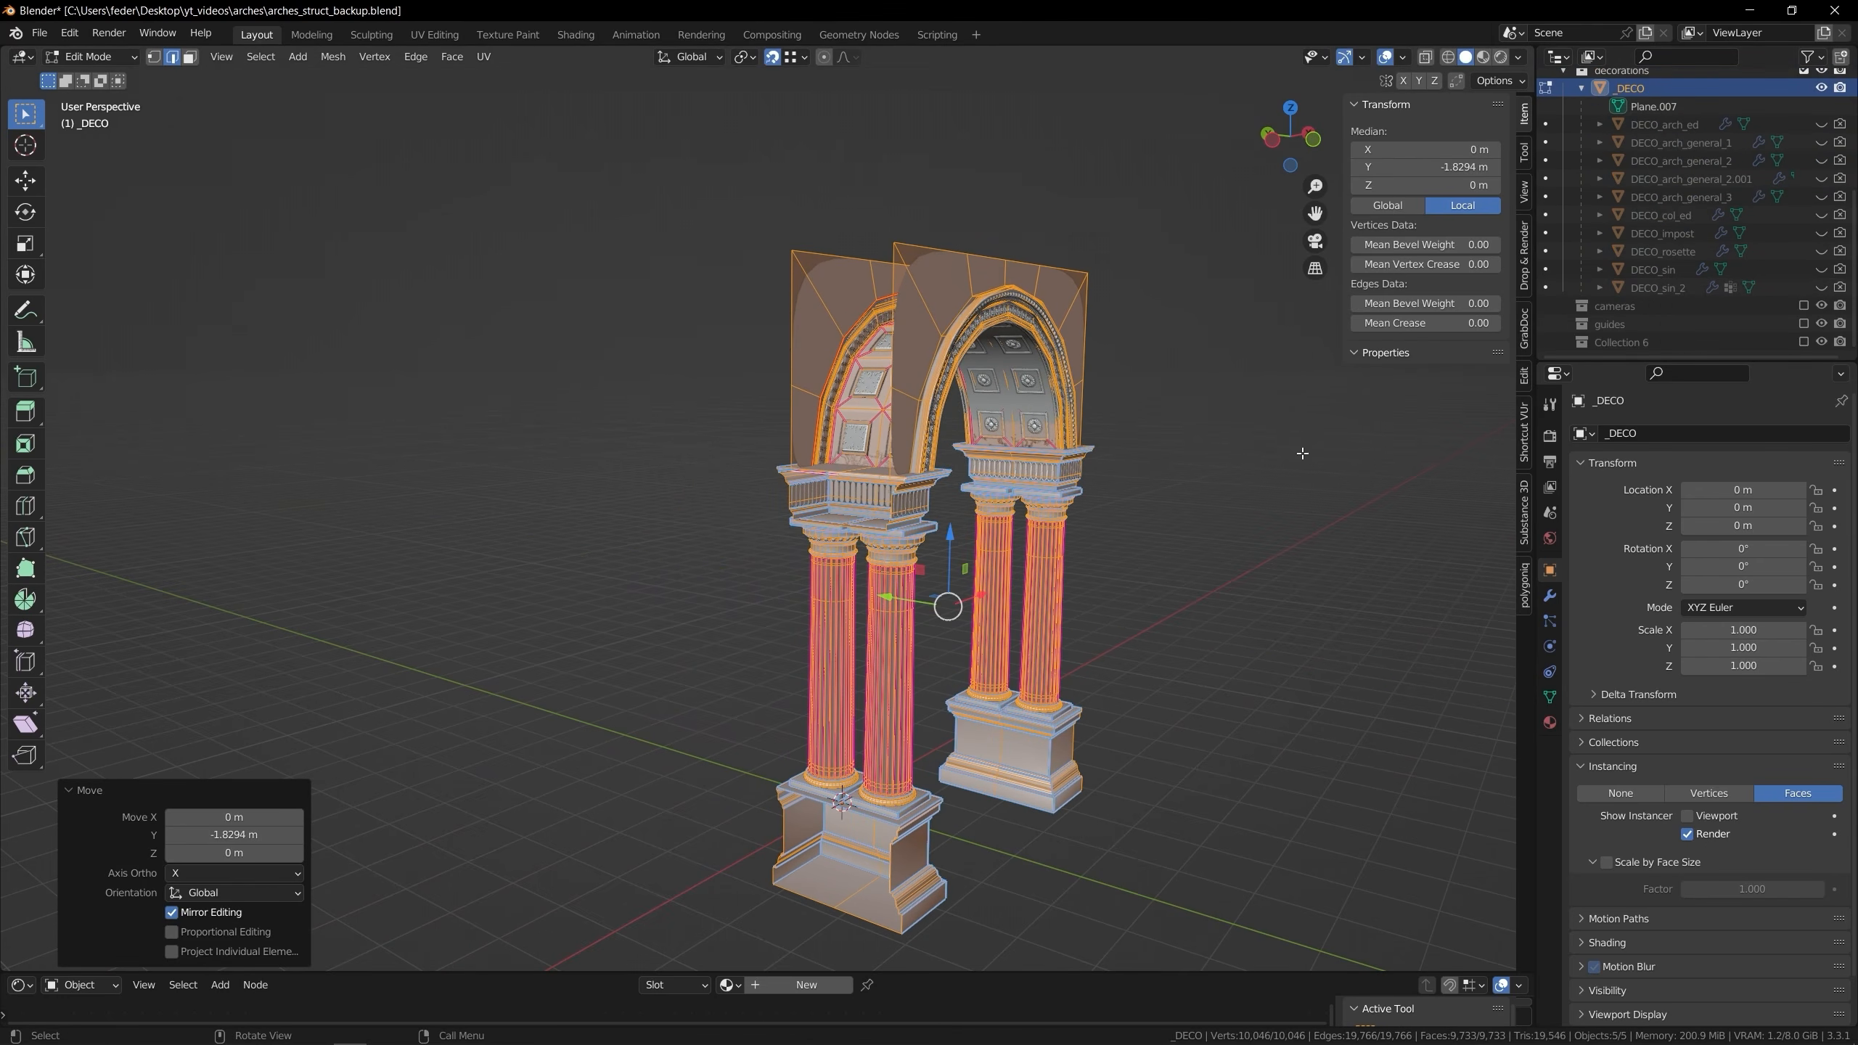
{"action": "middle_click_drag", "start_coordinate": [1302, 454], "coordinate": [1228, 483]}
{"action": "key", "text": "Tab"}
{"action": "left_click", "coordinate": [1186, 557]}
Add a Plain Axes empty at the world origin
{"action": "mouse_move", "coordinate": [1089, 549]}
{"action": "middle_mouse_down", "text": "shift"}
{"action": "mouse_move", "coordinate": [1100, 604]}
{"action": "mouse_move", "coordinate": [1099, 526]}
{"action": "middle_mouse_up", "text": "shift"}
{"action": "scroll", "coordinate": [1100, 604], "scroll_direction": "up", "scroll_amount": 3}
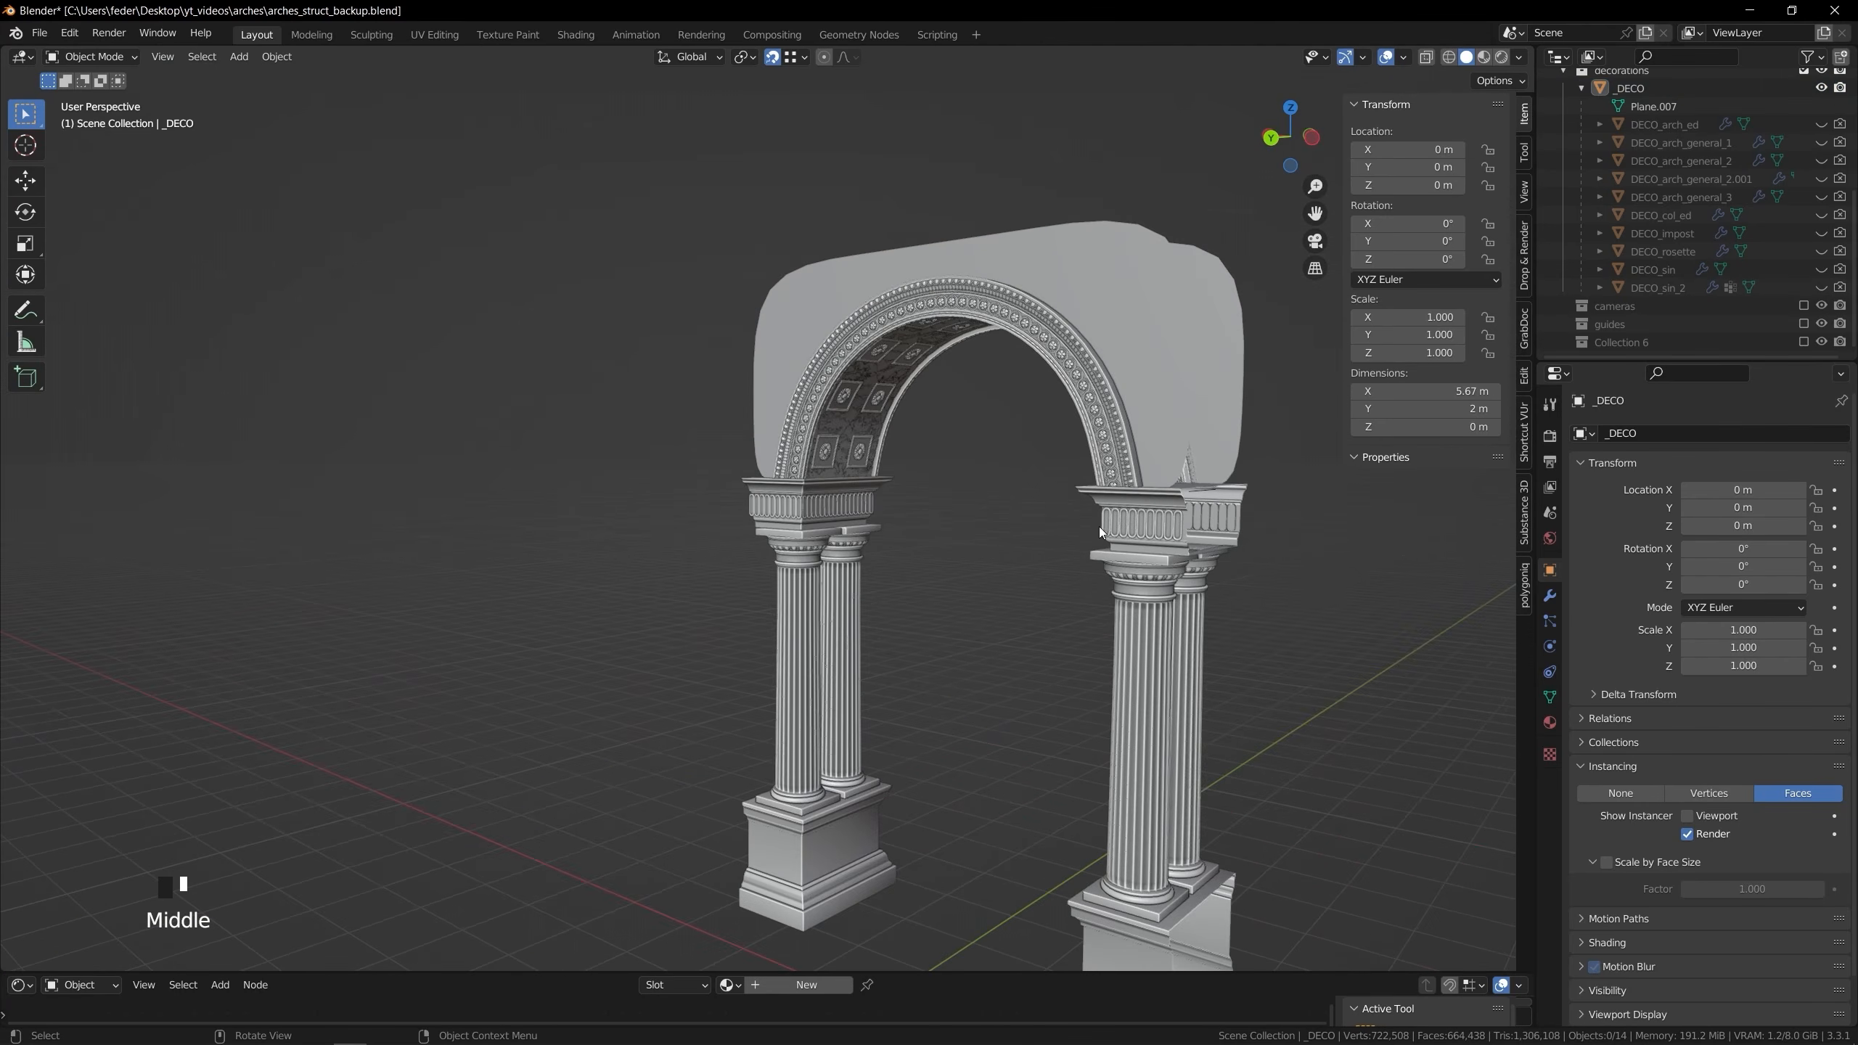
{"action": "scroll", "coordinate": [1099, 526], "scroll_direction": "down", "scroll_amount": 2}
{"action": "key", "text": "shift+a"}
{"action": "mouse_move", "coordinate": [893, 858]}
{"action": "left_click", "coordinate": [989, 862]}
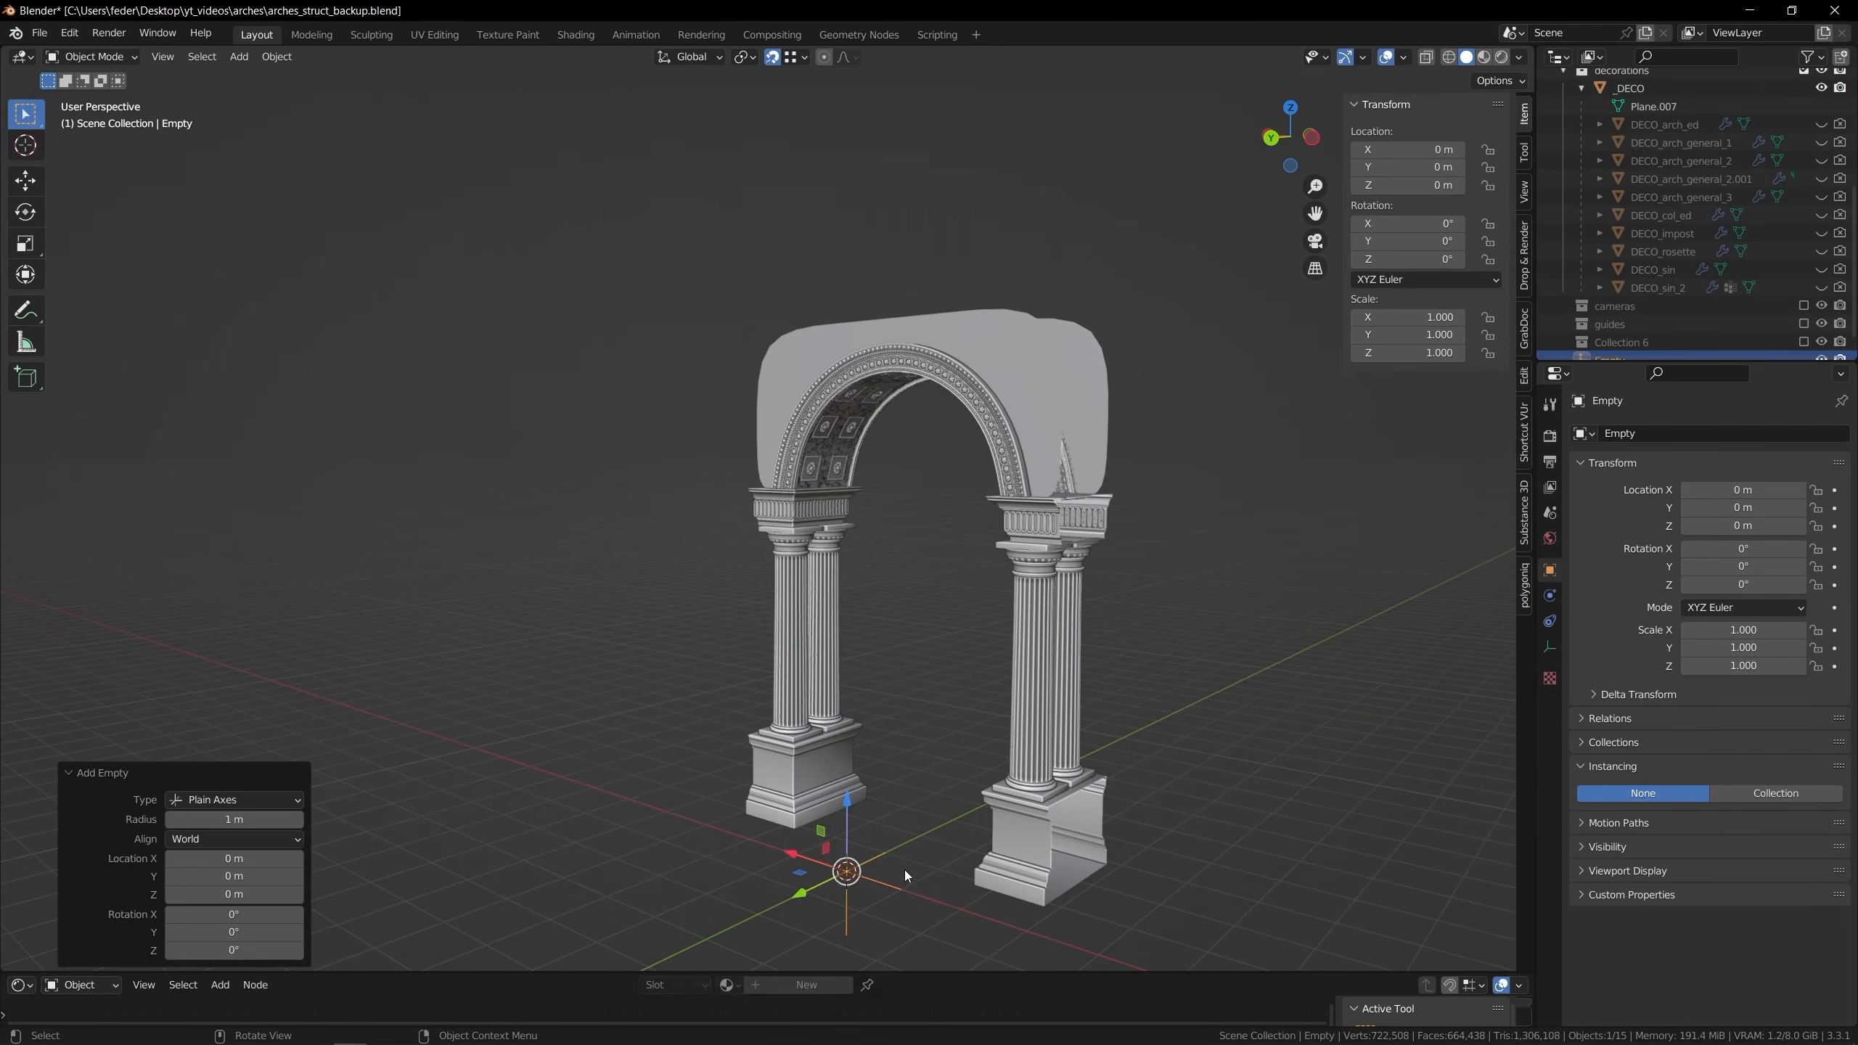
Add a Mirror modifier to the arch, first in the stack, on X and Y with Empty as the mirror object
{"action": "left_click", "coordinate": [1033, 428]}
{"action": "left_click", "coordinate": [1549, 596]}
{"action": "left_click", "coordinate": [1658, 433]}
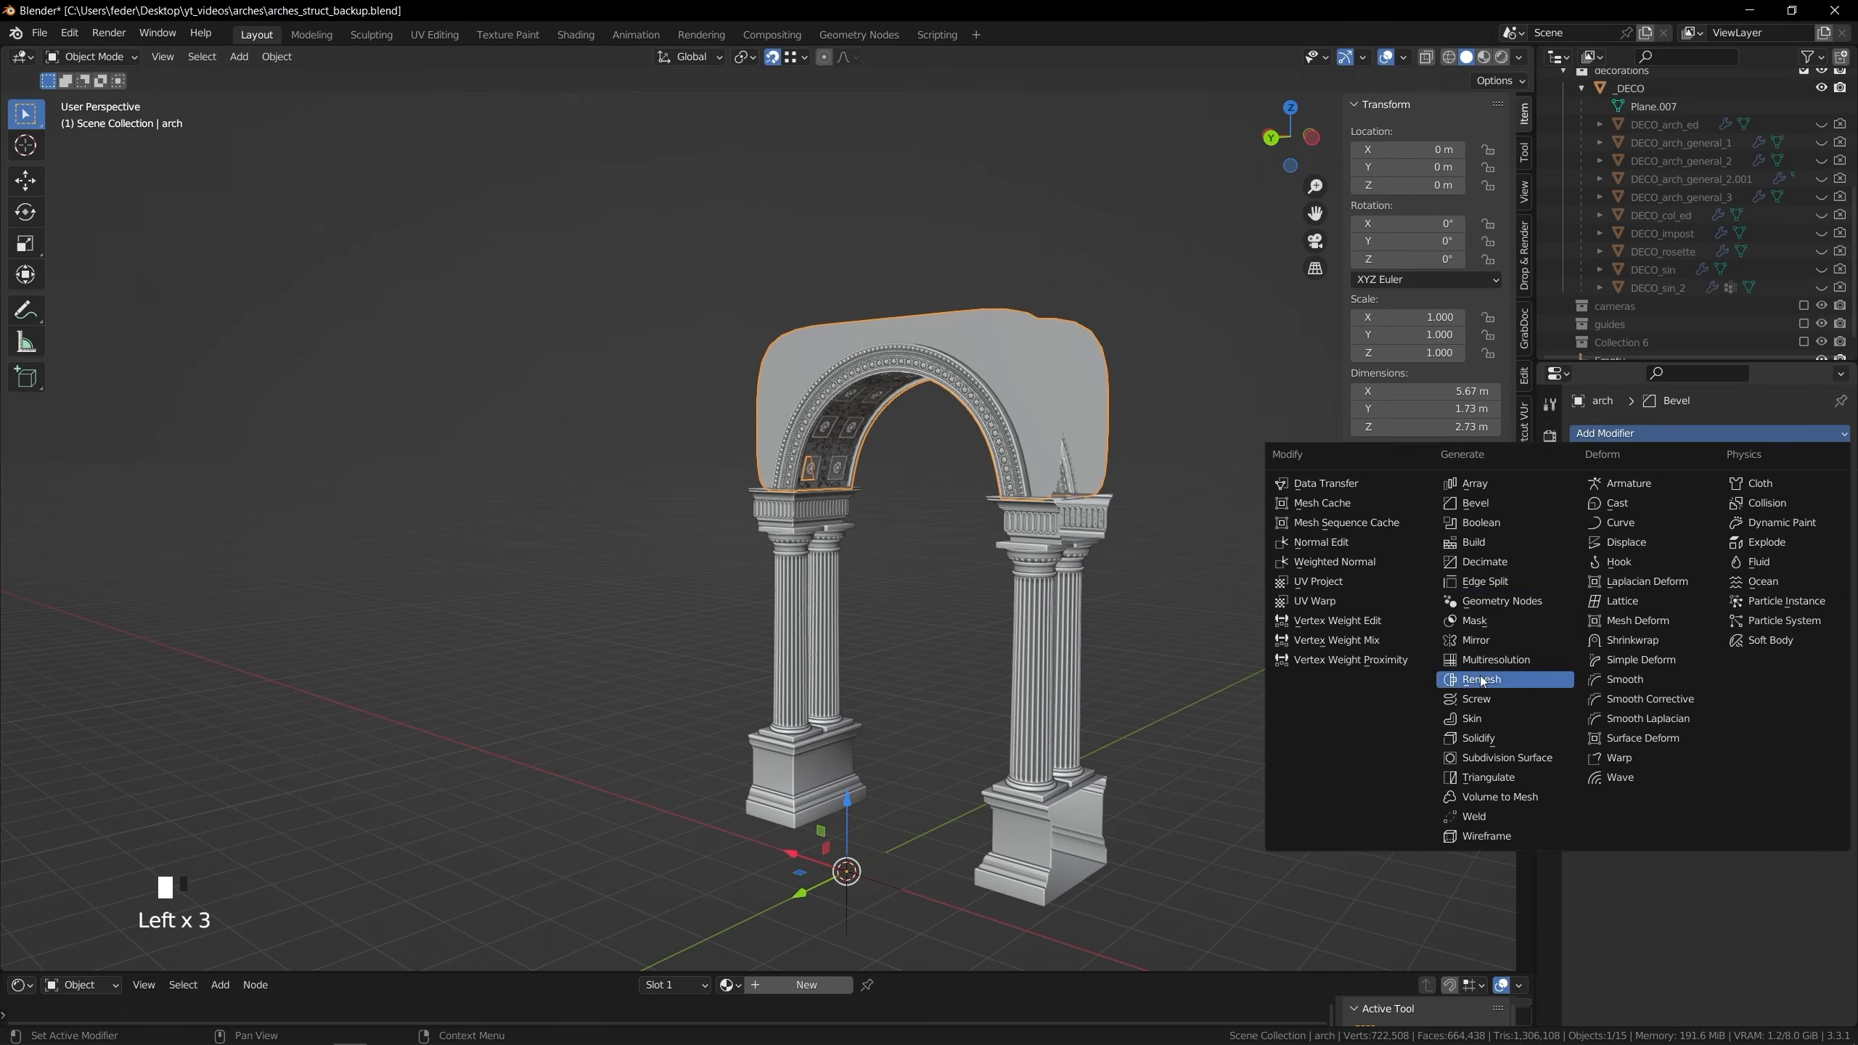
{"action": "left_click", "coordinate": [1485, 681]}
{"action": "left_click_drag", "start_coordinate": [1845, 534], "coordinate": [1809, 439]}
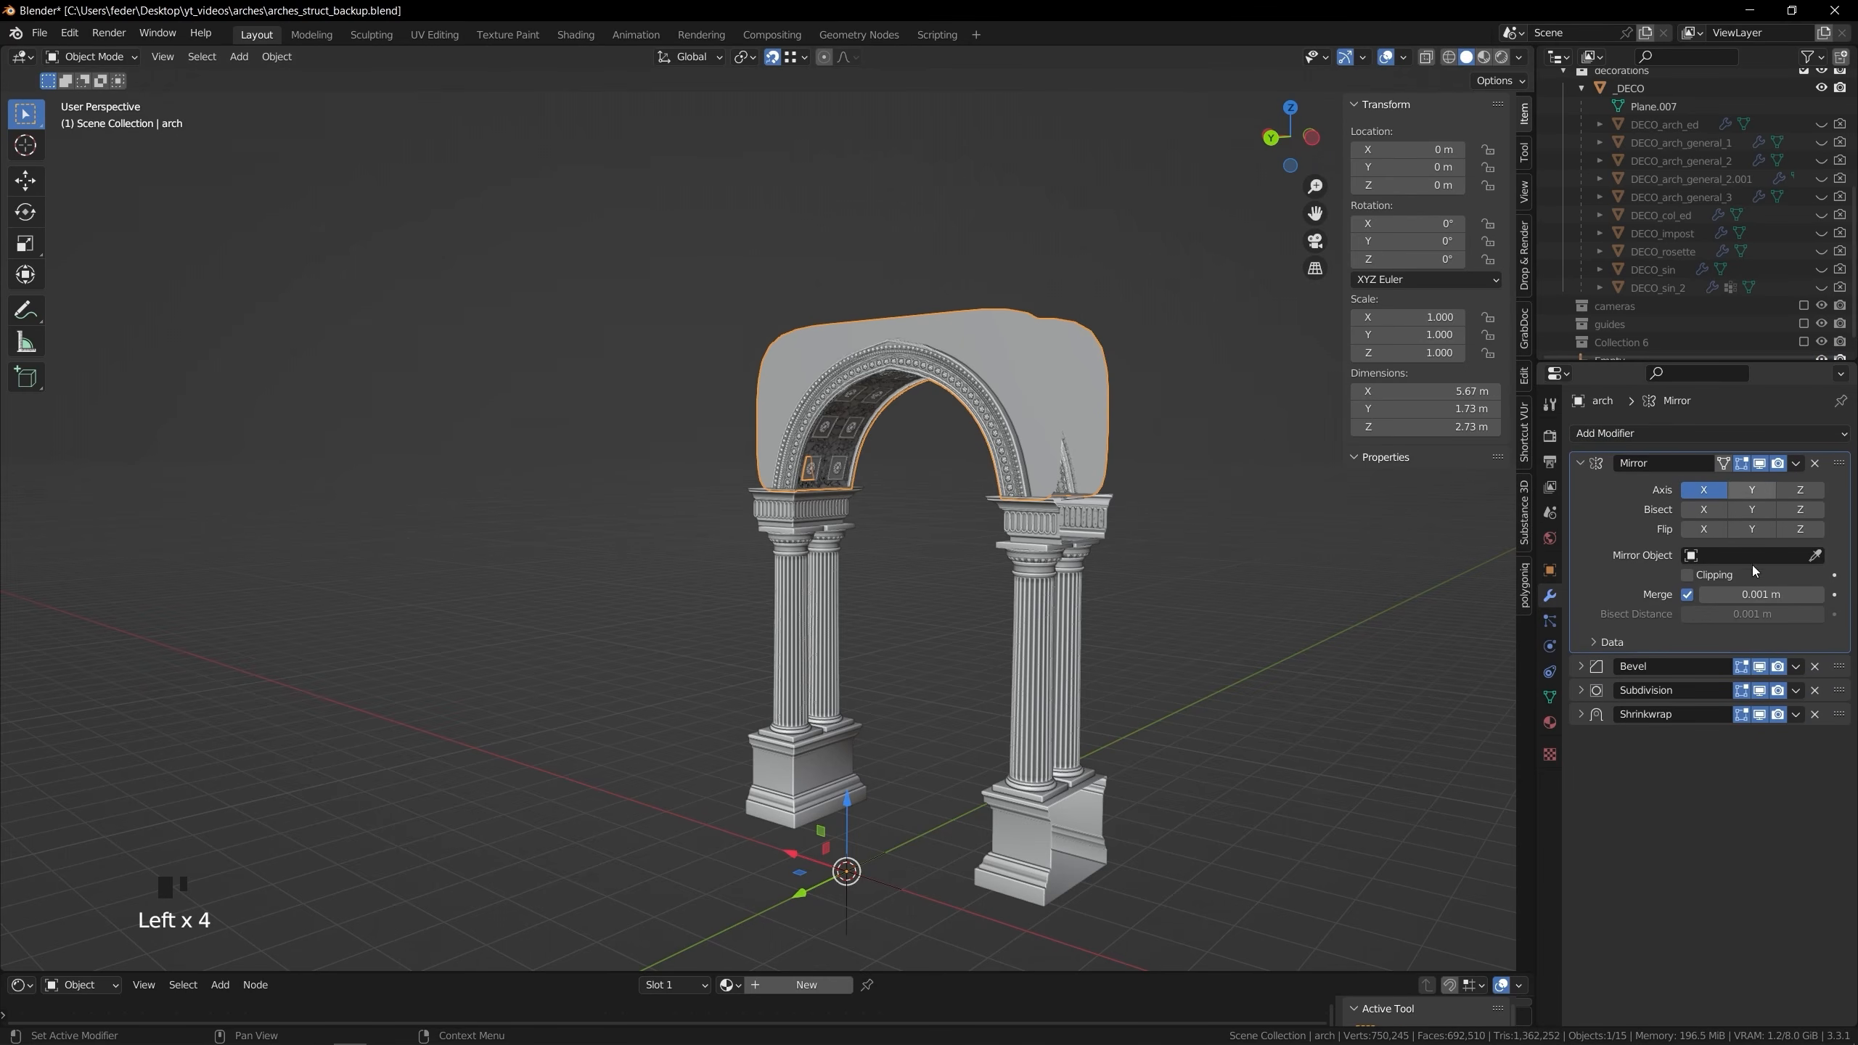
{"action": "left_click", "coordinate": [1752, 490]}
Rotate the Empty 45° about the Z axis
{"action": "left_click", "coordinate": [850, 903]}
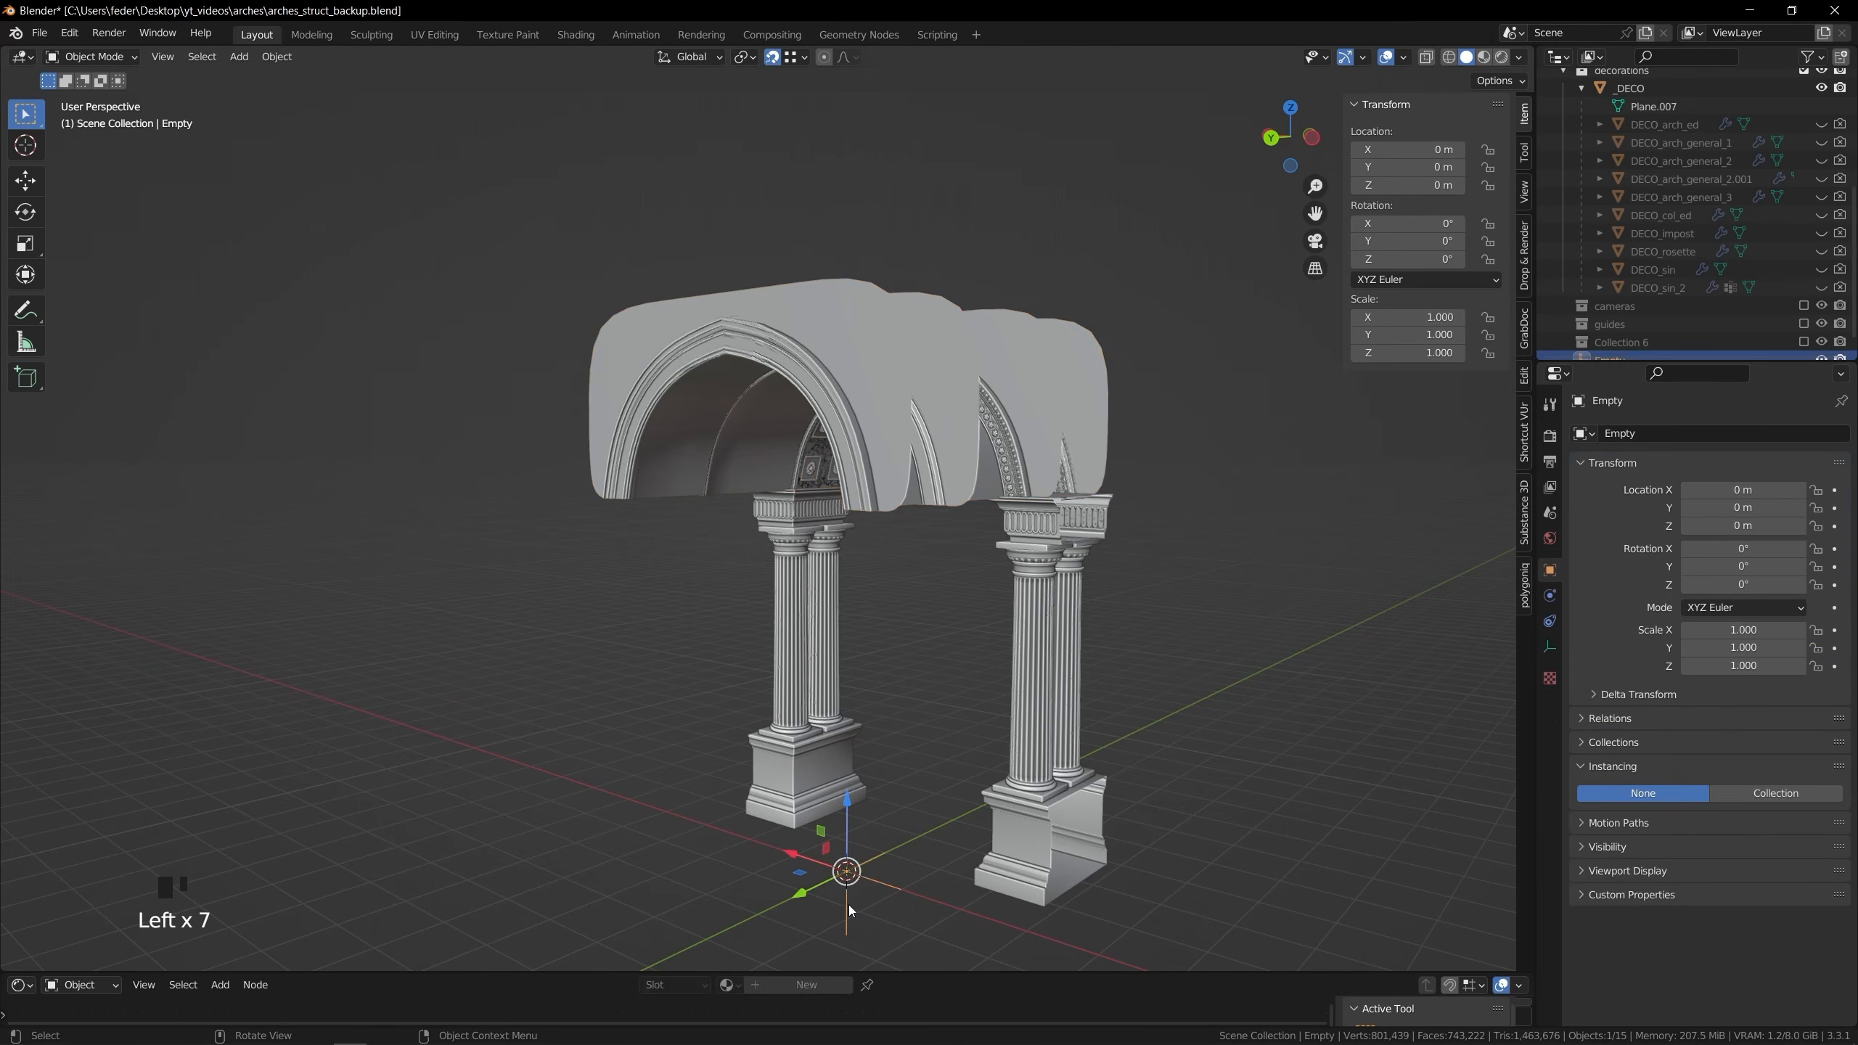
{"action": "type", "text": "rz45"}
{"action": "key", "text": "Return"}
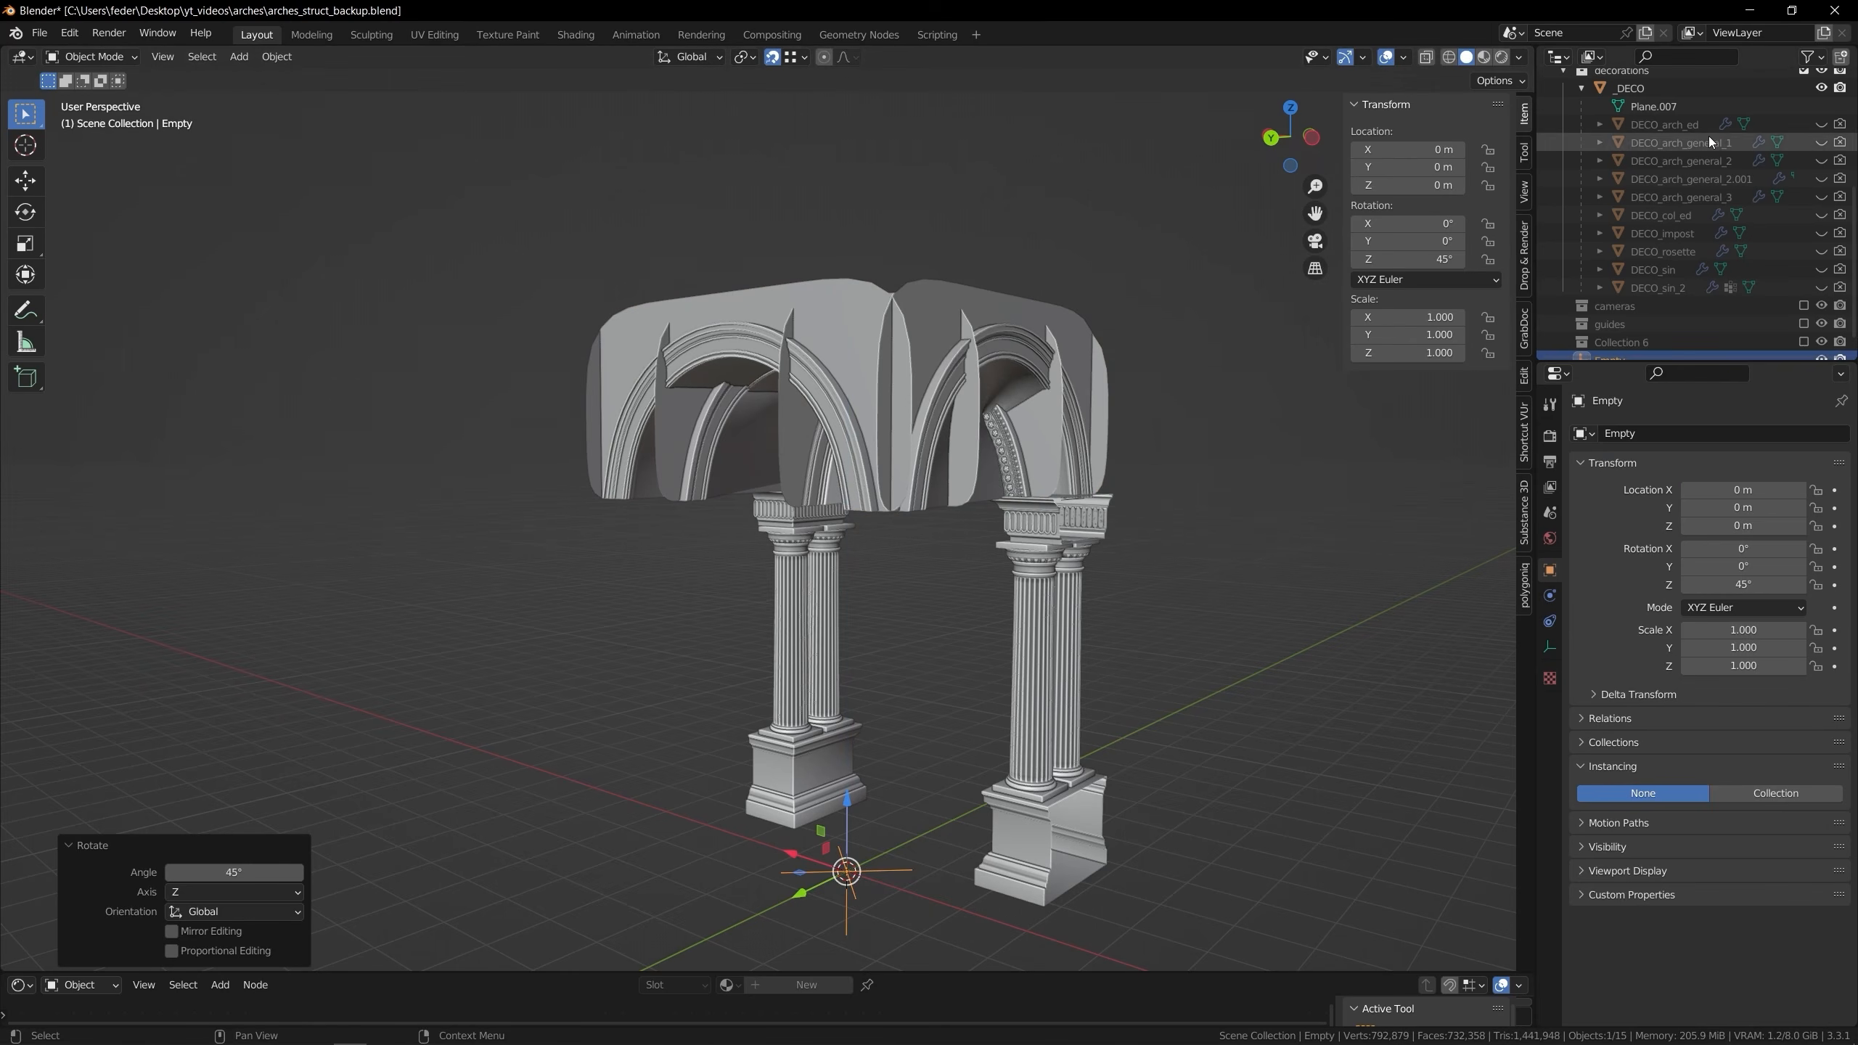
Add a Mirror modifier to curve_bmk on X and Y, with Empty as the mirror object
{"action": "scroll", "coordinate": [1690, 154], "scroll_direction": "up", "scroll_amount": 4}
{"action": "left_click", "coordinate": [1639, 132]}
{"action": "left_click", "coordinate": [1661, 433]}
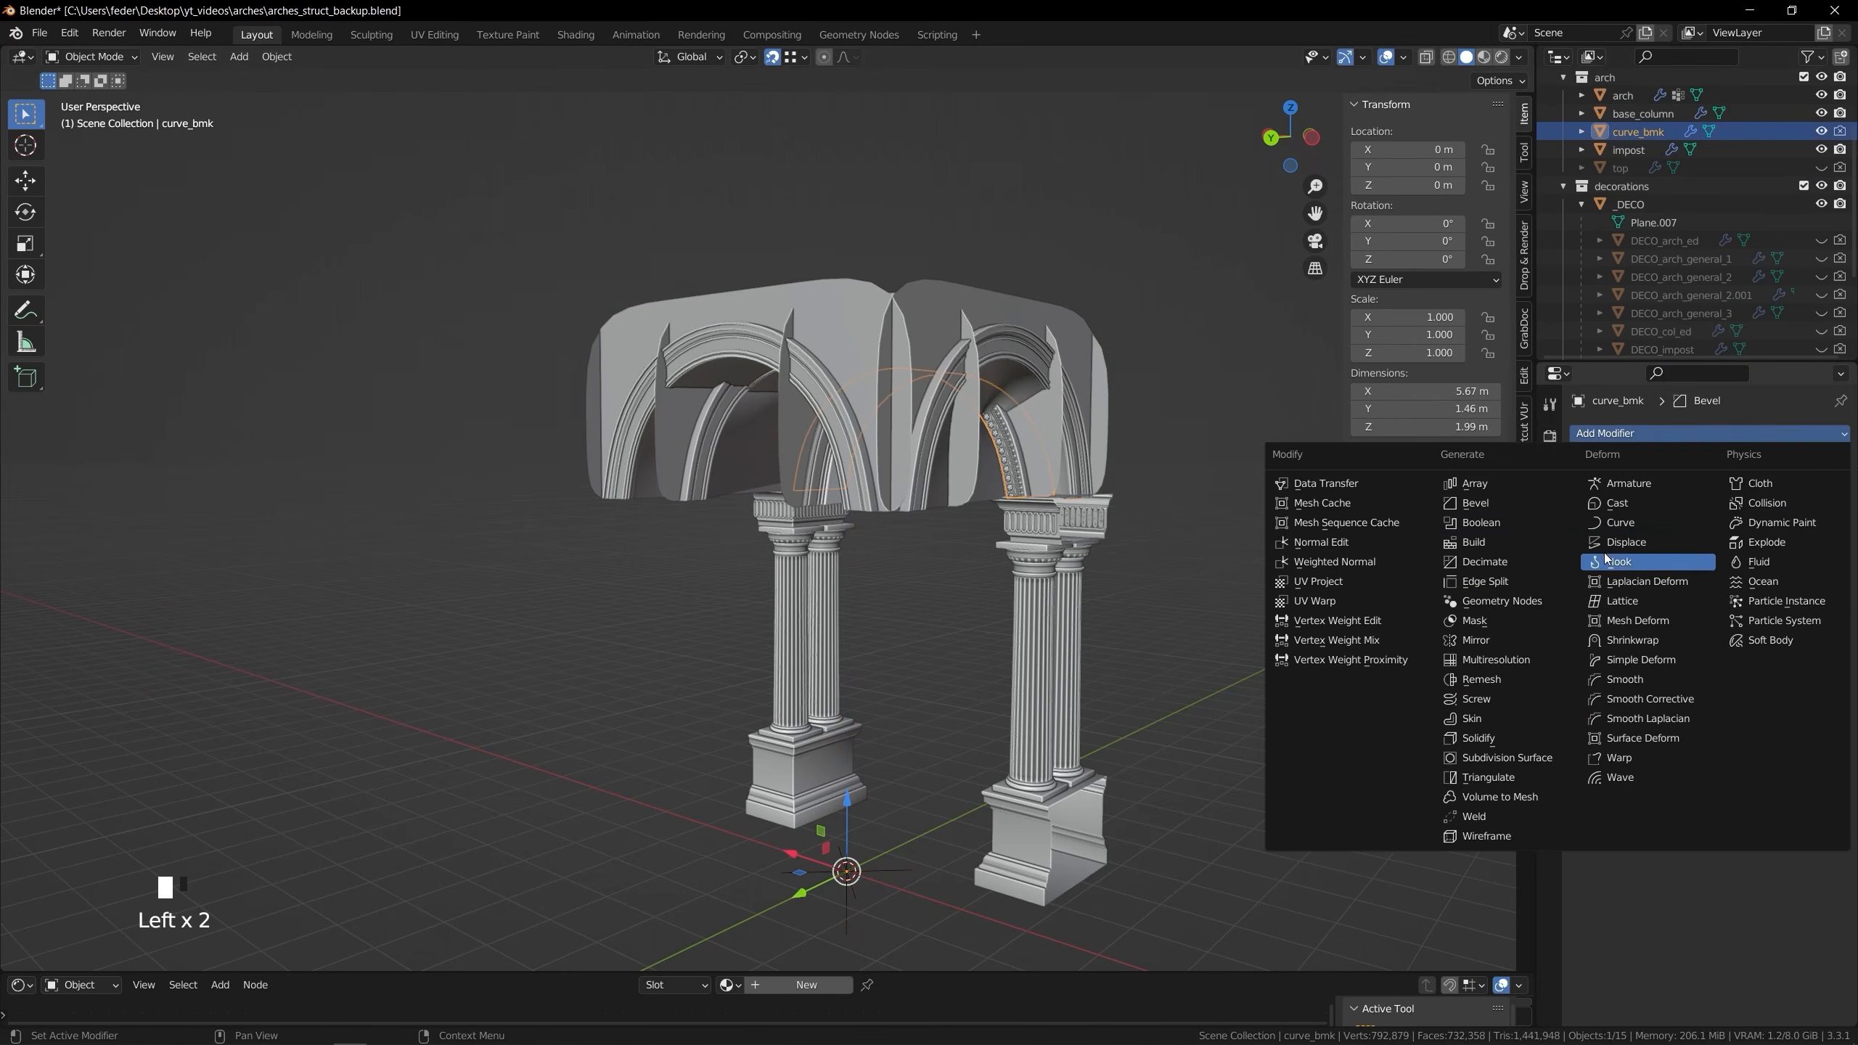
{"action": "left_click", "coordinate": [1496, 640]}
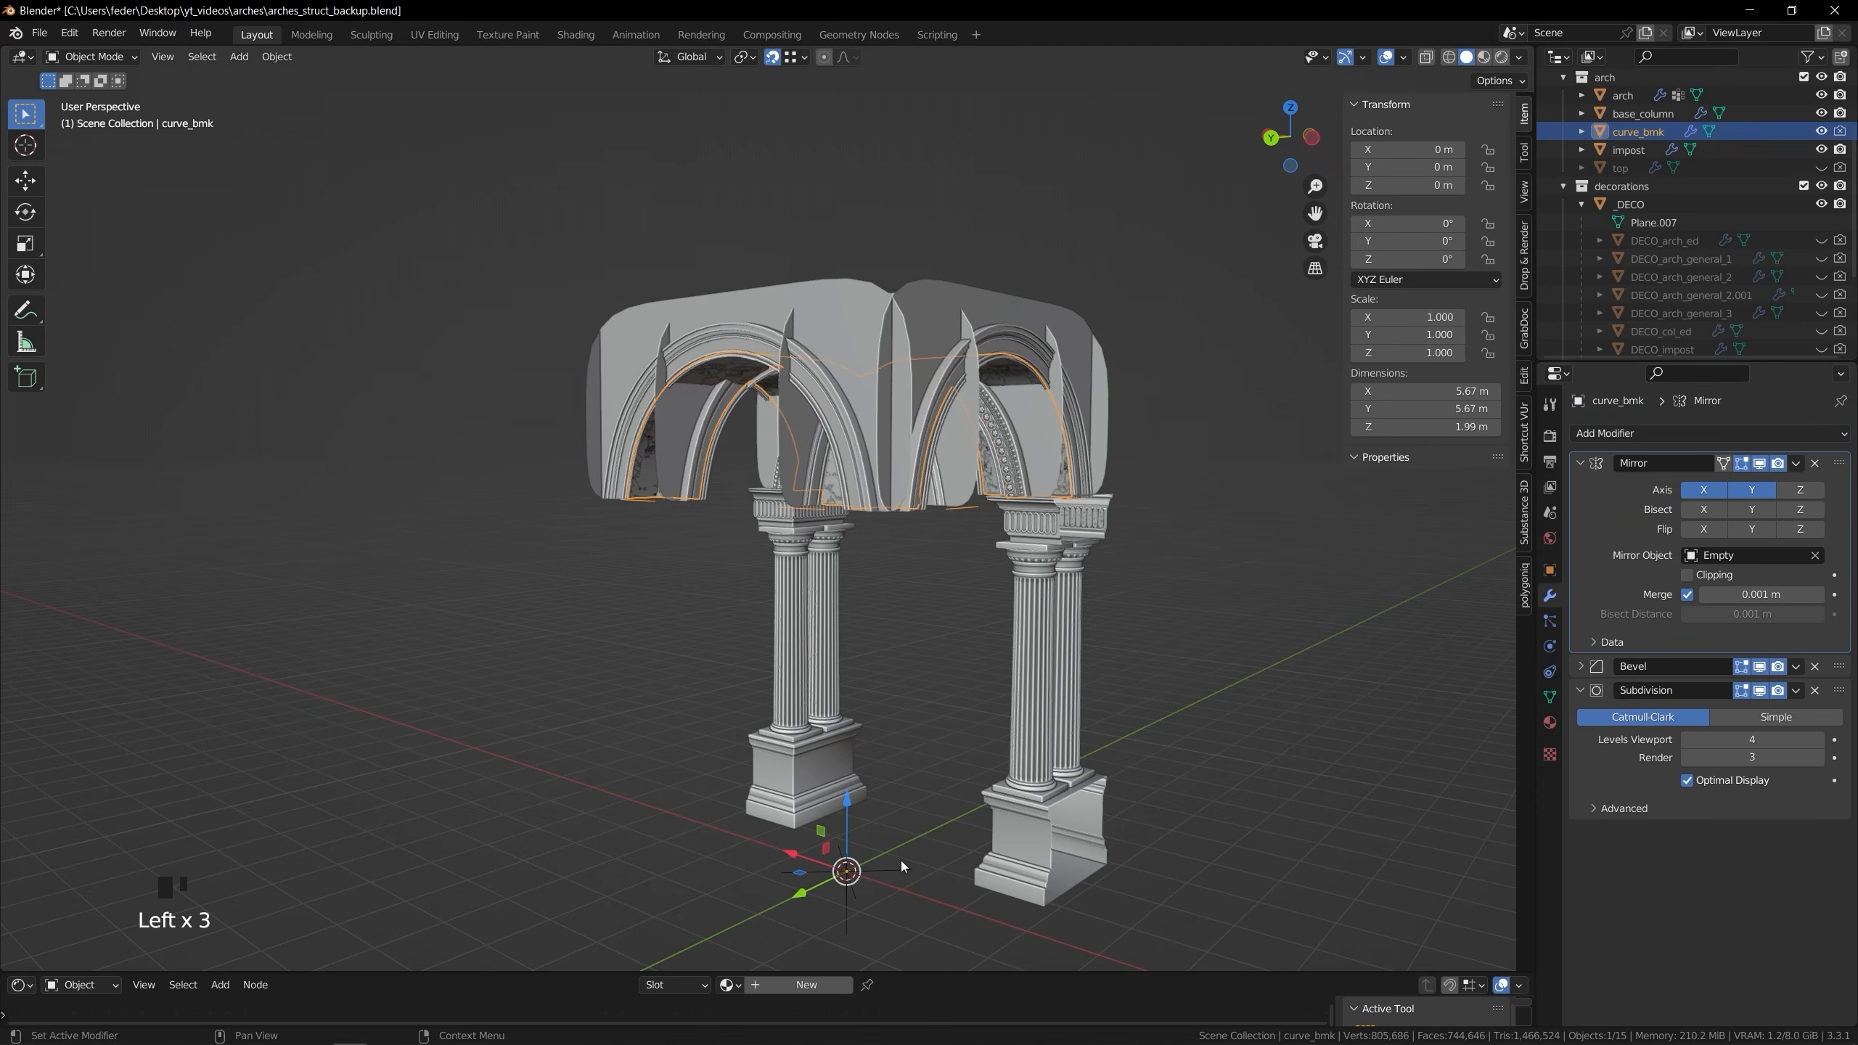
{"action": "middle_click_drag", "start_coordinate": [902, 866], "coordinate": [983, 702]}
Enter Edit Mode on arch, base_column, curve_bmk, impost and _DECO together and move their geometry along the Y axis
{"action": "left_click", "coordinate": [1623, 98]}
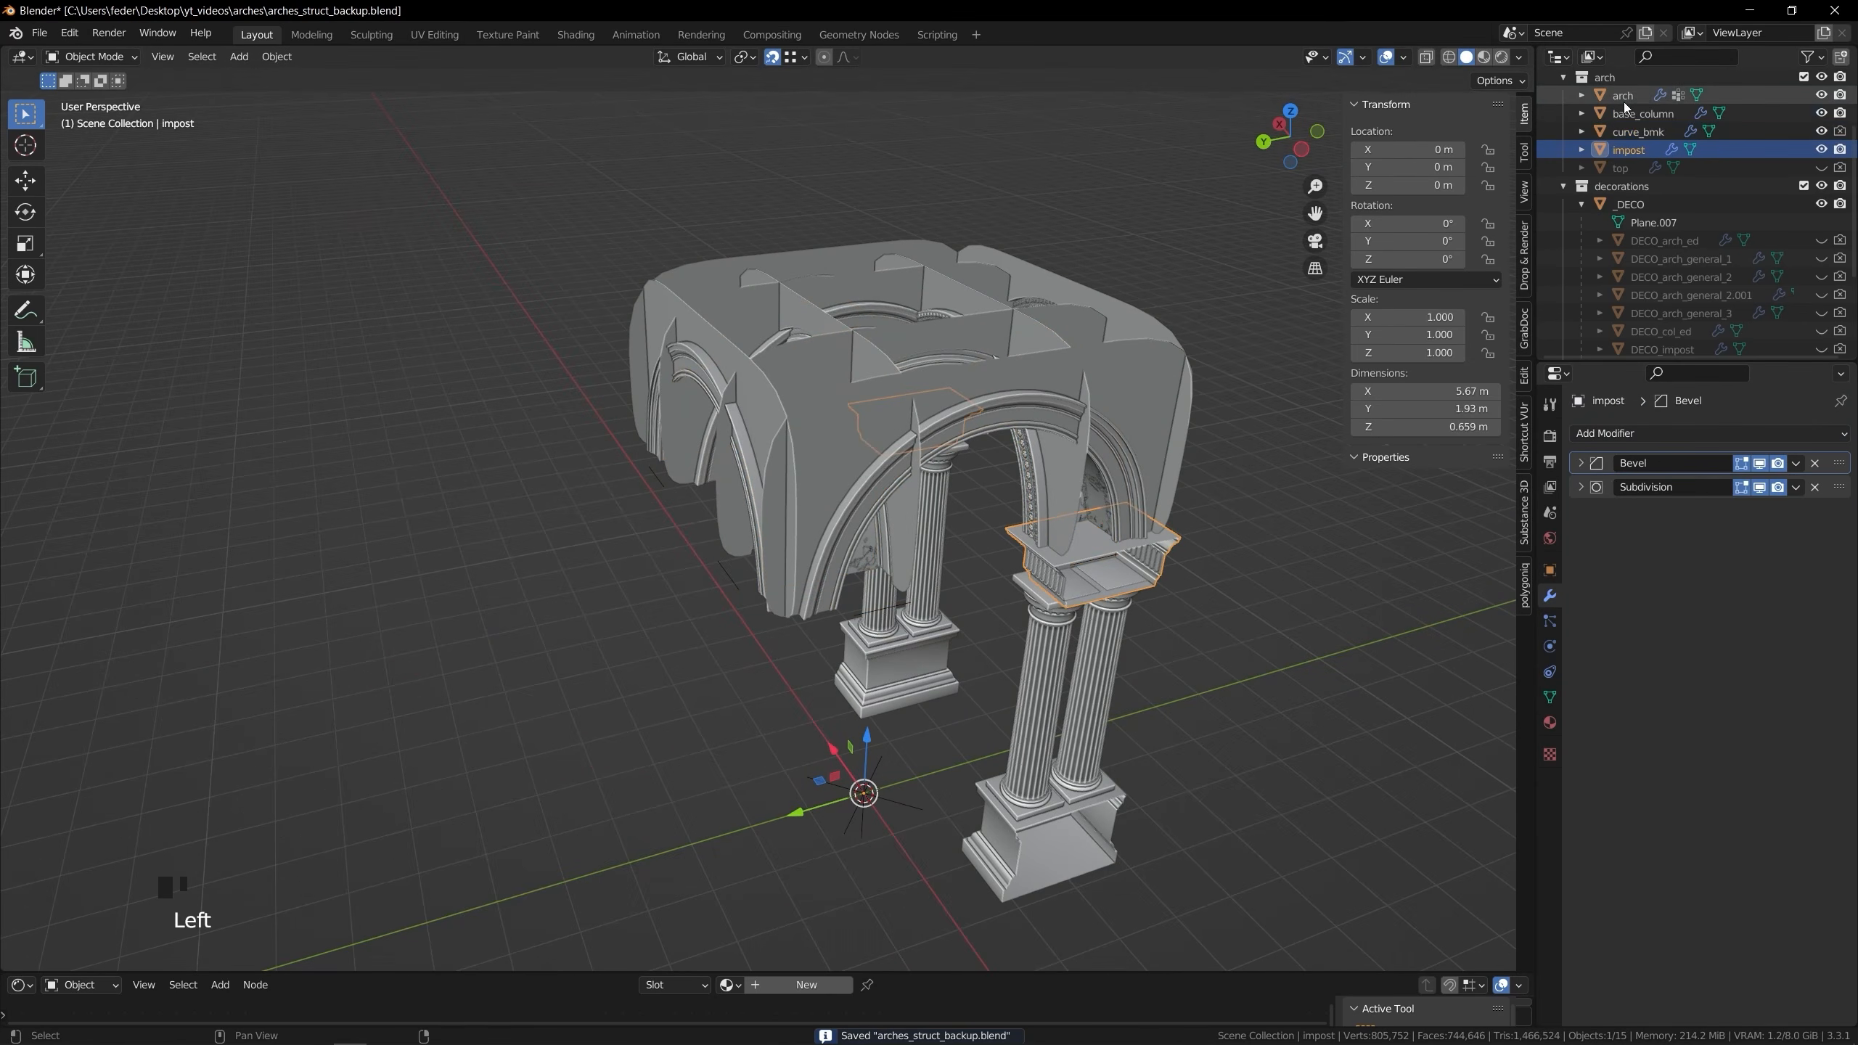
{"action": "left_click", "coordinate": [1630, 204], "text": "shift"}
{"action": "key", "text": "Tab"}
{"action": "middle_click_drag", "start_coordinate": [1117, 468], "coordinate": [1064, 630]}
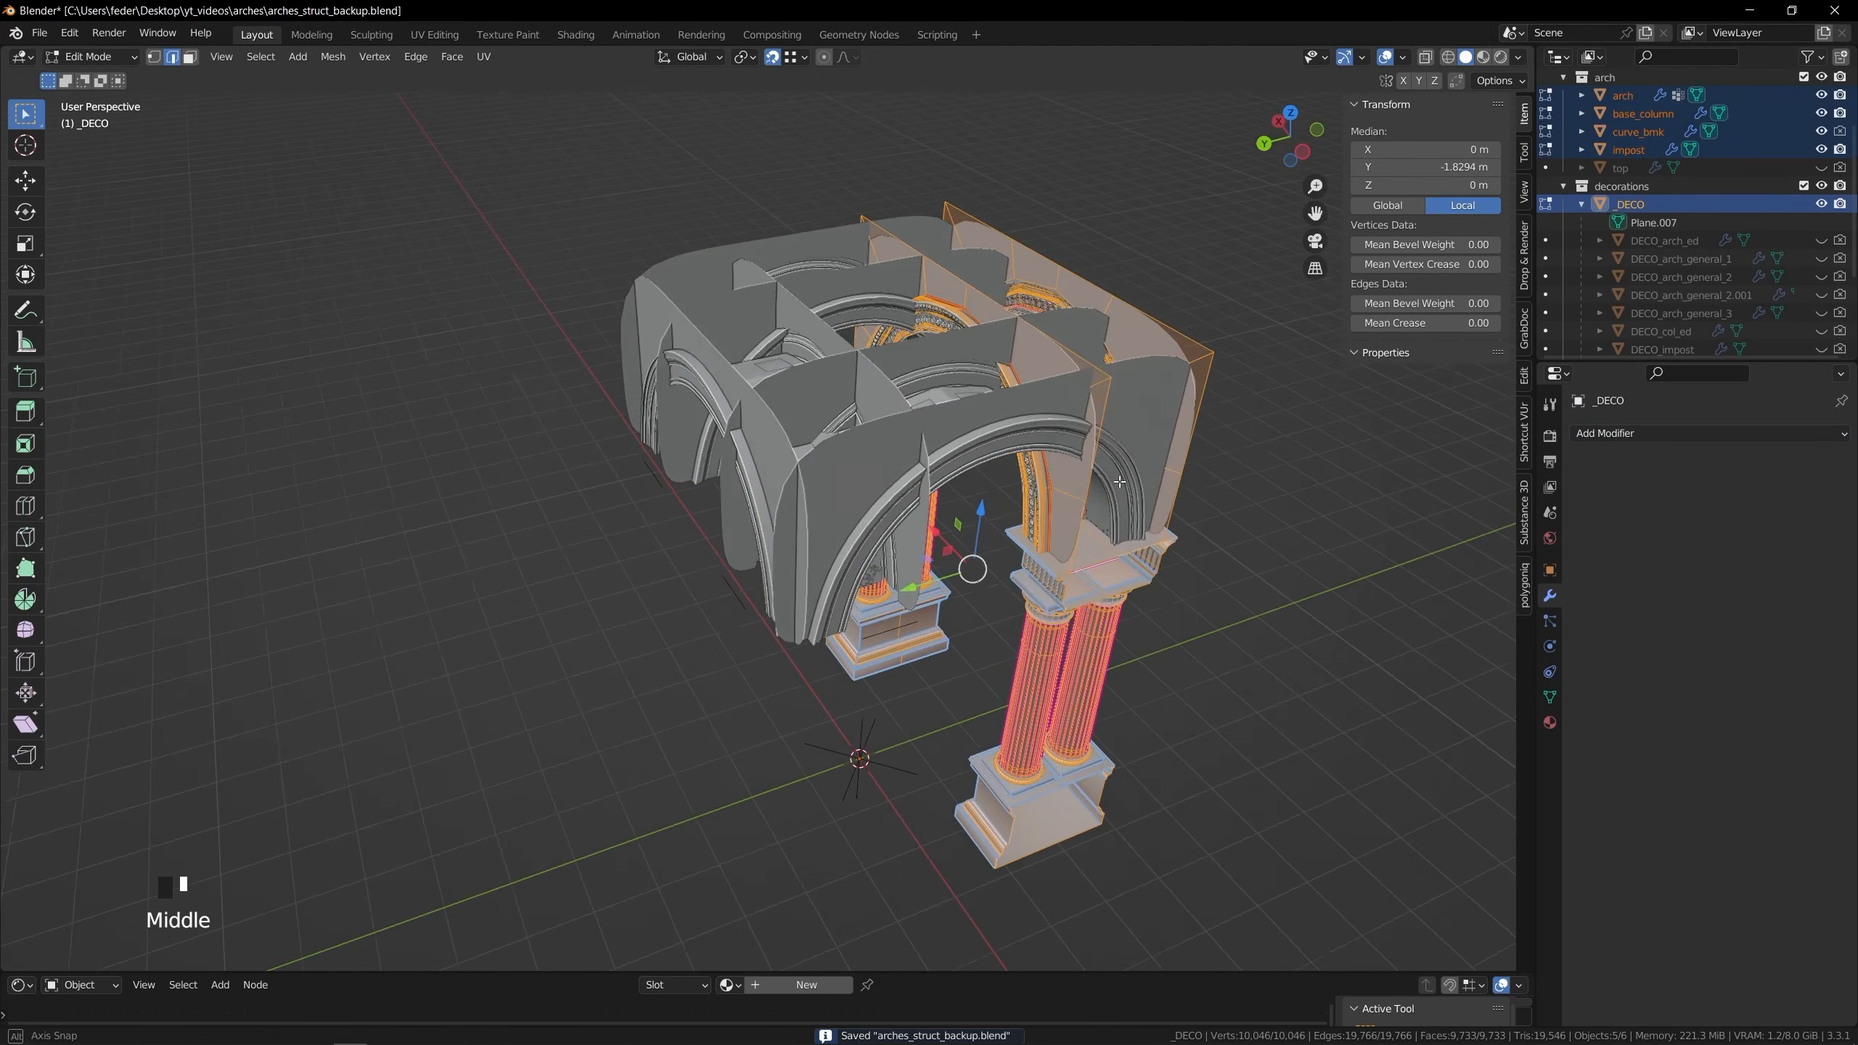
{"action": "scroll", "coordinate": [1064, 629], "scroll_direction": "up", "scroll_amount": 4}
{"action": "key", "text": "g"}
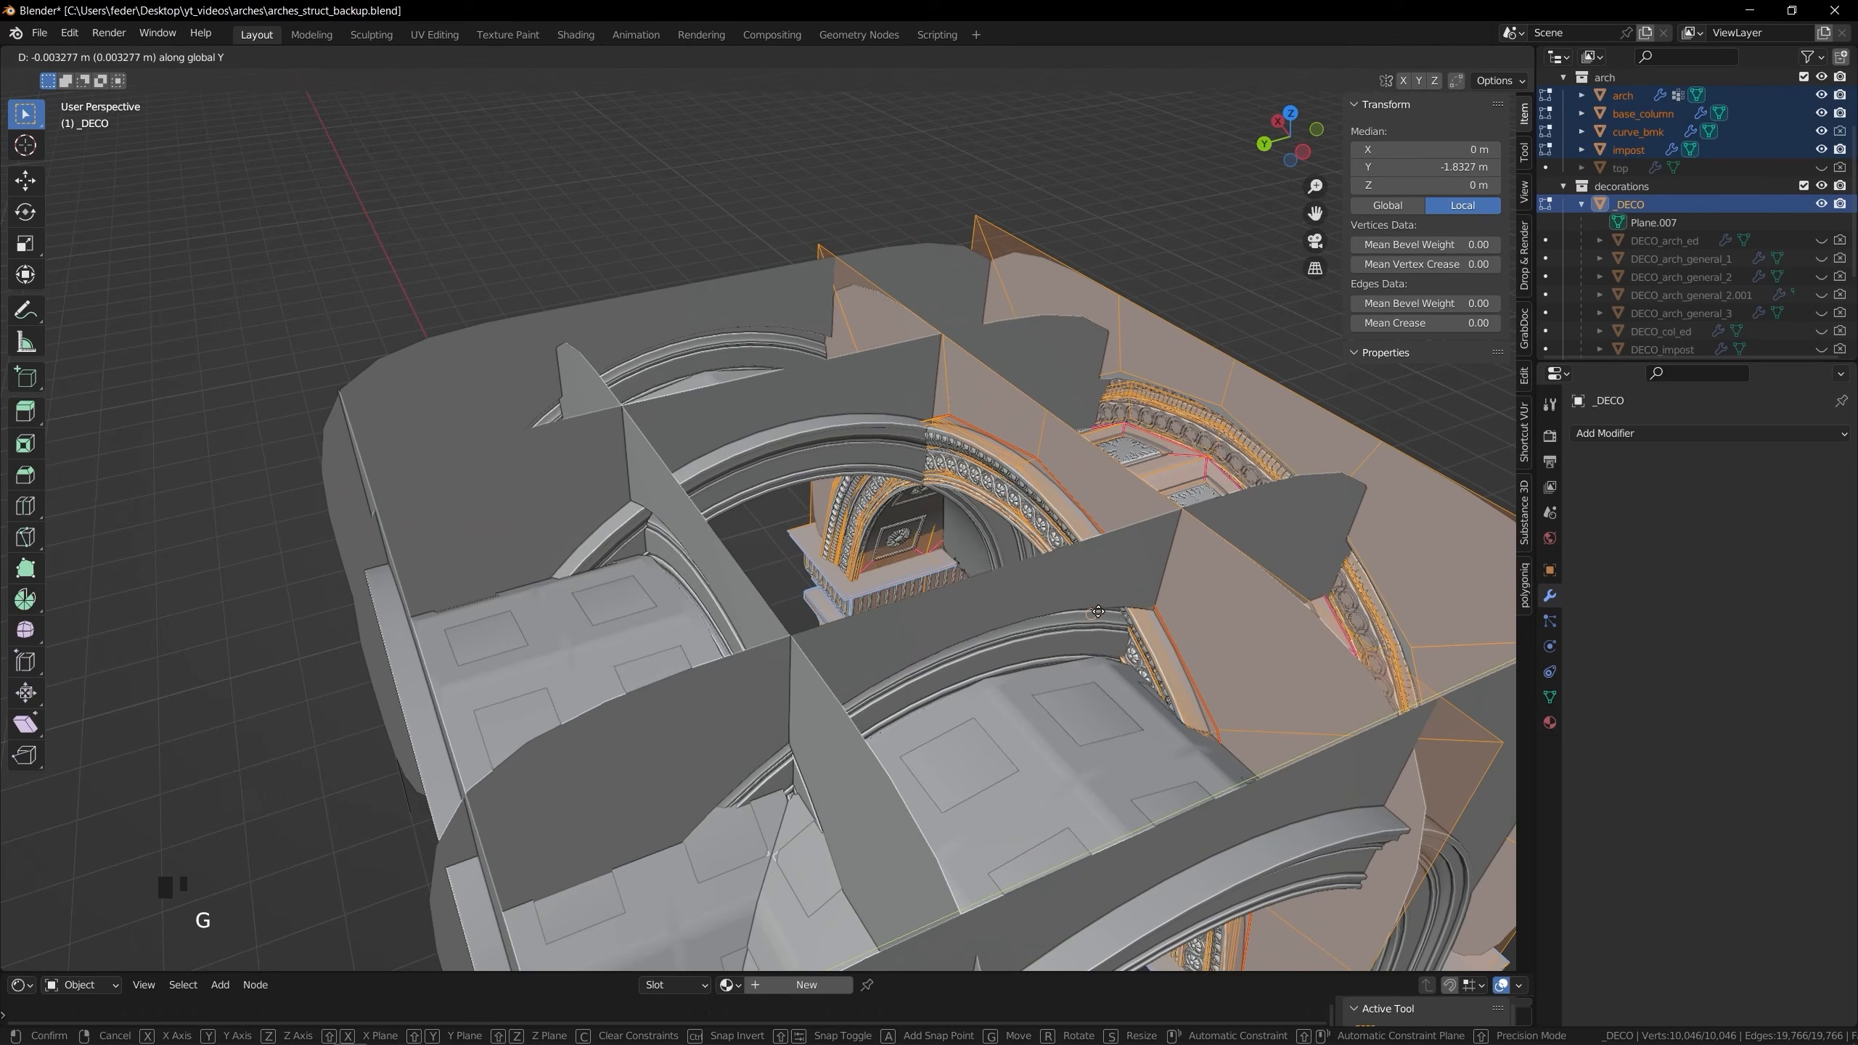
{"action": "key", "text": "y"}
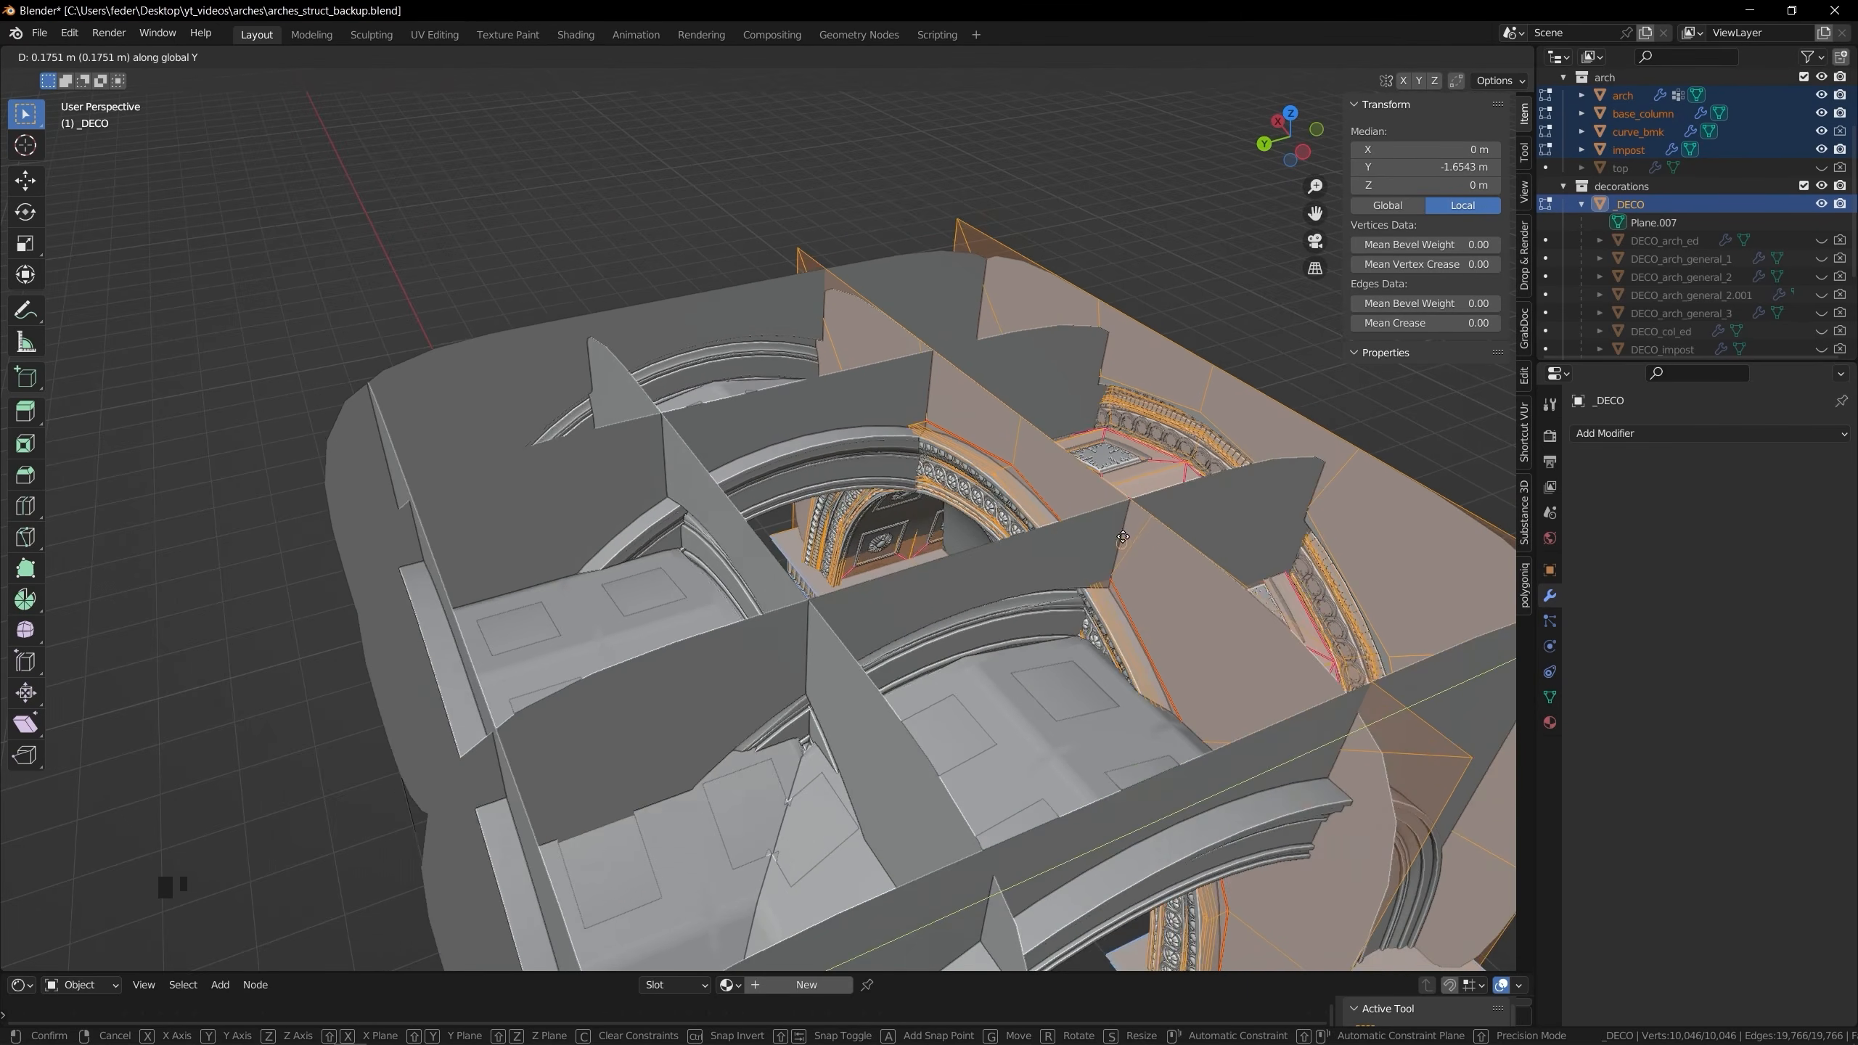
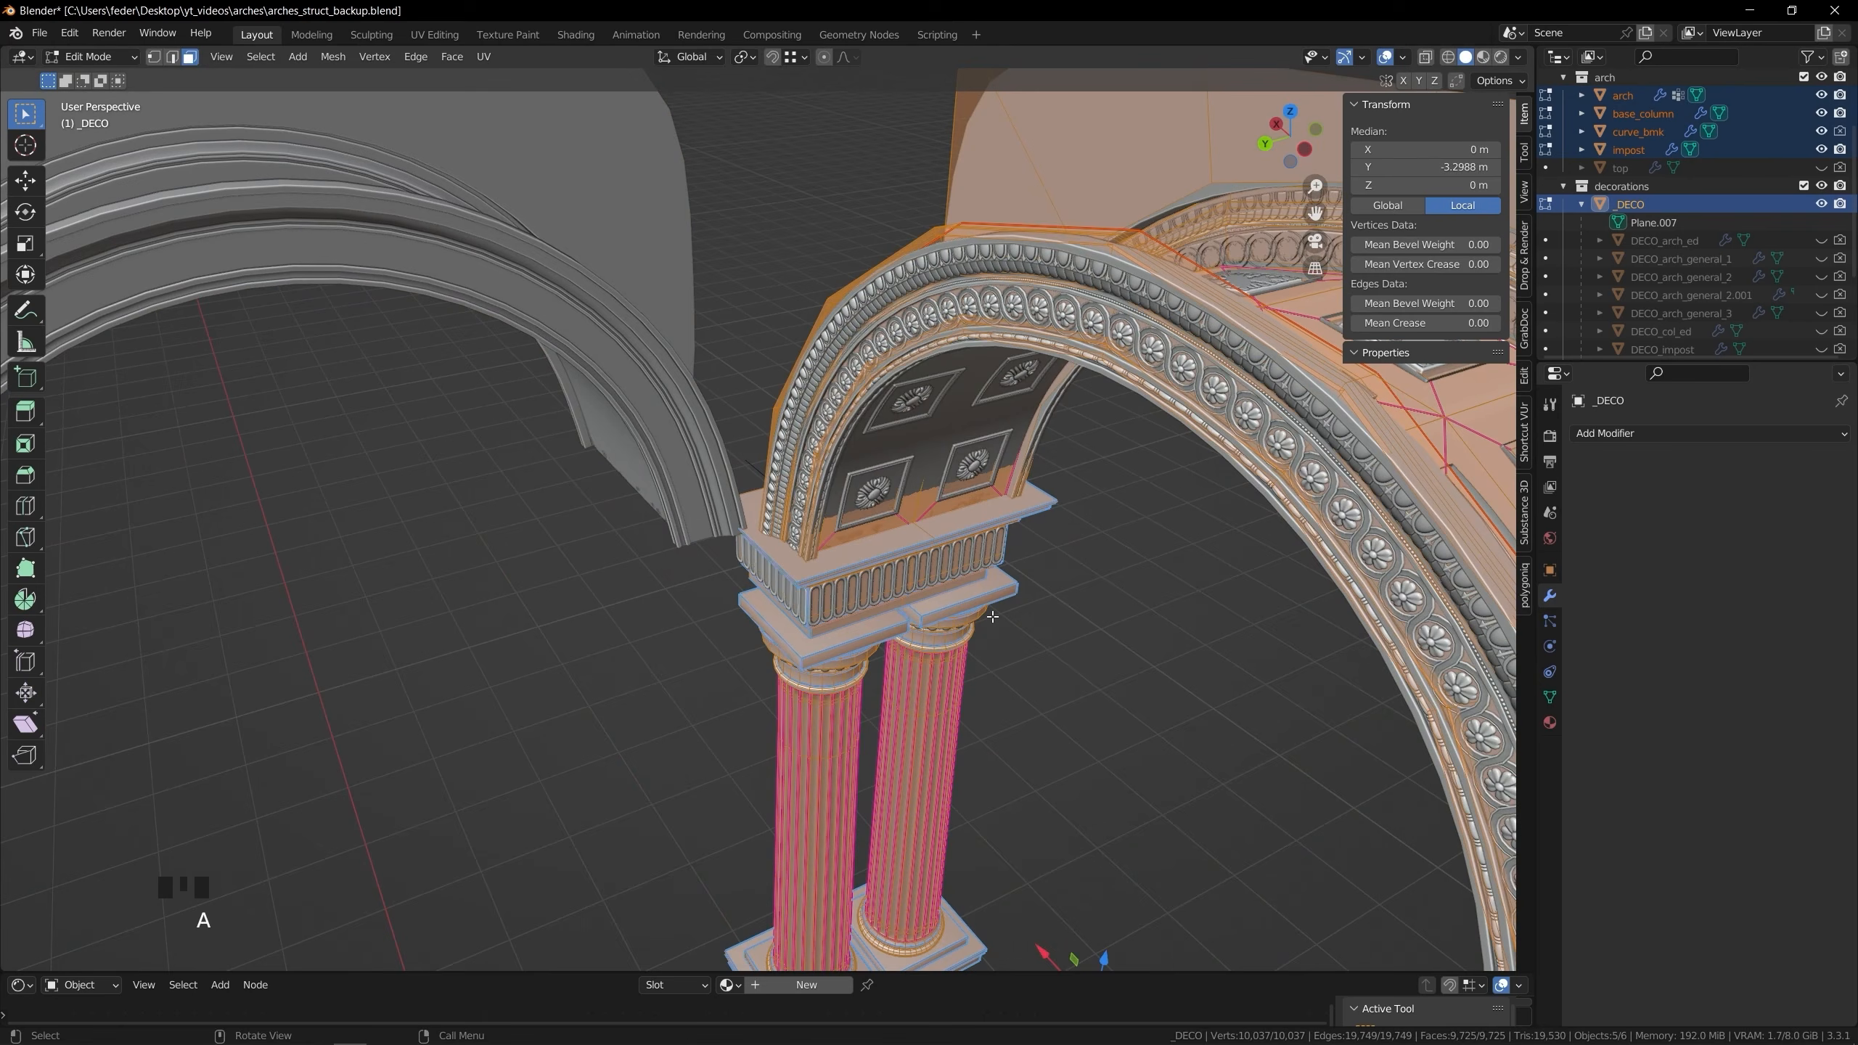
Nudge all the selected arch, column and decoration geometry slightly further along negative Y and return to Object Mode
{"action": "key", "text": "g"}
{"action": "key", "text": "y"}
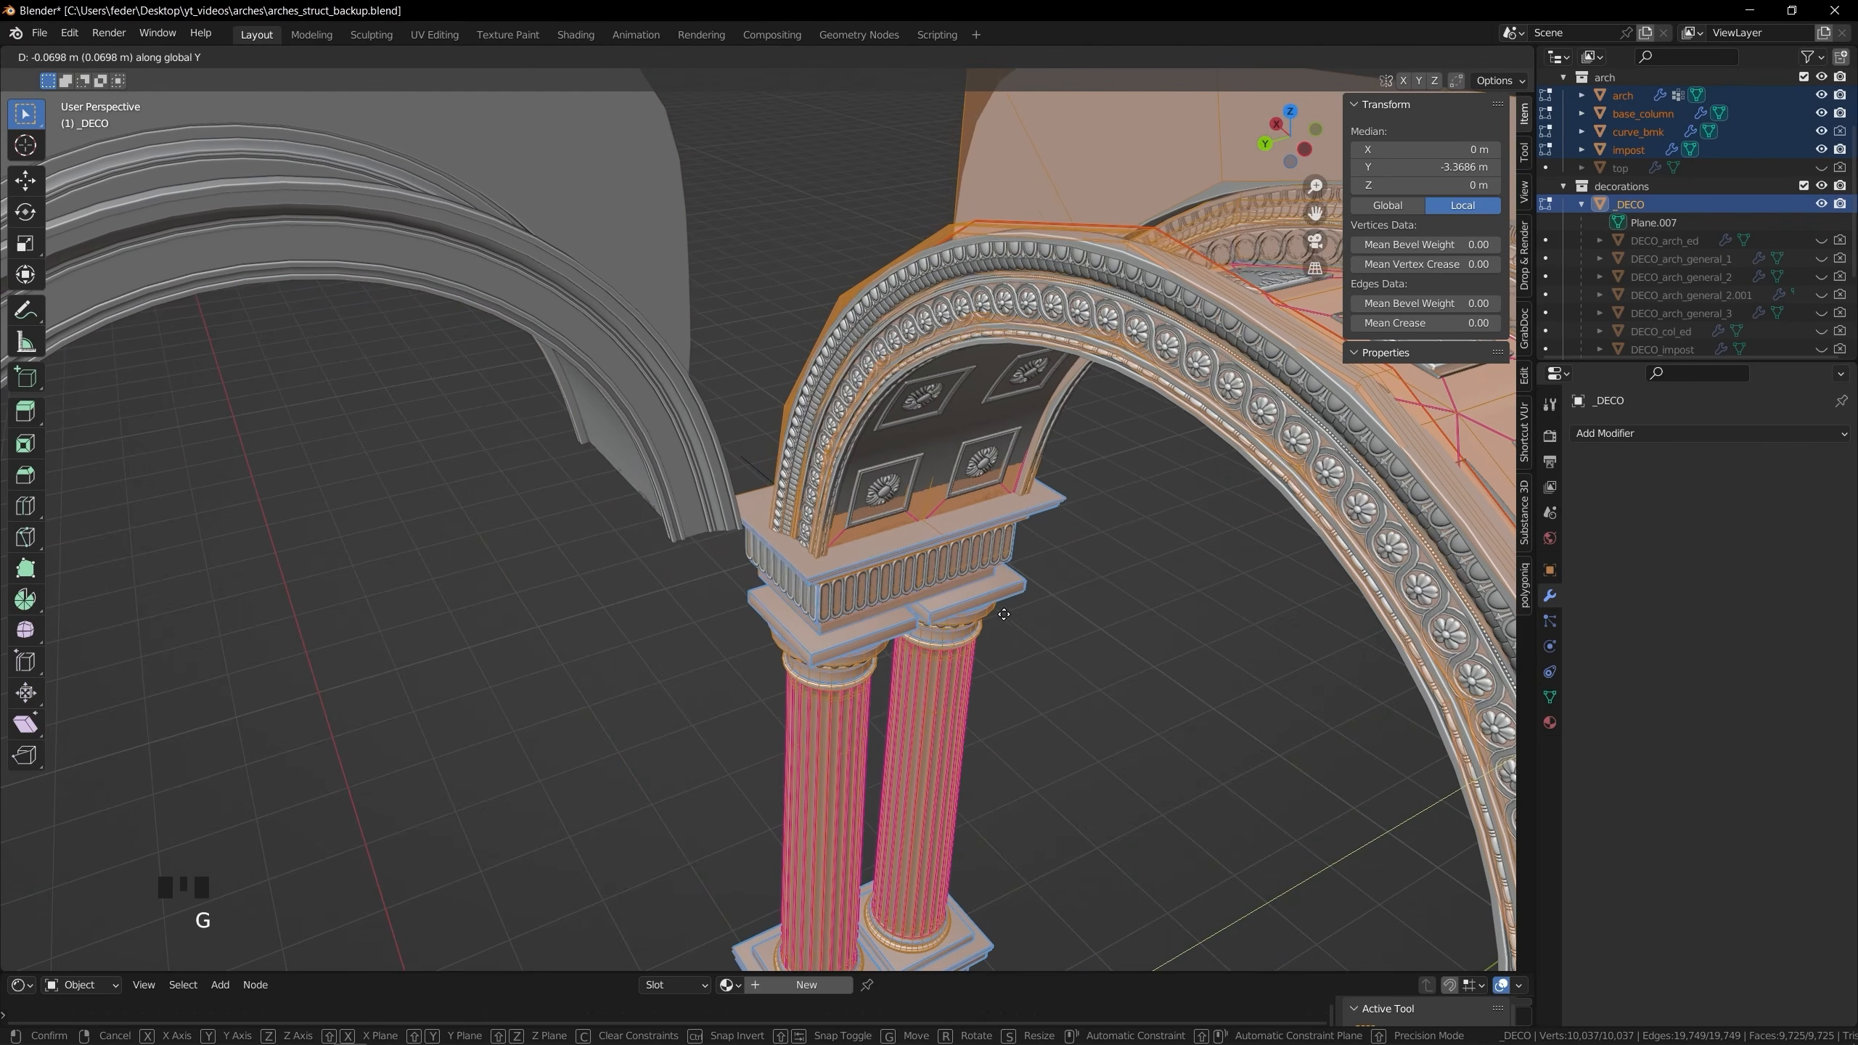
{"action": "left_click", "coordinate": [1004, 614]}
{"action": "key", "text": "Tab"}
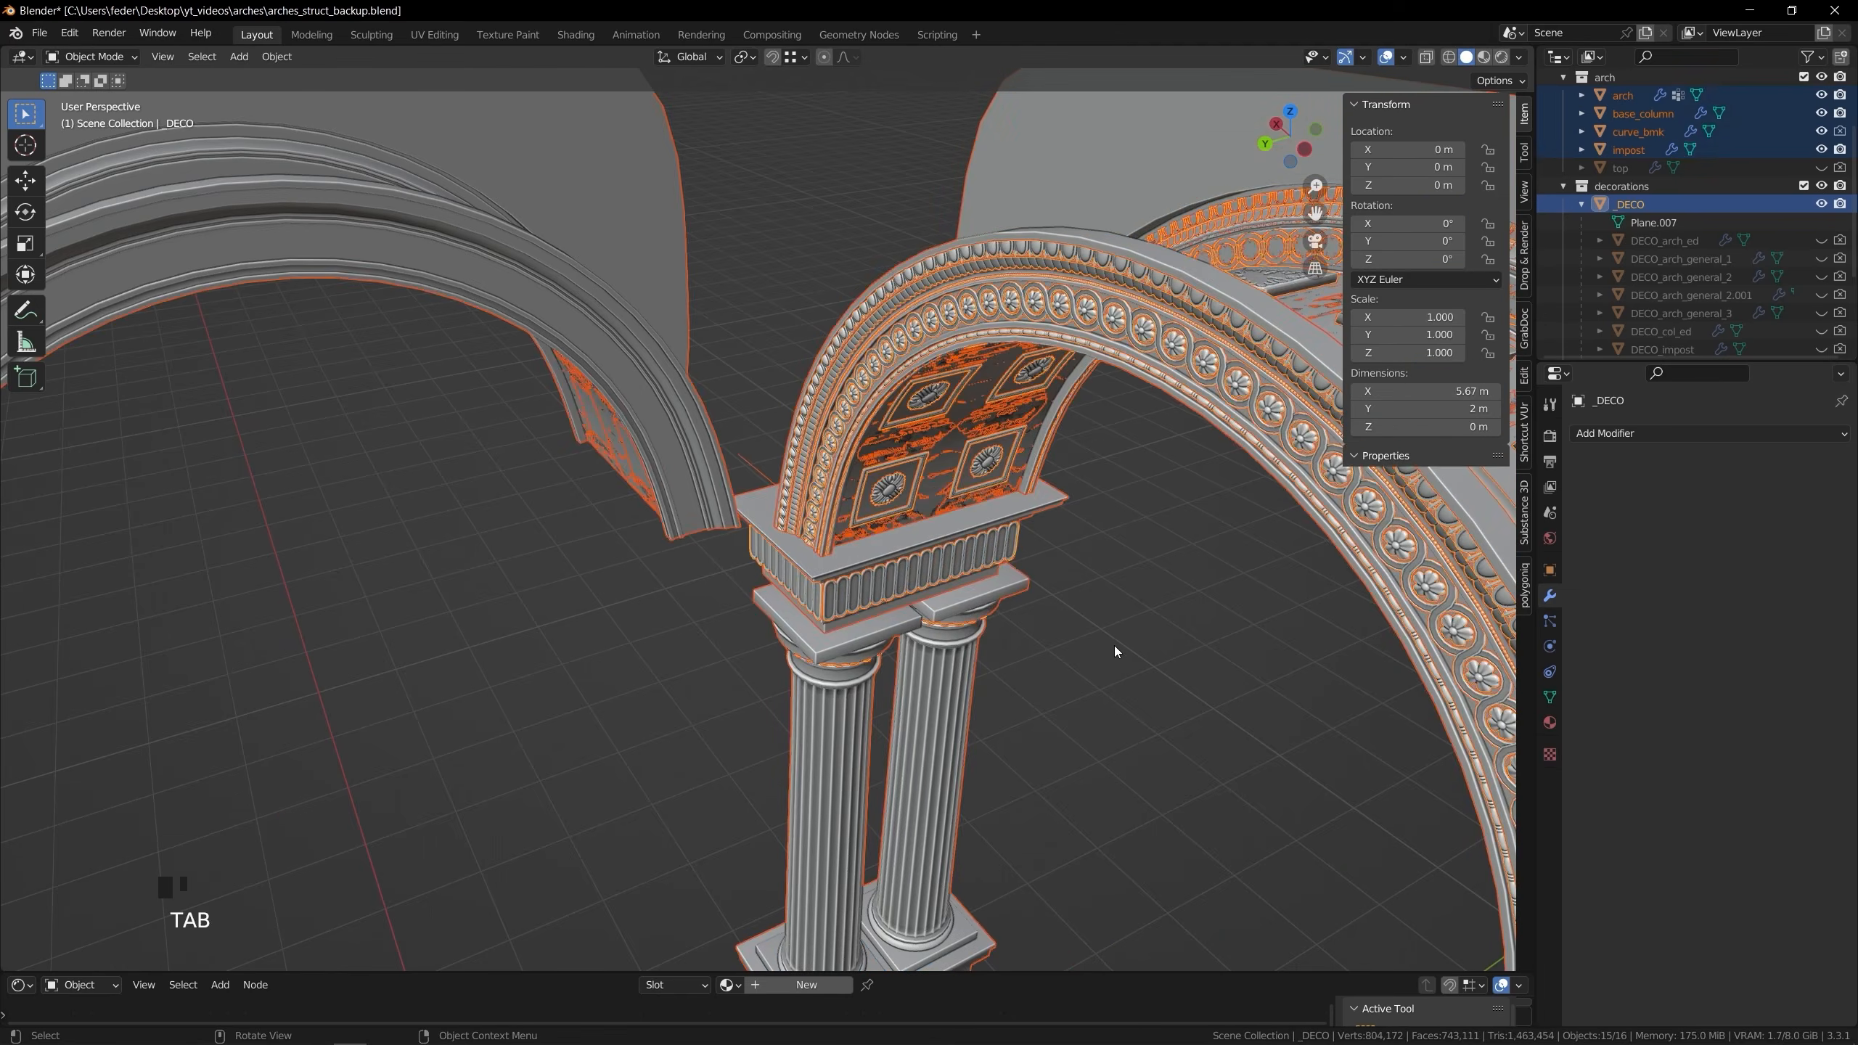
{"action": "left_click", "coordinate": [1115, 644]}
Add a Mirror modifier to _DECO on X and Y, with Empty as the mirror object
{"action": "middle_click_drag", "start_coordinate": [1112, 613], "coordinate": [1022, 537], "text": "shift"}
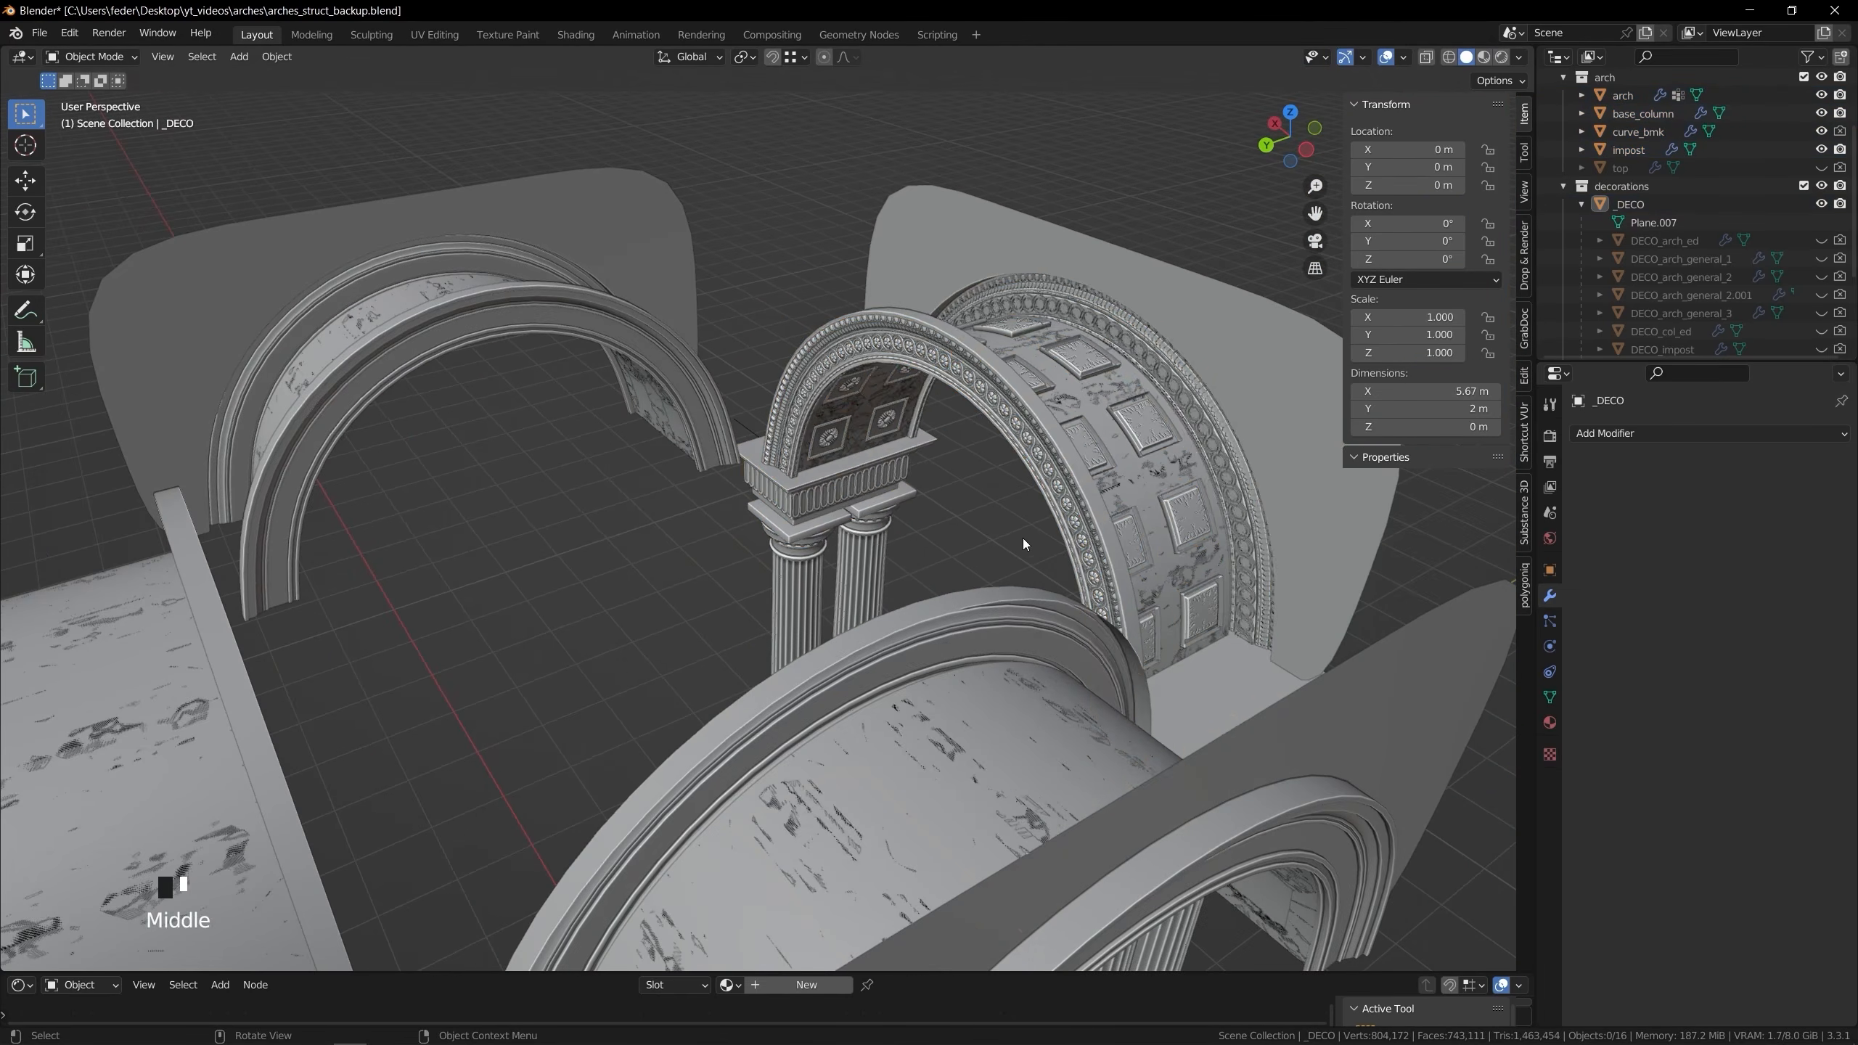
{"action": "left_click", "coordinate": [1632, 208]}
{"action": "left_click", "coordinate": [1660, 431]}
{"action": "left_click", "coordinate": [1499, 645]}
{"action": "middle_click_drag", "start_coordinate": [1024, 783], "coordinate": [1025, 849]}
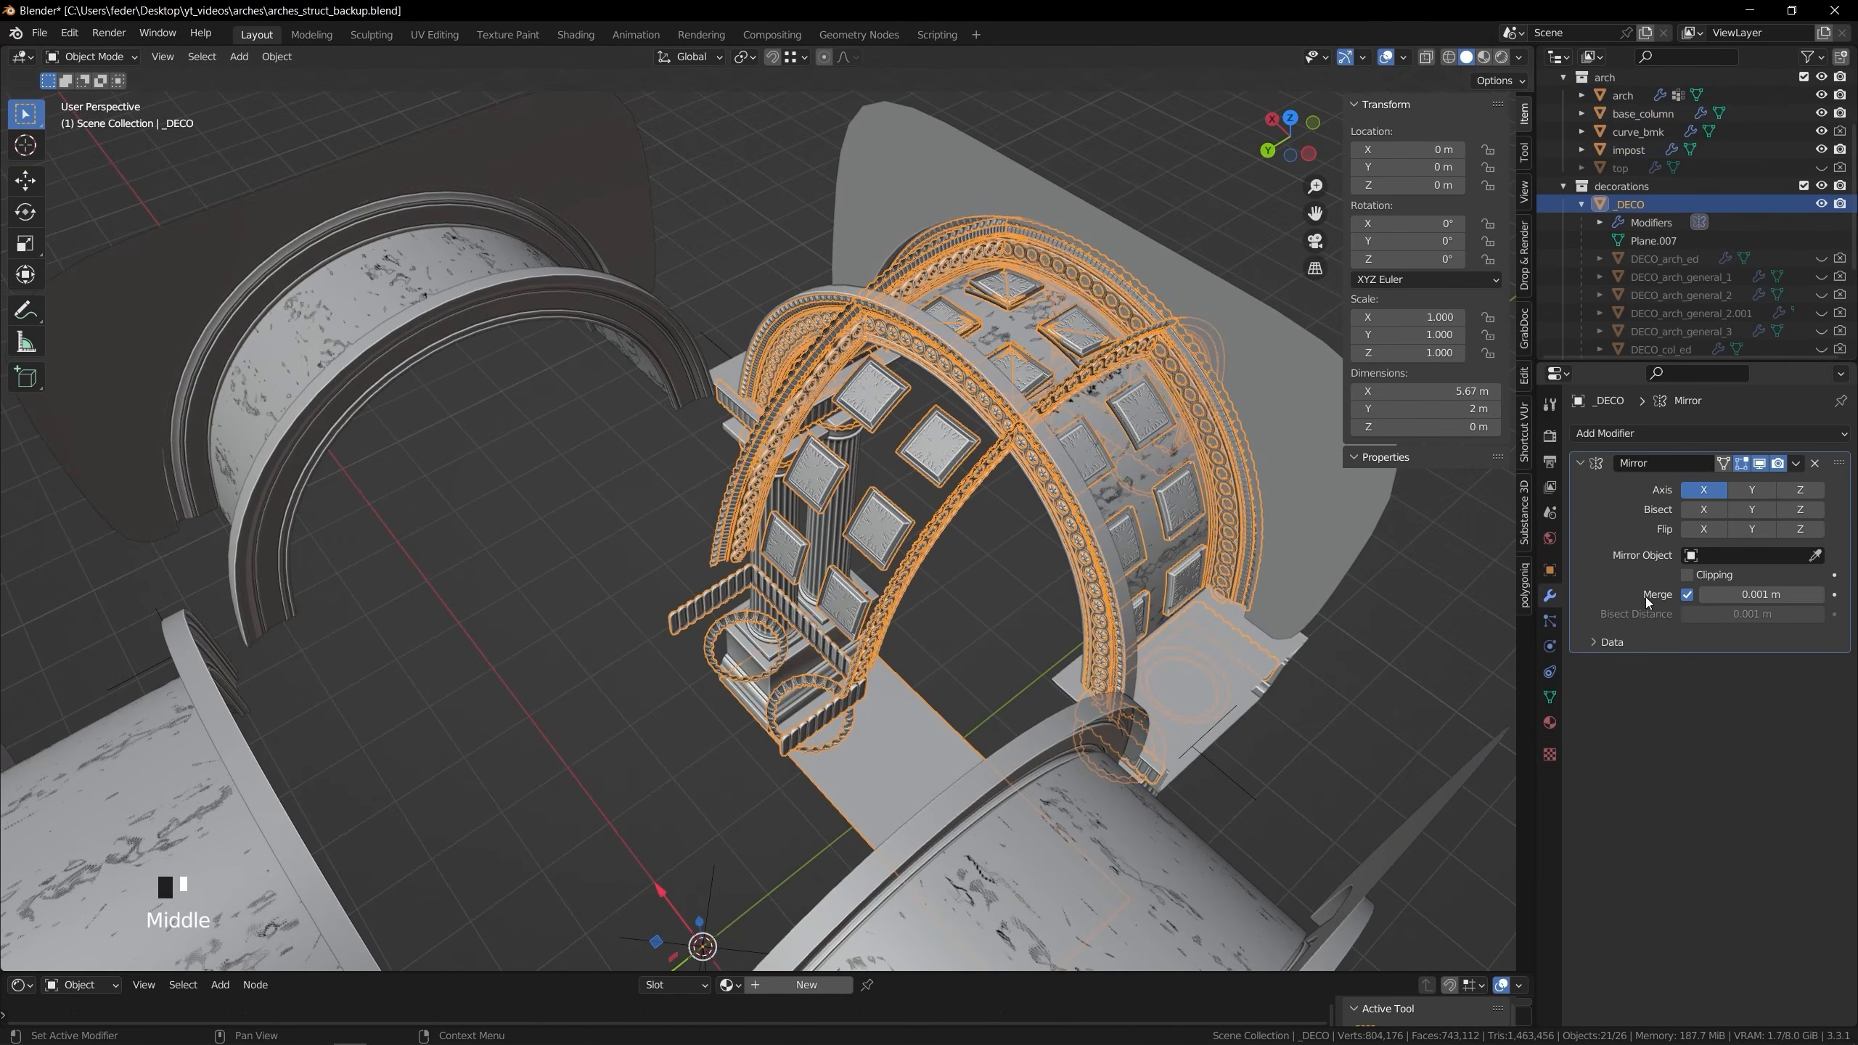
{"action": "left_click", "coordinate": [1754, 490]}
{"action": "left_click", "coordinate": [735, 894]}
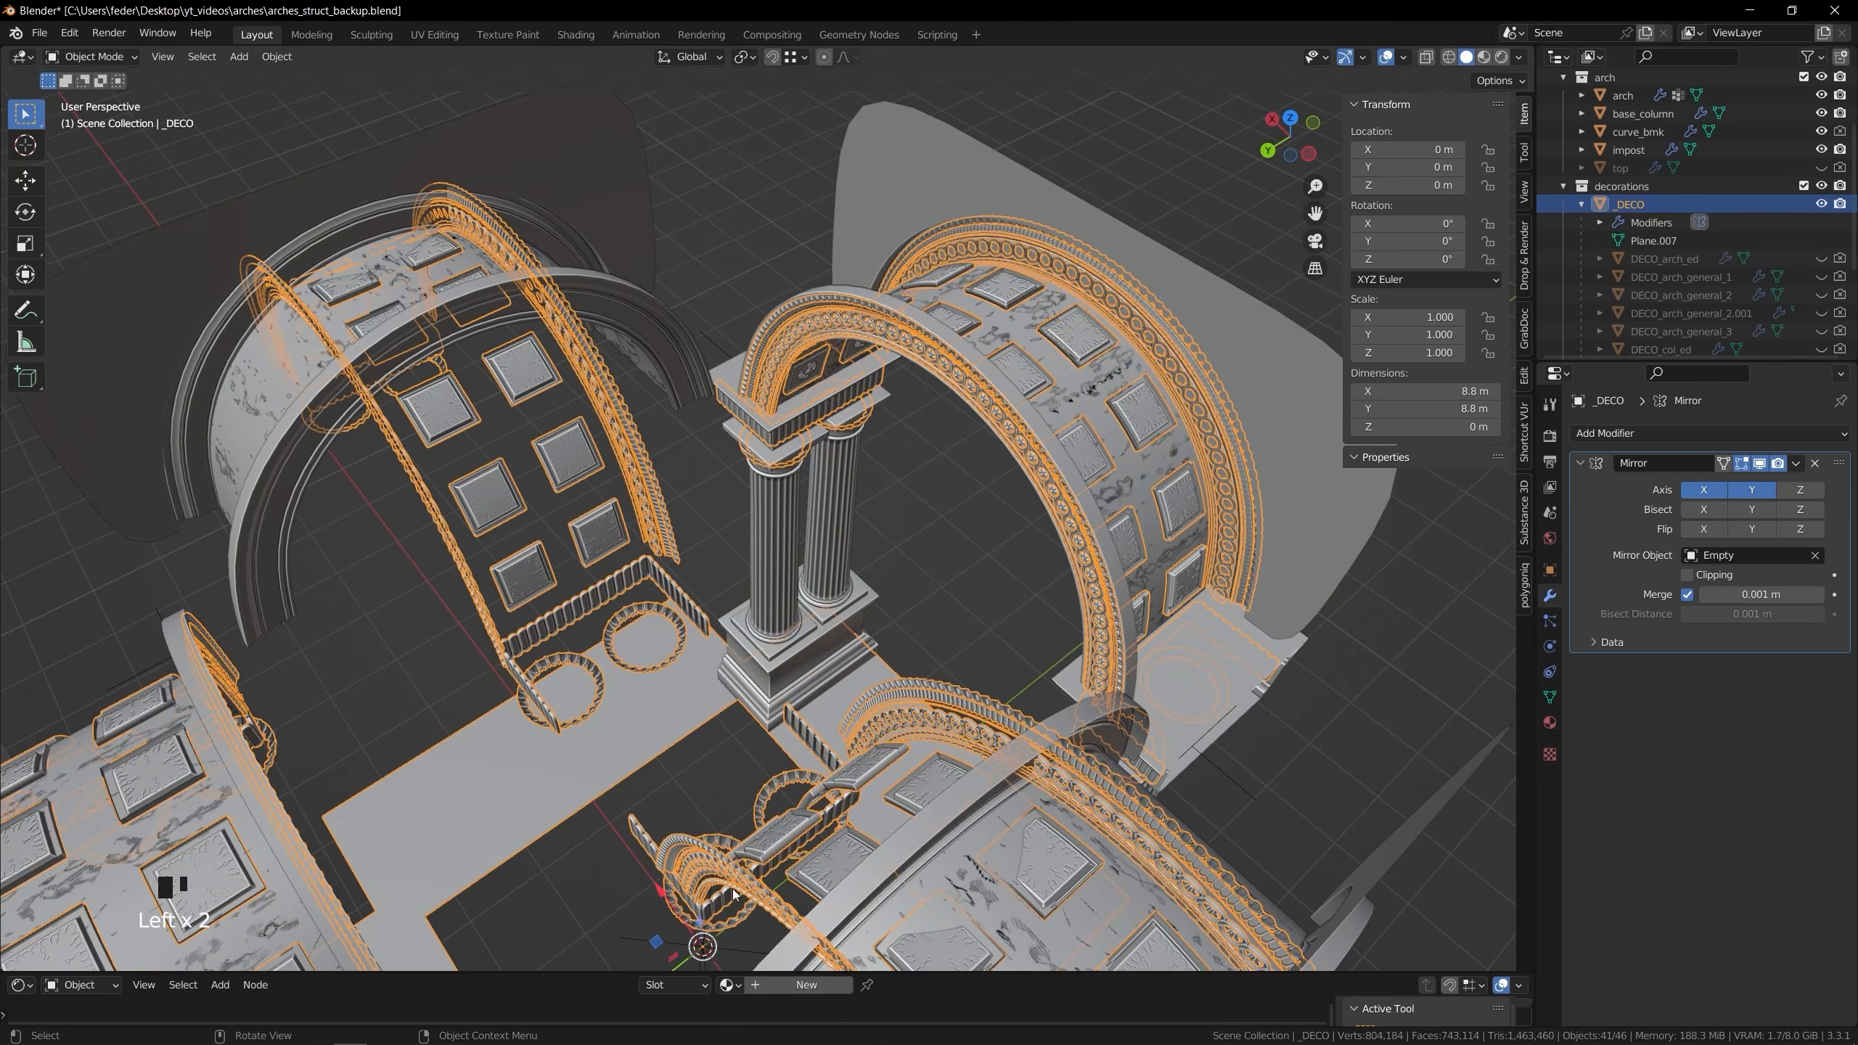
Apply the Mirror modifier on _DECO and rotate its instancer face on the positive X side 90° about Z
{"action": "middle_click_drag", "start_coordinate": [731, 888], "coordinate": [842, 731]}
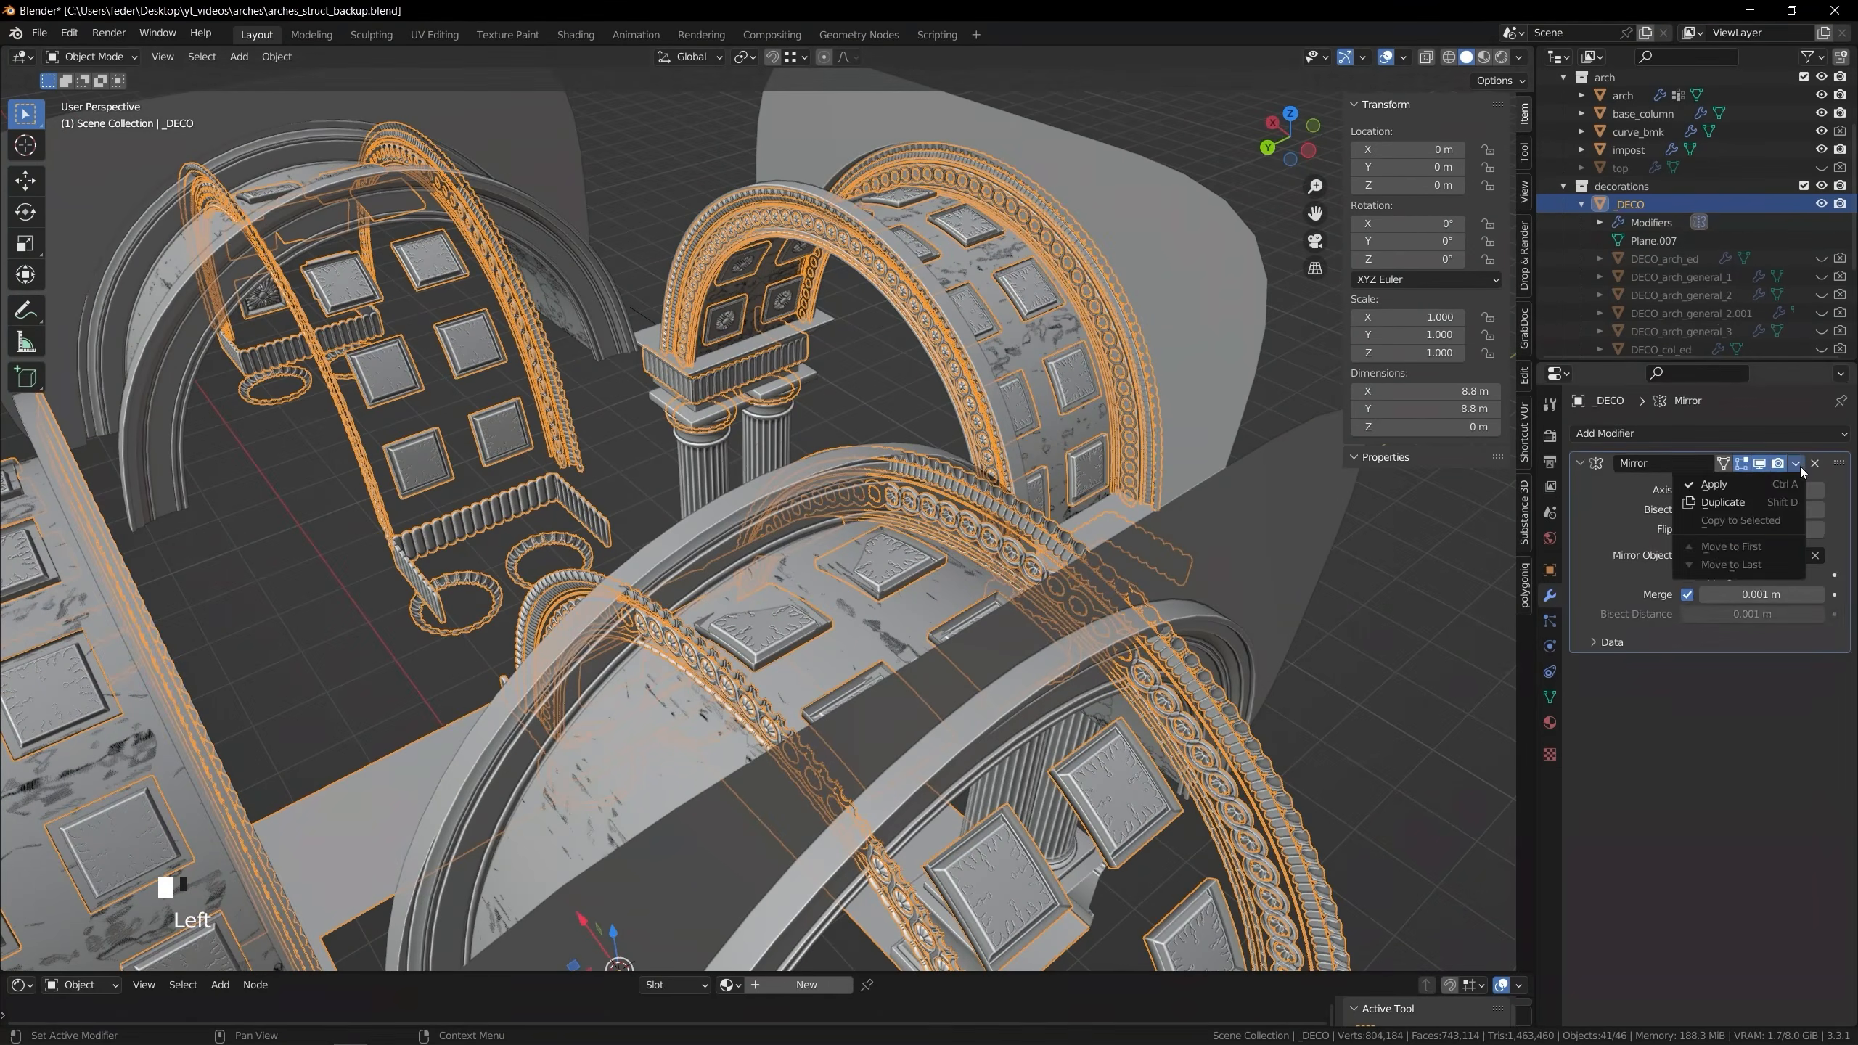
{"action": "left_click", "coordinate": [1714, 484]}
{"action": "middle_click_drag", "start_coordinate": [597, 703], "coordinate": [448, 498]}
{"action": "key", "text": "Tab"}
{"action": "left_click", "coordinate": [453, 752]}
{"action": "key", "text": "r"}
{"action": "key", "text": "z"}
{"action": "key", "text": "9"}
{"action": "key", "text": "0"}
{"action": "key", "text": "Return"}
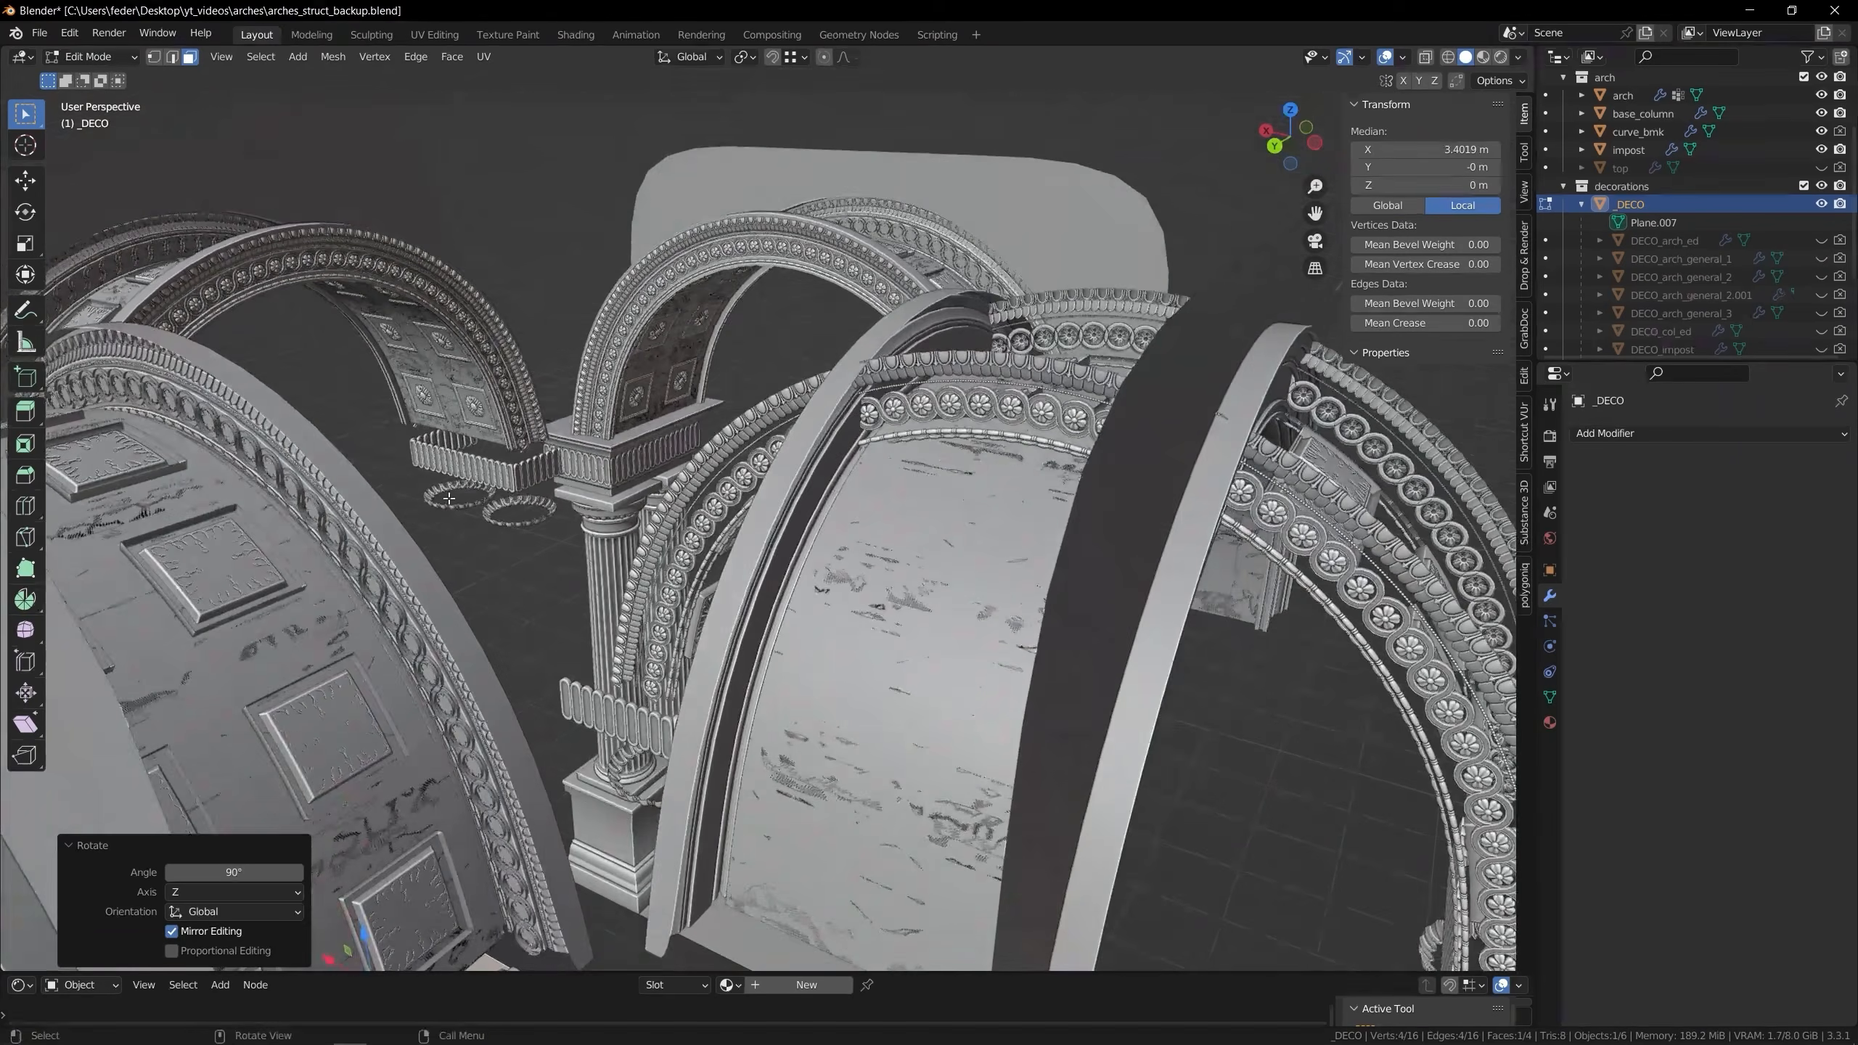
Rotate the opposite _DECO instancer face, on the negative X side, 90° about Z
{"action": "middle_click_drag", "start_coordinate": [600, 542], "coordinate": [726, 719]}
{"action": "key", "text": "r"}
{"action": "key", "text": "z"}
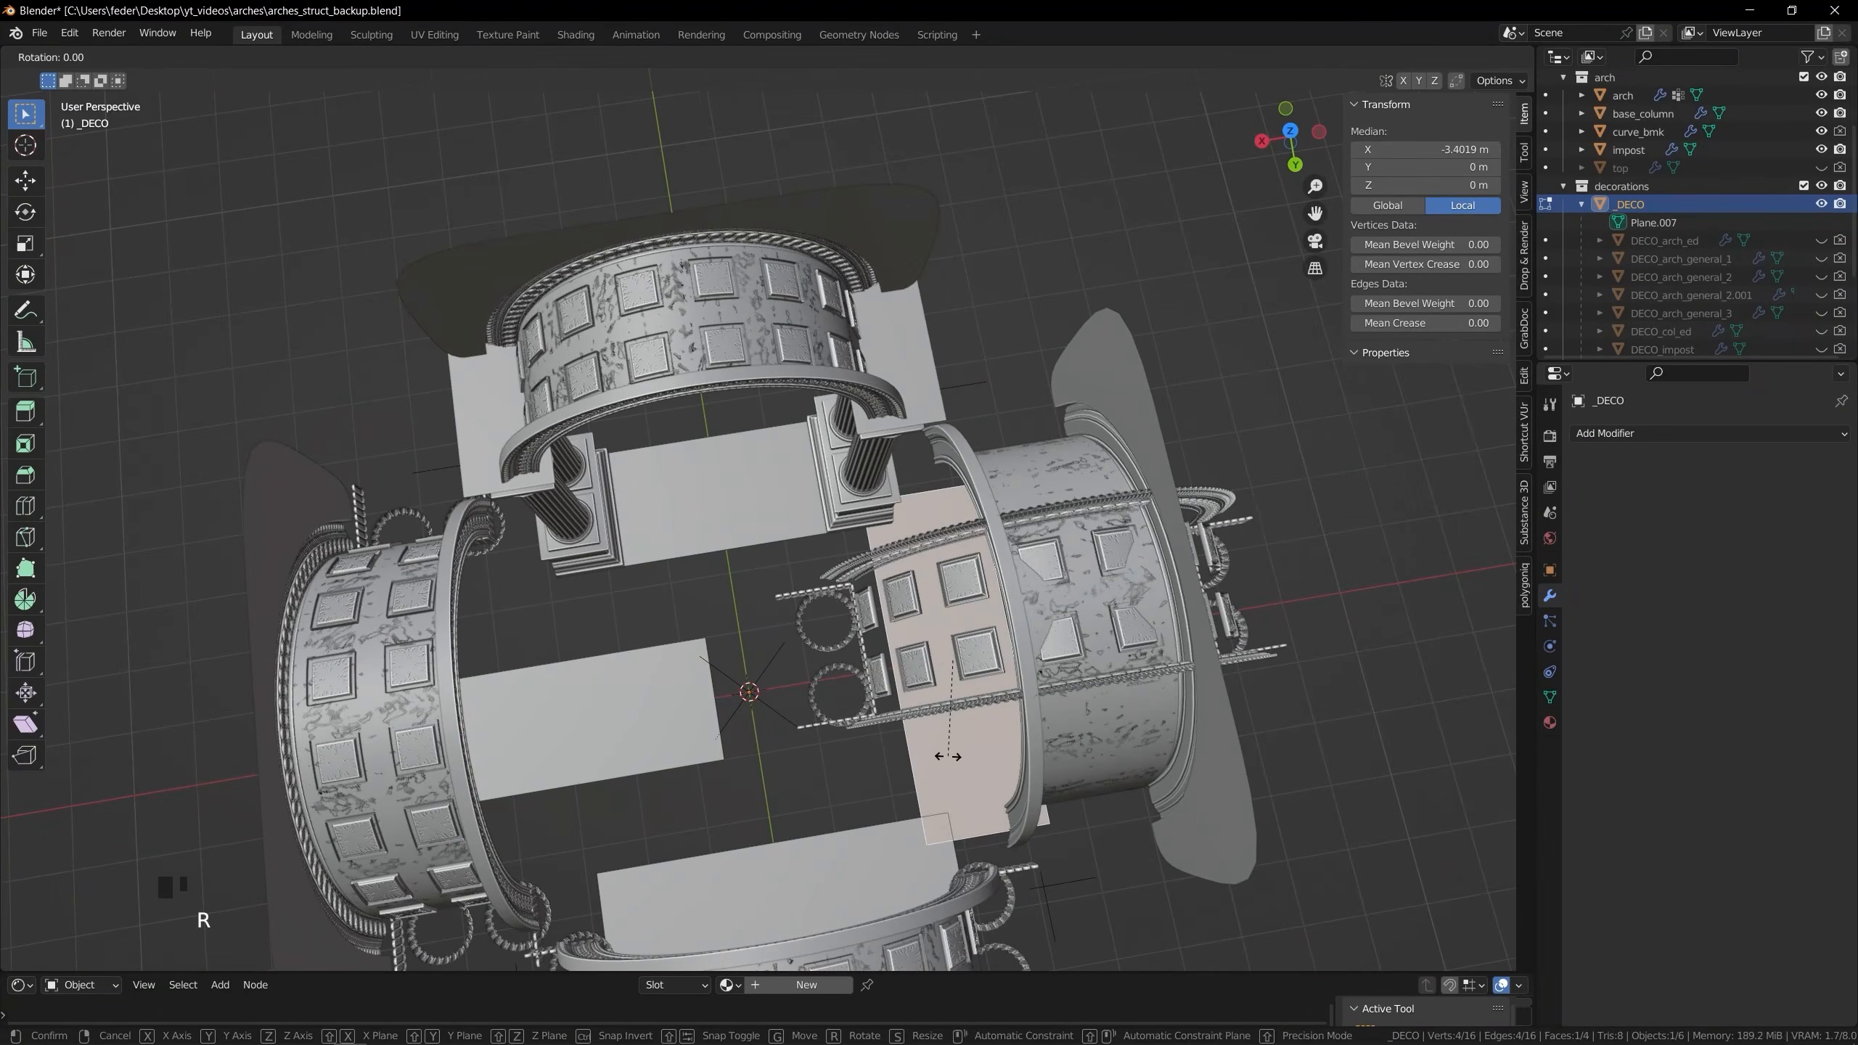
{"action": "key", "text": "9"}
{"action": "key", "text": "0"}
{"action": "key", "text": "Return"}
Turn off viewport display of the _DECO instancer, hide curve_bmk, and return to Object Mode
{"action": "middle_click_drag", "start_coordinate": [948, 756], "coordinate": [696, 648]}
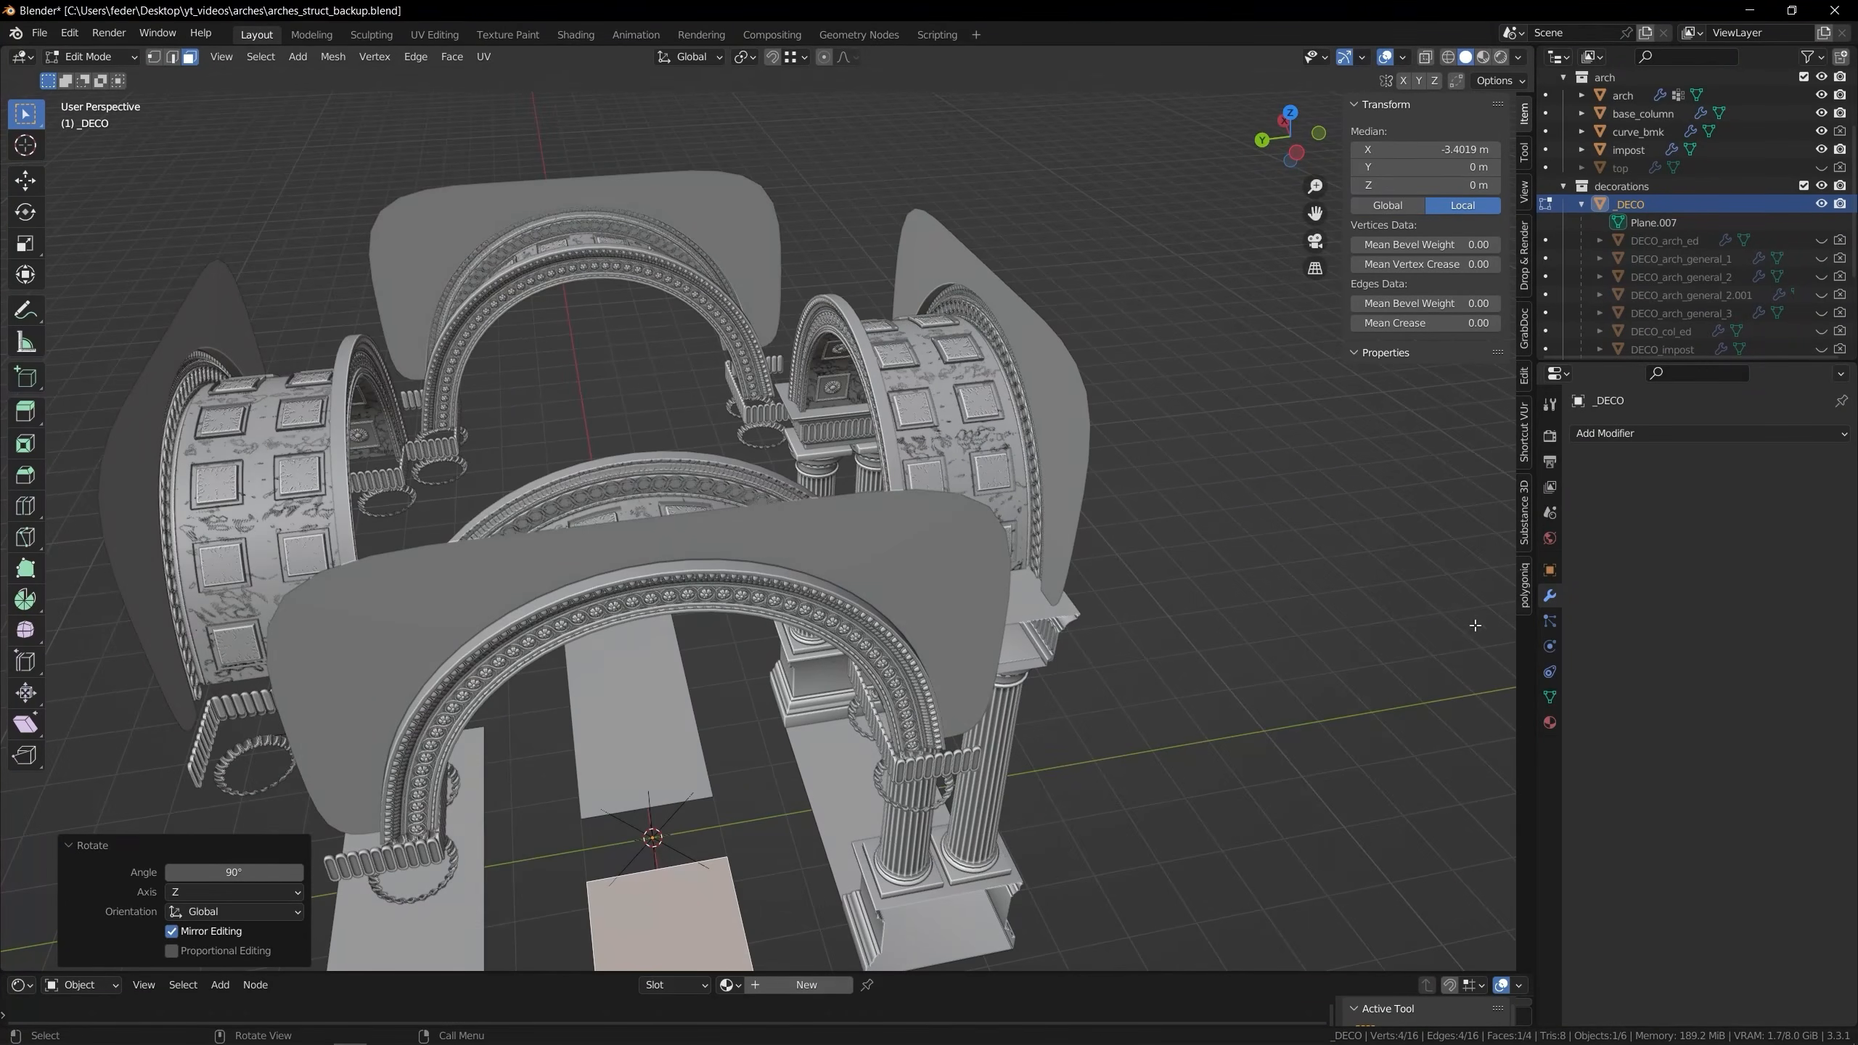
{"action": "left_click", "coordinate": [1550, 570]}
{"action": "left_click", "coordinate": [1686, 816]}
{"action": "left_click", "coordinate": [1226, 685]}
{"action": "middle_click_drag", "start_coordinate": [1200, 671], "coordinate": [1138, 655]}
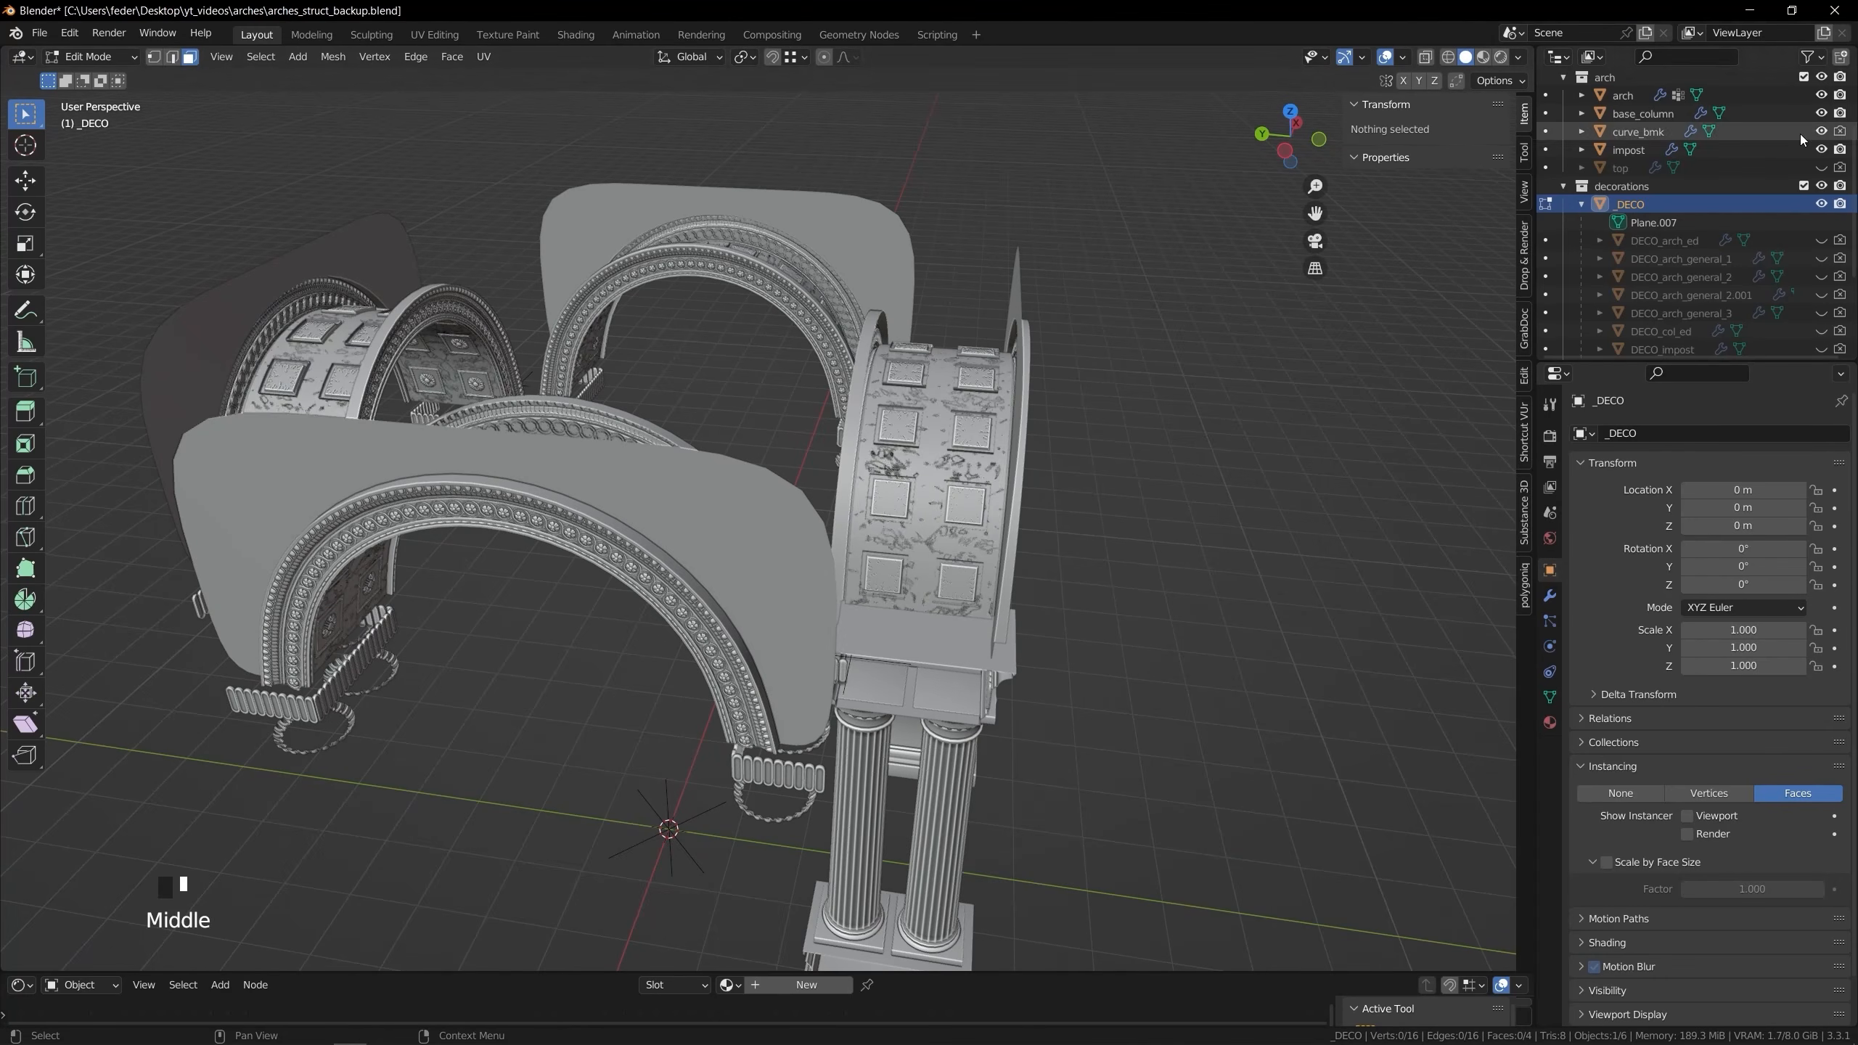
{"action": "left_click", "coordinate": [1821, 131]}
{"action": "middle_click_drag", "start_coordinate": [1243, 622], "coordinate": [1109, 519]}
{"action": "key", "text": "Tab"}
{"action": "left_click", "coordinate": [1016, 586]}
{"action": "left_click", "coordinate": [1266, 613]}
Add a Mirror modifier to impost, first in the stack, on X and Y with Empty as the mirror object
{"action": "middle_click_drag", "start_coordinate": [871, 475], "coordinate": [939, 596], "text": "shift"}
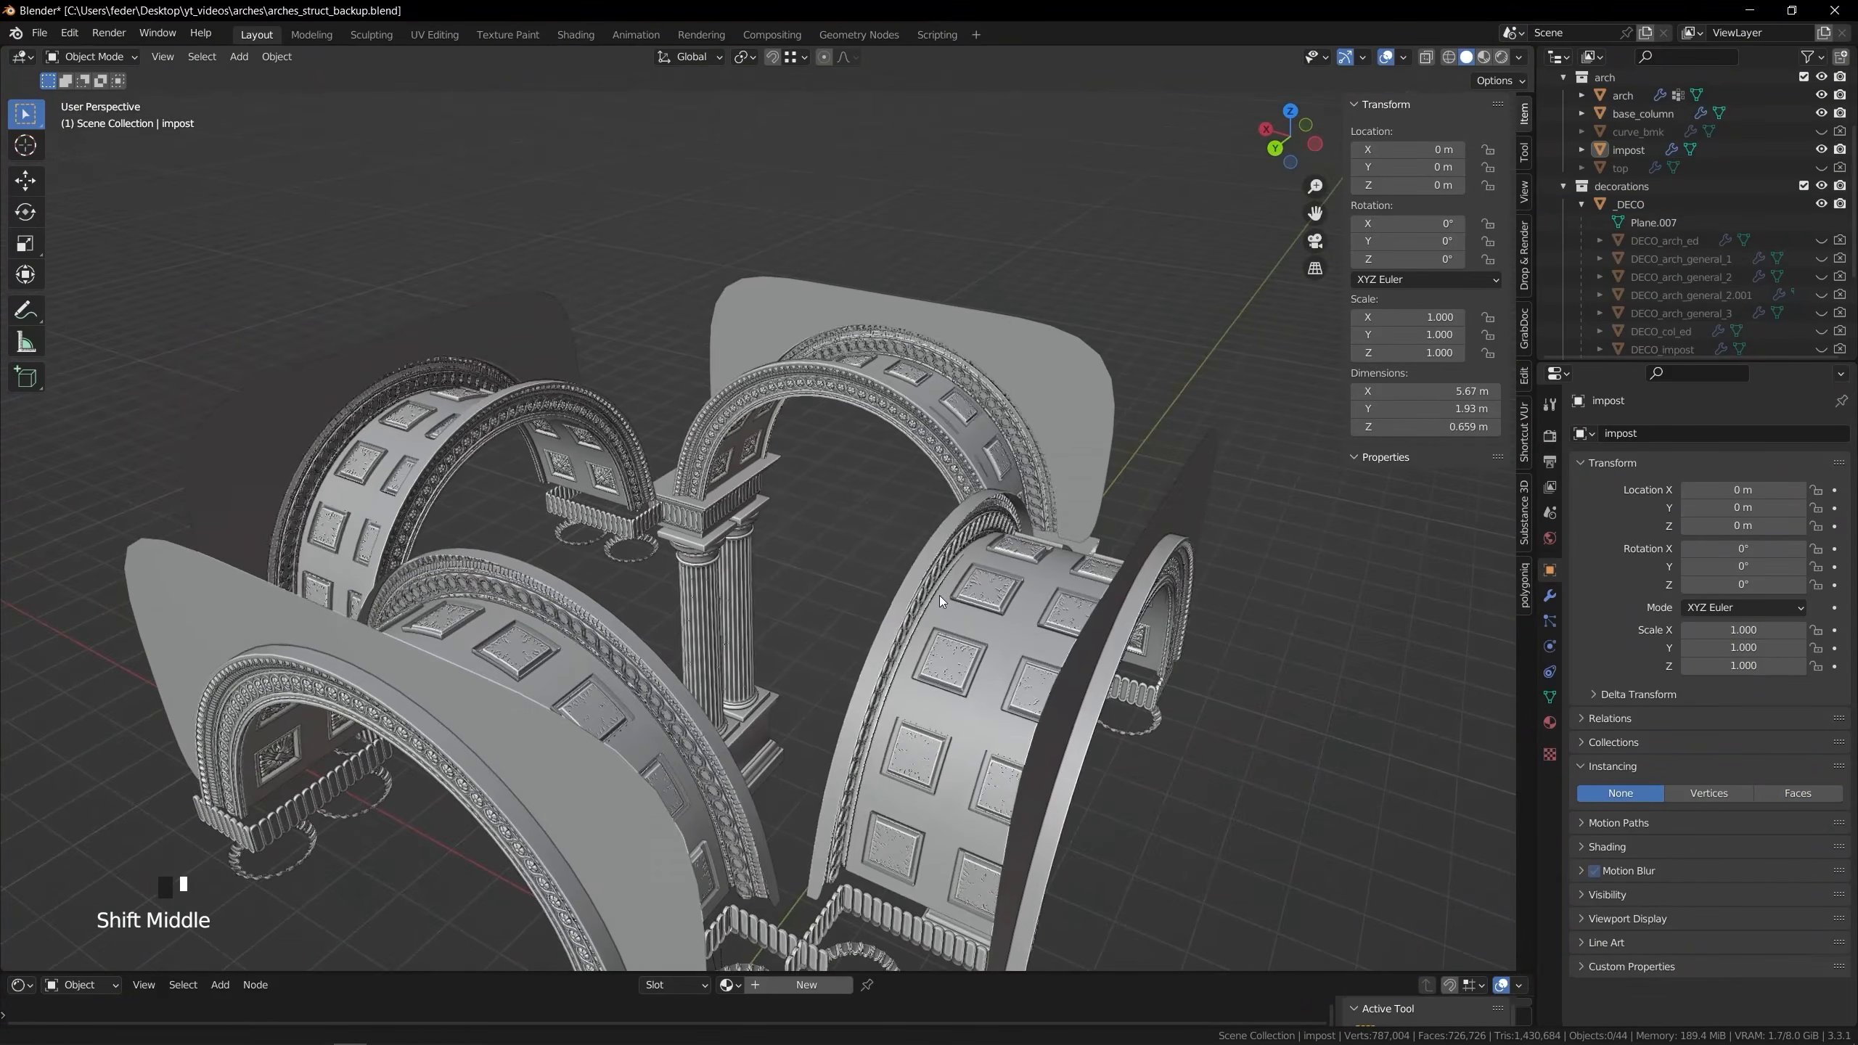
{"action": "scroll", "coordinate": [802, 579], "scroll_direction": "up", "scroll_amount": 2}
{"action": "mouse_move", "coordinate": [788, 527]}
{"action": "middle_mouse_down", "text": "shift"}
{"action": "mouse_move", "coordinate": [845, 528]}
{"action": "mouse_move", "coordinate": [755, 543]}
{"action": "middle_mouse_up", "text": "shift"}
{"action": "scroll", "coordinate": [787, 534], "scroll_direction": "up", "scroll_amount": 3}
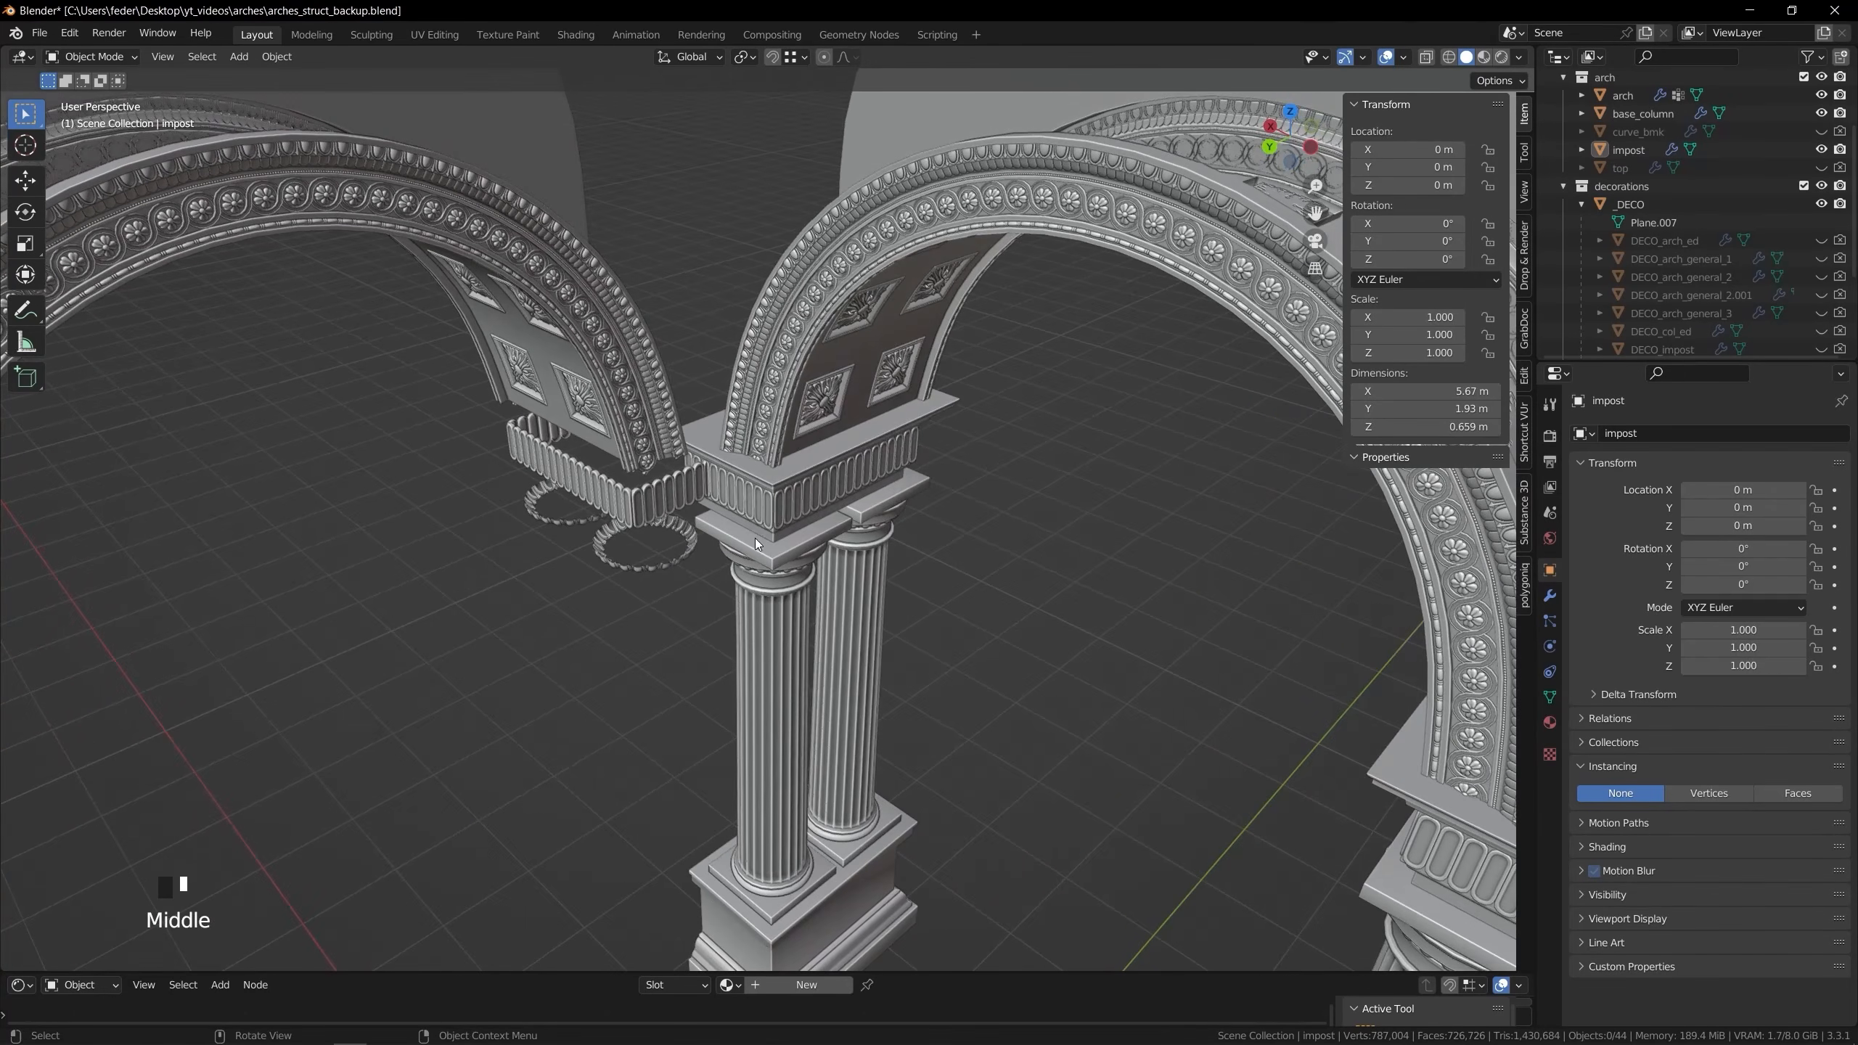
{"action": "left_click", "coordinate": [816, 461]}
{"action": "left_click", "coordinate": [1550, 595]}
{"action": "left_click", "coordinate": [1617, 434]}
{"action": "left_click", "coordinate": [1476, 639]}
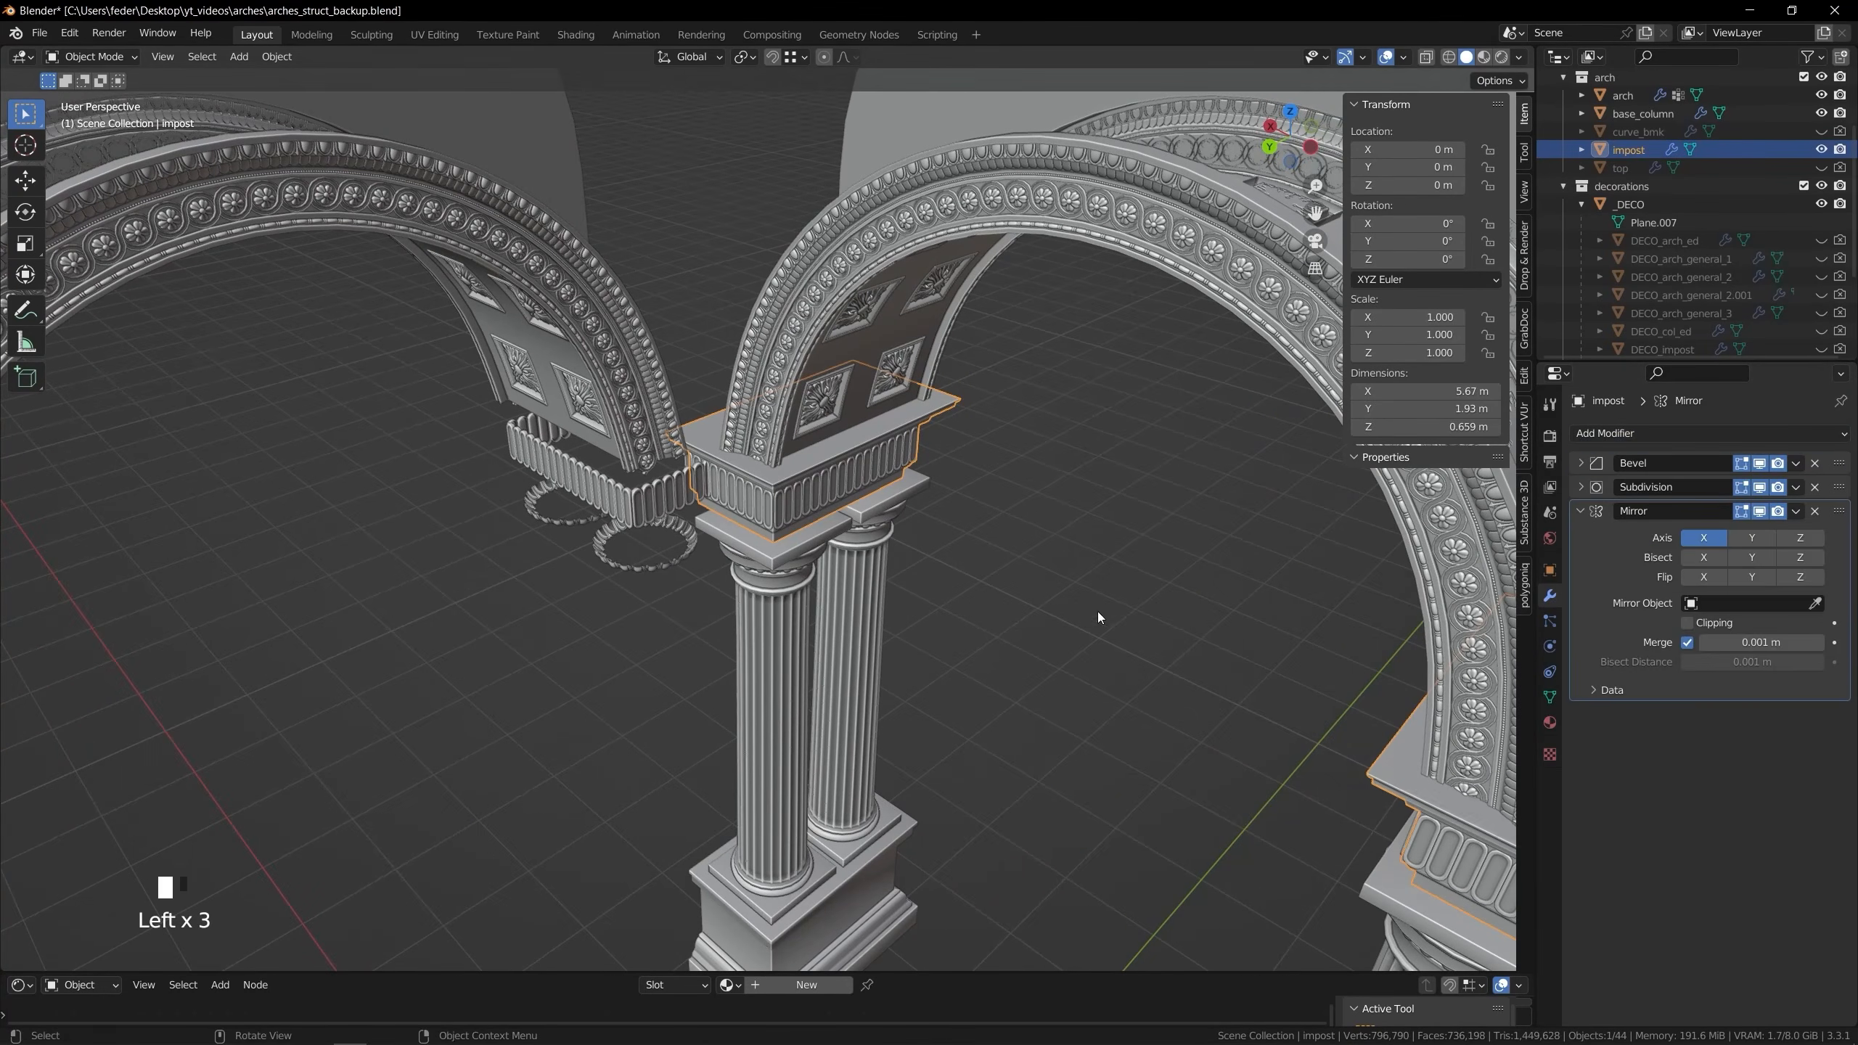
{"action": "middle_click_drag", "start_coordinate": [1098, 611], "coordinate": [1504, 621]}
{"action": "left_click_drag", "start_coordinate": [1840, 512], "coordinate": [1833, 461]}
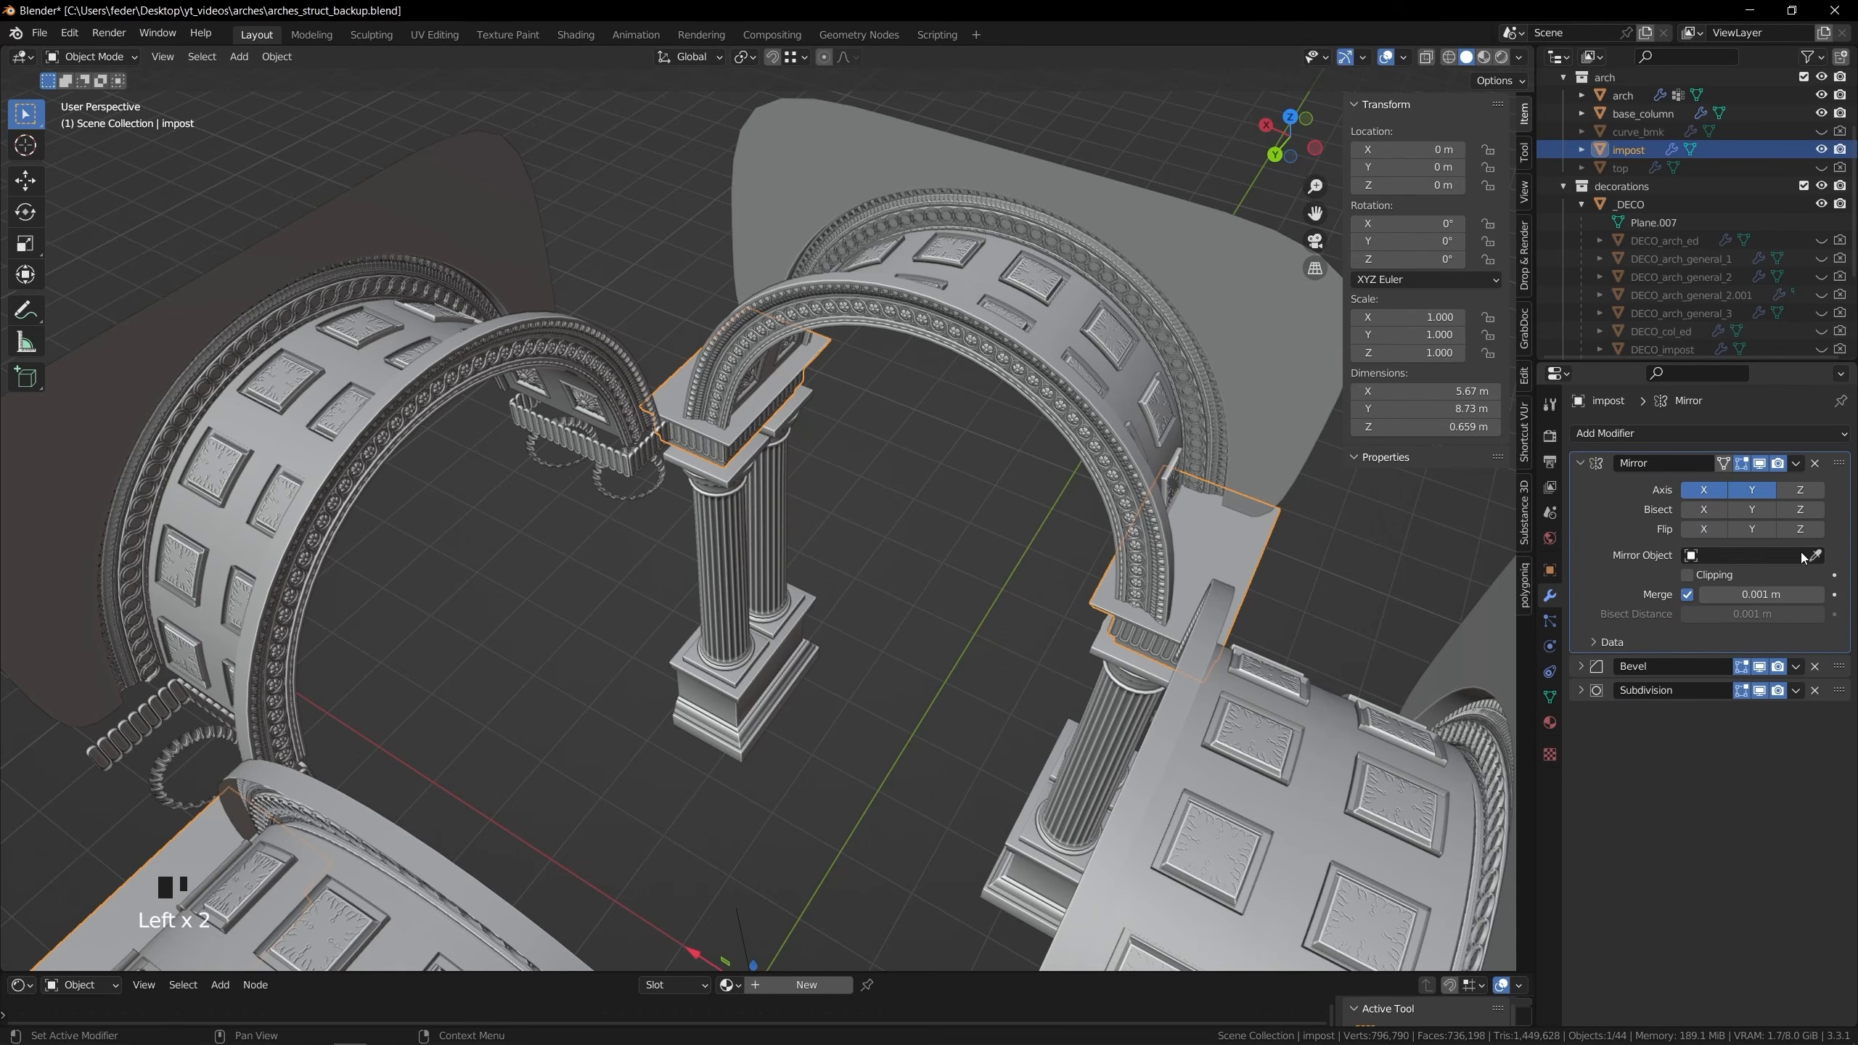
{"action": "left_click", "coordinate": [749, 919]}
Add a Mirror modifier to base_column, first in the stack, with Empty as the mirror object, and save the file
{"action": "middle_click_drag", "start_coordinate": [821, 795], "coordinate": [782, 791]}
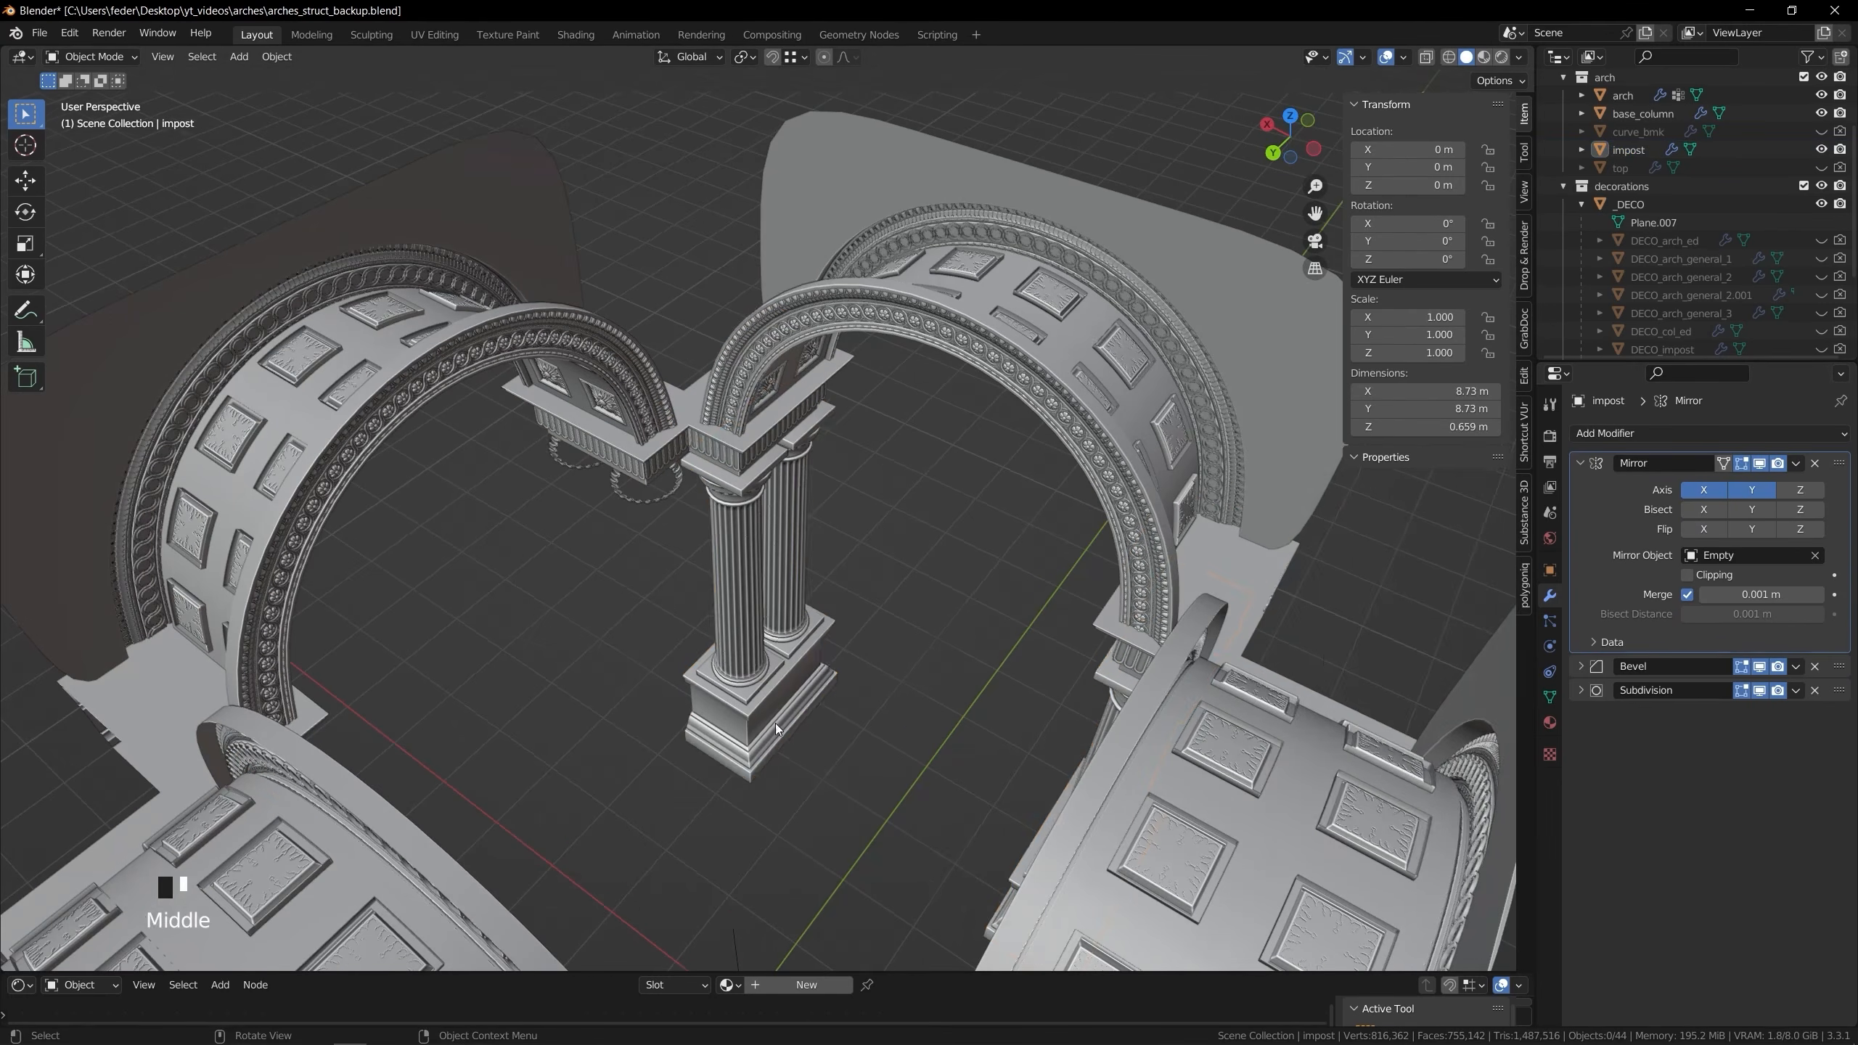
{"action": "left_click", "coordinate": [735, 629]}
{"action": "left_click", "coordinate": [1708, 432]}
{"action": "left_click", "coordinate": [1477, 631]}
{"action": "left_click_drag", "start_coordinate": [1838, 629], "coordinate": [1765, 487]}
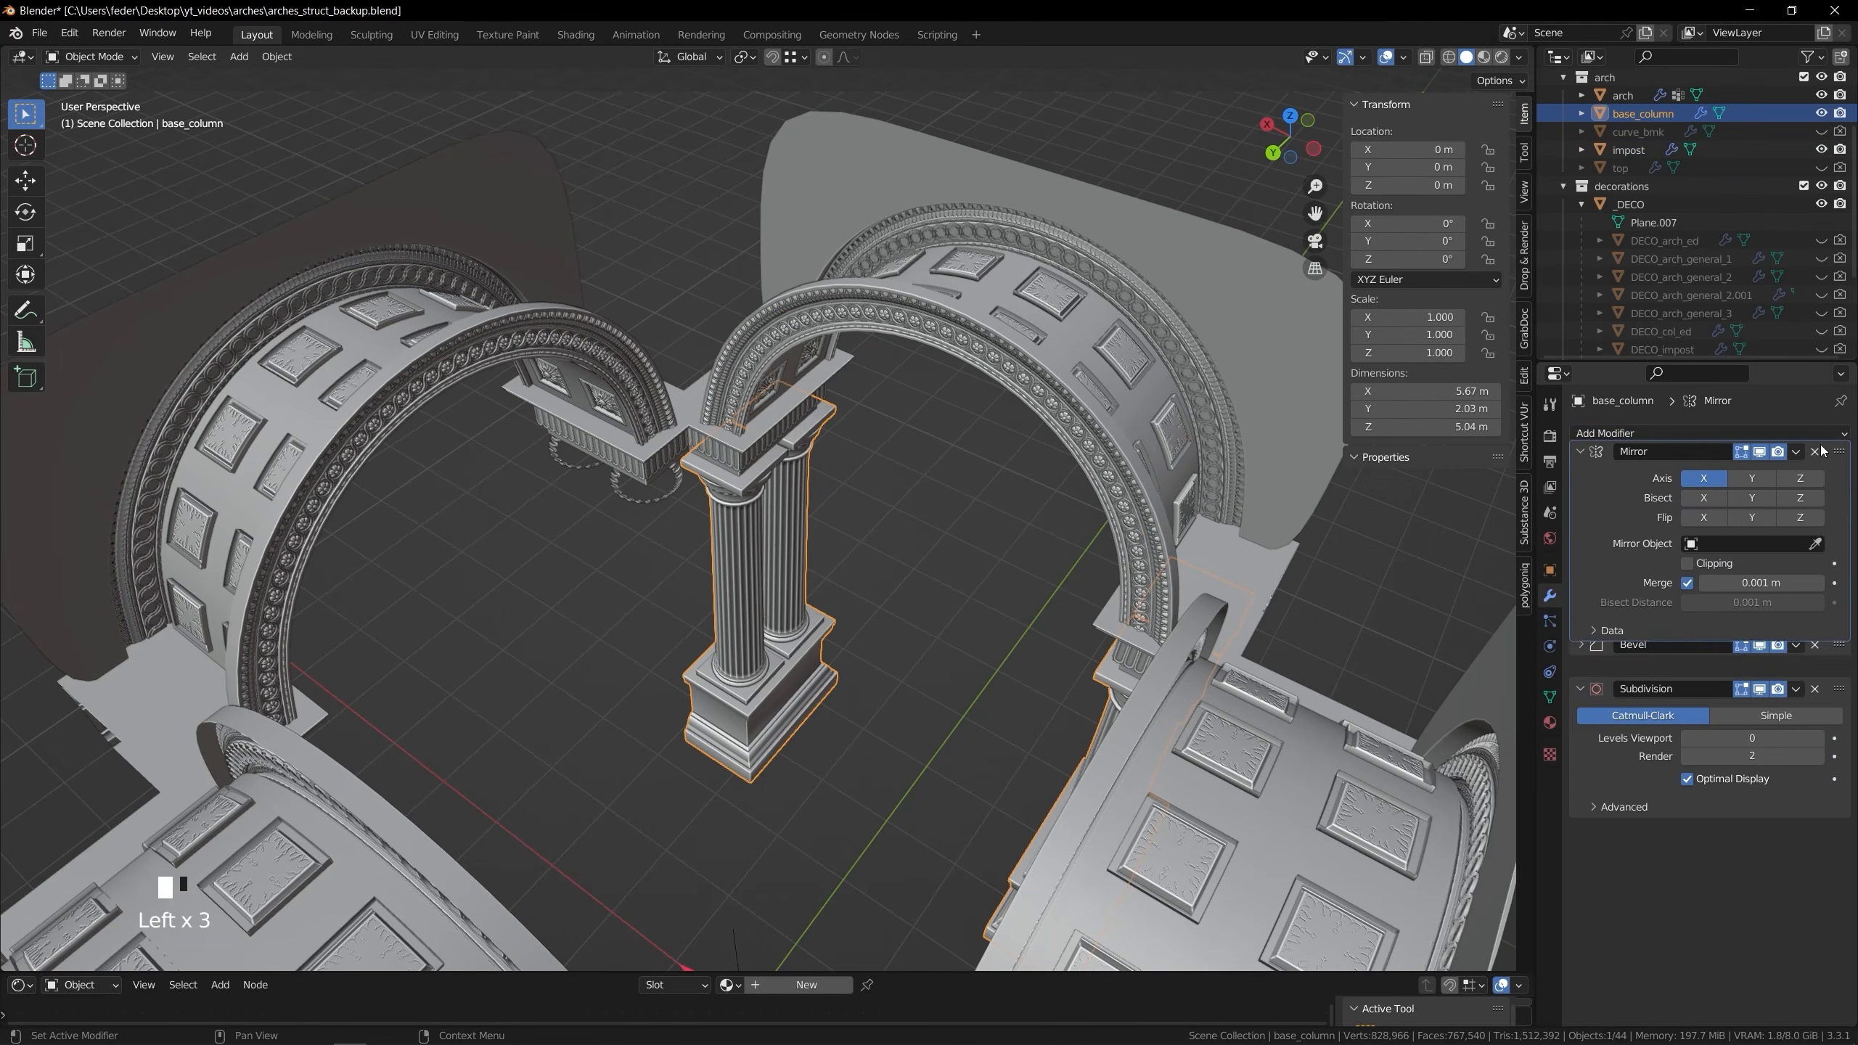
{"action": "left_click", "coordinate": [739, 944]}
{"action": "middle_click_drag", "start_coordinate": [926, 756], "coordinate": [891, 630]}
{"action": "scroll", "coordinate": [857, 698], "scroll_direction": "down", "scroll_amount": 2}
{"action": "key", "text": "ctrl+s"}
Apply the Mirror modifier on the arch object
{"action": "left_click", "coordinate": [891, 630]}
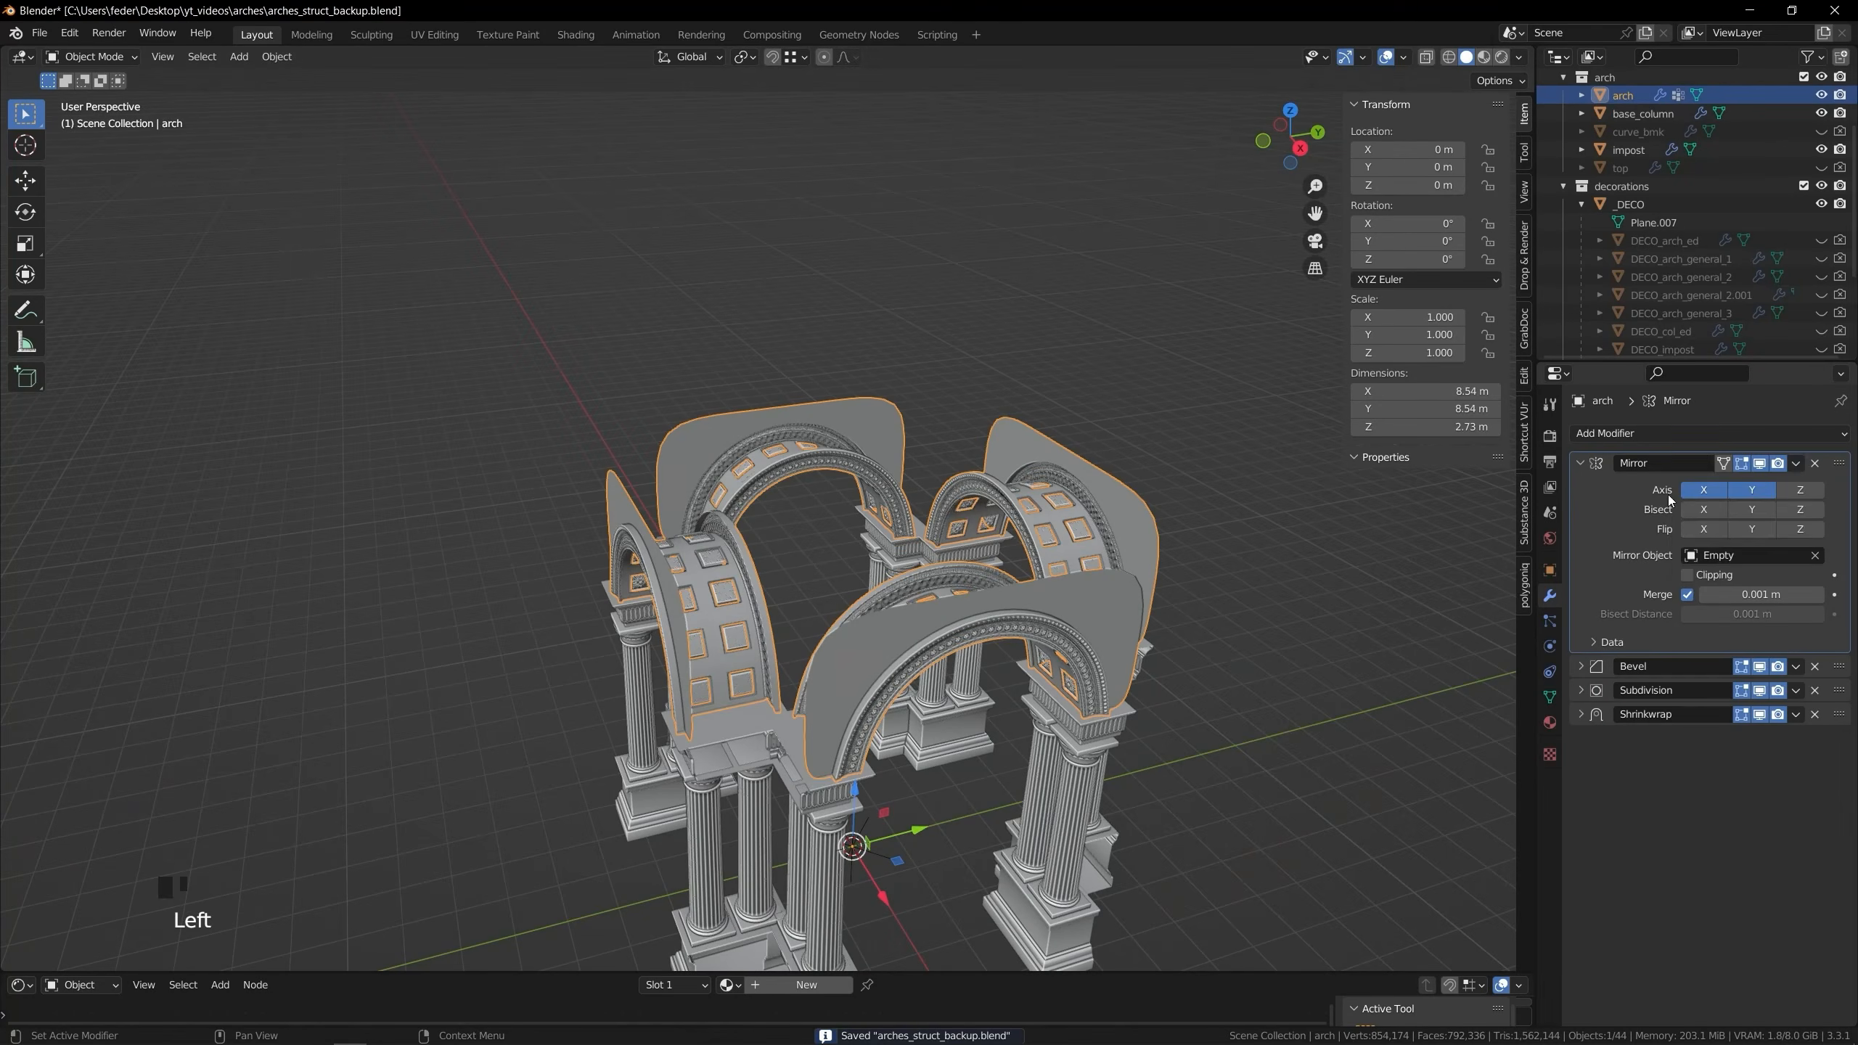
{"action": "left_click", "coordinate": [1719, 485]}
{"action": "middle_click_drag", "start_coordinate": [768, 579], "coordinate": [829, 581]}
Fill the gap between the two arches at the positive X, negative Y corner with faces and add a centred loop cut
{"action": "key", "text": "Tab"}
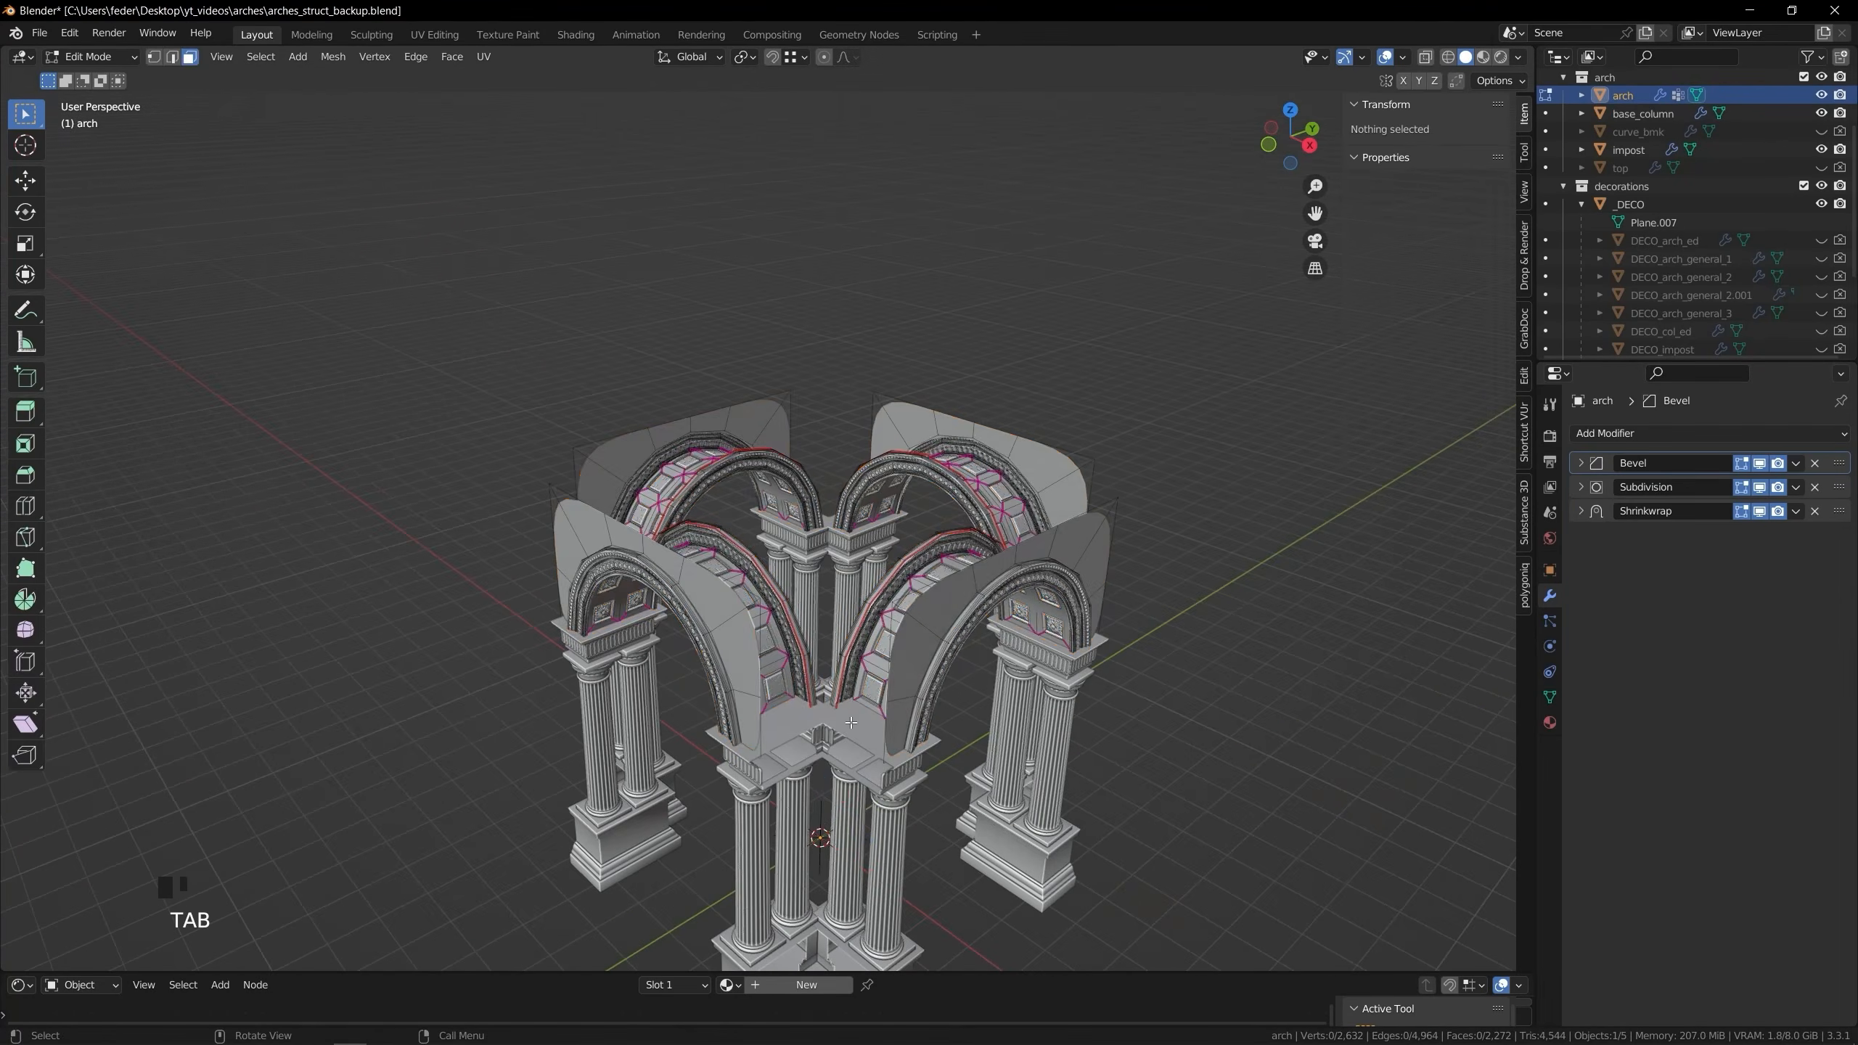
{"action": "scroll", "coordinate": [829, 581], "scroll_direction": "up", "scroll_amount": 3}
{"action": "scroll", "coordinate": [829, 581], "scroll_direction": "up", "scroll_amount": 3}
{"action": "key", "text": "2"}
{"action": "left_click", "coordinate": [866, 776]}
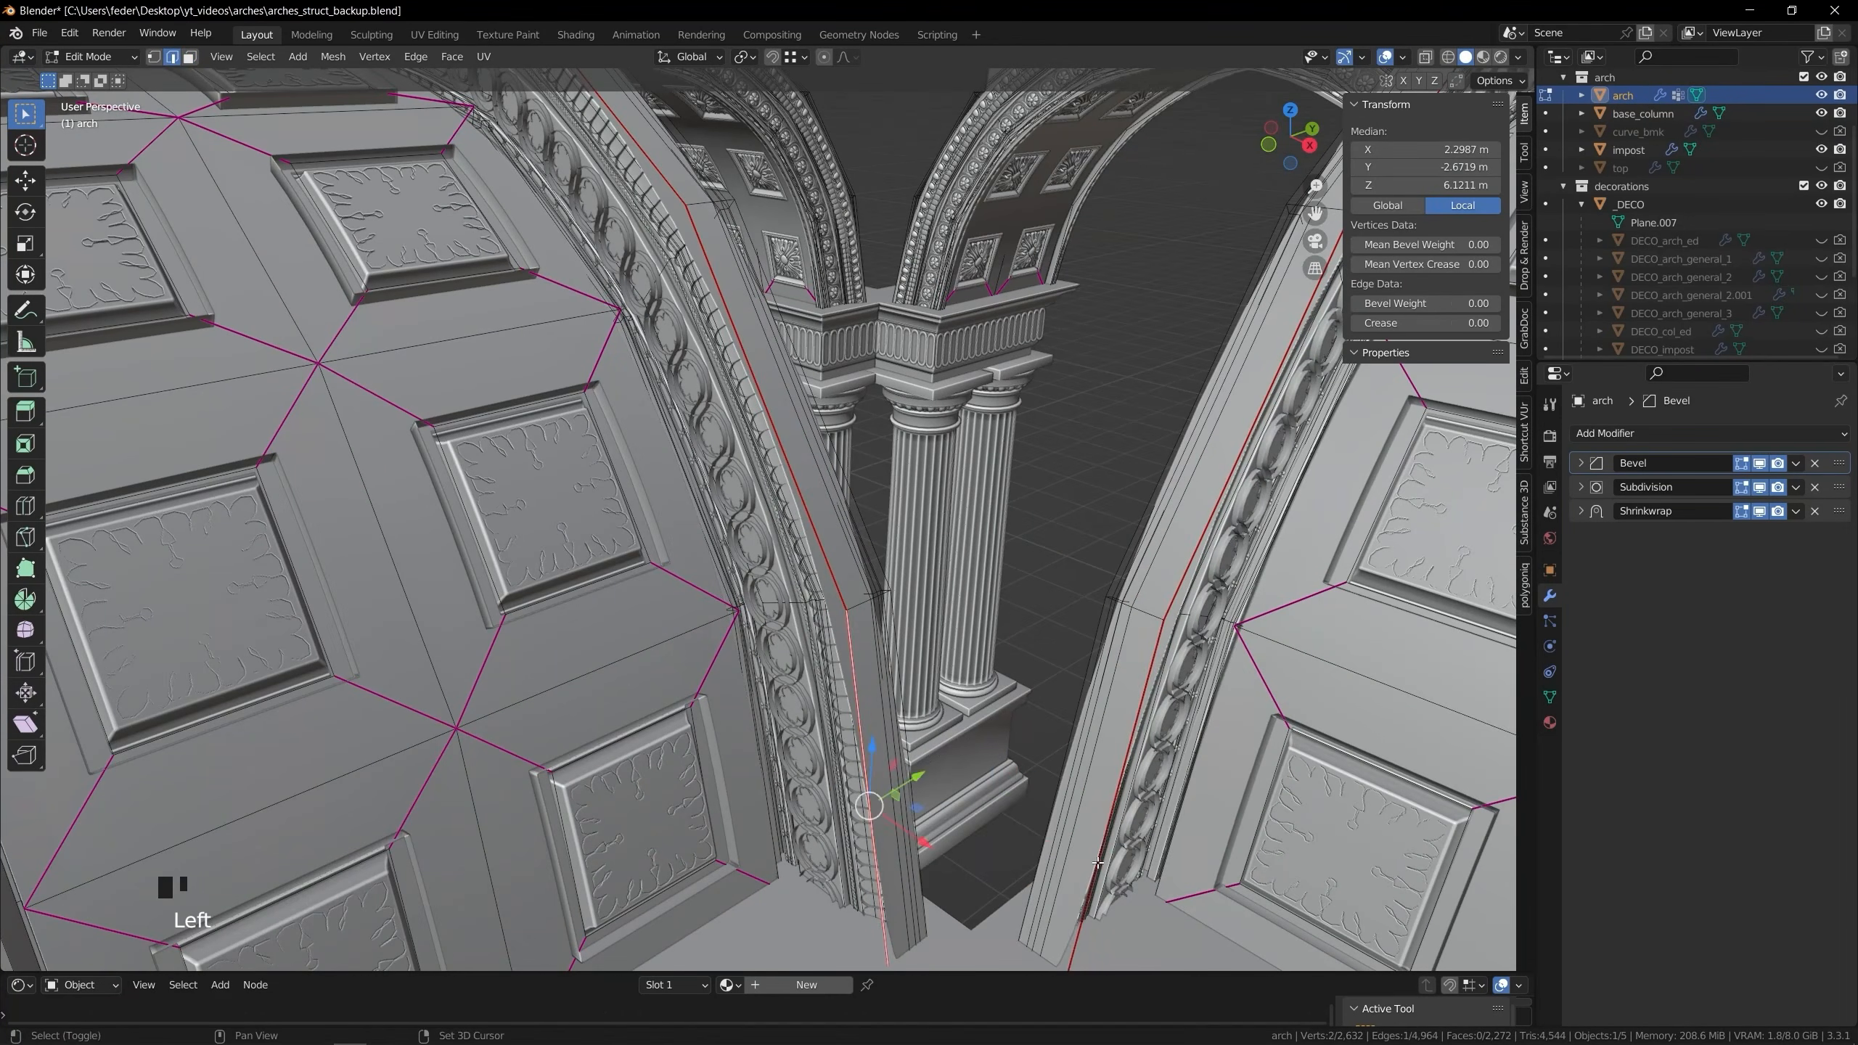
{"action": "key", "text": "f"}
{"action": "key", "text": "f"}
{"action": "key", "text": "f"}
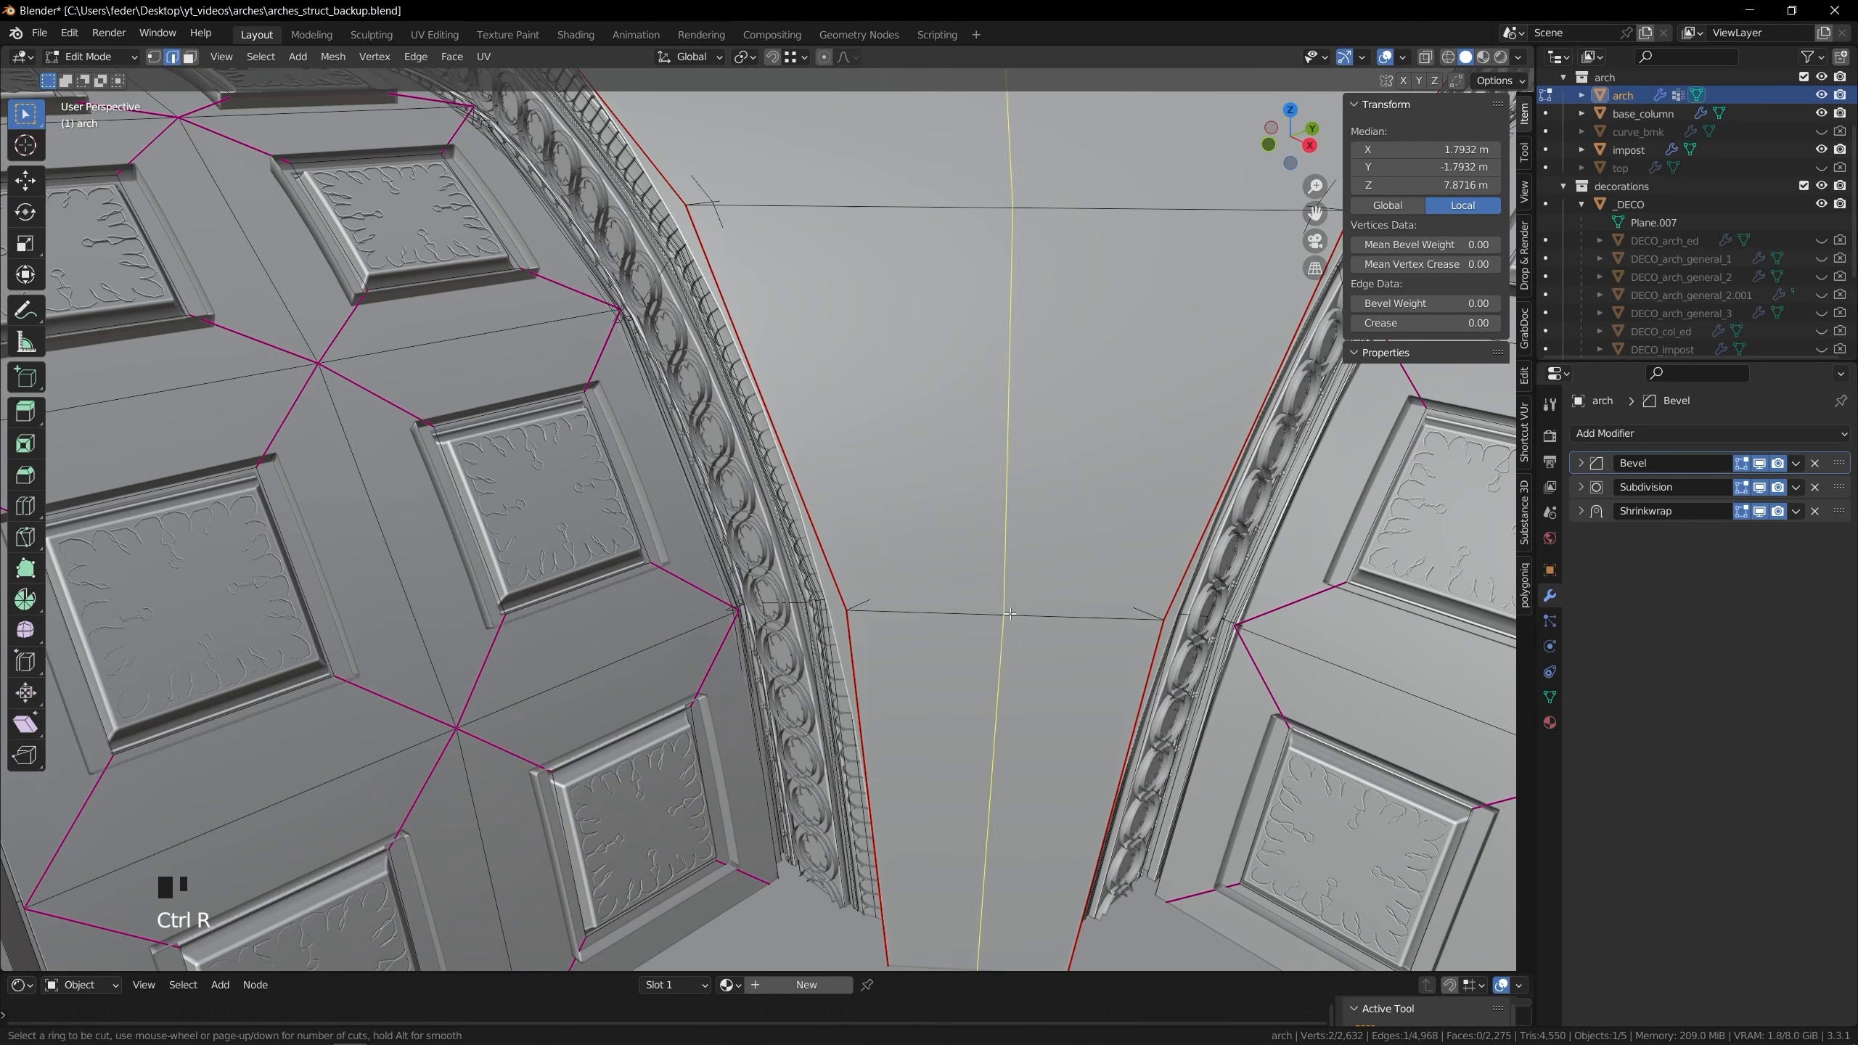
{"action": "right_click", "coordinate": [1010, 613]}
Bridge the negative X, negative Y corner between adjacent arches with faces and divide them with a centred loop cut
{"action": "scroll", "coordinate": [1009, 613], "scroll_direction": "down", "scroll_amount": 4}
{"action": "middle_click_drag", "start_coordinate": [1010, 613], "coordinate": [1073, 577]}
{"action": "scroll", "coordinate": [1248, 545], "scroll_direction": "down", "scroll_amount": 2}
{"action": "scroll", "coordinate": [900, 776], "scroll_direction": "up", "scroll_amount": 5}
{"action": "left_click", "coordinate": [912, 780]}
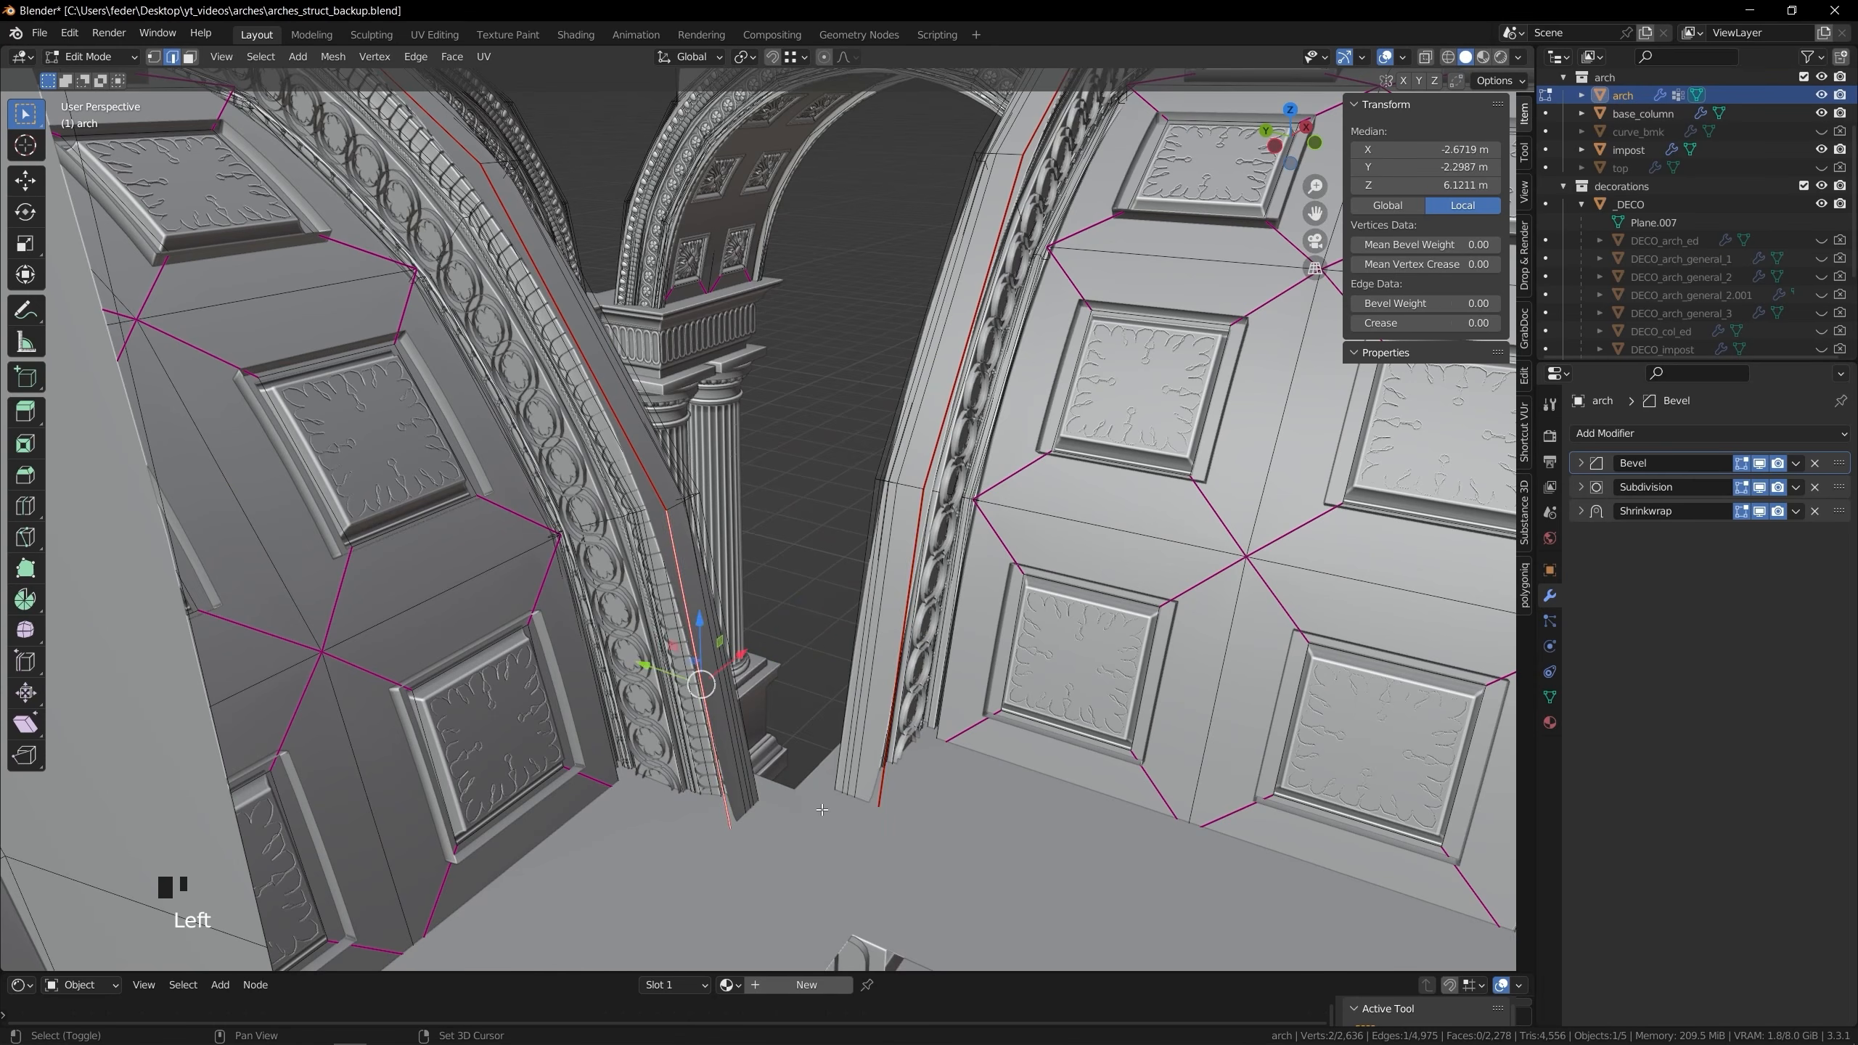
{"action": "key", "text": "f"}
{"action": "key", "text": "f"}
{"action": "key", "text": "f"}
{"action": "key", "text": "f"}
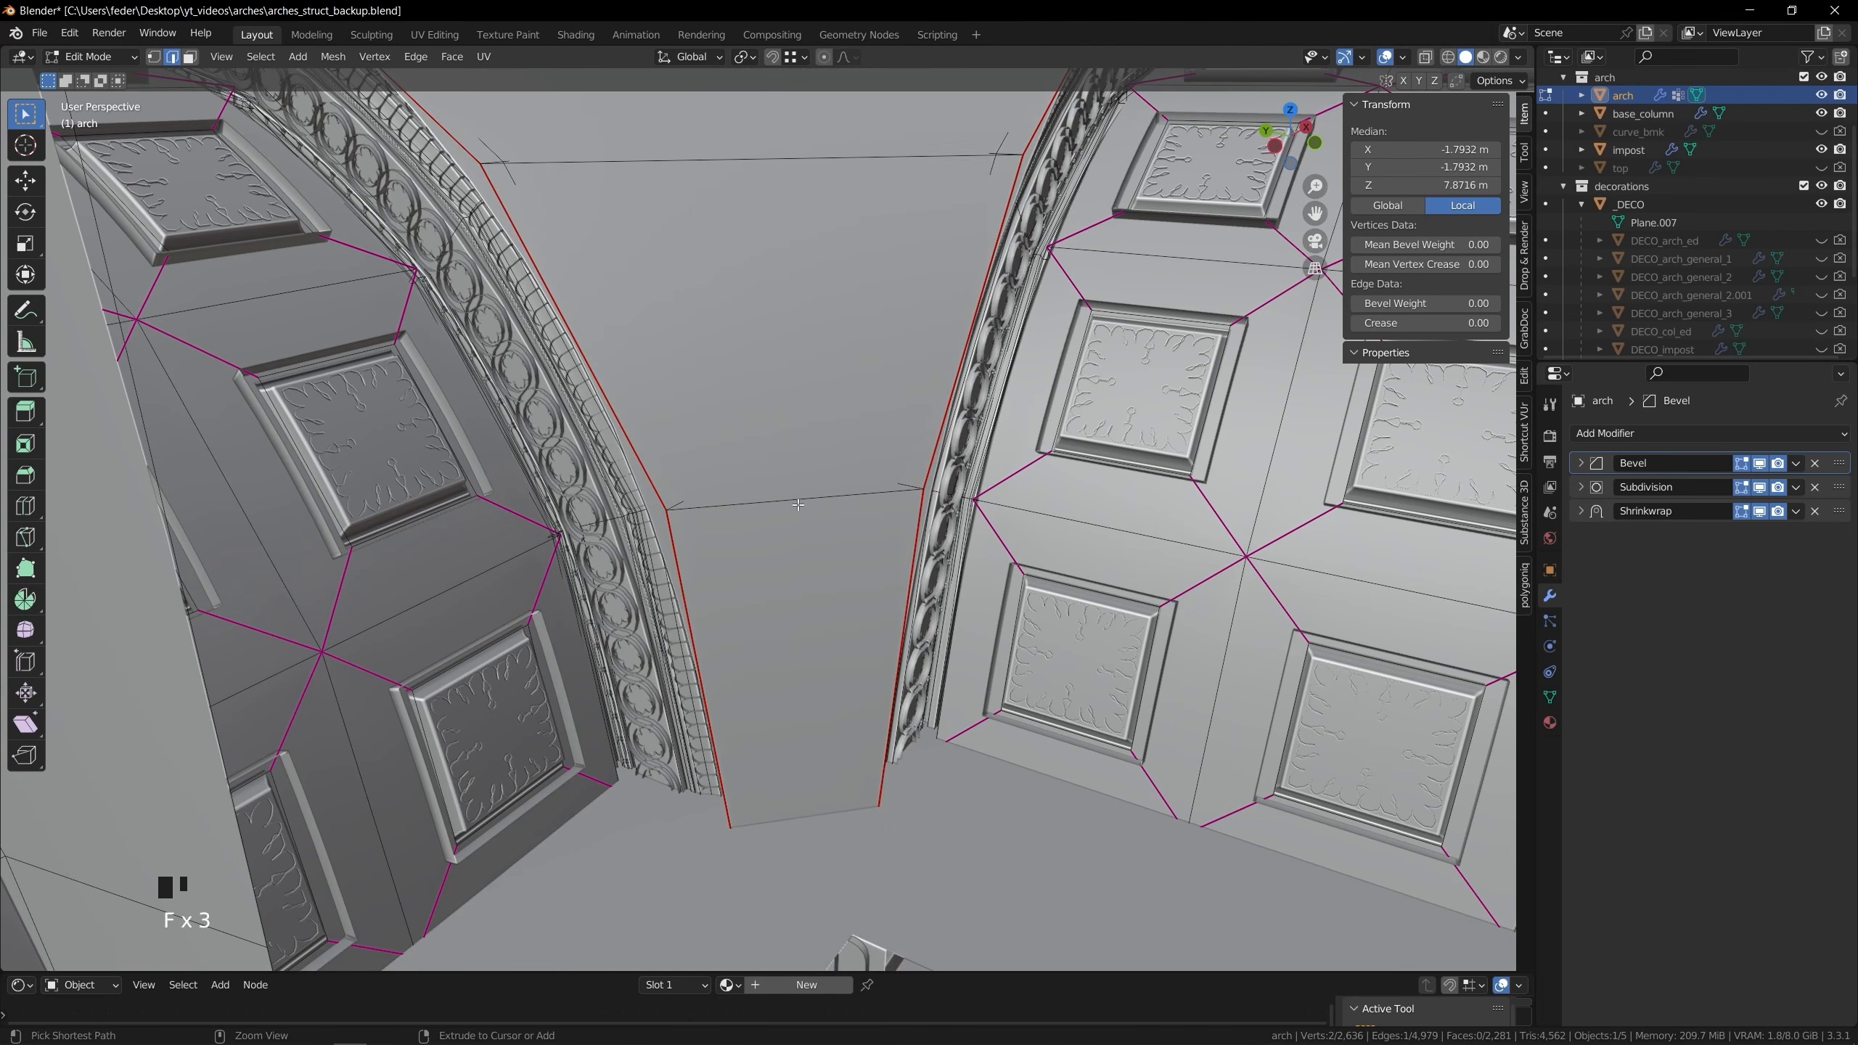
{"action": "right_click", "coordinate": [798, 505]}
Fill the negative X, positive Y corner gap between the arch edges with faces and add a centred loop cut
{"action": "scroll", "coordinate": [797, 505], "scroll_direction": "down", "scroll_amount": 7}
{"action": "middle_click_drag", "start_coordinate": [658, 513], "coordinate": [827, 534]}
{"action": "scroll", "coordinate": [834, 621], "scroll_direction": "up", "scroll_amount": 5}
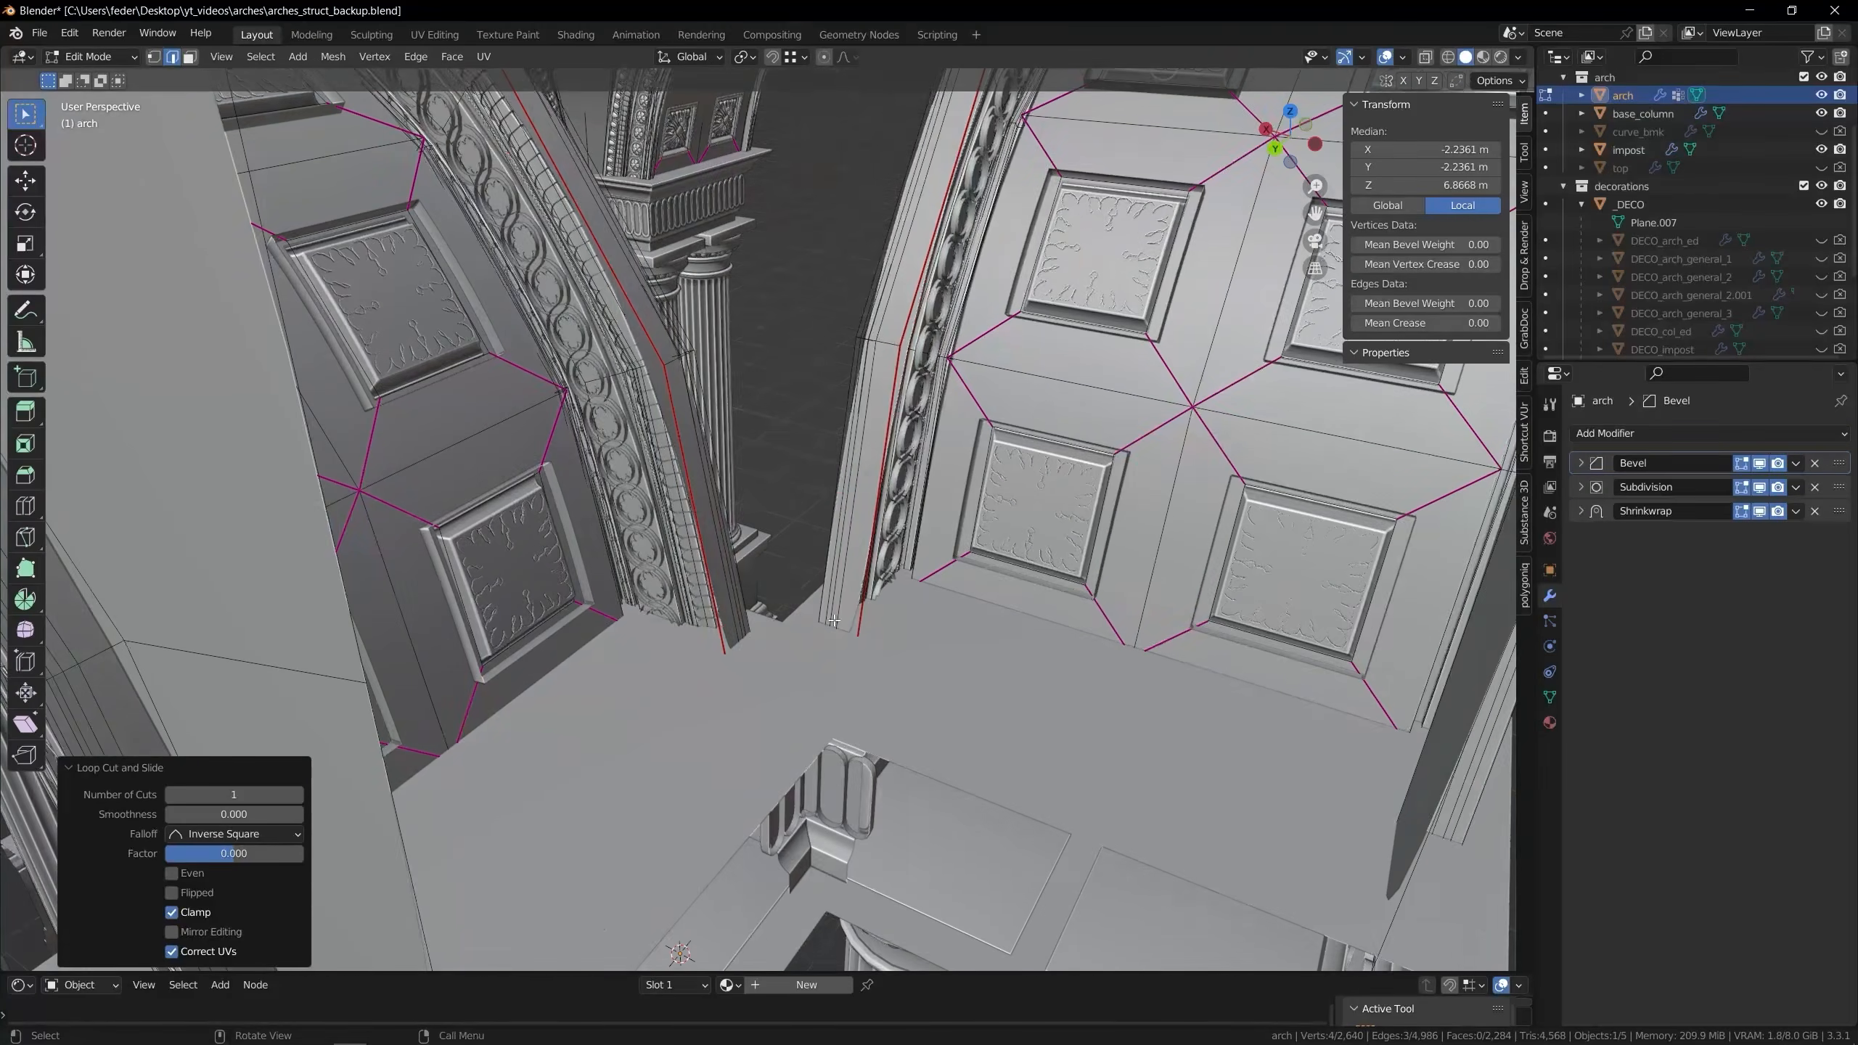
{"action": "left_click", "coordinate": [860, 620]}
{"action": "key", "text": "f"}
{"action": "left_click", "coordinate": [795, 361]}
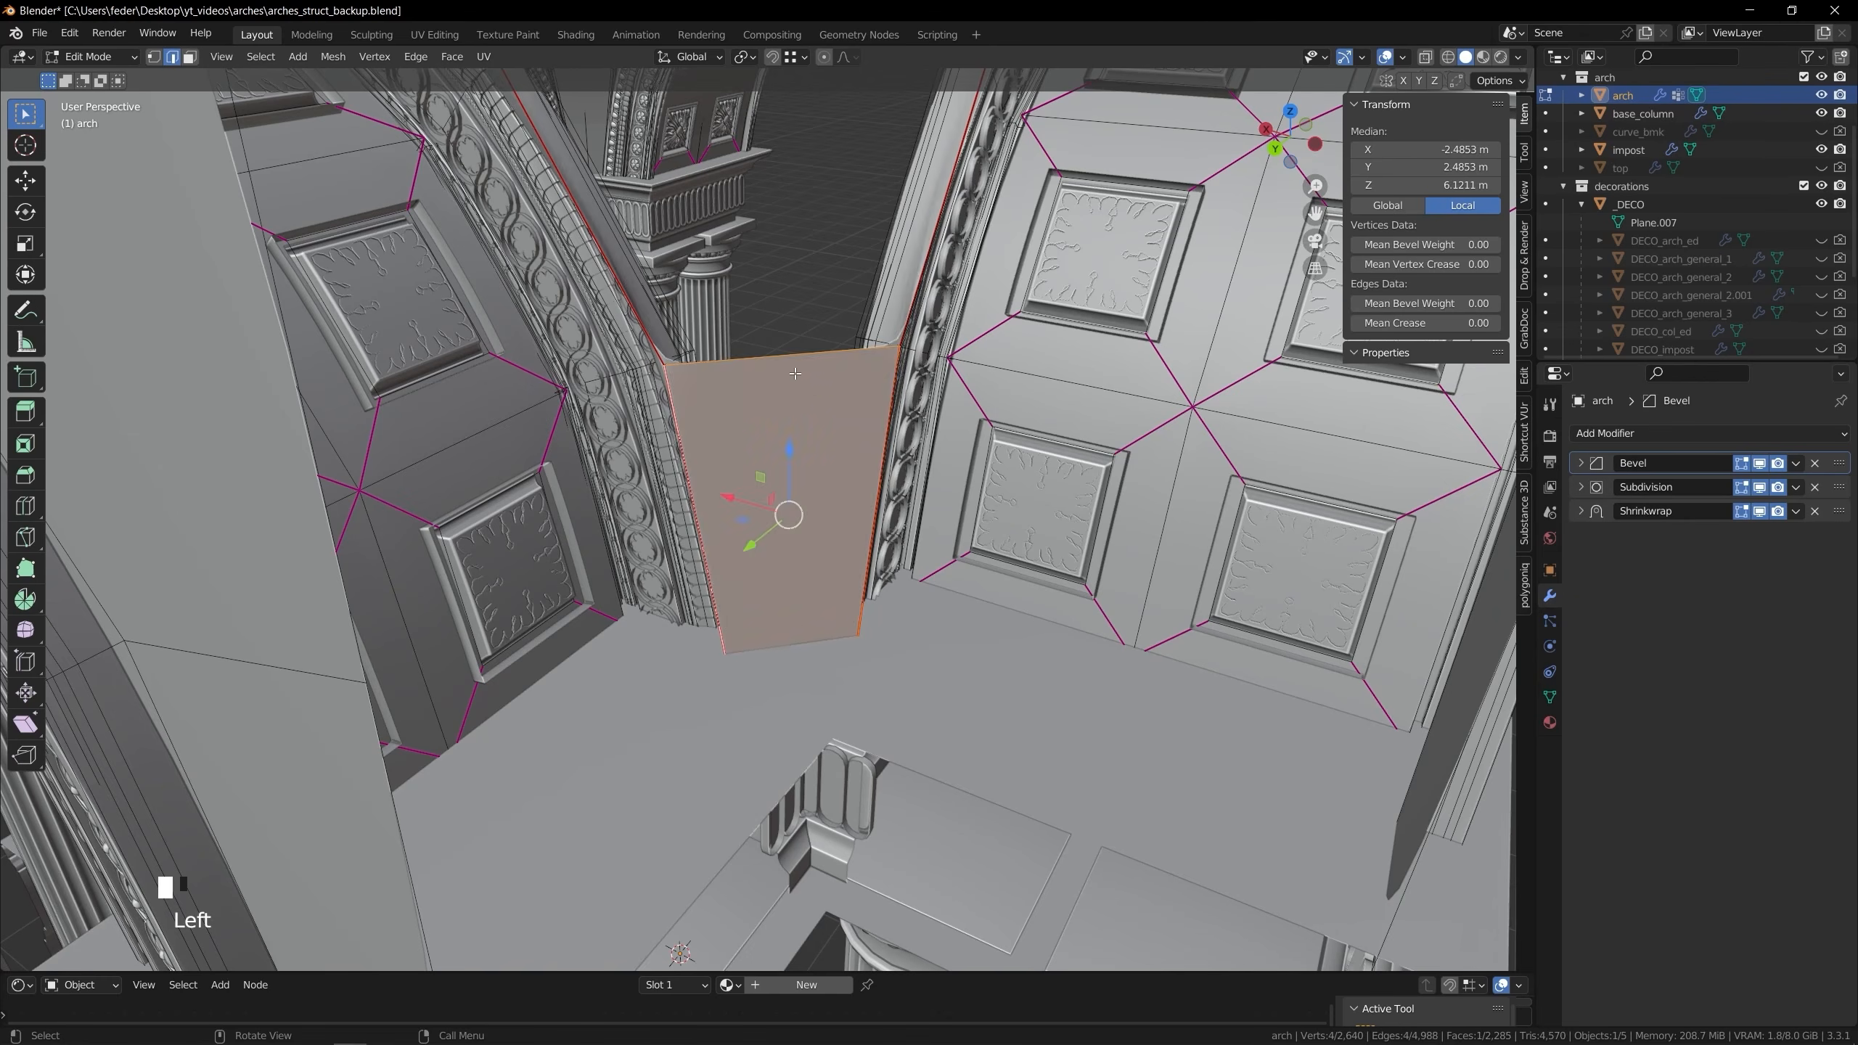
{"action": "key", "text": "f"}
{"action": "key", "text": "f"}
{"action": "key", "text": "f"}
{"action": "middle_click_drag", "start_coordinate": [795, 362], "coordinate": [944, 703], "text": "shift"}
{"action": "key", "text": "ctrl+r"}
{"action": "left_click", "coordinate": [832, 716]}
{"action": "right_click", "coordinate": [832, 715]}
Fill the last corner gap, at positive X and positive Y, with faces and add a centred loop cut
{"action": "scroll", "coordinate": [832, 716], "scroll_direction": "down", "scroll_amount": 7}
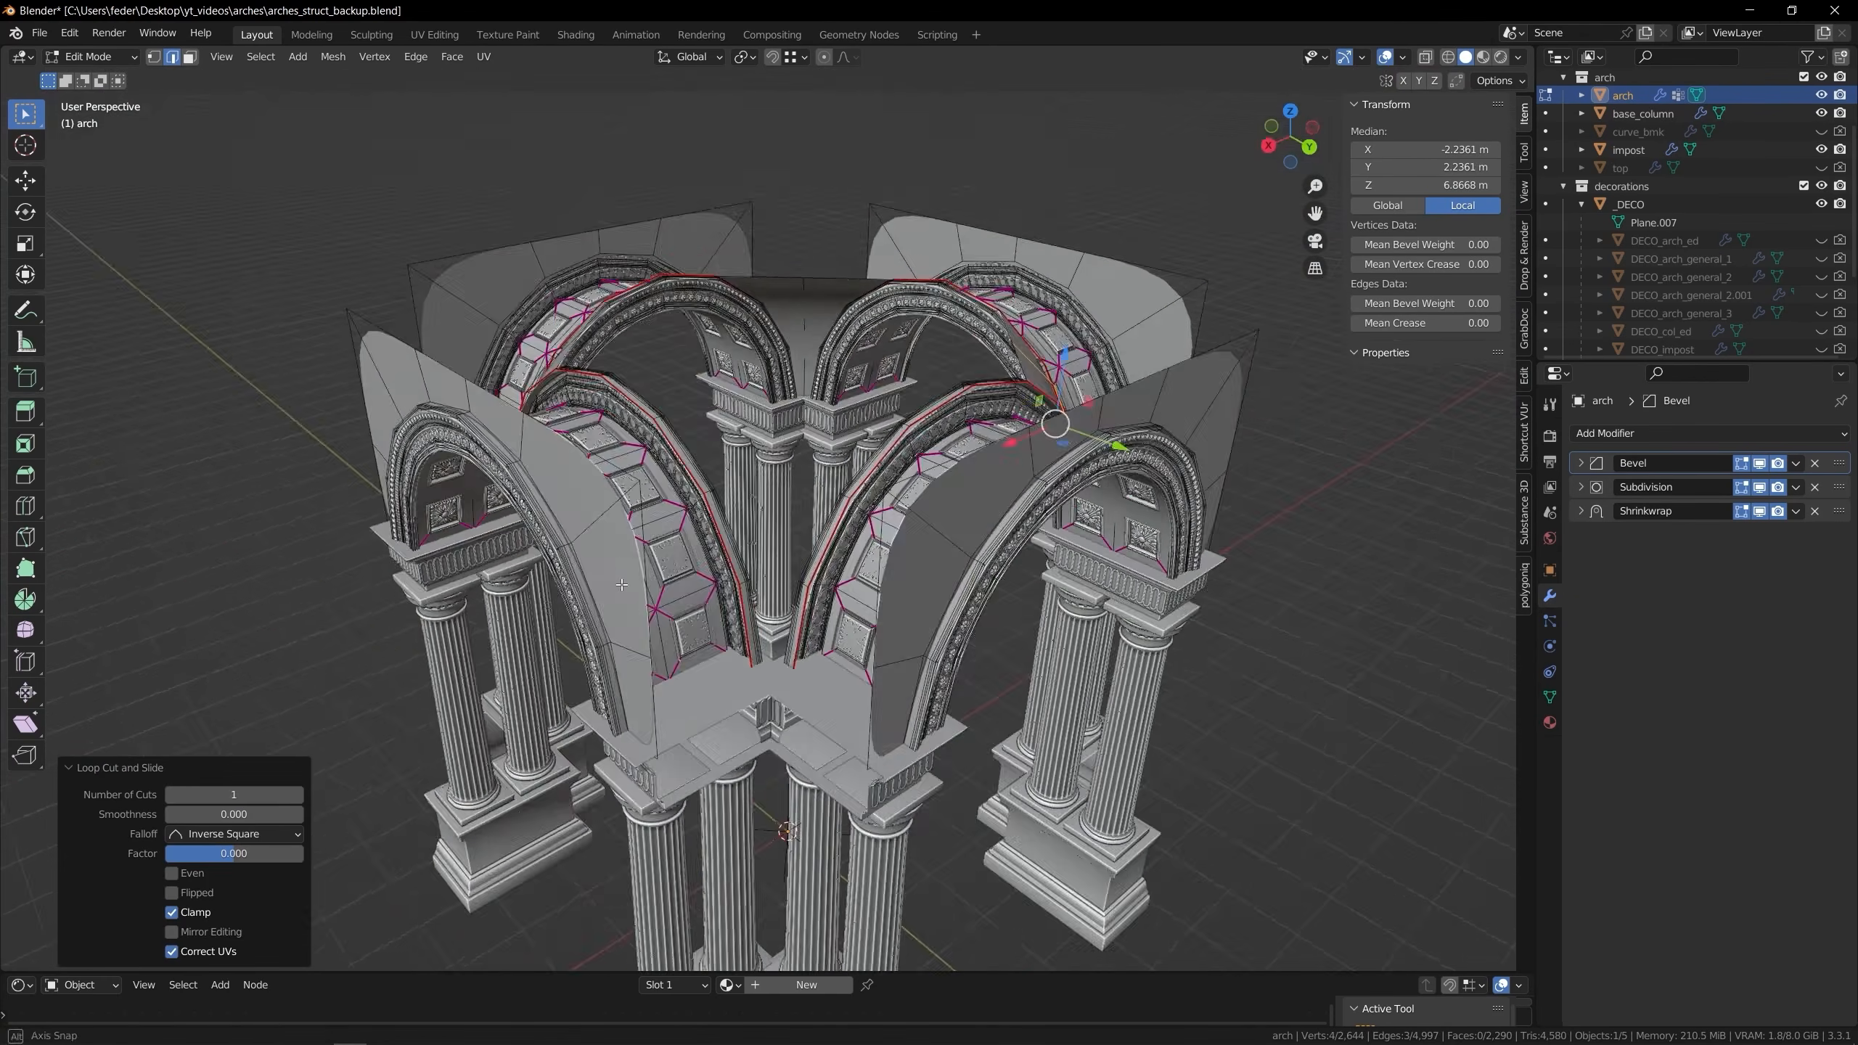
{"action": "scroll", "coordinate": [878, 688], "scroll_direction": "up", "scroll_amount": 6}
{"action": "middle_click_drag", "start_coordinate": [775, 659], "coordinate": [817, 647]}
{"action": "scroll", "coordinate": [928, 817], "scroll_direction": "up", "scroll_amount": 3}
{"action": "left_click", "coordinate": [955, 853]}
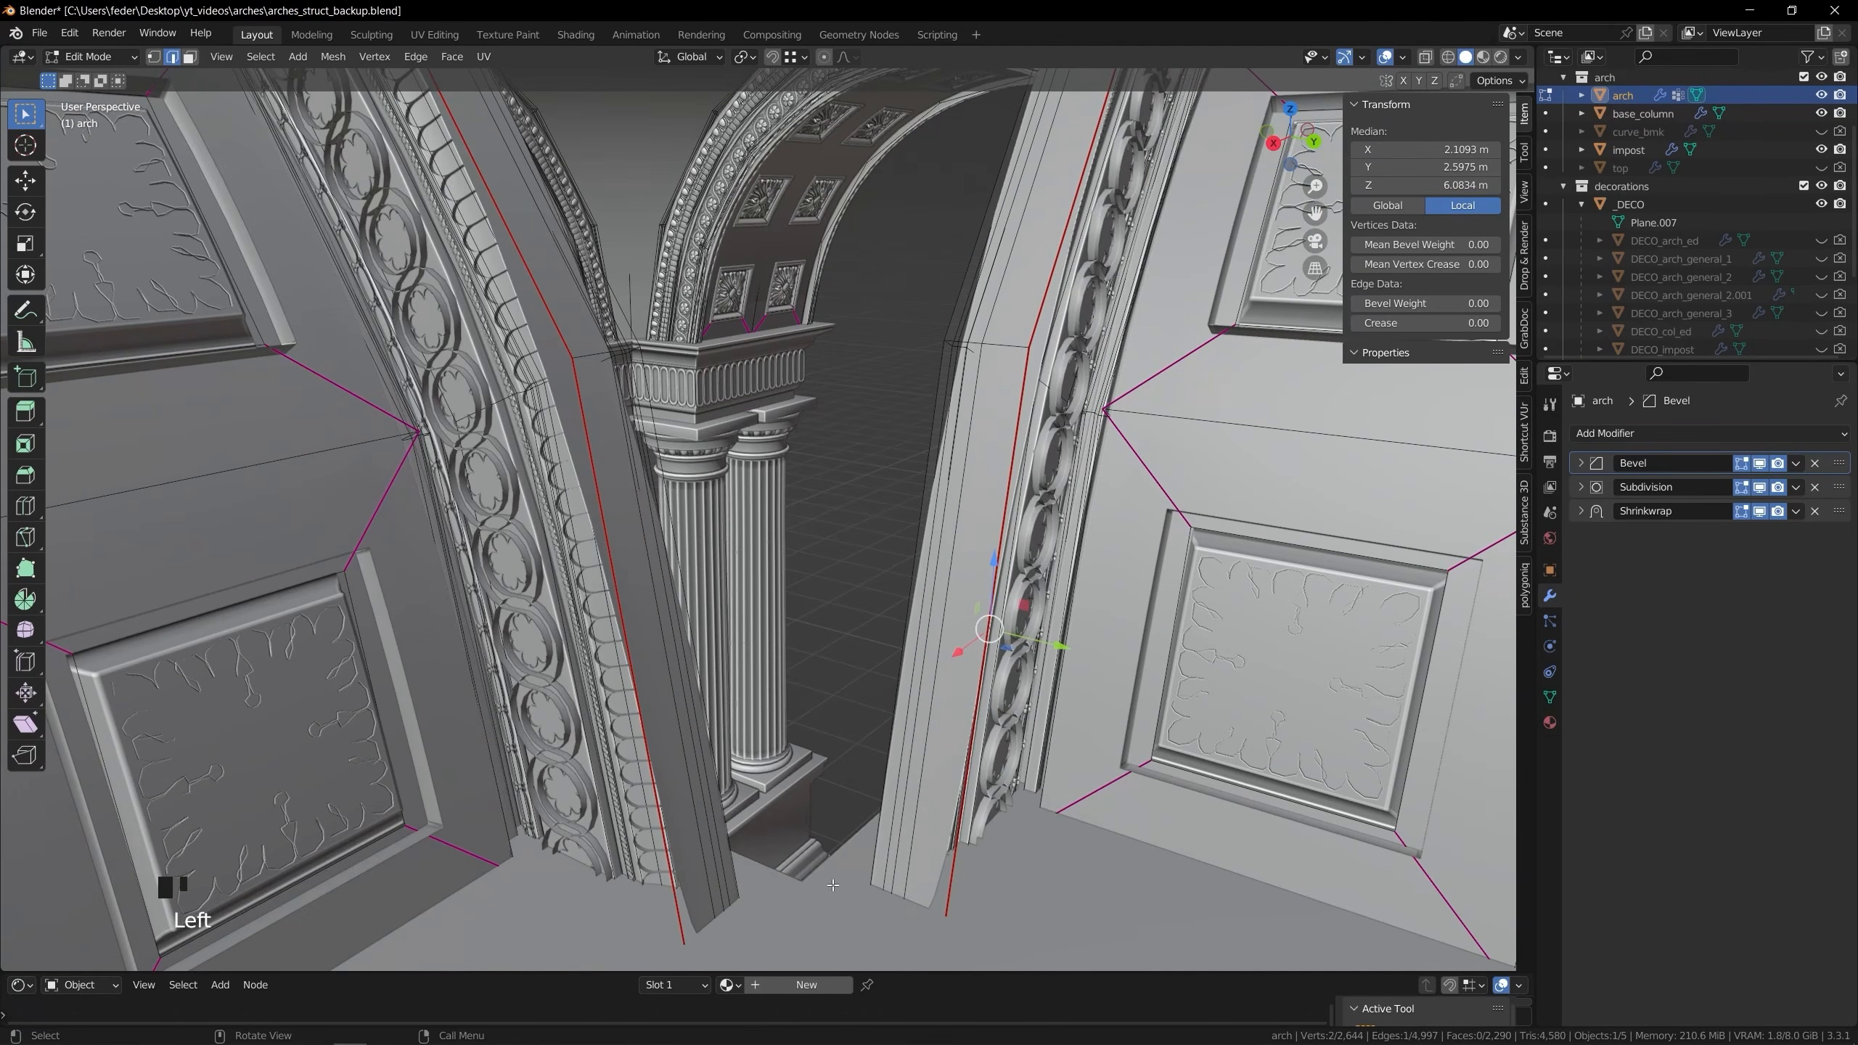
{"action": "key", "text": "f"}
{"action": "scroll", "coordinate": [810, 520], "scroll_direction": "down", "scroll_amount": 2}
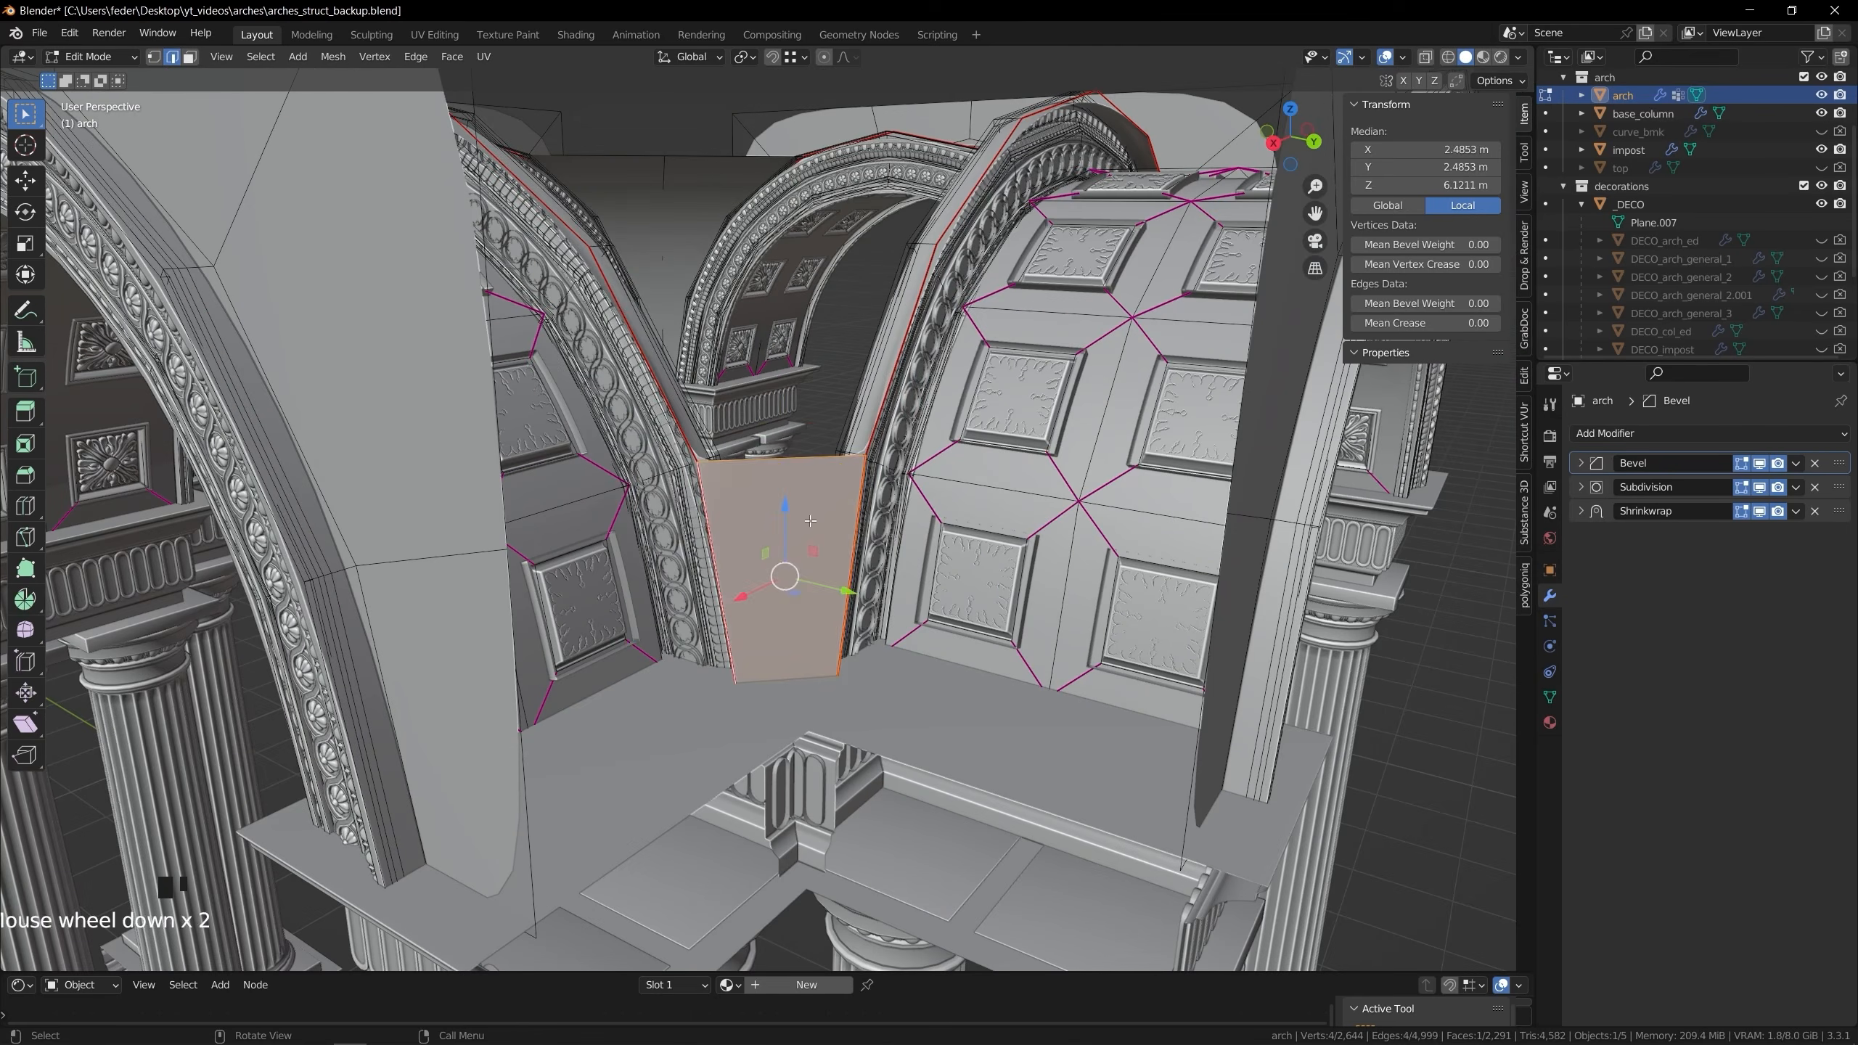
{"action": "key", "text": "f"}
{"action": "key", "text": "f"}
{"action": "key", "text": "ctrl+r"}
{"action": "left_click", "coordinate": [806, 461]}
{"action": "right_click", "coordinate": [805, 461]}
Add a 16-vertex circle to the arch mesh at the origin and scale it by about 2.53 in top view
{"action": "scroll", "coordinate": [813, 468], "scroll_direction": "down", "scroll_amount": 8}
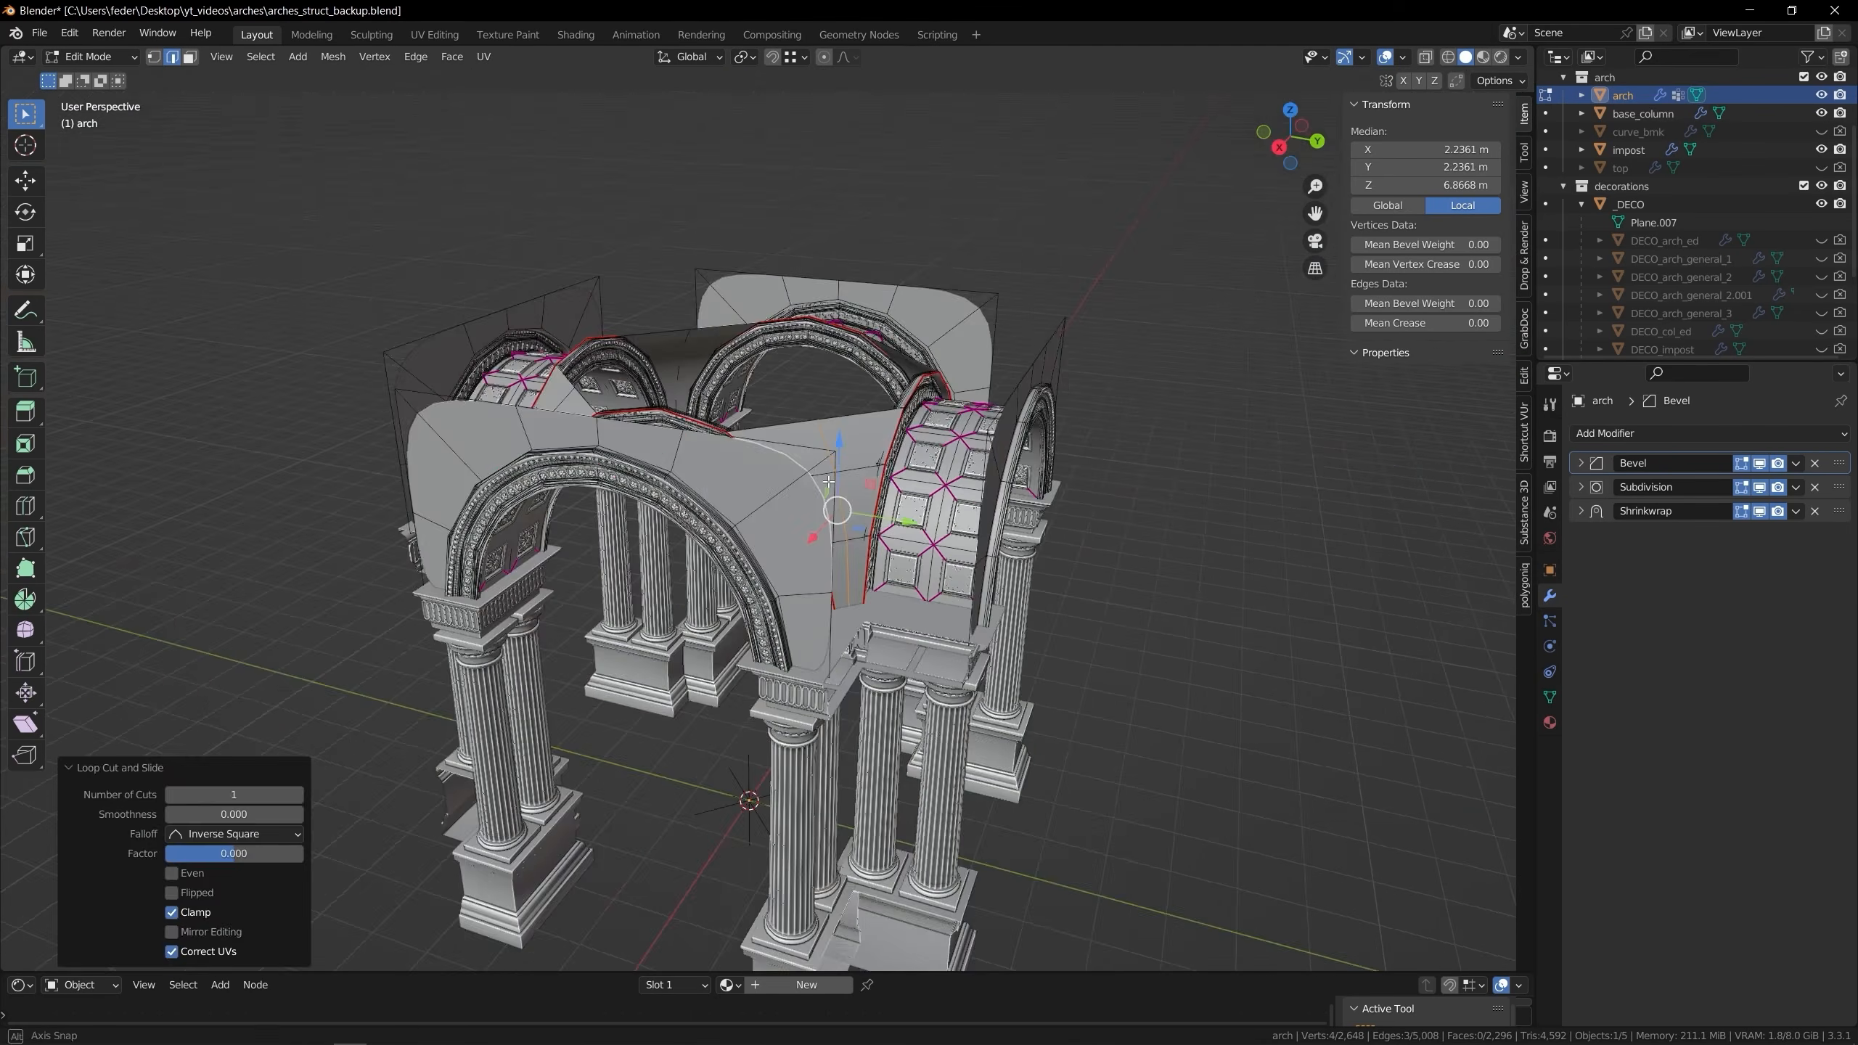
{"action": "middle_click_drag", "start_coordinate": [834, 491], "coordinate": [922, 571]}
{"action": "left_click", "coordinate": [1221, 326]}
{"action": "key", "text": "shift+a"}
{"action": "left_click", "coordinate": [865, 517]}
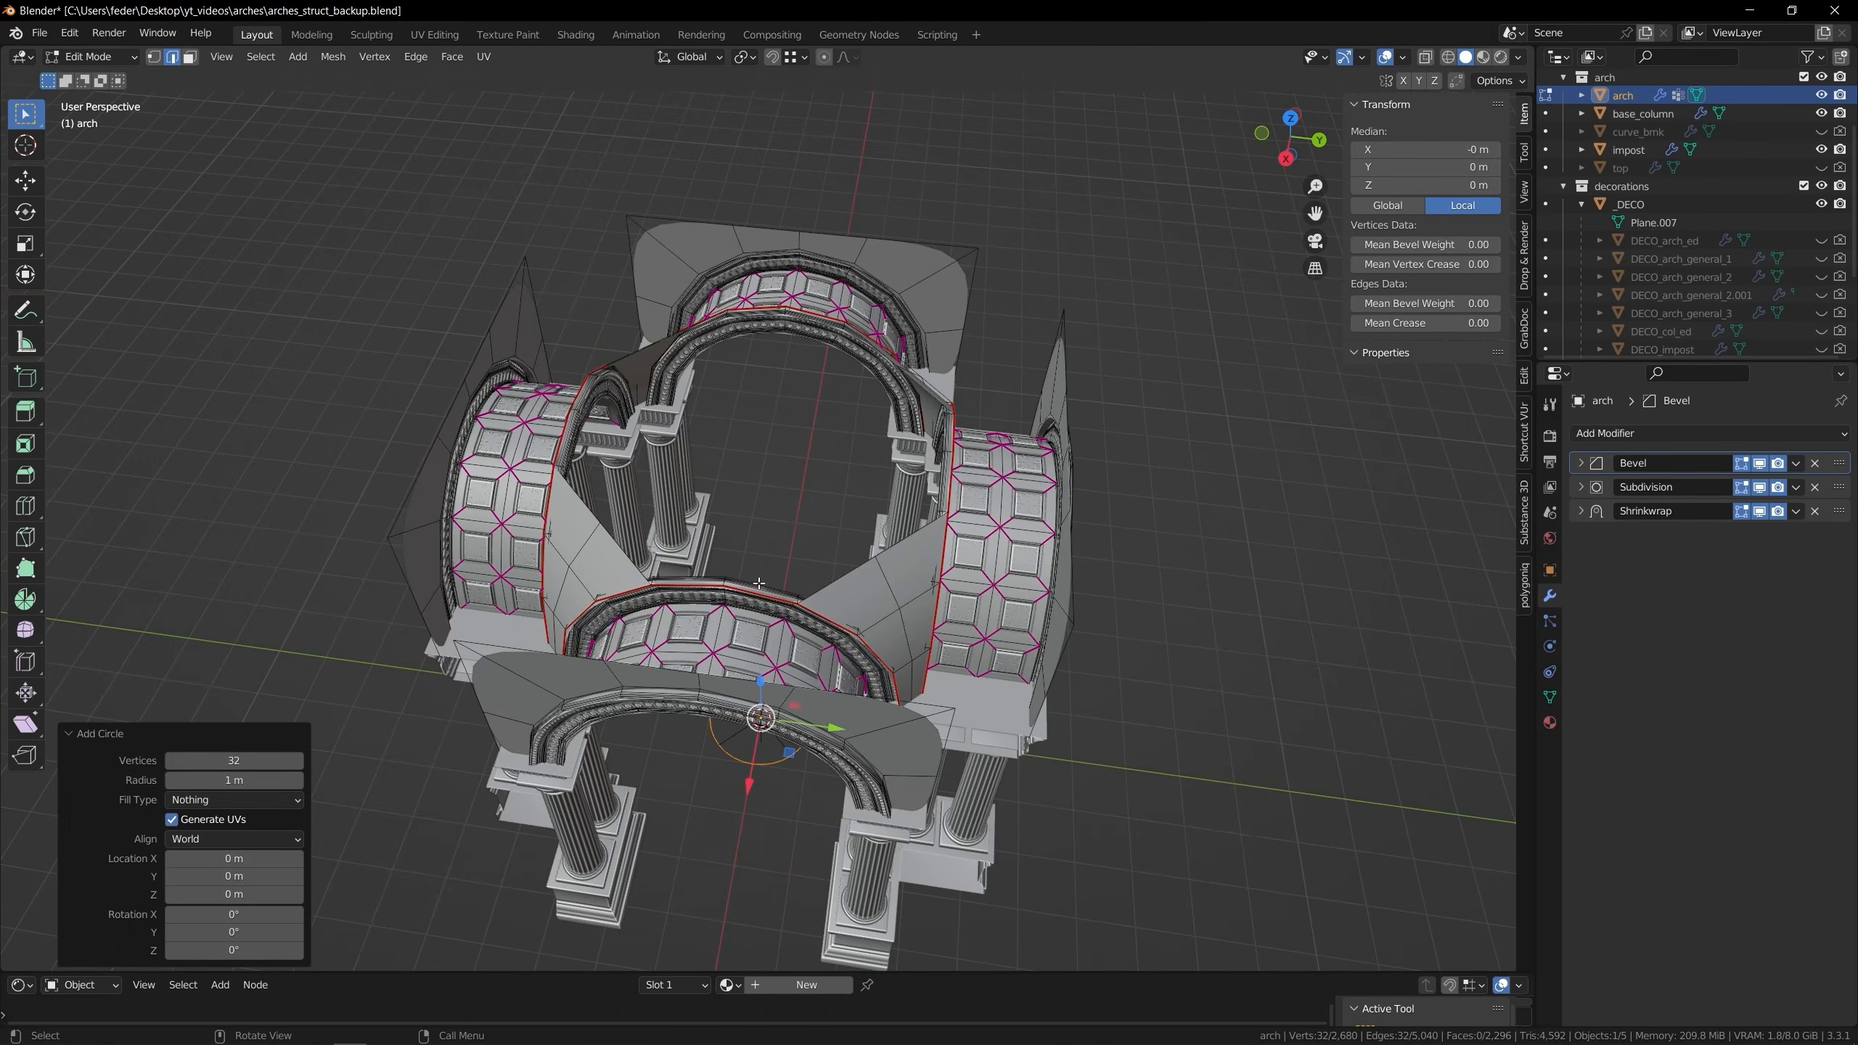
{"action": "left_click", "coordinate": [241, 761]}
{"action": "left_click", "coordinate": [1291, 118]}
{"action": "key", "text": "s"}
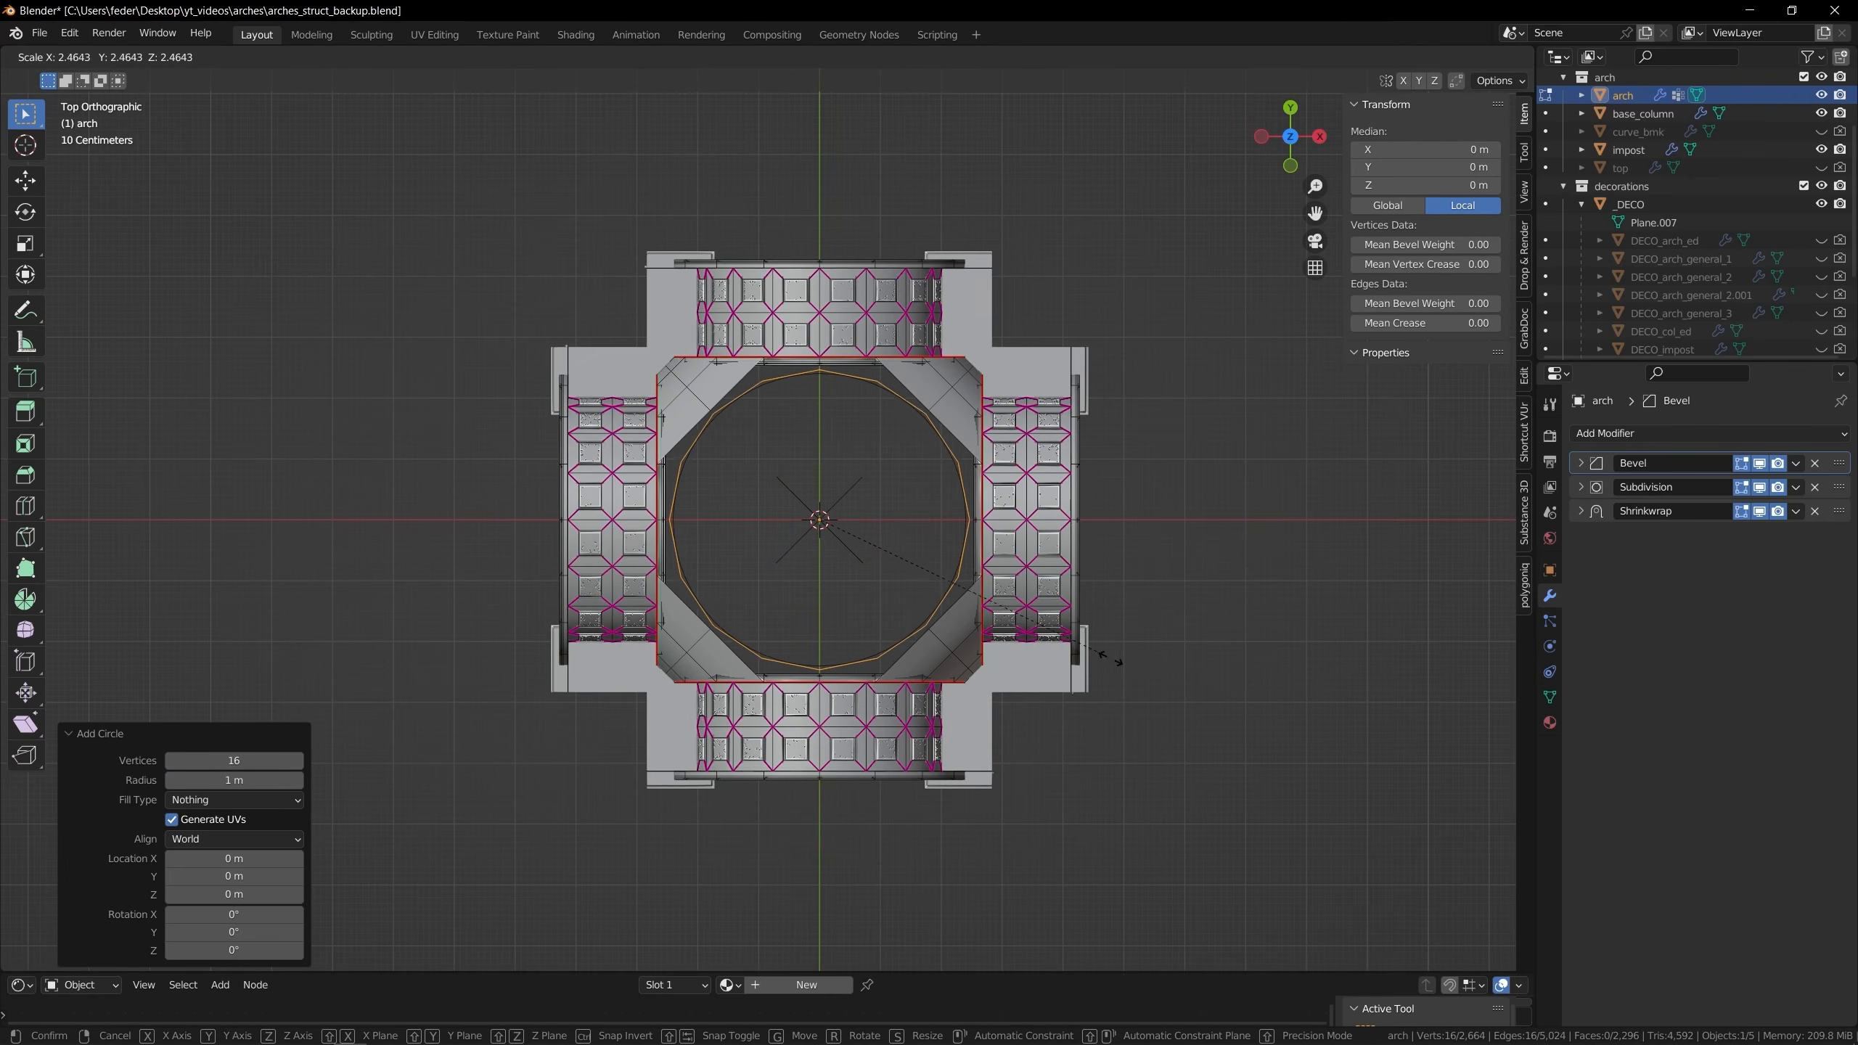
{"action": "left_click", "coordinate": [1119, 670]}
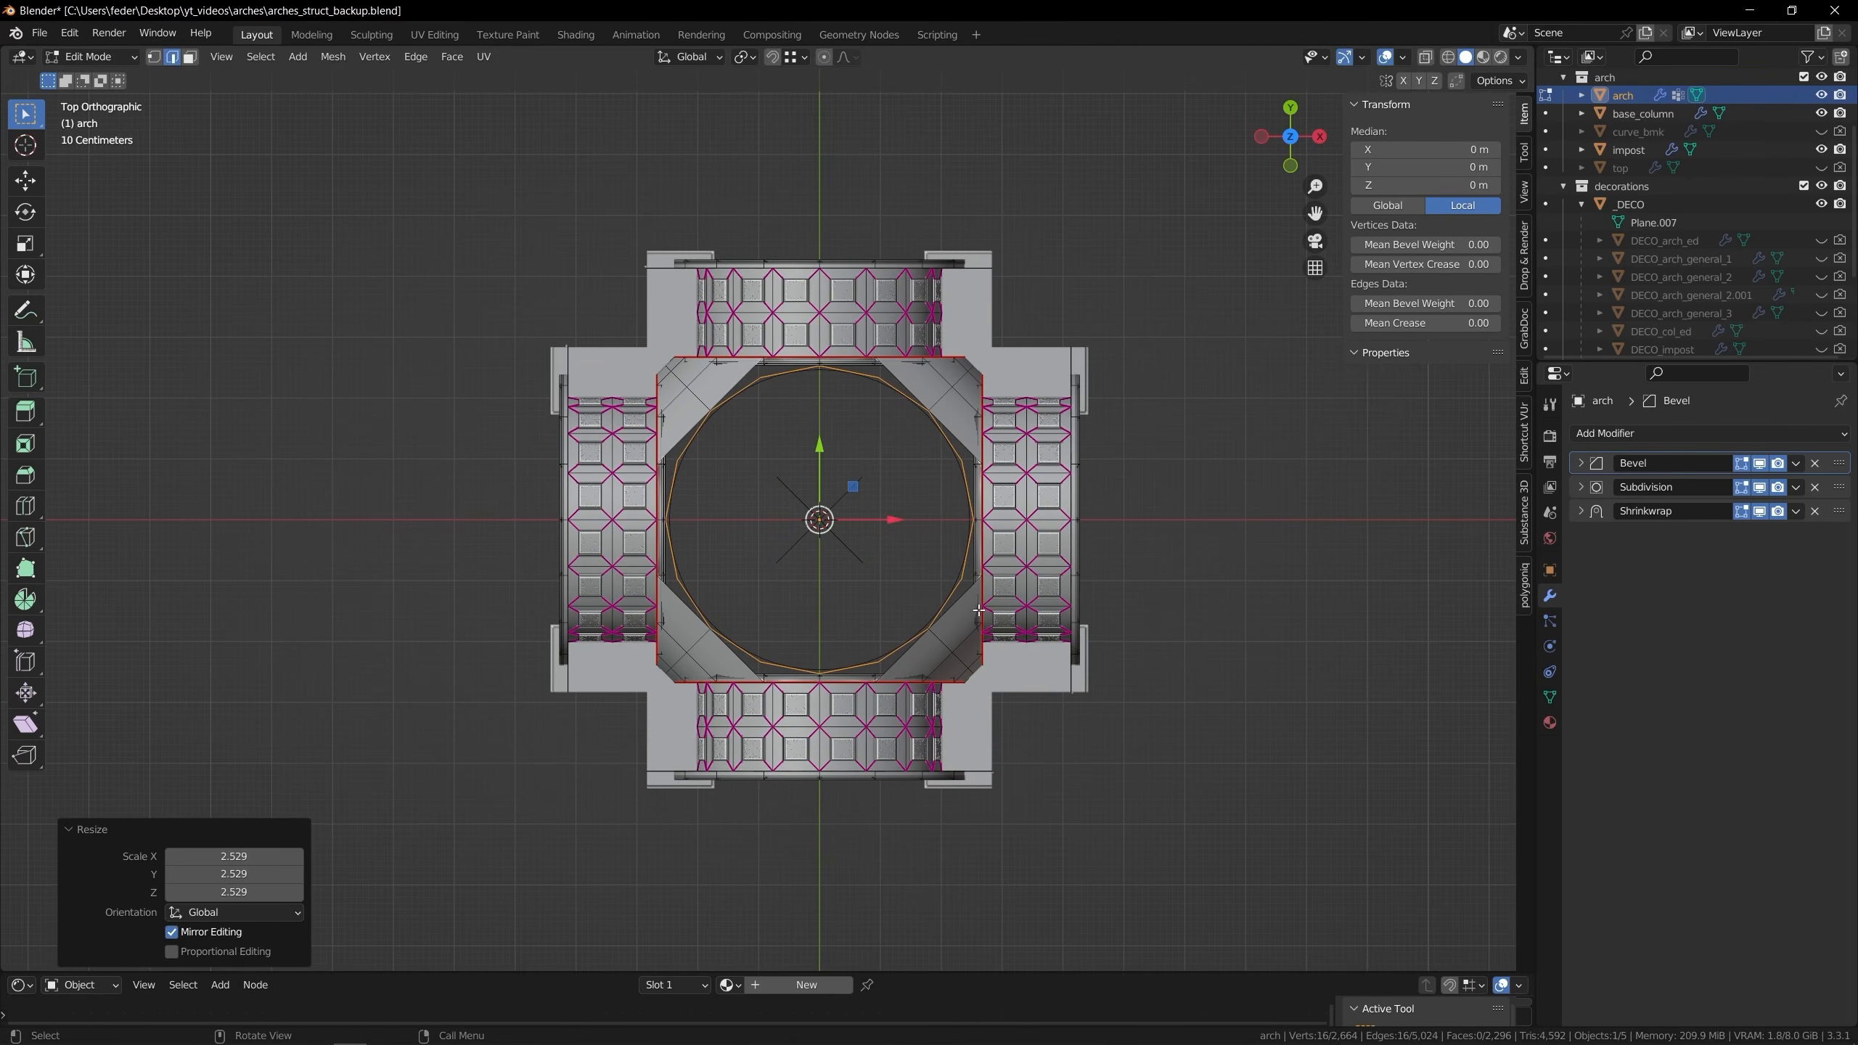
Raise the circle along Z by about 8.36 m to sit above the arches
{"action": "middle_click_drag", "start_coordinate": [1119, 670], "coordinate": [988, 586]}
{"action": "key", "text": "g"}
{"action": "key", "text": "z"}
{"action": "left_click", "coordinate": [958, 284]}
Fill the circle with a face and inset it by about 0.35 m
{"action": "scroll", "coordinate": [965, 293], "scroll_direction": "up", "scroll_amount": 2}
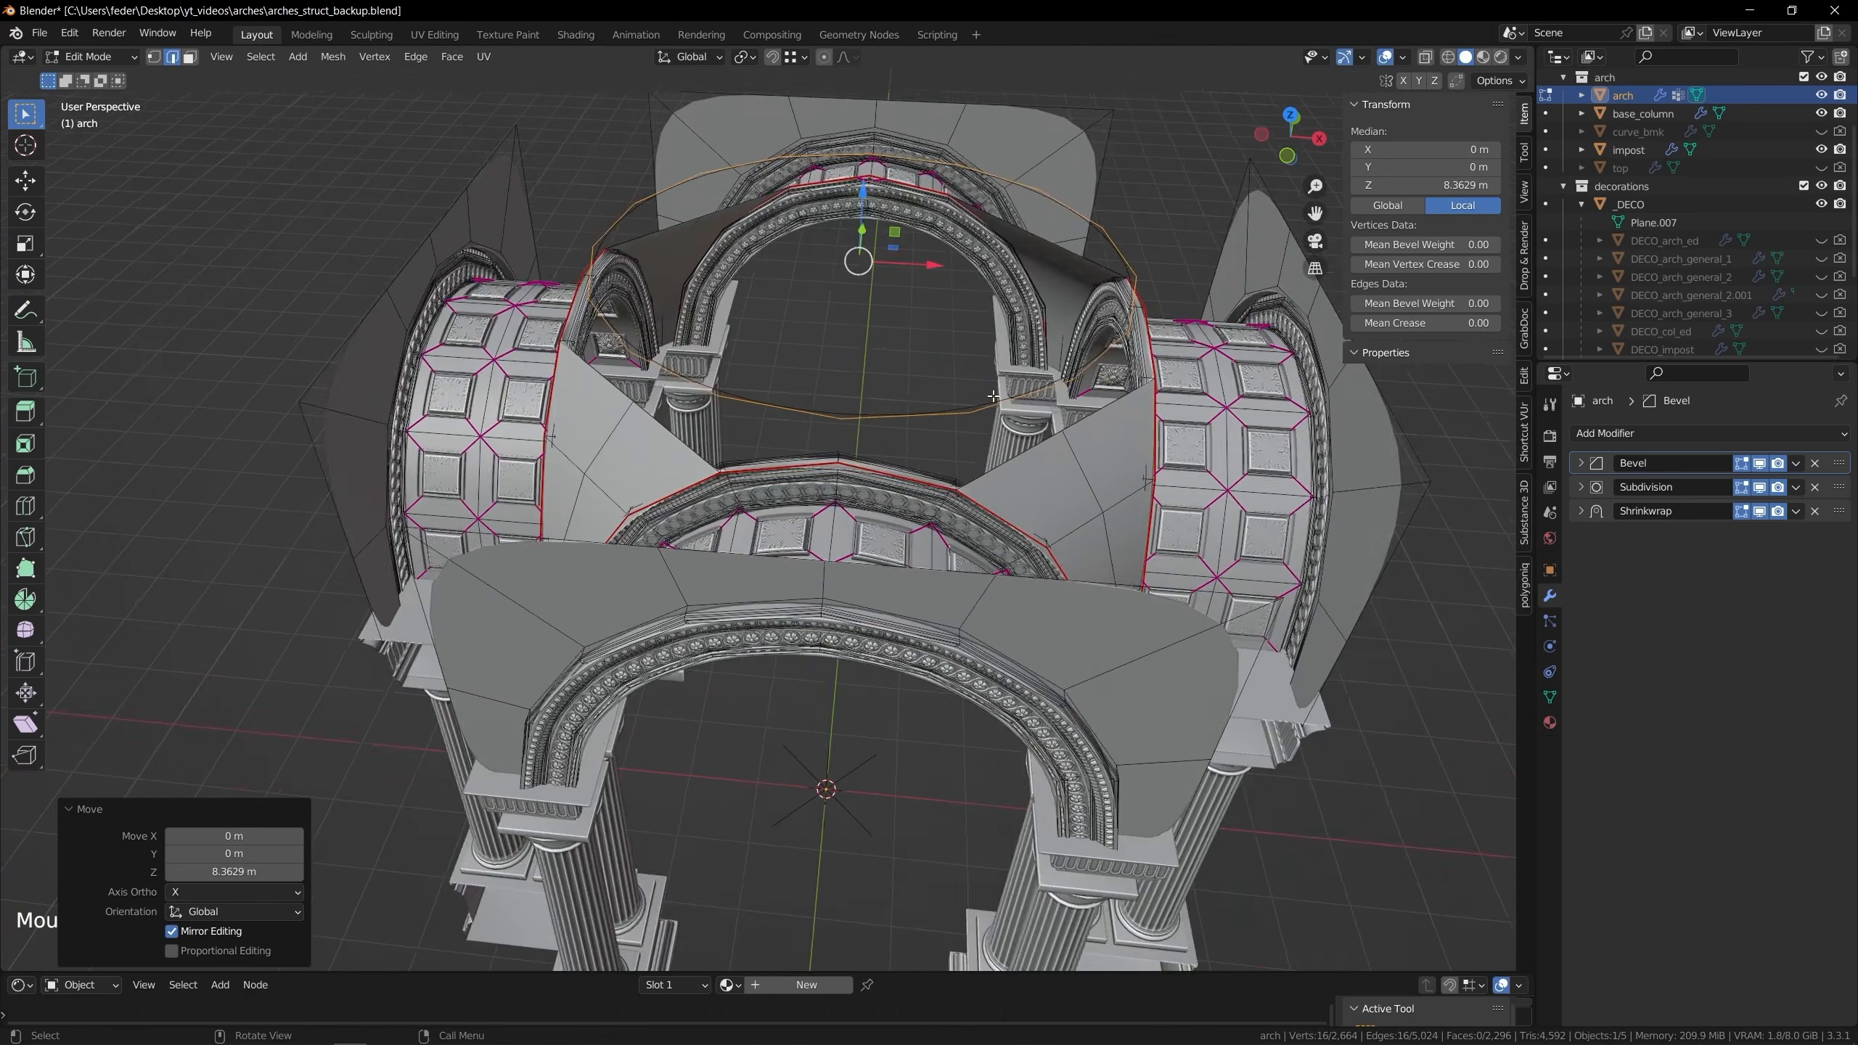
{"action": "middle_click_drag", "start_coordinate": [1061, 387], "coordinate": [988, 560], "text": "shift"}
{"action": "scroll", "coordinate": [1006, 572], "scroll_direction": "up", "scroll_amount": 1}
{"action": "key", "text": "f"}
{"action": "key", "text": "i"}
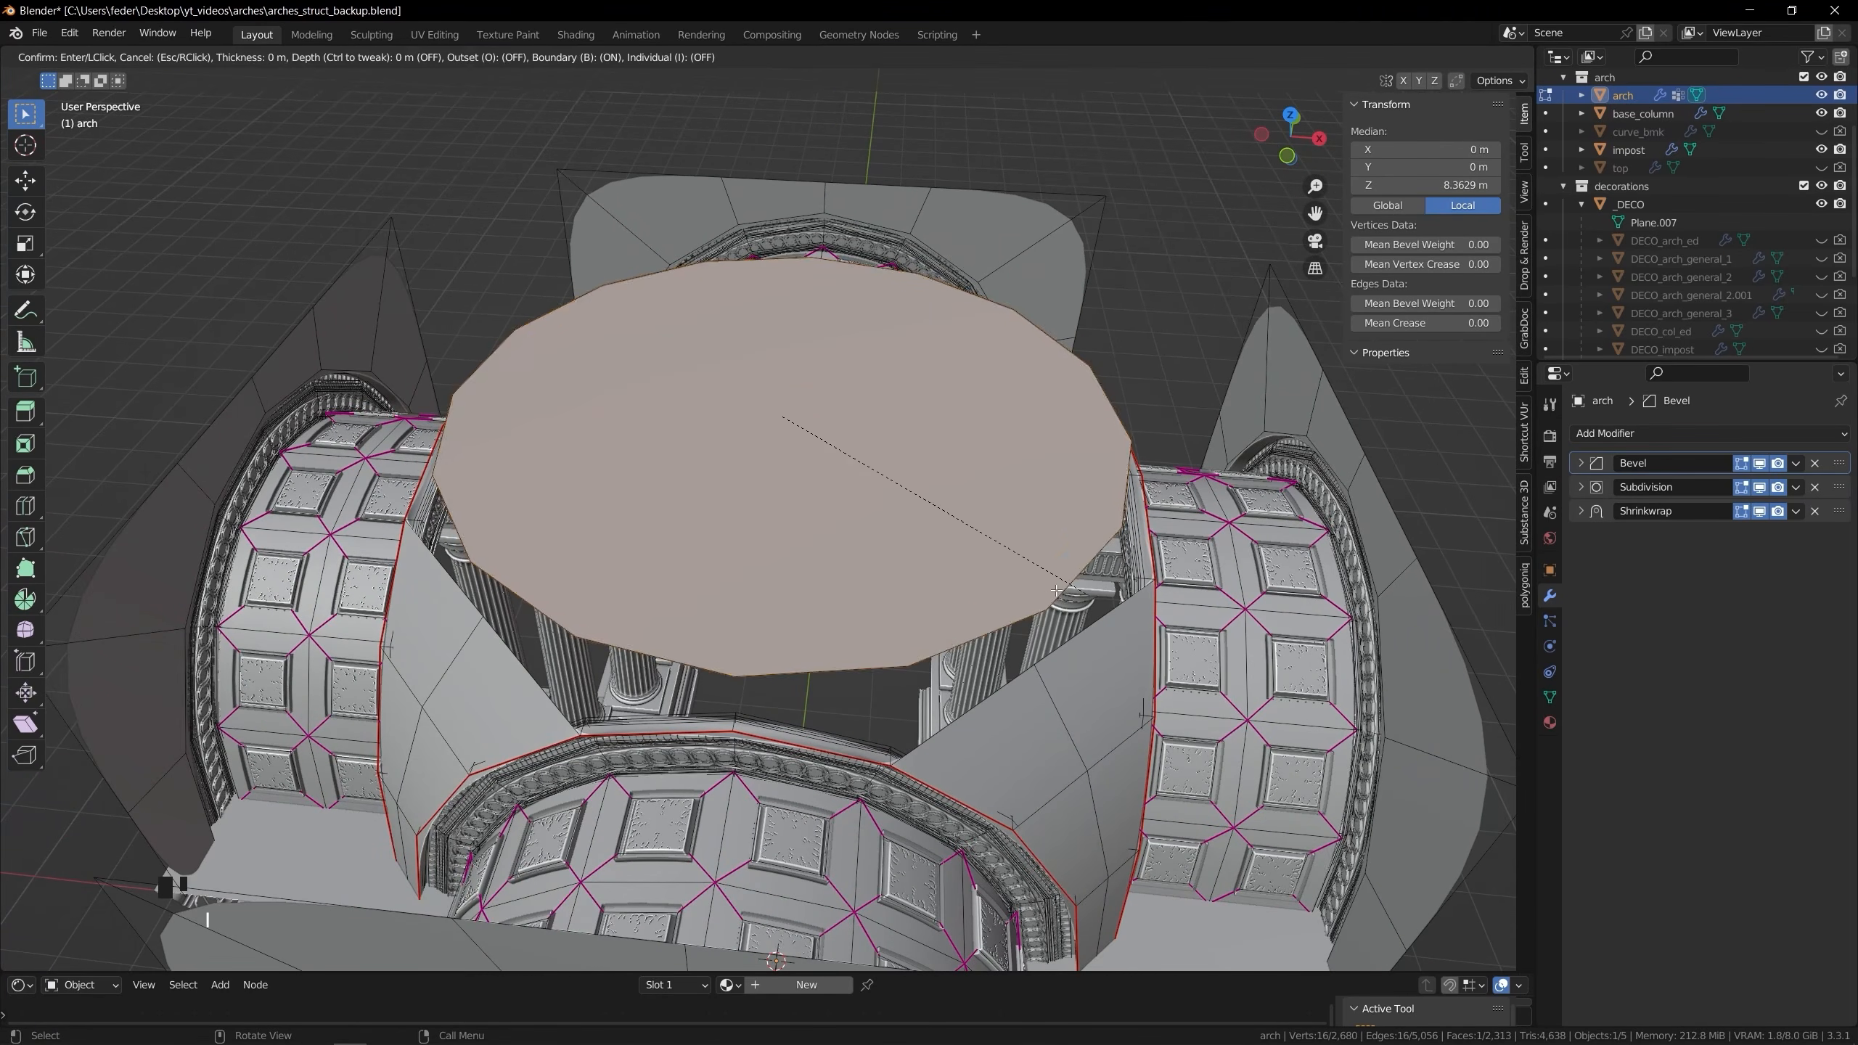
{"action": "left_click", "coordinate": [1033, 590]}
Raise the inset face about 0.2 m along Z and delete it to leave an open sloped ring
{"action": "key", "text": "g"}
{"action": "key", "text": "z"}
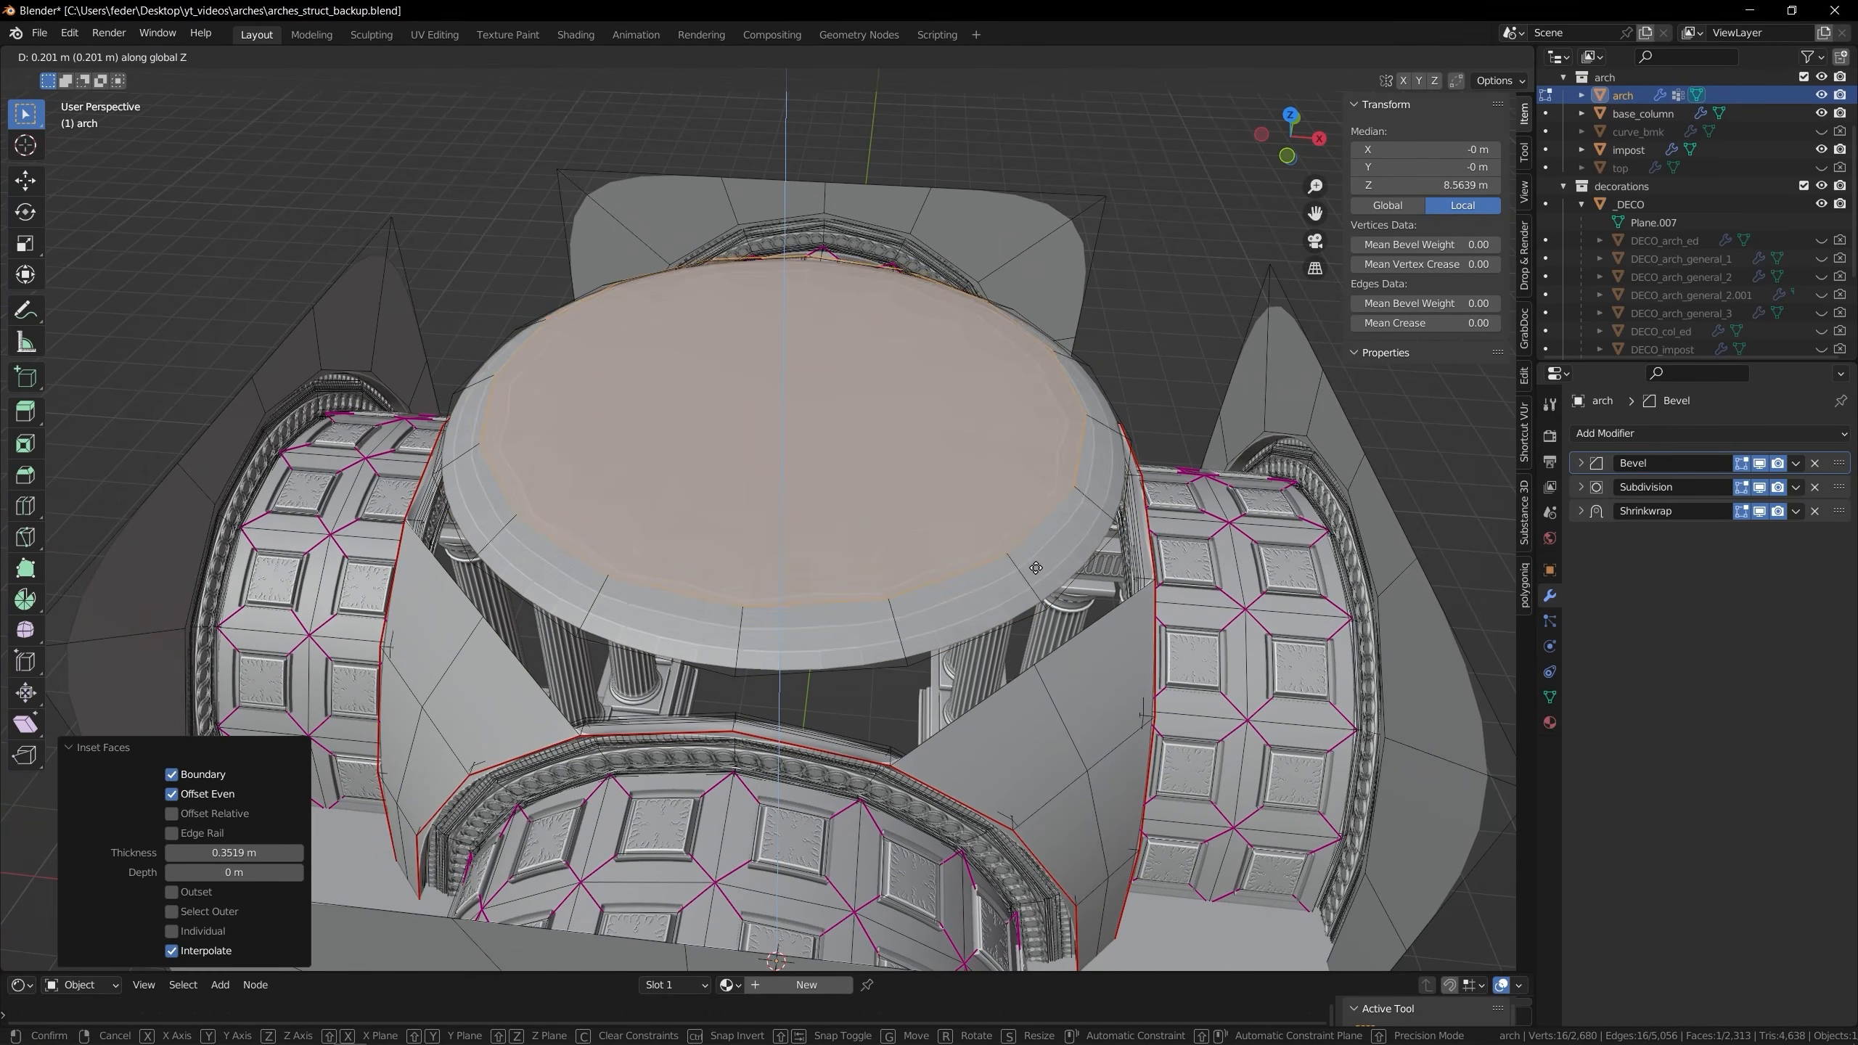
{"action": "left_click", "coordinate": [1036, 565]}
{"action": "key", "text": "x"}
{"action": "left_click", "coordinate": [951, 554]}
{"action": "middle_click_drag", "start_coordinate": [953, 550], "coordinate": [976, 522]}
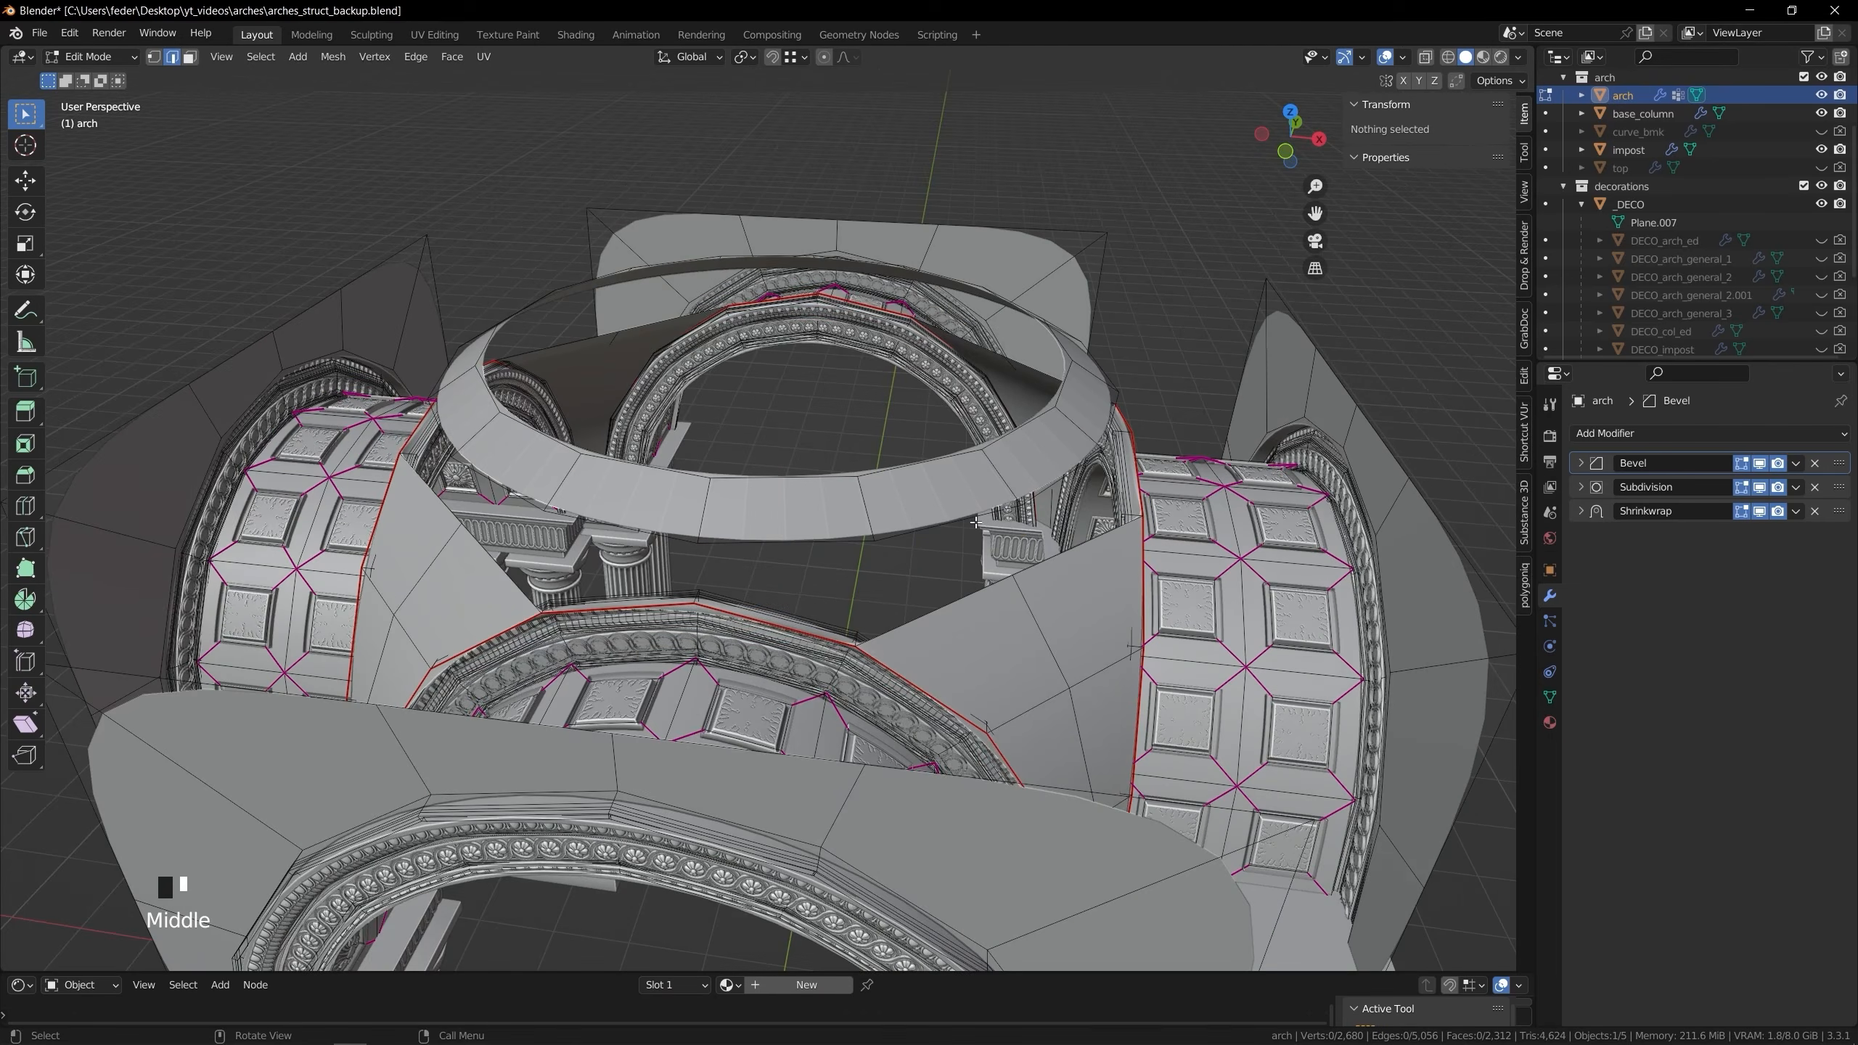
Apply smooth shading to the arch object and save the file
{"action": "key", "text": "Tab"}
{"action": "right_click", "coordinate": [1004, 447]}
{"action": "left_click", "coordinate": [1031, 460]}
{"action": "key", "text": "ctrl+s"}
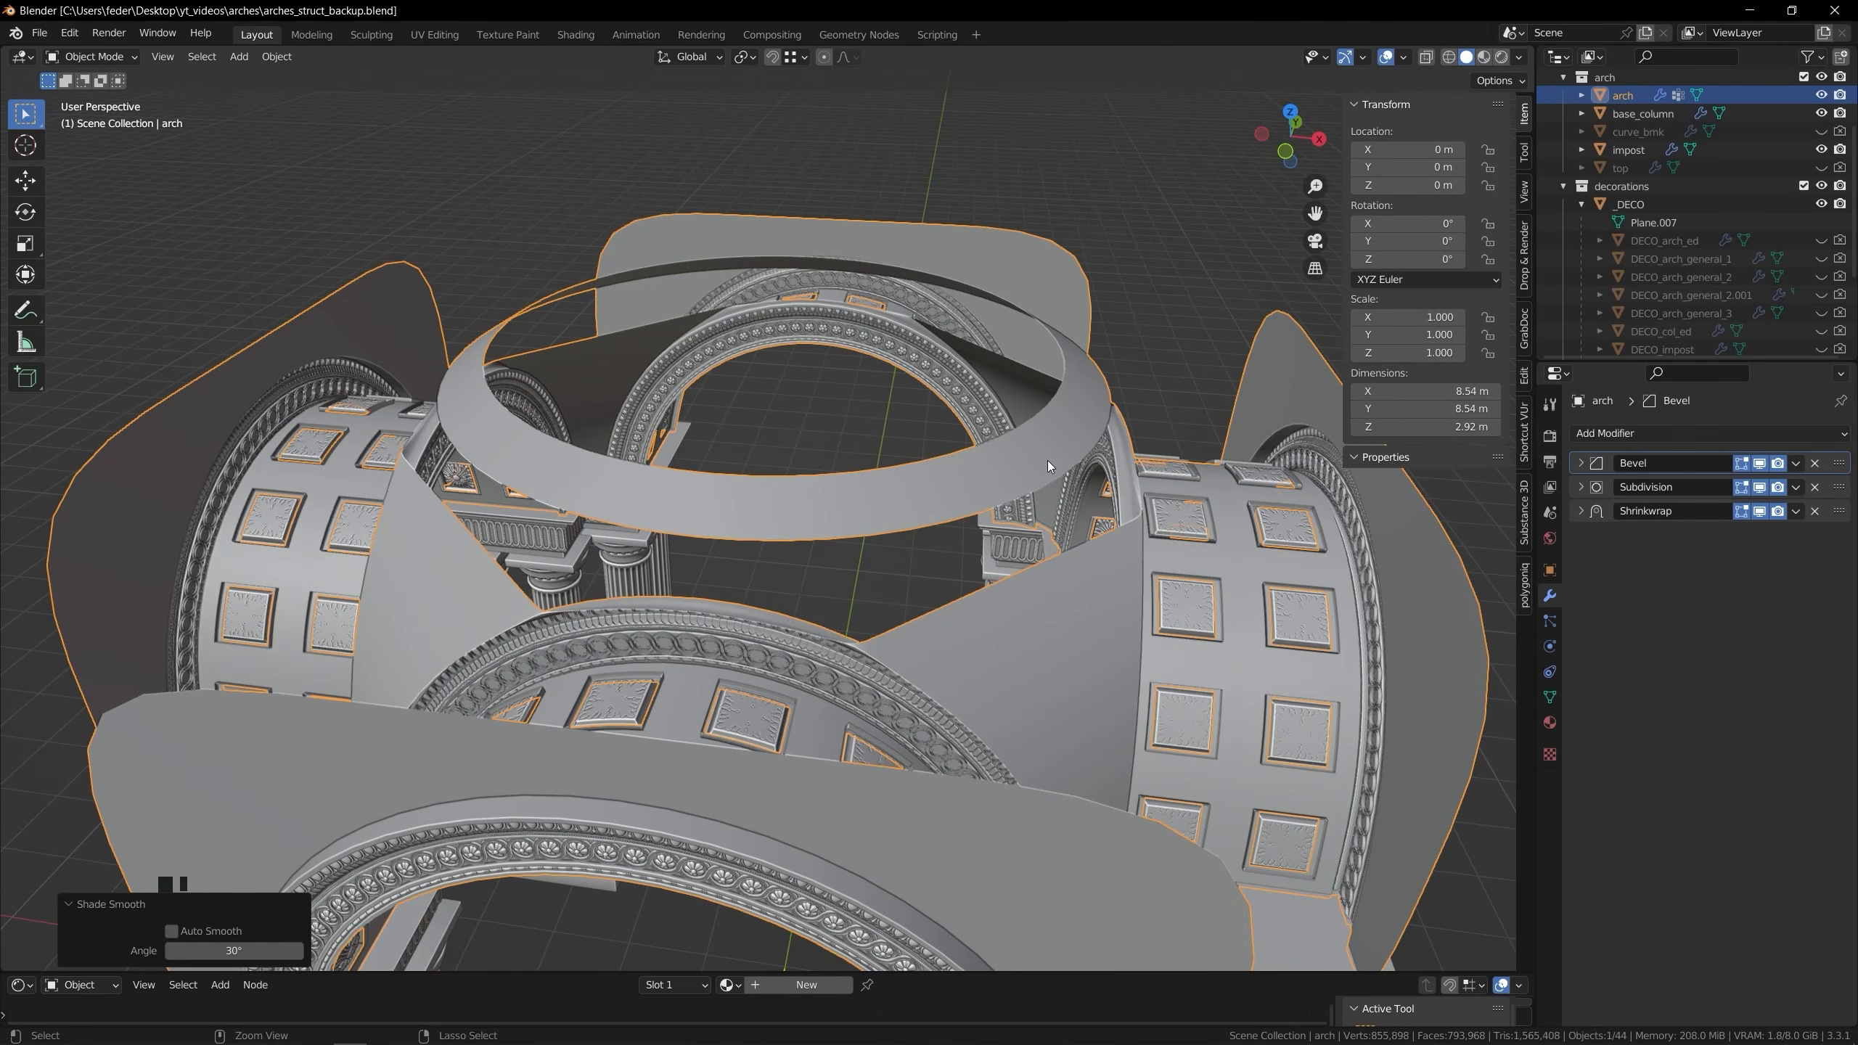
Show the face orientation overlay to check the normals of the whole structure
{"action": "scroll", "coordinate": [1048, 460], "scroll_direction": "down", "scroll_amount": 4}
{"action": "middle_click_drag", "start_coordinate": [992, 457], "coordinate": [1098, 454]}
{"action": "left_click", "coordinate": [1365, 58]}
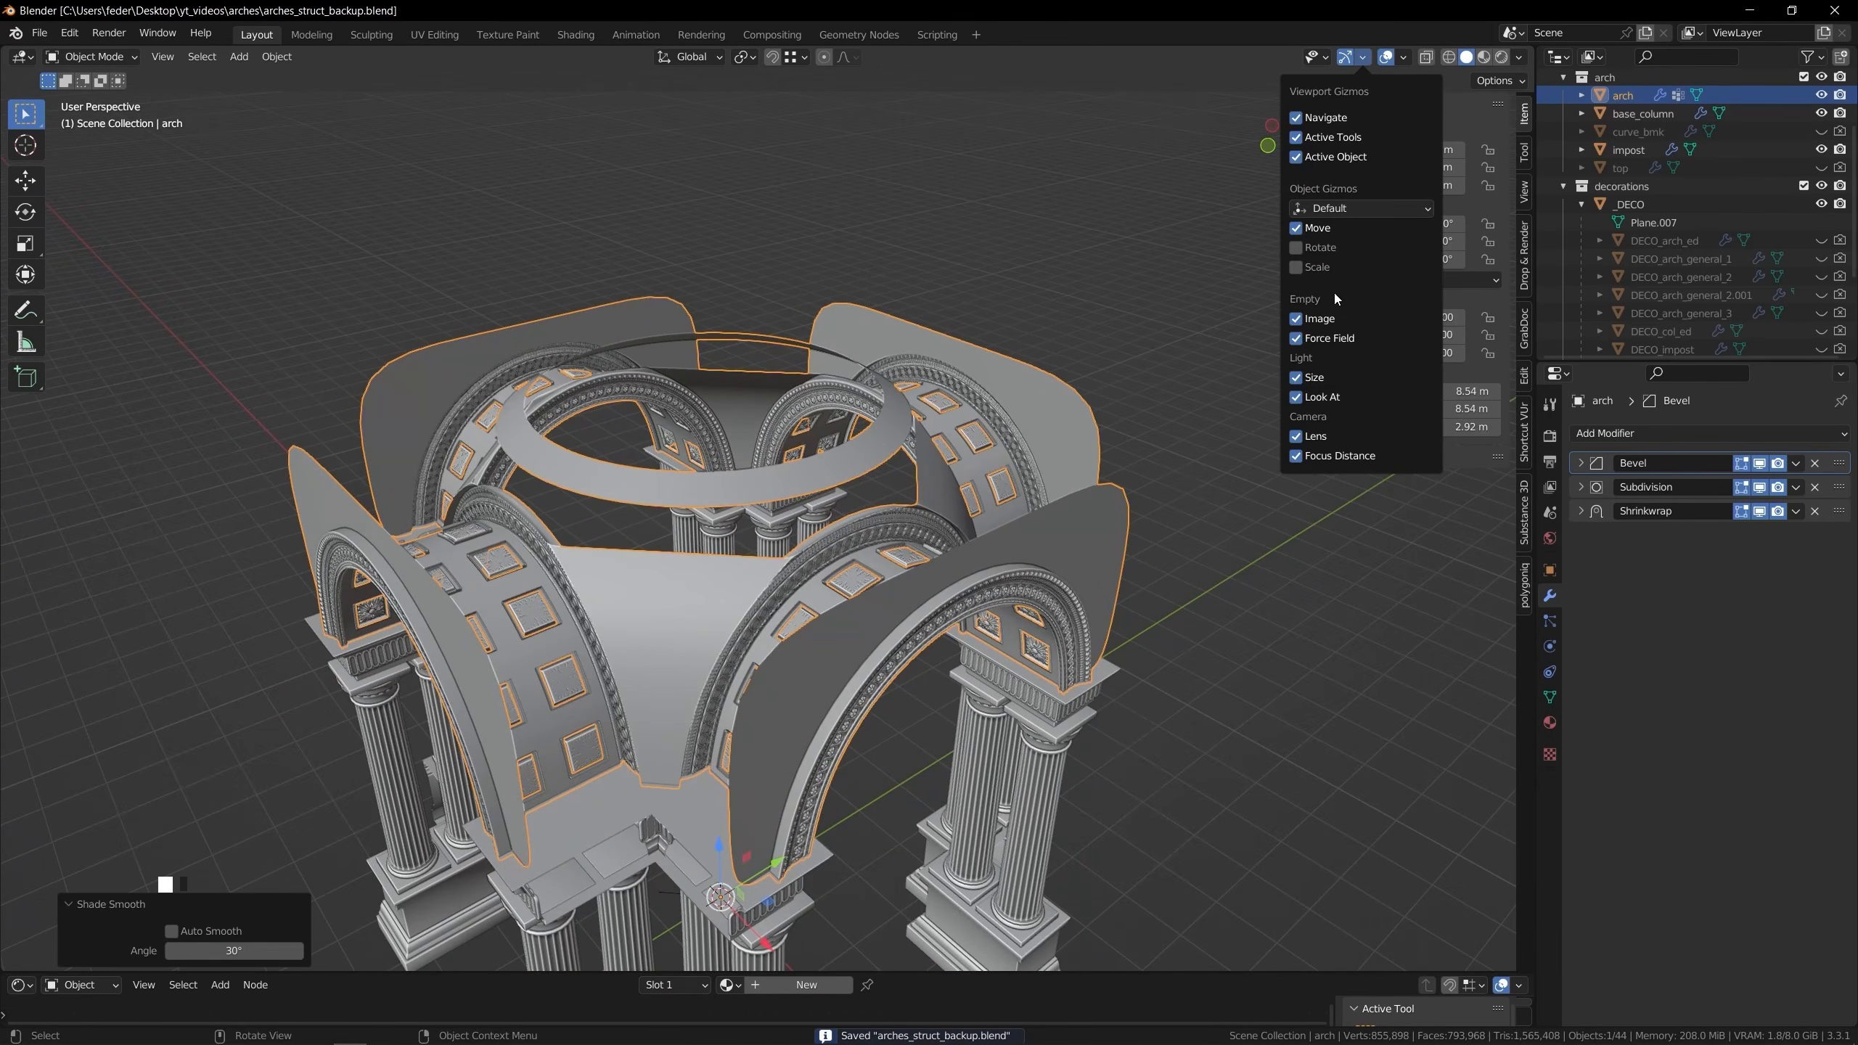
{"action": "left_click", "coordinate": [1403, 58]}
{"action": "left_click", "coordinate": [1291, 379]}
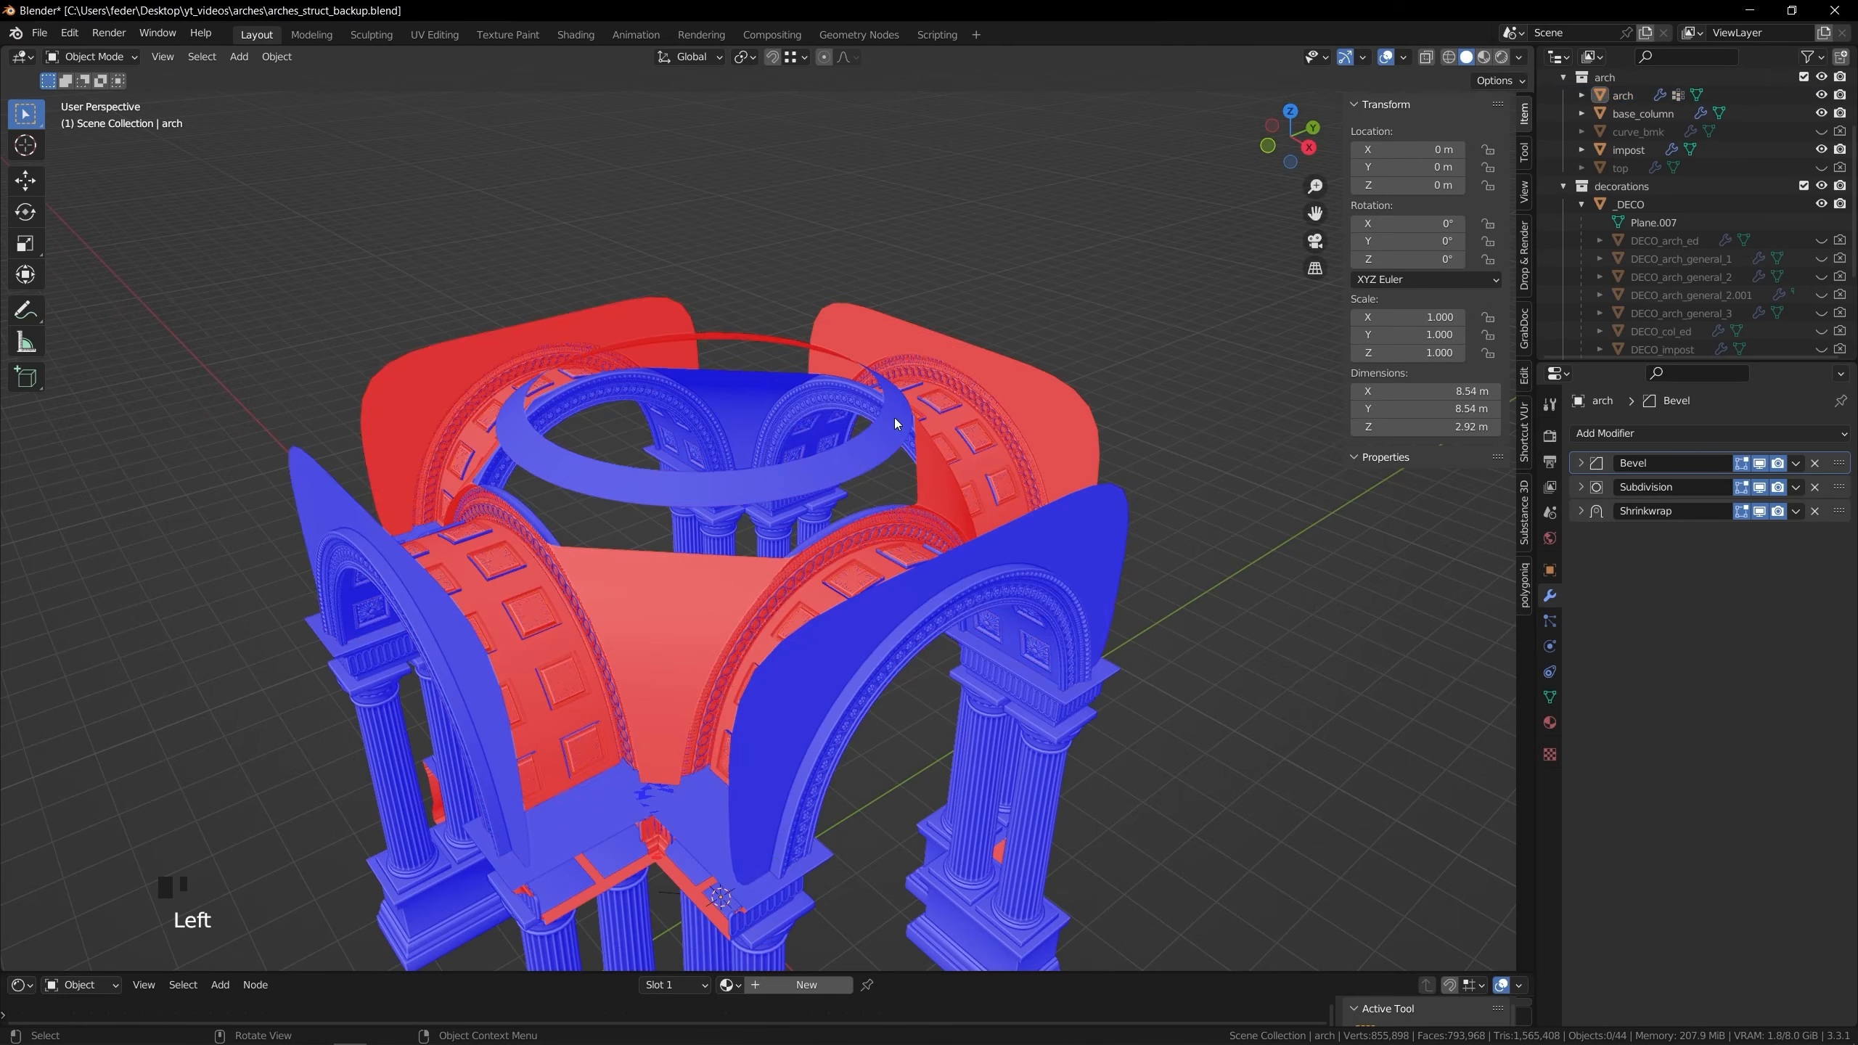
Flip the normals of the top ring's face loop and turn off the face orientation overlay
{"action": "key", "text": "Tab"}
{"action": "left_click", "coordinate": [863, 450], "text": "alt"}
{"action": "left_click", "coordinate": [332, 62]}
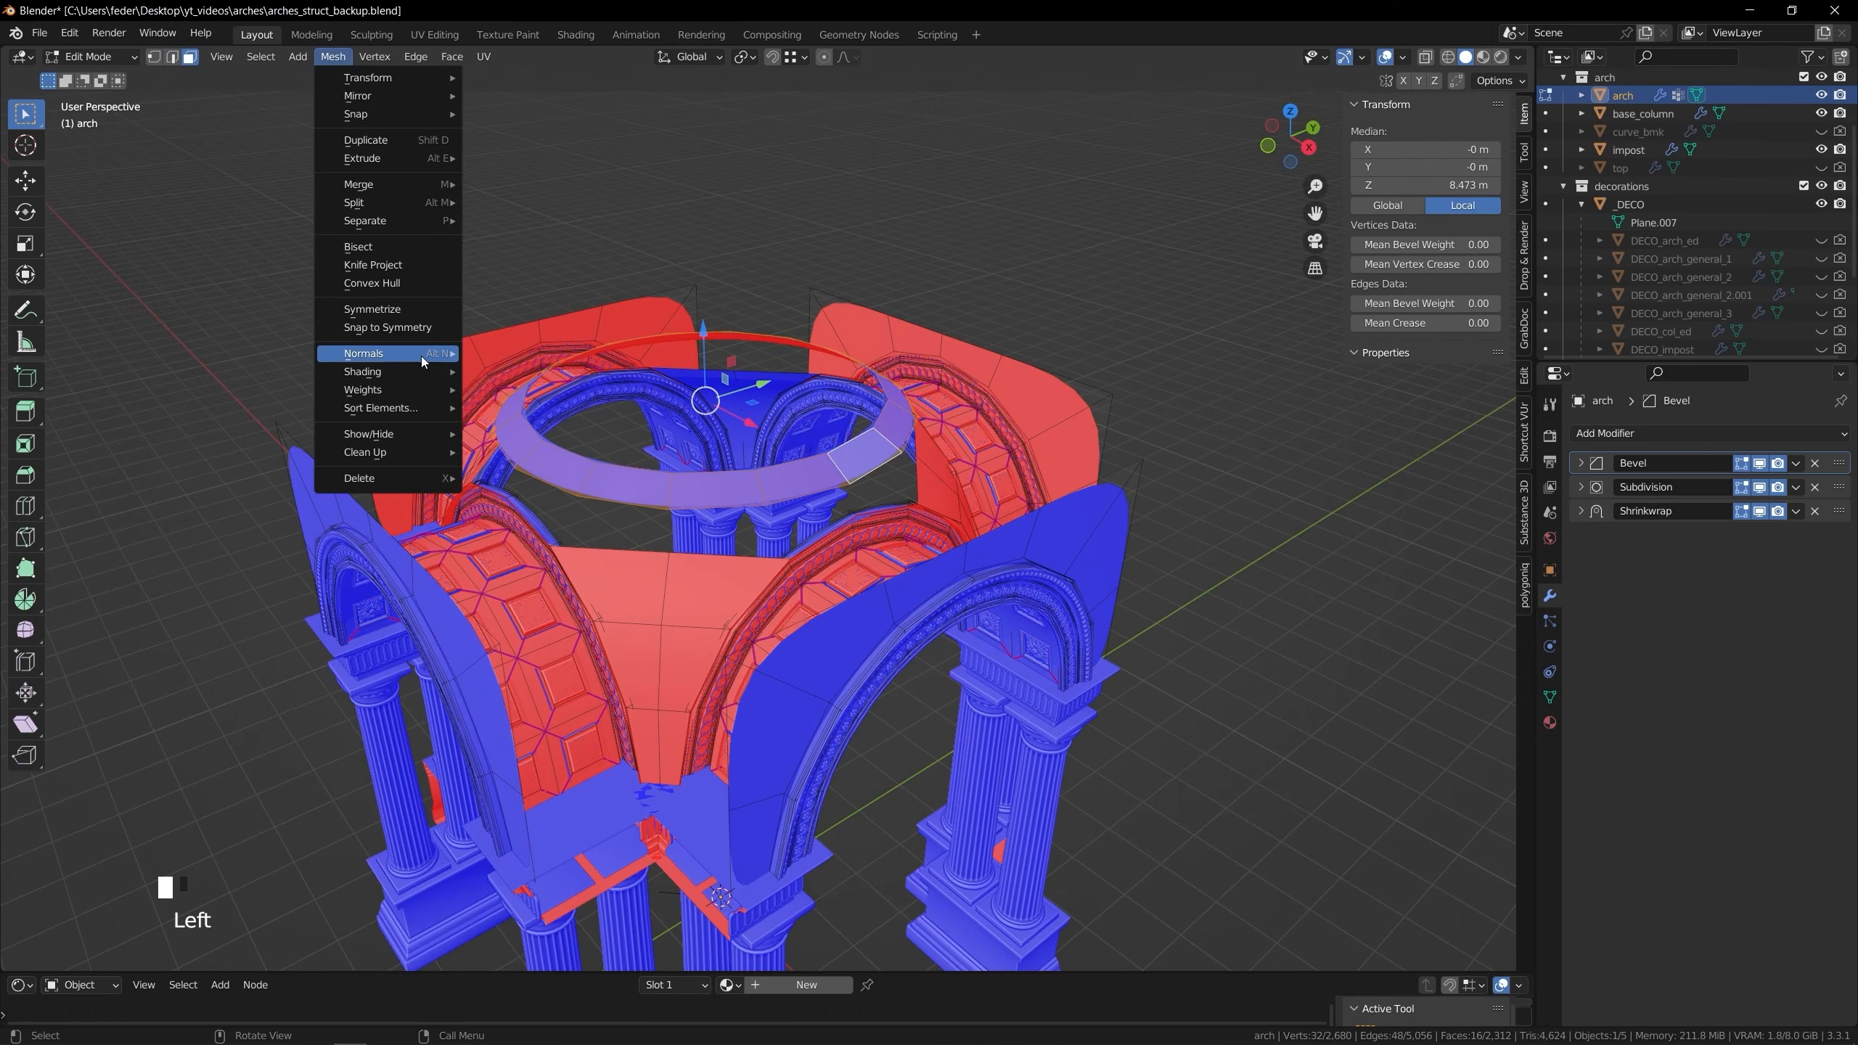
{"action": "mouse_move", "coordinate": [422, 356]}
{"action": "left_click", "coordinate": [503, 356]}
{"action": "left_click", "coordinate": [1041, 253]}
{"action": "middle_click_drag", "start_coordinate": [1040, 253], "coordinate": [956, 257]}
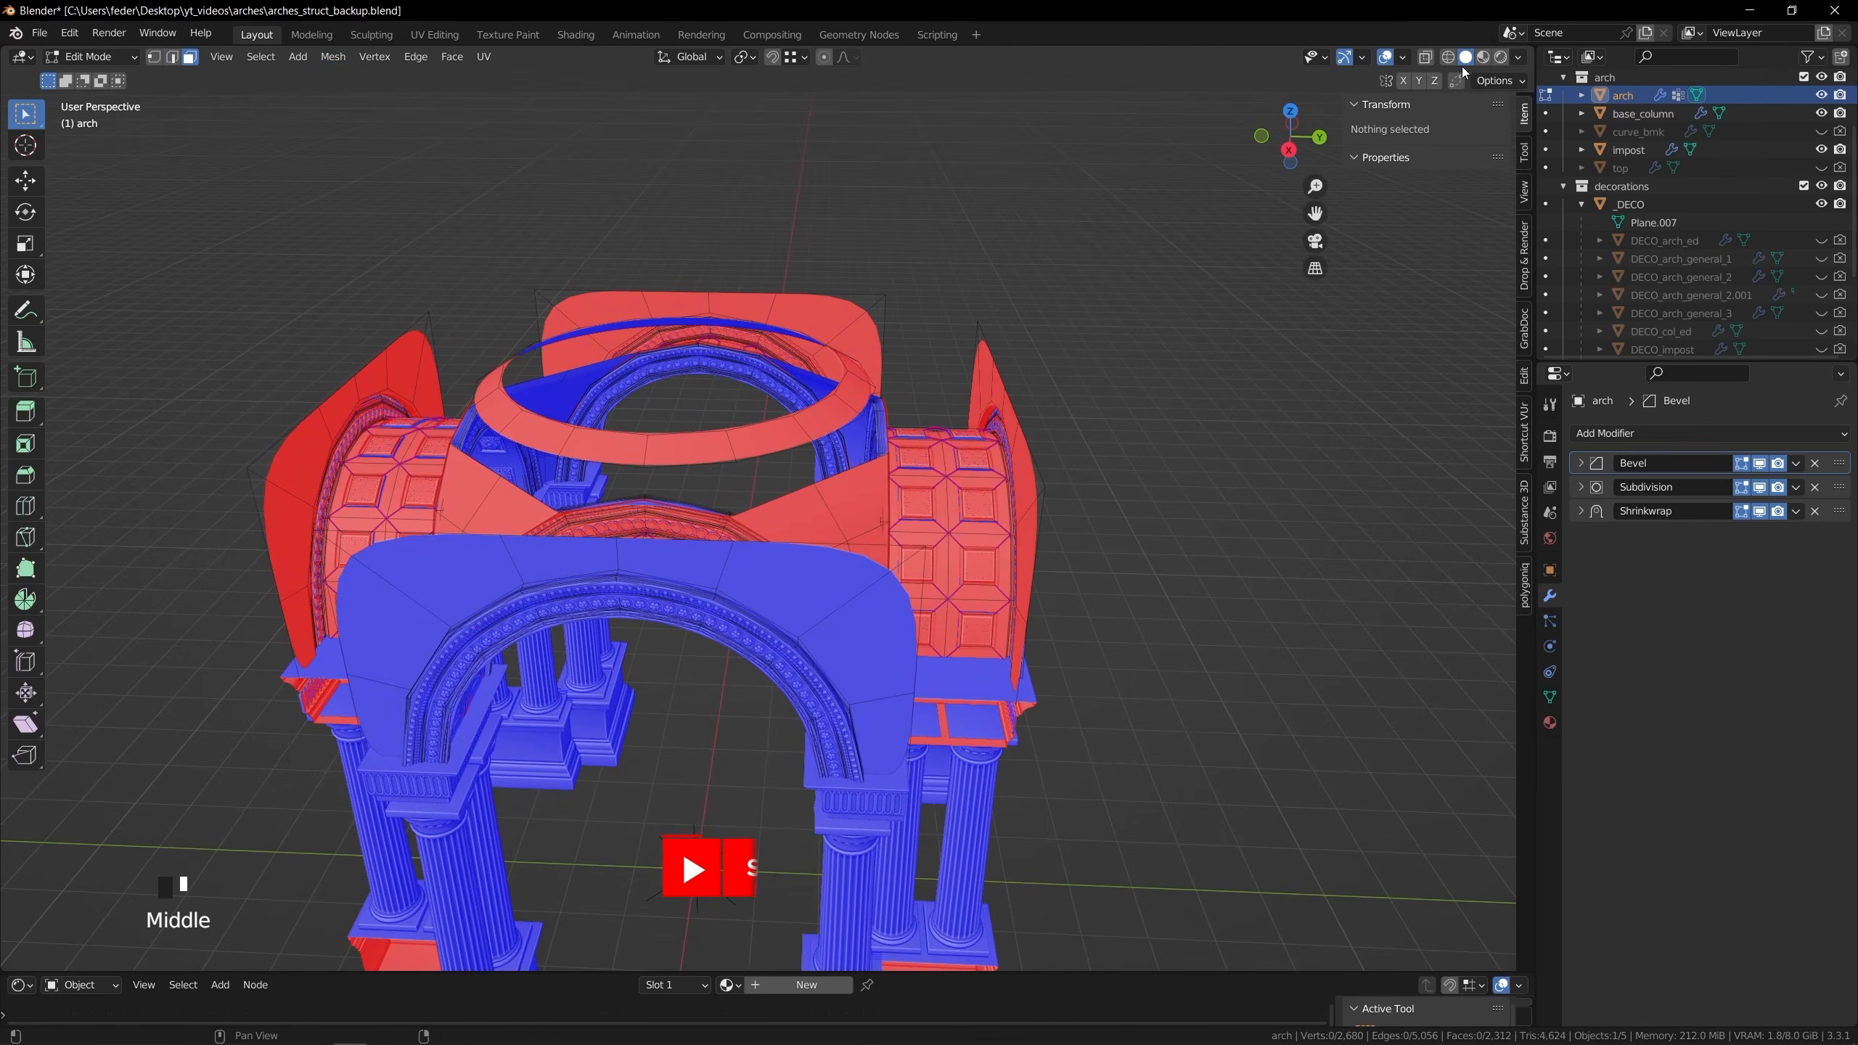
{"action": "left_click", "coordinate": [1403, 58]}
{"action": "left_click", "coordinate": [1290, 380]}
Lower the whole top ring by about 0.19 m along Z
{"action": "scroll", "coordinate": [730, 391], "scroll_direction": "up", "scroll_amount": 2}
{"action": "scroll", "coordinate": [729, 390], "scroll_direction": "up", "scroll_amount": 2}
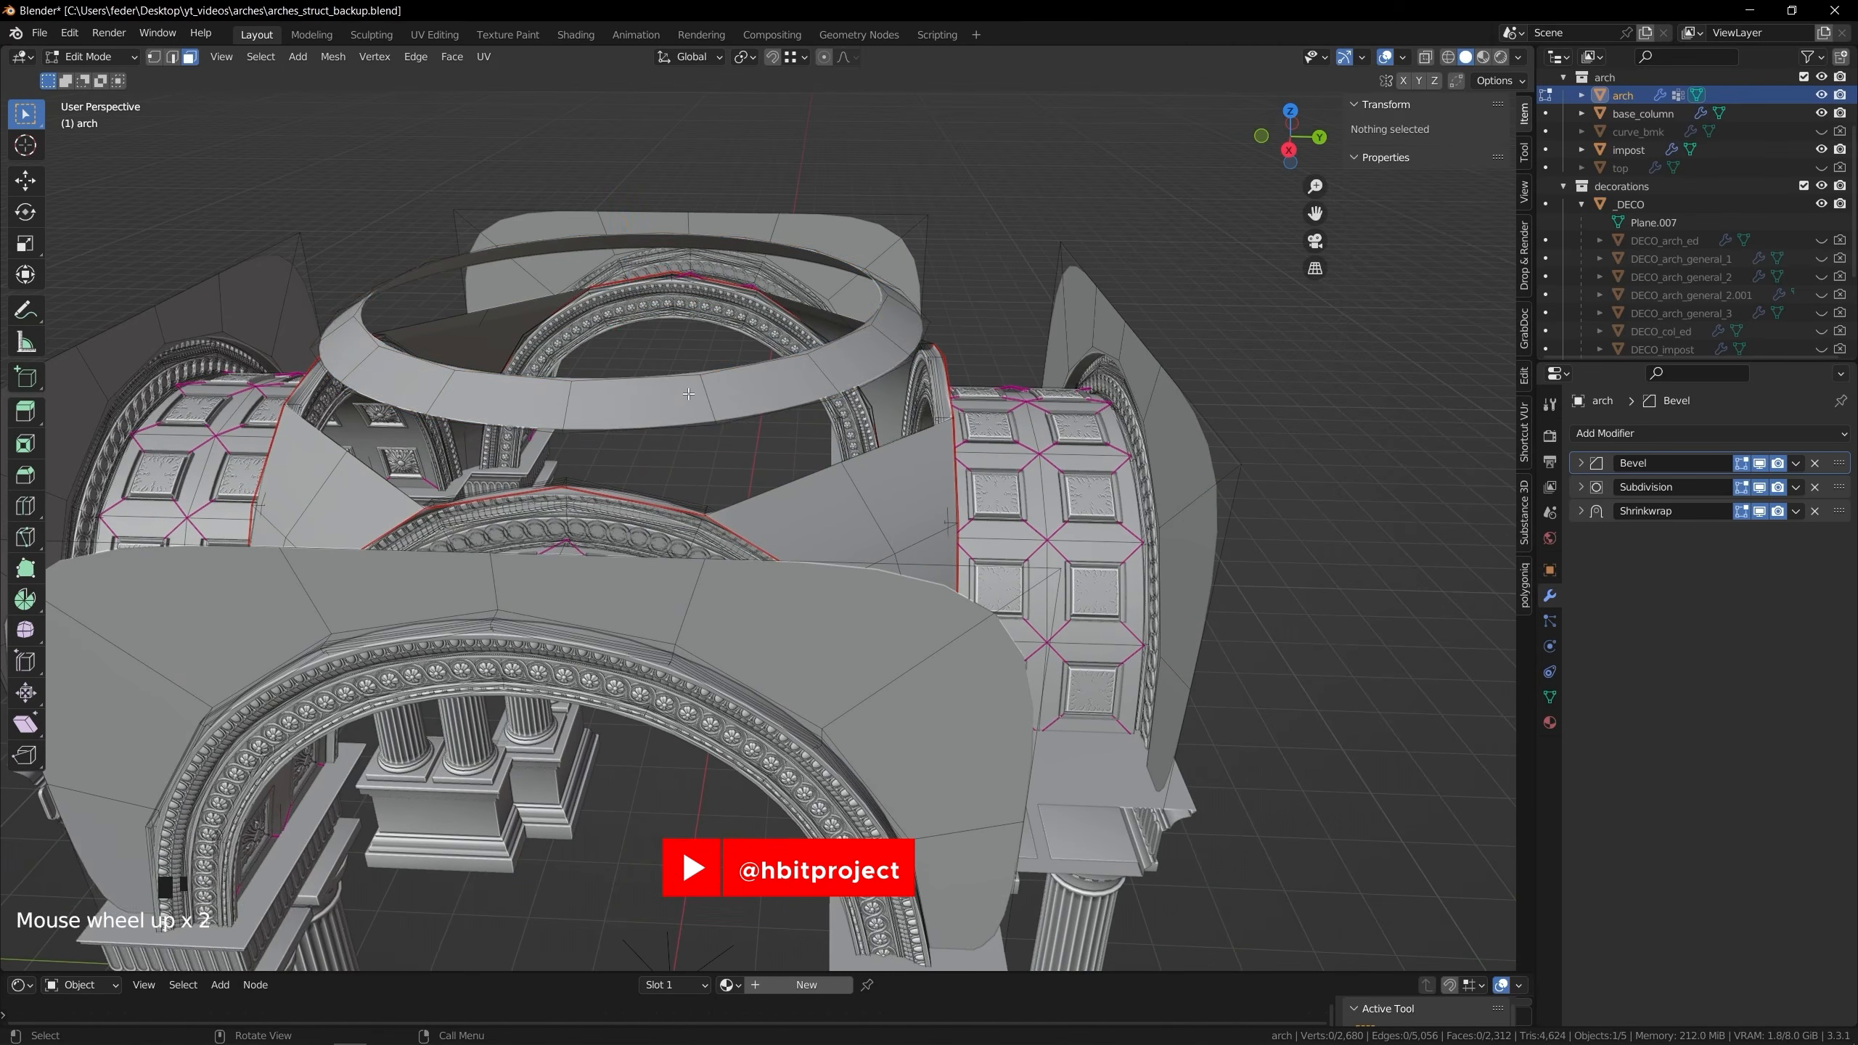
{"action": "key", "text": "l"}
{"action": "key", "text": "g"}
{"action": "key", "text": "z"}
{"action": "left_click", "coordinate": [693, 415]}
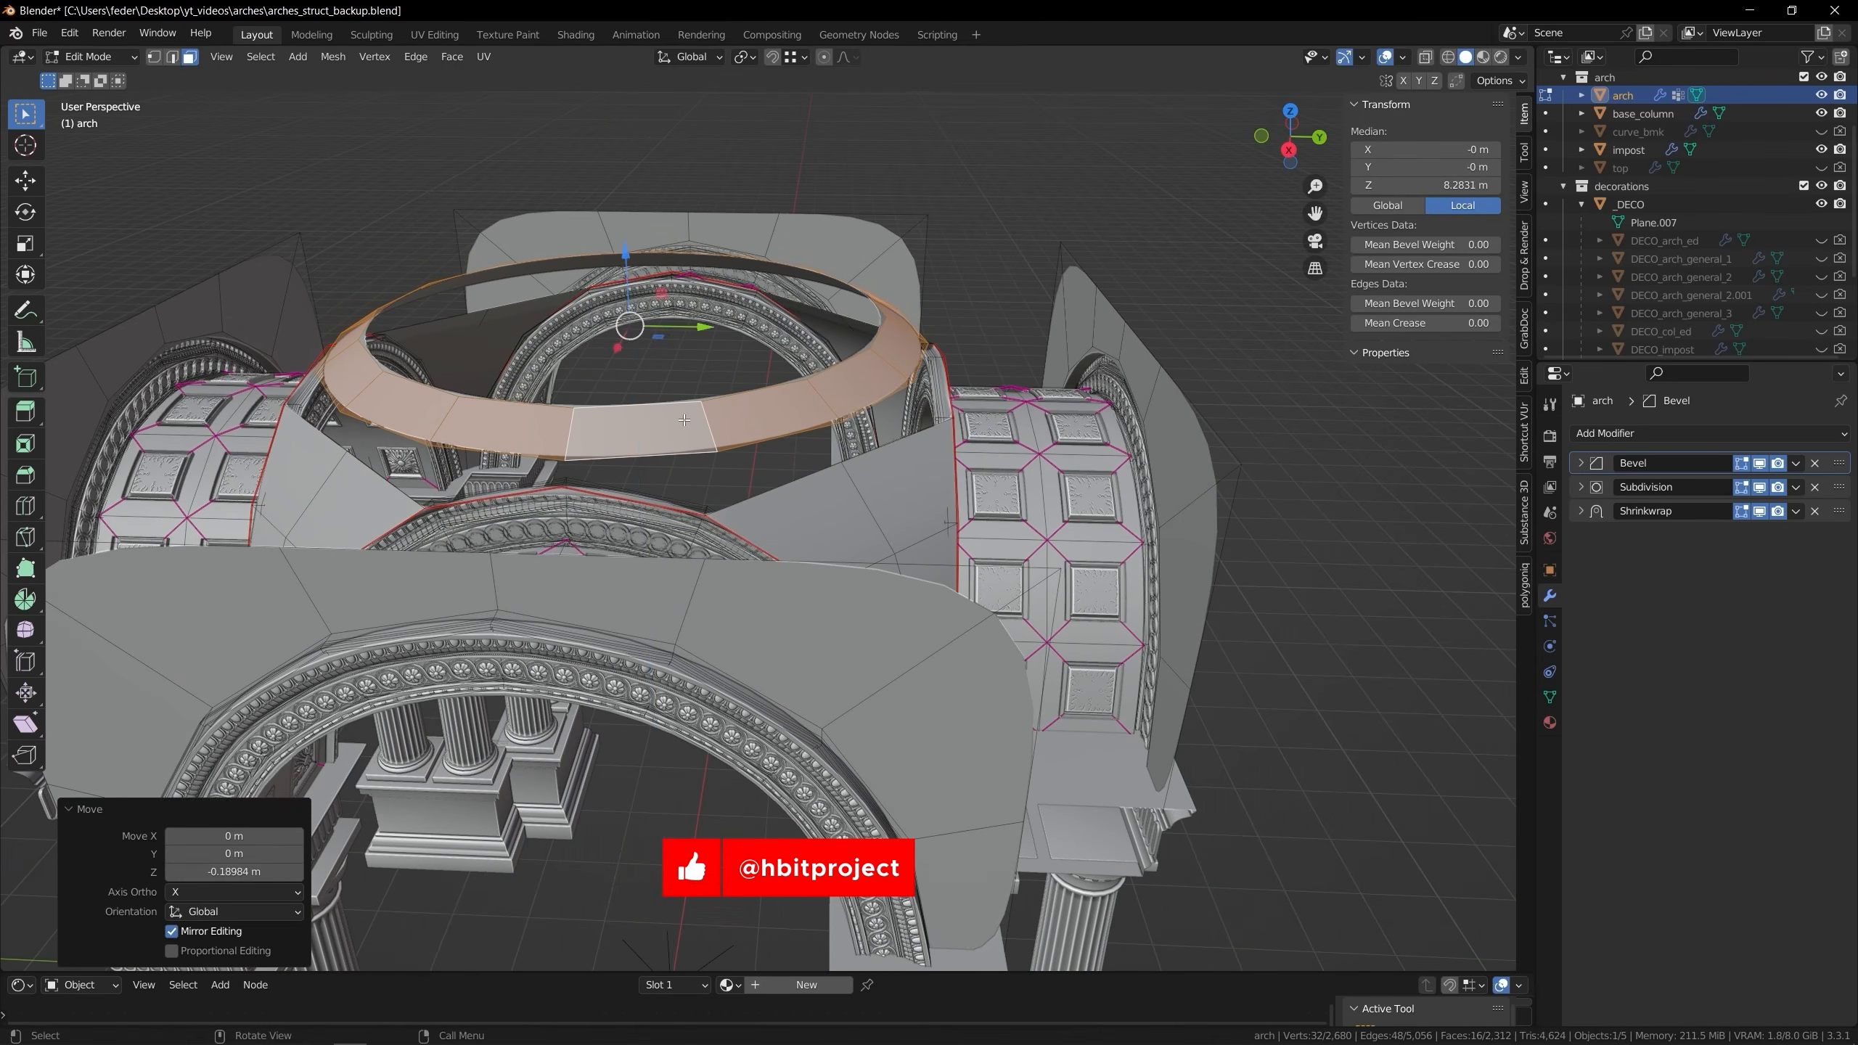
Bridge the top ring's outer edge loop to the upper edge loop of the arches and corner surfaces
{"action": "middle_click_drag", "start_coordinate": [693, 415], "coordinate": [733, 425]}
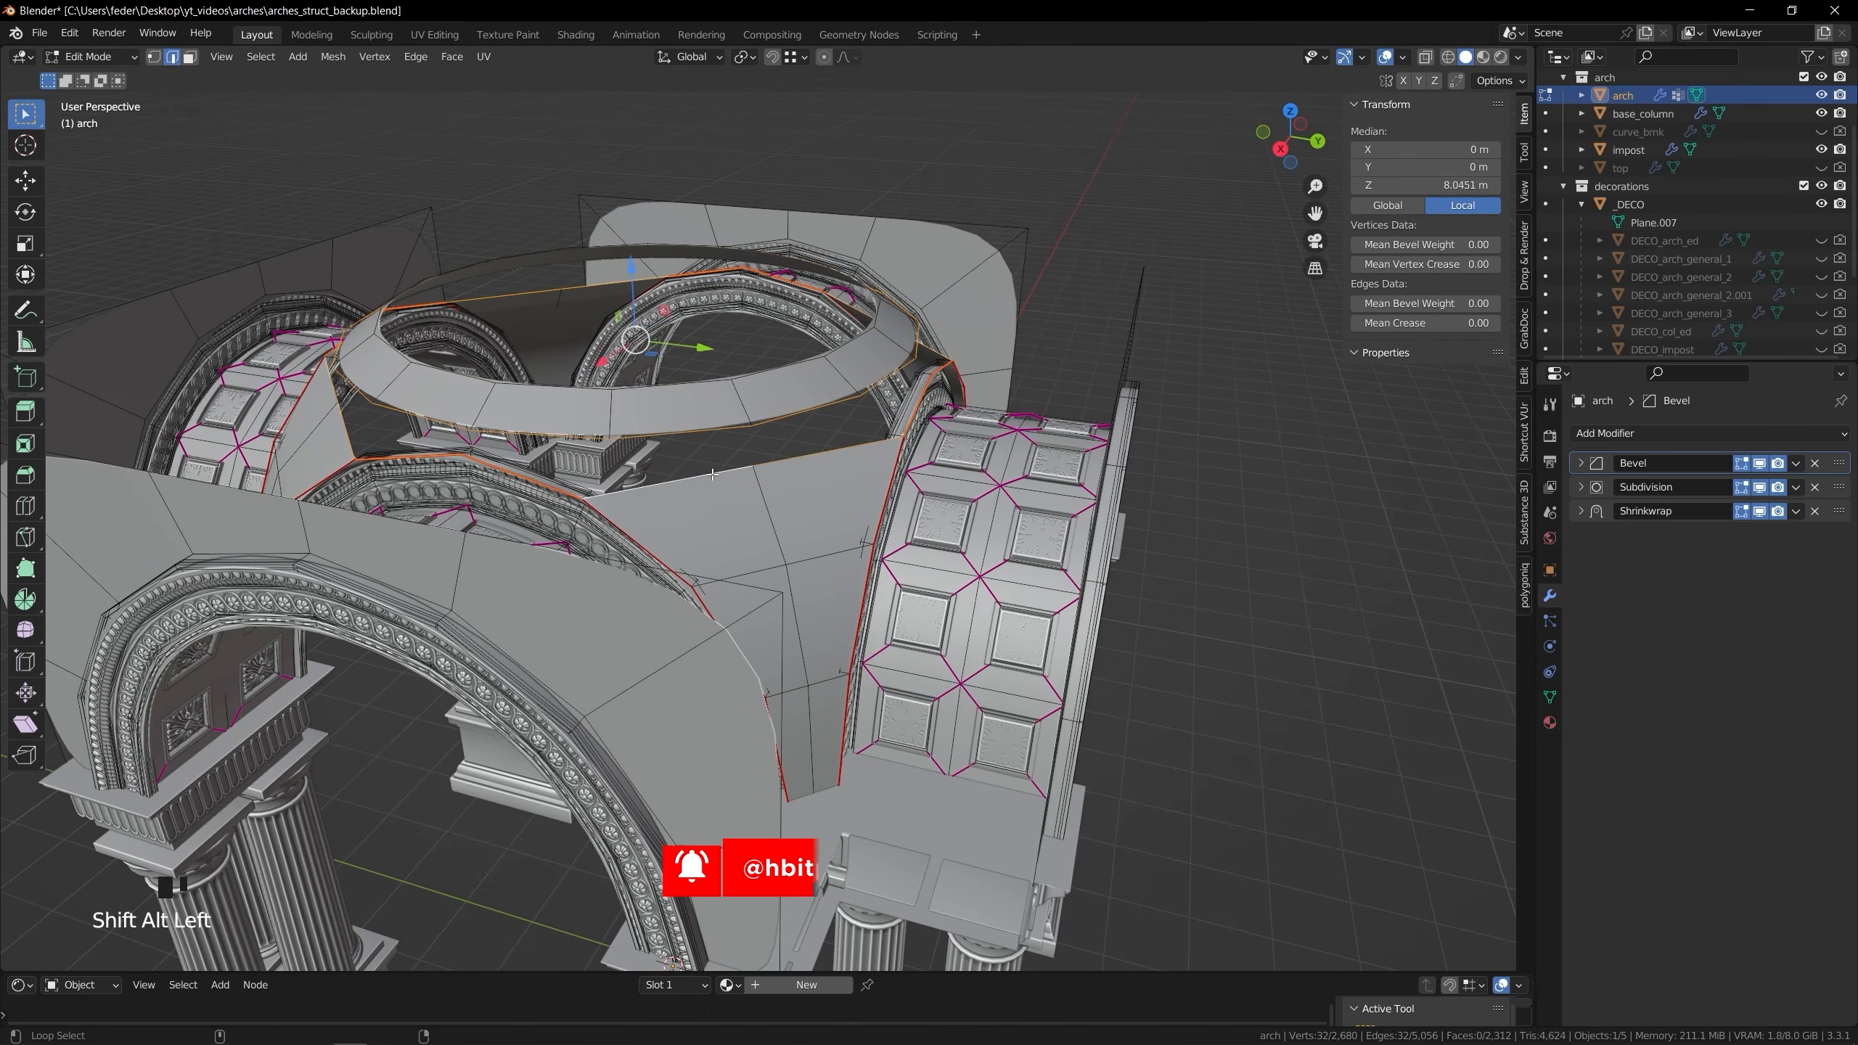
{"action": "key", "text": "ctrl+e"}
{"action": "left_click", "coordinate": [786, 534]}
{"action": "middle_click_drag", "start_coordinate": [787, 534], "coordinate": [664, 667]}
{"action": "key", "text": "Tab"}
{"action": "scroll", "coordinate": [765, 538], "scroll_direction": "down", "scroll_amount": 3}
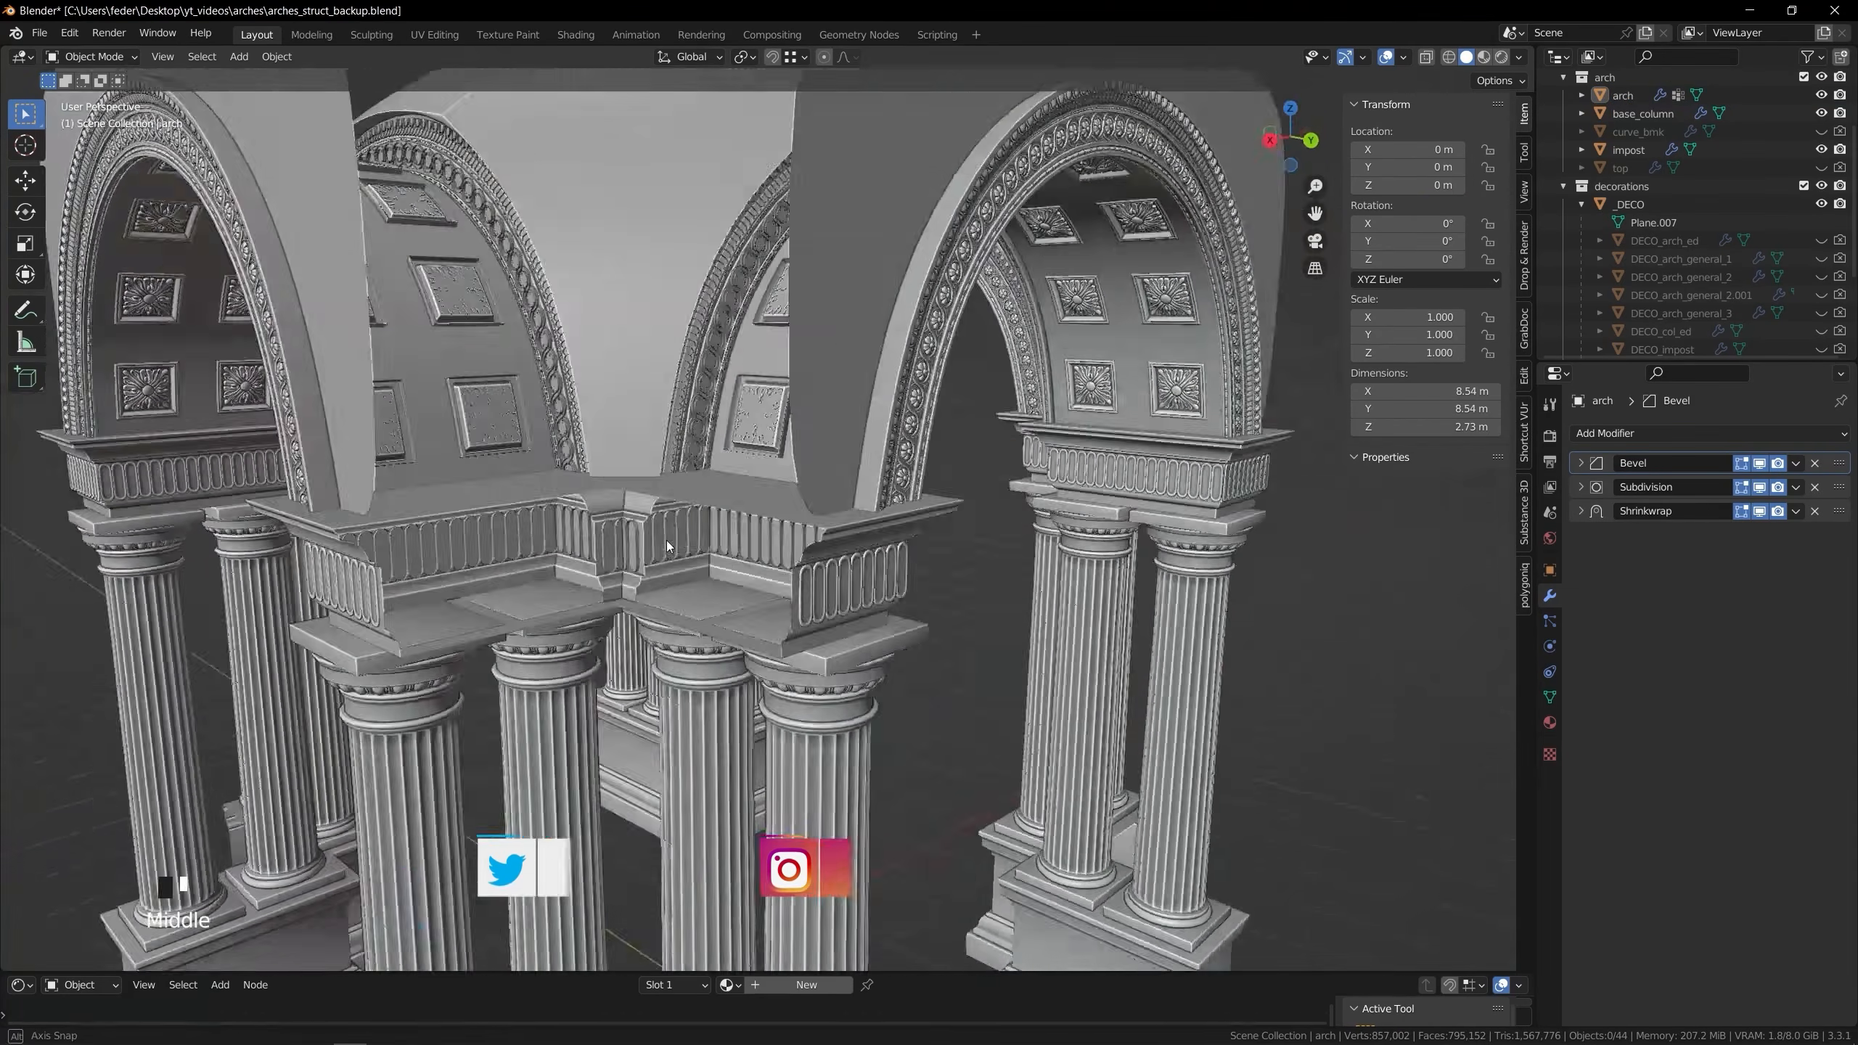
{"action": "middle_click_drag", "start_coordinate": [667, 540], "coordinate": [714, 588], "text": "shift"}
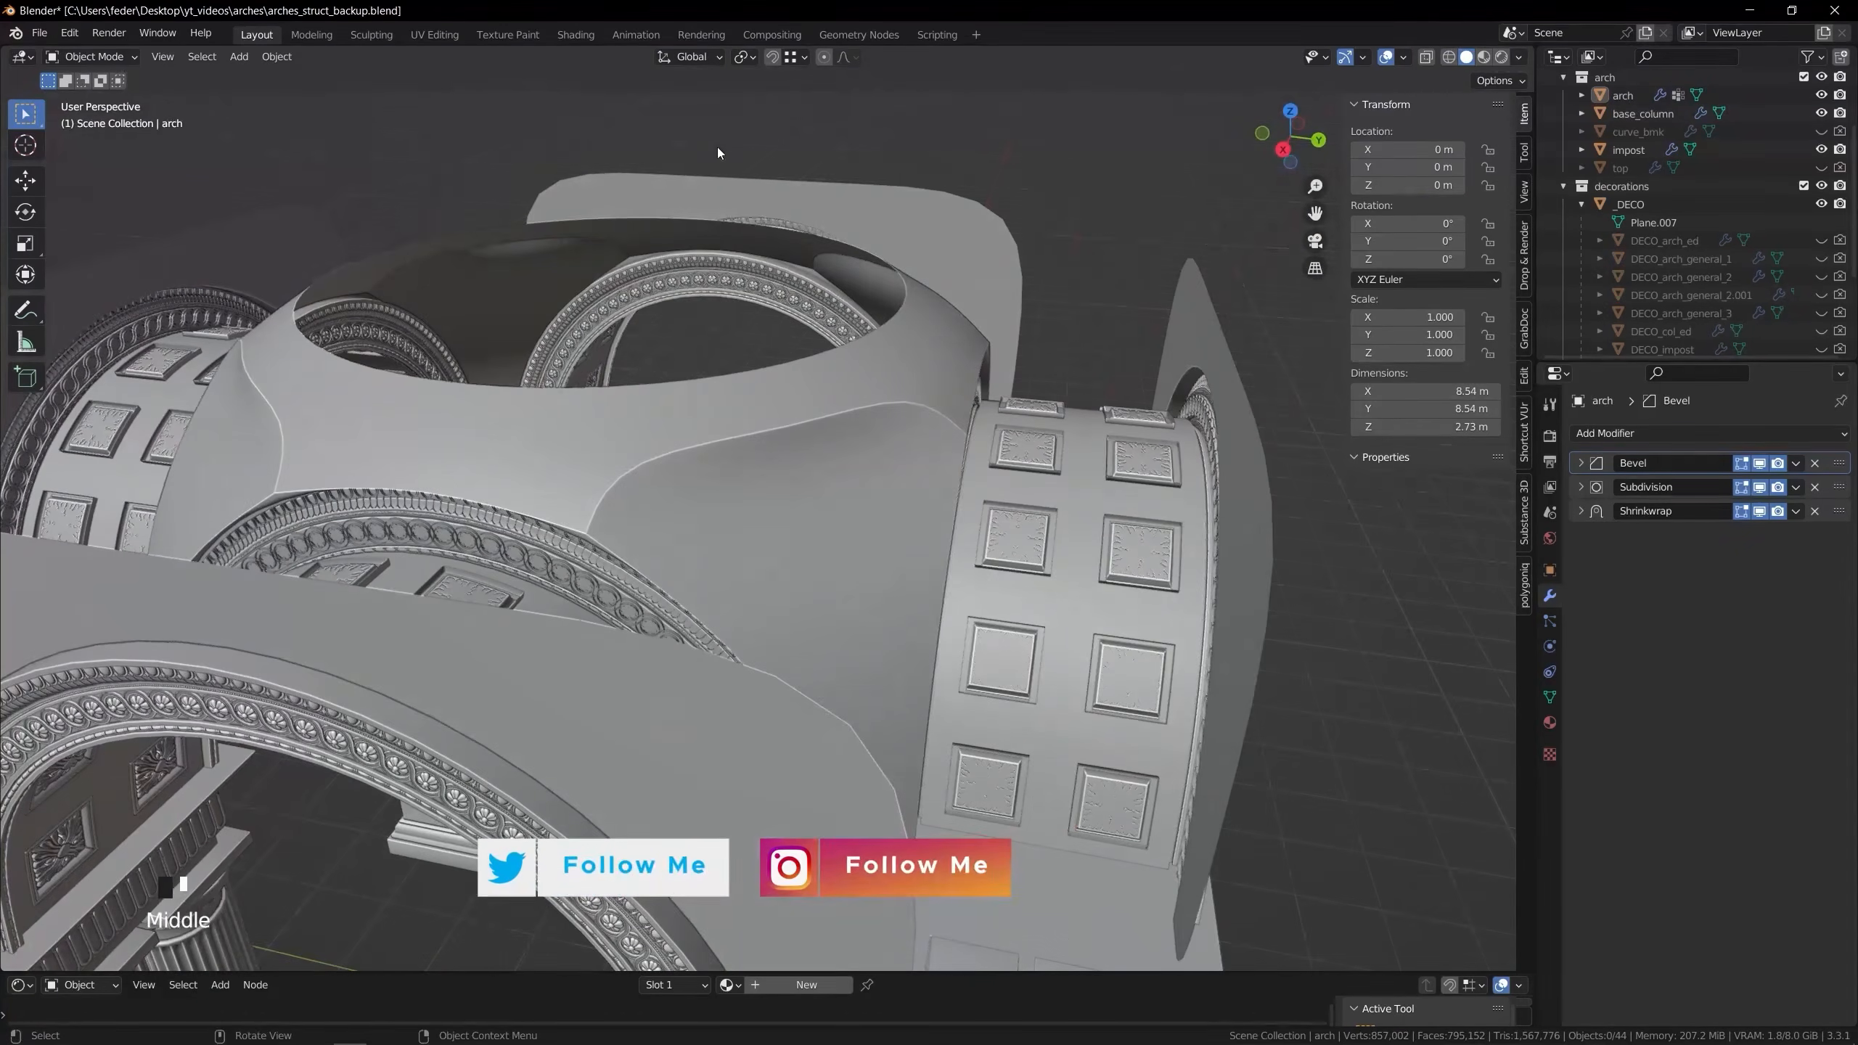
Using Normal orientation and snapping, push the sunken vertex below the ring at the positive X, positive Y corner outward along its normal
{"action": "left_click", "coordinate": [689, 58]}
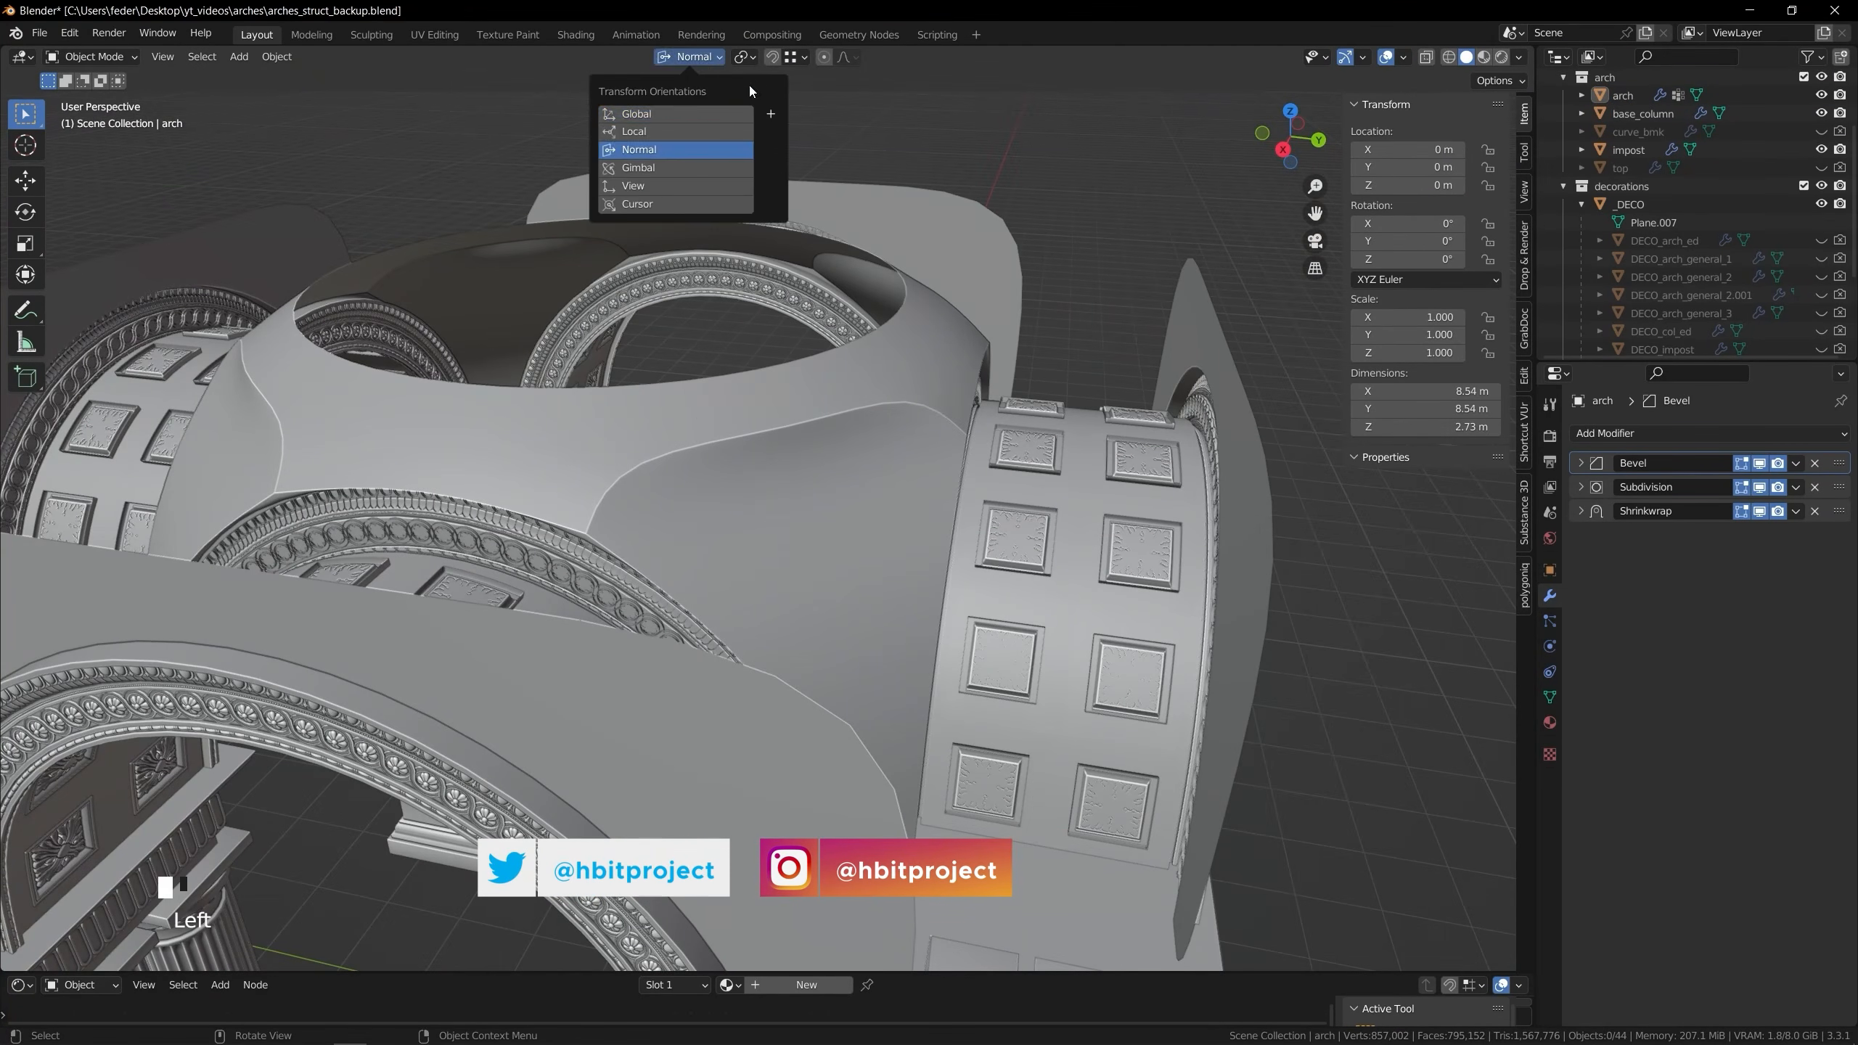
{"action": "key", "text": "Tab"}
{"action": "key", "text": "shift+Tab"}
{"action": "key", "text": "1"}
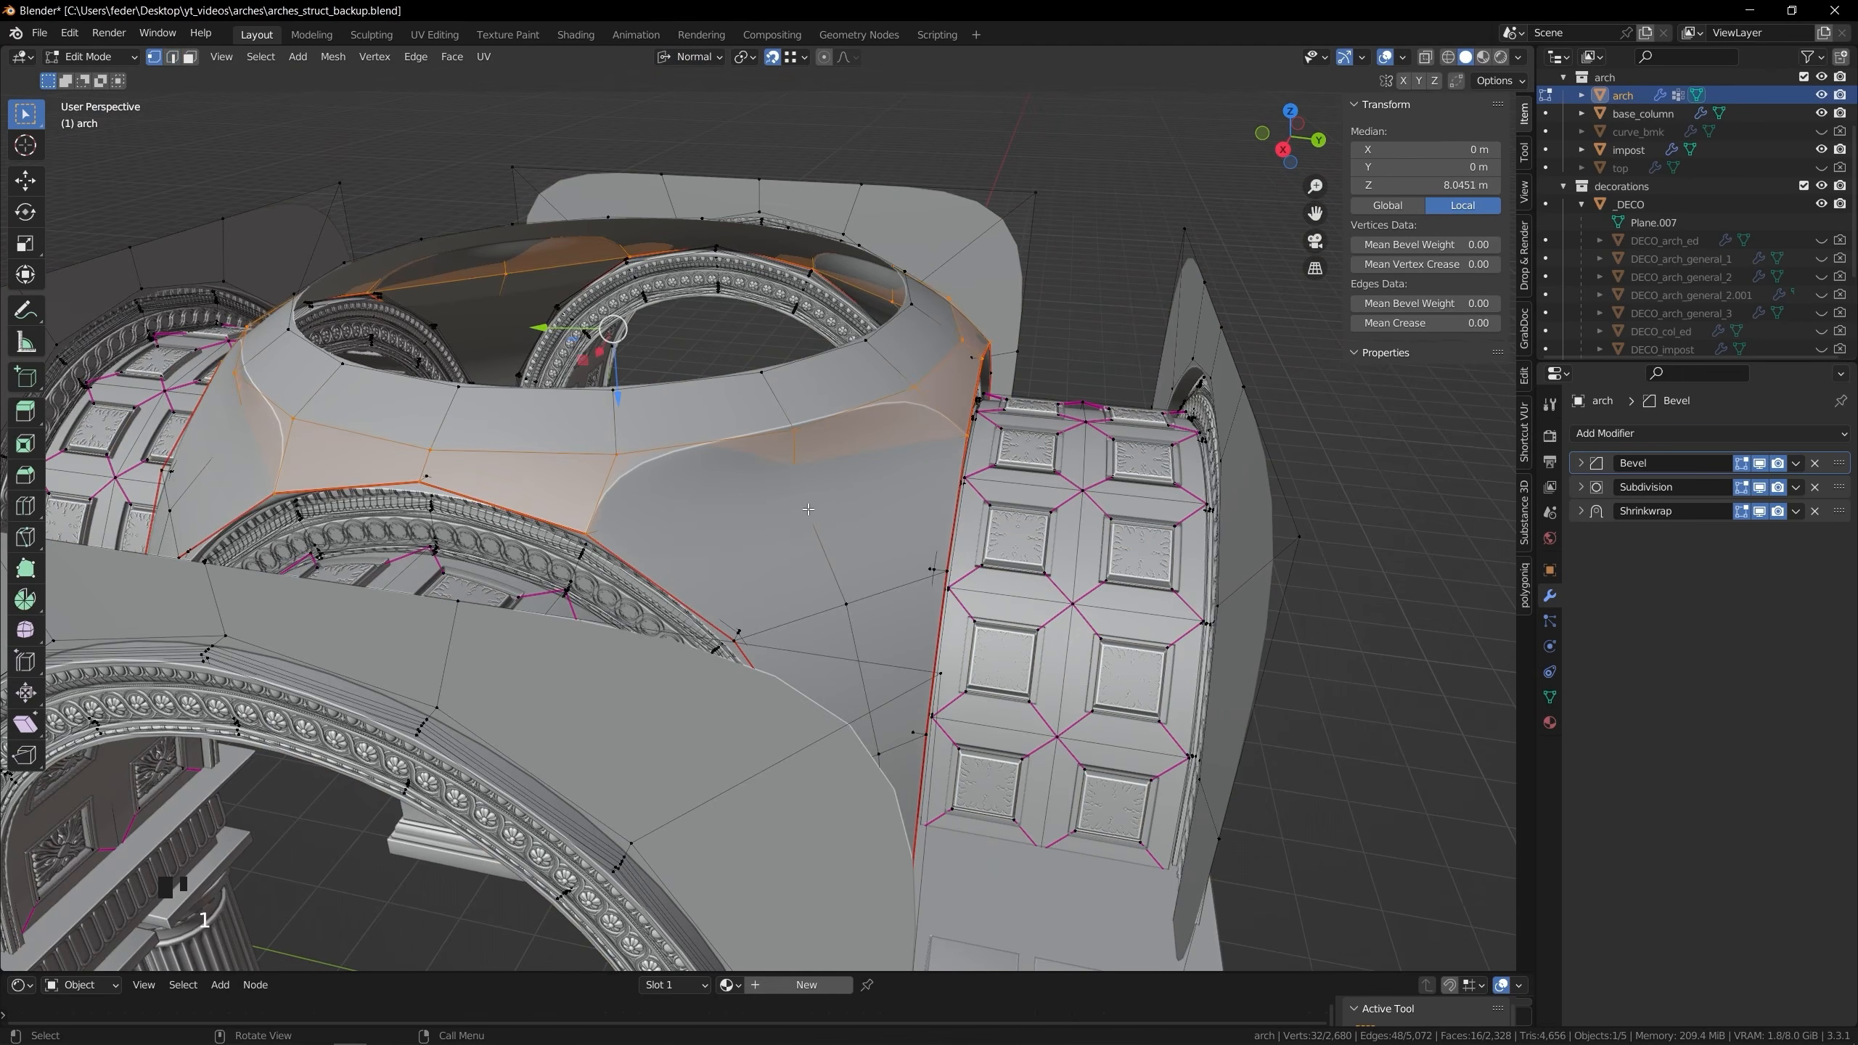
{"action": "left_click", "coordinate": [808, 509]}
{"action": "middle_click_drag", "start_coordinate": [809, 509], "coordinate": [922, 498]}
{"action": "left_click_drag", "start_coordinate": [972, 527], "coordinate": [958, 549]}
{"action": "middle_click_drag", "start_coordinate": [958, 548], "coordinate": [739, 585]}
{"action": "scroll", "coordinate": [739, 512], "scroll_direction": "down", "scroll_amount": 3}
Push the matching vertex at the negative X, positive Y corner outward along its normal
{"action": "left_click", "coordinate": [721, 403]}
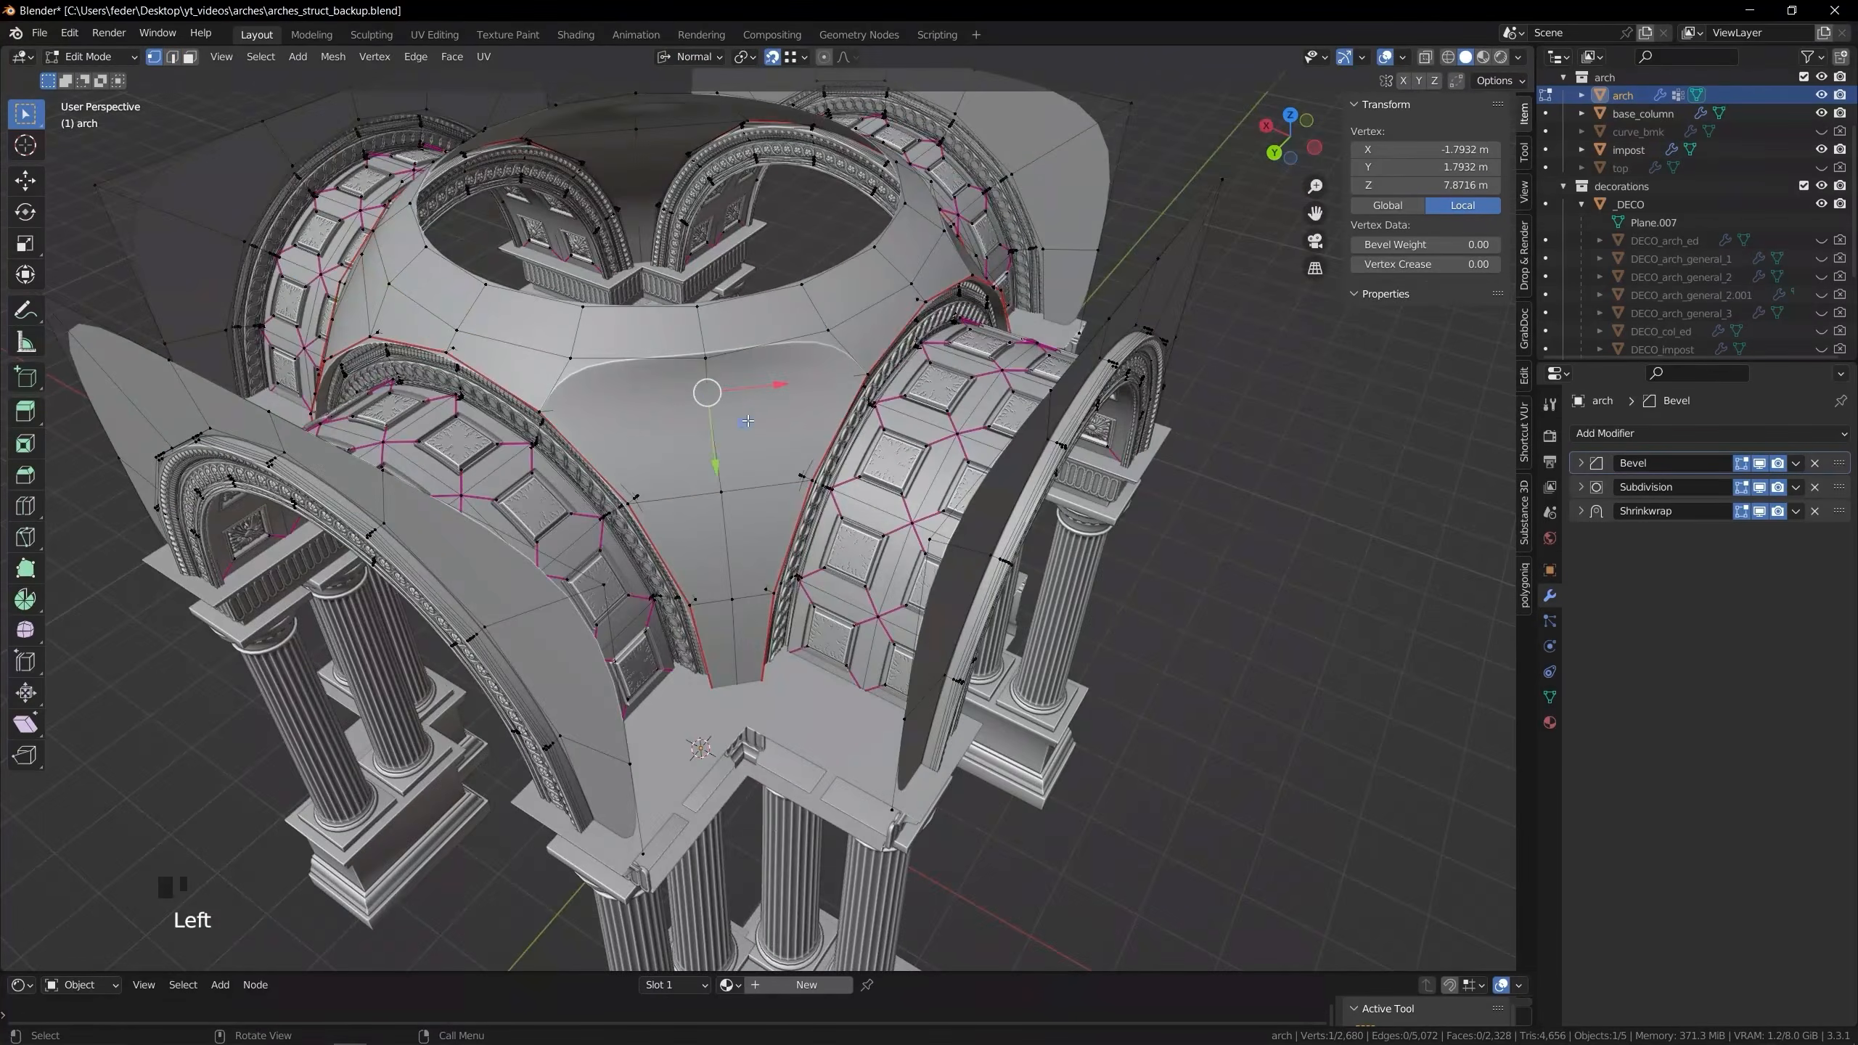
{"action": "middle_click_drag", "start_coordinate": [747, 421], "coordinate": [801, 457]}
{"action": "left_click_drag", "start_coordinate": [714, 401], "coordinate": [726, 403]}
{"action": "middle_click_drag", "start_coordinate": [739, 410], "coordinate": [618, 439]}
Move the negative X, negative Y corner vertex below the ring outward along its normal
{"action": "left_click", "coordinate": [1098, 414]}
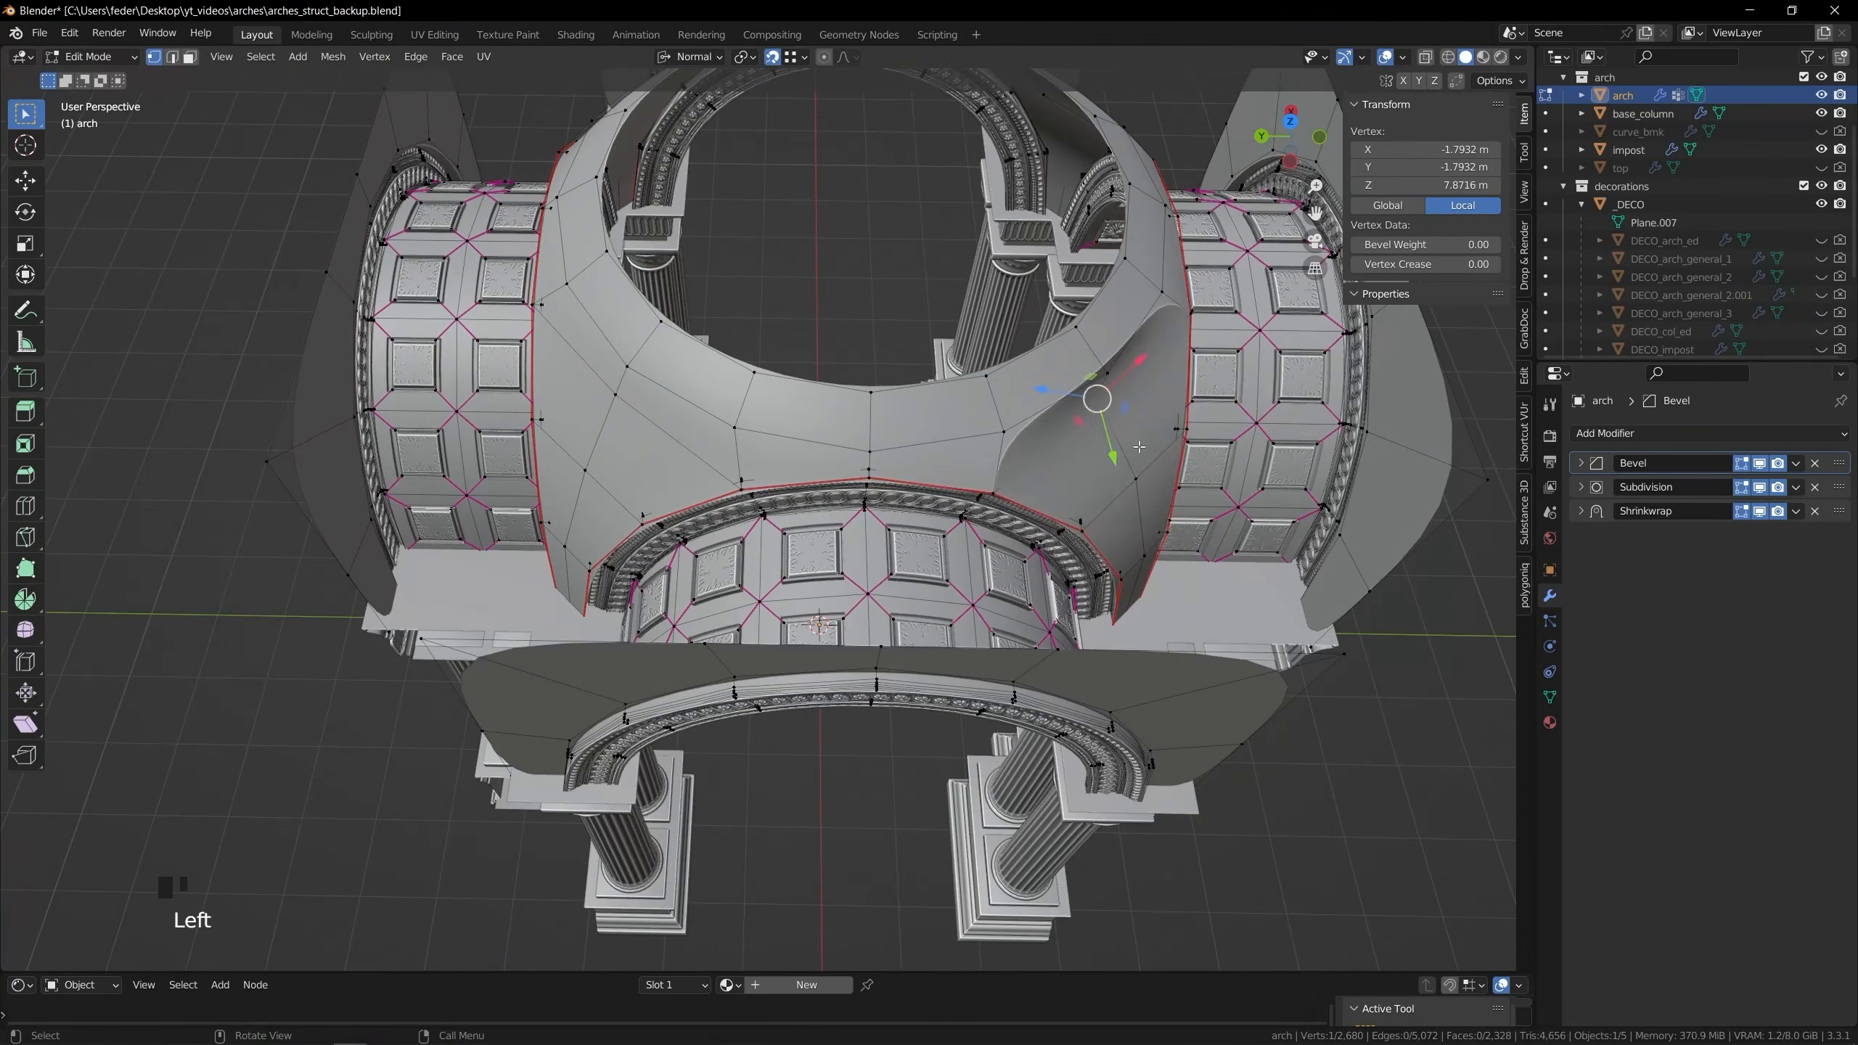
{"action": "key", "text": "g"}
{"action": "key", "text": "z"}
{"action": "left_click", "coordinate": [1119, 432]}
{"action": "middle_click_drag", "start_coordinate": [1120, 432], "coordinate": [790, 475]}
Move the positive X, negative Y corner vertex about 0.17 m outward along its normal and restore Global orientation
{"action": "left_click", "coordinate": [772, 547]}
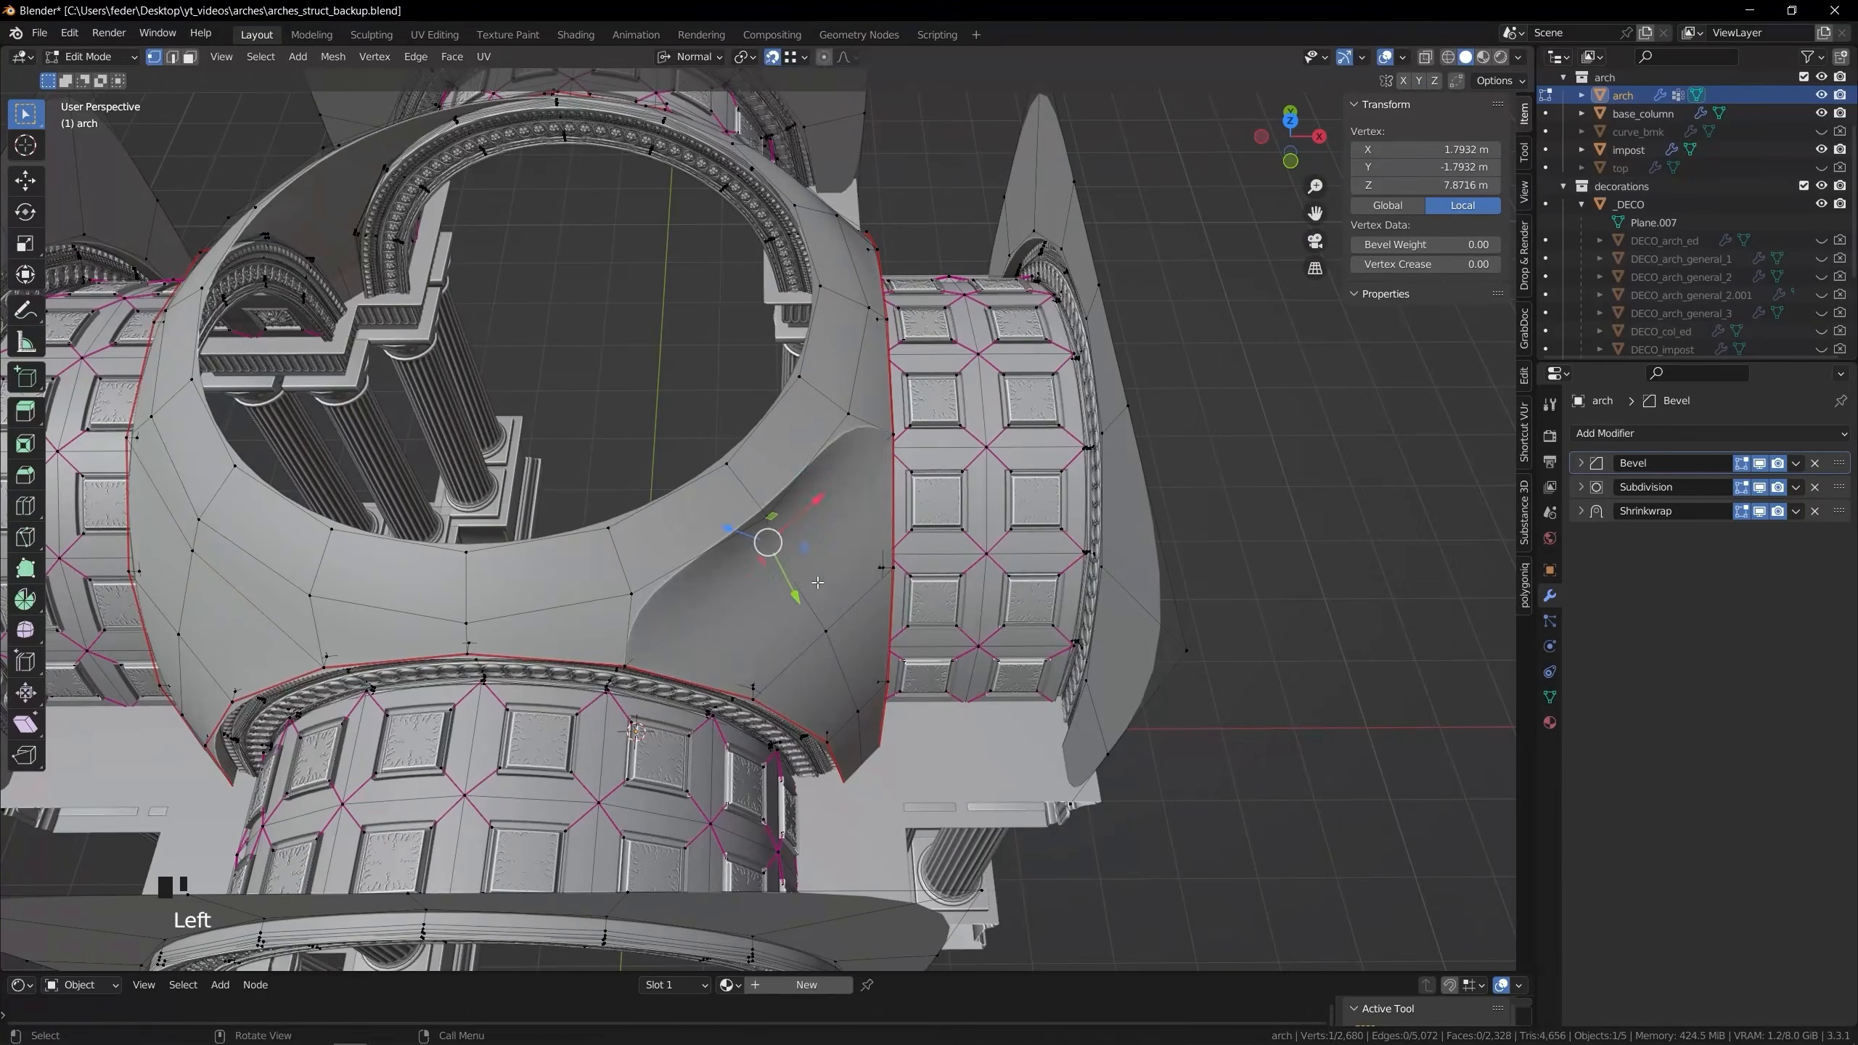
{"action": "key", "text": "g"}
{"action": "key", "text": "z"}
{"action": "left_click", "coordinate": [836, 134]}
{"action": "left_click", "coordinate": [695, 57]}
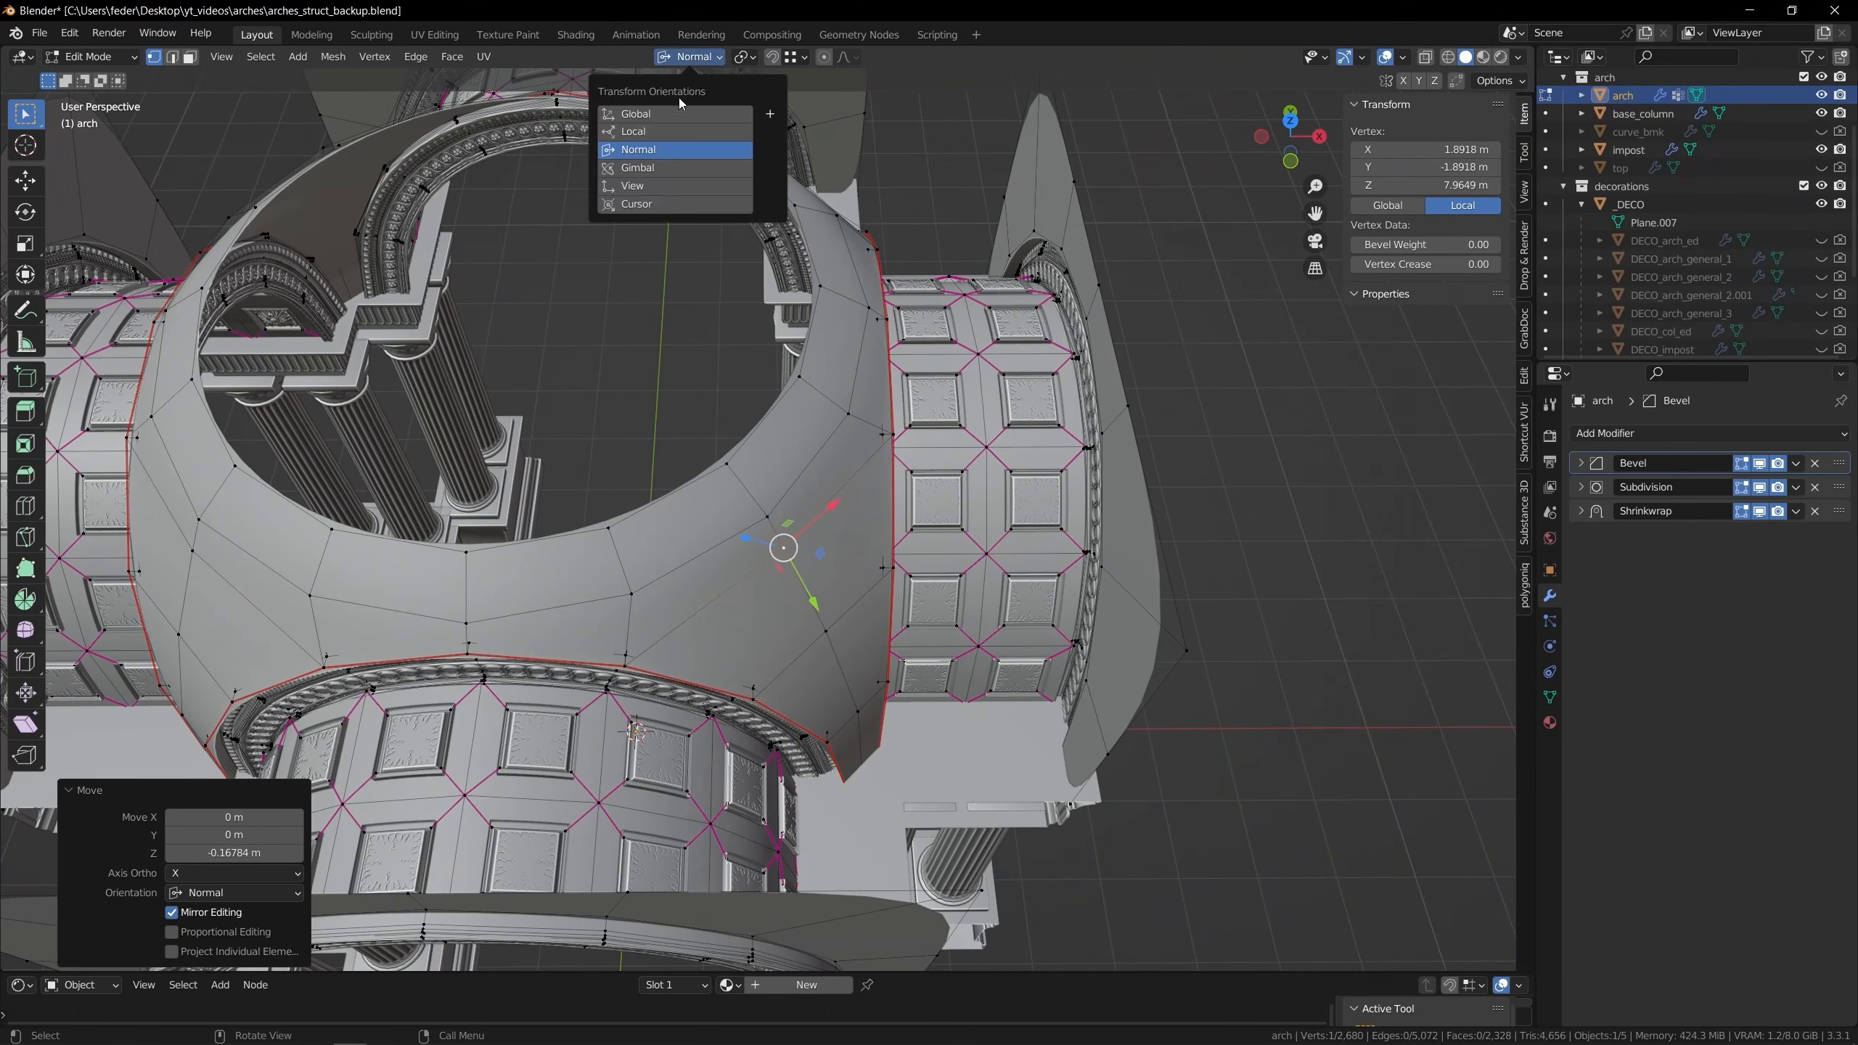
{"action": "left_click", "coordinate": [676, 113]}
Select the top ring's face loop from below and extrude it along its normals
{"action": "middle_click_drag", "start_coordinate": [662, 439], "coordinate": [637, 241]}
{"action": "left_click", "coordinate": [606, 644]}
{"action": "mouse_move", "coordinate": [606, 644]}
{"action": "middle_mouse_down"}
{"action": "mouse_move", "coordinate": [602, 626]}
{"action": "mouse_move", "coordinate": [606, 651]}
{"action": "middle_mouse_up"}
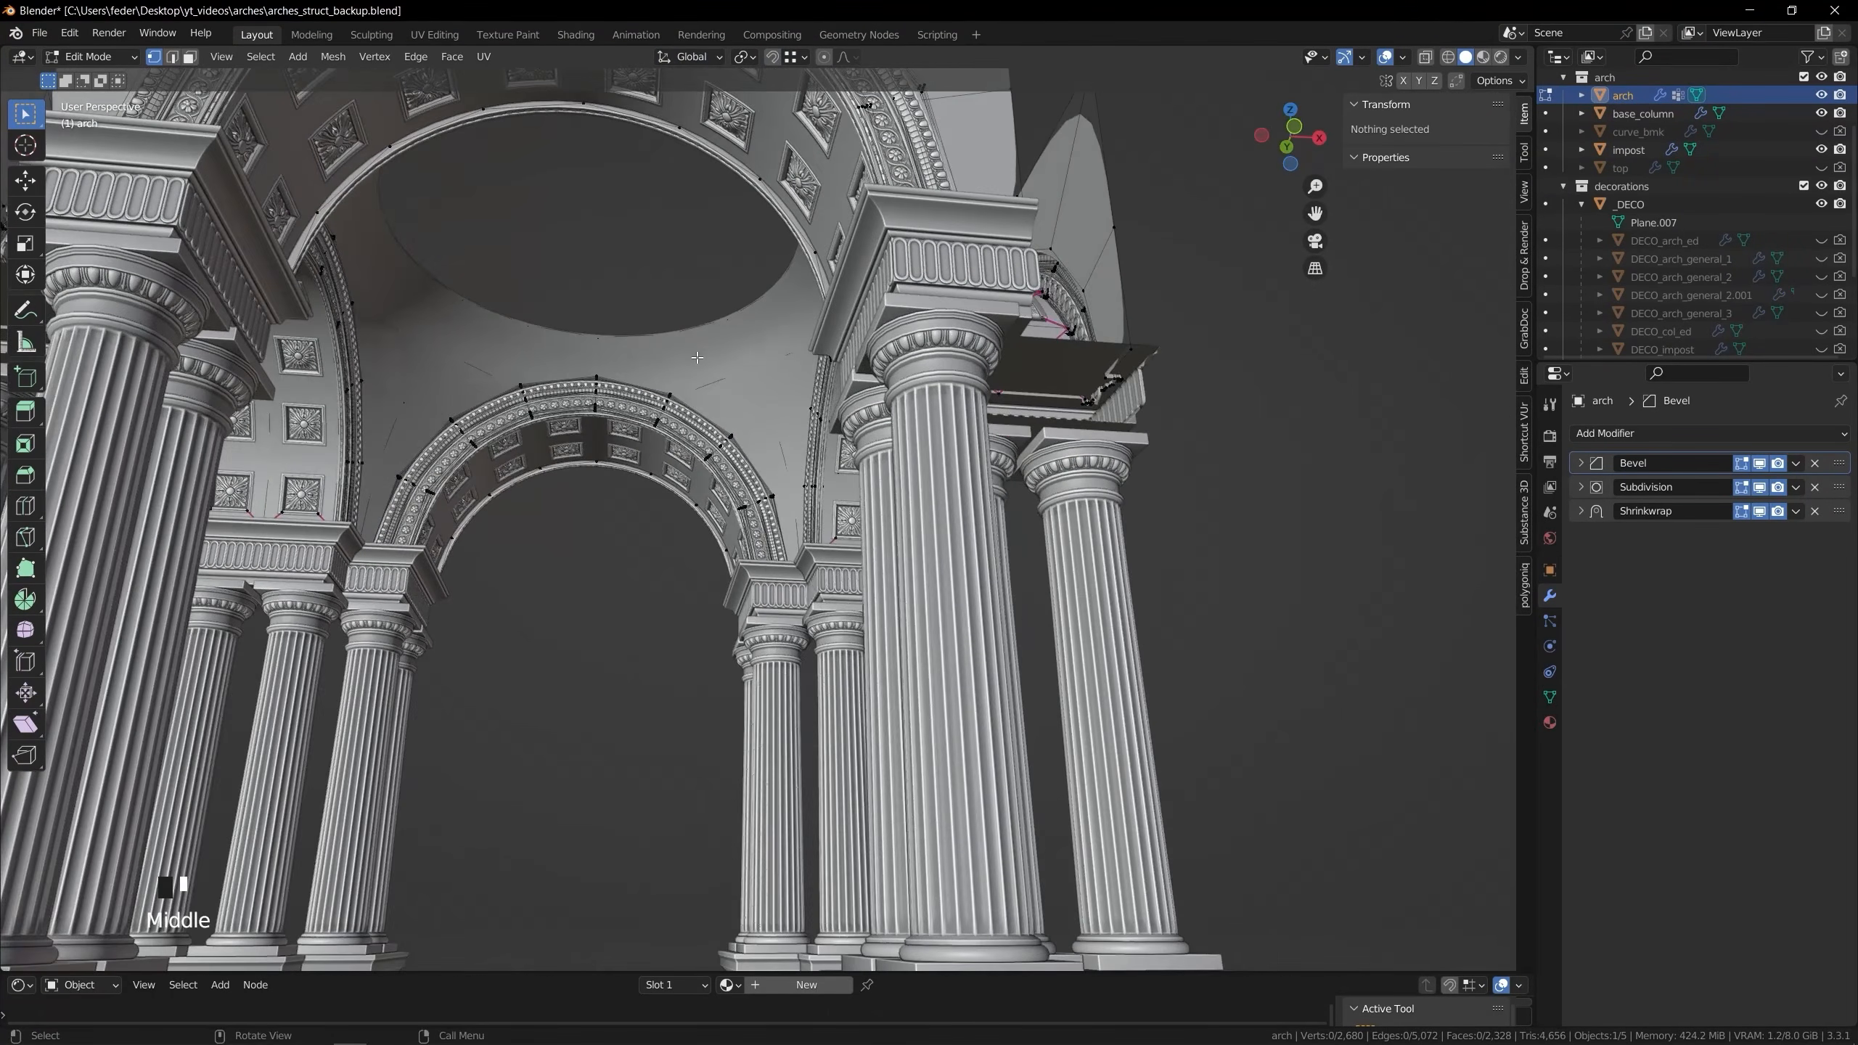
{"action": "middle_click_drag", "start_coordinate": [699, 358], "coordinate": [666, 450]}
{"action": "key", "text": "3"}
{"action": "left_click", "coordinate": [658, 285], "text": "alt"}
{"action": "middle_click_drag", "start_coordinate": [593, 582], "coordinate": [639, 497]}
{"action": "key", "text": "alt+e"}
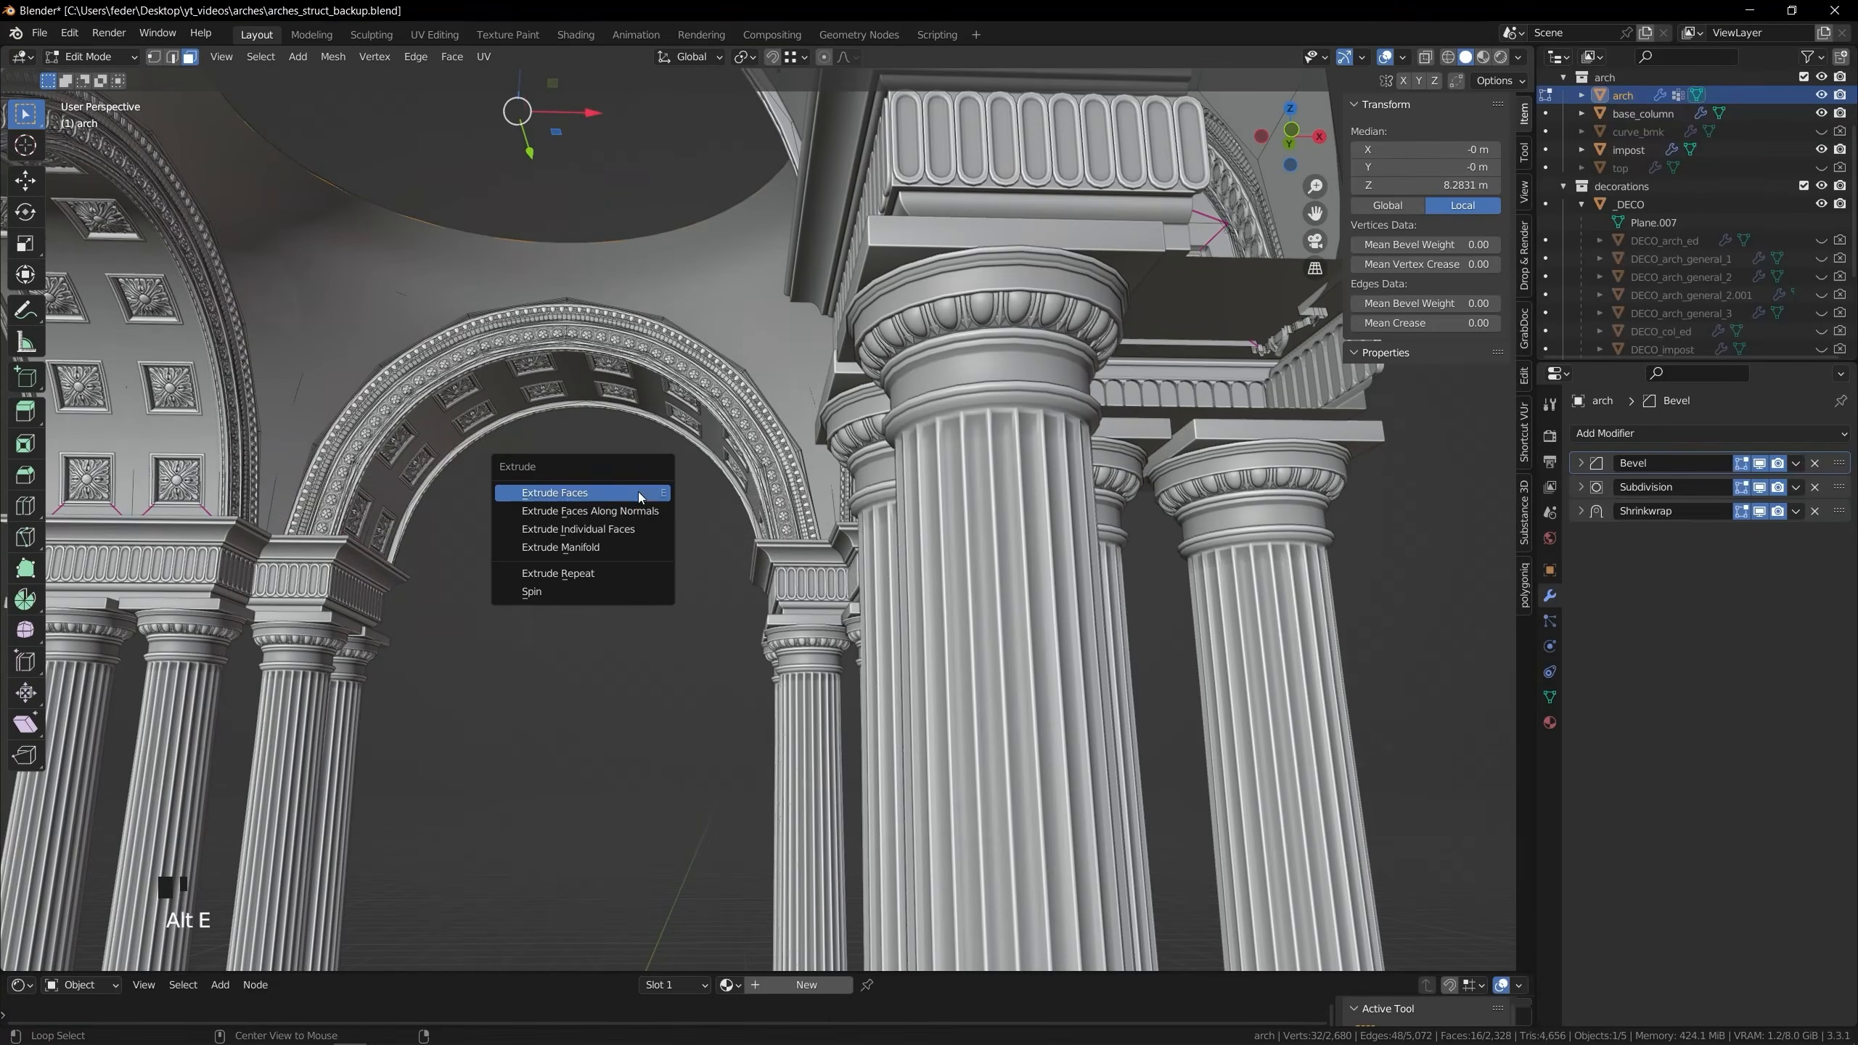
{"action": "left_click", "coordinate": [635, 511]}
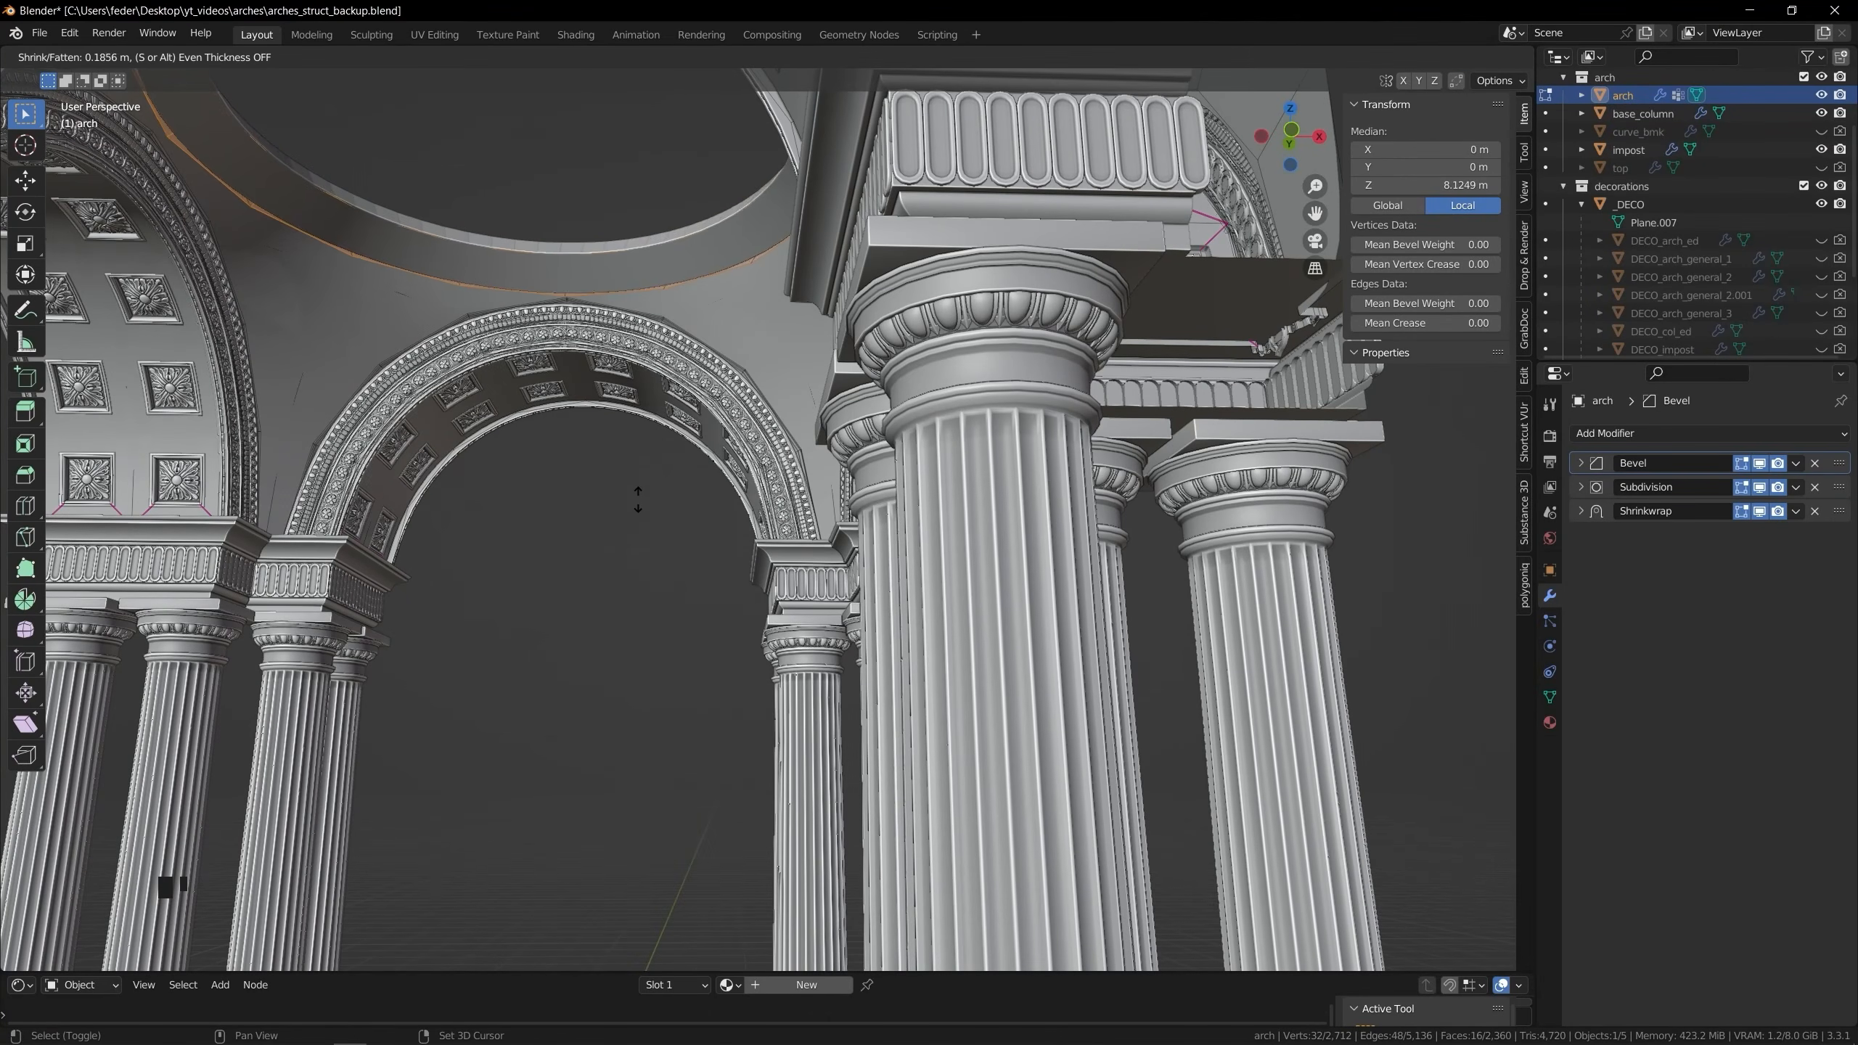
{"action": "left_click", "coordinate": [635, 543]}
Add a centred loop cut around the extruded ring and bevel it with a width of about 0.086 m
{"action": "middle_click_drag", "start_coordinate": [635, 543], "coordinate": [623, 419]}
{"action": "left_click", "coordinate": [485, 292]}
{"action": "right_click", "coordinate": [654, 332]}
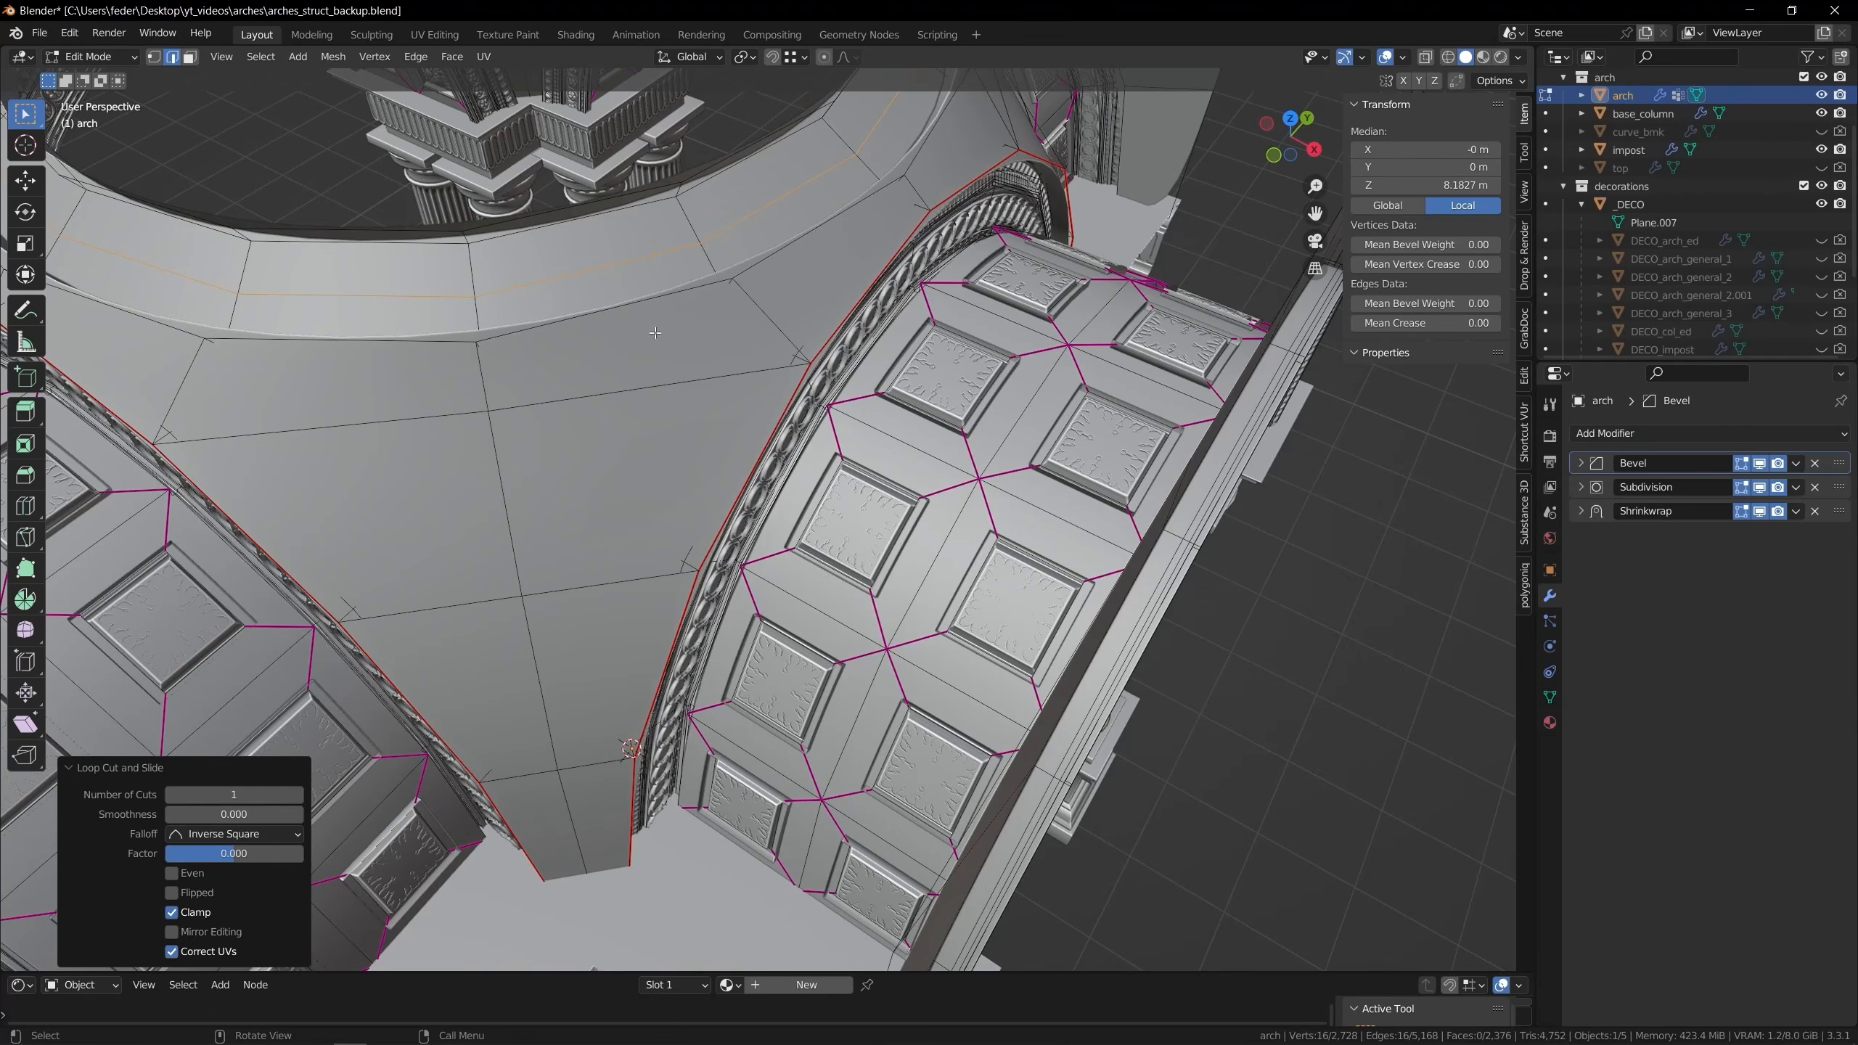
{"action": "left_click", "coordinate": [721, 360]}
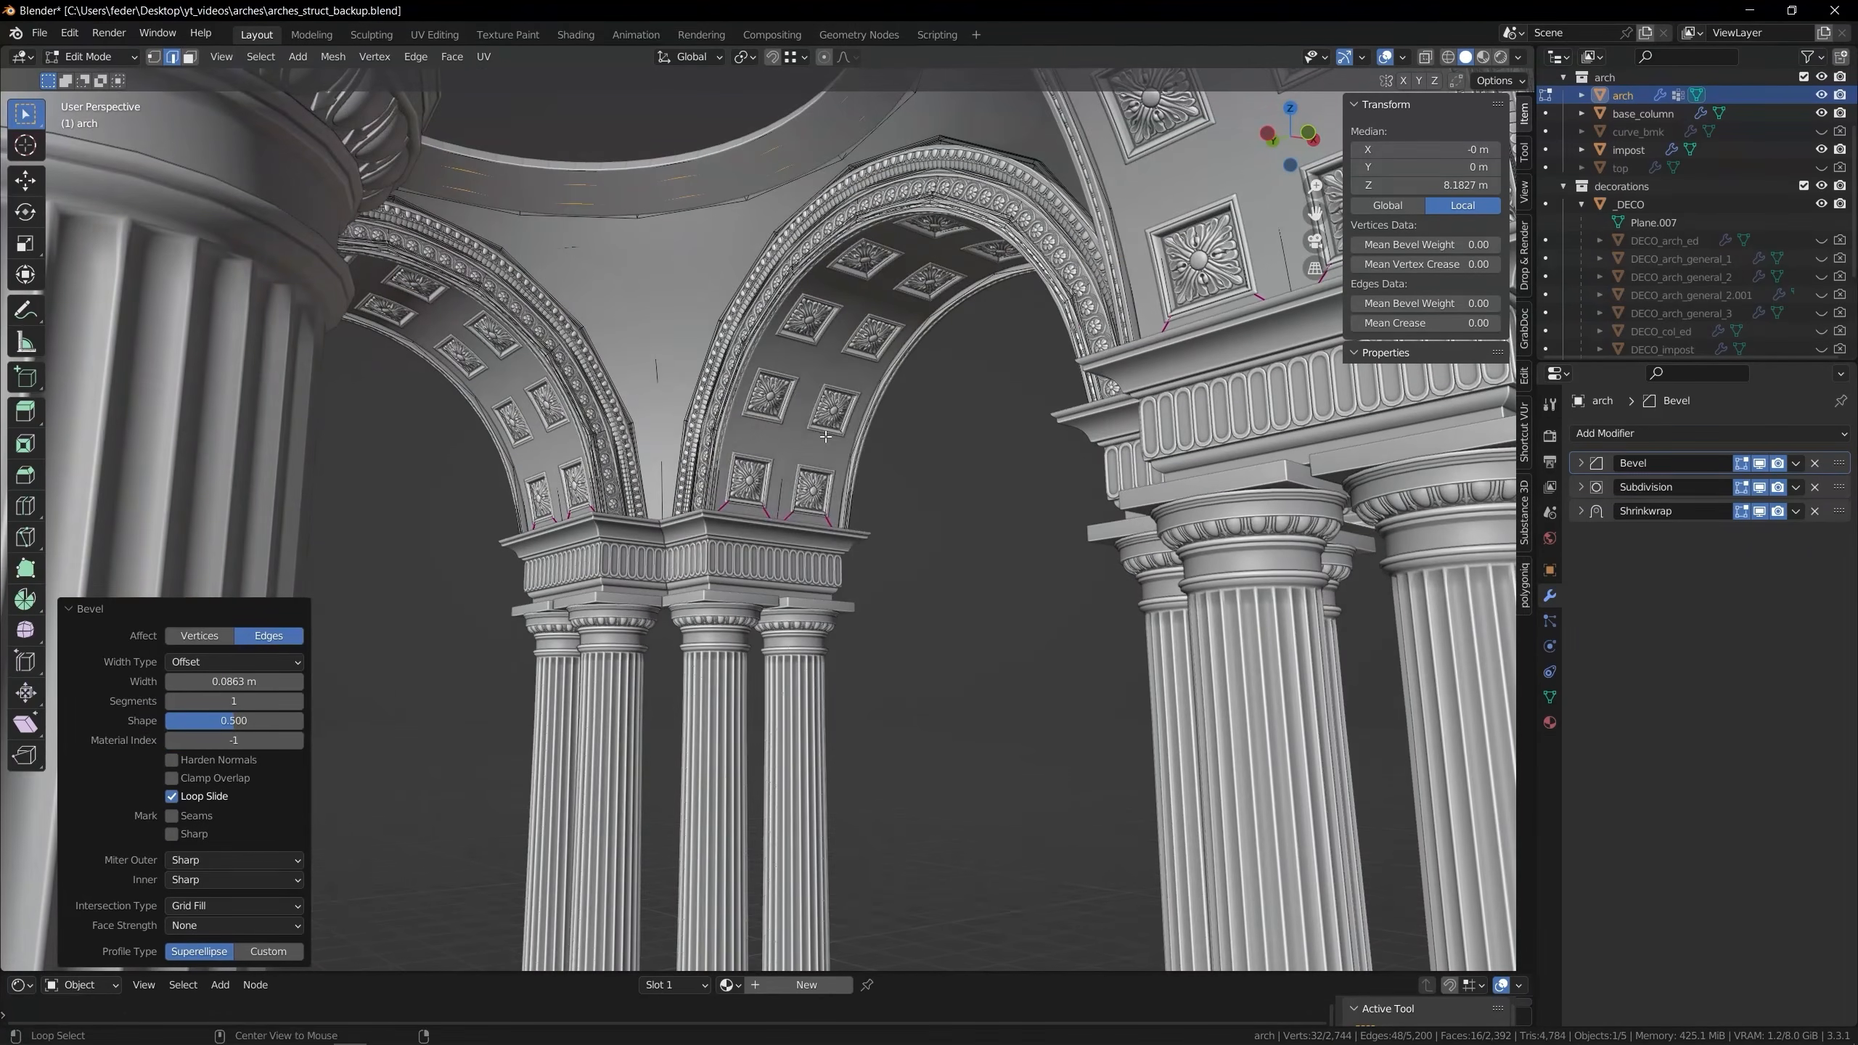
Extrude the narrow beveled band along its normals, leave mesh editing and save the file
{"action": "key", "text": "alt+e"}
{"action": "left_click", "coordinate": [825, 439]}
{"action": "left_click", "coordinate": [826, 442]}
{"action": "key", "text": "Tab"}
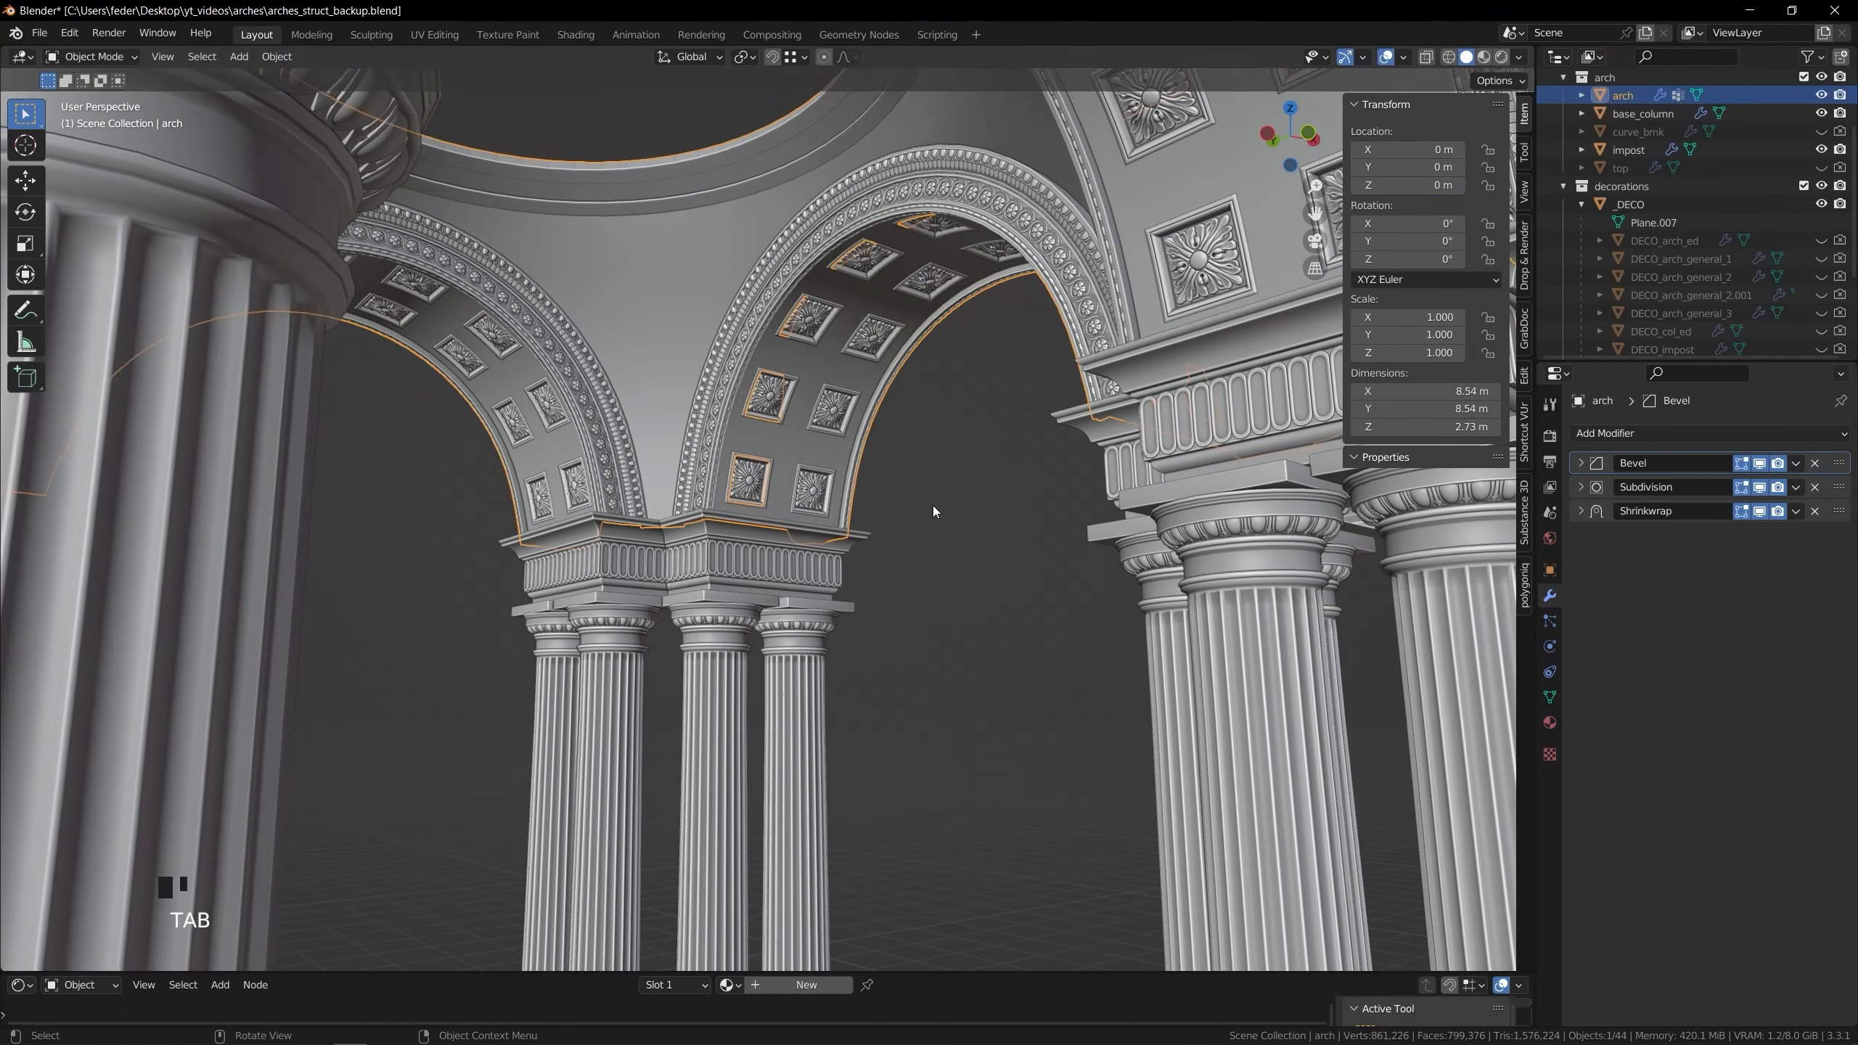
{"action": "middle_click_drag", "start_coordinate": [932, 505], "coordinate": [723, 522]}
{"action": "key", "text": "ctrl+s"}
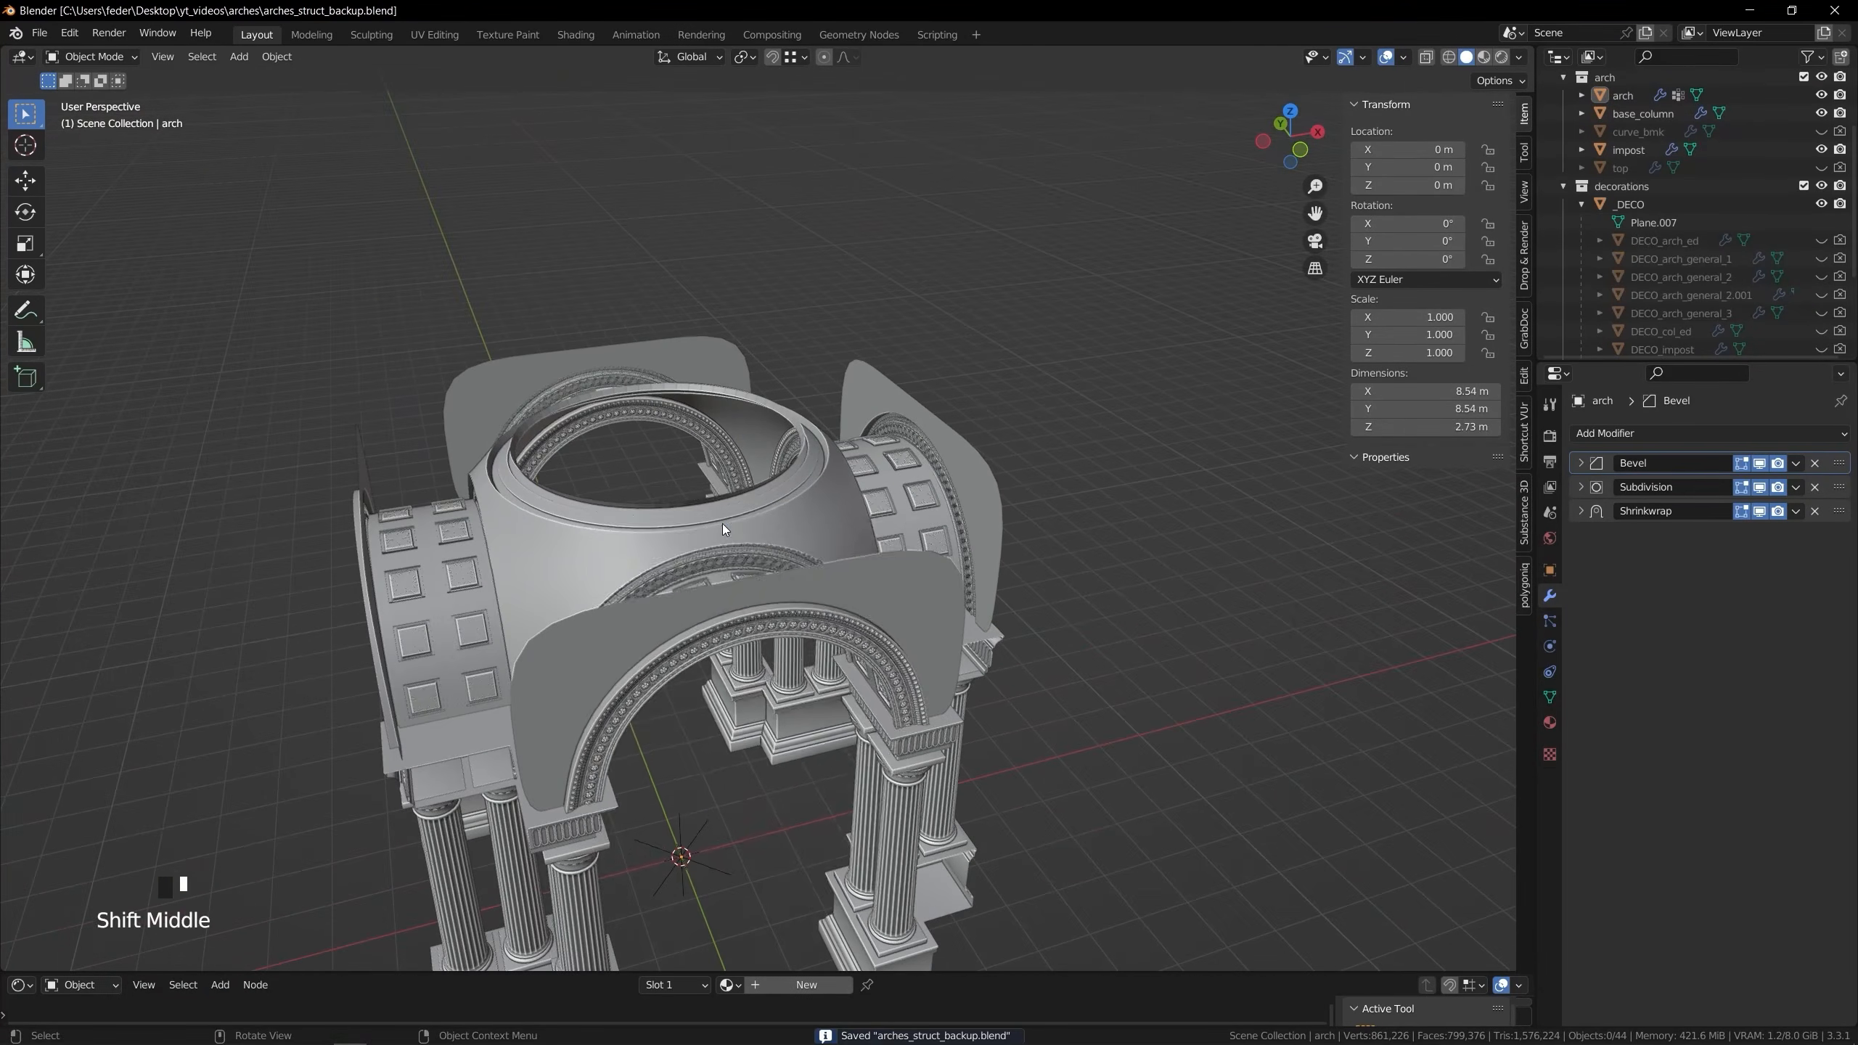
Add a UV sphere with 16 segments to the arch mesh and raise it along Z by about 10.5 m
{"action": "key", "text": "shift+a"}
{"action": "left_click", "coordinate": [798, 496]}
{"action": "left_click", "coordinate": [798, 496]}
{"action": "key", "text": "Tab"}
{"action": "key", "text": "shift+a"}
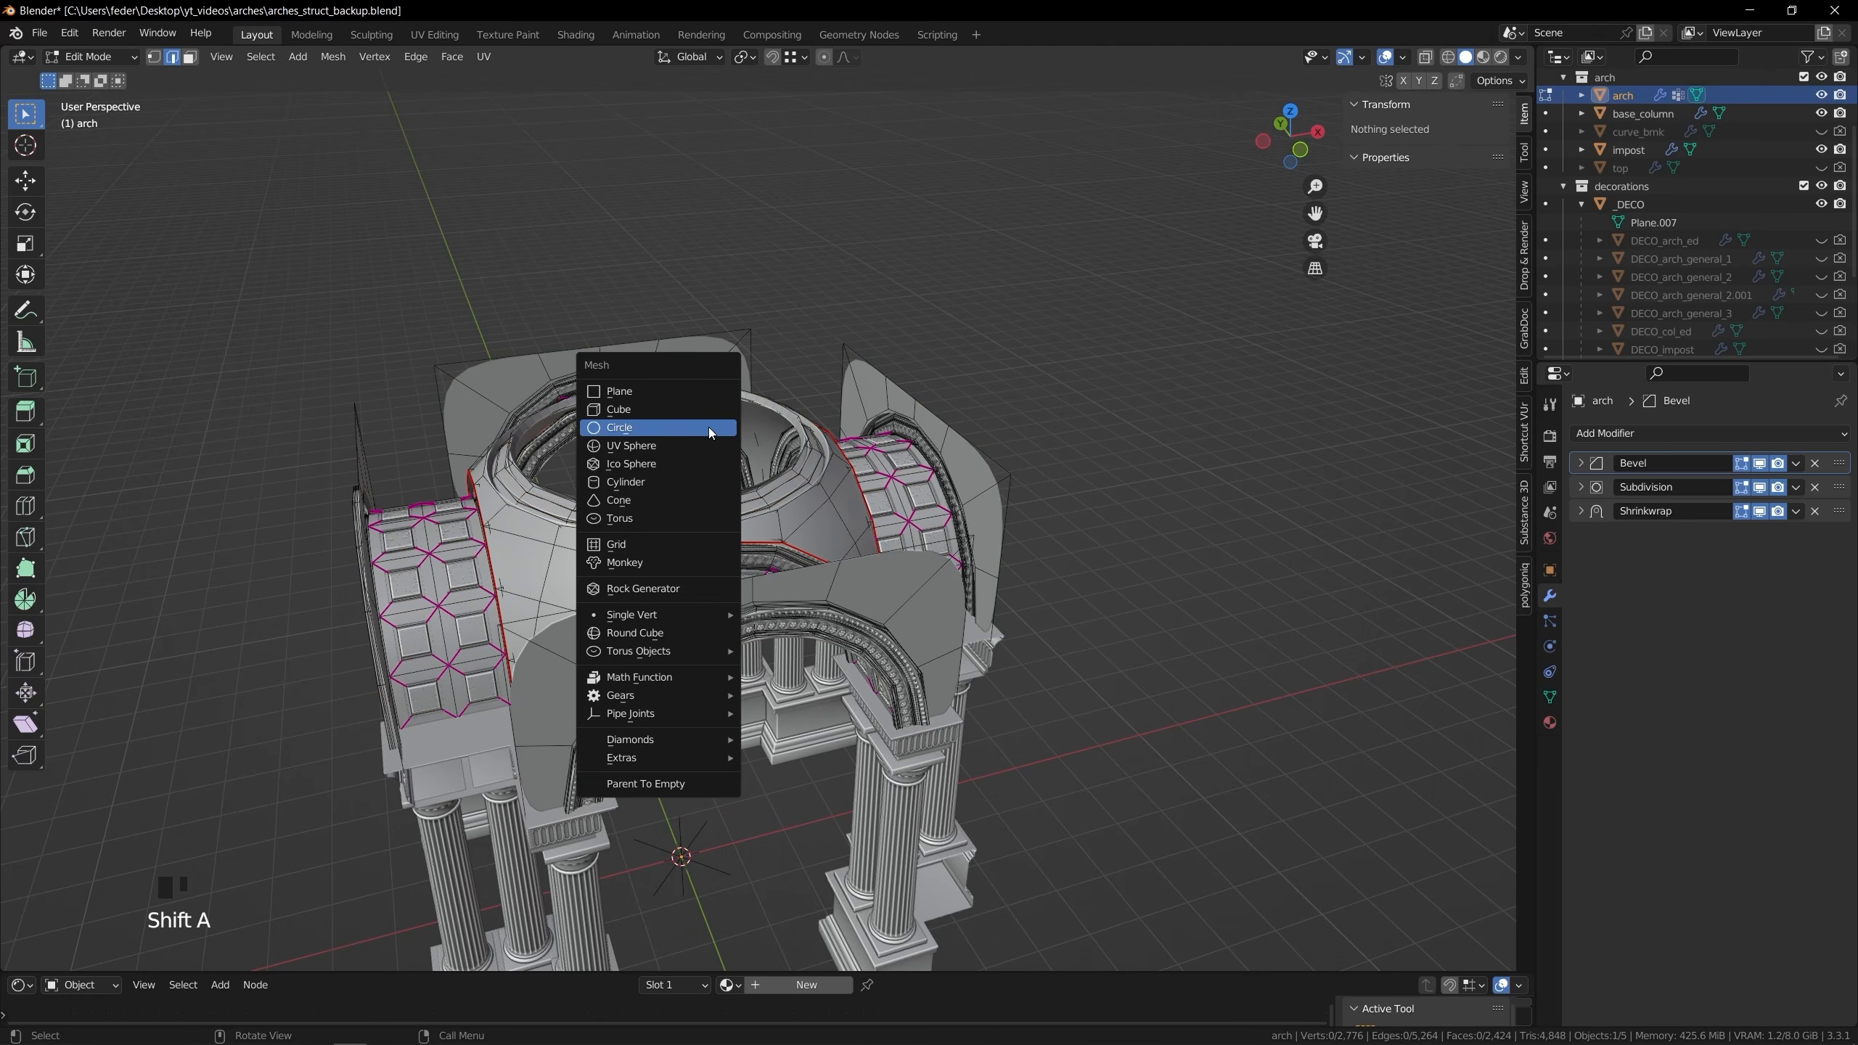
{"action": "left_click", "coordinate": [685, 445]}
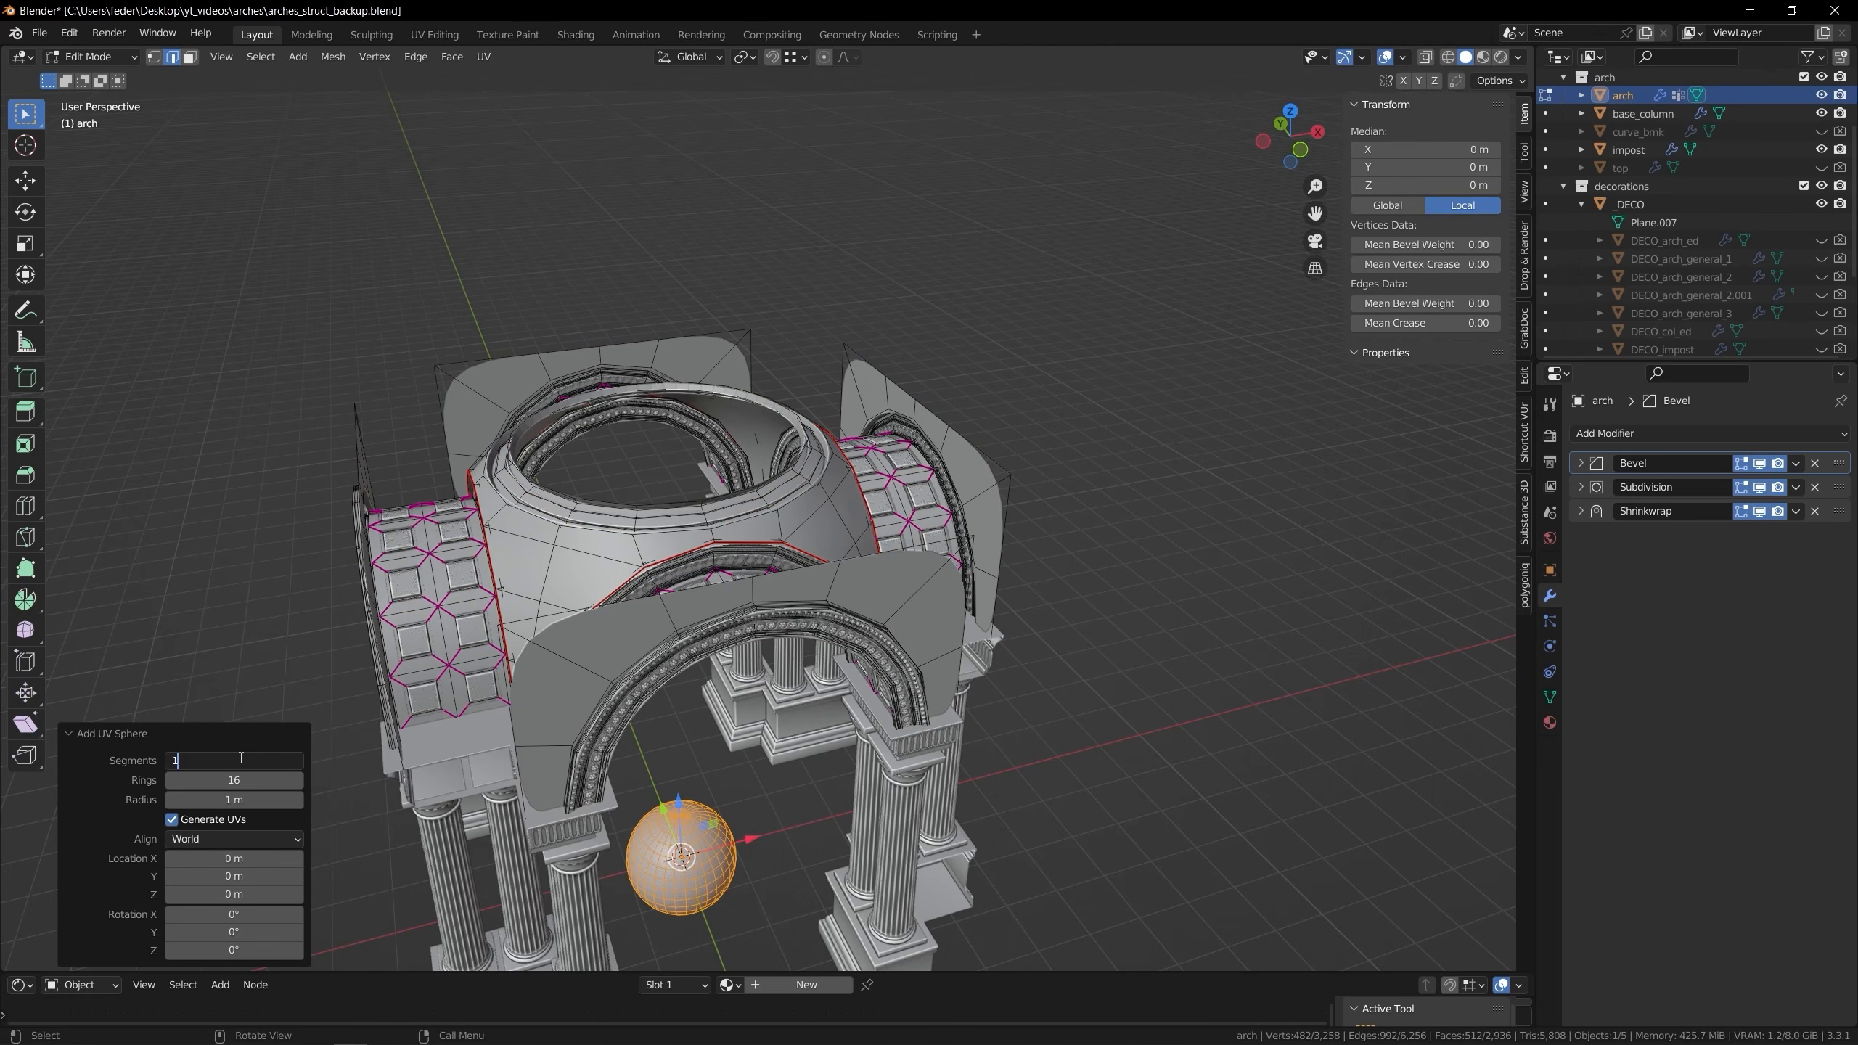
{"action": "key", "text": "g"}
{"action": "key", "text": "z"}
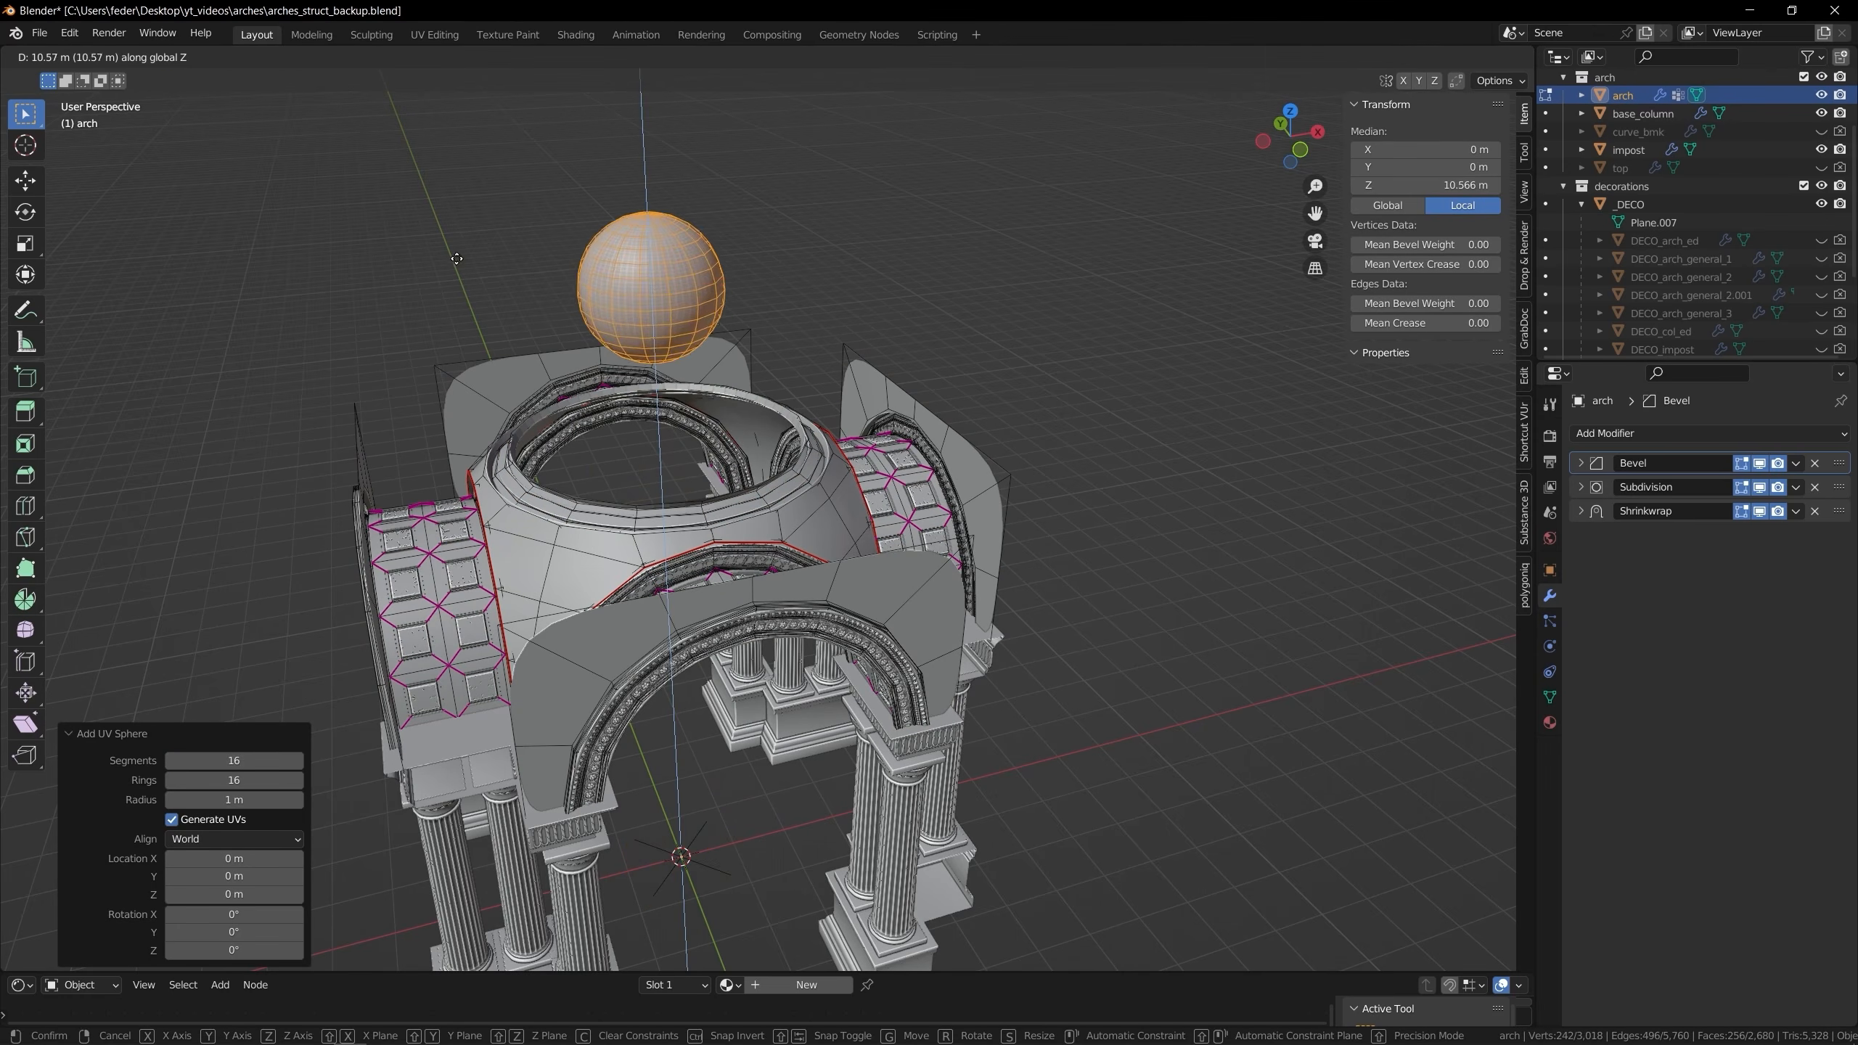
{"action": "left_click", "coordinate": [599, 235]}
Delete the sphere's middle face loop and its whole lower half, keeping only the upper hemisphere
{"action": "scroll", "coordinate": [613, 187], "scroll_direction": "up", "scroll_amount": 2}
{"action": "key", "text": "3"}
{"action": "left_click", "coordinate": [623, 192], "text": "alt"}
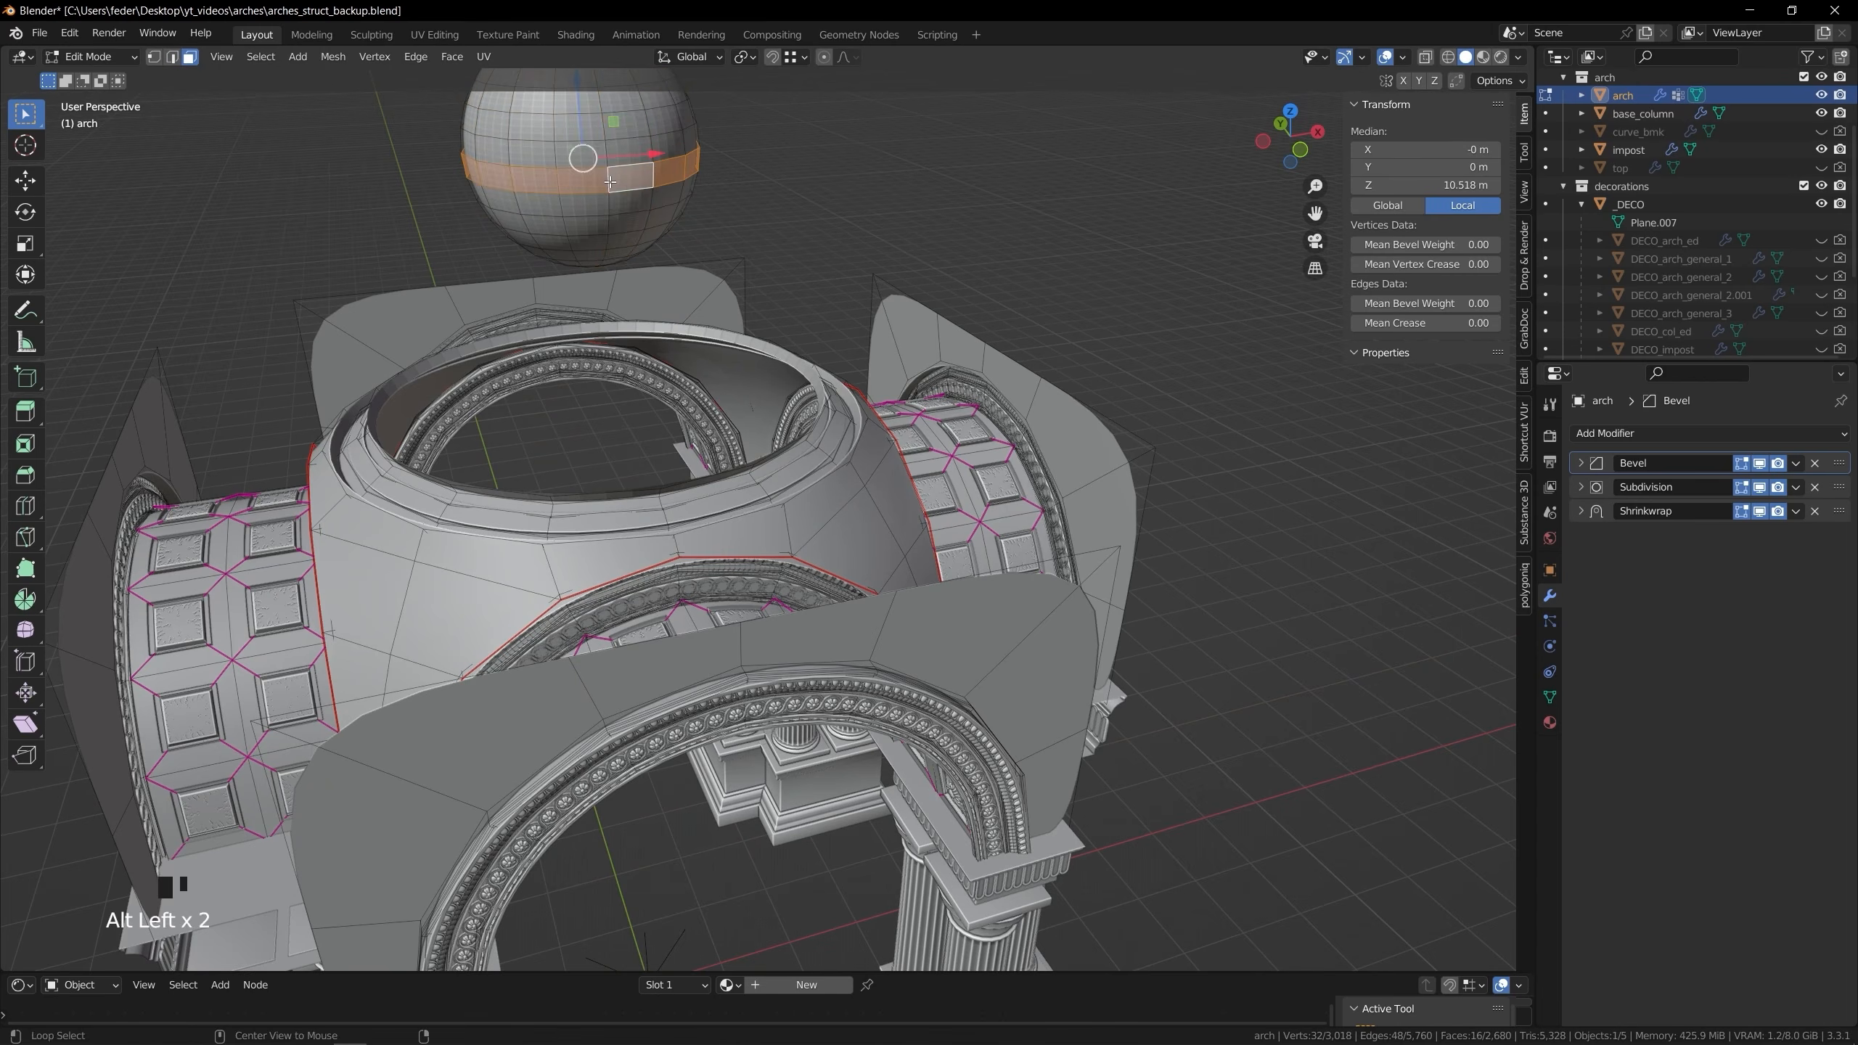
{"action": "key", "text": "x"}
{"action": "left_click", "coordinate": [623, 214]}
{"action": "key", "text": "l"}
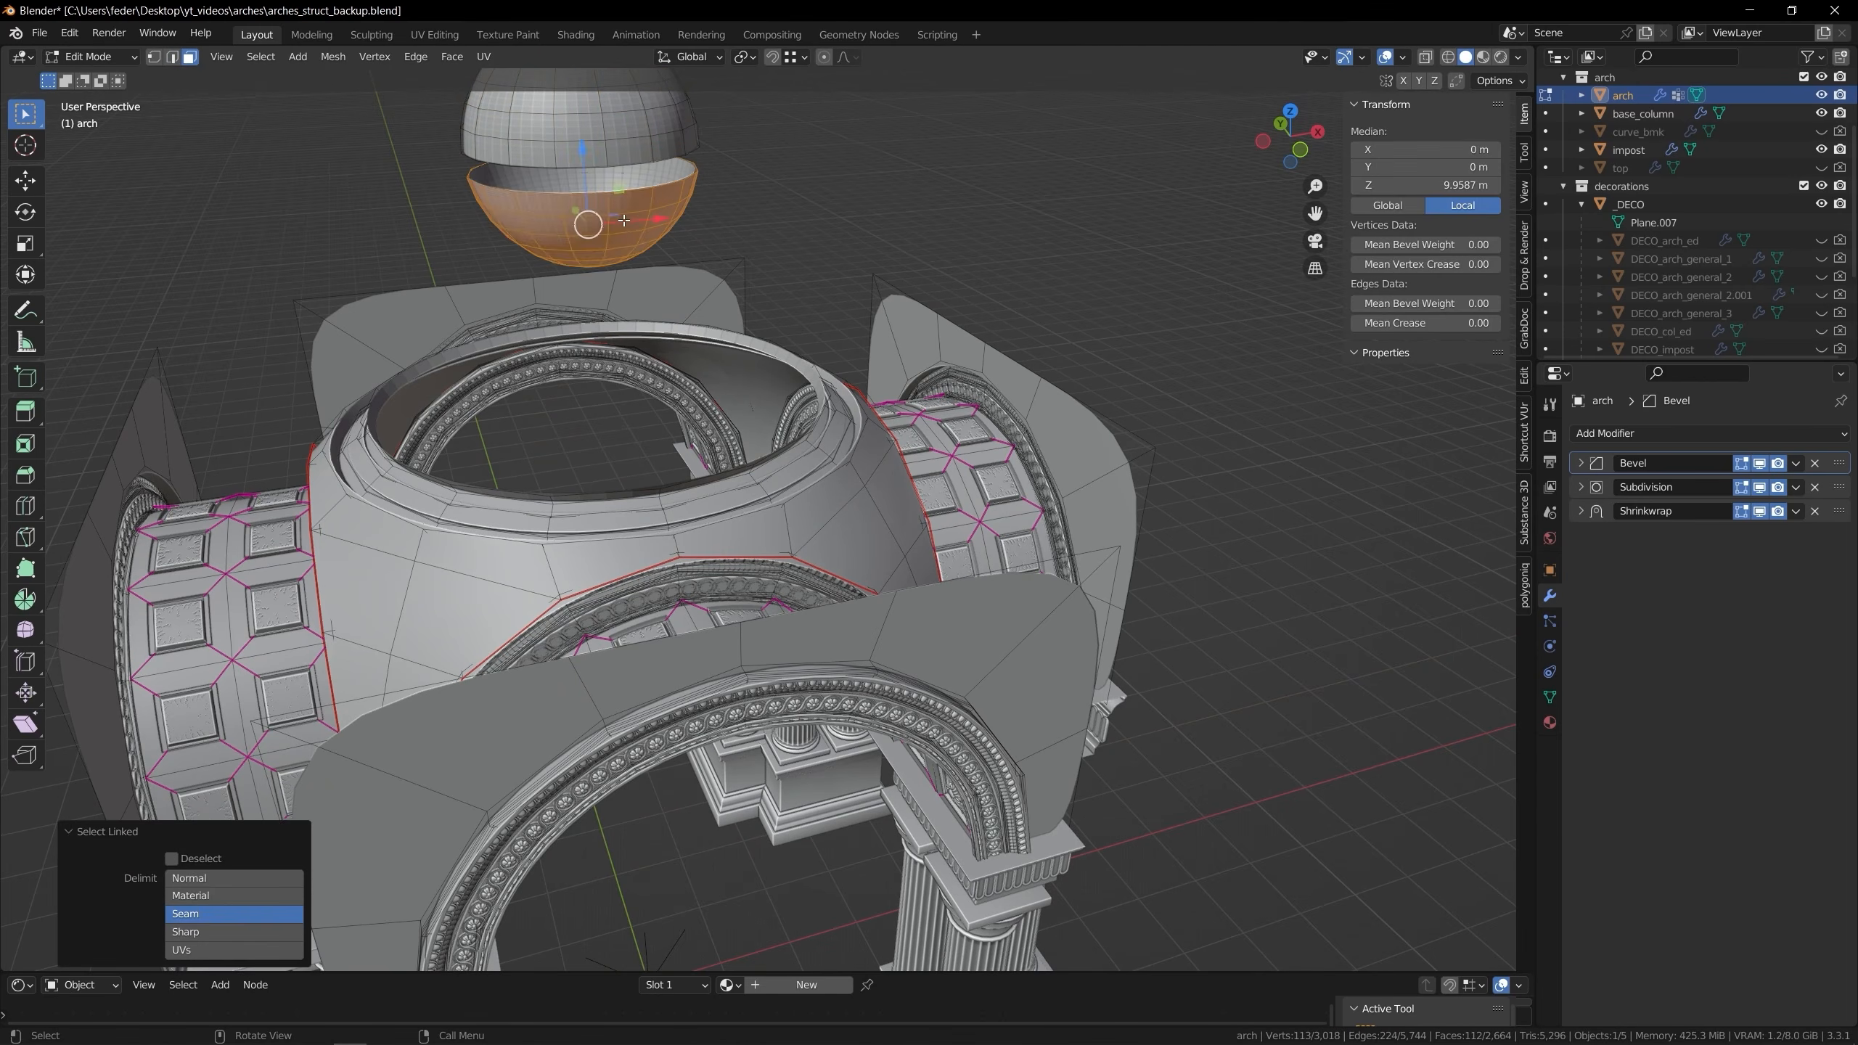
{"action": "key", "text": "x"}
{"action": "left_click", "coordinate": [623, 216]}
{"action": "key", "text": "Tab"}
{"action": "key", "text": "Tab"}
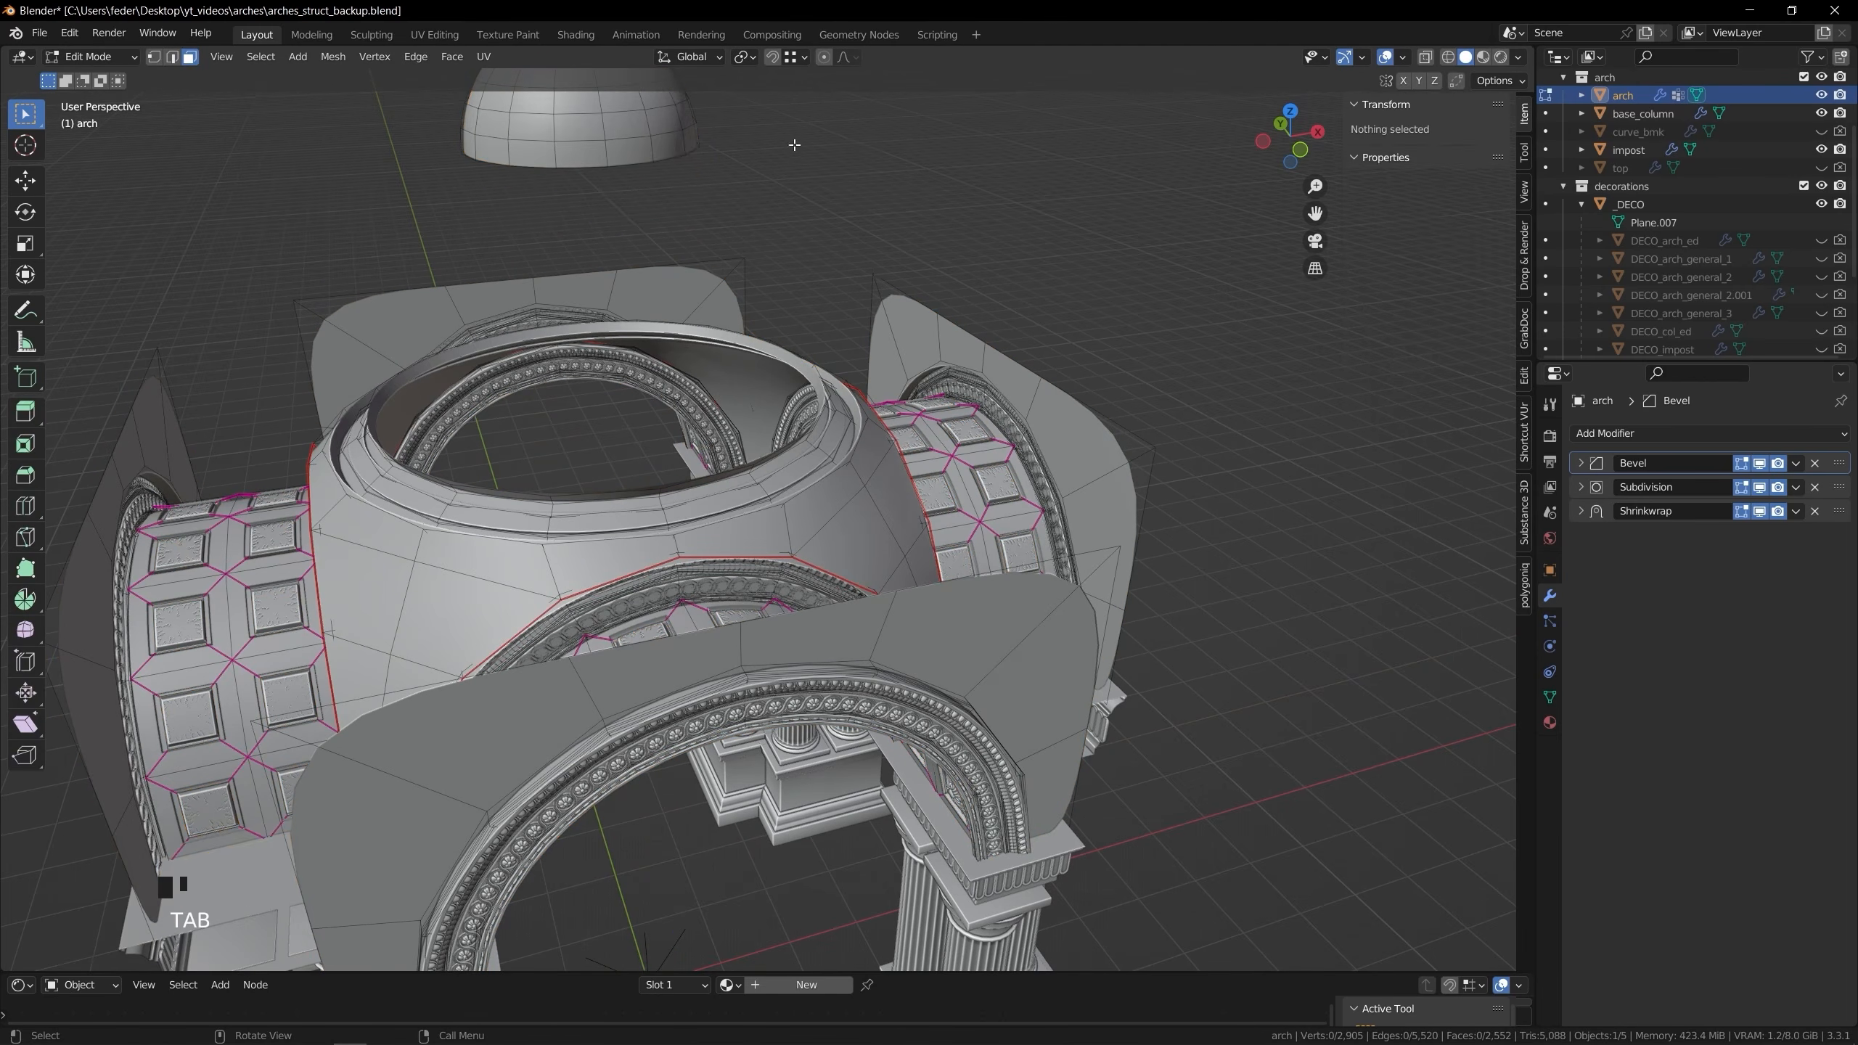
Scale the hemisphere by about 2.236 in top view and lower it along Z to sit just above the top ring
{"action": "key", "text": "l"}
{"action": "left_click", "coordinate": [1290, 110]}
{"action": "key", "text": "s"}
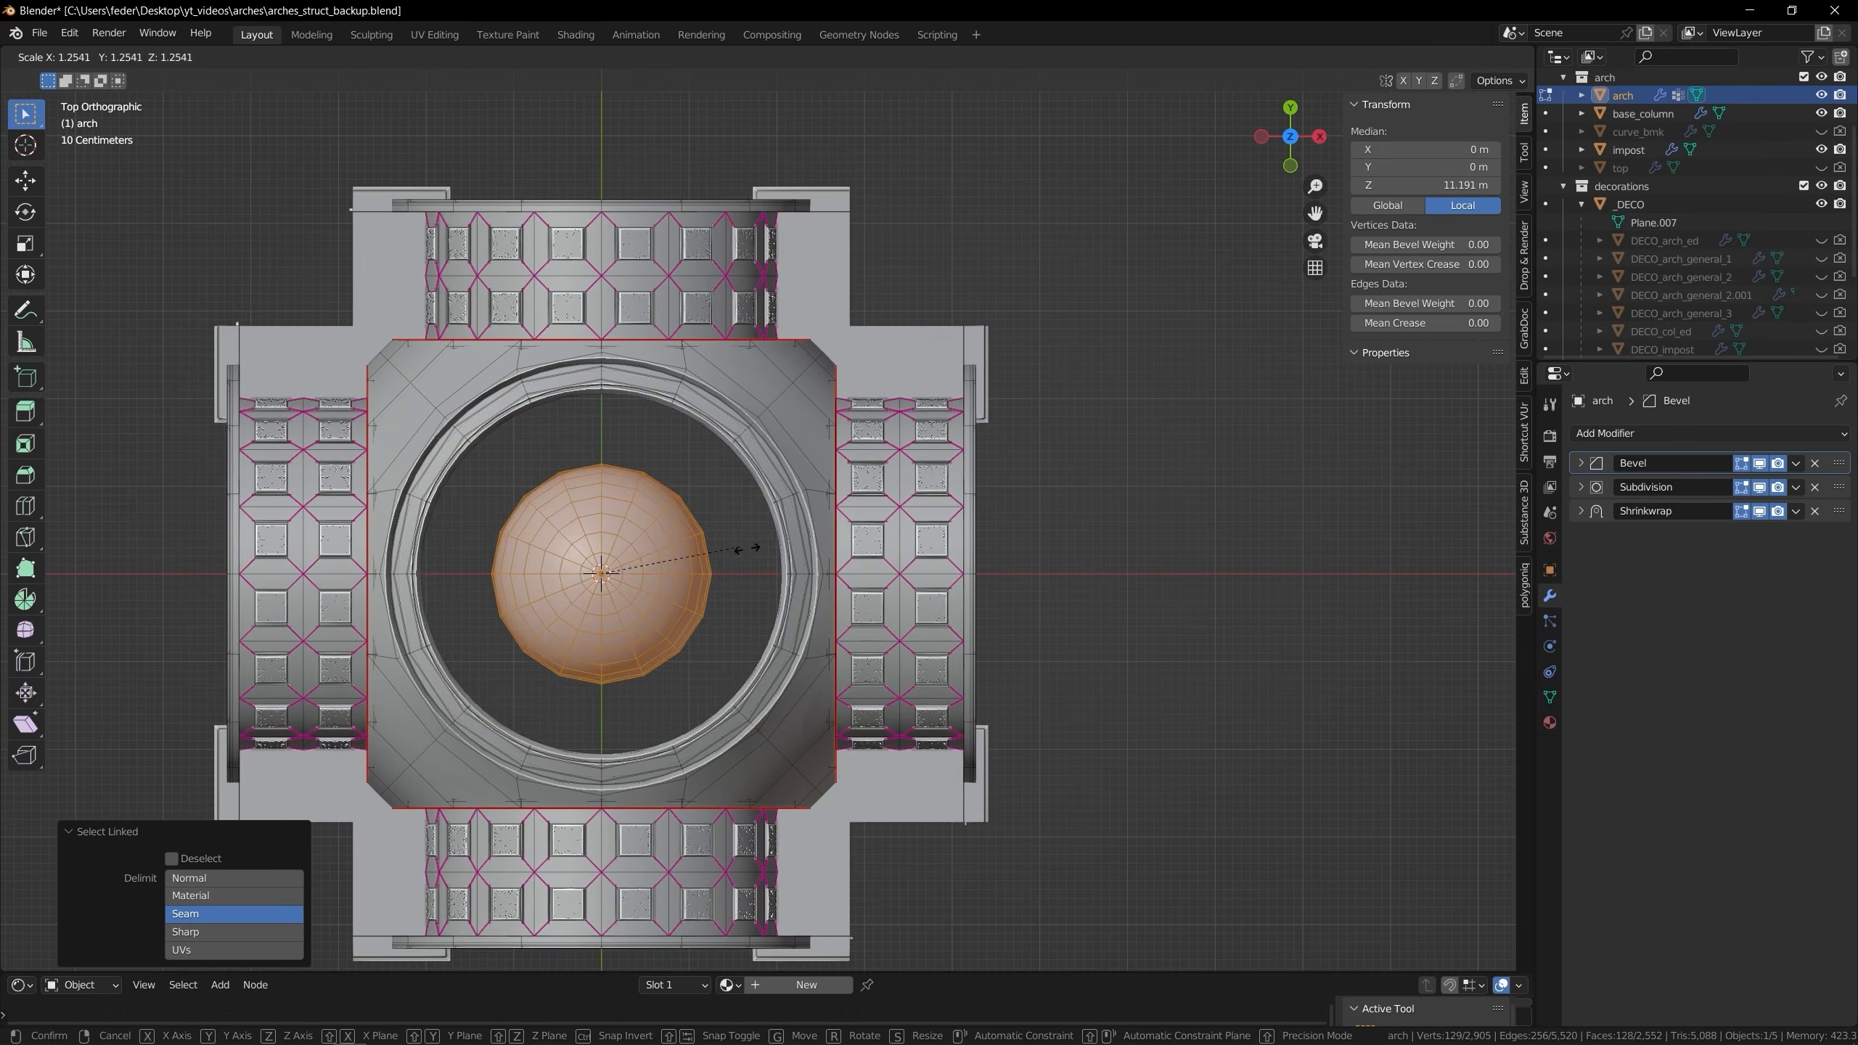
{"action": "left_click", "coordinate": [853, 583]}
{"action": "middle_click_drag", "start_coordinate": [852, 584], "coordinate": [732, 380]}
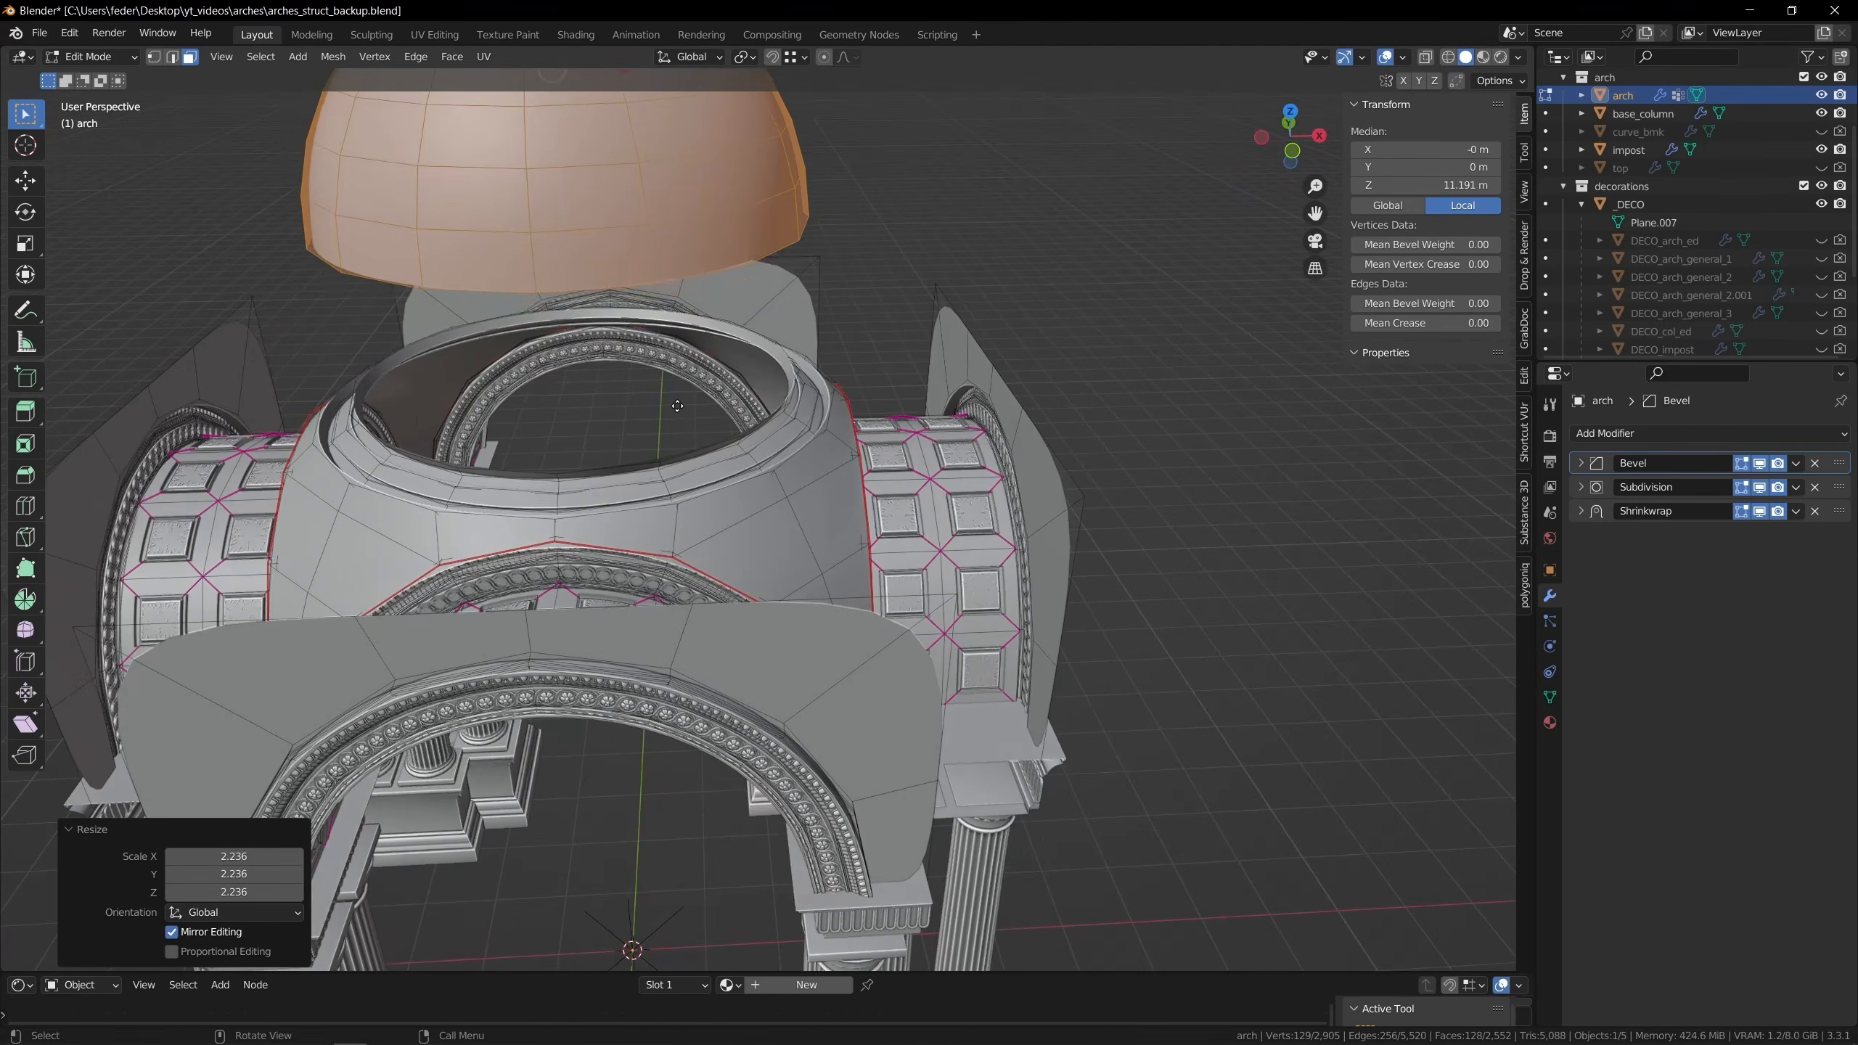
{"action": "key", "text": "g"}
{"action": "key", "text": "z"}
{"action": "left_click", "coordinate": [719, 573]}
Select the top ring's uppermost face loop, just below the hemisphere, and delete it
{"action": "middle_click_drag", "start_coordinate": [720, 573], "coordinate": [944, 421]}
{"action": "scroll", "coordinate": [934, 328], "scroll_direction": "up", "scroll_amount": 3}
{"action": "scroll", "coordinate": [945, 421], "scroll_direction": "up", "scroll_amount": 2}
{"action": "key", "text": "2"}
{"action": "key", "text": "3"}
{"action": "left_click", "coordinate": [939, 379], "text": "alt"}
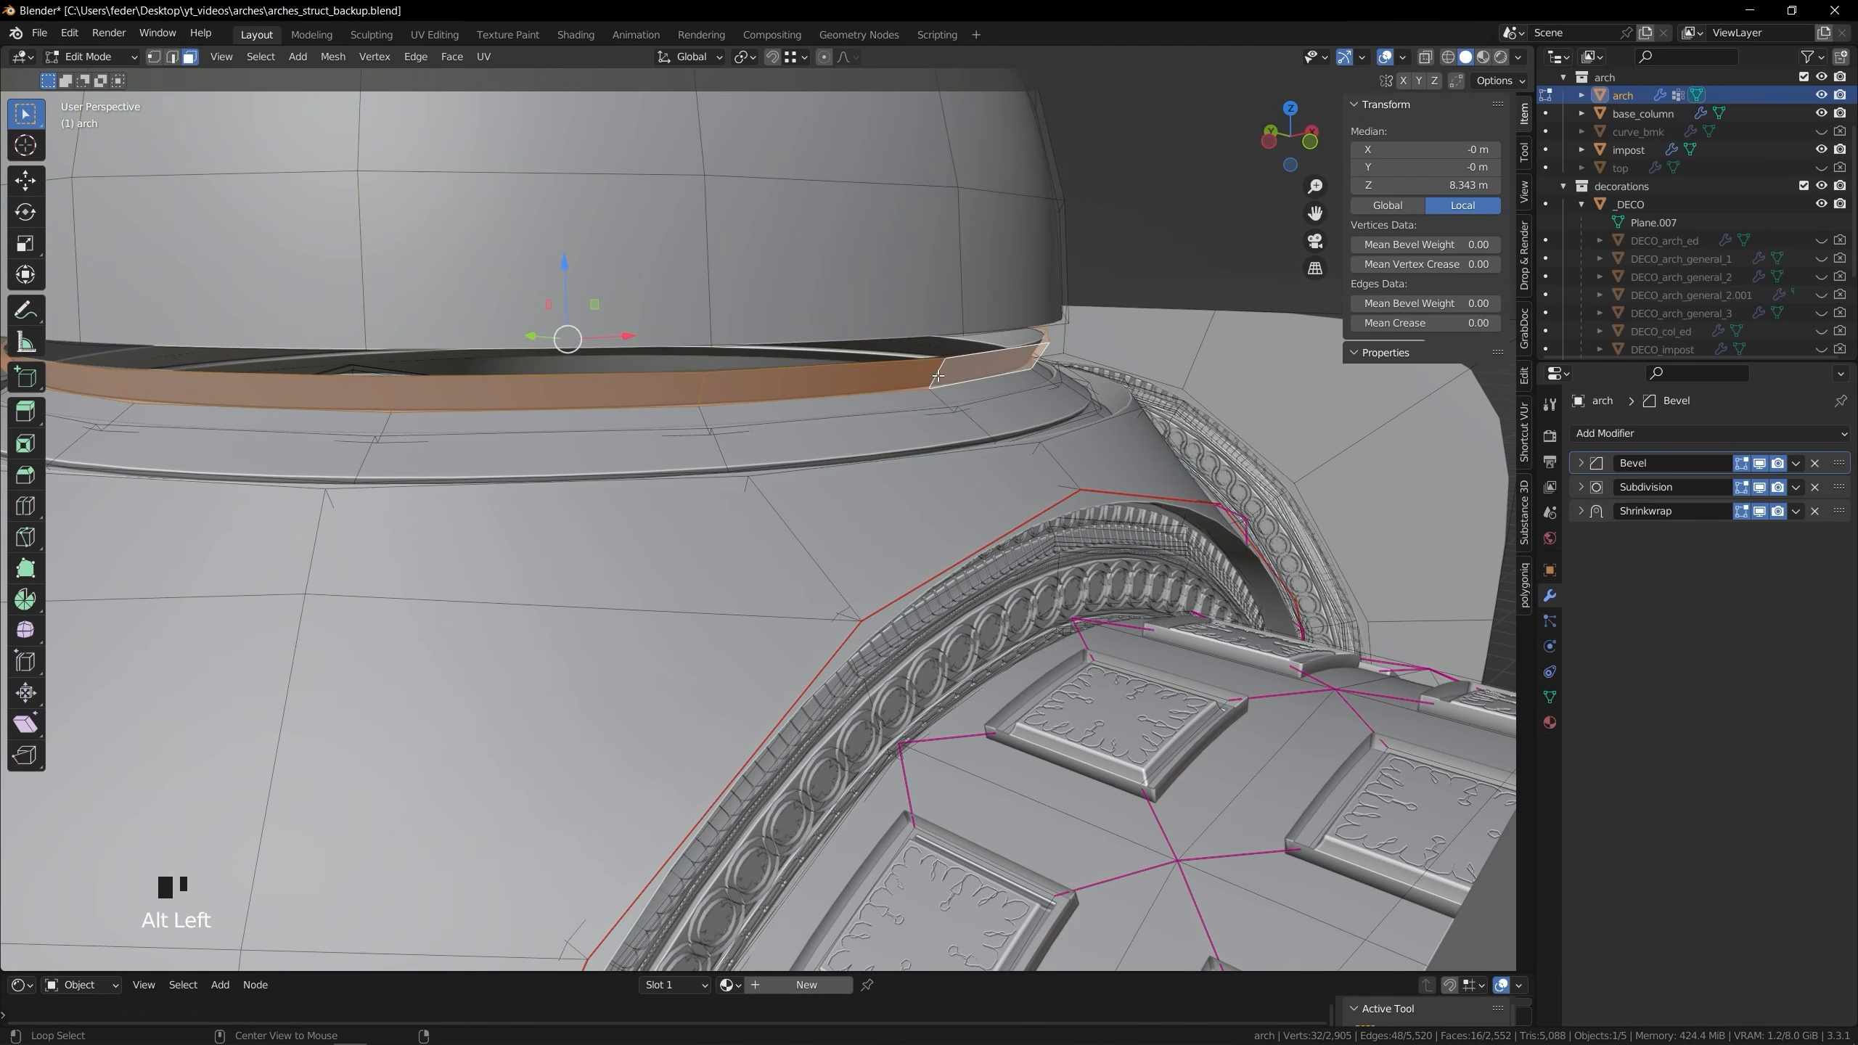
{"action": "key", "text": "x"}
{"action": "left_click", "coordinate": [940, 379]}
Extrude the ring's open inner edge loop upward along Z by about 0.099 m
{"action": "key", "text": "2"}
{"action": "left_click", "coordinate": [861, 394], "text": "alt"}
{"action": "key", "text": "e"}
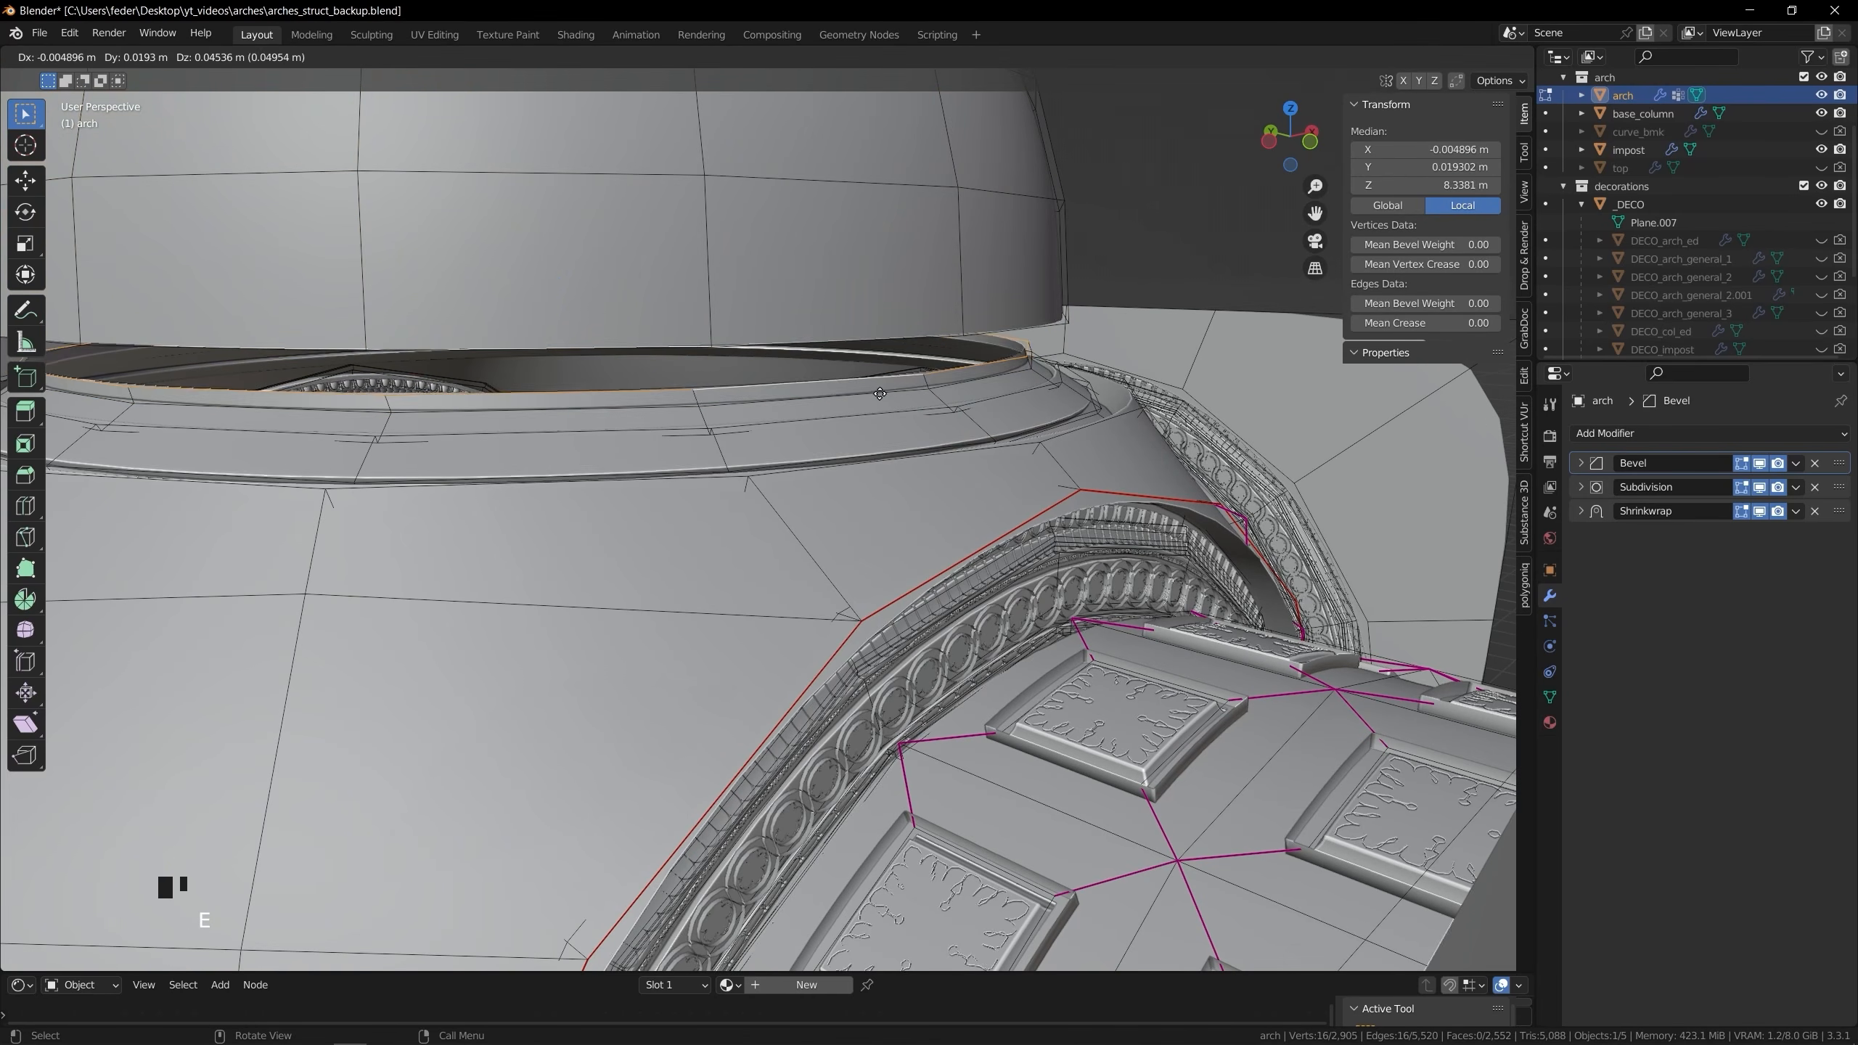
{"action": "left_click", "coordinate": [884, 385]}
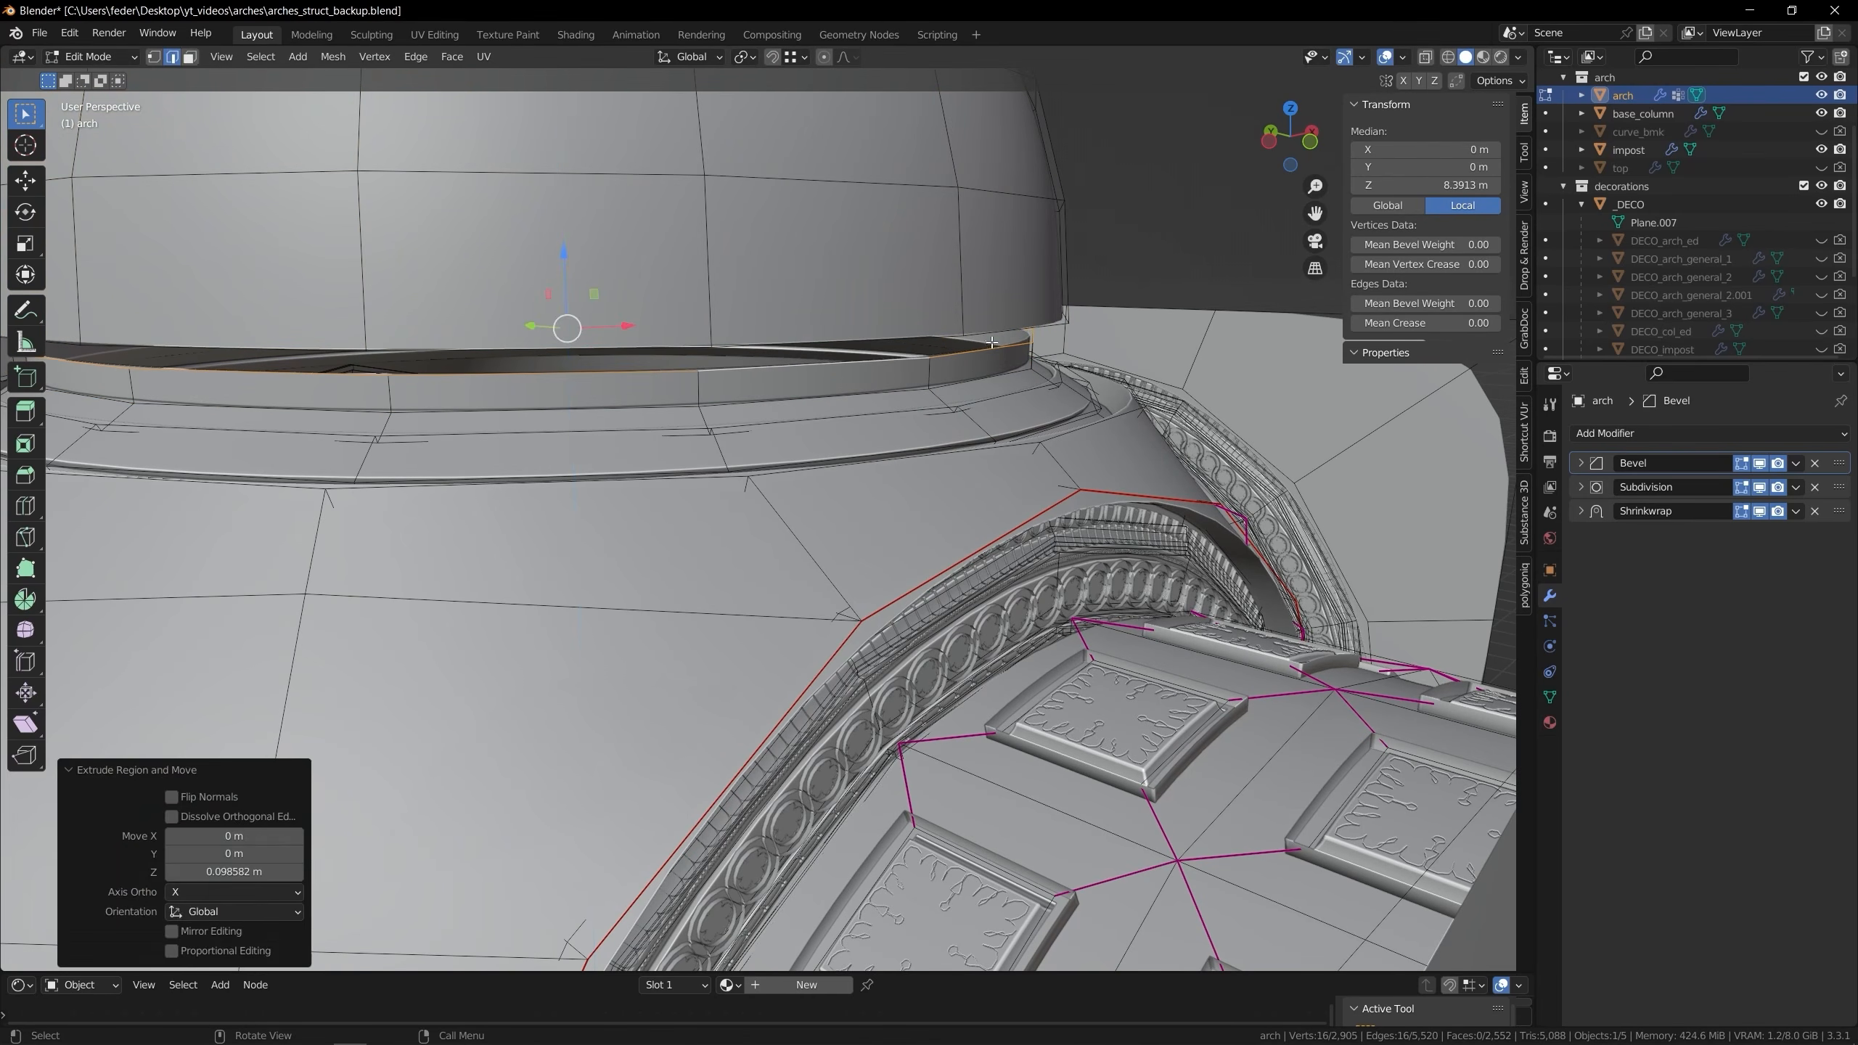
Scale the linked dome faces to about 0.922 and fine-tune their size from above to match the ring's opening
{"action": "key", "text": "l"}
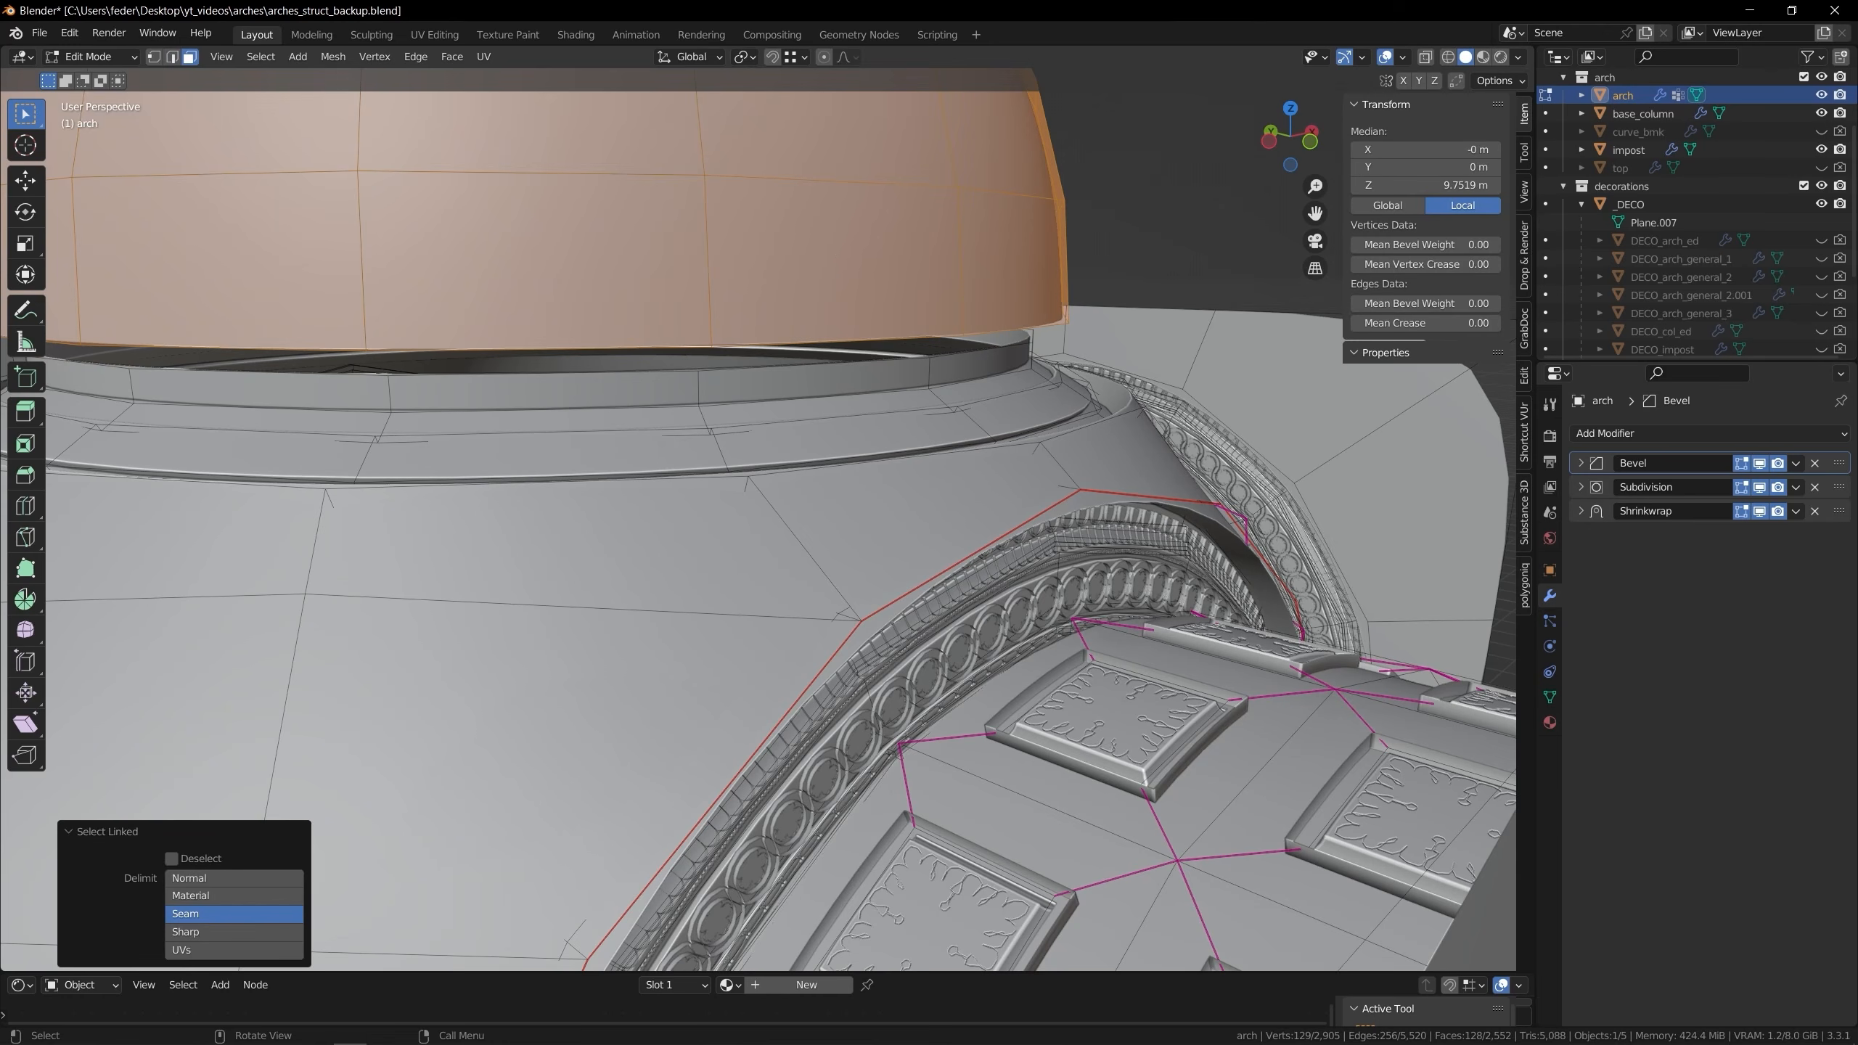
{"action": "key", "text": "s"}
{"action": "left_click", "coordinate": [999, 285]}
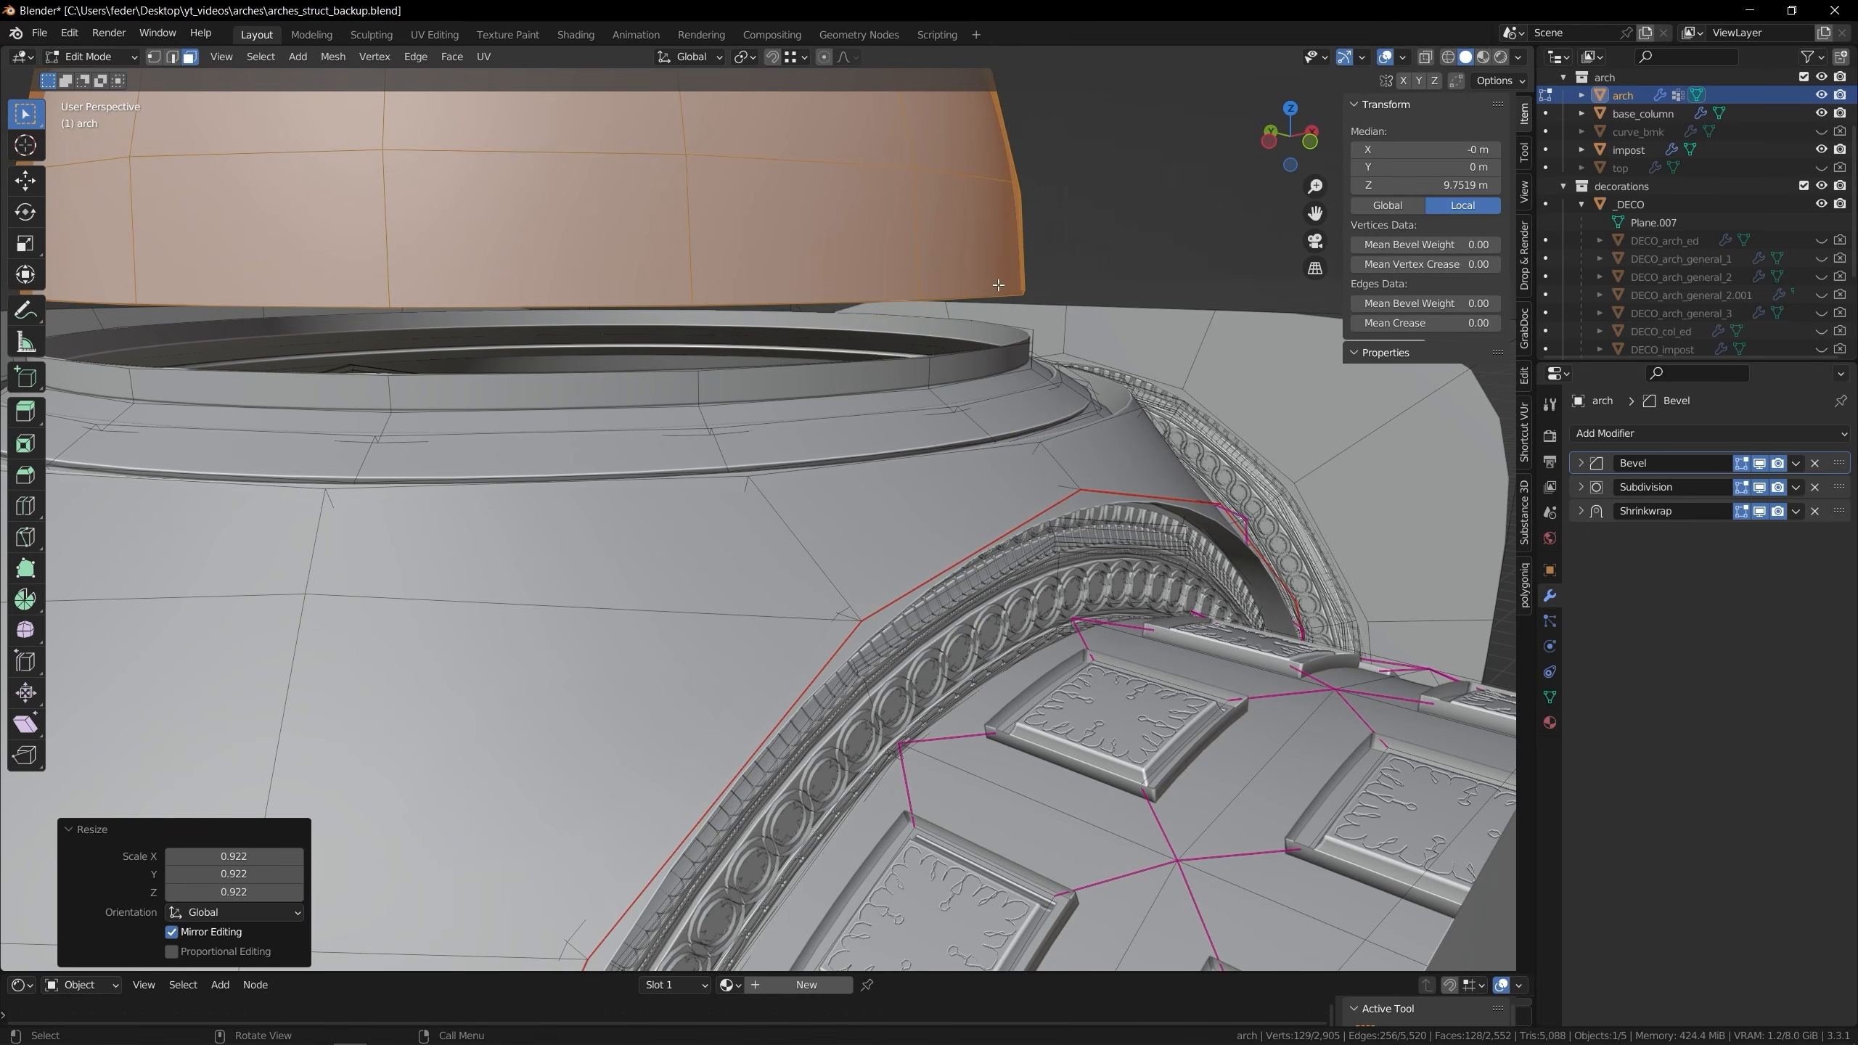
{"action": "left_click", "coordinate": [1290, 111]}
{"action": "scroll", "coordinate": [812, 494], "scroll_direction": "up", "scroll_amount": 2}
{"action": "key", "text": "s"}
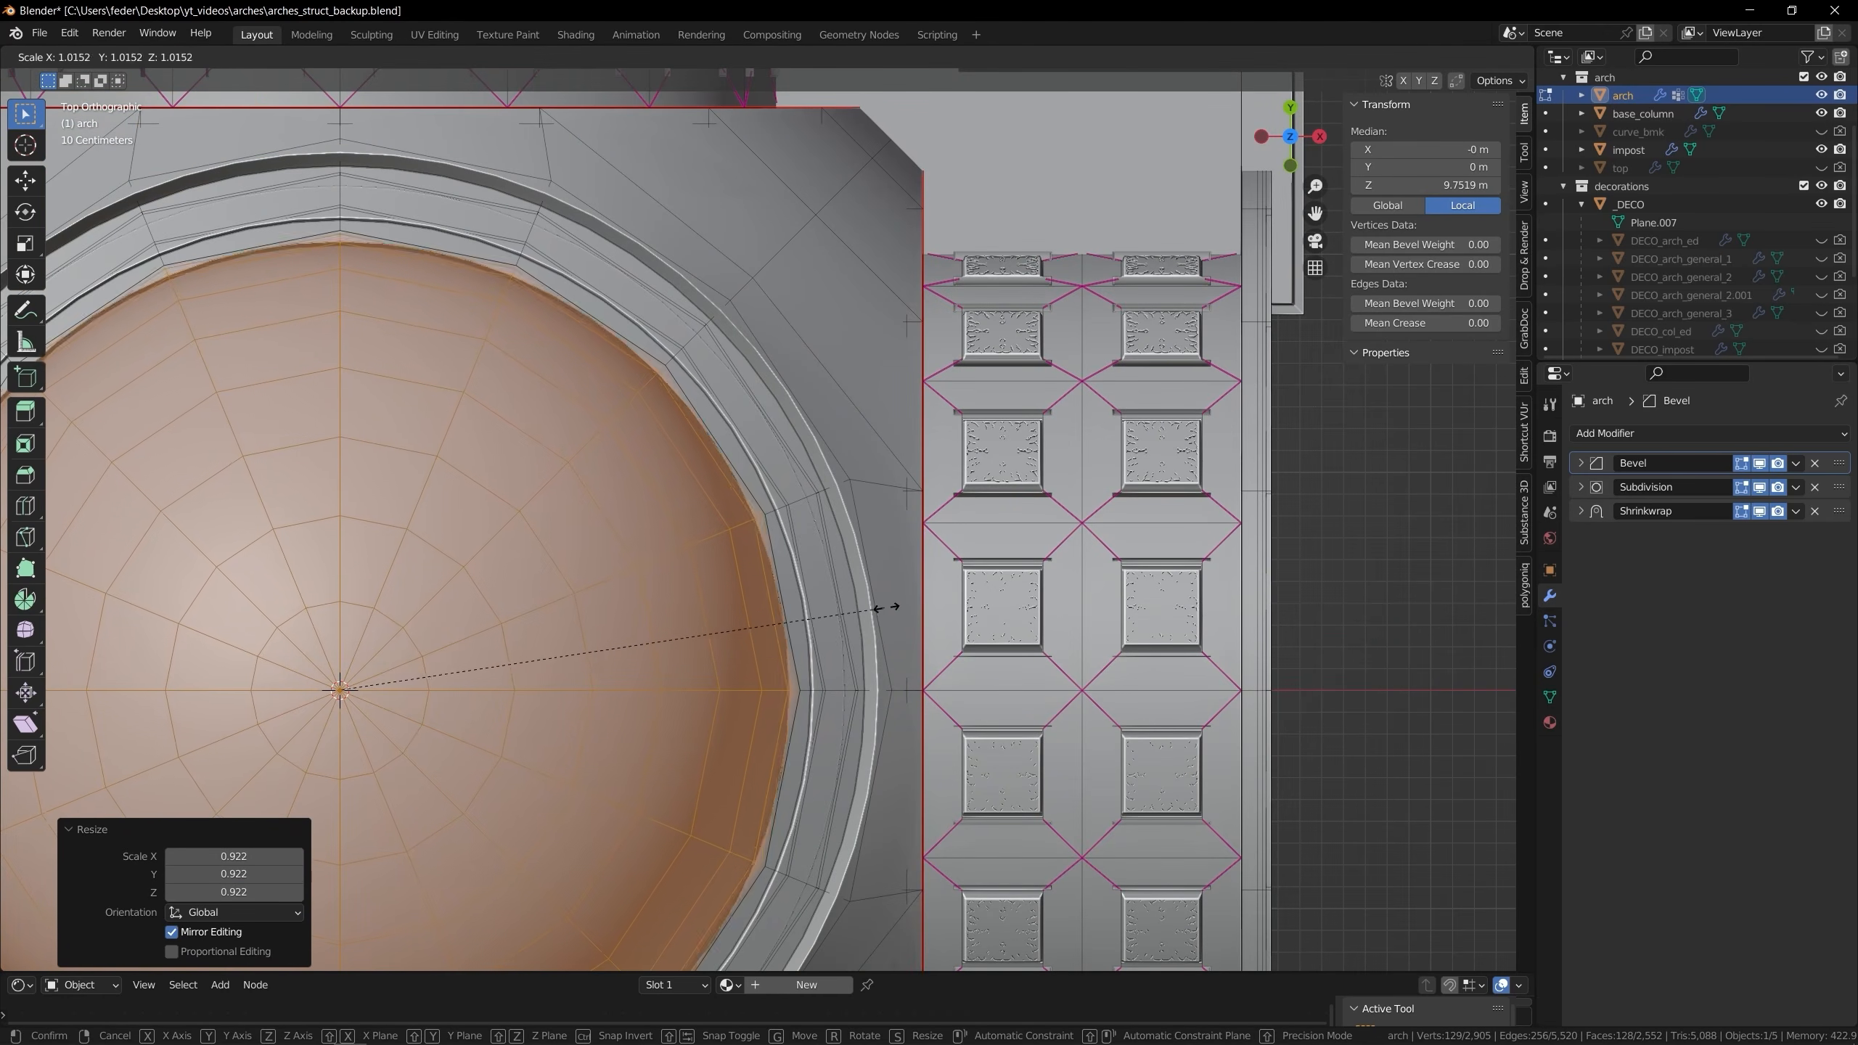
{"action": "left_click", "coordinate": [845, 609]}
{"action": "middle_click_drag", "start_coordinate": [637, 695], "coordinate": [596, 527]}
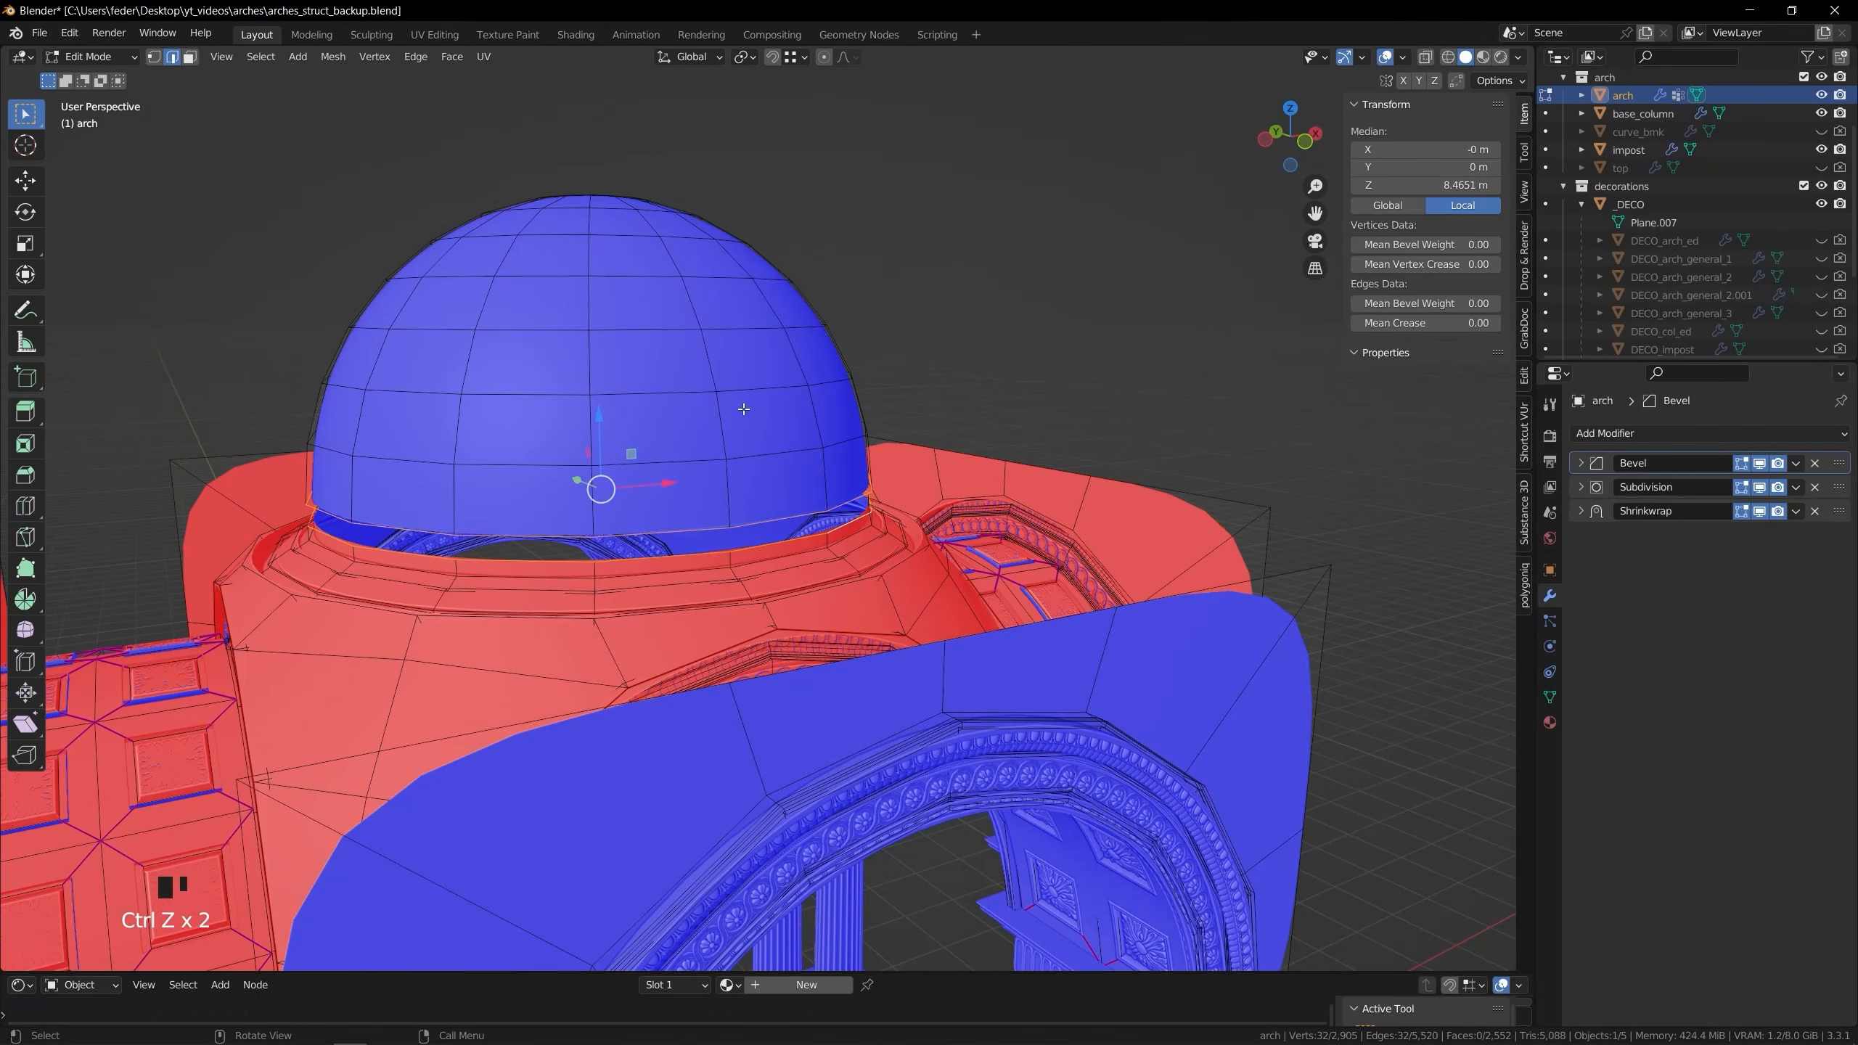
Clear the selection, select all linked dome geometry and flip its normals
{"action": "key", "text": "alt+a"}
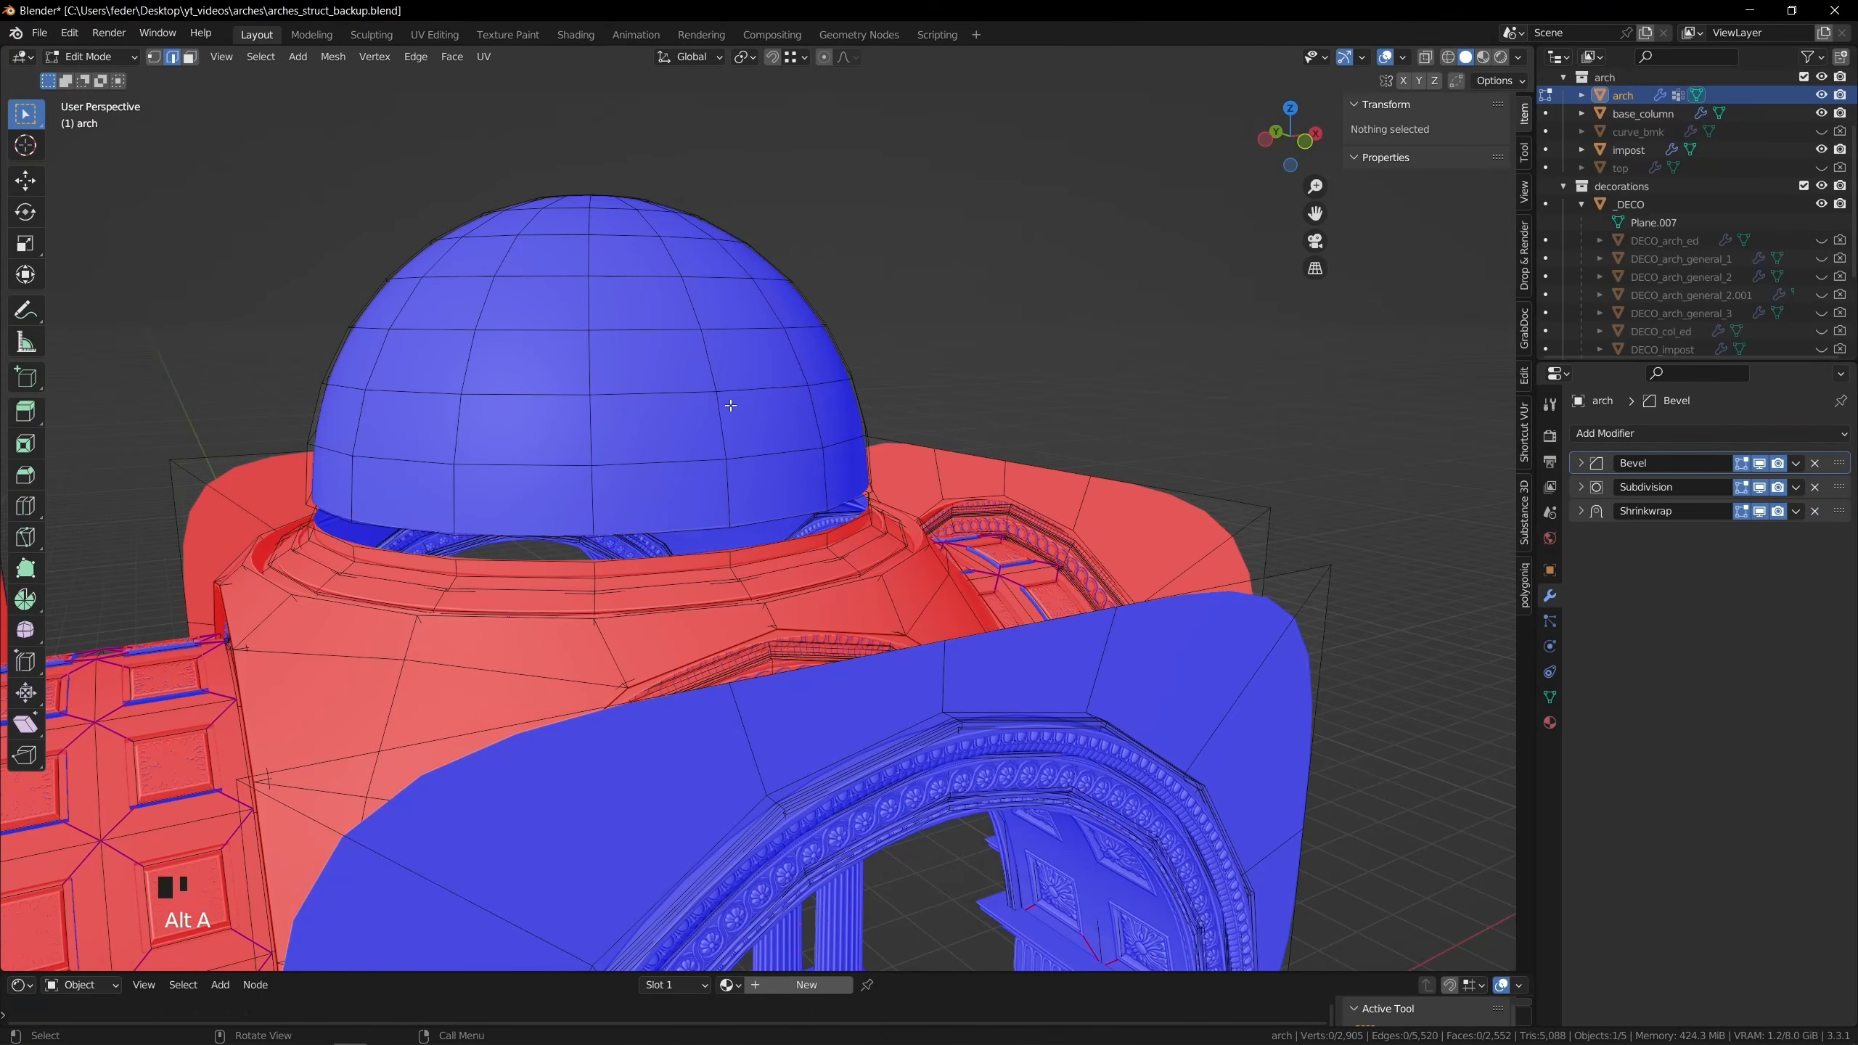
{"action": "key", "text": "l"}
{"action": "left_click", "coordinate": [333, 57]}
{"action": "mouse_move", "coordinate": [406, 354]}
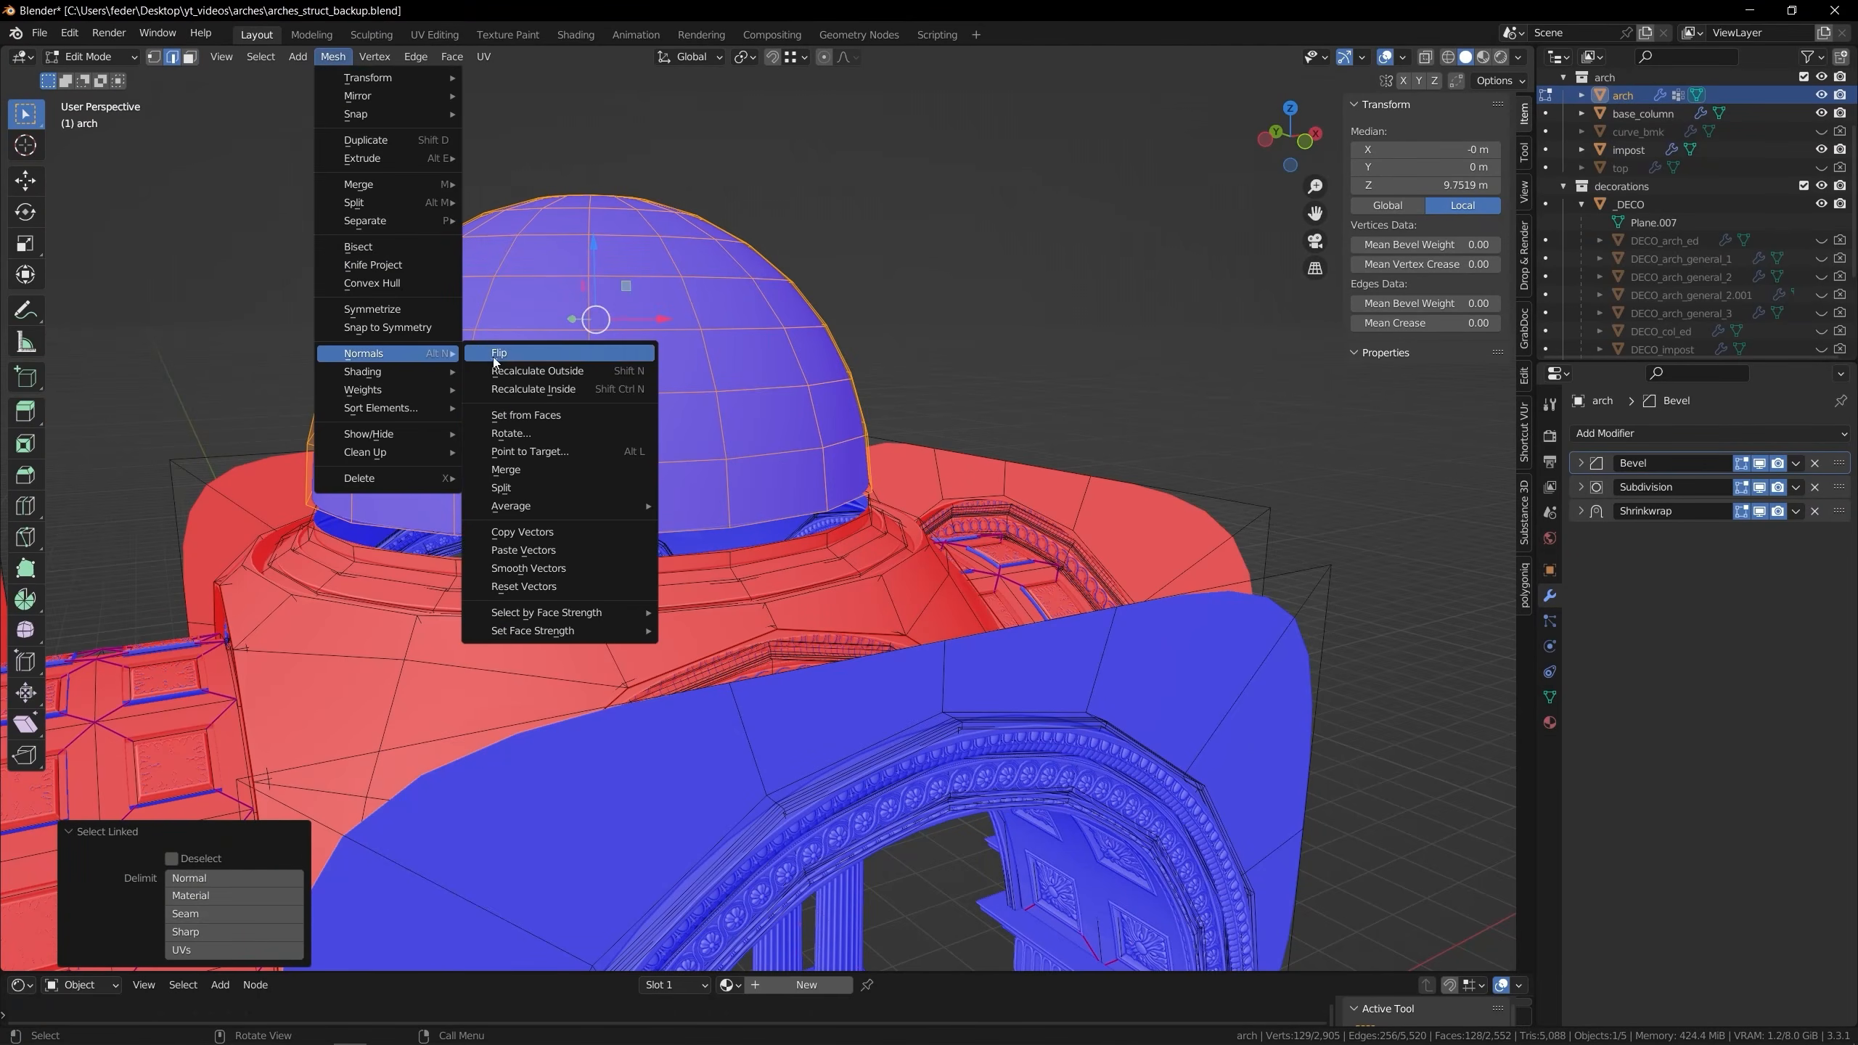
{"action": "left_click", "coordinate": [505, 355]}
Join the dome's lower edge loop to the ring's open edge loop with Bridge Edge Loops
{"action": "scroll", "coordinate": [659, 410], "scroll_direction": "up", "scroll_amount": 3}
{"action": "left_click", "coordinate": [829, 508], "text": "alt"}
{"action": "key", "text": "ctrl+e"}
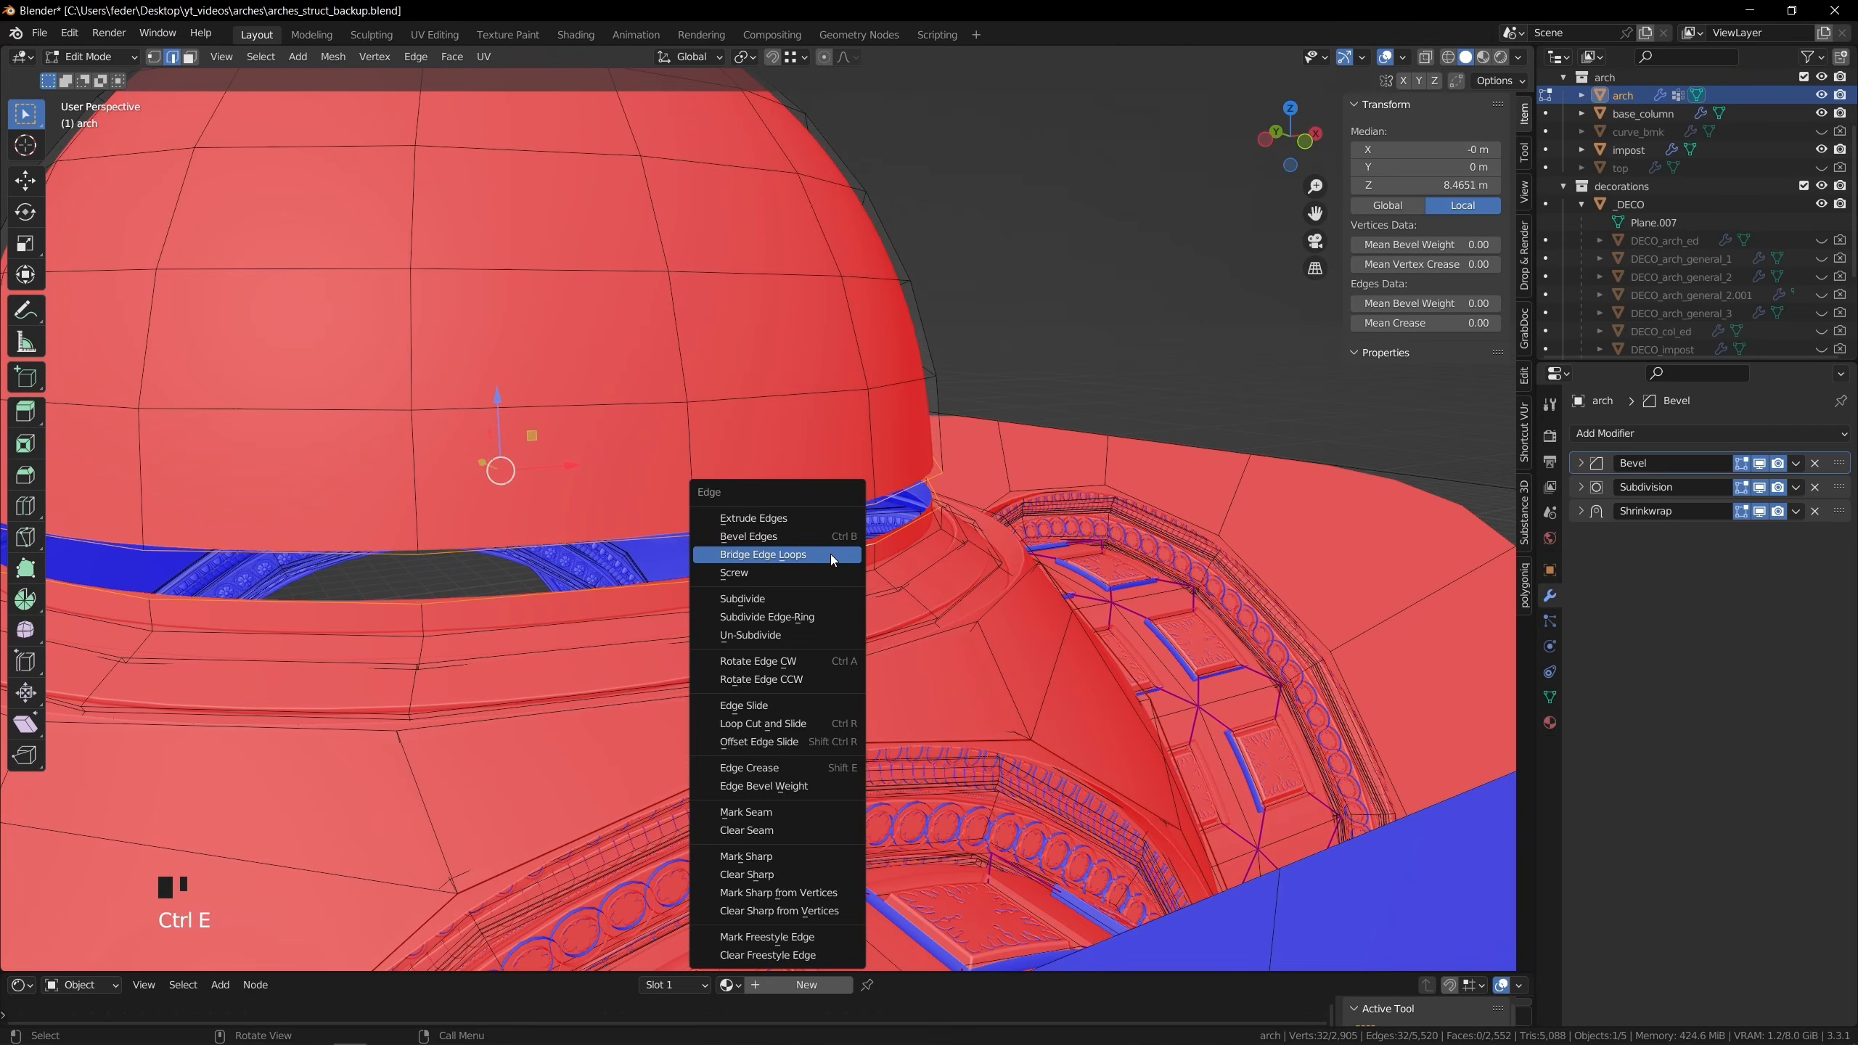
{"action": "left_click", "coordinate": [831, 554]}
Turn off the face orientation overlay, leave mesh editing and save the file
{"action": "left_click", "coordinate": [1406, 62]}
{"action": "left_click", "coordinate": [1297, 398]}
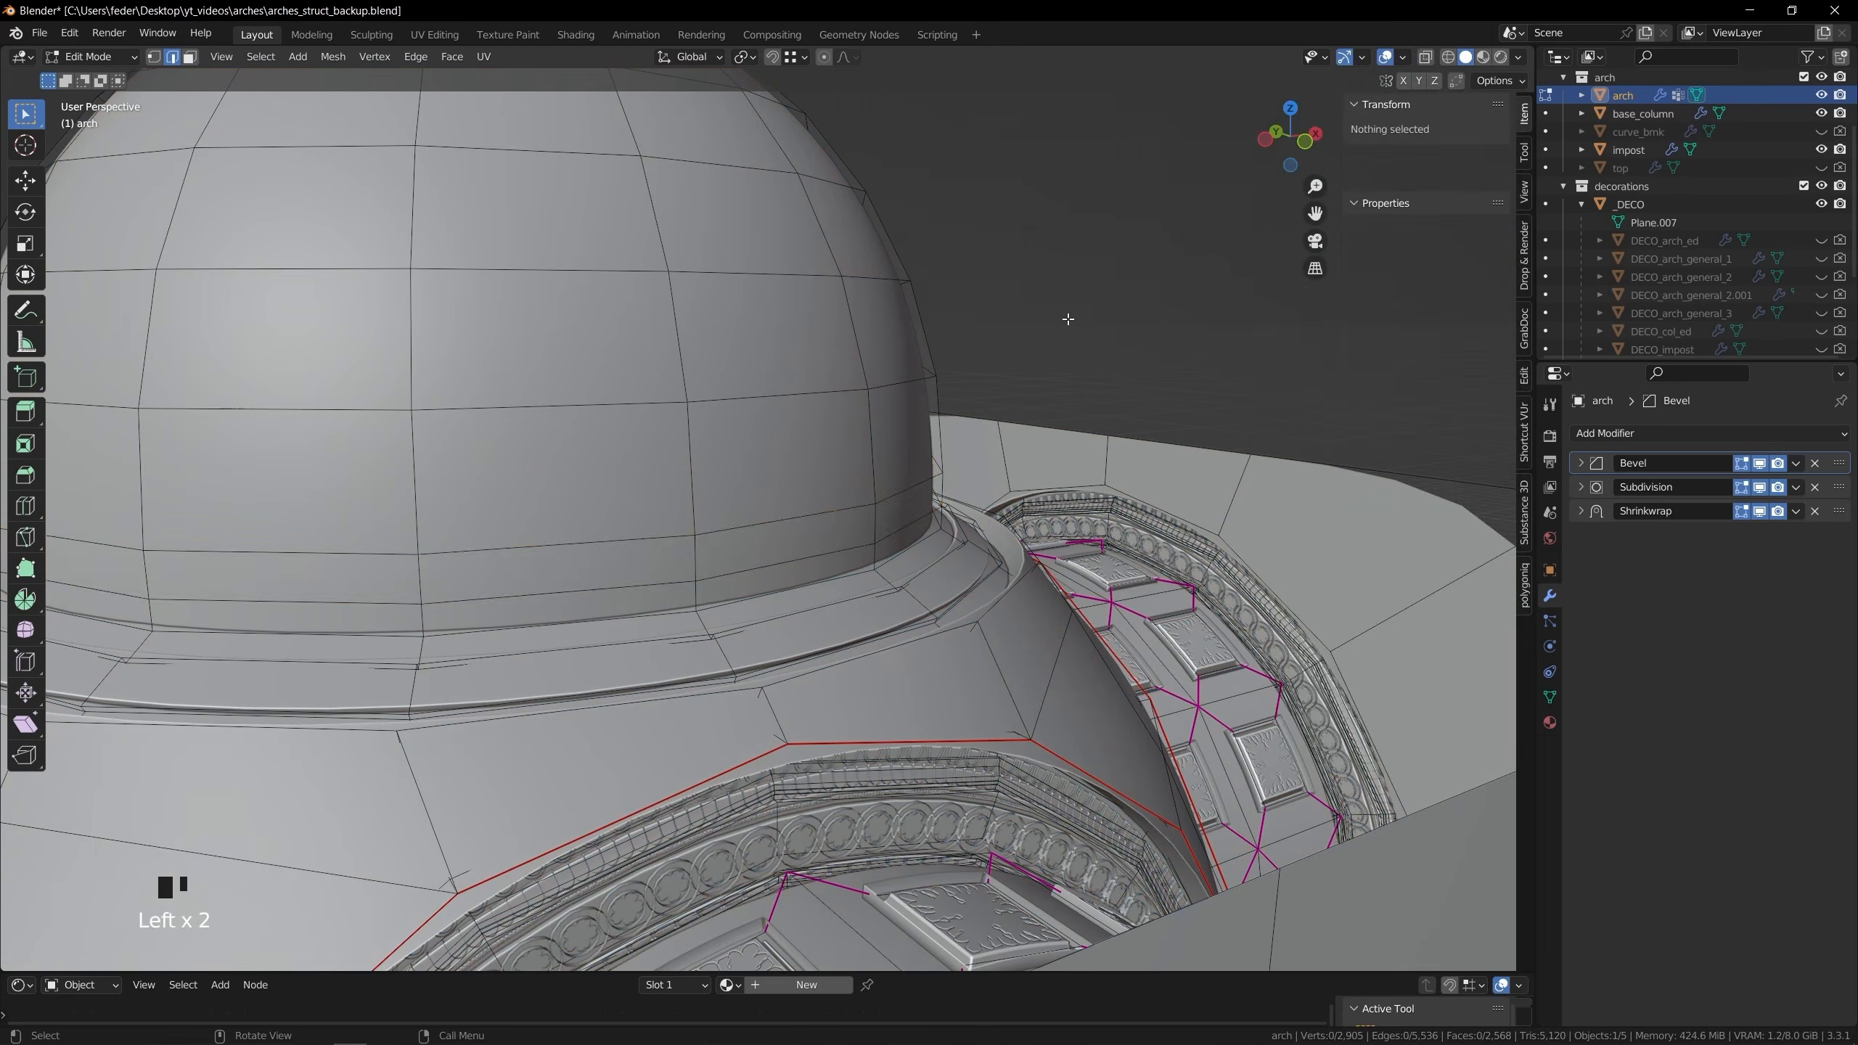
{"action": "key", "text": "Tab"}
{"action": "middle_click_drag", "start_coordinate": [1056, 291], "coordinate": [696, 509]}
{"action": "key", "text": "ctrl+s"}
Delete the cap faces around the dome's pole to open a round hole, and leave mesh editing
{"action": "key", "text": "Tab"}
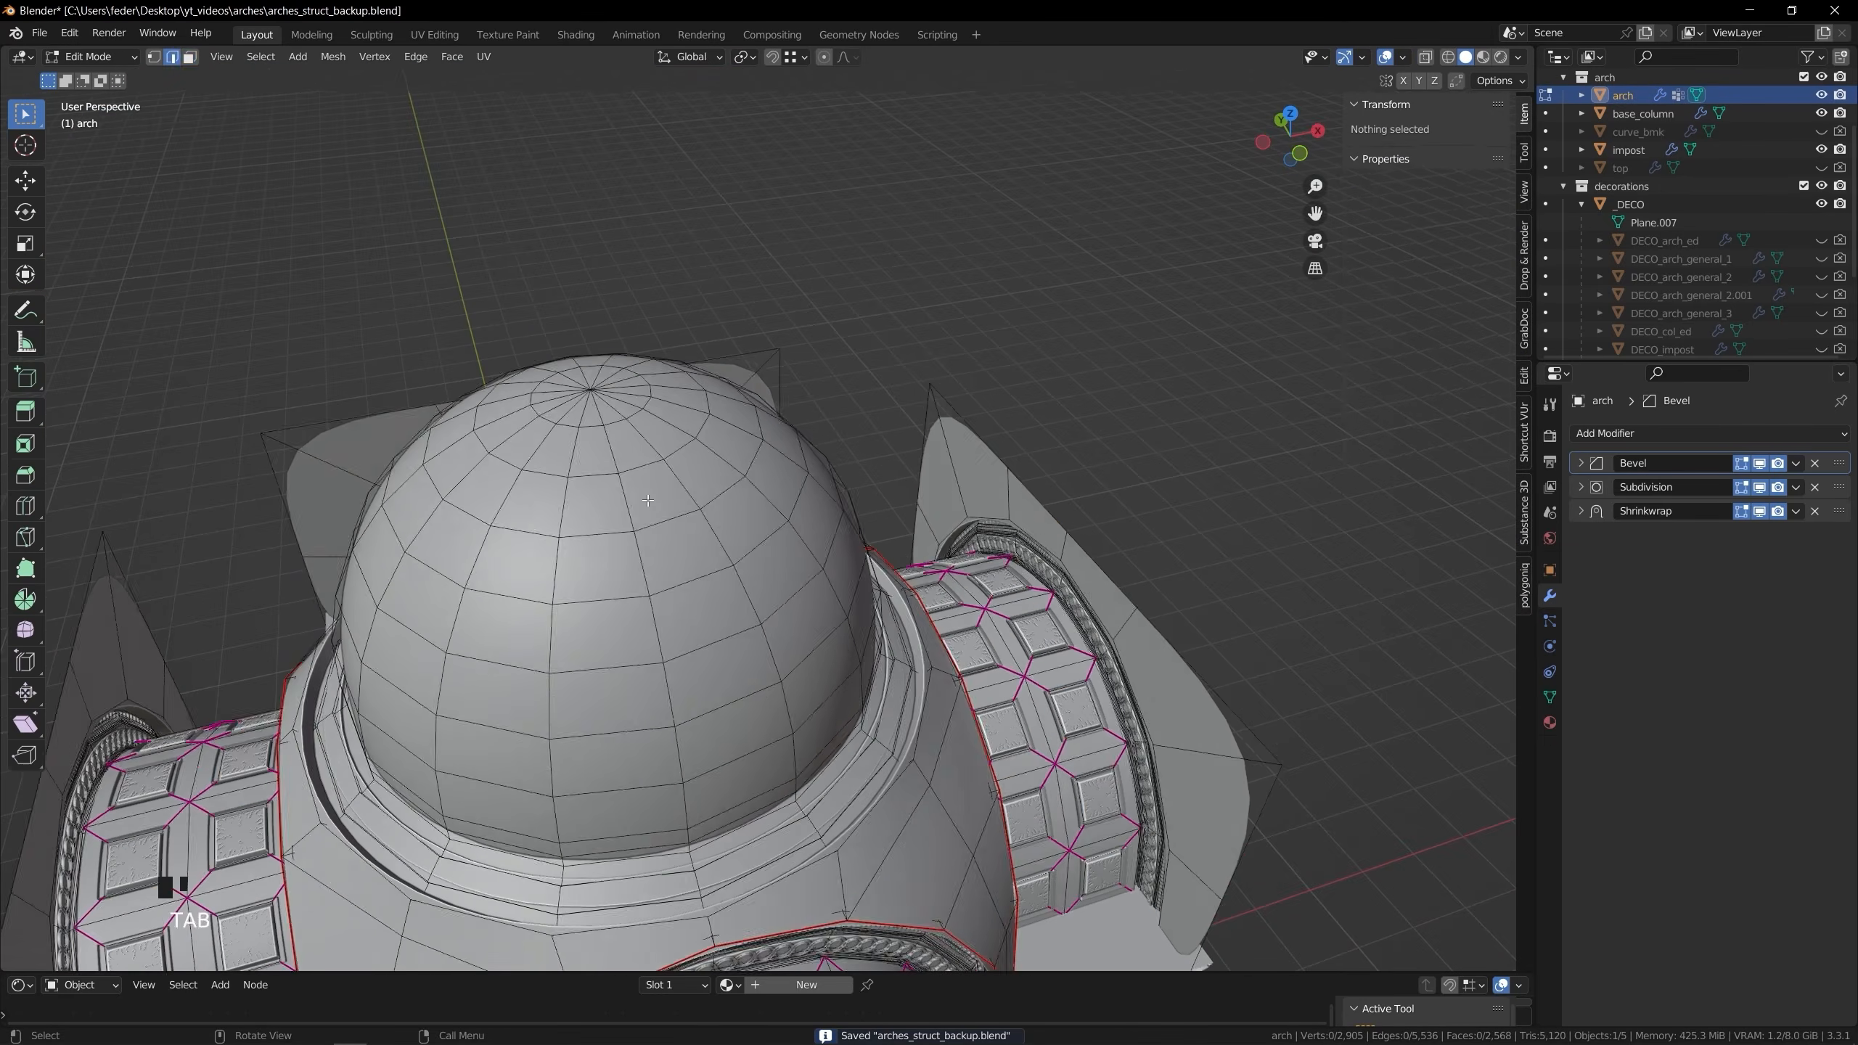
{"action": "key", "text": "3"}
{"action": "left_click", "coordinate": [617, 437]}
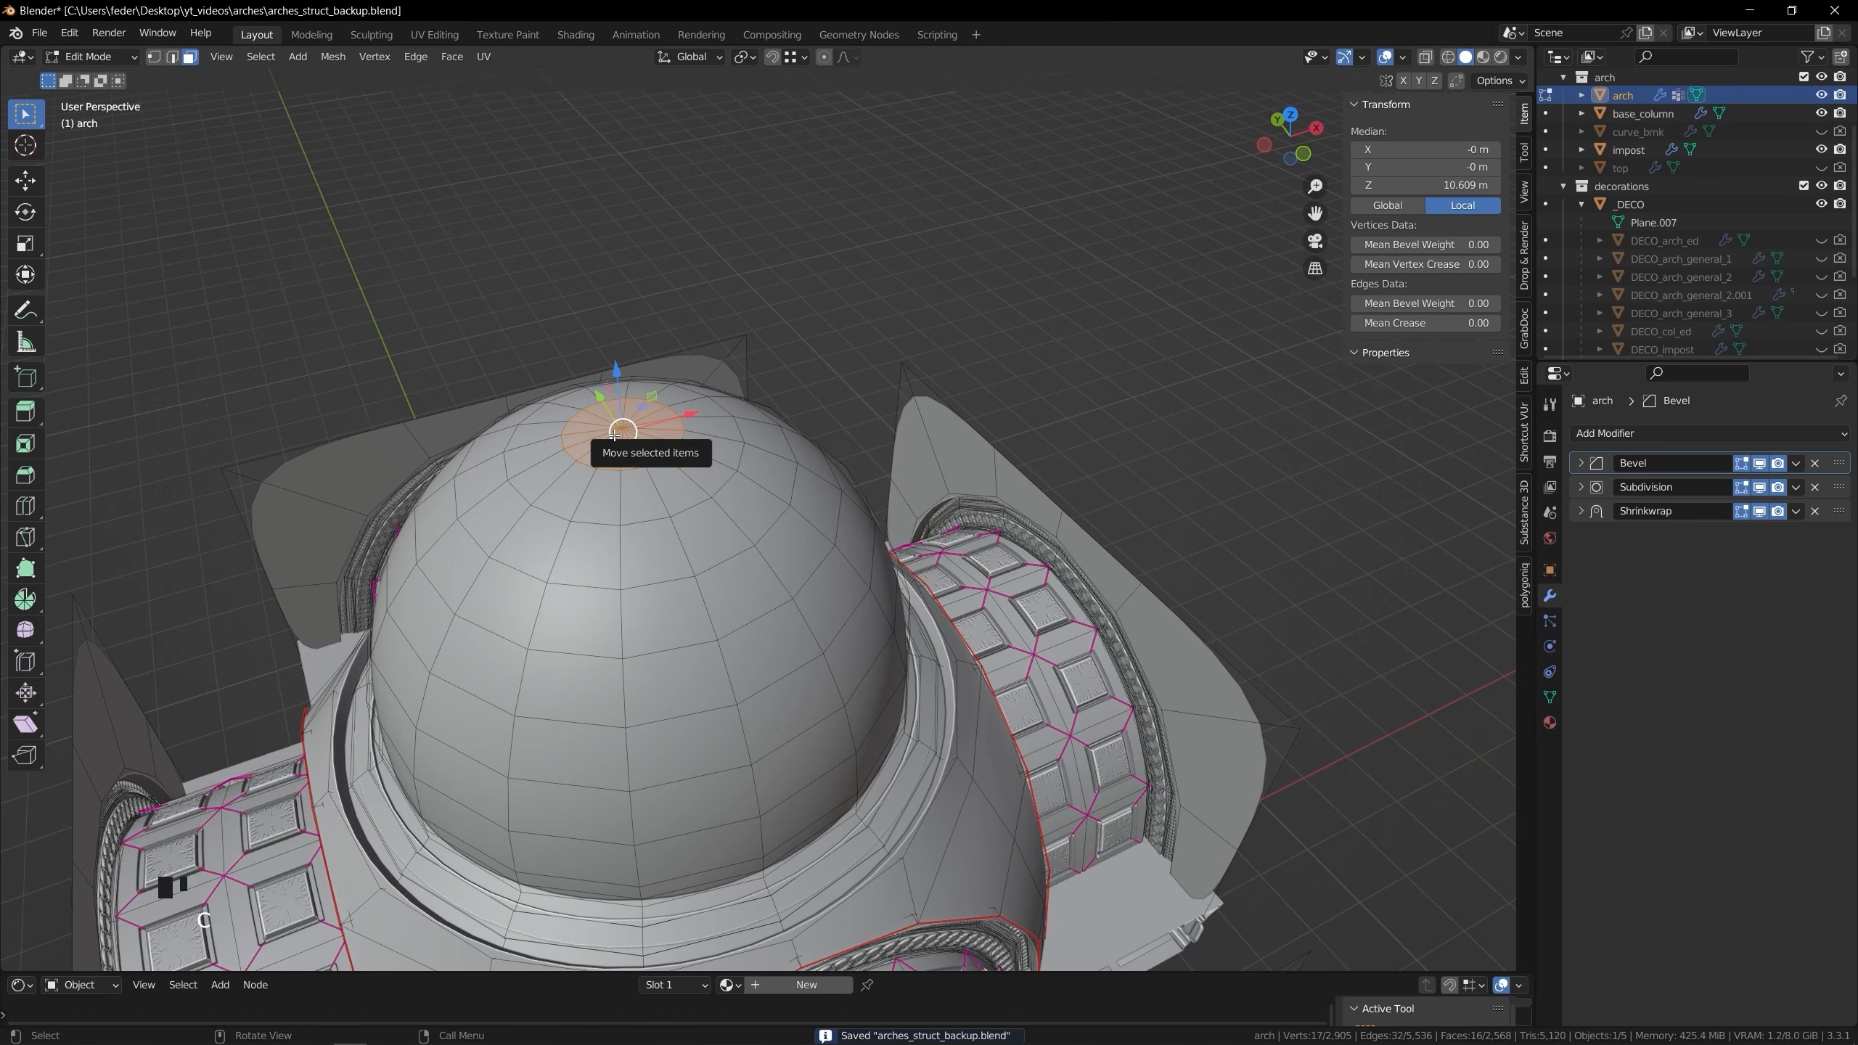
{"action": "key", "text": "x"}
{"action": "left_click", "coordinate": [688, 424]}
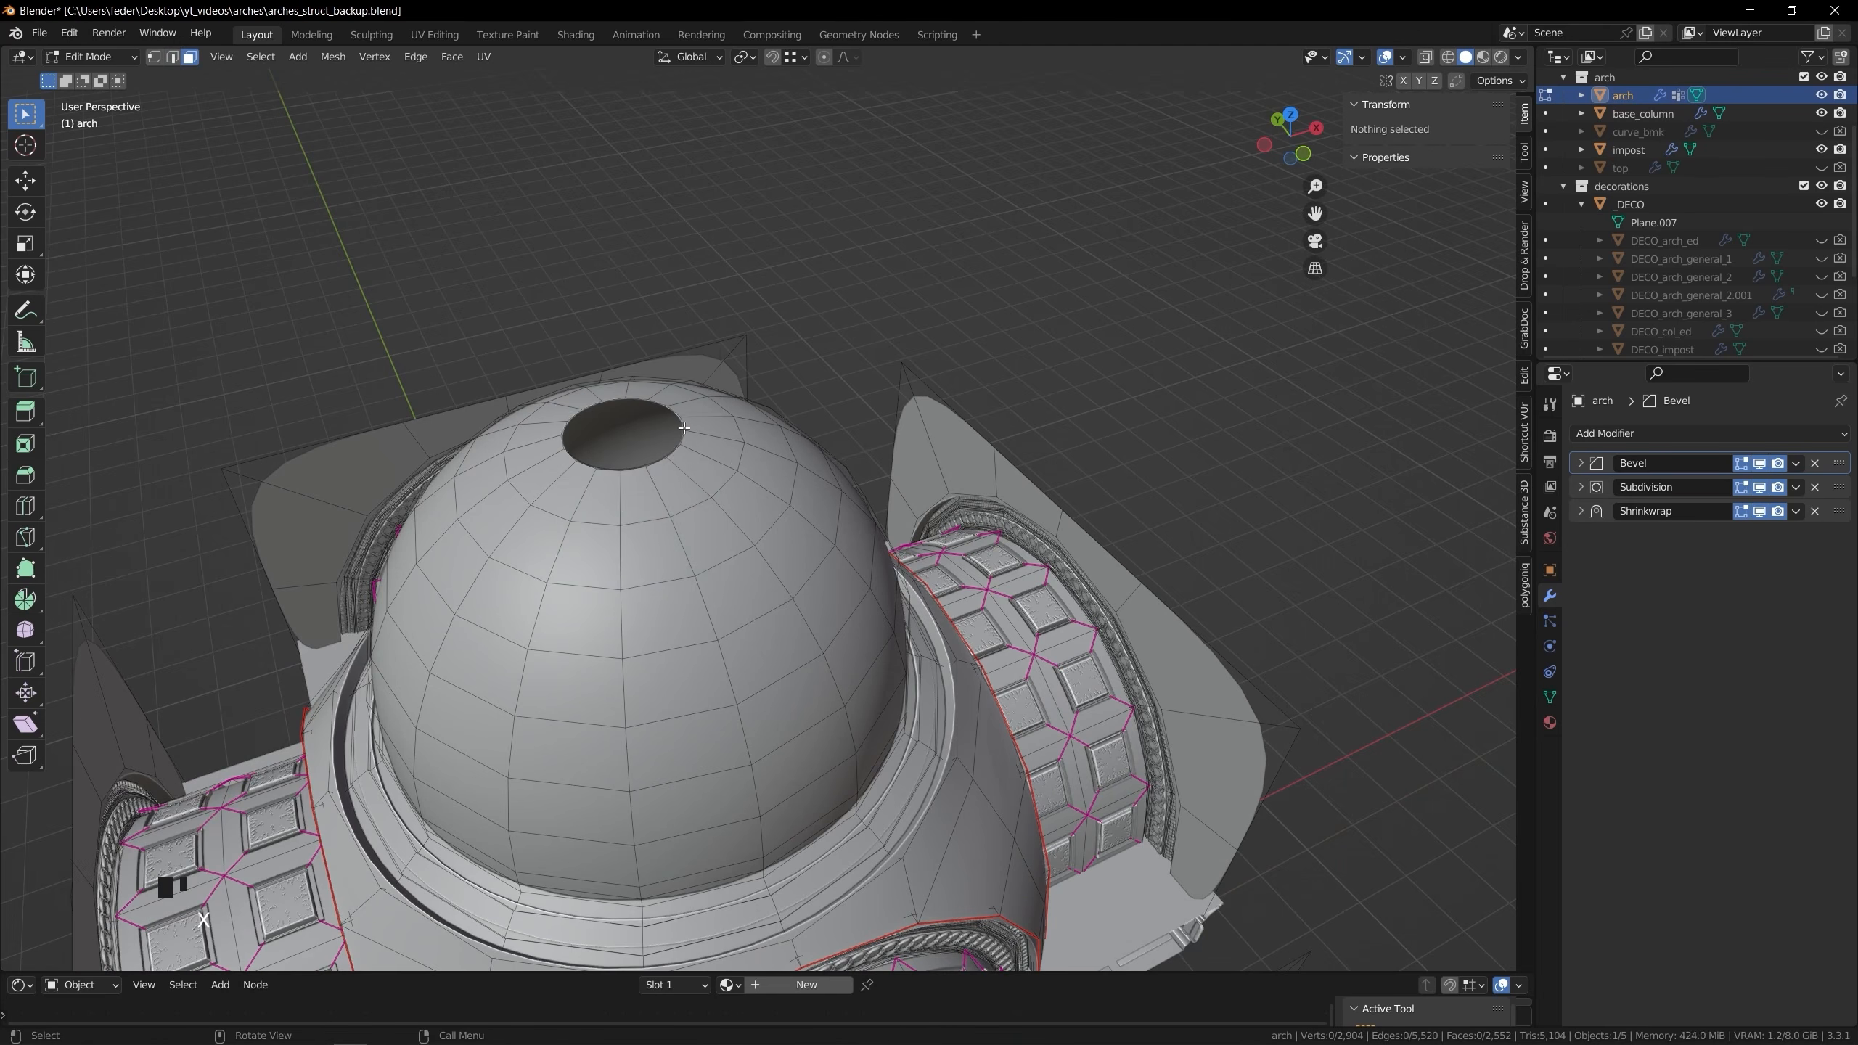
{"action": "middle_click_drag", "start_coordinate": [688, 423], "coordinate": [715, 413]}
{"action": "key", "text": "Tab"}
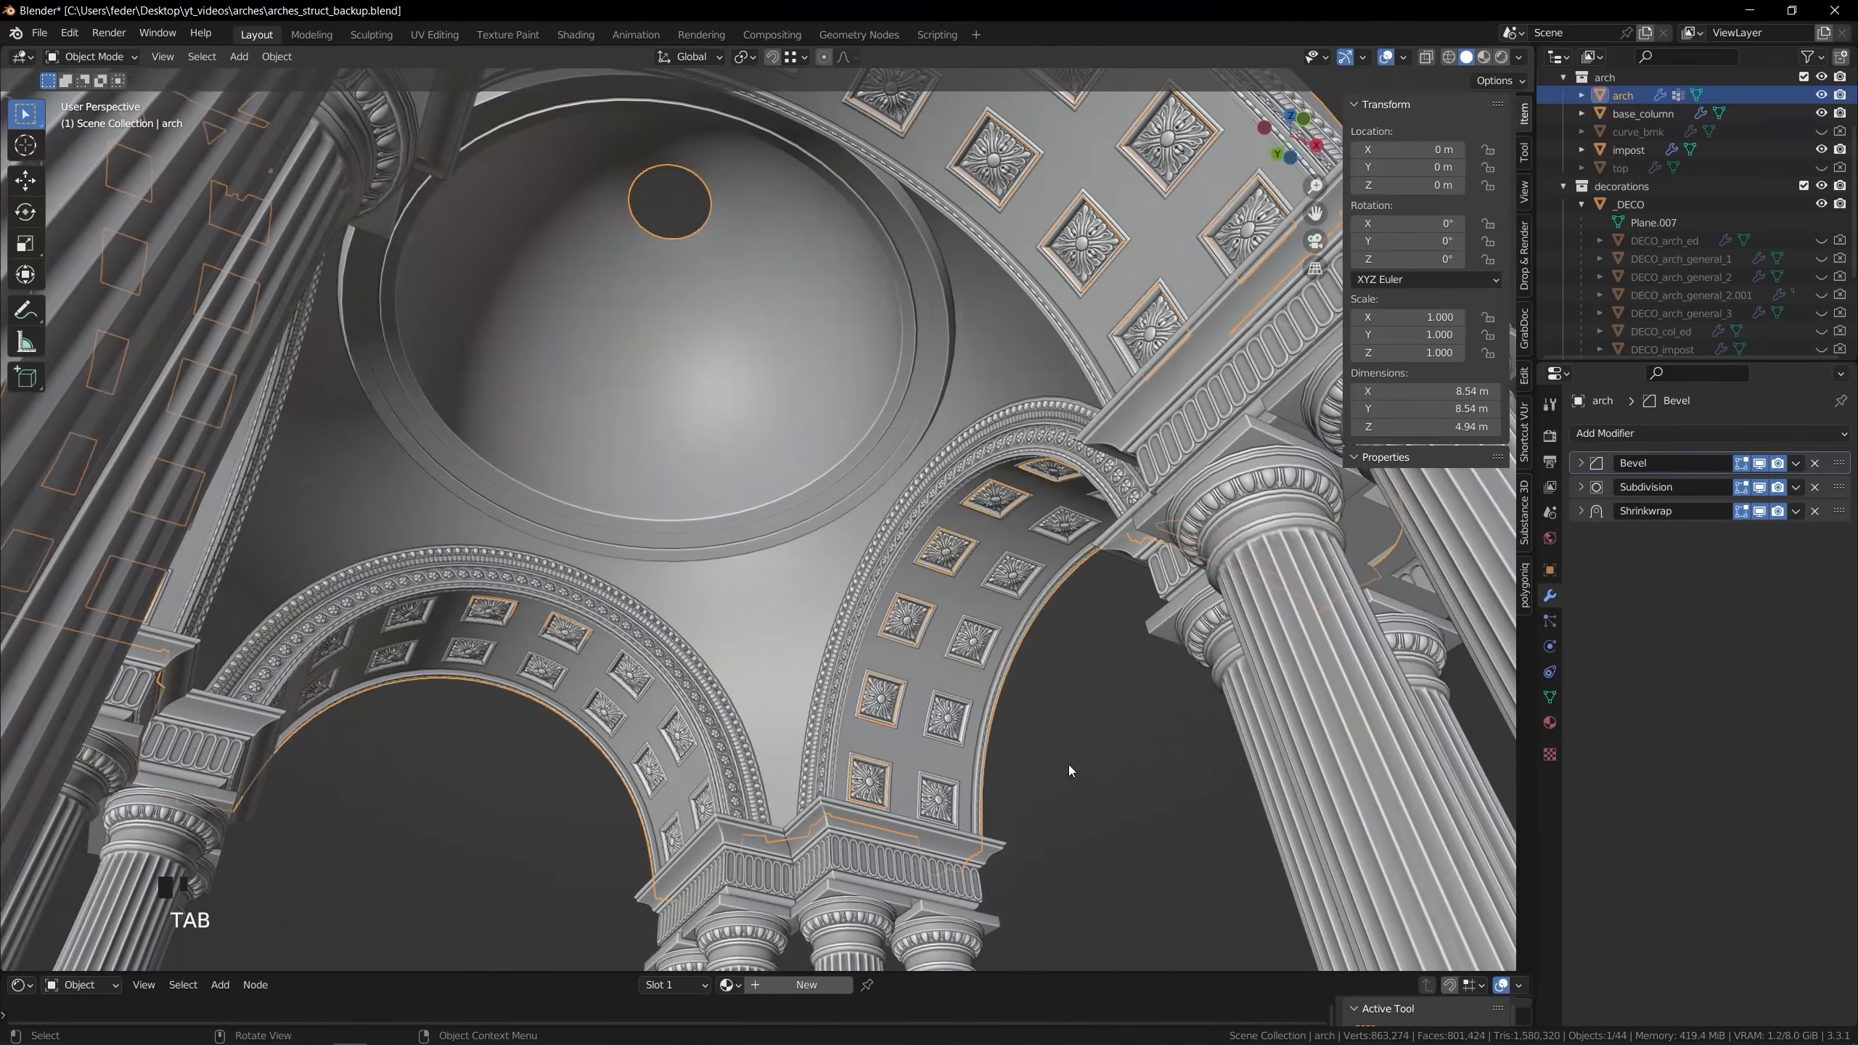
Clear the selection and examine the dome's interior and the surrounding arches from below
{"action": "double_click", "coordinate": [1126, 760]}
{"action": "middle_click_drag", "start_coordinate": [1127, 760], "coordinate": [942, 631], "text": "shift"}
{"action": "mouse_move", "coordinate": [798, 624]}
{"action": "middle_mouse_down"}
{"action": "mouse_move", "coordinate": [793, 639]}
{"action": "mouse_move", "coordinate": [836, 626]}
{"action": "mouse_move", "coordinate": [816, 605]}
{"action": "middle_mouse_up"}
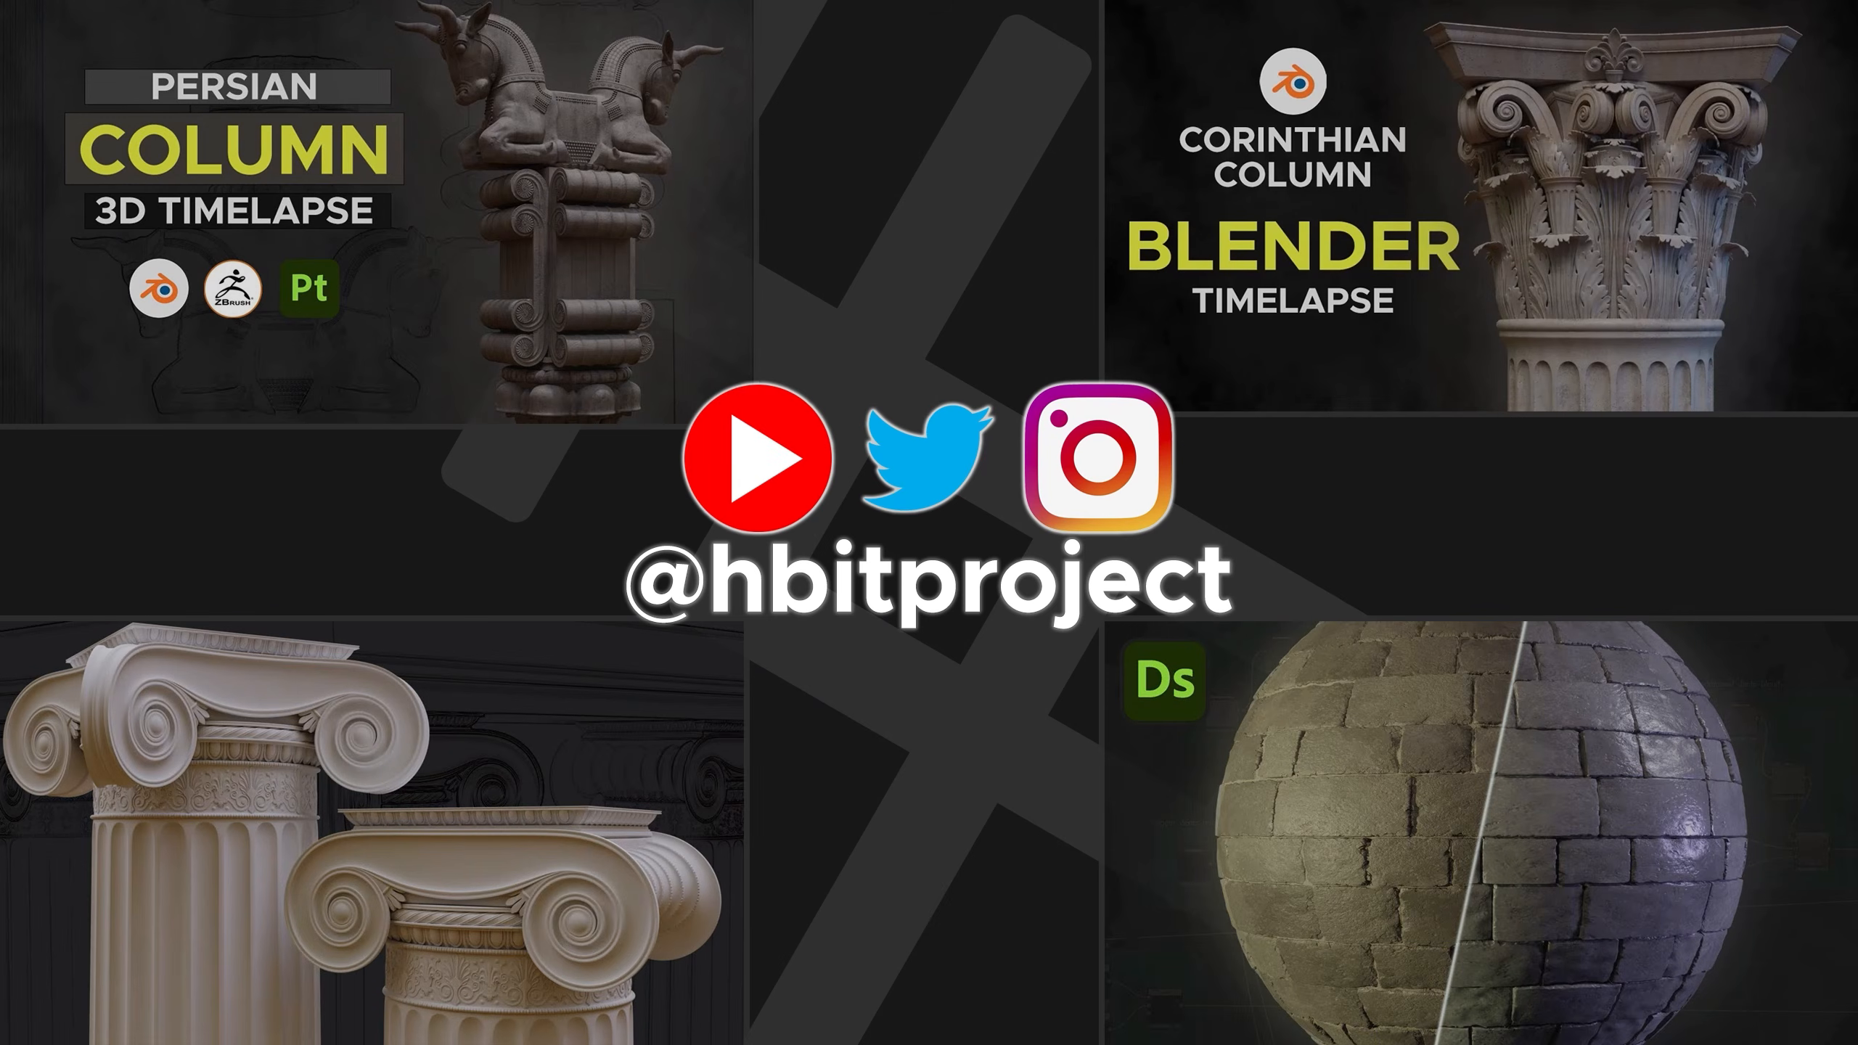